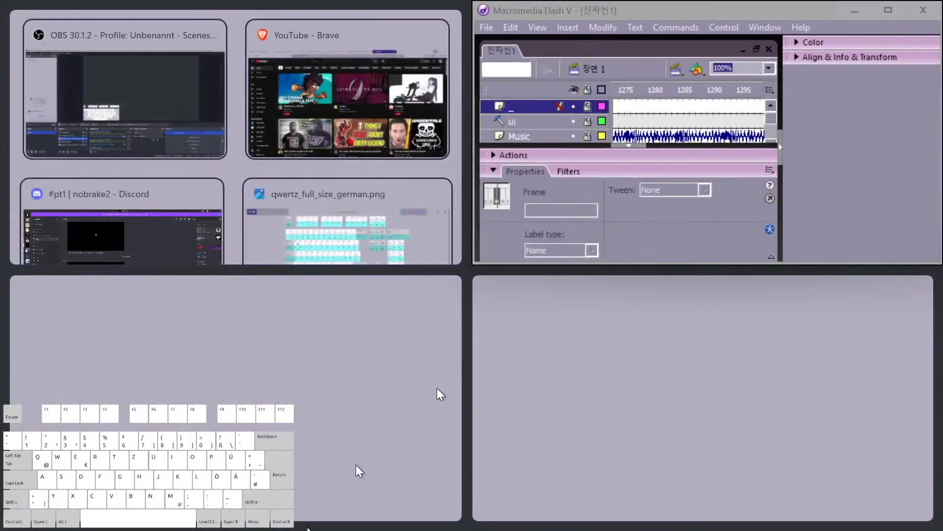
# Step: Switch to Macromedia Dash V, maximize its window and create a new blank document
pyautogui.hotkey('alt', 'Tab')
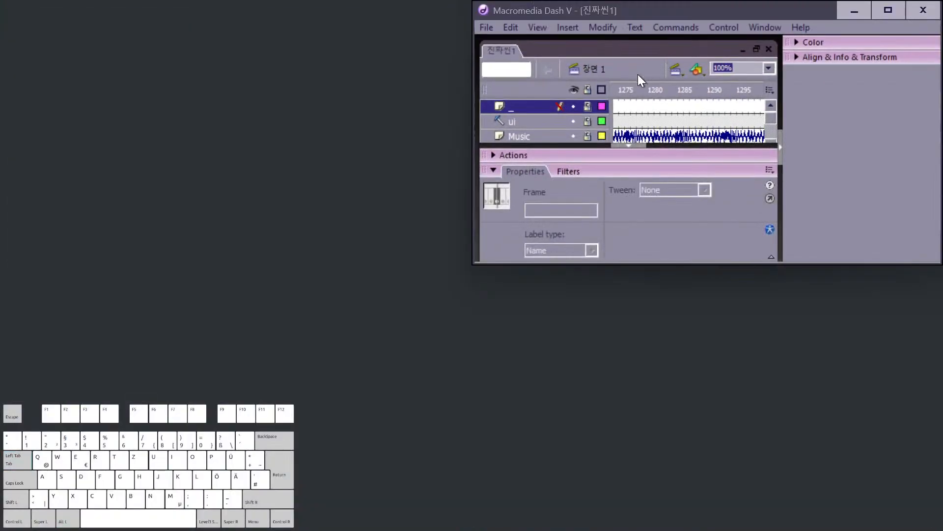
pyautogui.click(877, 14)
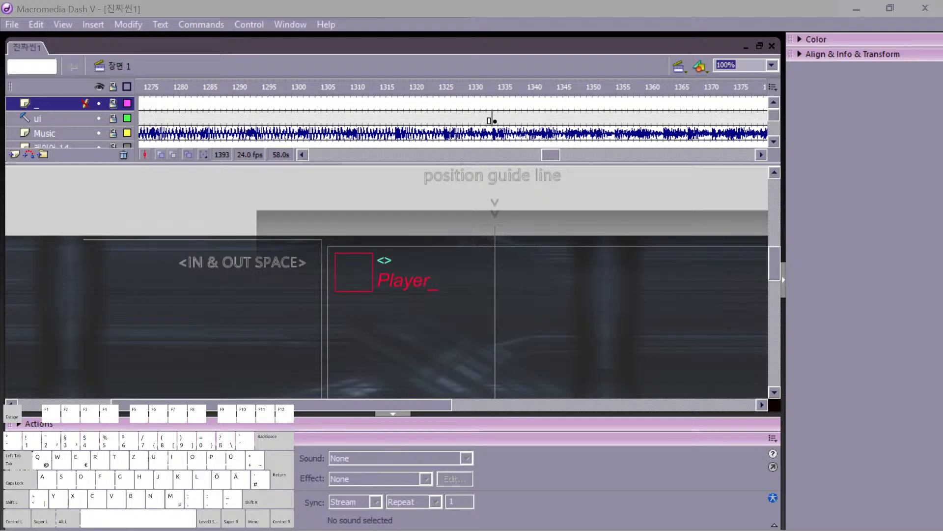
pyautogui.click(413, 11)
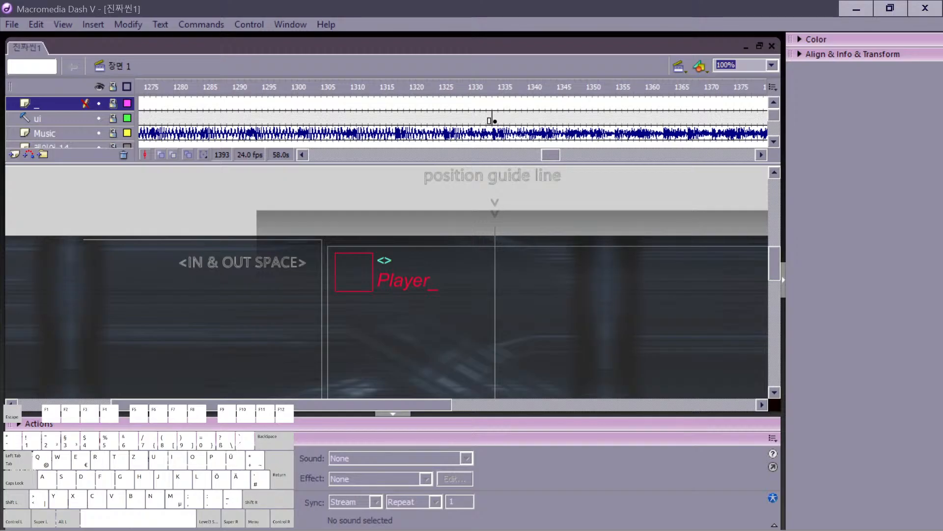
pyautogui.rightClick(99, 40)
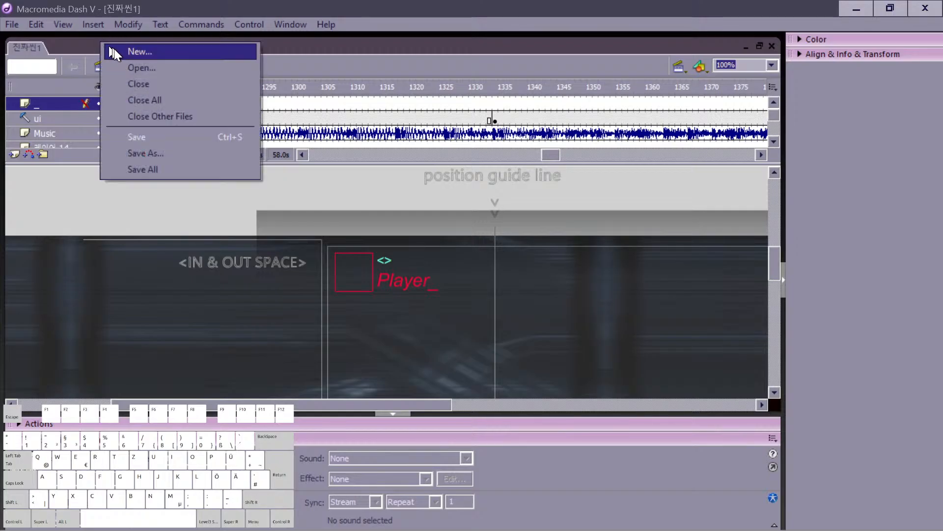
pyautogui.click(119, 48)
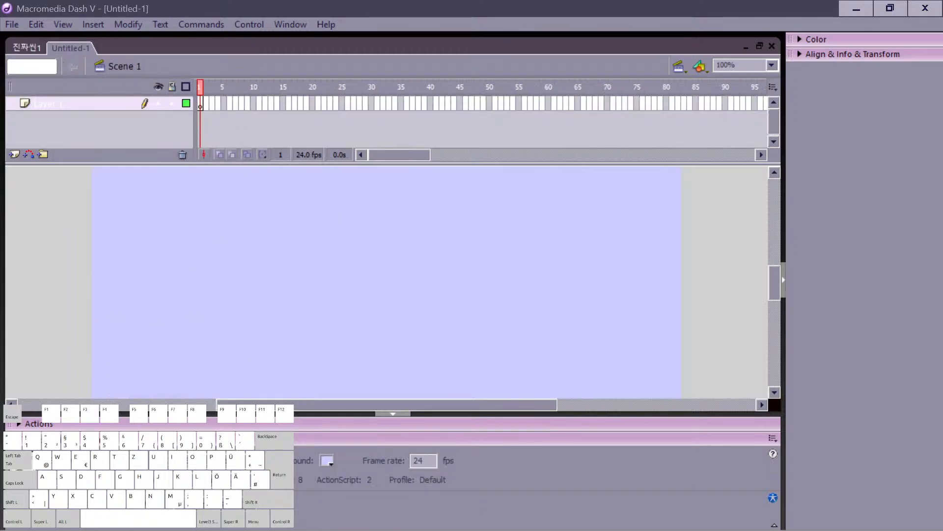
pyautogui.scroll(2, 344, 393)
pyautogui.scroll(-2, 324, 383)
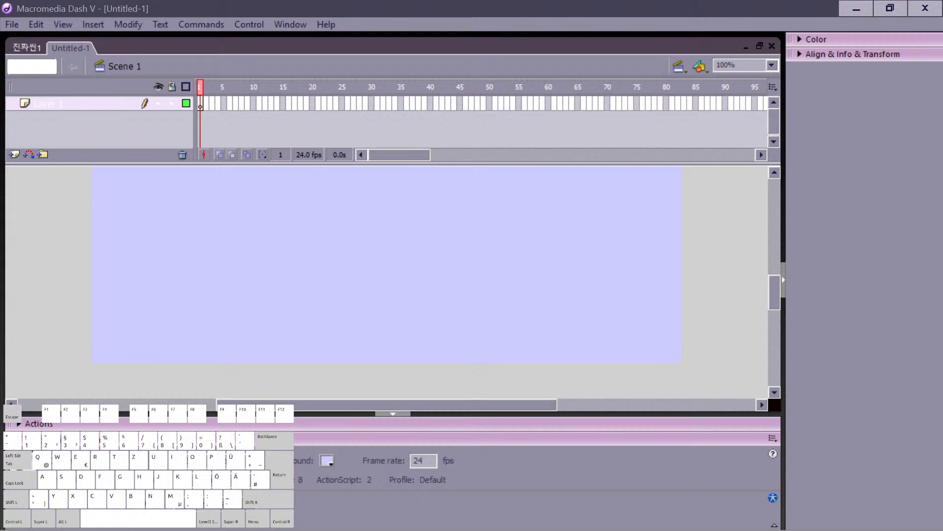
# Step: Bring the qwertz_full_size_german.png keyboard image from its own window onto the stage of the new document
pyautogui.press('alt')
pyautogui.hotkey('alt', 'Tab')
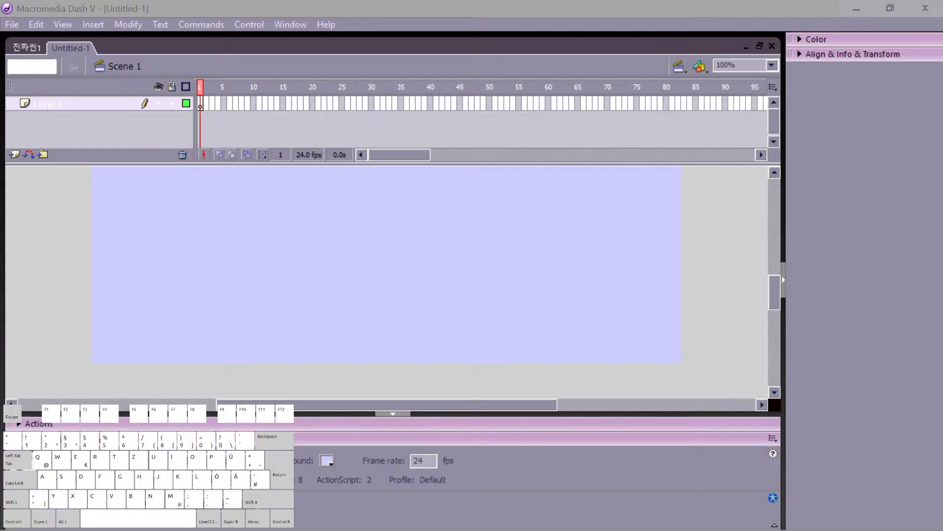
pyautogui.moveTo(218, 427); pyautogui.dragTo(239, 232)
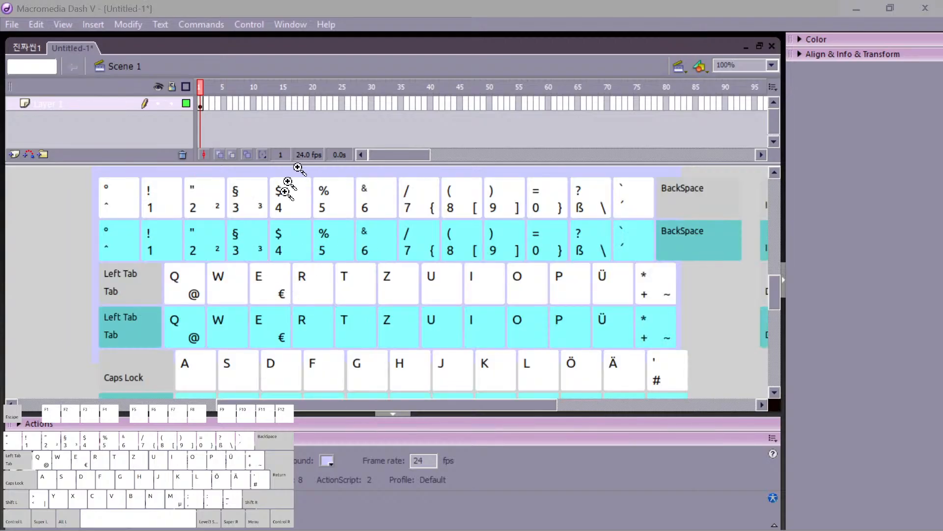
# Step: Return focus to the document with the Selection tool active and hide all panels to enlarge the stage area
pyautogui.press('ctrl')
pyautogui.press('ctrl')
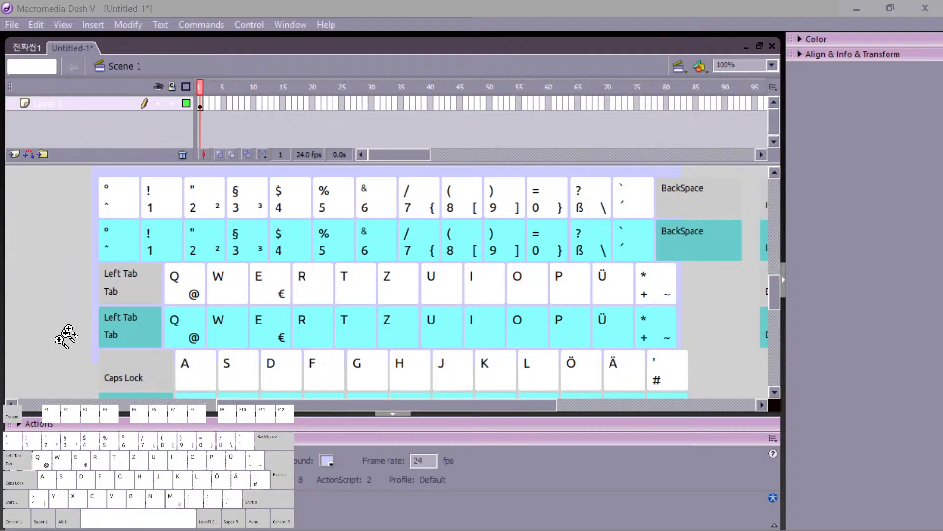
pyautogui.press('v')
pyautogui.click(158, 4)
pyautogui.press('b')
pyautogui.click(165, 5)
pyautogui.press('b')
pyautogui.press('v')
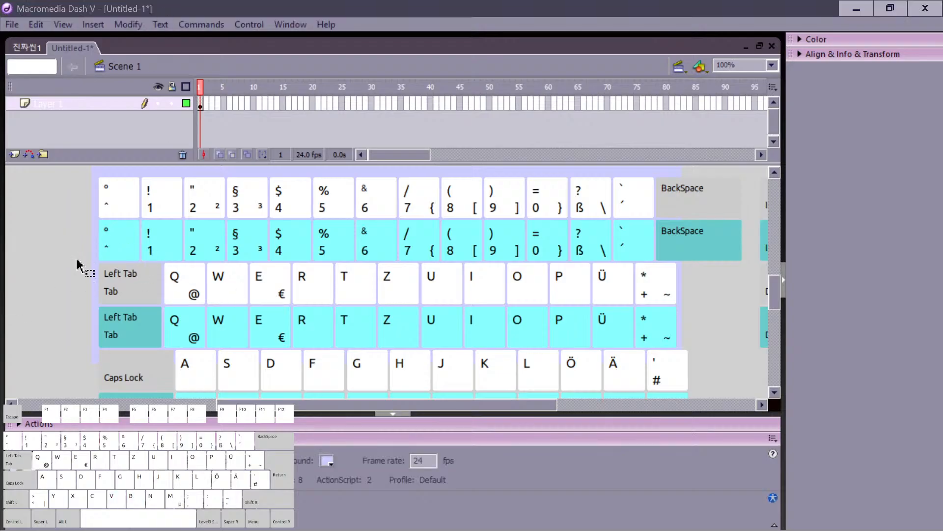
pyautogui.press('F4')
# Step: Break apart the imported keyboard image and check that it can be selected as a shape
pyautogui.press('space')
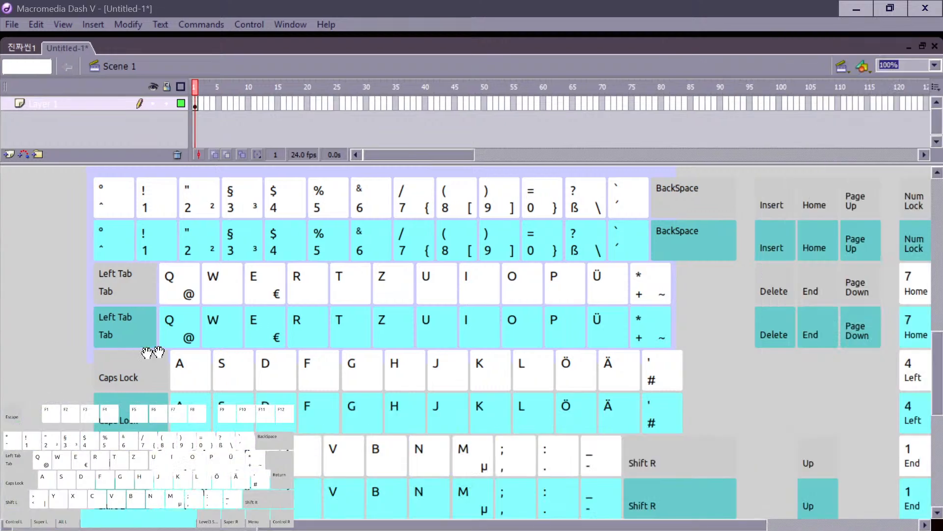
pyautogui.moveTo(168, 293); pyautogui.dragTo(81, 242)
pyautogui.hotkey('ctrl', '-')
pyautogui.hotkey('ctrl', '-')
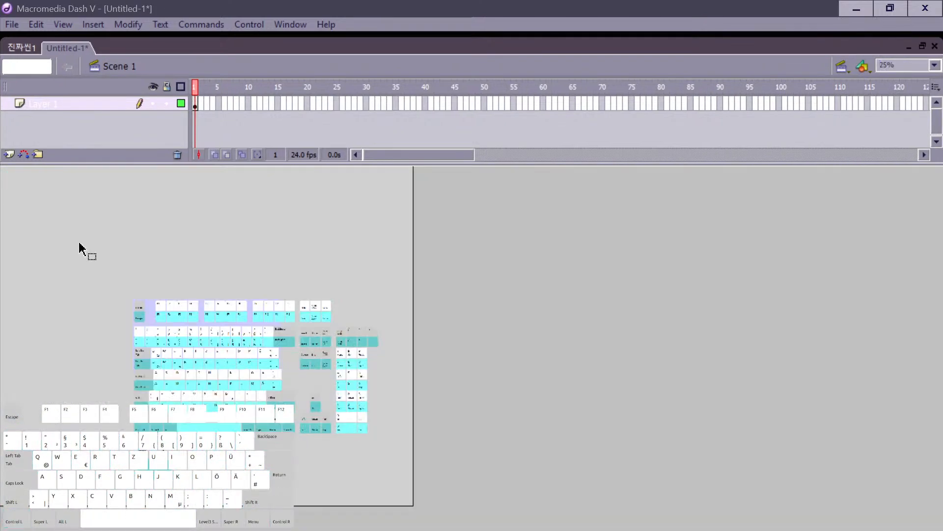
pyautogui.hotkey('ctrl', 'space')
pyautogui.keyDown('ctrl'); pyautogui.click(309, 286); pyautogui.keyUp('ctrl')
pyautogui.scroll(-5, 320, 332)
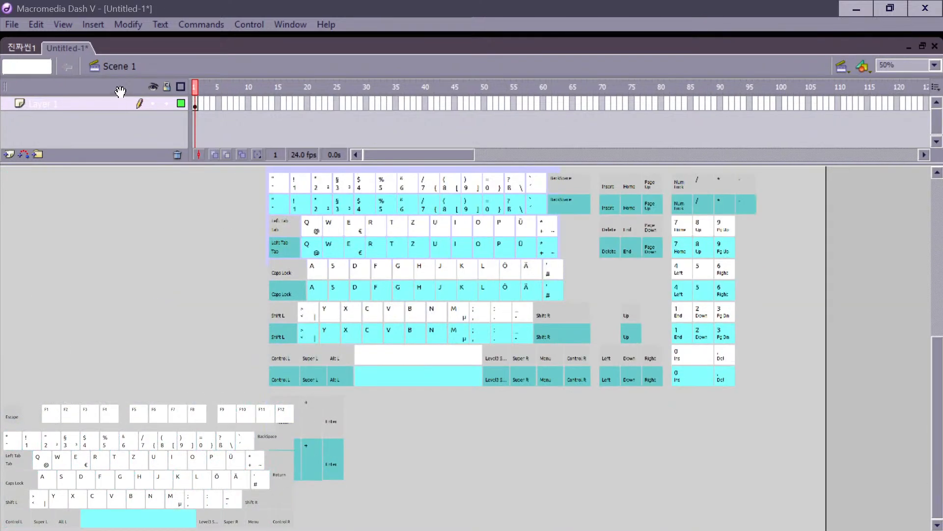
pyautogui.press('space')
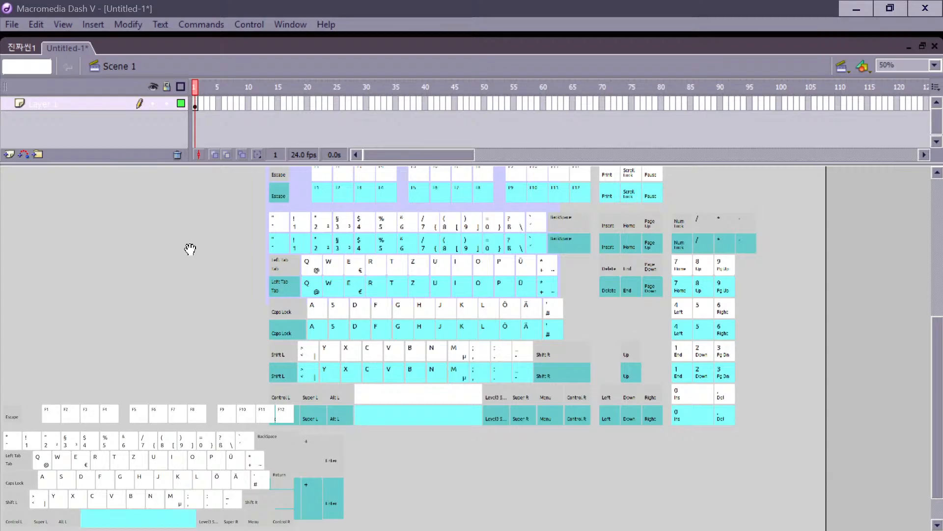
pyautogui.press('v')
pyautogui.click(388, 335)
pyautogui.press('ctrl')
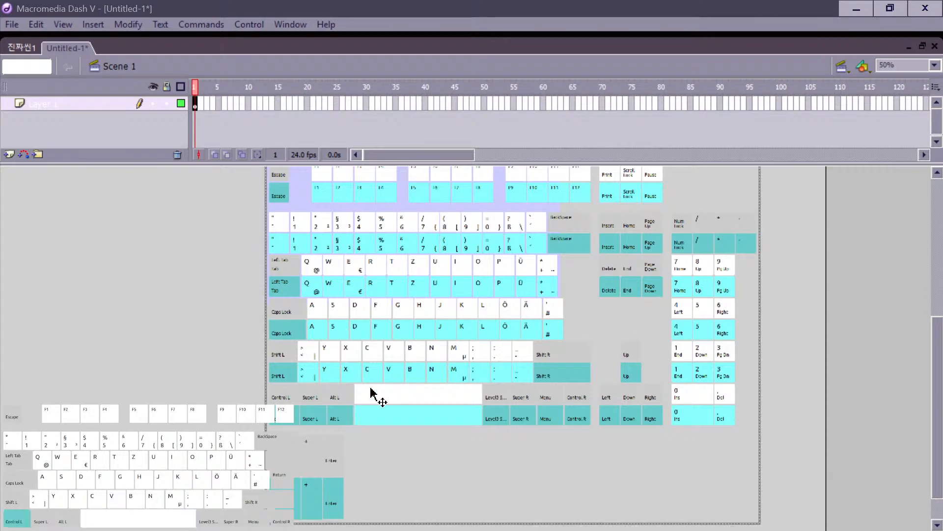
pyautogui.hotkey('ctrl', 'b')
pyautogui.click(251, 427)
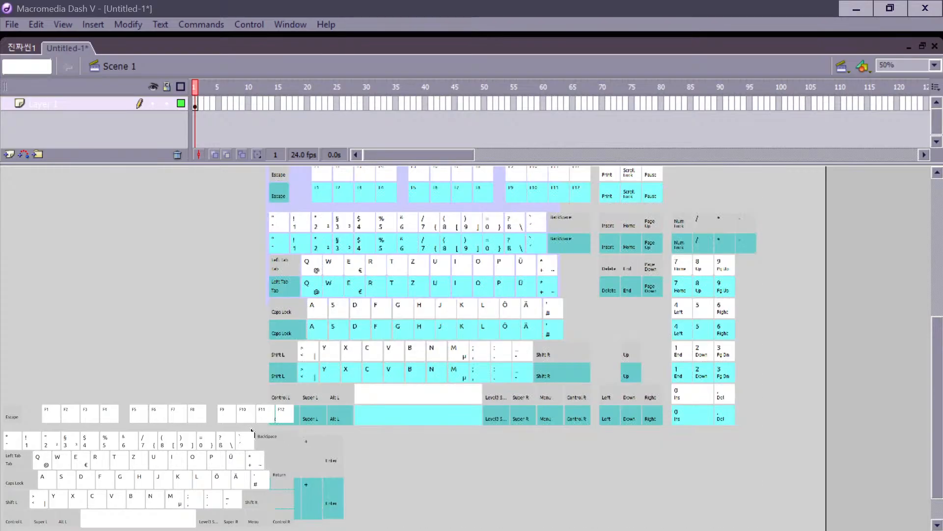
pyautogui.click(440, 459)
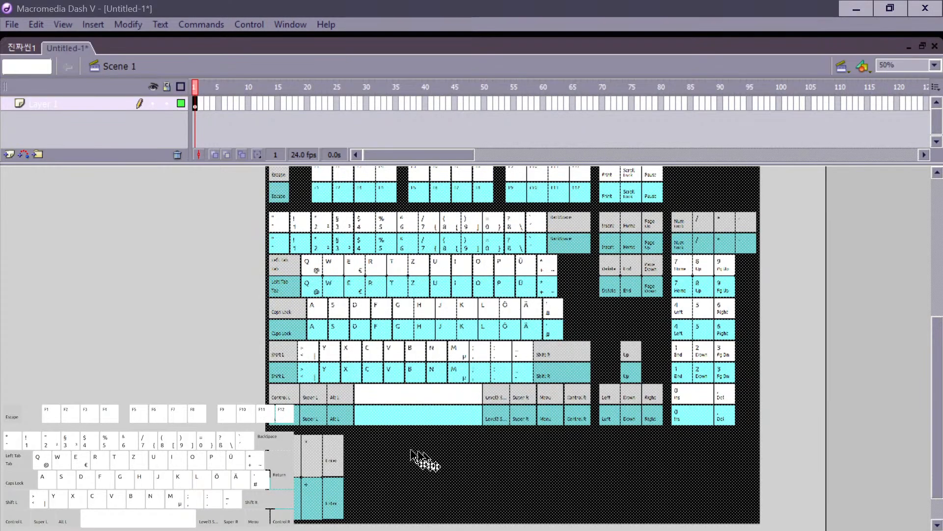
pyautogui.click(211, 417)
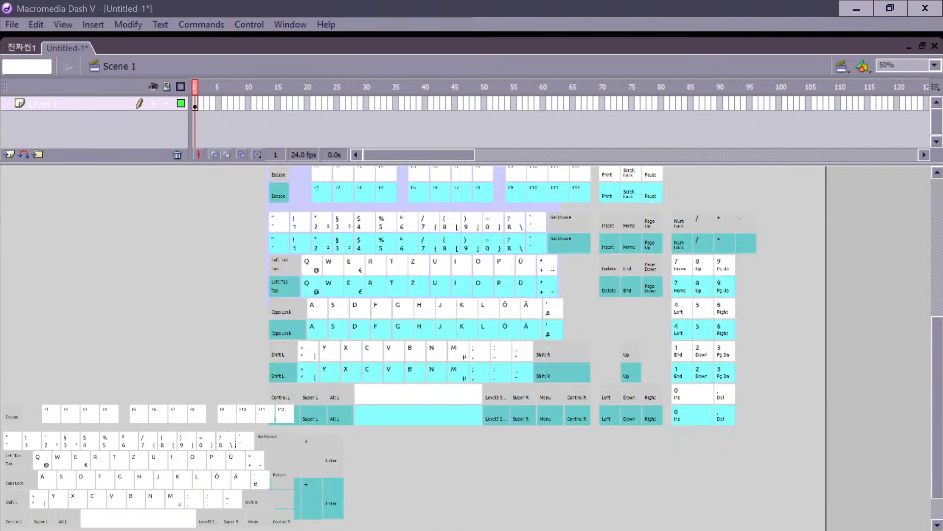
# Step: Undo the break apart, then reselect the keyboard image and break it apart again
pyautogui.press('ctrl')
pyautogui.hotkey('ctrl', 'z')
pyautogui.hotkey('ctrl', 'z')
pyautogui.press('b')
pyautogui.press('v')
pyautogui.click(347, 433)
pyautogui.hotkey('ctrl', 'b')
pyautogui.press('v')
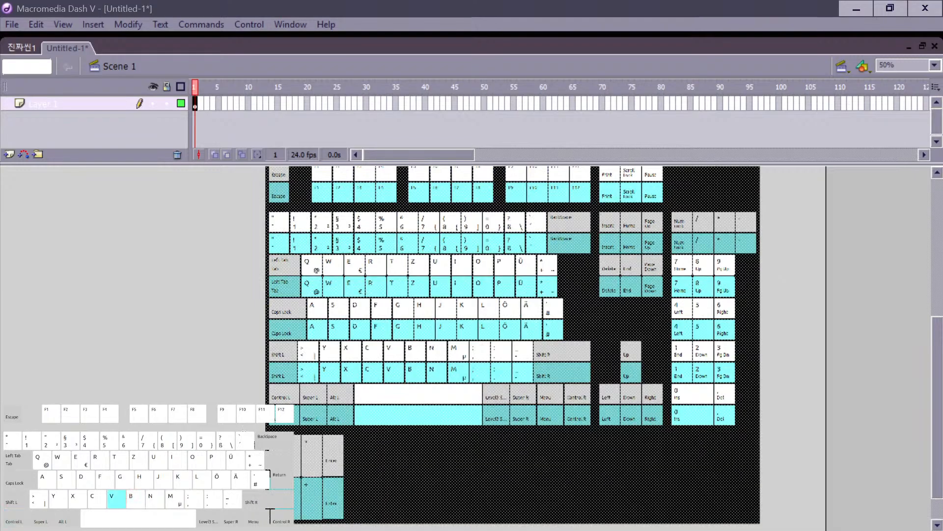
# Step: Add a new layer beneath the keyboard layer and turn it into a guide layer
pyautogui.click(243, 426)
pyautogui.press('z')
pyautogui.click(313, 397)
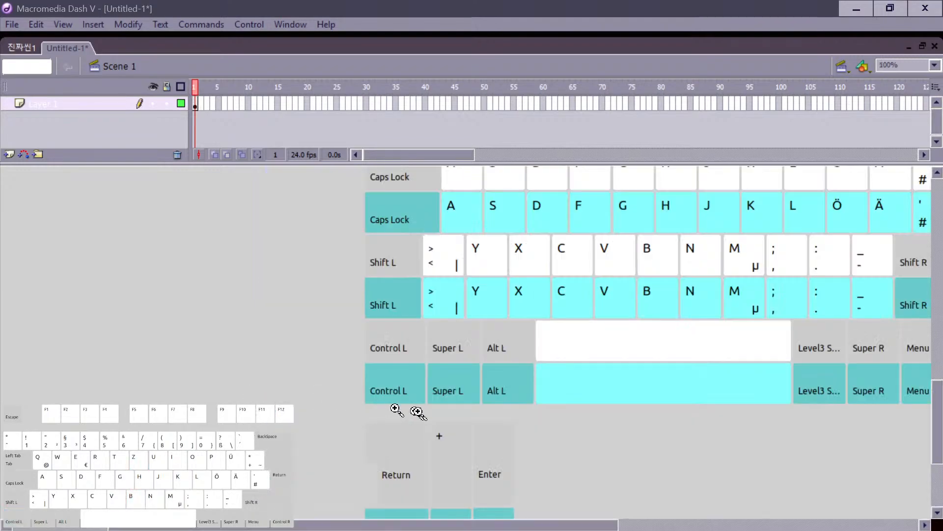
pyautogui.moveTo(508, 396)
pyautogui.mouseDown()
pyautogui.moveTo(271, 404)
pyautogui.moveTo(188, 427)
pyautogui.moveTo(212, 433)
pyautogui.moveTo(252, 406)
pyautogui.mouseUp()
pyautogui.click(10, 154)
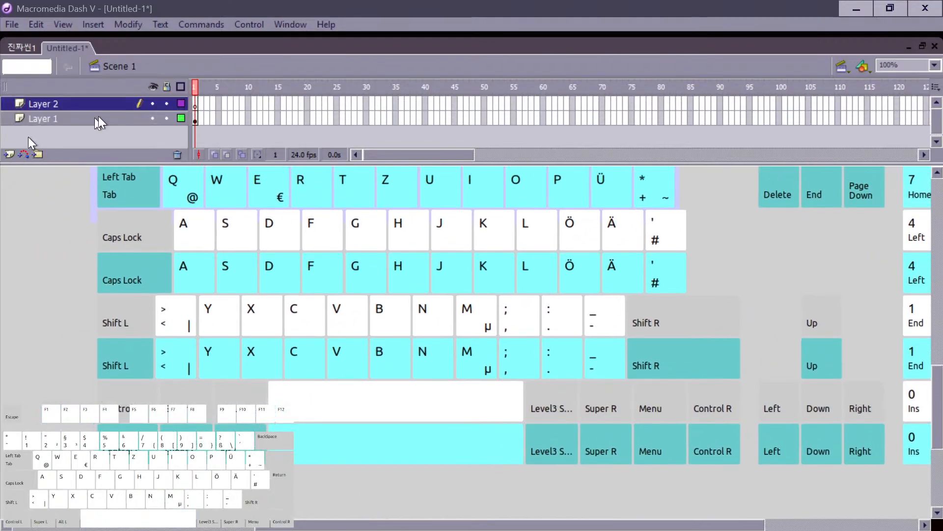
pyautogui.moveTo(51, 114); pyautogui.dragTo(50, 125)
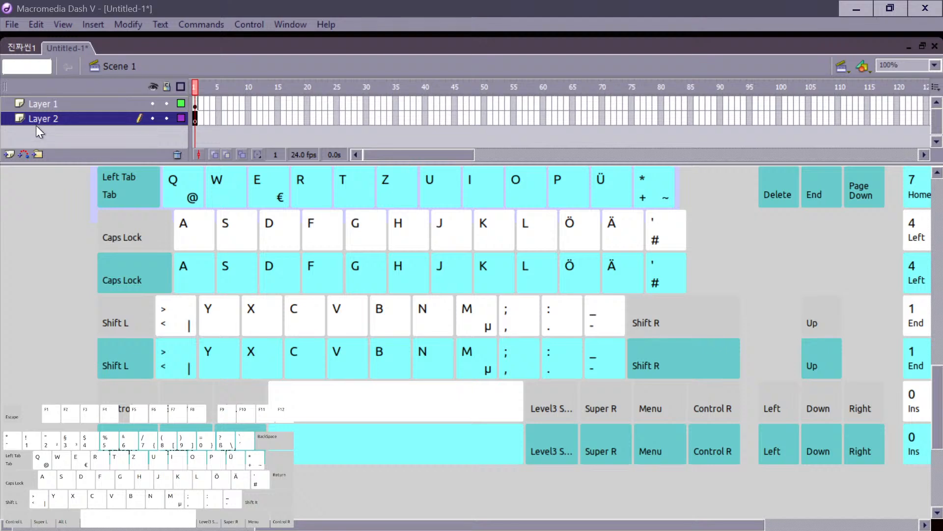
pyautogui.rightClick(72, 124)
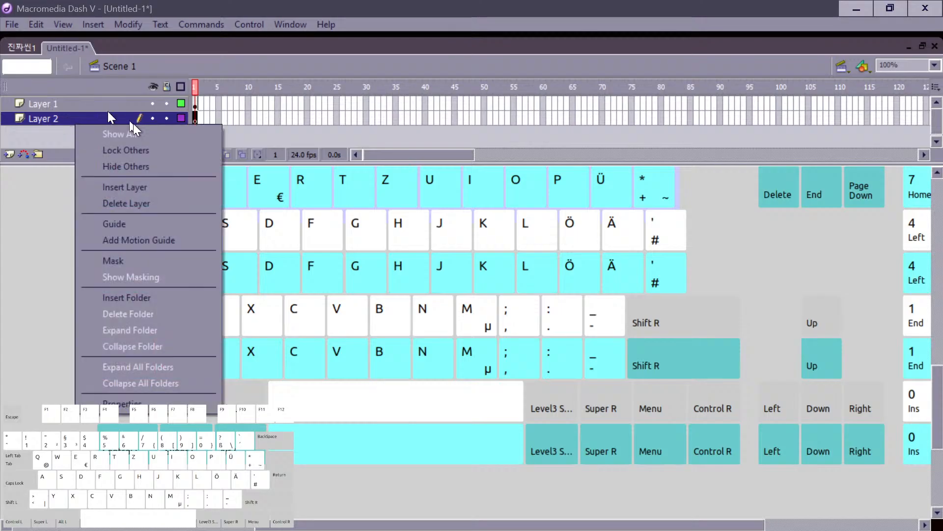
pyautogui.click(150, 226)
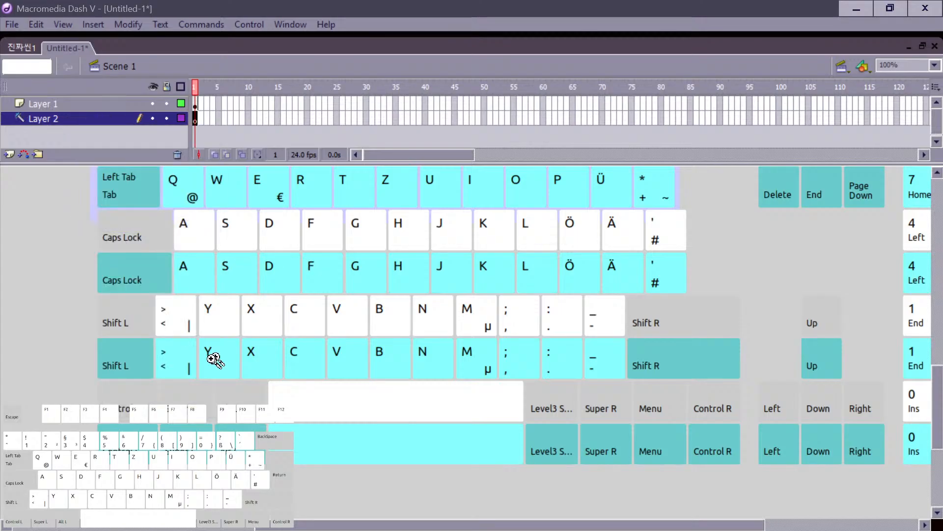
# Step: Show the drawing tools and draw a large black-filled rectangle behind the whole keyboard on the guide layer
pyautogui.keyDown('alt'); pyautogui.click(212, 363); pyautogui.keyUp('alt')
pyautogui.keyDown('alt'); pyautogui.click(212, 364); pyautogui.keyUp('alt')
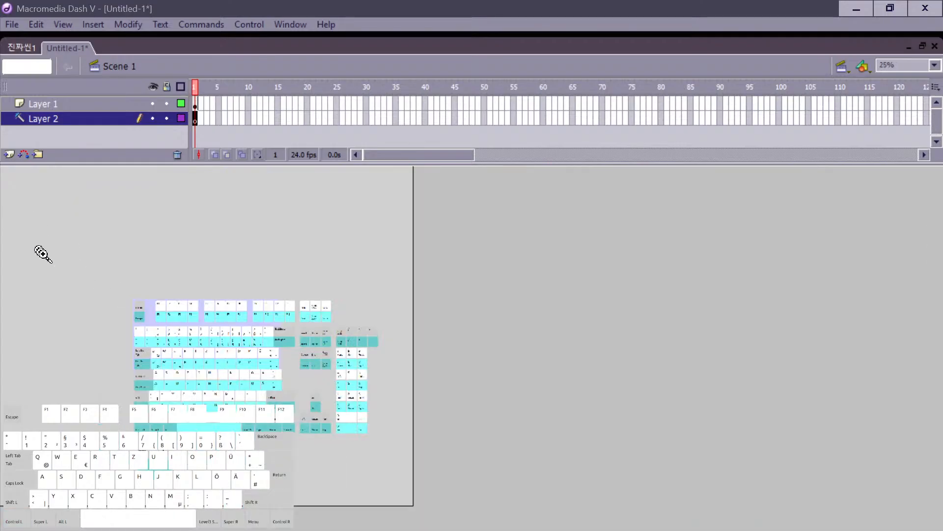
pyautogui.hotkey('ctrl', 'F2')
pyautogui.click(34, 285)
pyautogui.click(34, 382)
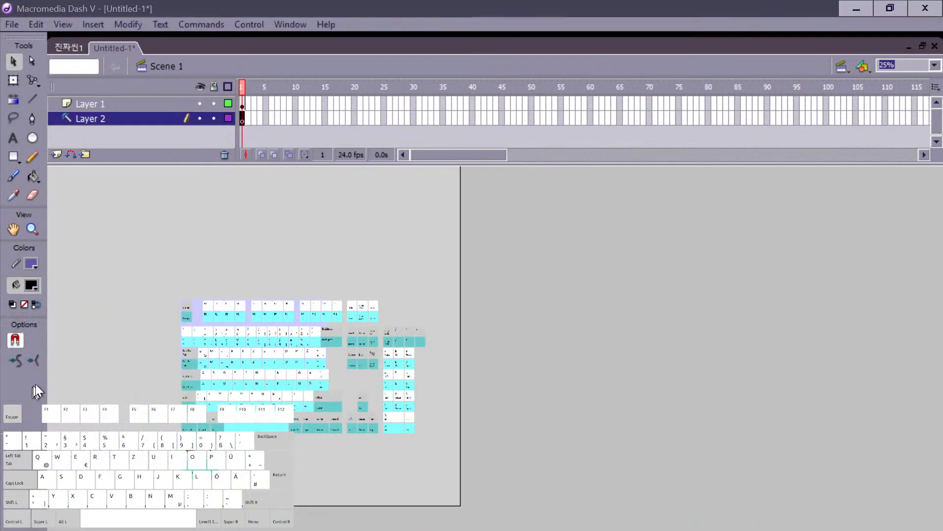
pyautogui.press('r')
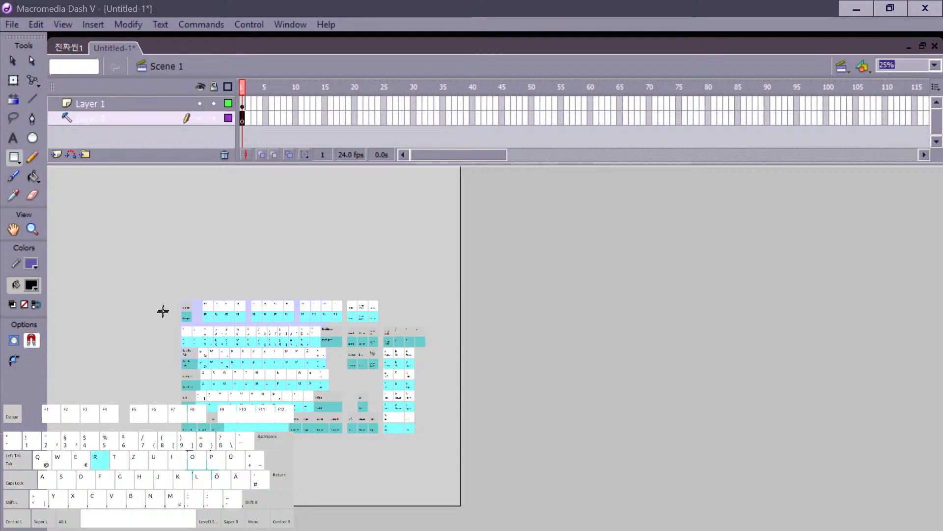
pyautogui.moveTo(156, 283); pyautogui.dragTo(438, 491)
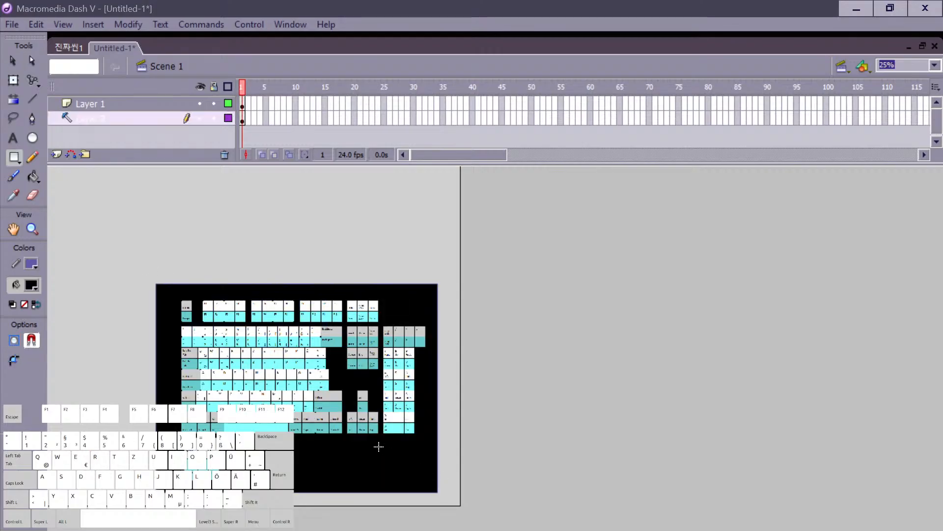
# Step: Lock the guide layer that holds the black background rectangle
pyautogui.press('z')
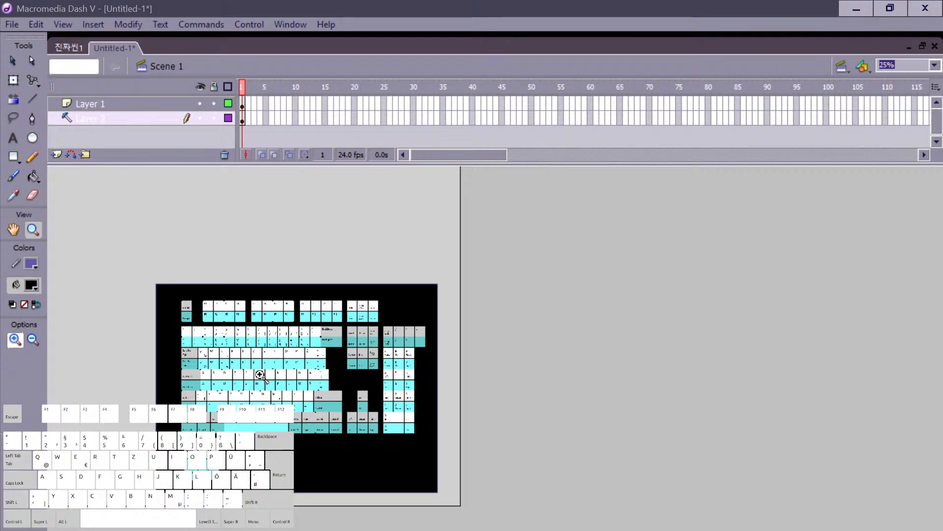
pyautogui.click(266, 376)
pyautogui.press('space')
pyautogui.moveTo(289, 367); pyautogui.dragTo(290, 368)
pyautogui.click(214, 118)
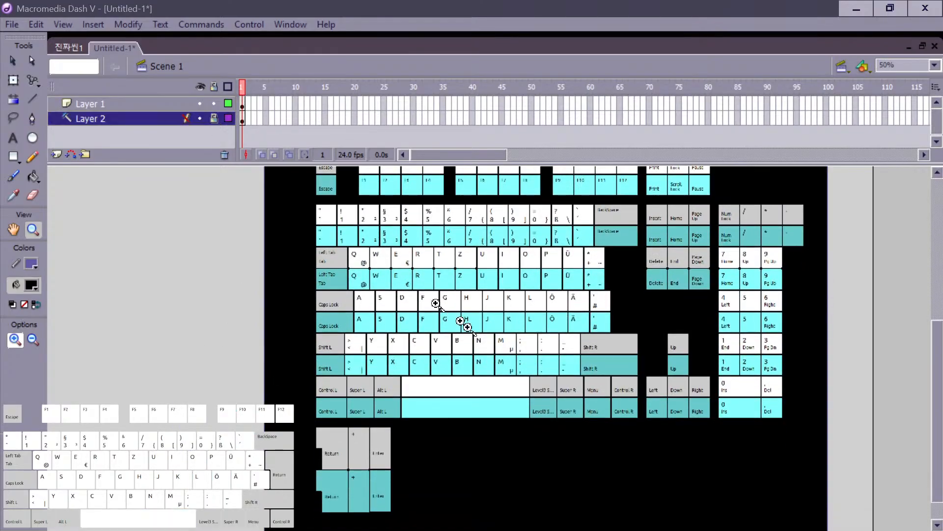
# Step: Select the whole keyboard shape on Layer 1 with the Selection tool
pyautogui.press('h')
pyautogui.press('b')
pyautogui.press('v')
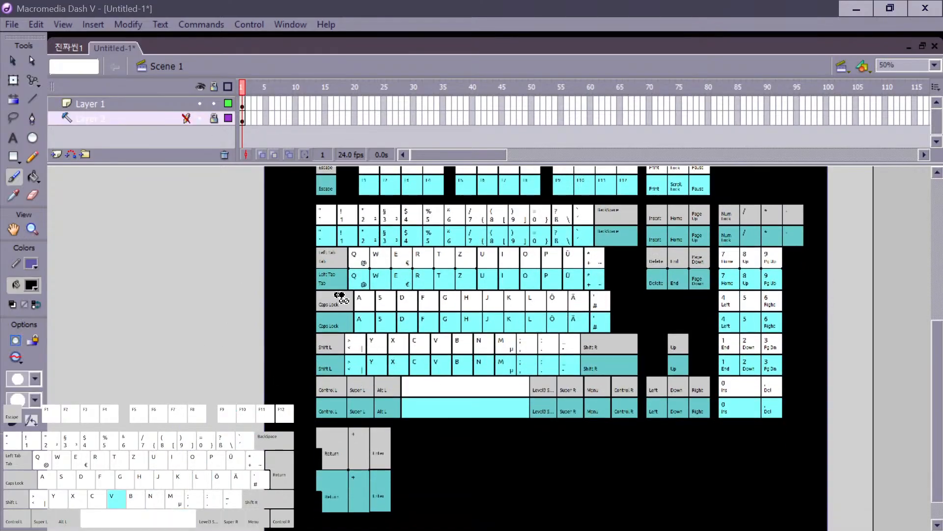
pyautogui.click(325, 302)
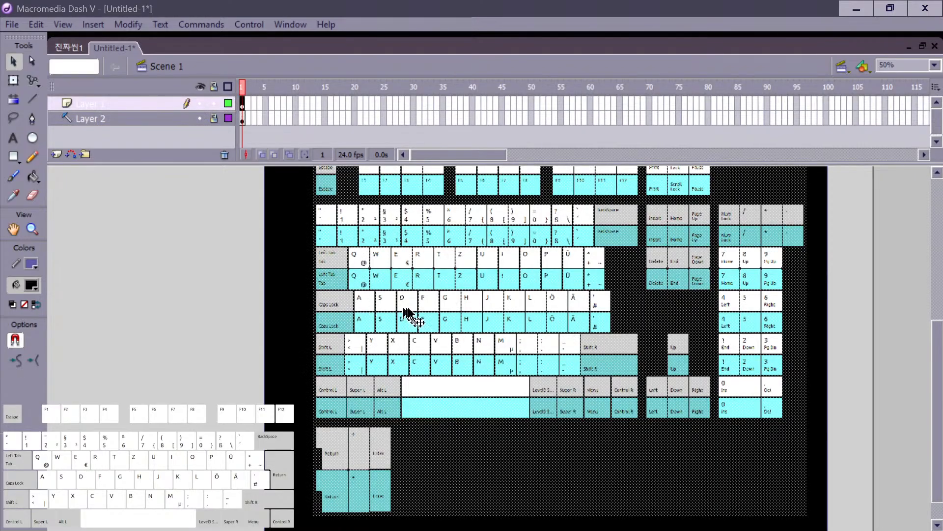
# Step: Select the white number-row keys from ° to ´, left of BackSpace, with the Selection tool at 100% zoom
pyautogui.press('z')
pyautogui.click(368, 333)
pyautogui.press('space')
pyautogui.moveTo(507, 313); pyautogui.dragTo(133, 452)
pyautogui.moveTo(276, 331); pyautogui.dragTo(393, 424)
pyautogui.moveTo(261, 326); pyautogui.dragTo(358, 270)
pyautogui.press('space')
pyautogui.moveTo(400, 300); pyautogui.dragTo(282, 272)
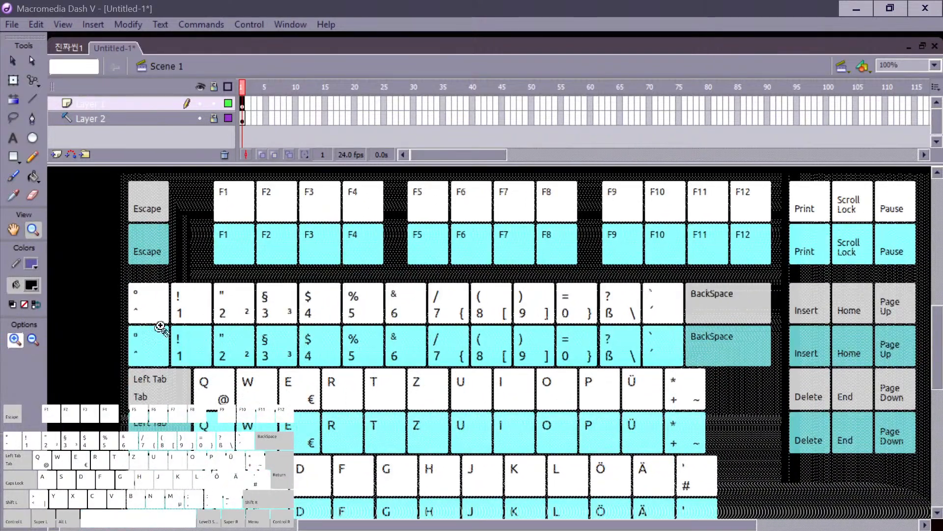
pyautogui.press('n')
pyautogui.press('v')
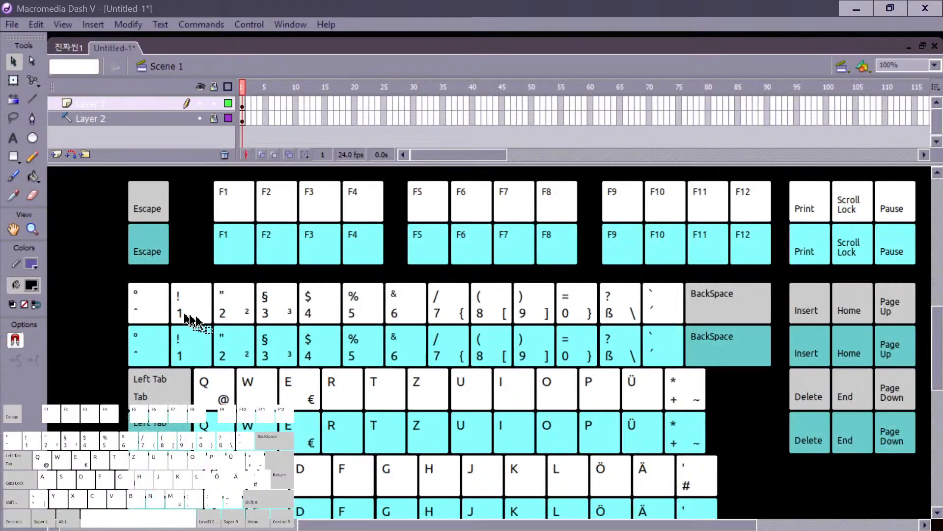
pyautogui.moveTo(372, 328); pyautogui.dragTo(687, 328)
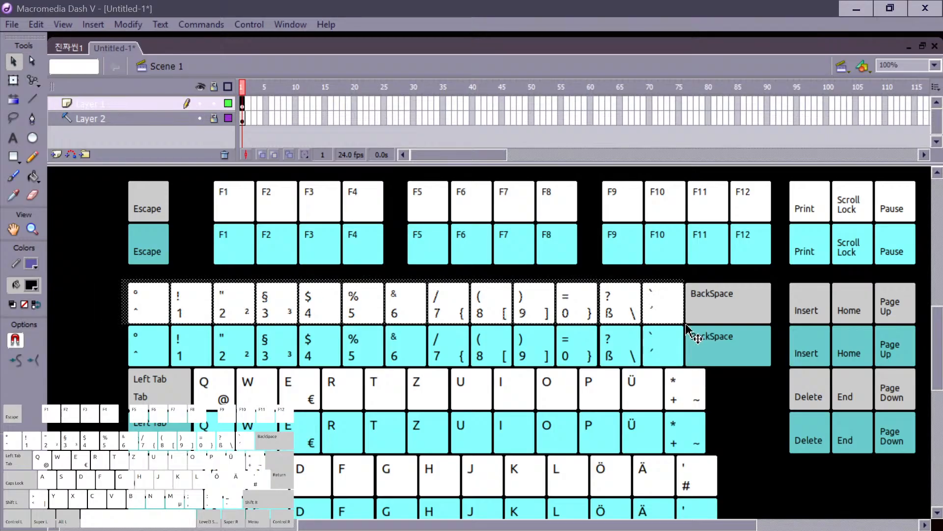
# Step: Try to add the white function-key row to the number-row selection, undoing each accidental shift of the keyboard
pyautogui.press('shift')
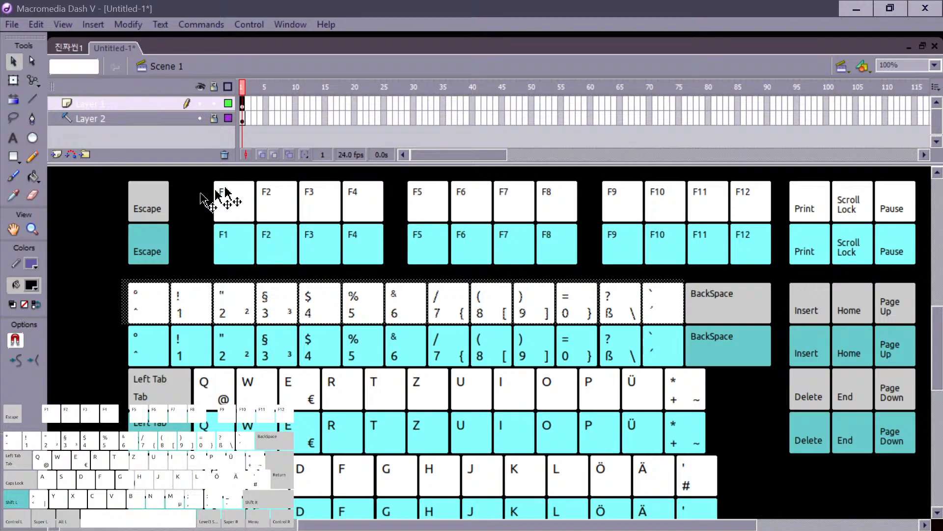
pyautogui.moveTo(197, 178); pyautogui.dragTo(248, 202)
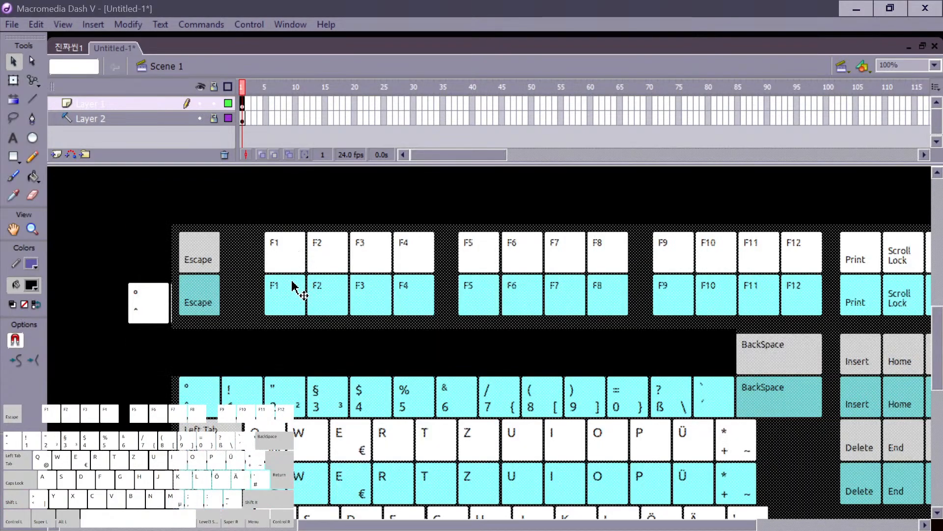
pyautogui.hotkey('ctrl', 'z')
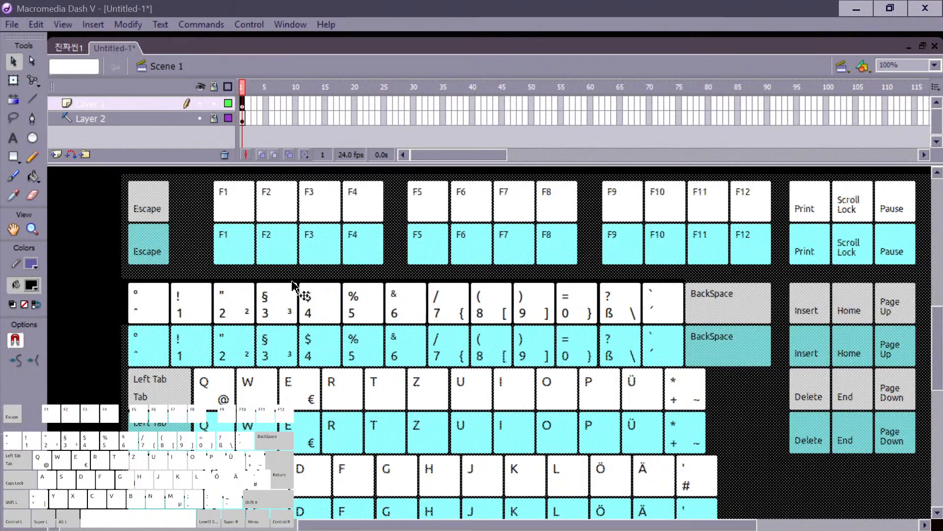
pyautogui.hotkey('ctrl', 'z')
pyautogui.press('shift')
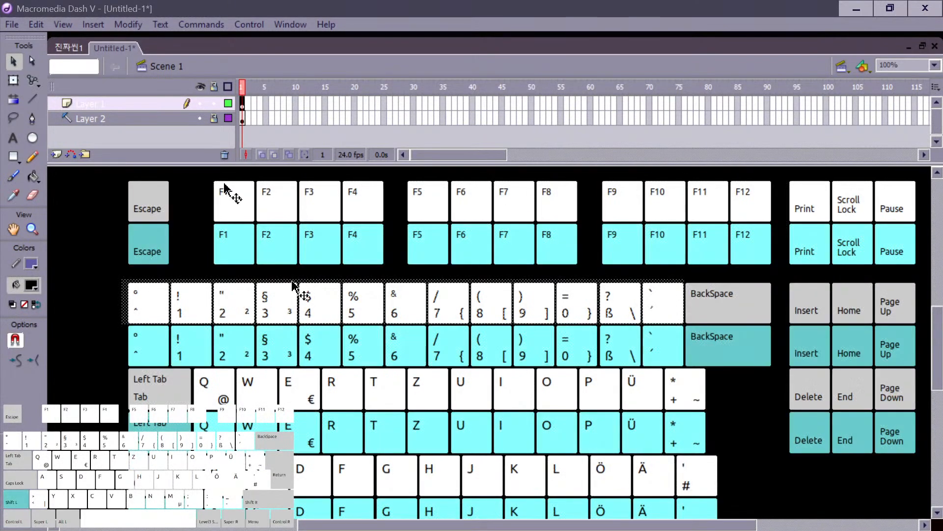
pyautogui.moveTo(208, 180); pyautogui.dragTo(207, 185)
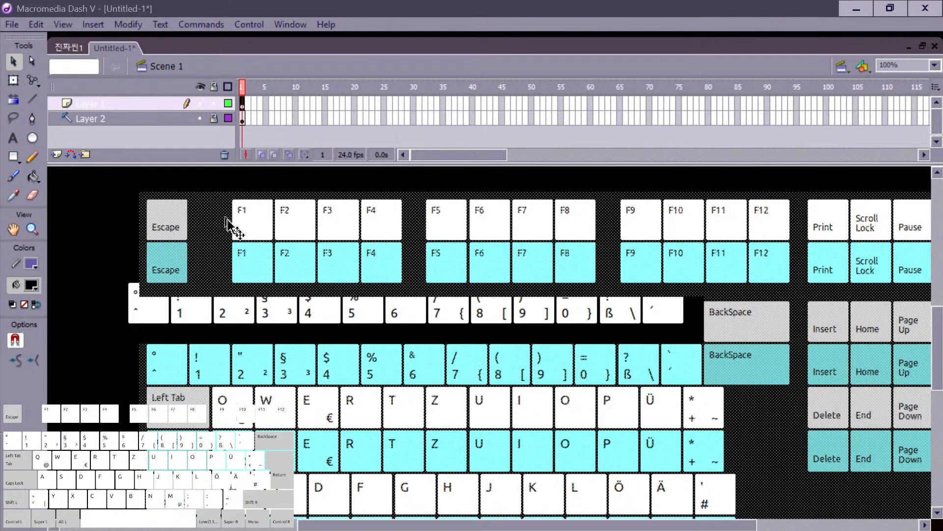
pyautogui.hotkey('ctrl', 'z')
pyautogui.click(292, 288)
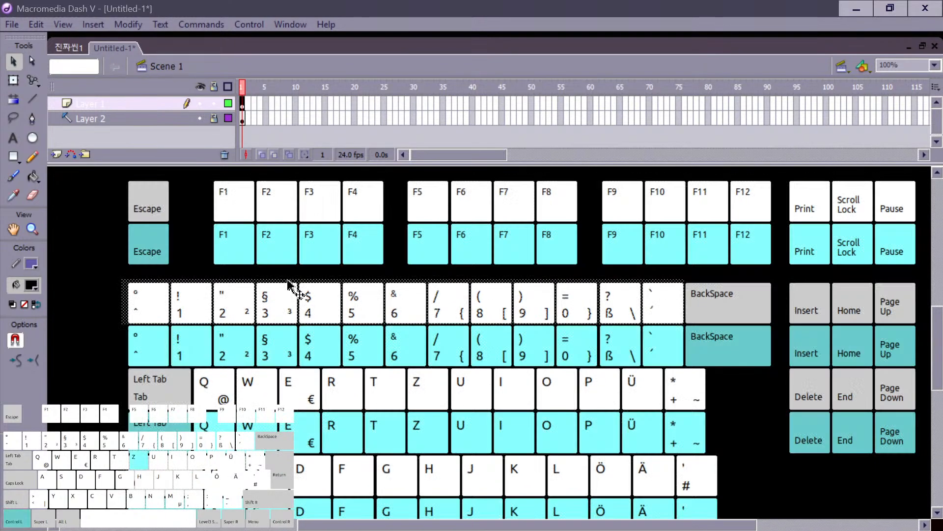
pyautogui.click(81, 314)
pyautogui.click(191, 271)
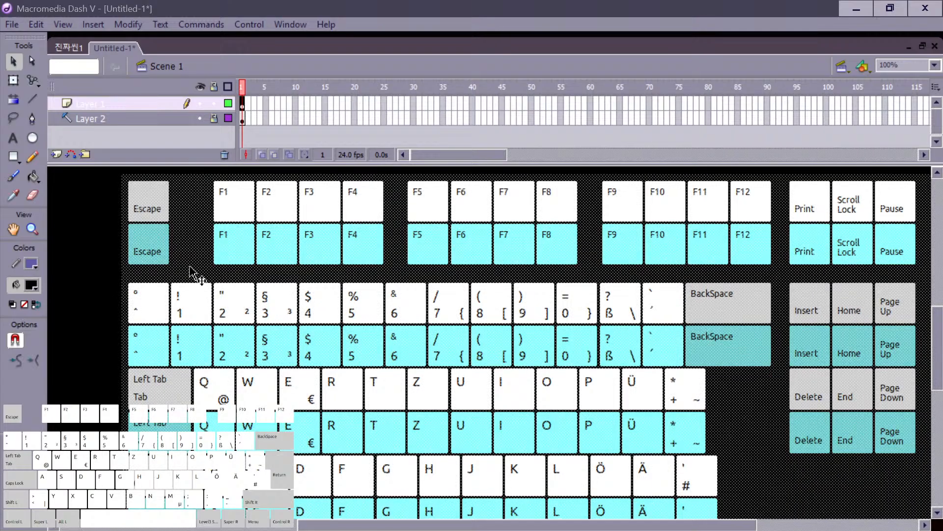
pyautogui.moveTo(189, 267); pyautogui.dragTo(119, 311)
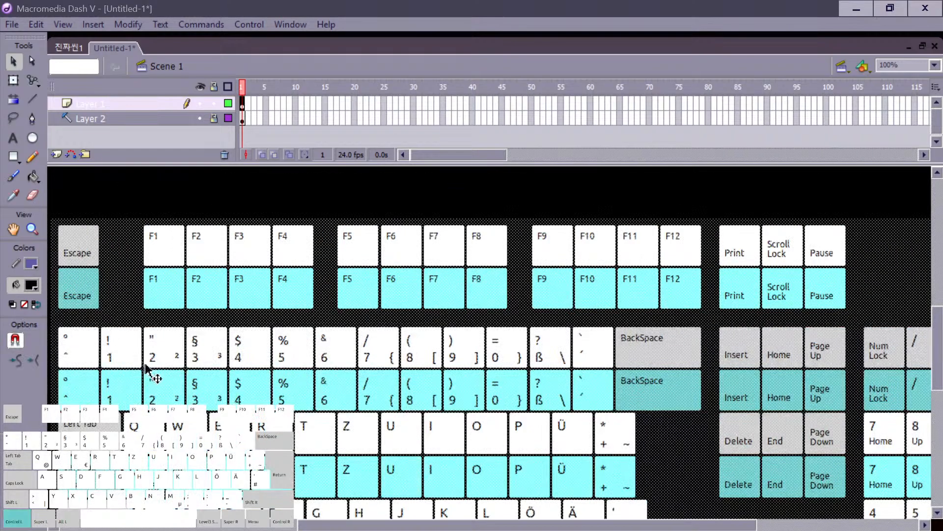
pyautogui.hotkey('ctrl', 'z')
pyautogui.click(101, 316)
pyautogui.click(199, 280)
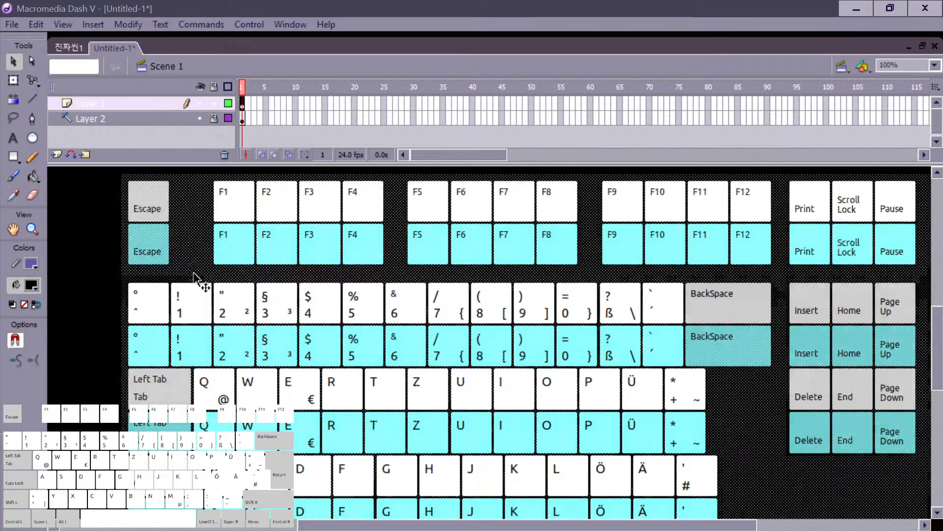
pyautogui.click(101, 295)
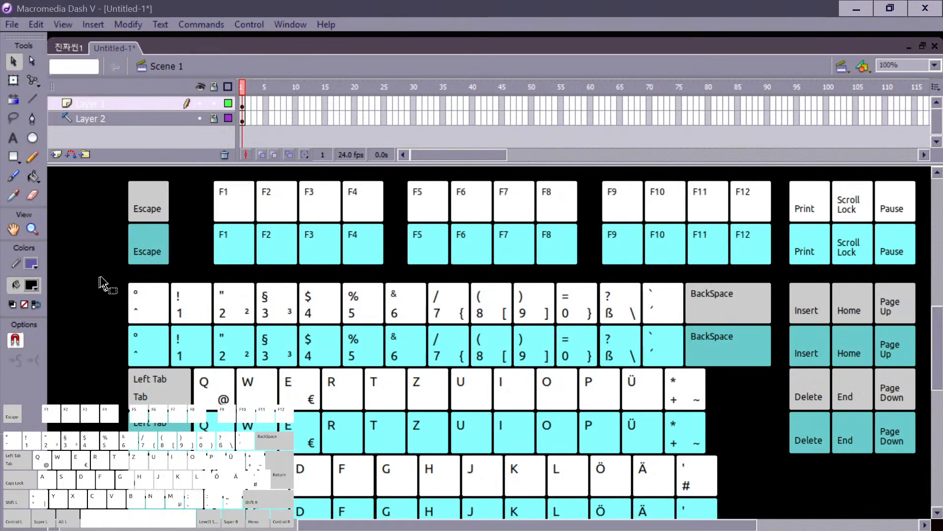
pyautogui.click(183, 267)
# Step: Unlock Layer 2 and change the fill of its background rectangle from black to blue
pyautogui.click(214, 118)
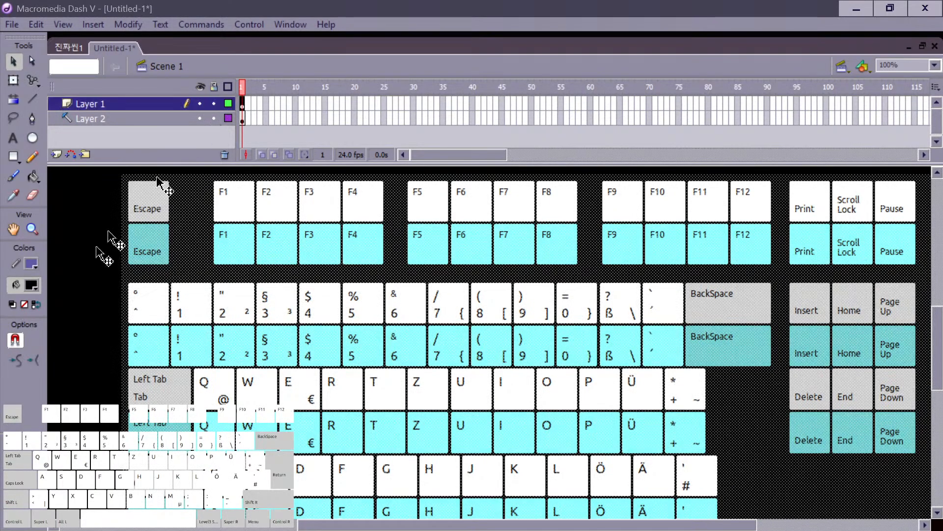
pyautogui.click(84, 294)
pyautogui.press('space')
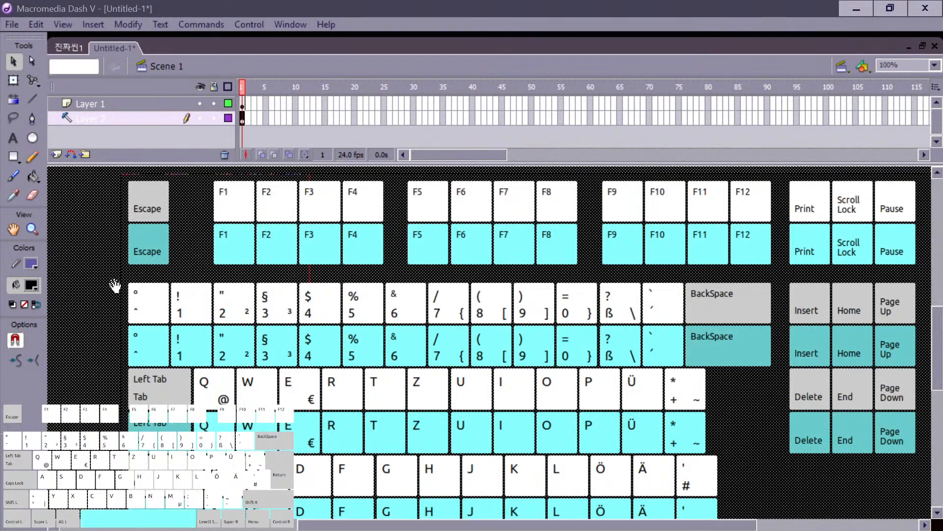
pyautogui.moveTo(116, 284); pyautogui.dragTo(272, 280)
pyautogui.click(145, 294)
pyautogui.click(224, 288)
pyautogui.click(35, 288)
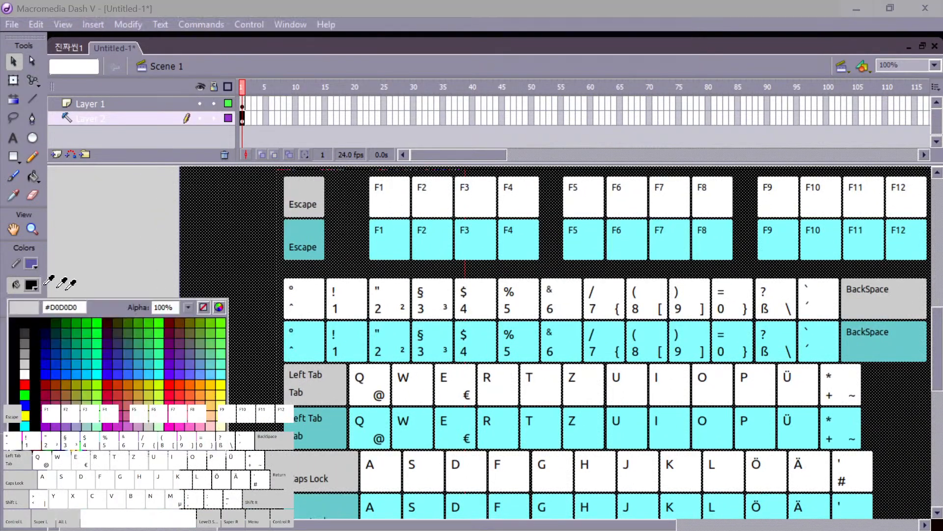
pyautogui.click(120, 369)
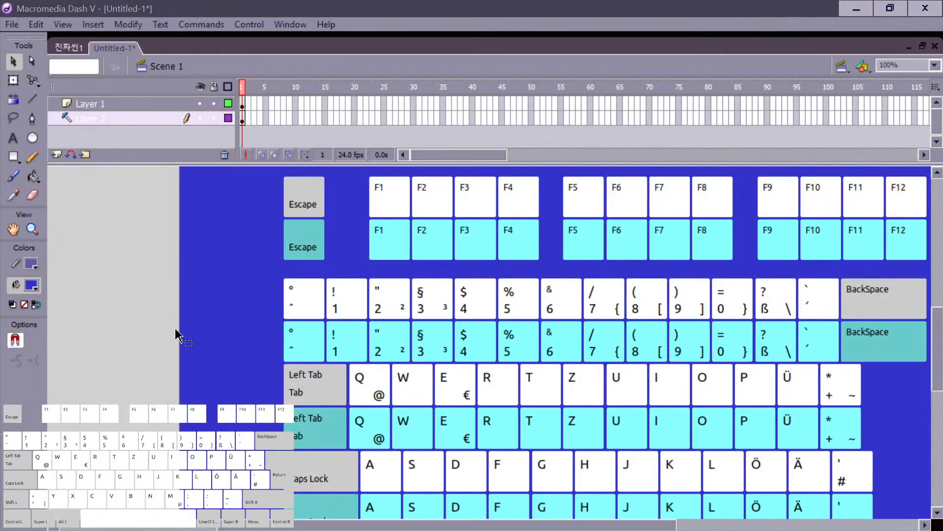
# Step: Outline the keyboard shape on Layer 1 with the Ink Bottle tool and lock Layer 2 again
pyautogui.click(344, 254)
pyautogui.press('space')
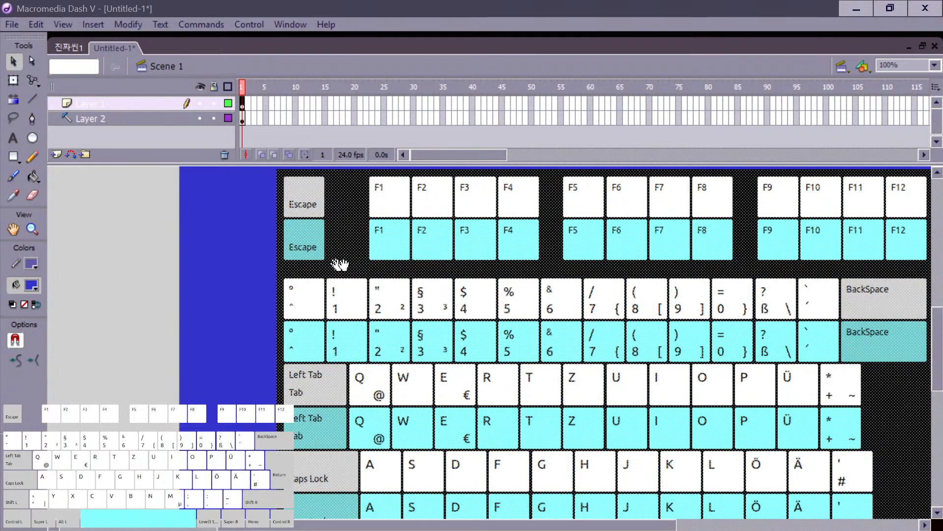
pyautogui.moveTo(388, 270); pyautogui.dragTo(193, 305)
pyautogui.press('space')
pyautogui.moveTo(250, 294); pyautogui.dragTo(288, 294)
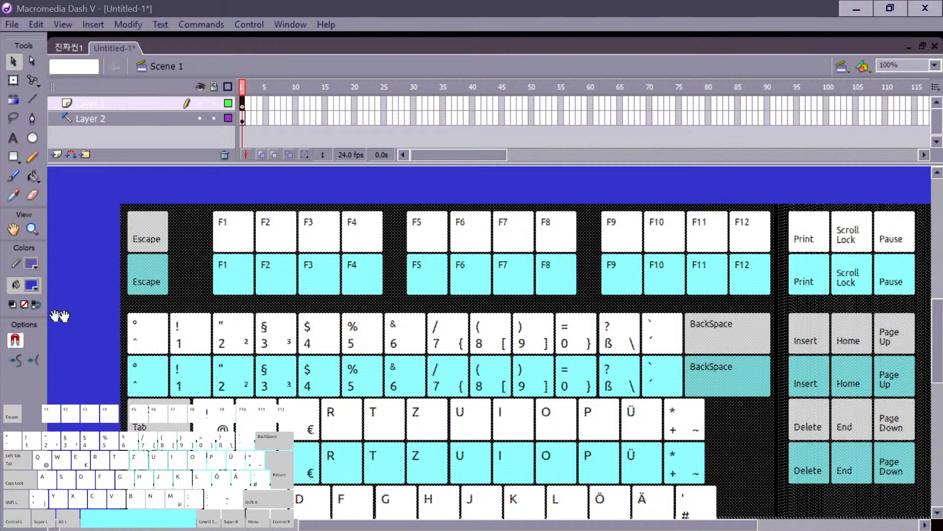
pyautogui.moveTo(59, 316); pyautogui.dragTo(156, 302)
pyautogui.click(101, 315)
pyautogui.press('s')
pyautogui.click(227, 272)
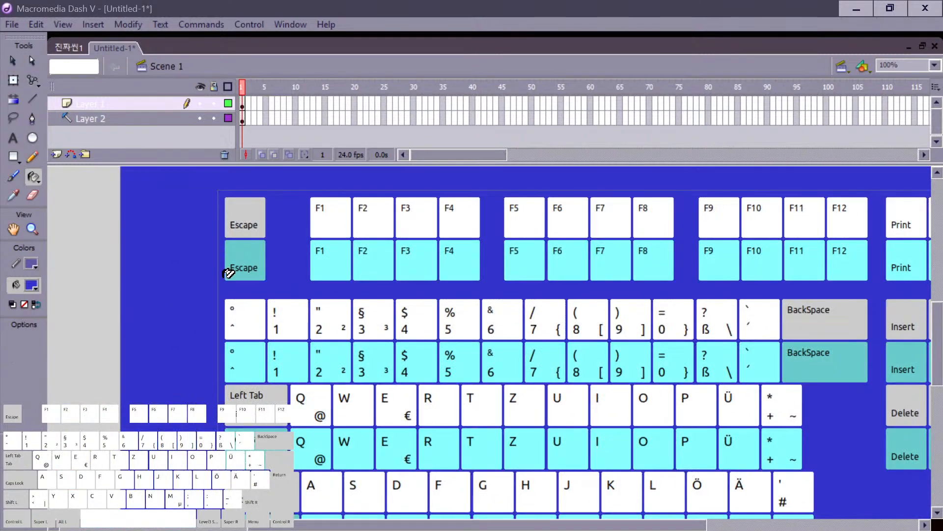
pyautogui.click(213, 118)
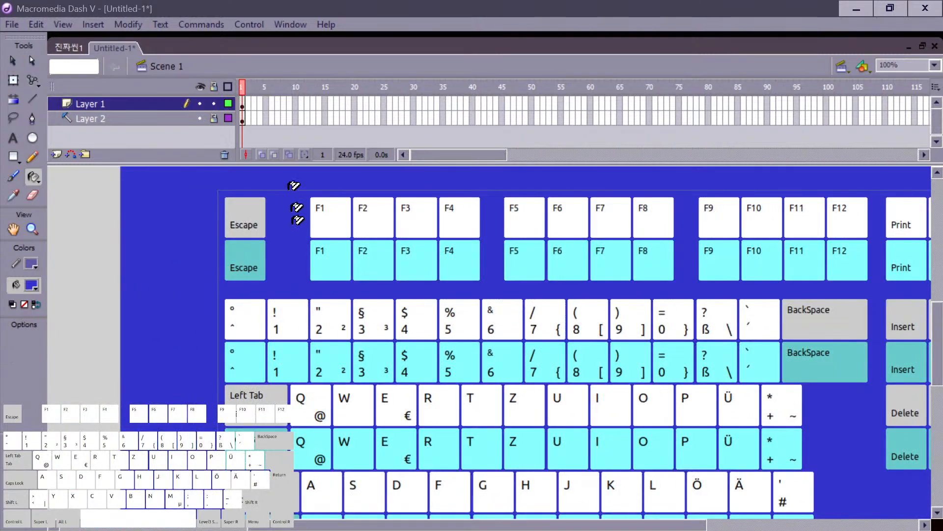
# Step: Select the white number-row keys from ° to ´ and add the white upper row from F1 through Pause to the selection
pyautogui.press('v')
pyautogui.moveTo(198, 296)
pyautogui.mouseDown()
pyautogui.moveTo(316, 342)
pyautogui.moveTo(632, 337)
pyautogui.moveTo(785, 351)
pyautogui.moveTo(781, 343)
pyautogui.mouseUp()
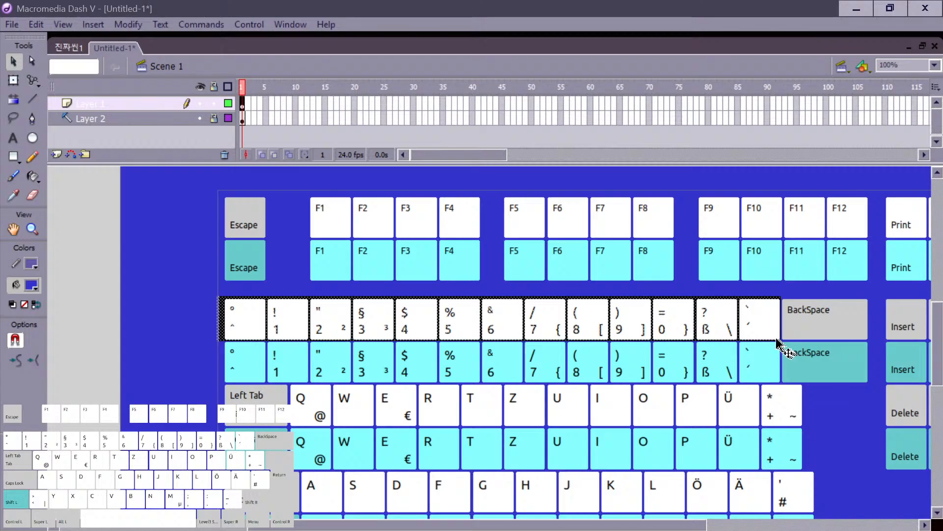
pyautogui.moveTo(572, 375); pyautogui.dragTo(442, 370)
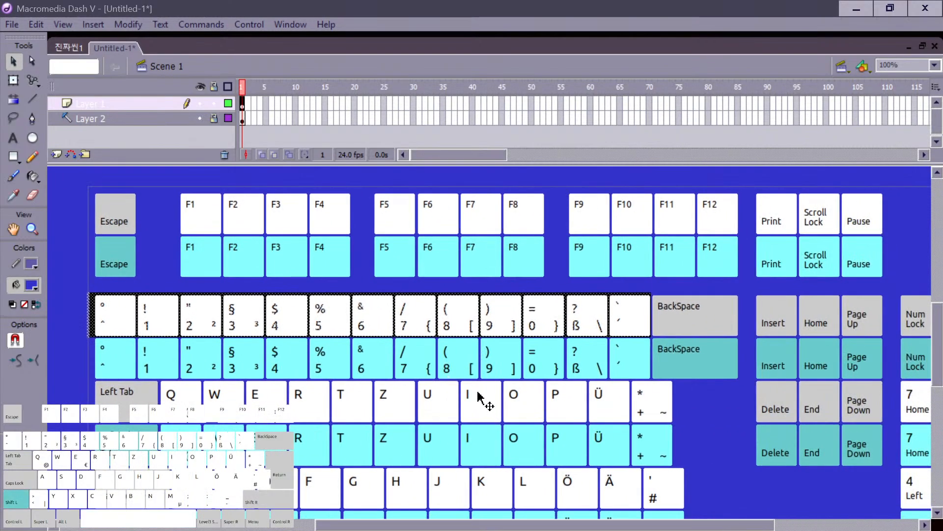
pyautogui.moveTo(262, 308); pyautogui.dragTo(276, 328)
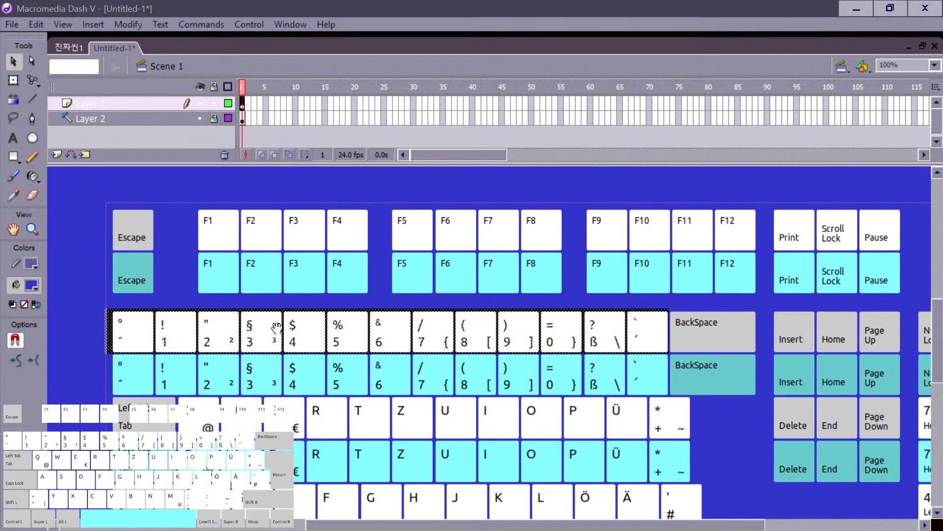
pyautogui.moveTo(189, 193); pyautogui.dragTo(909, 261)
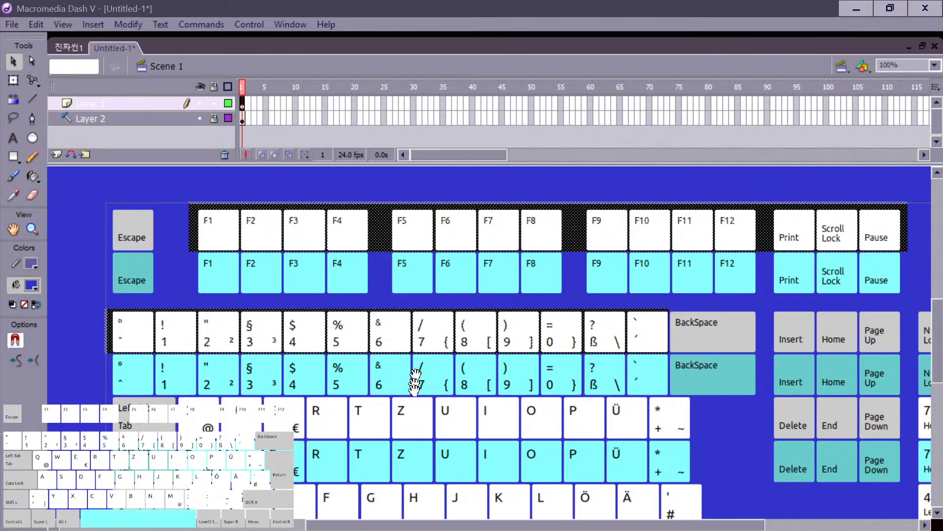
pyautogui.moveTo(417, 379); pyautogui.dragTo(423, 311)
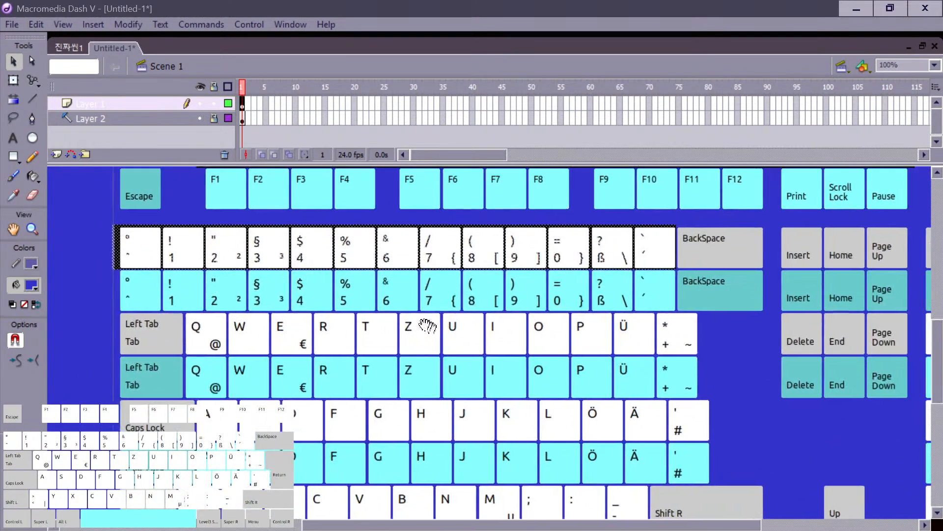
# Step: Enclose the white letter keys from Q to the + key with the Lasso tool in polygon mode
pyautogui.press('shift')
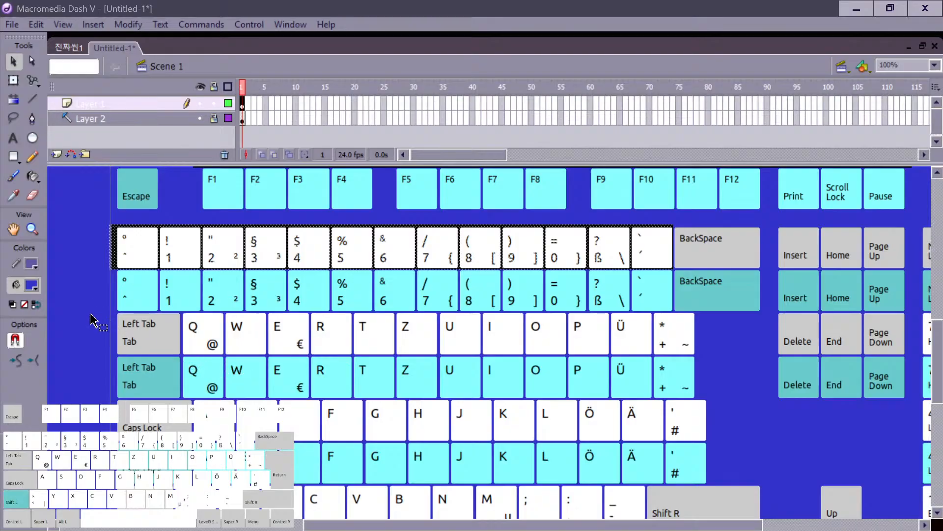
pyautogui.press('space')
pyautogui.press('space')
pyautogui.press('l')
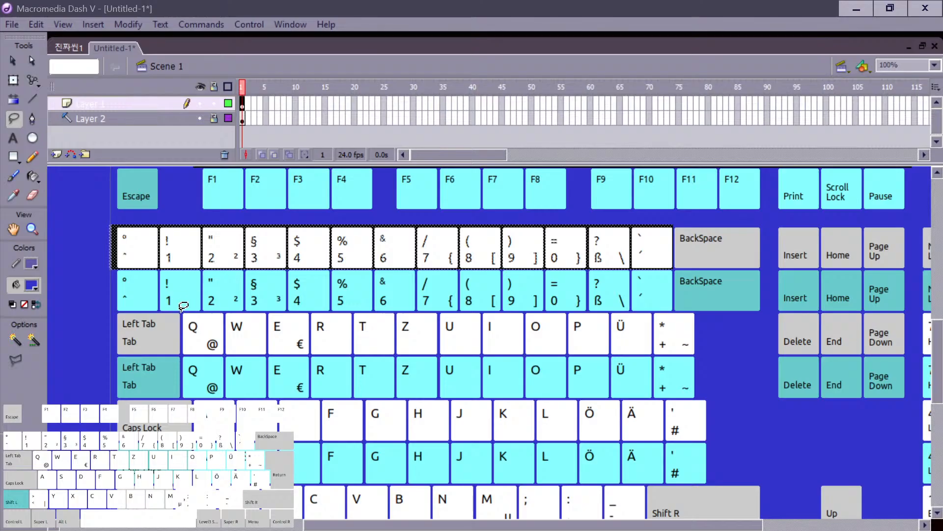
pyautogui.click(15, 360)
pyautogui.click(183, 350)
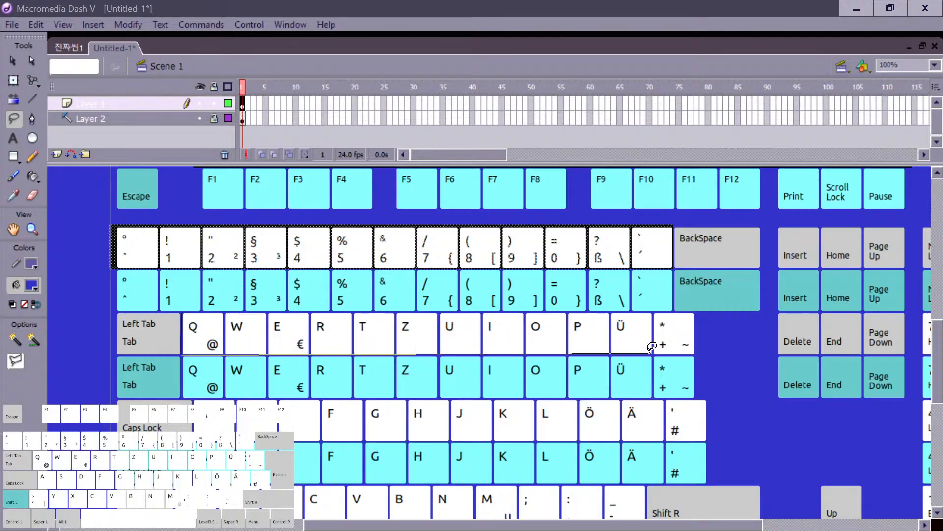
pyautogui.click(701, 354)
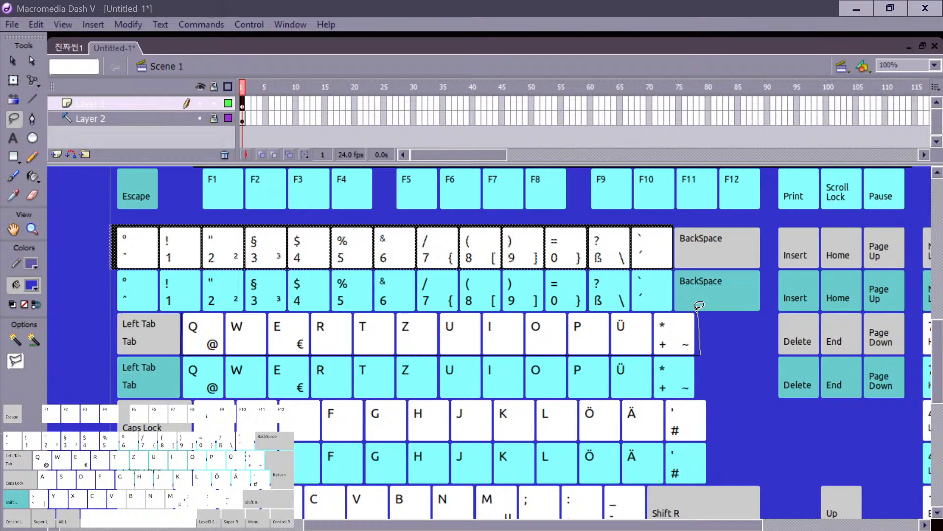
pyautogui.click(697, 310)
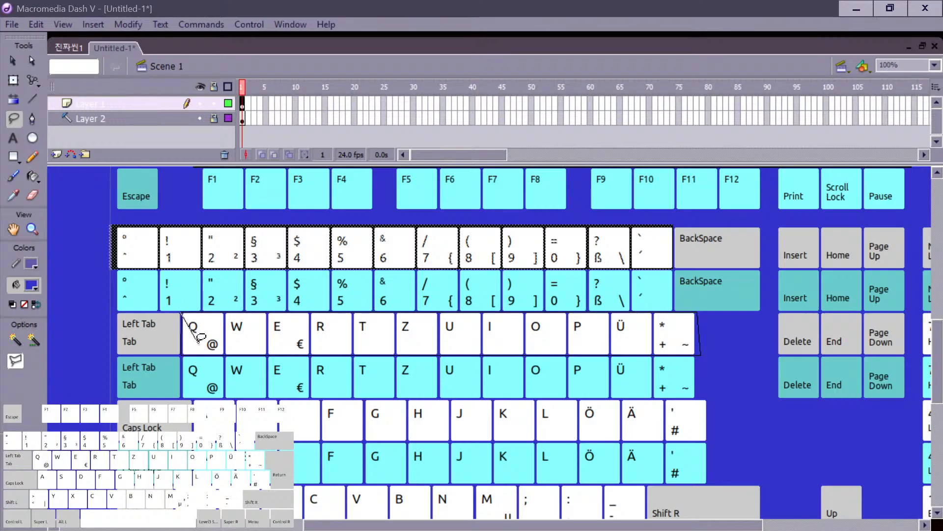
pyautogui.doubleClick(206, 346)
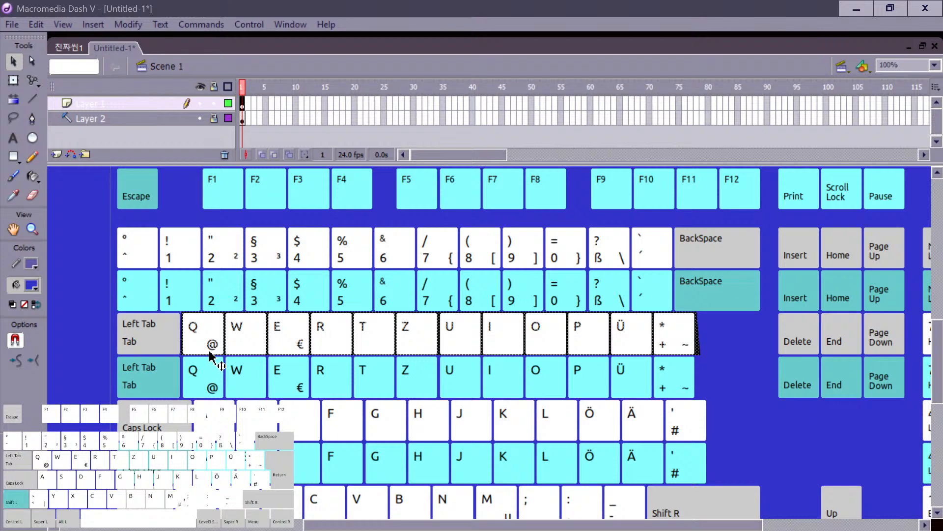
pyautogui.press('v')
# Step: Cut the lassoed white Q-row keys, and undo both the cut and the lasso selection
pyautogui.hotkey('ctrl', 'z')
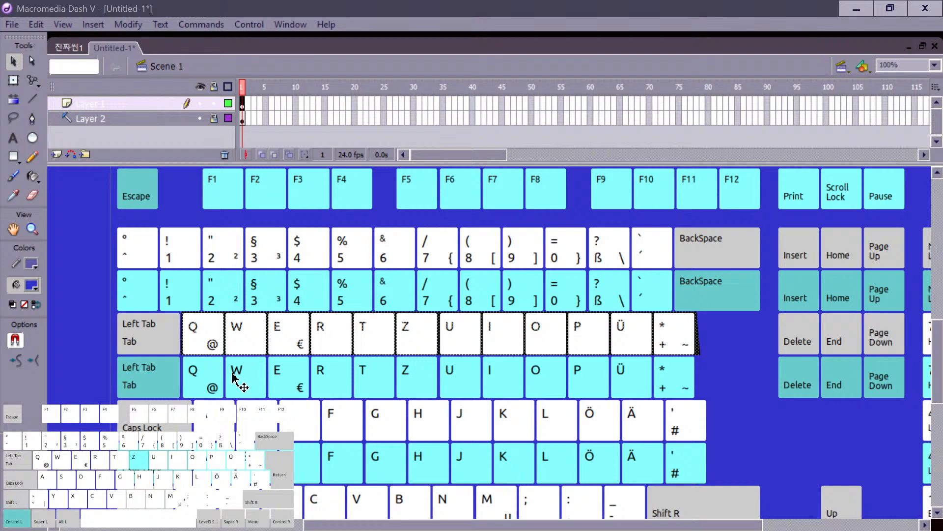
pyautogui.hotkey('ctrl', 'x')
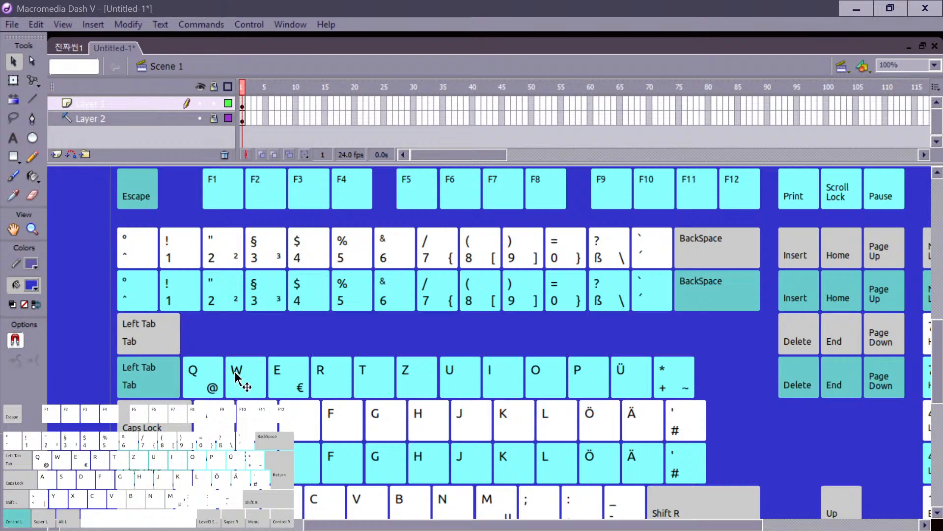
pyautogui.hotkey('ctrl', 'z')
pyautogui.hotkey('ctrl', 'z')
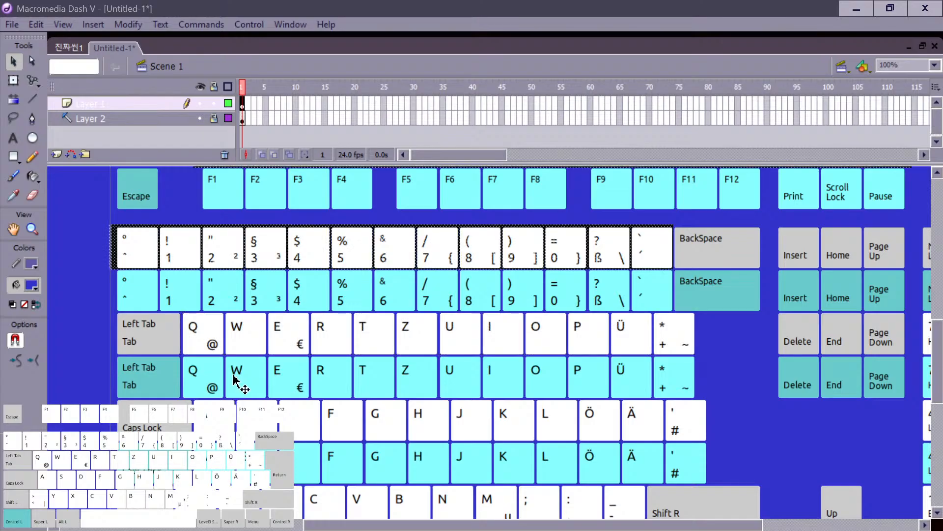
# Step: Bring back the lasso selection of the white Q row, and undo it
pyautogui.press('space')
pyautogui.moveTo(259, 348); pyautogui.dragTo(231, 384)
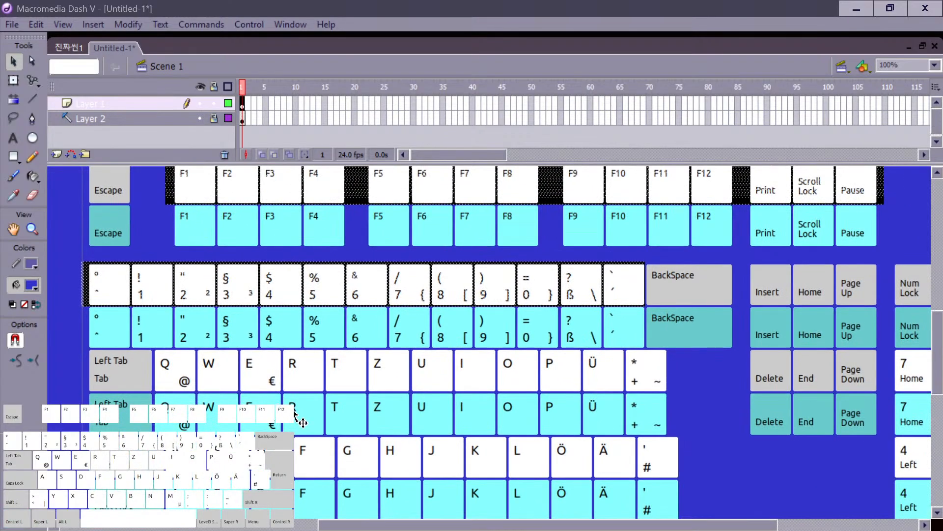
pyautogui.hotkey('ctrl', 'shift', 'v')
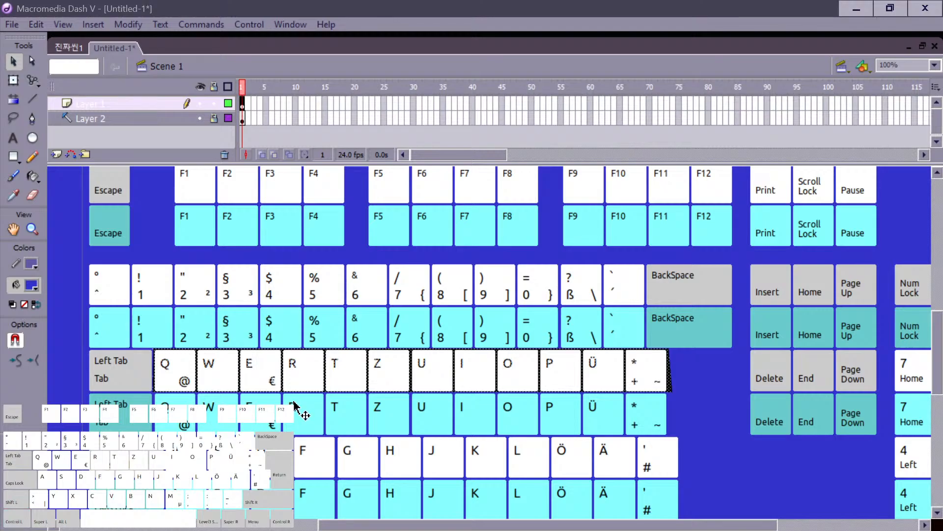
pyautogui.hotkey('ctrl', 'z')
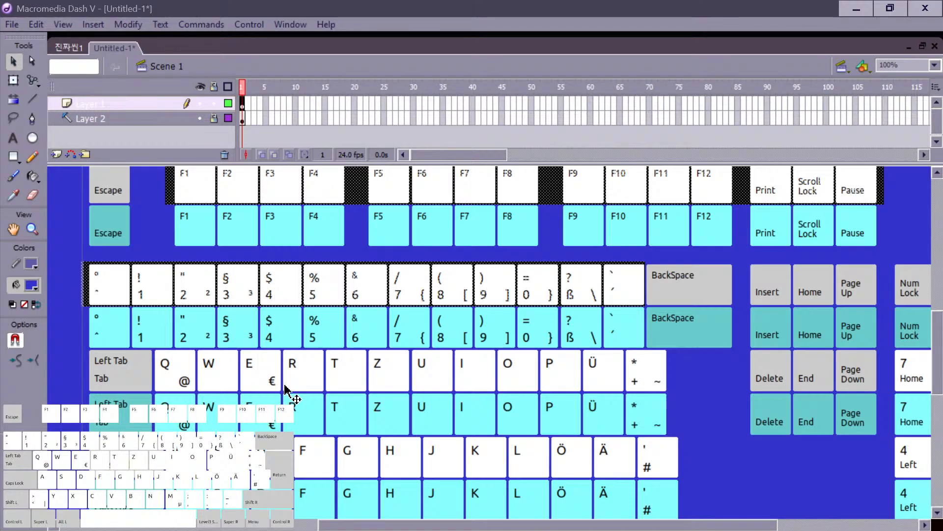
# Step: Try to enclose the white Q key with the Lasso tool in polygon mode, and undo the resulting selection
pyautogui.press('space')
pyautogui.press('l')
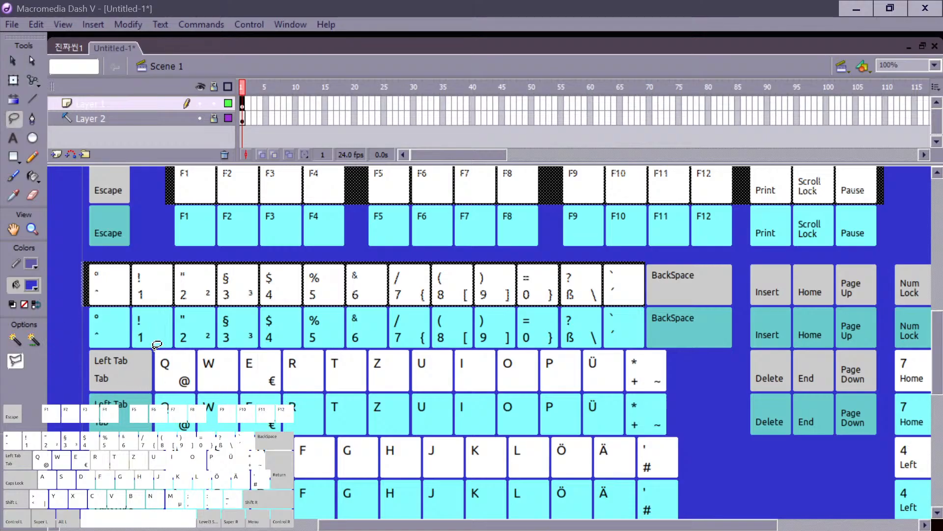
pyautogui.moveTo(152, 378)
pyautogui.mouseDown()
pyautogui.moveTo(157, 393)
pyautogui.moveTo(208, 384)
pyautogui.mouseUp()
pyautogui.moveTo(196, 337)
pyautogui.mouseDown()
pyautogui.moveTo(151, 344)
pyautogui.moveTo(148, 353)
pyautogui.moveTo(126, 336)
pyautogui.moveTo(164, 292)
pyautogui.moveTo(165, 307)
pyautogui.moveTo(12, 361)
pyautogui.moveTo(177, 336)
pyautogui.mouseUp()
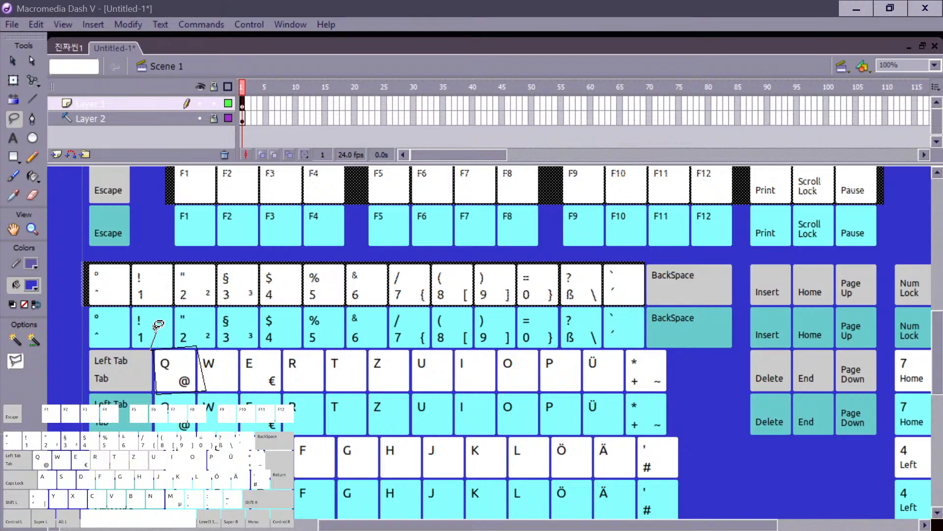
pyautogui.scroll(3, 160, 322)
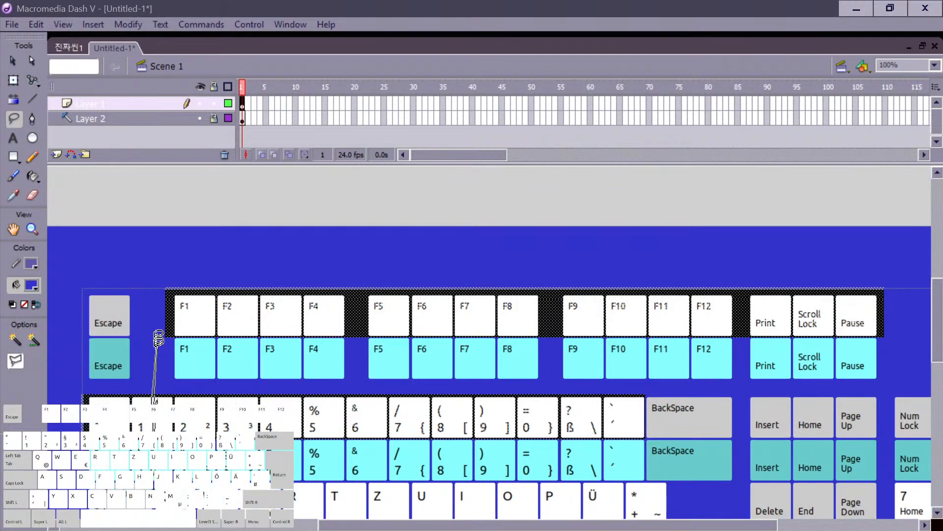
pyautogui.rightClick(163, 487)
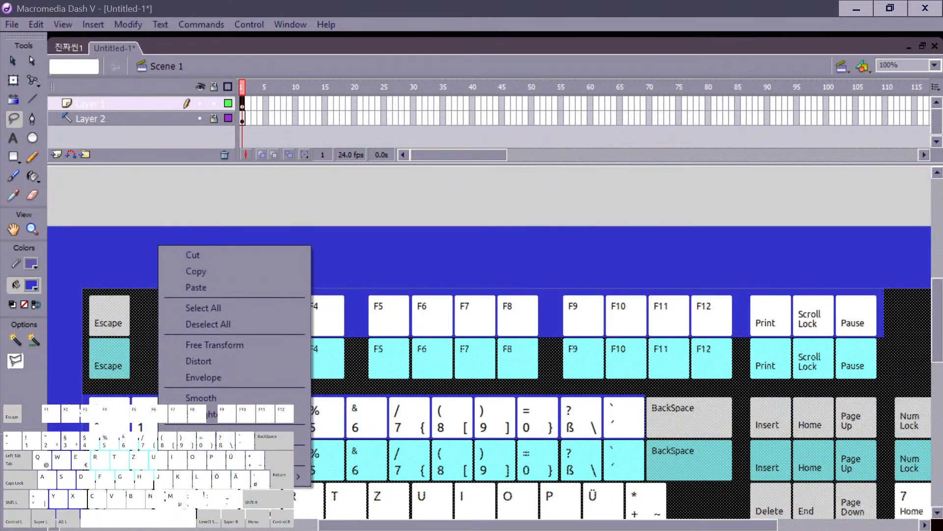
pyautogui.click(66, 399)
pyautogui.hotkey('ctrl', 'z')
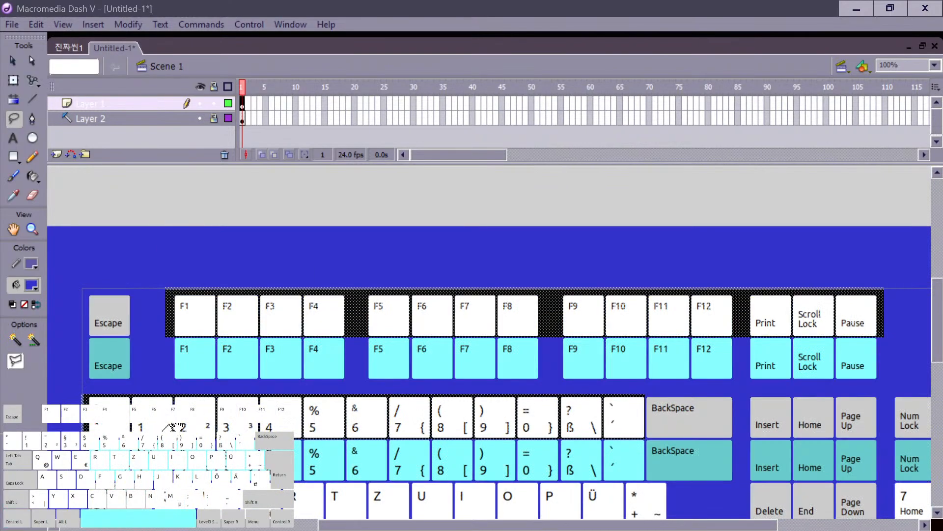
pyautogui.moveTo(189, 440)
pyautogui.mouseDown()
pyautogui.moveTo(139, 311)
pyautogui.moveTo(248, 290)
pyautogui.mouseUp()
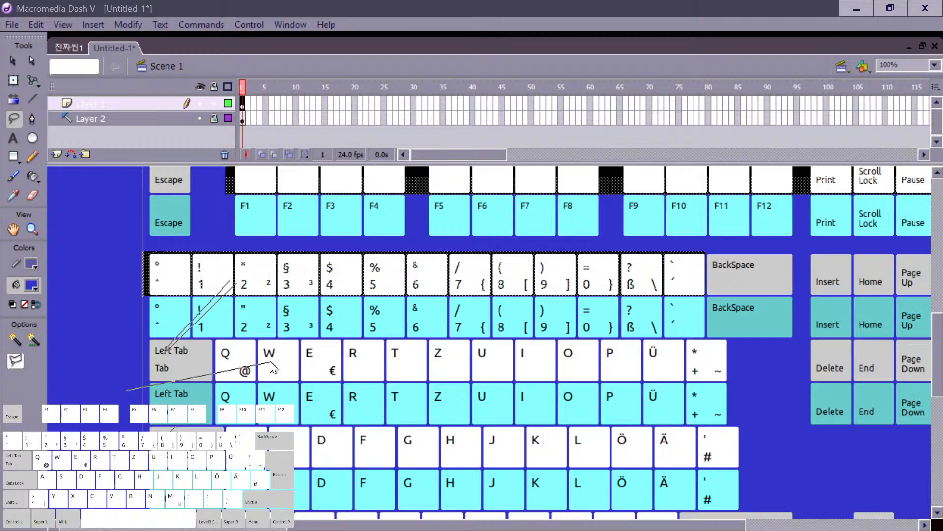
pyautogui.press('Escape')
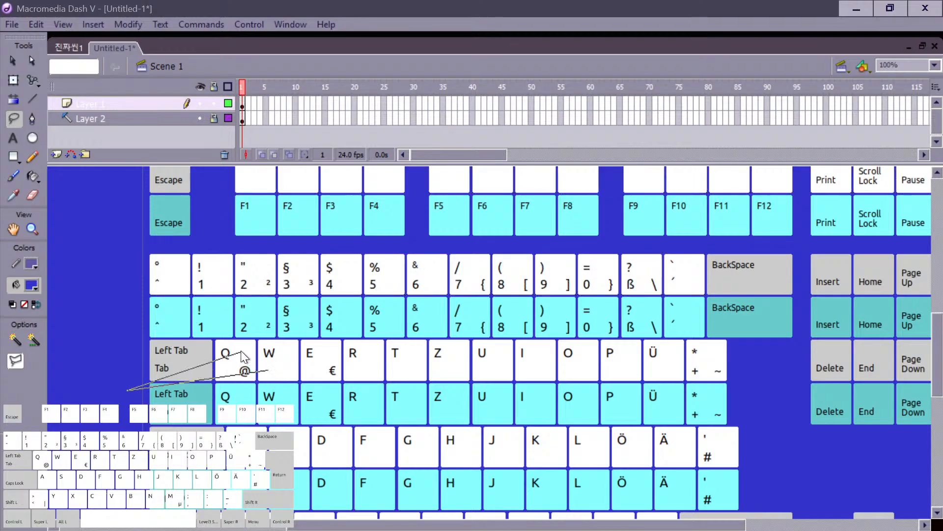
pyautogui.press('Escape')
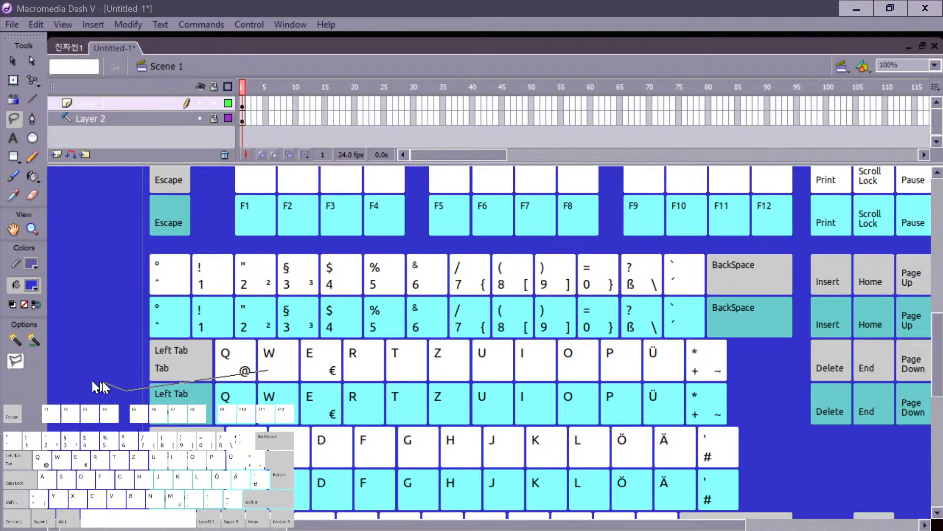
pyautogui.click(164, 381)
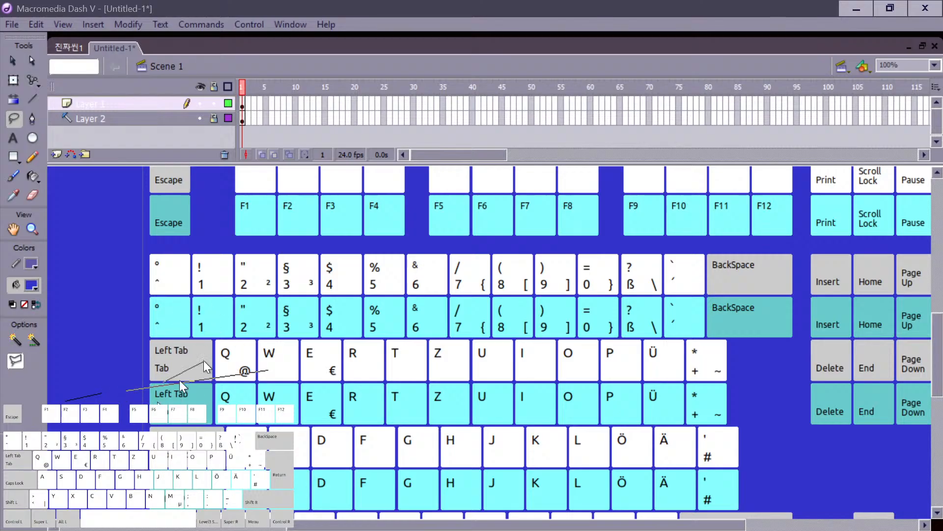
pyautogui.click(216, 328)
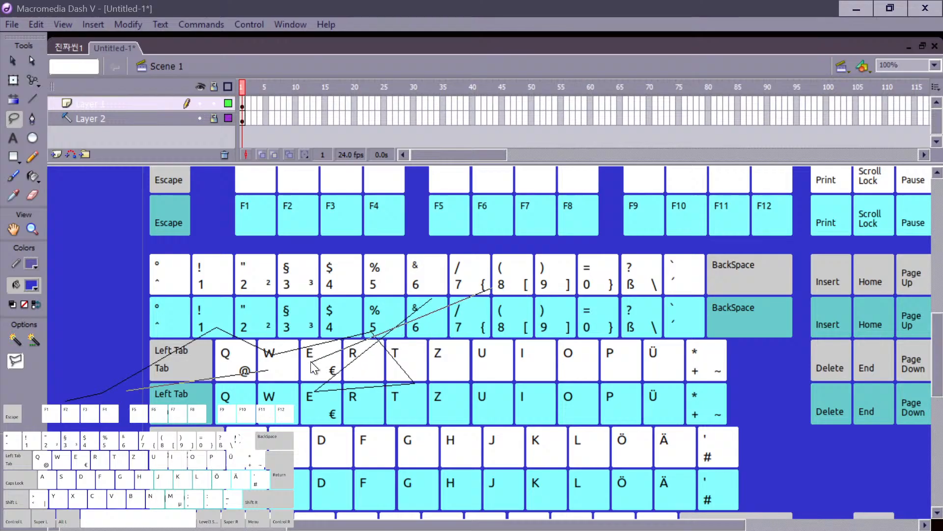
pyautogui.doubleClick(332, 367)
pyautogui.press('b')
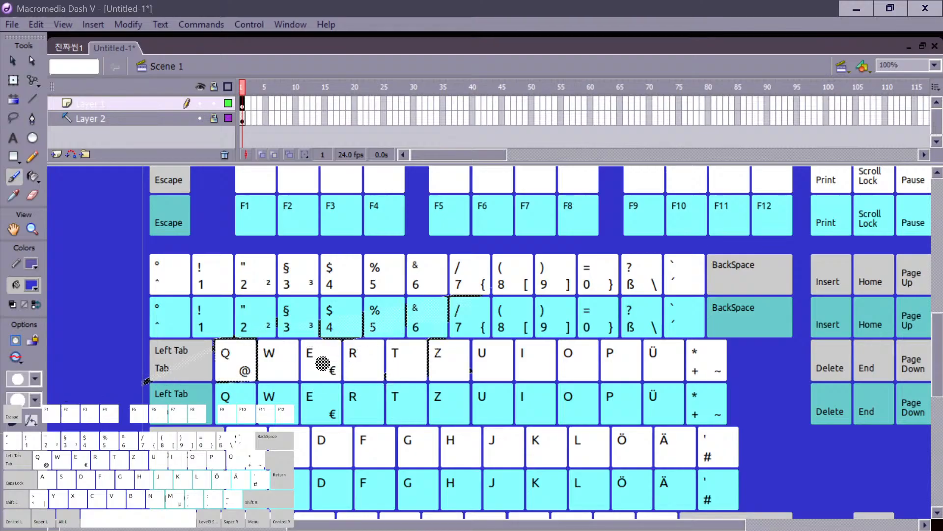
pyautogui.press('v')
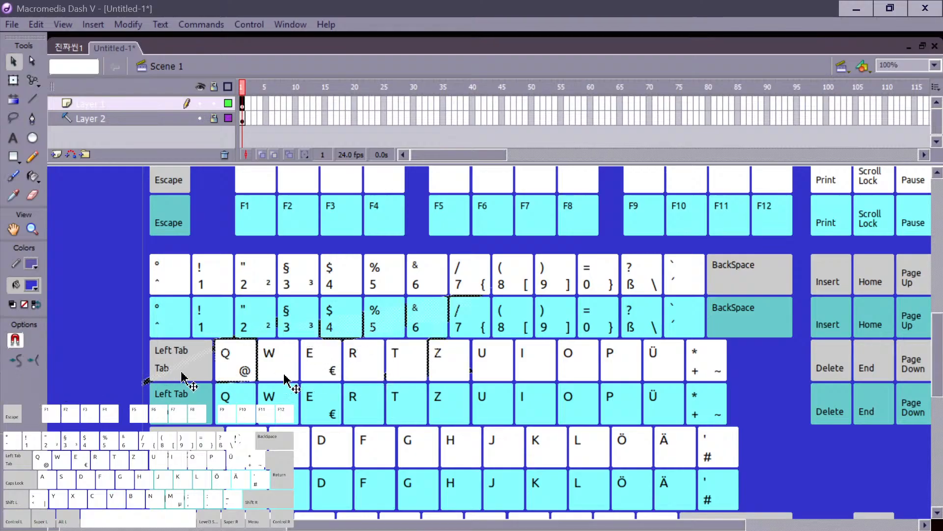
pyautogui.click(116, 386)
# Step: Select the white Q key alone with the Lasso tool, and undo that selection
pyautogui.press('l')
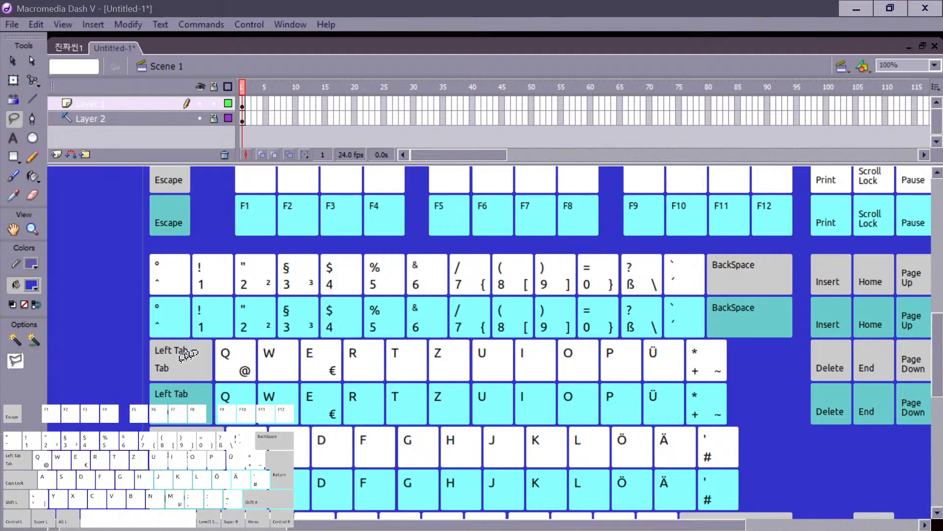
pyautogui.moveTo(216, 379)
pyautogui.mouseDown()
pyautogui.moveTo(255, 373)
pyautogui.moveTo(260, 338)
pyautogui.moveTo(256, 326)
pyautogui.moveTo(218, 345)
pyautogui.mouseUp()
pyautogui.press('v')
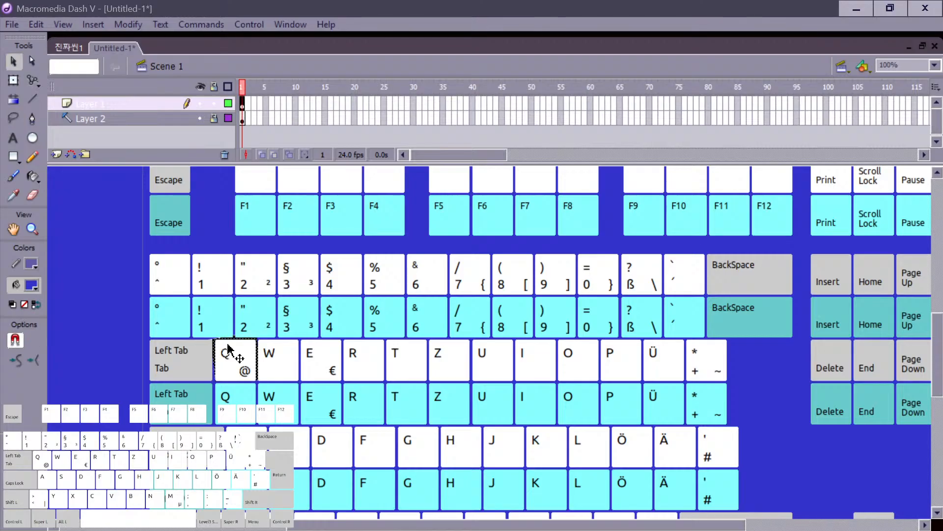
pyautogui.hotkey('ctrl', 'z')
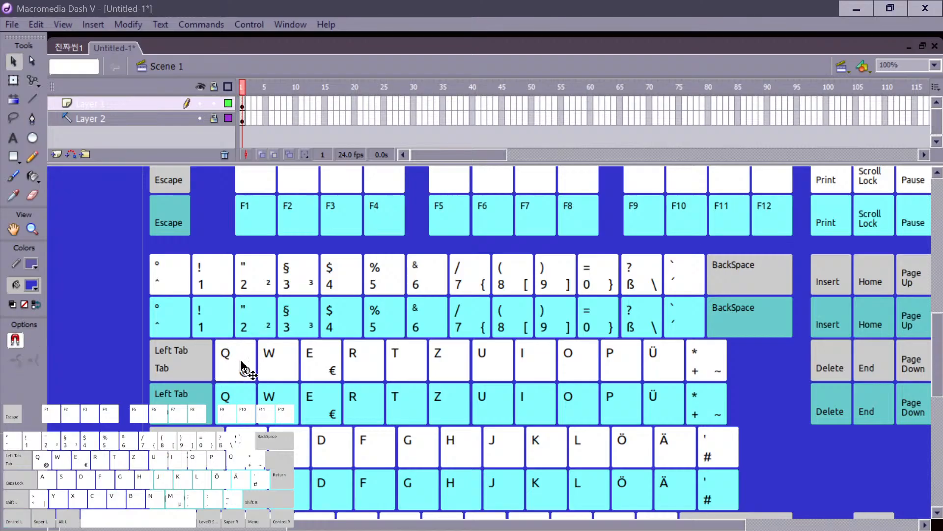
# Step: Select the white number-row keys from ° to ´ and add the white upper row through Pause to the selection
pyautogui.moveTo(88, 237); pyautogui.dragTo(706, 299)
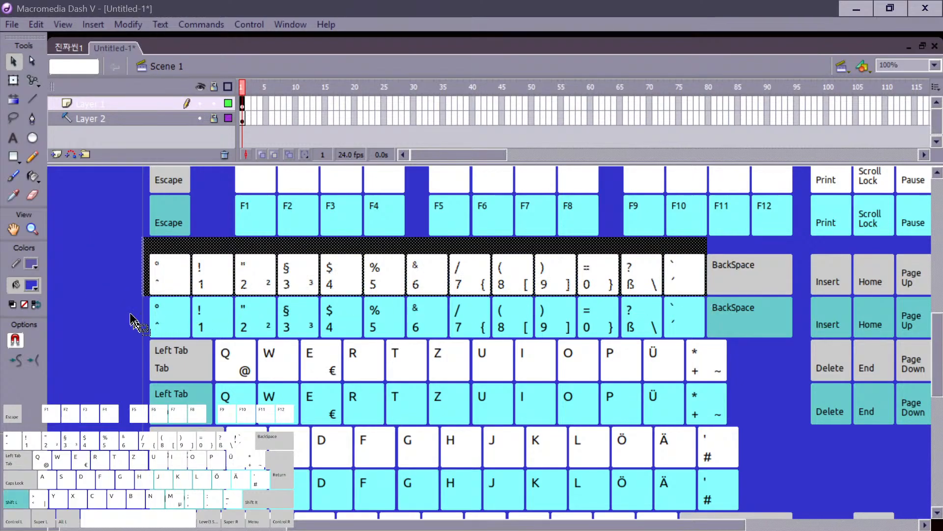
pyautogui.scroll(4, 101, 385)
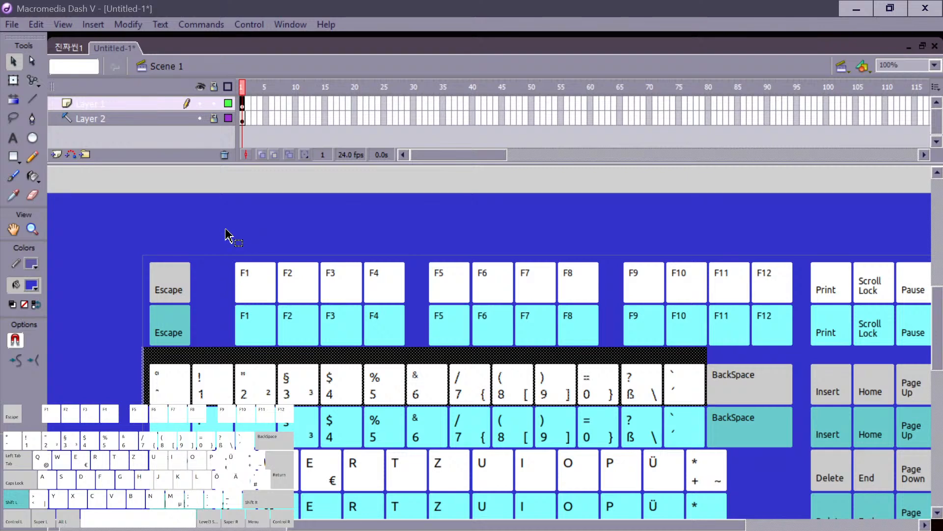
pyautogui.moveTo(483, 304); pyautogui.dragTo(647, 316)
pyautogui.press('space')
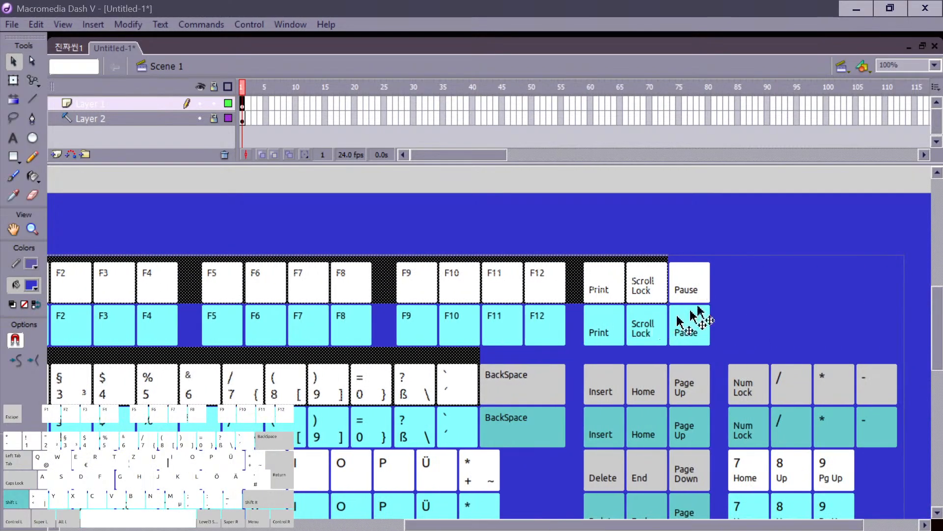
pyautogui.moveTo(695, 218); pyautogui.dragTo(611, 310)
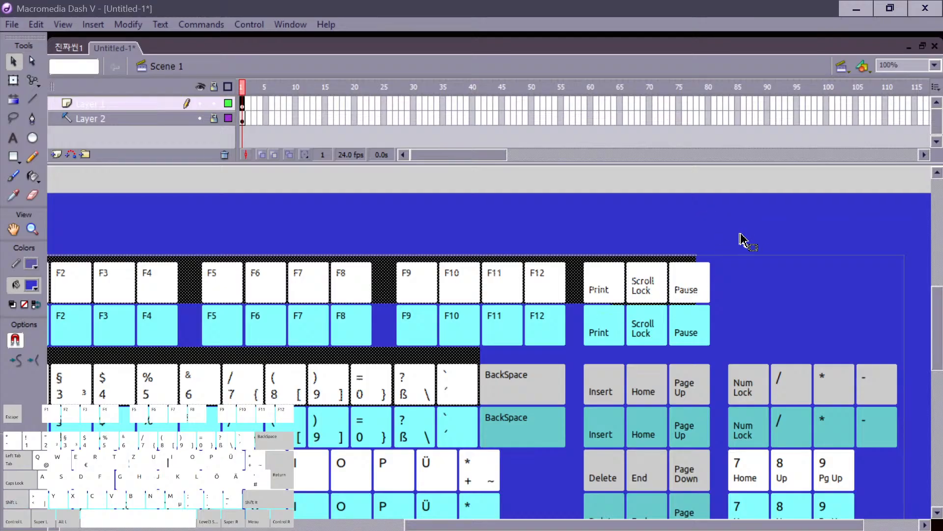
pyautogui.hotkey('ctrl', 'z')
pyautogui.moveTo(751, 234); pyautogui.dragTo(595, 312)
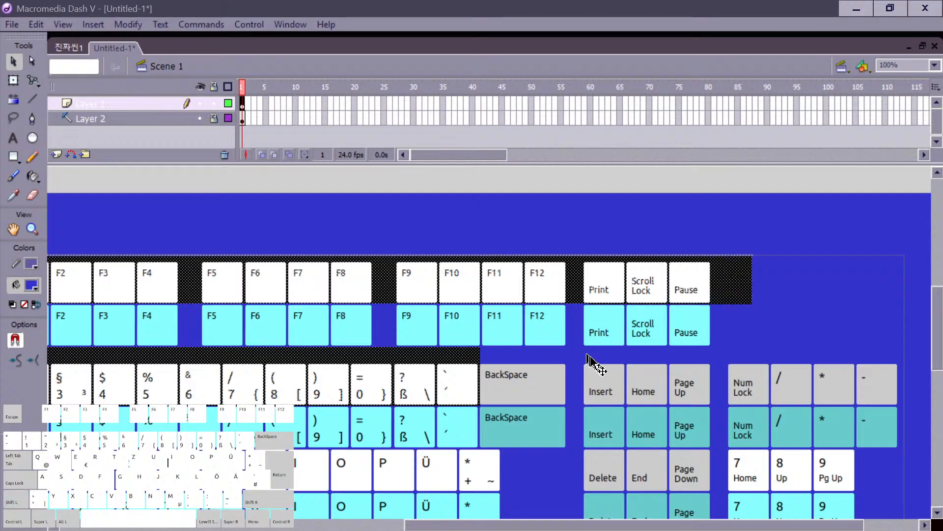
# Step: Select the white letter keys from Q to the + key by enclosing the row with the polygon Lasso
pyautogui.press('l')
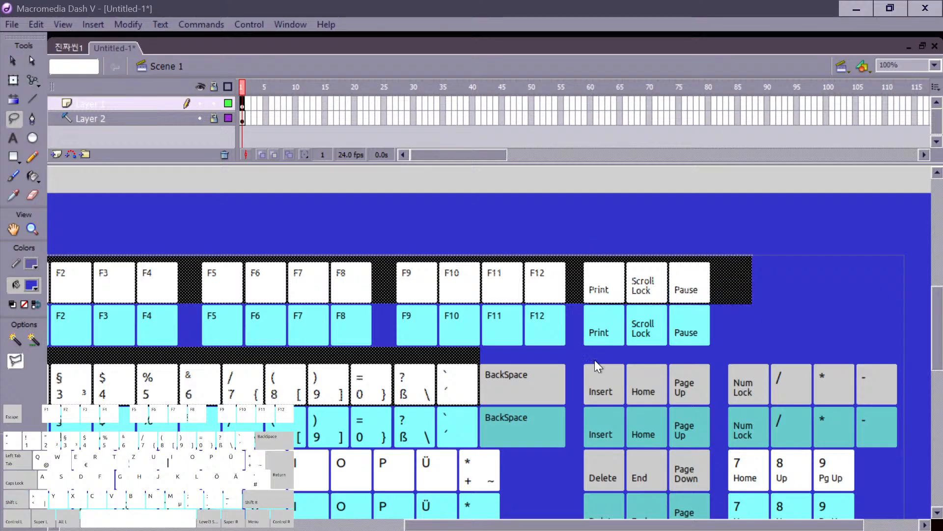
pyautogui.press('space')
pyautogui.moveTo(449, 408); pyautogui.dragTo(457, 407)
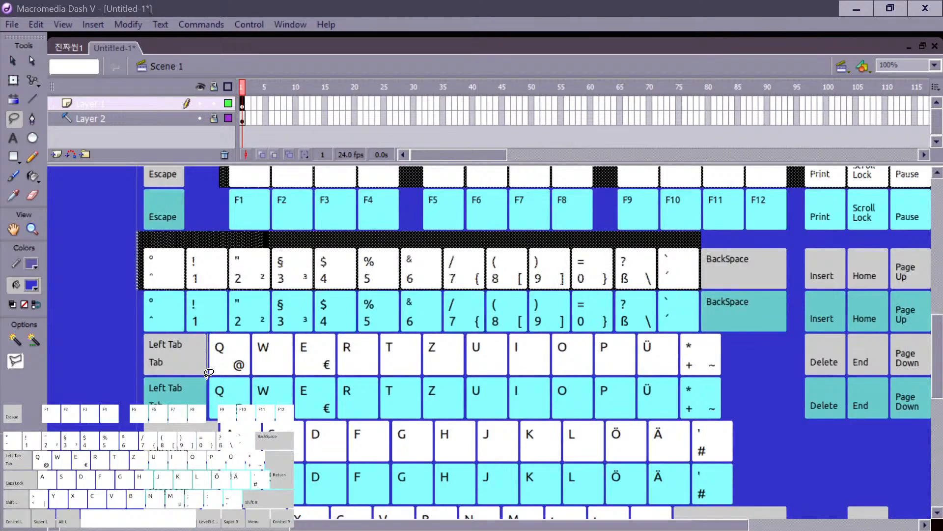
pyautogui.press('shift')
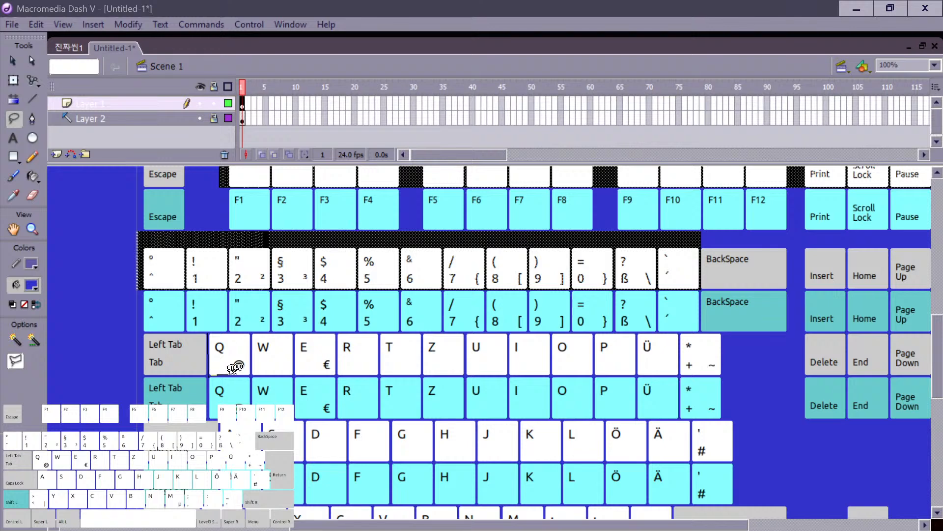
pyautogui.moveTo(235, 366); pyautogui.dragTo(731, 363)
pyautogui.moveTo(731, 326)
pyautogui.mouseDown()
pyautogui.moveTo(531, 320)
pyautogui.moveTo(217, 339)
pyautogui.moveTo(207, 328)
pyautogui.mouseUp()
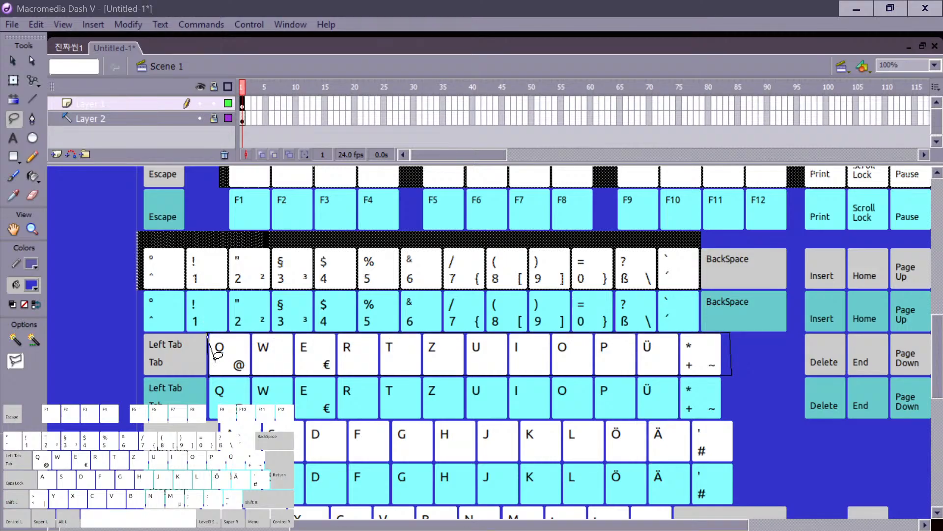
pyautogui.press('shift')
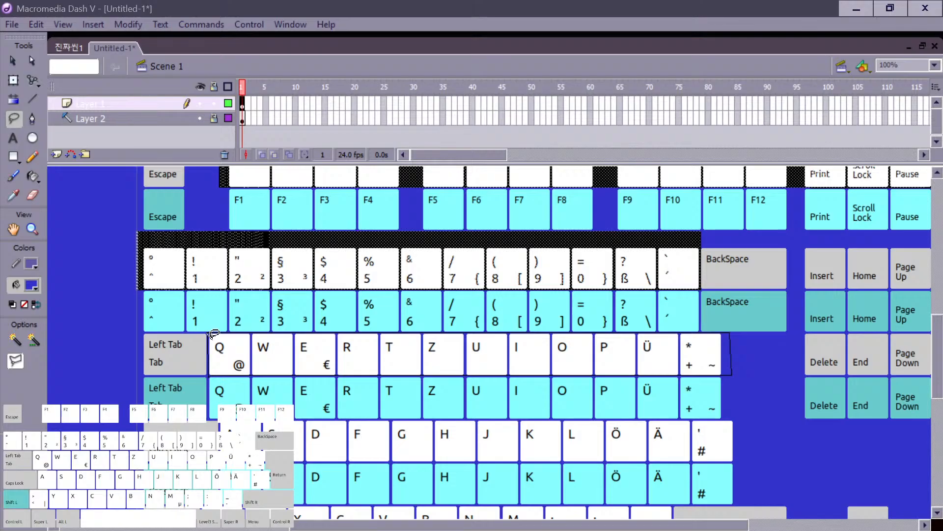
pyautogui.hotkey('shift', 'v')
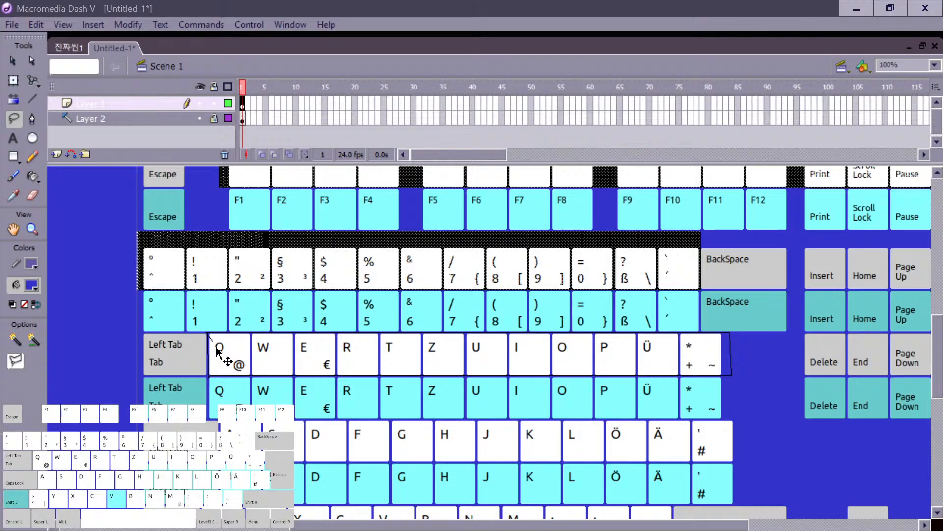
# Step: Add the white F1-to-Pause row and the white number-row keys from ° to ´ to the Q-row selection
pyautogui.press('space')
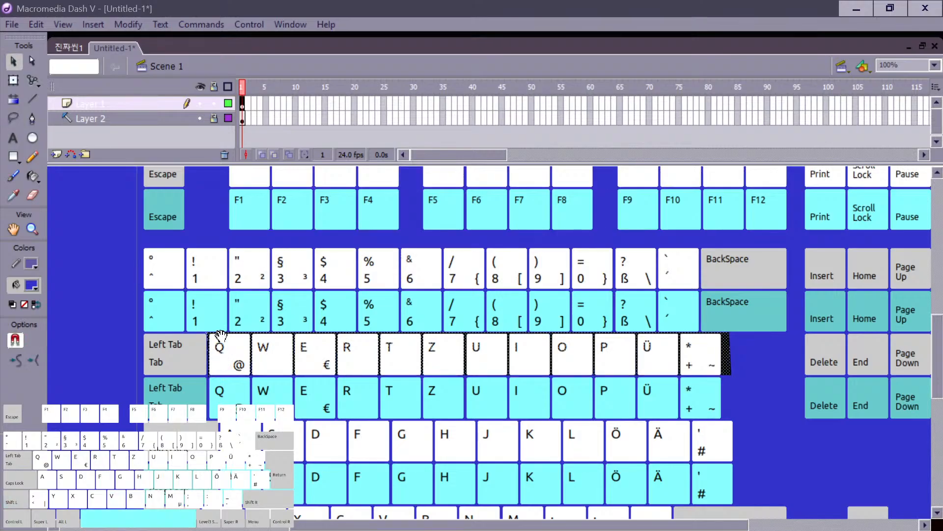
pyautogui.moveTo(216, 339); pyautogui.dragTo(194, 426)
pyautogui.moveTo(191, 195); pyautogui.dragTo(909, 271)
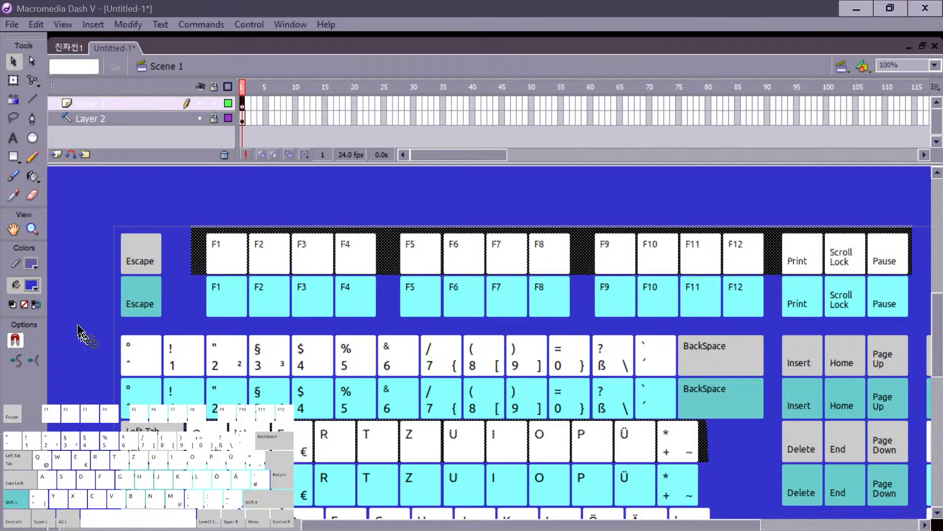
pyautogui.moveTo(79, 326); pyautogui.dragTo(678, 377)
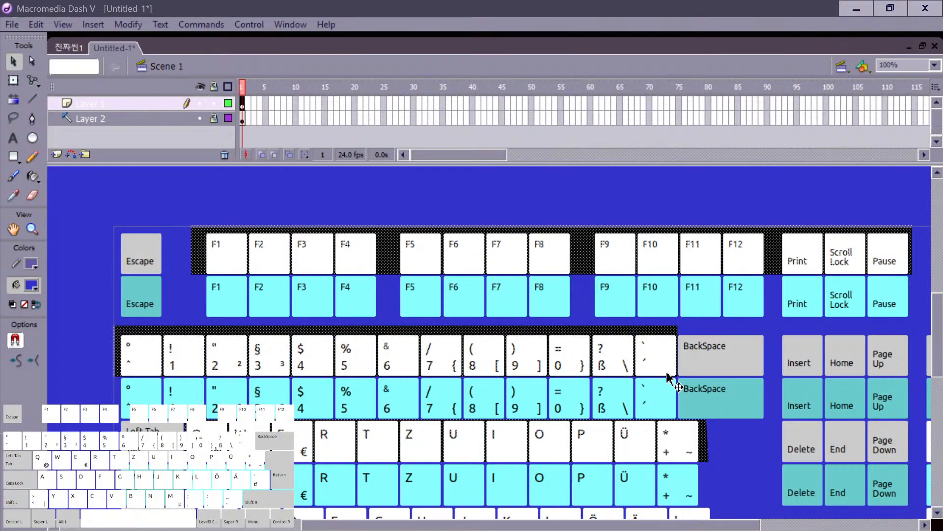
# Step: Cut the selected white key rows, and undo the cut
pyautogui.moveTo(421, 438); pyautogui.dragTo(368, 267)
pyautogui.moveTo(222, 366); pyautogui.dragTo(259, 358)
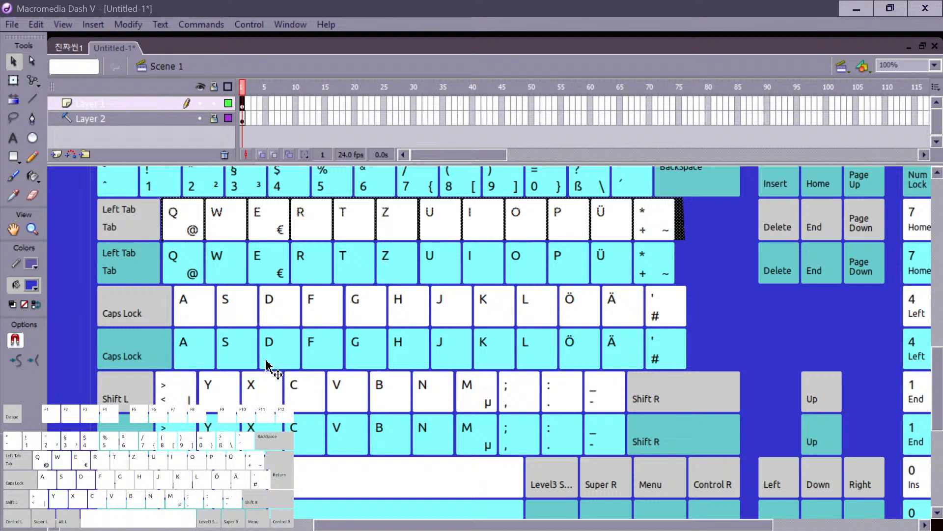
pyautogui.hotkey('ctrl', 'x')
pyautogui.hotkey('ctrl', 'z')
pyautogui.moveTo(269, 355); pyautogui.dragTo(223, 496)
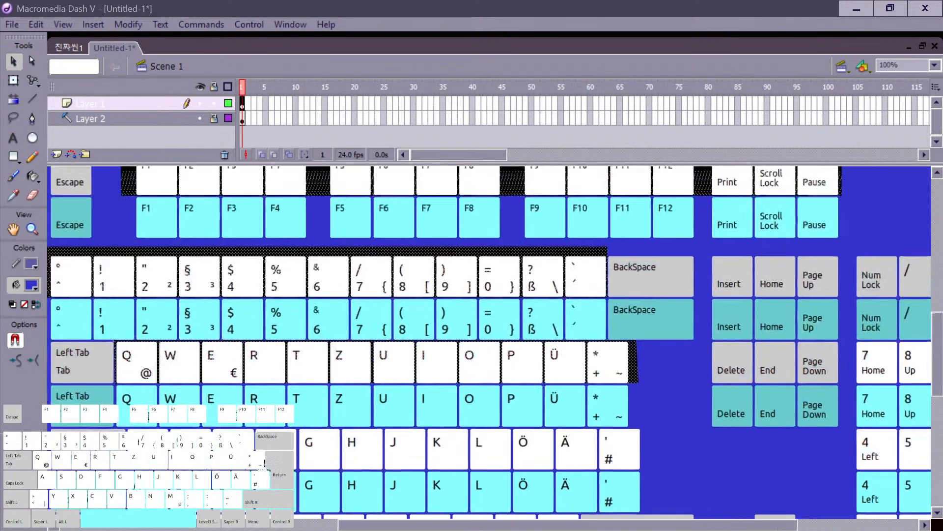
pyautogui.moveTo(302, 395); pyautogui.dragTo(239, 363)
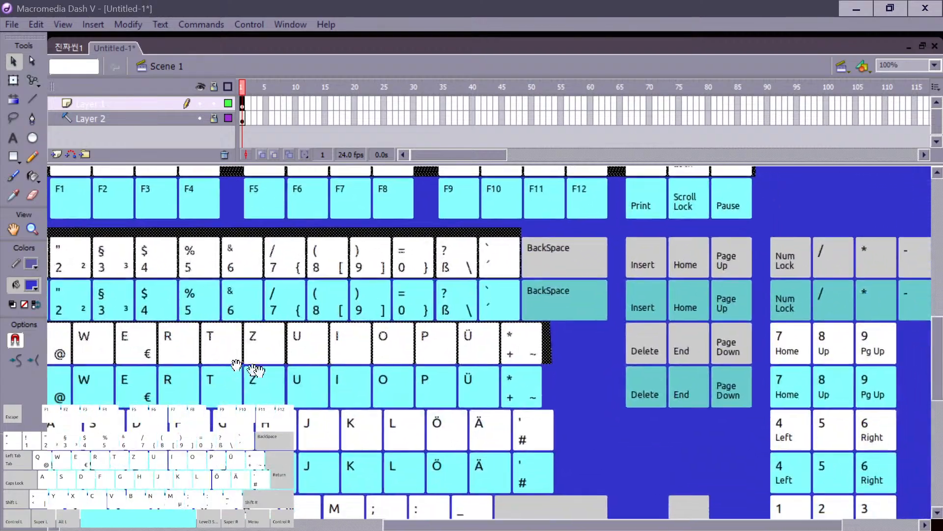
# Step: Add the white numeric keypad rows 7-8-9 and 4-5-6 to the selected white key rows
pyautogui.moveTo(349, 390); pyautogui.dragTo(211, 404)
pyautogui.moveTo(840, 343)
pyautogui.mouseDown()
pyautogui.moveTo(659, 378)
pyautogui.moveTo(841, 354)
pyautogui.moveTo(680, 362)
pyautogui.moveTo(811, 347)
pyautogui.moveTo(637, 376)
pyautogui.moveTo(812, 340)
pyautogui.moveTo(606, 379)
pyautogui.moveTo(654, 362)
pyautogui.moveTo(820, 346)
pyautogui.moveTo(606, 368)
pyautogui.moveTo(817, 350)
pyautogui.moveTo(627, 370)
pyautogui.moveTo(621, 385)
pyautogui.moveTo(759, 371)
pyautogui.moveTo(820, 352)
pyautogui.moveTo(676, 356)
pyautogui.moveTo(604, 372)
pyautogui.moveTo(611, 388)
pyautogui.moveTo(624, 381)
pyautogui.mouseUp()
pyautogui.press('space')
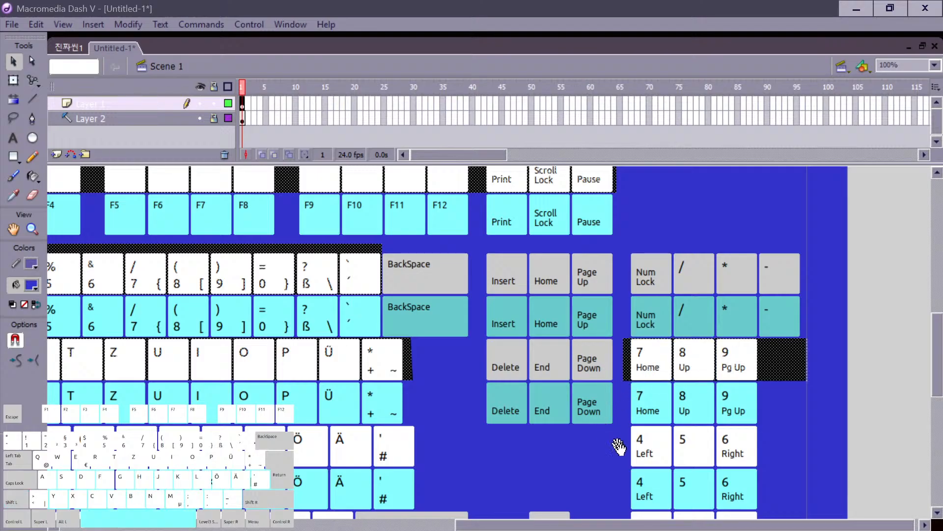
pyautogui.moveTo(619, 449); pyautogui.dragTo(634, 364)
pyautogui.press('shift')
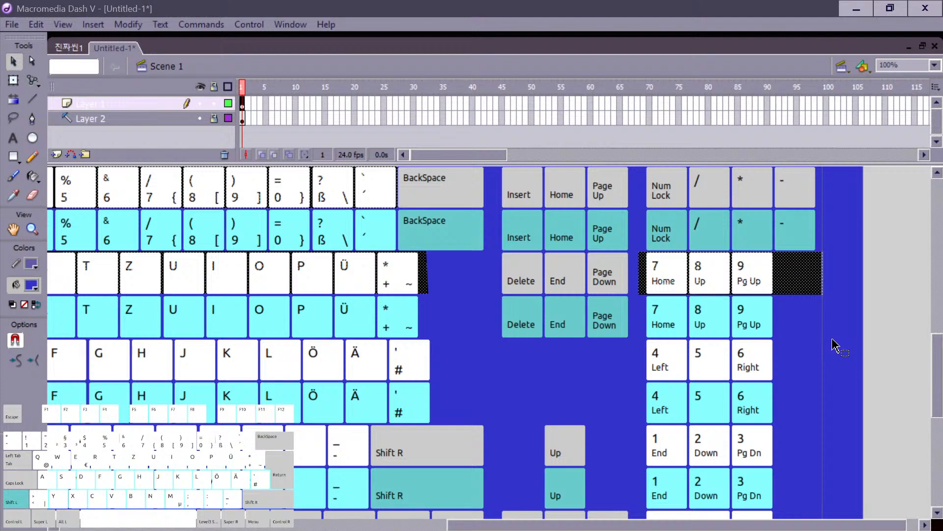
pyautogui.moveTo(832, 339); pyautogui.dragTo(624, 382)
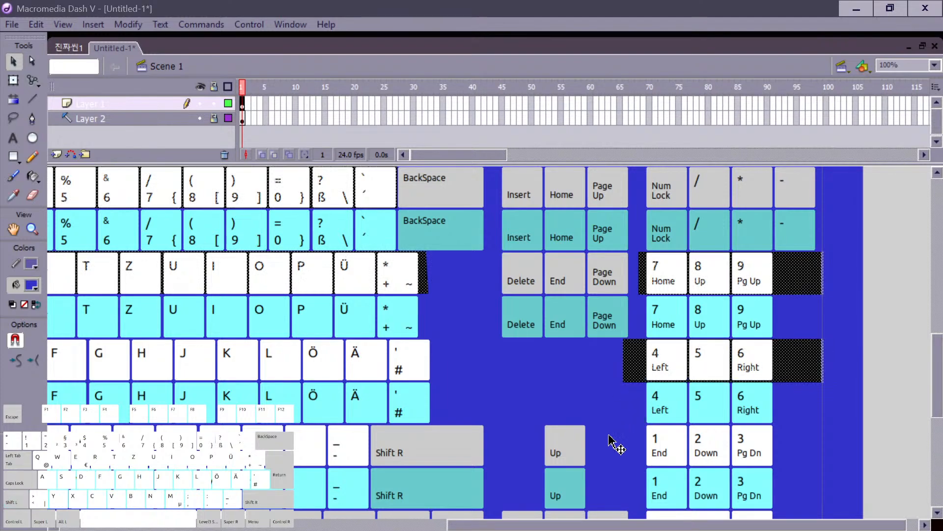
# Step: Add the white numeric keypad rows 1-2-3 and 0-Del to the selection
pyautogui.press('space')
pyautogui.moveTo(609, 436); pyautogui.dragTo(591, 338)
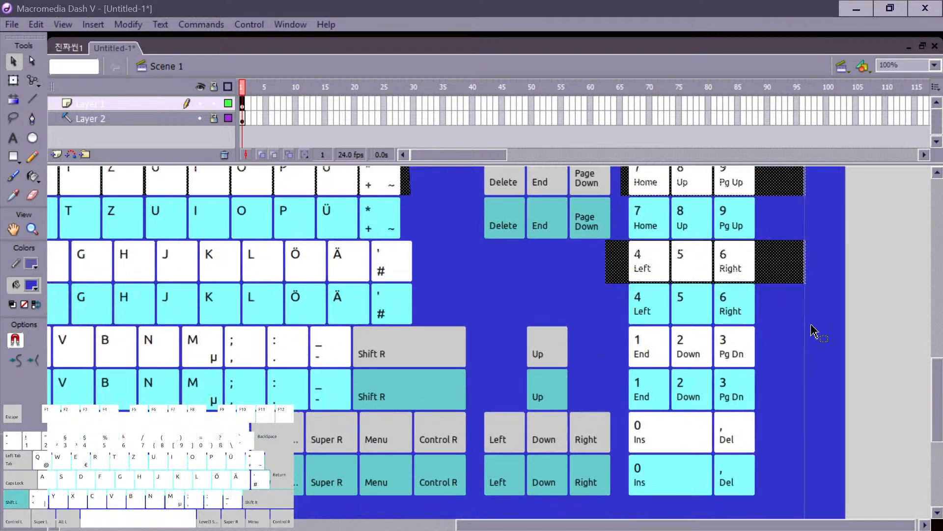
pyautogui.moveTo(811, 326); pyautogui.dragTo(613, 367)
pyautogui.keyDown('shift'); pyautogui.click(613, 367); pyautogui.keyUp('shift')
pyautogui.hotkey('ctrl', 'z')
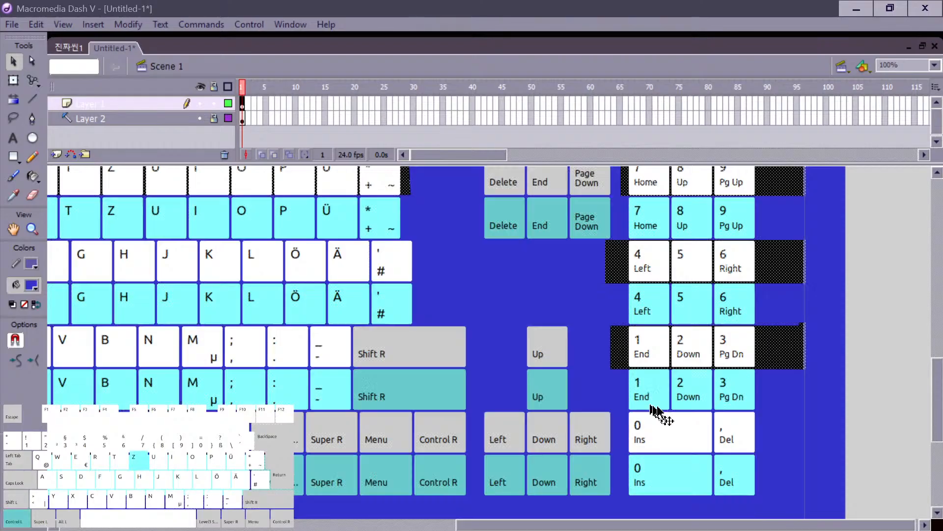
pyautogui.moveTo(819, 413); pyautogui.dragTo(625, 459)
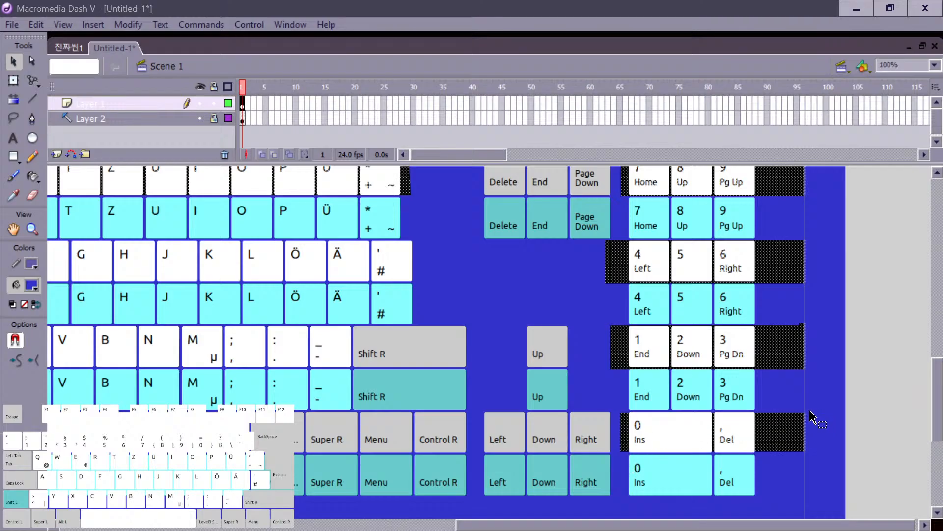
pyautogui.moveTo(808, 413); pyautogui.dragTo(626, 427)
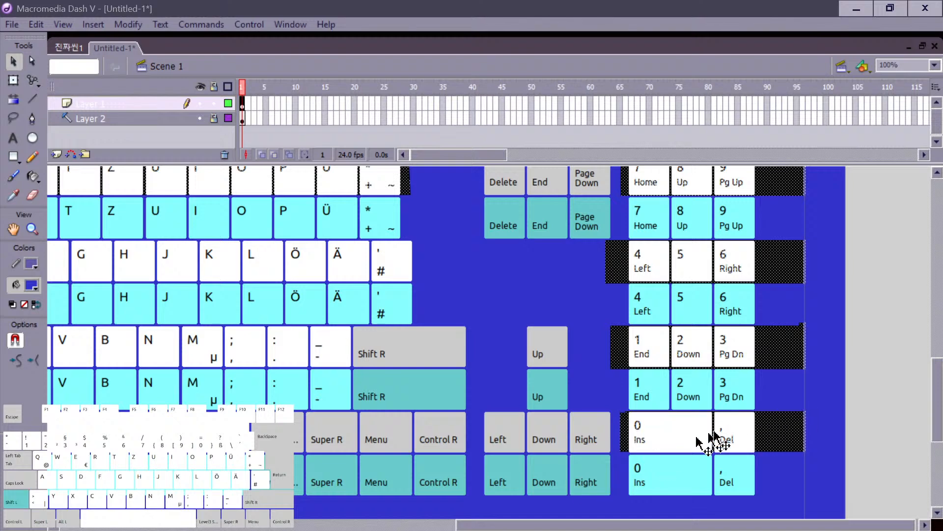
# Step: Cut the selected white letter, number, function and keypad keys to check the selection, and undo the cut
pyautogui.moveTo(835, 424); pyautogui.dragTo(867, 386)
pyautogui.press('space')
pyautogui.moveTo(420, 368); pyautogui.dragTo(566, 443)
pyautogui.moveTo(457, 448); pyautogui.dragTo(473, 259)
pyautogui.moveTo(516, 320); pyautogui.dragTo(437, 428)
pyautogui.moveTo(471, 308); pyautogui.dragTo(403, 449)
pyautogui.moveTo(396, 377); pyautogui.dragTo(278, 518)
pyautogui.press('ctrl')
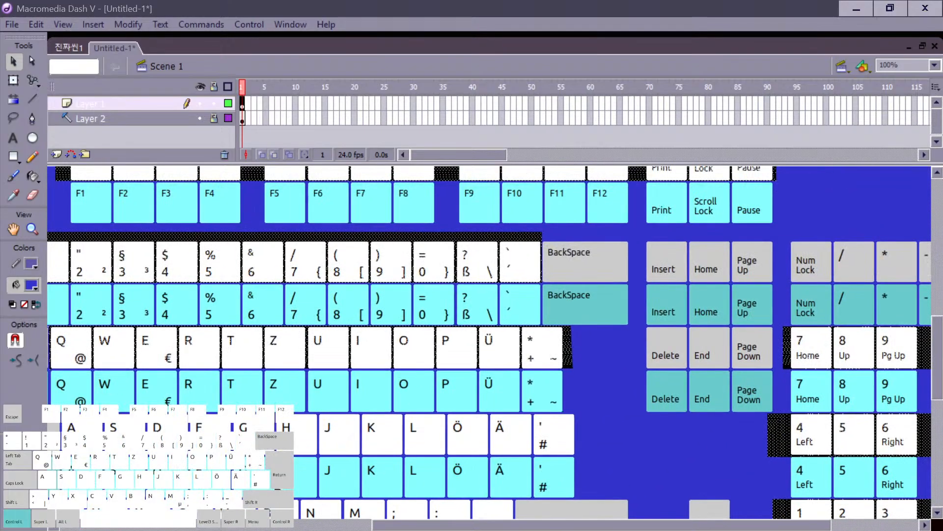
pyautogui.hotkey('ctrl', '-')
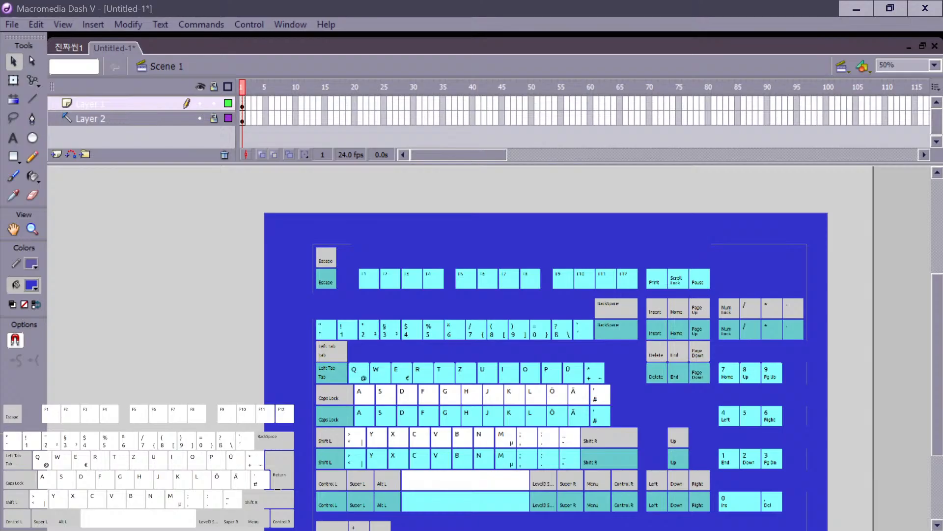
pyautogui.press('ctrl')
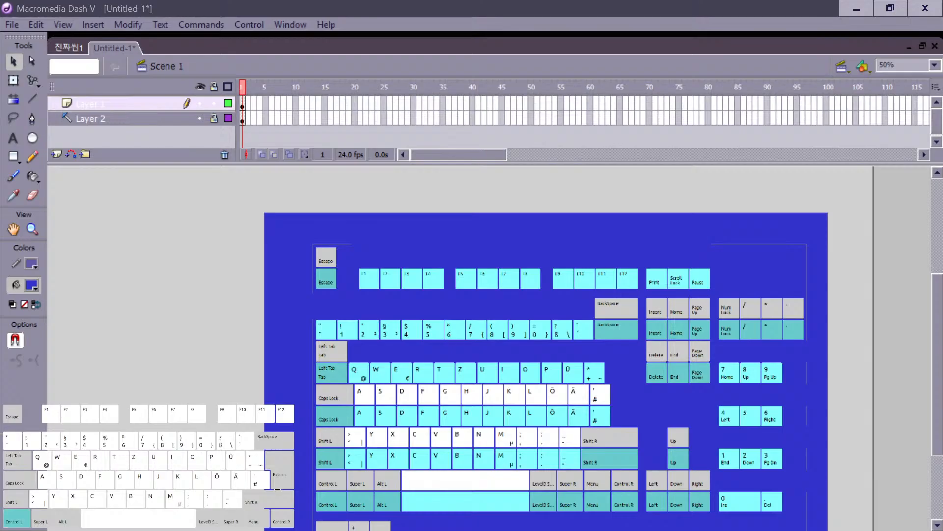
pyautogui.hotkey('ctrl', 'z')
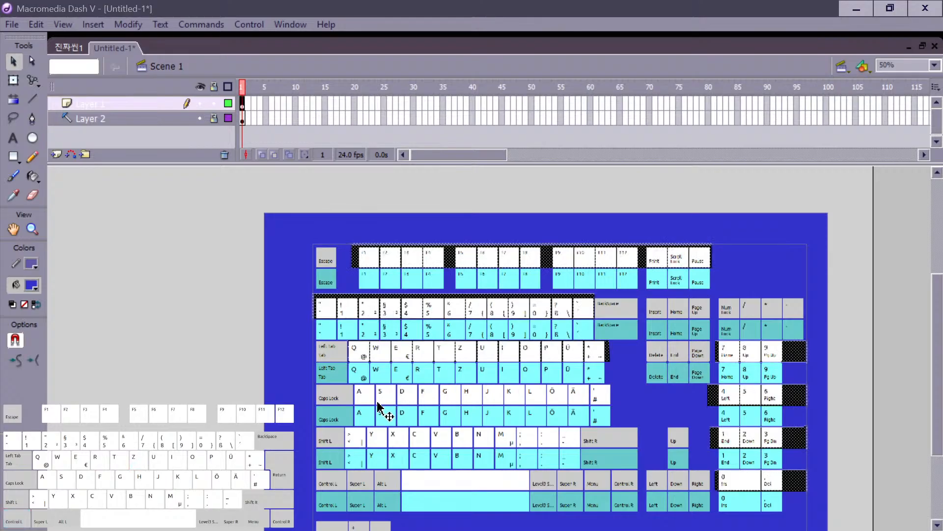
pyautogui.hotkey('ctrl', 'y')
pyautogui.press('space')
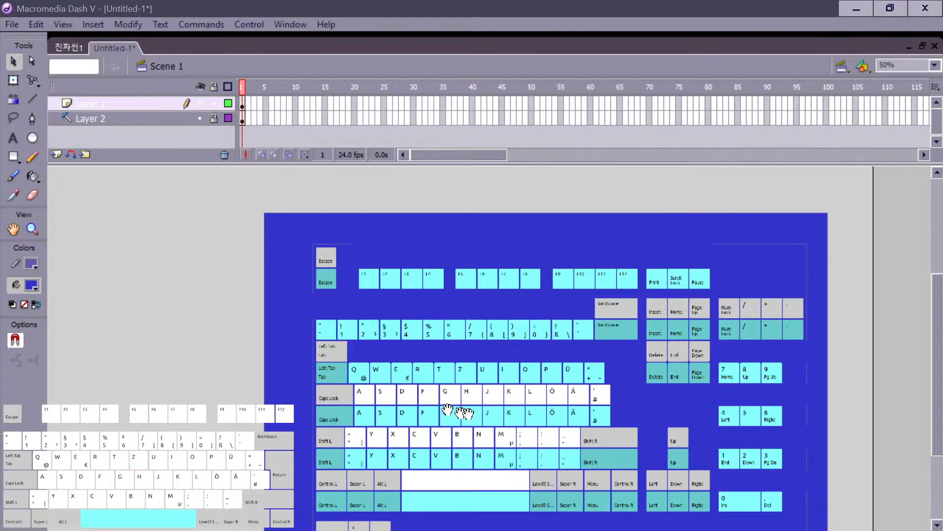
pyautogui.moveTo(459, 411)
pyautogui.mouseDown()
pyautogui.moveTo(644, 381)
pyautogui.moveTo(456, 350)
pyautogui.moveTo(457, 331)
pyautogui.mouseUp()
pyautogui.hotkey('ctrl', 'z')
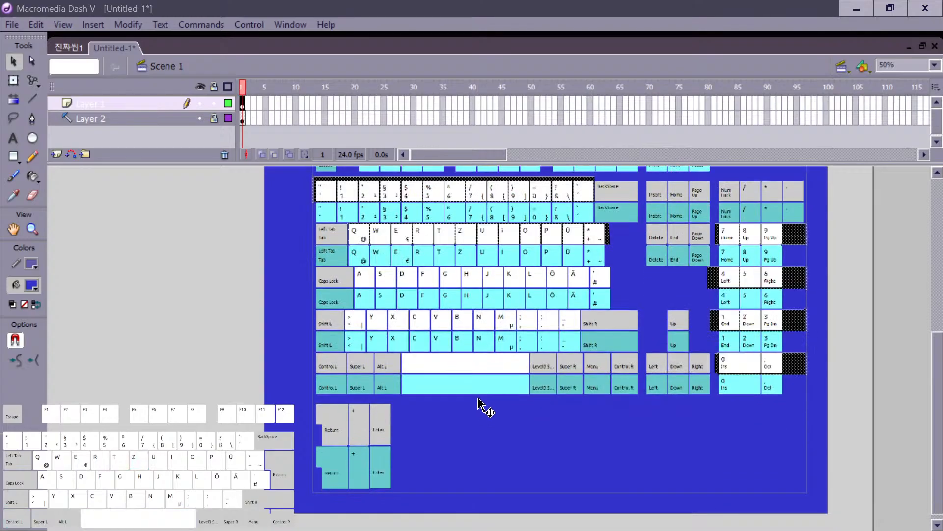
# Step: Convert the selected white keys to a movie clip symbol named whitekeys1
pyautogui.press('F8')
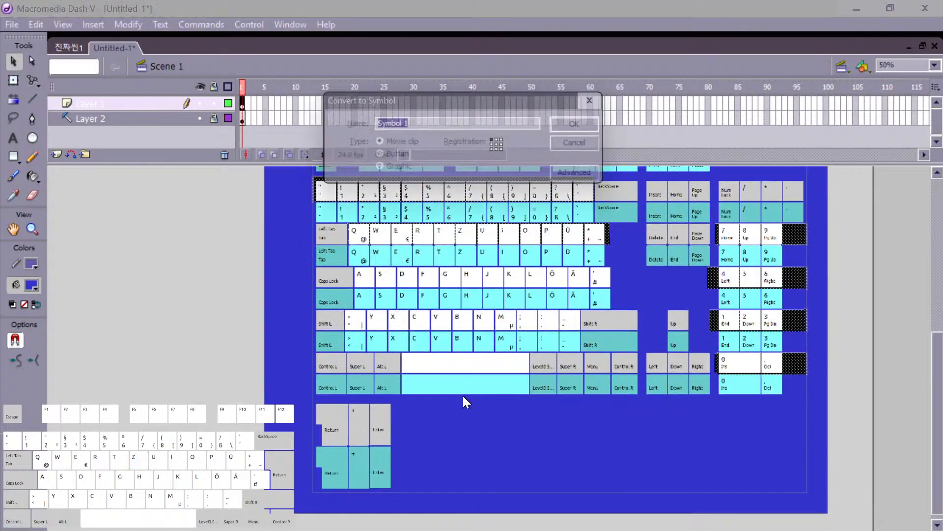
pyautogui.write('whitekeys1')
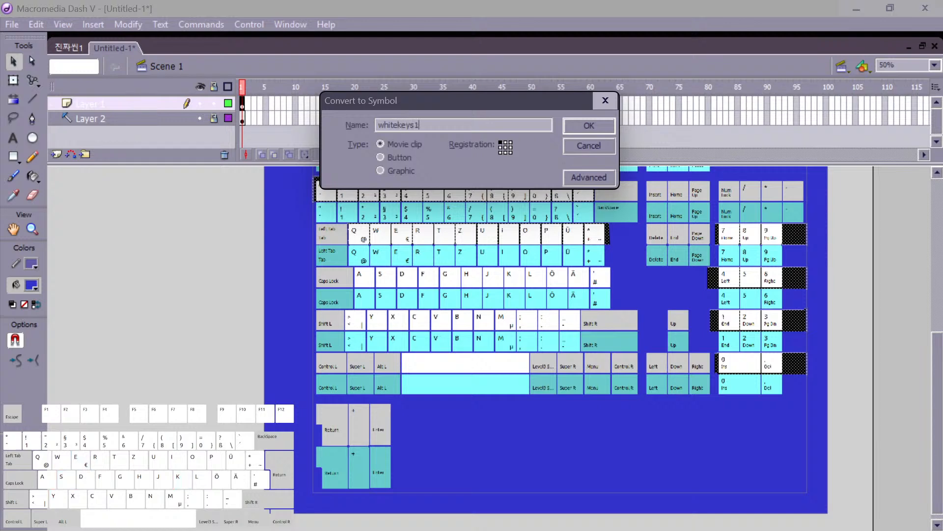
pyautogui.press('Return')
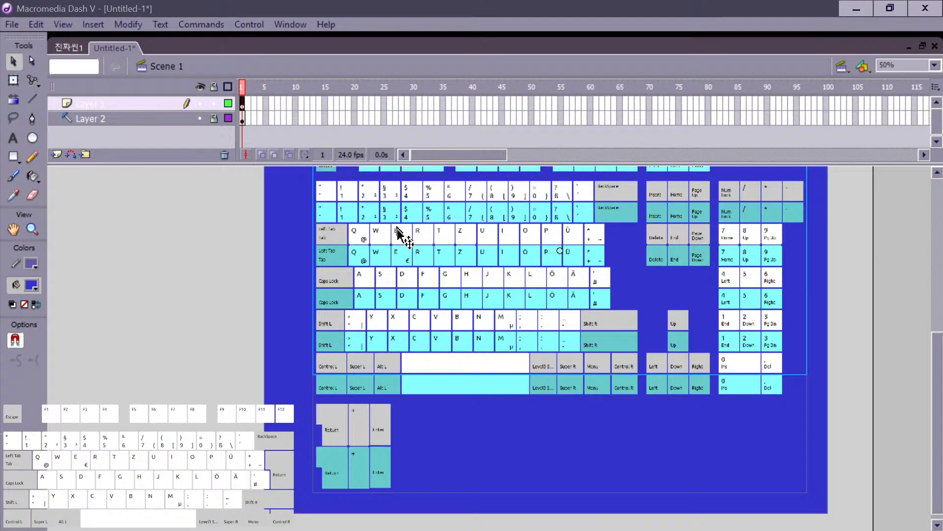
# Step: Apply a Tint colour effect of dark green #006633 at 68% to the whitekeys1 symbol
pyautogui.press('F4')
pyautogui.press('F4')
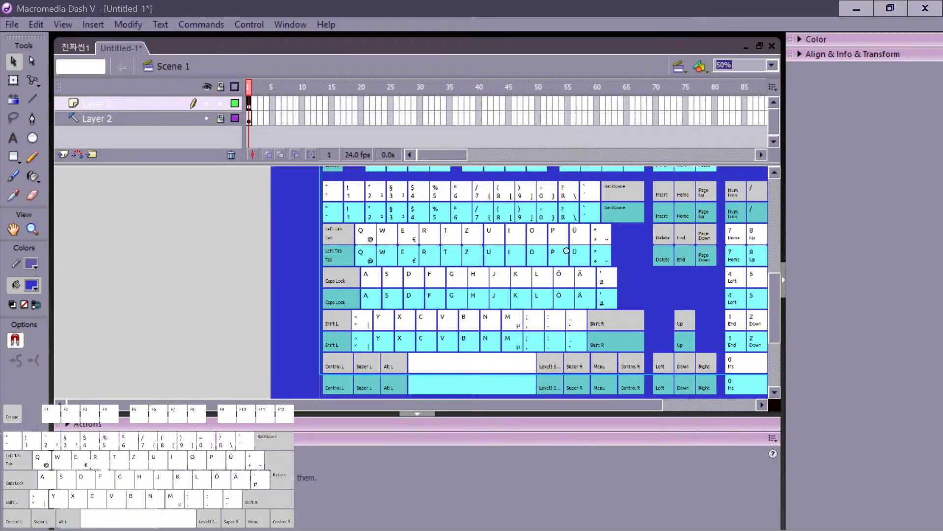
pyautogui.click(78, 455)
pyautogui.click(153, 450)
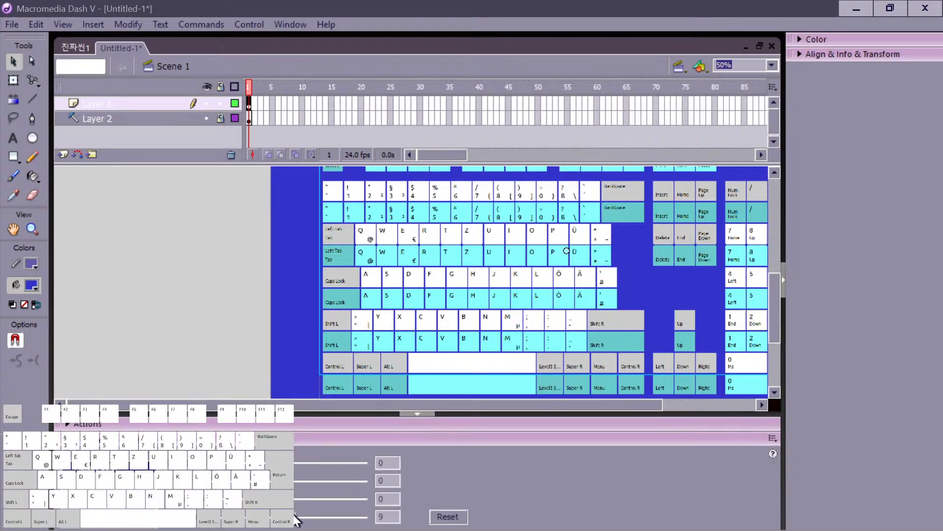
pyautogui.click(93, 454)
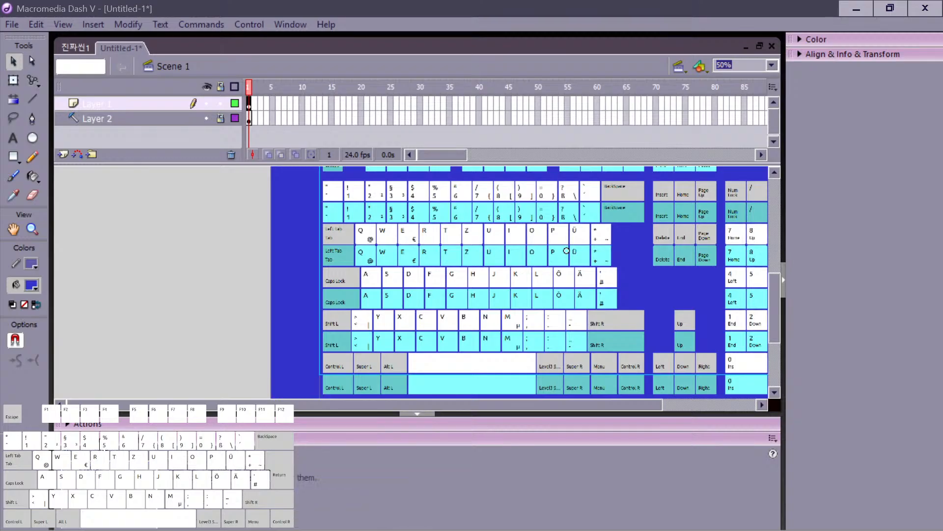
pyautogui.click(88, 438)
pyautogui.click(411, 455)
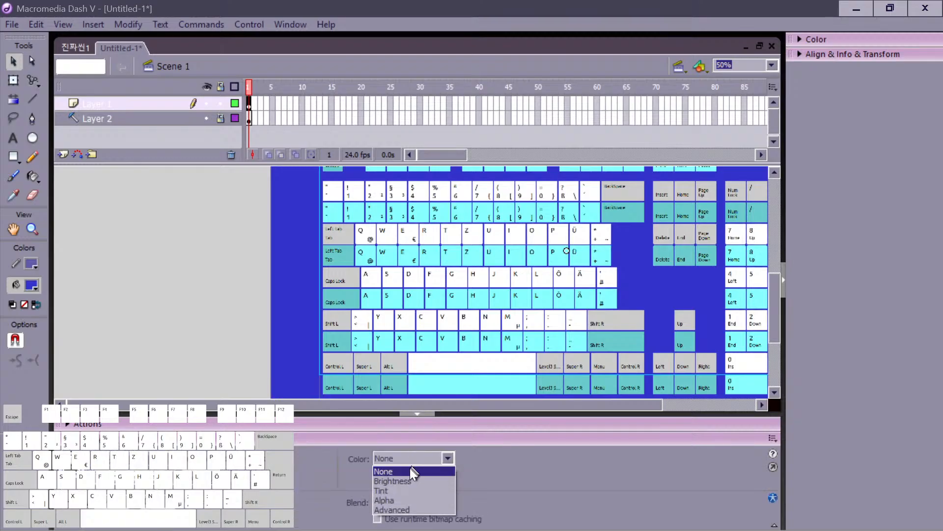
pyautogui.click(396, 492)
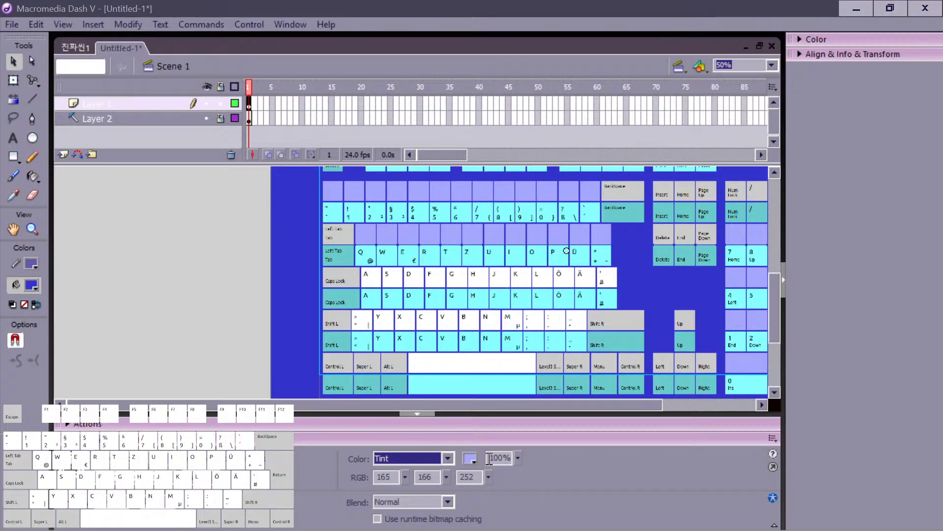
pyautogui.moveTo(517, 458)
pyautogui.mouseDown()
pyautogui.moveTo(514, 483)
pyautogui.moveTo(514, 473)
pyautogui.mouseUp()
pyautogui.click(470, 459)
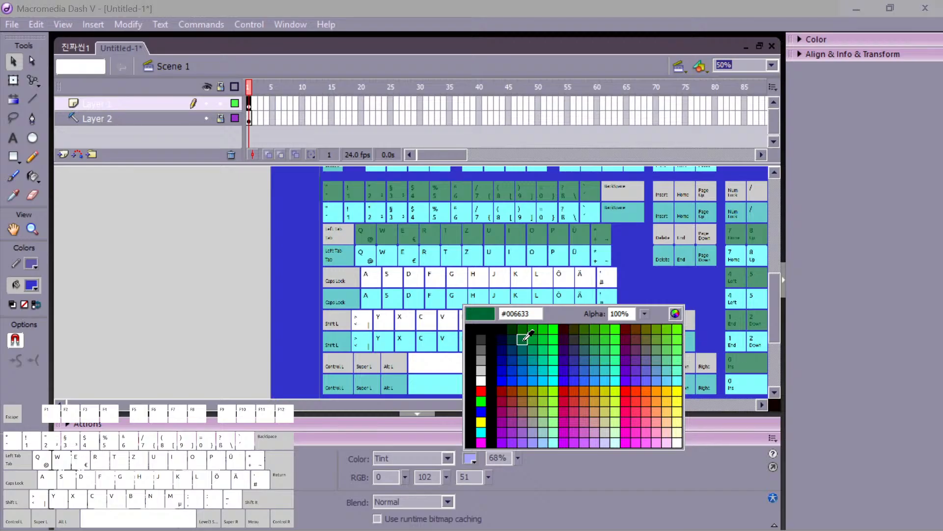
pyautogui.click(522, 339)
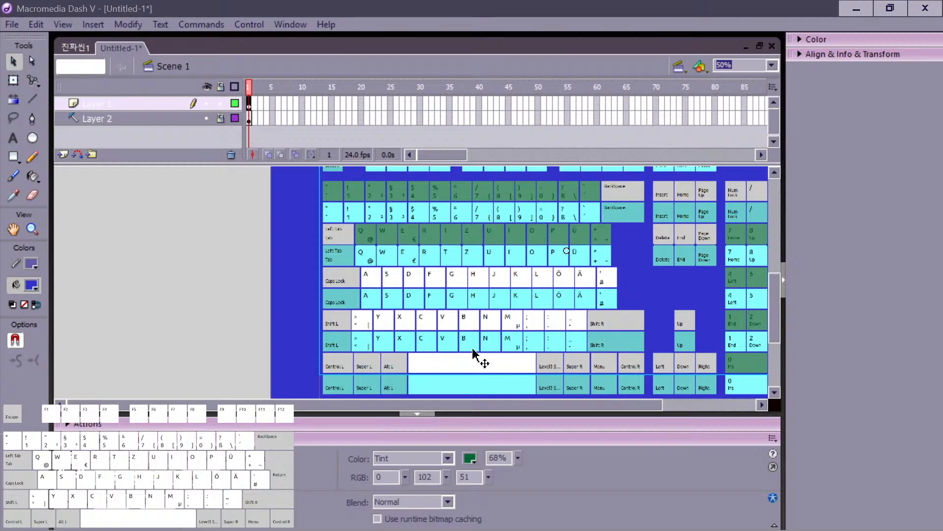
# Step: Deselect the tinted whitekeys1 symbol and magnify the white A-to-# key row to 100%
pyautogui.press('space')
pyautogui.moveTo(480, 358); pyautogui.dragTo(188, 320)
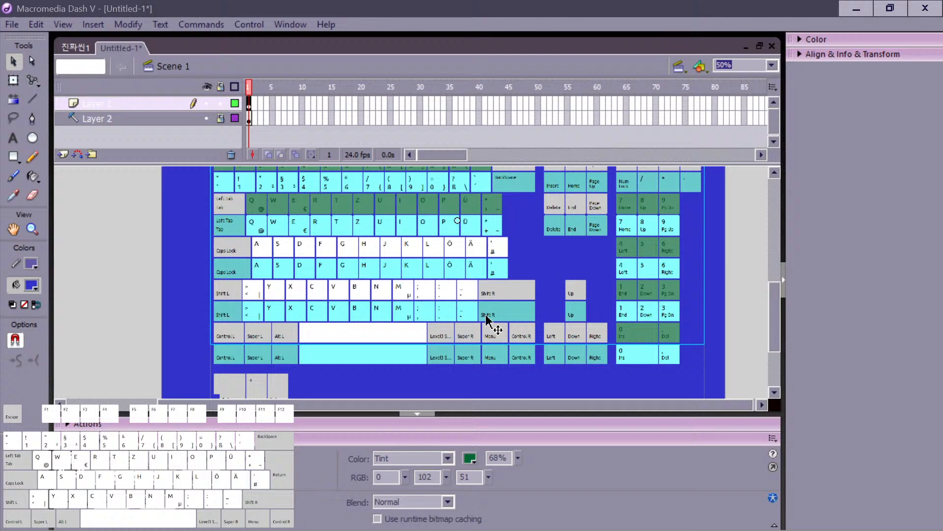
pyautogui.click(739, 269)
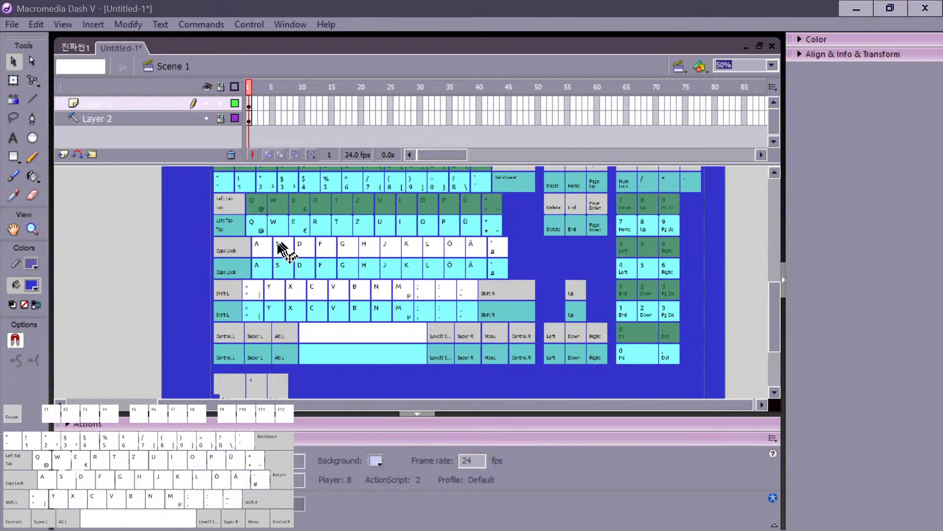
pyautogui.click(260, 250)
pyautogui.click(123, 246)
pyautogui.press('z')
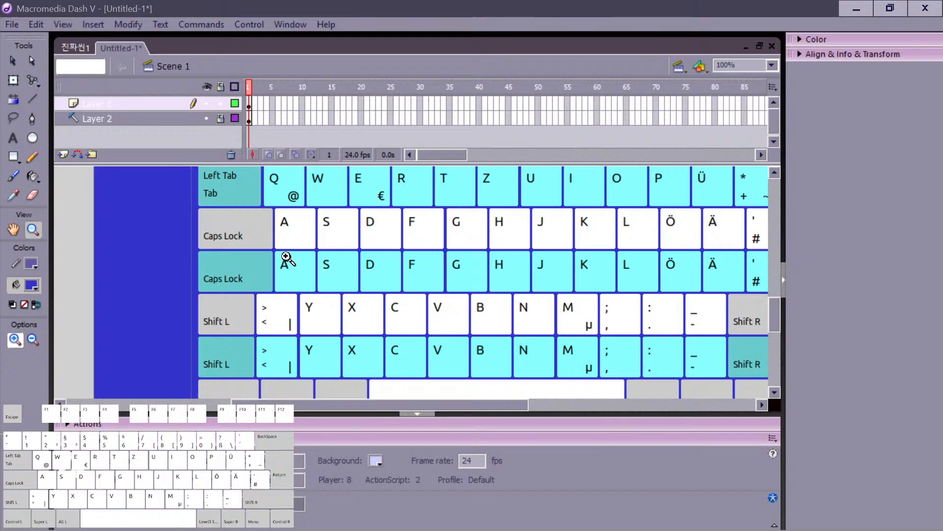
# Step: Try to enclose the white key row from A to # with the polygon Lasso
pyautogui.press('l')
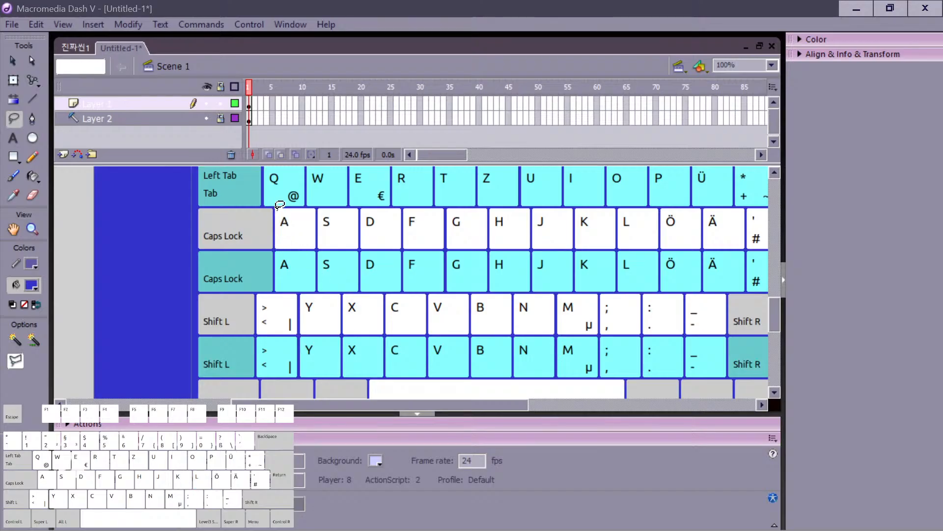
pyautogui.press('capslock')
pyautogui.press('capslock')
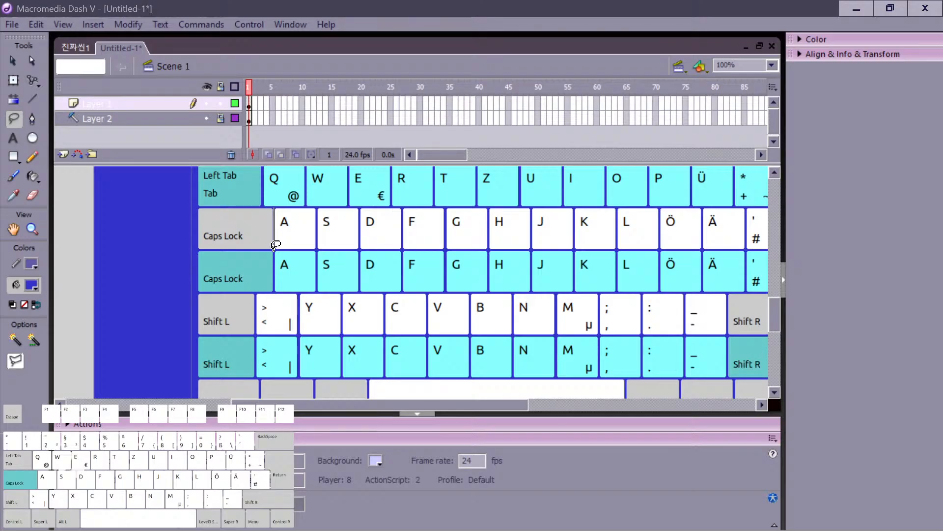
pyautogui.moveTo(276, 244)
pyautogui.mouseDown()
pyautogui.moveTo(772, 248)
pyautogui.moveTo(755, 241)
pyautogui.moveTo(768, 240)
pyautogui.mouseUp()
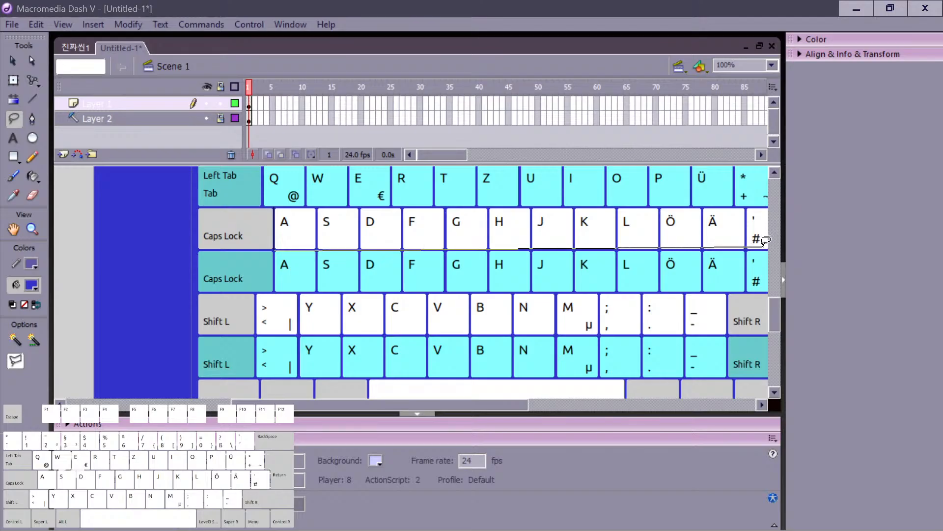
pyautogui.press('F4')
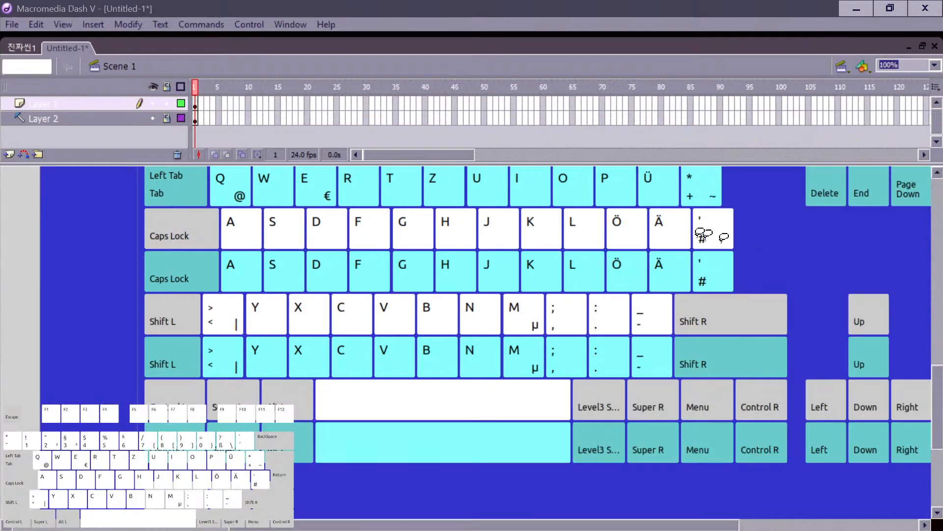
pyautogui.click(221, 208)
pyautogui.doubleClick(253, 231)
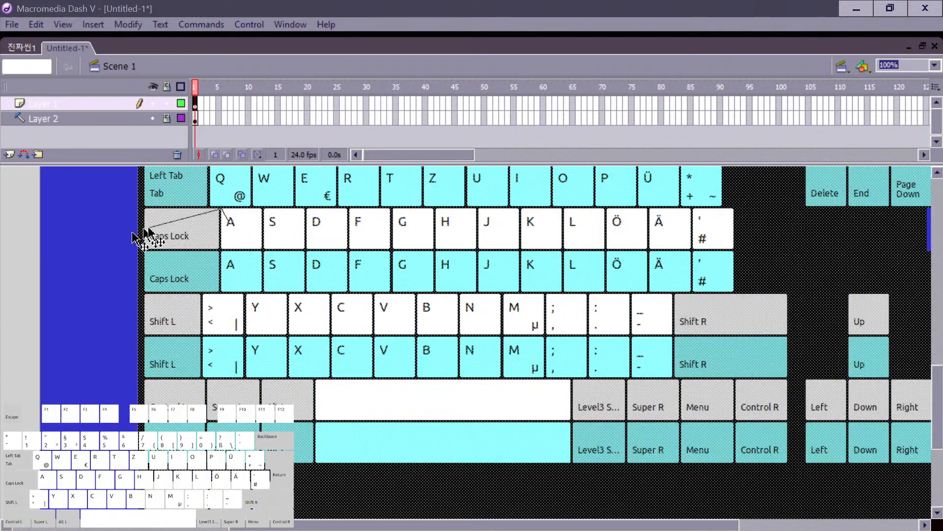
pyautogui.press('v')
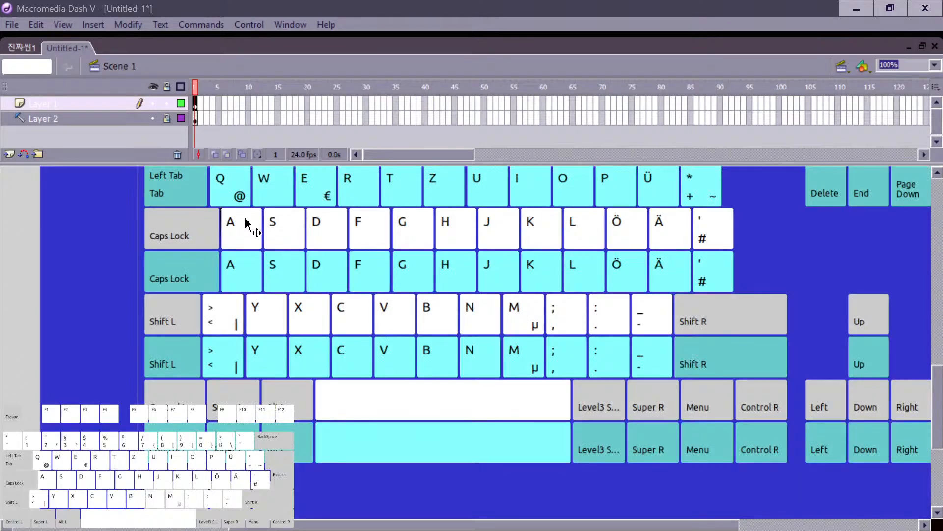
# Step: Select the white keys from A to # by outlining the row with the polygon Lasso, and cut them
pyautogui.press('l')
pyautogui.moveTo(221, 244)
pyautogui.mouseDown()
pyautogui.moveTo(663, 241)
pyautogui.moveTo(562, 222)
pyautogui.moveTo(270, 221)
pyautogui.moveTo(235, 228)
pyautogui.moveTo(222, 244)
pyautogui.moveTo(737, 247)
pyautogui.moveTo(735, 202)
pyautogui.moveTo(375, 204)
pyautogui.moveTo(743, 199)
pyautogui.moveTo(203, 203)
pyautogui.moveTo(222, 200)
pyautogui.moveTo(282, 216)
pyautogui.moveTo(218, 231)
pyautogui.mouseUp()
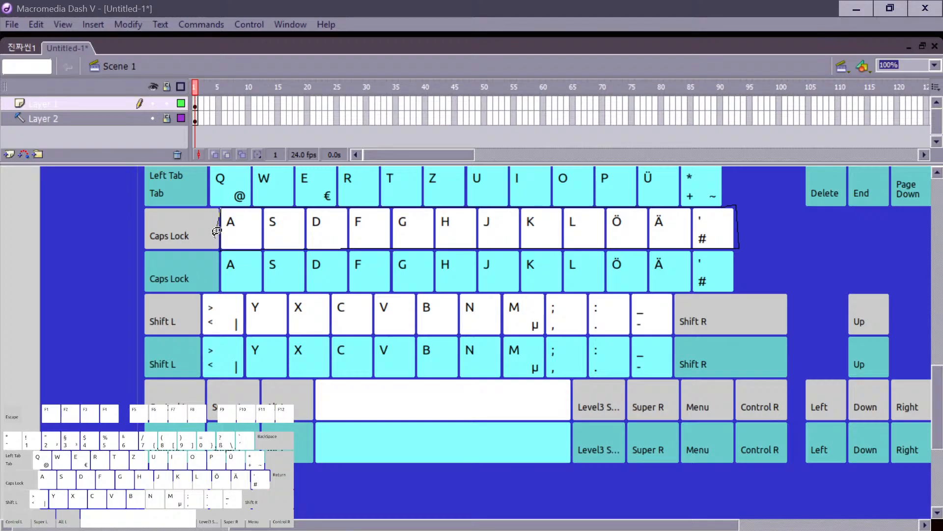
pyautogui.moveTo(217, 231)
pyautogui.mouseDown()
pyautogui.moveTo(283, 218)
pyautogui.moveTo(276, 202)
pyautogui.moveTo(231, 212)
pyautogui.mouseUp()
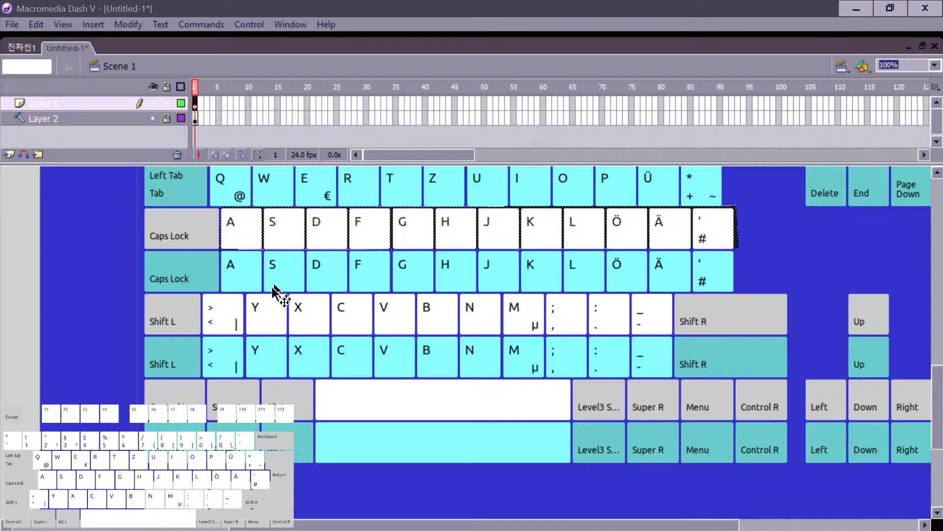
pyautogui.hotkey('ctrl', 'x')
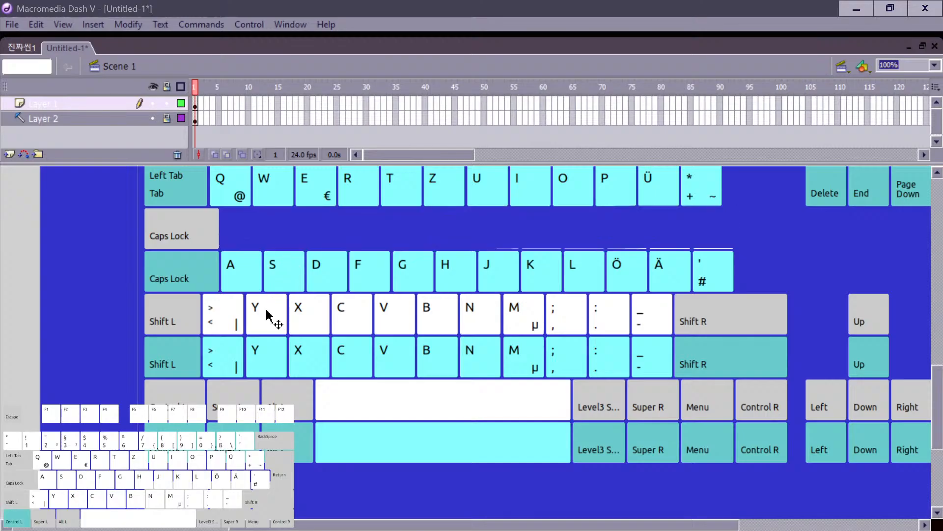
# Step: Undo the cut, re-cut the white A-to-# key row, and clear the leftover white slivers from the blue gap
pyautogui.hotkey('ctrl', 'z')
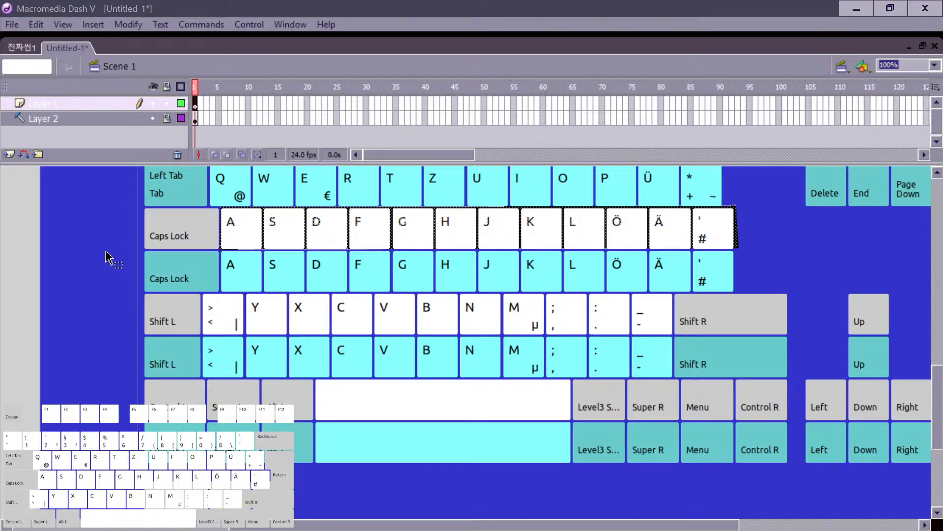
pyautogui.hotkey('ctrl', 'x')
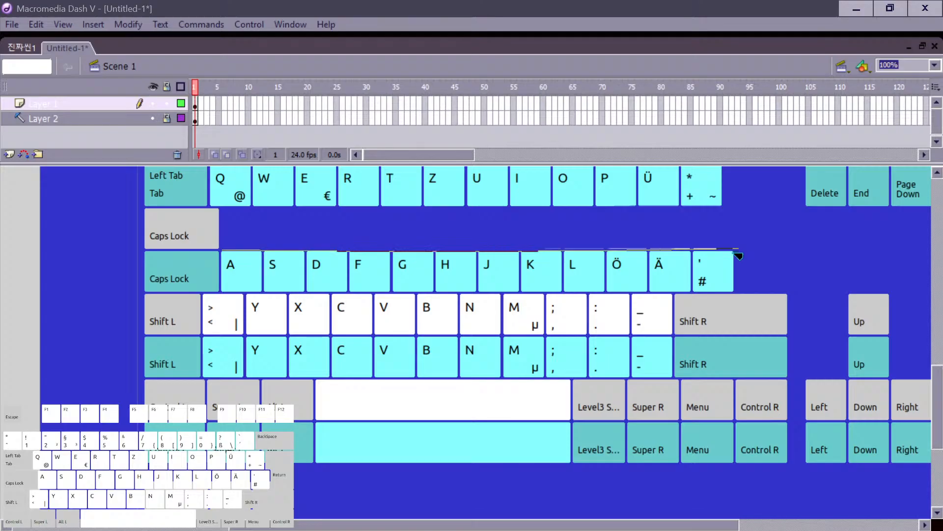
pyautogui.moveTo(736, 253)
pyautogui.mouseDown()
pyautogui.moveTo(691, 240)
pyautogui.moveTo(460, 253)
pyautogui.moveTo(327, 243)
pyautogui.moveTo(385, 242)
pyautogui.mouseUp()
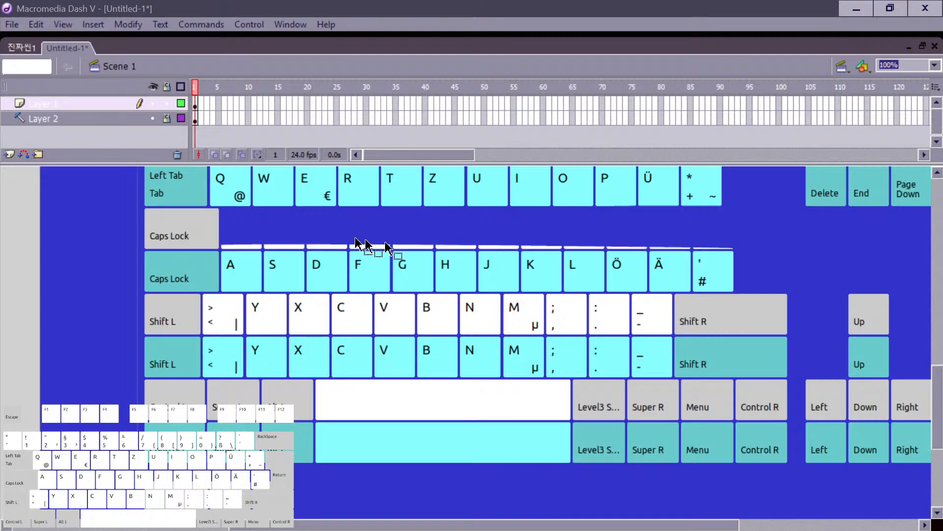
pyautogui.hotkey('ctrl', 'z')
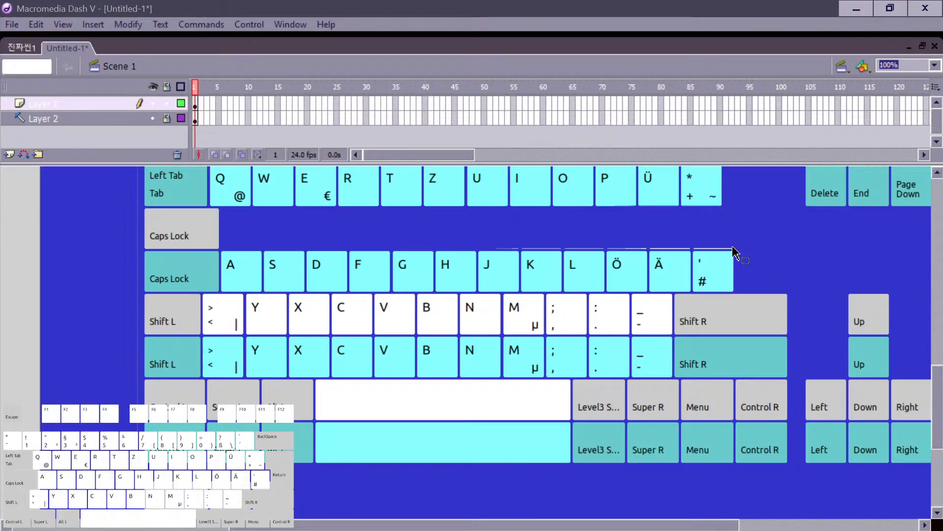
pyautogui.moveTo(735, 251); pyautogui.dragTo(735, 248)
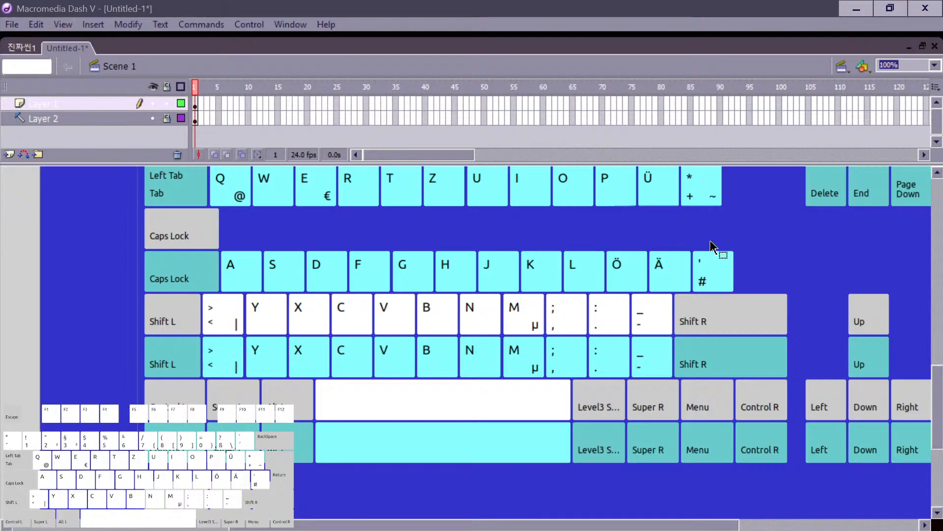
pyautogui.hotkey('alt', 'Tab')
pyautogui.hotkey('alt', 'Tab')
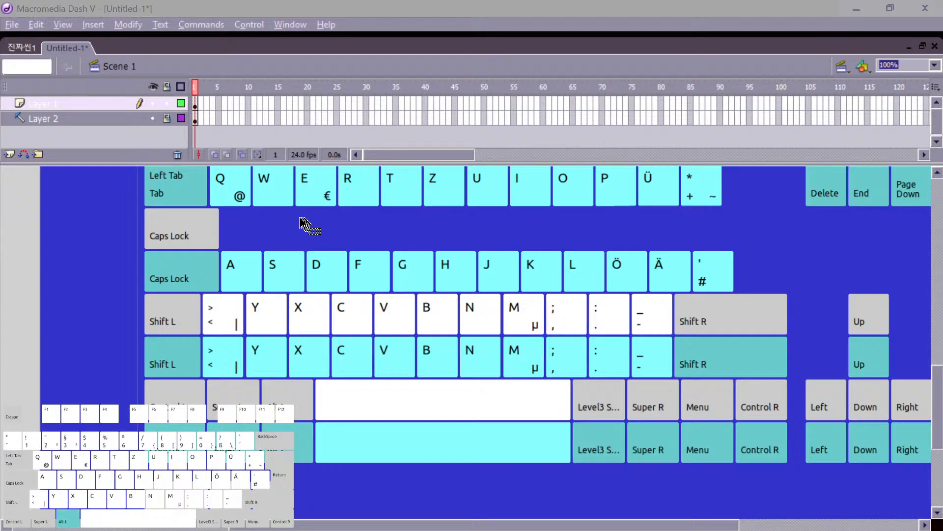
pyautogui.hotkey('alt', 'Tab')
pyautogui.hotkey('alt', 'Tab')
pyautogui.hotkey('alt', 'Tab')
pyautogui.hotkey('alt', 'Tab')
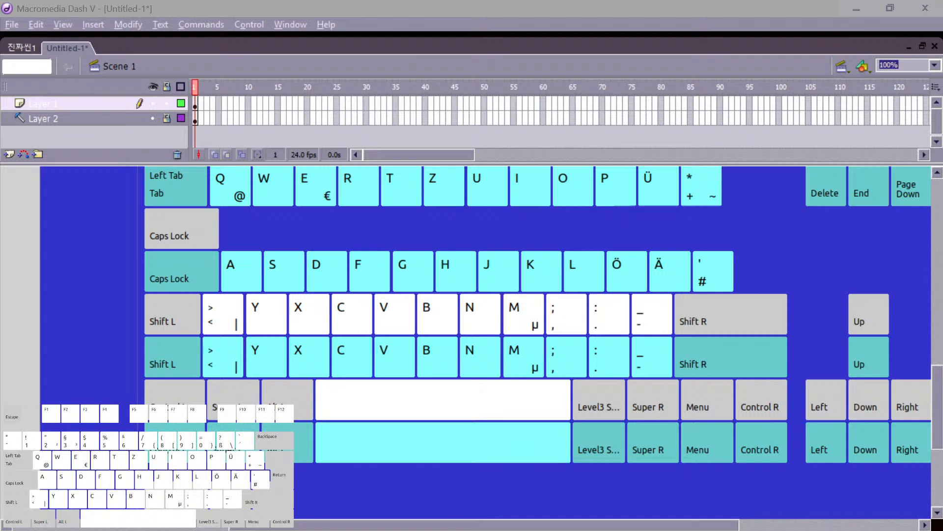
pyautogui.press('space')
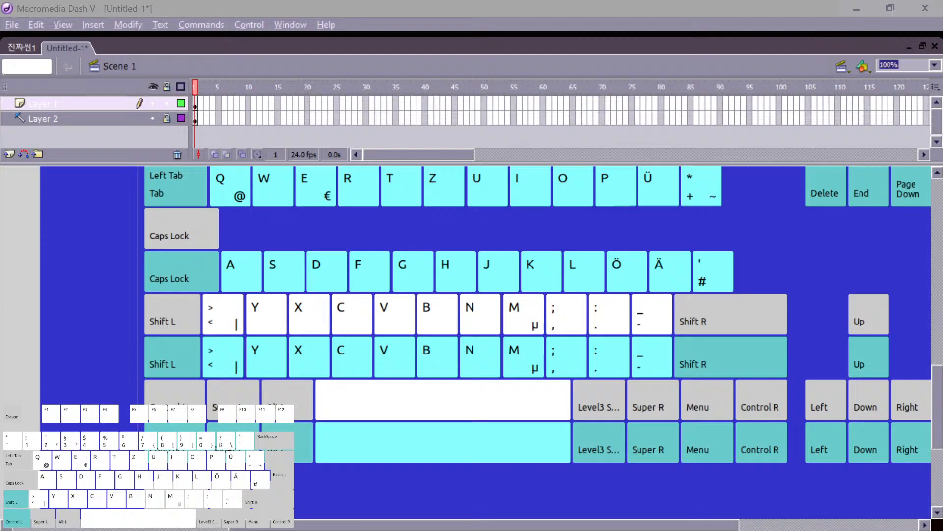
# Step: Paste the white A-to-# row back in place and convert it to a movie clip symbol named whitekeys2
pyautogui.hotkey('ctrl', 'shift', 'v')
pyautogui.click(55, 270)
pyautogui.hotkey('ctrl', 'v')
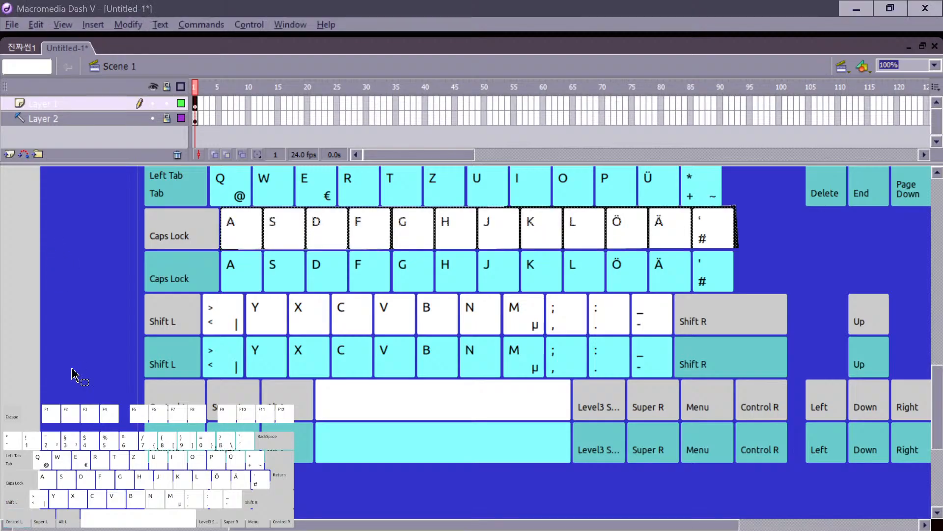
pyautogui.press('F8')
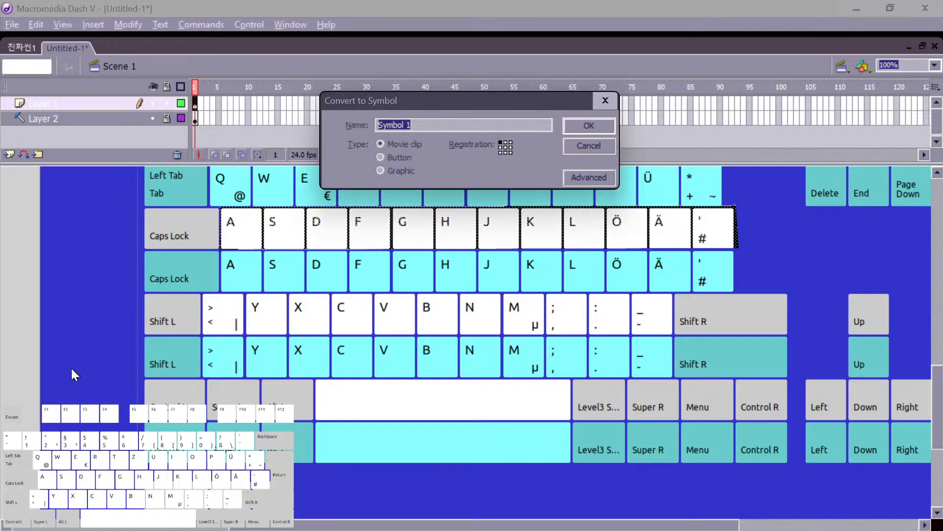
pyautogui.write('whitek')
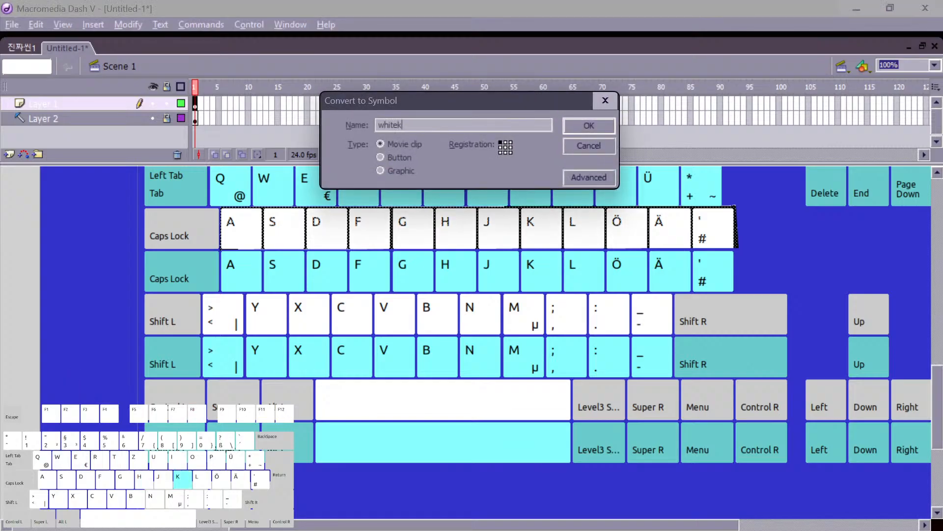
pyautogui.write('eys2')
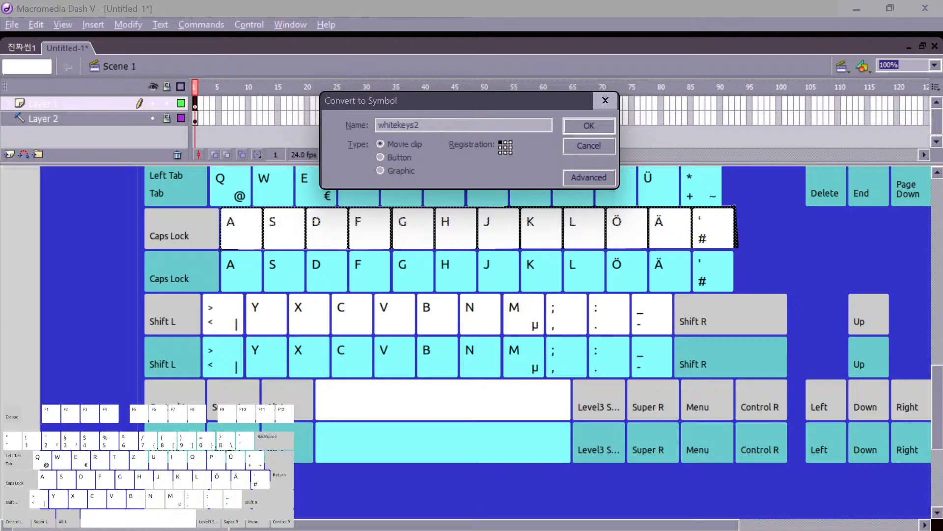
pyautogui.press('Return')
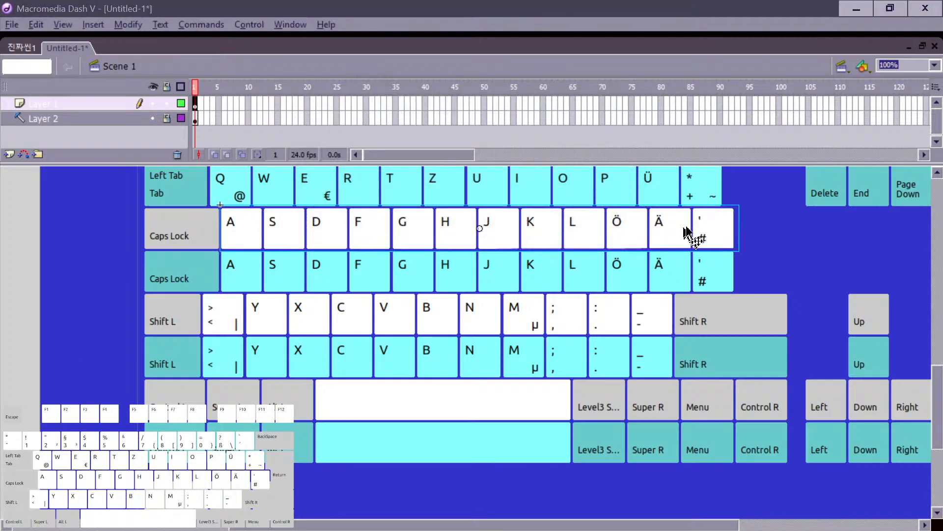
# Step: Open the whitekeys2 symbol to inspect the separated keys, and return to Scene 1
pyautogui.doubleClick(703, 229)
pyautogui.click(799, 254)
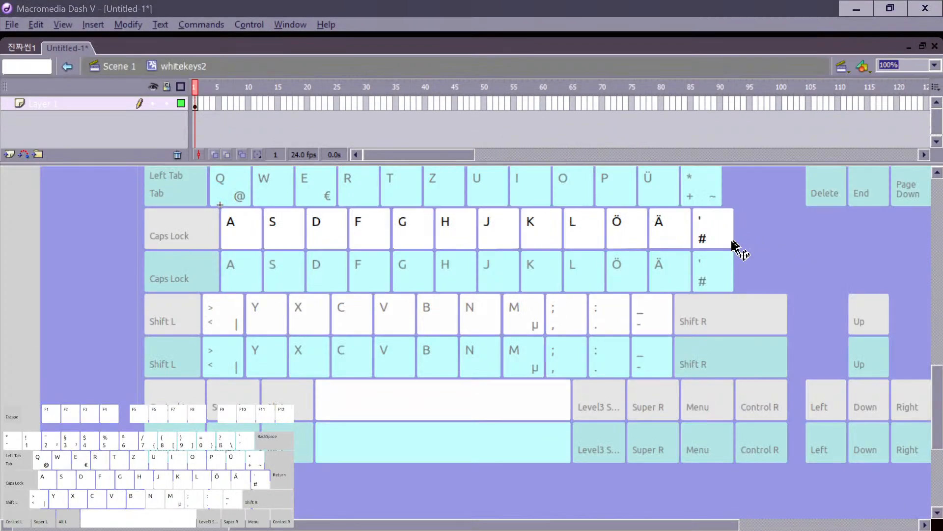
pyautogui.doubleClick(748, 264)
pyautogui.click(88, 262)
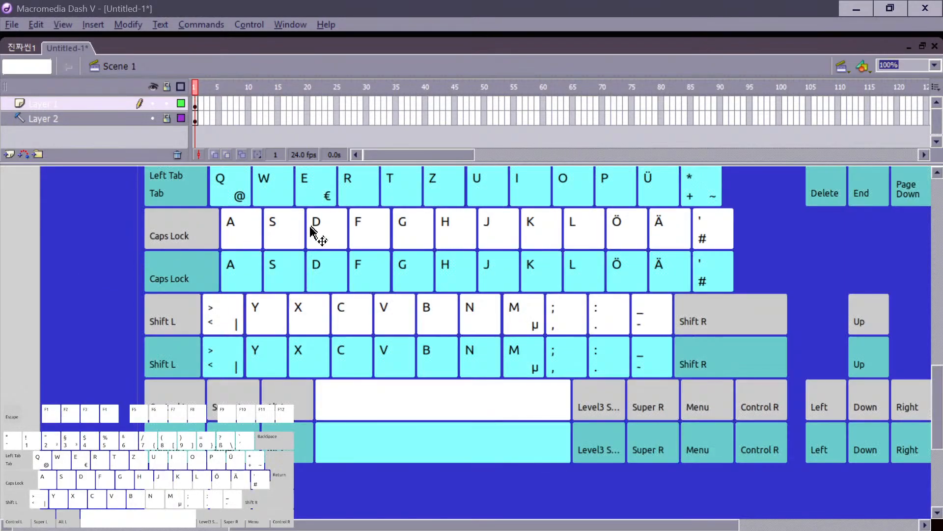
# Step: Apply a Tint colour effect of RGB 0, 102, 51 at 68% to the whitekeys2 symbol and deselect it
pyautogui.click(310, 227)
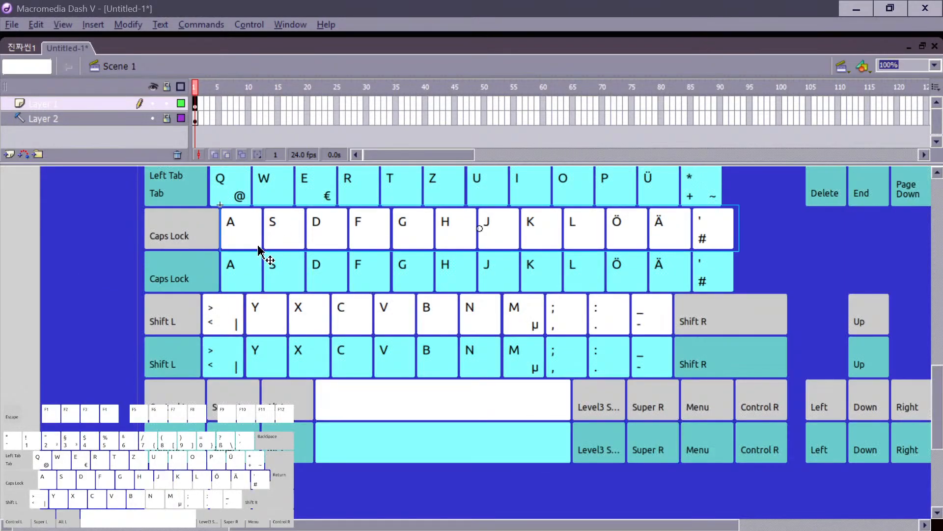
pyautogui.press('F4')
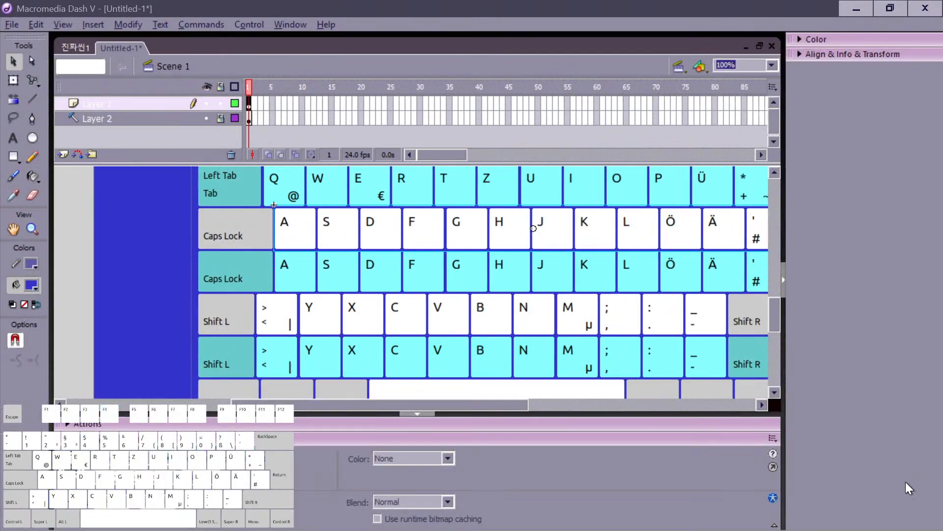
pyautogui.click(447, 458)
pyautogui.click(418, 489)
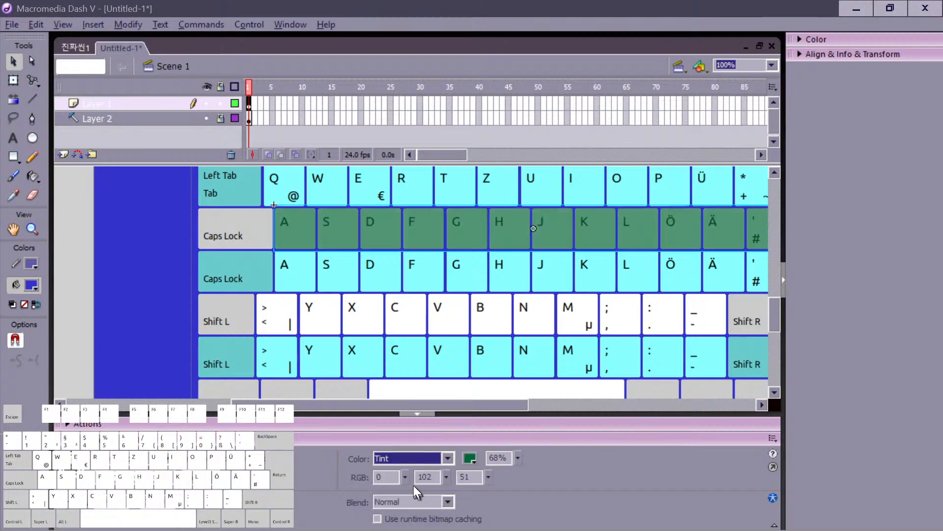
pyautogui.click(147, 352)
# Step: Try to outline the white keys between Shift L and Shift R with the polygon Lasso, starting beside the Y key
pyautogui.press('space')
pyautogui.moveTo(168, 343); pyautogui.dragTo(99, 291)
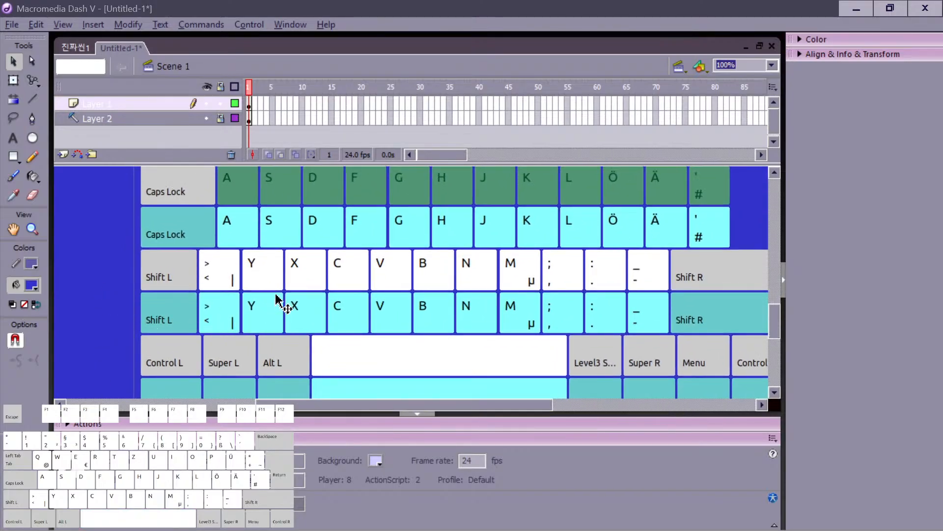
pyautogui.press('l')
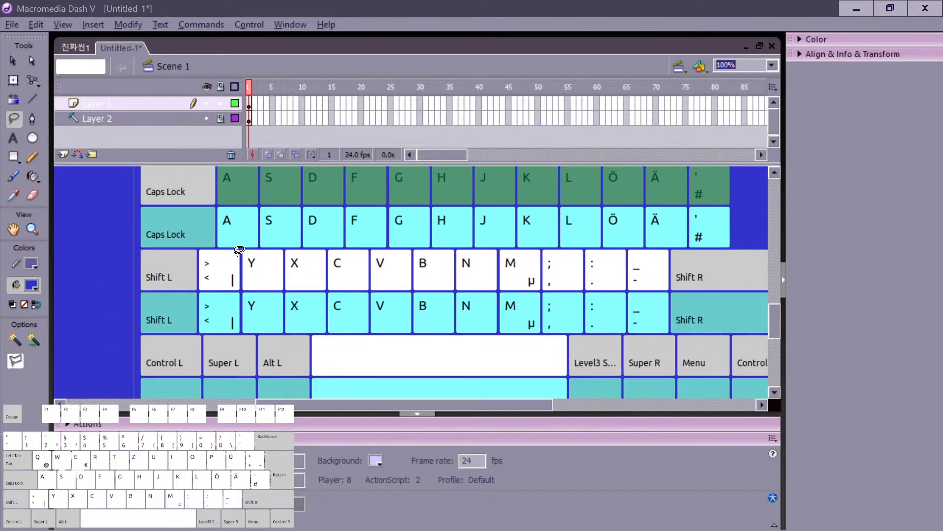
pyautogui.moveTo(241, 243); pyautogui.dragTo(242, 291)
pyautogui.click(241, 291)
pyautogui.press('v')
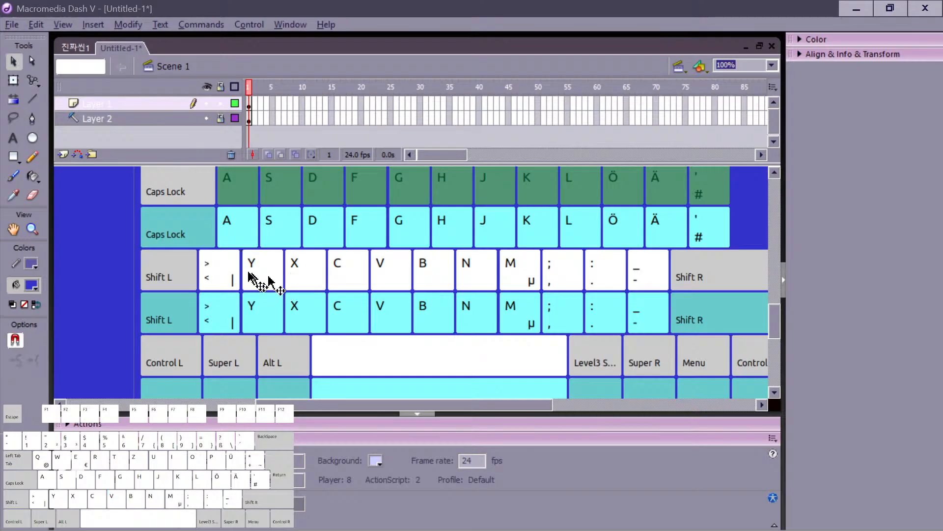
# Step: Select all white keys between Shift L and Shift R by outlining the row with the polygon Lasso
pyautogui.press('l')
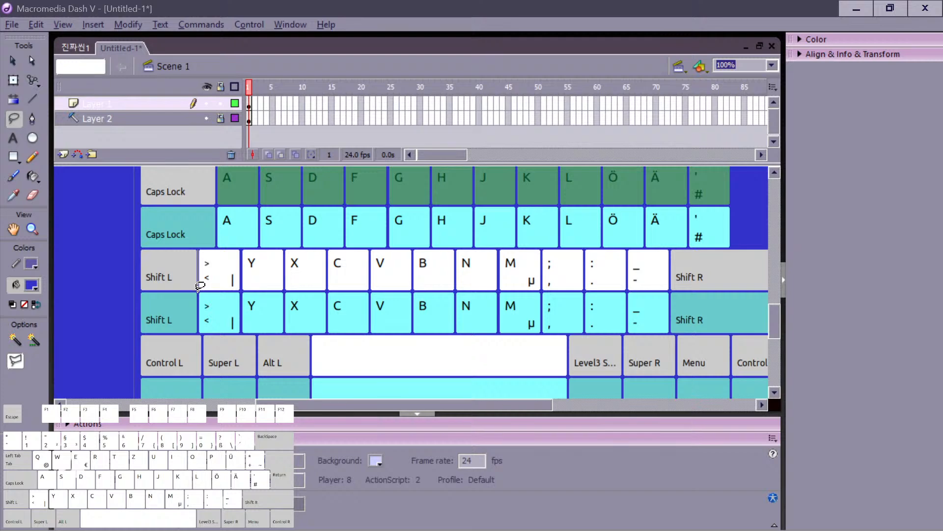
pyautogui.moveTo(203, 286)
pyautogui.mouseDown()
pyautogui.moveTo(391, 272)
pyautogui.moveTo(673, 283)
pyautogui.moveTo(671, 242)
pyautogui.moveTo(487, 253)
pyautogui.moveTo(240, 242)
pyautogui.mouseUp()
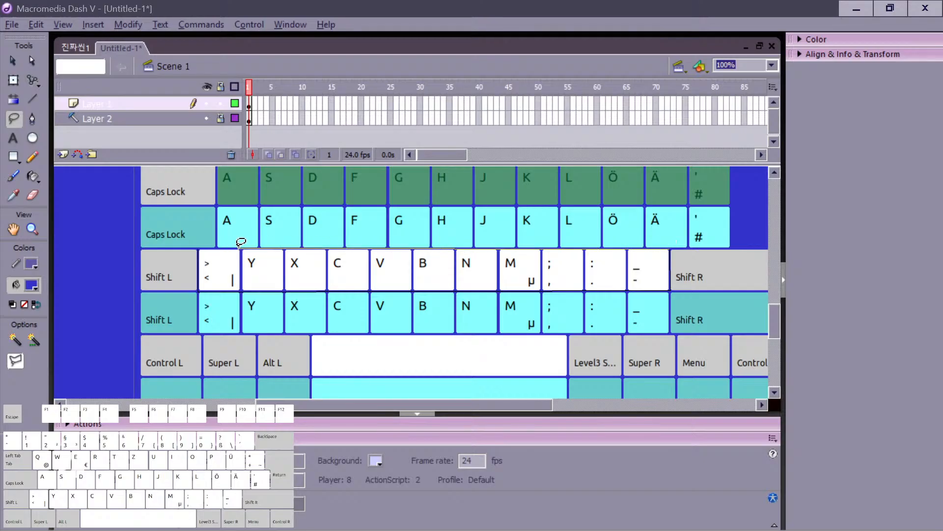
pyautogui.click(239, 246)
pyautogui.doubleClick(239, 248)
pyautogui.press('v')
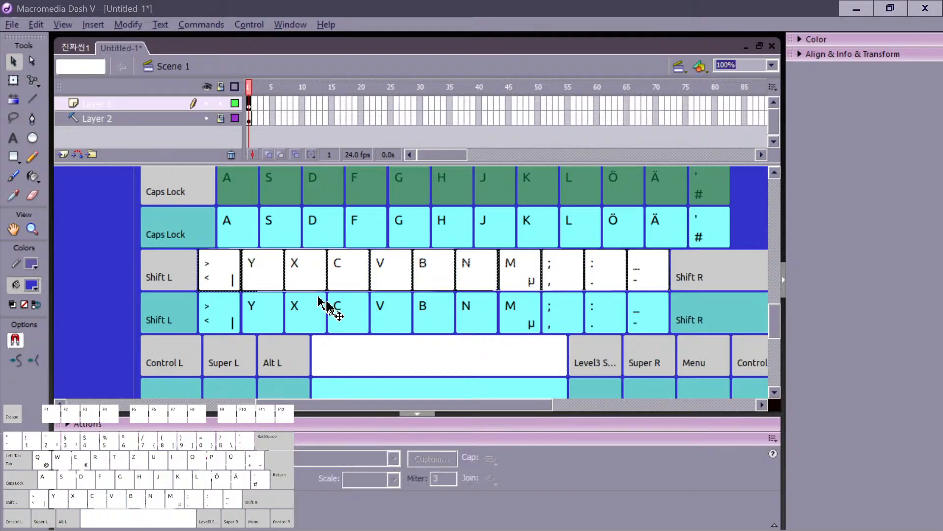
# Step: Try to move the selected white Shift row into the whitekeys2 symbol by cutting and pasting, and undo it
pyautogui.press('space')
pyautogui.moveTo(390, 339); pyautogui.dragTo(371, 313)
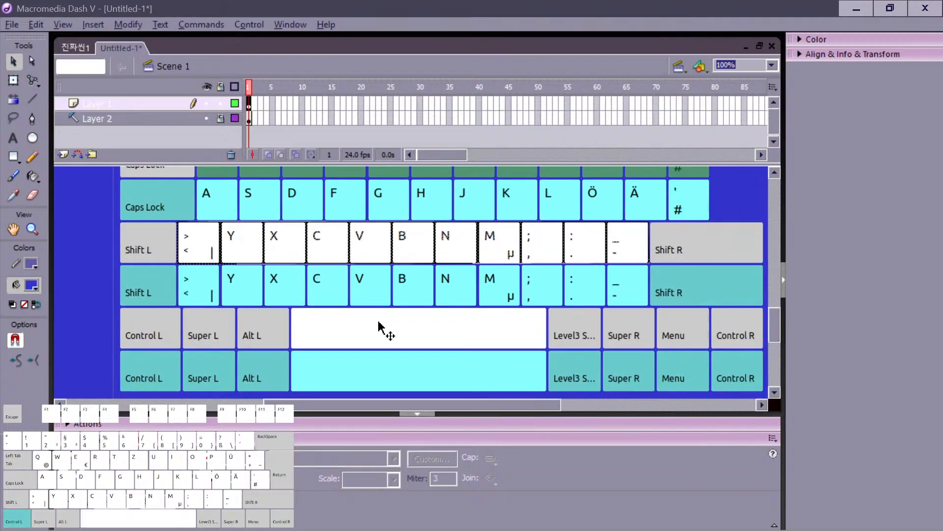
pyautogui.hotkey('ctrl', 'x')
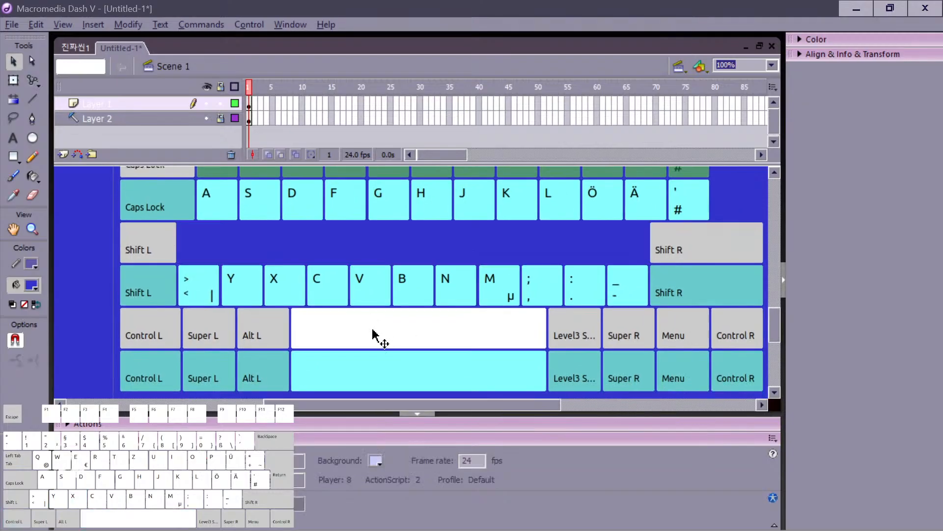
pyautogui.press('ctrl')
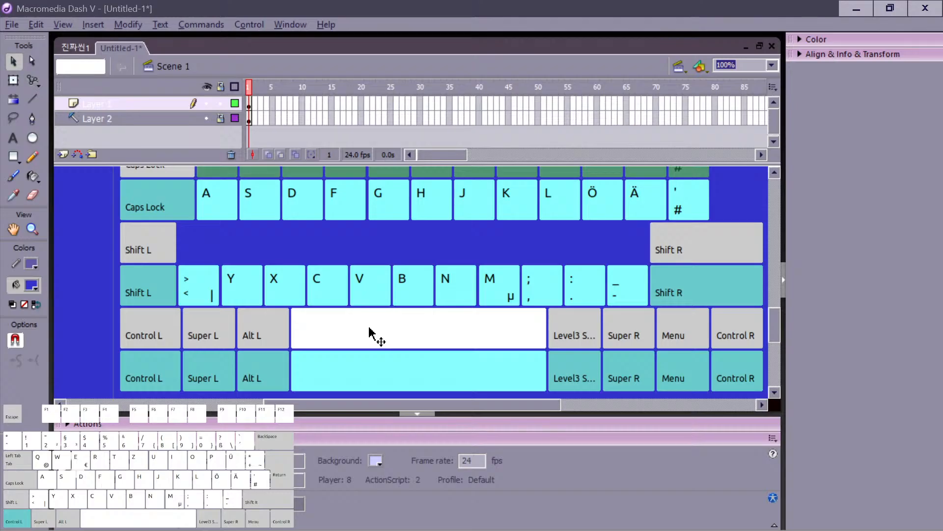
pyautogui.hotkey('ctrl', 'v')
pyautogui.hotkey('ctrl', 'z')
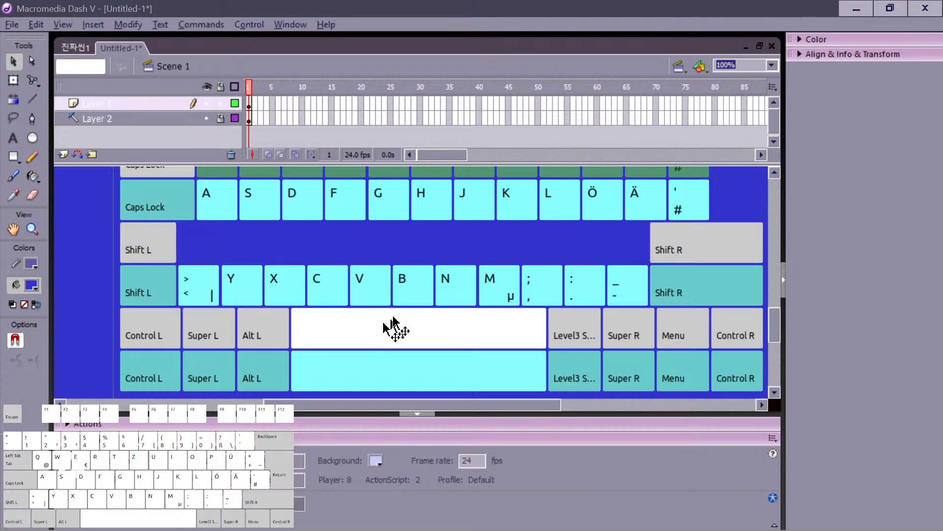
pyautogui.scroll(3, 294, 226)
pyautogui.doubleClick(280, 251)
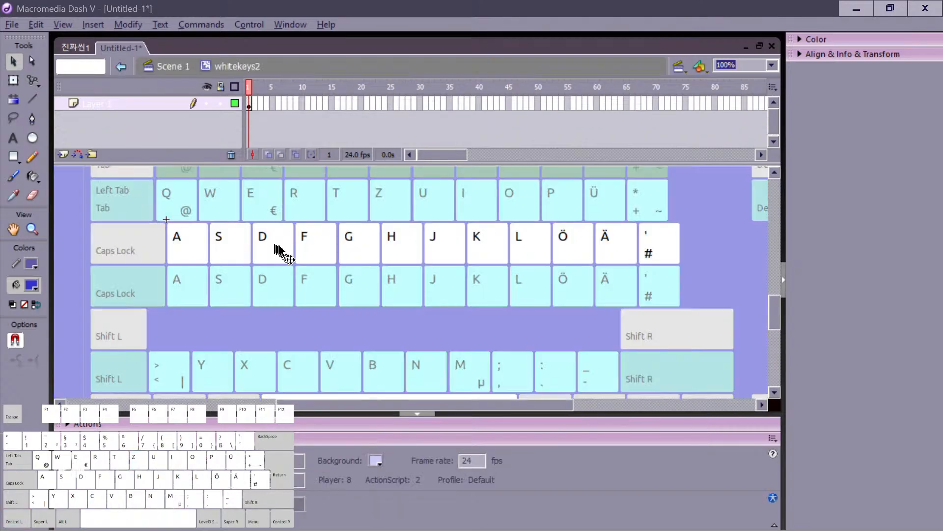
pyautogui.hotkey('ctrl', 'v')
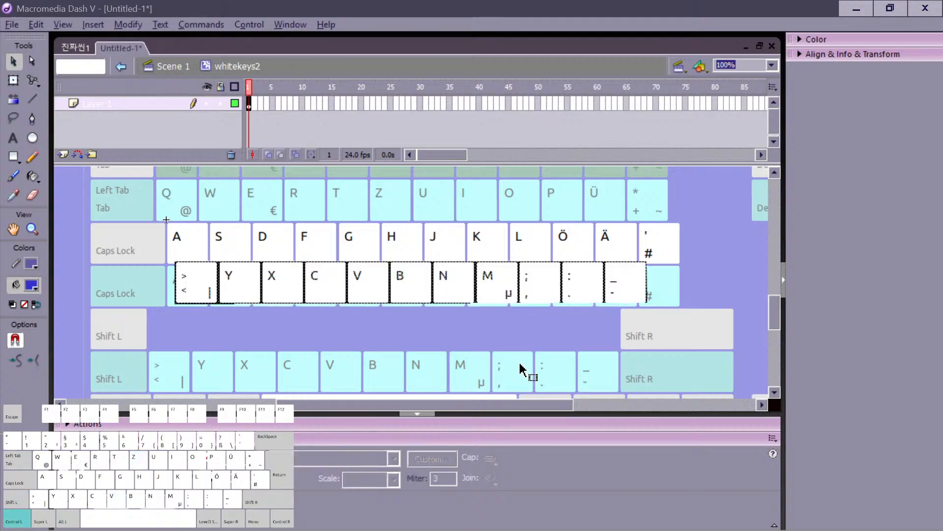
pyautogui.hotkey('ctrl', 'z')
pyautogui.hotkey('ctrl', 'z')
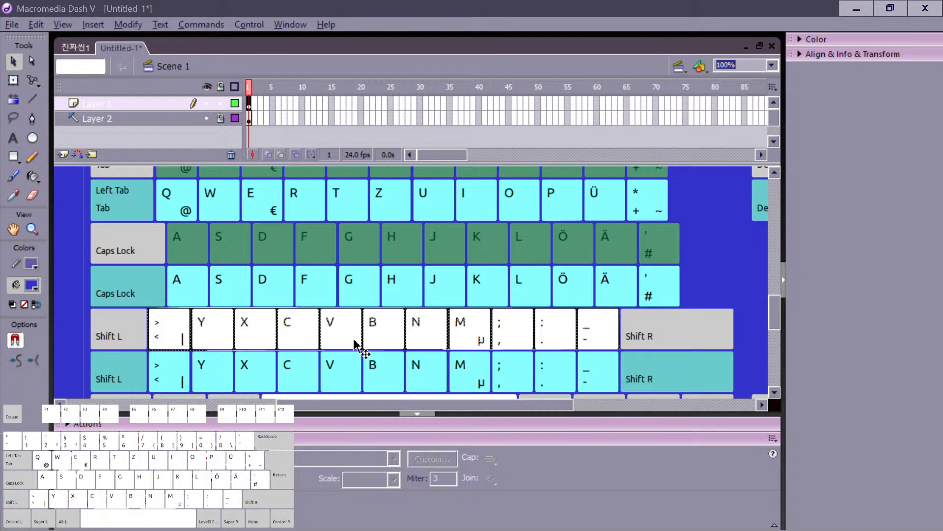
# Step: Convert the selected white keys between Shift L and Shift R to a movie clip symbol named whitekeys3
pyautogui.press('F8')
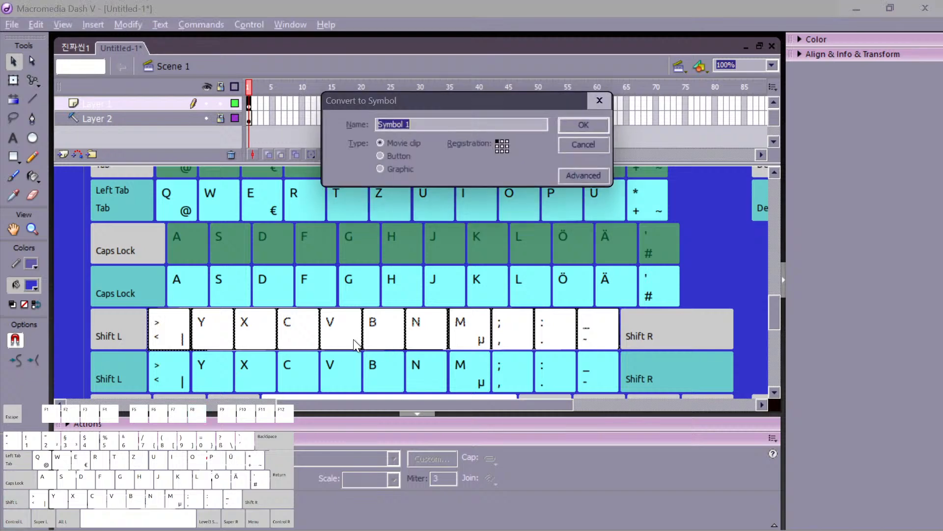
pyautogui.write('s')
pyautogui.press('BackSpace')
pyautogui.write('w')
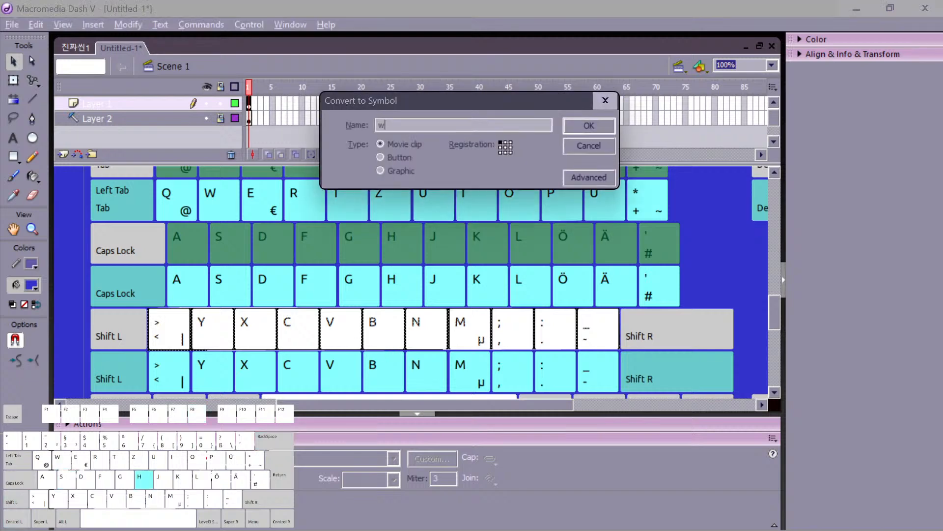
pyautogui.write('hitekeys')
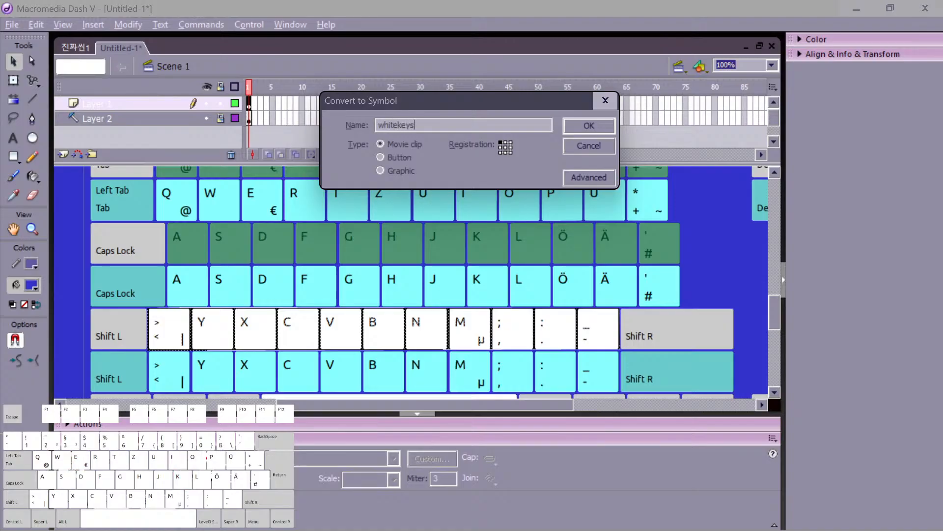
pyautogui.write('3')
pyautogui.press('Return')
pyautogui.press('space')
pyautogui.moveTo(355, 342); pyautogui.dragTo(294, 196)
pyautogui.press('space')
pyautogui.moveTo(270, 322); pyautogui.dragTo(126, 306)
pyautogui.moveTo(434, 300); pyautogui.dragTo(196, 392)
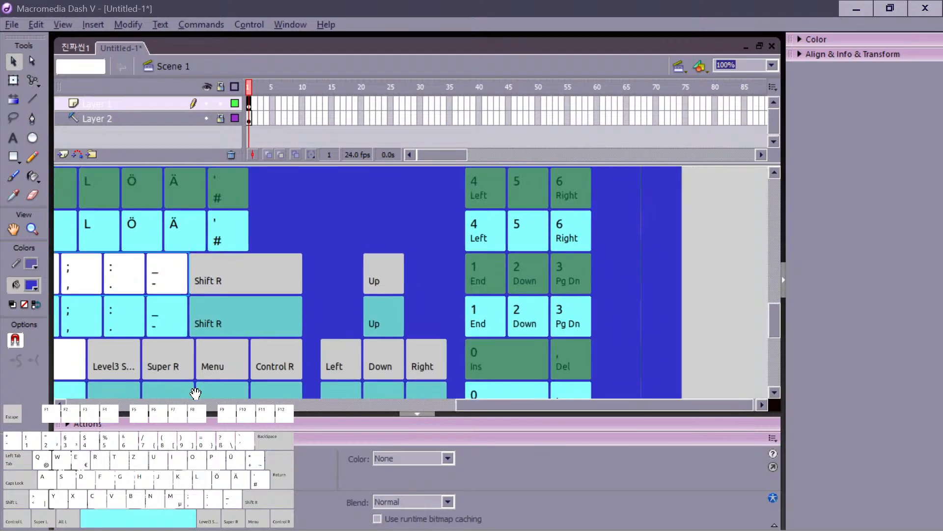
# Step: Try to outline the white space bar with the polygon Lasso, then select everything on the unlocked layer and clear the selection
pyautogui.moveTo(350, 333)
pyautogui.mouseDown()
pyautogui.moveTo(537, 337)
pyautogui.moveTo(666, 295)
pyautogui.mouseUp()
pyautogui.moveTo(319, 318); pyautogui.dragTo(438, 321)
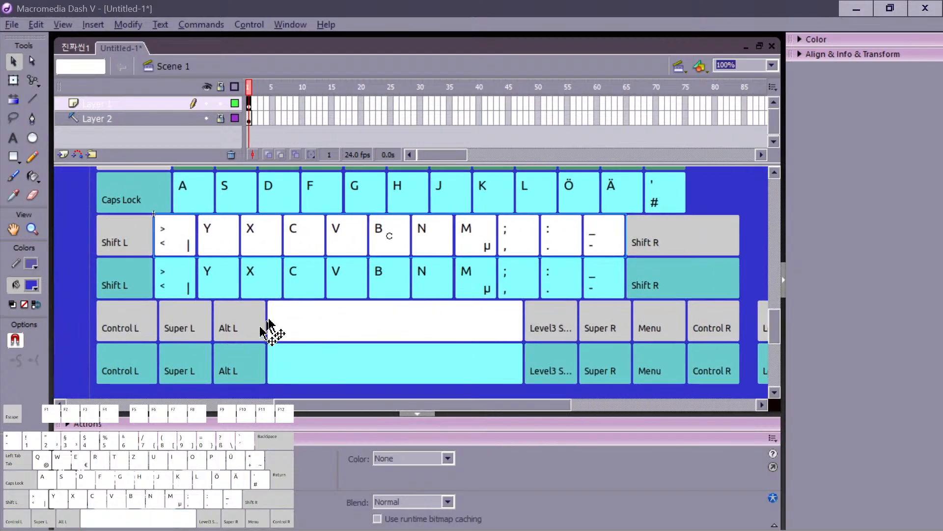
pyautogui.press('l')
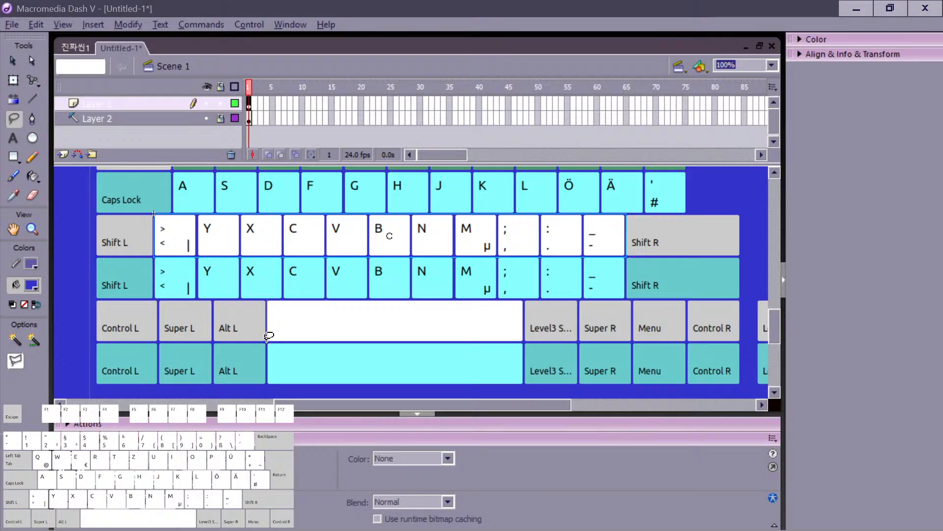
pyautogui.moveTo(269, 335); pyautogui.dragTo(525, 335)
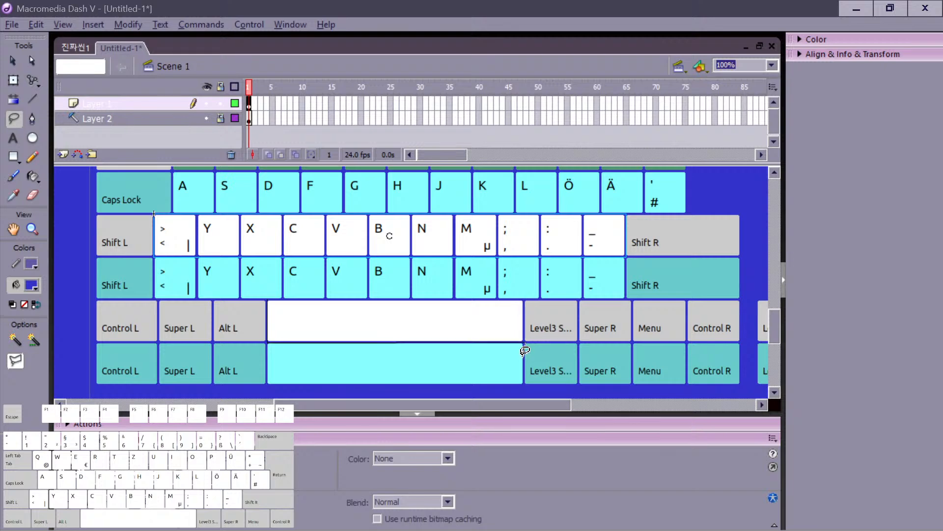
pyautogui.press('v')
pyautogui.hotkey('ctrl', 'a')
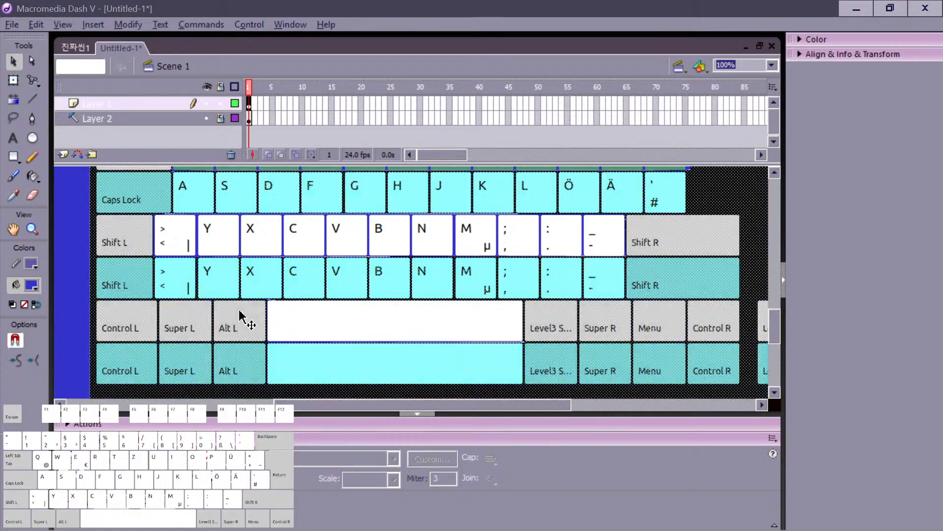
pyautogui.click(73, 319)
# Step: Select the white space bar by outlining it with the polygon Lasso, checking the selection by cutting it and undoing
pyautogui.press('l')
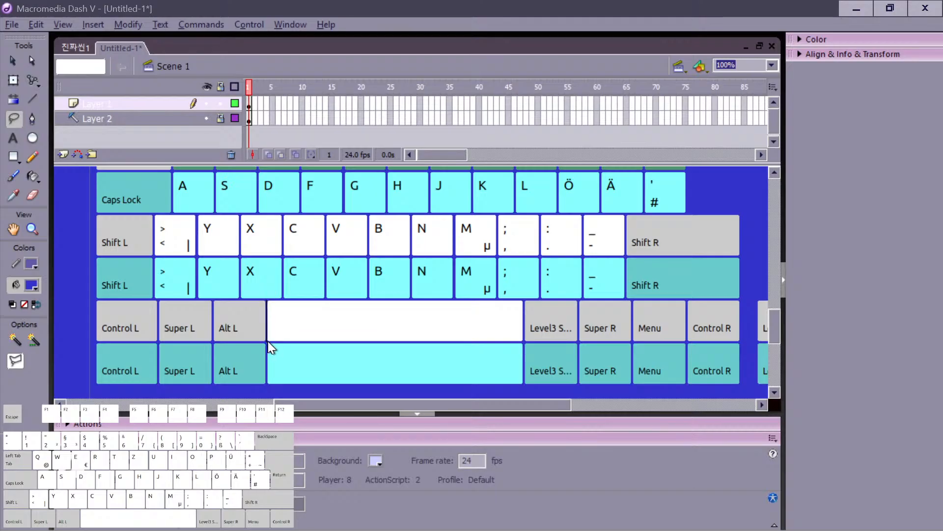
pyautogui.moveTo(267, 341); pyautogui.dragTo(523, 340)
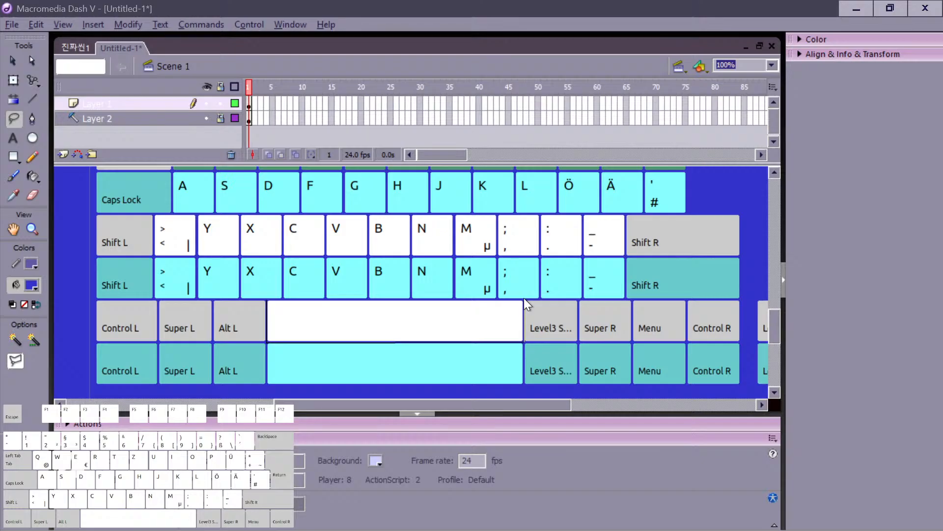
pyautogui.moveTo(523, 298)
pyautogui.mouseDown()
pyautogui.moveTo(355, 307)
pyautogui.moveTo(246, 268)
pyautogui.moveTo(229, 293)
pyautogui.moveTo(260, 299)
pyautogui.mouseUp()
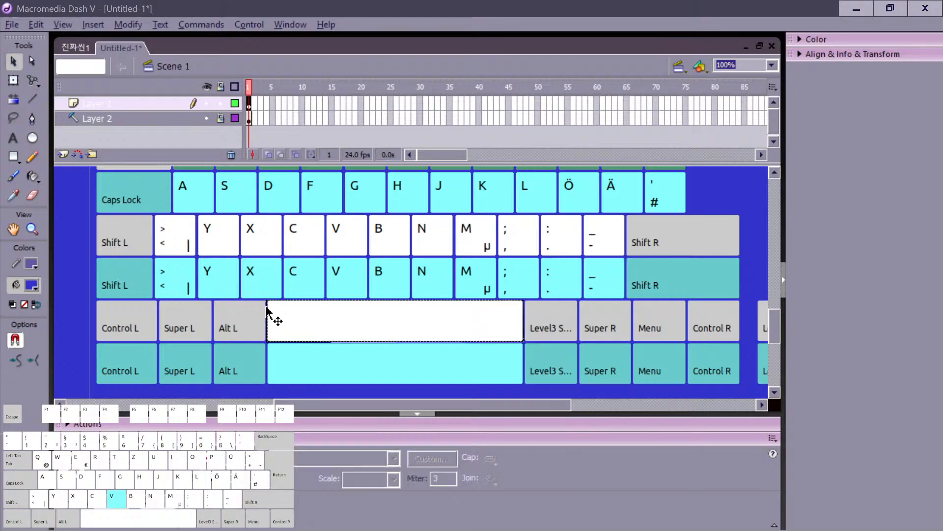
pyautogui.press('v')
pyautogui.hotkey('ctrl', 'x')
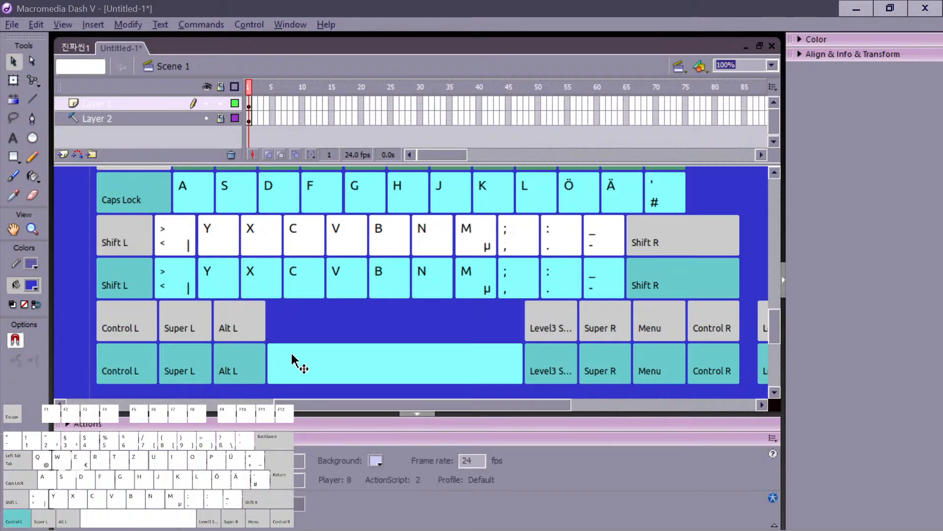
pyautogui.hotkey('ctrl', 'z')
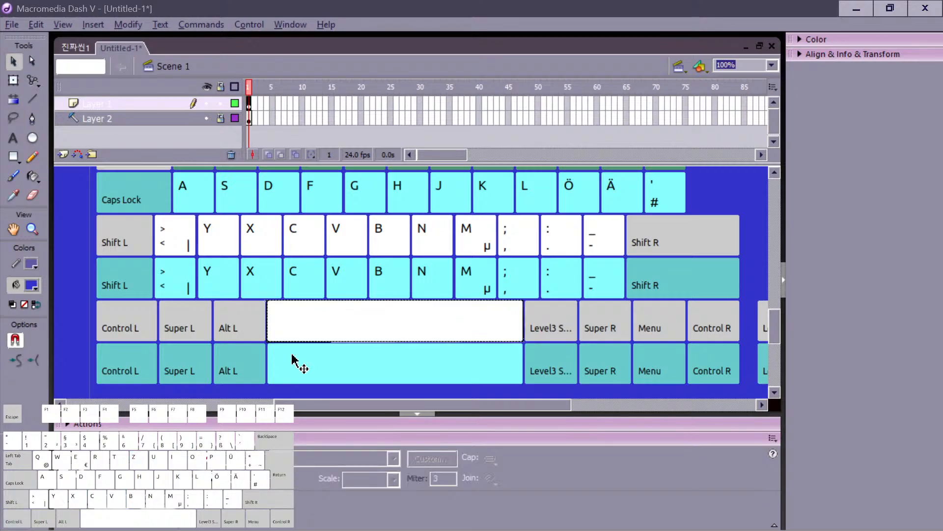
# Step: Convert the selected white space bar to a movie clip symbol named whitekeys4
pyautogui.press('F8')
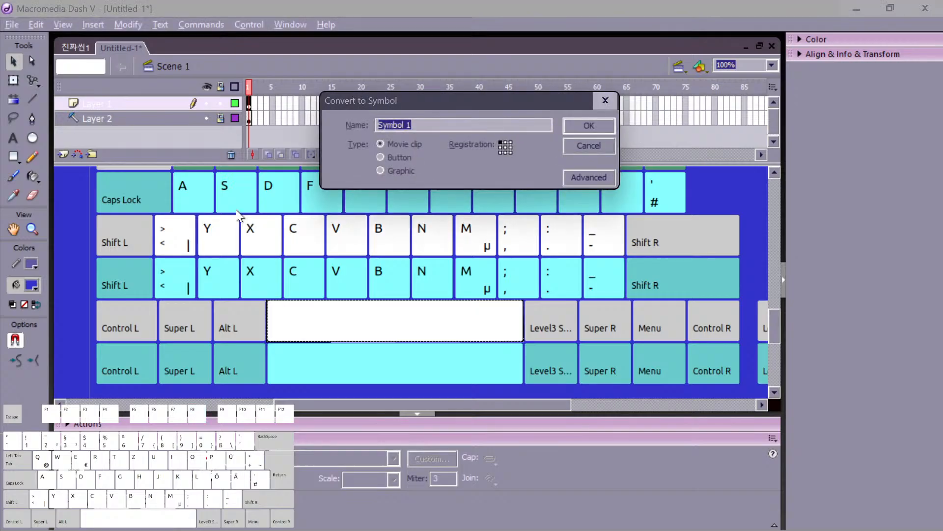
pyautogui.write('whitekkeys3')
pyautogui.press('BackSpace')
pyautogui.write('4')
pyautogui.press('Return')
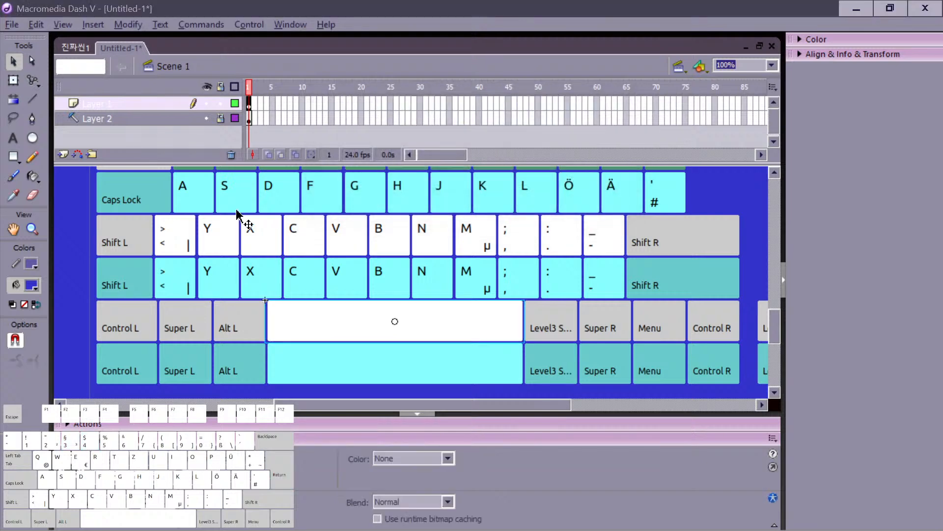
# Step: Apply a green Tint of RGB 0, 102, 51 at 68% to the white Shift row and space bar symbols together
pyautogui.click(365, 243)
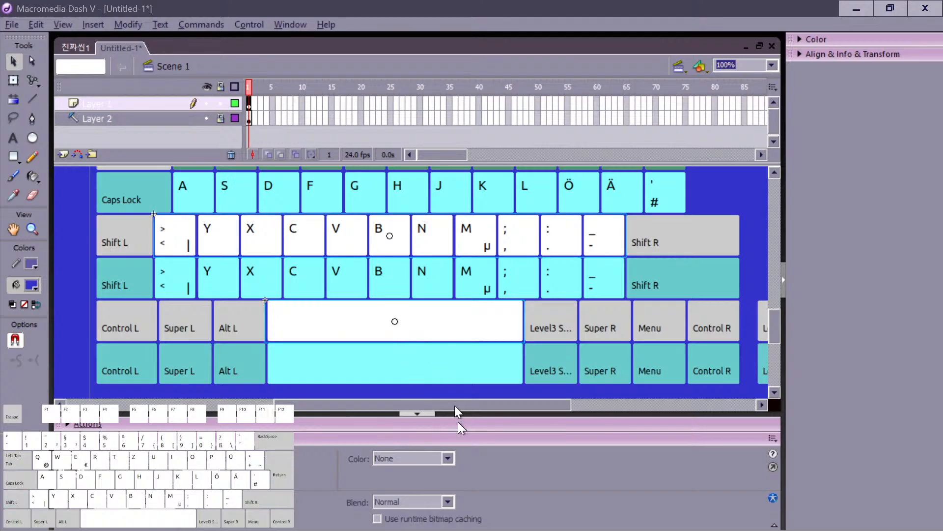
pyautogui.click(429, 460)
pyautogui.click(414, 491)
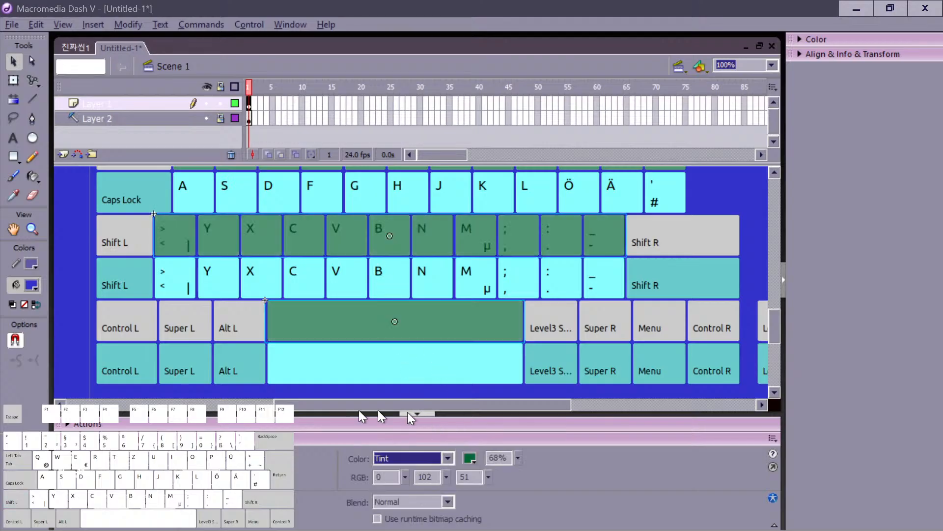
pyautogui.click(74, 338)
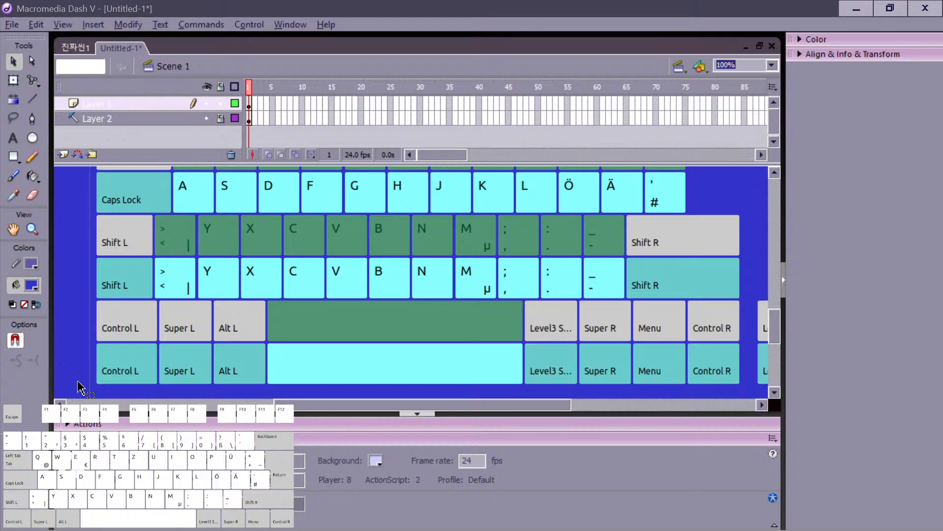
# Step: Try to select all the green-tinted key symbols together, undo, and clear the selection
pyautogui.hotkey('ctrl', '-')
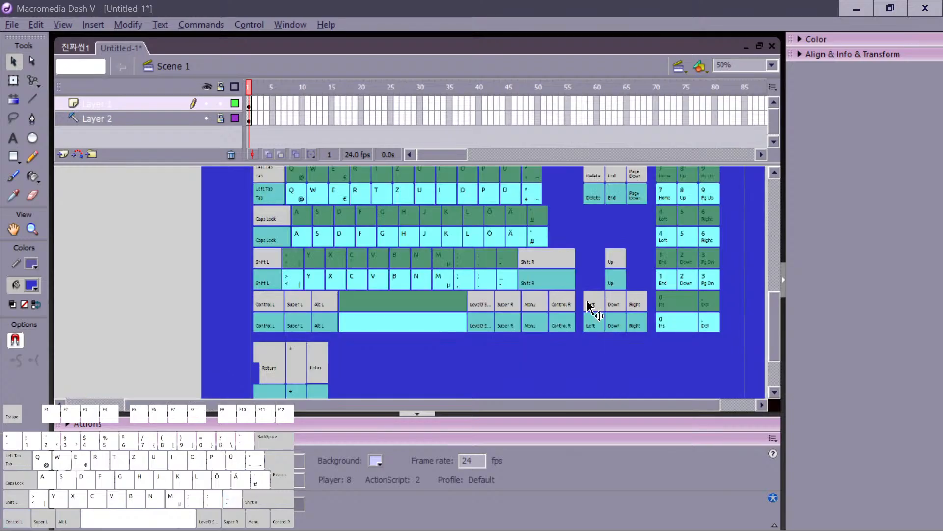
pyautogui.moveTo(587, 306); pyautogui.dragTo(115, 363)
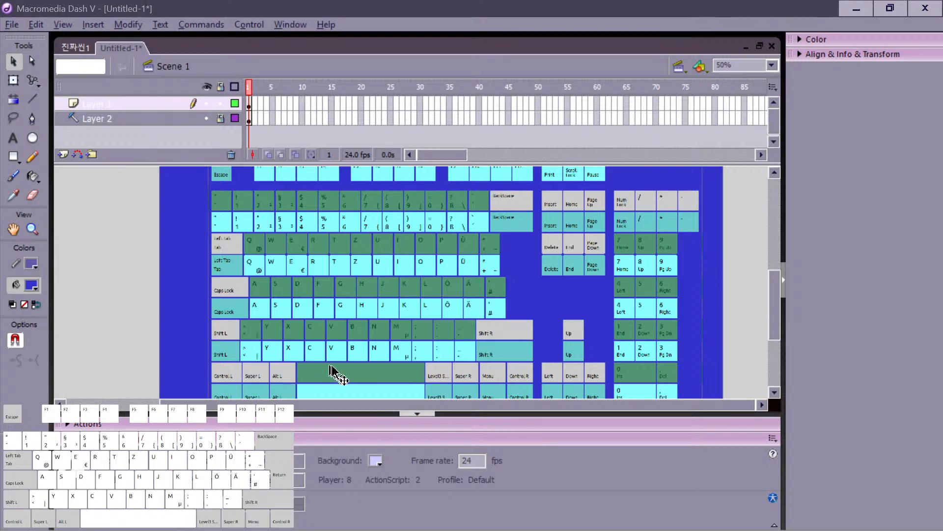
pyautogui.click(330, 375)
pyautogui.keyDown('shift'); pyautogui.click(326, 335); pyautogui.keyUp('shift')
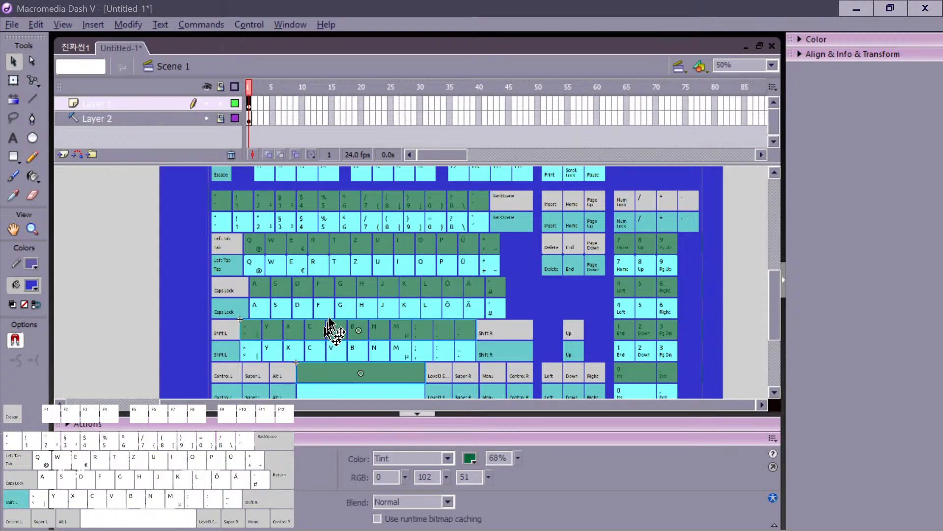
pyautogui.keyDown('shift'); pyautogui.click(329, 290); pyautogui.keyUp('shift')
pyautogui.keyDown('shift'); pyautogui.click(339, 246); pyautogui.keyUp('shift')
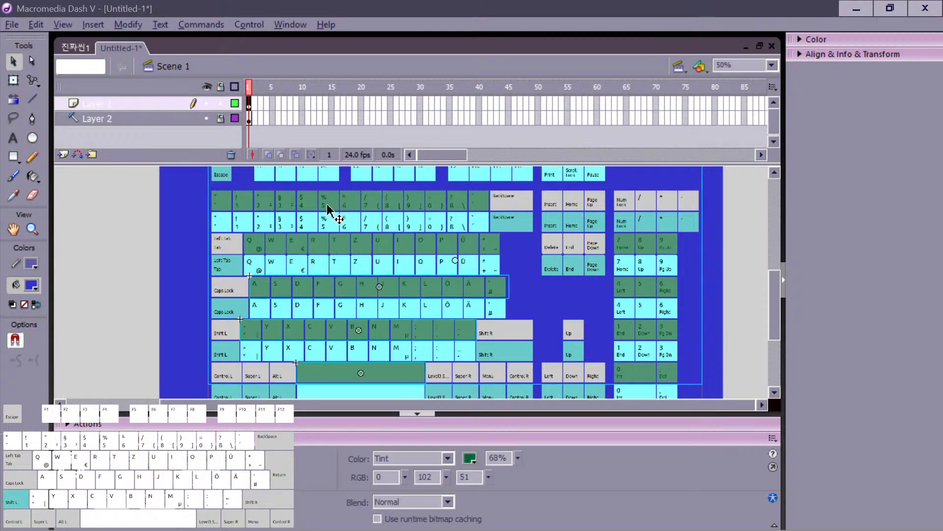
pyautogui.hotkey('ctrl', 'z')
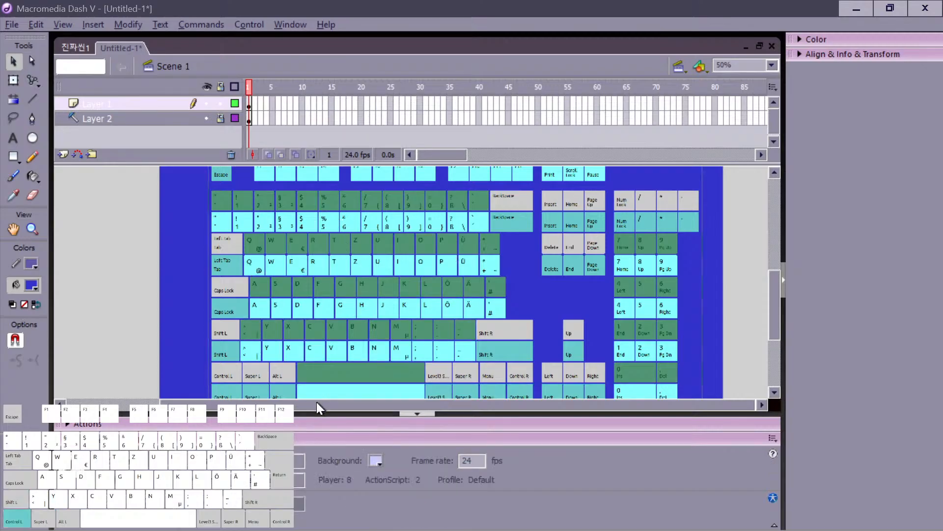
pyautogui.press('ctrl')
pyautogui.hotkey('ctrl', 'z')
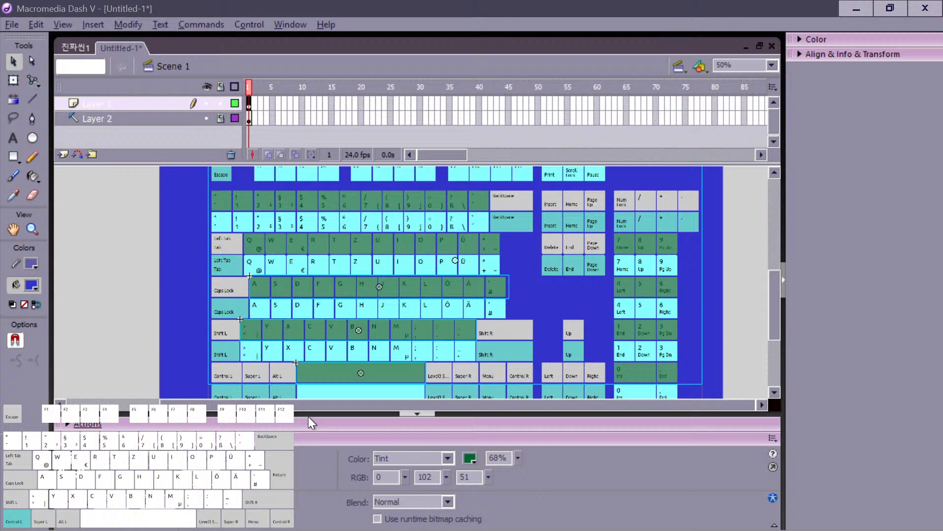
pyautogui.click(188, 322)
# Step: Select the four green-tinted symbols together: space bar, Shift row, Caps Lock row and the large upper key group
pyautogui.click(335, 375)
pyautogui.press('shift')
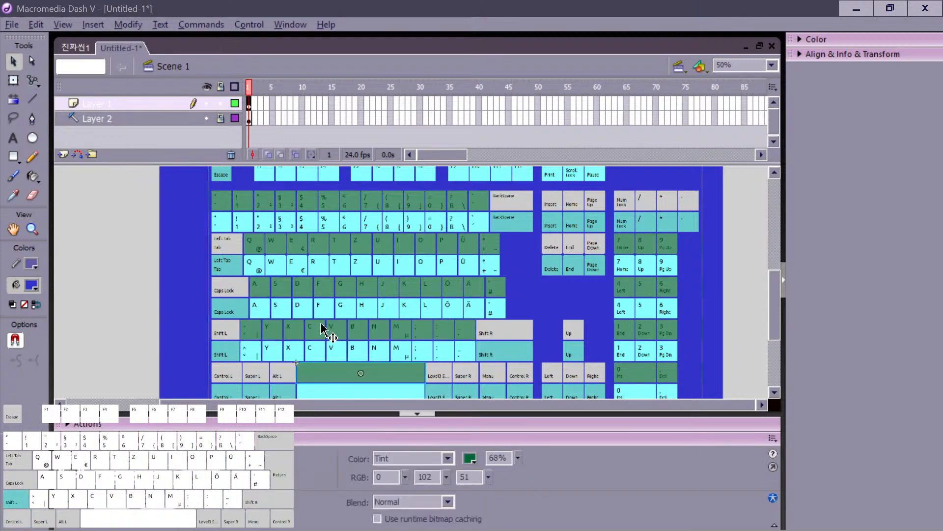
pyautogui.keyDown('shift'); pyautogui.click(324, 328); pyautogui.keyUp('shift')
pyautogui.keyDown('shift'); pyautogui.click(333, 291); pyautogui.keyUp('shift')
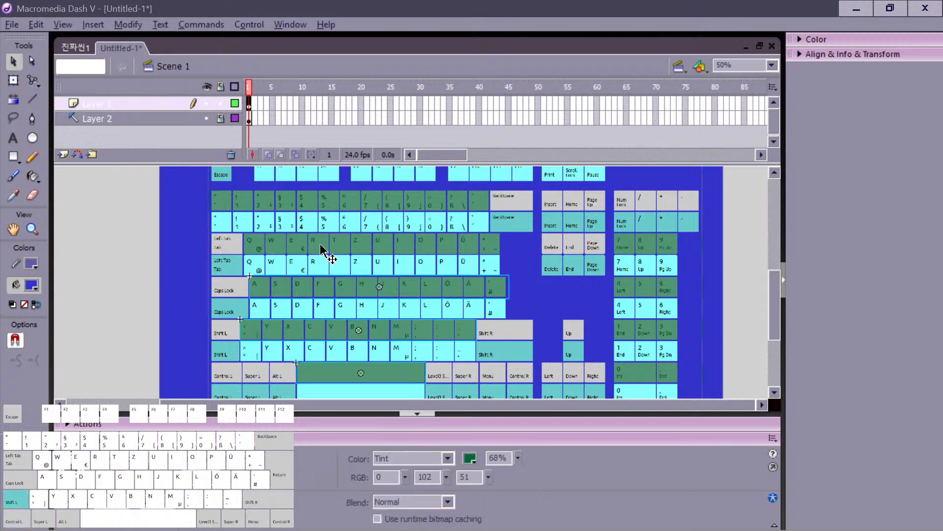
pyautogui.keyDown('shift'); pyautogui.click(326, 230); pyautogui.keyUp('shift')
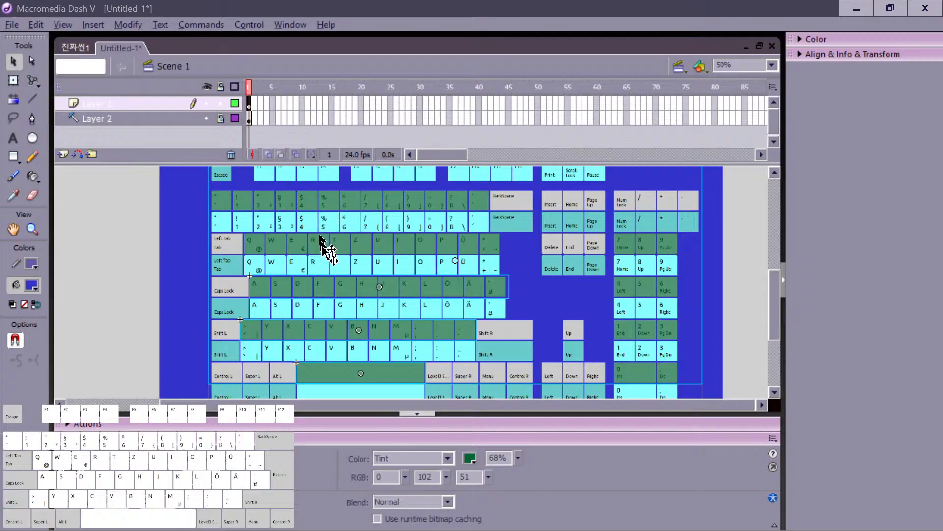
# Step: Check which keys the selected symbols cover by repeatedly cutting them and undoing the cut
pyautogui.hotkey('ctrl', 'x')
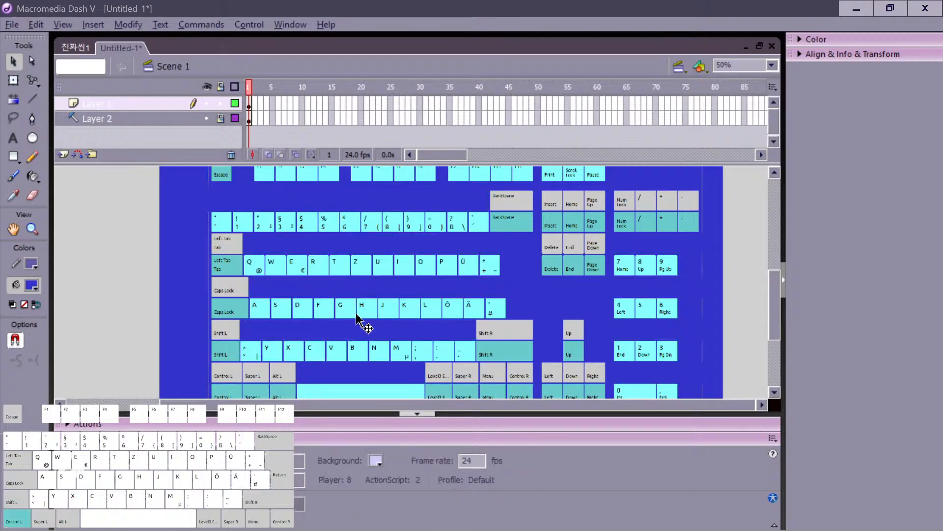
pyautogui.hotkey('ctrl', 'z')
pyautogui.hotkey('ctrl', 'x')
pyautogui.hotkey('ctrl', 'z')
pyautogui.hotkey('ctrl', 'x')
pyautogui.hotkey('ctrl', 'z')
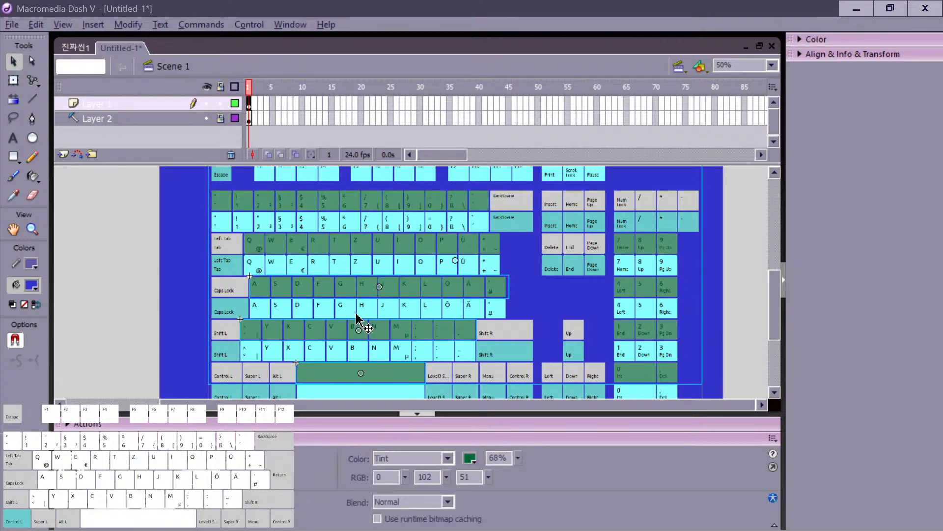
pyautogui.hotkey('ctrl', 'x')
pyautogui.hotkey('ctrl', 'z')
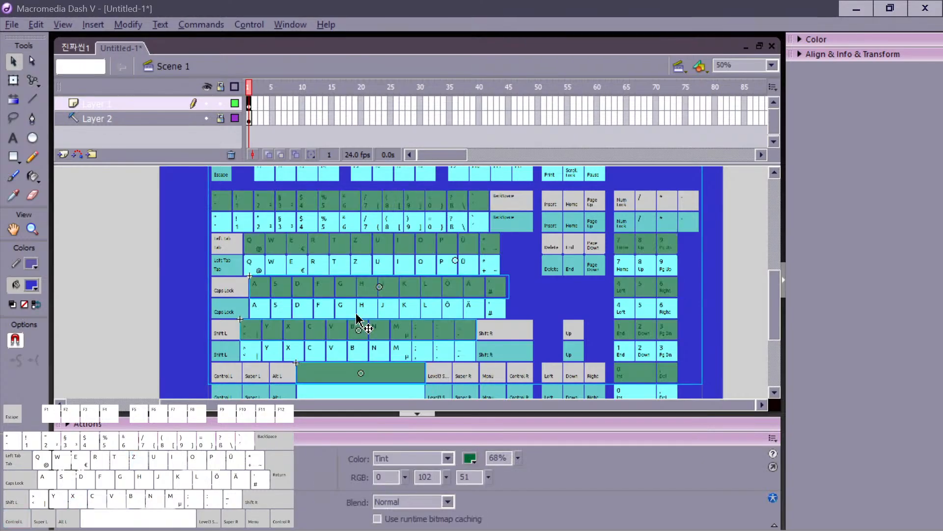
# Step: Convert the selected tinted key symbols to a single movie clip symbol named allwhitekeys
pyautogui.moveTo(357, 320); pyautogui.dragTo(316, 320)
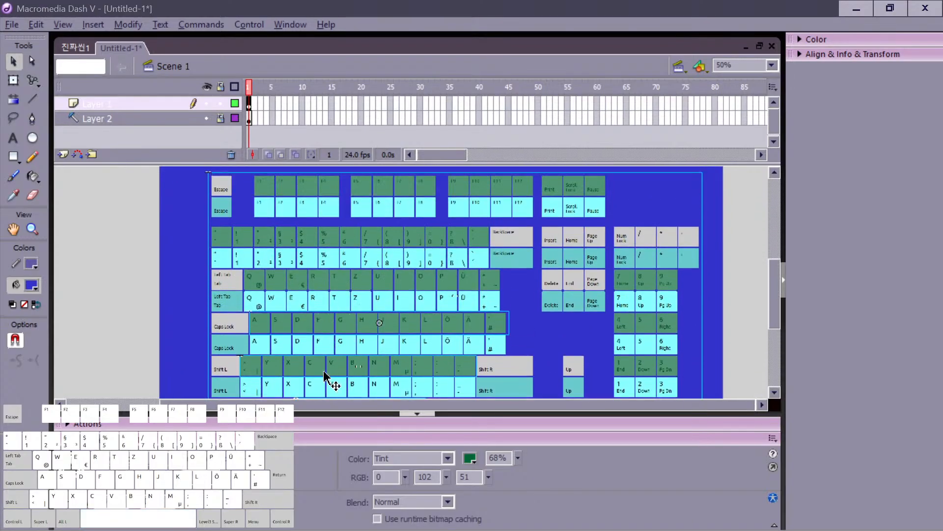
pyautogui.press('F8')
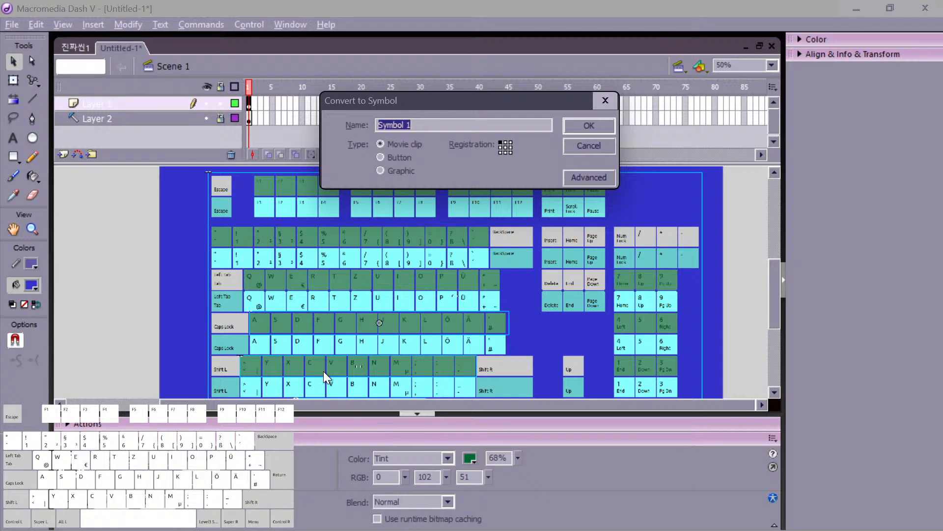
pyautogui.write('allwhitekeys')
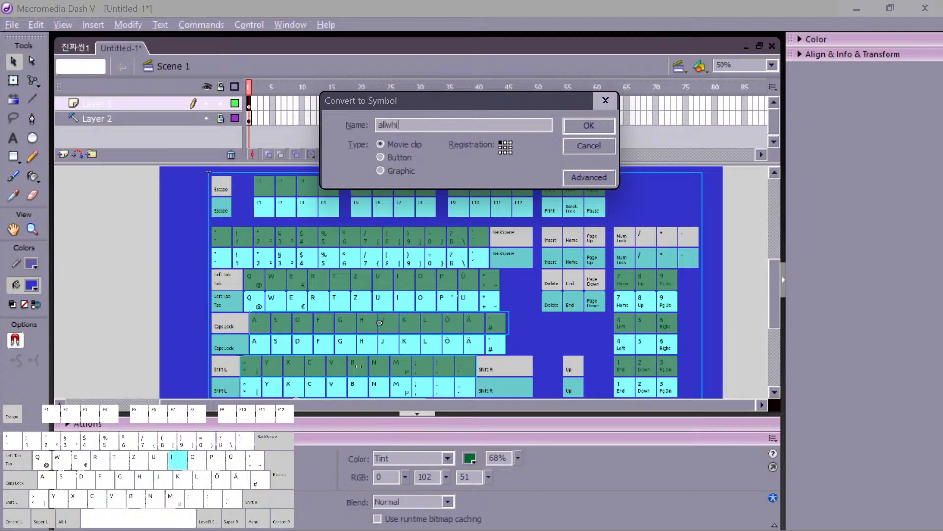
pyautogui.press('Return')
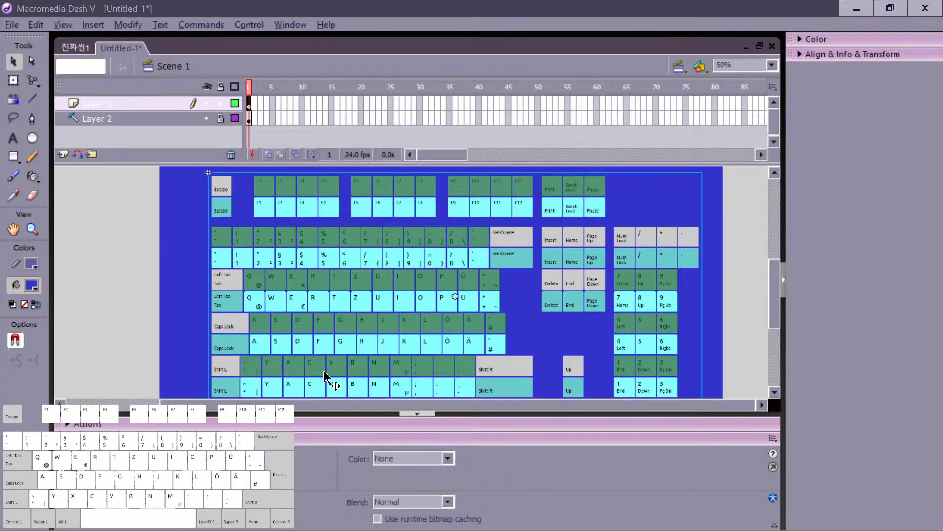
# Step: Break apart all nested key symbols inside allwhitekeys into plain shapes and return to Scene 1
pyautogui.doubleClick(354, 325)
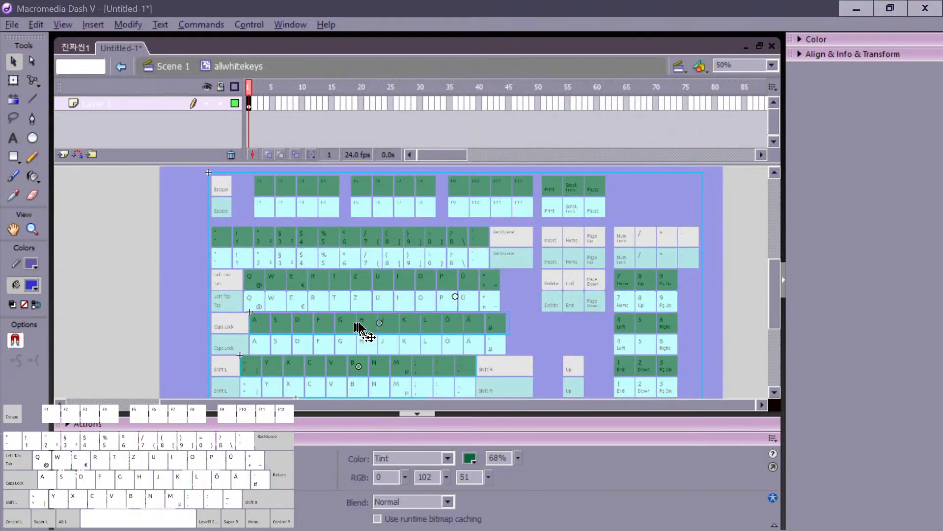
pyautogui.hotkey('ctrl', 'a')
pyautogui.hotkey('ctrl', 'b')
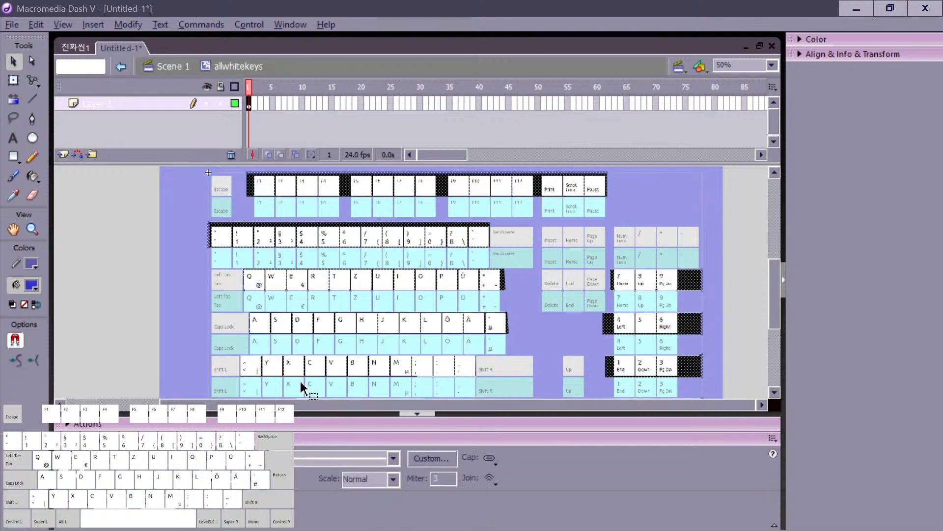
pyautogui.doubleClick(180, 302)
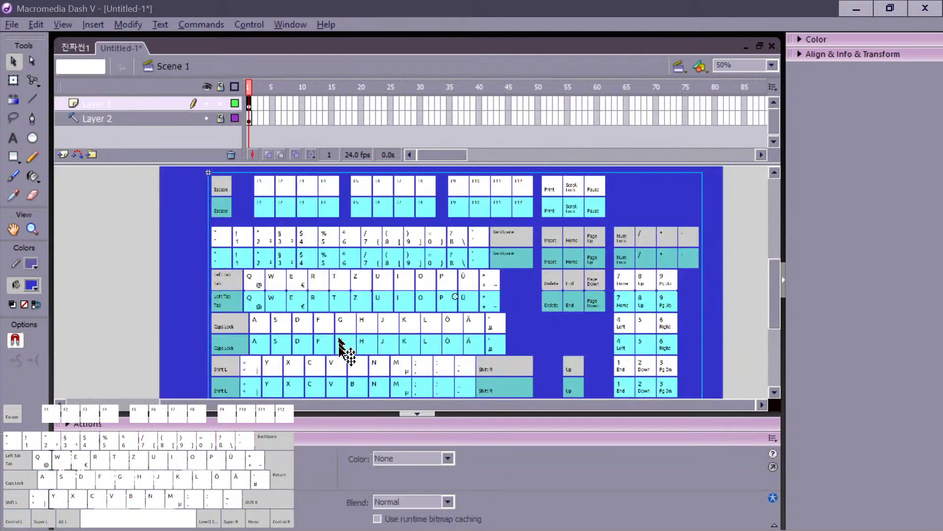
# Step: Apply the Tint color effect to the whole allwhitekeys symbol and deselect it
pyautogui.click(435, 458)
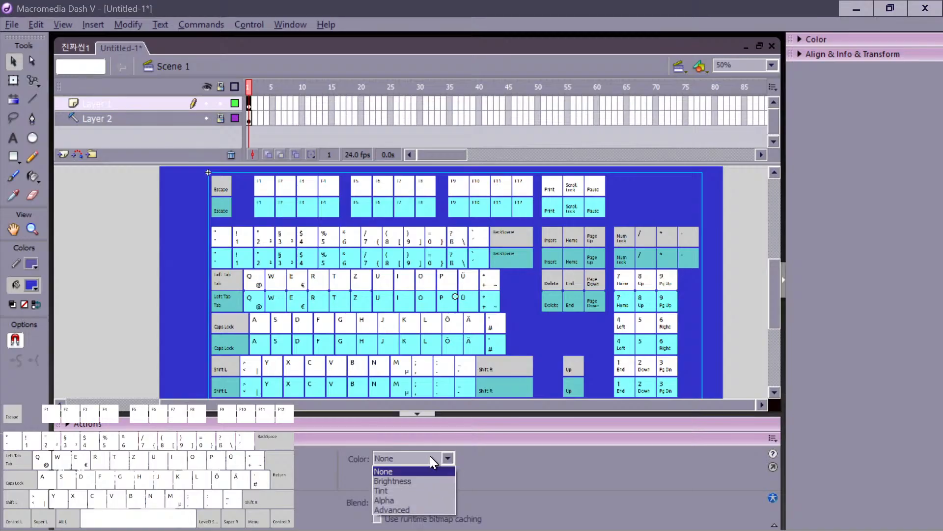
pyautogui.click(408, 487)
pyautogui.click(140, 325)
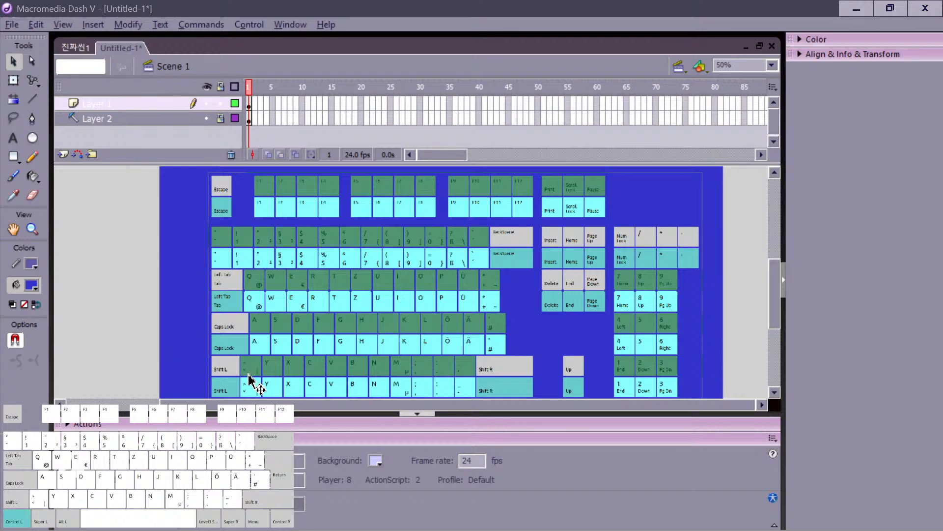
# Step: Check which keys the tinted allwhitekeys symbol covers by cutting it and undoing the cut
pyautogui.click(292, 370)
pyautogui.hotkey('ctrl', 'x')
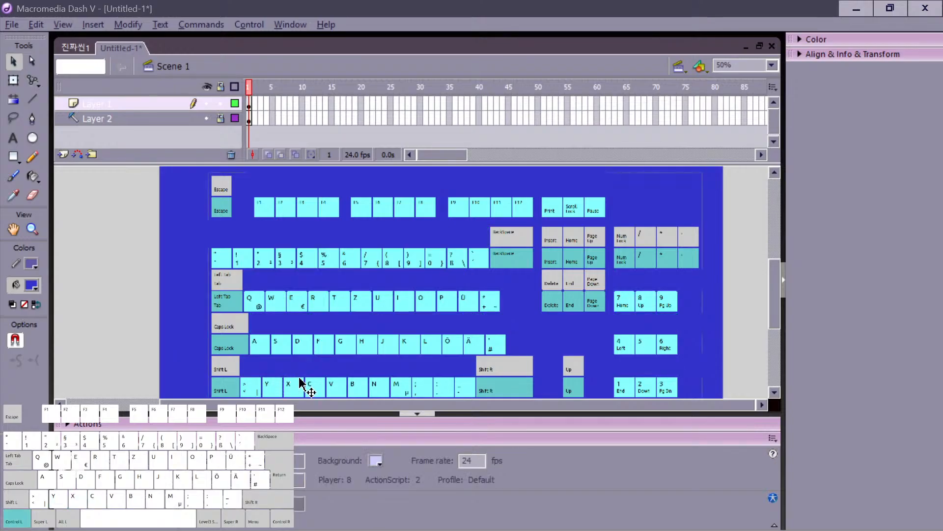
pyautogui.hotkey('ctrl', 'z')
pyautogui.scroll(-3, 200, 357)
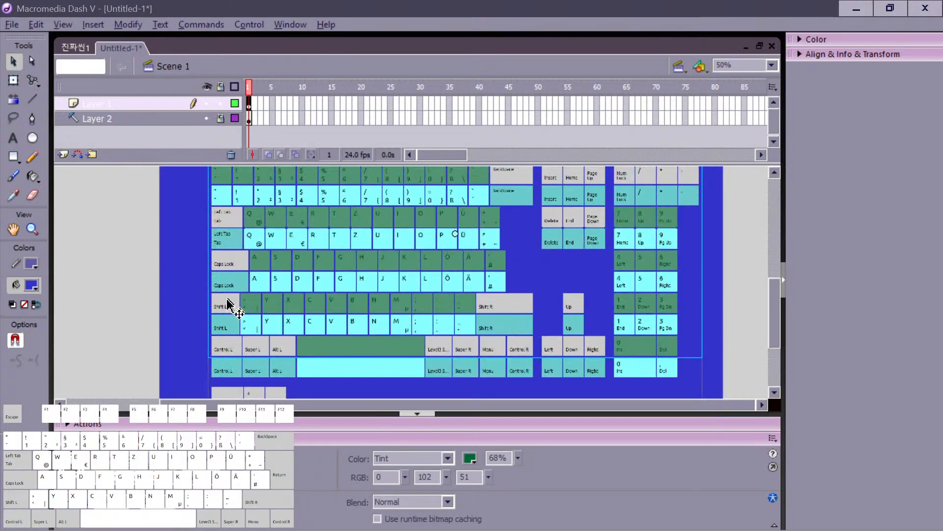
# Step: Set the stroke color to none for the key shapes inside allwhitekeys and return to Scene 1
pyautogui.click(227, 319)
pyautogui.click(200, 337)
pyautogui.press('z')
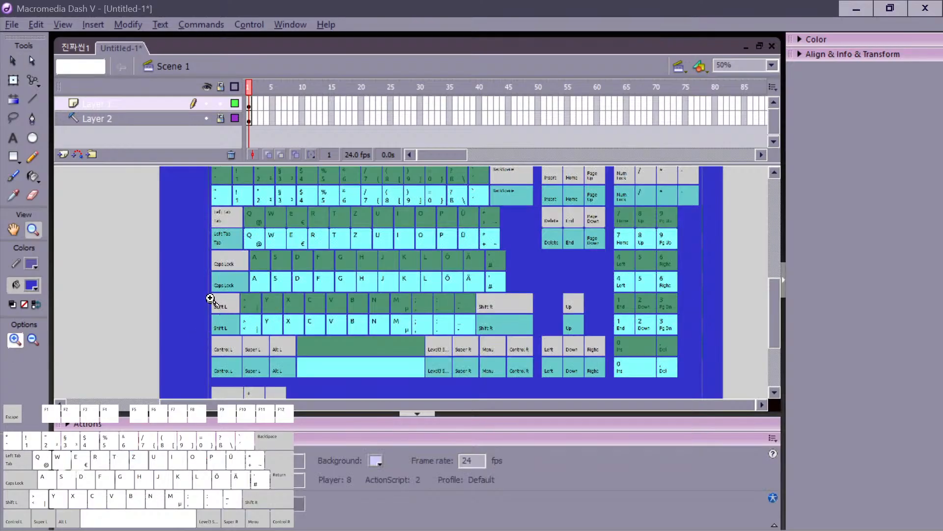
pyautogui.click(212, 297)
pyautogui.moveTo(357, 310); pyautogui.dragTo(203, 330)
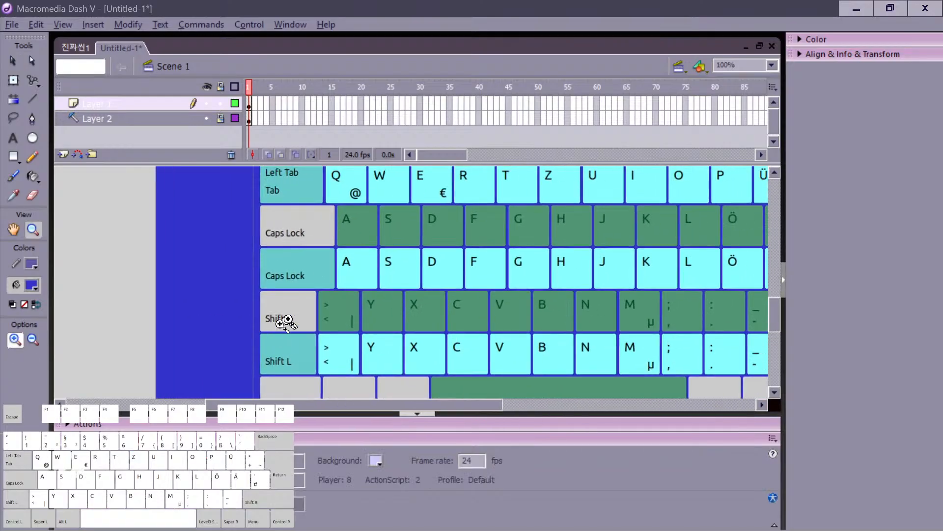
pyautogui.press('v')
pyautogui.doubleClick(332, 316)
pyautogui.click(336, 320)
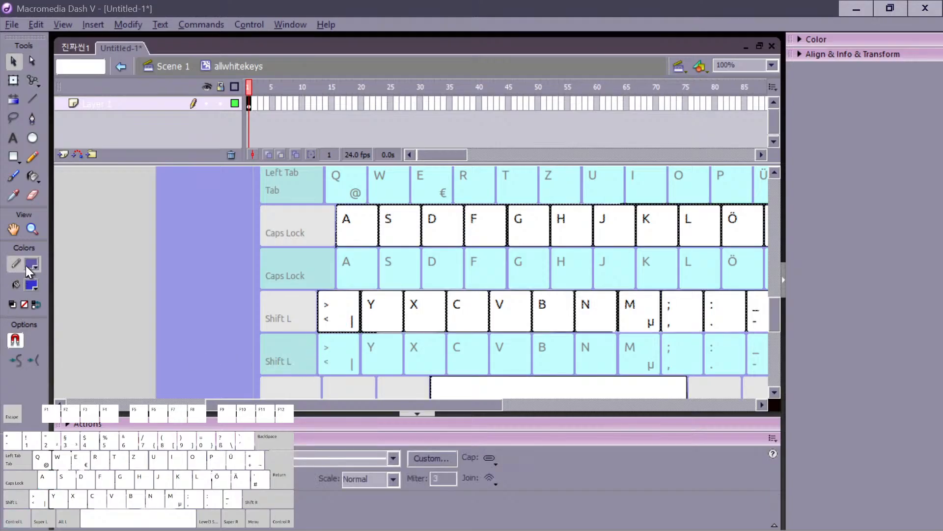
pyautogui.click(31, 285)
pyautogui.click(203, 284)
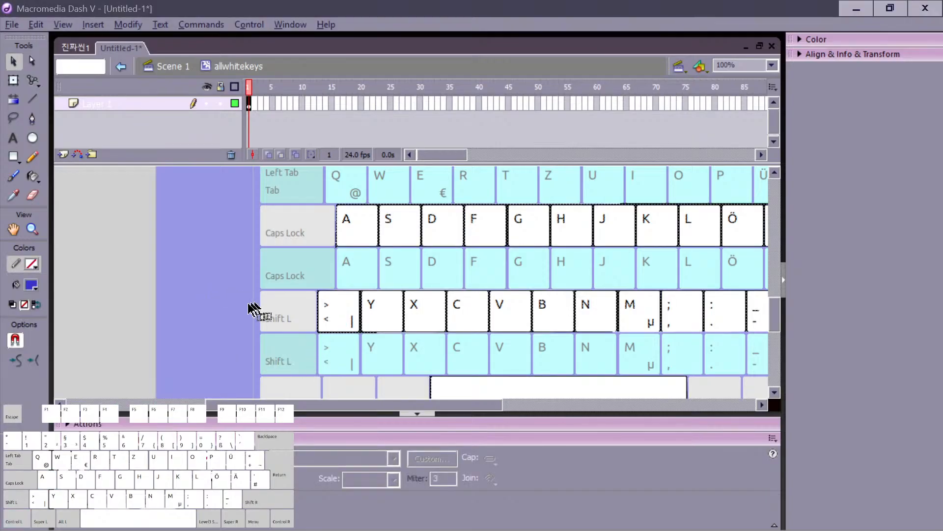
pyautogui.click(230, 310)
pyautogui.doubleClick(231, 310)
# Step: Select the upper gray Shift L, Caps Lock and Left Tab keys together with their adjoining blue margin
pyautogui.click(294, 320)
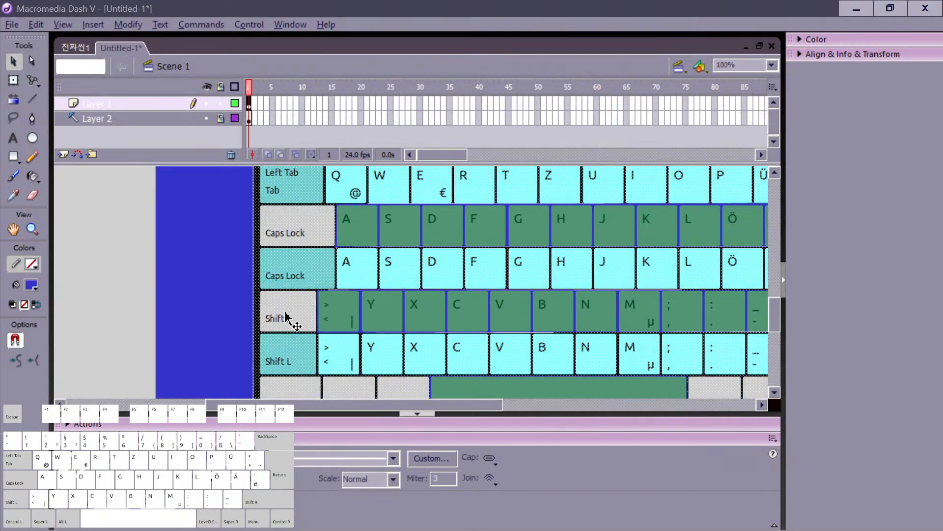
pyautogui.click(219, 327)
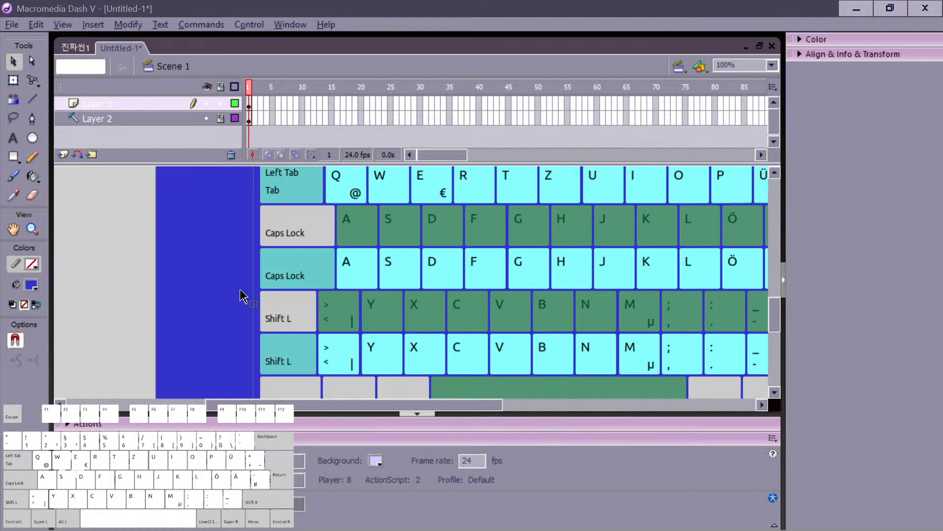
pyautogui.moveTo(240, 288)
pyautogui.mouseDown()
pyautogui.moveTo(269, 316)
pyautogui.moveTo(317, 337)
pyautogui.mouseUp()
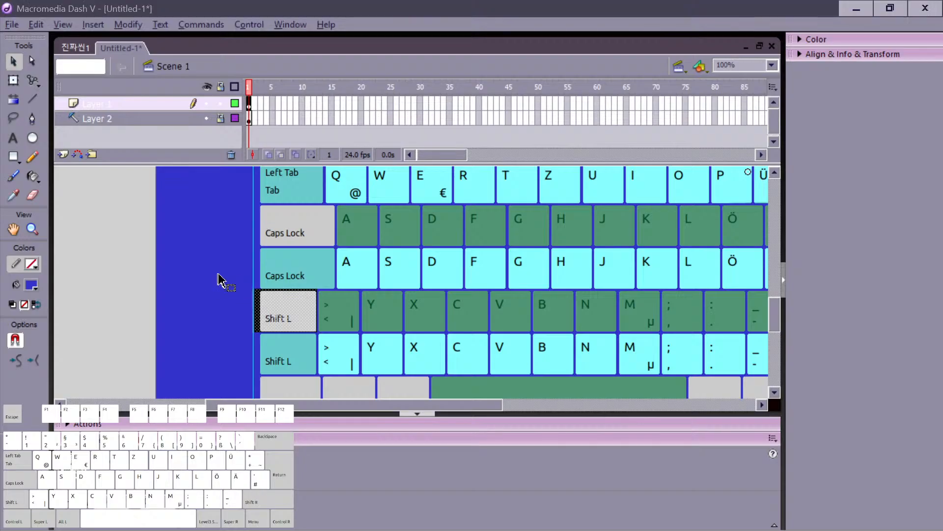
pyautogui.moveTo(242, 290); pyautogui.dragTo(318, 335)
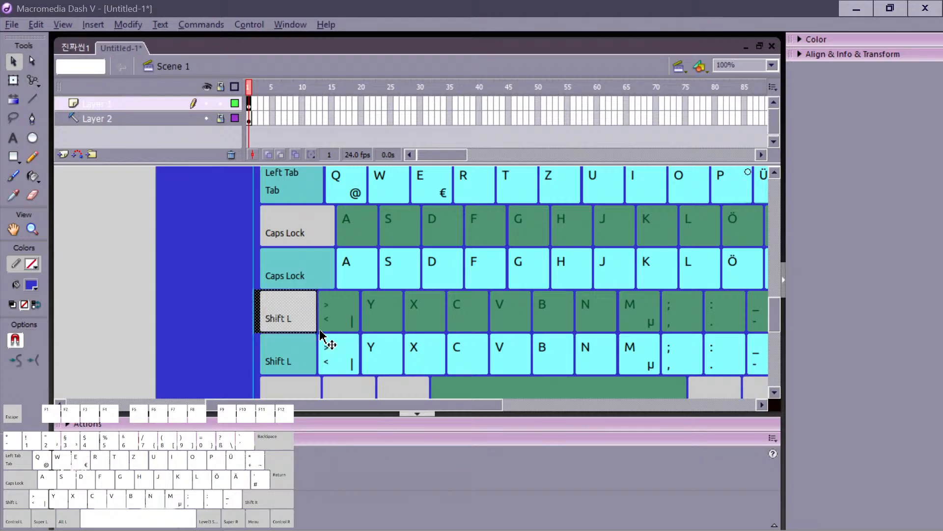
pyautogui.moveTo(242, 202); pyautogui.dragTo(339, 251)
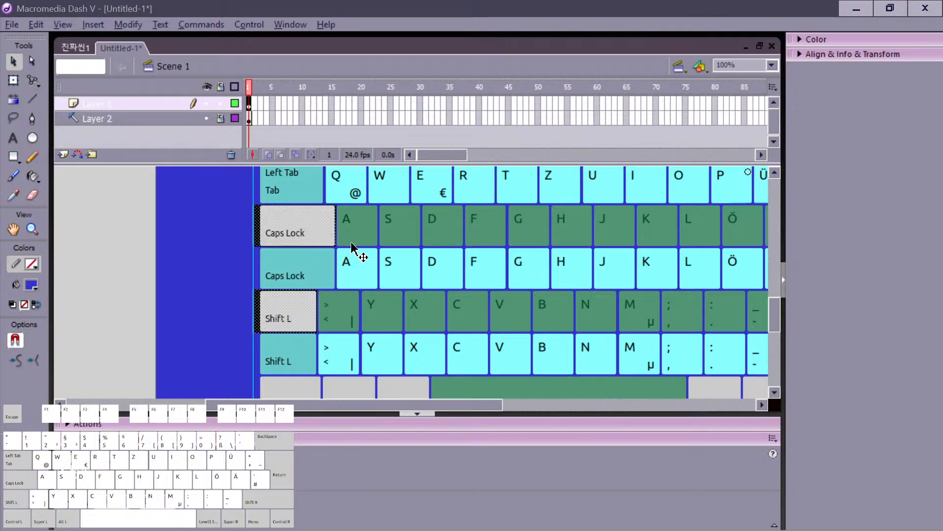
pyautogui.press('space')
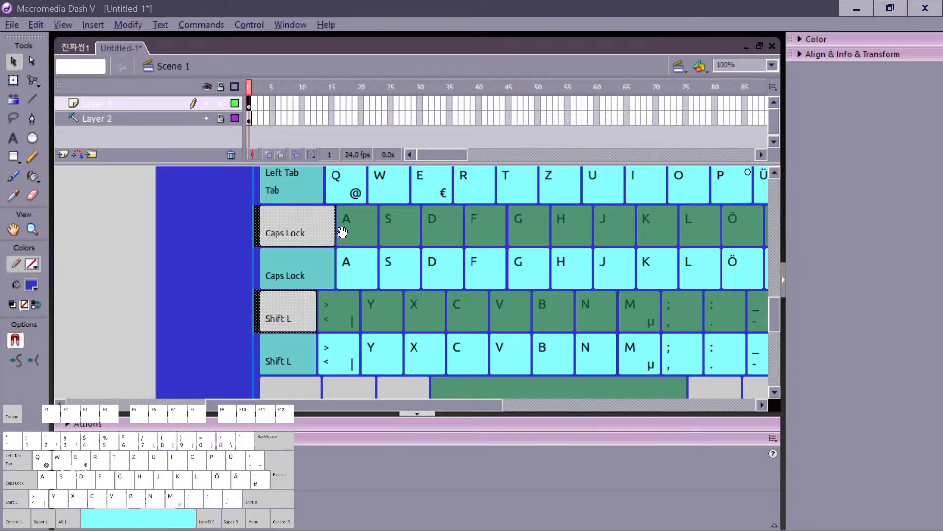
pyautogui.moveTo(342, 232); pyautogui.dragTo(320, 322)
pyautogui.moveTo(268, 250); pyautogui.dragTo(308, 312)
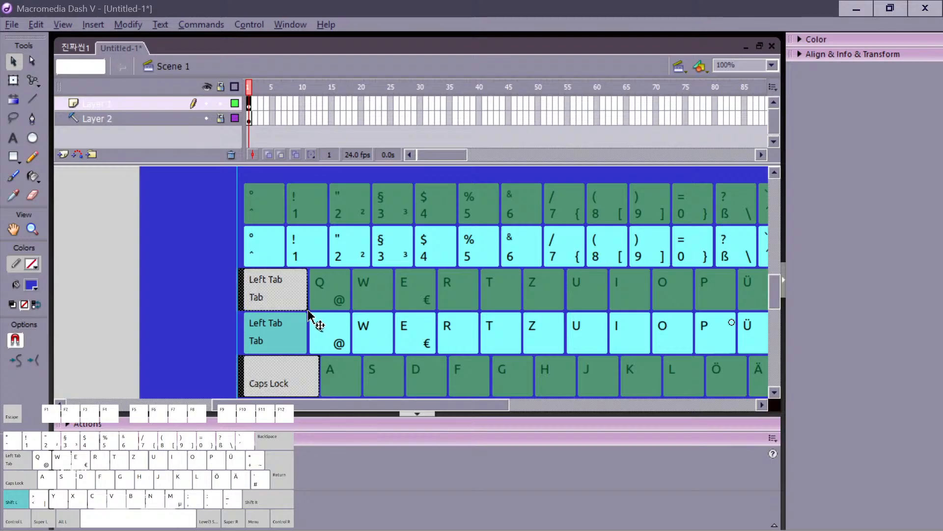
# Step: Add the gray Escape key and the upper gray row from BackSpace to the numpad minus key to the selection
pyautogui.moveTo(289, 235); pyautogui.dragTo(265, 370)
pyautogui.moveTo(182, 192); pyautogui.dragTo(269, 259)
pyautogui.moveTo(554, 294); pyautogui.dragTo(141, 298)
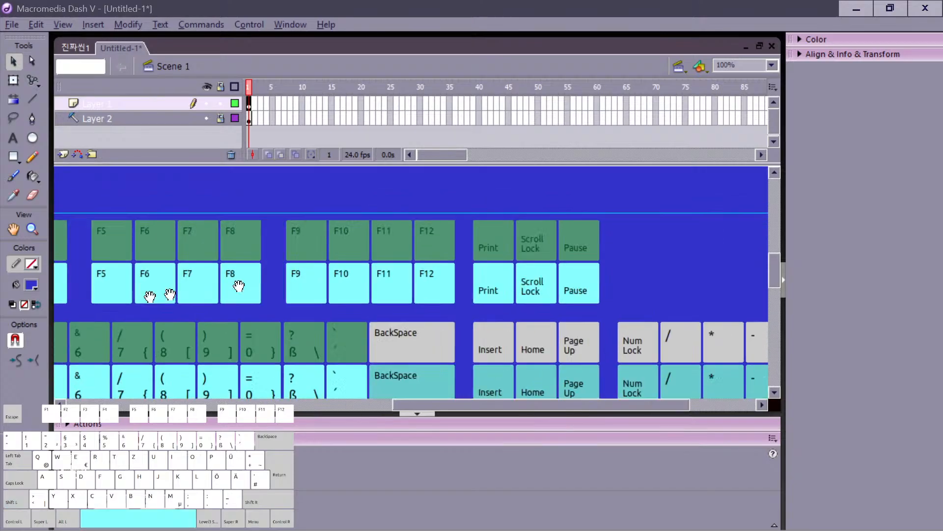
pyautogui.moveTo(533, 316); pyautogui.dragTo(379, 240)
pyautogui.moveTo(665, 240); pyautogui.dragTo(212, 295)
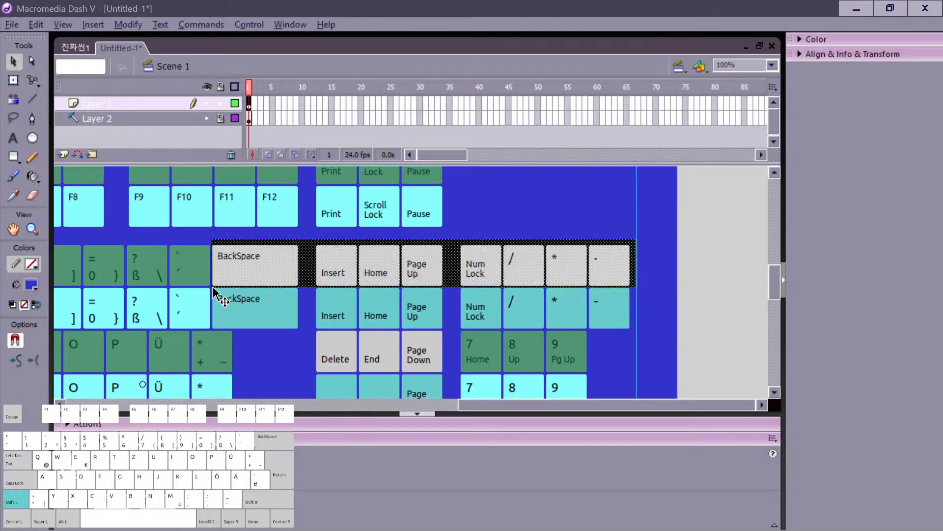
# Step: Try reselecting the gray Shift L key and undo that selection change
pyautogui.scroll(-3, 289, 341)
pyautogui.press('space')
pyautogui.scroll(-3, 388, 312)
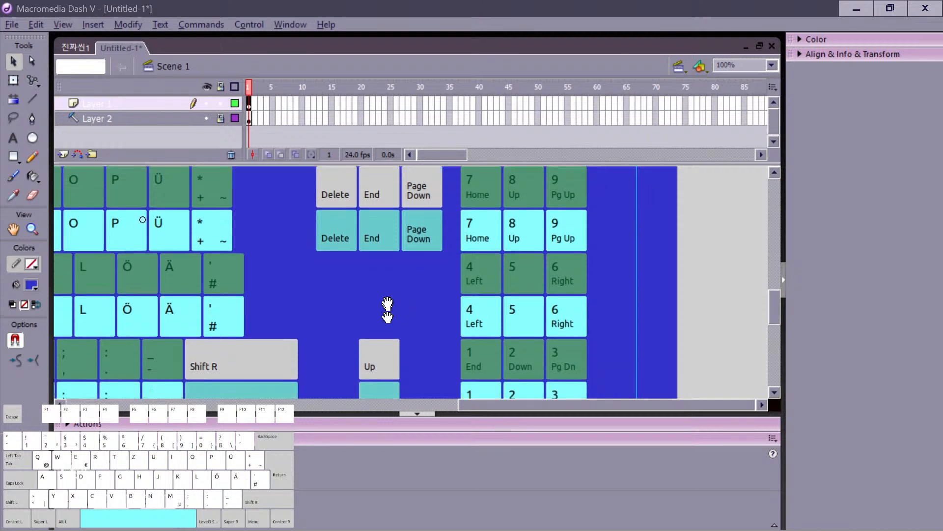
pyautogui.scroll(-1, 442, 310)
pyautogui.moveTo(441, 310); pyautogui.dragTo(627, 249)
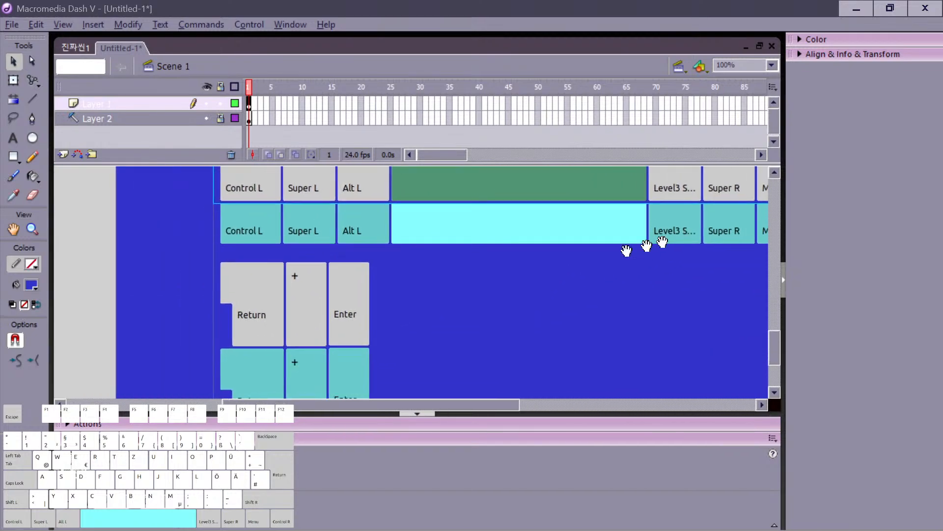
pyautogui.moveTo(311, 269); pyautogui.dragTo(275, 360)
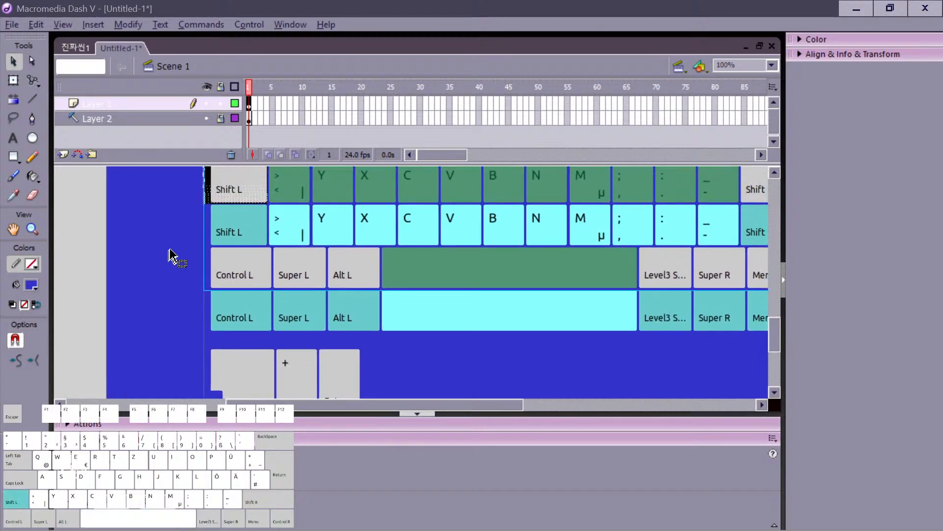
pyautogui.moveTo(177, 248); pyautogui.dragTo(166, 324)
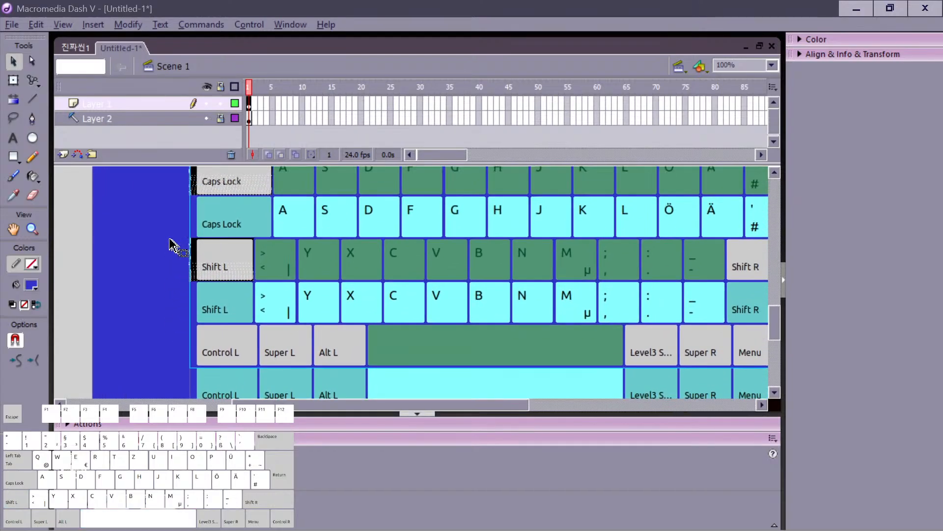
pyautogui.moveTo(168, 235); pyautogui.dragTo(255, 277)
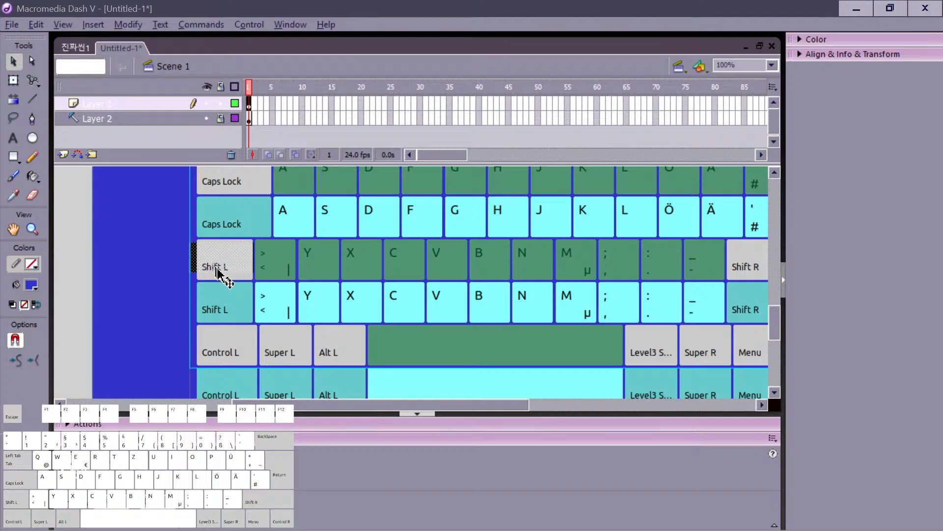
pyautogui.hotkey('ctrl', 'z')
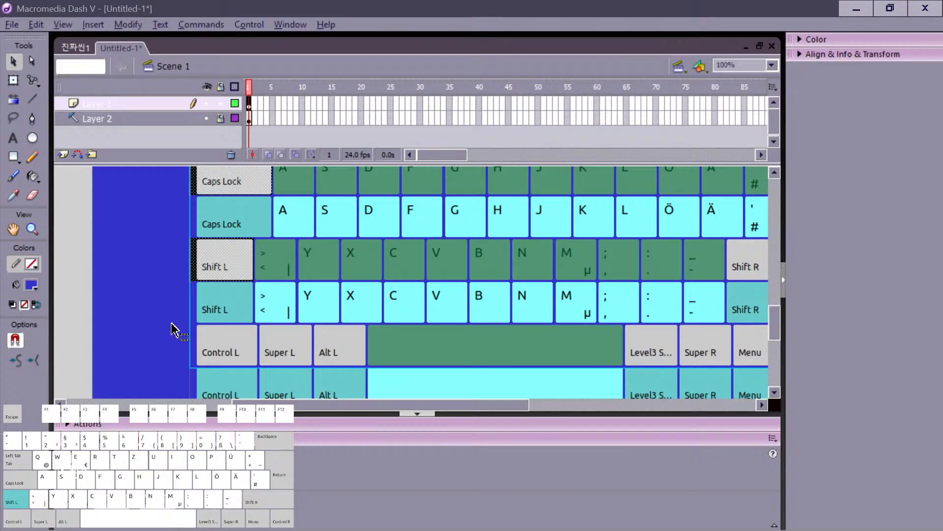
# Step: Add the upper gray Control L, Super L, Alt L, Return, plus and Enter keys to the selection
pyautogui.moveTo(182, 330); pyautogui.dragTo(296, 242)
pyautogui.press('space')
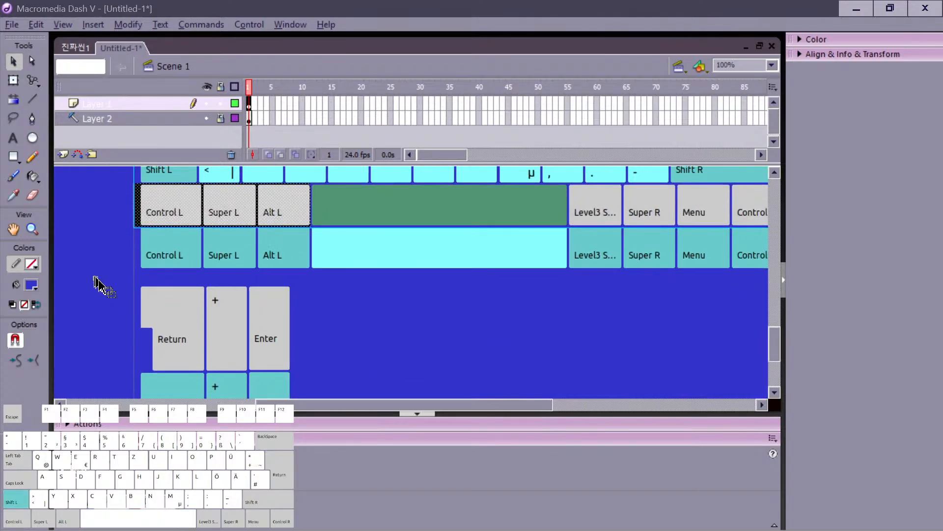
pyautogui.moveTo(93, 276); pyautogui.dragTo(302, 373)
pyautogui.press('space')
pyautogui.moveTo(414, 364); pyautogui.dragTo(91, 355)
pyautogui.moveTo(449, 340); pyautogui.dragTo(377, 377)
pyautogui.hotkey('ctrl', '-')
pyautogui.press('space')
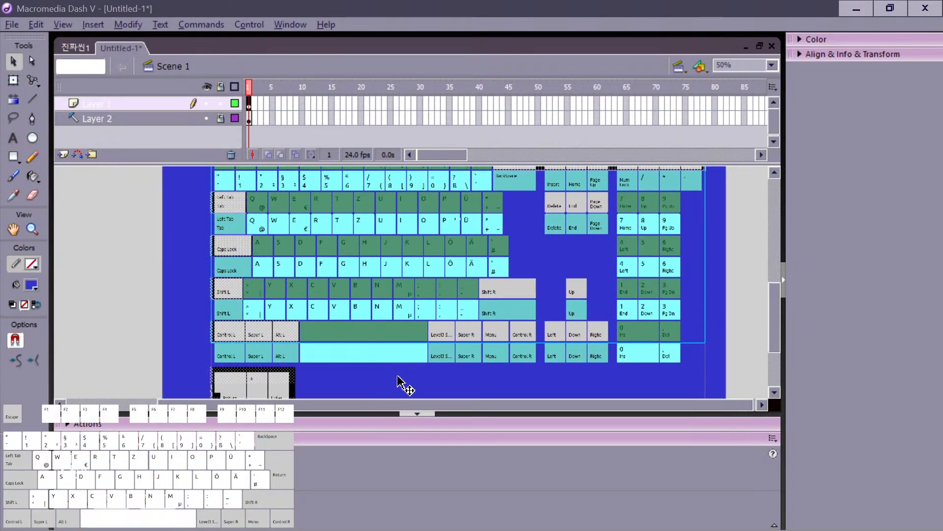
# Step: Convert the selected gray keys to a movie clip symbol named graykeys1
pyautogui.press('F8')
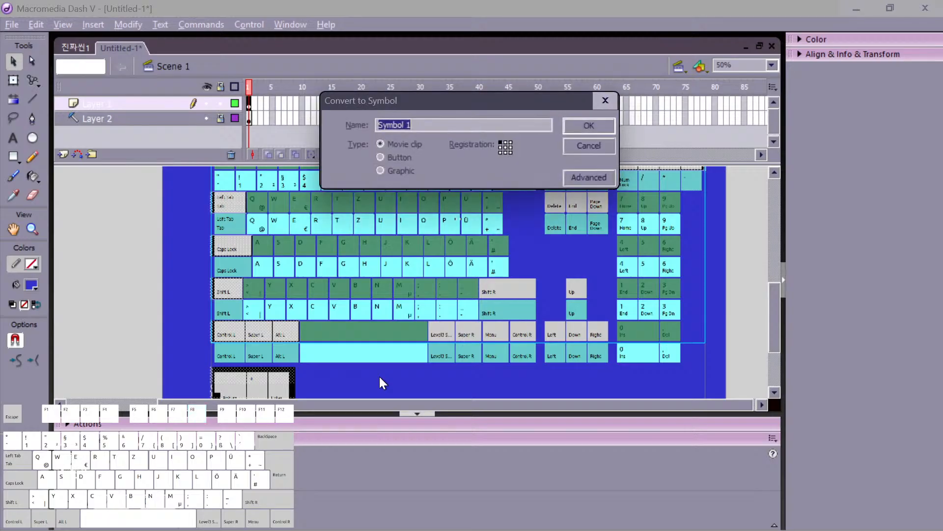
pyautogui.click(588, 145)
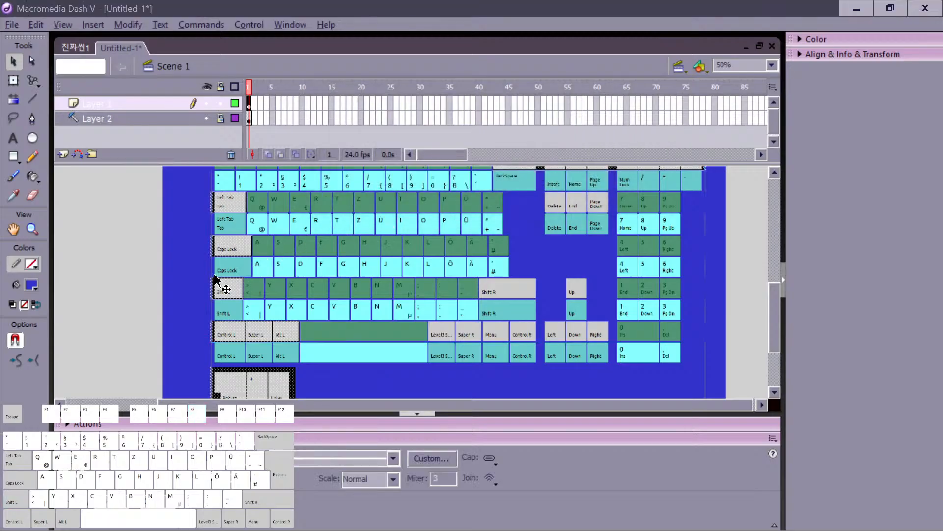
pyautogui.press('F8')
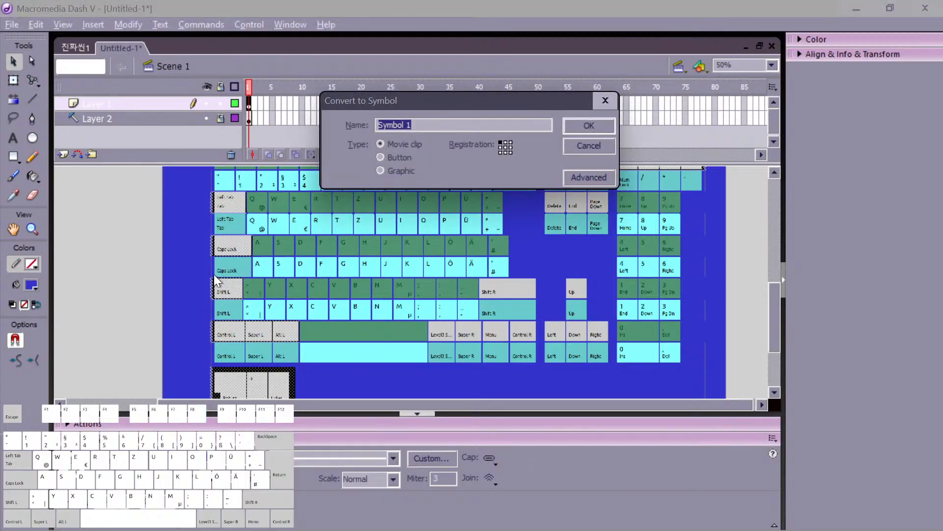
pyautogui.write('graykeys1')
pyautogui.press('Return')
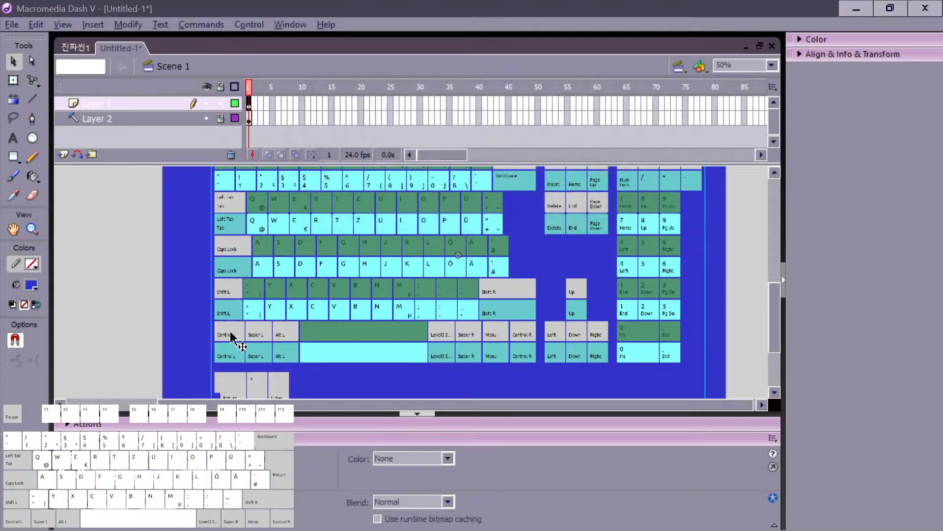
# Step: Apply a purple Tint color effect at 47% to the graykeys1 symbol and deselect it
pyautogui.click(418, 455)
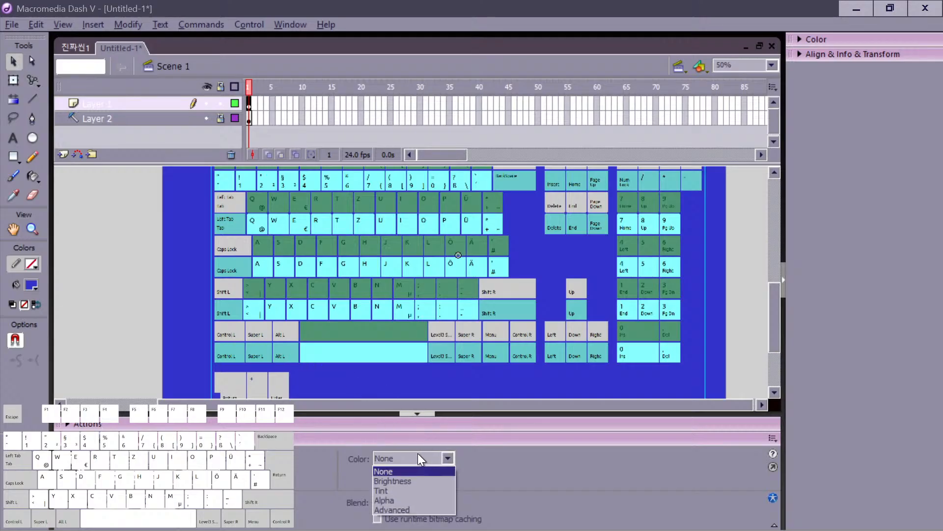
pyautogui.click(402, 490)
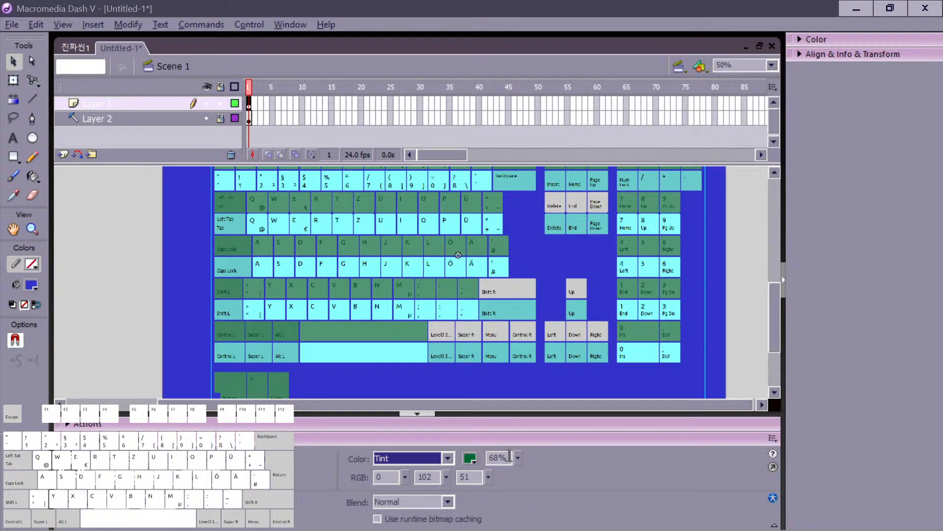
pyautogui.moveTo(519, 457)
pyautogui.mouseDown()
pyautogui.moveTo(520, 443)
pyautogui.moveTo(517, 490)
pyautogui.moveTo(512, 473)
pyautogui.mouseUp()
pyautogui.click(472, 459)
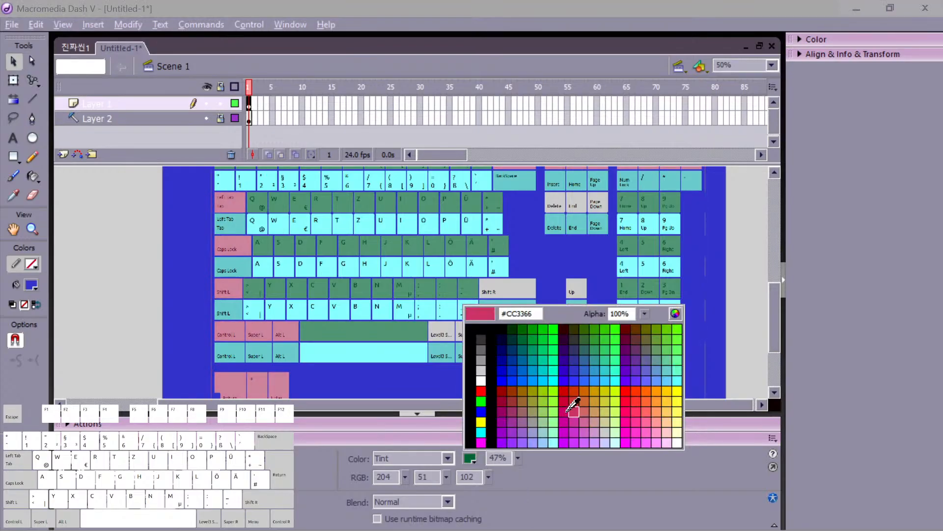
pyautogui.click(563, 380)
pyautogui.click(177, 358)
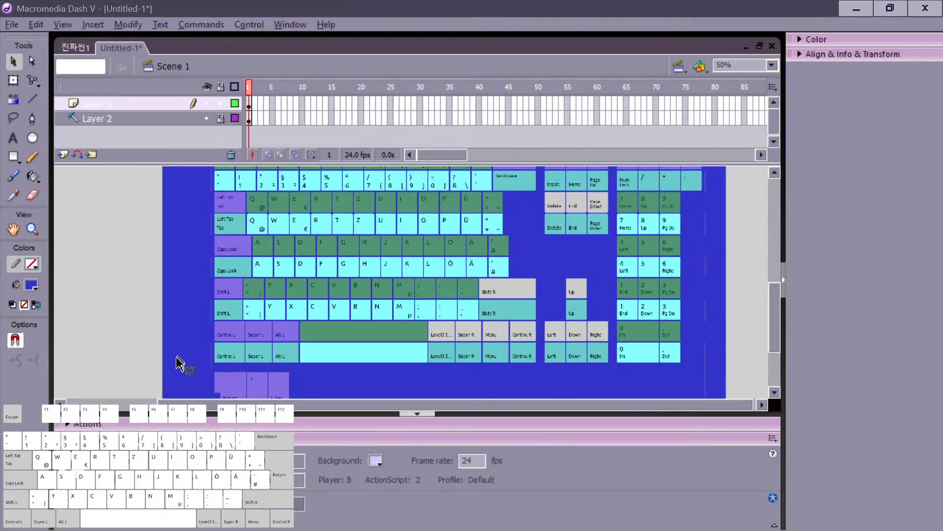
# Step: Select the gray Level3, Super R, Menu, Control R, Left, Down and Right keys in the upper copy of the bottom row, leaving out the green-tinted symbol
pyautogui.press('space')
pyautogui.moveTo(290, 338); pyautogui.dragTo(166, 424)
pyautogui.moveTo(228, 361); pyautogui.dragTo(147, 279)
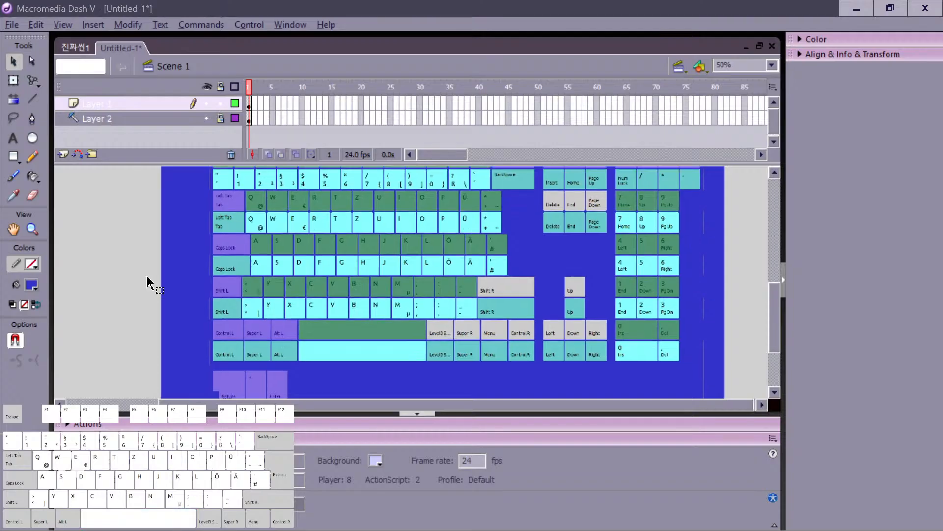
pyautogui.press('t')
pyautogui.press('r')
pyautogui.press('z')
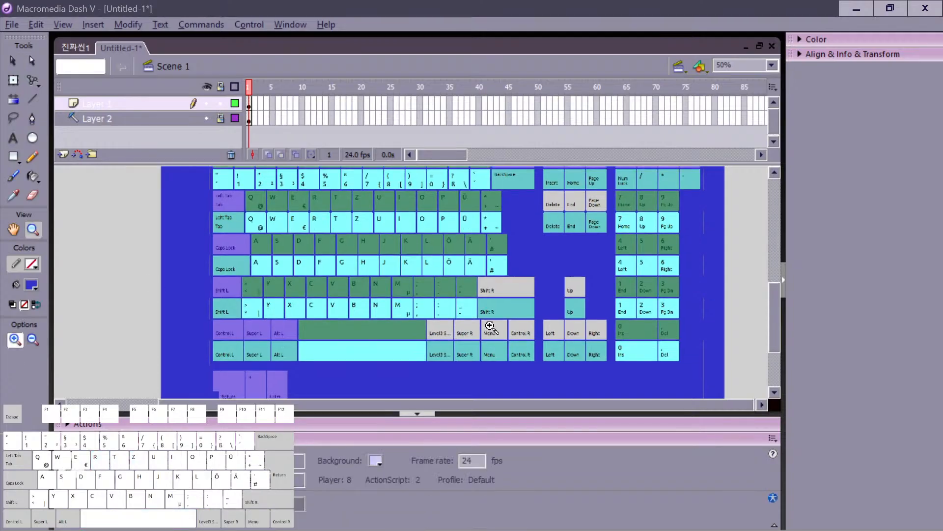
pyautogui.click(517, 332)
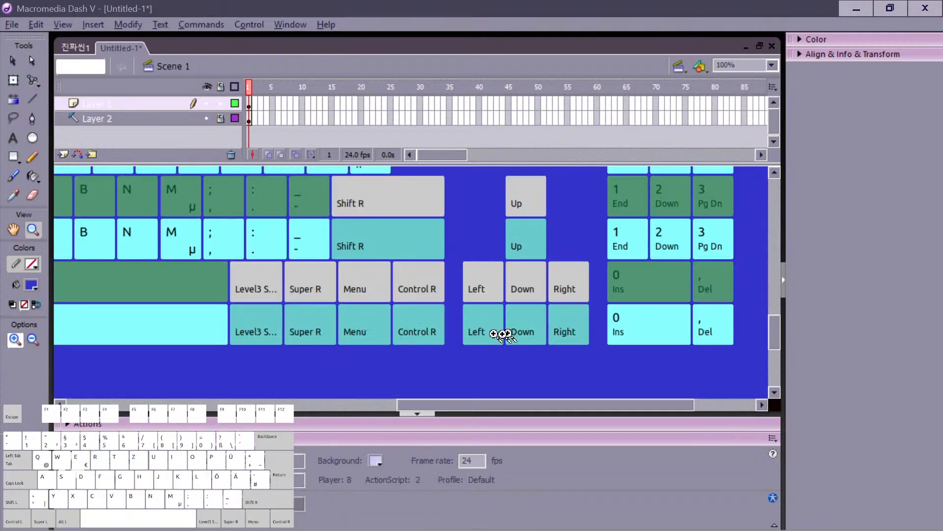
pyautogui.moveTo(357, 310); pyautogui.dragTo(342, 341)
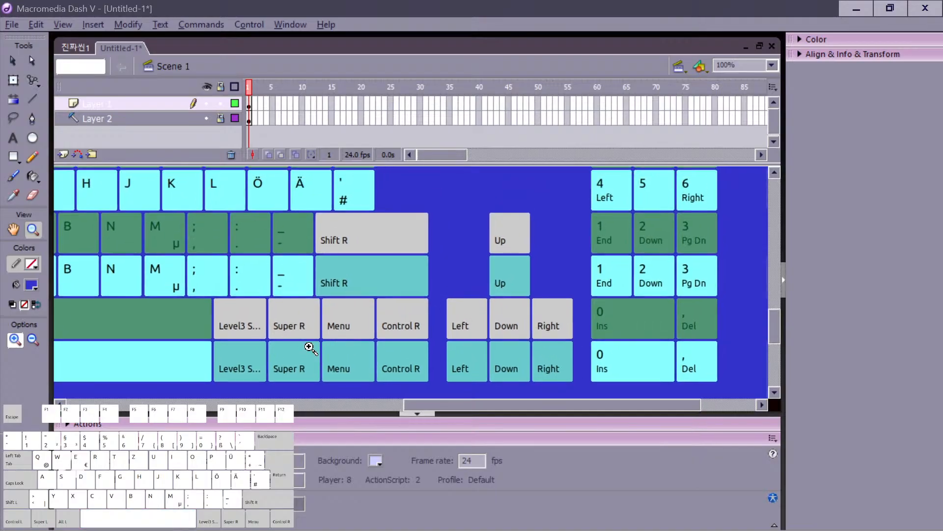
pyautogui.press('v')
pyautogui.hotkey('ctrl', 'a')
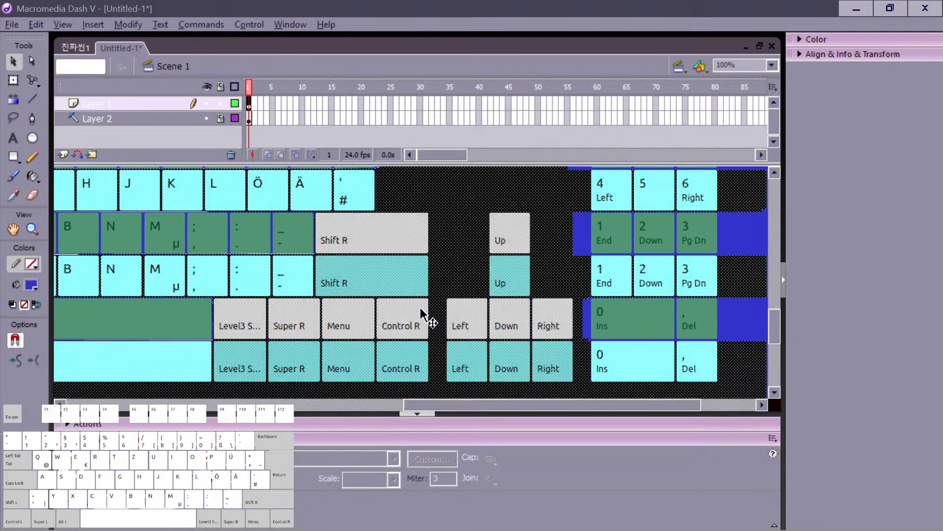
pyautogui.moveTo(426, 319); pyautogui.dragTo(308, 328)
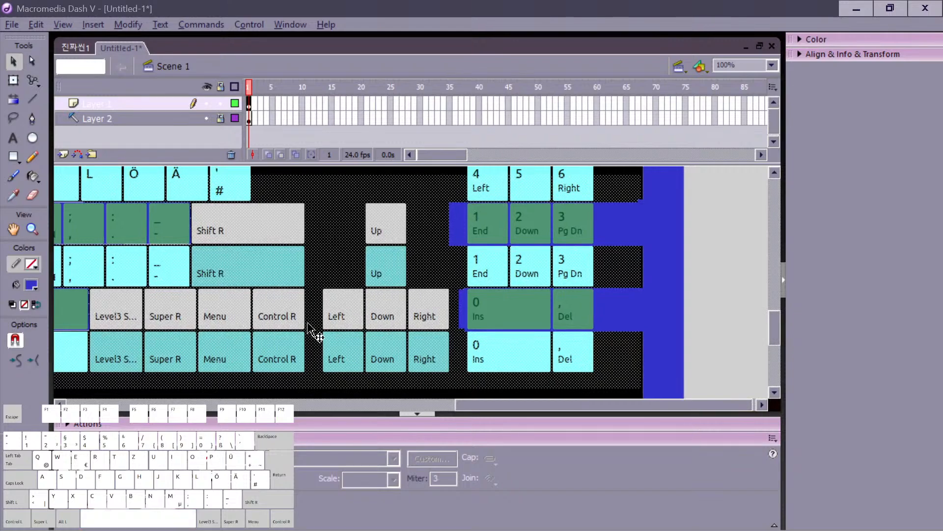
pyautogui.click(531, 322)
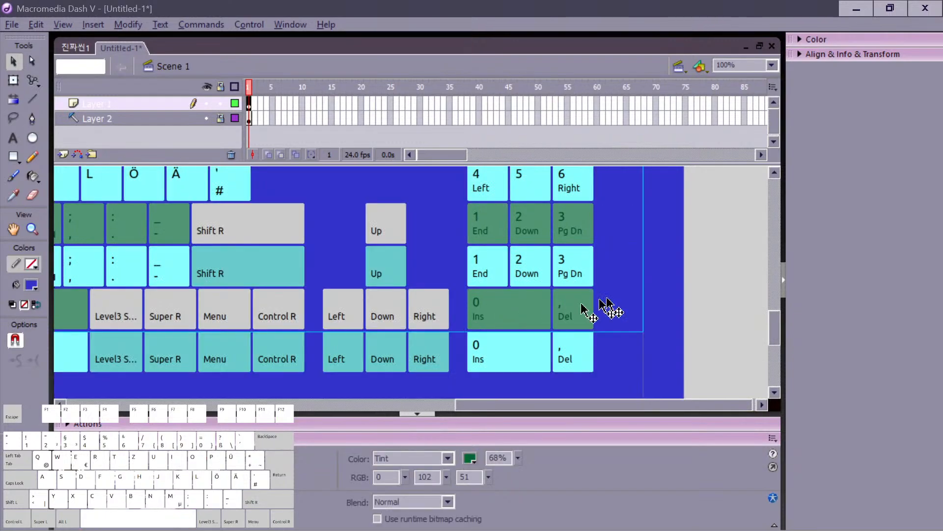
pyautogui.moveTo(684, 294)
pyautogui.mouseDown()
pyautogui.moveTo(475, 309)
pyautogui.moveTo(592, 289)
pyautogui.moveTo(661, 295)
pyautogui.moveTo(438, 326)
pyautogui.moveTo(87, 334)
pyautogui.moveTo(98, 332)
pyautogui.mouseUp()
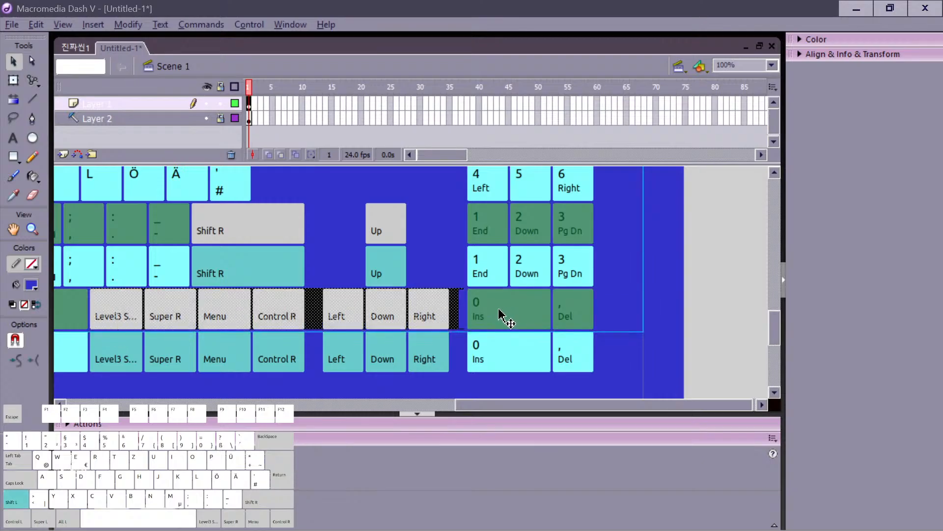
pyautogui.keyDown('shift'); pyautogui.click(499, 310); pyautogui.keyUp('shift')
# Step: Add the upper gray Shift R and Up keys to the selection, leaving out the green-tinted symbol
pyautogui.press('space')
pyautogui.moveTo(512, 242); pyautogui.dragTo(506, 289)
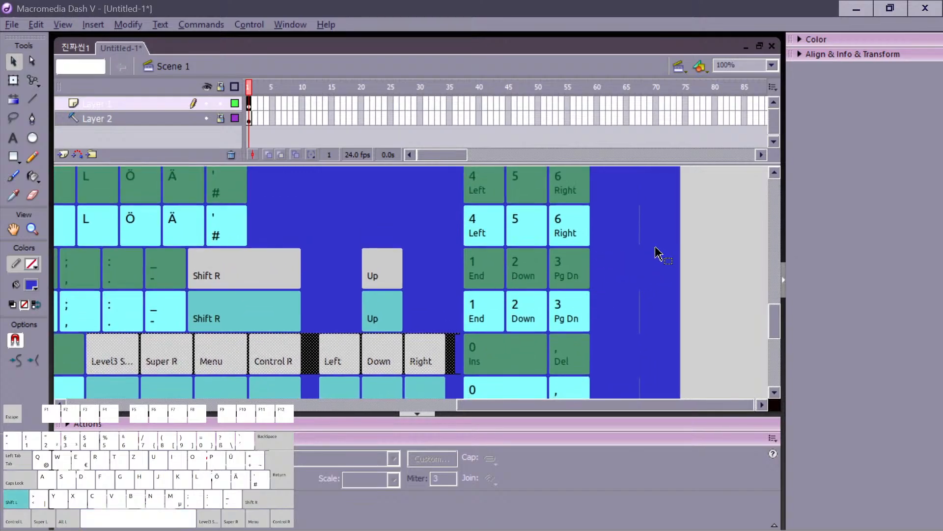
pyautogui.moveTo(657, 249)
pyautogui.mouseDown()
pyautogui.moveTo(484, 259)
pyautogui.moveTo(654, 250)
pyautogui.moveTo(495, 270)
pyautogui.moveTo(535, 256)
pyautogui.moveTo(646, 247)
pyautogui.moveTo(499, 270)
pyautogui.moveTo(645, 248)
pyautogui.moveTo(336, 271)
pyautogui.moveTo(188, 293)
pyautogui.mouseUp()
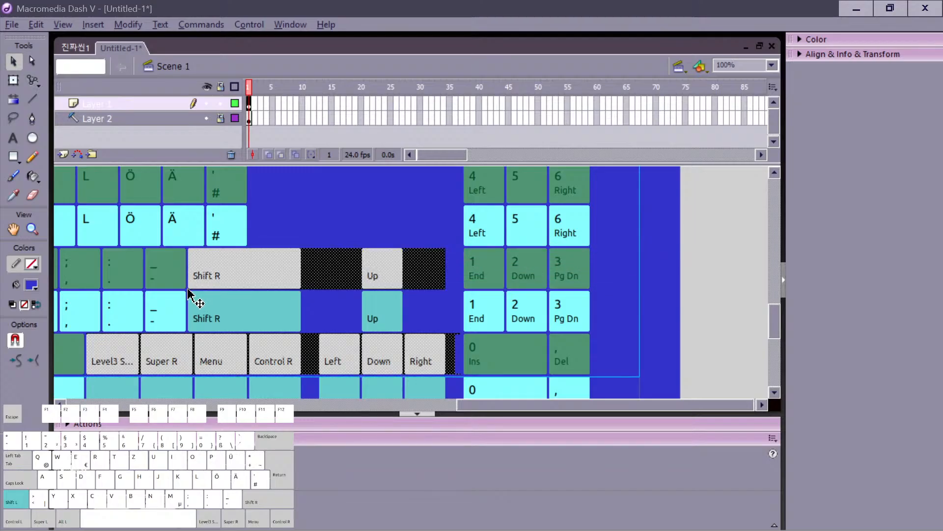
pyautogui.keyDown('shift'); pyautogui.click(468, 276); pyautogui.keyUp('shift')
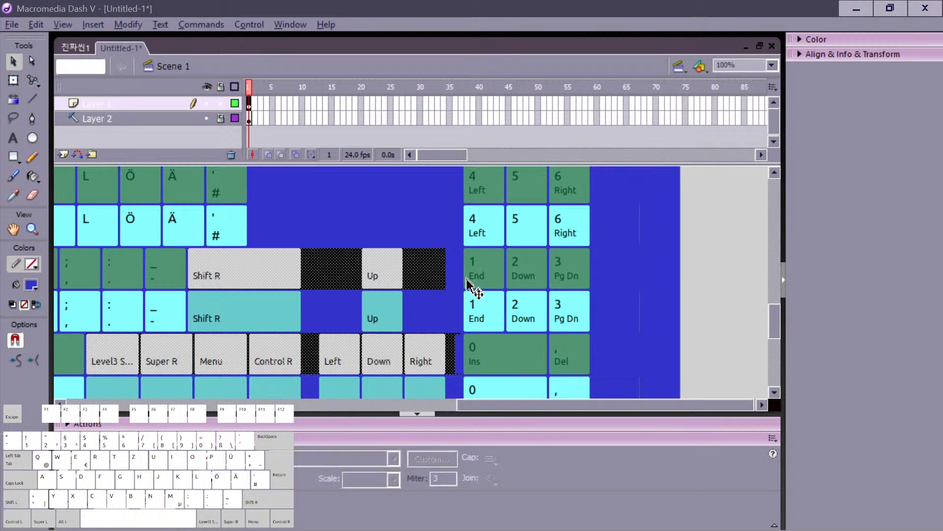
# Step: Add the upper gray Delete, End and Page Down keys to the selection
pyautogui.press('space')
pyautogui.moveTo(432, 262); pyautogui.dragTo(445, 395)
pyautogui.moveTo(419, 278); pyautogui.dragTo(402, 341)
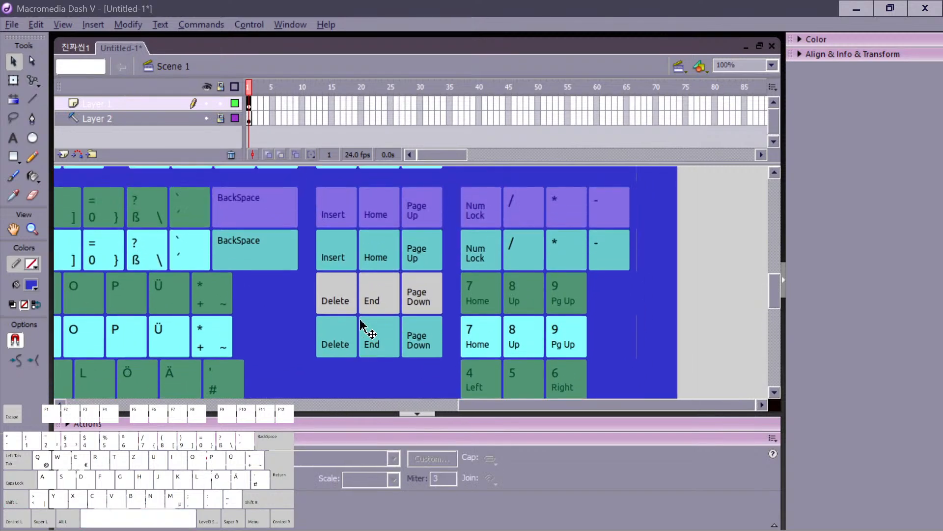
pyautogui.moveTo(645, 271)
pyautogui.mouseDown()
pyautogui.moveTo(308, 315)
pyautogui.moveTo(315, 322)
pyautogui.mouseUp()
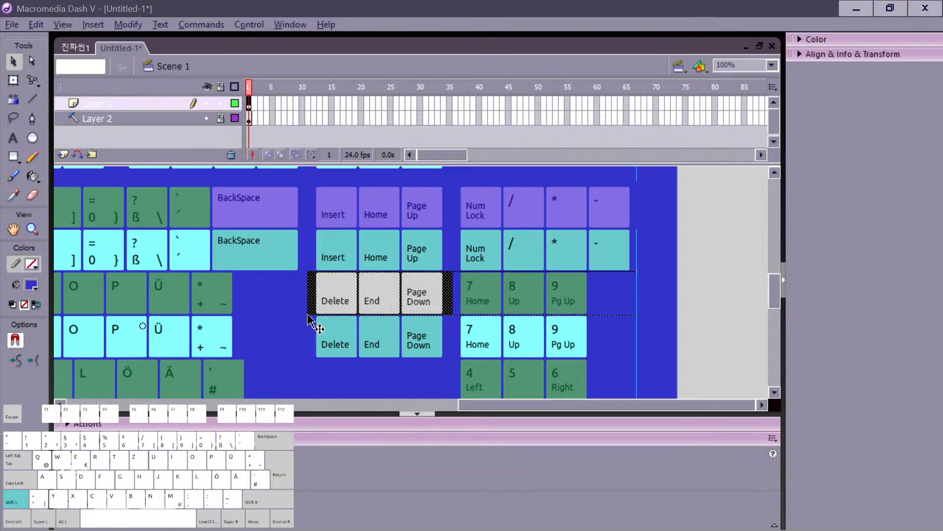
# Step: Convert the selected gray keys to a movie clip symbol named graykeys2
pyautogui.press('space')
pyautogui.moveTo(378, 360); pyautogui.dragTo(465, 212)
pyautogui.moveTo(388, 311); pyautogui.dragTo(651, 295)
pyautogui.moveTo(309, 317); pyautogui.dragTo(140, 334)
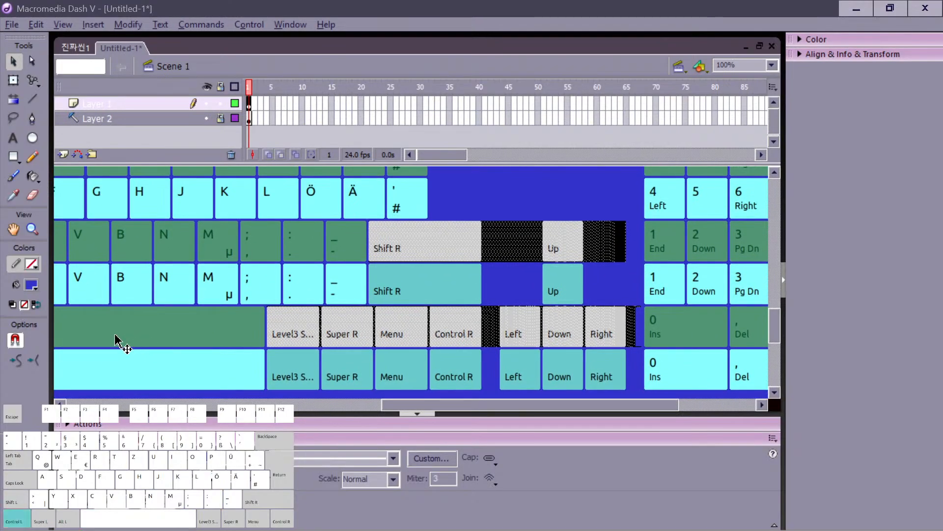
pyautogui.hotkey('ctrl', '-')
pyautogui.moveTo(465, 235); pyautogui.dragTo(377, 221)
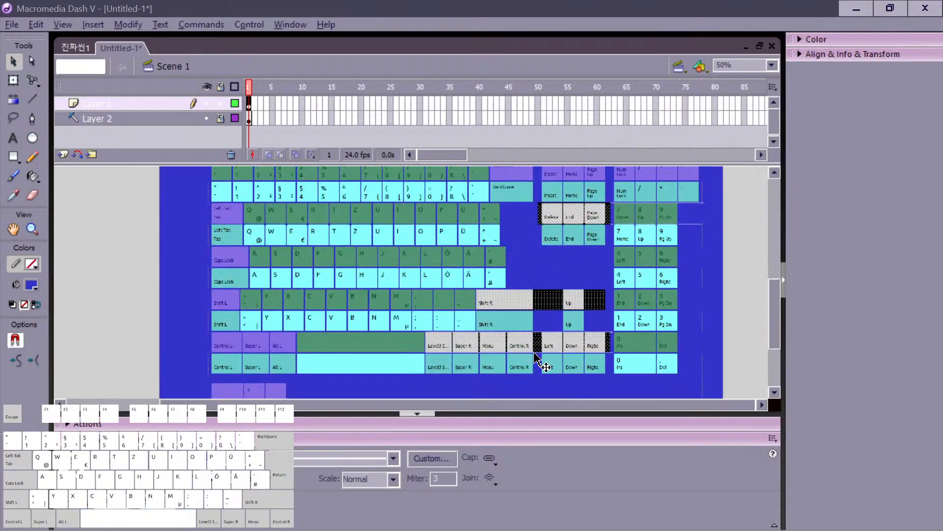
pyautogui.press('F8')
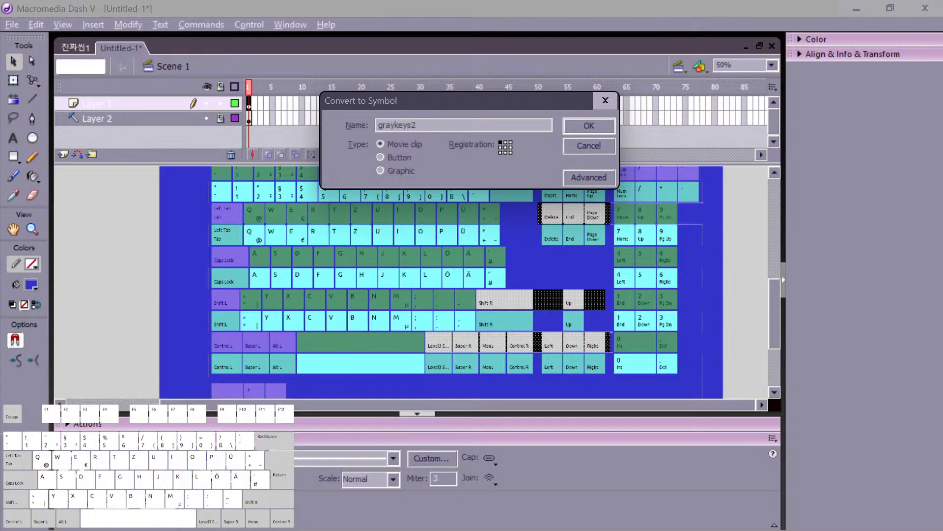
pyautogui.press('Return')
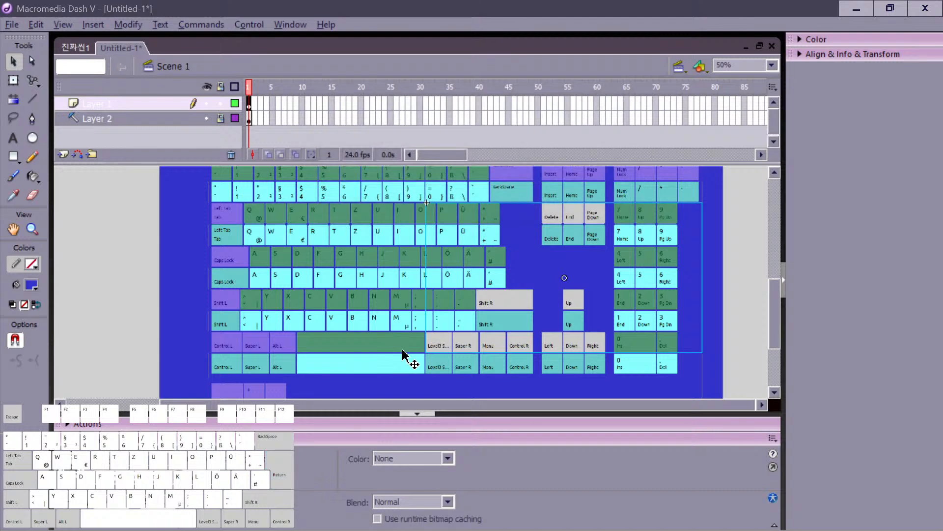
# Step: Apply a Tint color effect to the graykeys2 symbol and check the tint color used on graykeys1
pyautogui.click(390, 459)
pyautogui.click(388, 489)
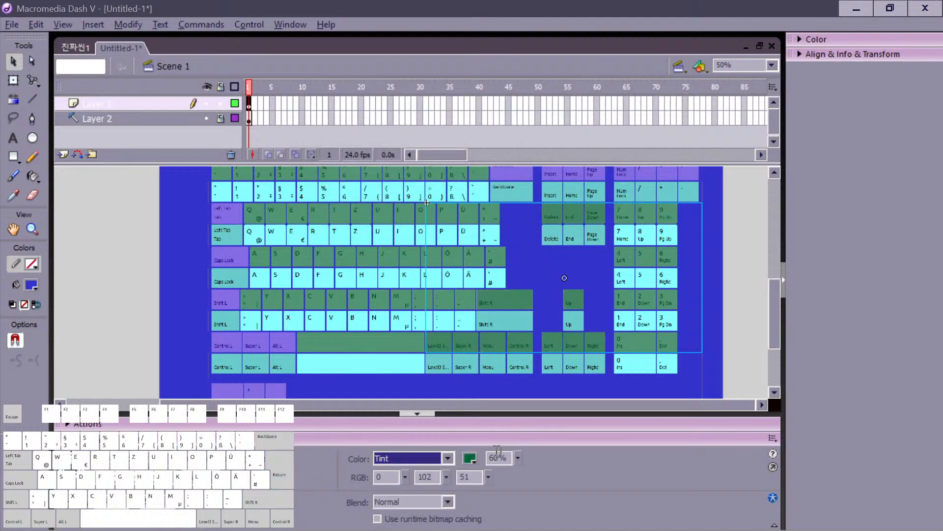
pyautogui.click(144, 366)
pyautogui.click(275, 347)
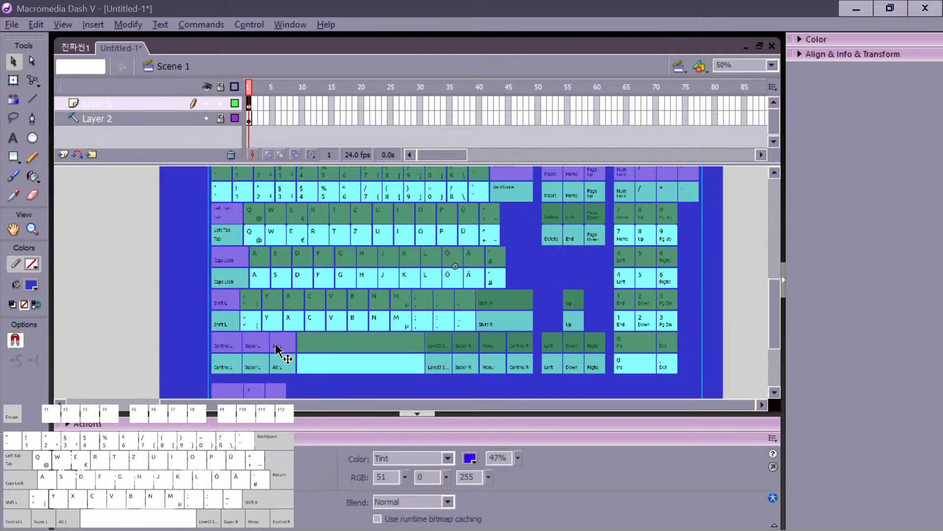
pyautogui.click(469, 459)
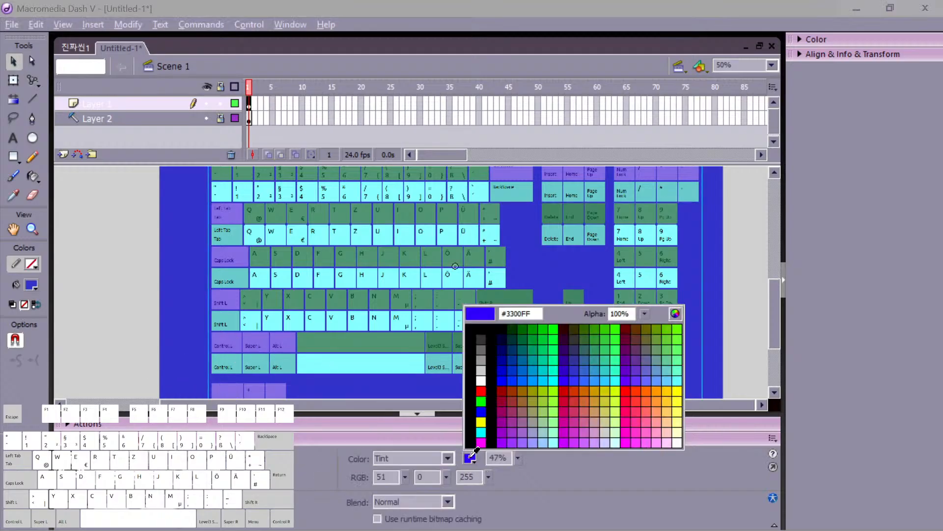
pyautogui.click(470, 456)
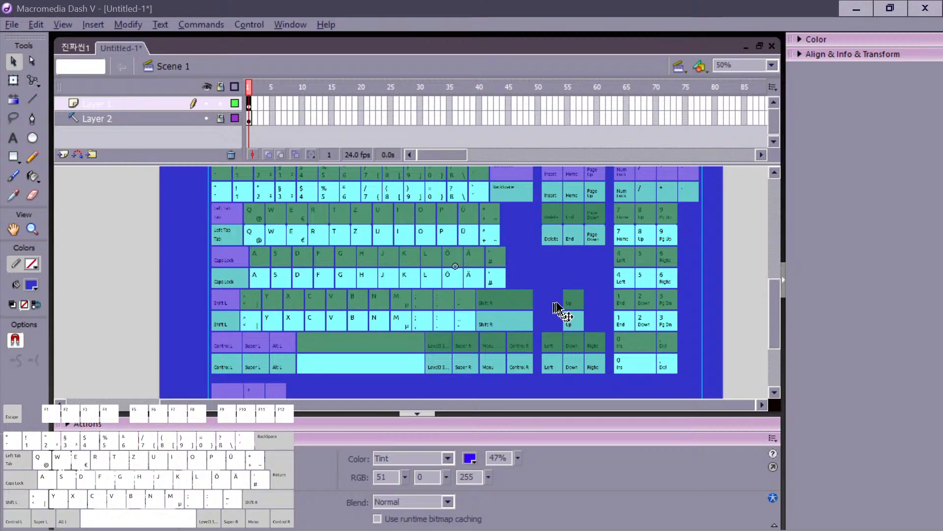
# Step: Set the graykeys2 symbol's tint to #3300FF at 47% and deselect it
pyautogui.click(573, 304)
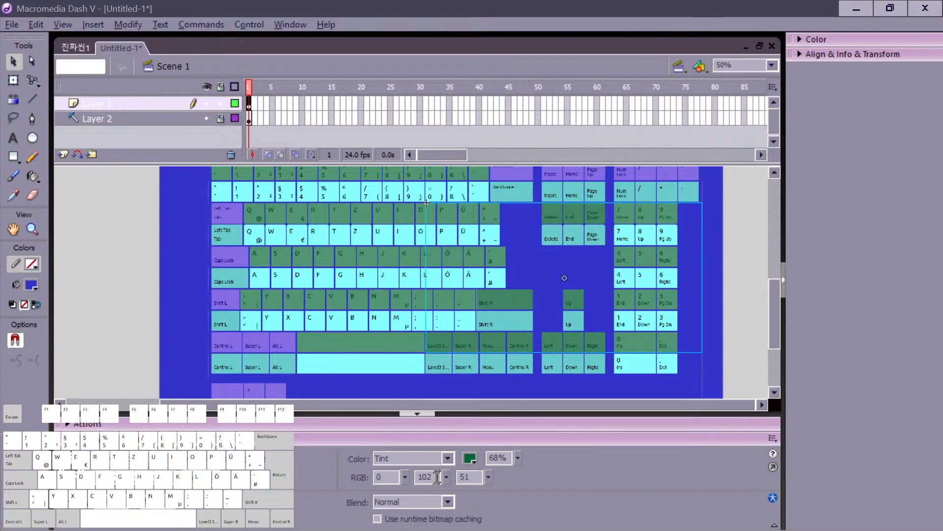
pyautogui.click(469, 458)
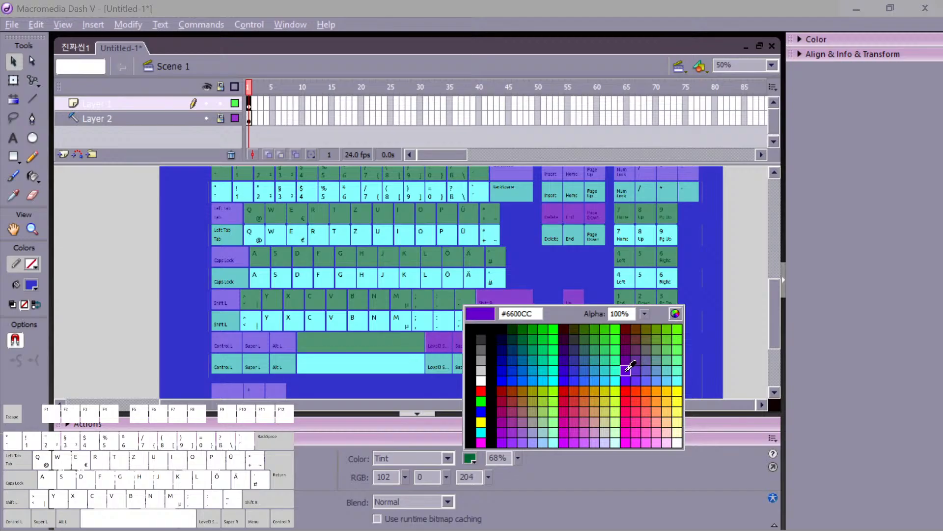
pyautogui.click(562, 377)
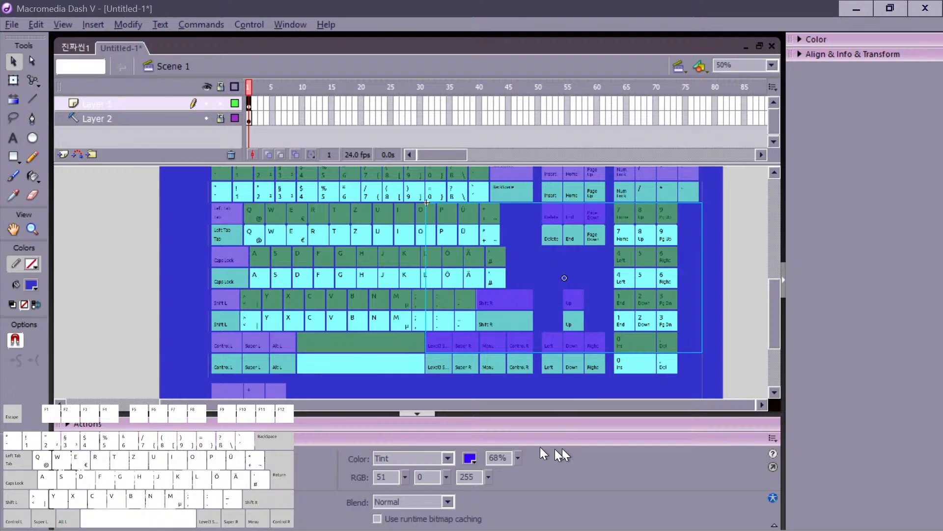
pyautogui.moveTo(515, 453); pyautogui.dragTo(512, 471)
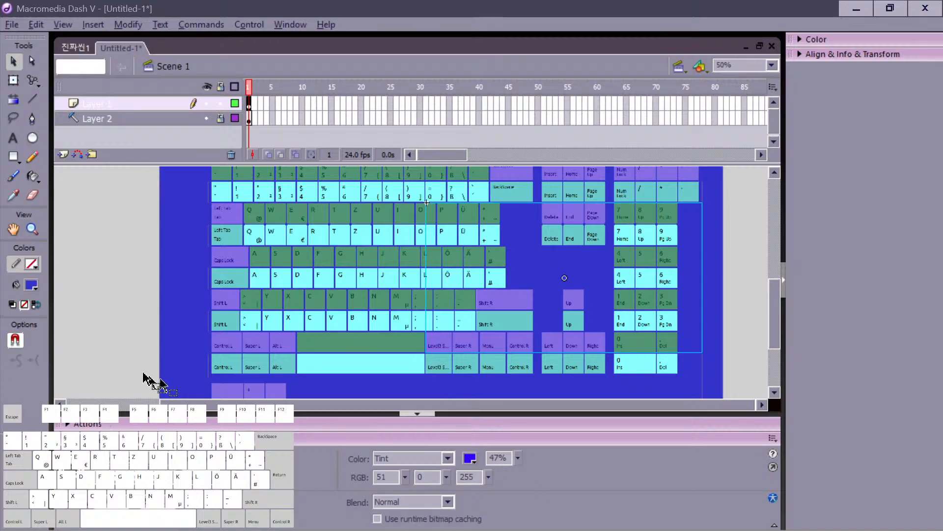
pyautogui.click(124, 344)
# Step: Select the purple graykeys1 and graykeys2 symbols together and cut them from the layer
pyautogui.press('space')
pyautogui.moveTo(196, 322); pyautogui.dragTo(116, 265)
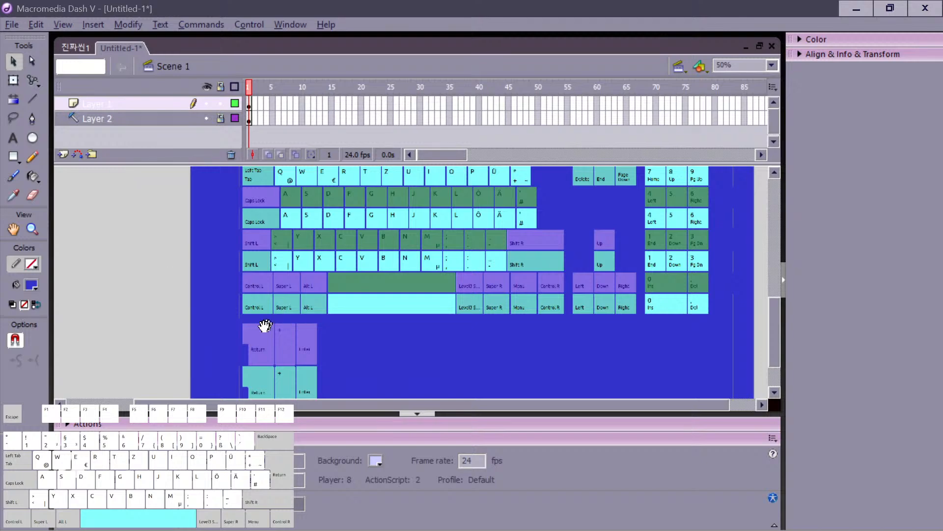
pyautogui.moveTo(263, 326); pyautogui.dragTo(177, 360)
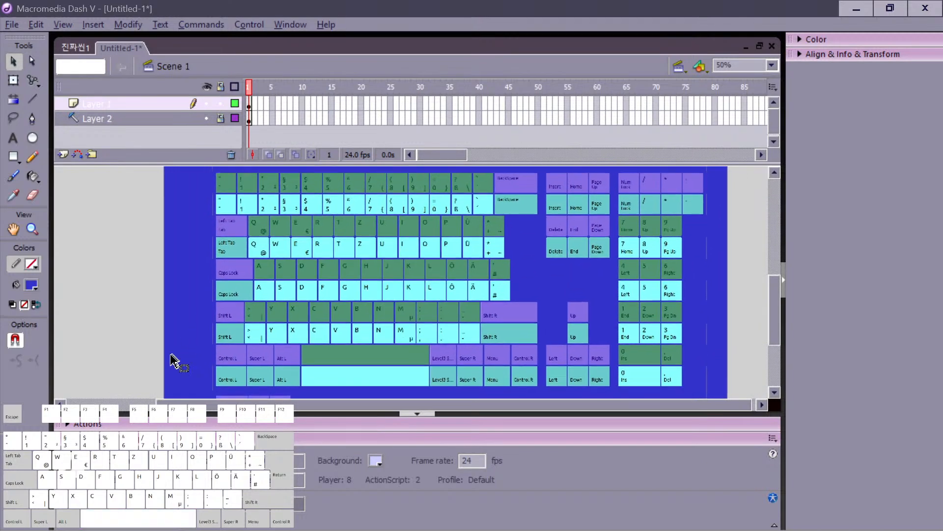
pyautogui.click(456, 360)
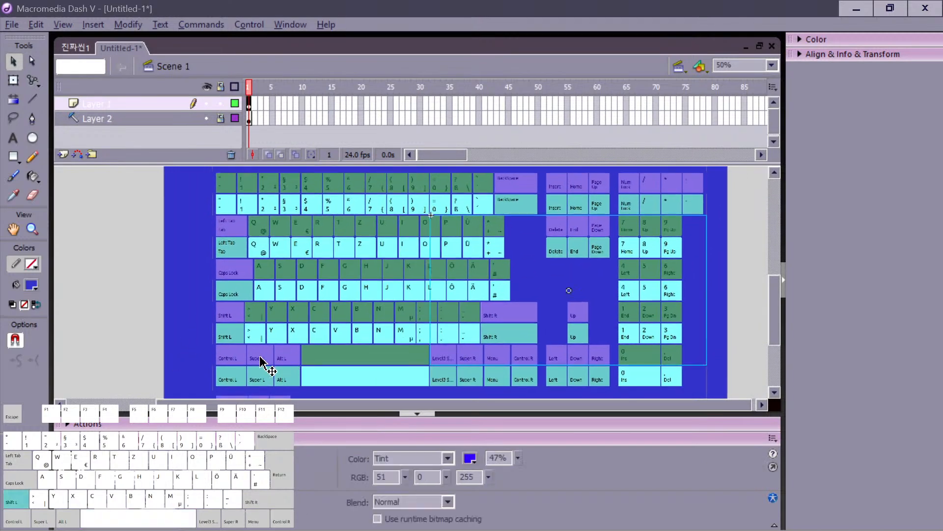
pyautogui.hotkey('ctrl', 'x')
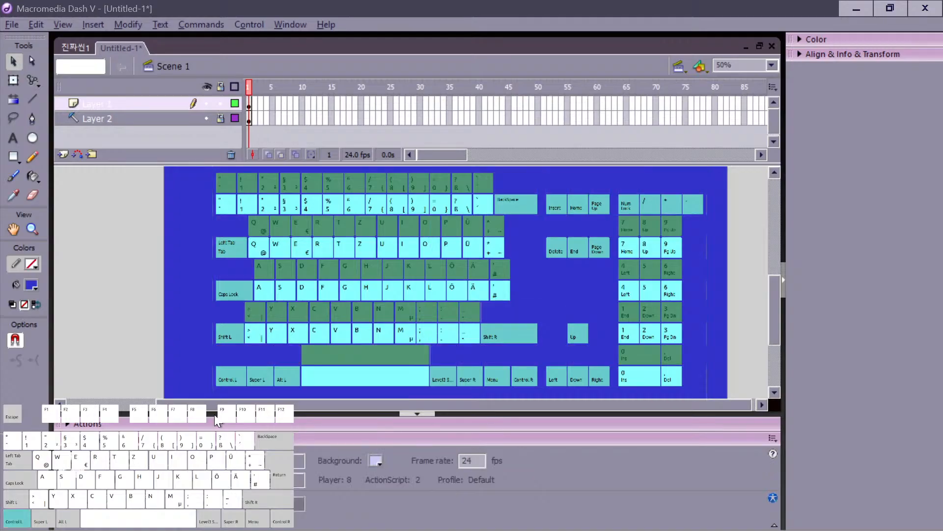
# Step: Examine the remaining keyboard layout up close around the space bar and Shift R, and across the upper key rows
pyautogui.press('z')
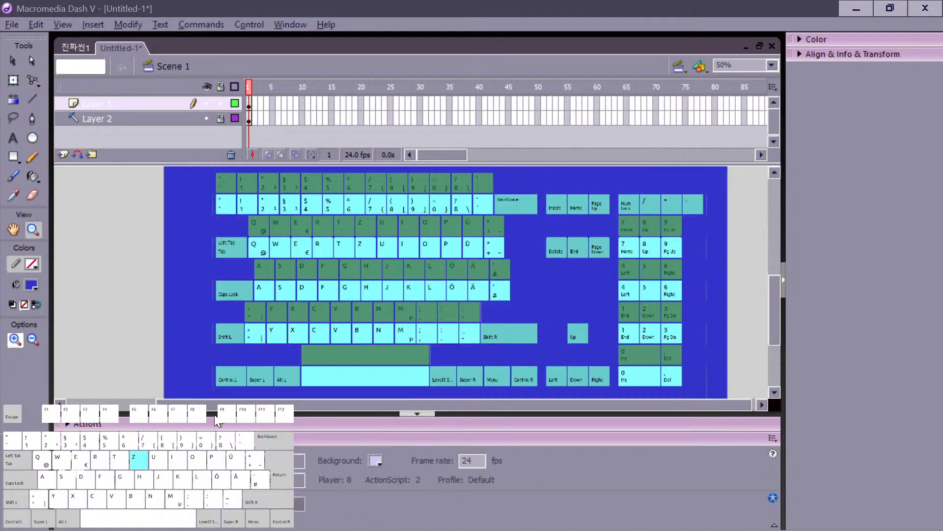
pyautogui.click(437, 359)
pyautogui.click(402, 296)
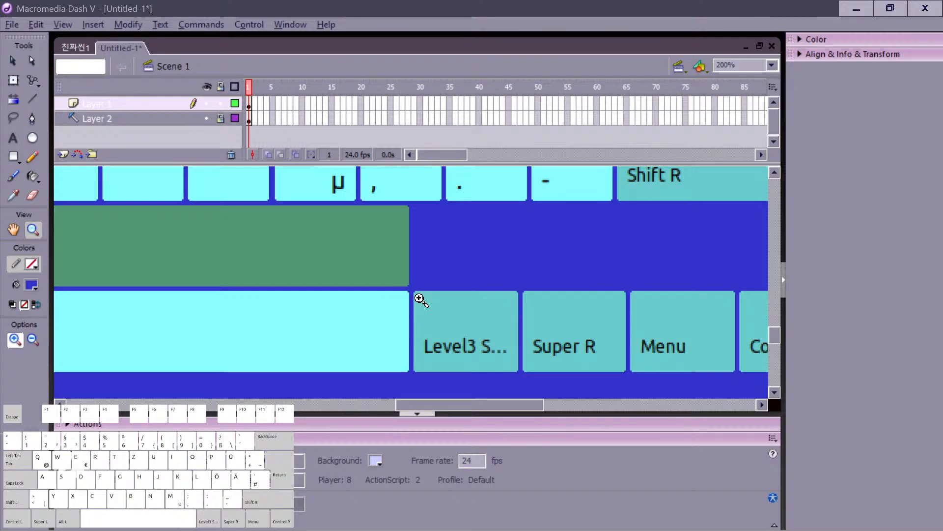
pyautogui.press('ctrl')
pyautogui.hotkey('ctrl', '-')
pyautogui.hotkey('ctrl', '-')
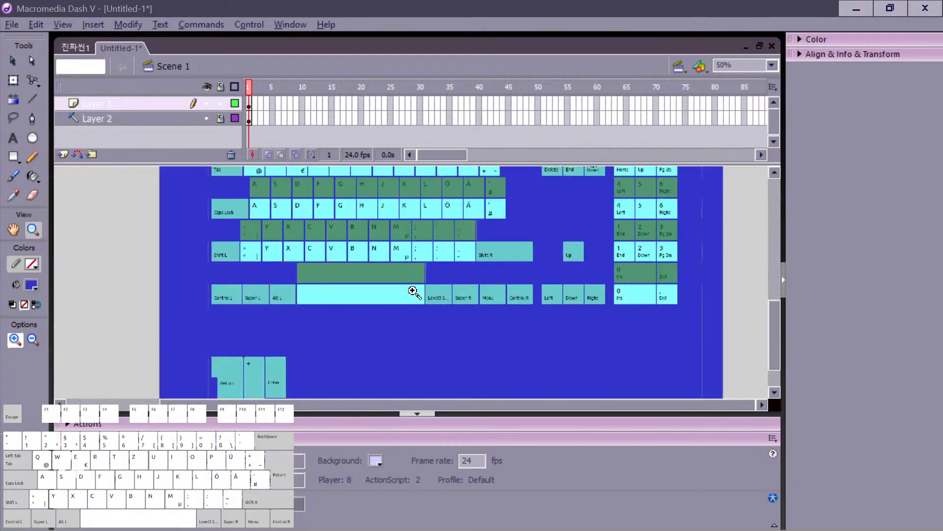
pyautogui.press('space')
pyautogui.moveTo(481, 262); pyautogui.dragTo(450, 298)
pyautogui.click(479, 278)
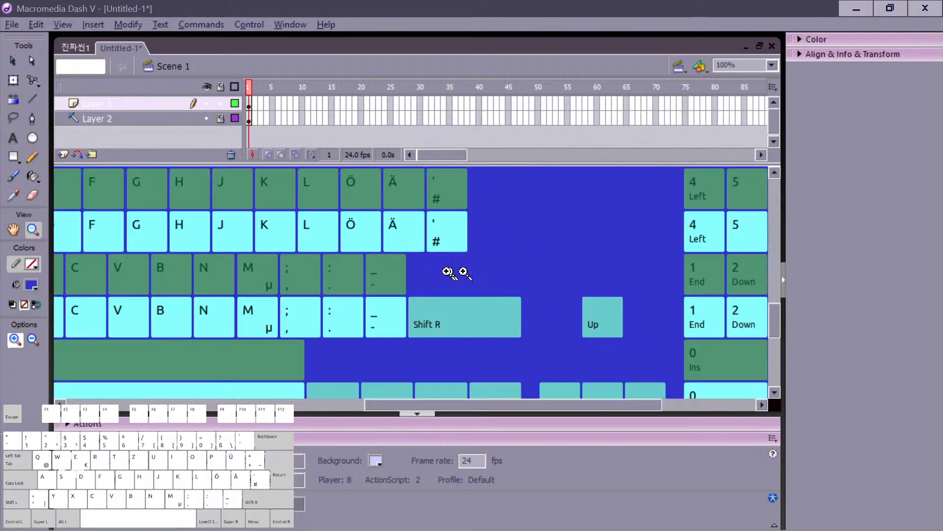
pyautogui.click(438, 279)
pyautogui.press('ctrl')
pyautogui.hotkey('ctrl', '-')
pyautogui.hotkey('ctrl', '-')
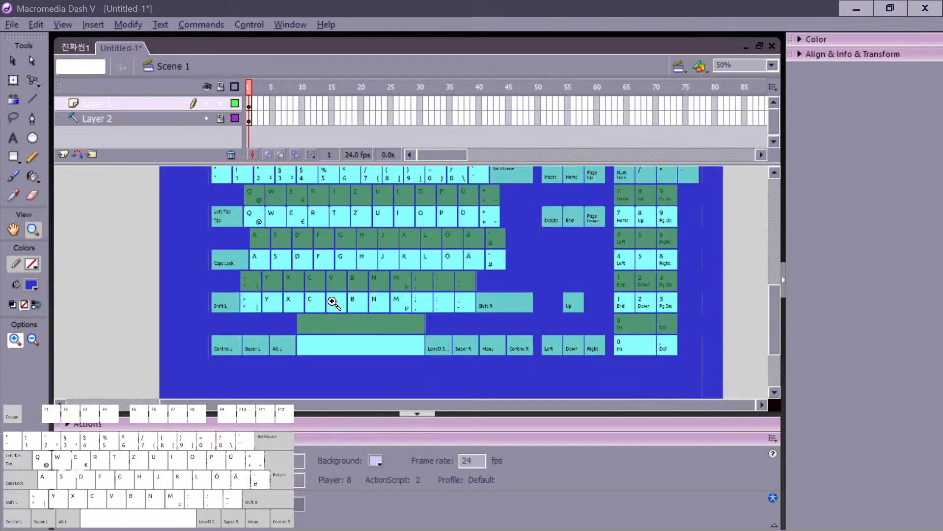
pyautogui.press('space')
pyautogui.moveTo(333, 302); pyautogui.dragTo(356, 360)
pyautogui.press('space')
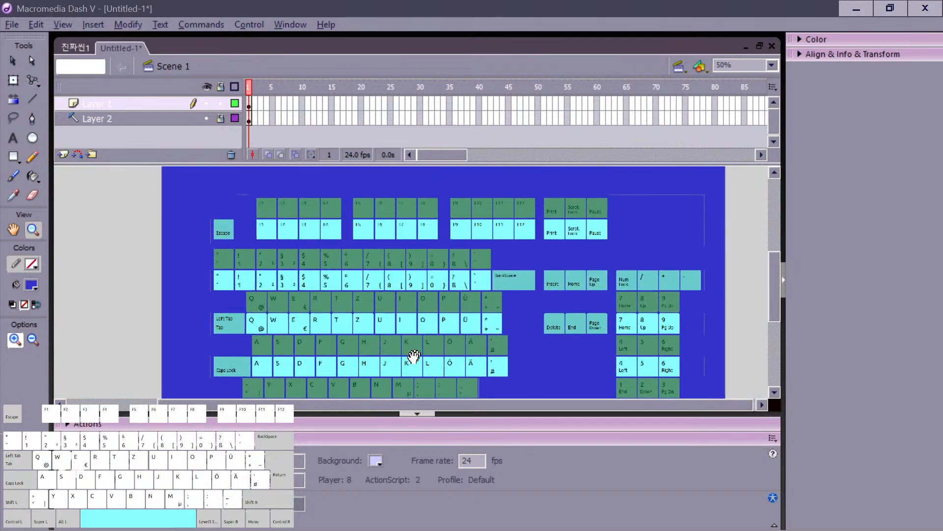
# Step: Paste the cut gray keys back in place and convert them to a movie clip symbol named allgraykeys
pyautogui.moveTo(413, 358); pyautogui.dragTo(410, 301)
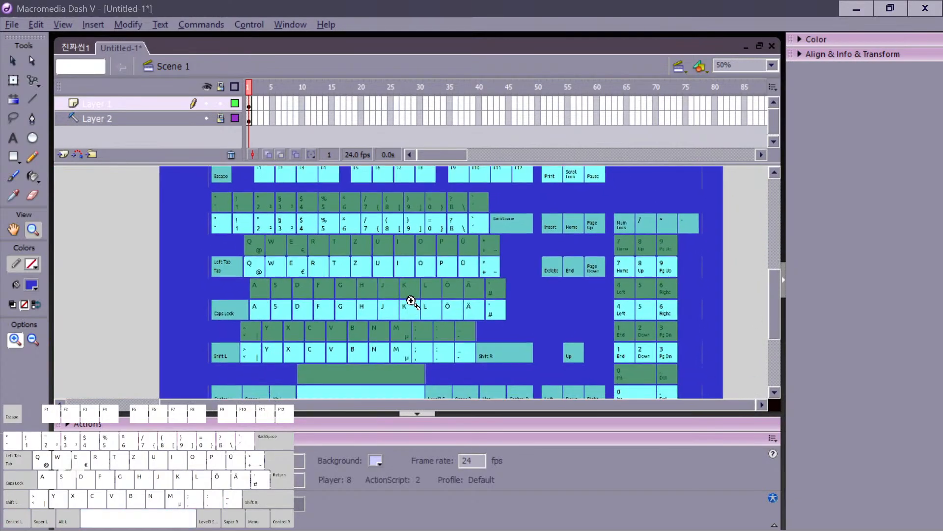
pyautogui.keyDown('ctrl'); pyautogui.click(371, 363); pyautogui.keyUp('ctrl')
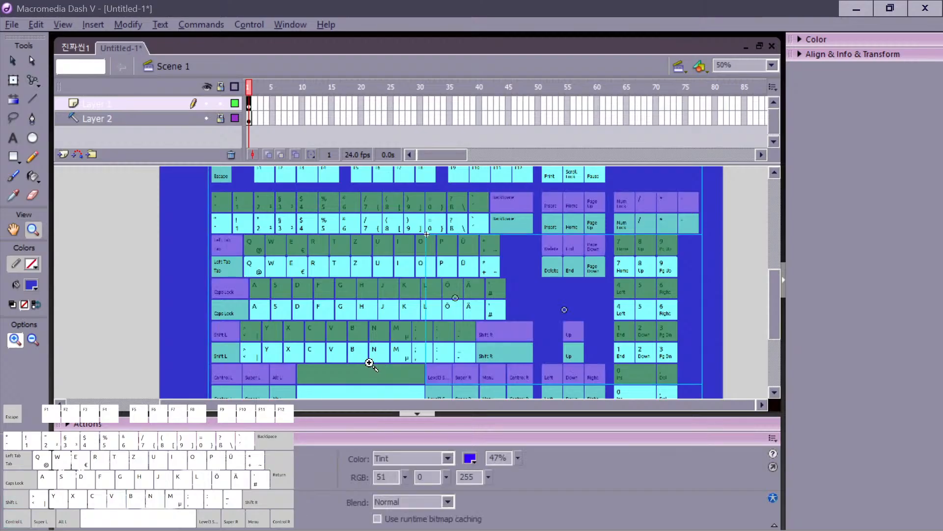
pyautogui.press('F8')
pyautogui.write('a')
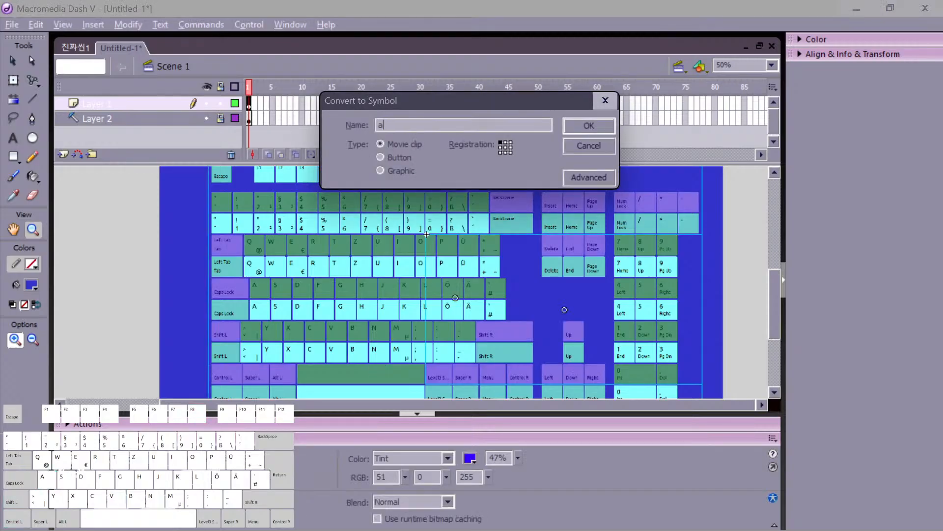
pyautogui.write('llgraykeys')
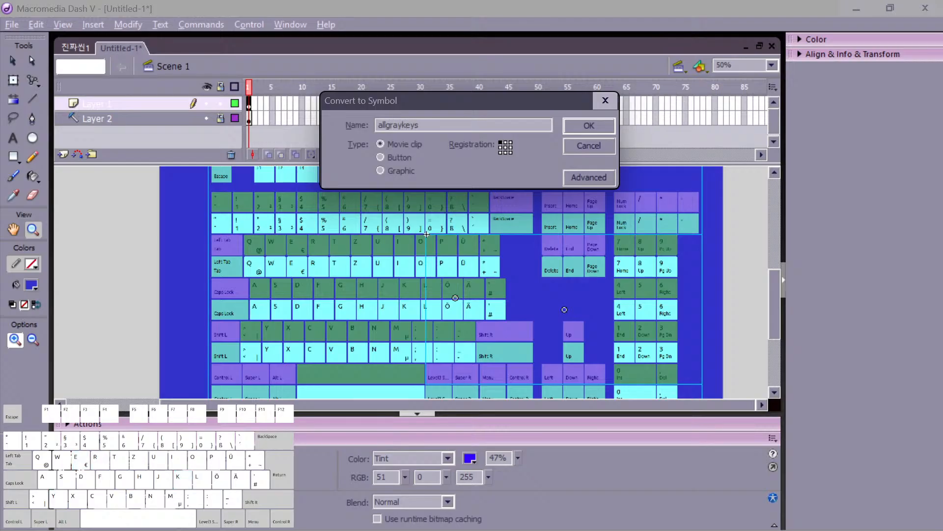
pyautogui.press('Return')
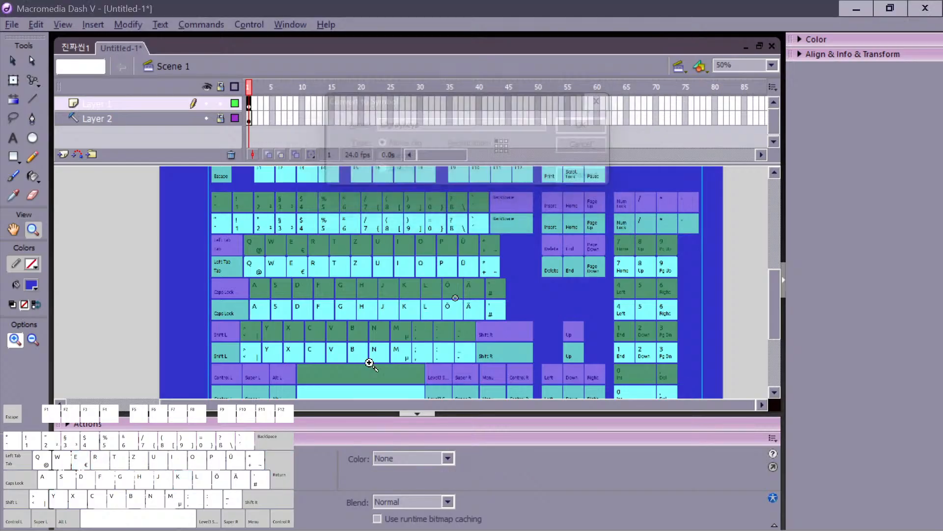
# Step: Break apart the two tinted symbols inside allgraykeys and return to the main scene
pyautogui.press('v')
pyautogui.doubleClick(259, 379)
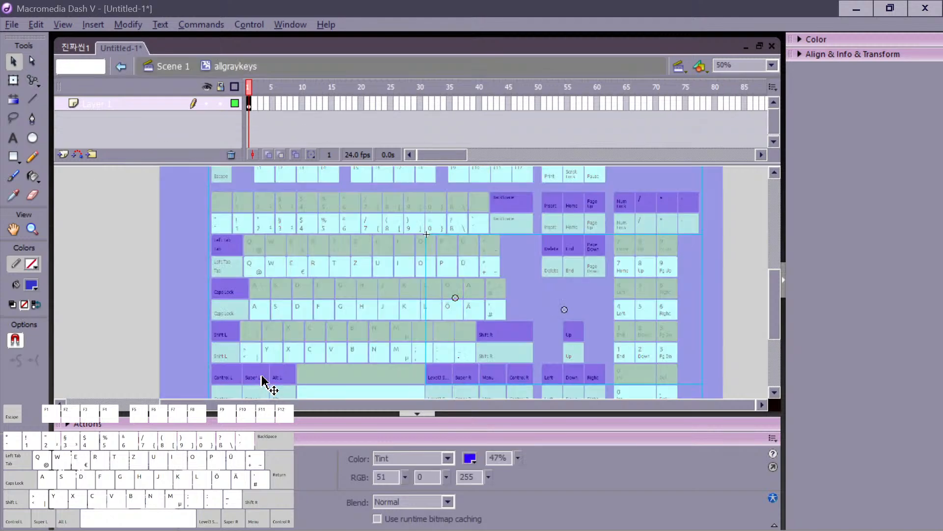
pyautogui.hotkey('ctrl', 'a')
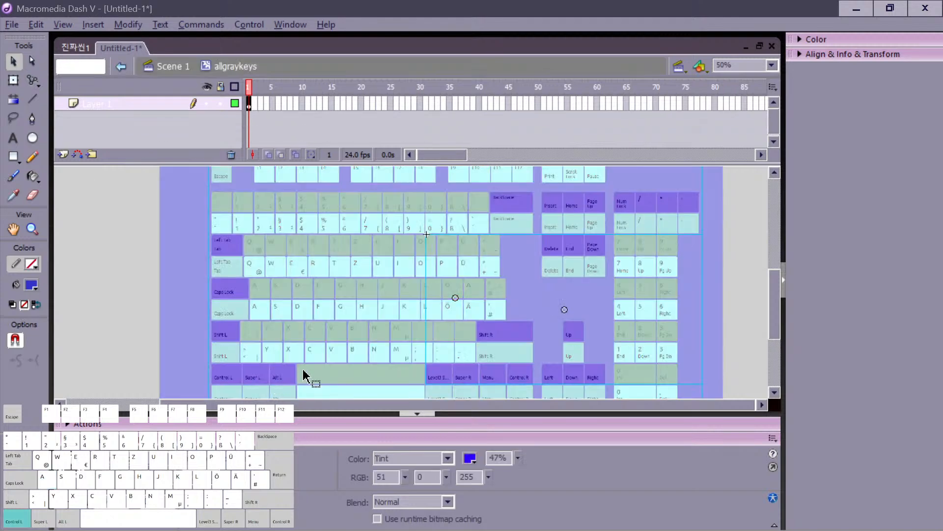
pyautogui.hotkey('ctrl', 'b')
pyautogui.doubleClick(182, 326)
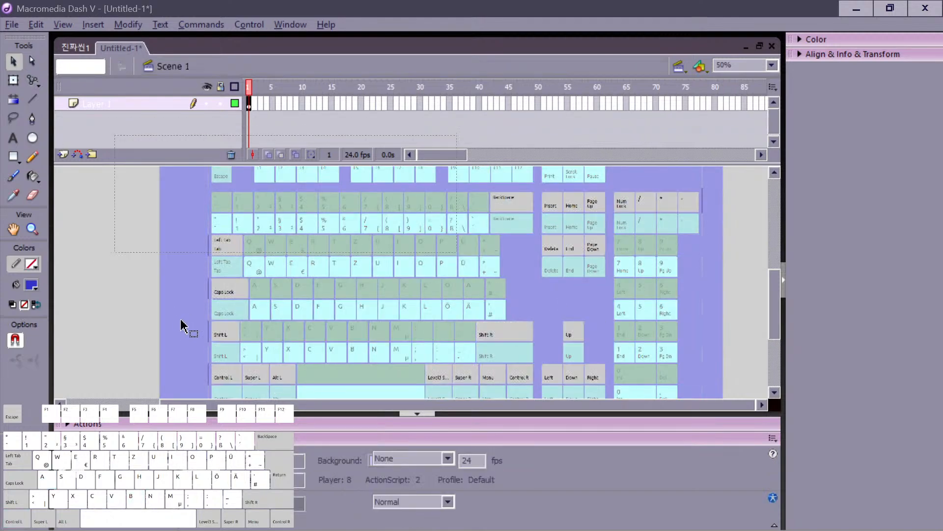
# Step: Apply a Tint color effect to the allgraykeys symbol and deselect it
pyautogui.click(435, 459)
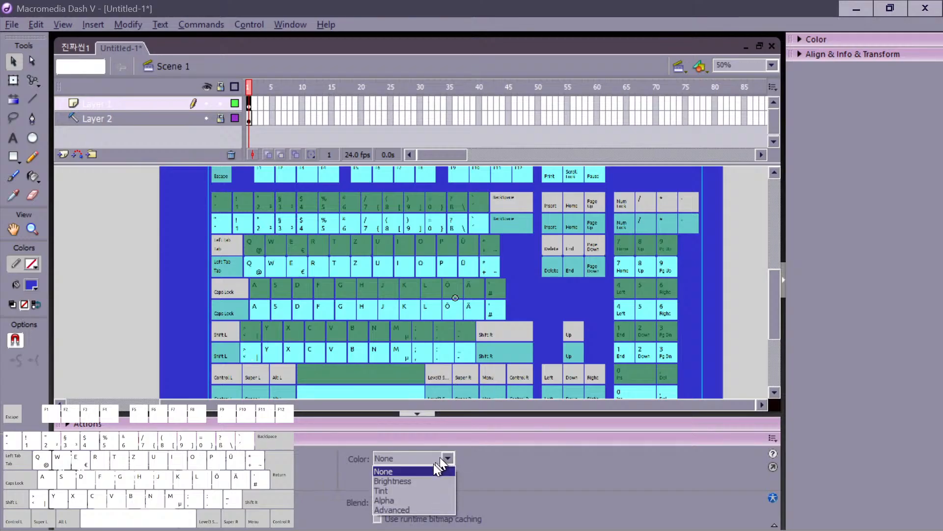
pyautogui.click(408, 489)
pyautogui.click(111, 318)
# Step: Open the allgraykeys symbol and set the stroke of all its artwork to no color
pyautogui.press('space')
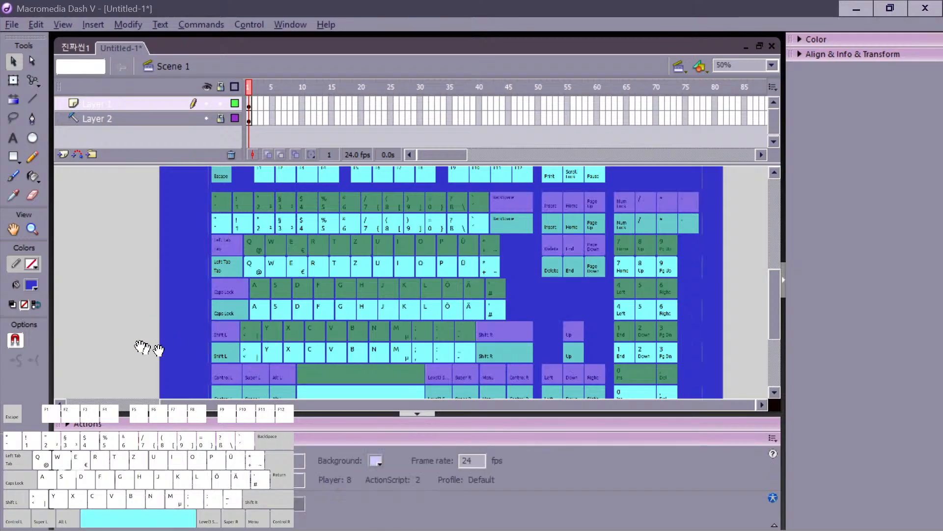
pyautogui.moveTo(148, 347); pyautogui.dragTo(118, 225)
pyautogui.moveTo(211, 301); pyautogui.dragTo(173, 320)
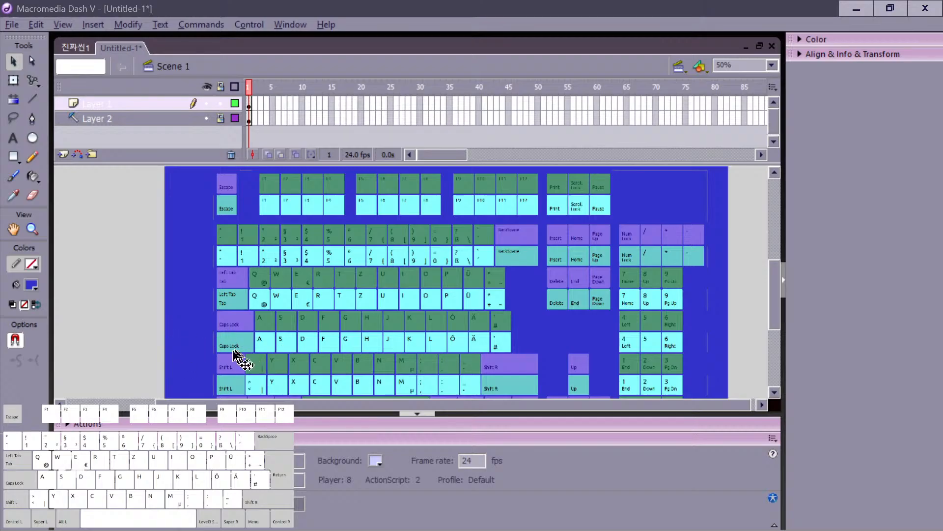
pyautogui.doubleClick(231, 369)
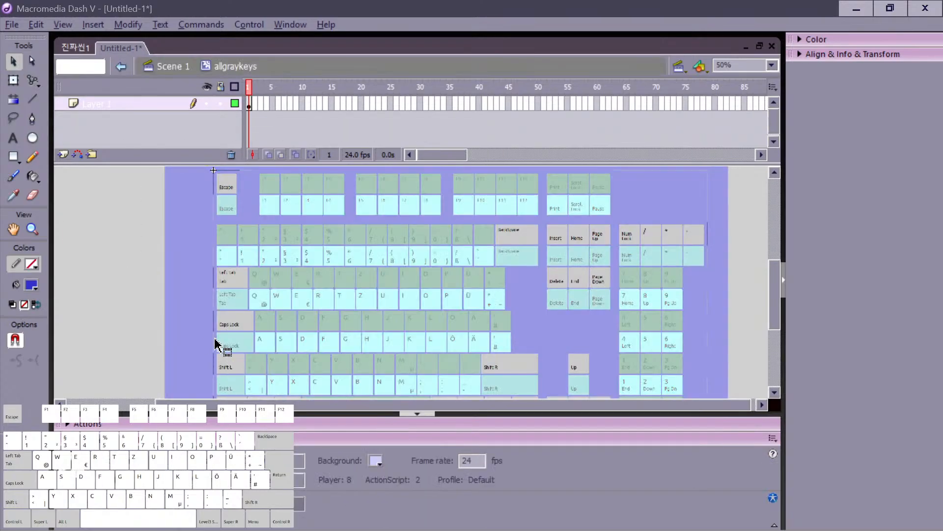
pyautogui.hotkey('ctrl', 'a')
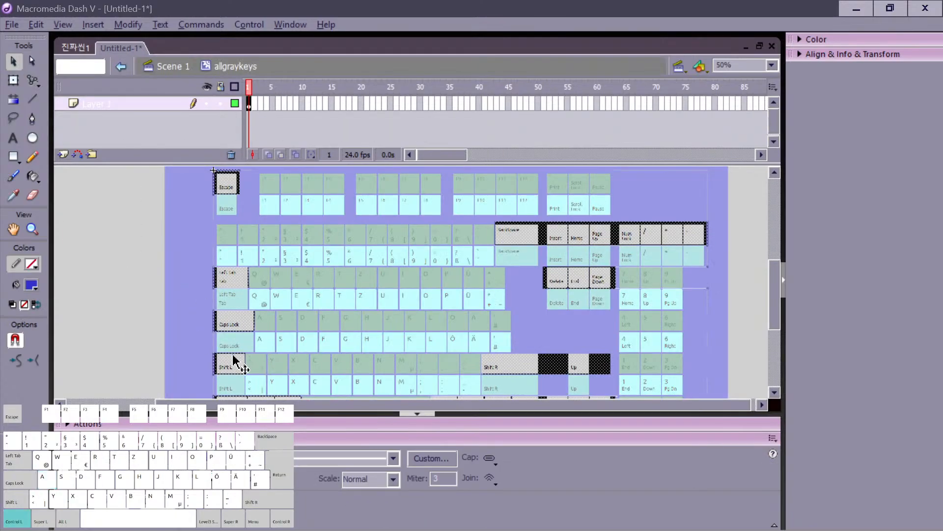
pyautogui.click(31, 264)
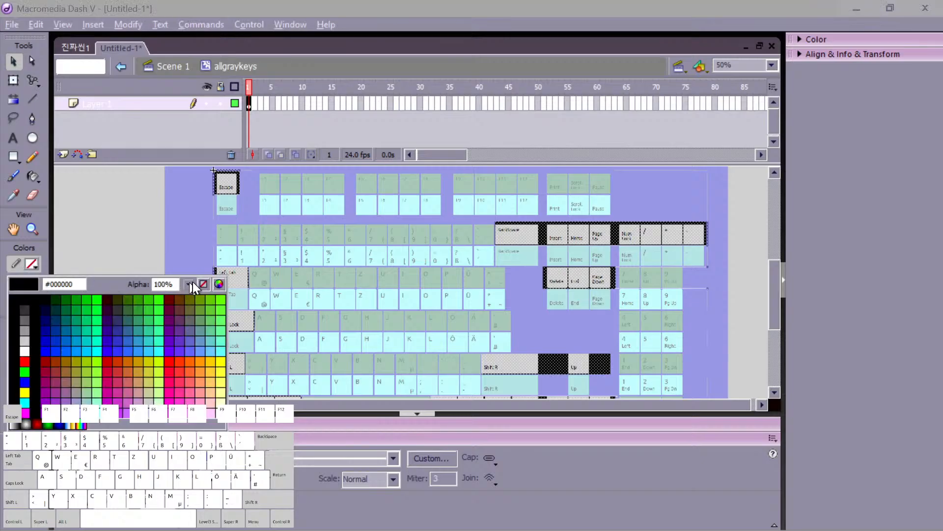
pyautogui.click(203, 284)
pyautogui.click(31, 264)
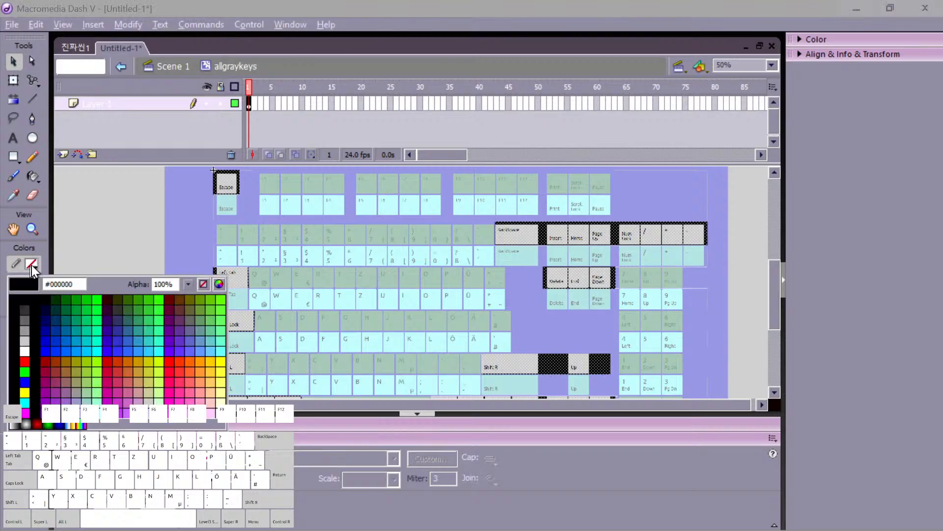
pyautogui.click(205, 285)
pyautogui.click(179, 306)
# Step: Give all allgraykeys artwork a stroke color, reset the stroke to no color, and return to the main scene
pyautogui.hotkey('ctrl', 'a')
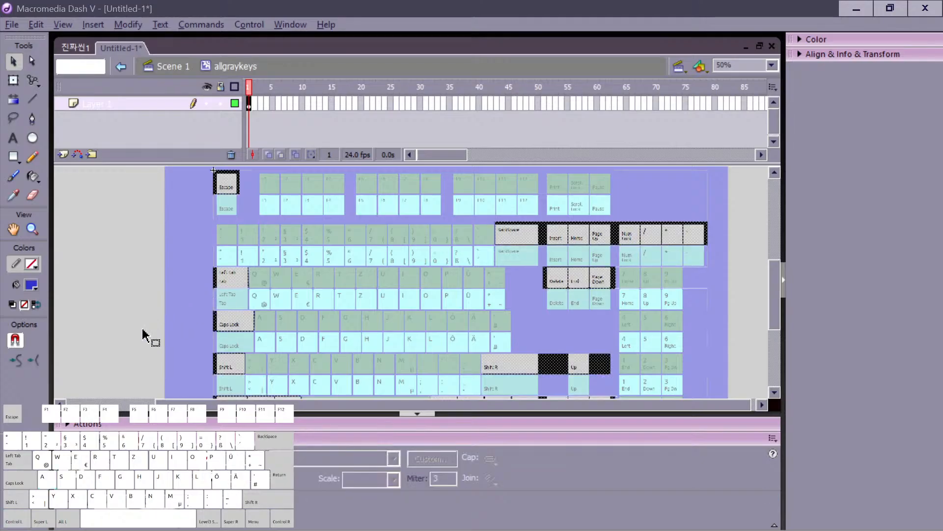
pyautogui.click(31, 285)
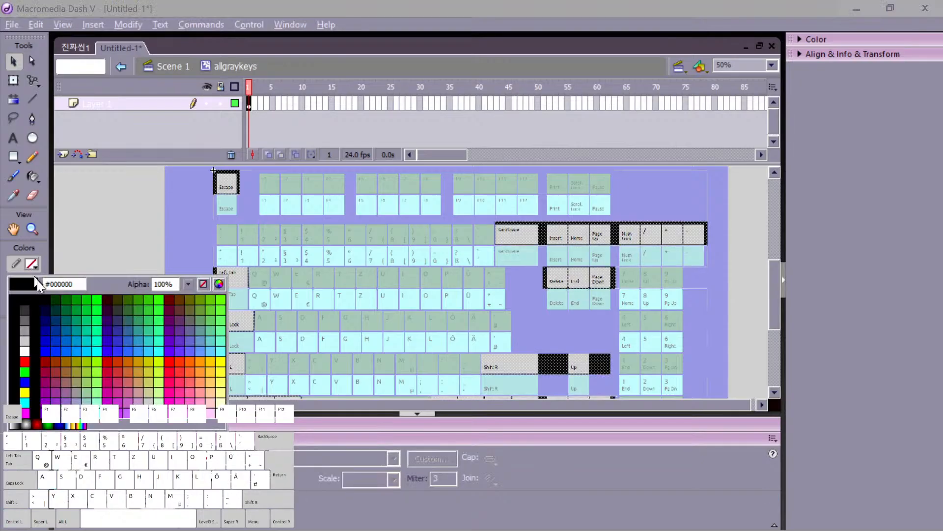
pyautogui.click(94, 337)
pyautogui.click(35, 269)
pyautogui.click(203, 284)
pyautogui.doubleClick(174, 290)
# Step: Set the stroke of everything in the main scene to cyan and reset it to no color to clear stray border lines
pyautogui.hotkey('ctrl', 'a')
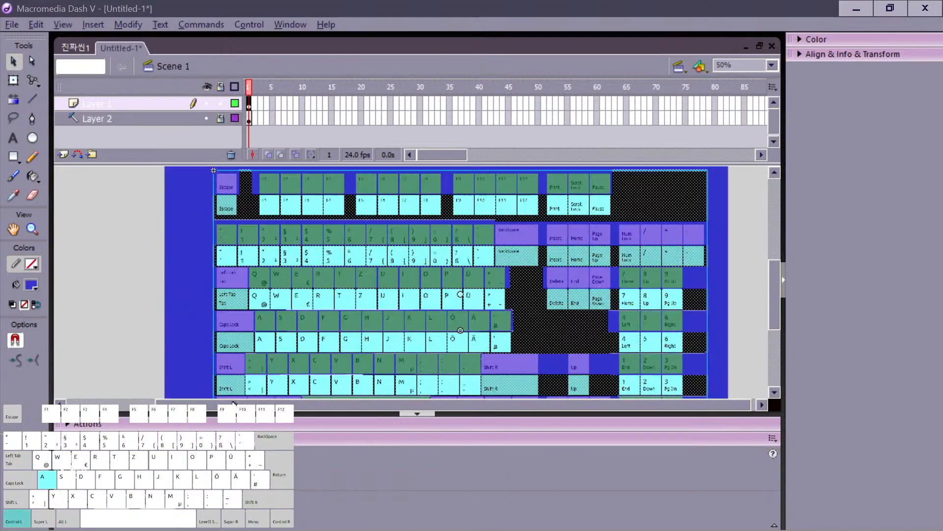
pyautogui.click(33, 266)
pyautogui.click(100, 347)
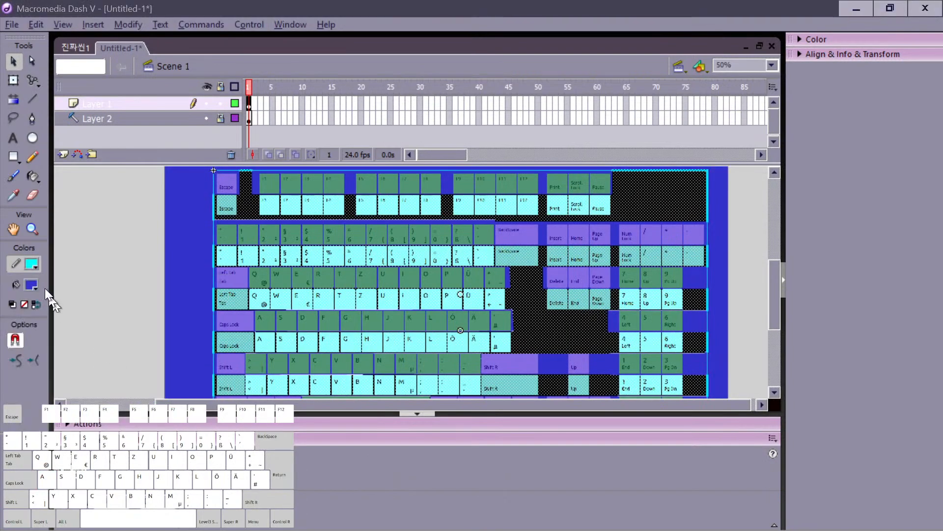
pyautogui.click(32, 267)
pyautogui.click(201, 286)
pyautogui.click(169, 303)
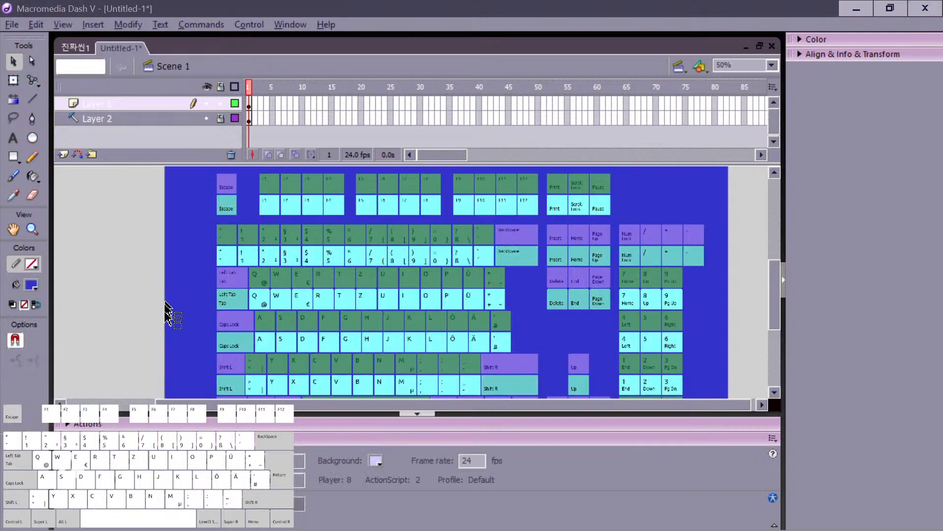
# Step: Delete Layer 2, the guide layer holding the blue background
pyautogui.press('space')
pyautogui.moveTo(369, 300); pyautogui.dragTo(190, 233)
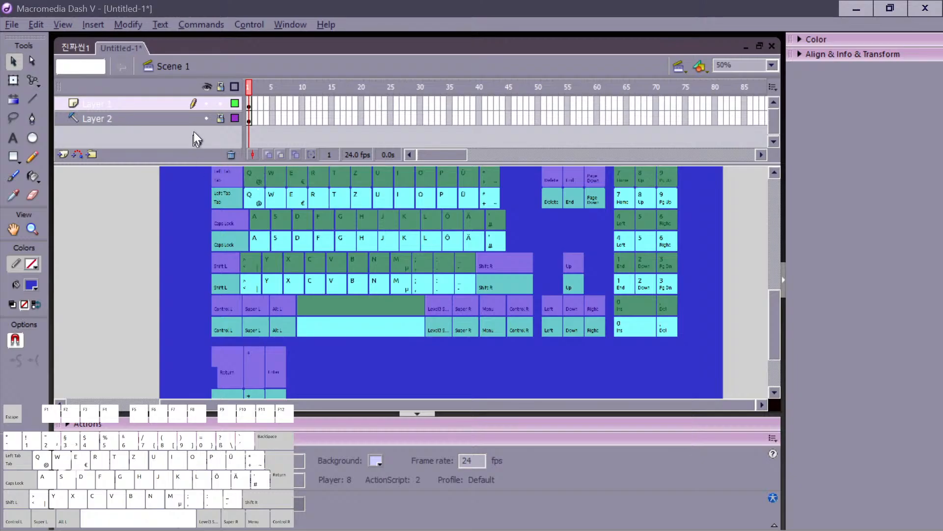
pyautogui.rightClick(178, 118)
pyautogui.click(235, 198)
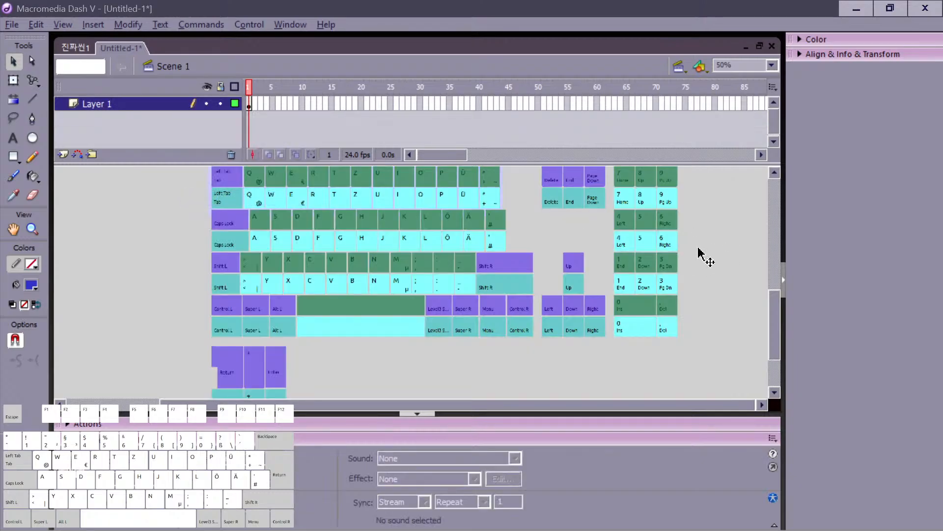
# Step: Start exporting the keyboard layout as a PNG image with the file name keyboardlayout
pyautogui.moveTo(719, 246); pyautogui.dragTo(747, 362)
pyautogui.moveTo(749, 320); pyautogui.dragTo(744, 255)
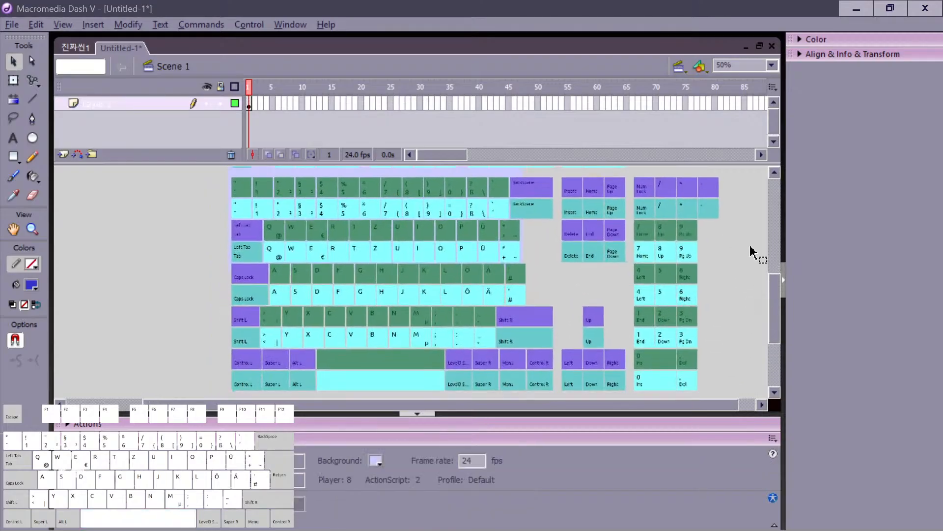
pyautogui.click(11, 24)
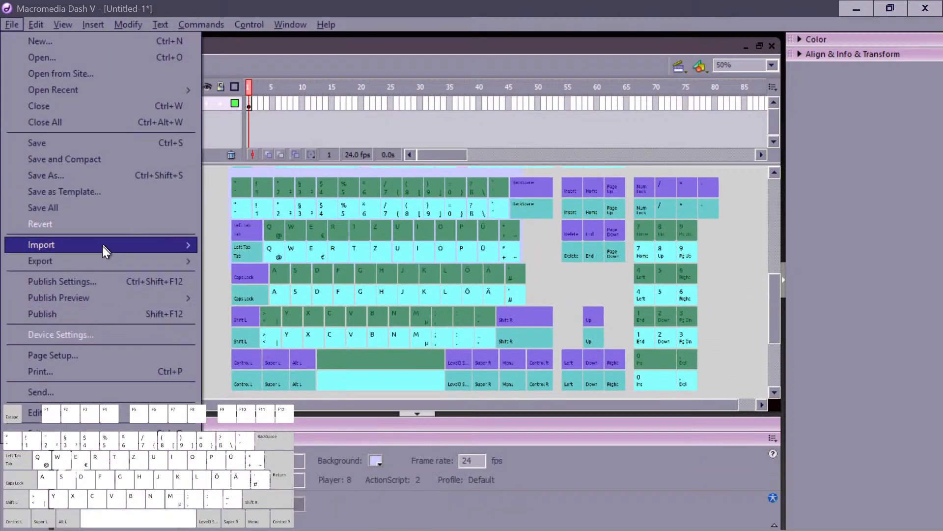
pyautogui.moveTo(105, 263)
pyautogui.click(343, 259)
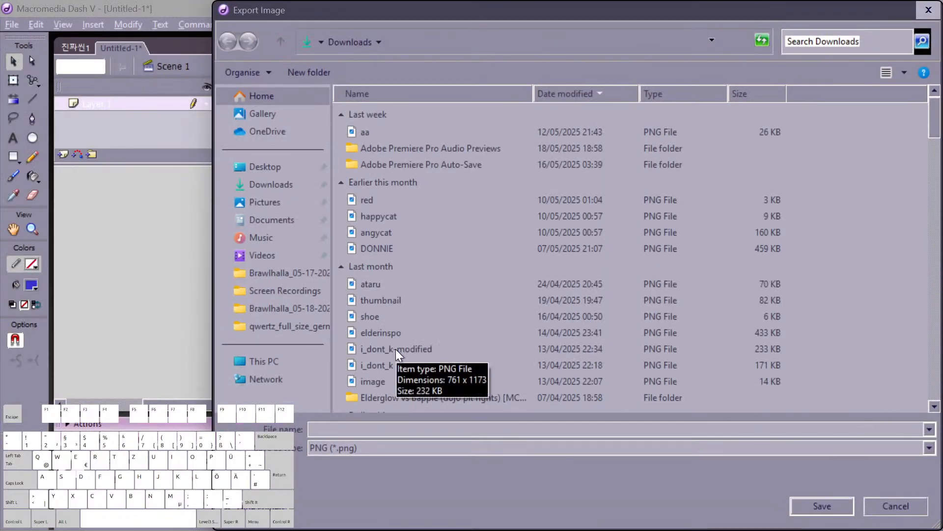
pyautogui.write('keyb')
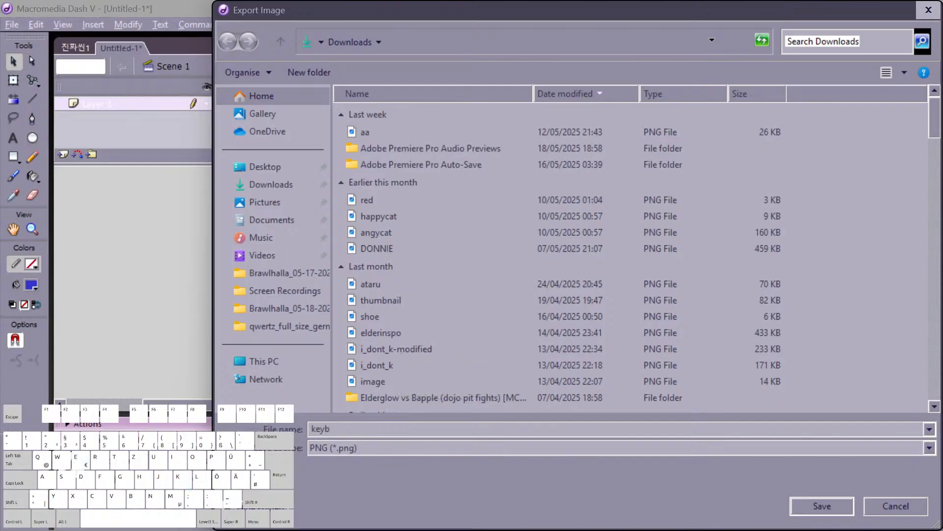
pyautogui.write('oardlay')
# Step: Choose the qwertz_full_size_german folder inside Documents > input overlay as the export location
pyautogui.click(270, 220)
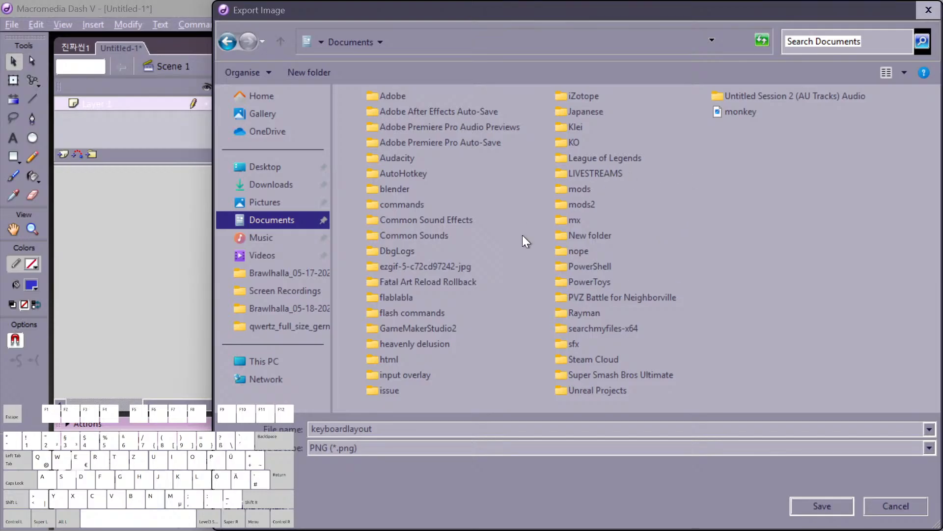
pyautogui.doubleClick(377, 376)
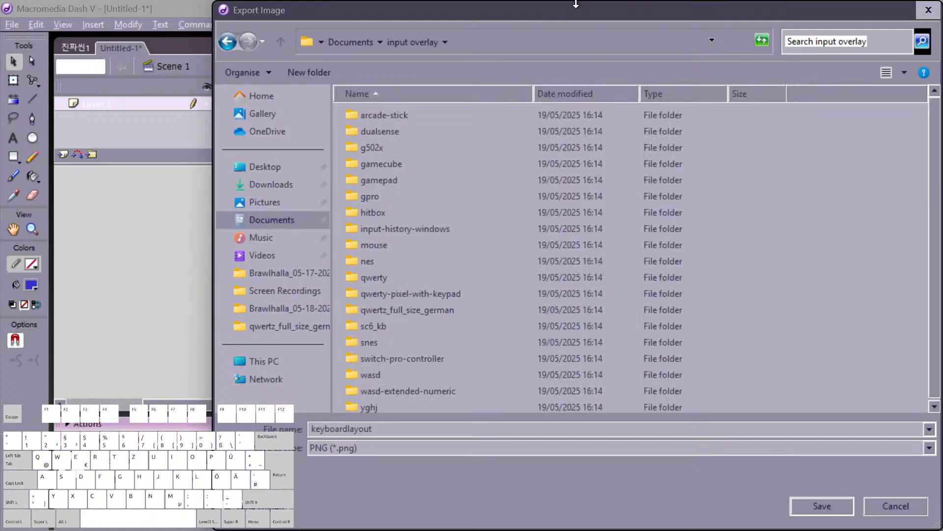
pyautogui.doubleClick(365, 309)
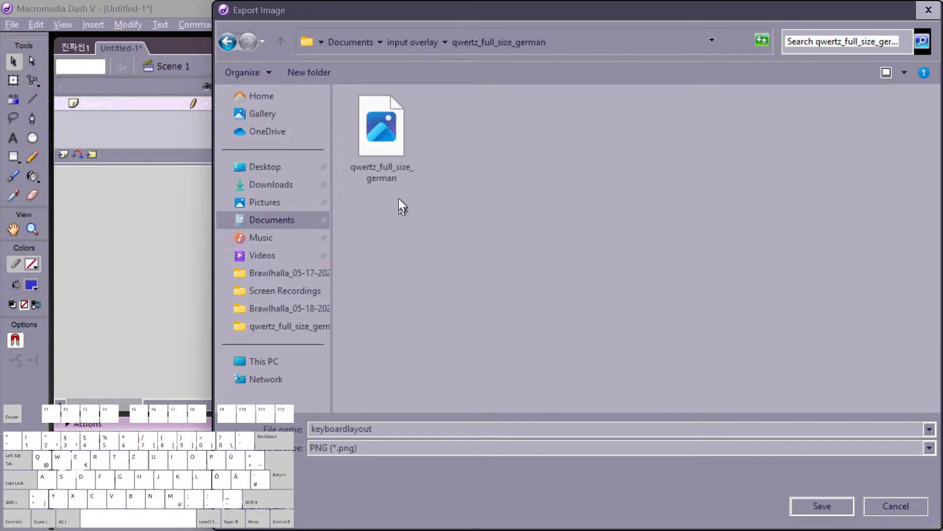
# Step: Extend the export file name to keyboardlayout_sharkoucapp
pyautogui.doubleClick(393, 425)
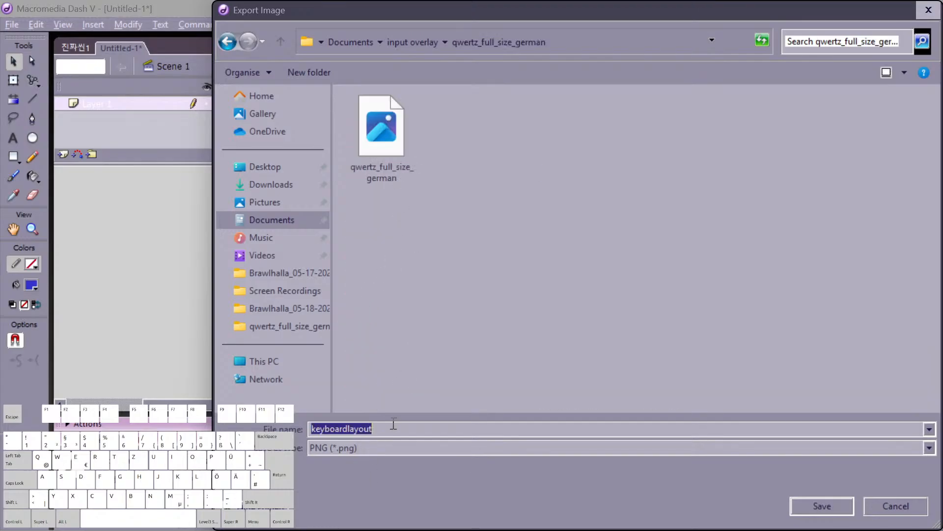
pyautogui.click(394, 425)
pyautogui.write('_')
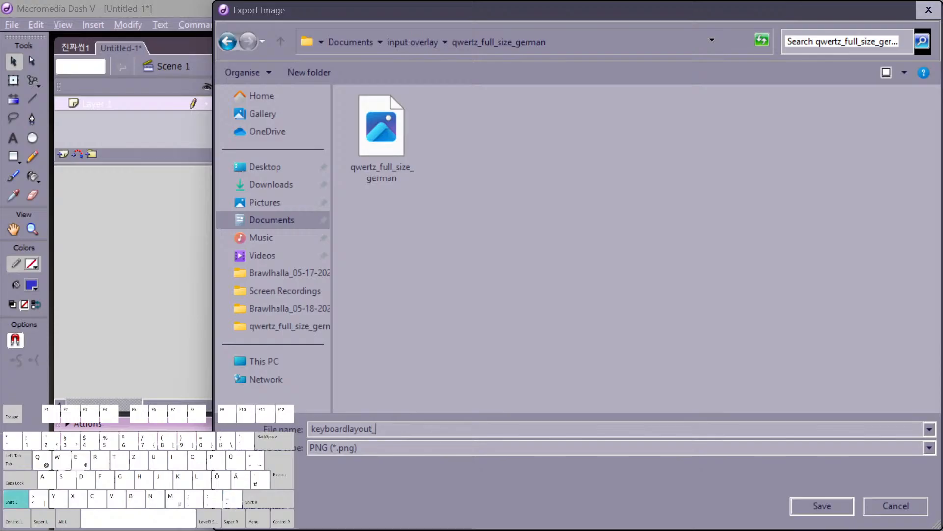
pyautogui.write('shark')
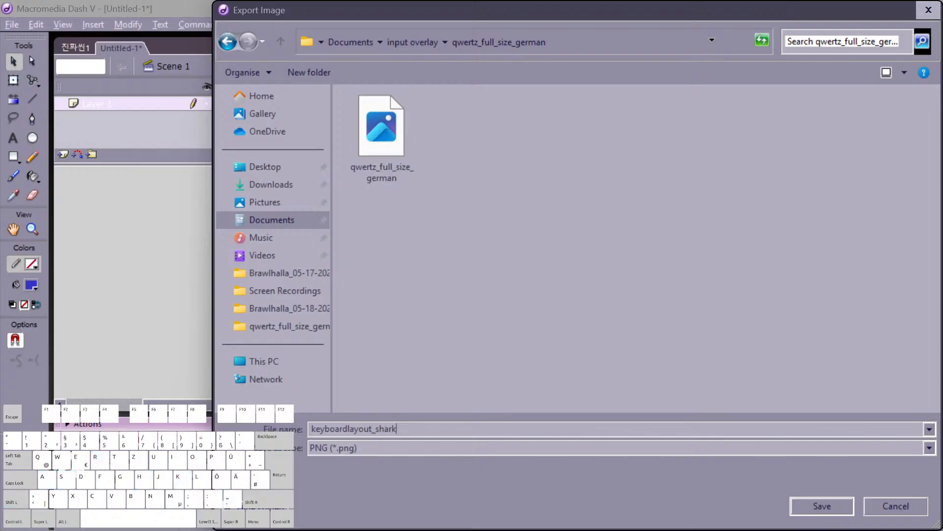
pyautogui.write('ou')
pyautogui.write('capp')
# Step: Save the PNG export with its resolution matched to the screen, keeping the minimum image area and alpha channel
pyautogui.click(805, 501)
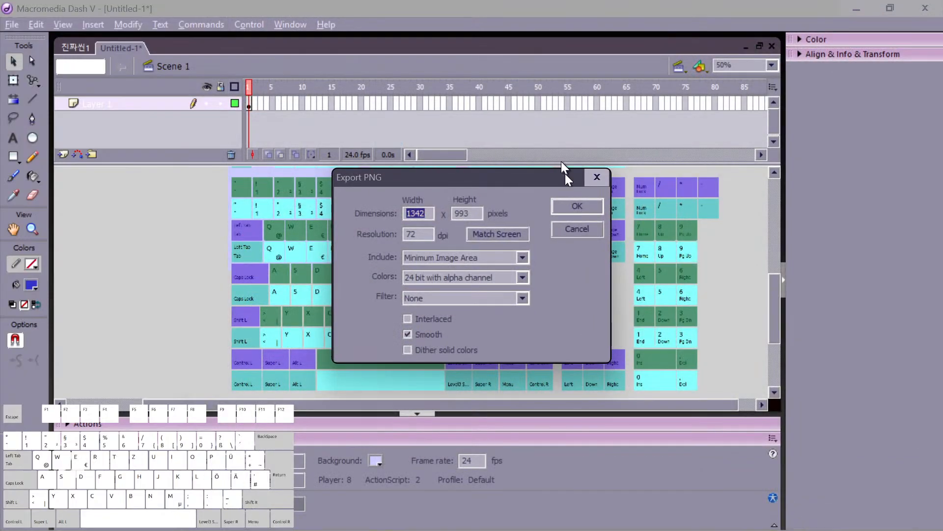
pyautogui.click(479, 238)
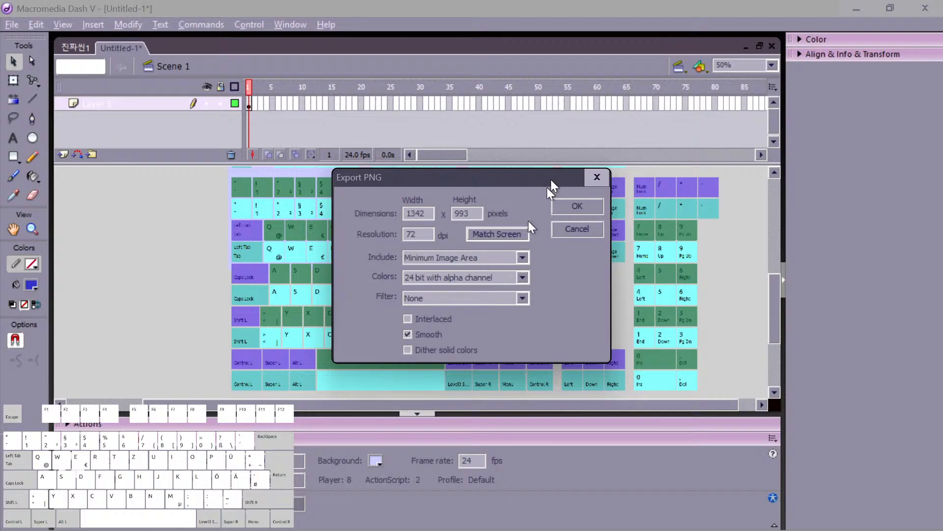
pyautogui.click(569, 202)
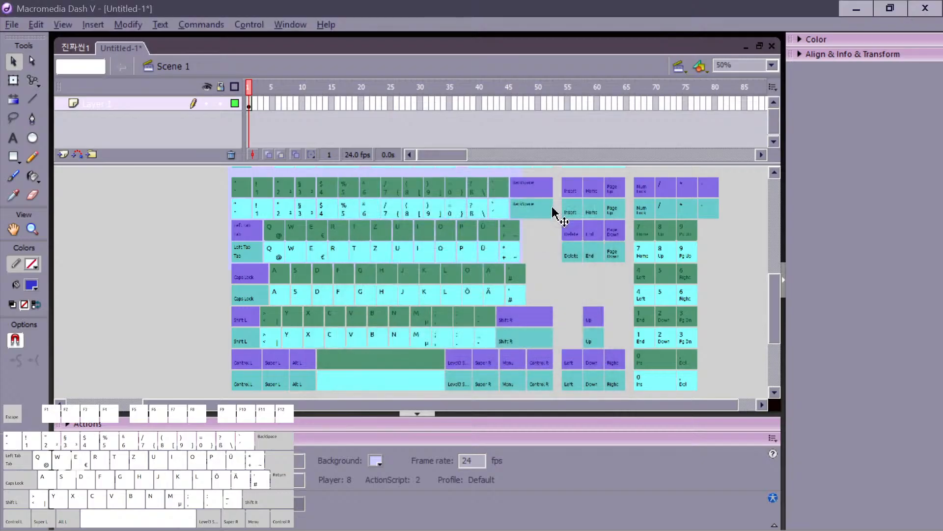
# Step: Test the on-screen keyboard overlay's highlighting with the F, D and S keys
pyautogui.scroll(2, 131, 277)
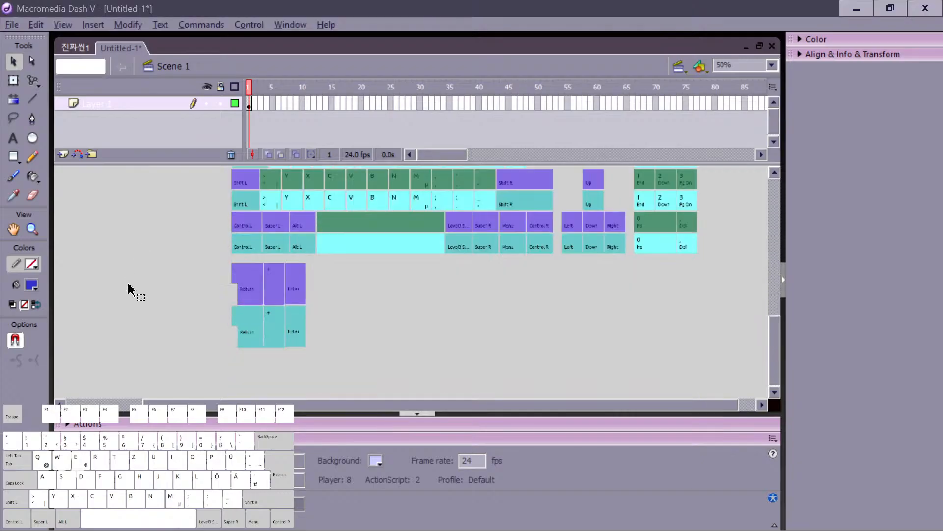
pyautogui.scroll(-6, 129, 288)
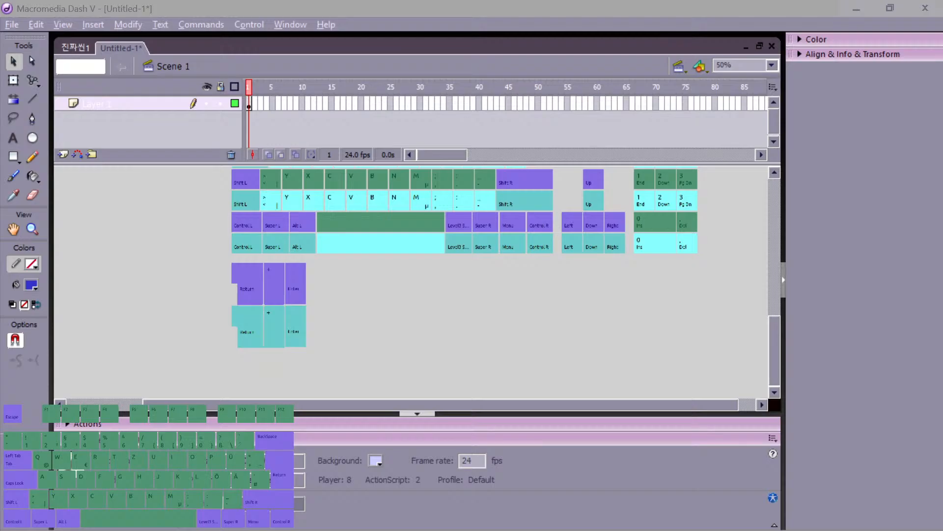
pyautogui.press('f')
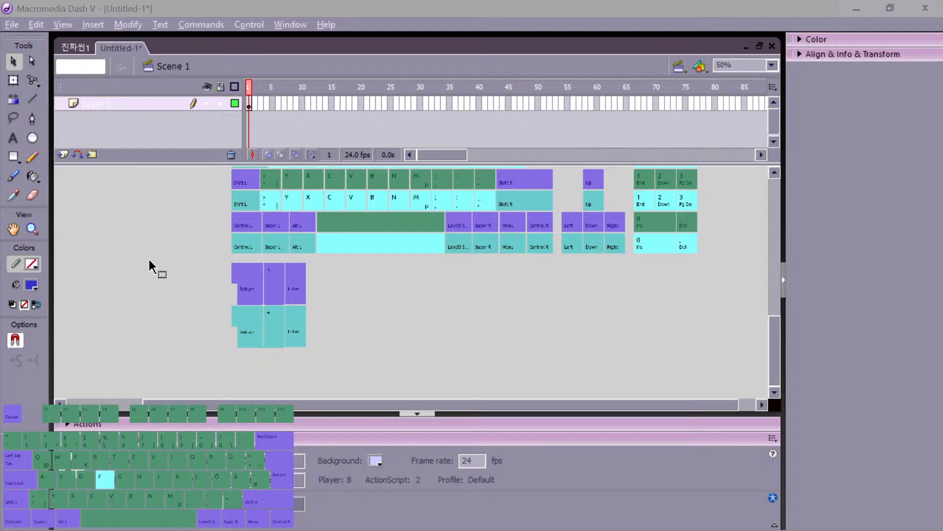
pyautogui.press('d')
pyautogui.press('s')
pyautogui.press('f')
pyautogui.press('d')
pyautogui.press('s')
pyautogui.press('f')
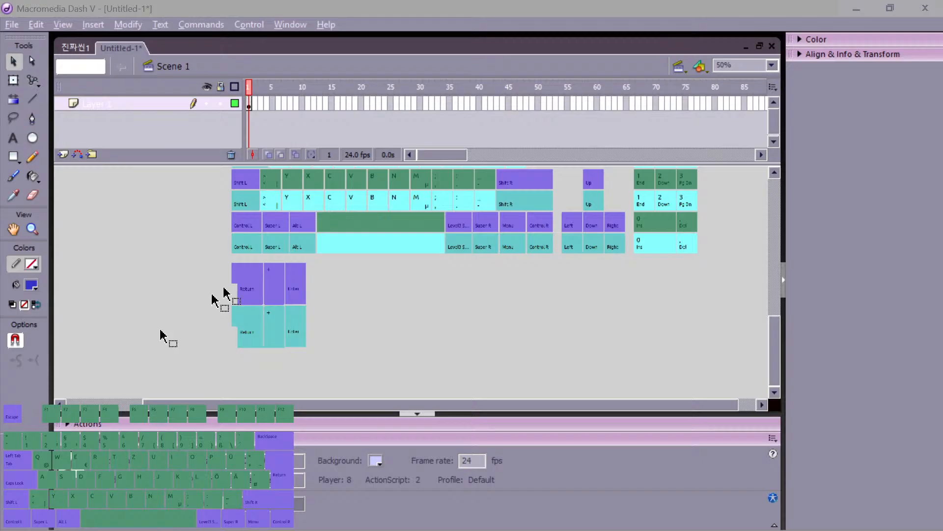
pyautogui.click(358, 316)
pyautogui.click(179, 281)
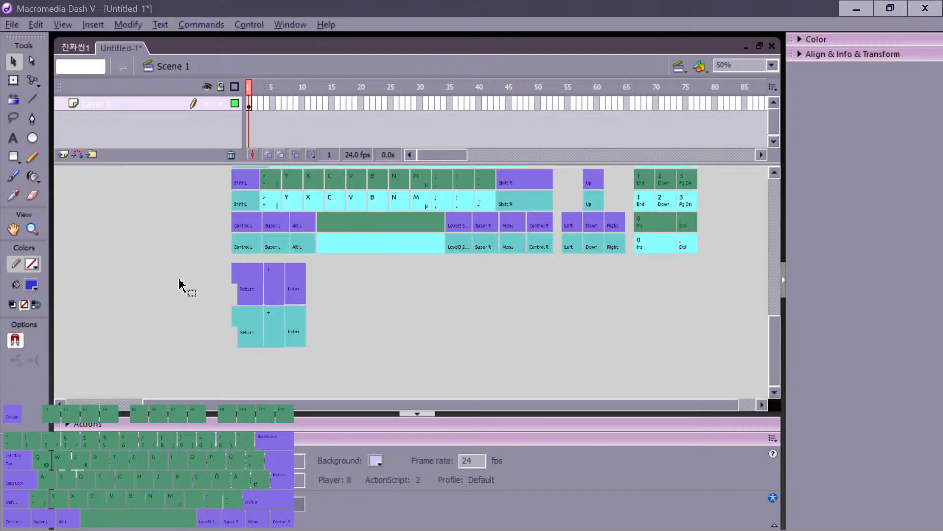
# Step: Select both keyboard symbols and convert them together into a movie clip named completething
pyautogui.scroll(3, 180, 283)
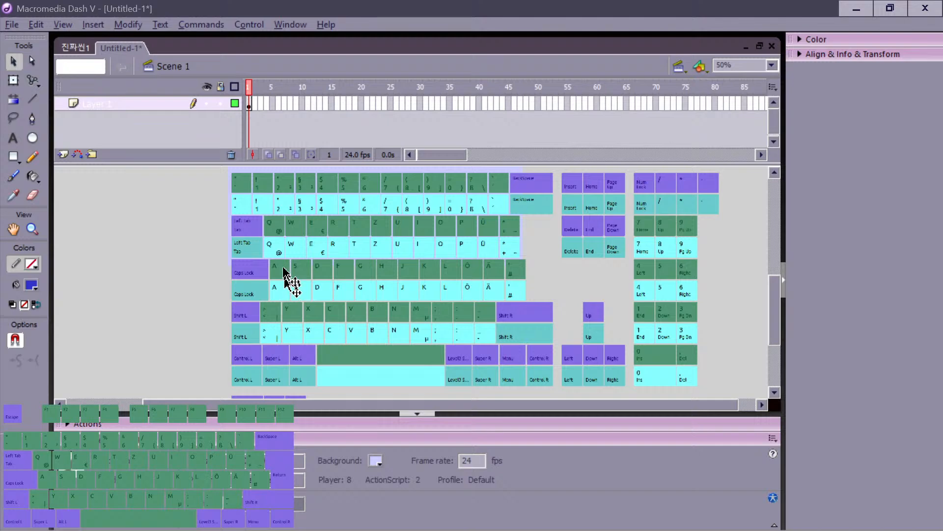
pyautogui.click(303, 269)
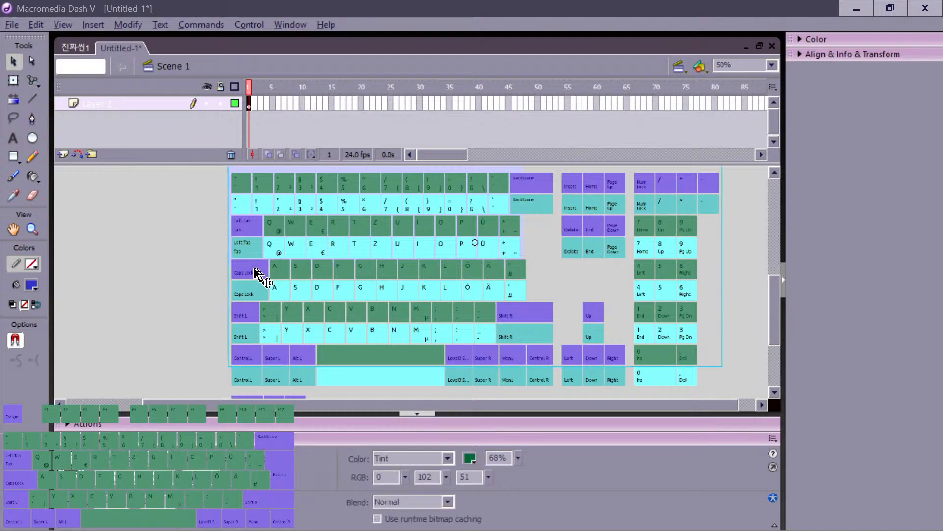
pyautogui.click(198, 268)
pyautogui.click(259, 275)
pyautogui.keyDown('shift'); pyautogui.click(292, 277); pyautogui.keyUp('shift')
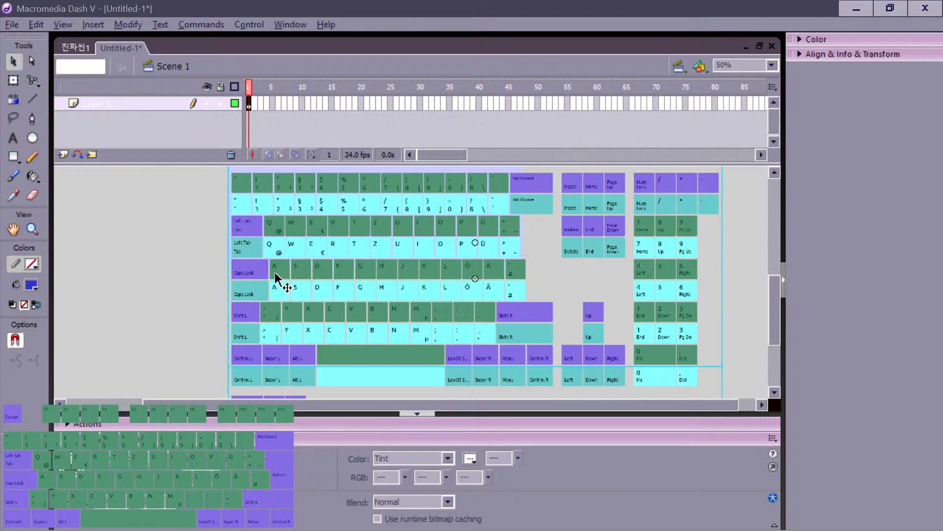
pyautogui.hotkey('ctrl', 'x')
pyautogui.hotkey('ctrl', 'v')
pyautogui.press('F8')
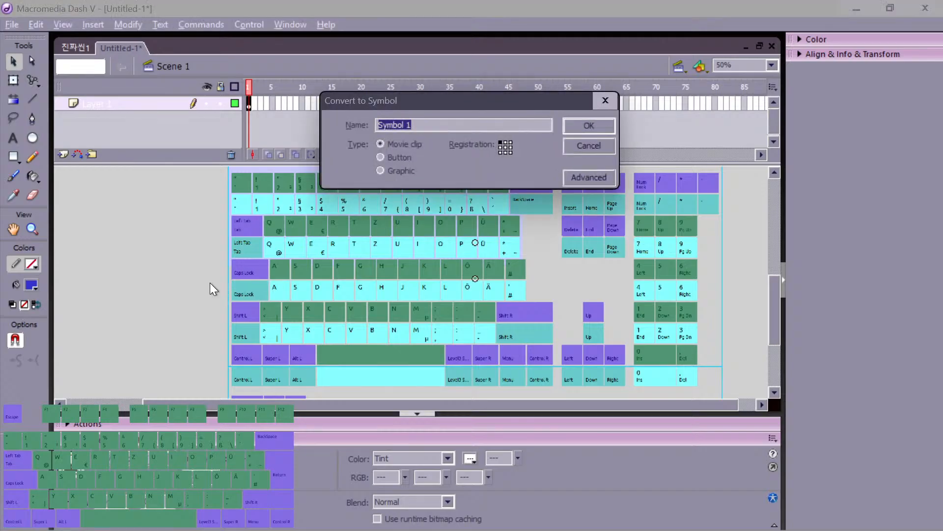
pyautogui.write('completething')
pyautogui.press('Return')
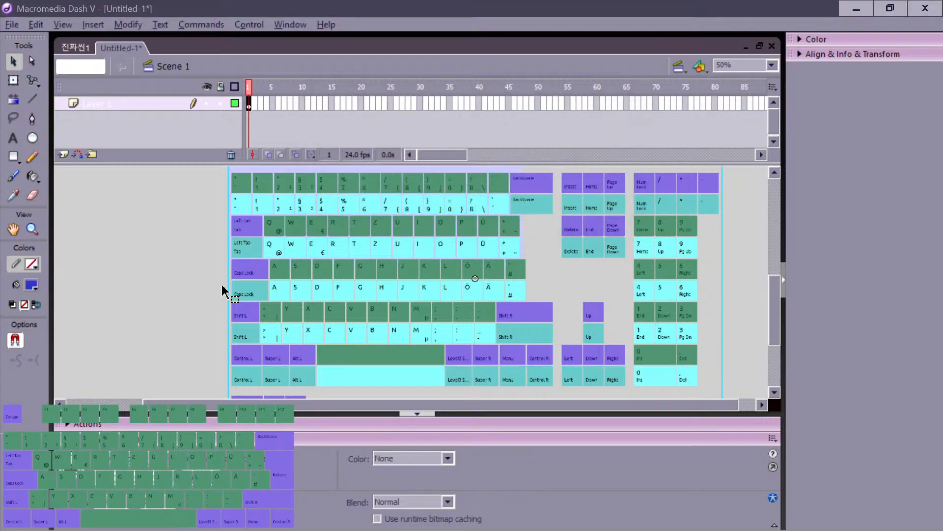
# Step: Try a 30% Brightness color effect on the combined keyboard symbol and undo it
pyautogui.click(447, 458)
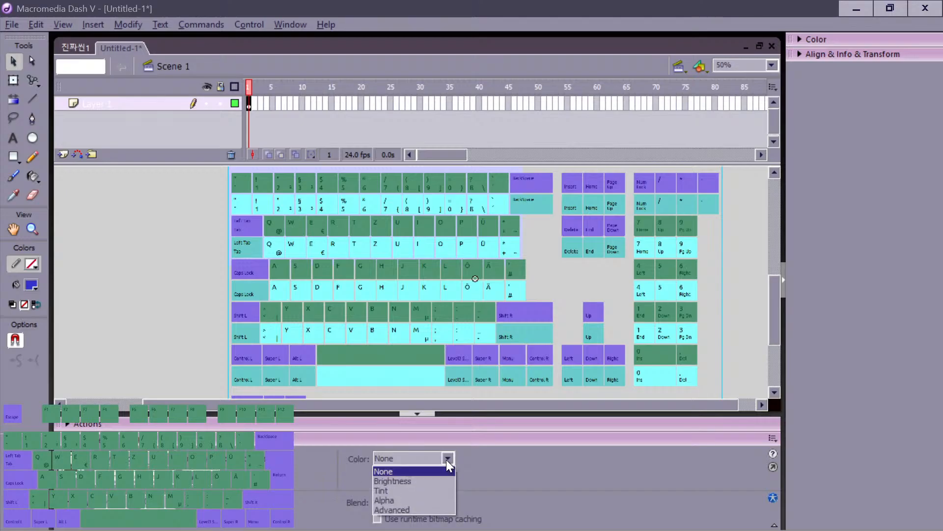
pyautogui.click(429, 481)
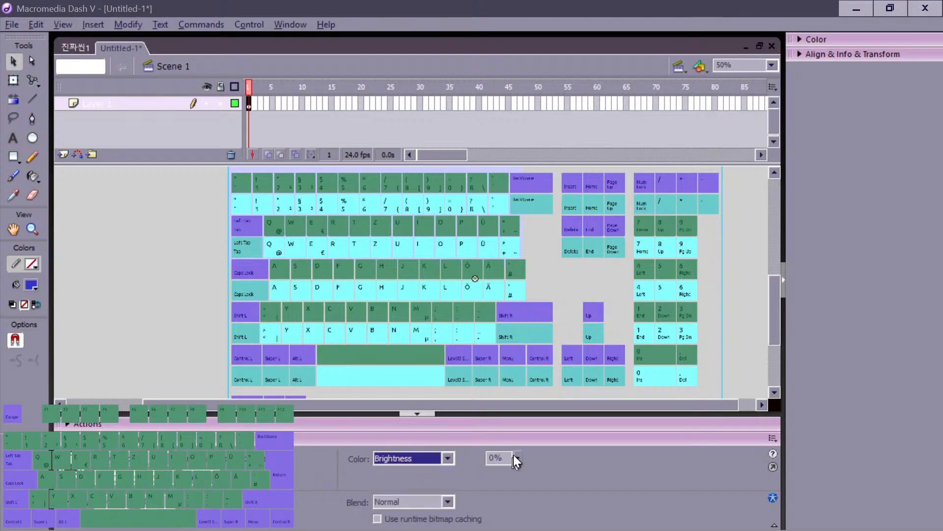
pyautogui.moveTo(514, 455); pyautogui.dragTo(515, 442)
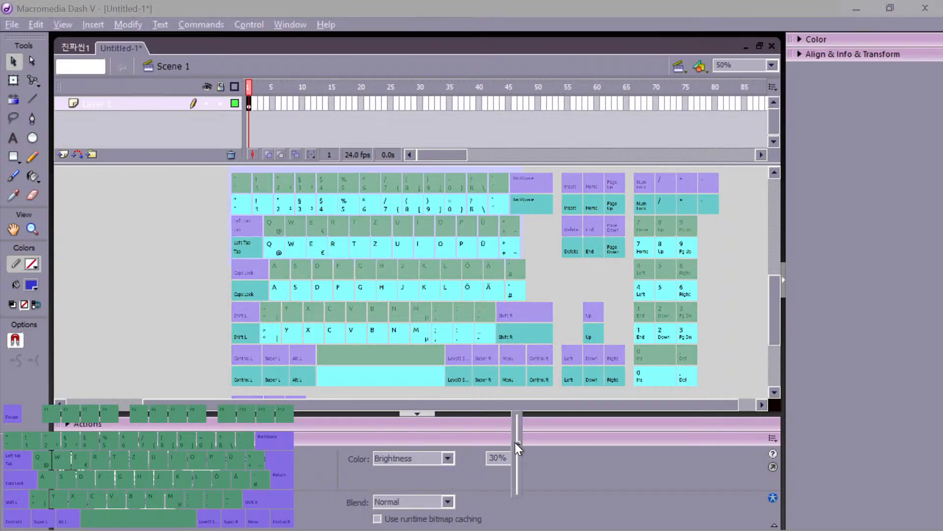
pyautogui.hotkey('ctrl', 'z')
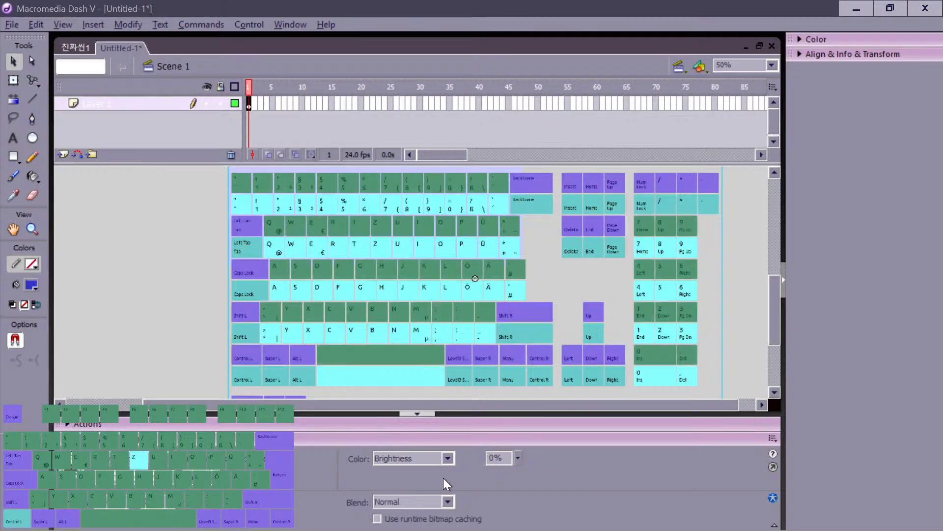
pyautogui.click(210, 324)
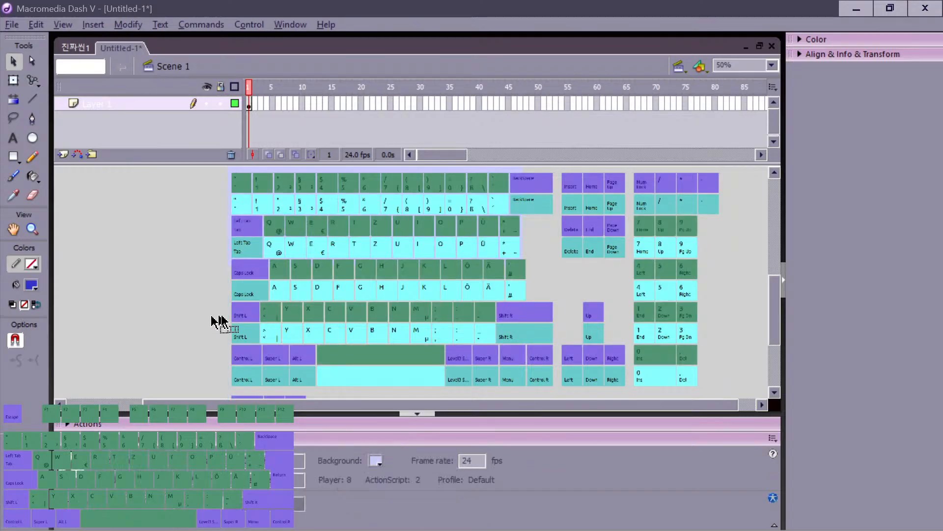
# Step: Set the combined keyboard symbol's color effect to None
pyautogui.click(241, 323)
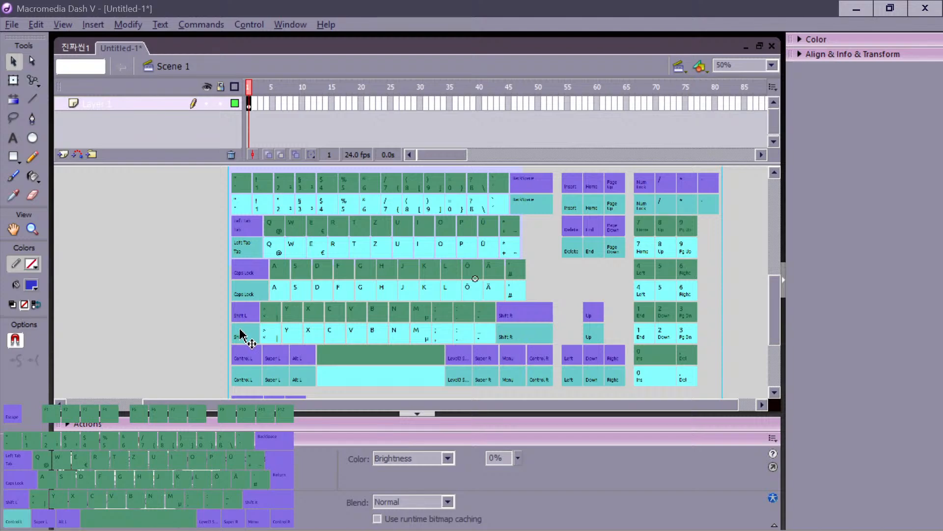
pyautogui.hotkey('ctrl', 'x')
pyautogui.hotkey('ctrl', 'z')
pyautogui.hotkey('ctrl', 'shift', 'v')
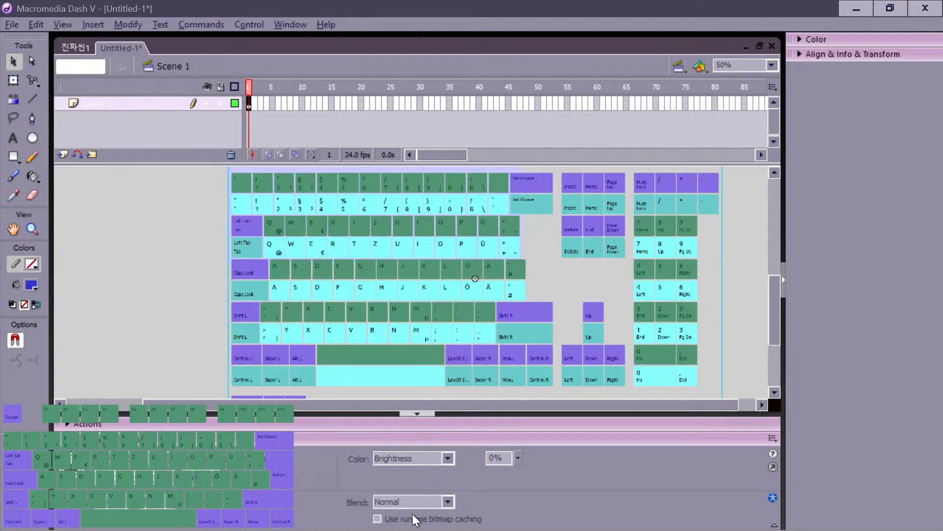
pyautogui.click(409, 459)
pyautogui.click(402, 466)
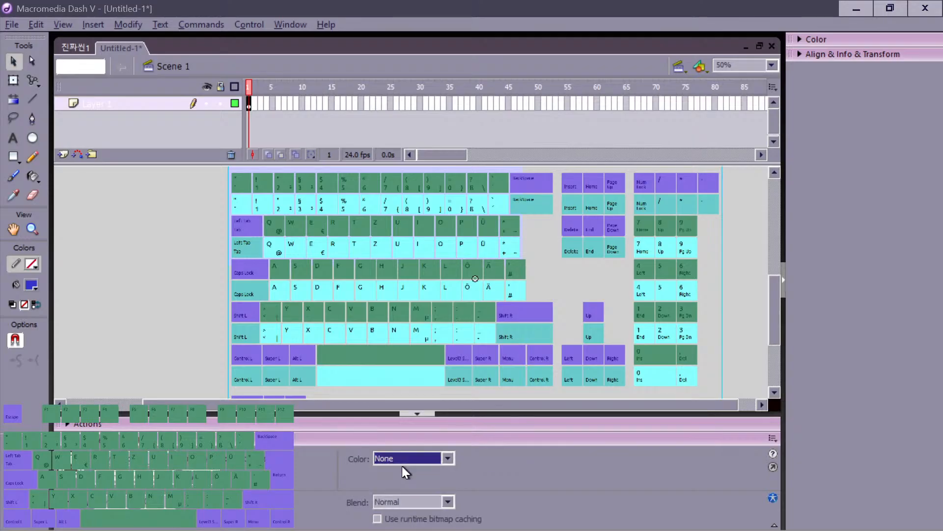
# Step: Try the Add, Subtract, Difference and Lighten blend modes on the combined keyboard symbol
pyautogui.click(403, 499)
pyautogui.click(402, 431)
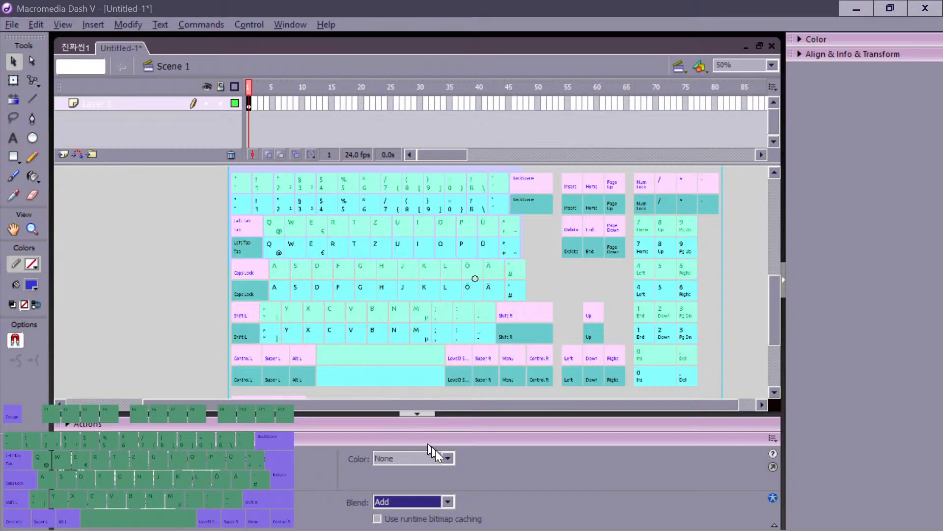
pyautogui.click(444, 500)
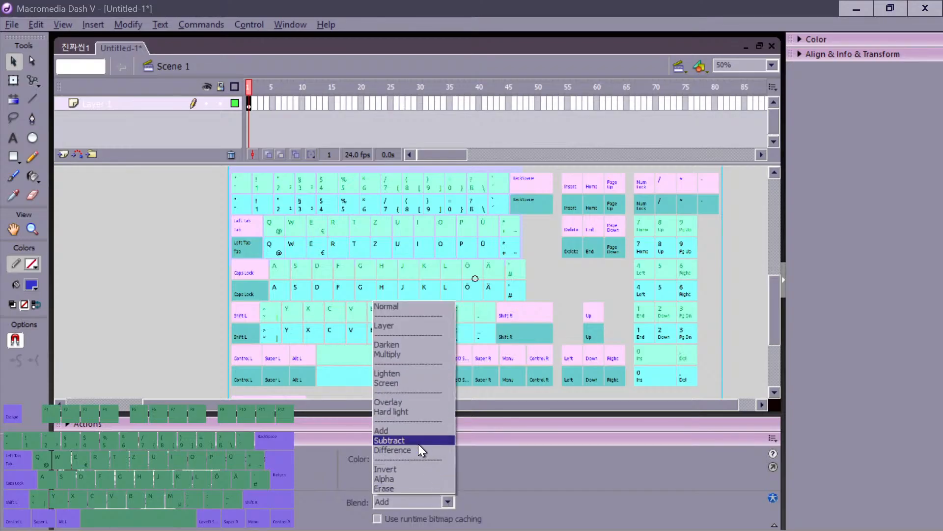
pyautogui.click(418, 444)
pyautogui.click(443, 501)
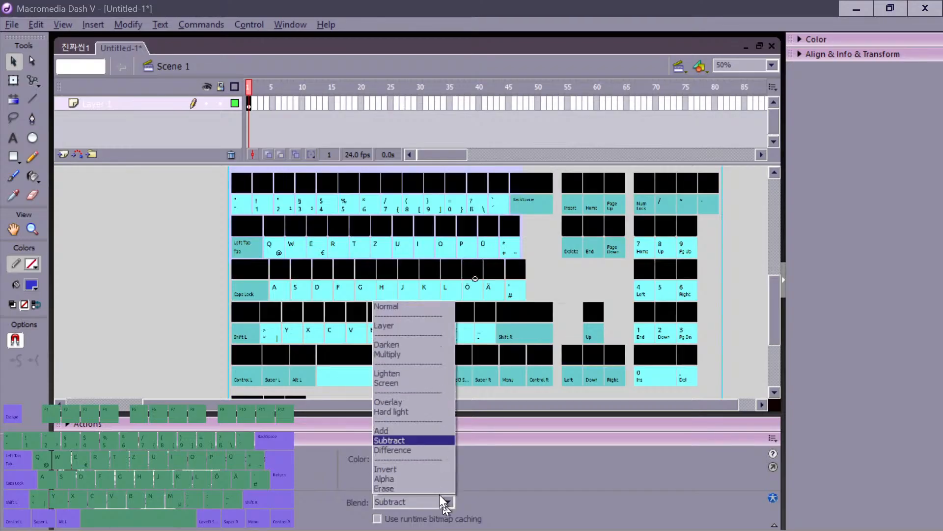
pyautogui.click(419, 400)
pyautogui.scroll(-3, 444, 500)
pyautogui.scroll(1, 443, 499)
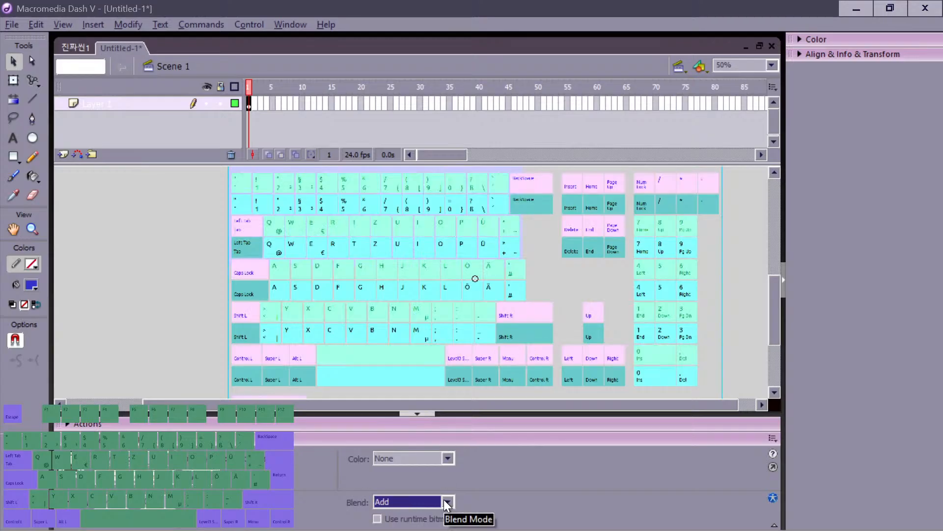
pyautogui.scroll(-2, 443, 499)
pyautogui.click(444, 500)
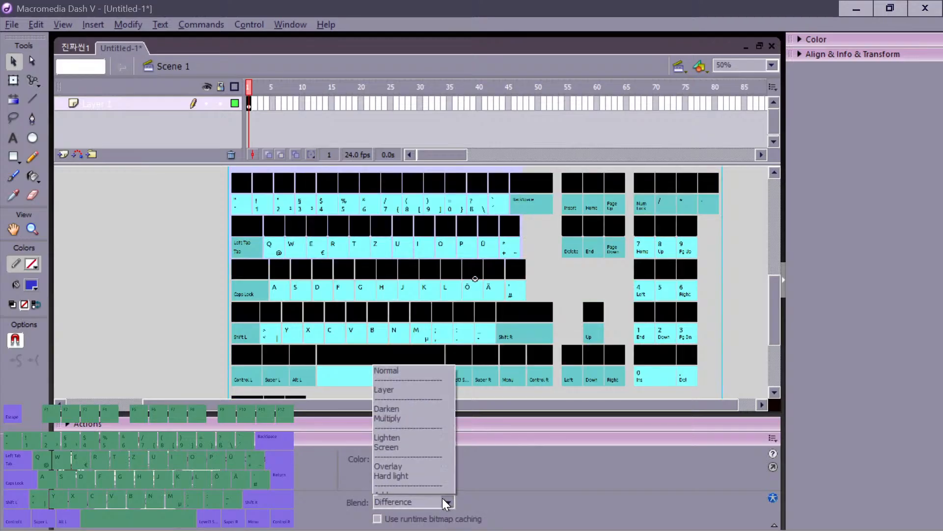
pyautogui.click(414, 373)
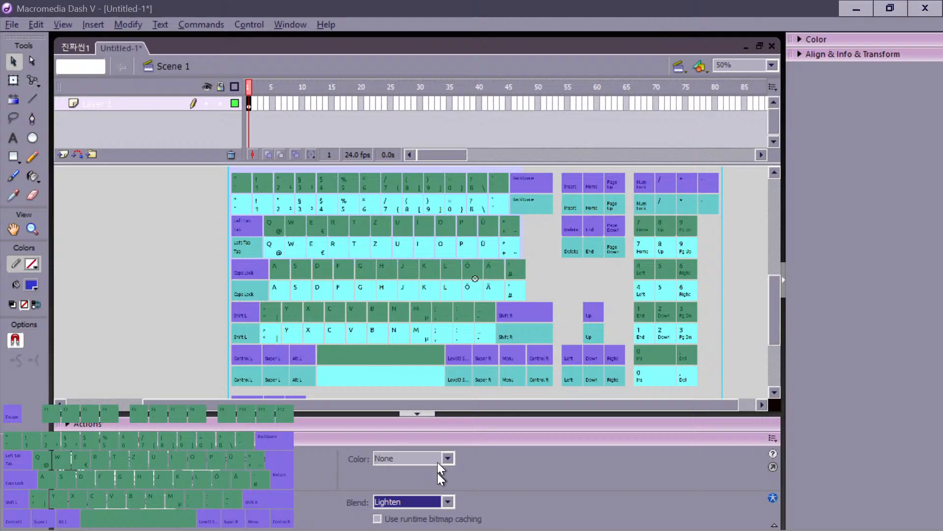
# Step: Set the combined keyboard symbol's blend mode to Screen and deselect it
pyautogui.click(443, 501)
pyautogui.click(402, 384)
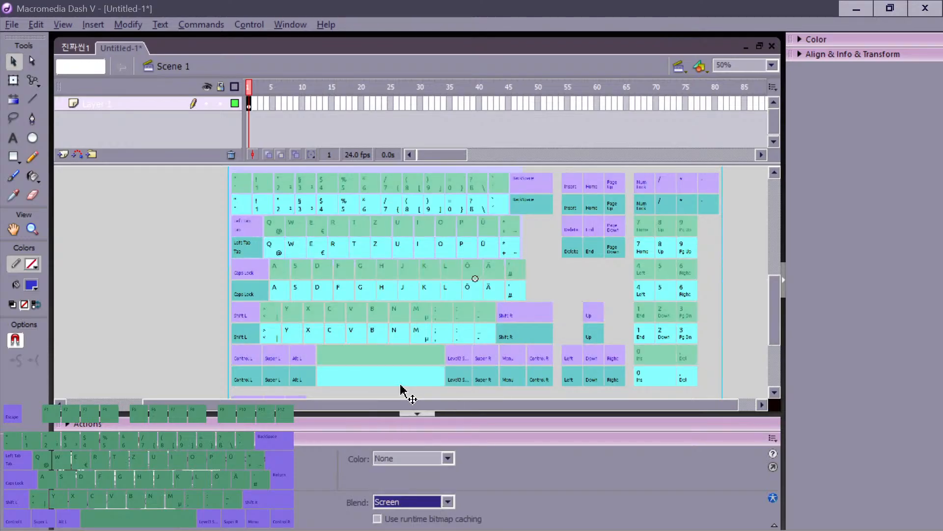
pyautogui.click(194, 263)
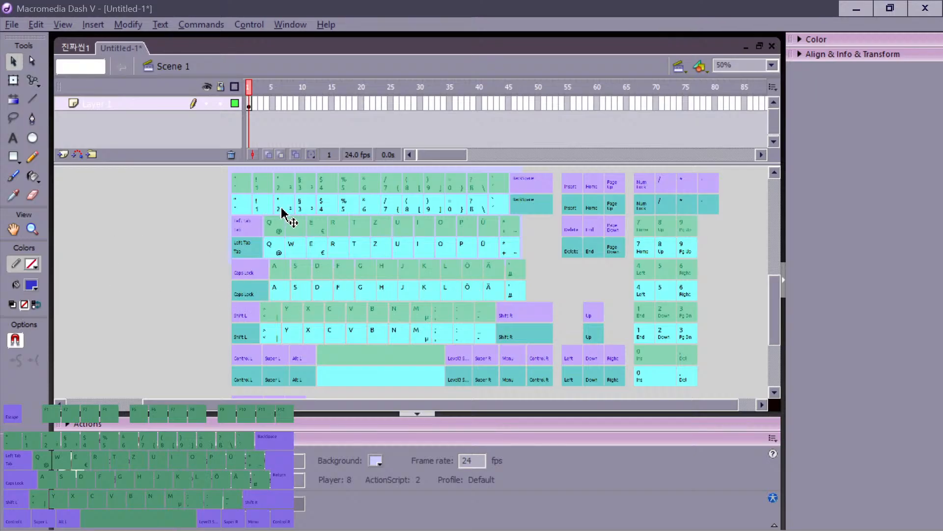
# Step: Export the image over the existing keyboardlayout_sharkcapp PNG, keeping the minimum image area and 24 bit with alpha channel
pyautogui.click(12, 25)
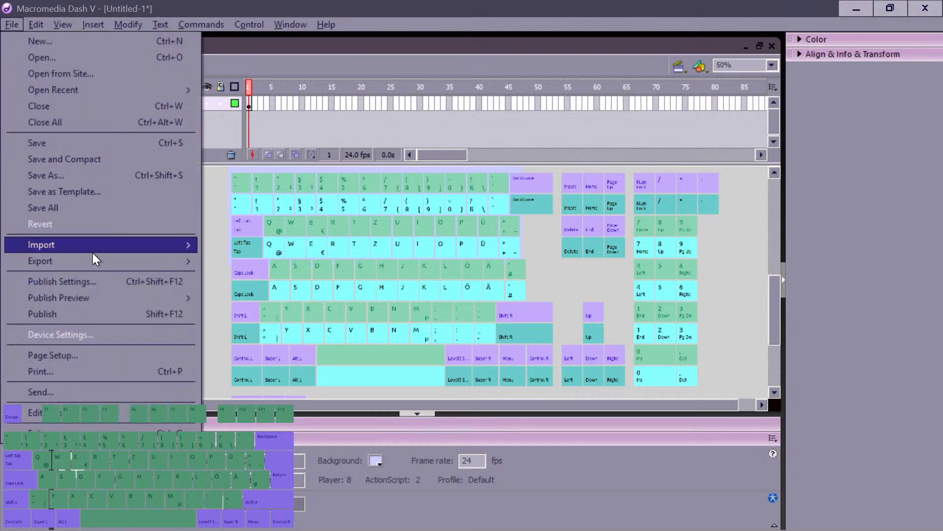
pyautogui.moveTo(93, 252)
pyautogui.click(246, 260)
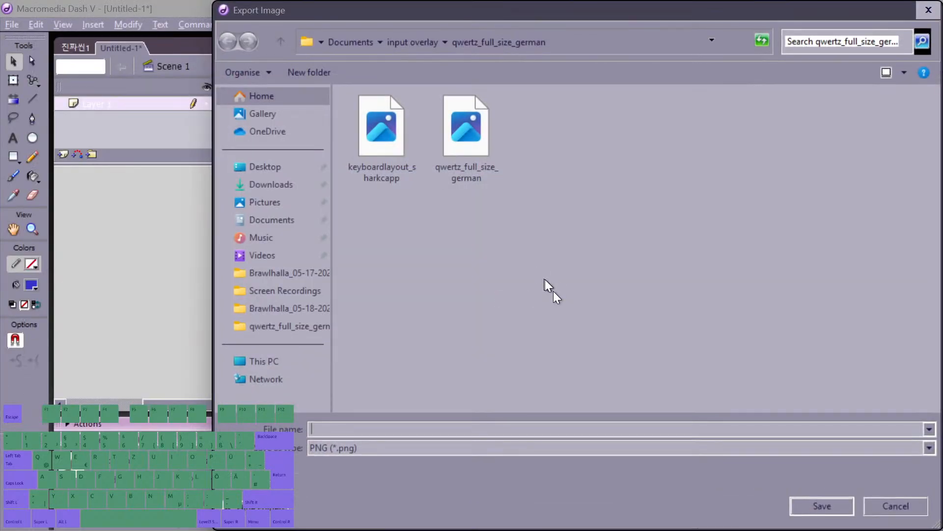
pyautogui.click(363, 112)
pyautogui.click(838, 508)
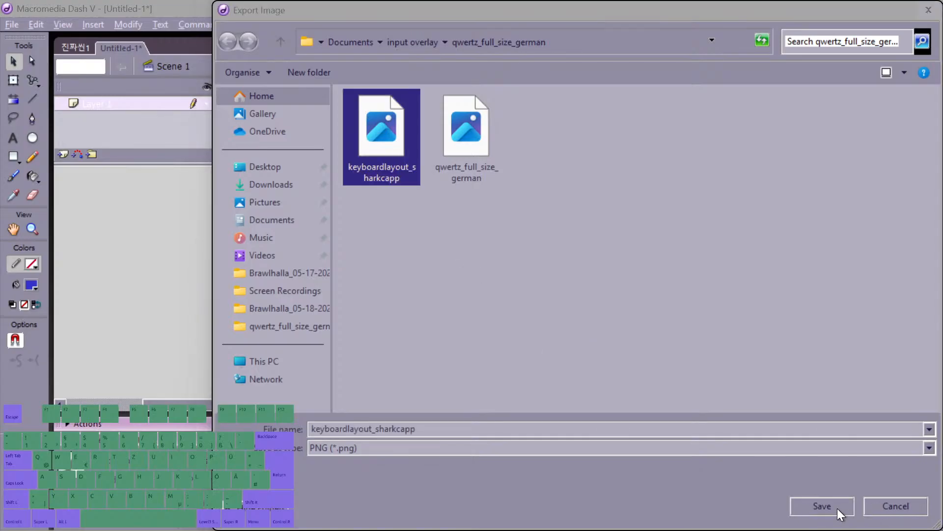
pyautogui.click(509, 276)
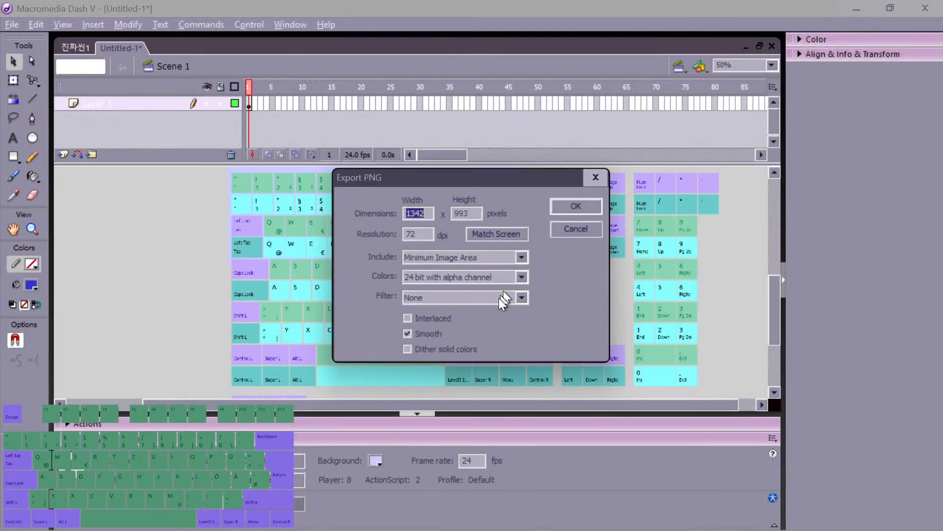
pyautogui.click(574, 204)
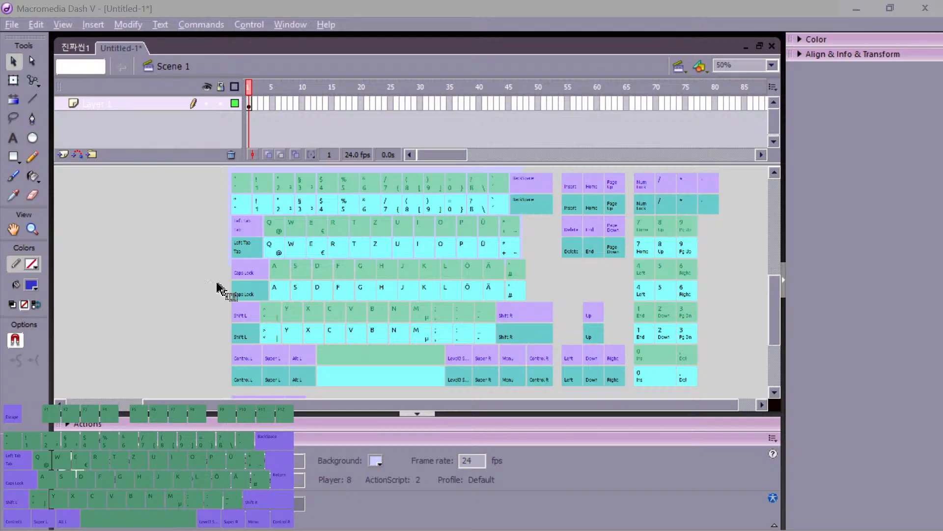
# Step: Export the combined keyboard symbol as a new PNG named keyboardlayout_sharkcapp2, with minimum image area and 24 bit with alpha channel
pyautogui.click(338, 271)
pyautogui.click(12, 24)
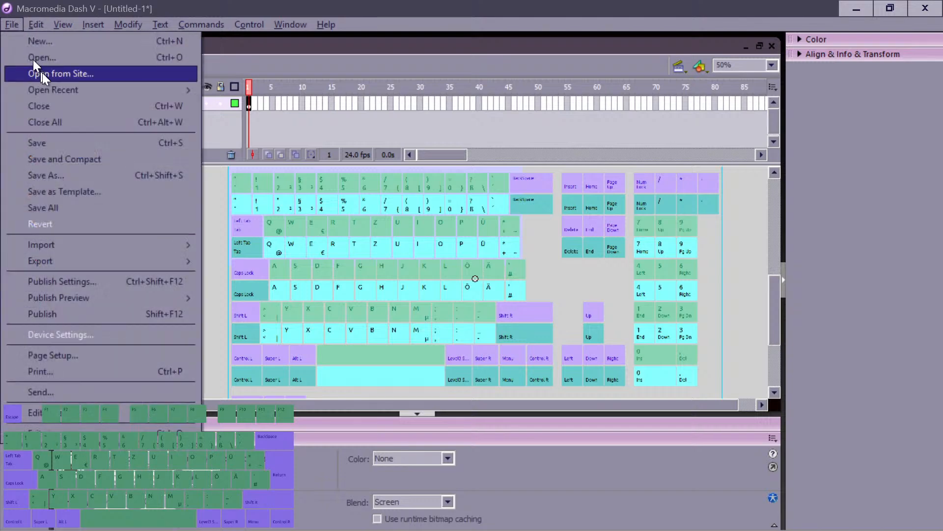
pyautogui.moveTo(140, 266)
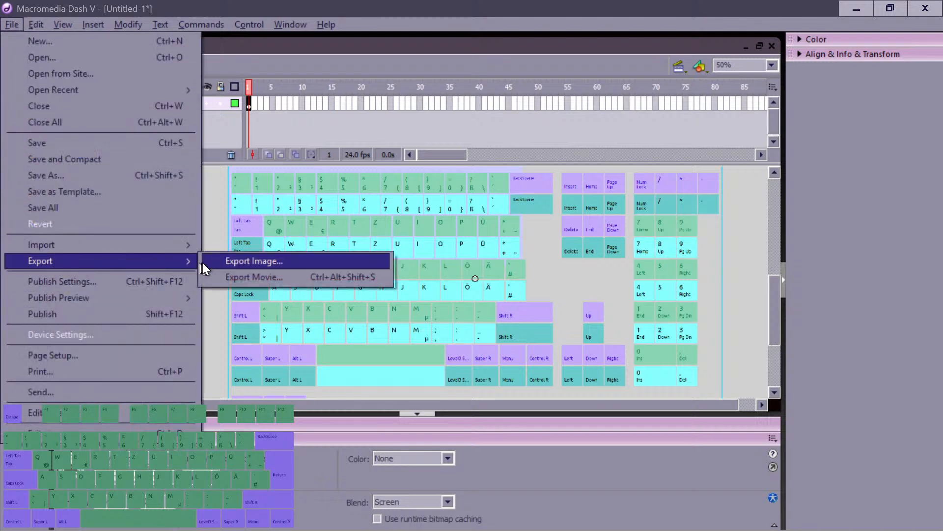
pyautogui.click(246, 260)
pyautogui.click(396, 132)
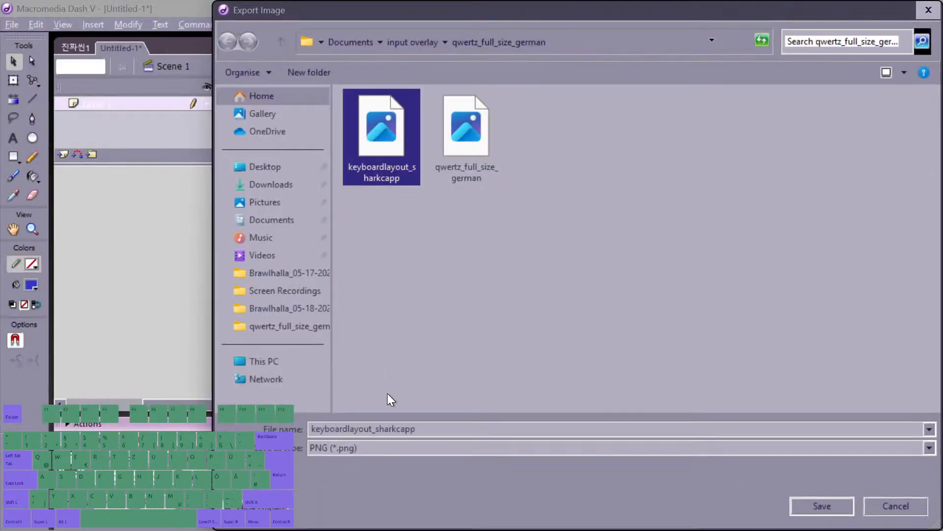
pyautogui.click(416, 431)
pyautogui.click(417, 430)
pyautogui.write('2')
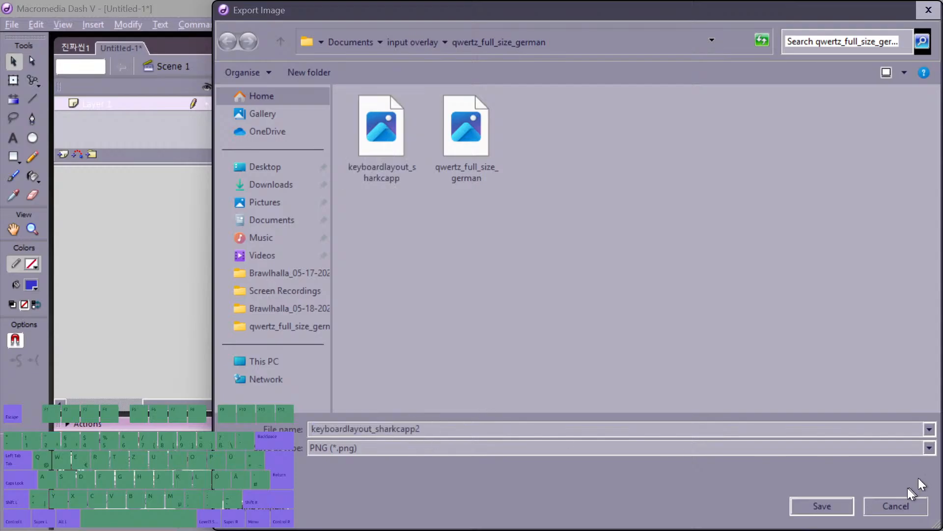
pyautogui.click(836, 505)
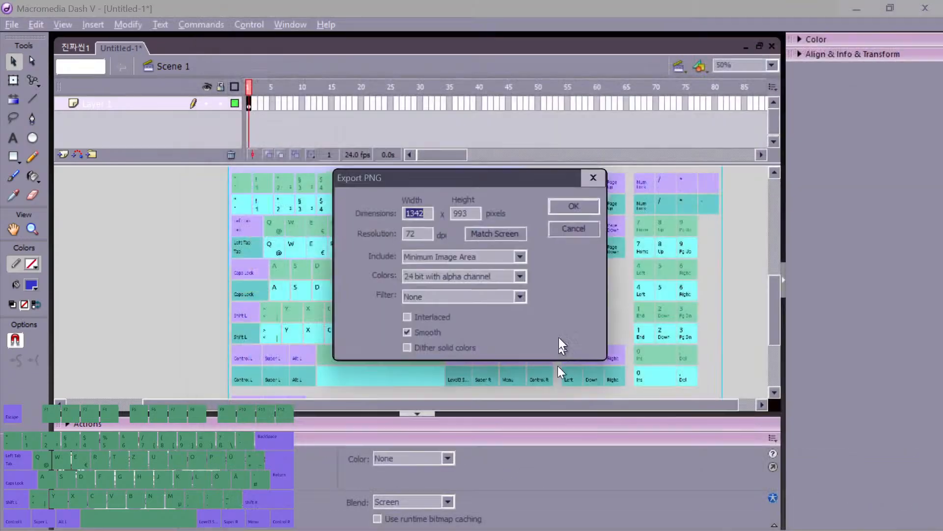
pyautogui.click(571, 211)
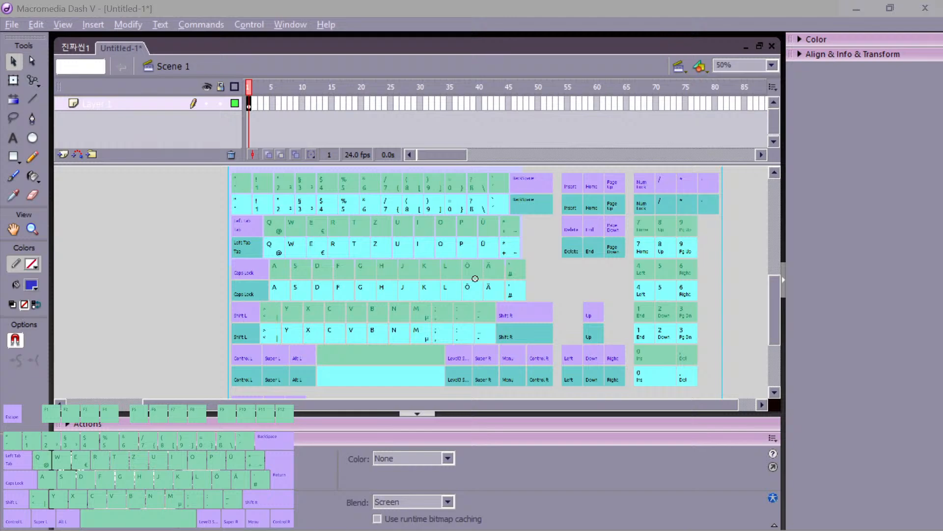
pyautogui.press('F2')
pyautogui.press('z')
pyautogui.press('F2')
pyautogui.press('s')
pyautogui.press('d')
pyautogui.press('f')
pyautogui.press('s')
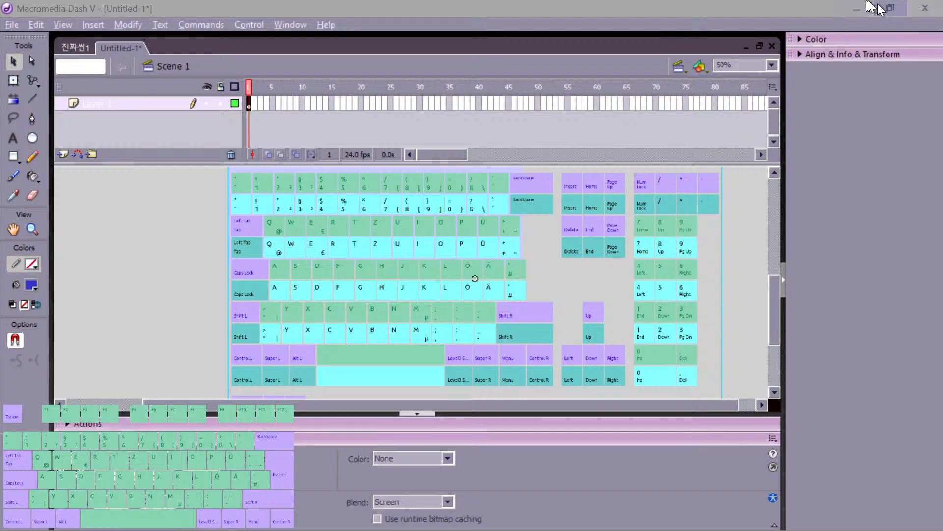
# Step: Save the untitled document in Downloads as a Flash 8 document named keyboardlayout
pyautogui.rightClick(141, 44)
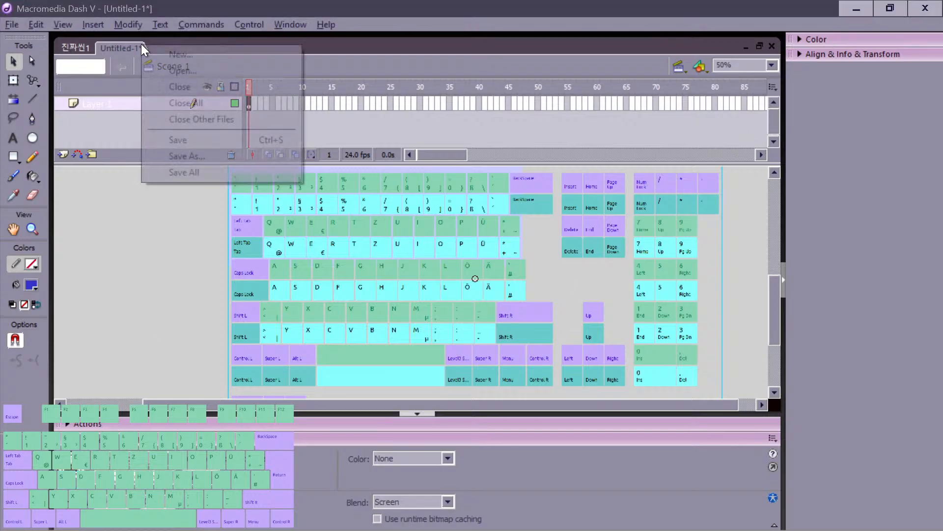
pyautogui.click(173, 155)
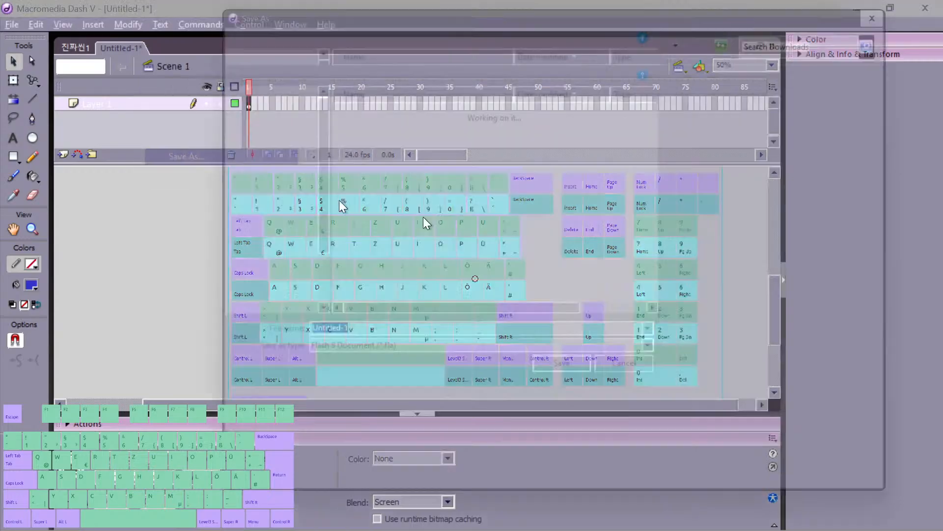
pyautogui.write('keyboard')
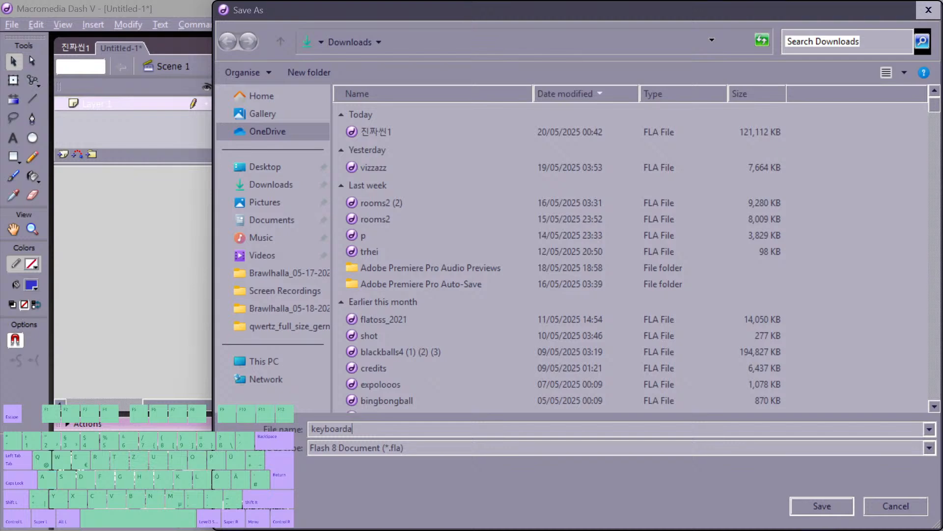
pyautogui.write('layout')
pyautogui.press('Return')
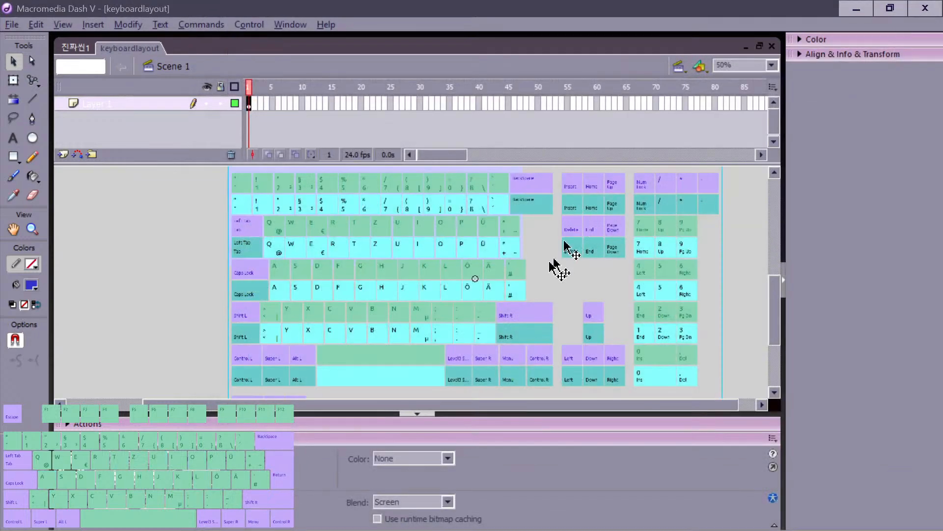
# Step: Deselect the keyboard symbol and close the keyboardlayout document
pyautogui.click(189, 257)
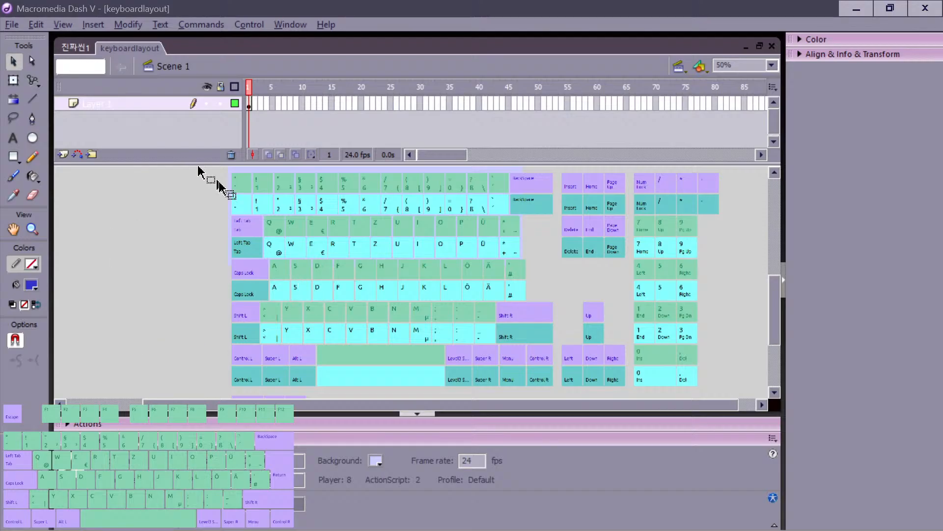
pyautogui.scroll(3, 216, 218)
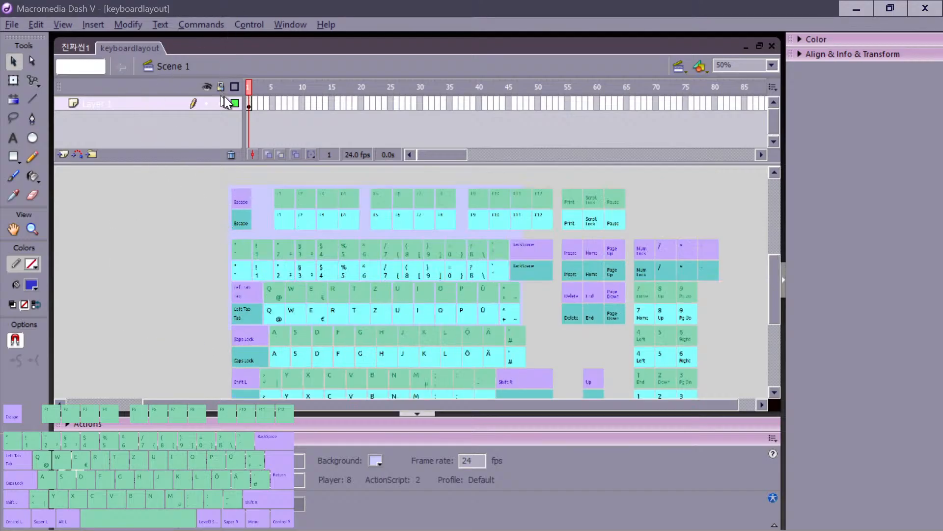
pyautogui.rightClick(119, 49)
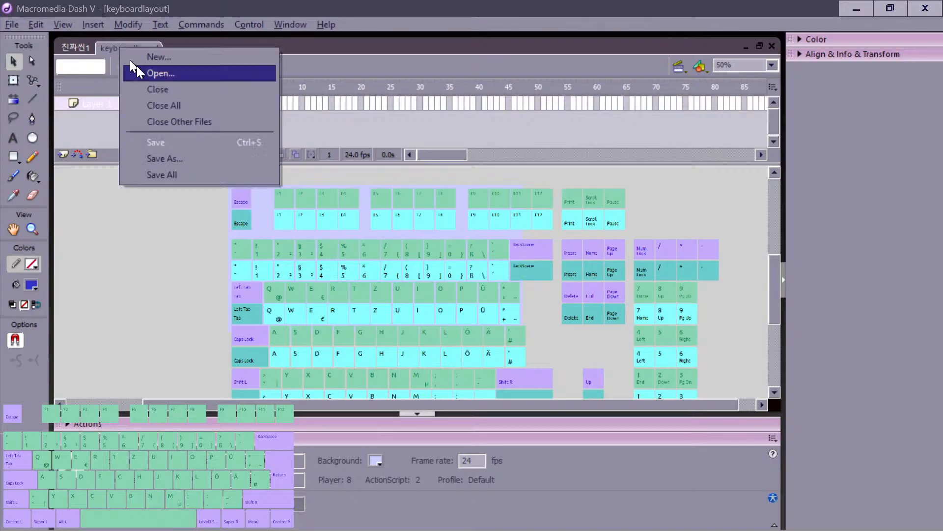
pyautogui.click(170, 94)
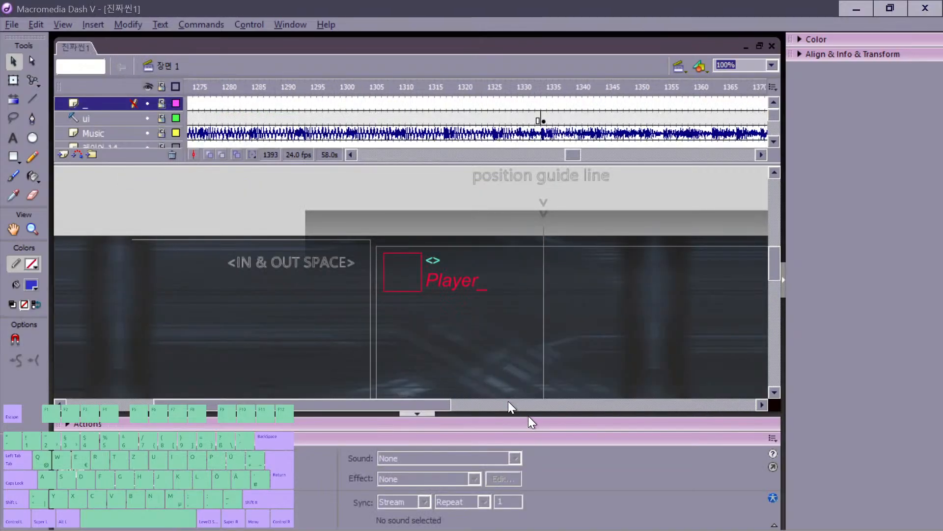
# Step: Hide the panels to enlarge the stage of the remaining document and test the movie
pyautogui.moveTo(480, 322); pyautogui.dragTo(298, 190)
pyautogui.moveTo(580, 351); pyautogui.dragTo(404, 254)
pyautogui.moveTo(578, 326); pyautogui.dragTo(628, 387)
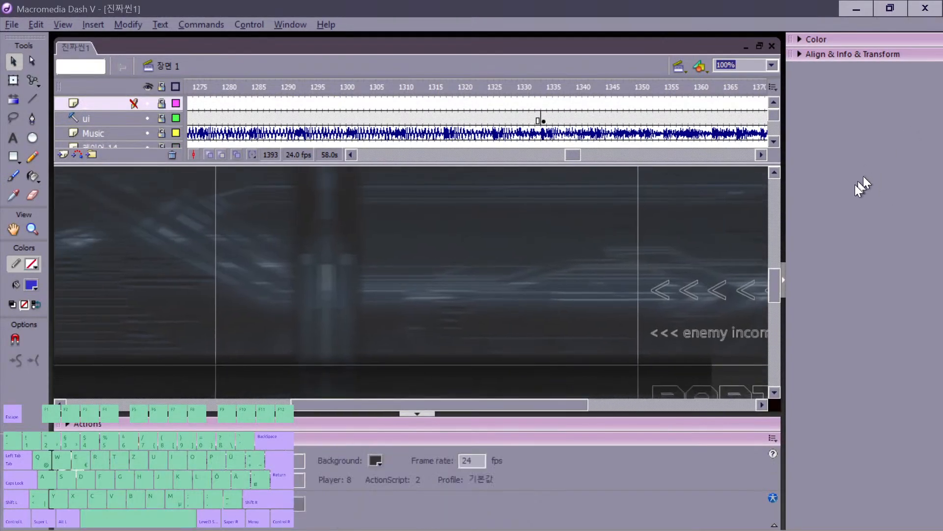
pyautogui.press('F4')
pyautogui.moveTo(660, 344); pyautogui.dragTo(413, 396)
pyautogui.moveTo(462, 424); pyautogui.dragTo(646, 446)
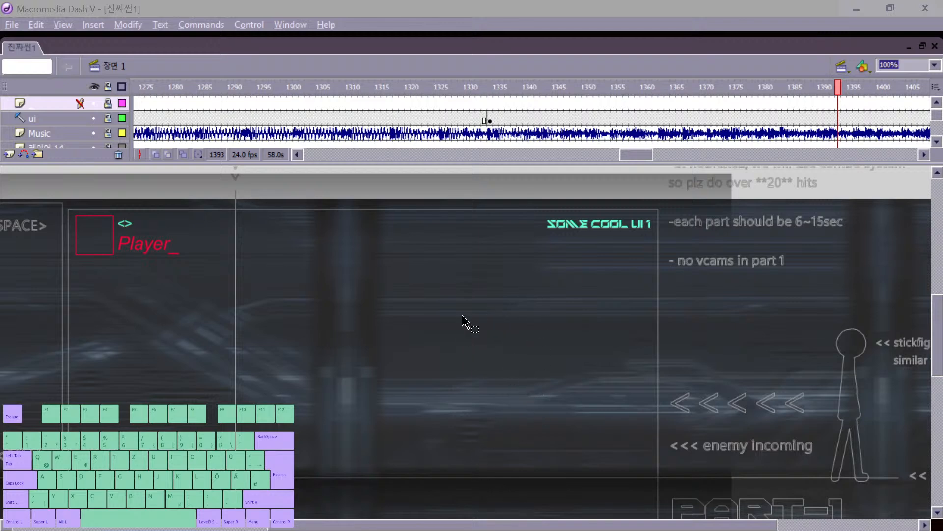
pyautogui.hotkey('ctrl', 'Return')
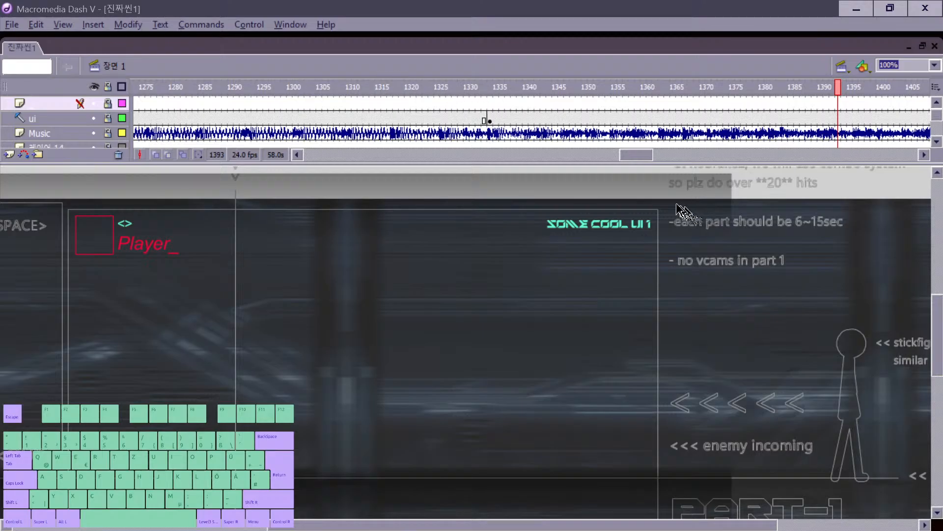
# Step: Go to frame 2 of the _ layer, restore the panels and open the frame's script
pyautogui.moveTo(636, 156); pyautogui.dragTo(320, 161)
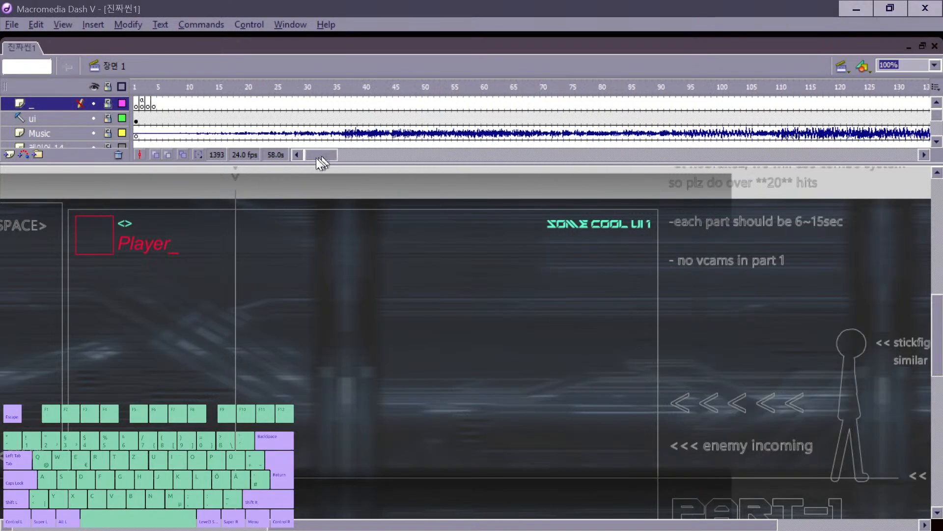
pyautogui.click(142, 103)
pyautogui.moveTo(142, 104); pyautogui.dragTo(328, 424)
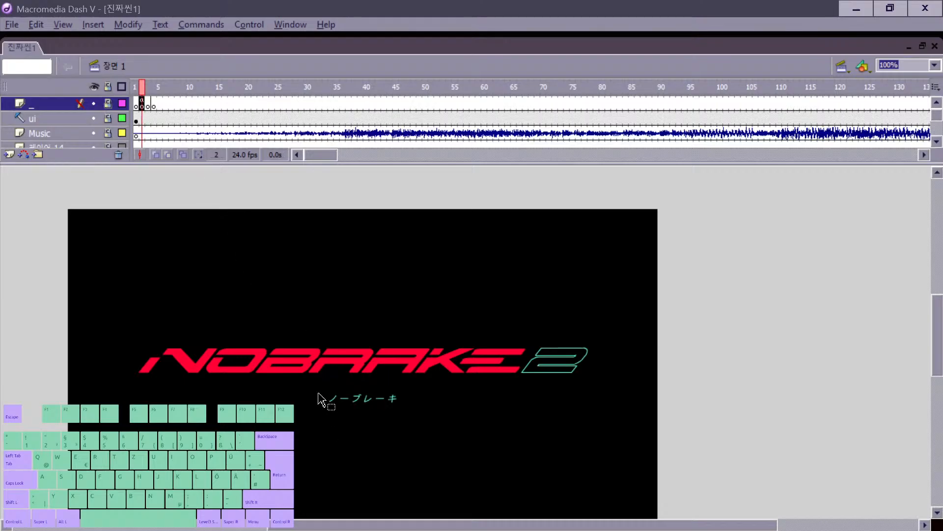
pyautogui.press('Tab')
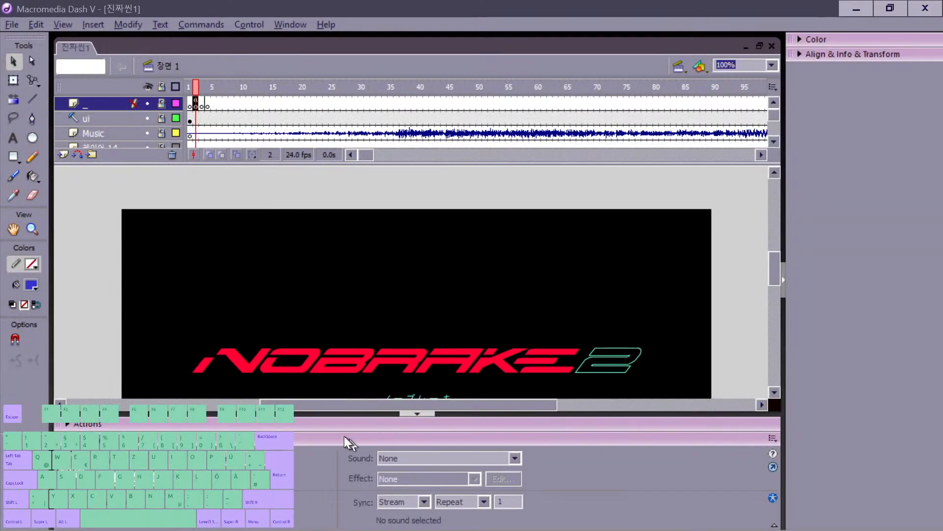
pyautogui.click(300, 433)
pyautogui.click(199, 527)
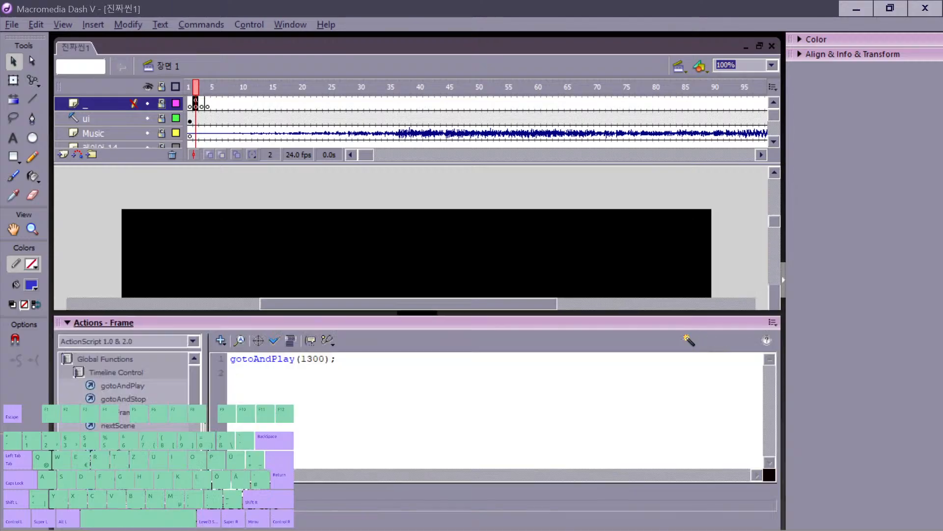
# Step: Add an empty line below the gotoAndPlay call in frame 2's script
pyautogui.click(343, 359)
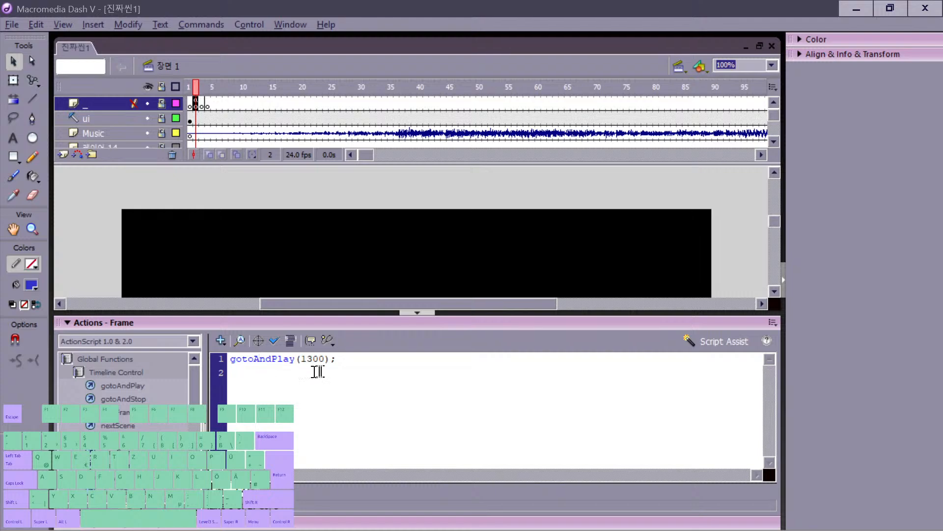
pyautogui.click(343, 359)
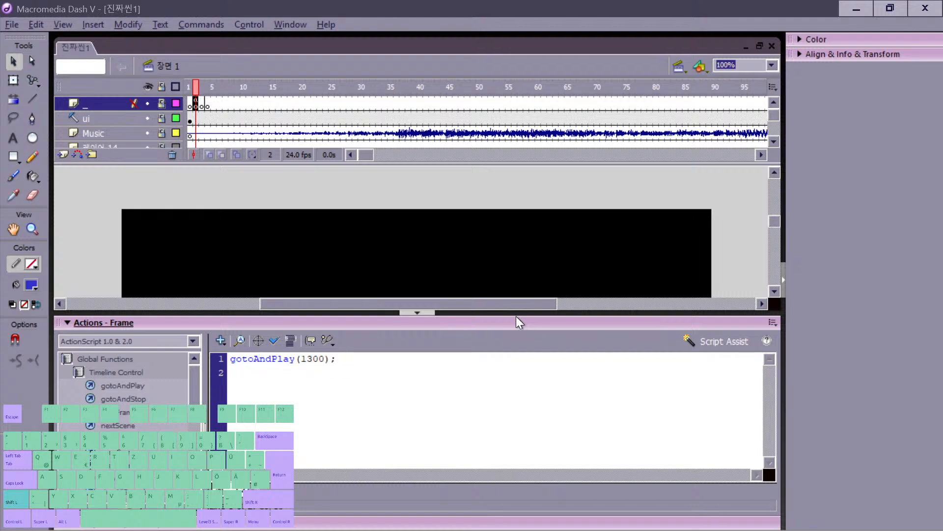
pyautogui.press('Return')
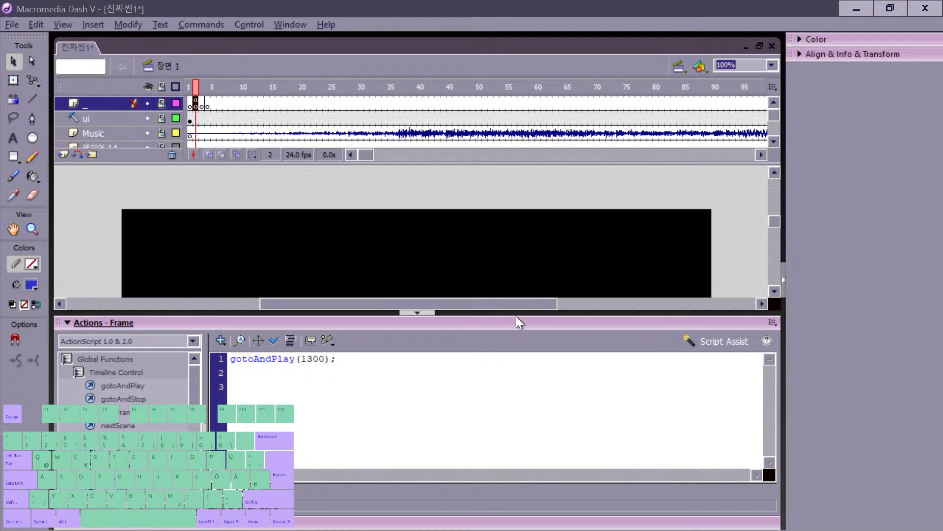
# Step: Look through the ActionScript function list and check the frame number in the gotoAndPlay call
pyautogui.scroll(-2, 118, 399)
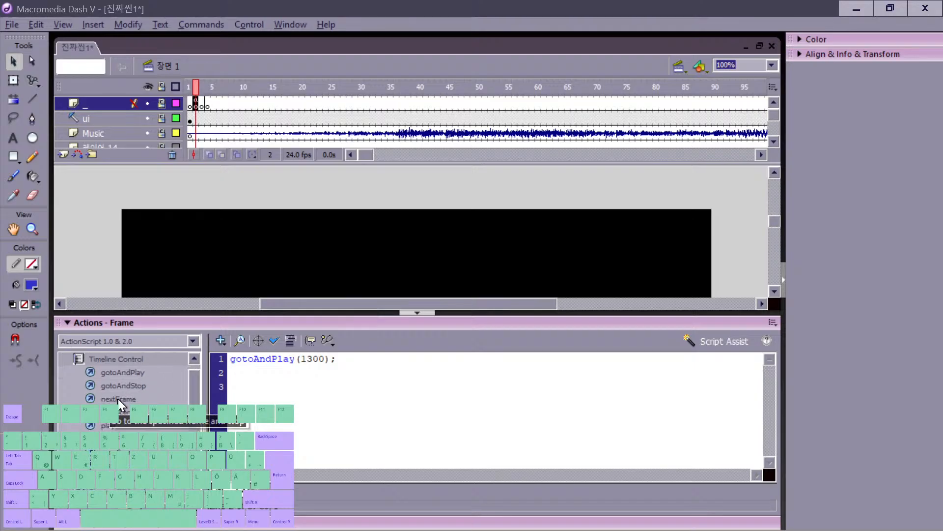
pyautogui.scroll(1, 119, 399)
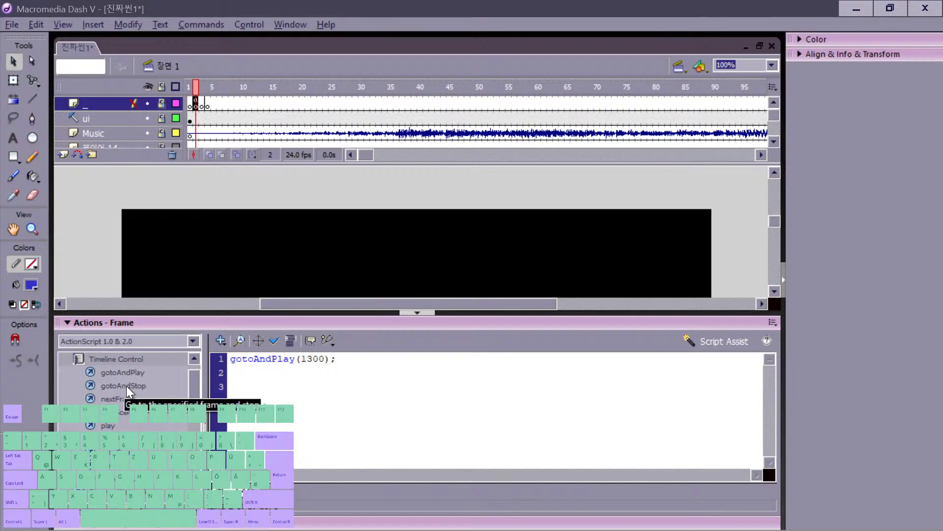
pyautogui.scroll(-6, 128, 419)
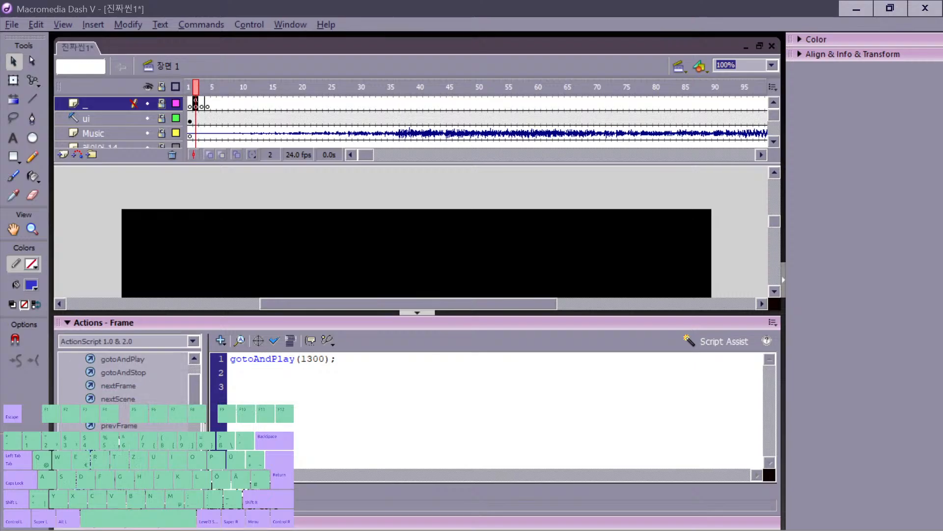
pyautogui.scroll(-10, 125, 422)
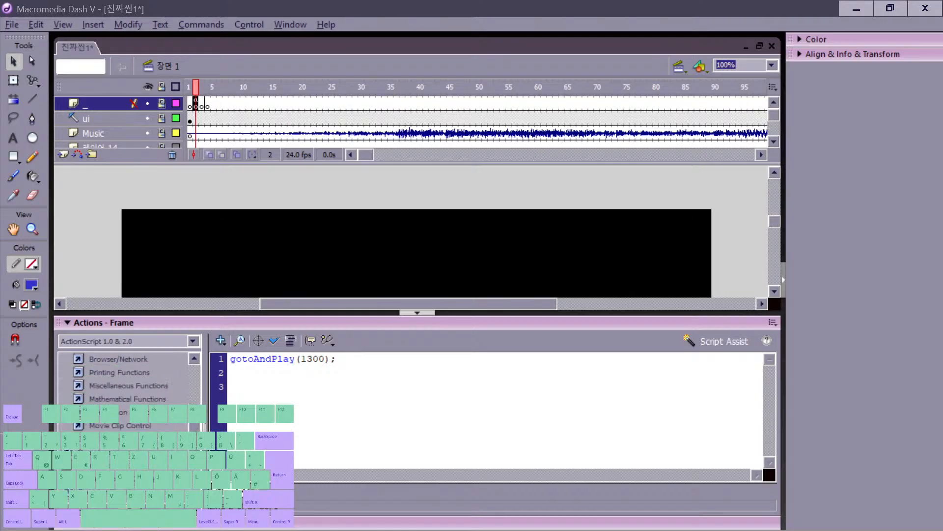
pyautogui.scroll(2, 124, 431)
pyautogui.scroll(14, 132, 428)
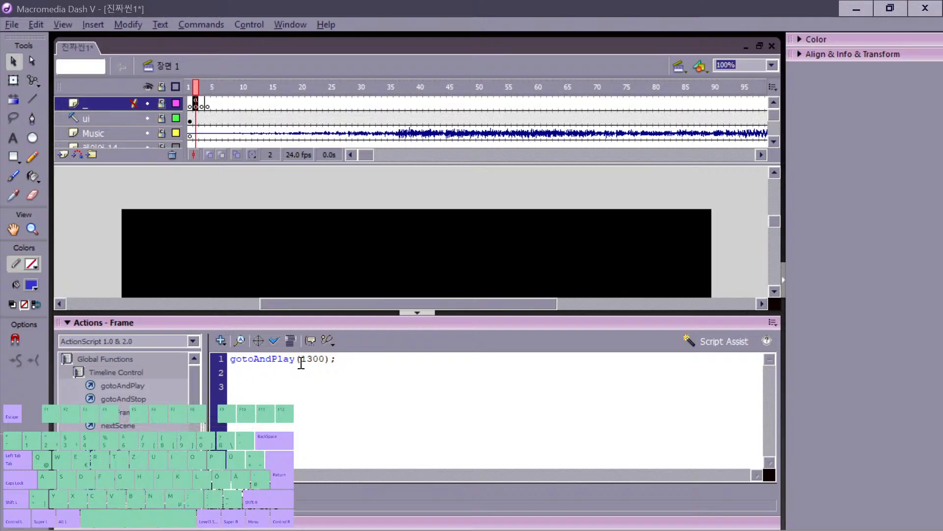
pyautogui.moveTo(301, 362)
pyautogui.mouseDown()
pyautogui.moveTo(318, 364)
pyautogui.moveTo(309, 363)
pyautogui.mouseUp()
# Step: Examine the animation at successive points along the timeline, from frame 486 to frame 1303
pyautogui.moveTo(367, 155); pyautogui.dragTo(468, 154)
pyautogui.click(444, 104)
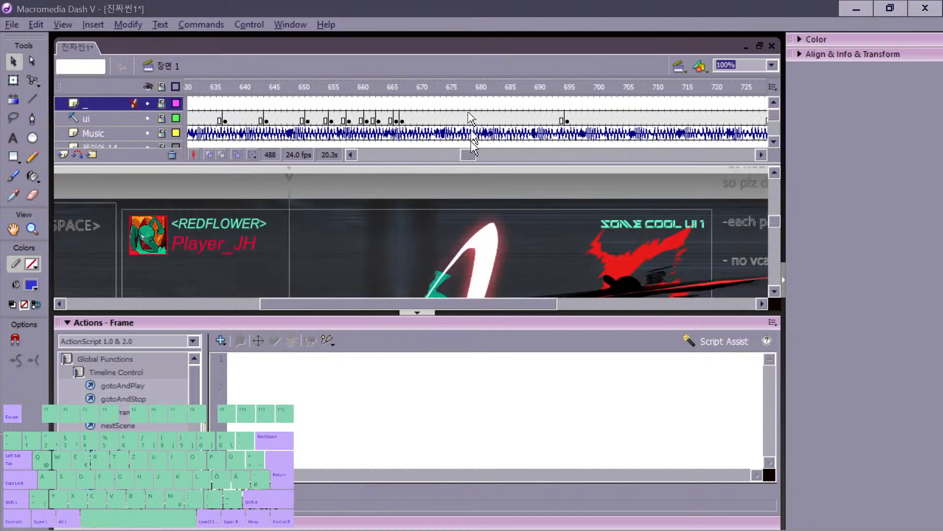
pyautogui.click(489, 89)
pyautogui.click(514, 155)
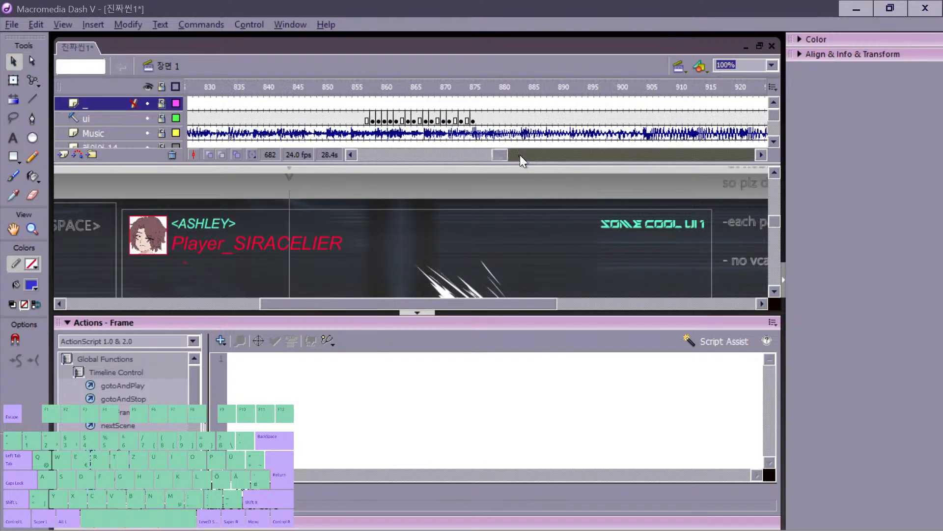
pyautogui.click(532, 117)
pyautogui.click(546, 152)
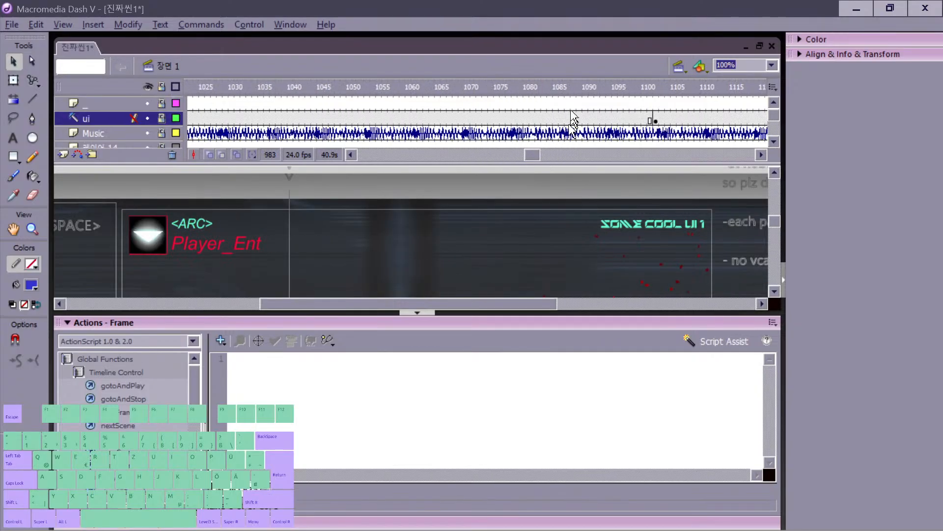
pyautogui.click(574, 109)
pyautogui.click(626, 109)
pyautogui.click(608, 156)
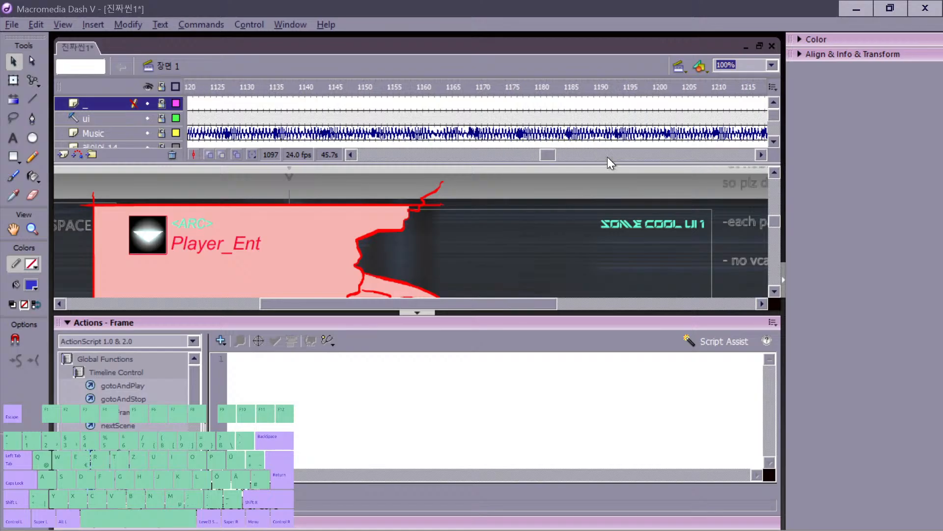
pyautogui.moveTo(550, 156); pyautogui.dragTo(565, 152)
pyautogui.click(562, 108)
pyautogui.click(573, 105)
pyautogui.click(523, 118)
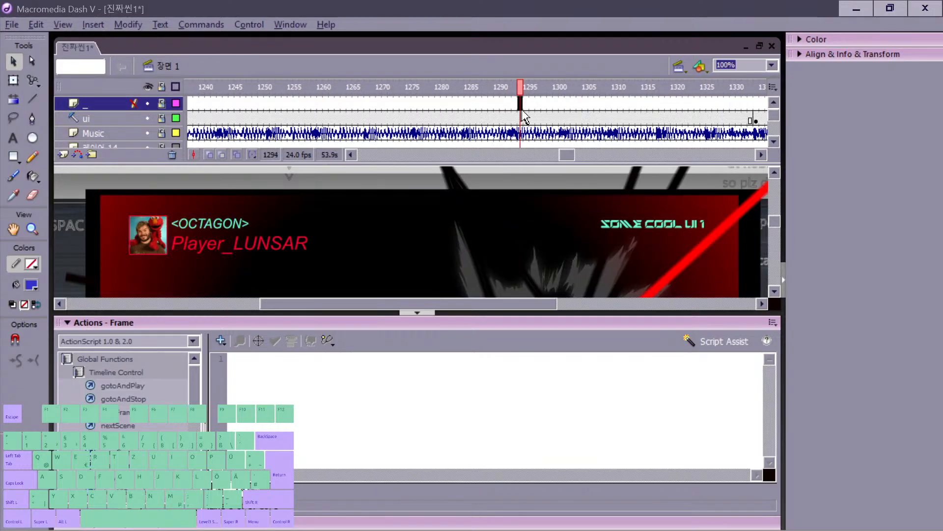
pyautogui.click(573, 118)
pyautogui.scroll(-2, 643, 188)
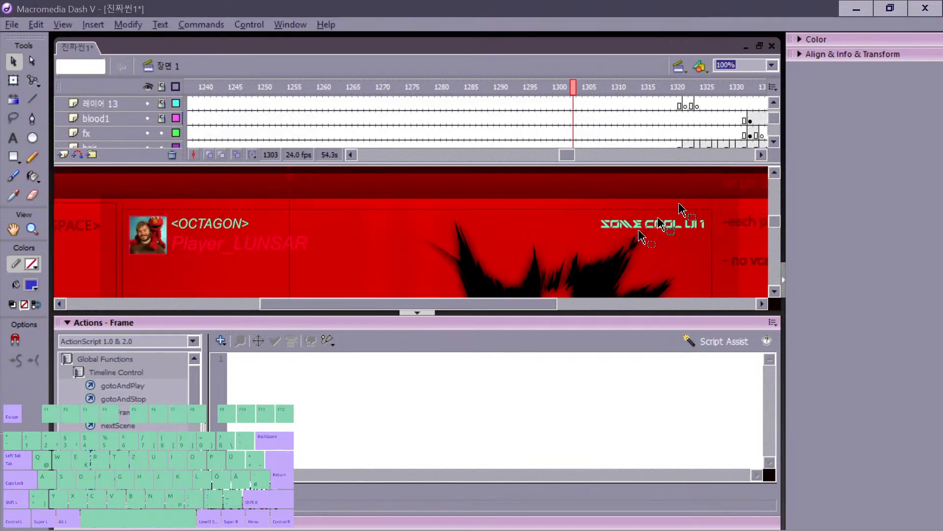
# Step: Play back the animation from frame 1303 and inspect the characters on stage at frame 1330
pyautogui.moveTo(771, 217); pyautogui.dragTo(776, 223)
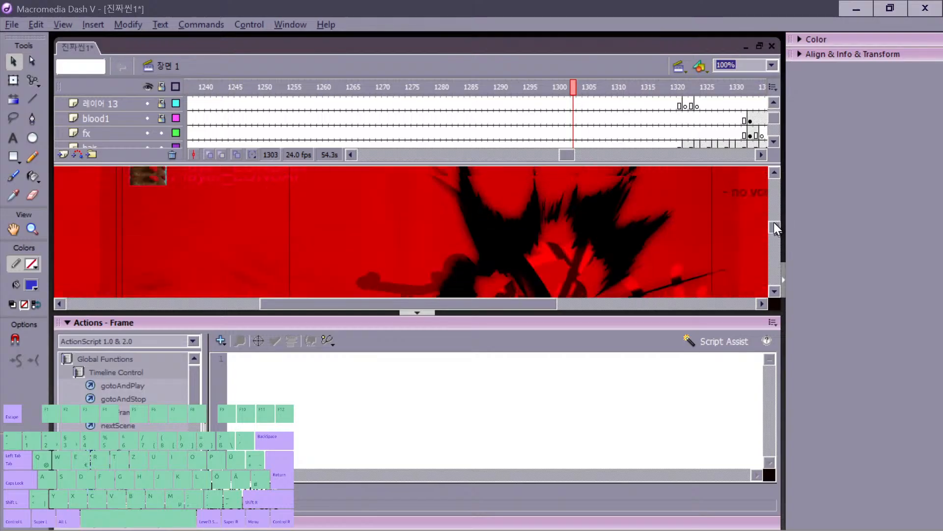
pyautogui.press('Return')
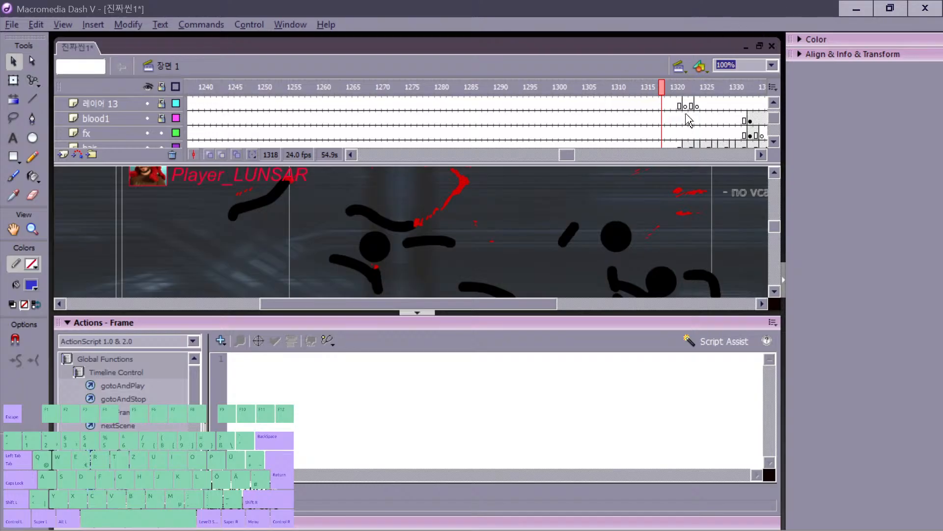
pyautogui.moveTo(573, 152)
pyautogui.mouseDown()
pyautogui.moveTo(653, 149)
pyautogui.moveTo(576, 157)
pyautogui.mouseUp()
pyautogui.click(662, 133)
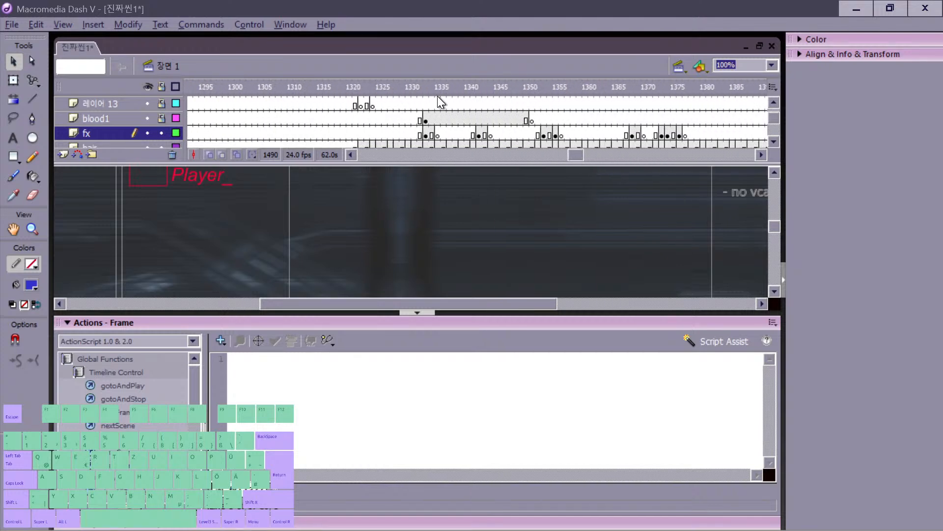
pyautogui.click(408, 118)
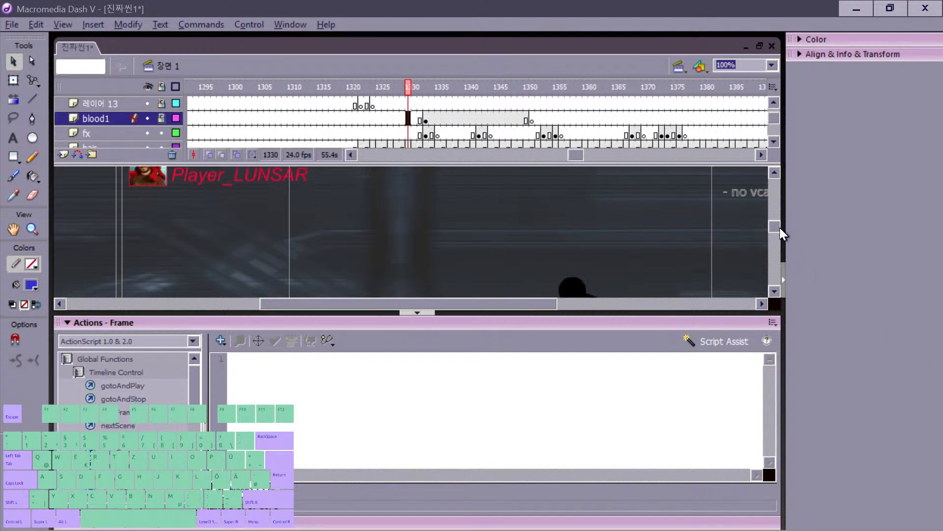
pyautogui.moveTo(779, 228); pyautogui.dragTo(776, 239)
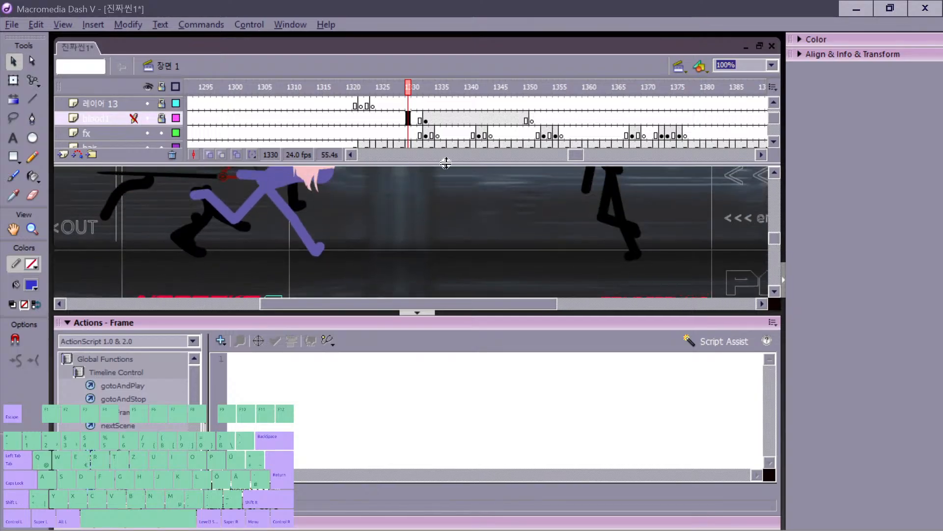
# Step: Enlarge the stage view by shrinking the timeline and collapsing the Actions panel, and play the animation from frame 1385
pyautogui.moveTo(446, 163); pyautogui.dragTo(419, 288)
pyautogui.press('space')
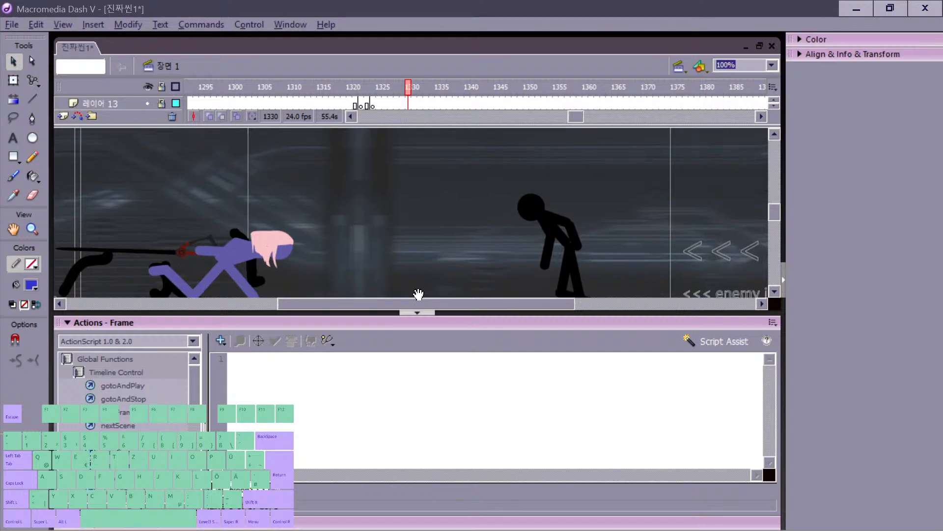
pyautogui.click(567, 102)
pyautogui.click(680, 101)
pyautogui.click(732, 100)
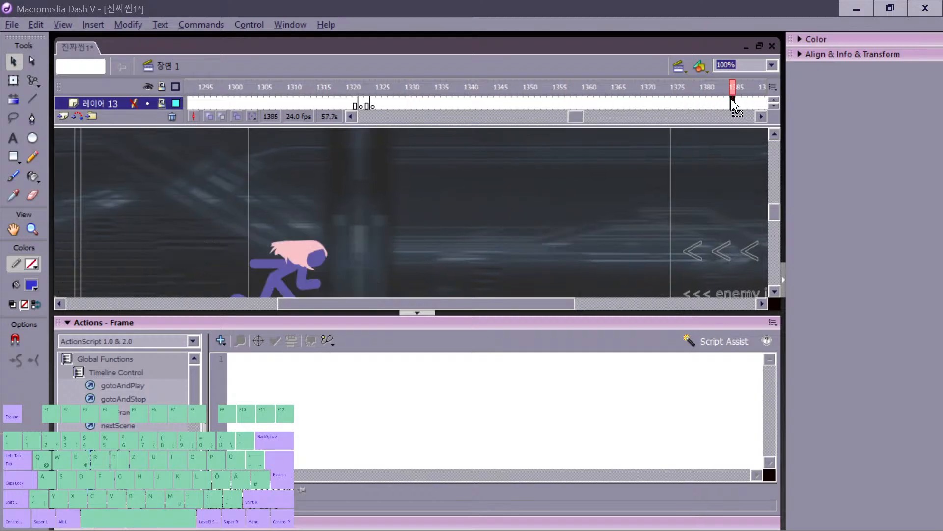
pyautogui.click(369, 322)
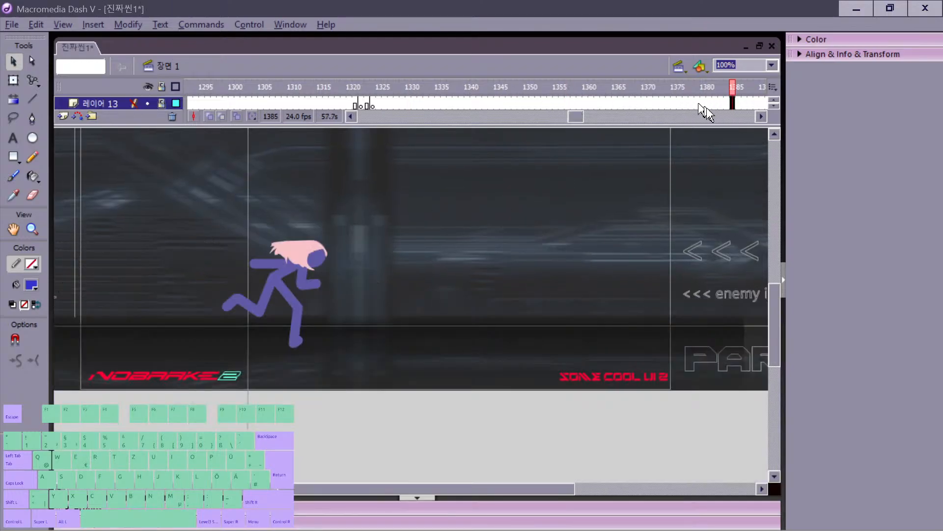
pyautogui.press('Return')
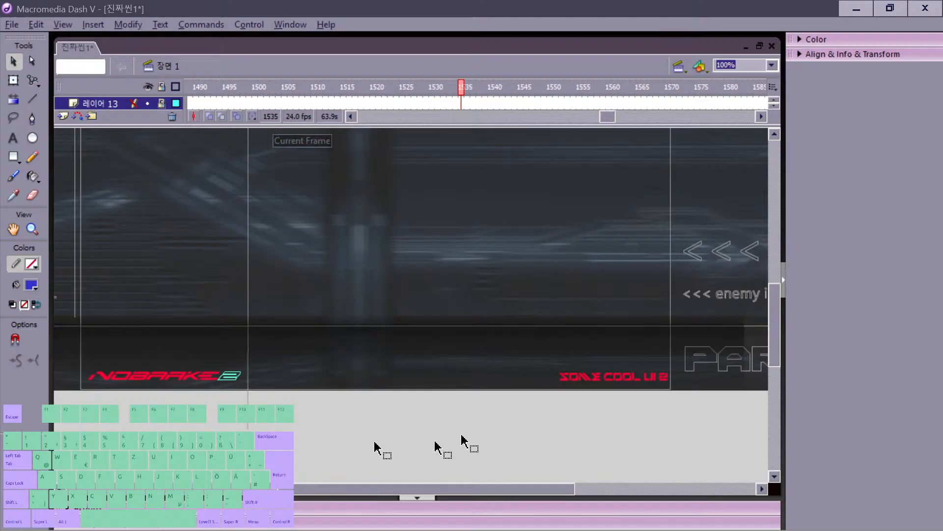
# Step: Add gotoAndStop(1500); below gotoAndPlay(1300); in the script of frame 2 on the "_" layer
pyautogui.press('F9')
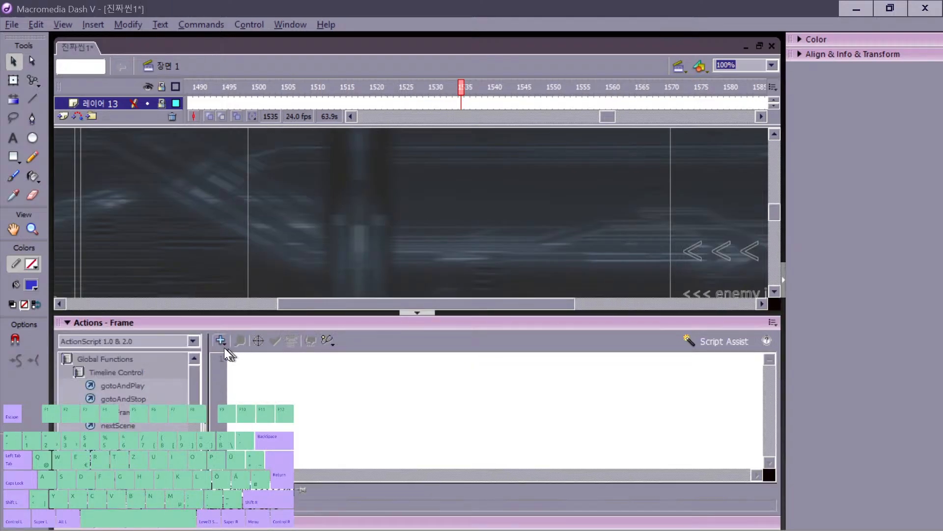
pyautogui.moveTo(614, 117); pyautogui.dragTo(358, 117)
pyautogui.click(196, 105)
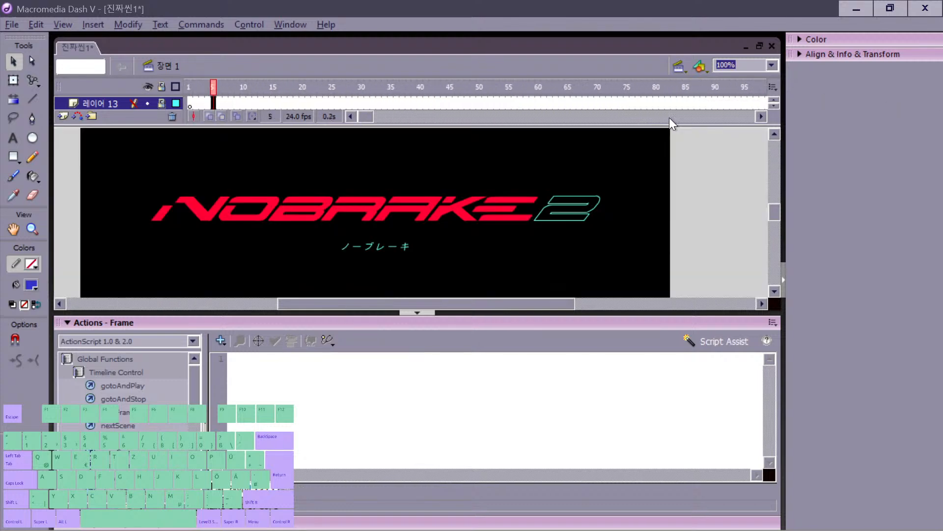
pyautogui.moveTo(664, 125); pyautogui.dragTo(658, 202)
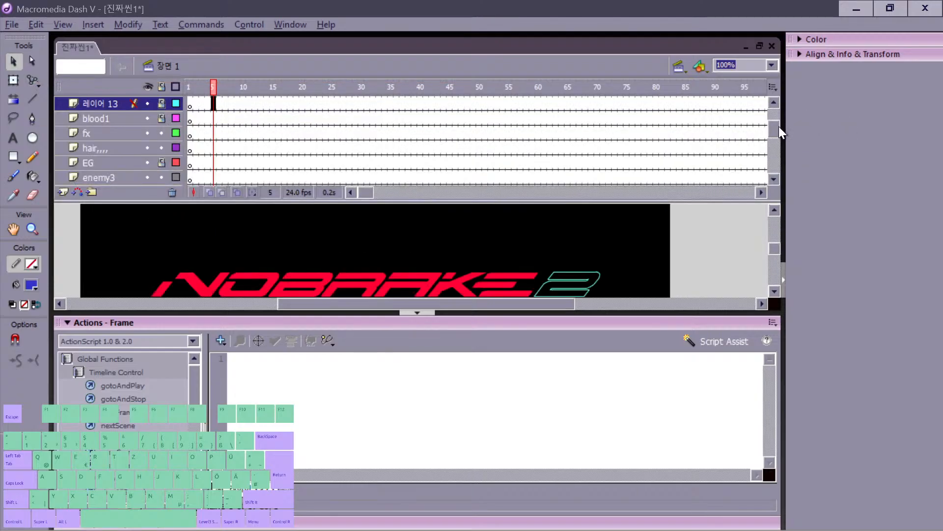
pyautogui.moveTo(780, 132); pyautogui.dragTo(779, 119)
pyautogui.click(197, 104)
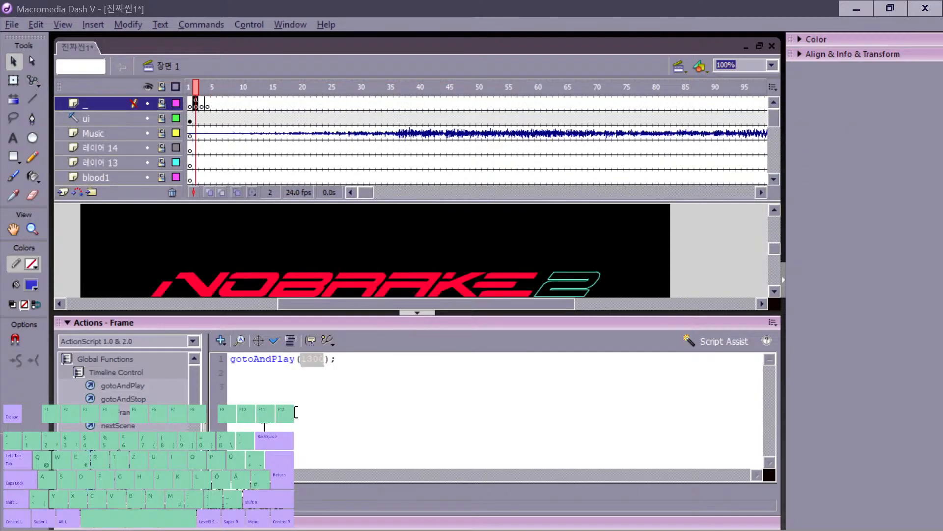
pyautogui.click(325, 372)
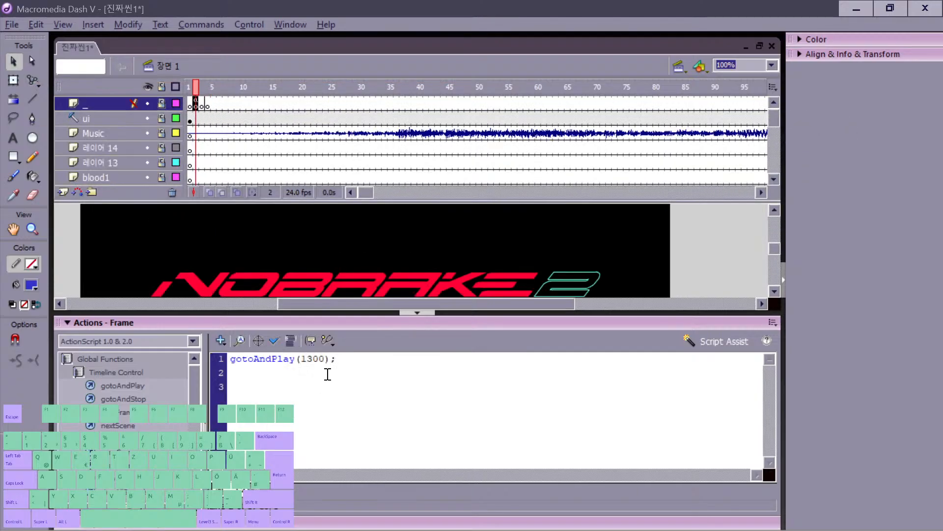
pyautogui.click(119, 399)
pyautogui.doubleClick(119, 400)
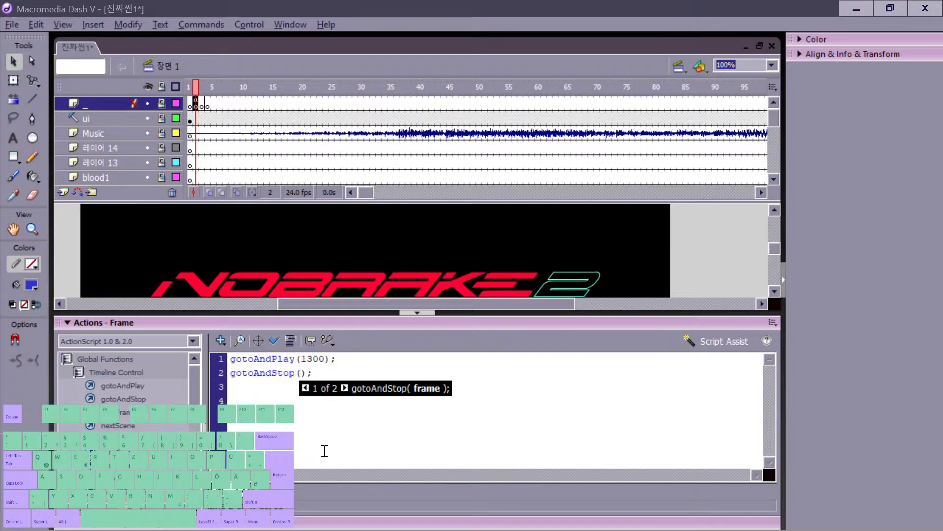
# Step: Test the movie in the preview window, watch the playback, and close the preview
pyautogui.click(282, 328)
pyautogui.click(54, 380)
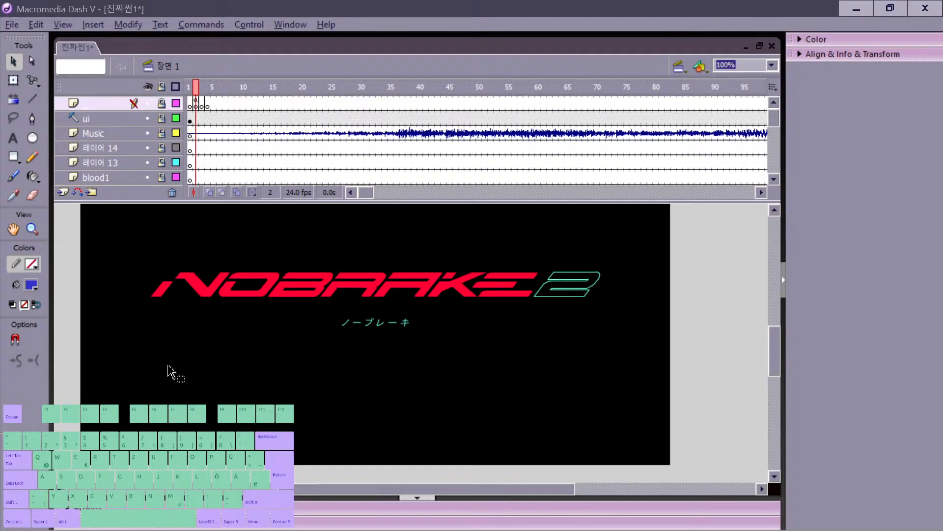
pyautogui.hotkey('ctrl', 'Return')
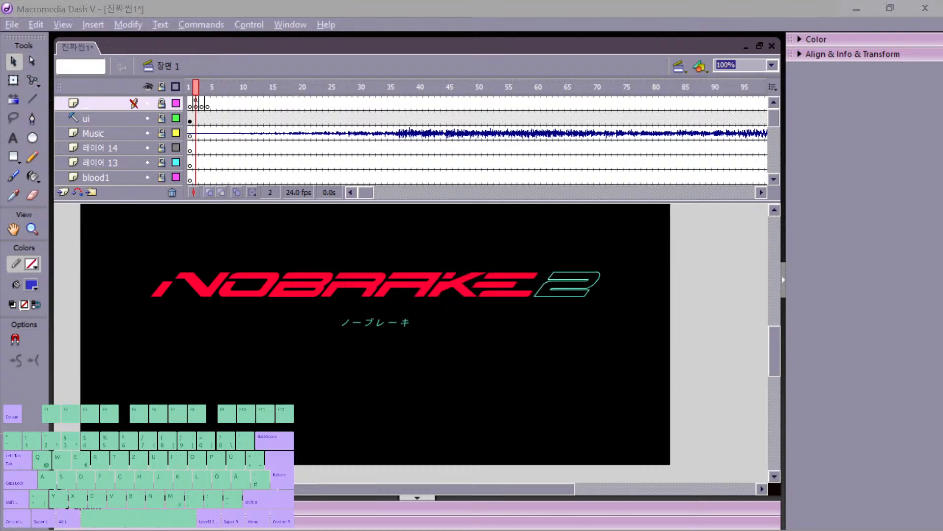
pyautogui.moveTo(391, 219); pyautogui.dragTo(492, 122)
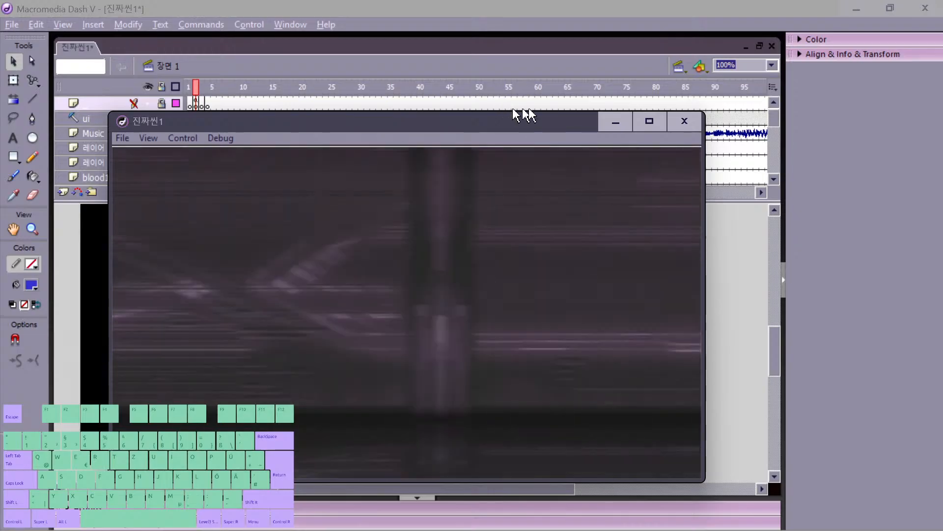
pyautogui.click(685, 121)
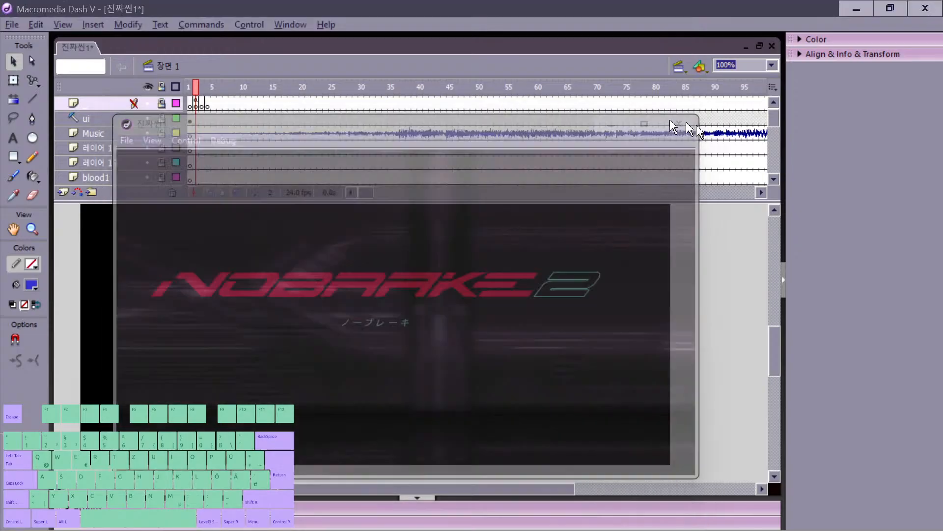
# Step: Cut the gotoAndStop(1500); line out of the frame 2 script on the "_" layer
pyautogui.click(197, 102)
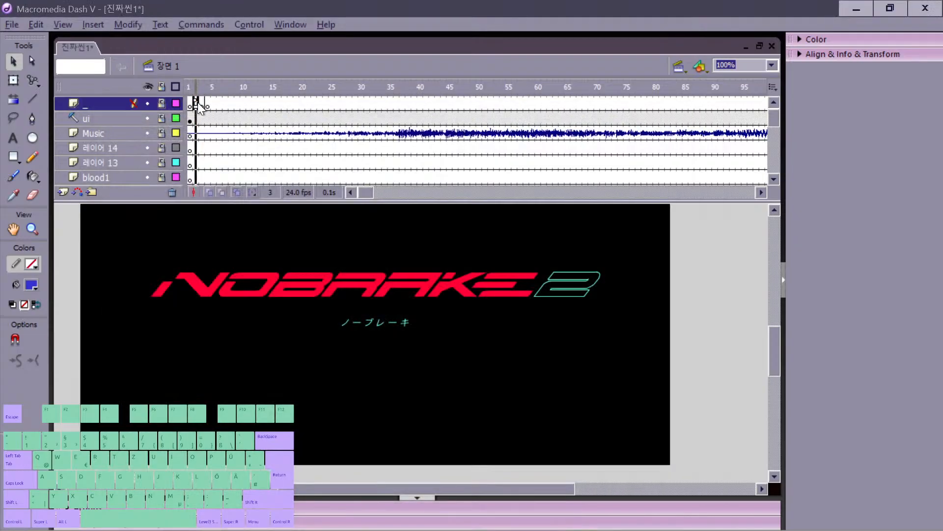
pyautogui.click(271, 506)
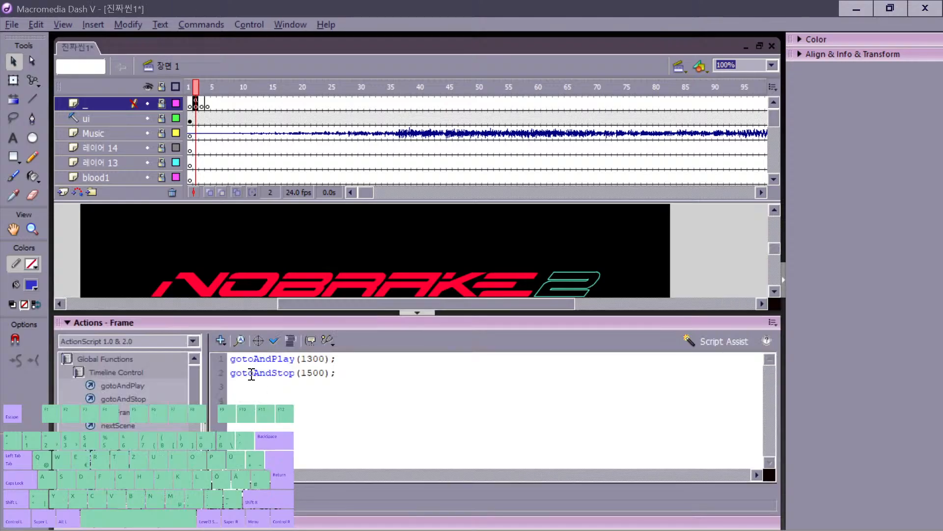
pyautogui.moveTo(233, 373); pyautogui.dragTo(352, 380)
pyautogui.hotkey('ctrl', 'x')
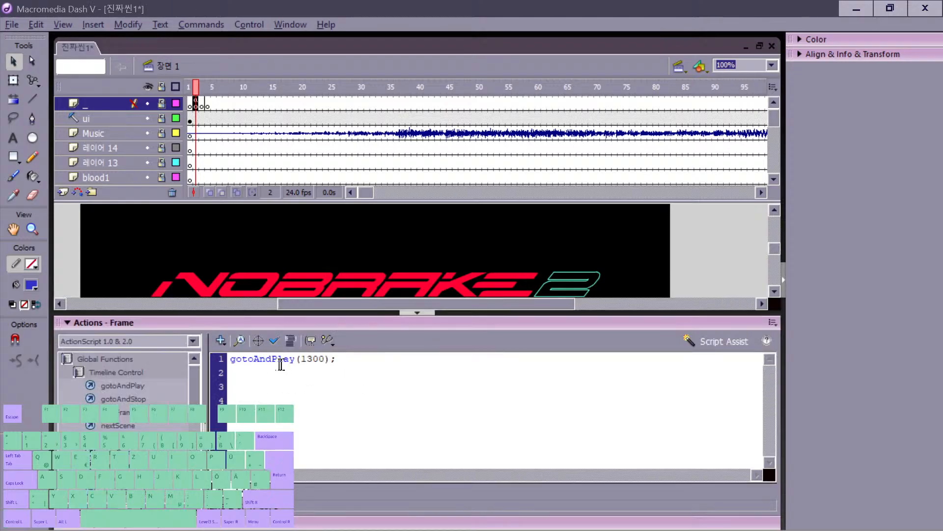
pyautogui.moveTo(234, 358); pyautogui.dragTo(344, 358)
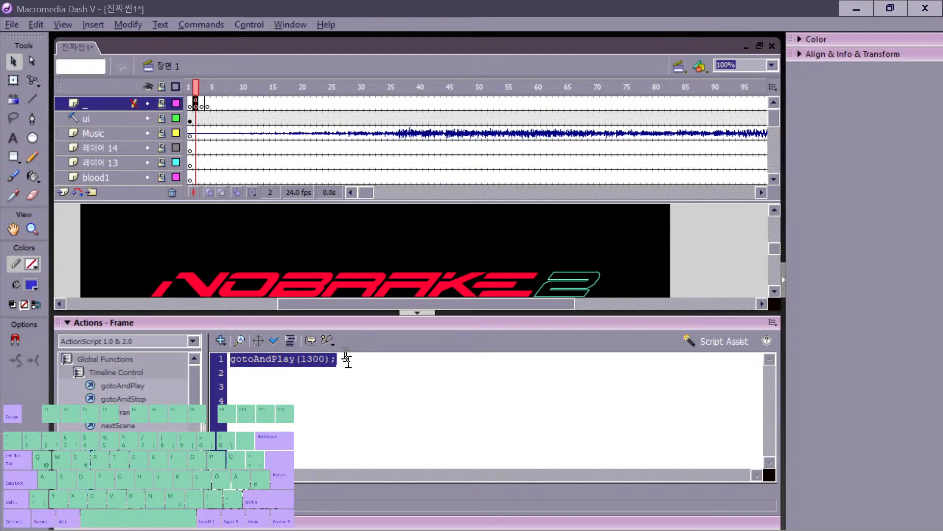
pyautogui.hotkey('ctrl', 'x')
# Step: Insert blank keyframes at frames 1500 and 1501 on the "_" layer
pyautogui.click(320, 324)
pyautogui.moveTo(370, 192); pyautogui.dragTo(605, 195)
pyautogui.moveTo(486, 95); pyautogui.dragTo(481, 95)
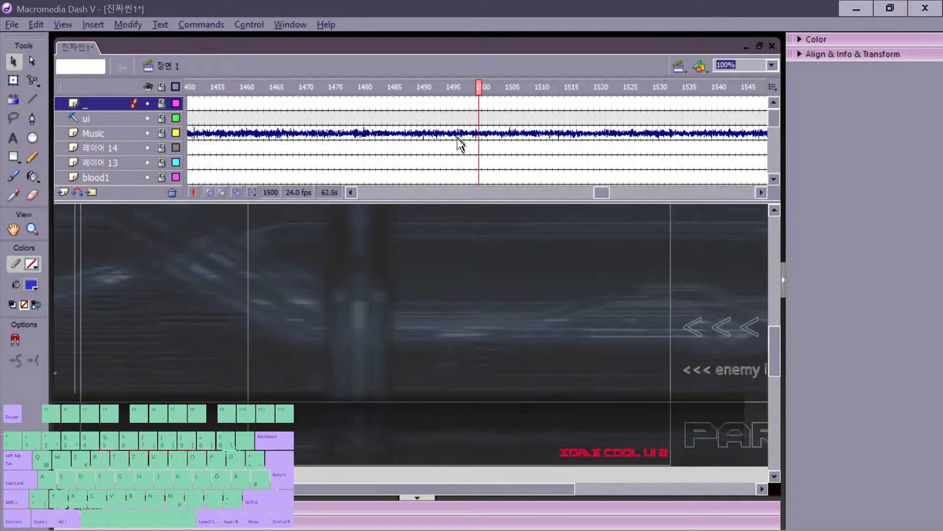
pyautogui.press('F7')
pyautogui.press('F7')
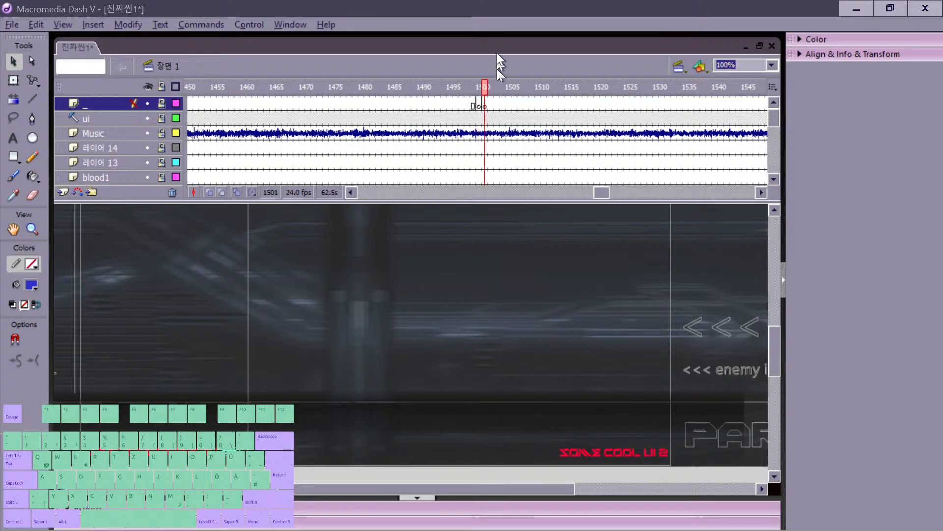
# Step: Try gotoAndStop(1500); as the script of frame 1500 on the "_" layer and clear it again
pyautogui.click(478, 104)
pyautogui.press('F9')
pyautogui.click(254, 369)
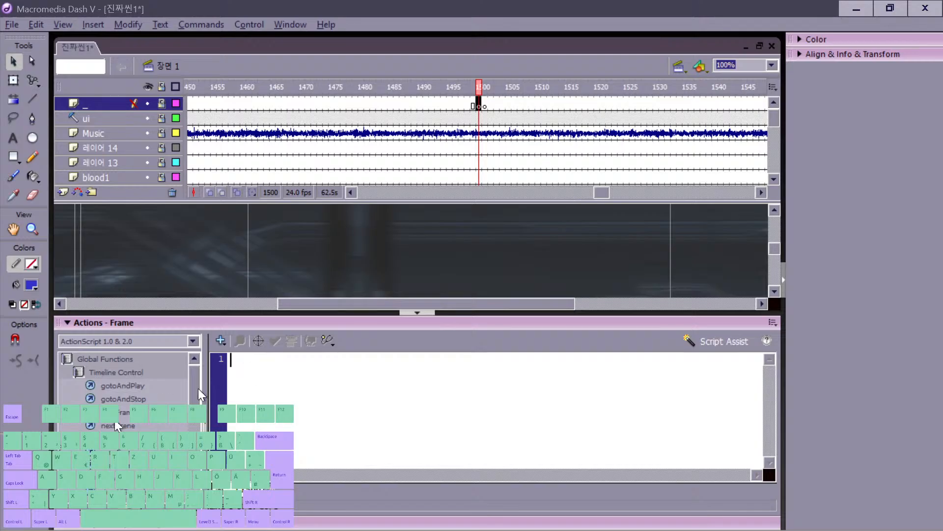
pyautogui.hotkey('ctrl', 'v')
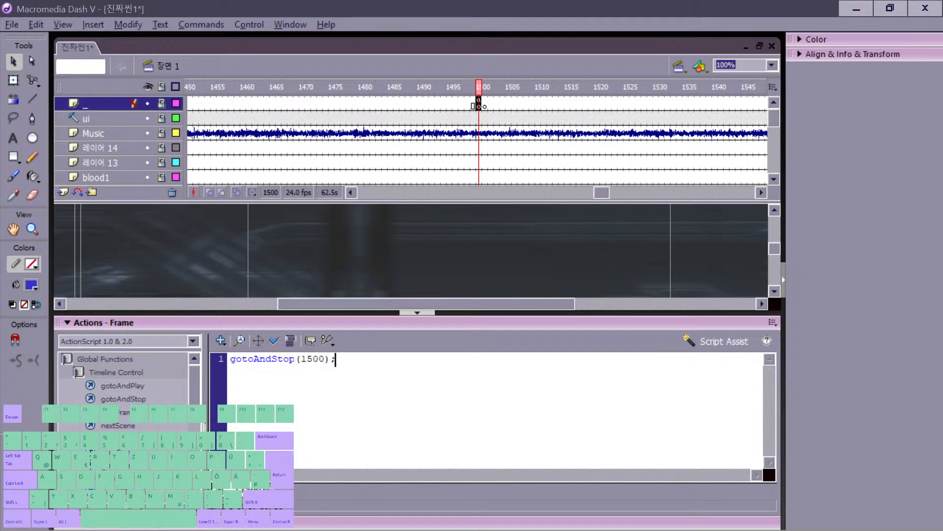
pyautogui.hotkey('ctrl', 'a')
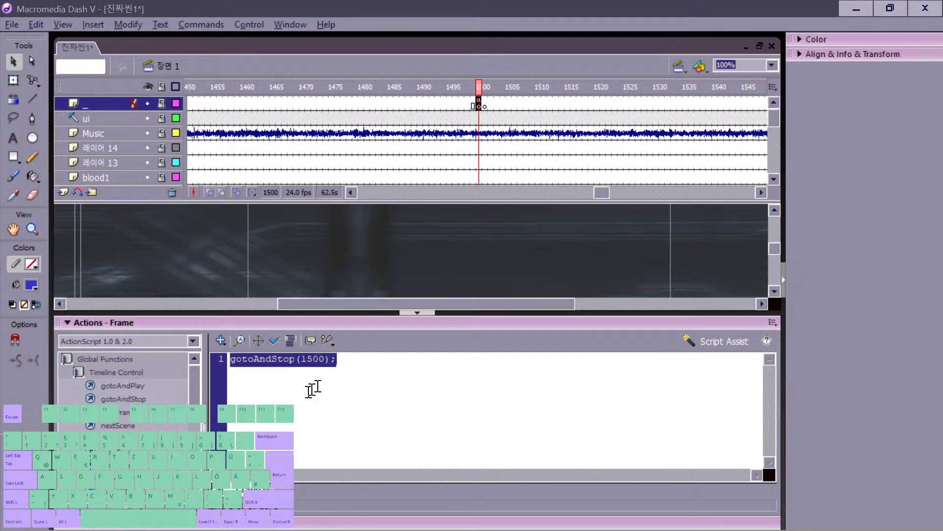
pyautogui.press('Delete')
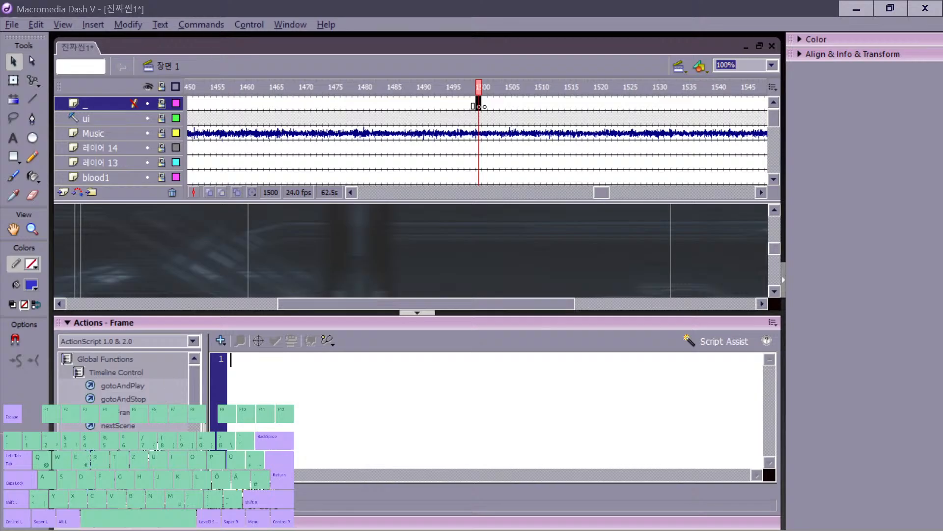
# Step: Add prevScene(); as the script of frame 1500 on the "_" layer
pyautogui.doubleClick(147, 465)
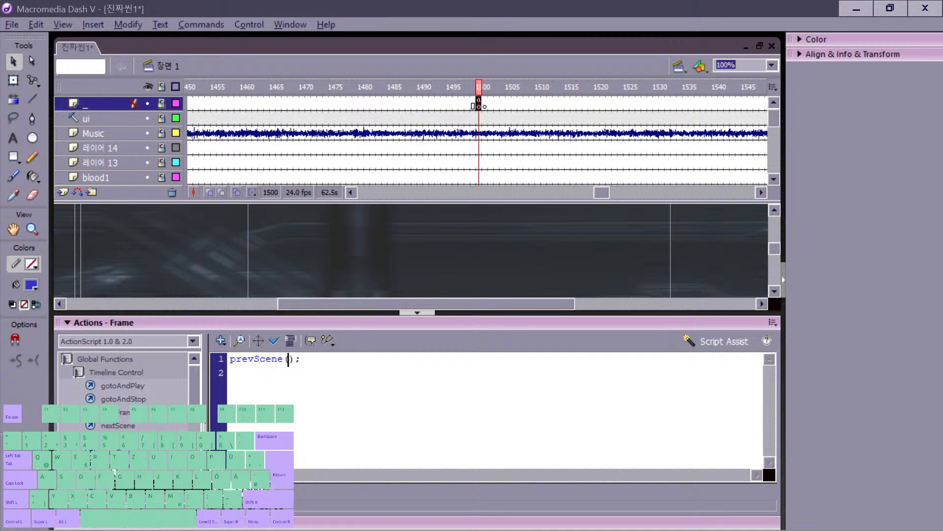
pyautogui.scroll(-2, 155, 421)
pyautogui.scroll(2, 156, 421)
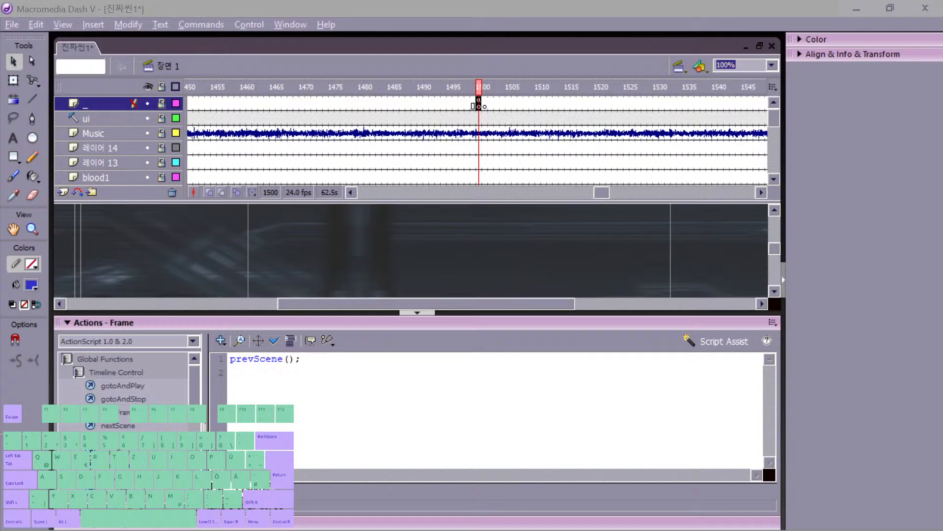
pyautogui.write('las me rvc')
# Step: Check the scripts of frames 1 and 2 on the "_" layer
pyautogui.moveTo(599, 187); pyautogui.dragTo(353, 233)
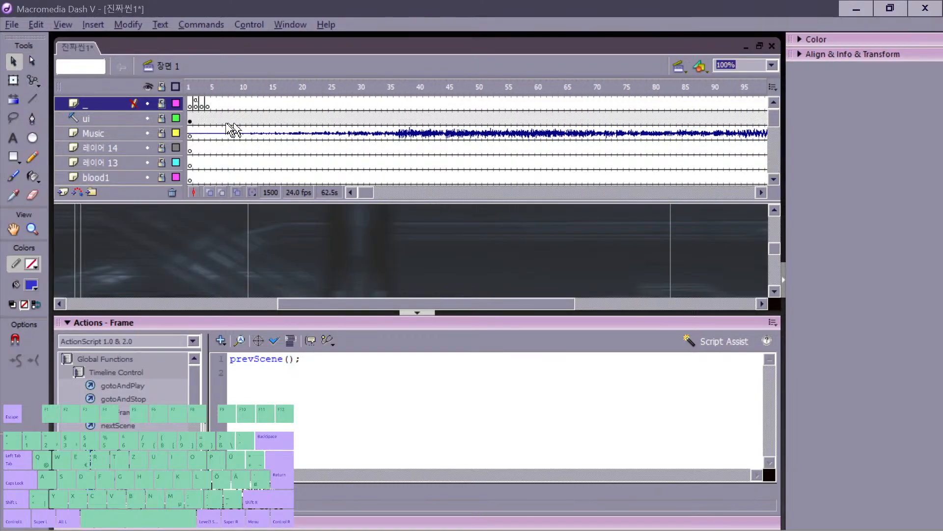
pyautogui.click(191, 103)
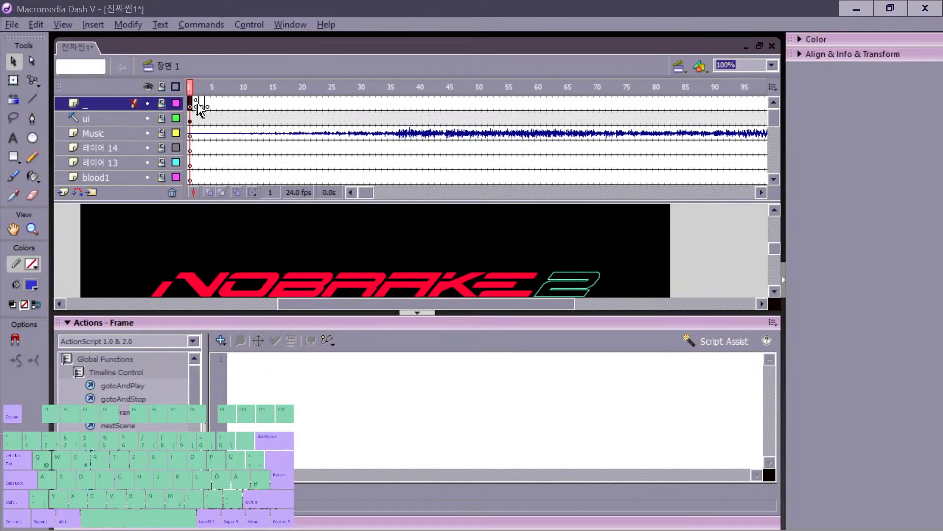
pyautogui.click(196, 104)
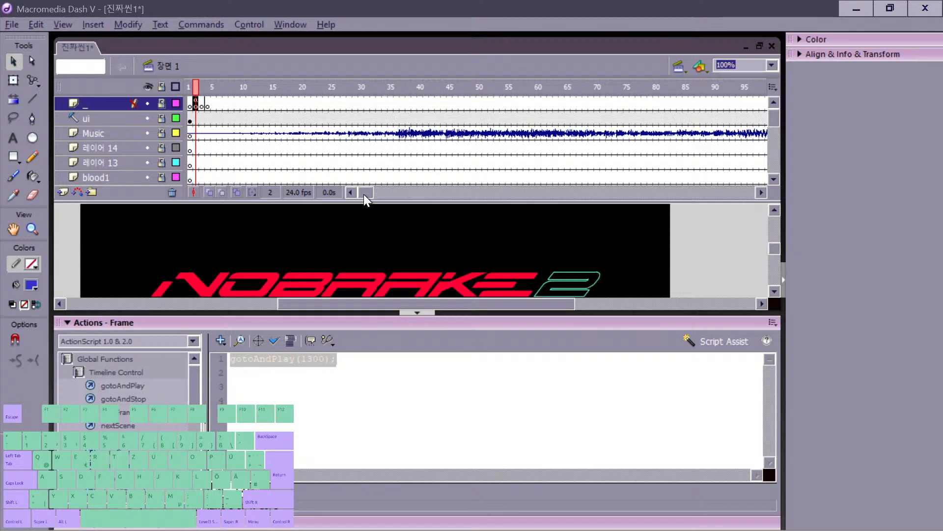
pyautogui.moveTo(364, 193); pyautogui.dragTo(425, 193)
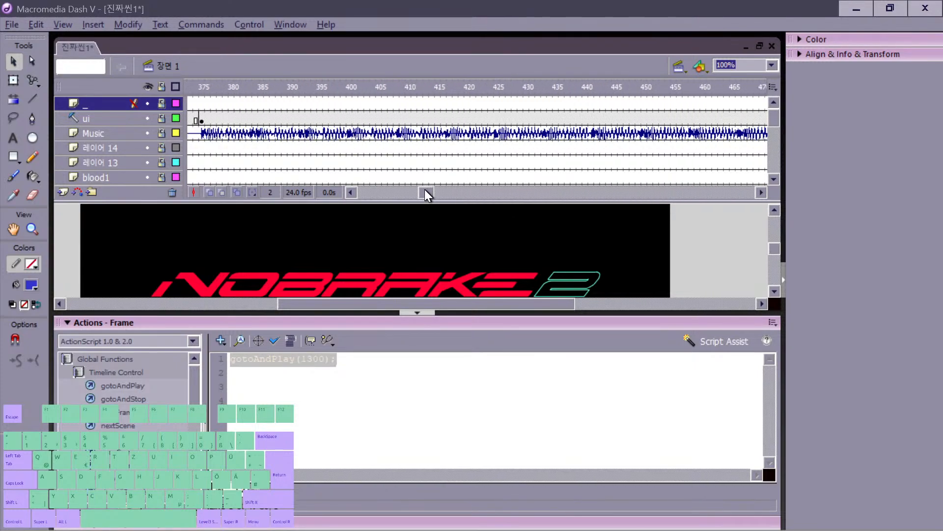
# Step: Replace the script of frame 1500 on the "_" layer with gotoAndPlay(1300); copied from frame 2, and save the file
pyautogui.click(360, 358)
pyautogui.hotkey('ctrl', 'a')
pyautogui.hotkey('ctrl', 'c')
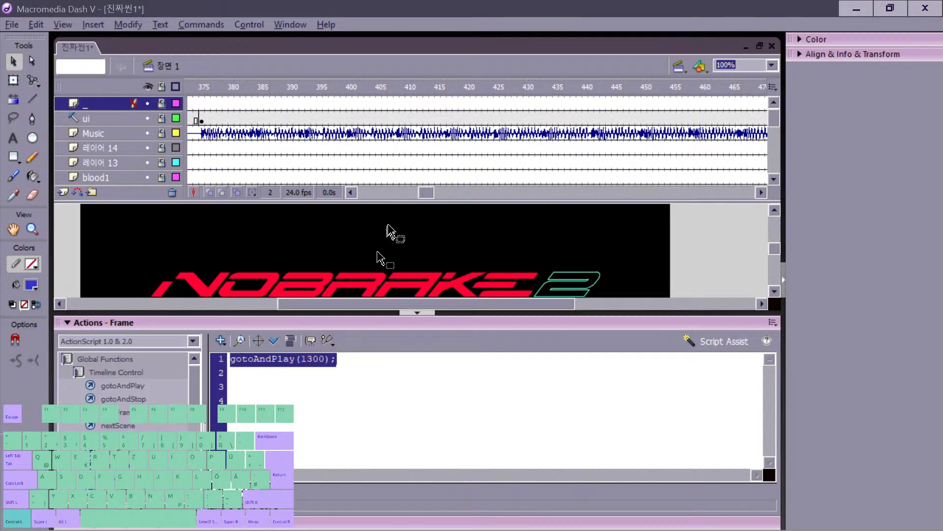
pyautogui.moveTo(428, 191); pyautogui.dragTo(597, 188)
pyautogui.click(555, 104)
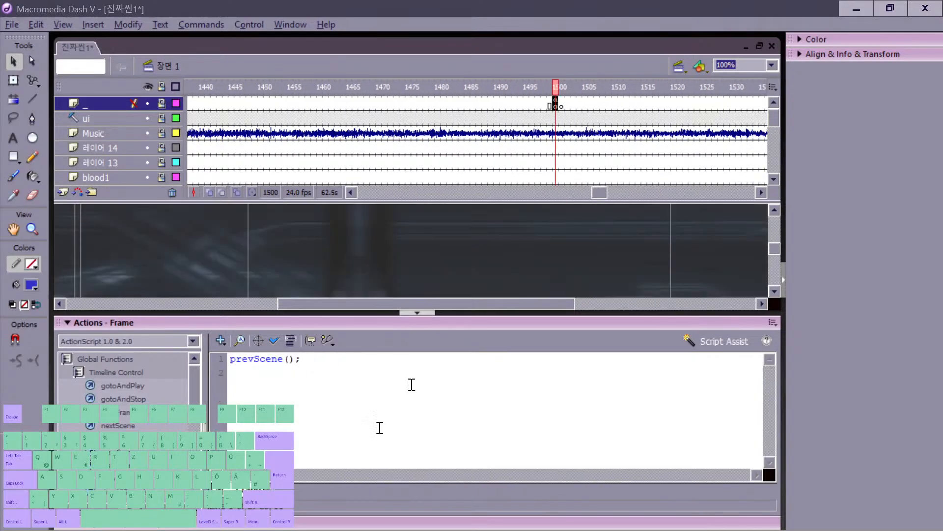
pyautogui.moveTo(310, 360); pyautogui.dragTo(208, 357)
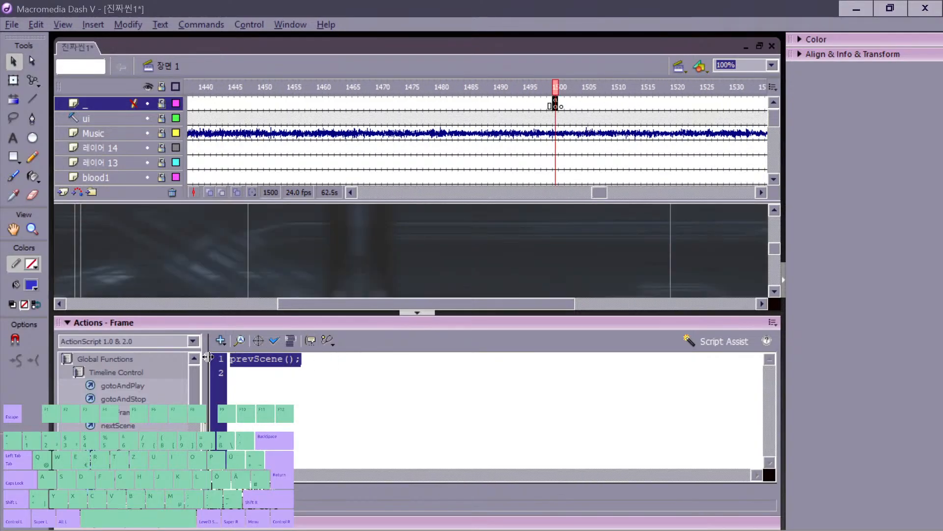
pyautogui.hotkey('ctrl', 'v')
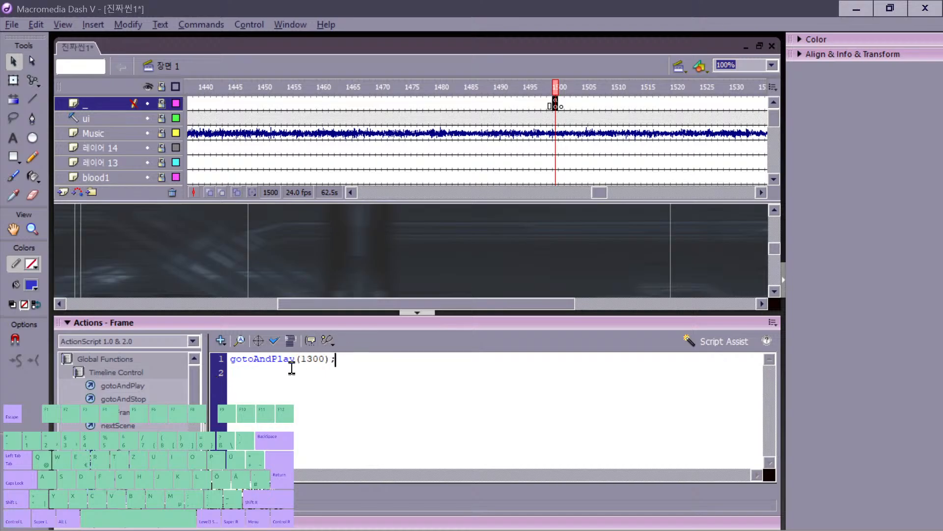
pyautogui.hotkey('ctrl', 's')
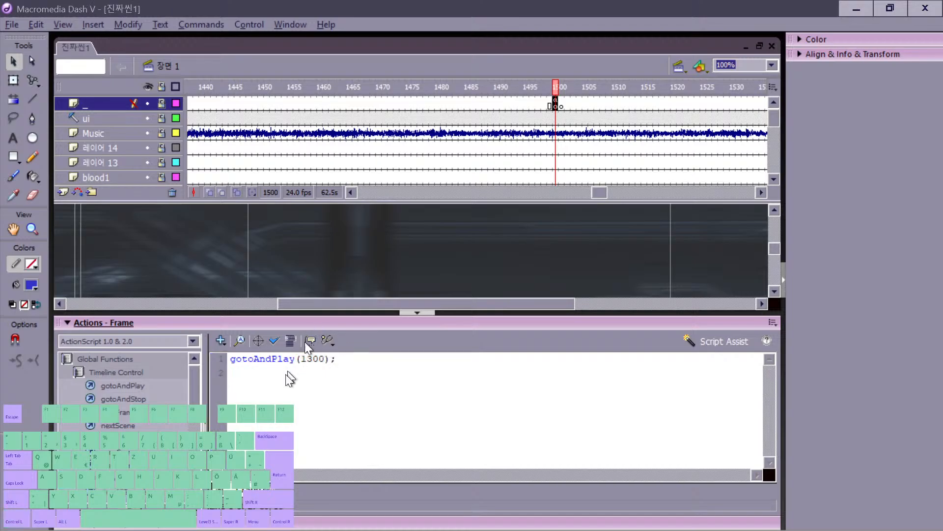
# Step: Test the movie twice to check that playback loops back to frame 1300
pyautogui.click(289, 320)
pyautogui.hotkey('ctrl', 'Return')
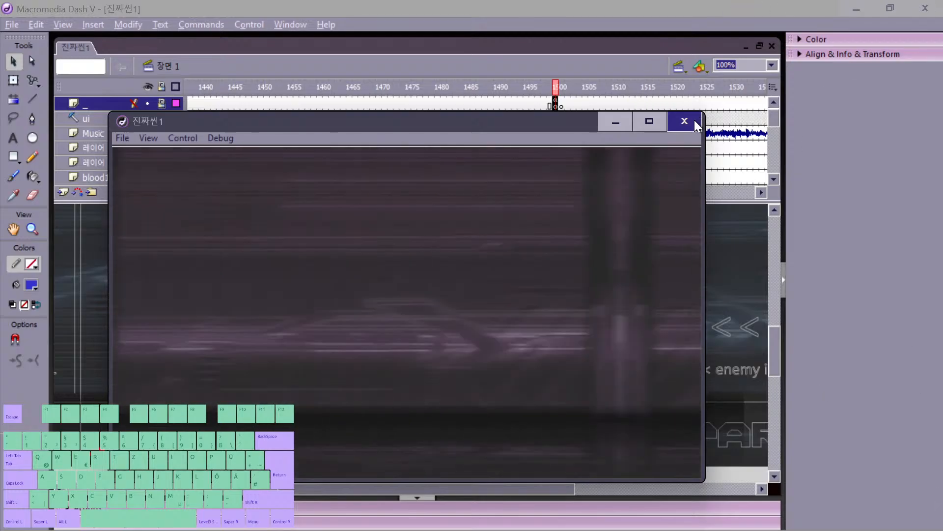
pyautogui.click(684, 121)
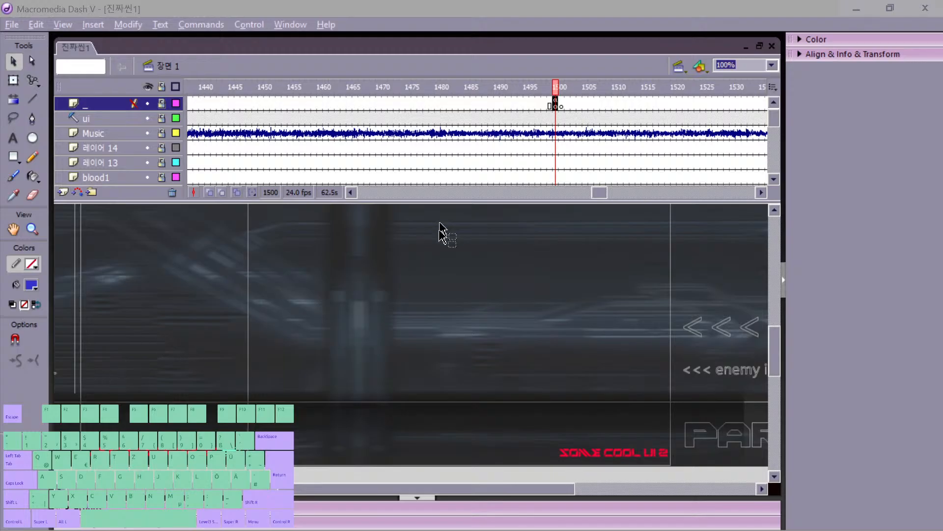
pyautogui.hotkey('ctrl', 'Return')
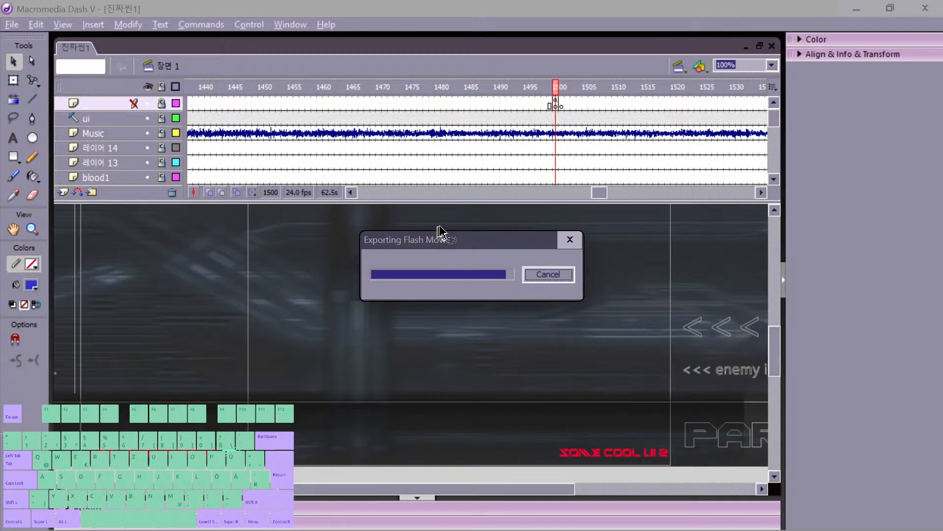
pyautogui.hotkey('ctrl', 'w')
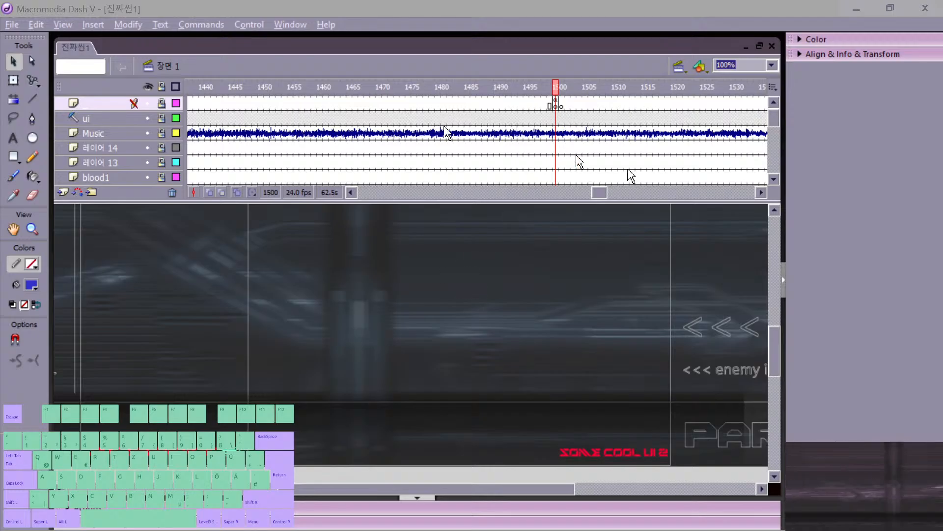
# Step: Play the timeline from around frame 1371 to review the end of the animated fight
pyautogui.moveTo(606, 195); pyautogui.dragTo(582, 196)
pyautogui.click(295, 119)
pyautogui.press('Return')
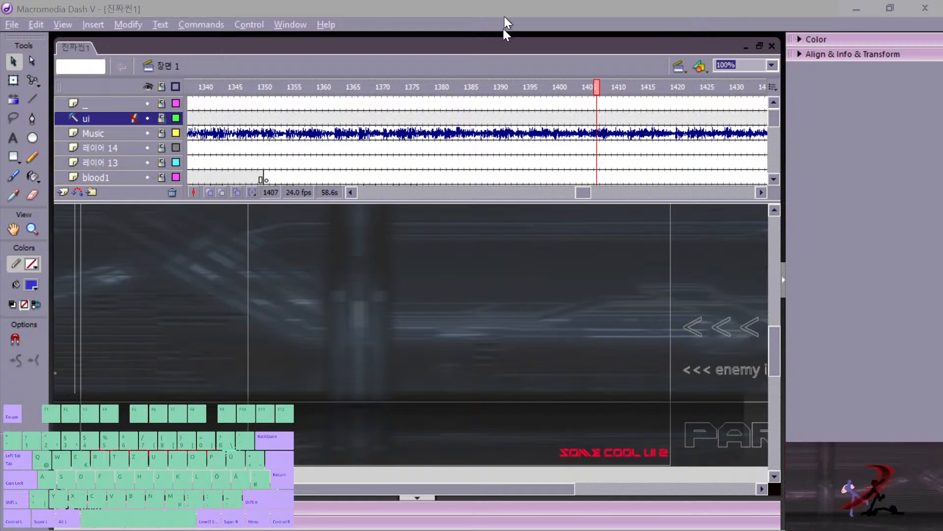
pyautogui.click(385, 135)
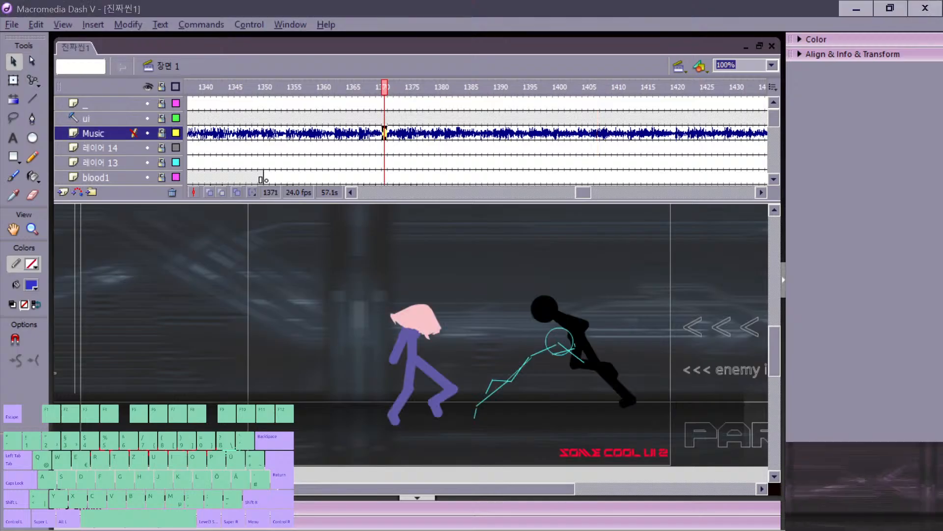
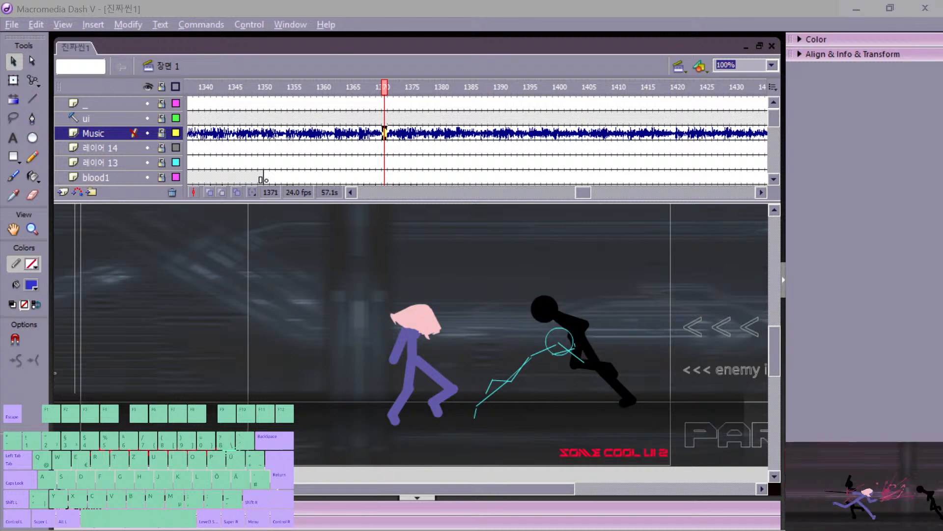
pyautogui.click(0, 528)
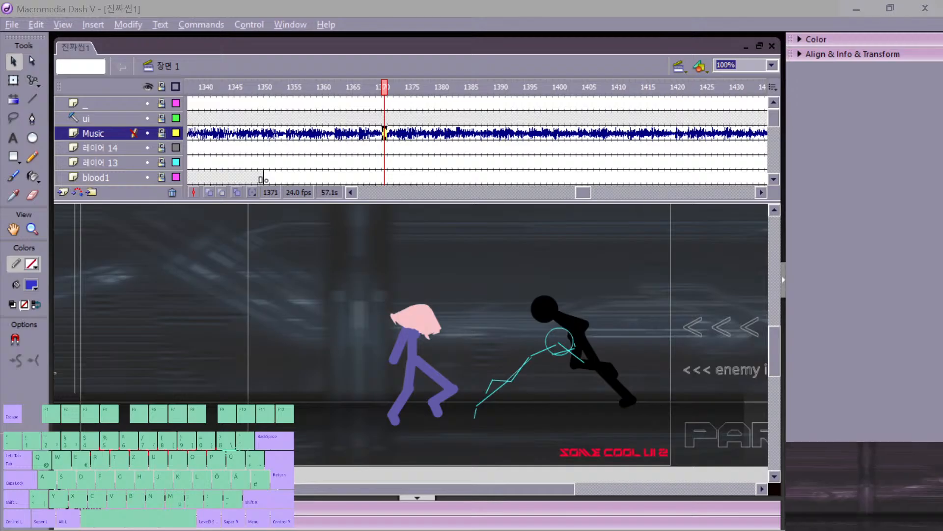
pyautogui.moveTo(0, 32); pyautogui.dragTo(0, 32)
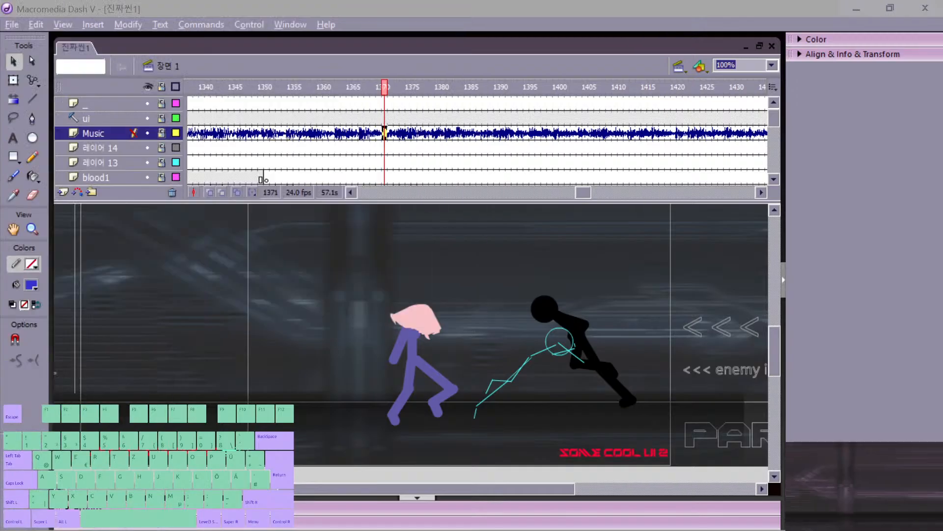
pyautogui.click(458, 237)
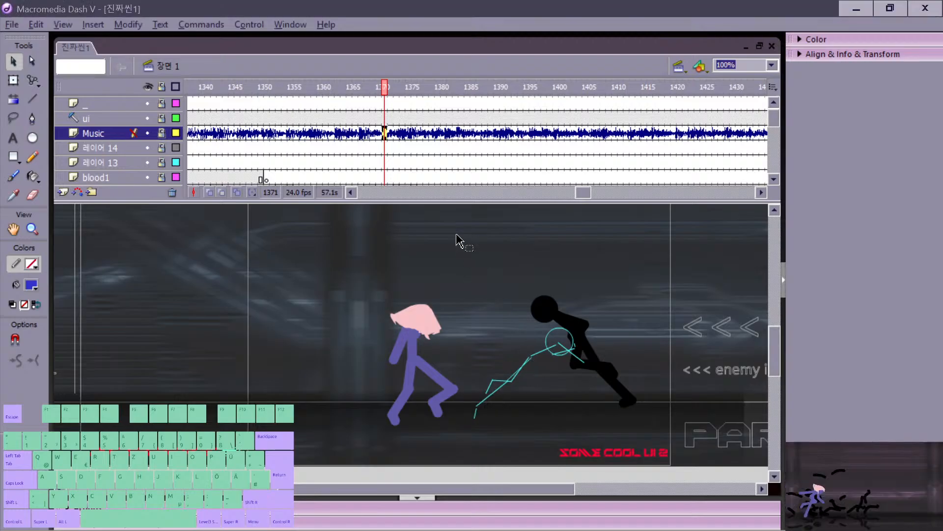
pyautogui.click(611, 147)
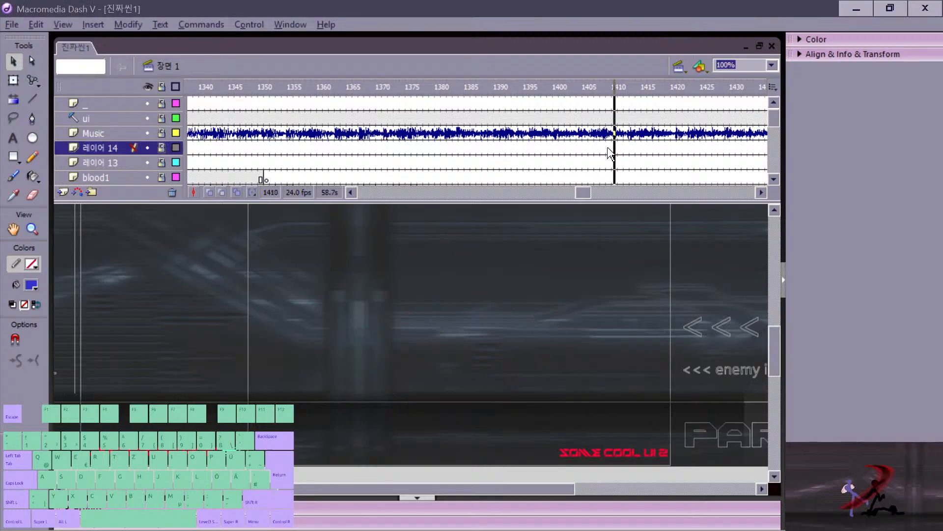
pyautogui.press('Return')
pyautogui.click(455, 133)
pyautogui.press('Return')
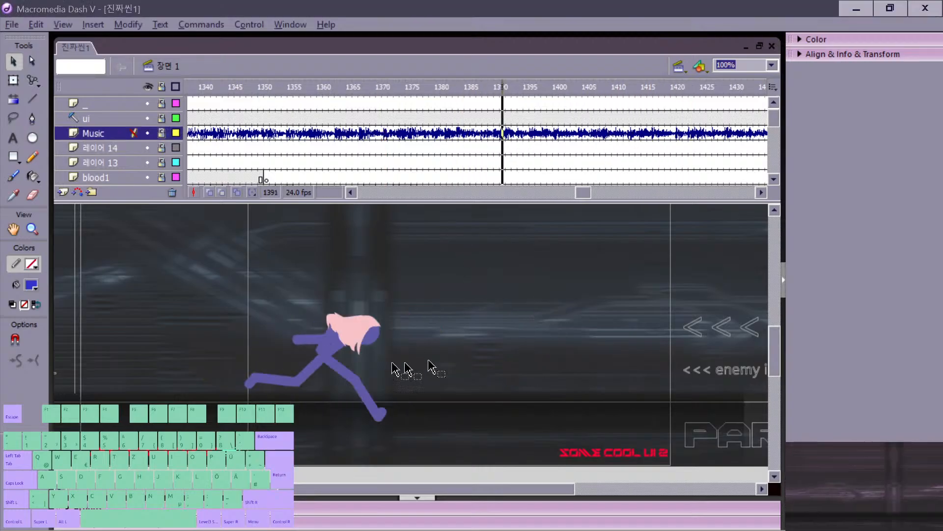
# Step: Go back to frame 1364 and copy the purple figure's sword
pyautogui.press(',')
pyautogui.press(',')
pyautogui.press(',')
pyautogui.press(',')
pyautogui.press(',')
pyautogui.press(',')
pyautogui.press(',')
pyautogui.press(',')
pyautogui.press(',')
pyautogui.press(',')
pyautogui.press(',')
pyautogui.press(',')
pyautogui.press(',')
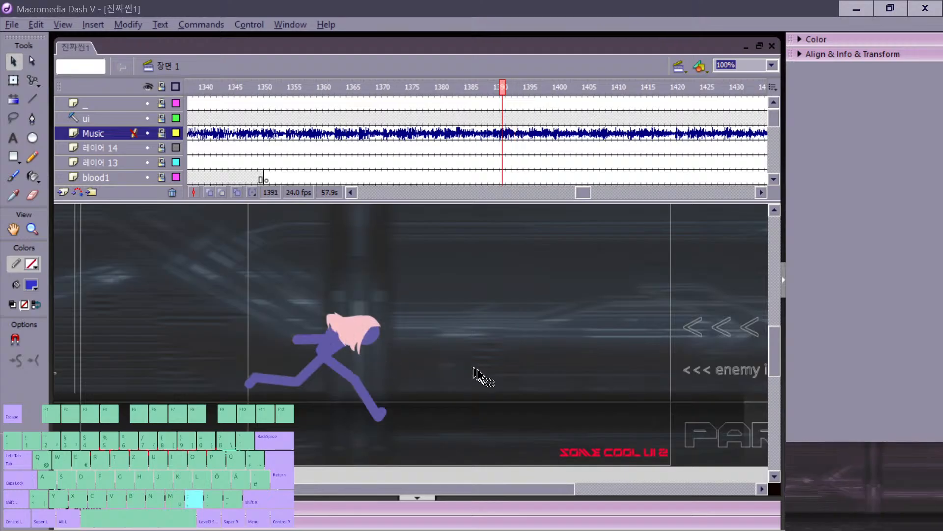
pyautogui.press(',')
pyautogui.press(',')
pyautogui.press(',')
pyautogui.press(',')
pyautogui.press(',')
pyautogui.press(',')
pyautogui.press(',')
pyautogui.press(',')
pyautogui.press(',')
pyautogui.press(',')
pyautogui.press(',')
pyautogui.press(',')
pyautogui.press(',')
pyautogui.press(',')
pyautogui.press(',')
pyautogui.press(',')
pyautogui.click(508, 350)
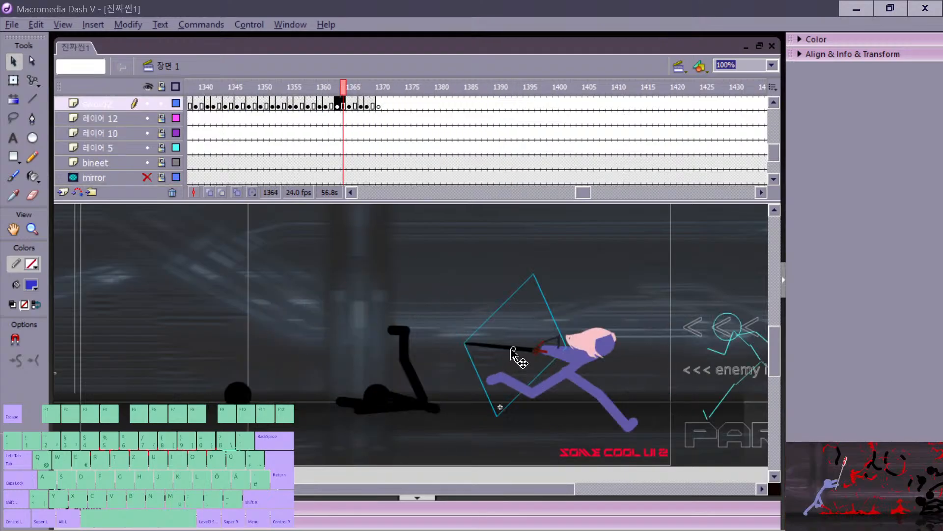
pyautogui.press('c')
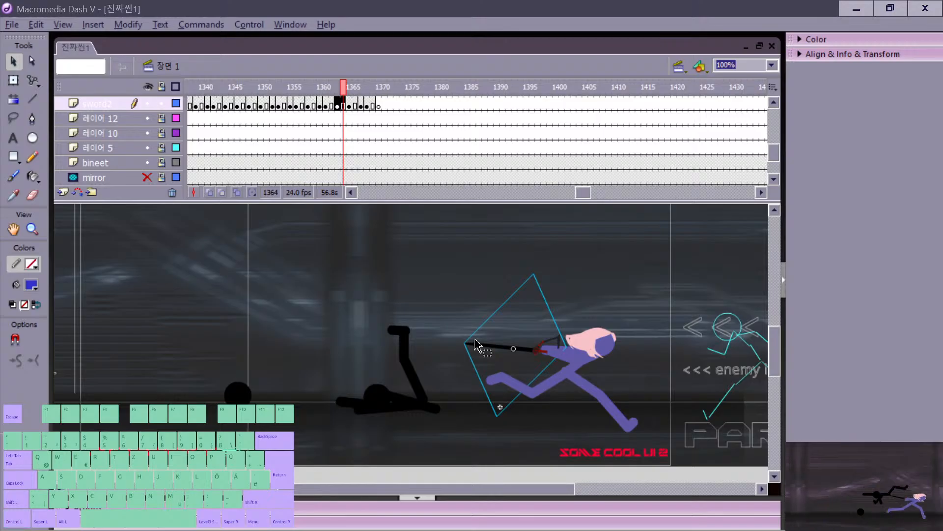
# Step: Paste the sword in place at frame 1370, rotate it slightly and move its handle to the purple figure's hand
pyautogui.press('.')
pyautogui.press('.')
pyautogui.press('.')
pyautogui.press('.')
pyautogui.press('.')
pyautogui.press('.')
pyautogui.press('.')
pyautogui.press('.')
pyautogui.press(',')
pyautogui.press(',')
pyautogui.press(',')
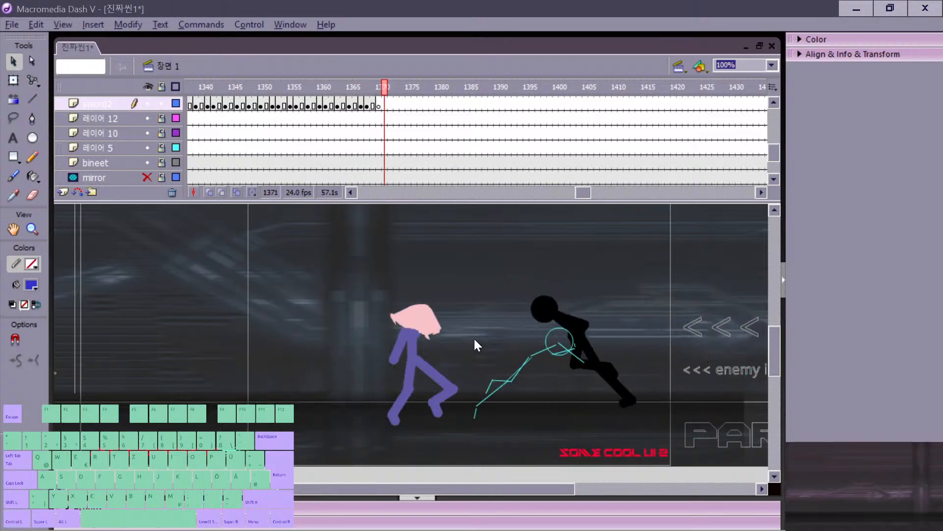
pyautogui.press('.')
pyautogui.click(565, 349)
pyautogui.press('q')
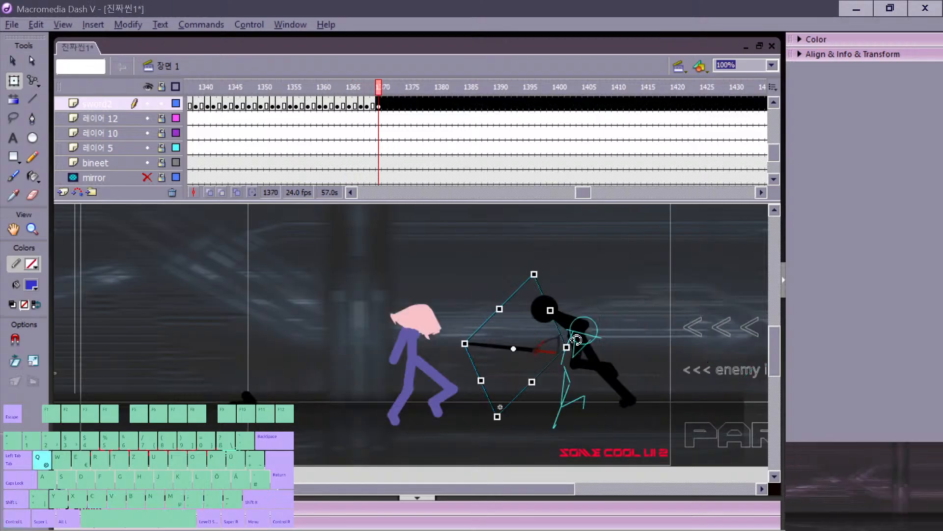
pyautogui.press('v')
pyautogui.moveTo(543, 352); pyautogui.dragTo(390, 369)
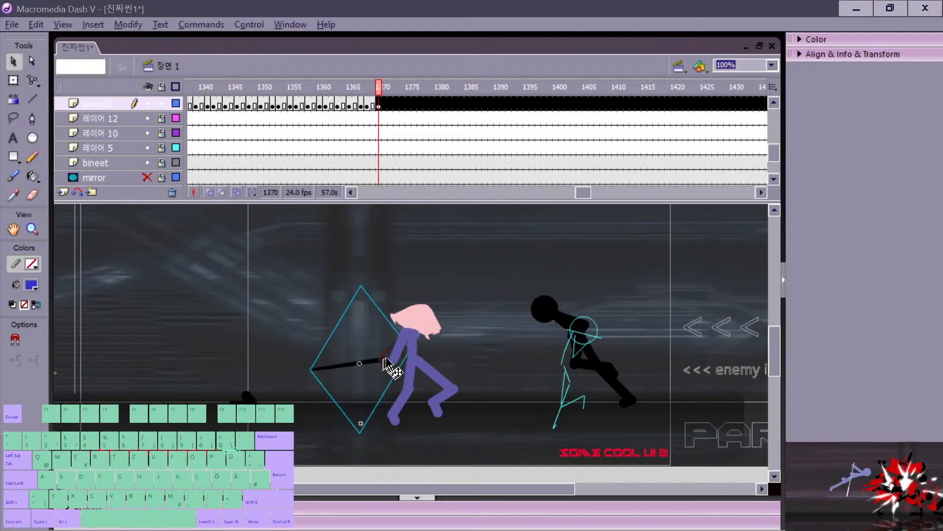
# Step: Insert a keyframe at frame 1372 on the sword layer and swing the sword forward so it points up towards the black figure
pyautogui.press('.')
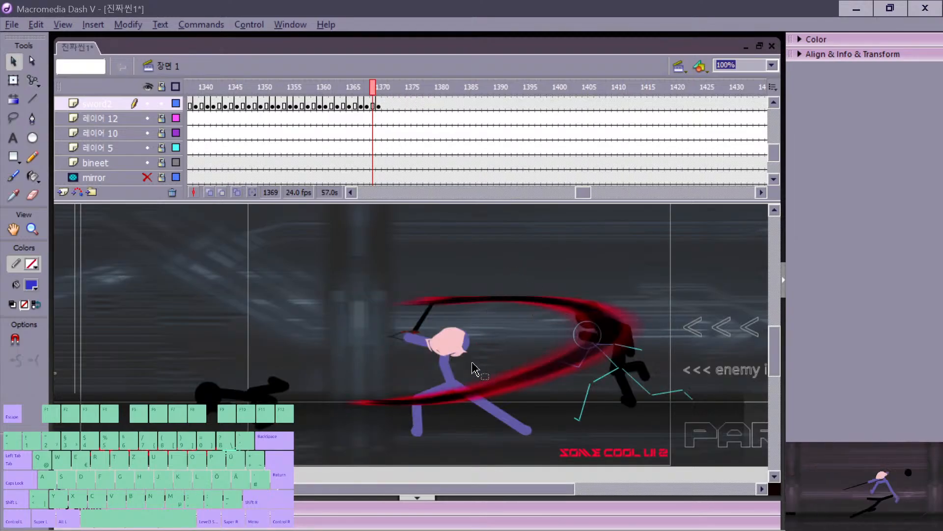
pyautogui.press('.')
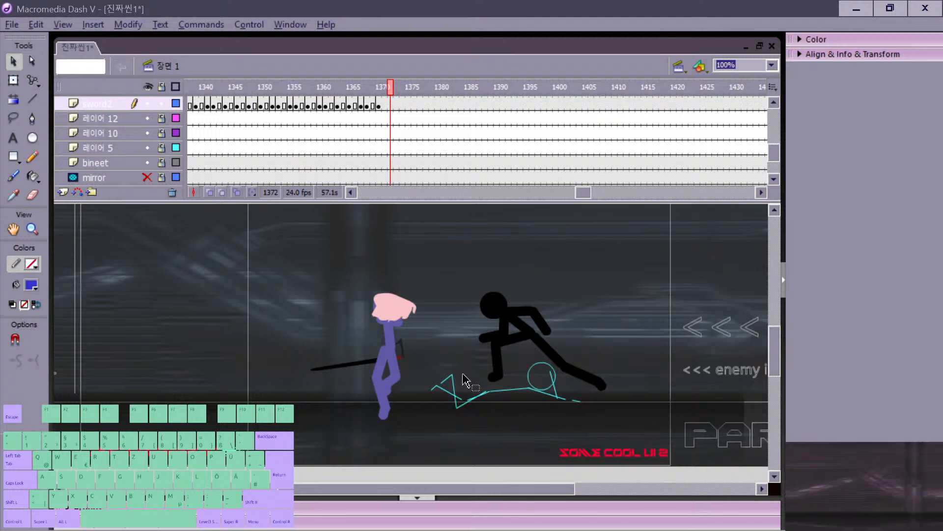
pyautogui.press('F6')
pyautogui.click(362, 367)
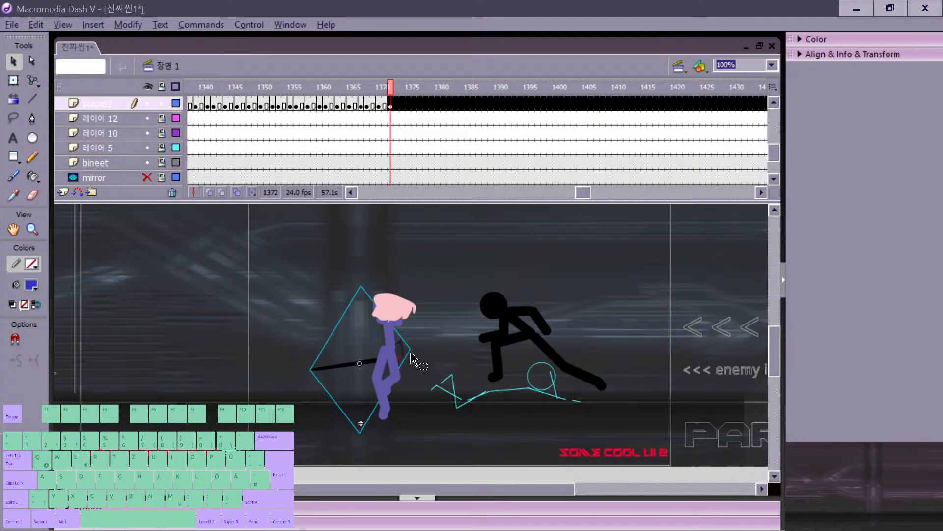
pyautogui.press('q')
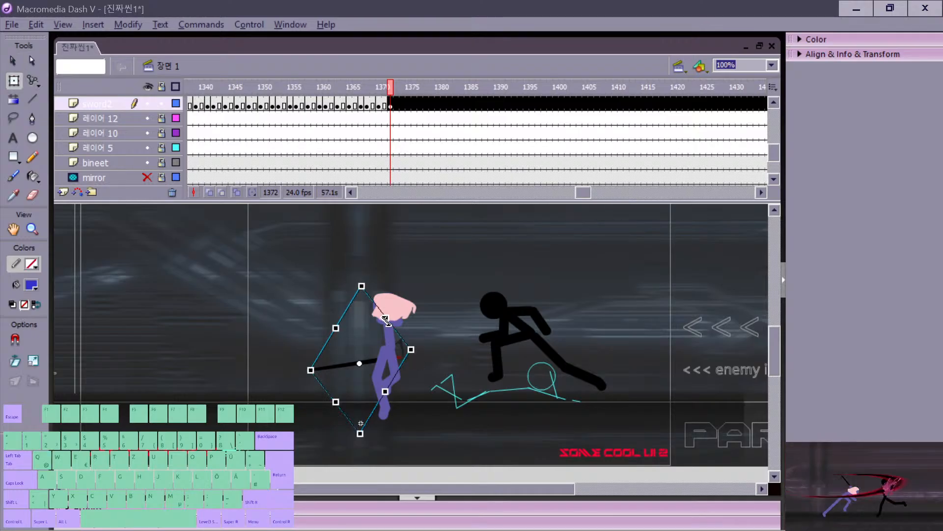
pyautogui.moveTo(386, 317)
pyautogui.mouseDown()
pyautogui.moveTo(353, 342)
pyautogui.moveTo(337, 400)
pyautogui.moveTo(296, 351)
pyautogui.moveTo(354, 360)
pyautogui.moveTo(404, 319)
pyautogui.mouseUp()
pyautogui.moveTo(476, 333); pyautogui.dragTo(421, 315)
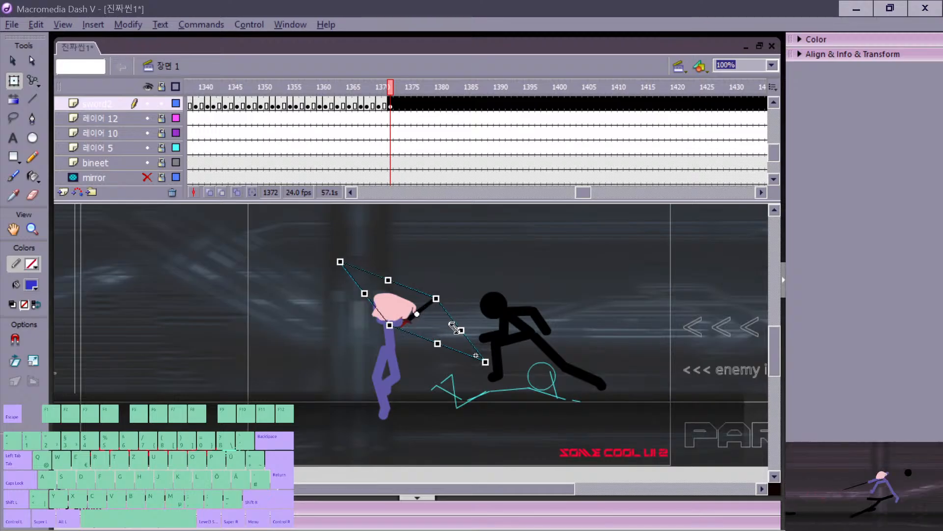
pyautogui.click(472, 340)
# Step: Add a sword keyframe at frame 1373, placing the handle in the purple figure's hand with the blade pointing down along the black arc
pyautogui.press('.')
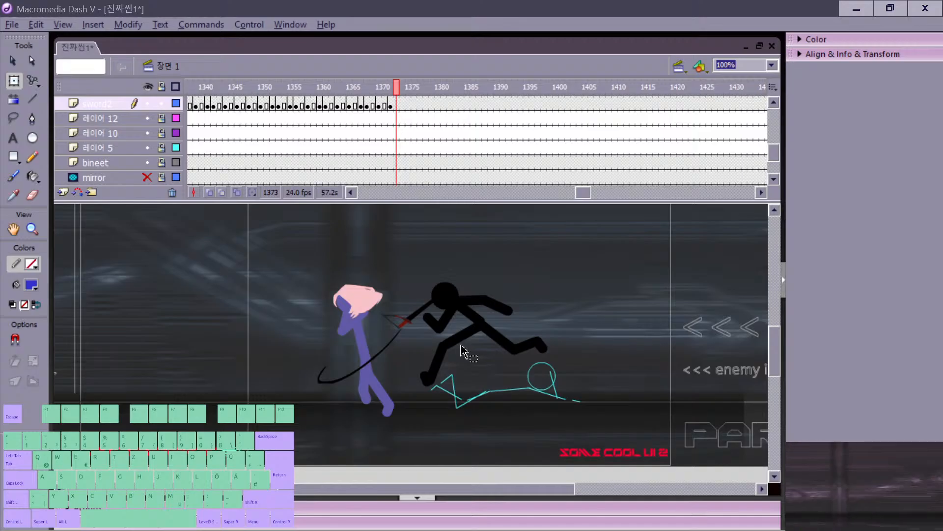
pyautogui.click(365, 333)
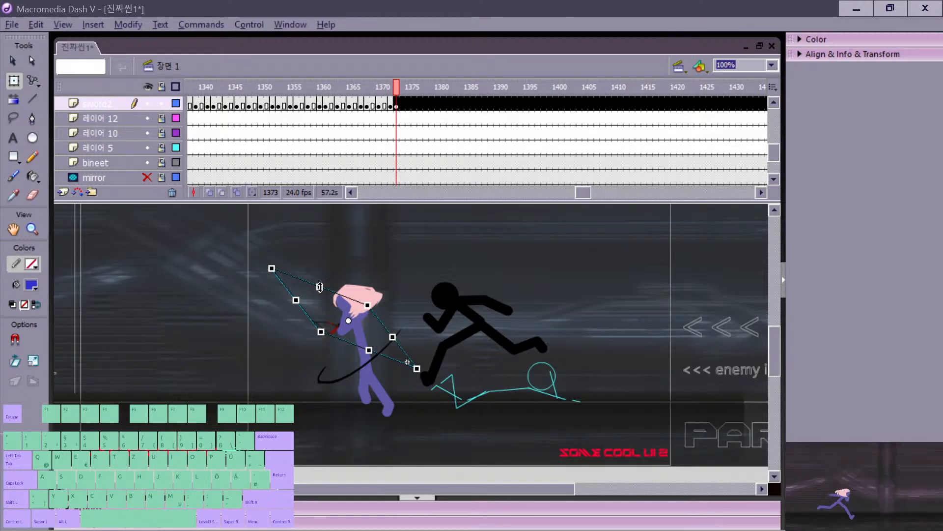
pyautogui.moveTo(320, 288); pyautogui.dragTo(283, 280)
pyautogui.moveTo(406, 307); pyautogui.dragTo(377, 392)
pyautogui.moveTo(376, 284); pyautogui.dragTo(362, 260)
pyautogui.press('v')
pyautogui.moveTo(338, 336); pyautogui.dragTo(322, 376)
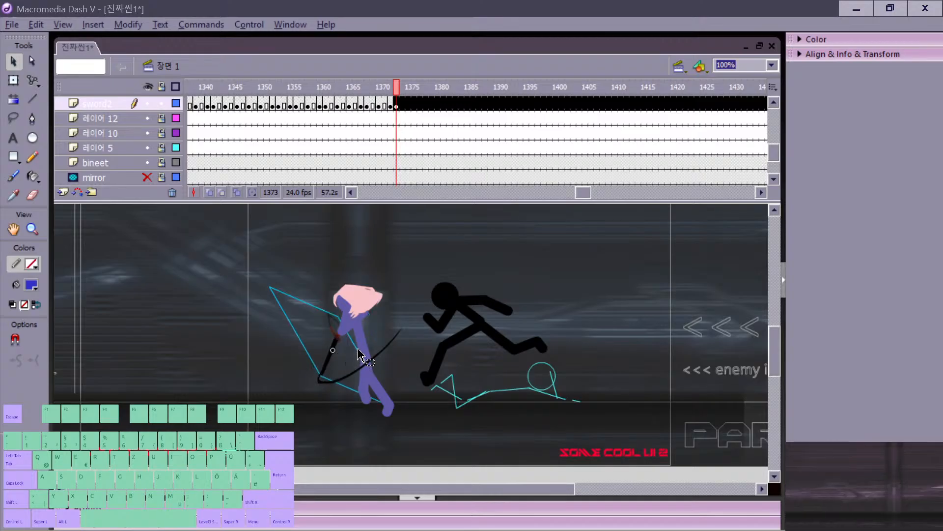
pyautogui.click(326, 315)
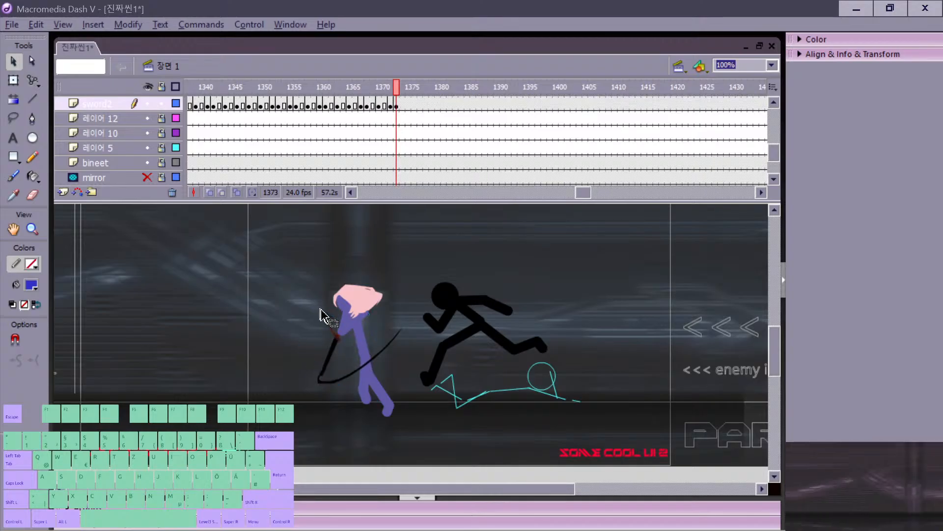
# Step: Skew the sword at frame 1373 into a narrower shape that follows the swing arc
pyautogui.click(333, 347)
pyautogui.press('q')
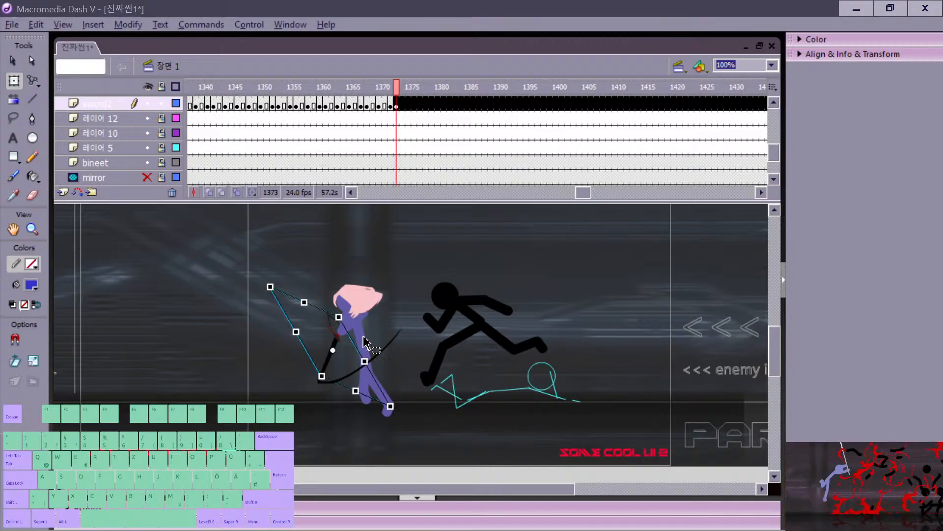
pyautogui.moveTo(350, 340); pyautogui.dragTo(356, 302)
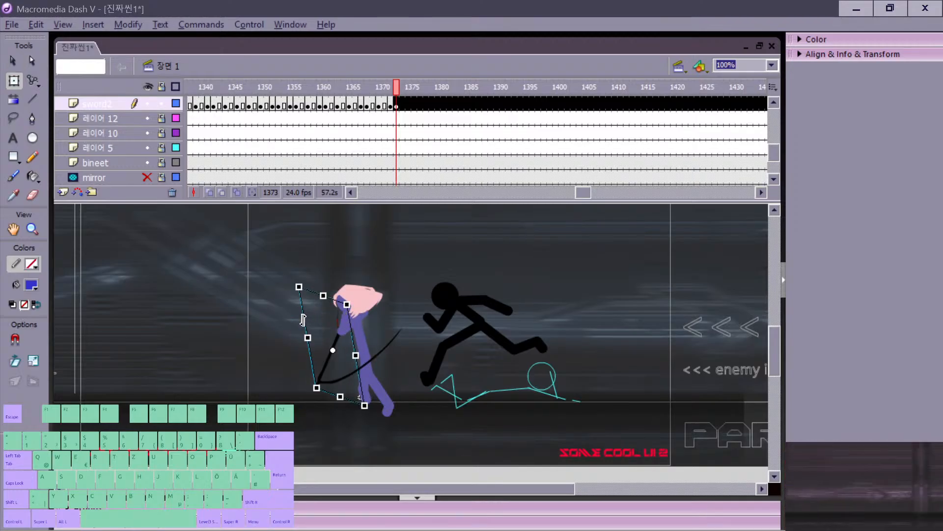
pyautogui.moveTo(303, 319); pyautogui.dragTo(352, 304)
pyautogui.click(375, 331)
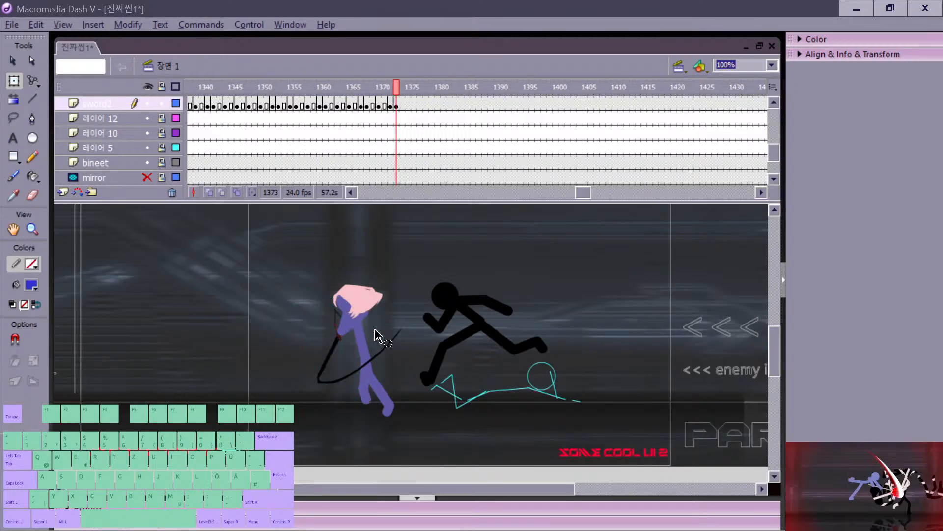
# Step: End the sword drawing with blank keyframes at frames 1374 and 1375 on the sword2 layer
pyautogui.press(',')
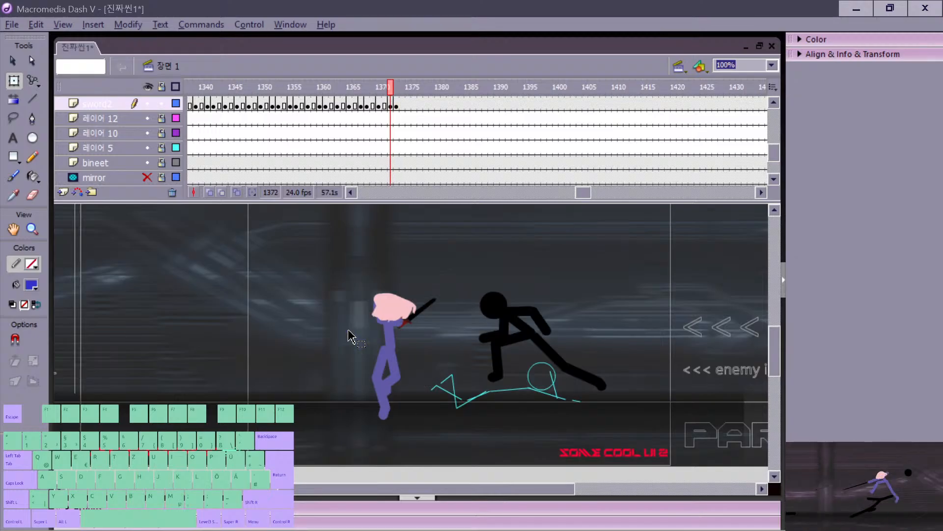
pyautogui.press('.')
pyautogui.press('.')
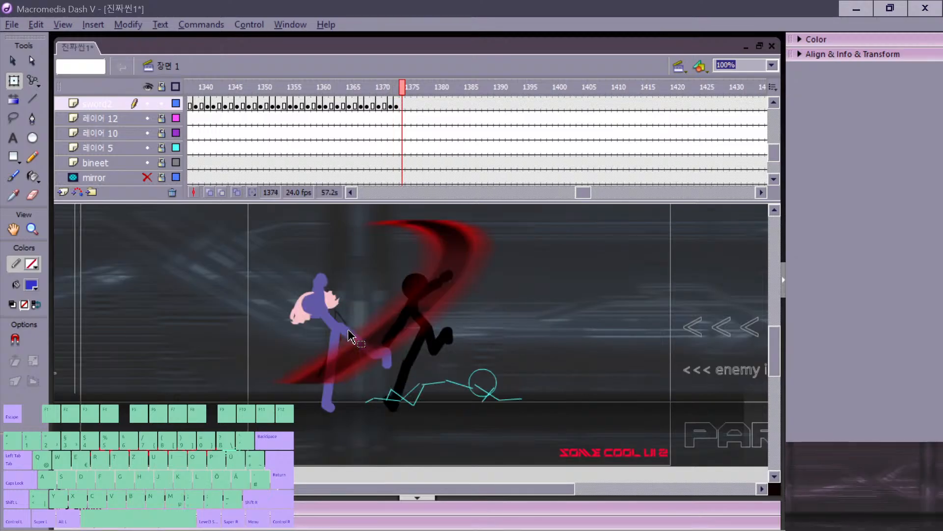
pyautogui.press('F7')
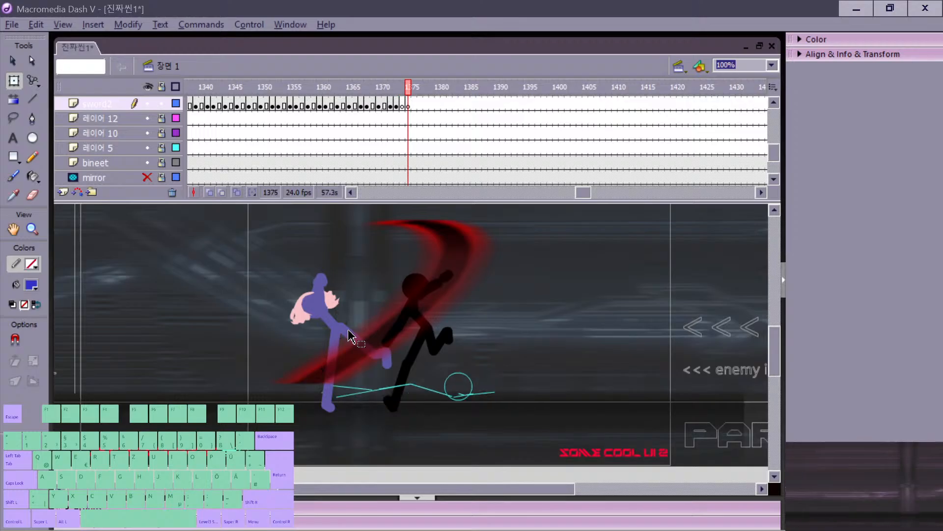
# Step: Step back frame by frame from 1375 to 1363 to check the sword's swing
pyautogui.press(',')
pyautogui.press(',')
pyautogui.press(',')
pyautogui.press(',')
pyautogui.press(',')
pyautogui.press(',')
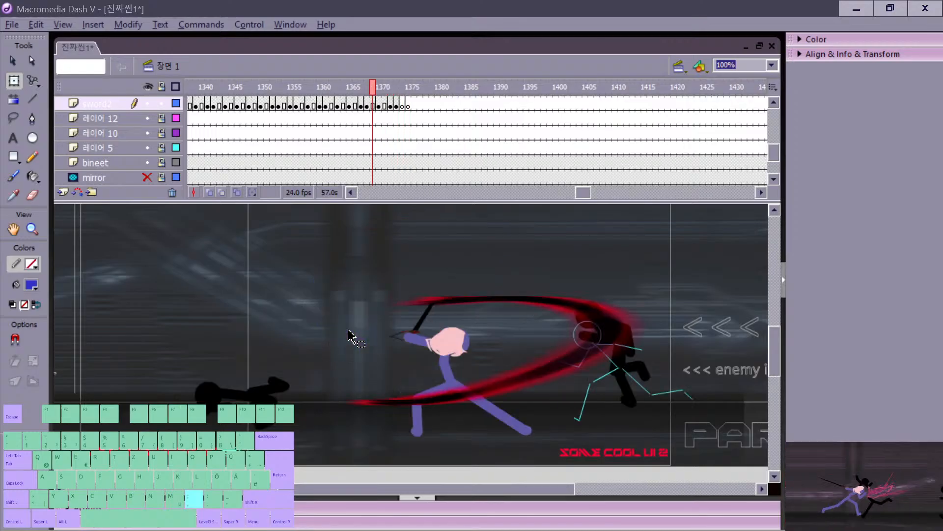
pyautogui.press(',')
pyautogui.press(',')
pyautogui.press(',')
pyautogui.press(',')
pyautogui.press(',')
pyautogui.press(',')
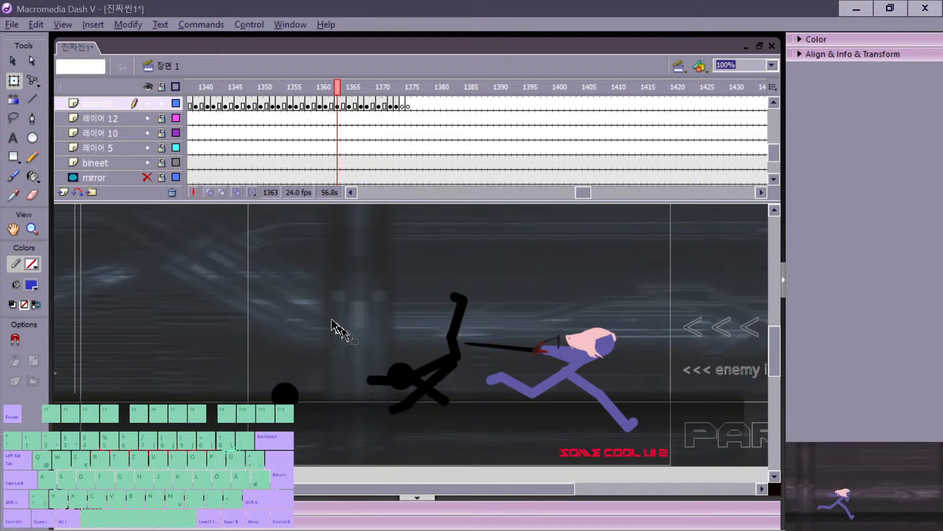
# Step: Rewind and play back the fight repeatedly to review the sword motion in sequence
pyautogui.press('Return')
pyautogui.press(',')
pyautogui.press(',')
pyautogui.press(',')
pyautogui.press(',')
pyautogui.press(',')
pyautogui.press(',')
pyautogui.press(',')
pyautogui.press(',')
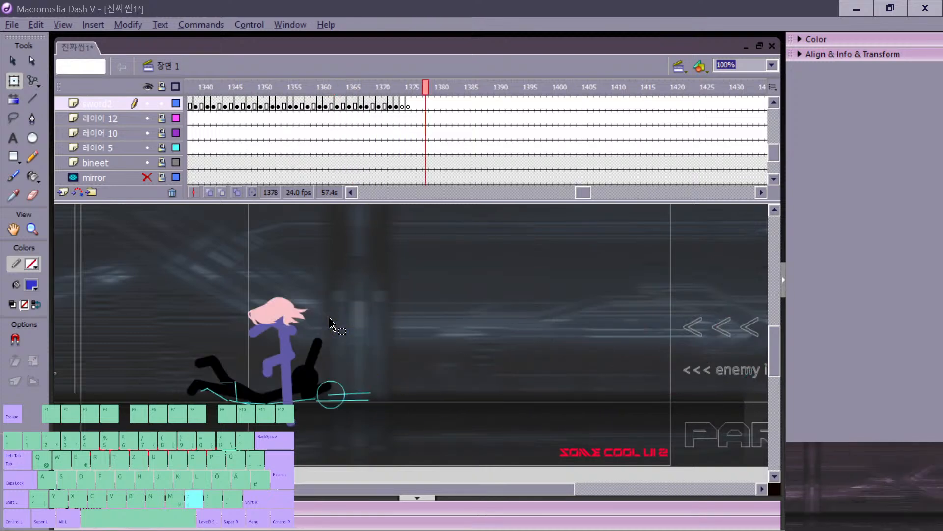
pyautogui.press(',')
pyautogui.press(',')
pyautogui.press(',')
pyautogui.press(',')
pyautogui.press(',')
pyautogui.press(',')
pyautogui.press(',')
pyautogui.press(',')
pyautogui.press(',')
pyautogui.press(',')
pyautogui.press(',')
pyautogui.press(',')
pyautogui.press('Return')
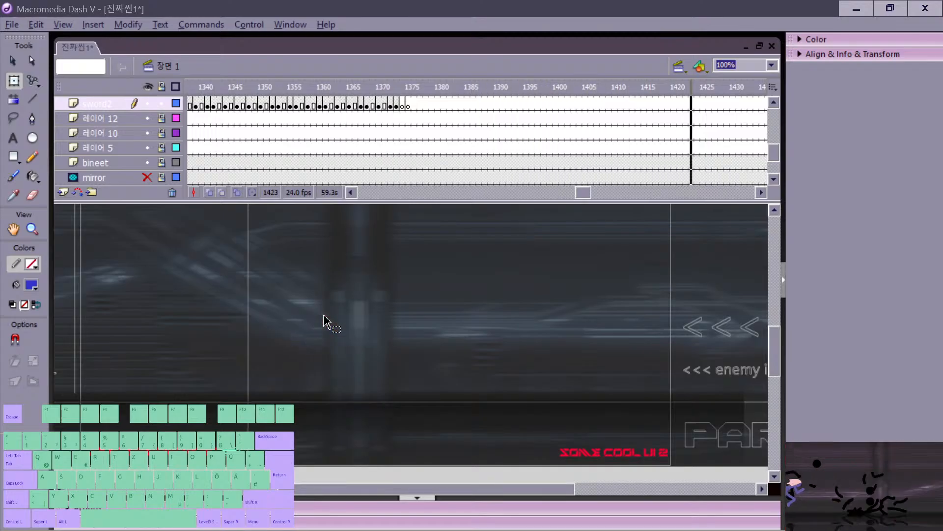
pyautogui.press(',')
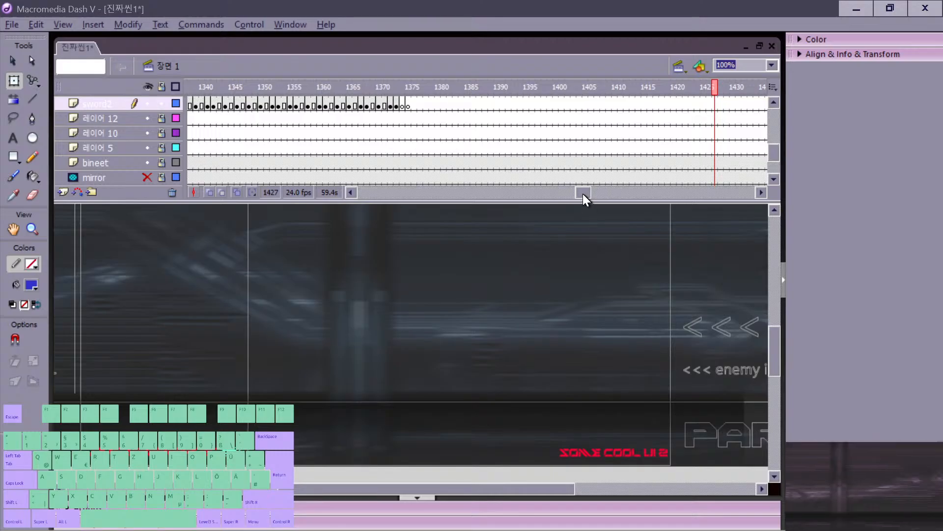
# Step: Play the animation from frame 1312, stop it and step back to frame 1350 to examine the fight
pyautogui.moveTo(582, 193); pyautogui.dragTo(569, 195)
pyautogui.click(544, 132)
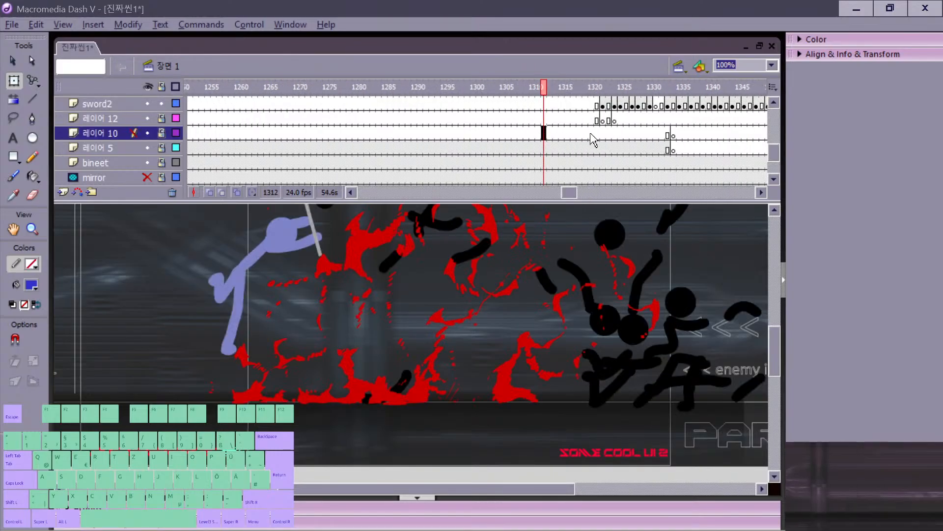
pyautogui.press('Return')
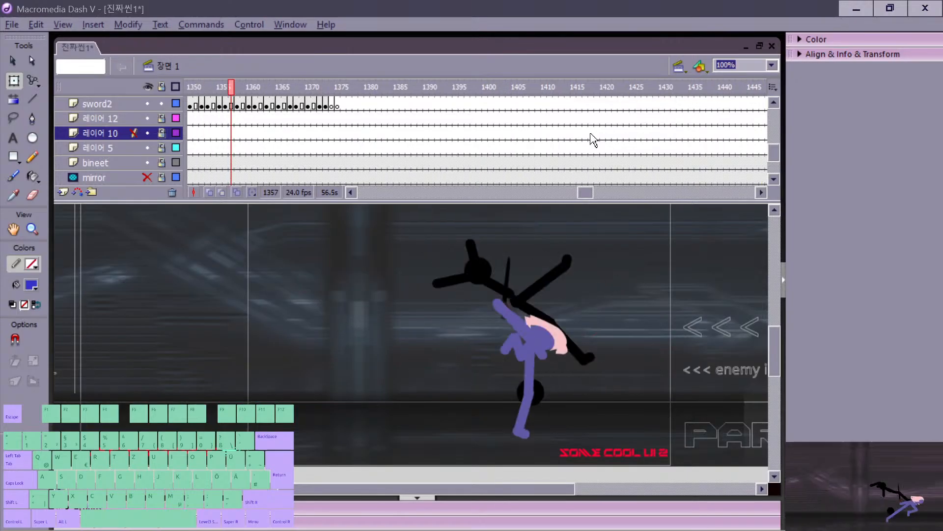
pyautogui.press(',')
pyautogui.press(',')
pyautogui.press(',')
pyautogui.press(',')
pyautogui.press(',')
pyautogui.press(',')
pyautogui.press(',')
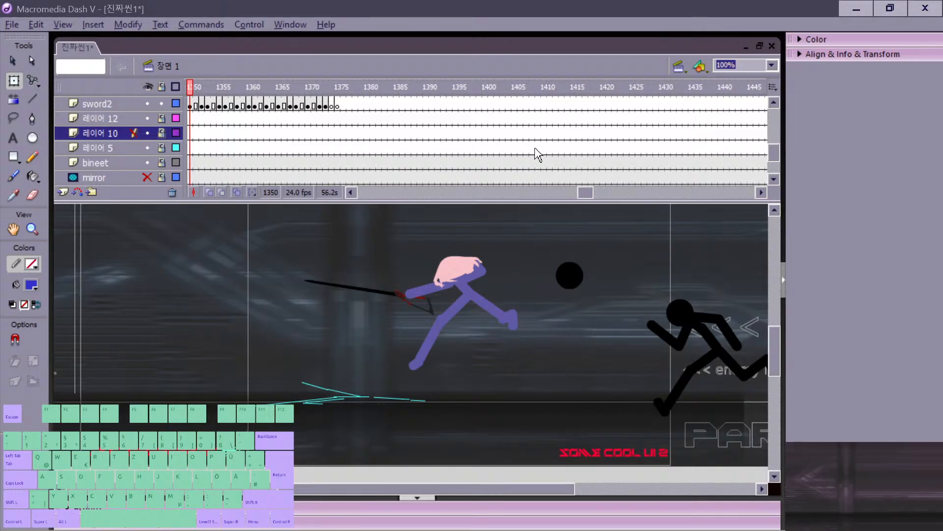
# Step: Display the enemy2 layer in solid fill instead of outlines and check its drawings up to frame 1352
pyautogui.scroll(2, 773, 160)
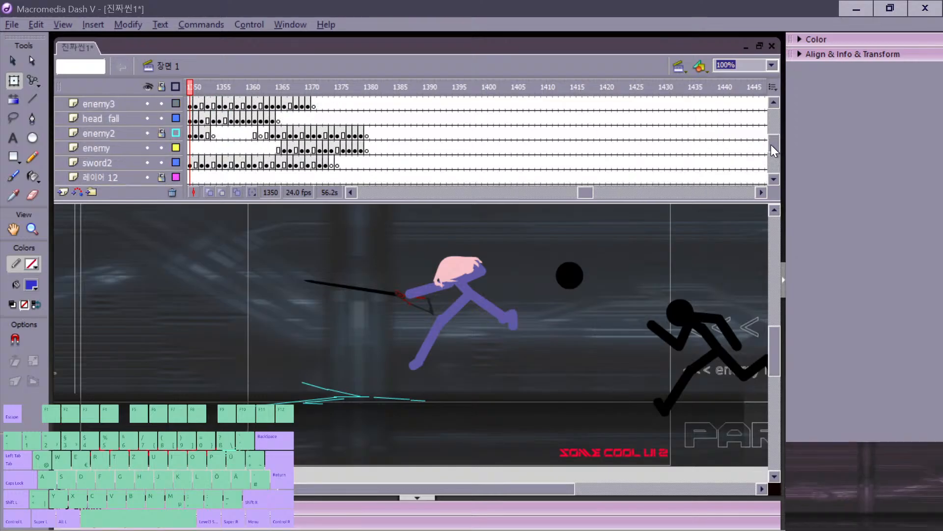
pyautogui.click(175, 133)
pyautogui.press('.')
pyautogui.press('.')
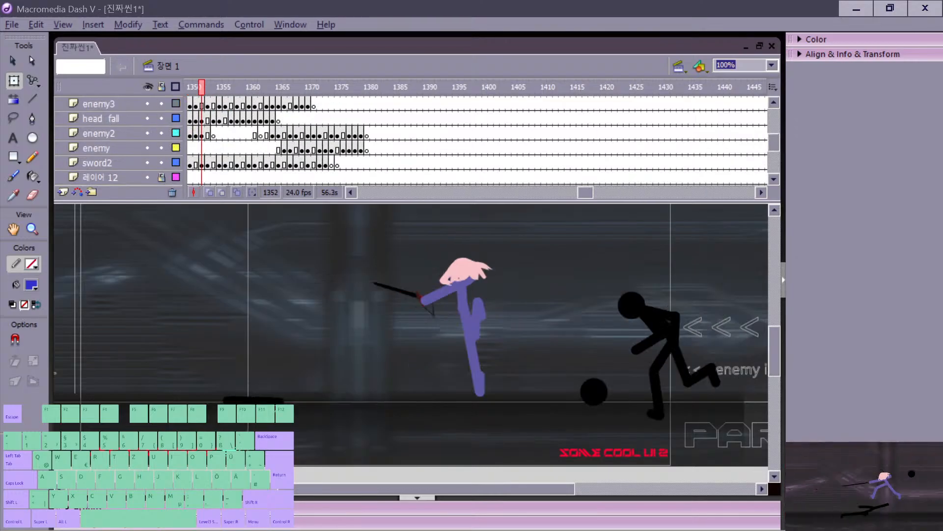
# Step: Replace the enemy2 body at frame 1352 with a copy of the one from frame 1351, shifted left along the floor
pyautogui.press(',')
pyautogui.click(286, 399)
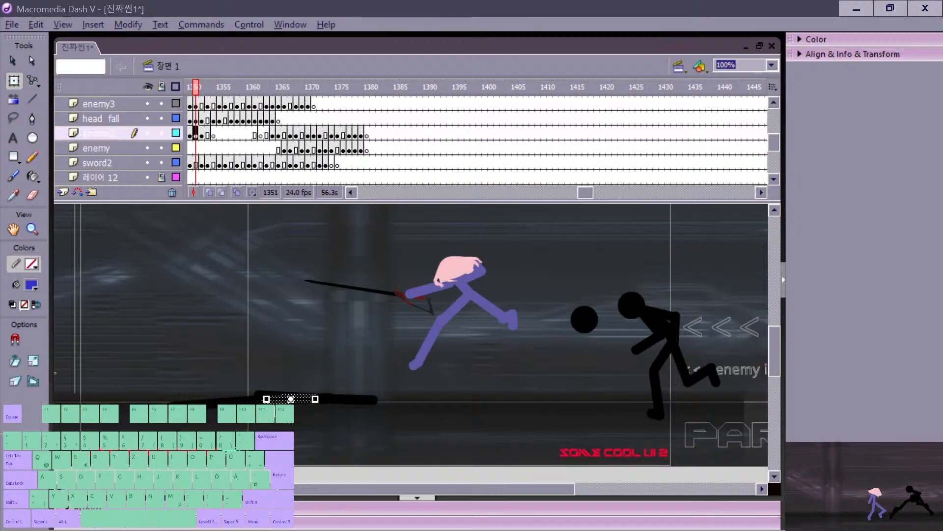
pyautogui.click(194, 131)
pyautogui.press('.')
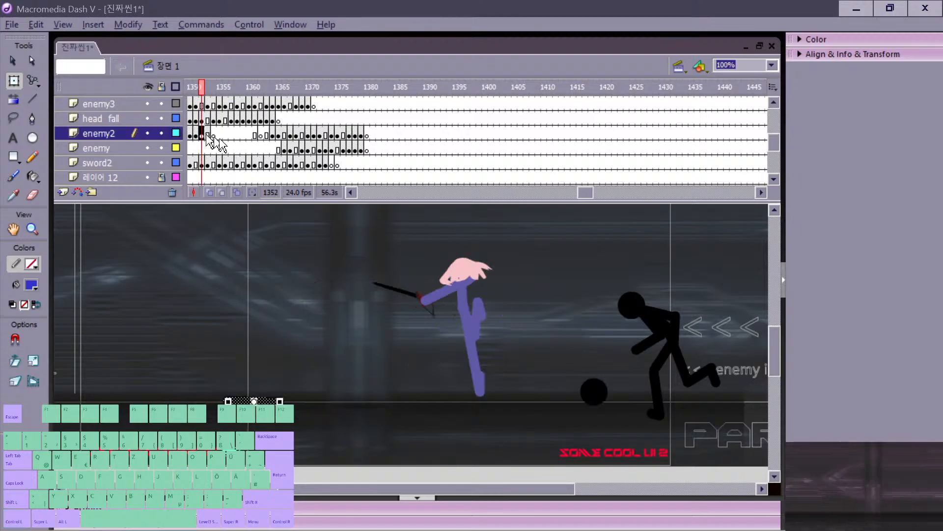
pyautogui.press('BackSpace')
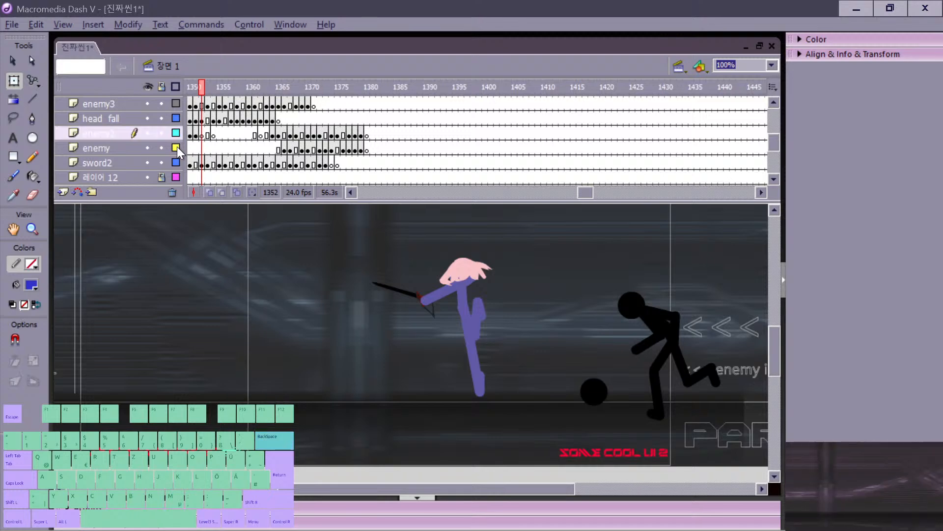
pyautogui.hotkey('ctrl', 'shift', 'v')
pyautogui.press('v')
pyautogui.moveTo(323, 399)
pyautogui.mouseDown()
pyautogui.moveTo(190, 405)
pyautogui.moveTo(275, 407)
pyautogui.mouseUp()
# Step: Insert a keyframe at frame 1353 on the enemy2 layer and move the fallen body farther left along the floor
pyautogui.press('space')
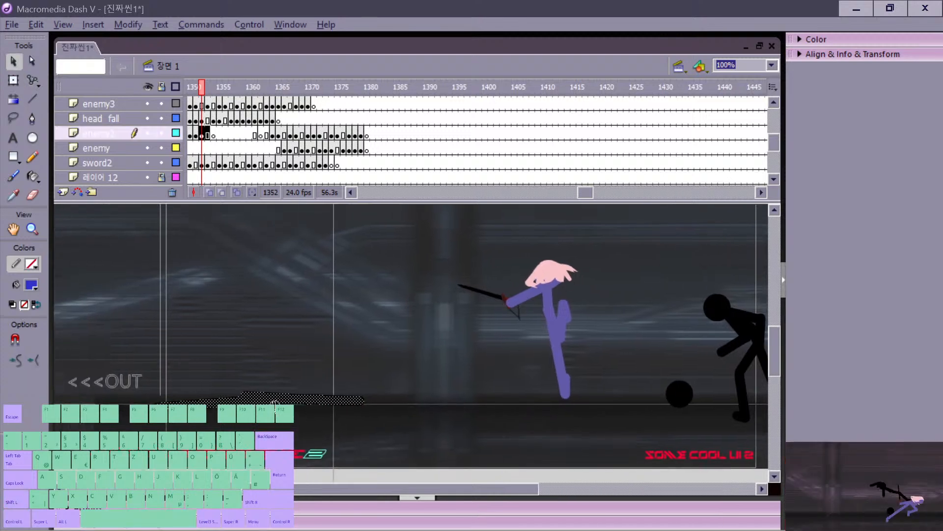
pyautogui.click(208, 133)
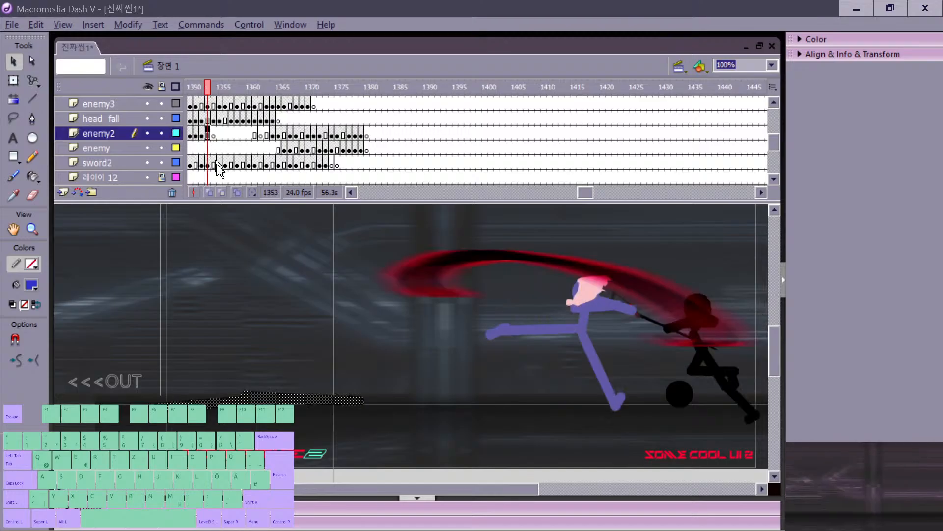
pyautogui.press('F6')
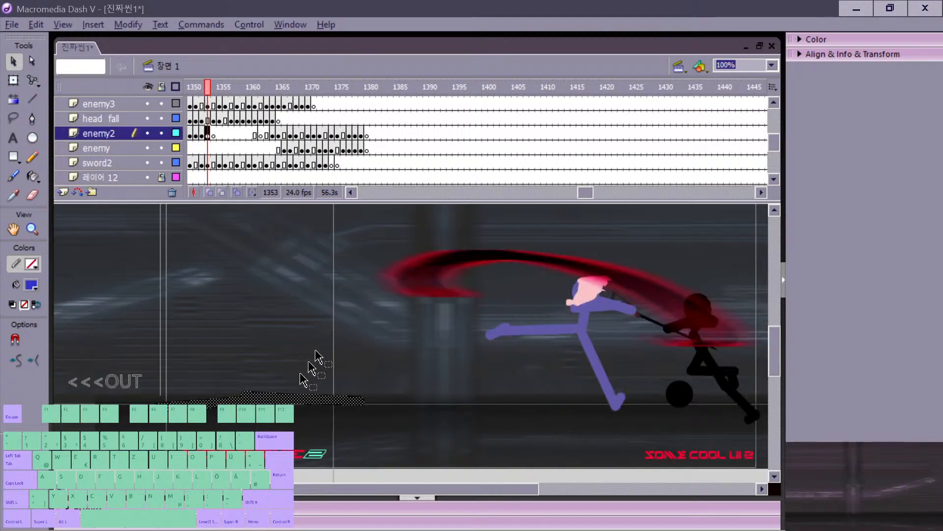
pyautogui.moveTo(257, 400); pyautogui.dragTo(149, 403)
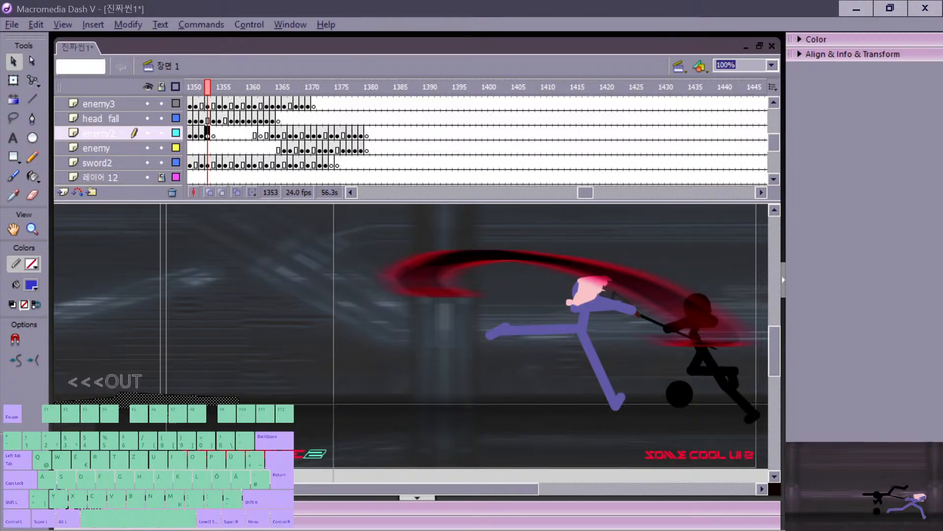
# Step: Step back and forth through the frames around 1353 to check how the fallen body slides out of view
pyautogui.press(',')
pyautogui.press(',')
pyautogui.press(',')
pyautogui.press(',')
pyautogui.press('.')
pyautogui.press('.')
pyautogui.press('.')
pyautogui.press('.')
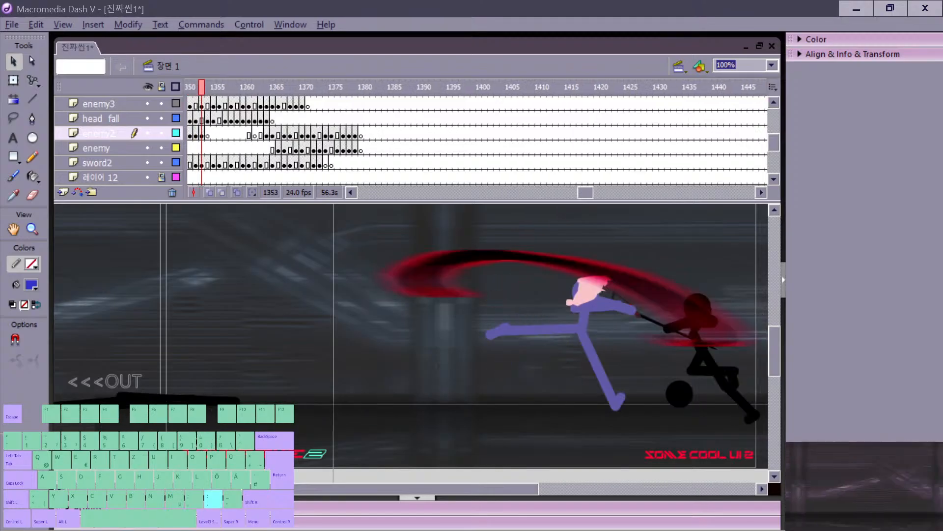
pyautogui.press('.')
pyautogui.press(',')
pyautogui.press('space')
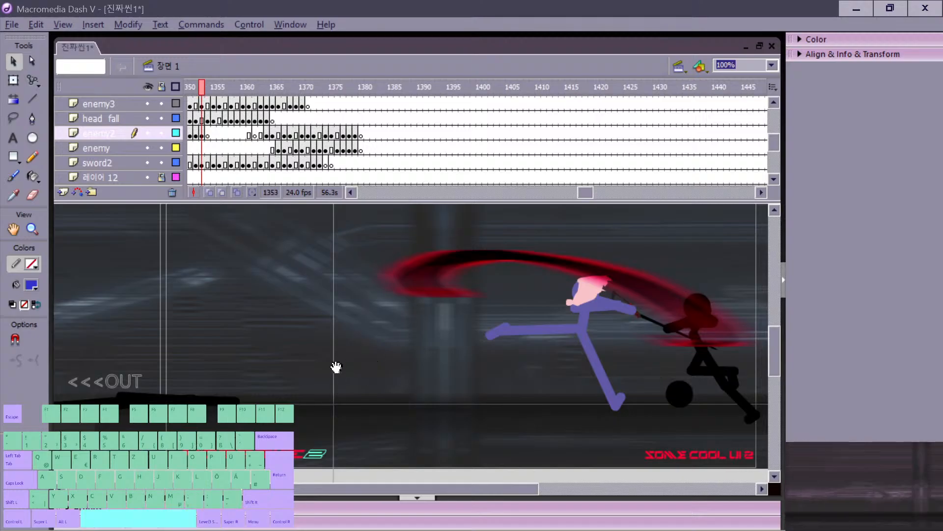
pyautogui.moveTo(336, 367); pyautogui.dragTo(253, 372)
pyautogui.press('.')
pyautogui.press(',')
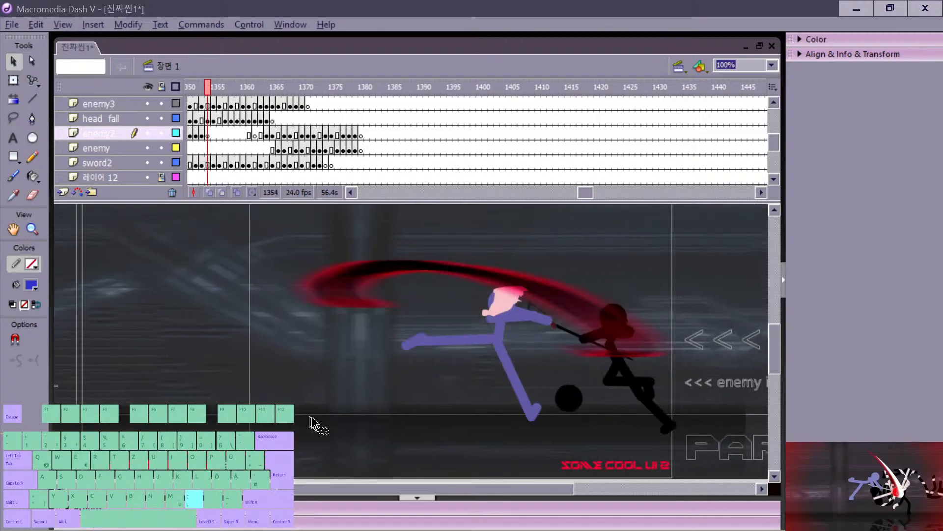
# Step: Step back to before frame 1340 and forward to frame 1364 to review the falling enemy bodies and the severed head
pyautogui.press(',')
pyautogui.press(',')
pyautogui.press(',')
pyautogui.press(',')
pyautogui.press(',')
pyautogui.press(',')
pyautogui.press(',')
pyautogui.press(',')
pyautogui.press(',')
pyautogui.press(',')
pyautogui.press(',')
pyautogui.press(',')
pyautogui.press(',')
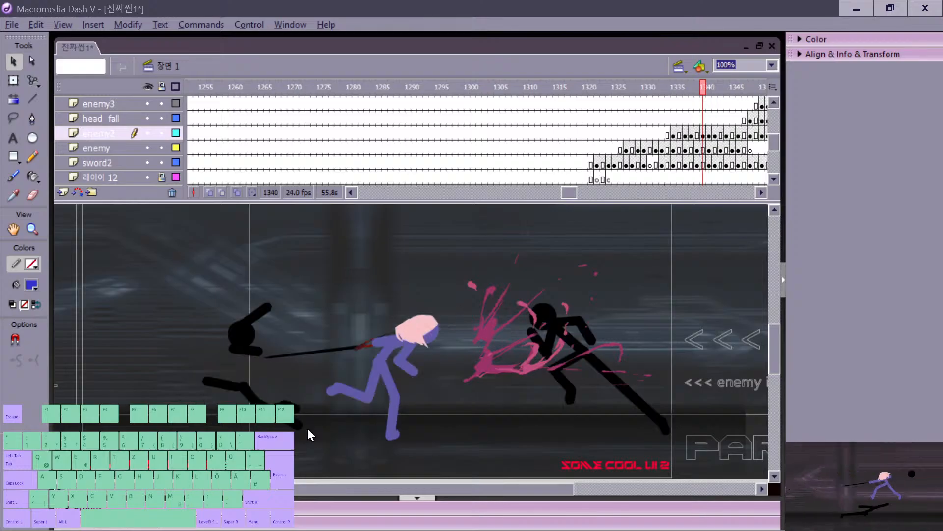
pyautogui.press(',')
pyautogui.press(',')
pyautogui.press(',')
pyautogui.press('.')
pyautogui.press('.')
pyautogui.press('.')
pyautogui.press('.')
pyautogui.press('.')
pyautogui.press('.')
pyautogui.press('.')
pyautogui.press('.')
pyautogui.press('.')
pyautogui.press('.')
pyautogui.press('.')
pyautogui.press('.')
pyautogui.press('.')
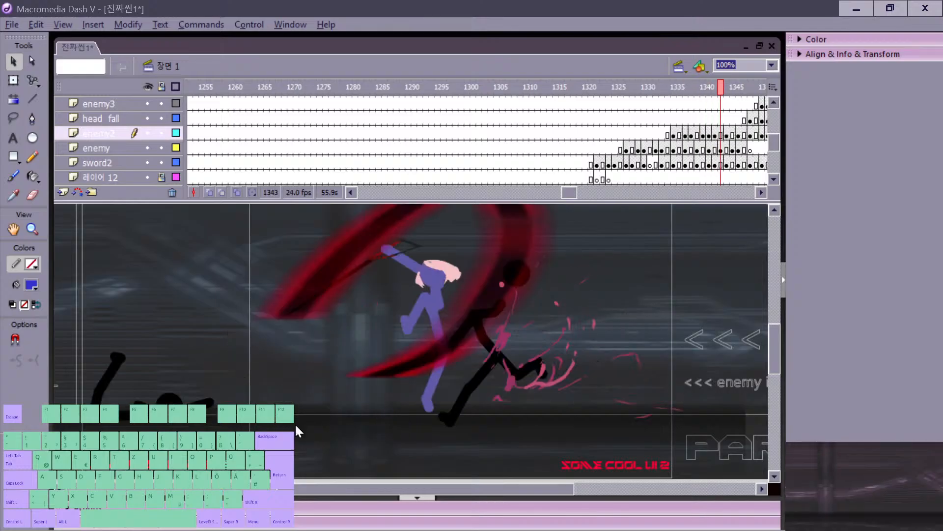
pyautogui.press('.')
pyautogui.press('.')
pyautogui.press('.')
pyautogui.press('.')
pyautogui.press('.')
pyautogui.press('.')
pyautogui.press('.')
pyautogui.press('.')
pyautogui.press('.')
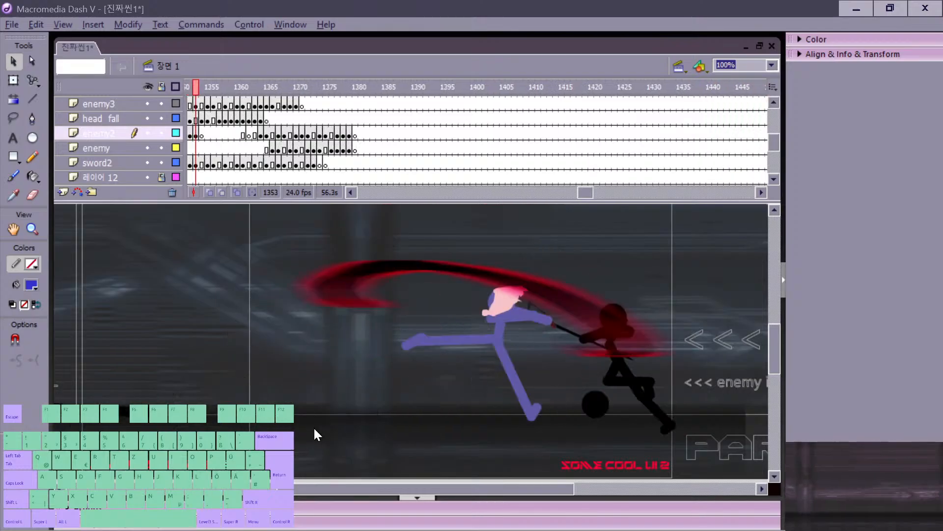
pyautogui.press('.')
pyautogui.press('.')
pyautogui.press('.')
pyautogui.press('.')
pyautogui.press('.')
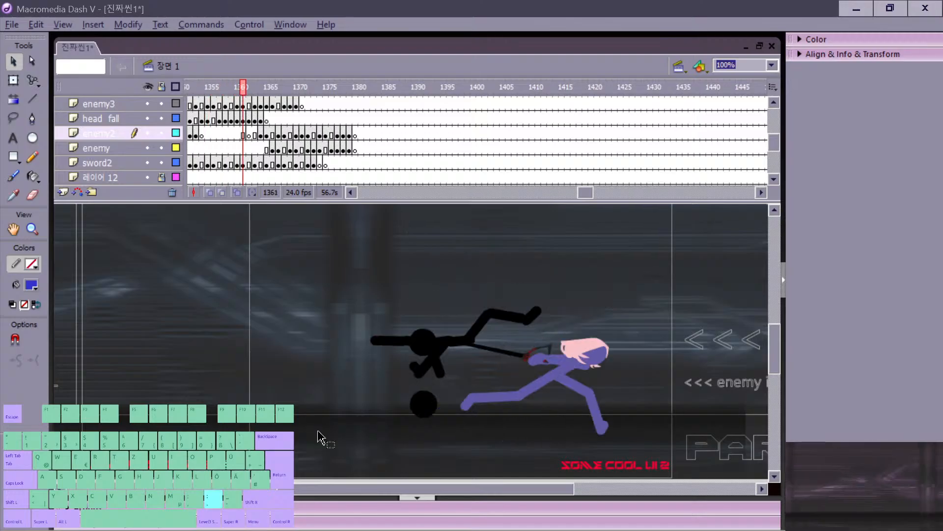
# Step: Extend the severed head's slide on the head fall layer with keyframes at 1365 and 1366, moving it farther left each time
pyautogui.click(259, 423)
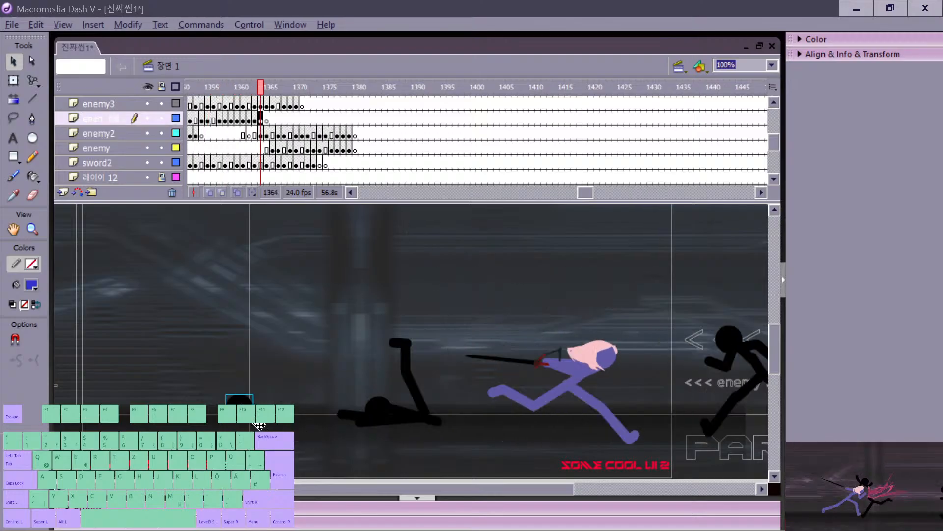
pyautogui.click(268, 119)
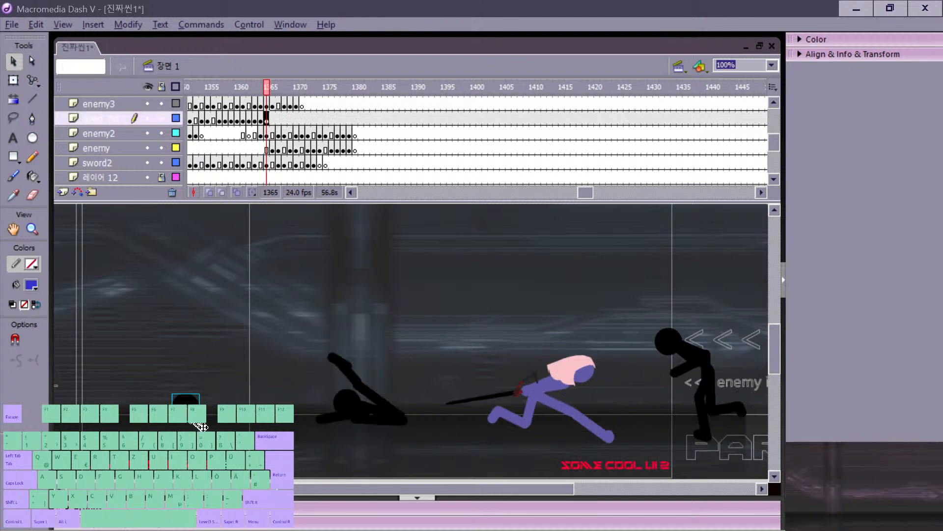
pyautogui.press('.')
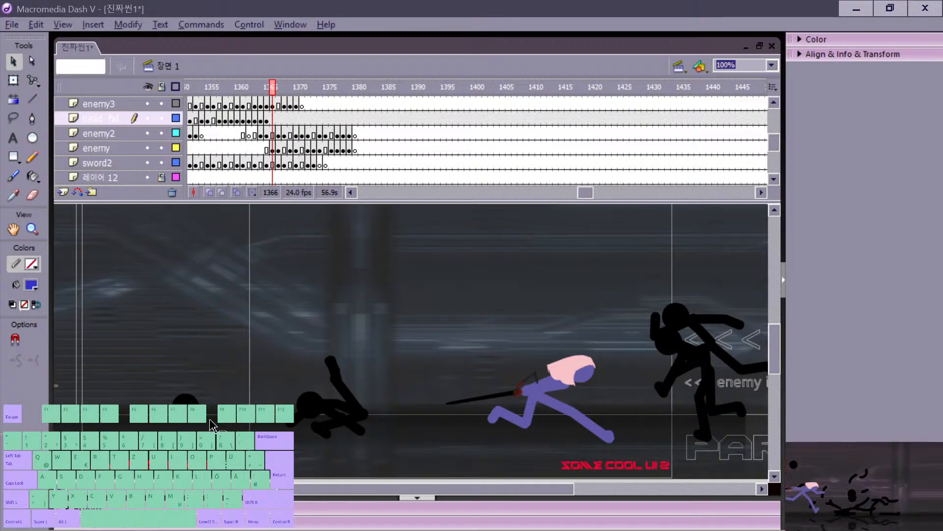
pyautogui.press('F6')
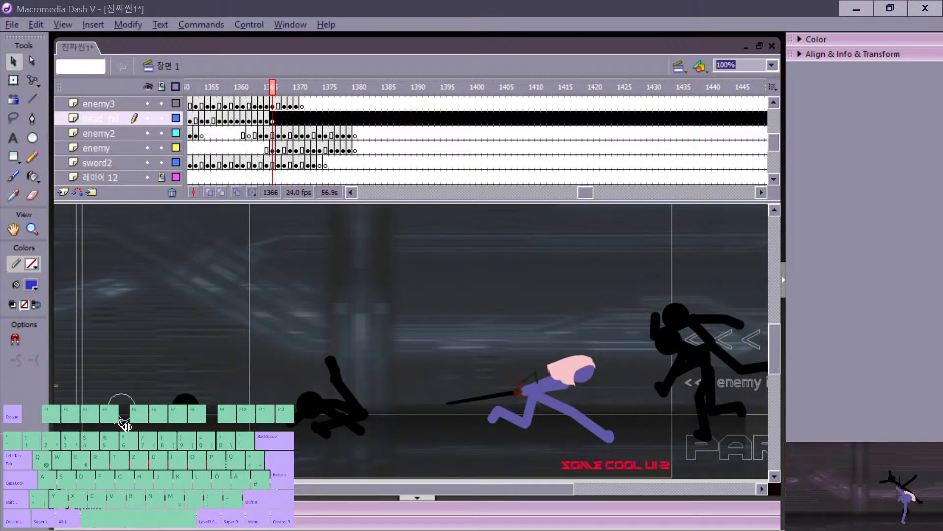
pyautogui.press(',')
pyautogui.press(',')
pyautogui.press(',')
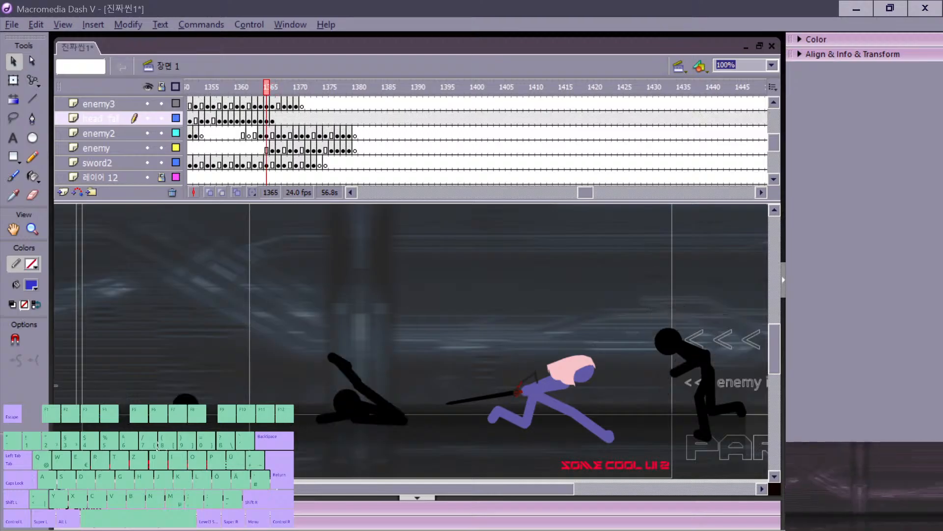
pyautogui.press('.')
pyautogui.press('.')
pyautogui.press('.')
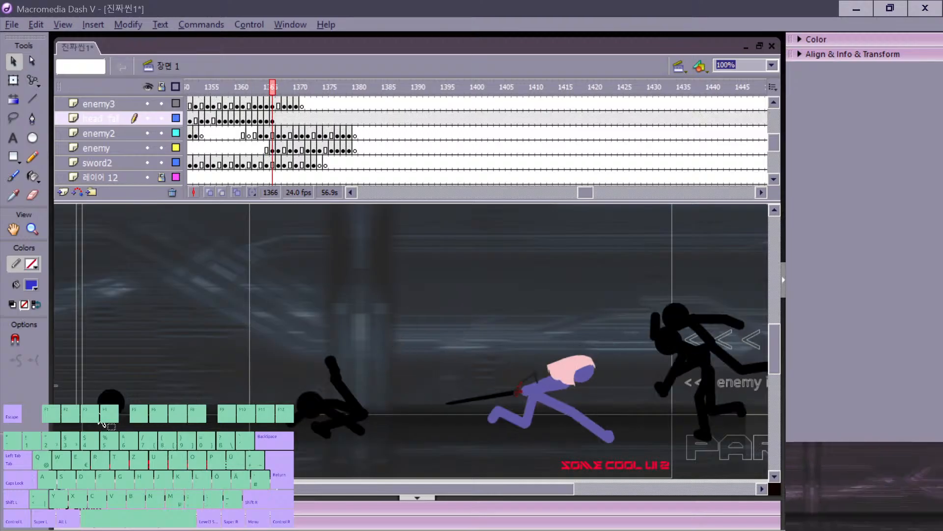
# Step: End the severed head's slide with a blank keyframe at frame 1367 on the head fall layer and check the preceding frames
pyautogui.press('F6')
pyautogui.press('.')
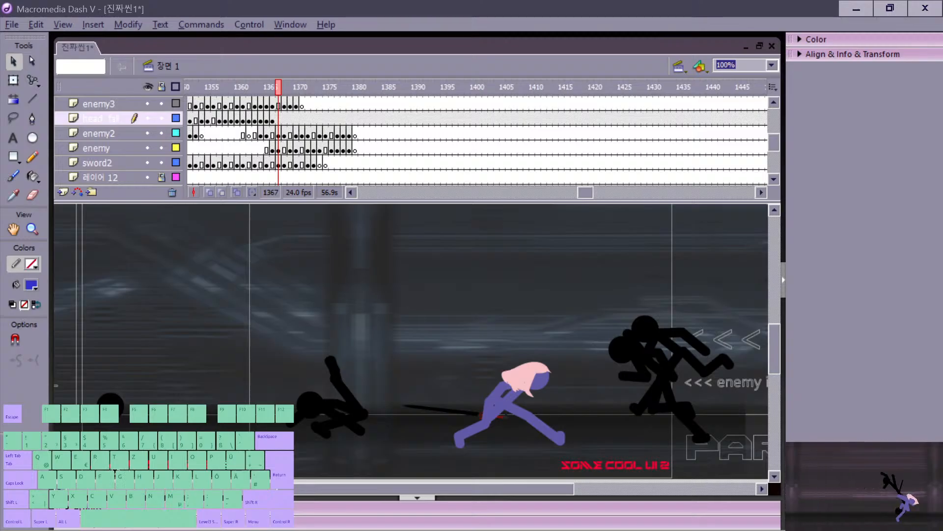
pyautogui.press('F7')
pyautogui.press(',')
pyautogui.press(',')
pyautogui.press(',')
pyautogui.press(',')
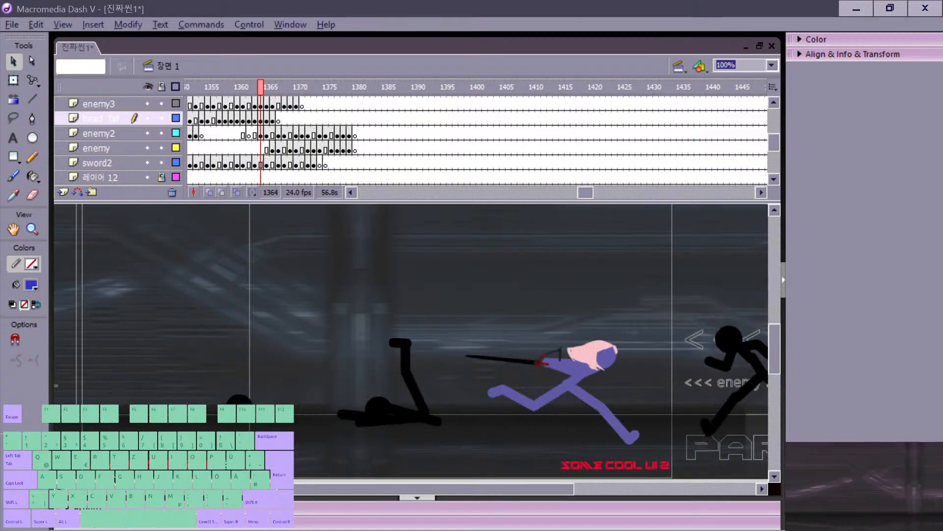
# Step: Step forward from frame 1364 to frame 1370 to review the sliding body and find where its drawing is incomplete
pyautogui.press('.')
pyautogui.press('.')
pyautogui.press('.')
pyautogui.press('.')
pyautogui.press('.')
pyautogui.press('.')
pyautogui.press('.')
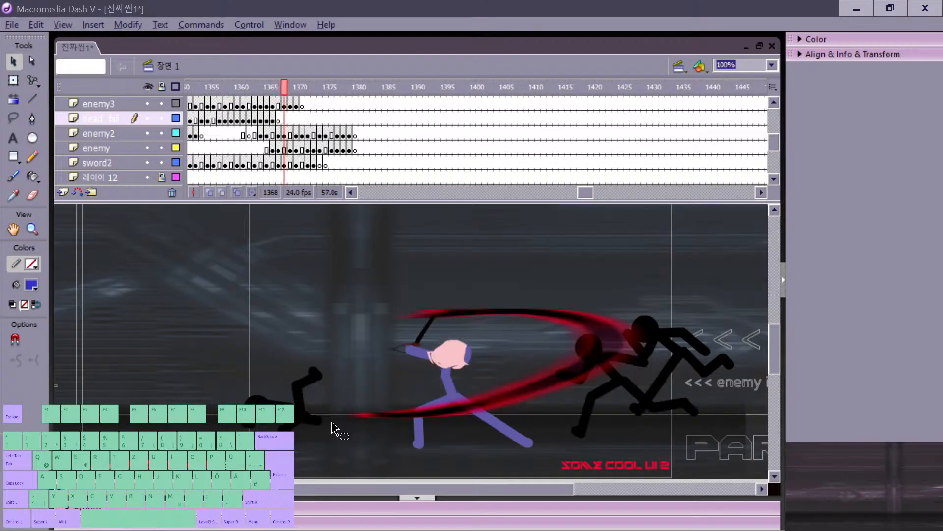
pyautogui.press(',')
pyautogui.press('.')
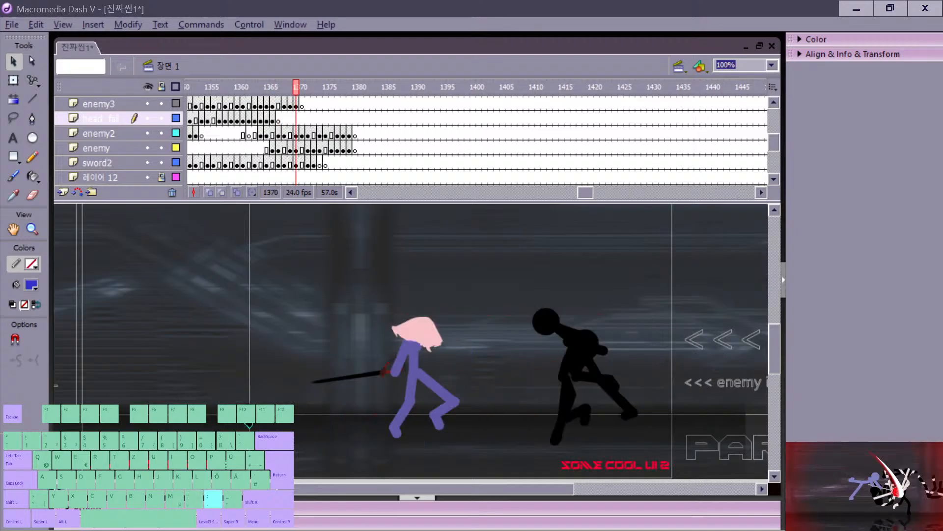
pyautogui.press(',')
pyautogui.press('.')
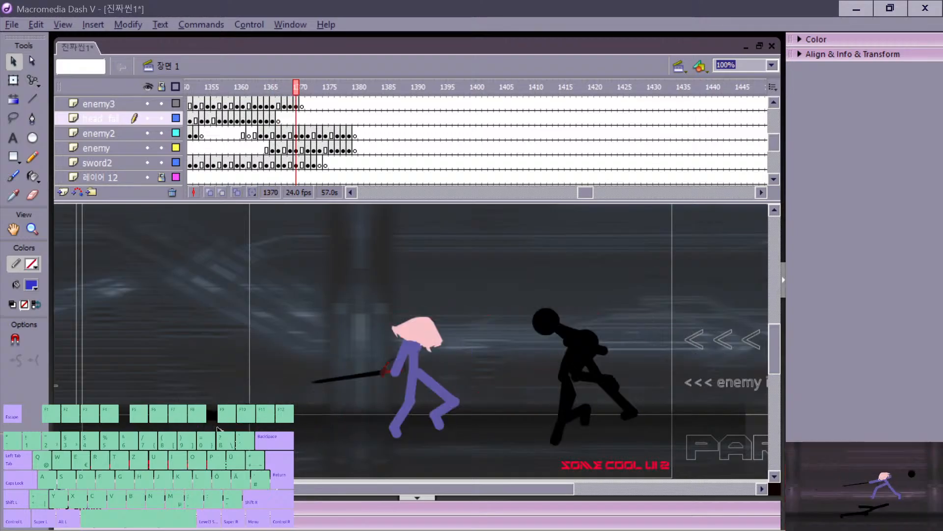
# Step: Copy the fallen enemy's head from frame 1369 into frame 1370 on the enemy3 layer and move it farther left
pyautogui.press(',')
pyautogui.click(207, 416)
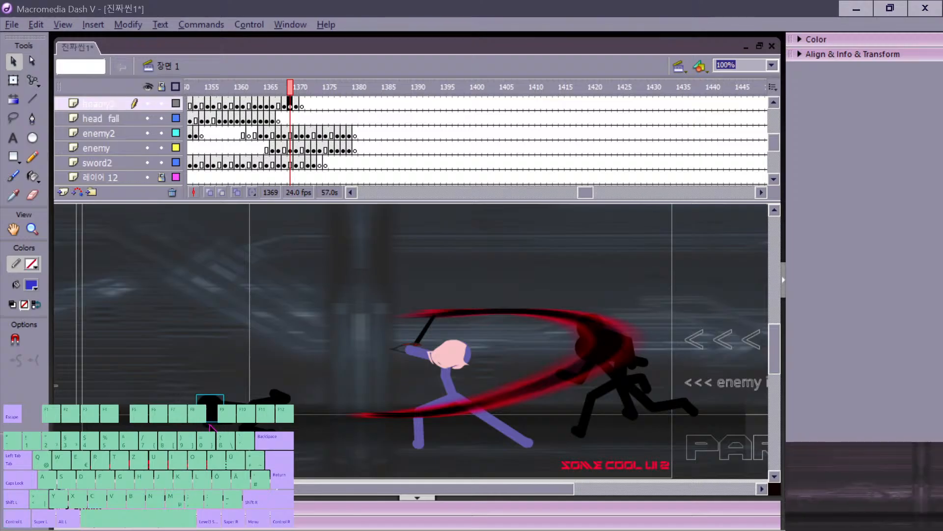
pyautogui.press('.')
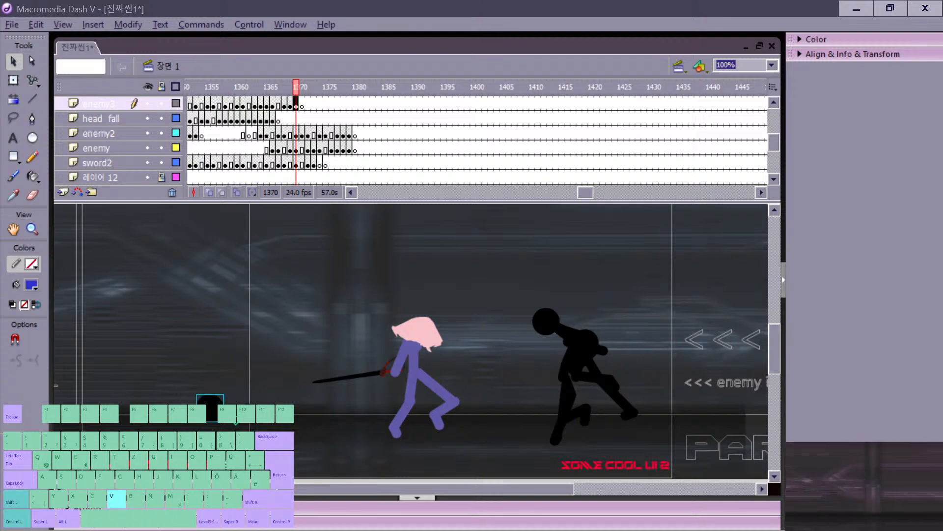
pyautogui.press('F6')
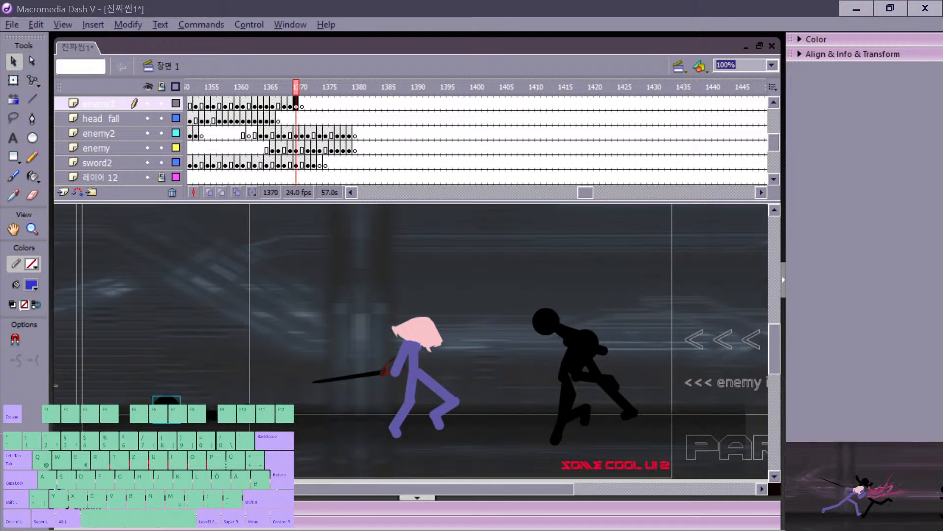
pyautogui.press(',')
pyautogui.press('.')
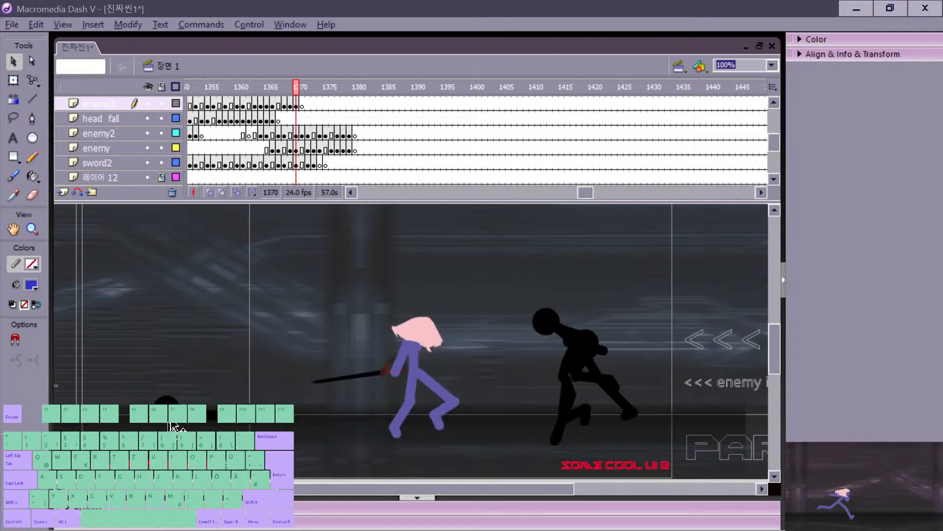
pyautogui.press(',')
pyautogui.press('.')
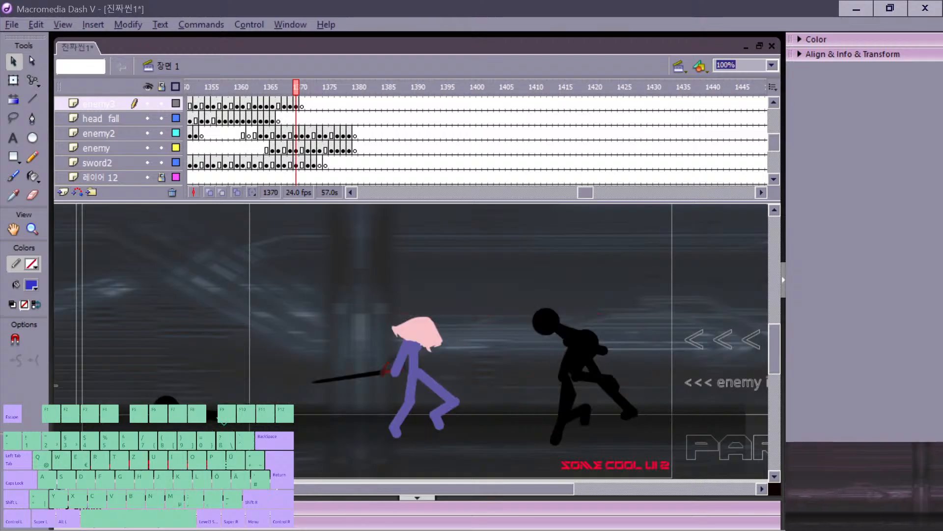
pyautogui.press('n')
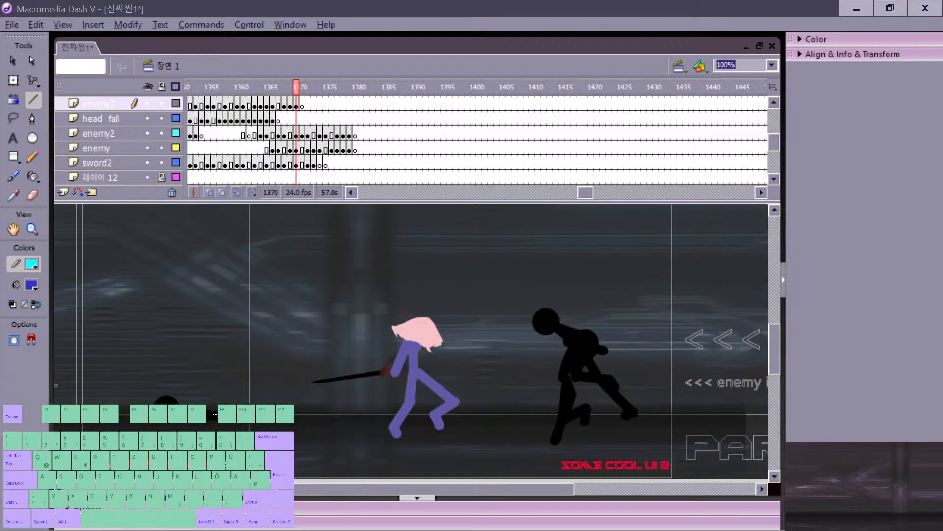
pyautogui.press(',')
pyautogui.press('.')
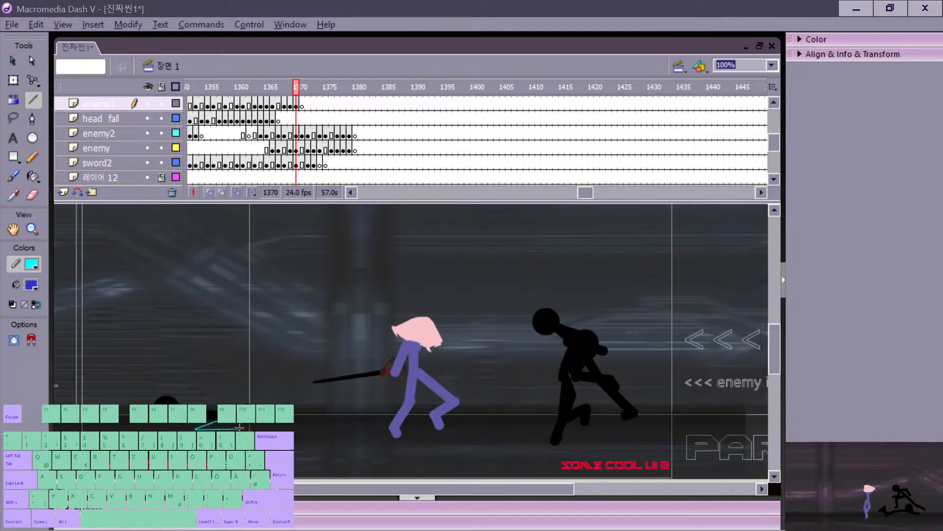
pyautogui.press(',')
pyautogui.press('.')
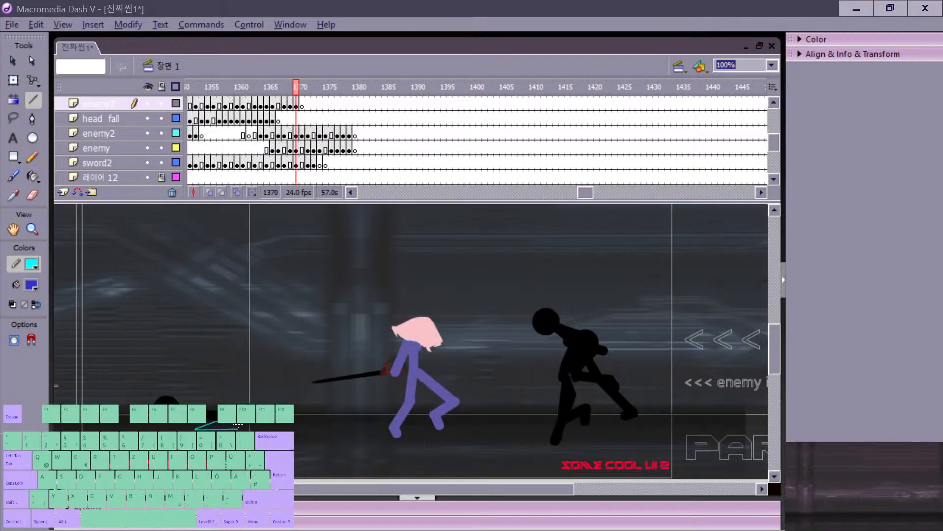
pyautogui.hotkey('ctrl', 'z')
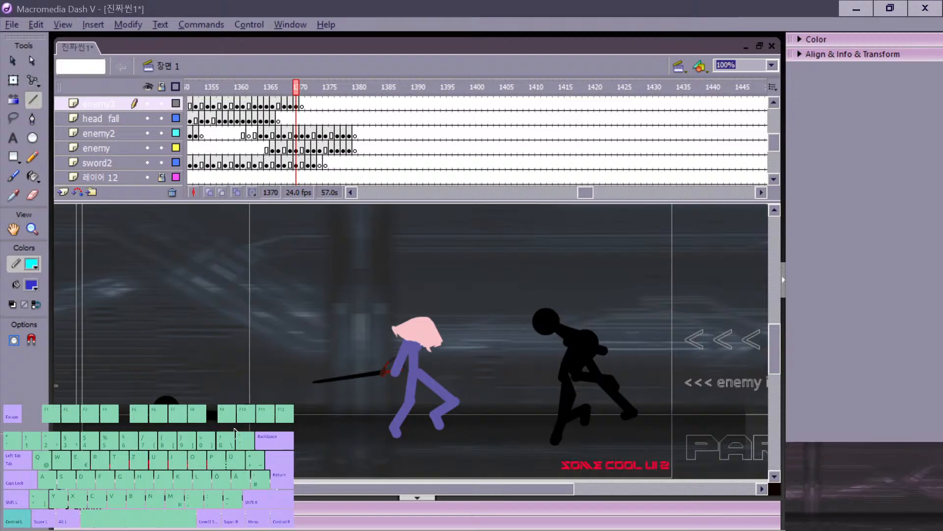
# Step: Sample black from the fallen enemy as the stroke color and draw its body with lines at frame 1370
pyautogui.press('i')
pyautogui.click(237, 412)
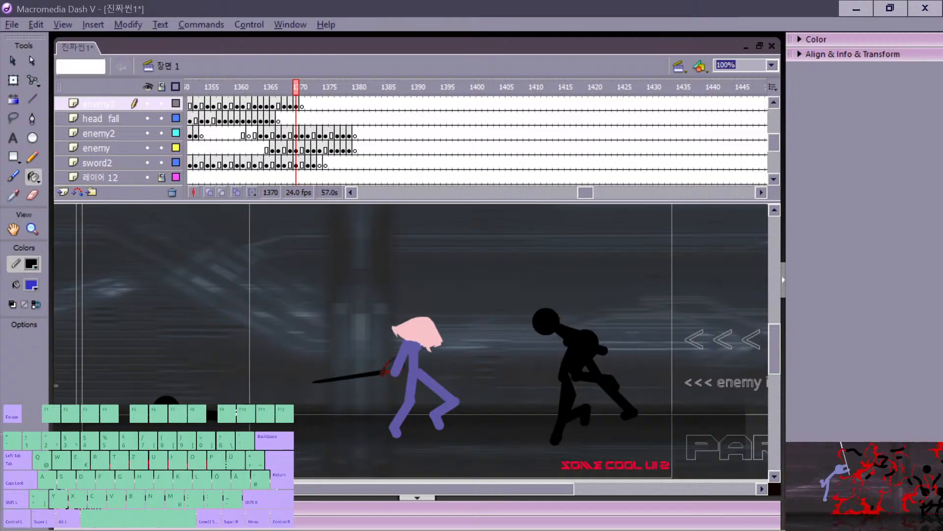
pyautogui.press('n')
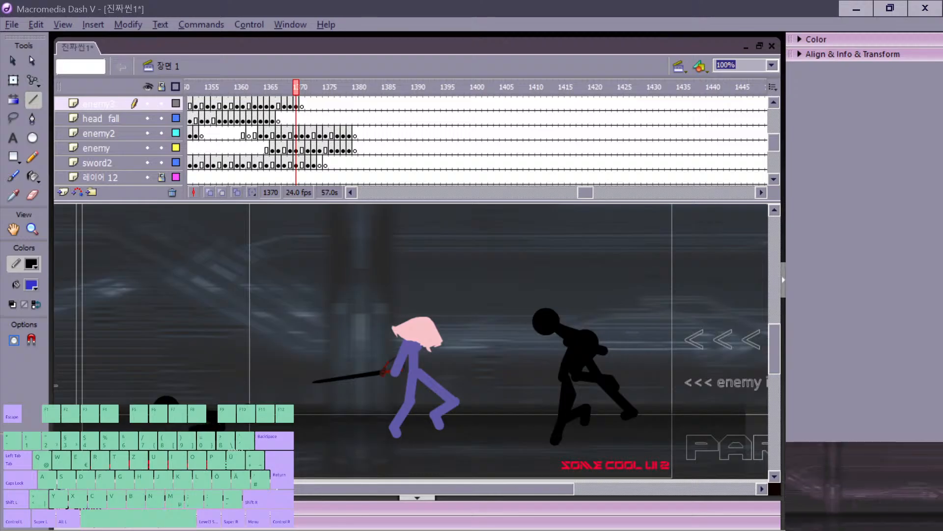
pyautogui.press(',')
pyautogui.press('.')
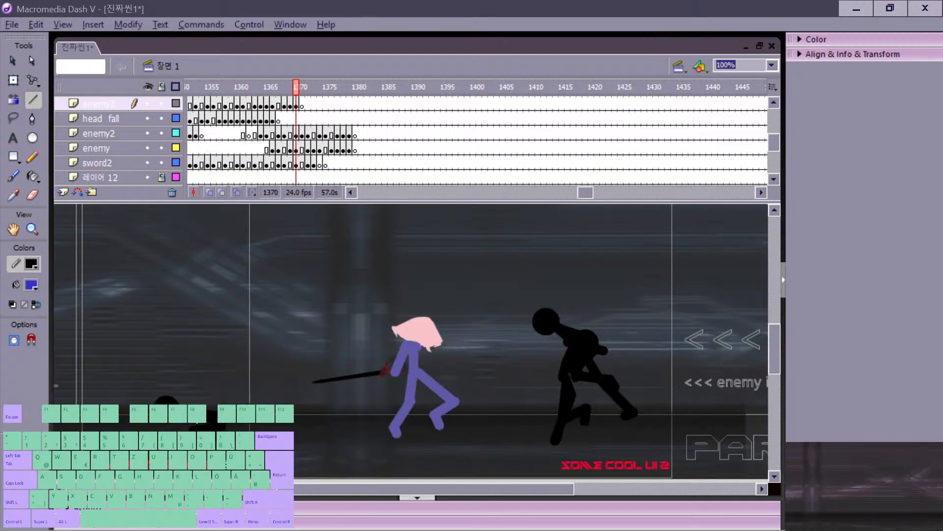
pyautogui.press(',')
pyautogui.press('.')
pyautogui.press('n')
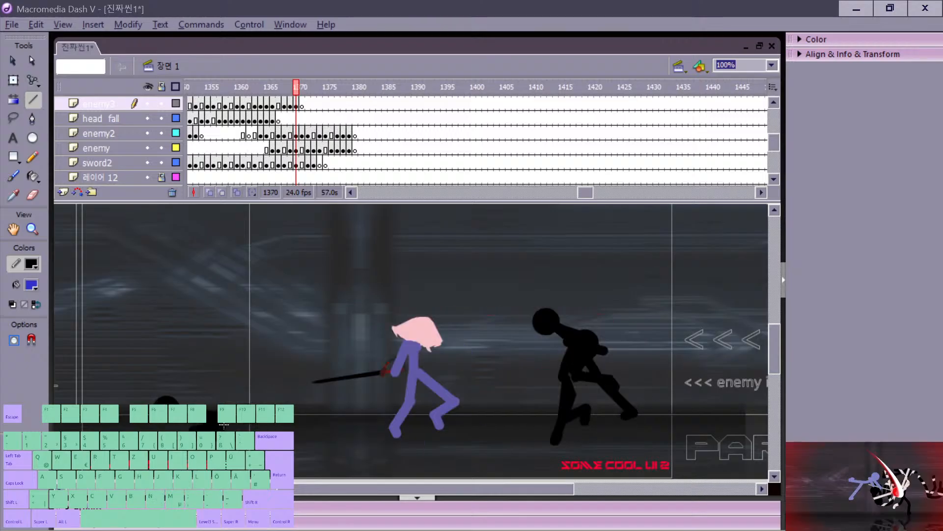
pyautogui.press('b')
pyautogui.press('n')
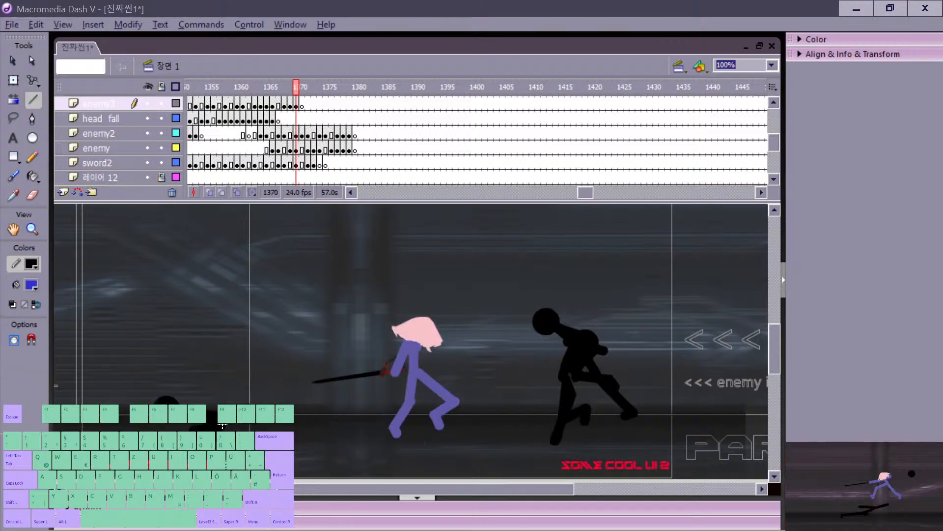
# Step: Reshape the fallen enemy's body and limb lines at frame 1370, using the pose in frame 1369 as reference
pyautogui.press('v')
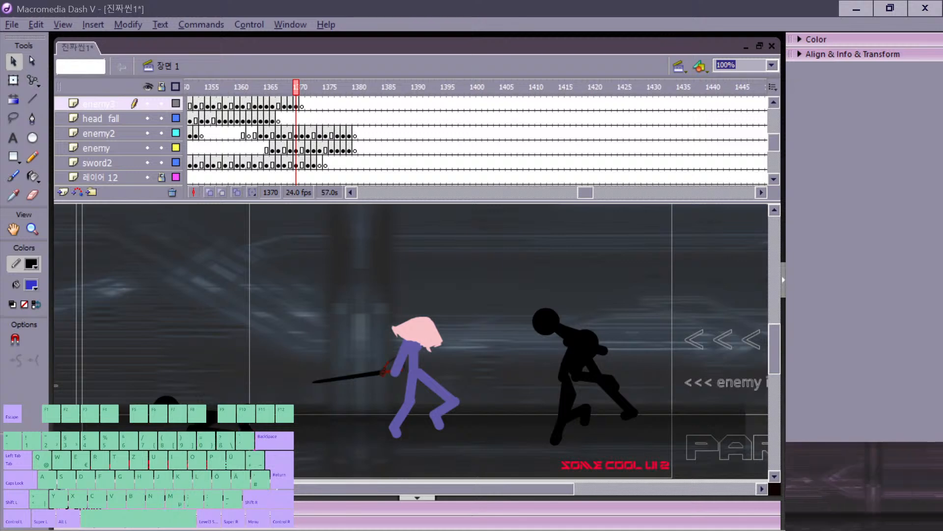
pyautogui.press(',')
pyautogui.press('.')
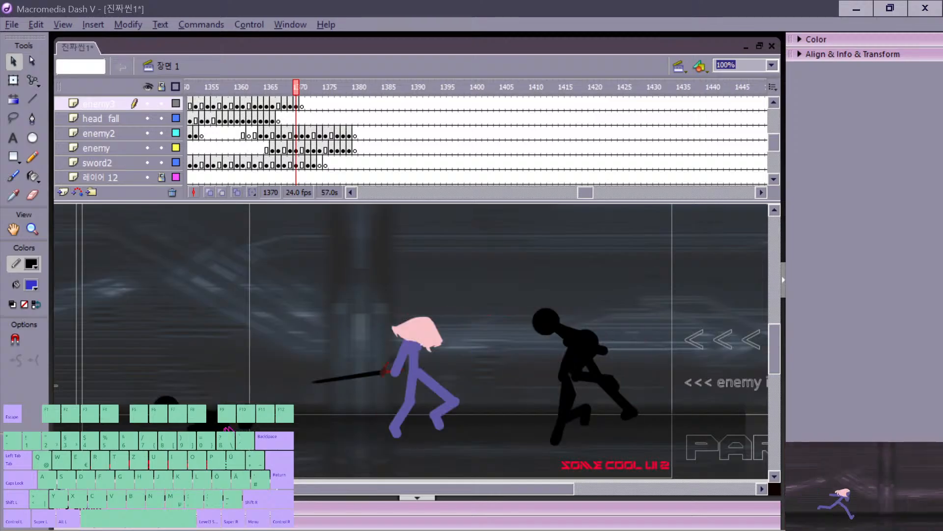
pyautogui.click(244, 427)
pyautogui.press(',')
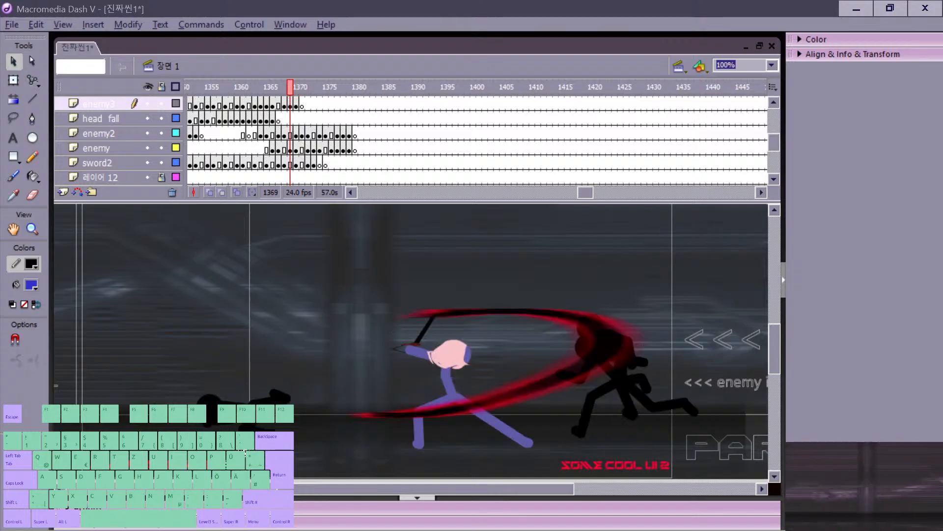
pyautogui.press('.')
pyautogui.click(236, 432)
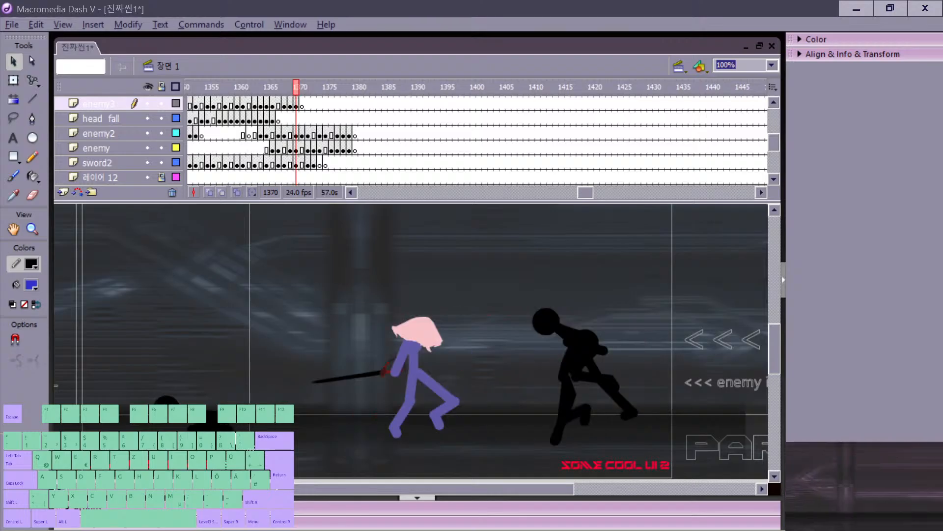
pyautogui.press(',')
pyautogui.press('.')
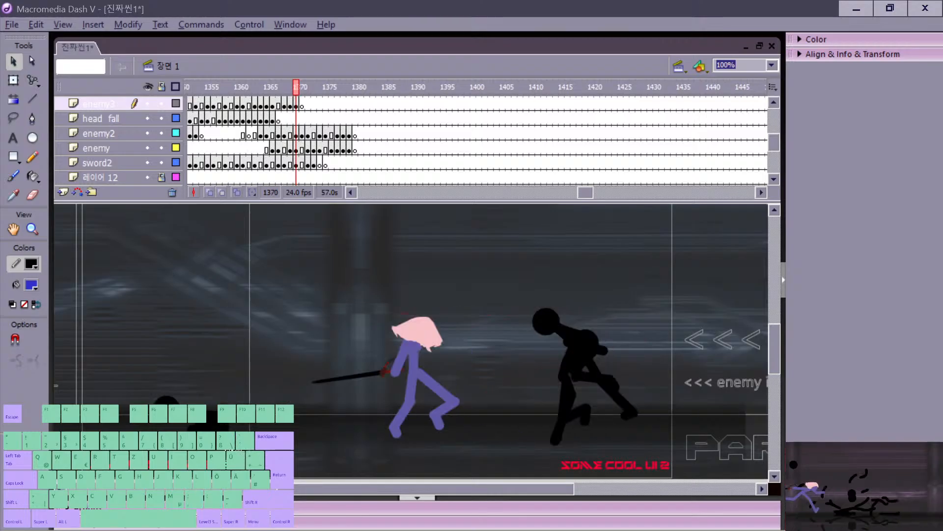
pyautogui.press(',')
pyautogui.press('.')
# Step: Refine the fallen enemy's head and the lines around it at frame 1370, comparing with the preceding frames
pyautogui.press('n')
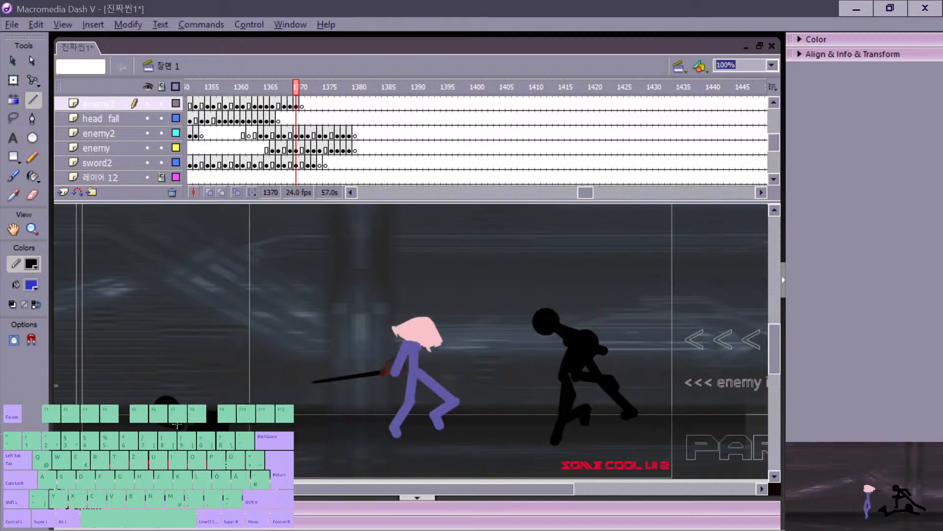
pyautogui.press('v')
pyautogui.press(',')
pyautogui.press(',')
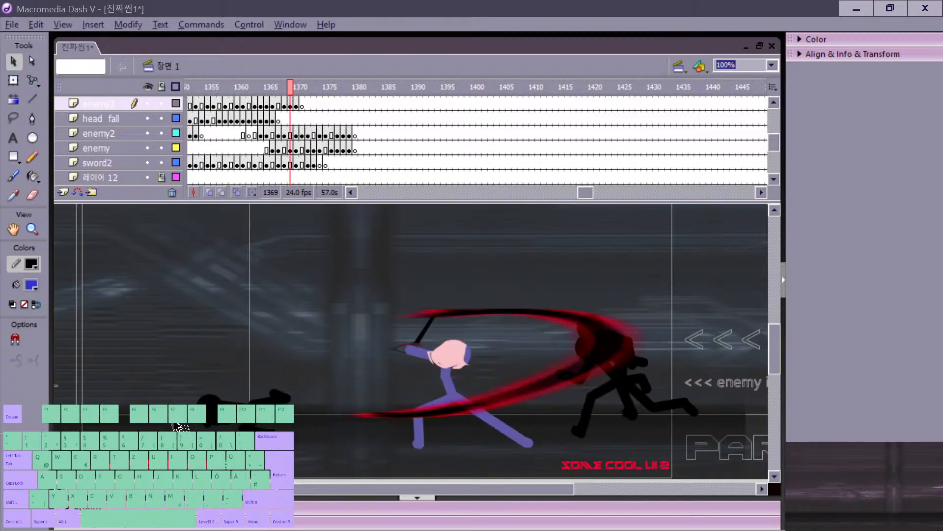
pyautogui.press('.')
pyautogui.press('.')
pyautogui.press('n')
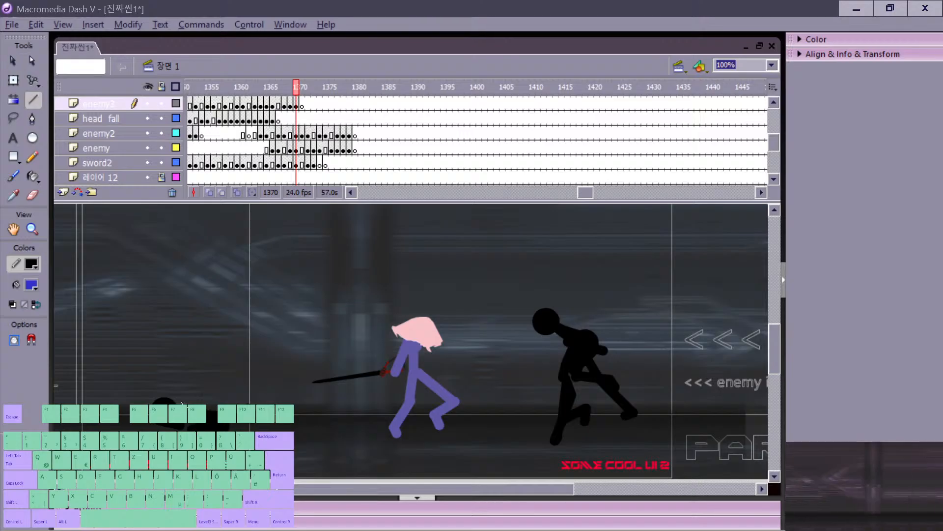
# Step: Flip between frames 1369, 1370 and 1371 to check the motion of the redrawn fallen body
pyautogui.press('.')
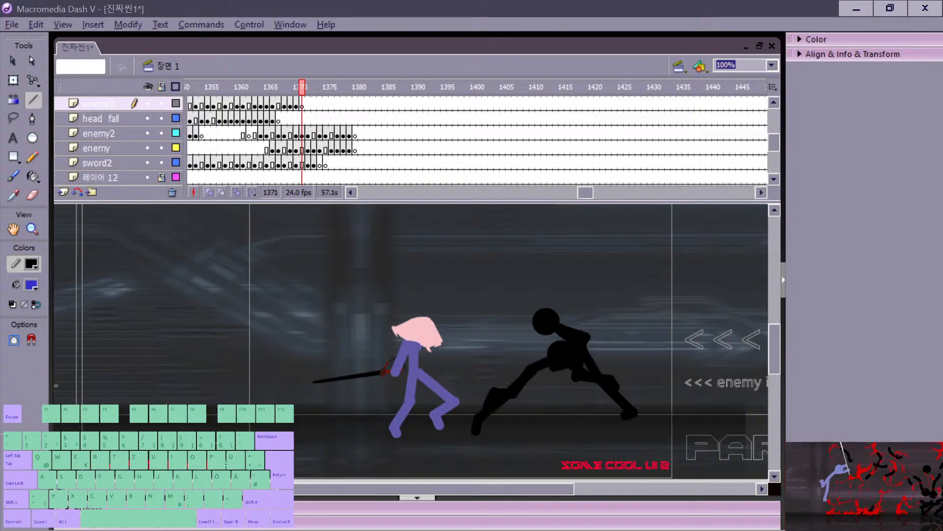
pyautogui.press(',')
pyautogui.press('v')
pyautogui.press('.')
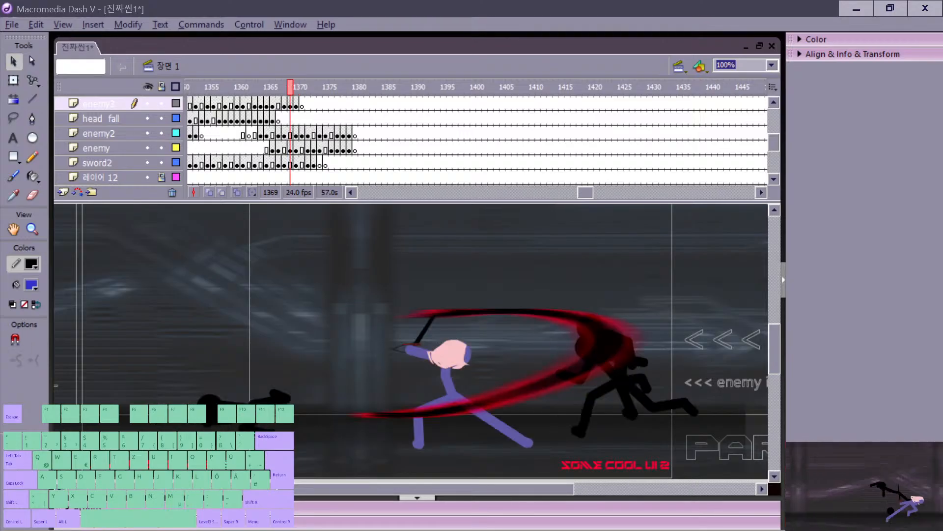
pyautogui.press(',')
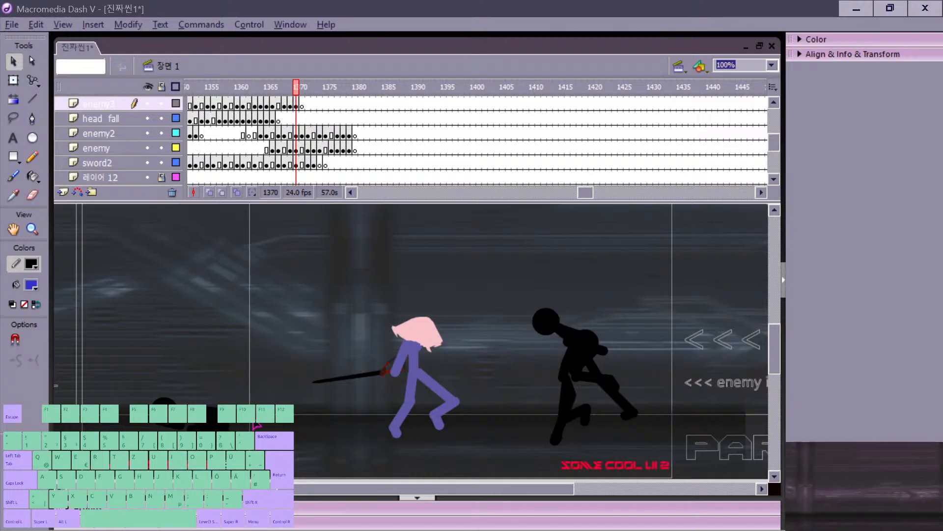
pyautogui.press('.')
pyautogui.press(',')
pyautogui.press('.')
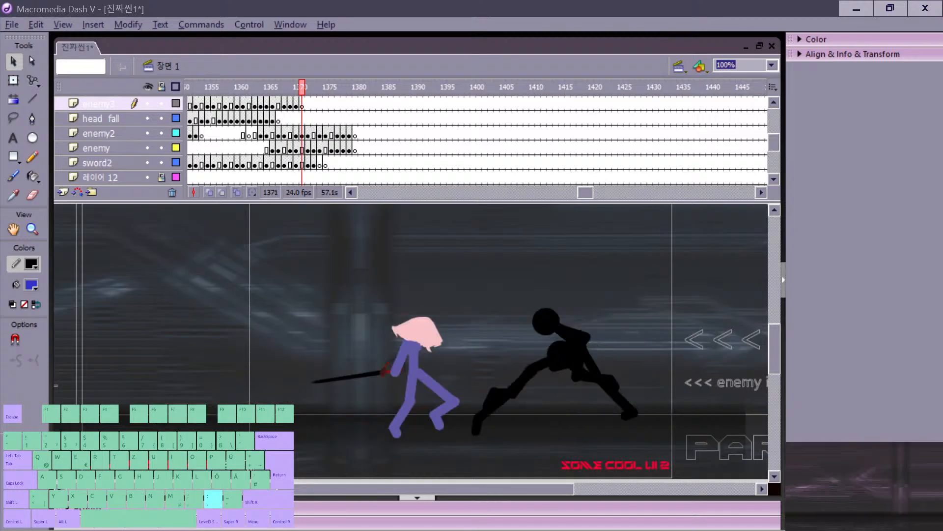
pyautogui.press(',')
pyautogui.press('.')
pyautogui.press(',')
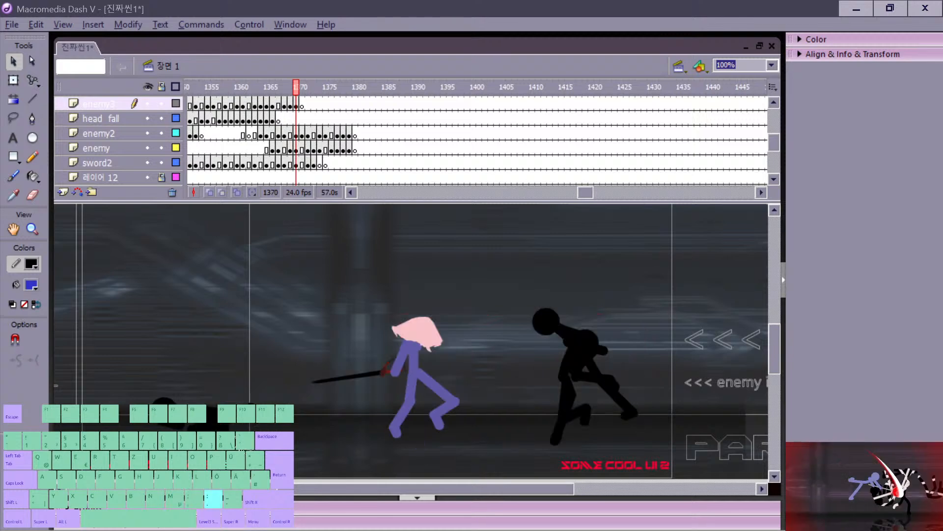
# Step: Copy the whole fallen enemy from frame 1370 in place into frame 1371 on the enemy3 layer and move it farther left
pyautogui.moveTo(117, 382); pyautogui.dragTo(279, 445)
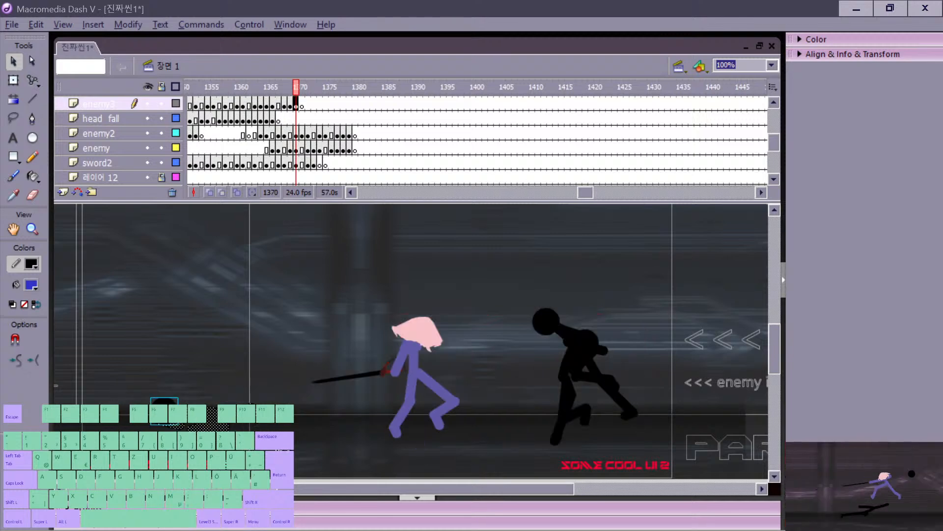
pyautogui.hotkey('ctrl', 'c')
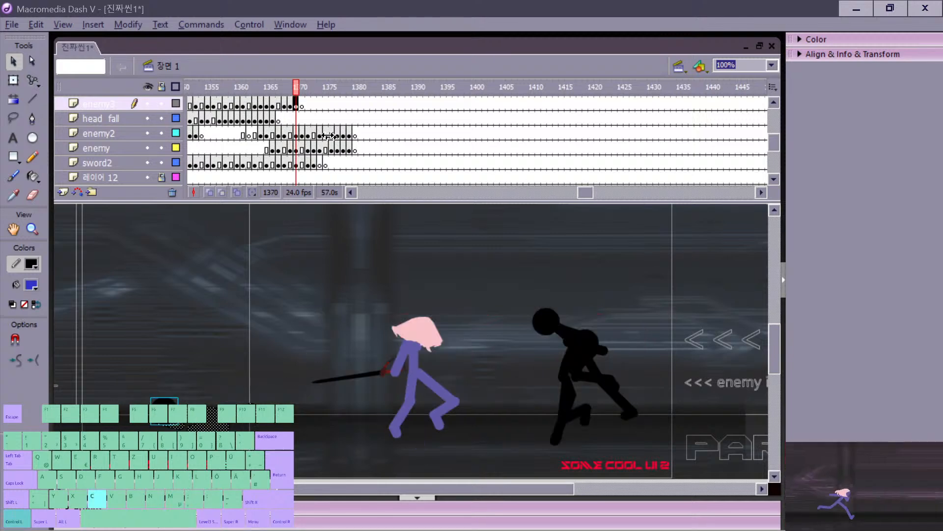
pyautogui.click(302, 106)
pyautogui.hotkey('ctrl', 'shift', 'v')
pyautogui.moveTo(204, 422); pyautogui.dragTo(132, 422)
# Step: Step back to frame 1363 and forward to frame 1367 to review the fallen body's slide
pyautogui.press(',')
pyautogui.press(',')
pyautogui.press(',')
pyautogui.press(',')
pyautogui.press(',')
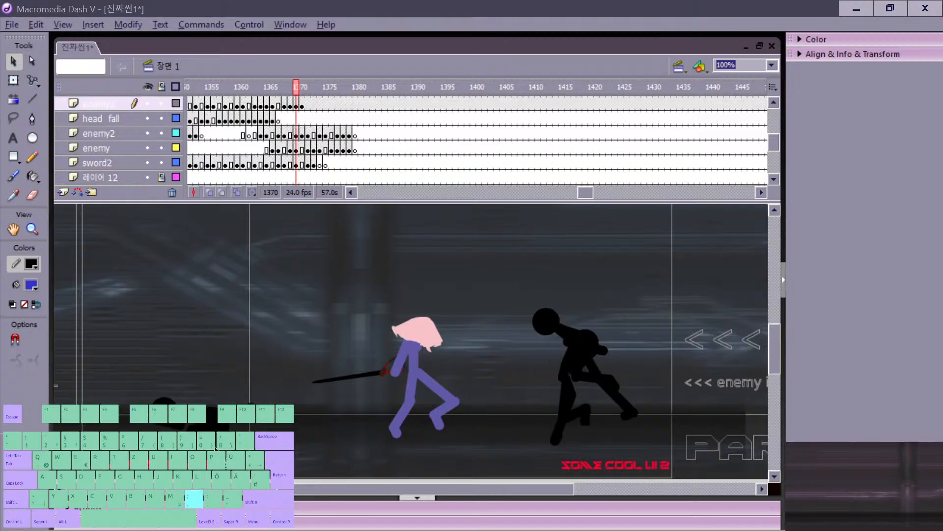
pyautogui.press(',')
pyautogui.press(',')
pyautogui.press(',')
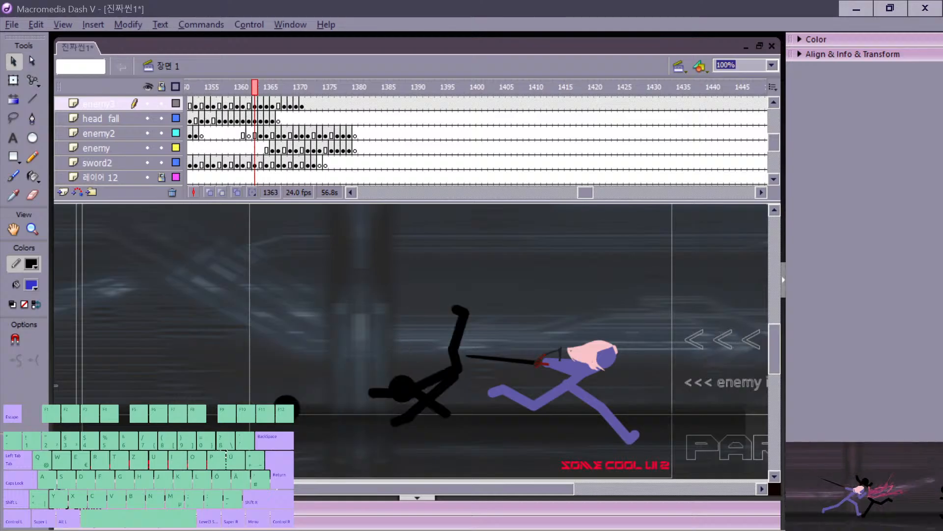
pyautogui.press('.')
pyautogui.press('.')
pyautogui.press('.')
pyautogui.press('.')
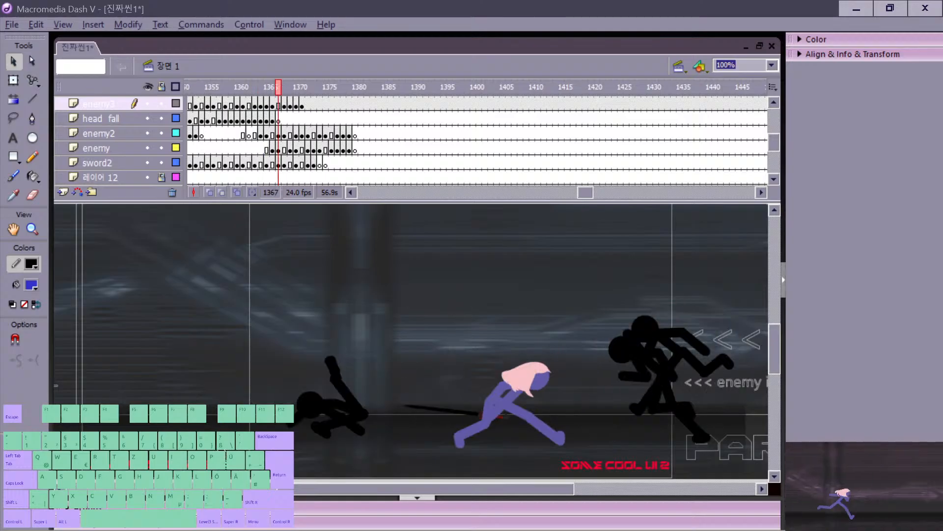
# Step: Flip between frames 1363 and 1367 to review the motion of the fallen body and the rolling severed head
pyautogui.press(',')
pyautogui.press(',')
pyautogui.press('.')
pyautogui.press(',')
pyautogui.press(',')
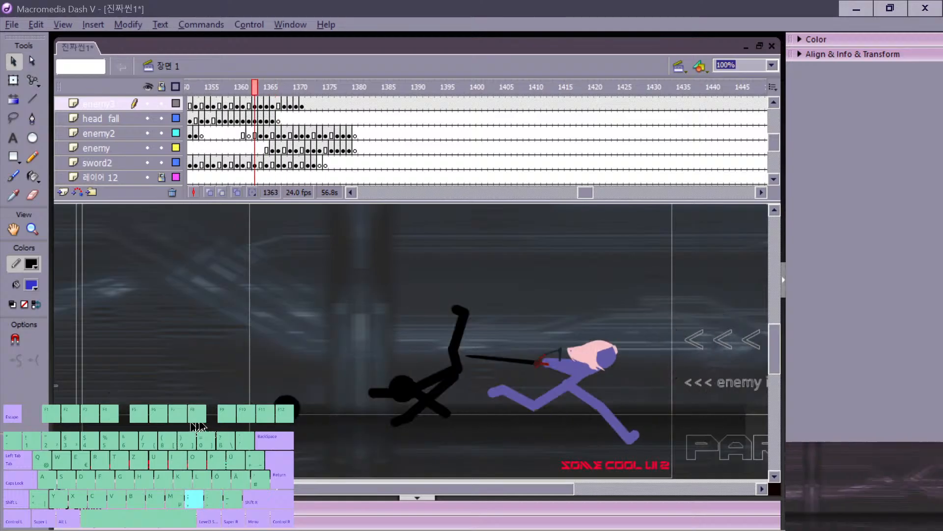
pyautogui.press('.')
pyautogui.press('.')
pyautogui.press('.')
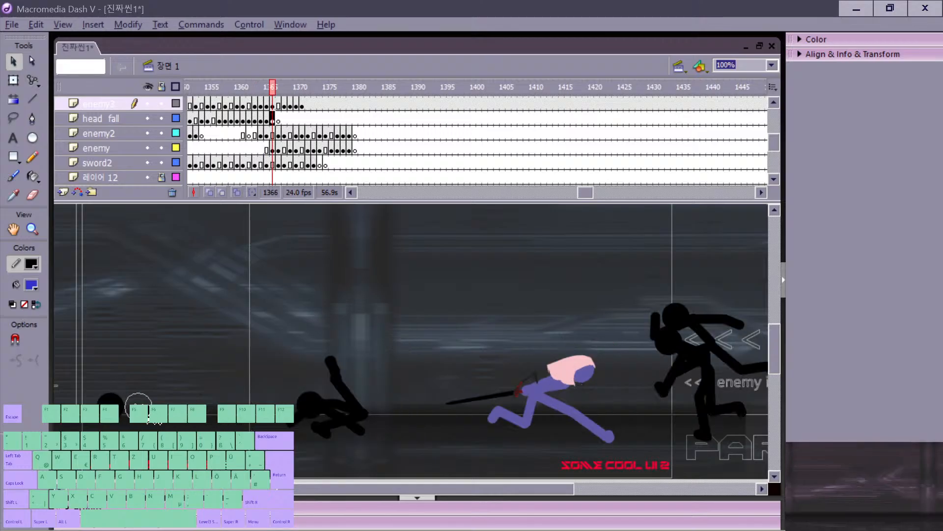
pyautogui.press(',')
pyautogui.press('.')
# Step: Copy the severed head into frame 1367 farther left, end the head fall layer with a blank keyframe at 1368, and test the movie
pyautogui.click(142, 415)
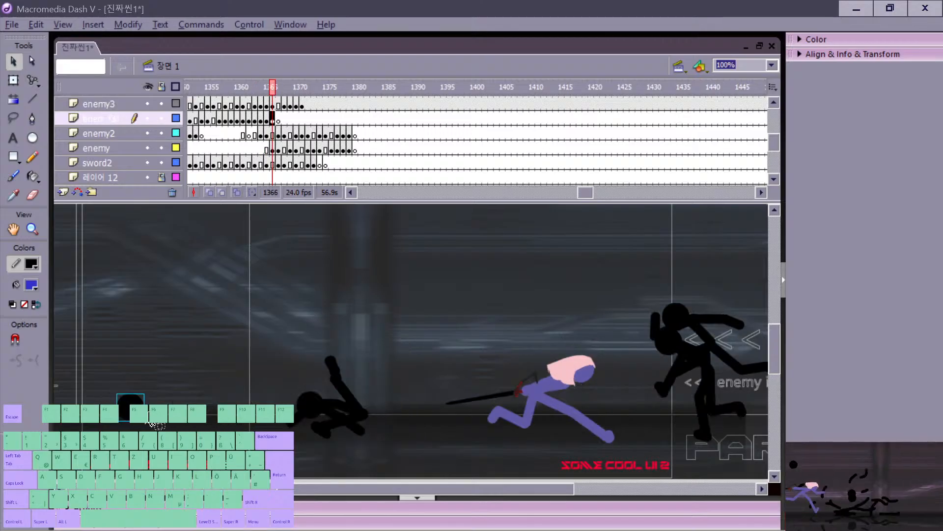
pyautogui.click(280, 121)
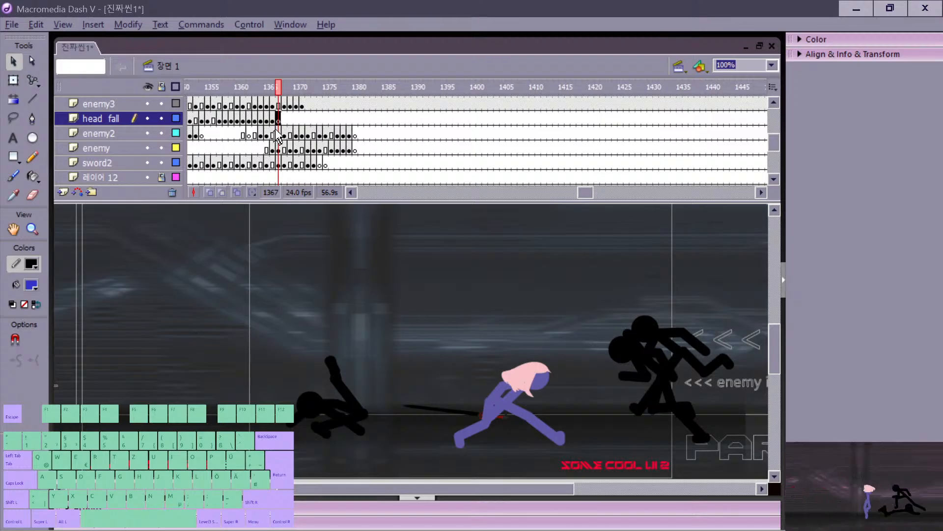
pyautogui.moveTo(139, 420); pyautogui.dragTo(84, 420)
pyautogui.click(285, 119)
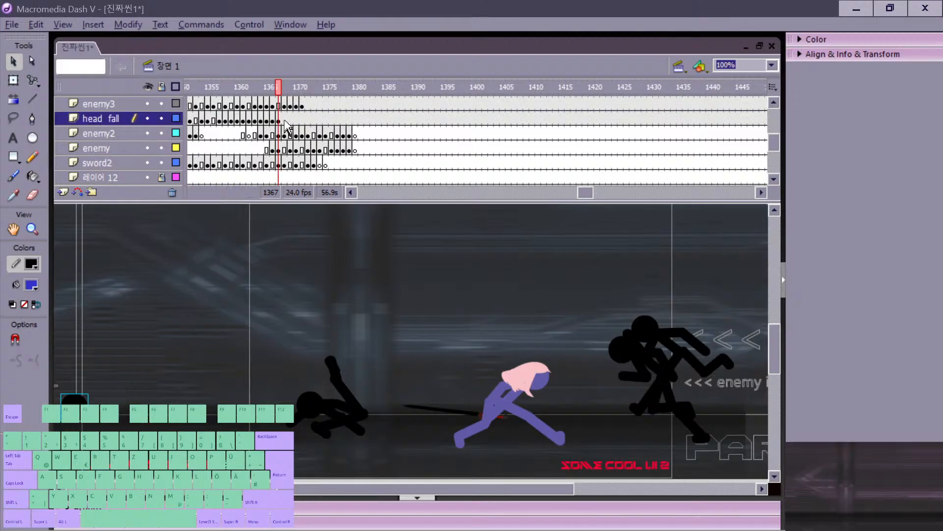
pyautogui.press('F7')
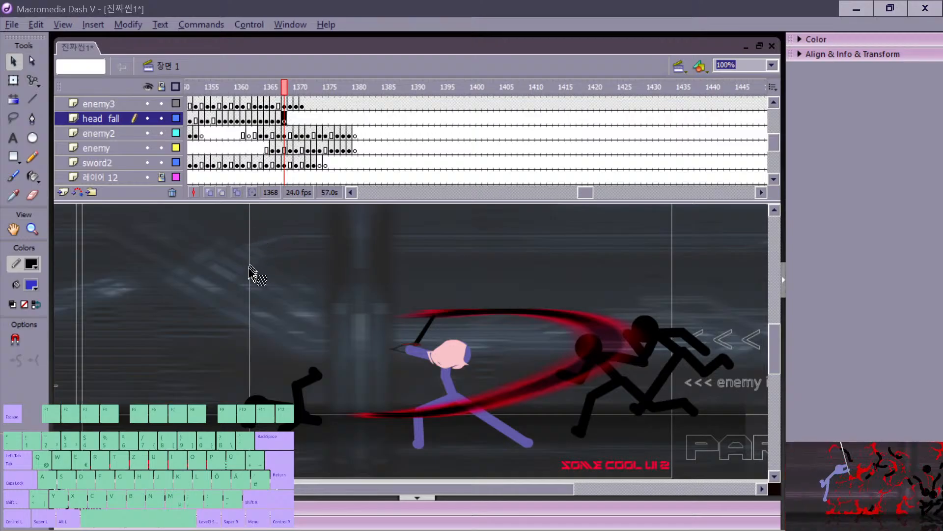
pyautogui.press('m')
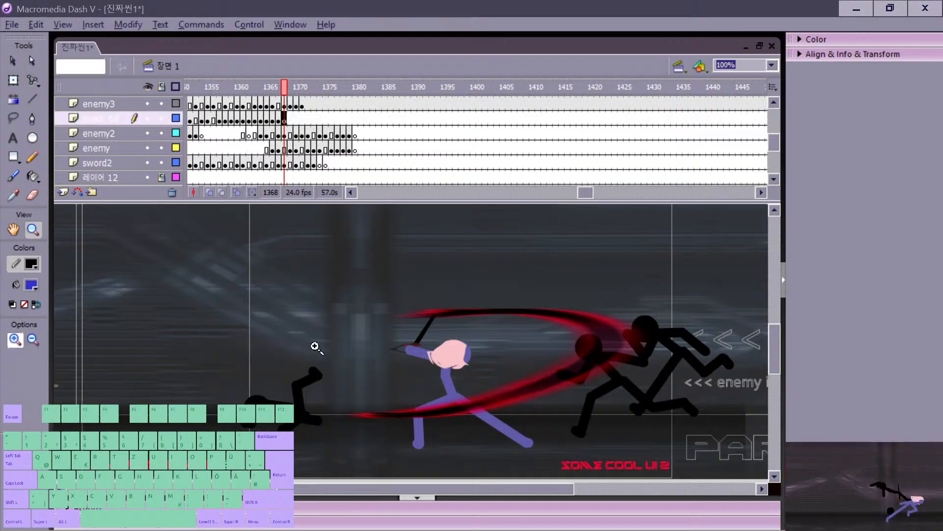
pyautogui.hotkey('ctrl', 'Return')
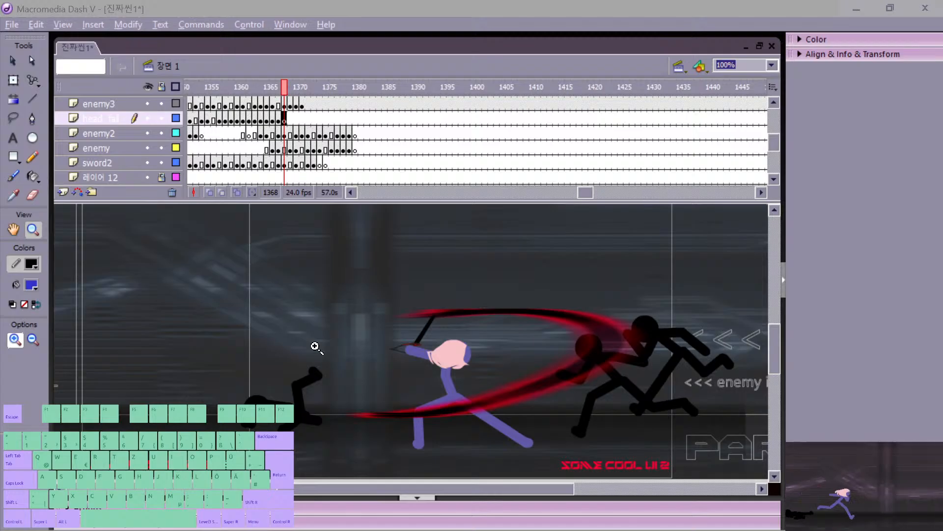
# Step: Add a keyframe at frame 1372 on the enemy3 layer and move the fallen enemy farther left
pyautogui.click(308, 104)
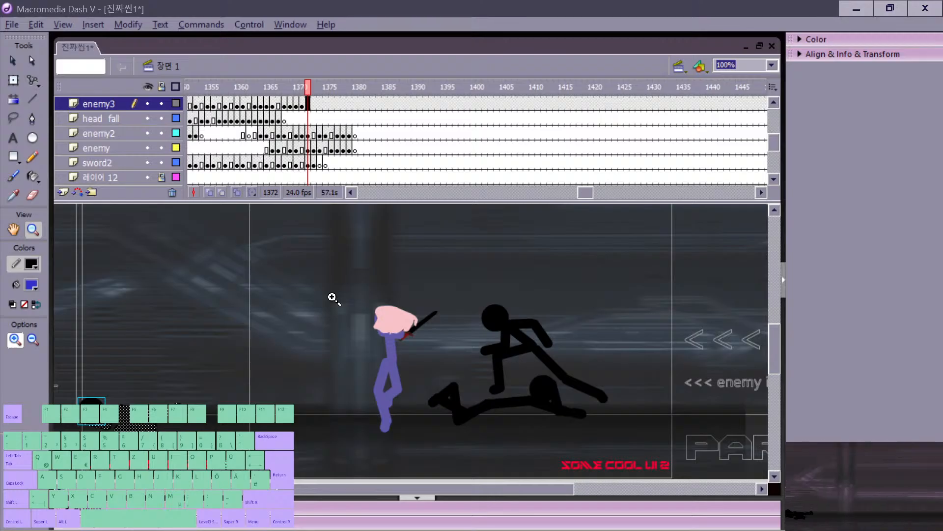
pyautogui.press('F6')
pyautogui.click(119, 416)
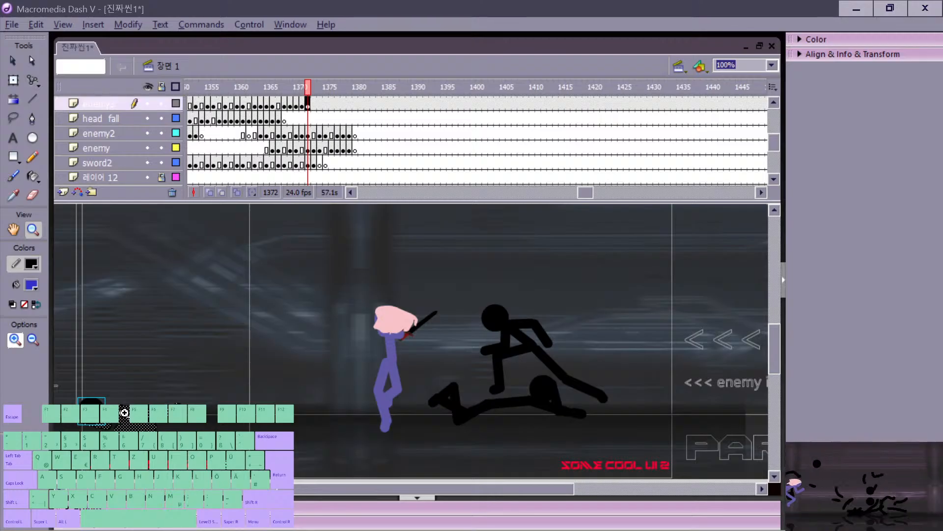
pyautogui.press('v')
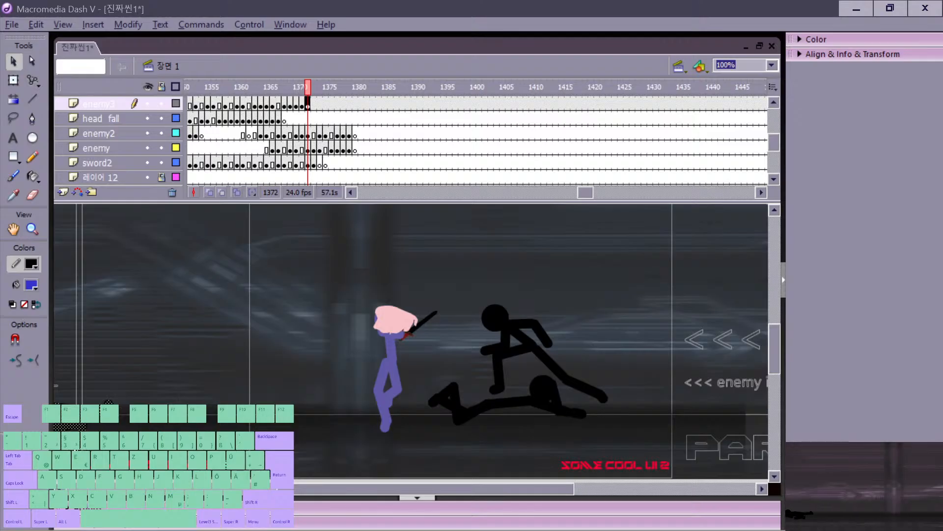
# Step: Step back from frame 1372 and flip between frames 1370 and 1371 to check the fallen enemy's slide
pyautogui.press(',')
pyautogui.press(',')
pyautogui.press(',')
pyautogui.press(',')
pyautogui.press('.')
pyautogui.press('.')
pyautogui.press('.')
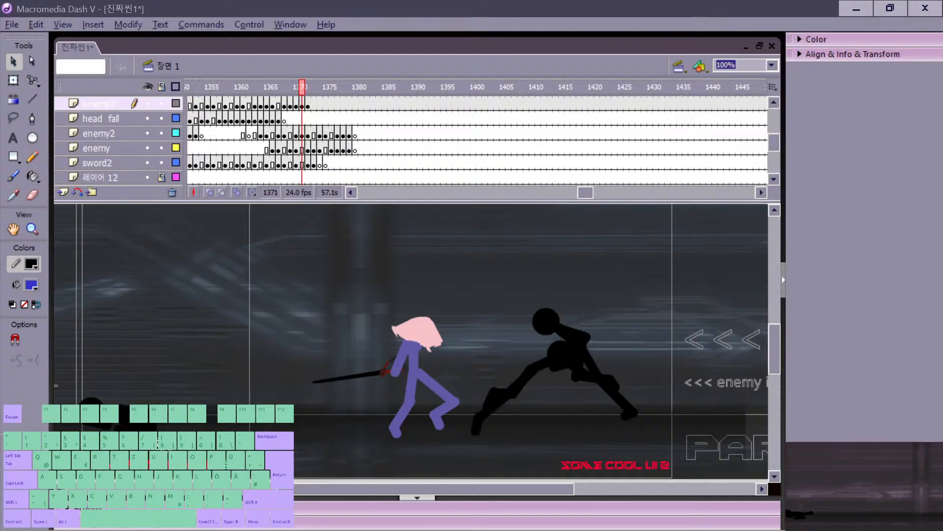
pyautogui.press(',')
pyautogui.press('.')
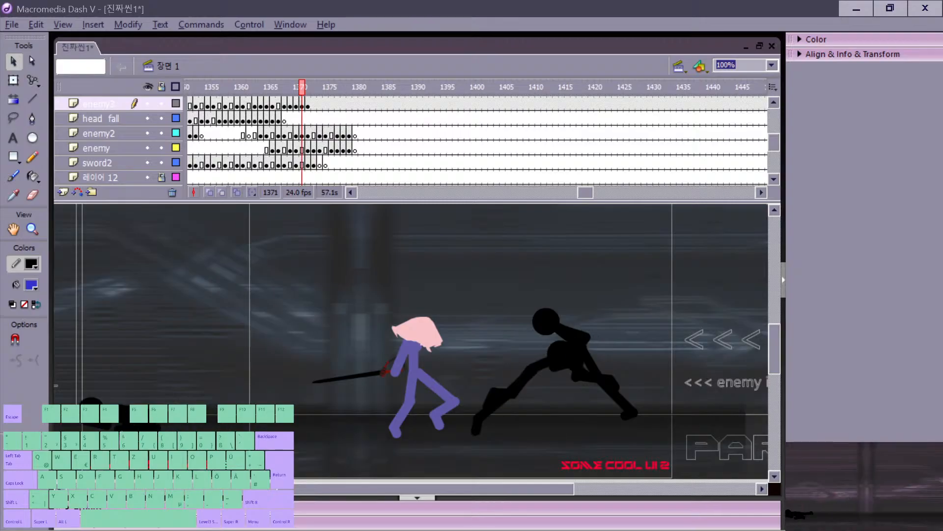
pyautogui.press(',')
pyautogui.press('.')
pyautogui.press(',')
pyautogui.press('.')
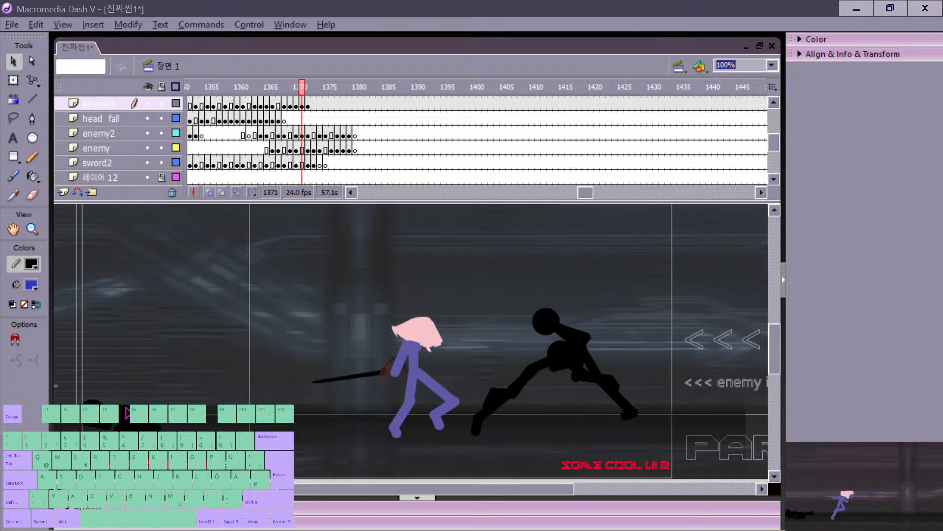
pyautogui.press(',')
pyautogui.press('.')
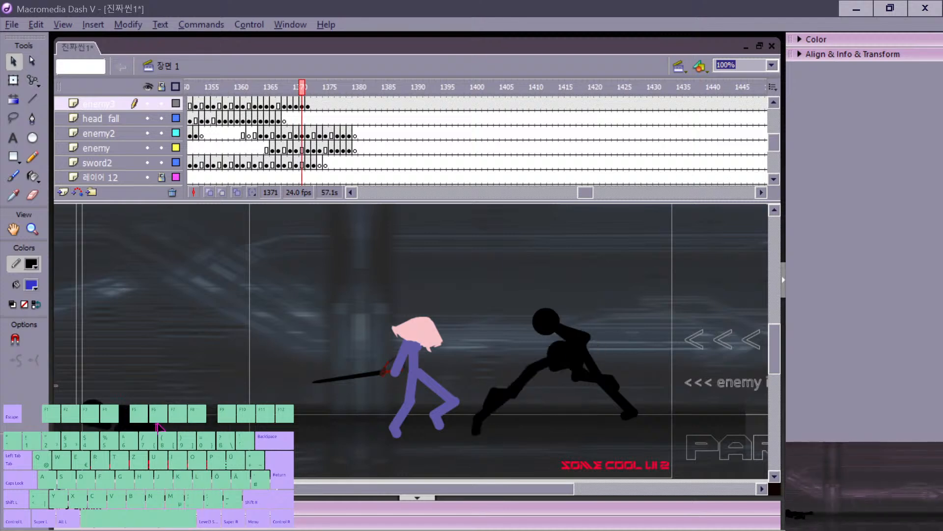
# Step: Adjust the fallen enemy's lines at frame 1372, comparing them with frame 1371
pyautogui.press('.')
pyautogui.moveTo(122, 423); pyautogui.dragTo(120, 424)
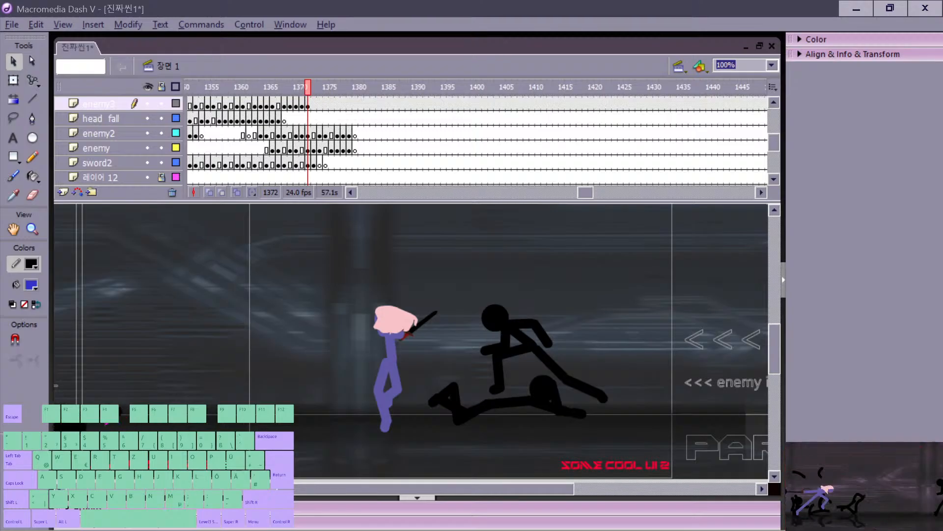
pyautogui.press(',')
pyautogui.press('.')
pyautogui.press(',')
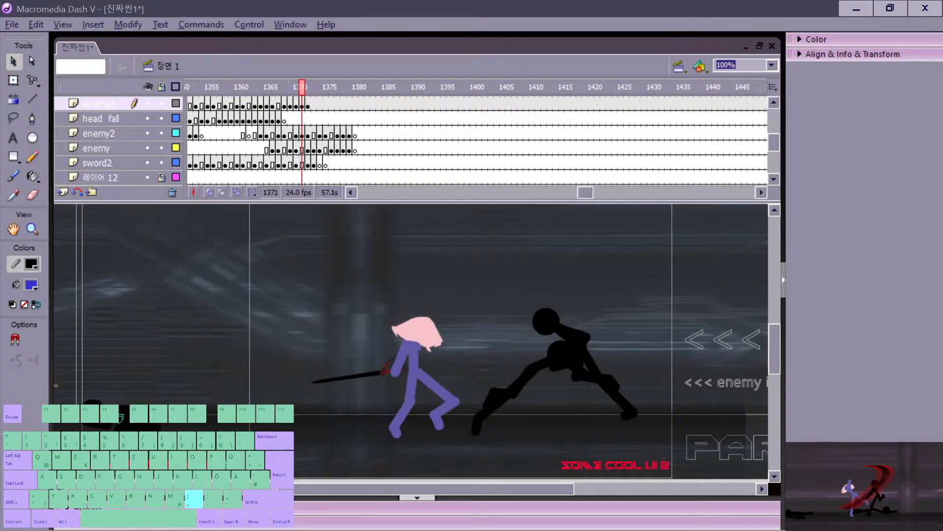
pyautogui.press('.')
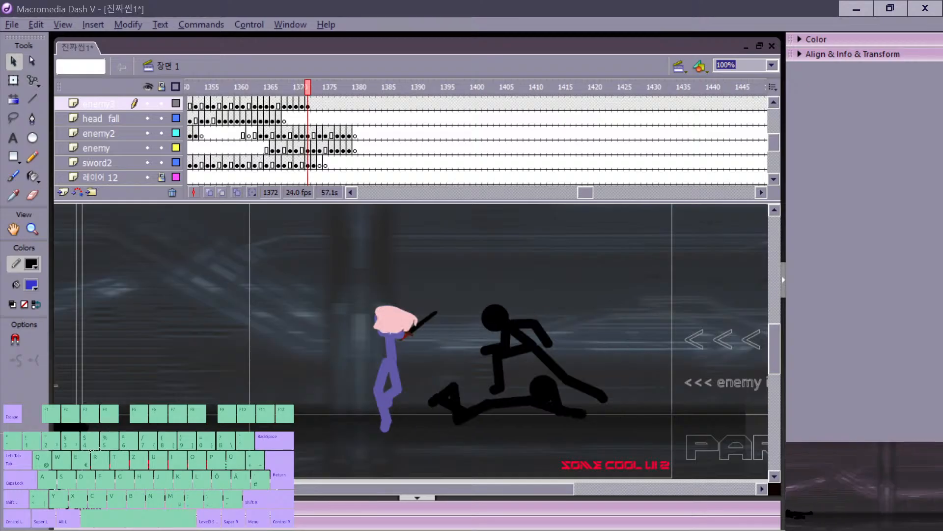
pyautogui.click(121, 425)
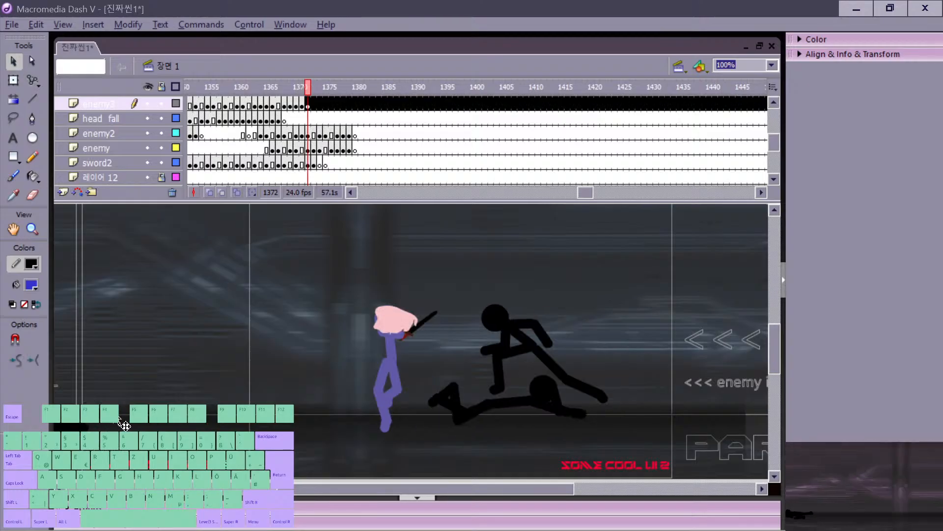
pyautogui.press(',')
pyautogui.press('.')
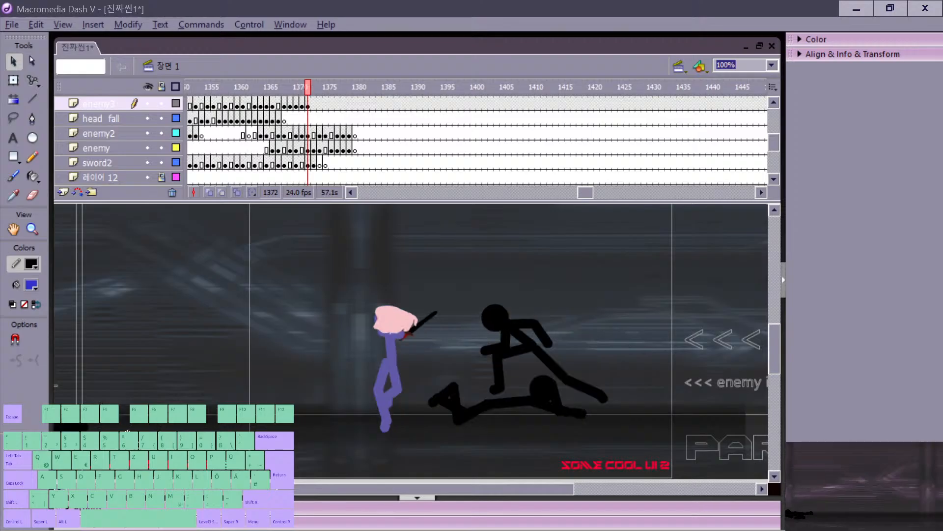
# Step: Rotate the fallen enemy slightly at frame 1372 with Free Transform and shift it a little up and left
pyautogui.click(308, 105)
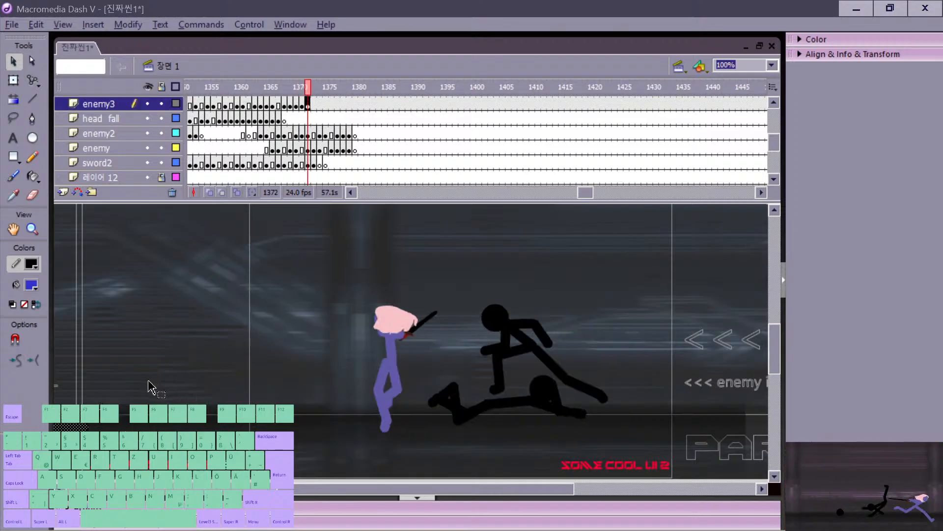
pyautogui.press('q')
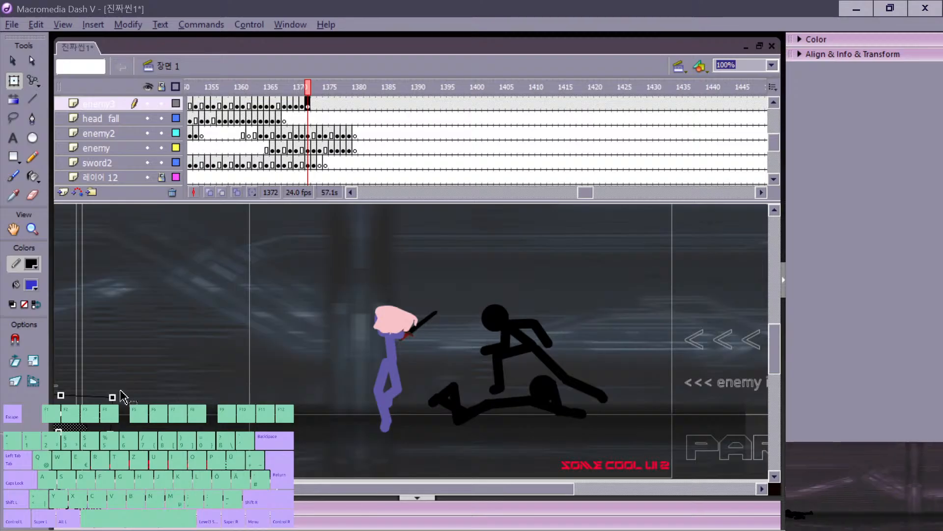
pyautogui.moveTo(104, 427); pyautogui.dragTo(100, 424)
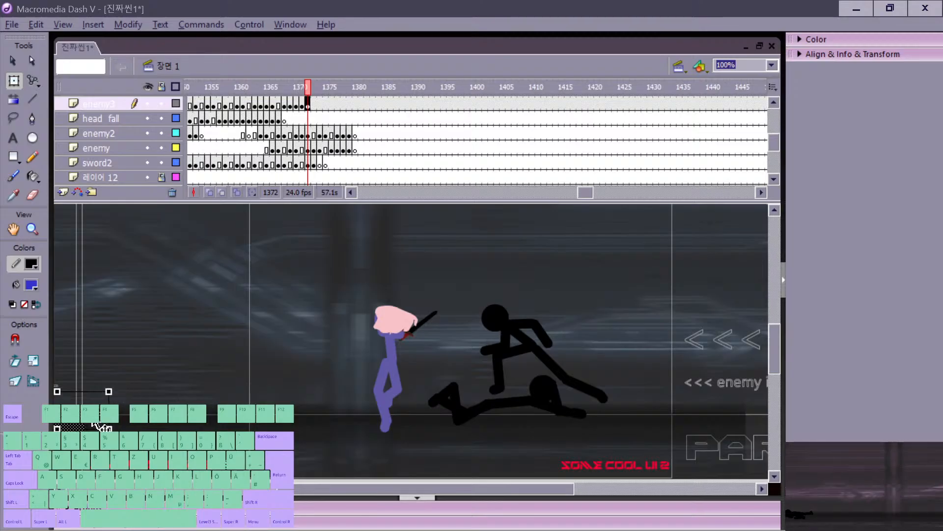
# Step: End the fallen enemy's slide with a blank keyframe at frame 1373 on the enemy3 layer and save the file
pyautogui.click(313, 104)
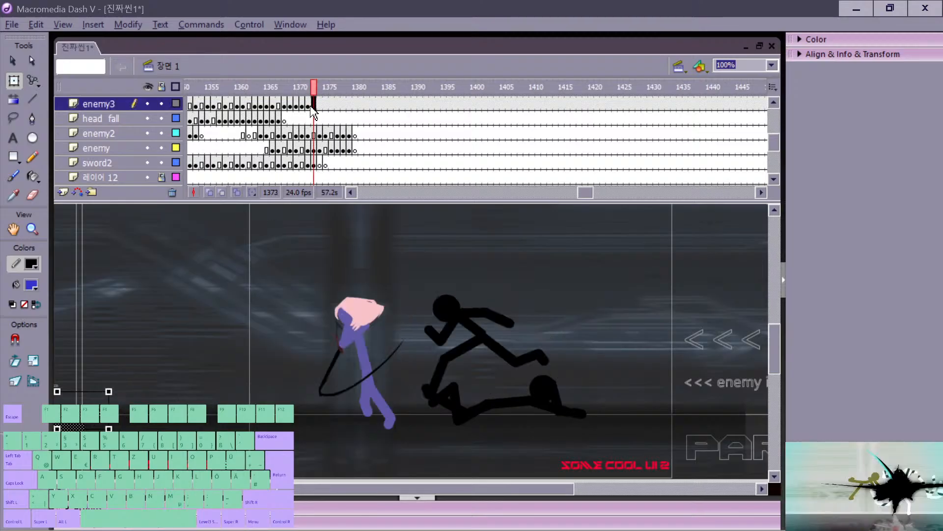
pyautogui.press('F7')
pyautogui.hotkey('ctrl', 's')
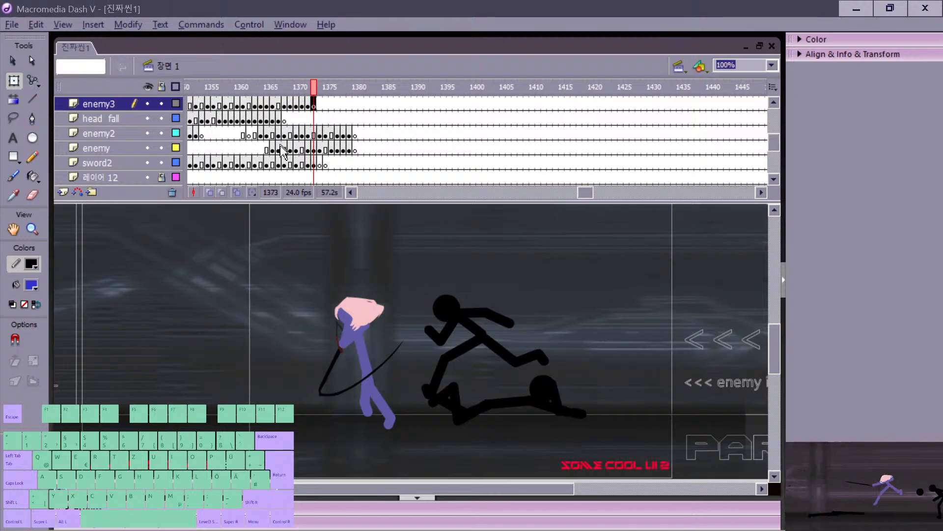
# Step: Play the animation from frames 1359 and 1366 and test the movie to review the finished slide and head roll
pyautogui.click(230, 118)
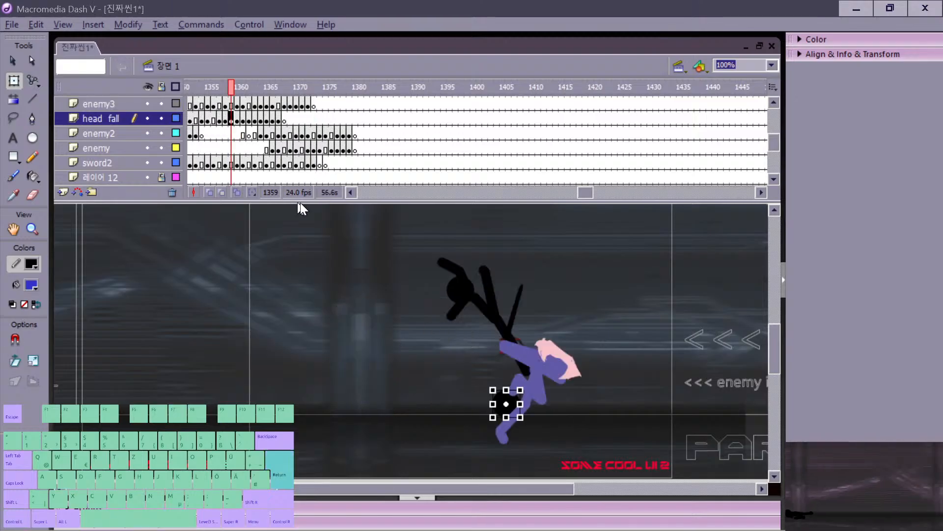
pyautogui.press('Return')
pyautogui.press('Return')
pyautogui.click(238, 119)
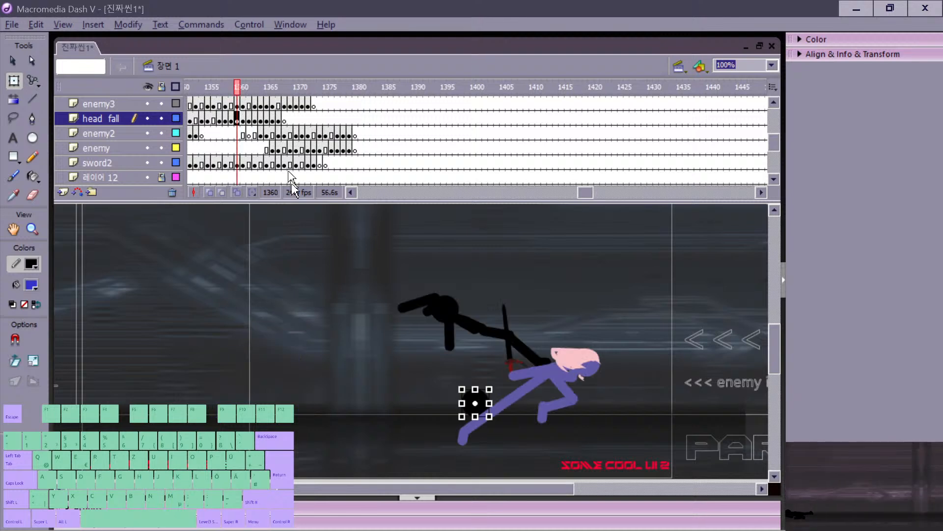
pyautogui.hotkey('ctrl', 'Return')
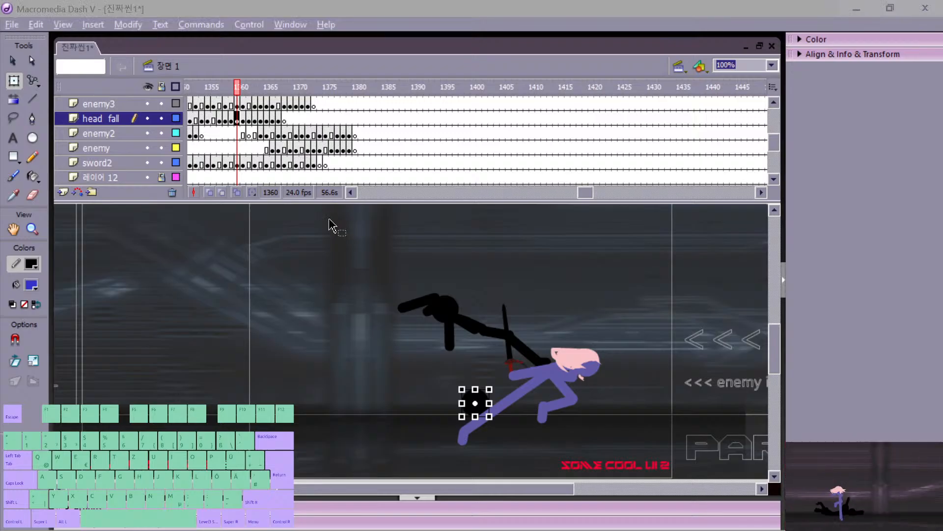
pyautogui.click(274, 119)
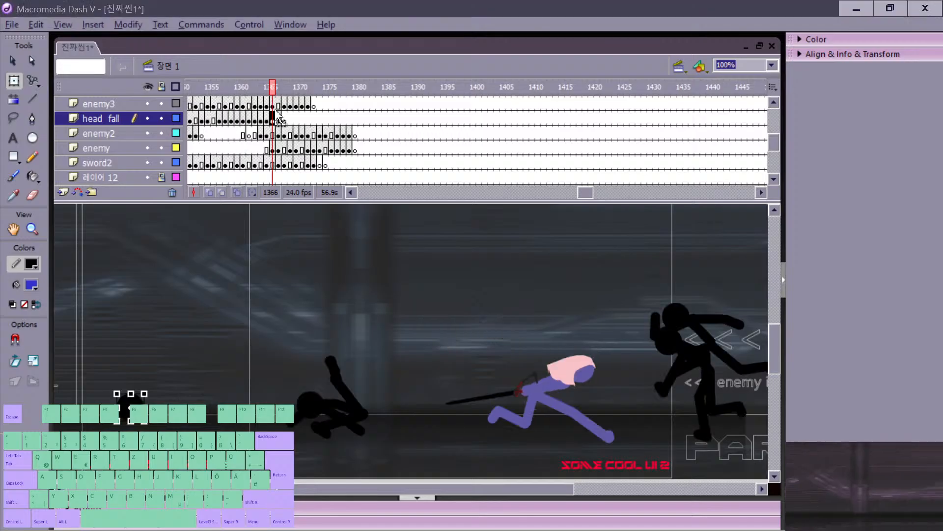
pyautogui.press('Return')
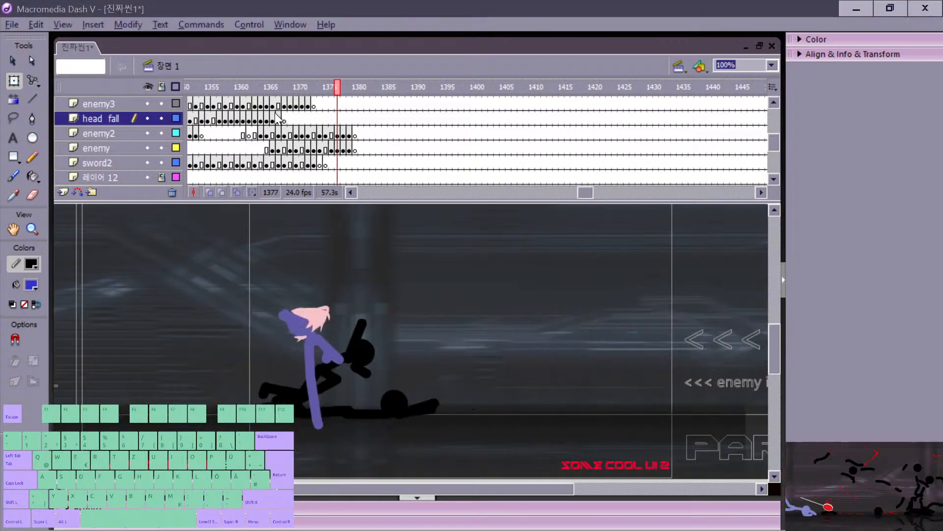
# Step: Step back and forth between frames 1377 and 1380 to examine the last poses of the swordswoman and the two enemies
pyautogui.press('.')
pyautogui.press('.')
pyautogui.press(',')
pyautogui.press('.')
pyautogui.press('.')
pyautogui.press(',')
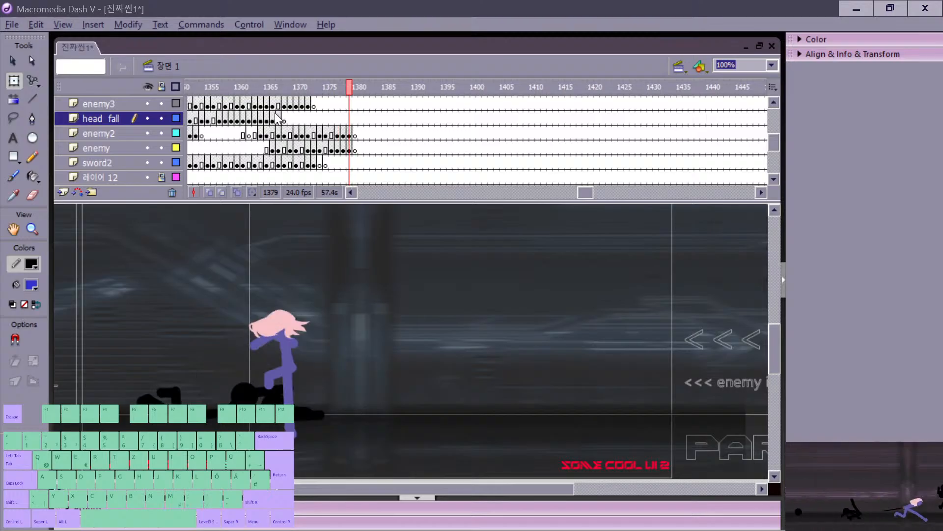
pyautogui.press(',')
pyautogui.press(',')
pyautogui.press('.')
pyautogui.press('.')
pyautogui.press('.')
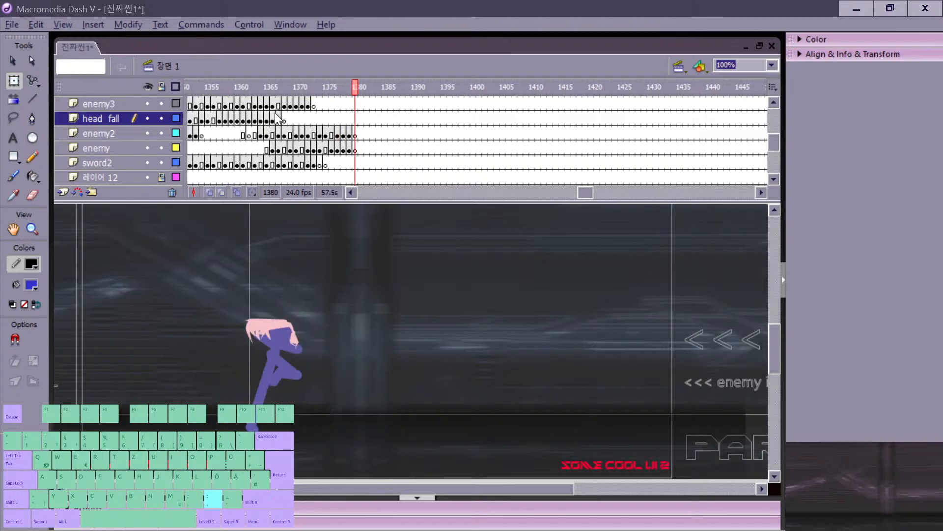
pyautogui.press(',')
pyautogui.press(',')
pyautogui.press('.')
# Step: Copy the enemy's head from frame 1379, paste it in place at frame 1380 on the enemy layer, and shift it down and left
pyautogui.click(248, 398)
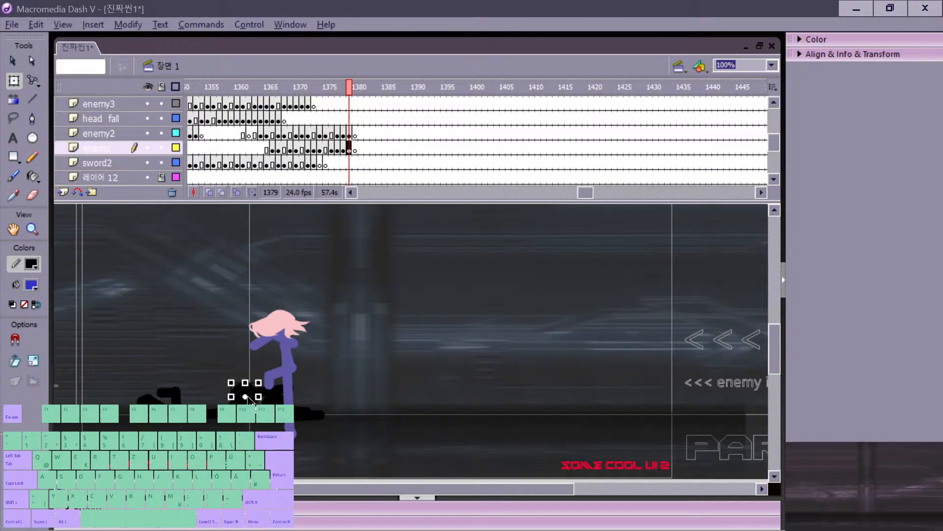
pyautogui.press('c')
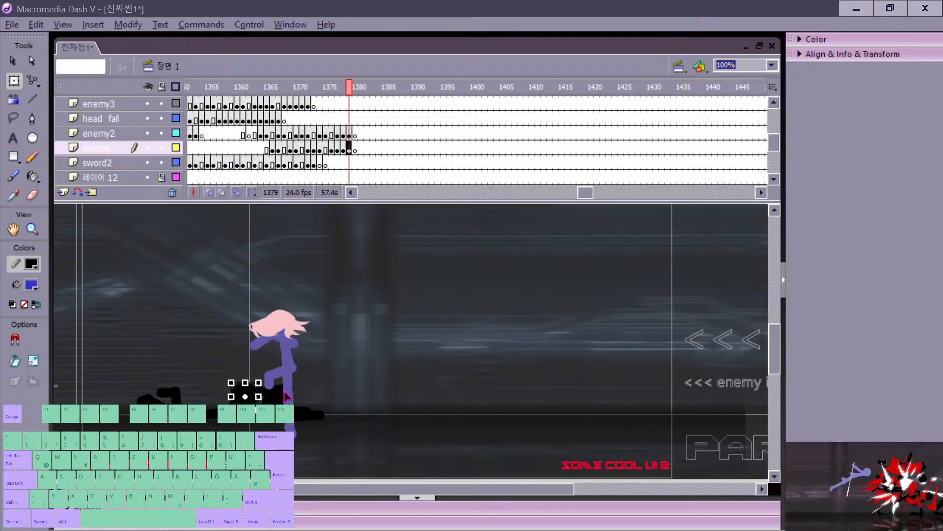
pyautogui.press('.')
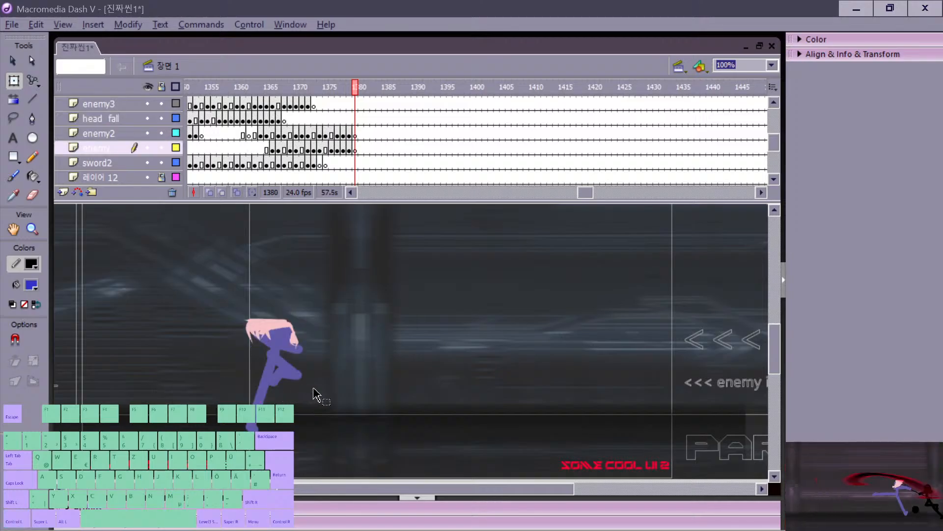
pyautogui.hotkey('ctrl', 'shift', 'v')
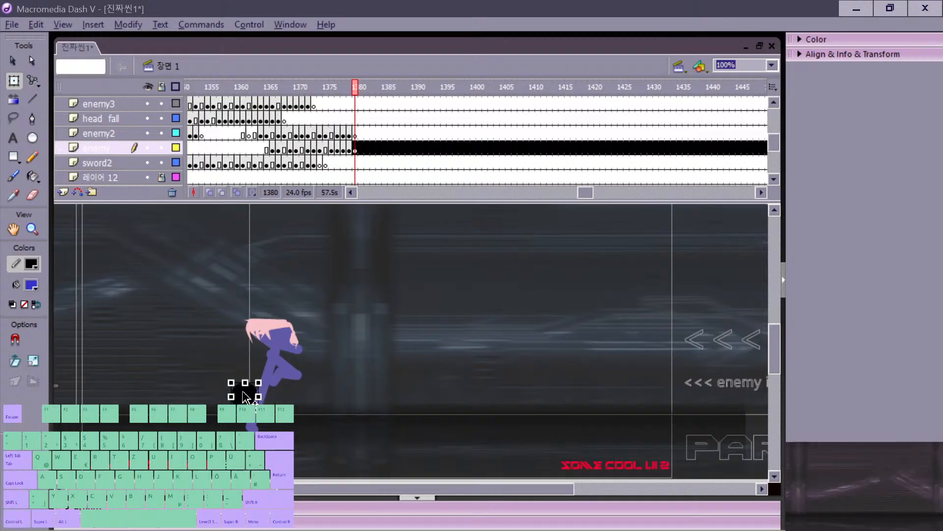
pyautogui.moveTo(245, 397); pyautogui.dragTo(211, 420)
pyautogui.press(',')
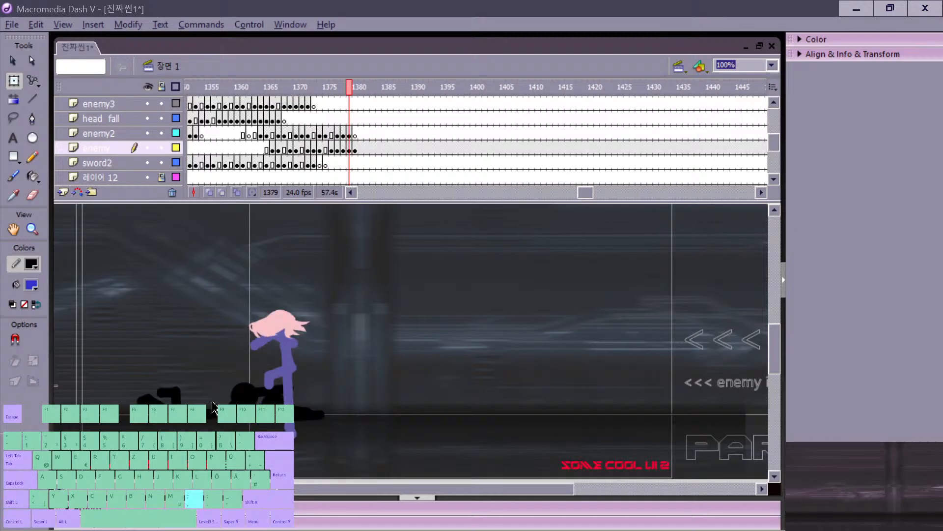
# Step: Draw the first fallen enemy's body in black lines at frame 1380 with the Line tool, comparing it with the pose at frame 1379
pyautogui.press('.')
pyautogui.press(',')
pyautogui.press('.')
pyautogui.press(',')
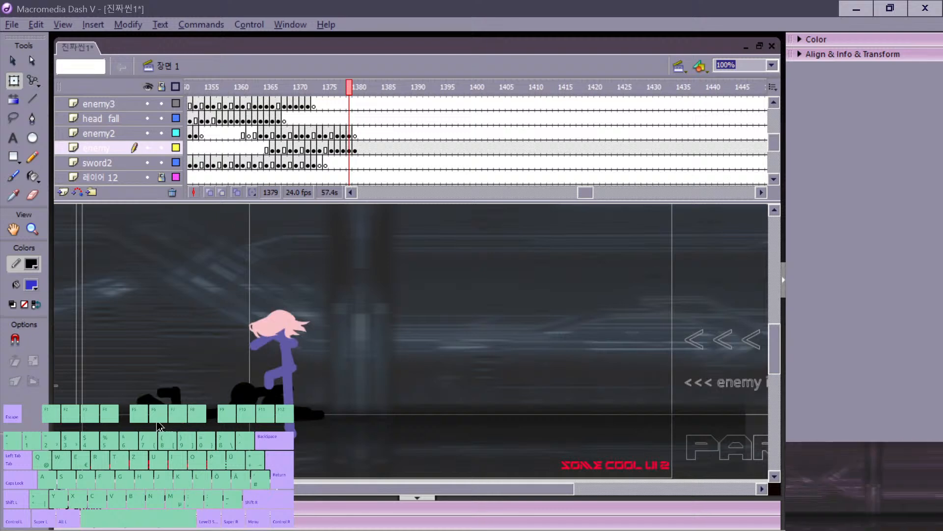
pyautogui.press('.')
pyautogui.press('n')
pyautogui.press(',')
pyautogui.press('.')
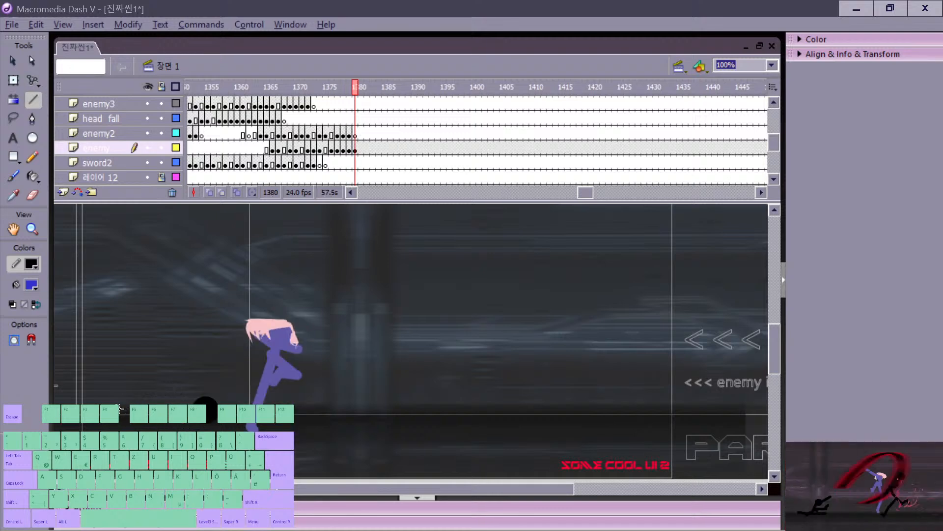
pyautogui.press(',')
pyautogui.press('.')
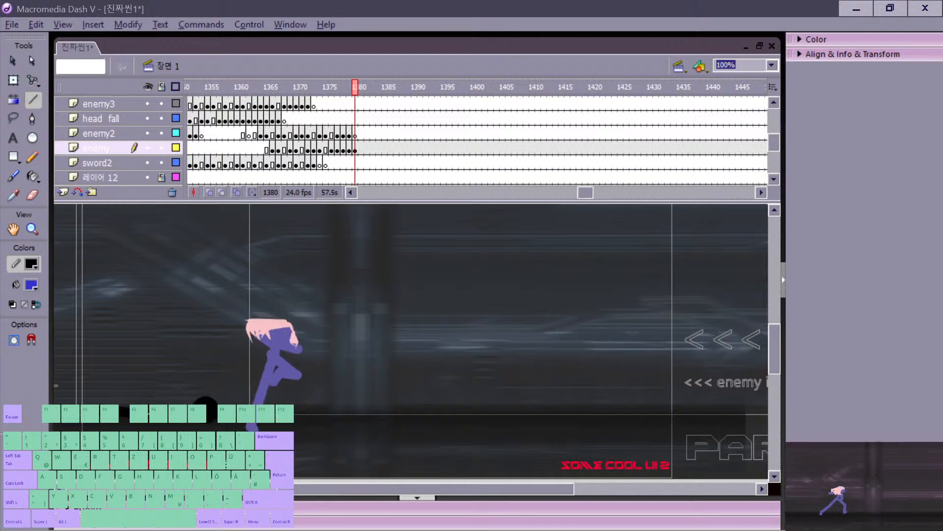
pyautogui.press(',')
pyautogui.press('.')
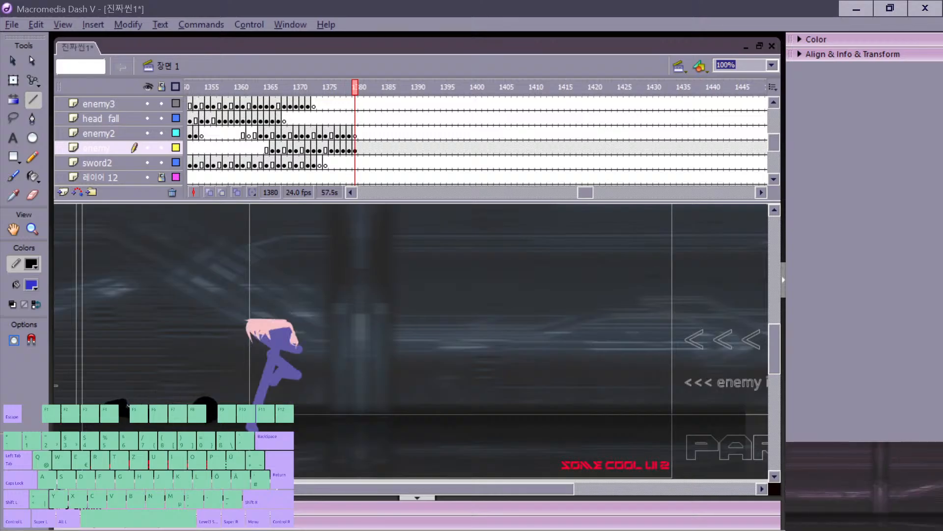
pyautogui.press(',')
pyautogui.press('.')
pyautogui.press(',')
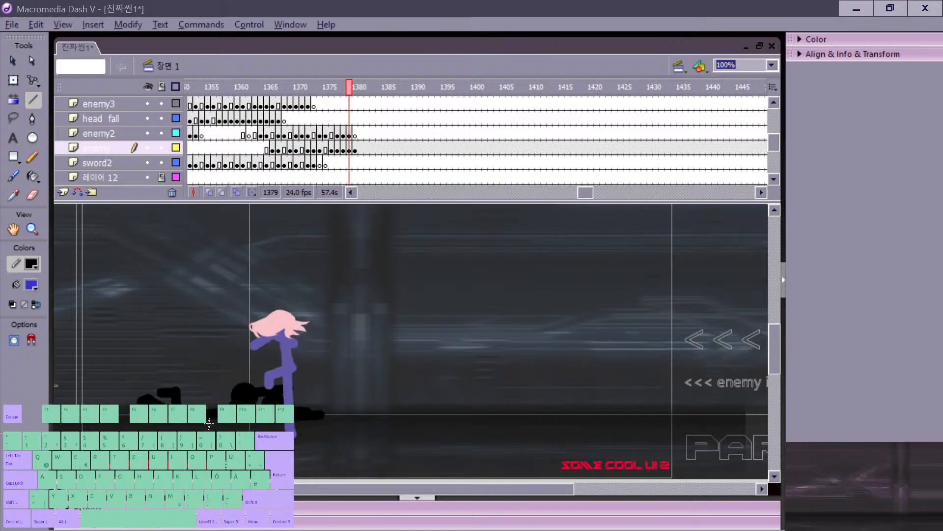
pyautogui.press('.')
pyautogui.press(',')
pyautogui.press('.')
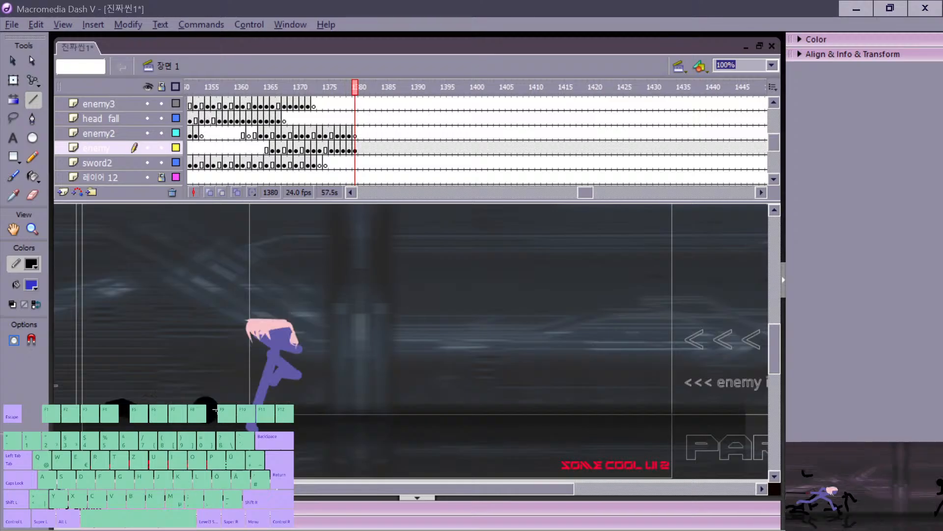
pyautogui.press(',')
pyautogui.press('.')
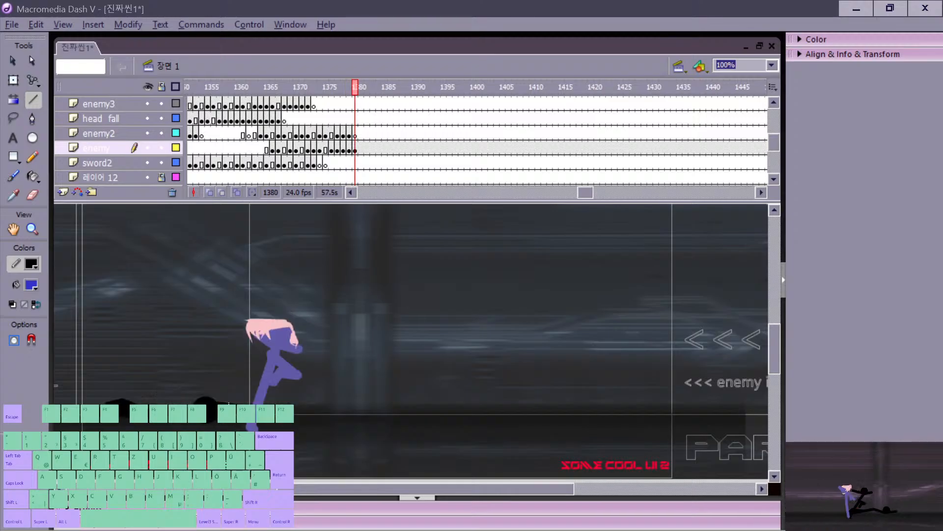
# Step: Paste a second enemy head at frame 1380 and place it on the ground just right of the first head
pyautogui.hotkey('ctrl', 'v')
pyautogui.press('v')
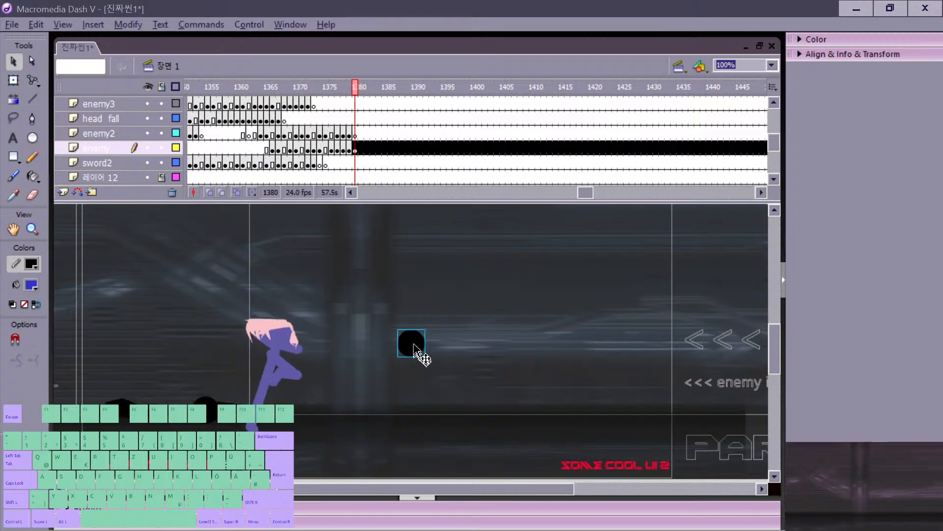
pyautogui.moveTo(425, 363); pyautogui.dragTo(251, 426)
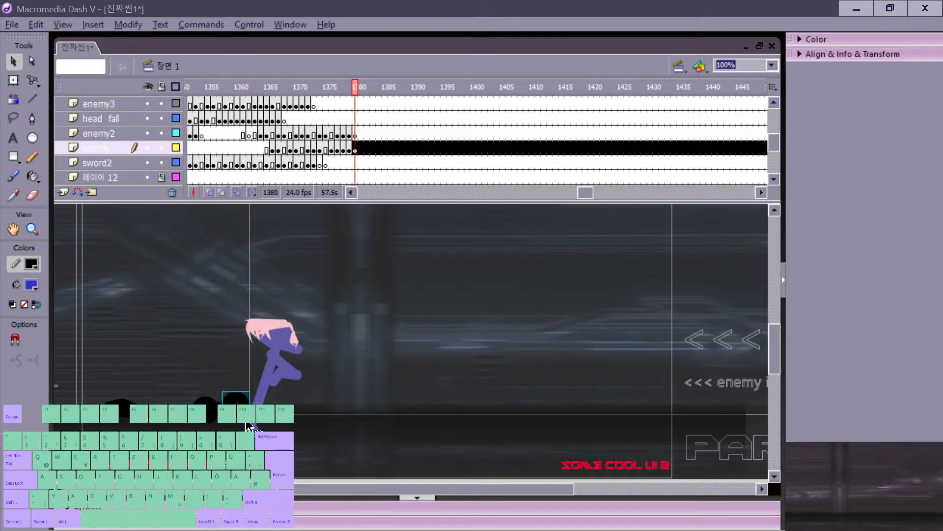
pyautogui.press(',')
pyautogui.press(',')
pyautogui.press('.')
pyautogui.press('.')
pyautogui.press('.')
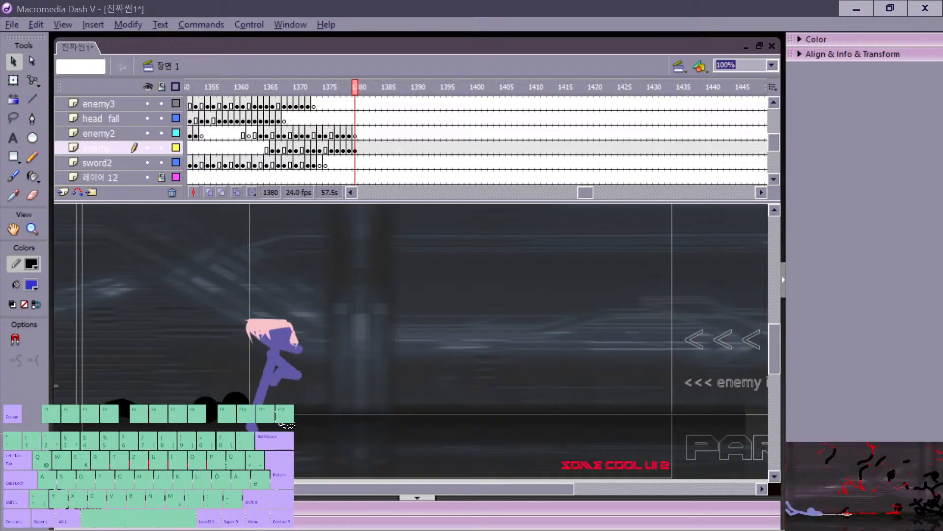
# Step: Compare the second head's position with the poses at frames 1377 to 1379 and shift it slightly left at frame 1380
pyautogui.press(',')
pyautogui.press(',')
pyautogui.press(',')
pyautogui.press(',')
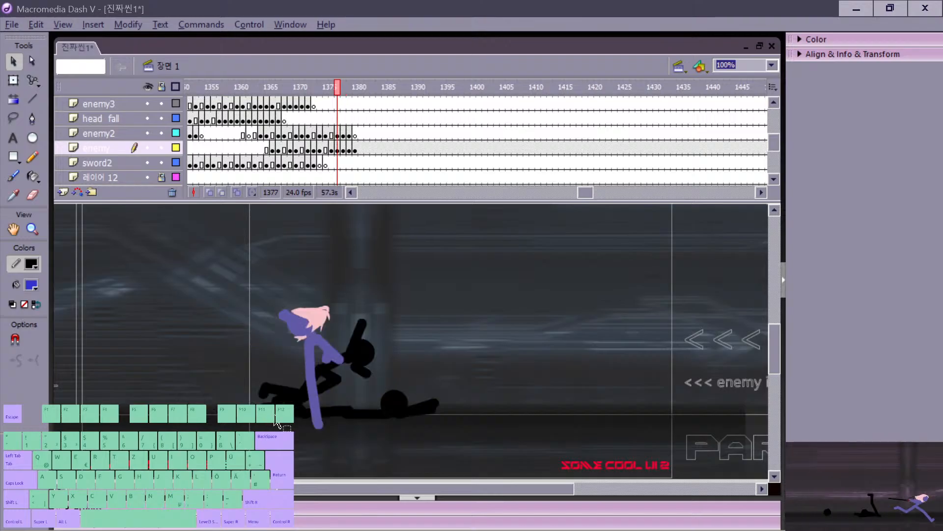
pyautogui.press('.')
pyautogui.press('.')
pyautogui.press('.')
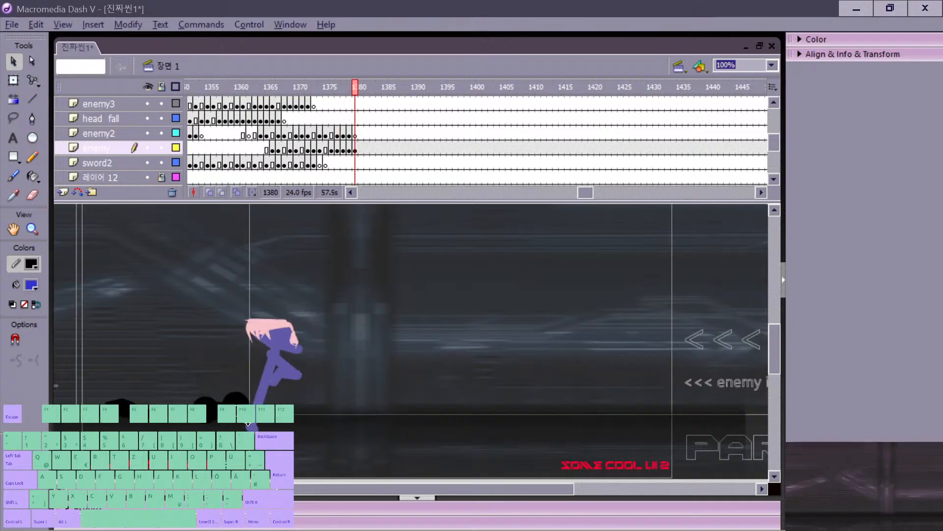
pyautogui.press(',')
pyautogui.press('.')
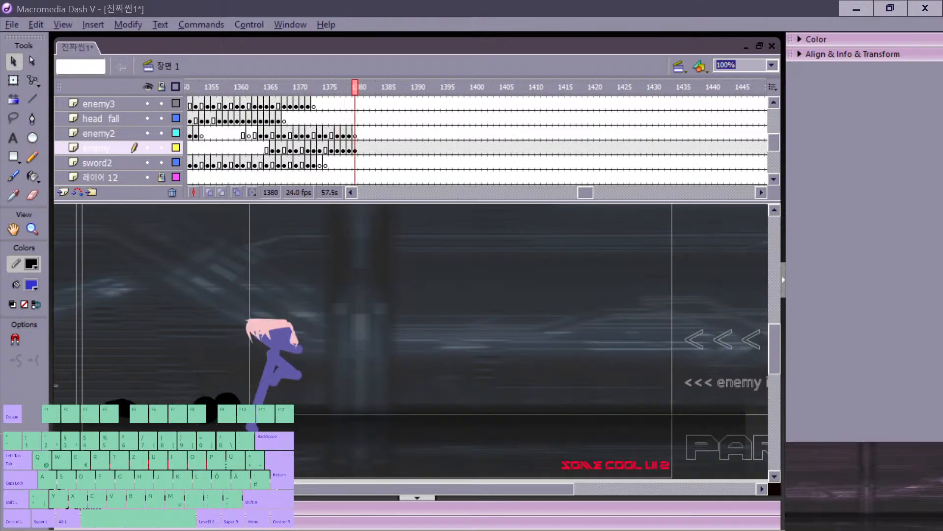
pyautogui.press('.')
pyautogui.press(',')
pyautogui.press(',')
pyautogui.press('.')
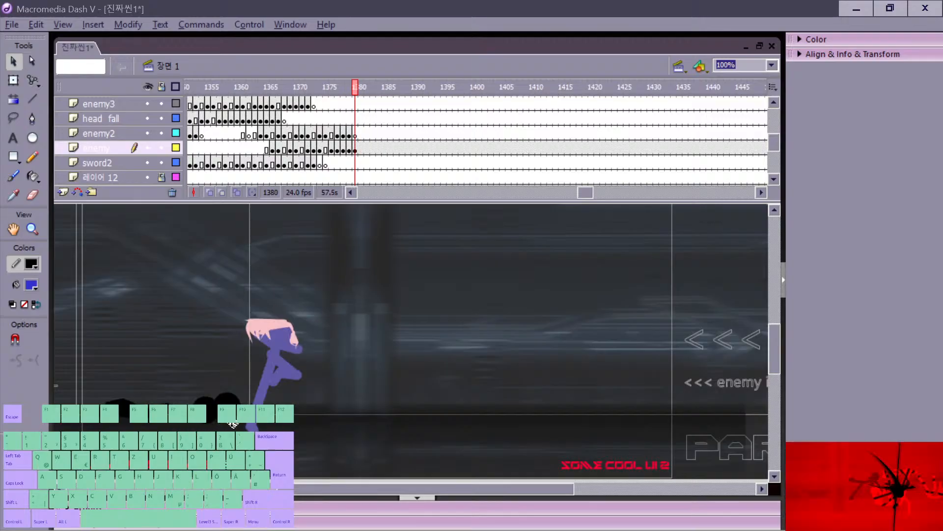
# Step: Raise the first enemy's head slightly at frame 1380 and compare the pose with frame 1379
pyautogui.click(209, 394)
pyautogui.press(',')
pyautogui.press('.')
pyautogui.click(189, 407)
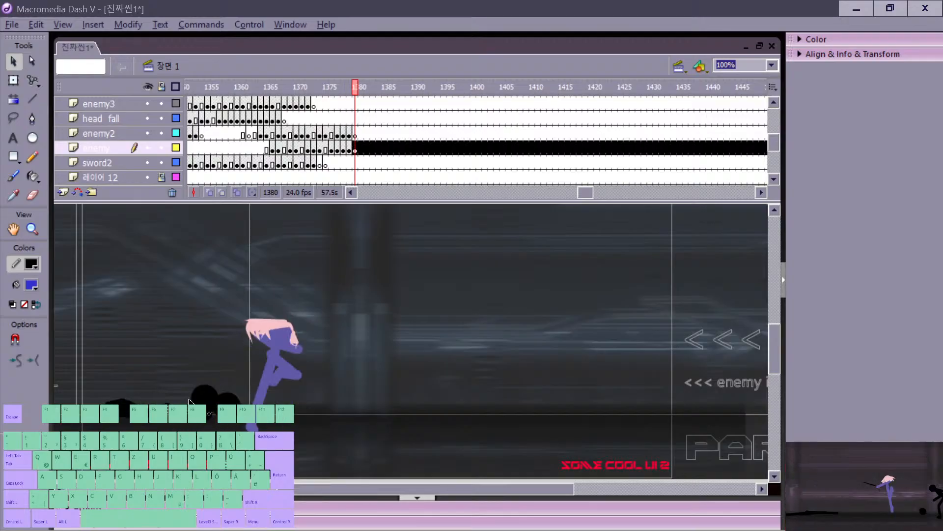
pyautogui.press(',')
pyautogui.press('.')
# Step: Draw the missing black body lines leading to the enemies' heads at frame 1380 with the Line tool
pyautogui.press('n')
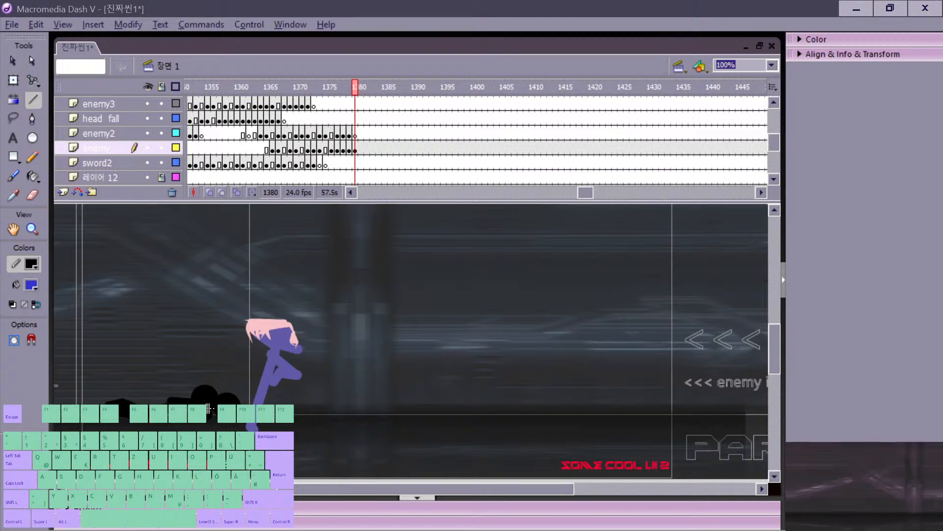
pyautogui.press(',')
pyautogui.press('.')
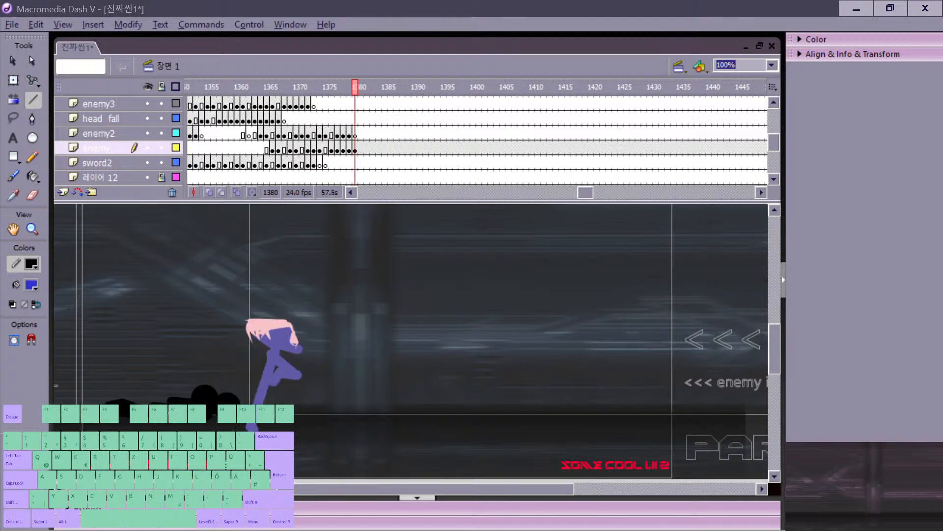
pyautogui.press(',')
pyautogui.press('.')
pyautogui.press('.')
pyautogui.press('.')
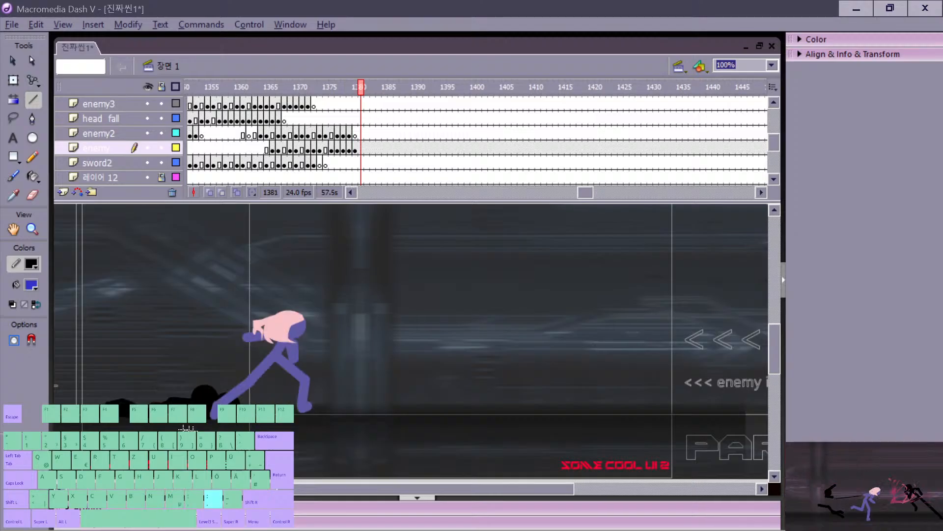
# Step: Insert a blank keyframe at frame 1381 on the enemy layer and compare the poses from frame 1378 onward
pyautogui.press(',')
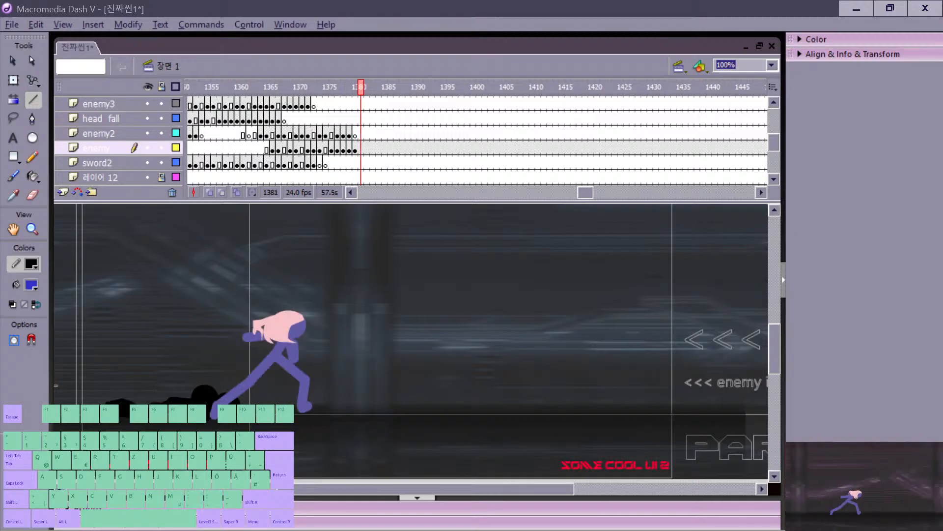
pyautogui.press('F7')
pyautogui.press(',')
pyautogui.press('z')
pyautogui.press(',')
pyautogui.press(',')
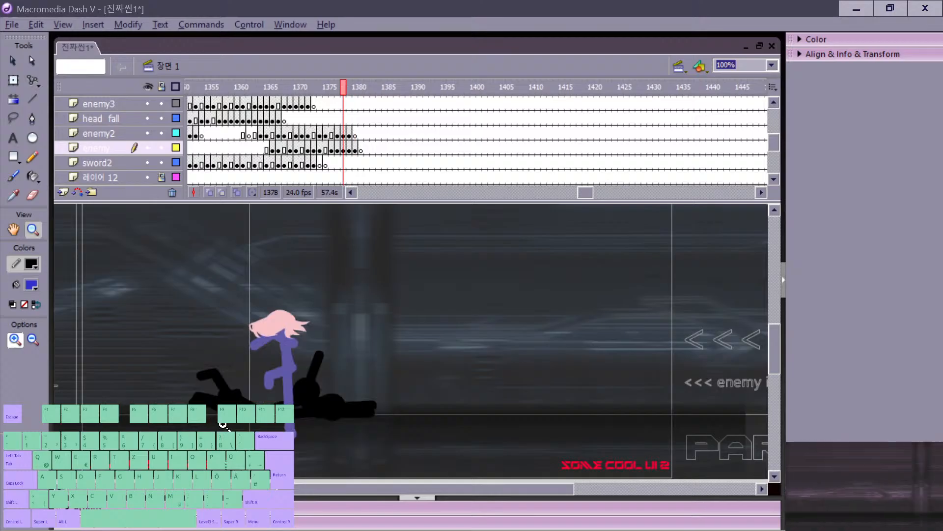
pyautogui.press('.')
pyautogui.press('.')
pyautogui.press('.')
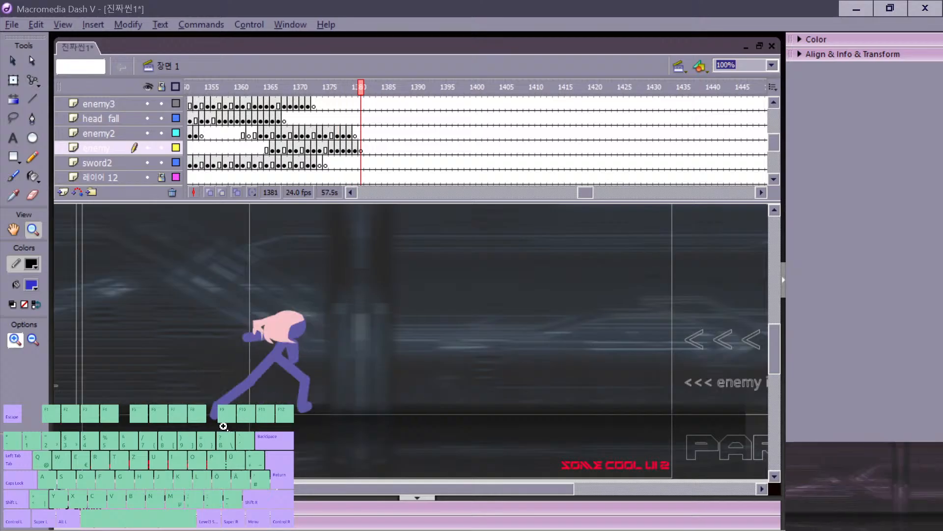
pyautogui.press(',')
pyautogui.press('.')
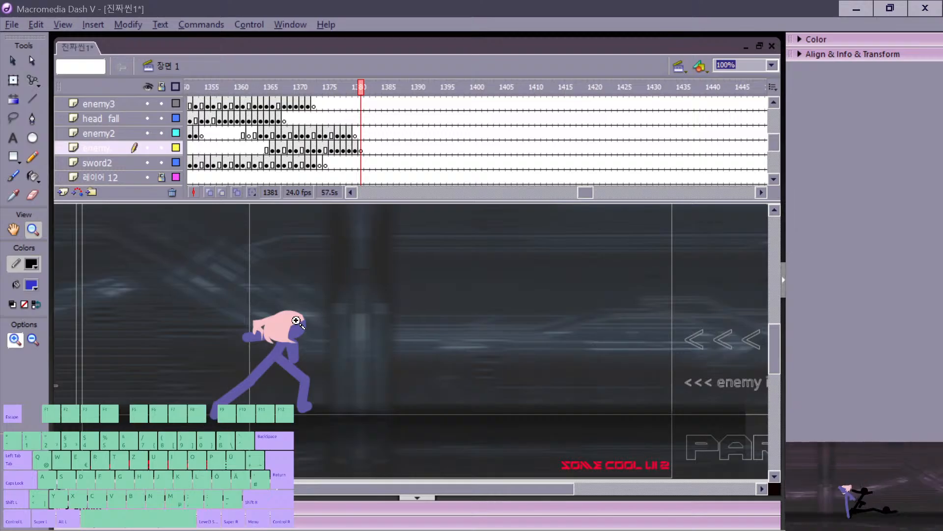
# Step: Copy both enemies from frame 1380, paste them in place at frame 1381 on the enemy layer, and move them left
pyautogui.click(354, 149)
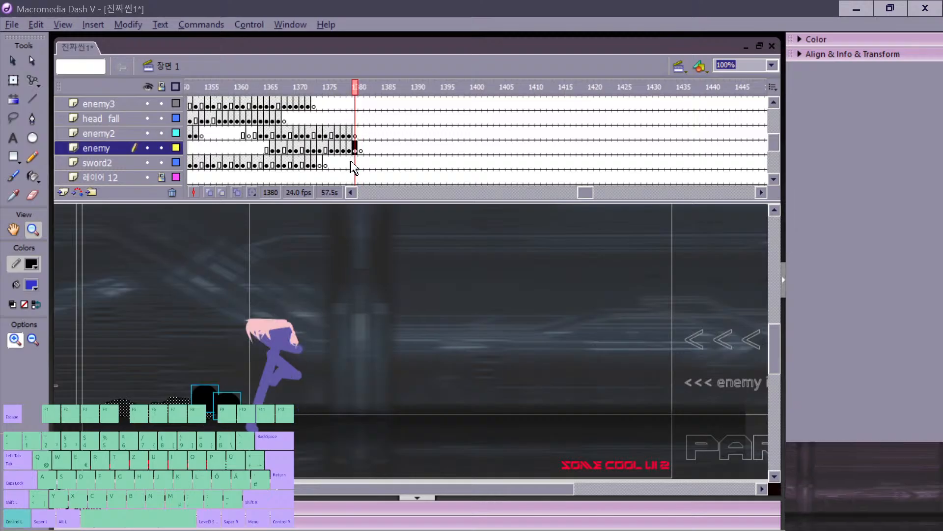
pyautogui.click(360, 148)
pyautogui.hotkey('ctrl', 'shift', 'v')
pyautogui.press('v')
pyautogui.moveTo(203, 397); pyautogui.dragTo(114, 399)
pyautogui.press(',')
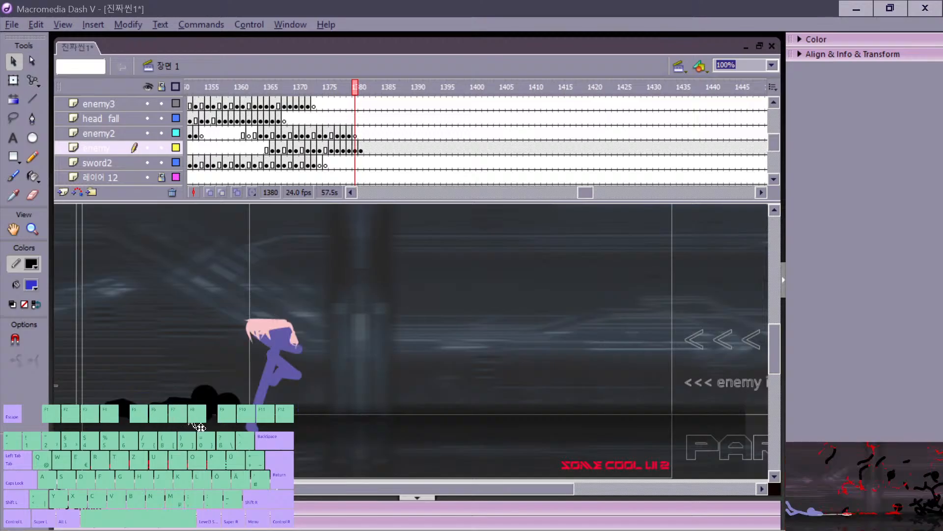
# Step: End the enemies' slide with a blank keyframe at frame 1382 on the enemy layer and play the animation from about frame 1366
pyautogui.press('.')
pyautogui.press('.')
pyautogui.press('F7')
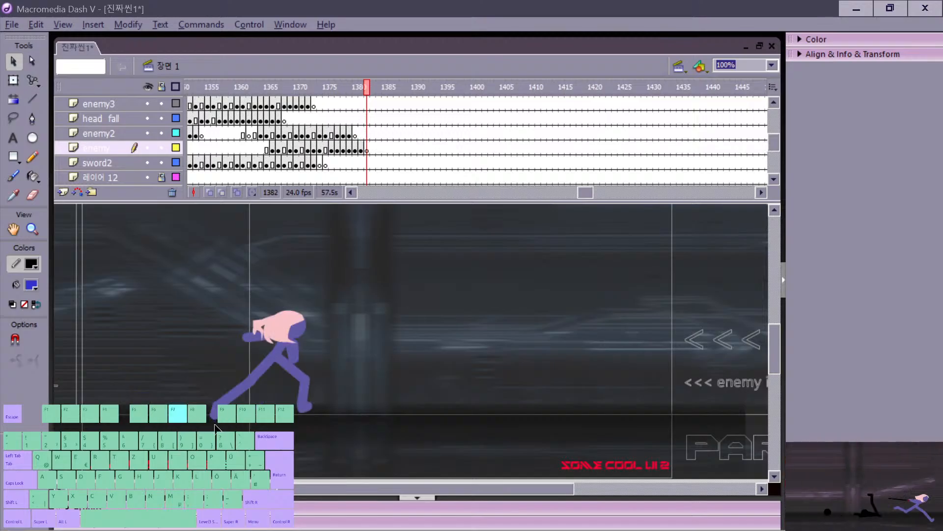
pyautogui.click(276, 132)
pyautogui.press('Return')
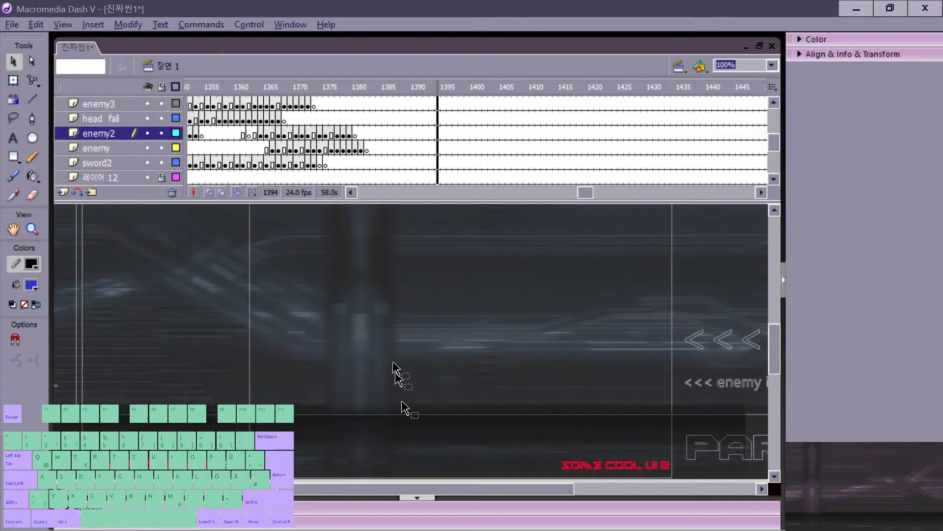
# Step: Extend the enemies' pose at frame 1380 by one frame on the enemy layer and step through the surrounding frames to check the timing
pyautogui.click(356, 148)
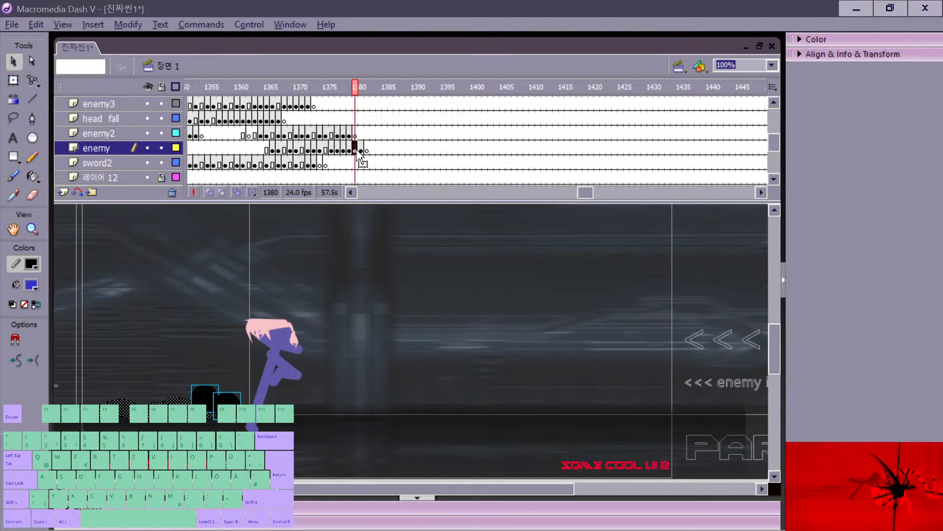
pyautogui.press('F5')
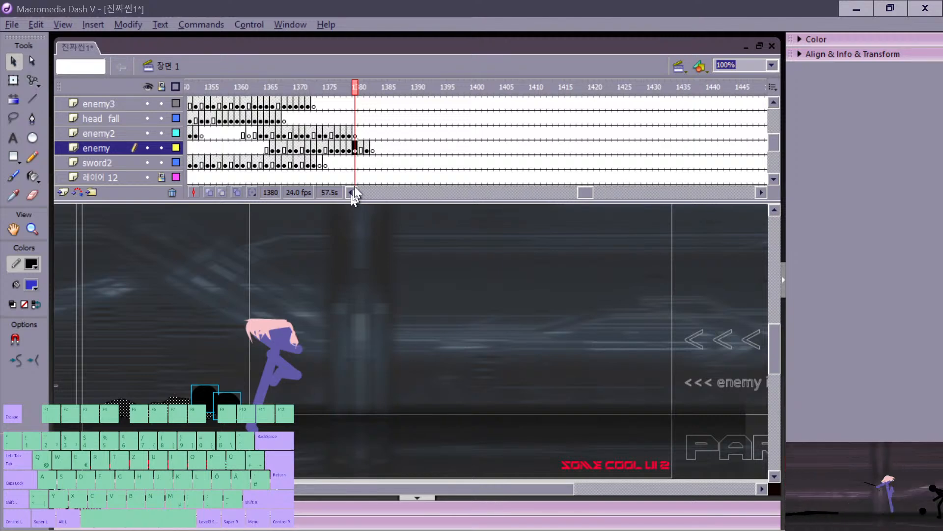
pyautogui.click(367, 149)
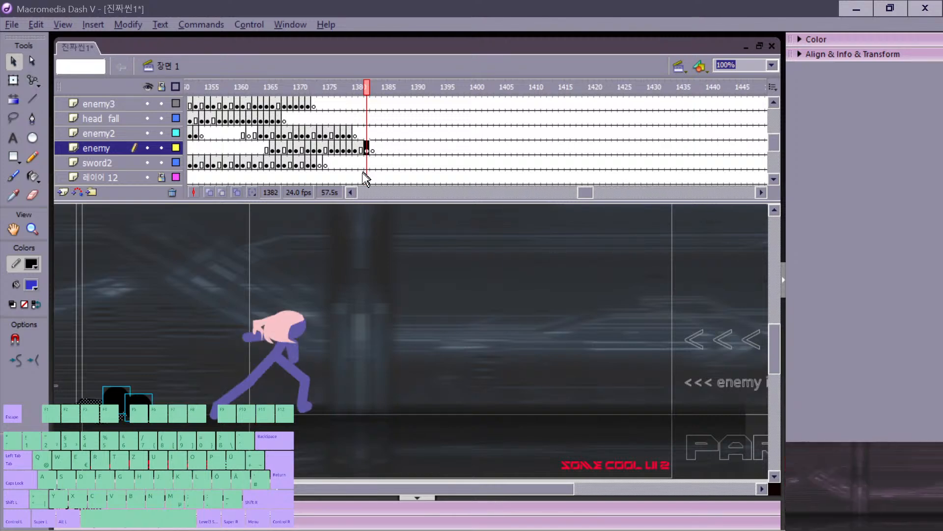
pyautogui.press(',')
pyautogui.press('.')
pyautogui.press('.')
pyautogui.press(',')
pyautogui.press(',')
pyautogui.press(',')
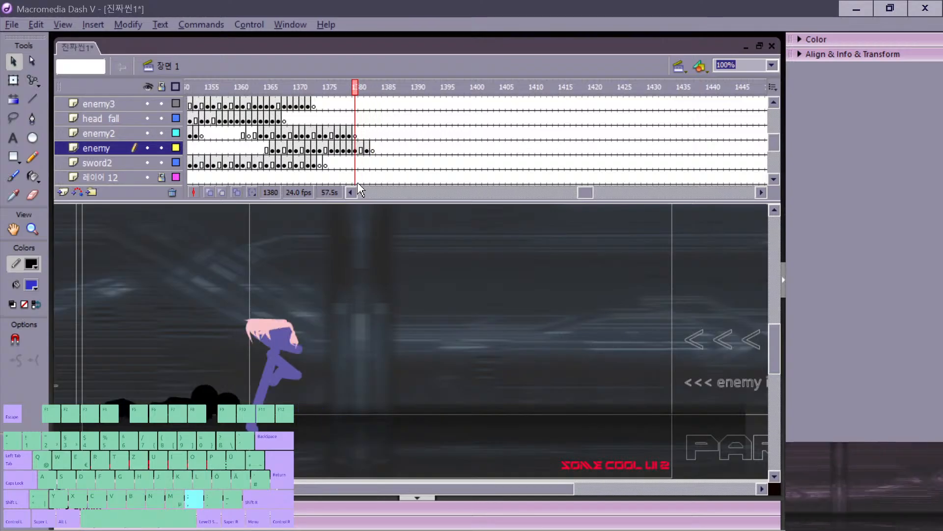
# Step: Shift the two fallen enemies slightly right at frame 1382 on the enemy layer and compare the neighbouring frames
pyautogui.press('.')
pyautogui.press('.')
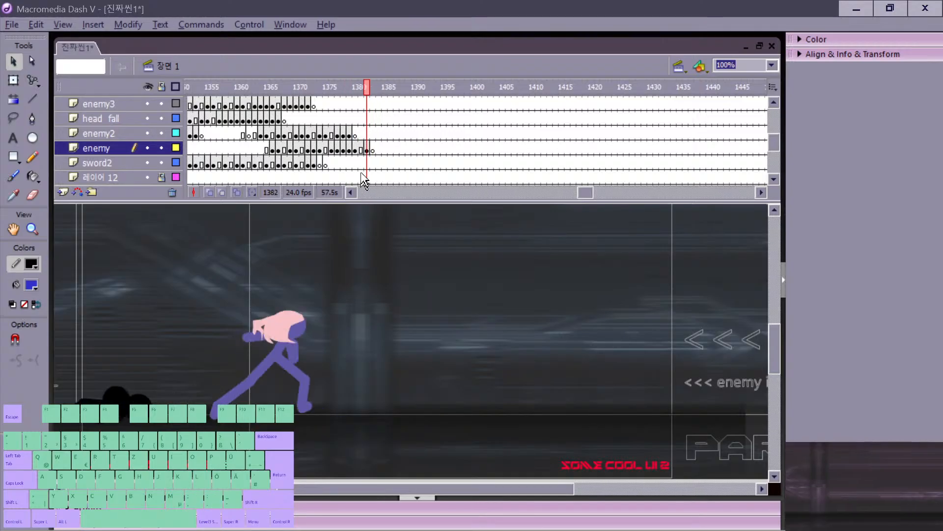
pyautogui.click(367, 148)
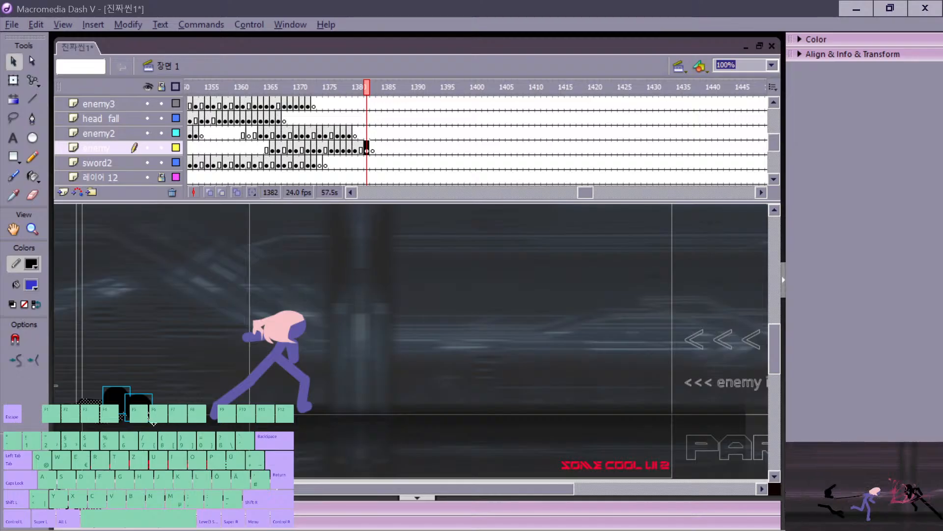
pyautogui.press(',')
pyautogui.press('.')
pyautogui.press('.')
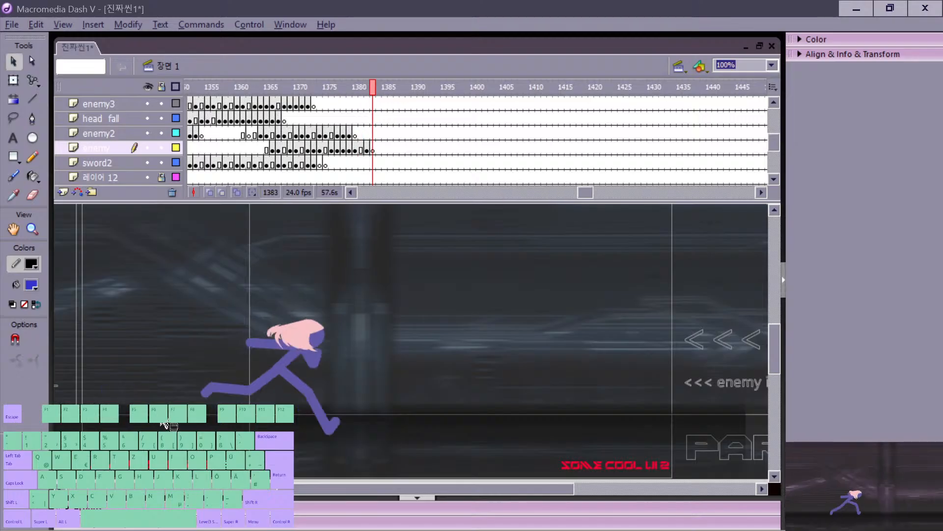
# Step: Copy the fallen enemies from frame 1382 into a keyframe at frame 1383 on the enemy layer and move them left
pyautogui.click(367, 148)
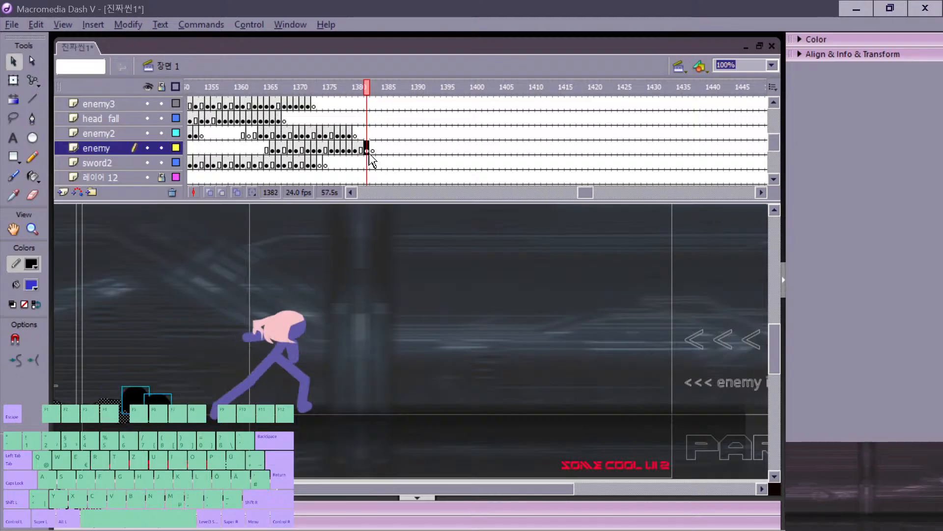
pyautogui.click(373, 148)
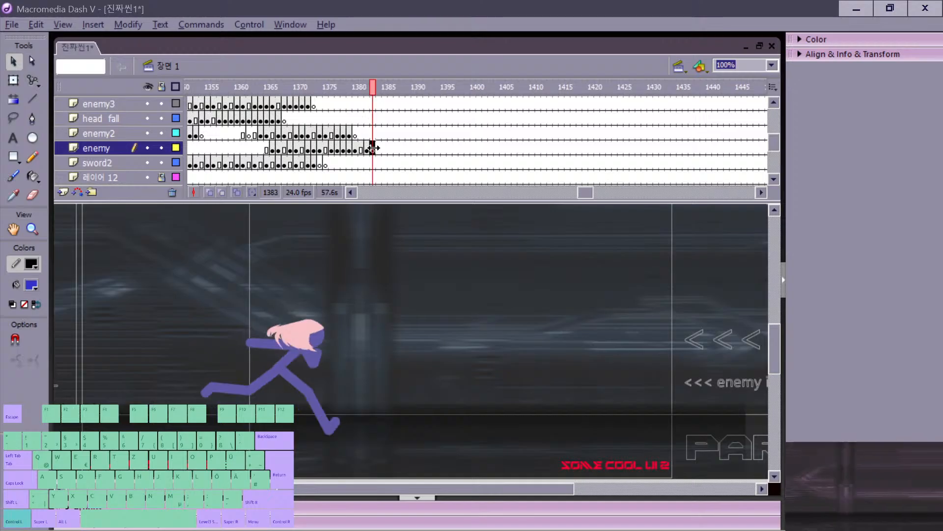
pyautogui.press('F6')
pyautogui.moveTo(167, 421); pyautogui.dragTo(101, 422)
pyautogui.press(',')
pyautogui.press('.')
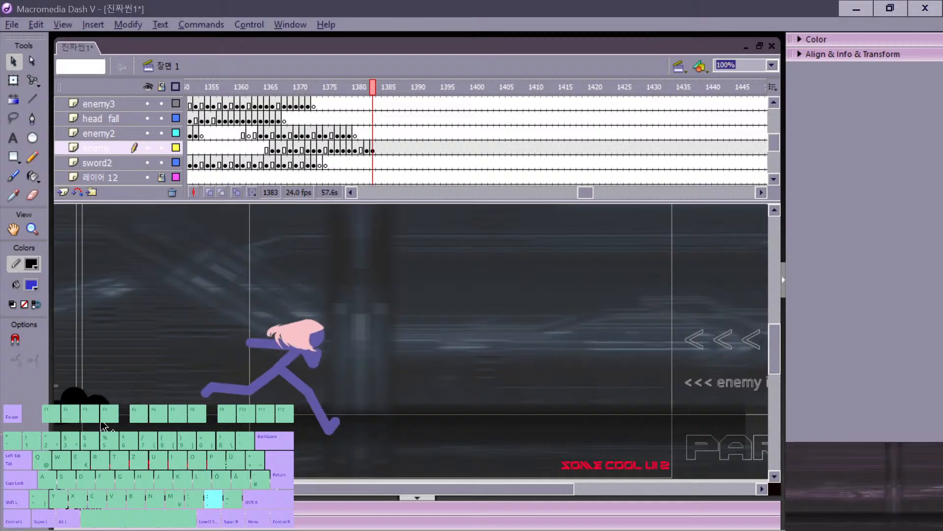
# Step: Move the enemies at frame 1383 a little further left and check the slide against the adjacent frames
pyautogui.click(372, 150)
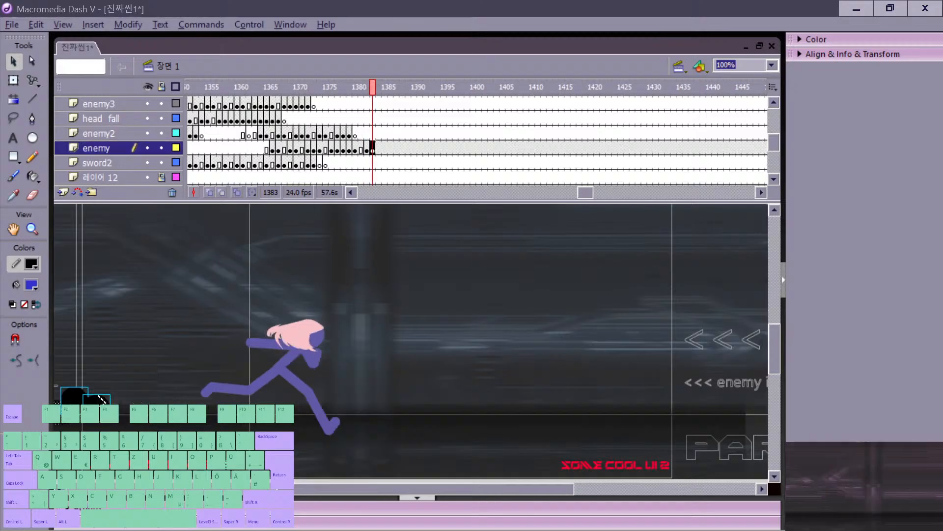
pyautogui.click(98, 424)
pyautogui.press(',')
pyautogui.press('.')
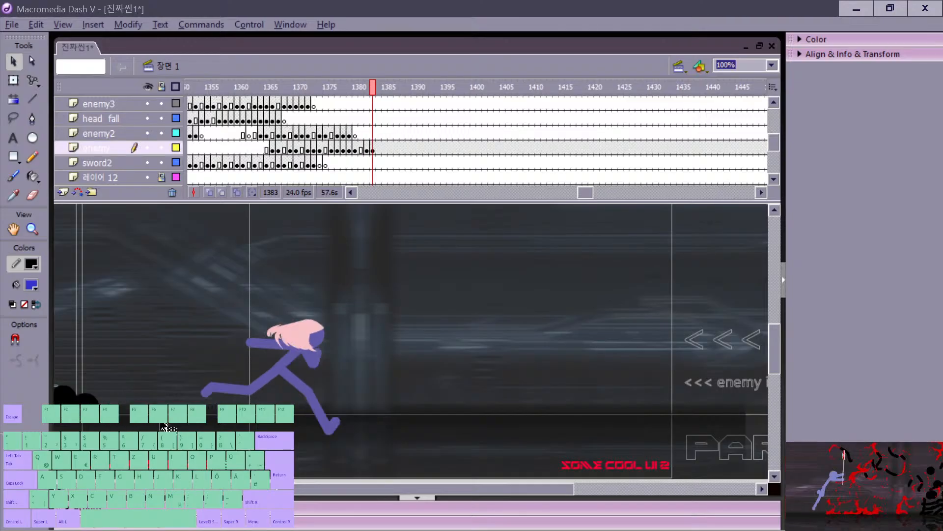
pyautogui.press('.')
pyautogui.press(',')
pyautogui.press('.')
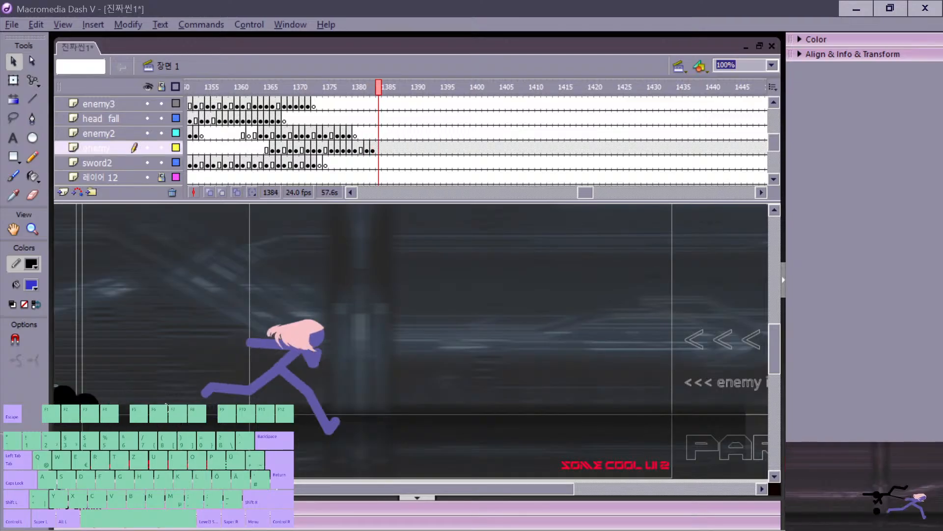
# Step: End the enemies' slide with a blank keyframe at frame 1384 on the enemy layer and play from about frame 1320
pyautogui.press('F7')
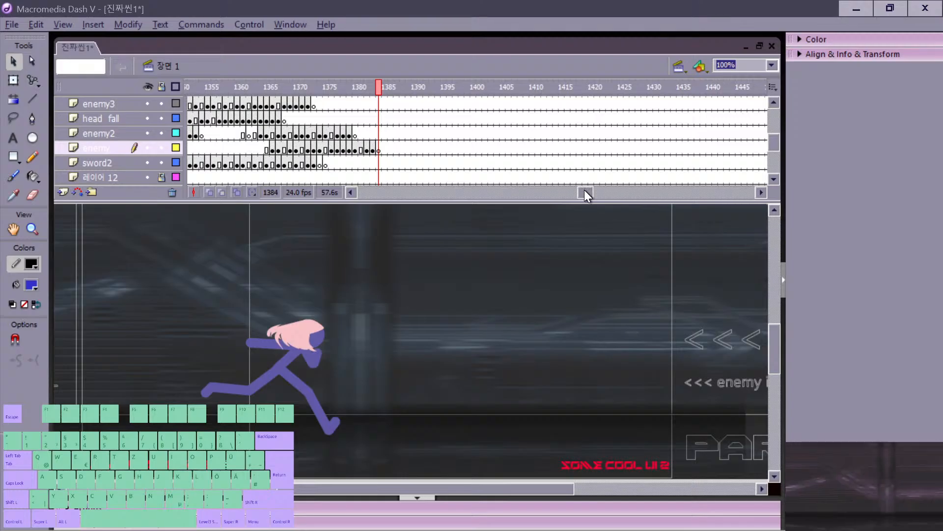
pyautogui.moveTo(585, 191); pyautogui.dragTo(579, 191)
pyautogui.click(243, 150)
pyautogui.press('Return')
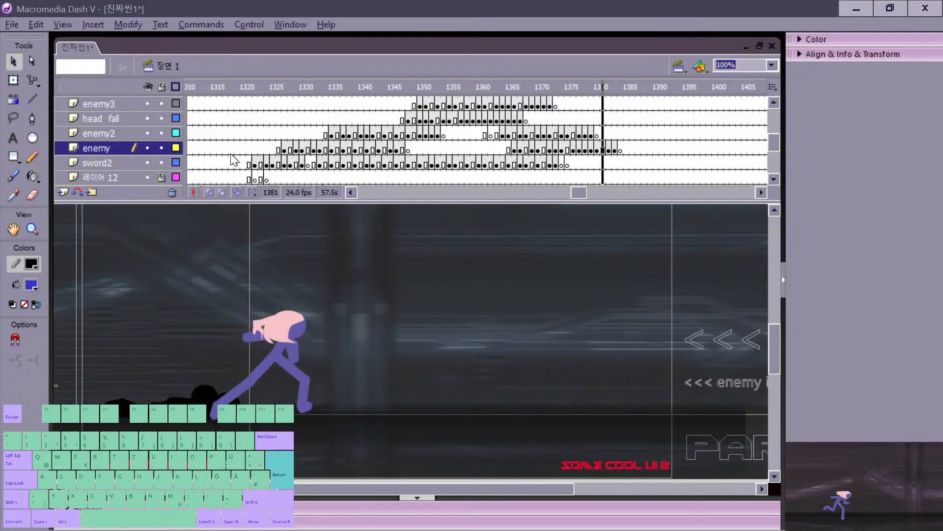
# Step: Replay the fight from about frame 1323 and step through frames 1365 to 1375 to review the enemies' approach and the slash
pyautogui.click(266, 150)
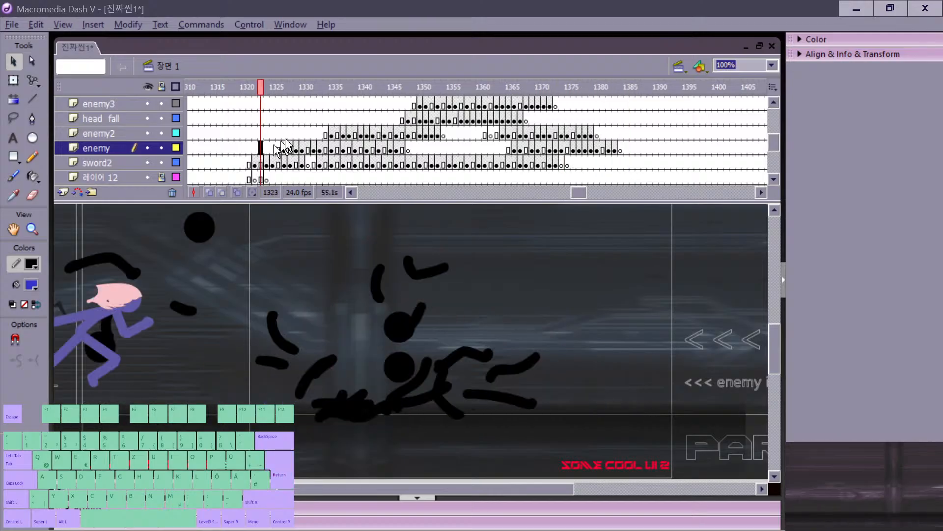
pyautogui.click(290, 134)
pyautogui.press('Return')
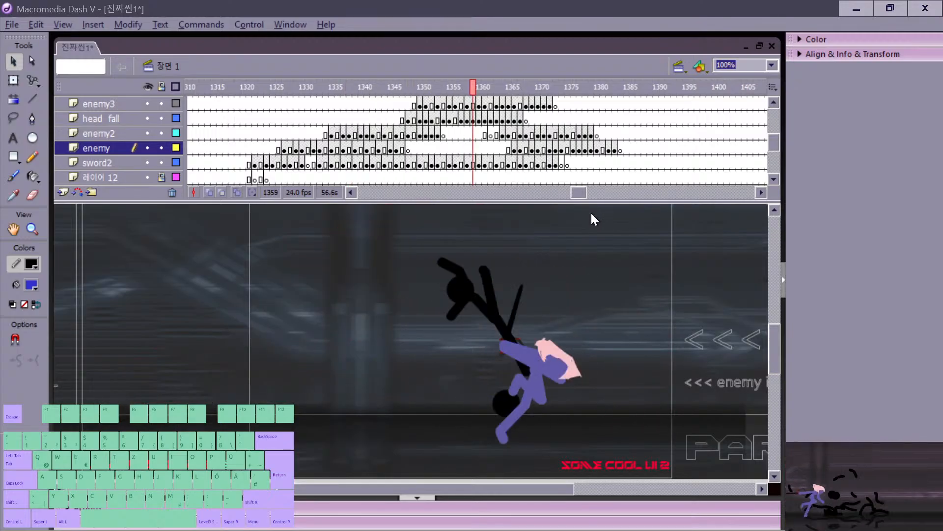
pyautogui.press('space')
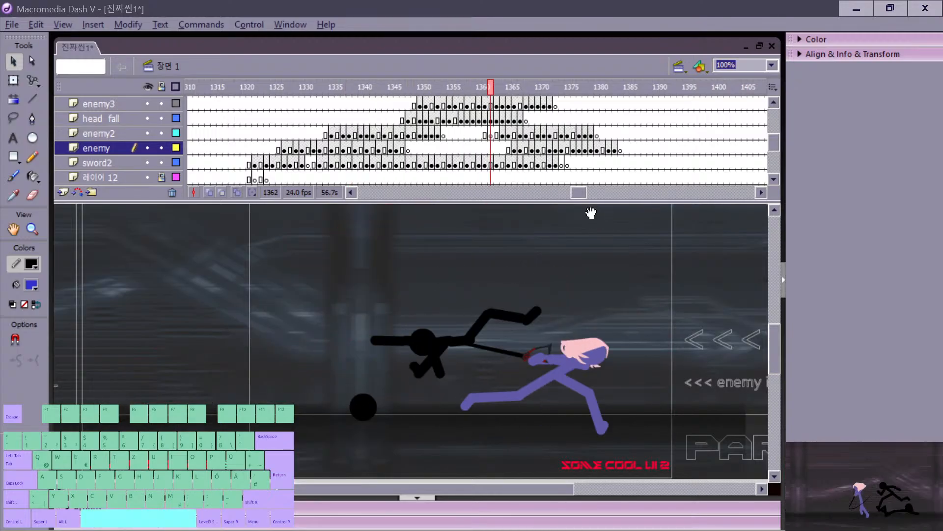
pyautogui.moveTo(590, 212); pyautogui.dragTo(409, 173)
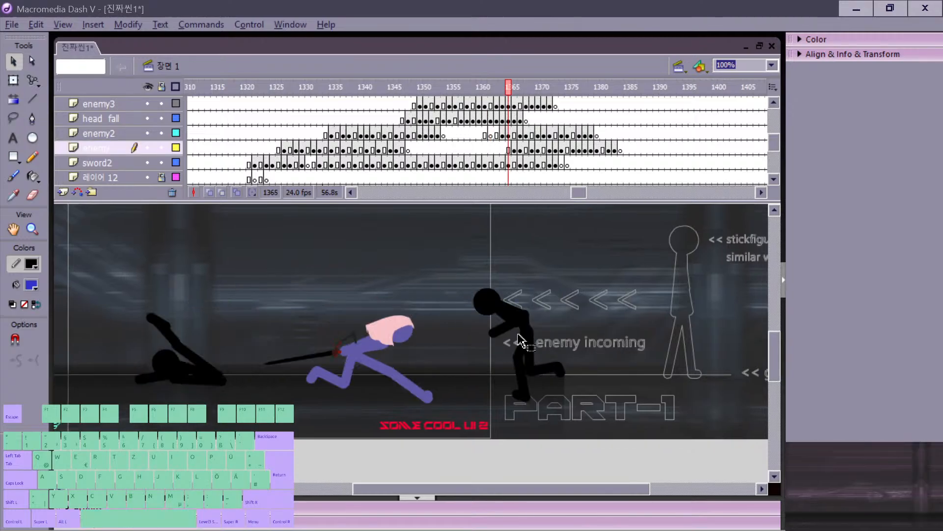
pyautogui.press('.')
pyautogui.press('.')
pyautogui.press('.')
pyautogui.press('.')
pyautogui.press('.')
pyautogui.press(',')
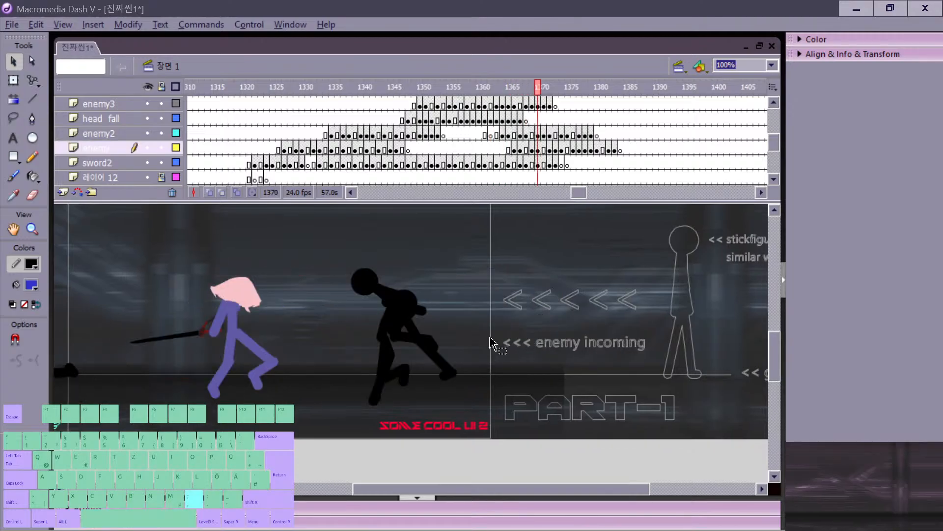
pyautogui.press('space')
pyautogui.press('.')
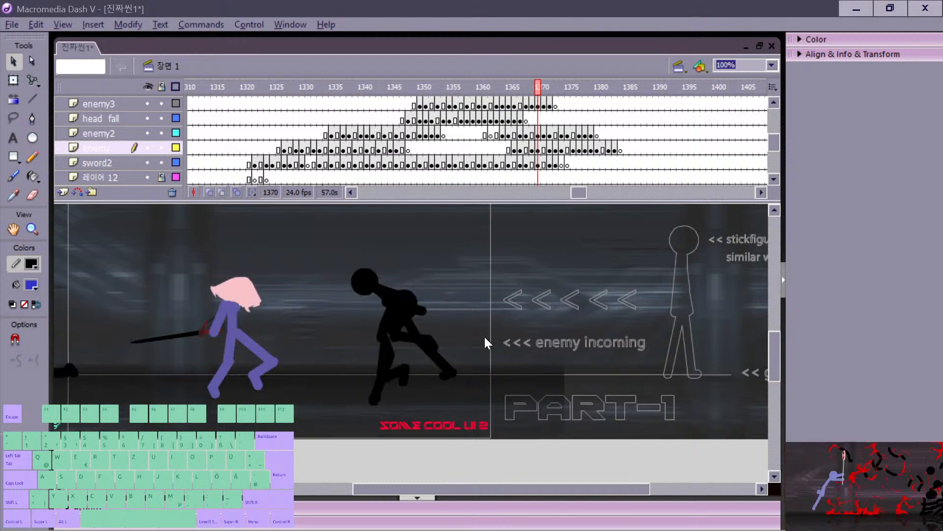
pyautogui.press('.')
pyautogui.press('.')
pyautogui.press('.')
pyautogui.press('.')
pyautogui.press('.')
pyautogui.press('space')
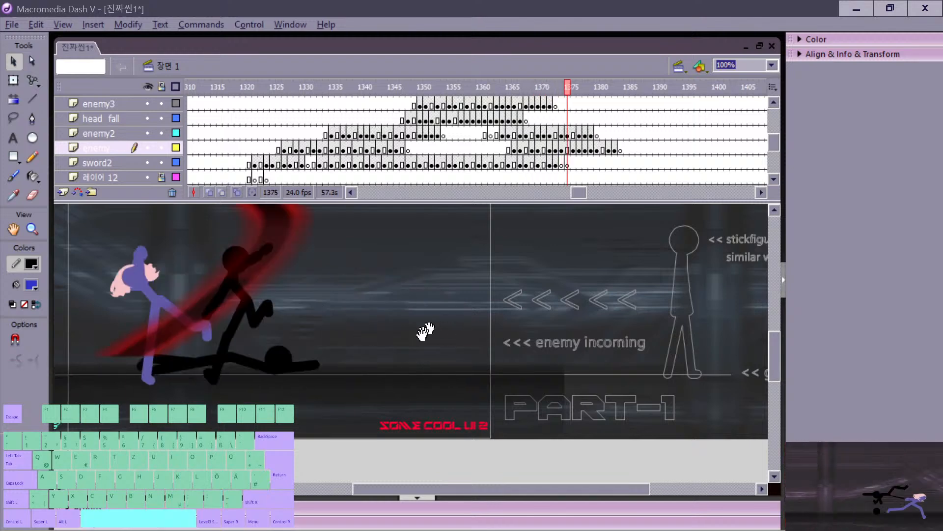
pyautogui.moveTo(425, 332); pyautogui.dragTo(537, 390)
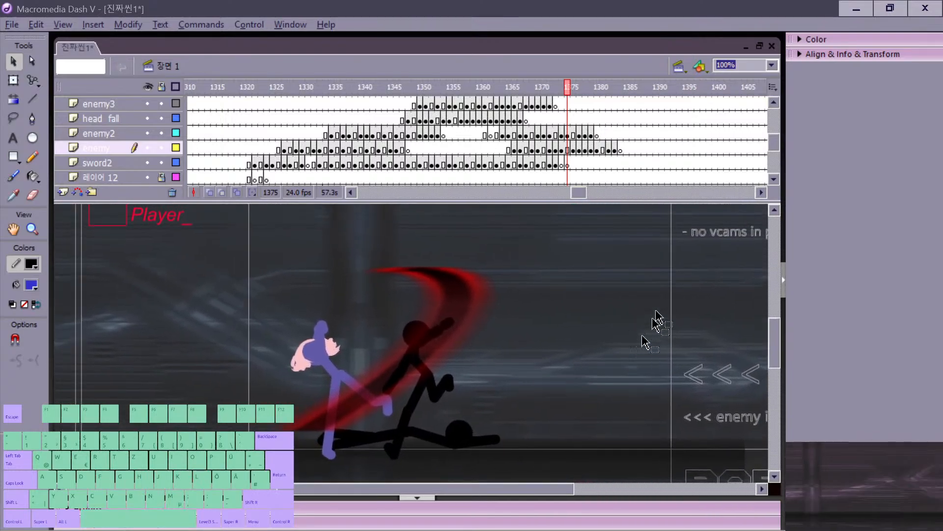
# Step: Shrink the timeline area and step through frames 1375 to 1391 to examine the slide and the hero's run
pyautogui.moveTo(632, 199); pyautogui.dragTo(604, 226)
pyautogui.press('space')
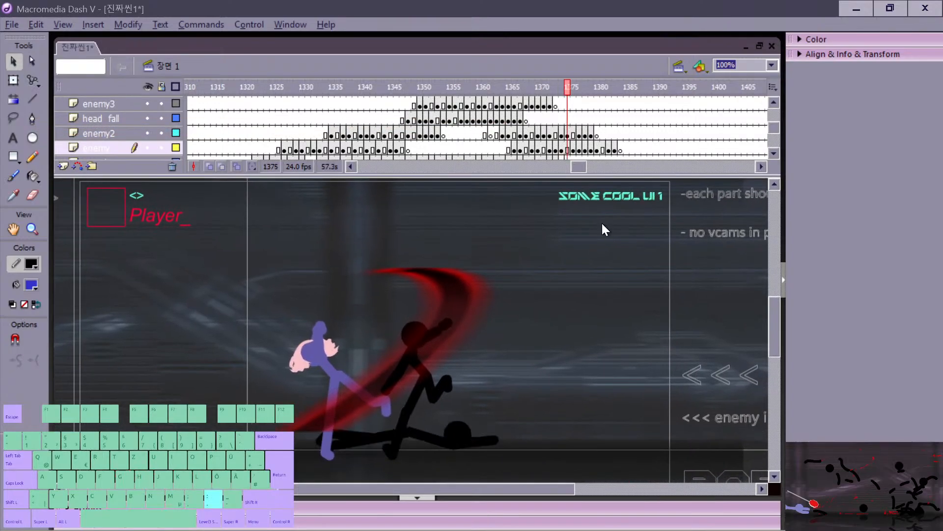
pyautogui.press('.')
pyautogui.press('.')
pyautogui.press('.')
pyautogui.press('.')
pyautogui.press('.')
pyautogui.press('.')
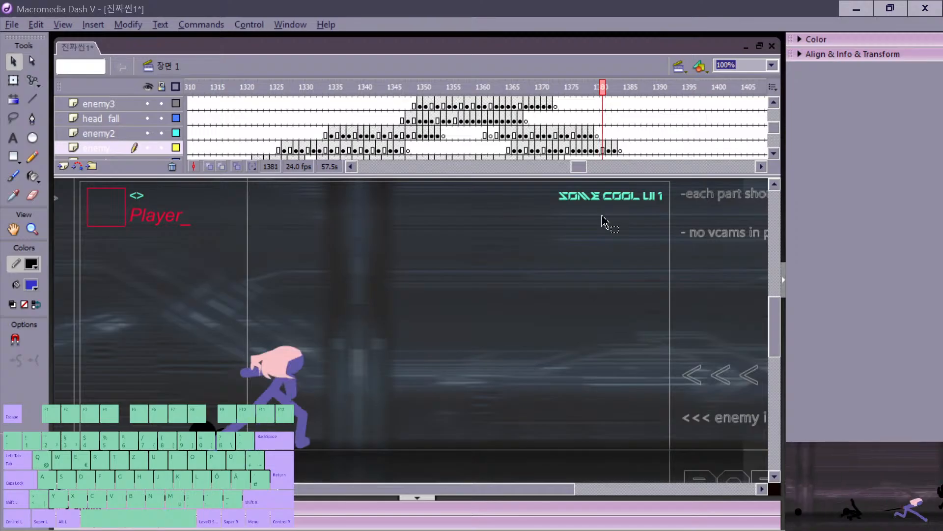
pyautogui.press('.')
pyautogui.press('.')
pyautogui.press('.')
pyautogui.press('.')
pyautogui.press('.')
pyautogui.press('.')
pyautogui.press('.')
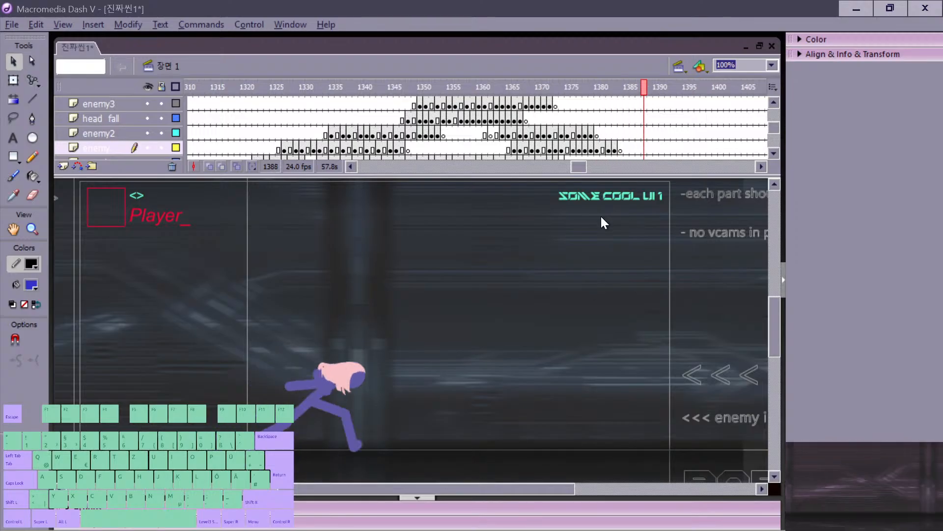
pyautogui.press('.')
pyautogui.press('.')
pyautogui.press('.')
pyautogui.press(',')
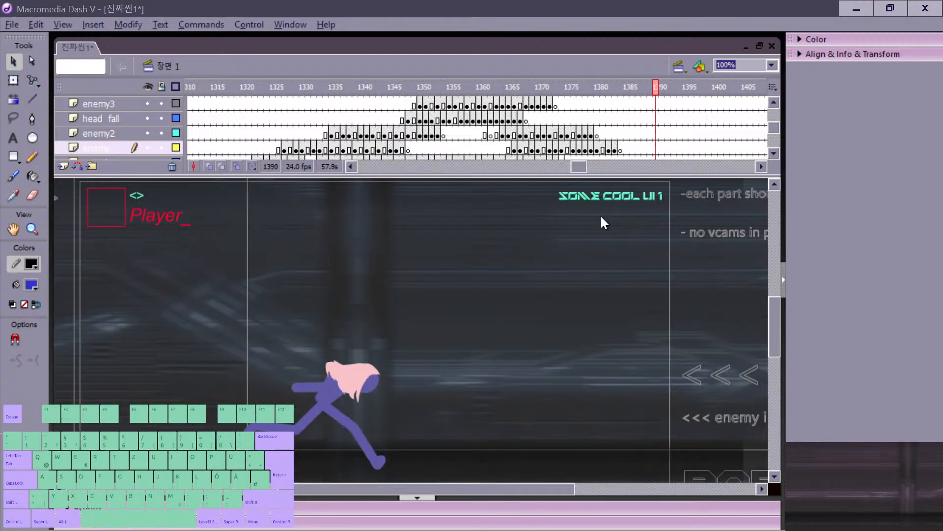
pyautogui.press(',')
pyautogui.press(',')
pyautogui.press(',')
pyautogui.press(',')
pyautogui.press(',')
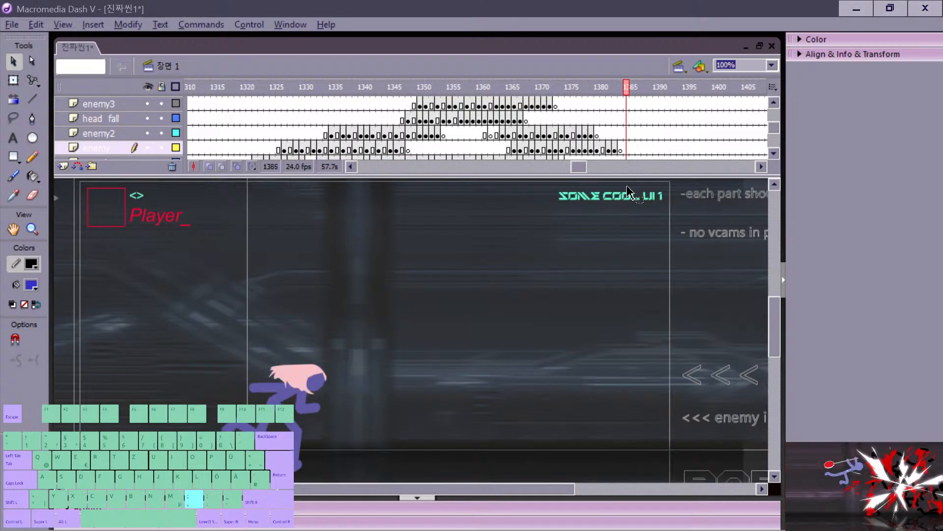
pyautogui.press(',')
pyautogui.press('.')
pyautogui.press('.')
pyautogui.press('.')
pyautogui.press('.')
pyautogui.press('.')
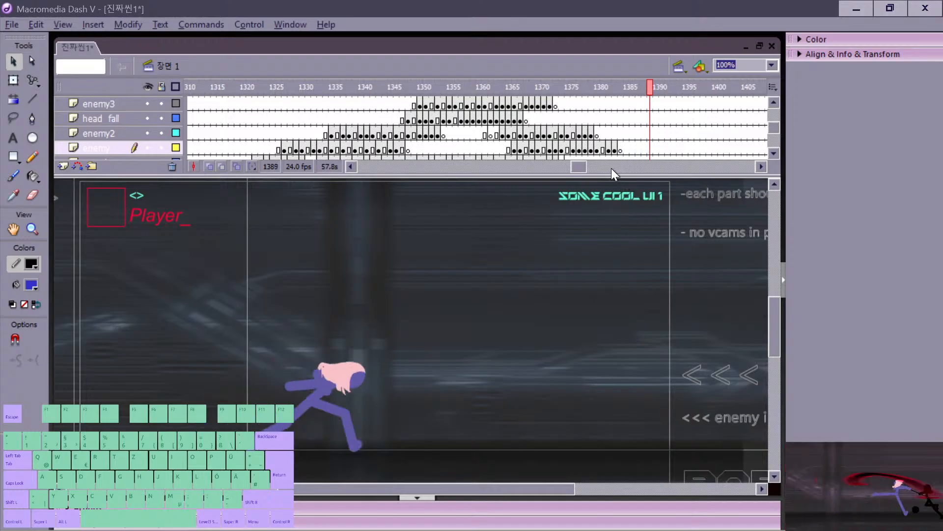
# Step: Expand the color mixer and sample the dark background color beside the running hero as the fill color
pyautogui.click(814, 39)
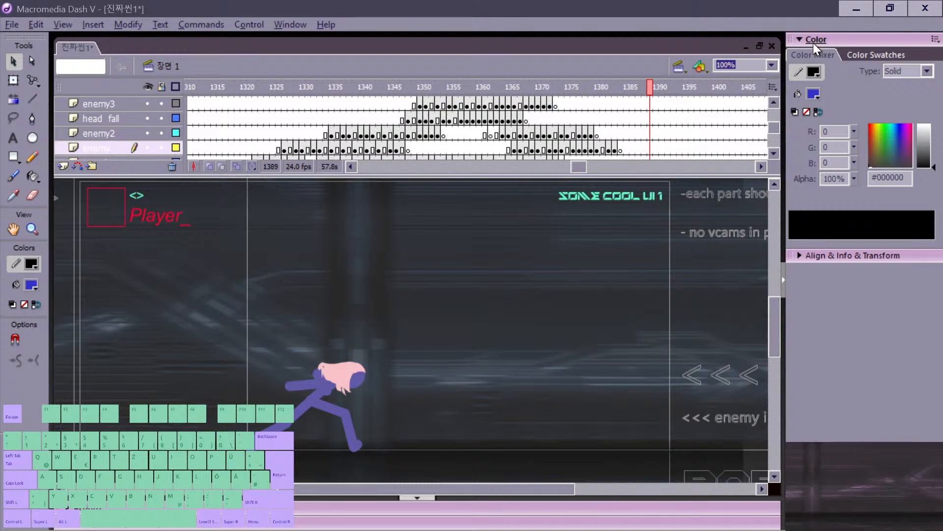
pyautogui.press('i')
pyautogui.click(300, 406)
pyautogui.press('v')
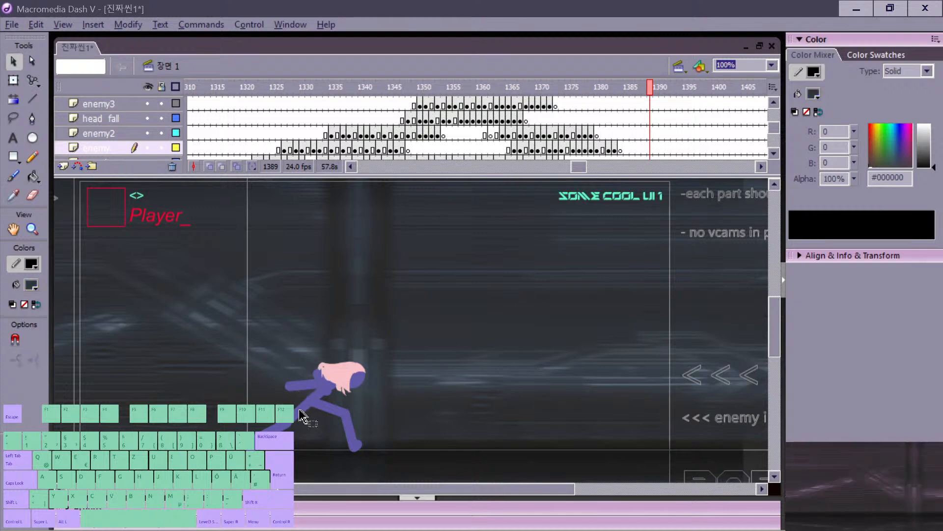
# Step: Step back and forth between frames 1380 and 1391 to examine the hero's running poses
pyautogui.press(',')
pyautogui.press(',')
pyautogui.press(',')
pyautogui.press(',')
pyautogui.press(',')
pyautogui.press(',')
pyautogui.press(',')
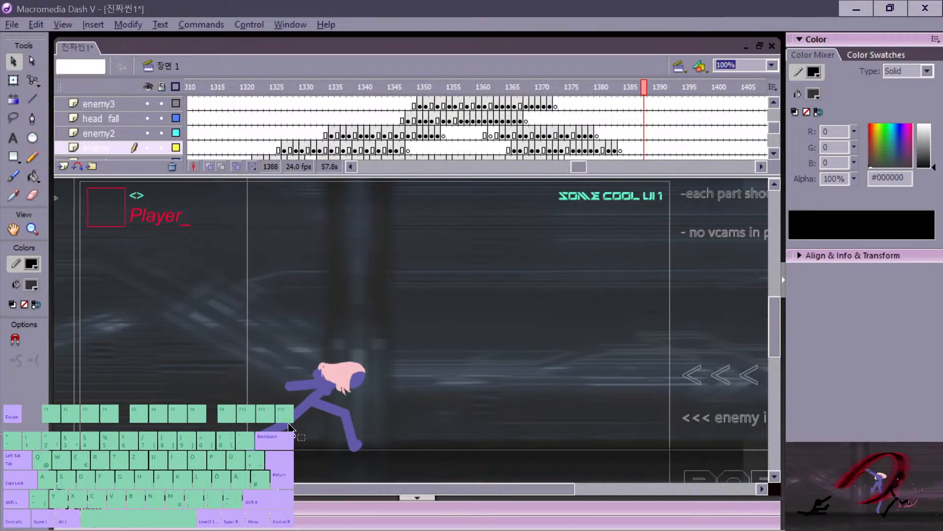
pyautogui.press(',')
pyautogui.press(',')
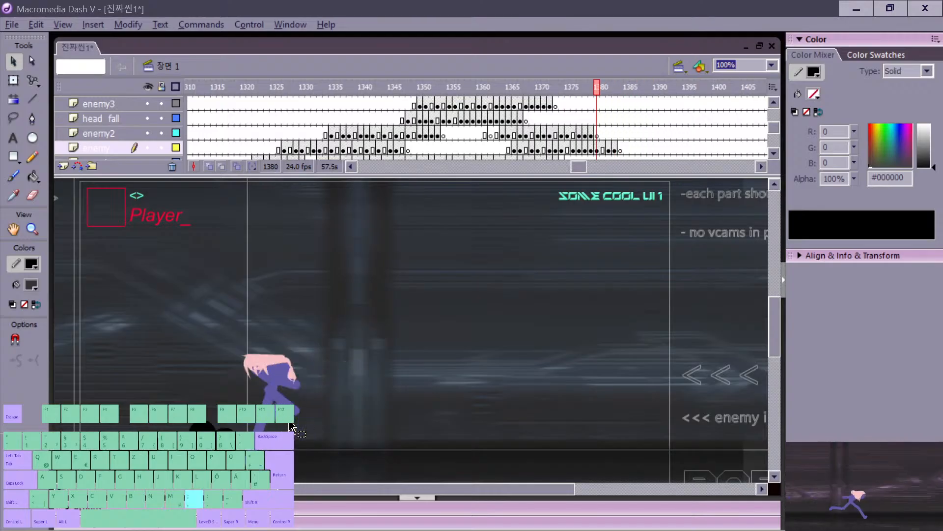
pyautogui.press('.')
pyautogui.press('.')
pyautogui.press('.')
pyautogui.press('.')
pyautogui.press('.')
pyautogui.press('.')
pyautogui.press('.')
pyautogui.press('.')
pyautogui.press('.')
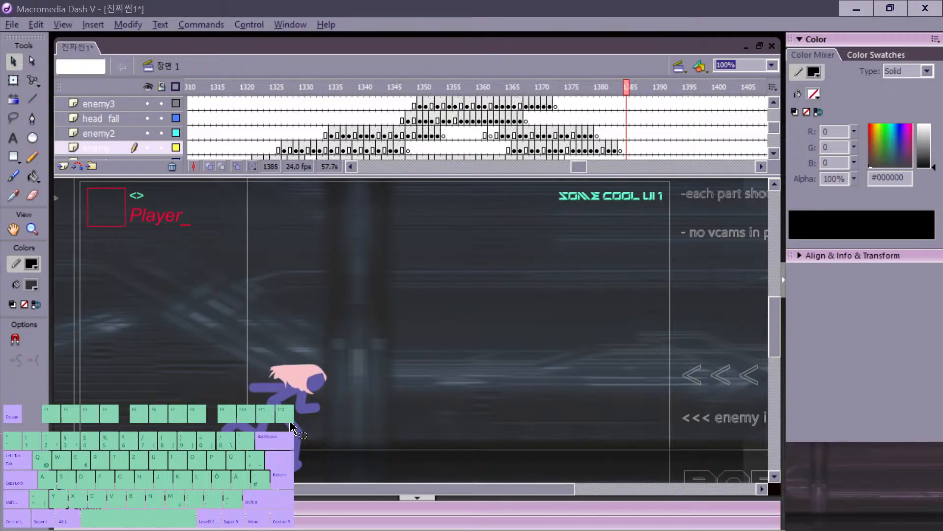
pyautogui.press('.')
pyautogui.press('.')
pyautogui.press('.')
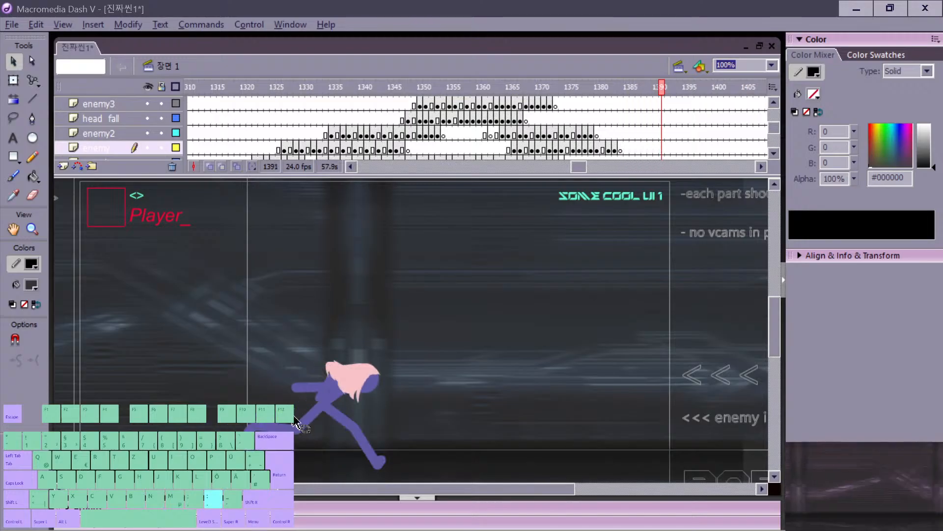
pyautogui.press(',')
pyautogui.press(',')
pyautogui.press(',')
pyautogui.press(',')
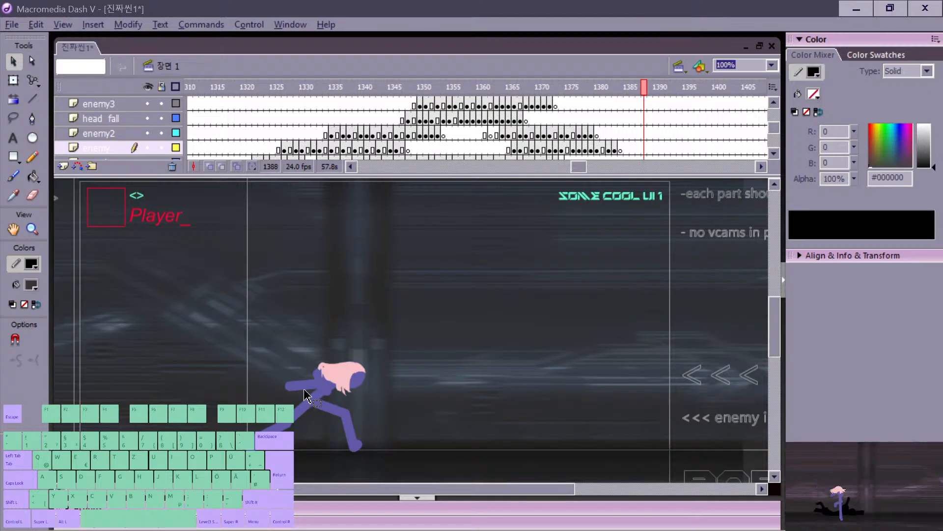
# Step: Go to frame 1391, bring the running hero into view, and display all layers as outlines
pyautogui.press('.')
pyautogui.press('.')
pyautogui.press('.')
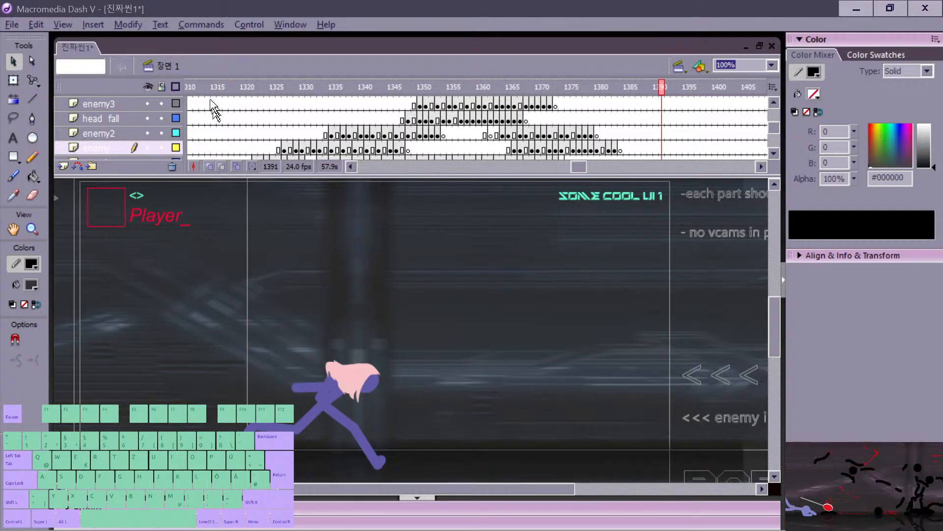
pyautogui.moveTo(421, 309); pyautogui.dragTo(467, 390)
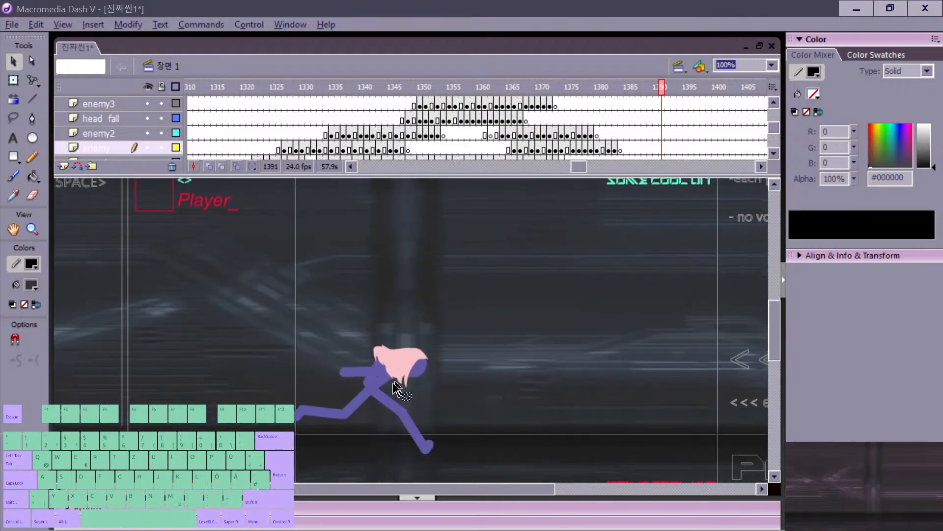
pyautogui.click(174, 87)
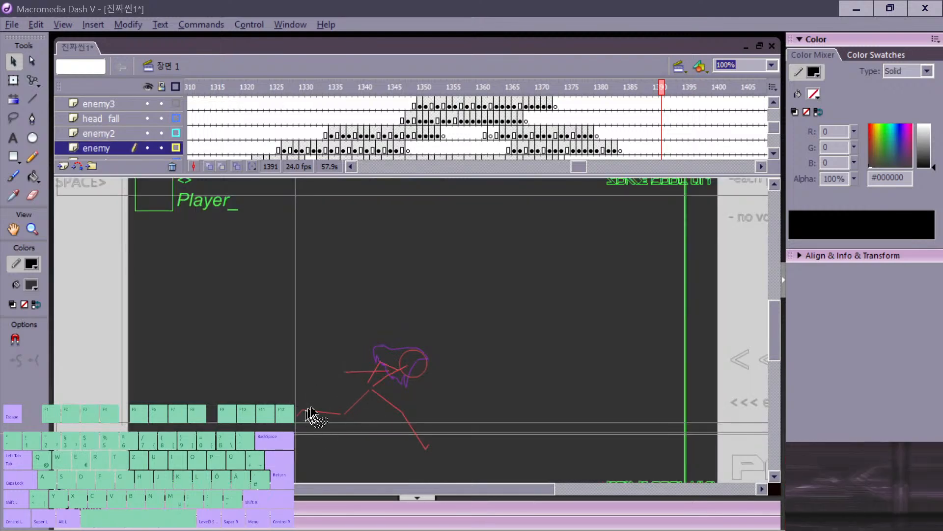
# Step: Turn off the outline display for the EG and hair,,,, layers so the hero appears in full color
pyautogui.click(774, 153)
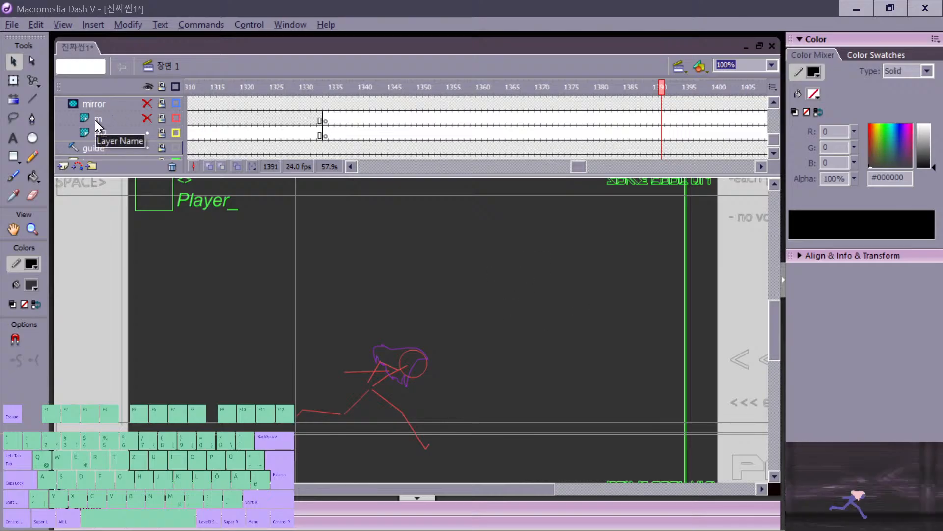
pyautogui.moveTo(772, 138); pyautogui.dragTo(773, 138)
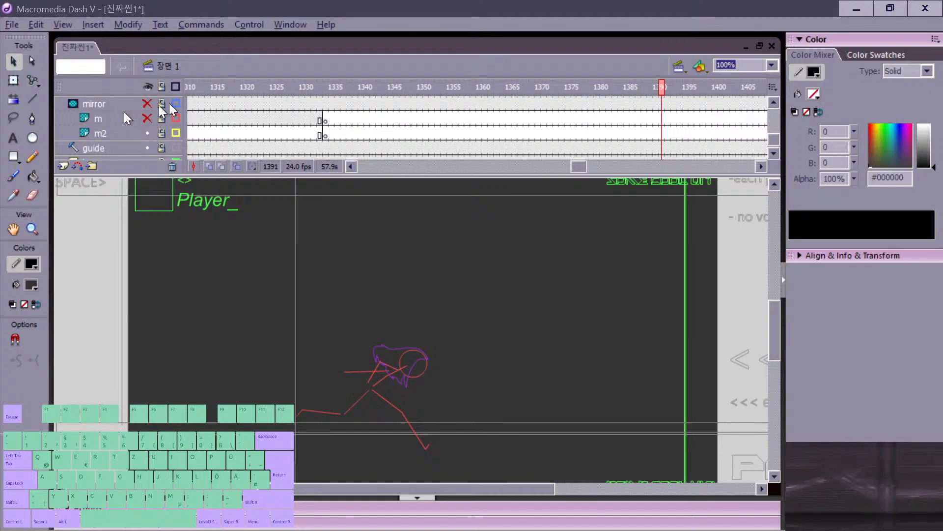
pyautogui.moveTo(768, 129); pyautogui.dragTo(771, 115)
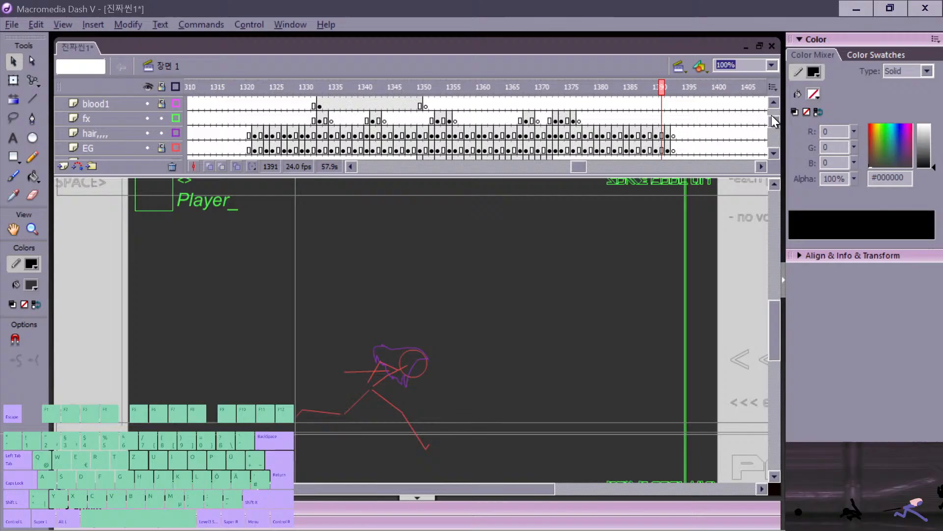
pyautogui.click(175, 147)
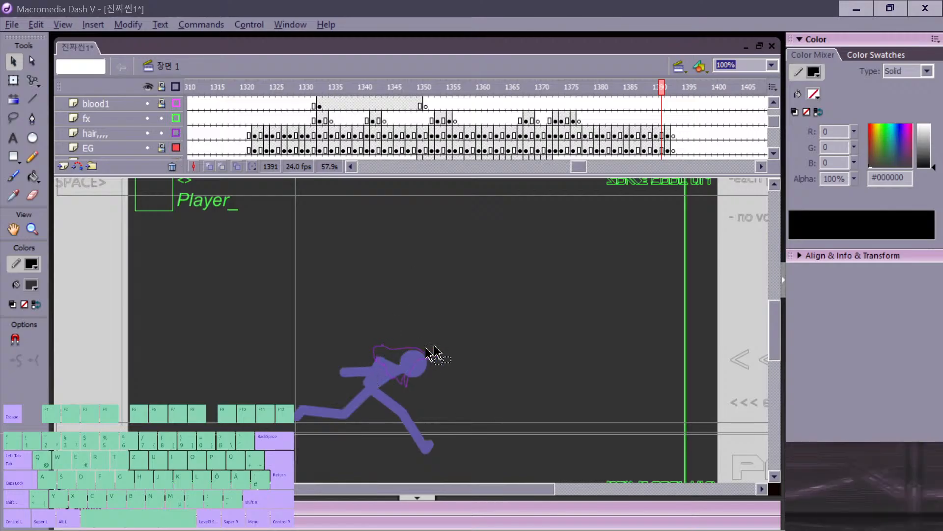
pyautogui.click(175, 133)
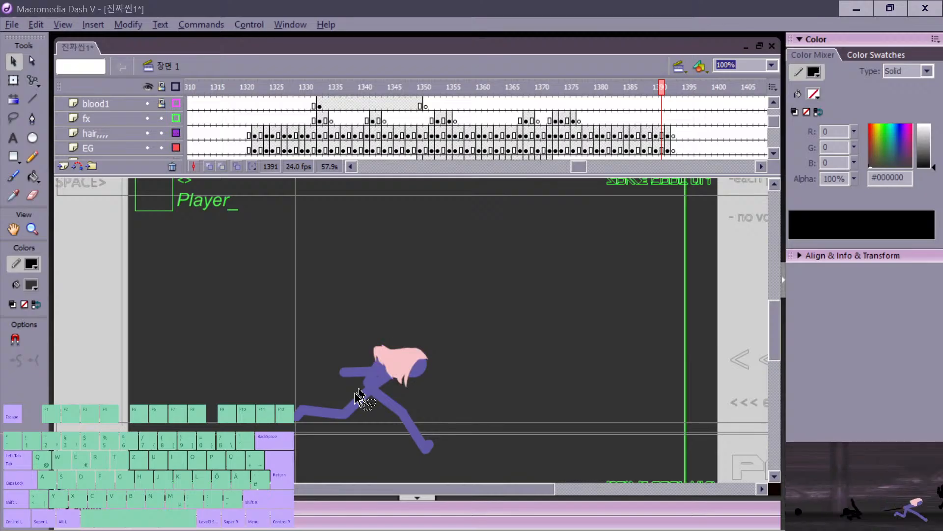
# Step: Select the hero's front thigh on the EG layer and sample its violet #6159A6 as the stroke color
pyautogui.click(370, 393)
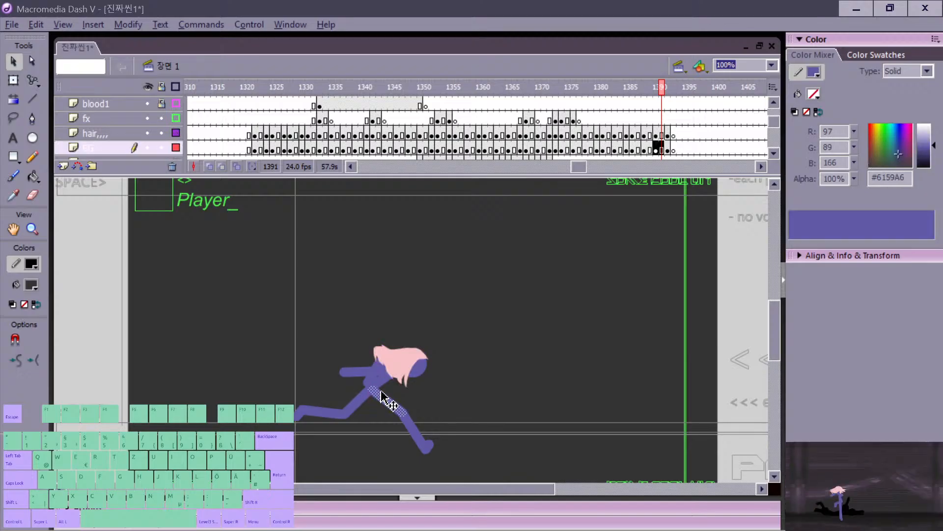
pyautogui.press('i')
pyautogui.click(418, 417)
# Step: Step back frame by frame from 1391 to 1378 to examine the hero's running poses
pyautogui.press('.')
pyautogui.press('.')
pyautogui.press(',')
pyautogui.press(',')
pyautogui.press(',')
pyautogui.press(',')
pyautogui.press(',')
pyautogui.press(',')
pyautogui.press(',')
pyautogui.press(',')
pyautogui.press(',')
pyautogui.press(',')
pyautogui.press(',')
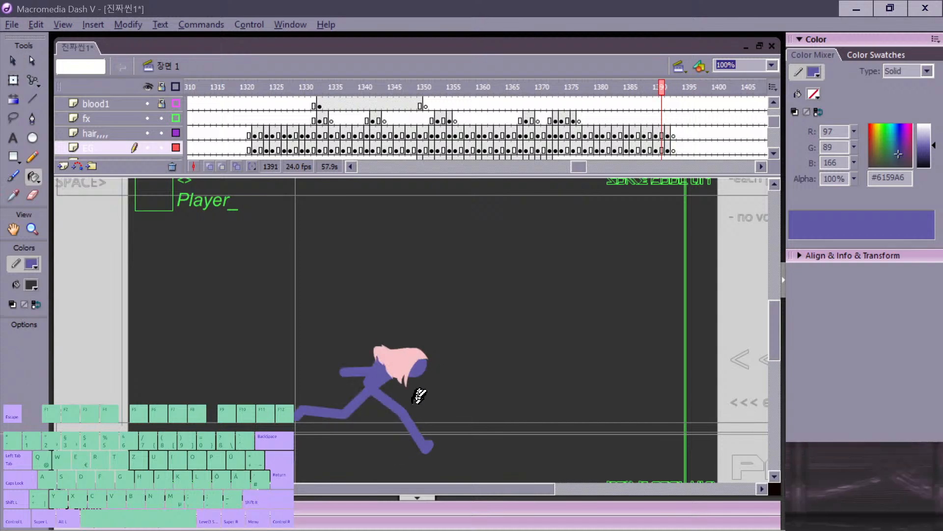
pyautogui.press(',')
pyautogui.press(',')
pyautogui.press(',')
pyautogui.press(',')
pyautogui.press(',')
pyautogui.press(',')
pyautogui.press(',')
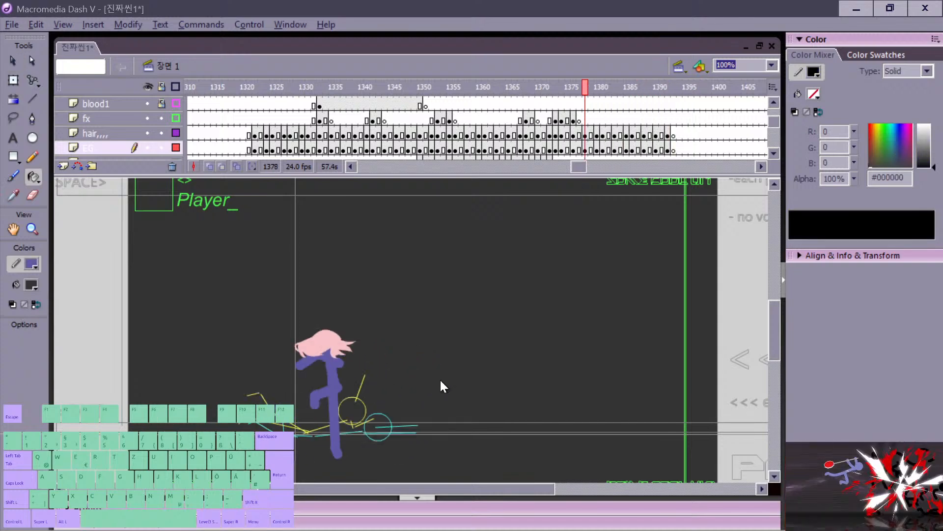
# Step: Lock the EG layer and step back from frame 1378 to 1354 to examine the sword slashes
pyautogui.click(163, 146)
pyautogui.press(',')
pyautogui.press(',')
pyautogui.press(',')
pyautogui.press(',')
pyautogui.press(',')
pyautogui.press(',')
pyautogui.press(',')
pyautogui.press(',')
pyautogui.press(',')
pyautogui.press(',')
pyautogui.press(',')
pyautogui.press(',')
pyautogui.press(',')
pyautogui.press(',')
pyautogui.press(',')
pyautogui.press(',')
pyautogui.press(',')
pyautogui.press(',')
pyautogui.press(',')
pyautogui.press(',')
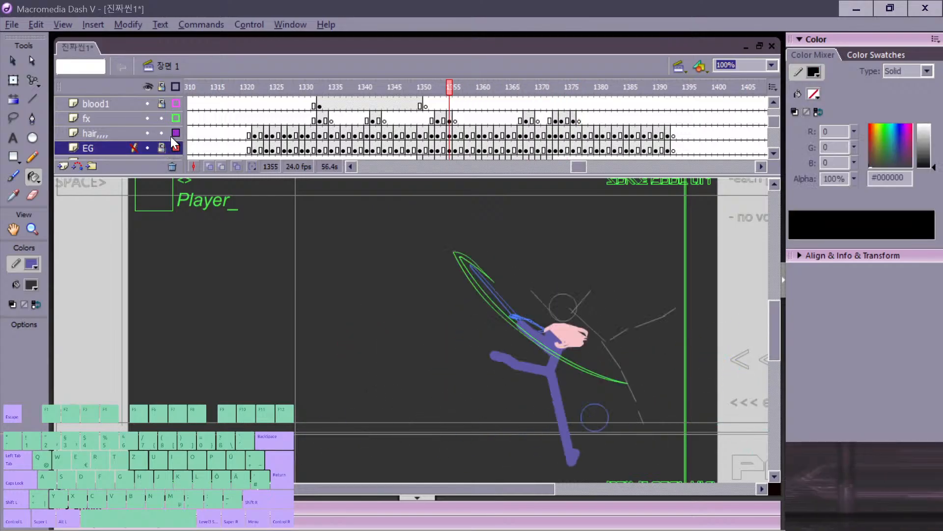
pyautogui.press(',')
# Step: Display all layers in full color instead of outlines and play the fight from around frame 1320
pyautogui.click(176, 86)
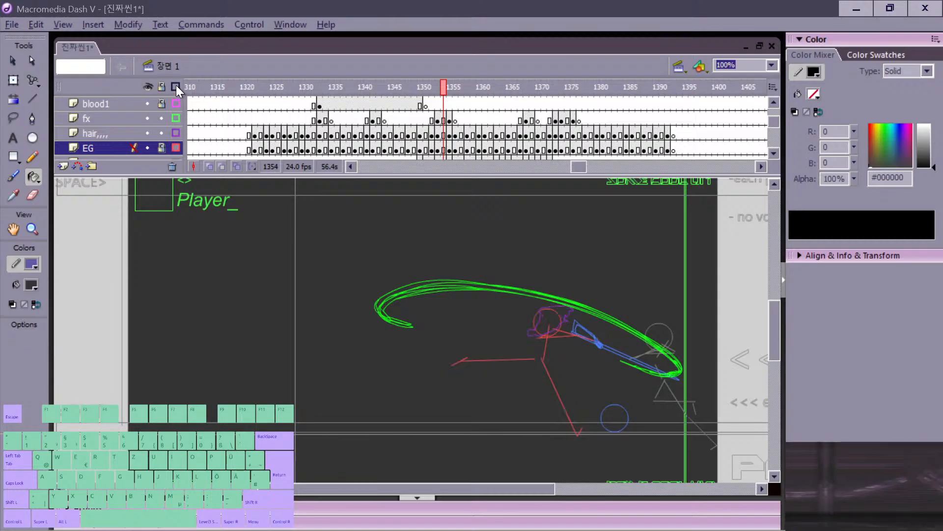
pyautogui.click(174, 87)
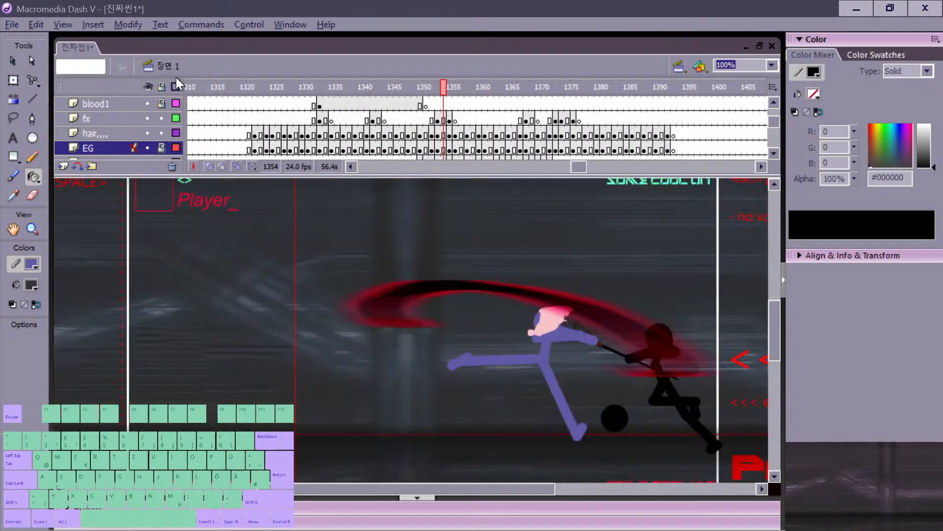
pyautogui.click(244, 118)
pyautogui.press('Return')
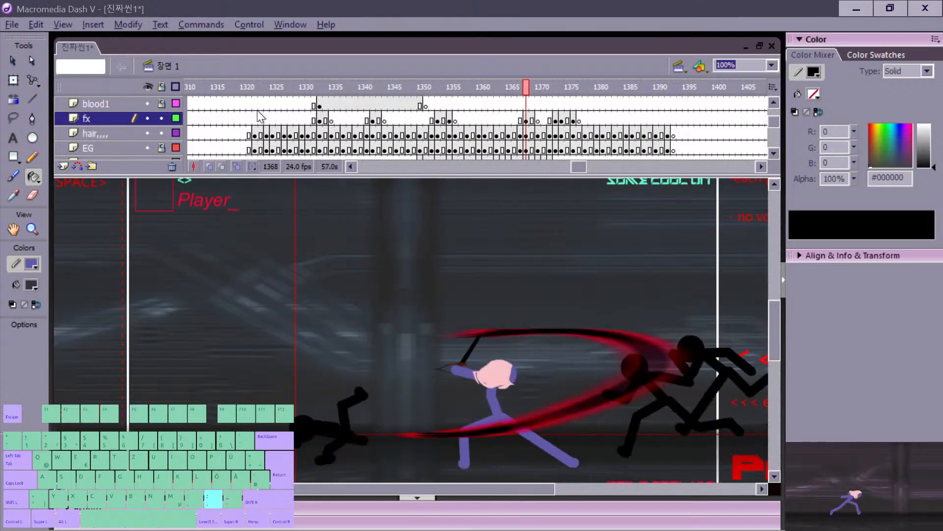
pyautogui.press(',')
pyautogui.press('Return')
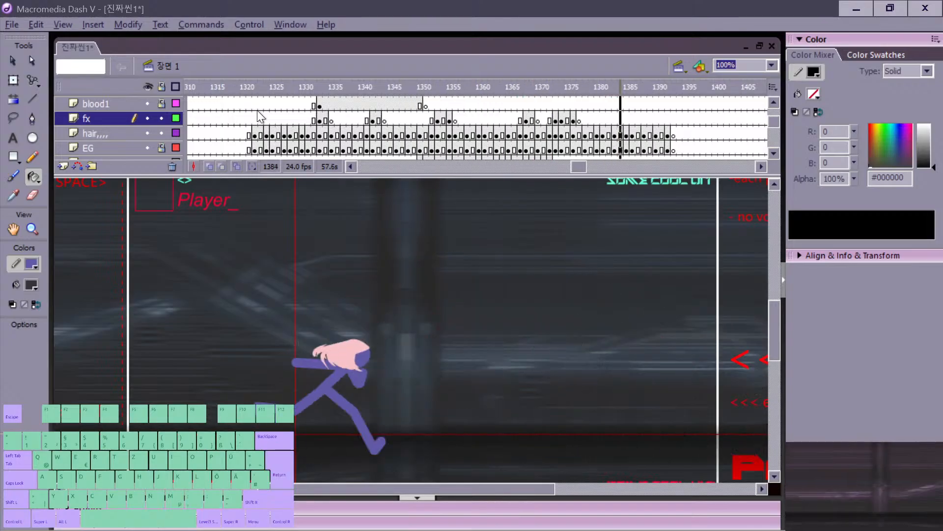
# Step: Step back and forth through the frames around 1390 to examine the hero's run after the fight
pyautogui.press(',')
pyautogui.press(',')
pyautogui.press(',')
pyautogui.press(',')
pyautogui.press(',')
pyautogui.press(',')
pyautogui.press(',')
pyautogui.press(',')
pyautogui.press(',')
pyautogui.press(',')
pyautogui.press(',')
pyautogui.press(',')
pyautogui.press(',')
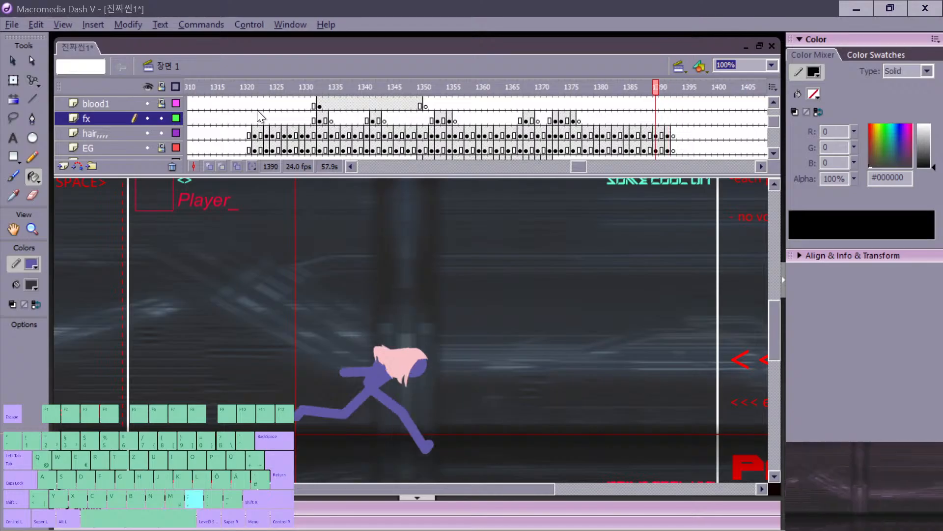
pyautogui.press('.')
pyautogui.press('.')
pyautogui.press('.')
pyautogui.press('.')
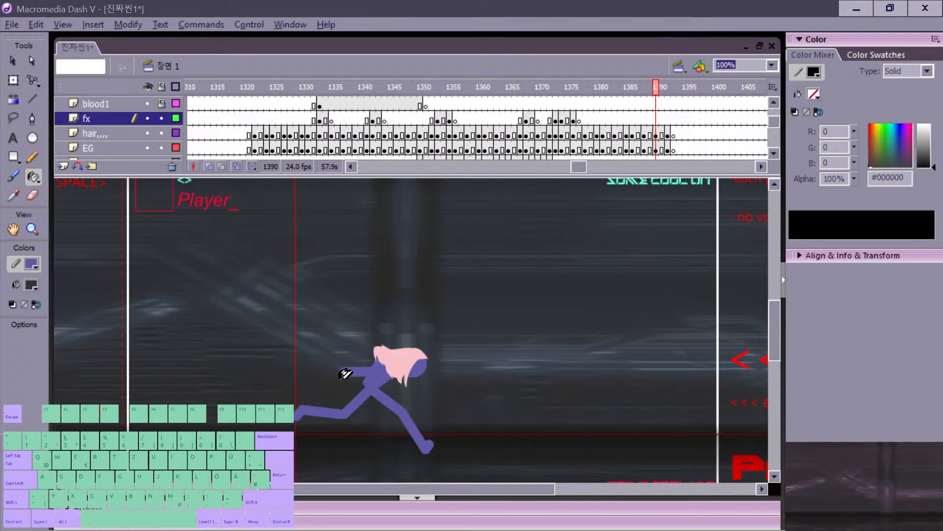
# Step: Sample the hero's violet #6159A6 as the stroke color again and compare the leg poses in frames 1386 to 1390
pyautogui.press('i')
pyautogui.click(399, 407)
pyautogui.press(',')
pyautogui.press(',')
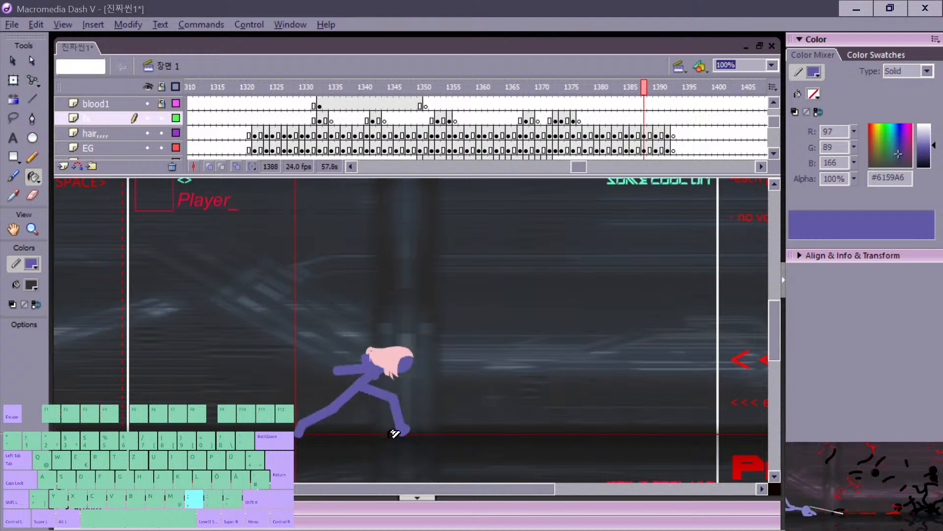
pyautogui.press(',')
pyautogui.press(',')
pyautogui.press('.')
pyautogui.press('.')
pyautogui.press('.')
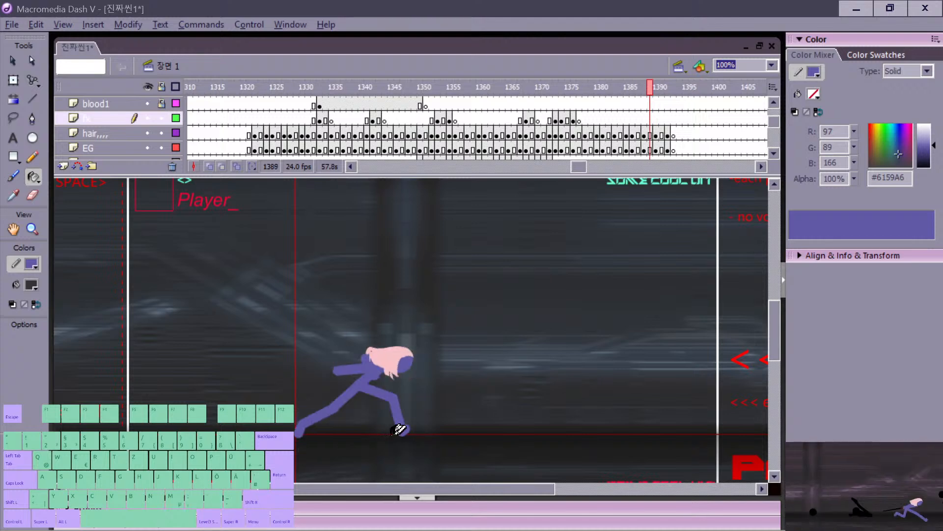
pyautogui.press('.')
# Step: Draw the hero's torso, straight back leg and bent front leg with the Line tool on the EG layer at frame 1393
pyautogui.press('v')
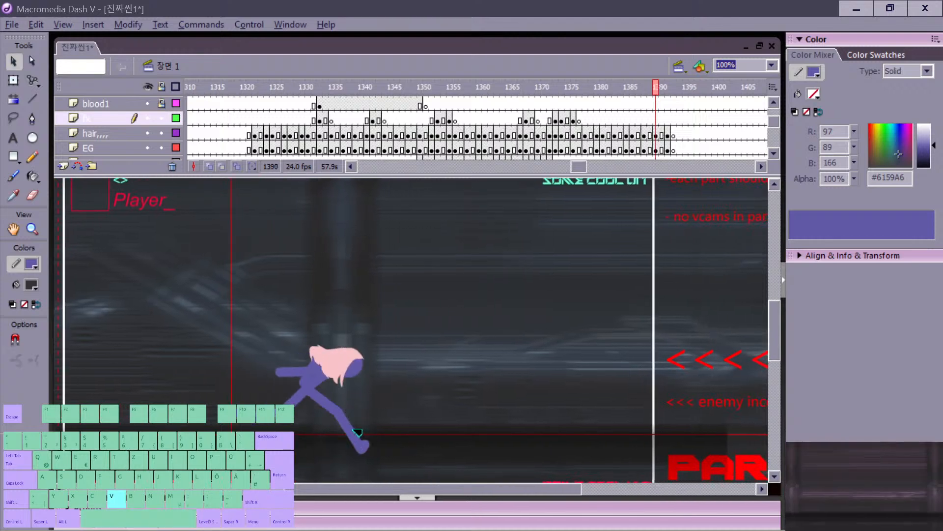
pyautogui.click(353, 437)
pyautogui.press('.')
pyautogui.press('n')
pyautogui.press('.')
pyautogui.press('.')
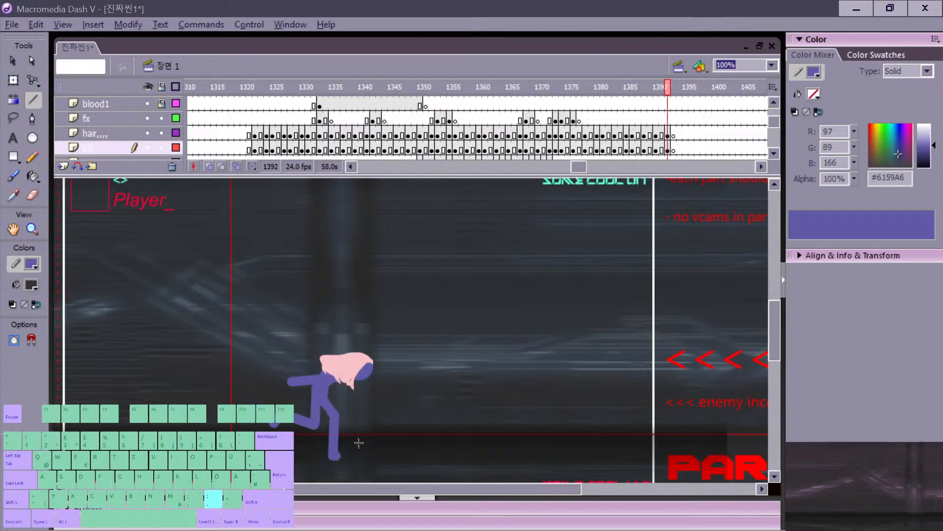
pyautogui.moveTo(308, 452)
pyautogui.mouseDown()
pyautogui.moveTo(366, 384)
pyautogui.moveTo(384, 399)
pyautogui.moveTo(344, 420)
pyautogui.mouseUp()
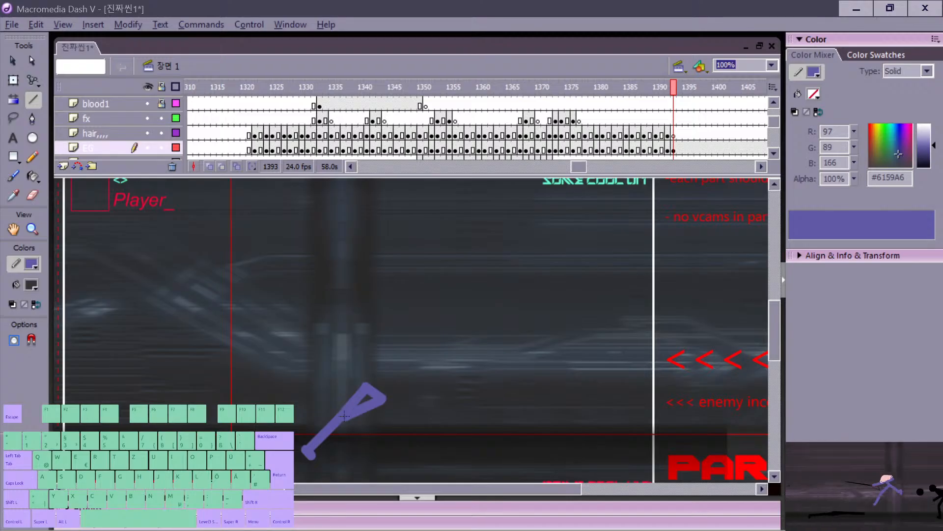
pyautogui.moveTo(364, 382); pyautogui.dragTo(396, 365)
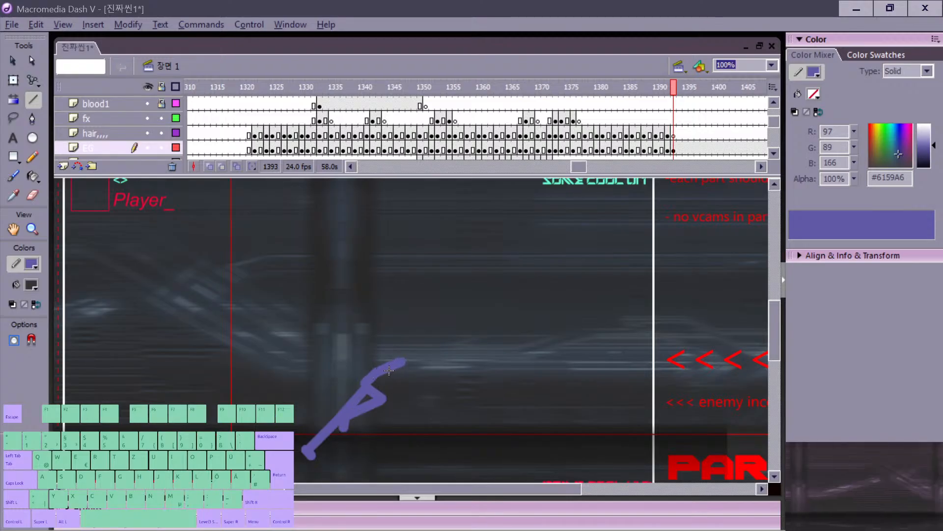
# Step: Copy the hero's head from frame 1392 into frame 1393 and place it at the upper end of the torso
pyautogui.press(',')
pyautogui.press('.')
pyautogui.press('v')
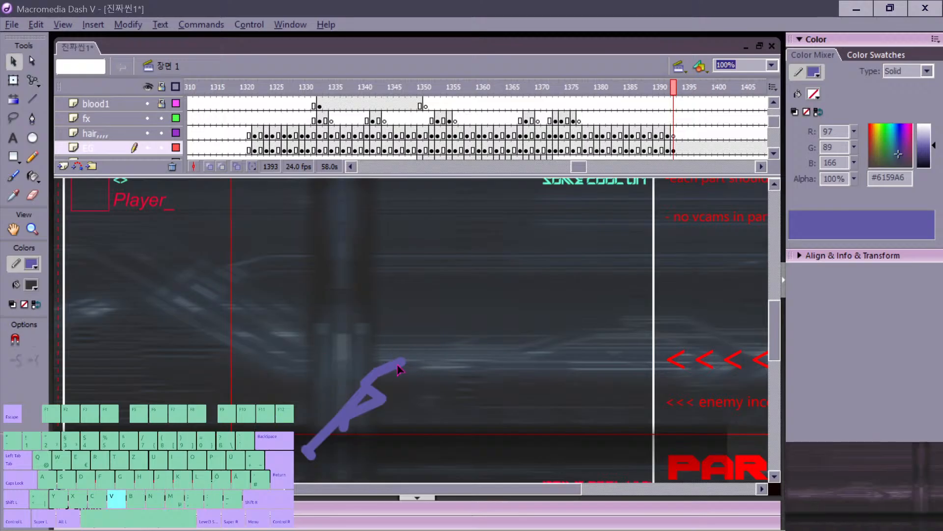
pyautogui.press(',')
pyautogui.click(370, 375)
pyautogui.press('c')
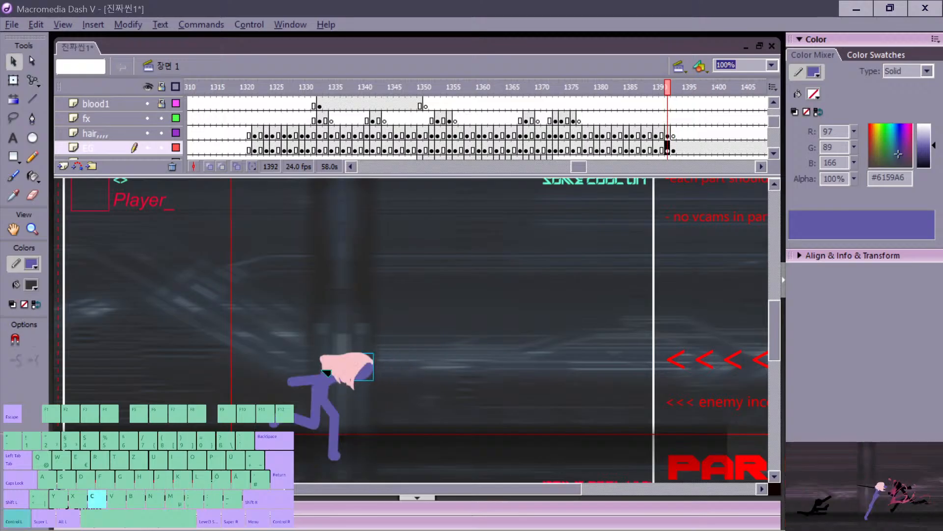
pyautogui.press('.')
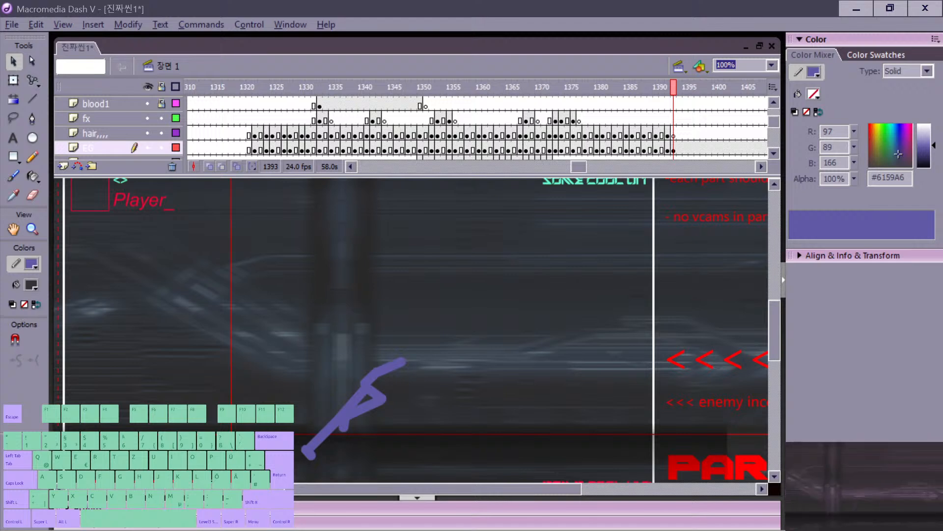
pyautogui.hotkey('ctrl', 'v')
pyautogui.moveTo(413, 331); pyautogui.dragTo(407, 364)
pyautogui.press('.')
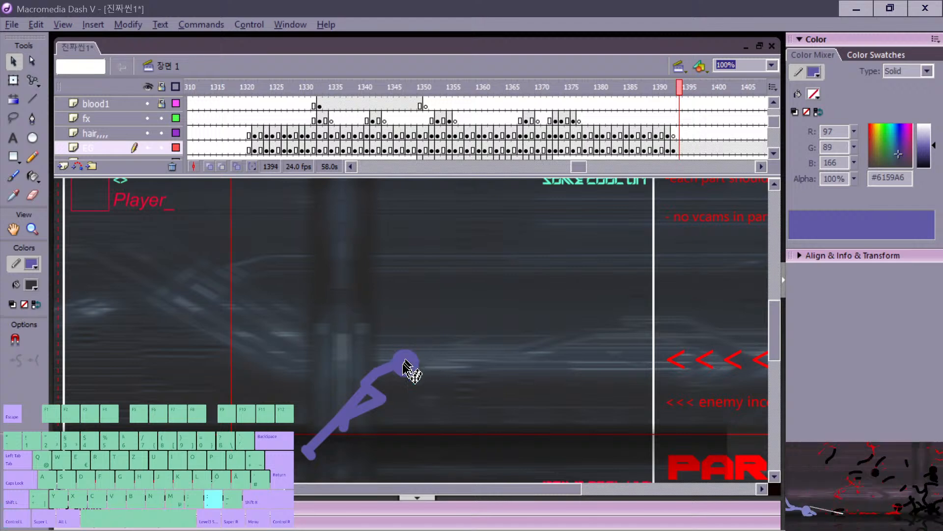
# Step: Select the straight back leg with its foot in frame 1393 and shift it slightly up and to the left
pyautogui.press(',')
pyautogui.press(',')
pyautogui.press('.')
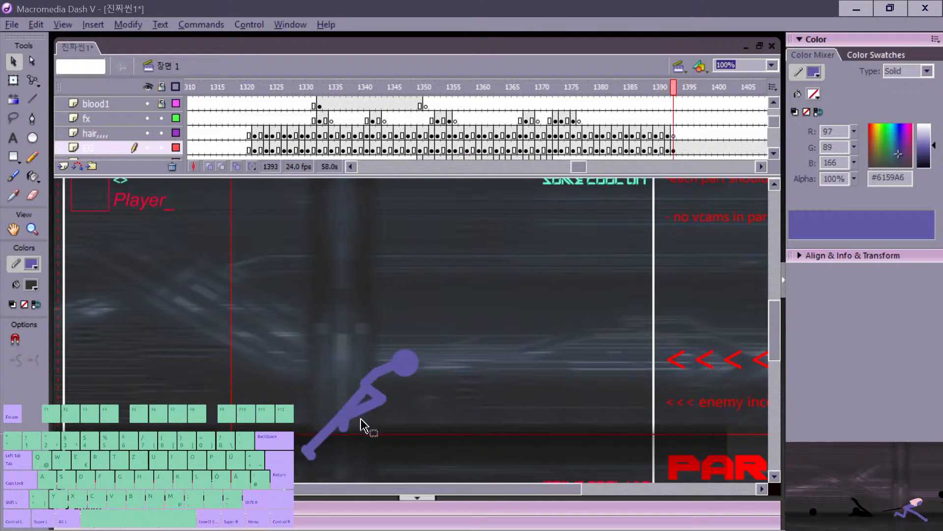
pyautogui.click(361, 399)
pyautogui.click(315, 447)
pyautogui.click(310, 449)
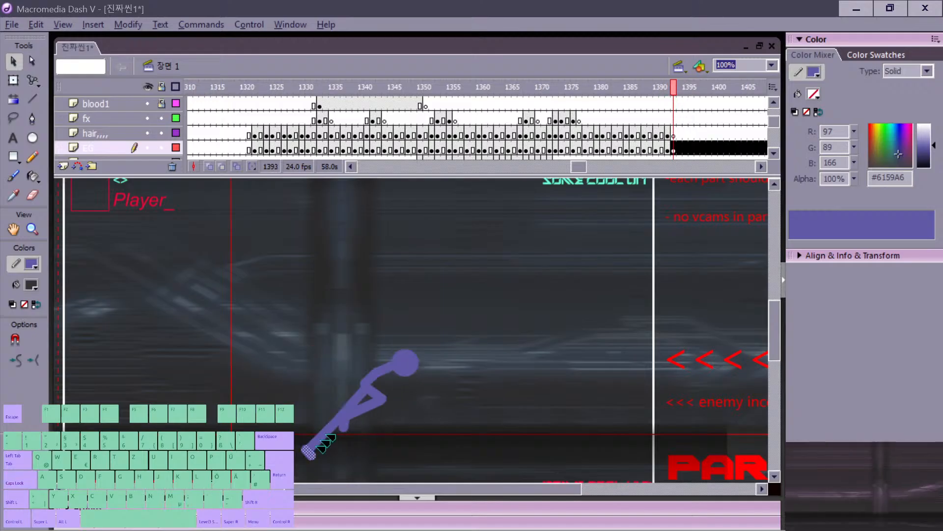
pyautogui.click(320, 441)
pyautogui.click(354, 404)
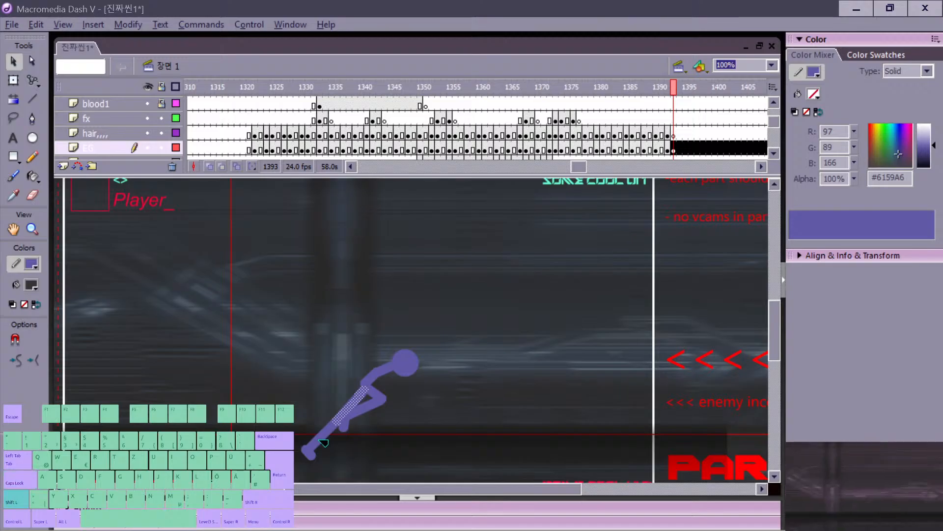
pyautogui.keyDown('shift'); pyautogui.click(319, 439); pyautogui.keyUp('shift')
pyautogui.keyDown('shift'); pyautogui.click(310, 453); pyautogui.keyUp('shift')
pyautogui.moveTo(309, 453); pyautogui.dragTo(307, 448)
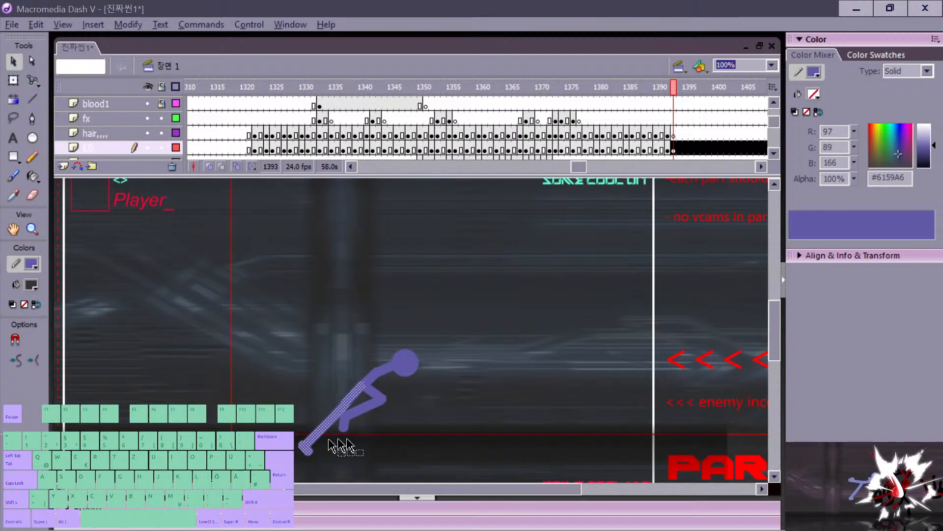
pyautogui.click(329, 441)
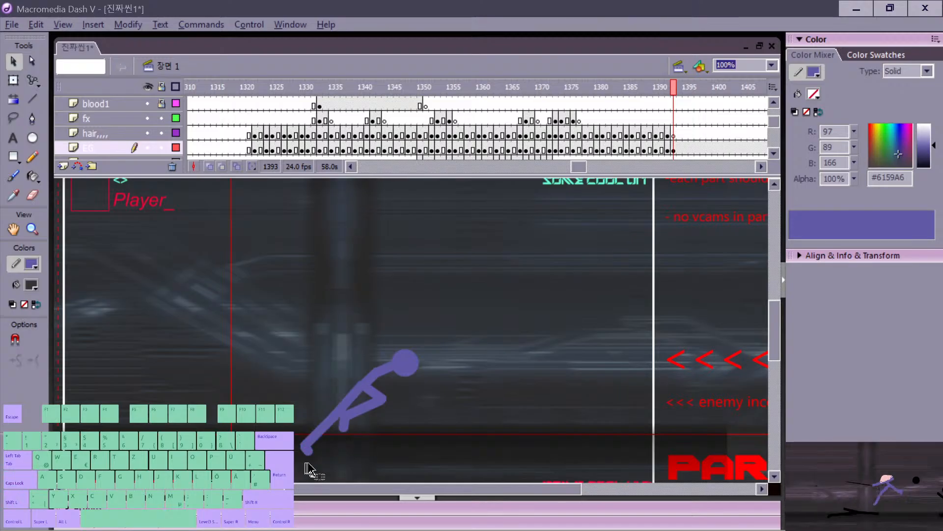
# Step: Compare the pose with frame 1392, draw the arm stretched back from the shoulders in frame 1393, and undo the last change
pyautogui.press(',')
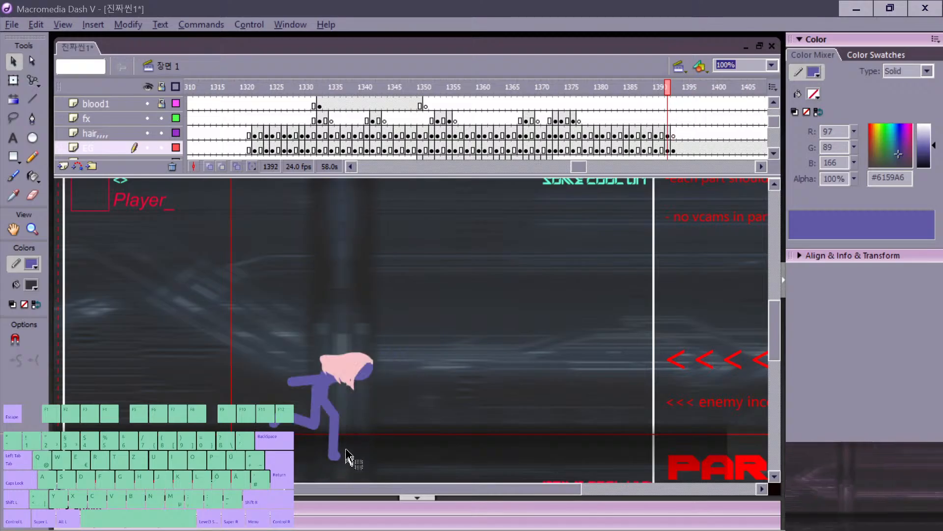
pyautogui.press('.')
pyautogui.press(',')
pyautogui.press('.')
pyautogui.press('n')
pyautogui.moveTo(373, 367); pyautogui.dragTo(353, 366)
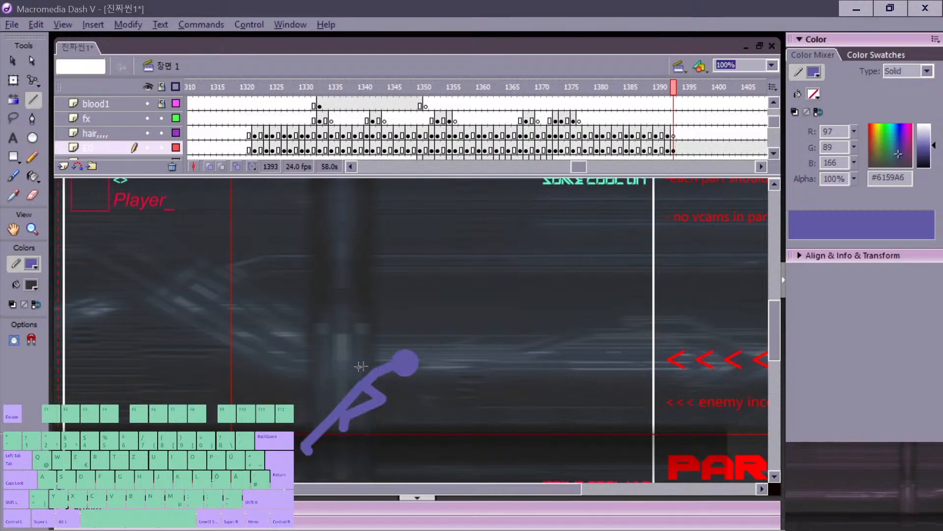
pyautogui.press(',')
pyautogui.press('.')
pyautogui.hotkey('ctrl', 'z')
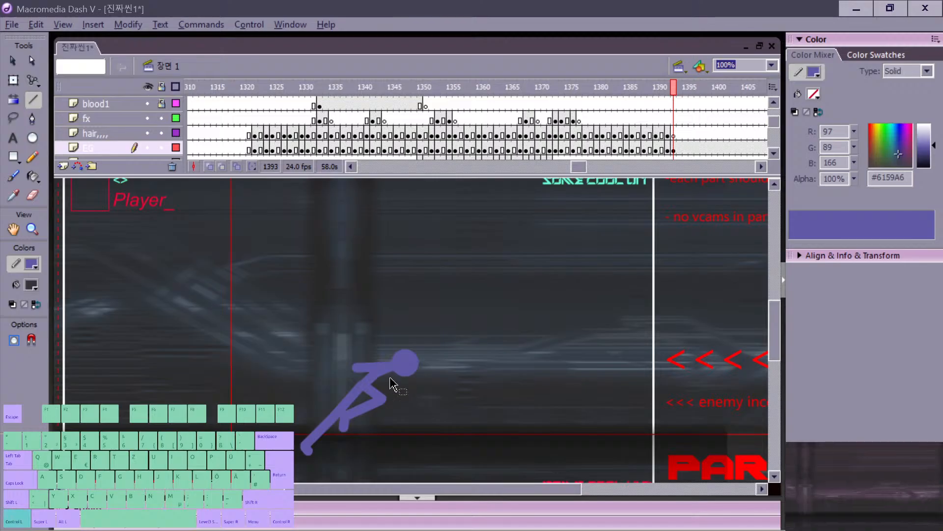
pyautogui.hotkey('ctrl', 'z')
# Step: Play back the sword fight up to the new run pose after frame 1392 to review the motion
pyautogui.moveTo(473, 105); pyautogui.dragTo(487, 106)
pyautogui.press('Return')
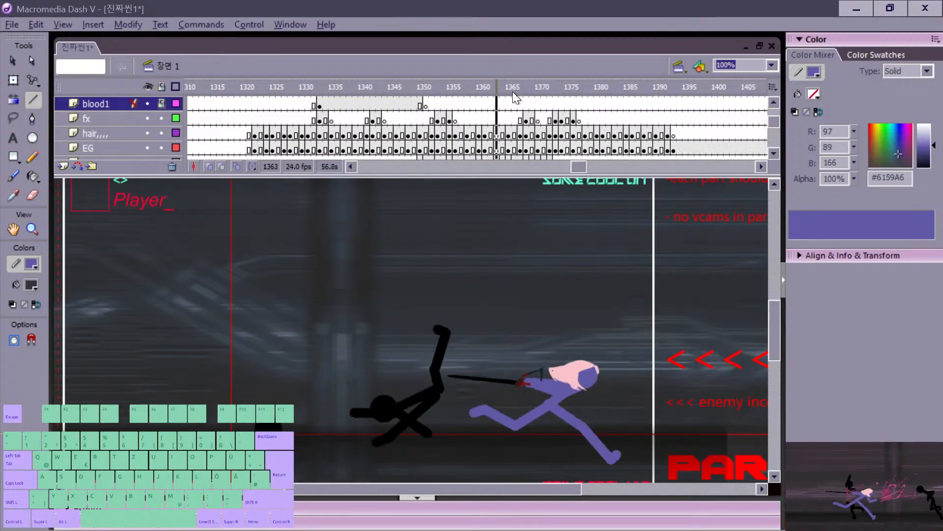
pyautogui.click(407, 118)
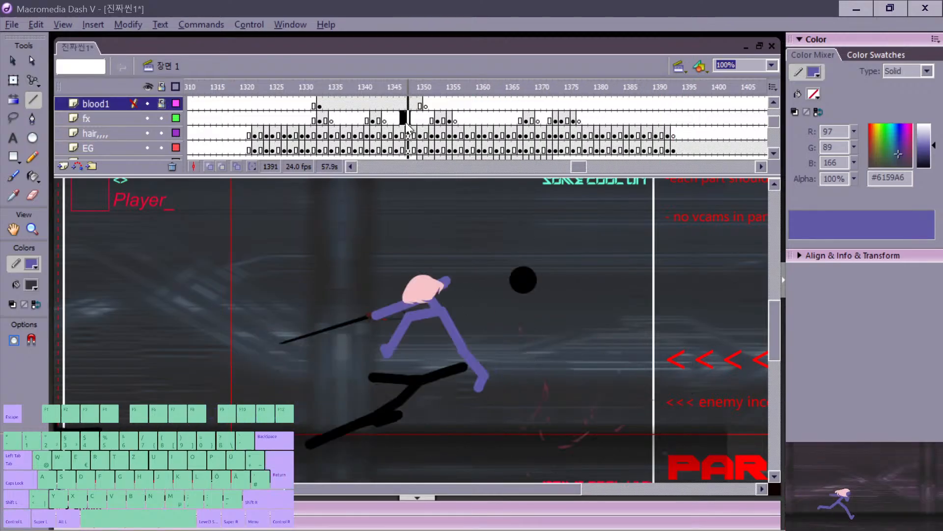
pyautogui.press('Return')
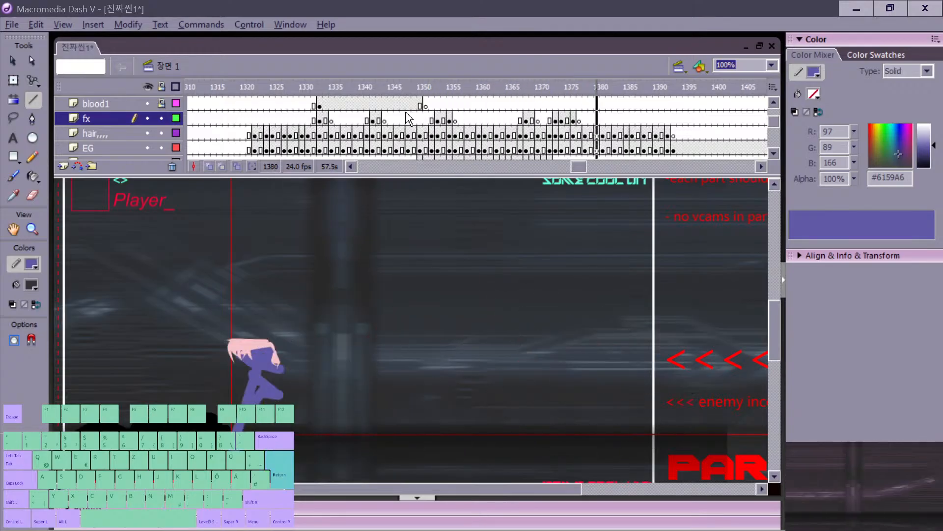
pyautogui.press('Return')
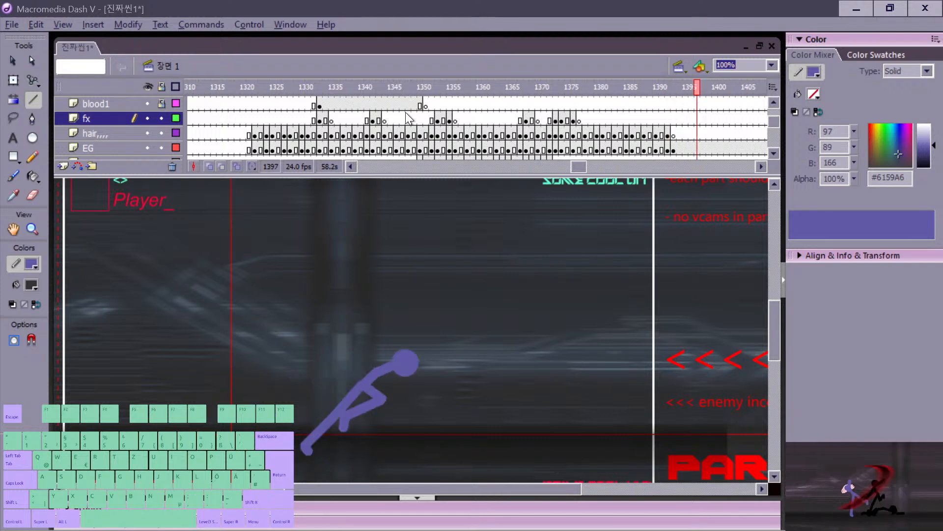
# Step: Flip between frames 1392 and 1393 to compare the hero's two running poses
pyautogui.press(',')
pyautogui.press(',')
pyautogui.press(',')
pyautogui.press(',')
pyautogui.press(',')
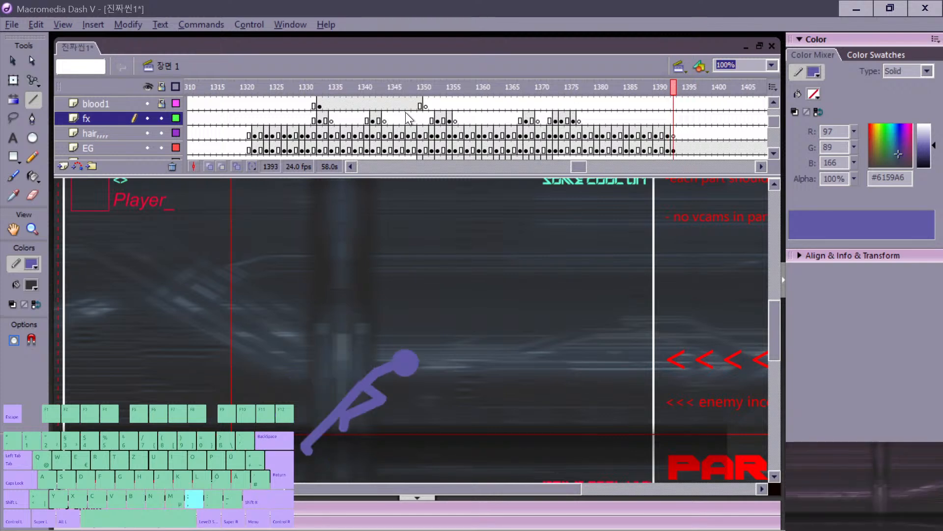
pyautogui.press('.')
pyautogui.press(',')
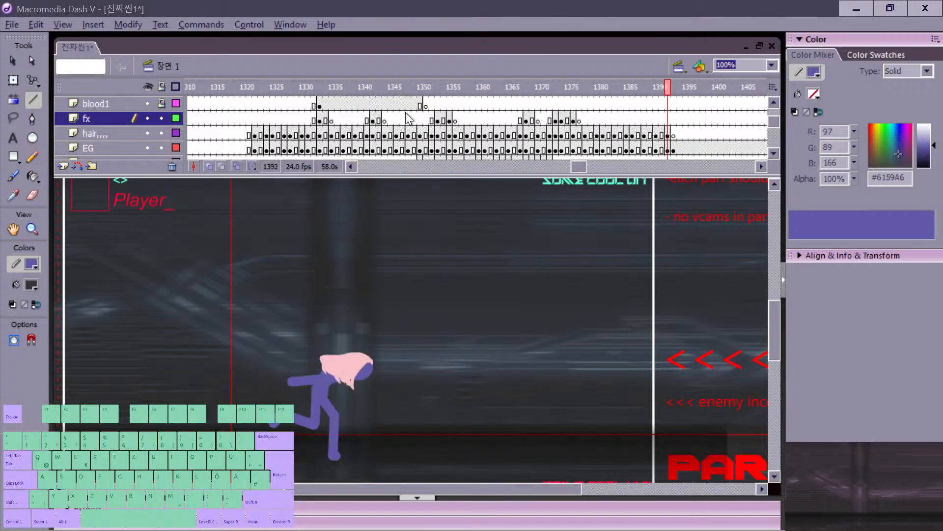
pyautogui.press('.')
pyautogui.press(',')
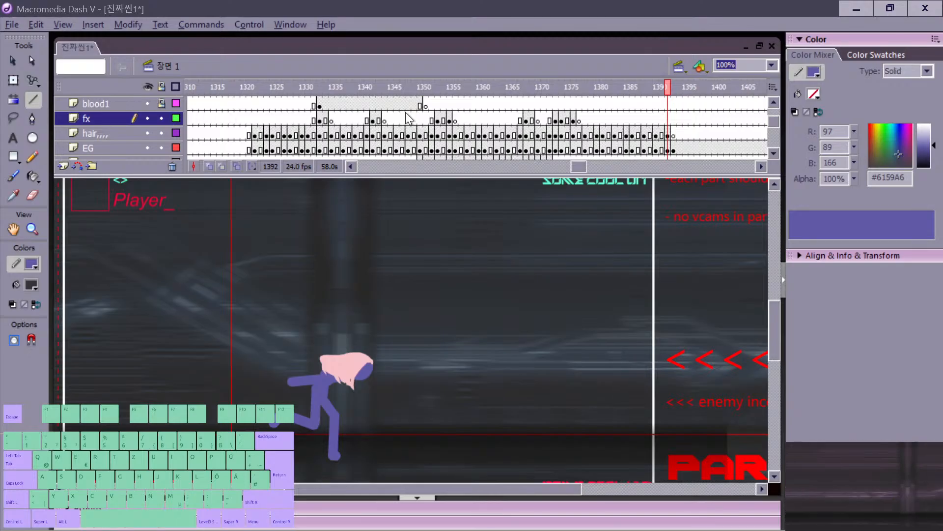
pyautogui.press('.')
pyautogui.press(',')
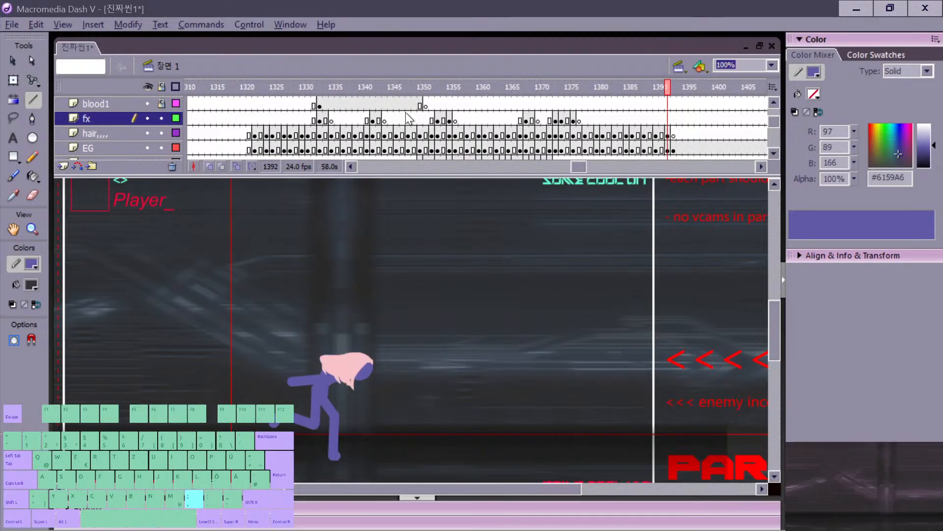
pyautogui.press('.')
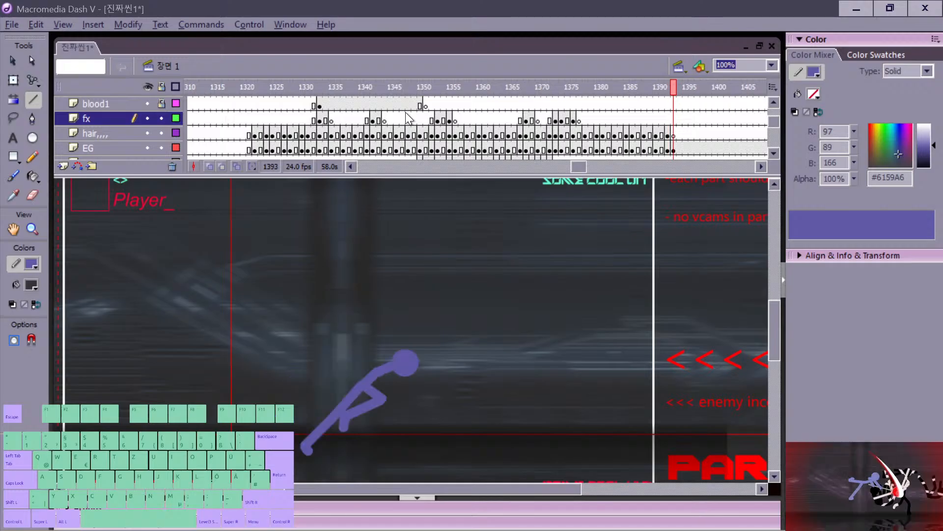
pyautogui.press(',')
pyautogui.press('.')
# Step: Try a bent forward arm in frame 1393, drawn with the Line tool from the head forward and back
pyautogui.press('m')
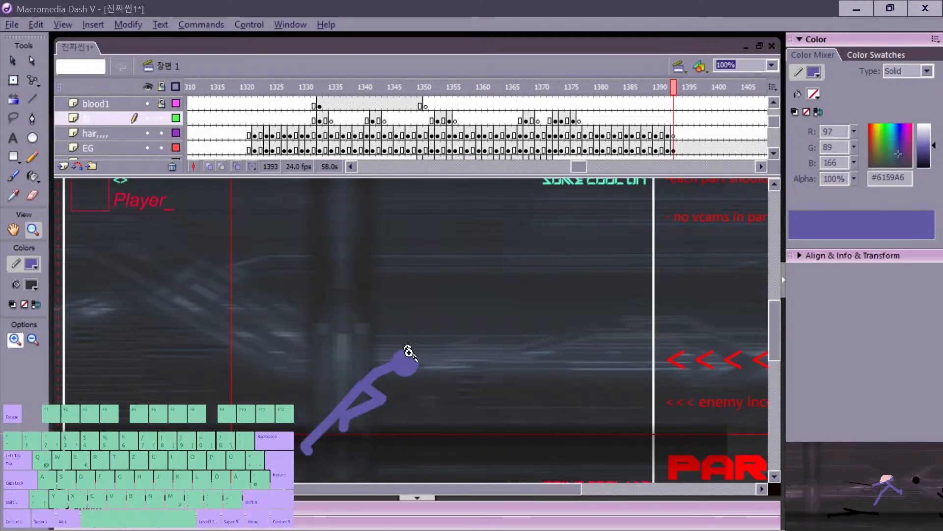
pyautogui.press('n')
pyautogui.moveTo(406, 362); pyautogui.dragTo(431, 354)
pyautogui.moveTo(431, 355); pyautogui.dragTo(401, 344)
pyautogui.press(',')
pyautogui.press('.')
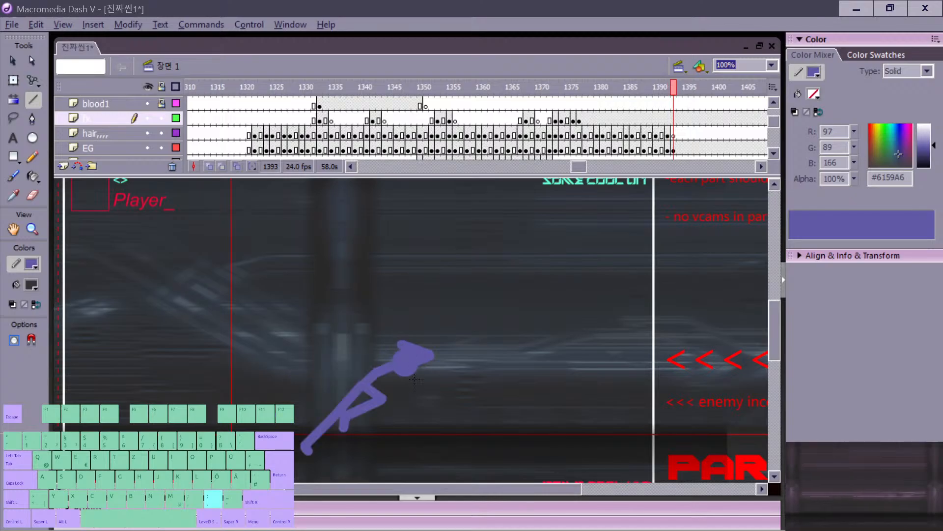
# Step: Move the two forward-arm lines from the fx layer to the EG layer in the same position
pyautogui.press('v')
pyautogui.click(429, 357)
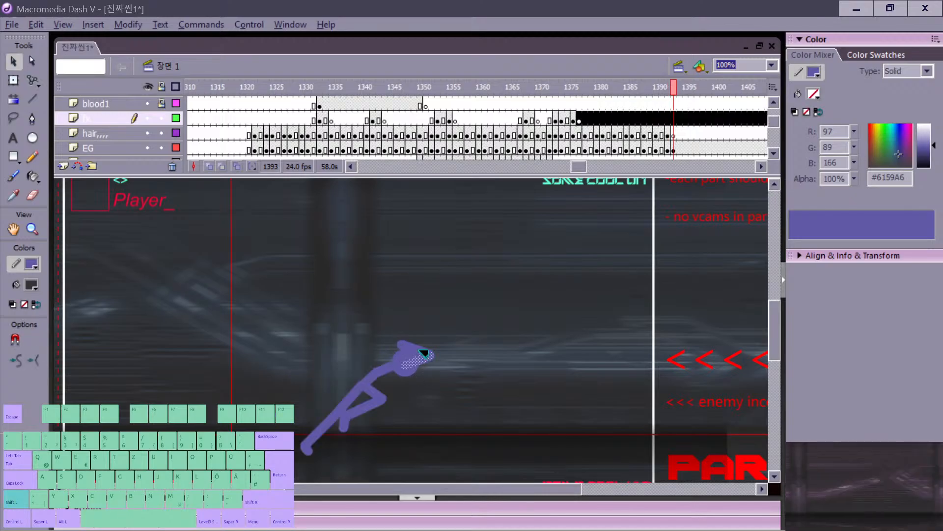
pyautogui.keyDown('shift'); pyautogui.click(419, 350); pyautogui.keyUp('shift')
pyautogui.hotkey('ctrl', 'x')
pyautogui.click(388, 367)
pyautogui.hotkey('ctrl', 'shift', 'v')
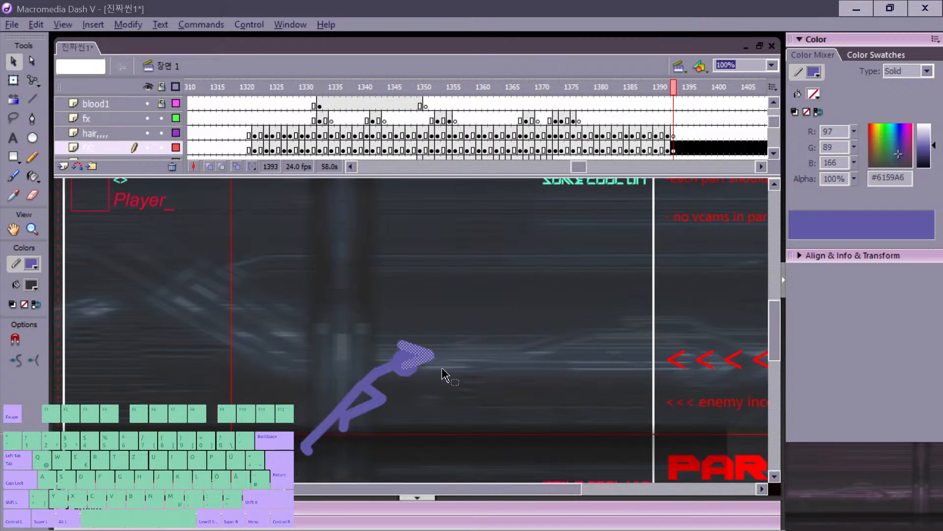
# Step: Shorten the forward arm's forearm by pulling its free end toward the elbow
pyautogui.press(',')
pyautogui.press('.')
pyautogui.moveTo(403, 345); pyautogui.dragTo(420, 347)
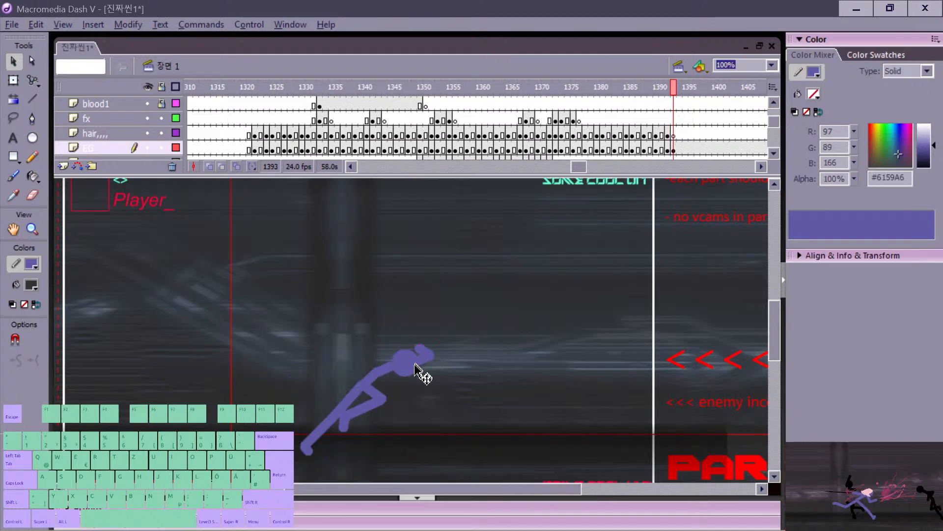
pyautogui.hotkey('alt', 'Tab')
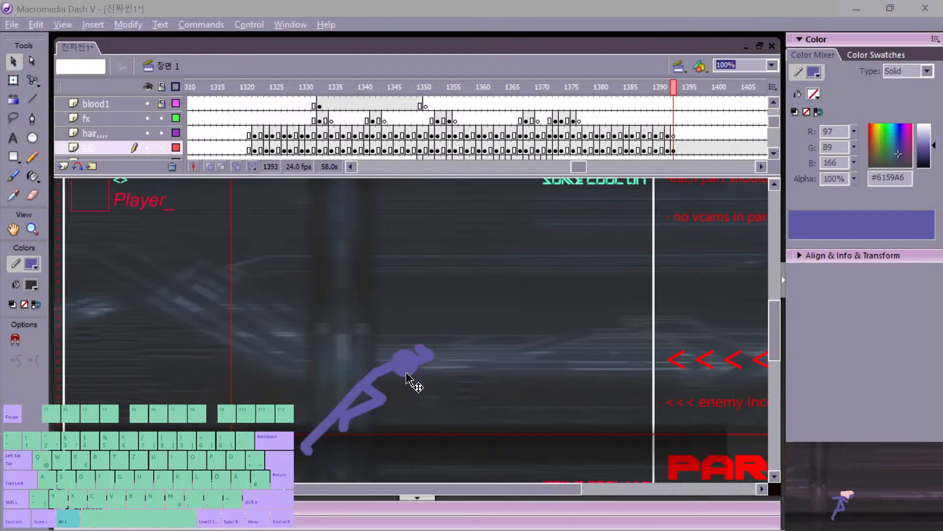
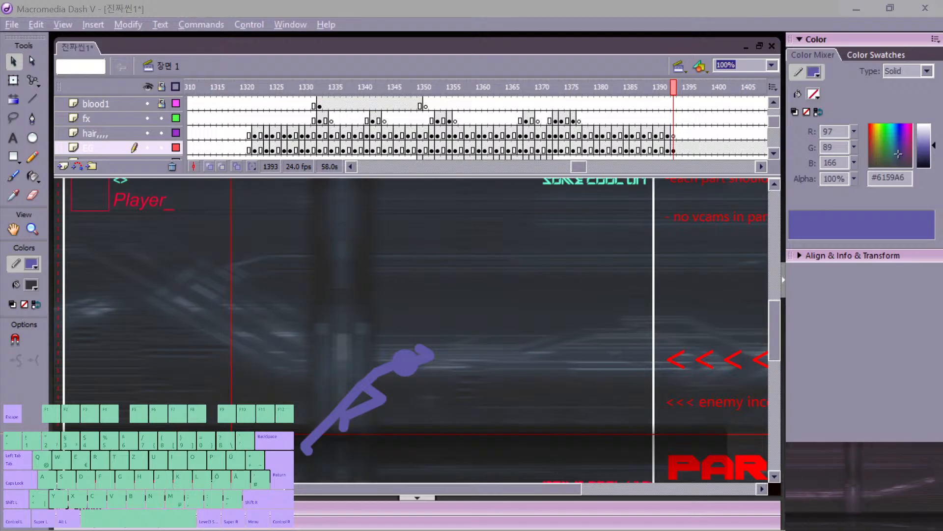
pyautogui.hotkey('alt', 'Tab')
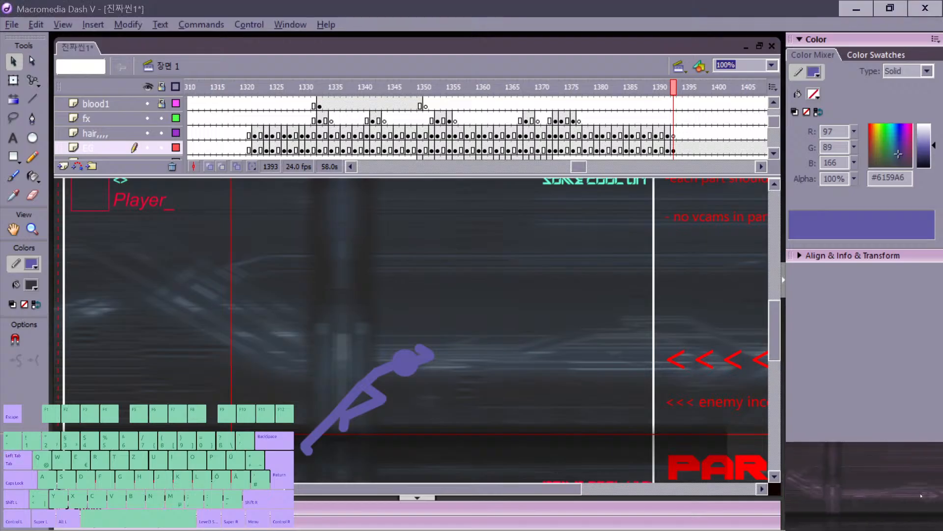
pyautogui.hotkey('alt', 'Tab')
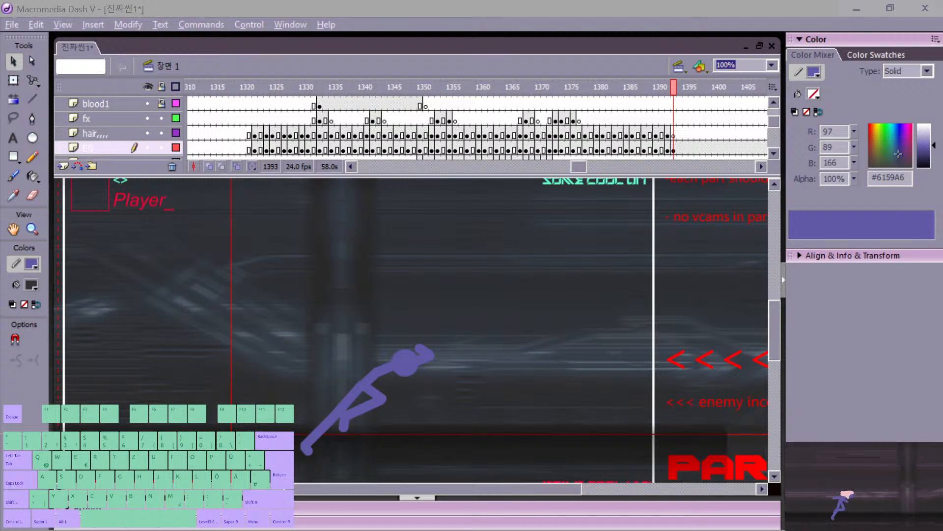
# Step: Play back the hero's run into frame 1393 and step through frames 1391 to 1393 to check the motion
pyautogui.click(514, 133)
pyautogui.press('Return')
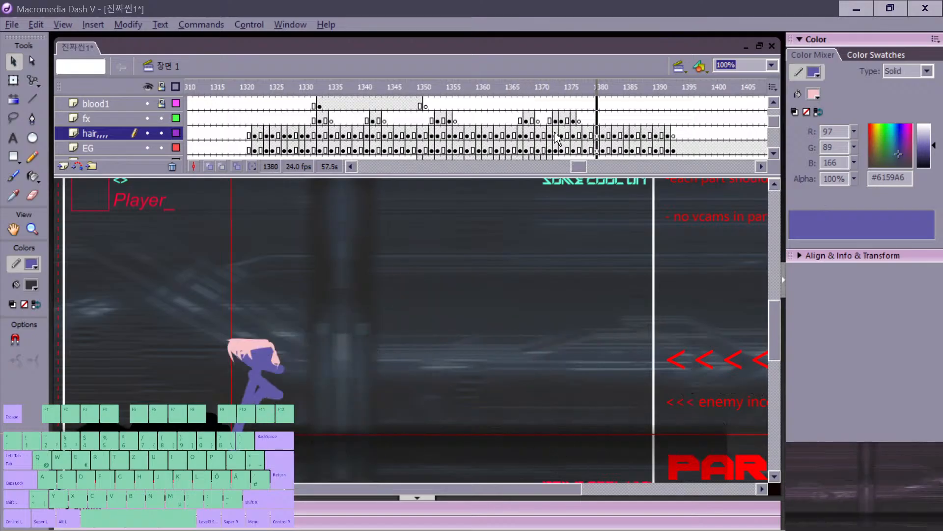
pyautogui.press('Return')
pyautogui.click(602, 132)
pyautogui.press('Return')
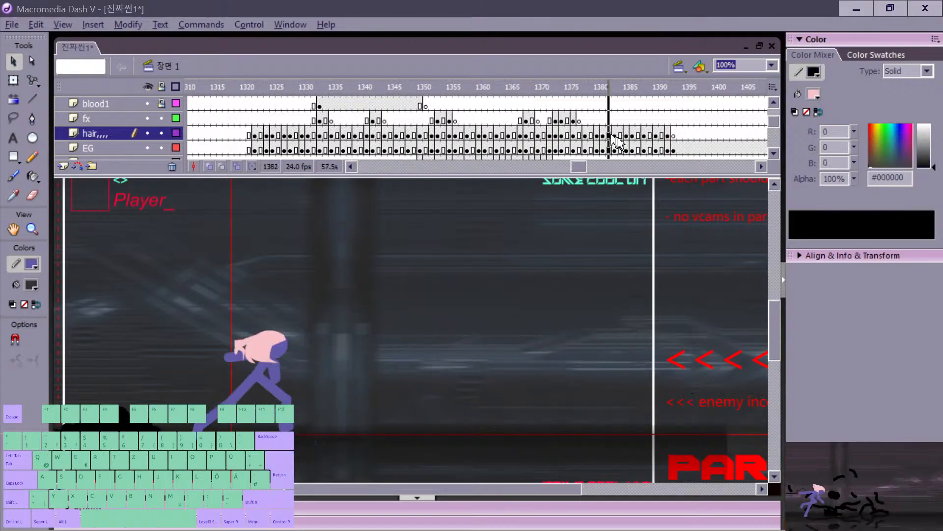
pyautogui.press('Return')
pyautogui.press(',')
pyautogui.press(',')
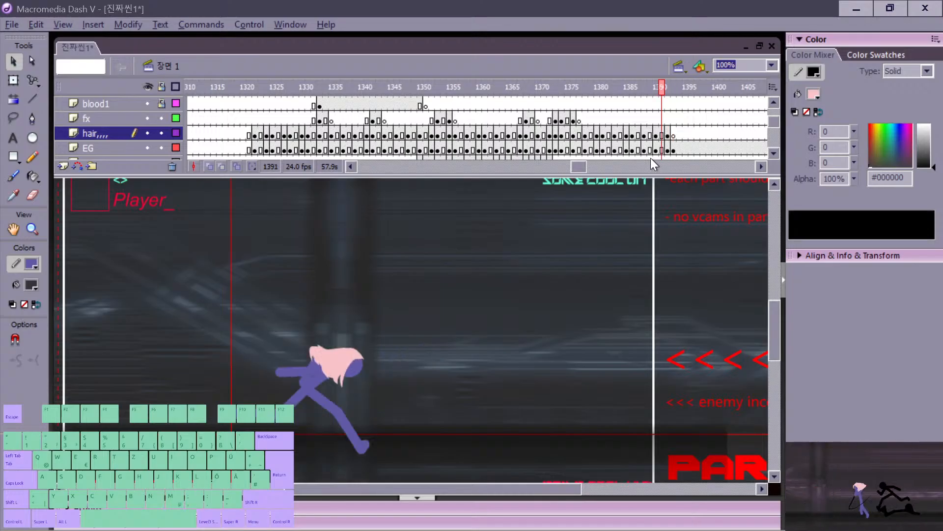
pyautogui.press('.')
pyautogui.press(',')
pyautogui.press('.')
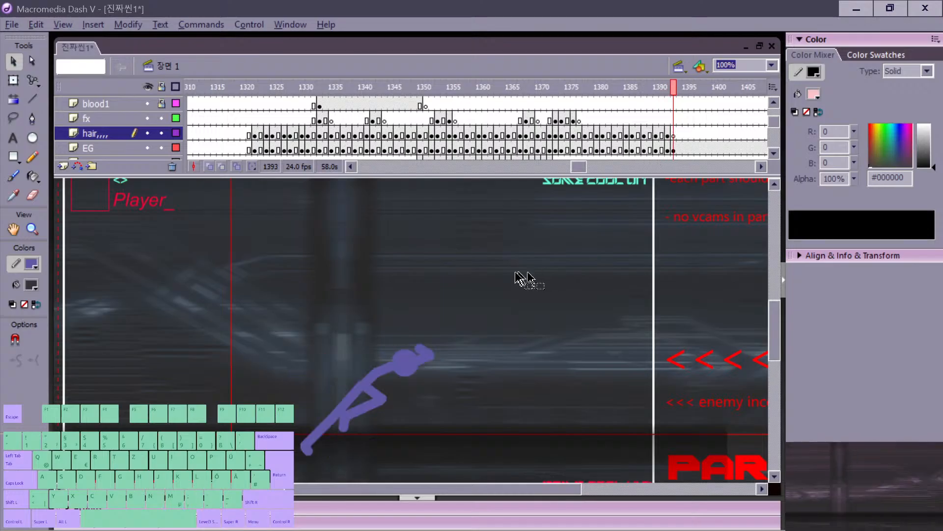
# Step: Delete the neck segment in frame 1393, stretch the torso toward the head, and compare with frame 1392
pyautogui.click(380, 373)
pyautogui.press('BackSpace')
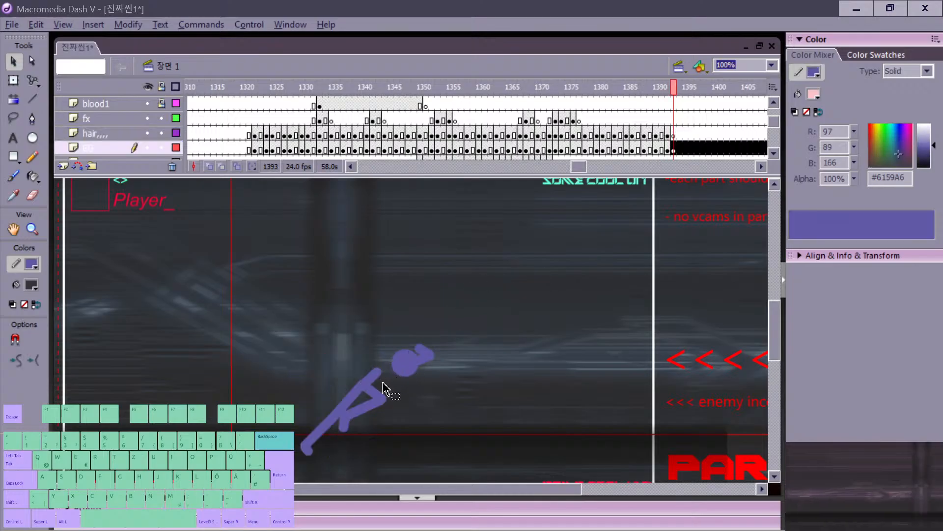
pyautogui.moveTo(379, 378); pyautogui.dragTo(393, 372)
pyautogui.press(',')
pyautogui.press('.')
pyautogui.press(',')
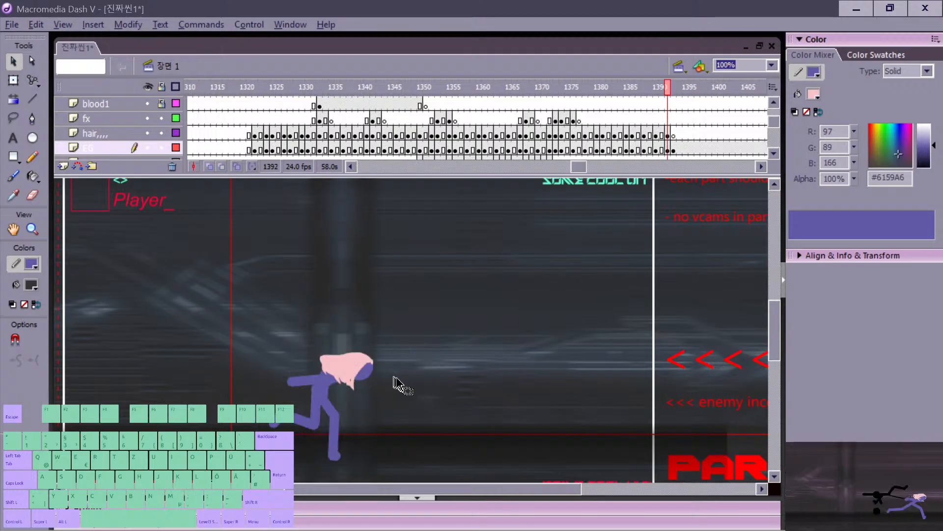
# Step: Remove the forward arm in front of the hero's head in frame 1393 and check against the preceding frames
pyautogui.press('.')
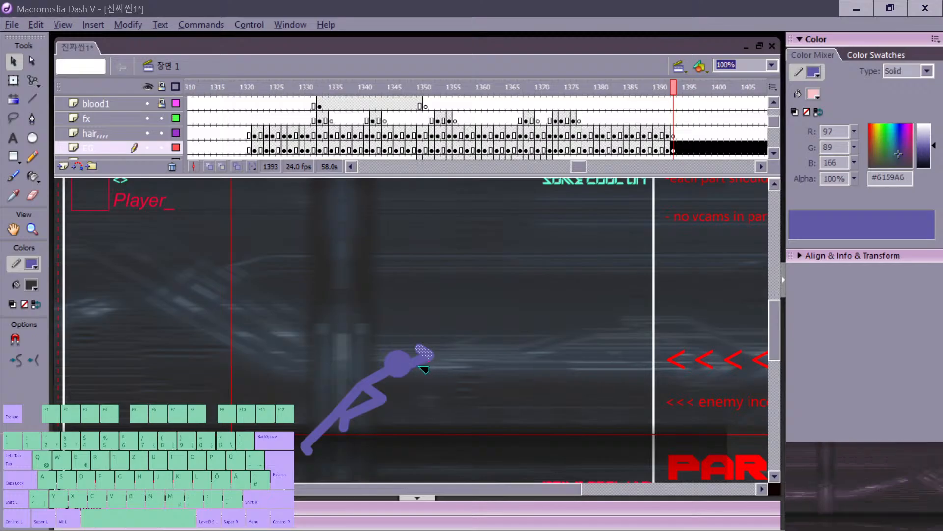
pyautogui.press(',')
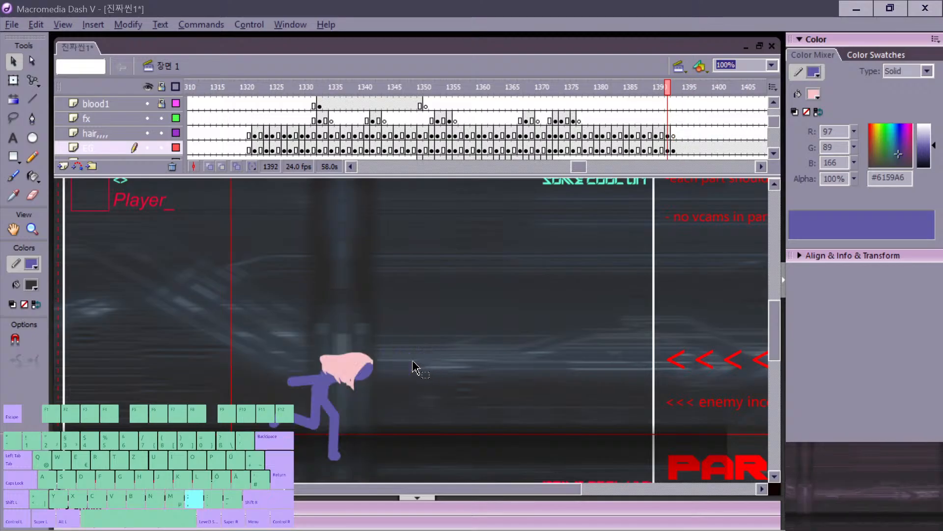
pyautogui.press(',')
pyautogui.press('.')
pyautogui.press('.')
pyautogui.press(',')
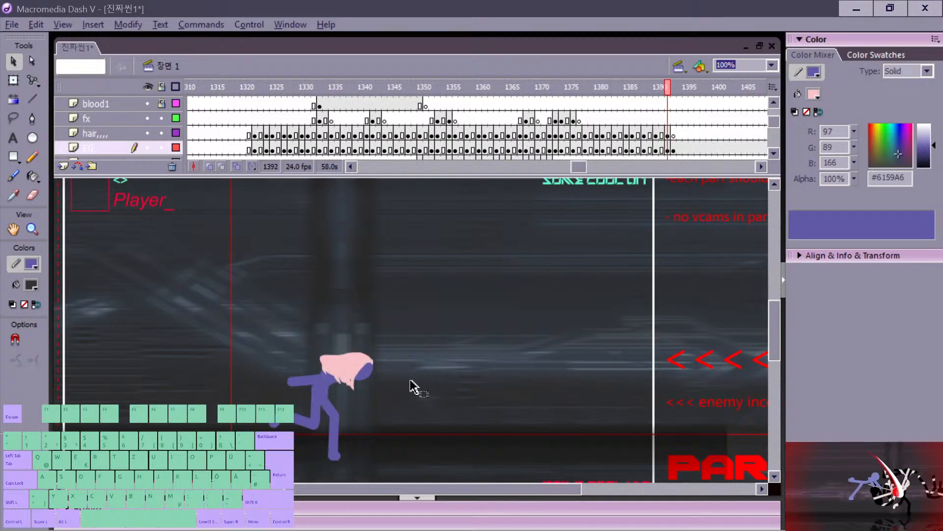
# Step: Step back and forth through the last few frames up to 1393 to examine the run's spacing and flow
pyautogui.press('.')
pyautogui.press(',')
pyautogui.press(',')
pyautogui.press(',')
pyautogui.press('.')
pyautogui.press('.')
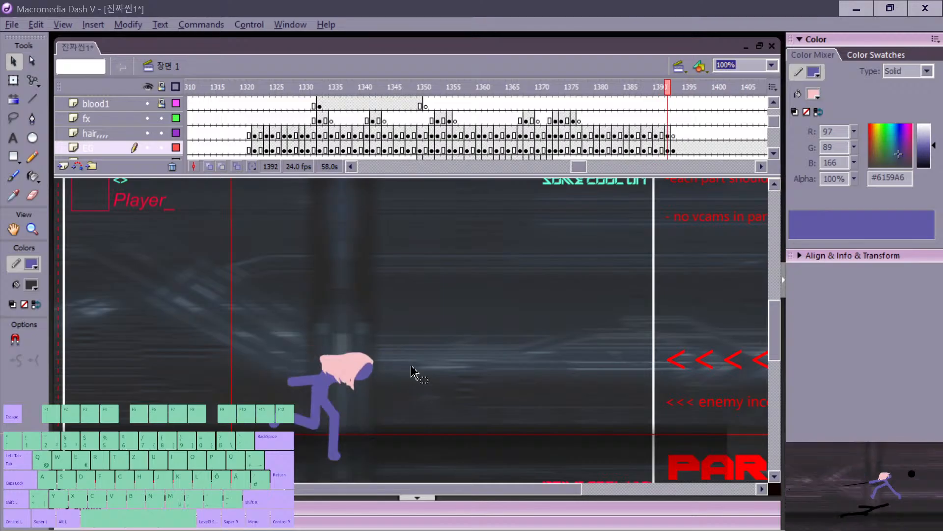
pyautogui.press('.')
pyautogui.press(',')
pyautogui.press(',')
pyautogui.press('.')
pyautogui.press('.')
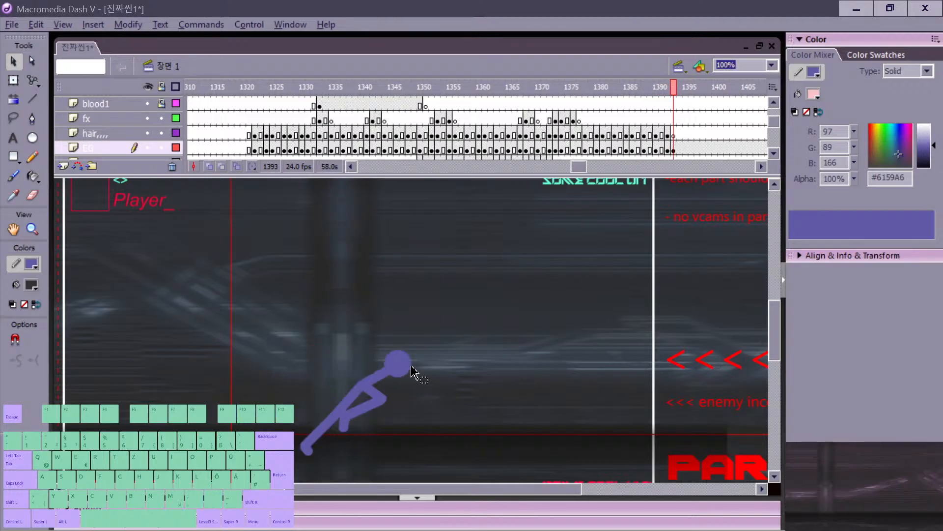
# Step: Select the hero's whole figure in frame 1393 and shift it left, closer to its position in frame 1392
pyautogui.moveTo(279, 338); pyautogui.dragTo(421, 462)
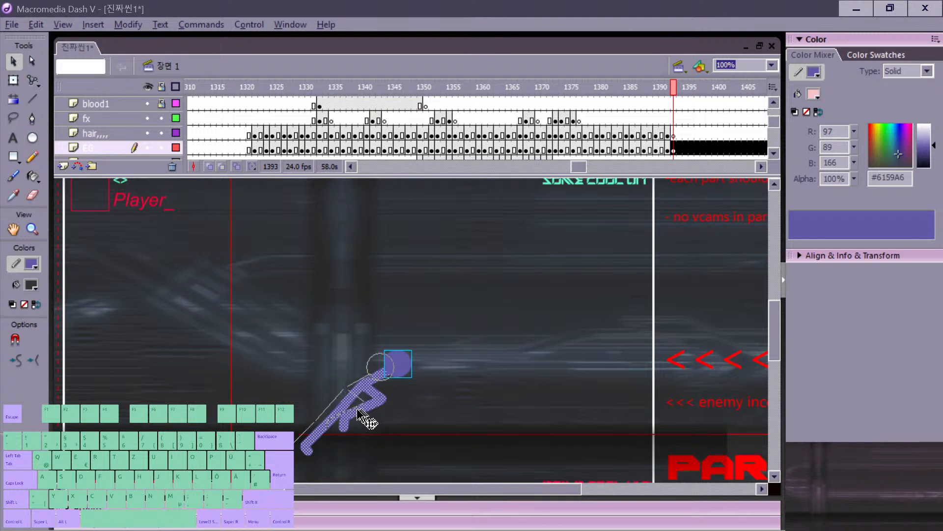
pyautogui.press(',')
pyautogui.press('.')
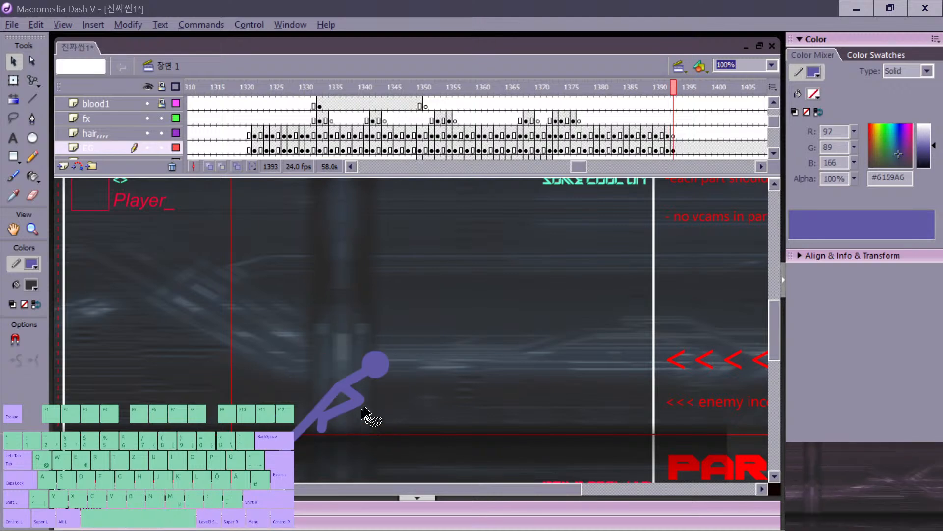
# Step: Reshape the hero's bent front leg in frame 1393 and compare the pose with frame 1392
pyautogui.moveTo(360, 408); pyautogui.dragTo(330, 427)
pyautogui.press(',')
pyautogui.press('.')
pyautogui.press(',')
pyautogui.press('.')
pyautogui.press(',')
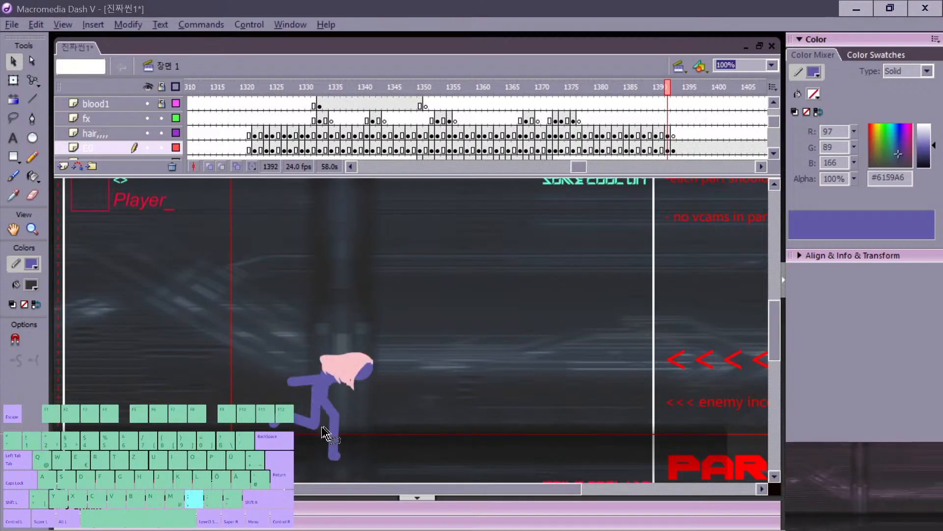
pyautogui.press('.')
pyautogui.press(',')
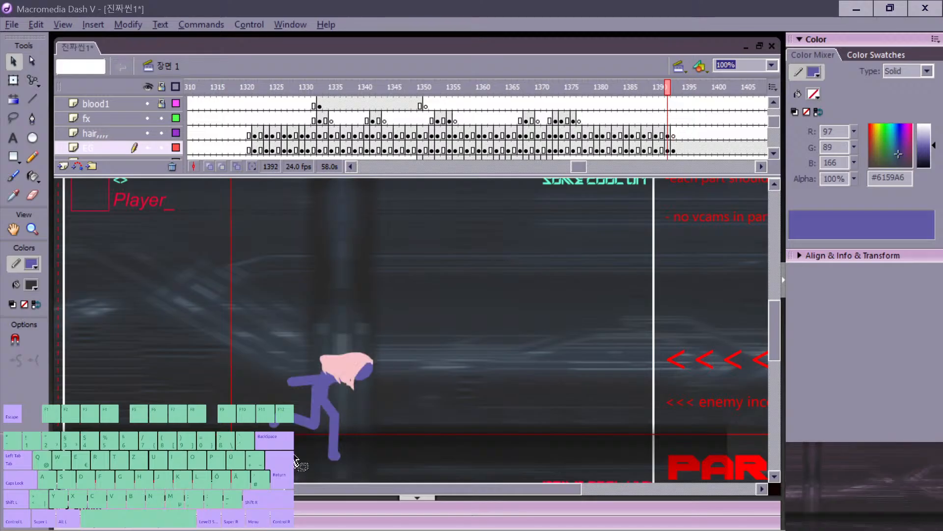
# Step: Draw a short line back from the hero's neck at the shoulders in frame 1393 and compare with frame 1392
pyautogui.press('.')
pyautogui.press('n')
pyautogui.press(',')
pyautogui.press('.')
pyautogui.press('v')
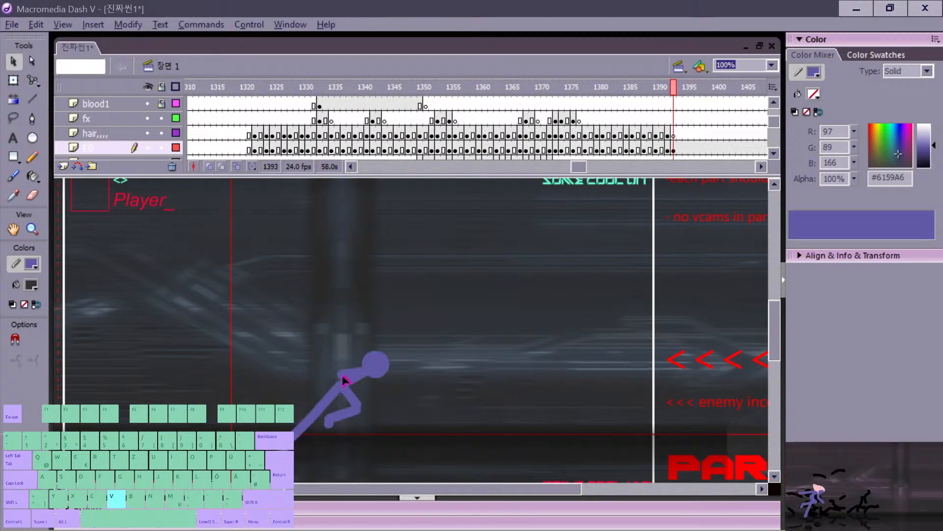
pyautogui.press(',')
pyautogui.press('.')
pyautogui.press(',')
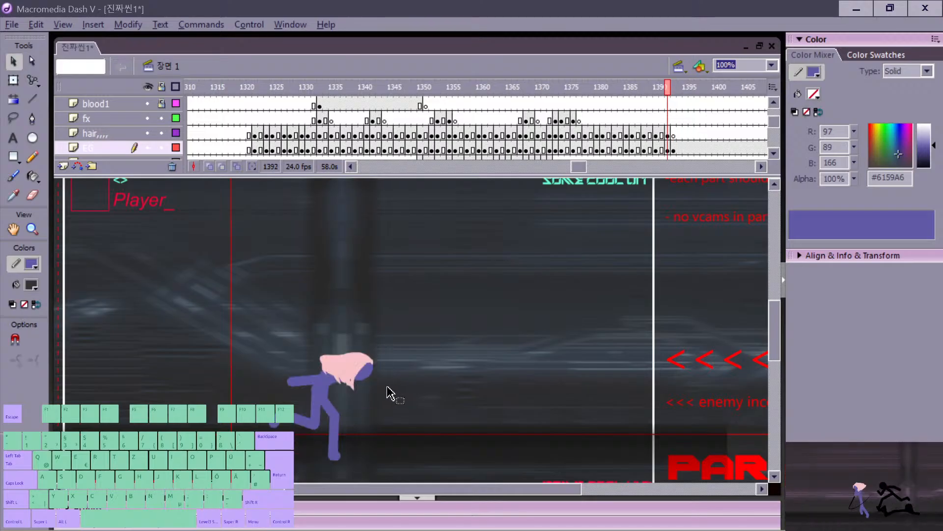
# Step: Step back and forth through the last frames up to 1393 to examine the run's flow
pyautogui.press('.')
pyautogui.press(',')
pyautogui.press('.')
pyautogui.press(',')
pyautogui.press(',')
pyautogui.press(',')
pyautogui.press(',')
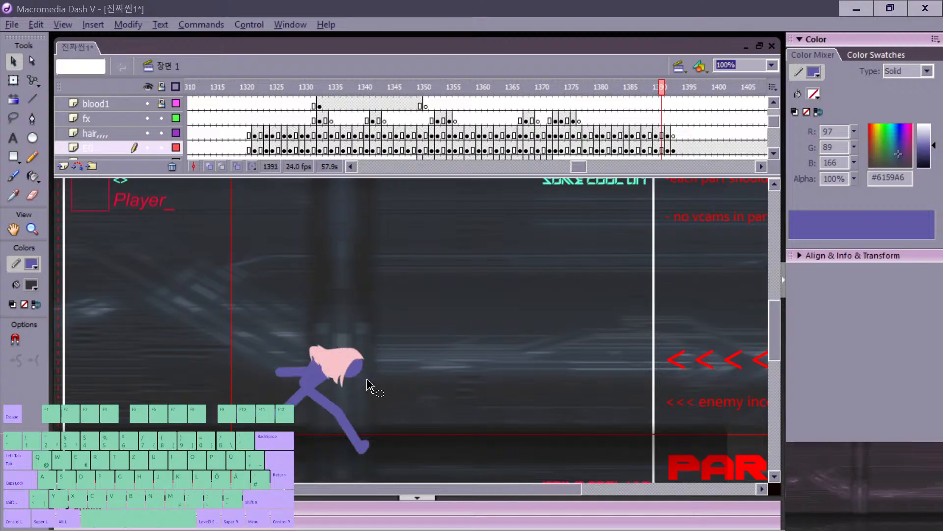
pyautogui.press('.')
pyautogui.press('.')
pyautogui.press('.')
# Step: Insert a blank keyframe at frame 1394 on the EG layer and draw the hero's stretched back leg, bent front leg and leaning torso
pyautogui.press('n')
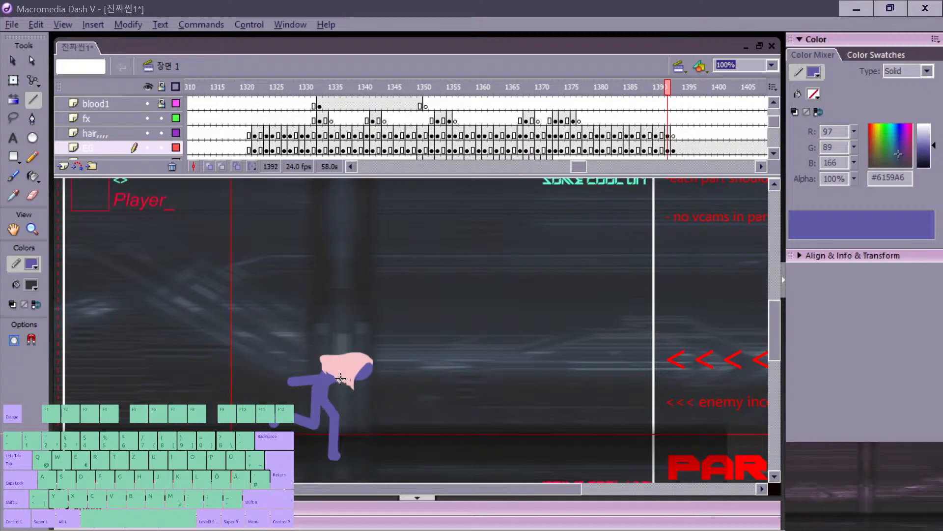
pyautogui.press('.')
pyautogui.press(',')
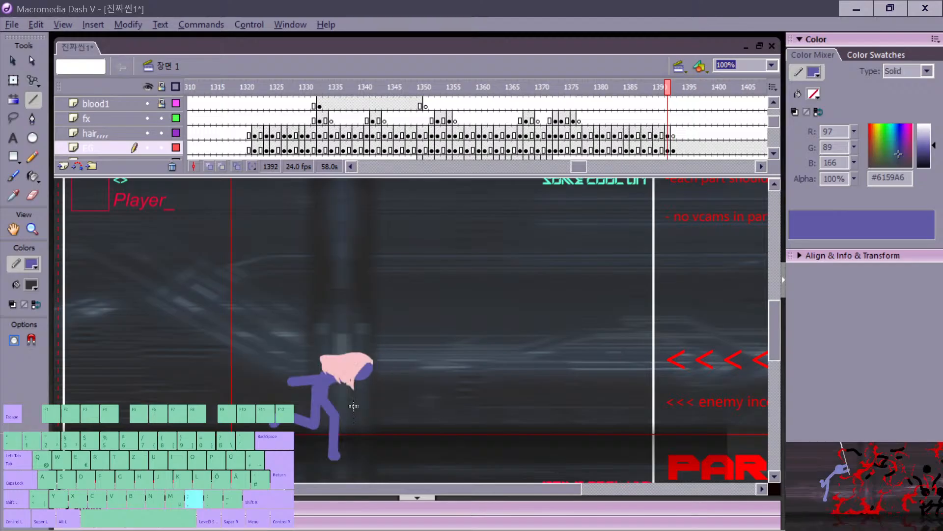
pyautogui.press('.')
pyautogui.press('.')
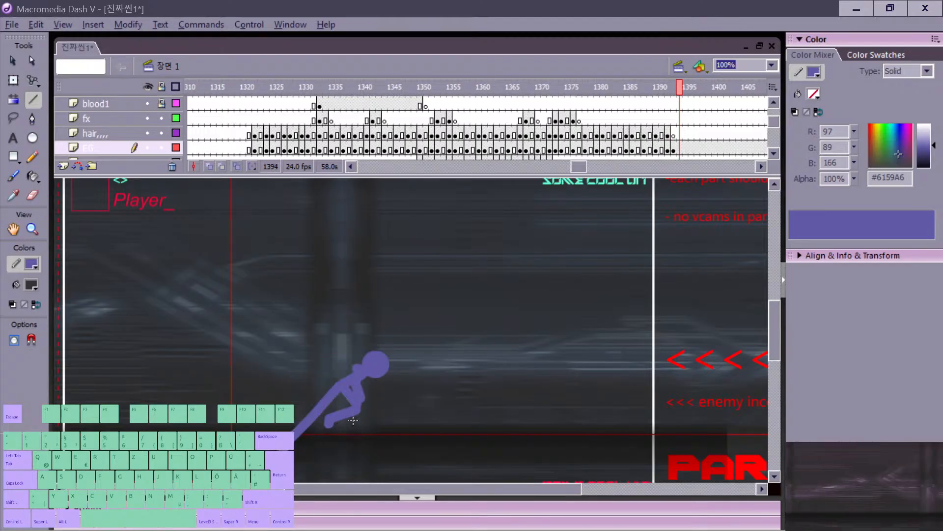
pyautogui.press('F7')
pyautogui.press(',')
pyautogui.press('.')
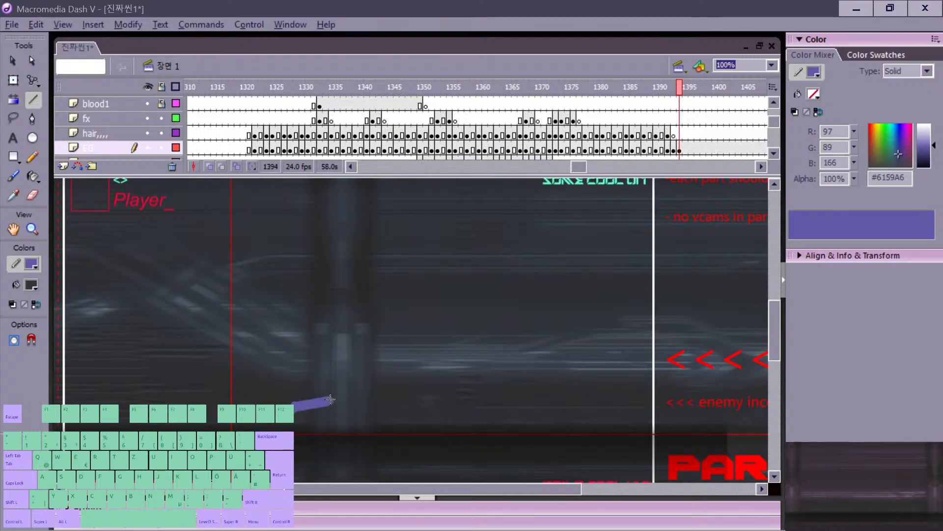
pyautogui.moveTo(399, 423); pyautogui.dragTo(406, 420)
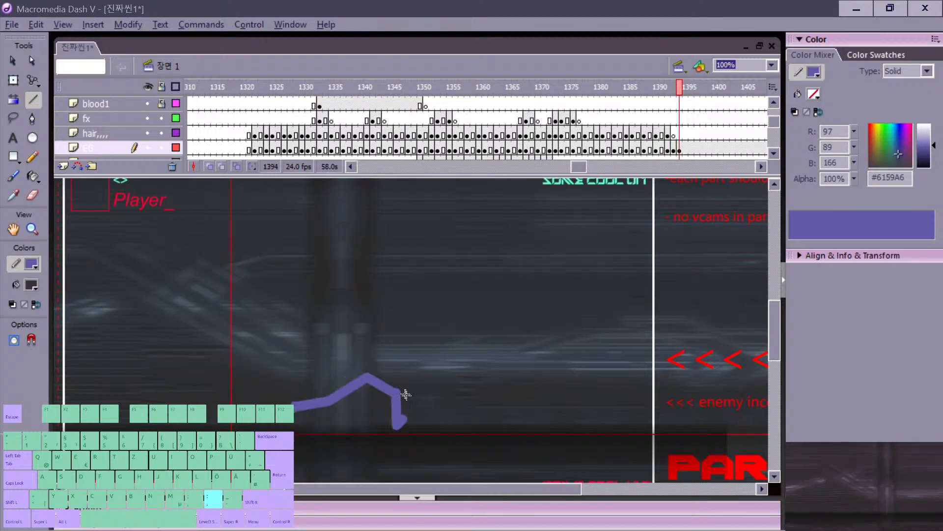
# Step: Paste the copied bent arm and the head from frame 1393 into frame 1394, placing the head on the torso's upper end
pyautogui.hotkey('ctrl', 'v')
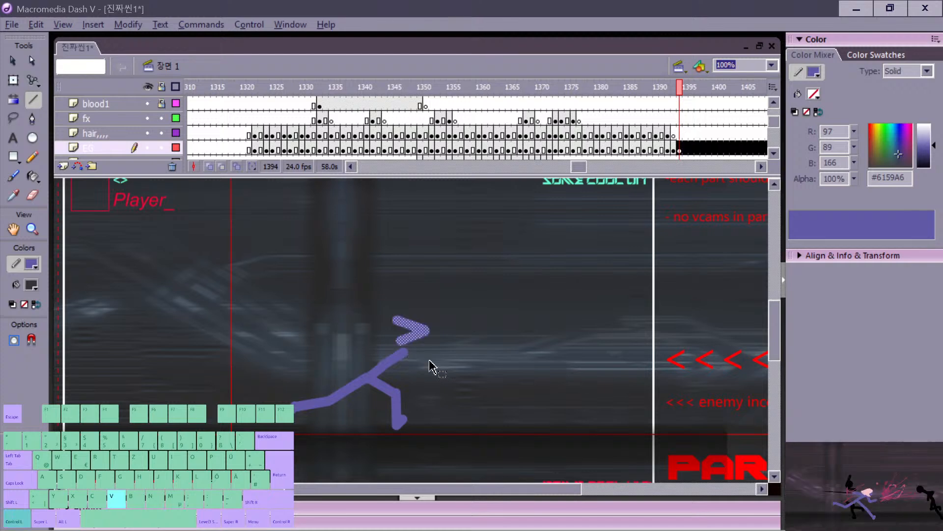
pyautogui.moveTo(417, 338); pyautogui.dragTo(430, 340)
pyautogui.press(',')
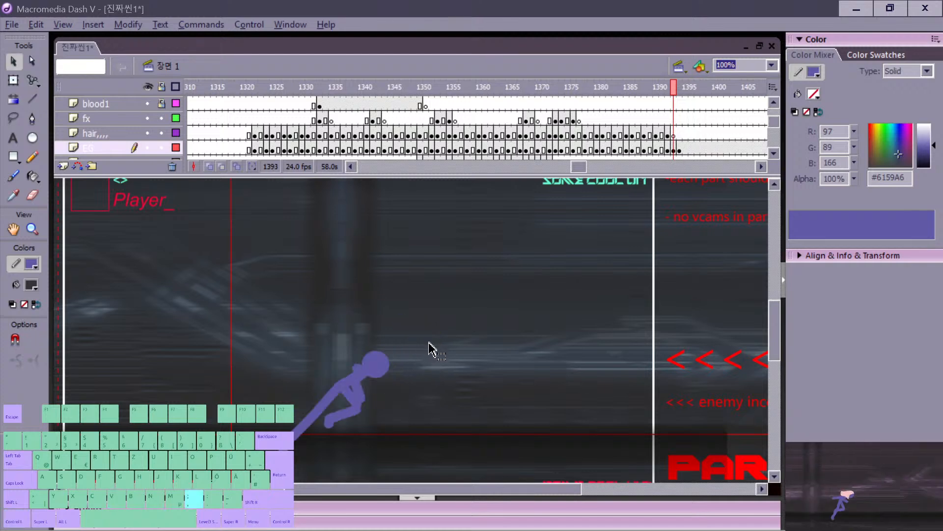
pyautogui.click(381, 367)
pyautogui.press('.')
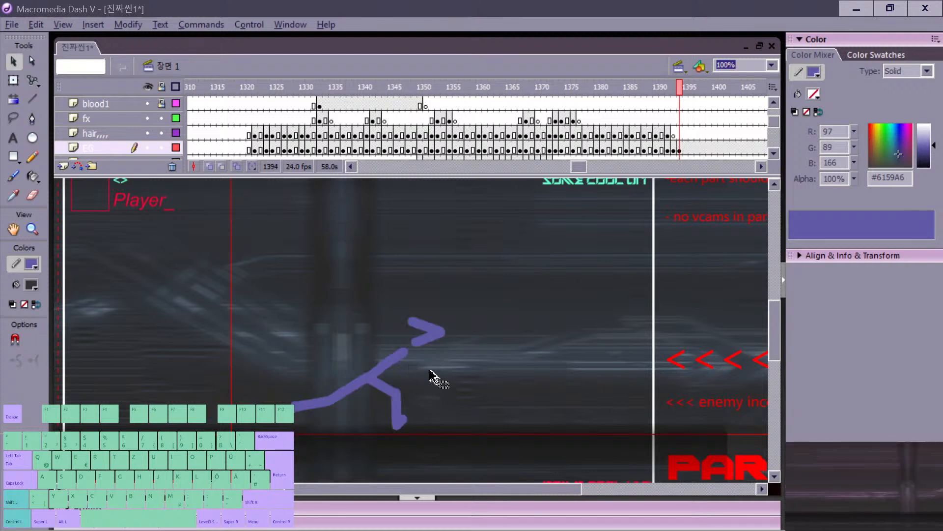
pyautogui.hotkey('ctrl', 'shift', 'v')
pyautogui.moveTo(383, 365); pyautogui.dragTo(419, 348)
pyautogui.press(',')
pyautogui.press('.')
# Step: Try placing the bent arm in front of the head in frame 1394 by cutting it, pasting it in place and shifting it
pyautogui.click(431, 339)
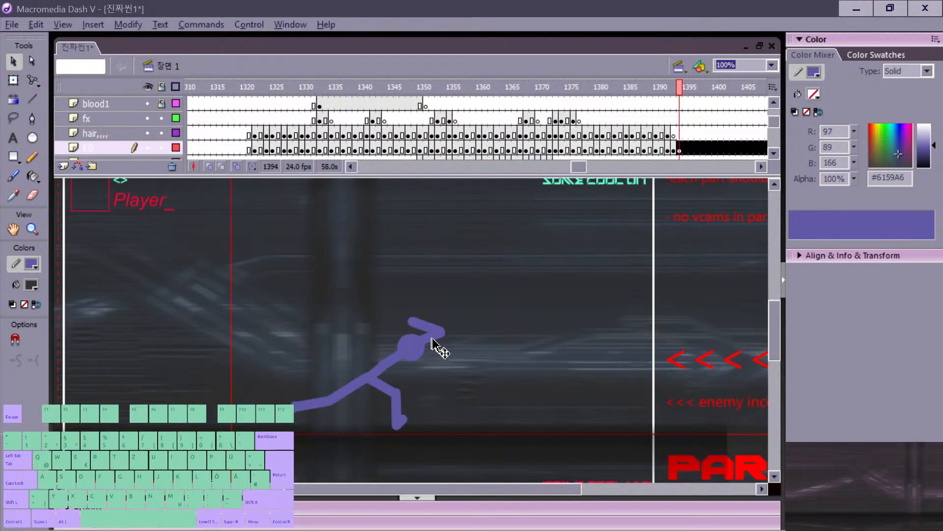
pyautogui.hotkey('ctrl', 'x')
pyautogui.hotkey('ctrl', 'shift', 'v')
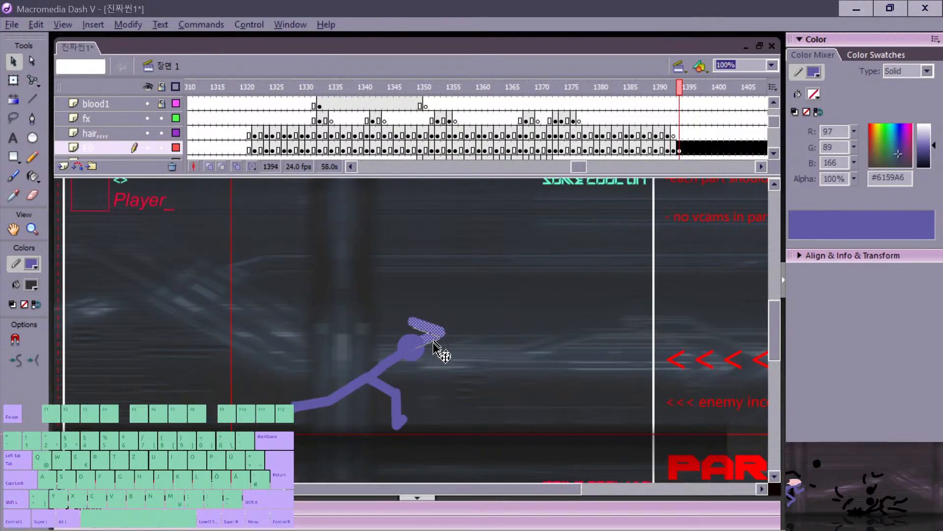
pyautogui.moveTo(433, 341); pyautogui.dragTo(434, 350)
pyautogui.click(449, 348)
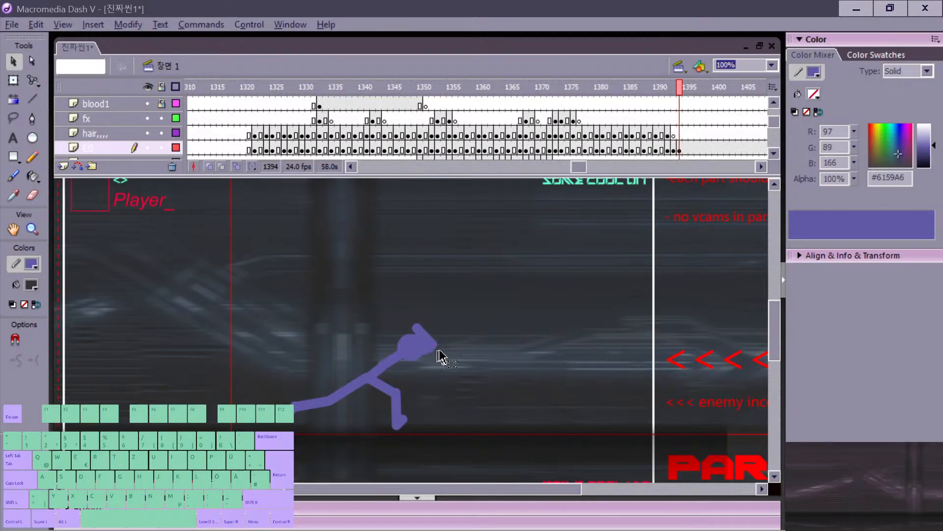
# Step: Erase the bent arm from around the hero's head in frame 1394 and compare the pose with the preceding frames
pyautogui.press('w')
pyautogui.click(417, 355)
pyautogui.press('w')
pyautogui.press('e')
pyautogui.moveTo(419, 356)
pyautogui.mouseDown()
pyautogui.moveTo(438, 349)
pyautogui.moveTo(425, 337)
pyautogui.mouseUp()
pyautogui.press(',')
pyautogui.press(',')
pyautogui.press('.')
pyautogui.press('.')
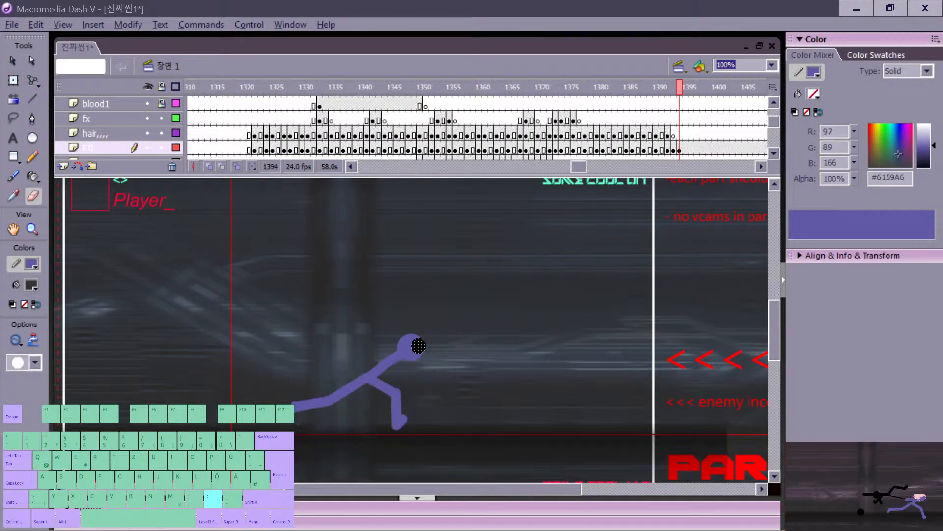
# Step: Step back from frame 1394 to frame 1374 to review the hero's run and the red slash before it
pyautogui.press('v')
pyautogui.press(',')
pyautogui.press(',')
pyautogui.press(',')
pyautogui.press(',')
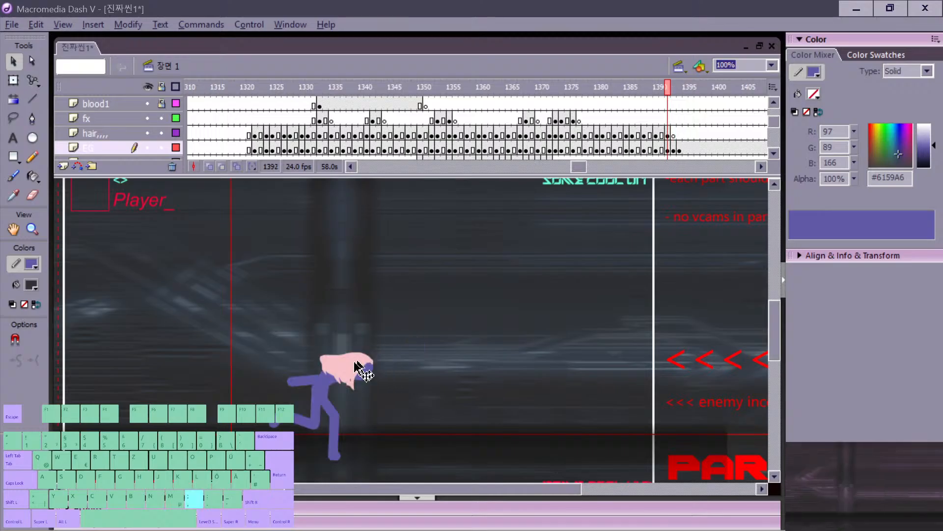
pyautogui.press(',')
pyautogui.press(',')
pyautogui.press(',')
pyautogui.press(',')
pyautogui.press(',')
pyautogui.press(',')
pyautogui.press(',')
pyautogui.press(',')
pyautogui.press(',')
pyautogui.press(',')
pyautogui.press(',')
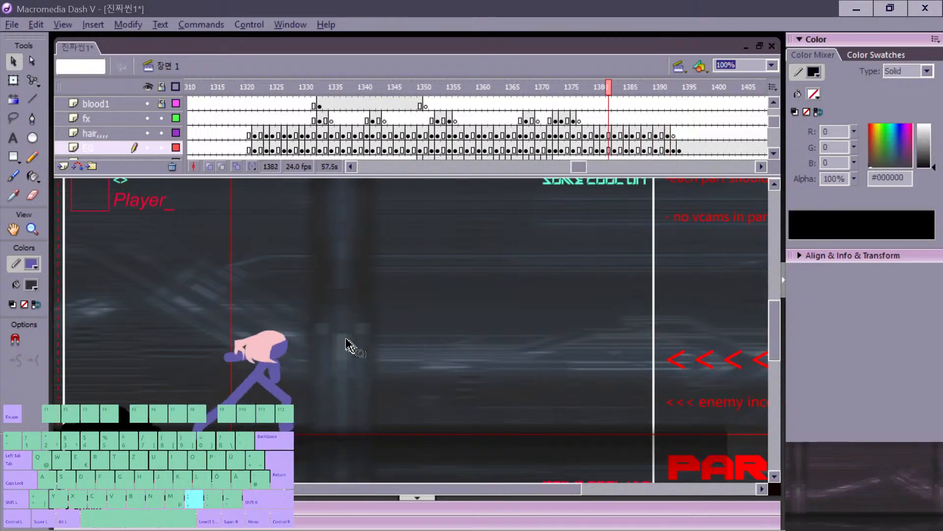
pyautogui.press(',')
pyautogui.press(',')
pyautogui.press(',')
pyautogui.press(',')
pyautogui.press(',')
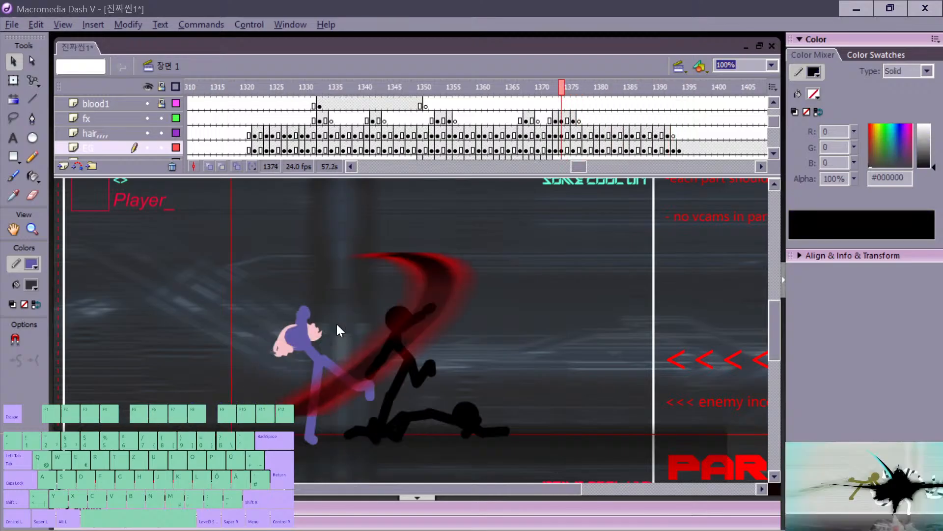
# Step: Select the red slash on the fx layer at frame 1374 and step forward to frame 1392 to review the motion
pyautogui.click(376, 371)
pyautogui.press('.')
pyautogui.press('.')
pyautogui.press('.')
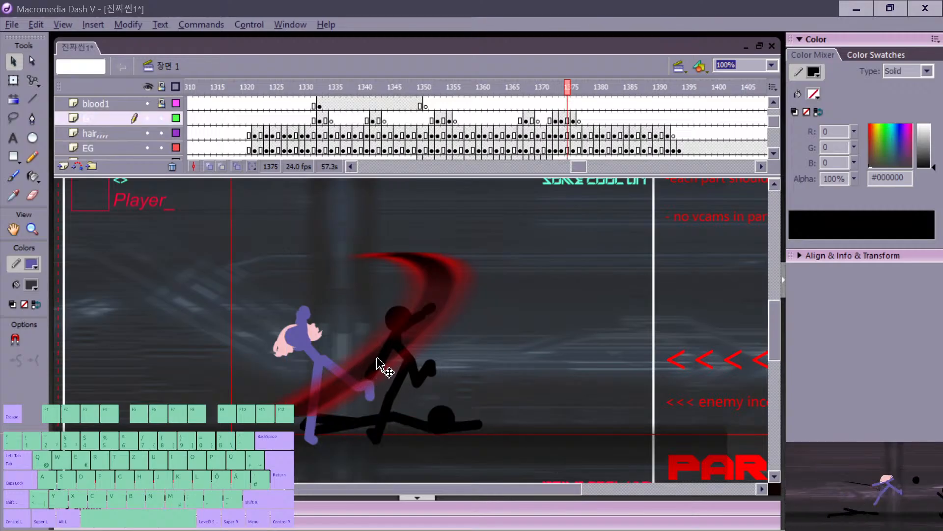
pyautogui.press('.')
pyautogui.press('.')
pyautogui.press('.')
pyautogui.press('.')
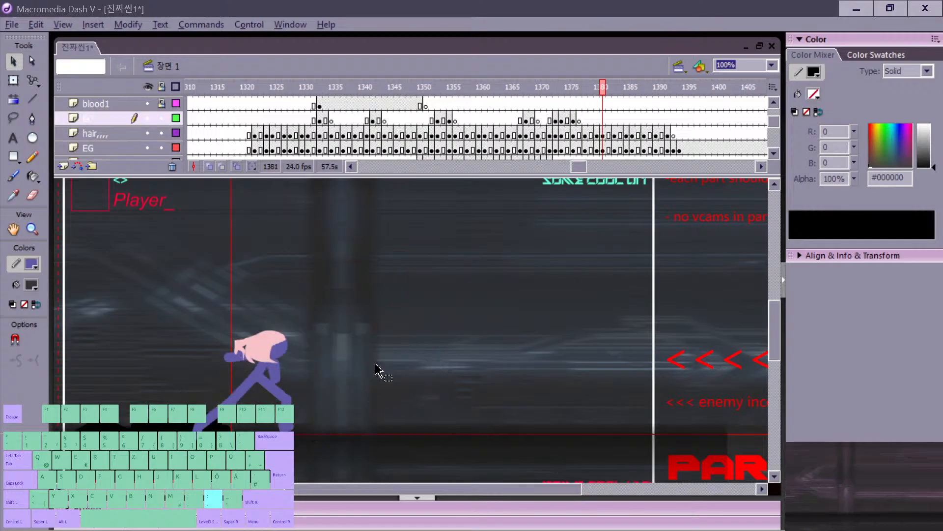
pyautogui.press('.')
pyautogui.press('.')
pyautogui.press('.')
pyautogui.press('.')
pyautogui.press('.')
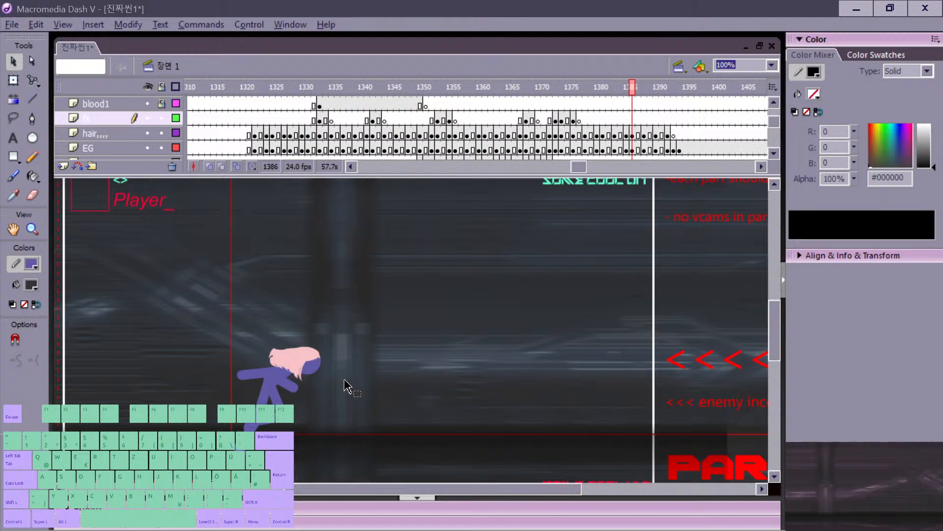
pyautogui.press('.')
pyautogui.press('.')
pyautogui.press('.')
pyautogui.press('.')
pyautogui.press('.')
pyautogui.press('.')
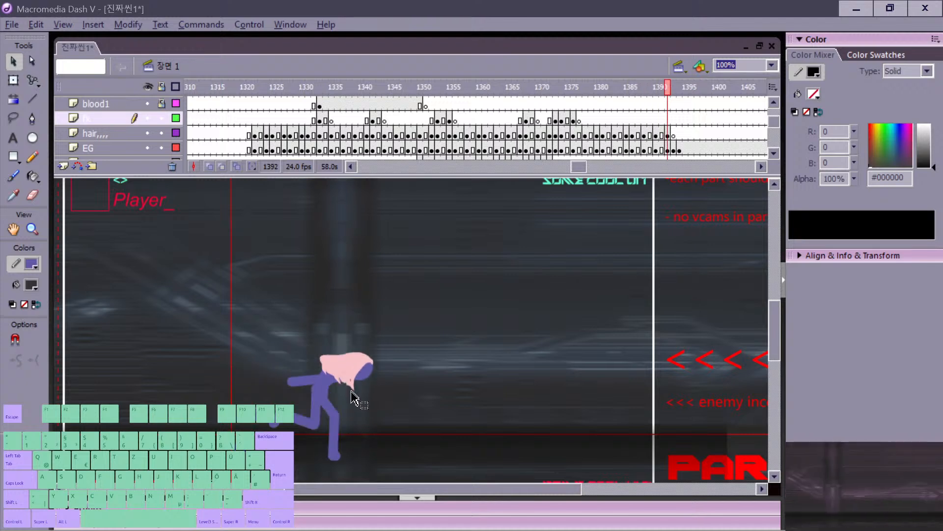
# Step: Insert blank keyframes at frames 1394 and 1395 on the fx layer, checking the neighbouring poses
pyautogui.press('.')
pyautogui.press('.')
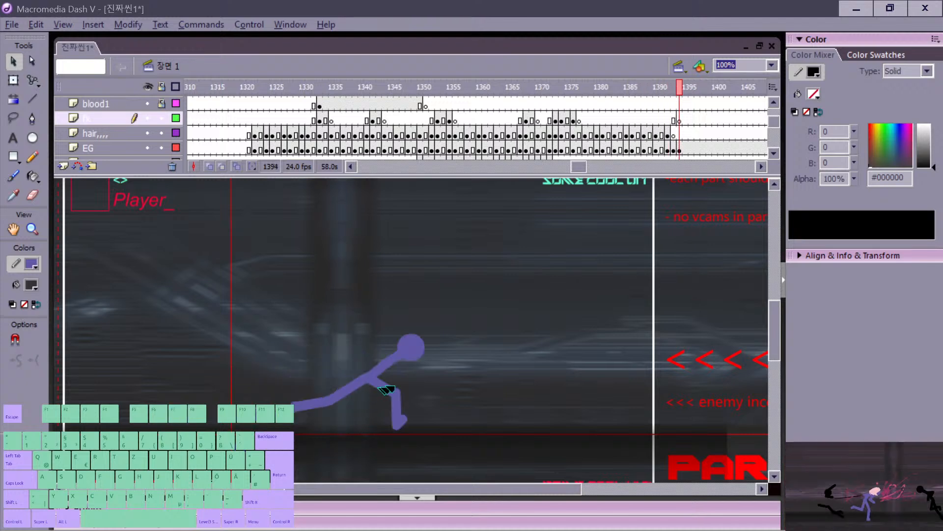
pyautogui.press(',')
pyautogui.press(',')
pyautogui.press(',')
pyautogui.press('.')
pyautogui.press('.')
pyautogui.press('.')
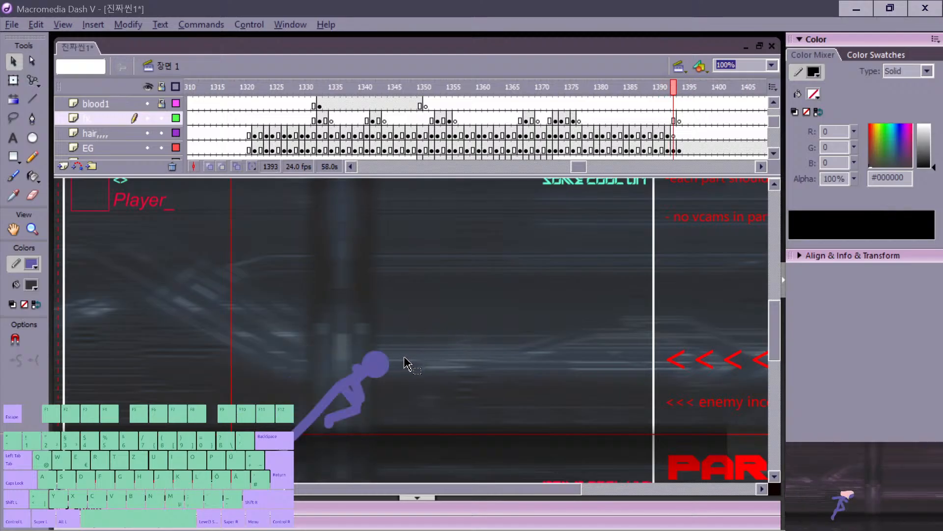
pyautogui.press('F7')
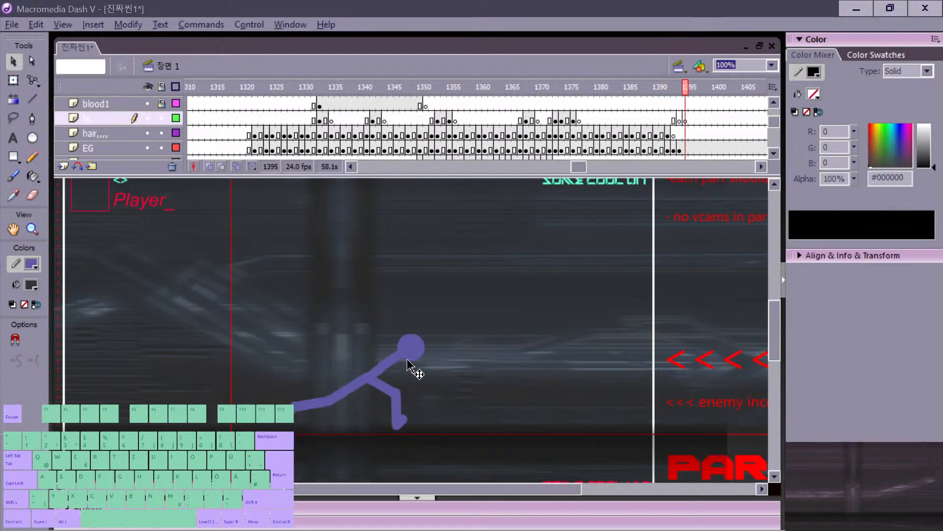
# Step: Set the Brush to its smallest size with a black fill and try a freehand slash stroke past the hero in frame 1395
pyautogui.press('b')
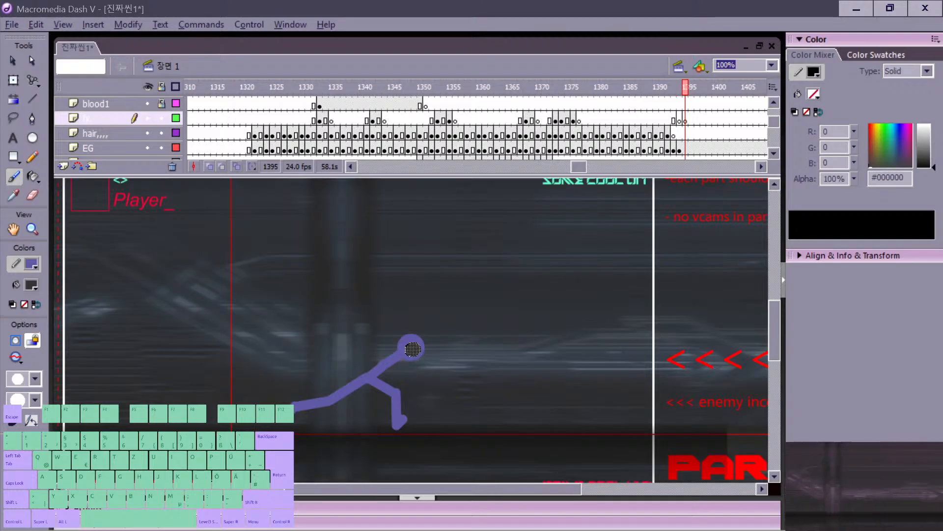
pyautogui.click(35, 378)
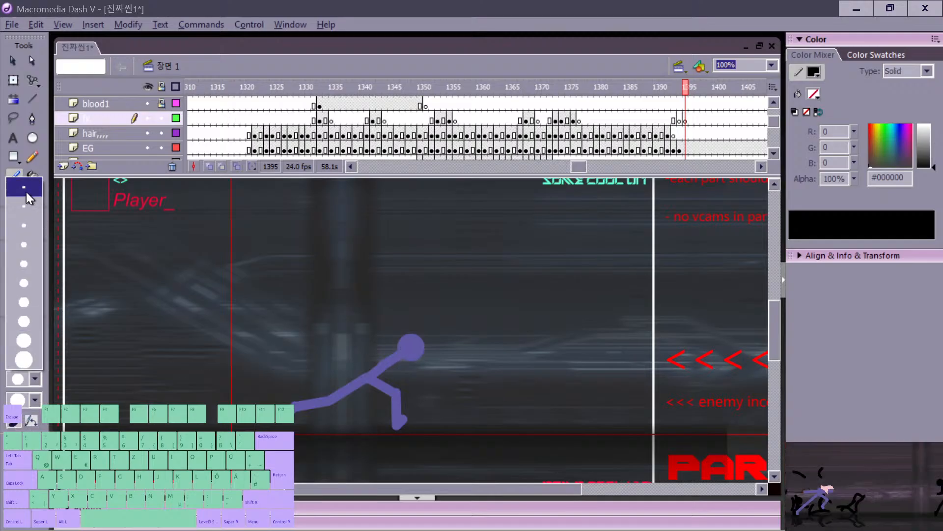
pyautogui.click(29, 183)
pyautogui.click(37, 285)
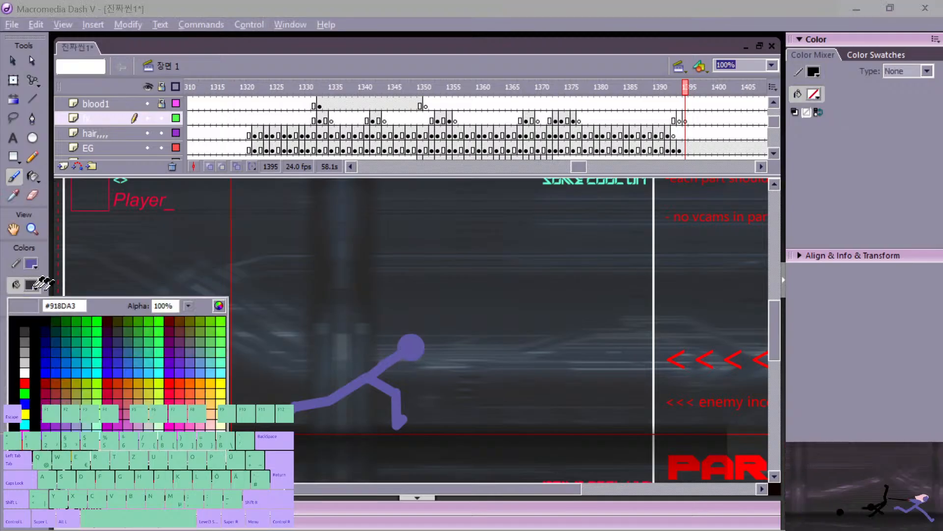
pyautogui.click(37, 363)
pyautogui.moveTo(371, 297); pyautogui.dragTo(438, 383)
pyautogui.hotkey('ctrl', 'z')
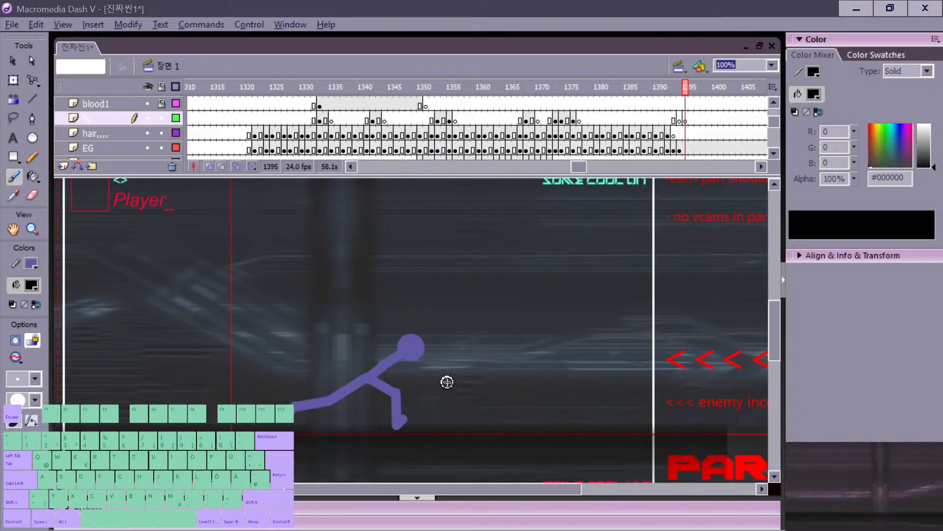
# Step: Step repeatedly between frame 1394 and the frames before it to examine how the hero's lunge follows the run
pyautogui.press(',')
pyautogui.press(',')
pyautogui.press(',')
pyautogui.press(',')
pyautogui.press('.')
pyautogui.press('.')
pyautogui.press('.')
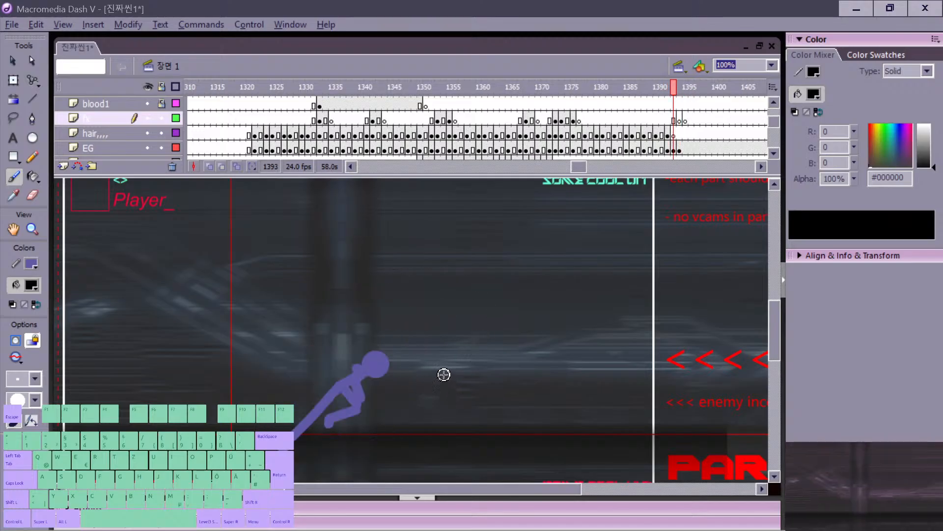
pyautogui.press(',')
pyautogui.press(',')
pyautogui.press(',')
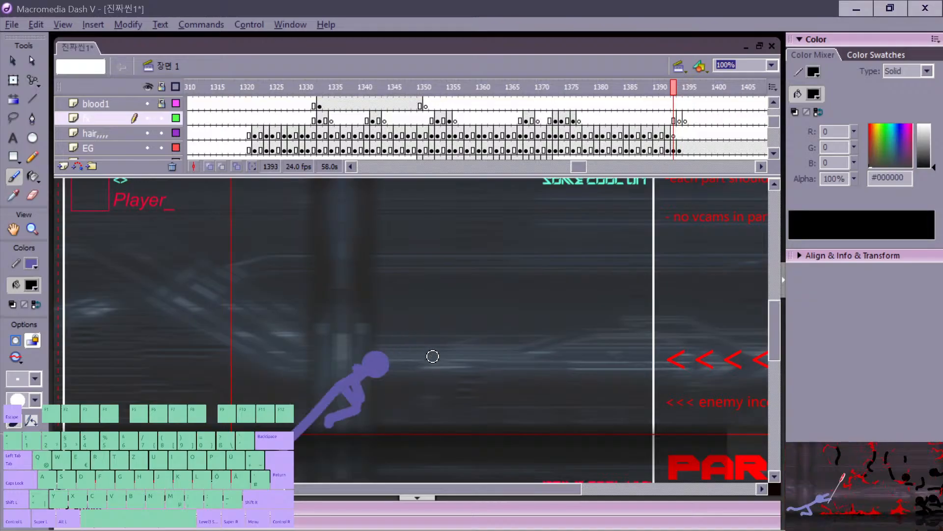
pyautogui.press('.')
pyautogui.press('.')
pyautogui.press('.')
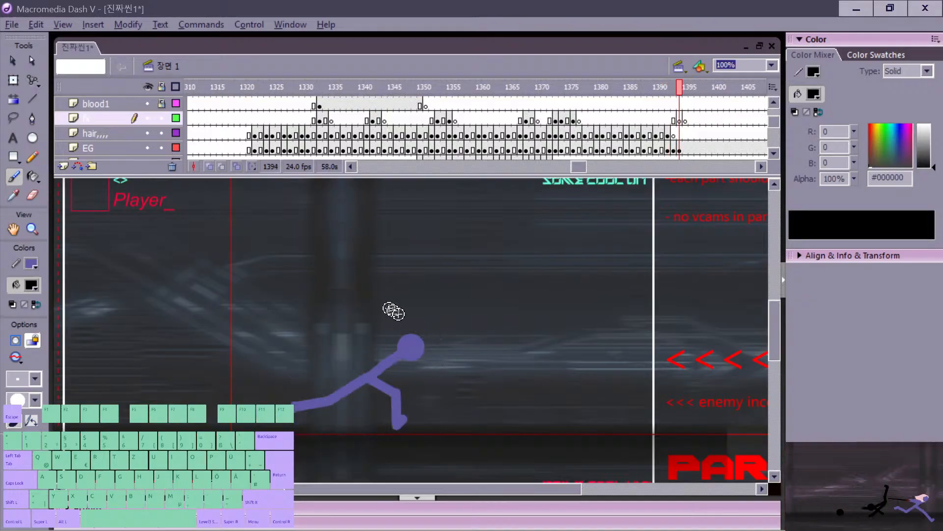
pyautogui.press(',')
pyautogui.press(',')
pyautogui.press(',')
pyautogui.press('.')
pyautogui.press('.')
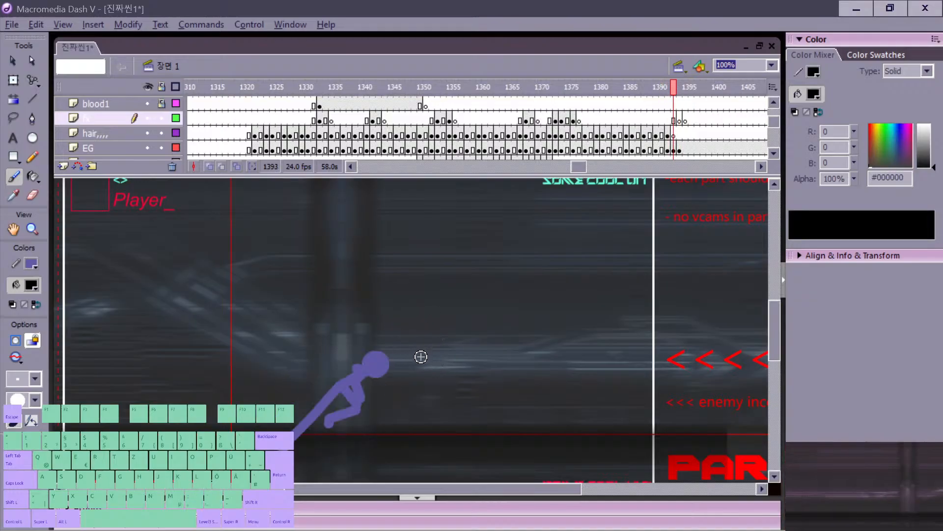
pyautogui.press('.')
# Step: Lower the hero's head in frame 1394, replace the upper torso with a flatter lean, and compare with frame 1393
pyautogui.press('v')
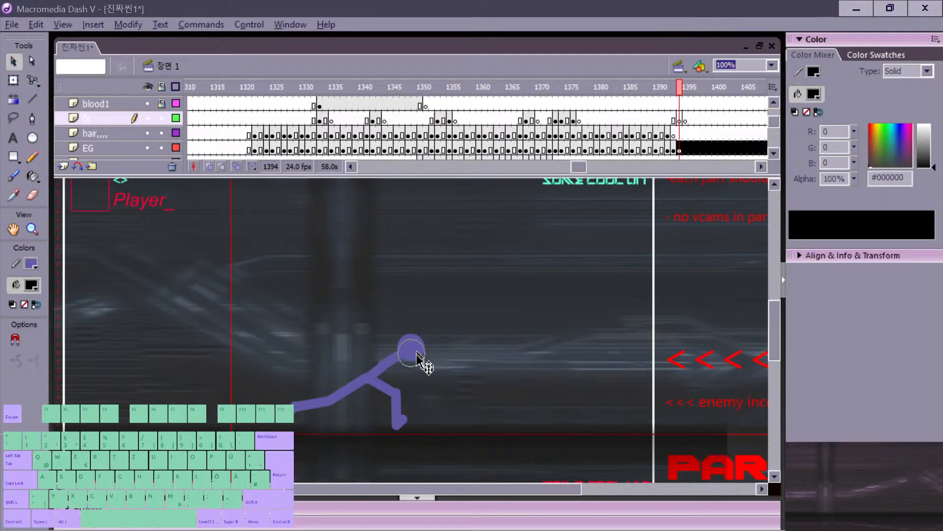
pyautogui.click(416, 355)
pyautogui.click(393, 364)
pyautogui.press('BackSpace')
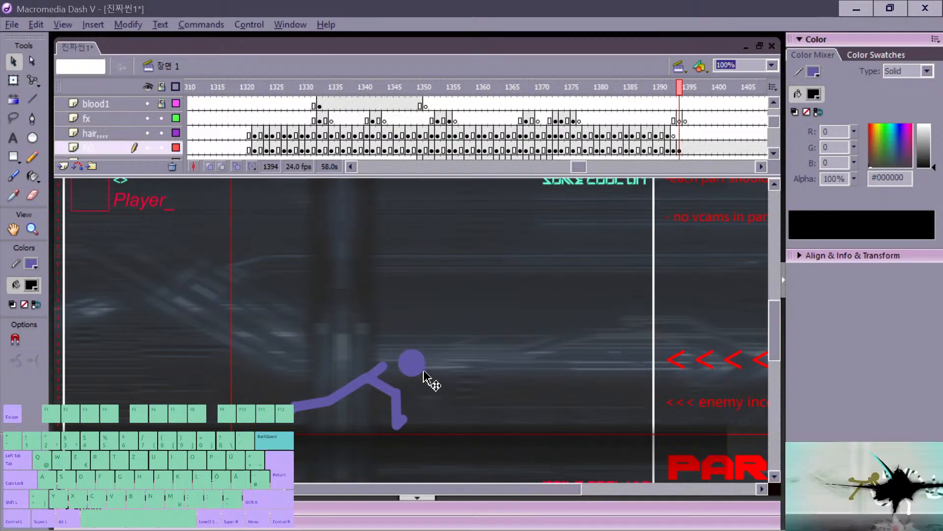
pyautogui.moveTo(384, 366); pyautogui.dragTo(419, 363)
pyautogui.press(',')
pyautogui.press('.')
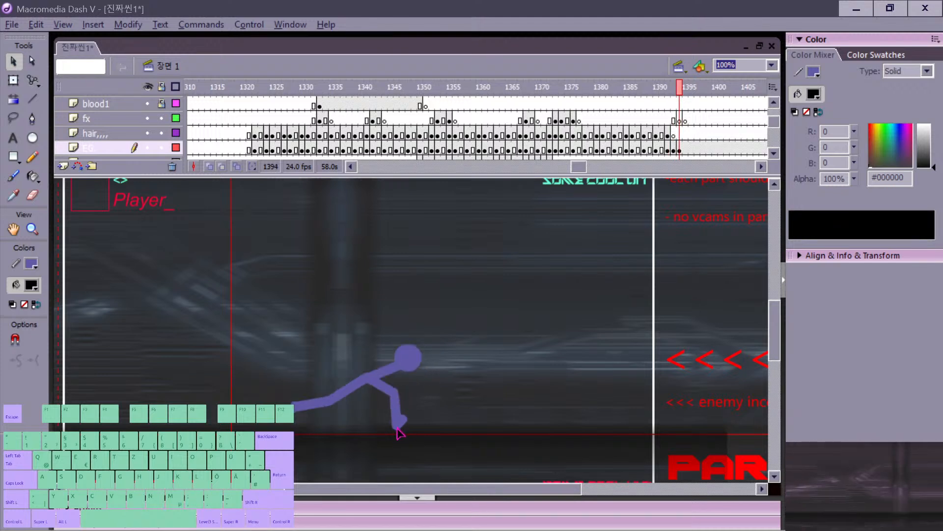
pyautogui.press(',')
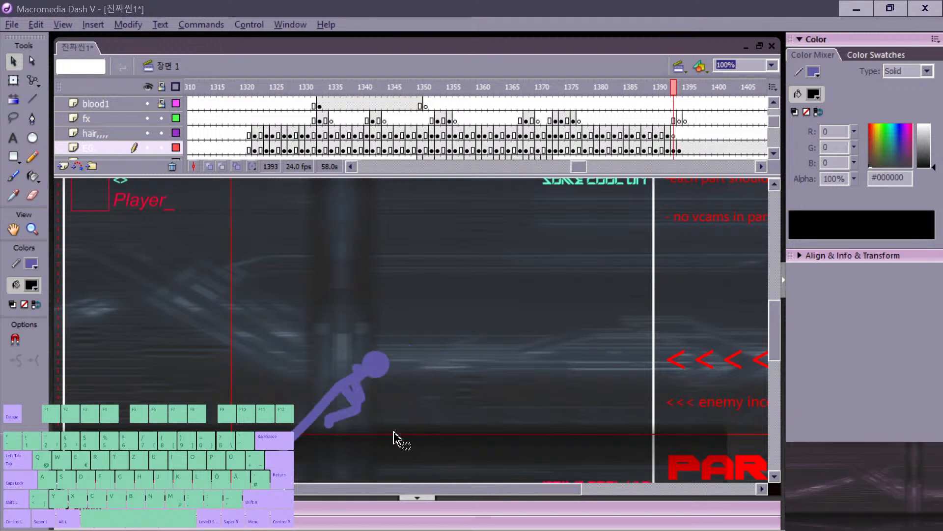
# Step: Bend the hero's upper torso and lower the head slightly in frame 1394, comparing the pose with frame 1393
pyautogui.press('.')
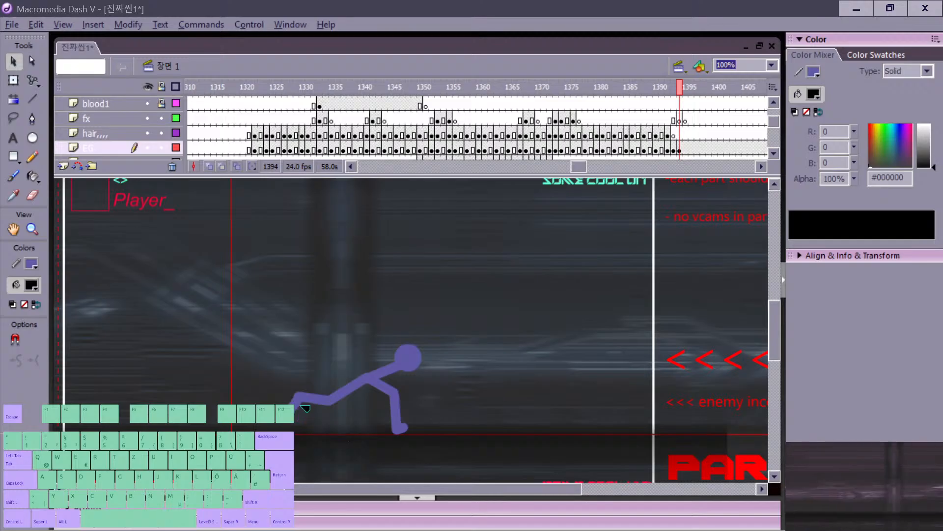
pyautogui.press(',')
pyautogui.press('.')
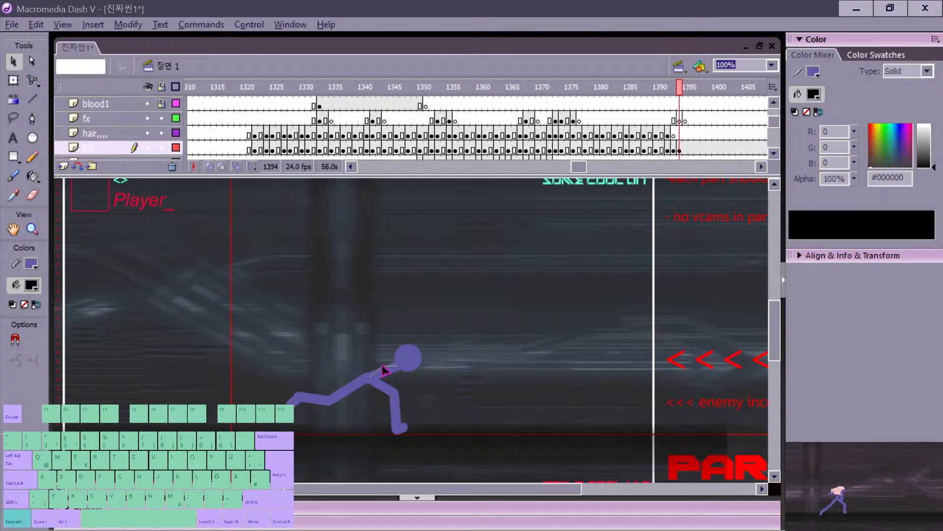
pyautogui.moveTo(382, 366); pyautogui.dragTo(413, 369)
pyautogui.press(',')
pyautogui.press('.')
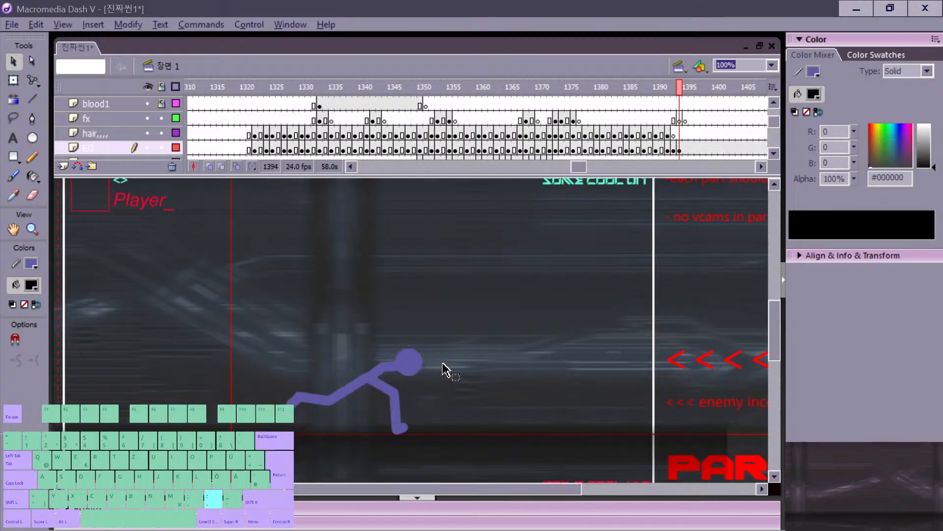
# Step: Try a freehand black slash arc past the hero's head in frame 1394 of the fx layer
pyautogui.click(680, 120)
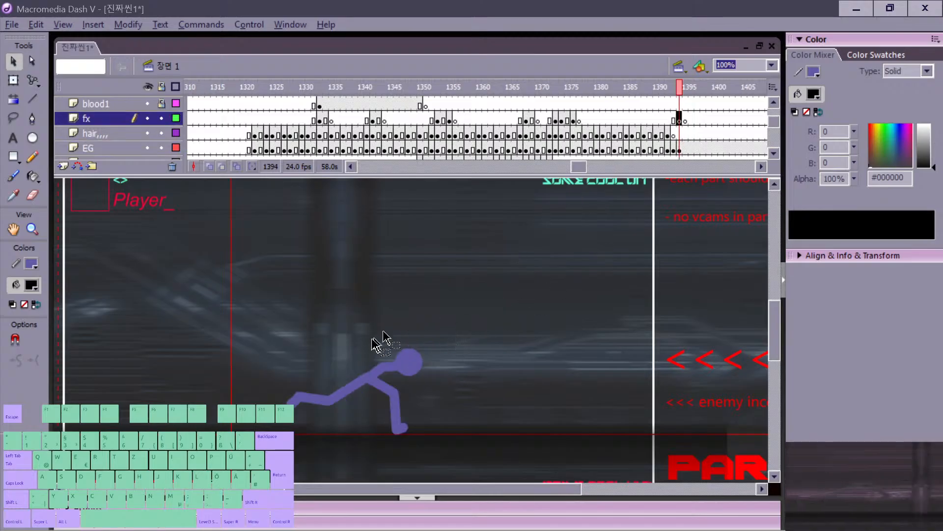
pyautogui.press('b')
pyautogui.moveTo(429, 424); pyautogui.dragTo(427, 427)
pyautogui.hotkey('ctrl', 'z')
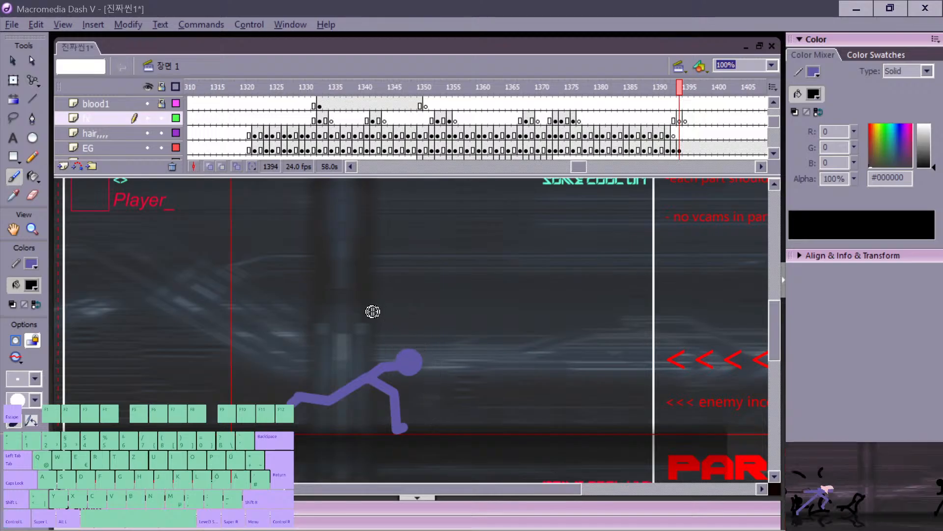
pyautogui.moveTo(452, 366); pyautogui.dragTo(458, 397)
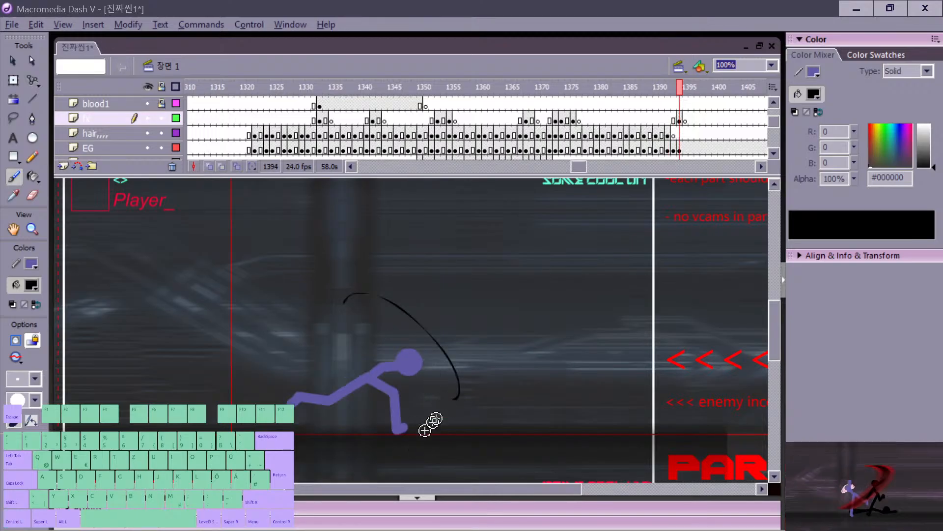
pyautogui.hotkey('ctrl', 'z')
# Step: Step back to frame 1388 and forward to frame 1393, tracing the sword's direction from the hero's hand with a trial stroke
pyautogui.press('k')
pyautogui.press(',')
pyautogui.press(',')
pyautogui.press(',')
pyautogui.press(',')
pyautogui.press(',')
pyautogui.press(',')
pyautogui.press(',')
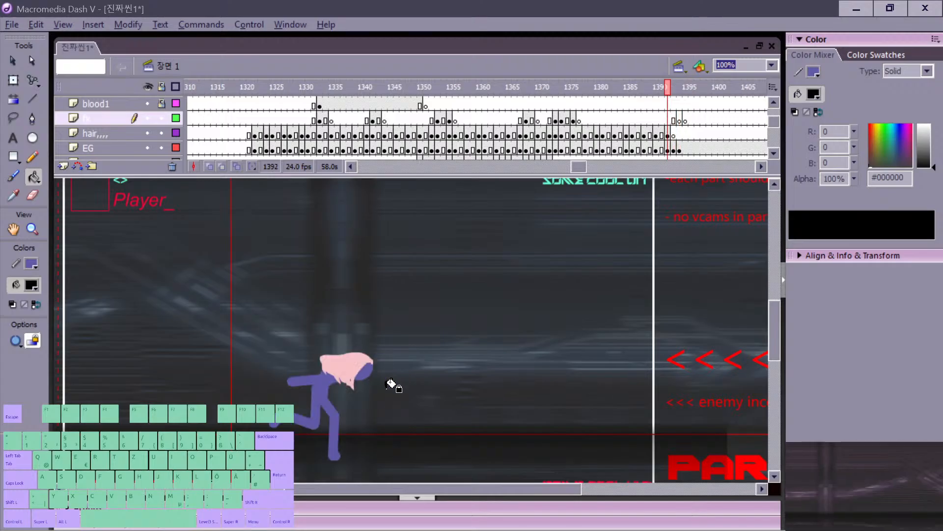
pyautogui.press('.')
pyautogui.press('b')
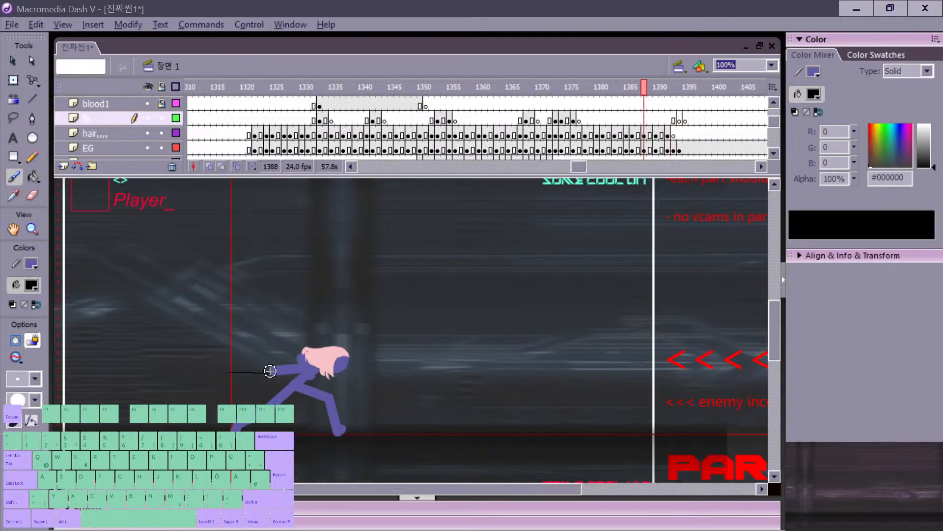
pyautogui.press('.')
pyautogui.press('.')
pyautogui.press('.')
pyautogui.press('.')
pyautogui.press('.')
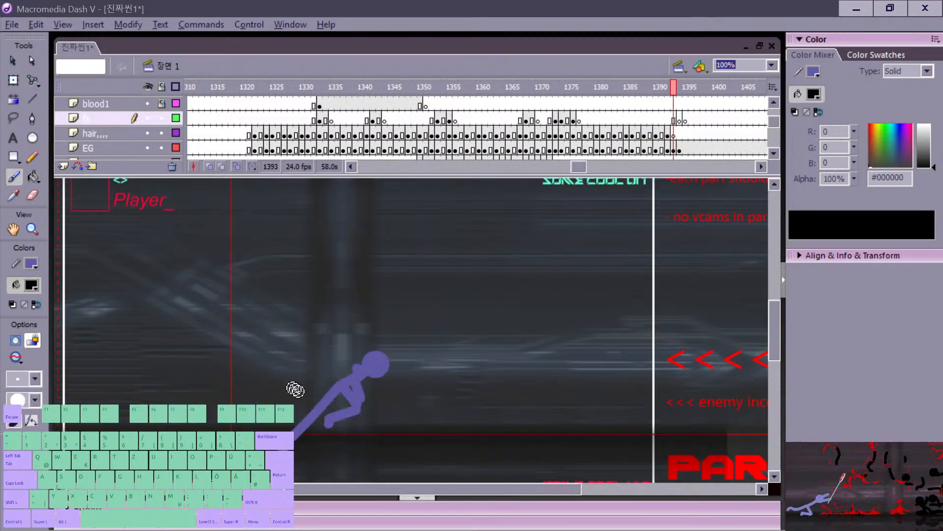
# Step: Try a short black sword-direction stroke above the hero's back in frame 1393, checking it against the previous frame
pyautogui.press(',')
pyautogui.press('.')
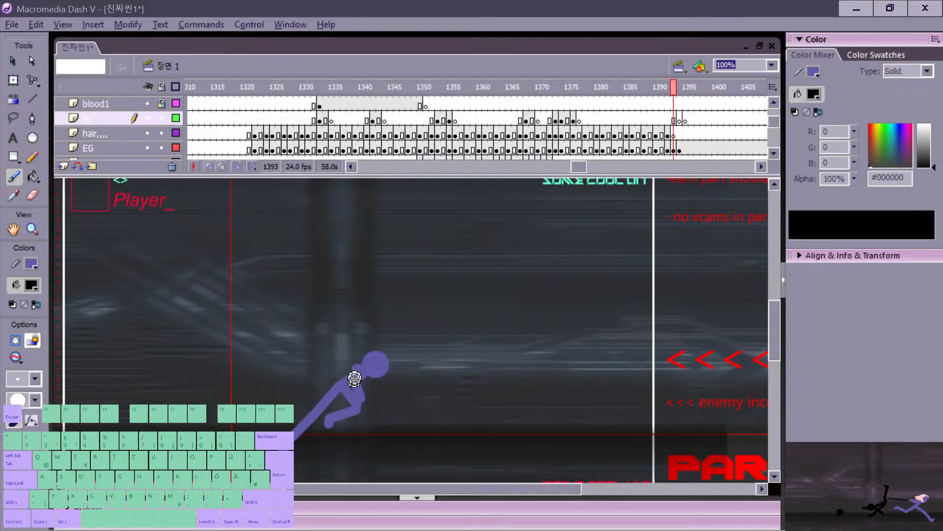
pyautogui.press(',')
pyautogui.press('.')
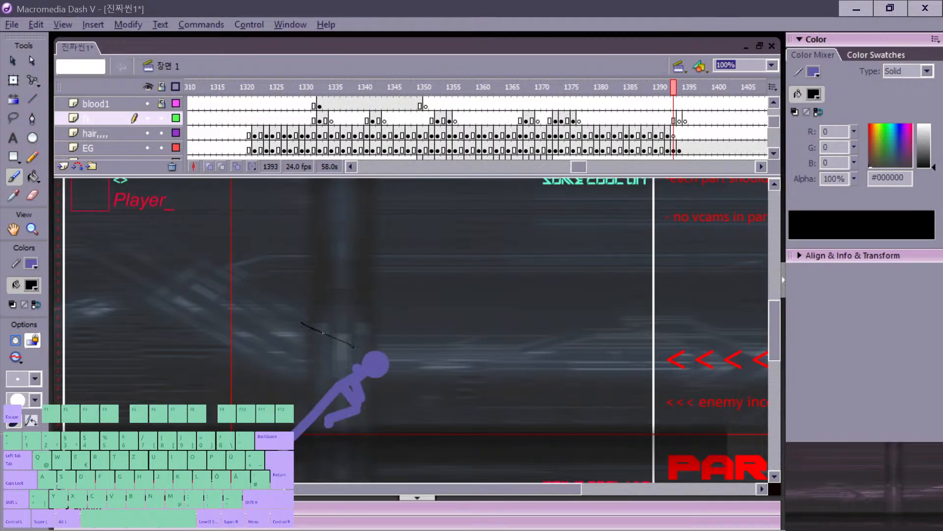
pyautogui.hotkey('ctrl', 'z')
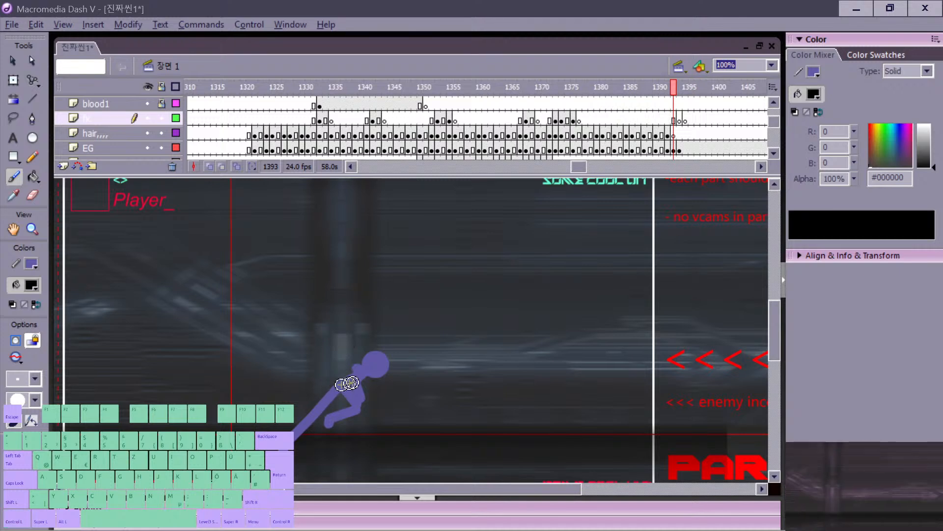
pyautogui.press(',')
pyautogui.press('.')
pyautogui.hotkey('ctrl', 'z')
pyautogui.press(',')
pyautogui.press('.')
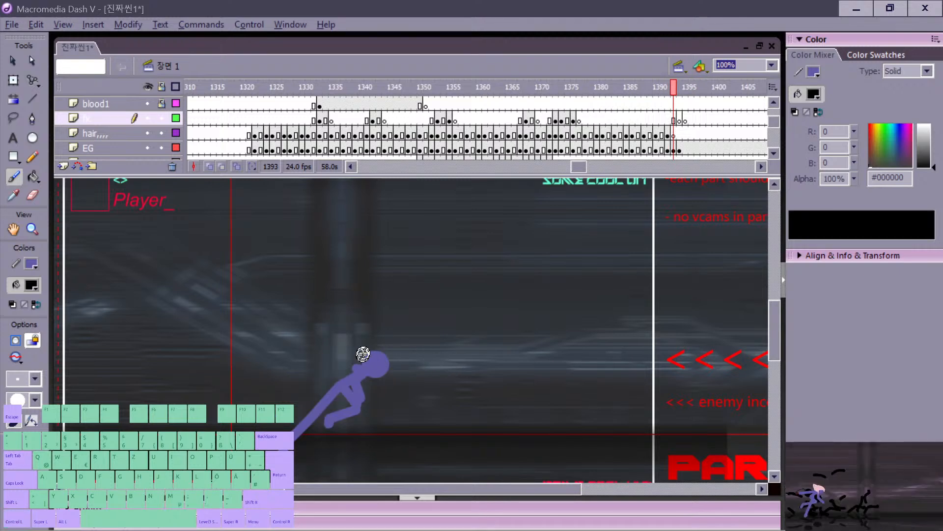
# Step: Try several curved black slash outlines sweeping around the front of the hero in frame 1394
pyautogui.press('.')
pyautogui.moveTo(451, 337); pyautogui.dragTo(309, 396)
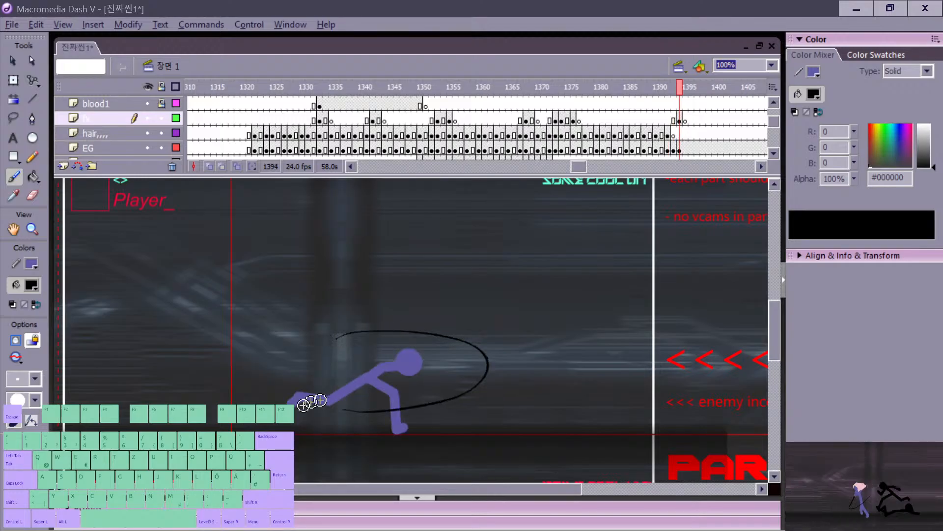
pyautogui.hotkey('ctrl', 'z')
pyautogui.press(',')
pyautogui.press(',')
pyautogui.press('.')
pyautogui.press('.')
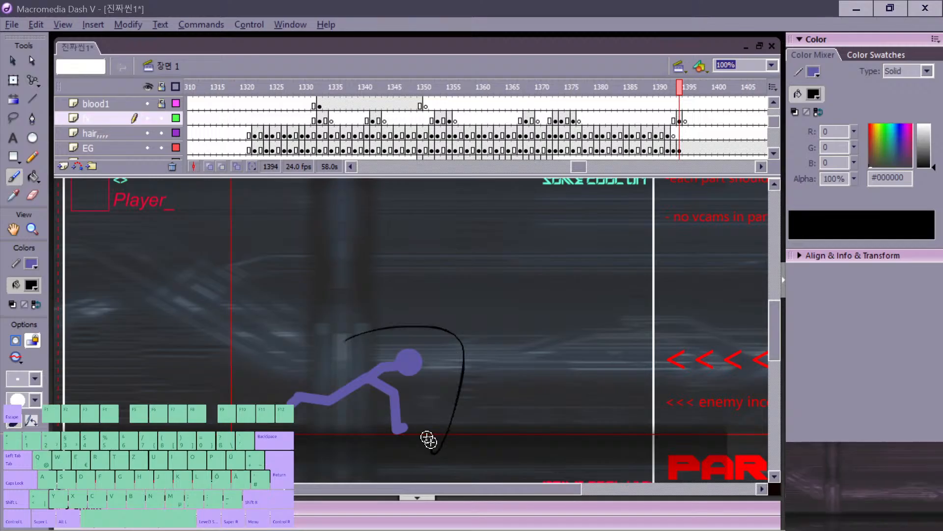
pyautogui.hotkey('ctrl', 'z')
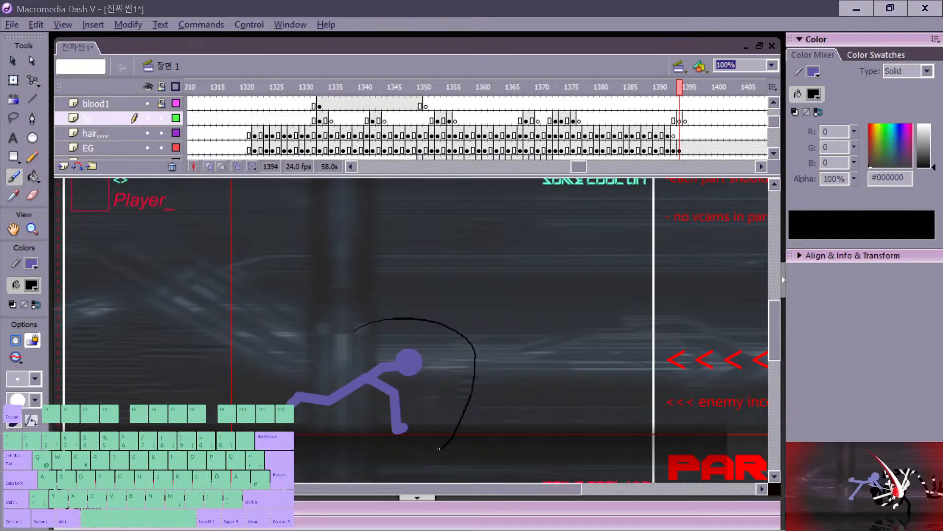
pyautogui.hotkey('ctrl', 'z')
pyautogui.moveTo(491, 333); pyautogui.dragTo(431, 430)
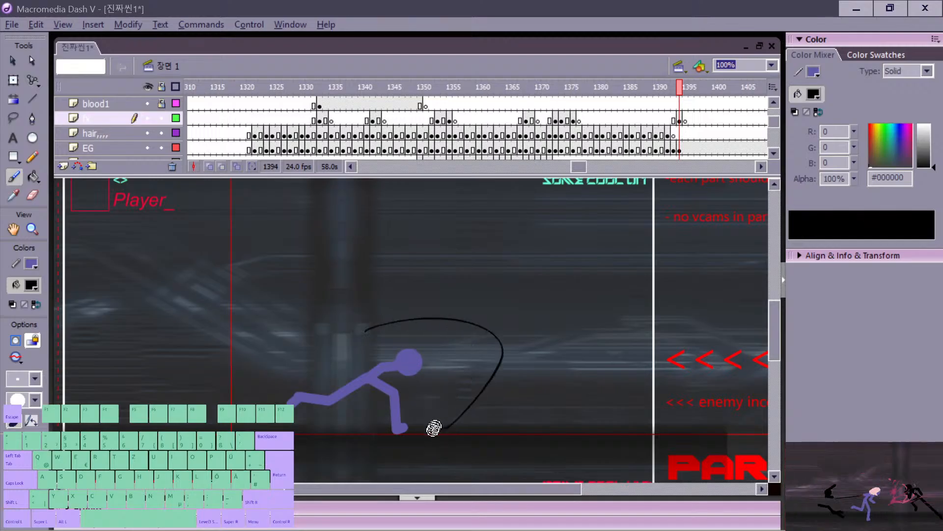
pyautogui.hotkey('ctrl', 'z')
# Step: Draw a thin black slash curve over the hero's head and down past the front foot in frame 1394, comparing neighbouring frames
pyautogui.moveTo(471, 376); pyautogui.dragTo(423, 434)
pyautogui.press(',')
pyautogui.press('.')
pyautogui.press('.')
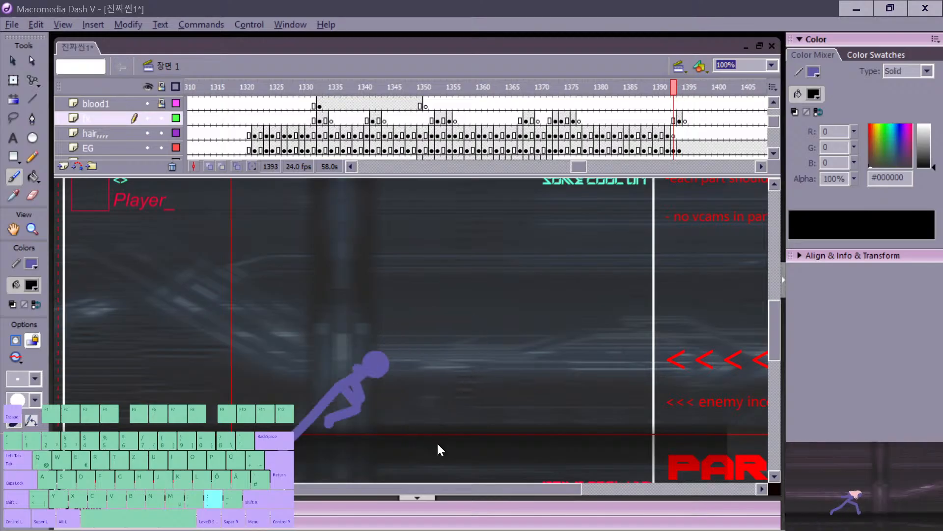
pyautogui.press(',')
pyautogui.press('.')
pyautogui.press('.')
pyautogui.press(',')
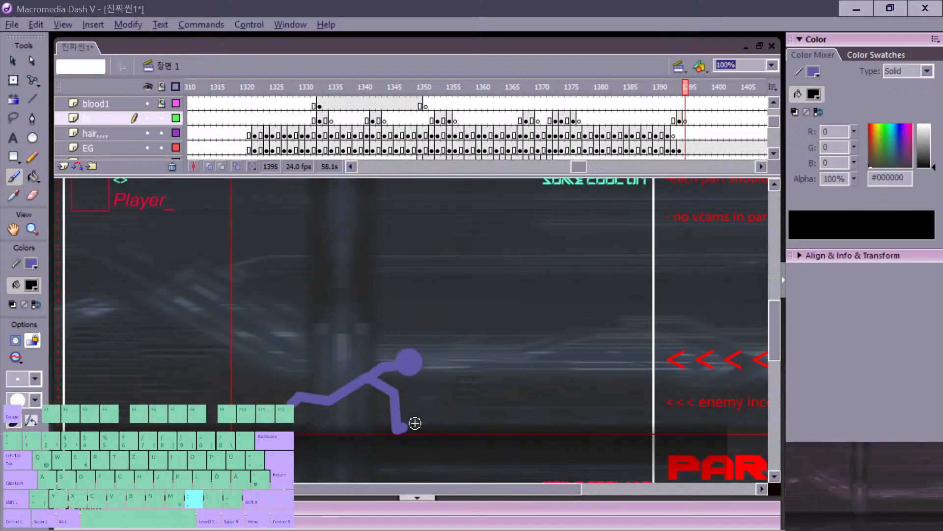
# Step: Play the run back from frame 1365 and examine how the slash in frame 1394 follows the motion
pyautogui.press(',')
pyautogui.press(',')
pyautogui.press(',')
pyautogui.press(',')
pyautogui.press(',')
pyautogui.press(',')
pyautogui.press(',')
pyautogui.press(',')
pyautogui.press(',')
pyautogui.press(',')
pyautogui.press(',')
pyautogui.press(',')
pyautogui.press(',')
pyautogui.press(',')
pyautogui.press(',')
pyautogui.press(',')
pyautogui.press(',')
pyautogui.press(',')
pyautogui.press(',')
pyautogui.press(',')
pyautogui.press(',')
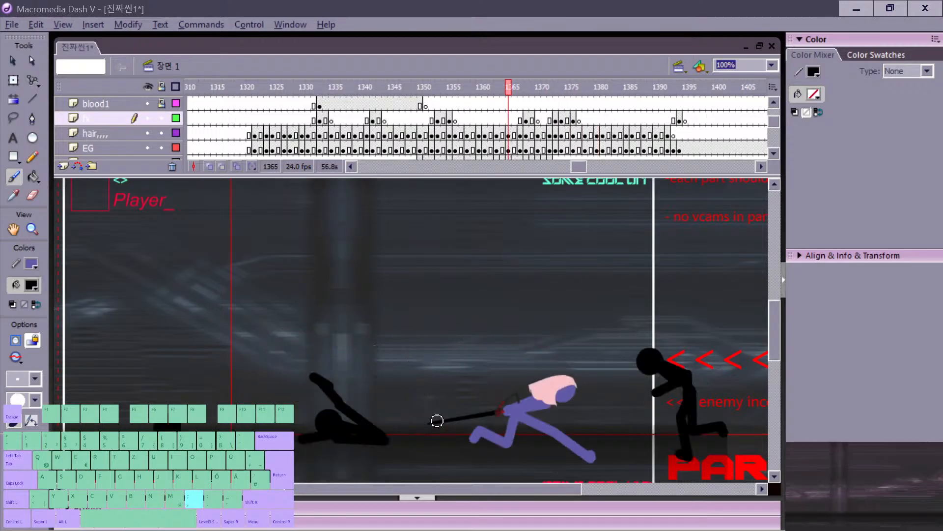
pyautogui.press('Return')
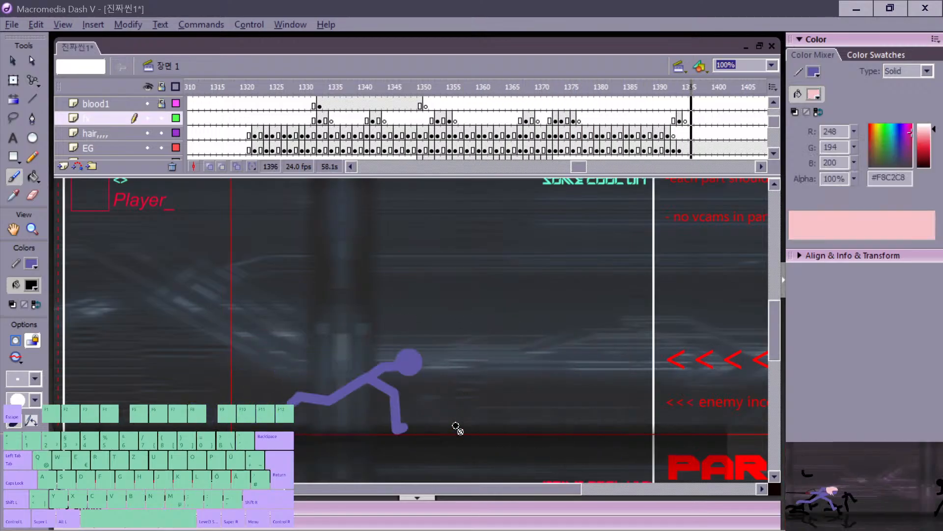
pyautogui.press(',')
pyautogui.press(',')
pyautogui.press(',')
pyautogui.press('.')
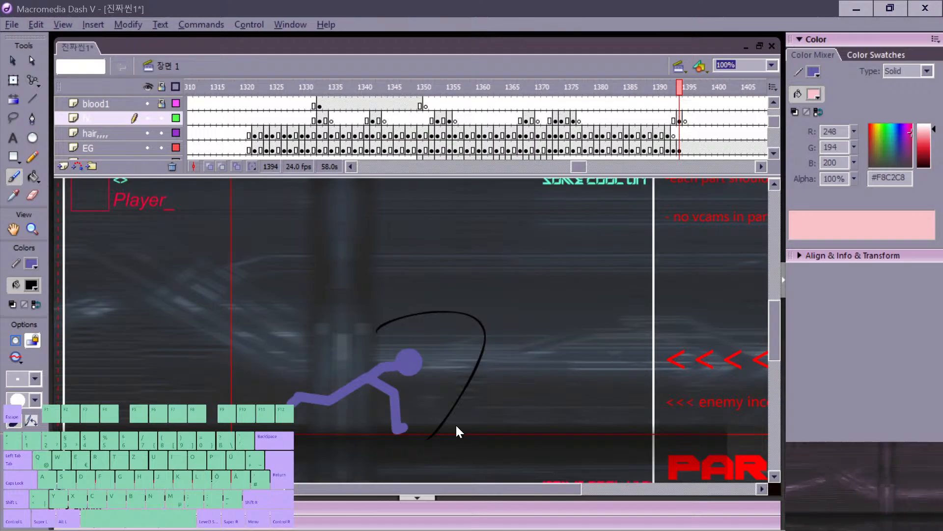
# Step: Insert blank keyframes at frame 1396 on the fx layer and frame 1395 on the EG layer
pyautogui.press('.')
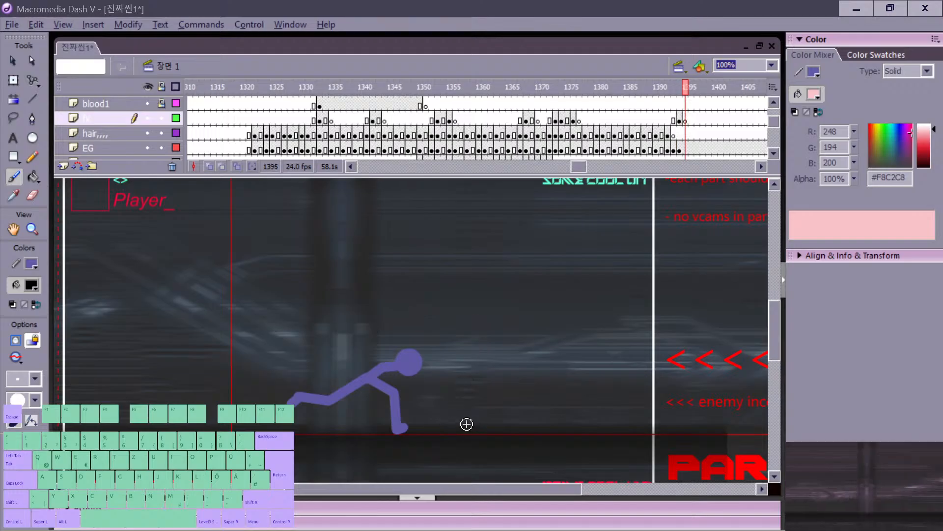
pyautogui.press('F7')
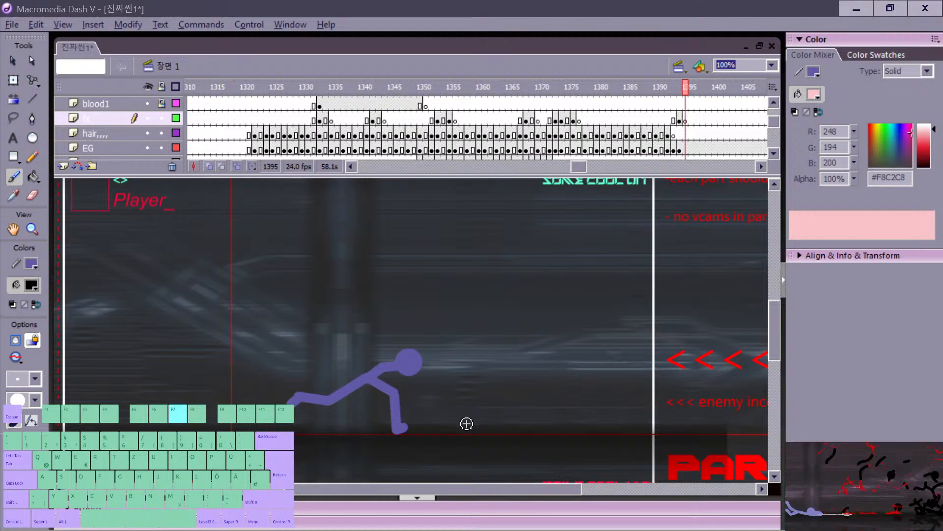
pyautogui.press(',')
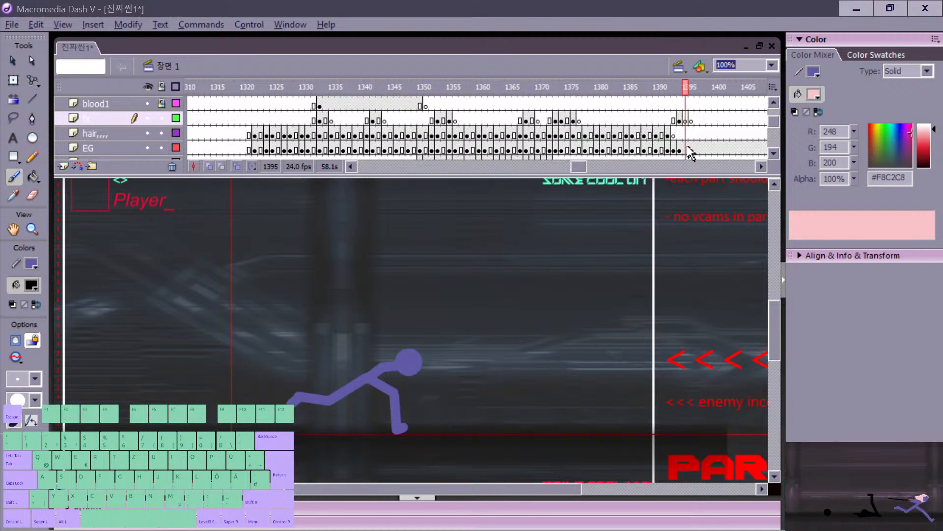
pyautogui.click(685, 149)
pyautogui.press('F7')
pyautogui.press(',')
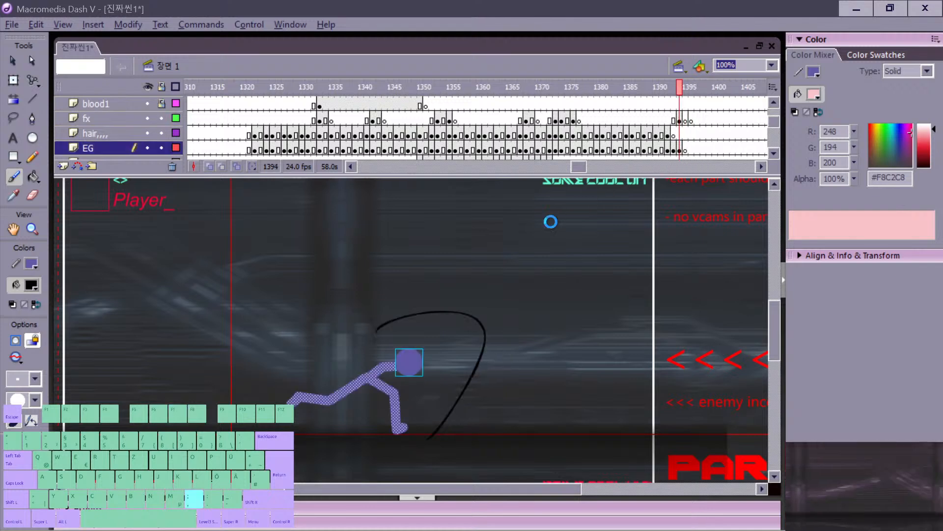
# Step: Draw the hero's torso and legs in a lower forward step in frame 1395 with the Line tool and paste in the head
pyautogui.press('v')
pyautogui.click(428, 393)
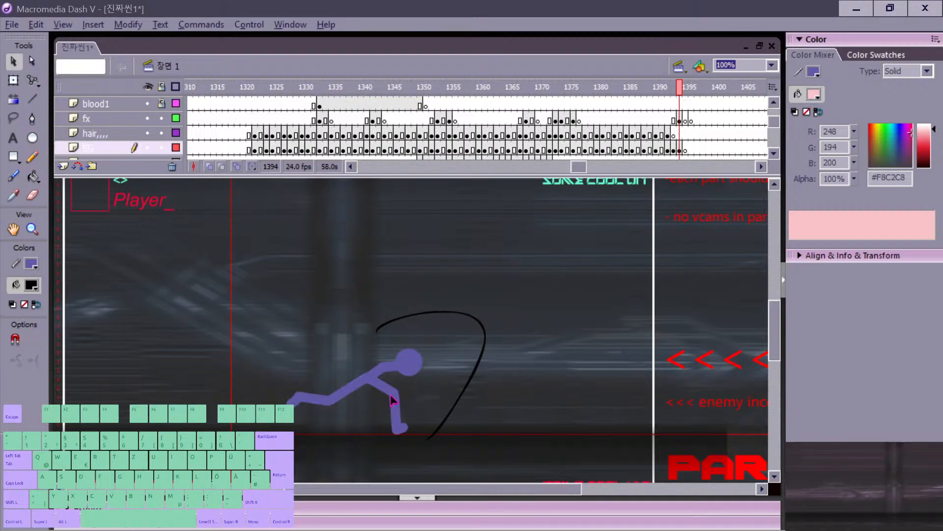
pyautogui.click(417, 373)
pyautogui.press('.')
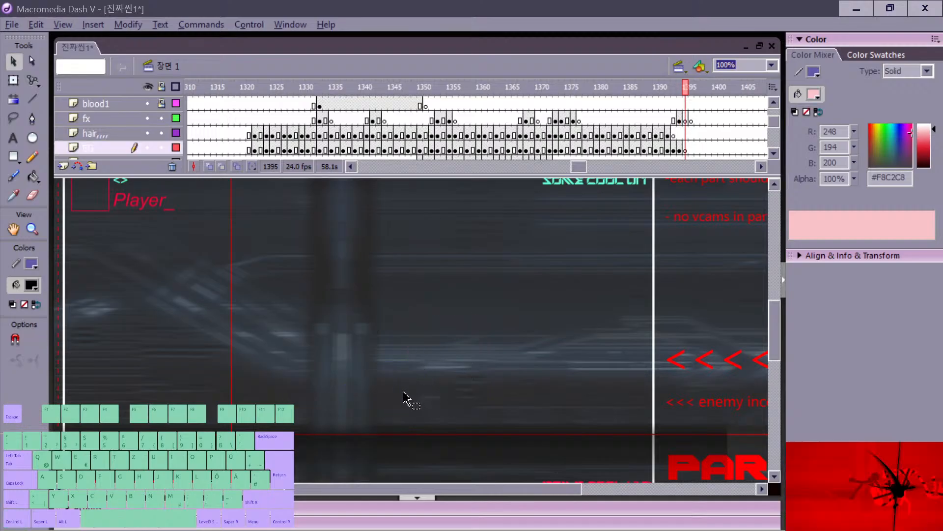
pyautogui.press('n')
pyautogui.press(',')
pyautogui.press('.')
pyautogui.moveTo(317, 392)
pyautogui.mouseDown()
pyautogui.moveTo(339, 408)
pyautogui.moveTo(403, 411)
pyautogui.moveTo(419, 455)
pyautogui.moveTo(426, 447)
pyautogui.mouseUp()
pyautogui.press(',')
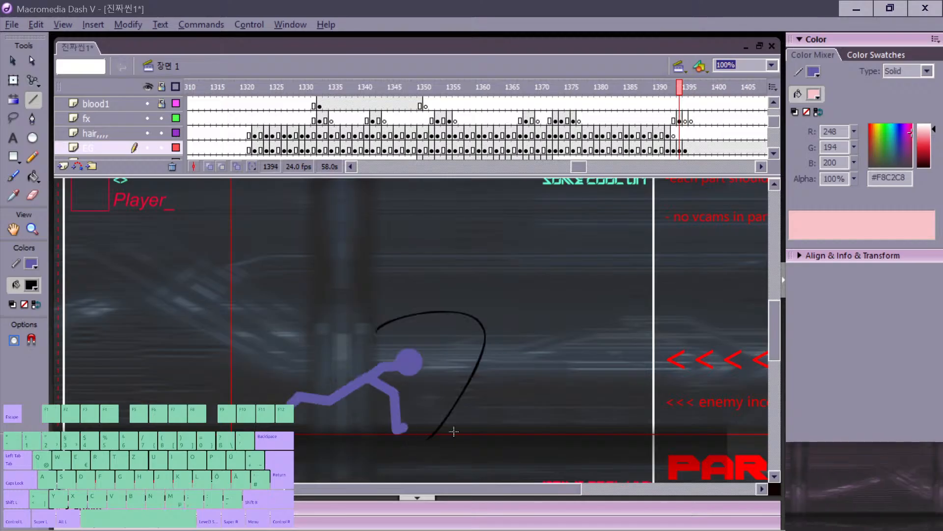
pyautogui.press('.')
pyautogui.hotkey('ctrl', 'v')
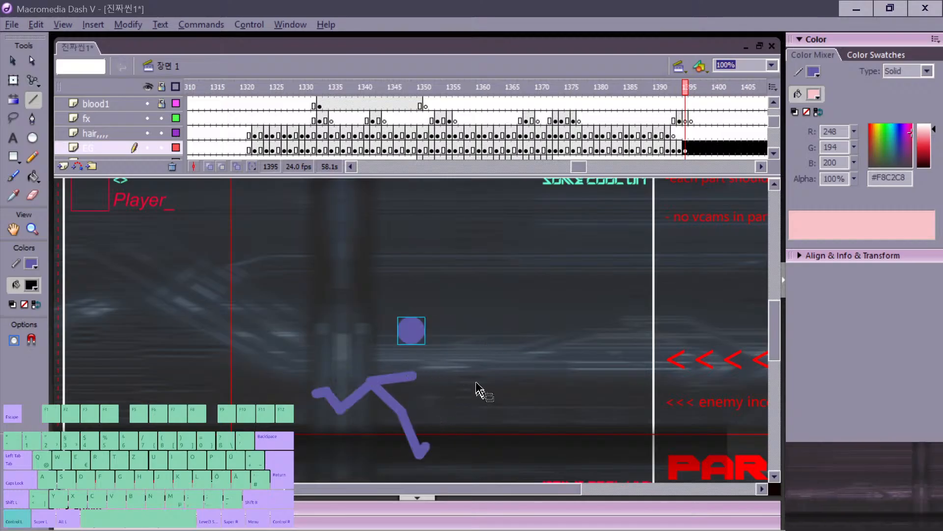
# Step: Move the loose head circle onto the end of the running figure's neck at frame 1395
pyautogui.press('v')
pyautogui.moveTo(418, 334); pyautogui.dragTo(428, 381)
pyautogui.press('m')
pyautogui.press(',')
pyautogui.press('.')
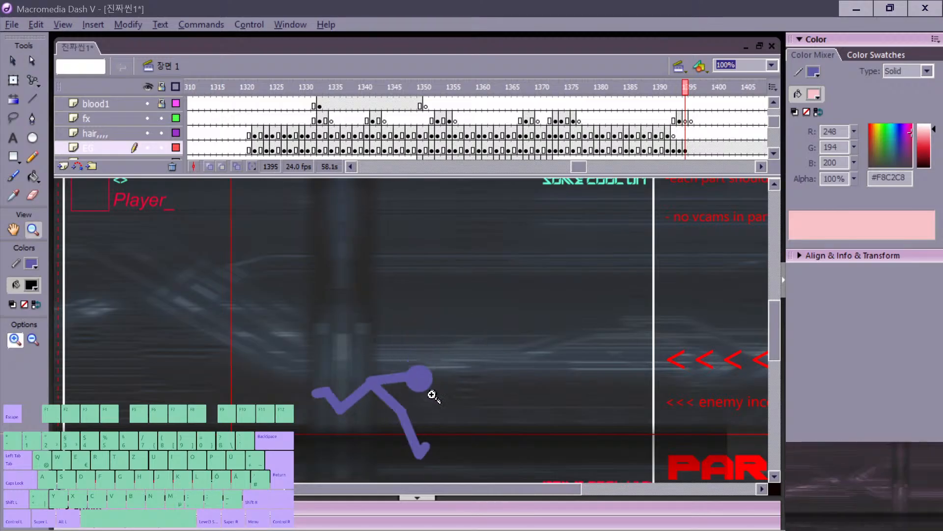
# Step: Compare the running figure's poses in frames 1394 and 1395 by flipping between them
pyautogui.press('v')
pyautogui.press(',')
pyautogui.moveTo(373, 383); pyautogui.dragTo(422, 386)
pyautogui.press('.')
pyautogui.press(',')
pyautogui.press('.')
pyautogui.press(',')
pyautogui.press('.')
pyautogui.press('n')
pyautogui.press(',')
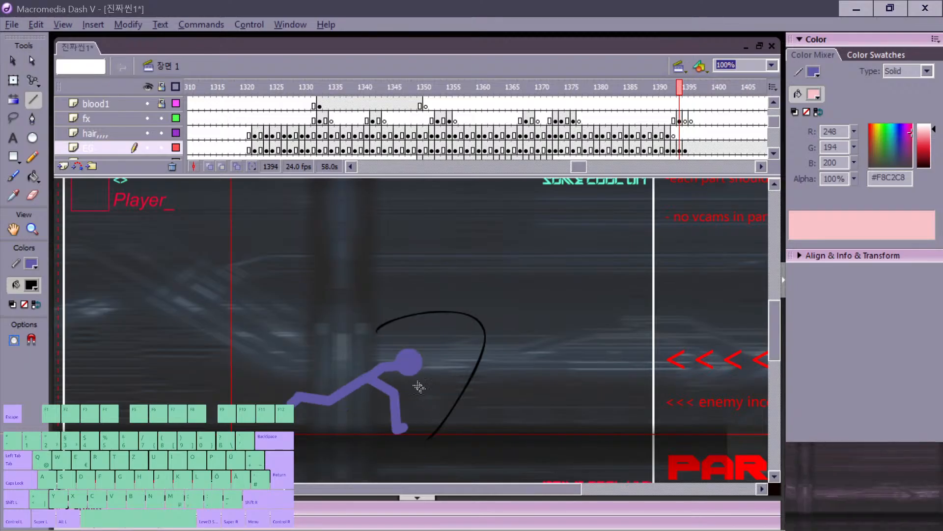
pyautogui.press('.')
pyautogui.press('v')
pyautogui.press(',')
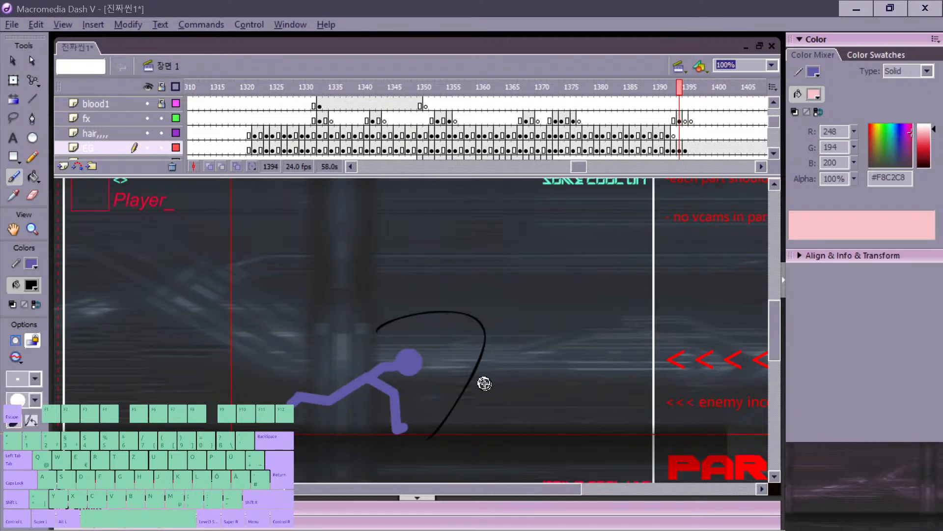
pyautogui.click(475, 382)
pyautogui.press('.')
pyautogui.press('n')
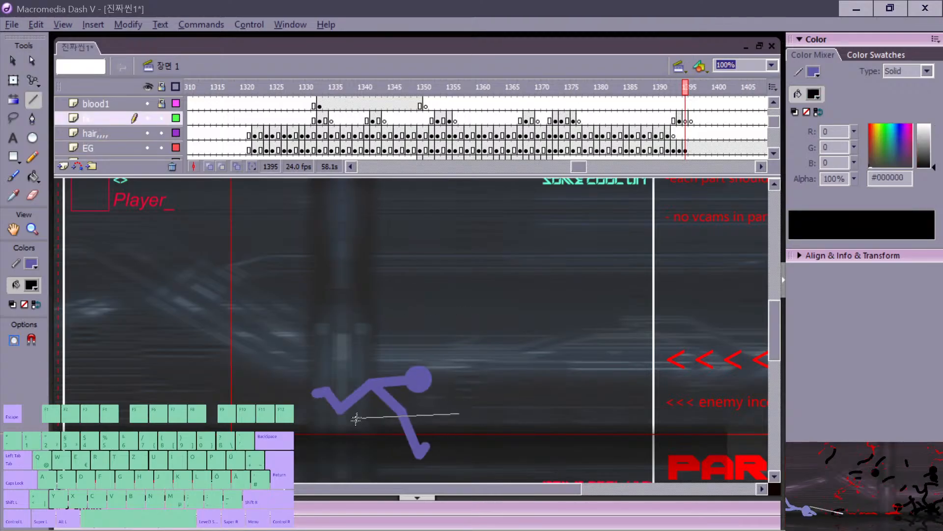
pyautogui.moveTo(356, 418); pyautogui.dragTo(356, 419)
pyautogui.hotkey('ctrl', 'z')
# Step: Draw a thin black slash arc on the fx layer at frame 1395, curving down beneath the running figure
pyautogui.press('b')
pyautogui.click(685, 121)
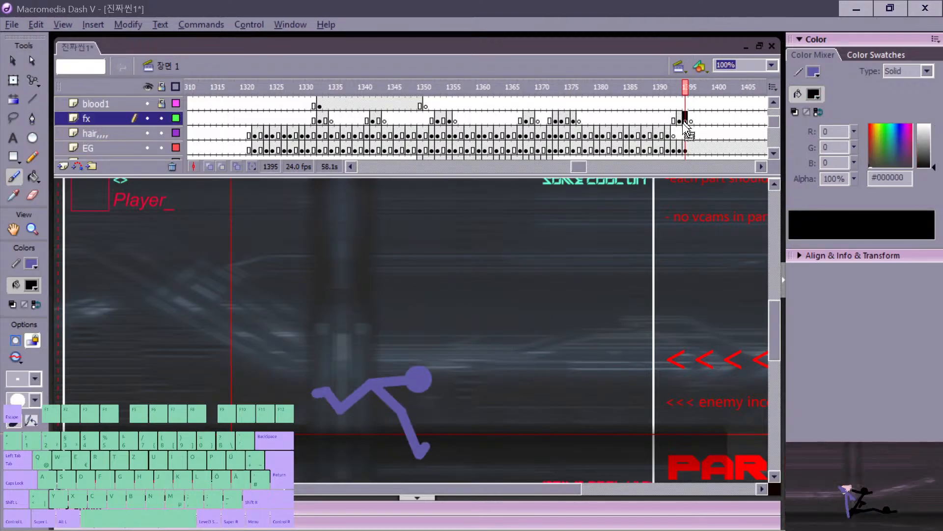
pyautogui.press(',')
pyautogui.moveTo(357, 391)
pyautogui.mouseDown()
pyautogui.moveTo(434, 442)
pyautogui.moveTo(359, 395)
pyautogui.moveTo(358, 354)
pyautogui.mouseUp()
pyautogui.press('.')
pyautogui.hotkey('ctrl', 'z')
pyautogui.press(',')
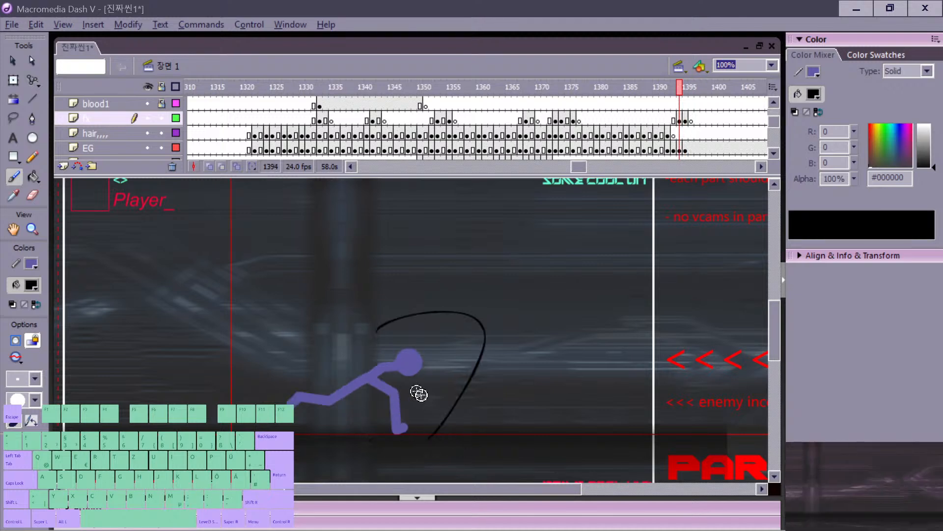
pyautogui.press('.')
pyautogui.press('.')
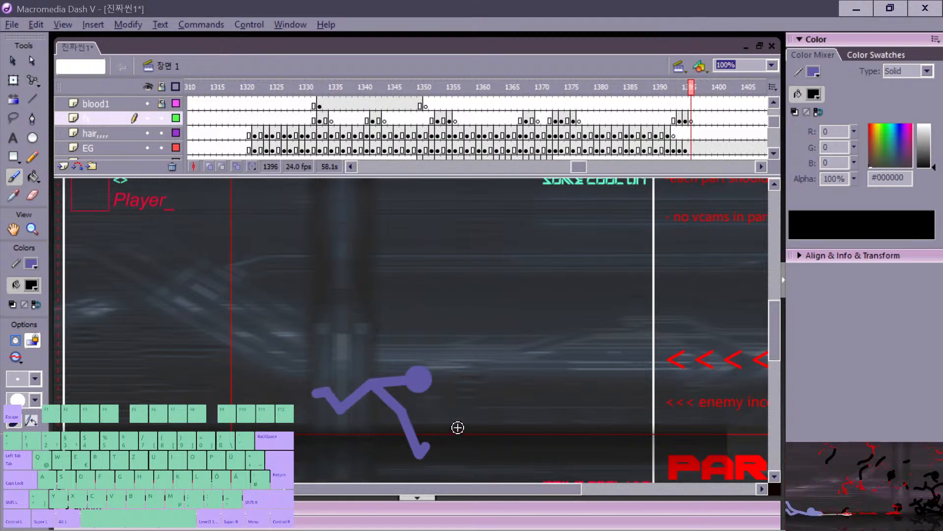
# Step: Add blank keyframes at frame 1397 on the fx and EG layers, holding the current pose in an EG keyframe at 1396
pyautogui.press('F7')
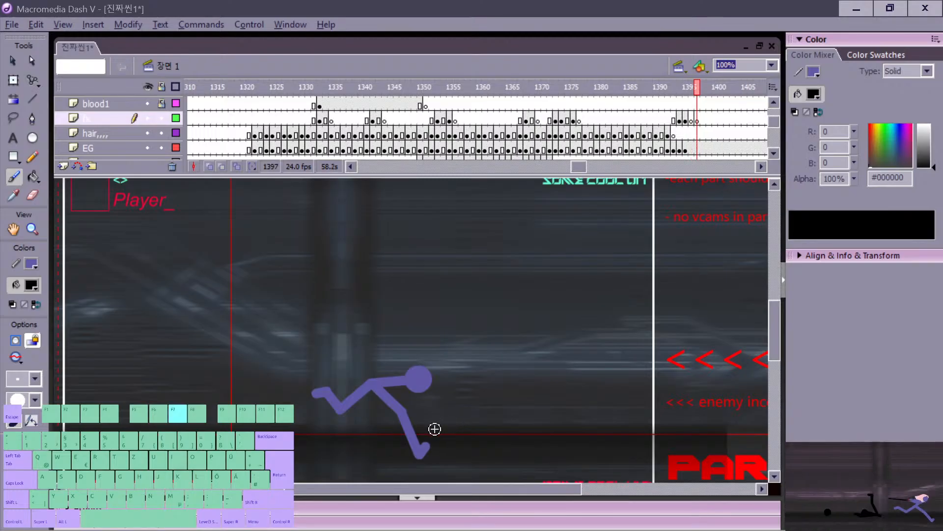
pyautogui.click(697, 149)
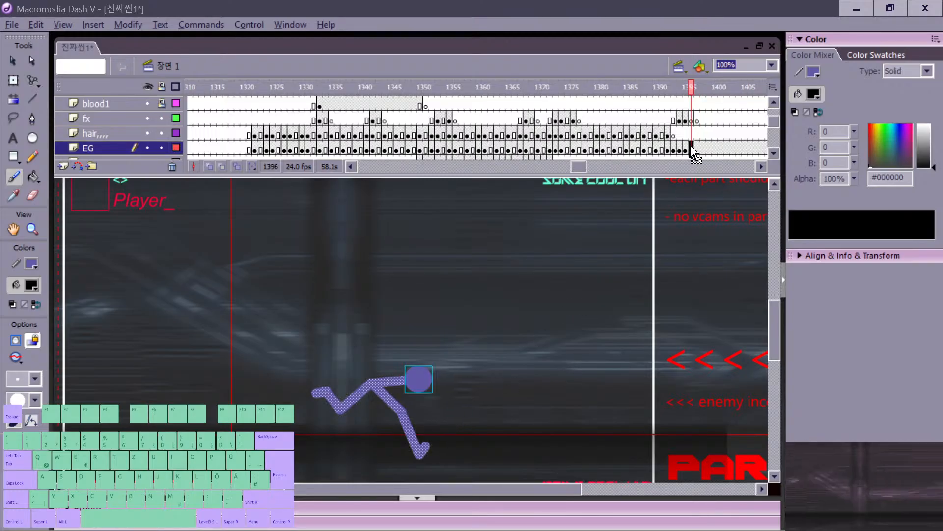
pyautogui.press('F7')
pyautogui.press('n')
pyautogui.press(',')
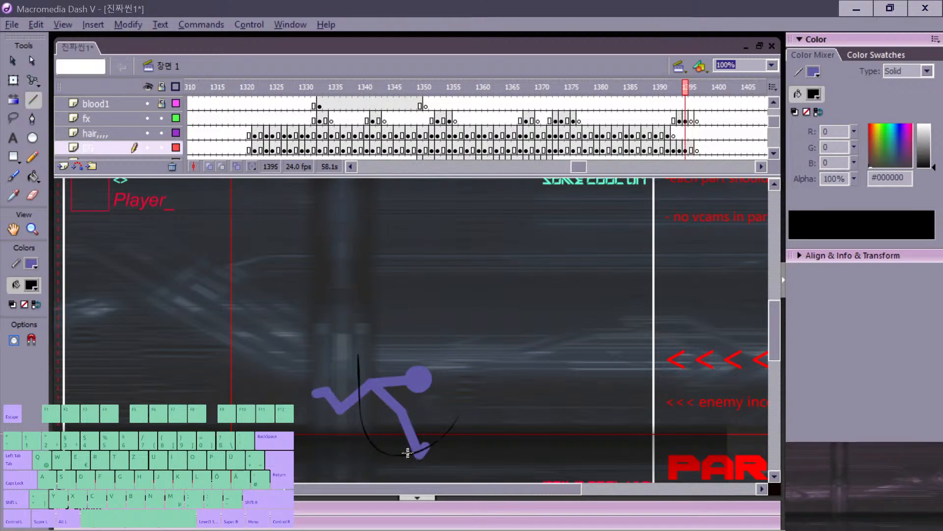
pyautogui.press('.')
pyautogui.press('.')
pyautogui.press(',')
pyautogui.press('v')
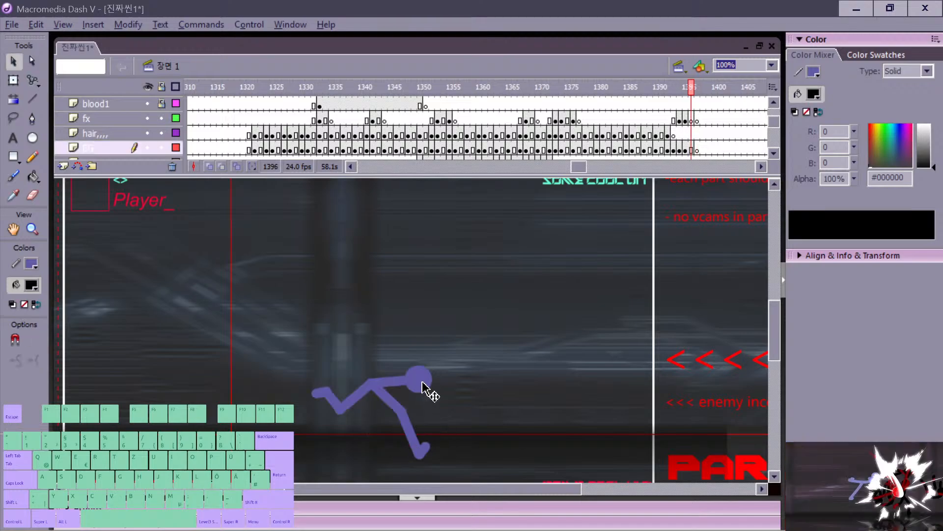
# Step: Draw the foot and lower front leg of the next running pose on the EG layer at frame 1397
pyautogui.click(426, 388)
pyautogui.press('.')
pyautogui.press('n')
pyautogui.press(',')
pyautogui.press('.')
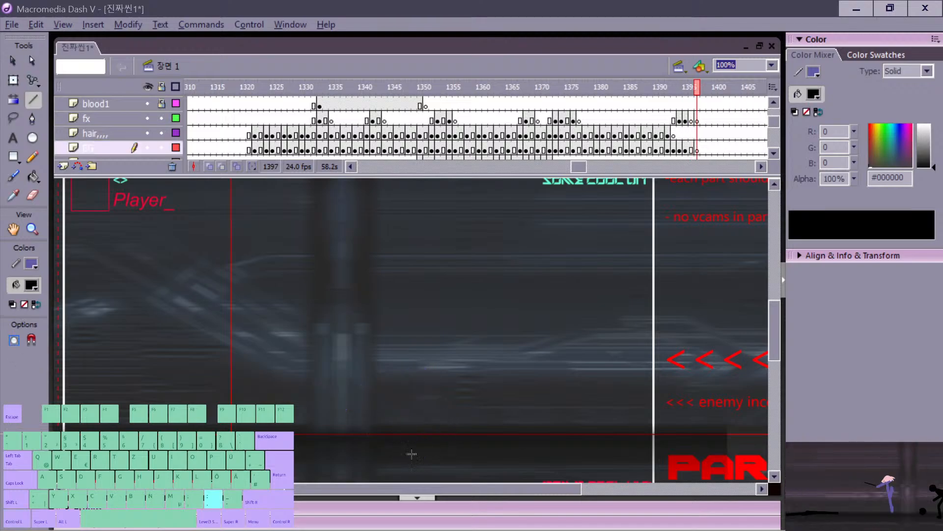
pyautogui.moveTo(410, 456); pyautogui.dragTo(402, 457)
pyautogui.press(',')
pyautogui.press('.')
pyautogui.press('v')
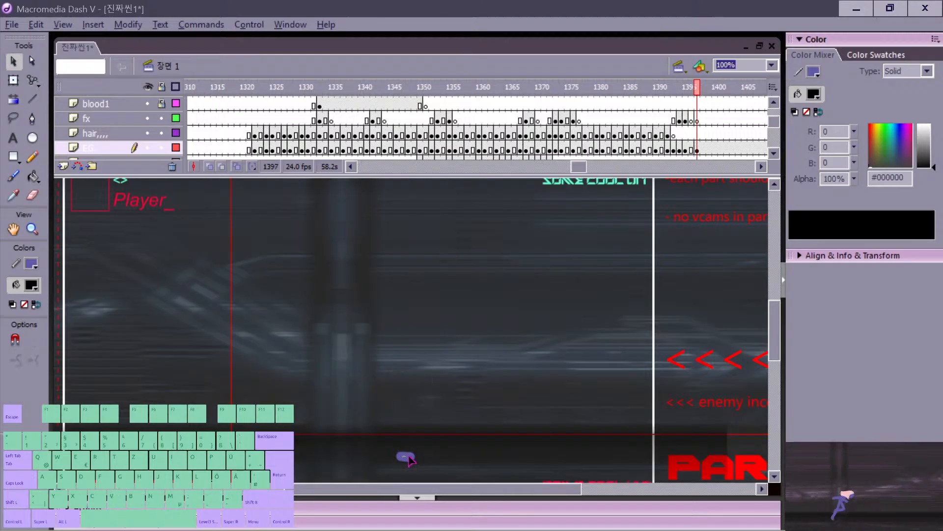
pyautogui.press(',')
pyautogui.press('.')
pyautogui.press('n')
pyautogui.moveTo(414, 417); pyautogui.dragTo(417, 399)
pyautogui.press(',')
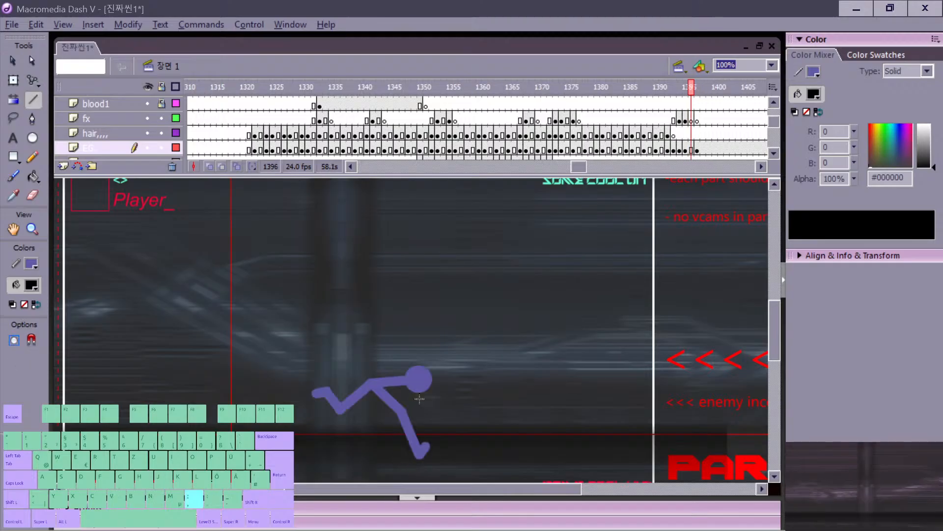
pyautogui.press('.')
pyautogui.press('v')
pyautogui.press(',')
pyautogui.press('.')
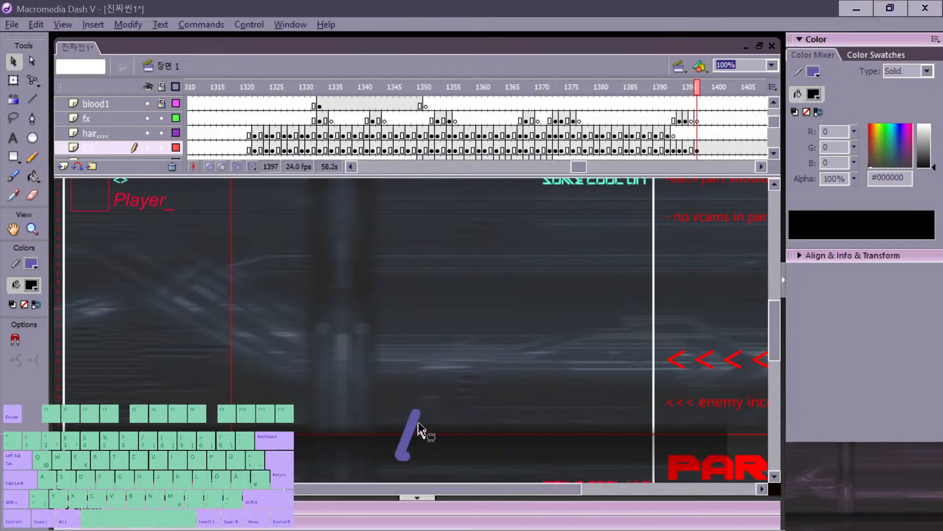
# Step: Draw the front thigh and the bent rear leg with its raised foot at frame 1397
pyautogui.press('n')
pyautogui.moveTo(414, 390); pyautogui.dragTo(415, 376)
pyautogui.press(',')
pyautogui.press('.')
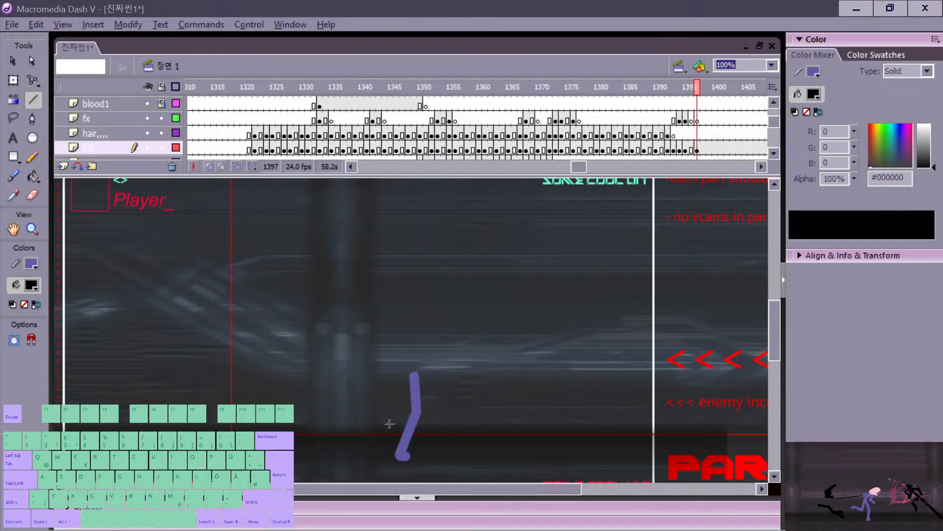
pyautogui.press(',')
pyautogui.press('.')
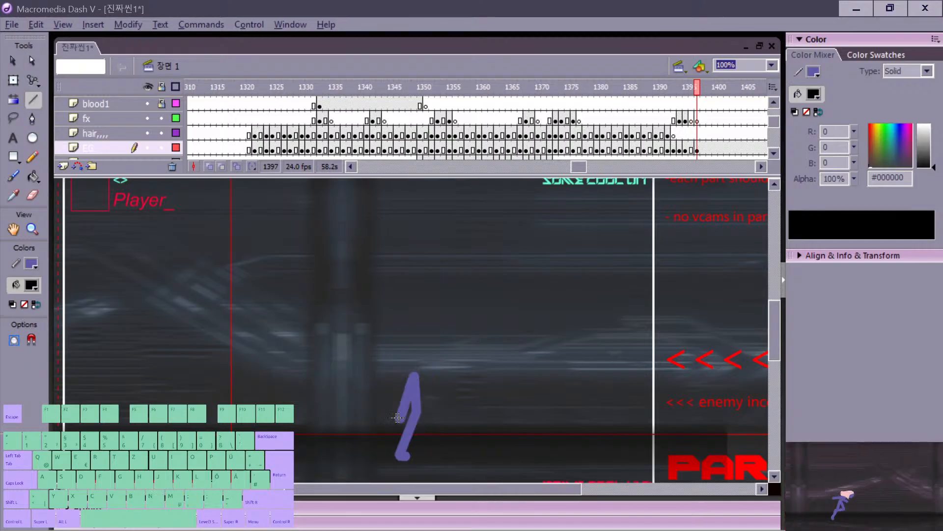
pyautogui.moveTo(375, 400); pyautogui.dragTo(368, 406)
pyautogui.press(',')
pyautogui.press('.')
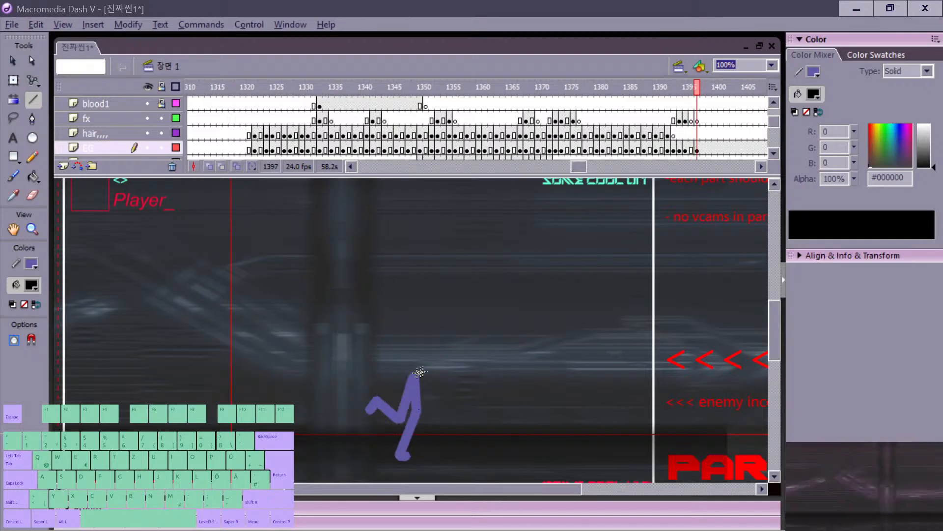
# Step: Paste the head circle and attach it to the upper body with a short neck at frame 1397
pyautogui.hotkey('ctrl', 'v')
pyautogui.moveTo(416, 340); pyautogui.dragTo(454, 382)
pyautogui.press(',')
pyautogui.press('.')
pyautogui.press('.')
pyautogui.press(',')
pyautogui.press('.')
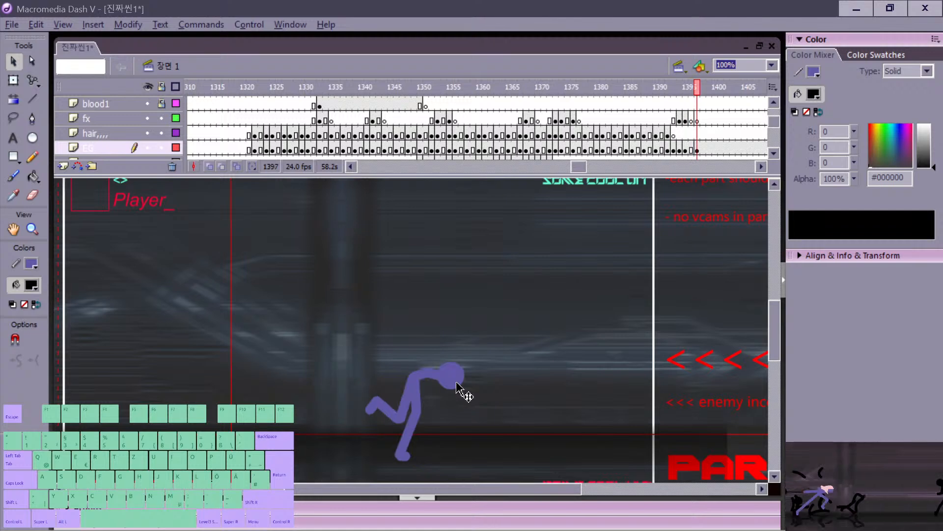
# Step: Shift the whole figure at frame 1397 slightly backward to line it up with the previous pose
pyautogui.moveTo(363, 359); pyautogui.dragTo(469, 462)
pyautogui.moveTo(450, 376); pyautogui.dragTo(427, 372)
pyautogui.press(',')
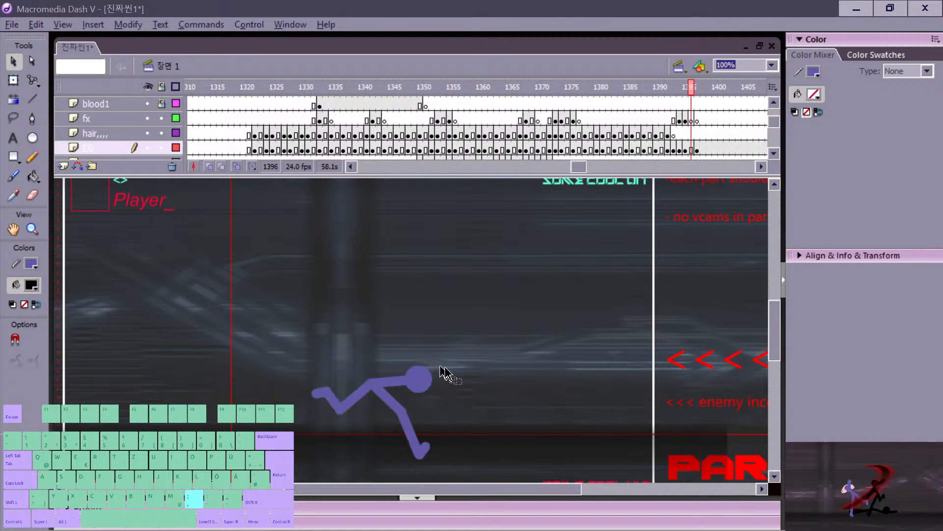
pyautogui.press('.')
# Step: Play back the running animation through frame 1397 and step through the last frames to review the motion
pyautogui.press(',')
pyautogui.press(',')
pyautogui.press(',')
pyautogui.press(',')
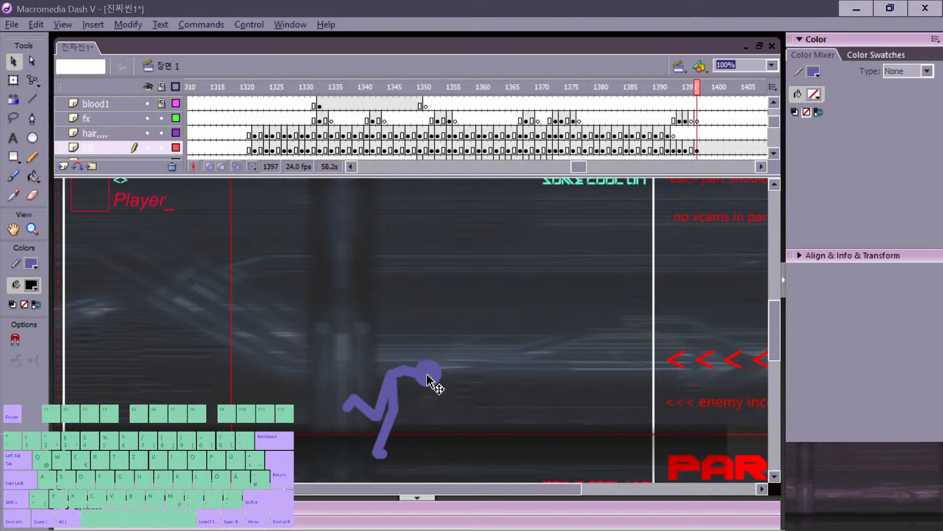
pyautogui.press(',')
pyautogui.press(',')
pyautogui.press(',')
pyautogui.press(',')
pyautogui.press(',')
pyautogui.press(',')
pyautogui.press(',')
pyautogui.press(',')
pyautogui.press(',')
pyautogui.press(',')
pyautogui.press(',')
pyautogui.press(',')
pyautogui.press(',')
pyautogui.press('Return')
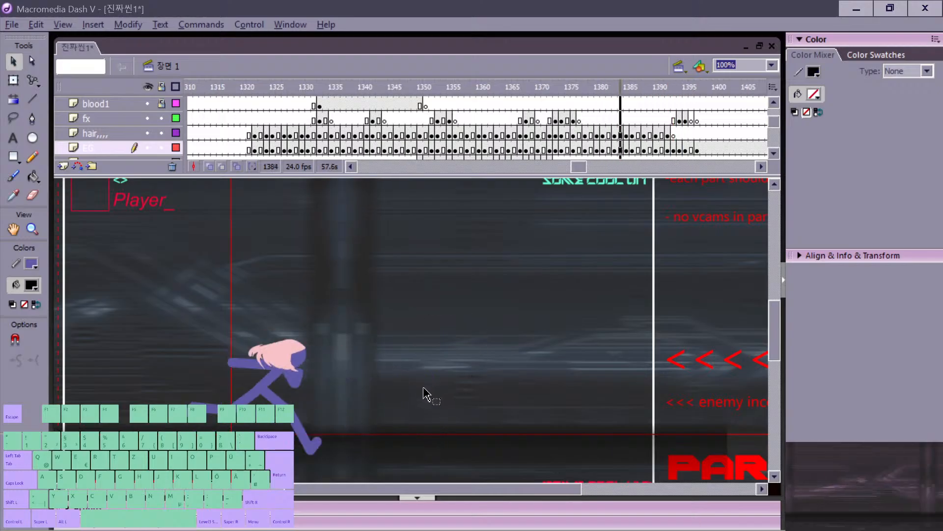
pyautogui.press(',')
pyautogui.press(',')
pyautogui.press(',')
pyautogui.press(',')
pyautogui.press(',')
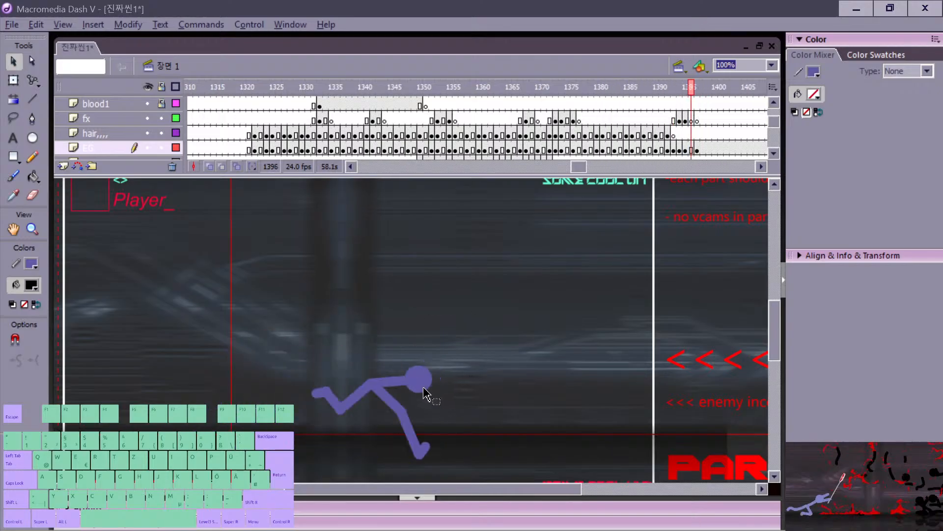
pyautogui.press('.')
pyautogui.press('.')
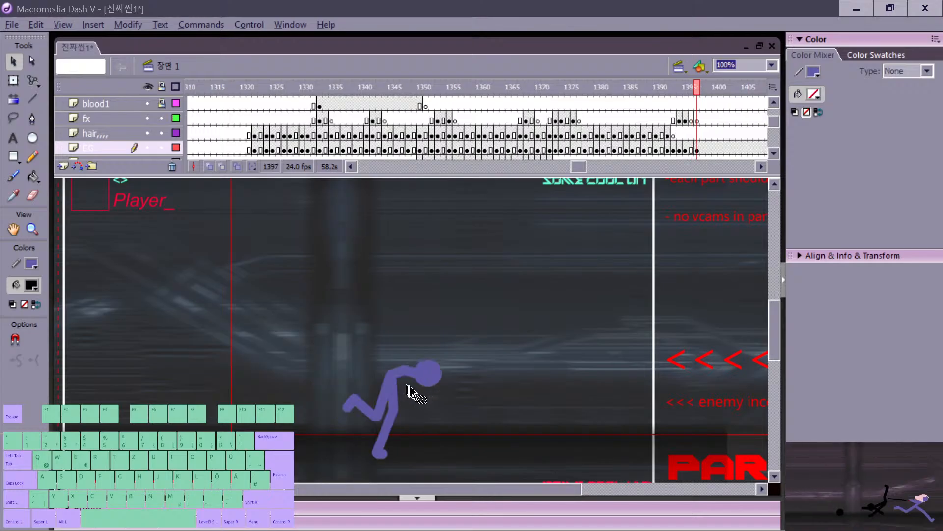
# Step: Insert a blank keyframe at frame 1398 on the EG layer
pyautogui.press('.')
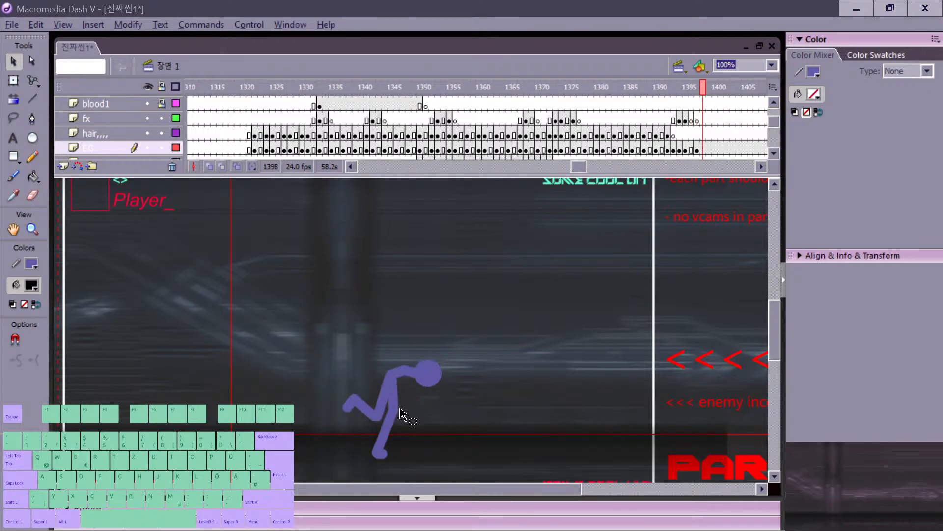
pyautogui.press('F7')
pyautogui.press(',')
pyautogui.press('.')
# Step: Draw the foot, shin and overlapping thighs of a forward-leaning pose at frame 1398
pyautogui.press('n')
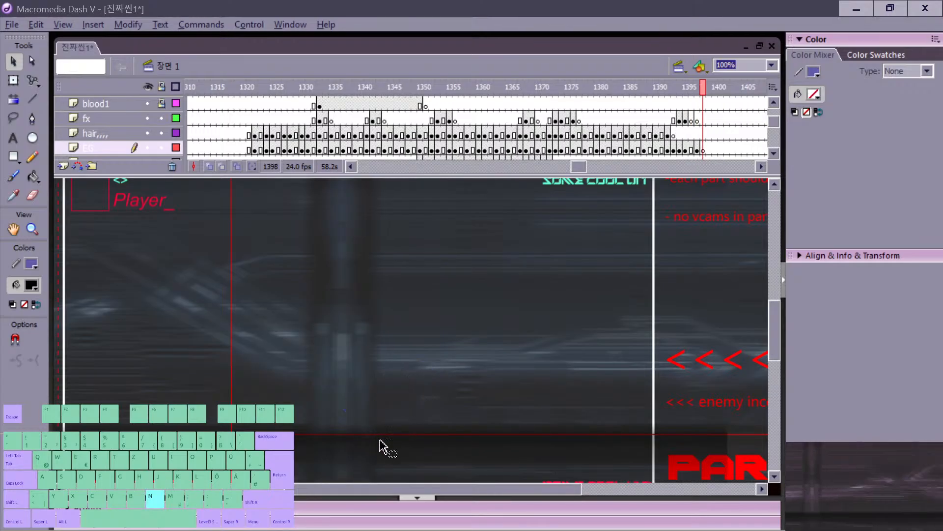
pyautogui.press(',')
pyautogui.press('.')
pyautogui.moveTo(362, 448); pyautogui.dragTo(415, 372)
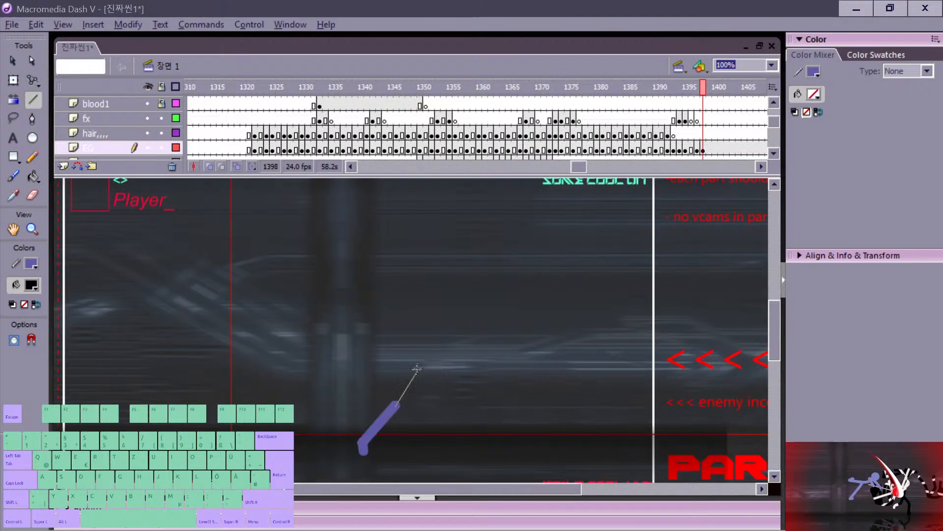
pyautogui.press(',')
pyautogui.press('.')
pyautogui.press(',')
pyautogui.press('.')
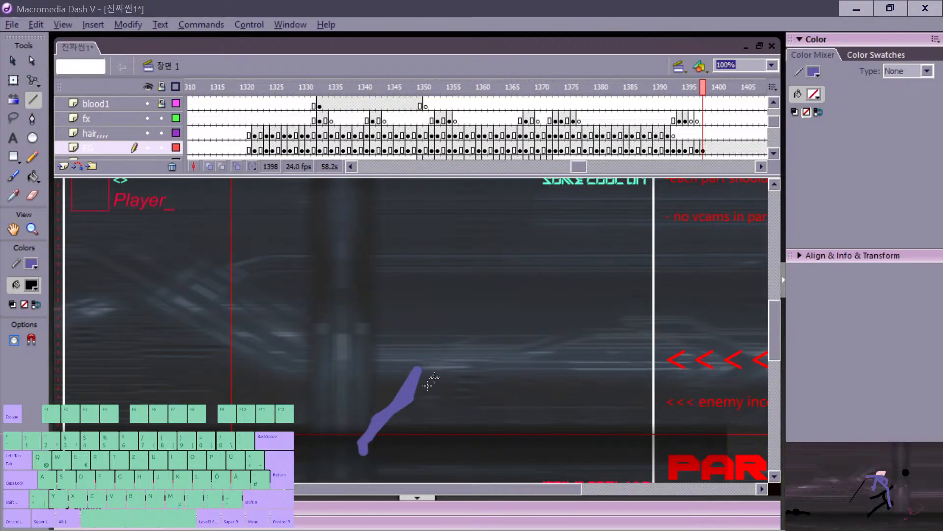
# Step: Paste the head circle and place it above and ahead of the legs at frame 1398
pyautogui.hotkey('ctrl', 'v')
pyautogui.moveTo(436, 357)
pyautogui.mouseDown()
pyautogui.moveTo(448, 351)
pyautogui.moveTo(437, 345)
pyautogui.moveTo(452, 349)
pyautogui.mouseUp()
pyautogui.press('v')
pyautogui.press(',')
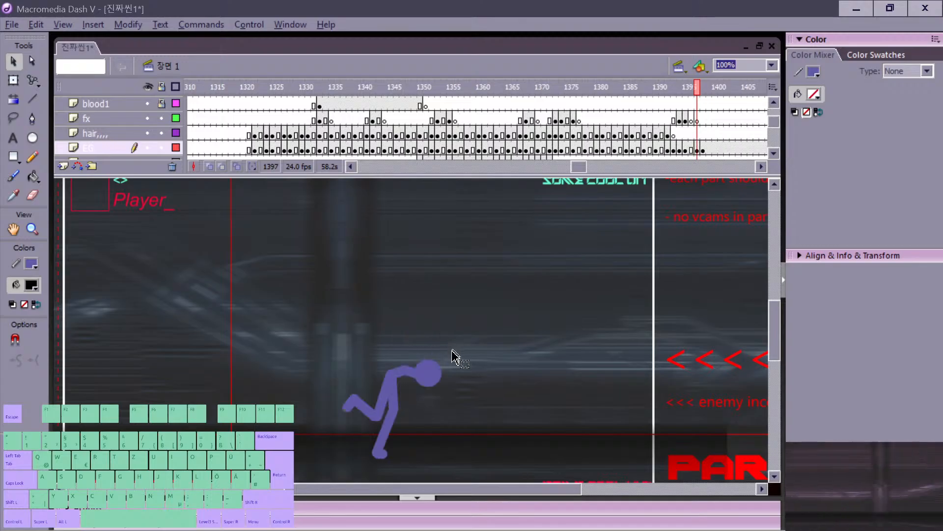
pyautogui.press('.')
# Step: Try an arm reaching backward from the head at frame 1398 and compare it with the preceding frames
pyautogui.press('n')
pyautogui.press(',')
pyautogui.press('.')
pyautogui.moveTo(386, 364); pyautogui.dragTo(427, 357)
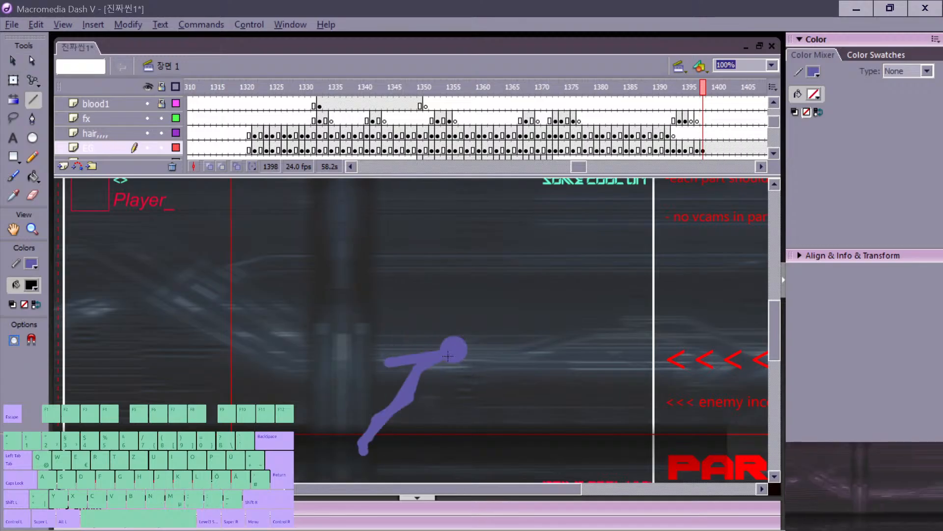
pyautogui.press(',')
pyautogui.press(',')
pyautogui.press(',')
pyautogui.press('.')
pyautogui.press('.')
pyautogui.press('.')
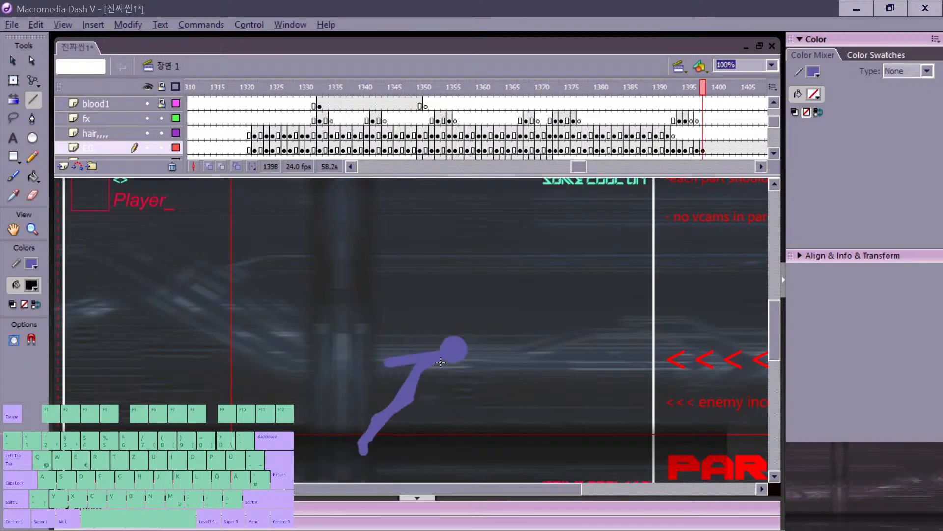
# Step: Replace the backward arm at frame 1398 with one extending forward and upward past the head
pyautogui.press('v')
pyautogui.moveTo(474, 338); pyautogui.dragTo(486, 332)
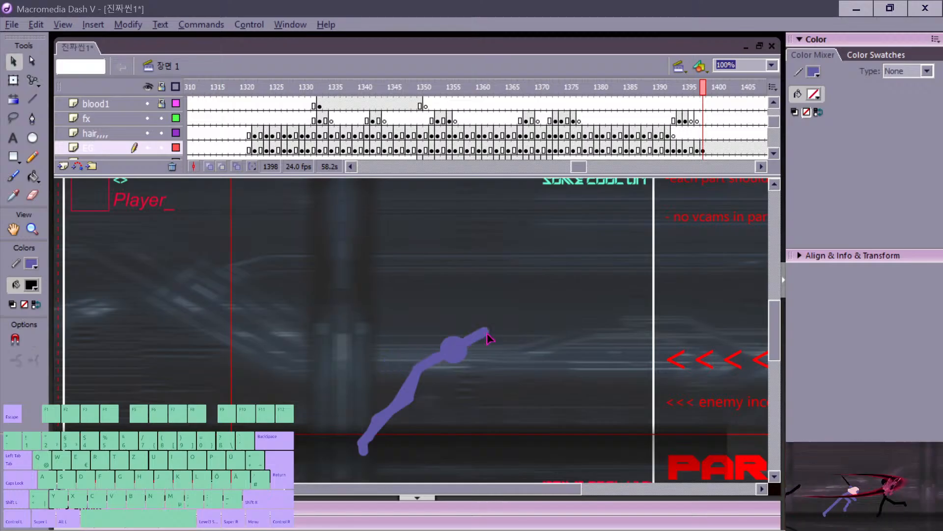
pyautogui.press(',')
pyautogui.press('.')
pyautogui.press('n')
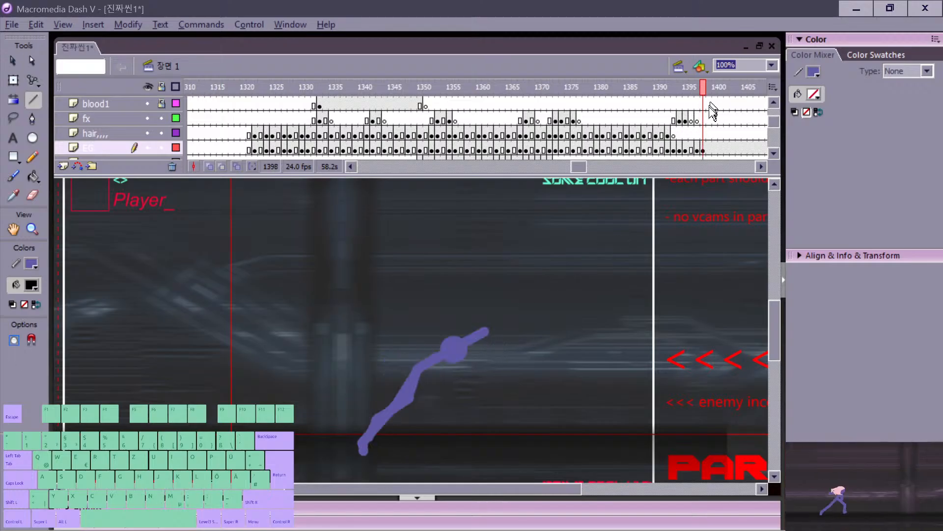
# Step: Insert blank keyframes at frames 1398 and 1399 on the fx layer
pyautogui.click(703, 120)
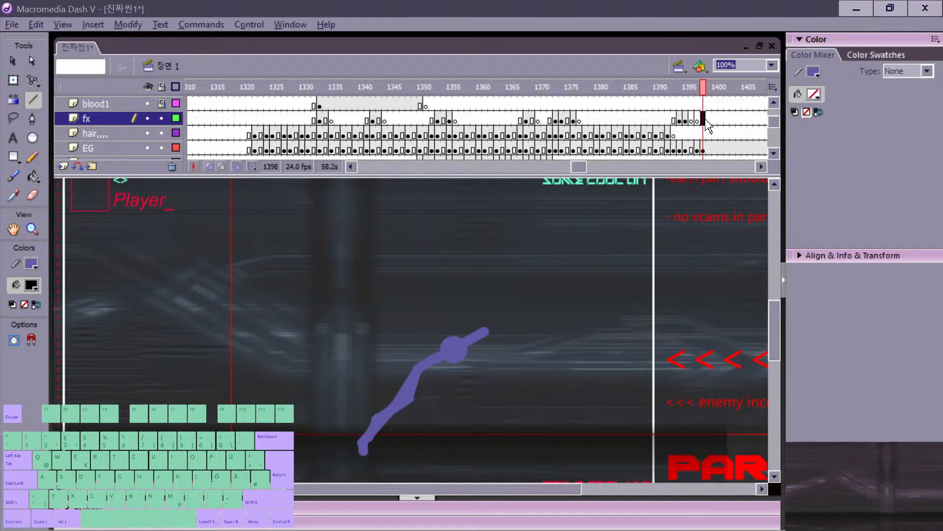
pyautogui.press('F7')
pyautogui.press('F7')
pyautogui.press(',')
pyautogui.press(',')
pyautogui.press(',')
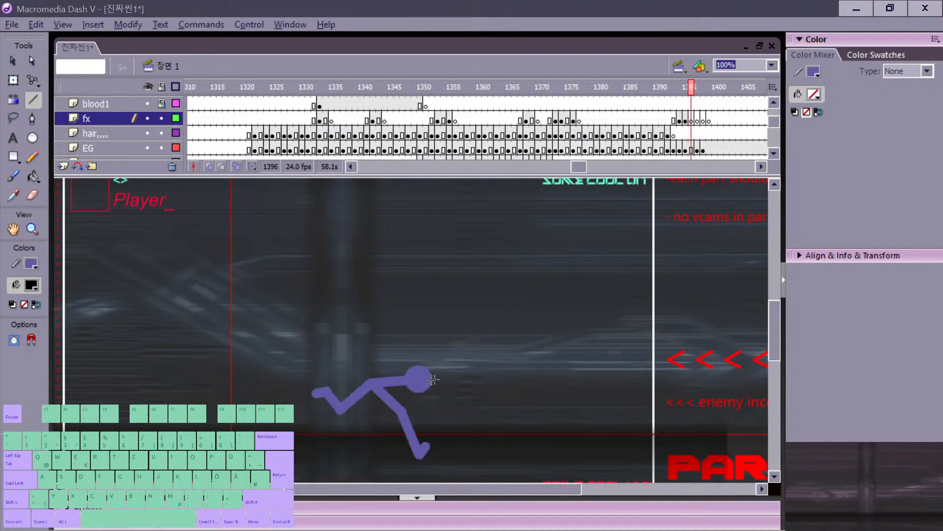
# Step: Draw a long thin black slash curve at frame 1398 on the fx layer, sweeping behind, under and up ahead of the figure
pyautogui.press(',')
pyautogui.press(',')
pyautogui.press('v')
pyautogui.press('.')
pyautogui.click(448, 433)
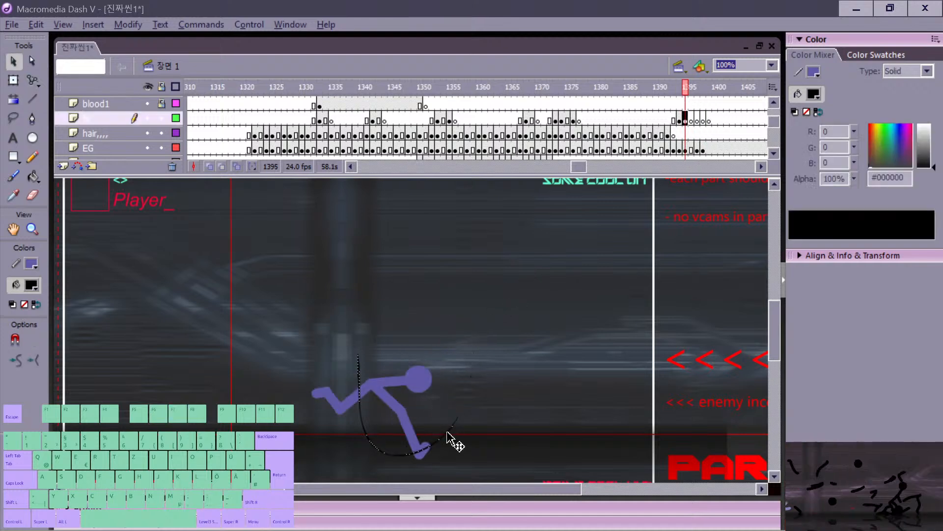
pyautogui.press('.')
pyautogui.press('b')
pyautogui.press('.')
pyautogui.press('.')
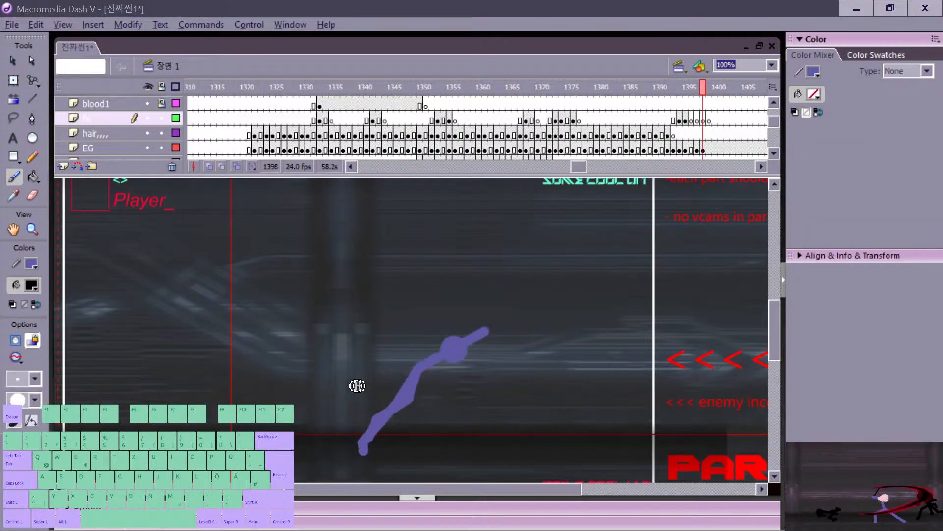
pyautogui.moveTo(357, 385)
pyautogui.mouseDown()
pyautogui.moveTo(552, 320)
pyautogui.moveTo(518, 293)
pyautogui.mouseUp()
pyautogui.press('.')
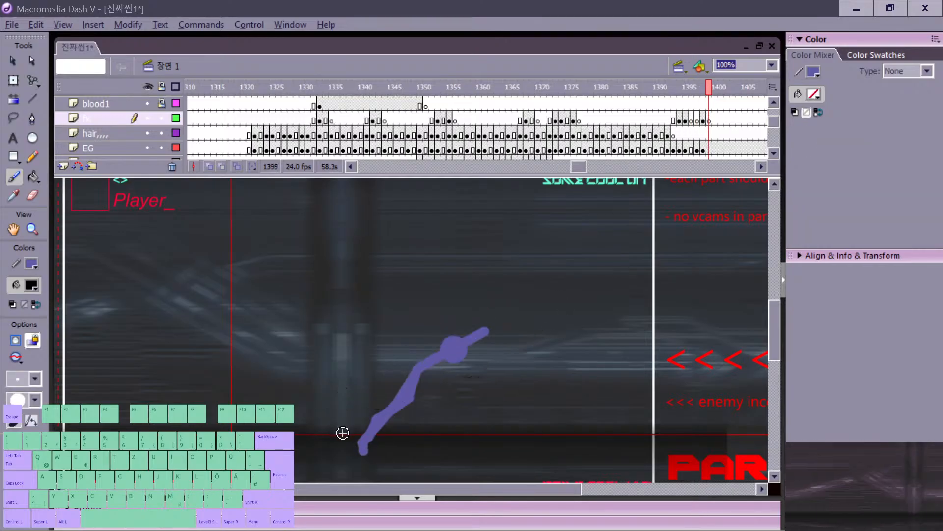
pyautogui.press(',')
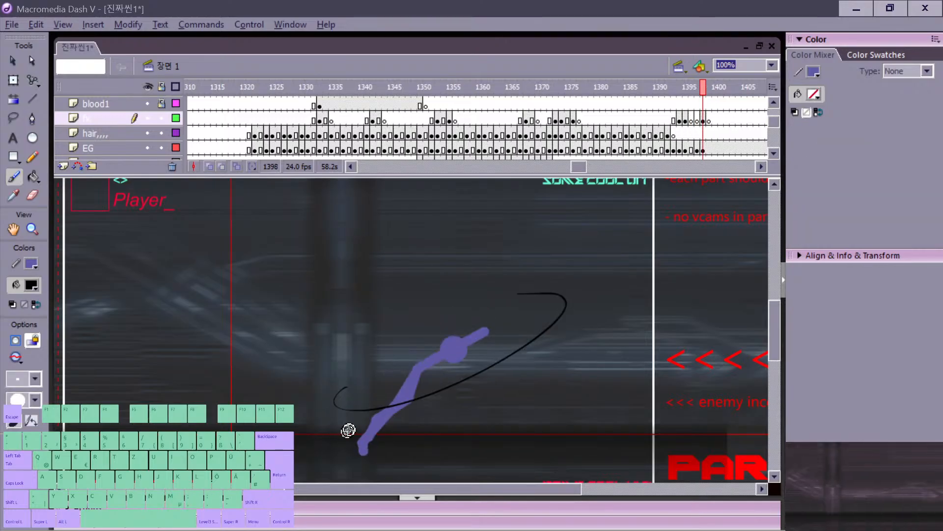
# Step: Insert a blank keyframe at frame 1399 on the EG layer and review the preceding frames
pyautogui.click(709, 147)
pyautogui.press('Delete')
pyautogui.press(',')
pyautogui.press(',')
pyautogui.press(',')
pyautogui.press(',')
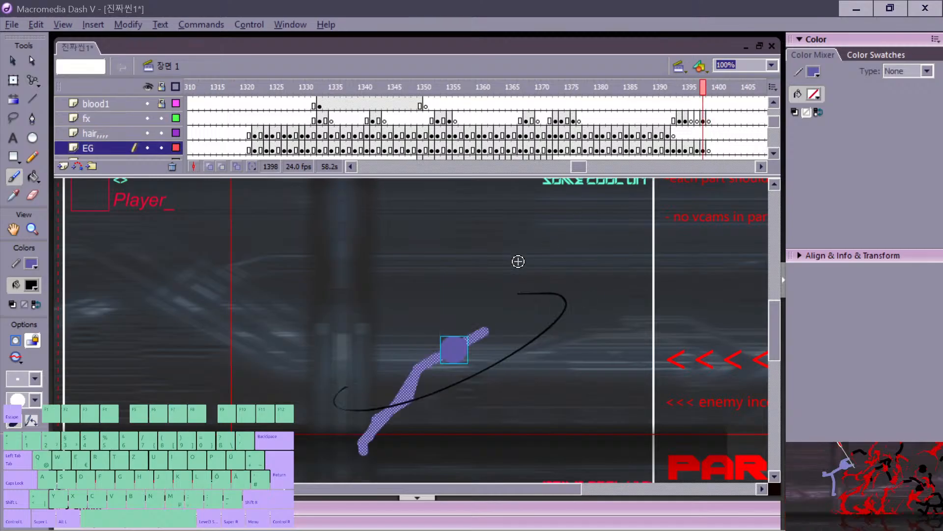
pyautogui.press('.')
pyautogui.press('.')
pyautogui.press('.')
pyautogui.press('.')
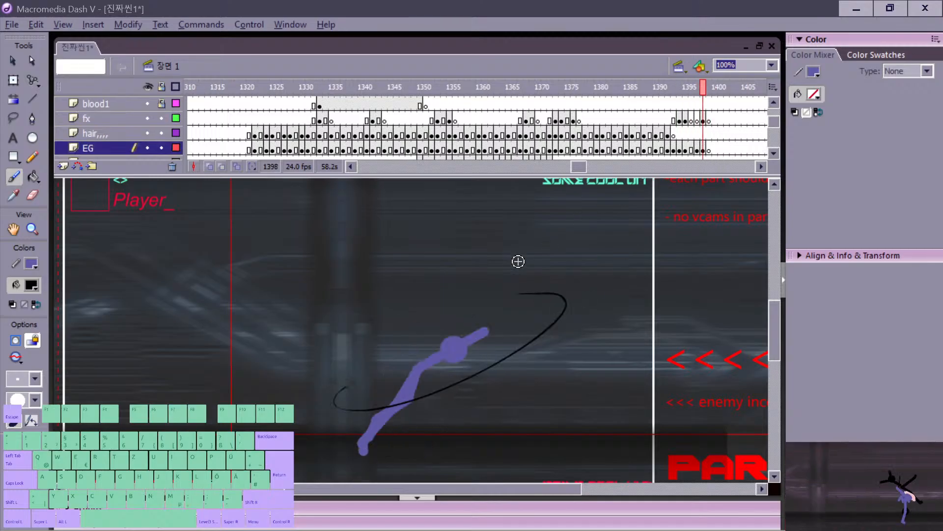
# Step: Flip between frames 1398 and 1399 to examine where the figure's next pose should go
pyautogui.press(',')
pyautogui.press('.')
pyautogui.press('n')
pyautogui.press(',')
pyautogui.press('.')
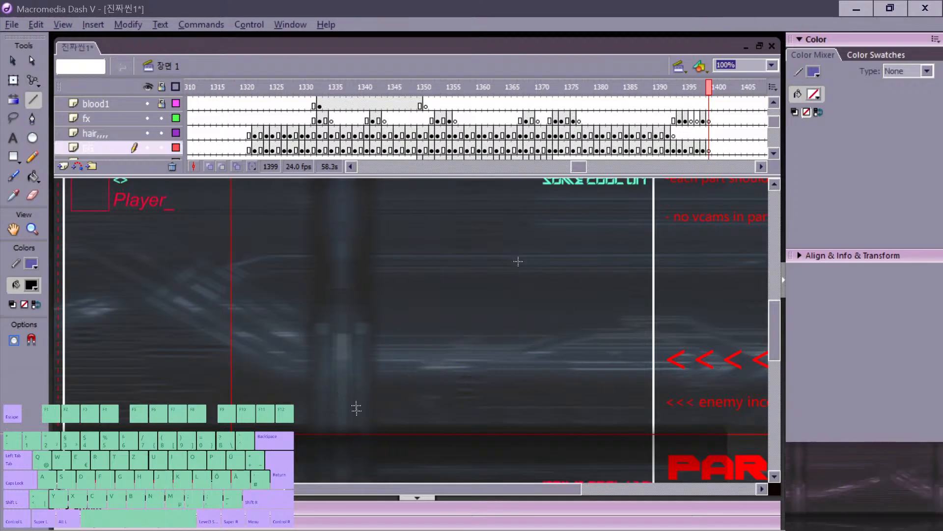
pyautogui.press(',')
pyautogui.press('.')
pyautogui.press(',')
pyautogui.press('.')
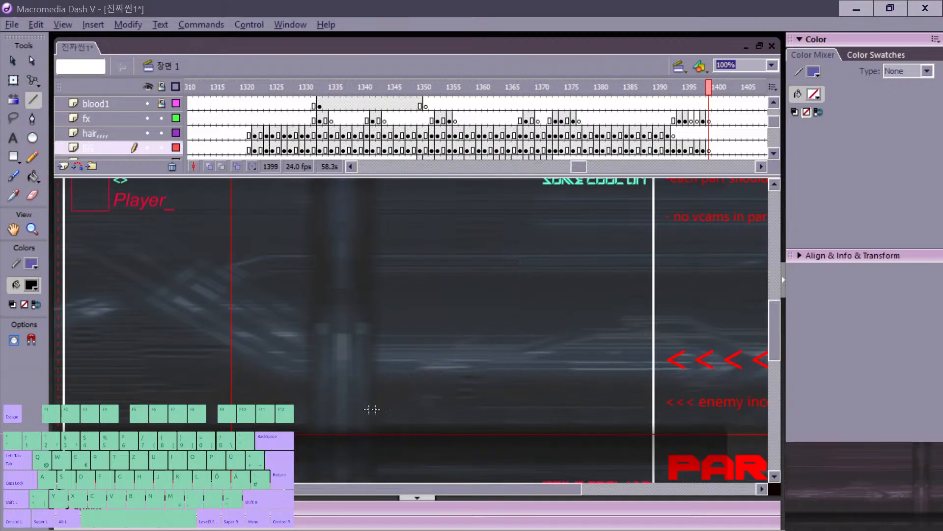
# Step: Reshape the figure's legs at frame 1398 so that one knee bends forward from the hip, and compare with neighbouring frames
pyautogui.press(',')
pyautogui.press('v')
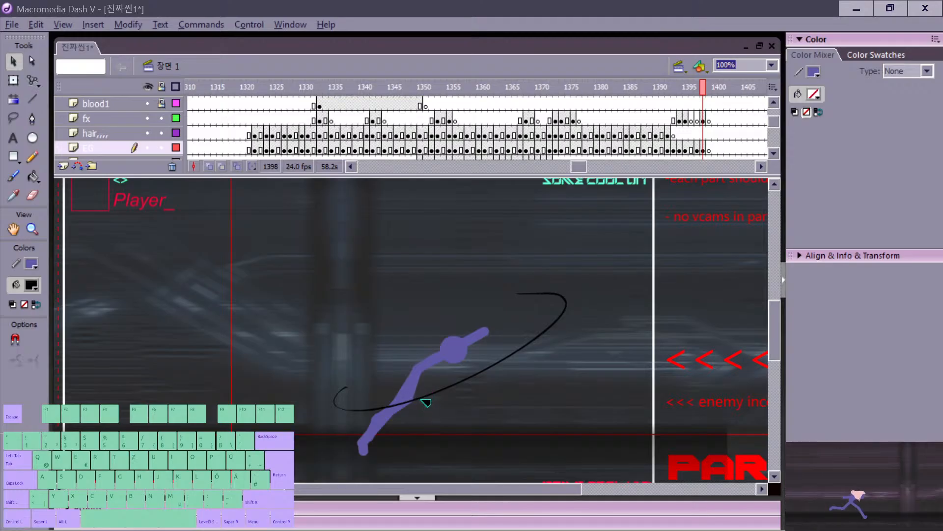
pyautogui.click(411, 408)
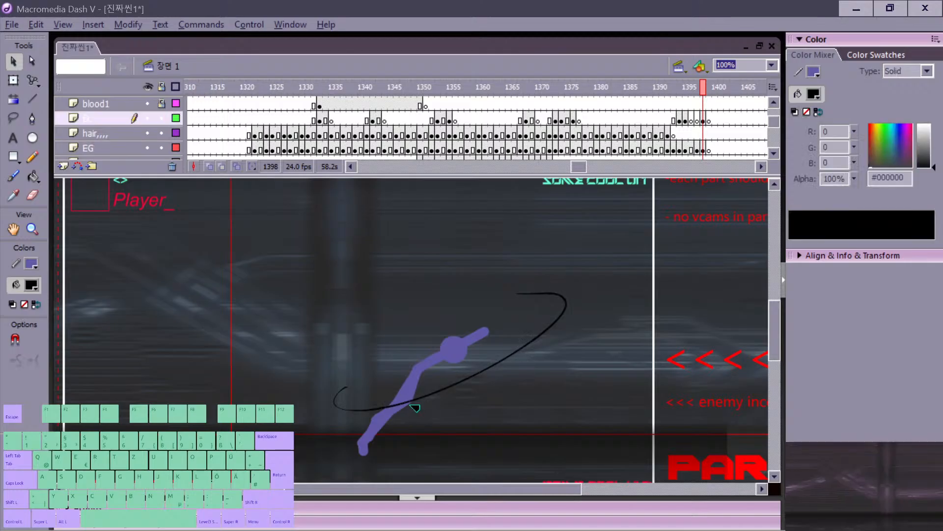
pyautogui.moveTo(411, 406); pyautogui.dragTo(421, 400)
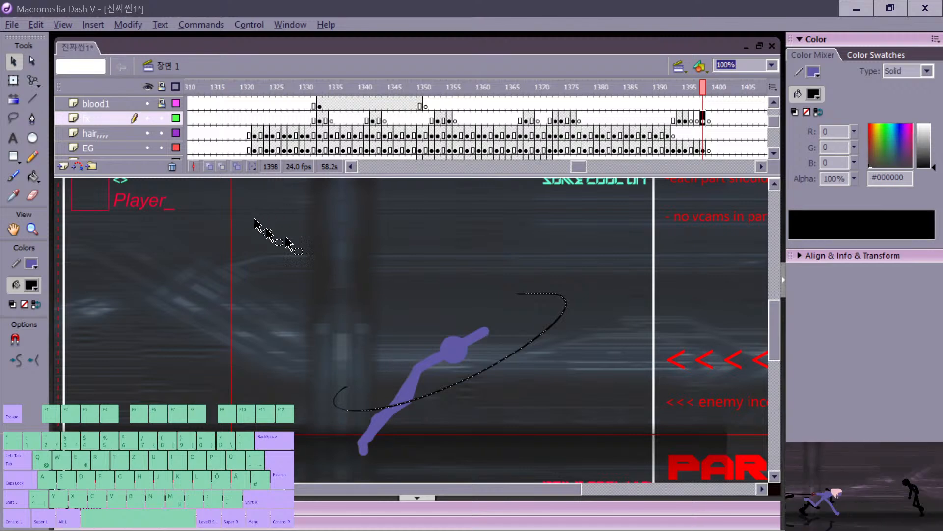
pyautogui.moveTo(430, 389); pyautogui.dragTo(430, 388)
pyautogui.click(421, 400)
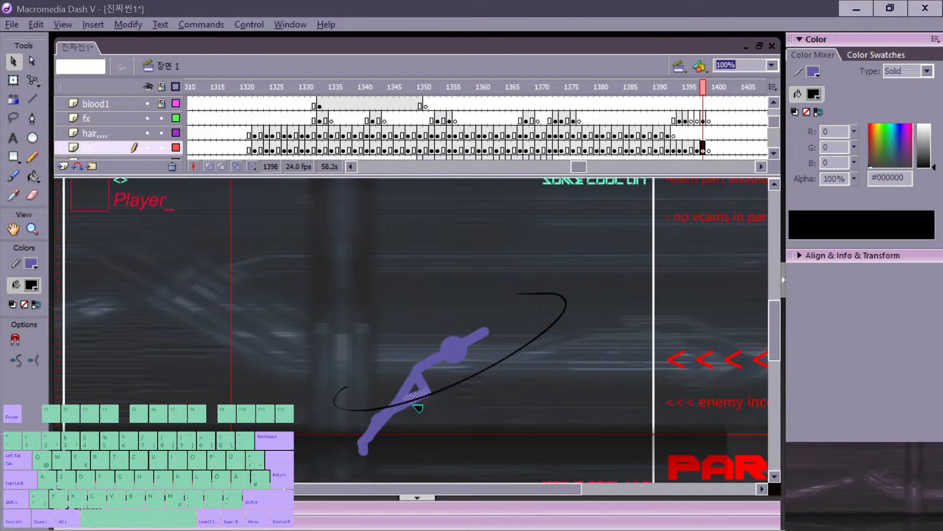
pyautogui.press('BackSpace')
pyautogui.press(',')
pyautogui.press('.')
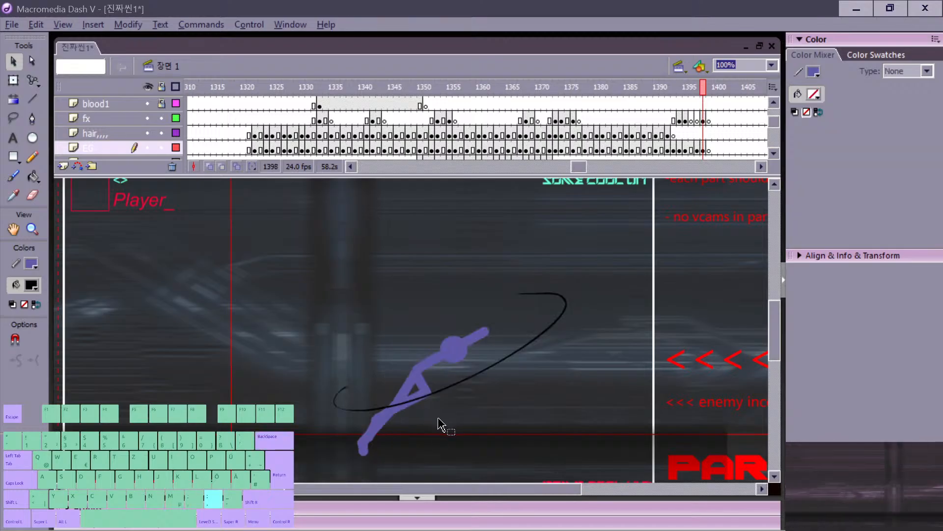
pyautogui.press('.')
pyautogui.press(',')
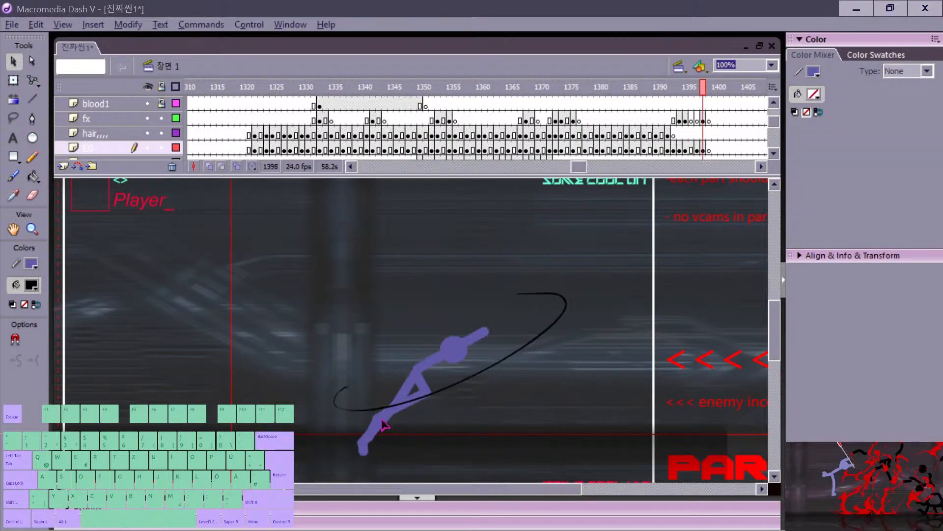
# Step: Smooth out the bump on the figure's lower leg at frame 1398
pyautogui.click(383, 422)
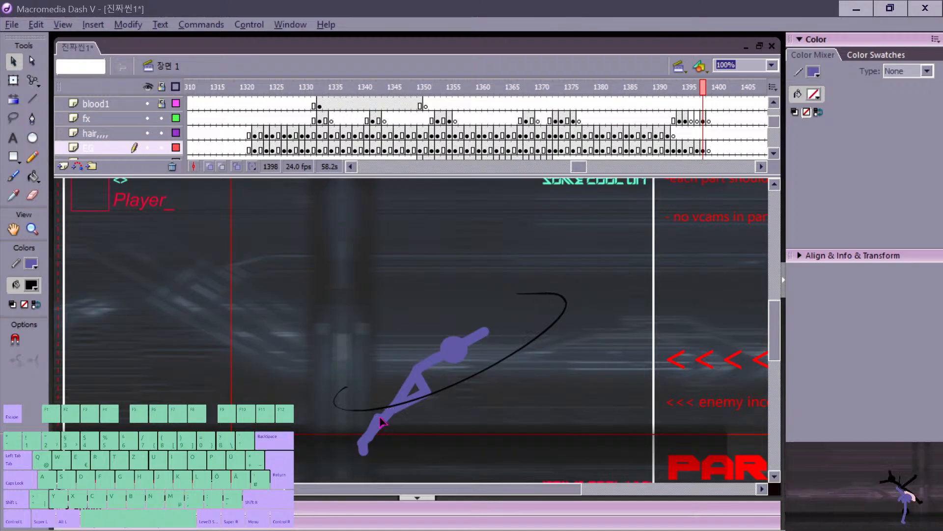
pyautogui.click(380, 418)
pyautogui.click(387, 416)
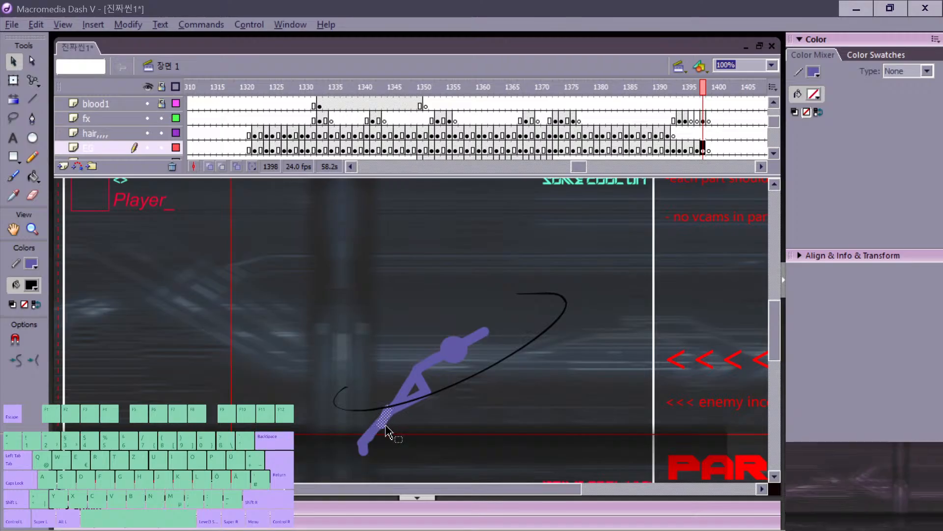
pyautogui.click(372, 446)
pyautogui.click(393, 441)
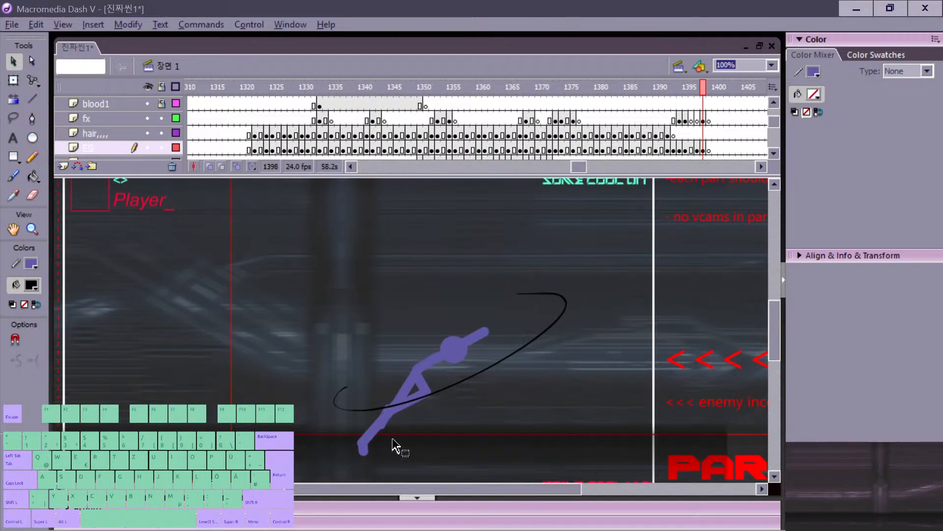
pyautogui.press(',')
pyautogui.press('.')
pyautogui.press('.')
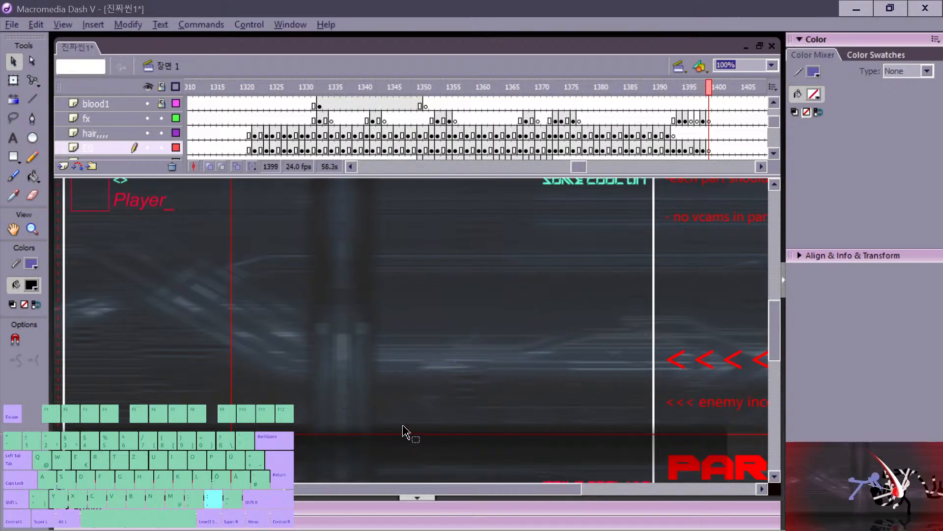
# Step: Try a nearly level trailing leg and a front leg reaching down at frame 1399 on the EG layer
pyautogui.press('n')
pyautogui.press(',')
pyautogui.press('.')
pyautogui.moveTo(367, 381); pyautogui.dragTo(376, 375)
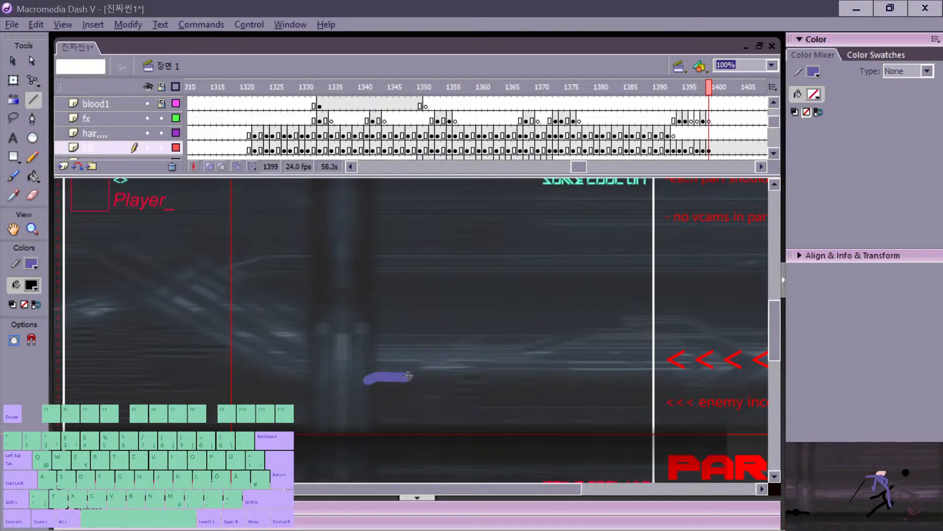
pyautogui.moveTo(448, 367); pyautogui.dragTo(504, 428)
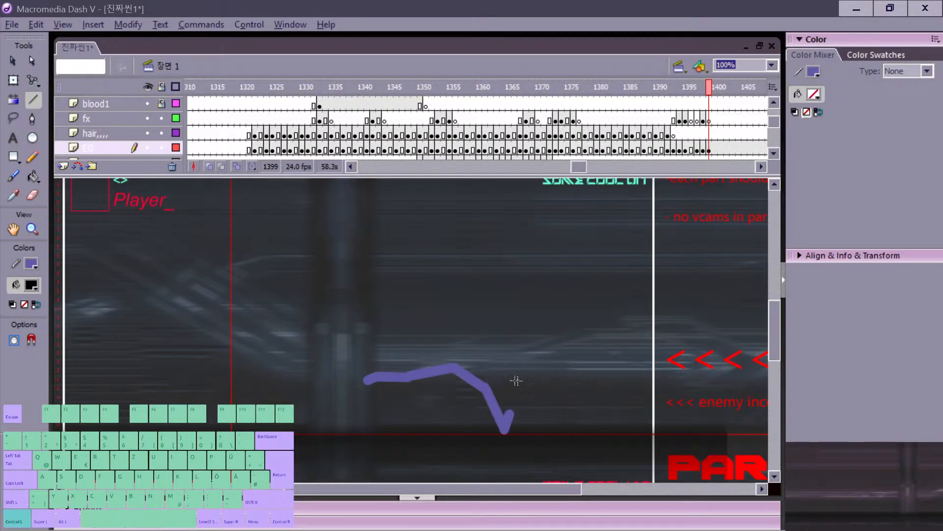
pyautogui.hotkey('ctrl', 'z')
pyautogui.hotkey('ctrl', 'z')
pyautogui.hotkey('ctrl', 'z')
pyautogui.hotkey('ctrl', 'z')
pyautogui.hotkey('ctrl', 'z')
# Step: Compare the preceding frames and draw a bent rear leg trailing down and back from the hip at frame 1399
pyautogui.press(',')
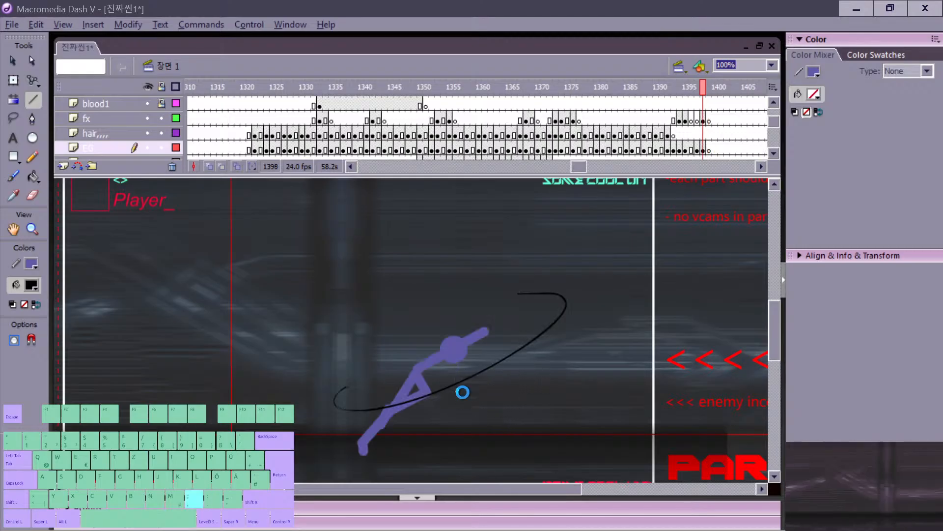
pyautogui.press(',')
pyautogui.press(',')
pyautogui.press('.')
pyautogui.press('.')
pyautogui.press('.')
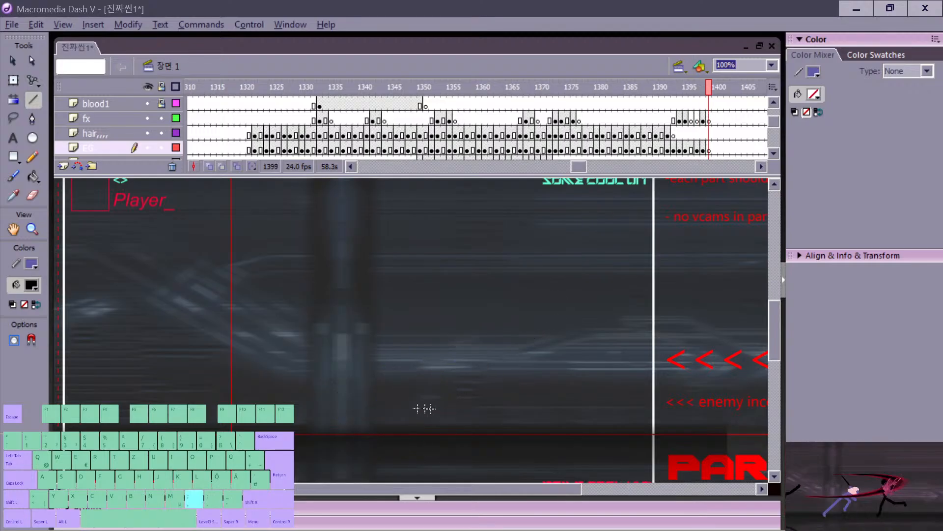
pyautogui.moveTo(348, 414); pyautogui.dragTo(429, 369)
# Step: Try different front legs reaching forward and down from the hip at frame 1399
pyautogui.moveTo(429, 369); pyautogui.dragTo(462, 397)
pyautogui.moveTo(462, 397)
pyautogui.mouseDown()
pyautogui.moveTo(458, 423)
pyautogui.moveTo(477, 434)
pyautogui.mouseUp()
pyautogui.moveTo(477, 434); pyautogui.dragTo(483, 421)
pyautogui.press(',')
pyautogui.press('.')
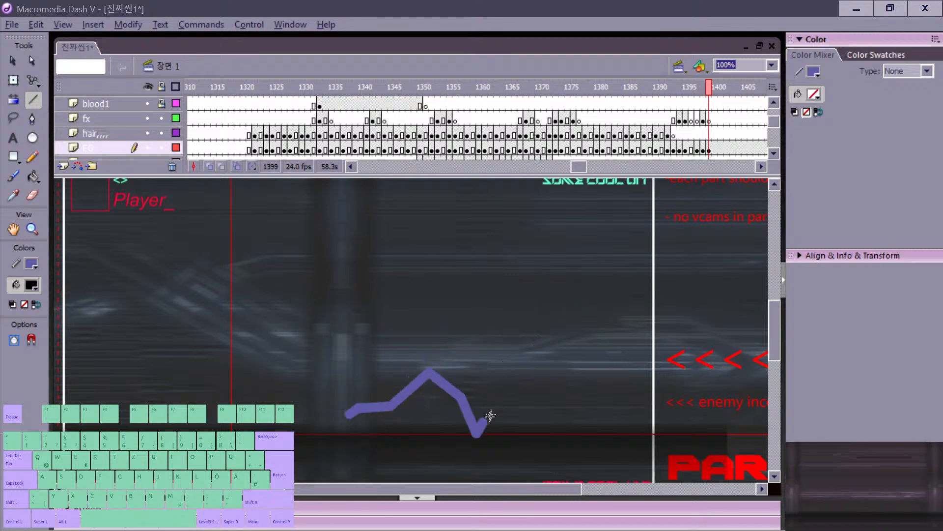
pyautogui.hotkey('ctrl', 'z')
pyautogui.hotkey('ctrl', 'z')
pyautogui.hotkey('ctrl', 'z')
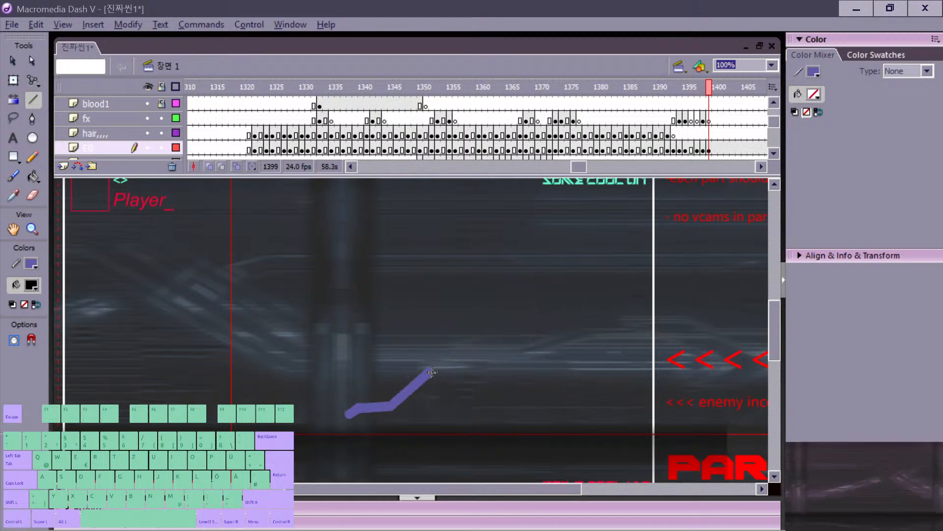
pyautogui.moveTo(463, 408); pyautogui.dragTo(463, 416)
pyautogui.moveTo(463, 415)
pyautogui.mouseDown()
pyautogui.moveTo(492, 407)
pyautogui.moveTo(474, 429)
pyautogui.mouseUp()
pyautogui.hotkey('ctrl', 'z')
pyautogui.hotkey('ctrl', 'z')
pyautogui.hotkey('ctrl', 'z')
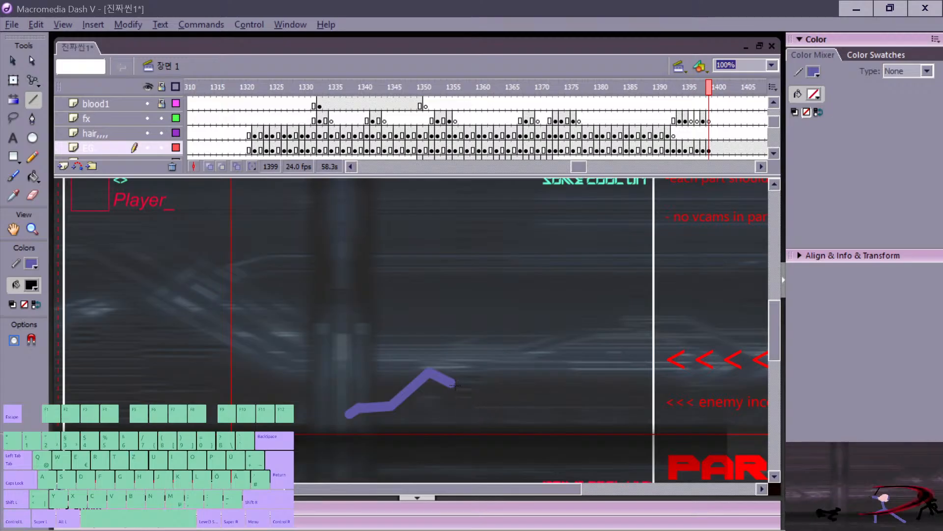
# Step: Draw the bent front leg with its foot near the ground at frame 1399 and compare it with frame 1398
pyautogui.press('v')
pyautogui.moveTo(454, 384)
pyautogui.mouseDown()
pyautogui.moveTo(477, 429)
pyautogui.moveTo(487, 421)
pyautogui.mouseUp()
pyautogui.press('b')
pyautogui.press('n')
pyautogui.press(',')
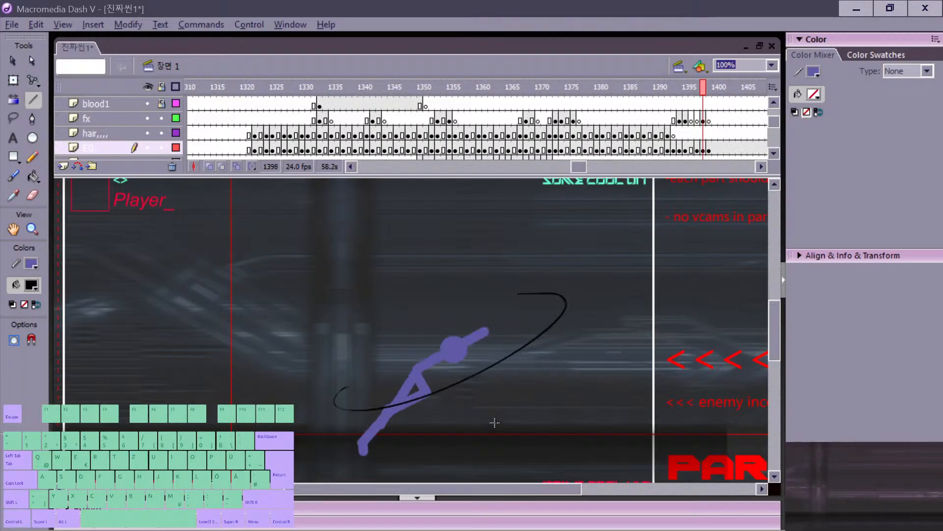
pyautogui.press('.')
pyautogui.press(',')
pyautogui.press('.')
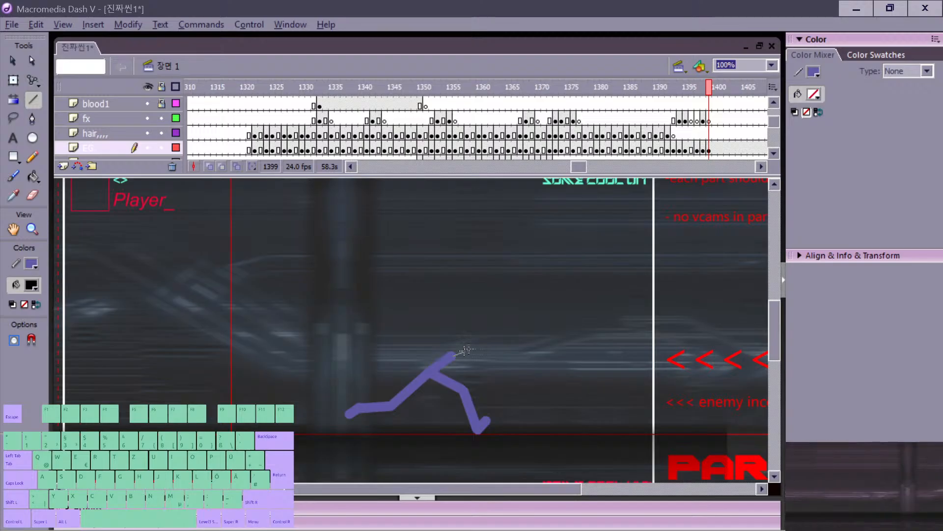
# Step: Draw a torso leaning forward from the hip at frame 1399 and paste the head circle at its upper end
pyautogui.moveTo(467, 349); pyautogui.dragTo(475, 346)
pyautogui.hotkey('ctrl', 'v')
pyautogui.press('v')
pyautogui.moveTo(414, 335); pyautogui.dragTo(482, 347)
pyautogui.press(',')
pyautogui.press('.')
pyautogui.press('n')
pyautogui.press('v')
pyautogui.press(',')
pyautogui.press('.')
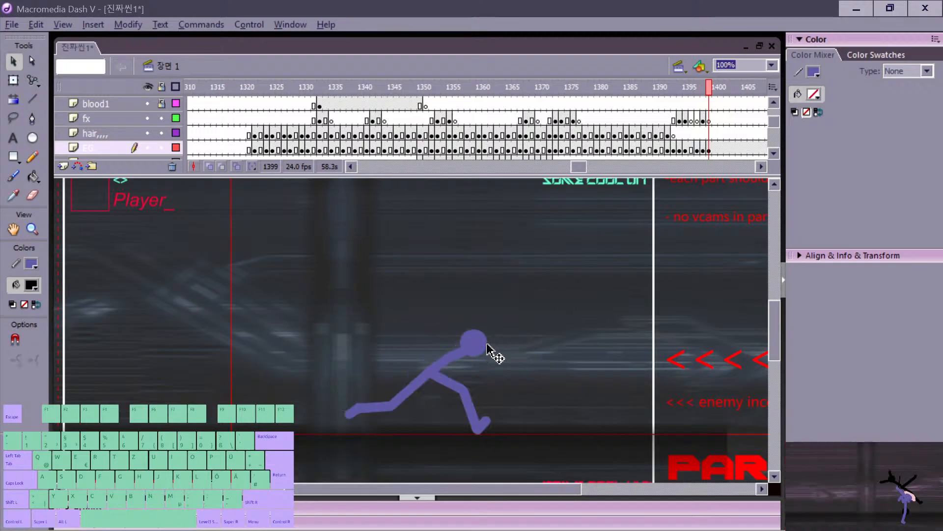
# Step: Draw a short arm projecting forward from the head at frame 1399 and compare it with frame 1398
pyautogui.click(480, 344)
pyautogui.press(',')
pyautogui.press(',')
pyautogui.press('.')
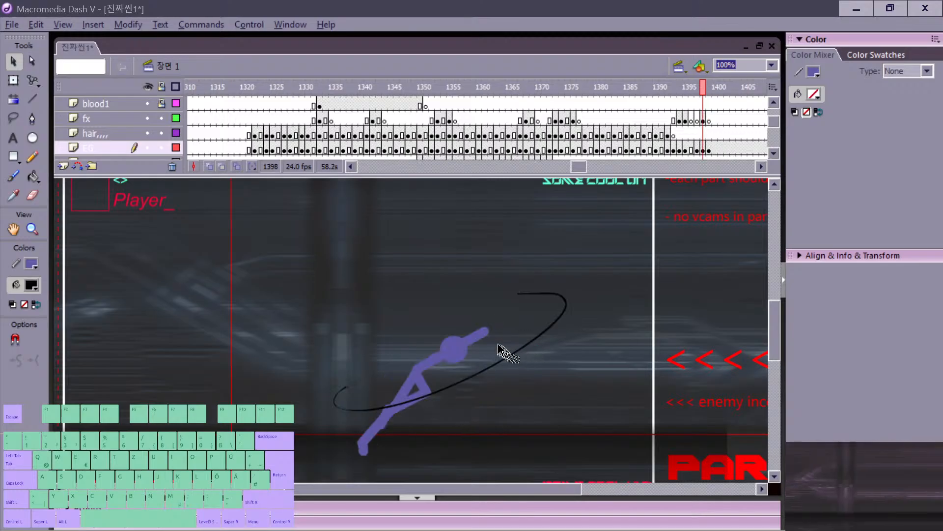
pyautogui.press('.')
pyautogui.press('n')
pyautogui.moveTo(499, 343); pyautogui.dragTo(489, 349)
pyautogui.press(',')
pyautogui.press('.')
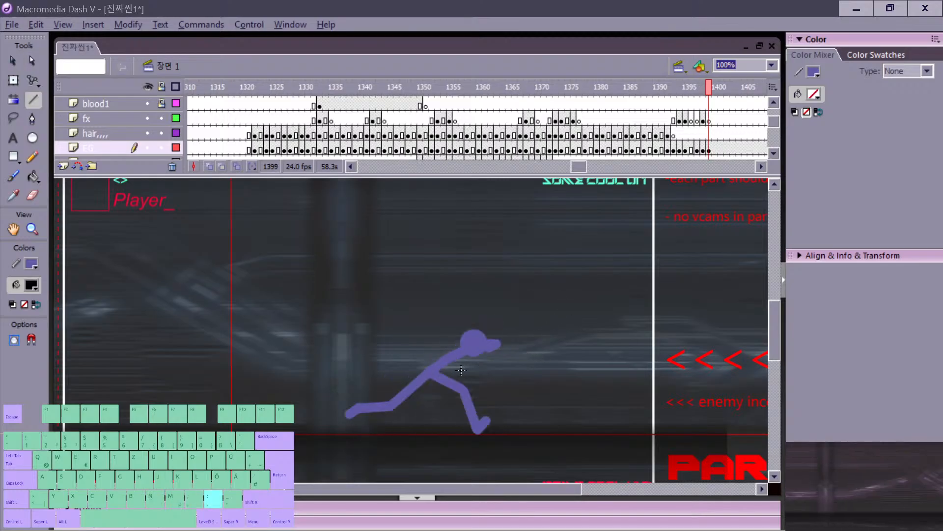
# Step: Try a short curved black slash stroke across the arm at frame 1399 on the fx layer
pyautogui.press(',')
pyautogui.press('v')
pyautogui.click(494, 368)
pyautogui.press('b')
pyautogui.press('.')
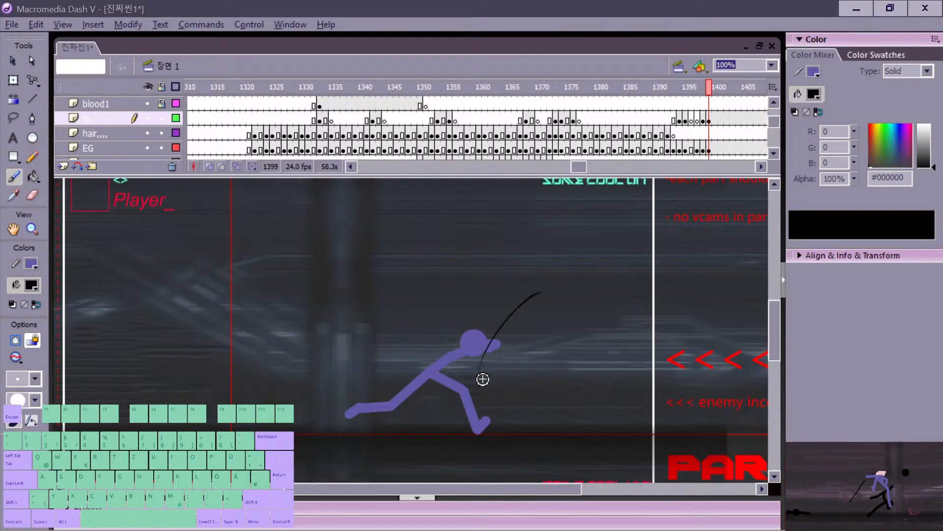
pyautogui.press(',')
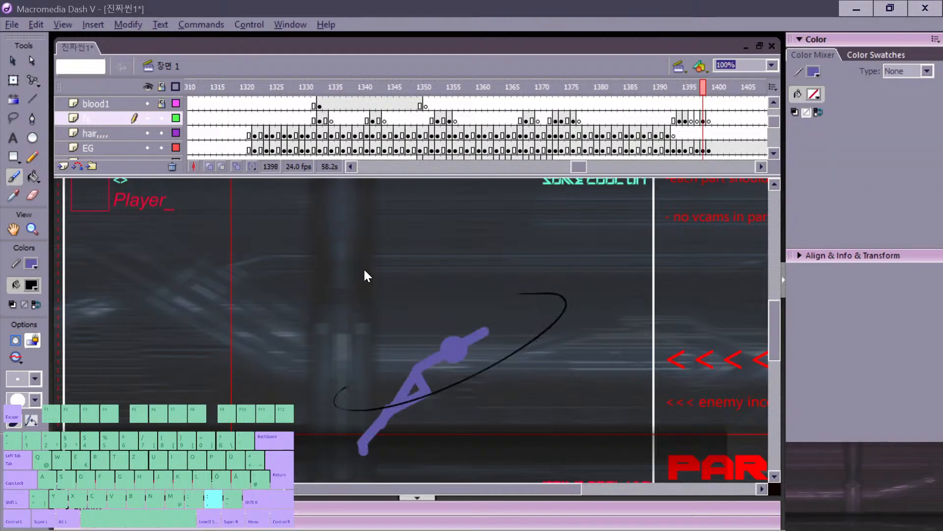
# Step: Compare frames 1398 and 1399 to judge the path of the next slash stroke
pyautogui.press('.')
pyautogui.press(',')
pyautogui.press('.')
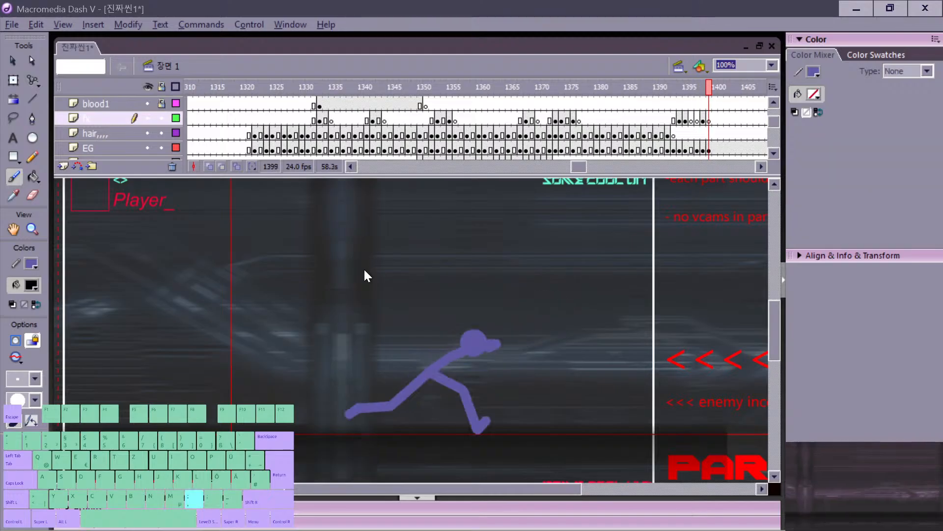
pyautogui.press(',')
pyautogui.press('.')
pyautogui.press(',')
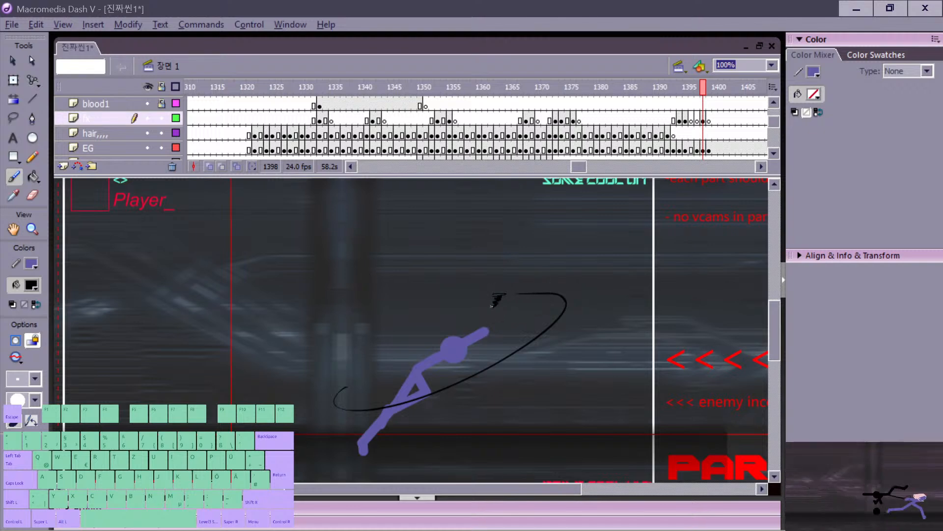
pyautogui.press('.')
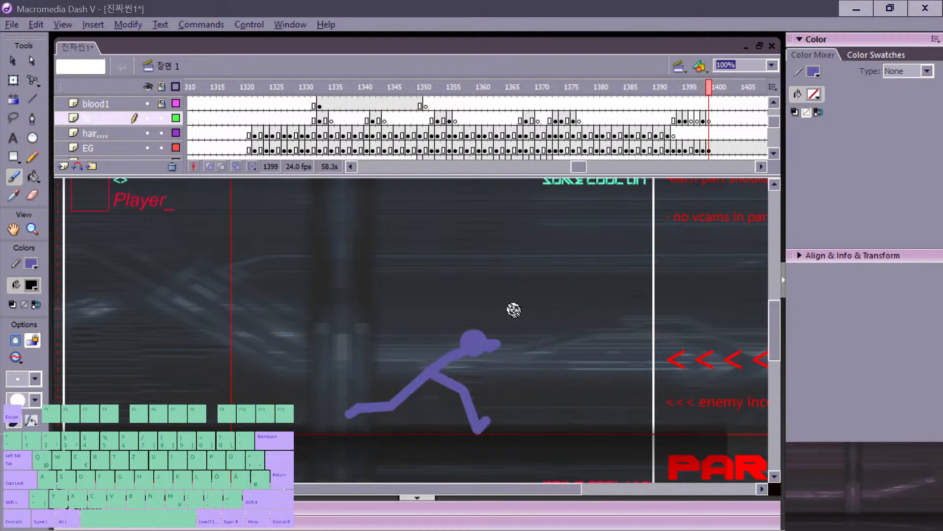
# Step: Brush a thin black slash stroke behind the head at frame 1399 and erase its curved upper part
pyautogui.press(',')
pyautogui.press('.')
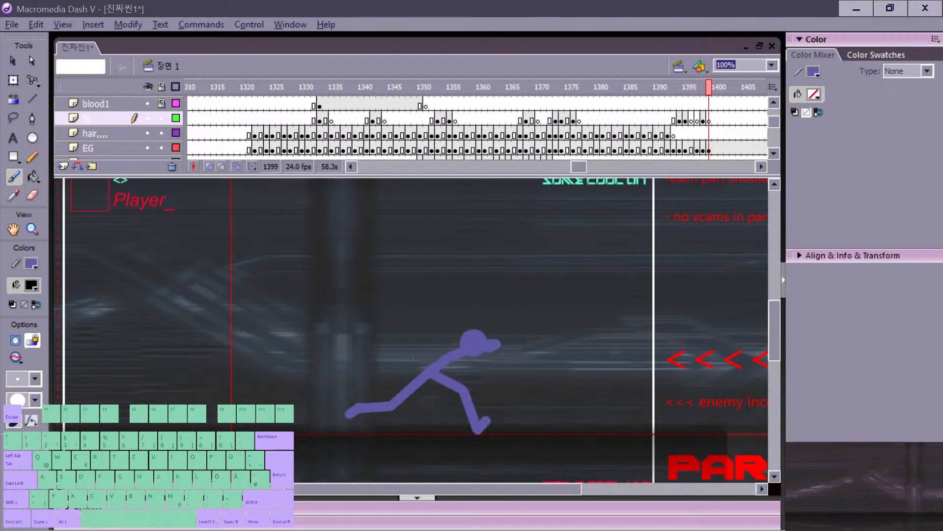
pyautogui.press(',')
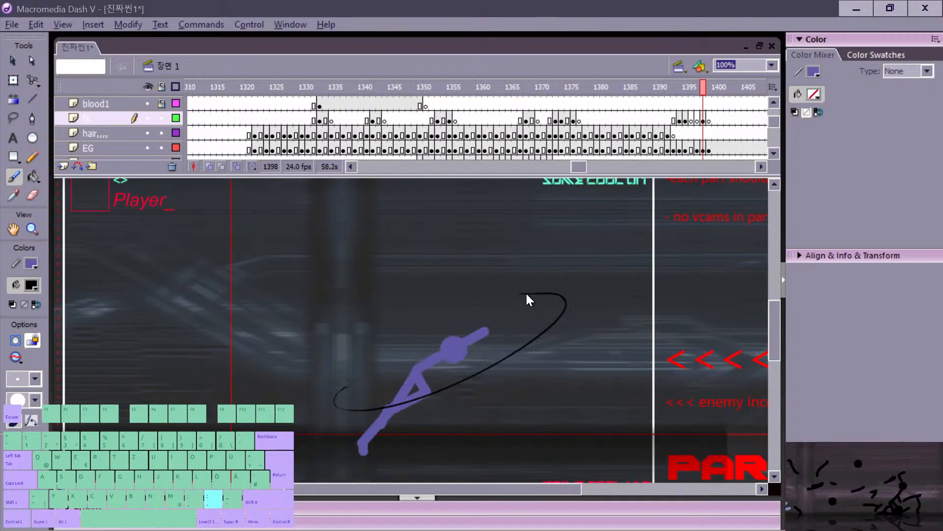
pyautogui.press('.')
pyautogui.moveTo(433, 324); pyautogui.dragTo(415, 350)
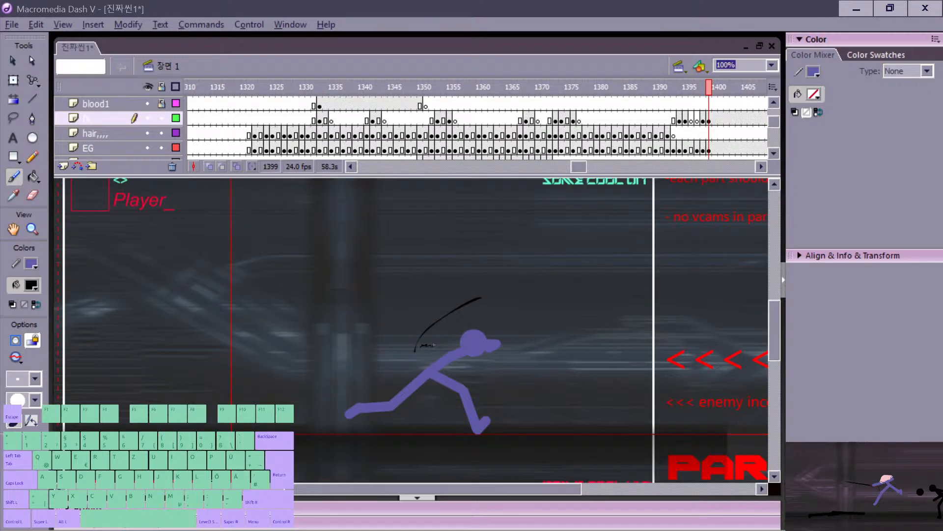
pyautogui.press('e')
pyautogui.moveTo(482, 297); pyautogui.dragTo(418, 340)
pyautogui.press(',')
pyautogui.press('.')
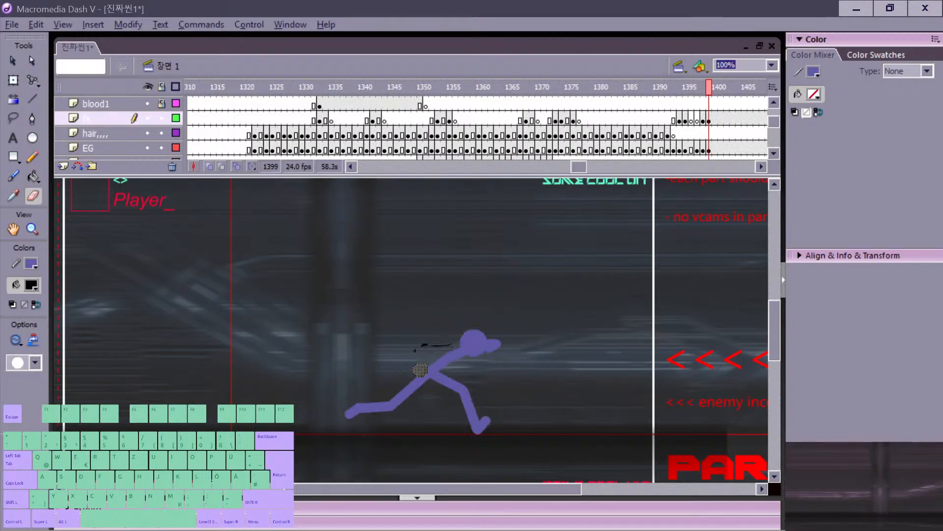
# Step: Insert blank keyframes at frame 1400 on the fx and EG layers
pyautogui.press('.')
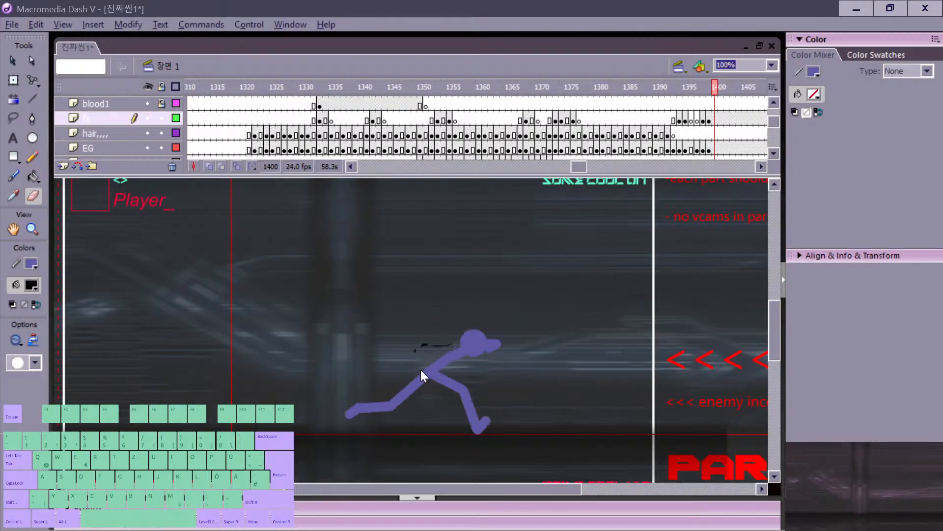
pyautogui.press('F7')
pyautogui.press(',')
pyautogui.press('.')
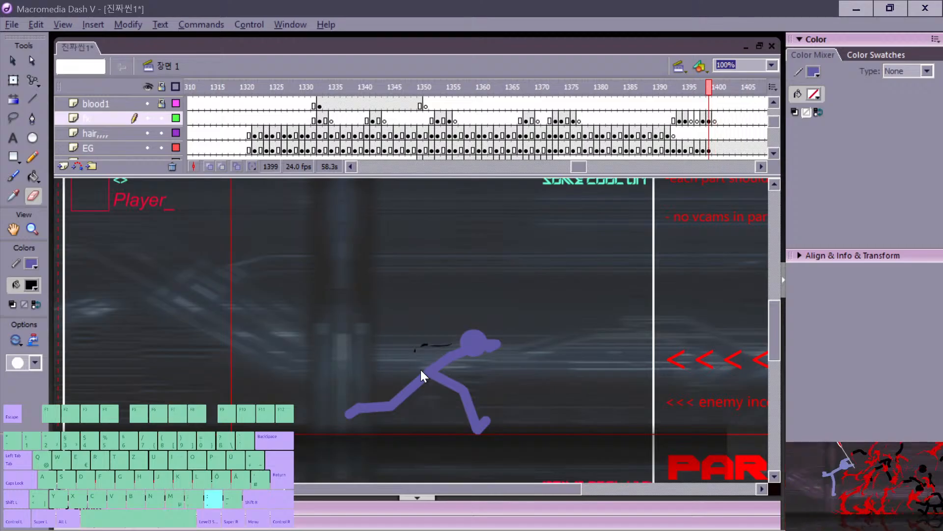
pyautogui.click(714, 149)
pyautogui.press('F7')
pyautogui.press(',')
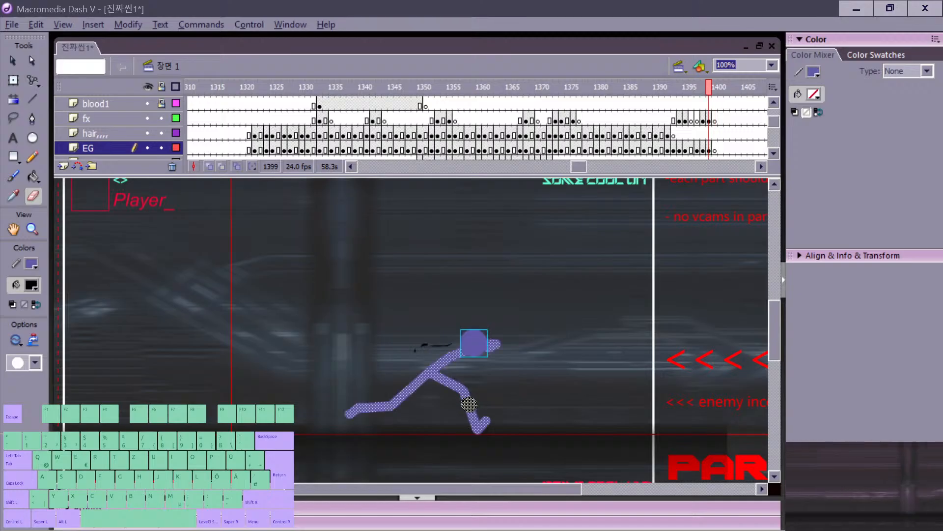
# Step: Try a single front leg with a foot at frame 1400 on the EG layer, bending it at the knee
pyautogui.press('n')
pyautogui.press('.')
pyautogui.press(',')
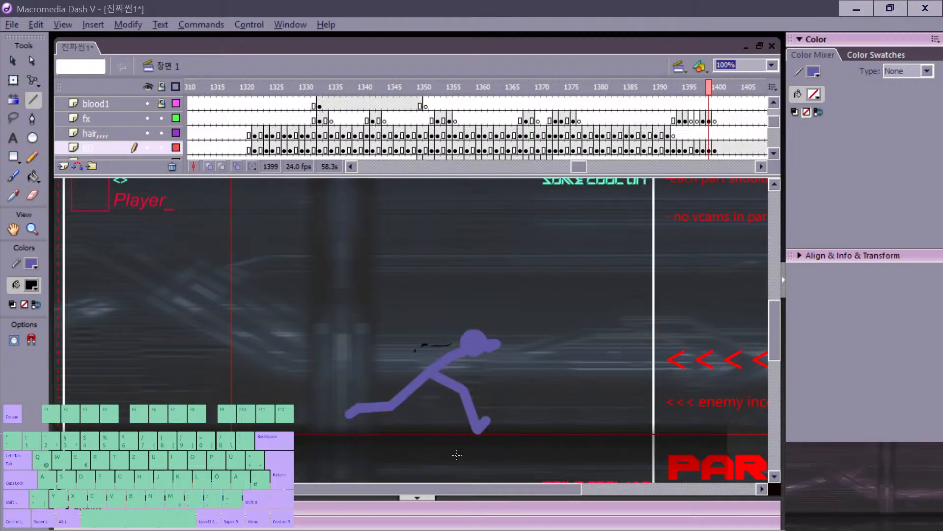
pyautogui.press('.')
pyautogui.moveTo(484, 442); pyautogui.dragTo(475, 445)
pyautogui.moveTo(433, 380); pyautogui.dragTo(434, 374)
pyautogui.press(',')
pyautogui.press('.')
pyautogui.press('v')
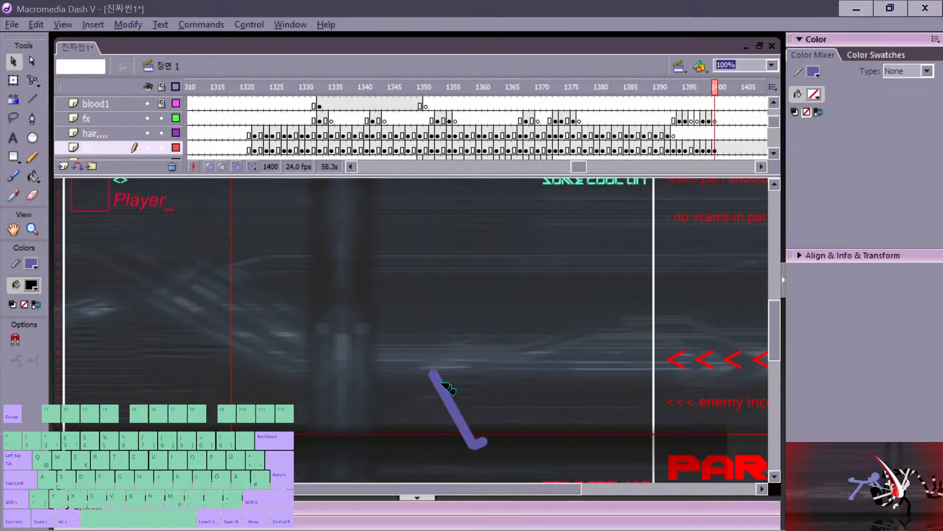
pyautogui.moveTo(462, 408); pyautogui.dragTo(461, 406)
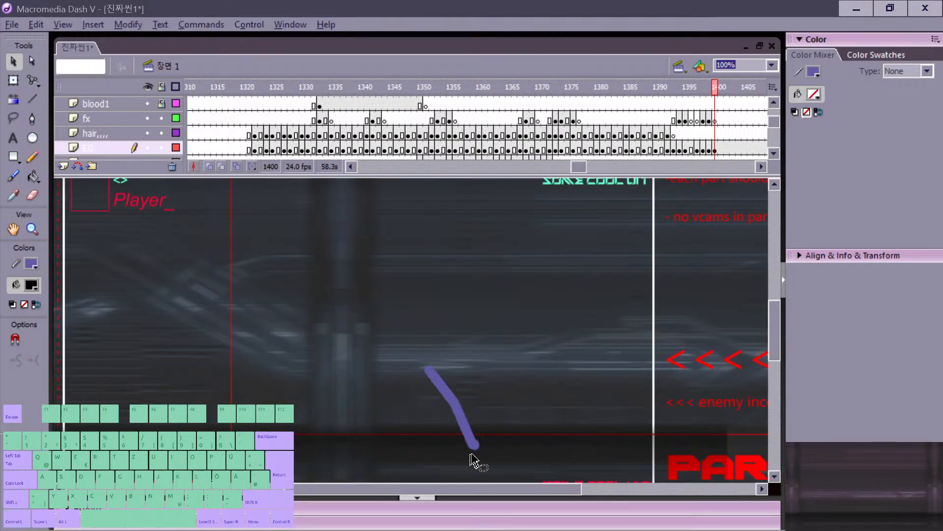
# Step: Try a shorter foot on the front leg at frame 1400 and compare the pose with the preceding frames
pyautogui.press(',')
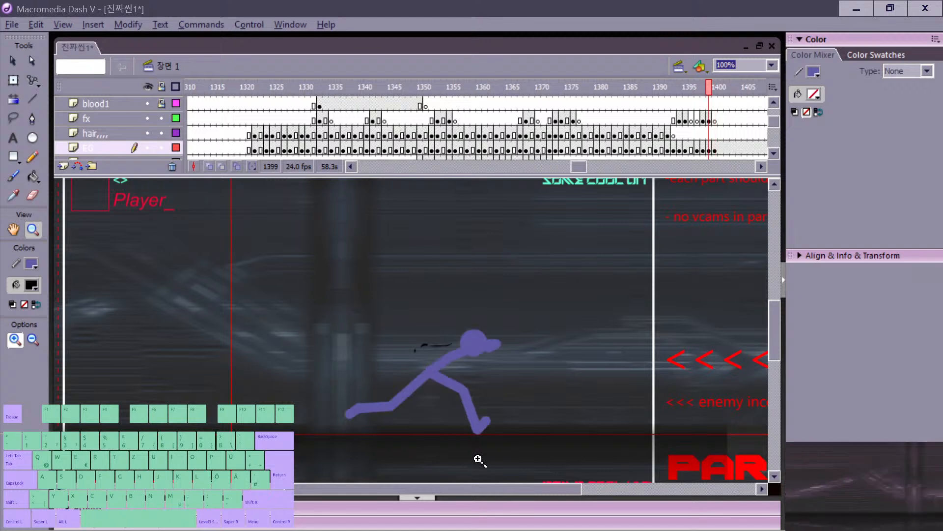
pyautogui.press('.')
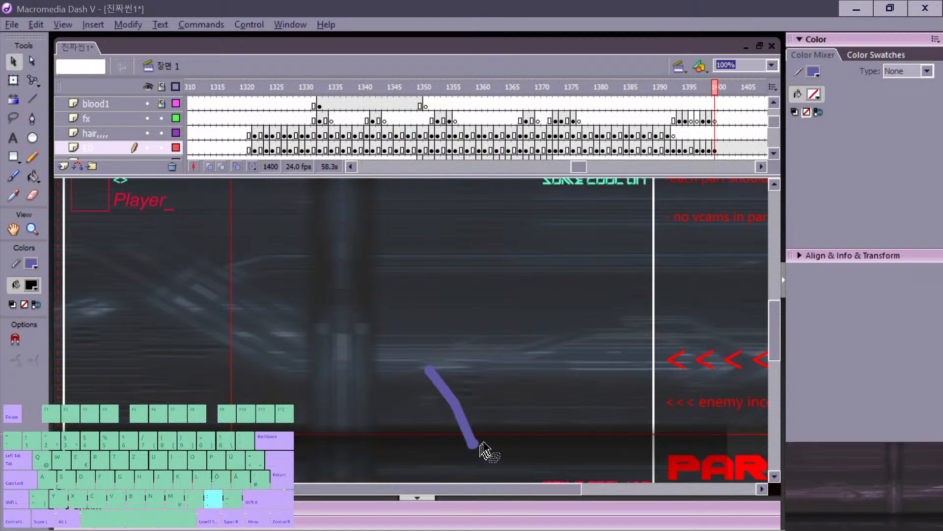
pyautogui.press(',')
pyautogui.press(',')
pyautogui.press('.')
pyautogui.press('.')
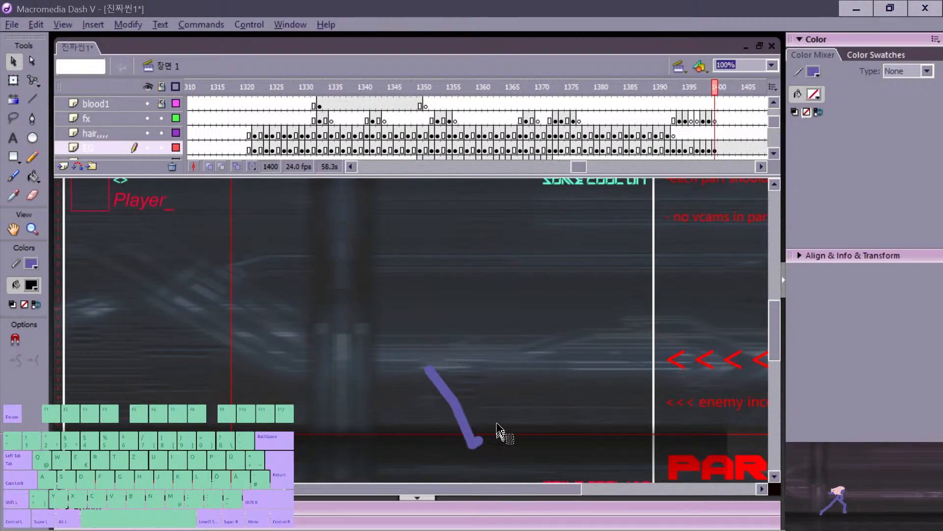
# Step: Erase the trial front leg from frame 1400
pyautogui.press('e')
pyautogui.moveTo(424, 366)
pyautogui.mouseDown()
pyautogui.moveTo(458, 432)
pyautogui.moveTo(460, 406)
pyautogui.moveTo(479, 438)
pyautogui.mouseUp()
pyautogui.press(',')
pyautogui.press('.')
# Step: Draw a bent rear leg trailing from the hip and a front leg reaching down to the ground at frame 1400
pyautogui.press('n')
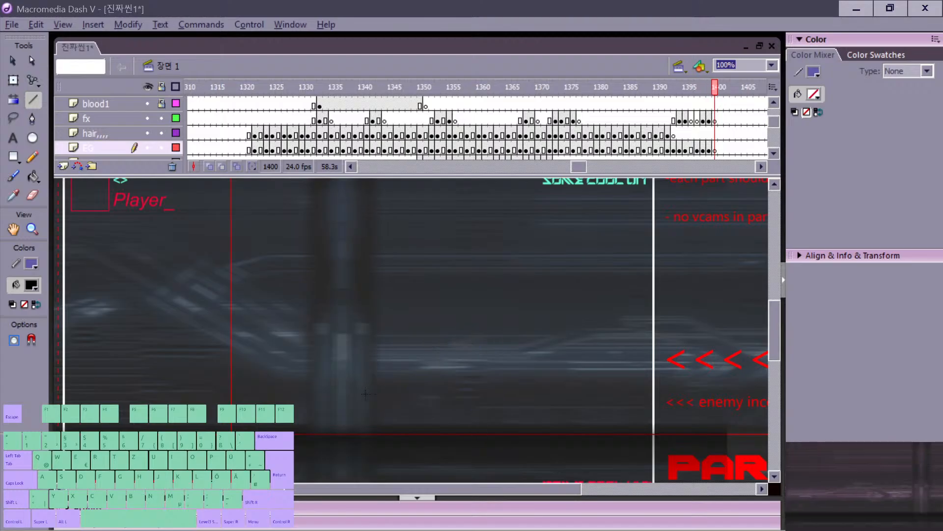
pyautogui.moveTo(377, 393)
pyautogui.mouseDown()
pyautogui.moveTo(365, 395)
pyautogui.moveTo(436, 373)
pyautogui.moveTo(468, 419)
pyautogui.mouseUp()
pyautogui.press(',')
pyautogui.press('.')
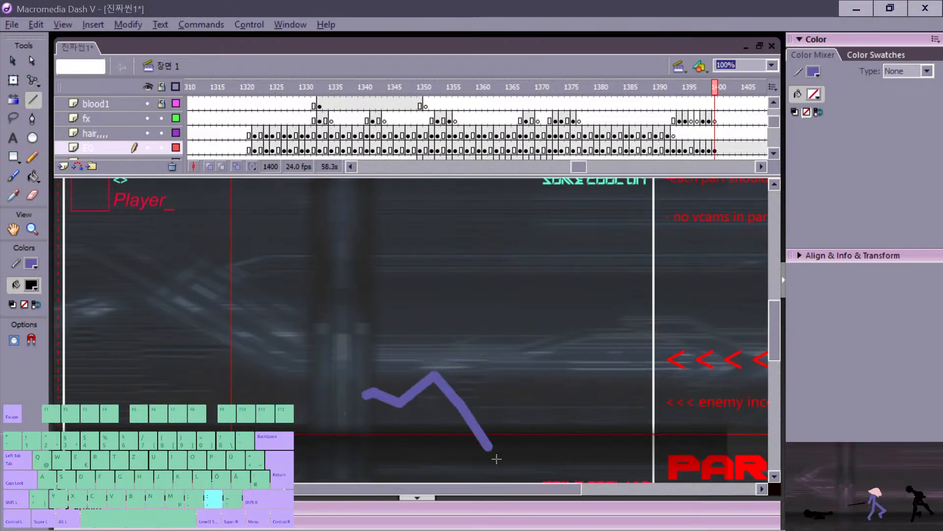
pyautogui.press(',')
pyautogui.press('.')
# Step: Rework the front leg's lower half at frame 1400, giving it a short foot and rejoining the shin at the knee
pyautogui.press('v')
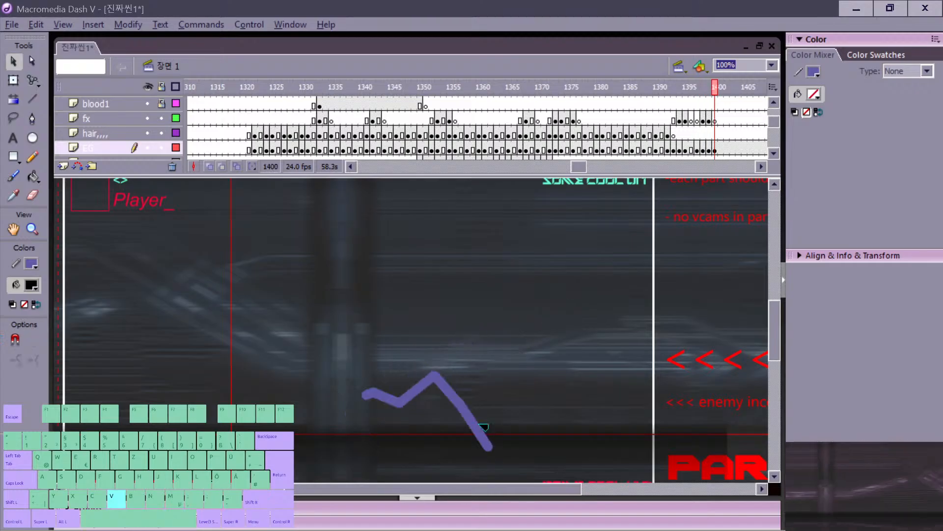
pyautogui.press(',')
pyautogui.moveTo(461, 408); pyautogui.dragTo(486, 416)
pyautogui.press('.')
pyautogui.press(',')
pyautogui.press('.')
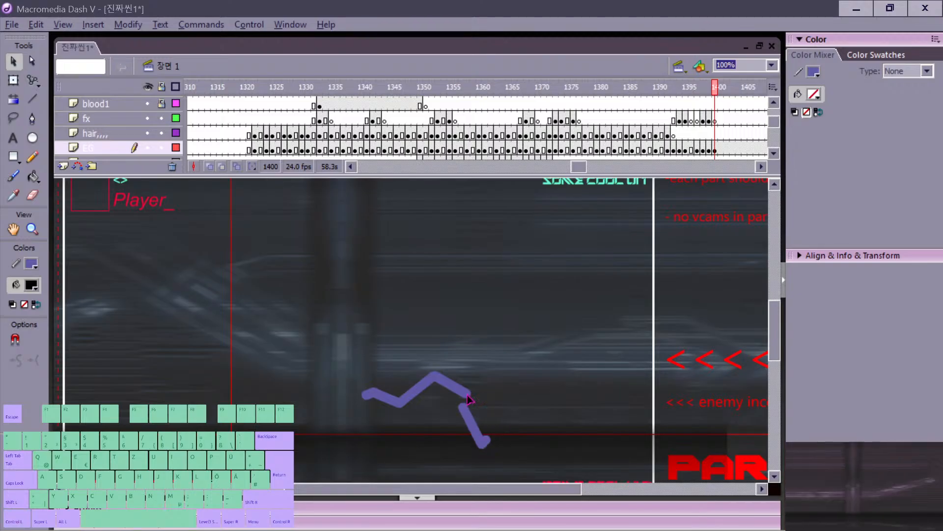
pyautogui.moveTo(469, 398); pyautogui.dragTo(461, 406)
pyautogui.press(',')
pyautogui.press('.')
pyautogui.press(',')
pyautogui.press('.')
# Step: Draw a forward-leaning torso from the hip at frame 1400 and paste the head circle at its upper end
pyautogui.press('n')
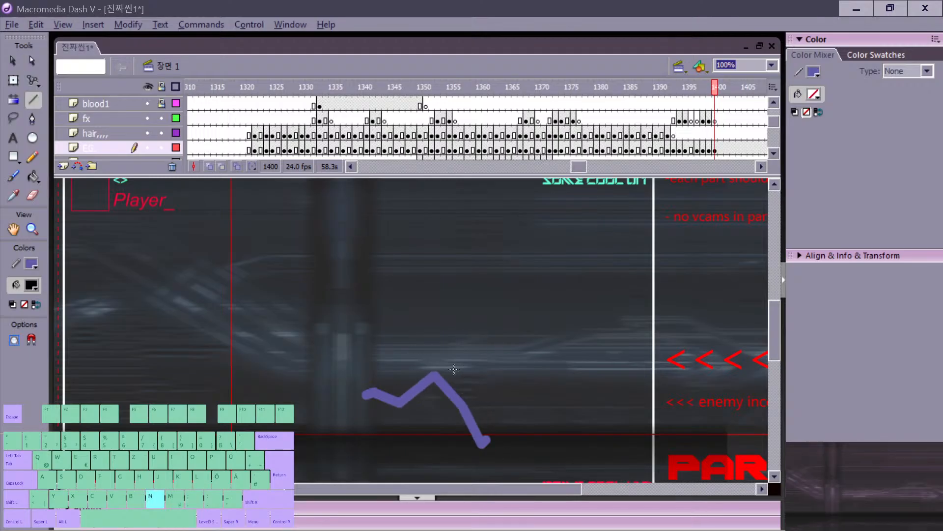
pyautogui.moveTo(437, 372); pyautogui.dragTo(471, 358)
pyautogui.hotkey('ctrl', 'v')
pyautogui.press('v')
pyautogui.moveTo(414, 340); pyautogui.dragTo(484, 354)
pyautogui.press(',')
pyautogui.press('.')
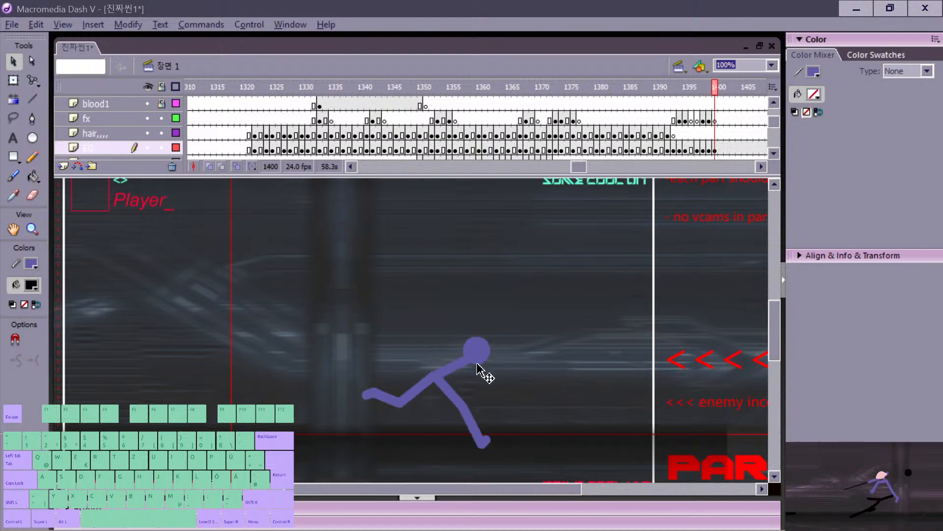
# Step: Try an arm folded back beneath the head at frame 1400, then undo its last segment
pyautogui.press('n')
pyautogui.moveTo(486, 369); pyautogui.dragTo(465, 374)
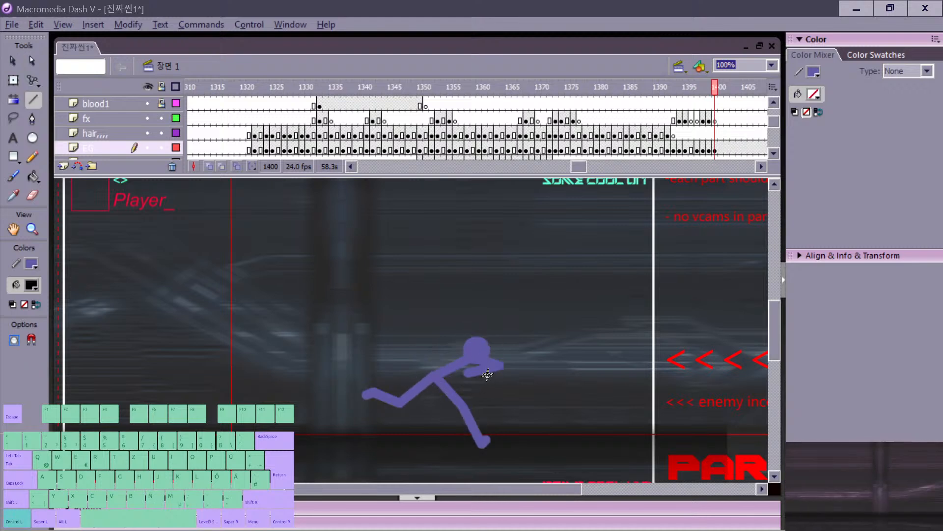
pyautogui.hotkey('ctrl', 'z')
pyautogui.press(',')
pyautogui.press('.')
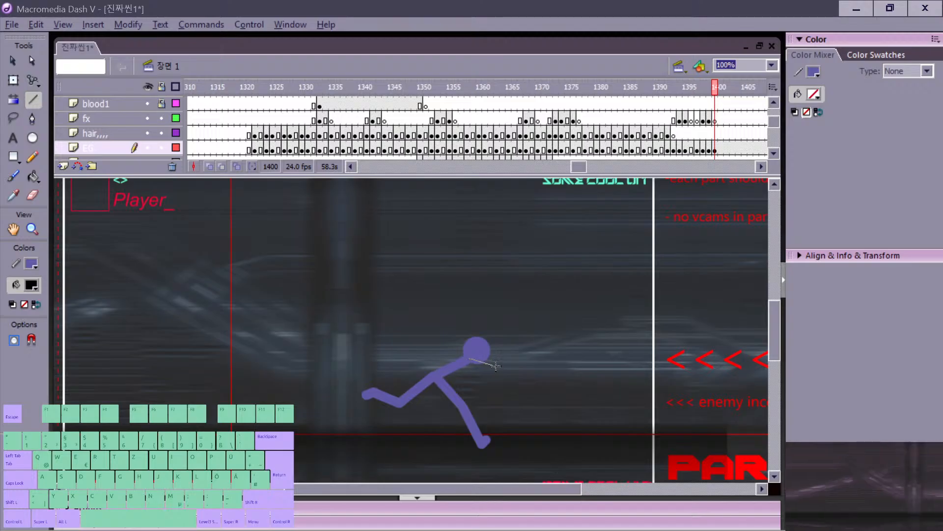
# Step: Draw a short arm below the head at frame 1400 and reshape it so it points downward
pyautogui.moveTo(501, 358); pyautogui.dragTo(506, 361)
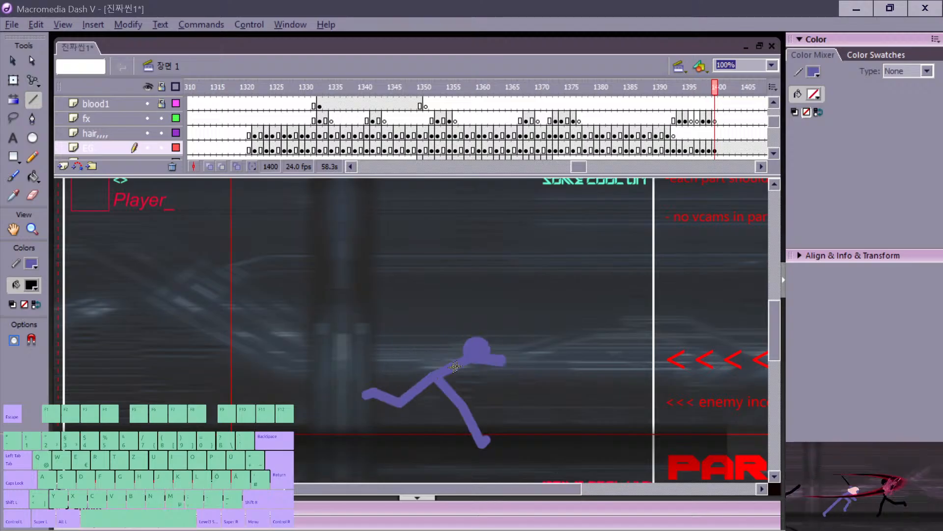
pyautogui.press(',')
pyautogui.press('.')
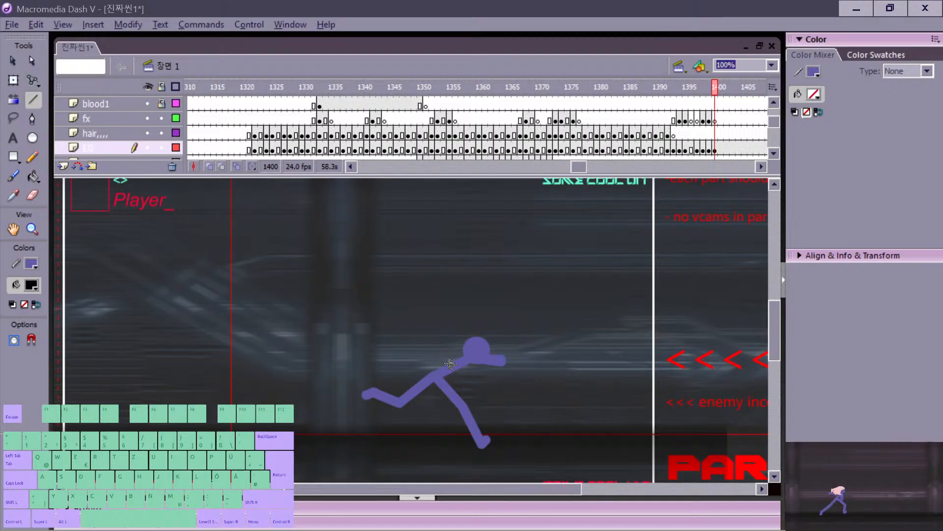
pyautogui.press(',')
pyautogui.press('v')
pyautogui.click(443, 350)
pyautogui.press('b')
pyautogui.press('.')
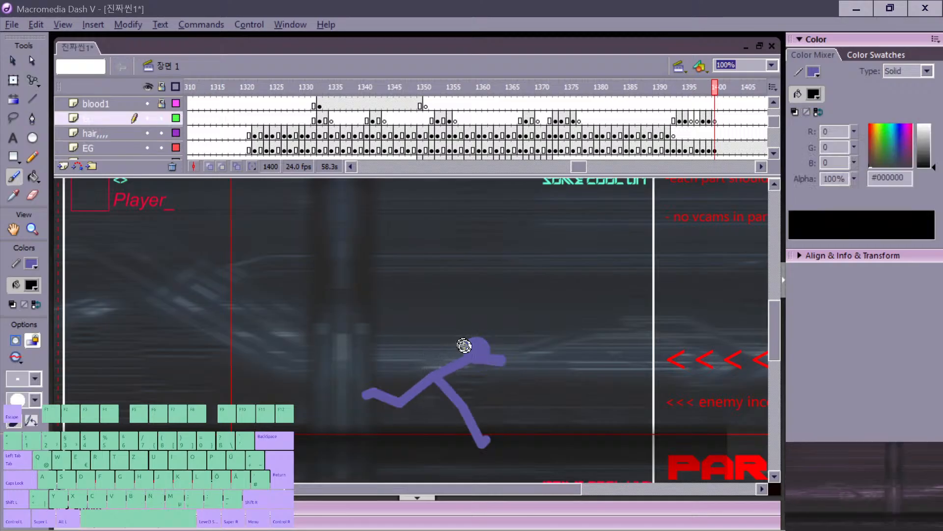
pyautogui.press('v')
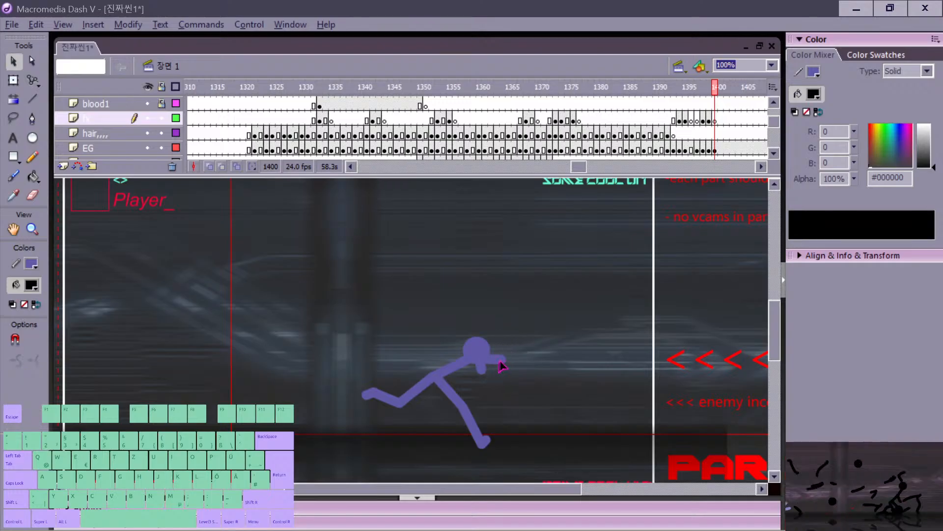
pyautogui.moveTo(500, 365); pyautogui.dragTo(482, 376)
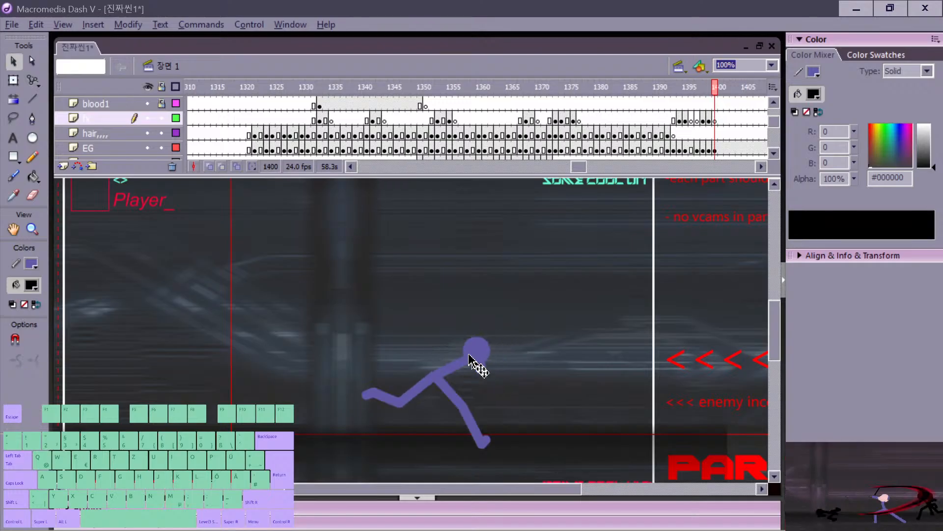
# Step: Brush a short black slash stroke rising from the shoulder at frame 1400 on the fx layer
pyautogui.press('b')
pyautogui.moveTo(444, 308); pyautogui.dragTo(444, 306)
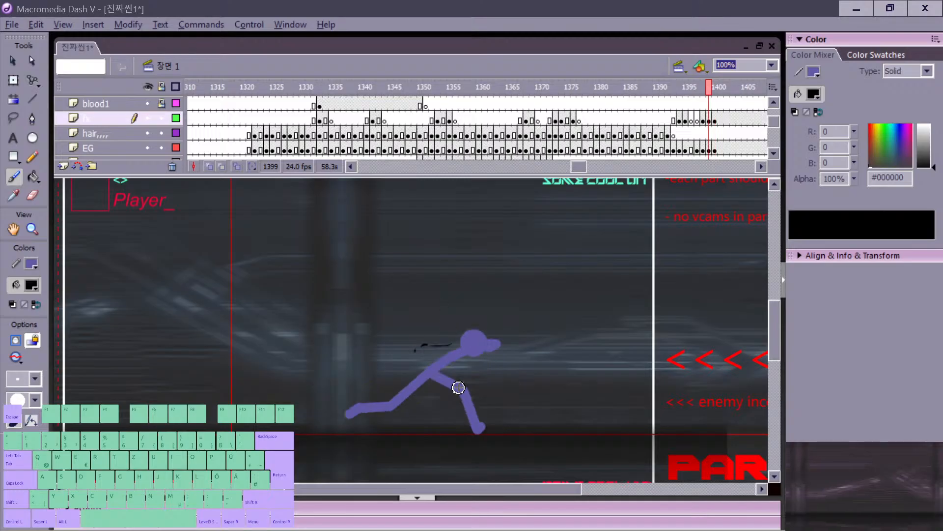
pyautogui.press('.')
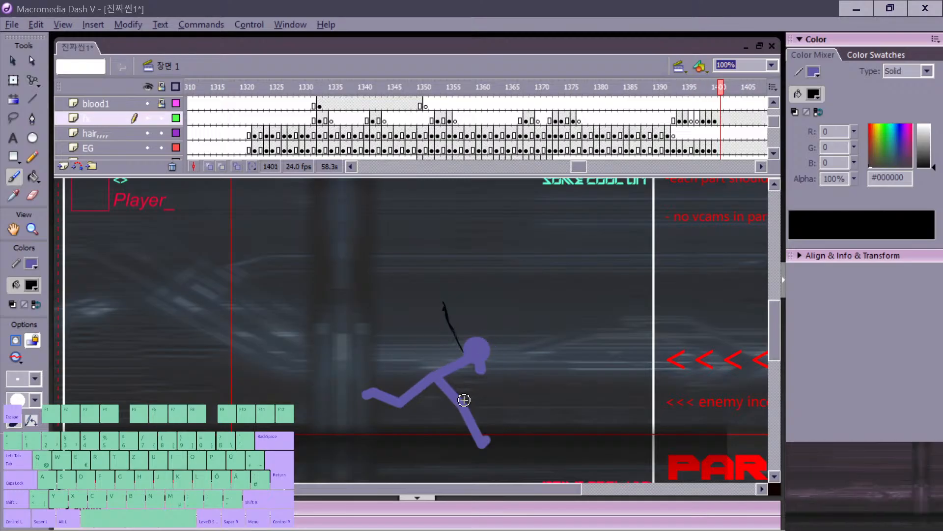
# Step: Insert blank keyframes at frame 1401 on the fx and EG layers
pyautogui.press('F7')
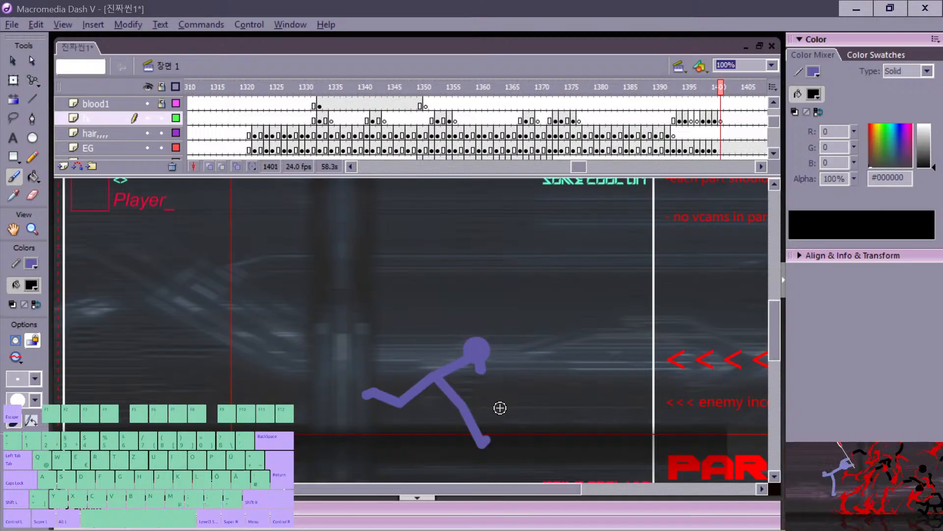
pyautogui.click(721, 148)
pyautogui.press('F7')
pyautogui.press(',')
pyautogui.press('.')
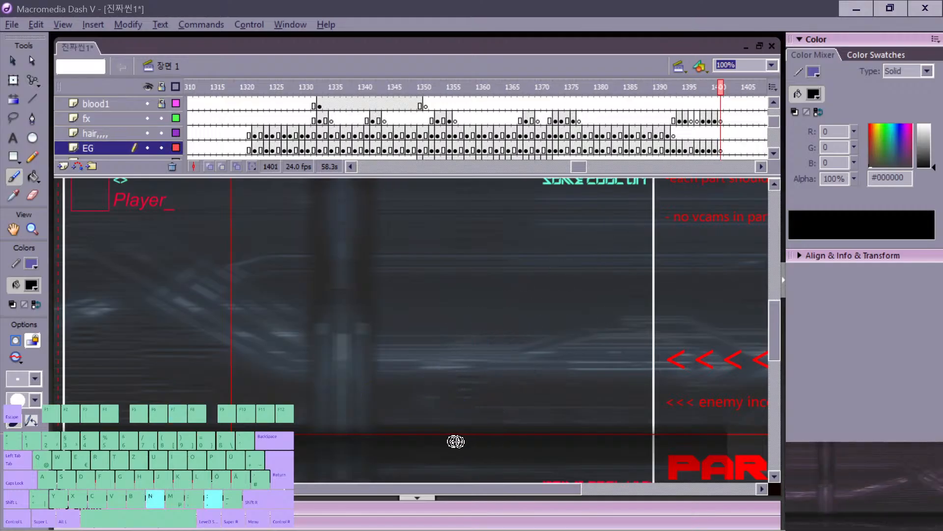
# Step: Draw a steeper body at frame 1401 with a planted leg, an upright torso and a second leg folded behind
pyautogui.press('n')
pyautogui.press(',')
pyautogui.press('.')
pyautogui.moveTo(421, 444); pyautogui.dragTo(464, 364)
pyautogui.press(',')
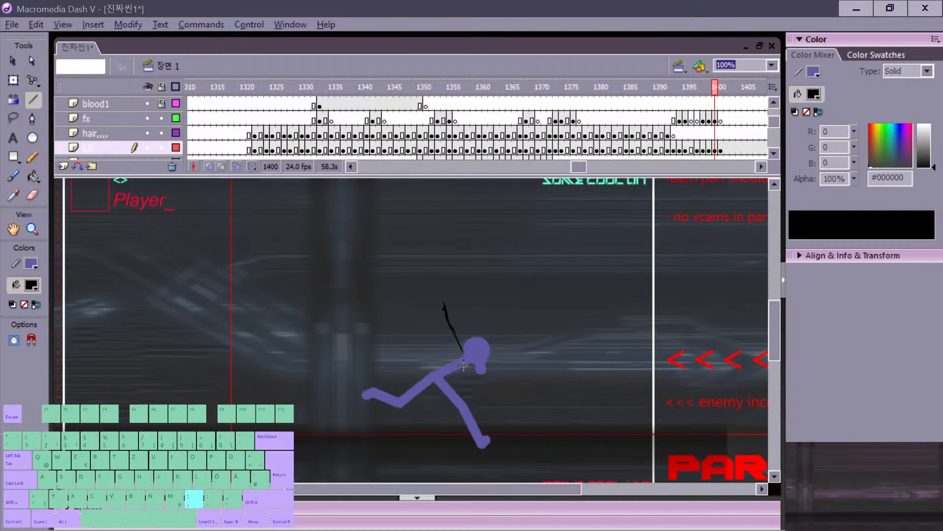
pyautogui.press('.')
pyautogui.moveTo(433, 394); pyautogui.dragTo(423, 409)
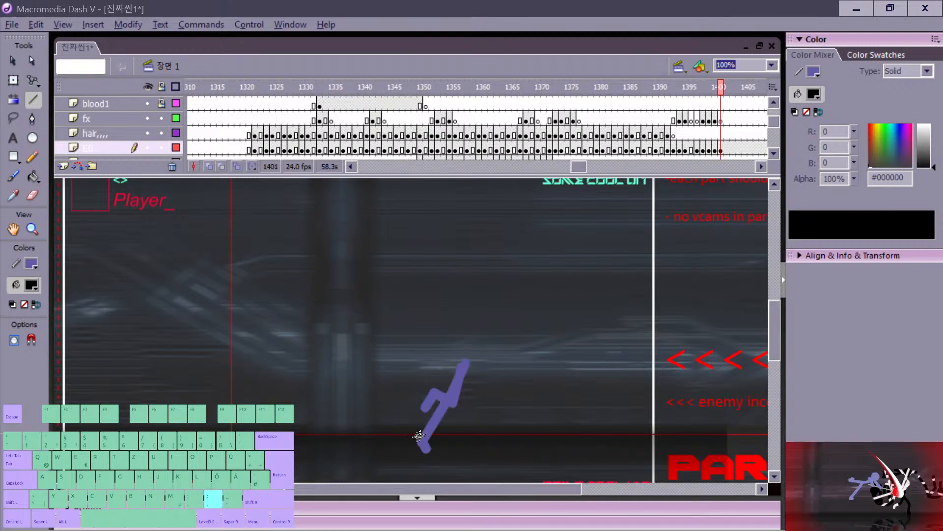
# Step: Paste the head circle onto the torso's upper end at frame 1401 and compare the pose with frame 1400
pyautogui.hotkey('ctrl', 'v')
pyautogui.press('v')
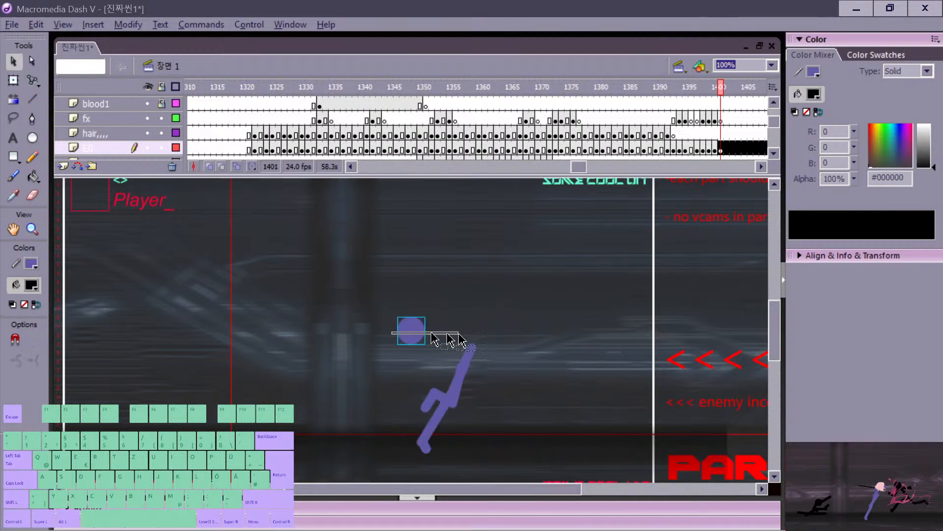
pyautogui.moveTo(418, 334); pyautogui.dragTo(478, 342)
pyautogui.press(',')
pyautogui.press('.')
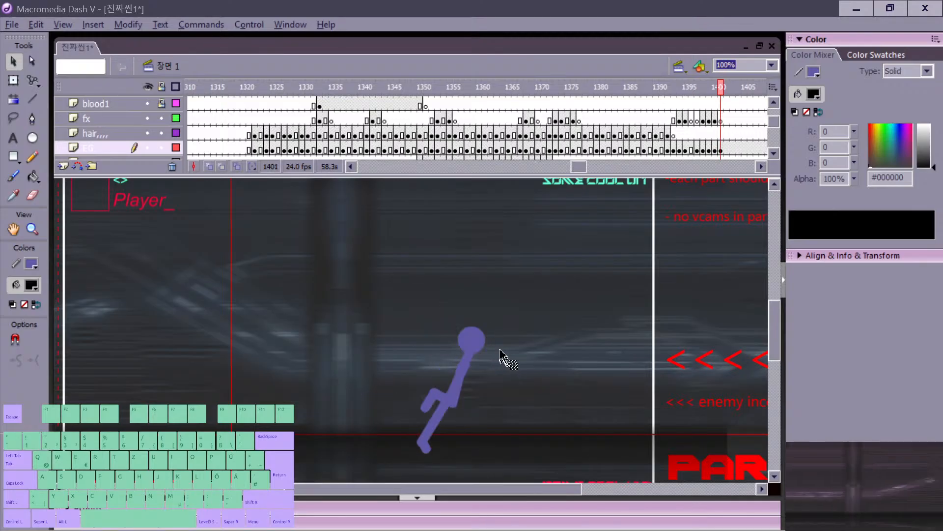
pyautogui.press('n')
pyautogui.press(',')
pyautogui.press('.')
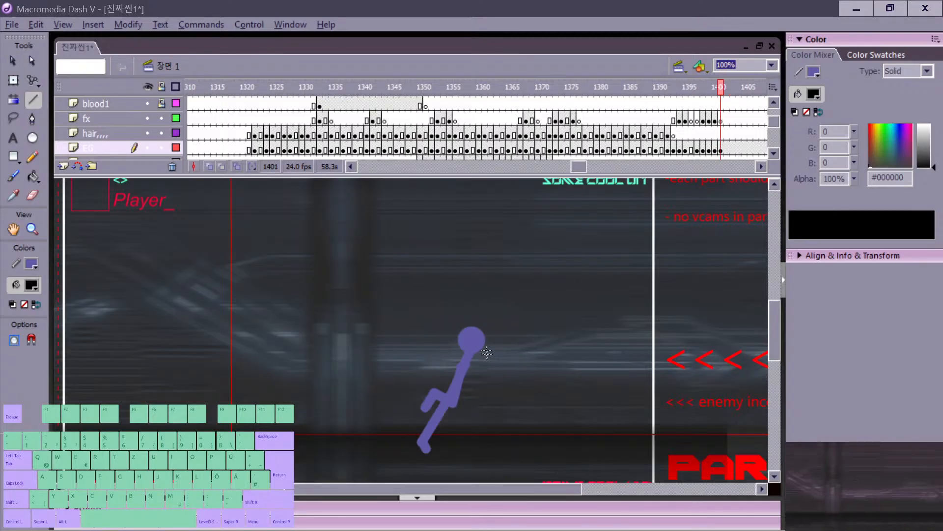
# Step: Brush a black hooked slash running from above the head down past the front of the body at frame 1401 on the fx layer
pyautogui.press('b')
pyautogui.click(721, 120)
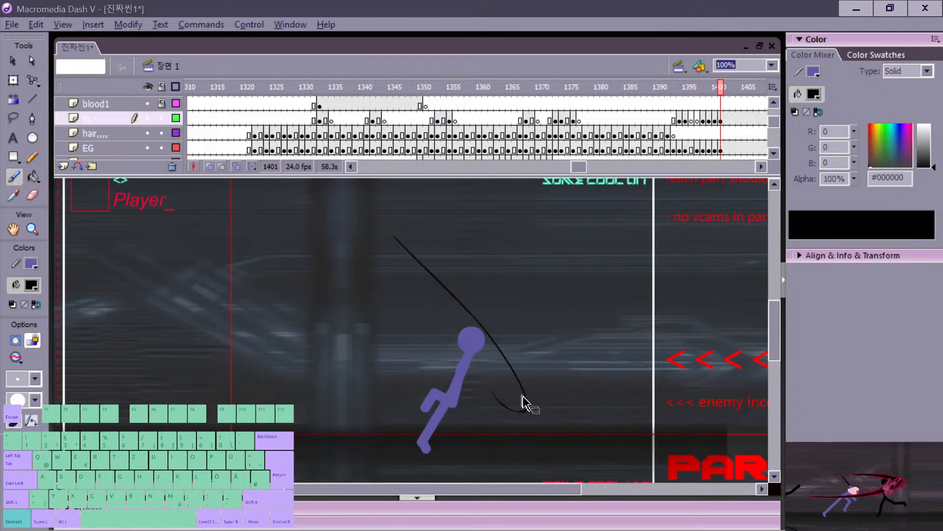
pyautogui.hotkey('ctrl', 'z')
pyautogui.press(',')
pyautogui.press('.')
pyautogui.press(',')
pyautogui.press(',')
pyautogui.press('.')
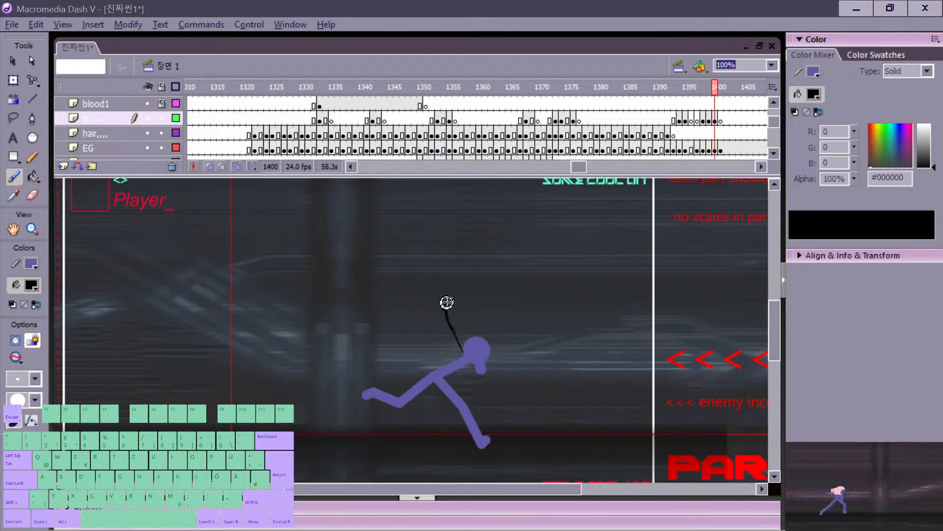
pyautogui.press('.')
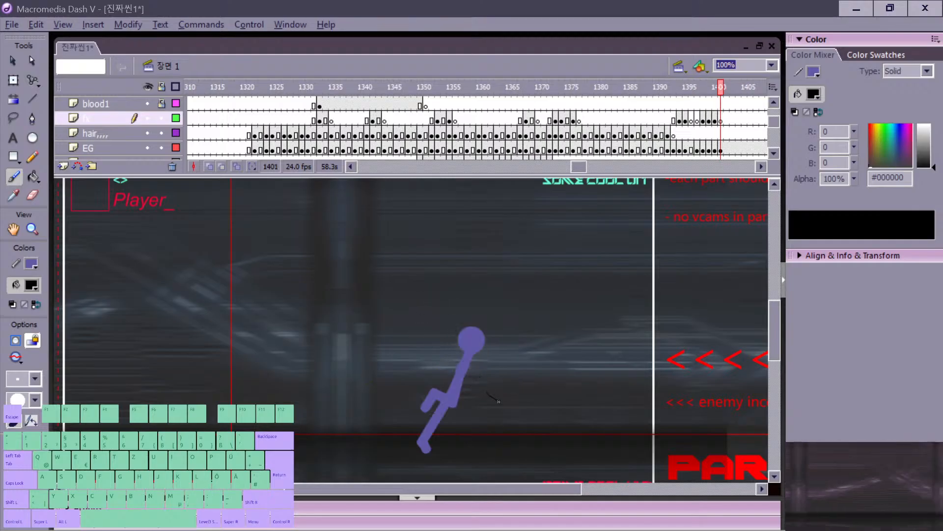
pyautogui.moveTo(458, 311); pyautogui.dragTo(426, 262)
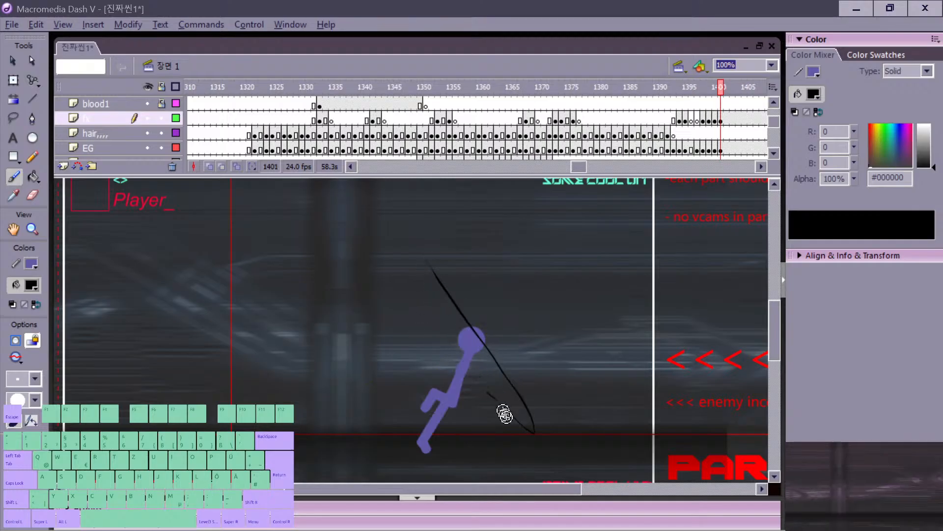
# Step: Reshape the edge of the slash at frame 1401 to thicken its long stroke and compare it with frame 1400
pyautogui.press('v')
pyautogui.click(535, 427)
pyautogui.press(',')
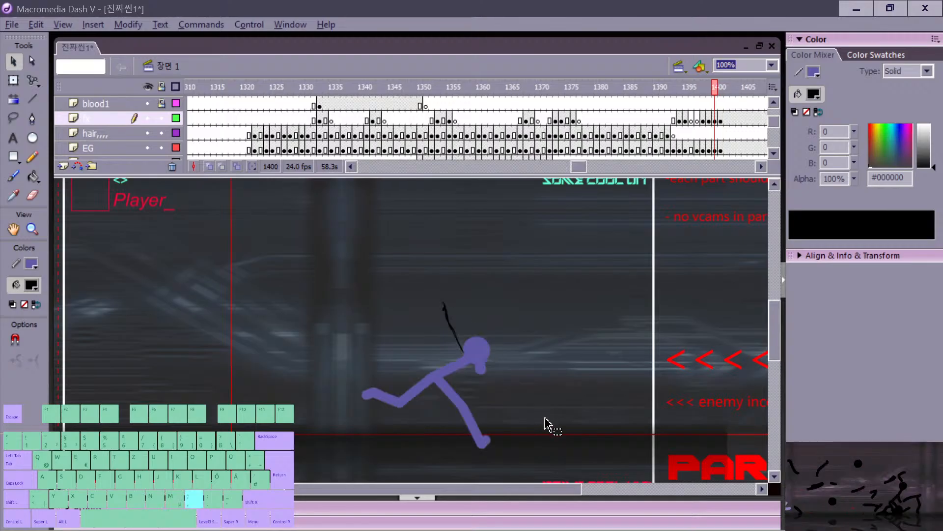
pyautogui.press('.')
pyautogui.press(',')
pyautogui.press('.')
pyautogui.press(',')
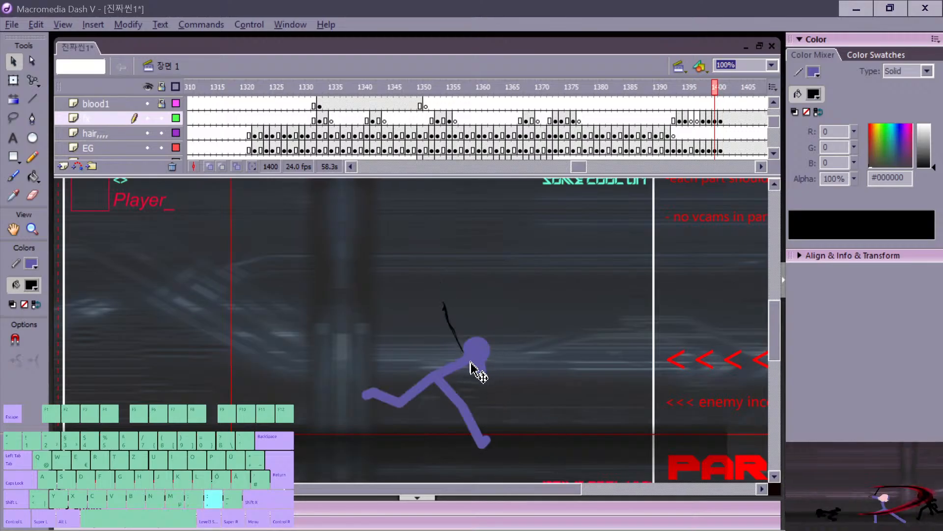
# Step: Draw an arm raised up and back from the shoulder along the slash at frame 1401 on the EG layer
pyautogui.press('.')
pyautogui.click(476, 364)
pyautogui.press('n')
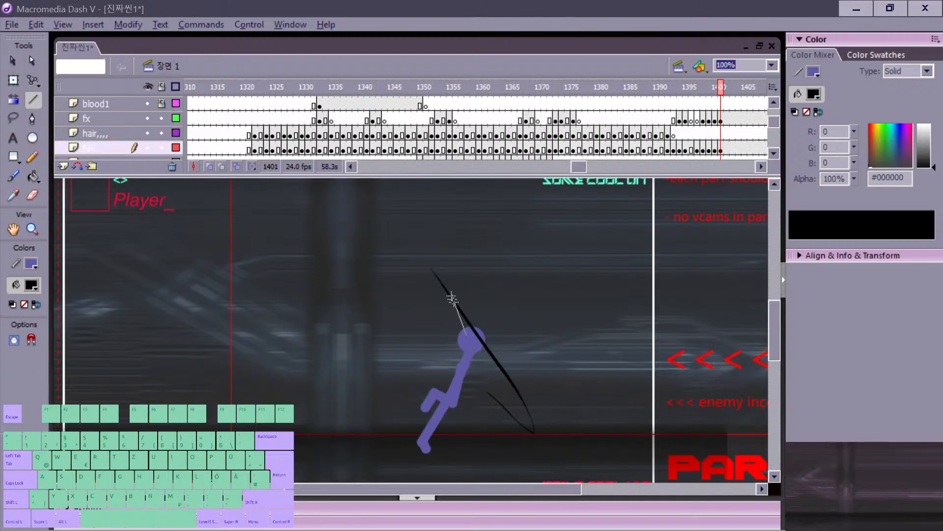
pyautogui.press(',')
pyautogui.press('.')
pyautogui.press('v')
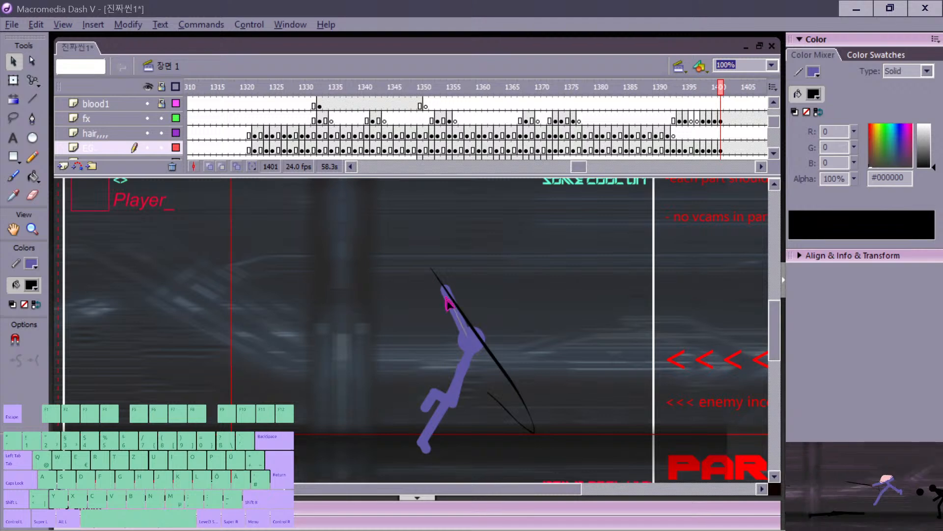
pyautogui.press(',')
pyautogui.press('.')
# Step: Insert blank keyframes at frame 1402 on the EG and fx layers
pyautogui.press('.')
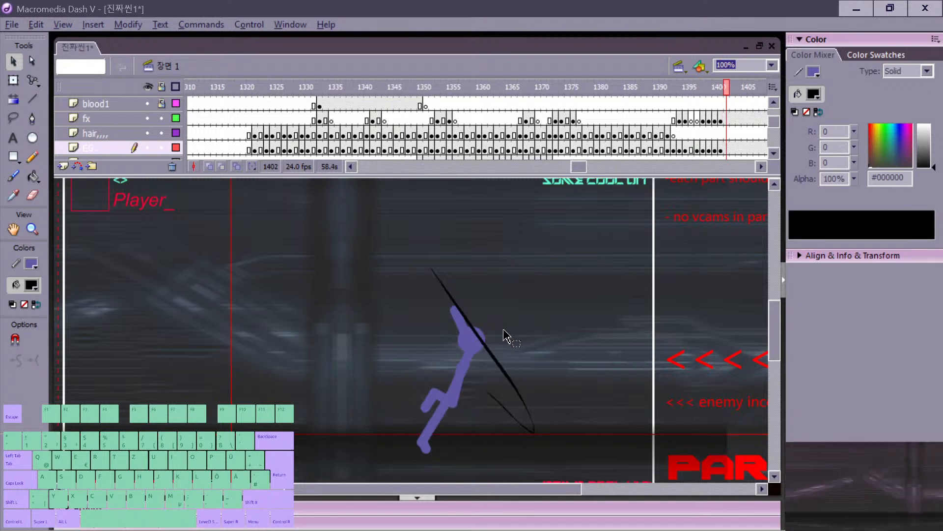
pyautogui.press('F7')
pyautogui.press(',')
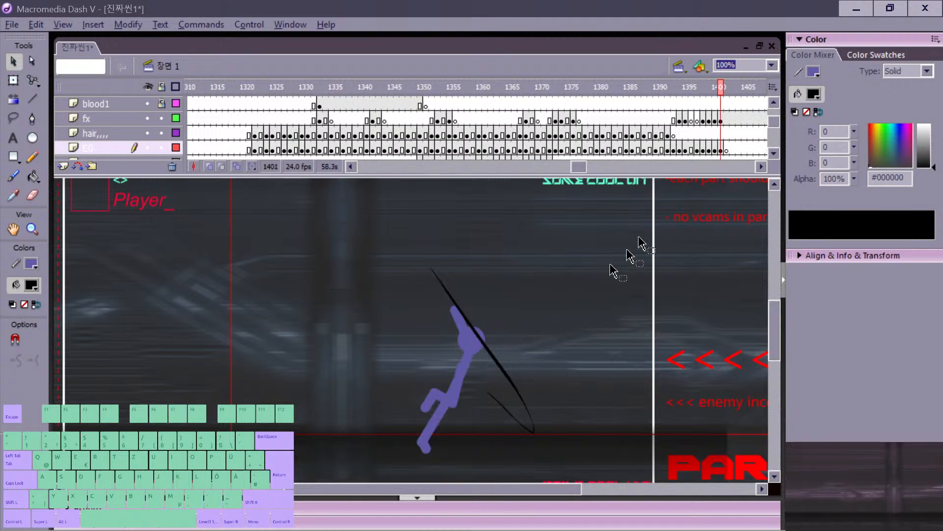
pyautogui.press('.')
pyautogui.click(722, 118)
pyautogui.press('F7')
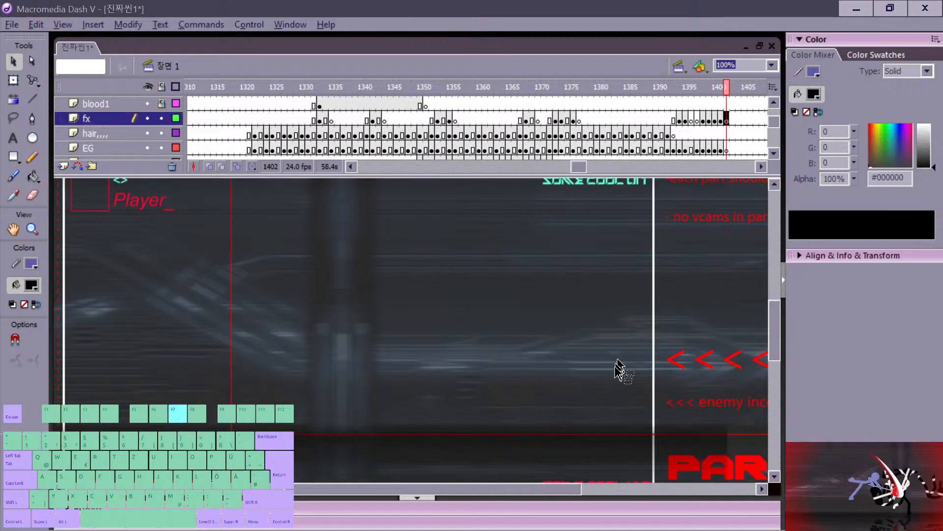
# Step: Compare the poses at frames 1400 and 1401 as reference for the empty frame 1402
pyautogui.press(',')
pyautogui.press(',')
pyautogui.press('.')
pyautogui.press('n')
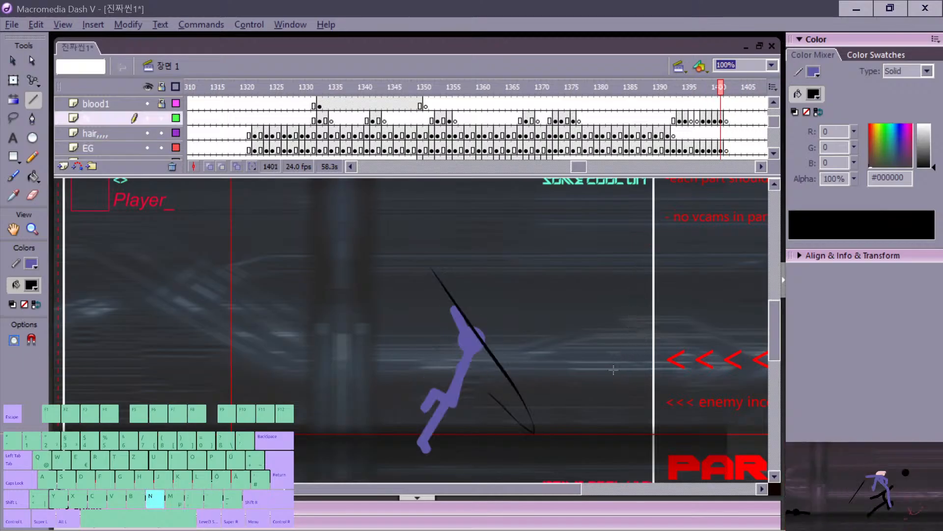
pyautogui.press('.')
pyautogui.press(',')
pyautogui.press('.')
pyautogui.press(',')
pyautogui.press('.')
pyautogui.press(',')
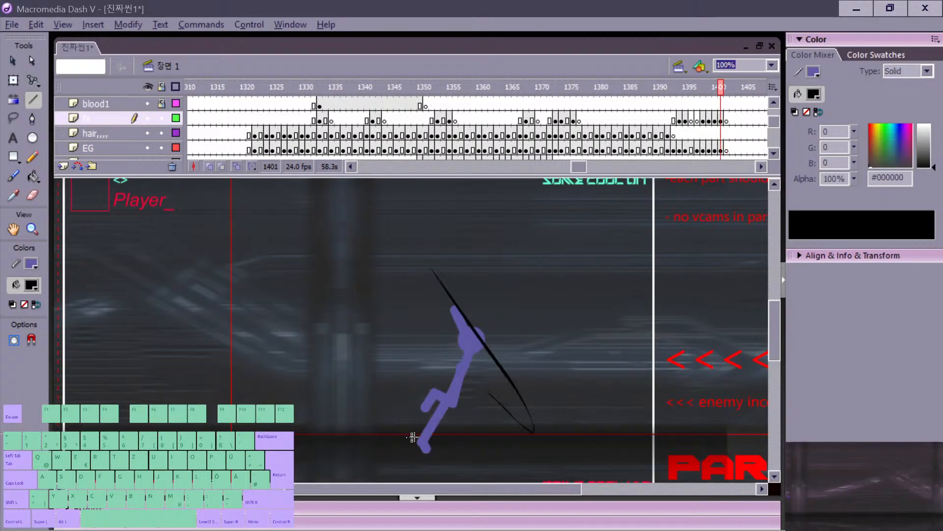
# Step: Draw a foot, a slanted leg and a forward-leaning torso at frame 1402 on the fx layer
pyautogui.press(',')
pyautogui.press('.')
pyautogui.press('.')
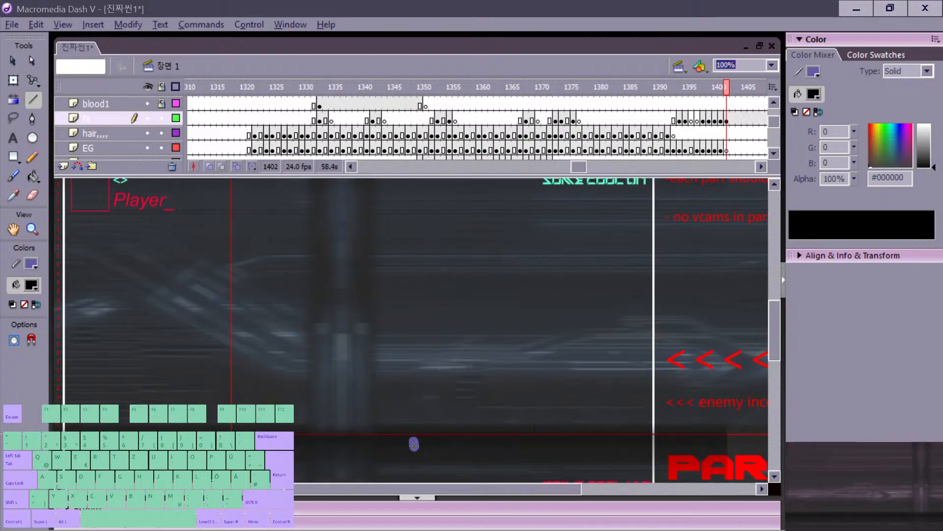
pyautogui.moveTo(439, 404); pyautogui.dragTo(440, 401)
pyautogui.moveTo(440, 401); pyautogui.dragTo(471, 366)
pyautogui.press(',')
pyautogui.press('.')
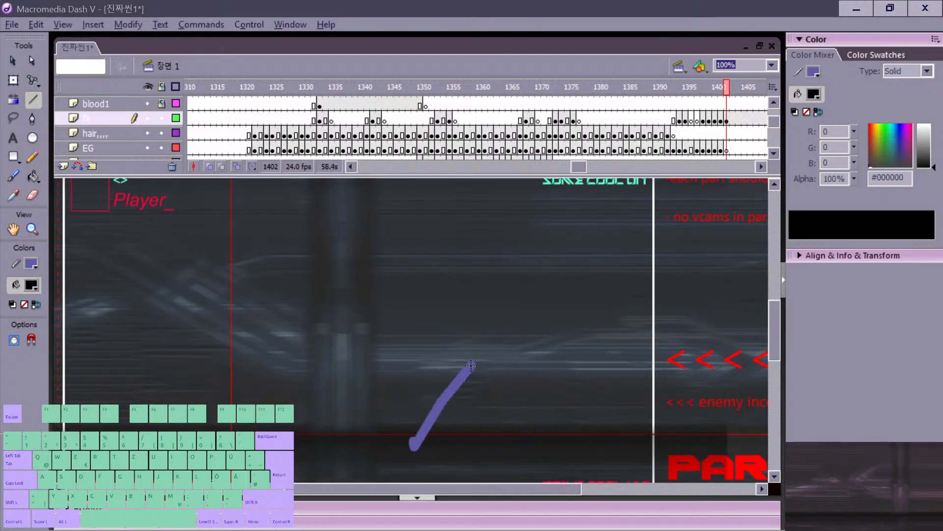
pyautogui.press(',')
pyautogui.press('.')
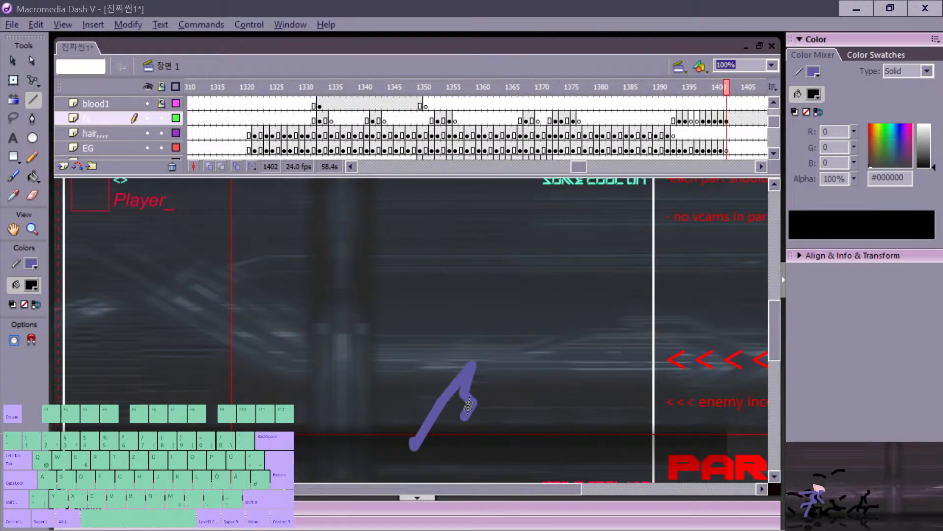
# Step: Undo the second leg at frame 1402 and remove the extra fragment where the planted leg meets the torso
pyautogui.hotkey('ctrl', 'z')
pyautogui.hotkey('ctrl', 'z')
pyautogui.press('v')
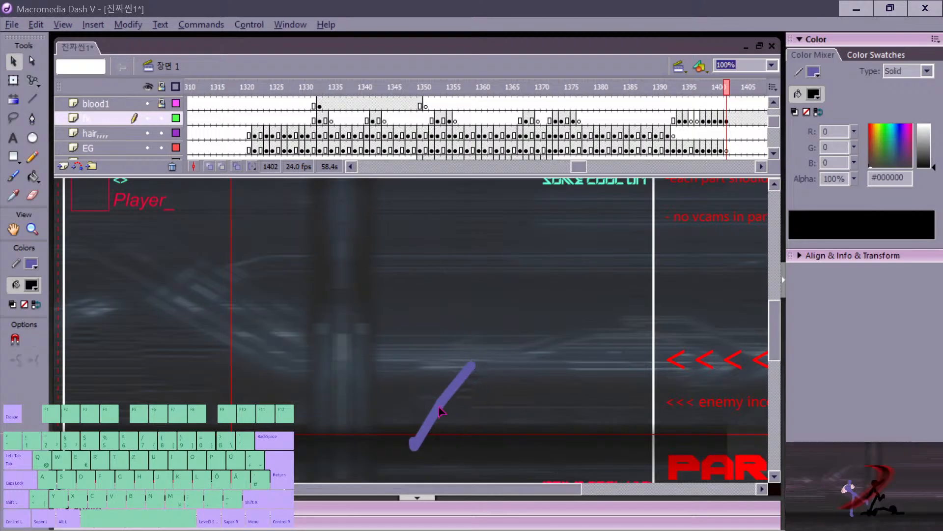
pyautogui.click(448, 411)
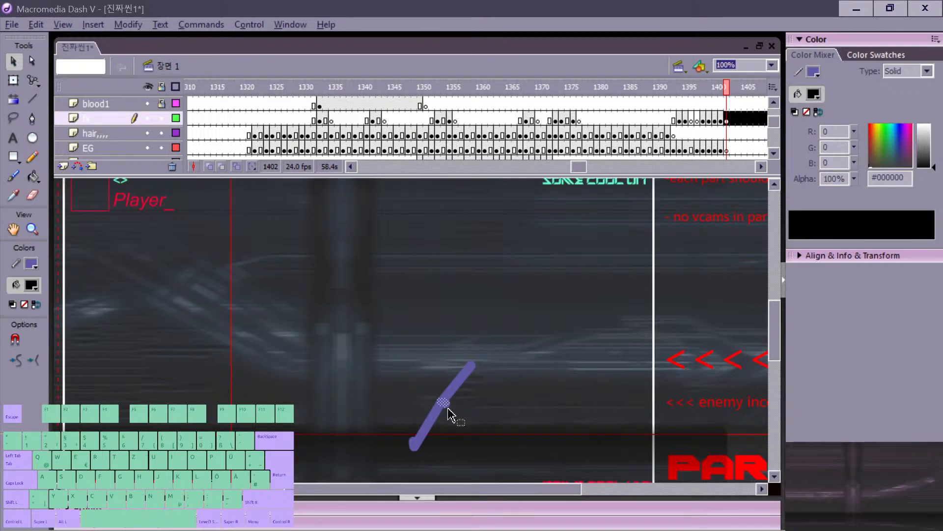
pyautogui.press('BackSpace')
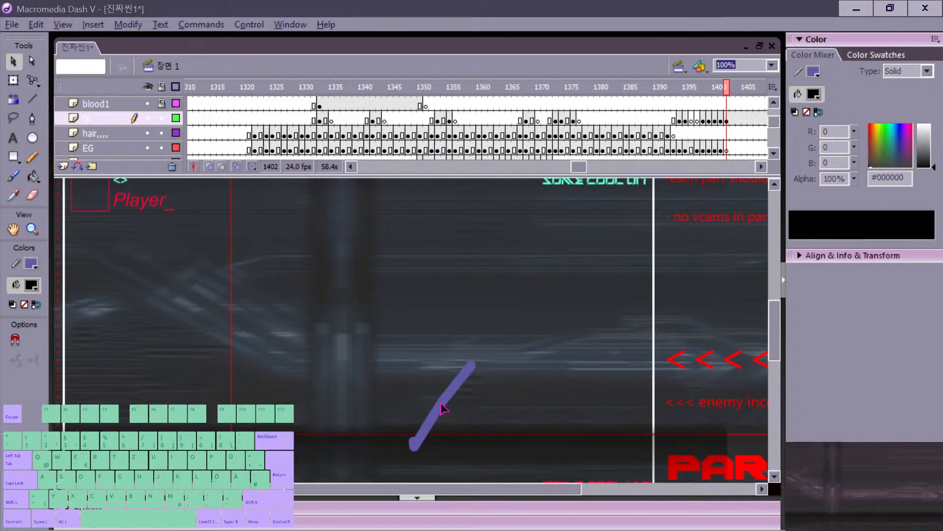
# Step: Paste the head circle and place it on the torso's upper end at frame 1402
pyautogui.press(',')
pyautogui.press('.')
pyautogui.hotkey('ctrl', 'v')
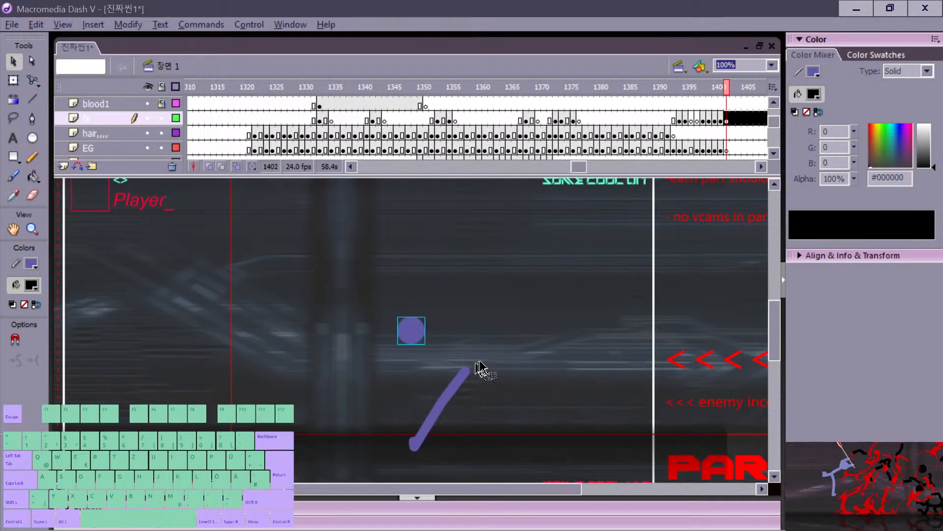
pyautogui.moveTo(411, 338); pyautogui.dragTo(471, 346)
# Step: Step back and forth through frames 1399 to 1402 to check the flow of the slash motion
pyautogui.press(',')
pyautogui.press(',')
pyautogui.press('.')
pyautogui.press('.')
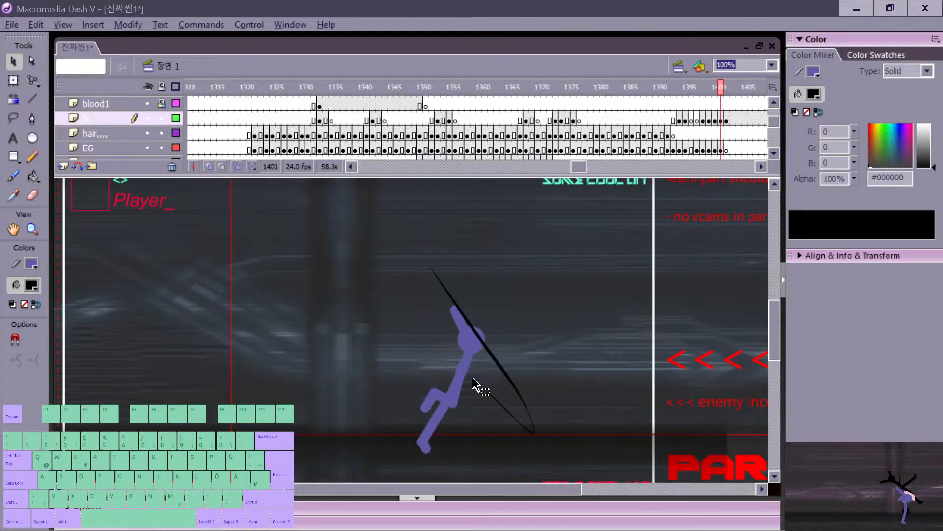
pyautogui.press(',')
pyautogui.press(',')
pyautogui.press('.')
pyautogui.press('.')
pyautogui.press(',')
pyautogui.press(',')
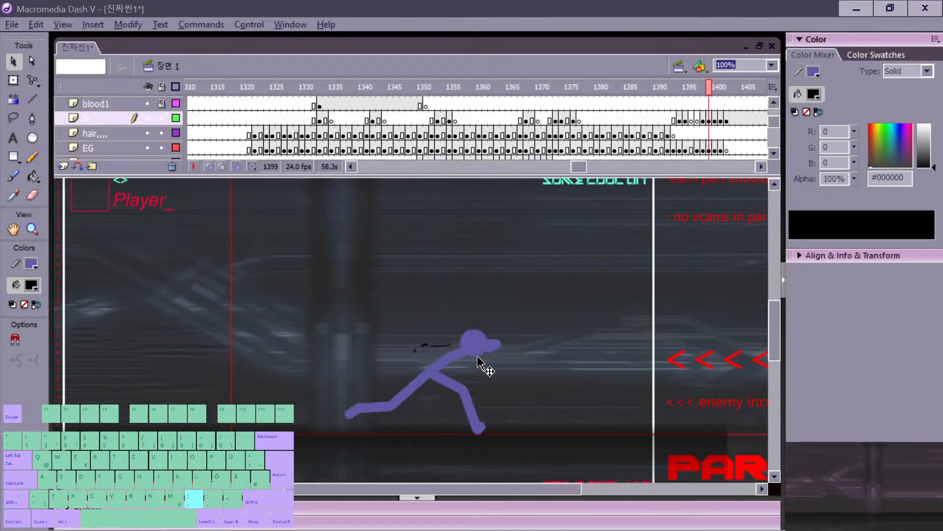
pyautogui.press('.')
# Step: Try raising the head circle and the torso's upper end slightly at frame 1400
pyautogui.moveTo(478, 357); pyautogui.dragTo(500, 323)
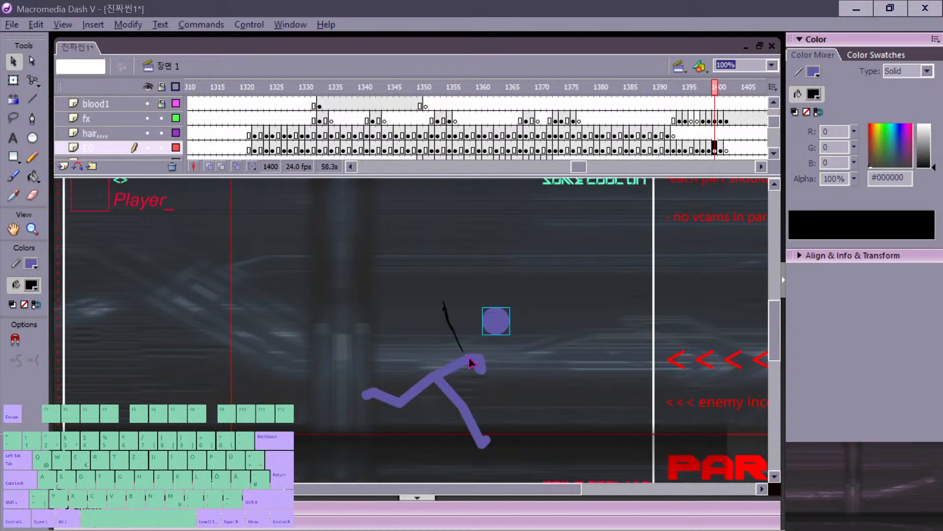
pyautogui.press(',')
pyautogui.press('.')
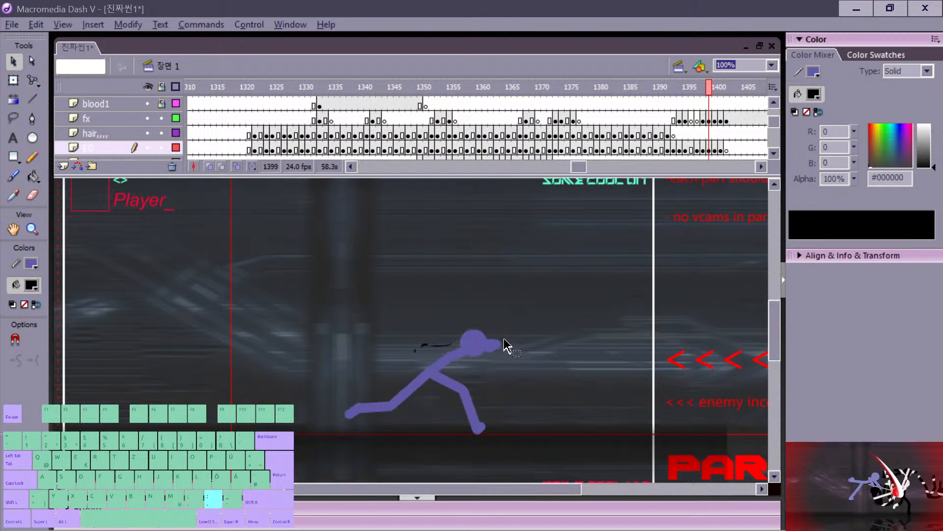
pyautogui.press(',')
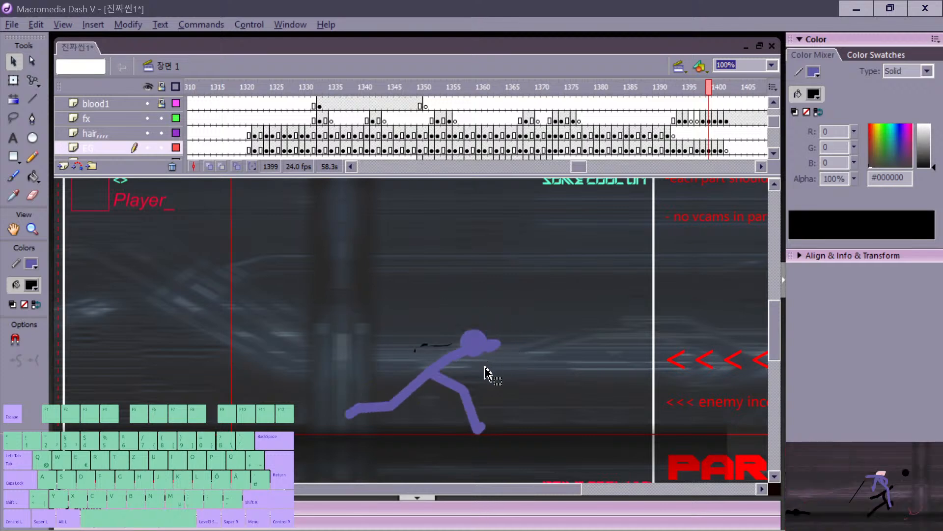
pyautogui.press('.')
pyautogui.press(',')
pyautogui.press(',')
pyautogui.press('.')
pyautogui.press('.')
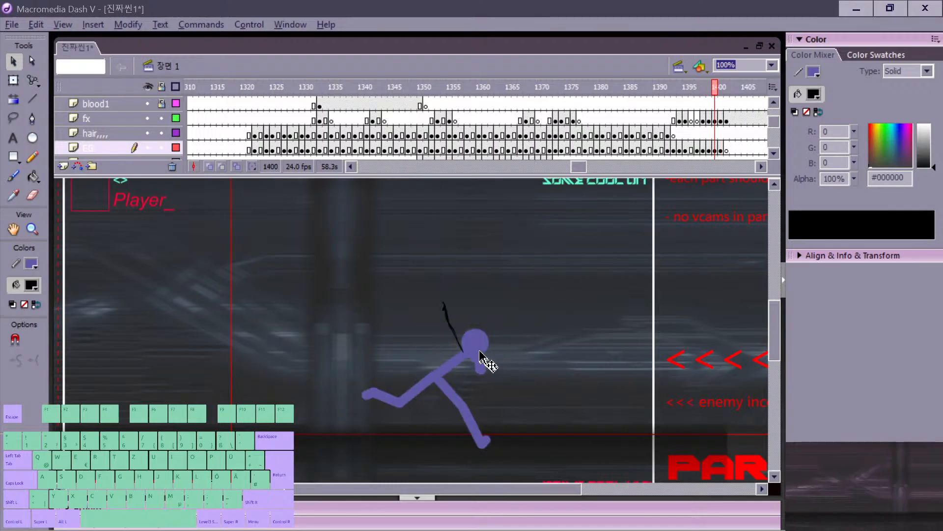
# Step: Lower the torso's upper end at frame 1399 and set the head circle back on it slightly lower
pyautogui.press(',')
pyautogui.press(',')
pyautogui.press('.')
pyautogui.click(466, 325)
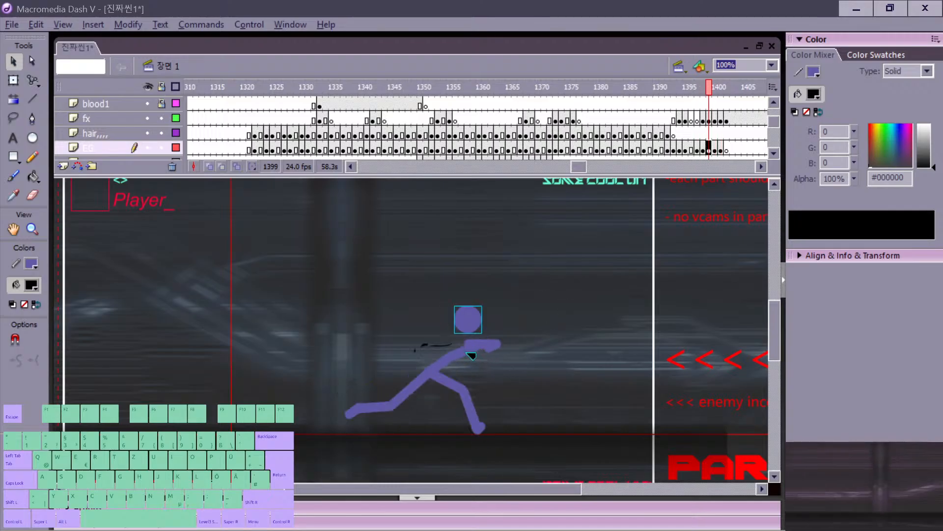
pyautogui.click(457, 360)
pyautogui.press('Delete')
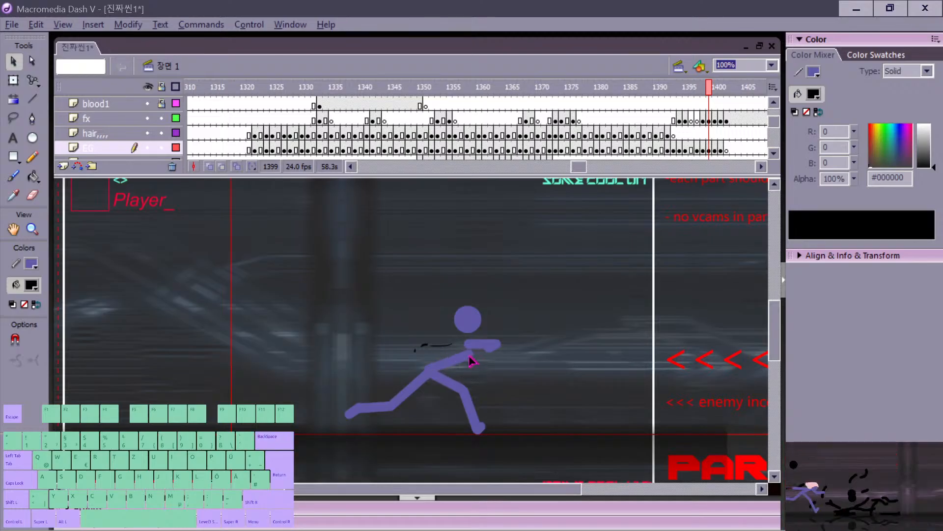
pyautogui.moveTo(474, 345); pyautogui.dragTo(472, 341)
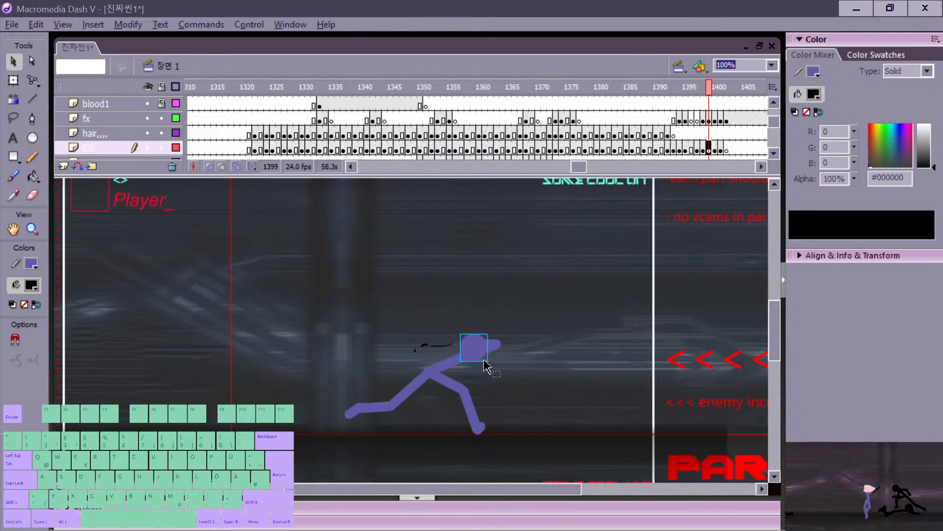
pyautogui.press(',')
pyautogui.press('.')
# Step: Move the head circle aside at frame 1400 and lower the torso's upper end
pyautogui.press('.')
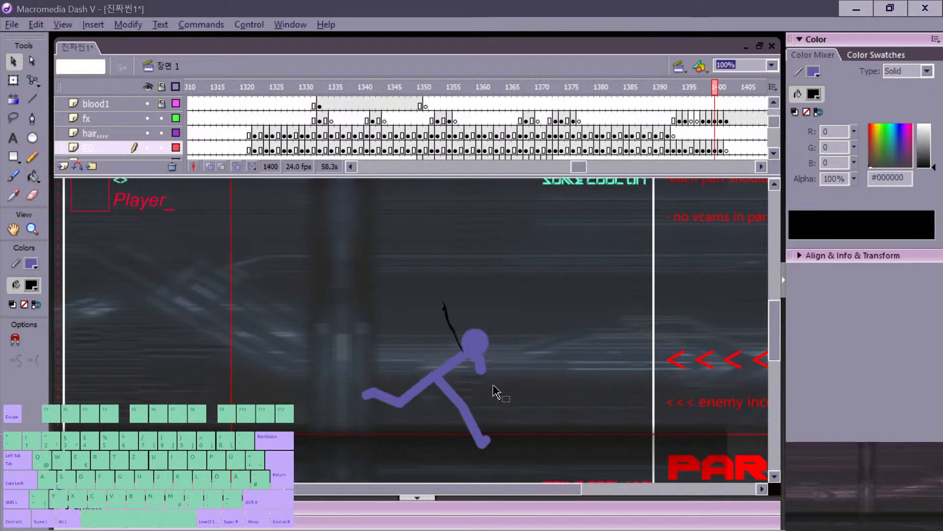
pyautogui.press('.')
pyautogui.press(',')
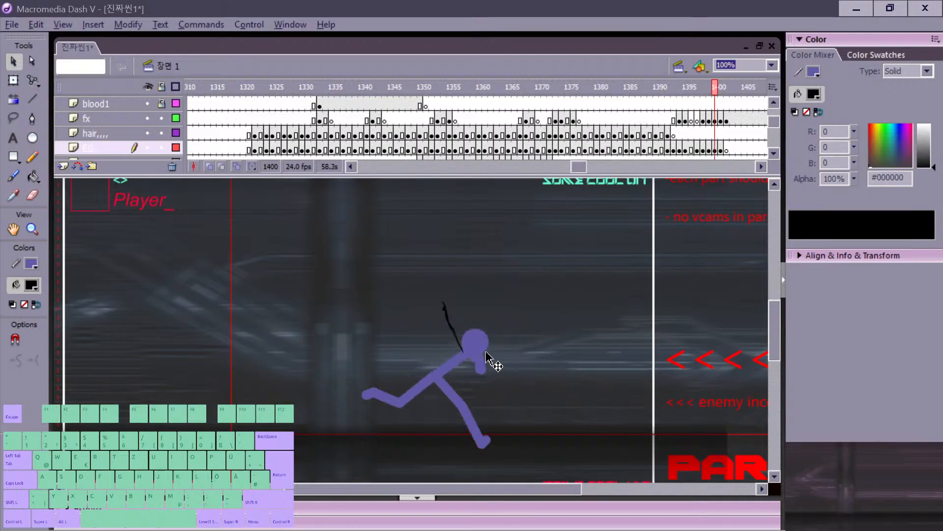
pyautogui.press(',')
pyautogui.press('.')
pyautogui.moveTo(475, 358)
pyautogui.mouseDown()
pyautogui.moveTo(513, 357)
pyautogui.moveTo(469, 363)
pyautogui.mouseUp()
pyautogui.press(',')
pyautogui.press('.')
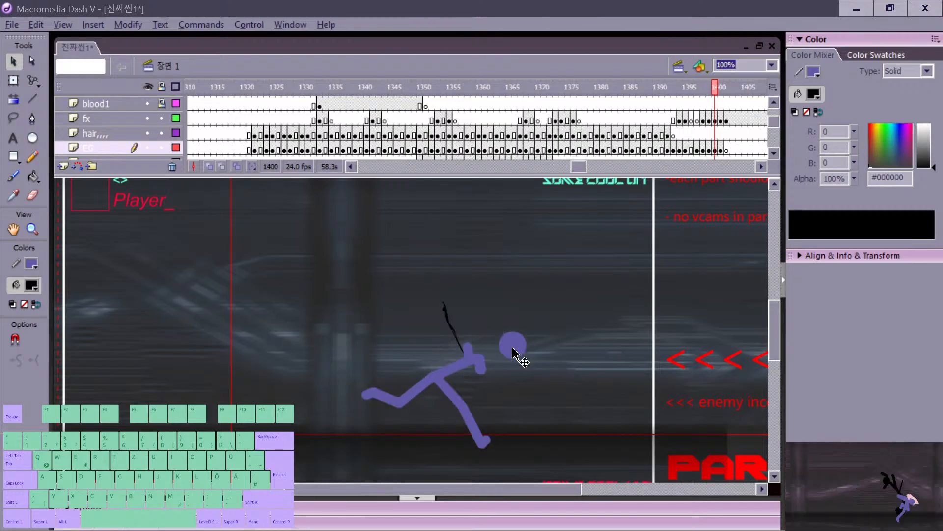
# Step: Place the head circle back over the torso's lowered end at frame 1400
pyautogui.press(',')
pyautogui.press('.')
pyautogui.moveTo(520, 343); pyautogui.dragTo(477, 362)
pyautogui.press(',')
pyautogui.press('.')
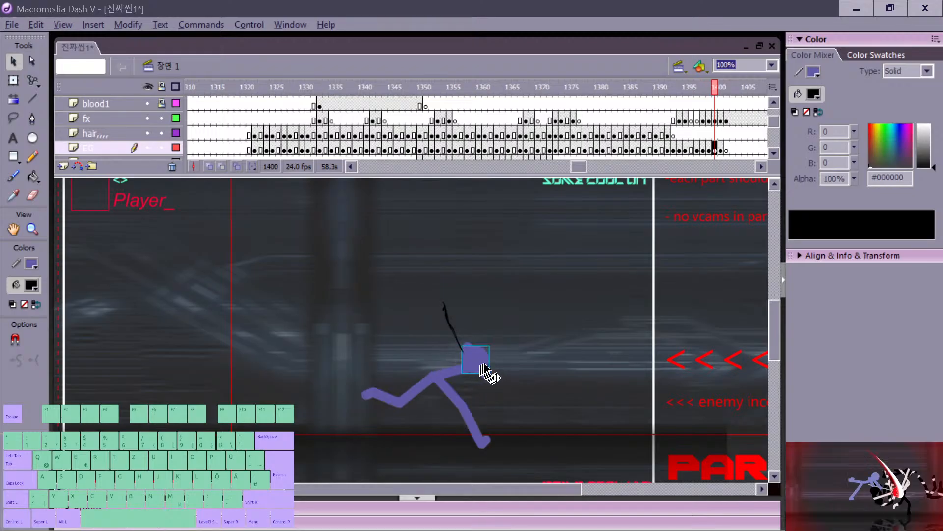
# Step: Erase the stray line bits around the head at frame 1400 and smooth the torso line beneath it
pyautogui.press('e')
pyautogui.moveTo(492, 378); pyautogui.dragTo(468, 346)
pyautogui.press('v')
pyautogui.press('c')
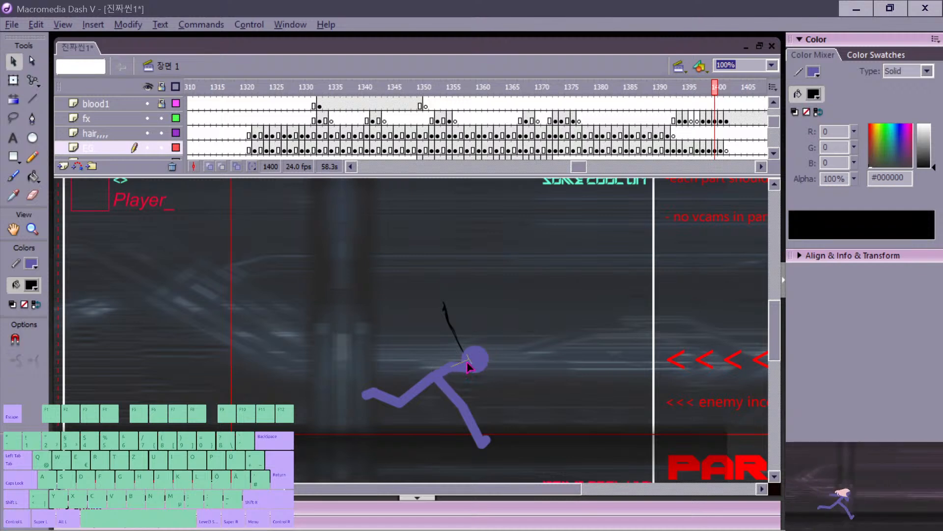
pyautogui.press('k')
pyautogui.press('l')
pyautogui.press('h')
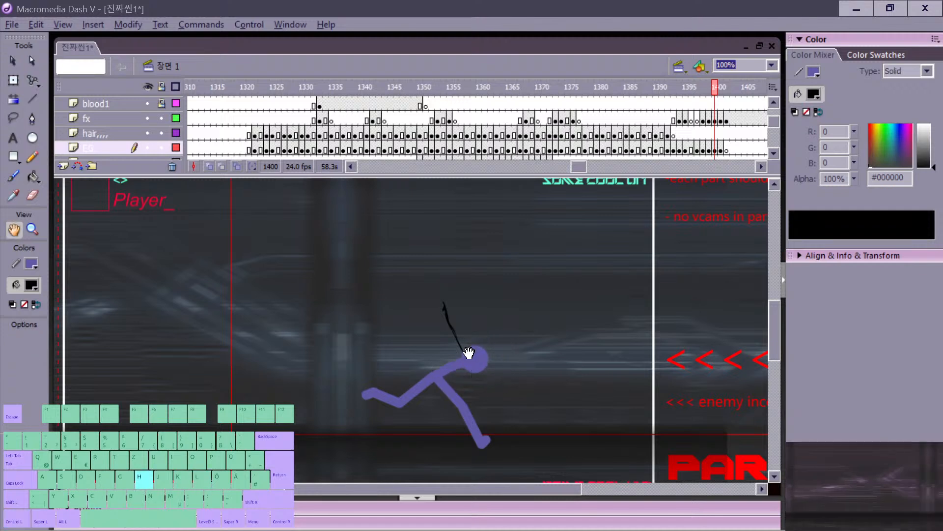
# Step: Draw the figure's arm as short line segments on both sides of the head at frame 1400
pyautogui.press('j')
pyautogui.press('j')
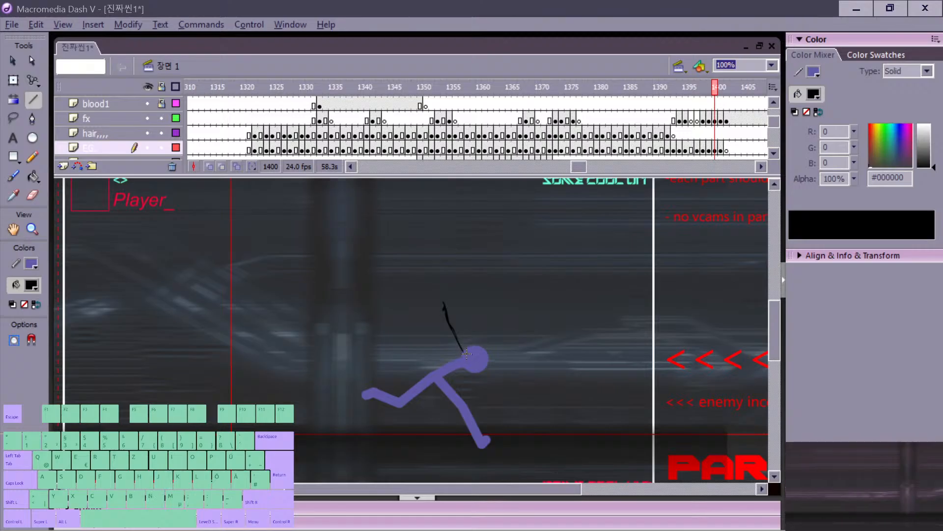
pyautogui.press('m')
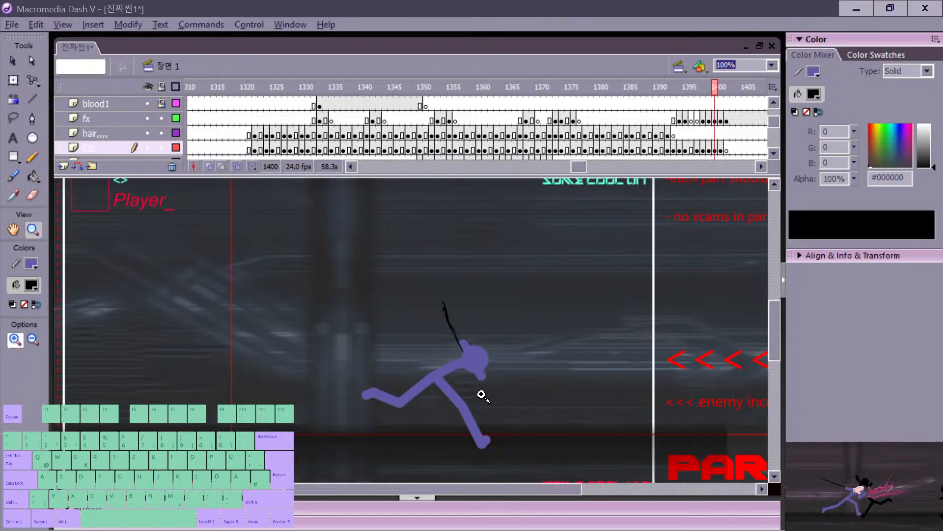
pyautogui.press(',')
pyautogui.press('.')
pyautogui.press('n')
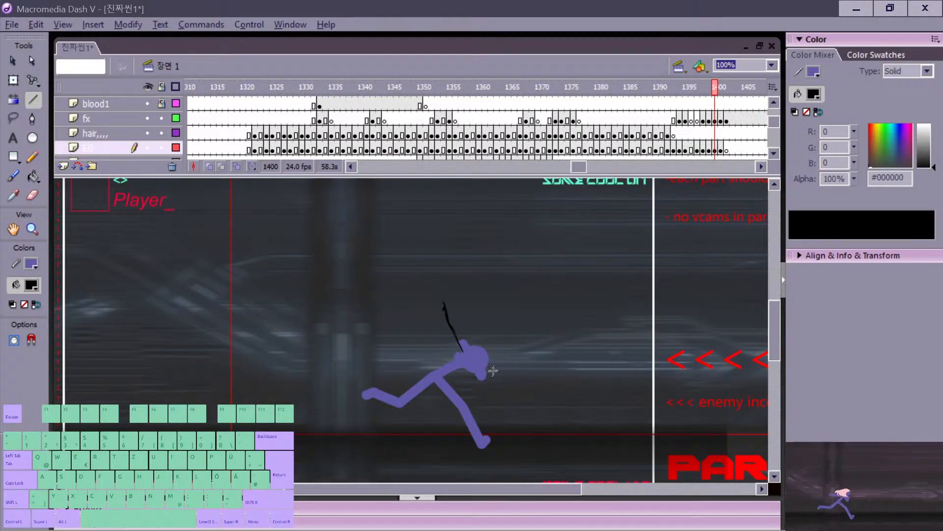
pyautogui.moveTo(473, 368); pyautogui.dragTo(472, 367)
pyautogui.press(',')
pyautogui.press('.')
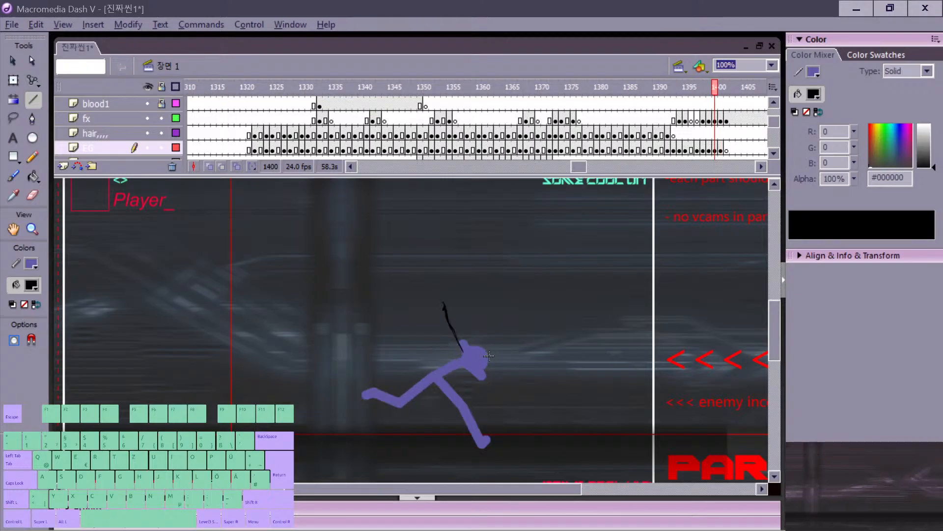
# Step: Move the head circle forward and slightly down, ahead of the leg line's upper end at frame 1402
pyautogui.press('.')
pyautogui.press(',')
pyautogui.press('.')
pyautogui.press('.')
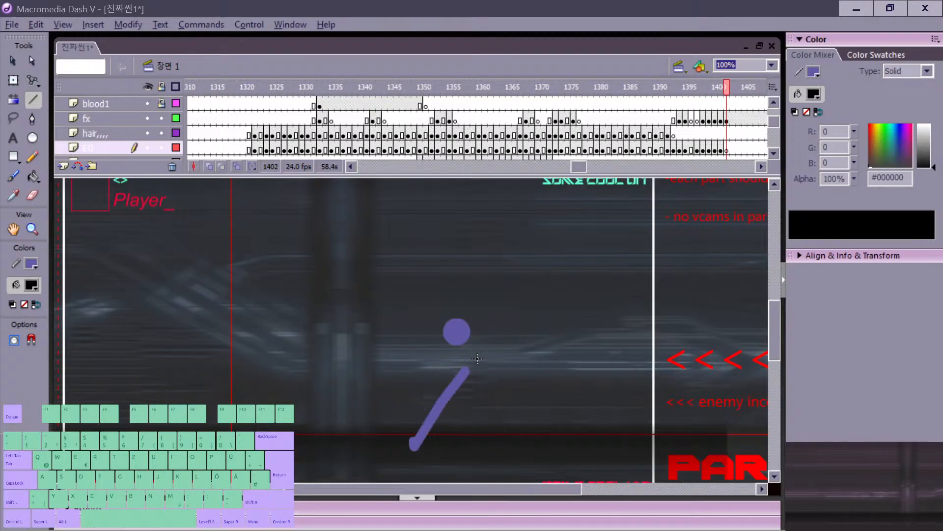
pyautogui.press(',')
pyautogui.press('.')
pyautogui.press('v')
pyautogui.click(474, 350)
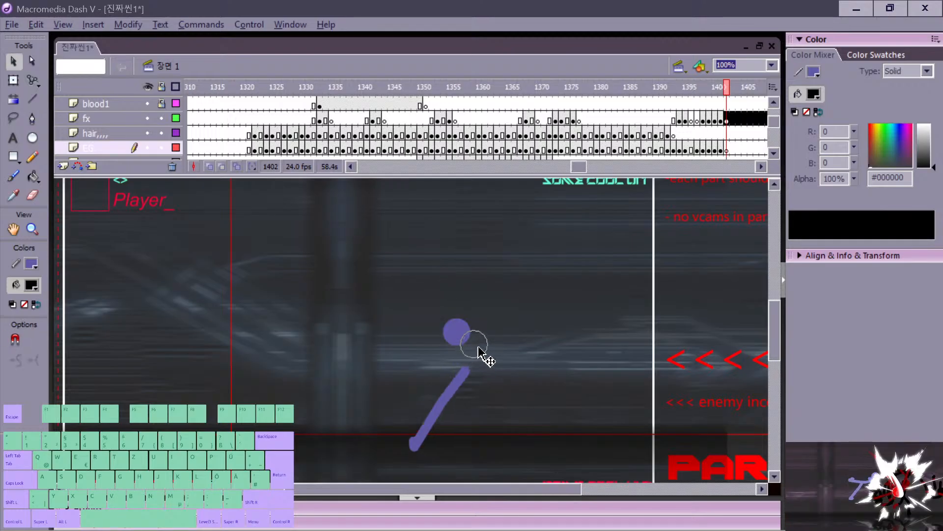
pyautogui.press(',')
pyautogui.press('.')
pyautogui.moveTo(479, 348)
pyautogui.mouseDown()
pyautogui.moveTo(535, 348)
pyautogui.moveTo(496, 345)
pyautogui.moveTo(489, 362)
pyautogui.mouseUp()
# Step: Straighten the rear leg at frame 1402 and raise its foot
pyautogui.press(',')
pyautogui.press(',')
pyautogui.press('.')
pyautogui.press('.')
pyautogui.press(',')
pyautogui.press('.')
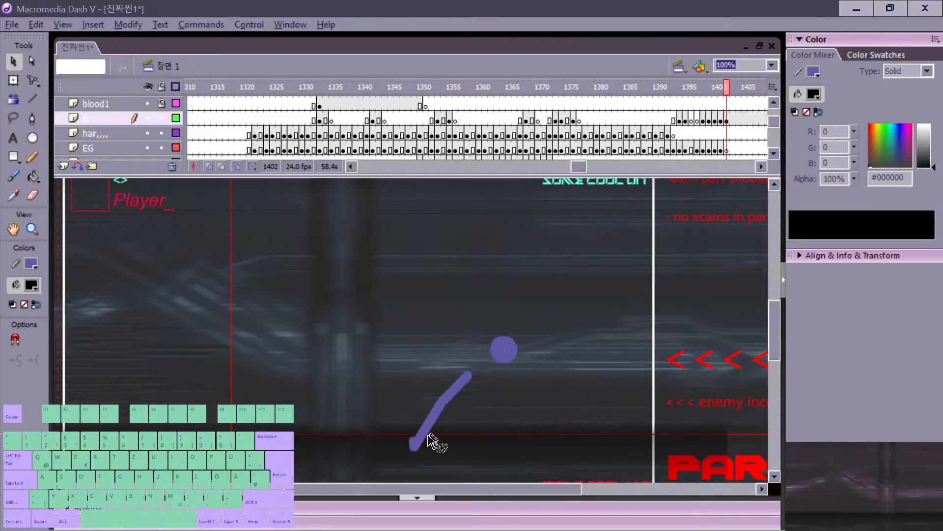
pyautogui.moveTo(415, 435); pyautogui.dragTo(416, 436)
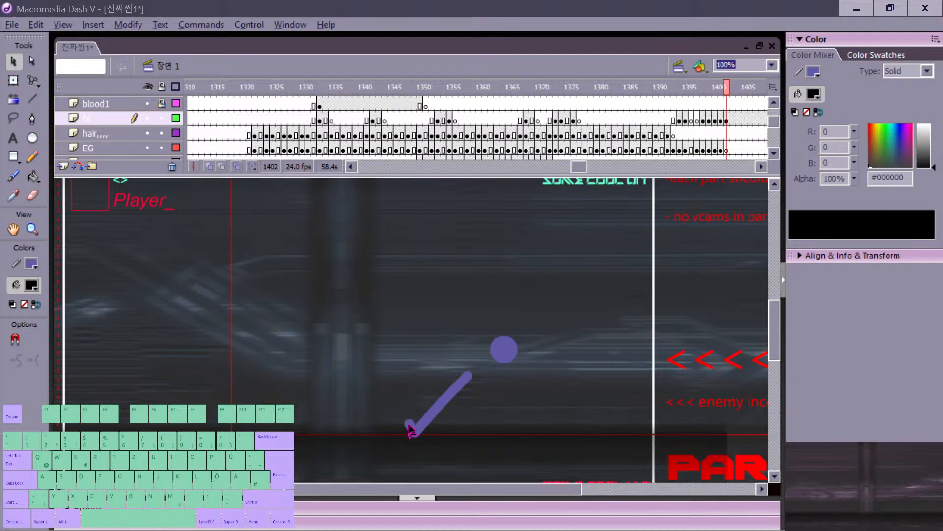
pyautogui.press(',')
pyautogui.press('.')
# Step: Draw the bent front leg with a raised foot from the hip at frame 1402
pyautogui.press('n')
pyautogui.moveTo(475, 377)
pyautogui.mouseDown()
pyautogui.moveTo(469, 417)
pyautogui.moveTo(488, 419)
pyautogui.mouseUp()
pyautogui.press(',')
pyautogui.press('.')
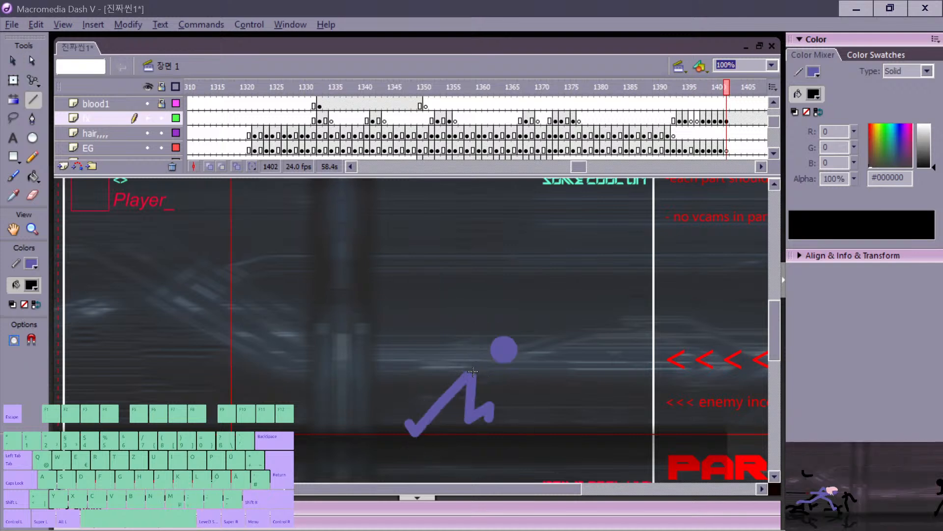
# Step: Shift the head circle slightly up and back toward the body at frame 1402
pyautogui.press('v')
pyautogui.moveTo(508, 356)
pyautogui.mouseDown()
pyautogui.moveTo(504, 333)
pyautogui.moveTo(498, 348)
pyautogui.mouseUp()
pyautogui.press(',')
pyautogui.press('.')
pyautogui.press(',')
pyautogui.press('.')
pyautogui.press(',')
pyautogui.press('.')
# Step: Draw the torso up to the head with a short upper arm behind it at frame 1402, undoing the extra forearm segment
pyautogui.press('n')
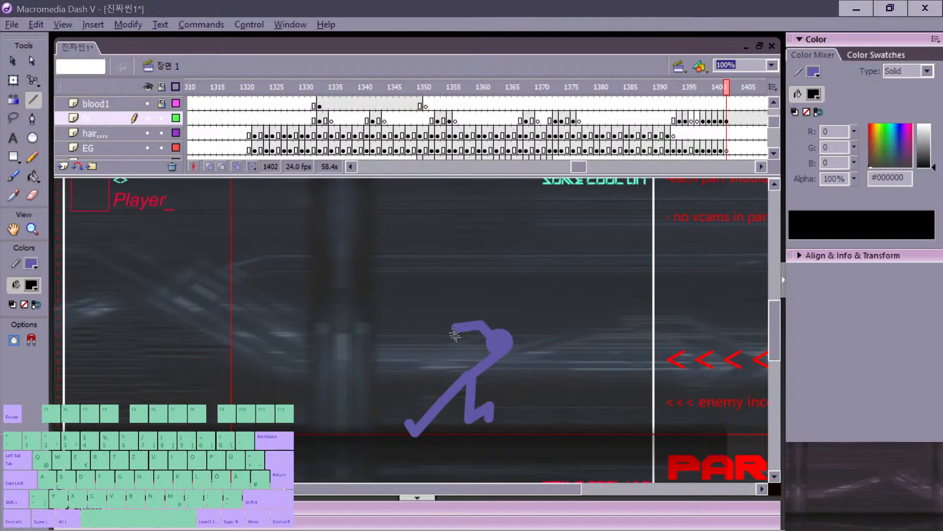
pyautogui.hotkey('ctrl', 'z')
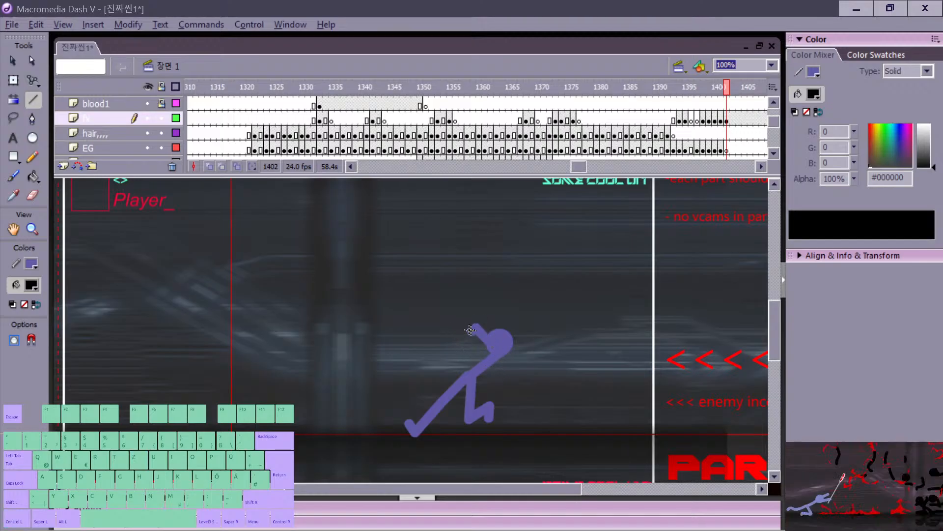
pyautogui.press(',')
pyautogui.press('.')
pyautogui.press(',')
pyautogui.press('.')
pyautogui.press('b')
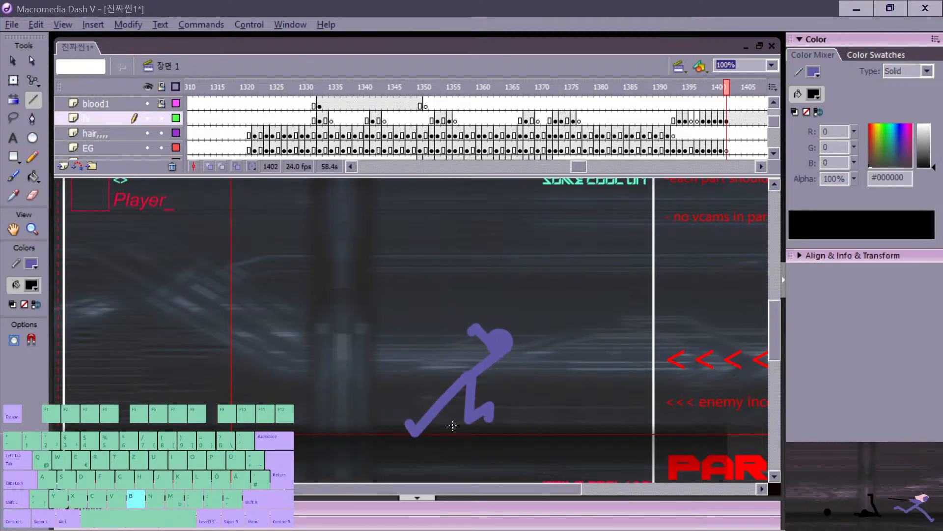
# Step: Reshape both legs at frame 1402, lowering the rear foot and pulling the front knee back and up
pyautogui.press('v')
pyautogui.press(',')
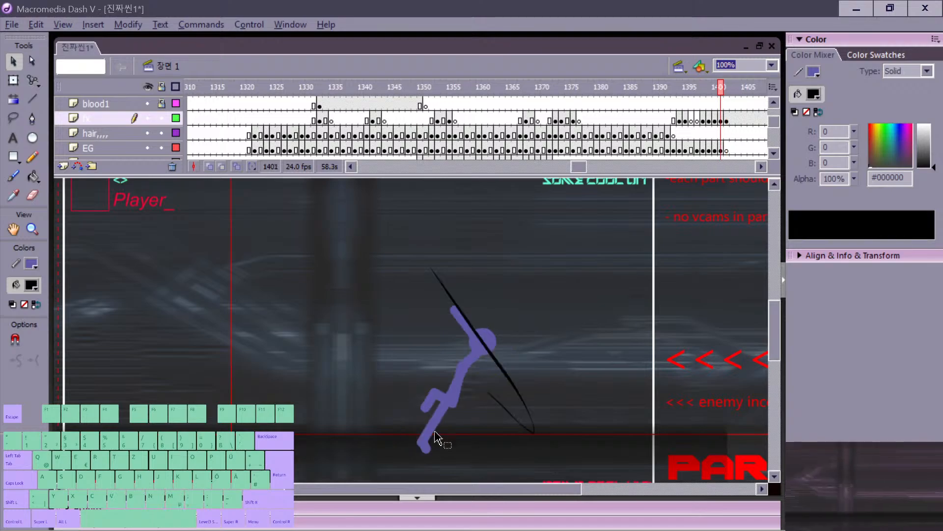
pyautogui.press('.')
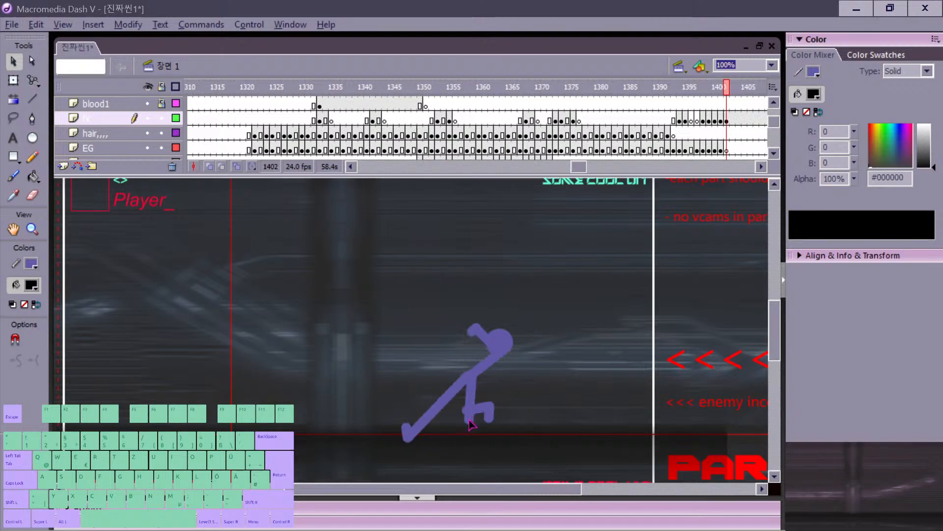
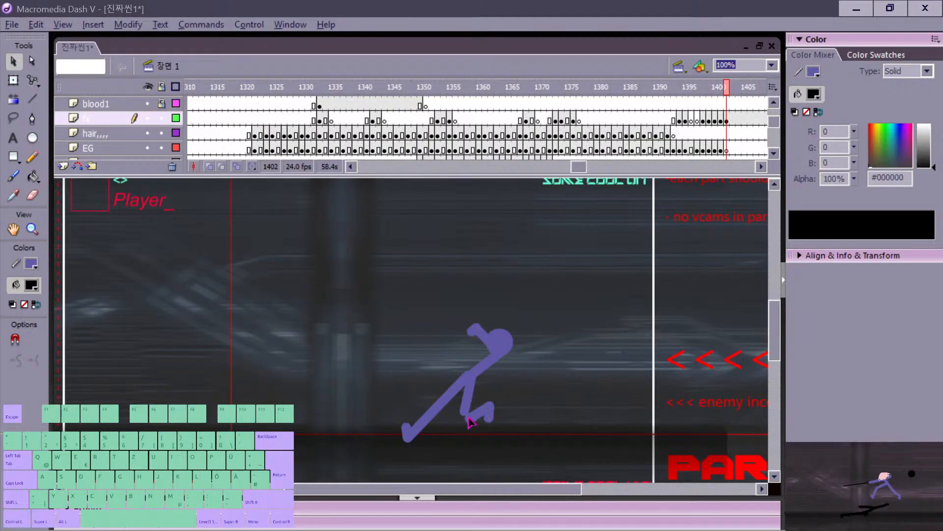
pyautogui.press(',')
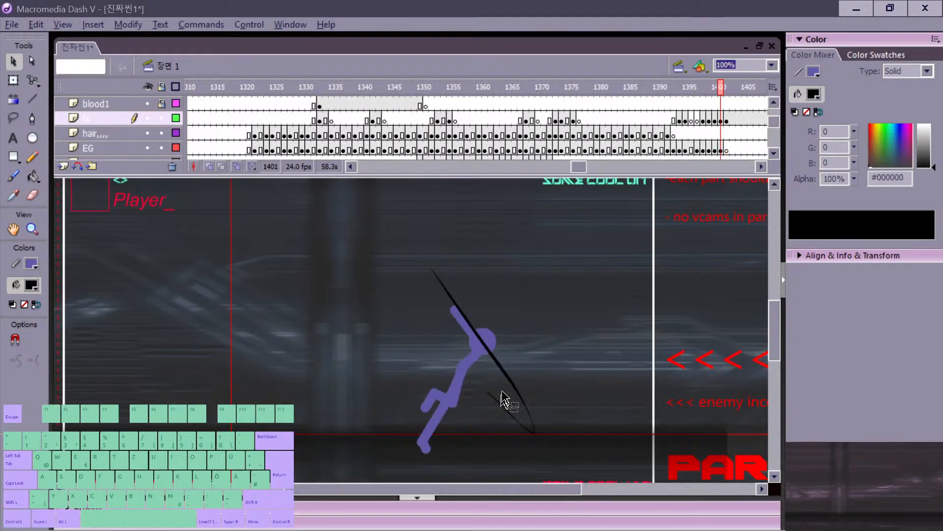
pyautogui.press('.')
pyautogui.press(',')
pyautogui.press('.')
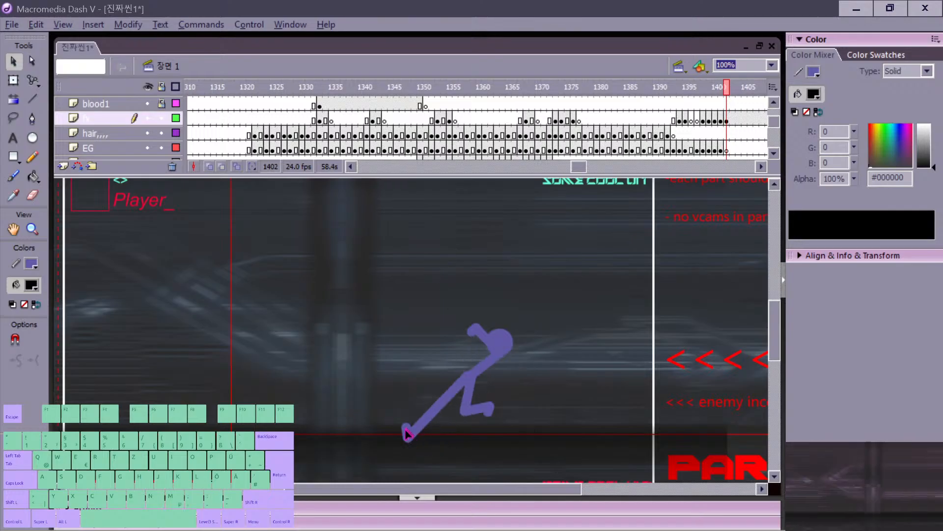
pyautogui.press(',')
pyautogui.press('.')
pyautogui.press(',')
pyautogui.press('.')
# Step: Insert a blank keyframe at frame 1403 on the fx layer and draw the legs in a wide stride with a short torso line
pyautogui.press('.')
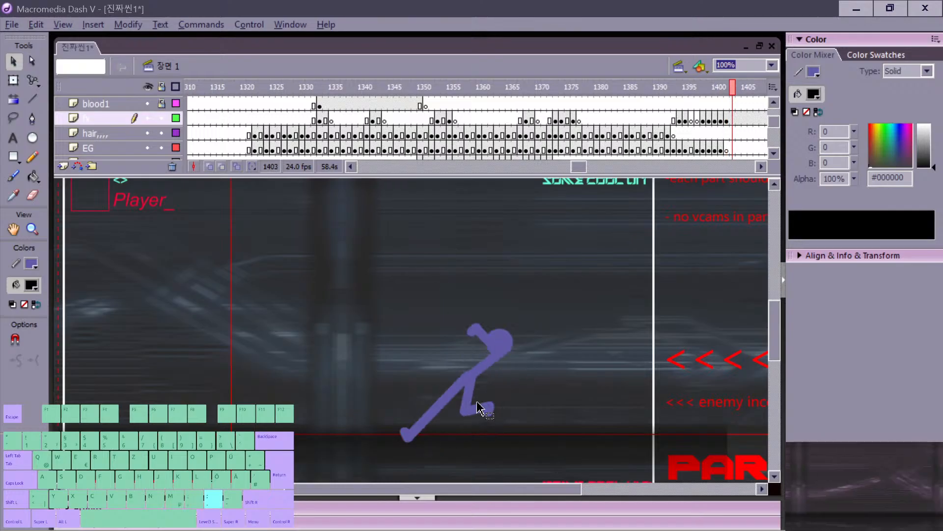
pyautogui.press('F7')
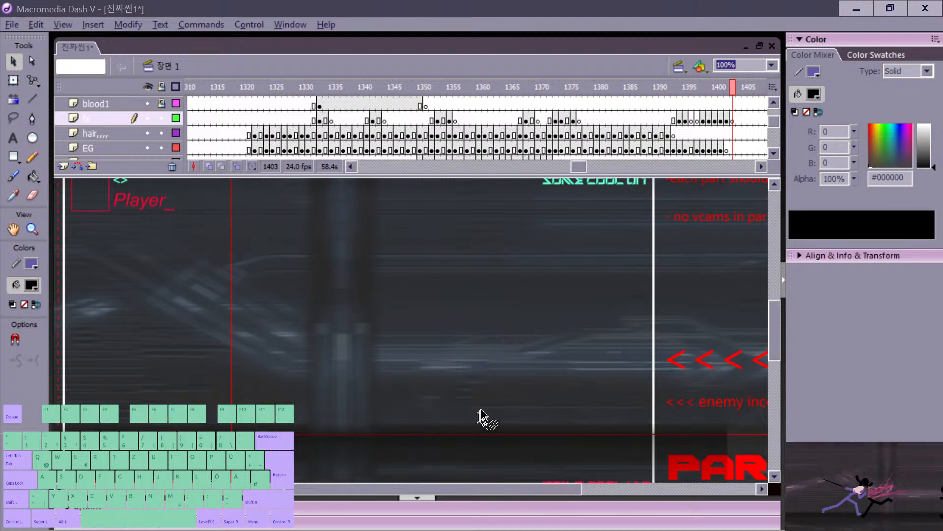
pyautogui.press(',')
pyautogui.press('.')
pyautogui.press('n')
pyautogui.press(',')
pyautogui.press('.')
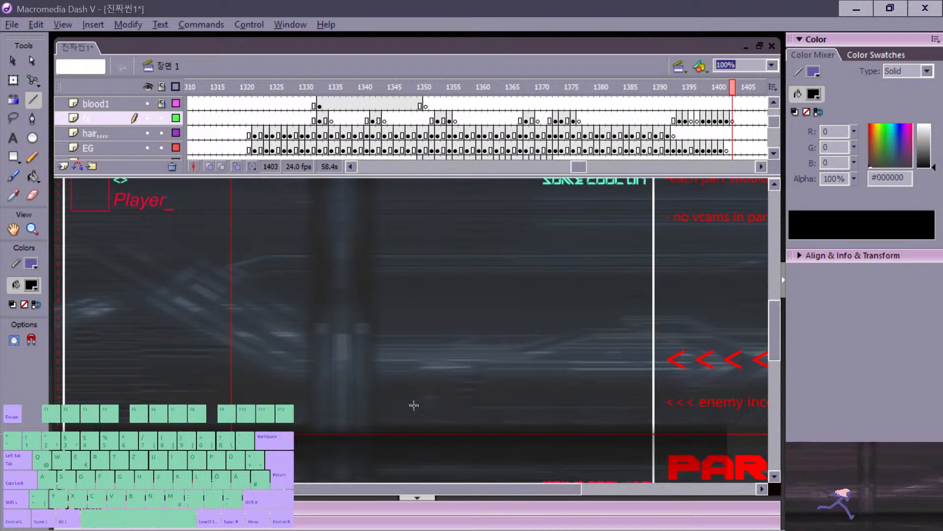
pyautogui.moveTo(414, 405)
pyautogui.mouseDown()
pyautogui.moveTo(443, 379)
pyautogui.moveTo(479, 380)
pyautogui.moveTo(481, 414)
pyautogui.moveTo(502, 449)
pyautogui.mouseUp()
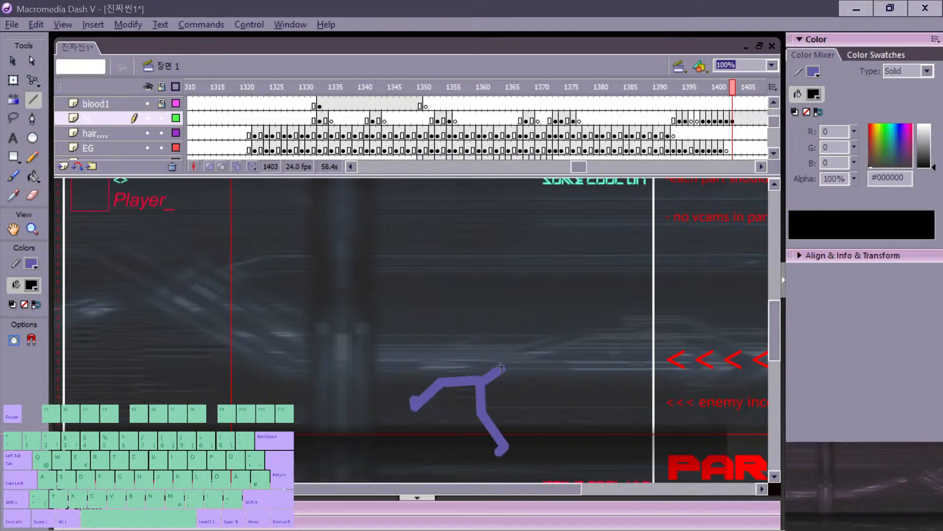
# Step: Paste the head circle at frame 1403 and place it above the torso's upper end
pyautogui.hotkey('ctrl', 'v')
pyautogui.press('v')
pyautogui.moveTo(406, 336); pyautogui.dragTo(491, 350)
pyautogui.press(',')
pyautogui.press('.')
pyautogui.press(',')
pyautogui.press('.')
# Step: Draw the bent arm trailing behind the head at frame 1403
pyautogui.press('n')
pyautogui.press(',')
pyautogui.press('.')
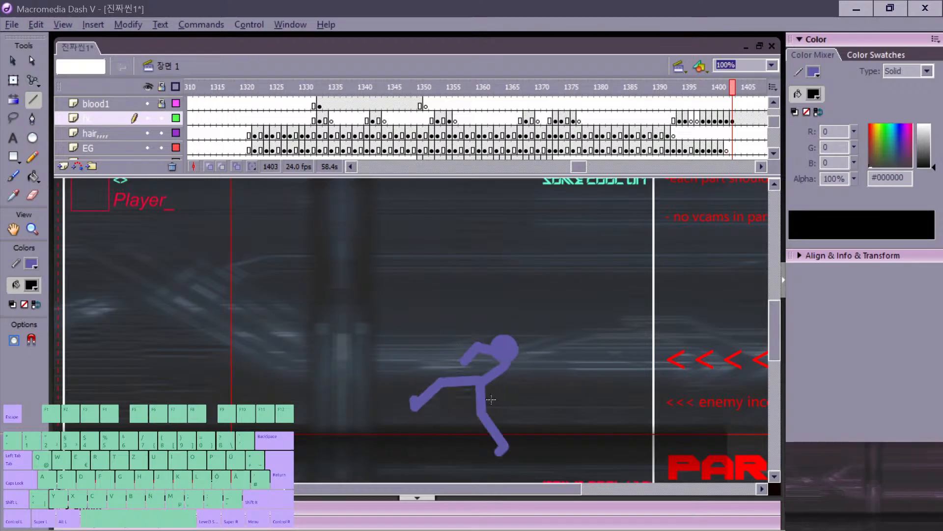
# Step: Step back through the frames before 1403 and forward again to check the run and slash motion
pyautogui.press(',')
pyautogui.press(',')
pyautogui.press(',')
pyautogui.press(',')
pyautogui.press(',')
pyautogui.press(',')
pyautogui.press(',')
pyautogui.press(',')
pyautogui.press(',')
pyautogui.press(',')
pyautogui.press(',')
pyautogui.press(',')
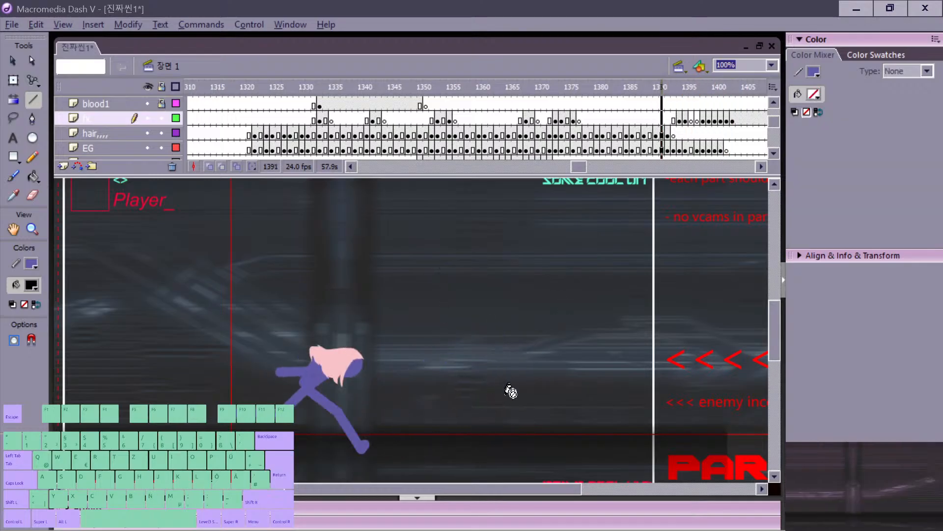
pyautogui.press(',')
pyautogui.press(',')
pyautogui.press(',')
pyautogui.press(',')
pyautogui.press(',')
pyautogui.press(',')
pyautogui.press(',')
pyautogui.press(',')
pyautogui.press(',')
pyautogui.press(',')
pyautogui.press(',')
pyautogui.press(',')
pyautogui.press(',')
pyautogui.press(',')
pyautogui.press(',')
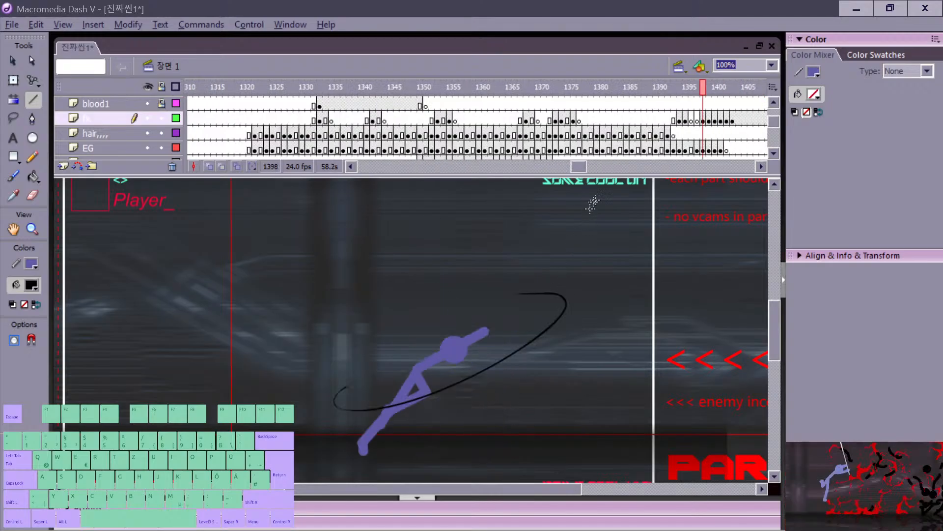
pyautogui.press('.')
pyautogui.press('.')
pyautogui.press('.')
pyautogui.press('.')
pyautogui.press('.')
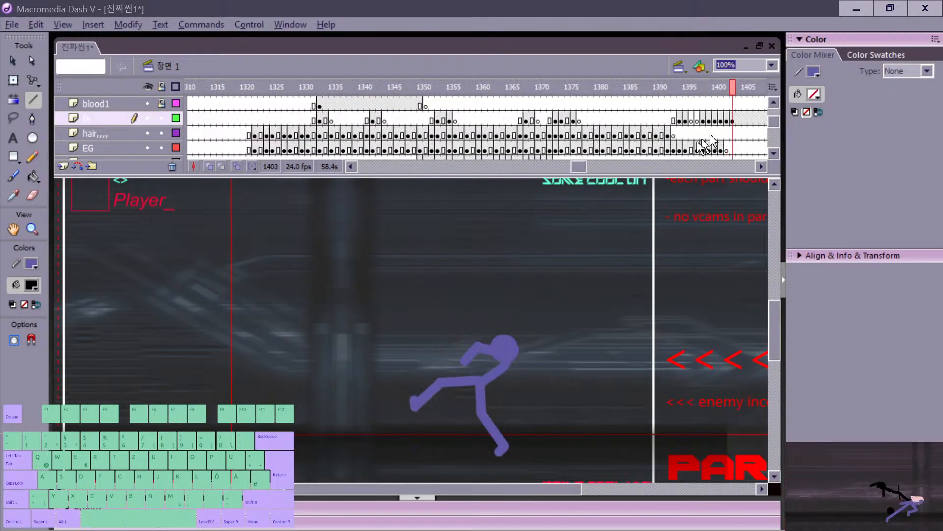
# Step: Insert a blank keyframe at frame 1404 on the fx layer and compare it with the preceding poses
pyautogui.press('.')
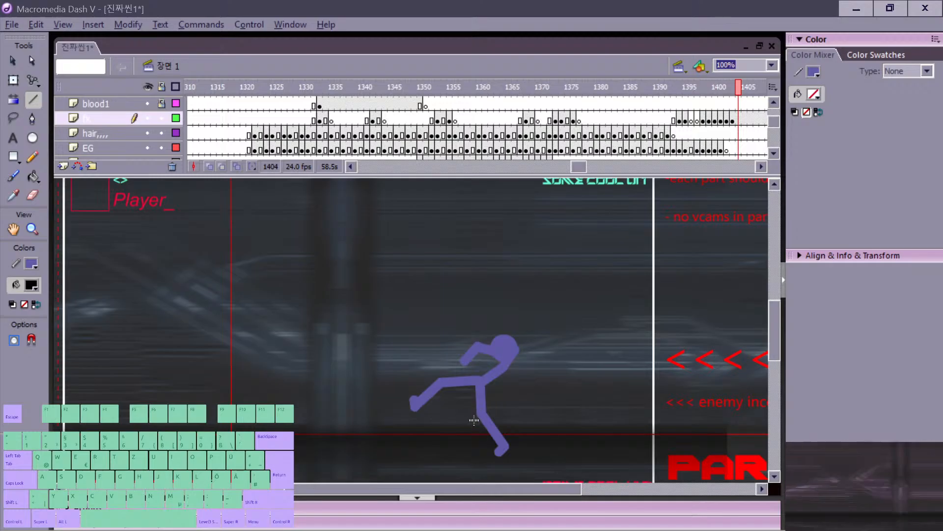
pyautogui.press('F7')
pyautogui.press(',')
pyautogui.press(',')
pyautogui.press('.')
pyautogui.press('.')
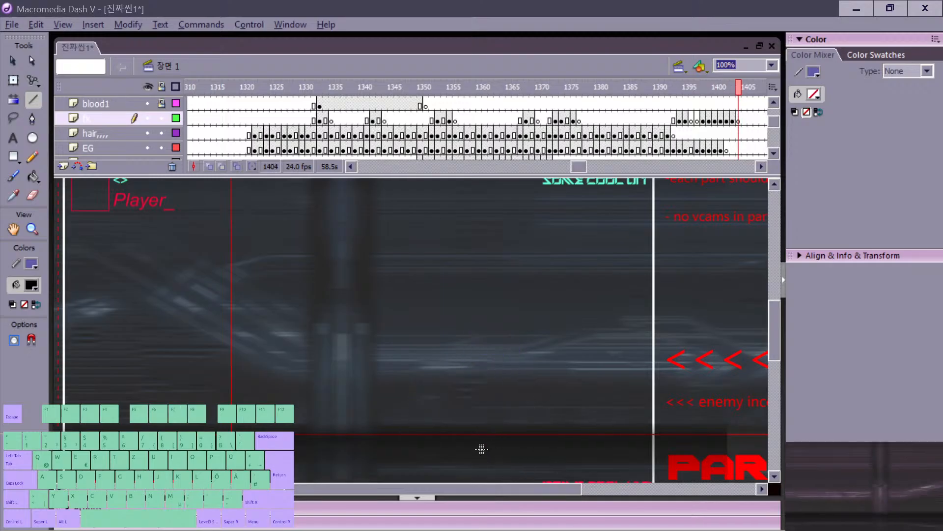
pyautogui.press(',')
pyautogui.press('.')
# Step: Draw the supporting leg, the folded rear leg and the forward-leaning torso at frame 1404
pyautogui.moveTo(475, 451)
pyautogui.mouseDown()
pyautogui.moveTo(494, 372)
pyautogui.moveTo(455, 389)
pyautogui.mouseUp()
pyautogui.press(',')
pyautogui.press('.')
pyautogui.moveTo(455, 390); pyautogui.dragTo(479, 411)
pyautogui.moveTo(478, 411); pyautogui.dragTo(469, 423)
pyautogui.press(',')
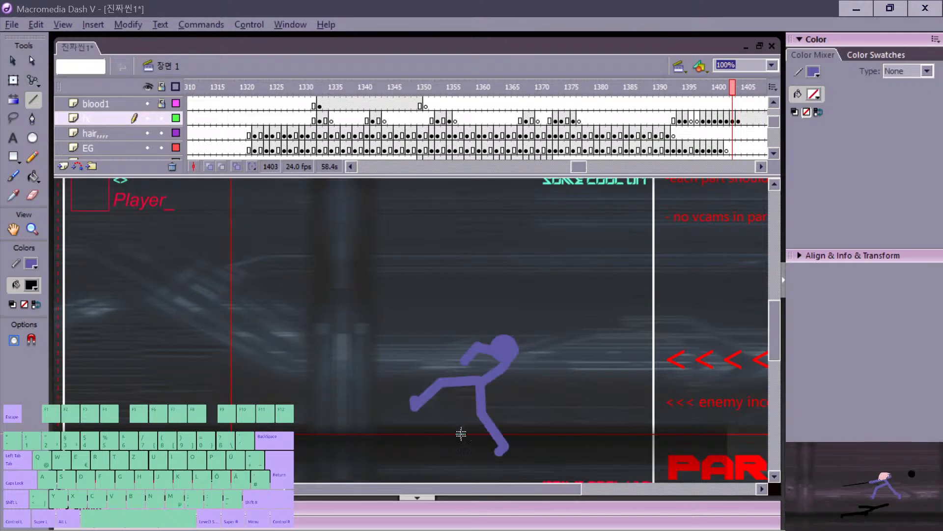
pyautogui.press('.')
pyautogui.press(',')
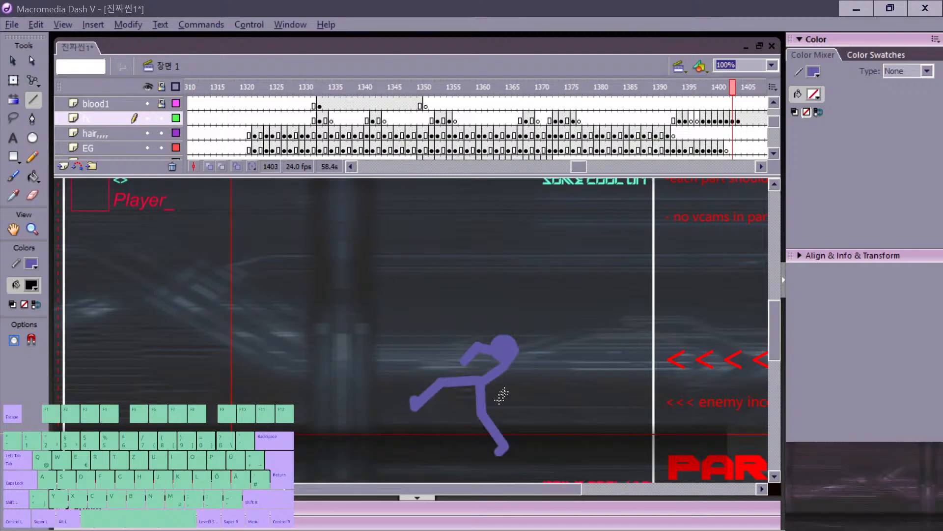
pyautogui.press('.')
# Step: Paste the head circle at frame 1404 and place it over the torso's upper end
pyautogui.hotkey('ctrl', 'v')
pyautogui.press('v')
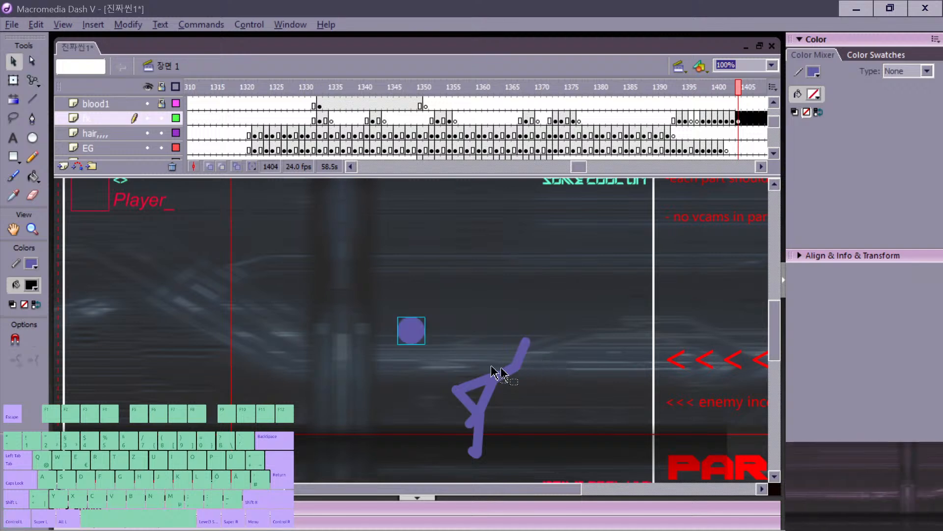
pyautogui.moveTo(419, 341); pyautogui.dragTo(529, 347)
# Step: Step back to frame 1399 and forward again to check how the new poses follow each other
pyautogui.press(',')
pyautogui.press(',')
pyautogui.press(',')
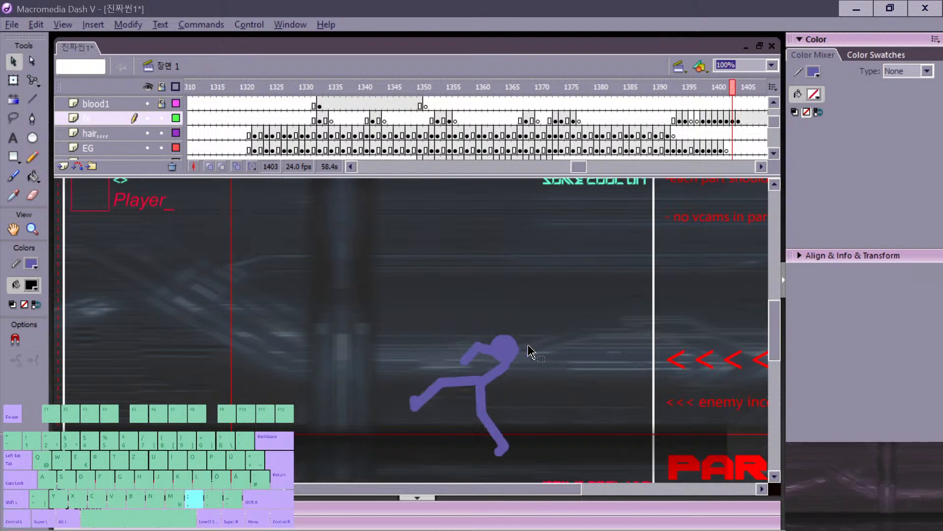
pyautogui.press(',')
pyautogui.press(',')
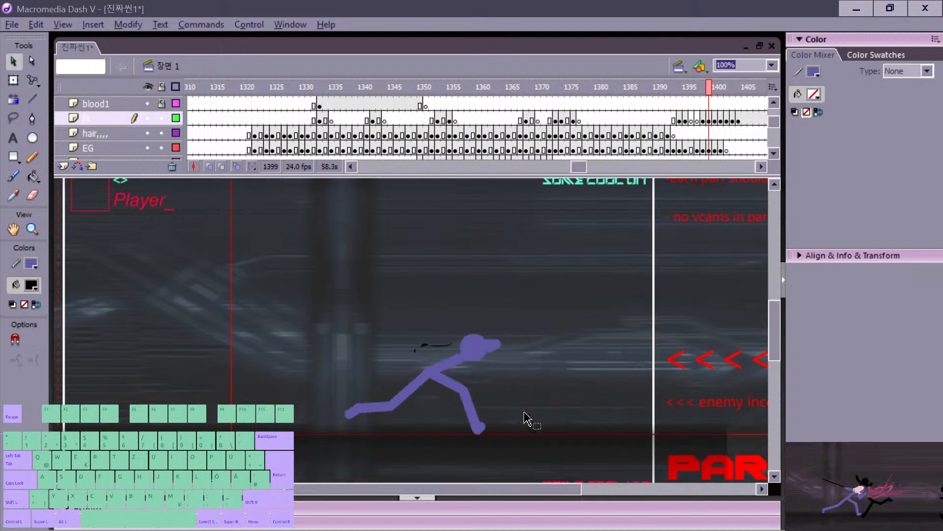
pyautogui.press('.')
pyautogui.press('.')
pyautogui.press('.')
pyautogui.press('.')
pyautogui.press(',')
pyautogui.press('.')
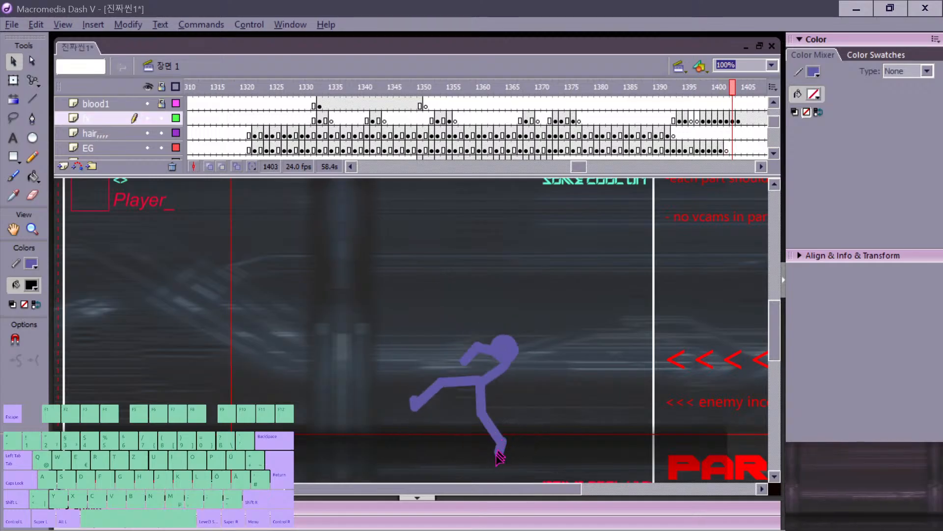
# Step: Reshape the front leg's foot at frame 1403
pyautogui.press(',')
pyautogui.moveTo(497, 451); pyautogui.dragTo(465, 404)
pyautogui.press('.')
pyautogui.press(',')
pyautogui.press('.')
# Step: Step back and forth through the frames around 1402 and 1403 to examine the transition between the poses
pyautogui.press('space')
pyautogui.press(',')
pyautogui.press(',')
pyautogui.press(',')
pyautogui.press('.')
pyautogui.press('.')
pyautogui.press('.')
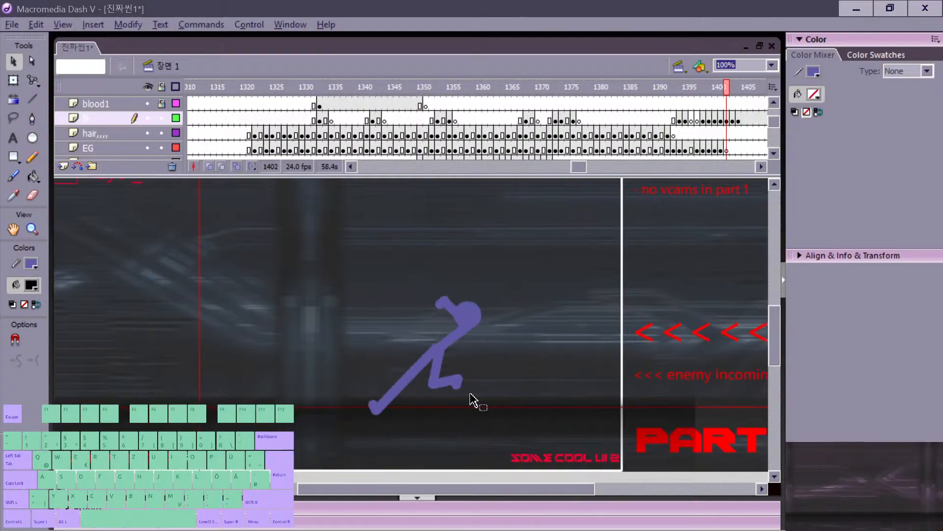
pyautogui.press('.')
pyautogui.press(',')
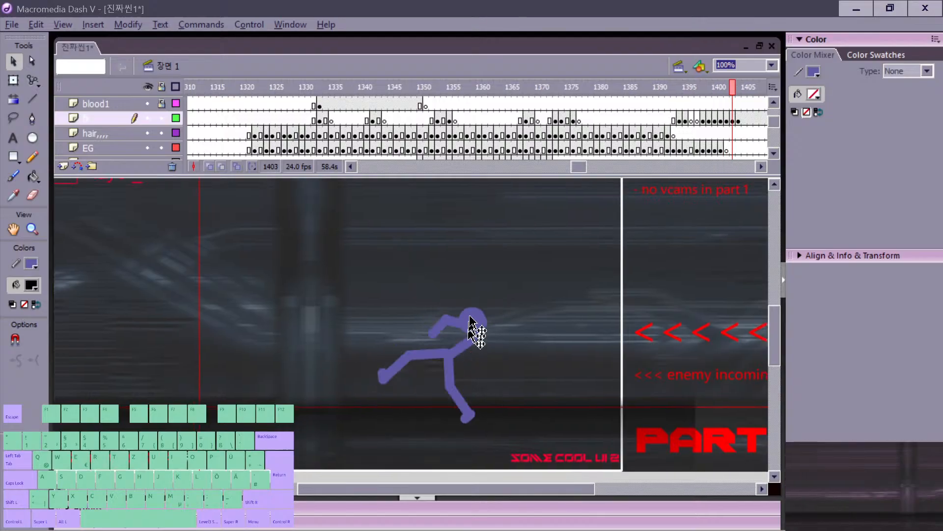
# Step: Move the head back toward the neck at frame 1404, and shift the whole figure backward
pyautogui.press('.')
pyautogui.moveTo(498, 320)
pyautogui.mouseDown()
pyautogui.moveTo(476, 309)
pyautogui.moveTo(480, 324)
pyautogui.mouseUp()
pyautogui.press(',')
pyautogui.press('.')
pyautogui.moveTo(383, 304); pyautogui.dragTo(506, 434)
pyautogui.moveTo(446, 413); pyautogui.dragTo(410, 412)
pyautogui.press(',')
pyautogui.press('.')
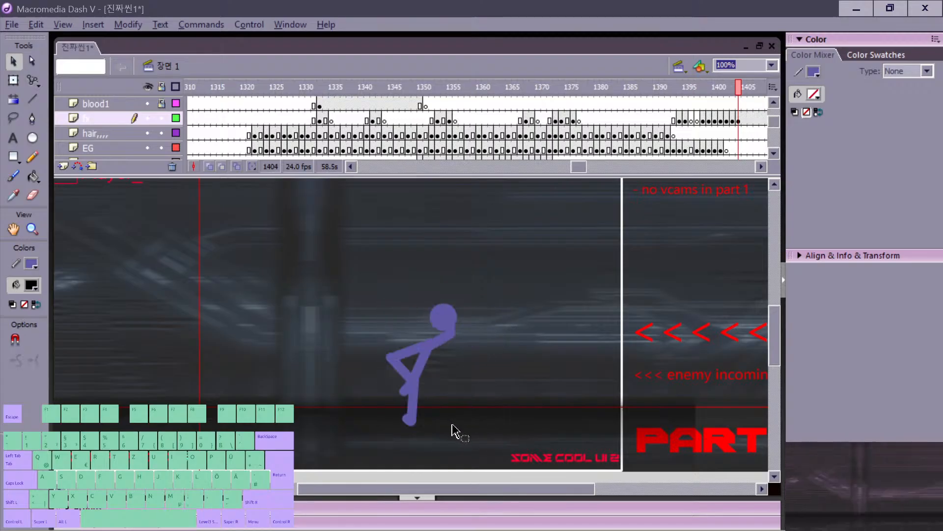
# Step: Insert a blank keyframe at frame 1405 and draw the new pose's extended back leg with its foot
pyautogui.press('.')
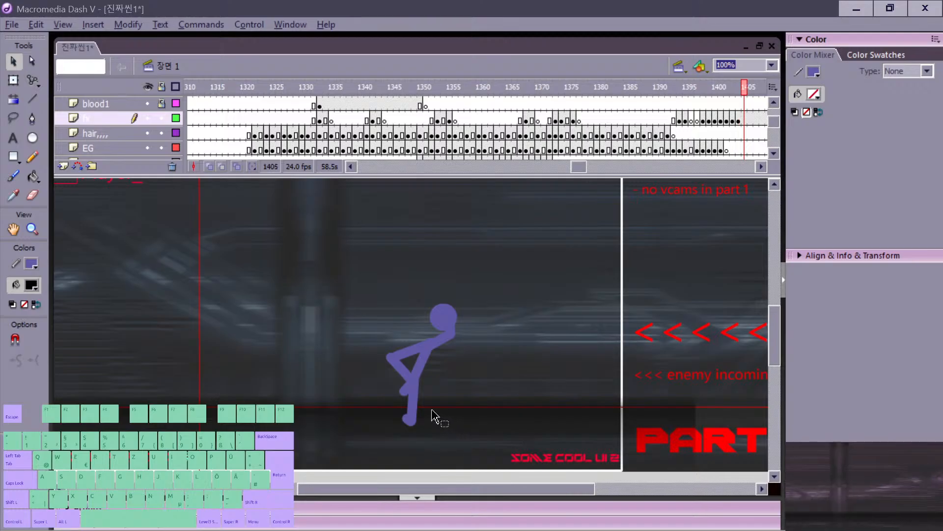
pyautogui.press('F7')
pyautogui.press(',')
pyautogui.press('.')
pyautogui.press('n')
pyautogui.press(',')
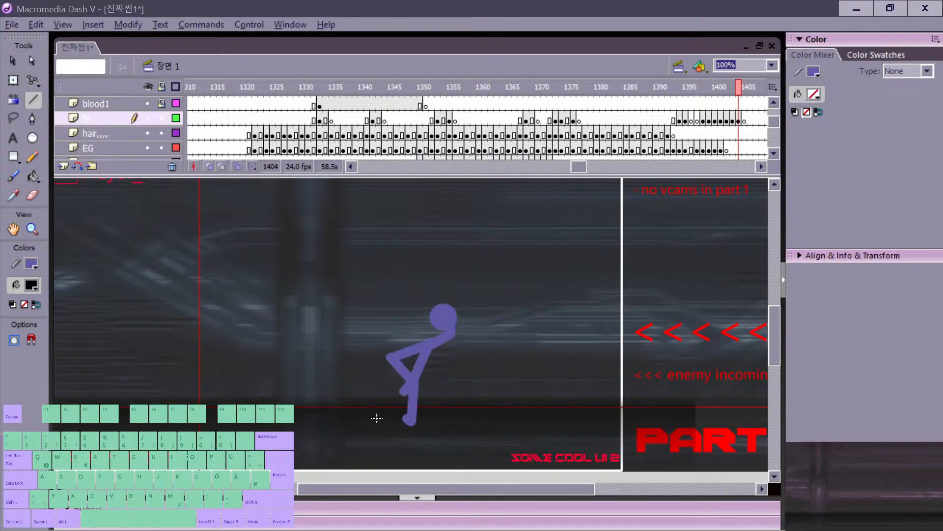
pyautogui.press('.')
pyautogui.moveTo(365, 413); pyautogui.dragTo(380, 382)
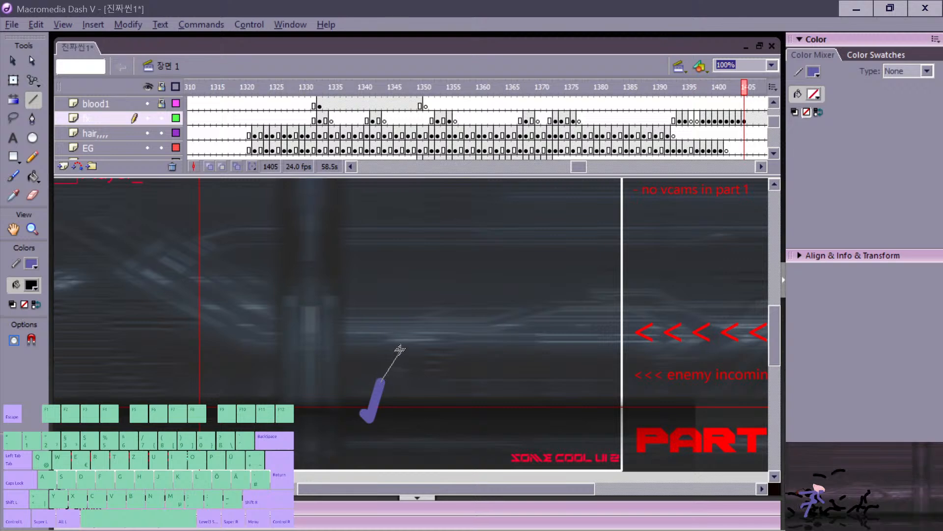
pyautogui.moveTo(400, 349); pyautogui.dragTo(408, 341)
# Step: Draw the bent front leg with its foot from the hip at frame 1405
pyautogui.press(',')
pyautogui.press('.')
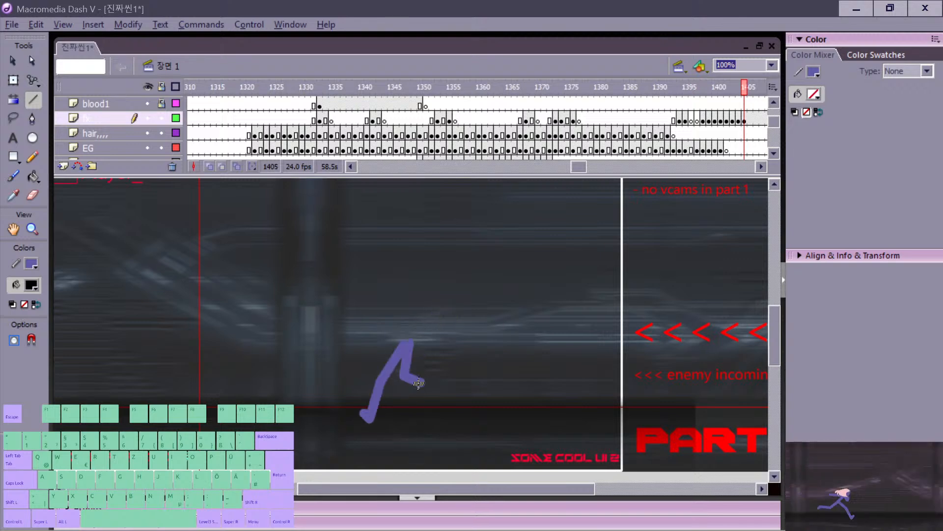
pyautogui.moveTo(418, 382); pyautogui.dragTo(416, 394)
pyautogui.press(',')
pyautogui.press('.')
# Step: Paste the head circle at frame 1405 and place it over the torso's upper end
pyautogui.hotkey('ctrl', 'v')
pyautogui.moveTo(426, 326)
pyautogui.mouseDown()
pyautogui.moveTo(435, 301)
pyautogui.moveTo(437, 313)
pyautogui.mouseUp()
pyautogui.press('v')
pyautogui.press(',')
pyautogui.press(',')
pyautogui.press('.')
# Step: Draw a short arm hanging down beside the torso at frame 1405, checking it against frame 1404
pyautogui.press('n')
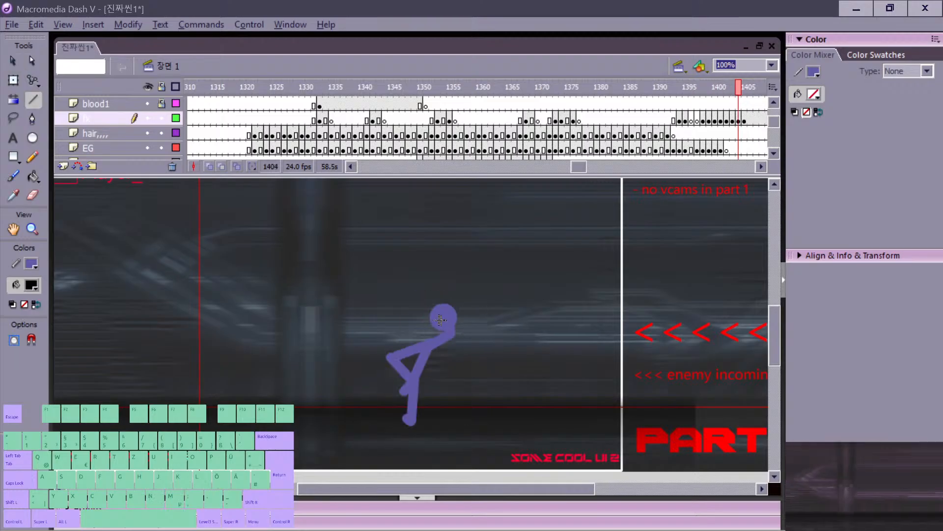
pyautogui.press(',')
pyautogui.press('.')
pyautogui.press('.')
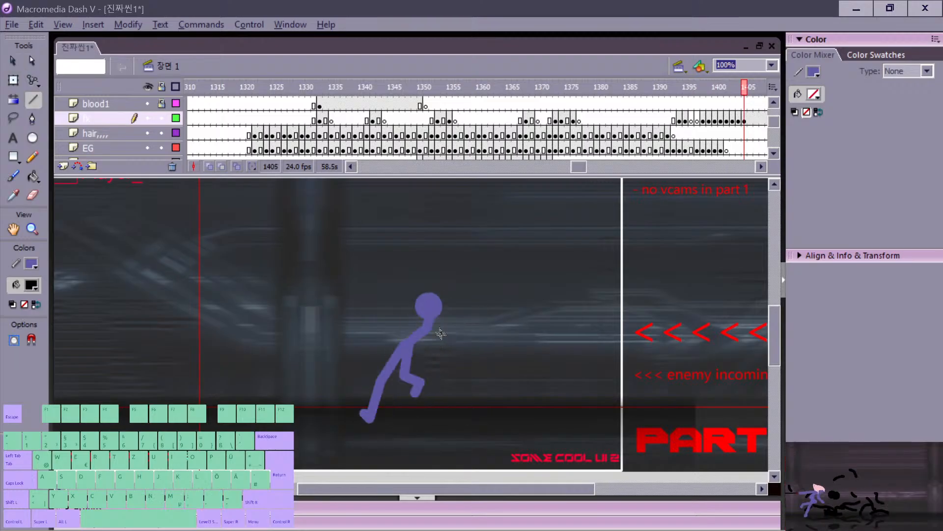
pyautogui.moveTo(417, 341); pyautogui.dragTo(425, 359)
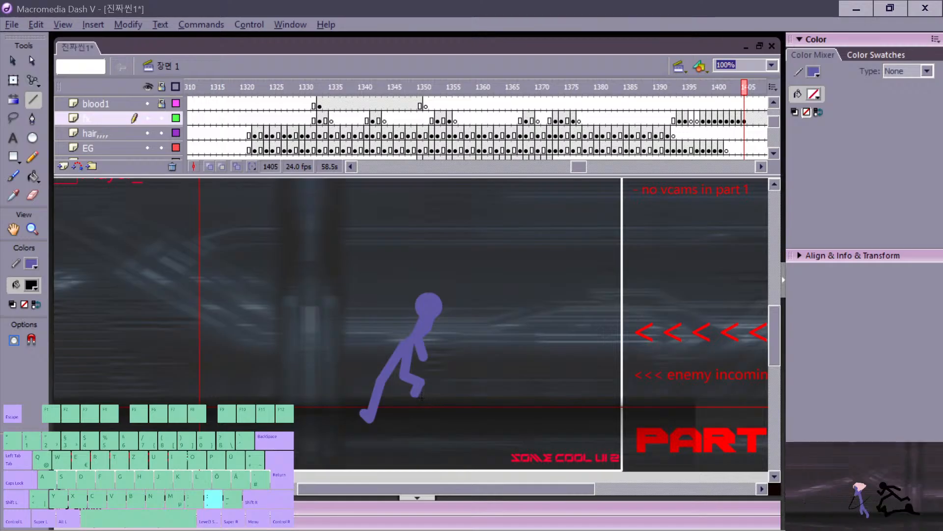
# Step: Insert a blank keyframe at frame 1406 and draw a nearly straight back leg for the next pose
pyautogui.press('.')
pyautogui.press('F7')
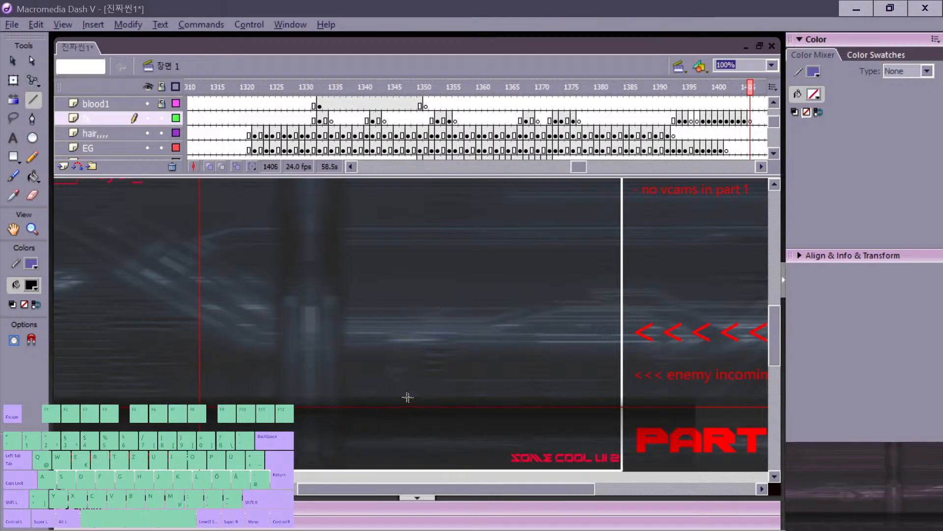
pyautogui.press(',')
pyautogui.press('.')
pyautogui.moveTo(345, 414); pyautogui.dragTo(346, 412)
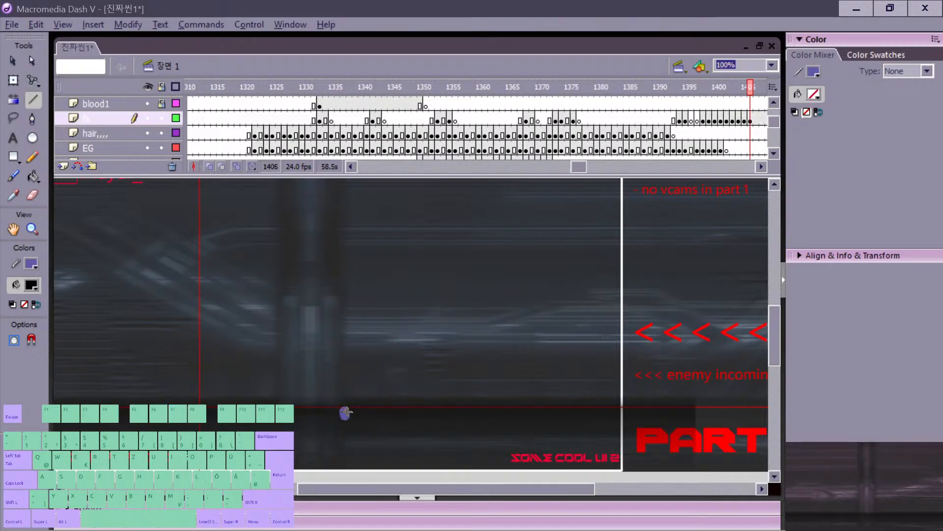
pyautogui.moveTo(359, 343); pyautogui.dragTo(367, 335)
pyautogui.press(',')
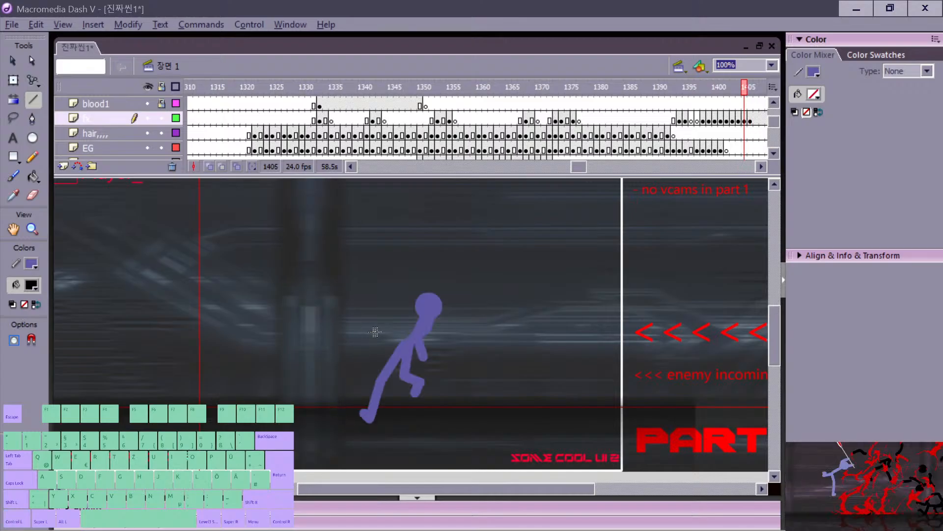
pyautogui.press('.')
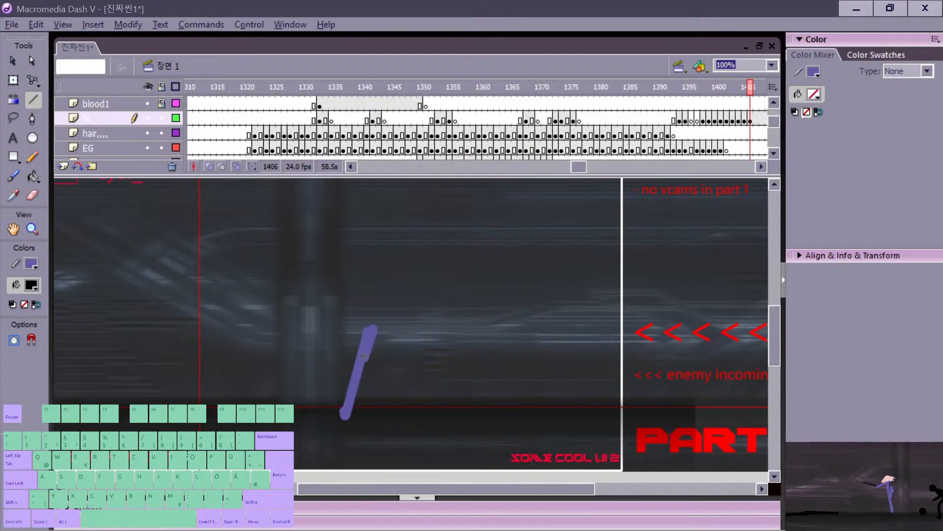
# Step: Add the lower part of the bent front leg at frame 1406
pyautogui.moveTo(381, 377); pyautogui.dragTo(381, 379)
pyautogui.press(',')
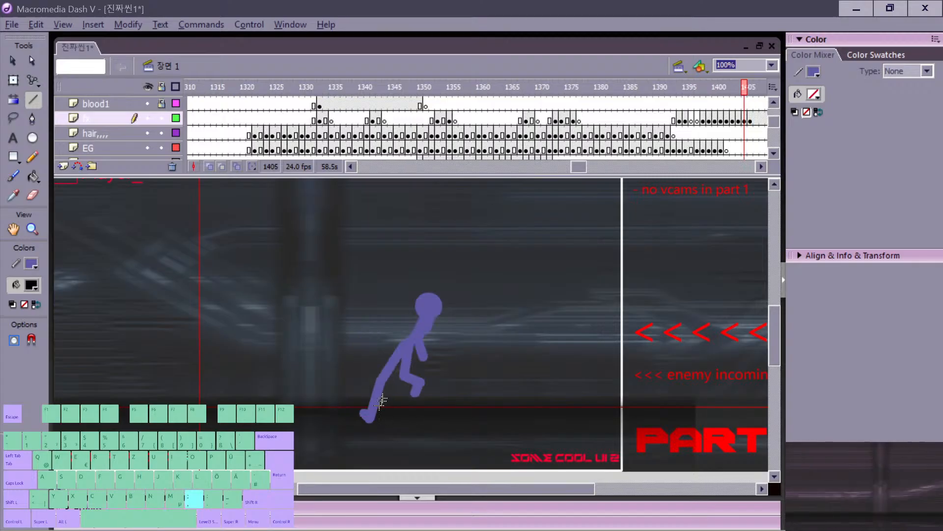
pyautogui.press('.')
# Step: Draw the torso leaning forward from the hip at frame 1406 and paste the head circle on its upper end
pyautogui.moveTo(370, 329); pyautogui.dragTo(392, 300)
pyautogui.hotkey('ctrl', 'v')
pyautogui.moveTo(411, 335)
pyautogui.mouseDown()
pyautogui.moveTo(398, 301)
pyautogui.moveTo(376, 323)
pyautogui.mouseUp()
pyautogui.press(',')
pyautogui.press('.')
# Step: Draw a short arm close to the torso at frame 1406
pyautogui.press('n')
pyautogui.moveTo(377, 323); pyautogui.dragTo(378, 337)
pyautogui.press(',')
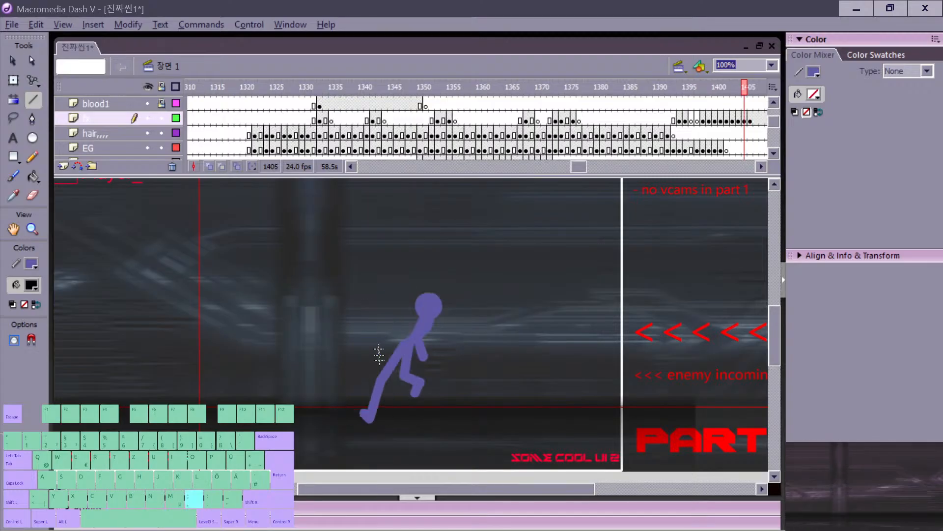
pyautogui.press('.')
# Step: Insert a blank keyframe at frame 1407 and step back to compare the earlier poses
pyautogui.press('F6')
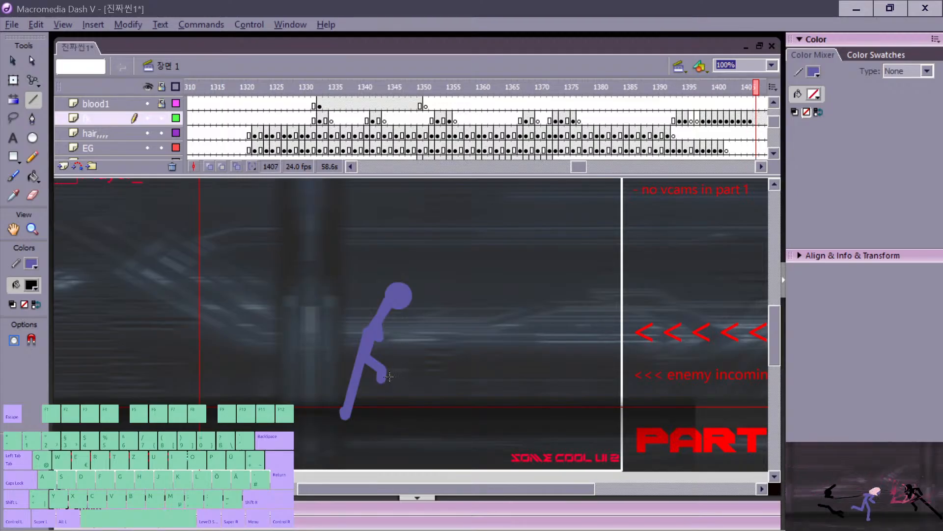
pyautogui.press(',')
pyautogui.press(',')
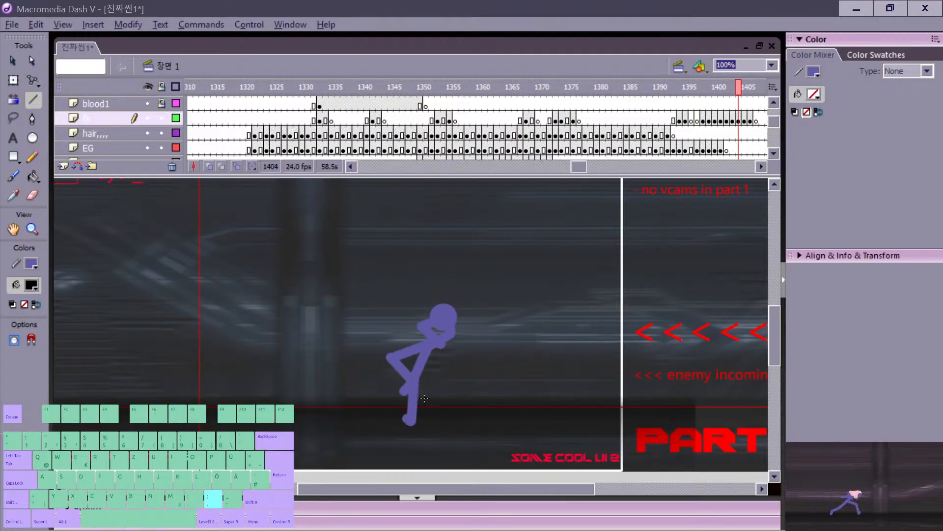
# Step: Rework the front leg at frame 1406 so its foot reaches down toward the ground
pyautogui.press('.')
pyautogui.press('v')
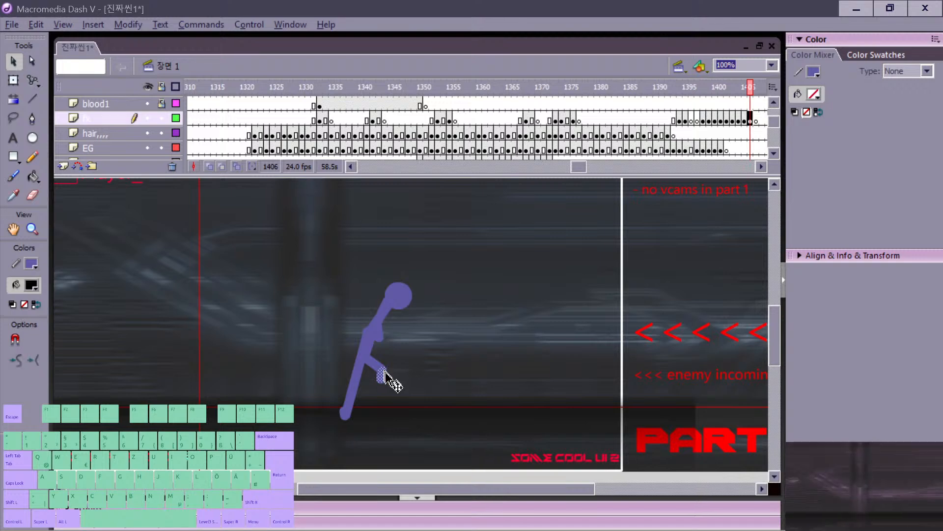
pyautogui.moveTo(382, 374); pyautogui.dragTo(382, 409)
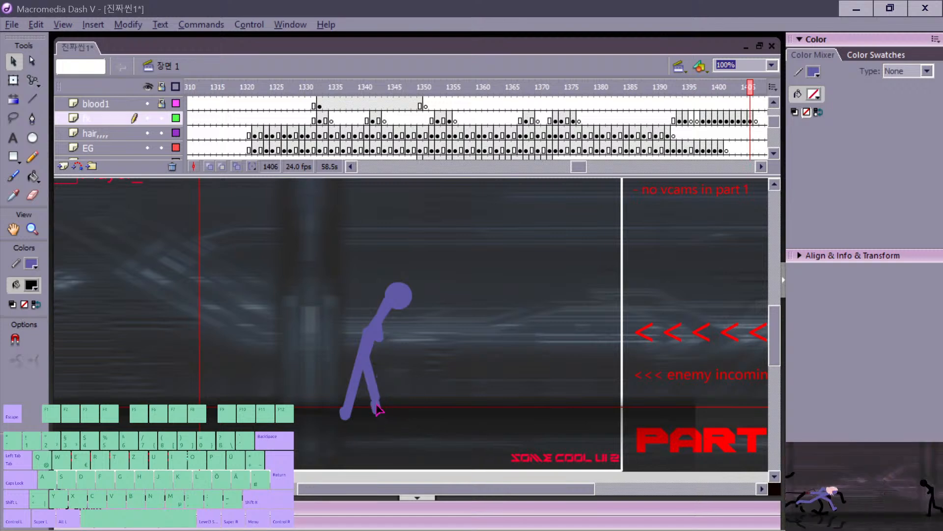
pyautogui.press('z')
pyautogui.press('.')
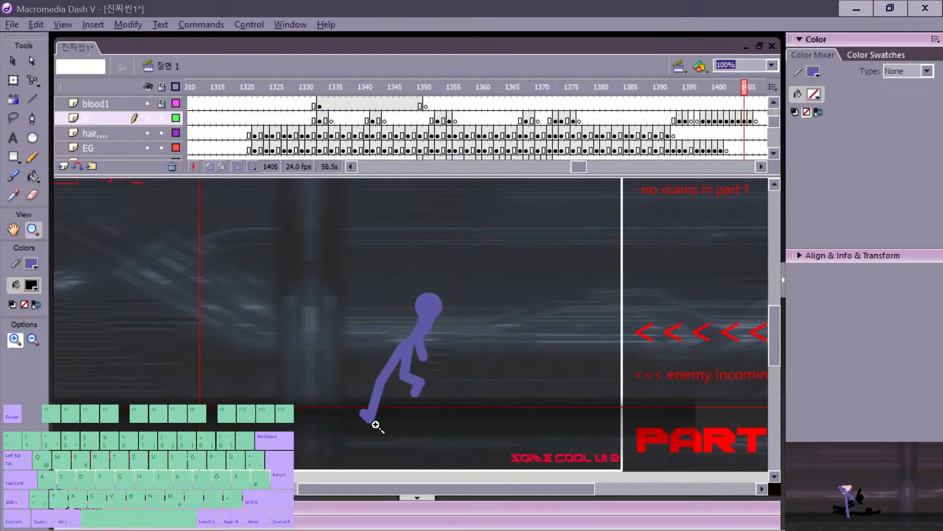
pyautogui.press(',')
# Step: Draw the near-vertical front leg with its foot at frame 1407
pyautogui.press('n')
pyautogui.press('.')
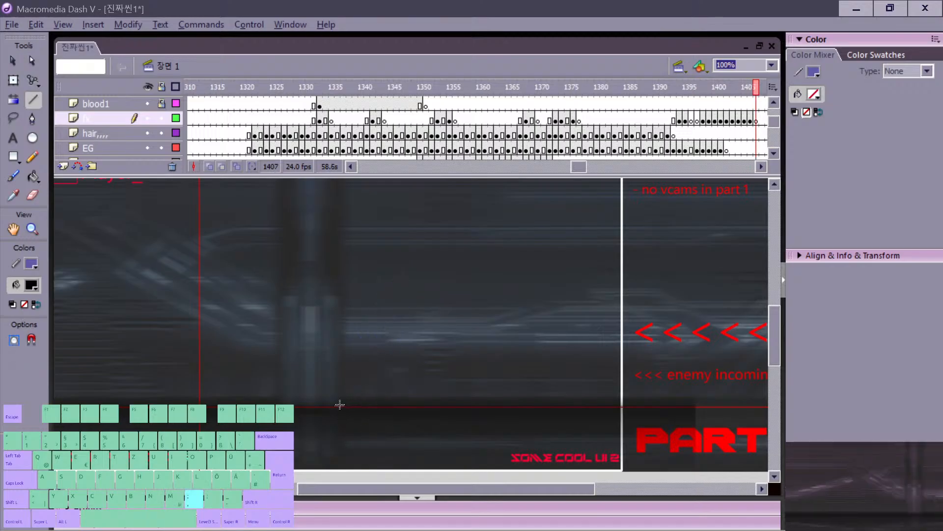
pyautogui.moveTo(346, 405)
pyautogui.mouseDown()
pyautogui.moveTo(355, 411)
pyautogui.moveTo(360, 328)
pyautogui.mouseUp()
pyautogui.press(',')
pyautogui.press('.')
pyautogui.press('v')
pyautogui.press(',')
pyautogui.press('.')
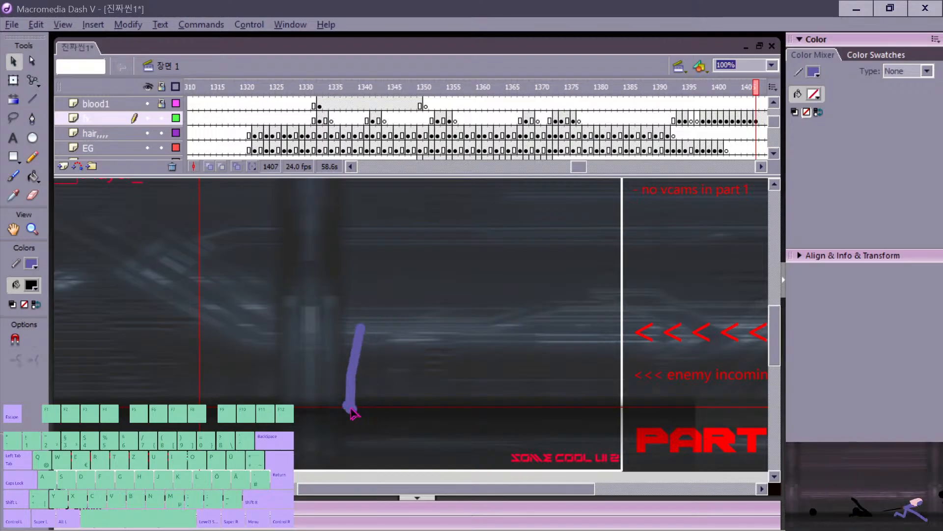
# Step: Rework the foot of the near-vertical leg at frame 1407 and compare it with frame 1406
pyautogui.click(344, 408)
pyautogui.press('BackSpace')
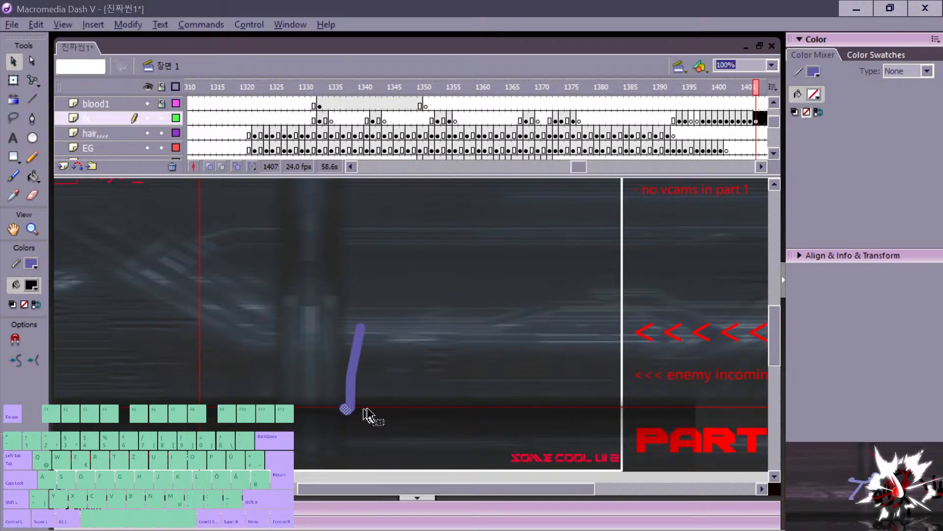
pyautogui.click(355, 418)
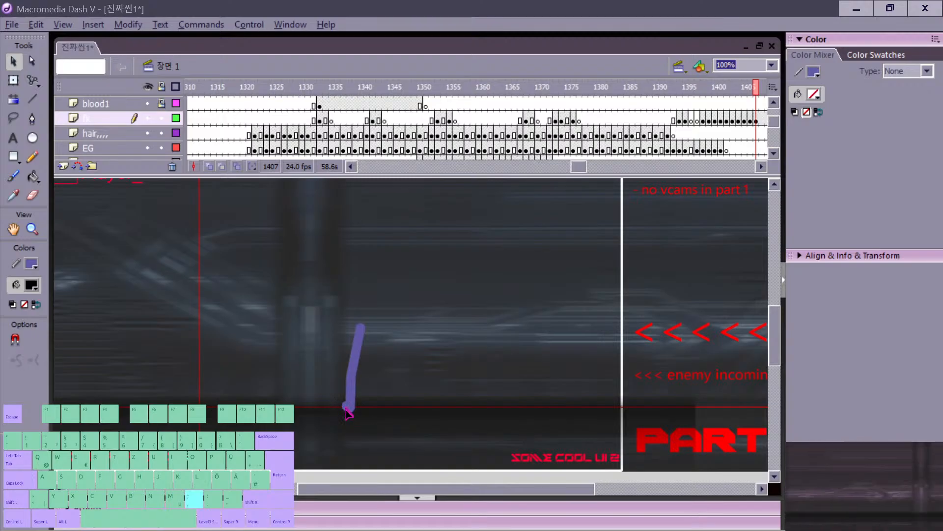
pyautogui.press(',')
pyautogui.press('.')
pyautogui.press(',')
pyautogui.press('.')
# Step: Draw the back leg stretching diagonally behind the hip at frame 1407
pyautogui.press('n')
pyautogui.press('b')
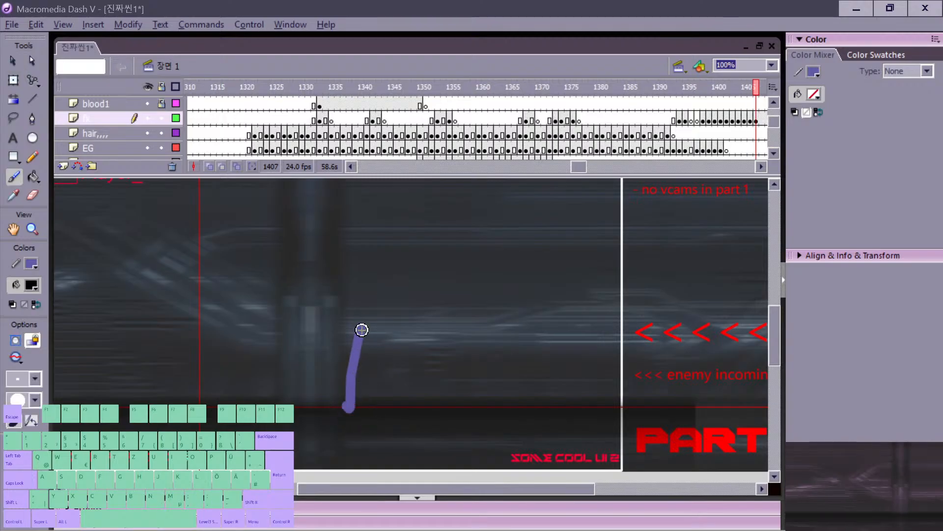
pyautogui.press('v')
pyautogui.press(',')
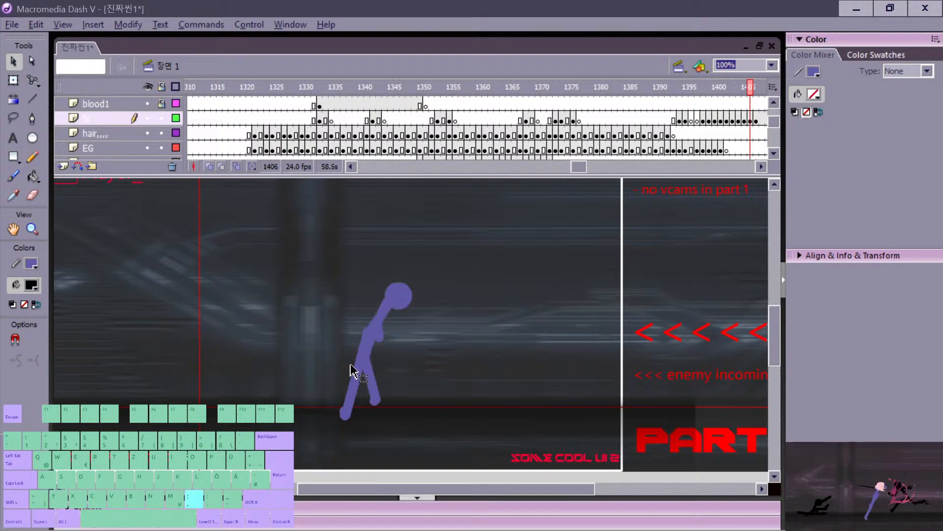
pyautogui.press('.')
pyautogui.press('n')
pyautogui.moveTo(324, 357); pyautogui.dragTo(298, 386)
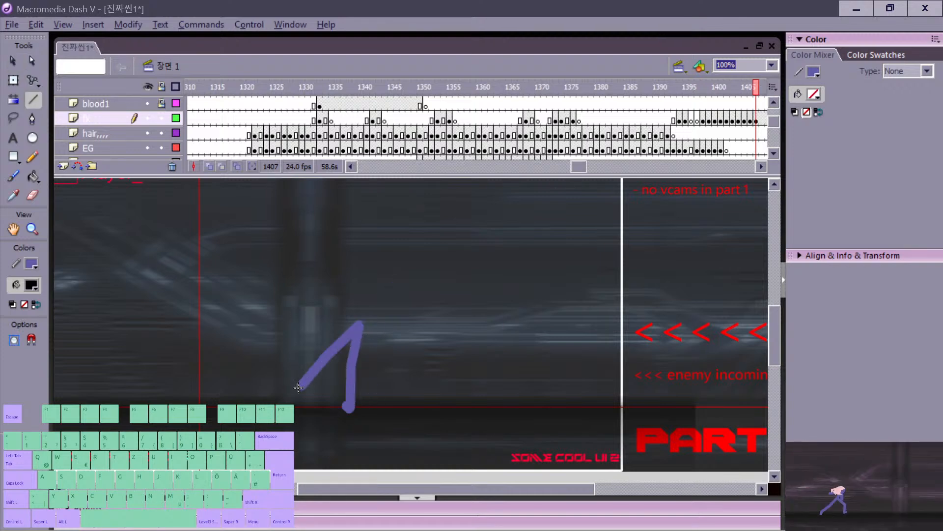
pyautogui.press(',')
pyautogui.press('.')
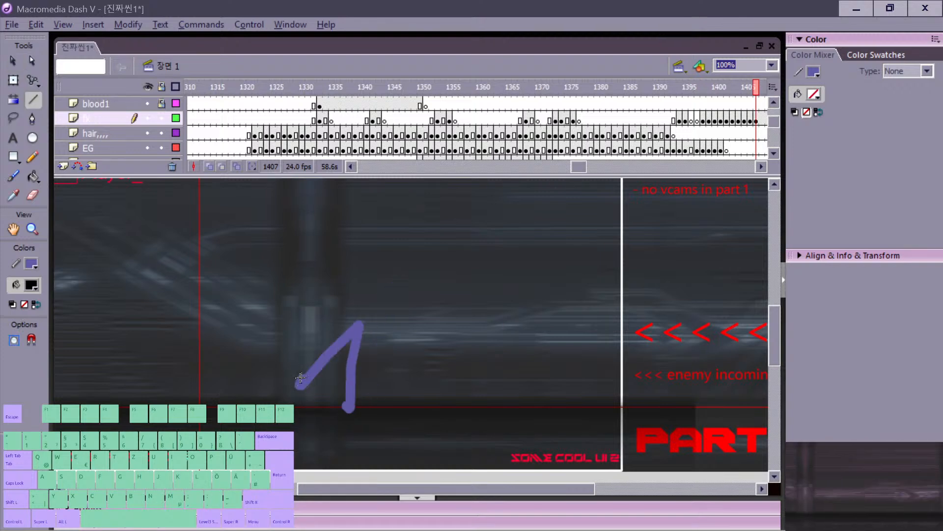
# Step: Step back and forth through frames 1405 to 1407 to examine how the leg positions follow each other
pyautogui.press(',')
pyautogui.press('.')
pyautogui.press(',')
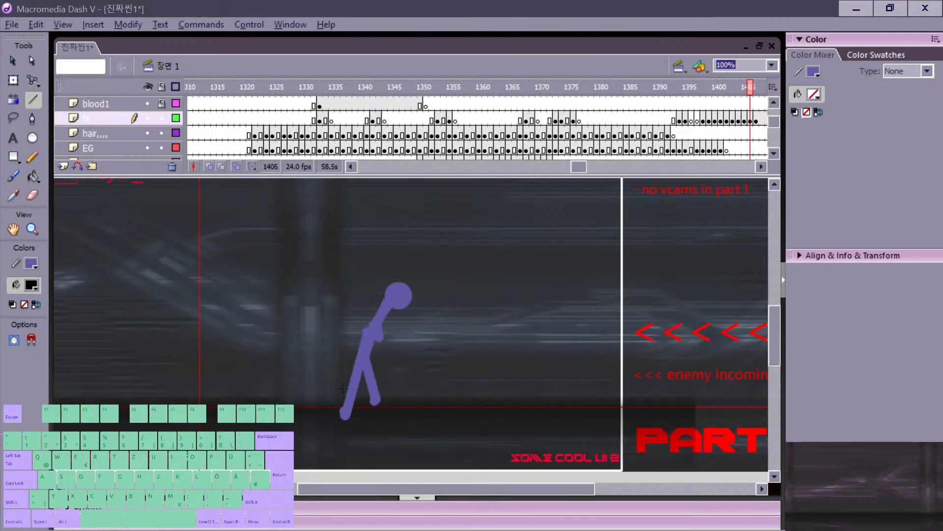
pyautogui.press('.')
pyautogui.press('.')
pyautogui.press(',')
pyautogui.press(',')
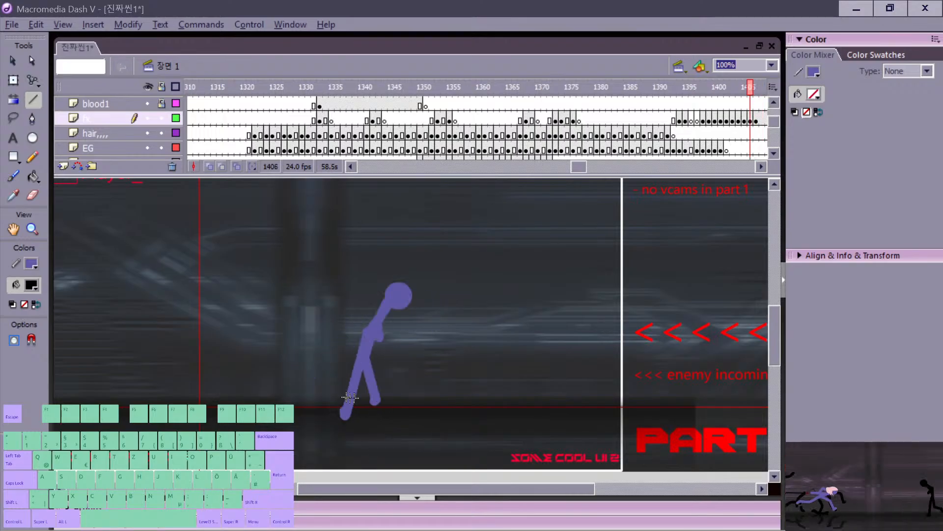
pyautogui.press(',')
pyautogui.press('.')
pyautogui.press('.')
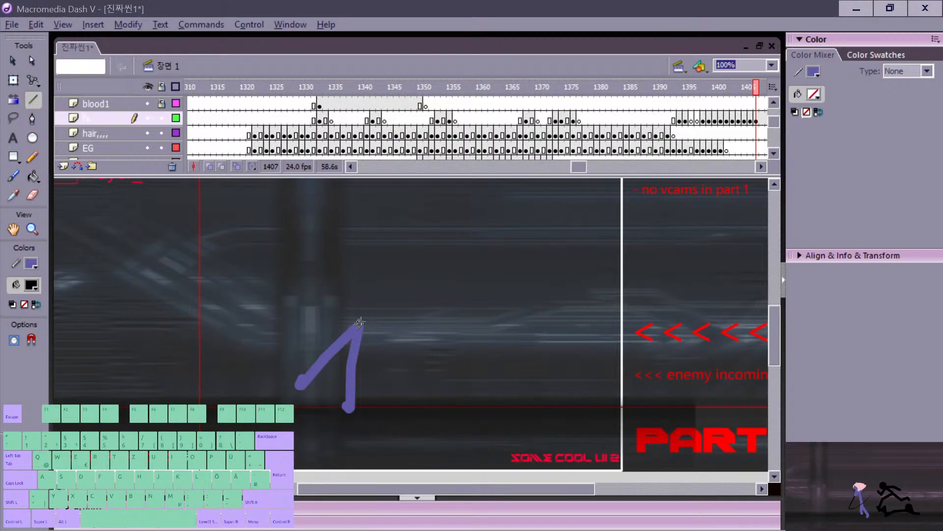
# Step: Draw the forward-leaning torso at frame 1407 and paste the head circle on its upper end
pyautogui.moveTo(360, 323); pyautogui.dragTo(387, 301)
pyautogui.hotkey('ctrl', 'v')
pyautogui.moveTo(410, 340); pyautogui.dragTo(392, 309)
pyautogui.press(',')
pyautogui.press('.')
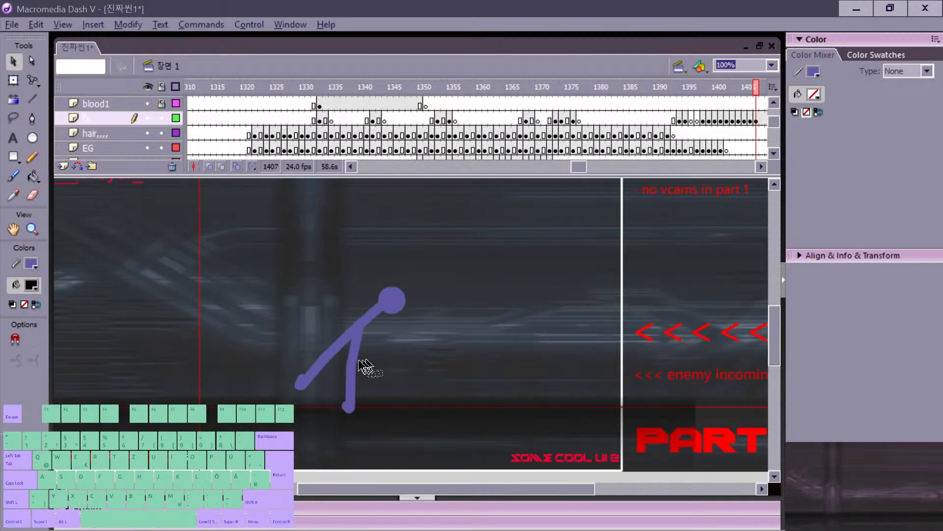
# Step: Reshape the back leg at frame 1407 and lower its foot to the ground line
pyautogui.moveTo(328, 374); pyautogui.dragTo(331, 370)
pyautogui.press(',')
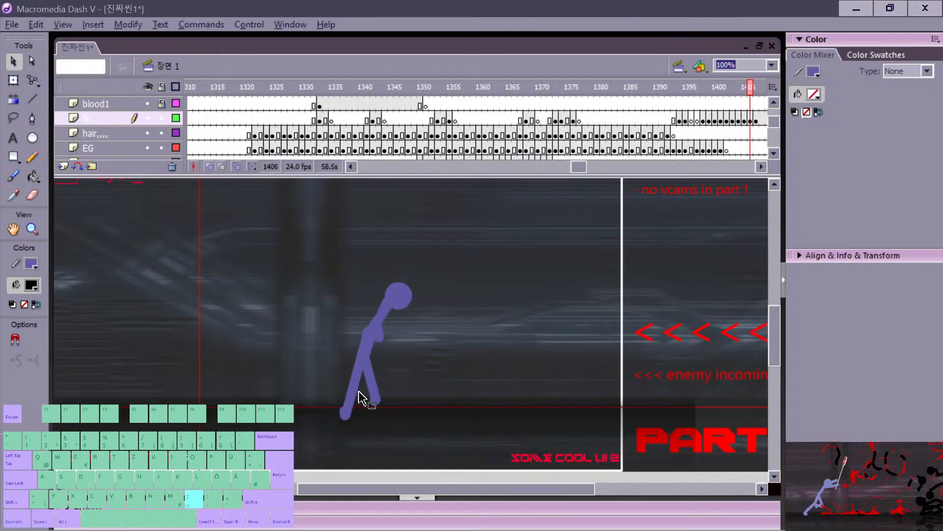
pyautogui.press('.')
pyautogui.press(',')
pyautogui.press('.')
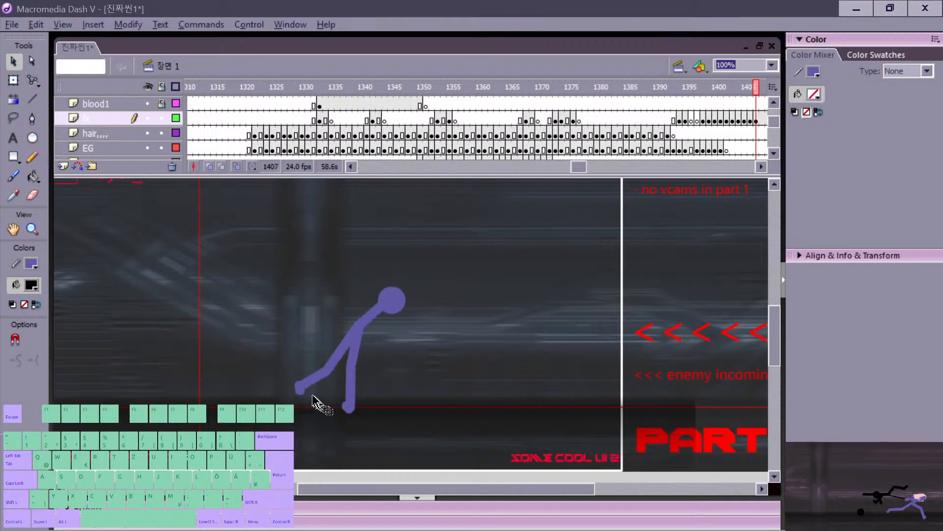
pyautogui.moveTo(303, 391); pyautogui.dragTo(303, 401)
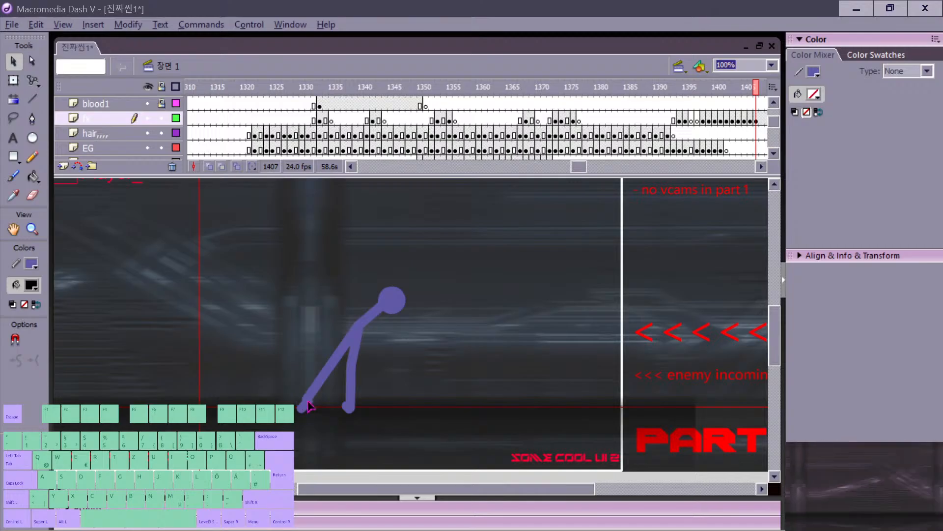
pyautogui.press(',')
pyautogui.press('.')
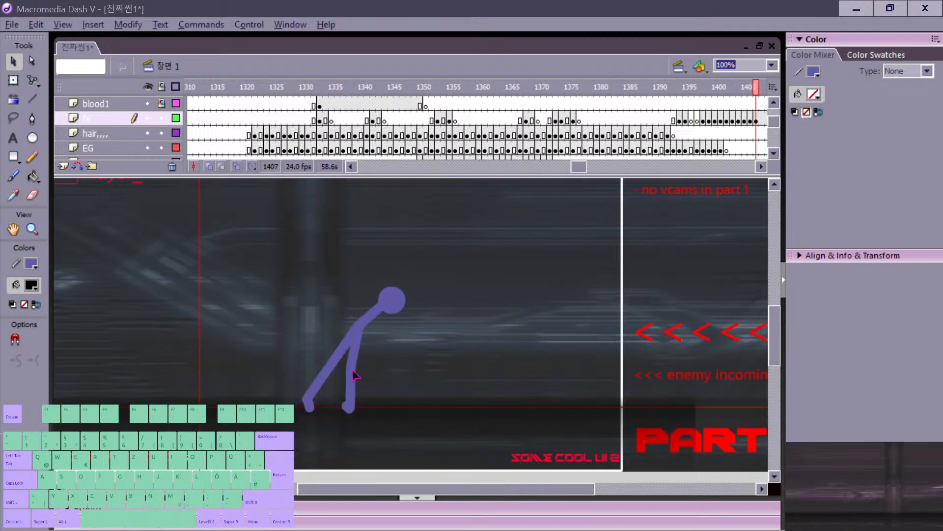
# Step: Straighten the front leg at frame 1407 and compare the pose with the preceding frames
pyautogui.moveTo(356, 375); pyautogui.dragTo(355, 377)
pyautogui.press(',')
pyautogui.press('.')
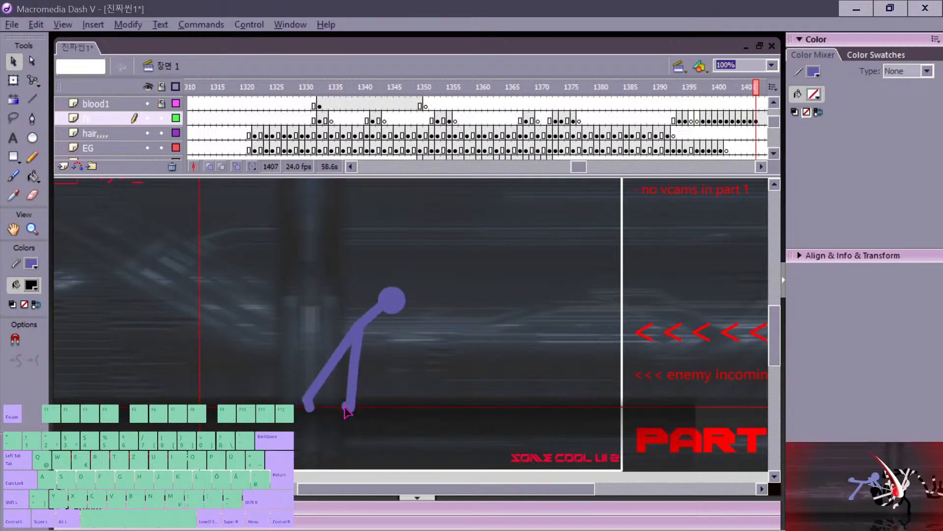
pyautogui.press(',')
pyautogui.press(',')
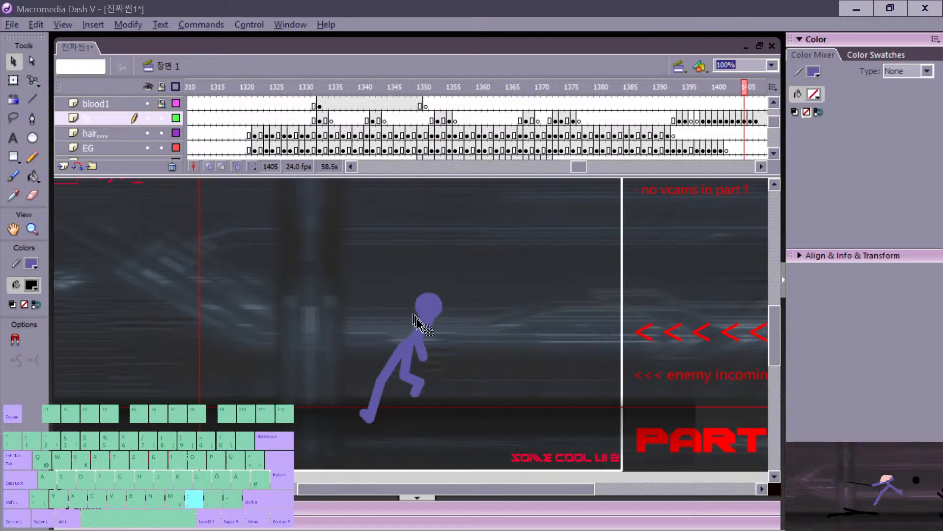
pyautogui.press('.')
pyautogui.press('.')
# Step: Select the whole stick figure at frame 1407 and shift it slightly backward along the ground line
pyautogui.moveTo(289, 268); pyautogui.dragTo(457, 451)
pyautogui.moveTo(362, 366); pyautogui.dragTo(343, 367)
pyautogui.press(',')
pyautogui.press('.')
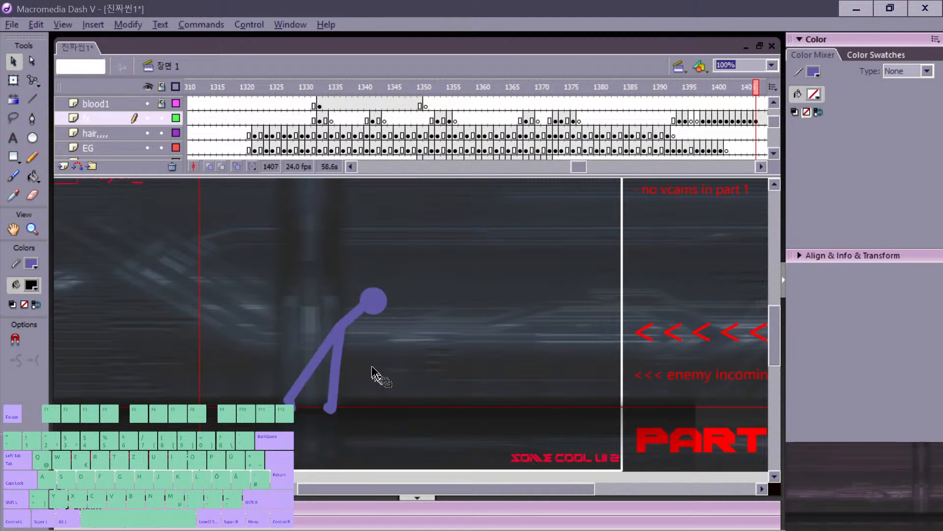
# Step: Step back and forth through the frames before 1407 to examine how the figure slides into the new pose
pyautogui.press(',')
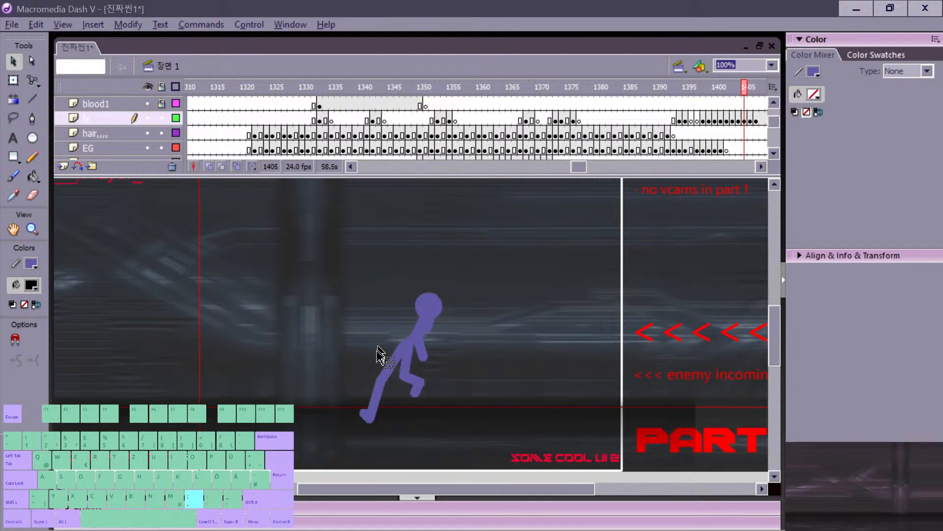
pyautogui.press(',')
pyautogui.press('.')
pyautogui.press('.')
pyautogui.press(',')
pyautogui.press(',')
pyautogui.press(',')
pyautogui.press(',')
pyautogui.press('.')
pyautogui.press('.')
pyautogui.press('.')
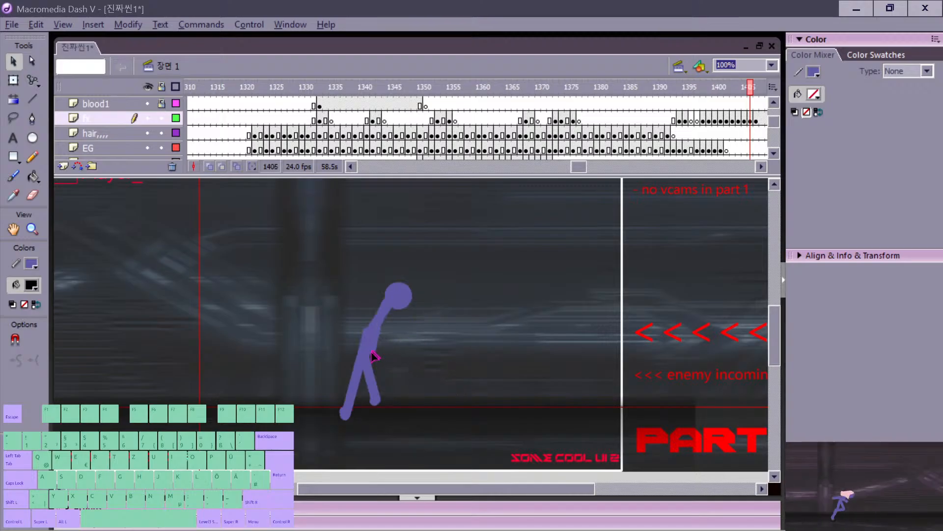
# Step: Draw an arm trailing behind the shoulder of the stick figure at frame 1407
pyautogui.press('.')
pyautogui.press('.')
pyautogui.press('n')
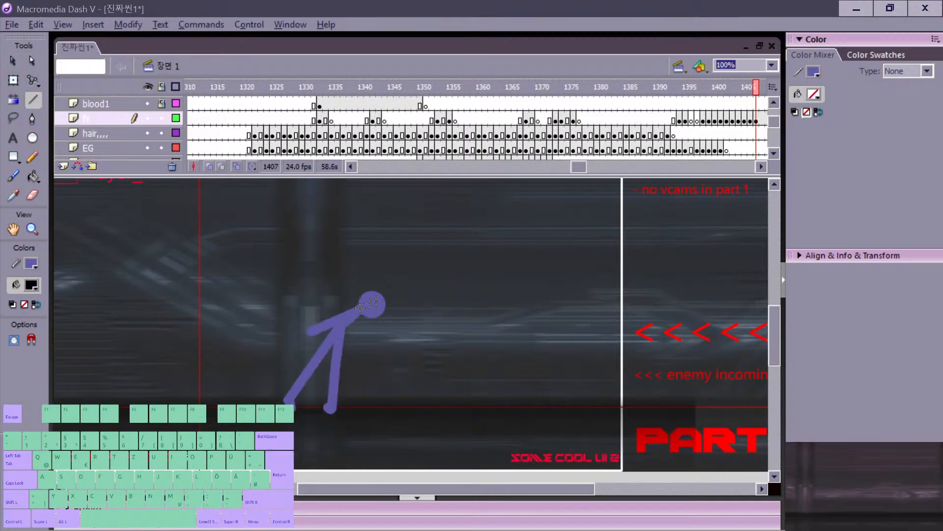
# Step: Insert a blank keyframe at frame 1408 and draw the standing leg up from a foot on the ground line
pyautogui.press('.')
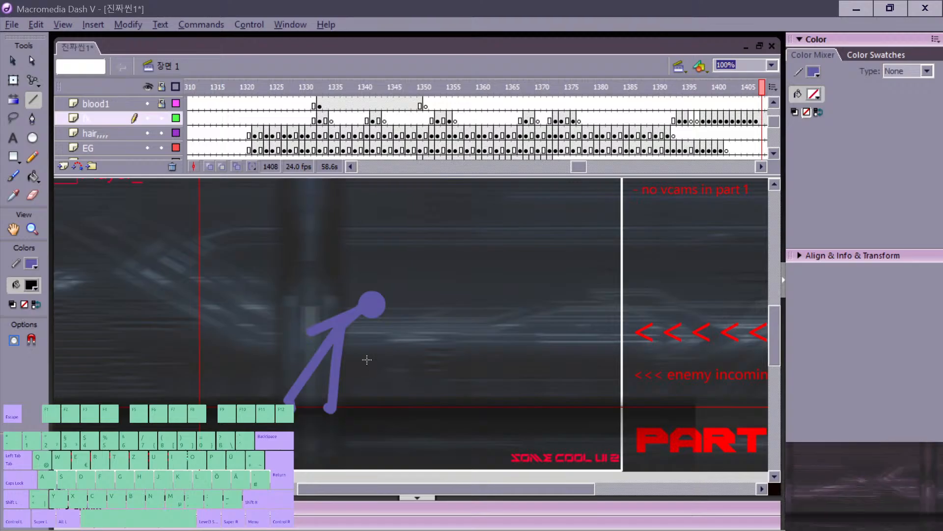
pyautogui.press('F7')
pyautogui.press(',')
pyautogui.press('.')
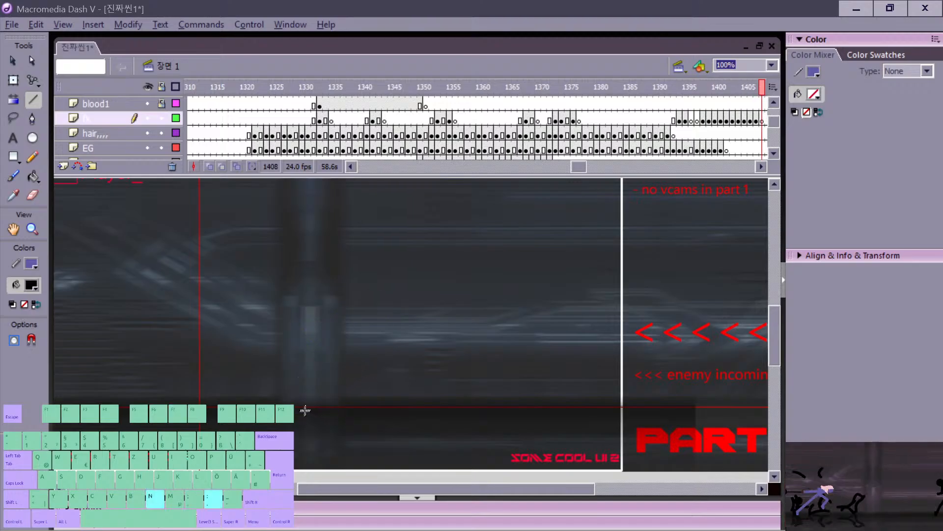
pyautogui.press(',')
pyautogui.press('.')
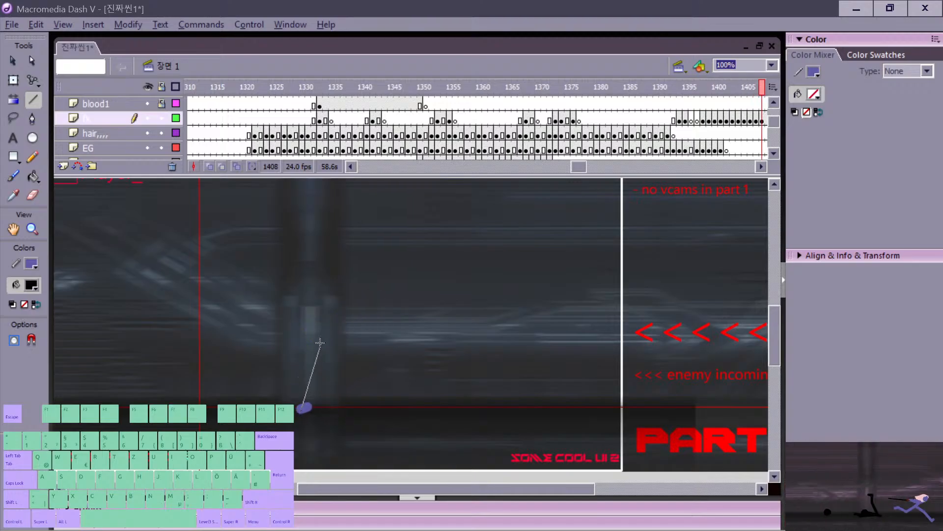
pyautogui.moveTo(320, 342); pyautogui.dragTo(316, 368)
# Step: Draw the bent back leg raised behind the figure and the forward-leaning torso at frame 1408
pyautogui.press(',')
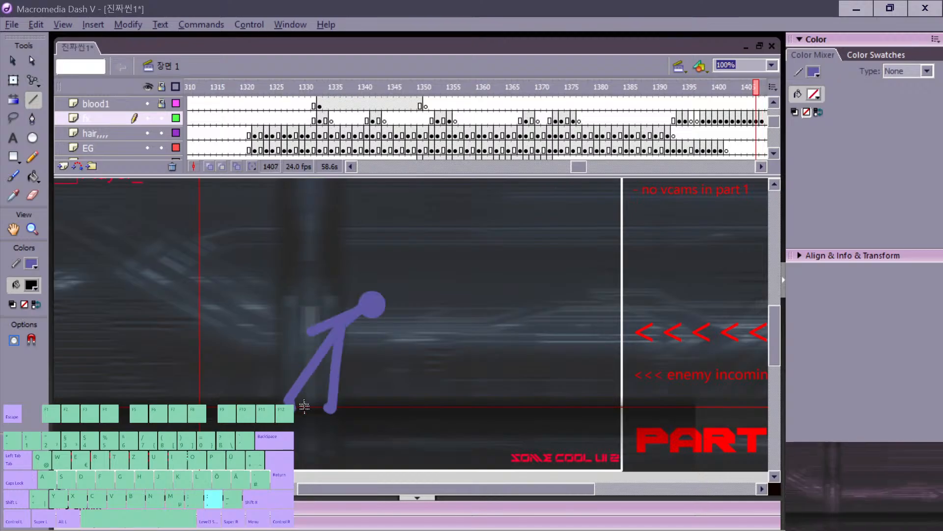
pyautogui.press('.')
pyautogui.moveTo(286, 368); pyautogui.dragTo(276, 383)
pyautogui.press(',')
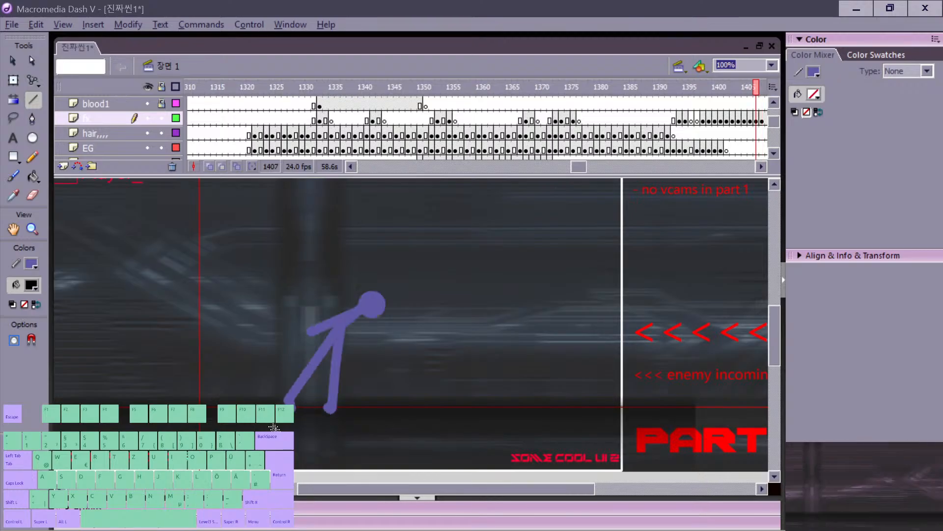
pyautogui.press('.')
pyautogui.press(',')
pyautogui.press('.')
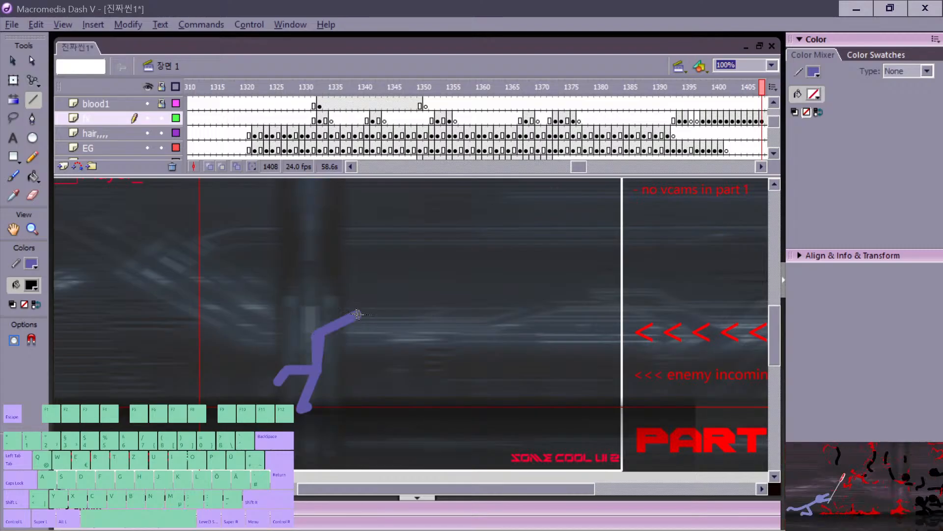
# Step: Place the head circle on the torso at frame 1408 and draw a horizontal arm stretching backward
pyautogui.press('v')
pyautogui.press(',')
pyautogui.press('.')
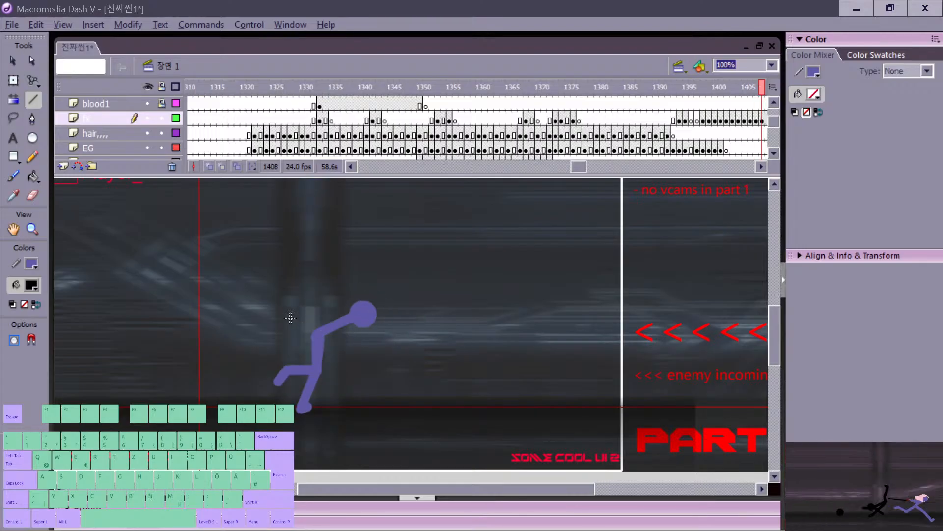
pyautogui.press(',')
pyautogui.press('.')
# Step: Select the whole figure at frame 1408 and shift it slightly backward to follow the previous frame's motion
pyautogui.moveTo(239, 280); pyautogui.dragTo(390, 426)
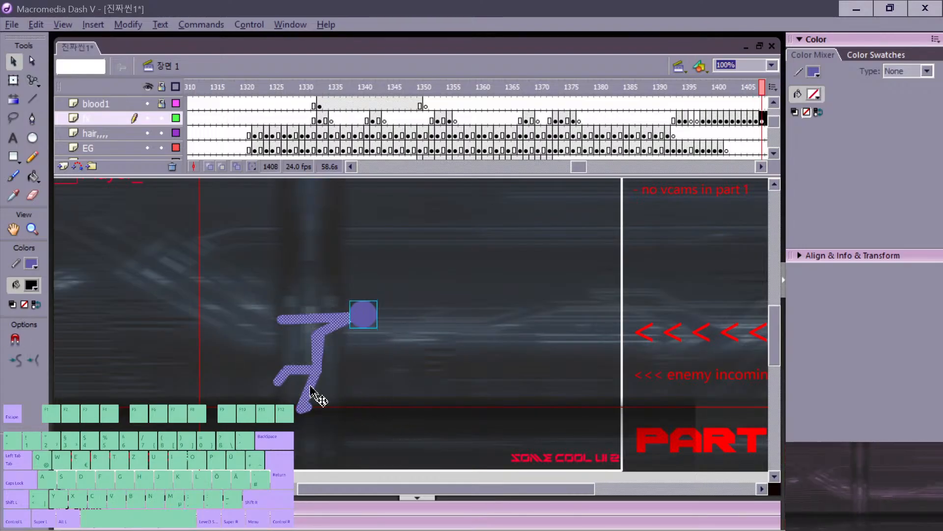
pyautogui.moveTo(310, 380); pyautogui.dragTo(289, 379)
pyautogui.press(',')
pyautogui.press('.')
# Step: Rewind to frame 1385 and play the animation through the new poses to check the motion
pyautogui.press(',')
pyautogui.press(',')
pyautogui.press(',')
pyautogui.press(',')
pyautogui.press(',')
pyautogui.press(',')
pyautogui.press(',')
pyautogui.press(',')
pyautogui.press(',')
pyautogui.press(',')
pyautogui.press(',')
pyautogui.press(',')
pyautogui.press(',')
pyautogui.press(',')
pyautogui.press(',')
pyautogui.press(',')
pyautogui.press(',')
pyautogui.press(',')
pyautogui.press(',')
pyautogui.press(',')
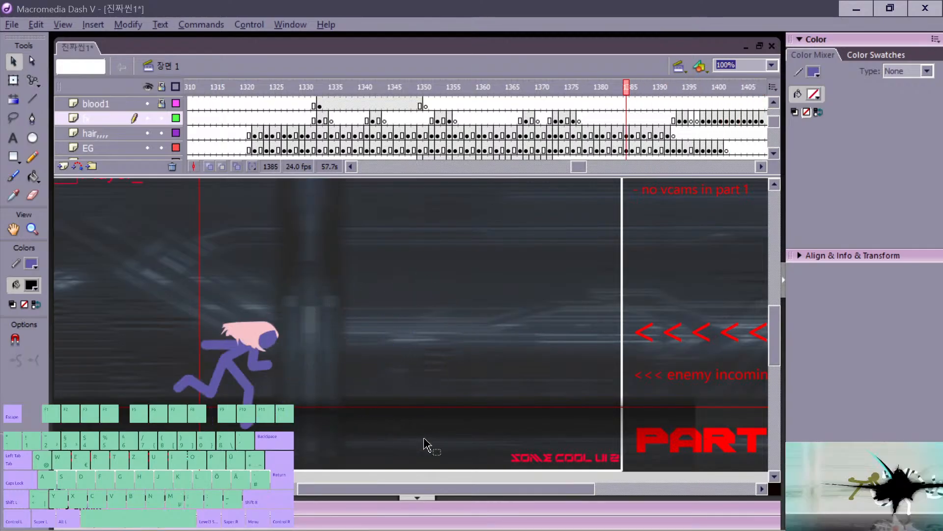
pyautogui.press('Return')
pyautogui.press(',')
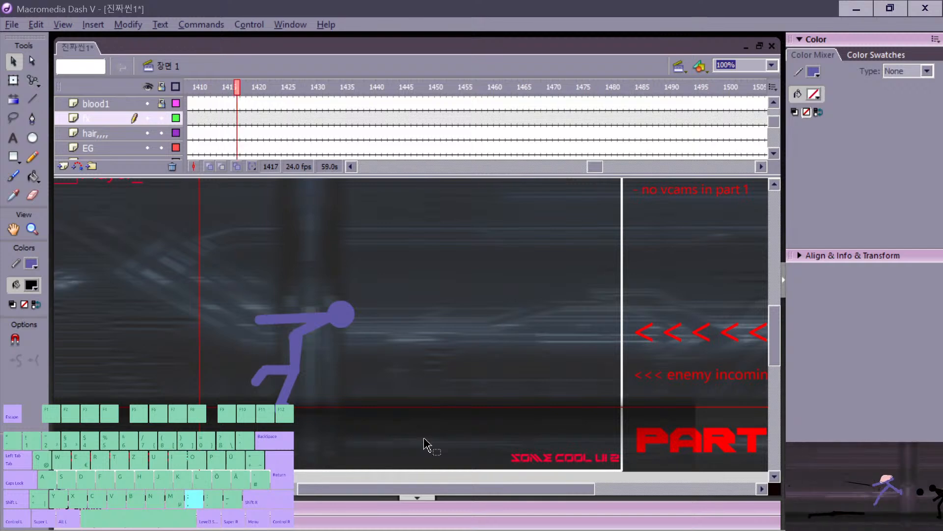
# Step: Step through the slash and landing poses frame by frame up to frame 1409 to examine the movement
pyautogui.press(',')
pyautogui.press(',')
pyautogui.press(',')
pyautogui.press(',')
pyautogui.press(',')
pyautogui.press(',')
pyautogui.press(',')
pyautogui.press(',')
pyautogui.press(',')
pyautogui.press(',')
pyautogui.press(',')
pyautogui.press(',')
pyautogui.press(',')
pyautogui.press(',')
pyautogui.press(',')
pyautogui.press(',')
pyautogui.press(',')
pyautogui.press(',')
pyautogui.press(',')
pyautogui.press(',')
pyautogui.press('.')
pyautogui.press('.')
pyautogui.press('.')
pyautogui.press('.')
pyautogui.press('.')
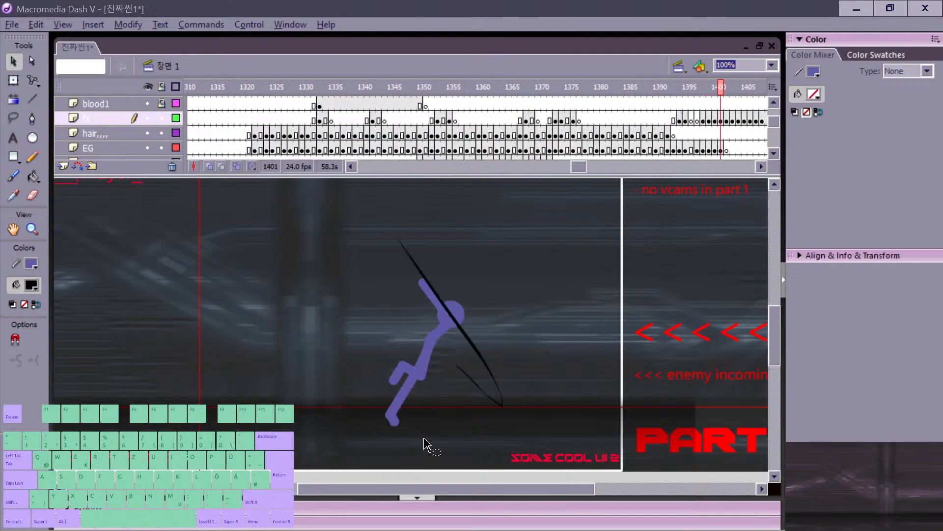
pyautogui.press('.')
pyautogui.press('.')
pyautogui.press('.')
pyautogui.press('.')
pyautogui.press('.')
pyautogui.press('.')
pyautogui.press('.')
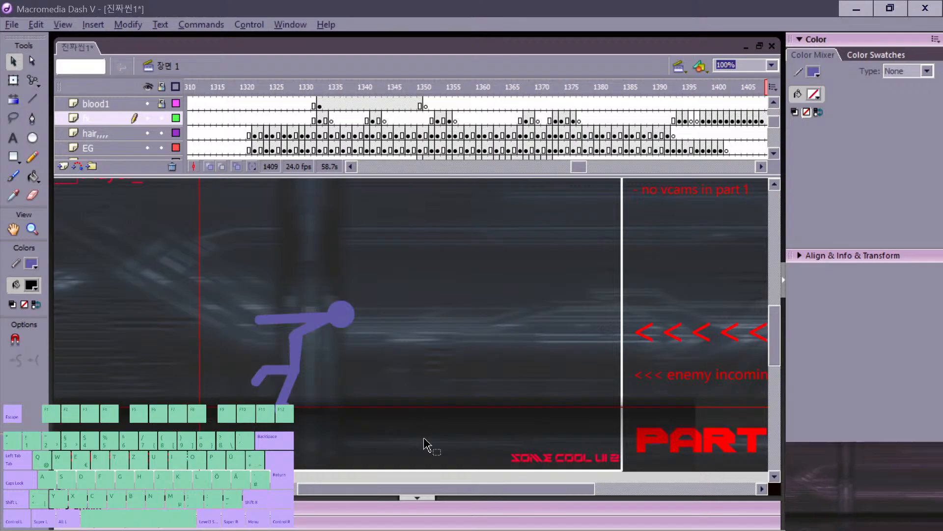
# Step: Insert a blank keyframe at frame 1409 and draw the rear leg stretching diagonally from ground to hip, extending its upper end
pyautogui.press(',')
pyautogui.press(',')
pyautogui.press('.')
pyautogui.press('n')
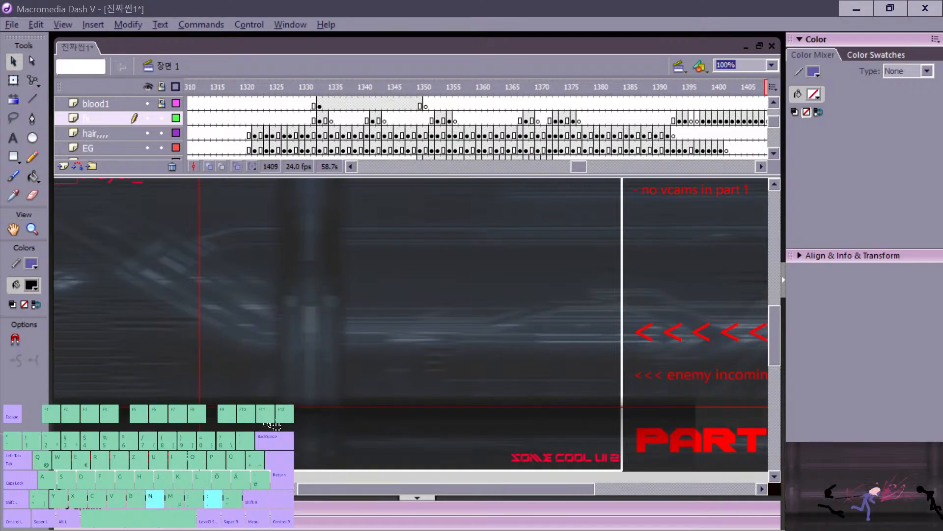
pyautogui.press('.')
pyautogui.press(',')
pyautogui.press('.')
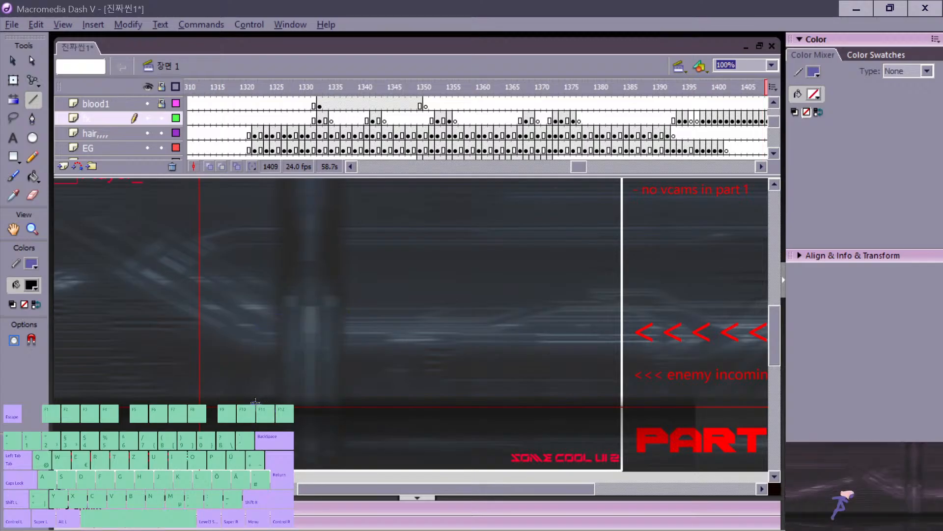
pyautogui.moveTo(251, 404); pyautogui.dragTo(317, 339)
pyautogui.press(',')
pyautogui.press('.')
pyautogui.press('v')
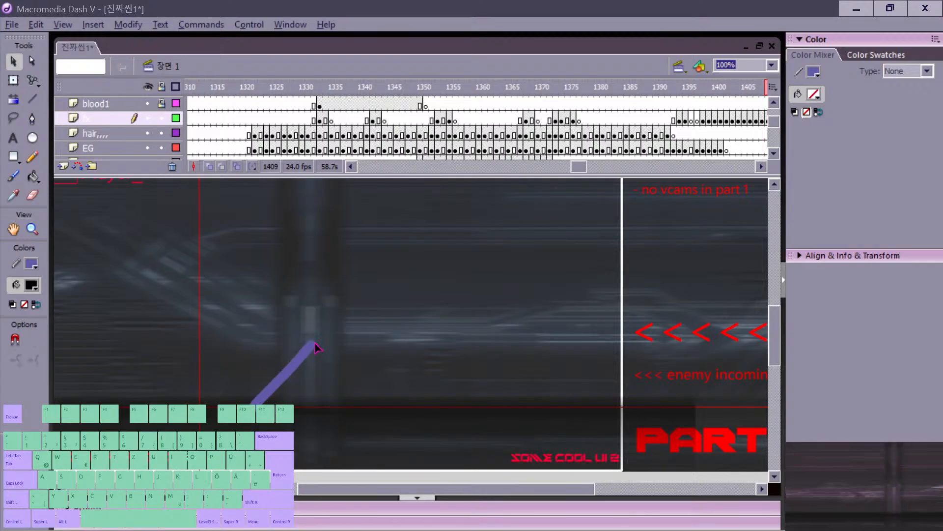
pyautogui.press(',')
pyautogui.press('.')
# Step: Draw the bent front leg with its foot lifted forward of the hip and the leaning torso at frame 1409
pyautogui.press('n')
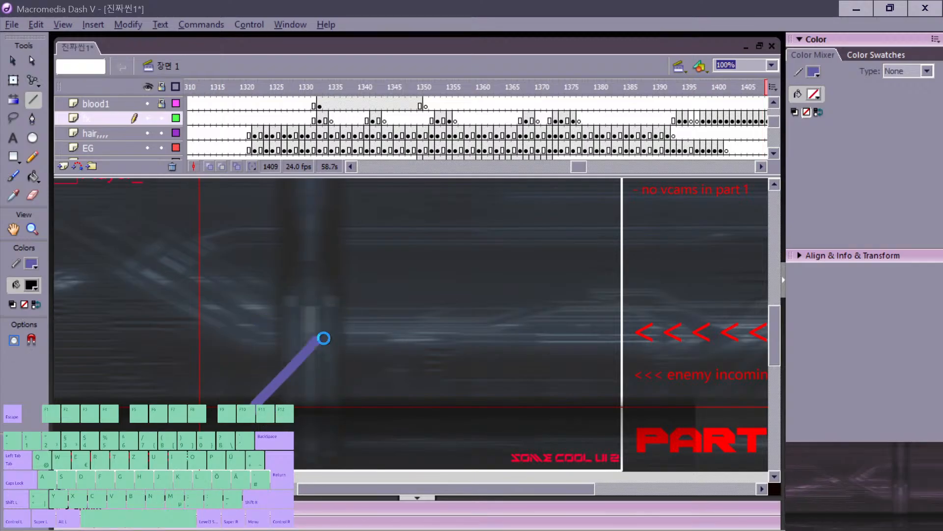
pyautogui.moveTo(343, 348); pyautogui.dragTo(353, 353)
pyautogui.moveTo(352, 354); pyautogui.dragTo(328, 379)
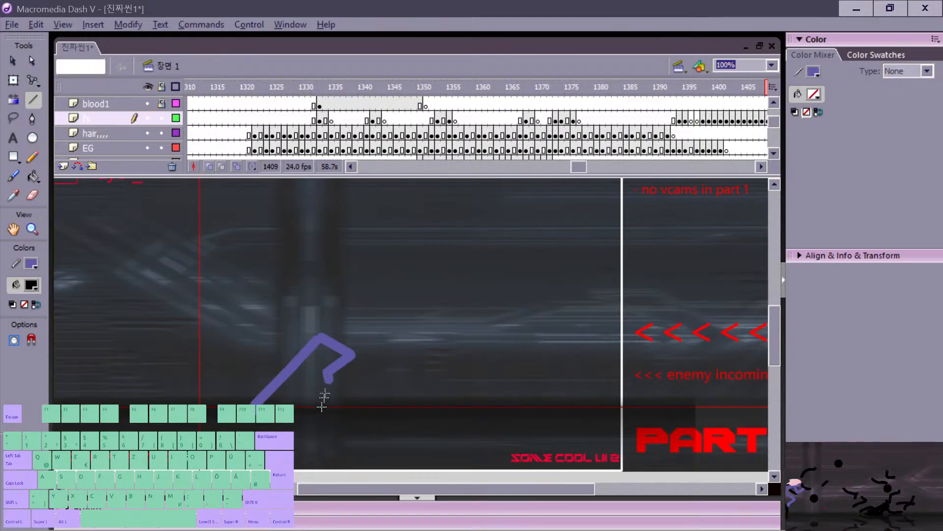
# Step: Place the head circle on the torso's end at frame 1409 and draw an arm reaching straight back
pyautogui.press('v')
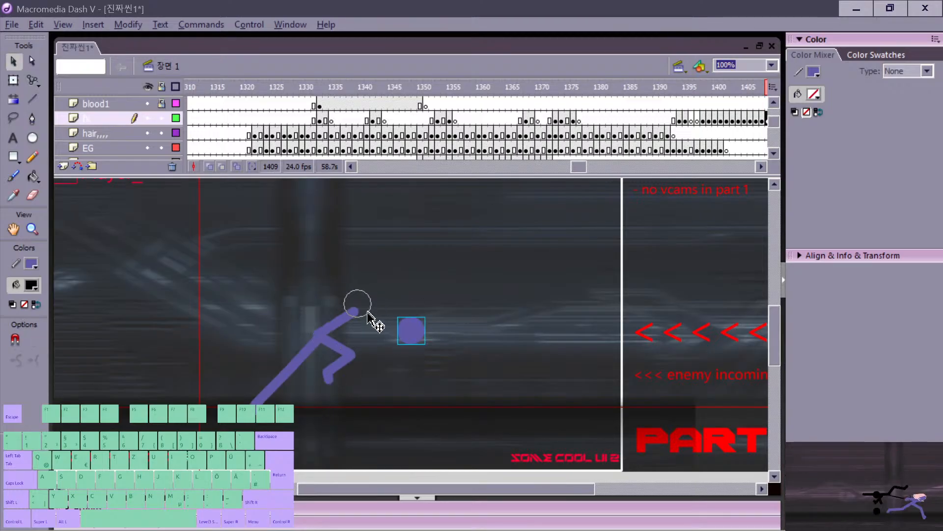
pyautogui.press(',')
pyautogui.press('.')
pyautogui.press('n')
pyautogui.press(',')
pyautogui.press('.')
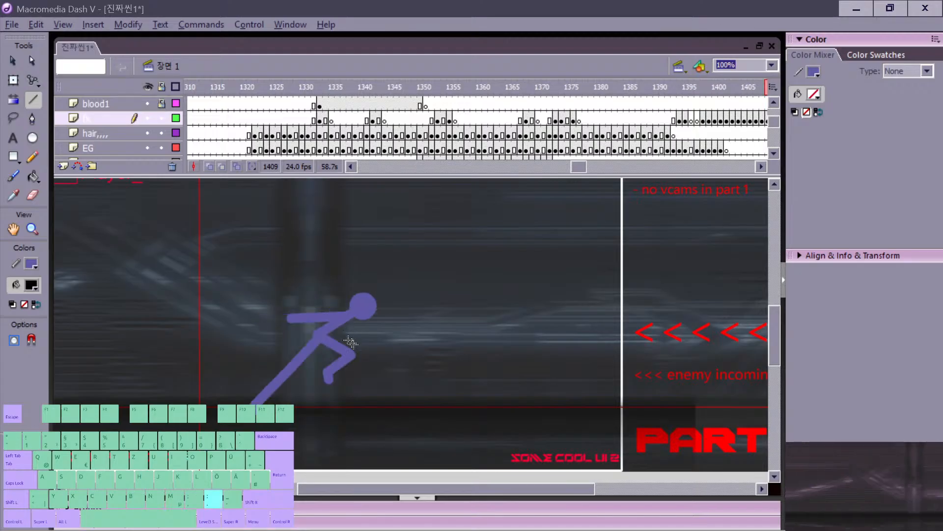
# Step: Step back from the new running pose to frame 1393 and play the animation from there
pyautogui.press(',')
pyautogui.press('.')
pyautogui.press('.')
pyautogui.press(',')
pyautogui.press(',')
pyautogui.press(',')
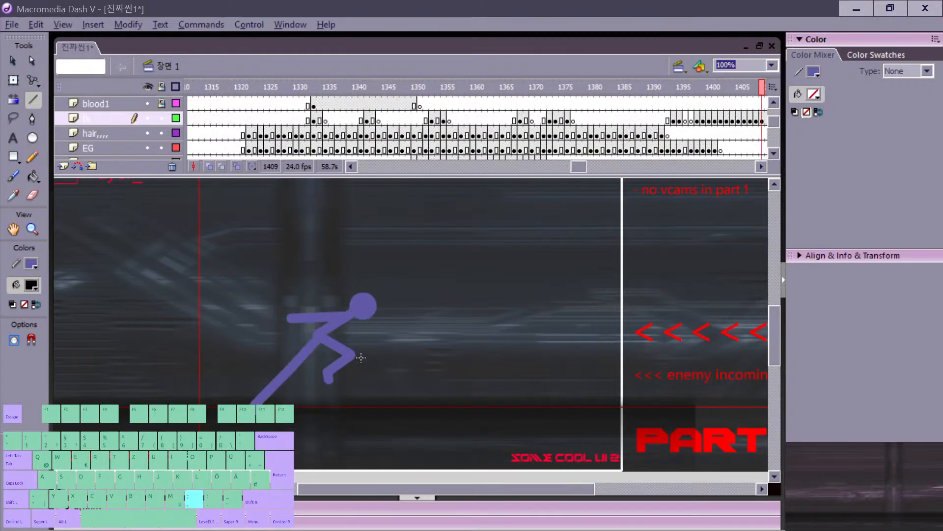
pyautogui.press(',')
pyautogui.press(',')
pyautogui.press(',')
pyautogui.press(',')
pyautogui.press(',')
pyautogui.press(',')
pyautogui.press(',')
pyautogui.press(',')
pyautogui.press(',')
pyautogui.press(',')
pyautogui.press(',')
pyautogui.press(',')
pyautogui.press(',')
pyautogui.press(',')
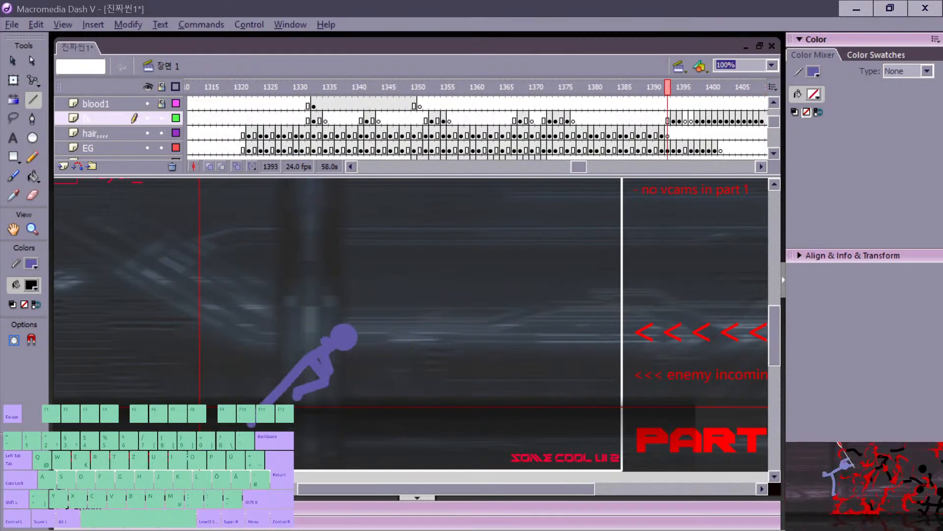
pyautogui.press('Return')
# Step: Step back through the frames to frame 1392 to review the run leading into the slash
pyautogui.press(',')
pyautogui.press(',')
pyautogui.press(',')
pyautogui.press(',')
pyautogui.press(',')
pyautogui.press(',')
pyautogui.press(',')
pyautogui.press(',')
pyautogui.press(',')
pyautogui.press(',')
pyautogui.press(',')
pyautogui.press(',')
pyautogui.press(',')
pyautogui.press('.')
pyautogui.press('.')
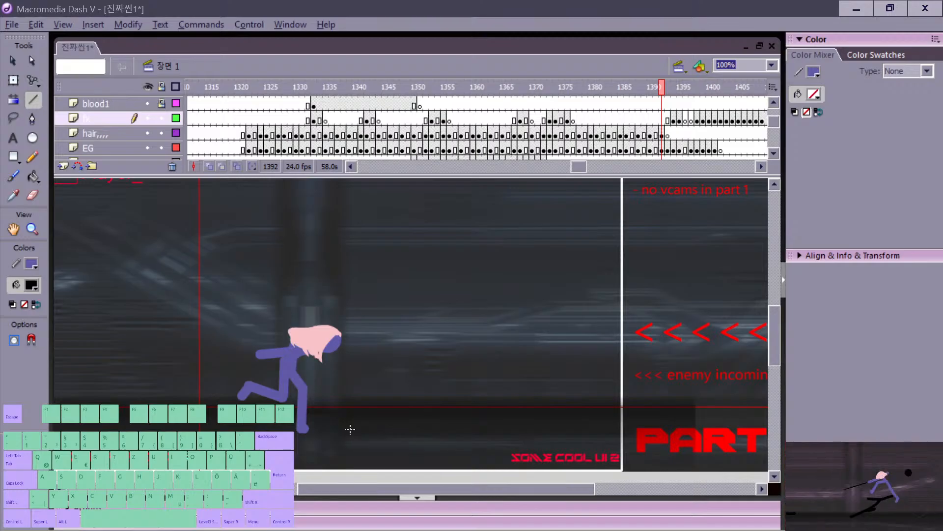
# Step: Play the animation from frame 1322 on the fx layer and examine the run poses between frames 1386 and 1392
pyautogui.click(248, 118)
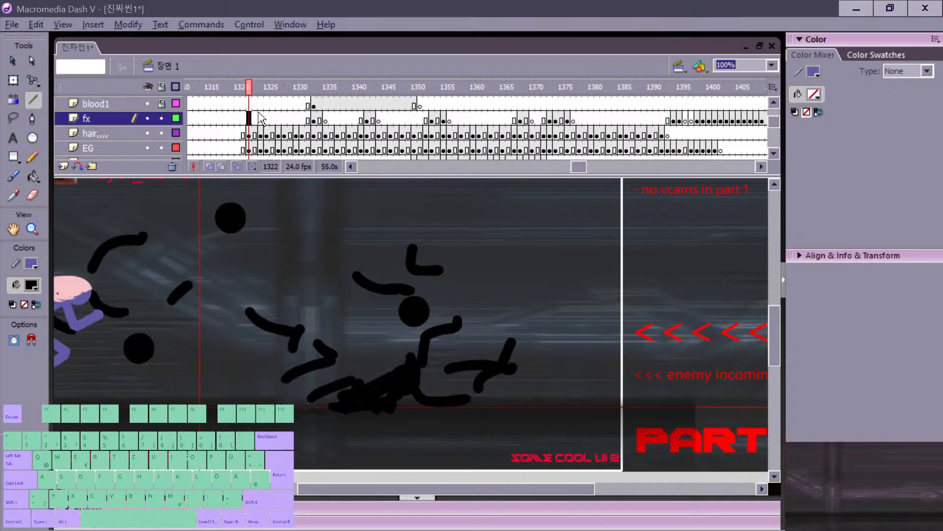
pyautogui.press('Return')
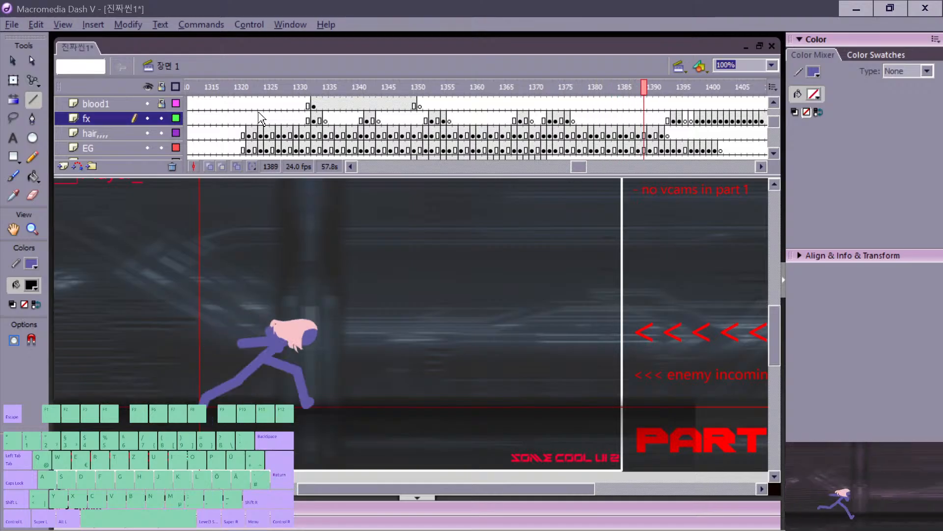
pyautogui.press(',')
pyautogui.press(',')
pyautogui.press(',')
pyautogui.press(',')
pyautogui.press(',')
pyautogui.press(',')
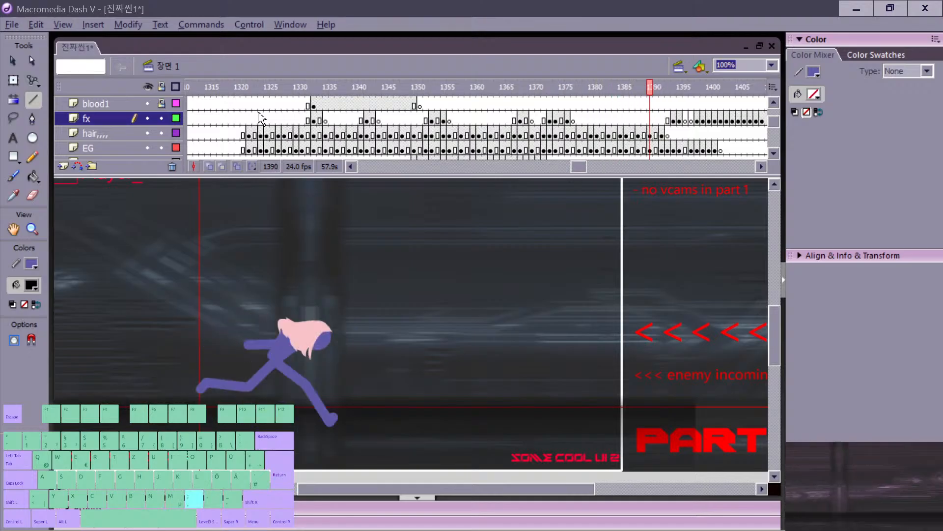
pyautogui.press(',')
pyautogui.press(',')
pyautogui.press('.')
pyautogui.press('.')
pyautogui.press('.')
pyautogui.press('.')
pyautogui.press('.')
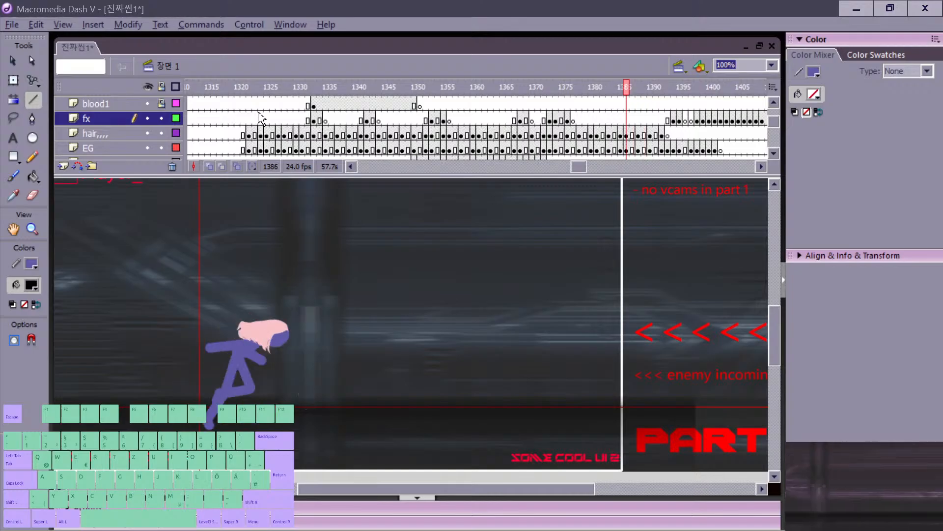
pyautogui.press('.')
pyautogui.press('.')
pyautogui.press('.')
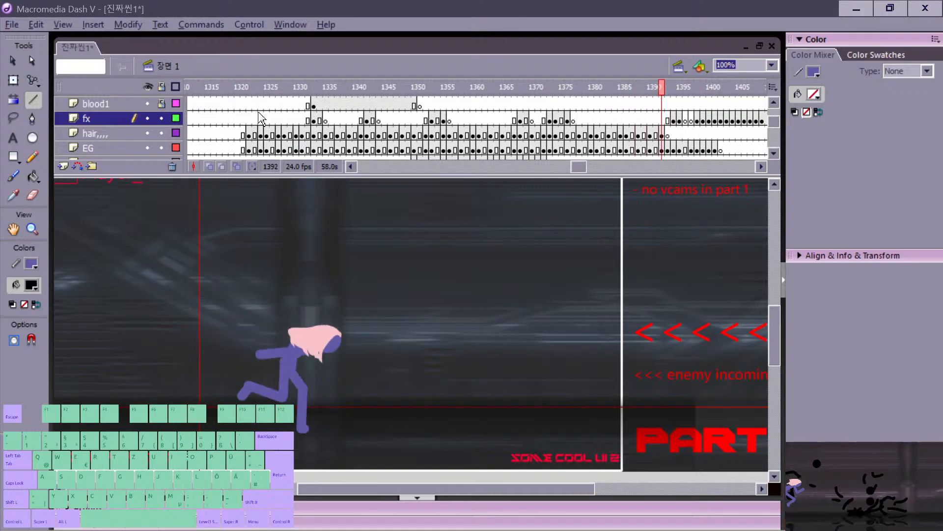
# Step: Step backward from frame 1392 past frame 1382 and forward again to examine the timing of the approach run
pyautogui.press(',')
pyautogui.press(',')
pyautogui.press(',')
pyautogui.press(',')
pyautogui.press(',')
pyautogui.press(',')
pyautogui.press(',')
pyautogui.press(',')
pyautogui.press(',')
pyautogui.press(',')
pyautogui.press(',')
pyautogui.press(',')
pyautogui.press(',')
pyautogui.press(',')
pyautogui.press(',')
pyautogui.press(',')
pyautogui.press(',')
pyautogui.press(',')
pyautogui.press(',')
pyautogui.press(',')
pyautogui.press(',')
pyautogui.press(',')
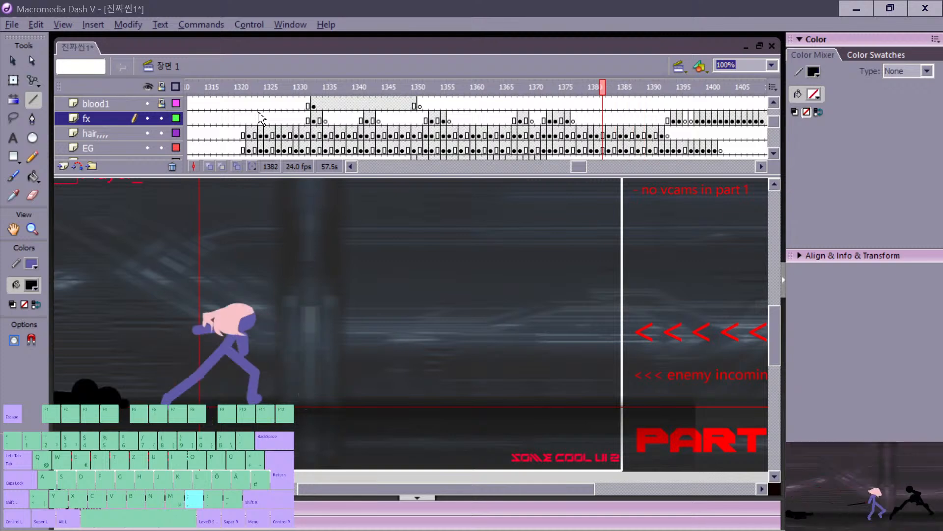
pyautogui.press('.')
pyautogui.press('.')
pyautogui.press('.')
pyautogui.press('.')
pyautogui.press('.')
pyautogui.press('.')
pyautogui.press('.')
pyautogui.press('.')
pyautogui.press('.')
pyautogui.press('.')
pyautogui.press('.')
pyautogui.press('.')
pyautogui.press('.')
pyautogui.press('.')
pyautogui.press('.')
pyautogui.press('.')
pyautogui.press('.')
pyautogui.press('.')
pyautogui.press('.')
pyautogui.press('.')
pyautogui.press('.')
pyautogui.press('.')
pyautogui.press('.')
pyautogui.press('.')
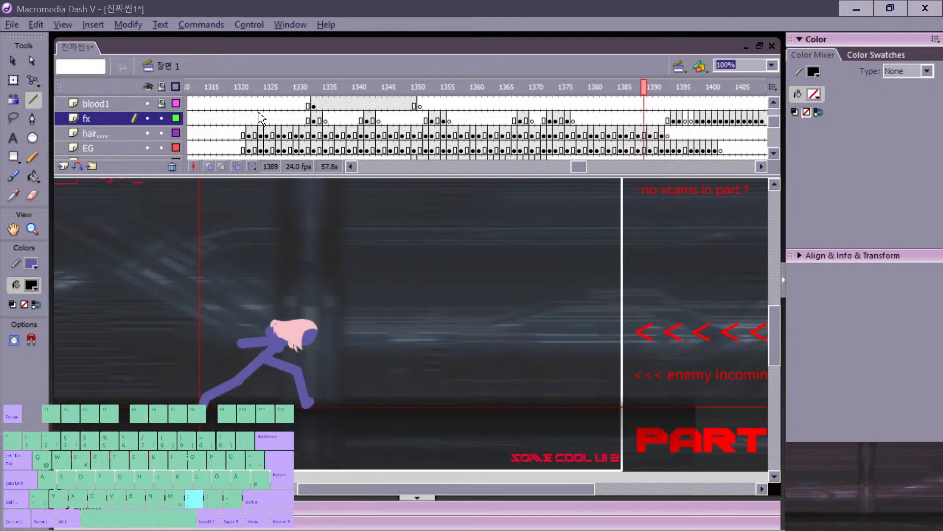
# Step: Step back to about frame 1371, where the figure faces the black enemy, and forward again to frame 1392
pyautogui.press(',')
pyautogui.press(',')
pyautogui.press(',')
pyautogui.press(',')
pyautogui.press(',')
pyautogui.press(',')
pyautogui.press(',')
pyautogui.press(',')
pyautogui.press(',')
pyautogui.press(',')
pyautogui.press(',')
pyautogui.press(',')
pyautogui.press(',')
pyautogui.press(',')
pyautogui.press(',')
pyautogui.press(',')
pyautogui.press(',')
pyautogui.press(',')
pyautogui.press(',')
pyautogui.press(',')
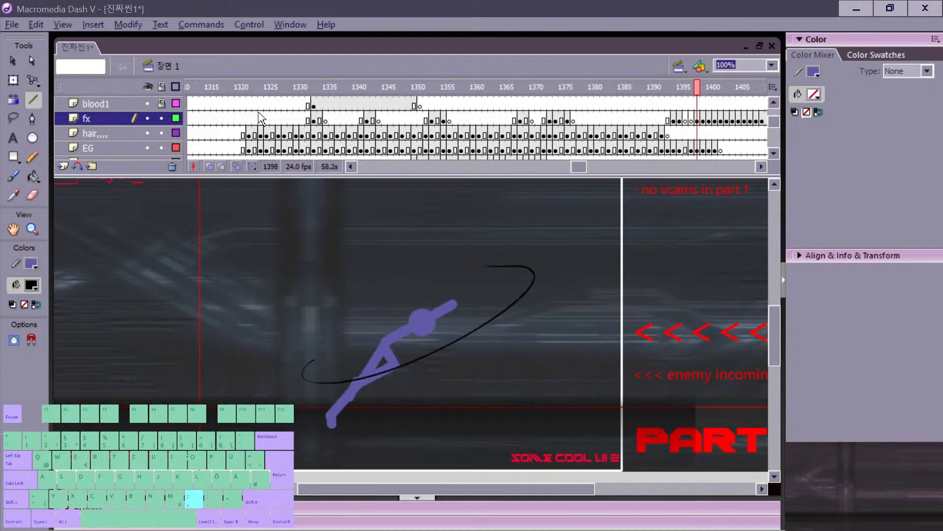
pyautogui.press(',')
pyautogui.press(',')
pyautogui.press(',')
pyautogui.press(',')
pyautogui.press(',')
pyautogui.press(',')
pyautogui.press(',')
pyautogui.press('.')
pyautogui.press('.')
pyautogui.press('.')
pyautogui.press('.')
pyautogui.press('.')
pyautogui.press('.')
pyautogui.press('.')
pyautogui.press('.')
pyautogui.press('.')
pyautogui.press('.')
pyautogui.press('.')
pyautogui.press('.')
pyautogui.press('.')
pyautogui.press('.')
pyautogui.press('.')
pyautogui.press('.')
pyautogui.press('.')
pyautogui.press('.')
pyautogui.press('.')
pyautogui.press('.')
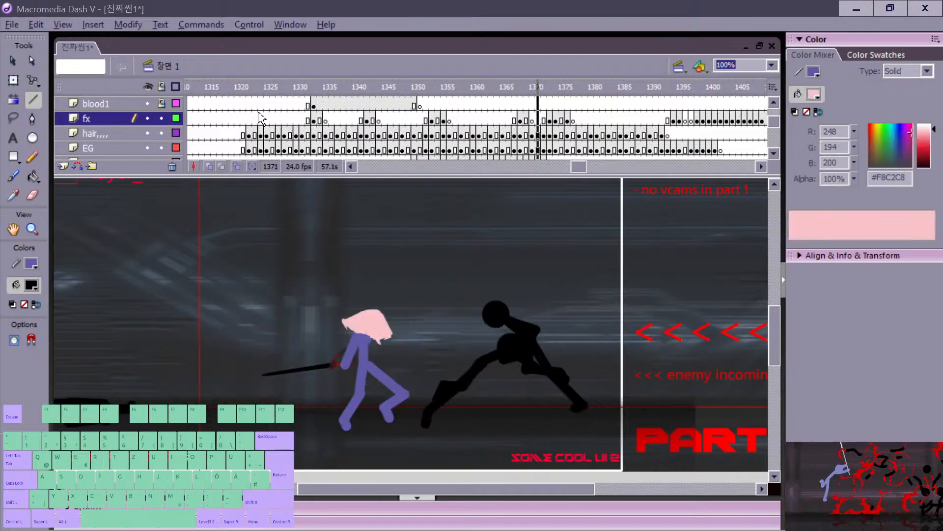
pyautogui.press('.')
pyautogui.press('.')
pyautogui.press('.')
pyautogui.press('.')
pyautogui.press('.')
pyautogui.press('.')
pyautogui.press('.')
pyautogui.press('.')
pyautogui.press('.')
pyautogui.press('.')
pyautogui.press('.')
pyautogui.press('.')
pyautogui.press('.')
pyautogui.press('.')
pyautogui.press('.')
pyautogui.press('.')
pyautogui.press('.')
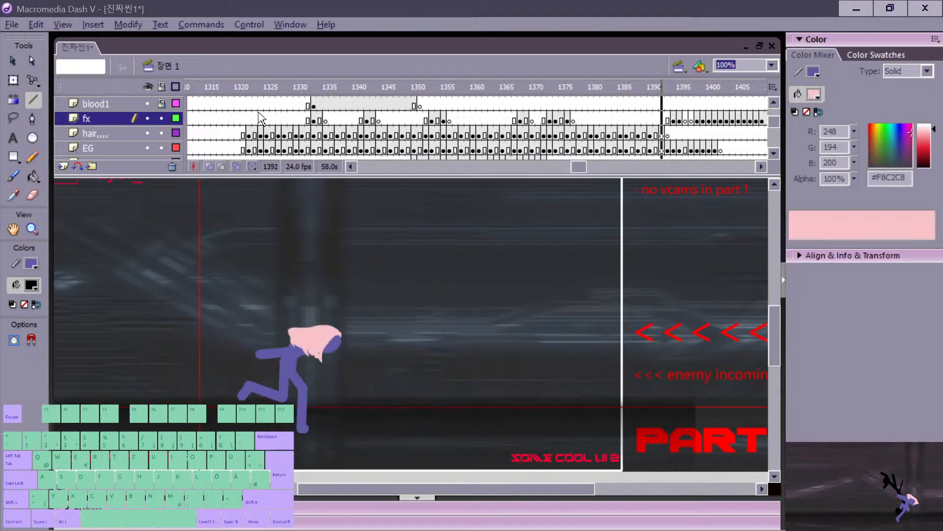
# Step: Step back and forth through the finished run and the rough poses up to frame 1395 to examine their continuity
pyautogui.press(',')
pyautogui.press(',')
pyautogui.press(',')
pyautogui.press(',')
pyautogui.press(',')
pyautogui.press(',')
pyautogui.press(',')
pyautogui.press(',')
pyautogui.press(',')
pyautogui.press('.')
pyautogui.press(',')
pyautogui.press(',')
pyautogui.press(',')
pyautogui.press(',')
pyautogui.press(',')
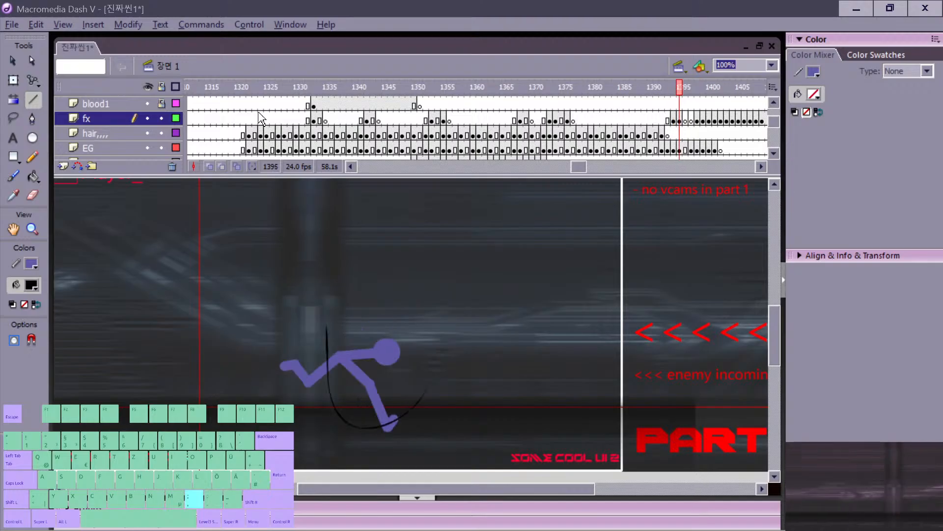
# Step: Compare the last haired run pose at frame 1392 with the rough slash pose at frame 1394 and play the sequence onward
pyautogui.press('.')
pyautogui.press('.')
pyautogui.press('.')
pyautogui.press('.')
pyautogui.press('.')
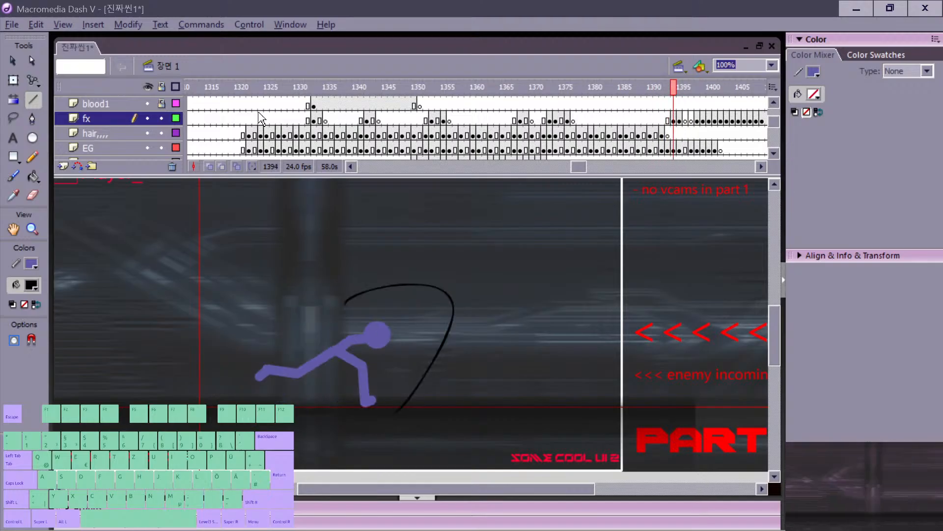
pyautogui.press(',')
pyautogui.press(',')
pyautogui.press(',')
pyautogui.press('.')
pyautogui.press('.')
pyautogui.press(',')
pyautogui.press(',')
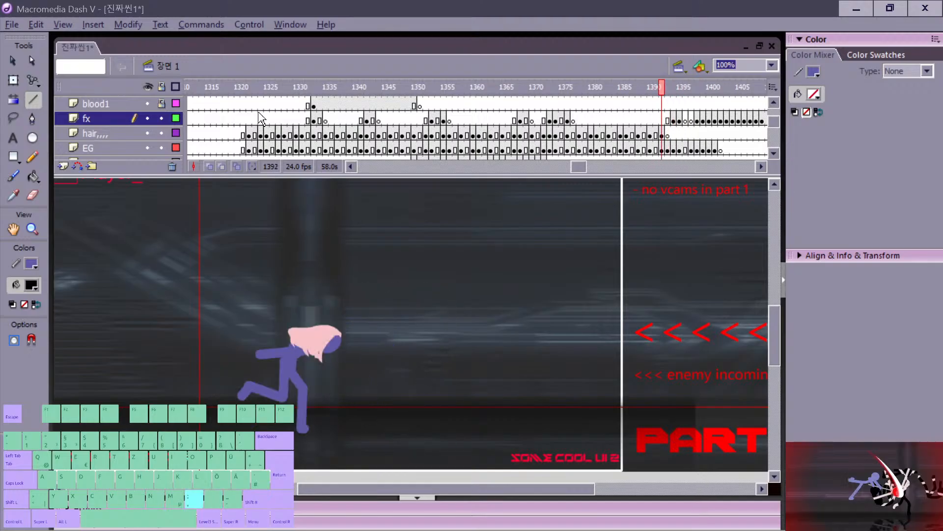
pyautogui.press(',')
pyautogui.press('Return')
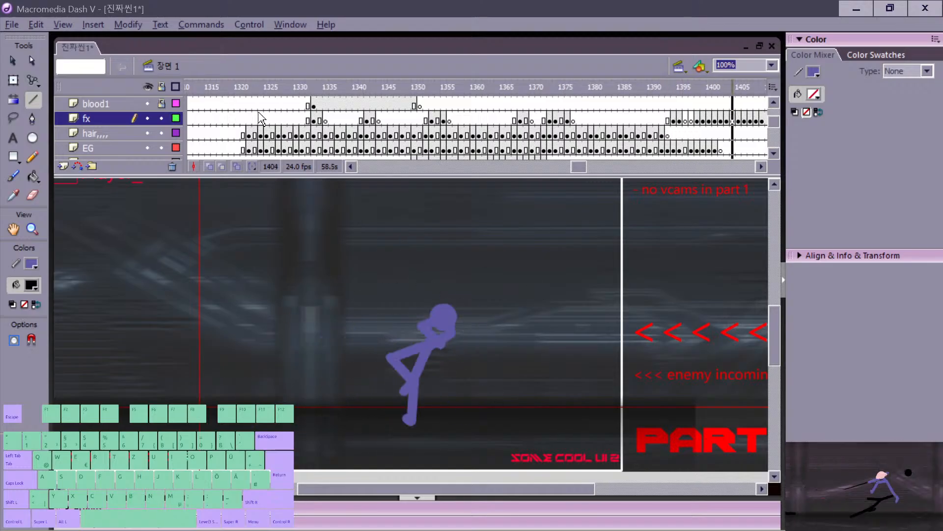
# Step: Step backward from frame 1404 through the rough slash poses into the haired run and play the sequence onward
pyautogui.press(',')
pyautogui.press(',')
pyautogui.press(',')
pyautogui.press(',')
pyautogui.press(',')
pyautogui.press(',')
pyautogui.press(',')
pyautogui.press(',')
pyautogui.press(',')
pyautogui.press(',')
pyautogui.press(',')
pyautogui.press(',')
pyautogui.press(',')
pyautogui.press(',')
pyautogui.press(',')
pyautogui.press(',')
pyautogui.press(',')
pyautogui.press(',')
pyautogui.press(',')
pyautogui.press(',')
pyautogui.press(',')
pyautogui.press('Return')
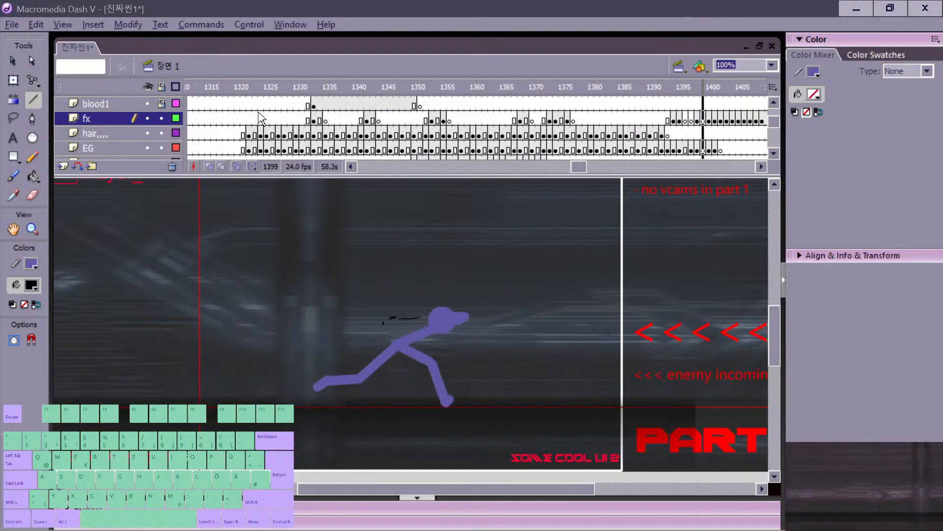
# Step: Step back and forth between the first rough poses from frame 1393 and the large slash arc at frame 1398
pyautogui.press(',')
pyautogui.press(',')
pyautogui.press(',')
pyautogui.press(',')
pyautogui.press(',')
pyautogui.press(',')
pyautogui.press(',')
pyautogui.press(',')
pyautogui.press('.')
pyautogui.press('.')
pyautogui.press('.')
pyautogui.press('.')
pyautogui.press('.')
pyautogui.press('.')
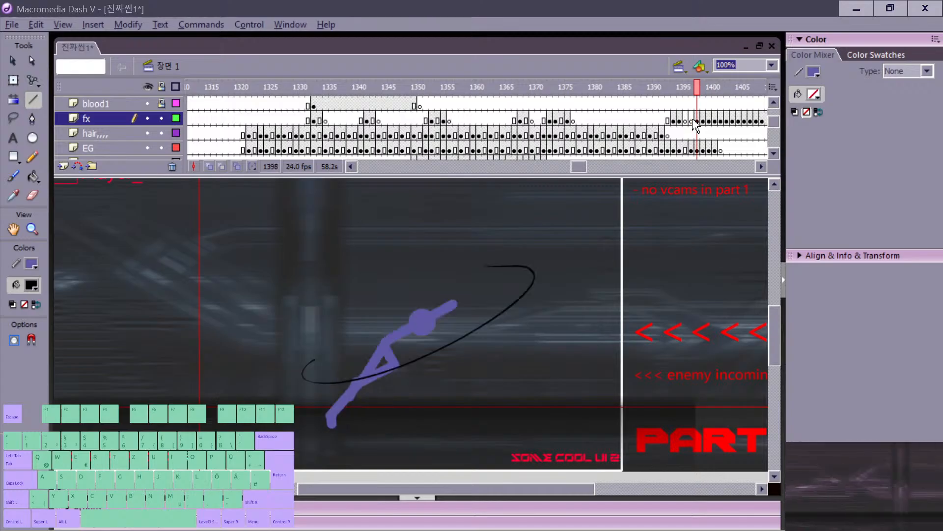
pyautogui.press(',')
pyautogui.press(',')
pyautogui.press(',')
pyautogui.press(',')
pyautogui.press(',')
pyautogui.press(',')
pyautogui.press('.')
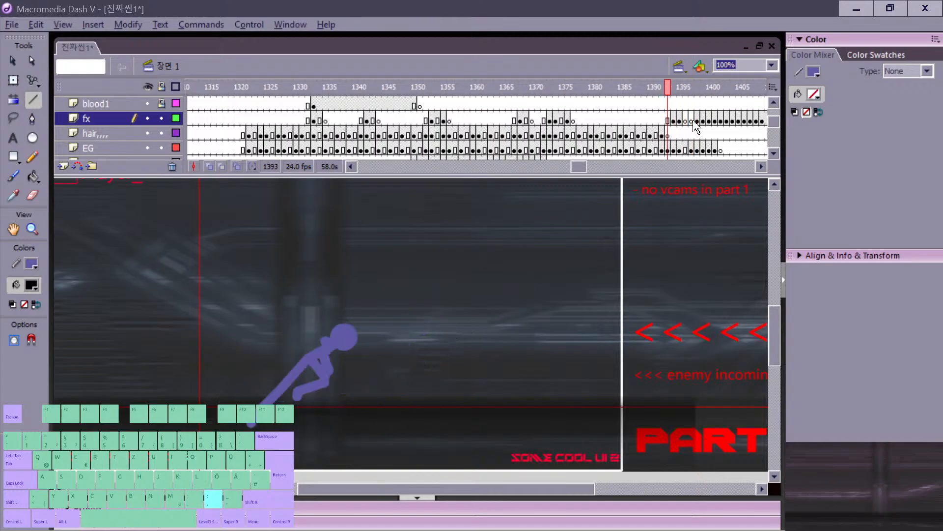
# Step: Compare the haired run poses at frames 1390 to 1392 with the rough slash pose at frame 1394
pyautogui.press(',')
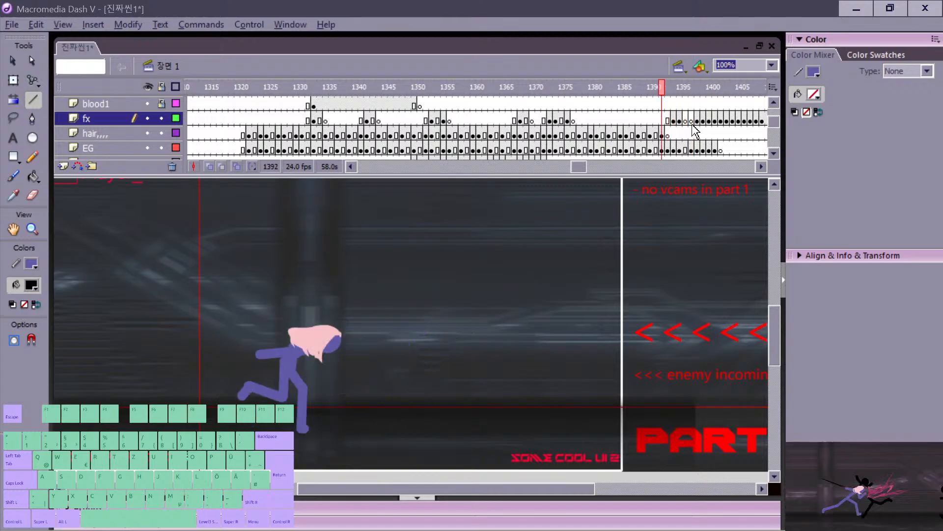
pyautogui.press(',')
pyautogui.press(',')
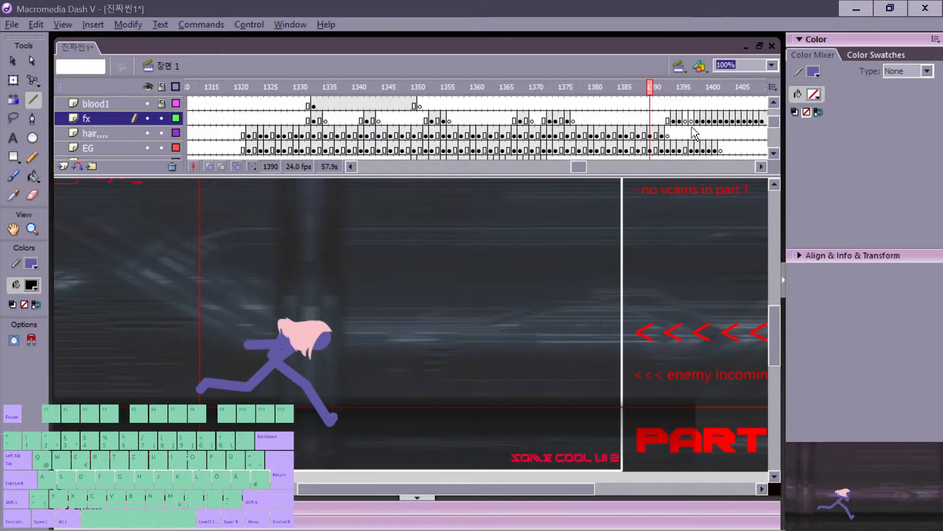
pyautogui.press('.')
pyautogui.press('.')
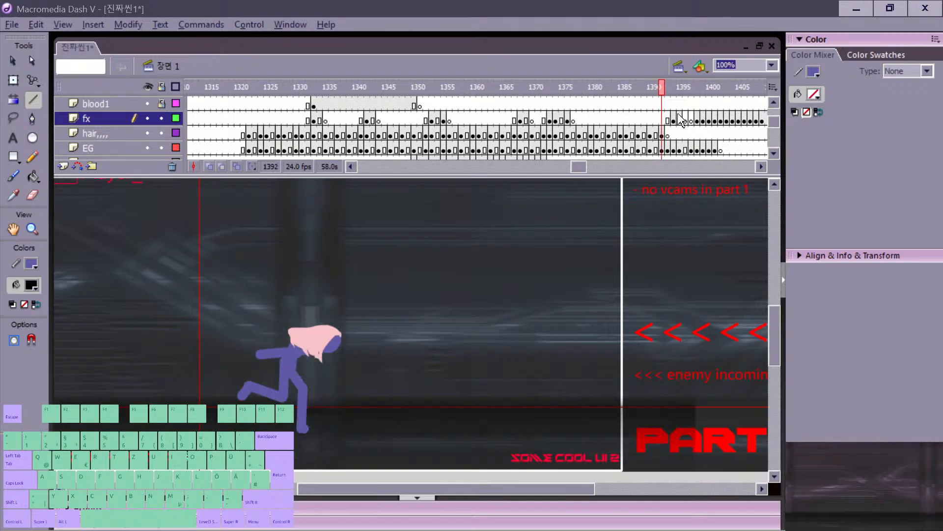
pyautogui.press('.')
pyautogui.press('.')
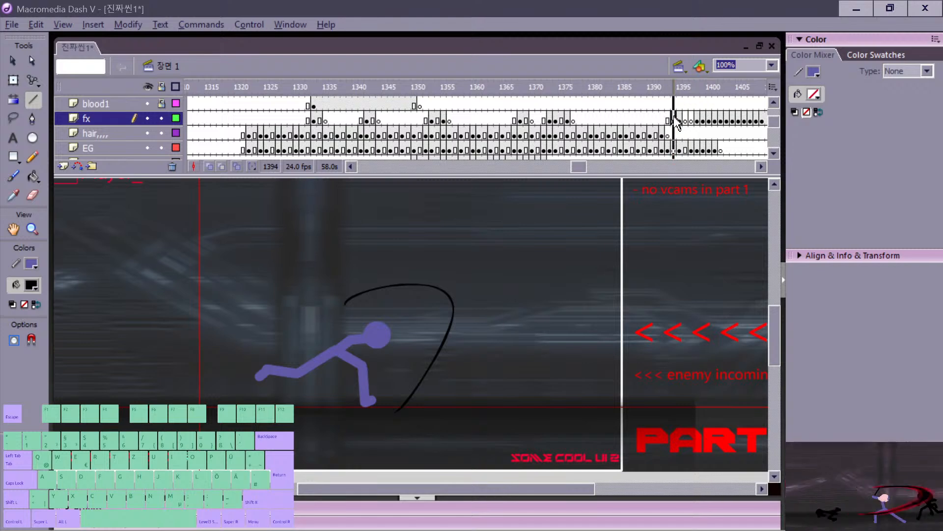
# Step: Hold the first slash pose at frame 1394 two frames longer across the fx, hair and EG layers
pyautogui.moveTo(677, 122); pyautogui.dragTo(674, 149)
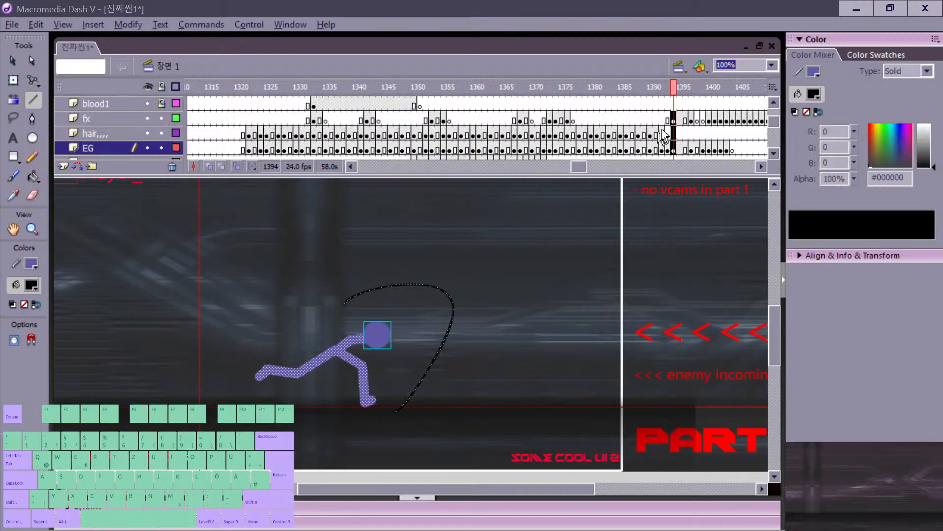
pyautogui.click(644, 130)
pyautogui.click(674, 121)
pyautogui.click(680, 123)
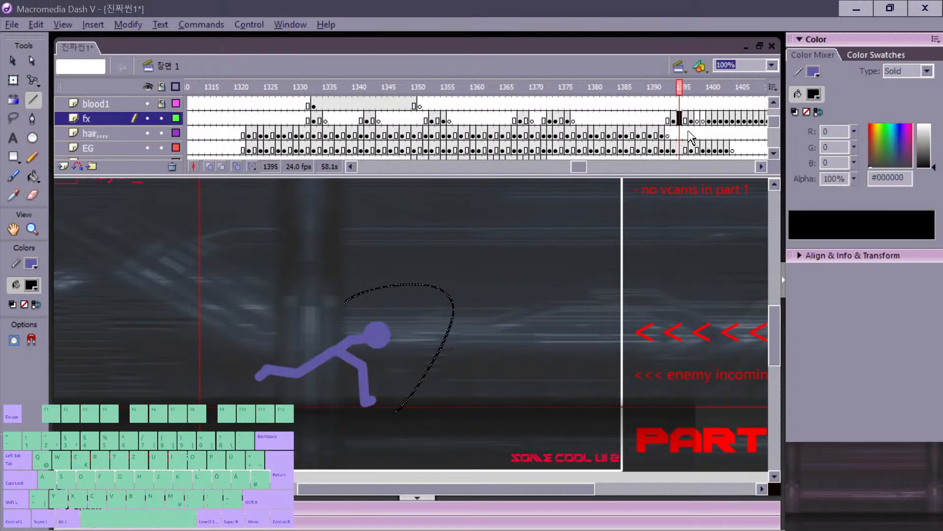
pyautogui.click(689, 133)
# Step: Play the sequence from frame 1390 and step around frame 1400 to check the second slash pose's timing
pyautogui.click(648, 135)
pyautogui.moveTo(647, 143); pyautogui.dragTo(660, 142)
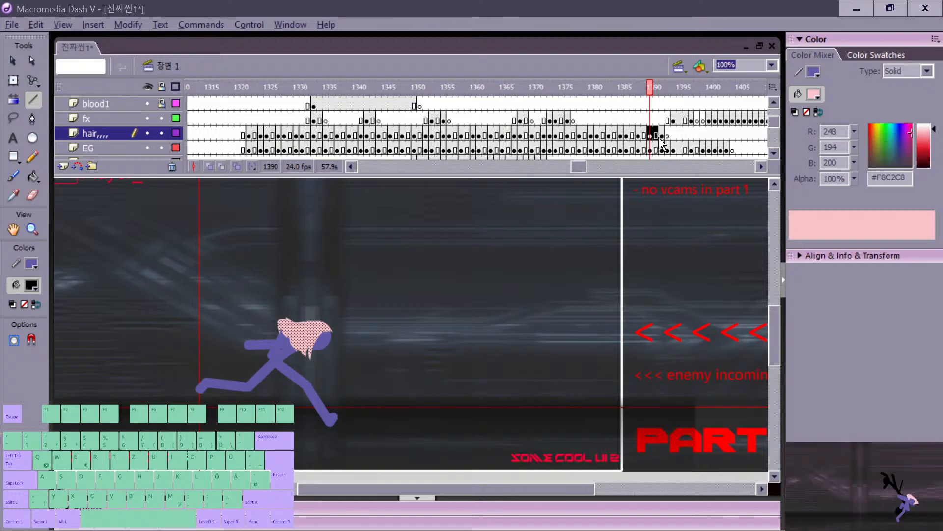
pyautogui.press('Return')
pyautogui.press('Return')
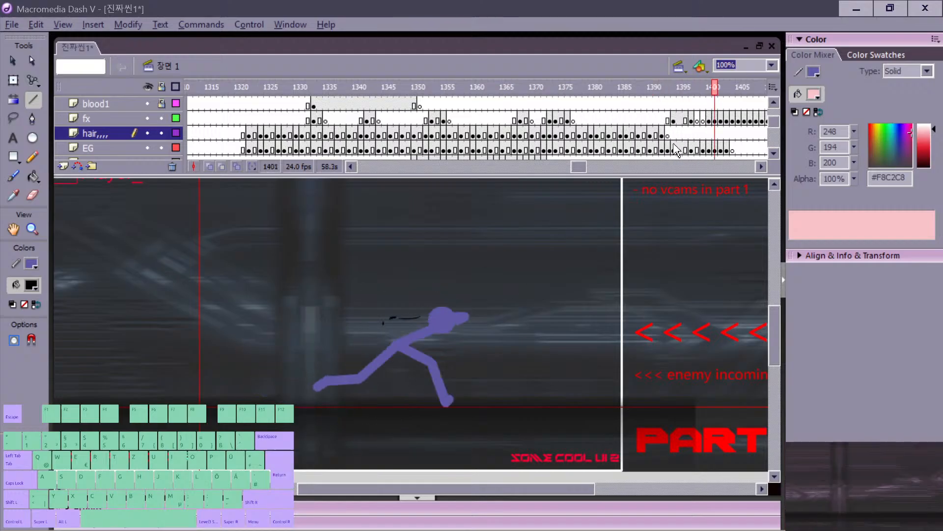
pyautogui.press('.')
pyautogui.press('.')
pyautogui.press(',')
pyautogui.press(',')
pyautogui.press(',')
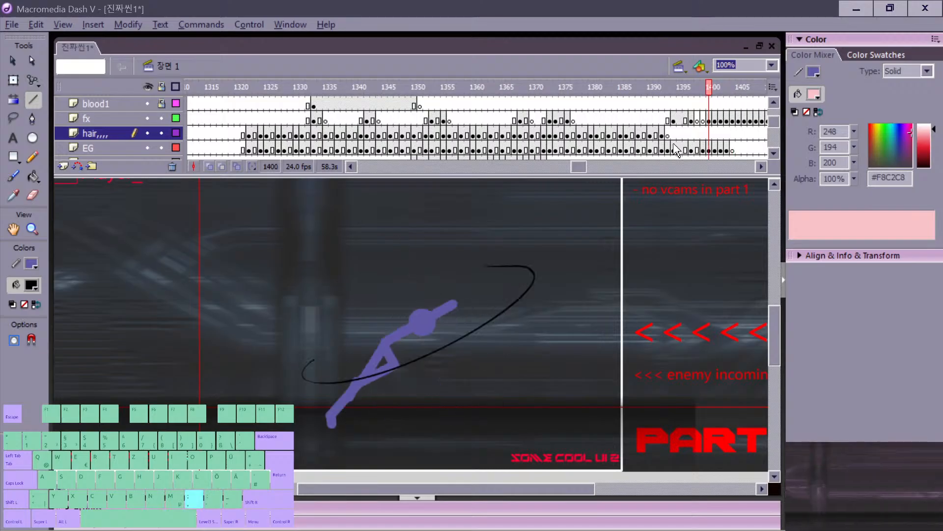
pyautogui.press(',')
pyautogui.press(',')
pyautogui.press('.')
pyautogui.press('.')
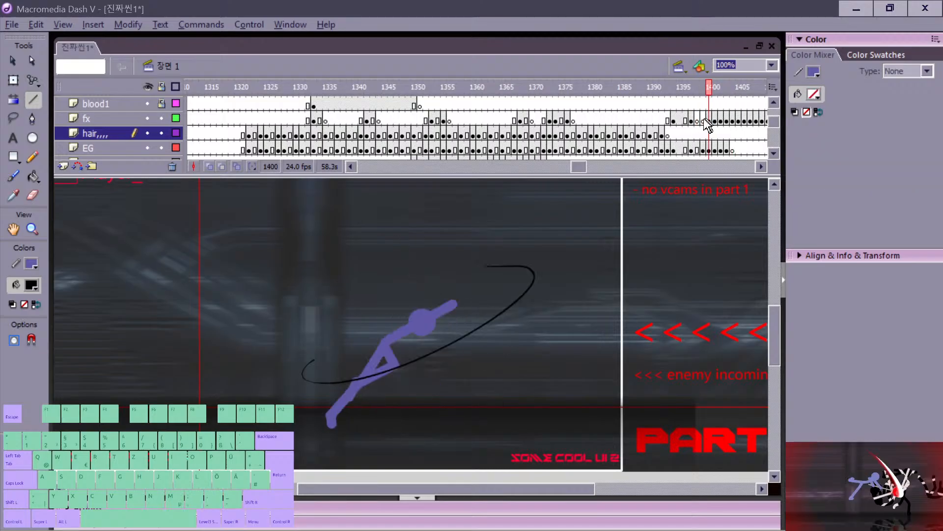
# Step: Insert two hold frames for the slash pose at frame 1400 across the fx, hair and EG layers
pyautogui.moveTo(709, 120); pyautogui.dragTo(709, 149)
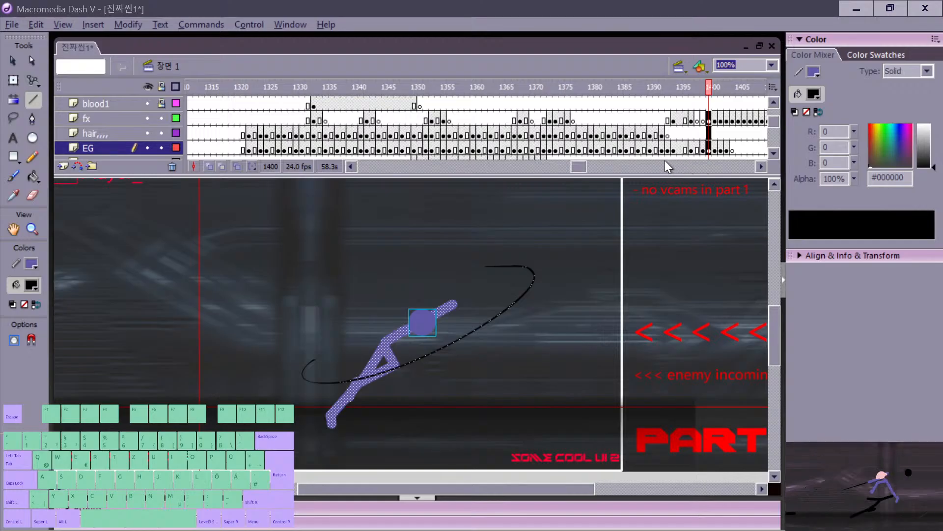
pyautogui.press('F5')
pyautogui.press('F5')
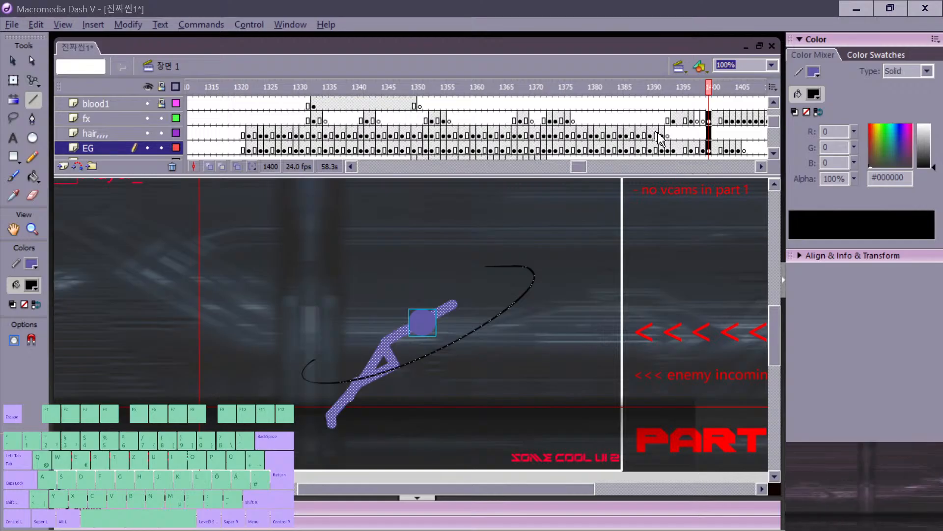
# Step: Play the run and slashes from frame 1385, inspect the pose at frame 1405, and step back to replay the timing
pyautogui.click(594, 167)
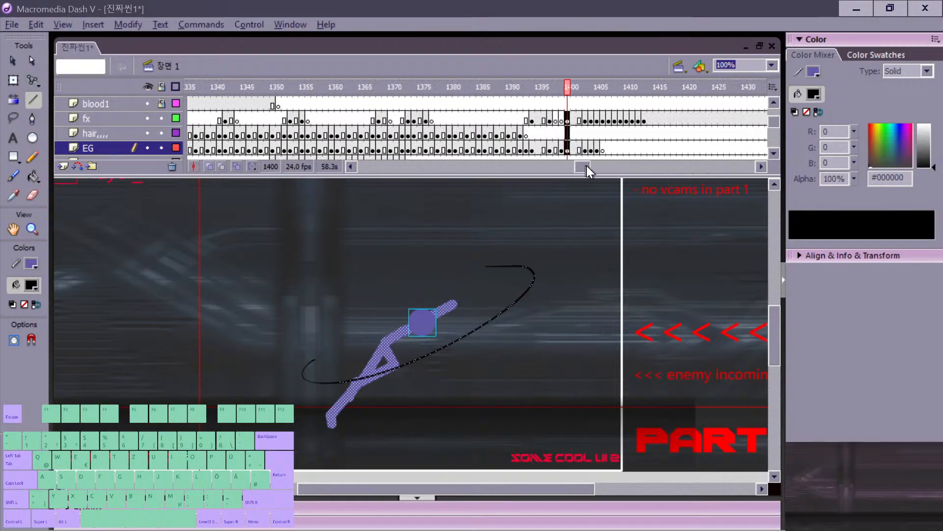
pyautogui.click(426, 118)
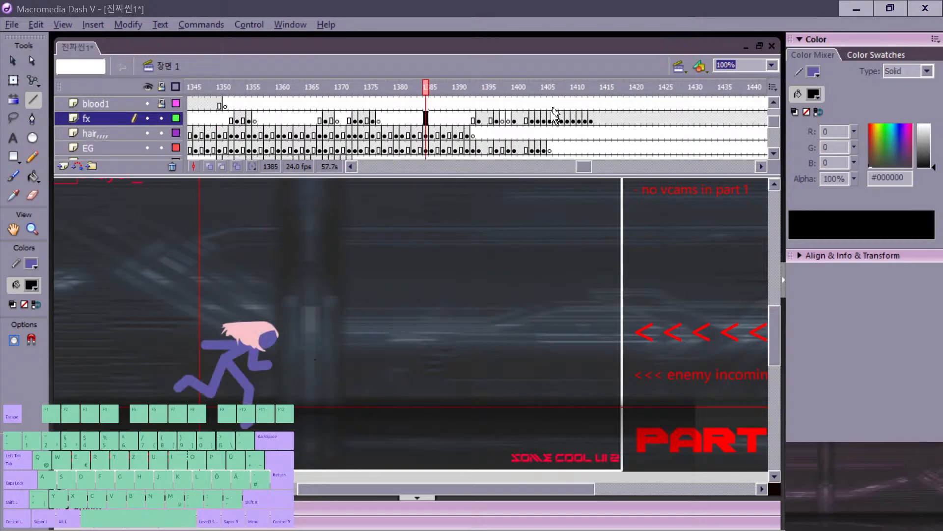
pyautogui.press('Return')
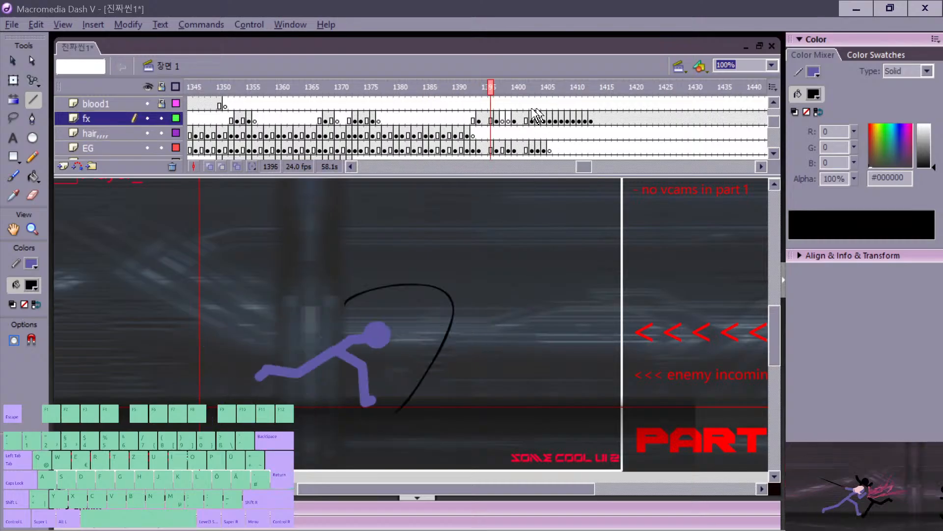
pyautogui.click(545, 147)
pyautogui.moveTo(544, 121); pyautogui.dragTo(546, 148)
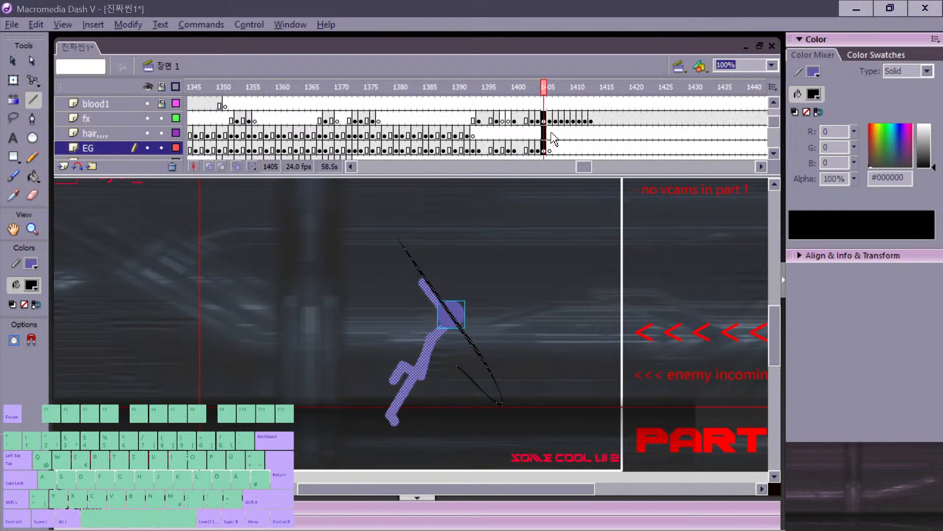
pyautogui.press(',')
pyautogui.press(',')
pyautogui.press(',')
pyautogui.press(',')
pyautogui.press(',')
pyautogui.press(',')
pyautogui.press(',')
pyautogui.press(',')
pyautogui.press(',')
pyautogui.press(',')
pyautogui.press(',')
pyautogui.press(',')
pyautogui.press(',')
pyautogui.press(',')
pyautogui.press('Return')
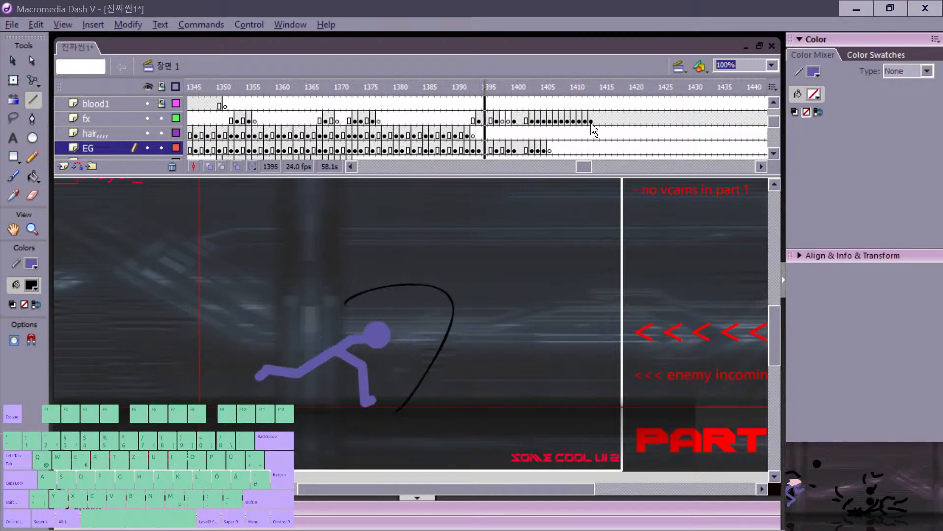
pyautogui.press(',')
pyautogui.press(',')
pyautogui.press(',')
pyautogui.press(',')
pyautogui.press(',')
pyautogui.press(',')
pyautogui.press(',')
pyautogui.press(',')
pyautogui.press(',')
pyautogui.press(',')
pyautogui.press(',')
# Step: Remove one held frame of the second slash at frame 1402 from the fx, hair and EG layers
pyautogui.moveTo(527, 120); pyautogui.dragTo(528, 146)
pyautogui.rightClick(528, 148)
pyautogui.click(565, 194)
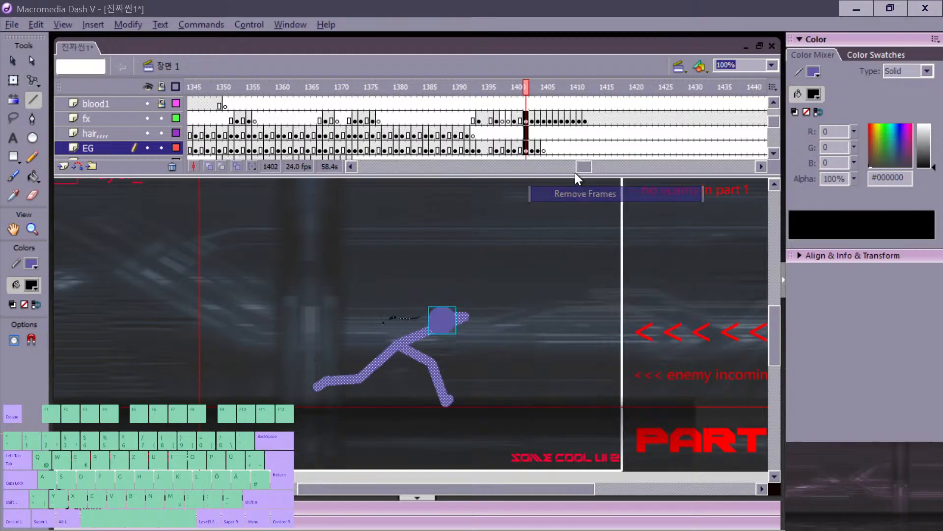
# Step: Replay the transition from the haired run into the slashes, starting from several frames around 1388 to 1390
pyautogui.click(448, 118)
pyautogui.press('Return')
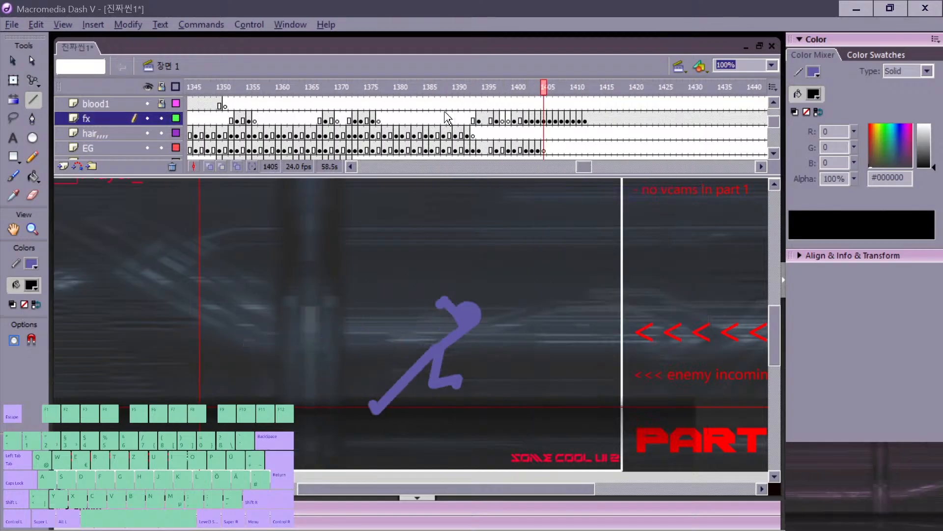
pyautogui.click(467, 134)
pyautogui.click(443, 133)
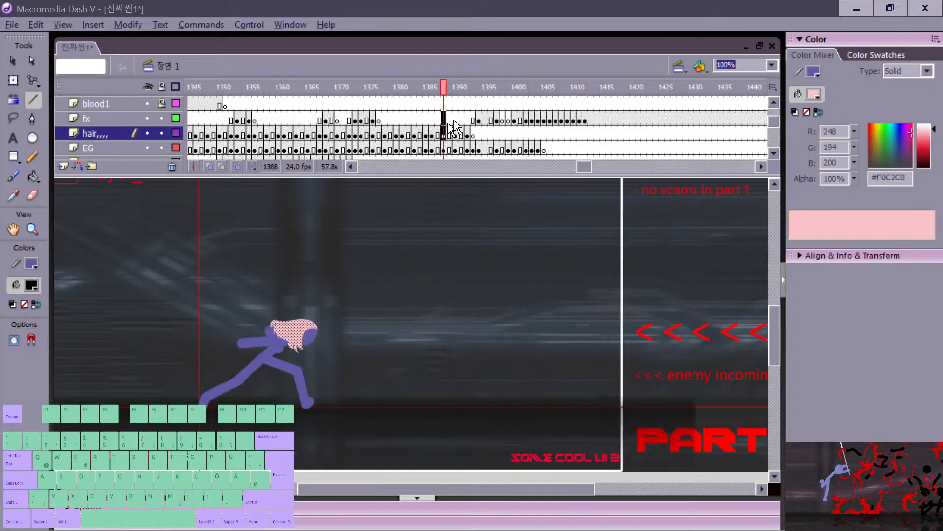
pyautogui.press('Return')
pyautogui.click(460, 118)
pyautogui.press('Return')
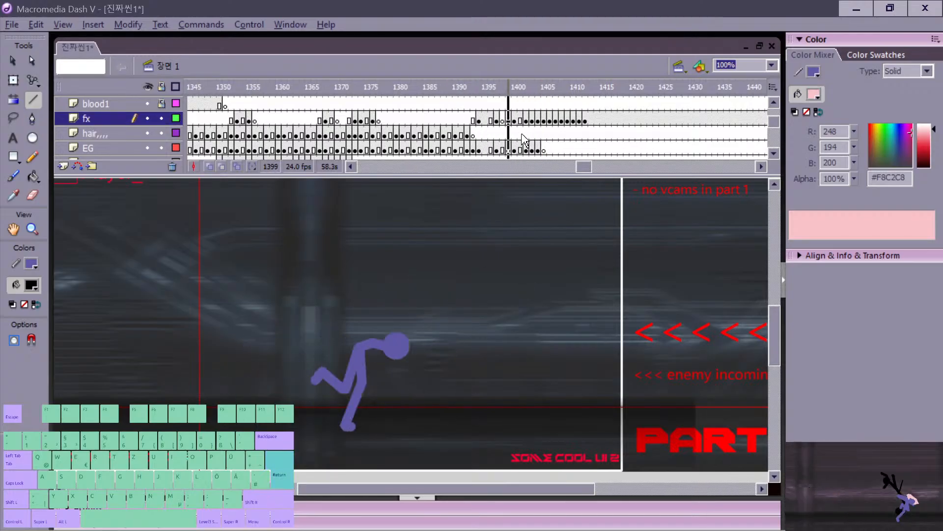
# Step: Remove one held frame of the first slash at frame 1396 from the fx, hair and EG layers
pyautogui.click(491, 150)
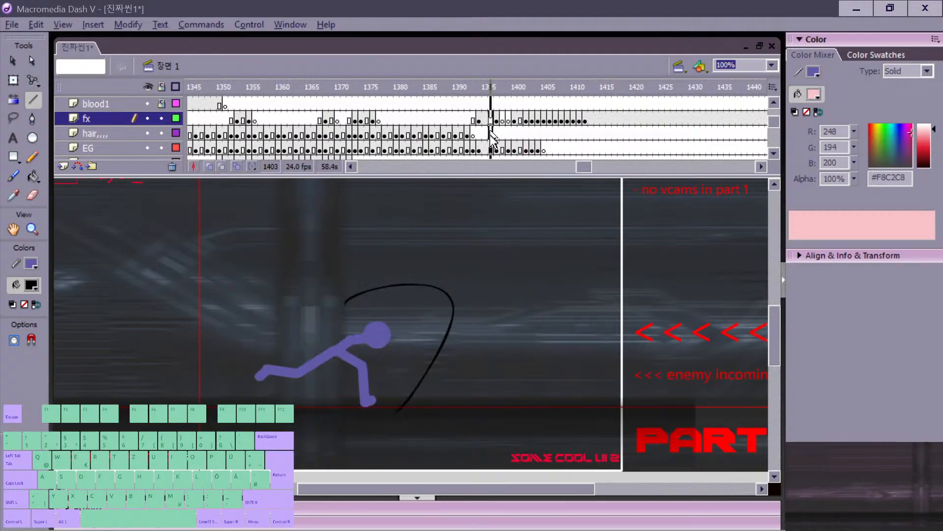
pyautogui.rightClick(492, 150)
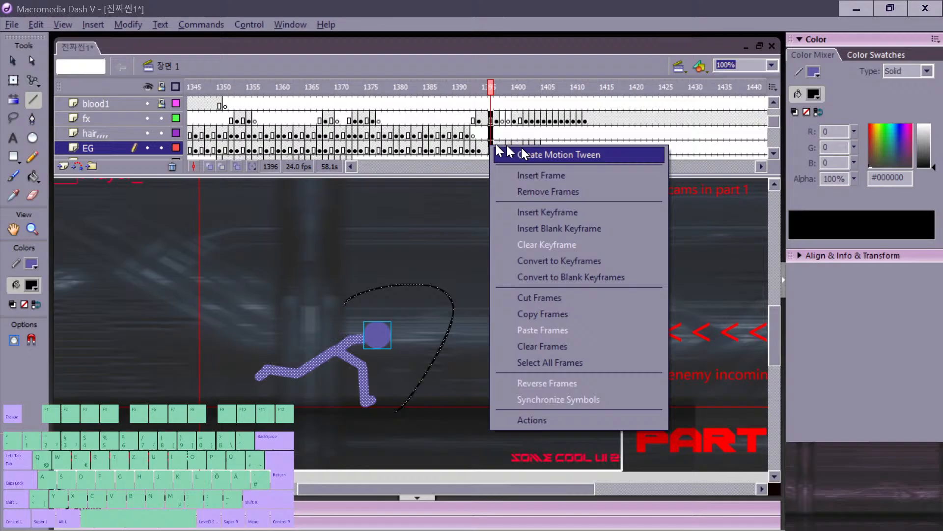
pyautogui.click(549, 190)
# Step: Play the sequence from about frame 1388 to check the timing of the shortened first slash
pyautogui.click(438, 118)
pyautogui.press('Return')
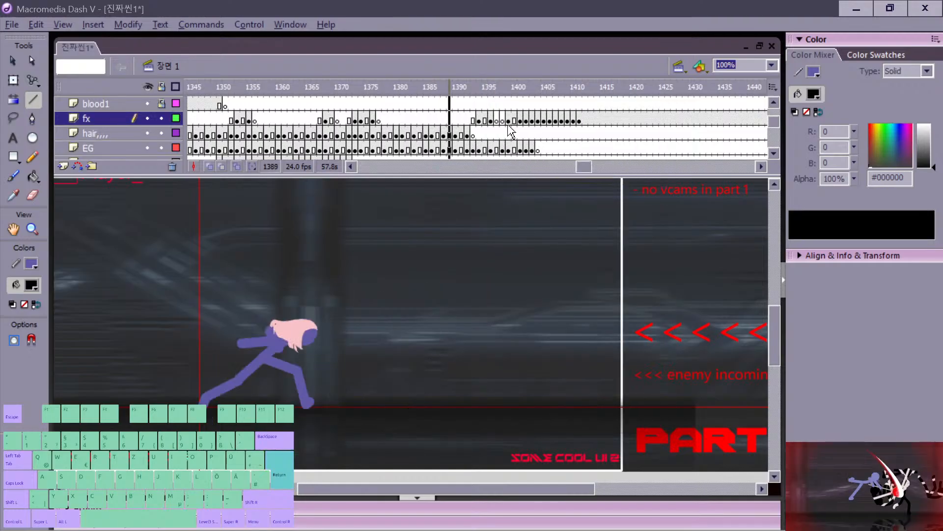
pyautogui.press('Return')
pyautogui.click(445, 132)
pyautogui.press('Return')
pyautogui.press('Return')
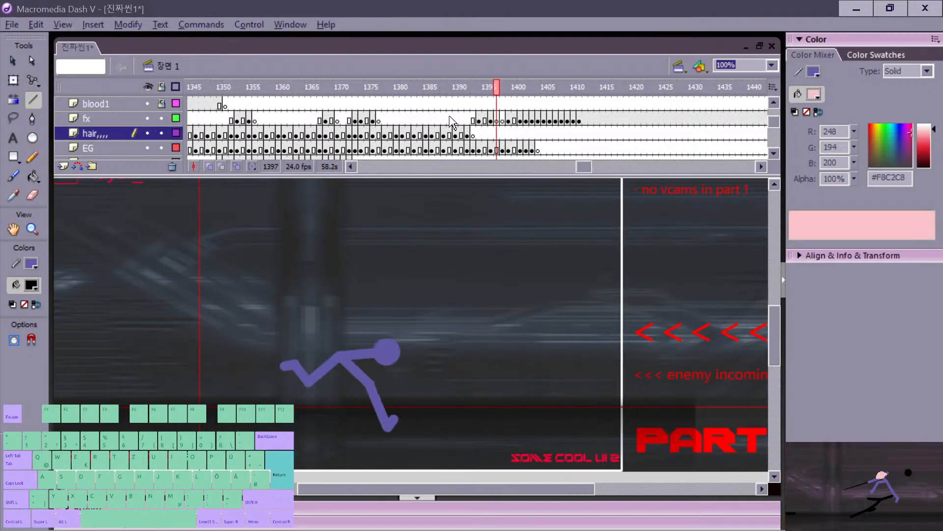
pyautogui.click(445, 118)
pyautogui.press('Return')
# Step: Replay the run and slash sequence repeatedly from frames 1385 to 1388 to judge the overall rhythm
pyautogui.click(427, 100)
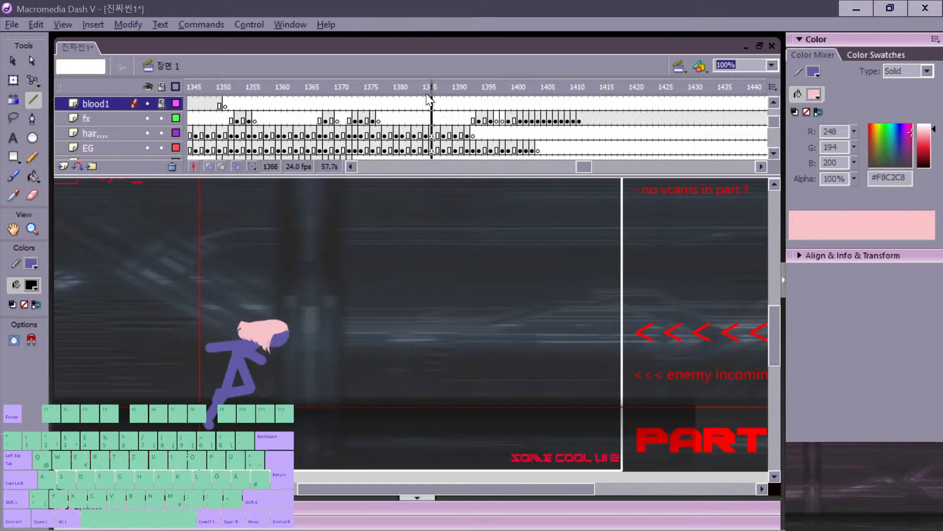
pyautogui.press('Return')
pyautogui.click(445, 118)
pyautogui.press('Return')
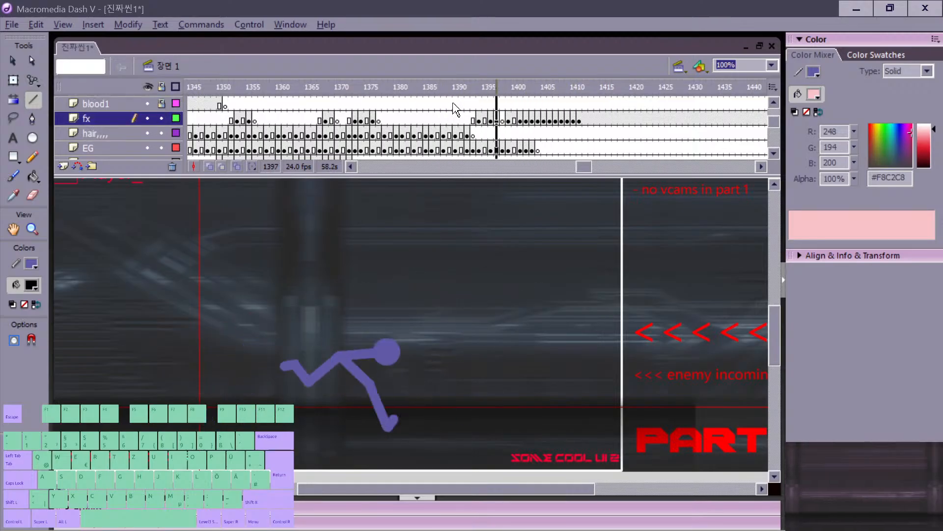
pyautogui.click(445, 118)
pyautogui.press('Return')
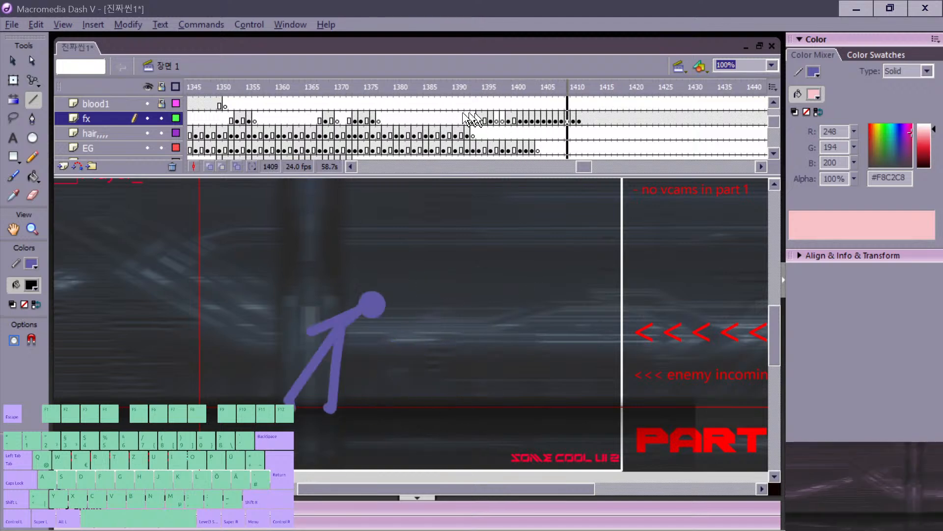
pyautogui.click(445, 118)
pyautogui.press('Return')
pyautogui.click(446, 119)
pyautogui.press('Return')
pyautogui.click(446, 133)
pyautogui.press('Return')
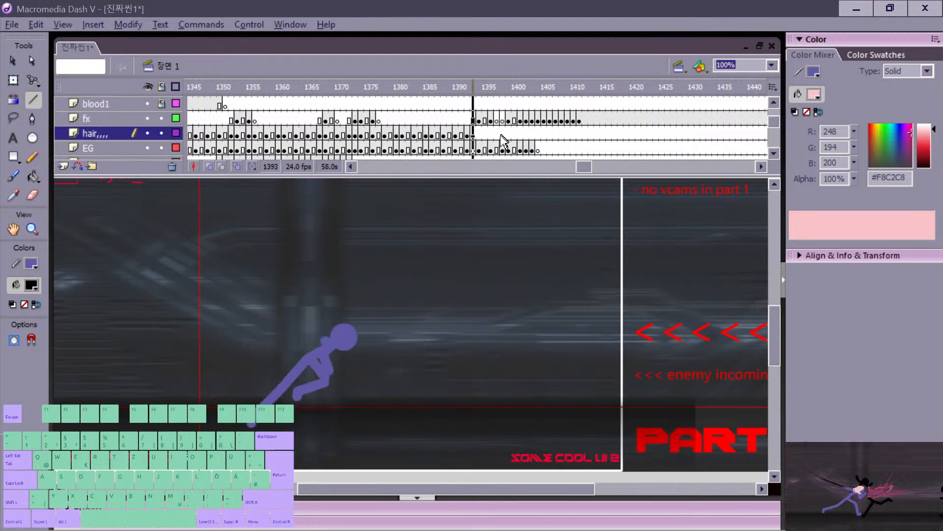
pyautogui.press('Return')
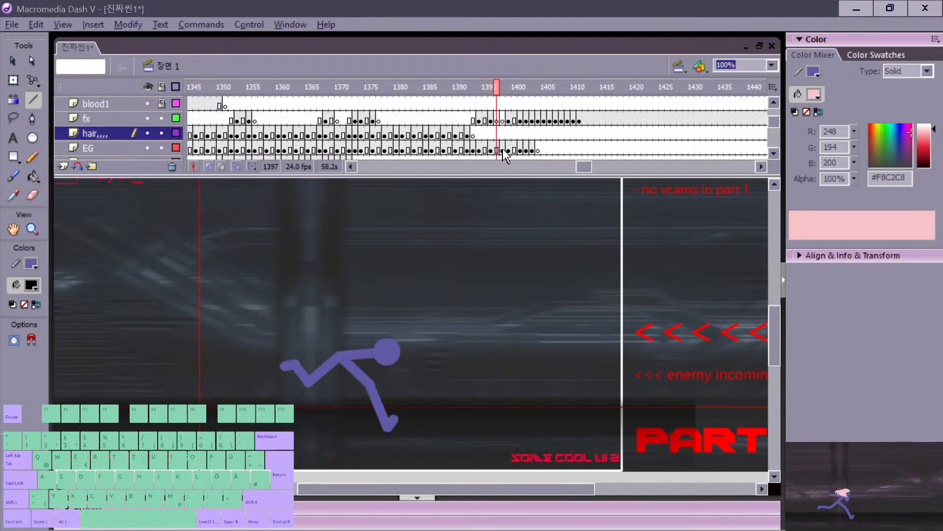
# Step: Extend the slash poses from frame 1398 to about 1410 with one extra held frame each across the fx, hair and EG layers
pyautogui.moveTo(503, 150); pyautogui.dragTo(503, 122)
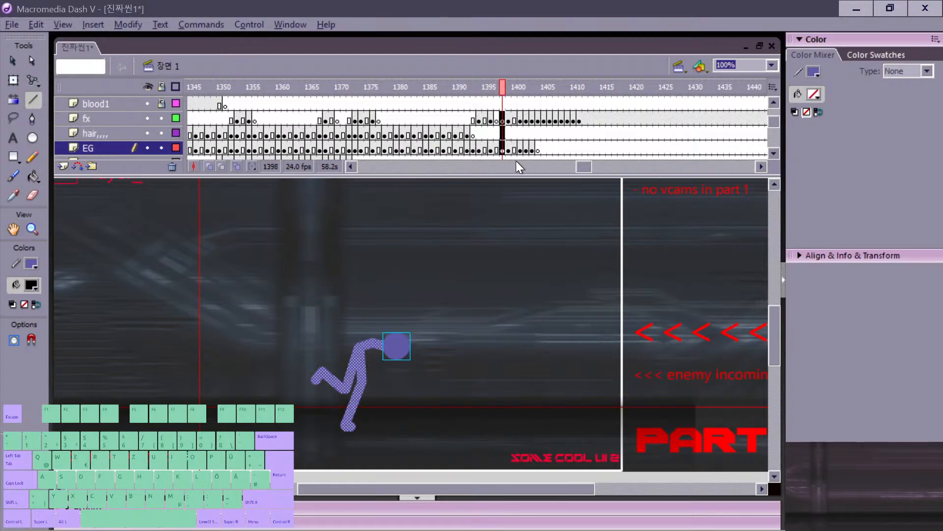
pyautogui.click(455, 118)
pyautogui.moveTo(526, 119); pyautogui.dragTo(575, 146)
pyautogui.press('F5')
pyautogui.press('F5')
pyautogui.click(555, 129)
pyautogui.press('F5')
pyautogui.press('F5')
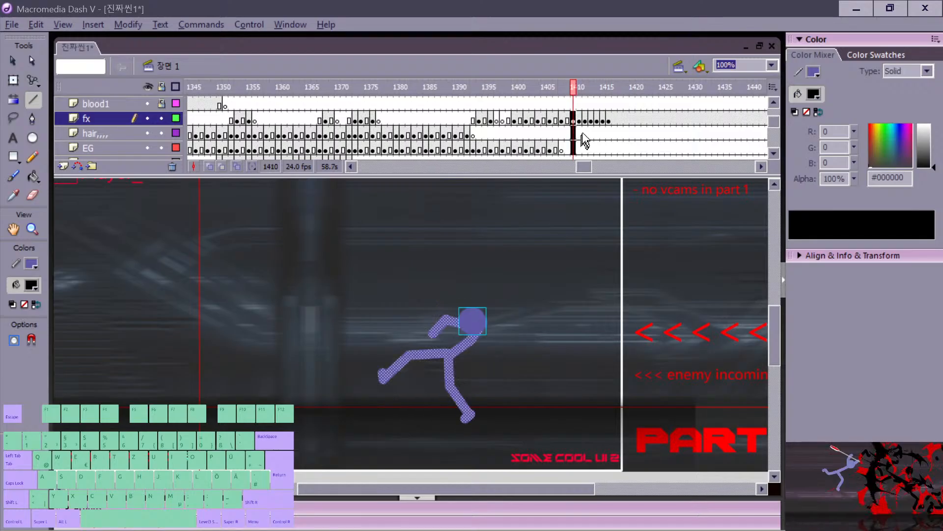
pyautogui.press('F5')
pyautogui.click(517, 119)
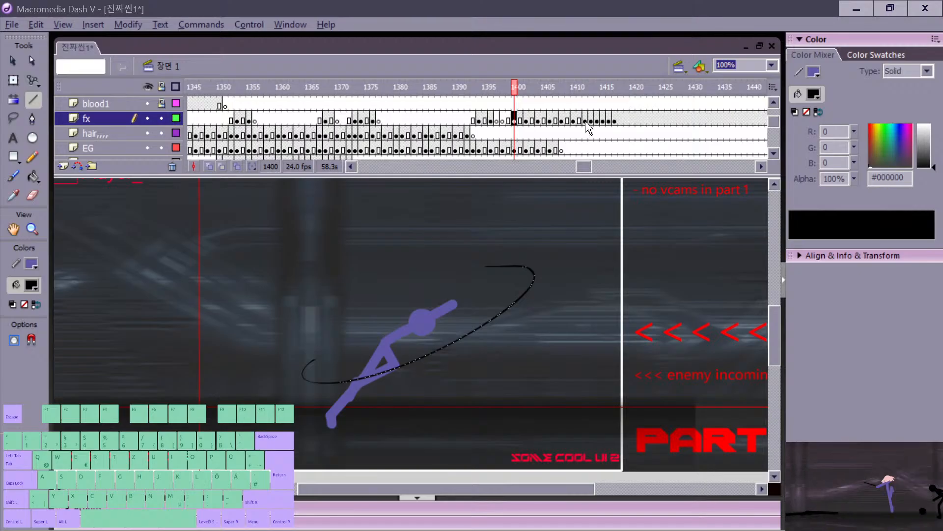
# Step: Remove the empty frames 1410 to 1415 from the hair and EG layers
pyautogui.moveTo(603, 131); pyautogui.dragTo(574, 149)
pyautogui.rightClick(581, 143)
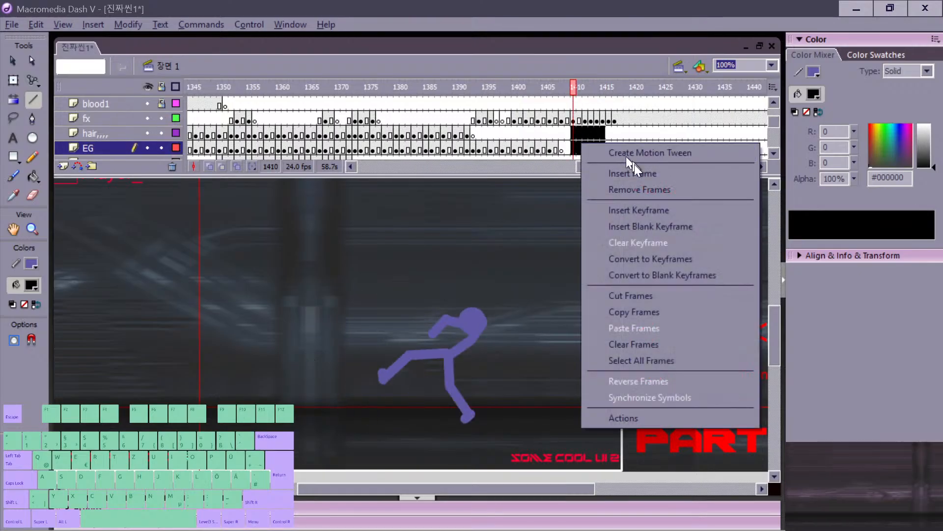
pyautogui.click(631, 190)
# Step: Play the slowed slashes from about frames 1391 and 1392, and again with the run from frame 1380
pyautogui.click(485, 118)
pyautogui.click(463, 117)
pyautogui.press('Return')
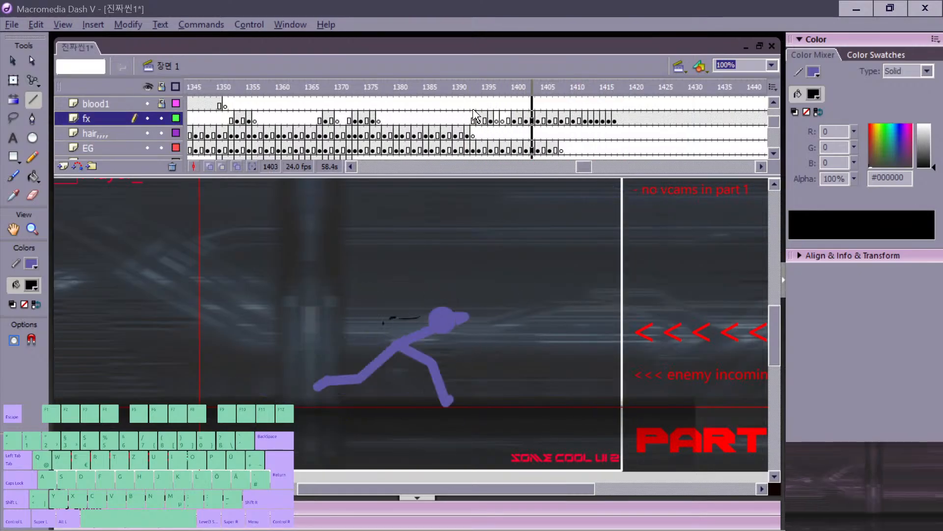
pyautogui.click(469, 130)
pyautogui.press('Return')
pyautogui.click(400, 121)
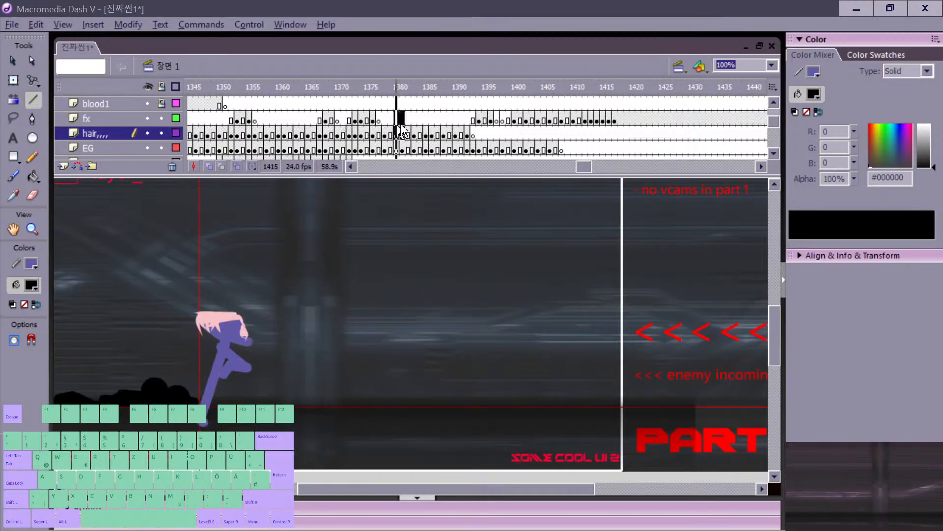
pyautogui.press('Return')
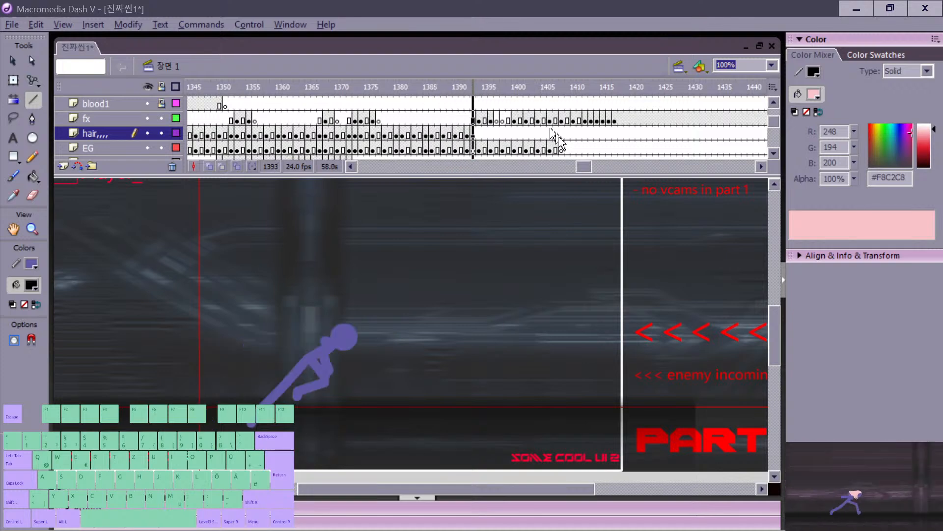
# Step: Hold each remaining fx pose after frame 1412 for one extra frame, and end the layer with a blank keyframe at frame 1424
pyautogui.click(585, 121)
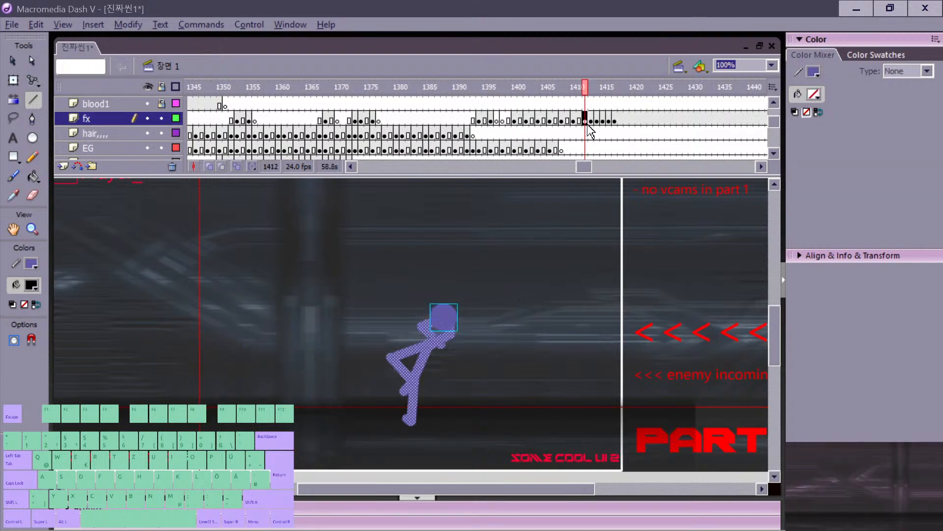
pyautogui.click(597, 121)
pyautogui.press('F5')
pyautogui.click(609, 121)
pyautogui.press('F5')
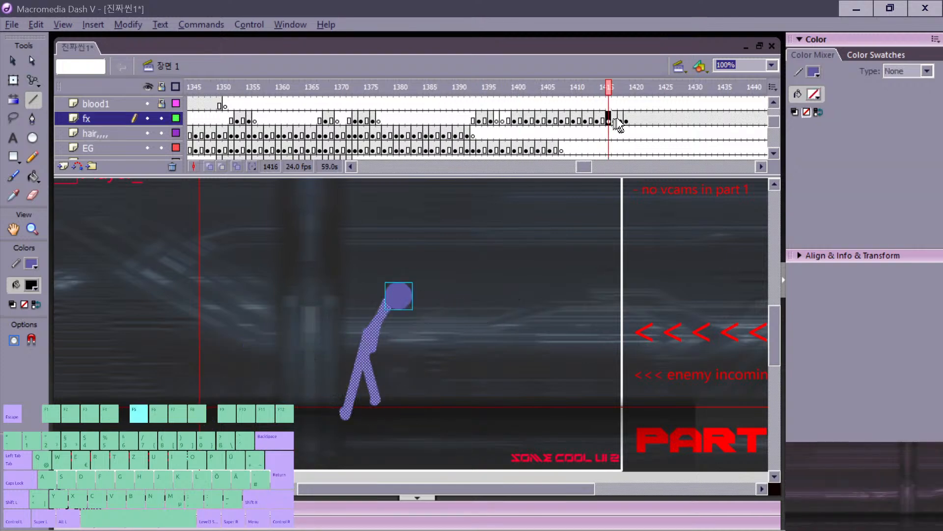
pyautogui.click(621, 120)
pyautogui.press('F5')
pyautogui.click(634, 121)
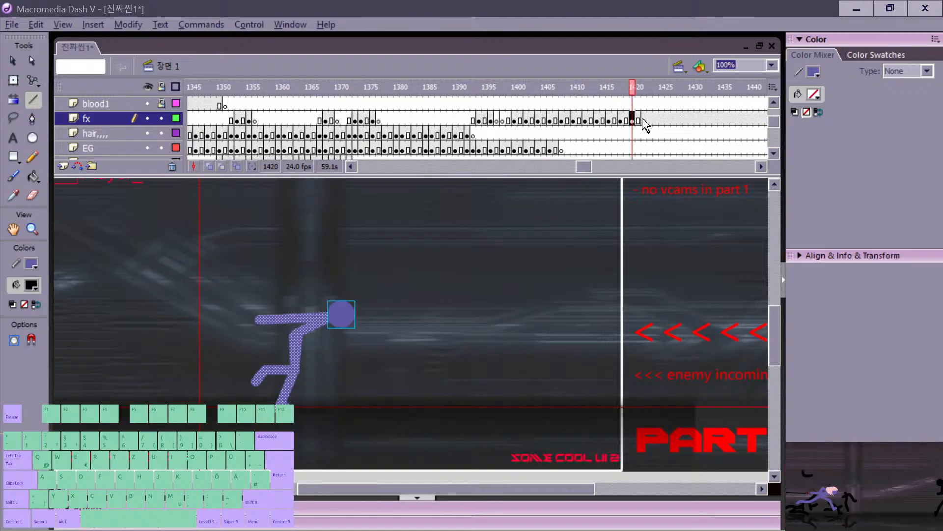
pyautogui.click(651, 121)
pyautogui.press('F7')
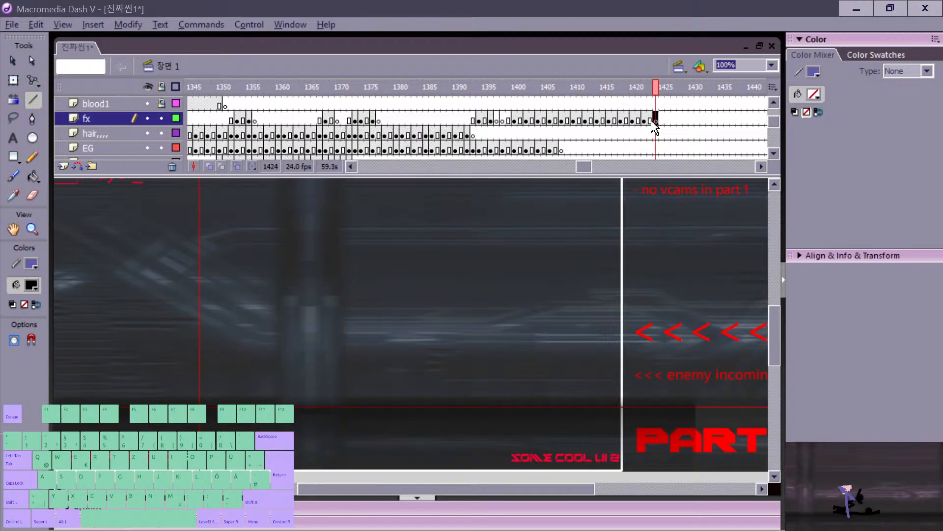
# Step: Check the poses at frames 1403 and 1410, and replay the slashes from frames 1392 and 1393
pyautogui.click(534, 119)
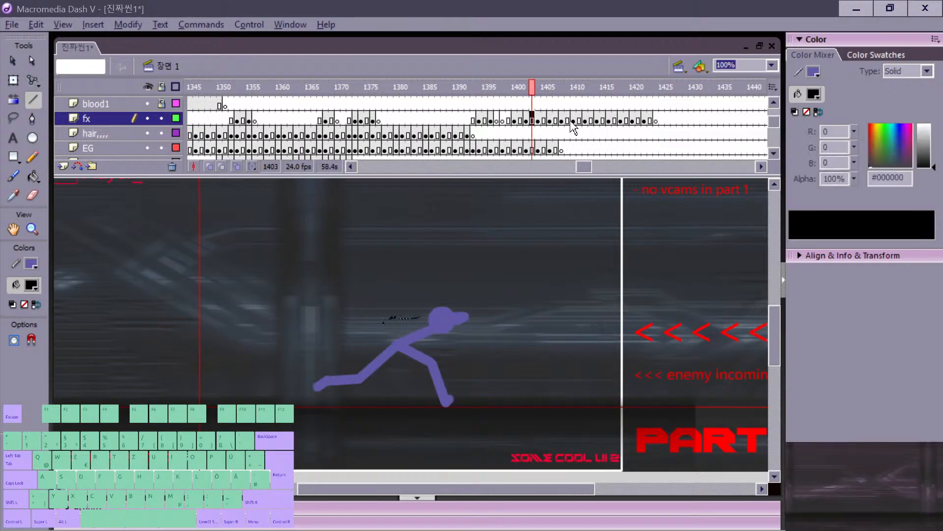
pyautogui.click(571, 121)
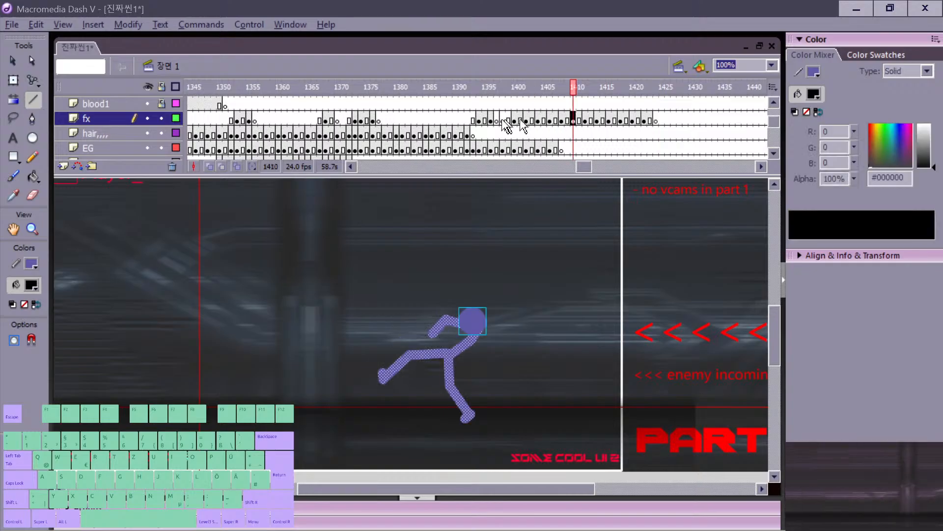
pyautogui.click(473, 120)
pyautogui.press('Return')
pyautogui.press('Return')
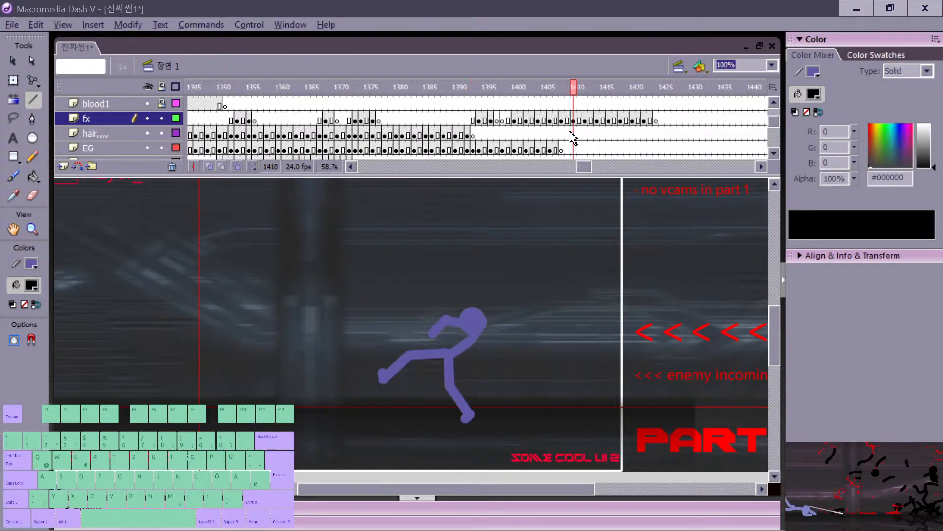
pyautogui.click(468, 120)
pyautogui.press('Return')
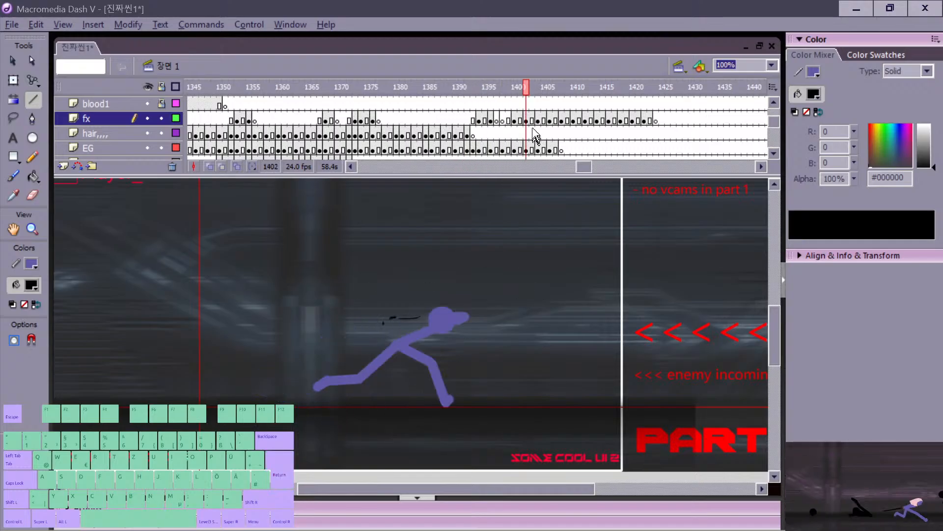
# Step: Remove the held frame at frame 1403 from the fx, hair and EG layers
pyautogui.click(532, 148)
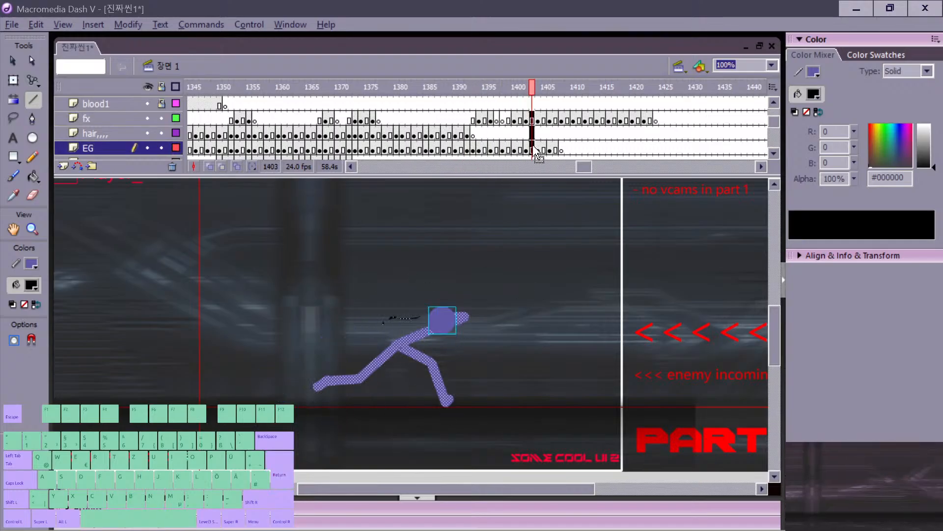
pyautogui.rightClick(532, 148)
pyautogui.click(578, 177)
# Step: Step back and forth through the slash poses between about frames 1399 and 1407 to examine their spacing
pyautogui.press(',')
pyautogui.press(',')
pyautogui.press(',')
pyautogui.press(',')
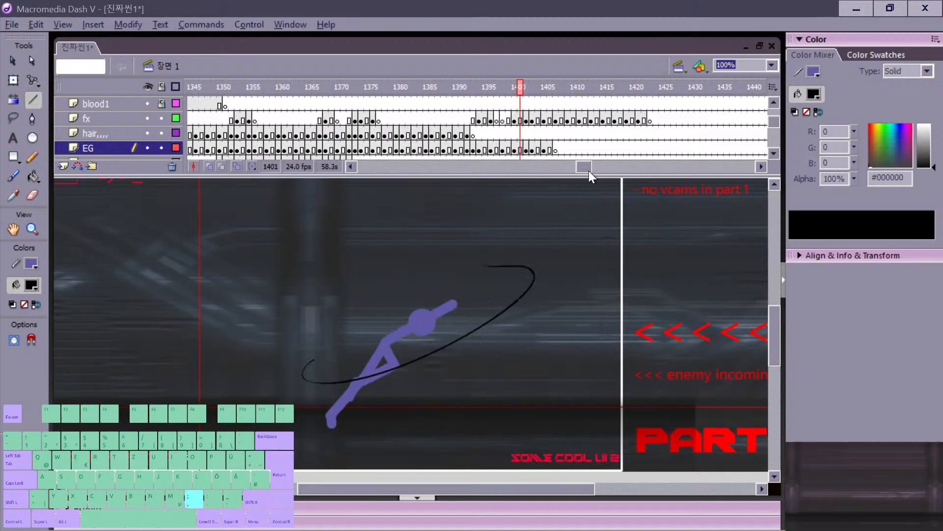
pyautogui.press('.')
pyautogui.press('.')
pyautogui.press('.')
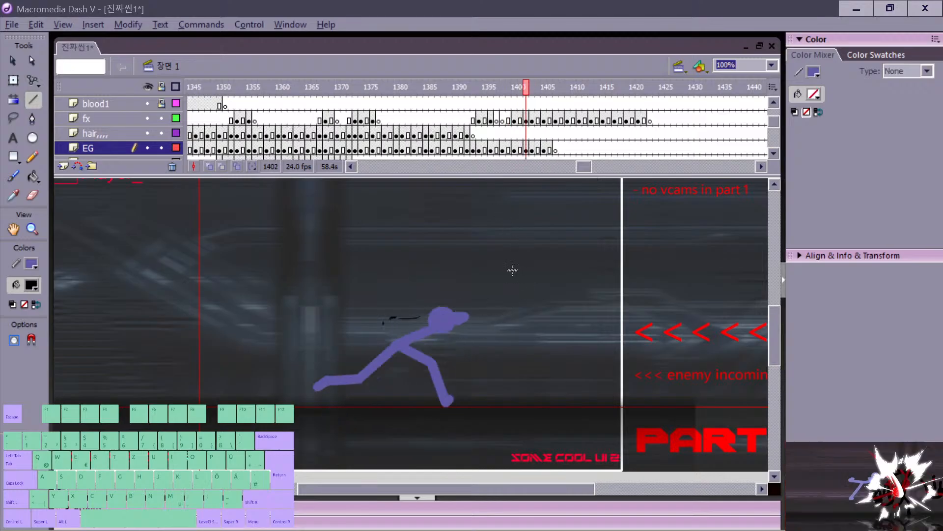
pyautogui.press(',')
pyautogui.press('.')
pyautogui.press(',')
pyautogui.press(',')
pyautogui.press('.')
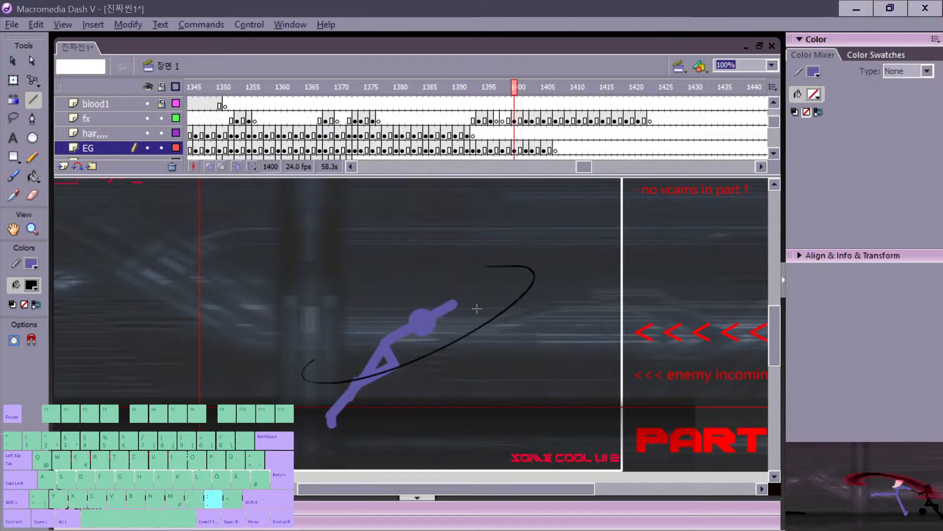
pyautogui.press('.')
pyautogui.press('.')
pyautogui.press('.')
pyautogui.press('.')
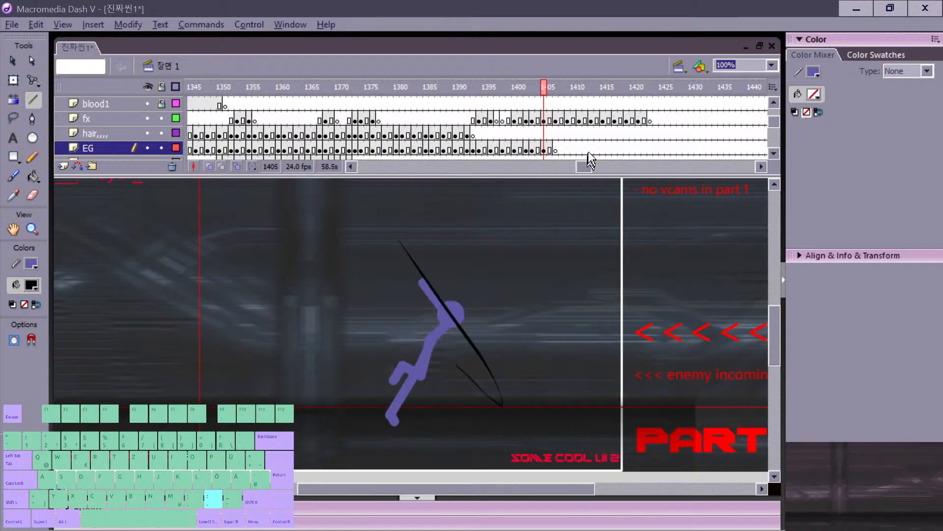
pyautogui.press('.')
pyautogui.press('.')
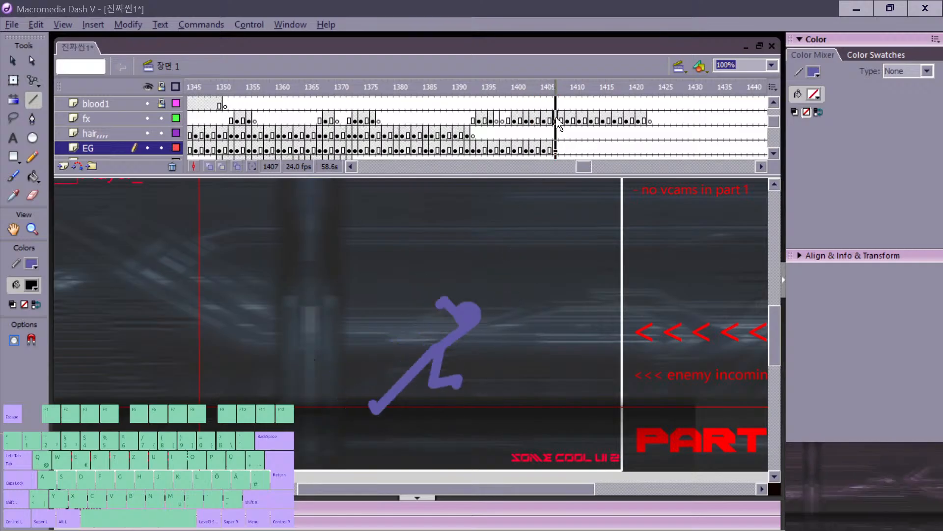
# Step: Remove one held frame at frame 1407 from the fx layer
pyautogui.click(557, 121)
pyautogui.rightClick(556, 120)
pyautogui.click(597, 166)
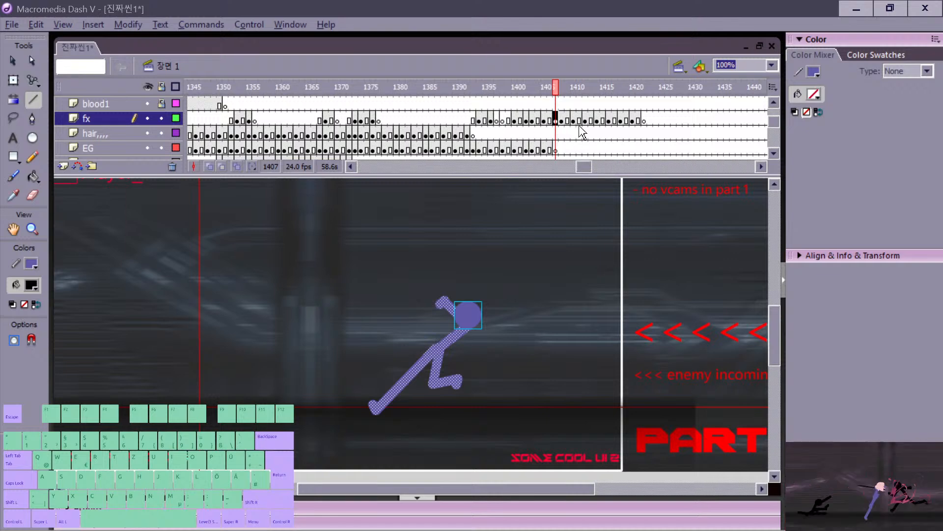
# Step: Replay the run into the slashes from about frame 1387 and from frames 1396 and 1397, and step back to frame 1400
pyautogui.moveTo(579, 132); pyautogui.dragTo(626, 123)
pyautogui.moveTo(433, 134); pyautogui.dragTo(438, 122)
pyautogui.press('.')
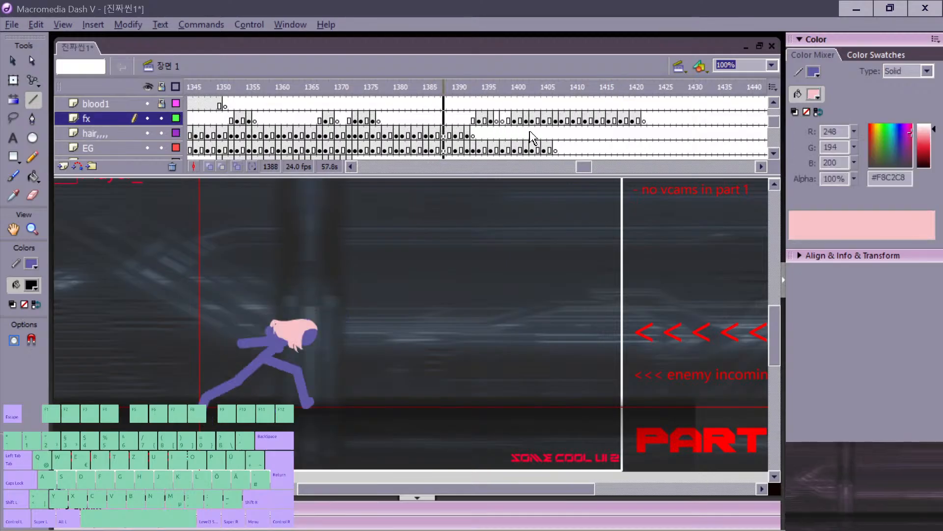
pyautogui.click(492, 131)
pyautogui.press('Return')
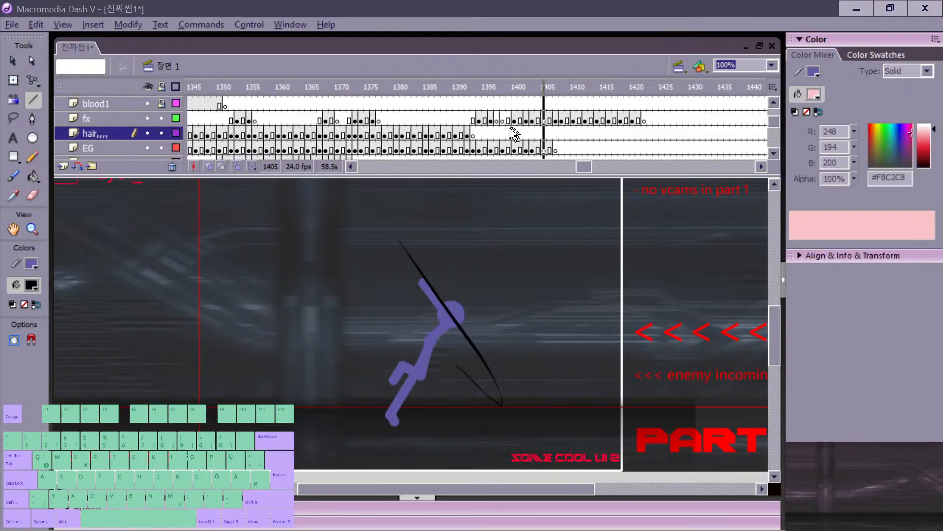
pyautogui.click(496, 131)
pyautogui.press('Return')
pyautogui.press('Return')
pyautogui.press(',')
pyautogui.press(',')
pyautogui.press(',')
pyautogui.press(',')
pyautogui.press(',')
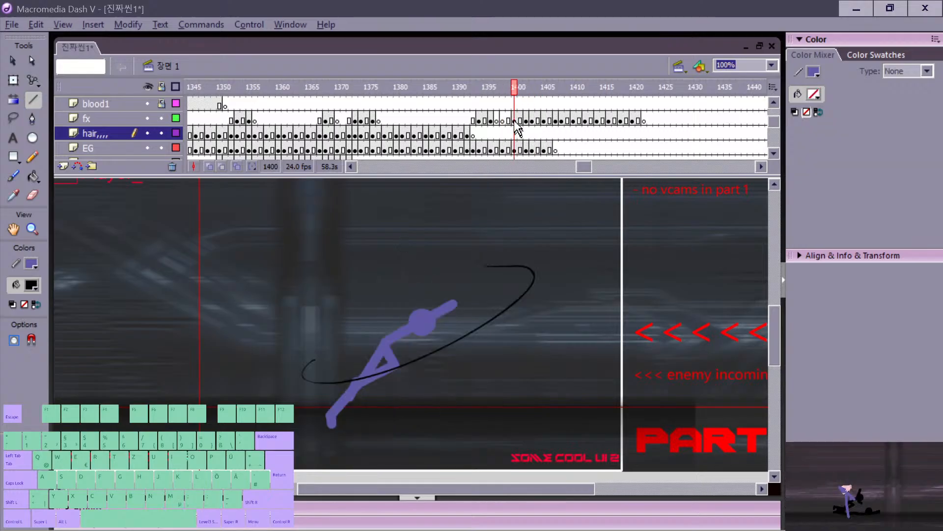
# Step: Remove the held frame at frame 1398 from the fx, hair and EG layers
pyautogui.click(517, 149)
pyautogui.click(503, 133)
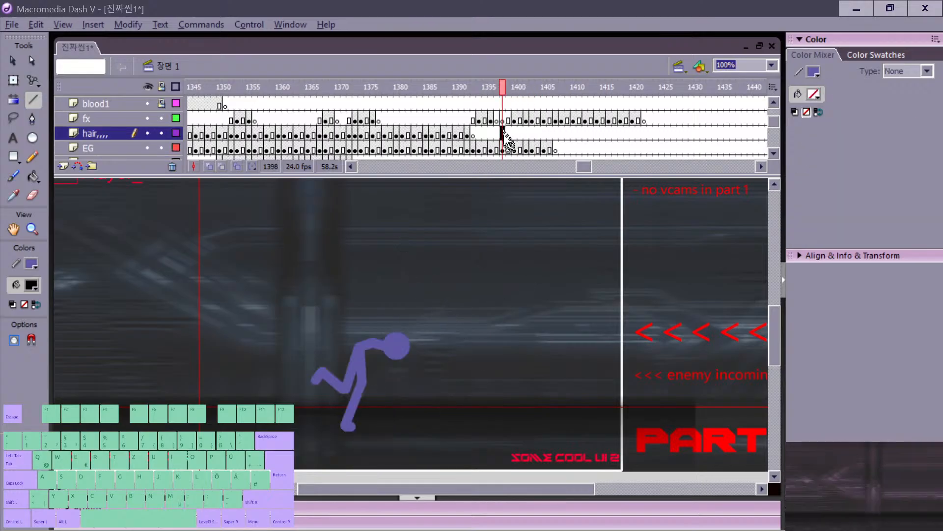
pyautogui.click(503, 149)
pyautogui.rightClick(503, 148)
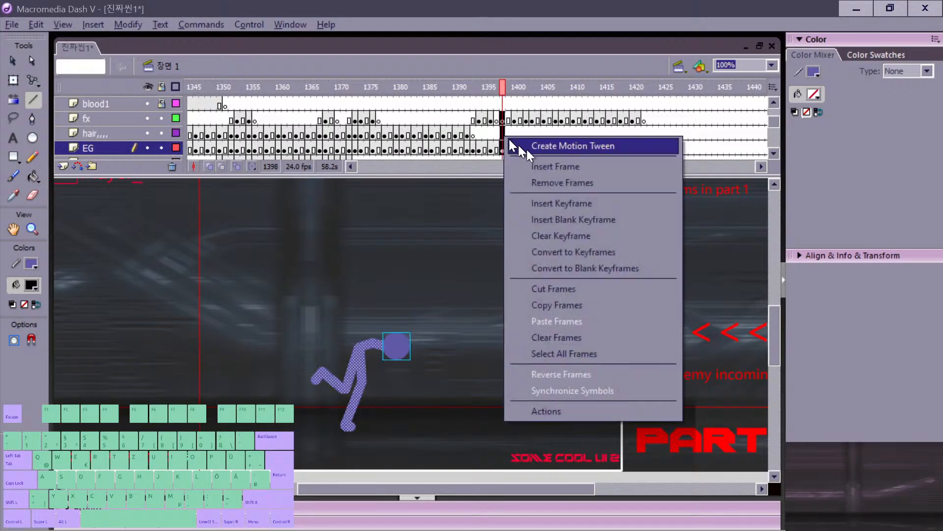
pyautogui.click(540, 183)
# Step: Replay the slashes from frame 1393, and review the preceding run from about frame 1360
pyautogui.click(475, 133)
pyautogui.press('Return')
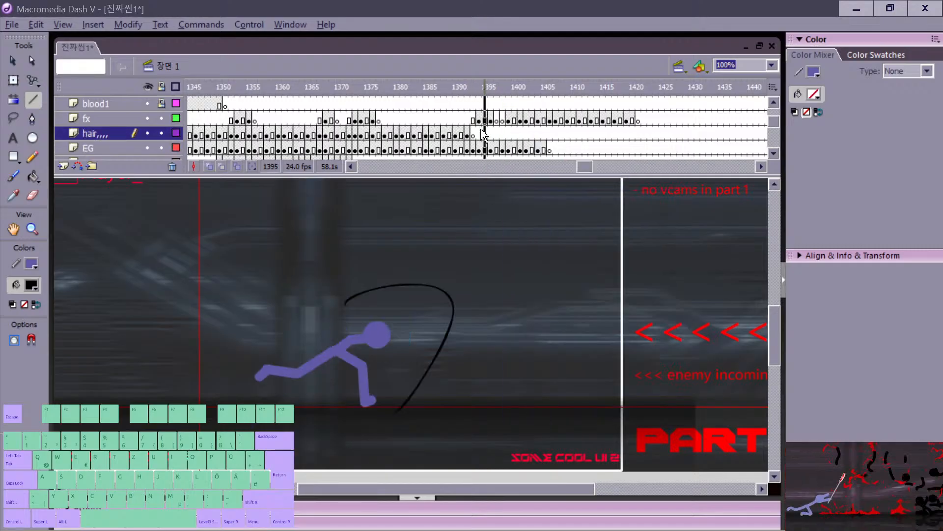
pyautogui.click(475, 131)
pyautogui.press('Return')
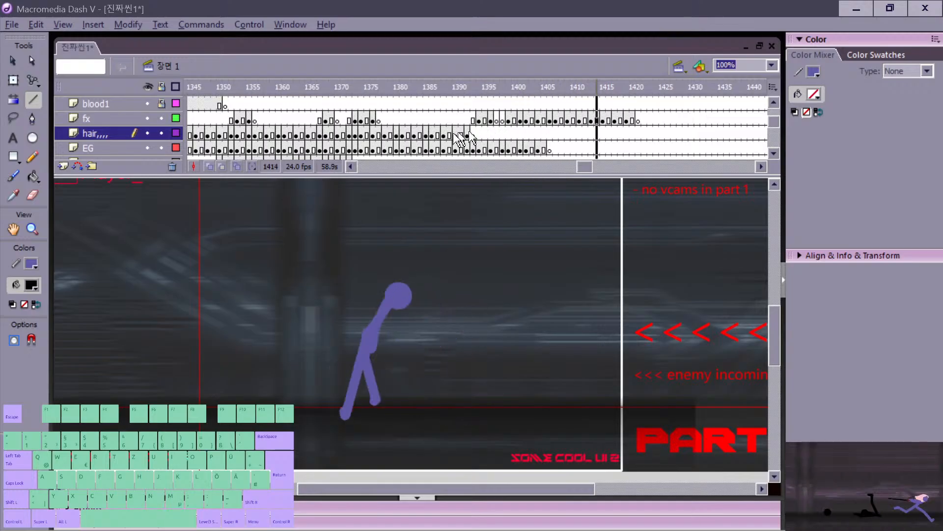
pyautogui.click(449, 130)
pyautogui.click(279, 117)
pyautogui.press('Return')
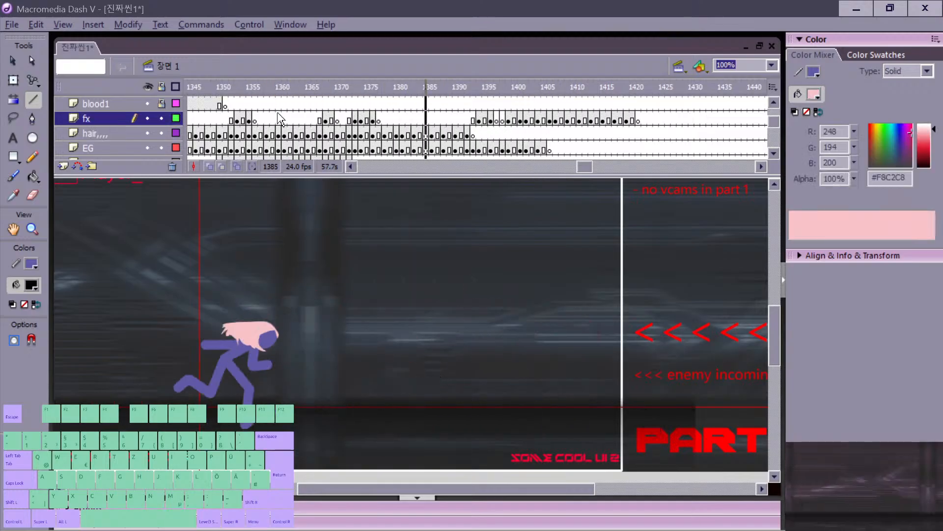
# Step: Play the whole run and slash sequence from about frames 1384 and 1355, and inspect the pose at frame 1411
pyautogui.click(421, 116)
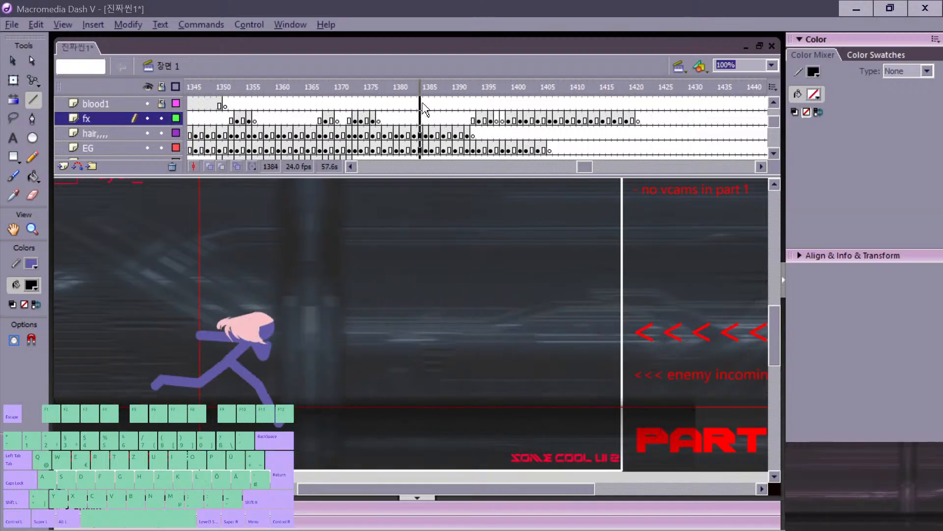
pyautogui.press('Return')
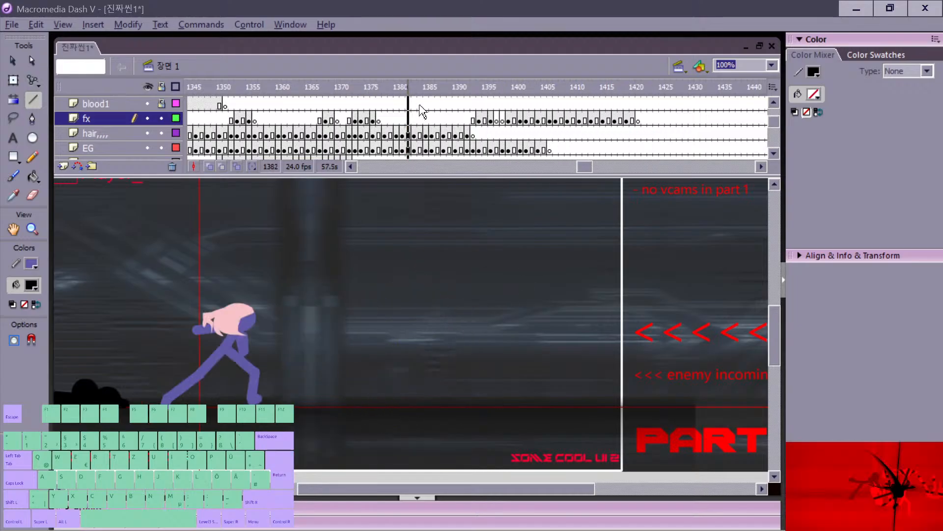
pyautogui.click(252, 130)
pyautogui.press('Return')
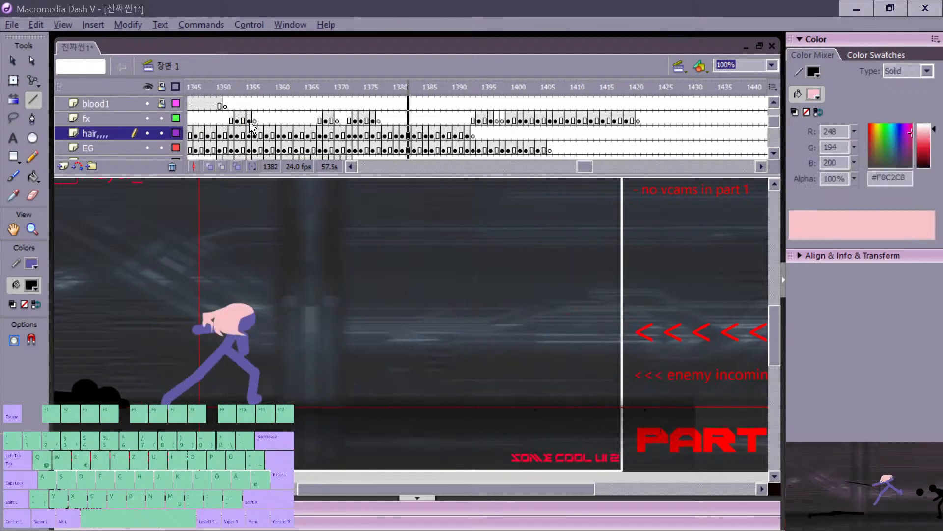
pyautogui.press('Return')
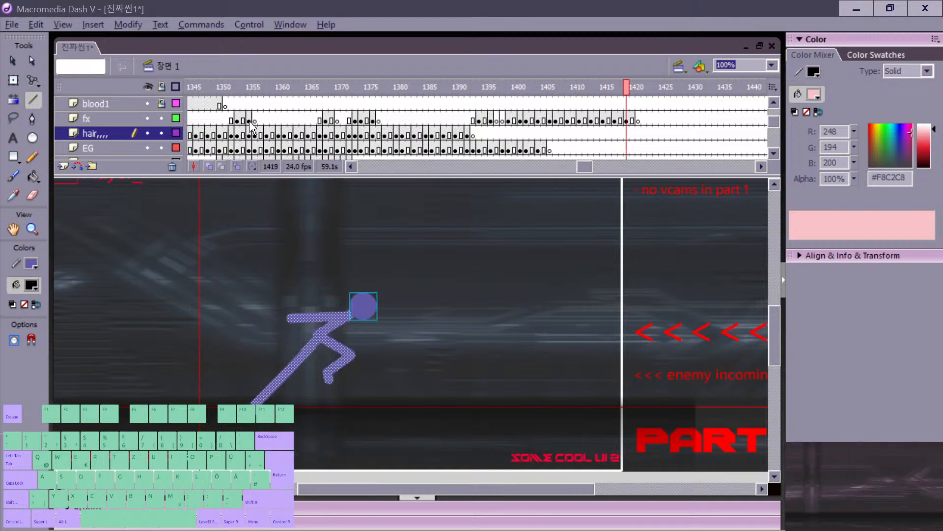
pyautogui.click(490, 119)
pyautogui.press('Return')
pyautogui.click(581, 119)
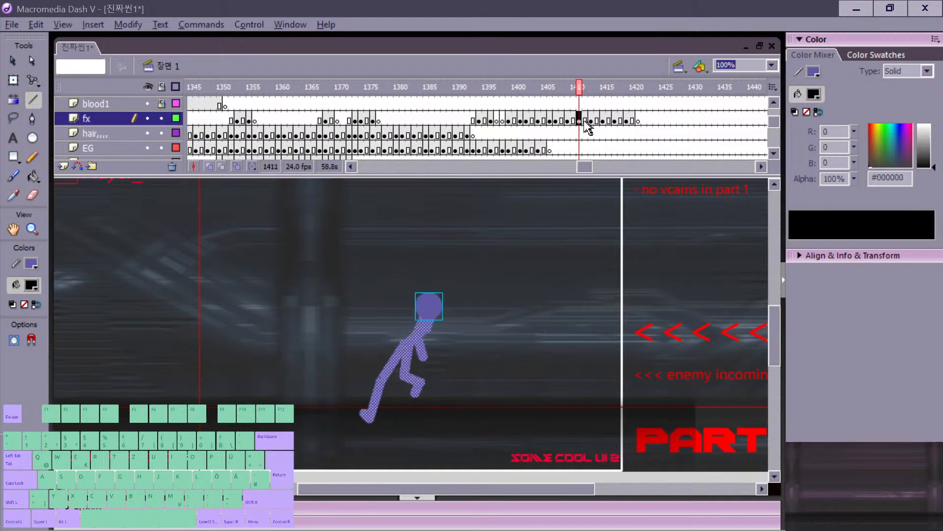
# Step: Remove the held frames at frames 1413 and 1415 from the fx layer
pyautogui.click(590, 119)
pyautogui.rightClick(591, 120)
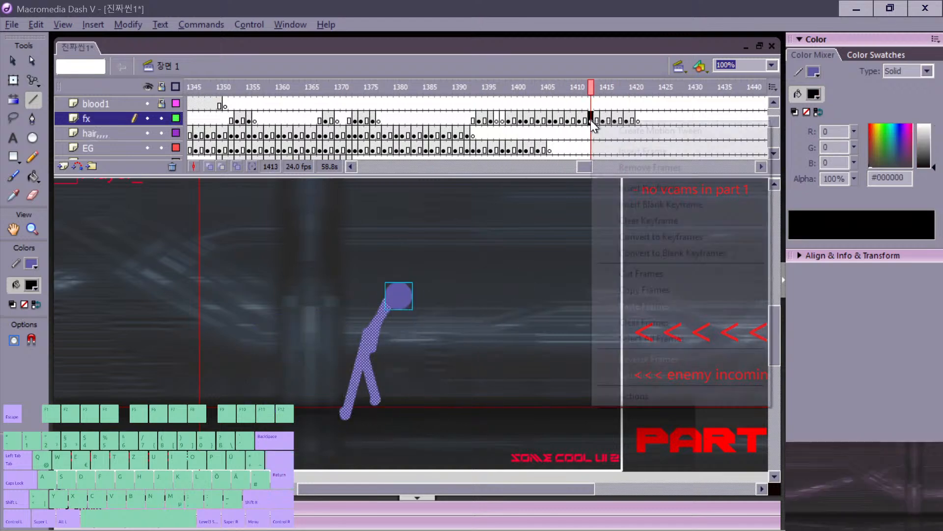
pyautogui.click(648, 165)
pyautogui.click(602, 119)
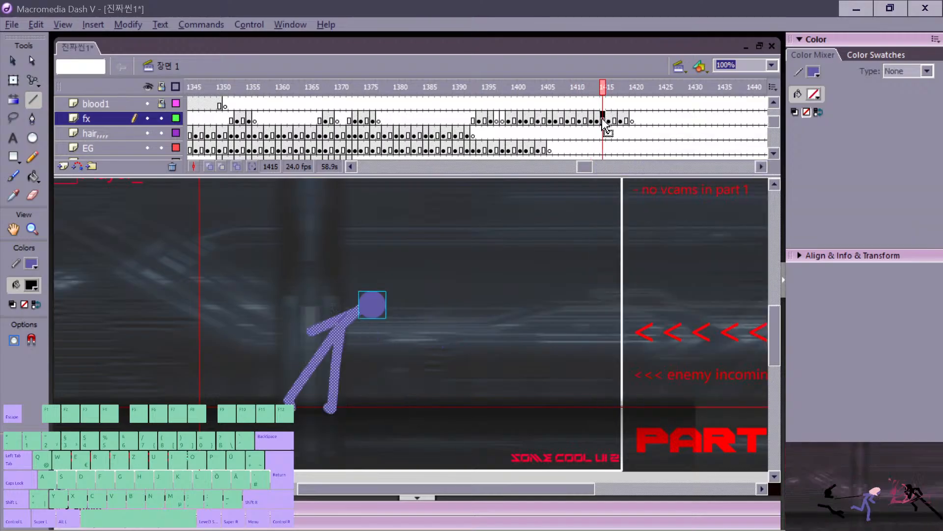
pyautogui.rightClick(607, 120)
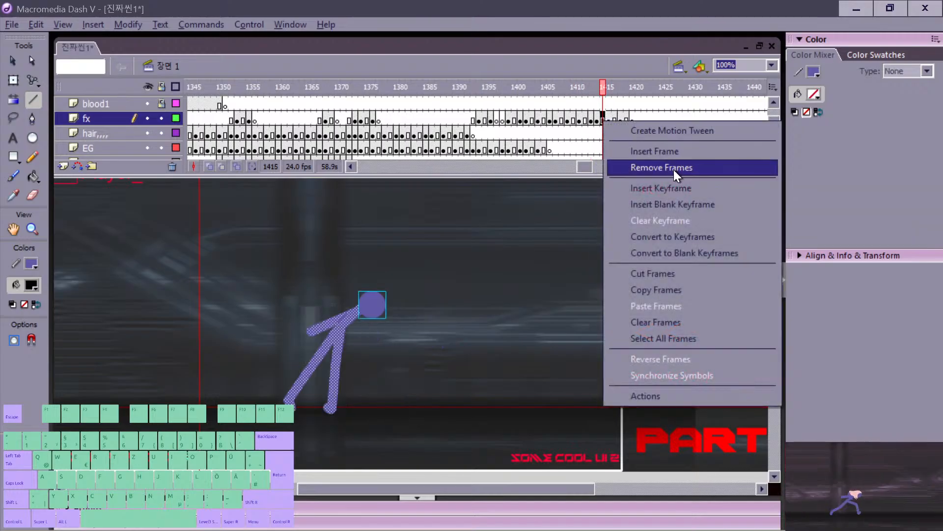
pyautogui.click(668, 166)
# Step: Replay the slashes from about frames 1398 and 1394, and compare the poses around frame 1416
pyautogui.click(503, 119)
pyautogui.press('Return')
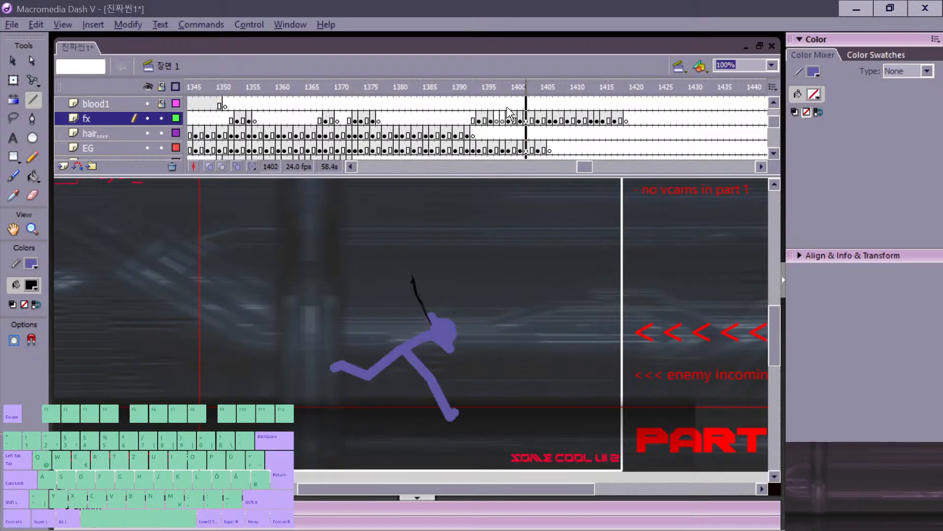
pyautogui.click(479, 120)
pyautogui.press('Return')
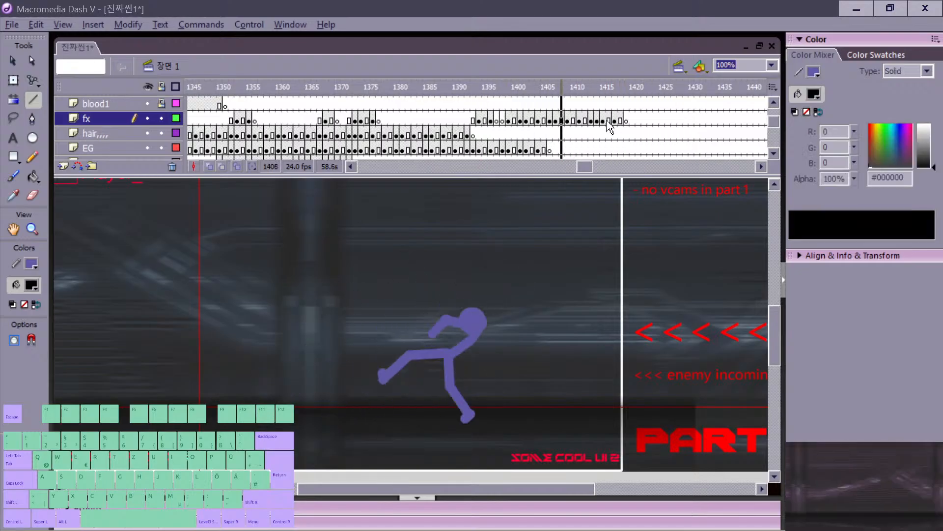
pyautogui.click(609, 120)
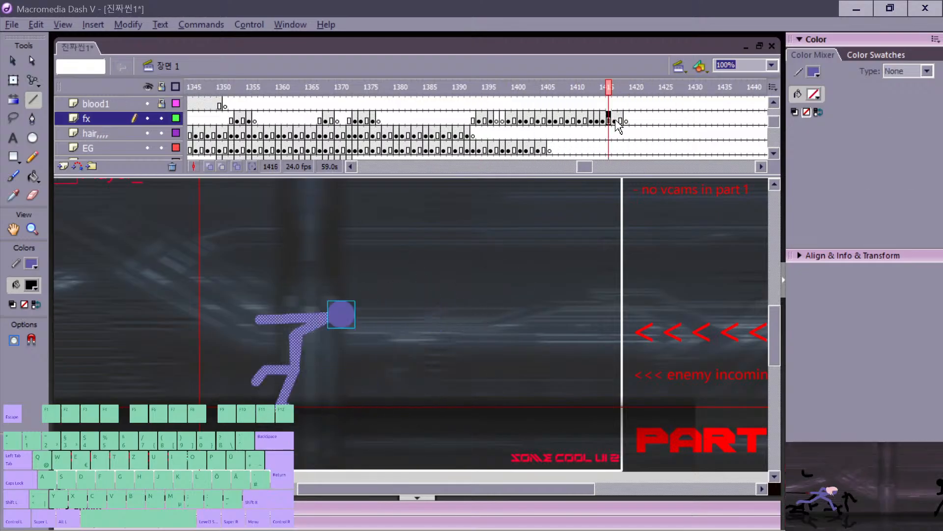
pyautogui.press(',')
pyautogui.press(',')
pyautogui.press('.')
pyautogui.press('.')
pyautogui.press('.')
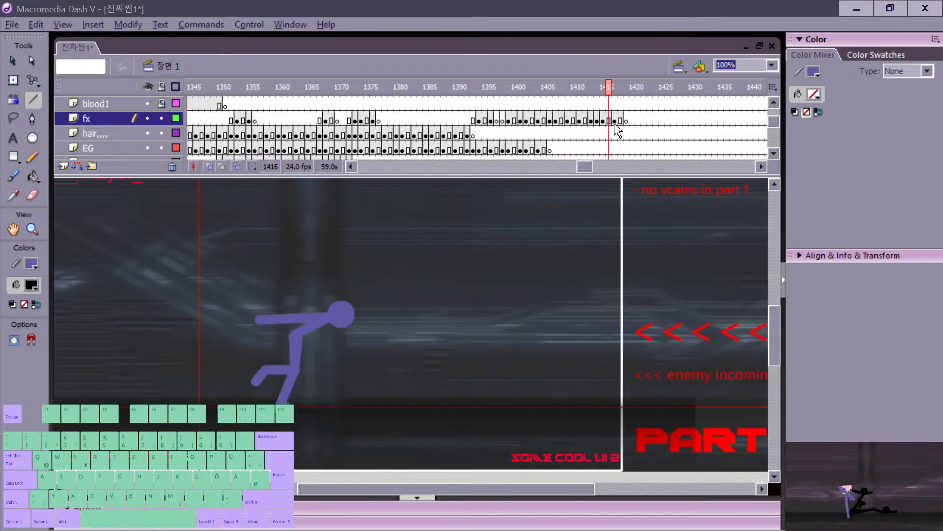
# Step: Shift the whole stick figure on frame 1417 to the left, refining its position slightly after a replay
pyautogui.click(614, 120)
pyautogui.press('v')
pyautogui.moveTo(326, 354); pyautogui.dragTo(290, 348)
pyautogui.click(365, 326)
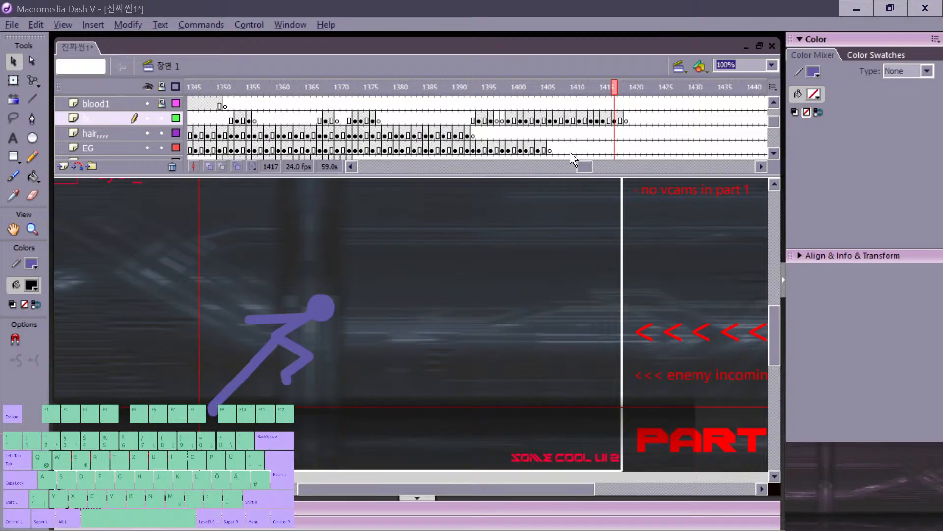
pyautogui.click(507, 121)
pyautogui.press('Return')
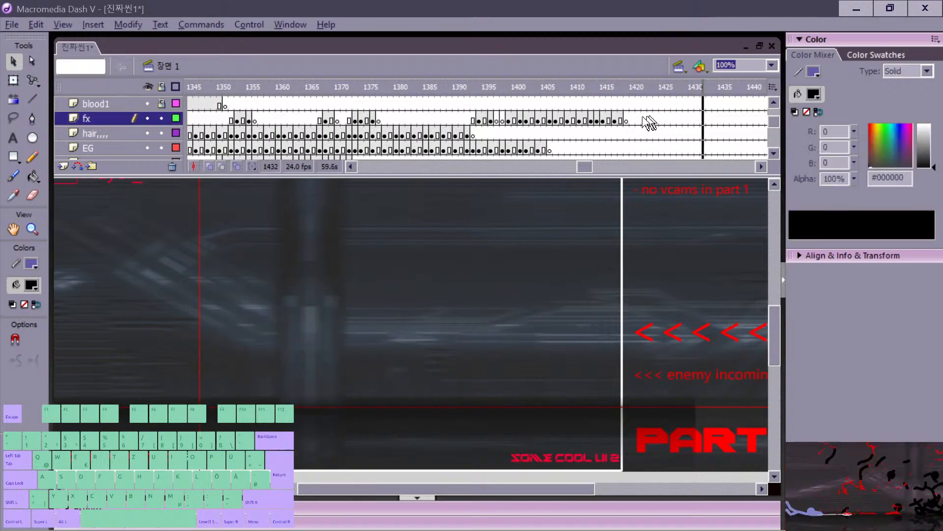
pyautogui.click(614, 120)
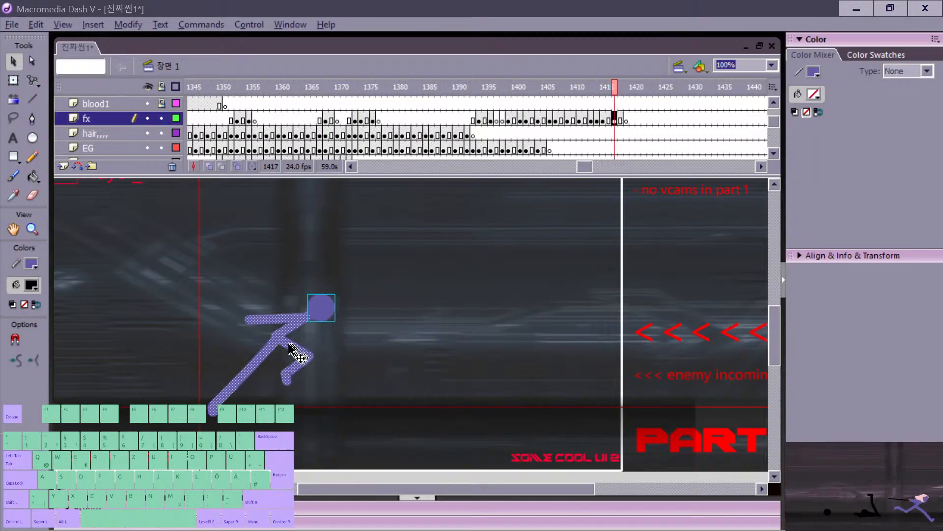
pyautogui.moveTo(293, 350); pyautogui.dragTo(302, 346)
pyautogui.click(347, 326)
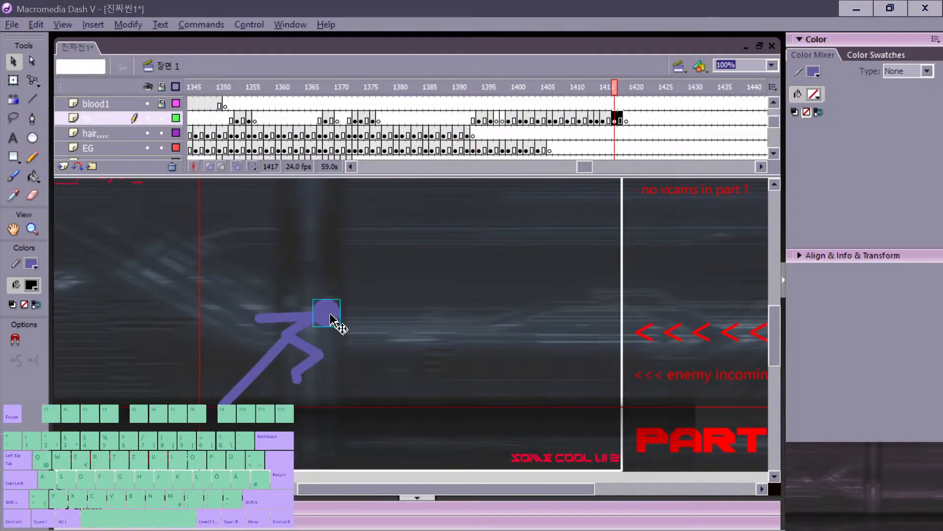
# Step: Remove the held frame after frame 1417 from the fx layer, and replay from about frames 1392 and 1396
pyautogui.rightClick(618, 120)
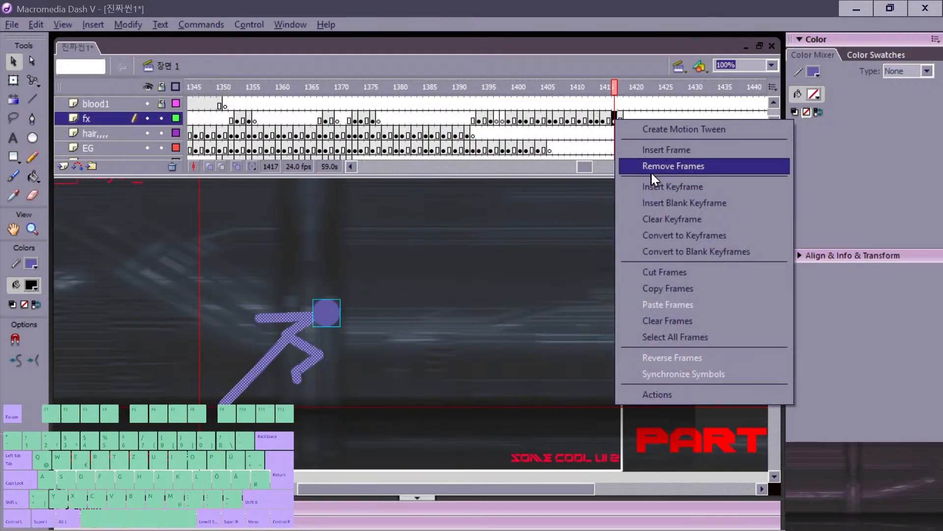
pyautogui.click(652, 165)
pyautogui.click(467, 135)
pyautogui.press('Return')
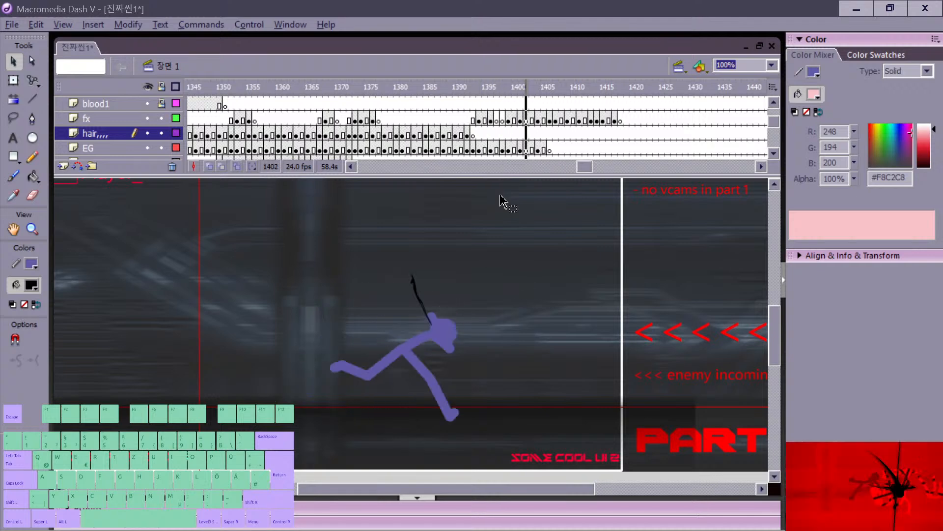
pyautogui.click(493, 121)
pyautogui.press('Return')
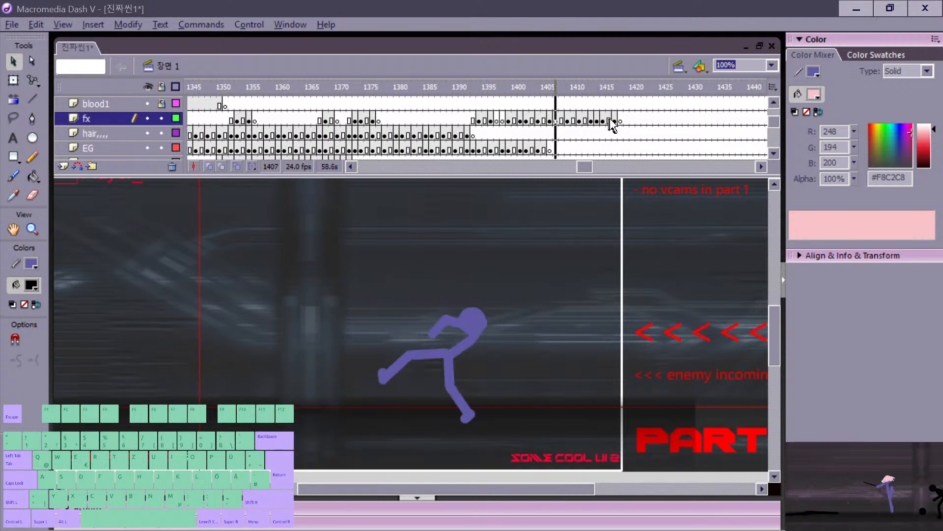
# Step: Inspect the pose at frame 1417 and replay the last slash from about frames 1405 and 1407
pyautogui.click(613, 122)
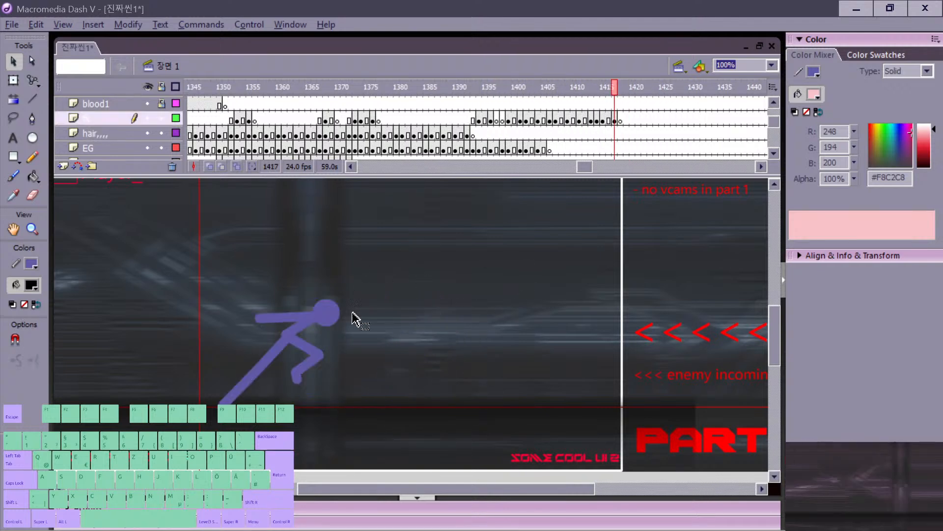
pyautogui.click(543, 121)
pyautogui.press('Return')
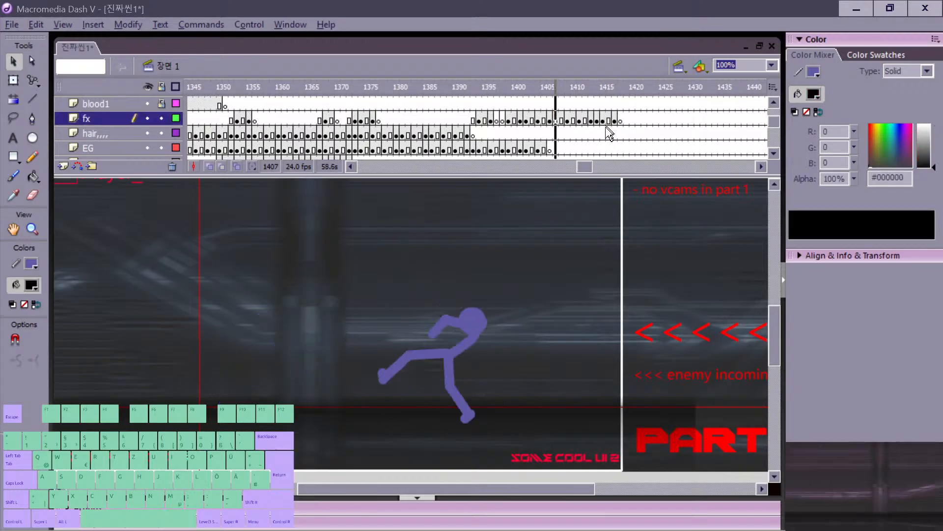
pyautogui.click(554, 130)
pyautogui.press('Return')
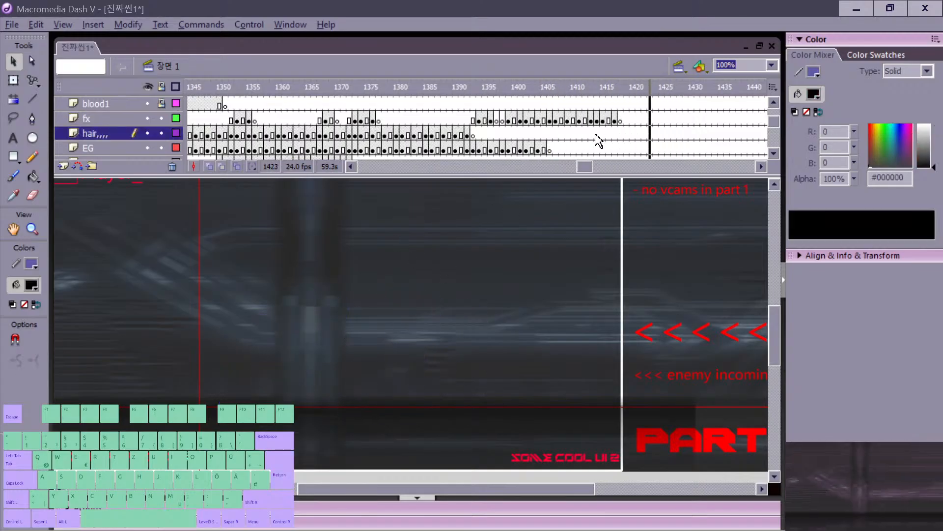
pyautogui.click(558, 122)
pyautogui.press('Return')
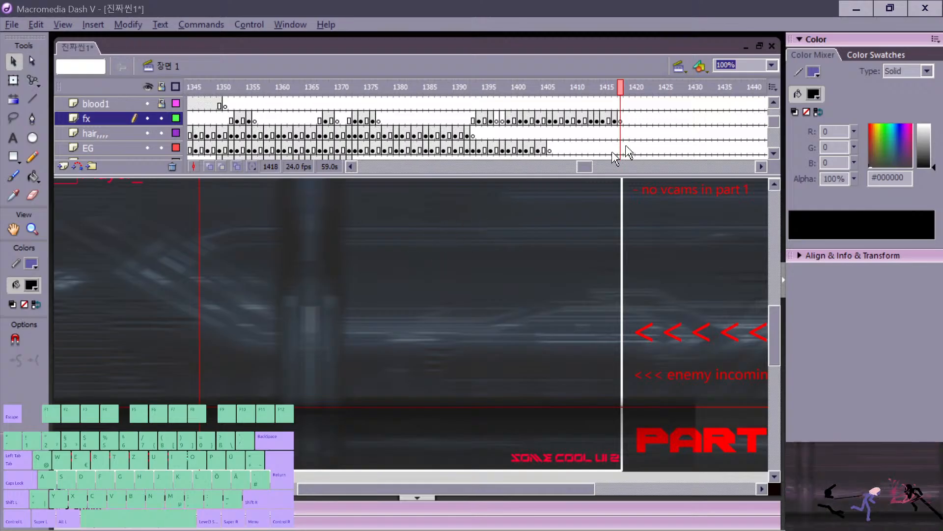
# Step: Adjust the body lines of the pose on frame 1415, shortening the trailing arm slightly while keeping the head in place
pyautogui.click(608, 120)
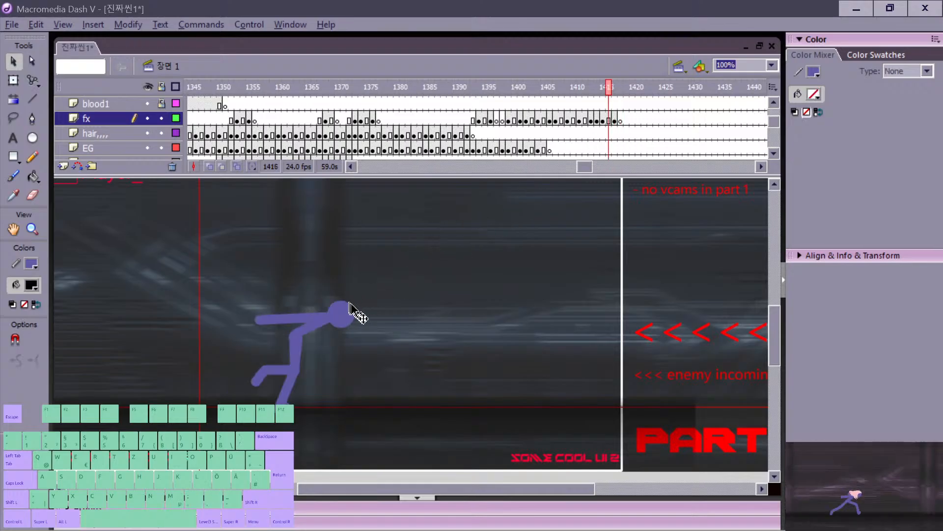
pyautogui.press('.')
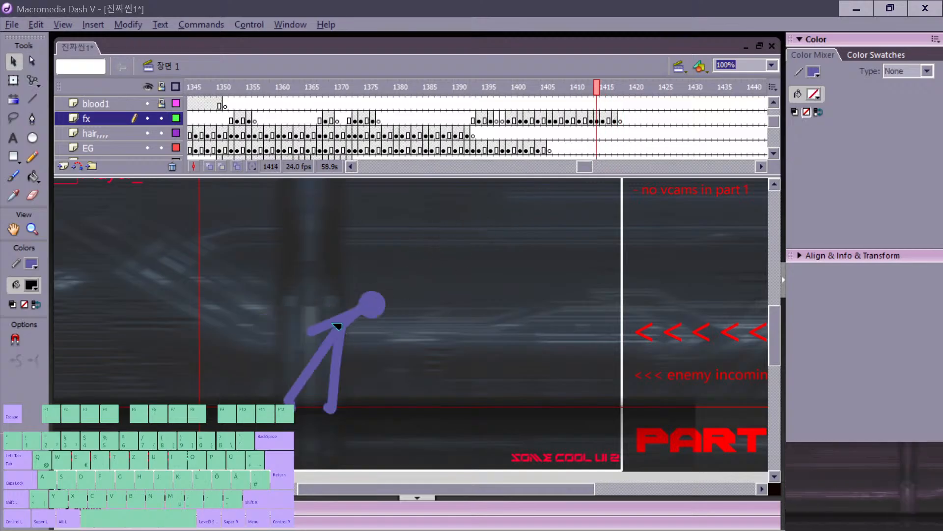
pyautogui.press('.')
pyautogui.click(264, 324)
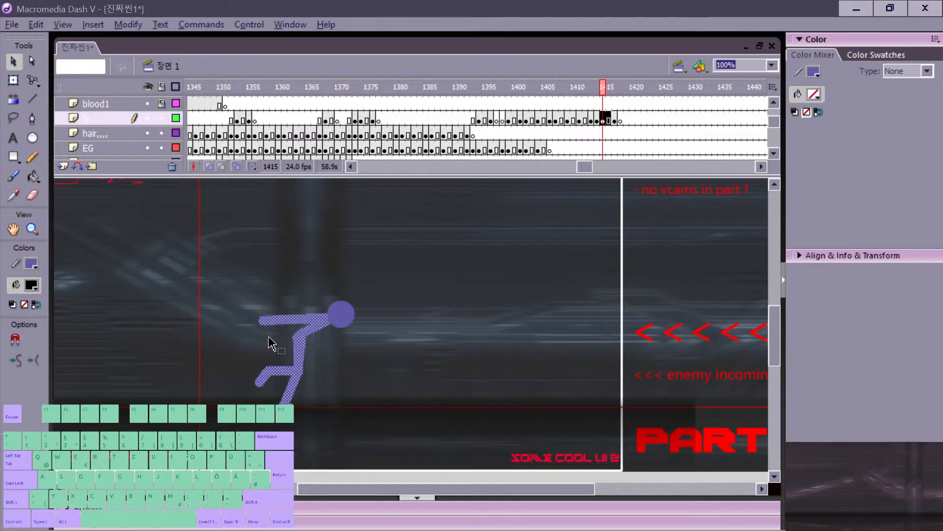
pyautogui.press('Left')
pyautogui.press('Left')
pyautogui.press('Left')
pyautogui.press('Left')
pyautogui.press('Left')
pyautogui.click(266, 337)
# Step: Compare the neighbouring poses and shift the whole figure on frame 1417 slightly right and up
pyautogui.press('.')
pyautogui.press('.')
pyautogui.press('.')
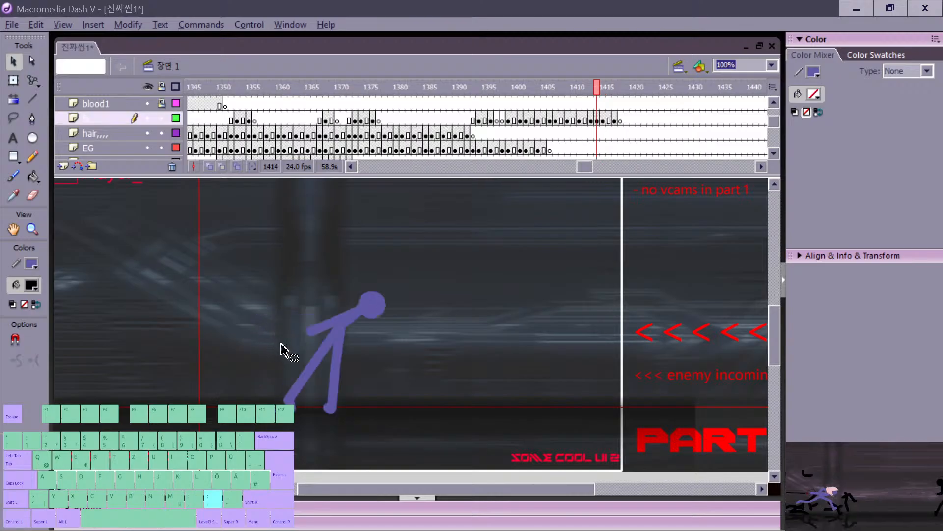
pyautogui.press('.')
pyautogui.press('.')
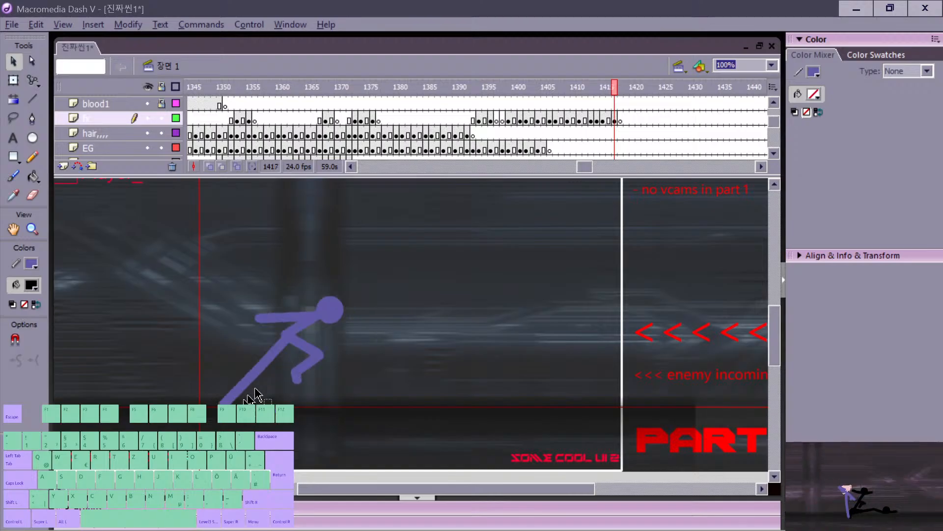
pyautogui.press('.')
pyautogui.moveTo(195, 279); pyautogui.dragTo(369, 429)
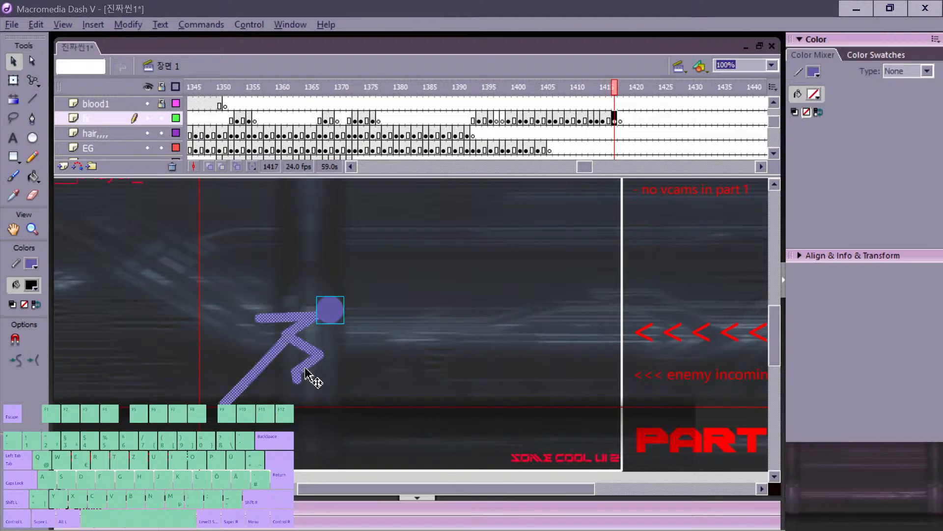
pyautogui.moveTo(305, 371); pyautogui.dragTo(314, 369)
pyautogui.press('.')
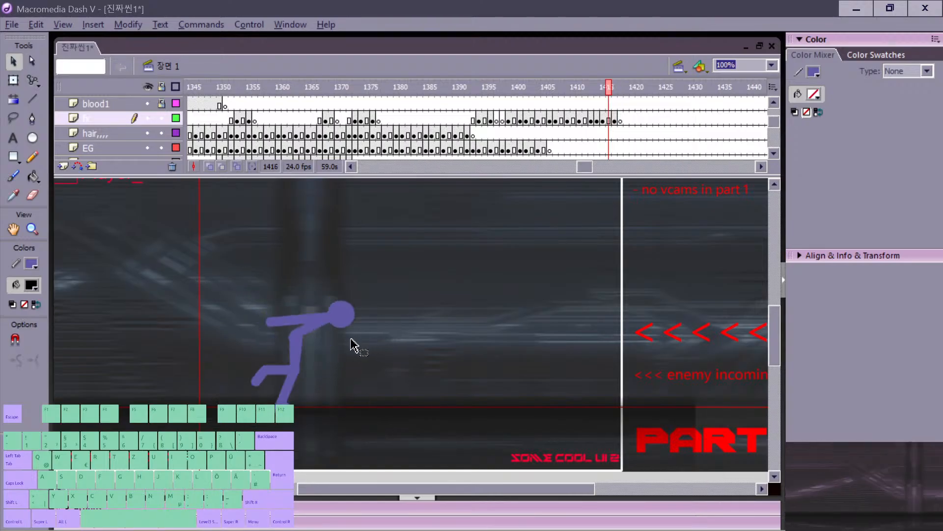
# Step: Draw both bent legs of a new lunging pose on frame 1418 of the fx layer with the Line tool
pyautogui.press('.')
pyautogui.press('.')
pyautogui.press('n')
pyautogui.moveTo(247, 380); pyautogui.dragTo(254, 376)
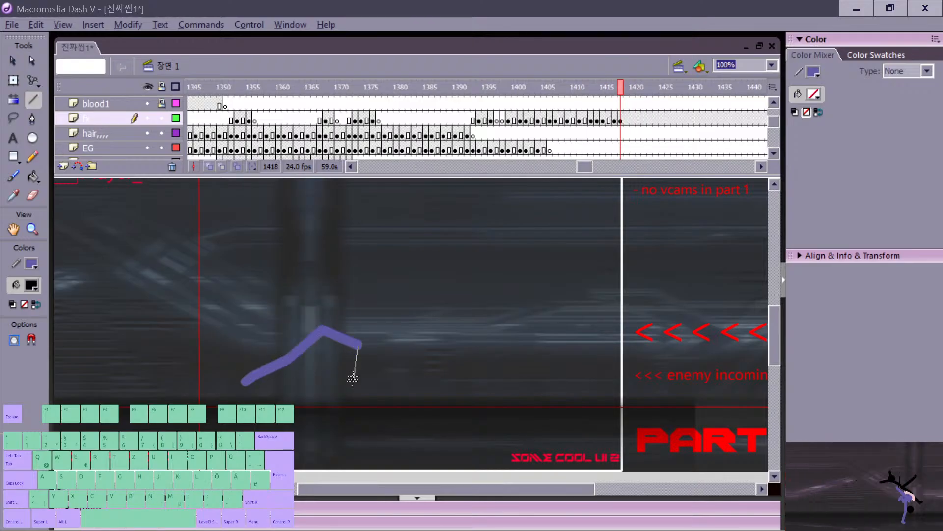
pyautogui.moveTo(353, 378); pyautogui.dragTo(353, 378)
pyautogui.press('.')
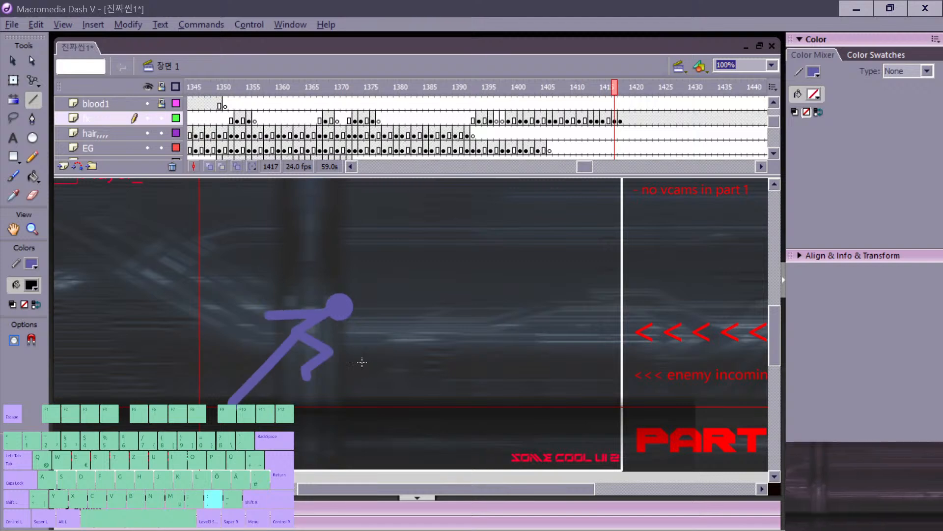
pyautogui.press('.')
# Step: Complete the frame 1418 pose with a forward-leaning torso, a pasted head and a straight arm stretched backward
pyautogui.moveTo(349, 306); pyautogui.dragTo(319, 330)
pyautogui.hotkey('ctrl', 'v')
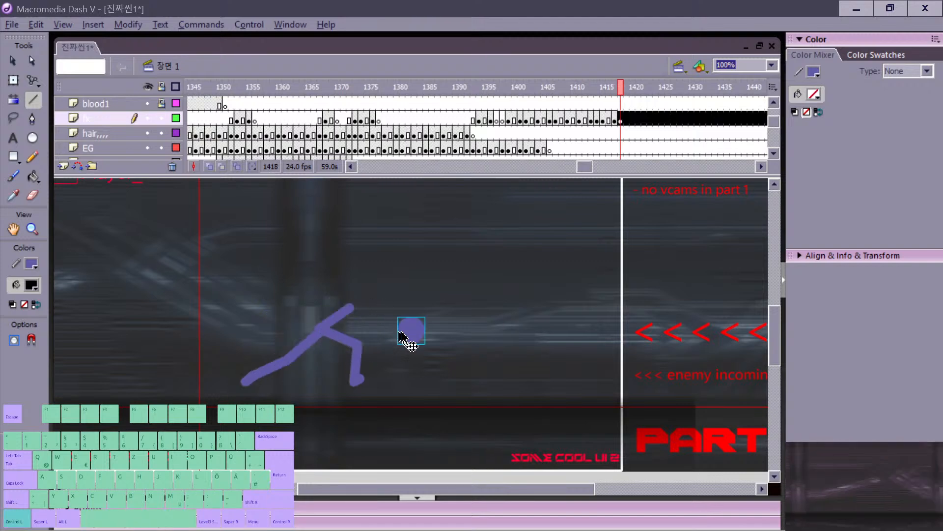
pyautogui.moveTo(420, 336); pyautogui.dragTo(368, 311)
pyautogui.press('.')
pyautogui.press('n')
pyautogui.moveTo(302, 306); pyautogui.dragTo(345, 306)
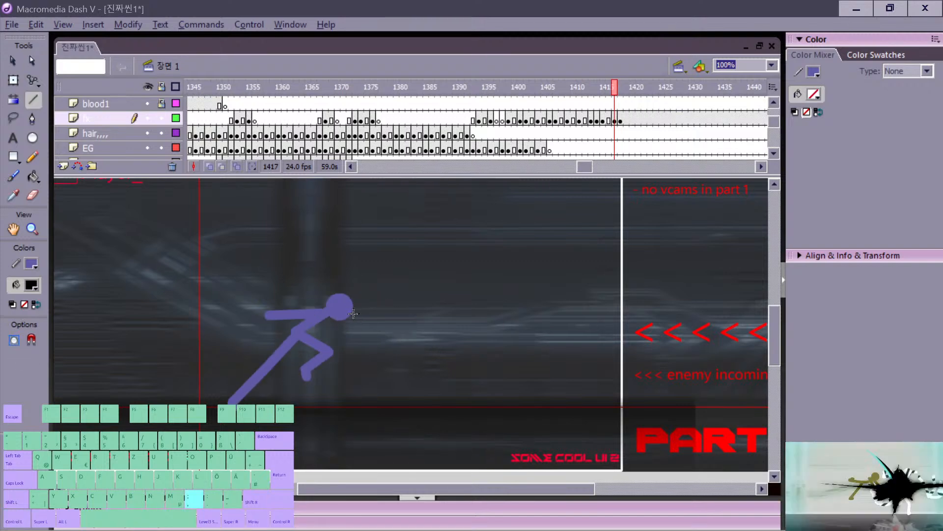
pyautogui.press('.')
pyautogui.press('.')
pyautogui.press('.')
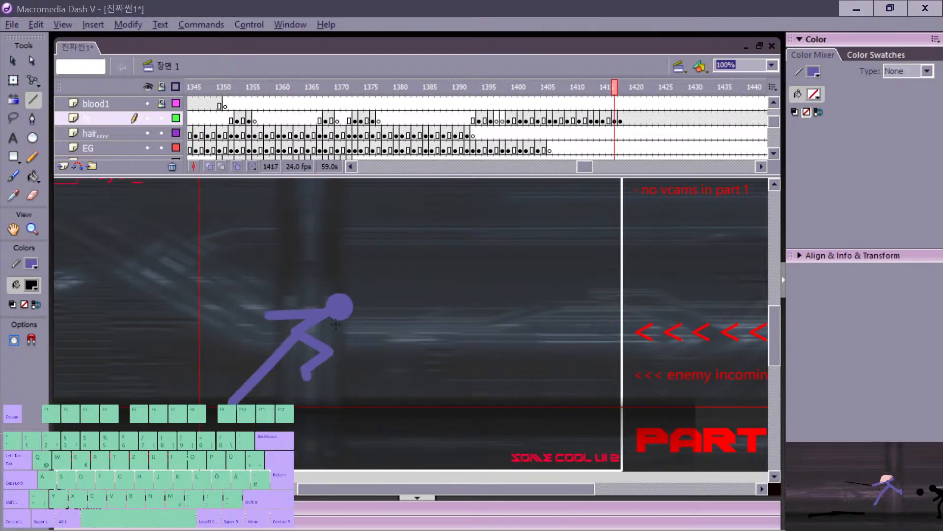
# Step: Move the whole figure on frame 1418 to the left so it follows from the frame 1417 pose
pyautogui.press('.')
pyautogui.press('v')
pyautogui.moveTo(215, 279)
pyautogui.mouseDown()
pyautogui.moveTo(358, 405)
pyautogui.moveTo(331, 378)
pyautogui.mouseUp()
pyautogui.press('.')
pyautogui.hotkey('ctrl', 'a')
pyautogui.press('.')
pyautogui.moveTo(213, 268); pyautogui.dragTo(291, 344)
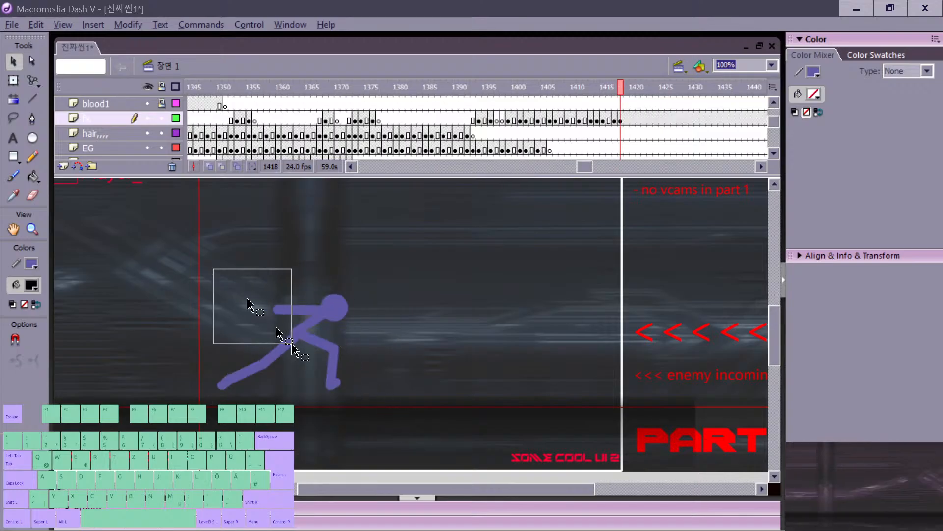
pyautogui.hotkey('ctrl', 'a')
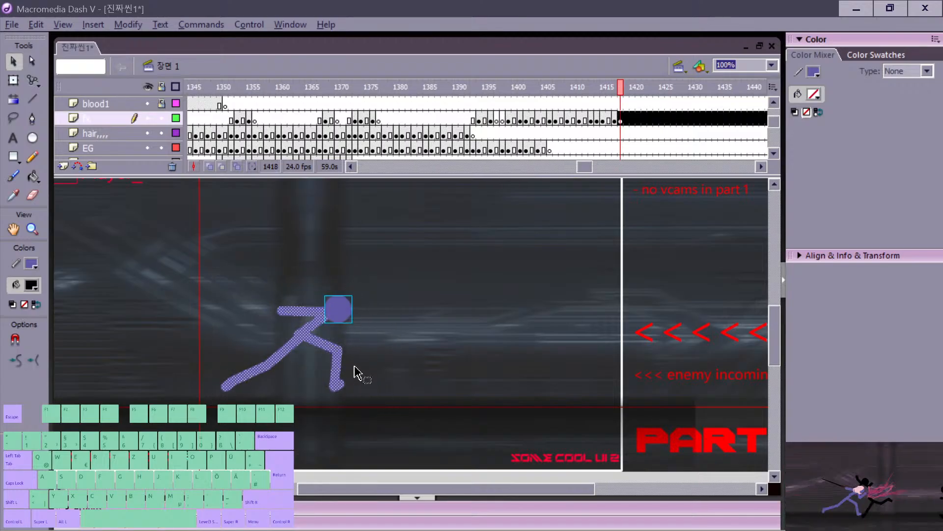
# Step: Nudge the head on frame 1418 slightly right and up, and replay the end of the slash sequence
pyautogui.press('.')
pyautogui.press('.')
pyautogui.press('.')
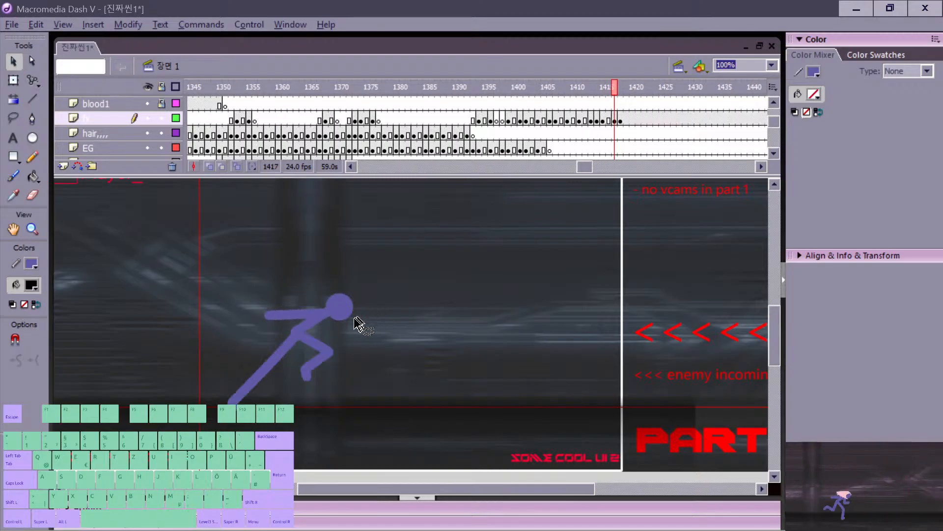
pyautogui.moveTo(348, 314); pyautogui.dragTo(354, 310)
pyautogui.press('.')
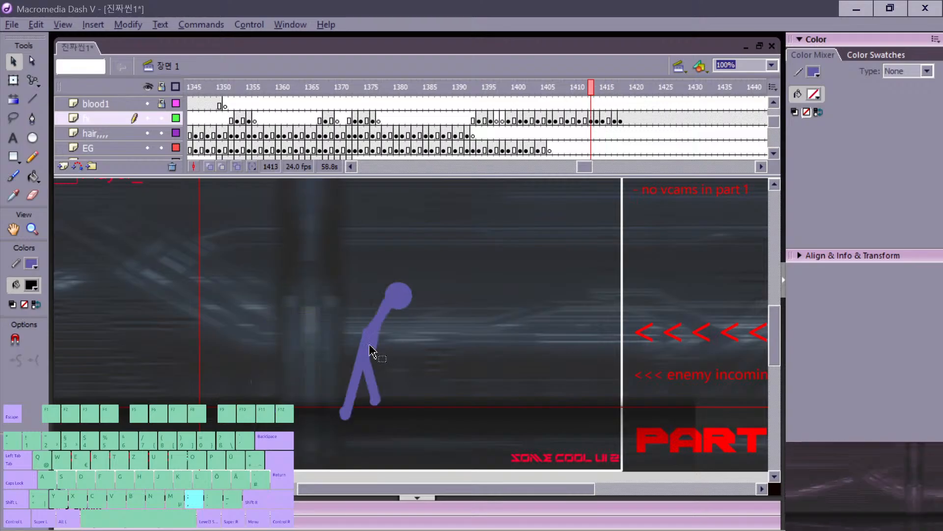
pyautogui.press('Return')
pyautogui.click(477, 91)
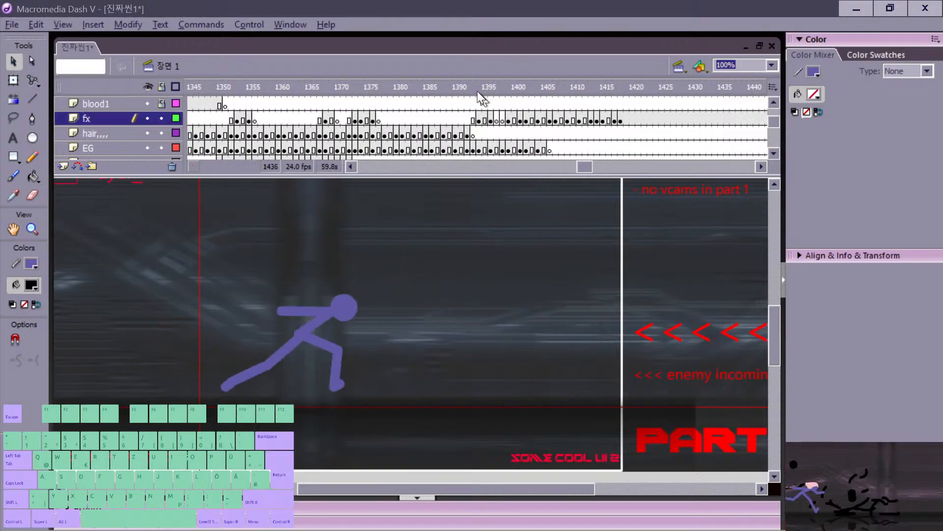
# Step: Replay the slash sequence from around frame 1399 to check how the poses flow
pyautogui.press('Return')
pyautogui.click(509, 116)
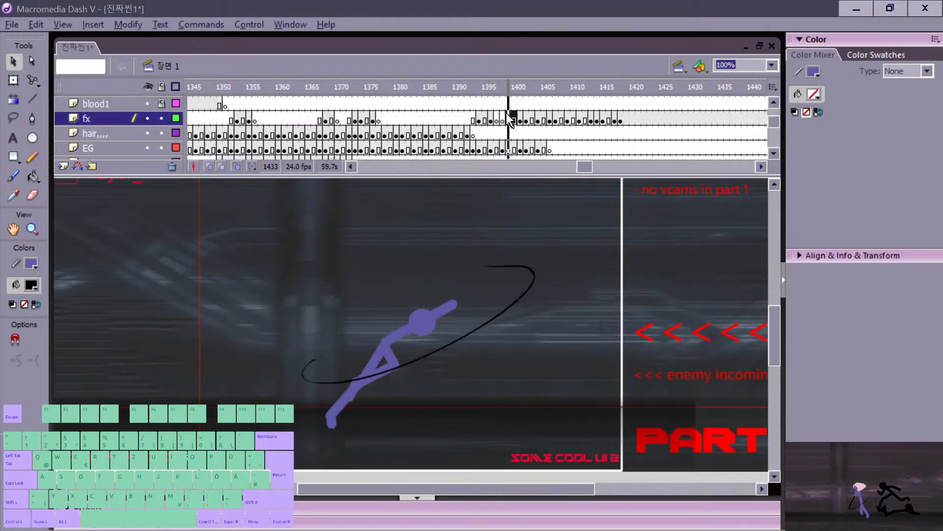
pyautogui.press('Return')
pyautogui.press('Return')
pyautogui.press('.')
pyautogui.press('.')
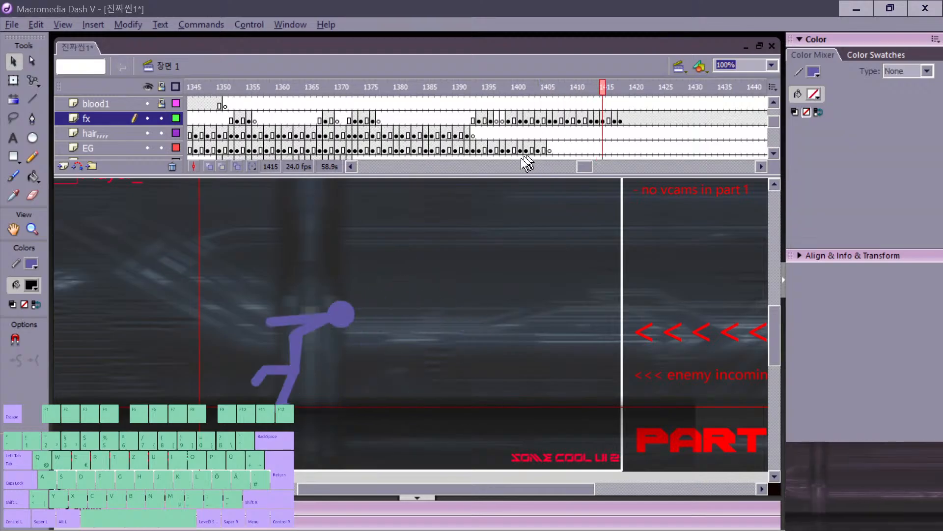
# Step: Shift the whole figure on frame 1415 of the fx layer slightly to the right and check it against the neighbouring frames
pyautogui.press('.')
pyautogui.press('.')
pyautogui.press('.')
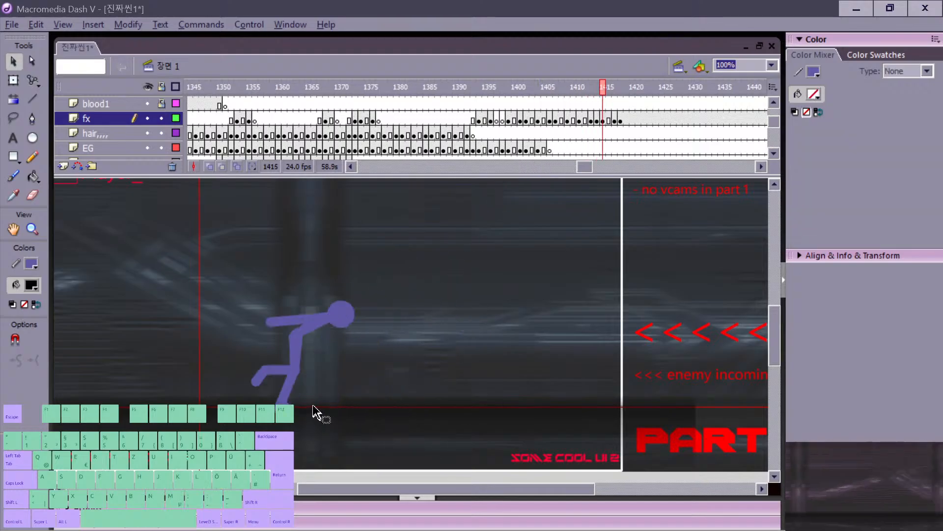
pyautogui.press('.')
pyautogui.moveTo(212, 288)
pyautogui.mouseDown()
pyautogui.moveTo(284, 338)
pyautogui.moveTo(337, 352)
pyautogui.mouseUp()
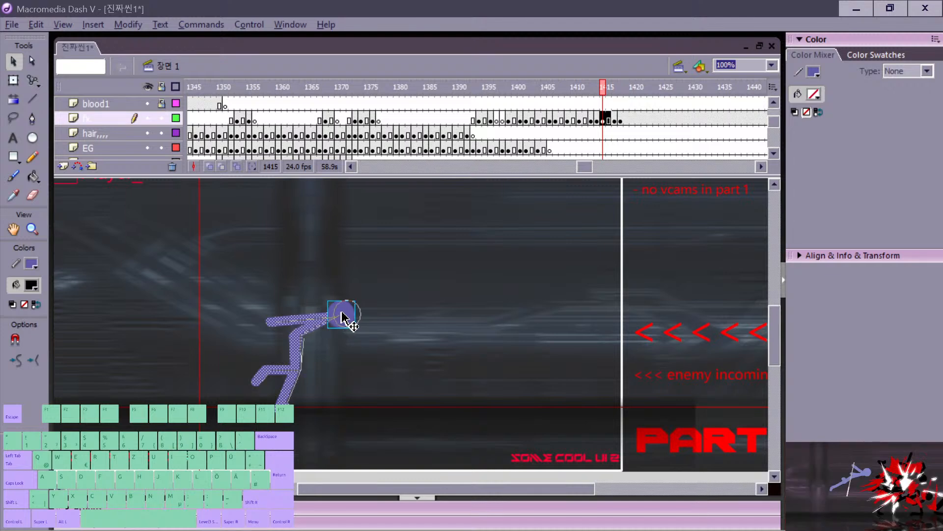
pyautogui.moveTo(342, 313); pyautogui.dragTo(347, 313)
pyautogui.press('.')
pyautogui.press('.')
pyautogui.press('.')
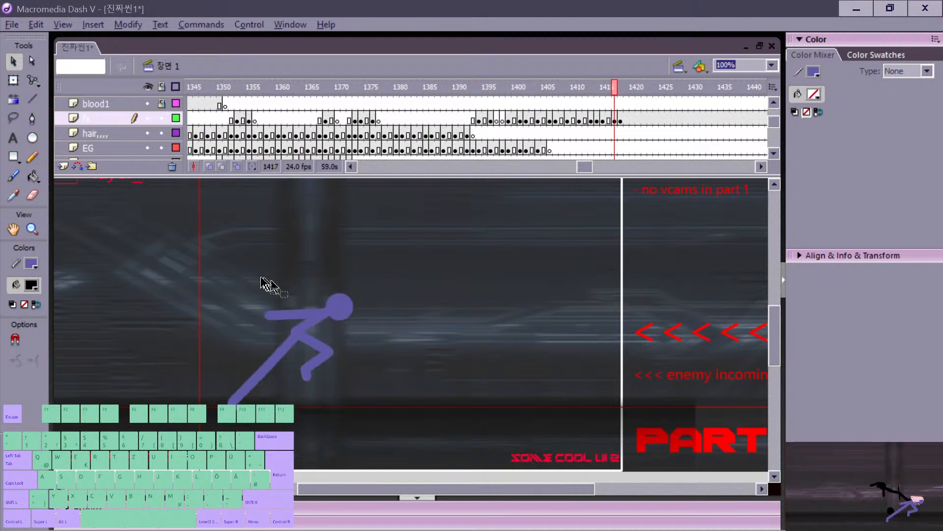
# Step: Move the whole figure on frame 1417 slightly right and up, comparing it with the preceding pose
pyautogui.press('.')
pyautogui.press(',')
pyautogui.press(',')
pyautogui.press('.')
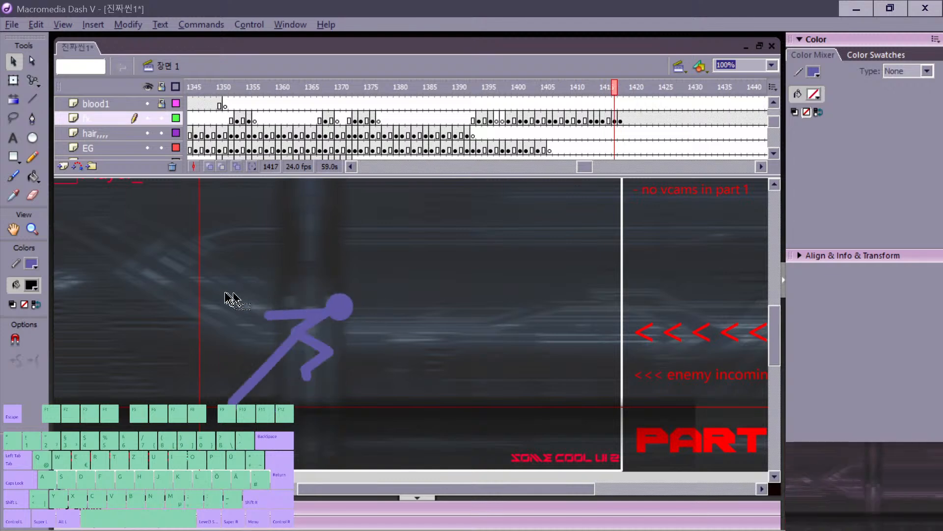
pyautogui.moveTo(222, 291); pyautogui.dragTo(368, 421)
pyautogui.moveTo(336, 310); pyautogui.dragTo(346, 308)
pyautogui.press(',')
pyautogui.press('.')
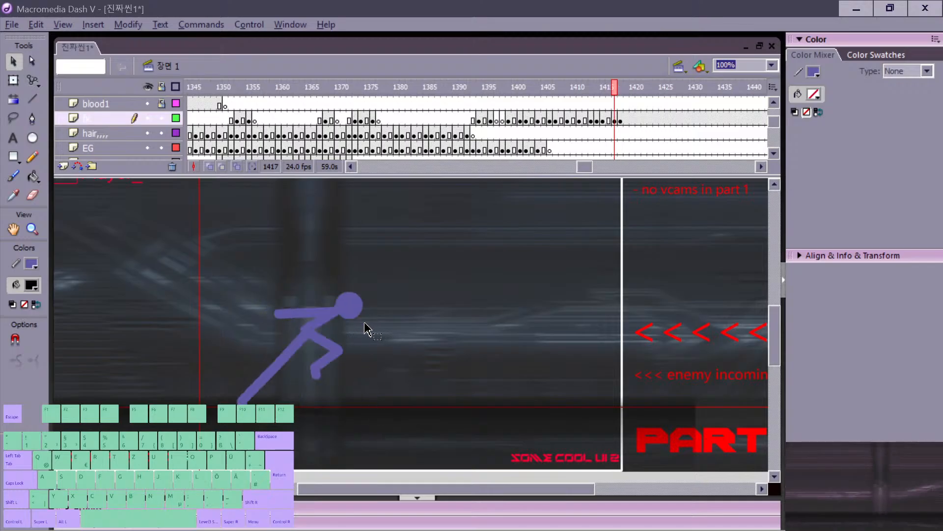
# Step: Move the whole lunging figure on frame 1418 slightly right and up so it follows from the frame 1417 pose
pyautogui.press('.')
pyautogui.moveTo(204, 280); pyautogui.dragTo(340, 349)
pyautogui.press(',')
pyautogui.press('.')
pyautogui.moveTo(355, 304); pyautogui.dragTo(359, 305)
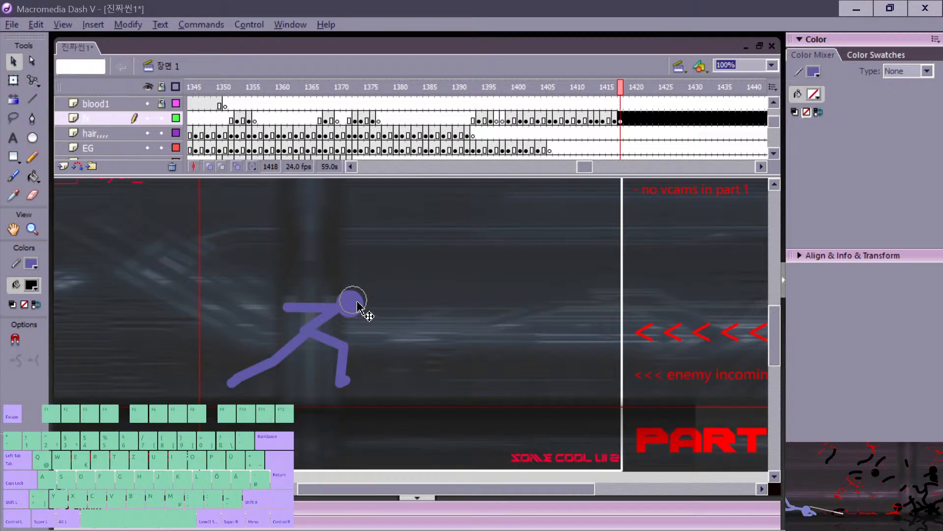
pyautogui.press(',')
pyautogui.press('.')
pyautogui.press(',')
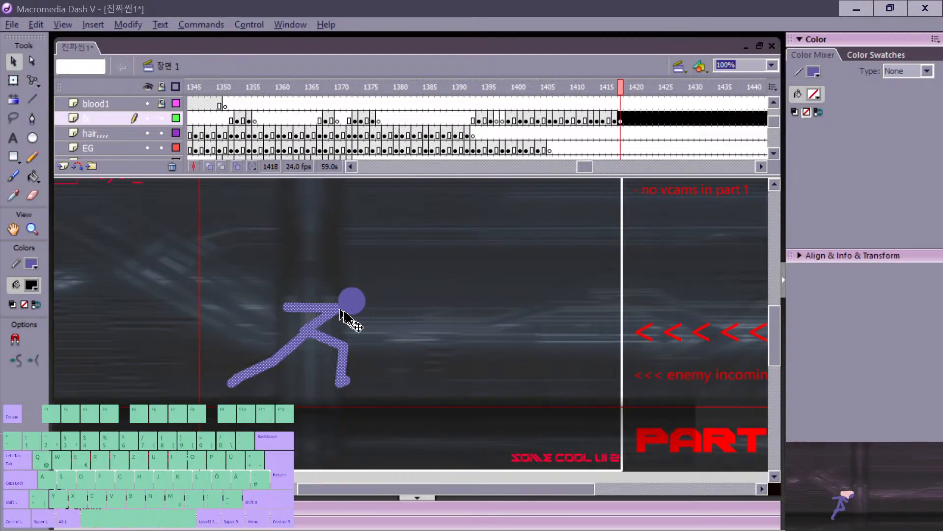
pyautogui.press('.')
# Step: Nudge the body and the head on frame 1418 slightly up and to the right, comparing with the previous frame
pyautogui.click(331, 346)
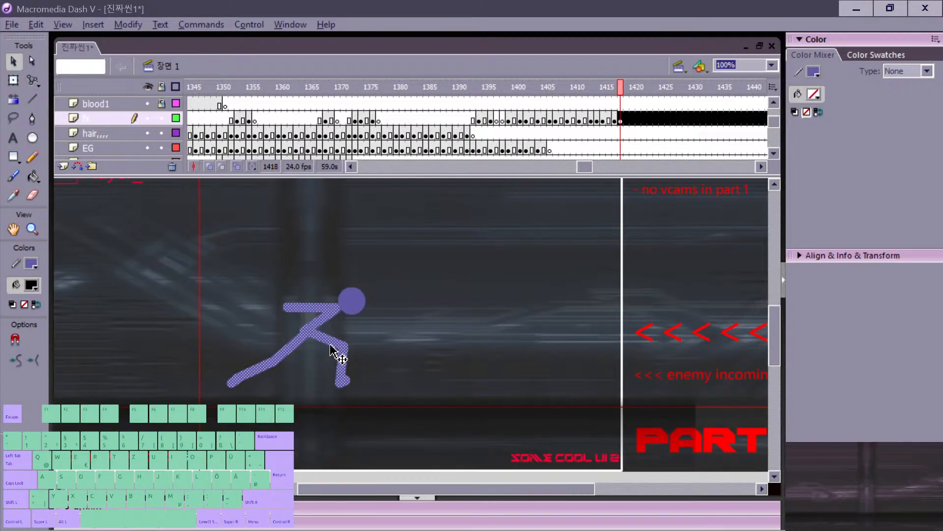
pyautogui.press(',')
pyautogui.press('.')
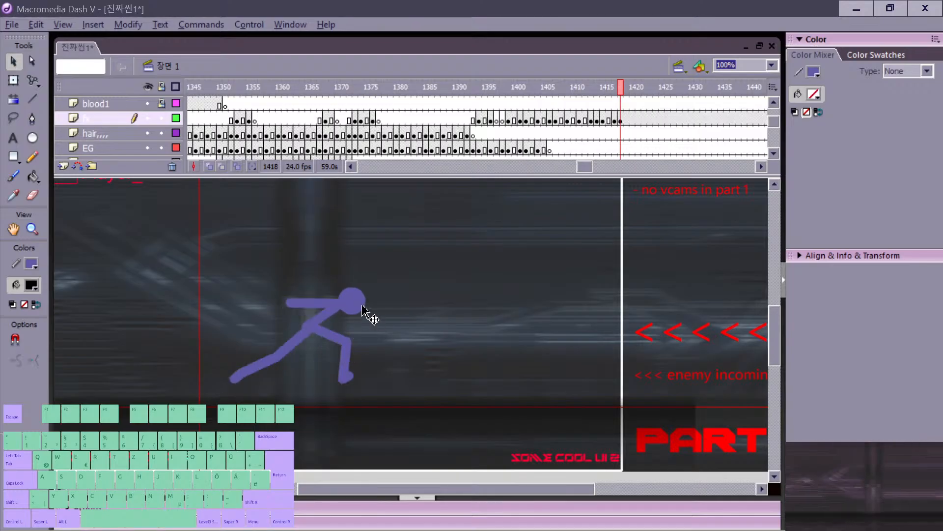
pyautogui.moveTo(362, 305); pyautogui.dragTo(364, 302)
pyautogui.press(',')
pyautogui.press('.')
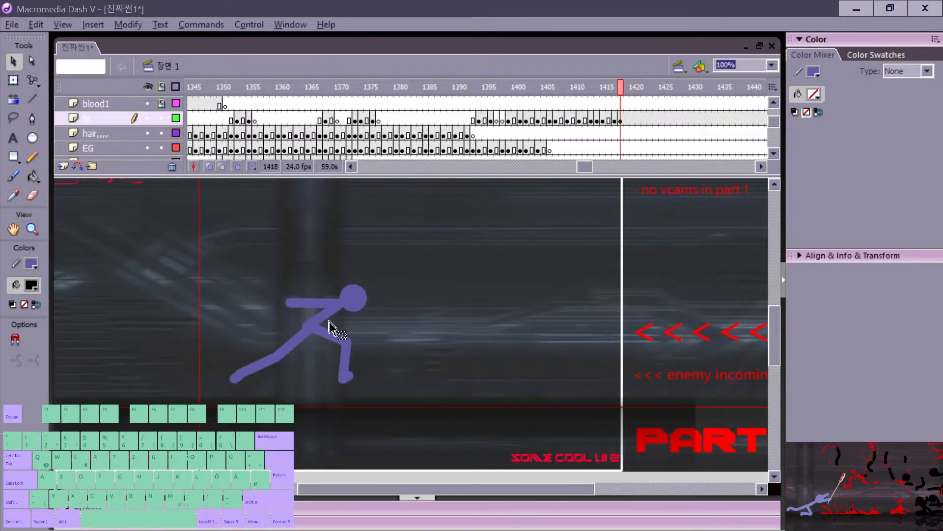
# Step: Lower the backward-stretched arm on frame 1418 and end the pose with a blank keyframe at frame 1420
pyautogui.click(290, 305)
pyautogui.moveTo(289, 304); pyautogui.dragTo(296, 314)
pyautogui.press(',')
pyautogui.press('.')
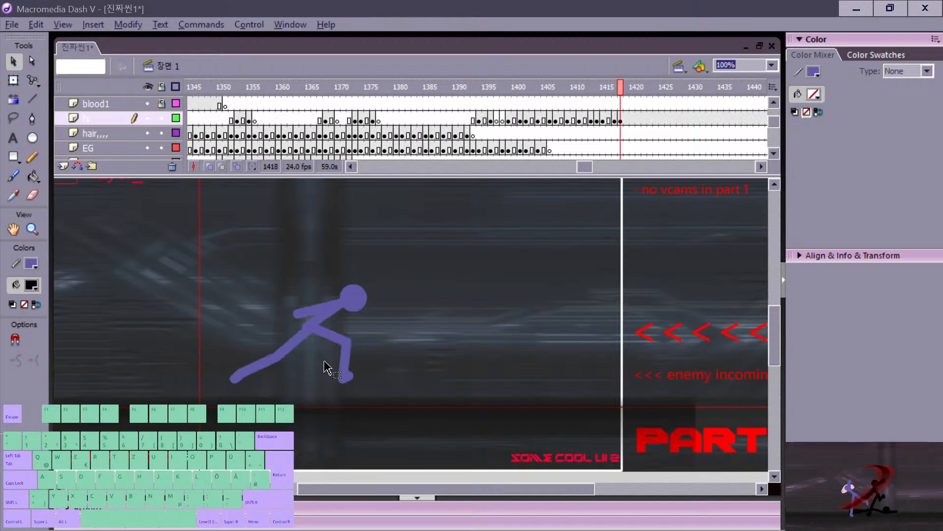
pyautogui.press('.')
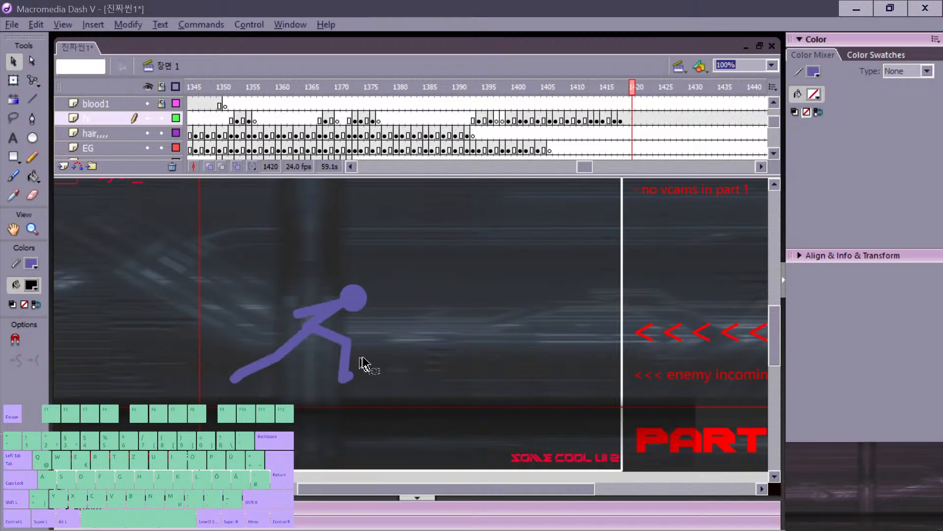
pyautogui.press('F7')
# Step: Replay the run and slash sequence from several earlier frames to review the timing and the adjusted poses
pyautogui.click(484, 107)
pyautogui.press('Return')
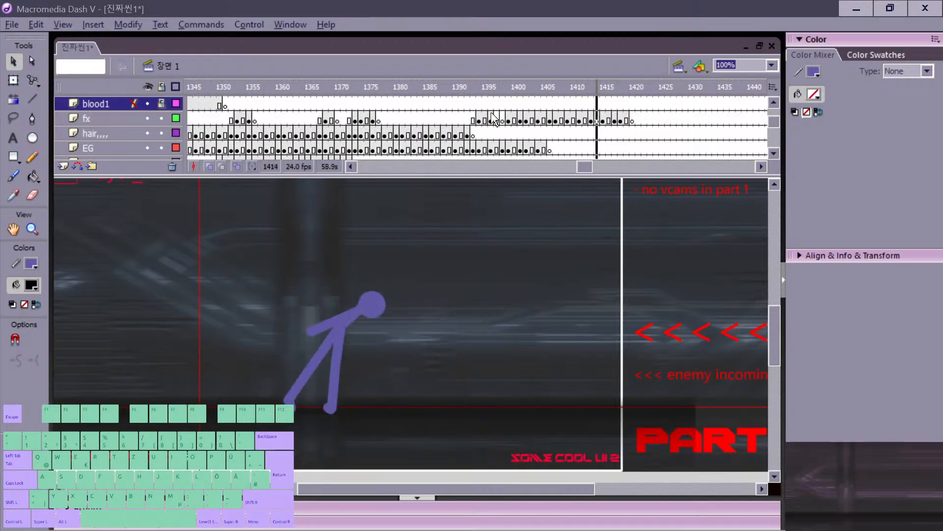
pyautogui.click(449, 119)
pyautogui.press('Return')
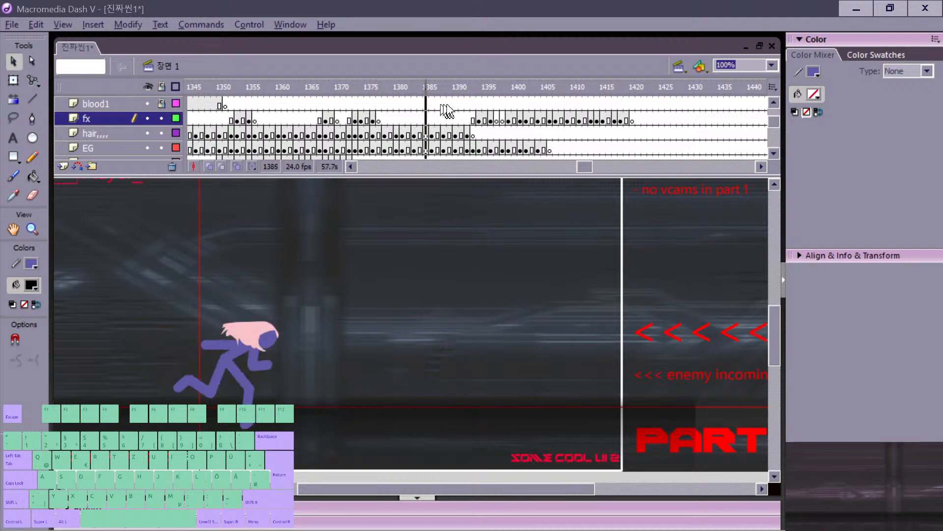
pyautogui.click(443, 131)
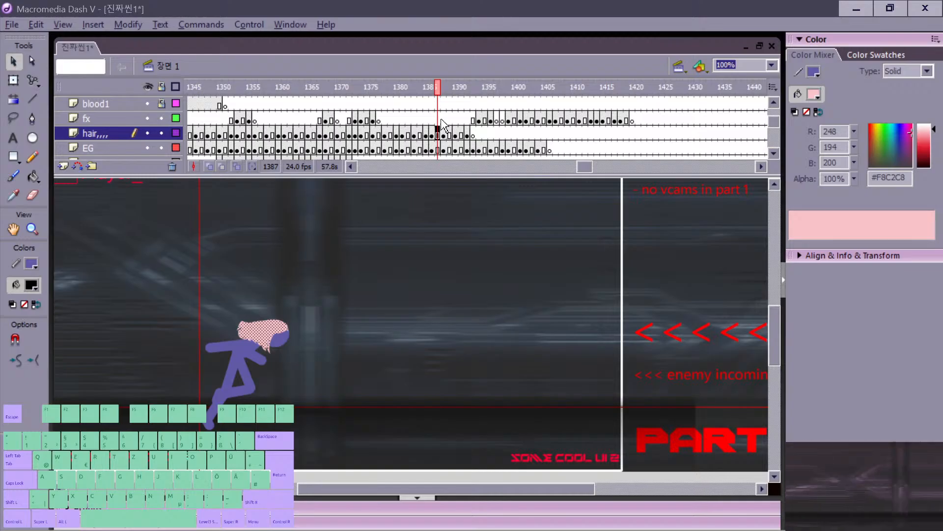
pyautogui.click(302, 104)
pyautogui.press('Return')
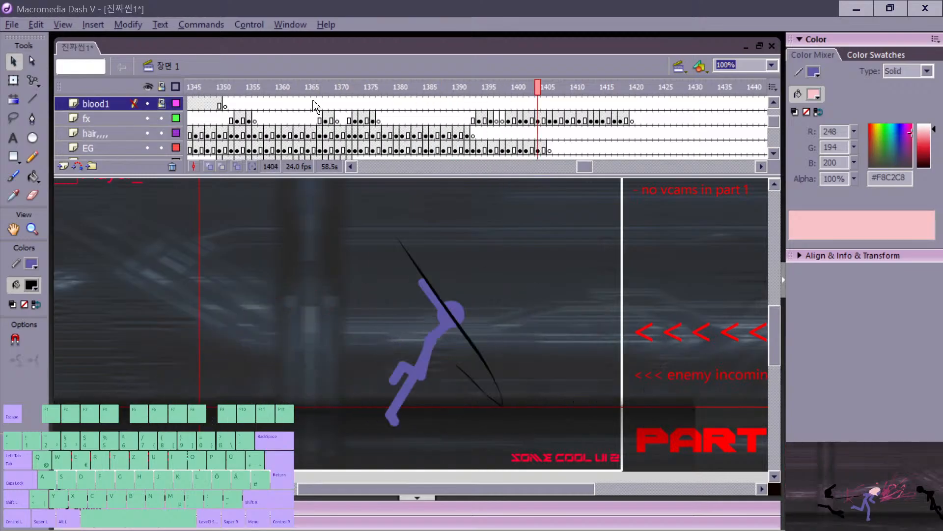
pyautogui.click(447, 117)
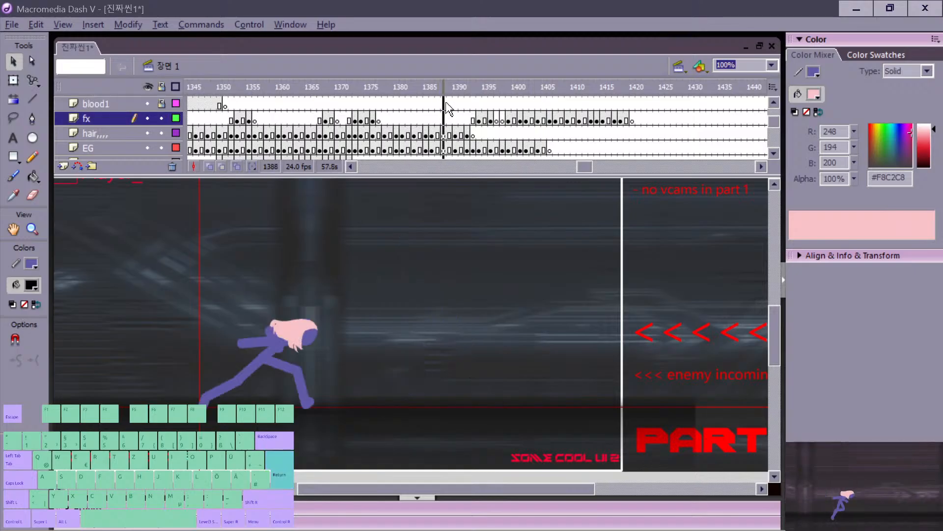
pyautogui.press('Return')
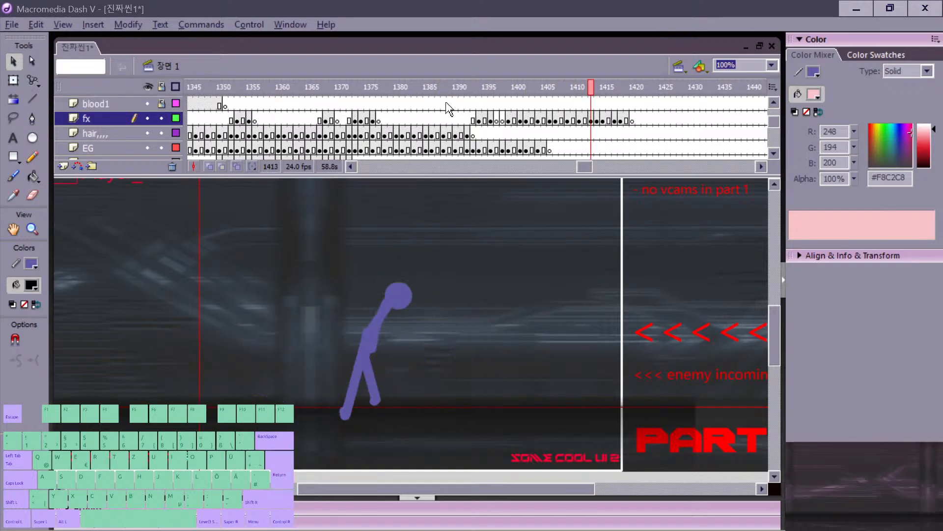
# Step: Step back through the fight animation from frame 1413 and play the stick figure's recent motion
pyautogui.press(',')
pyautogui.press(',')
pyautogui.press(',')
pyautogui.press(',')
pyautogui.press(',')
pyautogui.press(',')
pyautogui.press(',')
pyautogui.press(',')
pyautogui.press(',')
pyautogui.press(',')
pyautogui.press(',')
pyautogui.press(',')
pyautogui.press(',')
pyautogui.press(',')
pyautogui.press(',')
pyautogui.press(',')
pyautogui.press(',')
pyautogui.press(',')
pyautogui.press(',')
pyautogui.press(',')
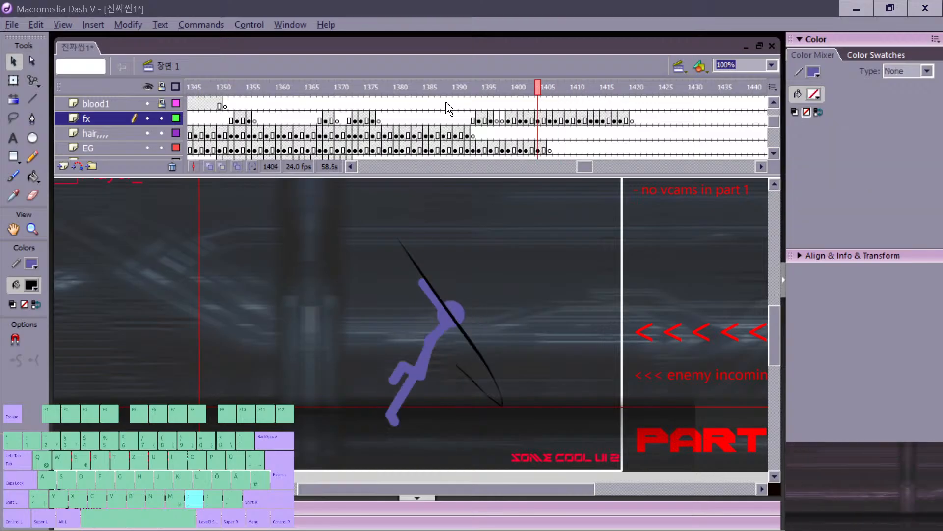
pyautogui.press('Return')
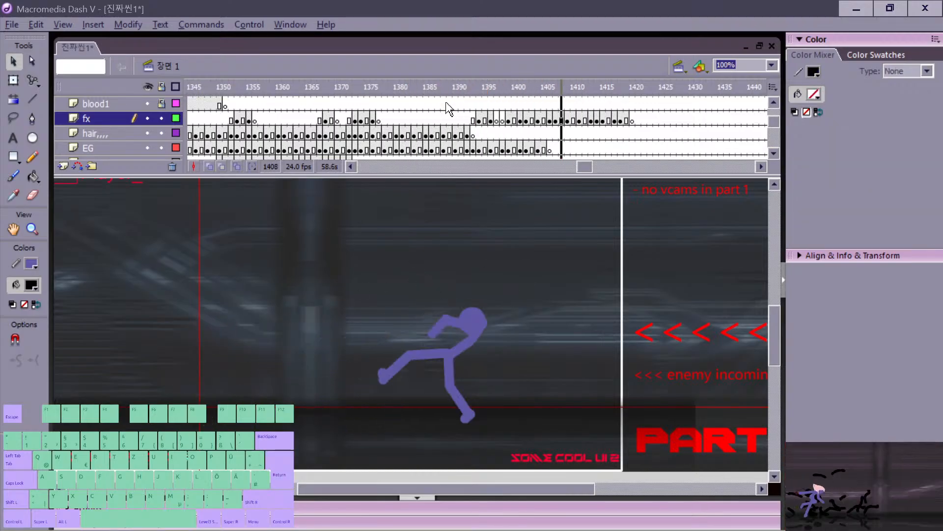
# Step: Rewind past frame 1387, where the figure still has hair, and replay the run leading into the sword swing
pyautogui.press(',')
pyautogui.press(',')
pyautogui.press(',')
pyautogui.press(',')
pyautogui.press(',')
pyautogui.press(',')
pyautogui.press(',')
pyautogui.press(',')
pyautogui.press(',')
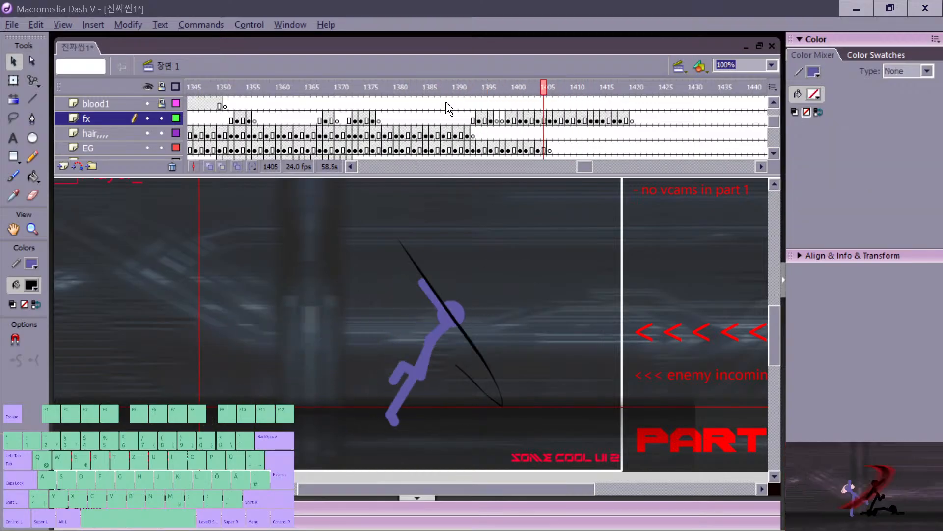
pyautogui.press(',')
pyautogui.press(',')
pyautogui.press(',')
pyautogui.press(',')
pyautogui.press(',')
pyautogui.press(',')
pyautogui.press(',')
pyautogui.press(',')
pyautogui.press(',')
pyautogui.press(',')
pyautogui.press(',')
pyautogui.press(',')
pyautogui.press(',')
pyautogui.press(',')
pyautogui.press(',')
pyautogui.press(',')
pyautogui.press(',')
pyautogui.press(',')
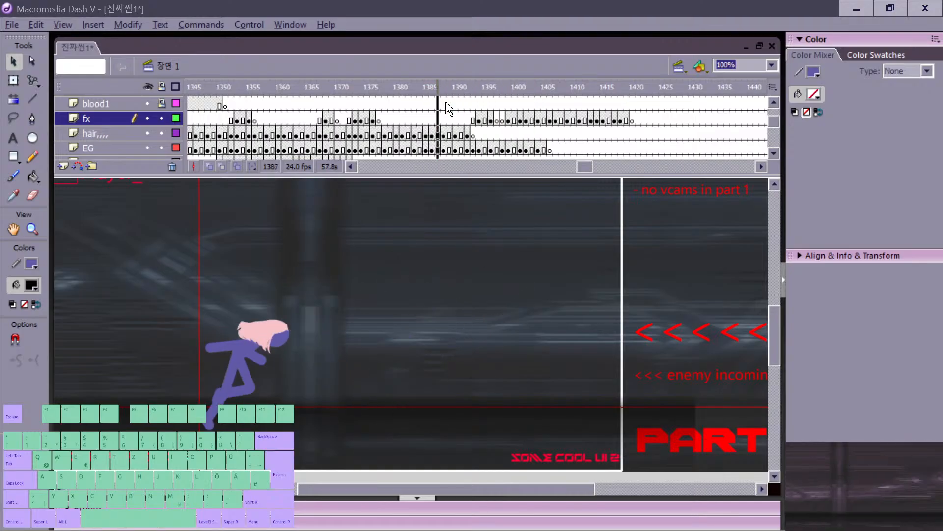
pyautogui.press('Return')
# Step: Step back from frame 1408 and replay the swing and the following turn to check their timing
pyautogui.press(',')
pyautogui.press(',')
pyautogui.press(',')
pyautogui.press(',')
pyautogui.press(',')
pyautogui.press(',')
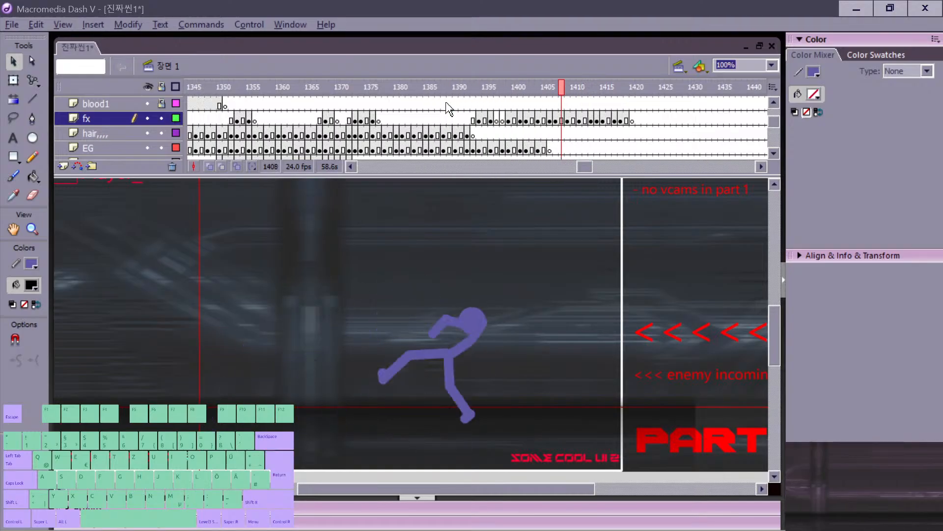
pyautogui.press(',')
pyautogui.press(',')
pyautogui.press(',')
pyautogui.press(',')
pyautogui.press(',')
pyautogui.press(',')
pyautogui.press(',')
pyautogui.press(',')
pyautogui.press(',')
pyautogui.press(',')
pyautogui.press('Return')
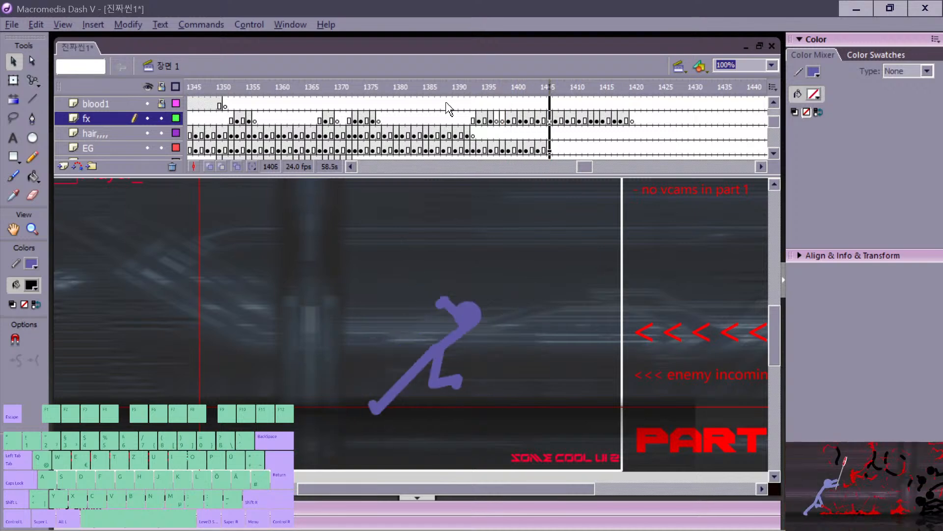
# Step: Step back and forth through the frames around 1411 to 1414 to examine the figure's poses
pyautogui.press(',')
pyautogui.press('.')
pyautogui.press('.')
pyautogui.press('.')
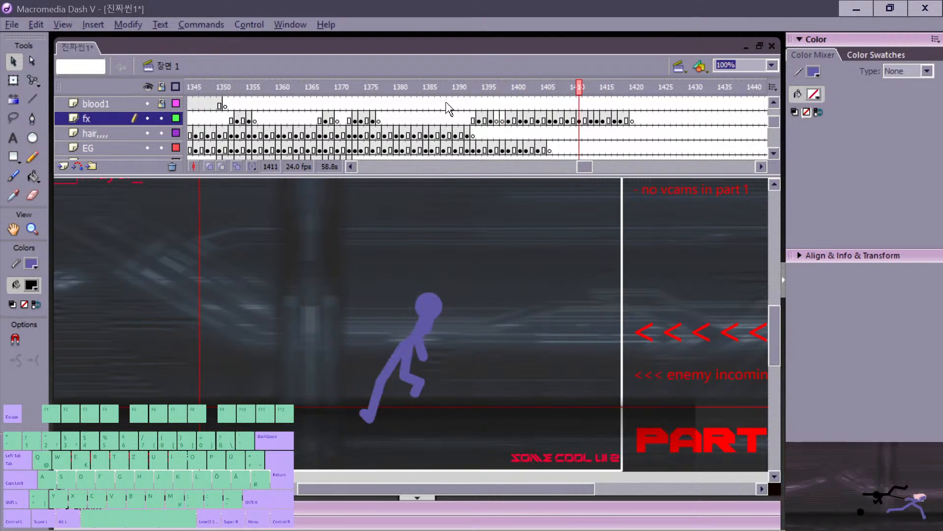
pyautogui.press('.')
pyautogui.press('.')
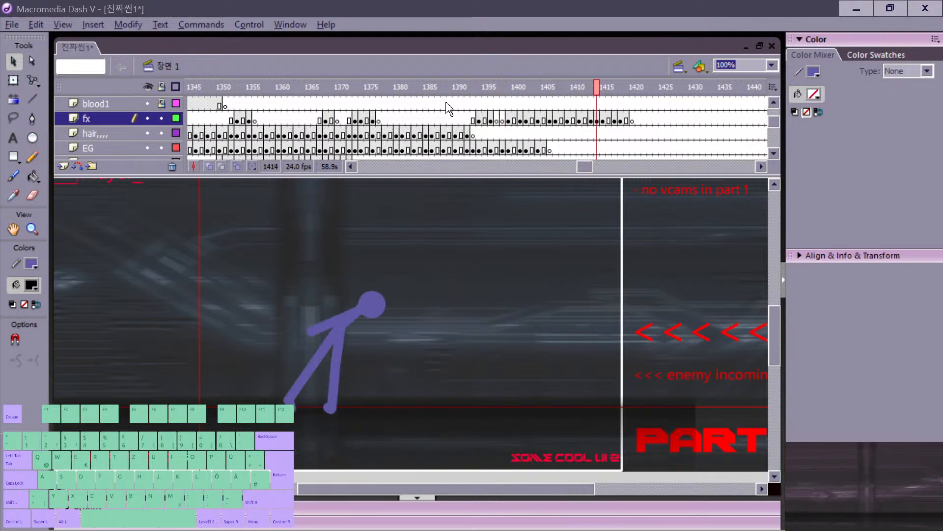
pyautogui.press('.')
pyautogui.press(',')
pyautogui.press(',')
pyautogui.press(',')
pyautogui.press(',')
pyautogui.press(',')
pyautogui.press(',')
pyautogui.press(',')
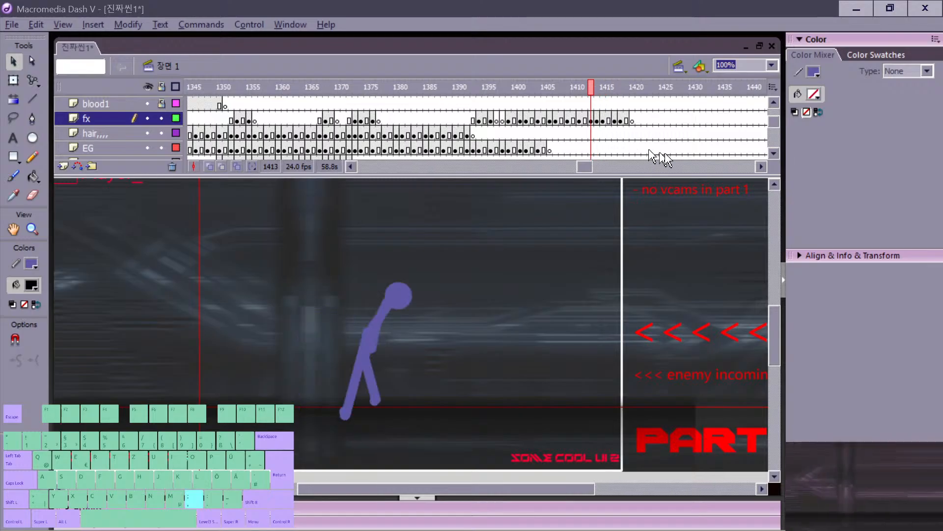
pyautogui.press('.')
pyautogui.press('.')
pyautogui.press('.')
pyautogui.press('.')
pyautogui.press('.')
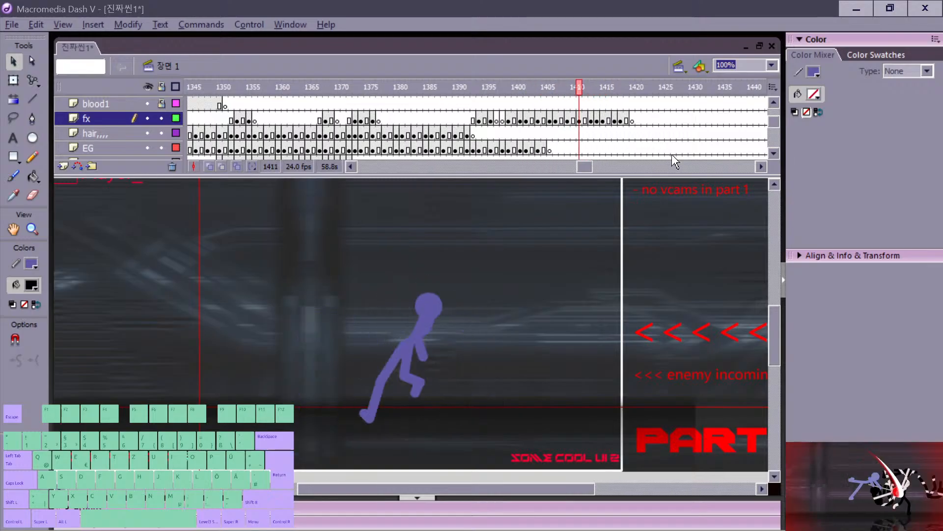
pyautogui.press('.')
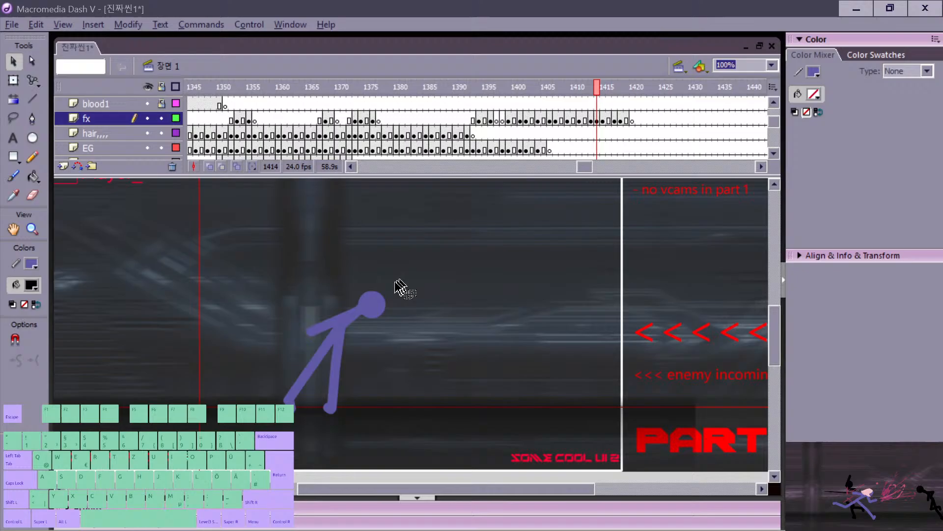
# Step: On frame 1414, raise the figure's trailing arm to head height and compare it with the neighbouring frames
pyautogui.click(317, 336)
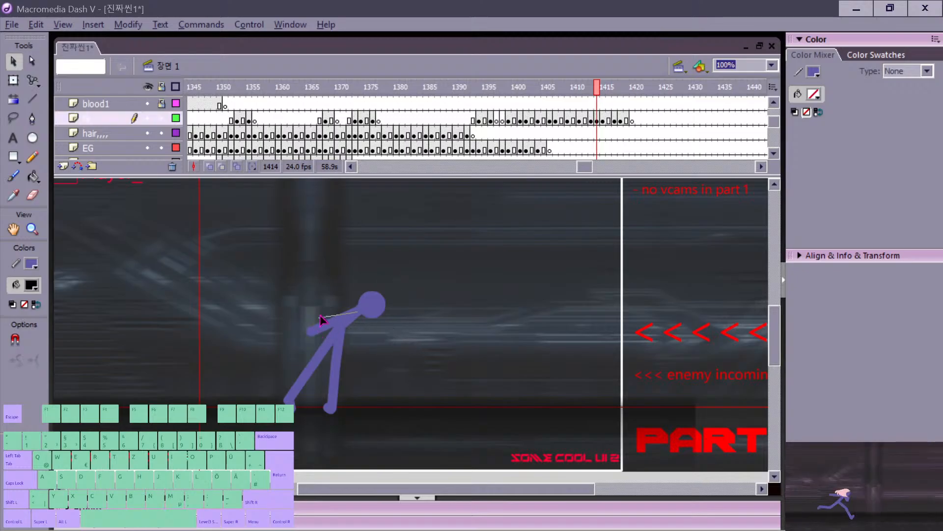
pyautogui.moveTo(321, 320); pyautogui.dragTo(325, 306)
pyautogui.press(',')
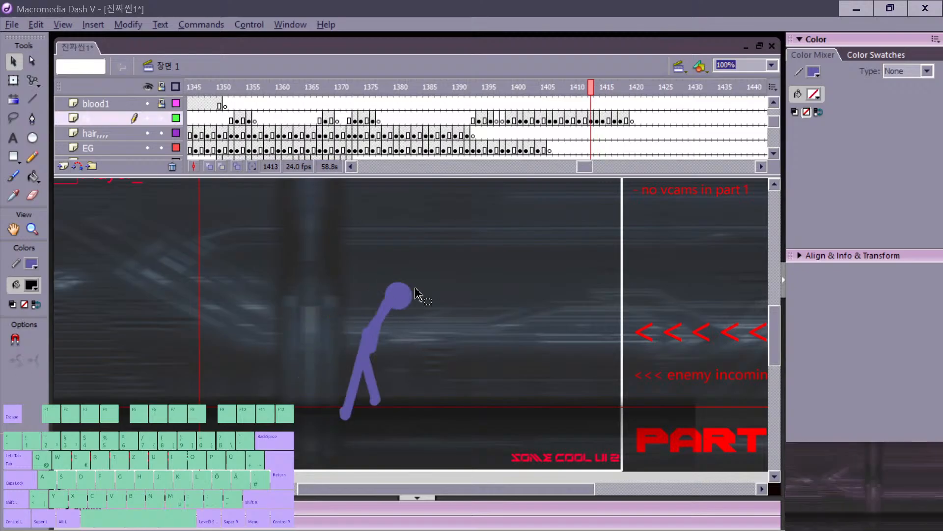
pyautogui.press('.')
pyautogui.press('.')
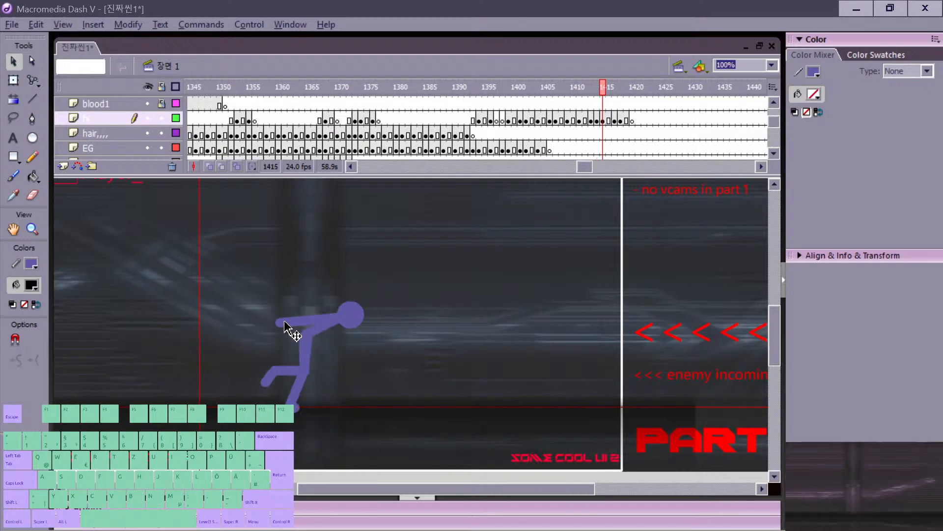
# Step: On frame 1415, rework the upper body so the torso bends forward, the head hangs lower and the arm reaches ahead
pyautogui.press('e')
pyautogui.moveTo(320, 328)
pyautogui.mouseDown()
pyautogui.moveTo(340, 314)
pyautogui.moveTo(358, 320)
pyautogui.moveTo(341, 346)
pyautogui.moveTo(341, 334)
pyautogui.moveTo(304, 332)
pyautogui.mouseUp()
pyautogui.press('v')
pyautogui.press(',')
pyautogui.press(',')
pyautogui.press('.')
pyautogui.press('.')
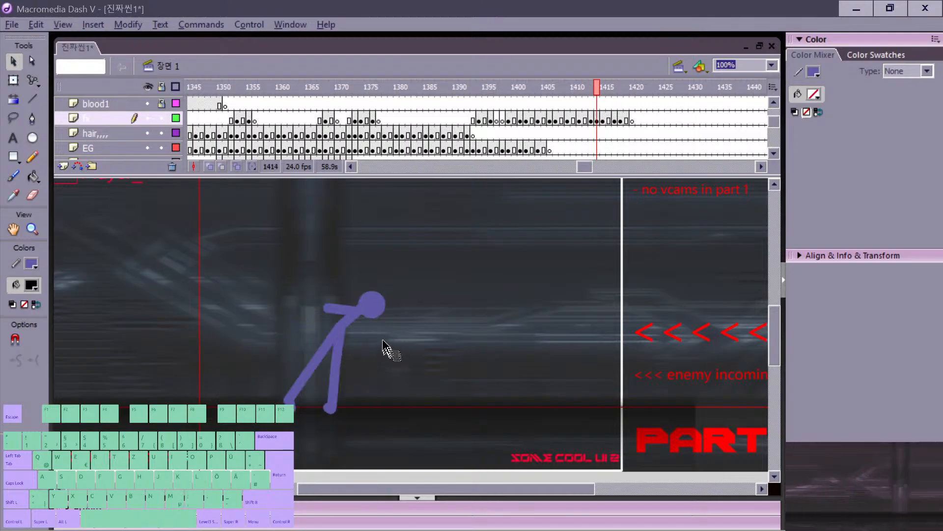
# Step: On frame 1417, shift the running figure's head slightly down and back toward its shoulders
pyautogui.press('n')
pyautogui.press('.')
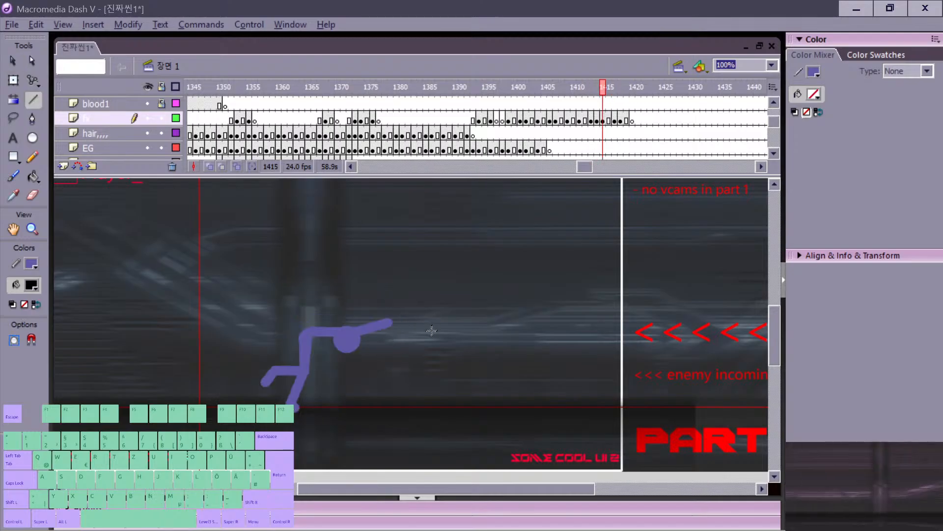
pyautogui.press('.')
pyautogui.press('v')
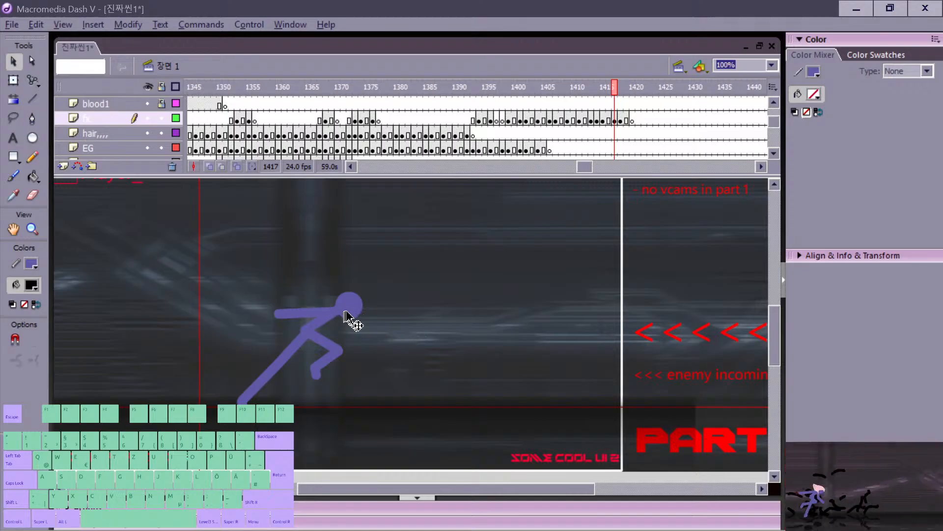
pyautogui.press(',')
pyautogui.press('.')
pyautogui.press(',')
pyautogui.press(',')
pyautogui.press(',')
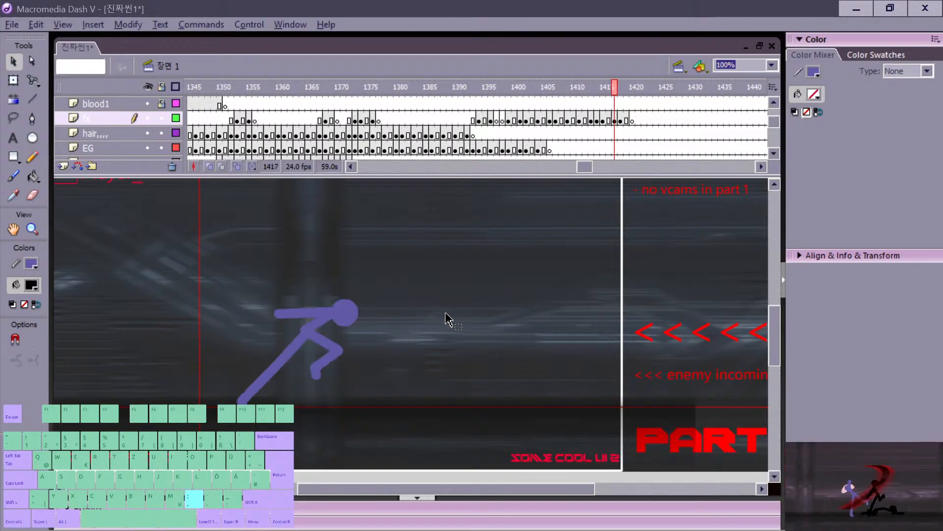
# Step: Step back and forth through frames 1414 to 1417 to check how the adjusted poses connect
pyautogui.press('.')
pyautogui.press('.')
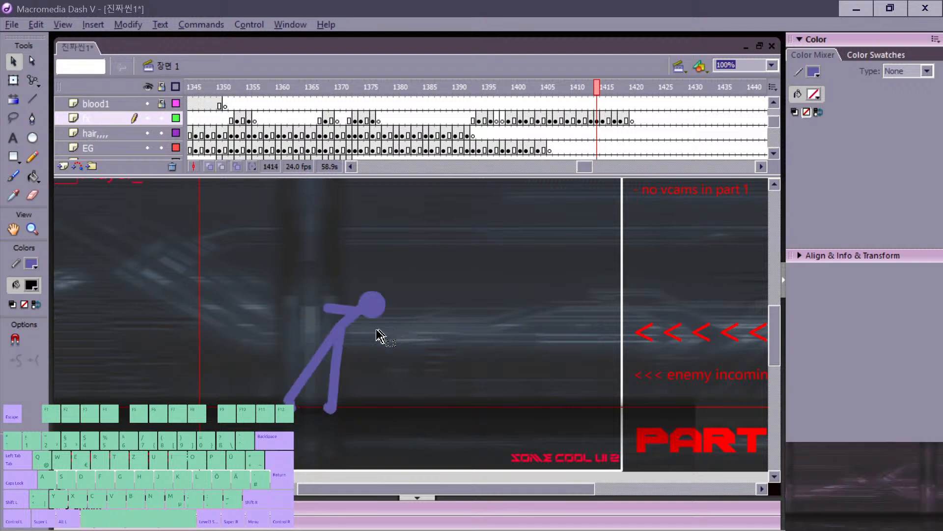
pyautogui.press(',')
pyautogui.press(',')
pyautogui.press('.')
pyautogui.press(',')
pyautogui.press('.')
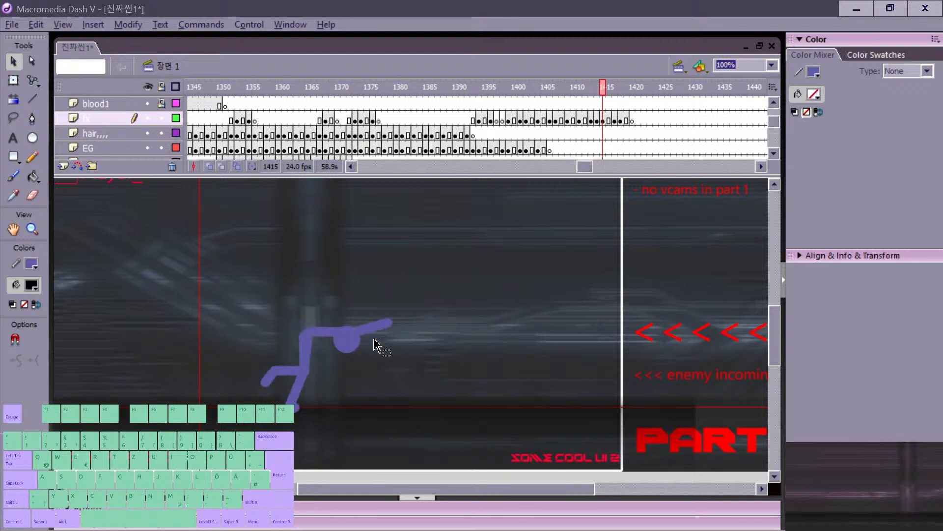
pyautogui.press('.')
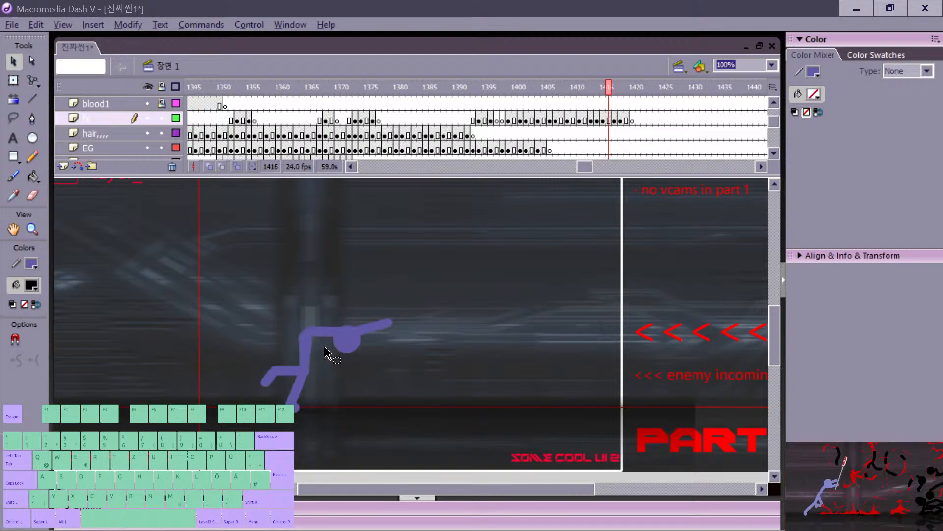
pyautogui.press('.')
pyautogui.press(',')
pyautogui.press('.')
# Step: On frame 1417, touch up the figure's leg and arm lines with the Eraser and select its body lines
pyautogui.press('e')
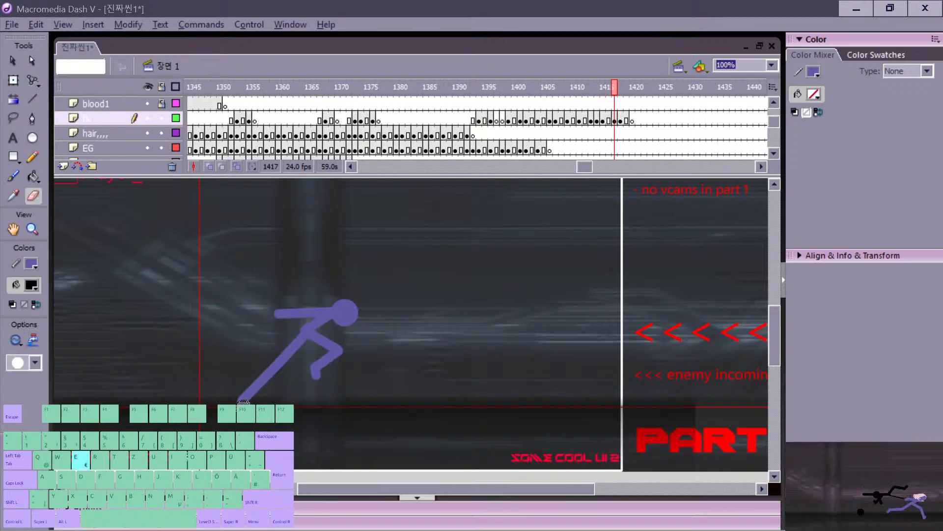
pyautogui.moveTo(235, 422)
pyautogui.mouseDown()
pyautogui.moveTo(249, 376)
pyautogui.moveTo(334, 305)
pyautogui.moveTo(337, 353)
pyautogui.moveTo(316, 377)
pyautogui.mouseUp()
pyautogui.moveTo(303, 312); pyautogui.dragTo(277, 313)
pyautogui.press('v')
pyautogui.doubleClick(311, 329)
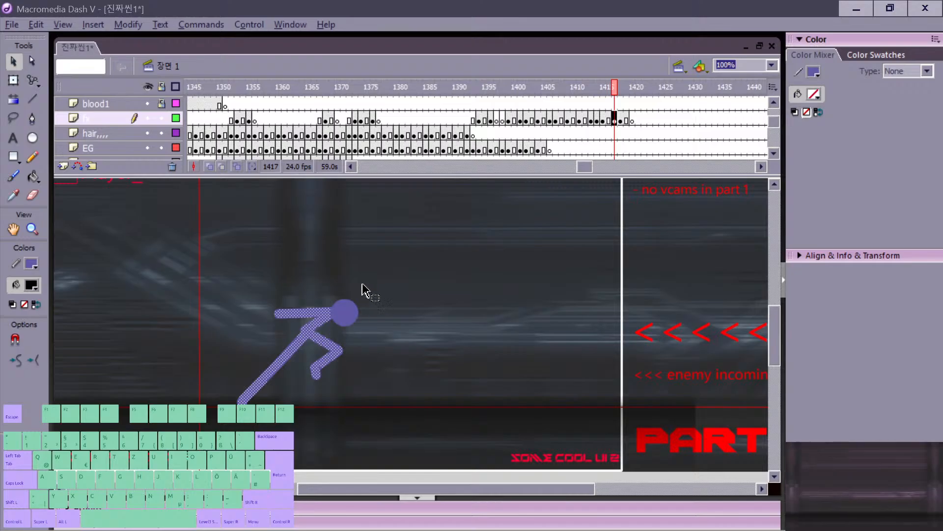
# Step: Try to brush a thin black curved slash around the figure on frame 1414
pyautogui.press(',')
pyautogui.press(',')
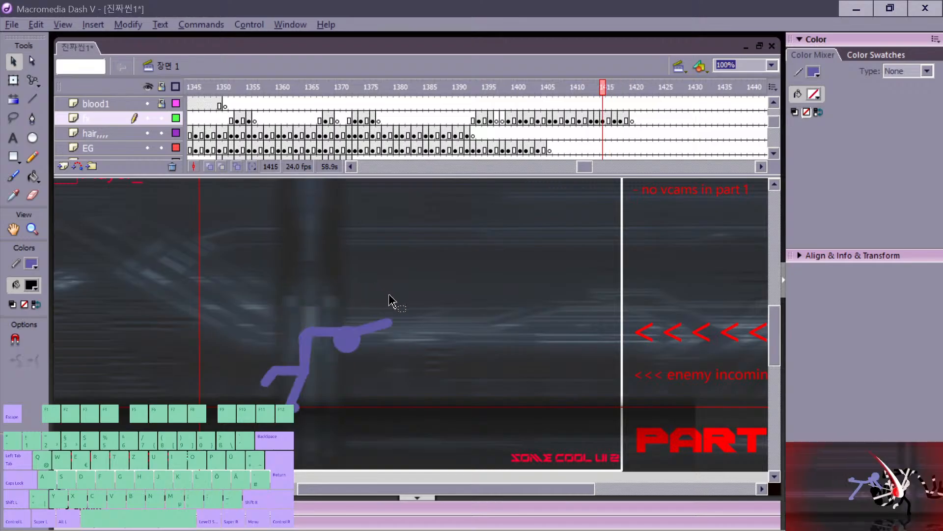
pyautogui.press(',')
pyautogui.press('b')
pyautogui.moveTo(315, 300); pyautogui.dragTo(337, 278)
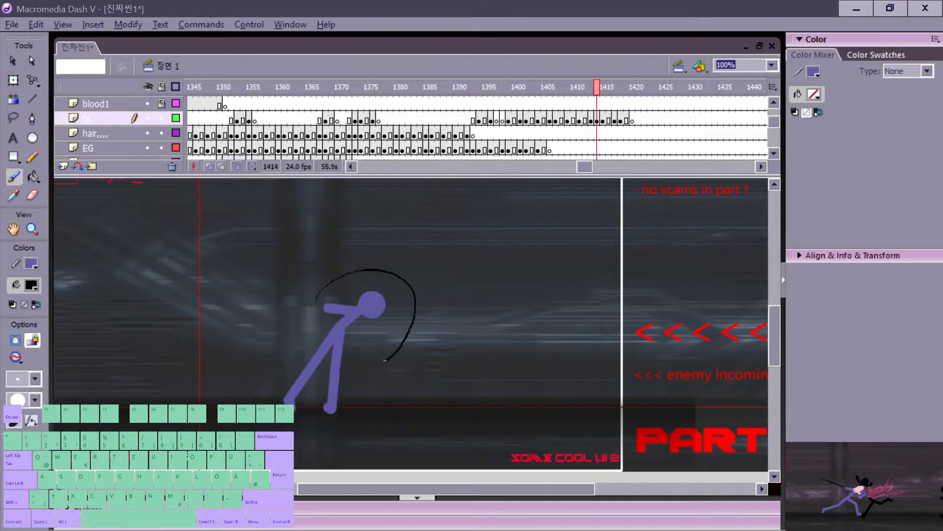
pyautogui.hotkey('ctrl', 'z')
pyautogui.press('.')
pyautogui.press(',')
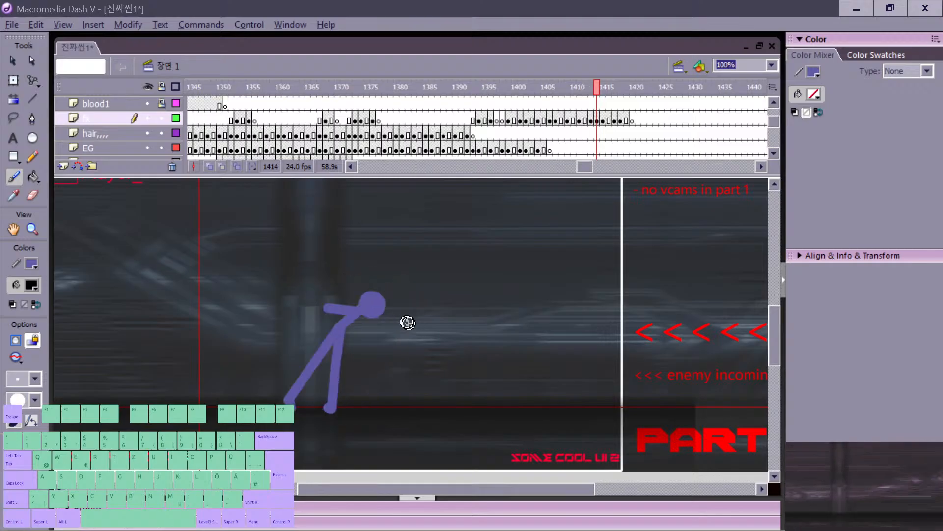
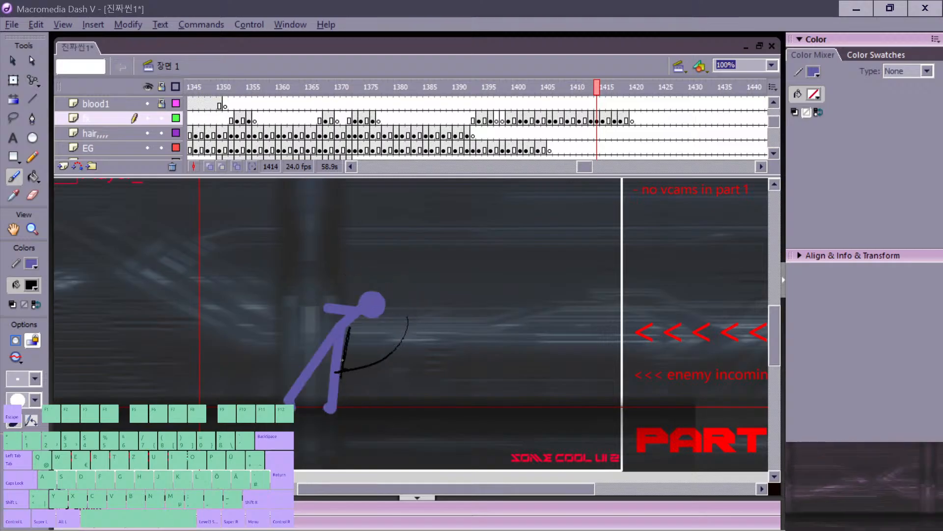
pyautogui.hotkey('ctrl', 'z')
pyautogui.press('.')
pyautogui.press(',')
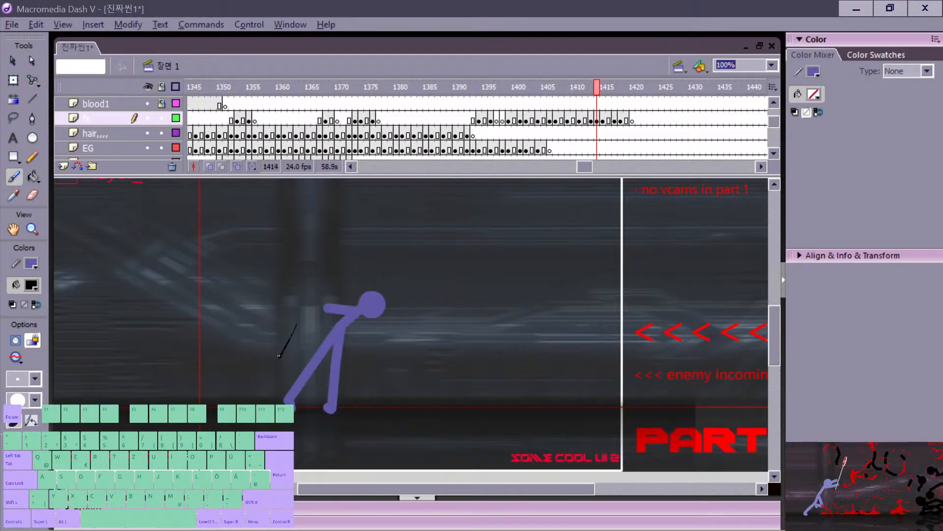
# Step: Step back and forth through frames 1412 to 1417 to check how the figure's poses connect
pyautogui.press('.')
pyautogui.press('.')
pyautogui.press(',')
pyautogui.press(',')
pyautogui.press(',')
pyautogui.press(',')
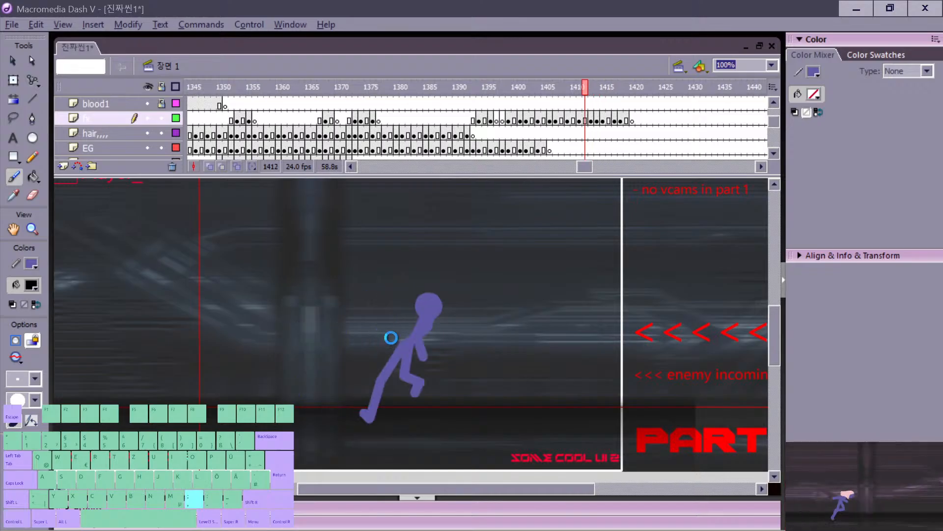
pyautogui.press('.')
pyautogui.press('.')
pyautogui.press('.')
pyautogui.press('.')
pyautogui.press('.')
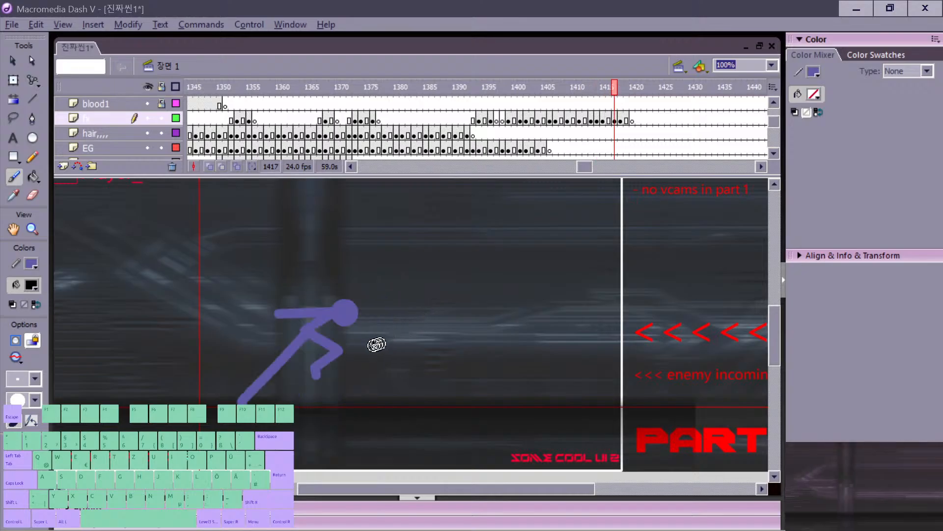
# Step: On frame 1417, lower the figure's head and erase its old arm, torso and leg lines
pyautogui.press('v')
pyautogui.moveTo(354, 344); pyautogui.dragTo(348, 337)
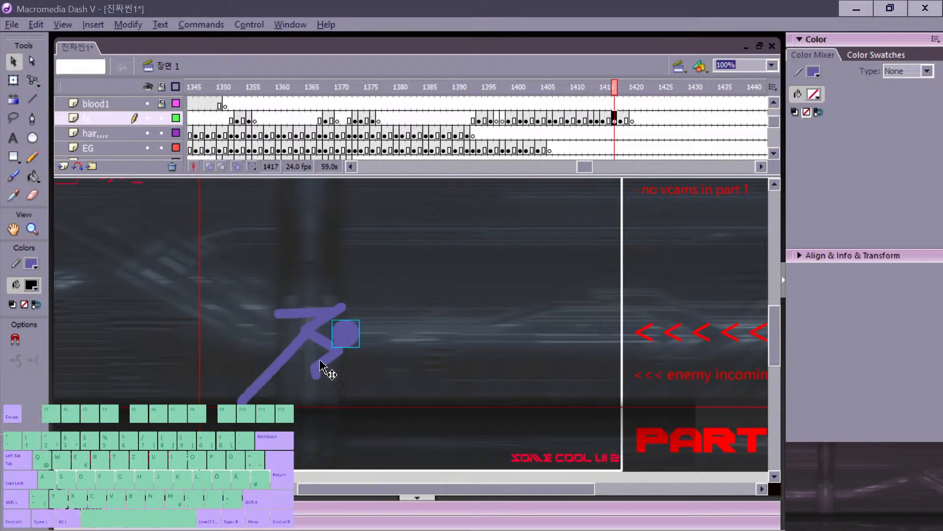
pyautogui.press('e')
pyautogui.moveTo(258, 382)
pyautogui.mouseDown()
pyautogui.moveTo(313, 325)
pyautogui.moveTo(293, 340)
pyautogui.mouseUp()
pyautogui.moveTo(259, 381)
pyautogui.mouseDown()
pyautogui.moveTo(321, 327)
pyautogui.moveTo(318, 377)
pyautogui.mouseUp()
pyautogui.moveTo(289, 322); pyautogui.dragTo(329, 334)
# Step: On frame 1417, shift the head slightly back and draw the rear lower leg with the Line tool, comparing with the neighbouring frames
pyautogui.press('.')
pyautogui.press(',')
pyautogui.press(',')
pyautogui.press(',')
pyautogui.press('v')
pyautogui.press('.')
pyautogui.press(',')
pyautogui.press('.')
pyautogui.press('n')
pyautogui.press(',')
pyautogui.press('.')
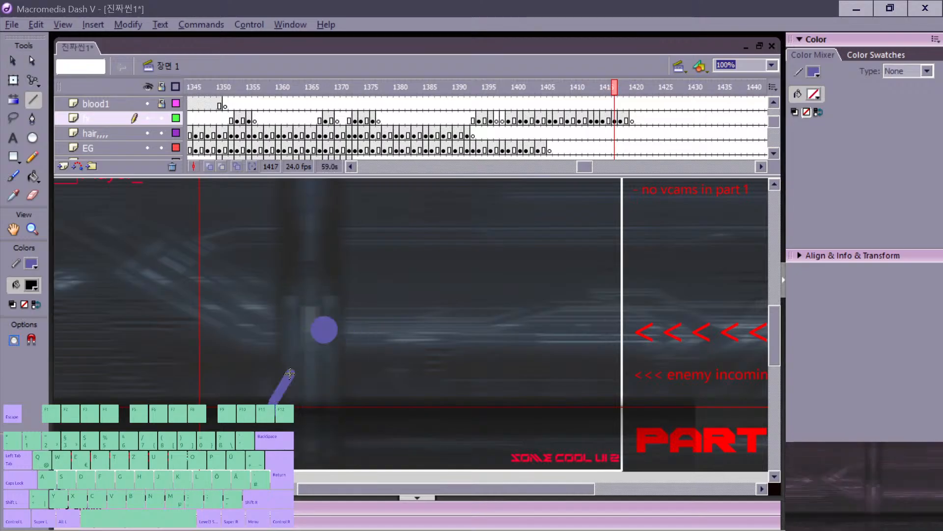
# Step: On frame 1417, add the rear thigh line and a near-vertical arm line hanging below the head
pyautogui.moveTo(290, 374); pyautogui.dragTo(301, 341)
pyautogui.press(',')
pyautogui.press('.')
pyautogui.moveTo(321, 378); pyautogui.dragTo(321, 374)
pyautogui.press(',')
pyautogui.press('.')
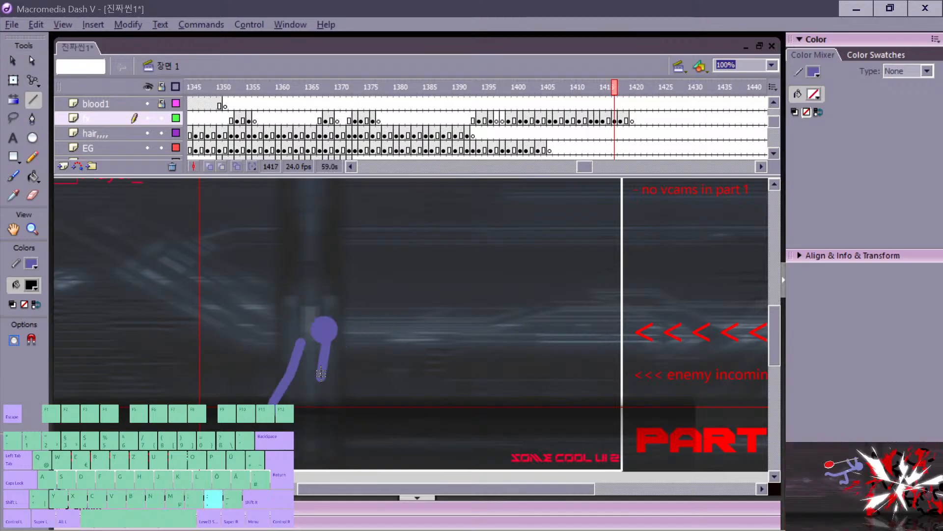
# Step: Complete the crouched pose on frame 1417 with torso and bent front leg lines, and compare it with frames 1415 and 1416
pyautogui.press(',')
pyautogui.moveTo(301, 337); pyautogui.dragTo(276, 380)
pyautogui.press('.')
pyautogui.press(',')
pyautogui.press('.')
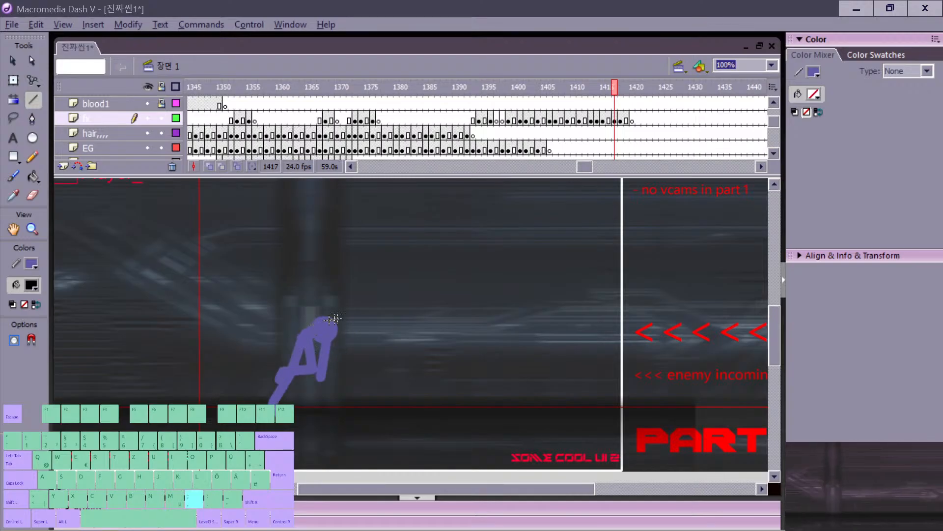
pyautogui.press(',')
pyautogui.press('.')
pyautogui.press(',')
pyautogui.press('.')
pyautogui.press(',')
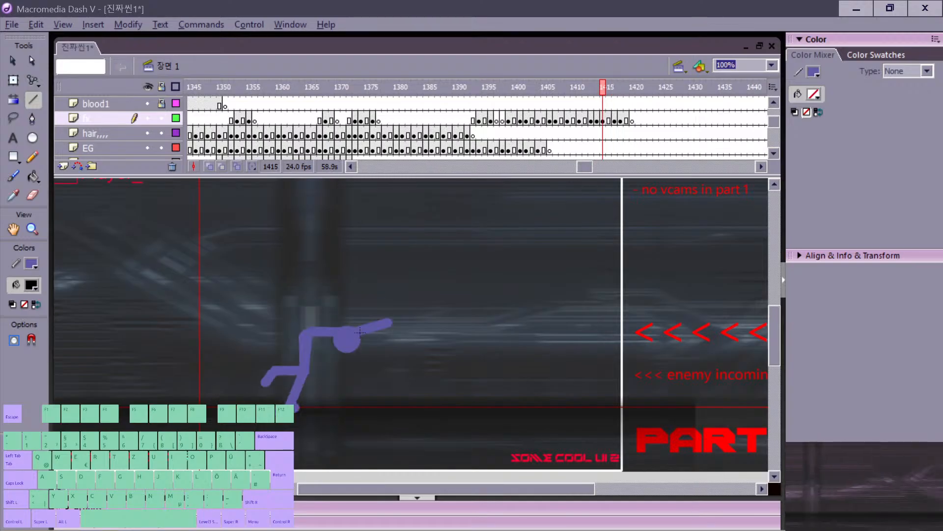
# Step: Select the whole redrawn figure on frame 1417 and shift it slightly up and to the left on the canvas
pyautogui.press('.')
pyautogui.press('.')
pyautogui.press('v')
pyautogui.moveTo(245, 297); pyautogui.dragTo(338, 416)
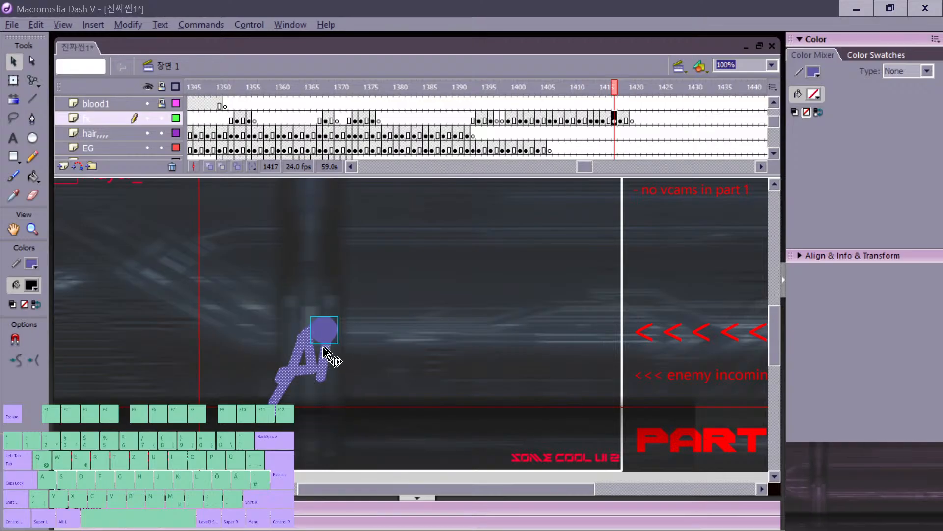
pyautogui.press(',')
pyautogui.press('.')
# Step: On frame 1418, move the head forward clear of the body and erase all of the old arm, torso and leg lines
pyautogui.press('.')
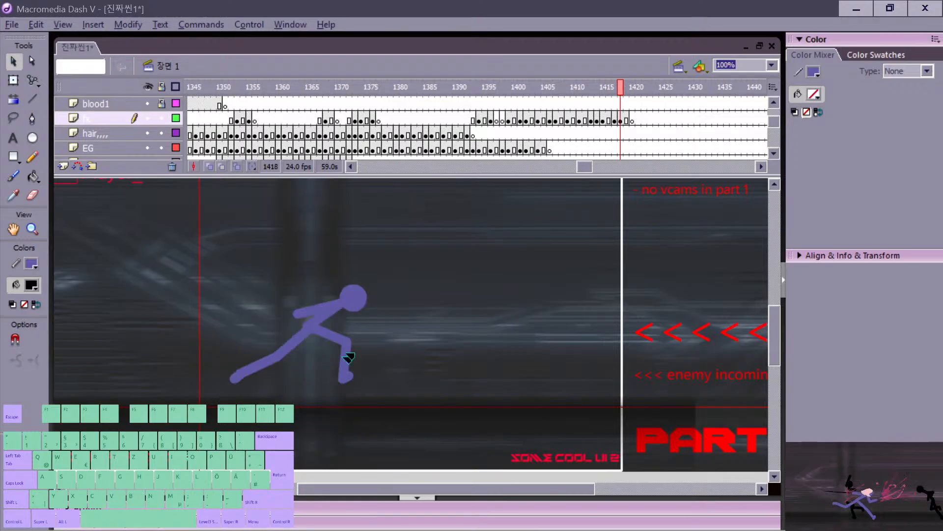
pyautogui.moveTo(357, 300)
pyautogui.mouseDown()
pyautogui.moveTo(379, 308)
pyautogui.moveTo(390, 327)
pyautogui.mouseUp()
pyautogui.press('e')
pyautogui.moveTo(310, 320)
pyautogui.mouseDown()
pyautogui.moveTo(354, 301)
pyautogui.moveTo(291, 314)
pyautogui.mouseUp()
pyautogui.moveTo(352, 340); pyautogui.dragTo(320, 319)
pyautogui.moveTo(331, 326); pyautogui.dragTo(345, 375)
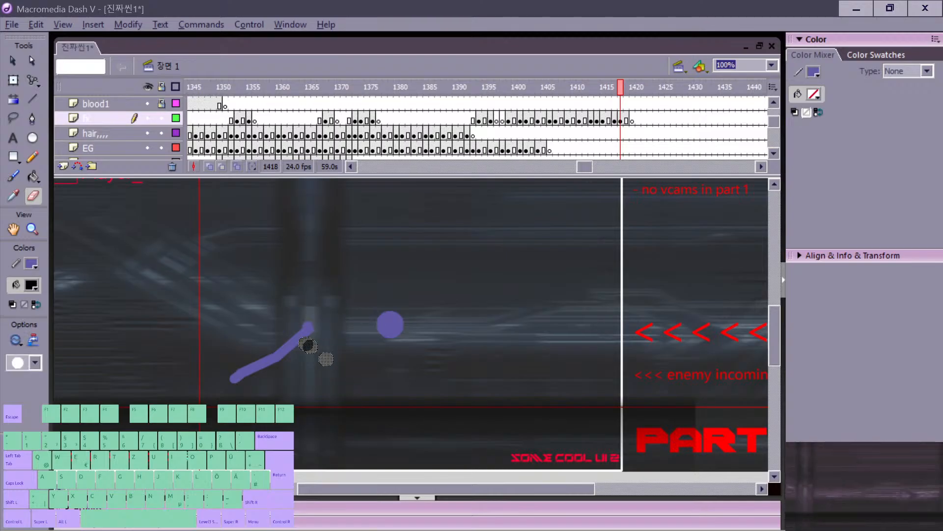
pyautogui.moveTo(309, 345)
pyautogui.mouseDown()
pyautogui.moveTo(243, 367)
pyautogui.moveTo(199, 398)
pyautogui.mouseUp()
# Step: On frame 1418, move the detached head back to line up with the crouched figure of frame 1417
pyautogui.press('.')
pyautogui.press(',')
pyautogui.press(',')
pyautogui.press(',')
pyautogui.moveTo(344, 312)
pyautogui.mouseDown()
pyautogui.moveTo(374, 308)
pyautogui.moveTo(376, 328)
pyautogui.moveTo(306, 324)
pyautogui.mouseUp()
pyautogui.press('.')
pyautogui.press('.')
pyautogui.press('b')
pyautogui.hotkey('ctrl', 'z')
pyautogui.press('v')
pyautogui.press('.')
pyautogui.press('.')
pyautogui.press(',')
pyautogui.press(',')
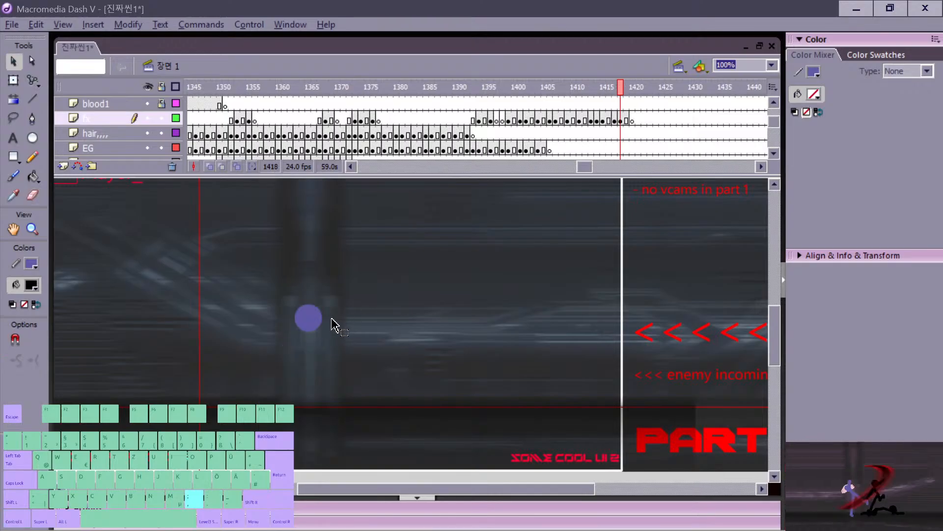
pyautogui.press(',')
pyautogui.press('.')
pyautogui.press('b')
pyautogui.hotkey('ctrl', 'z')
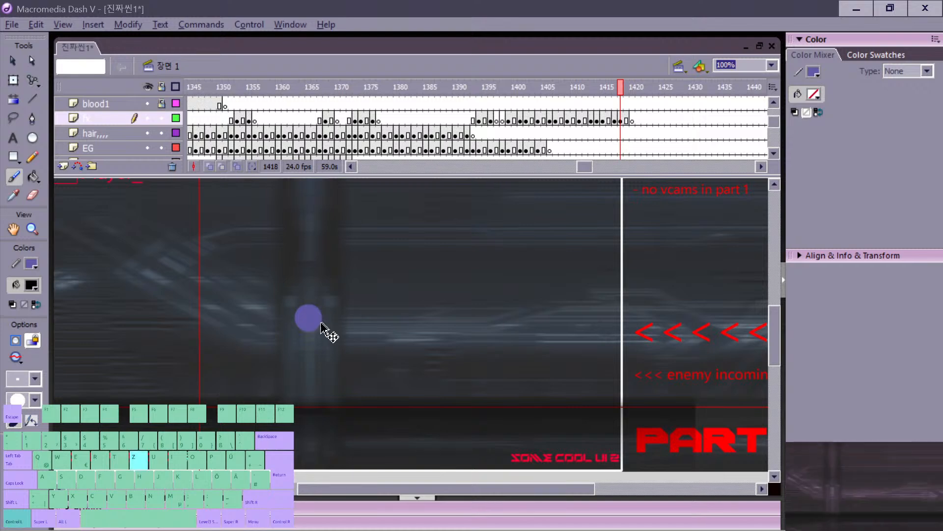
# Step: On frame 1418, nudge the head slightly up and forward relative to the previous frame
pyautogui.press('v')
pyautogui.moveTo(311, 325); pyautogui.dragTo(322, 316)
pyautogui.press(',')
pyautogui.press('.')
# Step: On frame 1418, draw a straight rear leg and a nearly straight front leg with feet, using the Line tool
pyautogui.press('n')
pyautogui.press(',')
pyautogui.press(',')
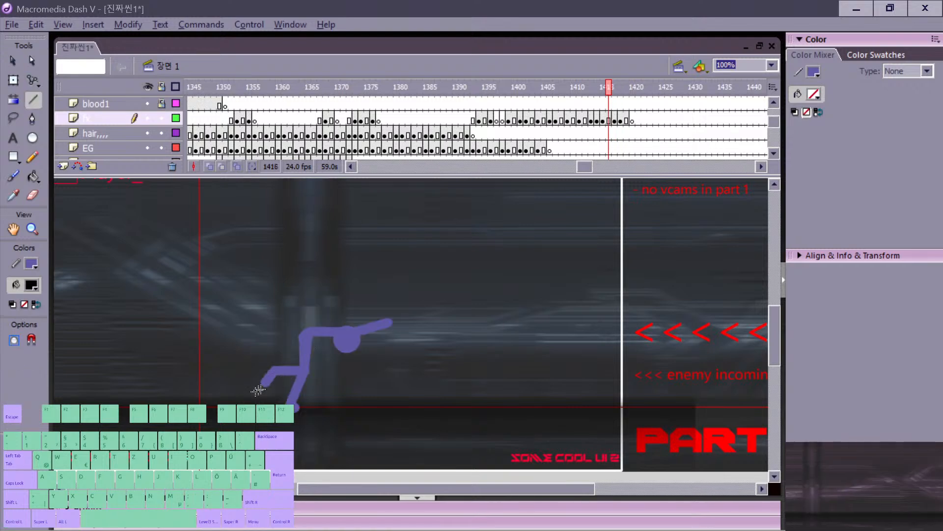
pyautogui.press('.')
pyautogui.press('.')
pyautogui.moveTo(271, 358); pyautogui.dragTo(293, 335)
pyautogui.press(',')
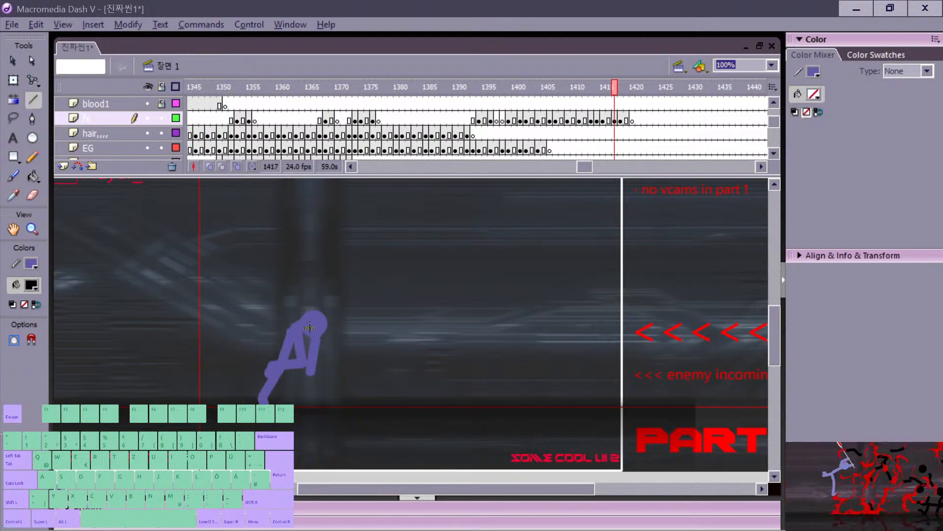
pyautogui.press('.')
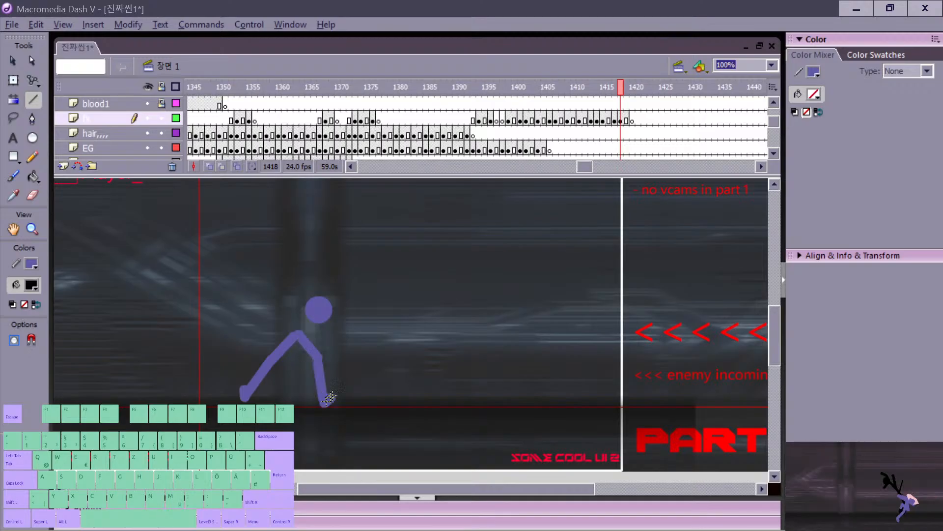
pyautogui.press(',')
pyautogui.press('.')
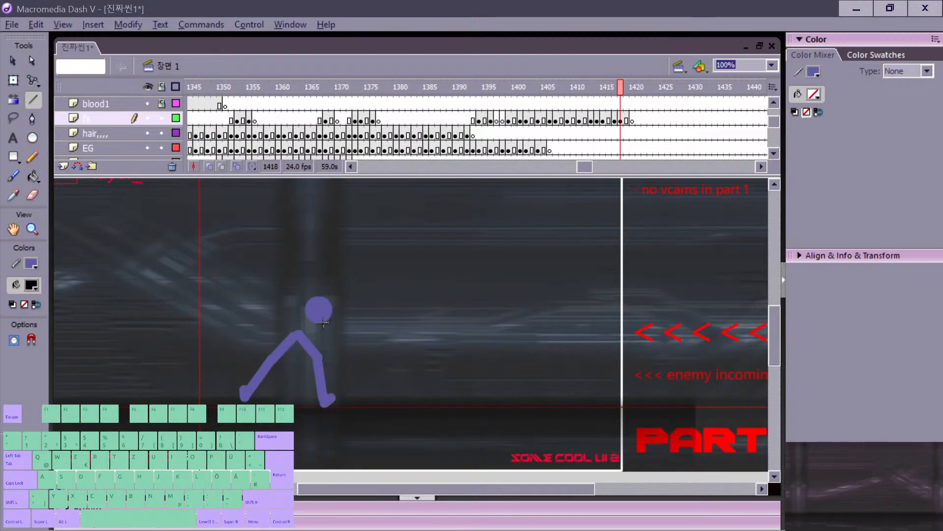
# Step: Remove the draft front and rear legs on frame 1418, leaving only a short line at the hip
pyautogui.press('.')
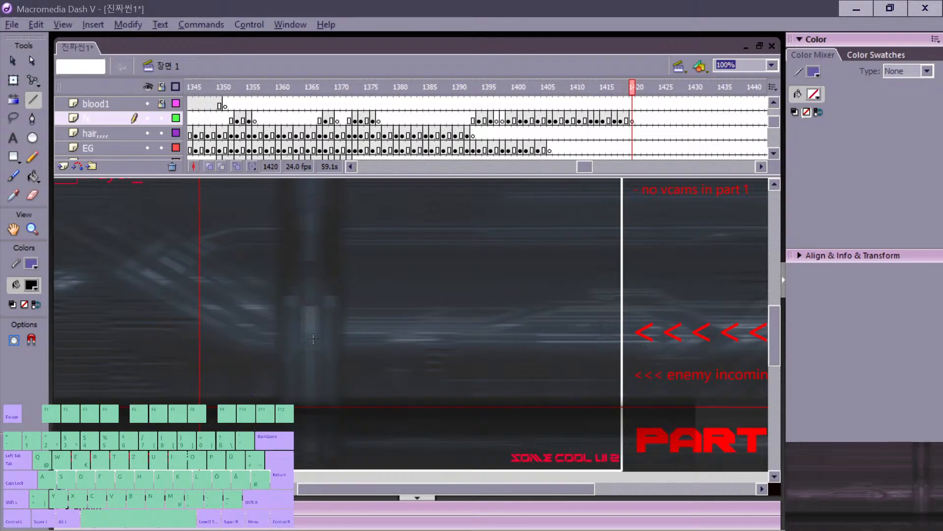
pyautogui.press(',')
pyautogui.press(',')
pyautogui.press('.')
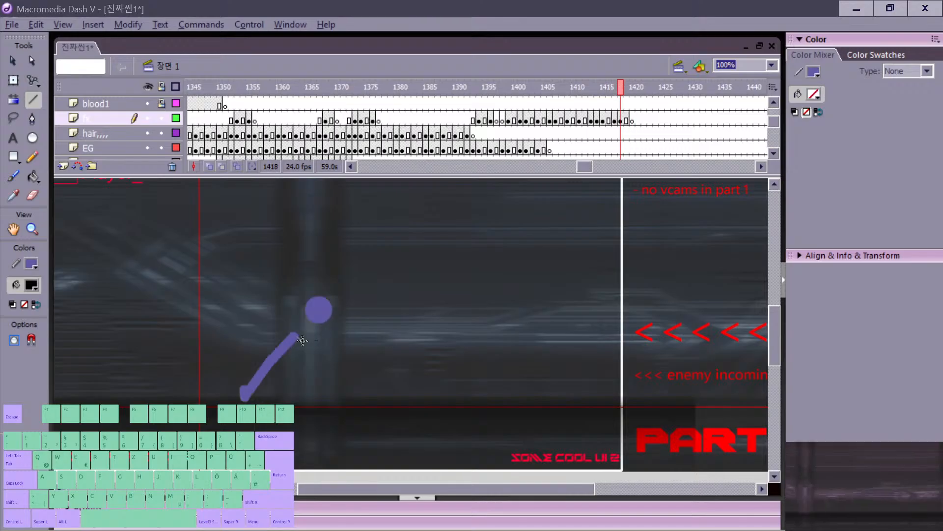
pyautogui.press(',')
pyautogui.press('.')
pyautogui.press(',')
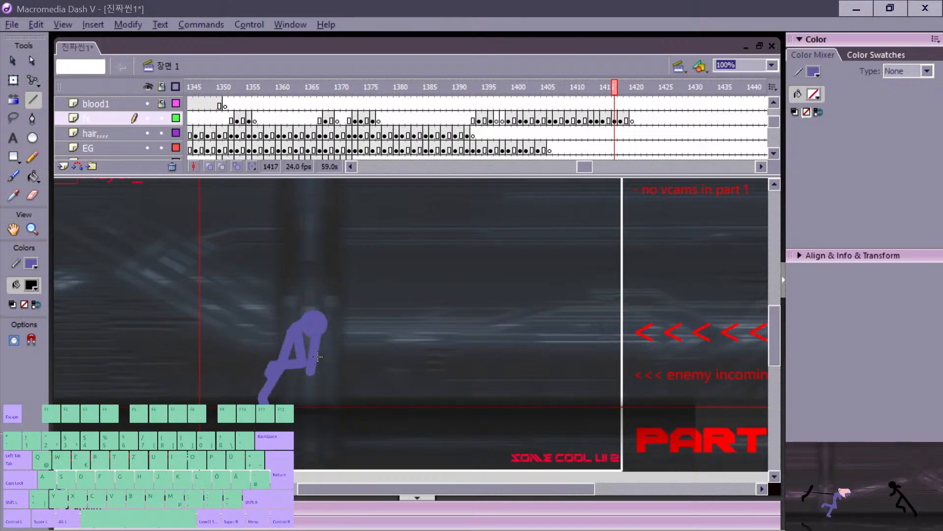
pyautogui.press('.')
pyautogui.press(',')
pyautogui.press('.')
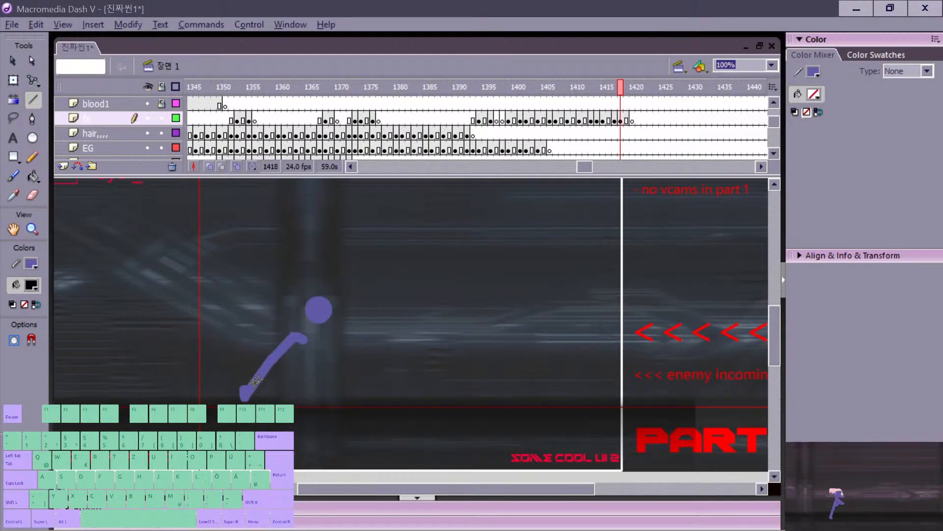
pyautogui.keyDown('ctrl'); pyautogui.click(255, 381); pyautogui.keyUp('ctrl')
pyautogui.press('Delete')
pyautogui.press(',')
pyautogui.press('.')
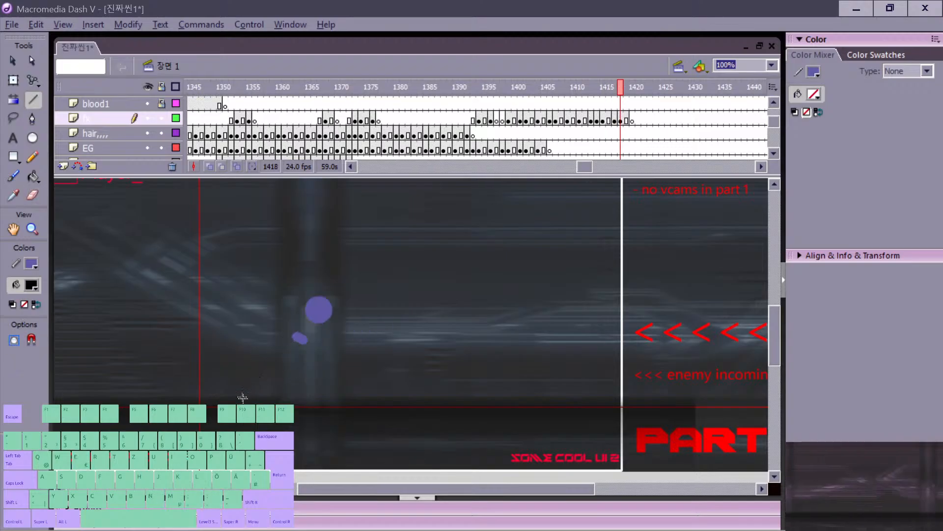
# Step: Redraw the legs on frame 1418 as a bent, trailing rear leg and a forward-planted front leg with a foot
pyautogui.moveTo(273, 361); pyautogui.dragTo(298, 337)
pyautogui.press(',')
pyautogui.press('.')
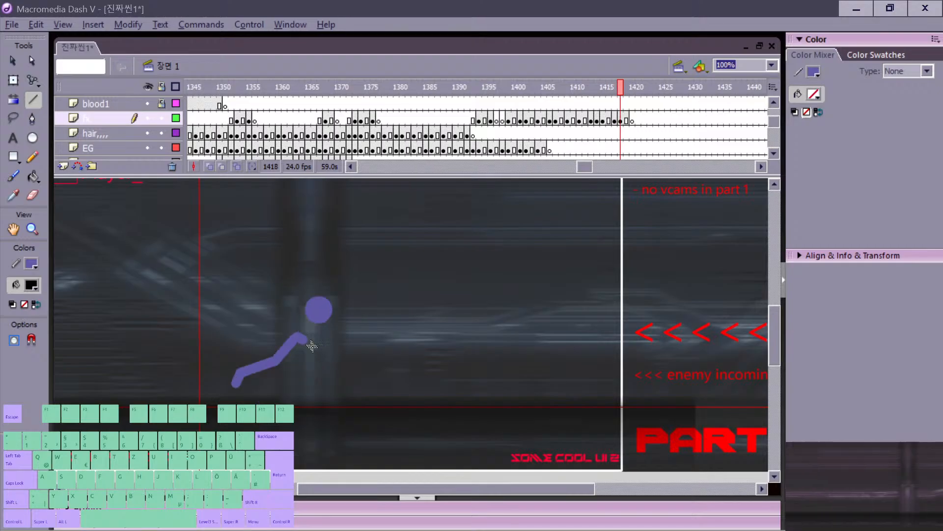
pyautogui.moveTo(324, 406); pyautogui.dragTo(336, 398)
pyautogui.press(',')
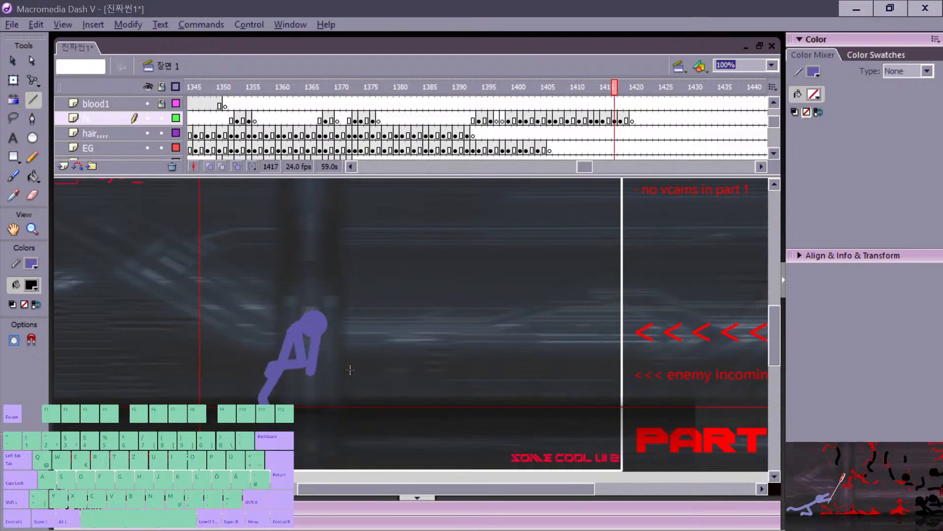
pyautogui.press('.')
# Step: On frame 1418, move the head slightly down and forward and draw the torso line joining it to the hips
pyautogui.press('v')
pyautogui.click(324, 319)
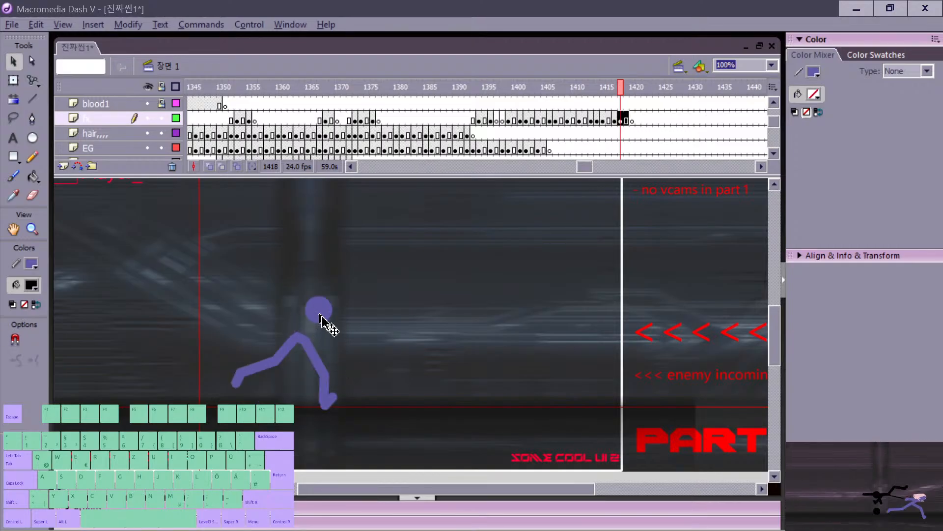
pyautogui.press('b')
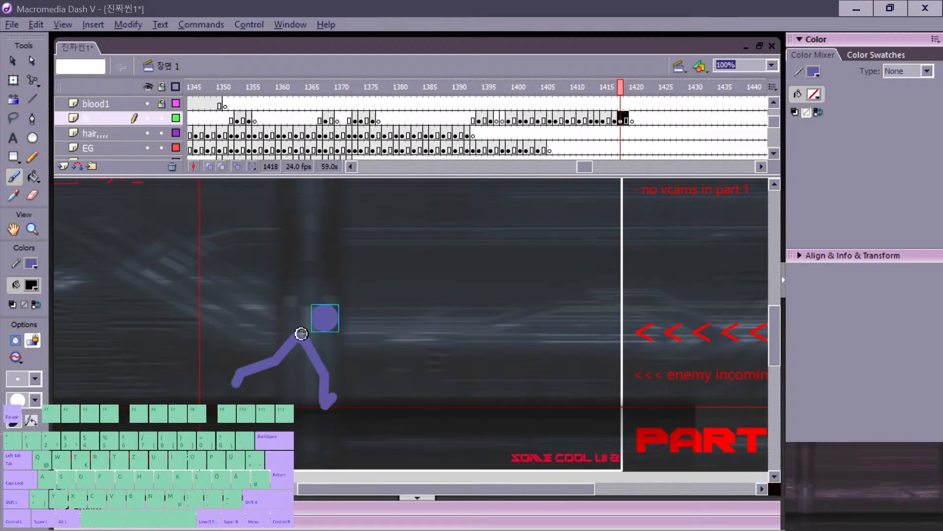
pyautogui.press('n')
pyautogui.press(',')
pyautogui.press('.')
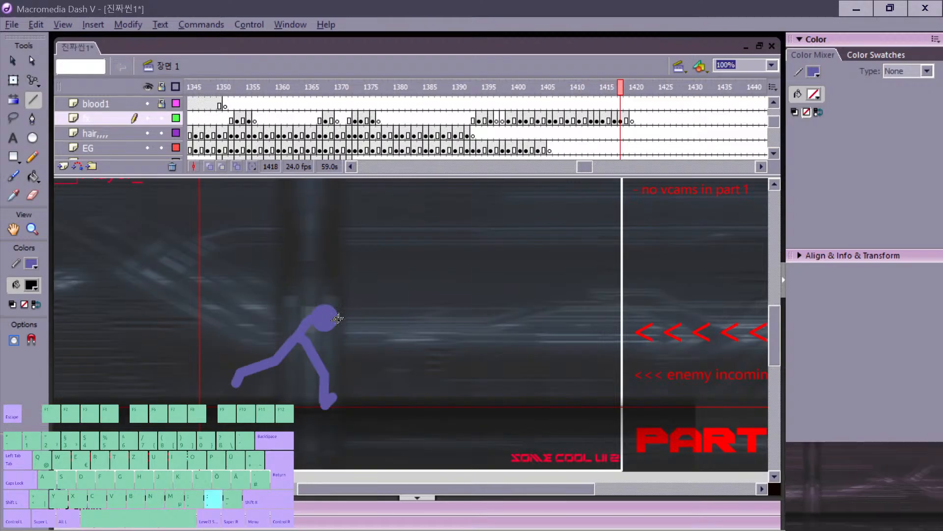
# Step: On frame 1415, raise the head slightly and redirect the outstretched arm so it angles downward in front of the head
pyautogui.press(',')
pyautogui.press(',')
pyautogui.press(',')
pyautogui.press(',')
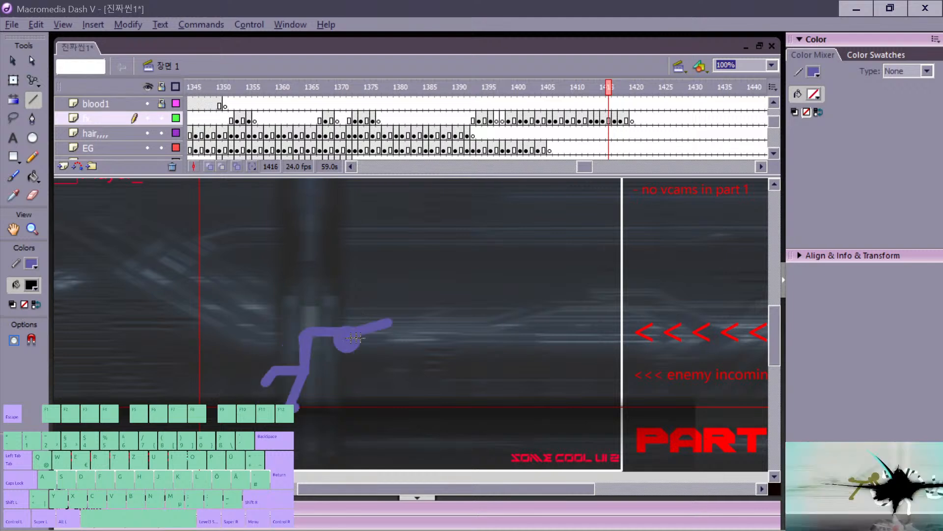
pyautogui.press('.')
pyautogui.press('v')
pyautogui.press(',')
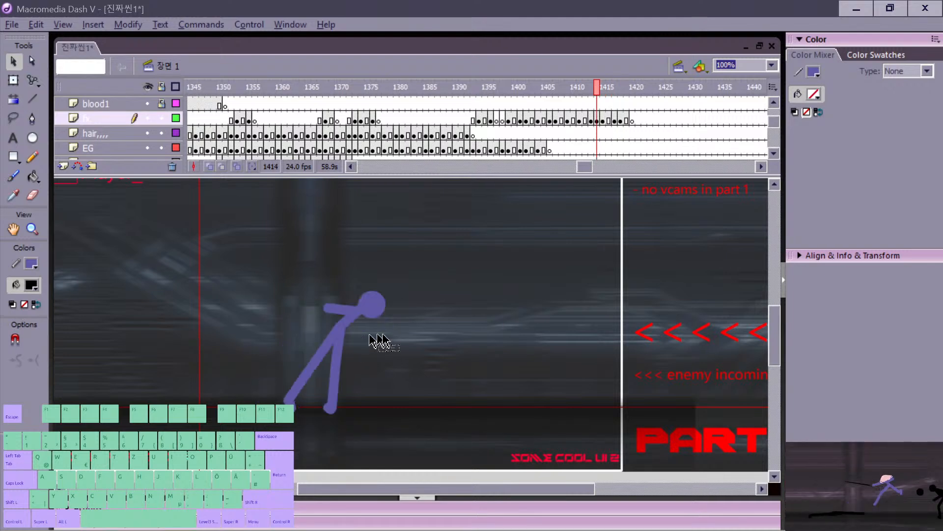
pyautogui.press('.')
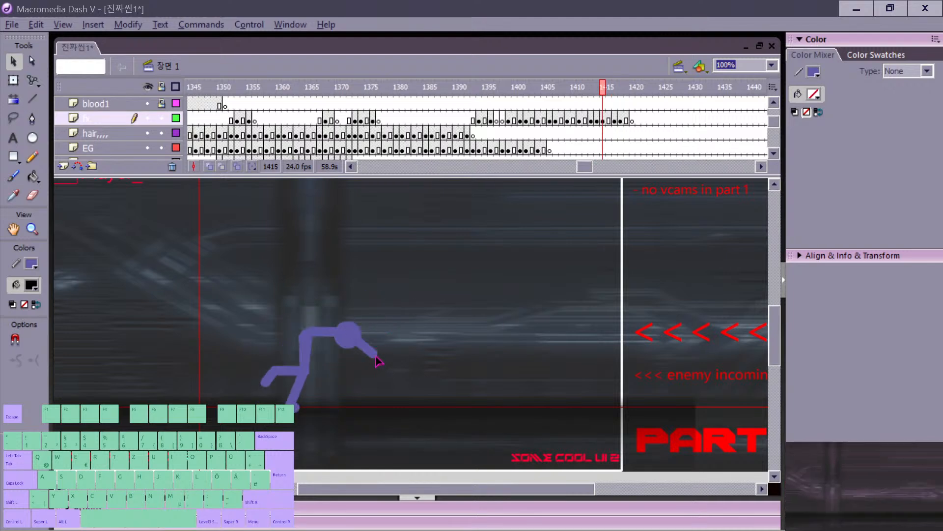
pyautogui.moveTo(362, 365); pyautogui.dragTo(364, 357)
pyautogui.click(370, 354)
pyautogui.click(361, 361)
pyautogui.press('.')
pyautogui.press('.')
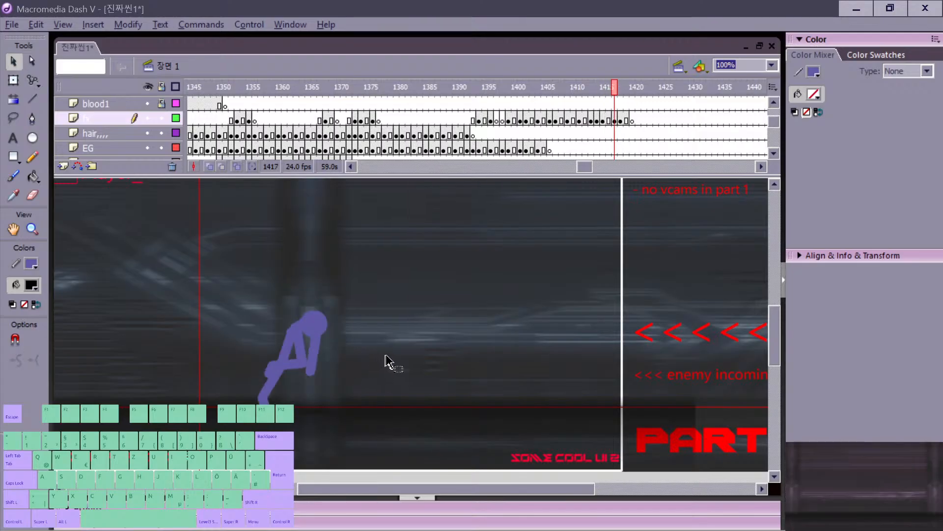
# Step: On frame 1418, draw a bent arm from the shoulder down across the hips and compare it with frame 1417
pyautogui.press('.')
pyautogui.press('n')
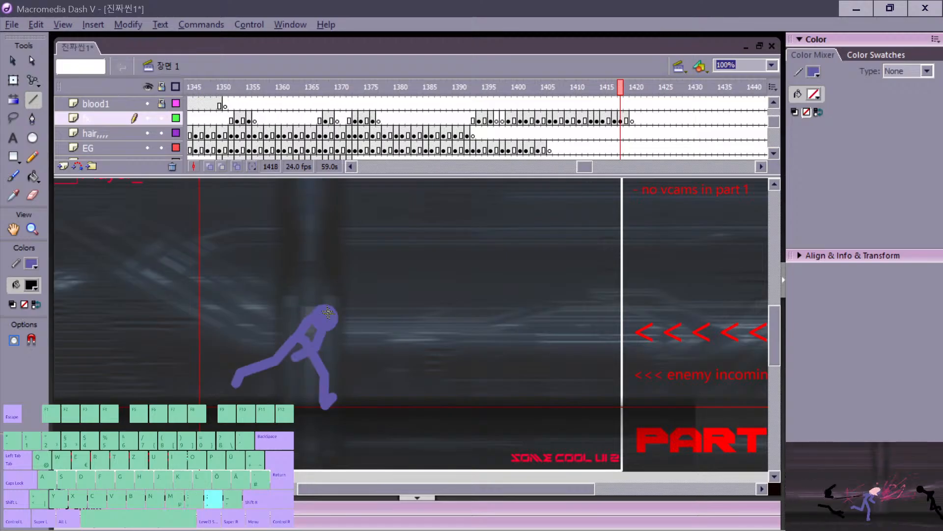
pyautogui.press(',')
pyautogui.press('.')
pyautogui.press('.')
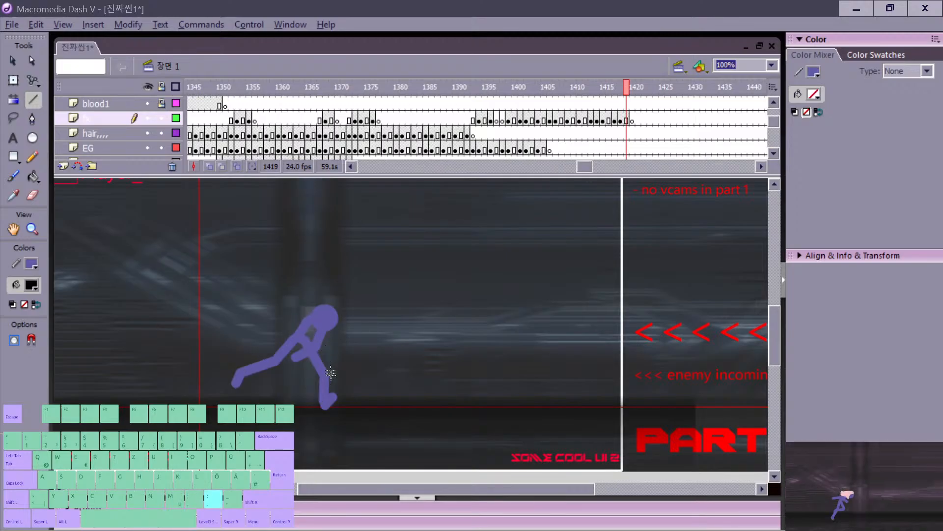
# Step: Start the next pose on frame 1420 by drawing a nearly vertical leg with thigh, shin and foot lines
pyautogui.press('.')
pyautogui.press(',')
pyautogui.press('.')
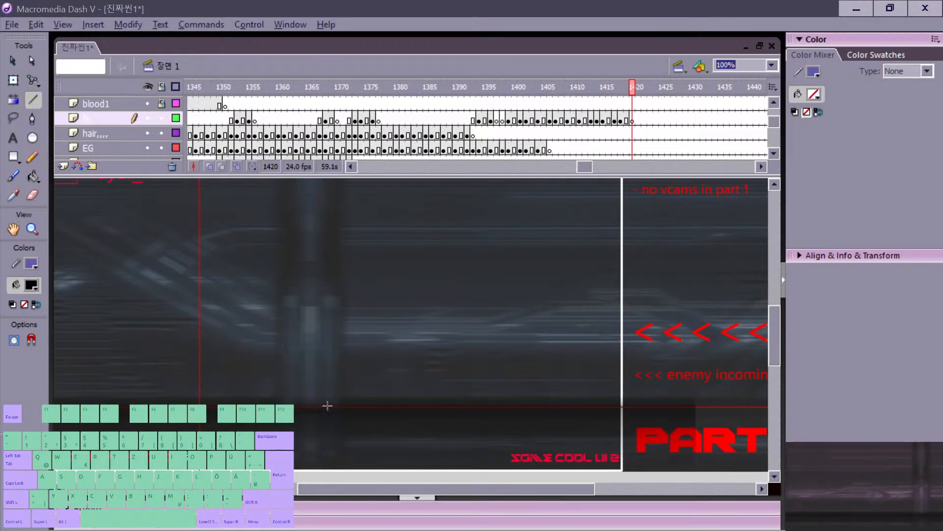
pyautogui.moveTo(318, 407); pyautogui.dragTo(328, 408)
pyautogui.moveTo(321, 350); pyautogui.dragTo(314, 322)
pyautogui.press(',')
pyautogui.press('.')
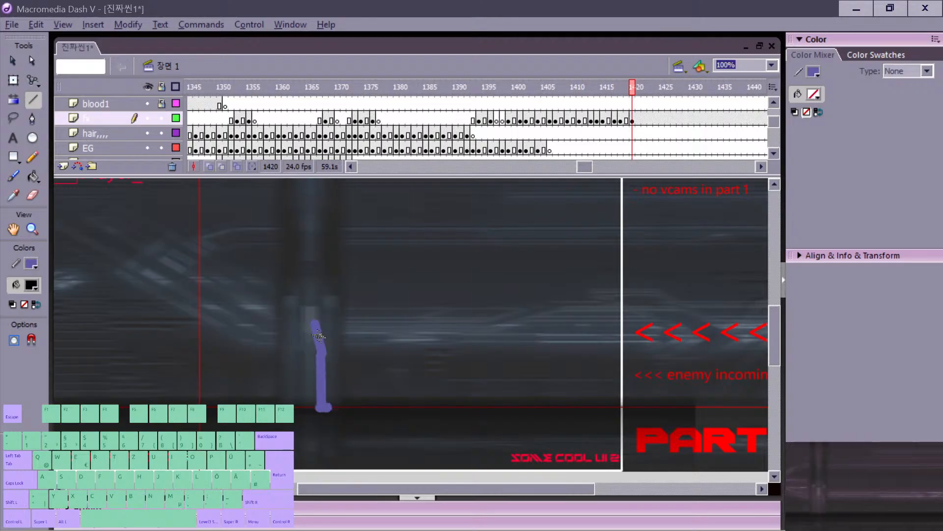
# Step: On frame 1420, shift the knee end of the shin slightly forward and down, comparing it with the preceding frame
pyautogui.press('v')
pyautogui.moveTo(321, 363); pyautogui.dragTo(327, 365)
pyautogui.press(',')
pyautogui.press('.')
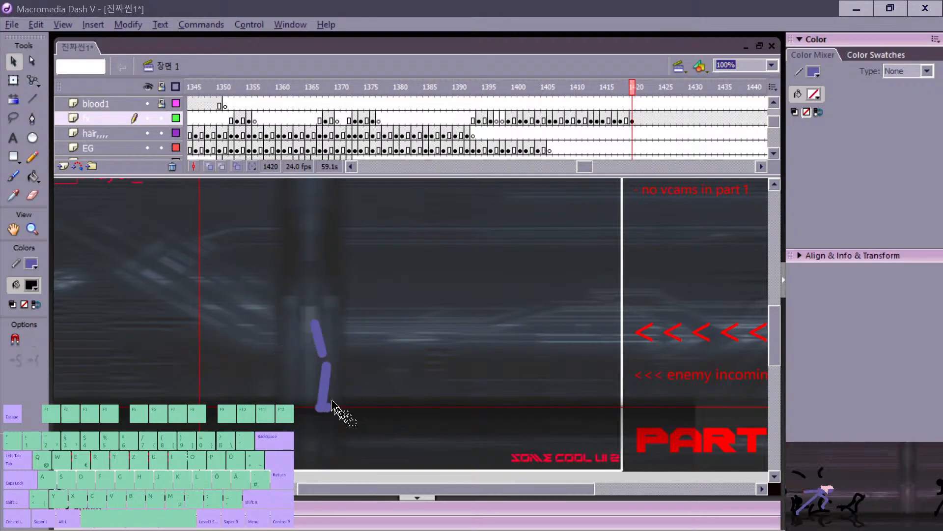
pyautogui.press('space')
pyautogui.moveTo(328, 414)
pyautogui.mouseDown()
pyautogui.moveTo(358, 406)
pyautogui.moveTo(341, 407)
pyautogui.mouseUp()
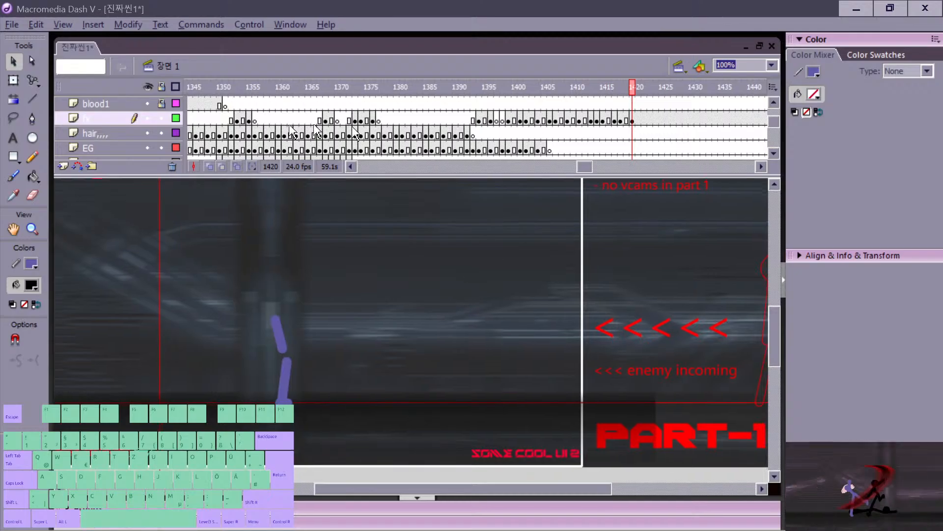
# Step: Play back the fight sequence to review the timing leading into the newly drawn poses
pyautogui.click(262, 120)
pyautogui.press('Return')
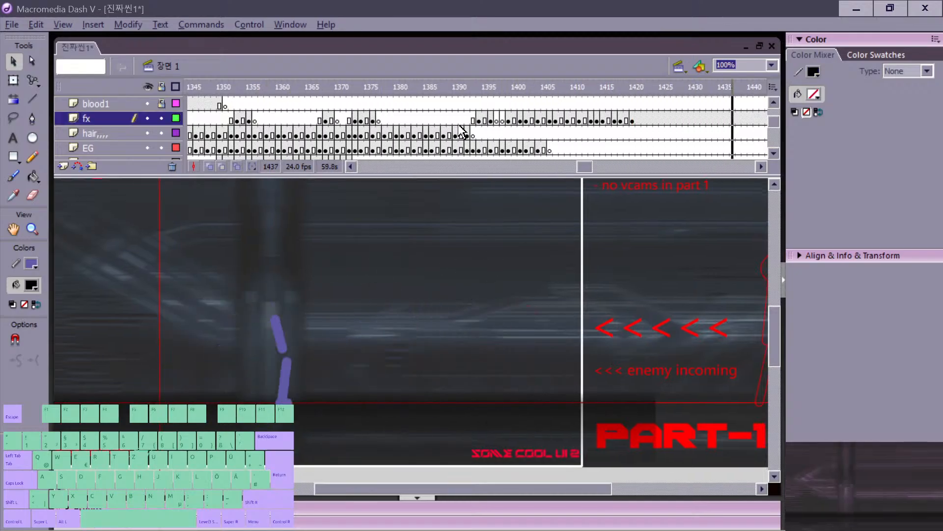
pyautogui.click(606, 133)
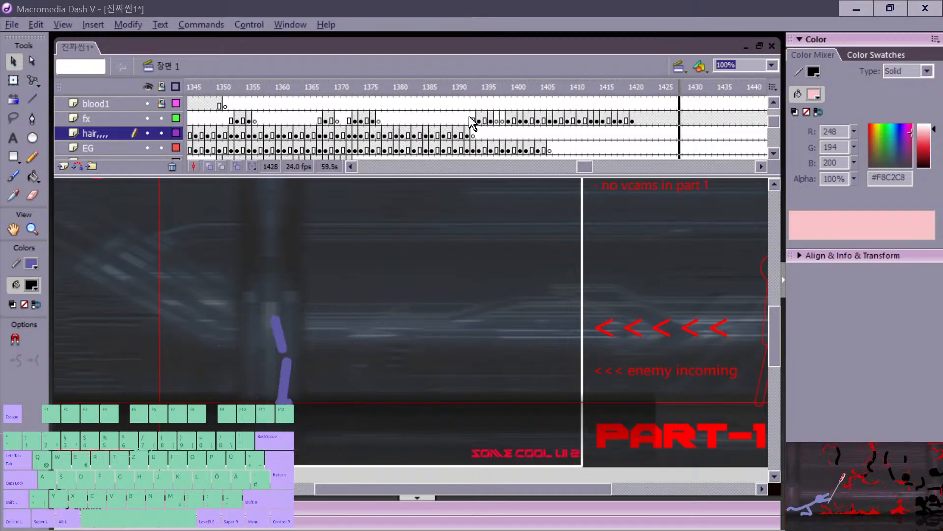
pyautogui.click(471, 119)
pyautogui.press('Return')
# Step: Hold the fx layer's frame 1417 pose for one extra frame and play back the sequence with the new timing
pyautogui.click(614, 120)
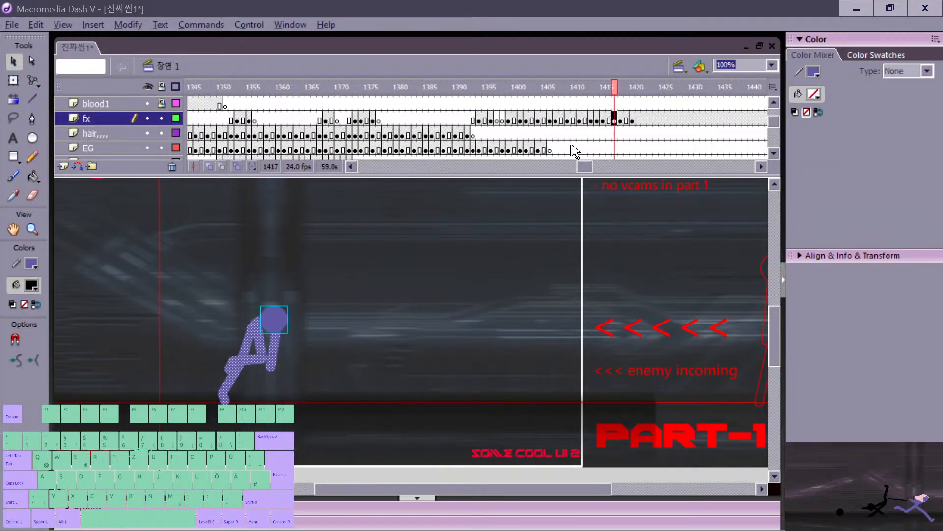
pyautogui.click(432, 134)
pyautogui.press('Return')
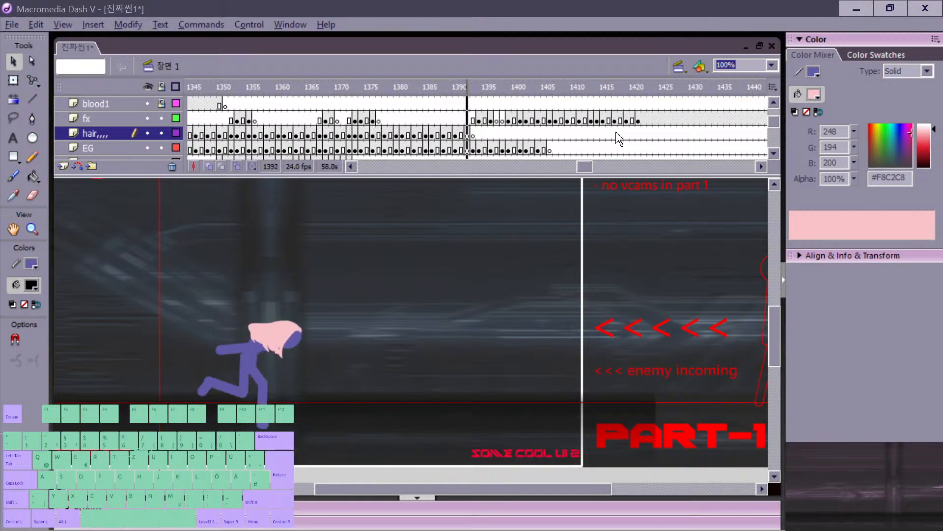
pyautogui.click(502, 134)
pyautogui.press('Return')
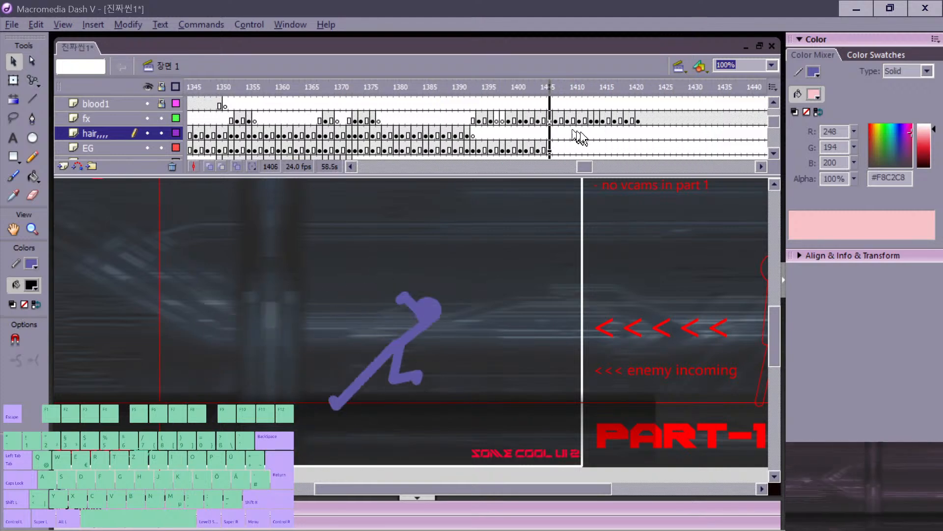
pyautogui.press('Return')
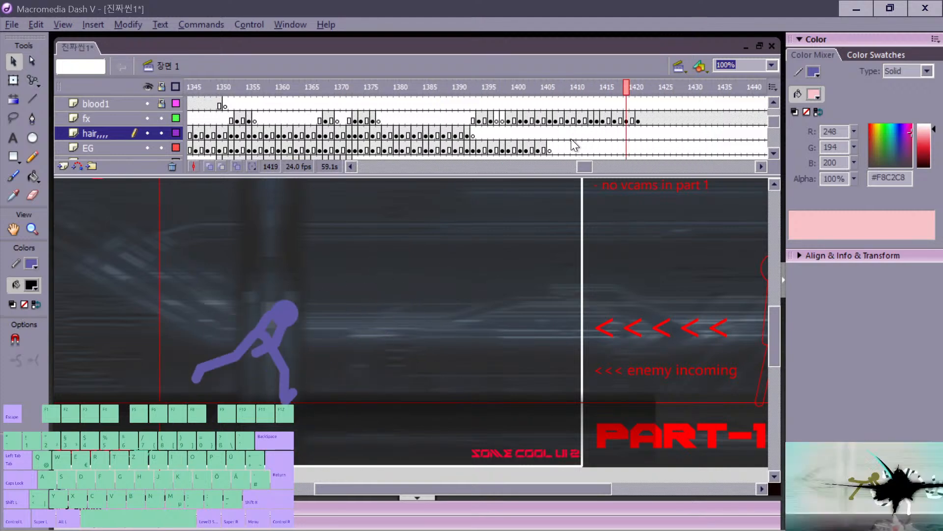
# Step: Check the crouch poses from frame 1414 to 1419 and nudge the head slightly forward on frame 1417
pyautogui.press(',')
pyautogui.press(',')
pyautogui.press(',')
pyautogui.press('.')
pyautogui.press(',')
pyautogui.press(',')
pyautogui.press(',')
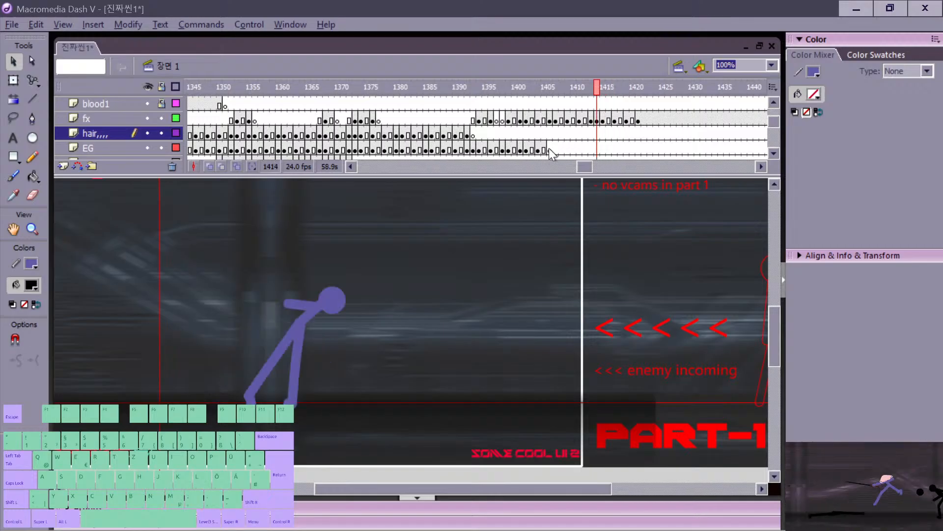
pyautogui.press('.')
pyautogui.press('.')
pyautogui.press('.')
pyautogui.click(278, 325)
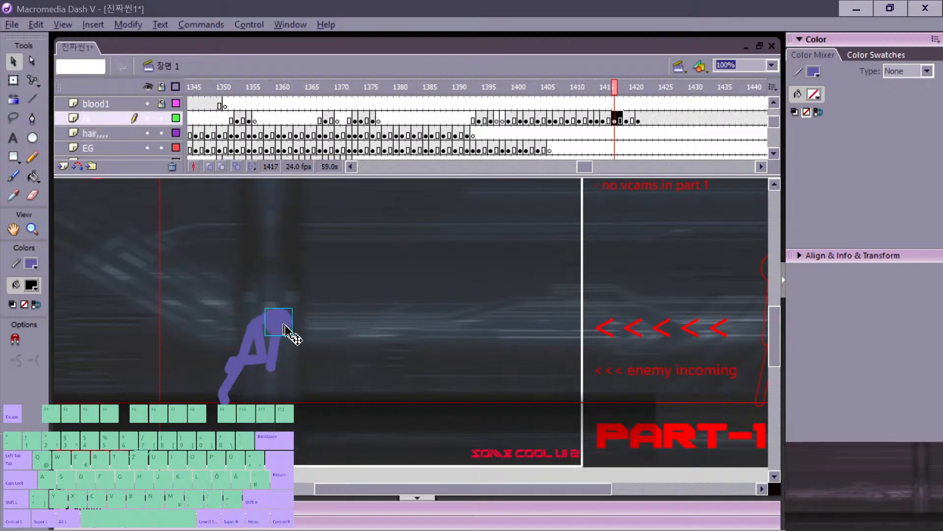
# Step: On frame 1419, erase both legs and the forearm, leaving only the head, torso and upper arm
pyautogui.press('.')
pyautogui.press('.')
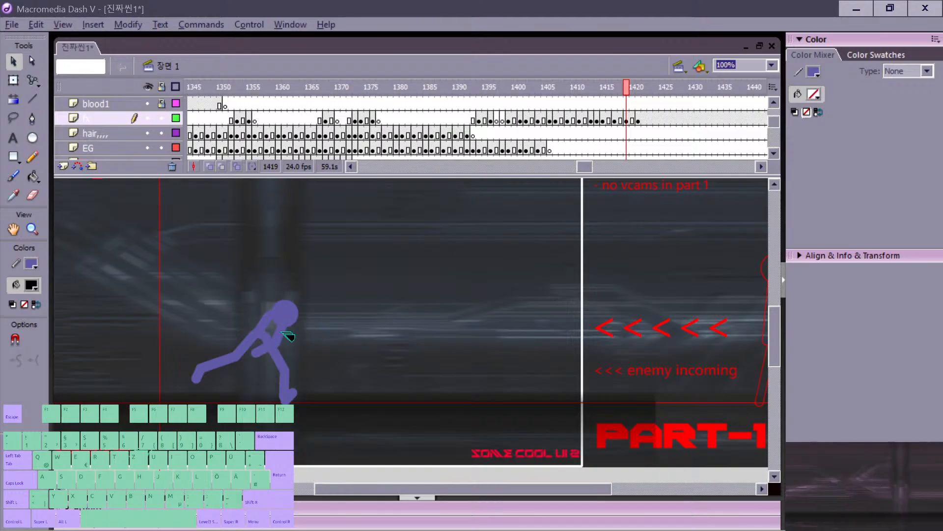
pyautogui.press('e')
pyautogui.moveTo(199, 375)
pyautogui.mouseDown()
pyautogui.moveTo(253, 328)
pyautogui.moveTo(255, 340)
pyautogui.mouseUp()
pyautogui.press(',')
pyautogui.press('.')
pyautogui.moveTo(285, 390)
pyautogui.mouseDown()
pyautogui.moveTo(258, 349)
pyautogui.moveTo(275, 366)
pyautogui.mouseUp()
pyautogui.press('v')
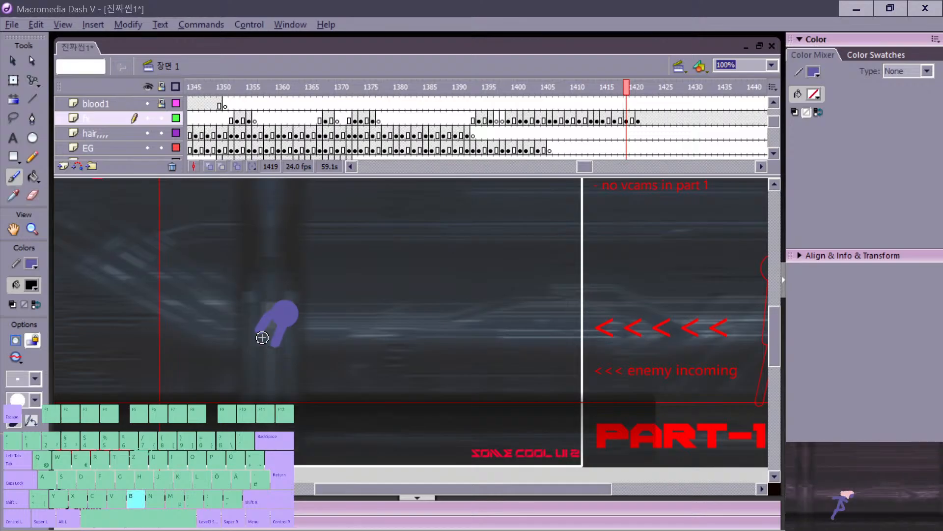
# Step: On frame 1419, extend the torso to the hips and draw a long straight trailing leg and a bent front leg
pyautogui.press(',')
pyautogui.press('.')
pyautogui.press('n')
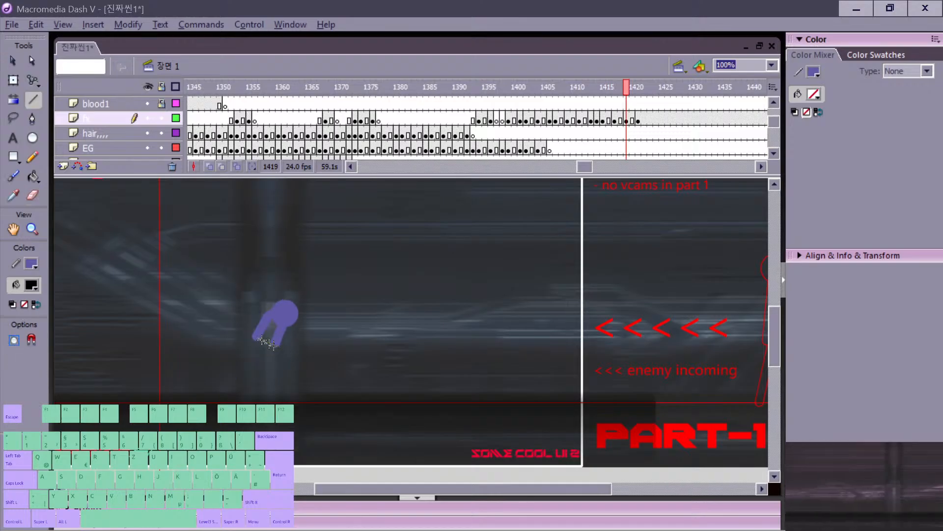
pyautogui.moveTo(281, 391); pyautogui.dragTo(286, 396)
pyautogui.press(',')
pyautogui.press('.')
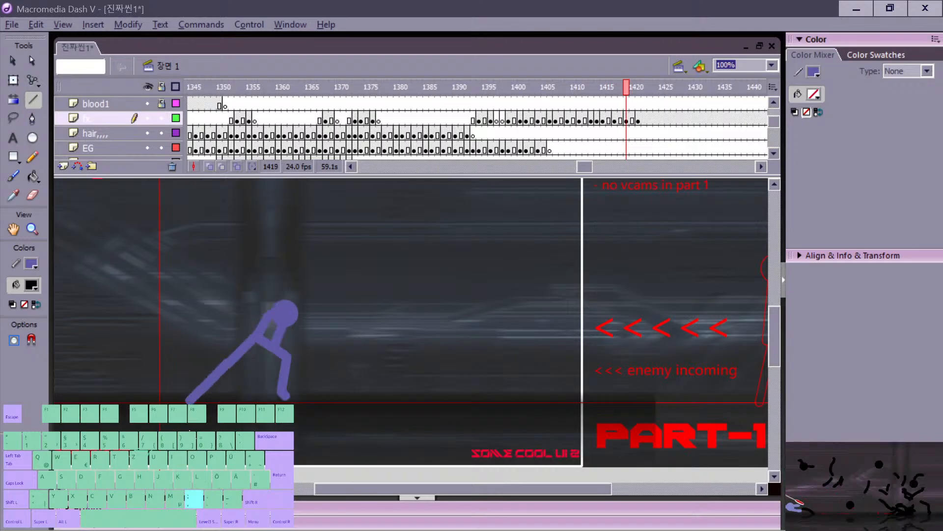
pyautogui.press(',')
pyautogui.press('.')
# Step: On frame 1419, curve the trailing leg slightly and draw a forearm reaching back from the elbow toward the hips
pyautogui.press('v')
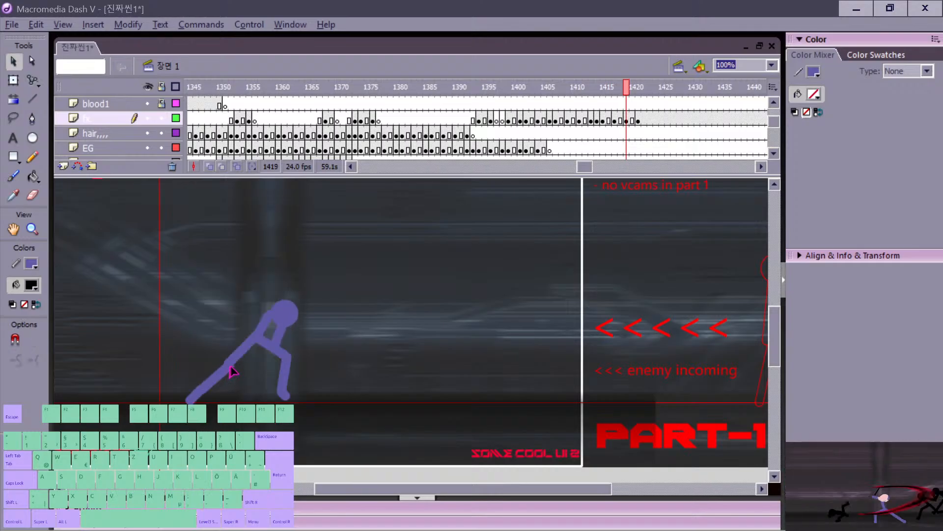
pyautogui.press(',')
pyautogui.press('.')
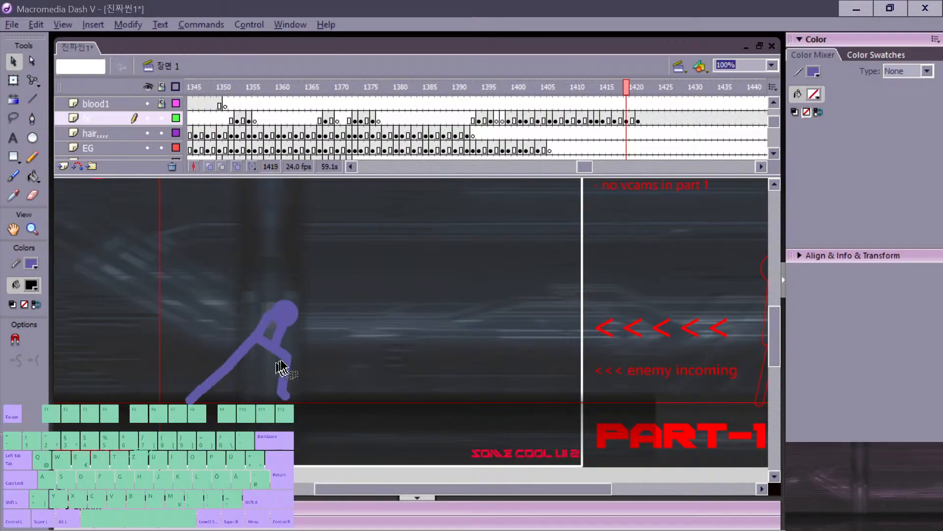
pyautogui.press('n')
# Step: Step back to the slash around frame 1369 and play the animation forward through the redrawn poses
pyautogui.press(',')
pyautogui.press(',')
pyautogui.press(',')
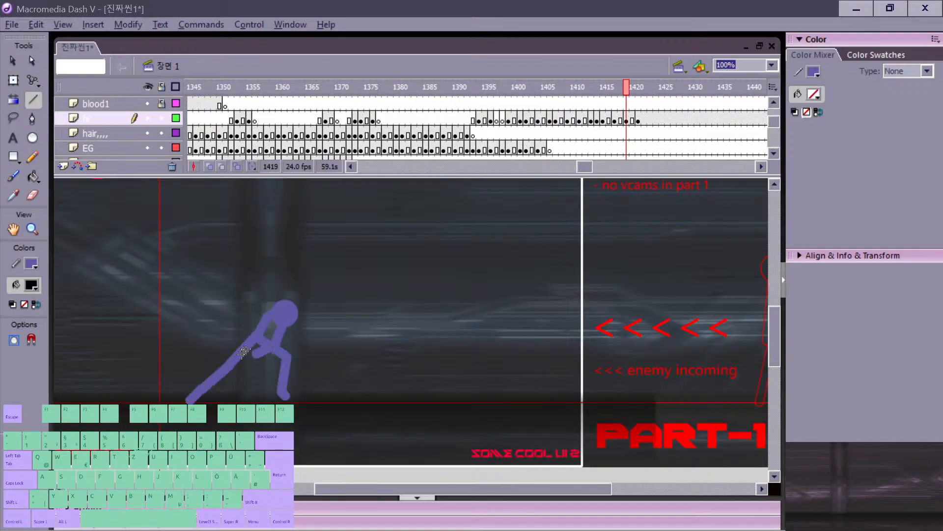
pyautogui.press(',')
pyautogui.press(',')
pyautogui.press(',')
pyautogui.press(',')
pyautogui.press(',')
pyautogui.press(',')
pyautogui.press(',')
pyautogui.press(',')
pyautogui.press(',')
pyautogui.press(',')
pyautogui.press(',')
pyautogui.press(',')
pyautogui.press(',')
pyautogui.press(',')
pyautogui.press(',')
pyautogui.press(',')
pyautogui.press(',')
pyautogui.press(',')
pyautogui.press(',')
pyautogui.press(',')
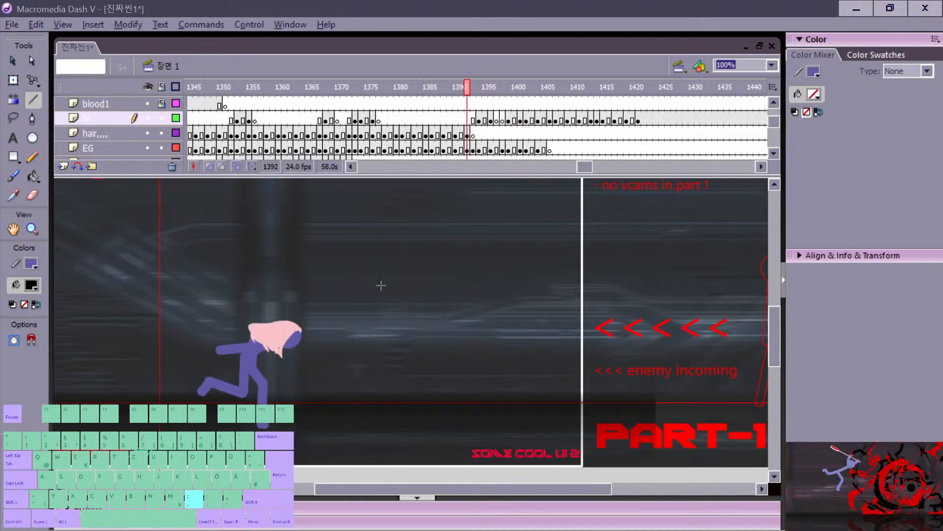
pyautogui.press(',')
pyautogui.press(',')
pyautogui.press(',')
pyautogui.press(',')
pyautogui.press(',')
pyautogui.press(',')
pyautogui.press(',')
pyautogui.press(',')
pyautogui.press(',')
pyautogui.press(',')
pyautogui.press(',')
pyautogui.press(',')
pyautogui.press(',')
pyautogui.press(',')
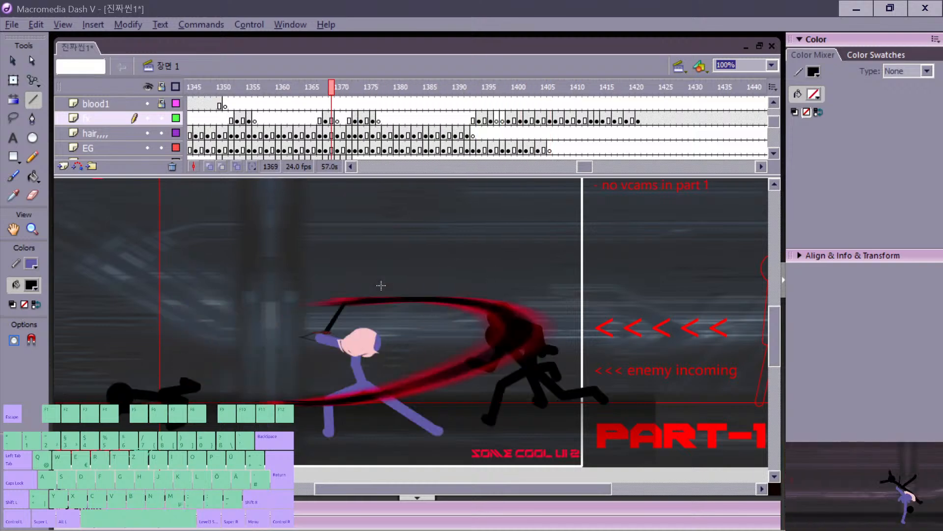
pyautogui.press('Return')
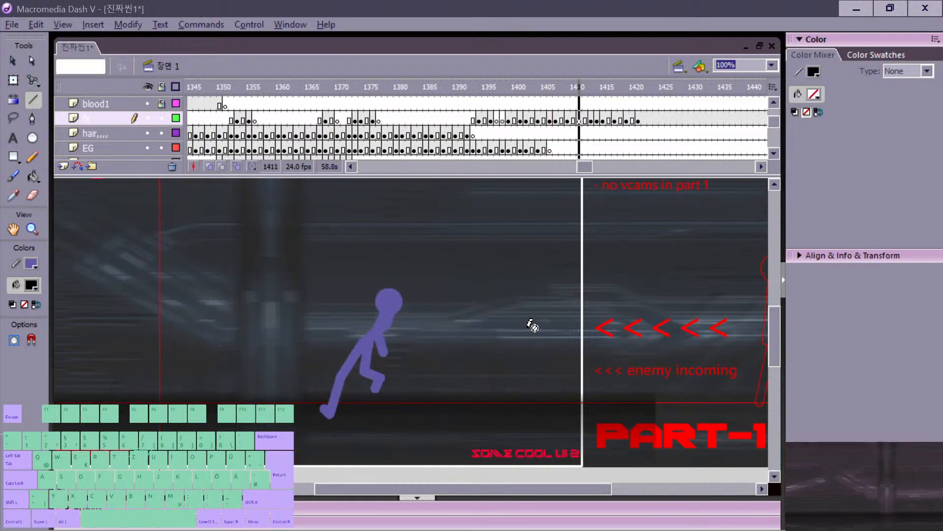
# Step: Step through the poses around frames 1411 to 1413 to examine how the running figure rises
pyautogui.press(',')
pyautogui.press(',')
pyautogui.press(',')
pyautogui.press(',')
pyautogui.press(',')
pyautogui.press(',')
pyautogui.press(',')
pyautogui.press(',')
pyautogui.press(',')
pyautogui.press(',')
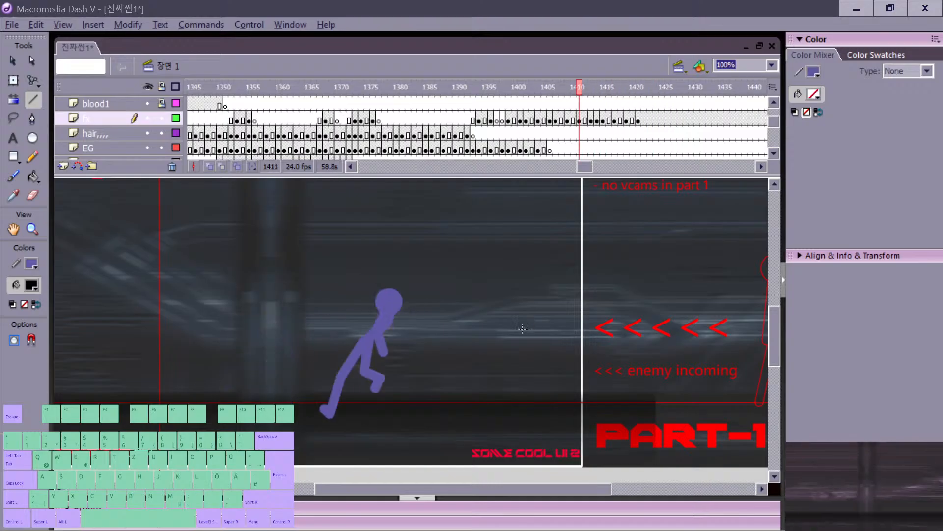
pyautogui.press('.')
pyautogui.press('.')
pyautogui.press(',')
pyautogui.press(',')
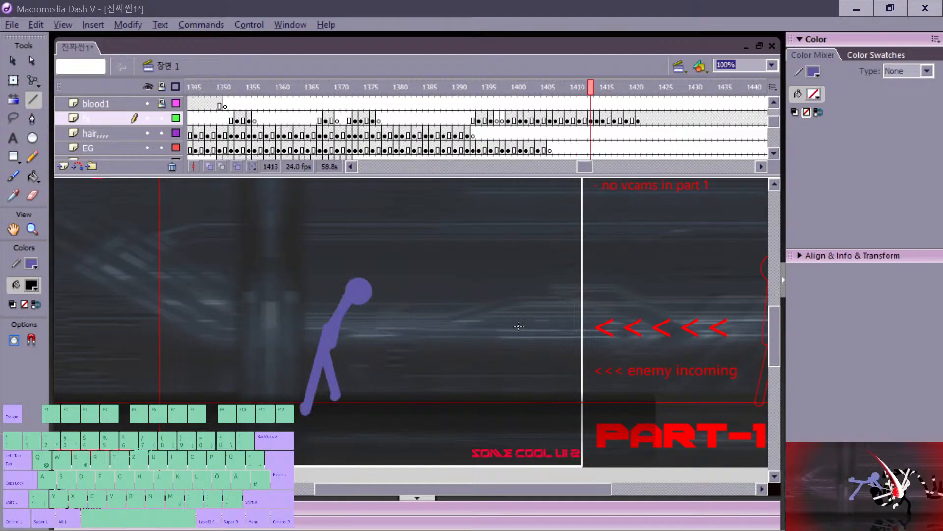
# Step: Turn on onion skin outlines and compare the neighbouring poses from frame 1411 to frame 1414
pyautogui.click(222, 166)
pyautogui.press(',')
pyautogui.press('.')
pyautogui.press('.')
pyautogui.press('.')
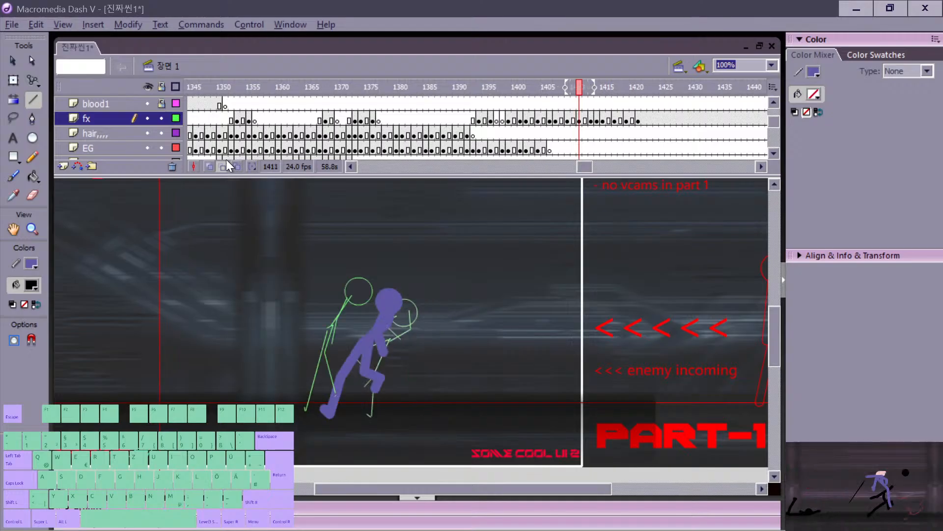
pyautogui.press(',')
pyautogui.press(',')
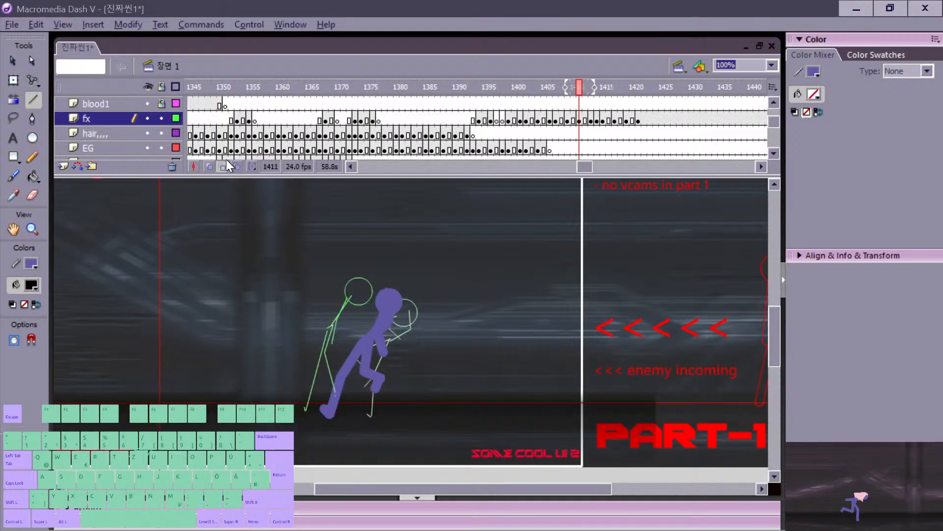
pyautogui.press(',')
pyautogui.press('.')
pyautogui.press('.')
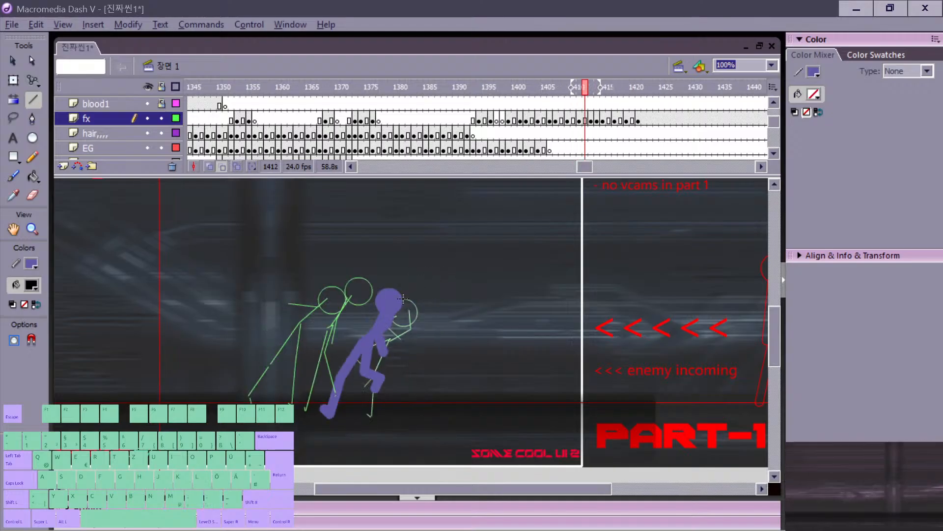
pyautogui.press('.')
pyautogui.press('.')
pyautogui.press(',')
pyautogui.press('.')
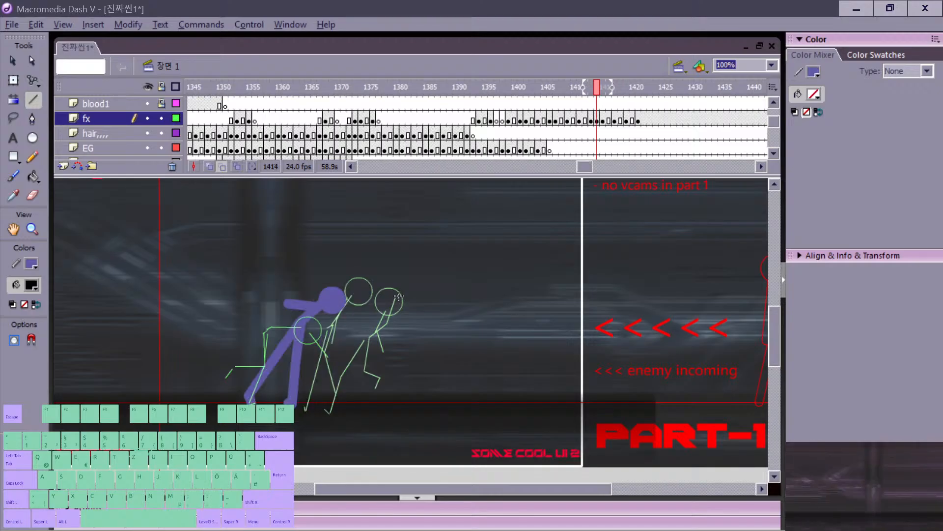
# Step: Step back through the slash frames around 1398 to 1402 and replay them with onion skin outlines on
pyautogui.press(',')
pyautogui.press(',')
pyautogui.press(',')
pyautogui.press(',')
pyautogui.press(',')
pyautogui.press(',')
pyautogui.press(',')
pyautogui.press(',')
pyautogui.press(',')
pyautogui.press(',')
pyautogui.press(',')
pyautogui.press(',')
pyautogui.press(',')
pyautogui.press(',')
pyautogui.press(',')
pyautogui.press(',')
pyautogui.press(',')
pyautogui.press(',')
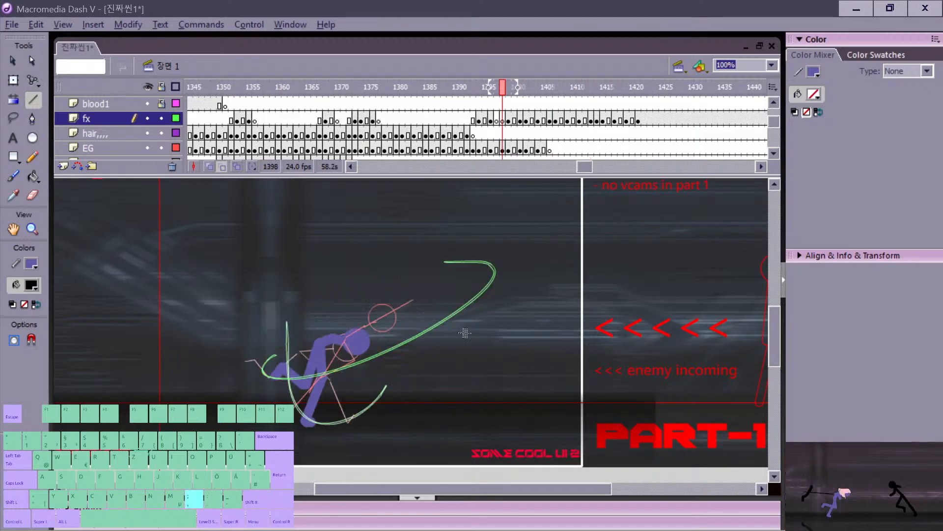
pyautogui.press('Return')
pyautogui.press('Return')
pyautogui.press(',')
pyautogui.press(',')
pyautogui.press(',')
pyautogui.press(',')
pyautogui.press(',')
pyautogui.press(',')
pyautogui.press(',')
pyautogui.press(',')
pyautogui.press(',')
pyautogui.press(',')
pyautogui.press(',')
pyautogui.press(',')
pyautogui.press(',')
pyautogui.press(',')
pyautogui.press(',')
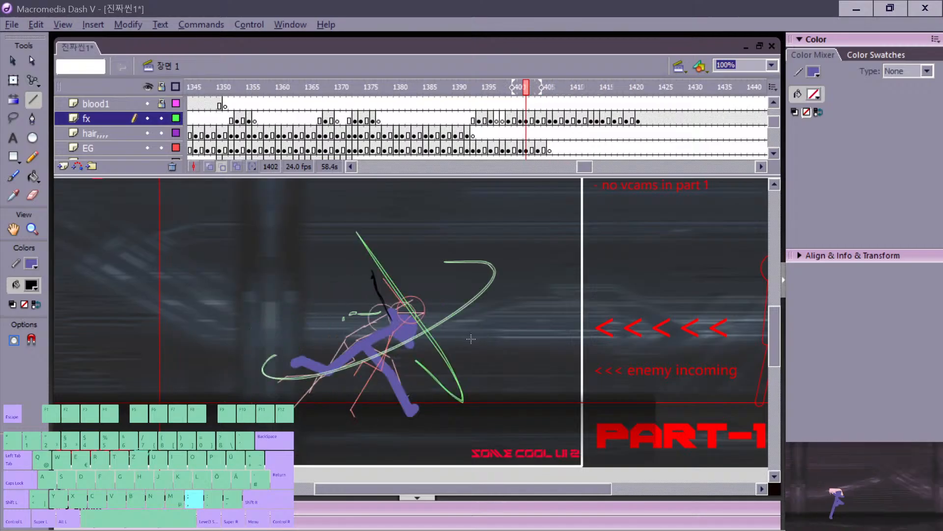
# Step: Step through the slash frames around 1400 to 1404 to compare the neighbouring pose outlines
pyautogui.press('.')
pyautogui.press('.')
pyautogui.press('.')
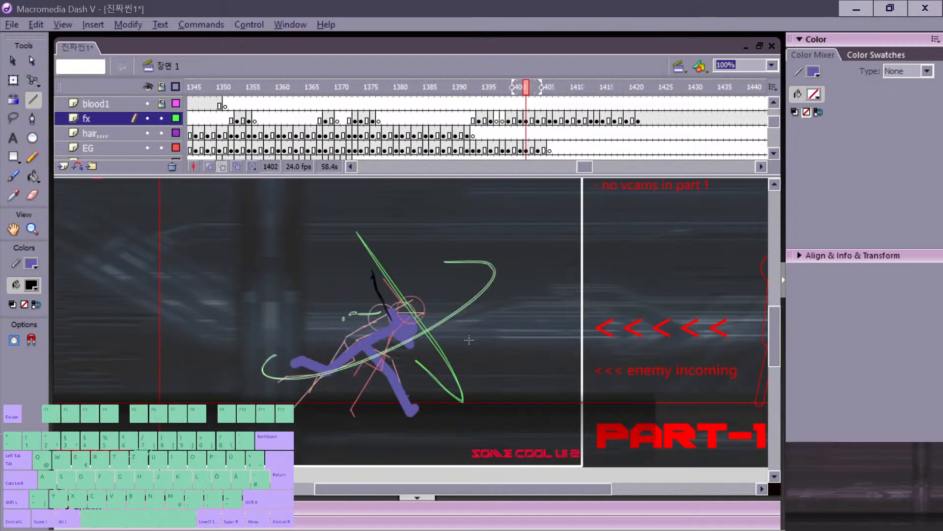
pyautogui.press('.')
pyautogui.press('.')
pyautogui.press(',')
pyautogui.press(',')
pyautogui.press(',')
pyautogui.press(',')
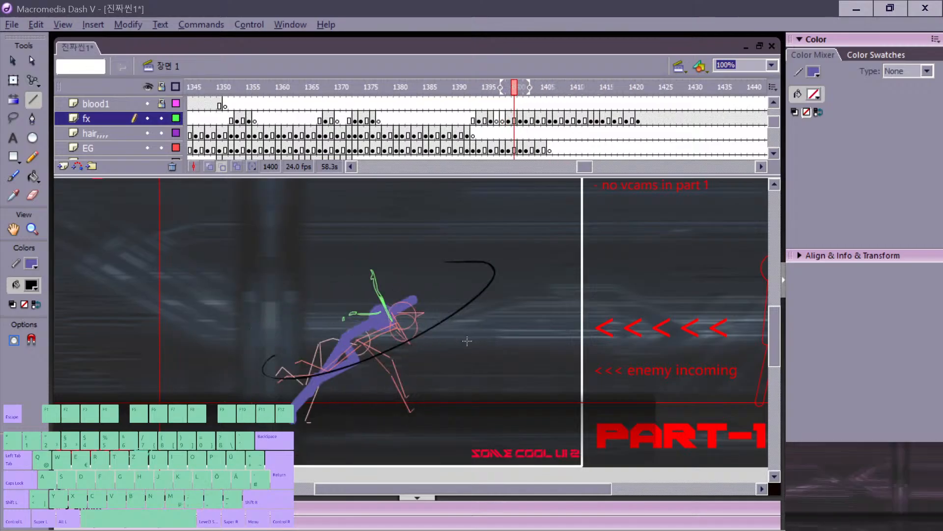
# Step: Try to nudge the head of the raised-arm pose on frame 1404
pyautogui.press('.')
pyautogui.press('v')
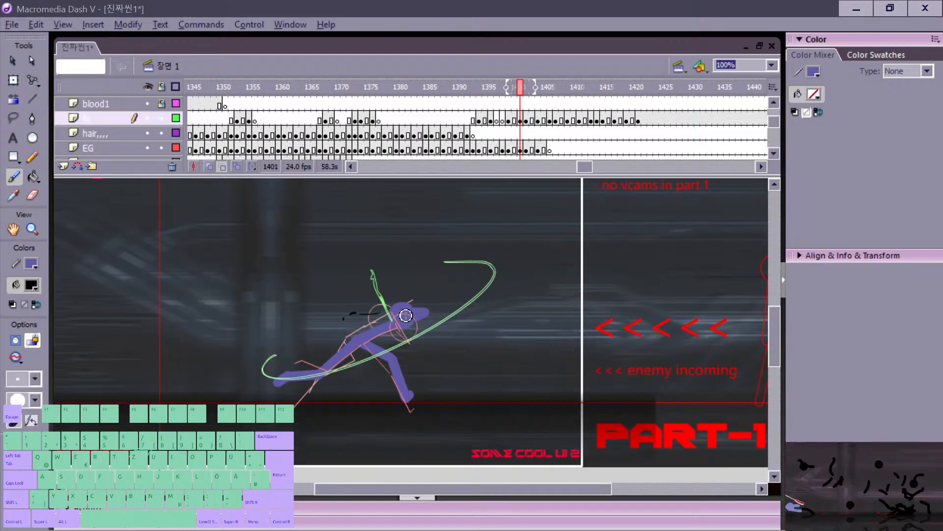
pyautogui.click(411, 339)
pyautogui.press('.')
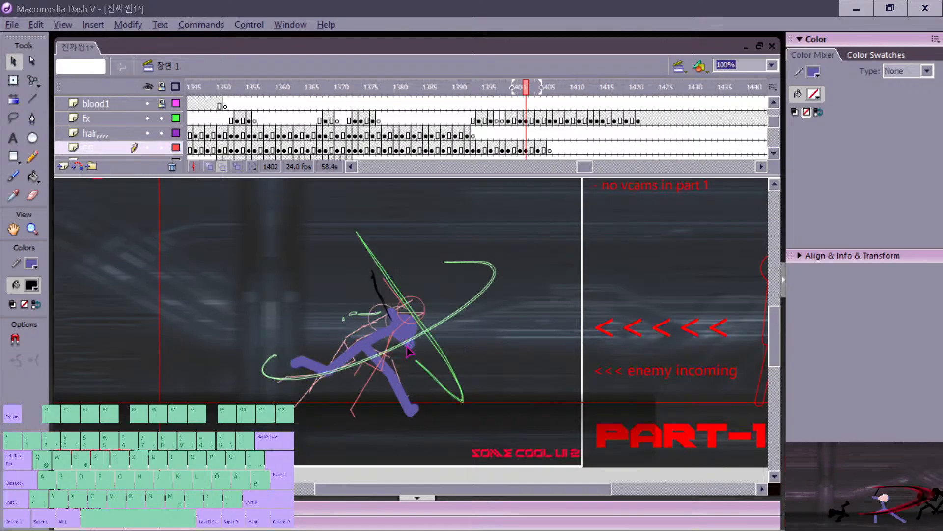
pyautogui.press('.')
pyautogui.press('.')
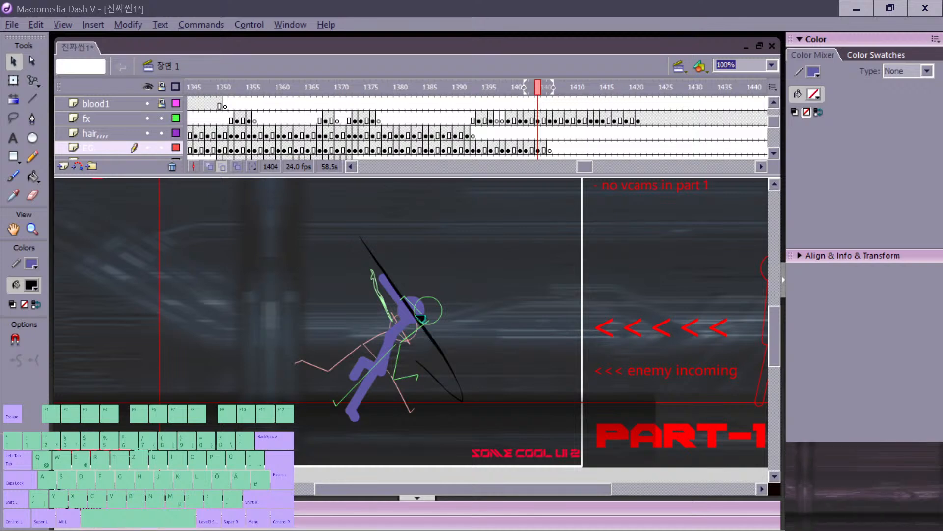
pyautogui.moveTo(419, 325); pyautogui.dragTo(417, 322)
pyautogui.hotkey('ctrl', 'z')
# Step: Move the EG layer's raised-arm keyframe from frame 1404 to 1405 and shift the figure slightly to the right
pyautogui.click(408, 321)
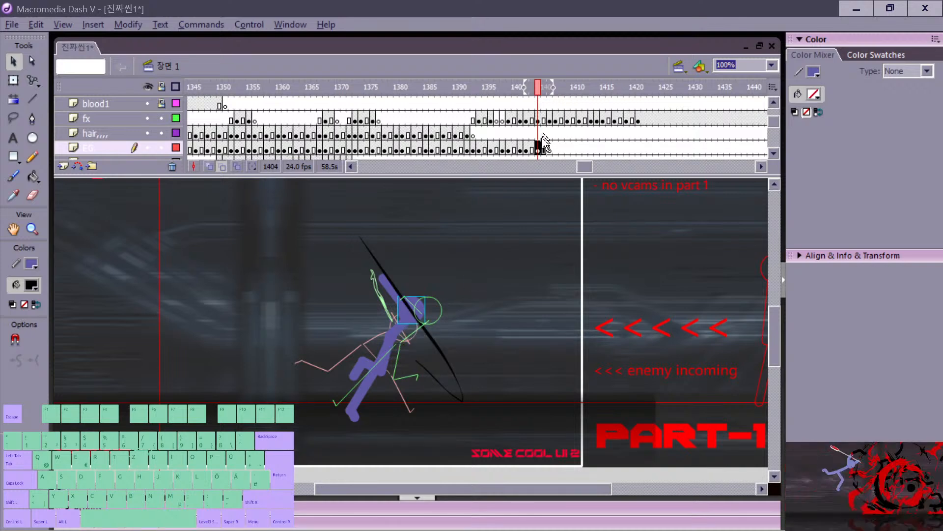
pyautogui.click(545, 147)
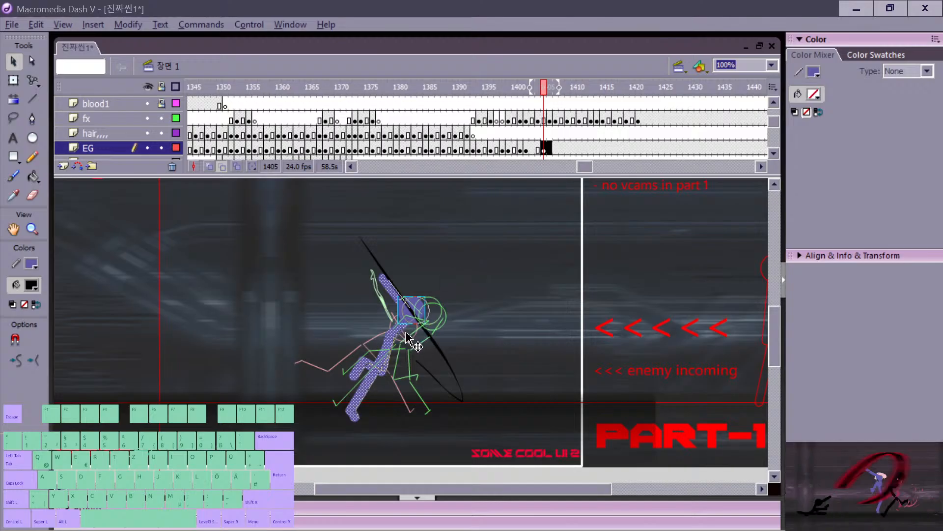
pyautogui.moveTo(408, 333); pyautogui.dragTo(432, 313)
pyautogui.click(448, 320)
pyautogui.press(',')
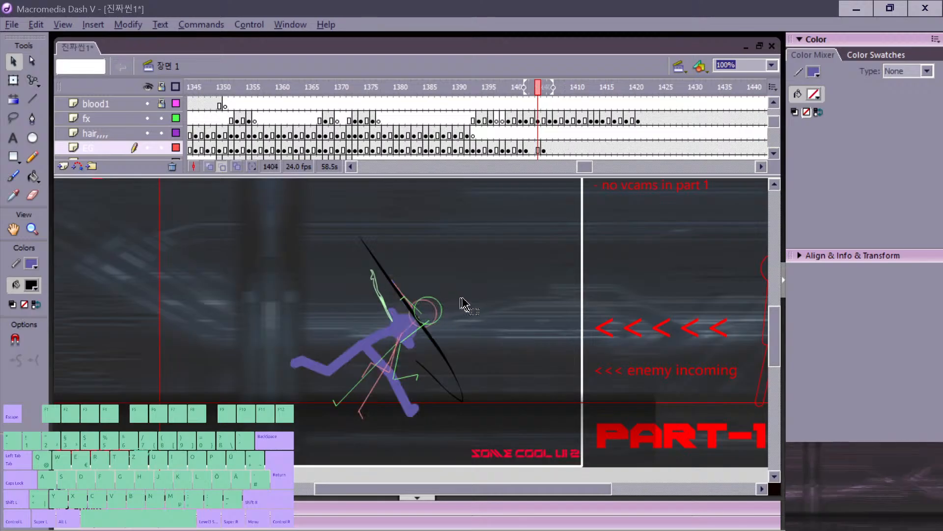
# Step: Turn off onion skin outlines and move the fx layer's figure keyframes from frame 1406 to 1421 onto the EG layer
pyautogui.press('.')
pyautogui.press('.')
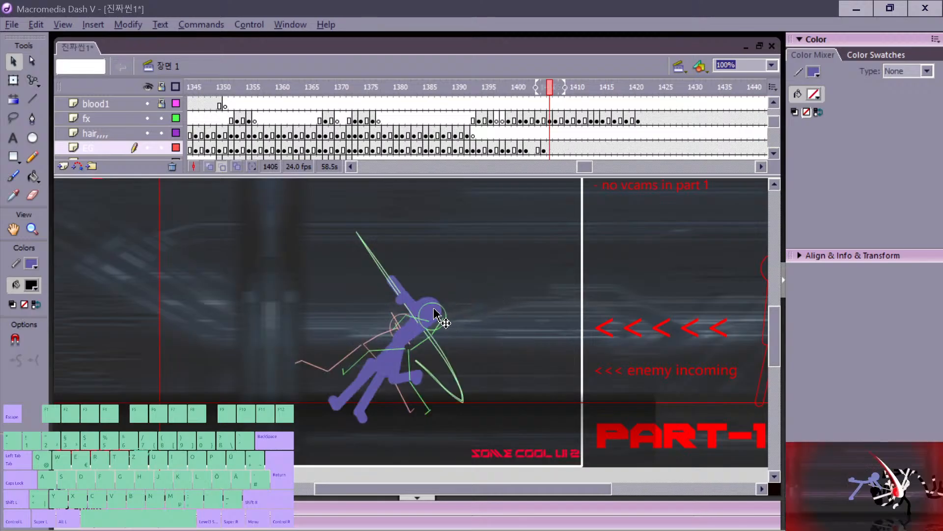
pyautogui.press(',')
pyautogui.click(222, 166)
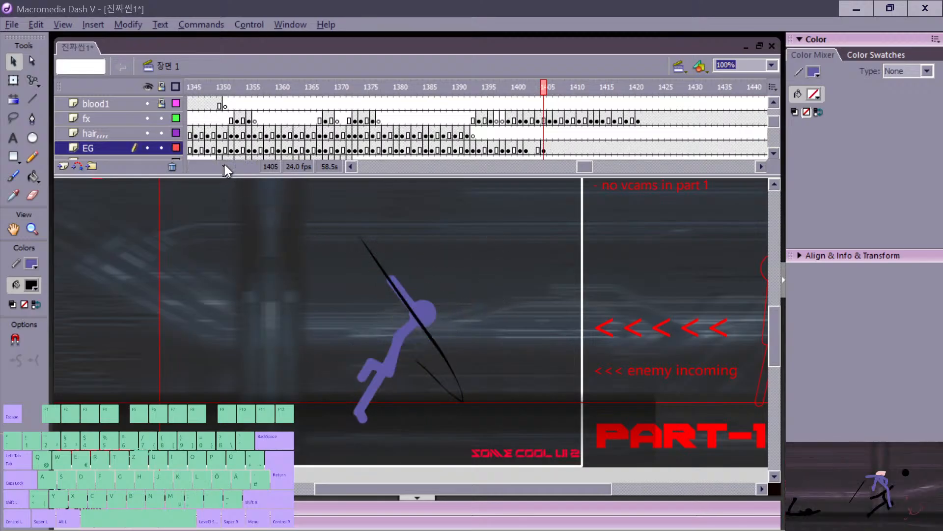
pyautogui.press(',')
pyautogui.press('.')
pyautogui.press('.')
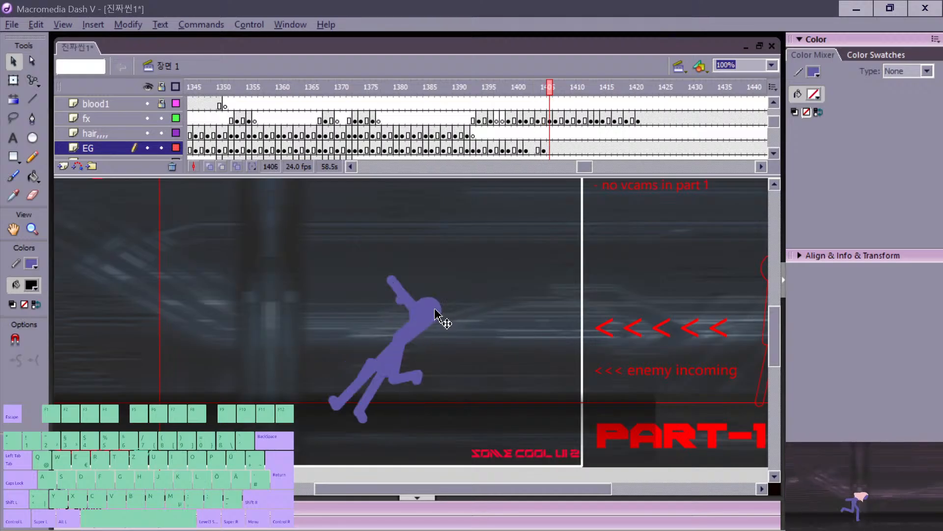
pyautogui.click(437, 314)
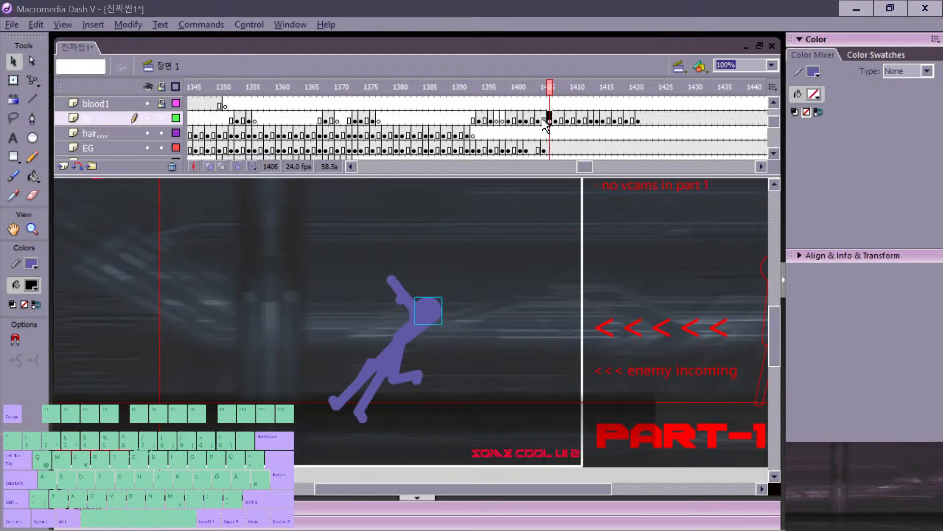
pyautogui.moveTo(546, 123); pyautogui.dragTo(638, 149)
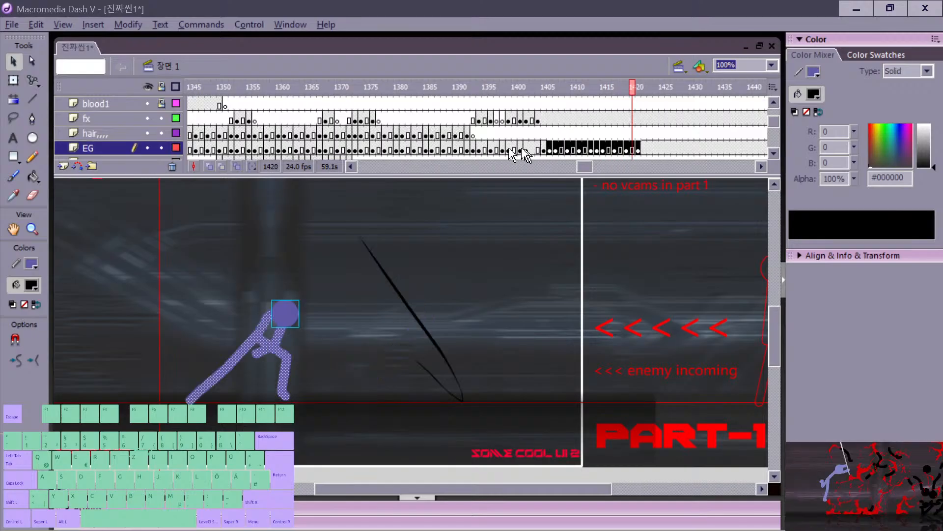
# Step: Check the slash effect on fx frames 1402 to 1407, and remove the held running-pose frame at 1404 from the EG layer
pyautogui.click(539, 122)
pyautogui.click(544, 122)
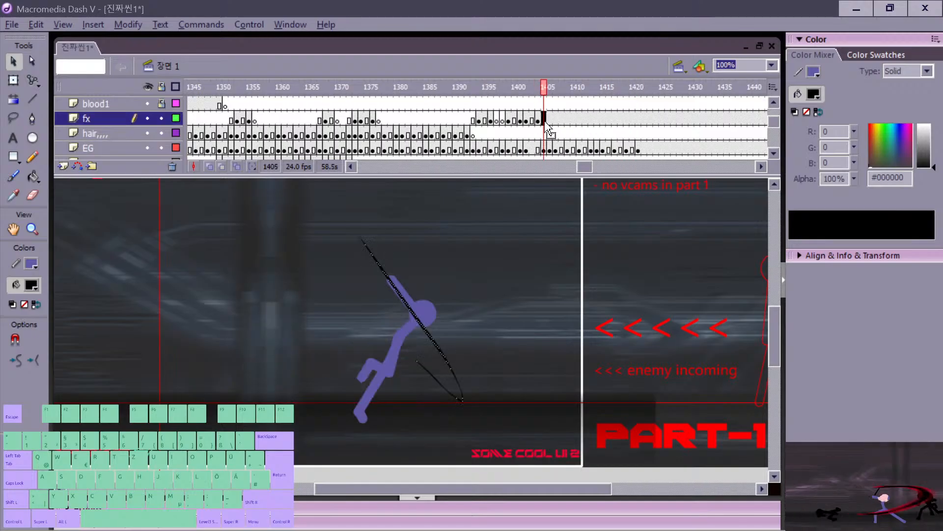
pyautogui.click(550, 122)
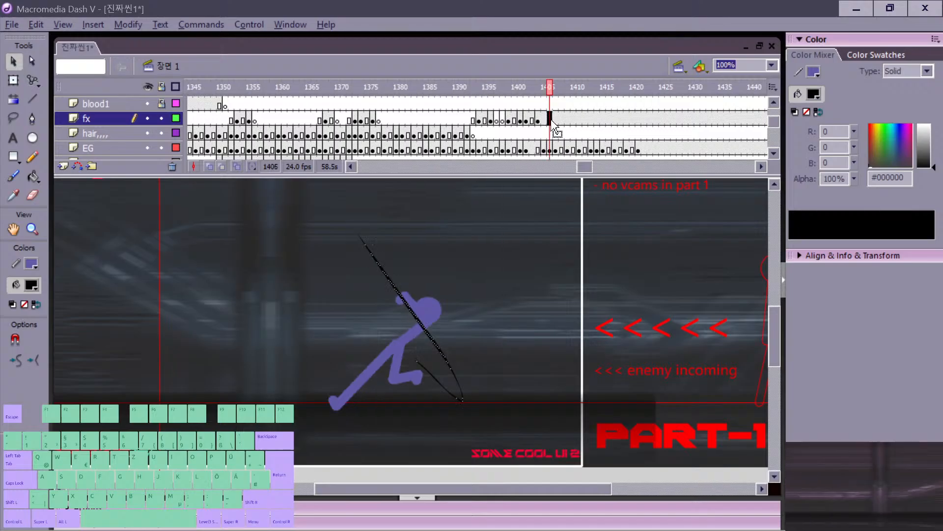
pyautogui.click(557, 121)
pyautogui.click(536, 120)
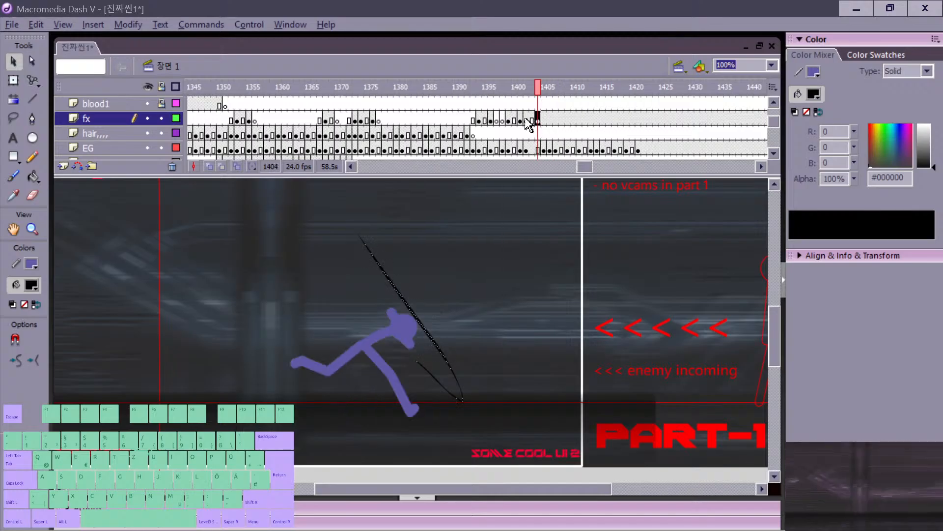
pyautogui.click(529, 119)
pyautogui.click(534, 120)
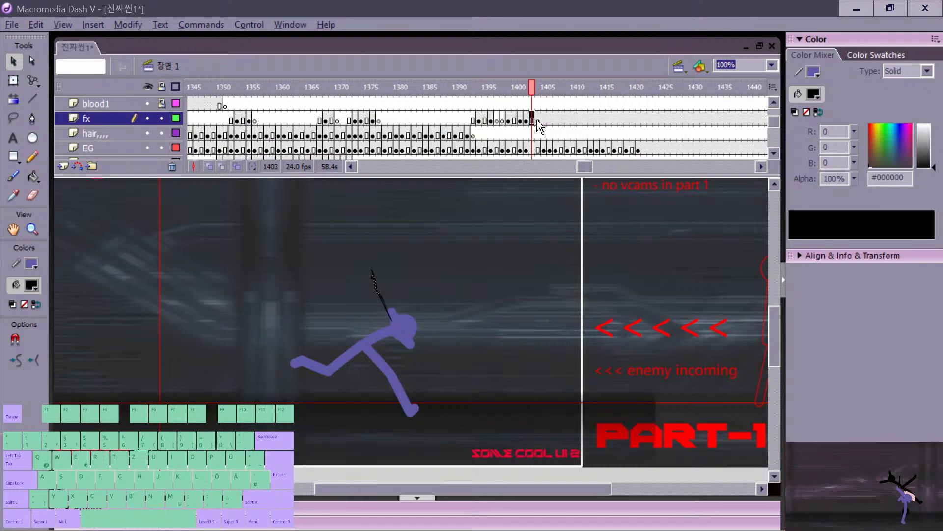
pyautogui.click(538, 150)
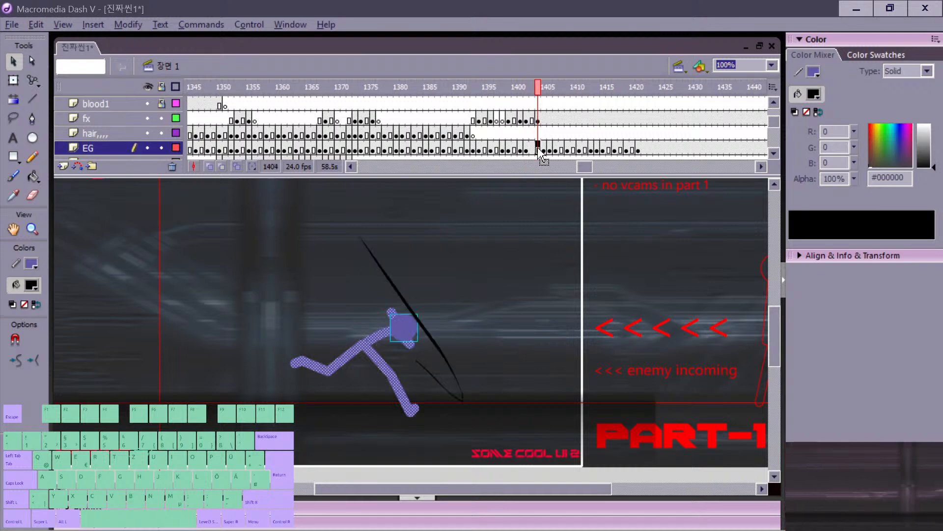
pyautogui.rightClick(539, 153)
pyautogui.click(599, 196)
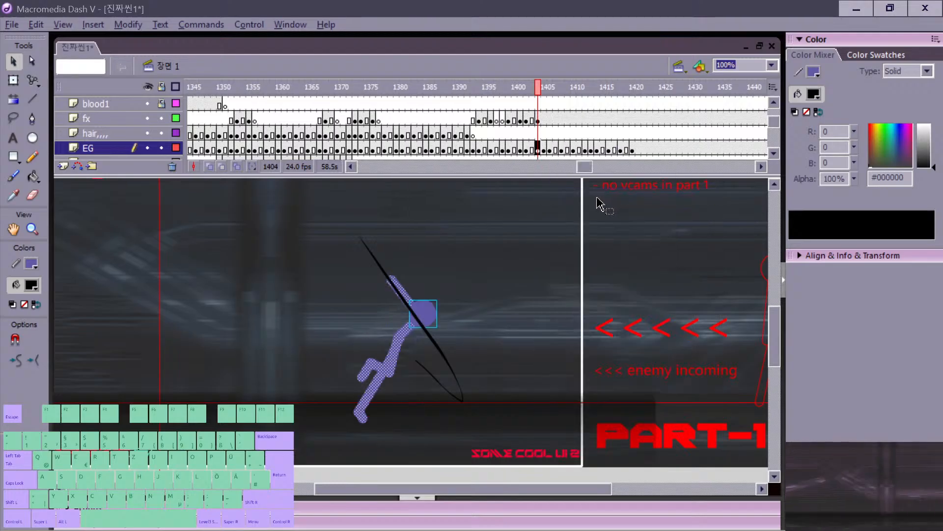
# Step: Step back to frame 1401 and forward to frame 1405 to check the tightened slash timing
pyautogui.press(',')
pyautogui.press(',')
pyautogui.press(',')
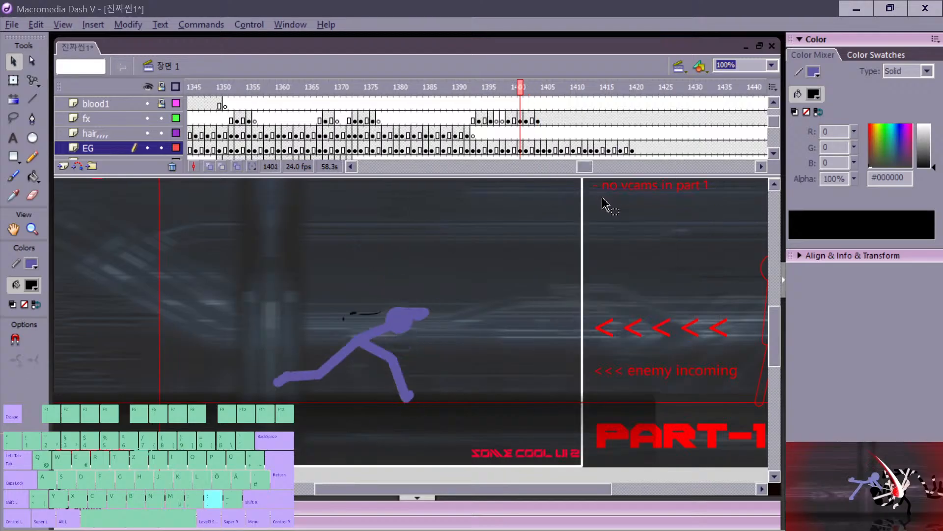
pyautogui.press('.')
pyautogui.press('.')
pyautogui.press('.')
pyautogui.press('.')
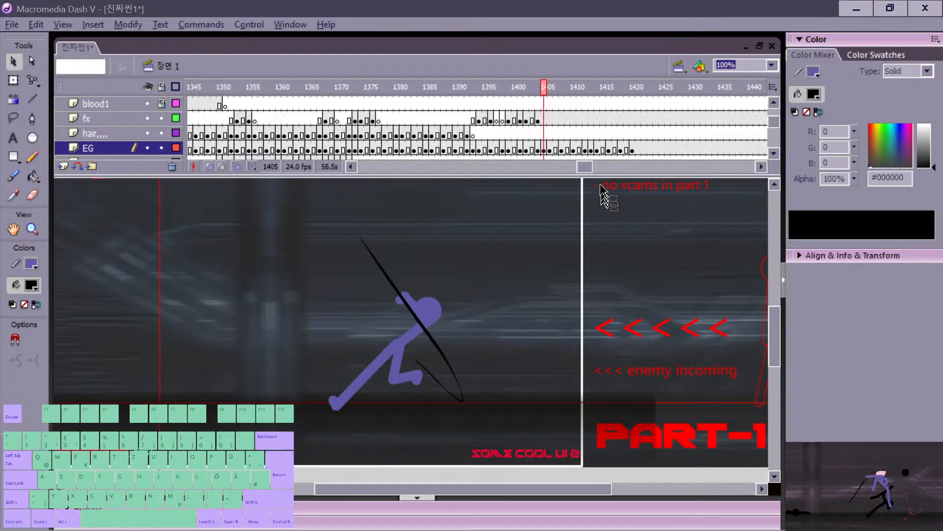
# Step: Insert a blank keyframe at frame 1405 of the fx layer to end the slash effect
pyautogui.press(',')
pyautogui.press('.')
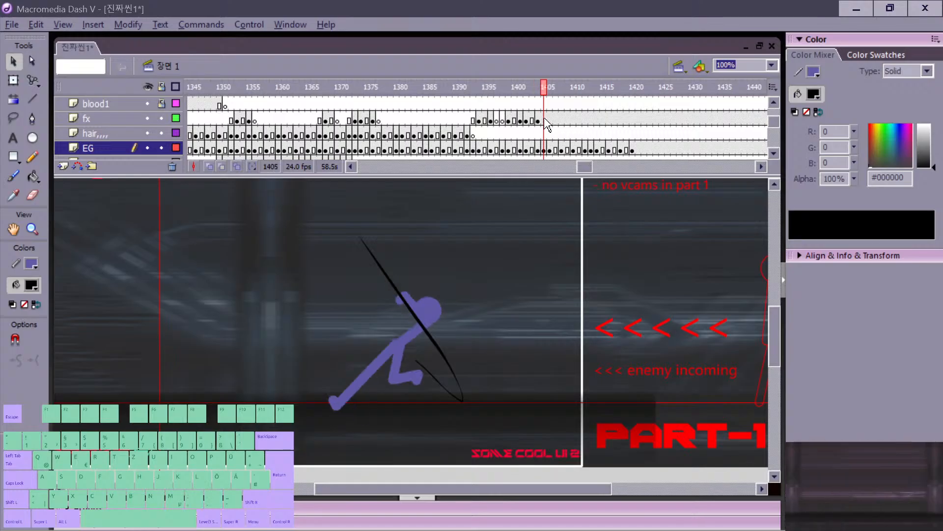
pyautogui.click(544, 120)
# Step: Remove frame 1403 across the fx, hair and EG layers, and hold the slash pose one frame longer
pyautogui.press(',')
pyautogui.press(',')
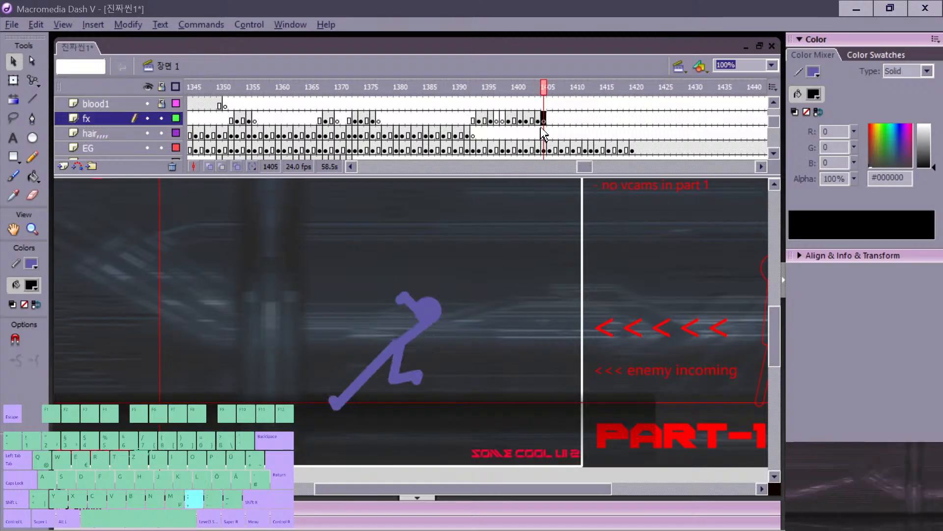
pyautogui.rightClick(532, 149)
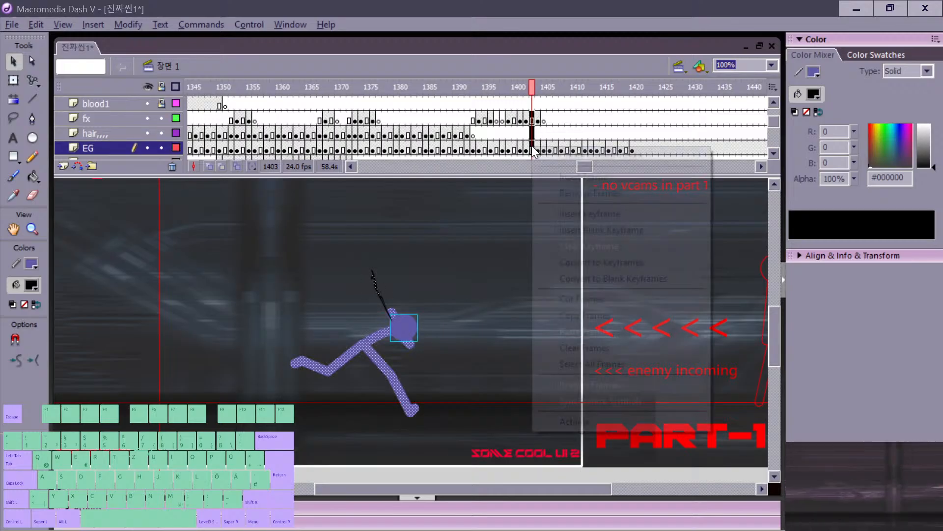
pyautogui.click(594, 191)
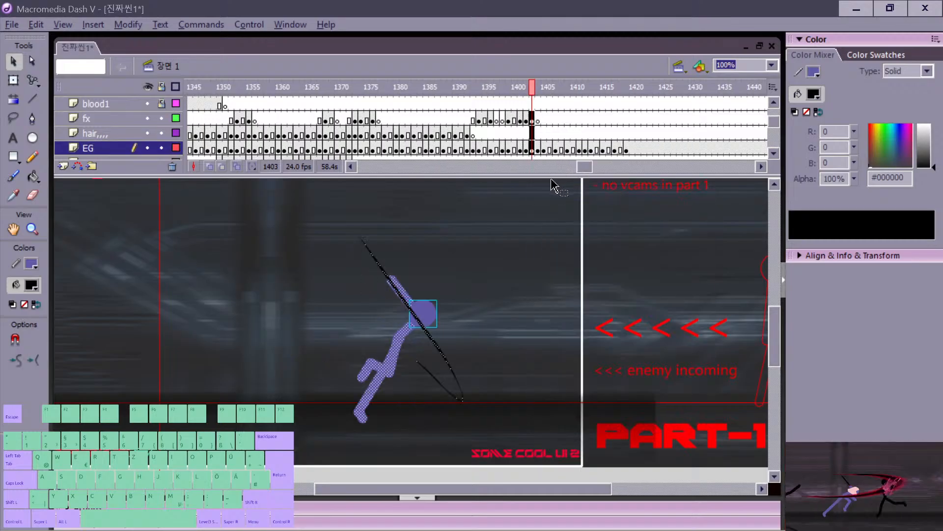
pyautogui.press('F5')
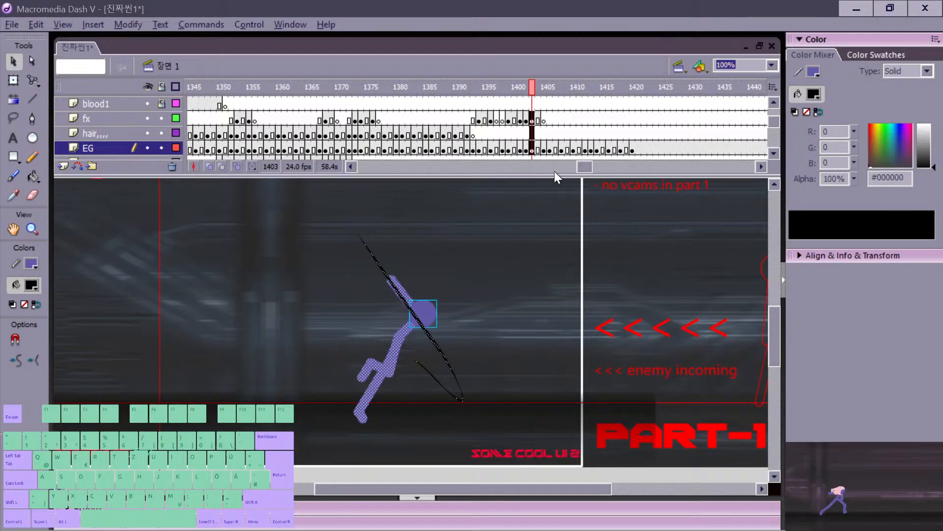
# Step: Play the retimed slash from around frame 1396 and step forward through the poses to about frame 1416
pyautogui.click(491, 122)
pyautogui.press('Return')
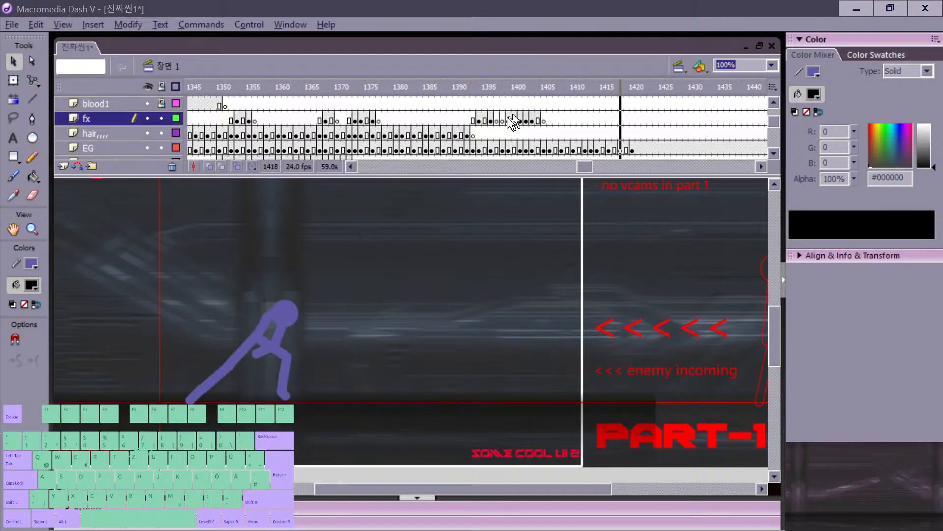
pyautogui.click(501, 122)
pyautogui.press('Return')
pyautogui.press('Return')
pyautogui.press('.')
pyautogui.press('.')
pyautogui.press('.')
pyautogui.press('.')
pyautogui.press('.')
pyautogui.press('.')
pyautogui.press('.')
pyautogui.press('.')
pyautogui.press('.')
pyautogui.press('.')
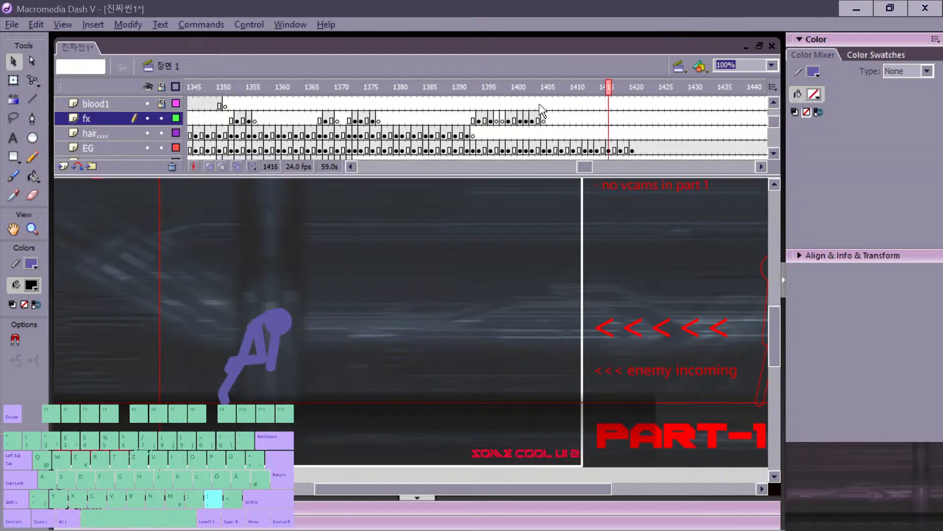
# Step: Step back through the poses from frame 1416 to the running pose at frame 1402
pyautogui.press(',')
pyautogui.press(',')
pyautogui.press(',')
pyautogui.press(',')
pyautogui.press(',')
pyautogui.press(',')
pyautogui.press(',')
pyautogui.press(',')
pyautogui.press(',')
pyautogui.press(',')
pyautogui.press(',')
pyautogui.press(',')
pyautogui.press(',')
pyautogui.press(',')
pyautogui.press(',')
pyautogui.press(',')
pyautogui.press(',')
pyautogui.press(',')
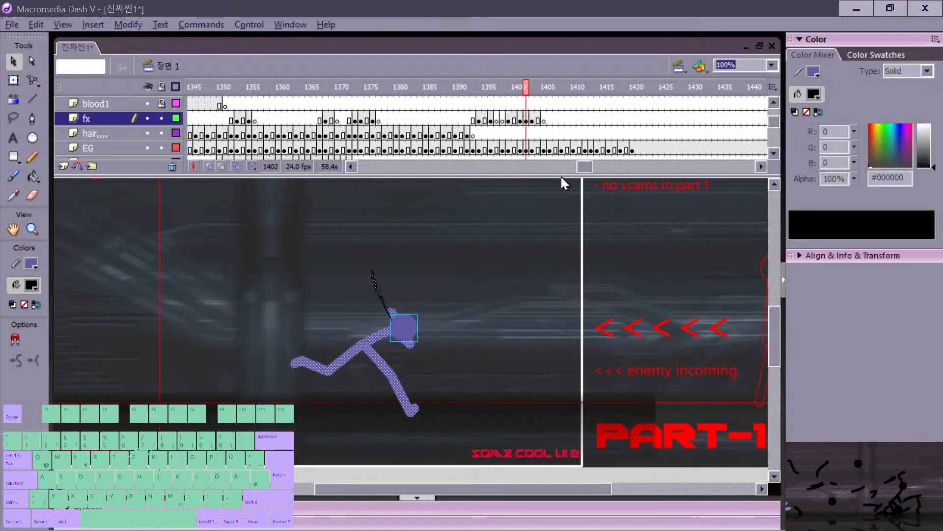
# Step: Turn on onion skin outlines and compare the figure's poses from frame 1403 to frame 1408
pyautogui.press('.')
pyautogui.click(224, 166)
pyautogui.press('.')
pyautogui.press('.')
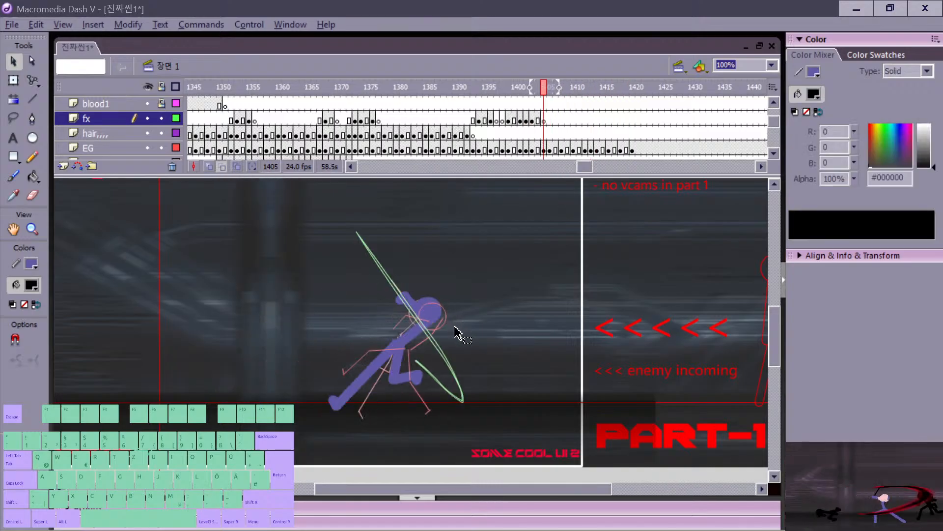
pyautogui.press(',')
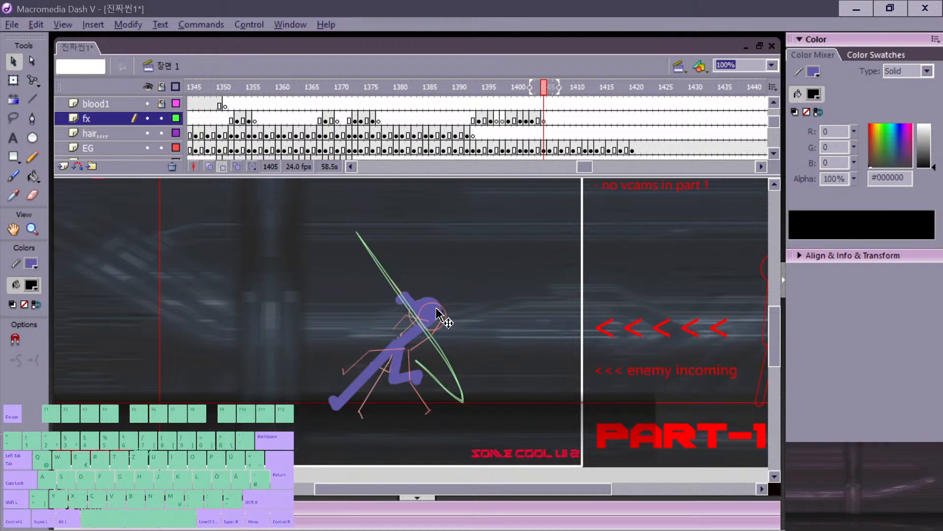
pyautogui.click(437, 312)
pyautogui.press(',')
pyautogui.press('.')
pyautogui.press('.')
pyautogui.press('.')
pyautogui.press('.')
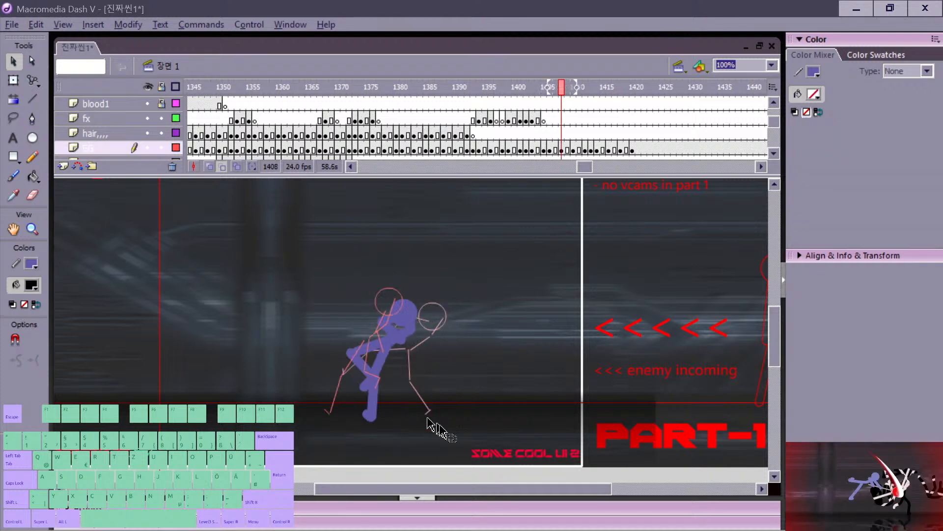
# Step: Shift the figure on frame 1408 slightly to the right and check its spacing against the poses up to frame 1410
pyautogui.click(385, 384)
pyautogui.moveTo(390, 376); pyautogui.dragTo(391, 380)
pyautogui.press(',')
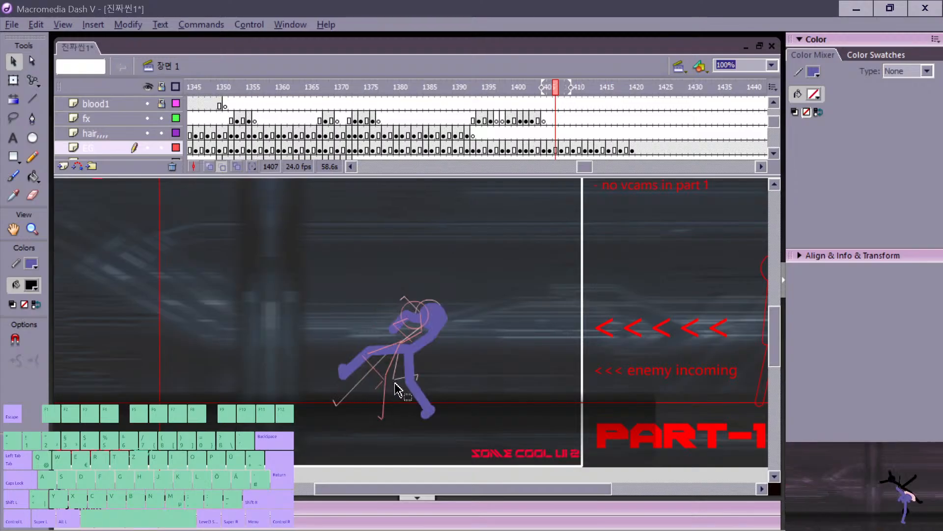
pyautogui.press('.')
pyautogui.press('.')
pyautogui.press('.')
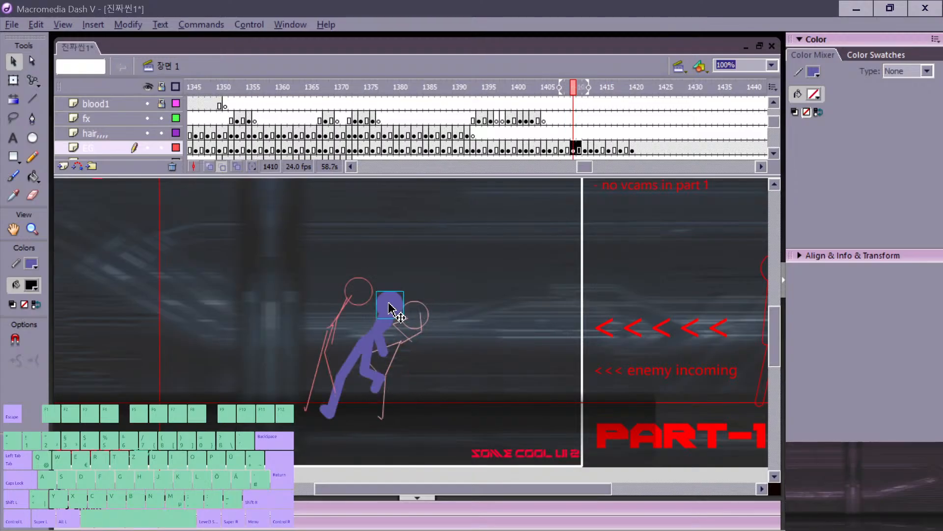
# Step: Step back through the outlined poses from frame 1410 to the slash pose at frame 1399
pyautogui.press(',')
pyautogui.press(',')
pyautogui.press(',')
pyautogui.press(',')
pyautogui.press(',')
pyautogui.press(',')
pyautogui.press('b')
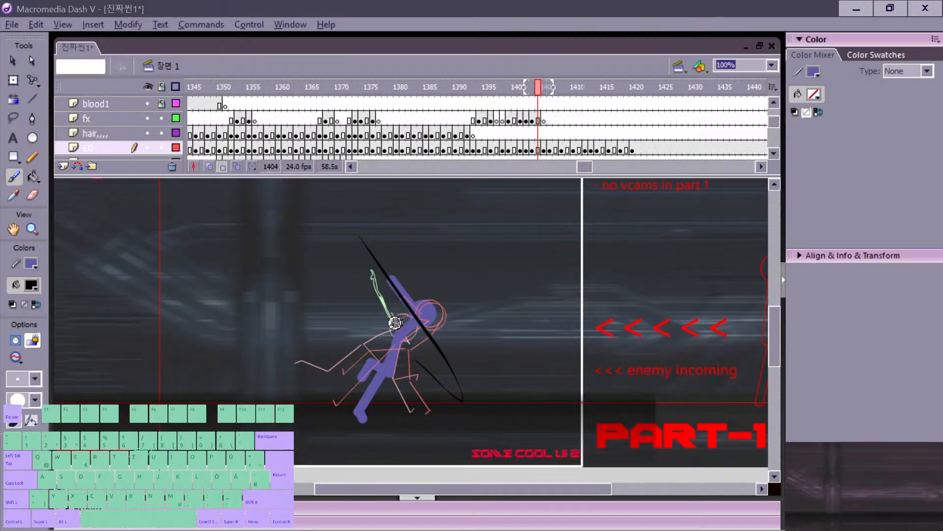
pyautogui.press(',')
pyautogui.press(',')
pyautogui.press(',')
pyautogui.press(',')
pyautogui.press(',')
pyautogui.press(',')
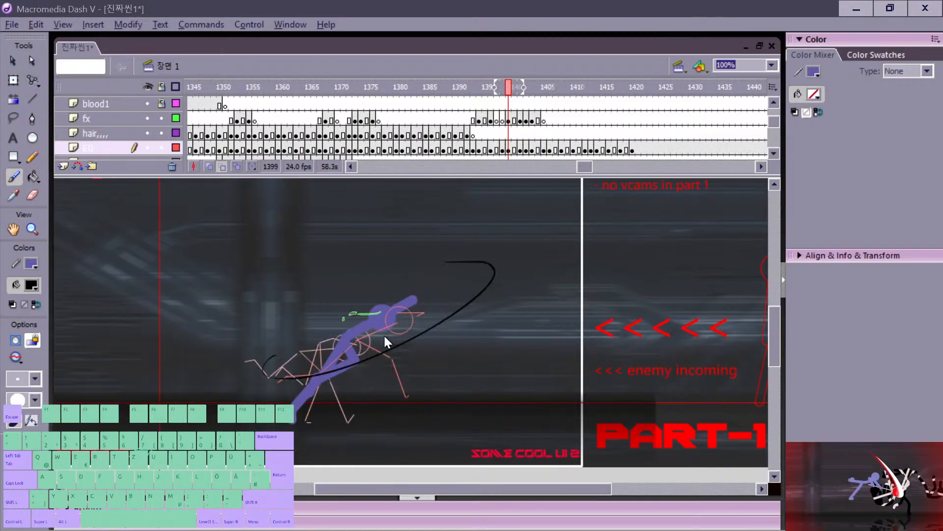
# Step: Compare the outlined slash poses frame by frame between frames 1399 and 1403
pyautogui.press('.')
pyautogui.press('.')
pyautogui.press('.')
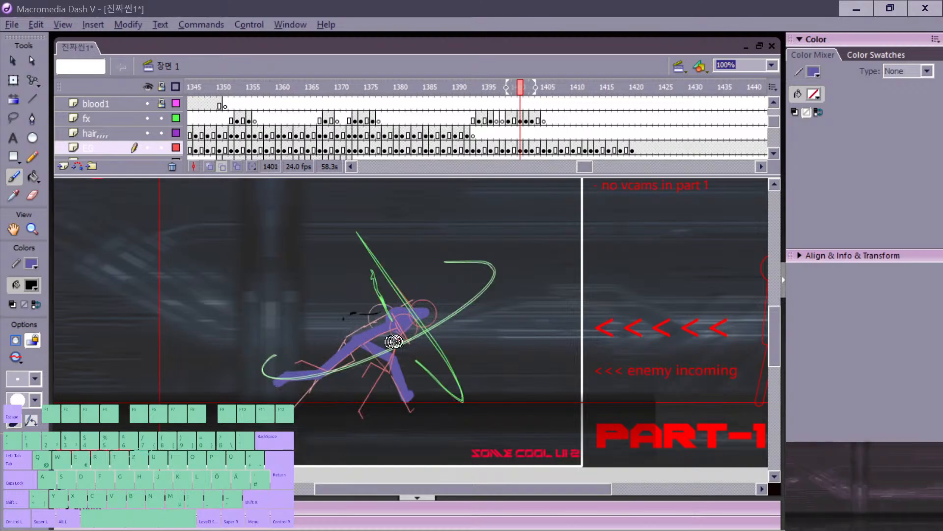
pyautogui.press(',')
pyautogui.press(',')
pyautogui.press(',')
pyautogui.press('.')
pyautogui.press('.')
pyautogui.press('.')
pyautogui.press('.')
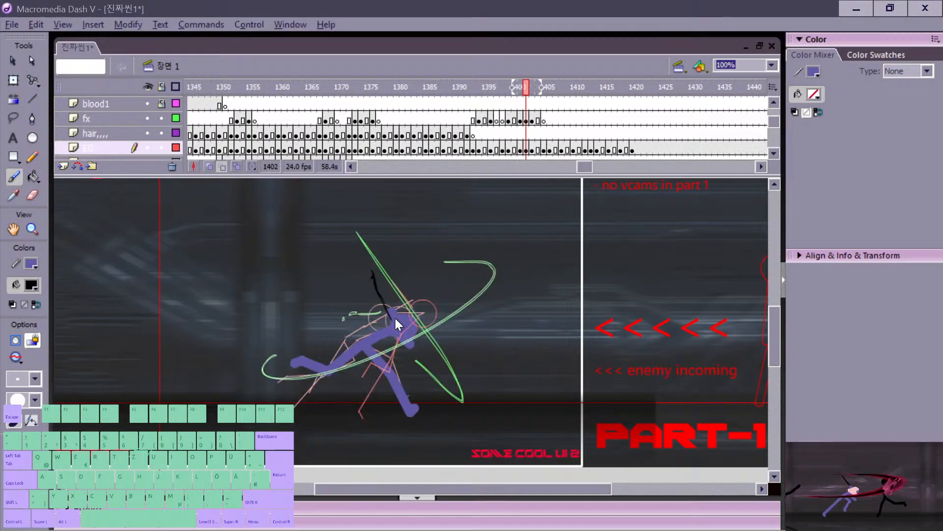
pyautogui.press('.')
pyautogui.press('.')
pyautogui.press(',')
pyautogui.press(',')
pyautogui.press('.')
pyautogui.press('.')
pyautogui.press('.')
pyautogui.press('.')
pyautogui.press('.')
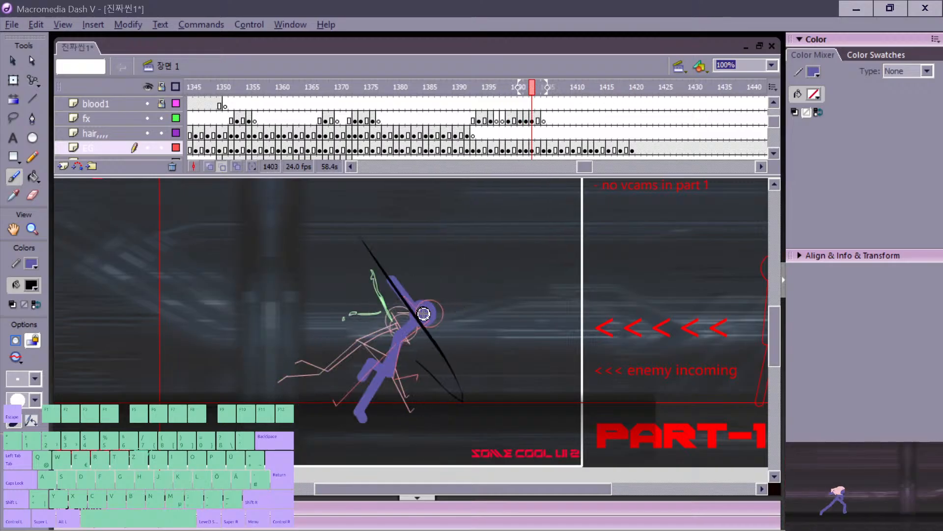
# Step: Step forward through the outlined poses from frame 1403 to frame 1420
pyautogui.press('.')
pyautogui.press('.')
pyautogui.press('.')
pyautogui.press('.')
pyautogui.press('.')
pyautogui.press('.')
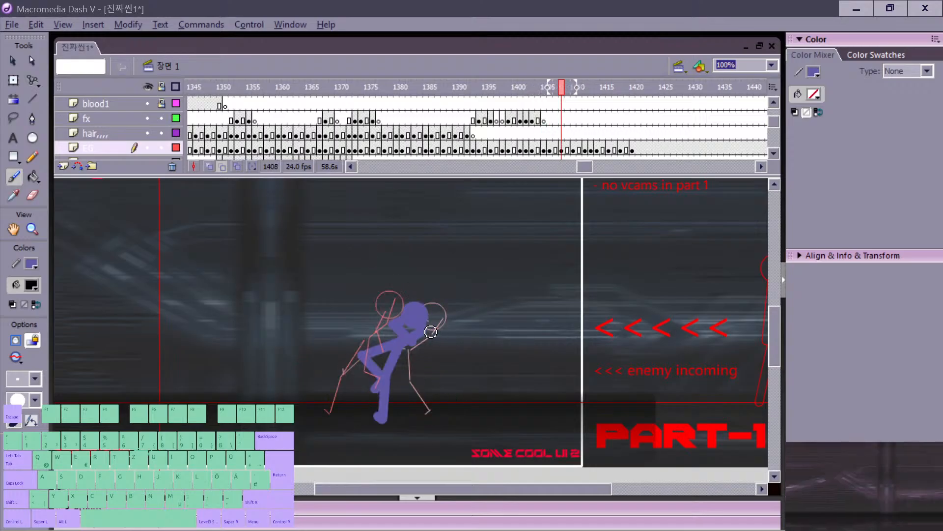
pyautogui.press('.')
pyautogui.press('.')
pyautogui.press('.')
pyautogui.press('.')
pyautogui.press('.')
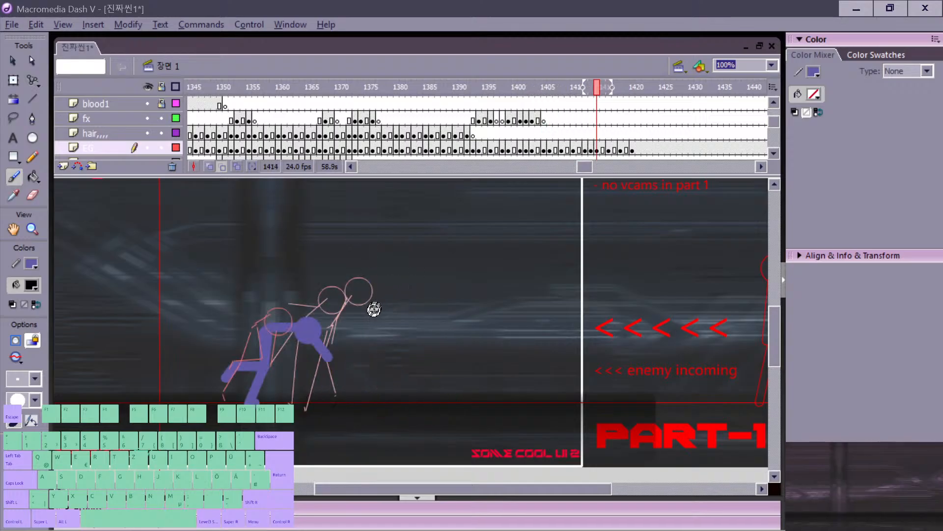
pyautogui.press(',')
pyautogui.press('.')
pyautogui.press('.')
pyautogui.press('.')
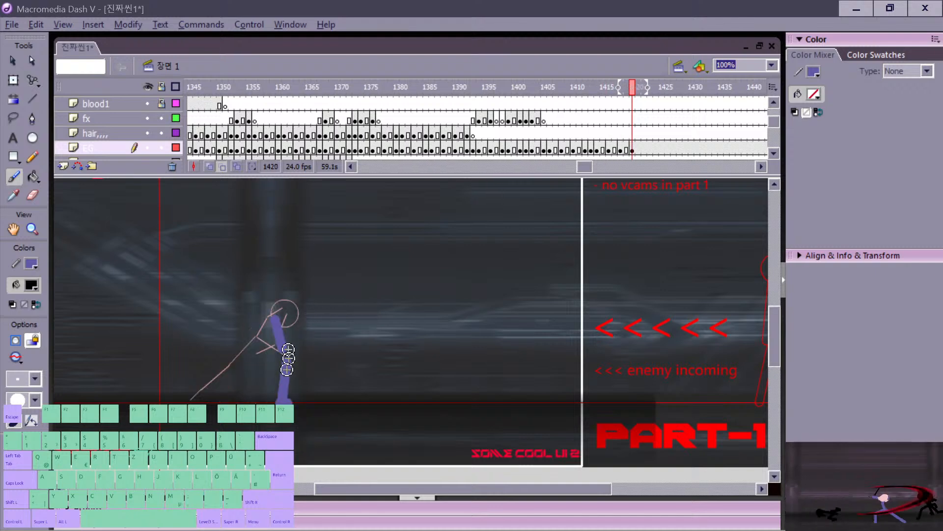
# Step: Erase the partial figure on frame 1420 and review the poses leading into it from frame 1415
pyautogui.press('e')
pyautogui.moveTo(269, 316)
pyautogui.mouseDown()
pyautogui.moveTo(295, 396)
pyautogui.moveTo(292, 345)
pyautogui.moveTo(285, 374)
pyautogui.mouseUp()
pyautogui.press(',')
pyautogui.press(',')
pyautogui.press(',')
pyautogui.press(',')
pyautogui.press(',')
pyautogui.press(',')
pyautogui.press(',')
pyautogui.press(',')
pyautogui.press(',')
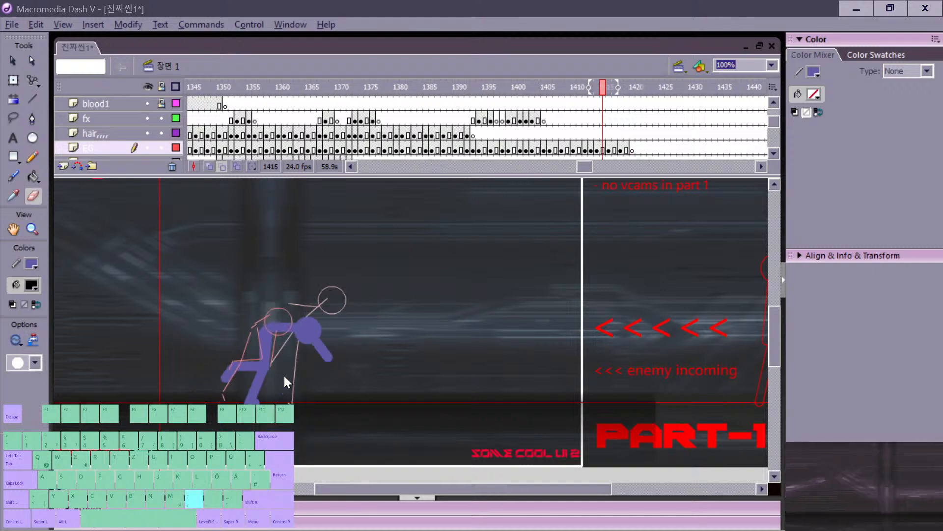
pyautogui.press('.')
pyautogui.press('.')
pyautogui.press('.')
pyautogui.press('.')
pyautogui.press('.')
pyautogui.press('.')
pyautogui.press('.')
pyautogui.press('.')
pyautogui.press('.')
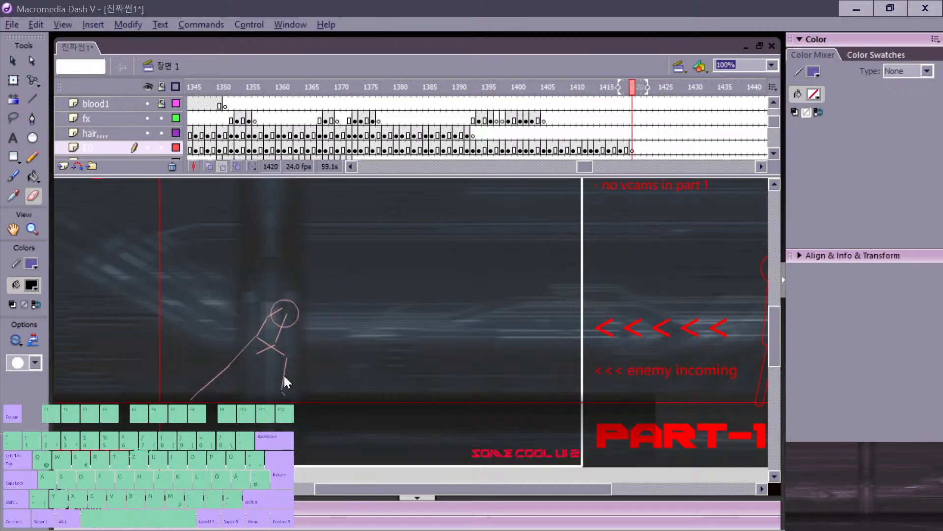
# Step: Paste the head onto frame 1420 slightly ahead of the previous pose's head and turn off the onion skin outlines
pyautogui.hotkey('ctrl', 'v')
pyautogui.press('v')
pyautogui.moveTo(422, 339); pyautogui.dragTo(314, 320)
pyautogui.press(',')
pyautogui.press('.')
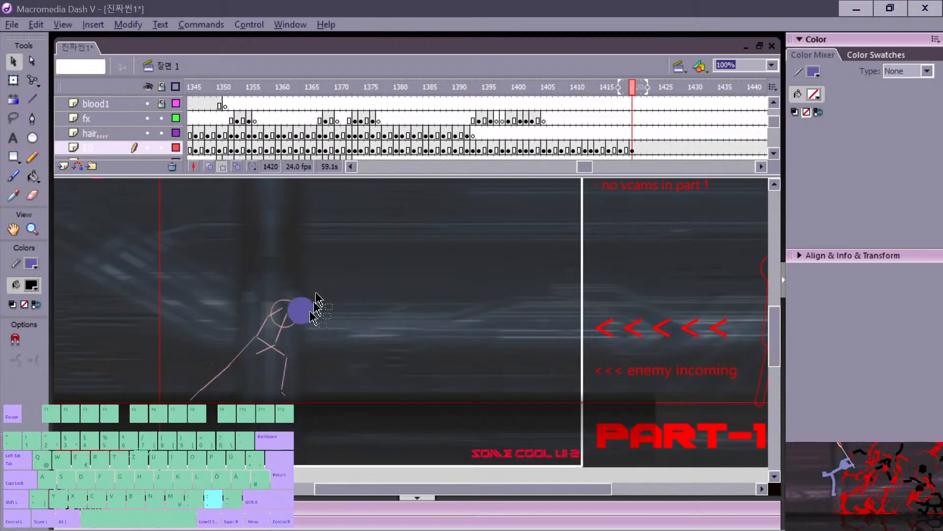
pyautogui.click(223, 167)
pyautogui.press(',')
pyautogui.press('.')
# Step: Draw a striding pose's legs on frame 1420 with the Line tool, one trailing back and the front foot on the ground line
pyautogui.press('n')
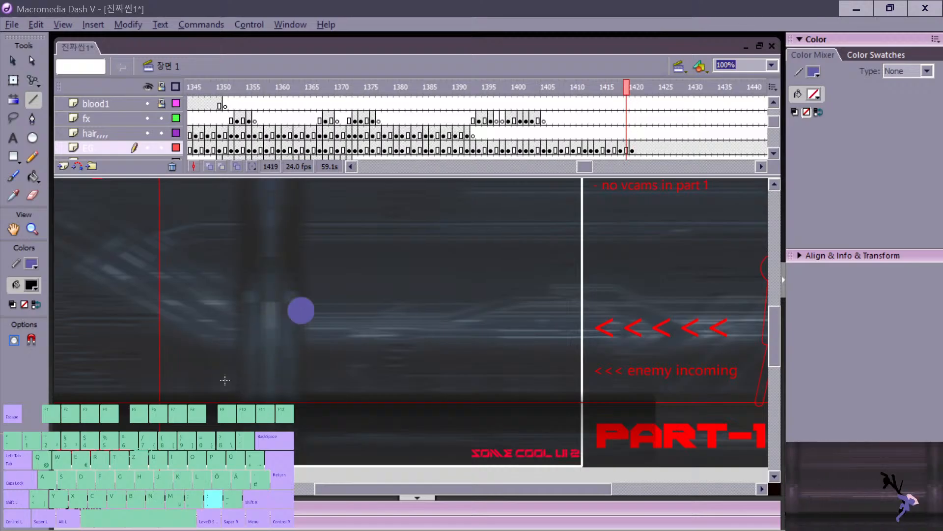
pyautogui.moveTo(236, 364); pyautogui.dragTo(271, 344)
pyautogui.press(',')
pyautogui.press('.')
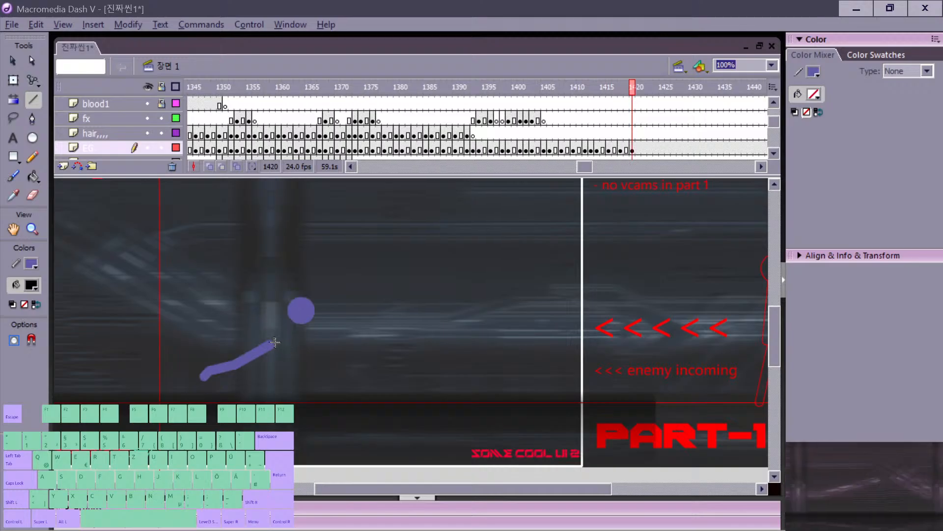
pyautogui.press(',')
pyautogui.press('.')
pyautogui.press('v')
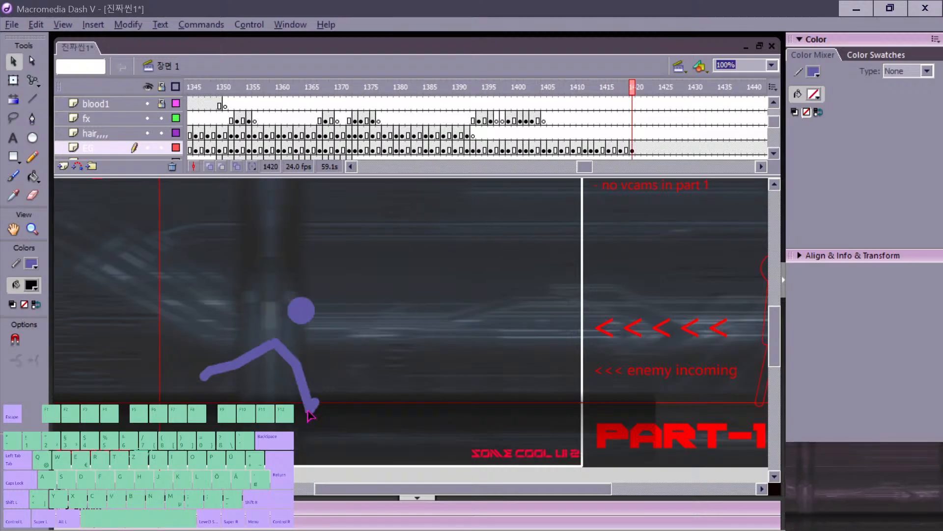
pyautogui.press(',')
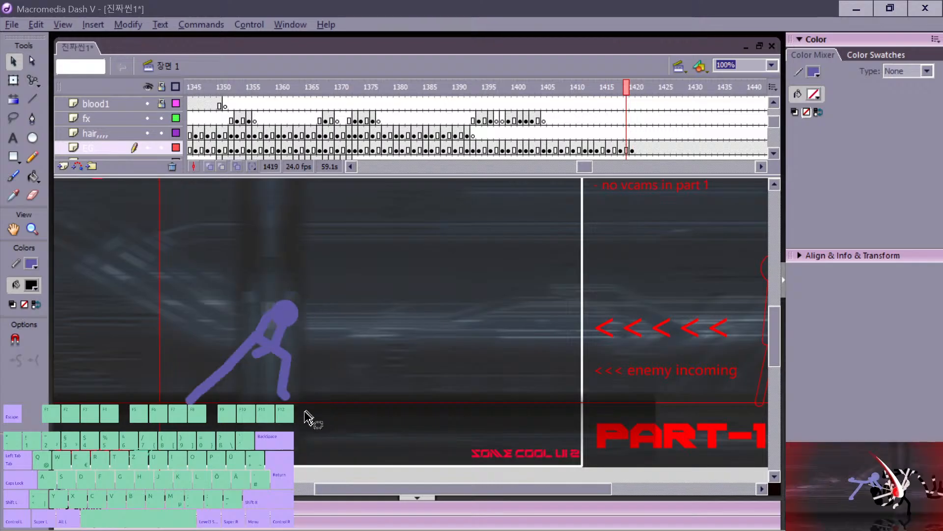
pyautogui.press('.')
pyautogui.press(',')
pyautogui.press('.')
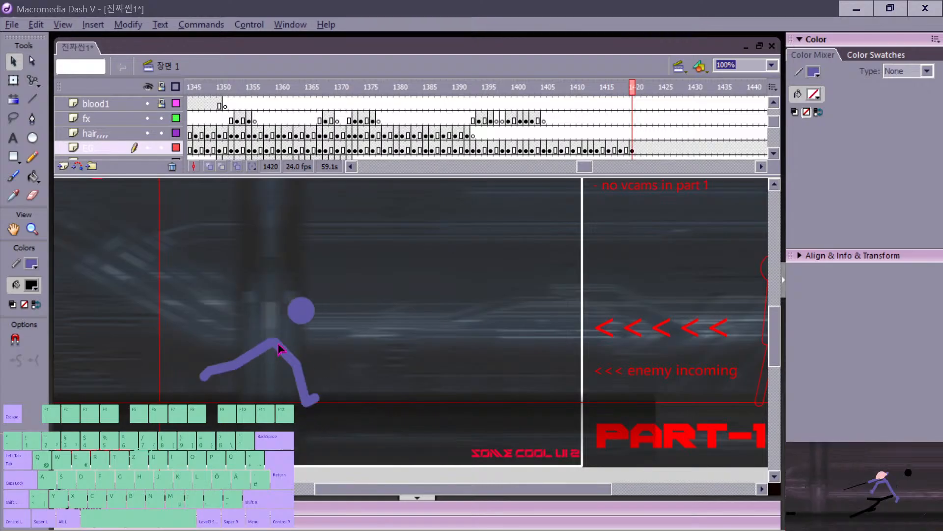
# Step: Draw the torso and bent arm joining the head to the legs on frame 1420, checking against frames 1418 and 1419
pyautogui.press(',')
pyautogui.press(',')
pyautogui.press(',')
pyautogui.press('.')
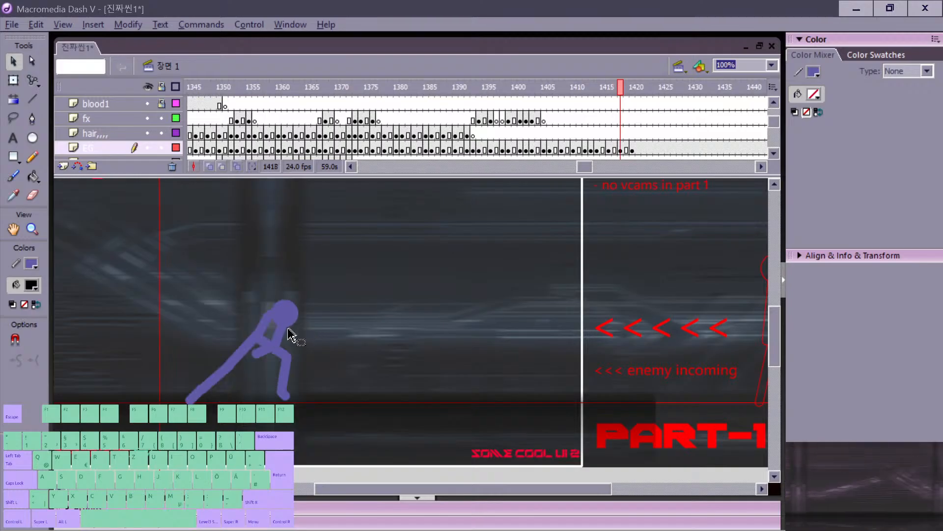
pyautogui.press('n')
pyautogui.press('.')
pyautogui.press('.')
pyautogui.press(',')
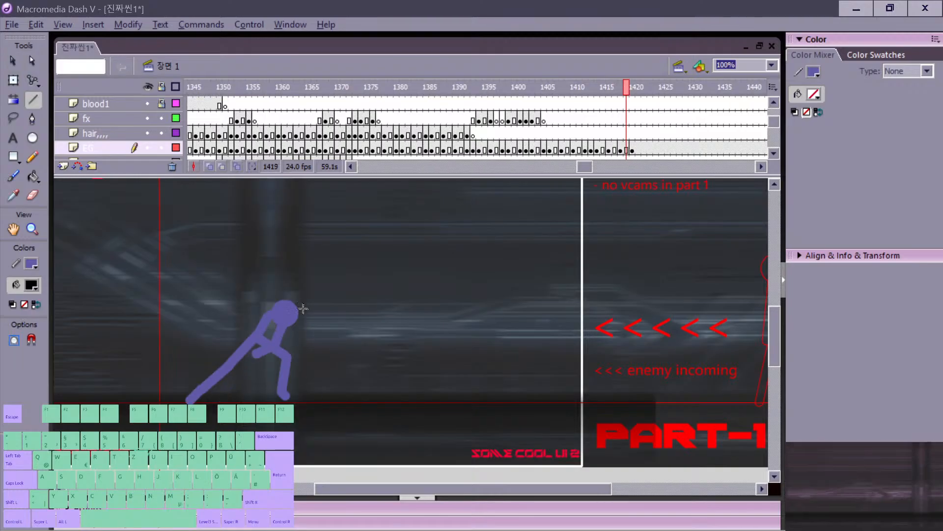
pyautogui.press('.')
pyautogui.press('.')
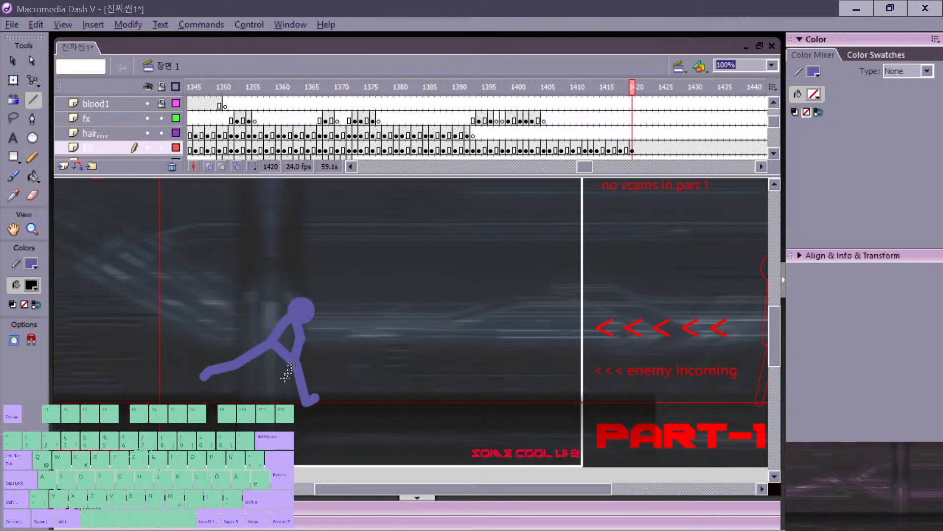
# Step: Shift the head on frame 1420 forward and rework the torso and arm so the arm hangs below the head
pyautogui.press(',')
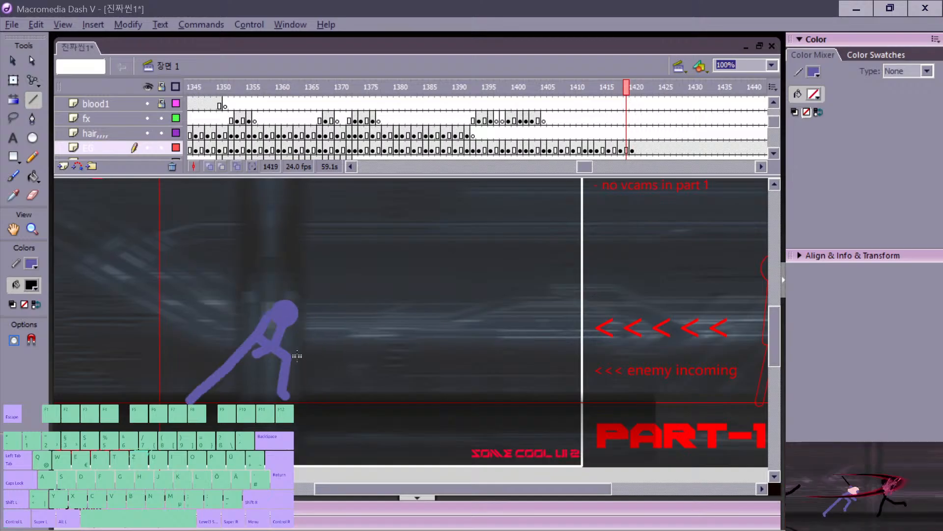
pyautogui.press('.')
pyautogui.press('v')
pyautogui.click(301, 328)
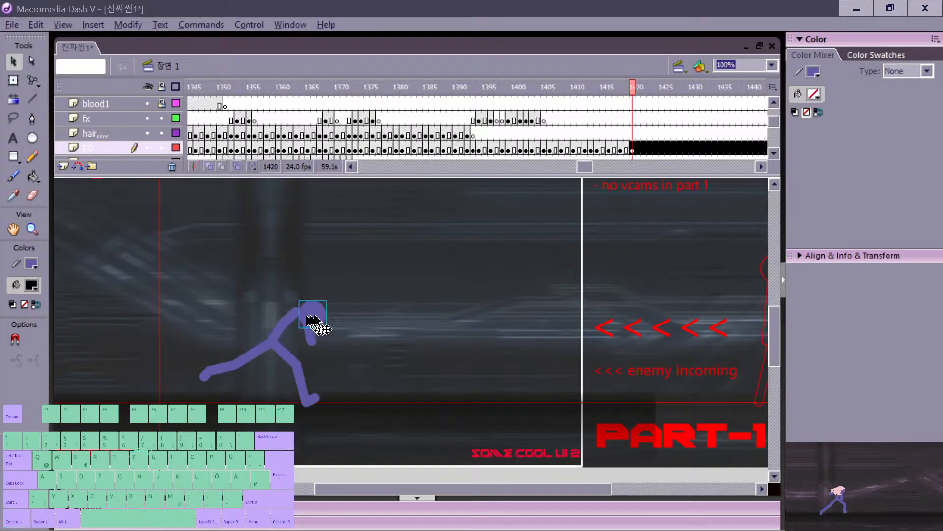
pyautogui.press('.')
pyautogui.press('.')
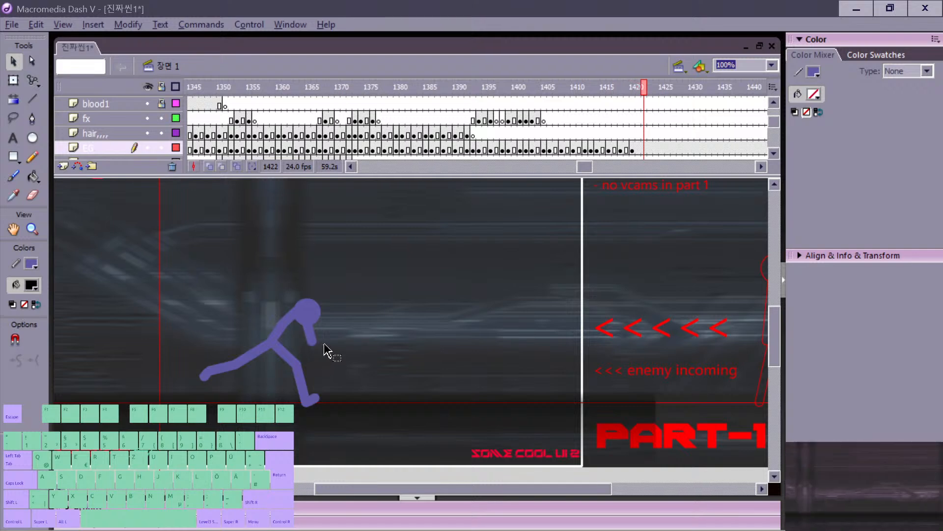
# Step: Insert a blank keyframe at frame 1421 and draw the planted front foot on the ground line
pyautogui.press(',')
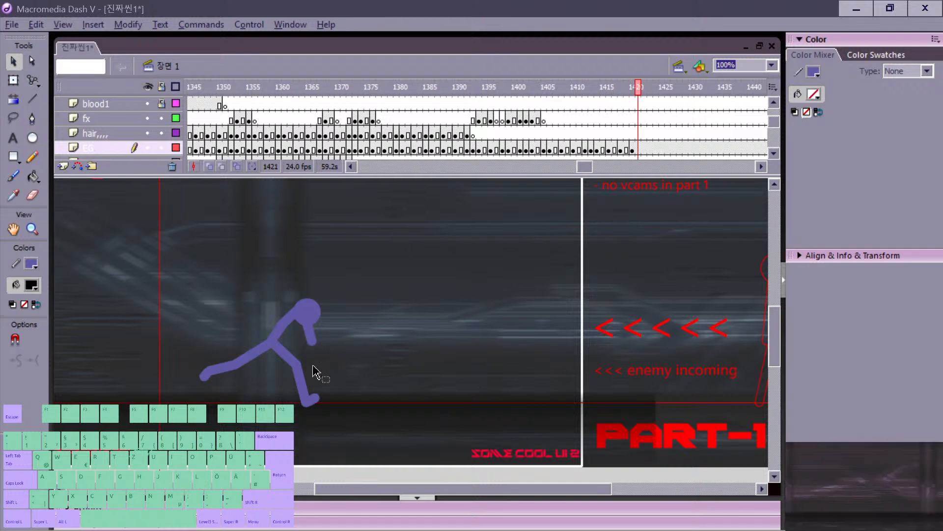
pyautogui.press('F7')
pyautogui.press(',')
pyautogui.press('.')
pyautogui.press('n')
pyautogui.press(',')
pyautogui.press('.')
pyautogui.moveTo(308, 400); pyautogui.dragTo(300, 403)
pyautogui.moveTo(300, 402); pyautogui.dragTo(302, 390)
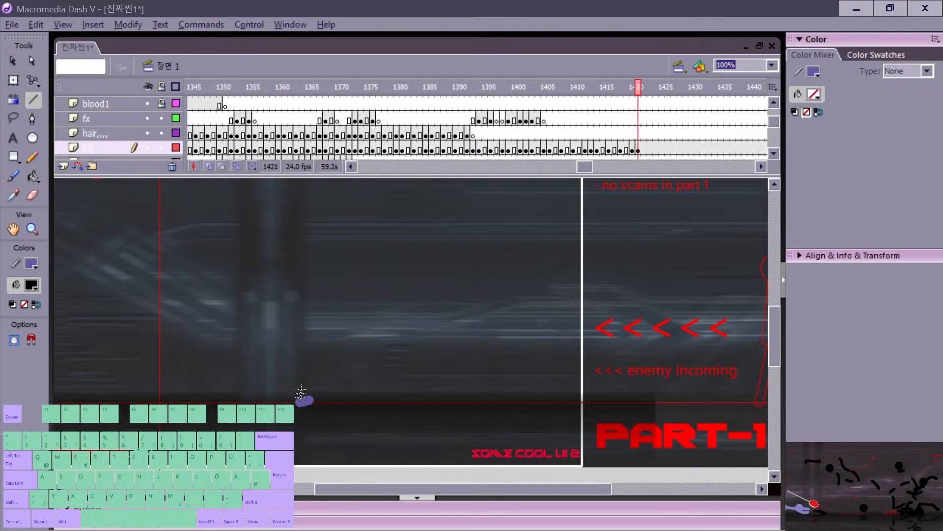
# Step: Move the foot on frame 1421 backward and check it against the poses from frame 1418 onward
pyautogui.press(',')
pyautogui.moveTo(296, 349); pyautogui.dragTo(337, 414)
pyautogui.press('.')
pyautogui.press('v')
pyautogui.moveTo(304, 398); pyautogui.dragTo(272, 399)
pyautogui.press(',')
pyautogui.press(',')
pyautogui.press(',')
pyautogui.press(',')
pyautogui.press('.')
pyautogui.press('.')
pyautogui.press('.')
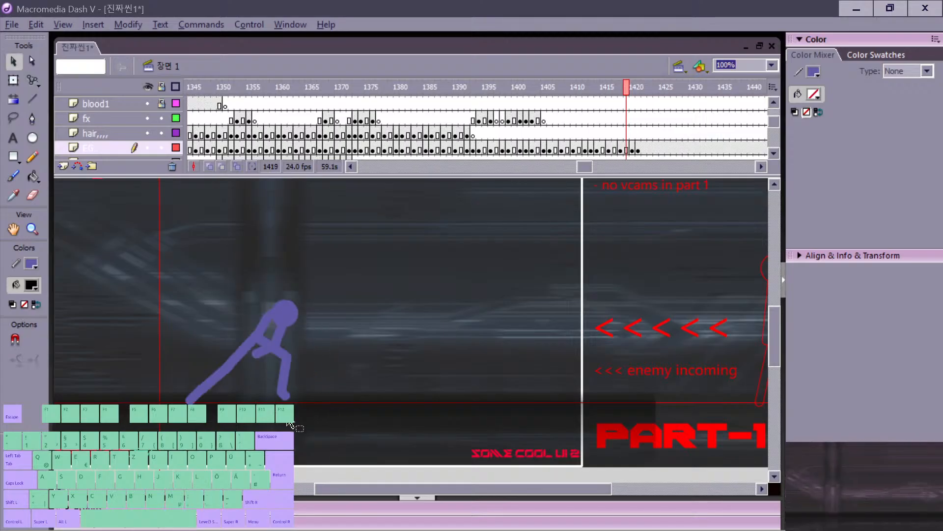
pyautogui.press(',')
pyautogui.press(',')
pyautogui.press(',')
pyautogui.press('.')
pyautogui.press('.')
pyautogui.press('.')
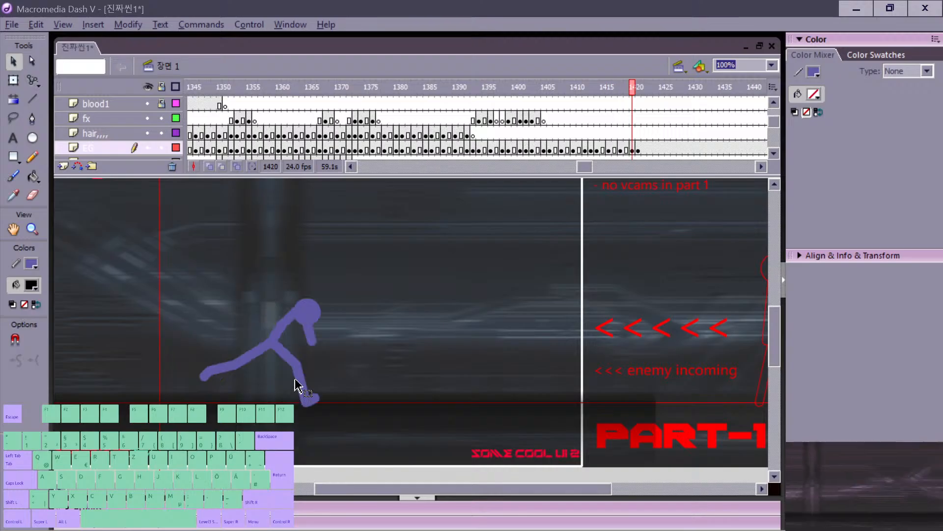
# Step: Erase the drawn torso and limbs on frame 1420 and compare it with the neighbouring poses
pyautogui.press('e')
pyautogui.moveTo(204, 377)
pyautogui.mouseDown()
pyautogui.moveTo(284, 325)
pyautogui.moveTo(297, 412)
pyautogui.moveTo(314, 417)
pyautogui.moveTo(301, 382)
pyautogui.moveTo(275, 377)
pyautogui.mouseUp()
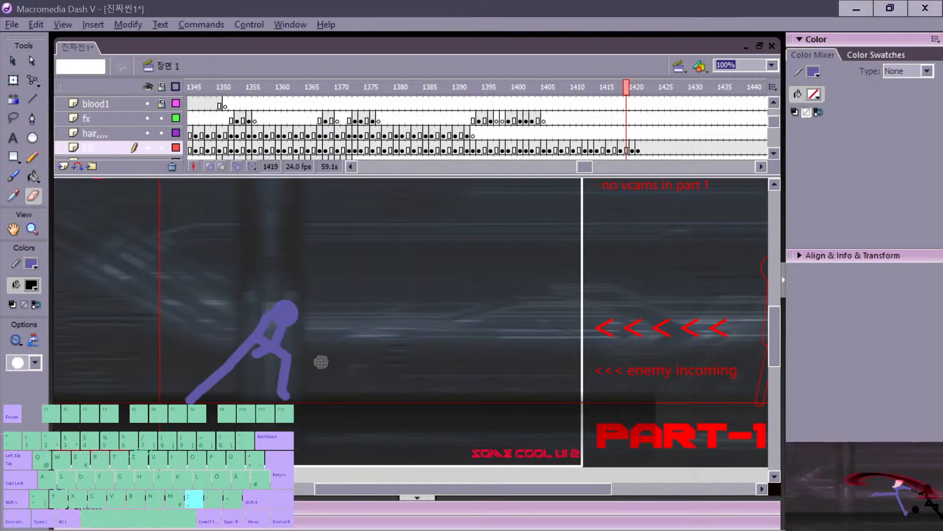
pyautogui.press(',')
pyautogui.press(',')
pyautogui.press(',')
pyautogui.press('.')
pyautogui.press('b')
pyautogui.press('.')
pyautogui.press('.')
pyautogui.press(',')
pyautogui.press(',')
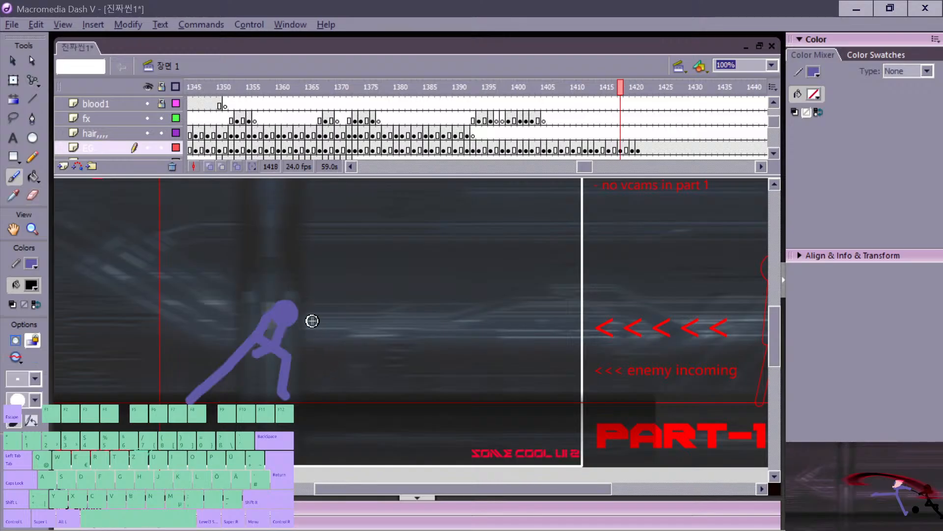
# Step: Move the head on frame 1420 back behind the previous pose's head and check its spacing against frame 1418
pyautogui.press('v')
pyautogui.press('.')
pyautogui.press('.')
pyautogui.press(',')
pyautogui.press(',')
pyautogui.press(',')
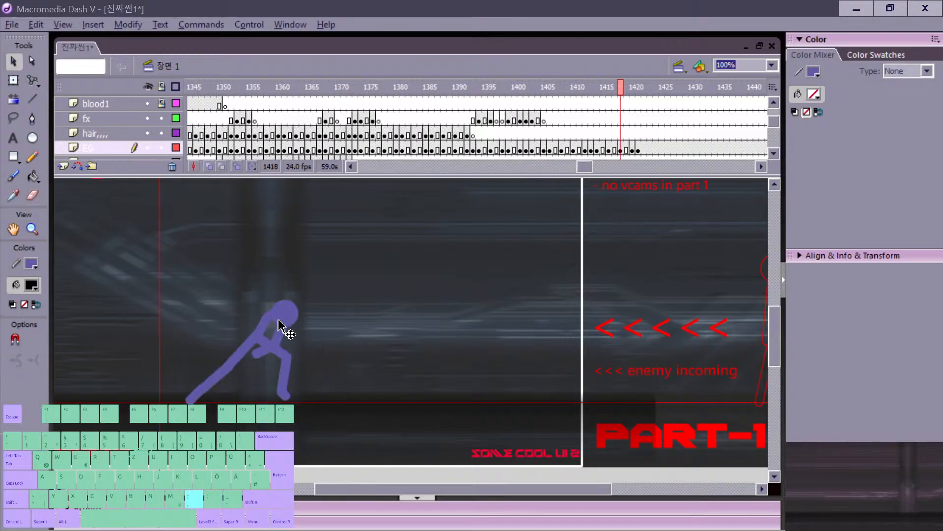
pyautogui.press('.')
pyautogui.press('.')
pyautogui.press('.')
pyautogui.press(',')
pyautogui.press(',')
pyautogui.press(',')
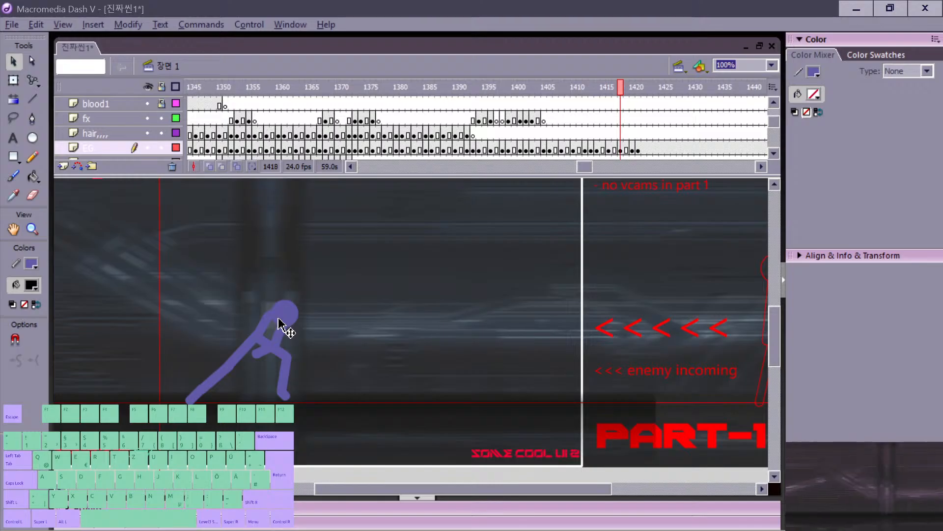
pyautogui.press('.')
pyautogui.press('.')
pyautogui.press('.')
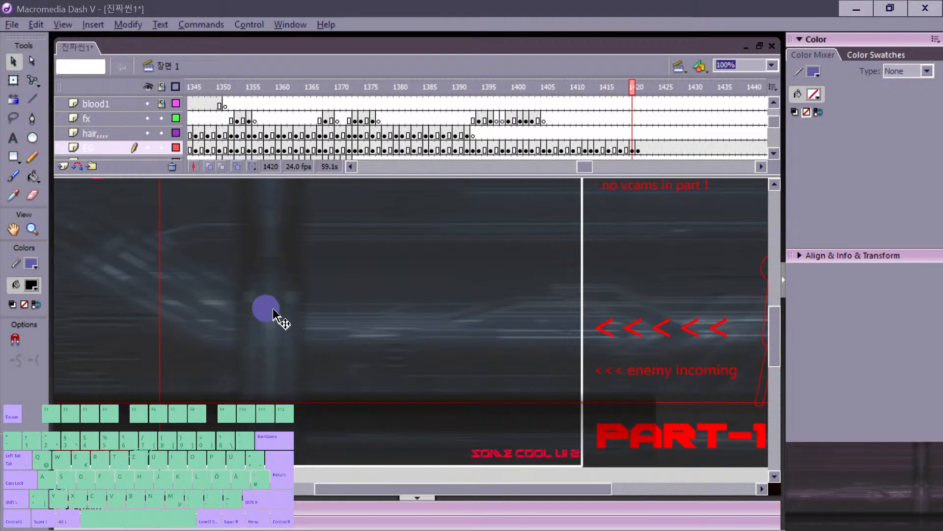
pyautogui.press(',')
pyautogui.press(',')
pyautogui.press(',')
pyautogui.press('.')
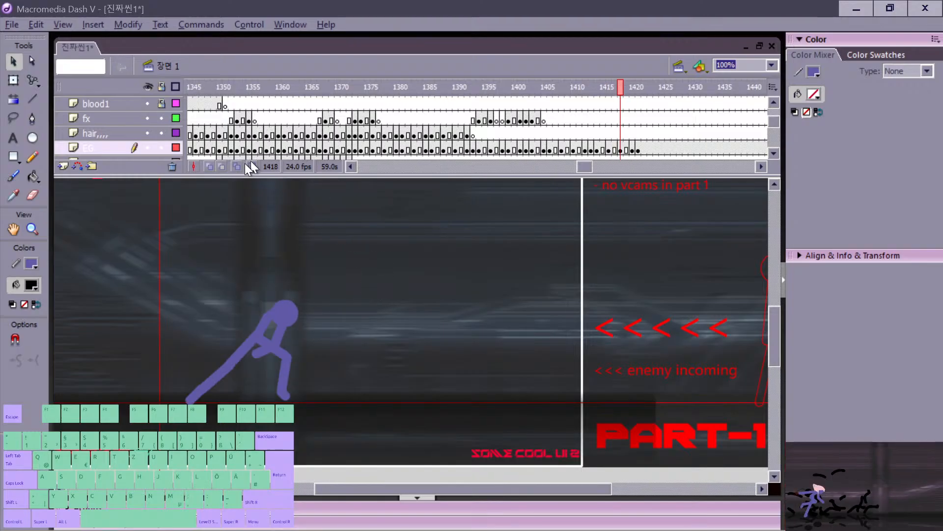
# Step: Turn on onion-skin outlines and raise the head on frame 1420 slightly above its current position
pyautogui.click(216, 167)
pyautogui.press(',')
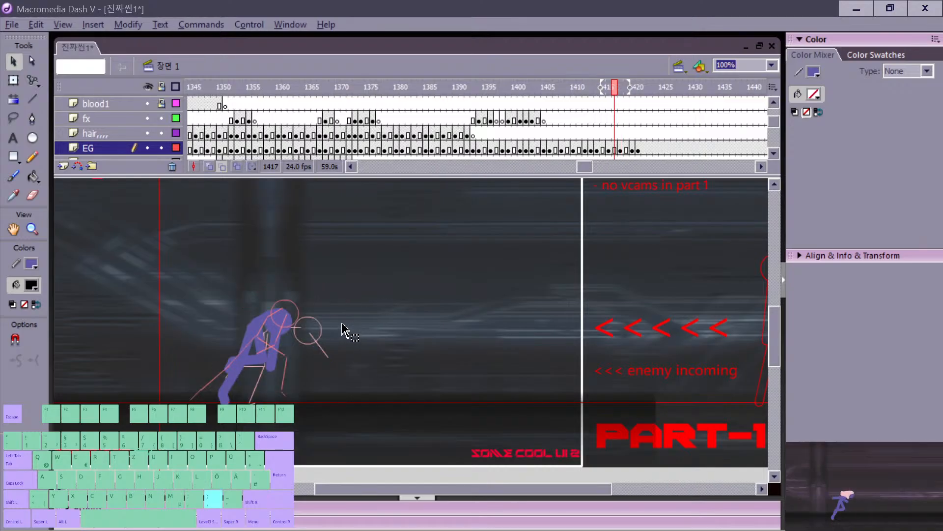
pyautogui.press('.')
pyautogui.press('.')
pyautogui.press('.')
pyautogui.moveTo(256, 308); pyautogui.dragTo(257, 299)
pyautogui.press(',')
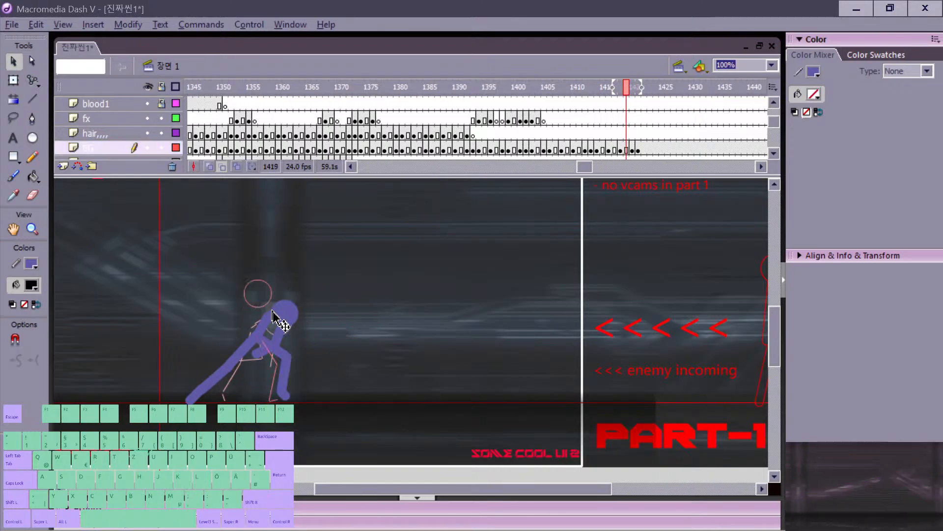
# Step: Step between frames 1417 and 1420 to compare the leg and head spacing against the onion-skin outlines
pyautogui.press('.')
pyautogui.press('n')
pyautogui.press(',')
pyautogui.press(',')
pyautogui.press(',')
pyautogui.press('.')
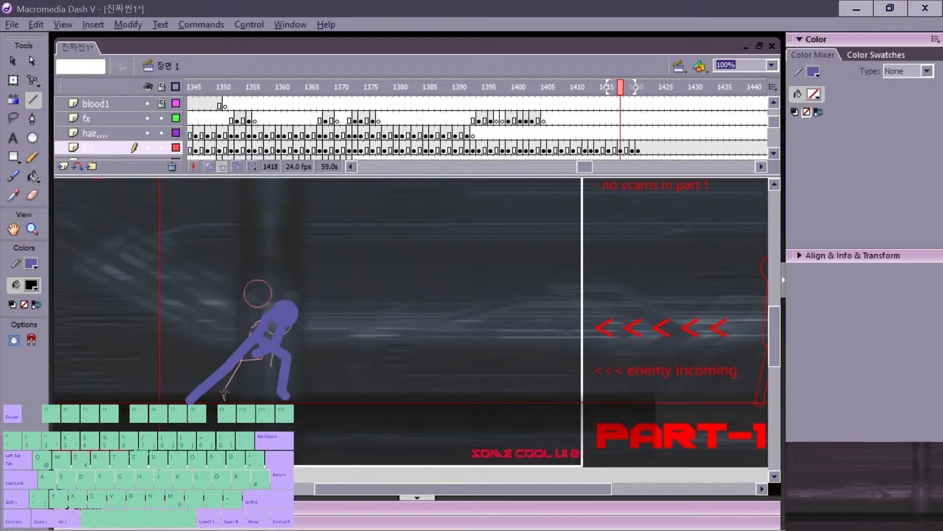
pyautogui.press('.')
pyautogui.press(',')
pyautogui.press(',')
pyautogui.press('.')
pyautogui.press('v')
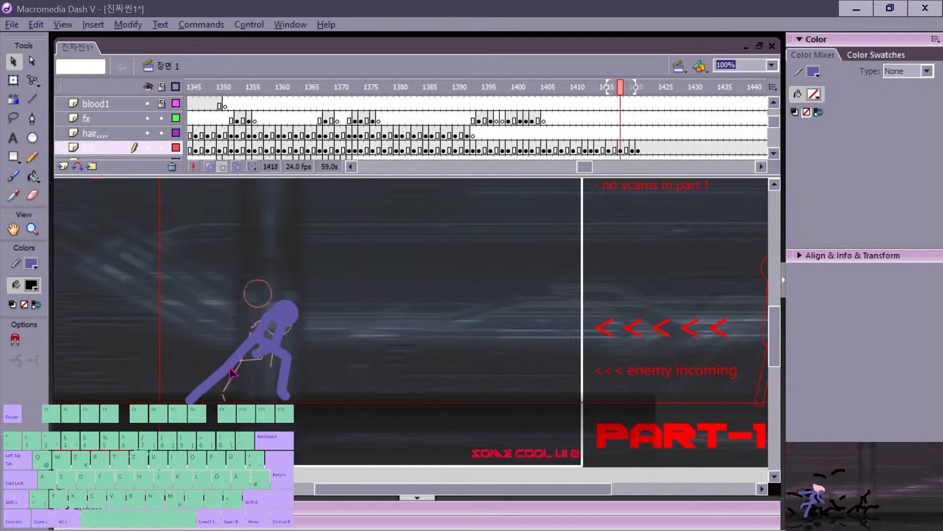
# Step: Erase the back lower leg on frame 1418 and redraw it straight with the foot planted slightly farther forward
pyautogui.click(234, 369)
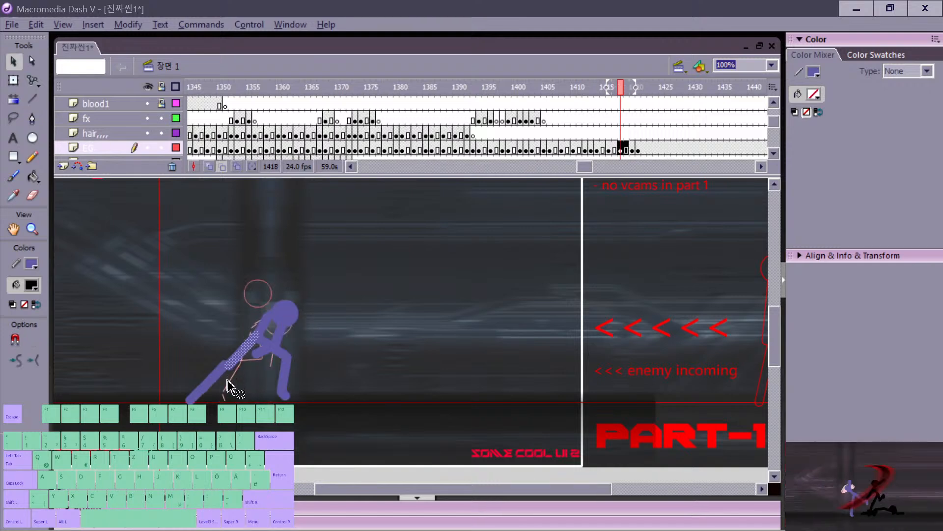
pyautogui.moveTo(228, 382); pyautogui.dragTo(221, 373)
pyautogui.press('Delete')
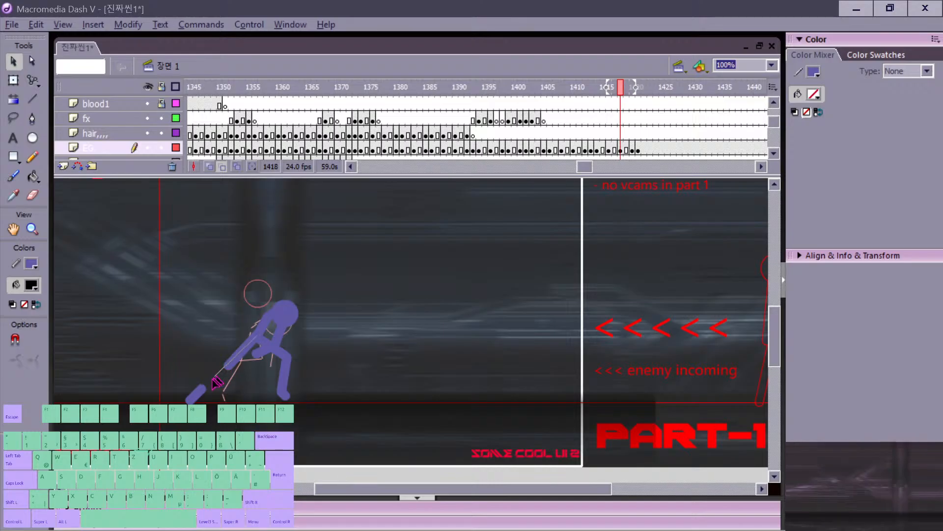
pyautogui.moveTo(253, 346); pyautogui.dragTo(198, 392)
pyautogui.press(',')
pyautogui.press('.')
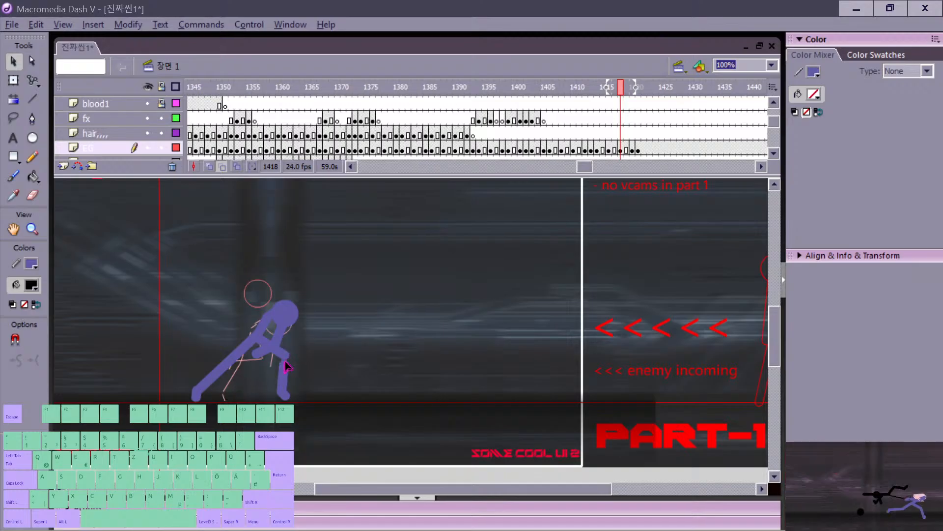
# Step: Erase the bent arm on frame 1418 and reposition the knee end of the front thigh
pyautogui.click(281, 343)
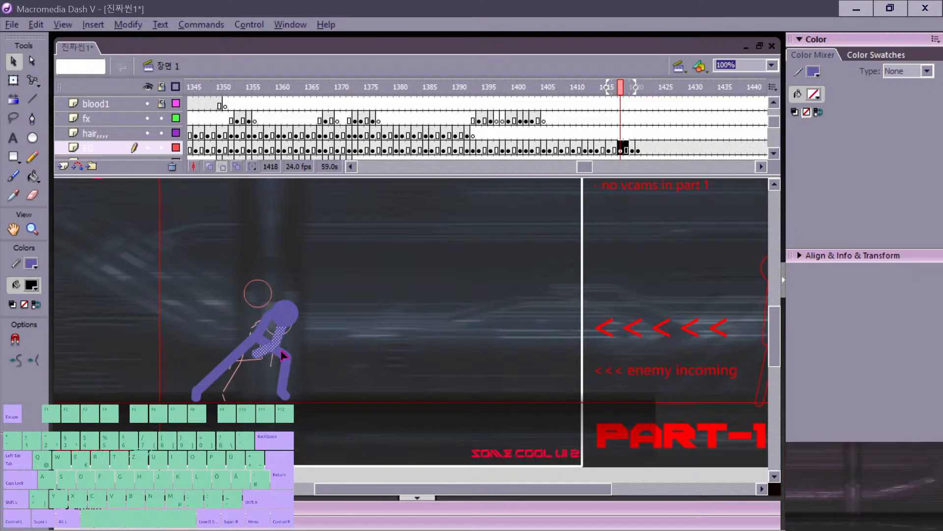
pyautogui.press('Delete')
pyautogui.click(278, 345)
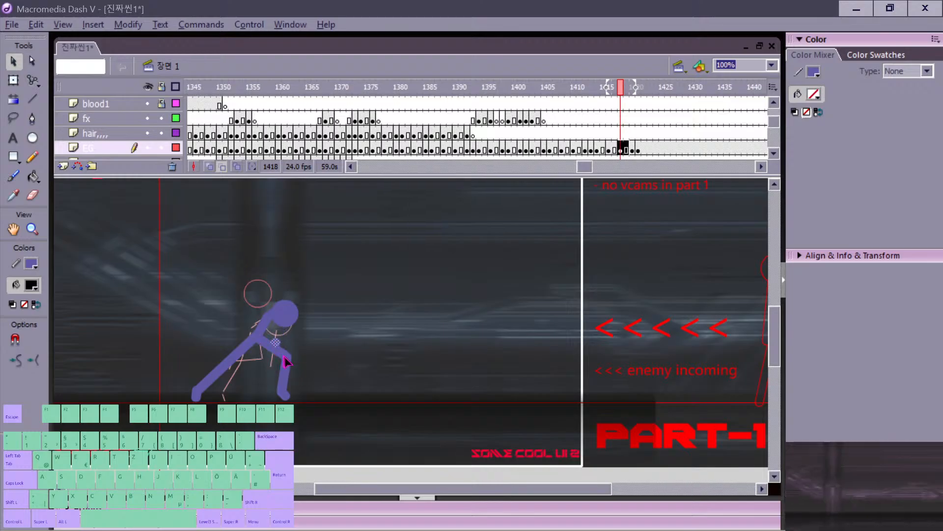
pyautogui.click(278, 346)
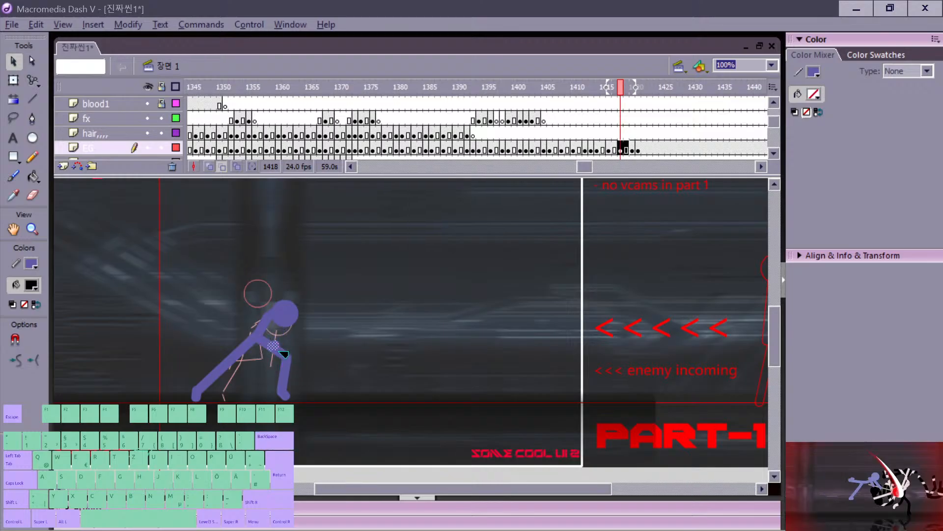
pyautogui.click(279, 352)
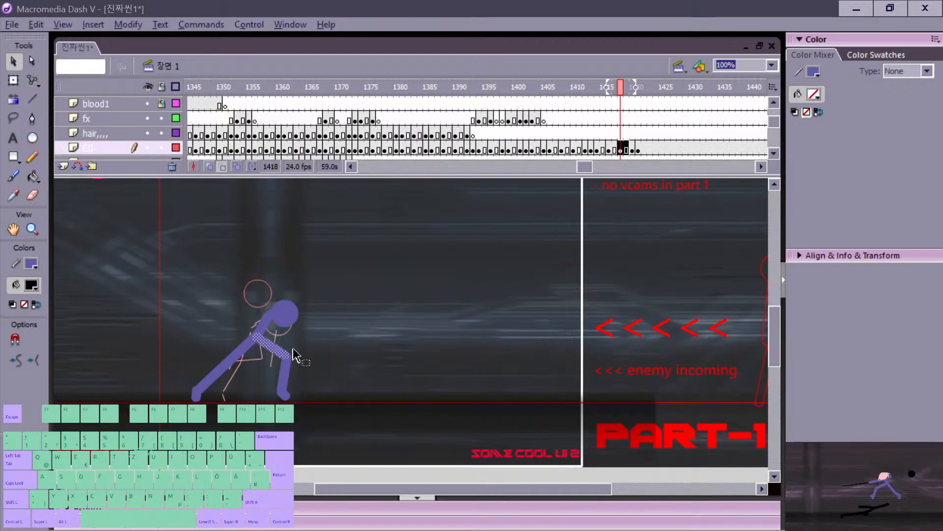
pyautogui.click(293, 350)
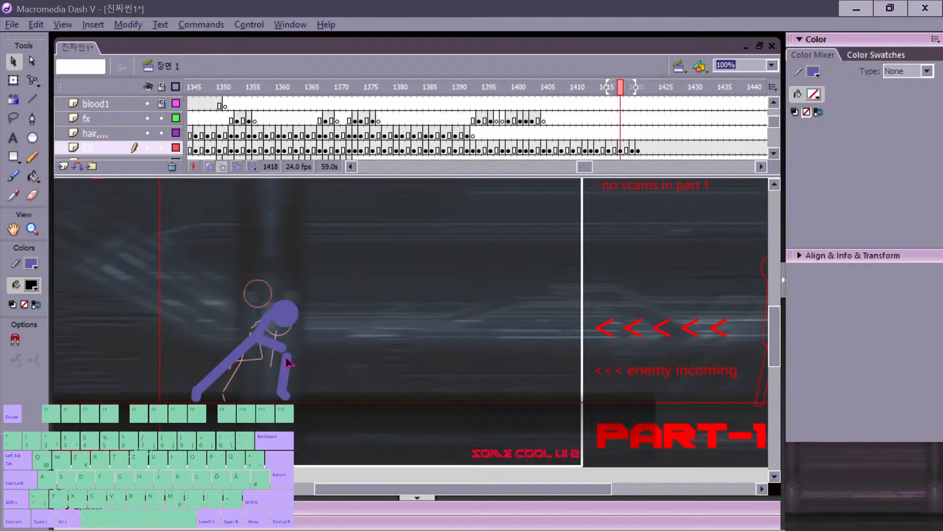
# Step: Pull the front lower leg and foot backward on frame 1418 and shift the head slightly forward
pyautogui.moveTo(284, 393); pyautogui.dragTo(279, 380)
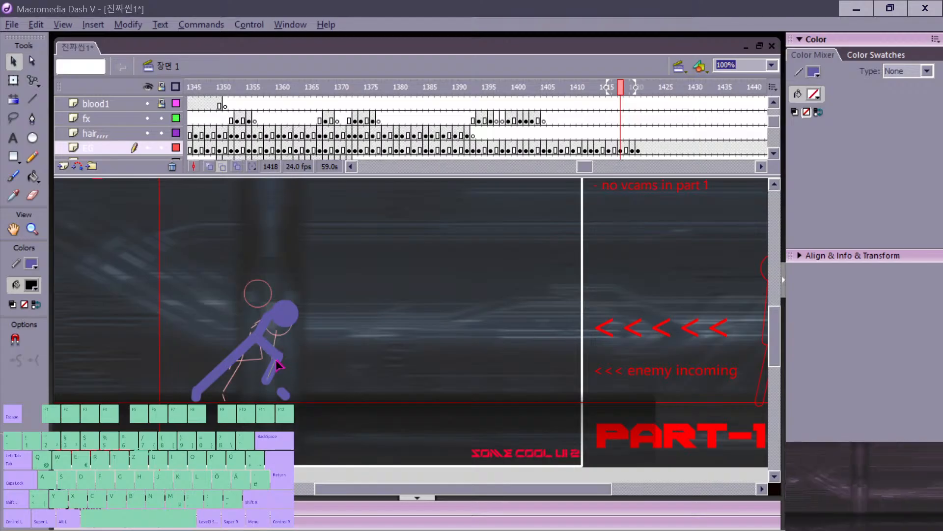
pyautogui.click(283, 395)
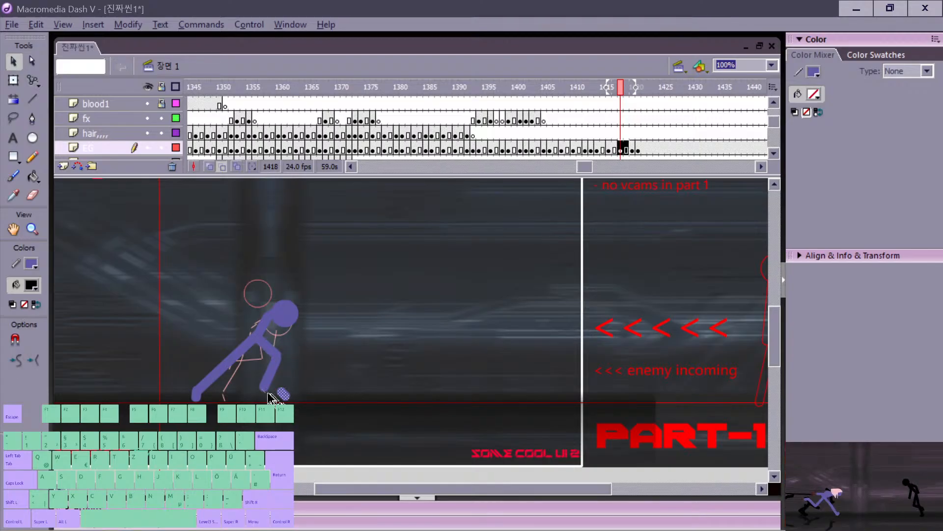
pyautogui.click(286, 396)
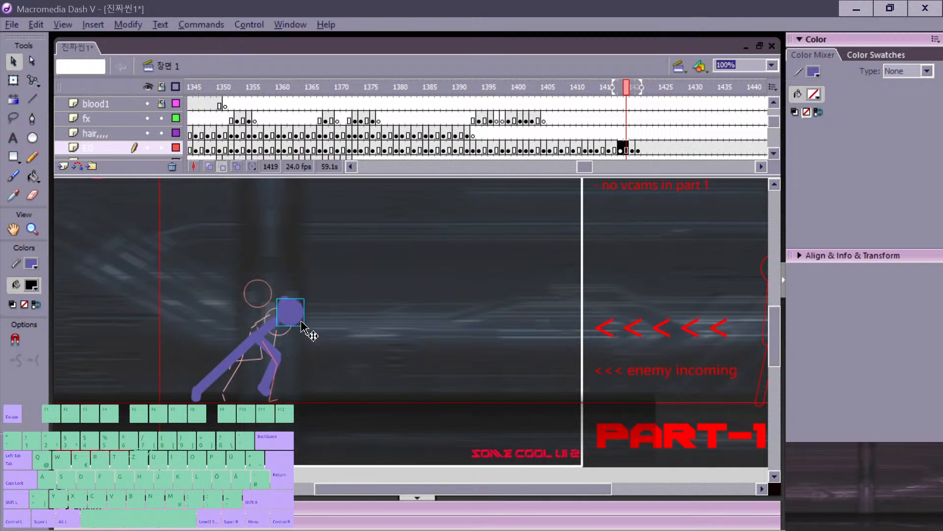
# Step: Compare the reworked frame 1418 pose with the neighbouring frames up to 1420, and turn off the onion-skin outlines
pyautogui.press('.')
pyautogui.press(',')
pyautogui.press('.')
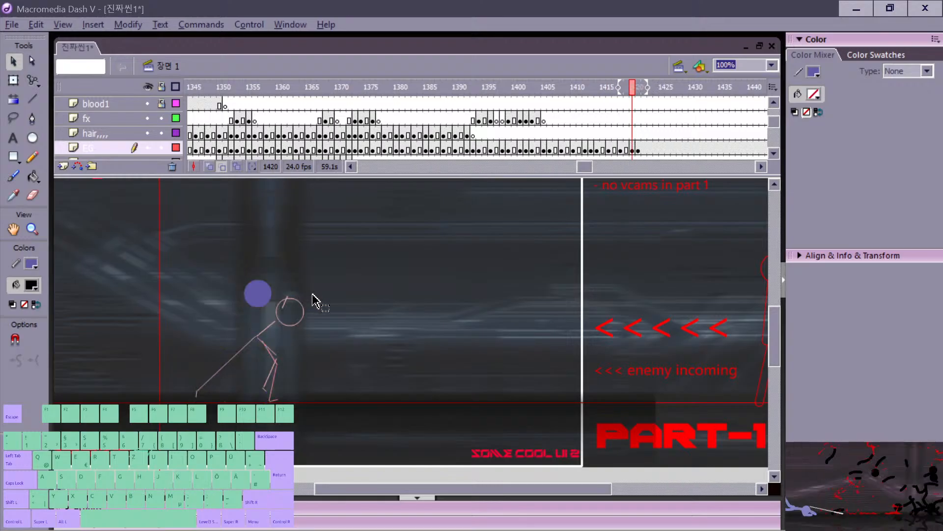
pyautogui.press(',')
pyautogui.press(',')
pyautogui.press(',')
pyautogui.press('.')
pyautogui.press('.')
pyautogui.press(',')
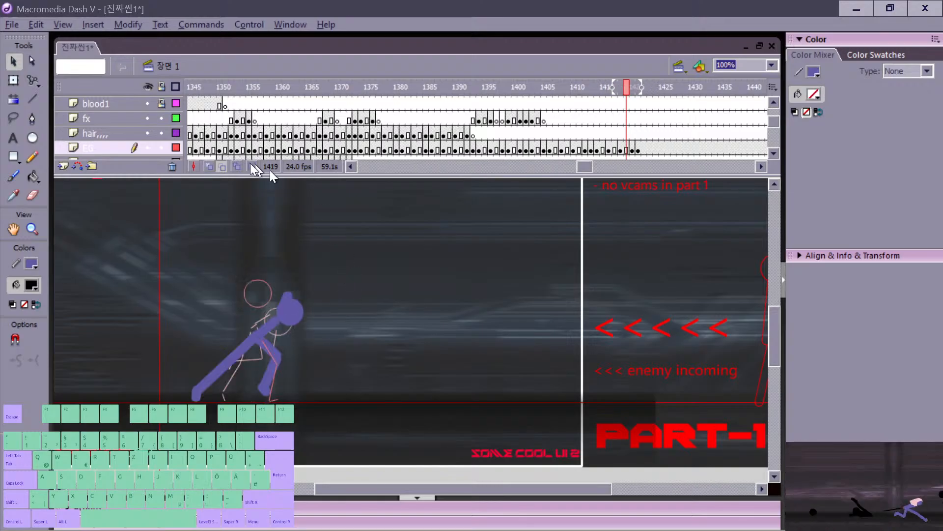
pyautogui.press(',')
pyautogui.press('.')
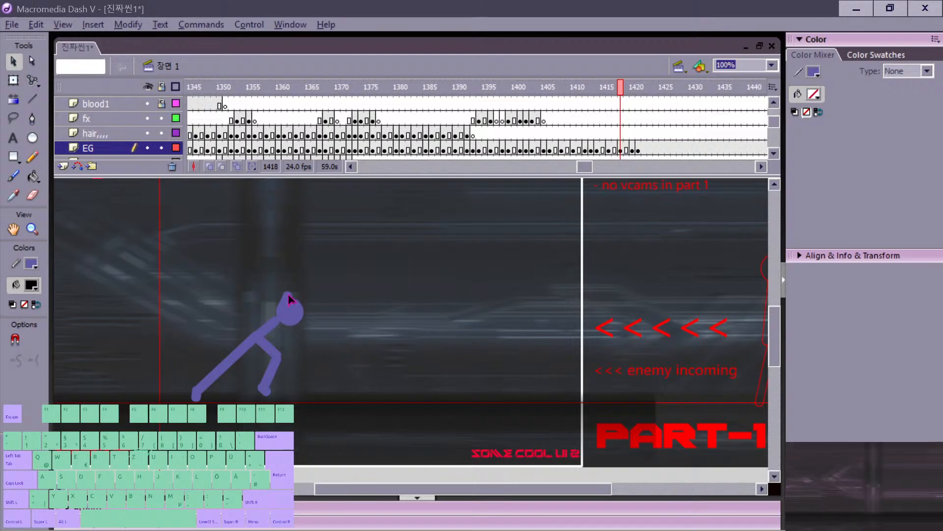
# Step: Check frame 1418 against the preceding poses and draw a bent arm tucked beneath its head
pyautogui.press(',')
pyautogui.press(',')
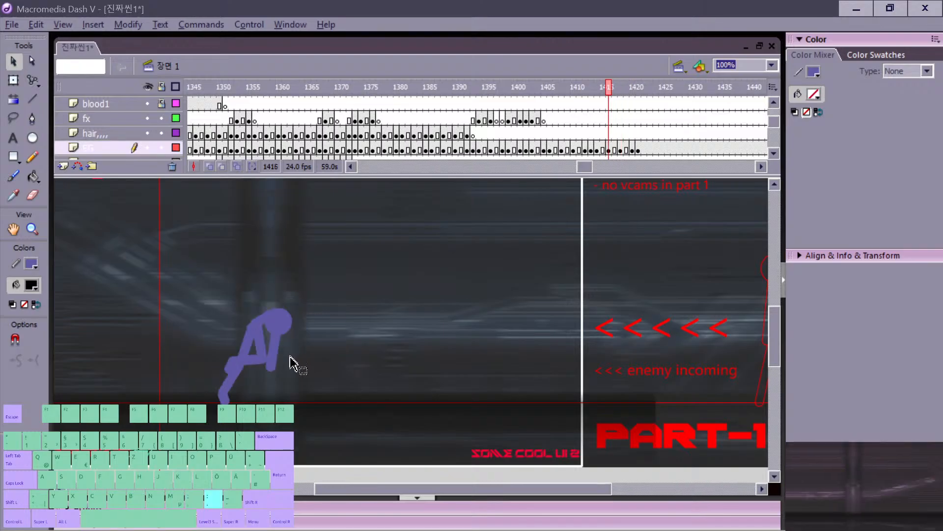
pyautogui.press('.')
pyautogui.press('.')
pyautogui.press('n')
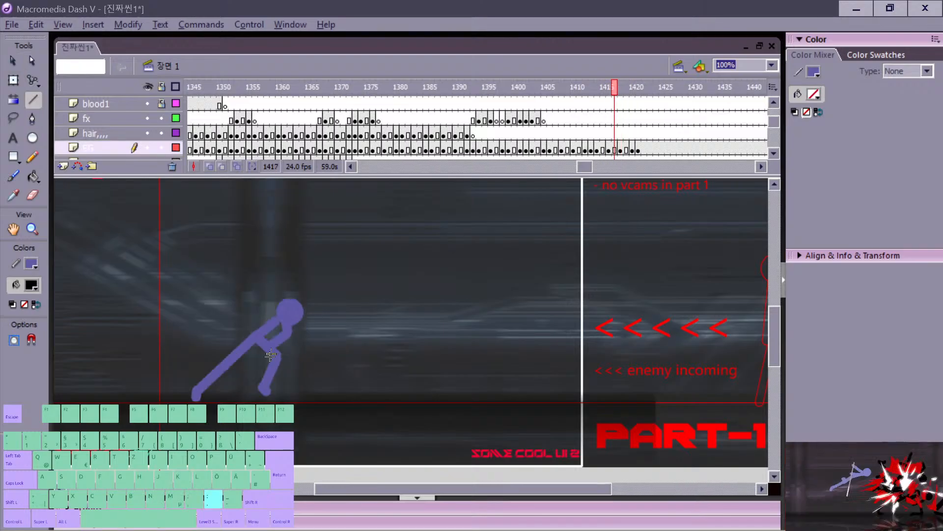
pyautogui.press('v')
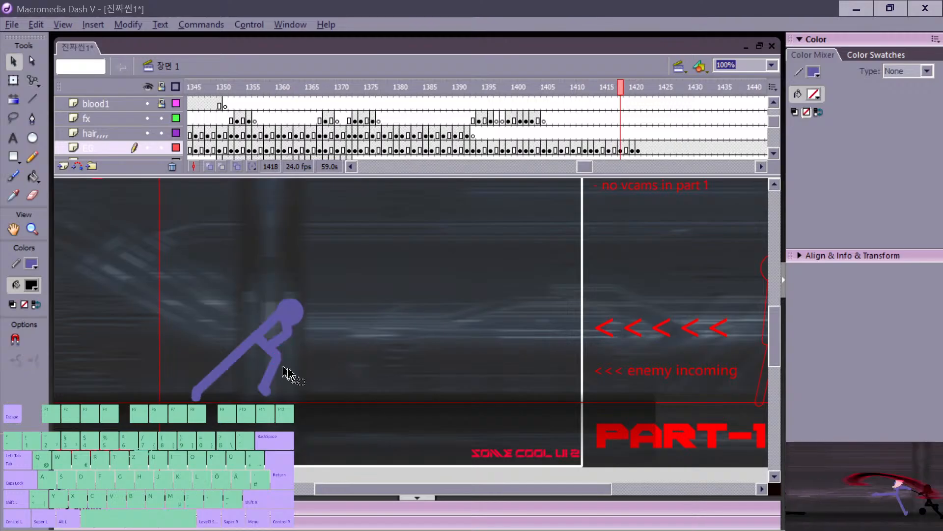
# Step: Shift the head forward on frame 1420 and draw two spread legs with feet near the ground line
pyautogui.press('.')
pyautogui.press('.')
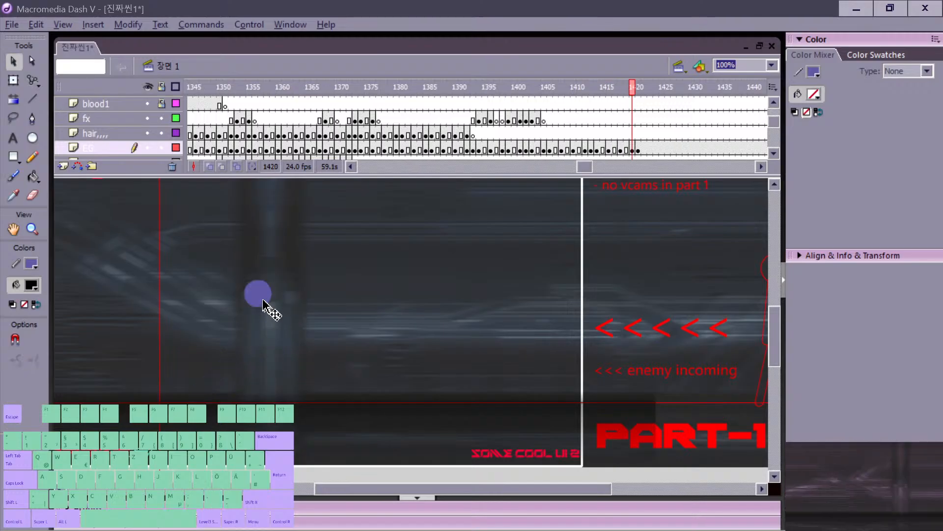
pyautogui.press('n')
pyautogui.press(',')
pyautogui.press('.')
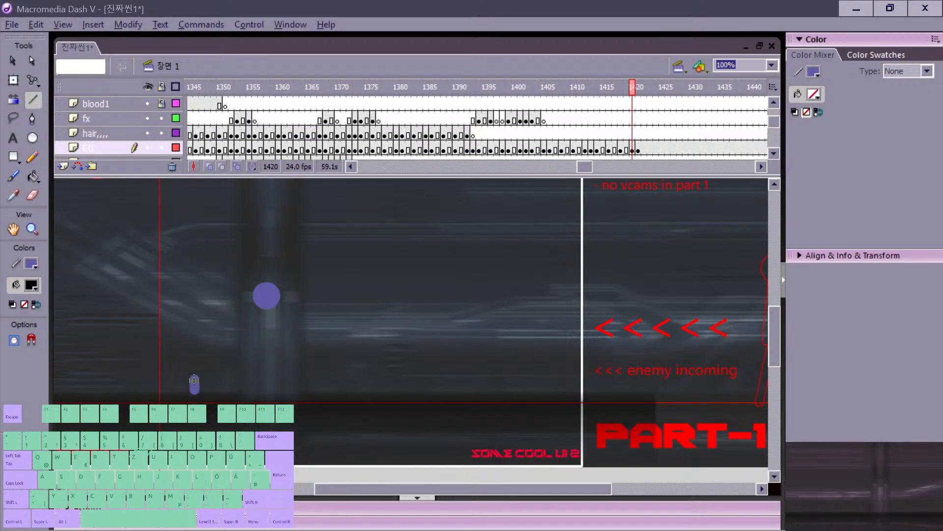
pyautogui.moveTo(240, 334); pyautogui.dragTo(294, 391)
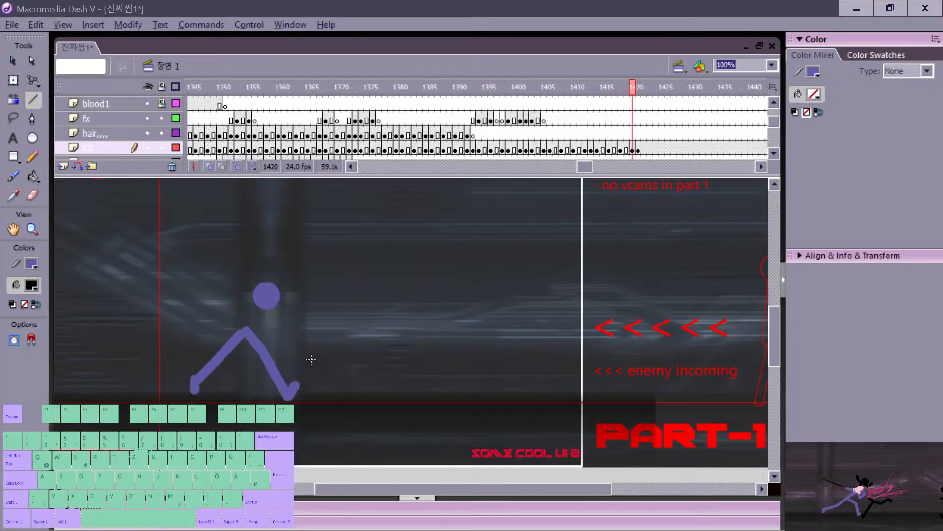
# Step: Add a forward-leaning torso on frame 1420 and move the head up and forward onto its end
pyautogui.press('v')
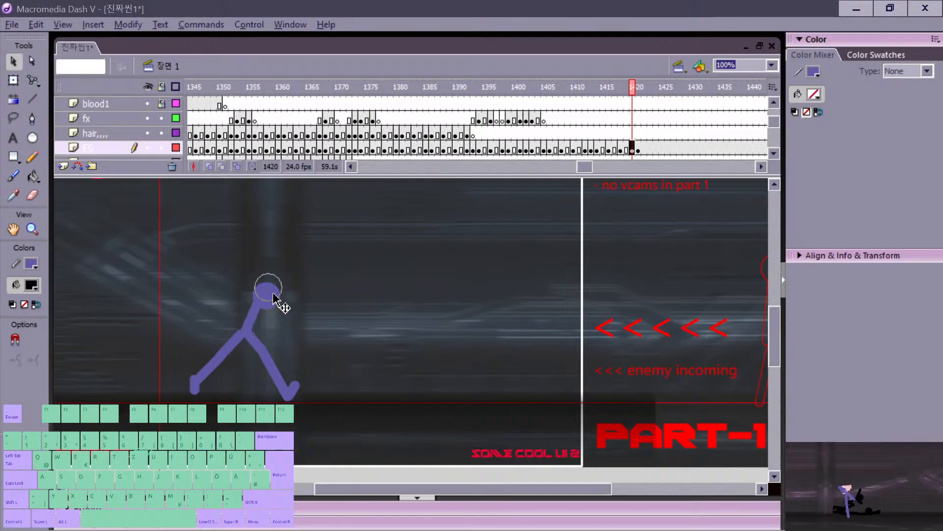
pyautogui.press(',')
pyautogui.press('.')
pyautogui.press(',')
pyautogui.press('.')
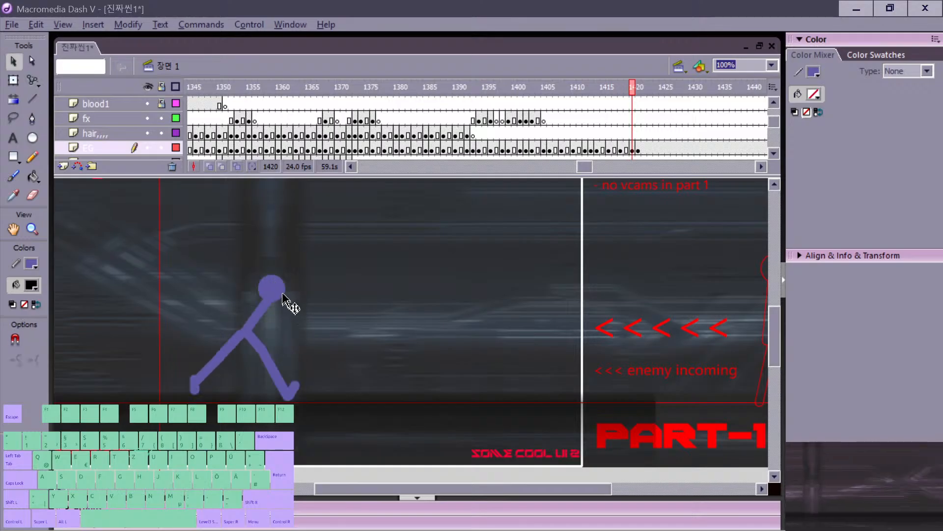
# Step: Compare frame 1420 with the poses from frame 1417 onward and nudge its head slightly down and forward
pyautogui.press(',')
pyautogui.press(',')
pyautogui.press(',')
pyautogui.press('.')
pyautogui.press('.')
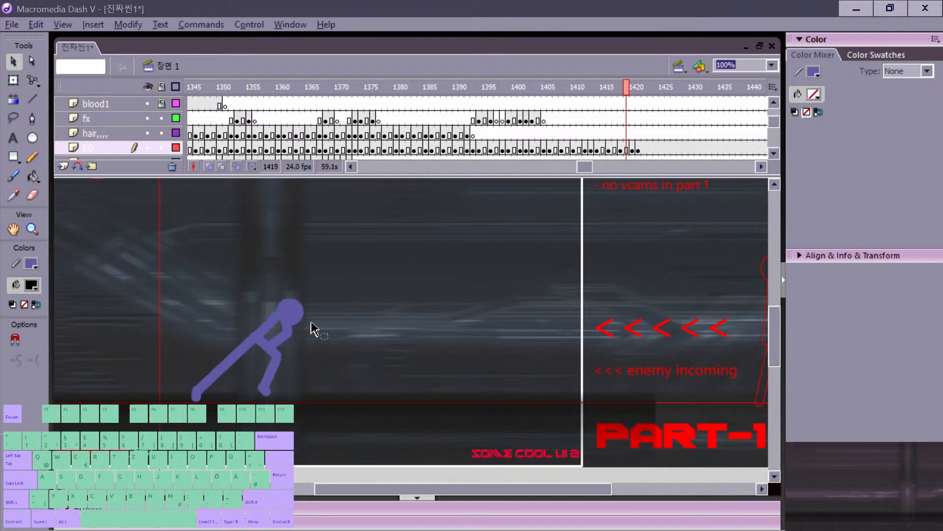
pyautogui.press('.')
pyautogui.press('n')
pyautogui.press(',')
pyautogui.press('.')
# Step: Shorten the front foot's toe on frame 1420 and bend the front leg slightly at the knee
pyautogui.press('v')
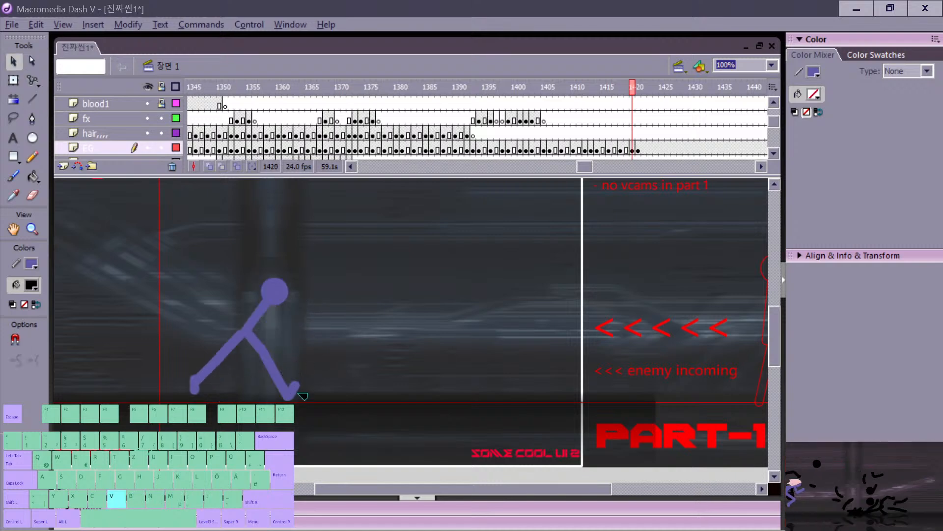
pyautogui.press(',')
pyautogui.press('.')
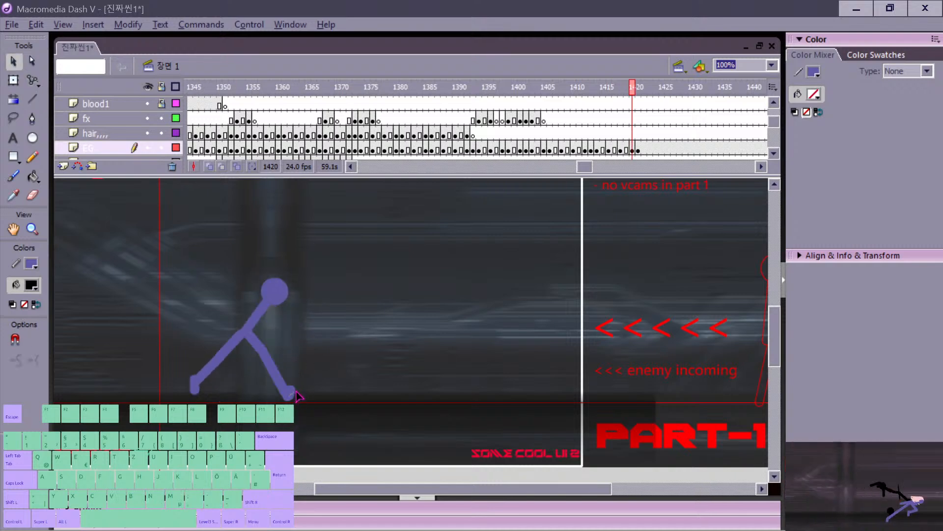
pyautogui.press(',')
pyautogui.press('.')
pyautogui.moveTo(275, 361); pyautogui.dragTo(274, 359)
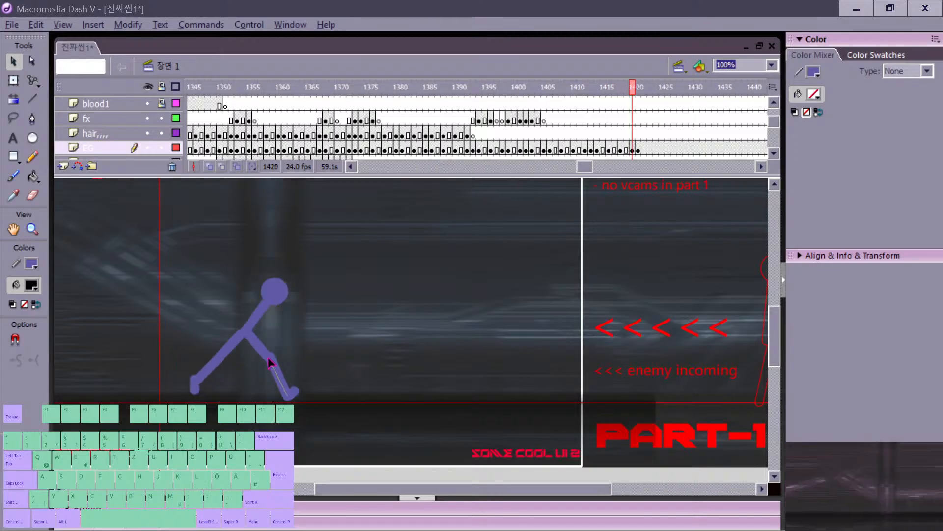
# Step: Step through frames 1416 to 1420 to review the motion from the crouch to the stride pose
pyautogui.press(',')
pyautogui.press(',')
pyautogui.press(',')
pyautogui.press(',')
pyautogui.press(',')
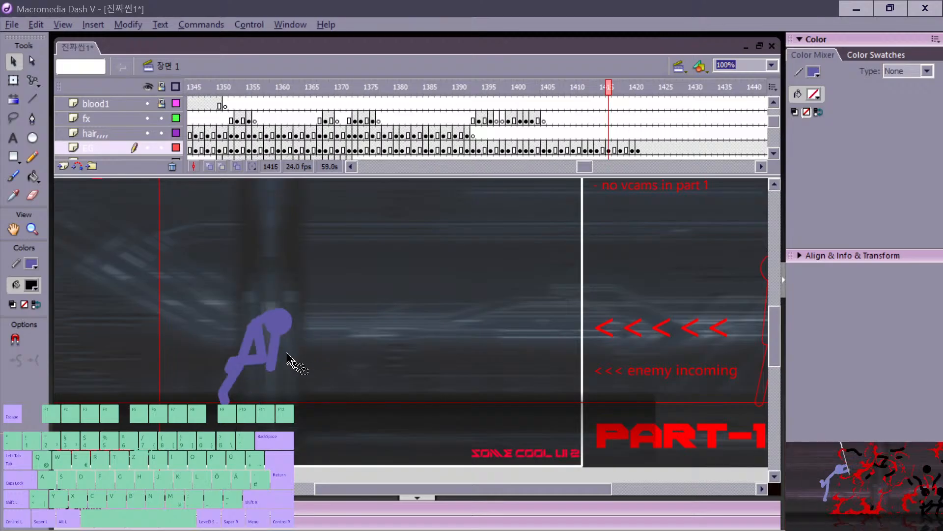
pyautogui.press('.')
pyautogui.press('.')
pyautogui.press('.')
pyautogui.press('.')
pyautogui.press('.')
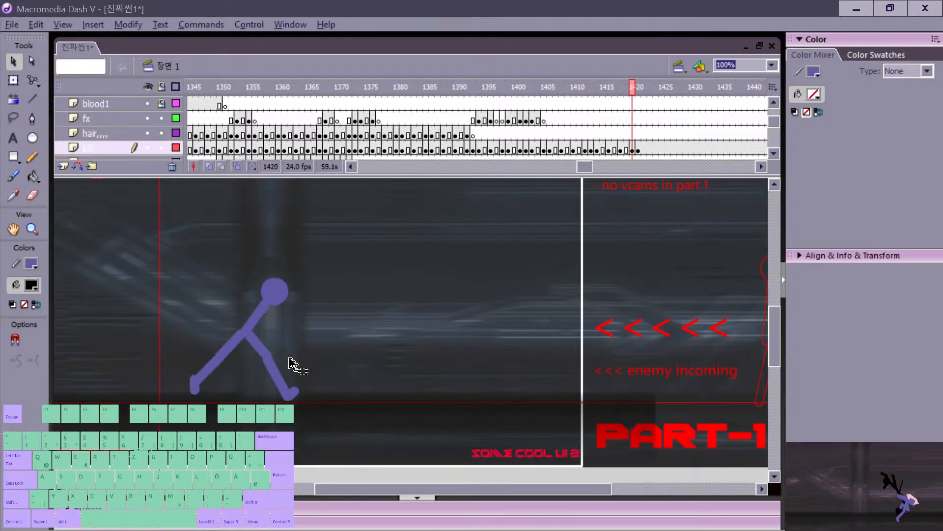
pyautogui.press(',')
pyautogui.press('.')
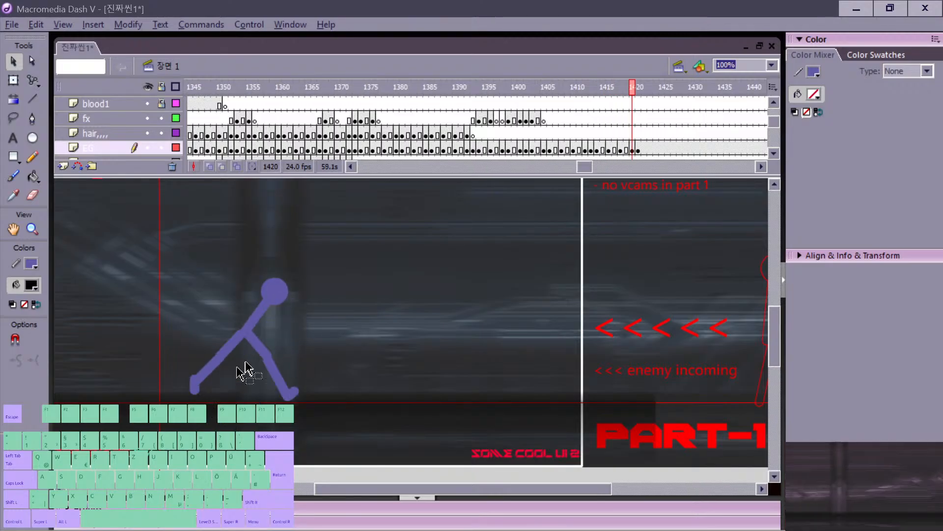
pyautogui.press(',')
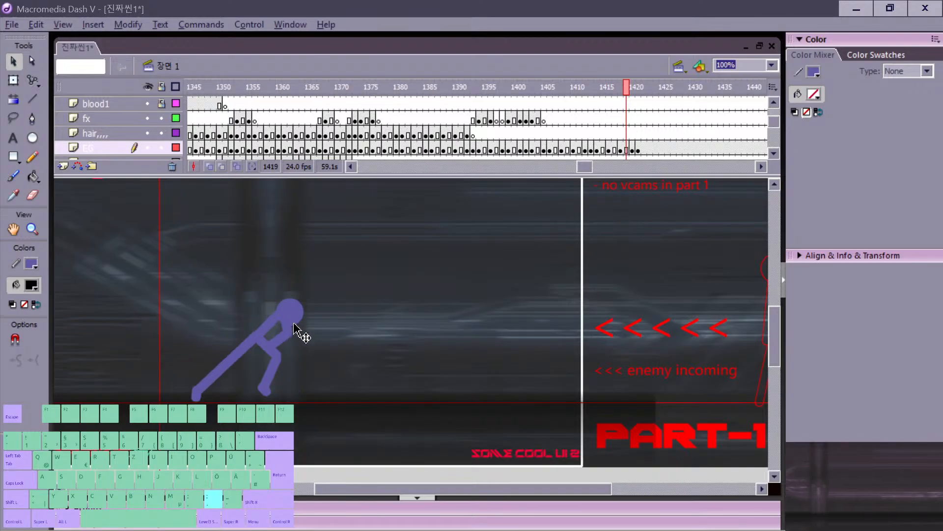
pyautogui.press('.')
pyautogui.press(',')
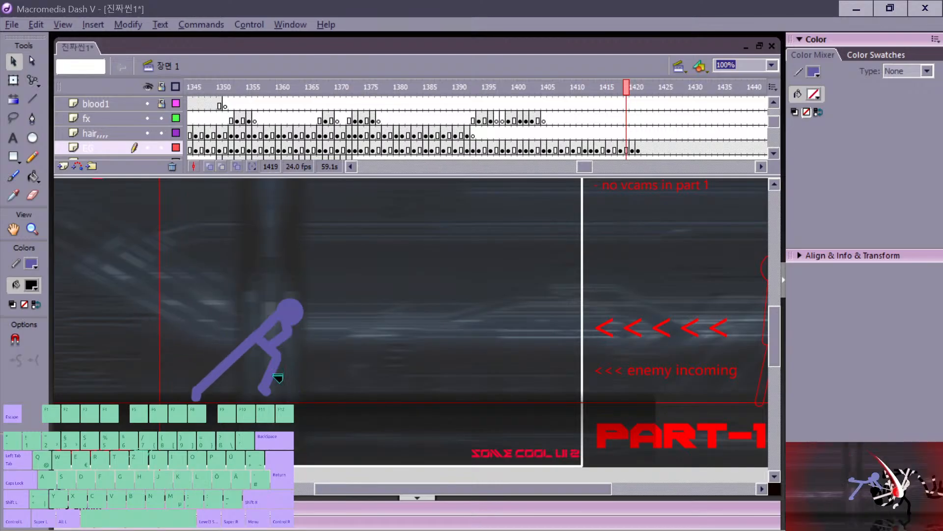
# Step: Check frame 1421 against the preceding poses and delete its bent leg drawing
pyautogui.press('.')
pyautogui.press('.')
pyautogui.press(',')
pyautogui.press('.')
pyautogui.press('e')
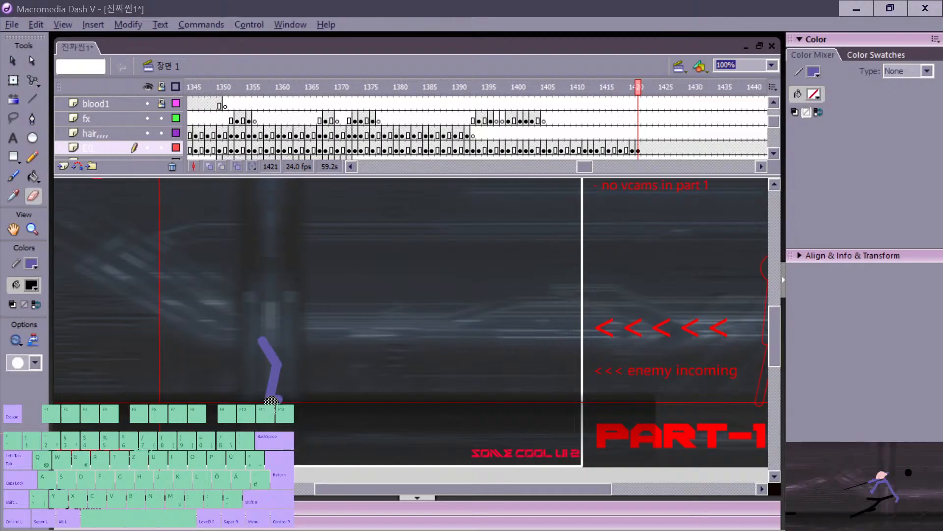
pyautogui.press(',')
pyautogui.press('.')
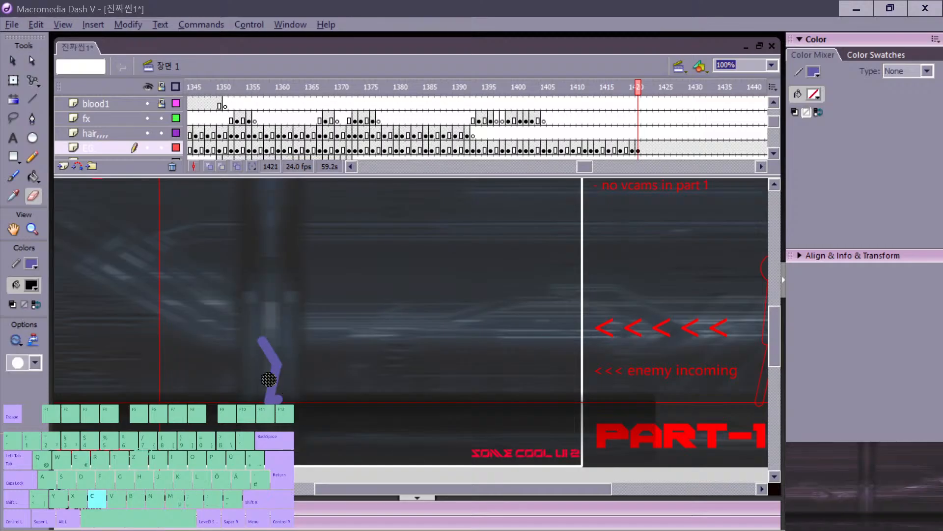
pyautogui.press('v')
pyautogui.click(277, 391)
pyautogui.click(309, 435)
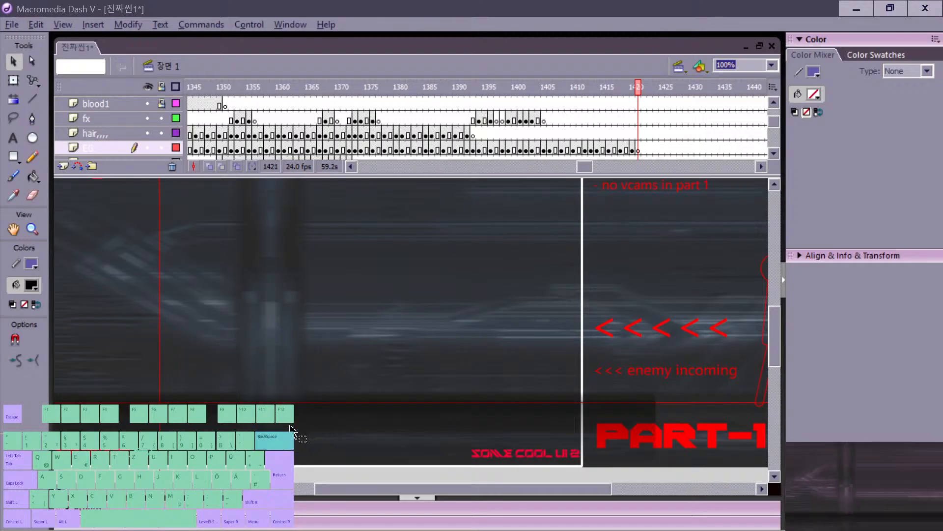
# Step: Redraw the legs on frame 1421 with the front leg planted ahead and the rear leg bent behind the hip
pyautogui.press('m')
pyautogui.press(',')
pyautogui.press('n')
pyautogui.press('.')
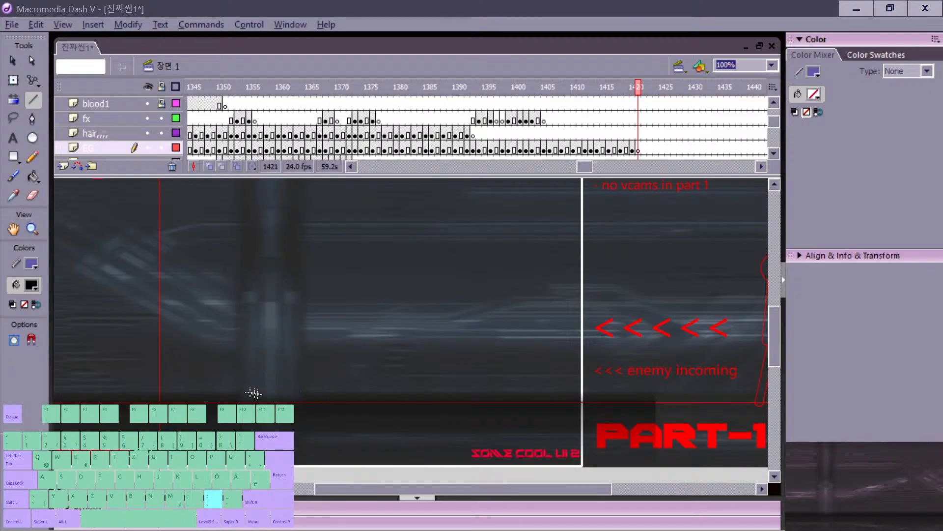
pyautogui.press(',')
pyautogui.press(',')
pyautogui.press('.')
pyautogui.press('.')
pyautogui.press(',')
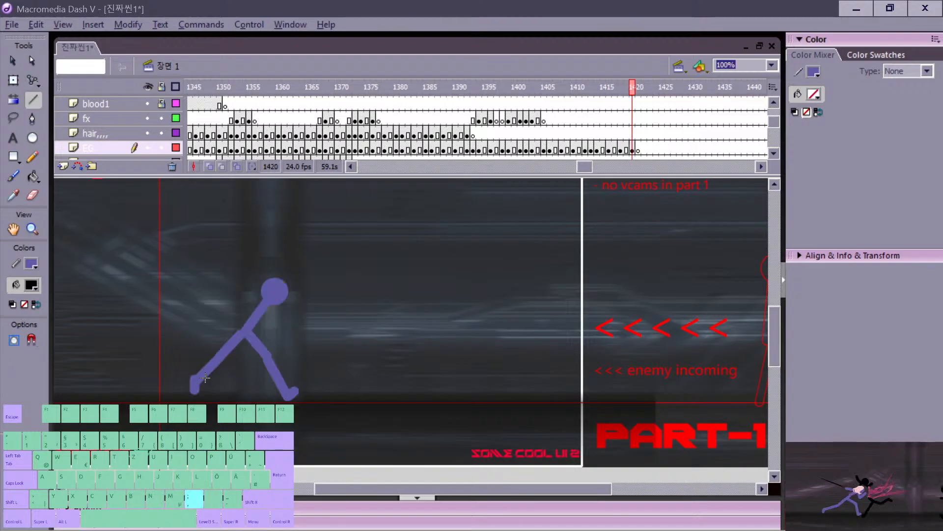
pyautogui.press('.')
pyautogui.moveTo(263, 397); pyautogui.dragTo(223, 320)
pyautogui.press(',')
pyautogui.press('.')
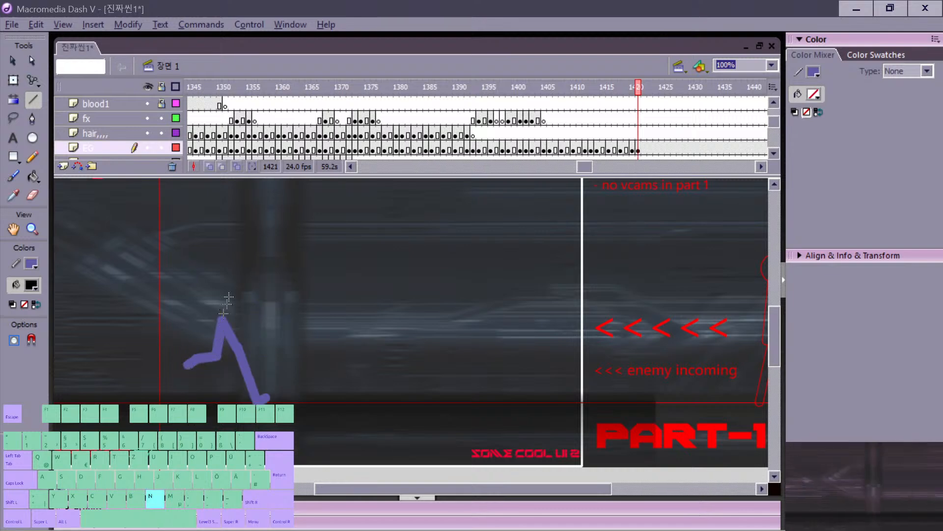
# Step: Compare frame 1421 with frame 1420 and straighten the front leg's line at the knee
pyautogui.press(',')
pyautogui.press('.')
pyautogui.press('v')
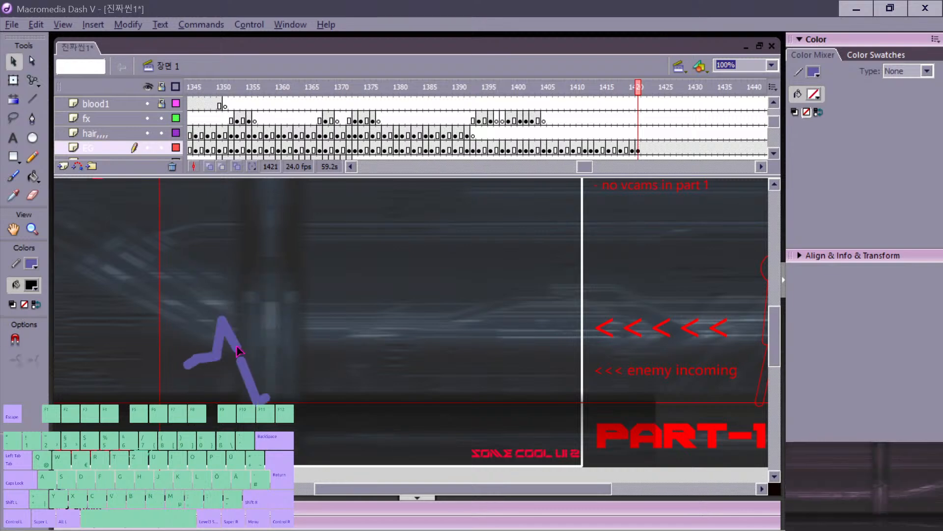
pyautogui.press(',')
pyautogui.press('.')
pyautogui.press(',')
pyautogui.press('n')
pyautogui.press('.')
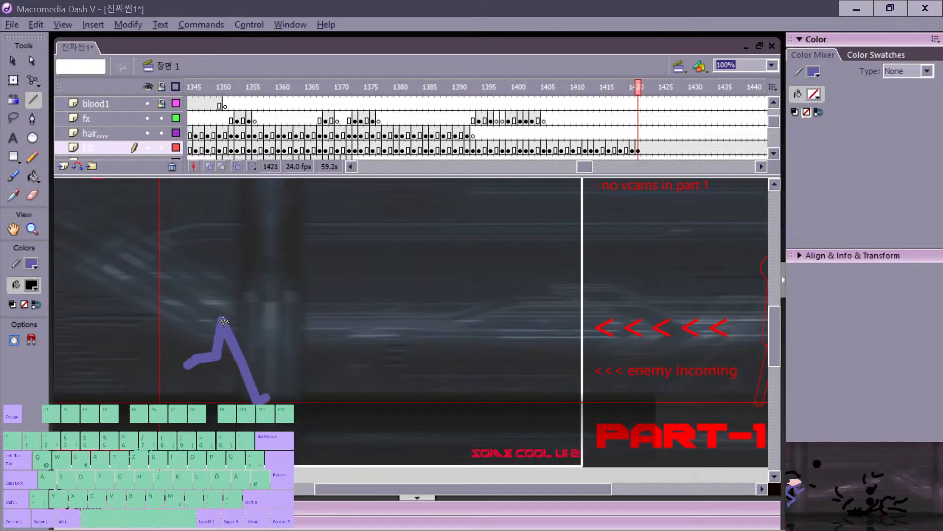
# Step: Draw a nearly upright torso on frame 1421 and place a pasted head on its upper end
pyautogui.moveTo(223, 296); pyautogui.dragTo(226, 277)
pyautogui.press(',')
pyautogui.press('.')
pyautogui.hotkey('ctrl', 'v')
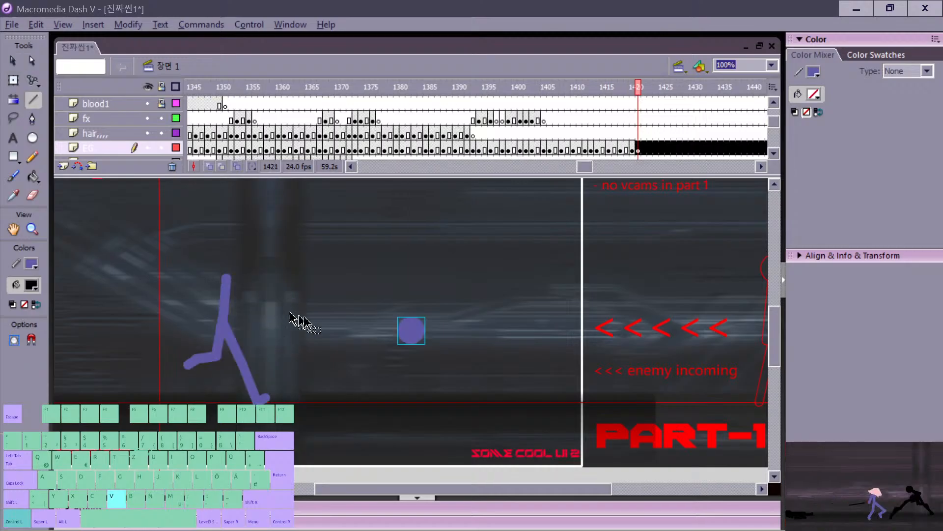
pyautogui.press('v')
pyautogui.moveTo(400, 339); pyautogui.dragTo(244, 285)
pyautogui.press(',')
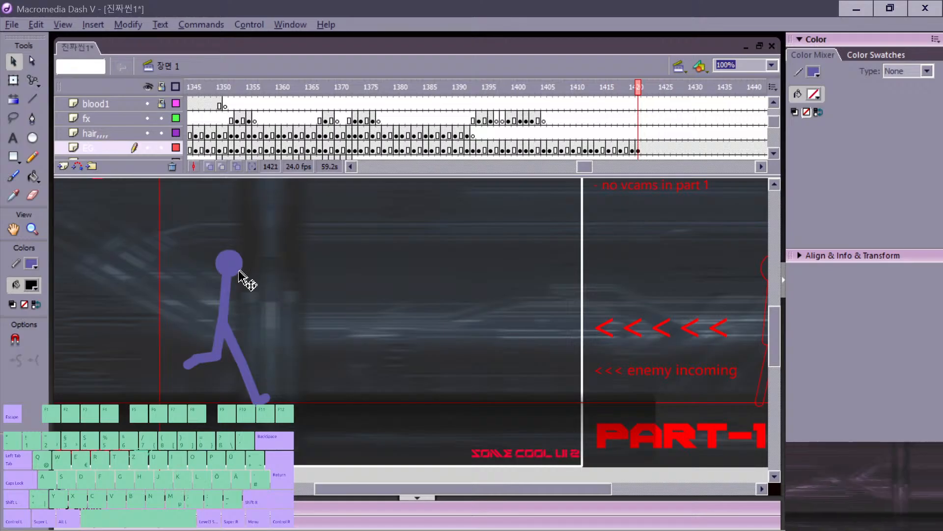
pyautogui.press('.')
# Step: Step backward from frame 1421 to about frame 1404 to examine the flow of the poses
pyautogui.press(',')
pyautogui.press(',')
pyautogui.press(',')
pyautogui.press(',')
pyautogui.press('.')
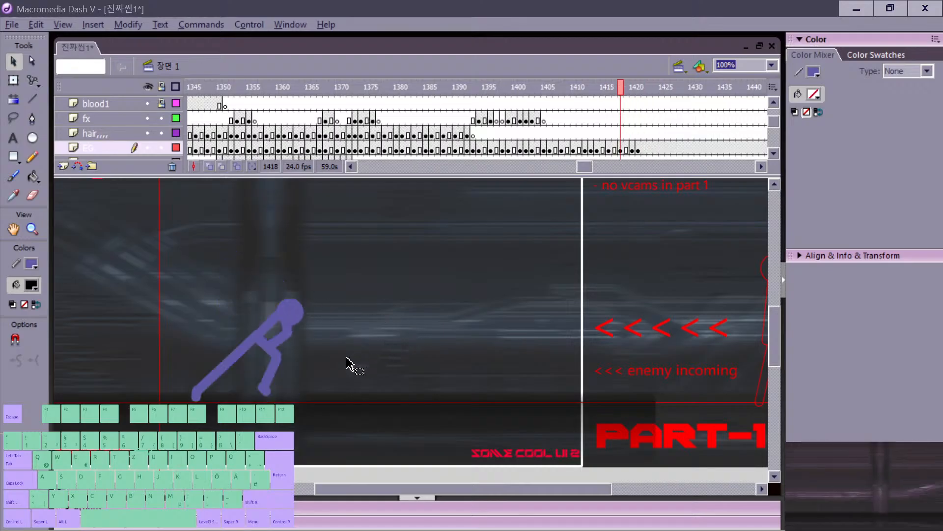
pyautogui.press(',')
pyautogui.press(',')
pyautogui.press(',')
pyautogui.press(',')
pyautogui.press(',')
pyautogui.press(',')
pyautogui.press(',')
pyautogui.press(',')
pyautogui.press(',')
pyautogui.press(',')
pyautogui.press(',')
pyautogui.press(',')
pyautogui.press(',')
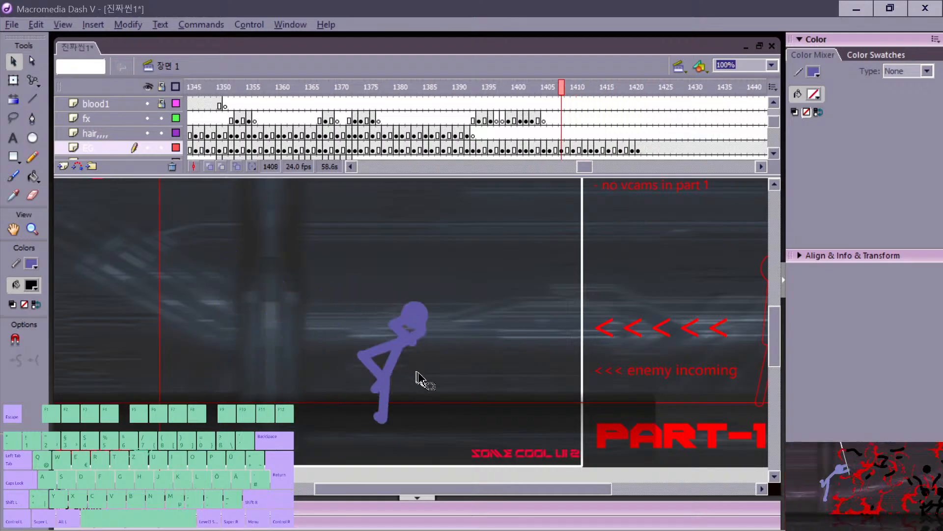
pyautogui.press(',')
pyautogui.press(',')
# Step: Step forward through the crouch and slash poses up to about frame 1416 to check where the slash happens
pyautogui.press('.')
pyautogui.press('.')
pyautogui.press('n')
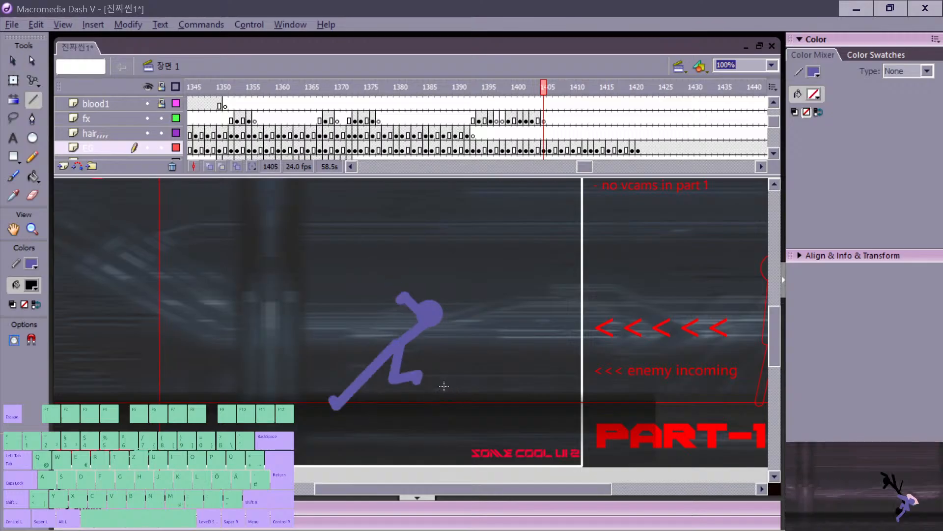
pyautogui.press('.')
pyautogui.press('.')
pyautogui.press('.')
pyautogui.press('.')
pyautogui.press('b')
pyautogui.press('.')
pyautogui.press('.')
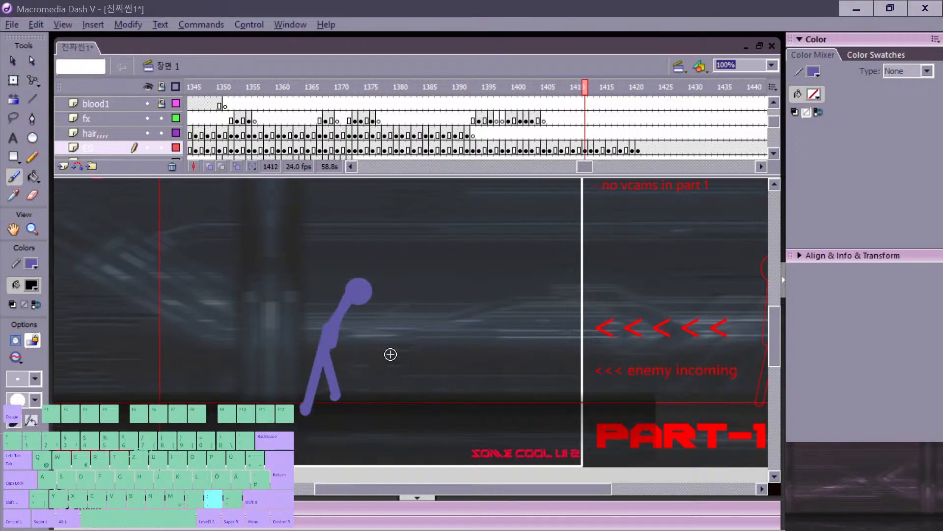
pyautogui.press('.')
pyautogui.press('.')
pyautogui.press('.')
pyautogui.press('.')
pyautogui.press(',')
pyautogui.press(',')
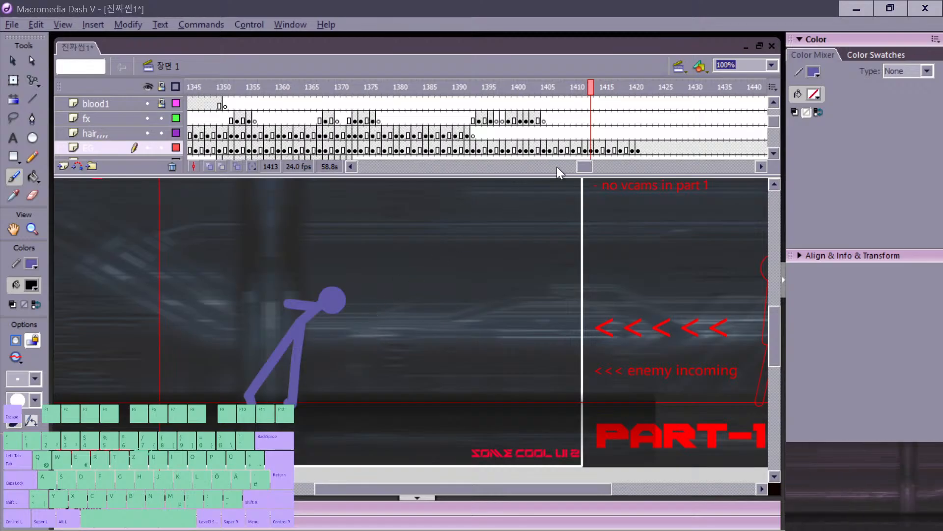
# Step: Insert a blank keyframe on the fx layer at frame 1414 and compare the neighbouring slash poses
pyautogui.click(536, 122)
pyautogui.press('.')
pyautogui.press('.')
pyautogui.press('.')
pyautogui.press('.')
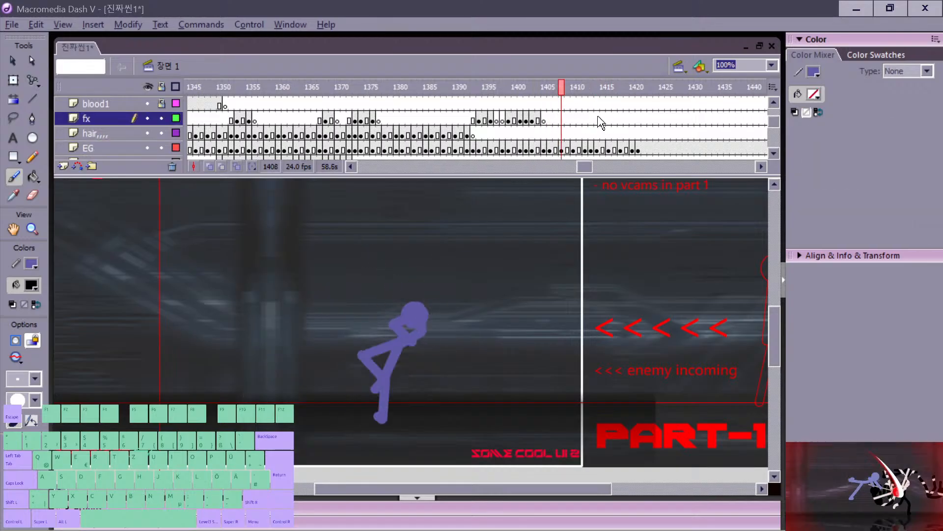
pyautogui.click(599, 118)
pyautogui.press('.')
pyautogui.press(',')
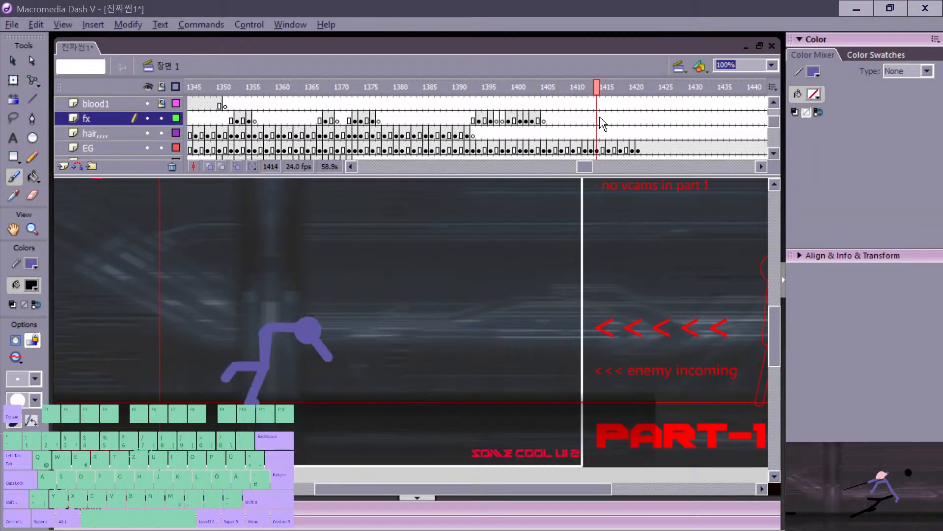
pyautogui.press('F7')
pyautogui.press(',')
pyautogui.press(',')
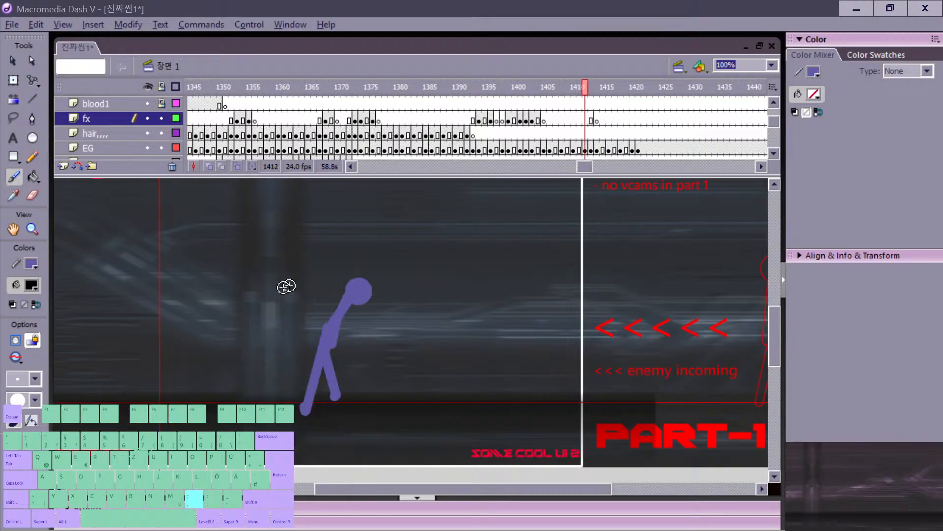
# Step: Brush a slash mark in front of the figure on fx frame 1414 and end it with a blank keyframe at frame 1416
pyautogui.press('.')
pyautogui.press('.')
pyautogui.moveTo(354, 334); pyautogui.dragTo(362, 386)
pyautogui.press(',')
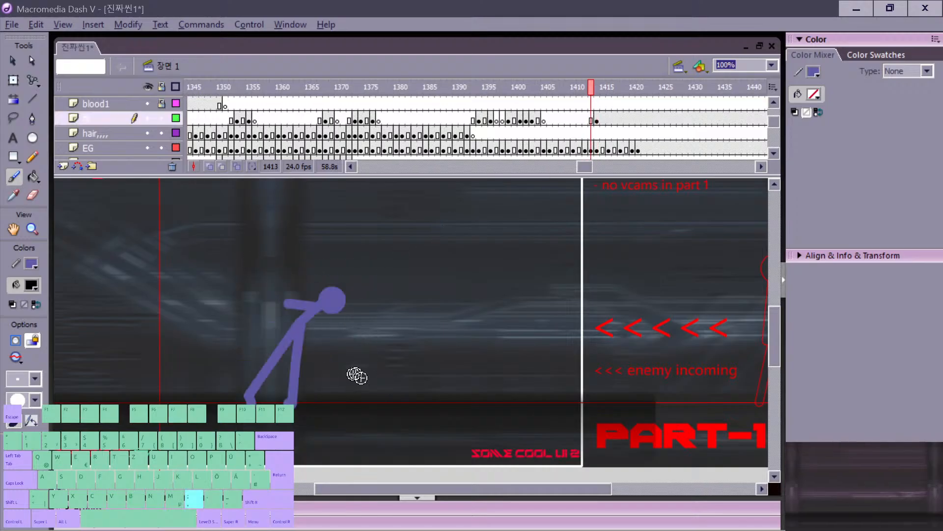
pyautogui.press('.')
pyautogui.press('.')
pyautogui.press('.')
pyautogui.press('F7')
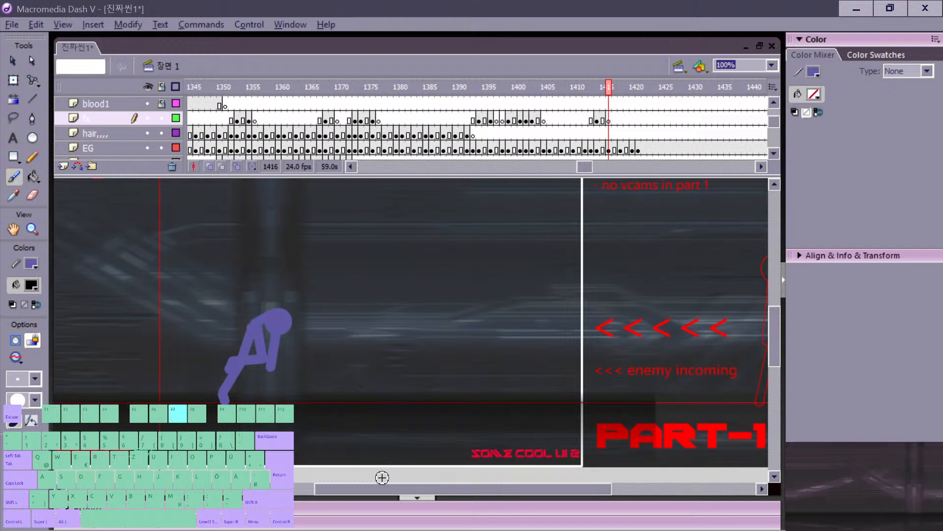
# Step: Nudge the head on frame 1420 slightly back and compare it with frame 1419
pyautogui.press('.')
pyautogui.press('.')
pyautogui.press('.')
pyautogui.press(',')
pyautogui.press('.')
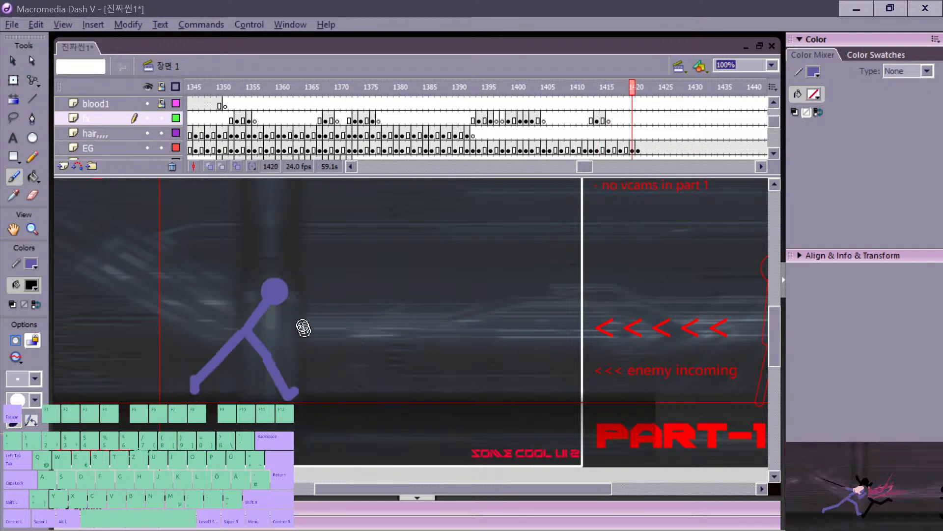
pyautogui.press('v')
pyautogui.moveTo(282, 293); pyautogui.dragTo(269, 280)
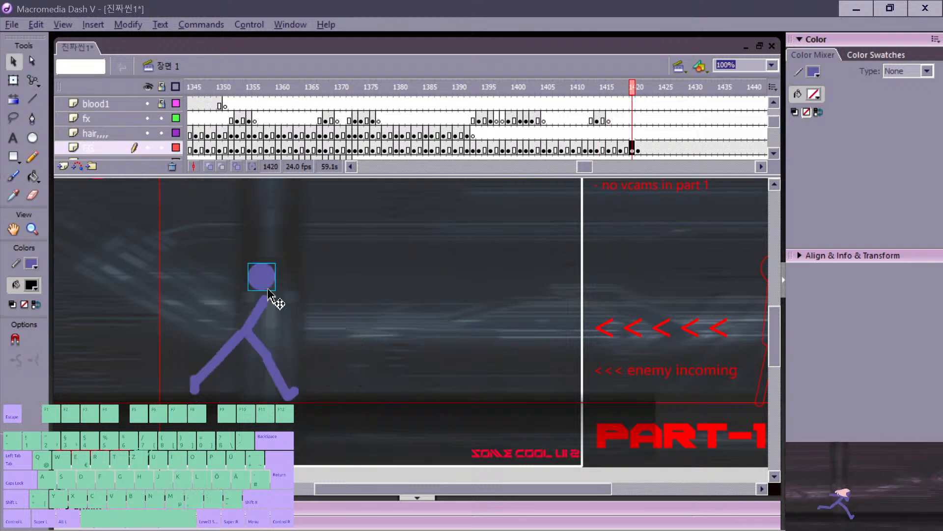
pyautogui.press(',')
pyautogui.press('.')
# Step: Draw a folded arm just below the head on frame 1420 of the EG layer
pyautogui.press('n')
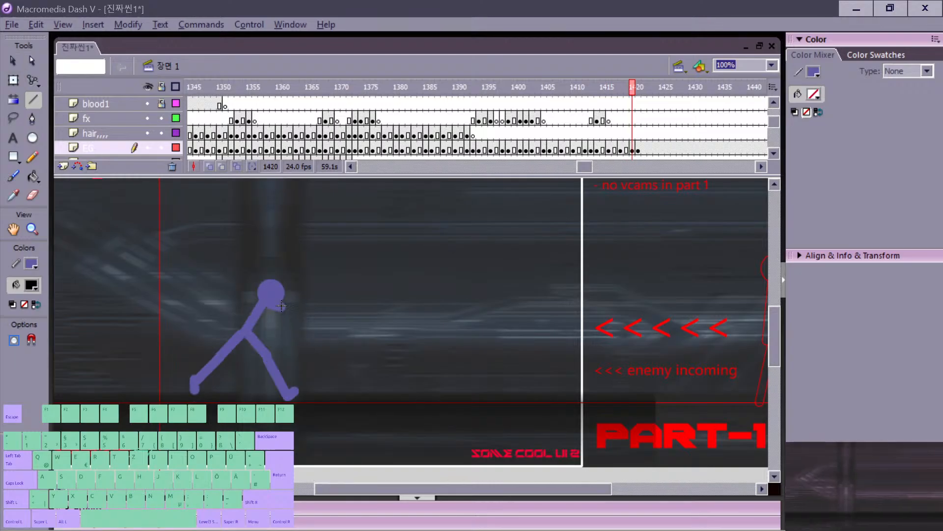
pyautogui.press(',')
pyautogui.press('.')
pyautogui.press('.')
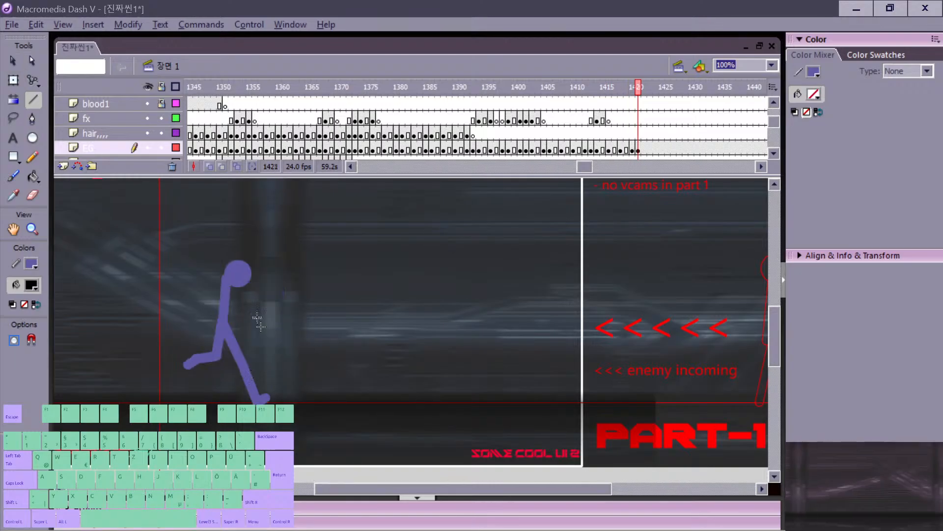
# Step: Nudge the head on frame 1421 slightly back and draw an arm stretched out behind the figure at shoulder height
pyautogui.press('v')
pyautogui.moveTo(245, 279); pyautogui.dragTo(239, 274)
pyautogui.press(',')
pyautogui.press('.')
pyautogui.press('n')
pyautogui.press(',')
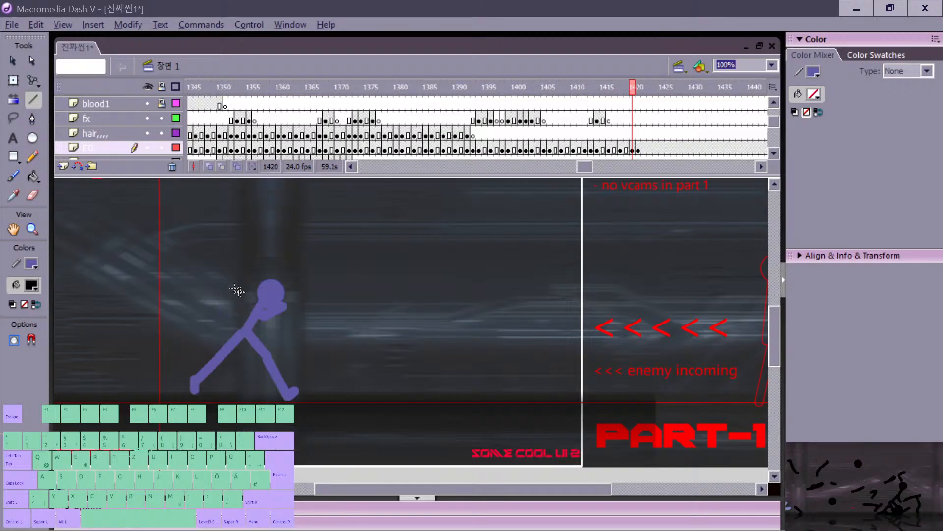
pyautogui.press('.')
pyautogui.press(',')
pyautogui.press(',')
pyautogui.press('.')
pyautogui.press('b')
pyautogui.press(',')
pyautogui.press('.')
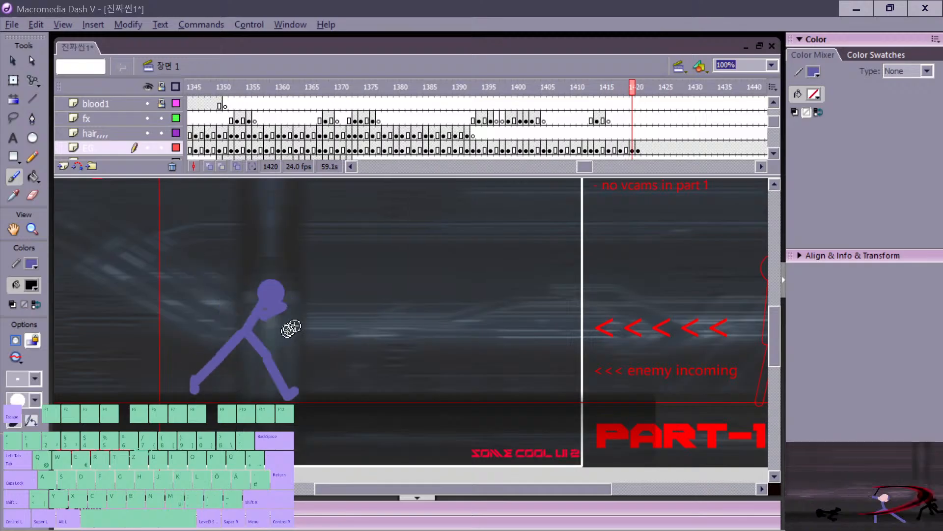
# Step: Brush a thin black slash curving from behind the figure around its front on the fx layer at frame 1421
pyautogui.press('.')
pyautogui.click(638, 118)
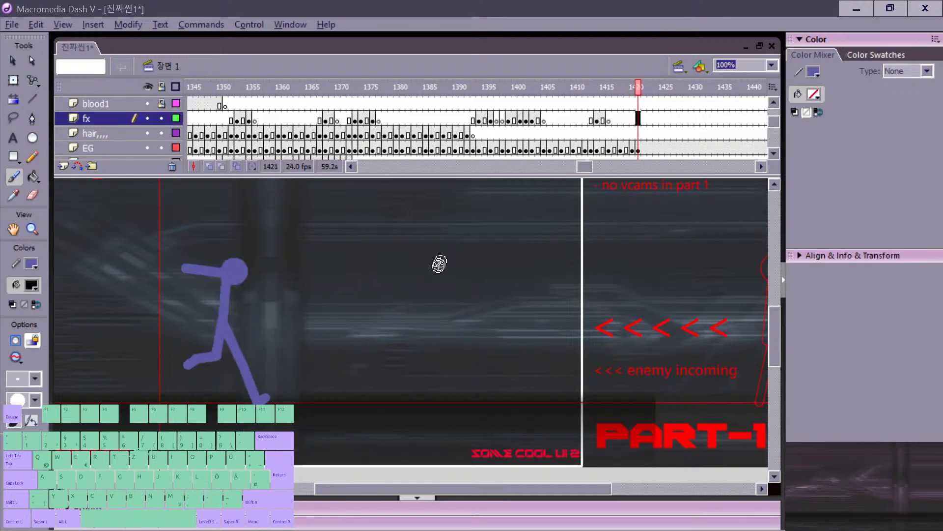
pyautogui.press(',')
pyautogui.press('.')
pyautogui.moveTo(265, 304); pyautogui.dragTo(129, 256)
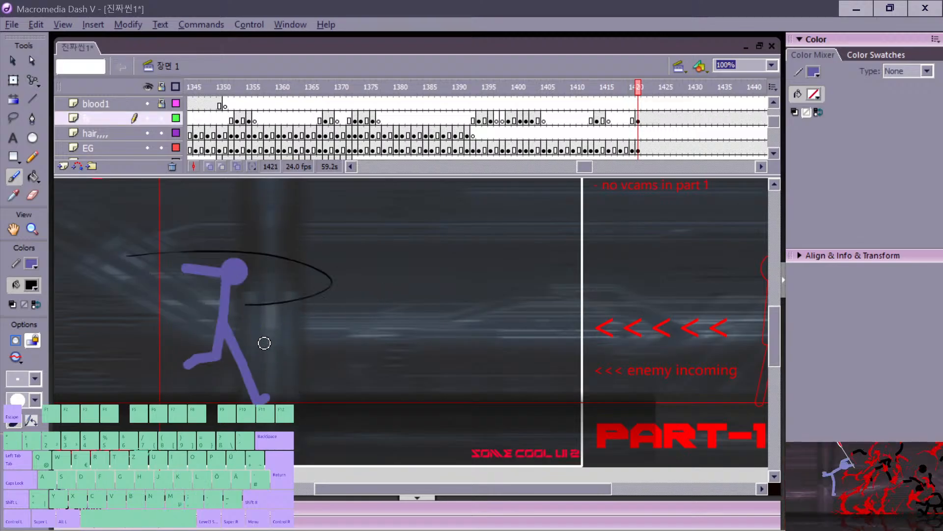
# Step: End the curved slash with a blank fx keyframe at frame 1422 and flip through the surrounding frames
pyautogui.press('.')
pyautogui.press('F7')
pyautogui.press(',')
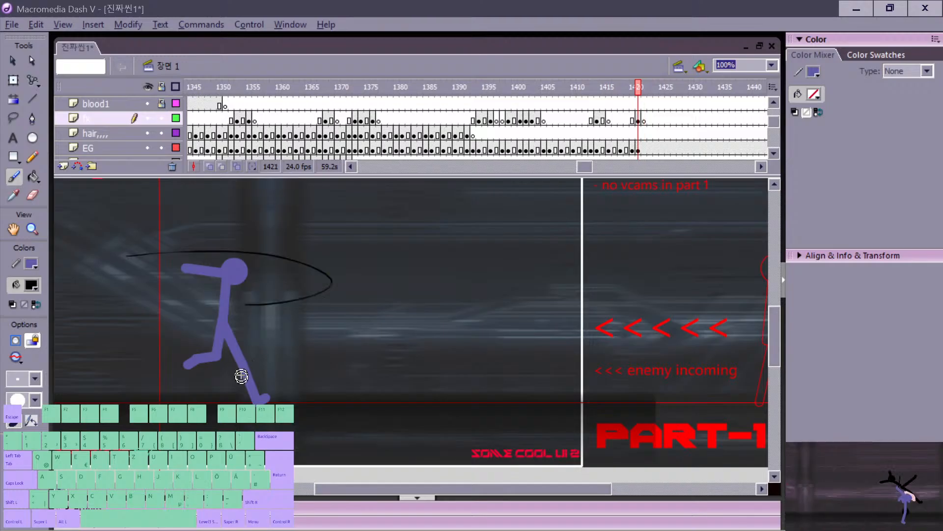
pyautogui.press(',')
pyautogui.press('.')
pyautogui.press('.')
pyautogui.press(',')
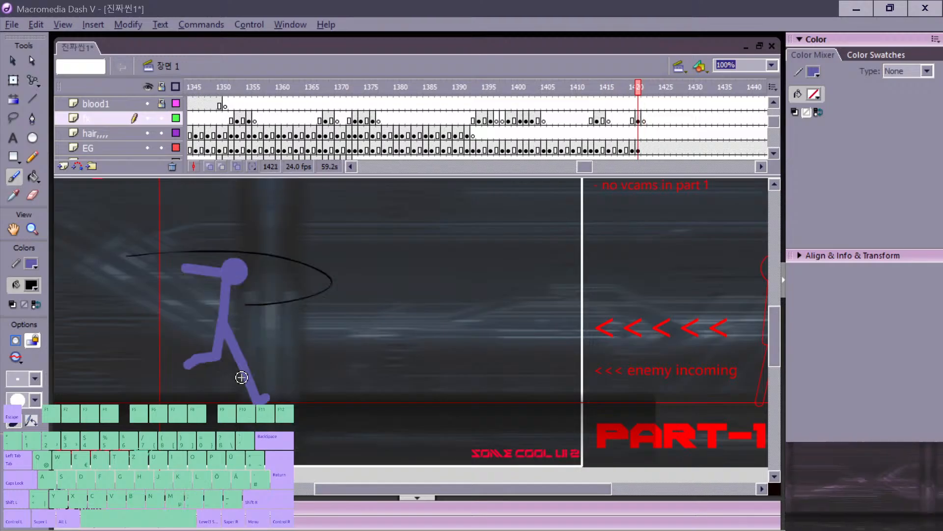
pyautogui.press('.')
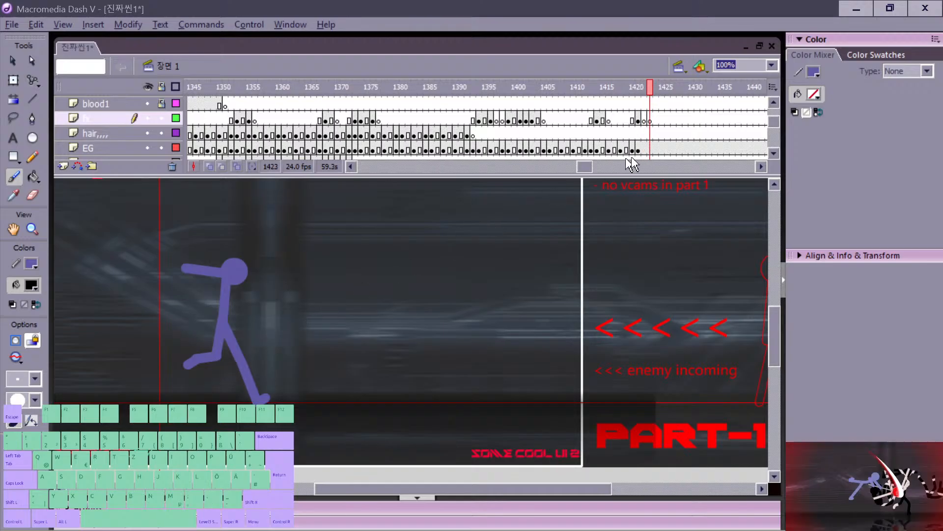
# Step: Insert a blank keyframe on the EG layer at frame 1422 and compare the poses leading up to it
pyautogui.click(647, 148)
pyautogui.press('F7')
pyautogui.press(',')
pyautogui.press(',')
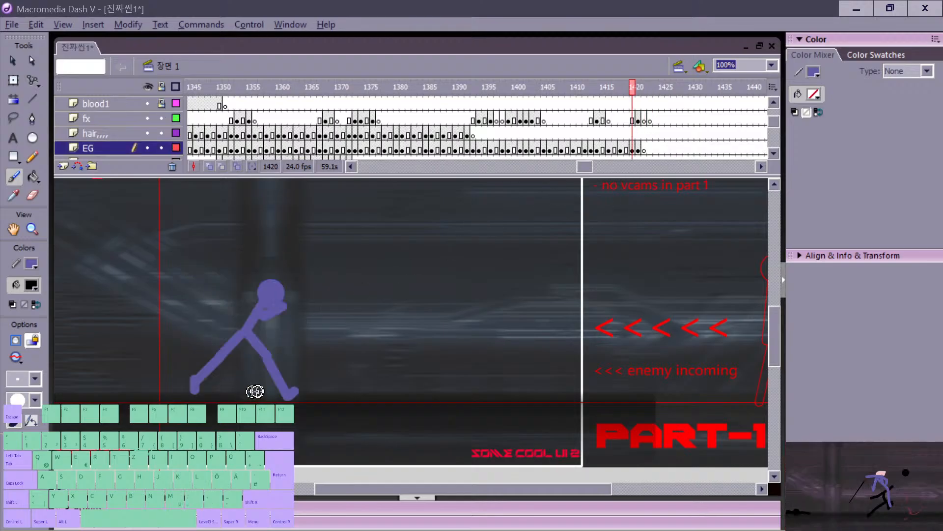
pyautogui.press(',')
pyautogui.press('.')
pyautogui.press('.')
pyautogui.press('.')
pyautogui.press(',')
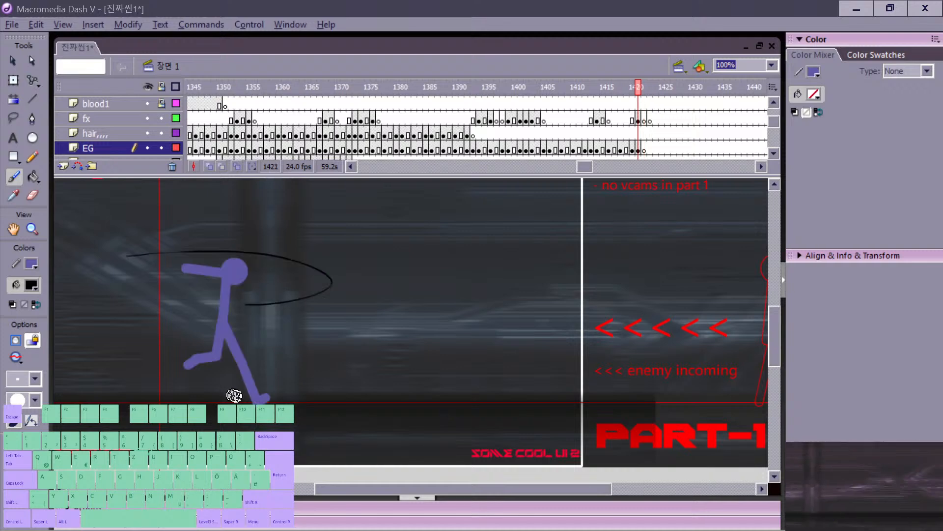
# Step: Draw the legs on EG frame 1422 with a straight supporting leg on the ground line and the other leg bent and raised behind
pyautogui.press('.')
pyautogui.press('n')
pyautogui.moveTo(244, 398); pyautogui.dragTo(235, 402)
pyautogui.press(',')
pyautogui.press('.')
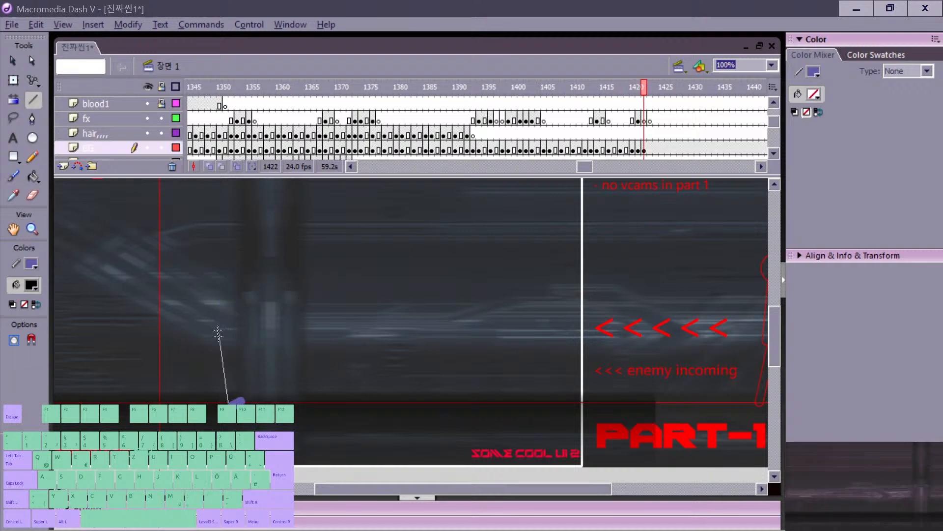
pyautogui.moveTo(218, 332)
pyautogui.mouseDown()
pyautogui.moveTo(213, 324)
pyautogui.moveTo(199, 360)
pyautogui.mouseUp()
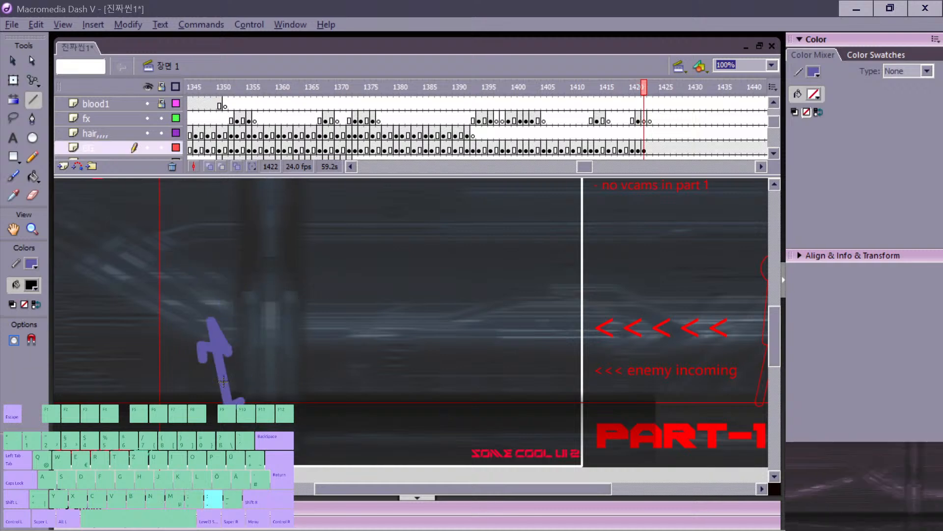
pyautogui.press(',')
pyautogui.press('.')
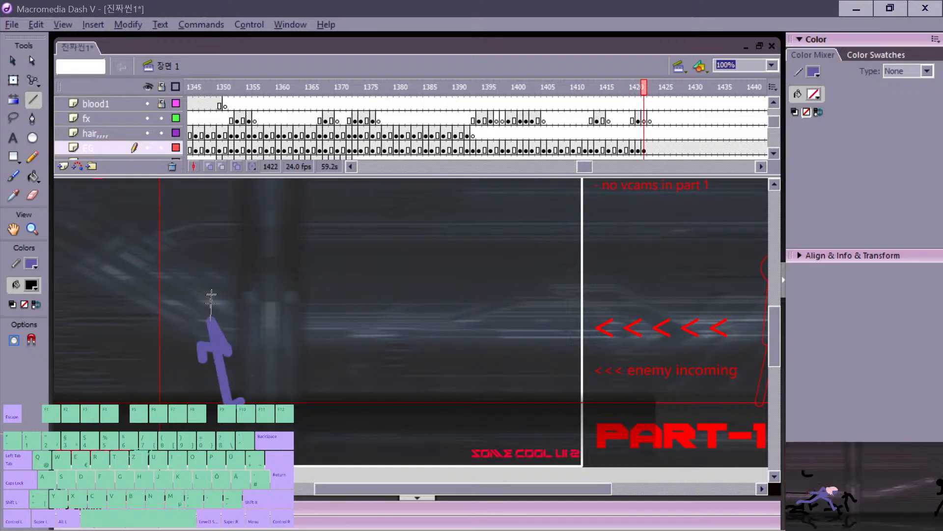
# Step: Draw an upright torso above the hips on frame 1422 and place a pasted head on top of it
pyautogui.moveTo(212, 294); pyautogui.dragTo(208, 271)
pyautogui.press(',')
pyautogui.press('.')
pyautogui.hotkey('ctrl', 'v')
pyautogui.press('v')
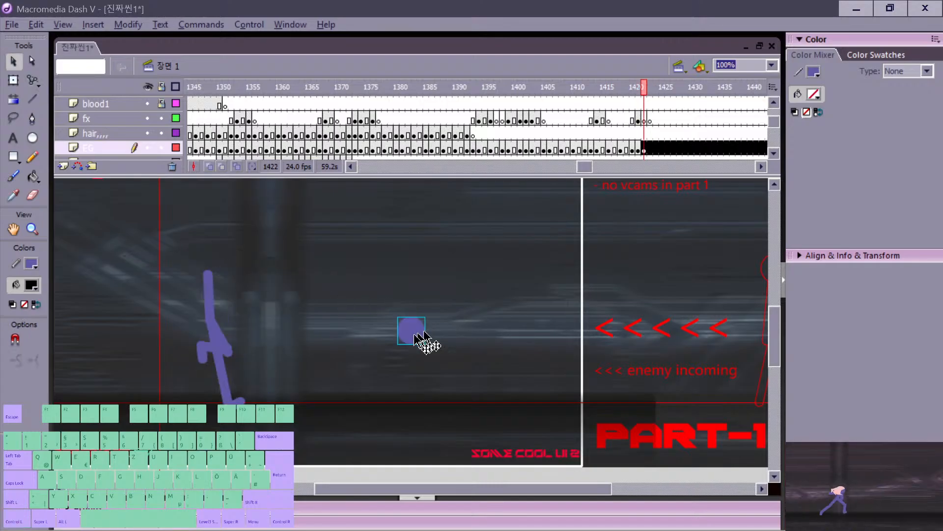
pyautogui.moveTo(415, 339); pyautogui.dragTo(219, 276)
pyautogui.press(',')
pyautogui.press('.')
# Step: Shorten the supporting foot on frame 1422 and compare the pose with the previous frame
pyautogui.press('v')
pyautogui.moveTo(241, 401); pyautogui.dragTo(242, 407)
pyautogui.press(',')
pyautogui.press('.')
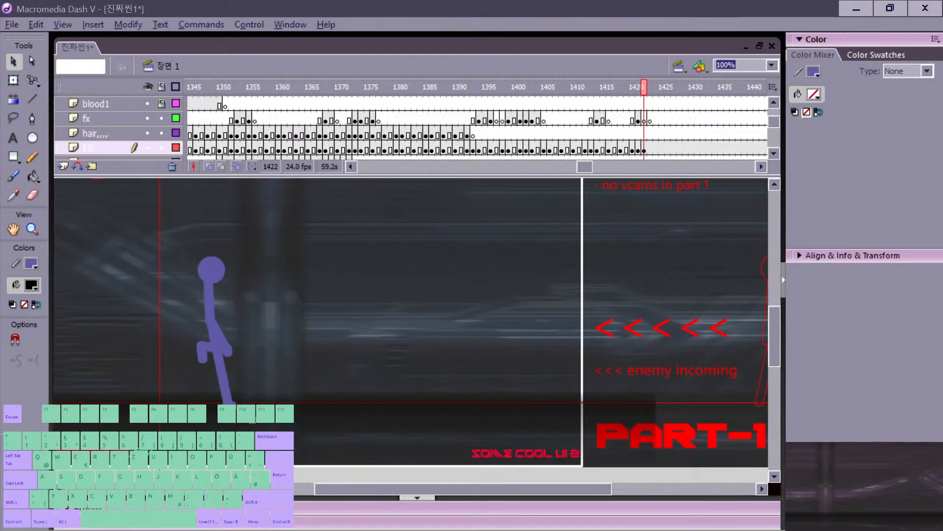
pyautogui.press(',')
pyautogui.press('.')
pyautogui.press(',')
pyautogui.press('.')
# Step: Draw an arm angled down behind the body on frame 1422 and check it against the neighbouring frames
pyautogui.press('n')
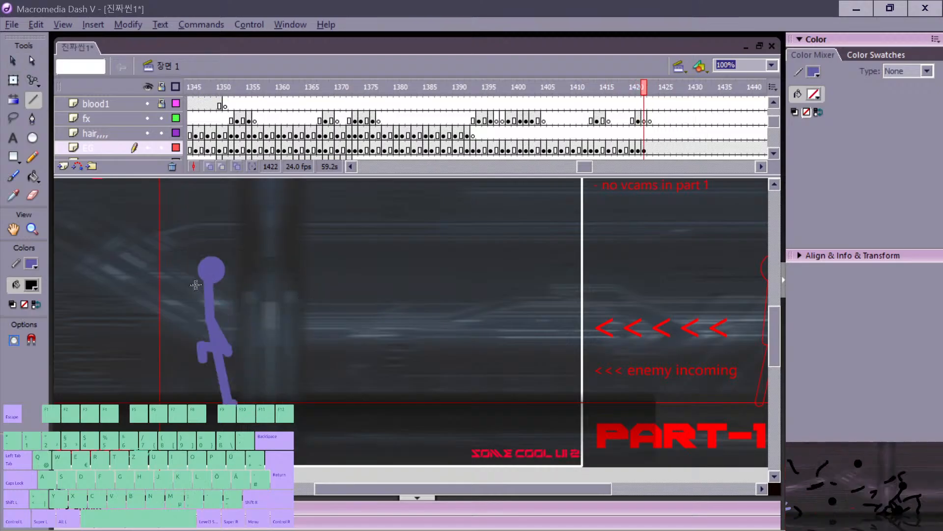
pyautogui.press(',')
pyautogui.press(',')
pyautogui.press('.')
pyautogui.press('.')
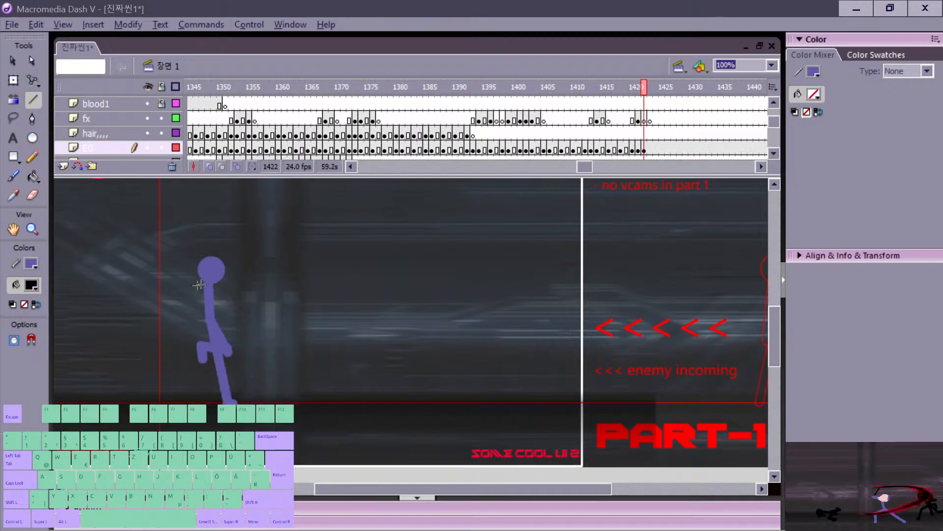
pyautogui.moveTo(197, 297); pyautogui.dragTo(181, 313)
pyautogui.press('.')
pyautogui.press(',')
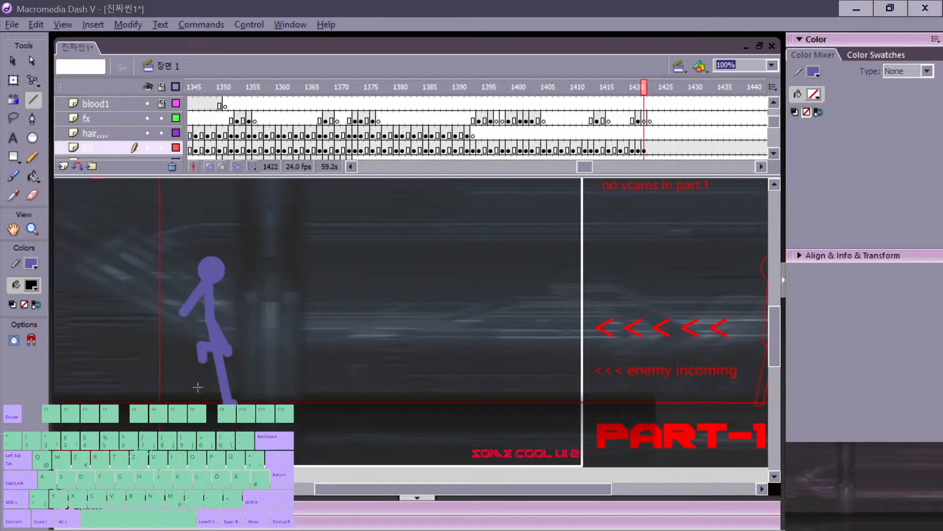
pyautogui.press('.')
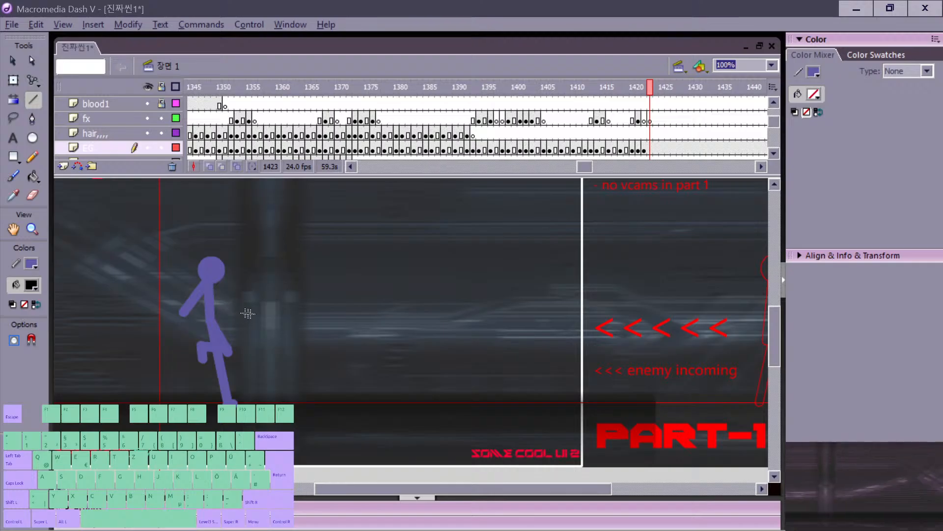
# Step: Insert a blank EG keyframe at frame 1423 and draw a straight supporting leg with the other leg bent and lifted in front
pyautogui.press('F7')
pyautogui.press(',')
pyautogui.press('.')
pyautogui.press('n')
pyautogui.moveTo(188, 407); pyautogui.dragTo(183, 405)
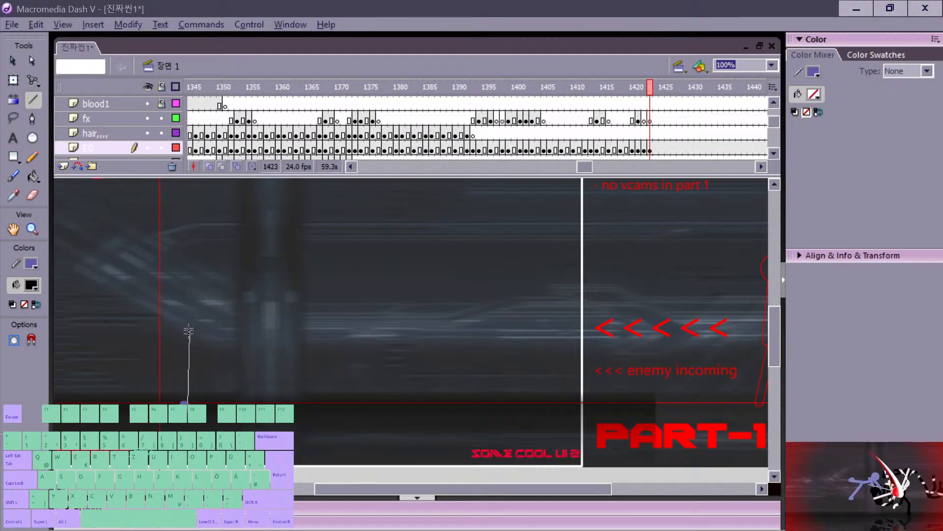
pyautogui.moveTo(189, 331); pyautogui.dragTo(194, 319)
pyautogui.press(',')
pyautogui.press('.')
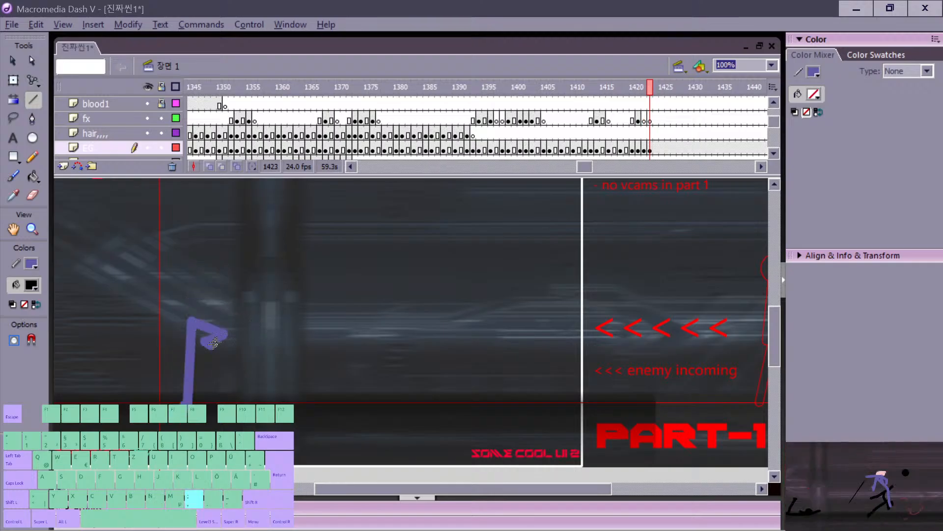
pyautogui.press(',')
pyautogui.press('.')
pyautogui.press(',')
pyautogui.press('.')
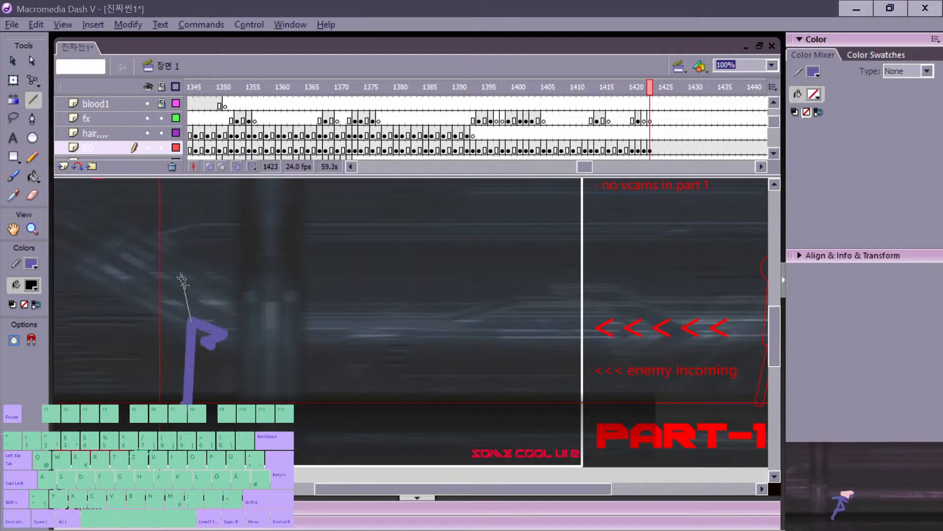
# Step: Draw a torso leaning slightly back on frame 1423 and place the head on top of it
pyautogui.moveTo(182, 280); pyautogui.dragTo(182, 280)
pyautogui.press('v')
pyautogui.press(',')
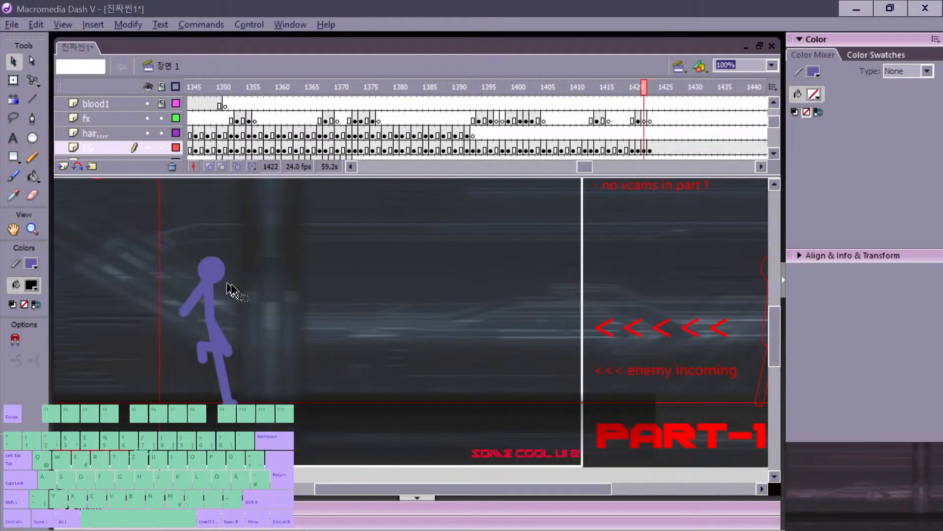
pyautogui.press('.')
pyautogui.press(',')
pyautogui.press('.')
# Step: Draw short folded arms on both sides of the chest just below the head on frame 1423
pyautogui.press('n')
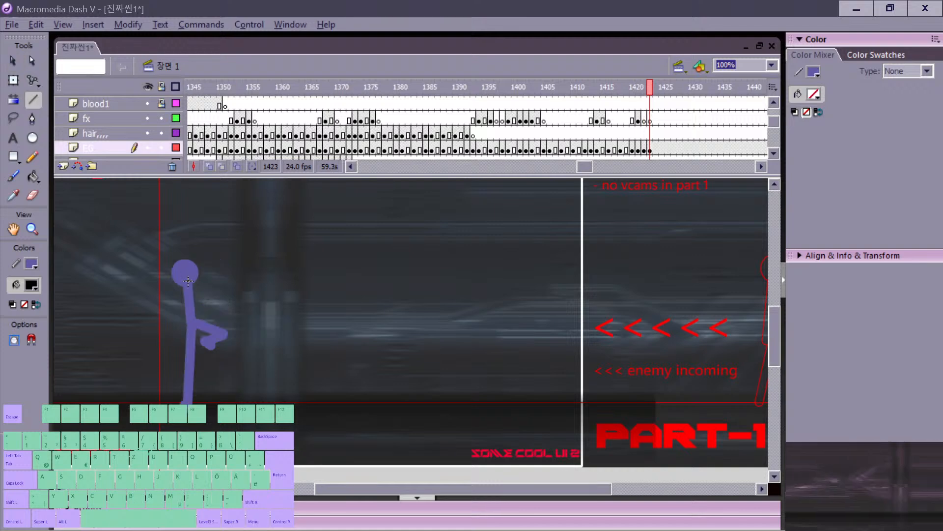
pyautogui.press(',')
pyautogui.press('.')
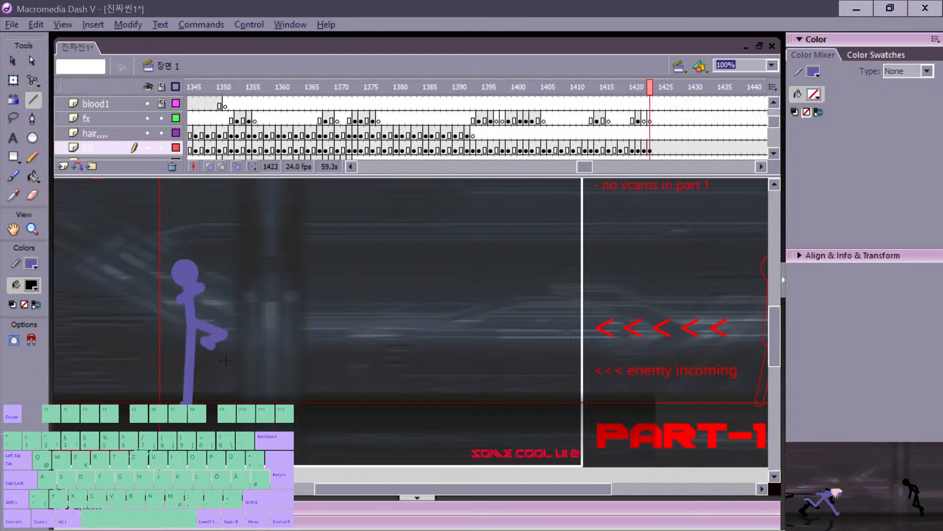
pyautogui.press(',')
pyautogui.press('.')
# Step: Trim the protruding knee of the raised leg on frame 1423 and advance to frame 1424
pyautogui.press('v')
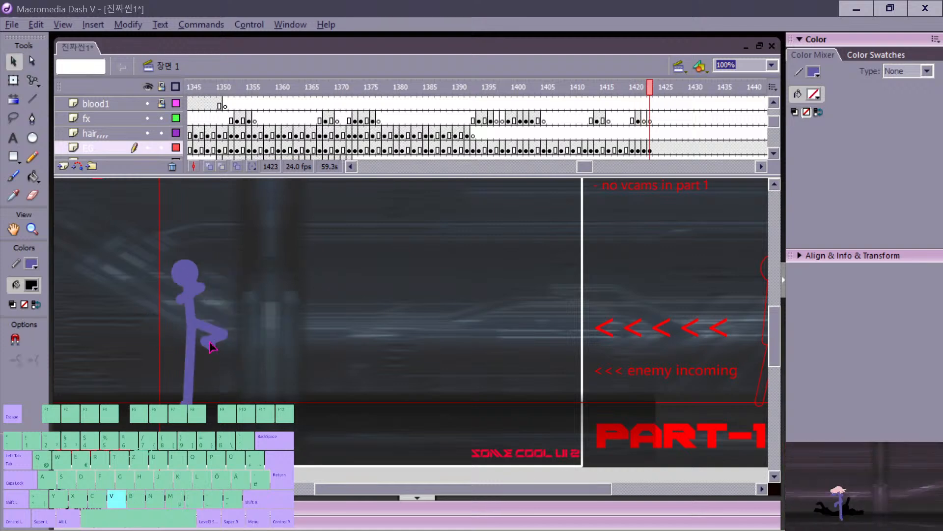
pyautogui.click(228, 340)
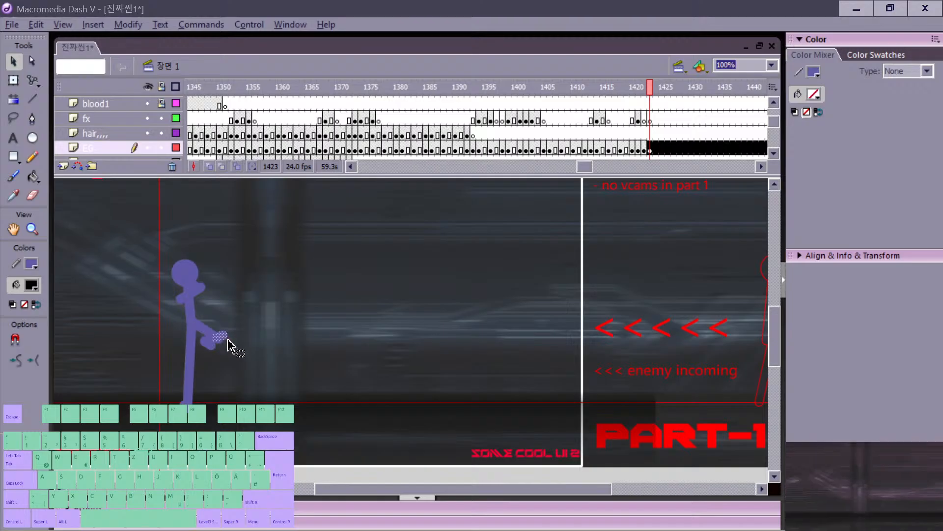
pyautogui.click(230, 368)
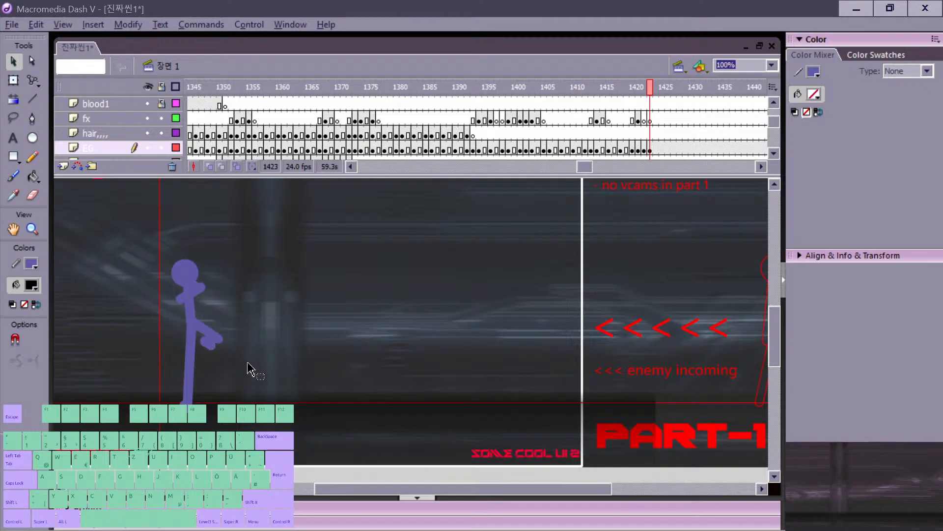
pyautogui.press(',')
pyautogui.press('.')
pyautogui.press('.')
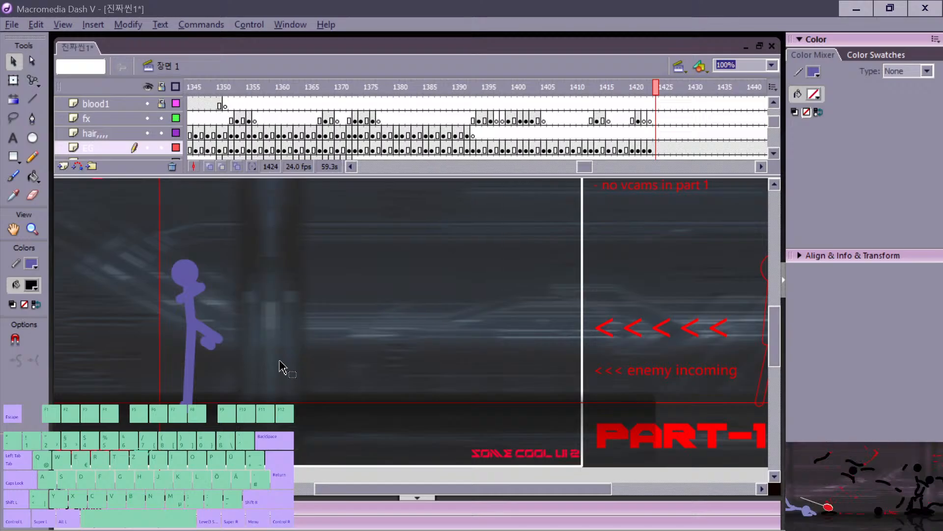
# Step: Insert a blank EG keyframe at frame 1424 and draw a forward-leaning supporting leg with the other leg bent back at hip height
pyautogui.press('n')
pyautogui.press(',')
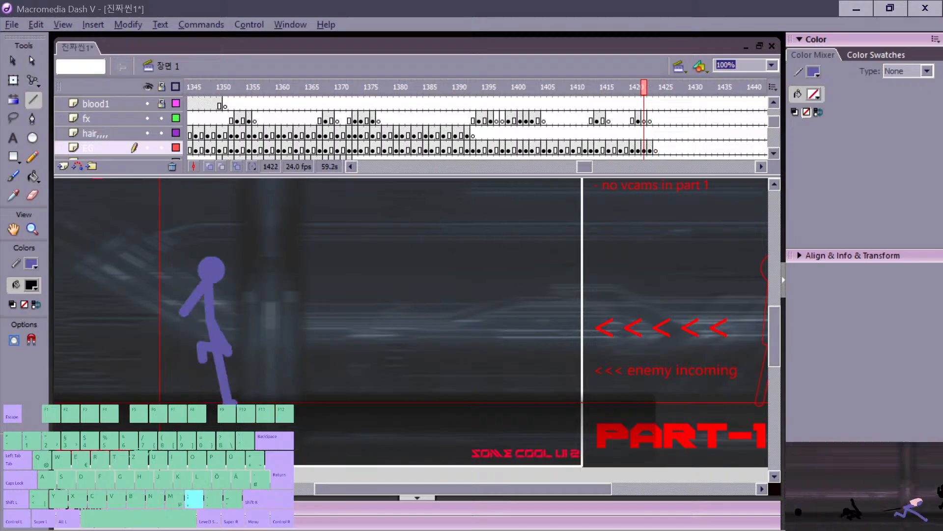
pyautogui.press('.')
pyautogui.press(',')
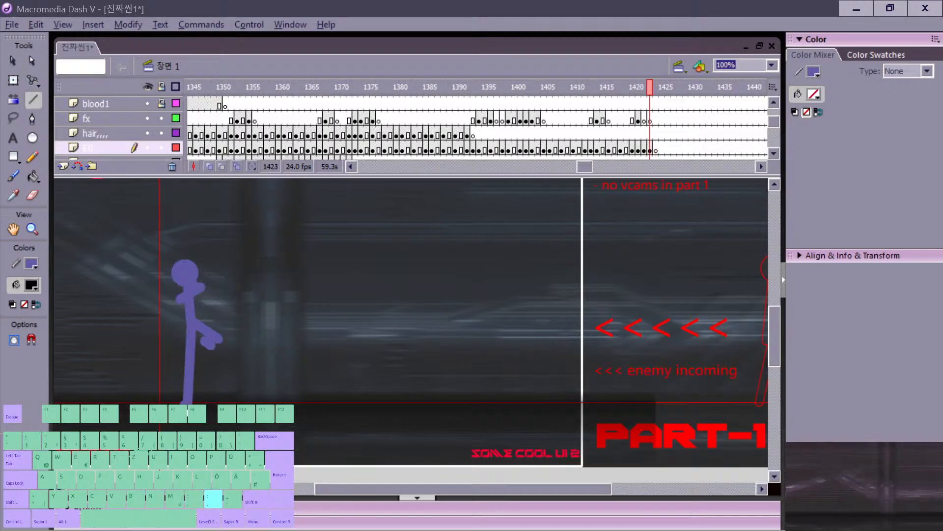
pyautogui.press('.')
pyautogui.moveTo(175, 402)
pyautogui.mouseDown()
pyautogui.moveTo(192, 317)
pyautogui.moveTo(166, 339)
pyautogui.mouseUp()
pyautogui.press('.')
pyautogui.press(',')
pyautogui.press('.')
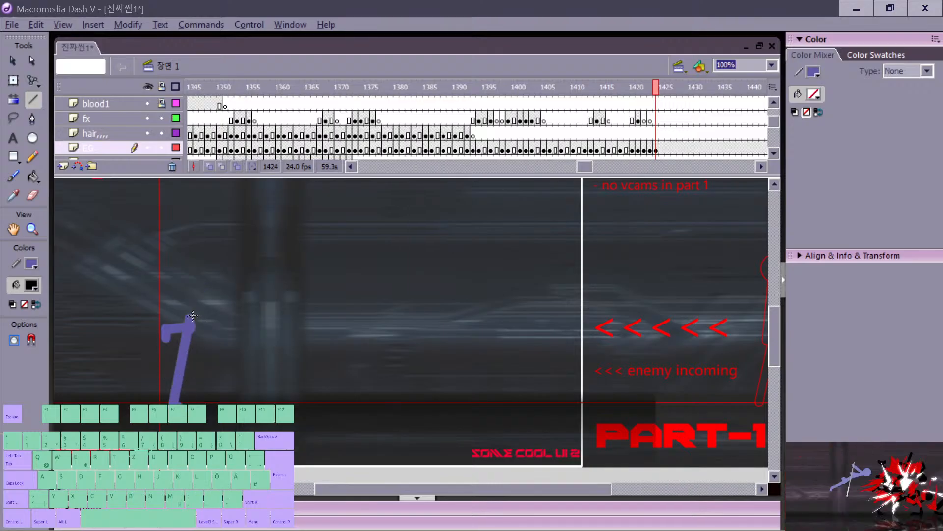
# Step: Draw a forward-leaning torso on frame 1424 and place a pasted head at its upper end
pyautogui.moveTo(207, 277); pyautogui.dragTo(208, 276)
pyautogui.hotkey('ctrl', 'v')
pyautogui.moveTo(415, 336); pyautogui.dragTo(212, 281)
pyautogui.press(',')
pyautogui.press('.')
# Step: Draw an arm reaching back from the shoulder on frame 1424 and compare it with the three preceding poses
pyautogui.press('n')
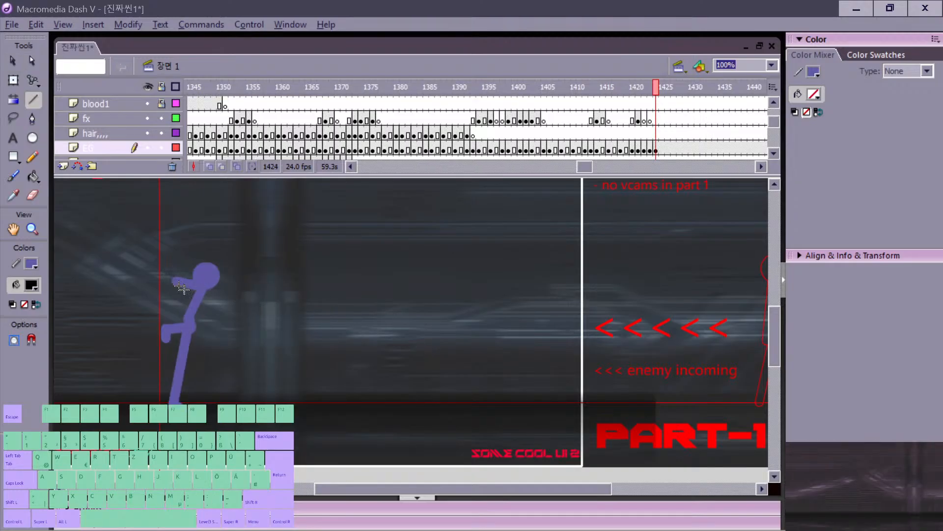
pyautogui.press(',')
pyautogui.press(',')
pyautogui.press(',')
pyautogui.press('.')
pyautogui.press('.')
pyautogui.press('.')
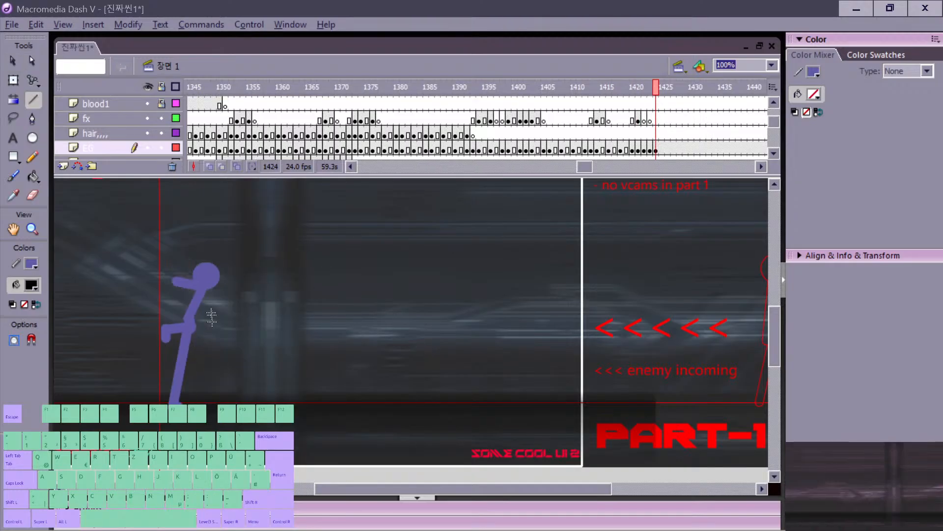
# Step: Cut the rear arm on frame 1424 down to a short stub and add a small arm bump in front of the head
pyautogui.press('v')
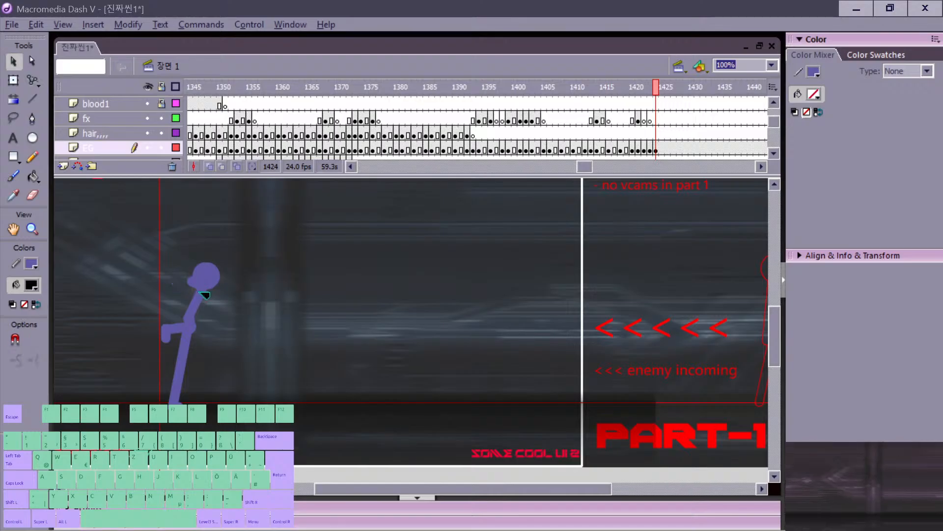
pyautogui.press('n')
pyautogui.press(',')
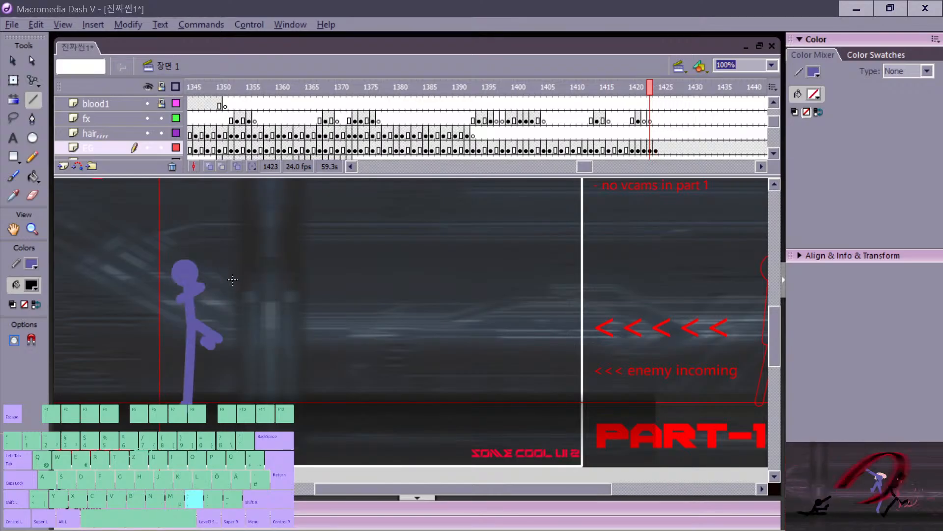
pyautogui.press('.')
pyautogui.press('v')
pyautogui.press(',')
pyautogui.press('.')
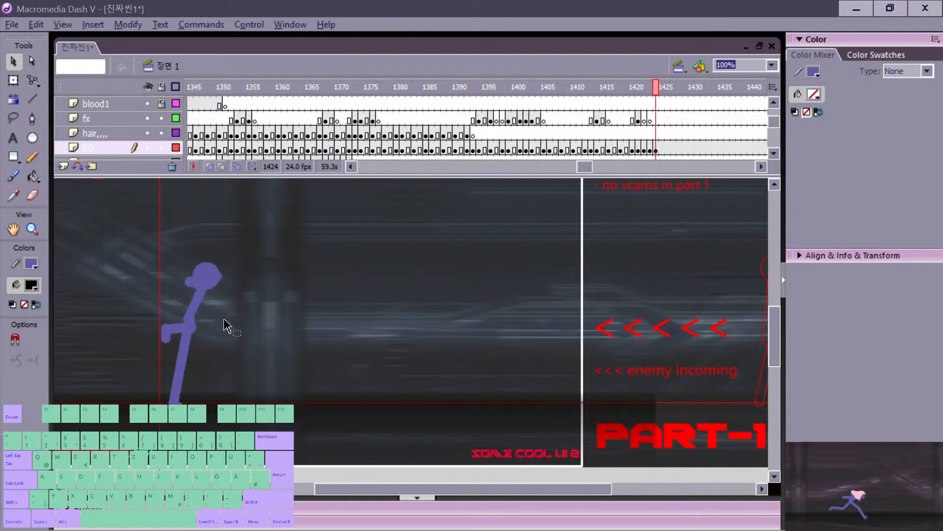
# Step: Insert a blank EG keyframe at frame 1425 and flip through the poses leading up to frame 1424
pyautogui.press('.')
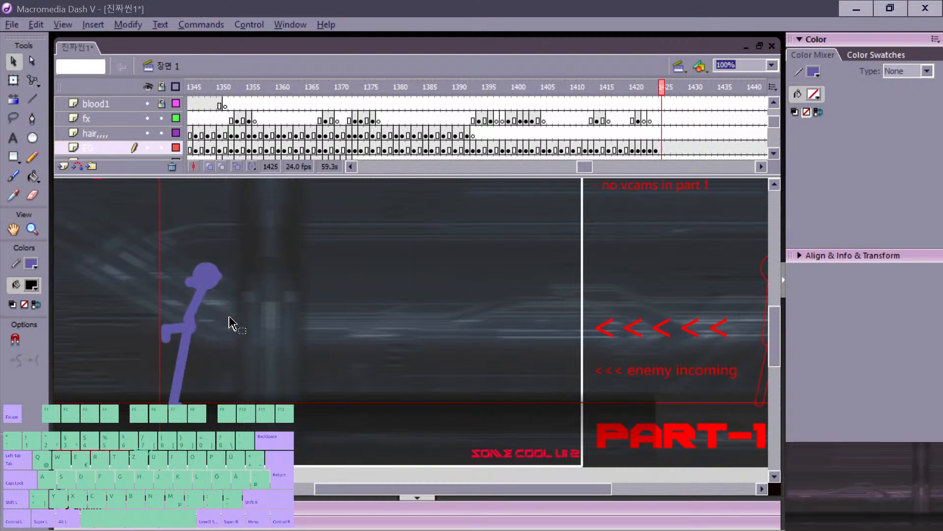
pyautogui.press('F7')
pyautogui.press(',')
pyautogui.press(',')
pyautogui.press(',')
pyautogui.press('.')
pyautogui.press('.')
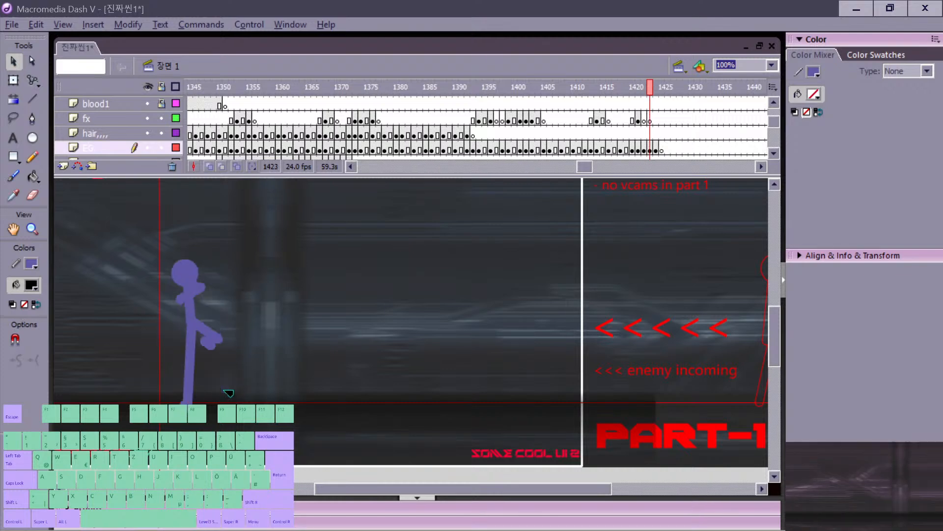
pyautogui.press('.')
pyautogui.press(',')
pyautogui.press('.')
pyautogui.press(',')
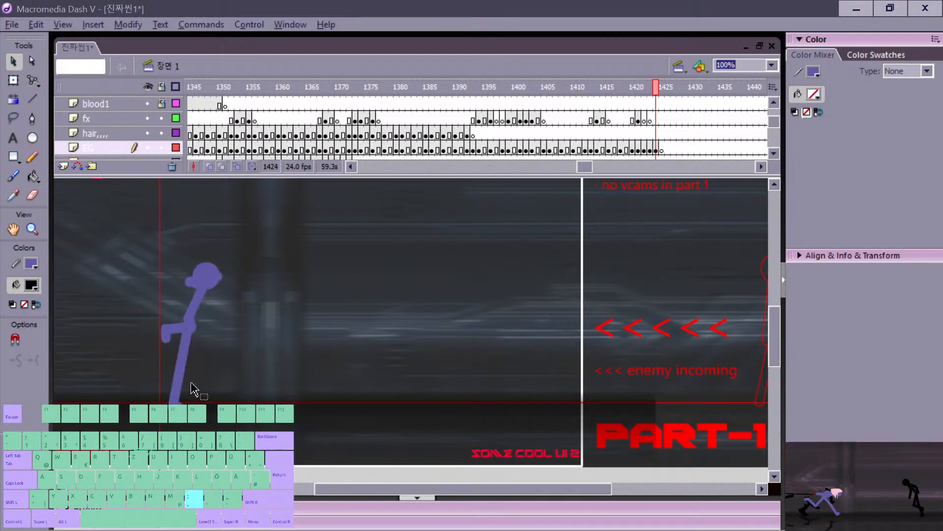
pyautogui.press(',')
pyautogui.press('.')
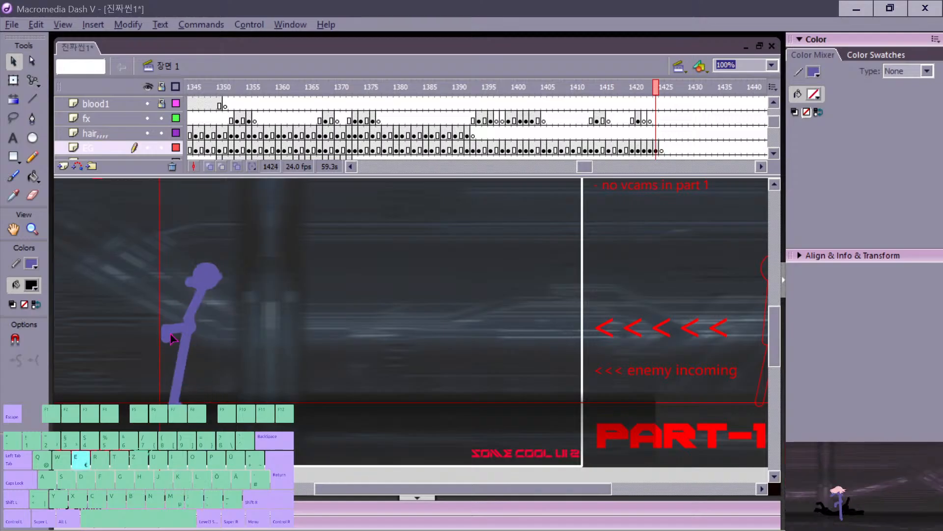
# Step: Erase the raised rear leg and hip joint on frame 1424 and recheck the motion through the preceding frames
pyautogui.press('e')
pyautogui.moveTo(175, 330); pyautogui.dragTo(198, 330)
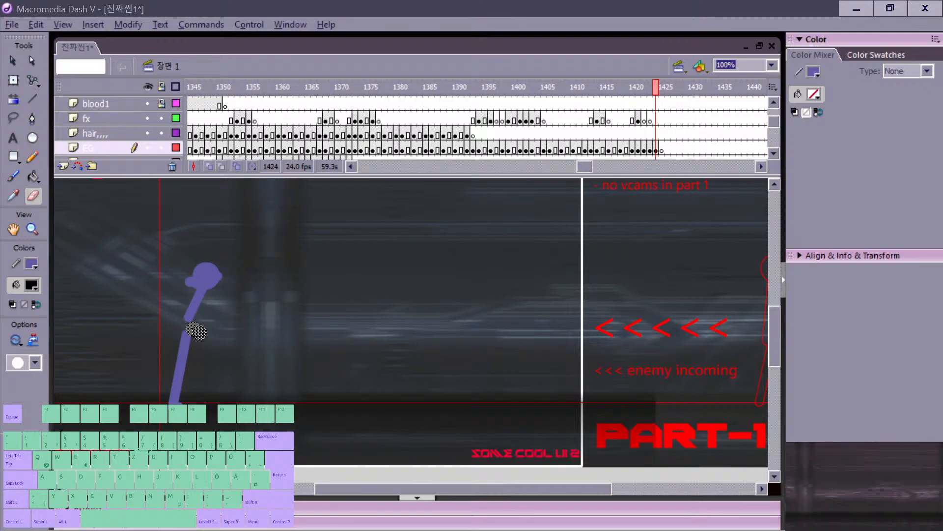
pyautogui.press(',')
pyautogui.press(',')
pyautogui.press(',')
pyautogui.press('.')
pyautogui.press('.')
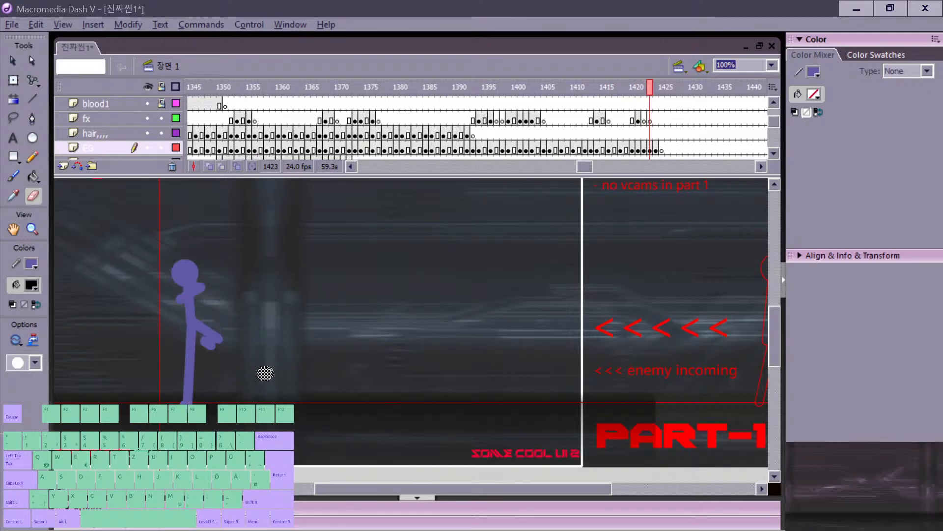
pyautogui.press('.')
pyautogui.press(',')
pyautogui.press(',')
pyautogui.press('.')
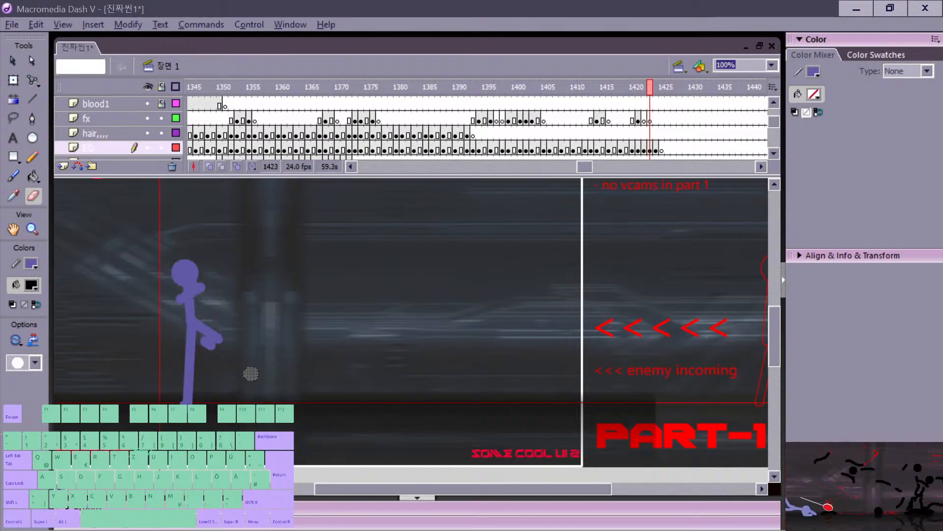
pyautogui.press('.')
# Step: Redraw the standing leg on frame 1424 and add a raised second leg bent back from the hip
pyautogui.press('v')
pyautogui.press('e')
pyautogui.moveTo(185, 335); pyautogui.dragTo(169, 402)
pyautogui.press(',')
pyautogui.press('.')
pyautogui.press('n')
pyautogui.press(',')
pyautogui.press('.')
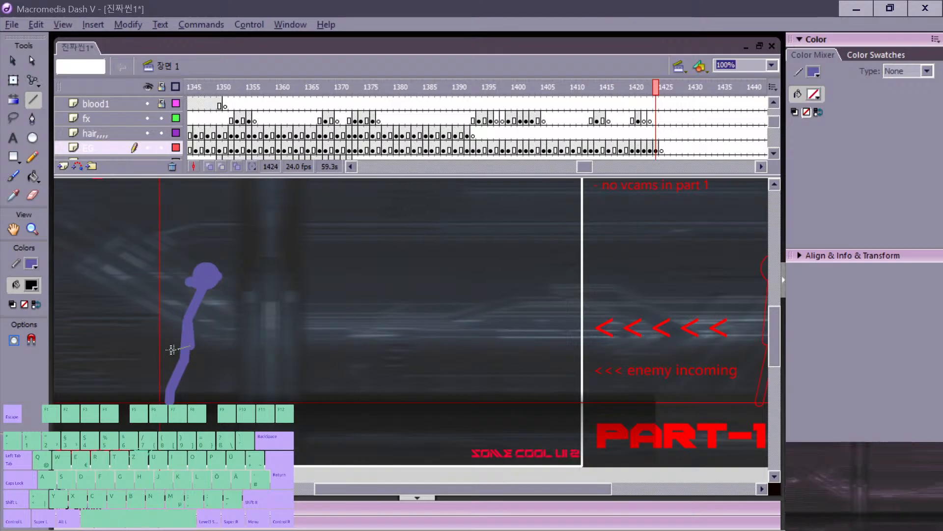
pyautogui.moveTo(172, 349); pyautogui.dragTo(161, 363)
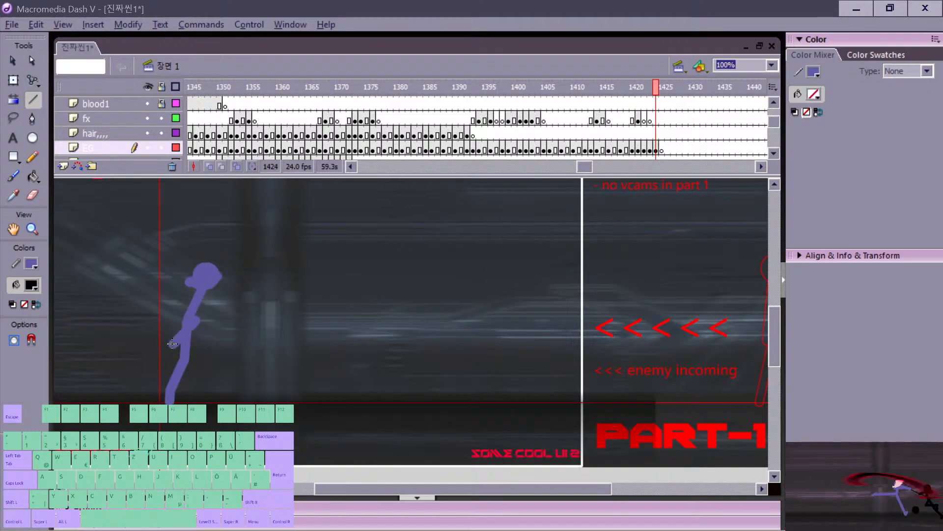
# Step: Bend the standing leg's knee forward on frame 1424 and check it against the preceding frame
pyautogui.press('v')
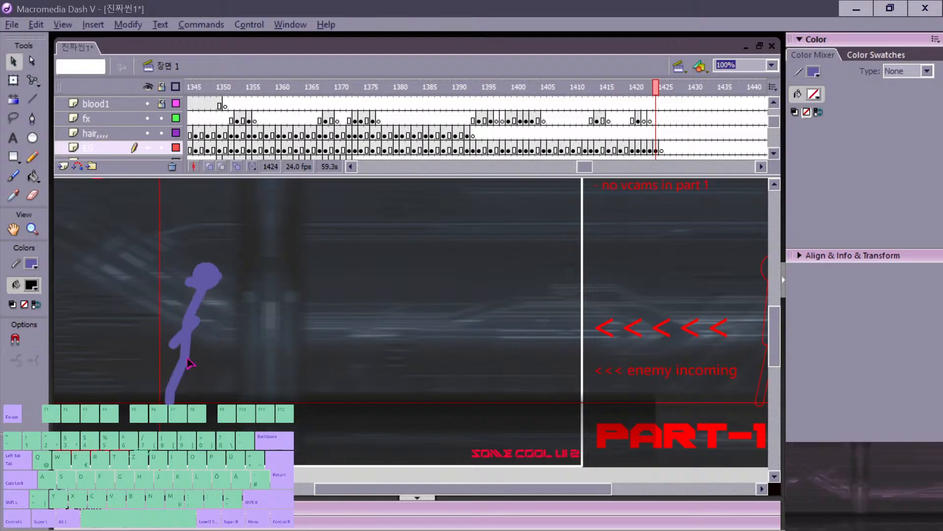
pyautogui.moveTo(184, 363); pyautogui.dragTo(191, 357)
pyautogui.press(',')
pyautogui.press('.')
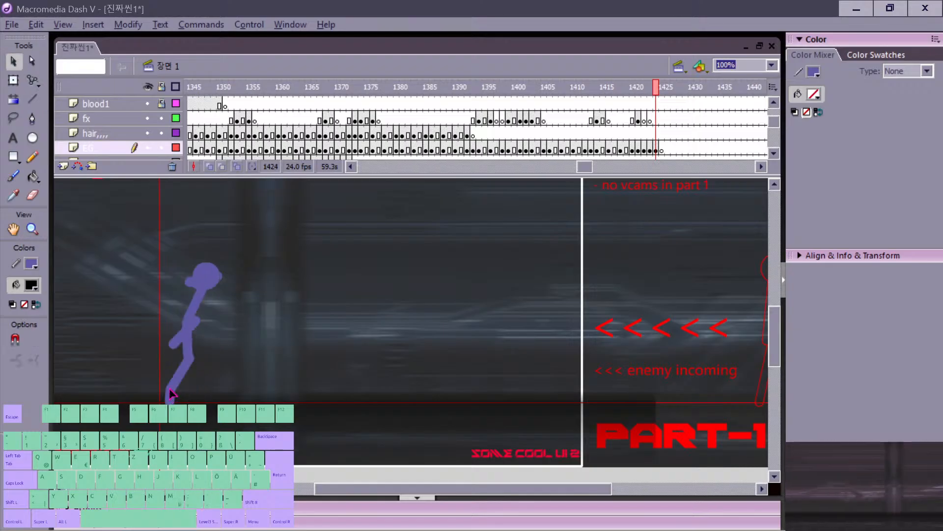
# Step: Shift the standing foot slightly forward on frame 1424, thicken the raised lower leg, and compare with the neighbouring frames
pyautogui.moveTo(169, 402); pyautogui.dragTo(175, 404)
pyautogui.press(',')
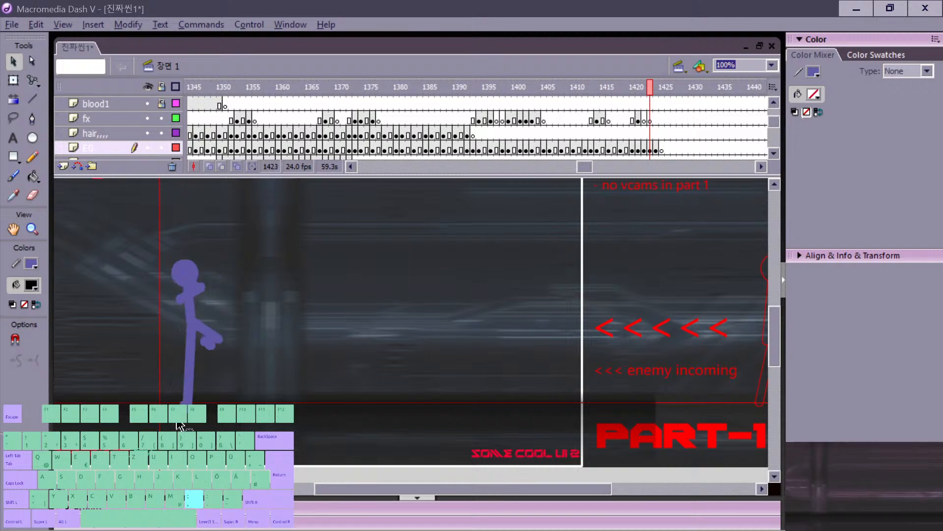
pyautogui.press('.')
pyautogui.press(',')
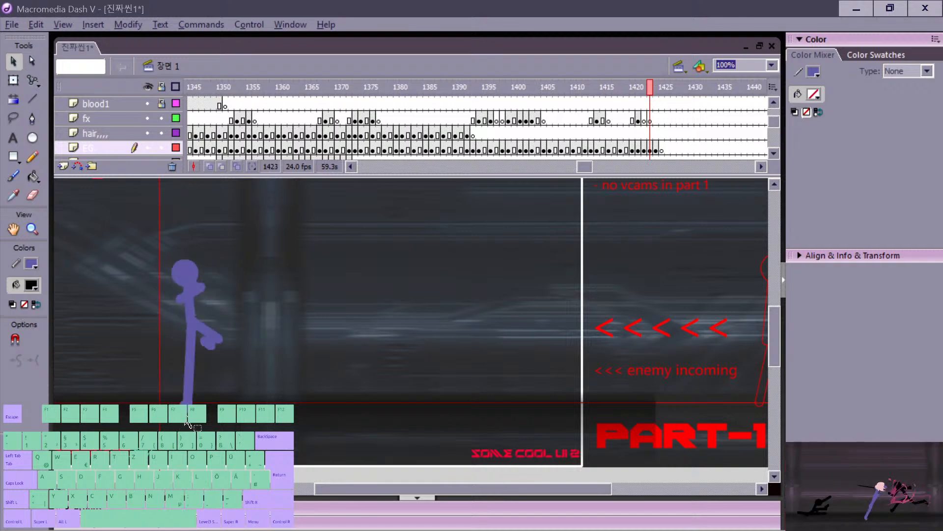
pyautogui.press('.')
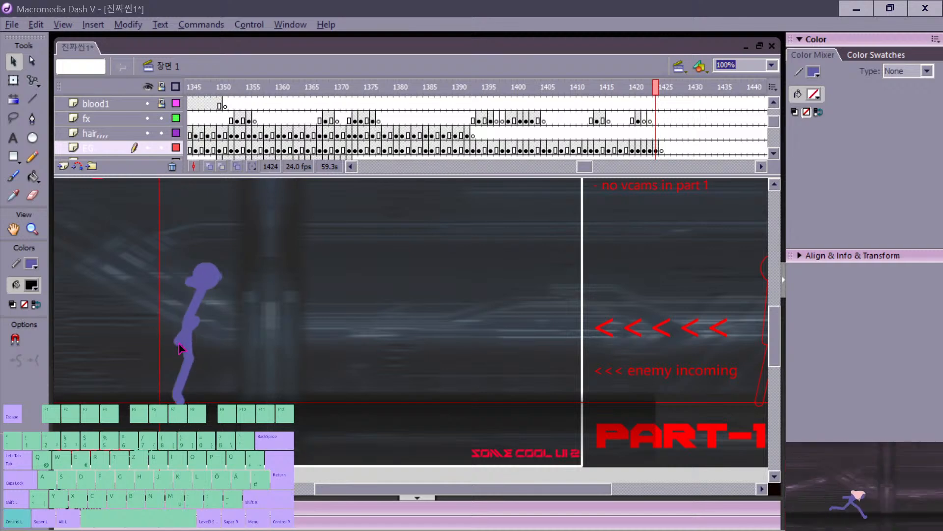
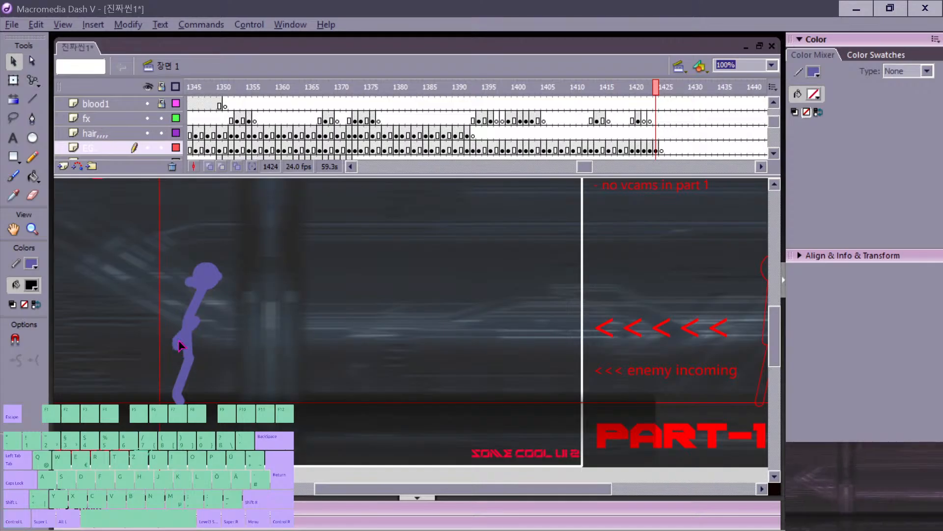
pyautogui.press(',')
pyautogui.press('.')
pyautogui.press('.')
pyautogui.press(',')
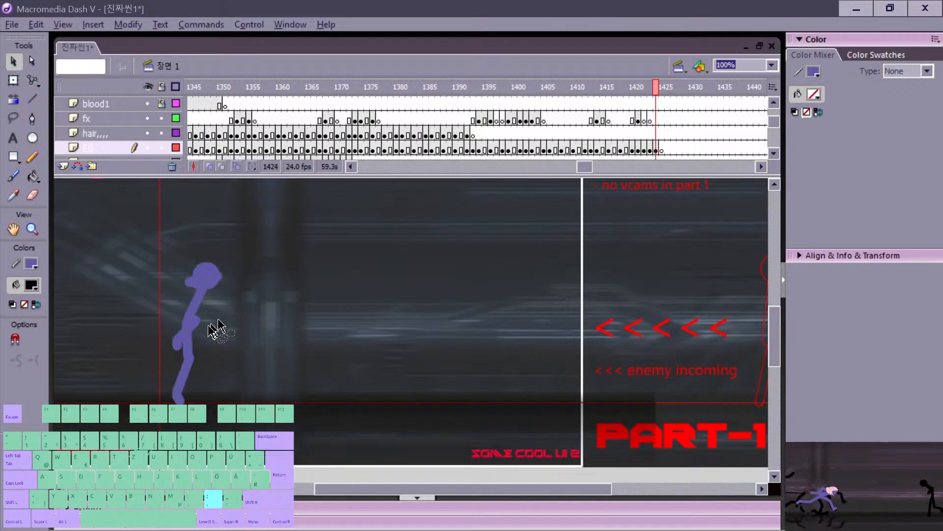
# Step: Draw a rear leg stretched backward and a bent front leg for the running pose on frame 1425
pyautogui.press('.')
pyautogui.press('n')
pyautogui.press(',')
pyautogui.press('.')
pyautogui.moveTo(152, 395); pyautogui.dragTo(154, 382)
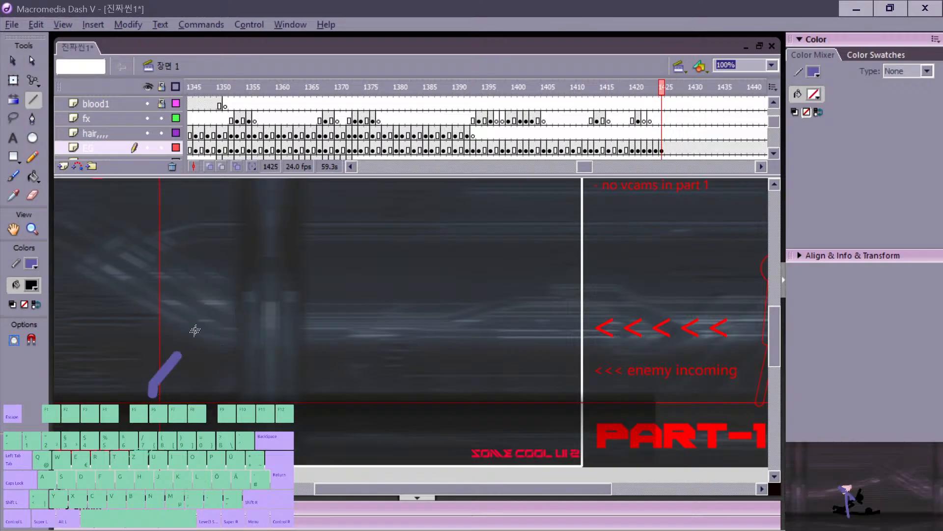
pyautogui.moveTo(216, 369); pyautogui.dragTo(217, 379)
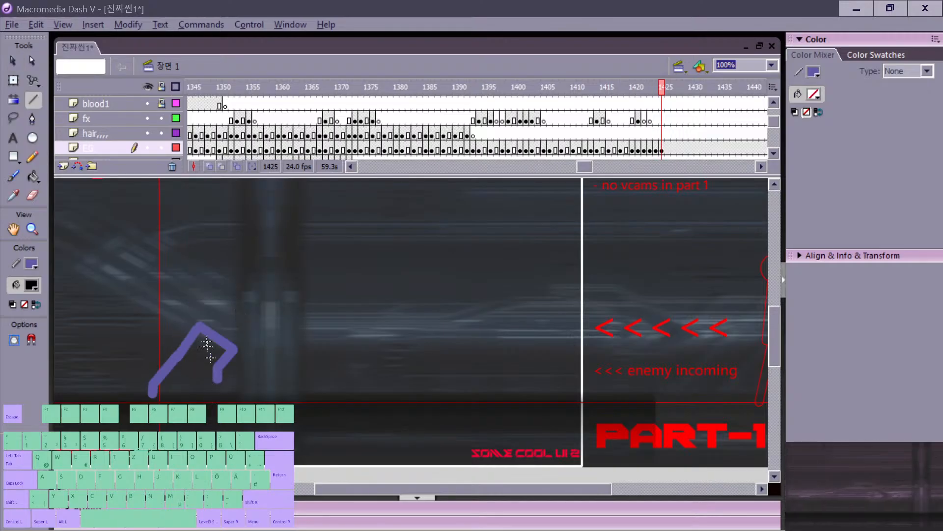
# Step: Move the whole torso and legs on frame 1425 backward and slightly down
pyautogui.press('v')
pyautogui.moveTo(119, 257); pyautogui.dragTo(257, 403)
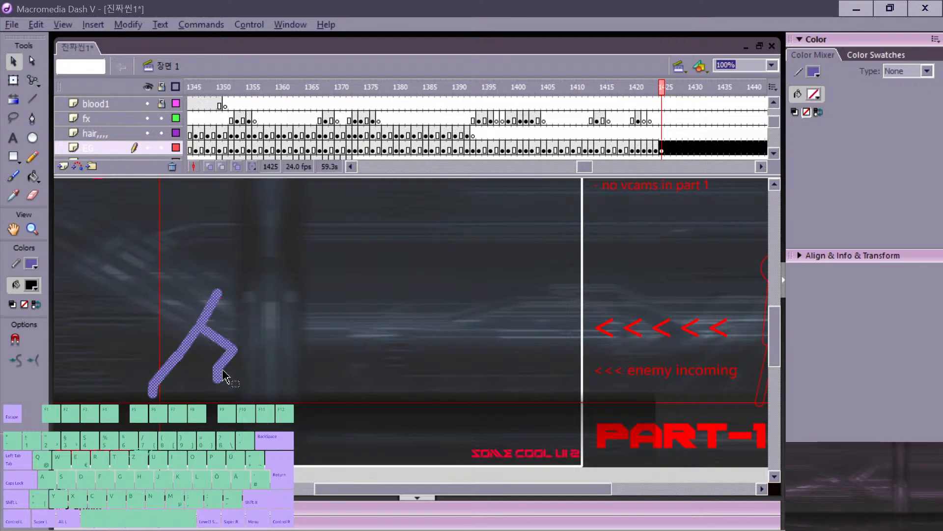
pyautogui.moveTo(219, 368); pyautogui.dragTo(194, 374)
pyautogui.press('.')
pyautogui.press(',')
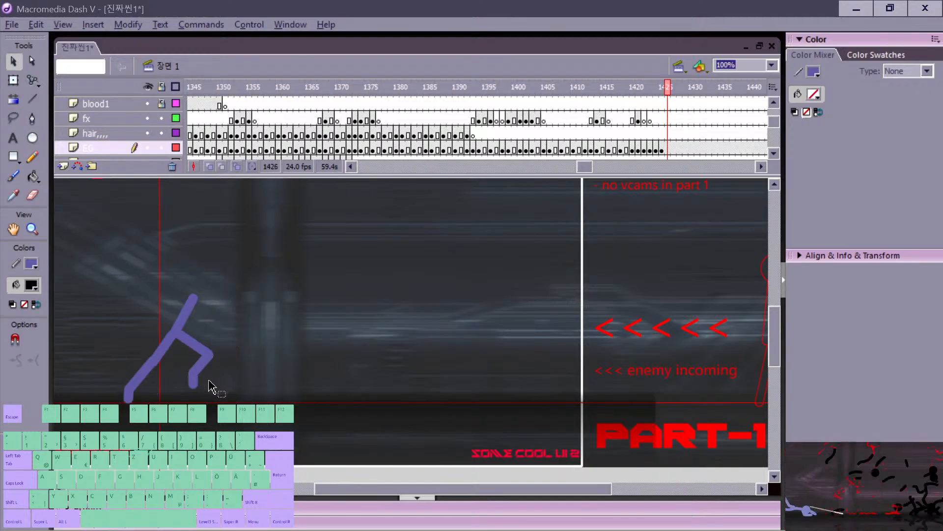
# Step: Play back the slash and stride, replaying from around frame 1419 to examine the motion
pyautogui.click(513, 86)
pyautogui.press('Return')
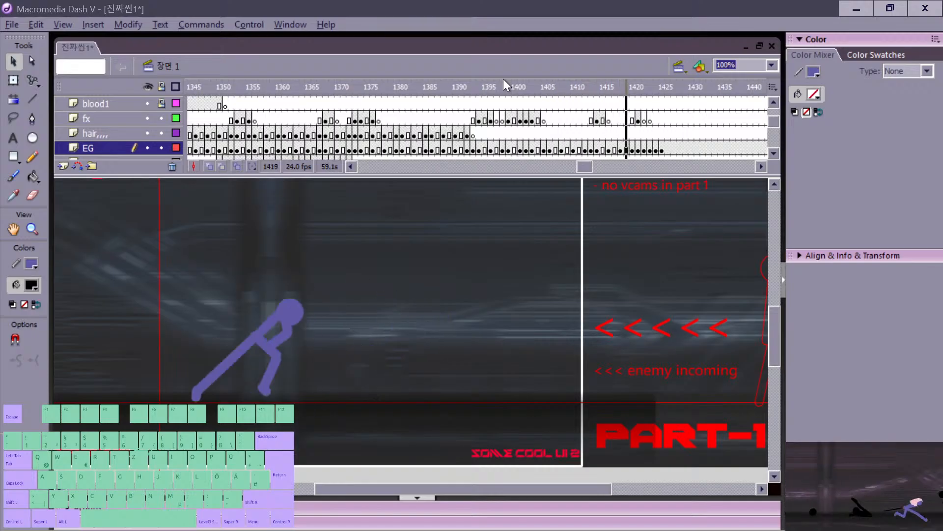
pyautogui.click(514, 121)
pyautogui.press('Return')
pyautogui.click(620, 133)
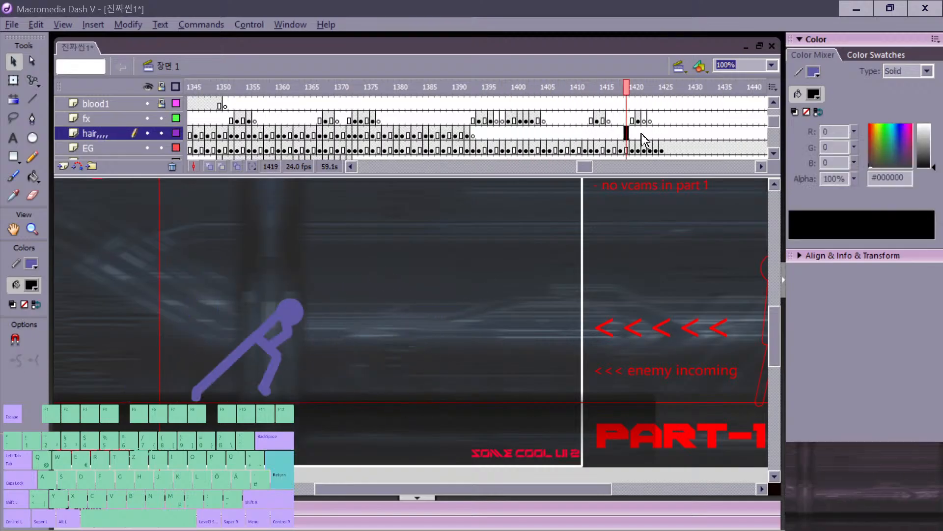
pyautogui.press('Return')
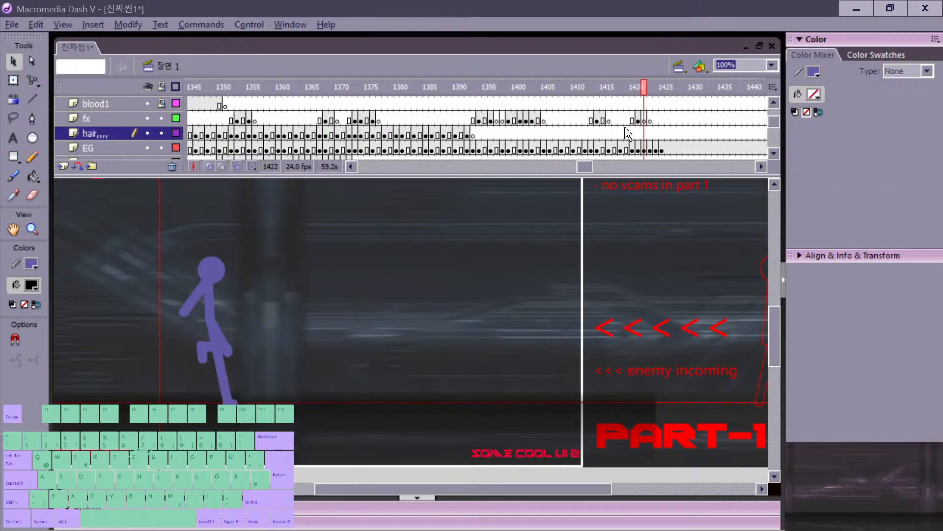
pyautogui.click(626, 133)
pyautogui.press('Return')
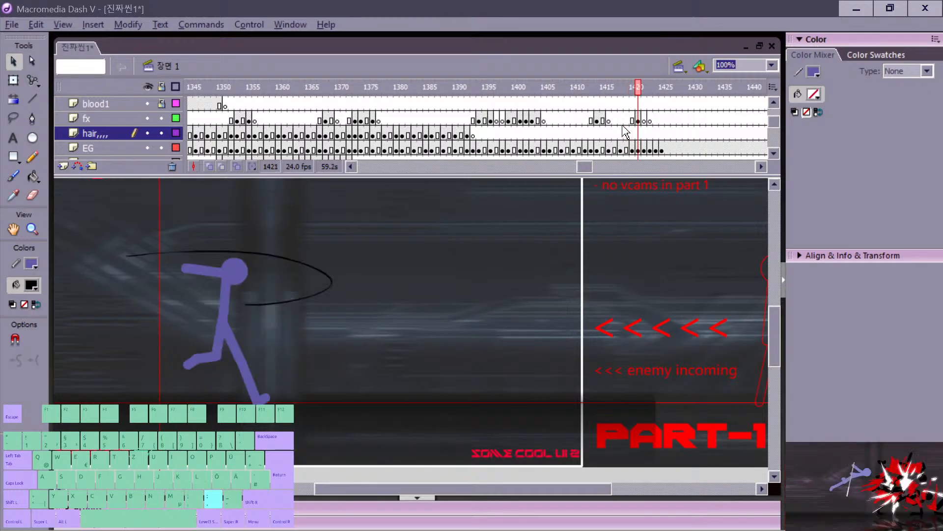
# Step: Lean the head, shoulder and arm forward on frame 1422 and compare with the slash pose on frame 1421
pyautogui.press('.')
pyautogui.press('v')
pyautogui.moveTo(213, 276); pyautogui.dragTo(236, 267)
pyautogui.press(',')
pyautogui.press('.')
pyautogui.press(',')
pyautogui.press('.')
pyautogui.press(',')
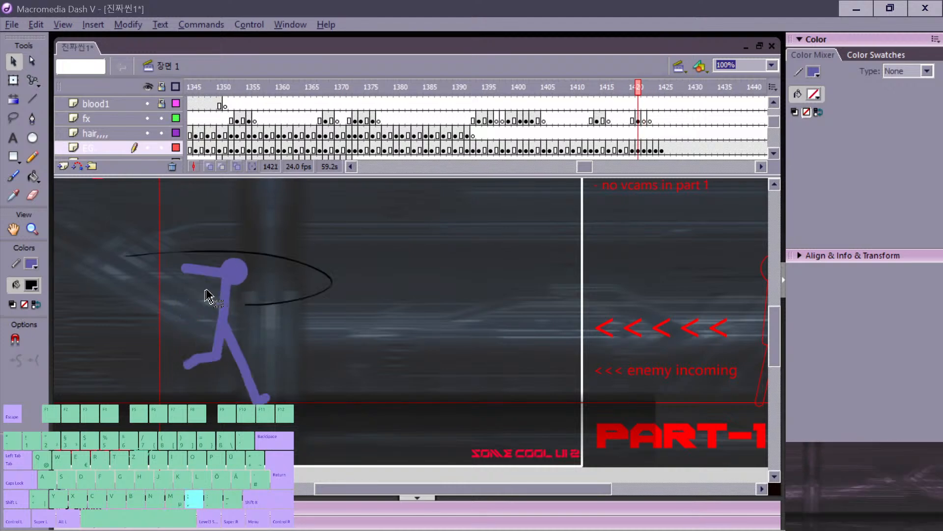
# Step: Delete the stick figure poses on frames 1423 and 1424
pyautogui.press('.')
pyautogui.press('.')
pyautogui.moveTo(151, 253); pyautogui.dragTo(236, 403)
pyautogui.press('BackSpace')
pyautogui.press(',')
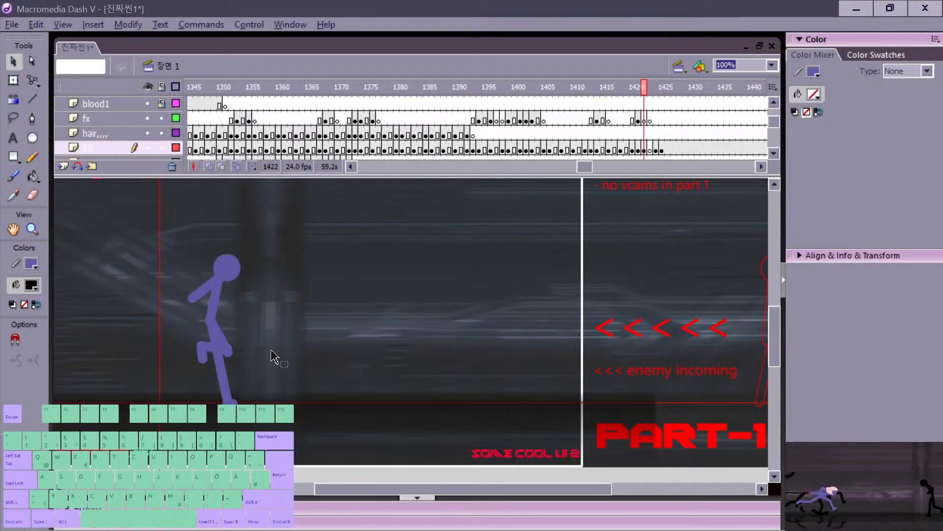
pyautogui.press('.')
pyautogui.press('.')
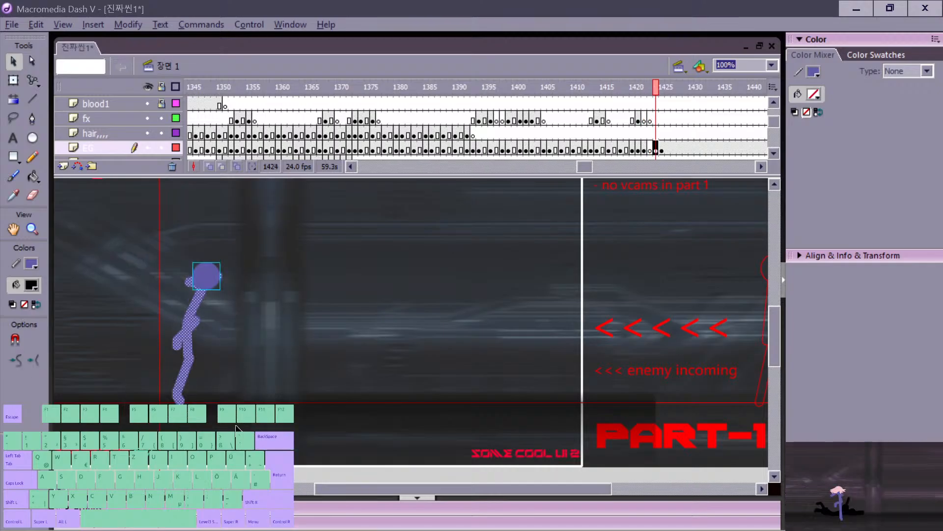
# Step: Flip back and forth through frames 1420 to 1422 to examine the motion leading into the emptied frames
pyautogui.press(',')
pyautogui.press(',')
pyautogui.press(',')
pyautogui.press(',')
pyautogui.press('.')
pyautogui.press('.')
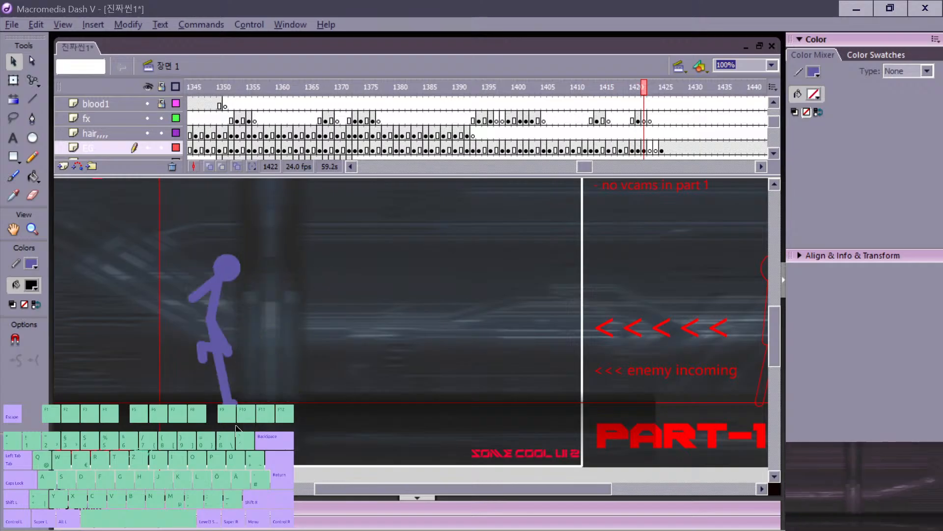
pyautogui.press(',')
pyautogui.press(',')
pyautogui.press('.')
pyautogui.press('.')
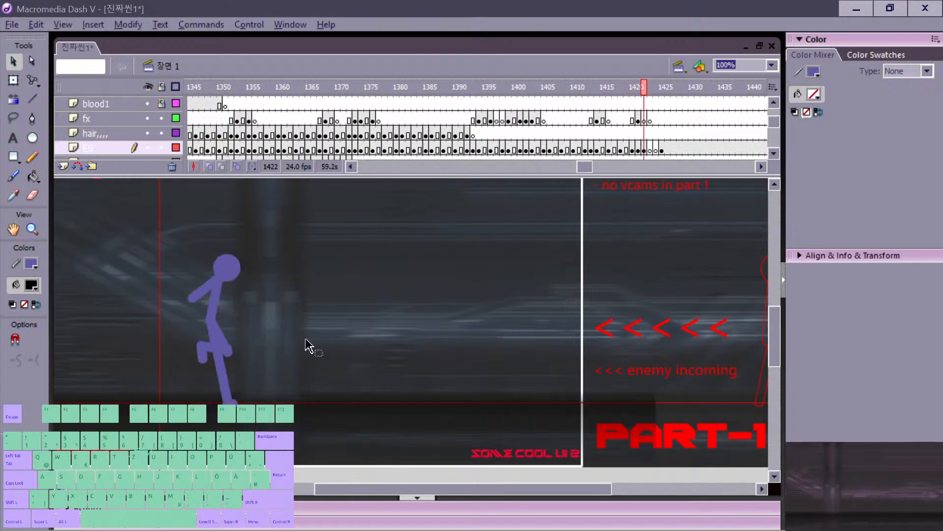
# Step: Straighten the upper torso on frame 1422, set the head back on top, and compare with the adjacent frames
pyautogui.moveTo(229, 269); pyautogui.dragTo(208, 258)
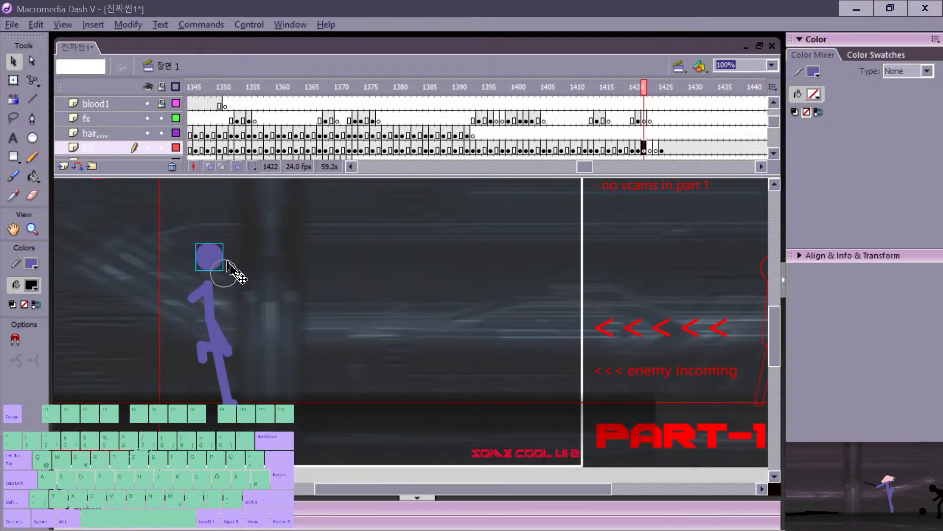
pyautogui.moveTo(227, 261); pyautogui.dragTo(220, 257)
pyautogui.press('.')
pyautogui.press(',')
pyautogui.press(',')
pyautogui.press('.')
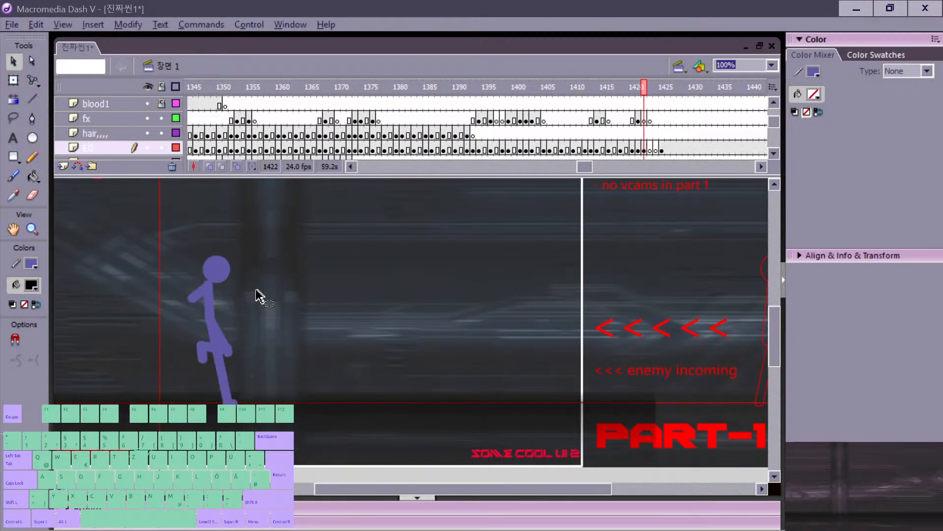
# Step: Draw a crouched body on frame 1423 with a planted standing leg, a knee raised forward and a curved torso
pyautogui.press('.')
pyautogui.press(',')
pyautogui.press('.')
pyautogui.press('n')
pyautogui.press(',')
pyautogui.press(',')
pyautogui.press('.')
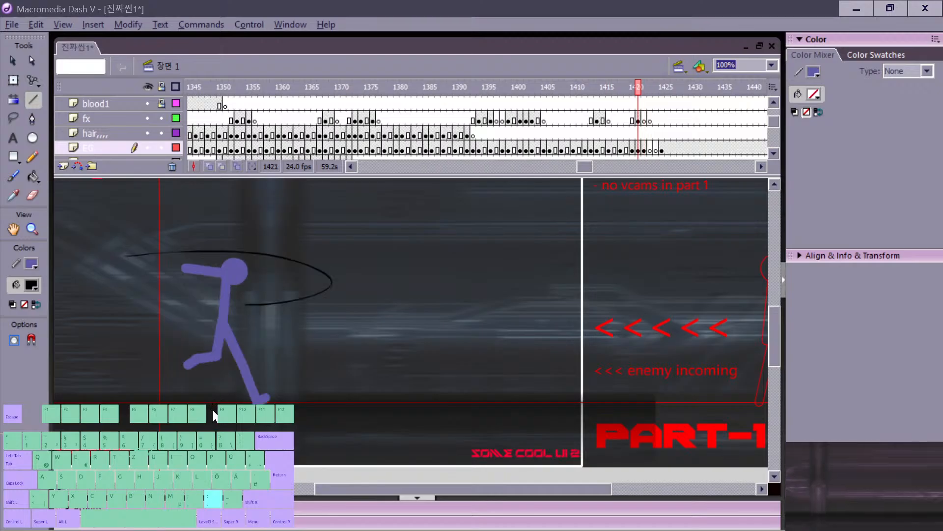
pyautogui.press('.')
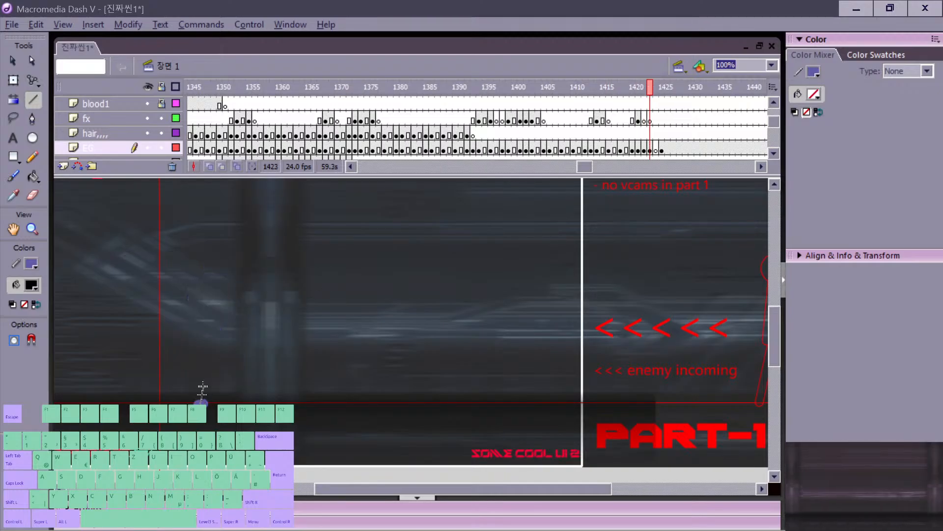
pyautogui.moveTo(202, 390); pyautogui.dragTo(203, 351)
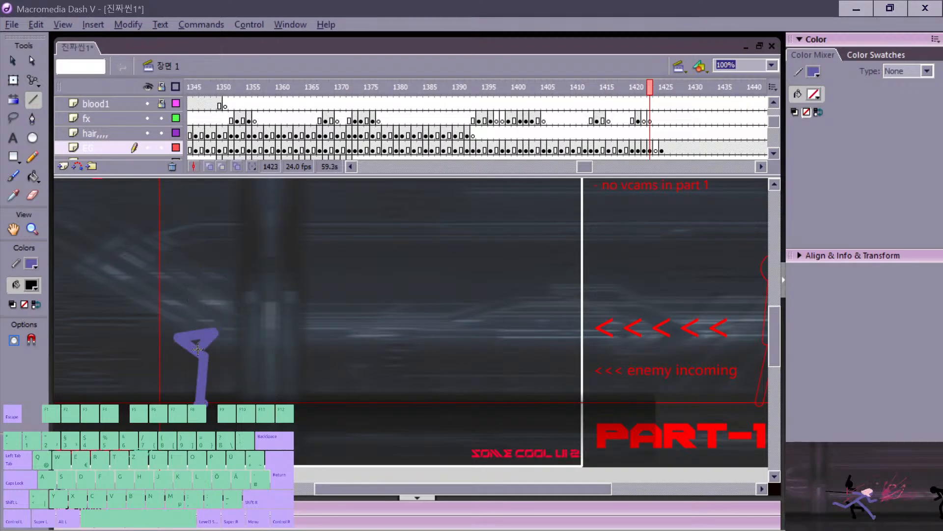
pyautogui.press(',')
pyautogui.press('.')
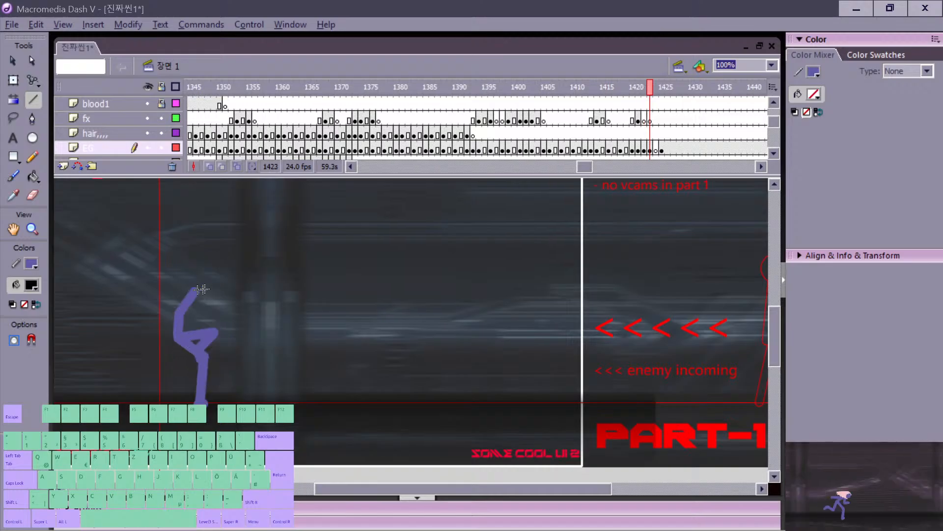
# Step: Paste the head onto the top of the torso on frame 1423, refine the standing foot, and compare with frame 1422
pyautogui.hotkey('ctrl', 'v')
pyautogui.moveTo(414, 333); pyautogui.dragTo(206, 297)
pyautogui.press(',')
pyautogui.press('.')
pyautogui.press(',')
pyautogui.press('.')
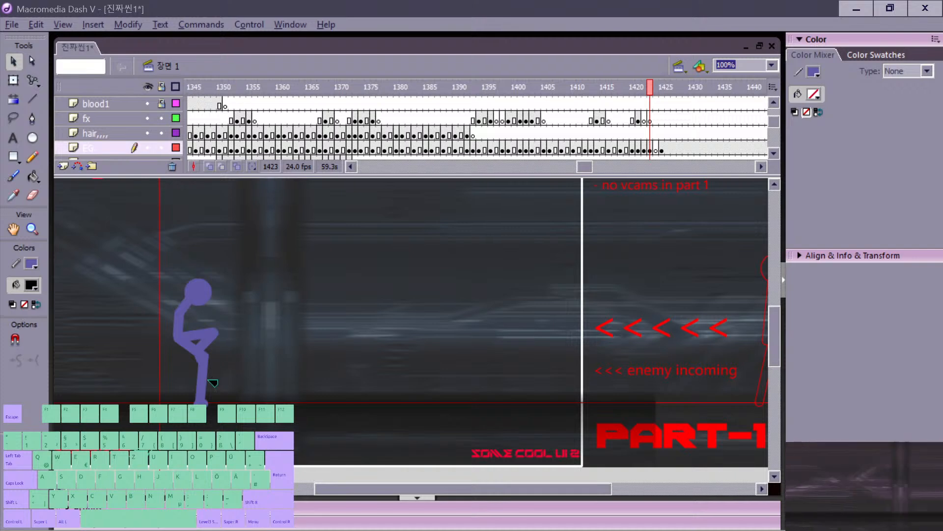
pyautogui.press(',')
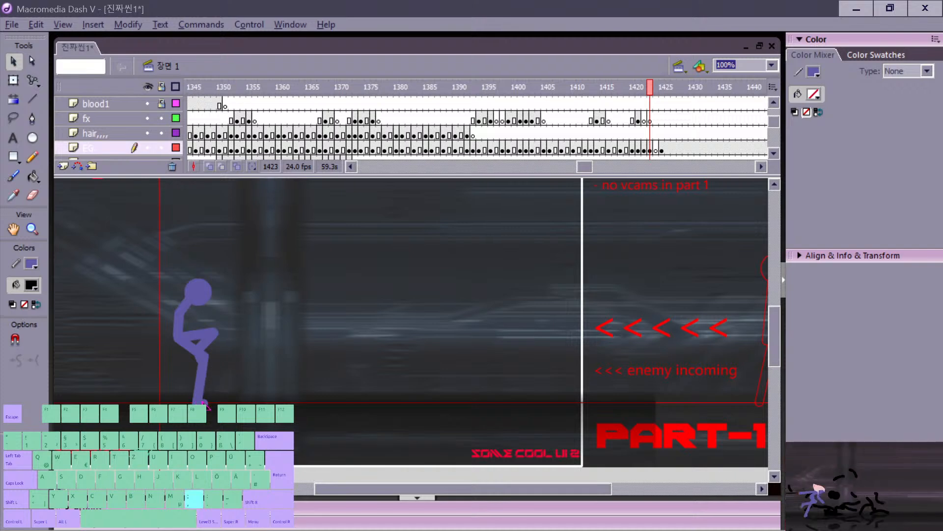
pyautogui.press('.')
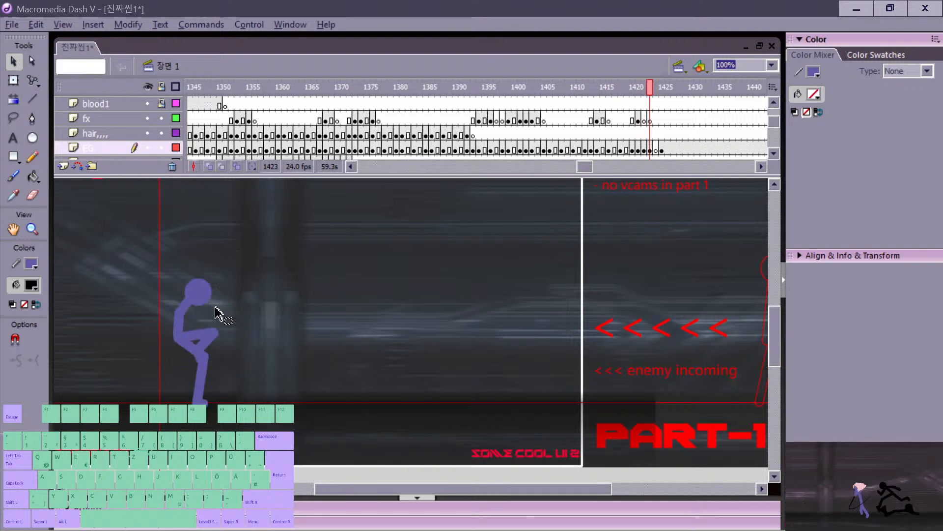
# Step: Draw an arm hanging from the shoulder past the hip on frame 1423 and go on to the empty frame 1424
pyautogui.press('n')
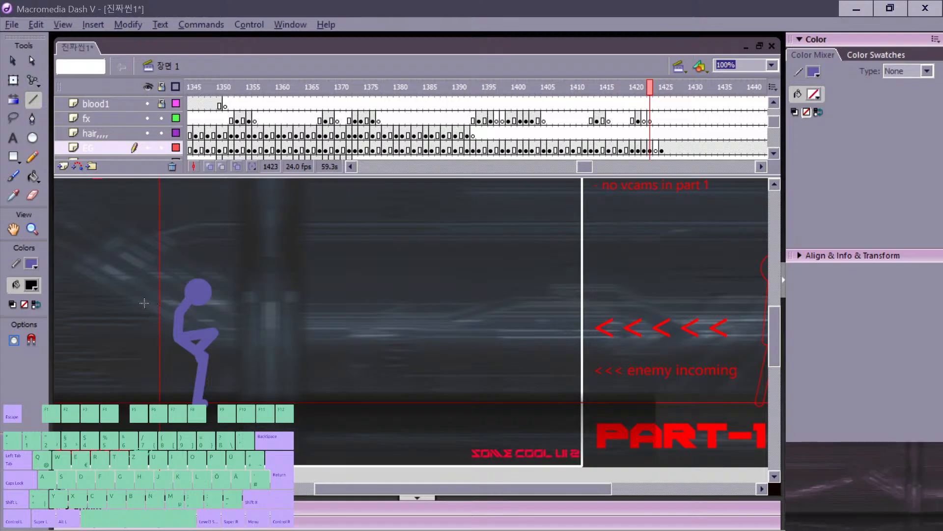
pyautogui.press(',')
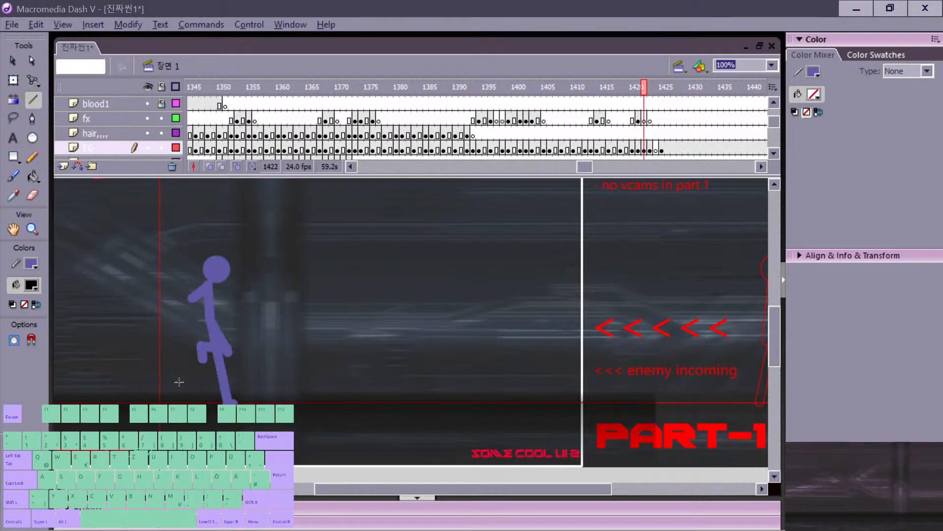
pyautogui.press(',')
pyautogui.press('.')
pyautogui.press('.')
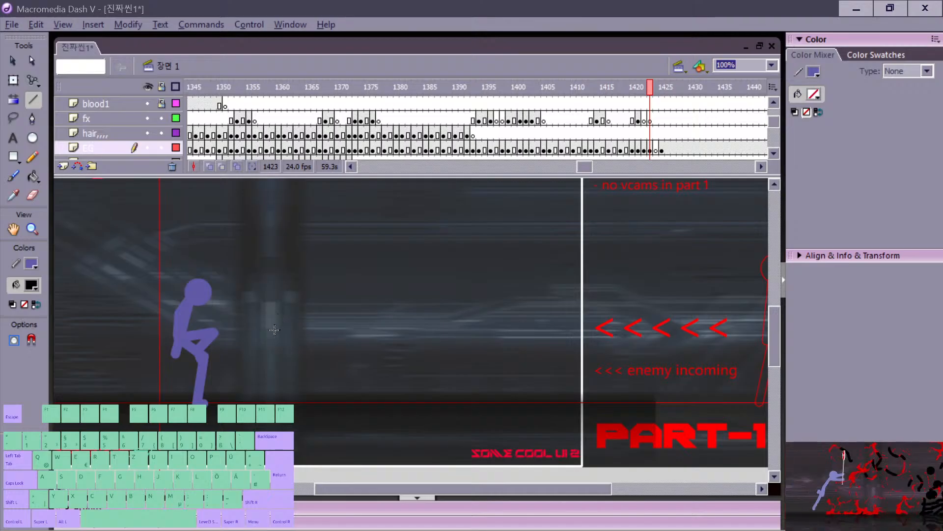
pyautogui.press('.')
pyautogui.press('.')
pyautogui.press(',')
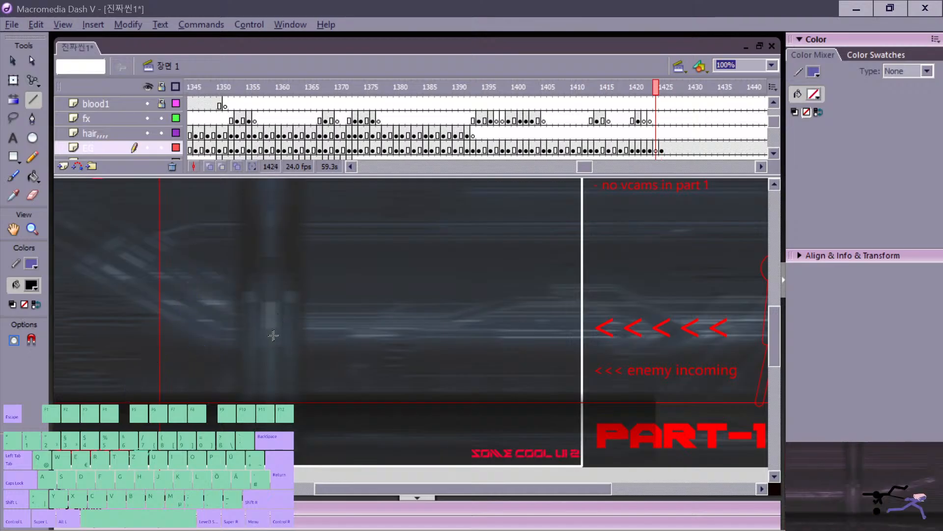
# Step: Compare frames 1422 and 1423 and draw the legs on frame 1424, one pushing off behind and the other kicked forward
pyautogui.press(',')
pyautogui.press('.')
pyautogui.press(',')
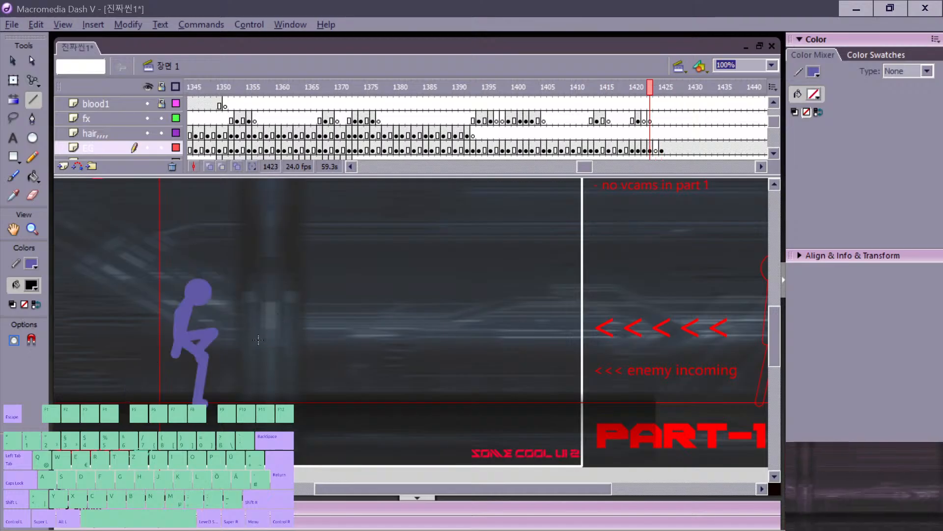
pyautogui.press('.')
pyautogui.press(',')
pyautogui.press(',')
pyautogui.press('.')
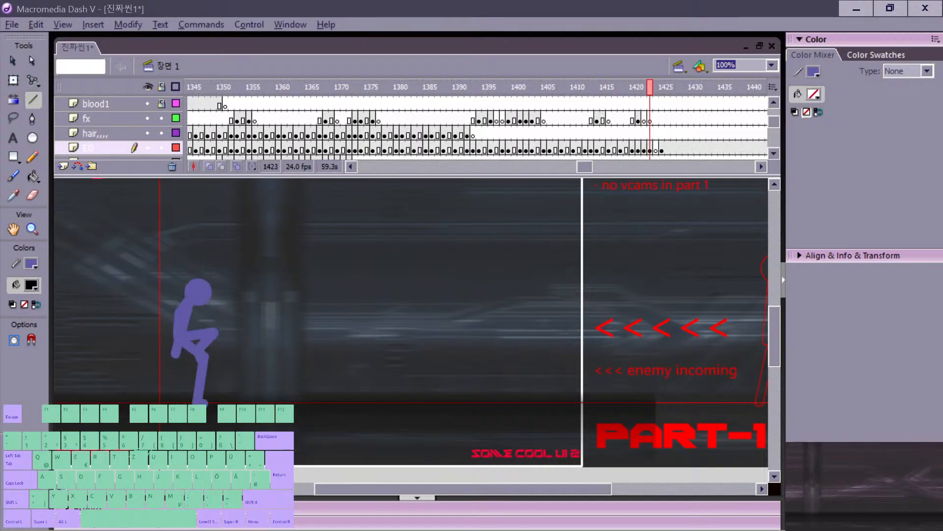
pyautogui.press('.')
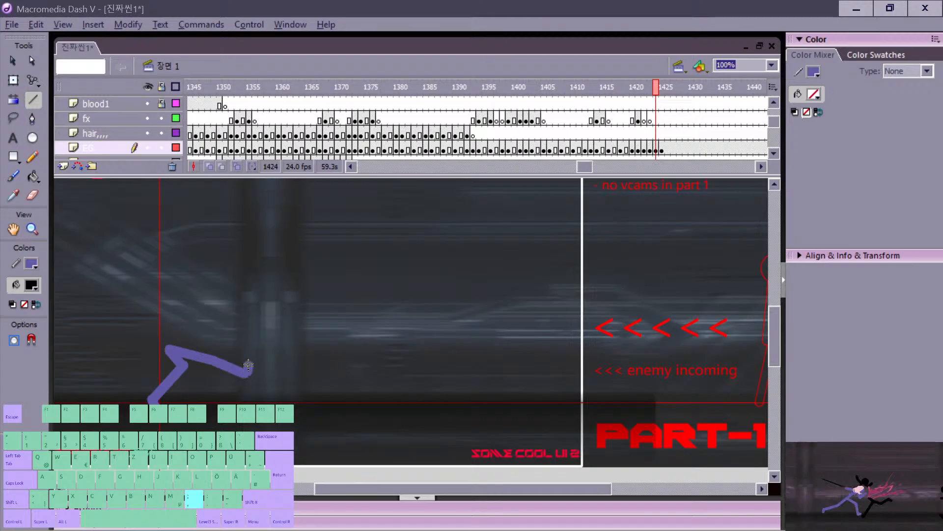
# Step: Draw the forward-bent torso on frame 1424 and place the head at its upper end, checking against frame 1423
pyautogui.press(',')
pyautogui.press('.')
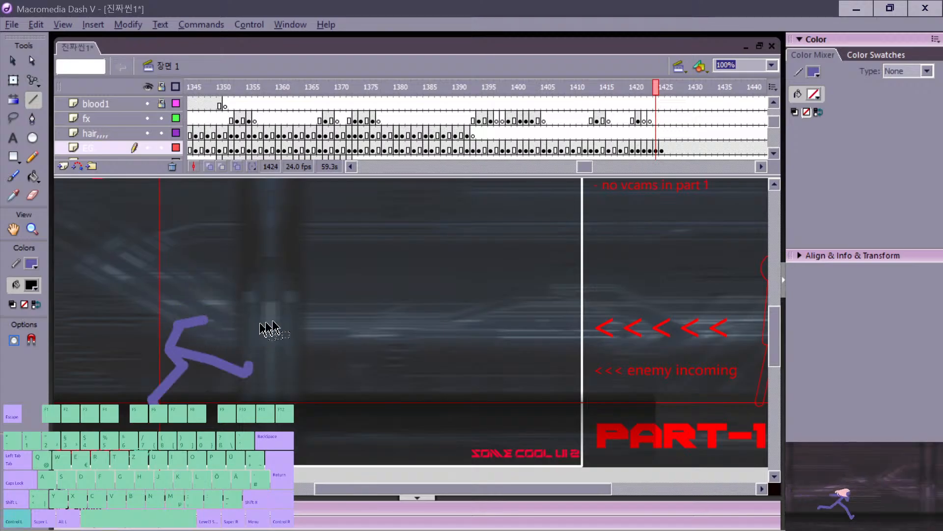
pyautogui.press('v')
pyautogui.press(',')
pyautogui.press('.')
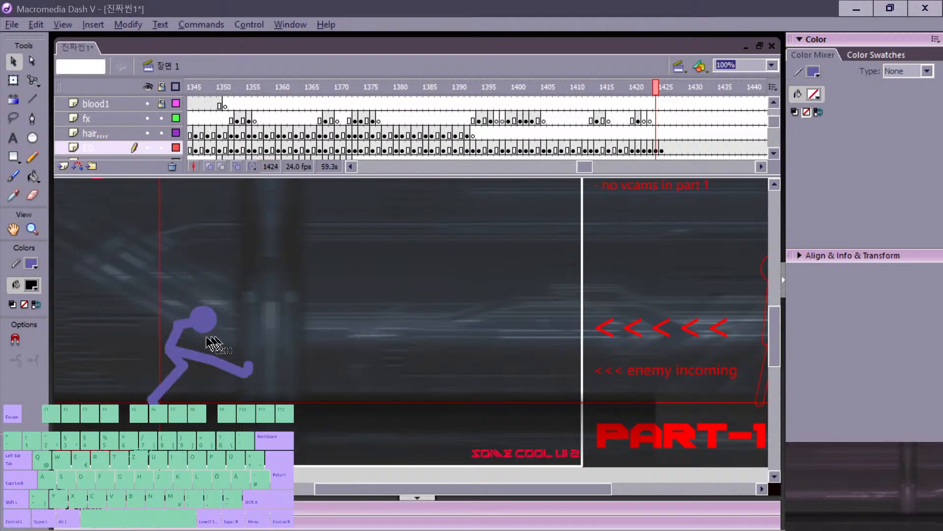
# Step: Draw an arm reaching back and down from the shoulder on frame 1424, and compare with the adjacent frames
pyautogui.press('n')
pyautogui.moveTo(176, 326); pyautogui.dragTo(196, 338)
pyautogui.press(',')
pyautogui.press('.')
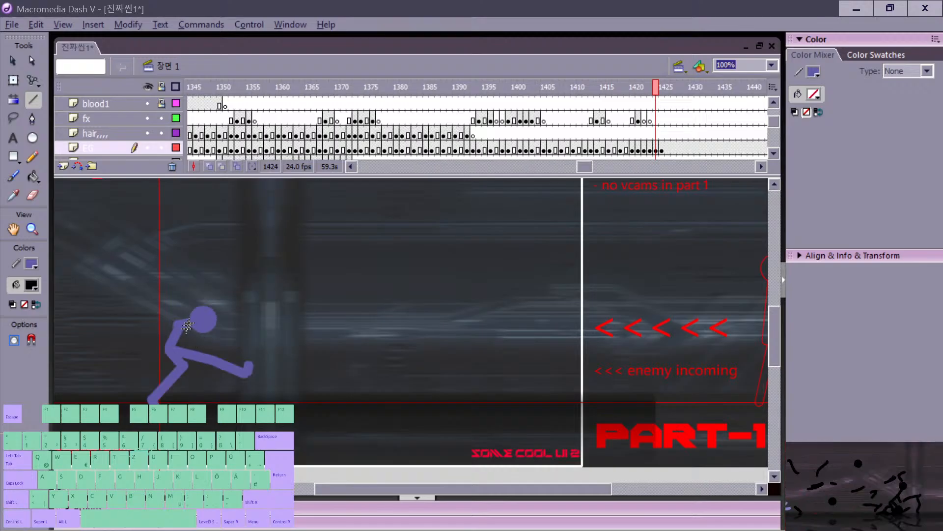
pyautogui.press(',')
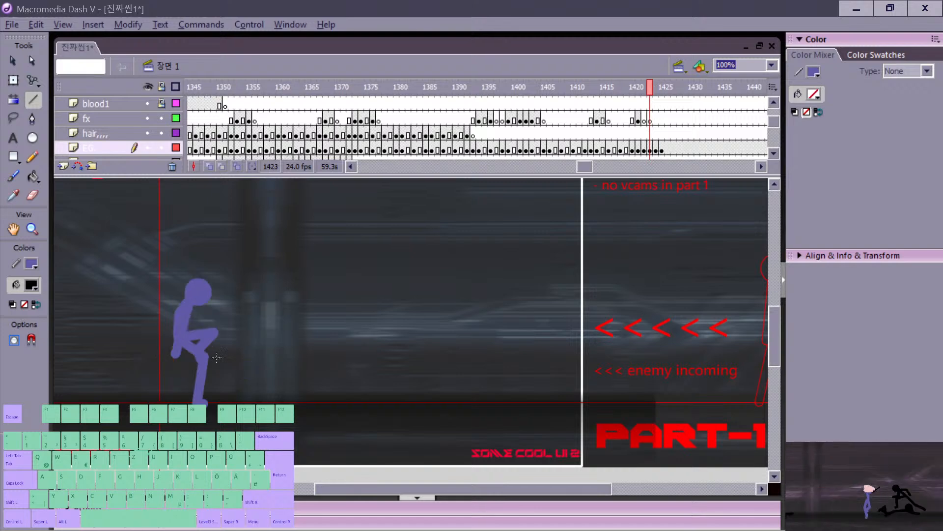
pyautogui.press('.')
pyautogui.press('.')
pyautogui.press(',')
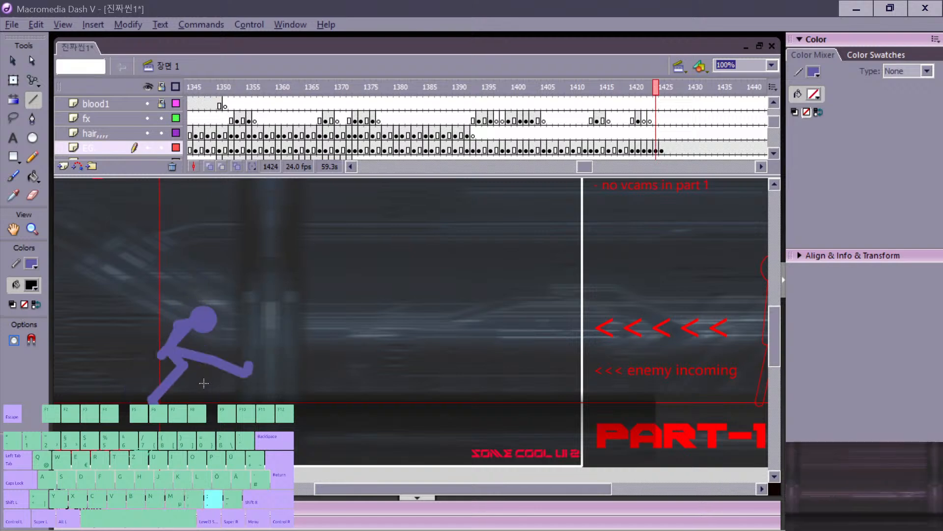
# Step: Replace the bent front leg on frame 1425 with a straight leg reaching forward to the ground
pyautogui.press('.')
pyautogui.press('v')
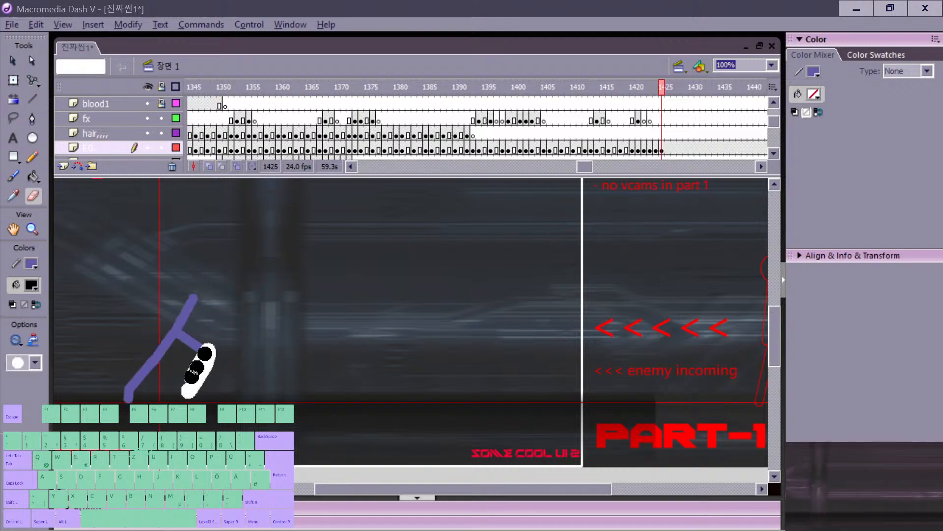
pyautogui.click(197, 378)
pyautogui.press('e')
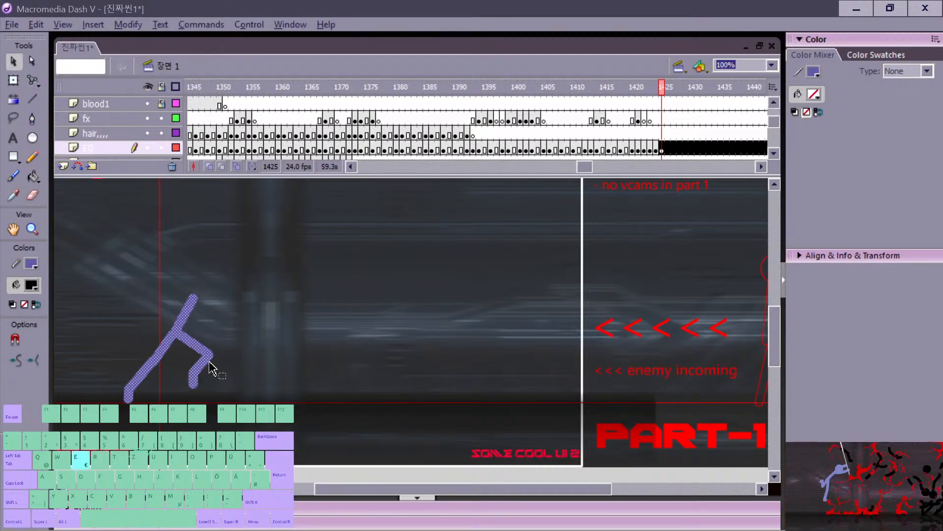
pyautogui.moveTo(207, 356)
pyautogui.mouseDown()
pyautogui.moveTo(187, 385)
pyautogui.moveTo(201, 369)
pyautogui.mouseUp()
pyautogui.press('v')
pyautogui.moveTo(235, 404); pyautogui.dragTo(226, 397)
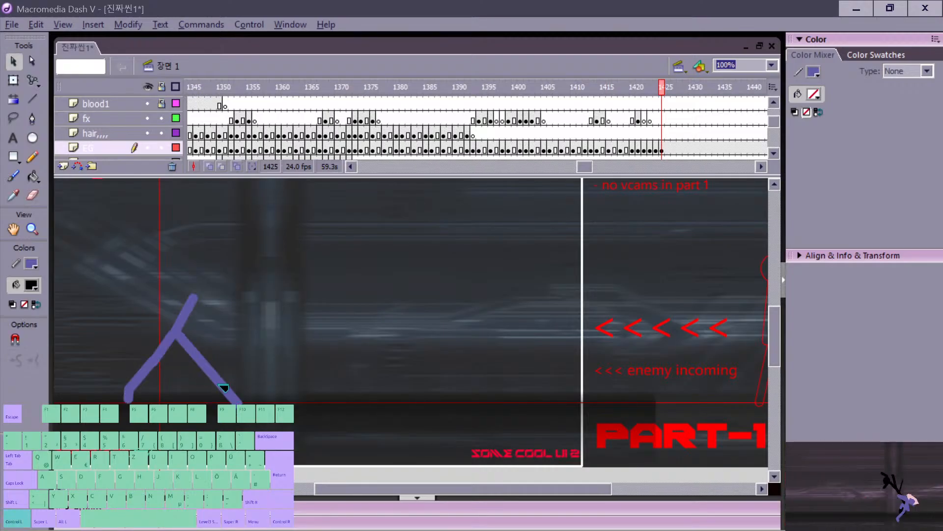
# Step: Shape the front foot at the ground line on frame 1425 and compare the stride with frame 1424
pyautogui.press('m')
pyautogui.press(',')
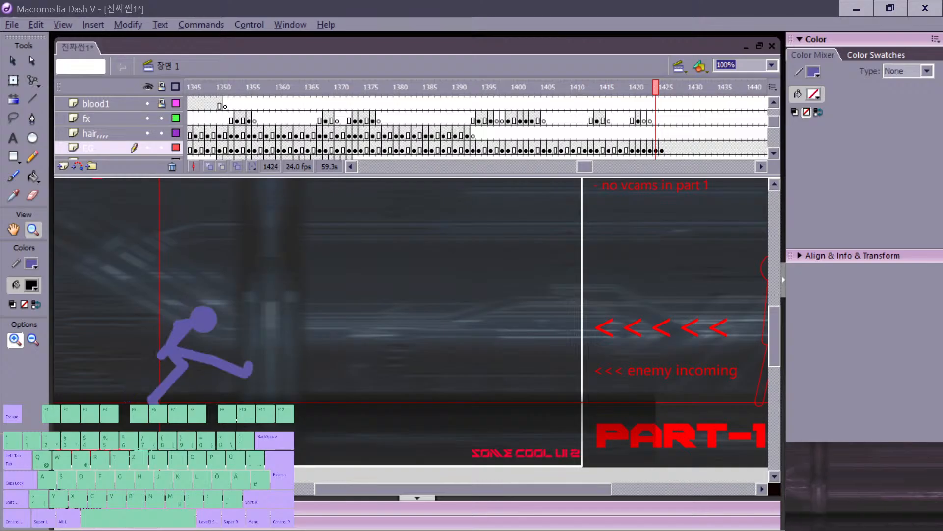
pyautogui.press('.')
pyautogui.press('v')
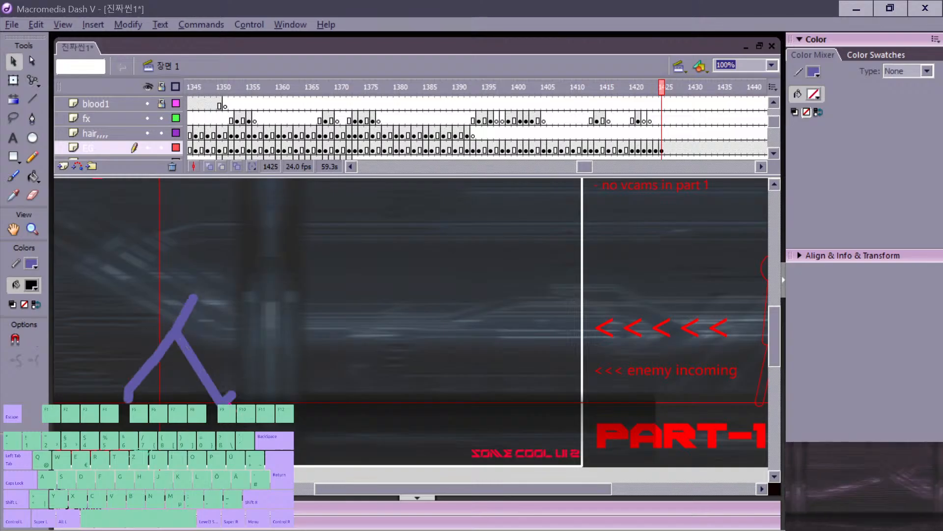
pyautogui.press(',')
pyautogui.press('.')
pyautogui.press(',')
pyautogui.press('.')
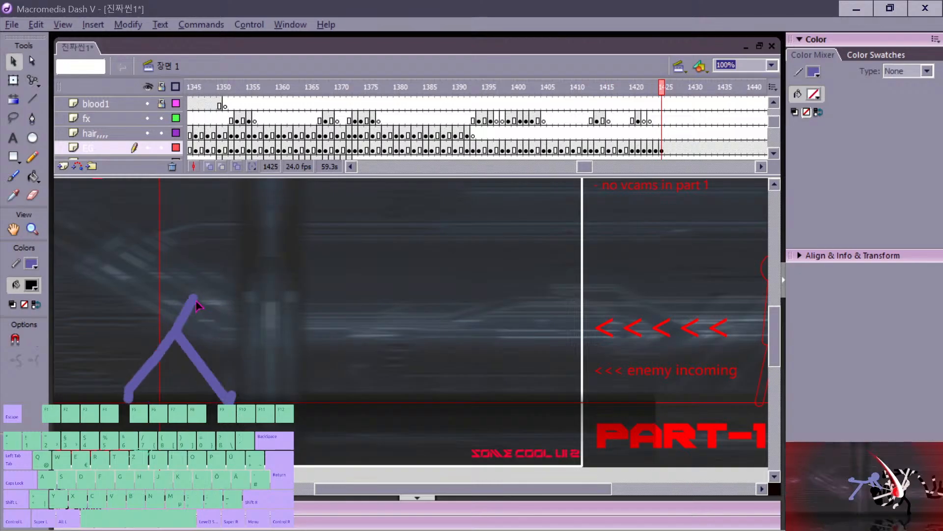
# Step: Paste the head onto the torso on frame 1425 and play the animation from frame 1413
pyautogui.hotkey('ctrl', 'v')
pyautogui.press(',')
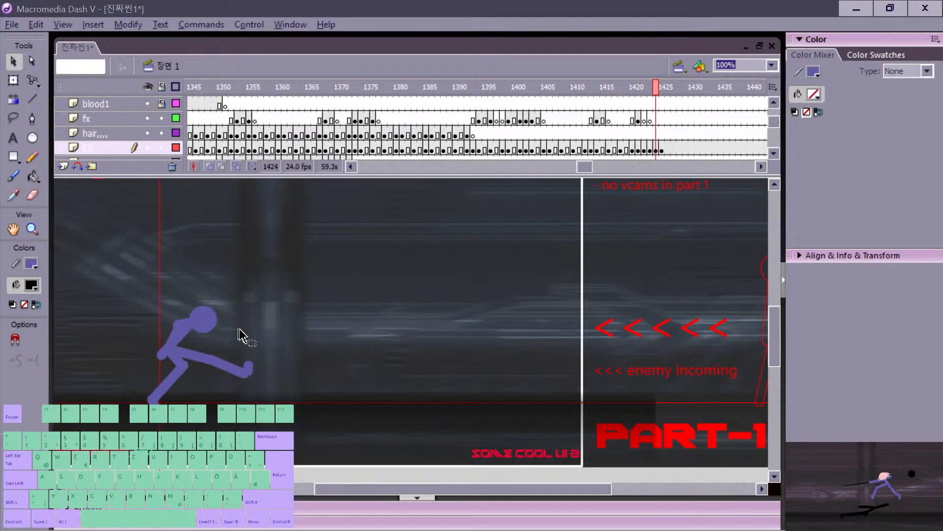
pyautogui.press('.')
pyautogui.click(592, 120)
pyautogui.press('Return')
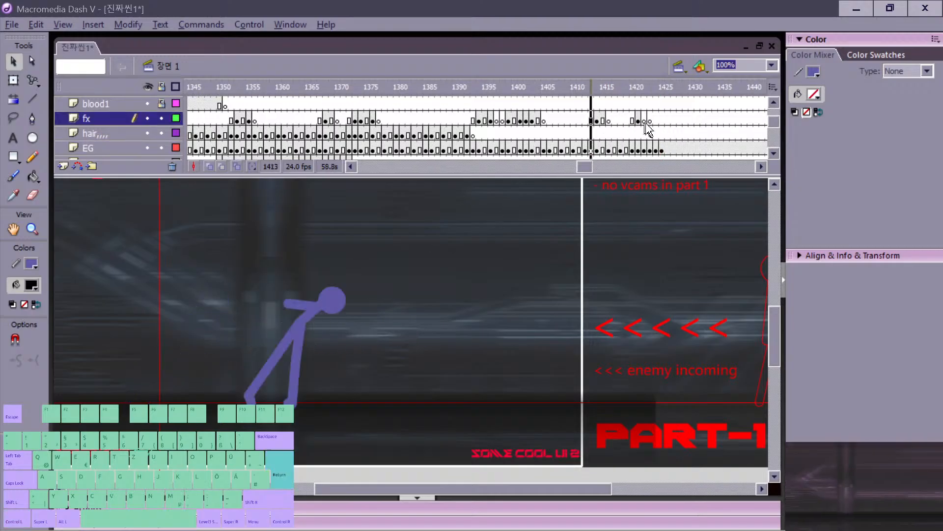
# Step: Extend the crouched pose at frame 1423 and the lunge pose following it by one frame each on the EG layer
pyautogui.click(651, 150)
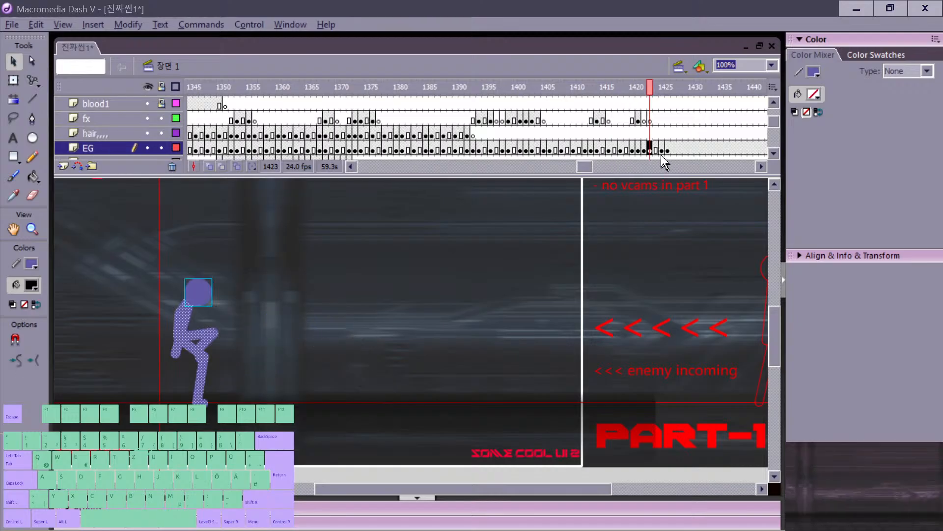
pyautogui.click(663, 150)
pyautogui.press('F5')
# Step: Play the run and slash repeatedly from several earlier frames to check the timing of the extended poses
pyautogui.click(556, 134)
pyautogui.press('Return')
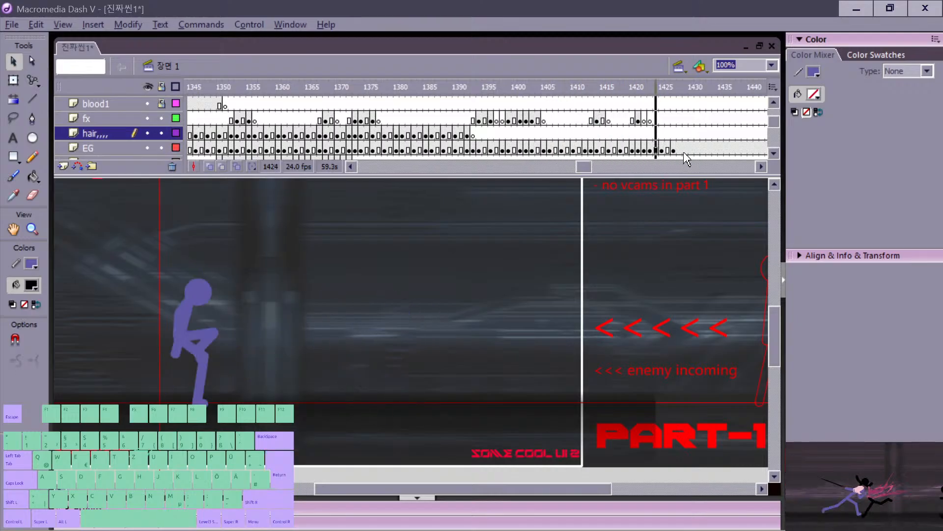
pyautogui.click(592, 124)
pyautogui.press('Return')
pyautogui.click(623, 131)
pyautogui.press('Return')
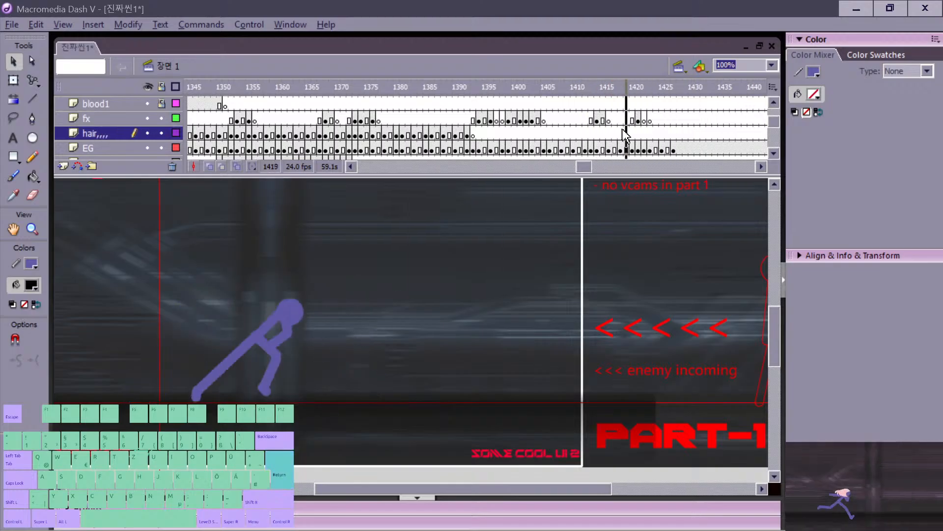
pyautogui.click(546, 134)
pyautogui.press('Return')
pyautogui.press('Return')
# Step: Step back and forth through frames 1417 to 1421 to examine the stride leading into the slash
pyautogui.press('.')
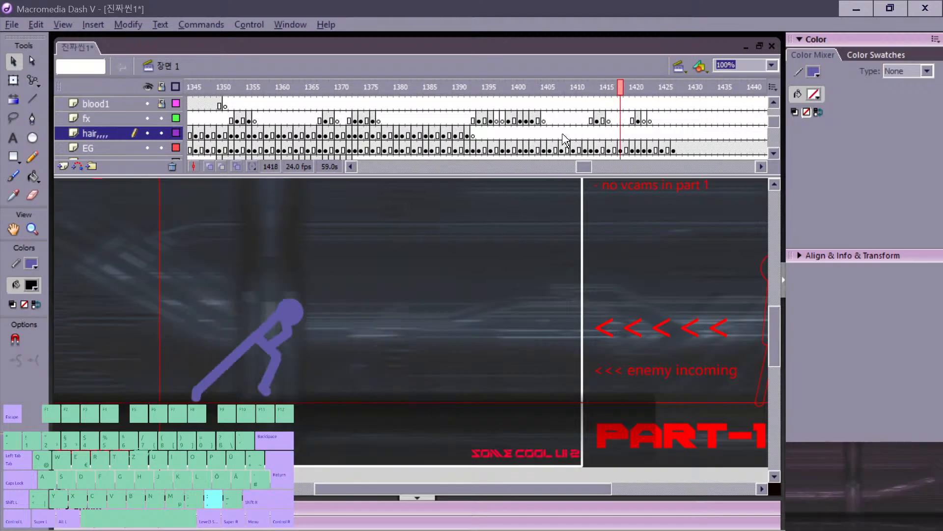
pyautogui.press('.')
pyautogui.press('.')
pyautogui.press('.')
pyautogui.press(',')
pyautogui.press('.')
pyautogui.press(',')
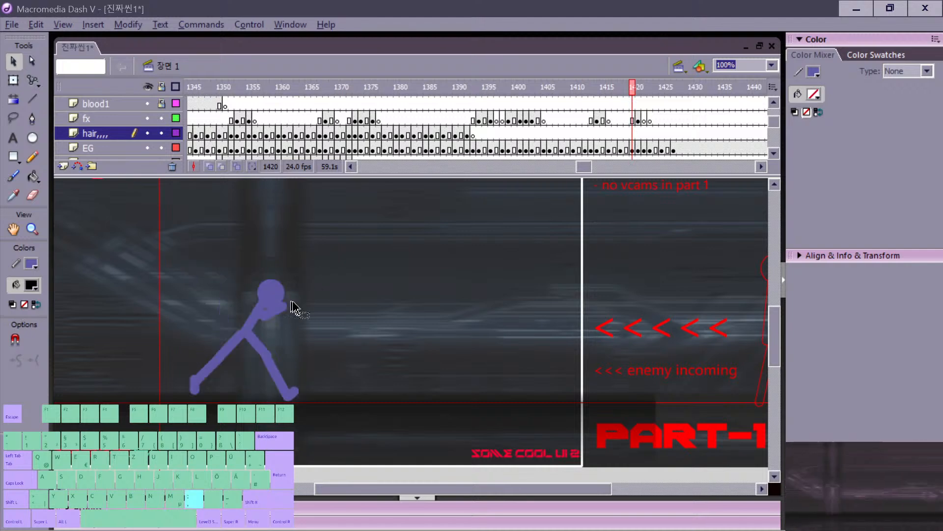
pyautogui.press(',')
pyautogui.press(',')
pyautogui.press(',')
pyautogui.press('.')
pyautogui.press('.')
pyautogui.press('.')
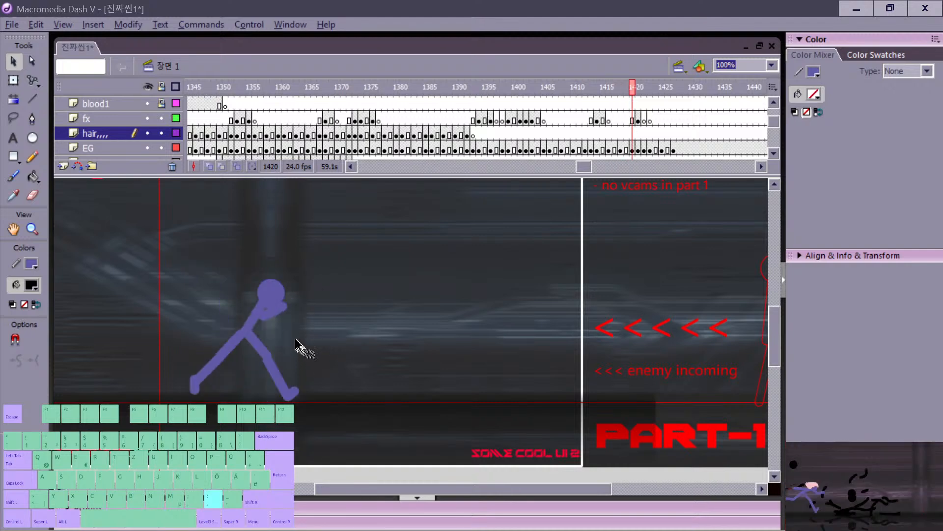
# Step: Tilt the upper torso slightly forward on frame 1421 and reposition the head on top of it
pyautogui.press('.')
pyautogui.click(225, 290)
pyautogui.press('q')
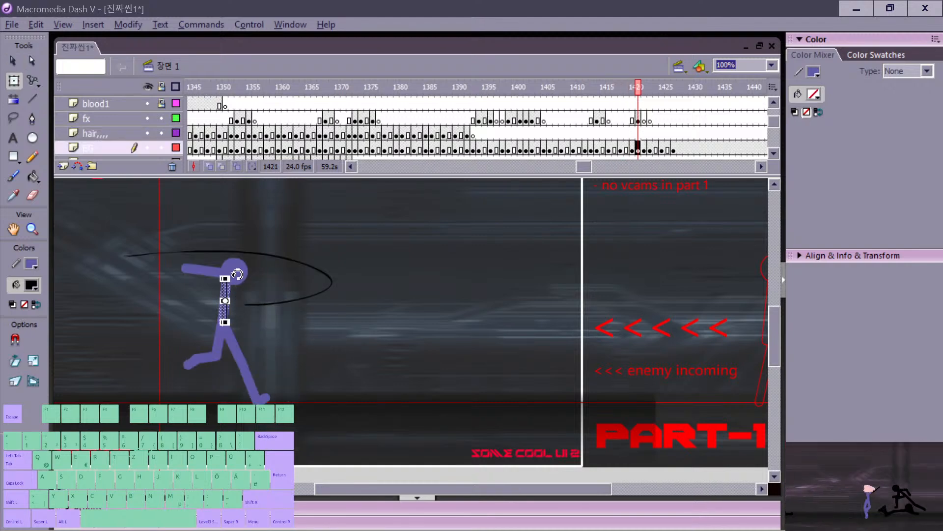
pyautogui.click(248, 284)
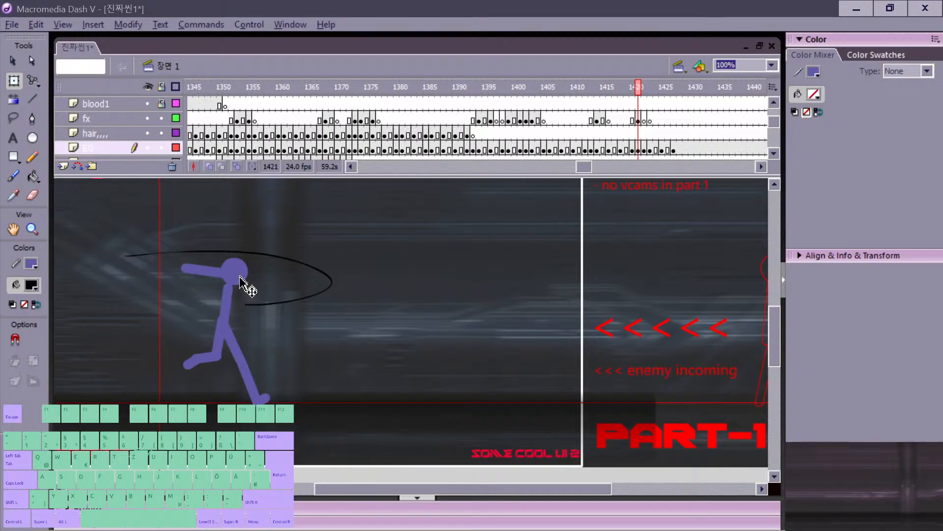
pyautogui.moveTo(238, 275)
pyautogui.mouseDown()
pyautogui.moveTo(240, 282)
pyautogui.moveTo(213, 281)
pyautogui.moveTo(240, 271)
pyautogui.mouseUp()
# Step: Lower the head and the backward-stretched arm on frame 1421 so they meet the tilted torso at the shoulder
pyautogui.click(207, 272)
pyautogui.press('c')
pyautogui.press('v')
pyautogui.press('q')
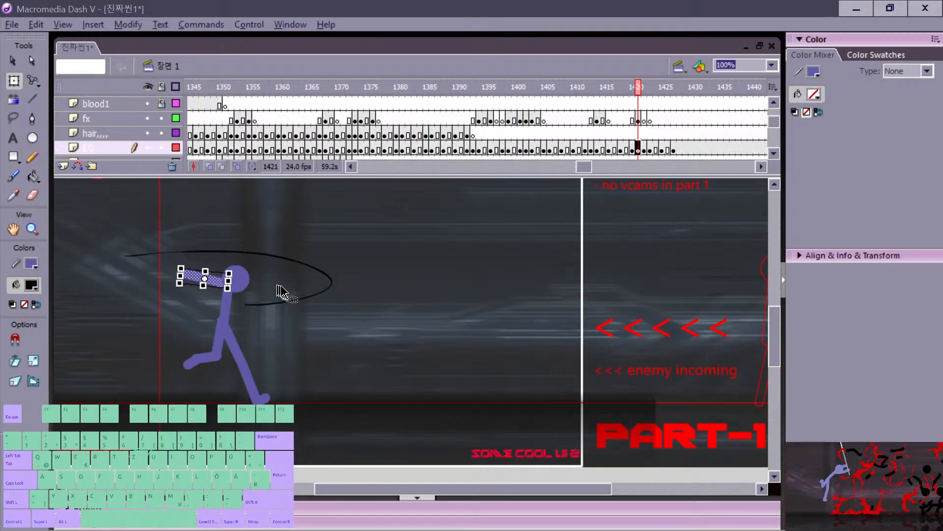
# Step: Turn on onion skin outlines, reshape the upper torso on frame 1422, and move the head down and forward
pyautogui.press('.')
pyautogui.press('v')
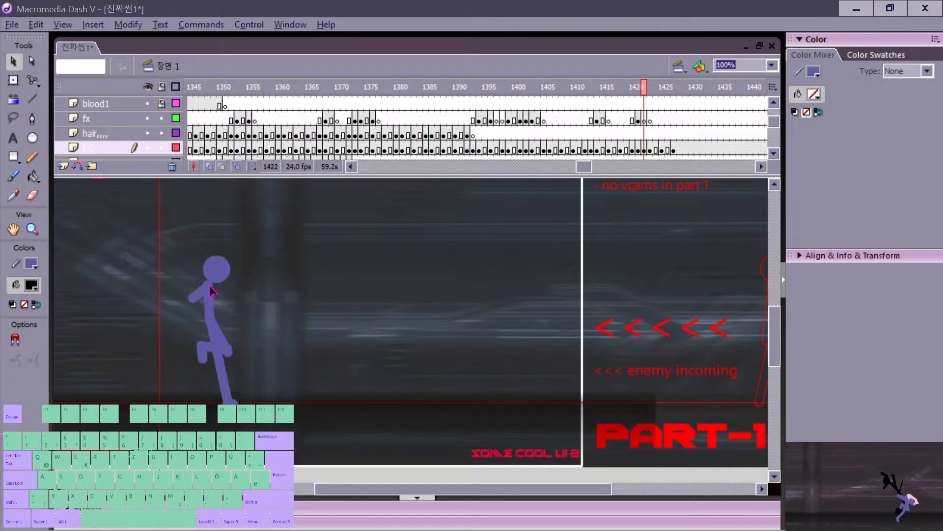
pyautogui.click(223, 166)
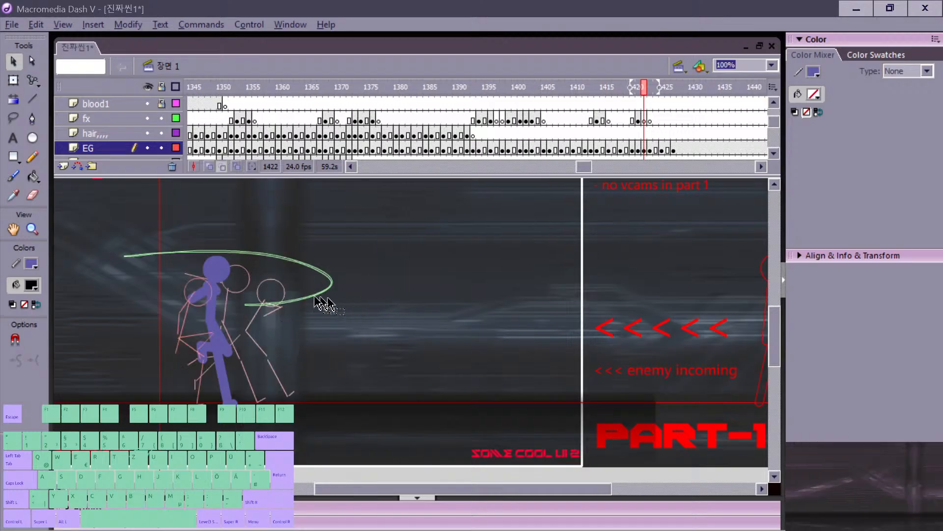
pyautogui.press('e')
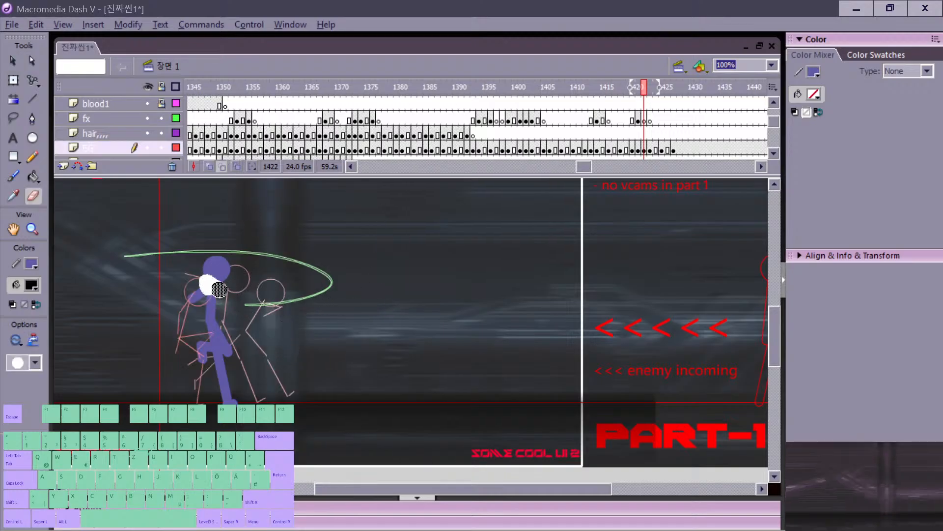
pyautogui.press('v')
pyautogui.moveTo(221, 272); pyautogui.dragTo(226, 283)
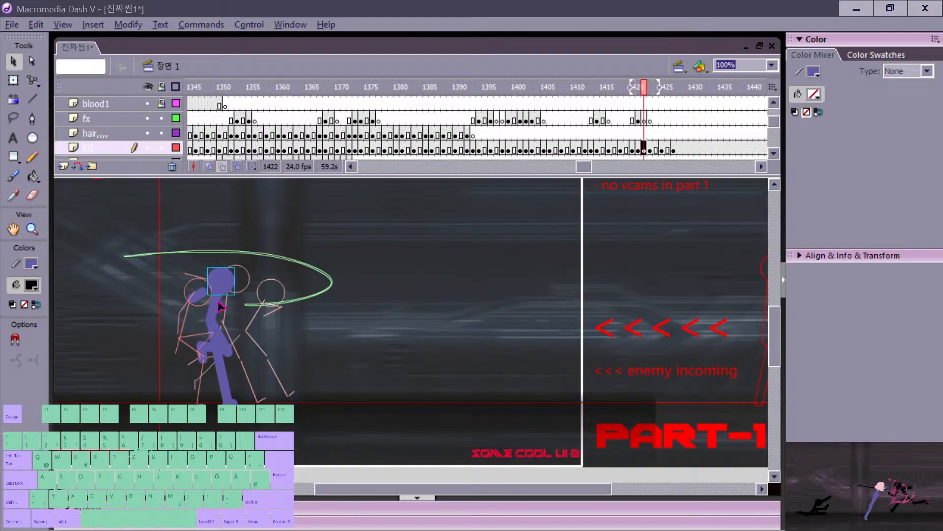
# Step: Step through frames 1422 to 1426 with the onion skin outlines to compare the spacing of the recovery poses
pyautogui.press('.')
pyautogui.press('.')
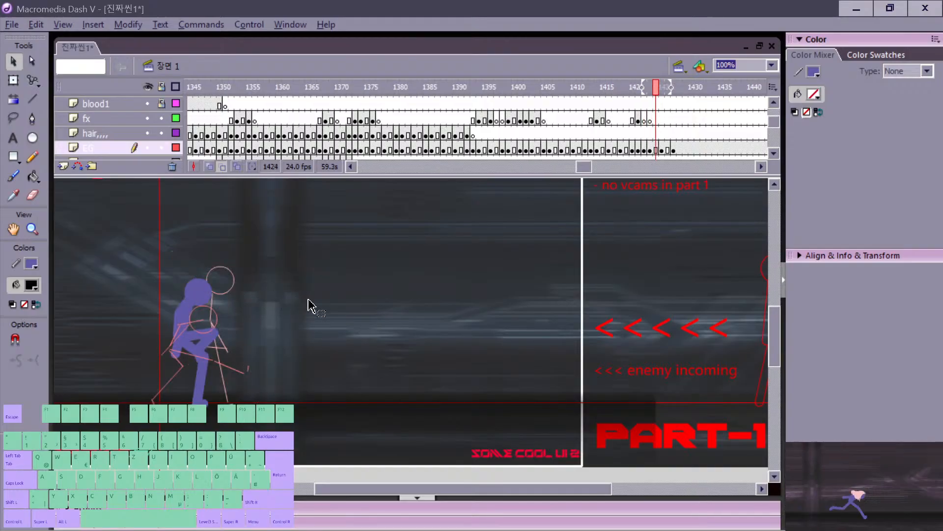
pyautogui.press(',')
pyautogui.press(',')
pyautogui.press('.')
pyautogui.press('.')
pyautogui.press('.')
pyautogui.press('.')
pyautogui.press('.')
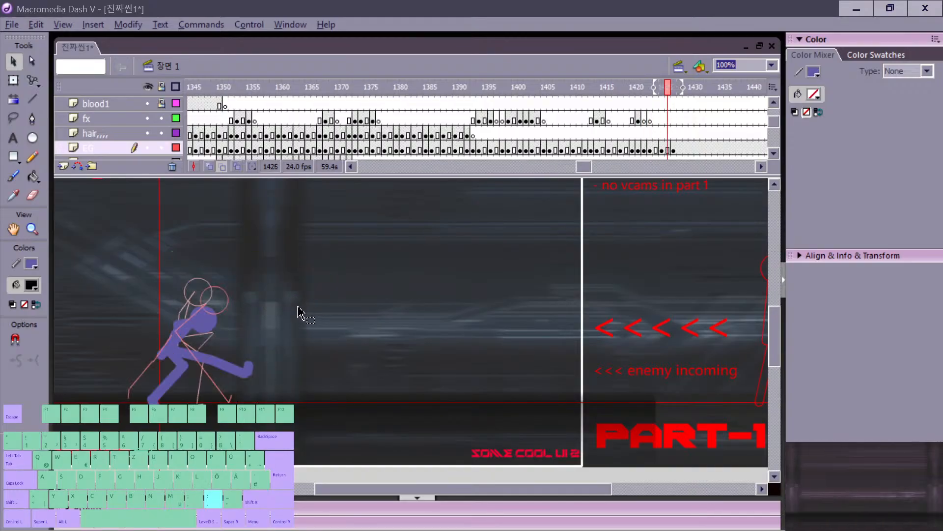
# Step: Bend the upper torso further forward on the final stride pose and lower the head onto it
pyautogui.moveTo(216, 310); pyautogui.dragTo(213, 312)
pyautogui.press(',')
pyautogui.press('.')
pyautogui.press('.')
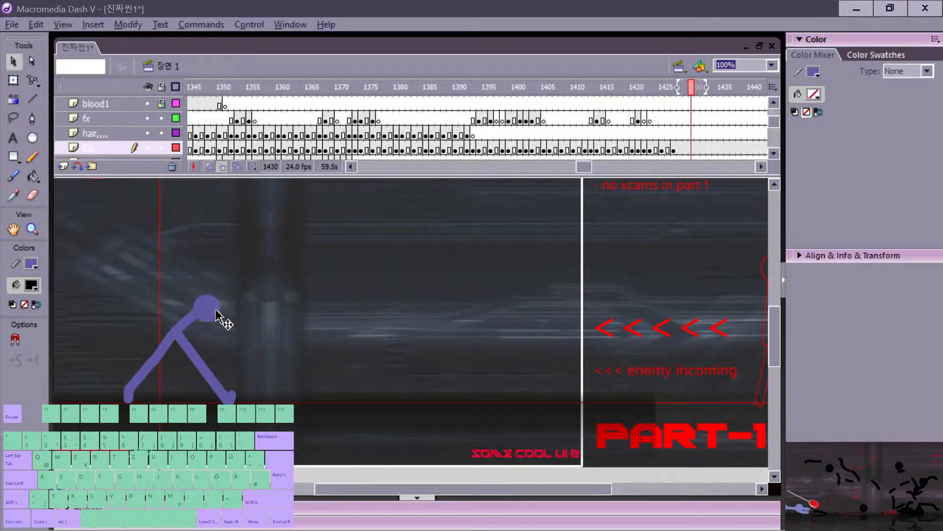
# Step: Shift the whole crouched recovery pose on frame 1424 slightly forward and down between its neighbouring poses
pyautogui.press(',')
pyautogui.press(',')
pyautogui.press(',')
pyautogui.press(',')
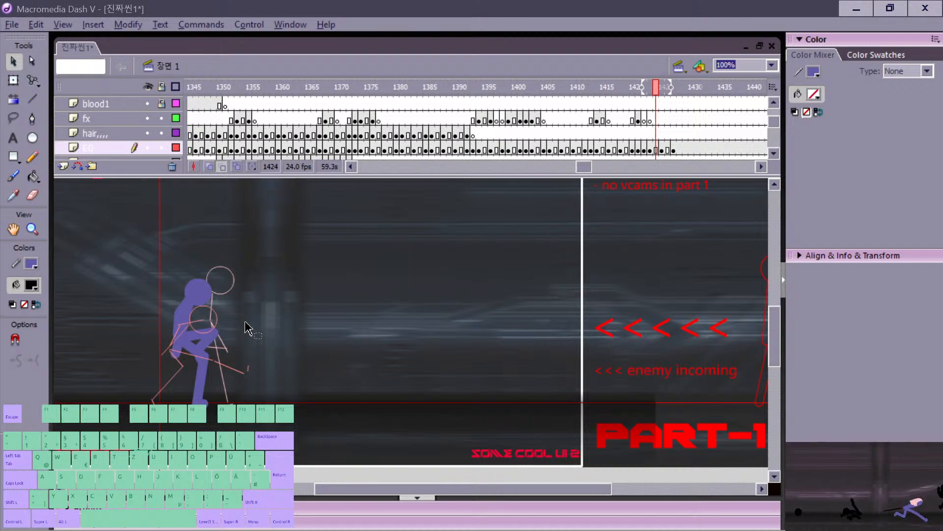
pyautogui.press(',')
pyautogui.press(',')
pyautogui.press('.')
pyautogui.press('.')
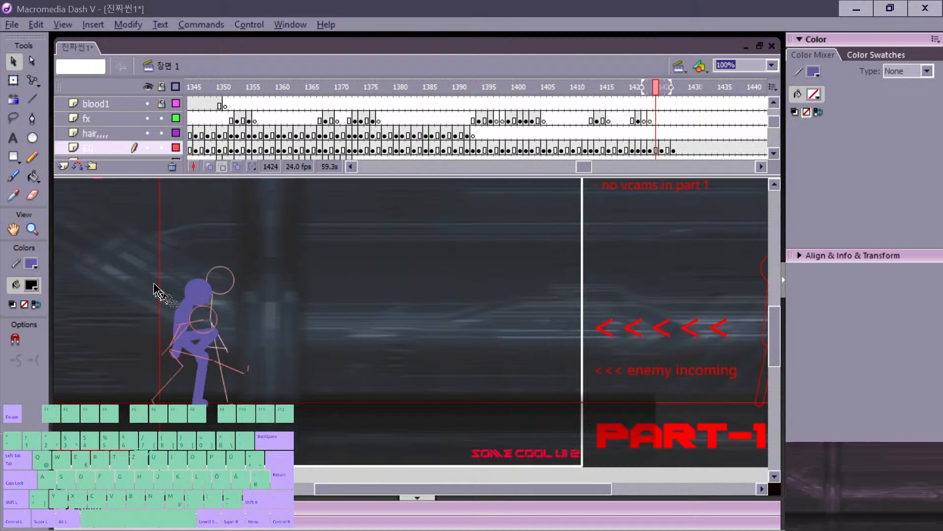
pyautogui.moveTo(148, 270); pyautogui.dragTo(239, 373)
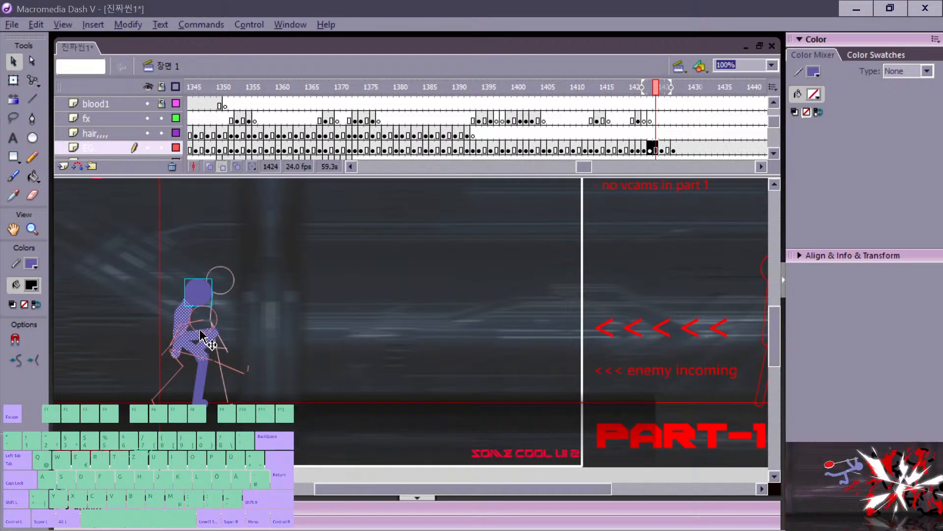
pyautogui.click(220, 308)
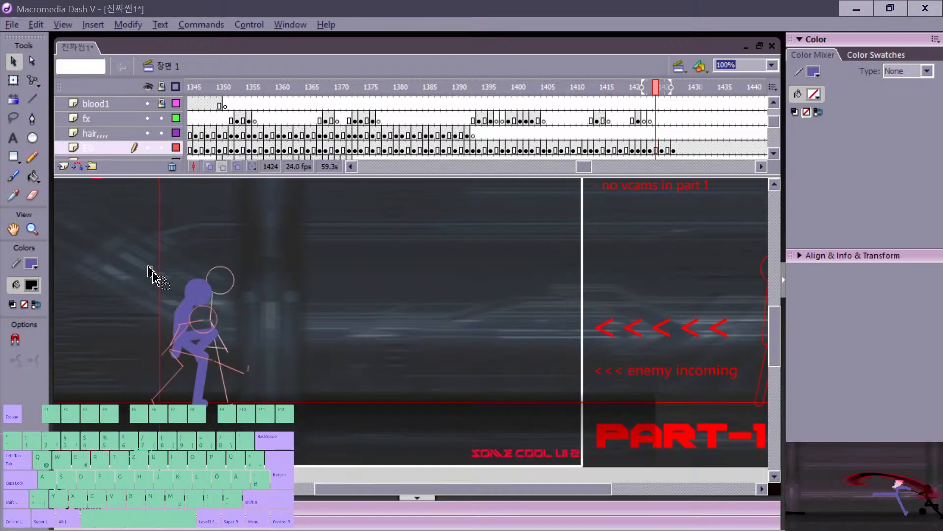
pyautogui.moveTo(150, 273); pyautogui.dragTo(245, 416)
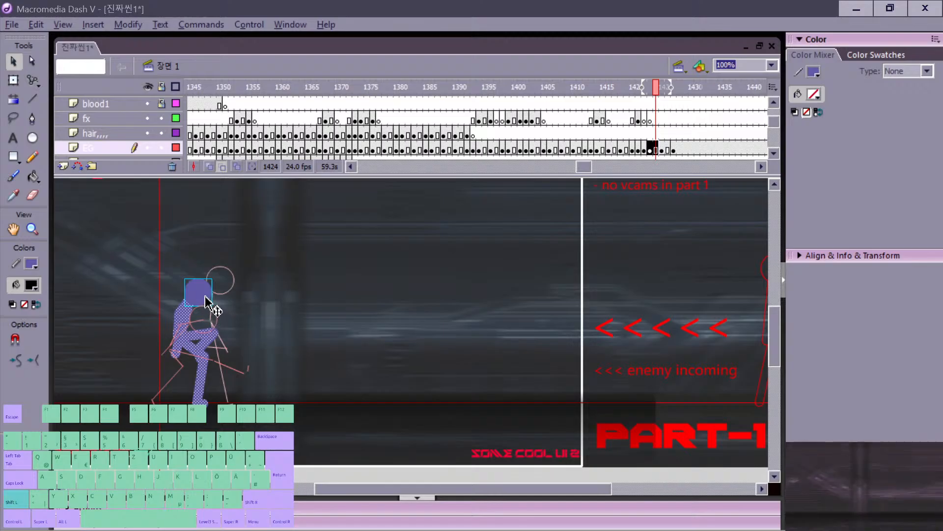
pyautogui.press('q')
pyautogui.moveTo(204, 285); pyautogui.dragTo(214, 299)
pyautogui.click(221, 278)
pyautogui.press(',')
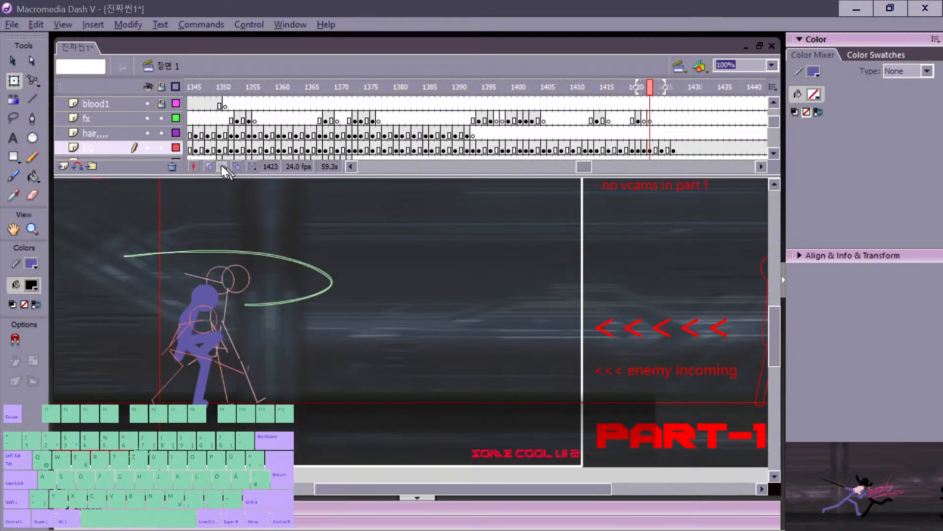
# Step: Turn off the onion skin outlines and play back the run and slash animation from several earlier frames
pyautogui.click(222, 167)
pyautogui.click(559, 104)
pyautogui.press('Return')
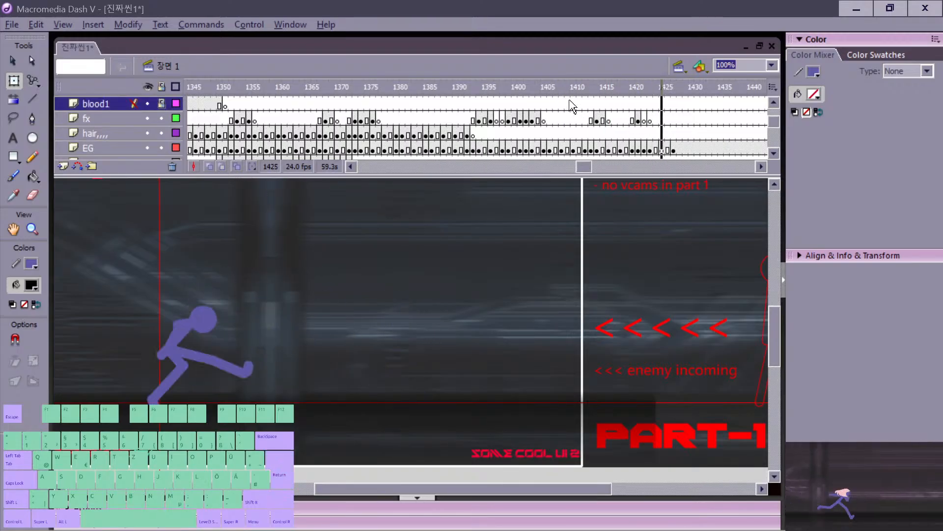
pyautogui.click(592, 119)
pyautogui.press('Return')
pyautogui.click(533, 119)
pyautogui.press('Return')
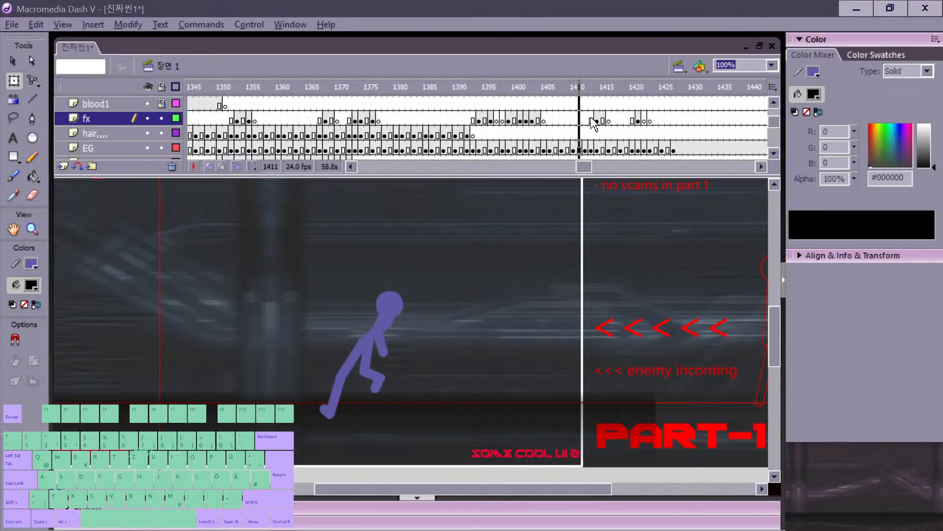
pyautogui.click(549, 119)
pyautogui.press('Return')
pyautogui.click(463, 120)
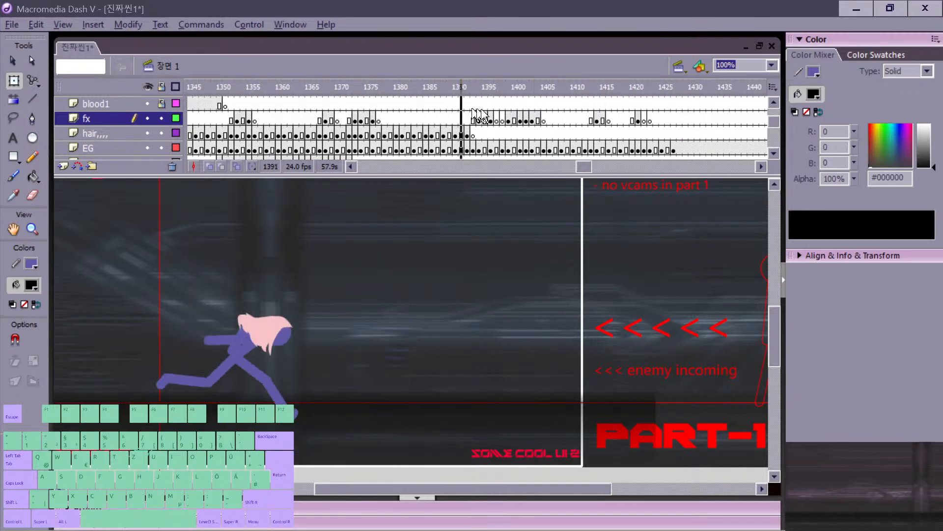
pyautogui.press('Return')
pyautogui.click(474, 120)
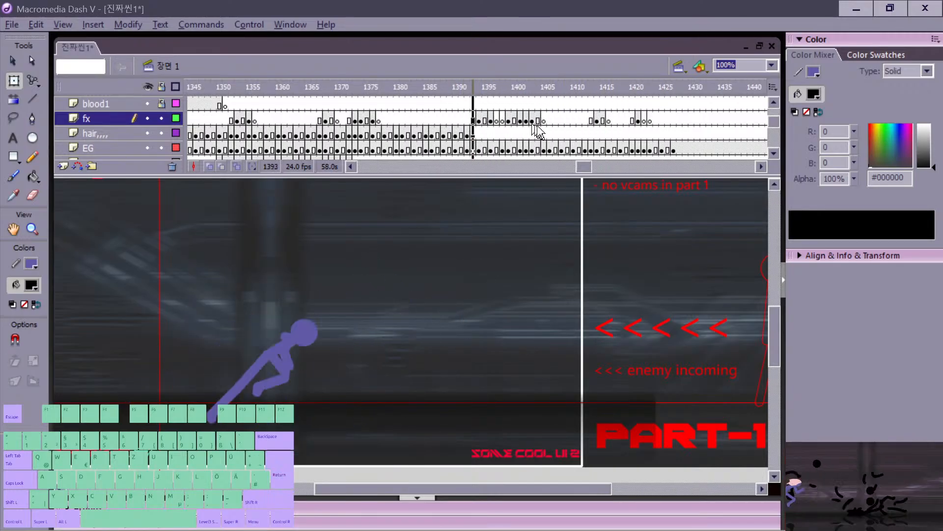
pyautogui.press('Return')
# Step: Turn on onion skin outlines and step through frames 1400 to 1414 to compare the pose spacing
pyautogui.click(225, 165)
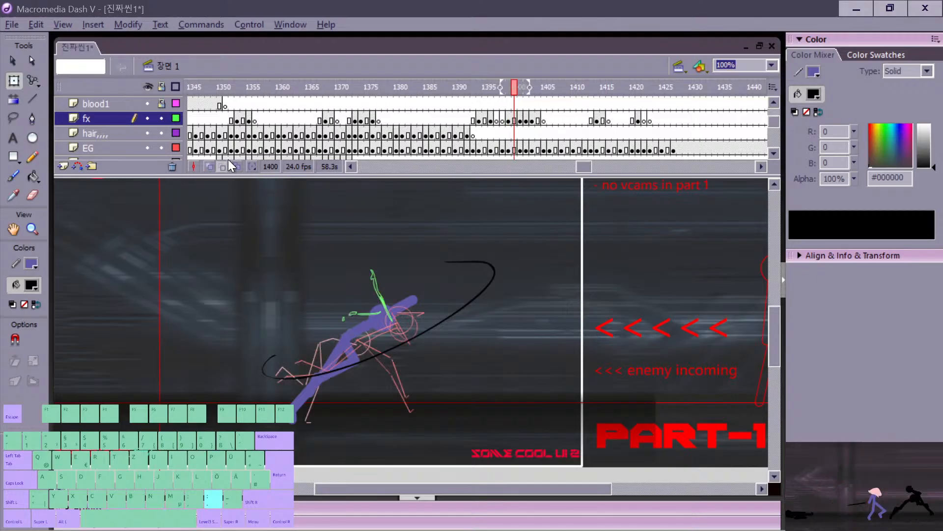
pyautogui.press('.')
pyautogui.press('.')
pyautogui.press('.')
pyautogui.press('.')
pyautogui.press('.')
pyautogui.press('.')
pyautogui.press('.')
pyautogui.press('.')
pyautogui.press('.')
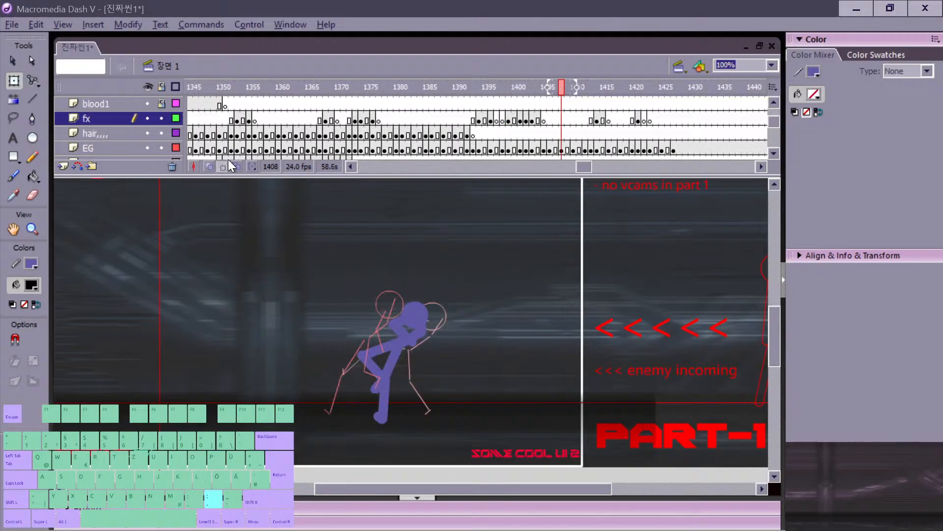
pyautogui.press('.')
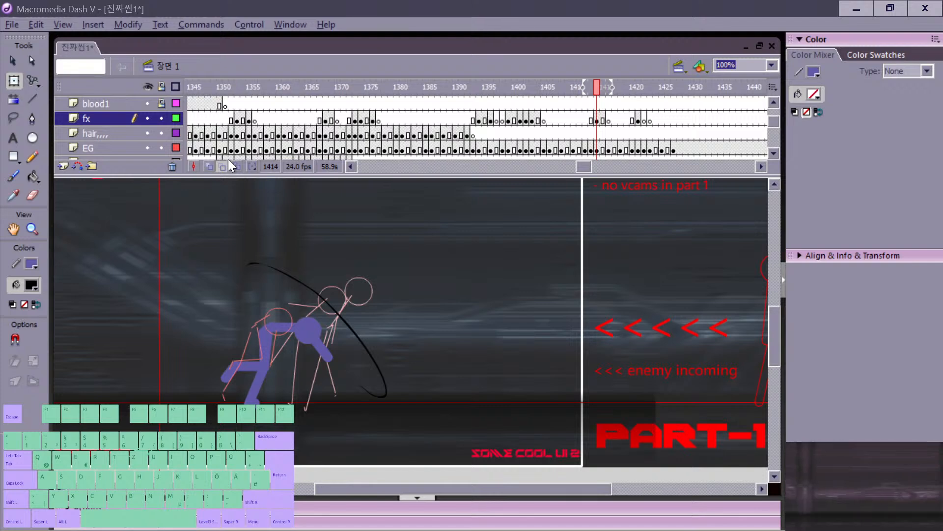
pyautogui.press(',')
pyautogui.press(',')
pyautogui.press(',')
pyautogui.press(',')
pyautogui.press('.')
pyautogui.press('.')
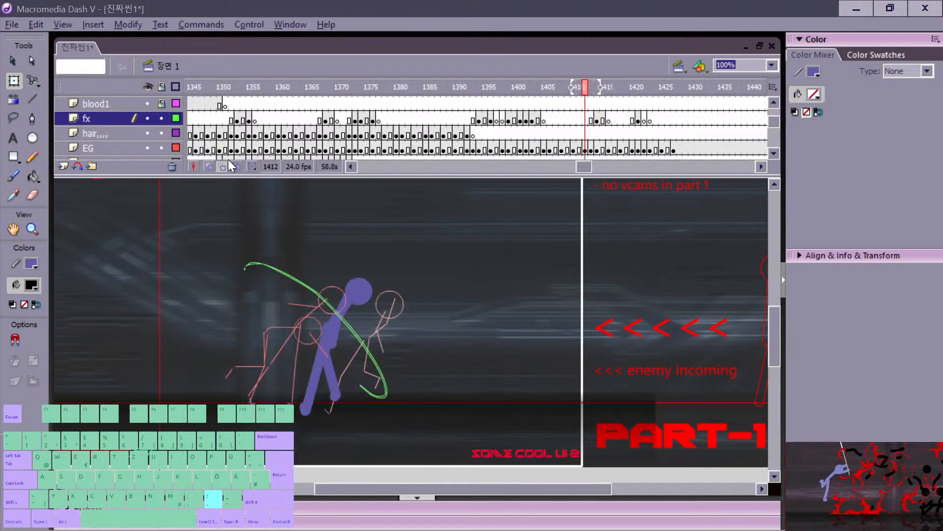
# Step: Move the whole figure on frame 1412 slightly forward and down, checking it against the neighbouring frames
pyautogui.moveTo(269, 267); pyautogui.dragTo(388, 422)
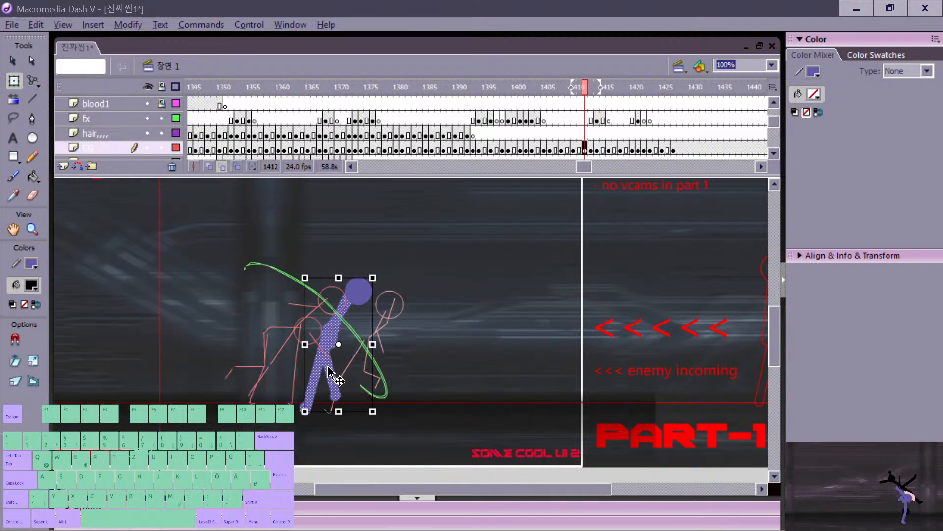
pyautogui.moveTo(329, 366); pyautogui.dragTo(336, 371)
pyautogui.press(',')
pyautogui.press('.')
pyautogui.press('.')
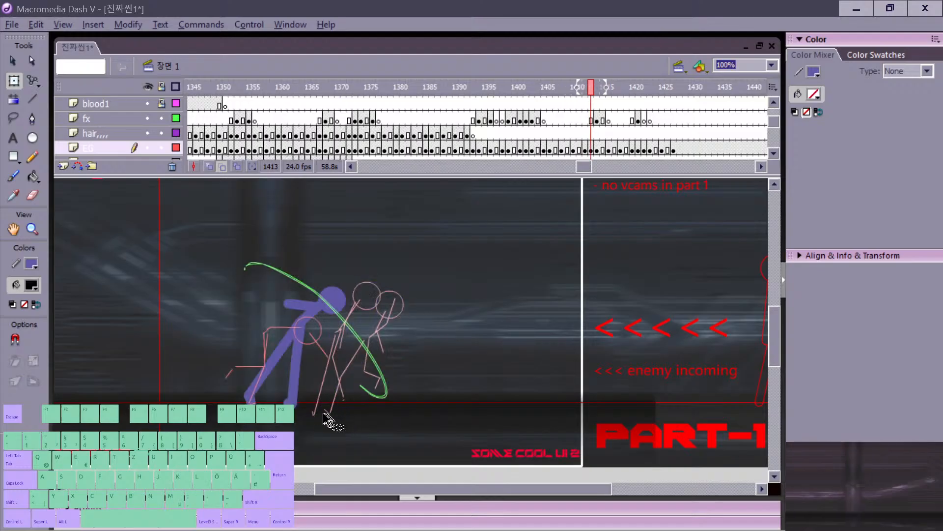
pyautogui.press(',')
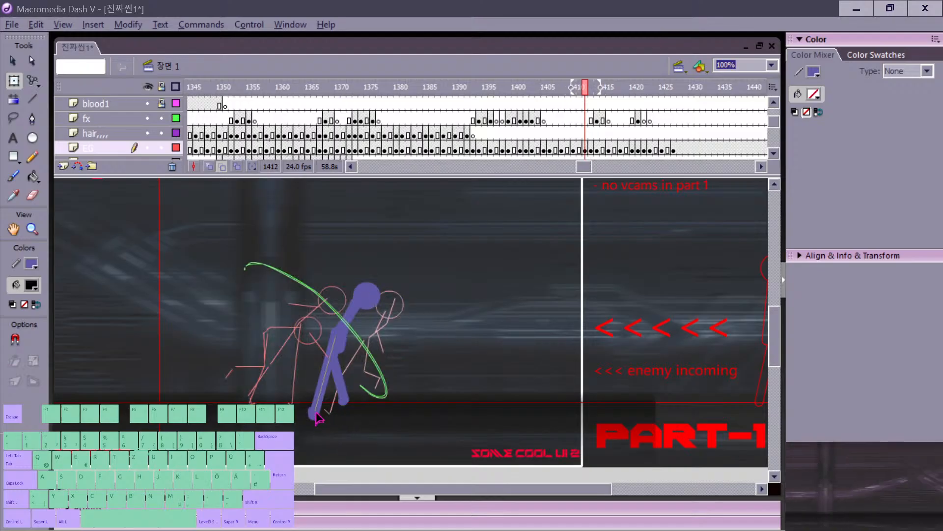
pyautogui.press(',')
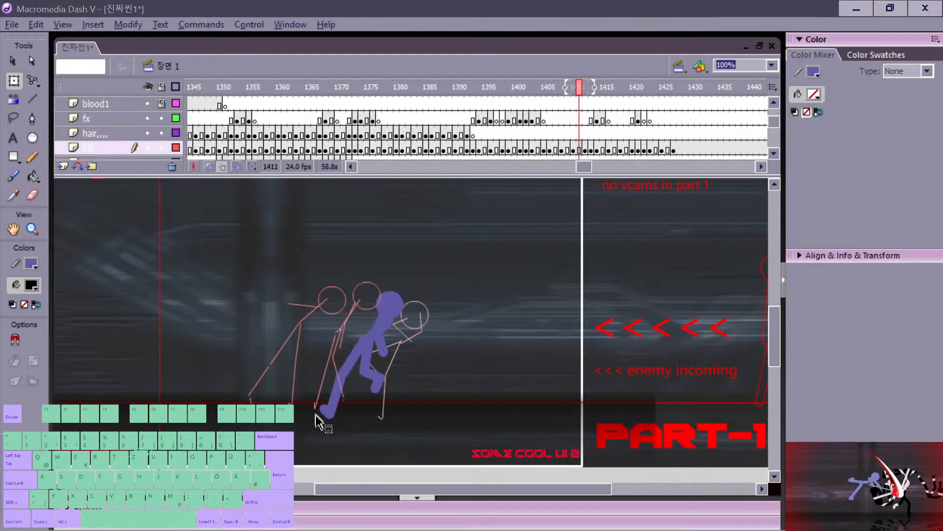
# Step: Move the whole slash pose on frame 1413 forward, closer to the previous pose
pyautogui.press('.')
pyautogui.press('.')
pyautogui.moveTo(227, 269); pyautogui.dragTo(358, 418)
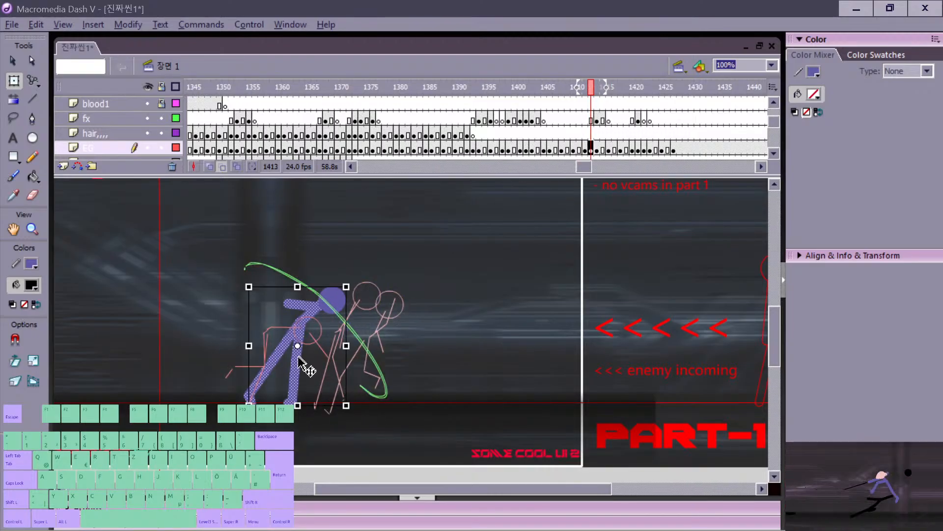
pyautogui.press('.')
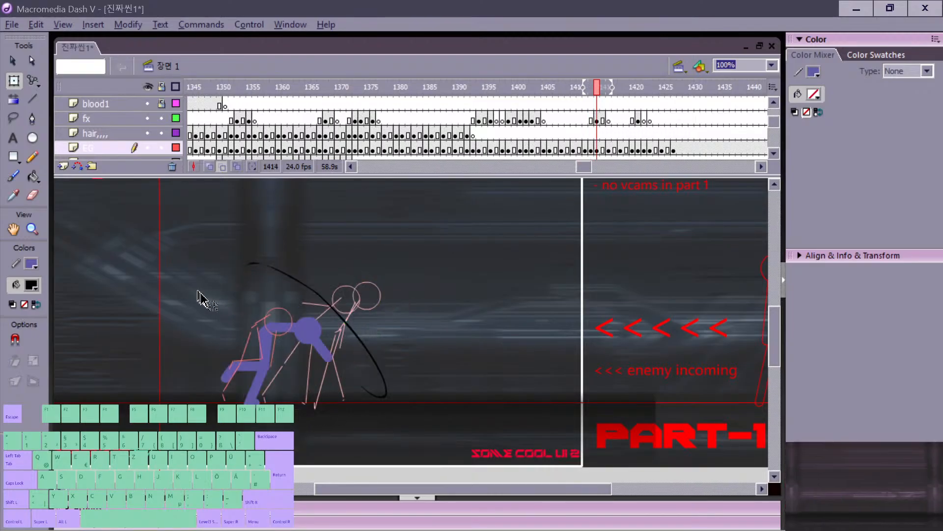
# Step: Move the bent-over pose on frame 1414 forward and raise its upper torso and head
pyautogui.moveTo(199, 292); pyautogui.dragTo(338, 411)
pyautogui.keyDown('shift'); pyautogui.click(331, 304); pyautogui.keyUp('shift')
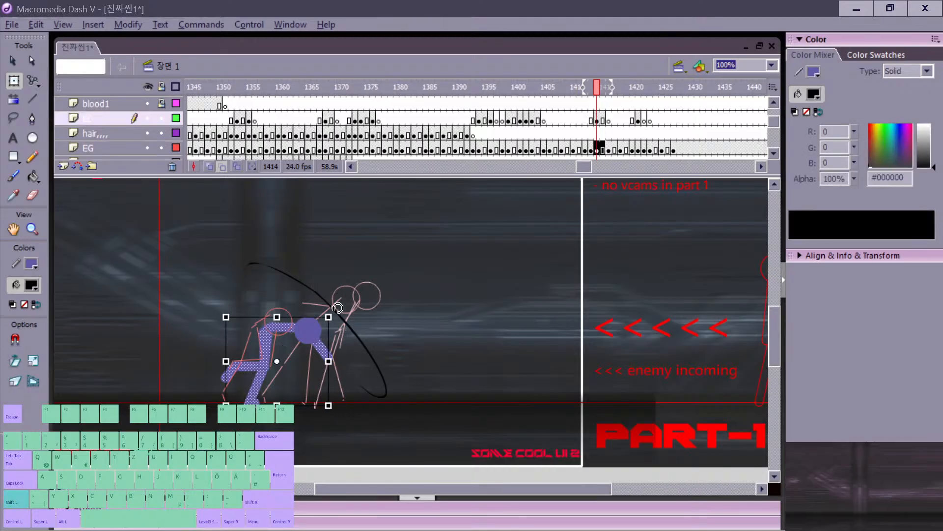
pyautogui.moveTo(306, 336); pyautogui.dragTo(326, 318)
pyautogui.click(366, 325)
pyautogui.press('v')
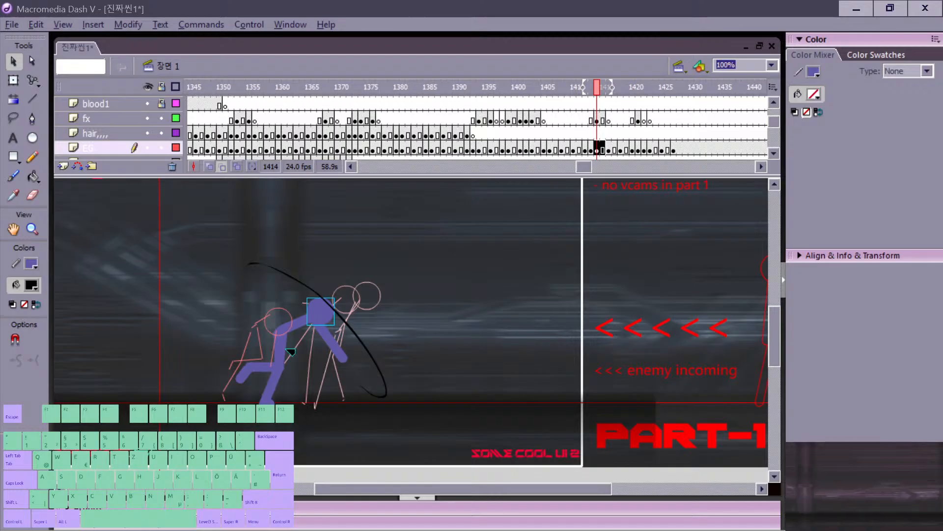
# Step: Play the animation from around frames 1385, 1390 and 1407, and step back through the last poses to check the motion
pyautogui.click(423, 118)
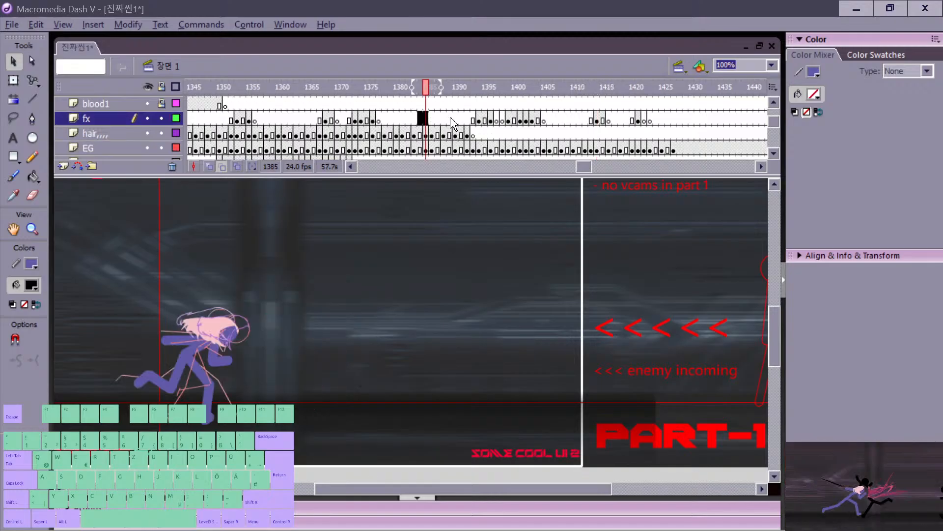
pyautogui.press('Return')
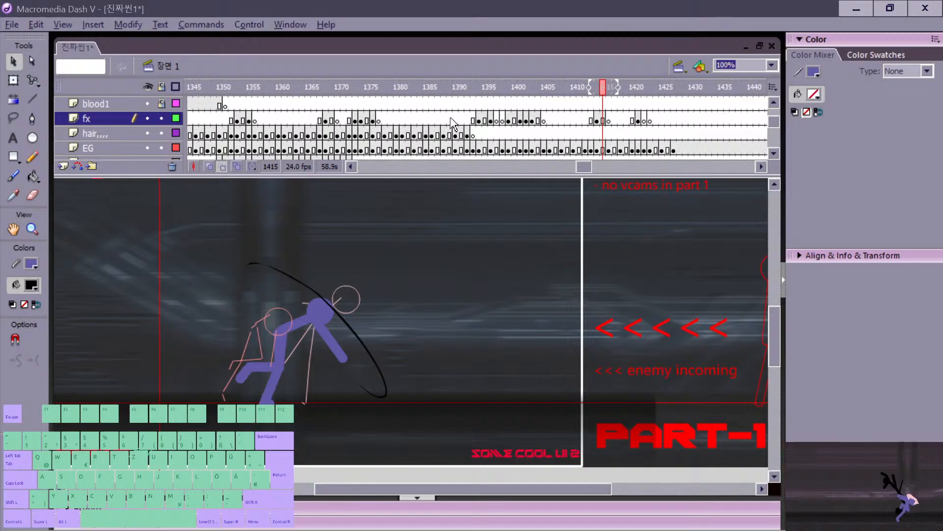
pyautogui.click(451, 118)
pyautogui.press('Return')
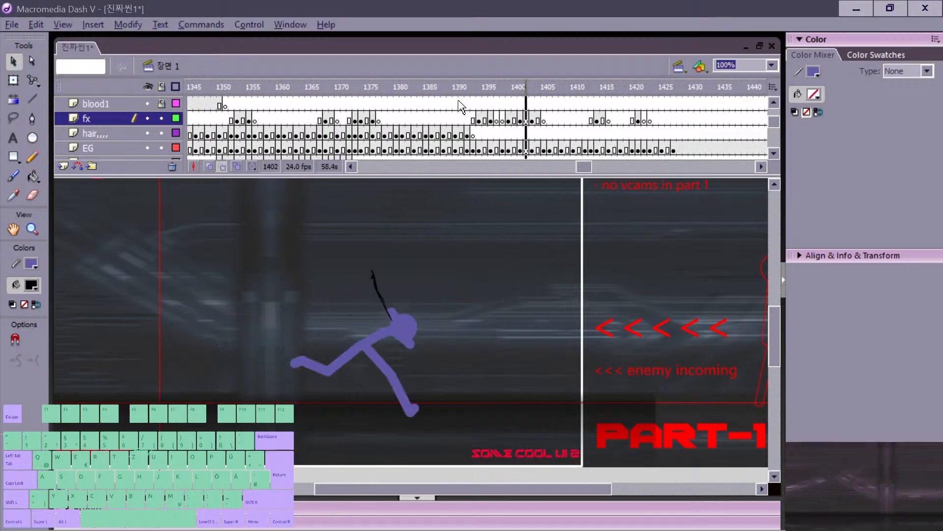
pyautogui.click(458, 100)
pyautogui.press('Return')
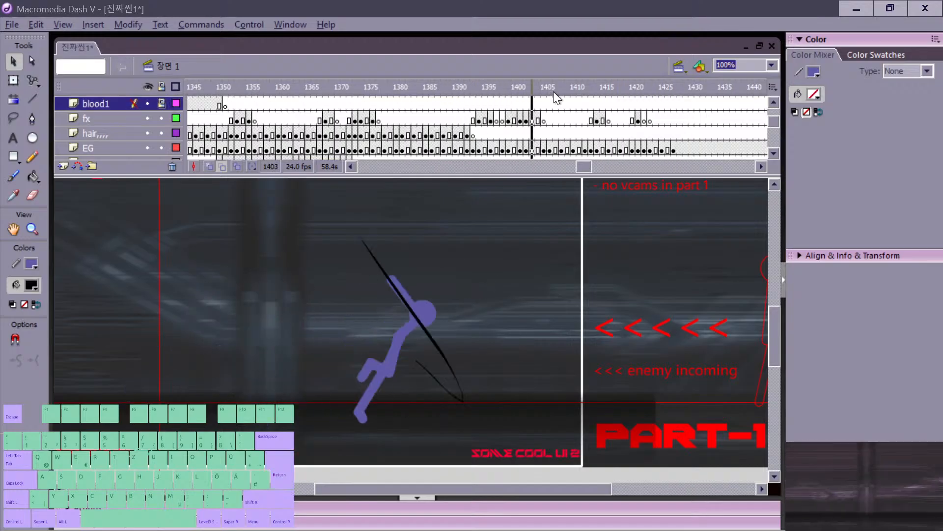
pyautogui.click(556, 102)
pyautogui.press('Return')
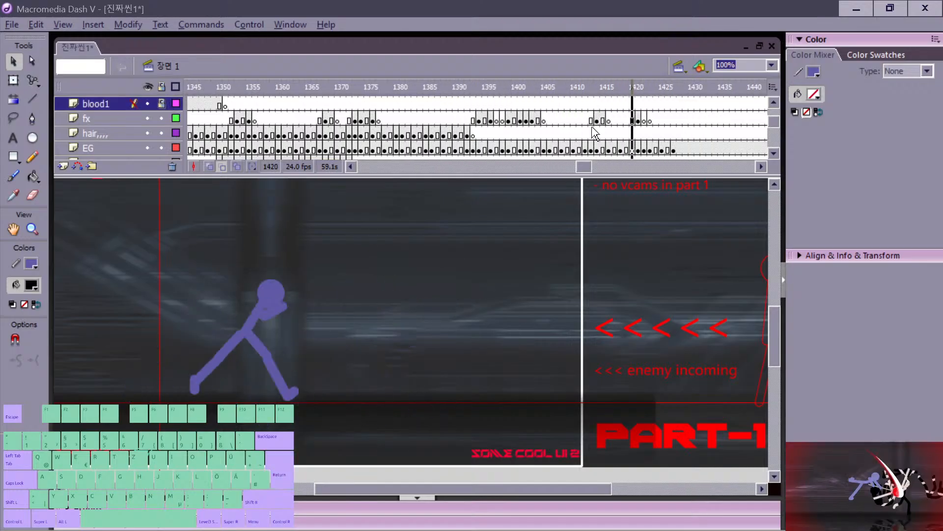
pyautogui.press('Return')
pyautogui.press(',')
pyautogui.press(',')
pyautogui.press(',')
pyautogui.press(',')
pyautogui.press(',')
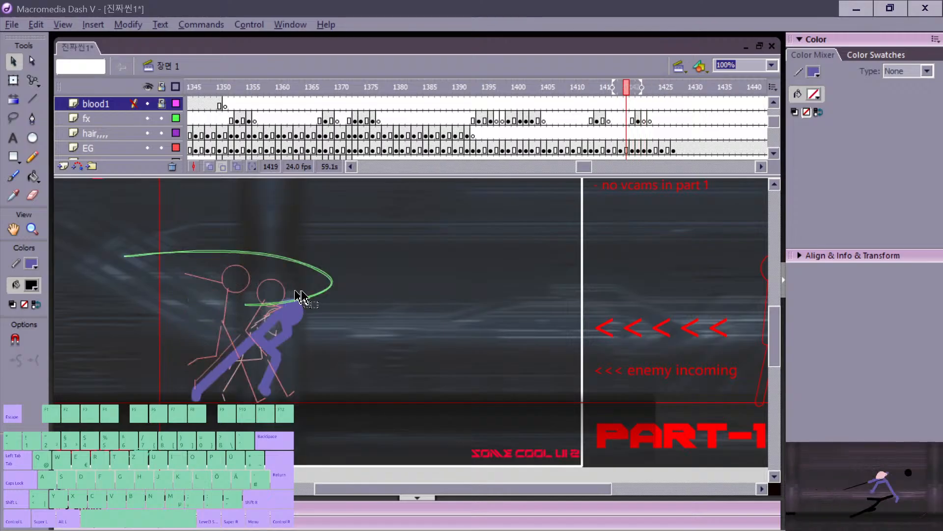
# Step: Replay the slashes from around frame 1399 and step through the recovery poses around frames 1421 and 1422 with onion skin outlines
pyautogui.click(509, 103)
pyautogui.press('Return')
pyautogui.press('Return')
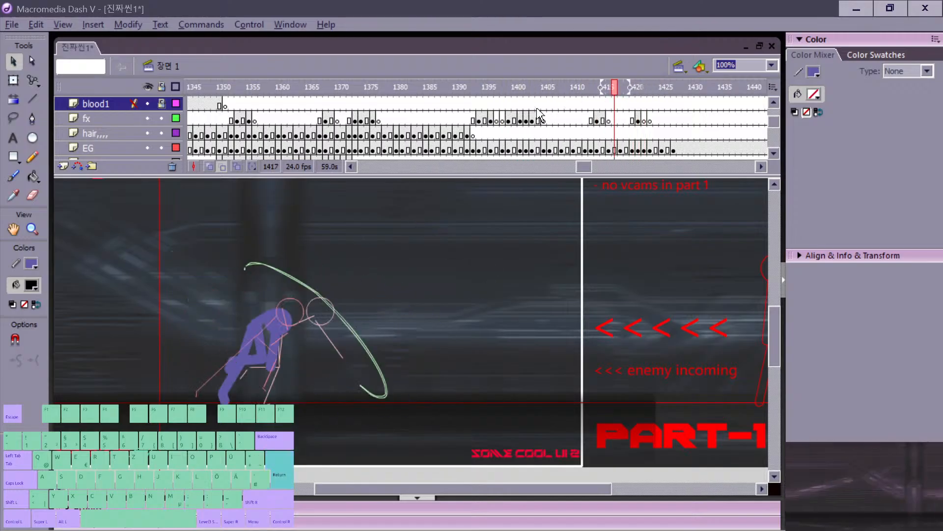
pyautogui.click(510, 118)
pyautogui.press('Return')
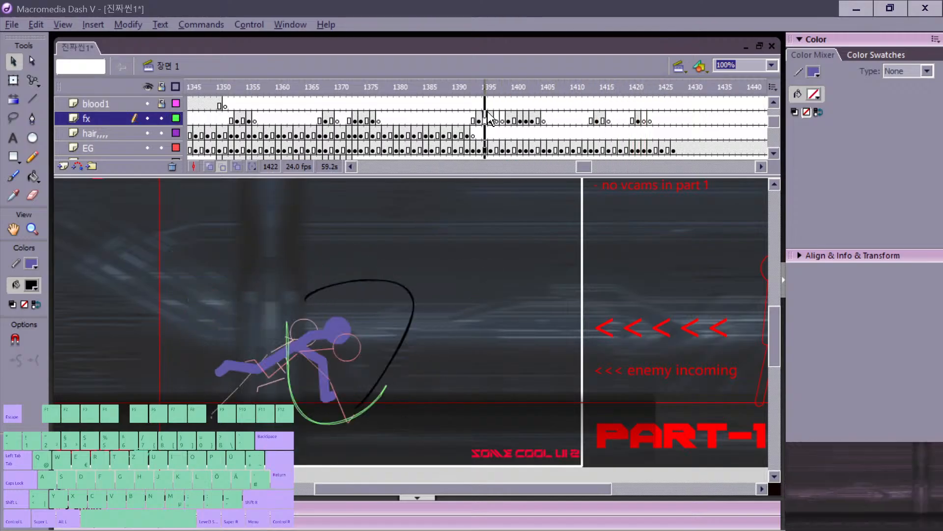
pyautogui.press('Return')
pyautogui.press('Return')
pyautogui.press('Return')
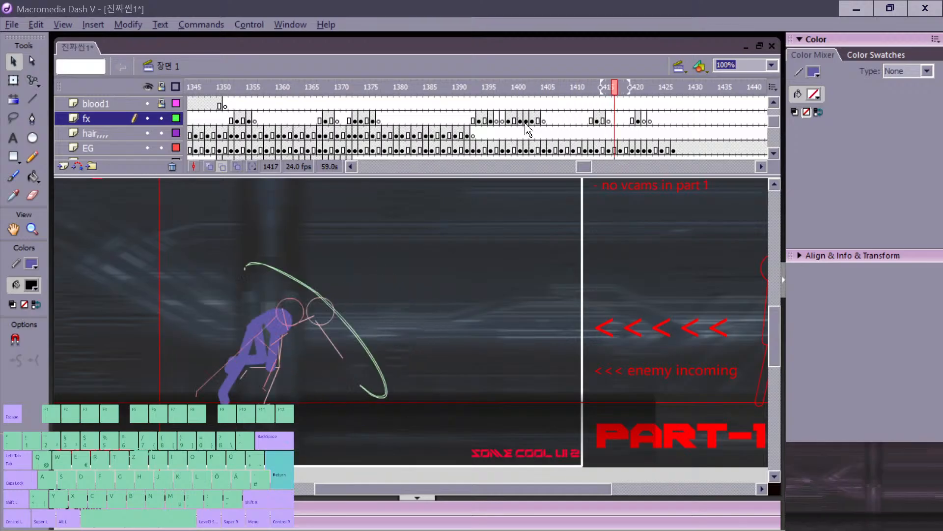
pyautogui.press('Return')
pyautogui.press(',')
pyautogui.press(',')
pyautogui.press(',')
pyautogui.press(',')
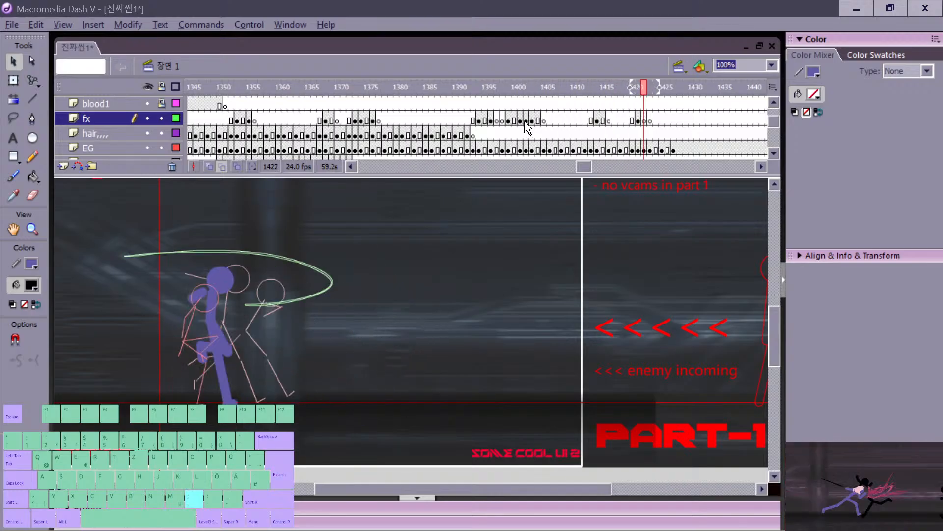
pyautogui.press('.')
pyautogui.press('.')
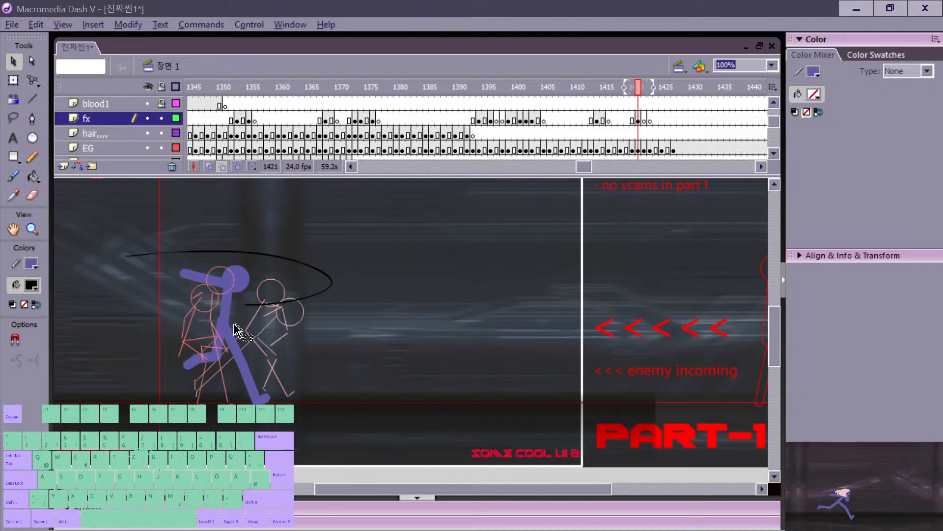
# Step: Rotate the slash arc on frame 1421 with Free Transform so its front end tilts downward
pyautogui.click(308, 301)
pyautogui.press('q')
pyautogui.moveTo(328, 247)
pyautogui.mouseDown()
pyautogui.moveTo(332, 312)
pyautogui.moveTo(320, 326)
pyautogui.moveTo(334, 310)
pyautogui.mouseUp()
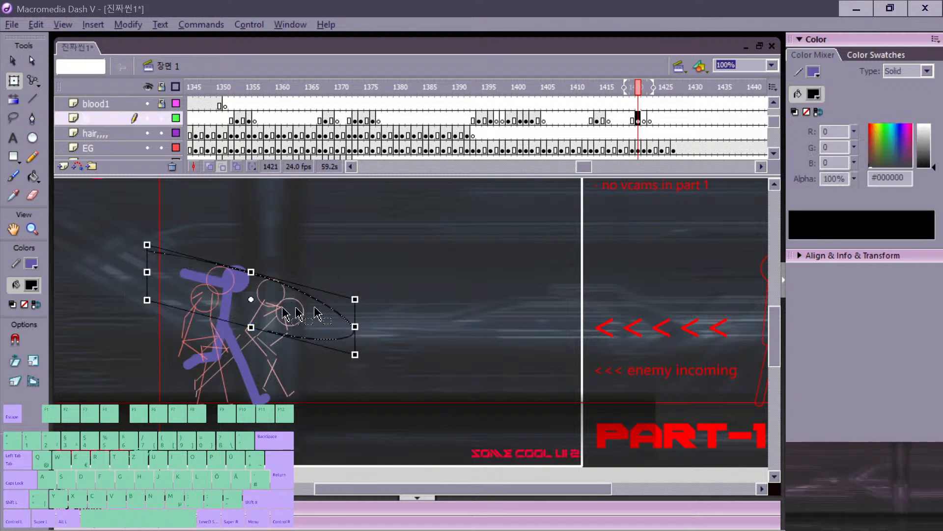
# Step: Lean the torso on frame 1421 forward and shift the head and raised arm forward and slightly down with it
pyautogui.click(228, 301)
pyautogui.click(237, 283)
pyautogui.click(227, 306)
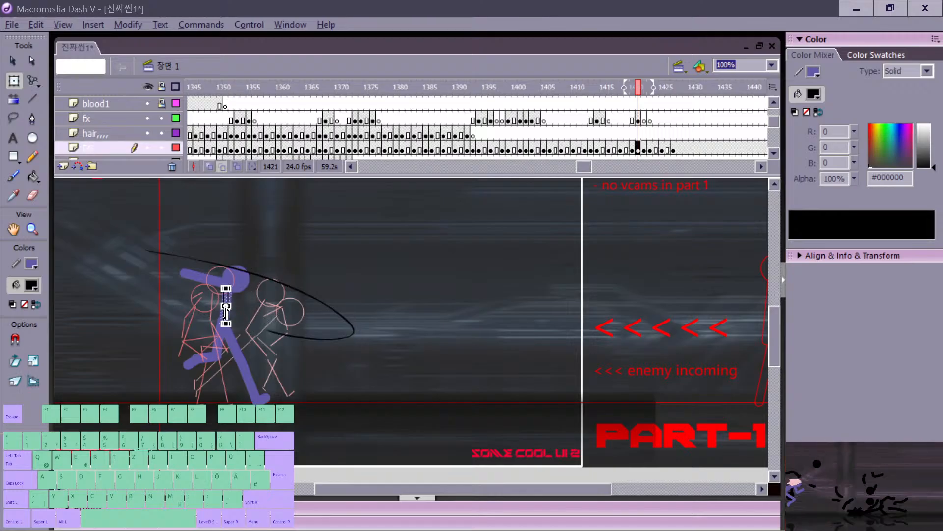
pyautogui.moveTo(244, 285)
pyautogui.mouseDown()
pyautogui.moveTo(246, 294)
pyautogui.moveTo(263, 287)
pyautogui.moveTo(221, 288)
pyautogui.moveTo(236, 295)
pyautogui.mouseUp()
pyautogui.press('v')
pyautogui.click(246, 289)
pyautogui.click(280, 302)
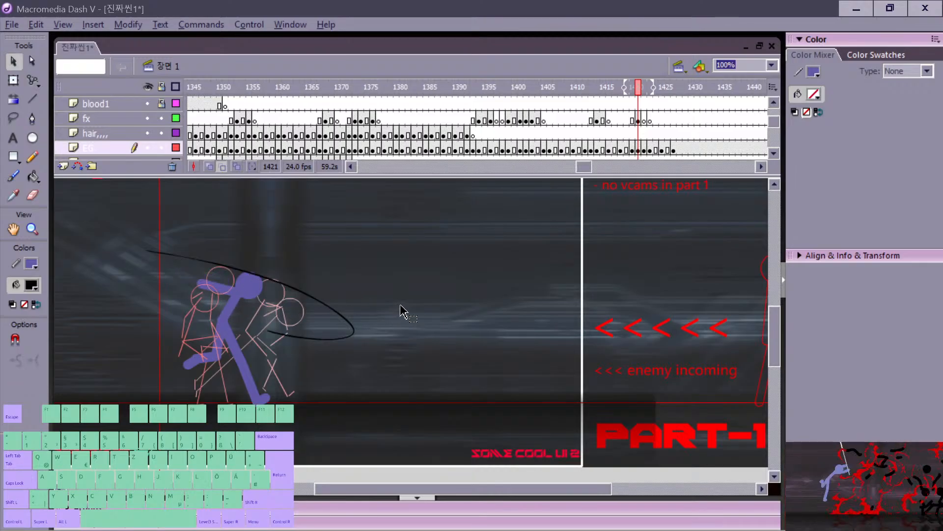
# Step: Step between the poses around frame 1421 and replay the slashes from around frames 1401 and 1412 to check the recovery
pyautogui.press(',')
pyautogui.press('.')
pyautogui.press('.')
pyautogui.click(214, 314)
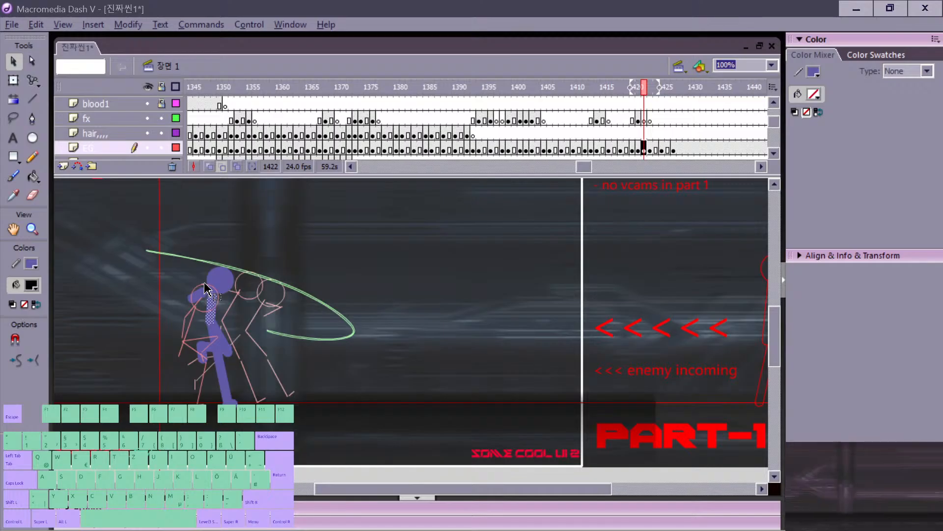
pyautogui.click(526, 120)
pyautogui.press('Return')
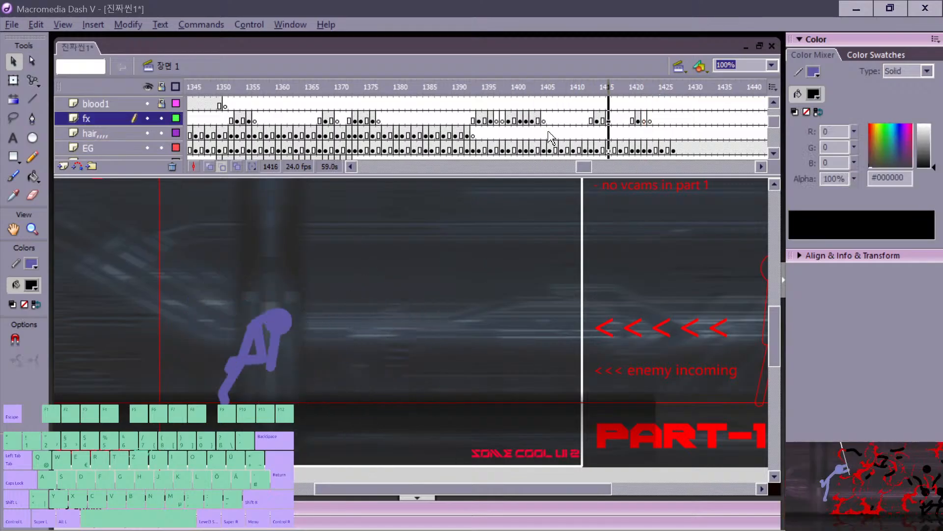
pyautogui.press('Return')
pyautogui.click(591, 121)
pyautogui.press('Return')
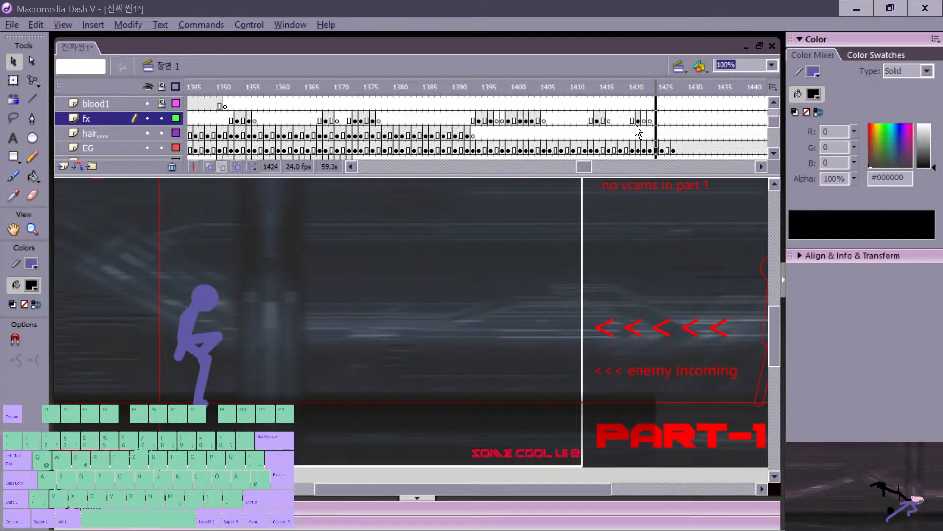
pyautogui.press('Return')
pyautogui.click(591, 121)
pyautogui.press('Return')
pyautogui.press('Return')
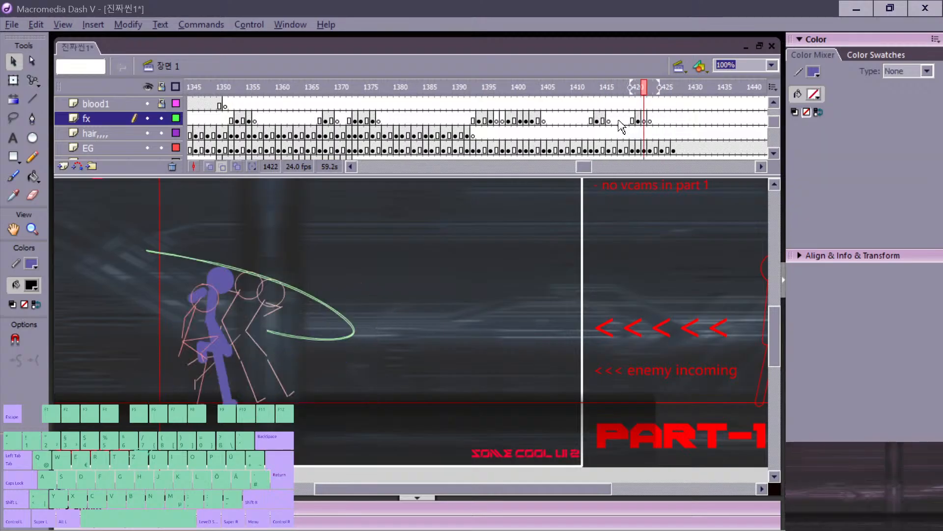
# Step: Tilt the torso of the pose on frame 1422 forward and move its head forward and down to match
pyautogui.click(214, 307)
pyautogui.press('q')
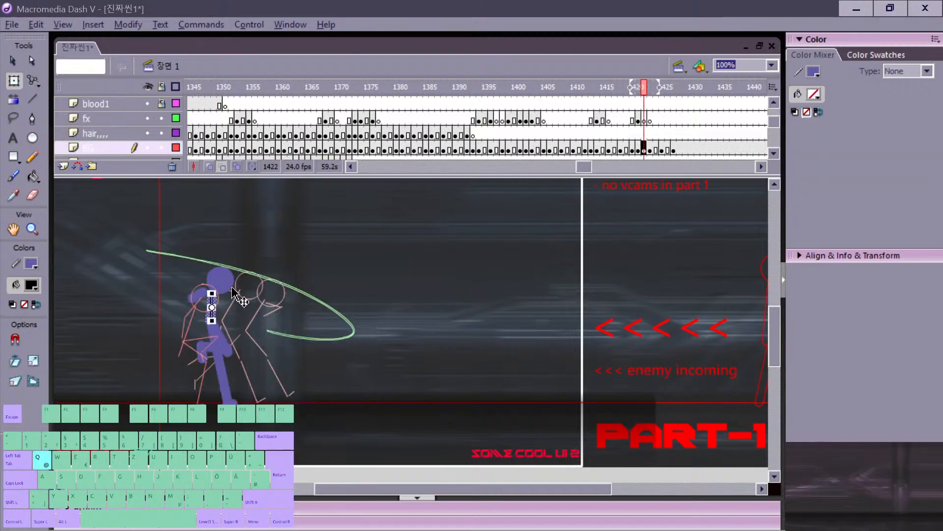
pyautogui.press('v')
pyautogui.moveTo(221, 288)
pyautogui.mouseDown()
pyautogui.moveTo(232, 288)
pyautogui.moveTo(225, 308)
pyautogui.moveTo(234, 291)
pyautogui.moveTo(215, 298)
pyautogui.mouseUp()
pyautogui.press('q')
pyautogui.press('v')
pyautogui.click(251, 318)
pyautogui.press(',')
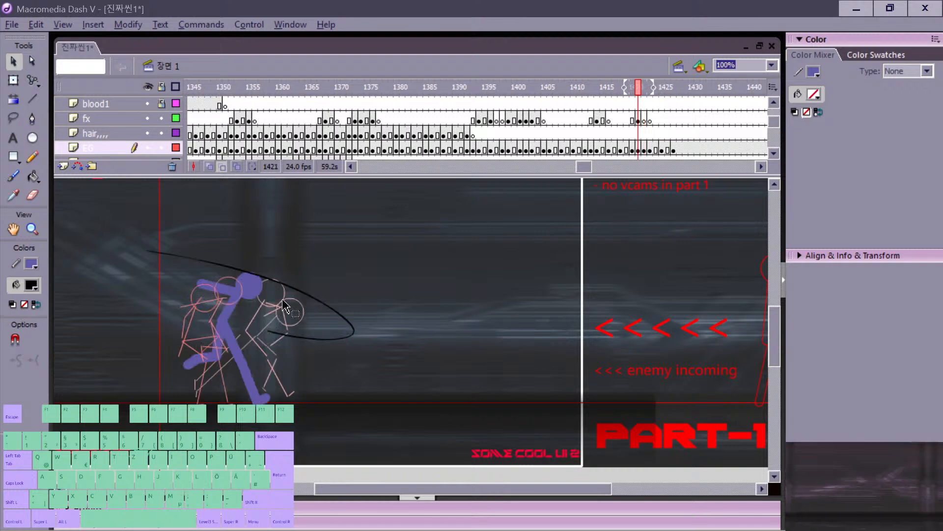
# Step: Lower the head on frame 1423 and skew the torso, arms and raised leg forward with Free Transform
pyautogui.press('.')
pyautogui.press('.')
pyautogui.click(212, 304)
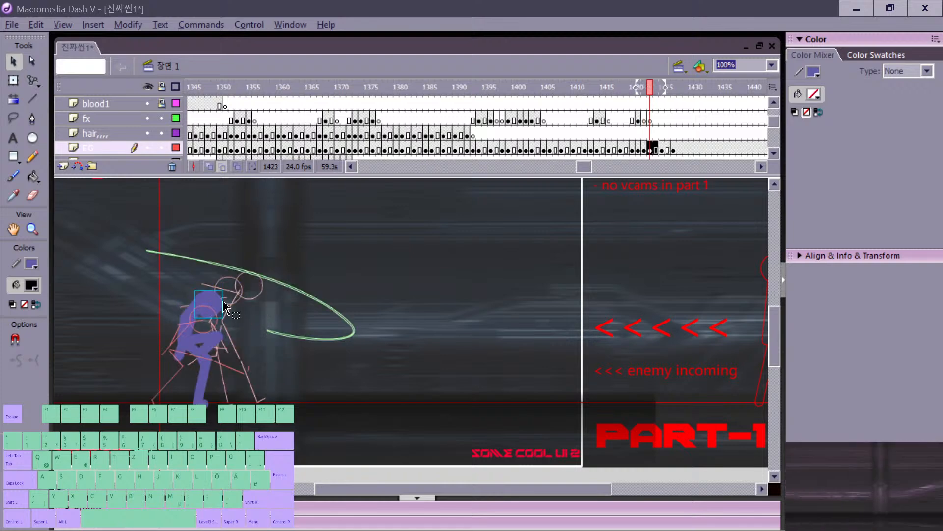
pyautogui.click(196, 324)
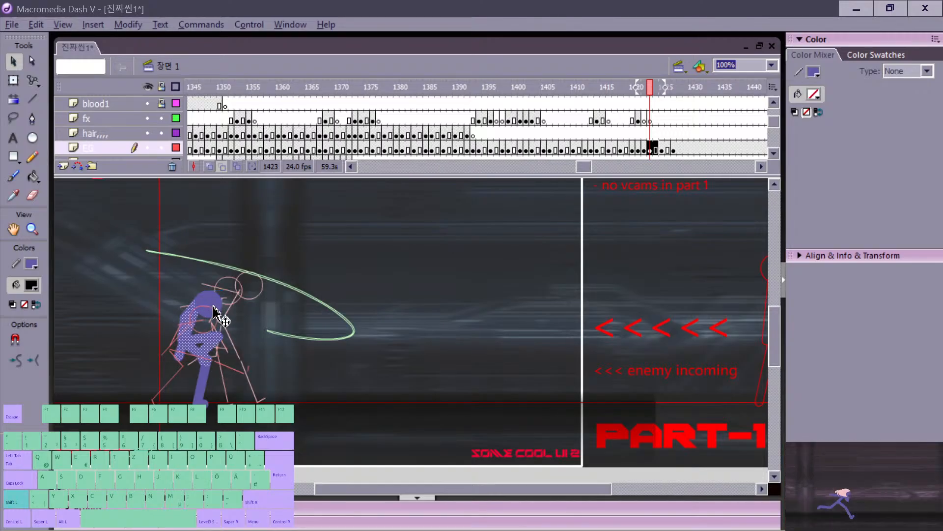
pyautogui.press('q')
pyautogui.press('c')
pyautogui.press('v')
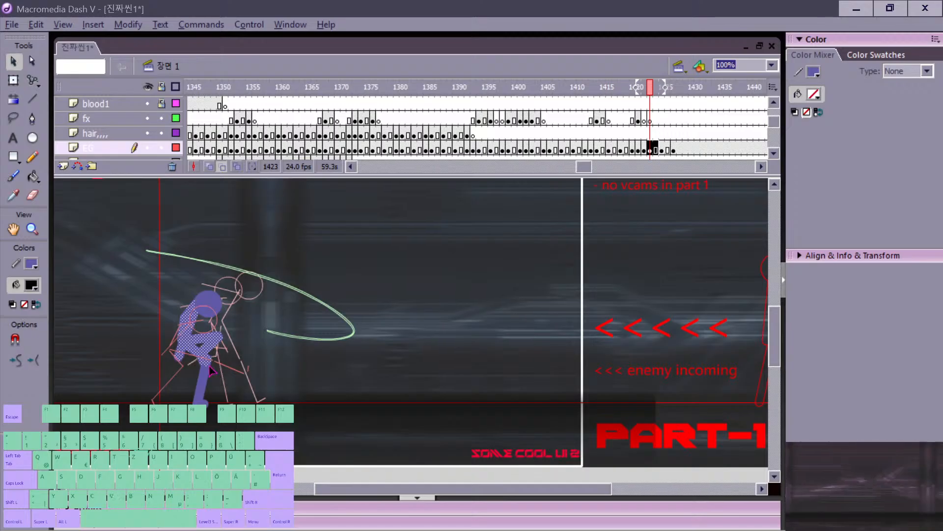
pyautogui.press('q')
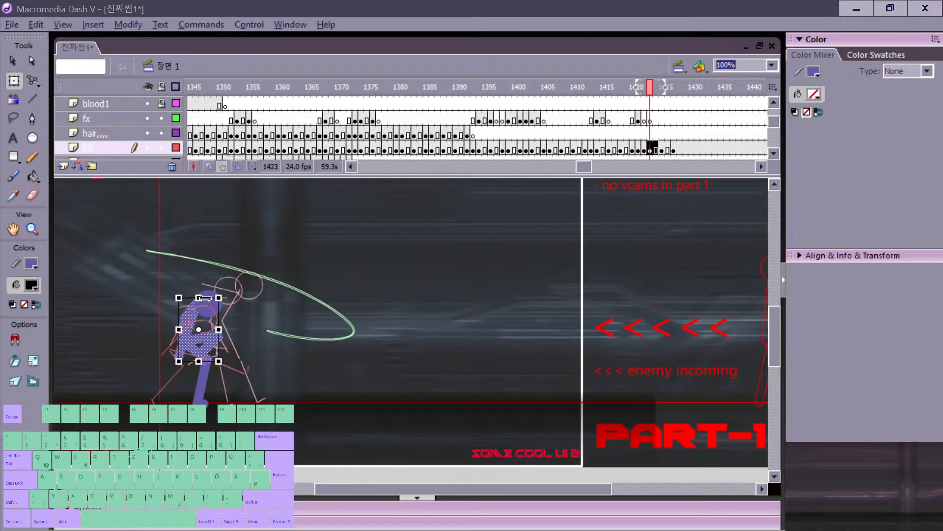
pyautogui.moveTo(205, 297); pyautogui.dragTo(217, 299)
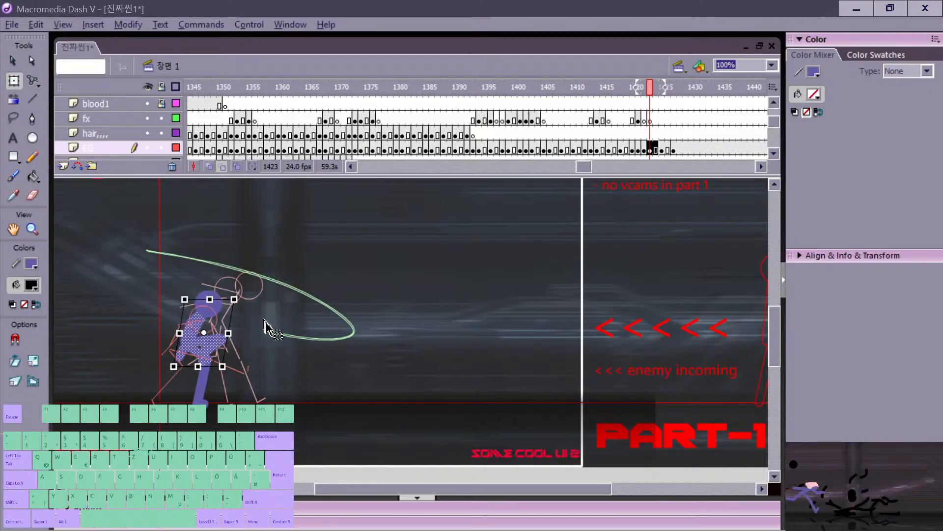
pyautogui.click(264, 319)
# Step: Step through the last recovery poses, turn off onion skinning and replay the slashes from around frames 1398 and 1411
pyautogui.press(',')
pyautogui.press('.')
pyautogui.press('.')
pyautogui.press('.')
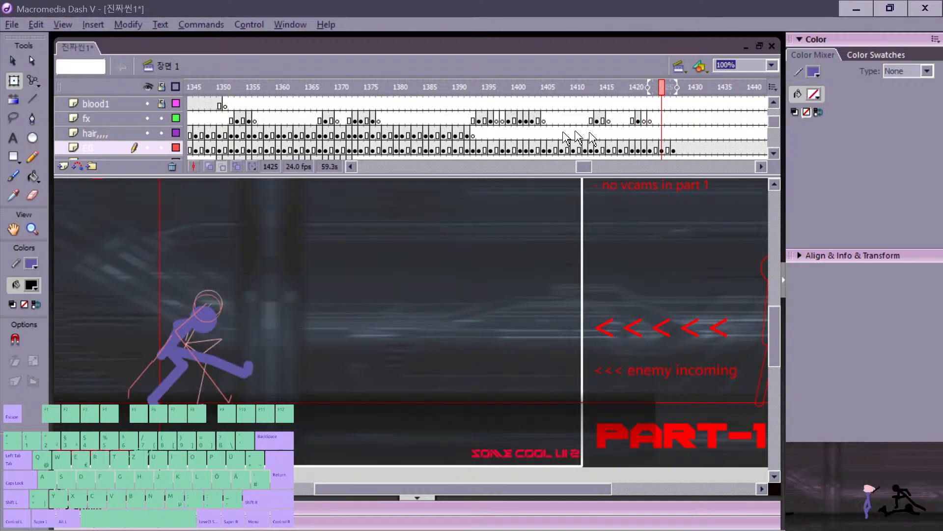
pyautogui.click(223, 167)
pyautogui.click(507, 118)
pyautogui.press('Return')
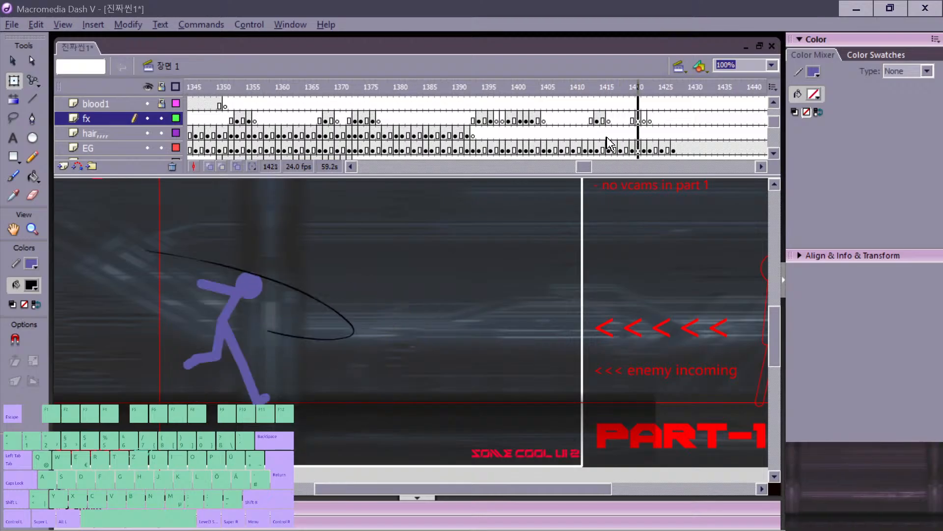
pyautogui.click(584, 118)
pyautogui.press('Return')
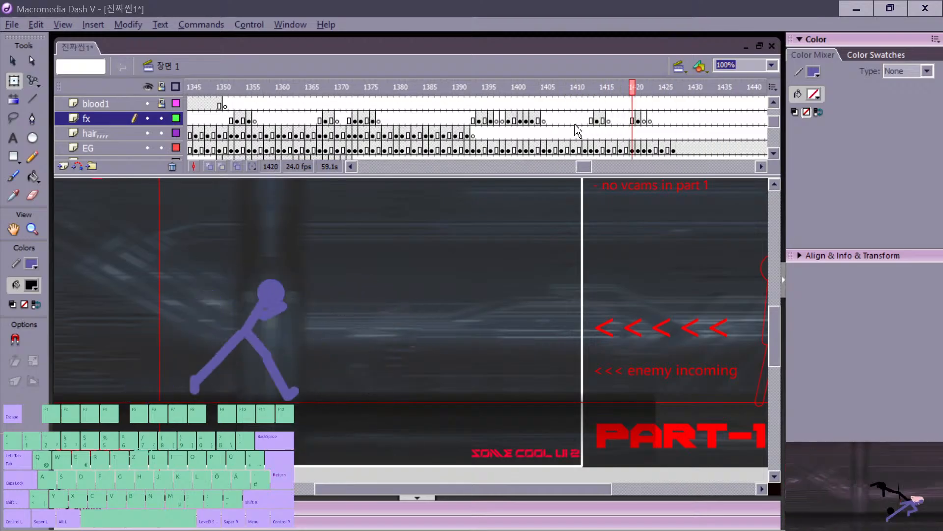
# Step: Review the stick figure's running poses frame by frame between frames 1418 and 1425
pyautogui.press('.')
pyautogui.press('.')
pyautogui.press('.')
pyautogui.press('.')
pyautogui.press('.')
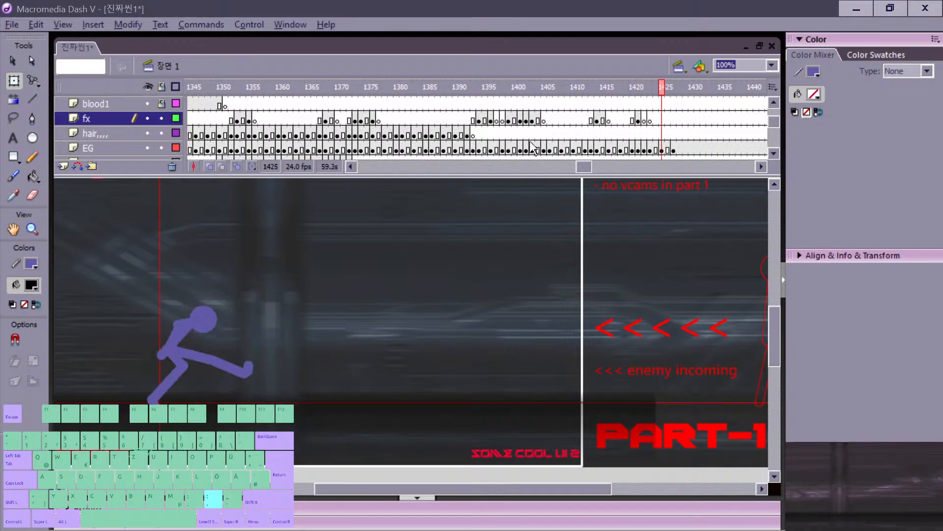
pyautogui.press(',')
pyautogui.press(',')
pyautogui.press(',')
pyautogui.press(',')
pyautogui.press(',')
pyautogui.press(',')
pyautogui.press(',')
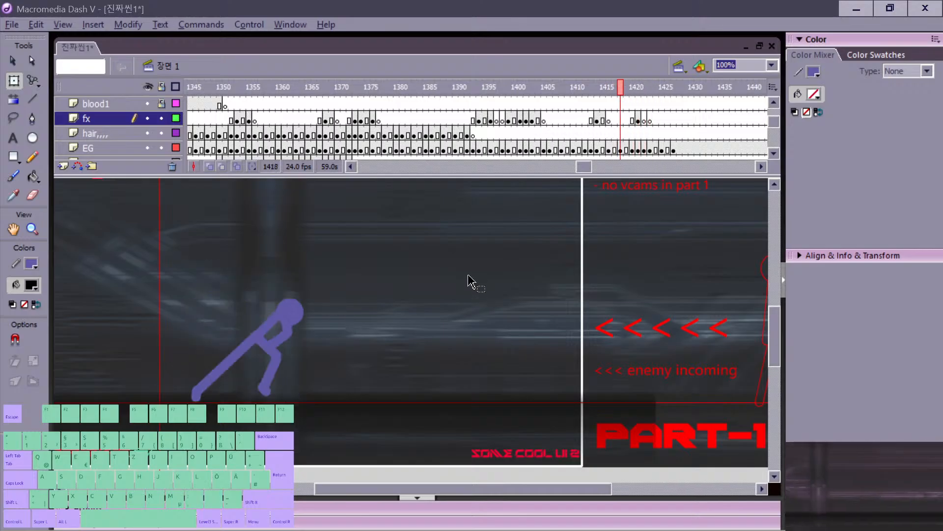
pyautogui.press('.')
pyautogui.press('.')
pyautogui.press('.')
pyautogui.press(',')
pyautogui.click(278, 299)
pyautogui.press(',')
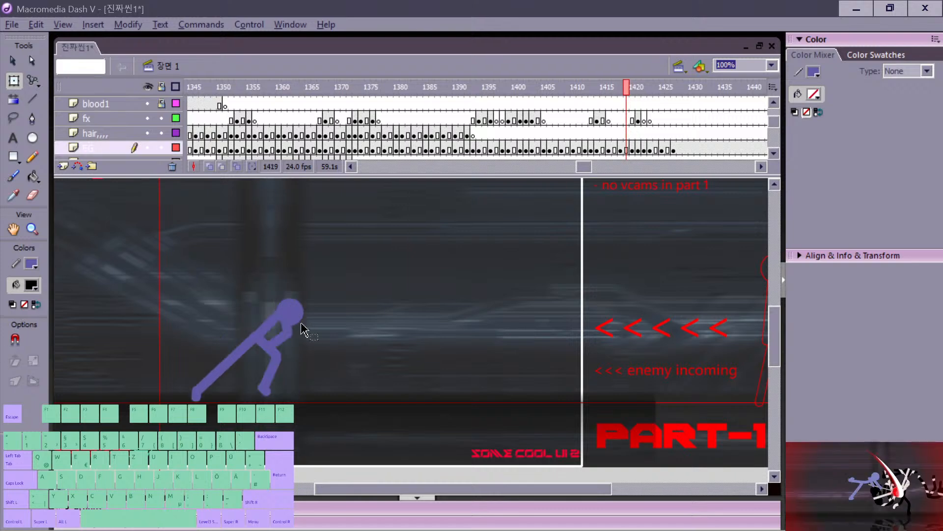
# Step: On frame 1421, select the figure's body without the head or black trail and skew it forward beneath the head
pyautogui.press('.')
pyautogui.press('.')
pyautogui.click(231, 309)
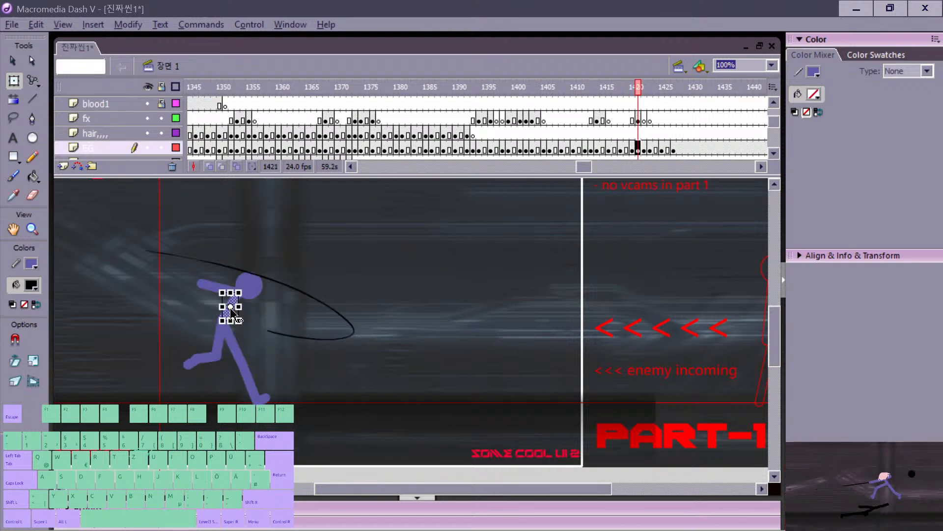
pyautogui.moveTo(152, 274); pyautogui.dragTo(334, 459)
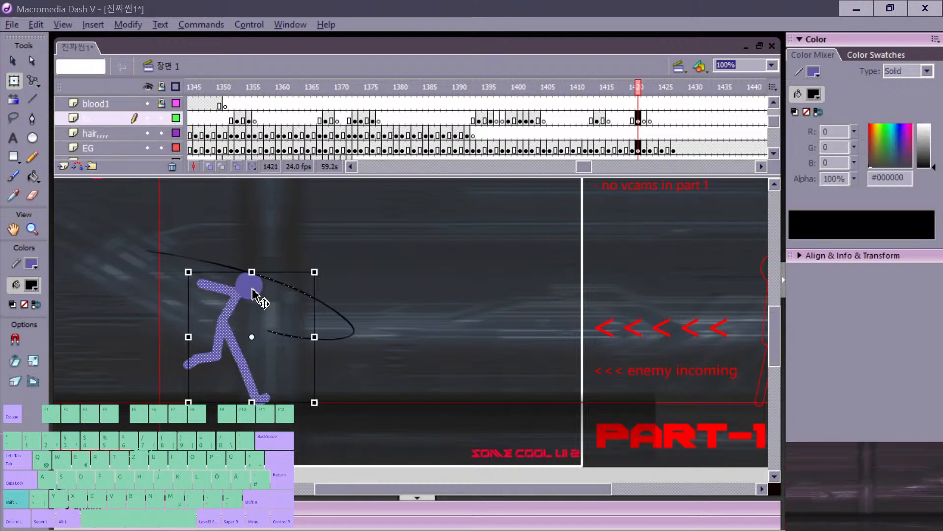
pyautogui.keyDown('shift'); pyautogui.click(253, 289); pyautogui.keyUp('shift')
pyautogui.keyDown('shift'); pyautogui.click(295, 289); pyautogui.keyUp('shift')
pyautogui.keyDown('shift'); pyautogui.click(301, 338); pyautogui.keyUp('shift')
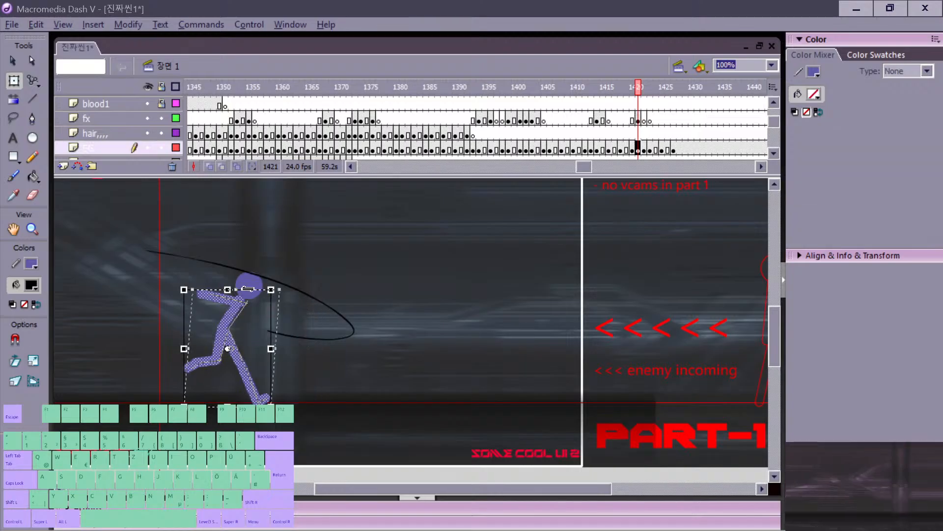
pyautogui.moveTo(225, 284); pyautogui.dragTo(242, 290)
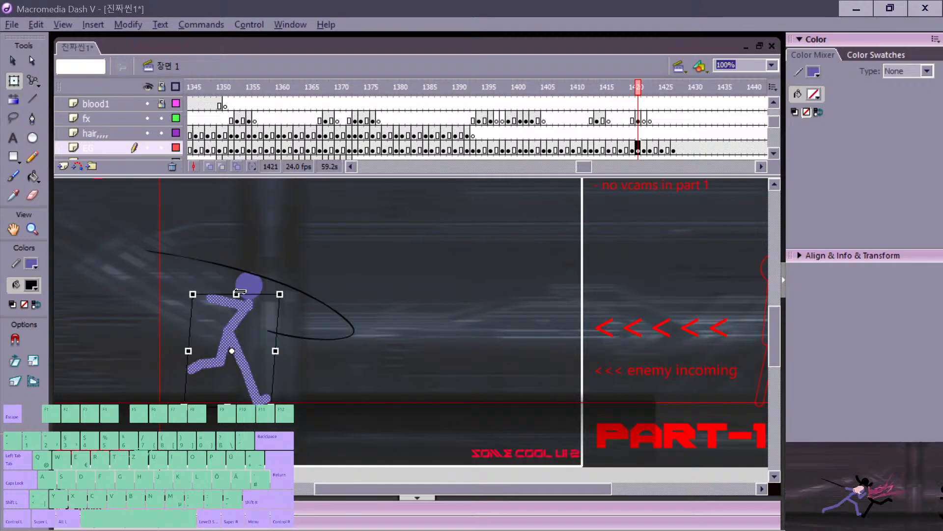
pyautogui.press('v')
pyautogui.press(',')
pyautogui.press('.')
# Step: On frame 1422, shift the figure's head forward and skew the body to lean with it
pyautogui.press('.')
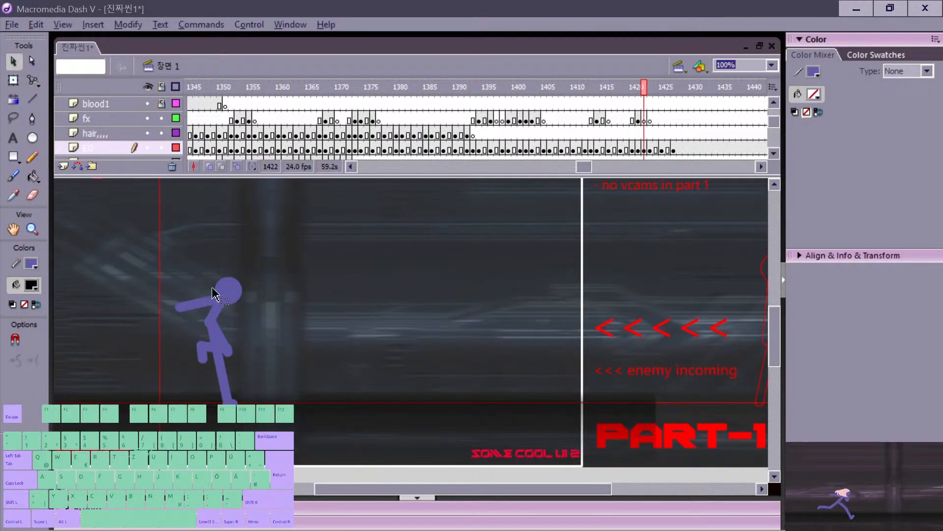
pyautogui.moveTo(145, 286); pyautogui.dragTo(285, 425)
pyautogui.press('q')
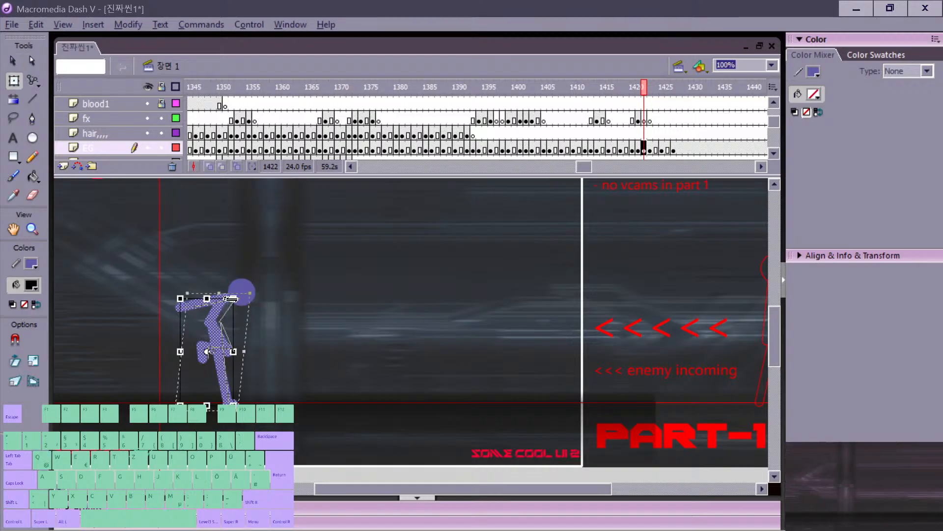
pyautogui.press(',')
pyautogui.press('.')
# Step: On frame 1423, move the whole figure slightly forward and adjust the body's tilt separately from the head
pyautogui.press('.')
pyautogui.moveTo(153, 284); pyautogui.dragTo(261, 407)
pyautogui.moveTo(204, 356); pyautogui.dragTo(217, 358)
pyautogui.press(',')
pyautogui.press('.')
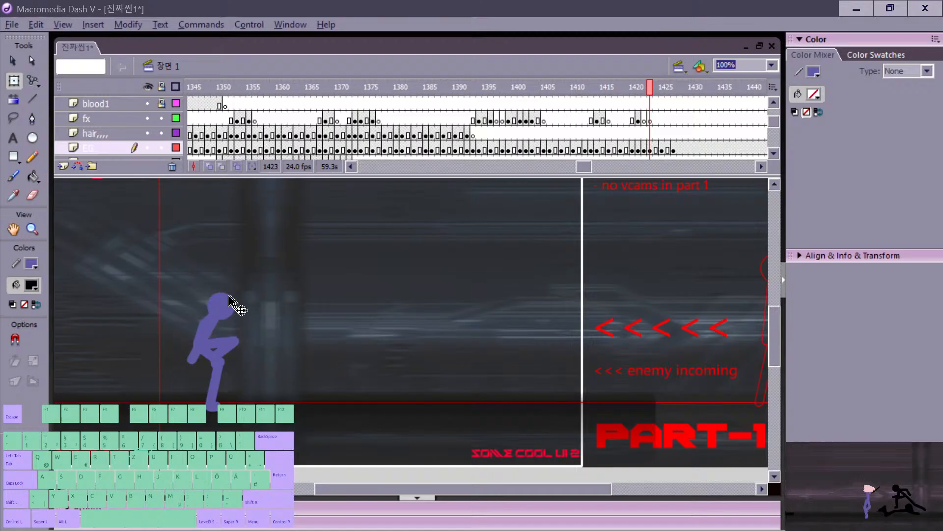
pyautogui.moveTo(163, 269); pyautogui.dragTo(257, 423)
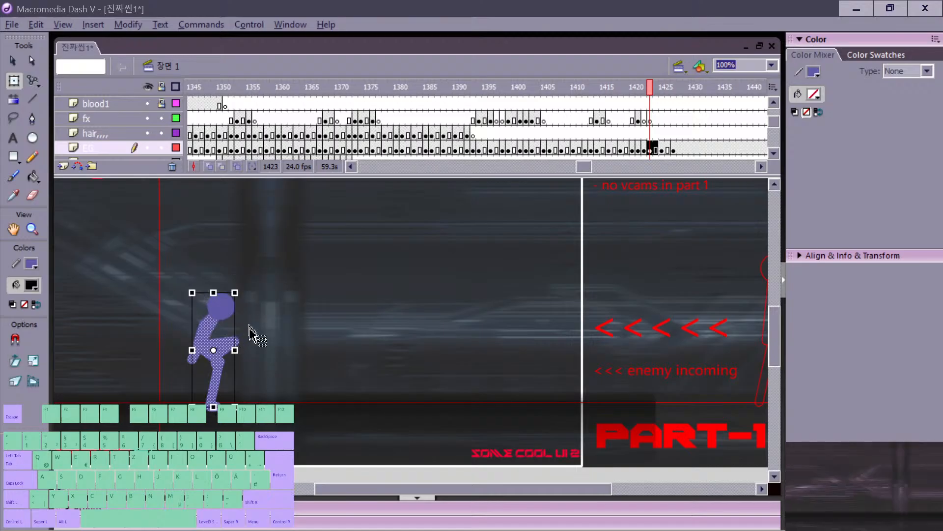
pyautogui.keyDown('shift'); pyautogui.click(224, 309); pyautogui.keyUp('shift')
pyautogui.keyDown('shift'); pyautogui.click(227, 304); pyautogui.keyUp('shift')
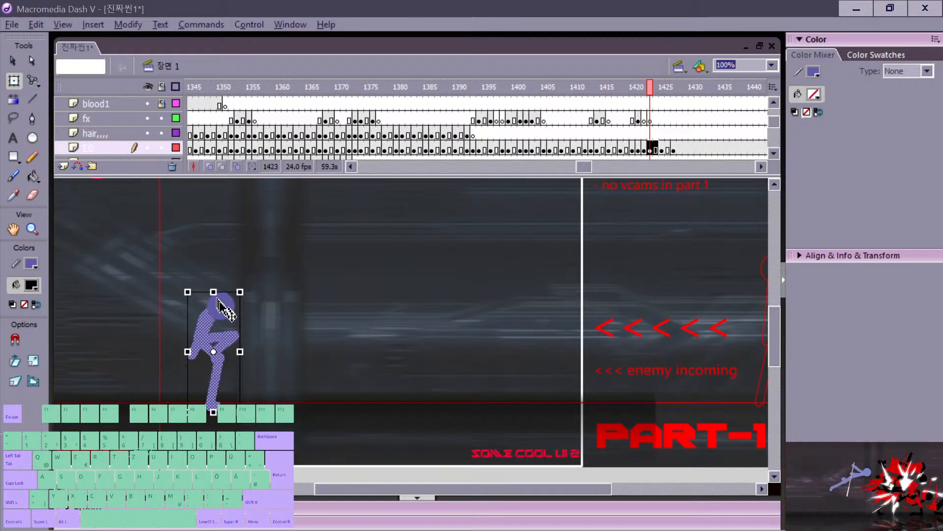
# Step: Erase the torso and raised leg on frame 1423 and redraw the thighs with the Line tool above the standing shin
pyautogui.press('e')
pyautogui.moveTo(216, 352)
pyautogui.mouseDown()
pyautogui.moveTo(189, 331)
pyautogui.moveTo(220, 283)
pyautogui.mouseUp()
pyautogui.moveTo(229, 338); pyautogui.dragTo(239, 343)
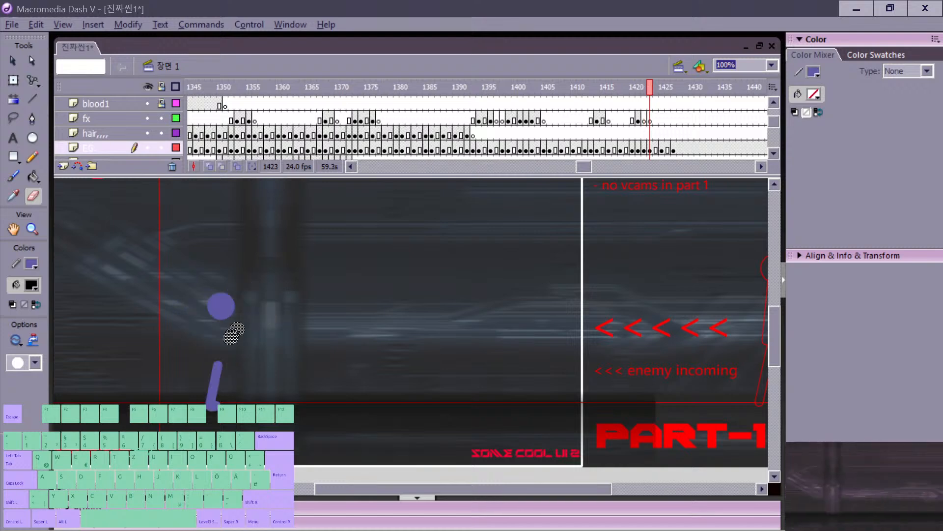
pyautogui.press('n')
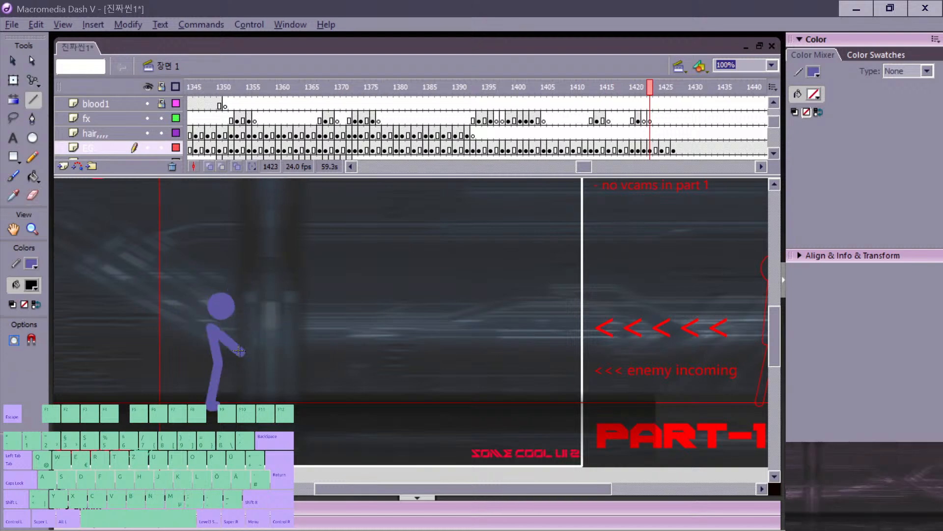
pyautogui.press('.')
pyautogui.moveTo(221, 364); pyautogui.dragTo(223, 371)
pyautogui.press('b')
pyautogui.press('v')
# Step: Move the head up and forward on frame 1423, and draw the short torso and raised leg's folded shin
pyautogui.moveTo(224, 307)
pyautogui.mouseDown()
pyautogui.moveTo(239, 298)
pyautogui.moveTo(232, 308)
pyautogui.moveTo(242, 309)
pyautogui.mouseUp()
pyautogui.press('.')
pyautogui.press('n')
pyautogui.press('.')
pyautogui.press('v')
pyautogui.press('.')
pyautogui.press('.')
pyautogui.press('.')
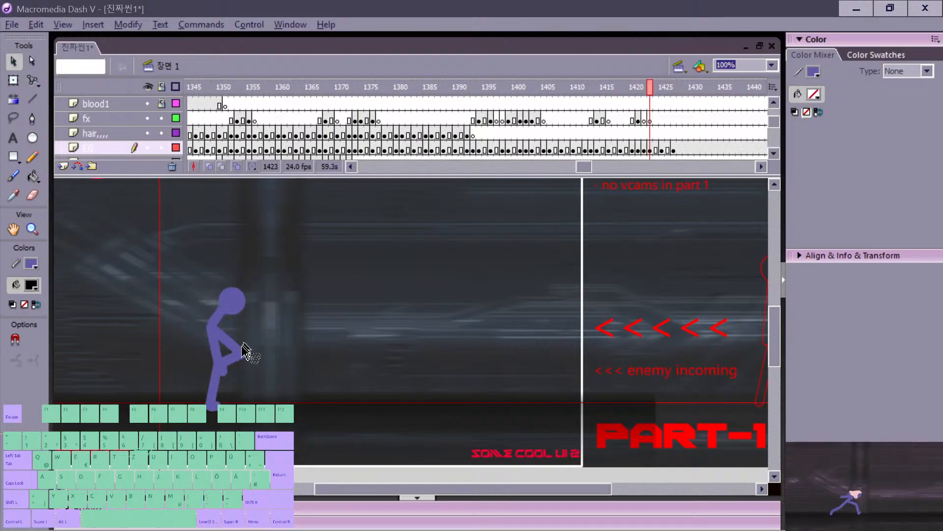
# Step: On frame 1425, erase the figure's torso and legs, and move the remaining head forward
pyautogui.press('.')
pyautogui.press('.')
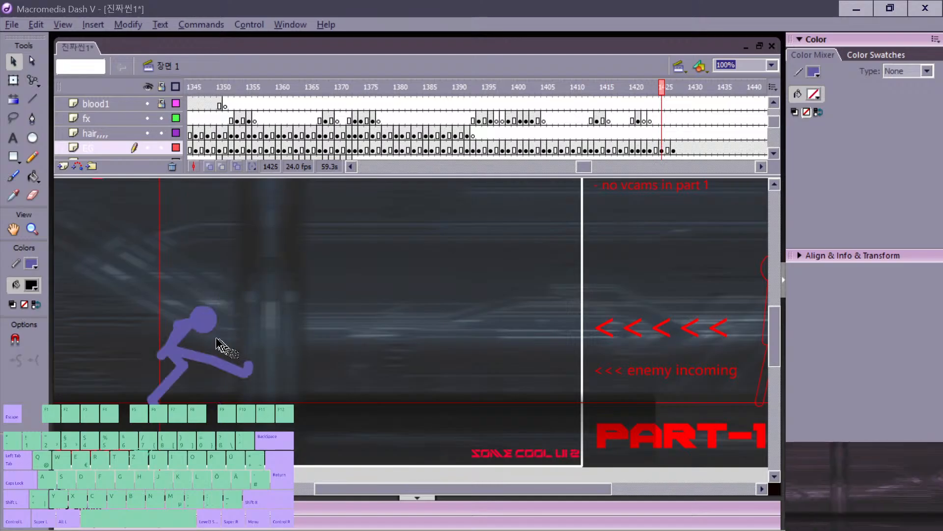
pyautogui.press('e')
pyautogui.moveTo(153, 398)
pyautogui.mouseDown()
pyautogui.moveTo(186, 310)
pyautogui.moveTo(164, 371)
pyautogui.moveTo(177, 346)
pyautogui.moveTo(207, 358)
pyautogui.mouseUp()
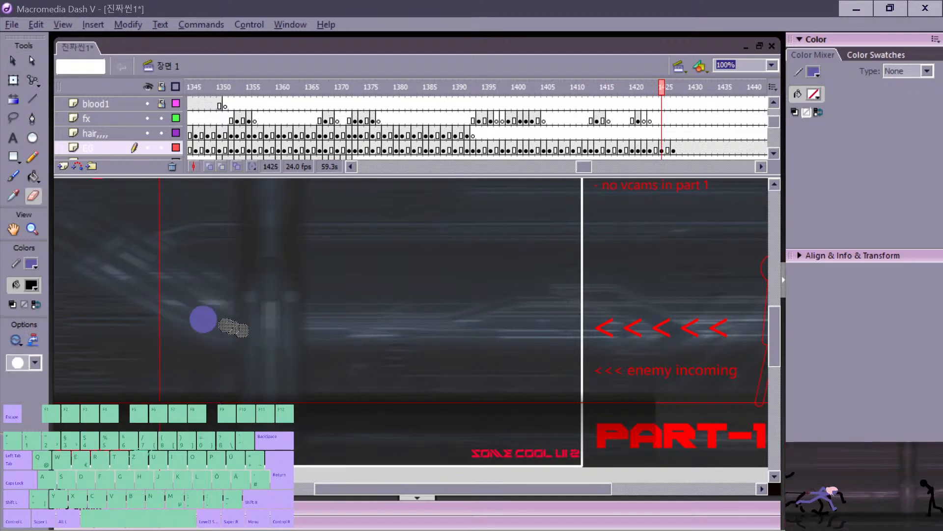
pyautogui.moveTo(225, 326); pyautogui.dragTo(221, 323)
pyautogui.press('v')
pyautogui.moveTo(207, 317); pyautogui.dragTo(225, 312)
pyautogui.press('.')
pyautogui.press('.')
# Step: Draw a new bent rear leg and a front thigh from the hip on frame 1425 with the Line tool
pyautogui.press('n')
pyautogui.press('.')
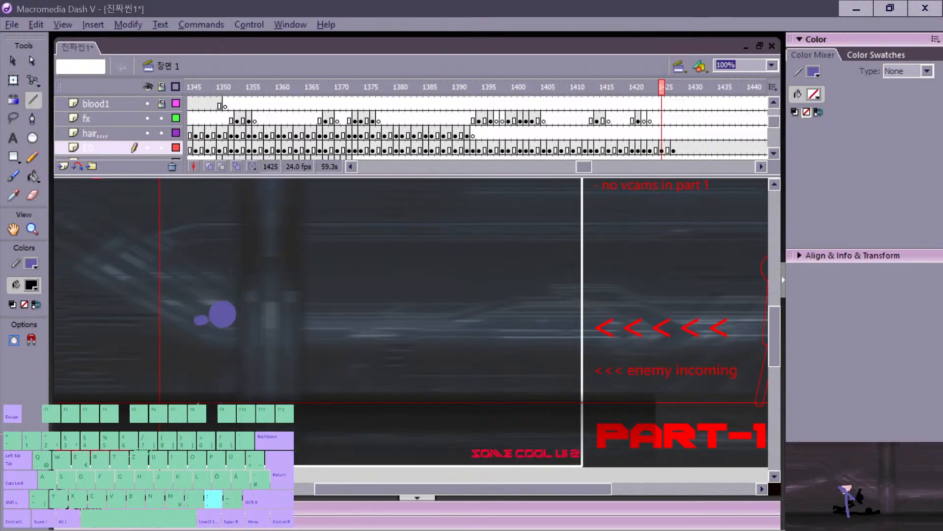
pyautogui.press('.')
pyautogui.press('e')
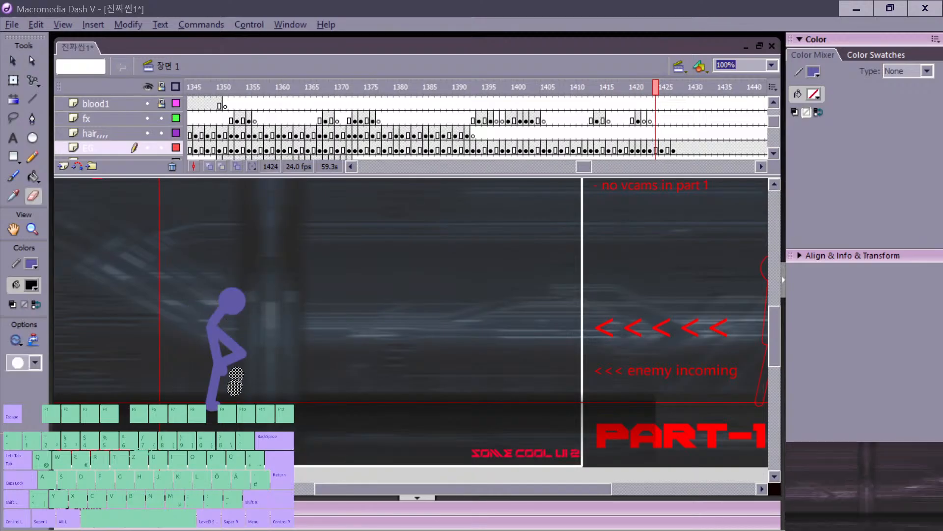
pyautogui.press('.')
pyautogui.press('n')
pyautogui.press('.')
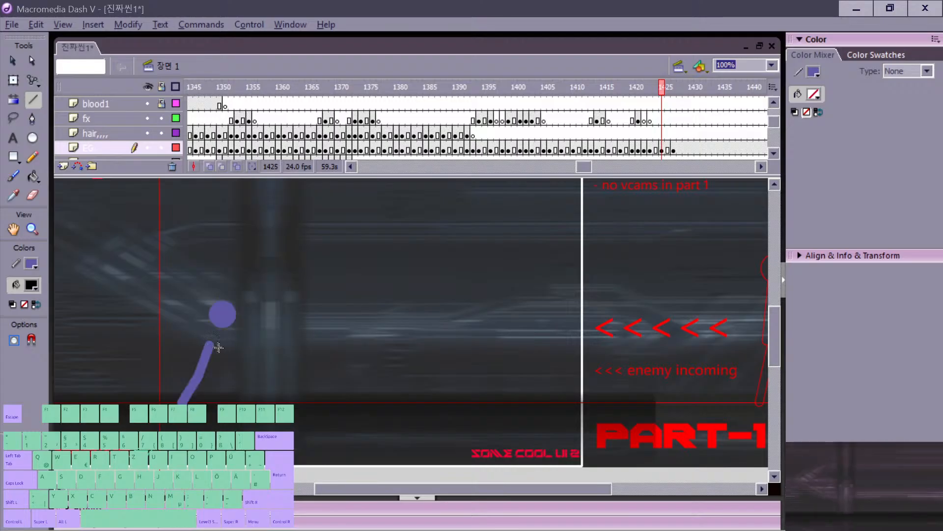
pyautogui.press('v')
pyautogui.moveTo(208, 343); pyautogui.dragTo(211, 339)
pyautogui.press('.')
pyautogui.press('n')
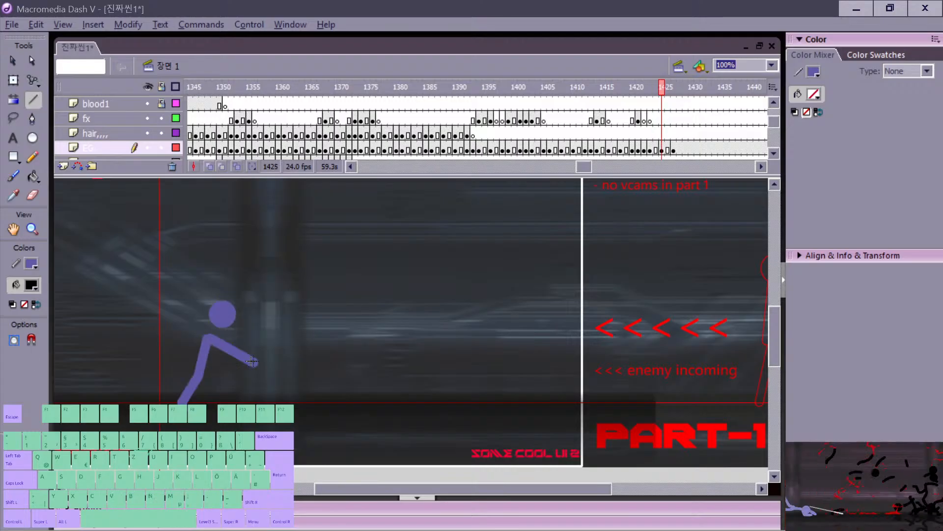
# Step: Shorten the front thigh on frame 1425 and attach a bent shin with a small foot
pyautogui.press('v')
pyautogui.moveTo(244, 358); pyautogui.dragTo(241, 358)
pyautogui.press('.')
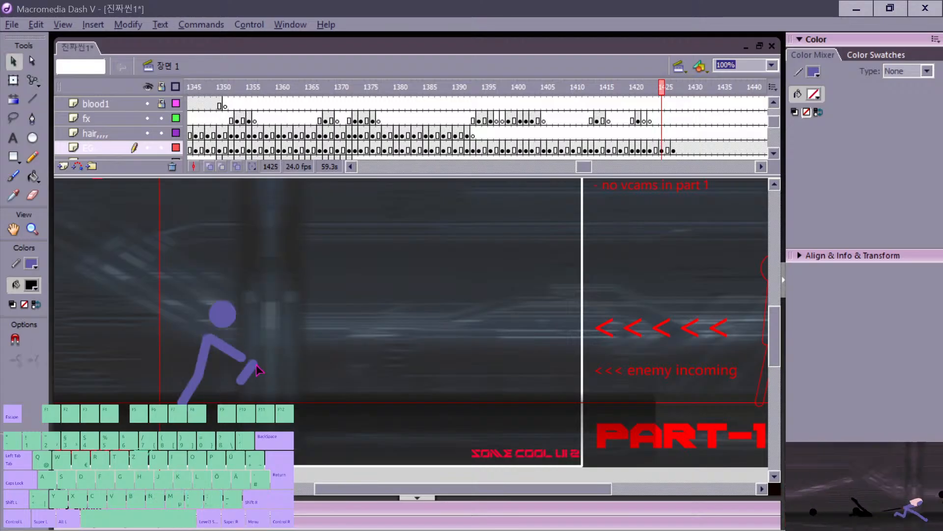
pyautogui.press('.')
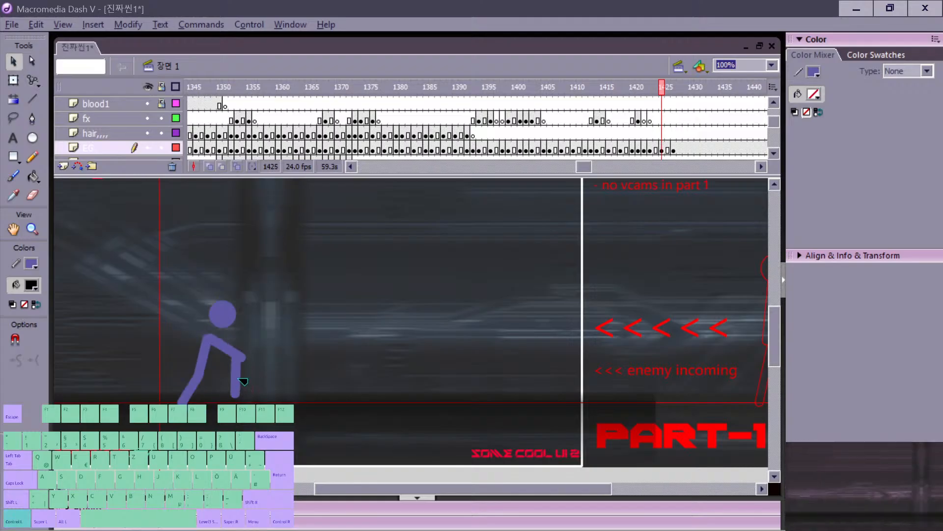
pyautogui.press('.')
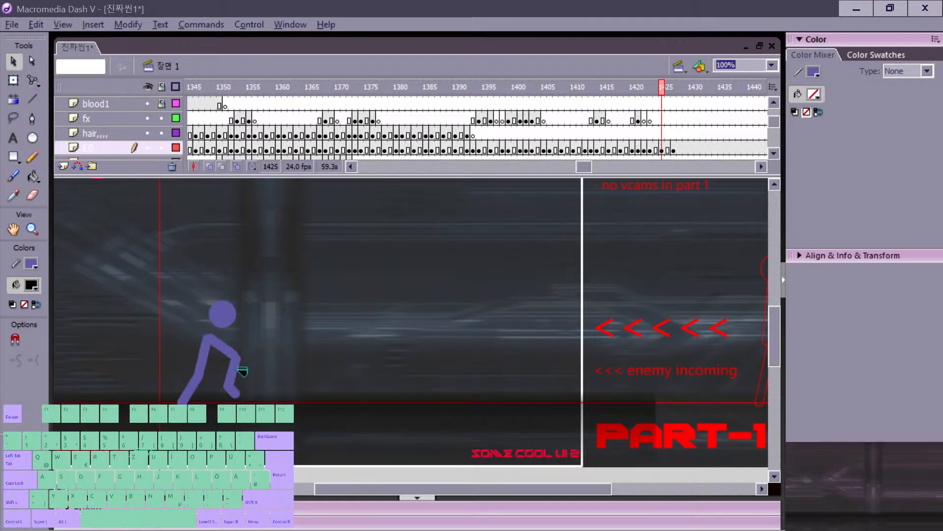
pyautogui.press('.')
pyautogui.press('.')
pyautogui.press('.')
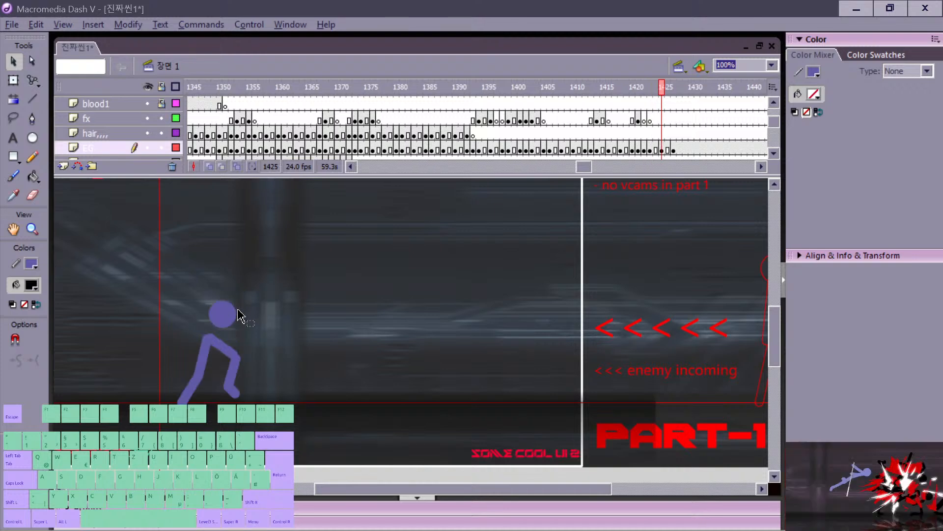
# Step: Reposition the head forward on frame 1425 and draw the torso line joining it to the hip
pyautogui.click(230, 310)
pyautogui.press('.')
pyautogui.moveTo(237, 308); pyautogui.dragTo(230, 313)
pyautogui.press('.')
pyautogui.press('n')
pyautogui.press('.')
pyautogui.press('.')
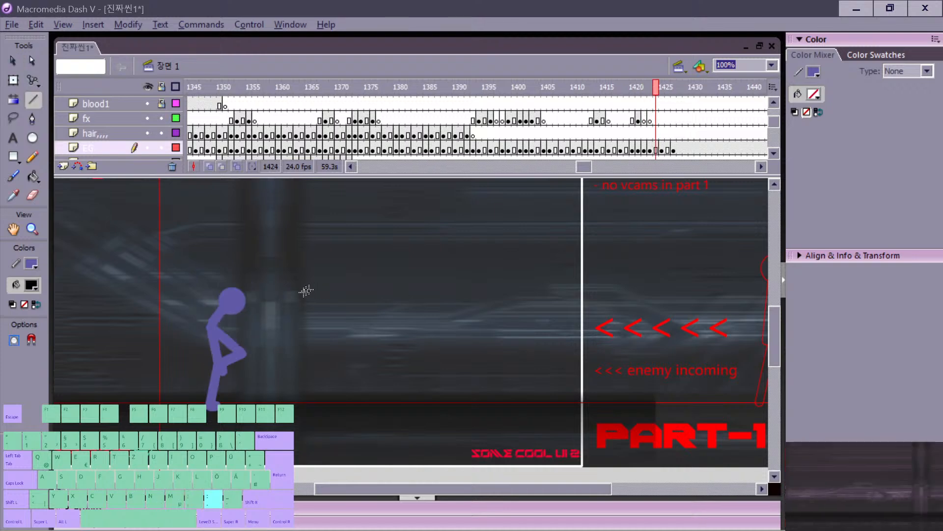
# Step: Move the whole stick figure forward on frame 1427 to line up with the preceding pose
pyautogui.press('.')
pyautogui.press('.')
pyautogui.press('.')
pyautogui.press('v')
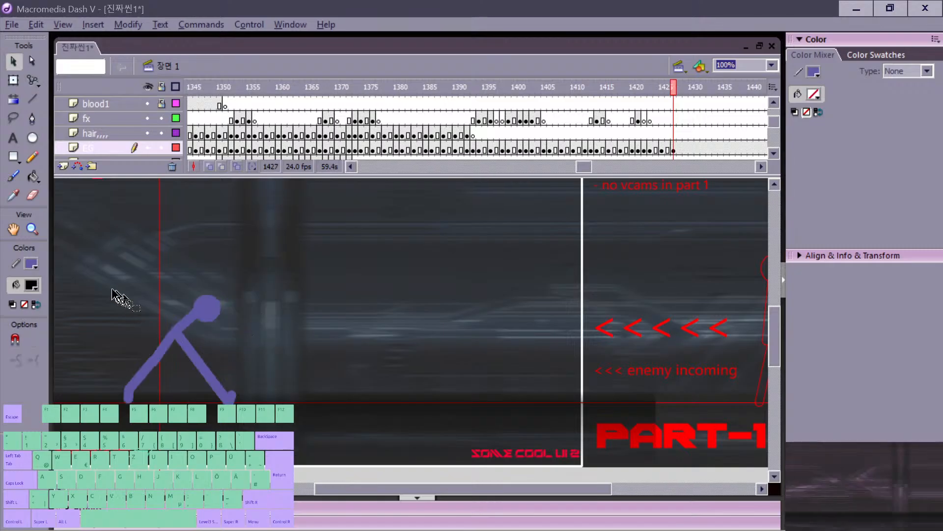
pyautogui.moveTo(119, 295); pyautogui.dragTo(242, 396)
pyautogui.press('.')
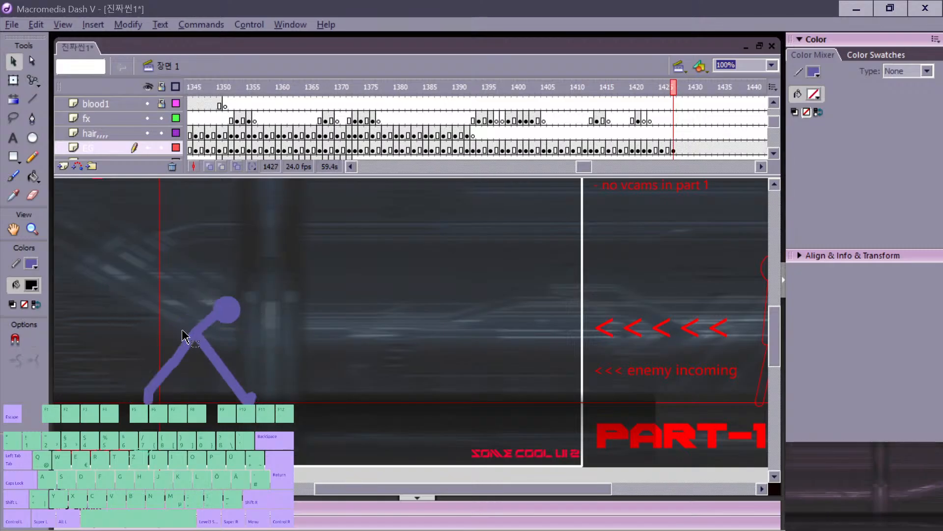
# Step: Skew the body on frame 1427 to bring the rear foot forward, and shift the head forward to match
pyautogui.moveTo(118, 278); pyautogui.dragTo(276, 423)
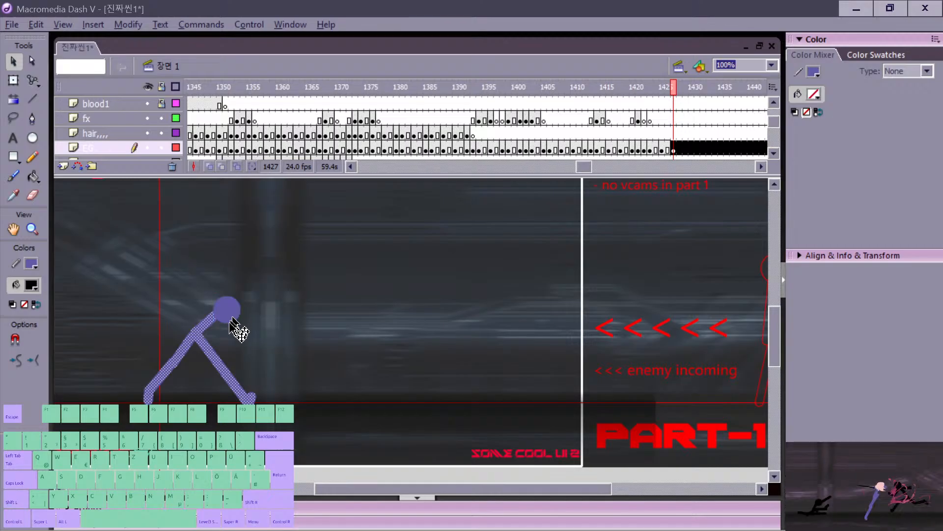
pyautogui.press('q')
pyautogui.moveTo(146, 355); pyautogui.dragTo(163, 354)
pyautogui.click(247, 309)
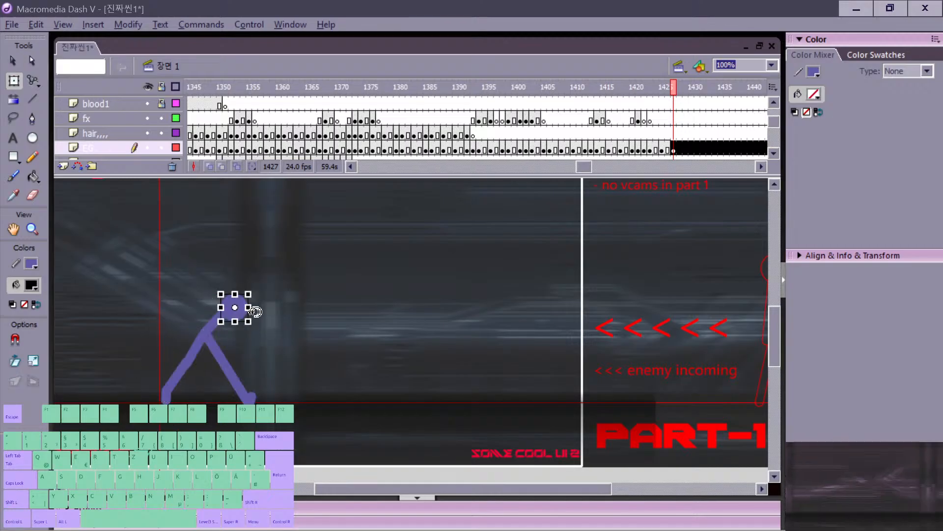
# Step: Compare frame 1427 with the preceding poses and reshape its leg lines with a slight bend
pyautogui.press(',')
pyautogui.press(',')
pyautogui.press(',')
pyautogui.press('.')
pyautogui.press('.')
pyautogui.press('.')
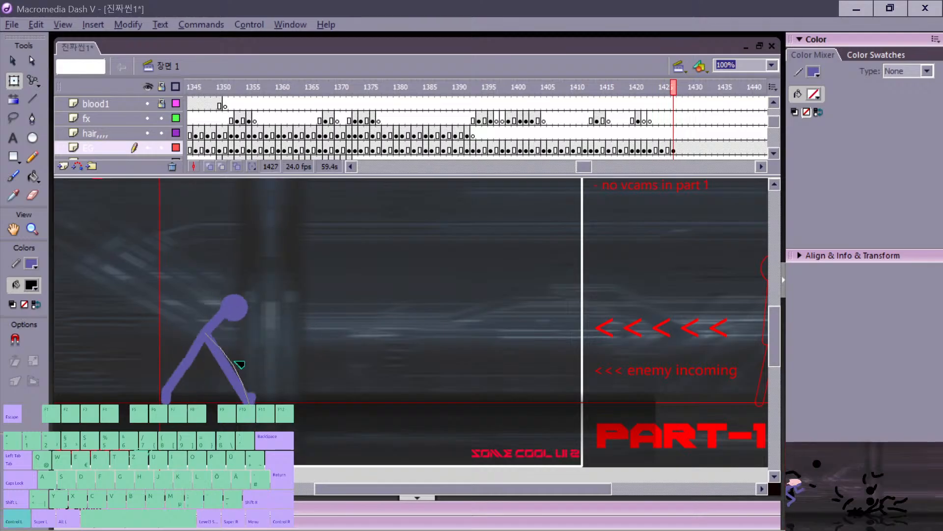
pyautogui.press('v')
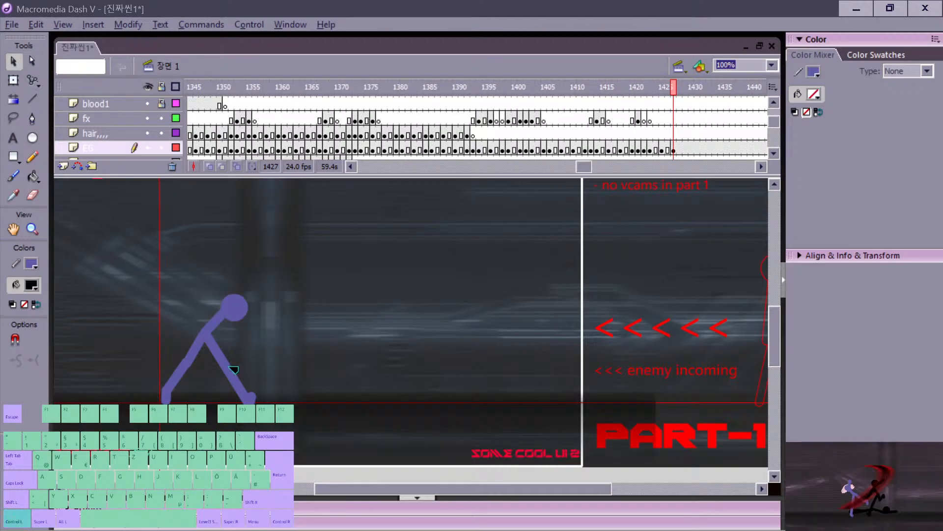
pyautogui.press('.')
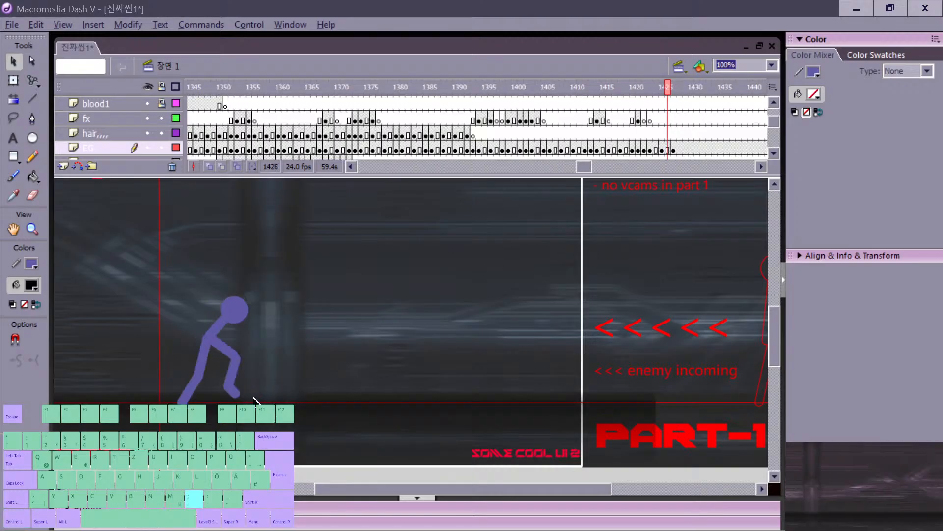
# Step: Recheck the preceding poses and nudge the head up and forward on frame 1426
pyautogui.press(',')
pyautogui.press(',')
pyautogui.press(',')
pyautogui.press(',')
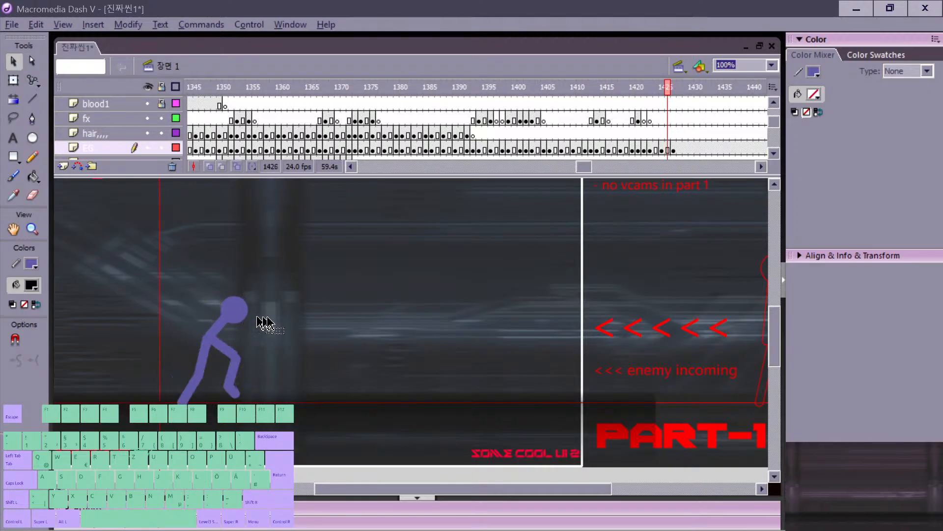
pyautogui.press('.')
pyautogui.press('.')
pyautogui.click(236, 317)
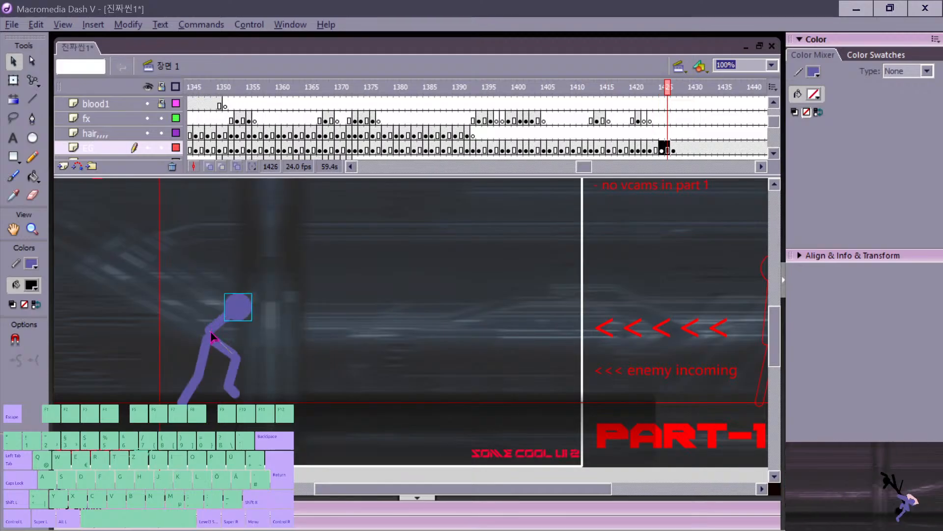
# Step: Step back and forth between frames 1424 and 1426 to compare the stick figure's neighbouring poses
pyautogui.press(',')
pyautogui.press(',')
pyautogui.press('.')
pyautogui.press('.')
pyautogui.press('.')
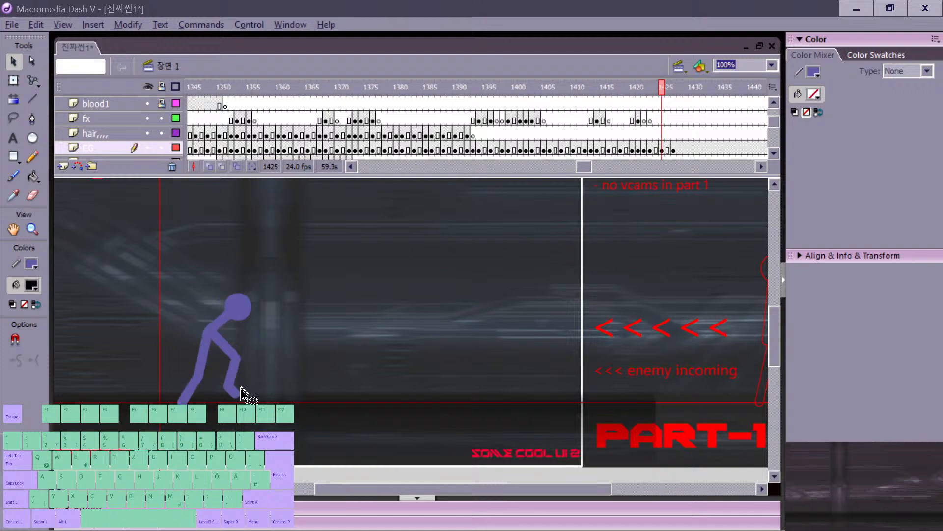
pyautogui.press(',')
pyautogui.press(',')
pyautogui.press('.')
pyautogui.press('.')
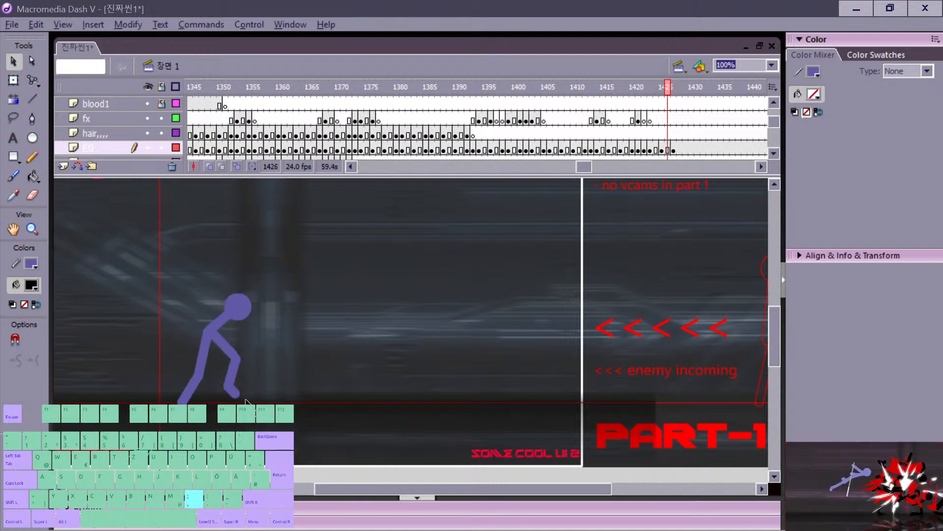
# Step: Play back the run repeatedly from starting points around frames 1399 to 1406 to check how smoothly the poses flow
pyautogui.click(511, 119)
pyautogui.press('Return')
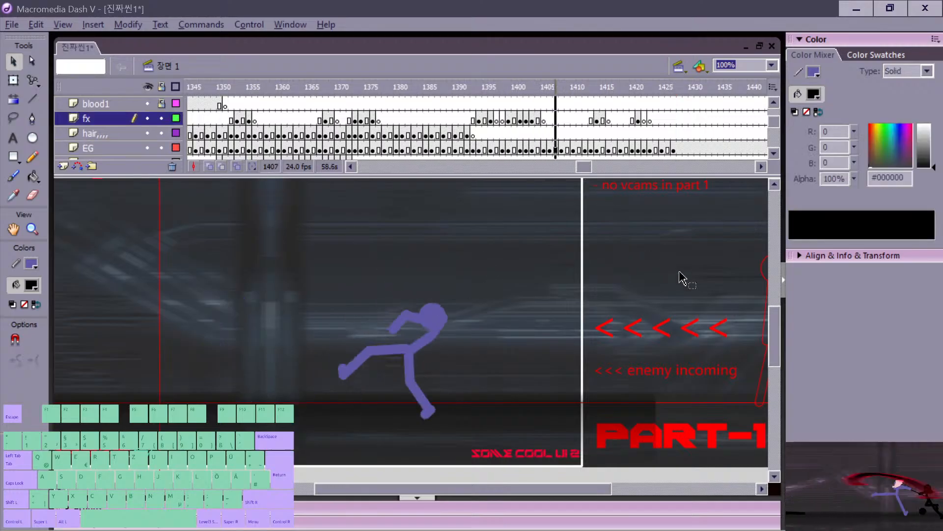
pyautogui.click(551, 107)
pyautogui.press('Return')
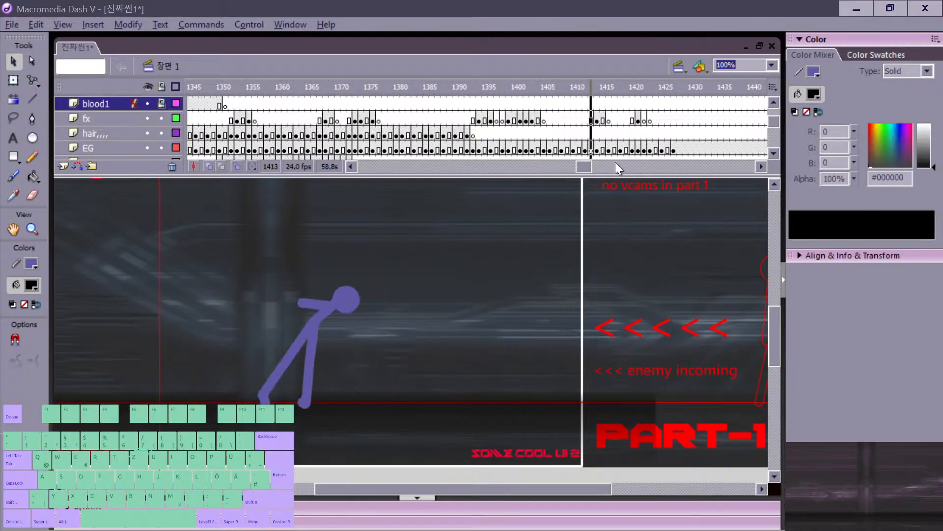
pyautogui.press('Return')
pyautogui.click(550, 131)
pyautogui.press('Return')
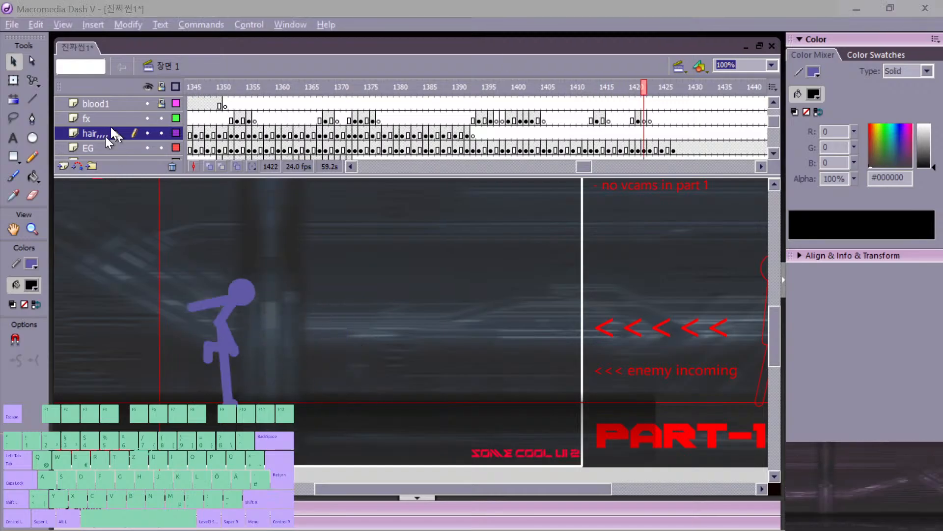
pyautogui.click(546, 132)
pyautogui.press('Return')
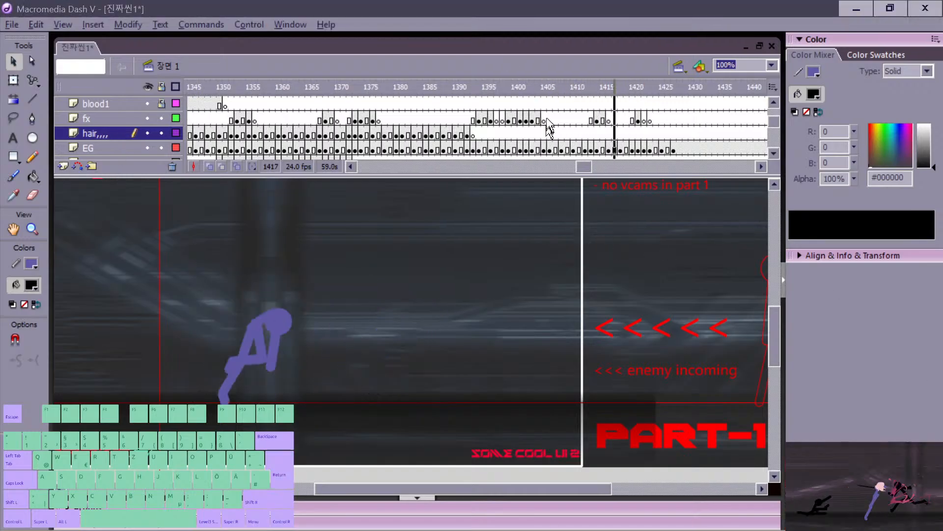
pyautogui.click(545, 116)
pyautogui.press('Return')
pyautogui.click(547, 118)
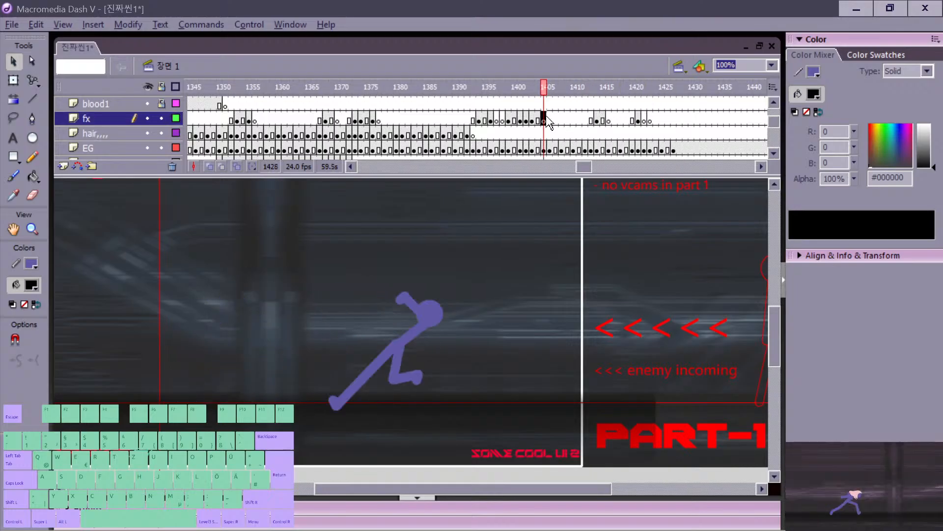
pyautogui.press('Return')
pyautogui.click(548, 120)
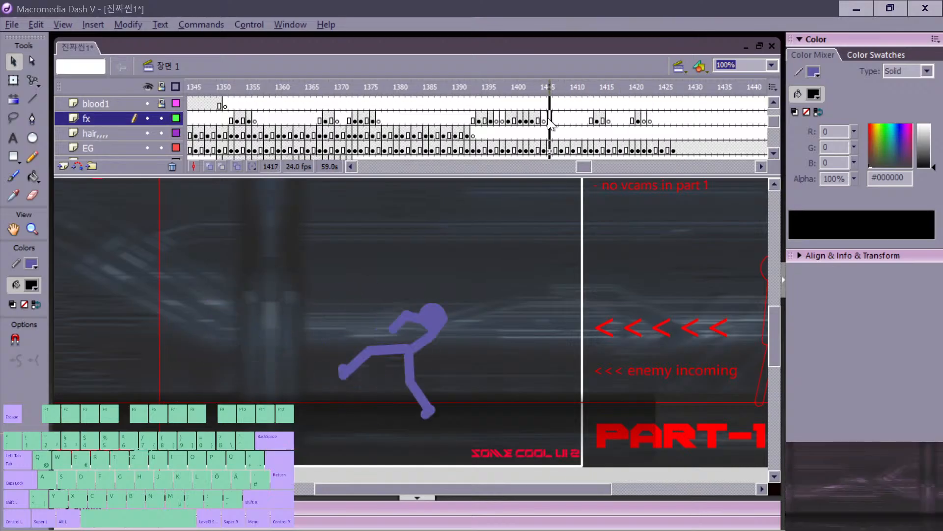
pyautogui.press('Return')
pyautogui.click(543, 120)
pyautogui.press('Return')
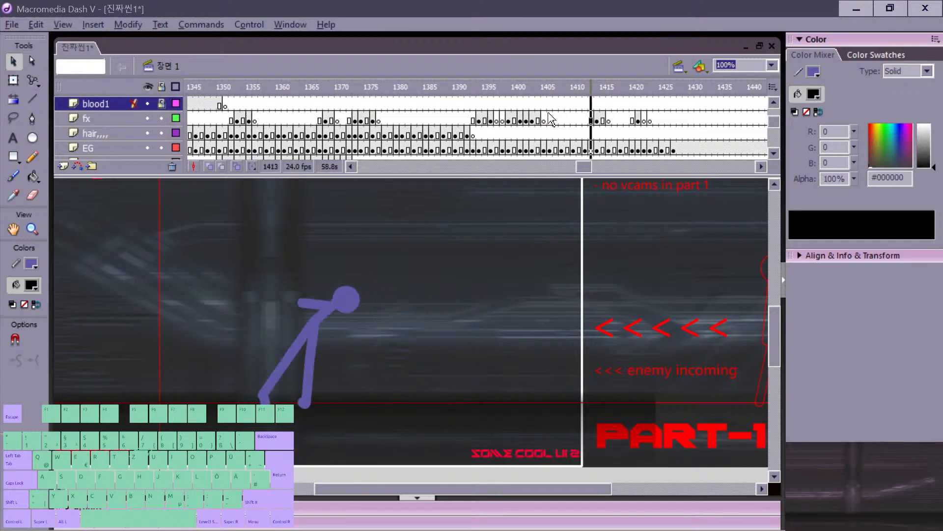
pyautogui.click(533, 108)
pyautogui.press('Return')
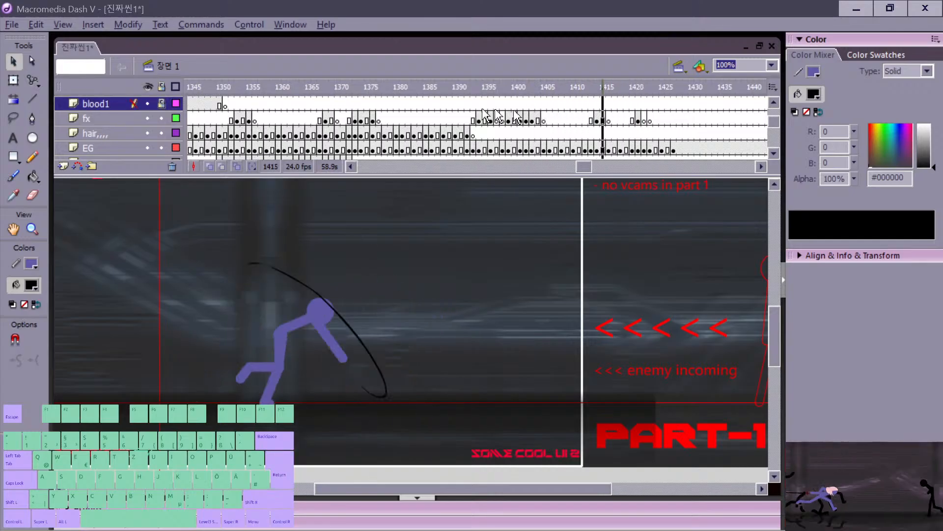
# Step: Replay longer stretches of the animation from starting points between about frames 1368 and 1400 to check how the run follows on
pyautogui.click(467, 105)
pyautogui.click(326, 119)
pyautogui.press('Return')
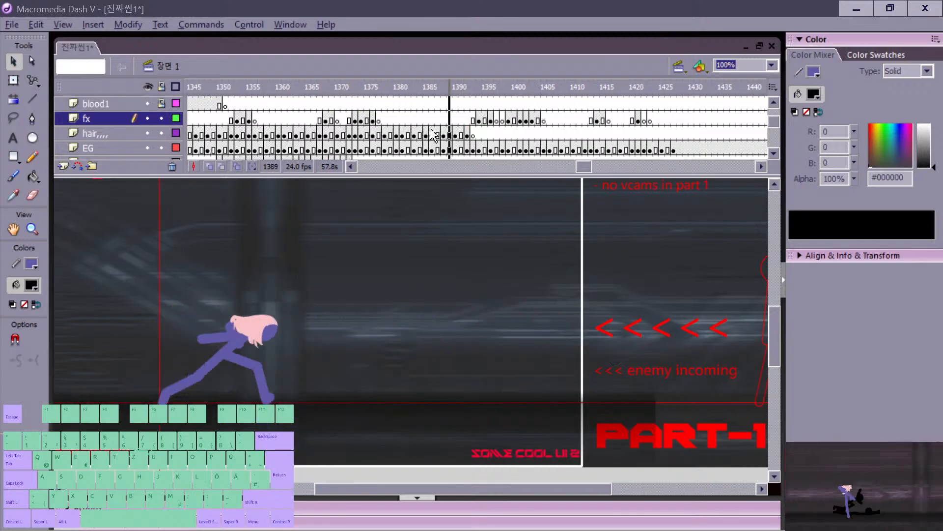
pyautogui.click(431, 130)
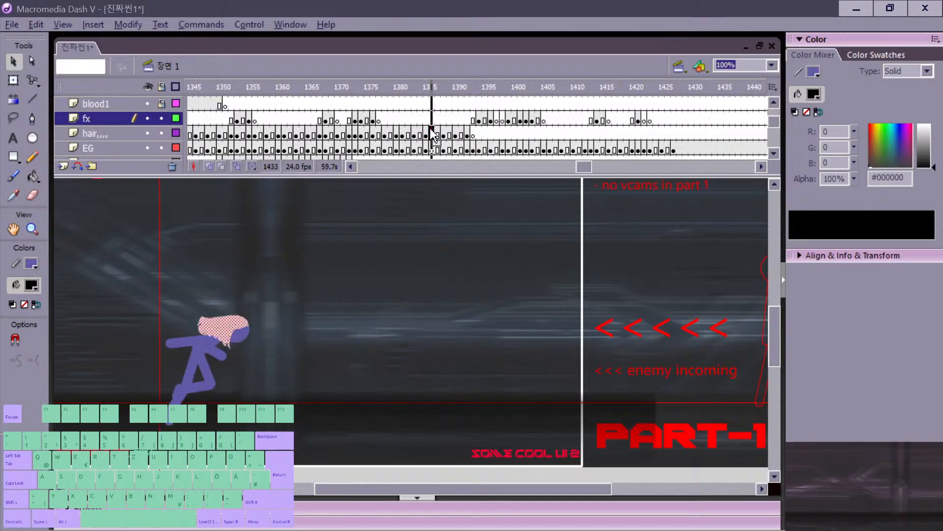
pyautogui.press('Return')
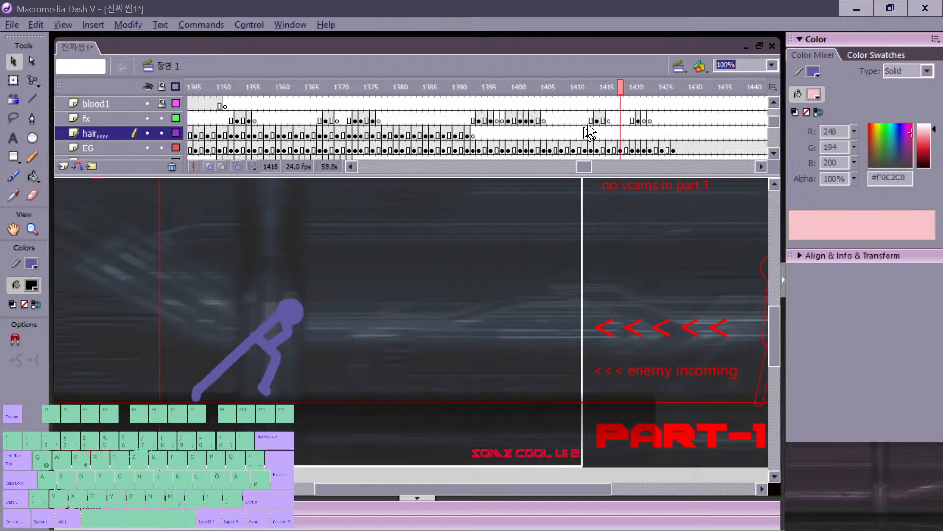
pyautogui.click(514, 103)
pyautogui.click(468, 116)
pyautogui.press('Return')
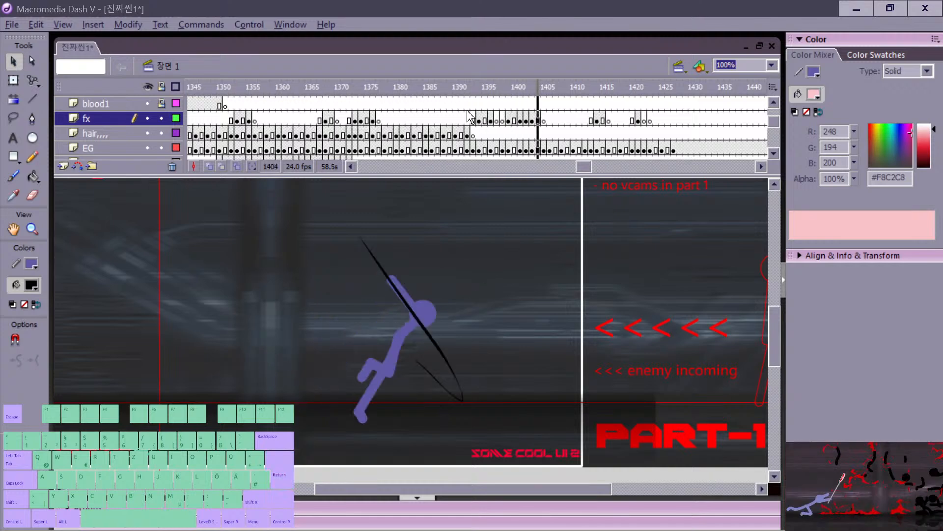
pyautogui.click(468, 117)
pyautogui.press('Return')
pyautogui.click(402, 124)
pyautogui.press('Return')
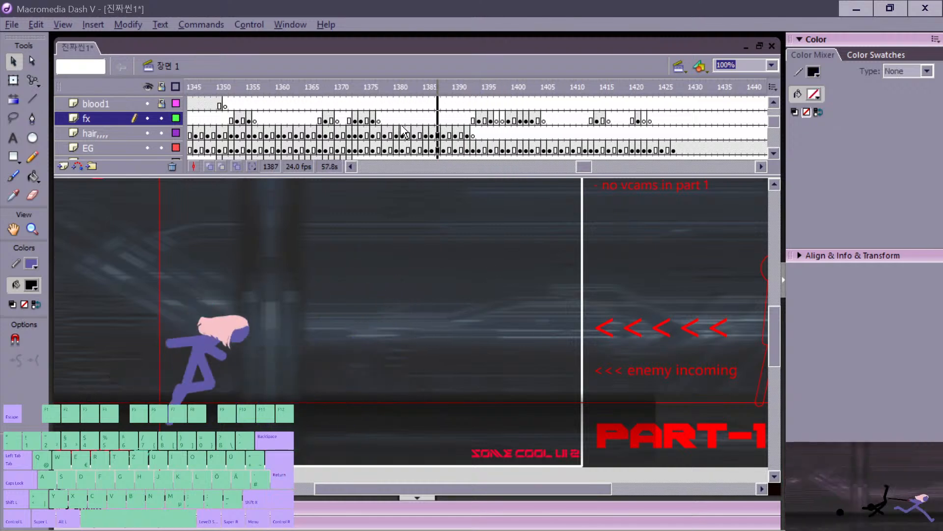
pyautogui.click(402, 123)
pyautogui.press('Return')
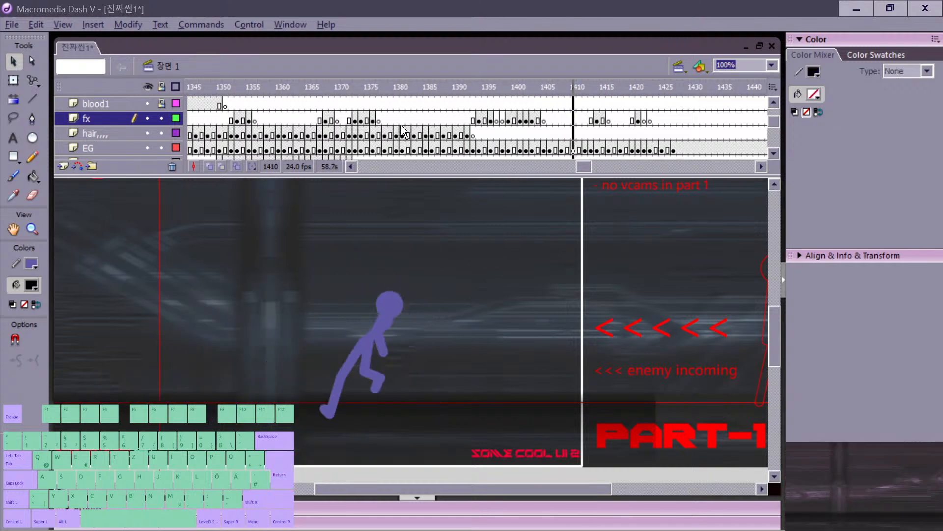
pyautogui.click(374, 123)
pyautogui.press('Return')
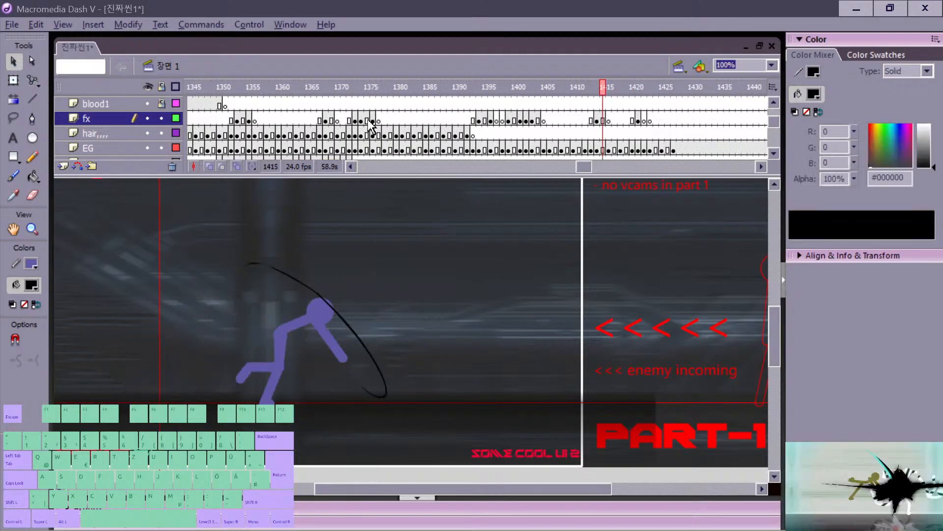
pyautogui.click(372, 122)
pyautogui.press('Return')
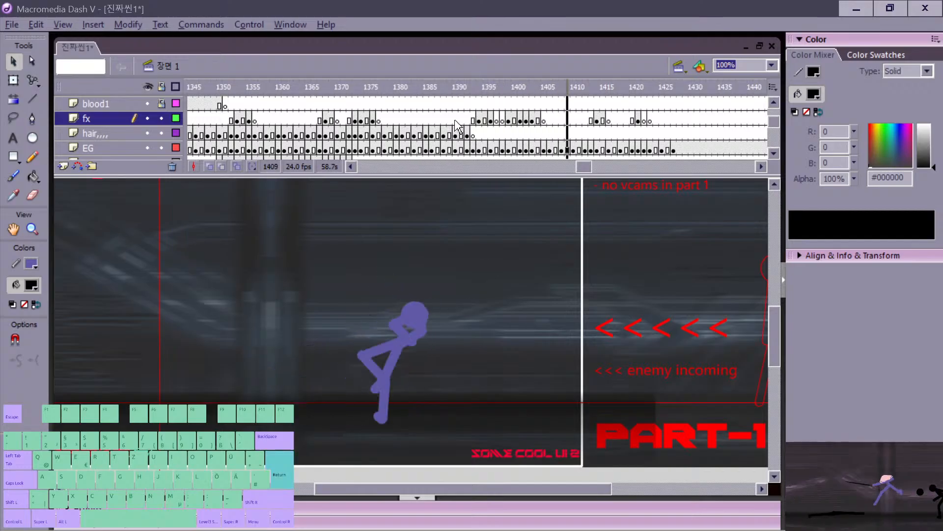
pyautogui.click(463, 123)
pyautogui.press('Return')
pyautogui.press('Return')
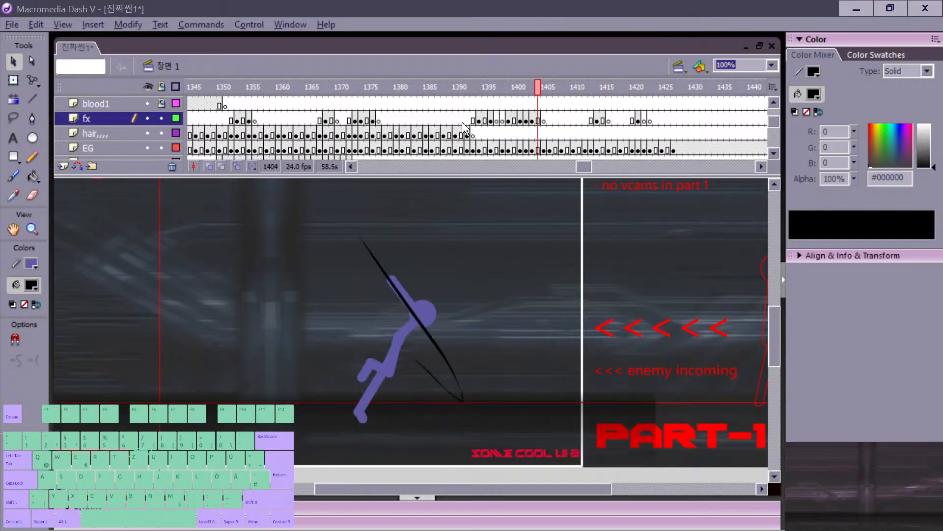
# Step: Step forward and back through frames 1404 to 1410 to examine the arm and leg positions from pose to pose
pyautogui.press('.')
pyautogui.press('.')
pyautogui.press('.')
pyautogui.press('.')
pyautogui.press('.')
pyautogui.press('.')
pyautogui.press('.')
pyautogui.press('.')
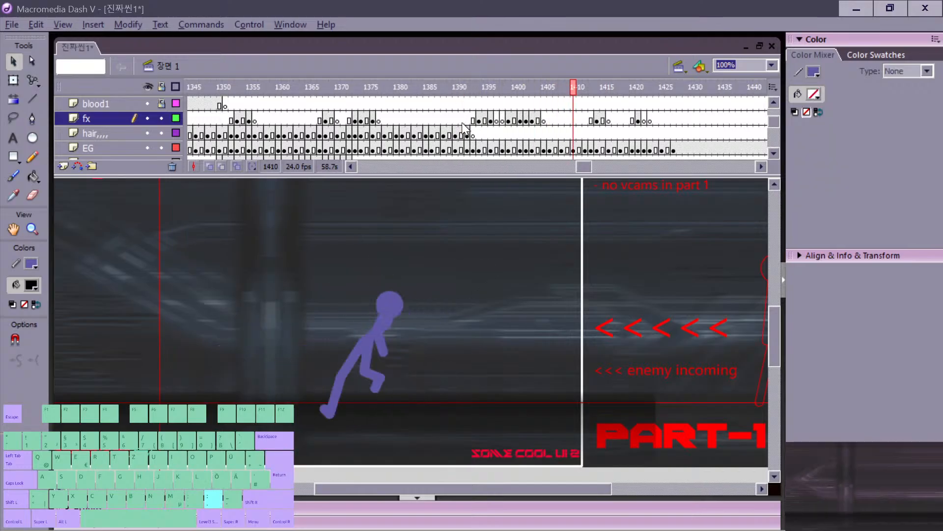
pyautogui.press(',')
pyautogui.press(',')
pyautogui.press(',')
pyautogui.press(',')
pyautogui.press(',')
pyautogui.press(',')
pyautogui.press(',')
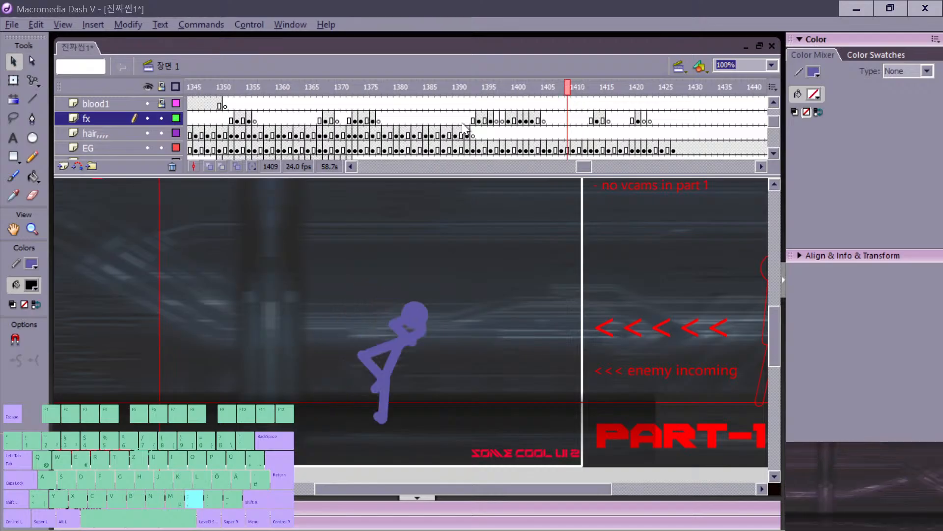
pyautogui.press('.')
pyautogui.press('.')
pyautogui.press('.')
pyautogui.press('.')
pyautogui.press('.')
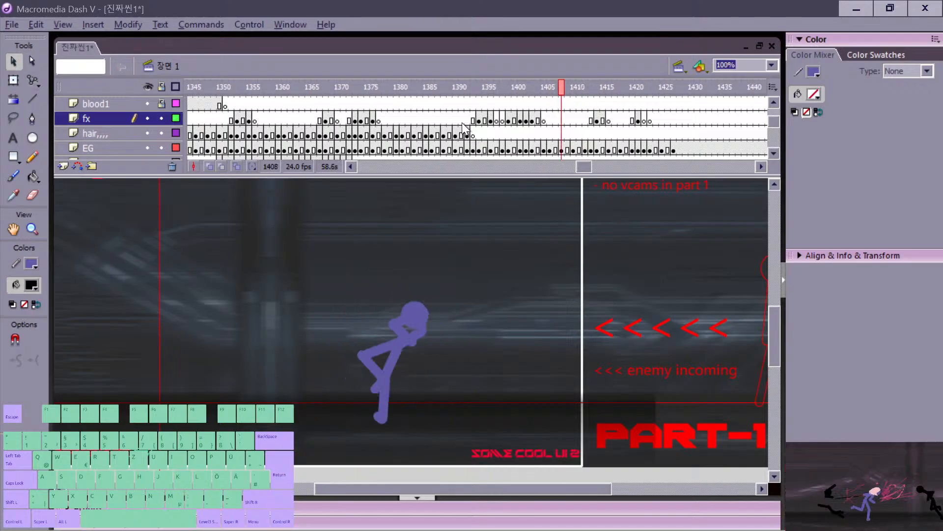
pyautogui.press(',')
pyautogui.press(',')
pyautogui.press(',')
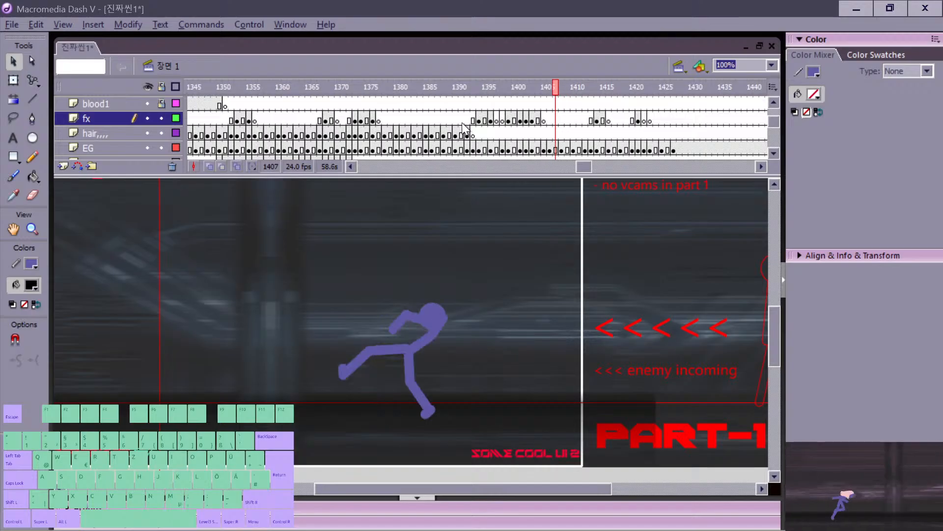
pyautogui.press('.')
pyautogui.press('.')
pyautogui.press('.')
# Step: Delete the stick figure's hanging arm on frame 1410, leaving the torso, head and legs
pyautogui.click(381, 345)
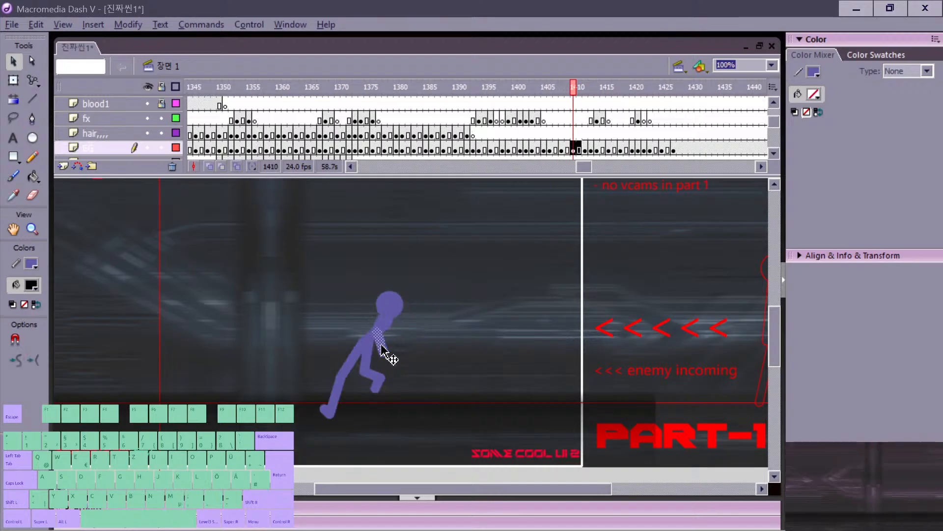
pyautogui.click(393, 341)
pyautogui.click(380, 323)
pyautogui.press('Delete')
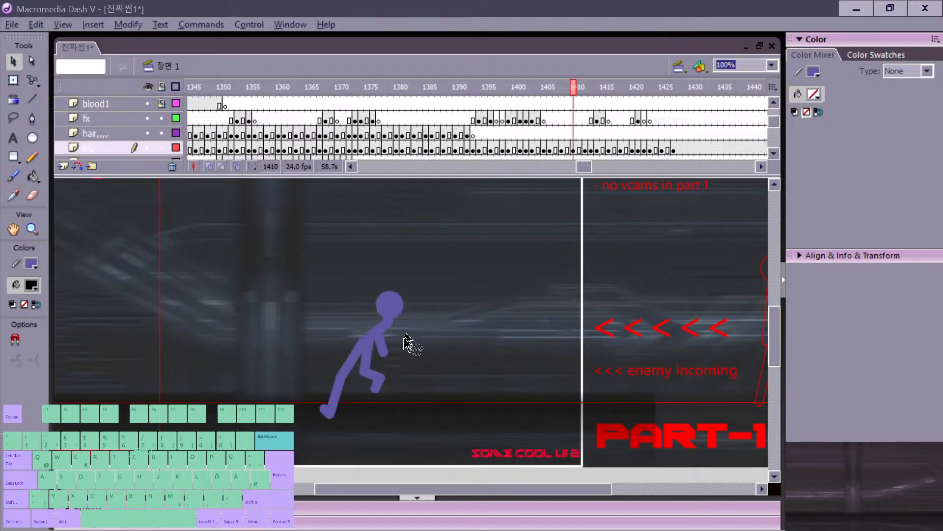
pyautogui.click(383, 346)
pyautogui.press('Delete')
# Step: Redraw the arm on frame 1410 with the Line tool as a short bent arm tucked below the head, comparing with adjacent frames
pyautogui.press('n')
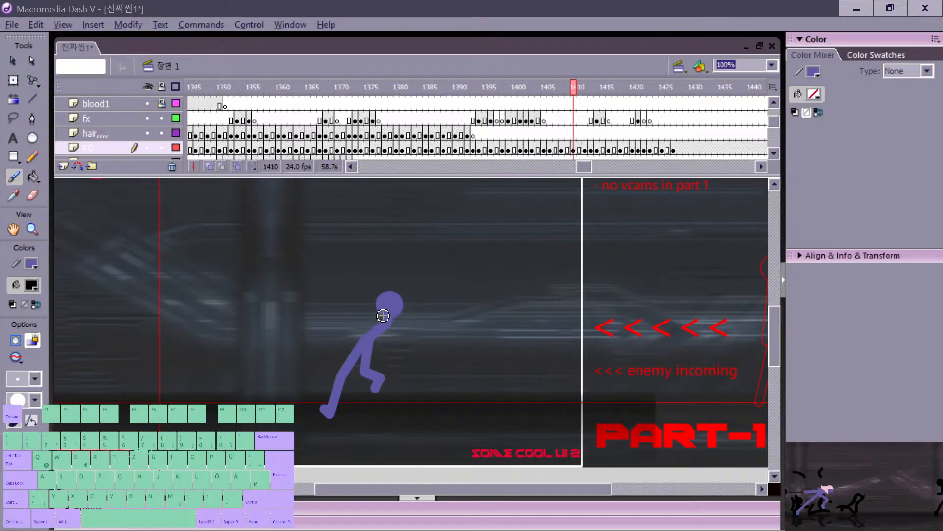
pyautogui.press('.')
pyautogui.press(',')
pyautogui.press(',')
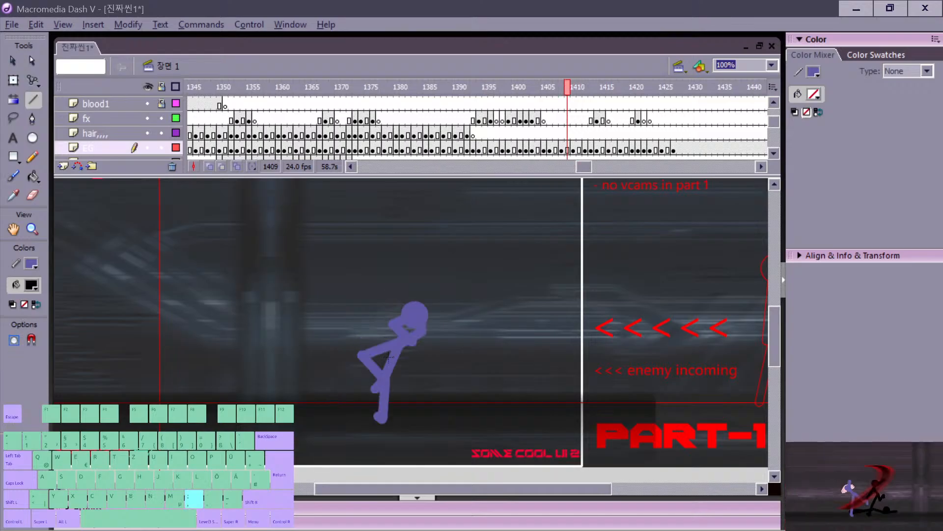
pyautogui.press('.')
# Step: Remove the stick figure's arm lines beside the torso on frame 1412
pyautogui.press('.')
pyautogui.press('.')
pyautogui.press('v')
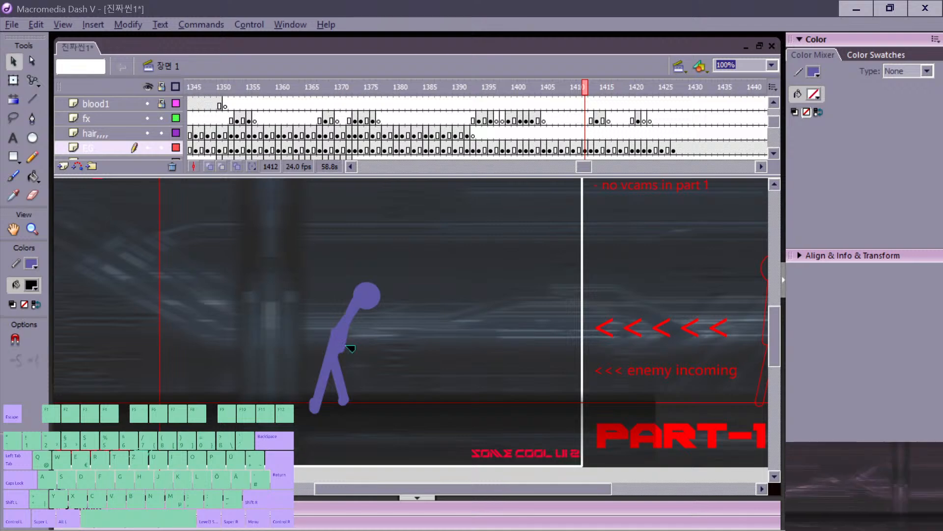
pyautogui.click(353, 325)
pyautogui.press('Delete')
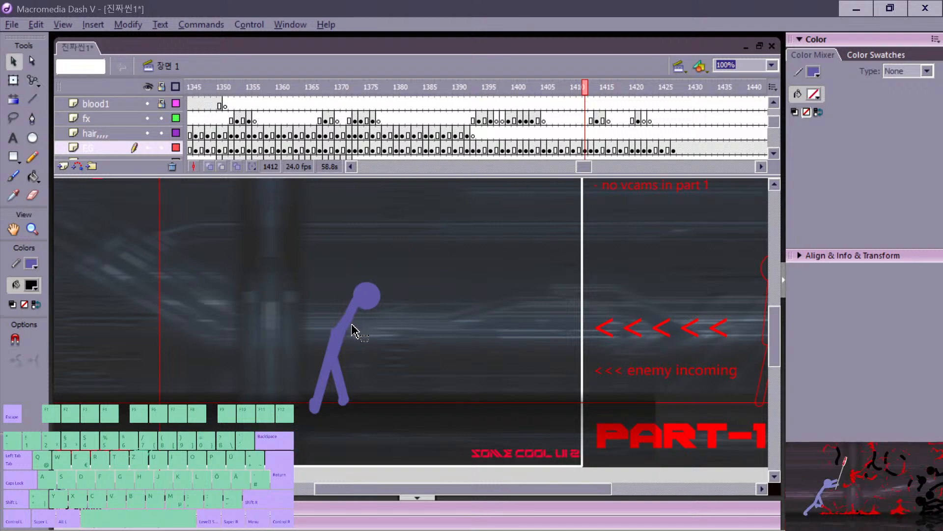
pyautogui.hotkey('ctrl', 'z')
pyautogui.click(354, 320)
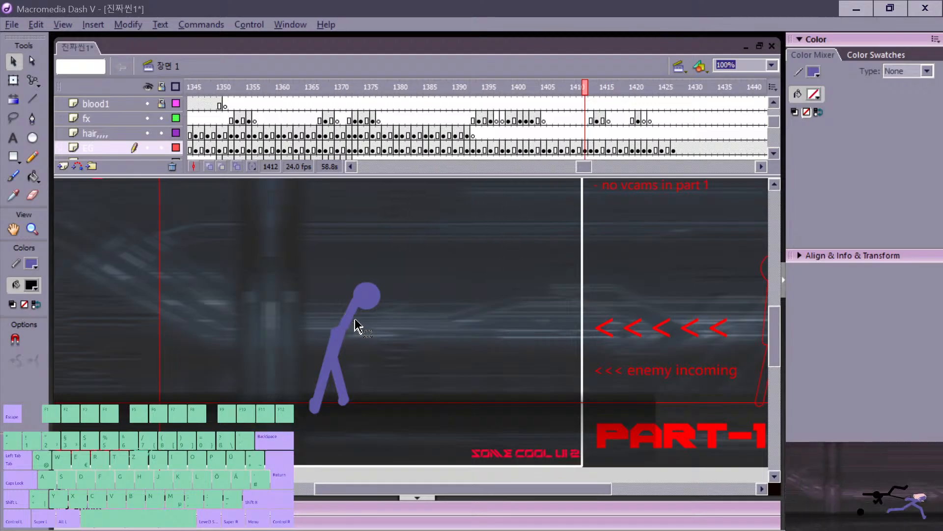
# Step: Draw a new arm raised up and behind the head on frame 1412, checking it against the poses on frames 1411 and 1413
pyautogui.press('.')
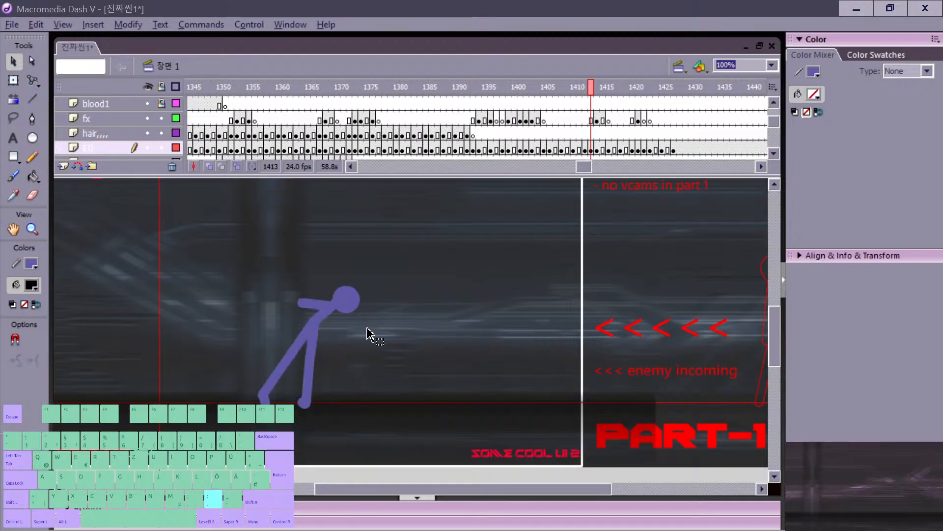
pyautogui.press(',')
pyautogui.press(',')
pyautogui.press(',')
pyautogui.press('.')
pyautogui.press('.')
pyautogui.press('n')
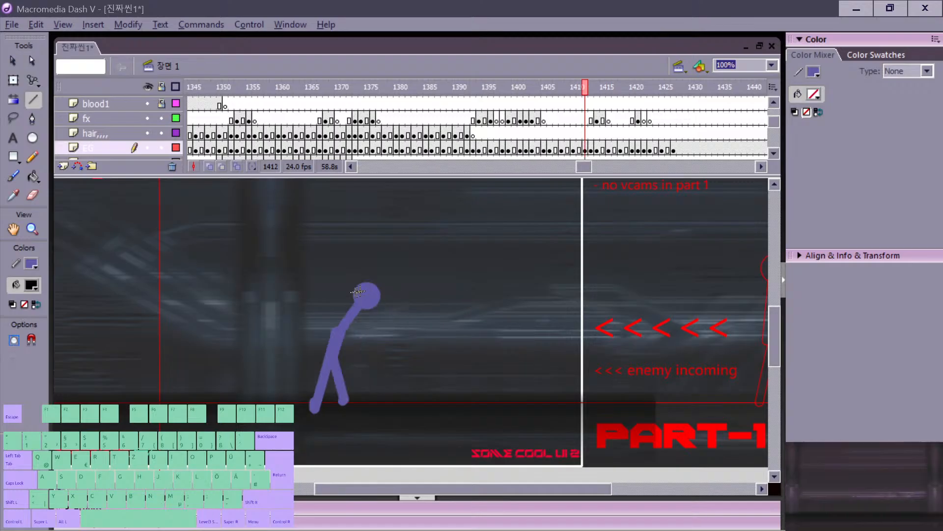
pyautogui.press(',')
pyautogui.press('.')
pyautogui.press('.')
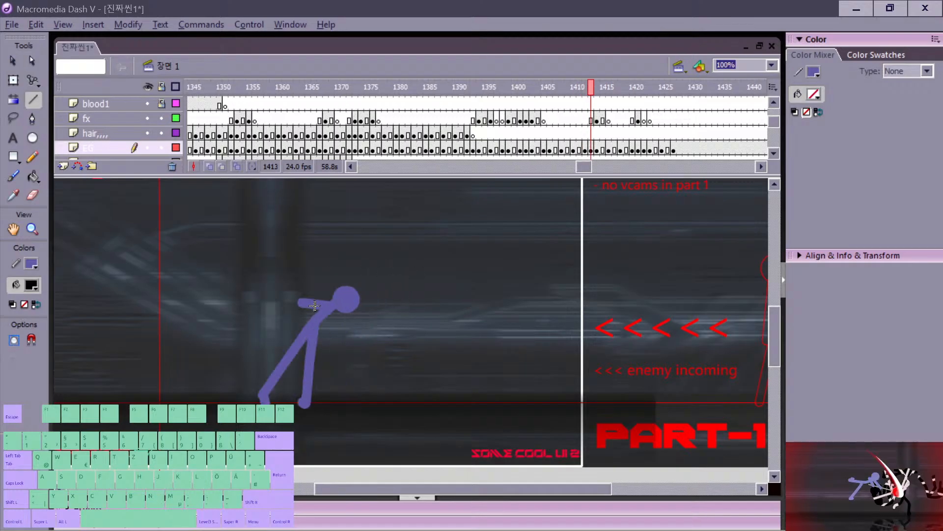
pyautogui.press(',')
pyautogui.press(',')
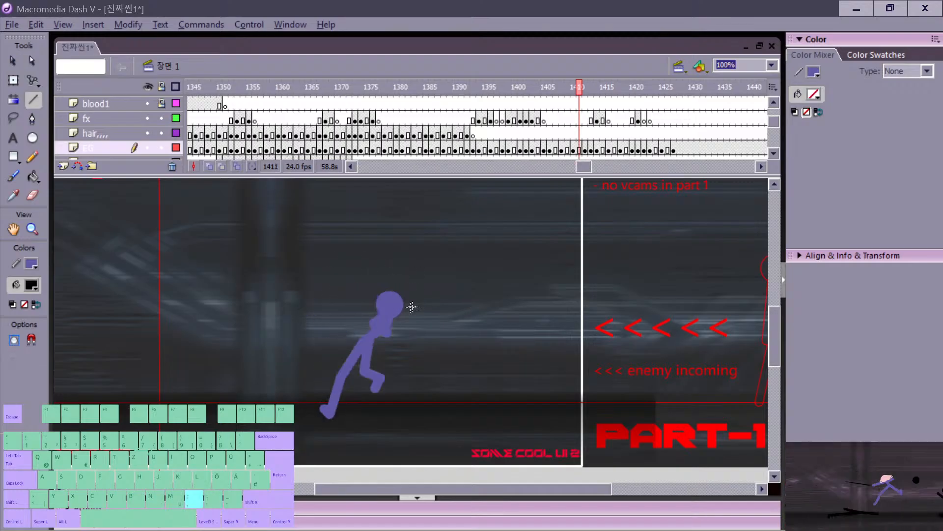
pyautogui.press('.')
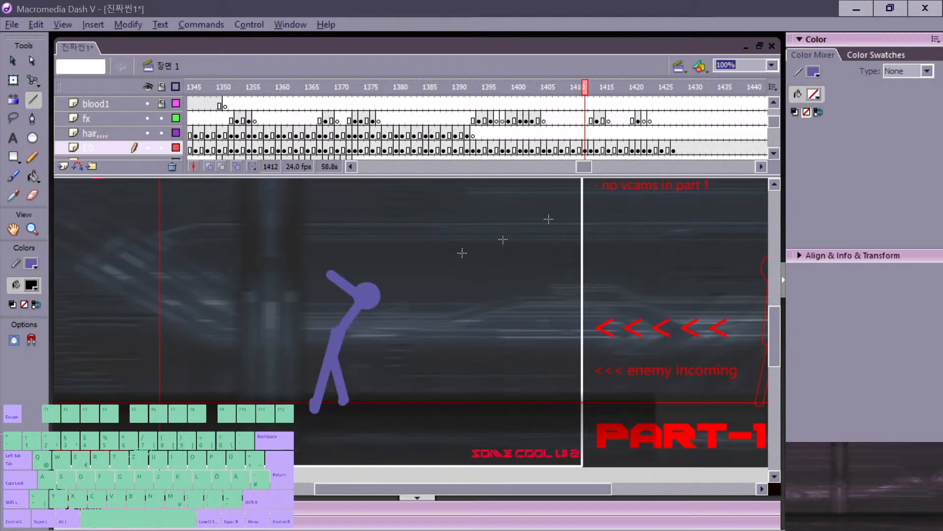
# Step: Insert a blank keyframe on the fx layer at frame 1412, comparing it with the preceding frame's pose
pyautogui.click(586, 119)
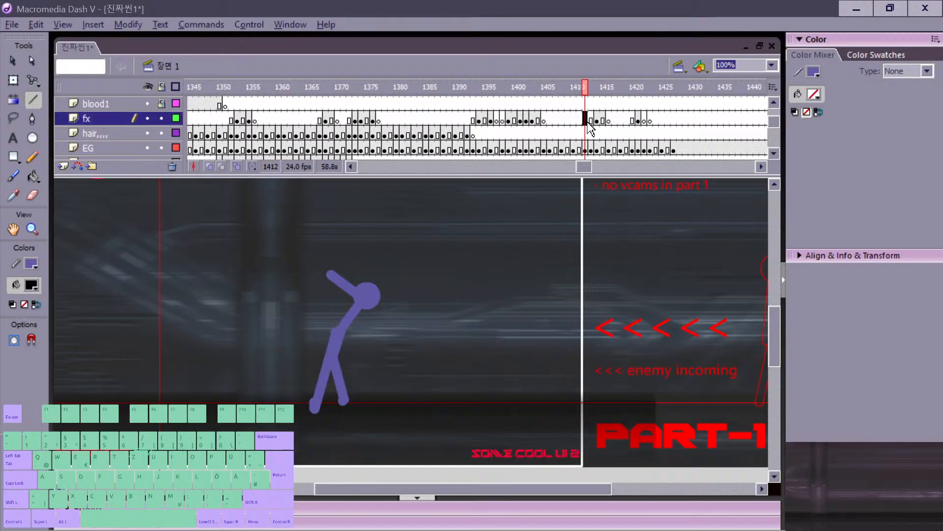
pyautogui.press(',')
pyautogui.press('.')
pyautogui.press(',')
pyautogui.press('.')
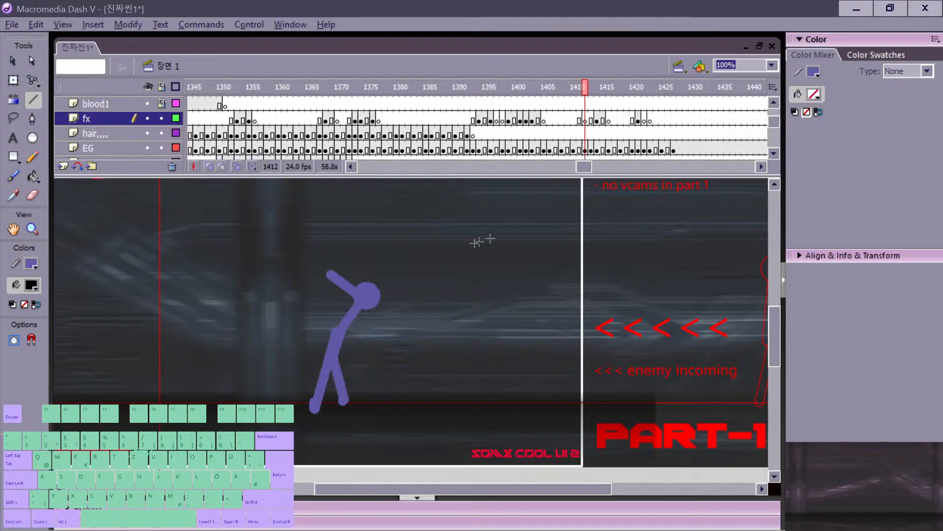
pyautogui.press(',')
pyautogui.press('.')
# Step: Paint a thin black looping slash arc around the stick figure on frame 1413 of the fx layer, checking it against frame 1412
pyautogui.press('b')
pyautogui.press('.')
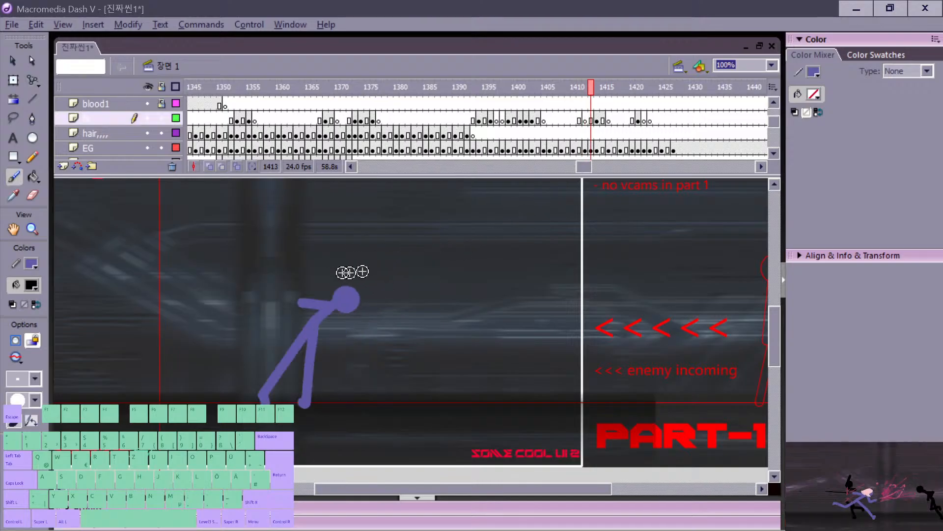
pyautogui.moveTo(453, 320); pyautogui.dragTo(269, 299)
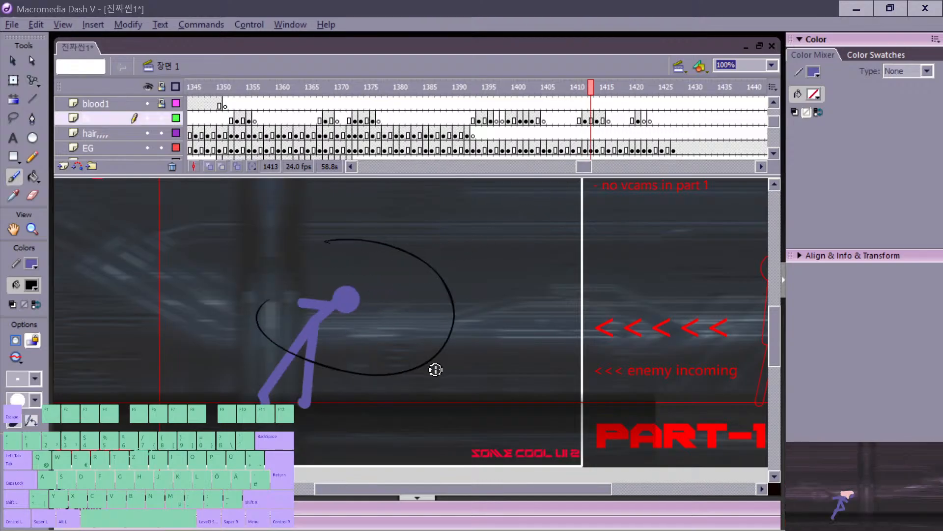
pyautogui.press(',')
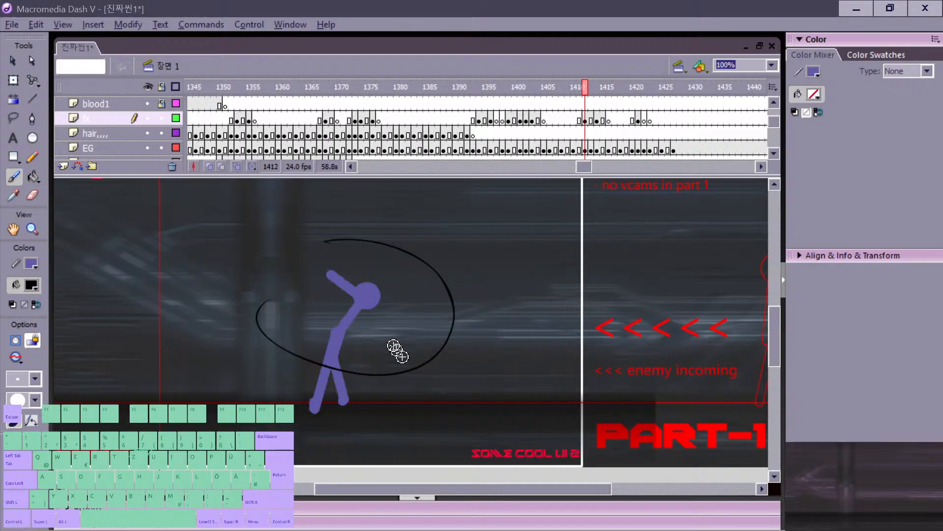
pyautogui.press(',')
pyautogui.press('.')
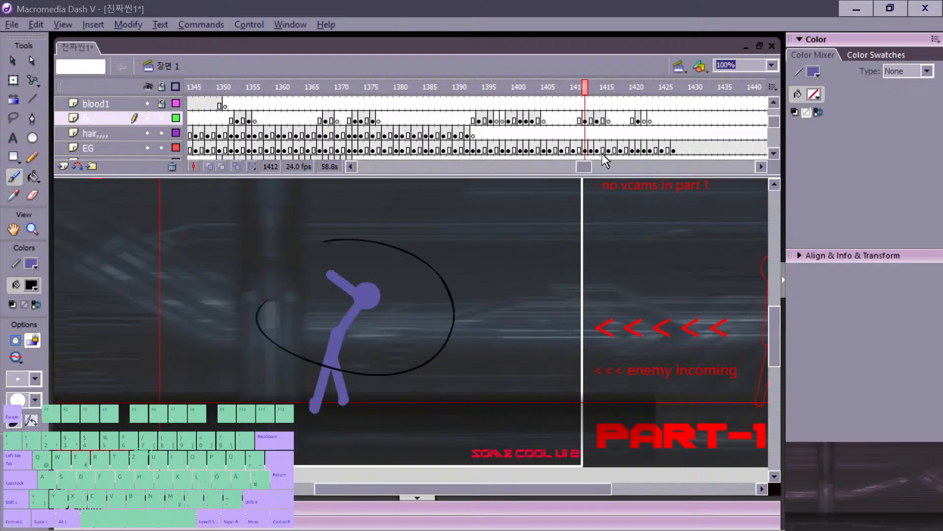
# Step: Compare the fx slash arcs with the stick figure's poses on frames 1411 to 1414
pyautogui.click(592, 118)
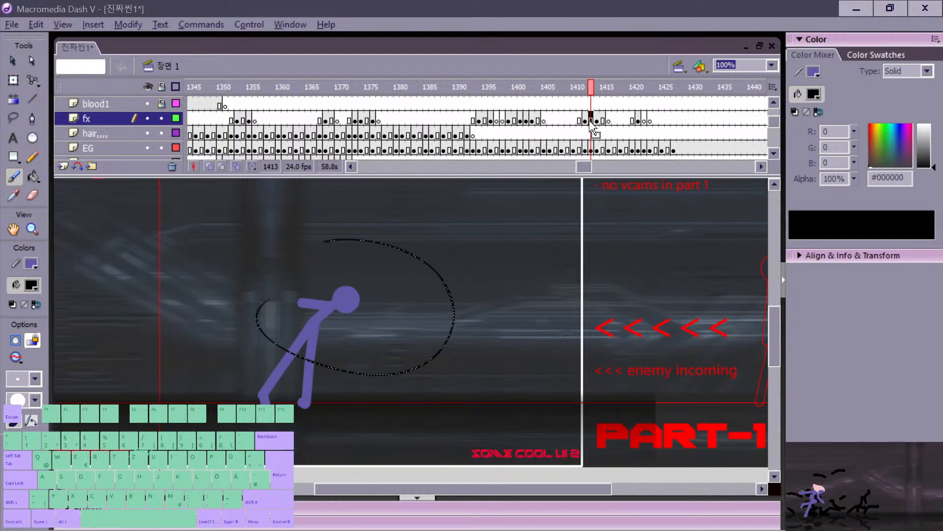
pyautogui.click(585, 122)
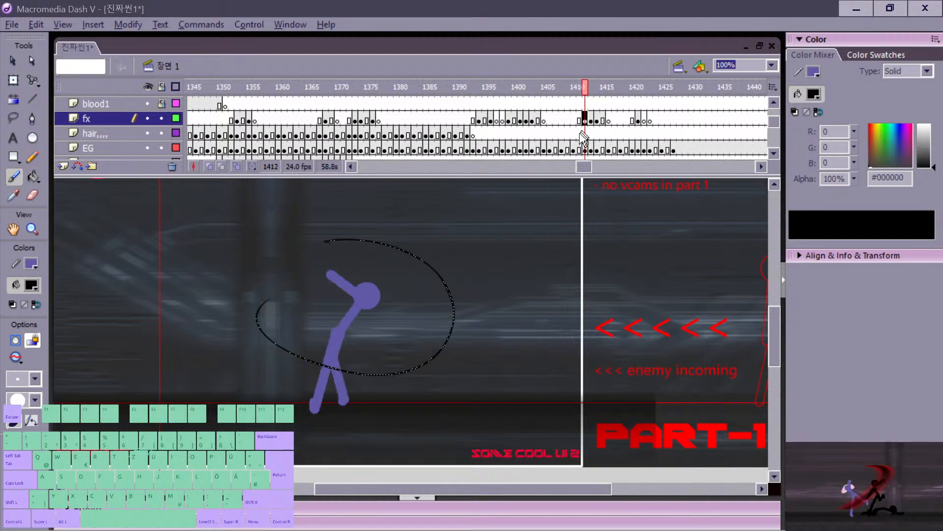
pyautogui.press('.')
pyautogui.press('.')
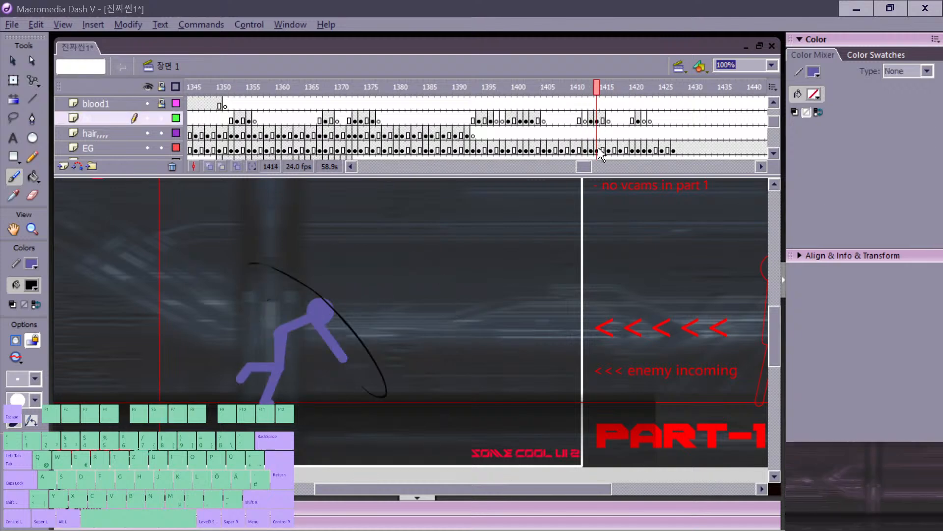
pyautogui.press(',')
pyautogui.press('.')
pyautogui.press(',')
pyautogui.press('.')
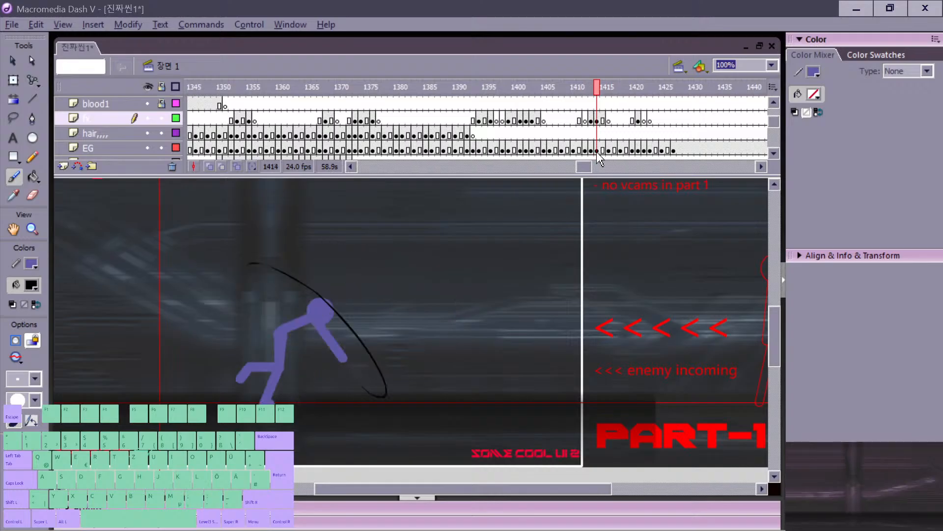
pyautogui.press(',')
pyautogui.press(',')
pyautogui.press(',')
pyautogui.press('.')
pyautogui.press(',')
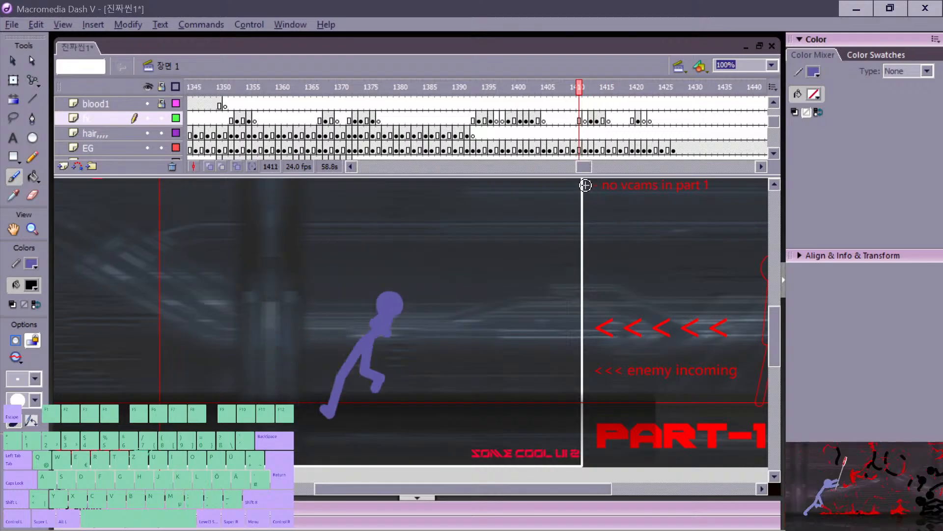
# Step: Review the stick figure's run poses from frame 1411 back to 1404 and forward to 1408
pyautogui.press(',')
pyautogui.press(',')
pyautogui.press(',')
pyautogui.press(',')
pyautogui.press(',')
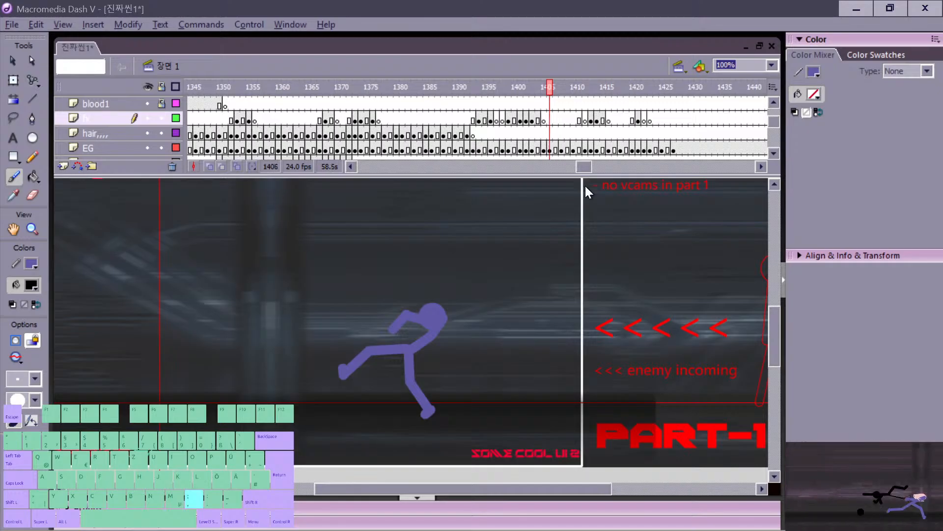
pyautogui.press(',')
pyautogui.press(',')
pyautogui.press('.')
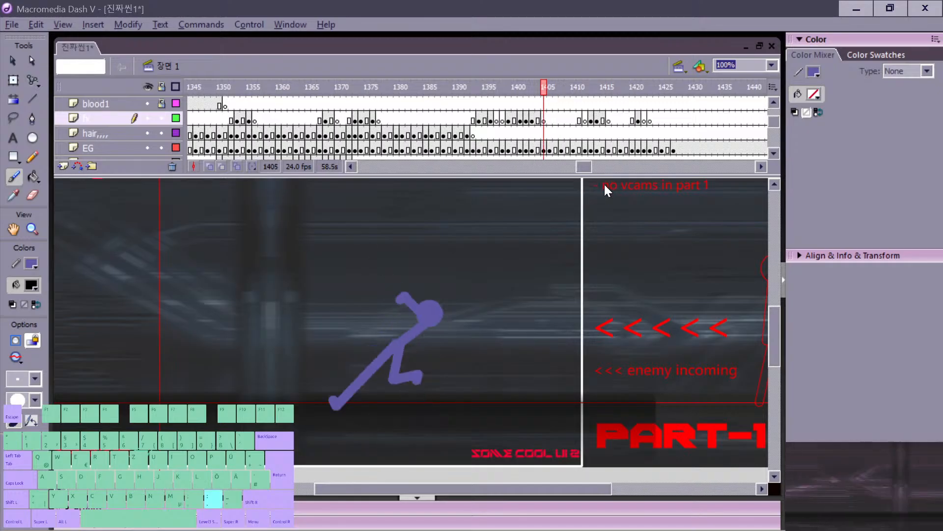
pyautogui.press('.')
pyautogui.press('.')
pyautogui.press('.')
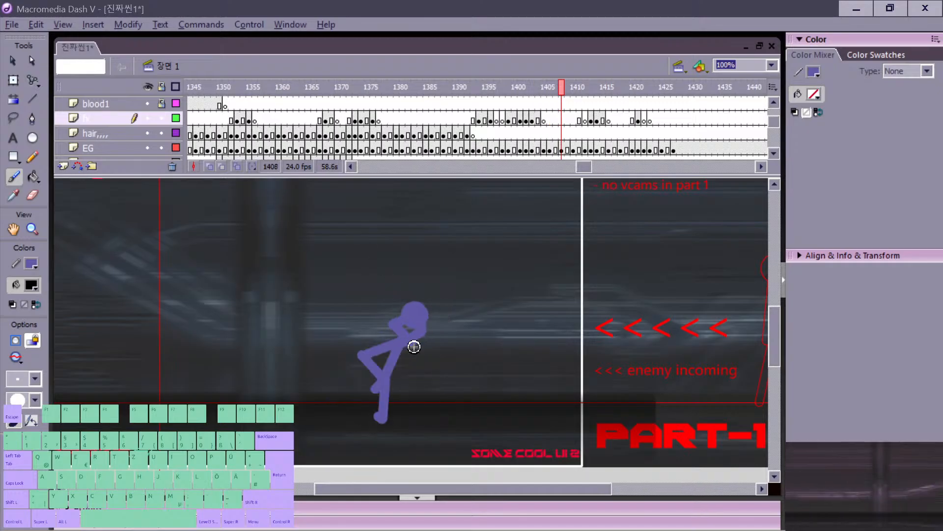
# Step: Remove frame 1409 across the fx, hair,,,, and EG layers
pyautogui.click(572, 122)
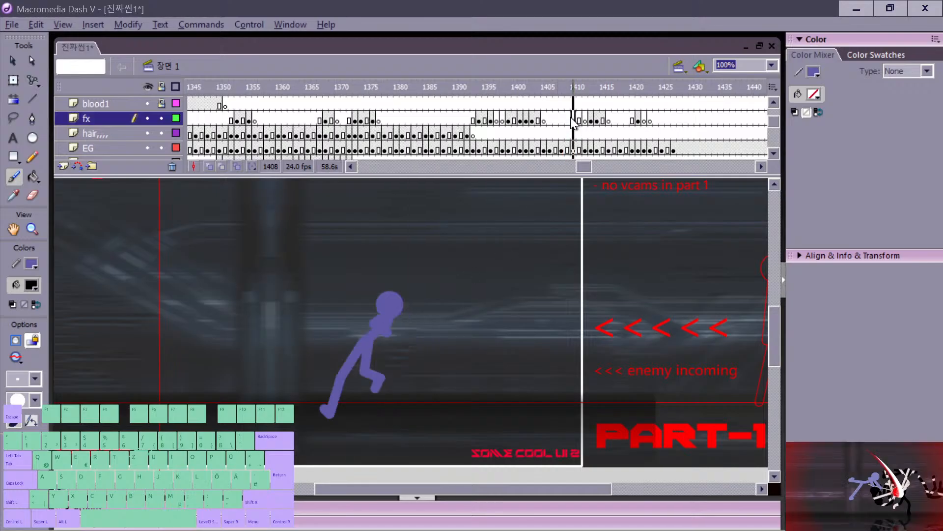
pyautogui.click(567, 149)
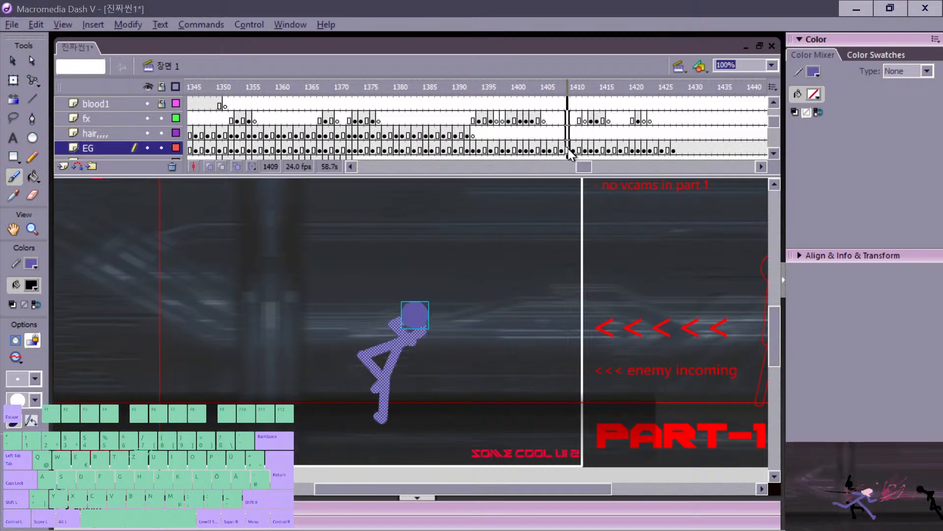
pyautogui.rightClick(567, 140)
pyautogui.click(596, 193)
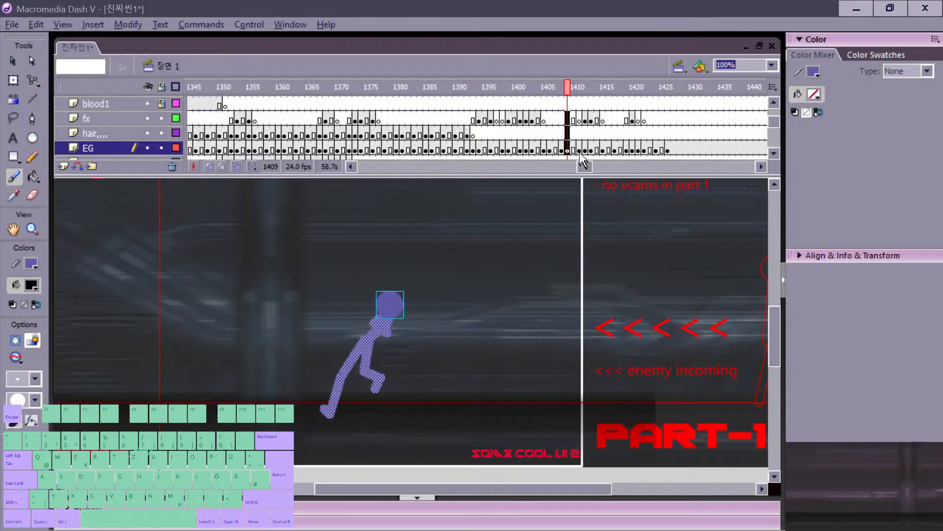
# Step: Insert a blank keyframe on the fx layer at frame 1409 and delete the looping slash arc on frame 1412
pyautogui.click(570, 120)
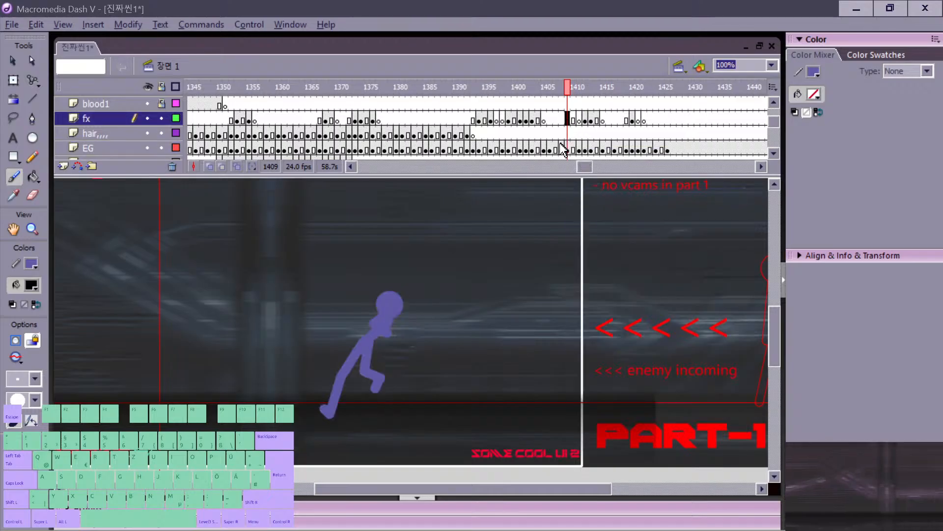
pyautogui.click(585, 120)
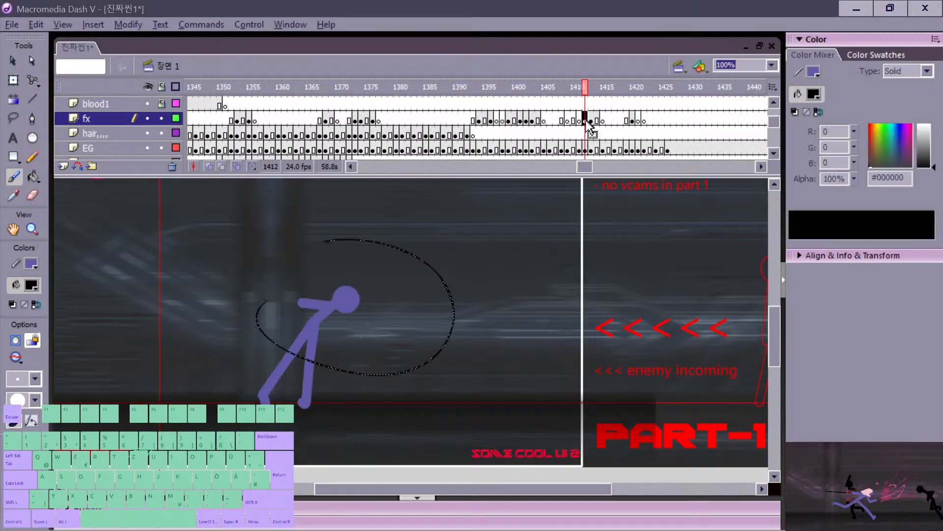
pyautogui.press('Delete')
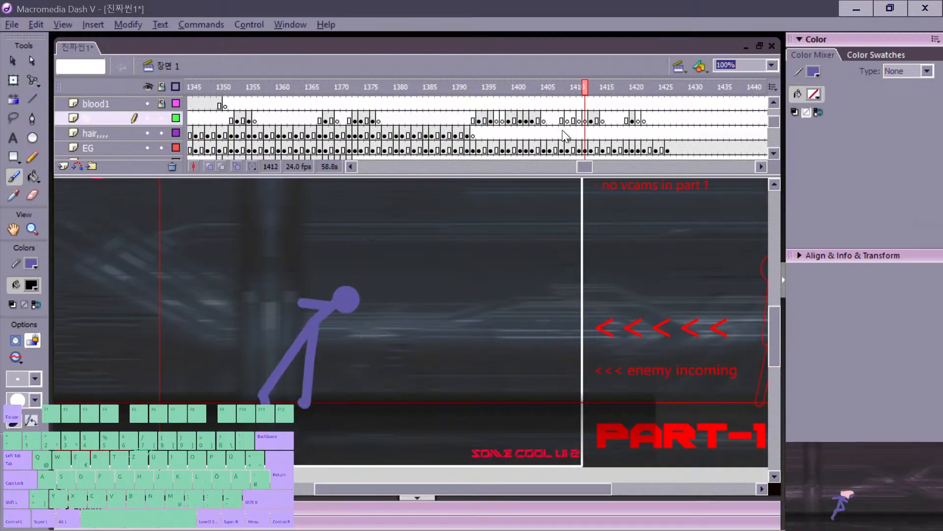
# Step: Check how the stick figure's poses flow between frames 1406 and 1412
pyautogui.press(',')
pyautogui.press(',')
pyautogui.press(',')
pyautogui.press(',')
pyautogui.press('.')
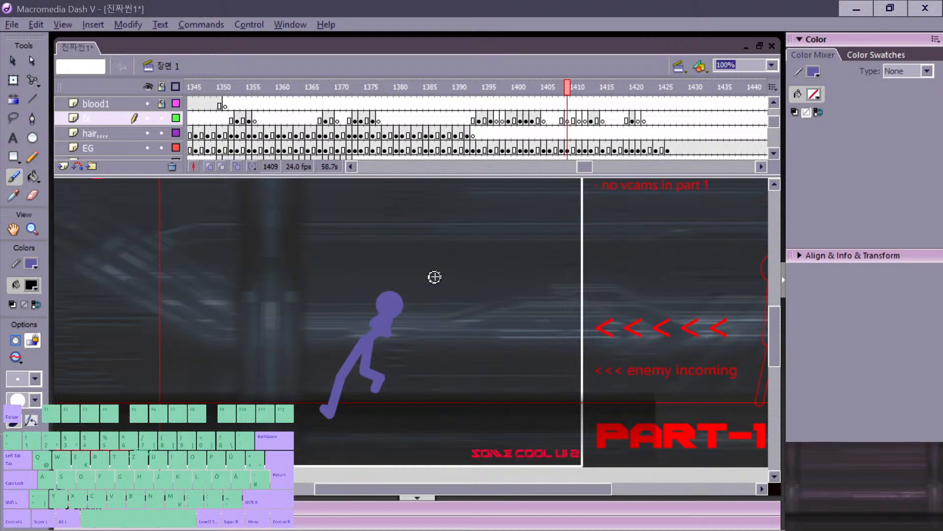
pyautogui.press(',')
pyautogui.press(',')
pyautogui.press(',')
pyautogui.press('.')
pyautogui.press('.')
pyautogui.press('.')
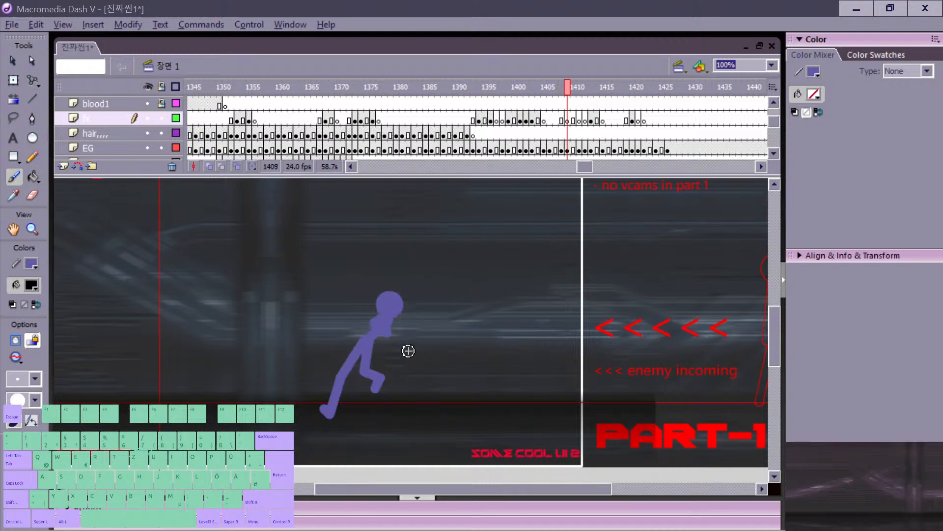
# Step: Erase the tucked arm and upper torso on frame 1409 and redraw the torso as one line up to the head
pyautogui.press('e')
pyautogui.moveTo(379, 330); pyautogui.dragTo(393, 317)
pyautogui.press('n')
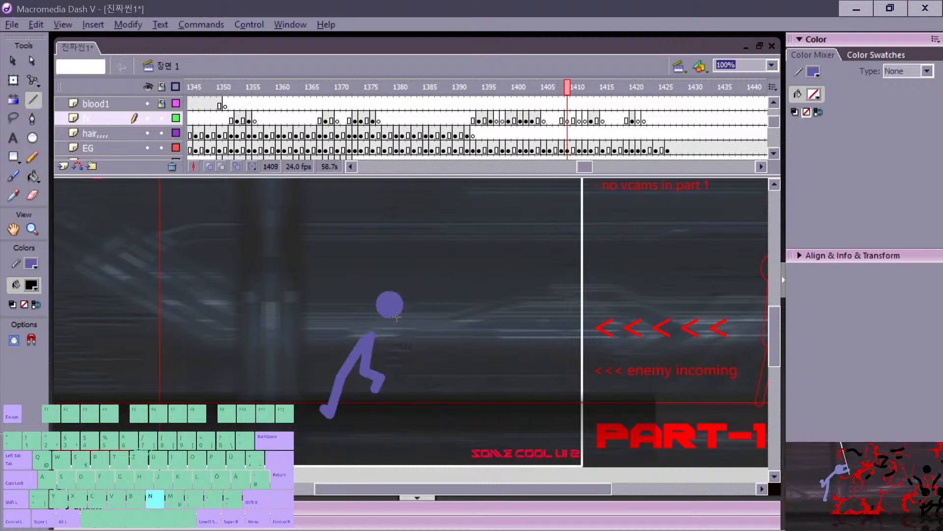
pyautogui.press('b')
pyautogui.press('n')
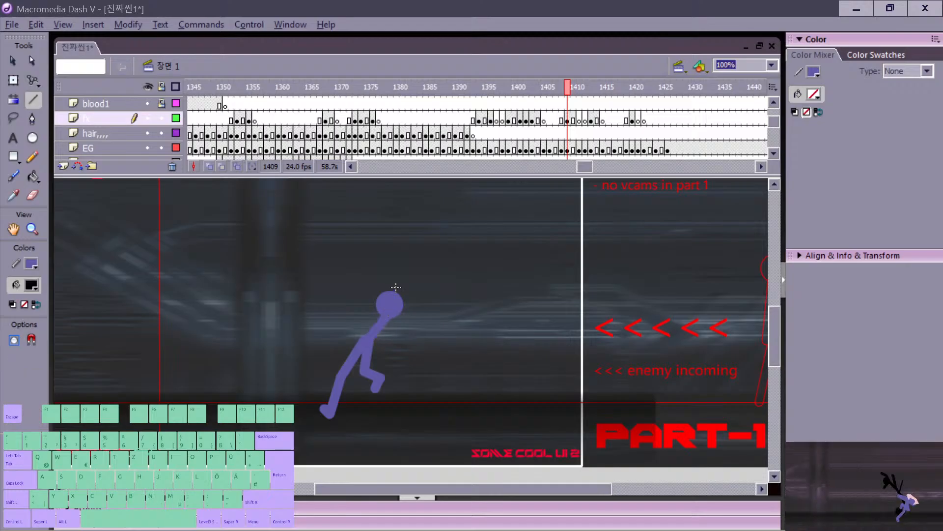
# Step: Draw a short arm raised behind the head in the frame 1409 pose, comparing it with the neighbouring frames
pyautogui.press(',')
pyautogui.press(',')
pyautogui.press('.')
pyautogui.press('.')
pyautogui.press('.')
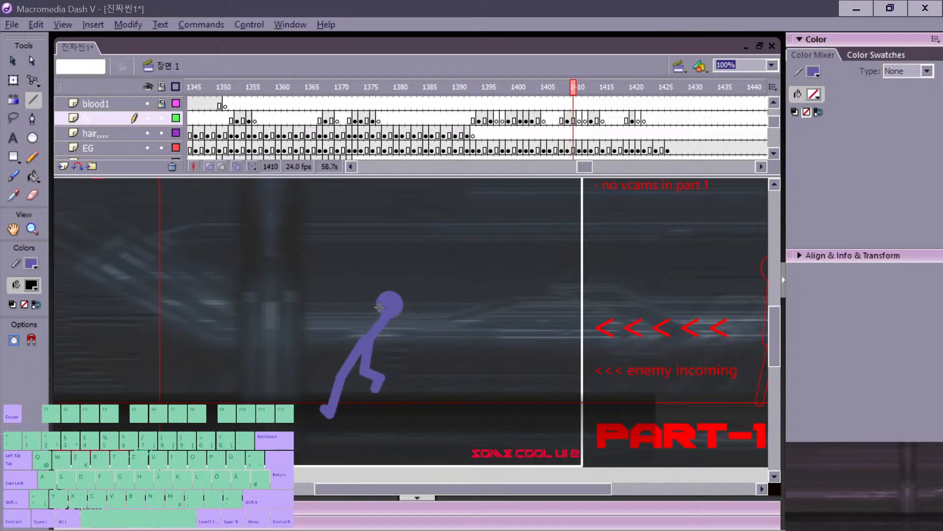
# Step: Review the poses and black weapon strokes from frame 1410 back to 1400, then forward to 1405
pyautogui.press(',')
pyautogui.press(',')
pyautogui.press(',')
pyautogui.press(',')
pyautogui.press(',')
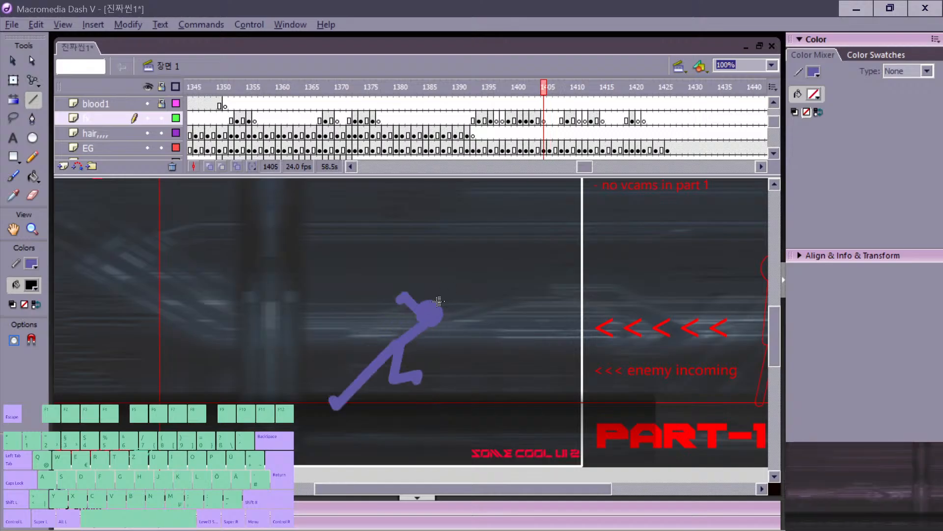
pyautogui.press(',')
pyautogui.press(',')
pyautogui.press(',')
pyautogui.press(',')
pyautogui.press(',')
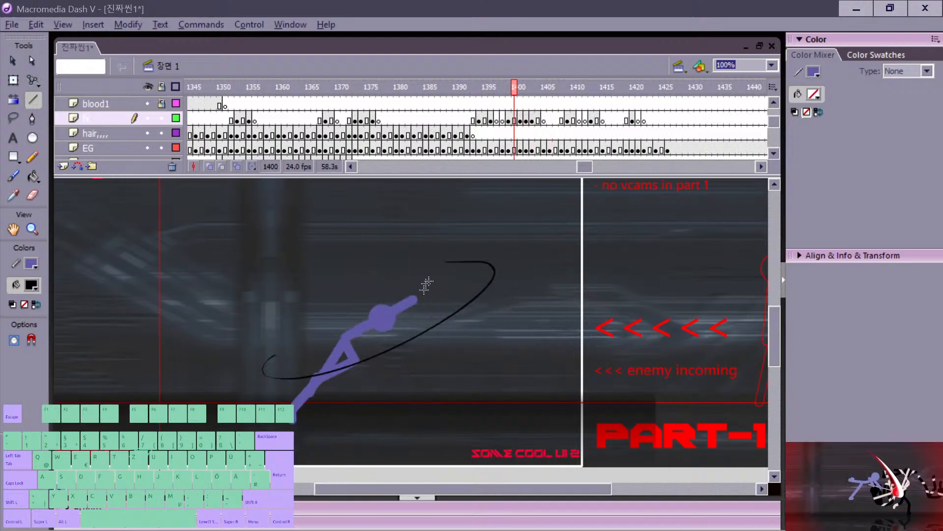
pyautogui.press('b')
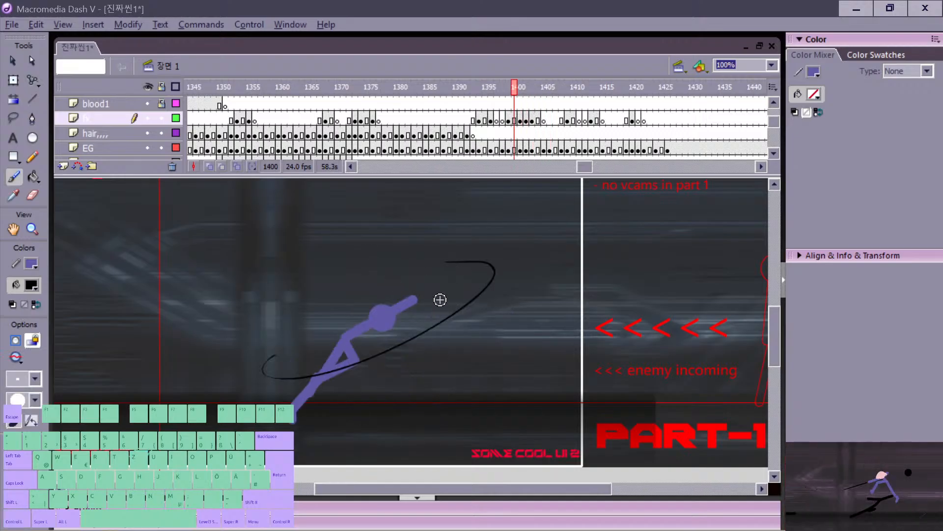
pyautogui.press('.')
pyautogui.press('.')
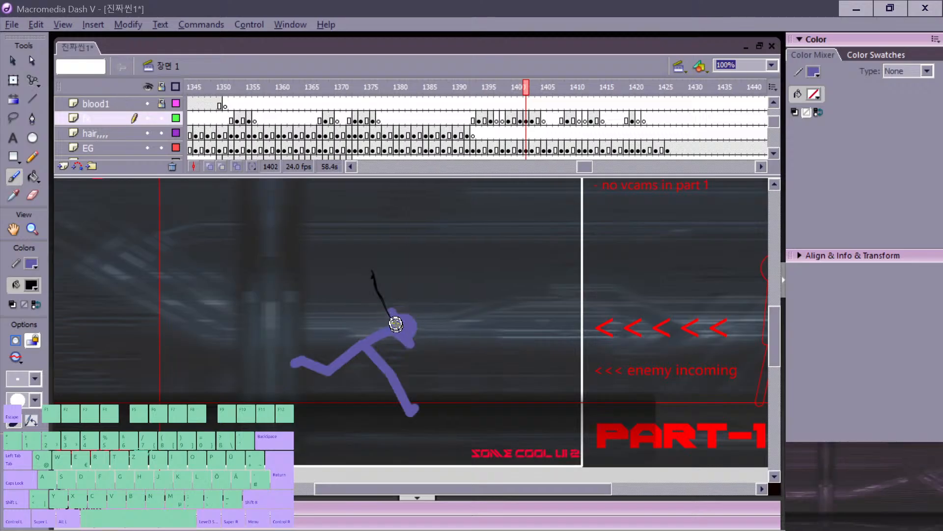
pyautogui.press('.')
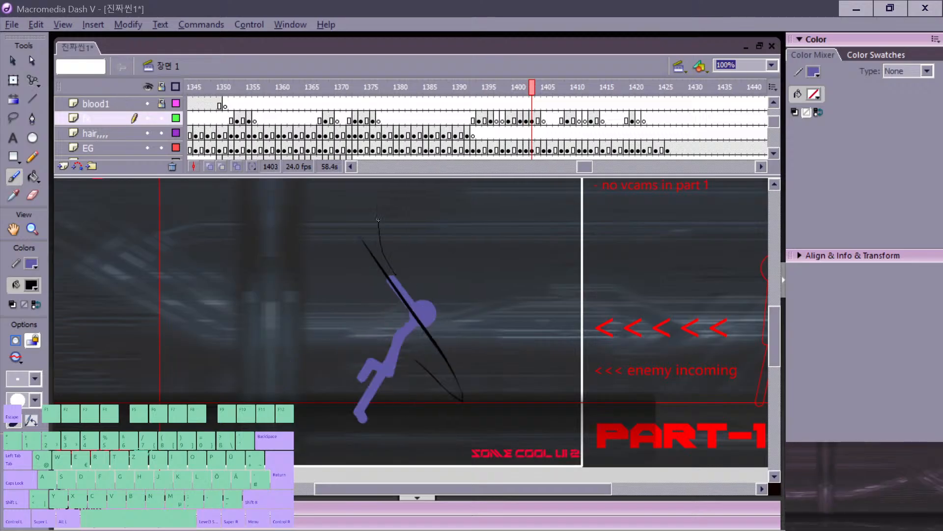
pyautogui.press('.')
pyautogui.press('.')
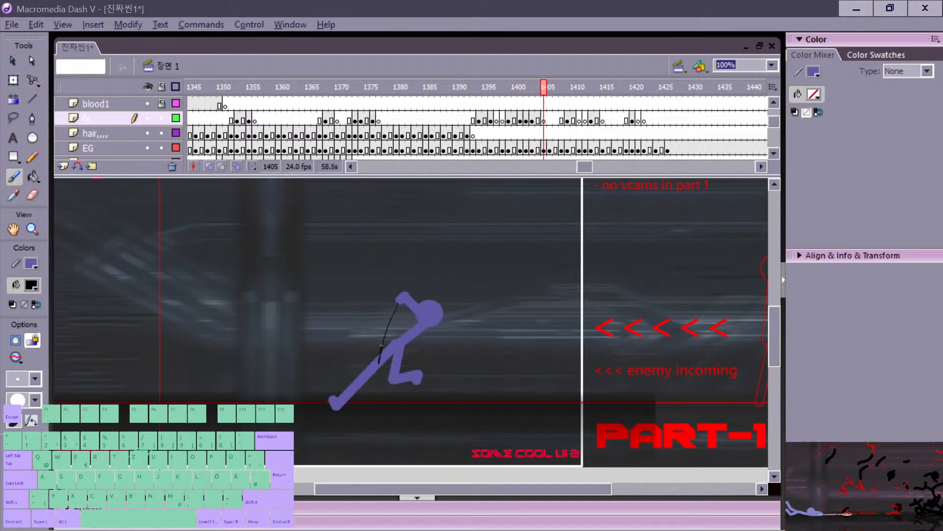
# Step: Try thin black weapon strokes from the stick figure's hand on frames 1405, 1406 and 1408, undoing each one
pyautogui.moveTo(381, 346); pyautogui.dragTo(399, 303)
pyautogui.hotkey('ctrl', 'z')
pyautogui.press('.')
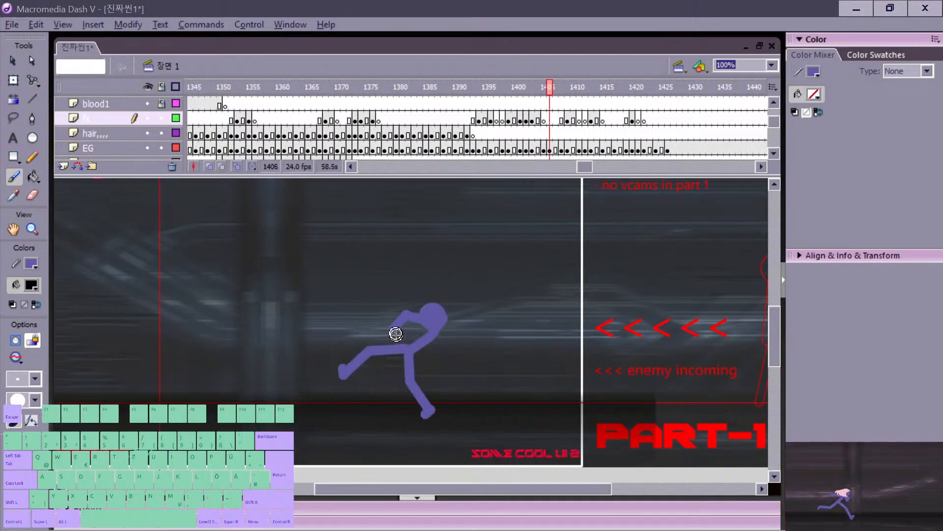
pyautogui.hotkey('ctrl', 'z')
pyautogui.press('.')
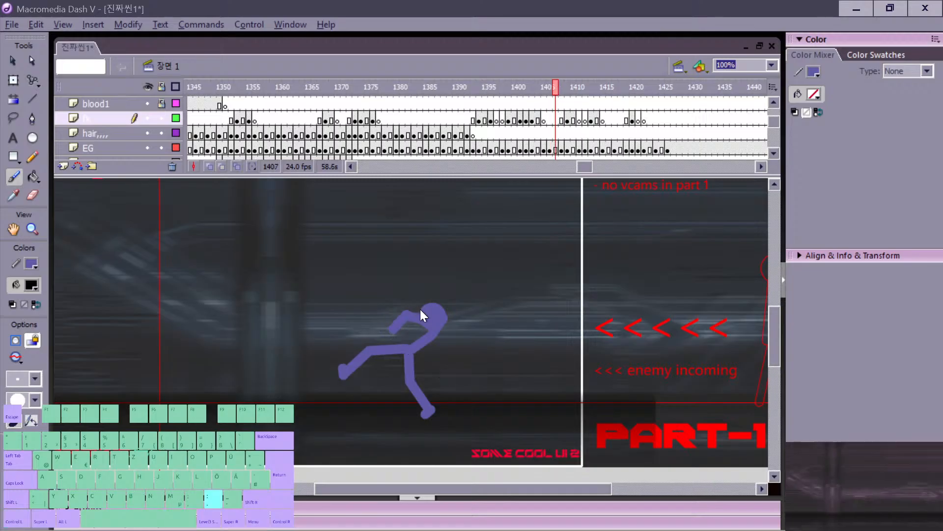
pyautogui.press('.')
pyautogui.moveTo(413, 345); pyautogui.dragTo(448, 328)
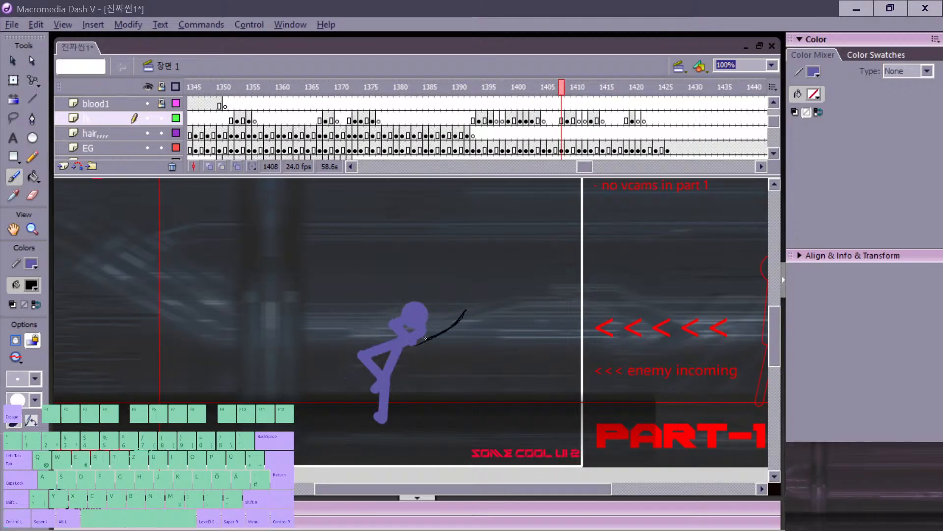
pyautogui.hotkey('ctrl', 'z')
pyautogui.press('.')
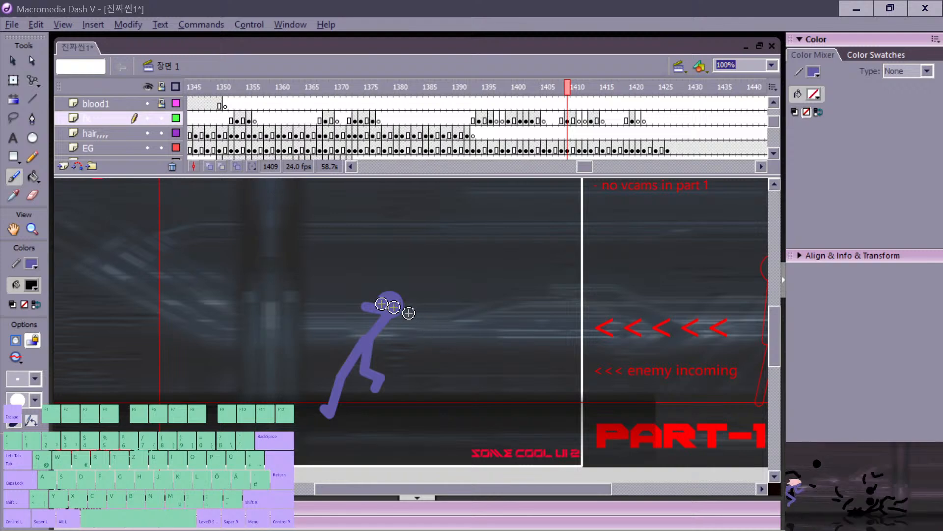
# Step: Try a thin curved black weapon stroke trailing behind the figure from its hand on frame 1409, and undo it
pyautogui.press(',')
pyautogui.press('.')
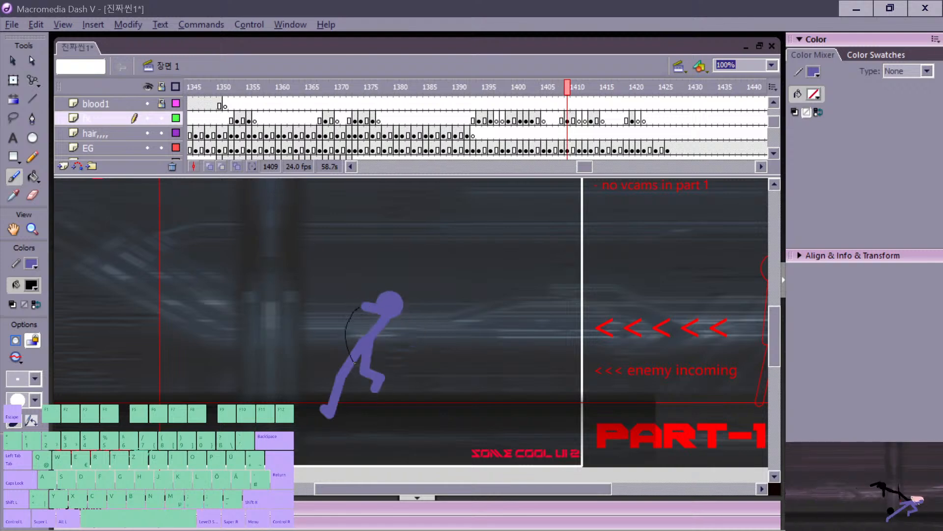
pyautogui.moveTo(361, 304); pyautogui.dragTo(358, 358)
pyautogui.hotkey('ctrl', 'z')
# Step: Review the stick figure's poses from frame 1409 back to 1403 and forward again to 1408
pyautogui.press(',')
pyautogui.press(',')
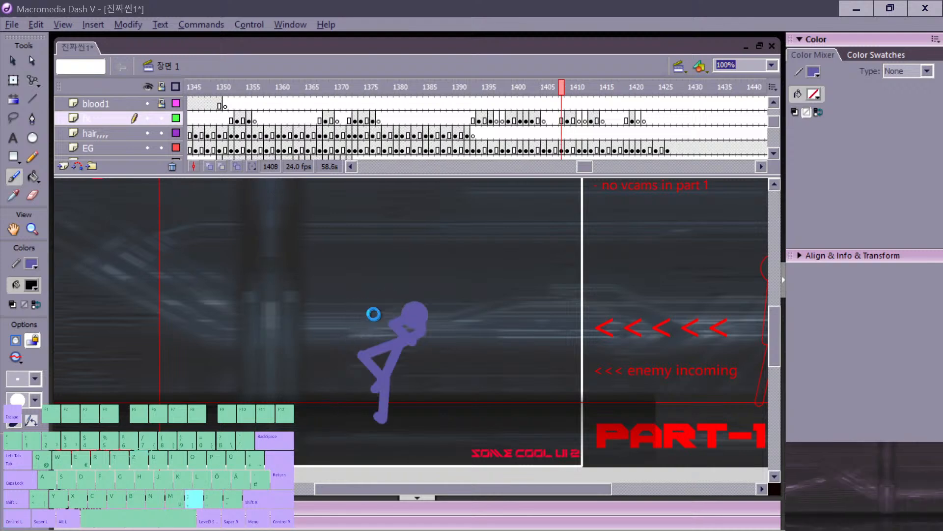
pyautogui.press('.')
pyautogui.press('z')
pyautogui.press(',')
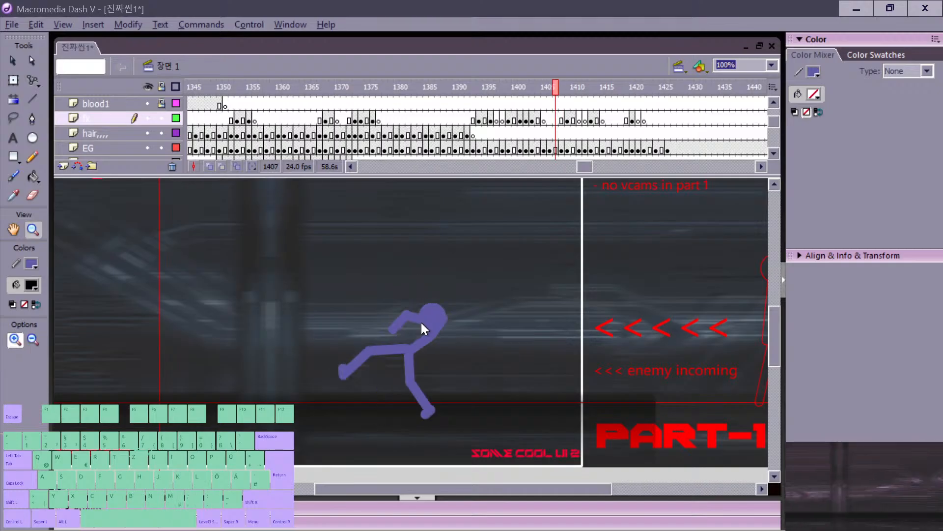
pyautogui.press(',')
pyautogui.press(',')
pyautogui.press(',')
pyautogui.press(',')
pyautogui.press('.')
pyautogui.press('.')
pyautogui.press('.')
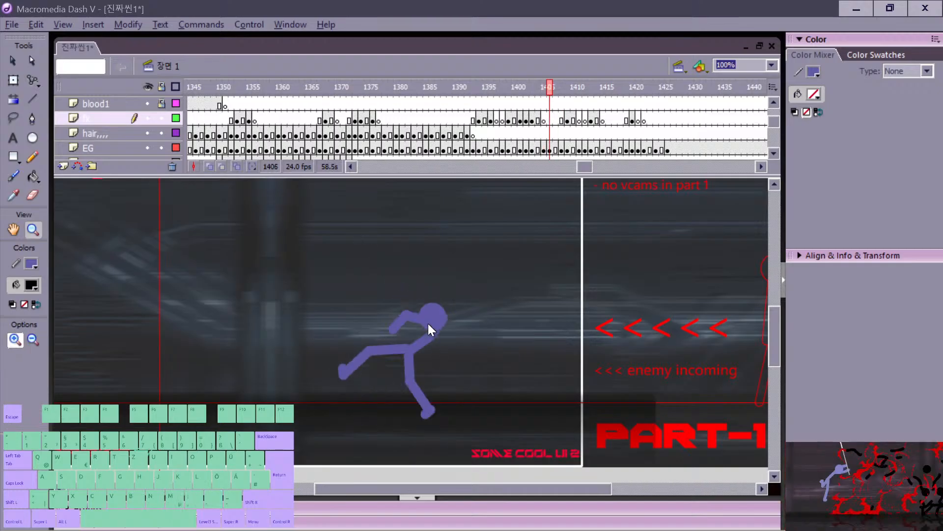
pyautogui.press('.')
pyautogui.press('.')
pyautogui.press(',')
pyautogui.press('.')
# Step: Try thin black weapon strokes from the figure's hand on frames 1408 and 1407, undoing each one
pyautogui.press('b')
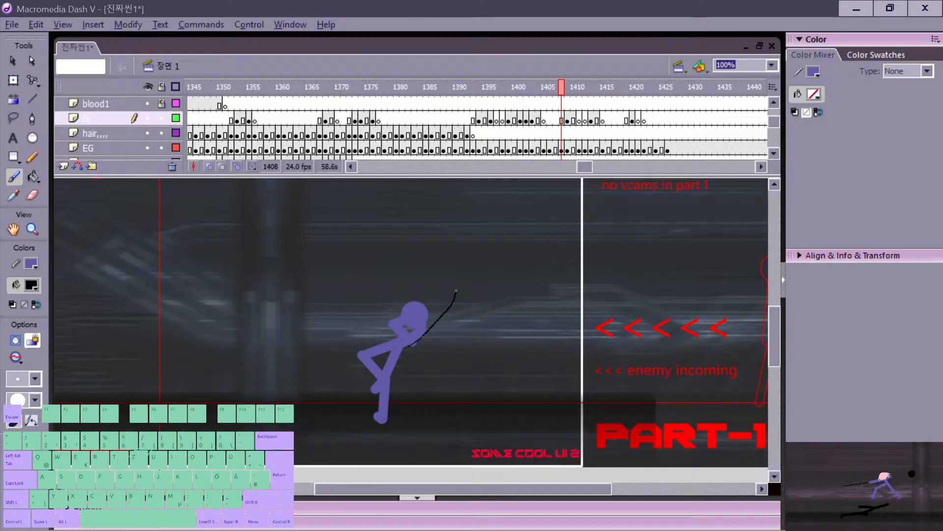
pyautogui.moveTo(443, 308); pyautogui.dragTo(409, 346)
pyautogui.hotkey('ctrl', 'z')
pyautogui.press(',')
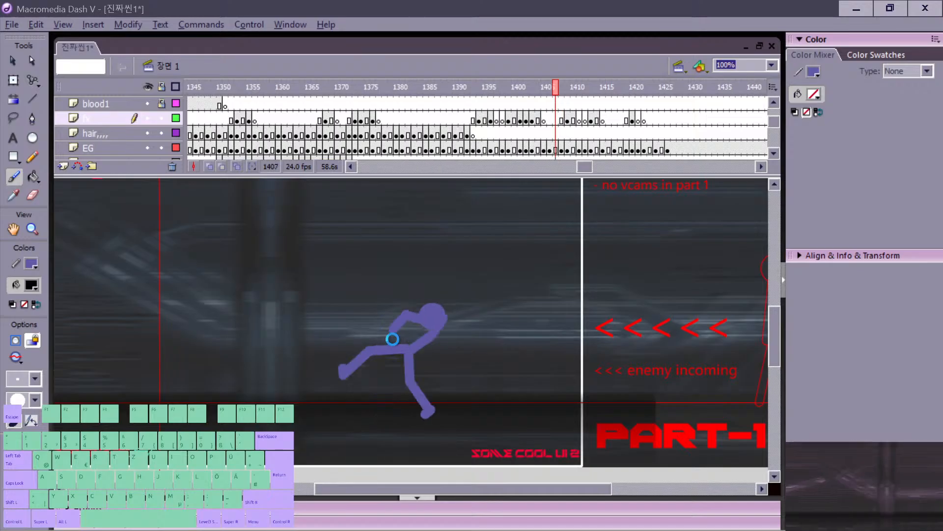
pyautogui.moveTo(314, 320)
pyautogui.mouseDown()
pyautogui.moveTo(422, 230)
pyautogui.moveTo(471, 352)
pyautogui.mouseUp()
pyautogui.hotkey('ctrl', 'z')
# Step: Try reshaping the arm on frame 1406 with its elbow raised higher behind the head
pyautogui.press(',')
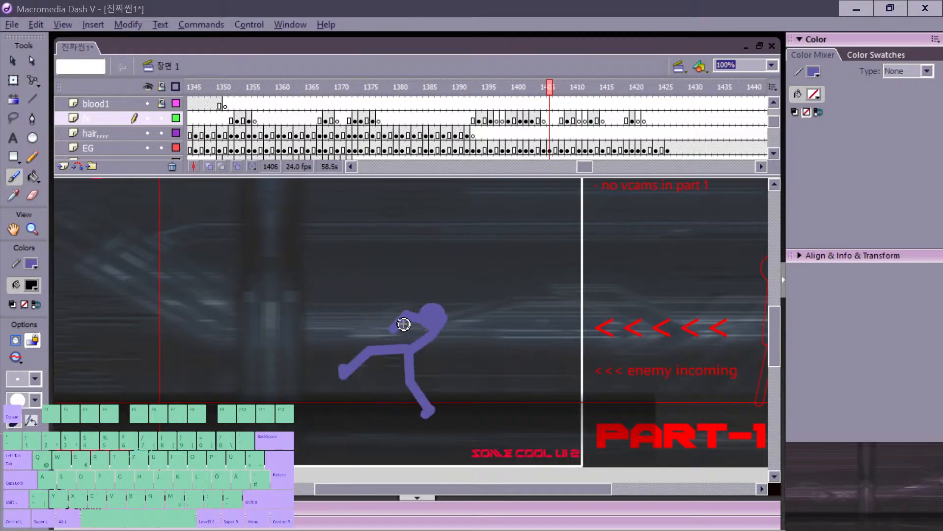
pyautogui.press('v')
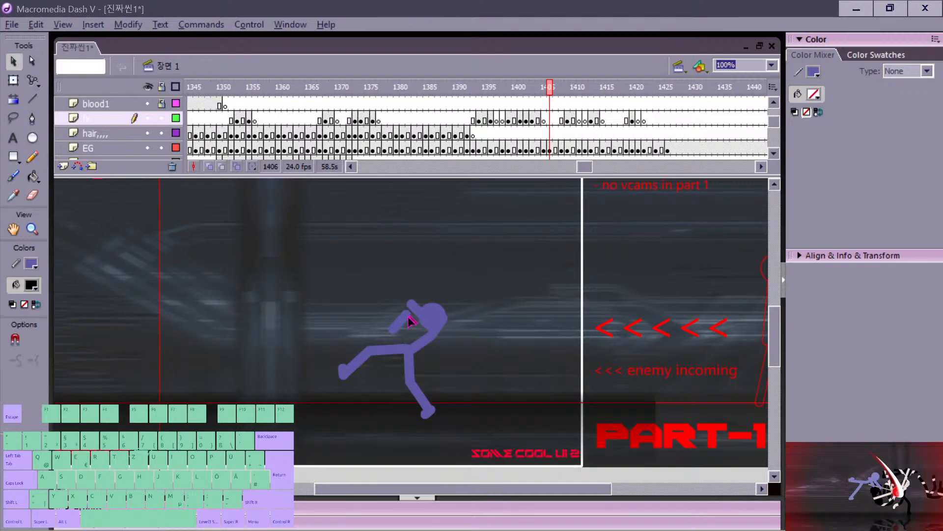
pyautogui.moveTo(408, 315); pyautogui.dragTo(386, 312)
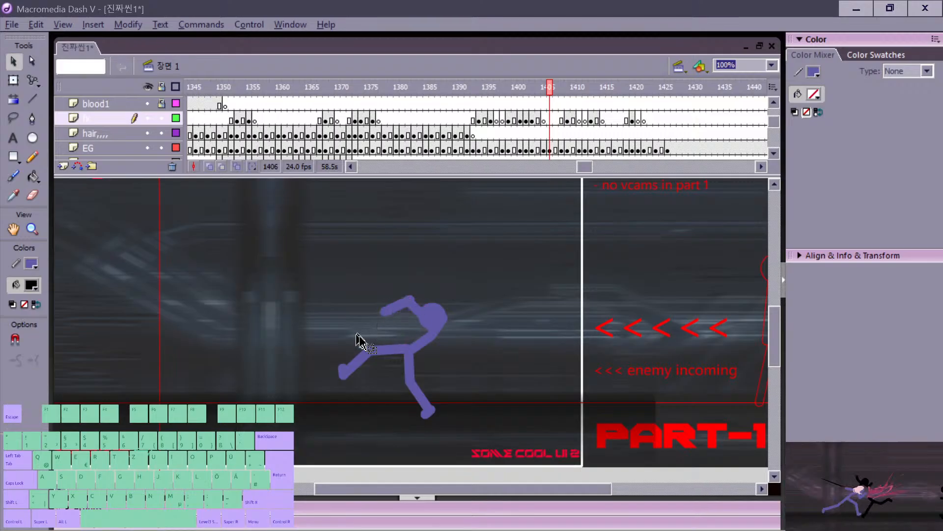
pyautogui.click(406, 315)
pyautogui.press('m')
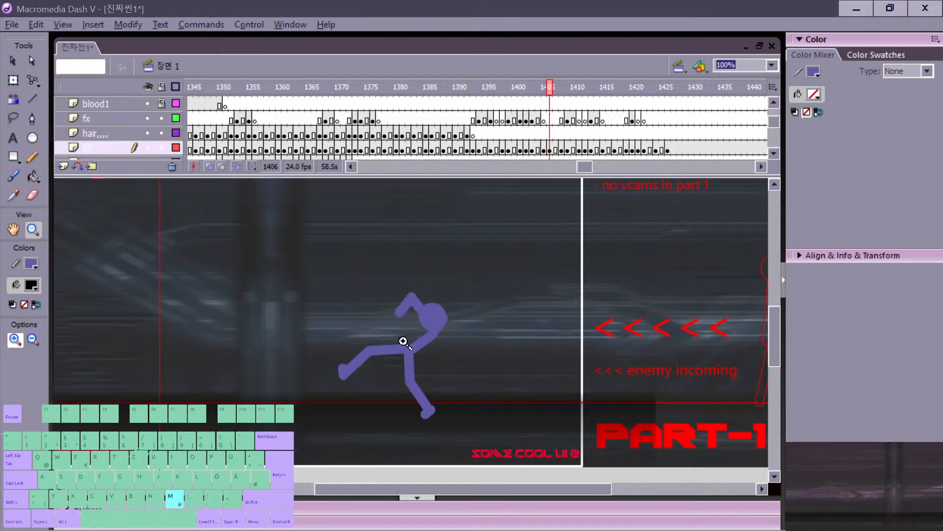
# Step: Try erasing a small bit where the raised arm meets the head on frame 1405
pyautogui.press(',')
pyautogui.press('e')
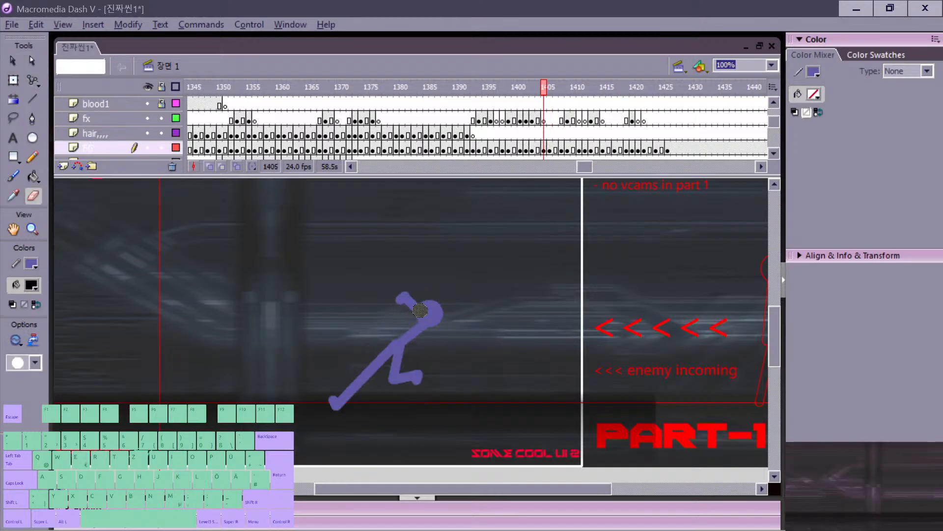
pyautogui.moveTo(428, 306)
pyautogui.mouseDown()
pyautogui.moveTo(415, 295)
pyautogui.moveTo(421, 309)
pyautogui.mouseUp()
# Step: Step back and forth between frames 1402 and 1409 to check how the arm poses flow together
pyautogui.press(',')
pyautogui.press('m')
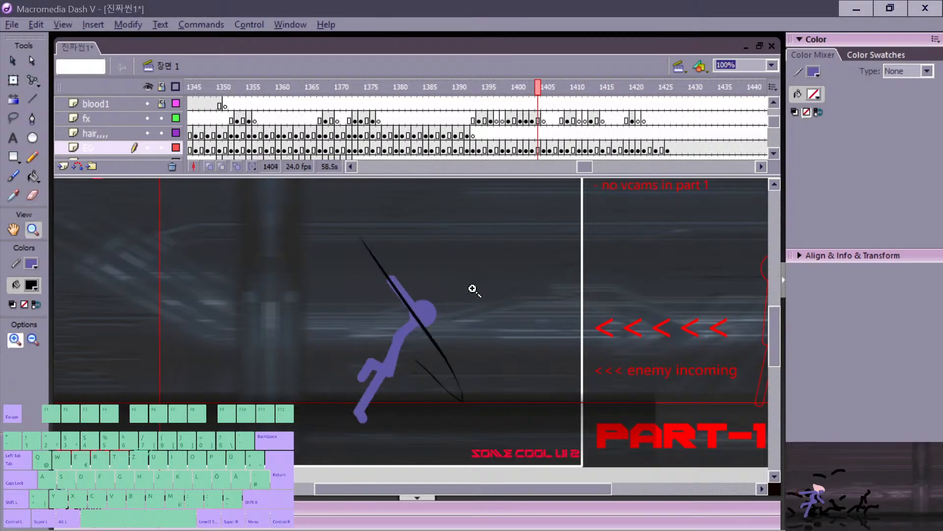
pyautogui.press(',')
pyautogui.press(',')
pyautogui.press('.')
pyautogui.press('.')
pyautogui.press('.')
pyautogui.press('.')
pyautogui.press('.')
pyautogui.press('.')
pyautogui.press('.')
pyautogui.press('.')
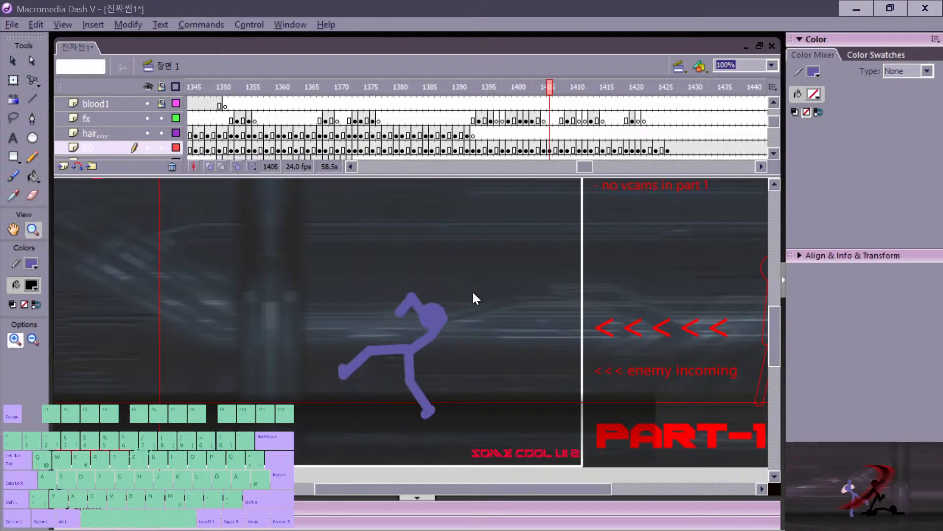
pyautogui.press('.')
pyautogui.press(',')
pyautogui.press(',')
pyautogui.press(',')
pyautogui.press(',')
pyautogui.press(',')
pyautogui.press(',')
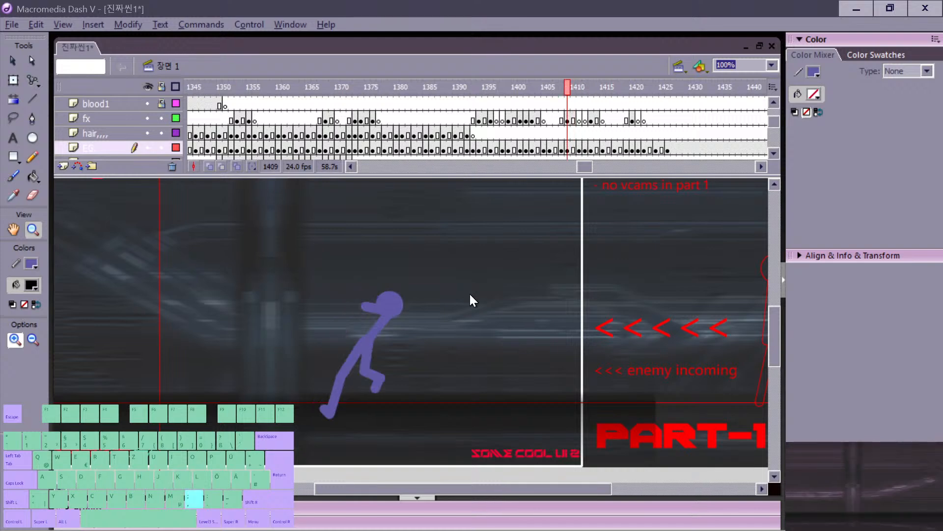
pyautogui.press(',')
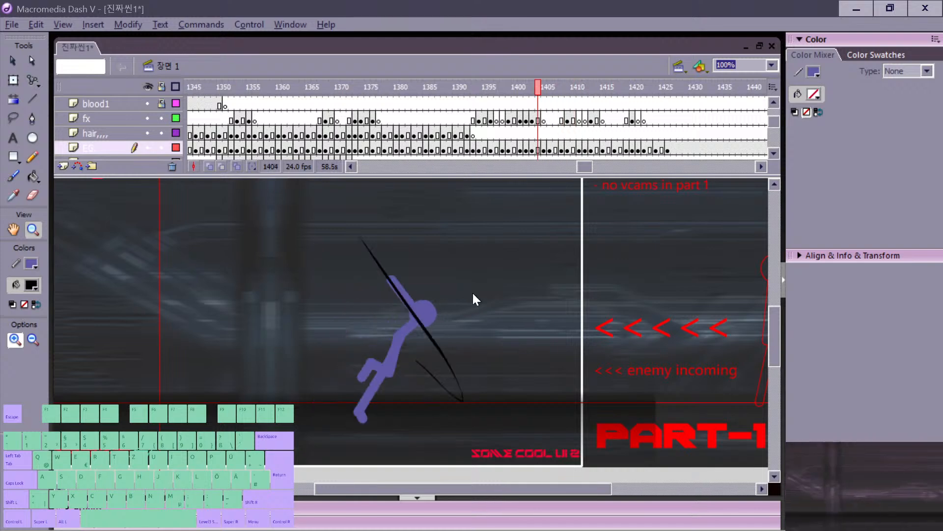
pyautogui.press('.')
pyautogui.press('.')
pyautogui.press('.')
pyautogui.press('.')
pyautogui.press('.')
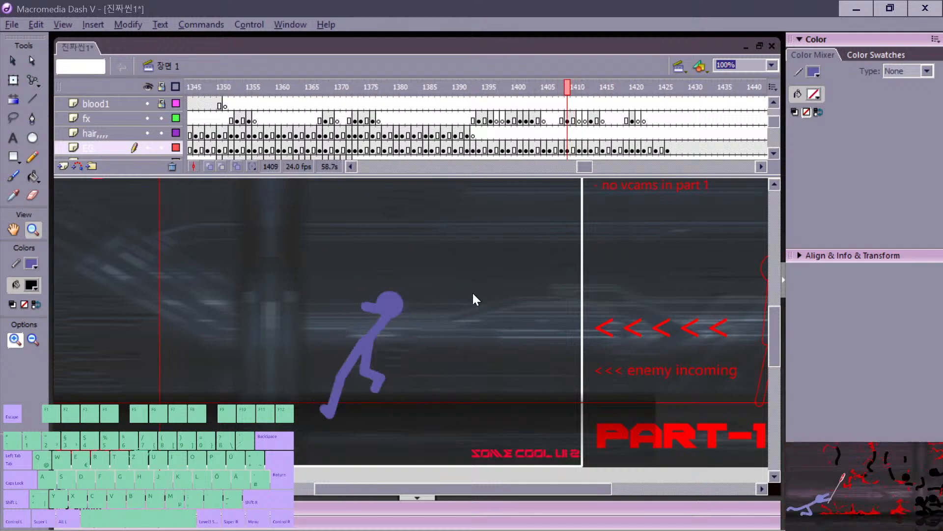
pyautogui.press(',')
pyautogui.press(',')
pyautogui.press(',')
pyautogui.press(',')
pyautogui.press(',')
pyautogui.press(',')
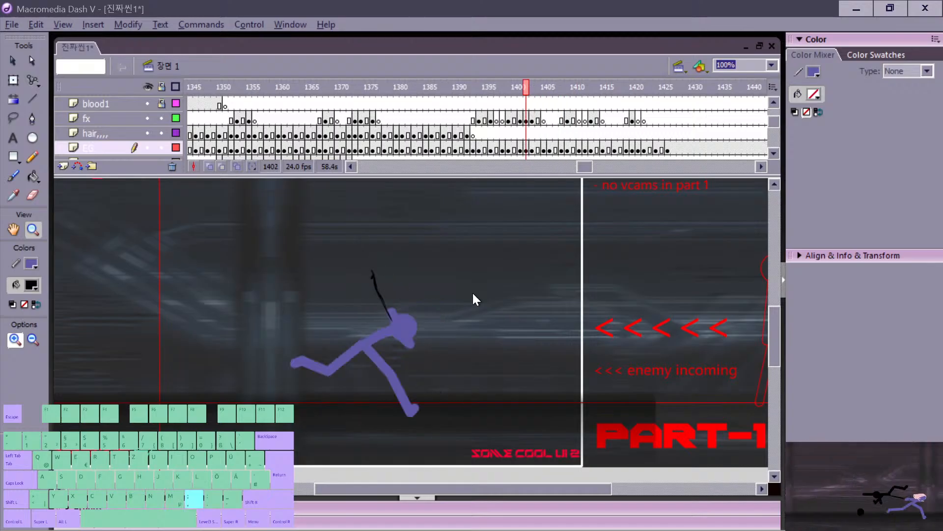
pyautogui.press('.')
pyautogui.press('.')
pyautogui.press('.')
pyautogui.press('.')
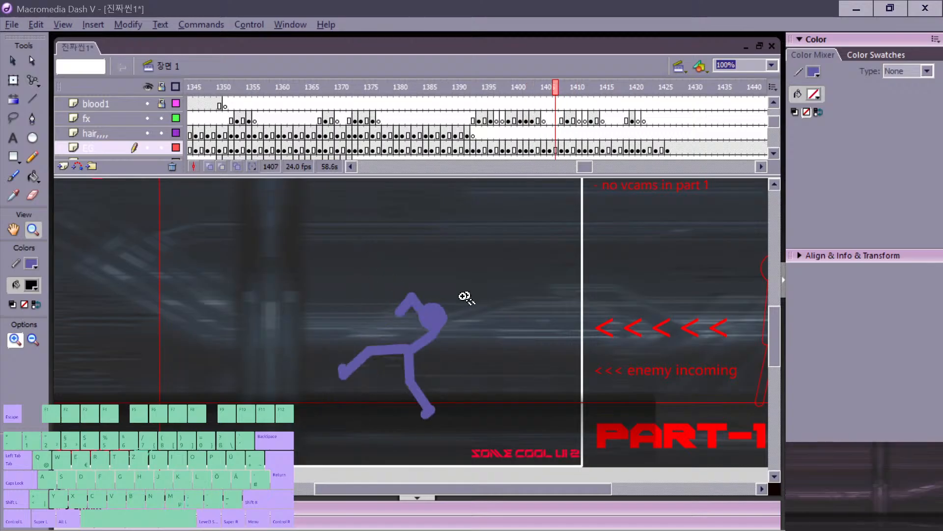
# Step: Undo the arm edits on frames 1405 and 1406
pyautogui.hotkey('ctrl', 'z')
pyautogui.hotkey('ctrl', 'z')
pyautogui.hotkey('ctrl', 'z')
pyautogui.hotkey('ctrl', 'z')
pyautogui.hotkey('ctrl', 'z')
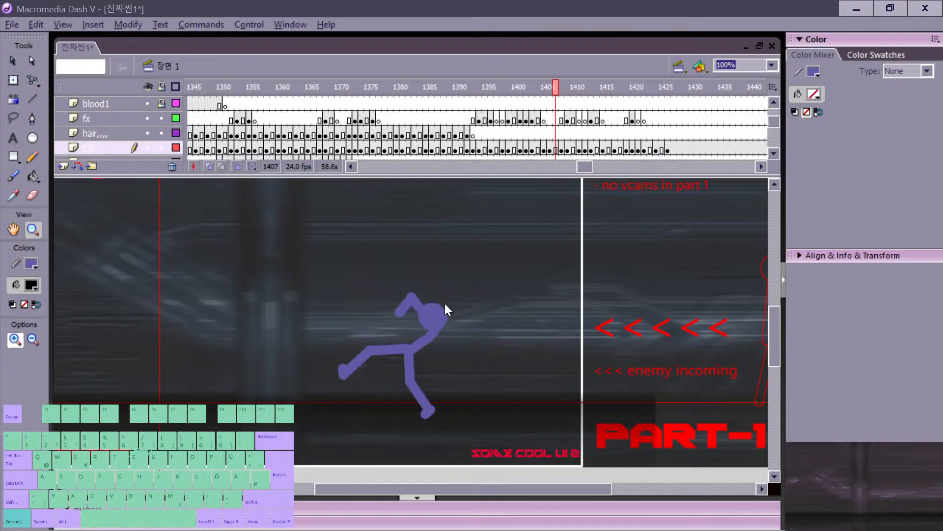
pyautogui.hotkey('ctrl', 'z')
pyautogui.hotkey('ctrl', 'z')
pyautogui.hotkey('ctrl', 'z')
pyautogui.hotkey('ctrl', 'z')
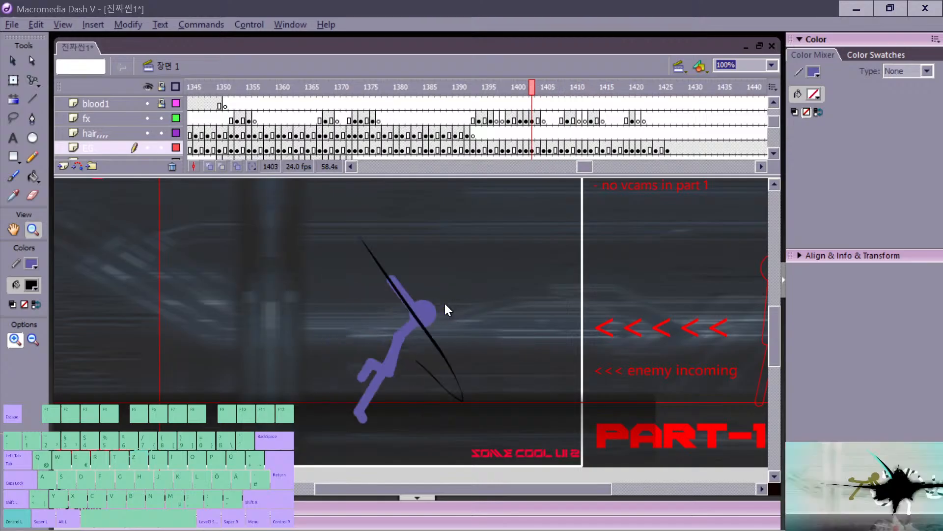
pyautogui.hotkey('ctrl', 'z')
pyautogui.hotkey('ctrl', 'z')
pyautogui.hotkey('ctrl', 'z')
pyautogui.hotkey('ctrl', 'z')
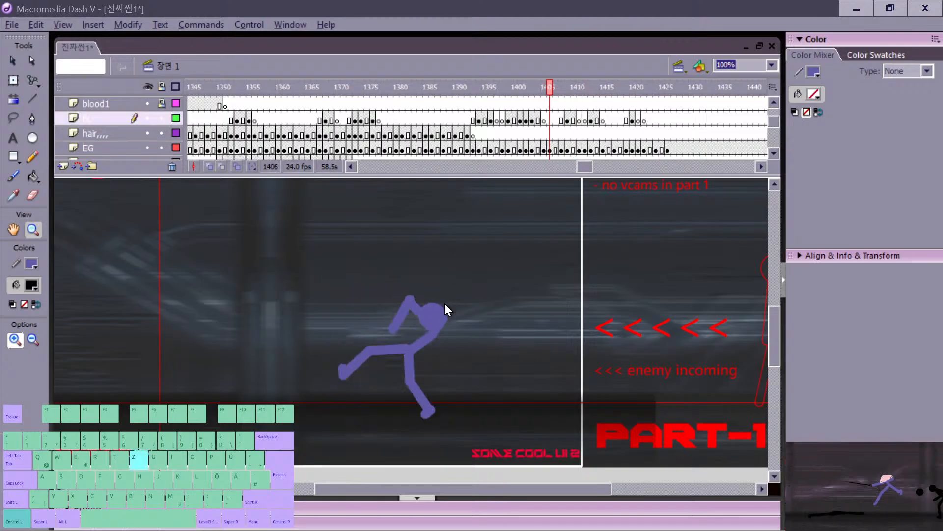
pyautogui.hotkey('ctrl', 'z')
pyautogui.hotkey('ctrl', 'z')
pyautogui.hotkey('ctrl', 'y')
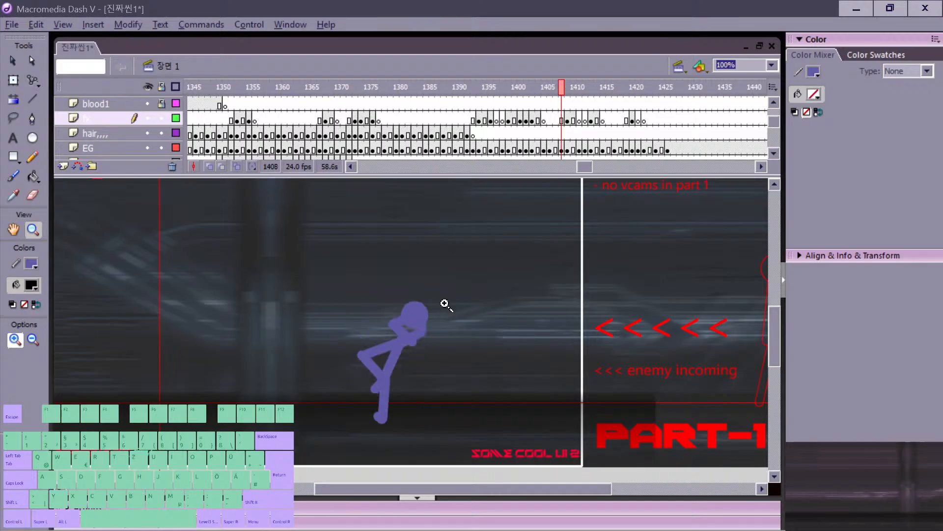
# Step: Review the poses and weapon strokes on the frames around 1405
pyautogui.press(',')
pyautogui.press(',')
pyautogui.press(',')
pyautogui.press('.')
pyautogui.press(',')
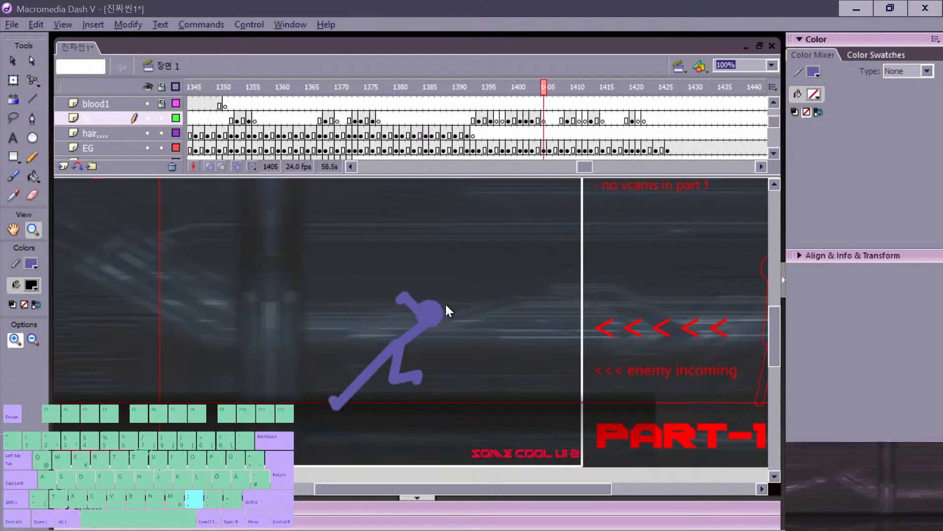
pyautogui.press(',')
pyautogui.press(',')
pyautogui.press('.')
pyautogui.press('.')
# Step: Try a brush stroke on frame 1408 and undo it
pyautogui.press('b')
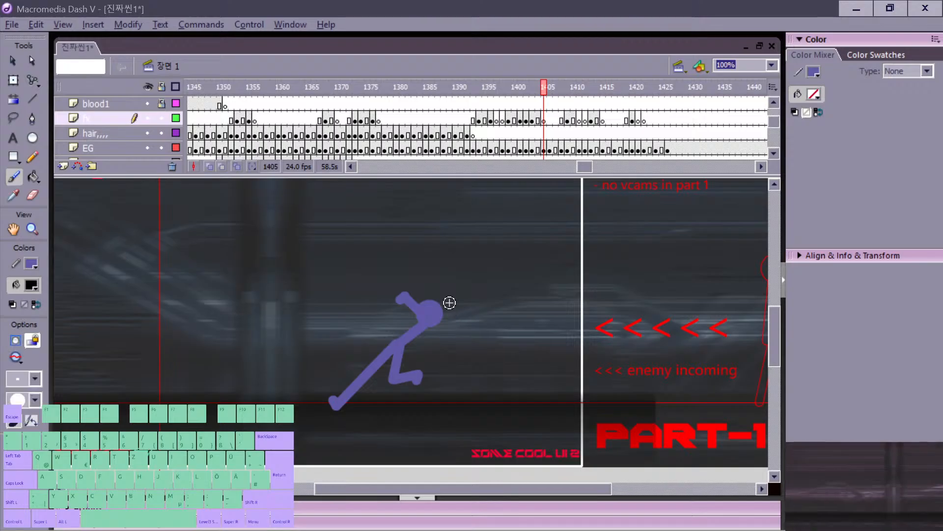
pyautogui.press('.')
pyautogui.press('.')
pyautogui.press('.')
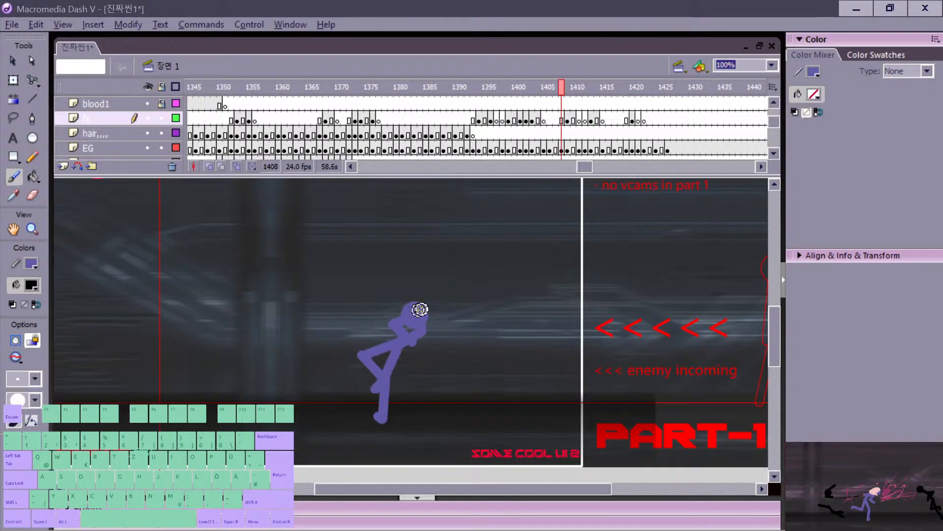
pyautogui.hotkey('ctrl', 'z')
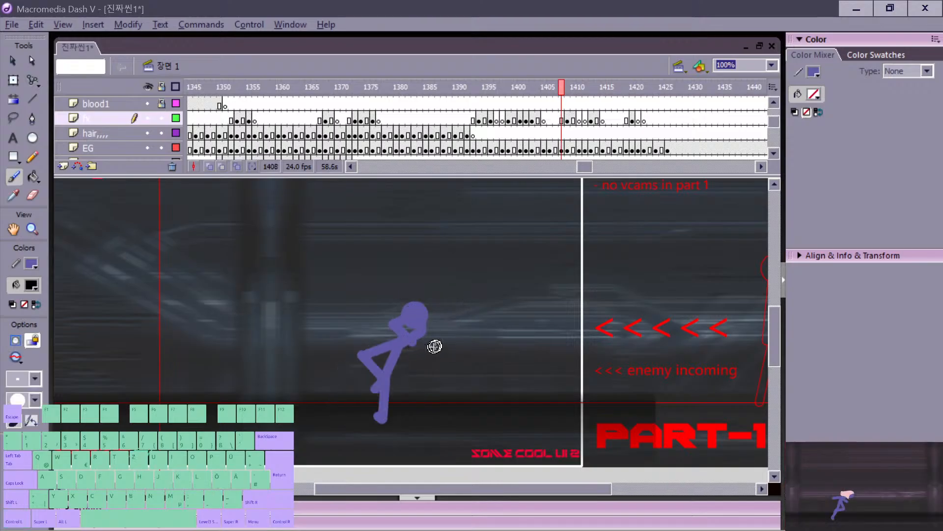
# Step: Reshape the short arm on frame 1409 so it points straight up beside the head, comparing it with the following frame
pyautogui.press('.')
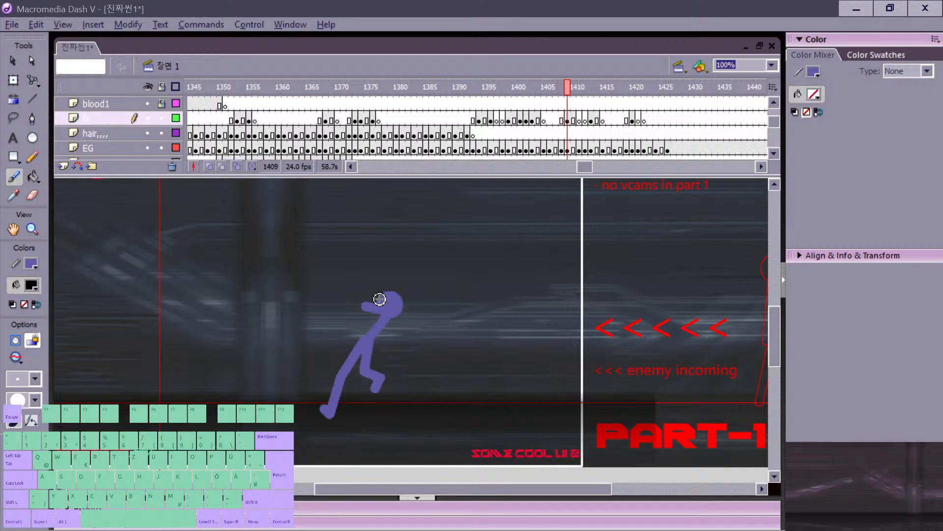
pyautogui.press('v')
pyautogui.press('.')
pyautogui.press(',')
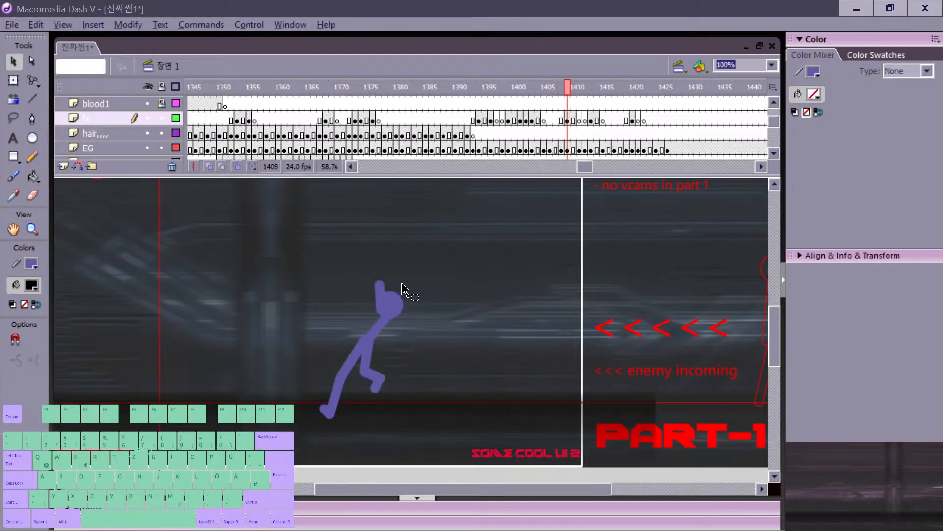
pyautogui.press('.')
pyautogui.press(',')
# Step: Swing the raised arm on frame 1411 forward so it stretches out in front of the figure, slightly downward
pyautogui.press('.')
pyautogui.press('.')
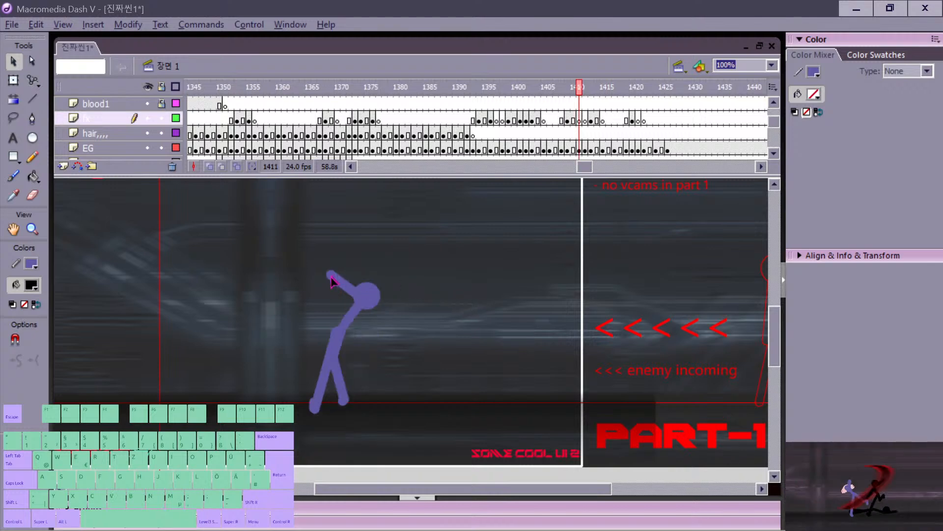
pyautogui.moveTo(422, 320); pyautogui.dragTo(423, 318)
pyautogui.press('.')
pyautogui.press(',')
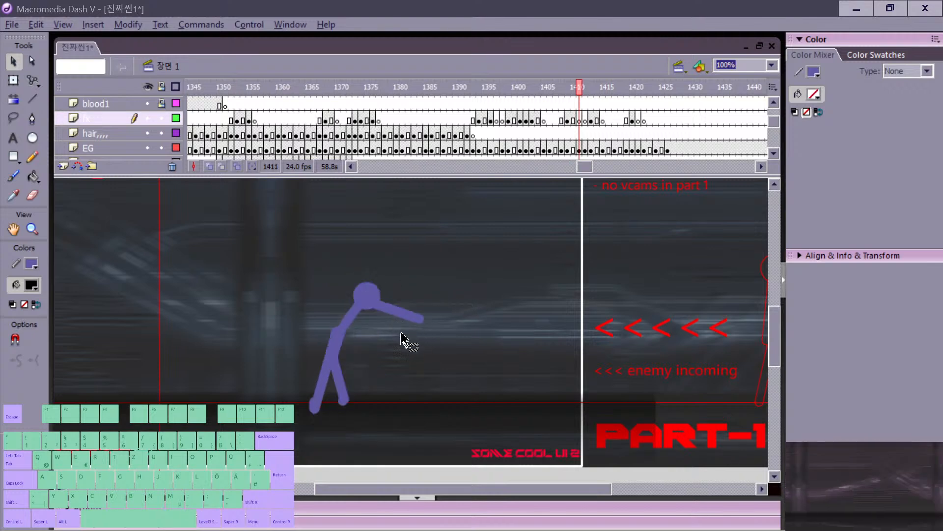
# Step: Try curved black weapon strokes from the raised hand down behind the figure on frame 1409, and undo the last one
pyautogui.press(',')
pyautogui.press(',')
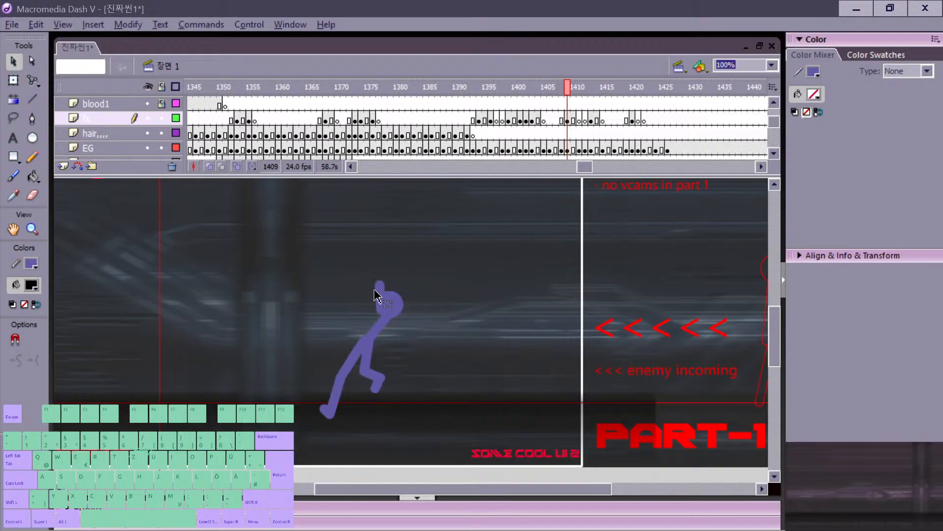
pyautogui.press('b')
pyautogui.moveTo(386, 276); pyautogui.dragTo(382, 279)
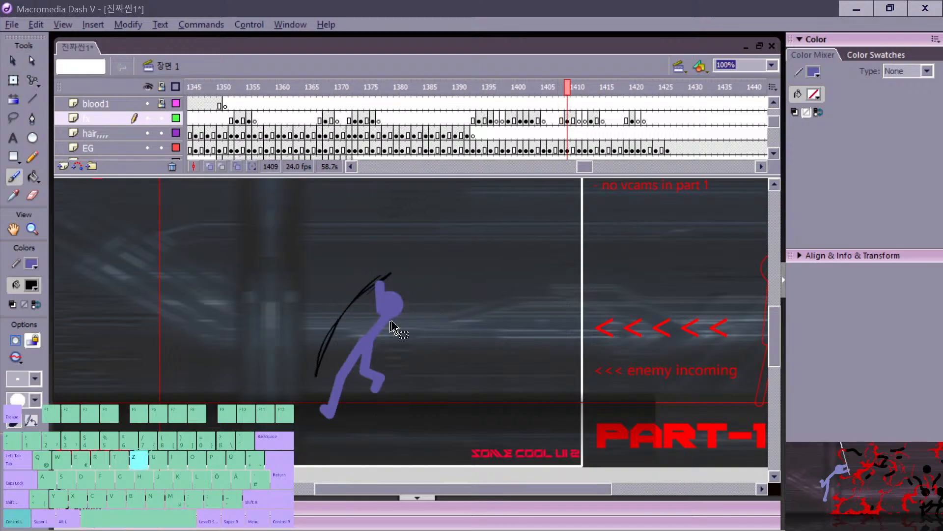
pyautogui.hotkey('ctrl', 'z')
# Step: Compare the raised arm on frames 1409 and 1410 with the forward-stretched arm on frame 1411
pyautogui.press(',')
pyautogui.press('.')
pyautogui.press('.')
pyautogui.press('.')
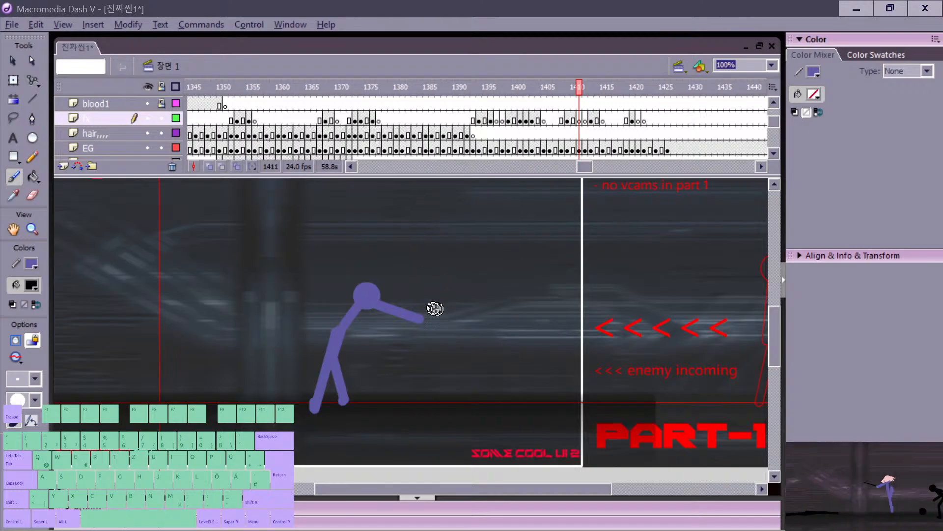
pyautogui.press(',')
pyautogui.press('.')
pyautogui.press(',')
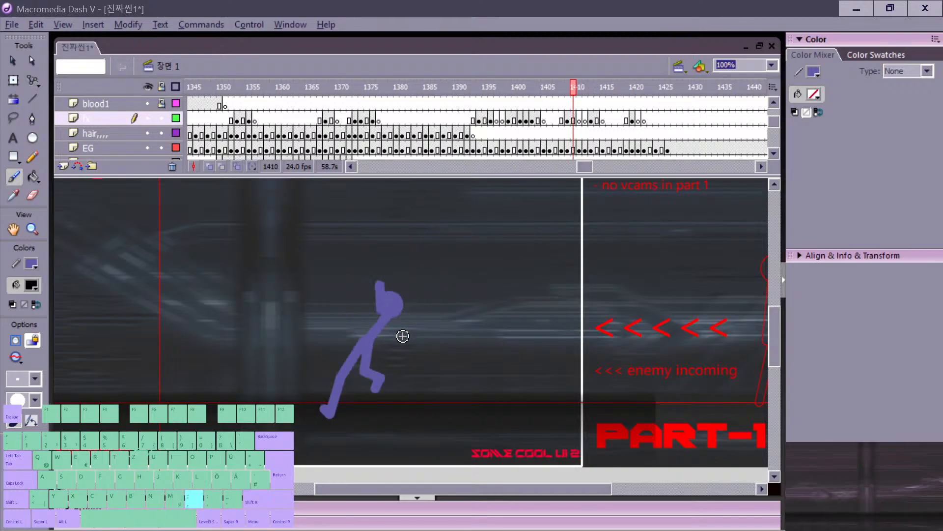
pyautogui.press('.')
pyautogui.press('v')
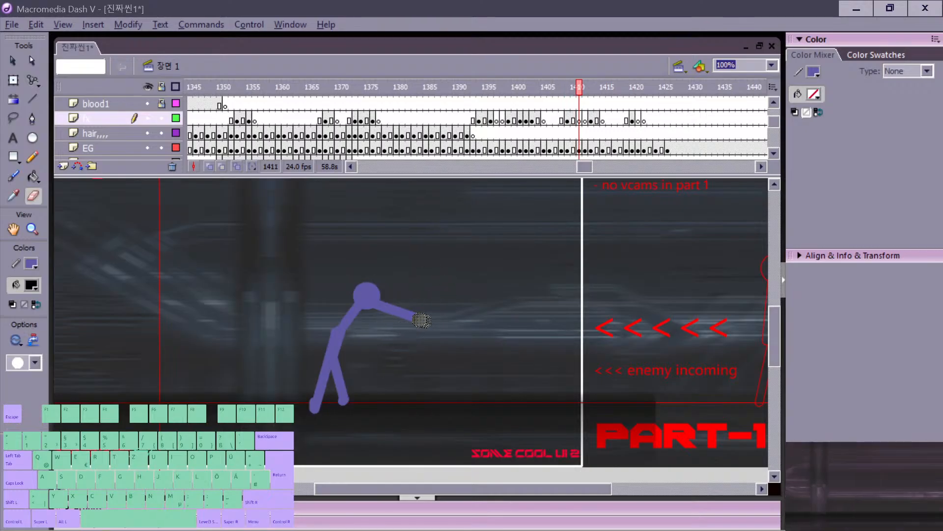
# Step: Shorten the forward-stretched arm on frame 1411 and lower its hand slightly, comparing it with the neighbouring frames
pyautogui.press('.')
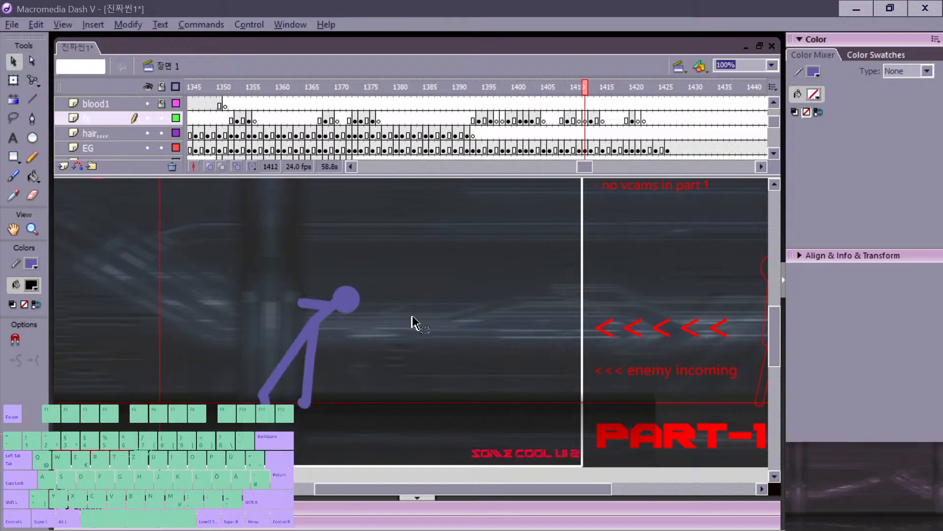
pyautogui.press(',')
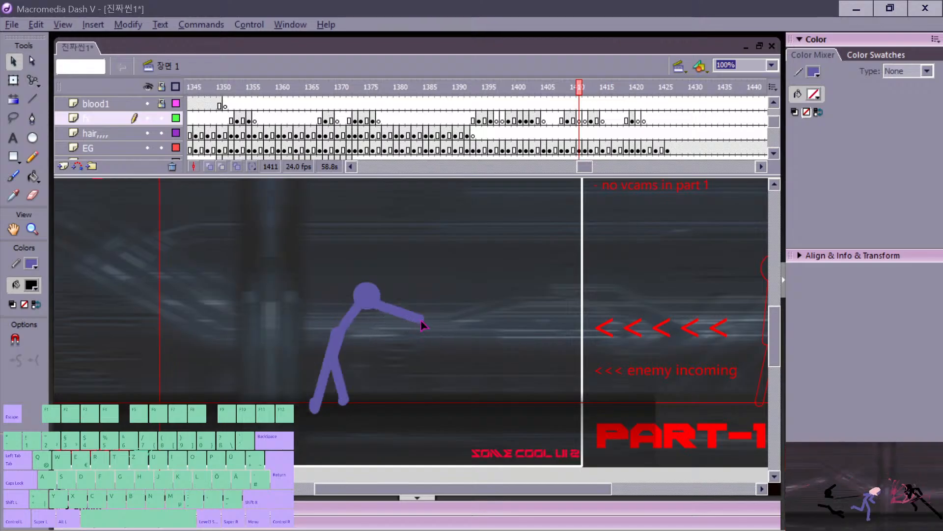
pyautogui.moveTo(421, 320); pyautogui.dragTo(407, 328)
pyautogui.press(',')
pyautogui.press('.')
# Step: Try a thin curved black weapon stroke above the raised hand on frame 1409, undoing each attempt
pyautogui.press('b')
pyautogui.press(',')
pyautogui.press(',')
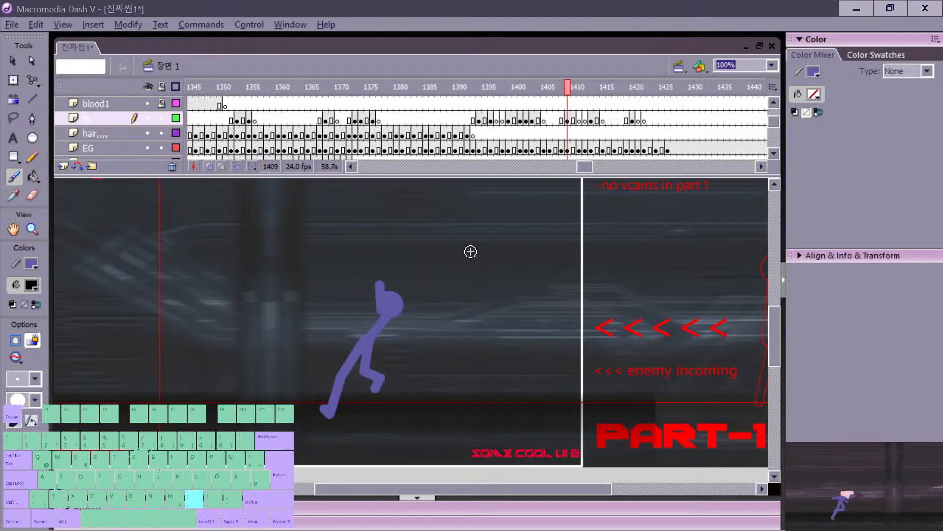
pyautogui.press(',')
pyautogui.press('.')
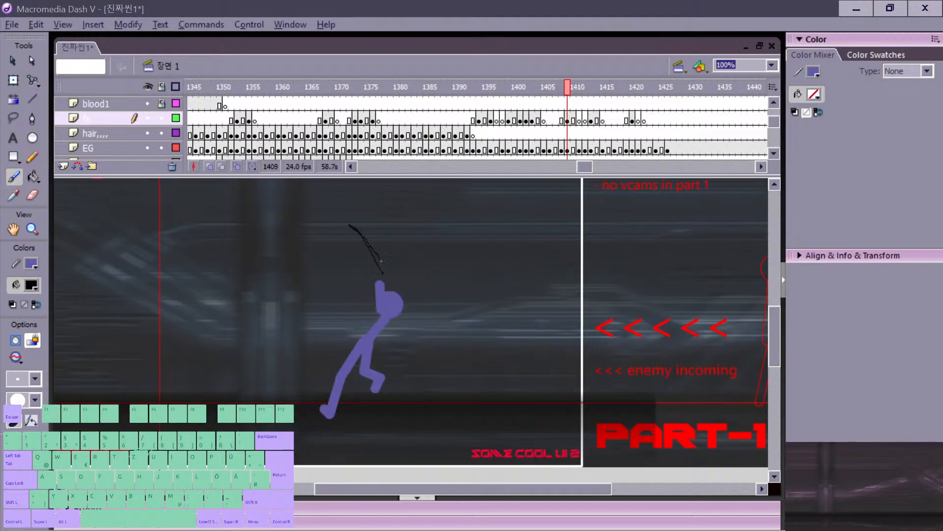
pyautogui.hotkey('ctrl', 'z')
pyautogui.moveTo(381, 261)
pyautogui.mouseDown()
pyautogui.moveTo(388, 282)
pyautogui.moveTo(362, 258)
pyautogui.mouseUp()
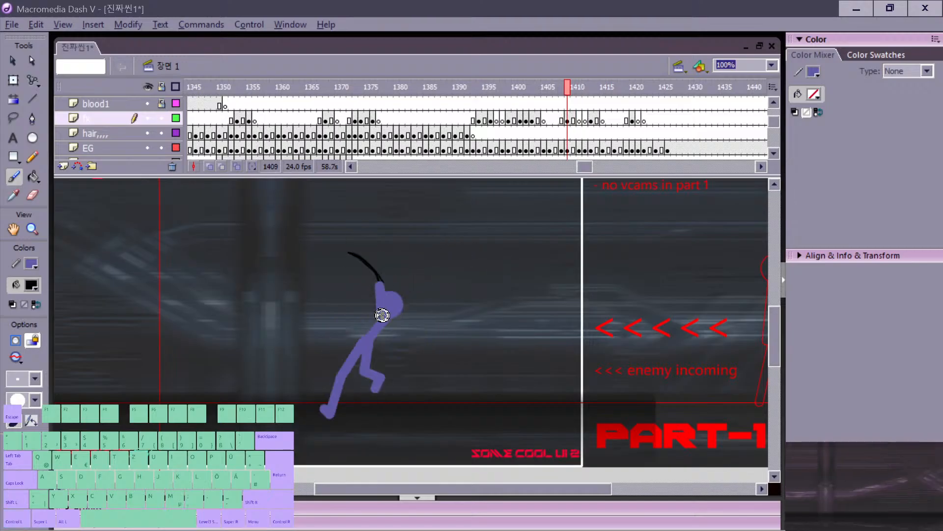
pyautogui.hotkey('ctrl', 'z')
# Step: Erase the figure's upper torso on frame 1411 and move the head slightly lower and forward
pyautogui.press('.')
pyautogui.press('.')
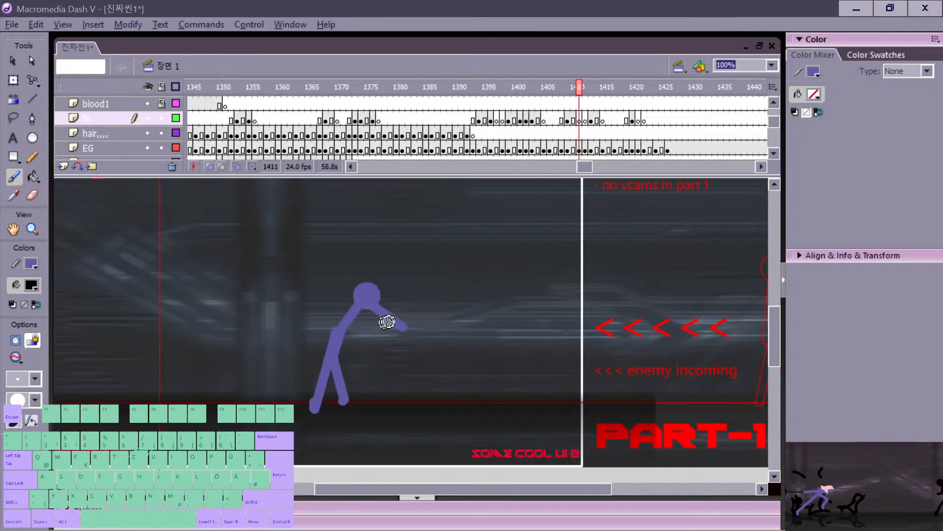
pyautogui.press('v')
pyautogui.click(347, 321)
pyautogui.press('e')
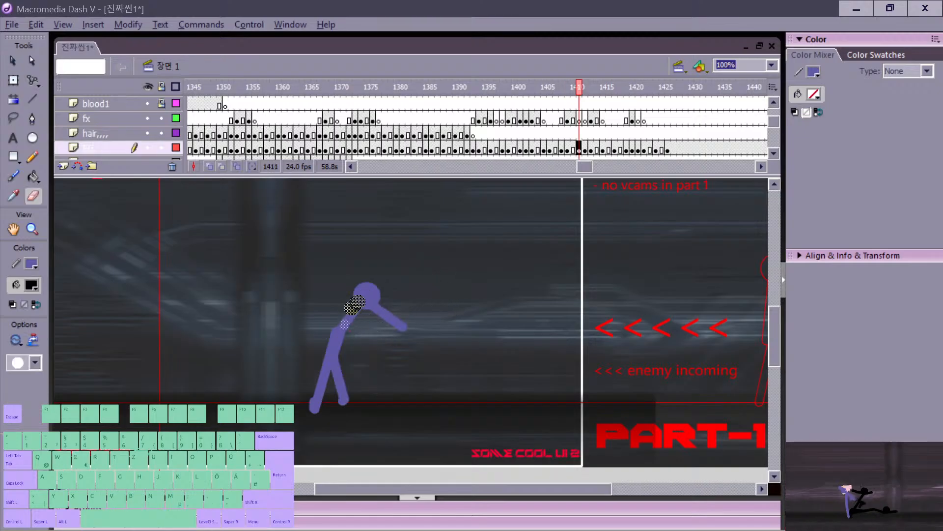
pyautogui.moveTo(345, 323)
pyautogui.mouseDown()
pyautogui.moveTo(366, 294)
pyautogui.moveTo(357, 309)
pyautogui.moveTo(382, 312)
pyautogui.moveTo(345, 329)
pyautogui.mouseUp()
pyautogui.press('v')
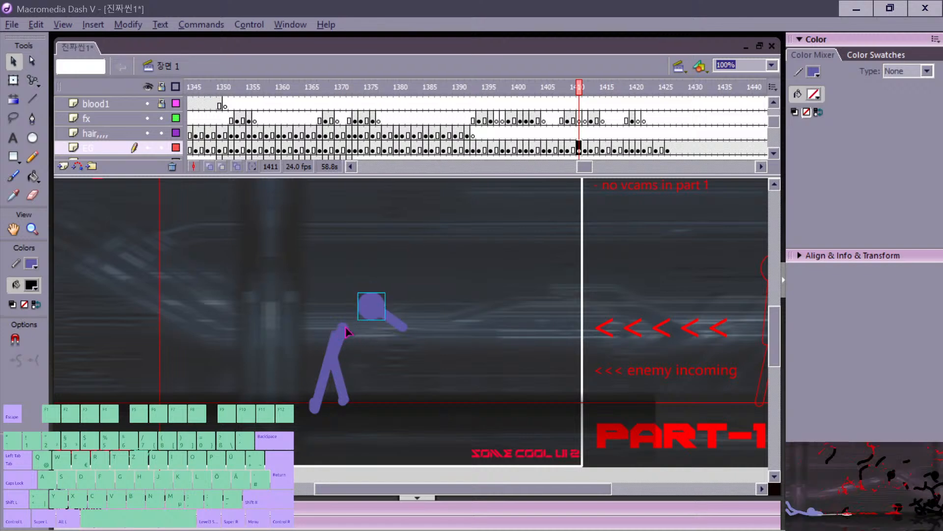
# Step: Redraw the upper torso on frame 1411 as a line leaning forward from the waist, and place the head above its end
pyautogui.press('n')
pyautogui.press('v')
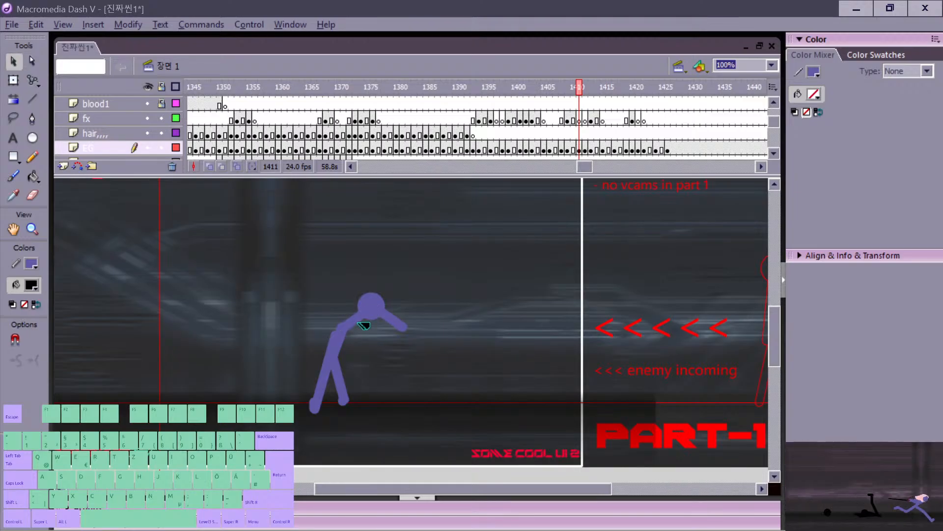
pyautogui.hotkey('ctrl', 'z')
pyautogui.press('b')
pyautogui.press('n')
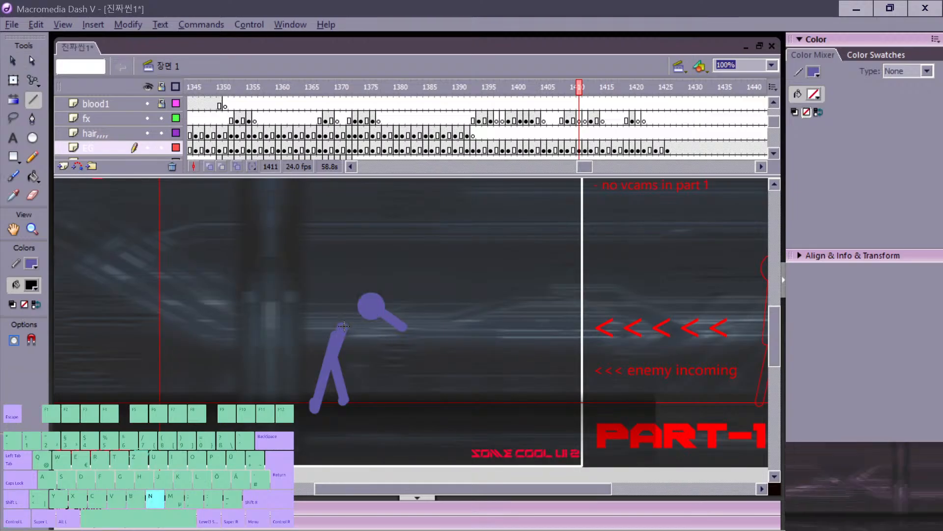
pyautogui.moveTo(343, 328)
pyautogui.mouseDown()
pyautogui.moveTo(372, 314)
pyautogui.moveTo(424, 319)
pyautogui.moveTo(408, 334)
pyautogui.moveTo(381, 325)
pyautogui.moveTo(392, 304)
pyautogui.mouseUp()
pyautogui.press('v')
pyautogui.click(408, 322)
pyautogui.click(434, 341)
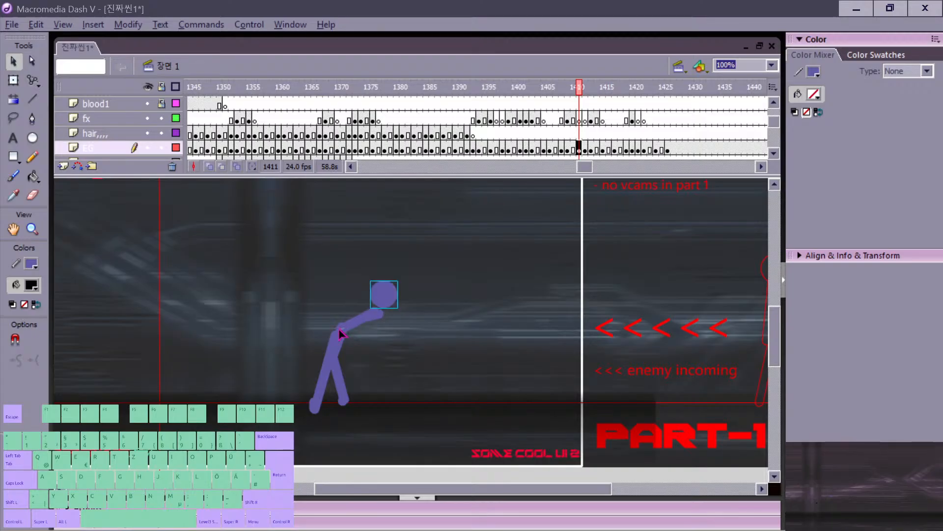
# Step: Round the upper back on frame 1411 and lower the head so that a short arm tucks just beneath it
pyautogui.press('e')
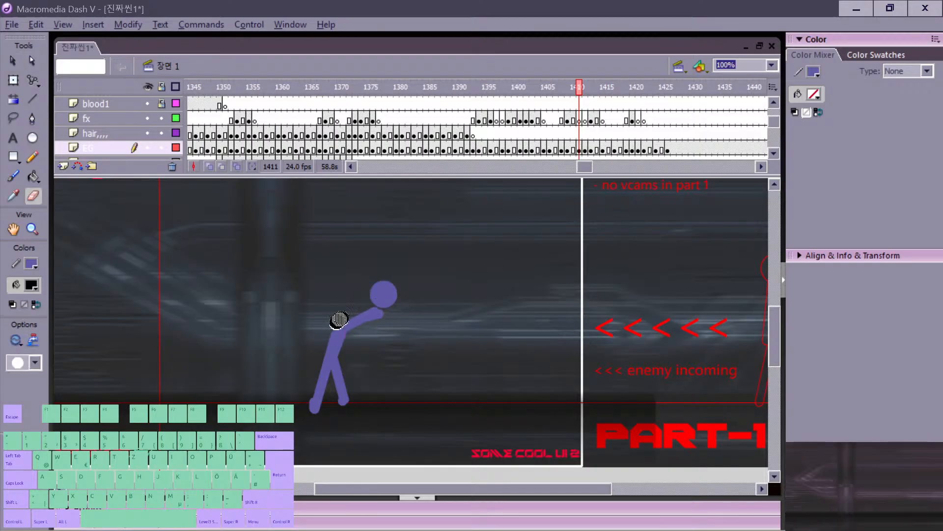
pyautogui.press('v')
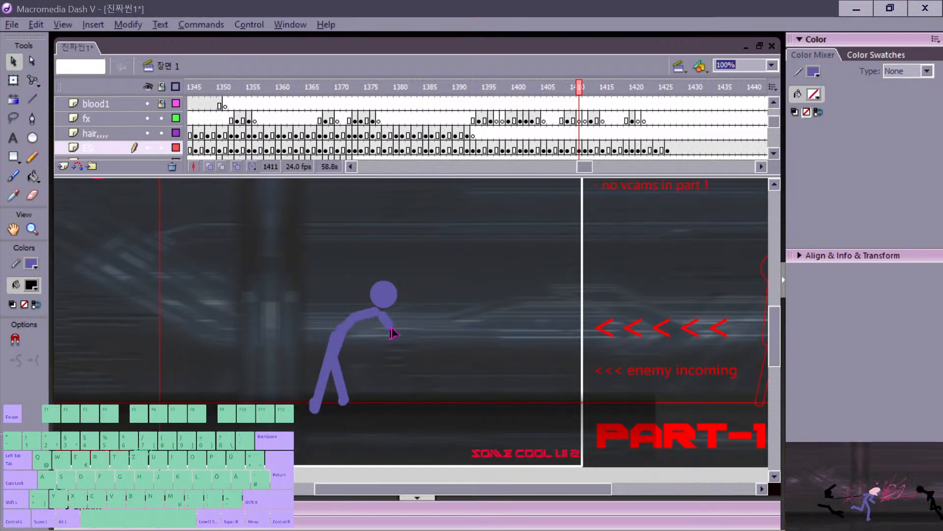
pyautogui.moveTo(384, 296); pyautogui.dragTo(386, 308)
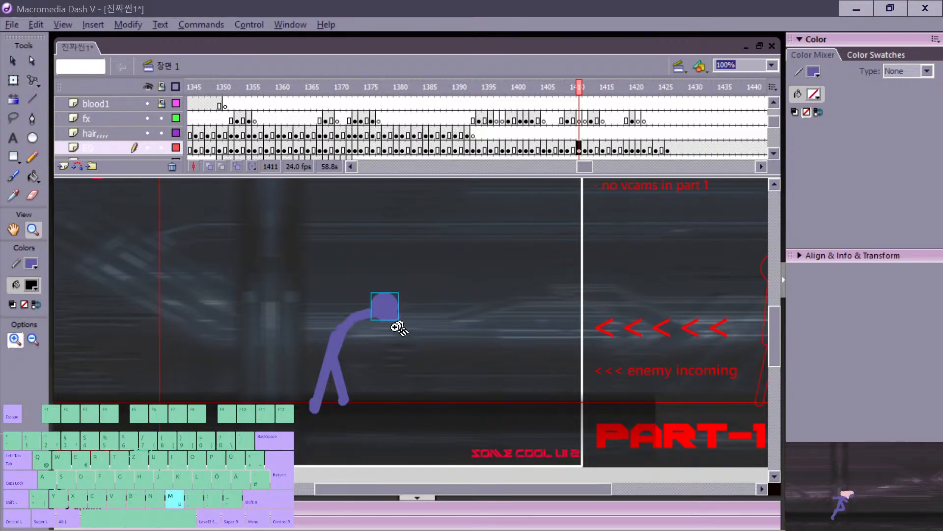
pyautogui.press(',')
pyautogui.press('.')
pyautogui.press('v')
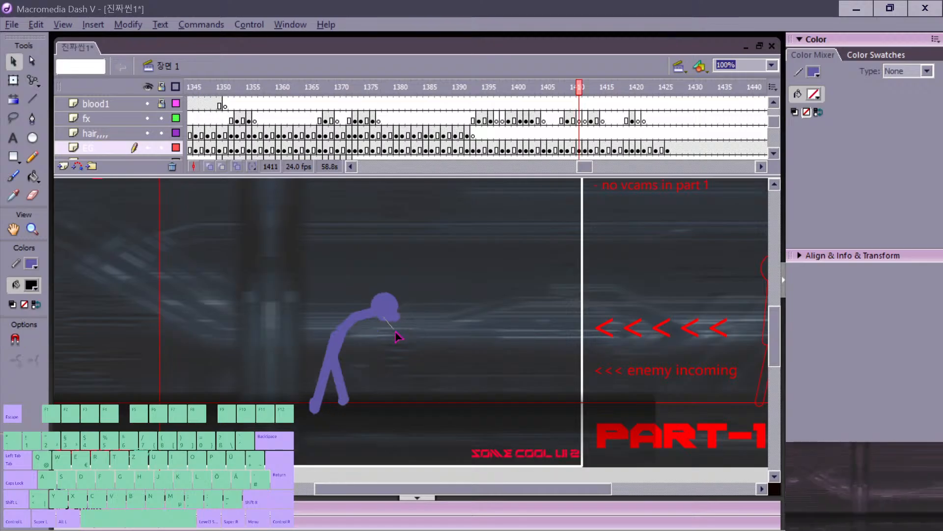
pyautogui.moveTo(396, 332); pyautogui.dragTo(395, 329)
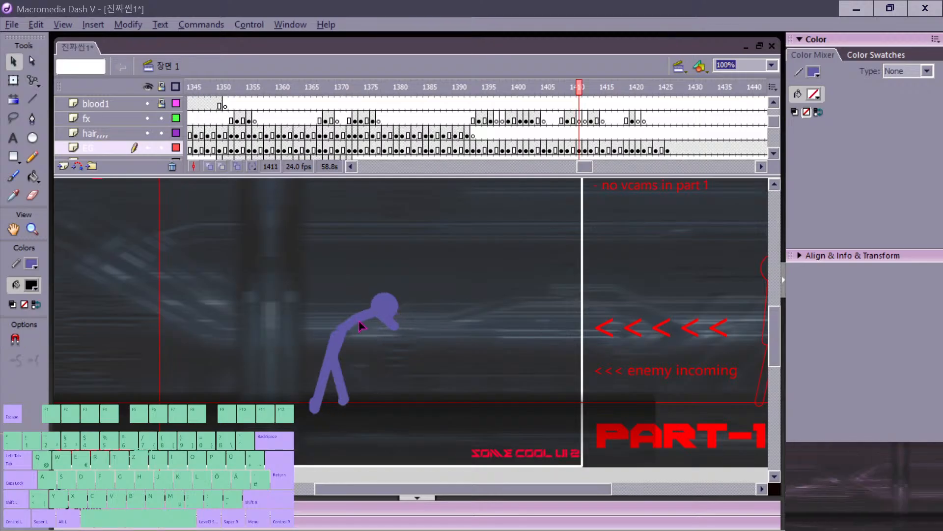
# Step: Compare the hunched pose on frame 1411 with the poses on the frames before and after it
pyautogui.press('m')
pyautogui.press(',')
pyautogui.press(',')
pyautogui.press('.')
pyautogui.press('.')
pyautogui.press('.')
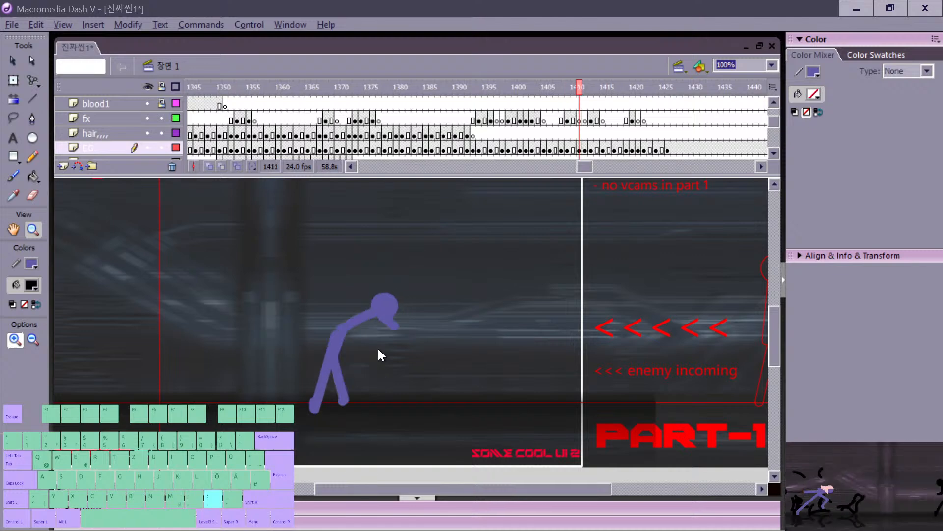
pyautogui.press(',')
pyautogui.press(',')
pyautogui.press('.')
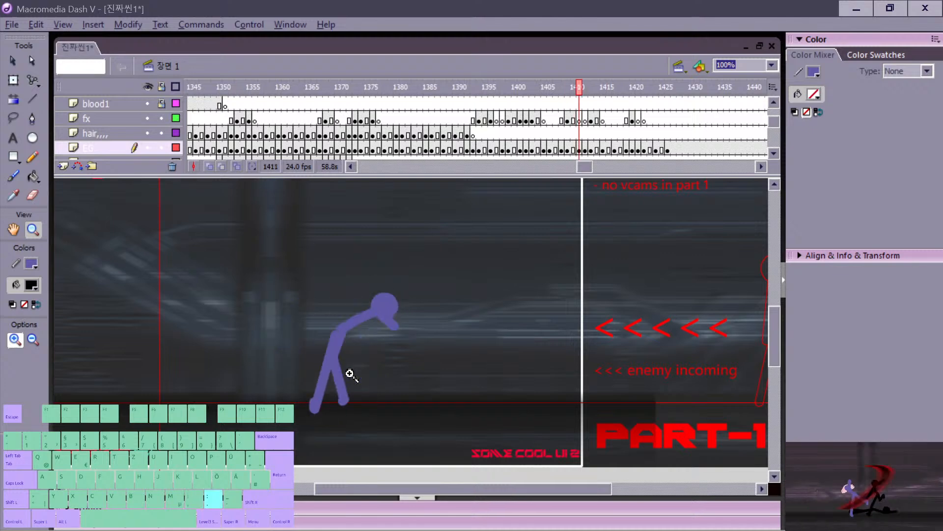
pyautogui.press('.')
pyautogui.press(',')
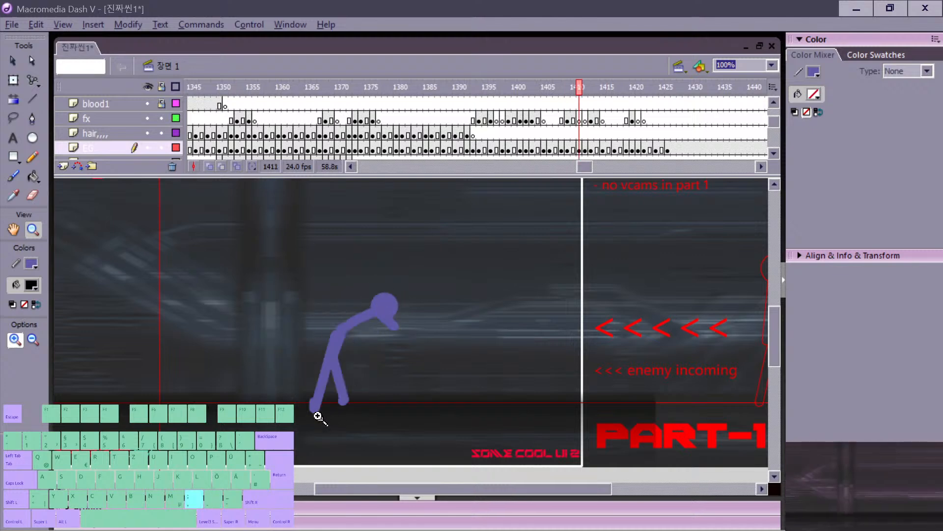
# Step: Stretch the rear leg on frame 1411 backward into a wide stride, checking it against frame 1410
pyautogui.press('v')
pyautogui.moveTo(298, 401); pyautogui.dragTo(290, 402)
pyautogui.press('.')
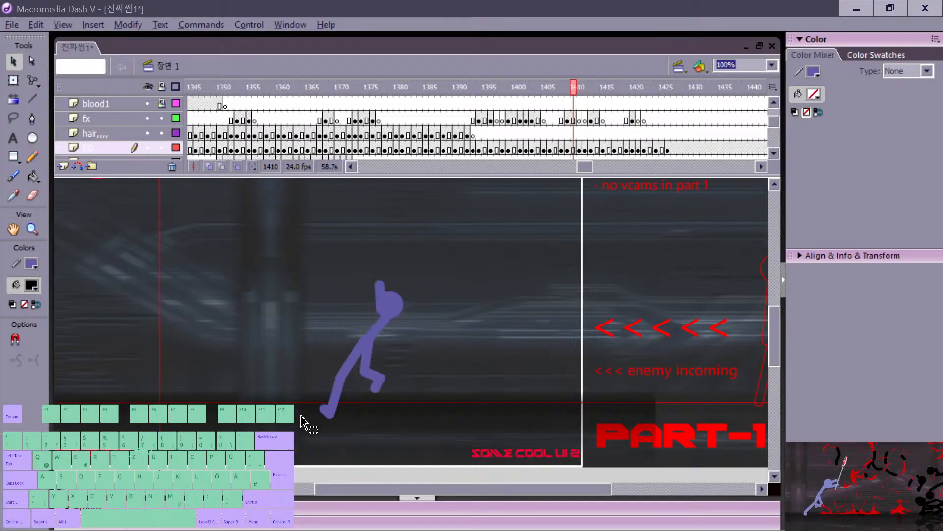
pyautogui.press(',')
pyautogui.press('.')
pyautogui.press(',')
pyautogui.press(',')
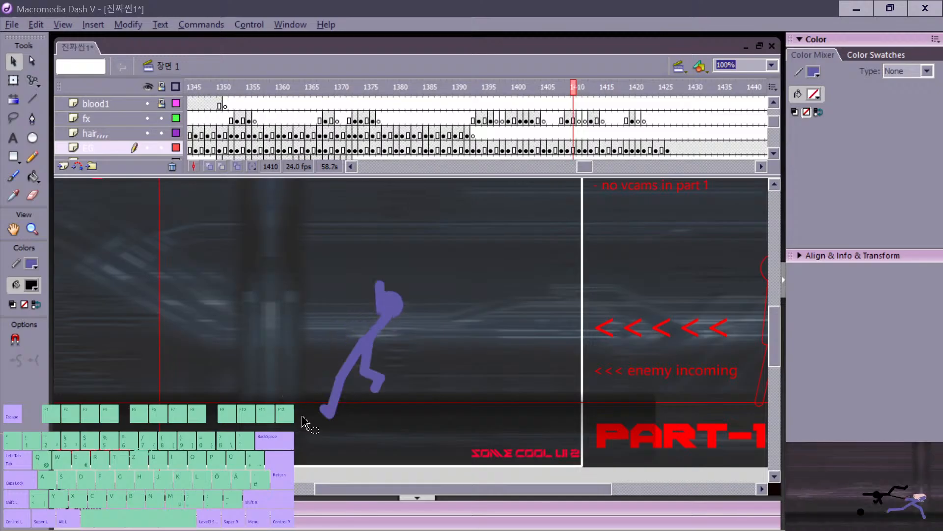
# Step: Straighten the hooked foot end of the rear leg on frame 1411 so the leg runs straight to the ground
pyautogui.press('.')
pyautogui.press('.')
pyautogui.press(',')
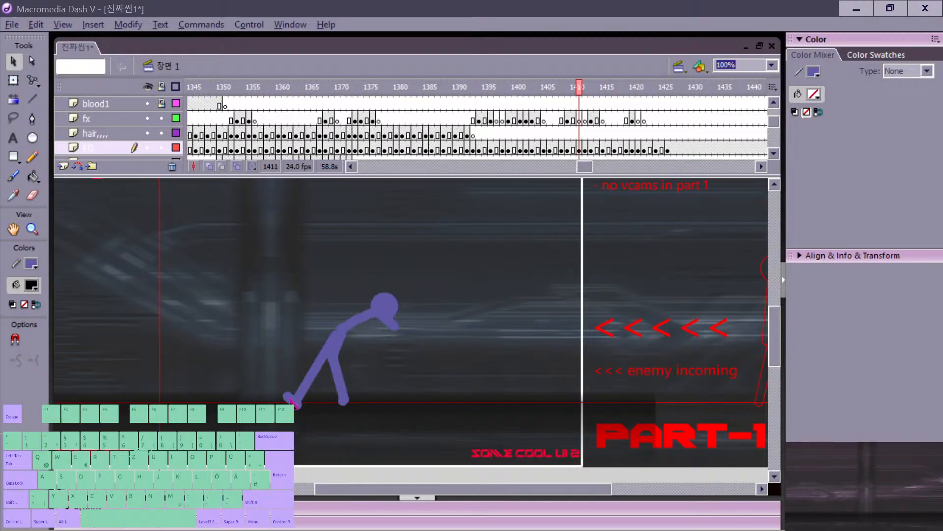
pyautogui.press('.')
pyautogui.press(',')
pyautogui.press('.')
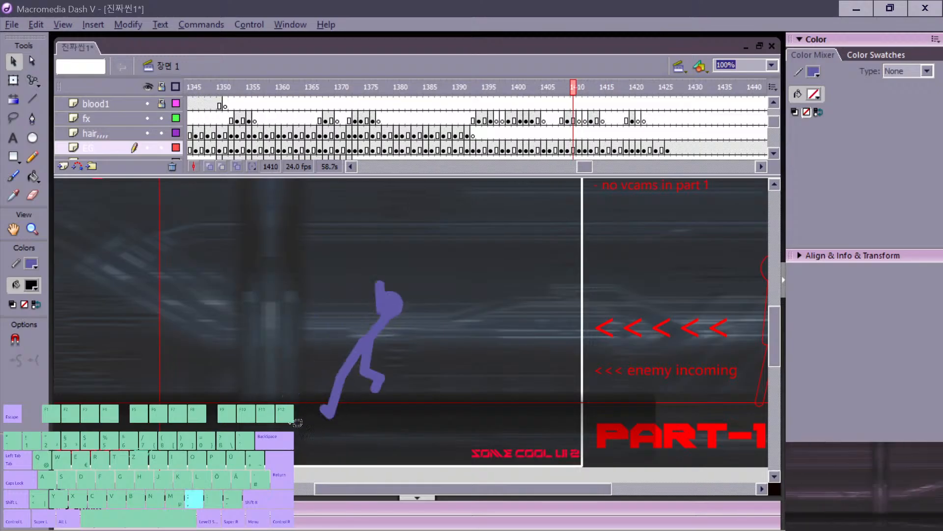
pyautogui.press(',')
pyautogui.moveTo(295, 400); pyautogui.dragTo(293, 400)
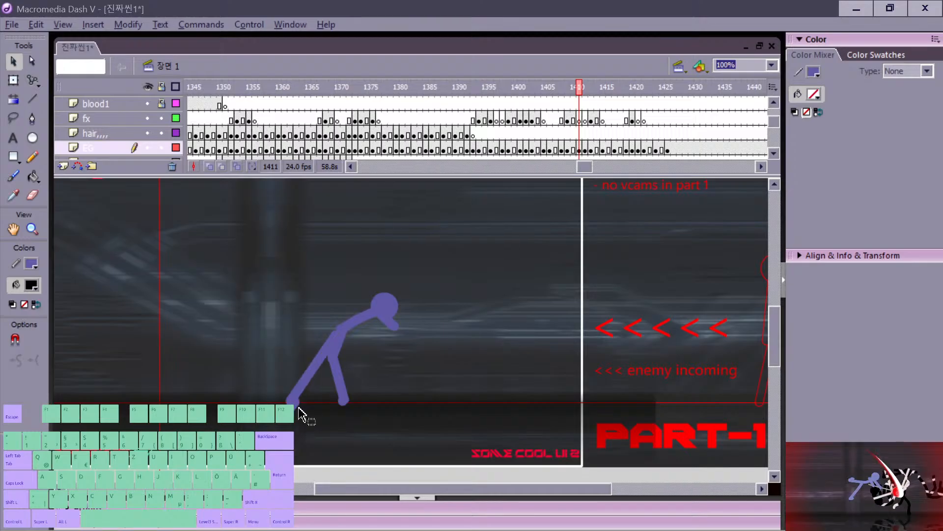
pyautogui.press(',')
pyautogui.press('.')
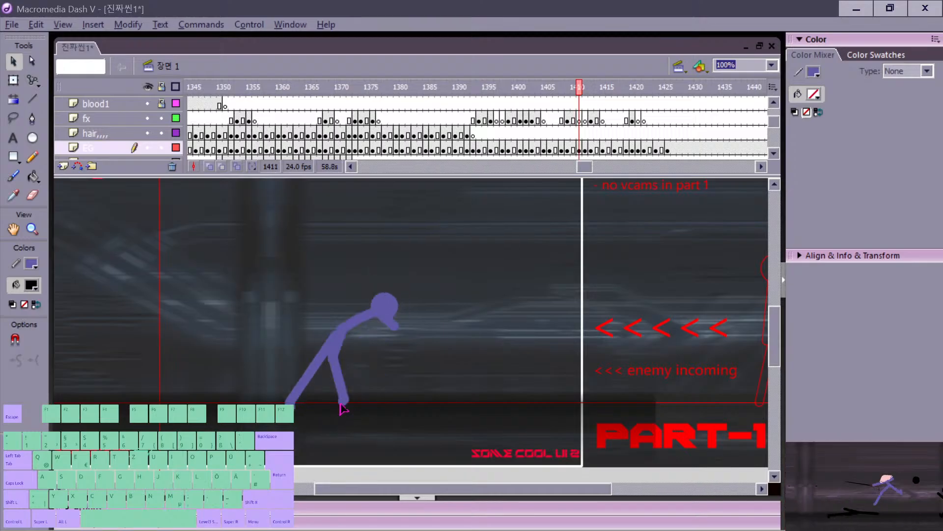
# Step: Examine the flow of the leg, torso and arm poses across frames 1408 to 1412
pyautogui.press('.')
pyautogui.press(',')
pyautogui.press(',')
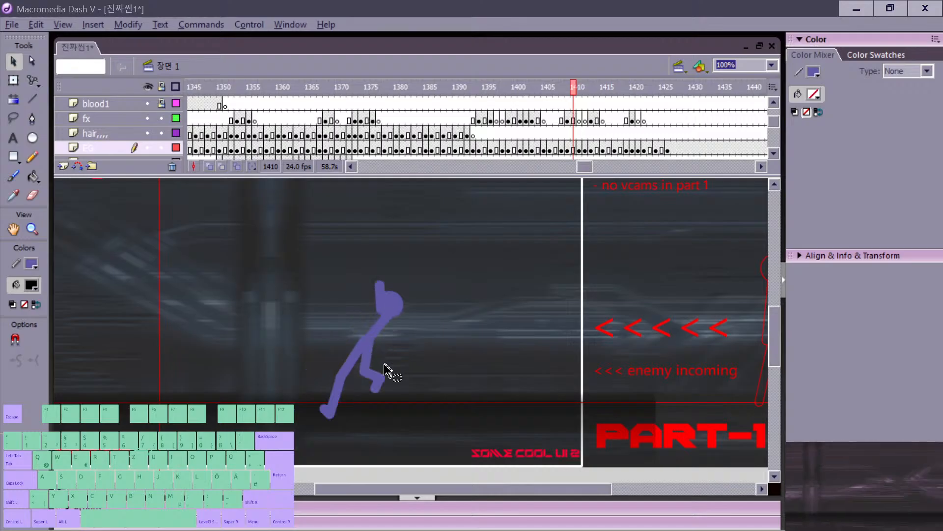
pyautogui.press('.')
pyautogui.press('.')
pyautogui.press('.')
pyautogui.press(',')
pyautogui.press(',')
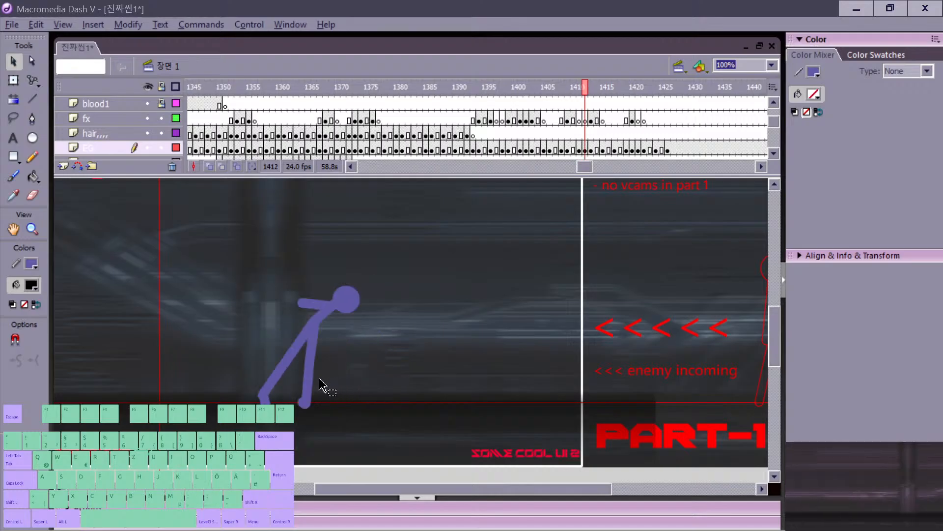
pyautogui.press('.')
pyautogui.press(',')
pyautogui.press(',')
pyautogui.press('.')
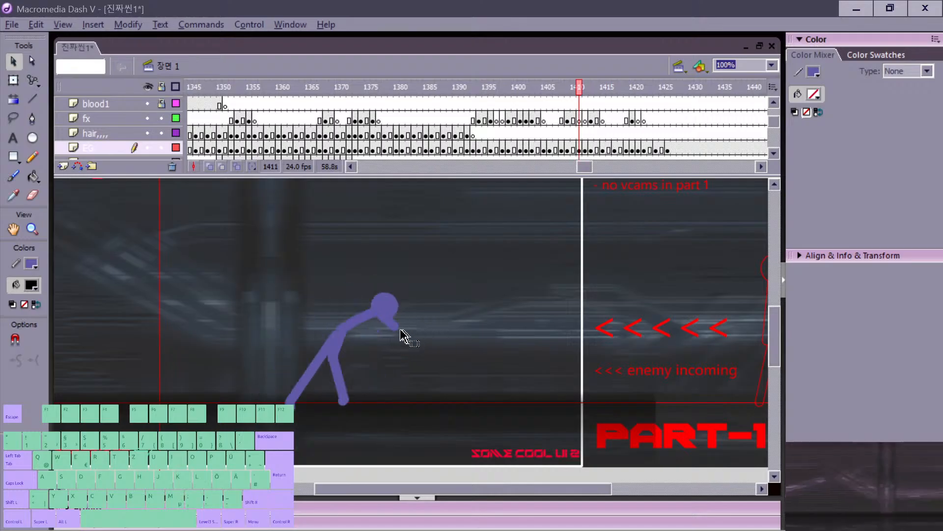
pyautogui.press(',')
pyautogui.press(',')
pyautogui.press(',')
pyautogui.press('.')
pyautogui.press(',')
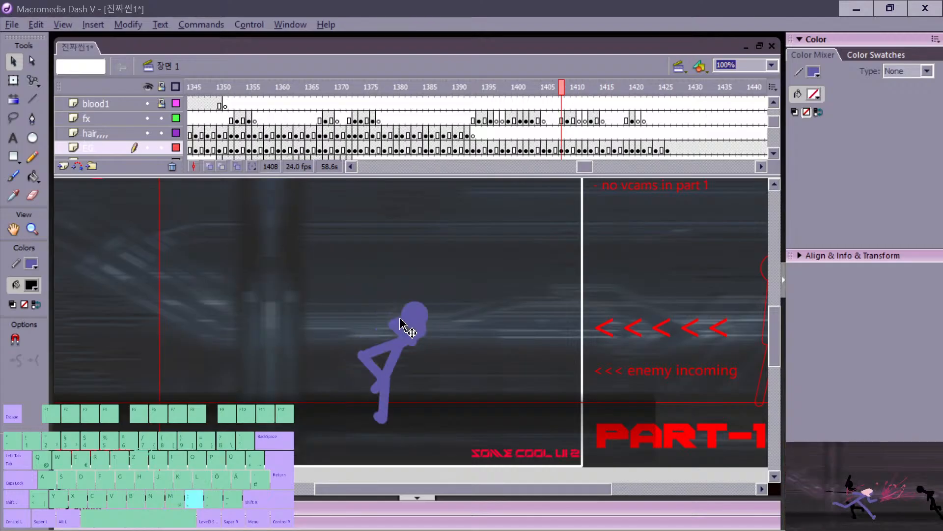
# Step: Bend the upper torso on frame 1409 into a slight curve below the head, comparing it with frame 1408
pyautogui.press(',')
pyautogui.press('.')
pyautogui.press('.')
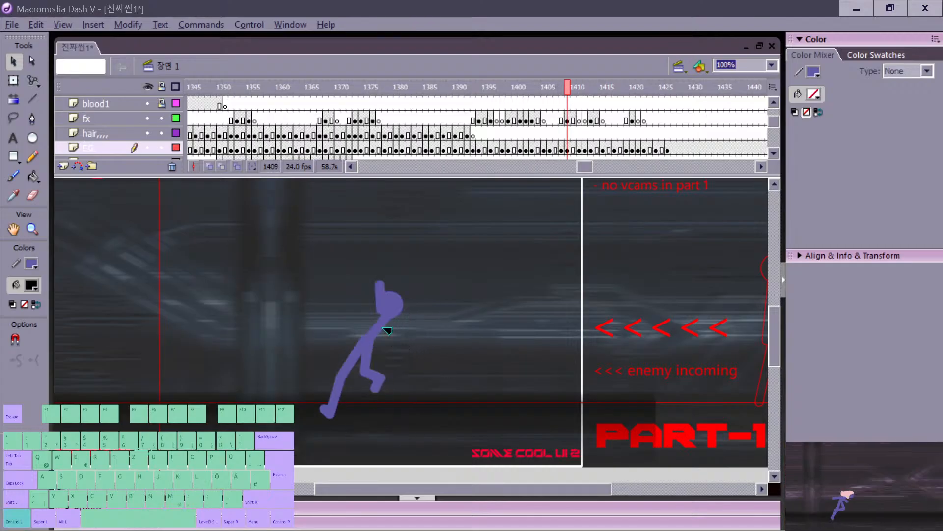
pyautogui.press(',')
pyautogui.press('.')
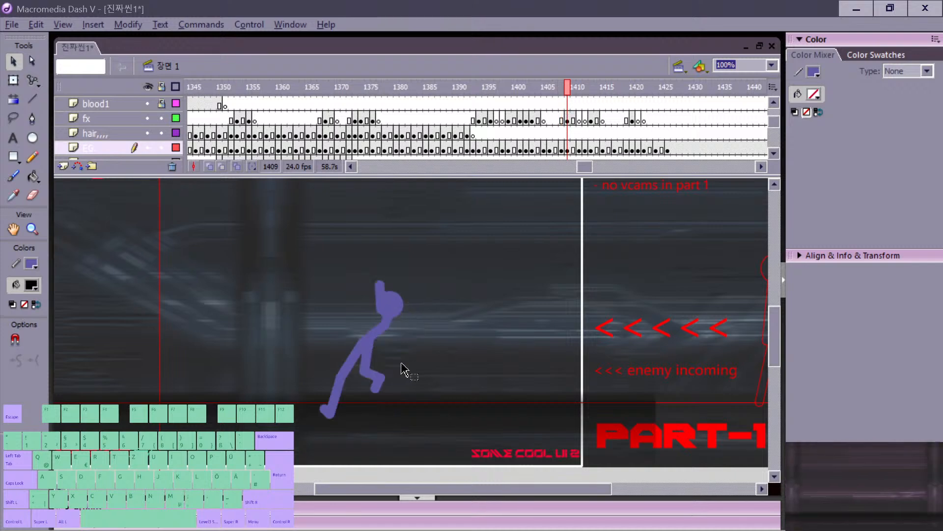
# Step: Detach the head on frame 1412 and set it aside, forward and below the shoulders
pyautogui.press('.')
pyautogui.press('.')
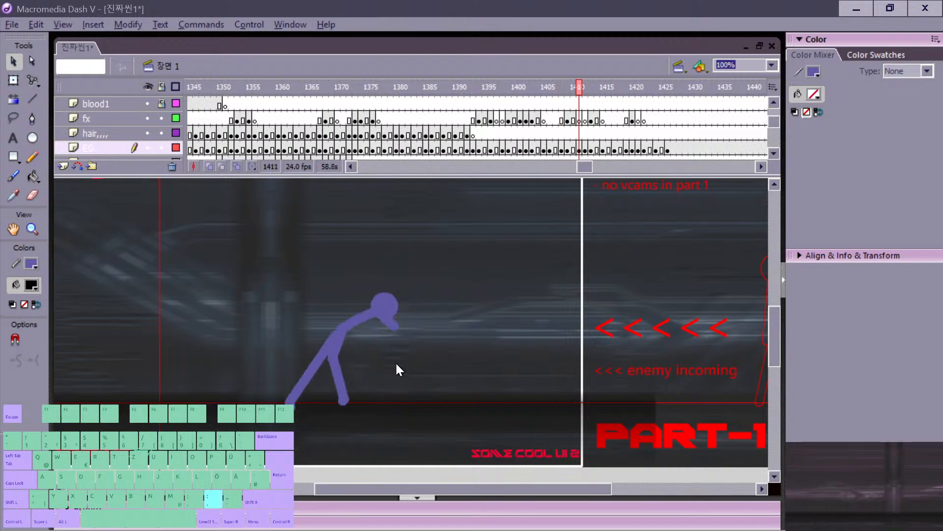
pyautogui.click(391, 310)
pyautogui.press('.')
pyautogui.moveTo(351, 307); pyautogui.dragTo(410, 347)
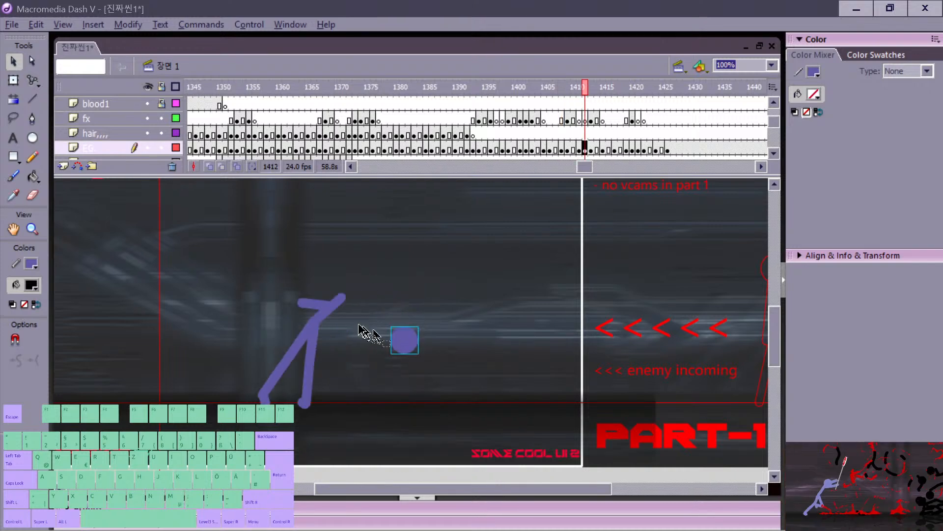
# Step: Lower and reshape the upper torso on frame 1412, reattach the head at its forward end, and compare with neighbouring frames
pyautogui.click(343, 303)
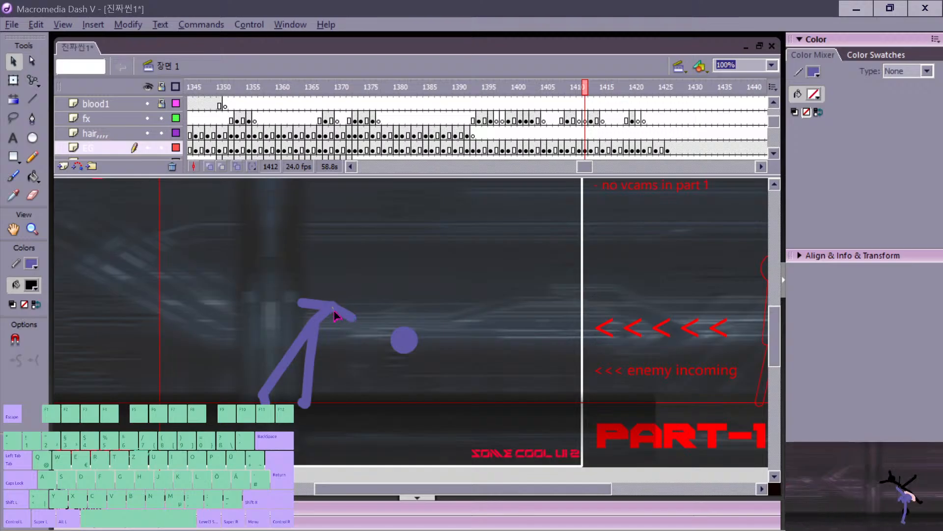
pyautogui.press('e')
pyautogui.moveTo(332, 308)
pyautogui.mouseDown()
pyautogui.moveTo(366, 305)
pyautogui.moveTo(334, 310)
pyautogui.mouseUp()
pyautogui.press('v')
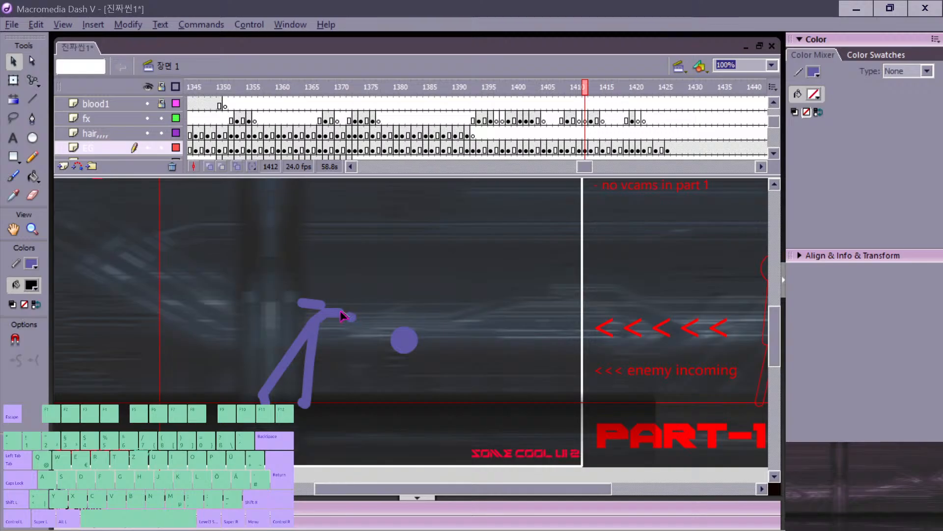
pyautogui.moveTo(415, 349); pyautogui.dragTo(372, 325)
pyautogui.press('.')
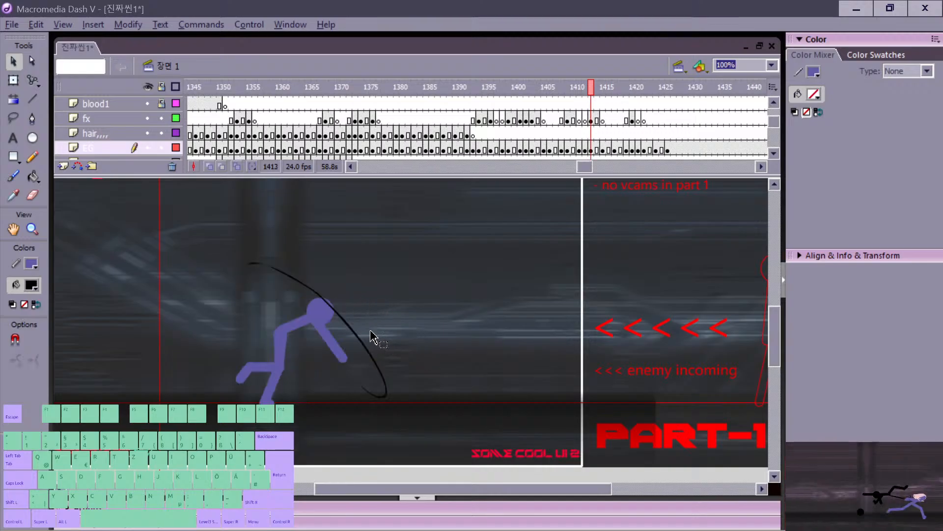
pyautogui.press(',')
pyautogui.press(',')
pyautogui.press('.')
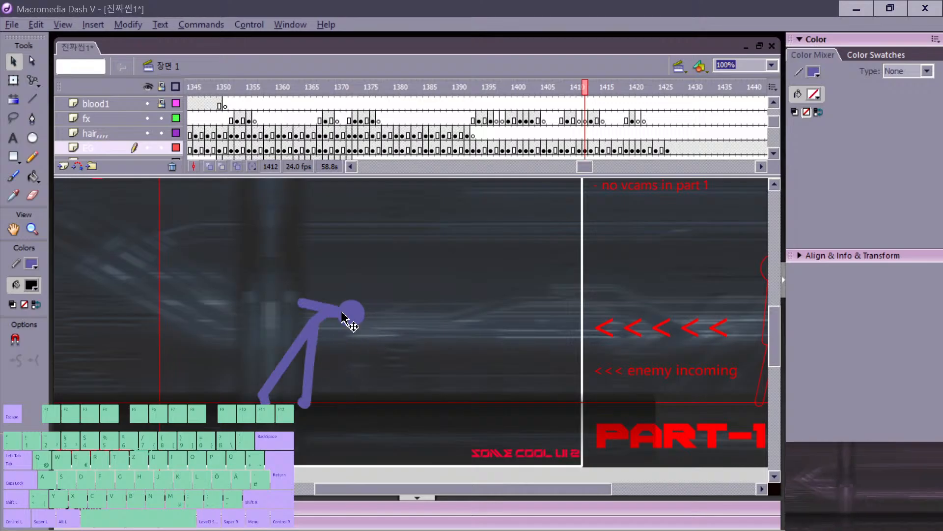
pyautogui.press(',')
pyautogui.press('.')
# Step: Shift the rearward arm slightly back along the shoulders on frame 1412
pyautogui.click(314, 310)
pyautogui.moveTo(313, 311); pyautogui.dragTo(308, 313)
pyautogui.press(',')
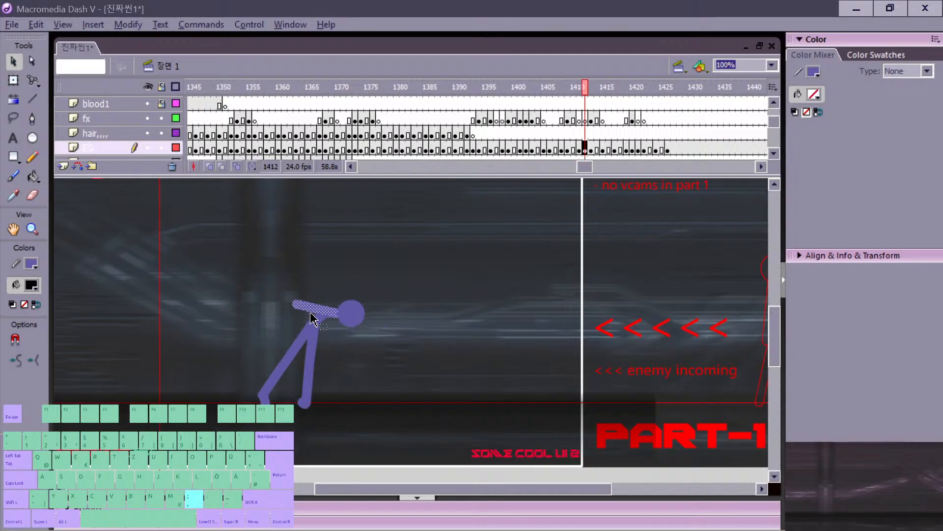
pyautogui.press('.')
pyautogui.press('.')
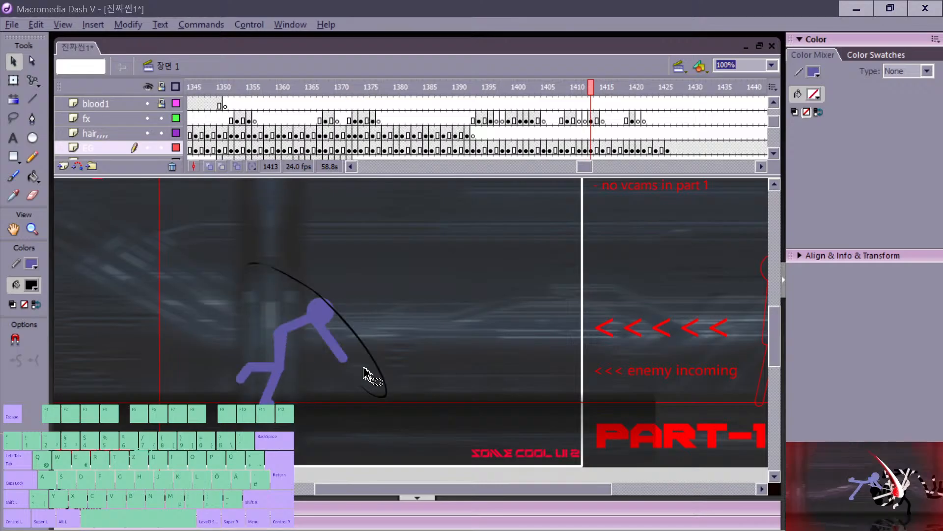
# Step: Delete the black curved weapon stroke from frame 1413 on the fx layer
pyautogui.click(384, 391)
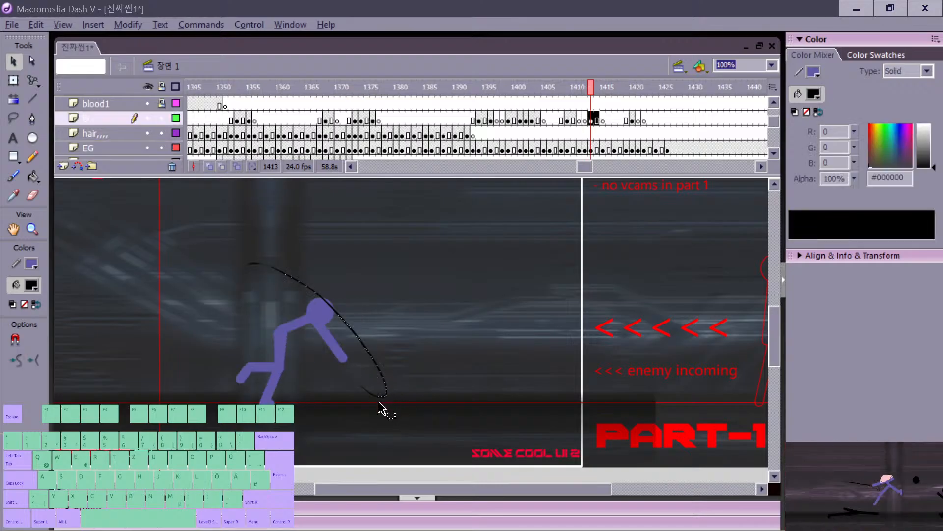
pyautogui.press('.')
pyautogui.press('.')
pyautogui.press(',')
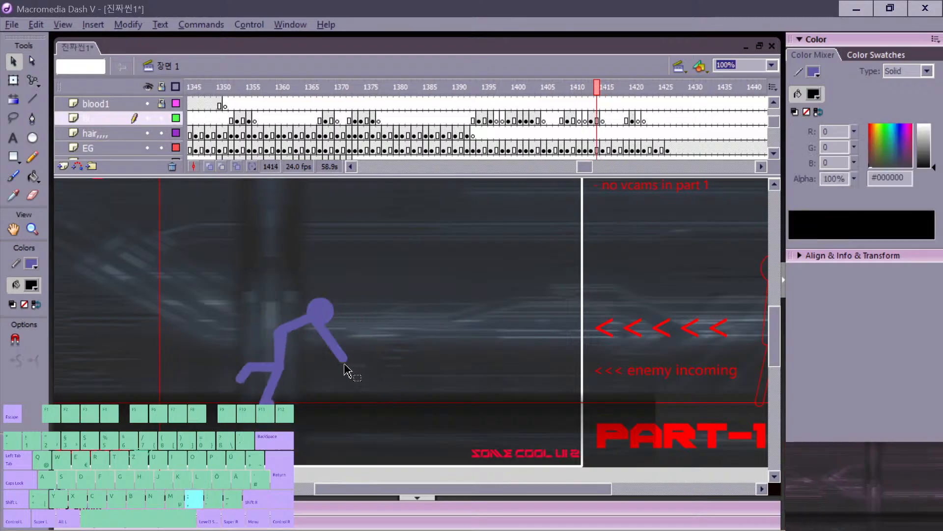
# Step: Swing the forward-hanging arm on frame 1413 up and back beside the shoulders, comparing it with neighbouring frames
pyautogui.press(',')
pyautogui.moveTo(288, 303); pyautogui.dragTo(289, 314)
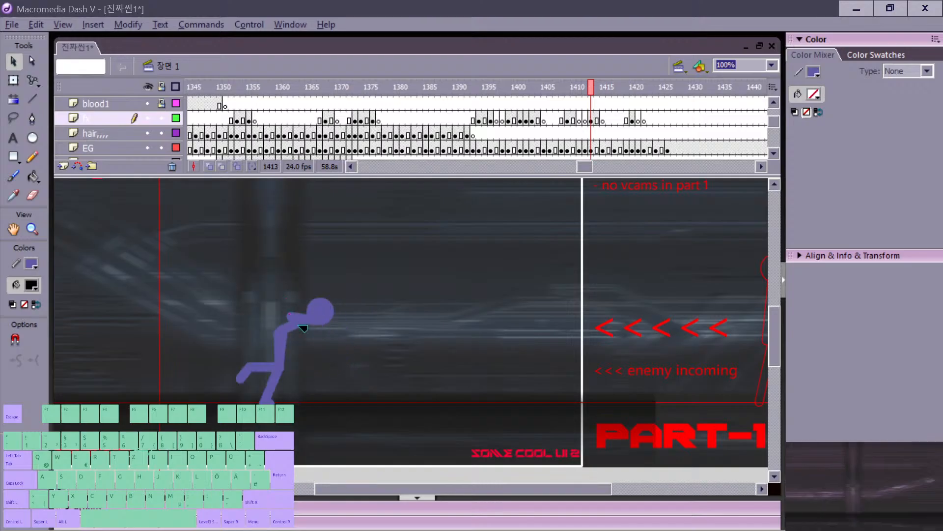
pyautogui.press(',')
pyautogui.press(',')
pyautogui.press('.')
pyautogui.press('.')
pyautogui.press('.')
pyautogui.press('.')
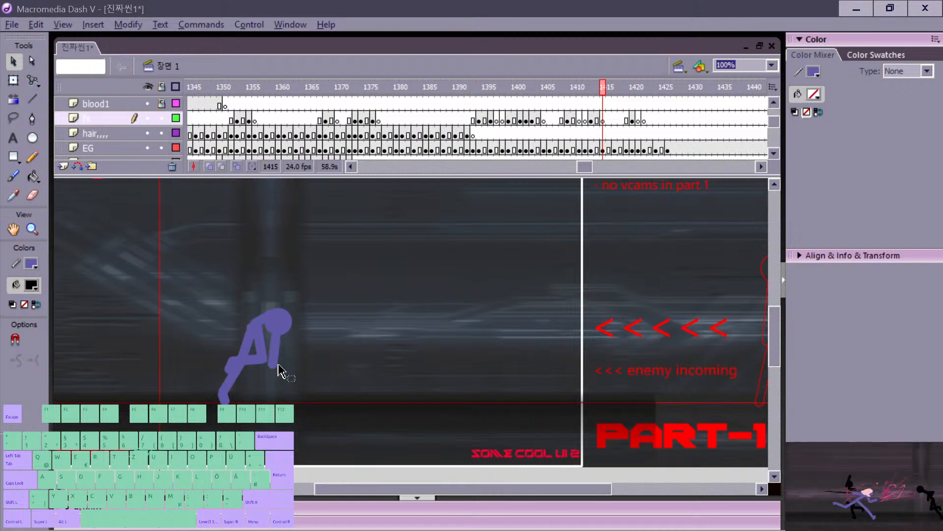
# Step: Brush a large curved weapon stroke on the fx layer at frame 1415, arcing from above the figure around its front to the ground
pyautogui.press(',')
pyautogui.press(',')
pyautogui.press(',')
pyautogui.press('.')
pyautogui.press('.')
pyautogui.press('.')
pyautogui.press('b')
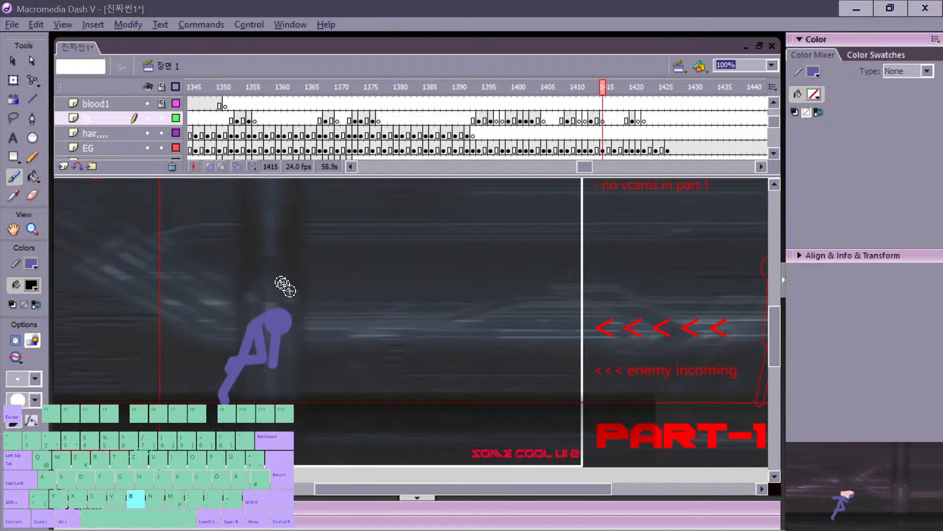
pyautogui.moveTo(250, 248)
pyautogui.mouseDown()
pyautogui.moveTo(301, 257)
pyautogui.moveTo(267, 372)
pyautogui.mouseUp()
pyautogui.press(',')
pyautogui.press('.')
pyautogui.press('.')
pyautogui.press('.')
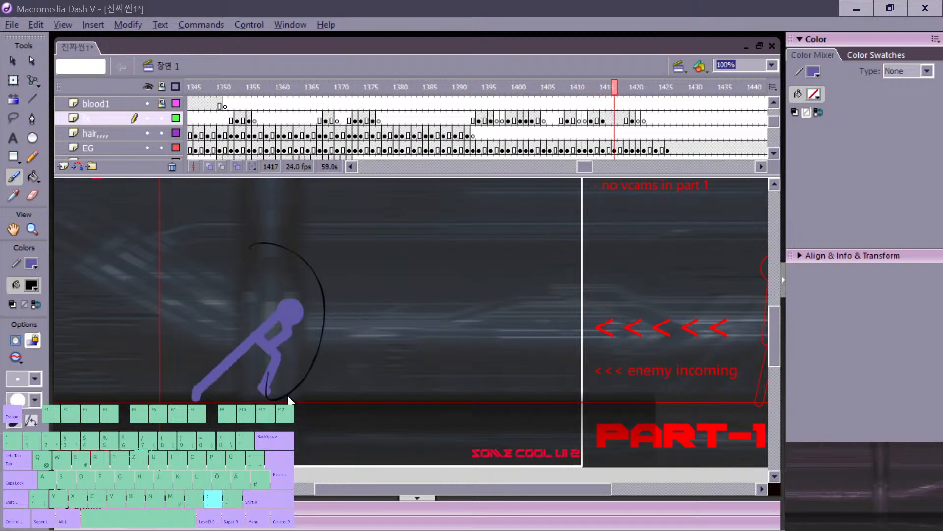
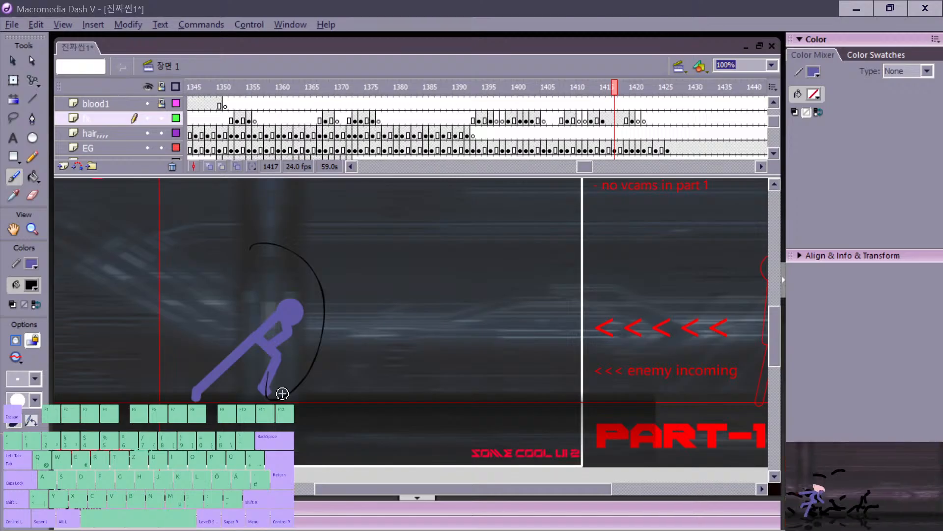
pyautogui.press(',')
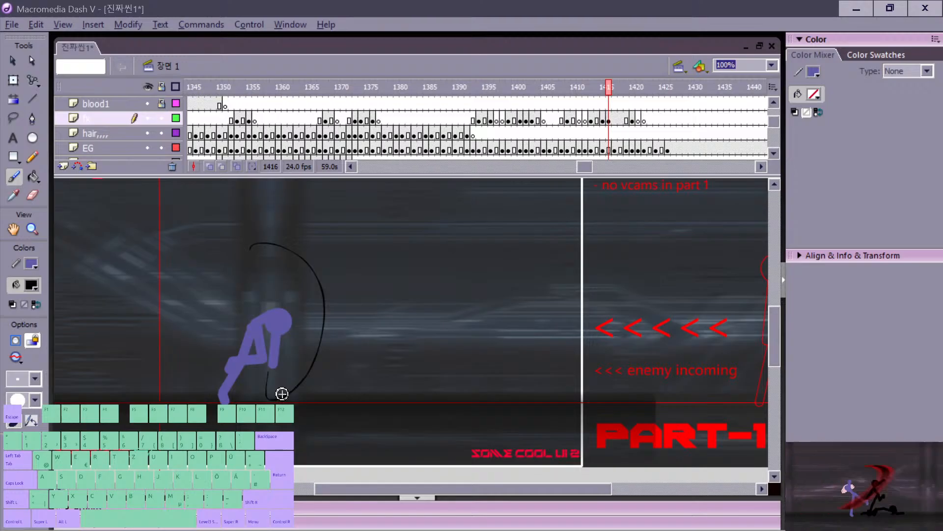
pyautogui.press('.')
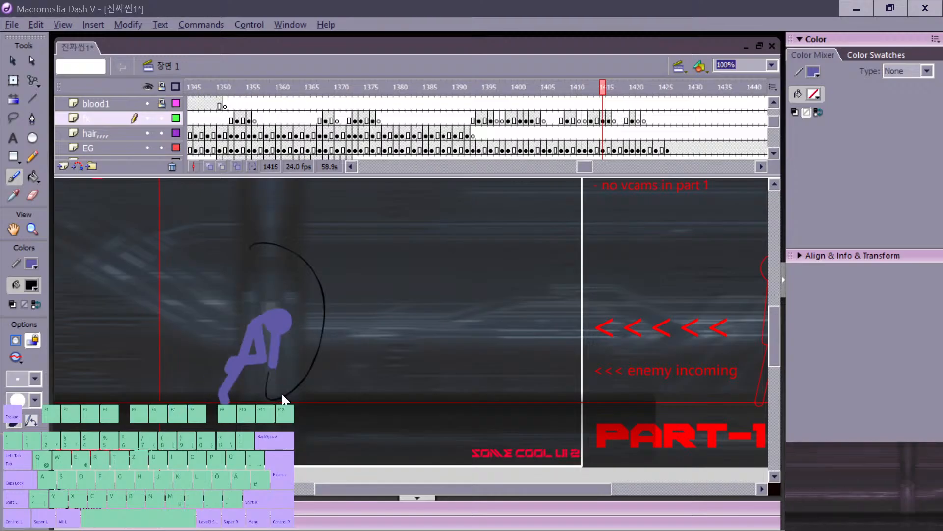
# Step: Move the torso and raised arm drawn on the fx layer at frame 1410 onto the EG layer in the same place
pyautogui.moveTo(509, 117); pyautogui.dragTo(538, 109)
pyautogui.click(574, 120)
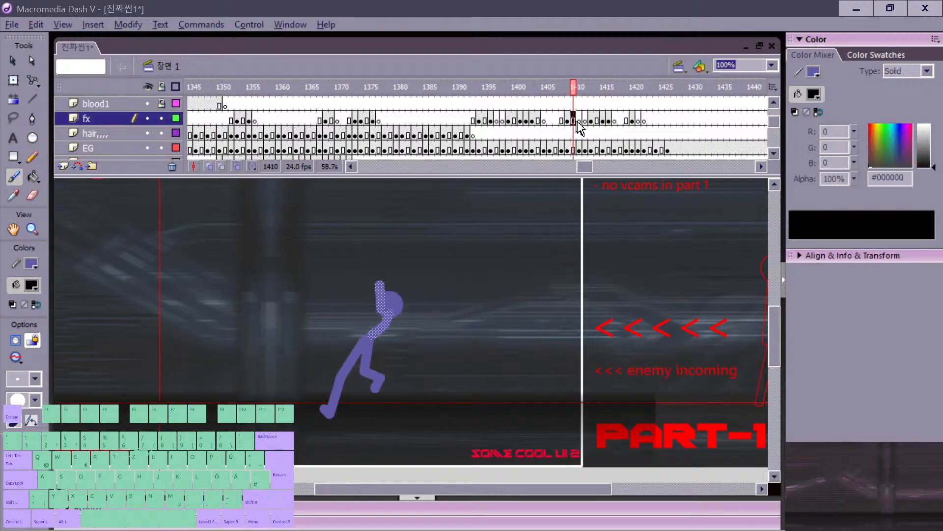
pyautogui.hotkey('ctrl', 'x')
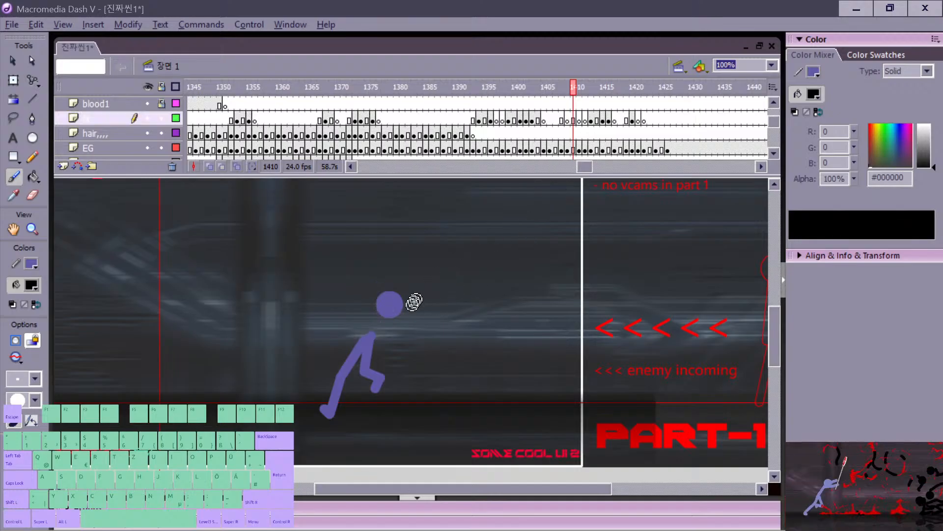
pyautogui.press('v')
pyautogui.click(371, 343)
pyautogui.hotkey('ctrl', 'shift', 'v')
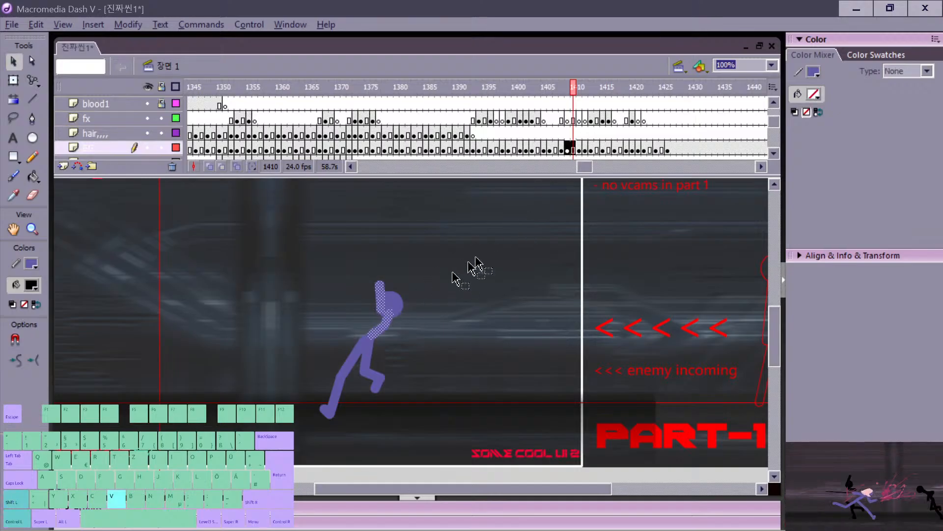
# Step: Play back the run and swing animation from around frame 1404
pyautogui.click(591, 119)
pyautogui.click(538, 120)
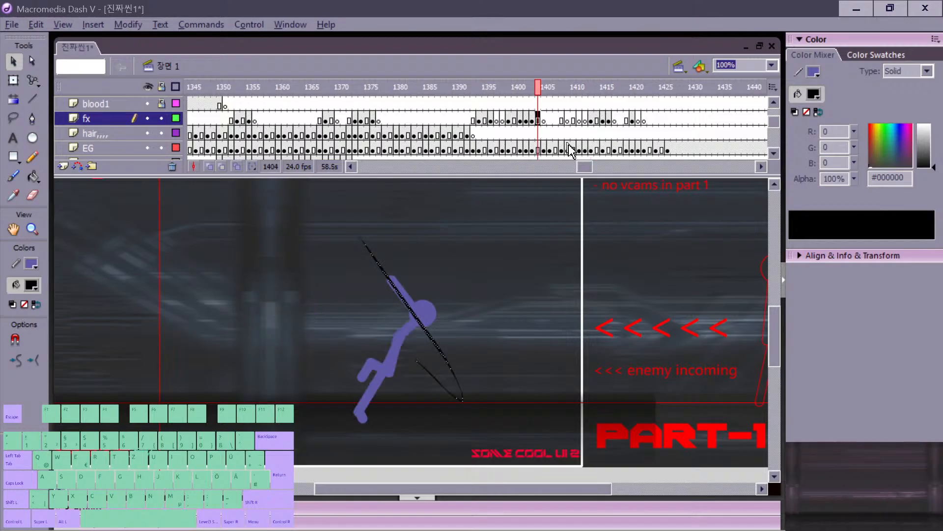
pyautogui.press('Return')
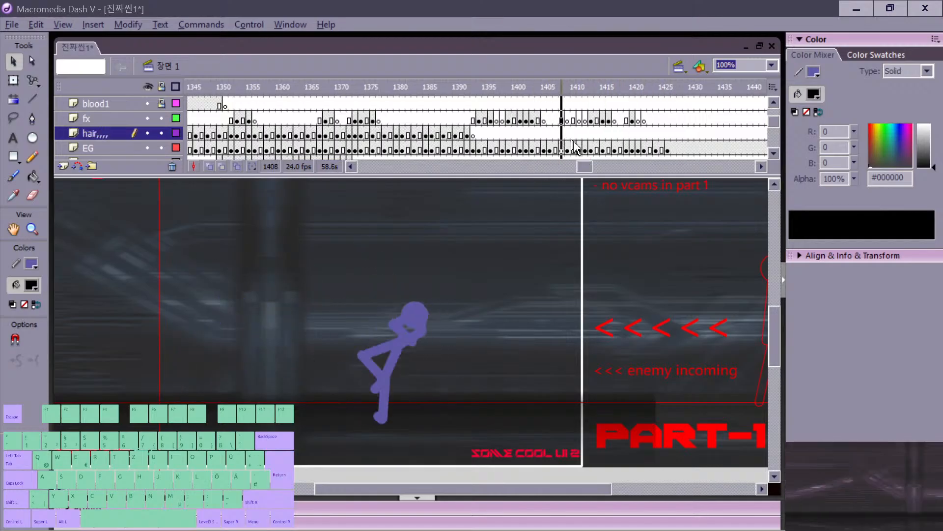
pyautogui.click(538, 120)
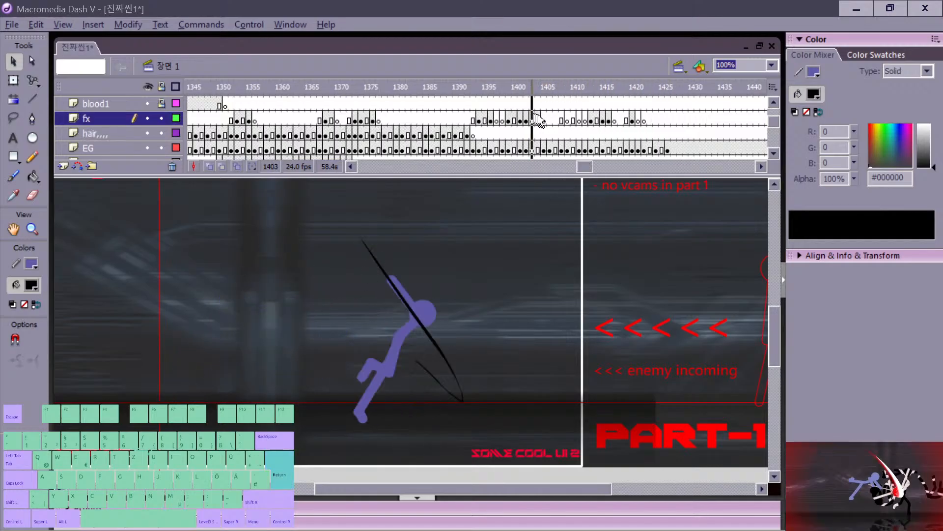
pyautogui.press('Return')
pyautogui.press('Return')
# Step: Examine the running and swinging poses frame by frame between frames 1402 and 1411
pyautogui.press(',')
pyautogui.press(',')
pyautogui.press(',')
pyautogui.press(',')
pyautogui.press(',')
pyautogui.press(',')
pyautogui.press(',')
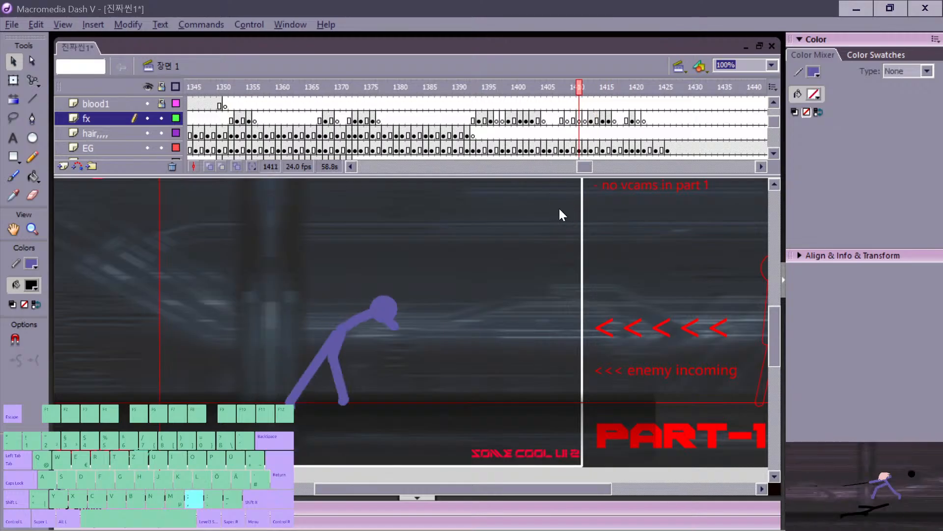
pyautogui.press(',')
pyautogui.press(',')
pyautogui.press(',')
pyautogui.press(',')
pyautogui.press(',')
pyautogui.press(',')
pyautogui.press(',')
pyautogui.press(',')
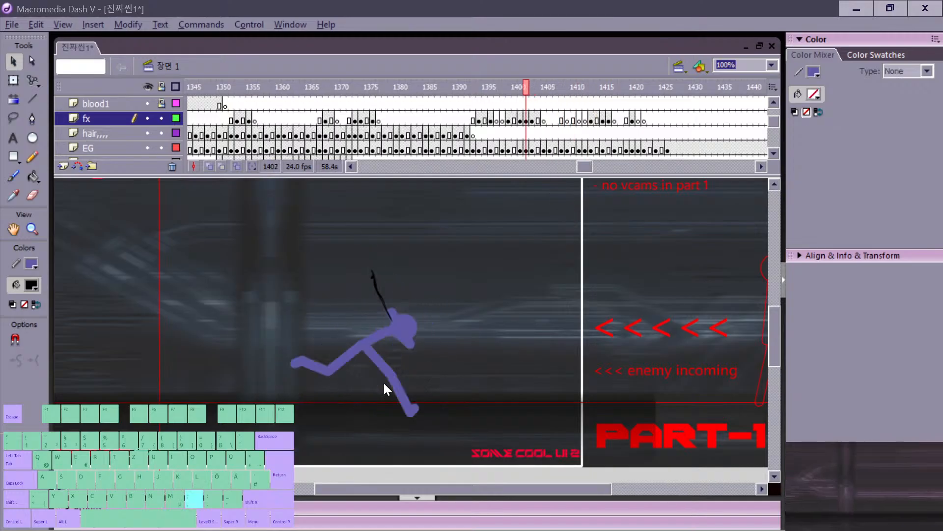
pyautogui.press('.')
pyautogui.press('.')
pyautogui.press('.')
pyautogui.press('.')
pyautogui.press('.')
pyautogui.press('.')
pyautogui.press('.')
pyautogui.press('.')
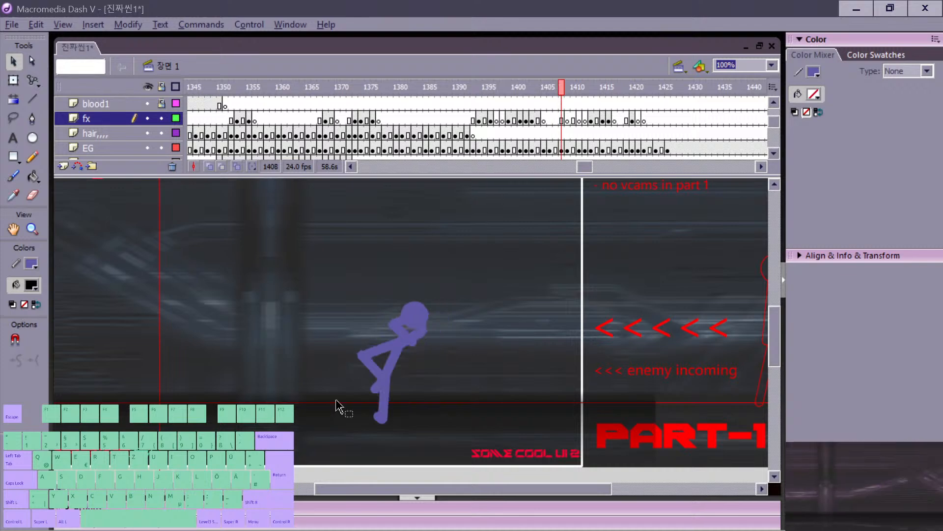
# Step: Nudge the head slightly forward and down on frame 1406, comparing it with the frames that follow
pyautogui.press(',')
pyautogui.press(',')
pyautogui.press(',')
pyautogui.press(',')
pyautogui.press('.')
pyautogui.press('.')
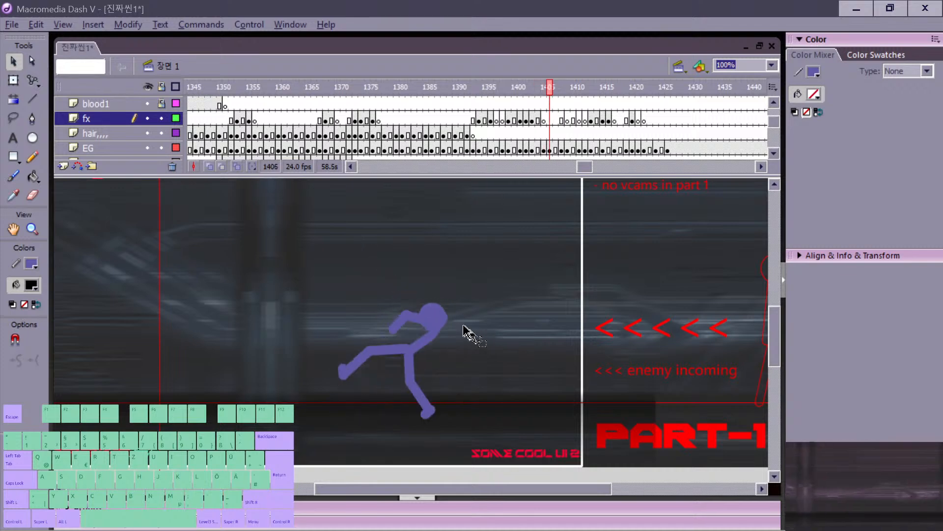
pyautogui.click(448, 324)
pyautogui.press('.')
pyautogui.press('.')
pyautogui.press('.')
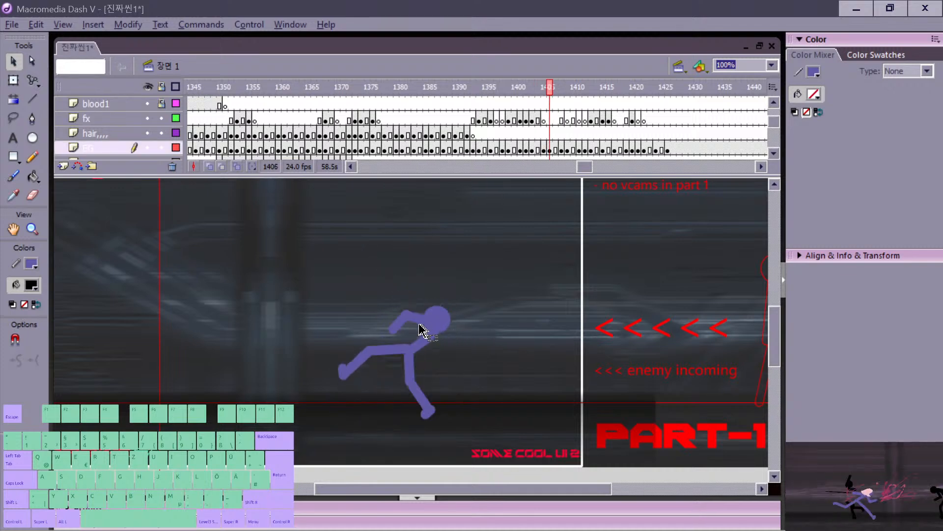
pyautogui.press(',')
pyautogui.press('.')
pyautogui.press('.')
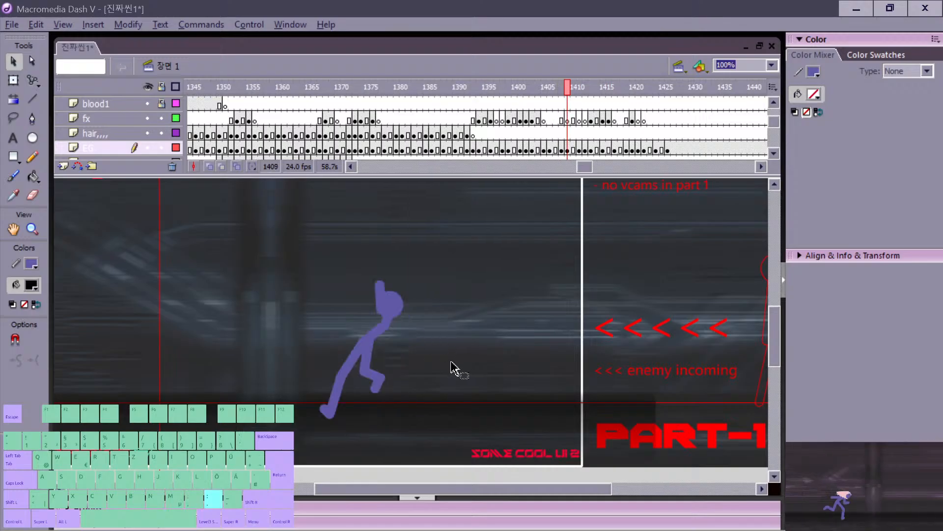
# Step: Remove the folded arms and the upper neck area below the head on frame 1408
pyautogui.press(',')
pyautogui.press(',')
pyautogui.press(',')
pyautogui.press('.')
pyautogui.press('.')
pyautogui.press('e')
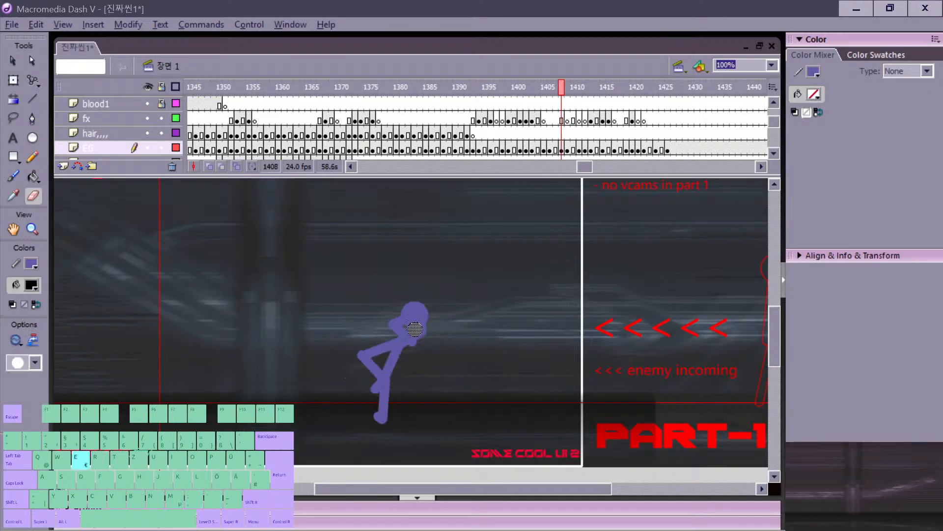
pyautogui.moveTo(421, 323); pyautogui.dragTo(399, 324)
pyautogui.press('v')
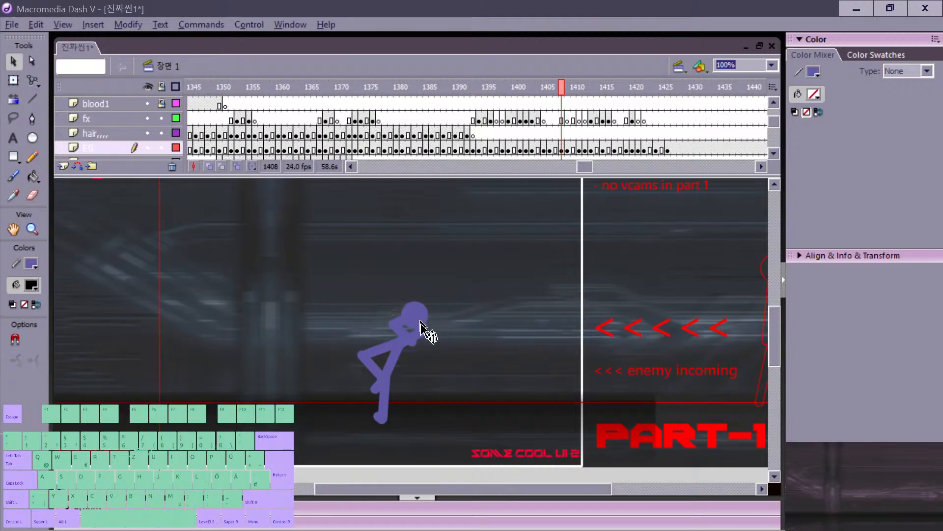
pyautogui.doubleClick(419, 335)
pyautogui.moveTo(402, 363); pyautogui.dragTo(402, 364)
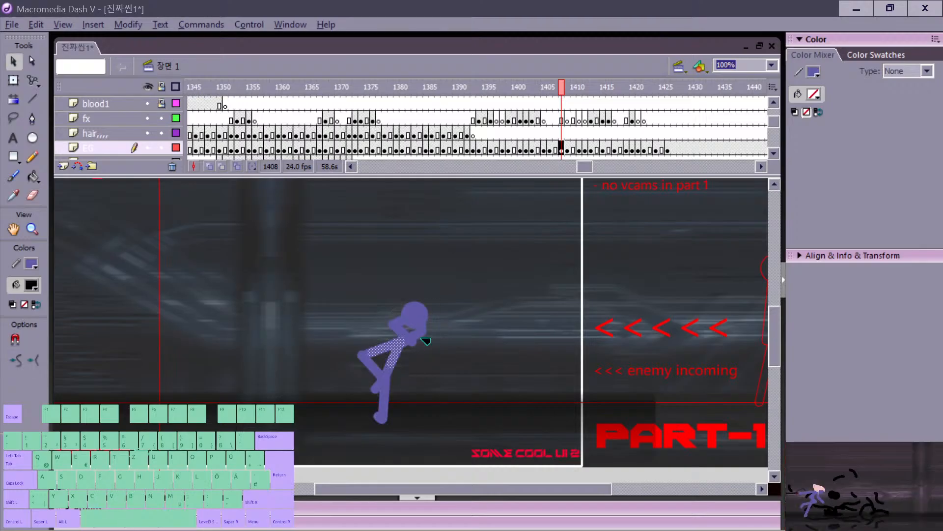
pyautogui.click(418, 335)
pyautogui.press('e')
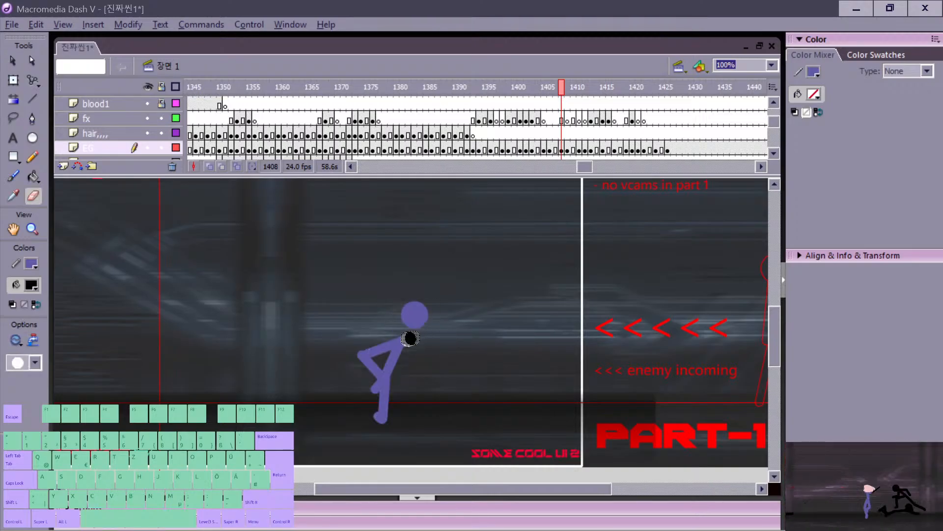
# Step: Move the head on frame 1408 slightly forward and down, comparing its position with frame 1407
pyautogui.press('v')
pyautogui.moveTo(419, 322); pyautogui.dragTo(427, 331)
pyautogui.press(',')
pyautogui.press('.')
pyautogui.press(',')
pyautogui.press('.')
pyautogui.press('n')
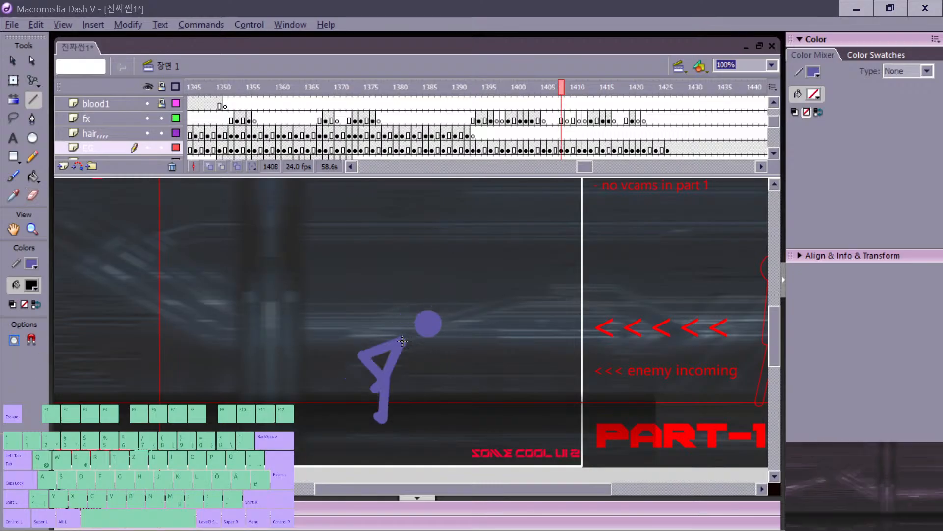
pyautogui.press(',')
pyautogui.press('.')
pyautogui.press(',')
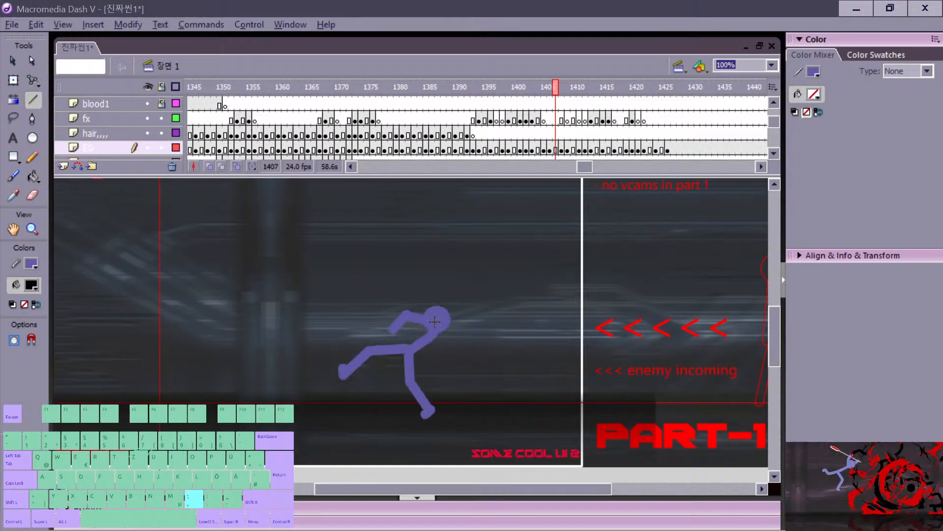
# Step: Detach the head on frame 1409 and set it aside in front of the shoulders
pyautogui.press('.')
pyautogui.press('.')
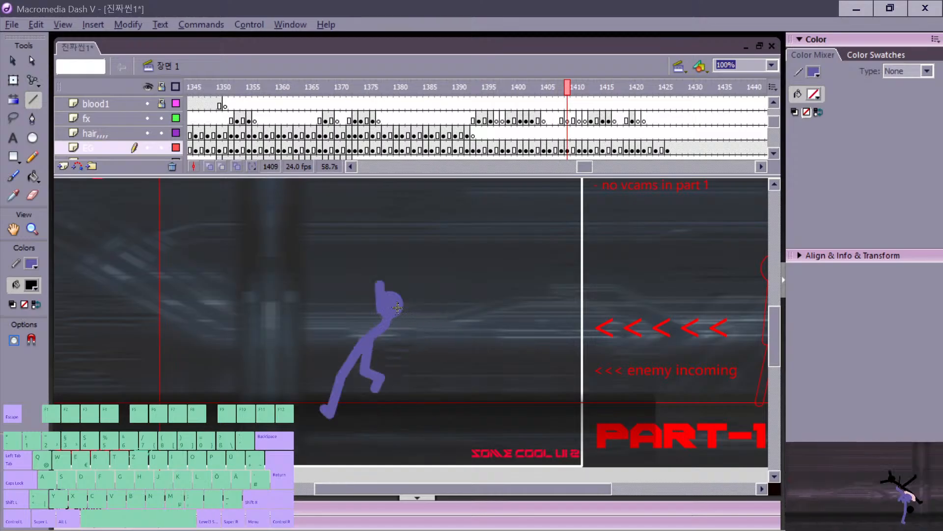
pyautogui.press('v')
pyautogui.moveTo(398, 307); pyautogui.dragTo(439, 316)
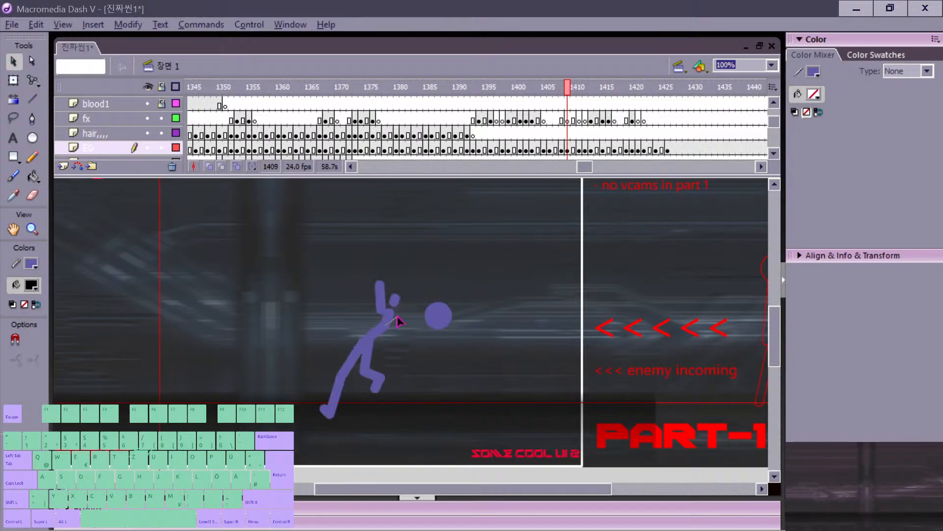
# Step: Reattach the head to the shoulders on frame 1409 and replace the raised arm with one stretched straight backward
pyautogui.moveTo(425, 324)
pyautogui.mouseDown()
pyautogui.moveTo(390, 317)
pyautogui.moveTo(388, 295)
pyautogui.mouseUp()
pyautogui.press(',')
pyautogui.press('.')
pyautogui.press('e')
pyautogui.press(',')
pyautogui.press(',')
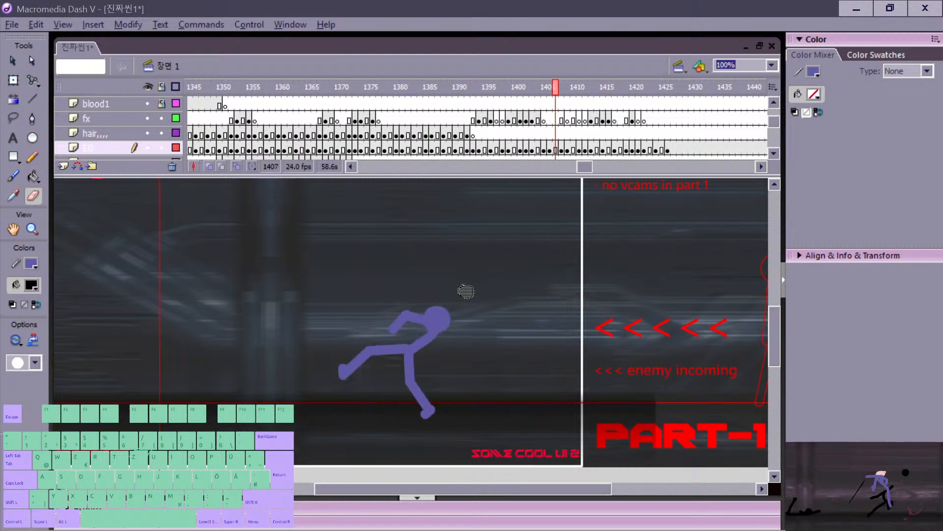
pyautogui.press('.')
pyautogui.press('.')
pyautogui.press('n')
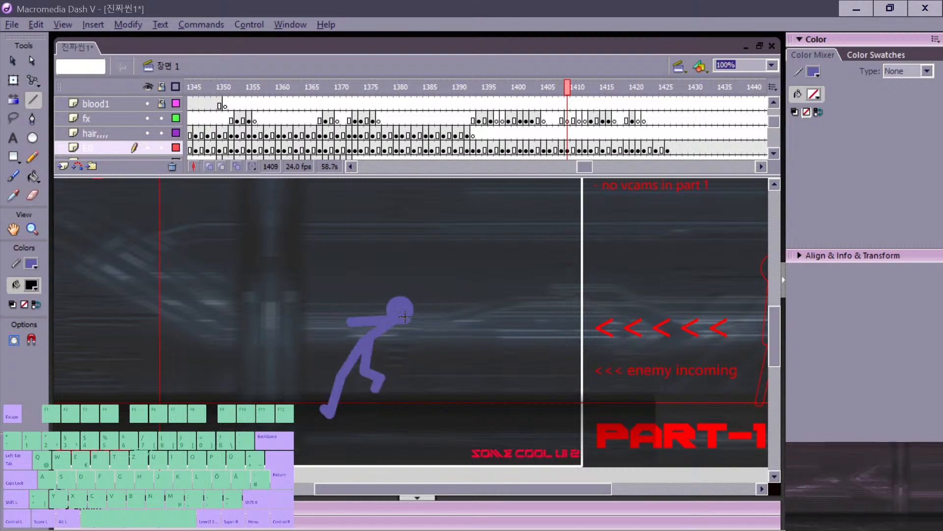
# Step: Erase the arm below the head on frame 1411 and draw a short raised arm in front of the head
pyautogui.press('.')
pyautogui.press('.')
pyautogui.press('.')
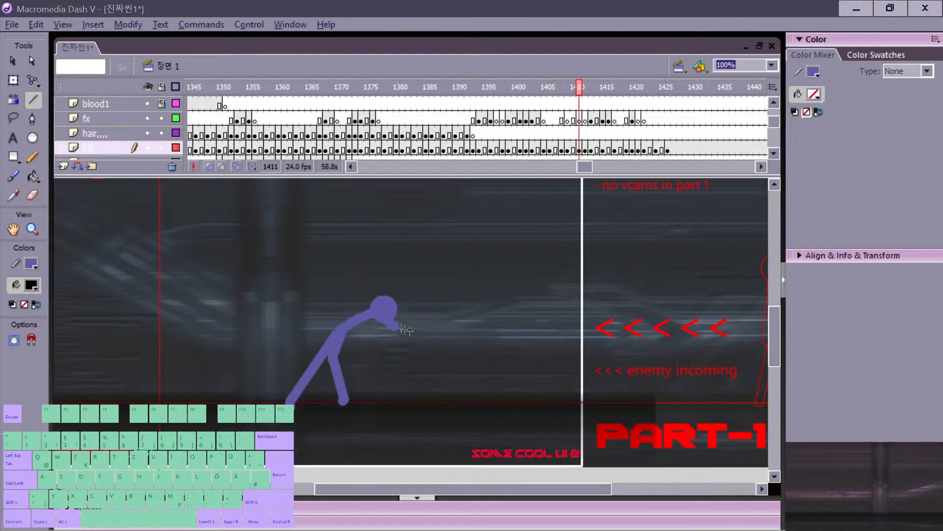
pyautogui.press('e')
pyautogui.press(',')
pyautogui.press('.')
pyautogui.press('n')
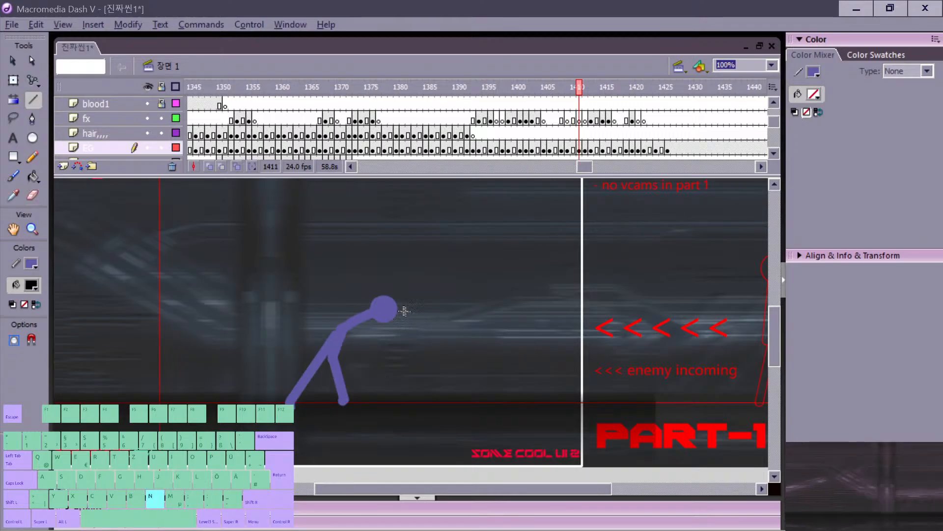
pyautogui.moveTo(396, 294); pyautogui.dragTo(395, 292)
# Step: Compare the new arm poses and head positions across the neighbouring frames up to frame 1411
pyautogui.press(',')
pyautogui.press('.')
pyautogui.press(',')
pyautogui.press(',')
pyautogui.press(',')
pyautogui.press(',')
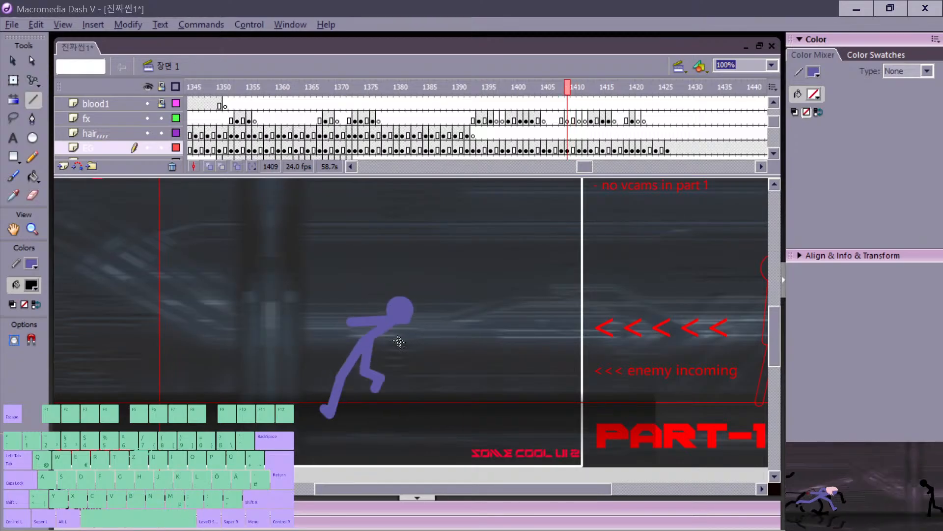
pyautogui.press('.')
pyautogui.press('.')
pyautogui.press('.')
pyautogui.press('.')
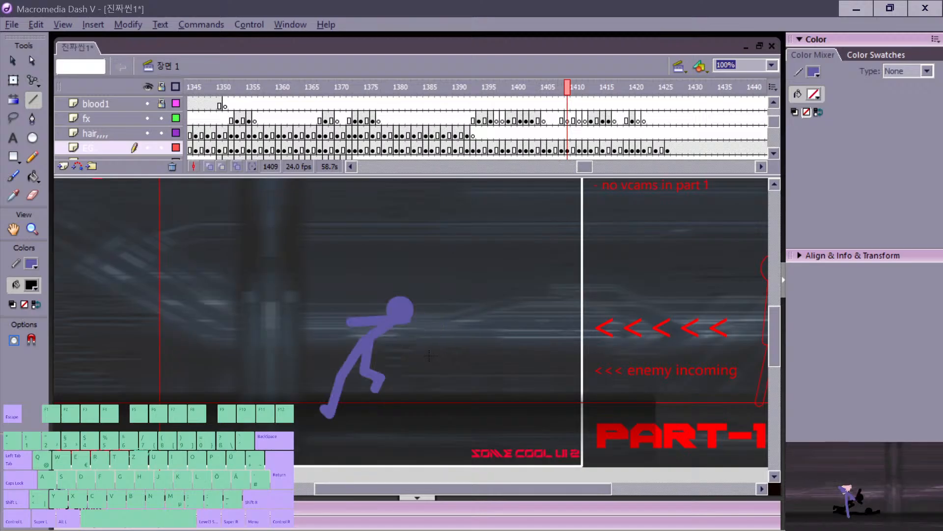
pyautogui.press(',')
pyautogui.press(',')
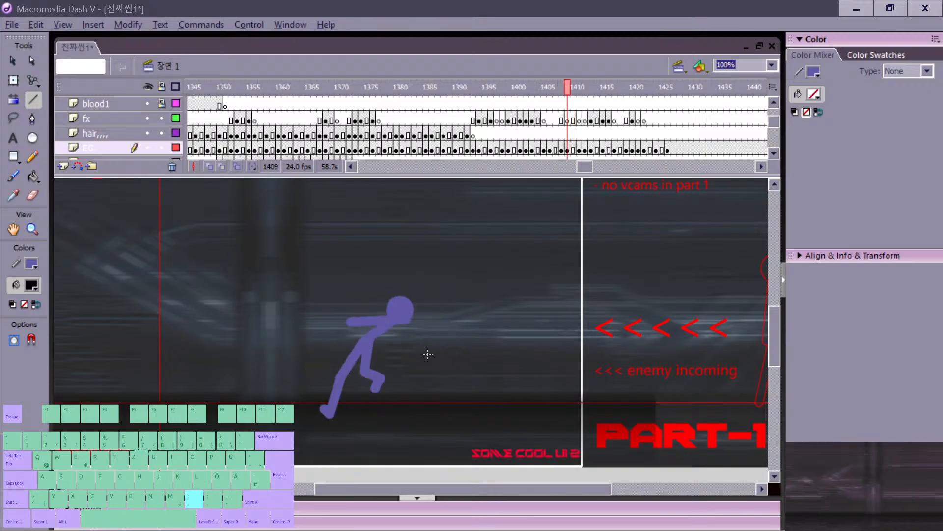
pyautogui.press(',')
pyautogui.press('.')
pyautogui.press('.')
pyautogui.press('.')
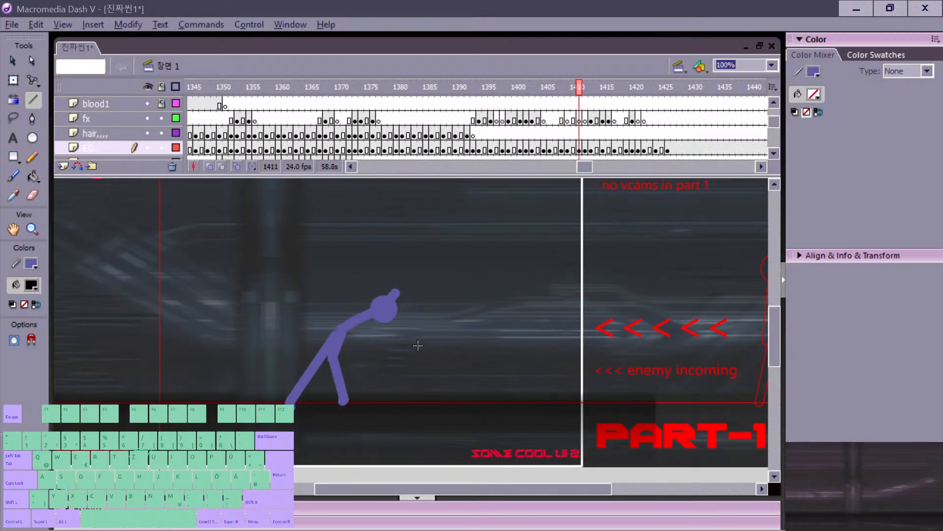
# Step: Try to brush a thin curved swing stroke in front of the figure on frame 1411
pyautogui.press(',')
pyautogui.press('b')
pyautogui.press('.')
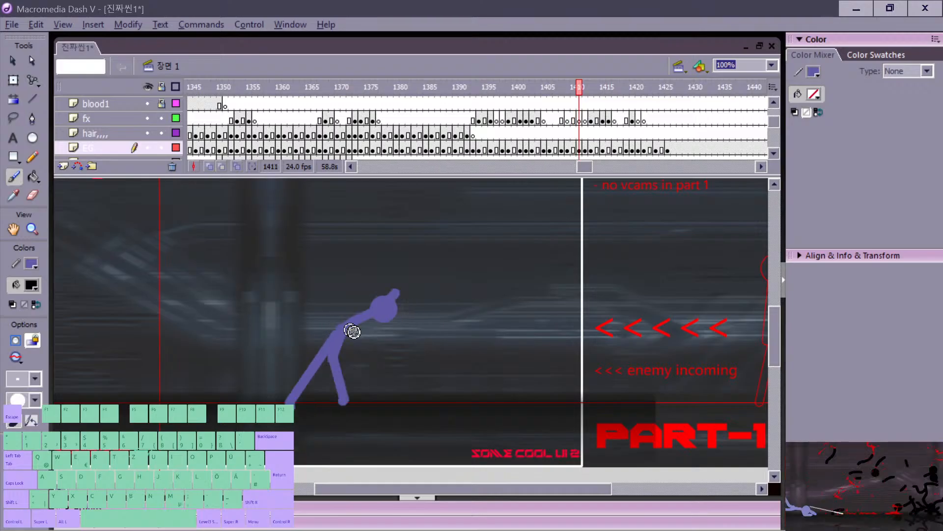
pyautogui.moveTo(398, 297); pyautogui.dragTo(399, 298)
pyautogui.press('6')
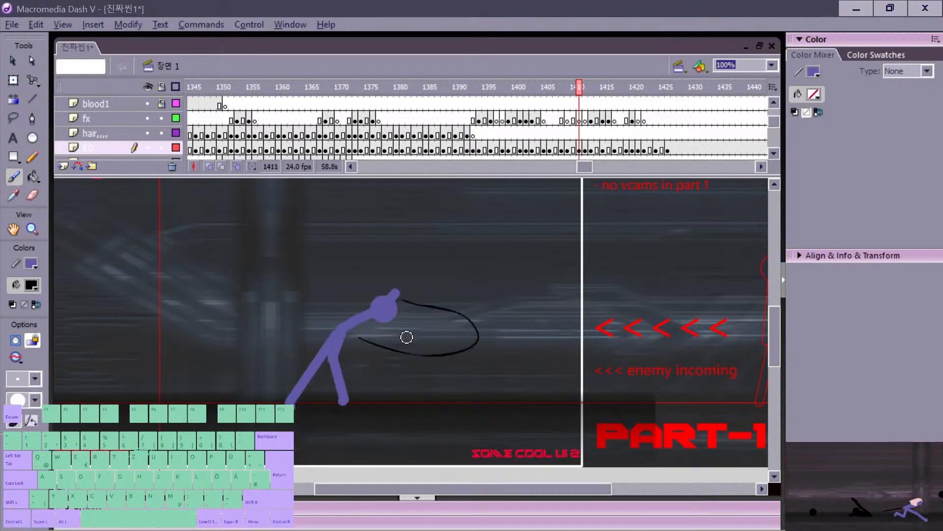
# Step: Review the run and swing motion frame by frame between about frames 1395 and 1413, checking the flow around frame 1410
pyautogui.press('.')
pyautogui.press('.')
pyautogui.press('.')
pyautogui.press('.')
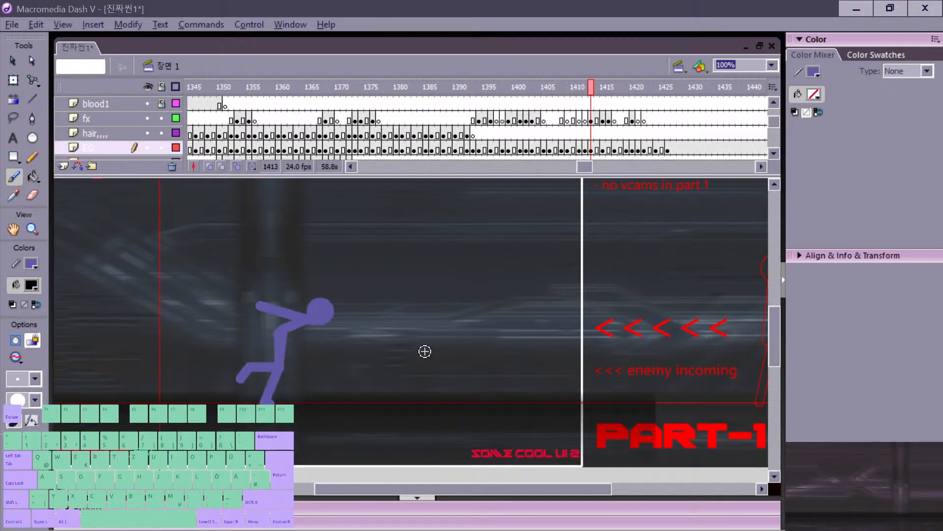
pyautogui.press(',')
pyautogui.press(',')
pyautogui.press(',')
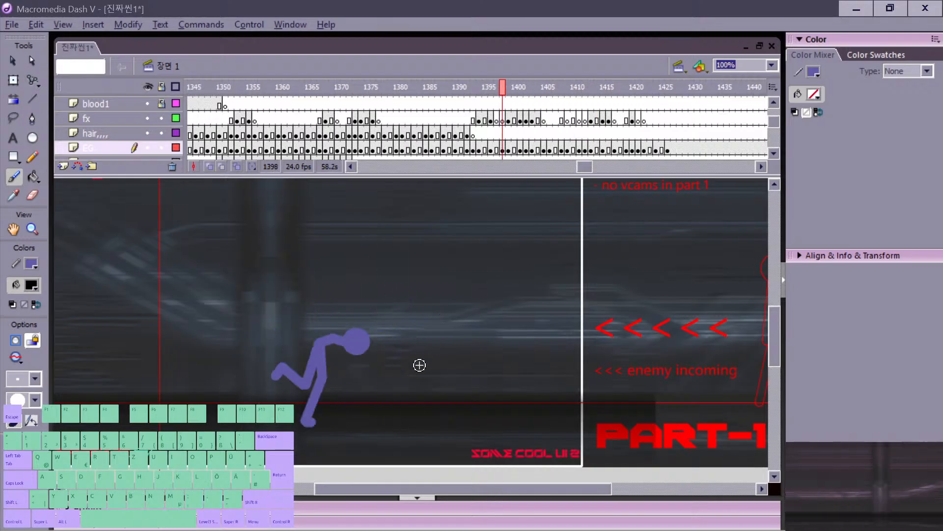
pyautogui.press(',')
pyautogui.press(',')
pyautogui.press(',')
pyautogui.press(',')
pyautogui.press(',')
pyautogui.press(',')
pyautogui.press(',')
pyautogui.press(',')
pyautogui.press(',')
pyautogui.press(',')
pyautogui.press(',')
pyautogui.press(',')
pyautogui.press(',')
pyautogui.press(',')
pyautogui.press(',')
pyautogui.press(',')
pyautogui.press(',')
pyautogui.press(',')
pyautogui.press(',')
pyautogui.press(',')
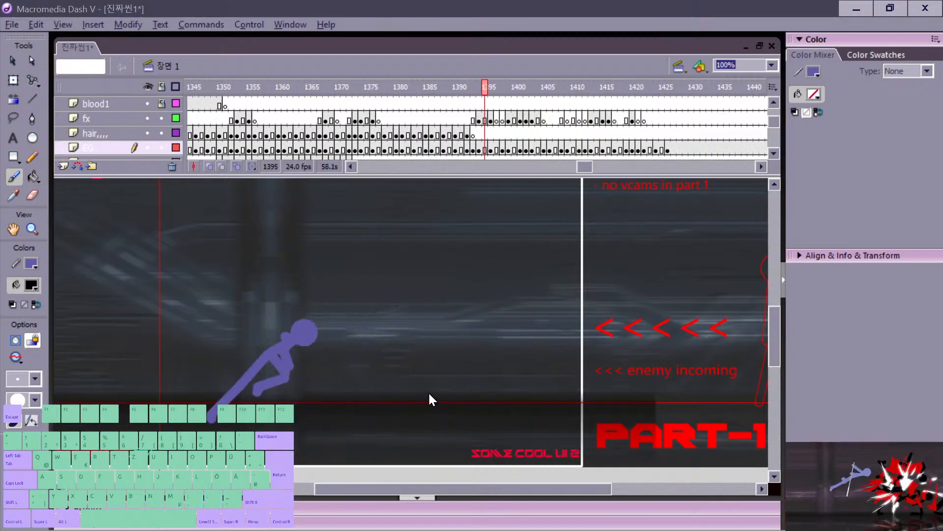
pyautogui.press('.')
pyautogui.press('.')
pyautogui.press('.')
pyautogui.press('.')
pyautogui.press('.')
pyautogui.press('.')
pyautogui.press('.')
pyautogui.press('.')
pyautogui.press('.')
pyautogui.press('.')
pyautogui.press('.')
pyautogui.press('.')
pyautogui.press('.')
pyautogui.press('.')
pyautogui.press('.')
pyautogui.press('.')
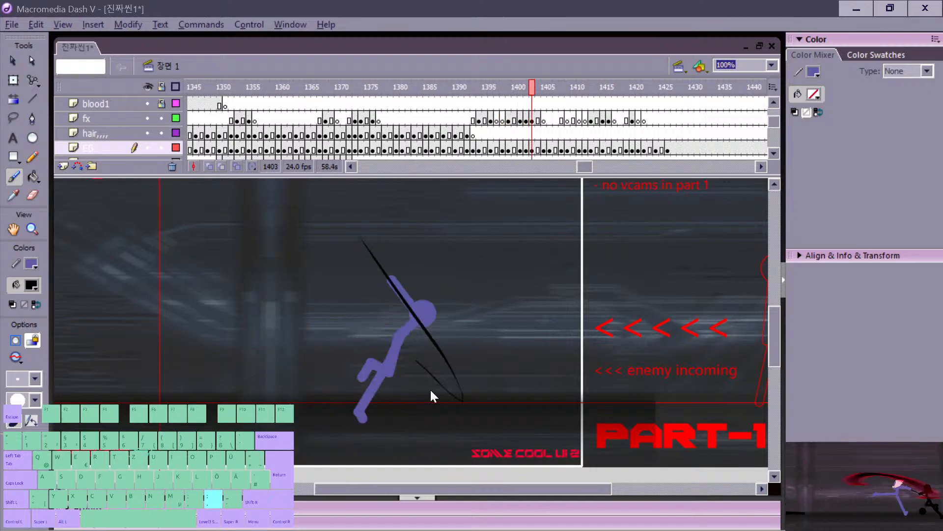
pyautogui.press('.')
pyautogui.press('.')
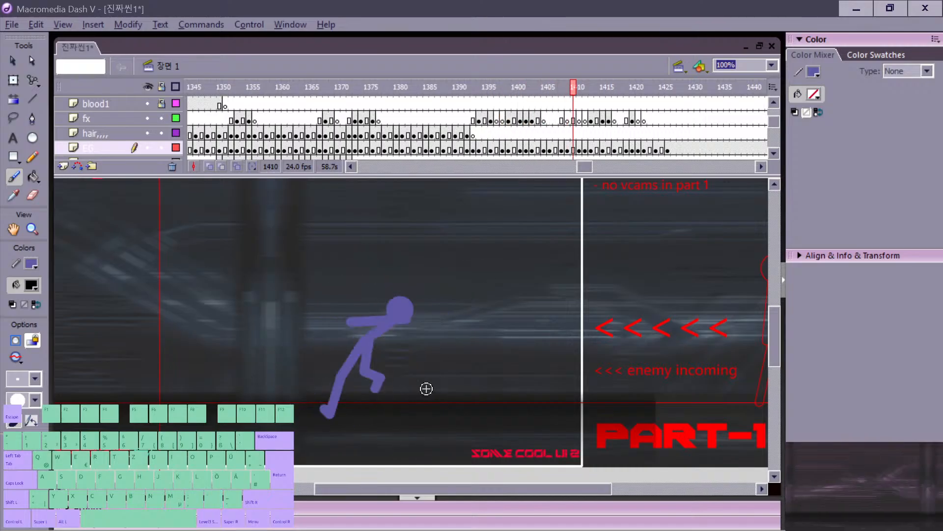
pyautogui.press(',')
pyautogui.press(',')
pyautogui.press(',')
pyautogui.press(',')
pyautogui.press('.')
pyautogui.press('.')
pyautogui.press('.')
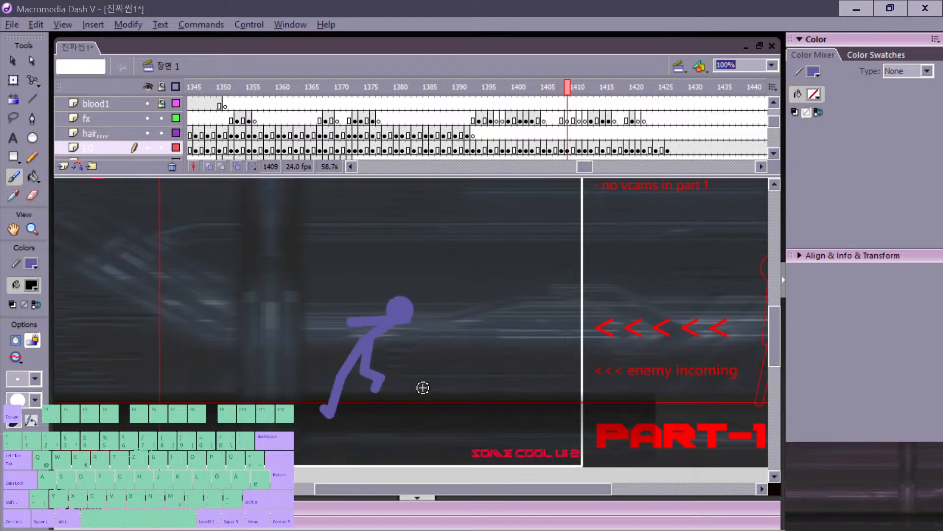
pyautogui.press('.')
# Step: Remove frame 1410 from the EG layer and extend the pose that follows by one frame
pyautogui.rightClick(568, 148)
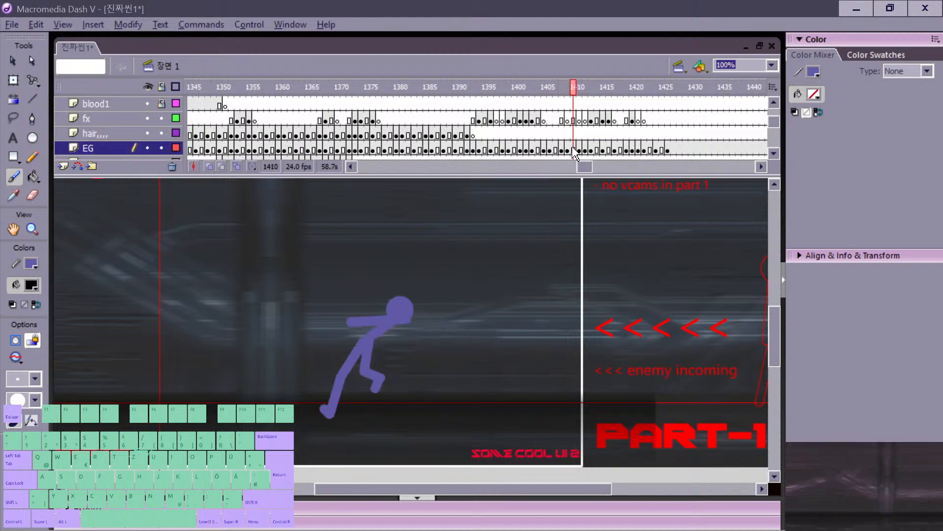
pyautogui.click(607, 193)
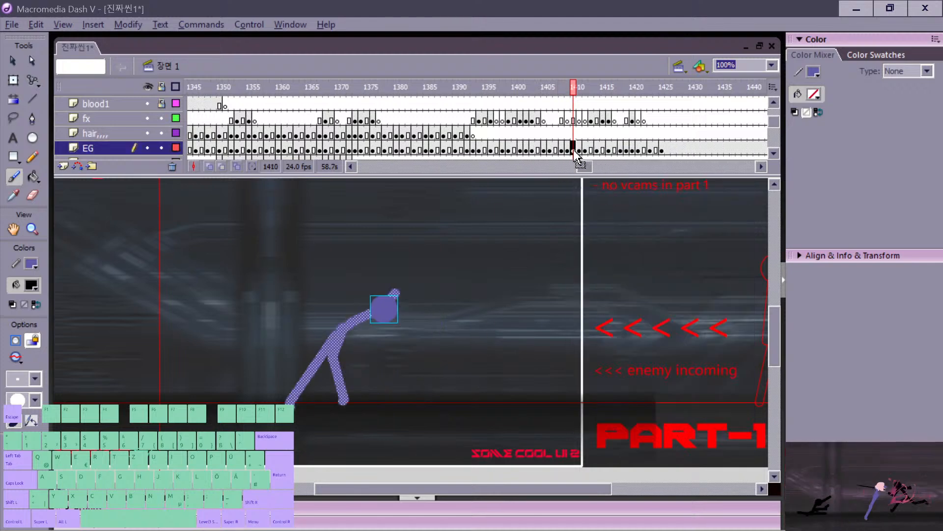
pyautogui.press('F5')
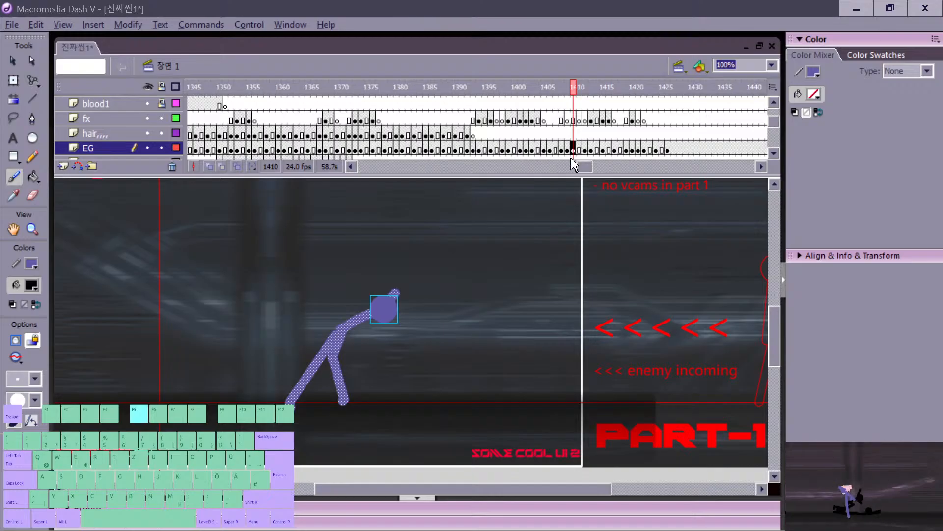
# Step: Play the swing back from about frame 1403 to check the timing of the changed hold
pyautogui.click(533, 150)
pyautogui.press('Return')
pyautogui.click(530, 151)
pyautogui.press('Return')
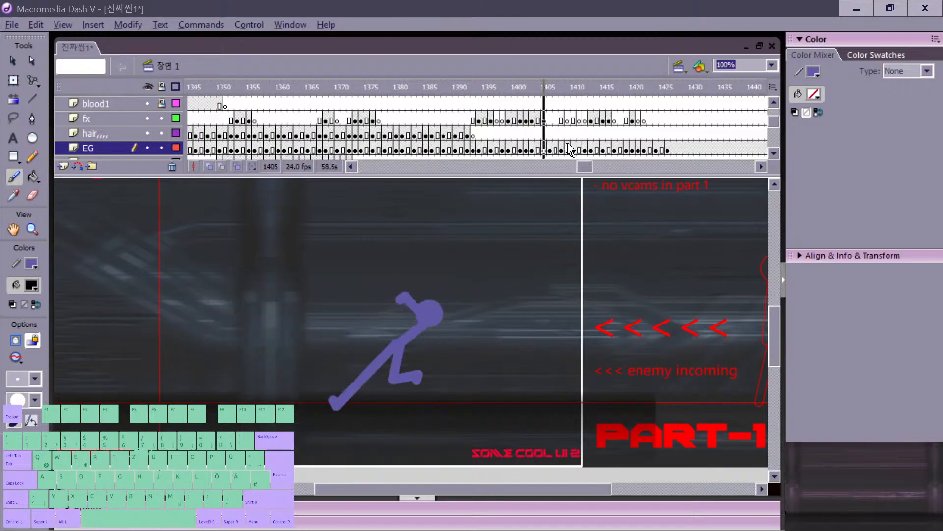
pyautogui.click(533, 136)
pyautogui.press('Return')
pyautogui.press('Return')
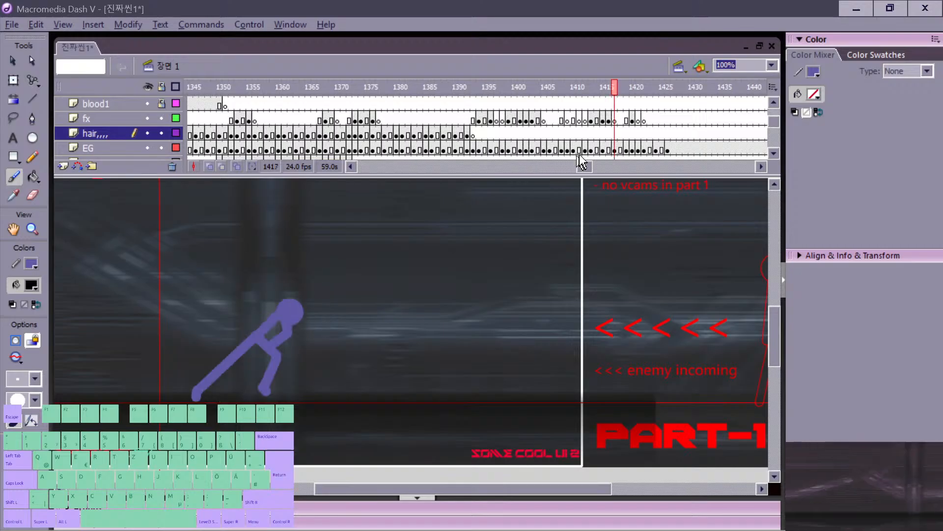
# Step: Try removing frame 1411 from the EG layer and play the result back
pyautogui.click(580, 149)
pyautogui.rightClick(580, 150)
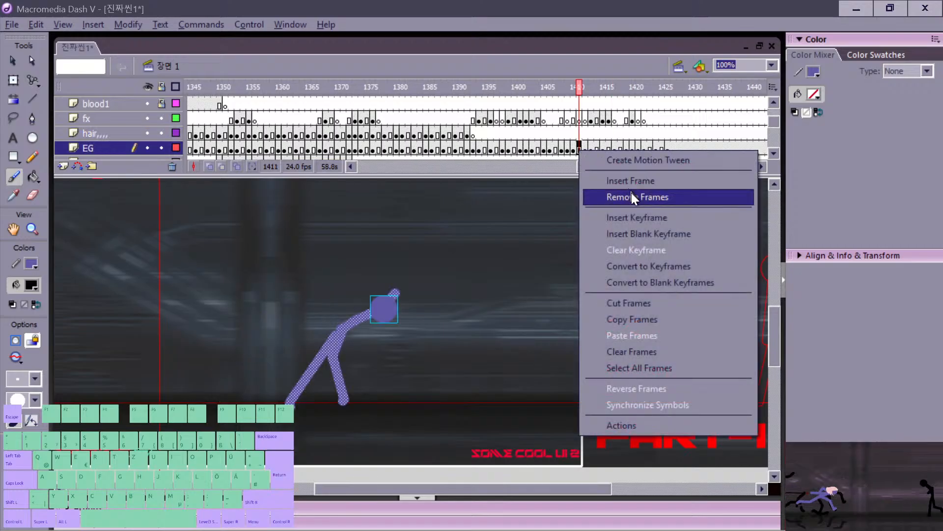
pyautogui.click(631, 196)
pyautogui.press('.')
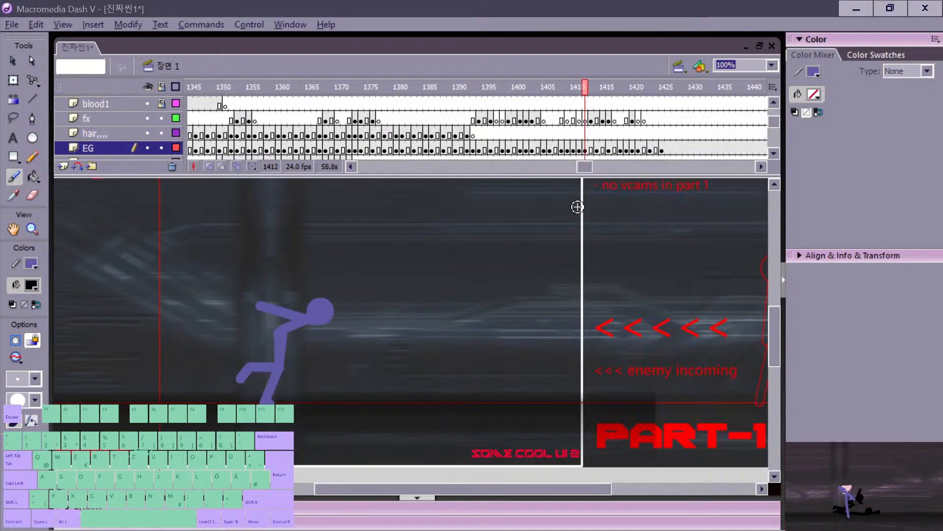
pyautogui.press(',')
pyautogui.click(501, 135)
pyautogui.press('Return')
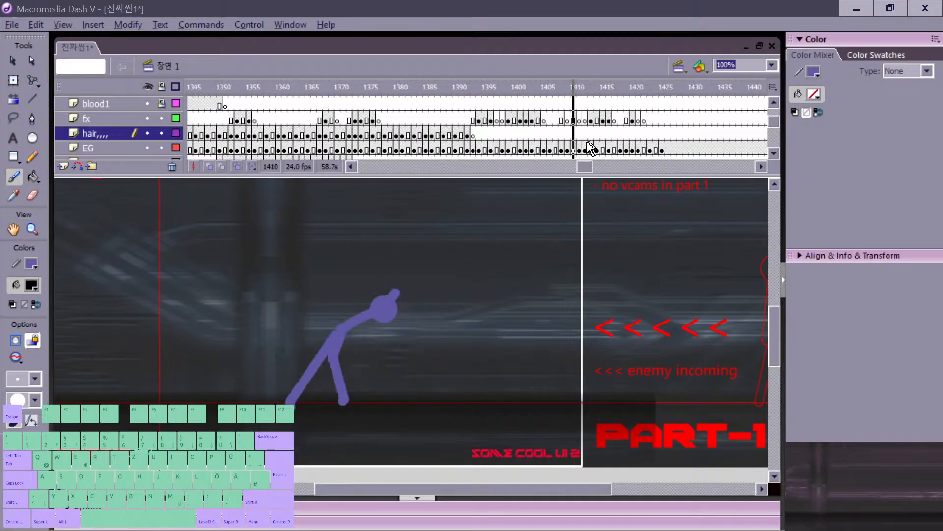
pyautogui.click(553, 135)
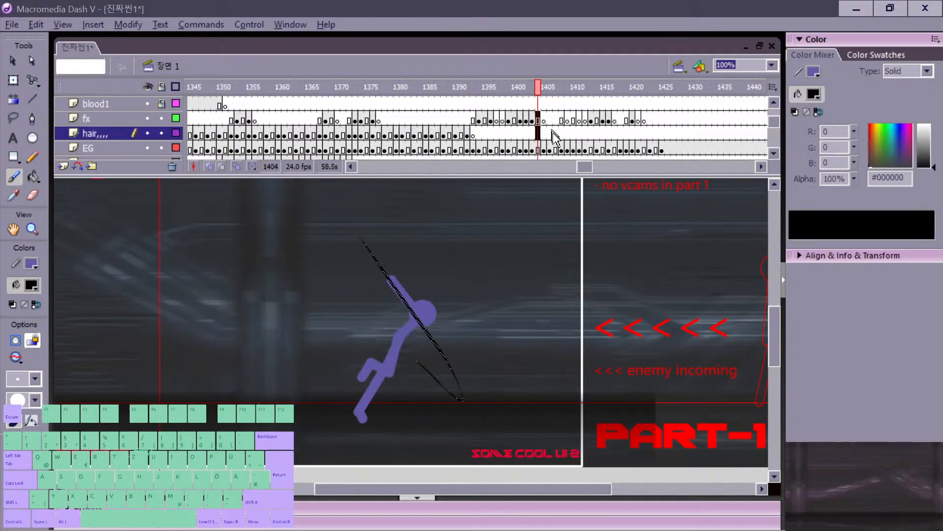
# Step: Undo the removal of frame 1411 from the EG layer
pyautogui.hotkey('ctrl', 'z')
pyautogui.hotkey('ctrl', 'z')
pyautogui.hotkey('ctrl', 'z')
pyautogui.hotkey('ctrl', 'z')
pyautogui.hotkey('ctrl', 'z')
pyautogui.hotkey('ctrl', 'z')
pyautogui.hotkey('ctrl', 'z')
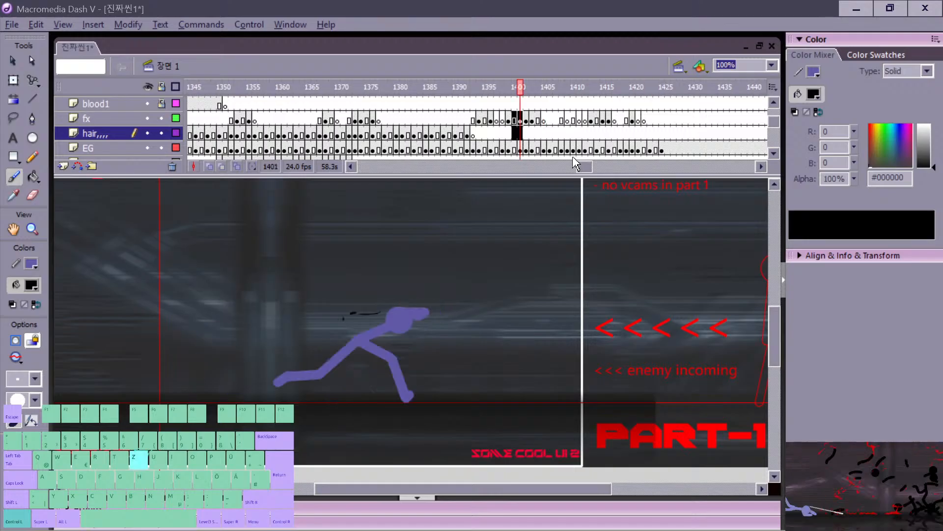
# Step: Remove frame 1413 from the fx, hair and EG layers together
pyautogui.click(530, 134)
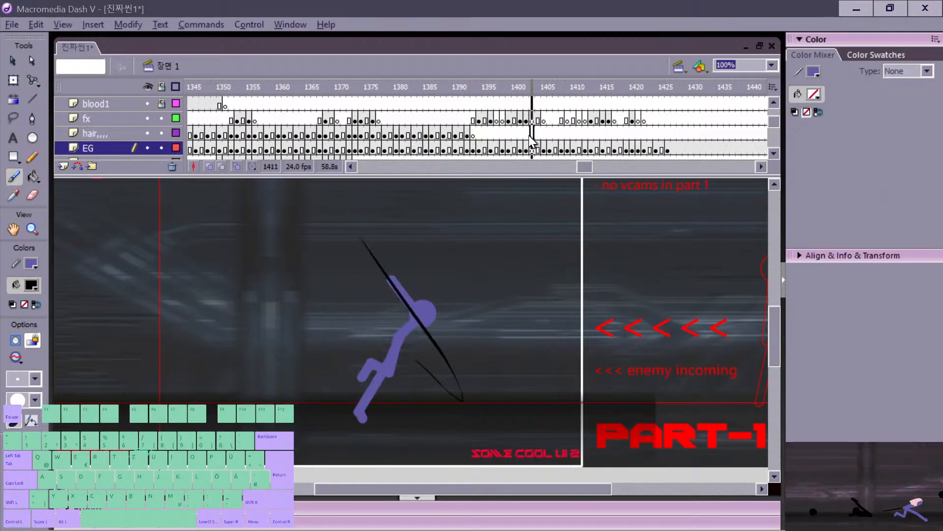
pyautogui.moveTo(591, 118); pyautogui.dragTo(589, 156)
pyautogui.rightClick(591, 152)
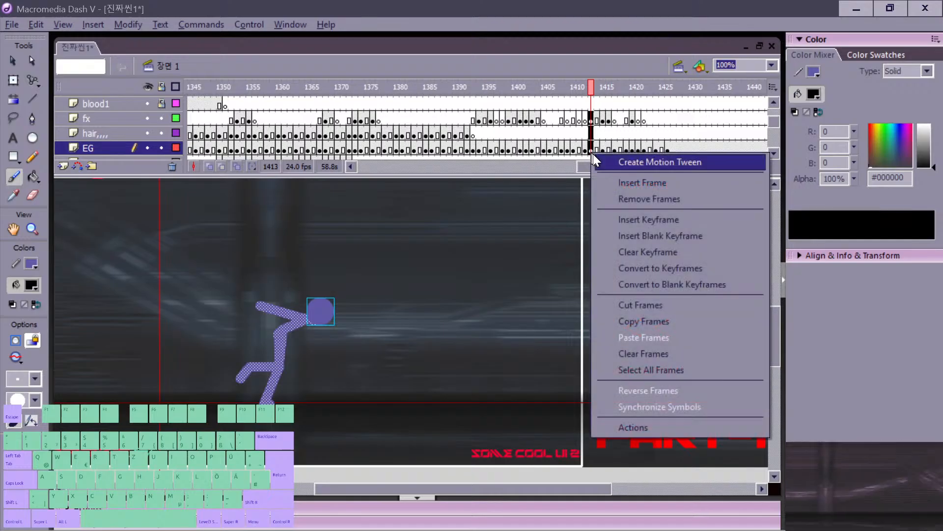
pyautogui.click(631, 196)
# Step: Play the shortened sequence repeatedly from around frames 1403 and 1404 to judge how the strokes and poses line up
pyautogui.click(531, 122)
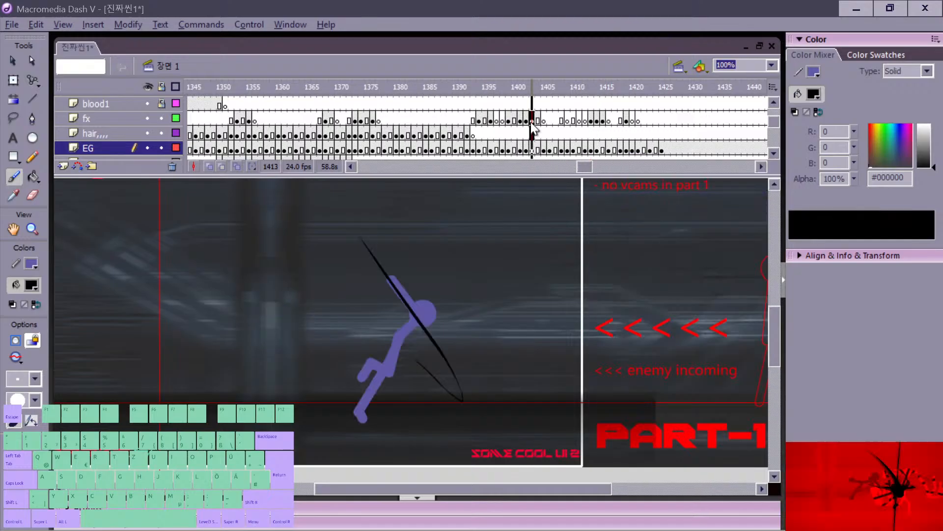
pyautogui.press('Return')
pyautogui.click(568, 135)
pyautogui.press('Return')
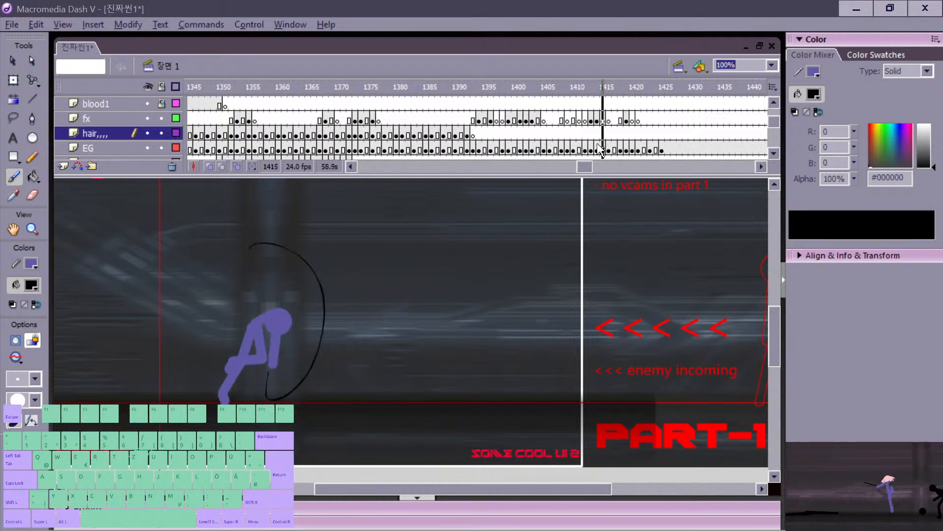
pyautogui.click(539, 119)
pyautogui.press('Return')
pyautogui.click(538, 120)
pyautogui.press('Return')
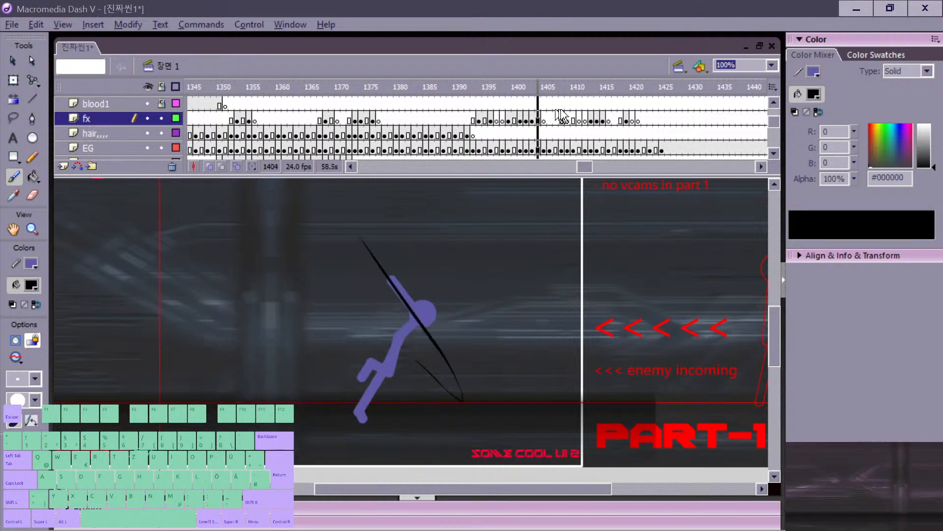
# Step: Examine the backward arm on frame 1409 and compare the pose with the preceding frames back to 1403
pyautogui.click(581, 121)
pyautogui.press(',')
pyautogui.press(',')
pyautogui.press(',')
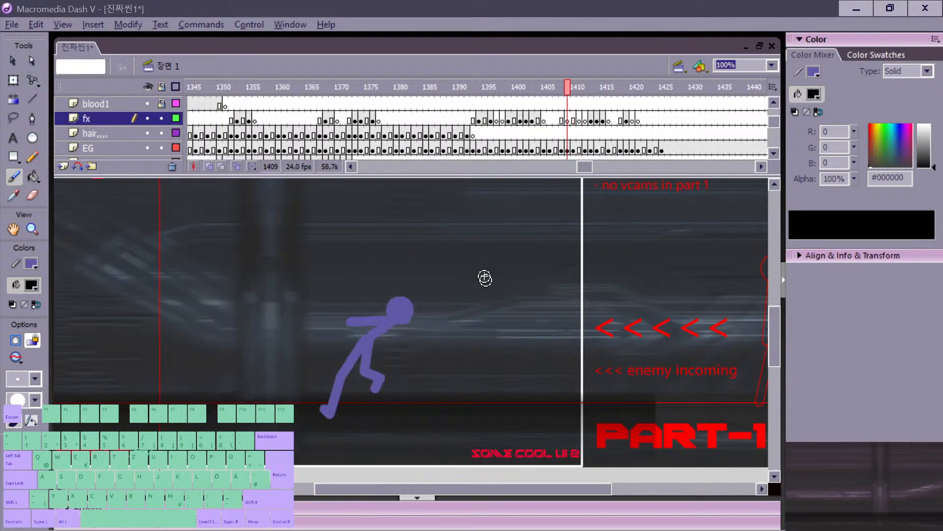
pyautogui.press('.')
pyautogui.press('v')
pyautogui.click(357, 322)
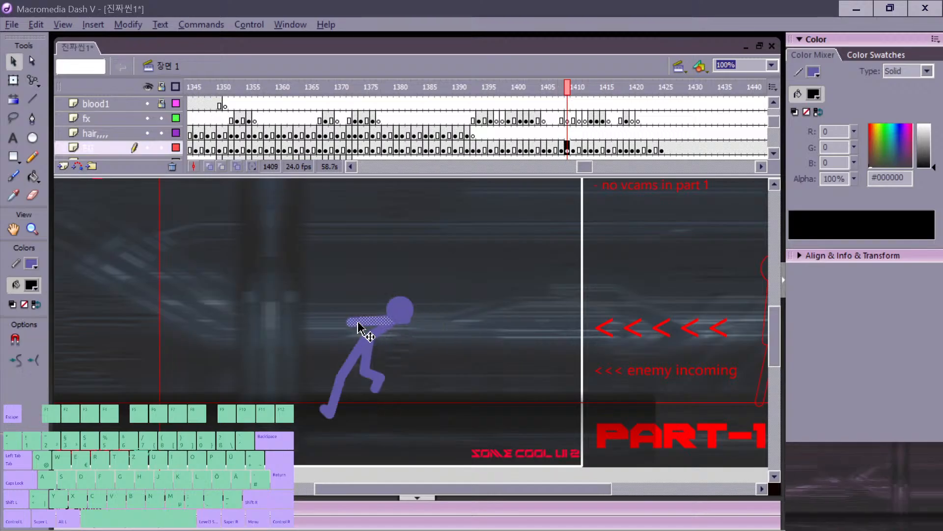
pyautogui.click(399, 337)
pyautogui.press(',')
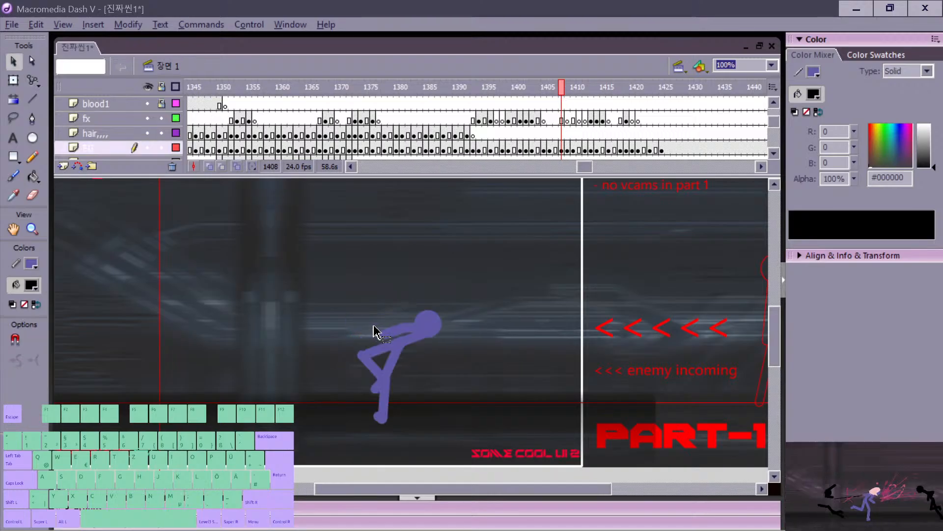
pyautogui.press('.')
pyautogui.press(',')
pyautogui.press(',')
pyautogui.press(',')
pyautogui.press(',')
pyautogui.press(',')
pyautogui.press(',')
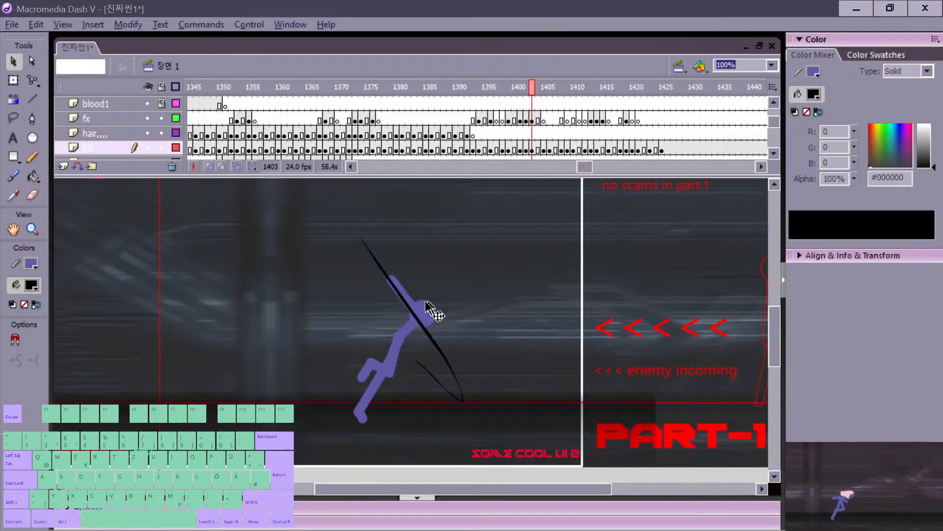
# Step: Step through frames 1403 to 1410 and compare the figure's arm and leg poses around frames 1408 to 1410
pyautogui.click(427, 325)
pyautogui.press('.')
pyautogui.press('.')
pyautogui.press('.')
pyautogui.press('.')
pyautogui.press('.')
pyautogui.press('.')
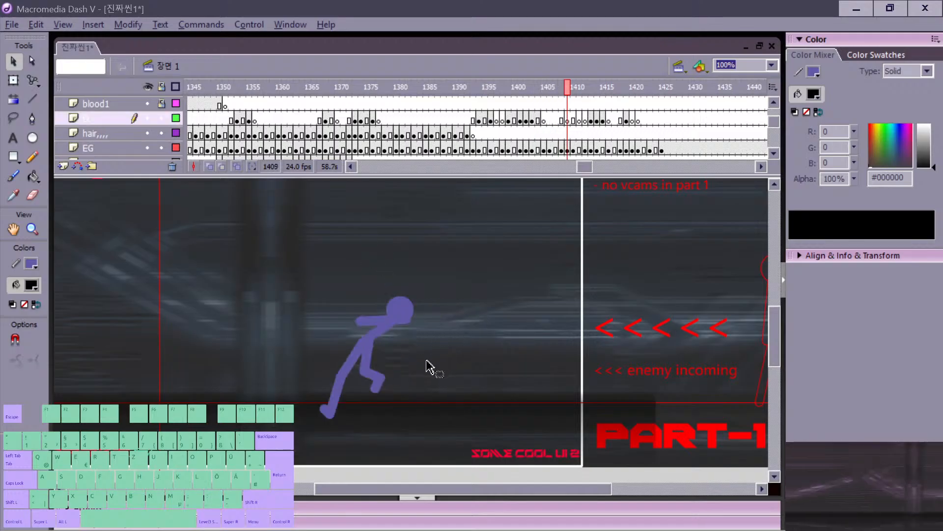
pyautogui.press('.')
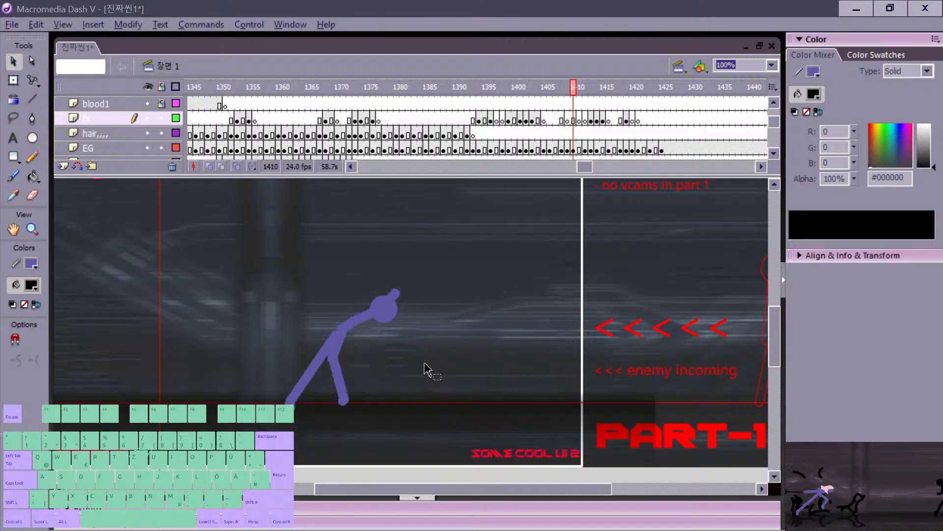
pyautogui.press(',')
pyautogui.press(',')
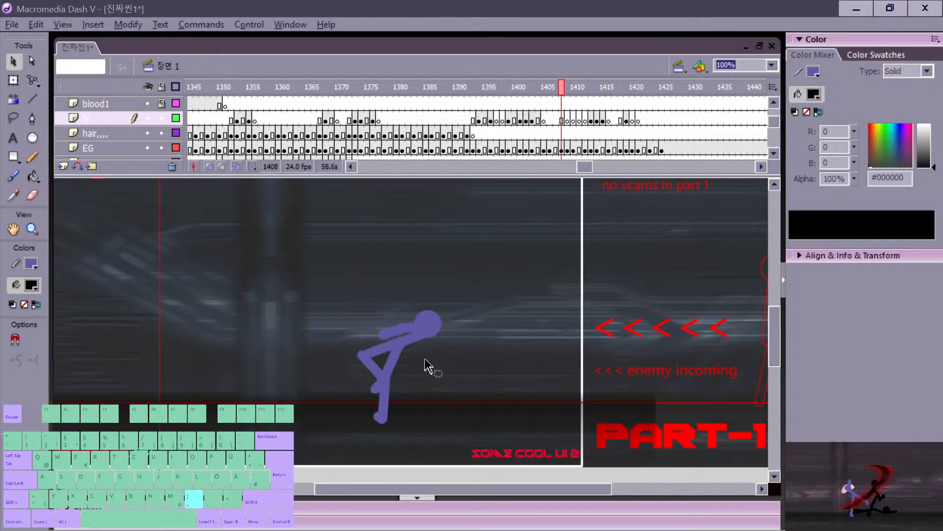
pyautogui.press(',')
pyautogui.press('.')
pyautogui.press('.')
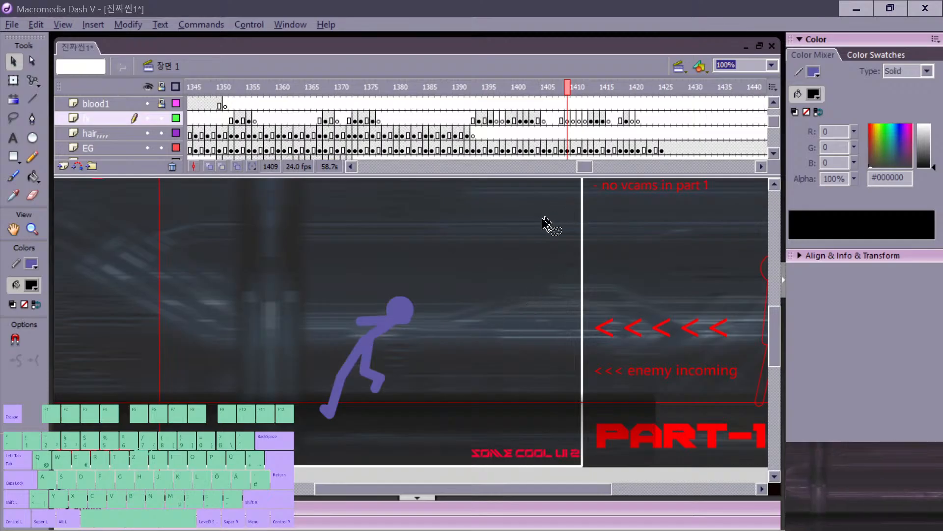
# Step: Return to frame 1403 and compare its long weapon stroke on the fx layer with the stroke on frame 1402
pyautogui.press(',')
pyautogui.press(',')
pyautogui.press(',')
pyautogui.press(',')
pyautogui.press(',')
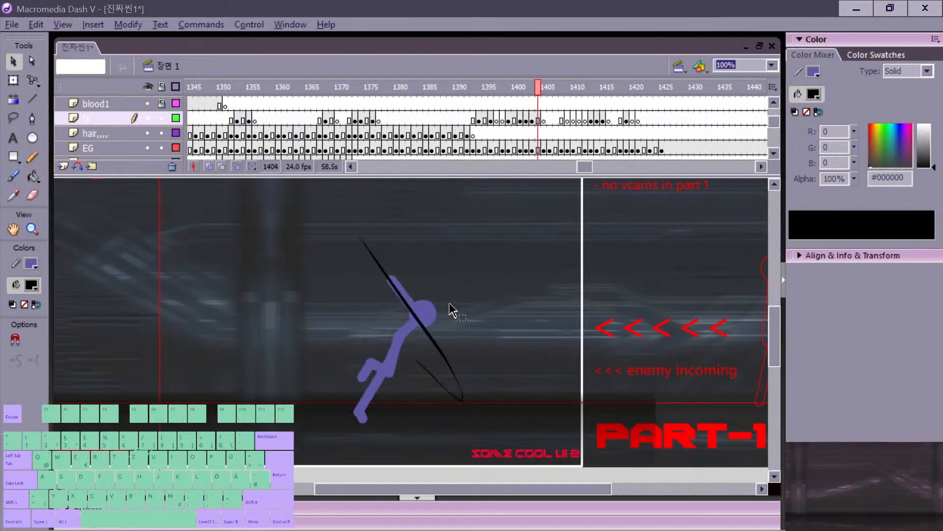
pyautogui.press(',')
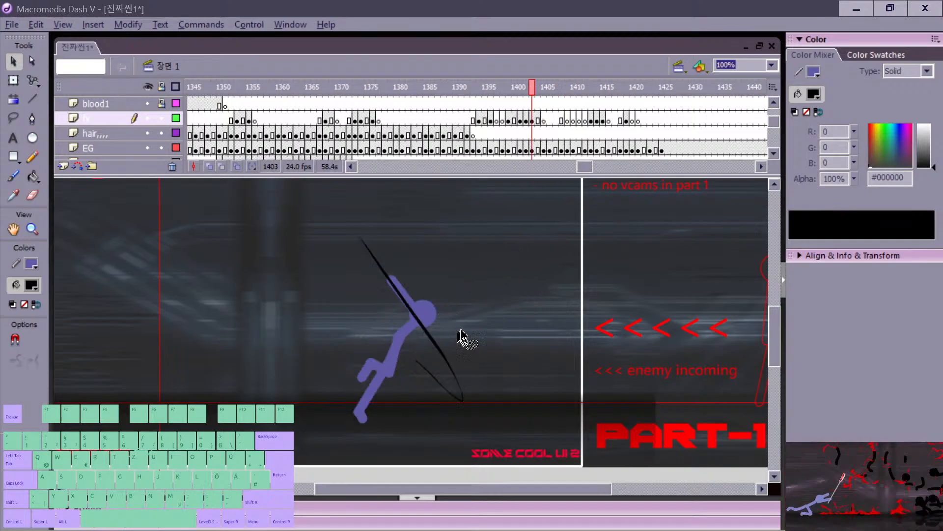
pyautogui.press('v')
pyautogui.click(439, 347)
pyautogui.click(457, 341)
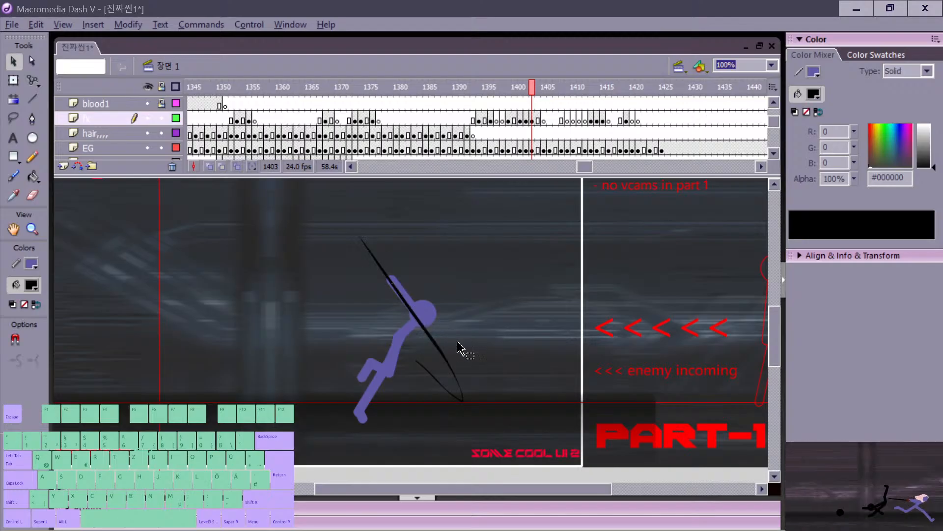
pyautogui.press(',')
pyautogui.press('.')
pyautogui.click(445, 350)
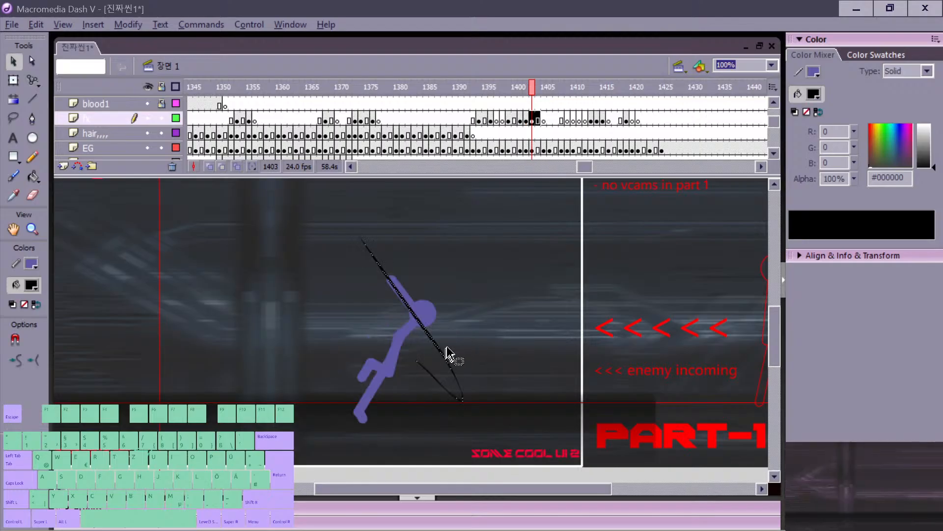
pyautogui.click(447, 349)
pyautogui.press(',')
pyautogui.press('.')
pyautogui.click(446, 354)
pyautogui.press(',')
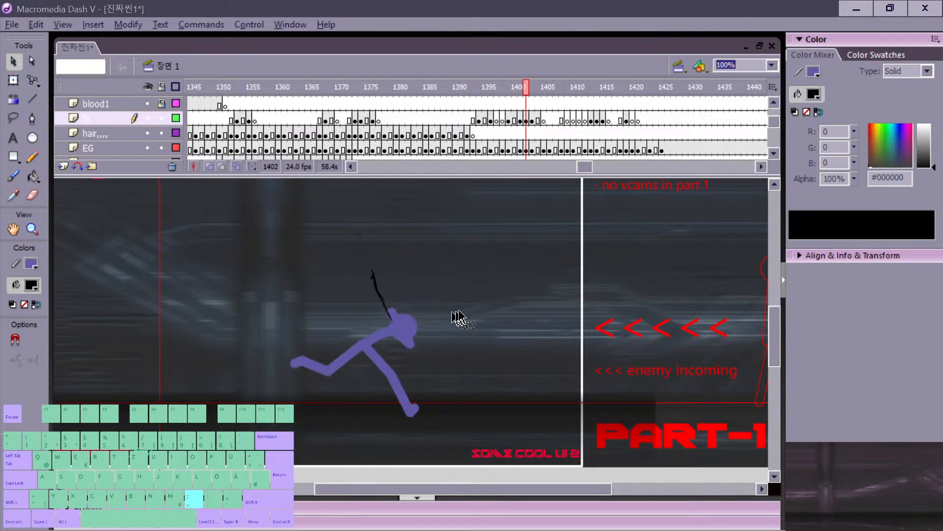
pyautogui.press('.')
pyautogui.press(',')
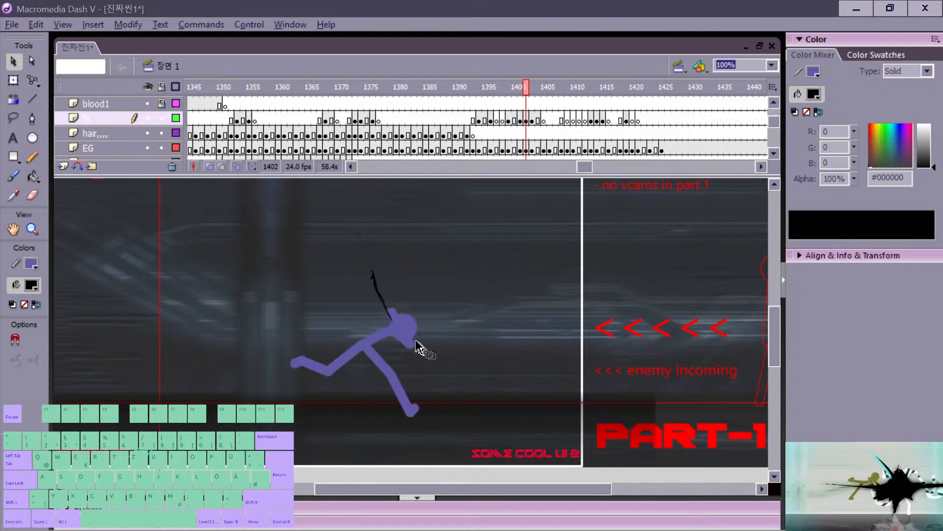
pyautogui.press('.')
pyautogui.click(434, 344)
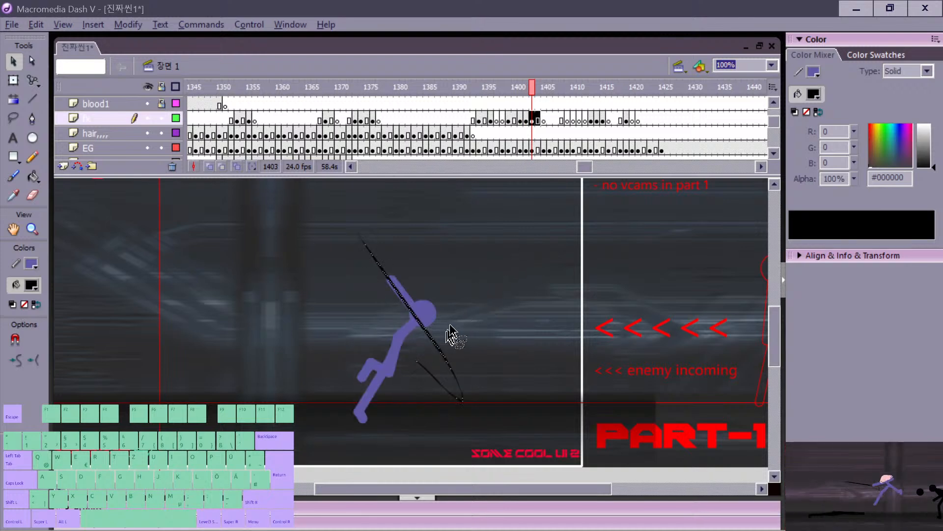
pyautogui.press('.')
pyautogui.press(',')
pyautogui.press(',')
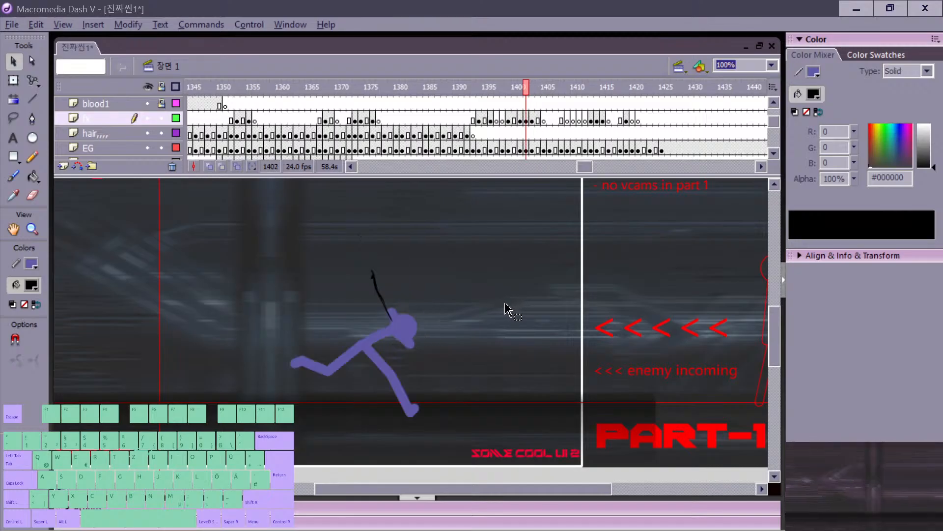
pyautogui.press('.')
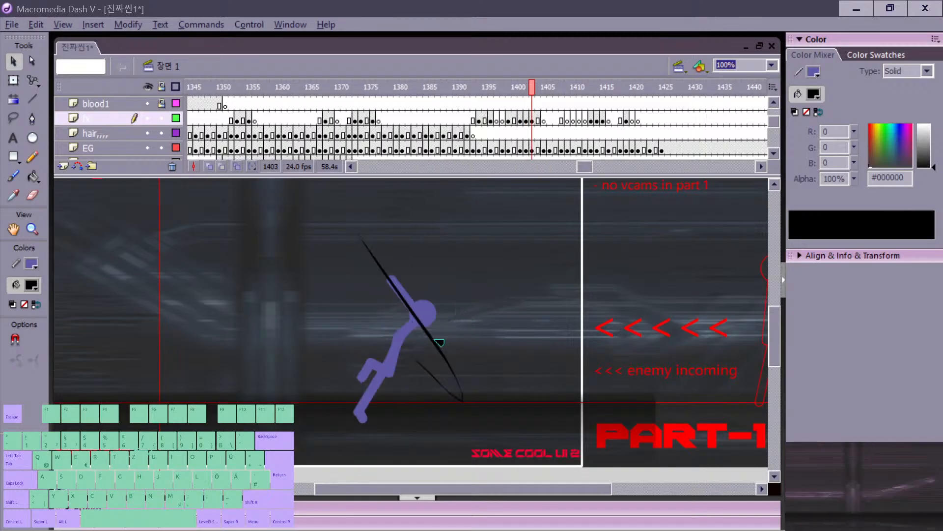
# Step: Examine the short weapon strokes on frames 1401 and 1402 against the large swing arc on frame 1400
pyautogui.press(',')
pyautogui.press(',')
pyautogui.press(',')
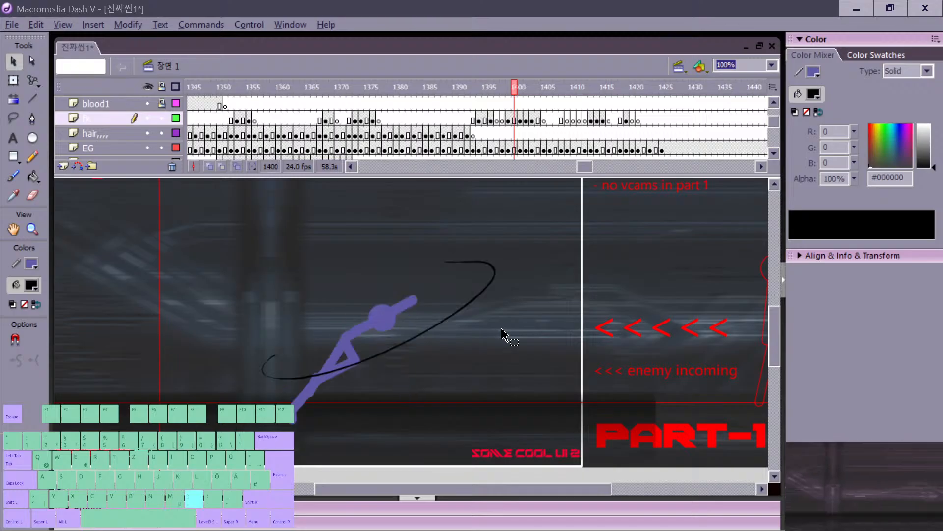
pyautogui.press('.')
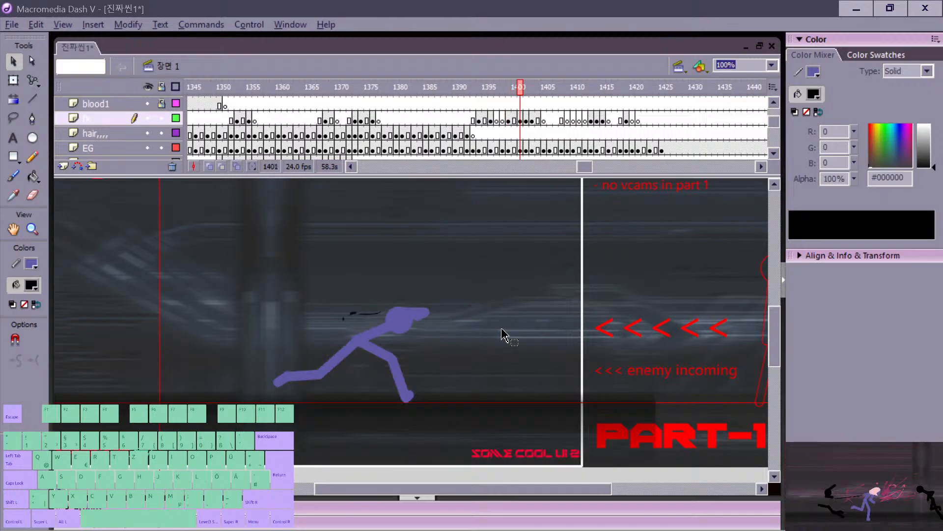
pyautogui.press('.')
pyautogui.press(',')
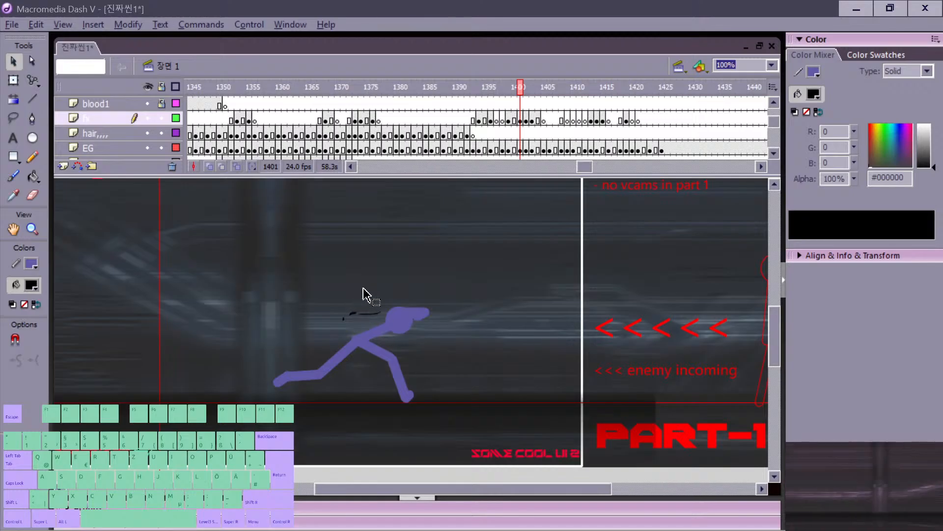
pyautogui.press('b')
pyautogui.press('b')
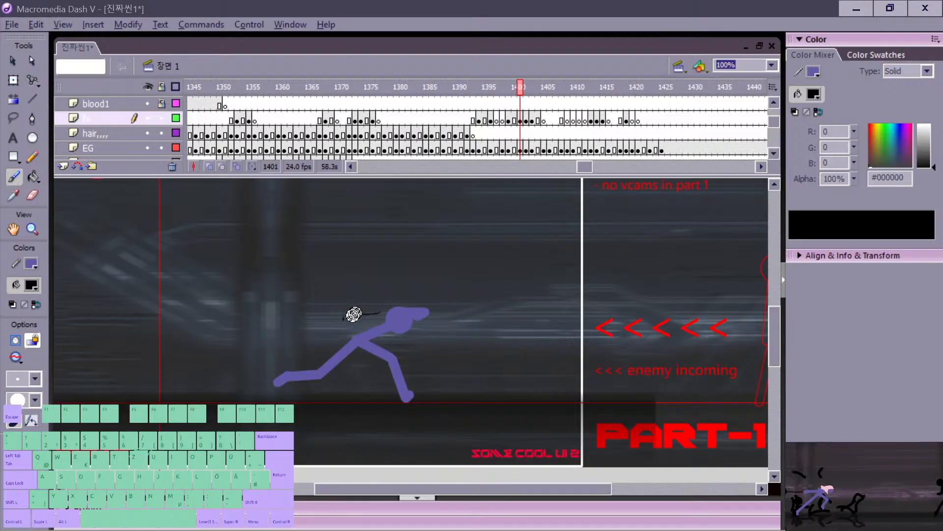
pyautogui.moveTo(358, 320); pyautogui.dragTo(375, 325)
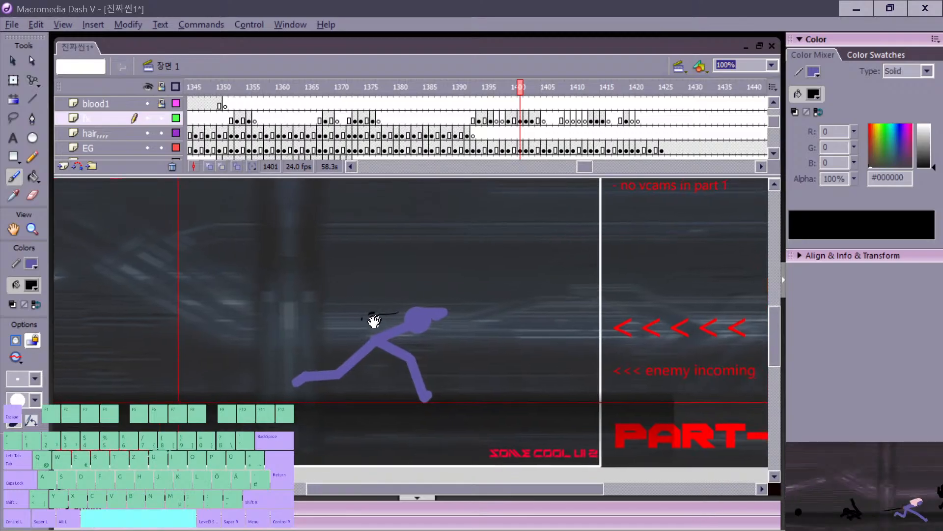
pyautogui.press(',')
pyautogui.press('.')
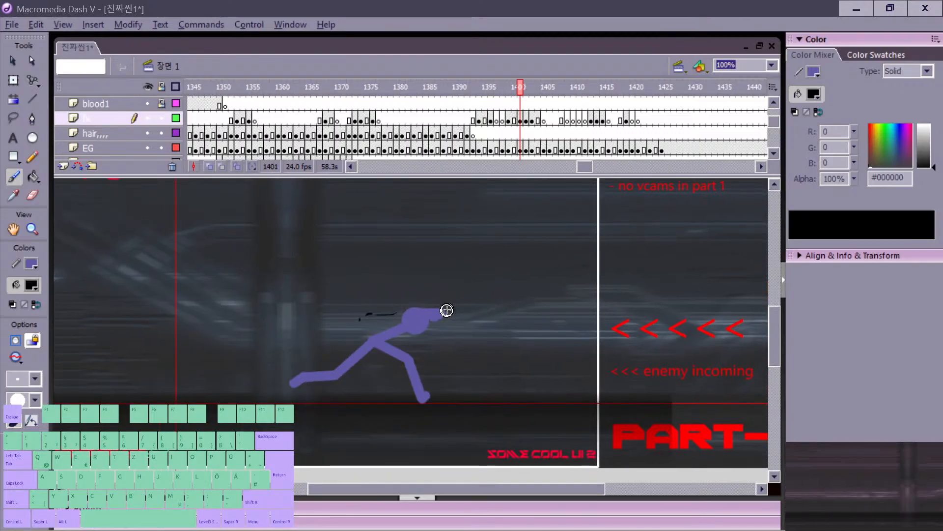
pyautogui.press(',')
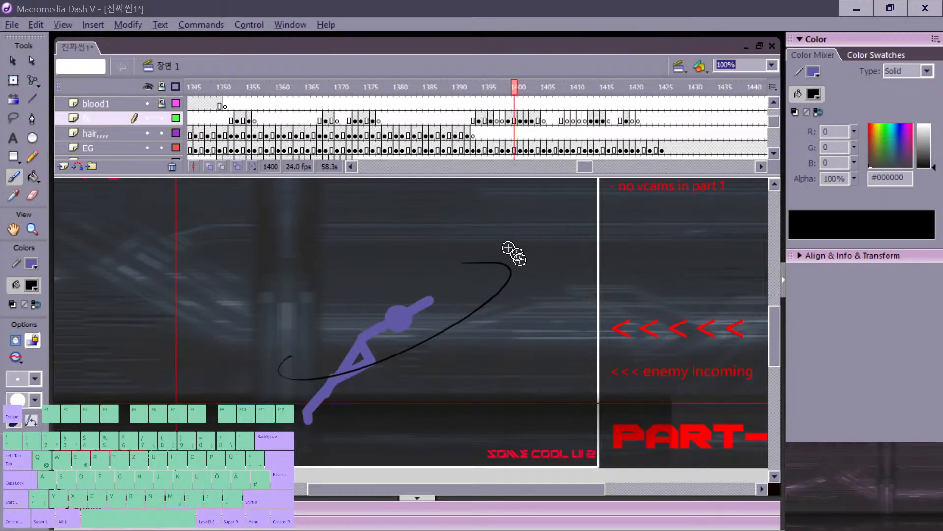
# Step: Review the poses and swing arcs between frames 1395 and 1399, checking how the figure moves into the frame 1399 swing
pyautogui.press(',')
pyautogui.press(',')
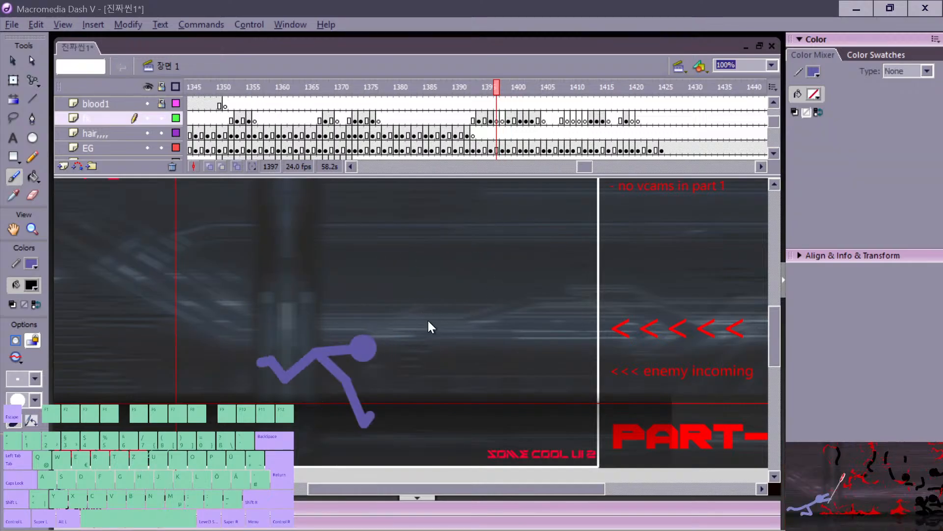
pyautogui.press('m')
pyautogui.press(',')
pyautogui.press(',')
pyautogui.press(',')
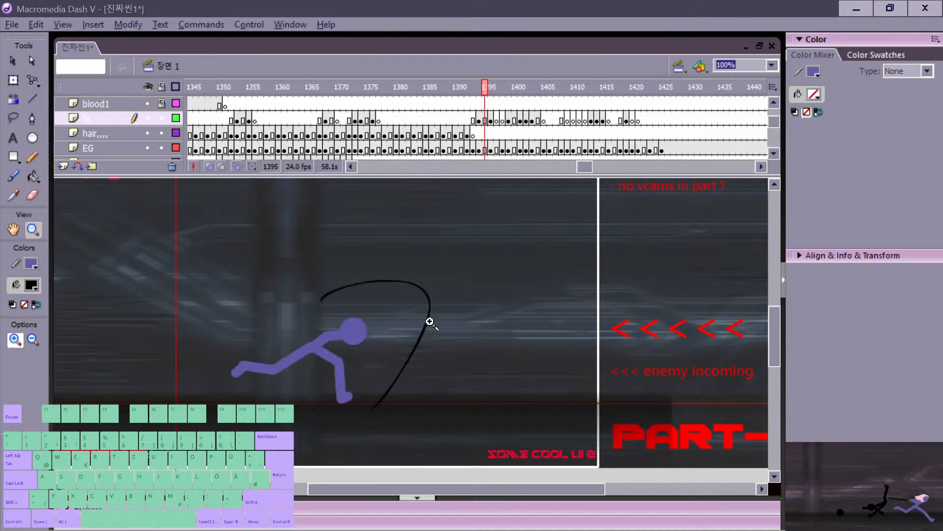
pyautogui.press('.')
pyautogui.press('.')
pyautogui.press('.')
pyautogui.press('.')
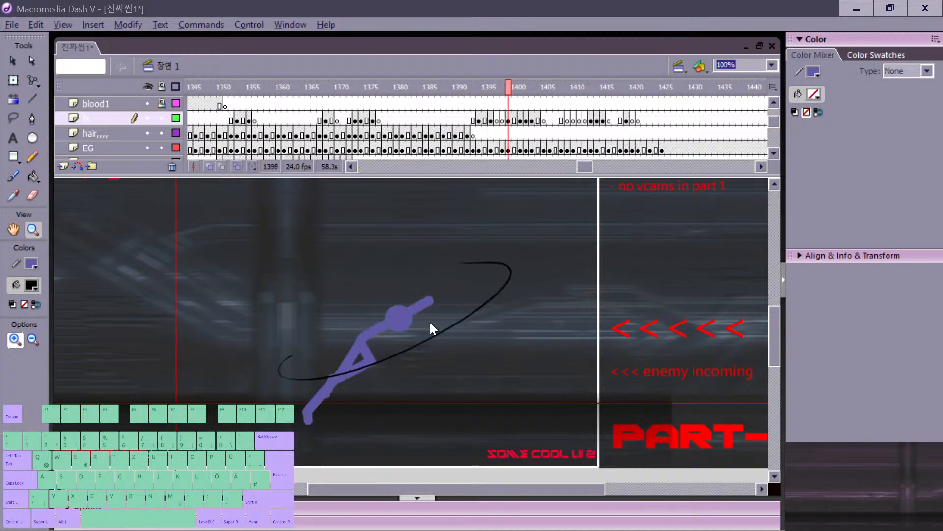
pyautogui.press(',')
pyautogui.press('.')
pyautogui.press(',')
pyautogui.press('.')
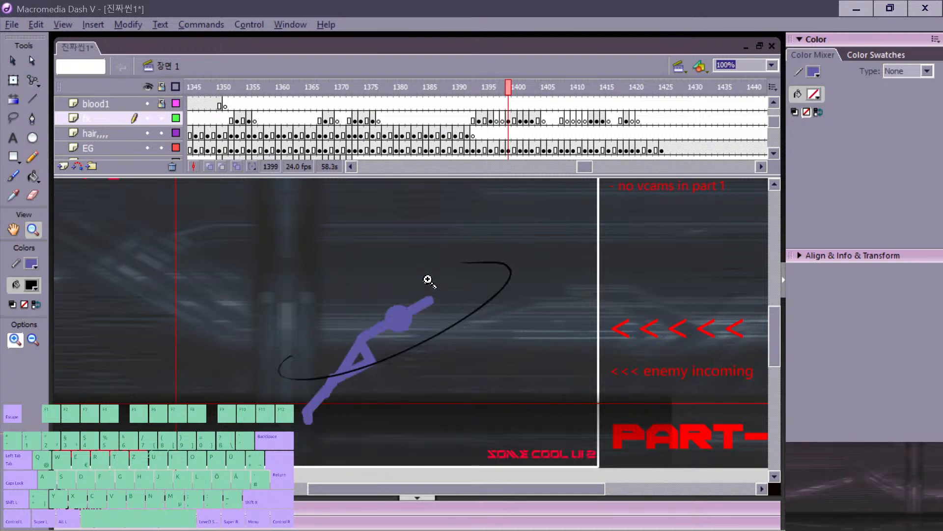
pyautogui.press(',')
pyautogui.press(',')
pyautogui.press('.')
pyautogui.press('.')
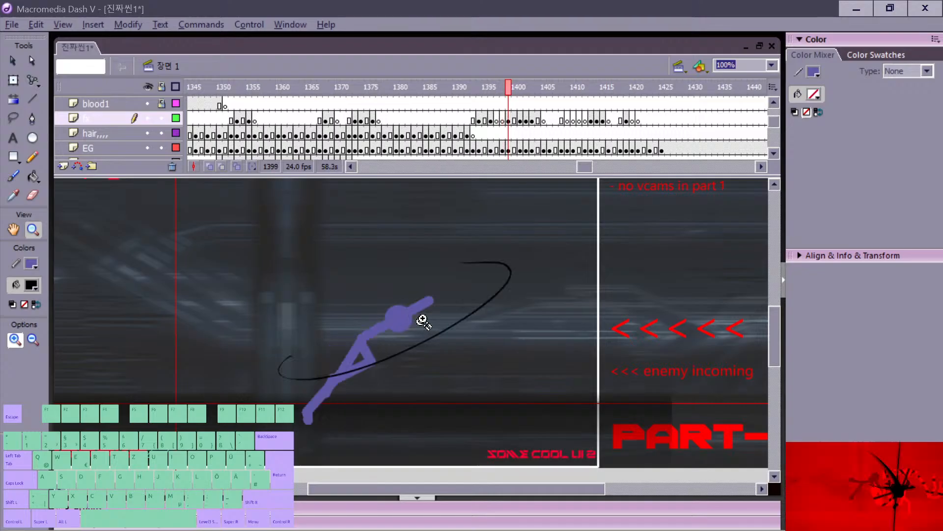
# Step: Flip between frames 1400 and 1401 to compare the swing arc with the short stroke behind the figure's head
pyautogui.press('b')
pyautogui.press('.')
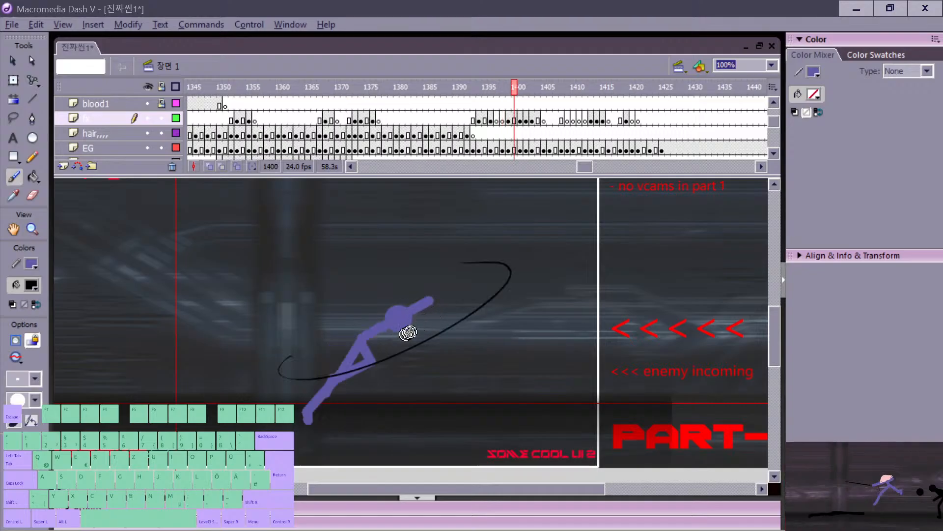
pyautogui.press('.')
pyautogui.press(',')
pyautogui.press('.')
pyautogui.press(',')
pyautogui.press('.')
pyautogui.press(',')
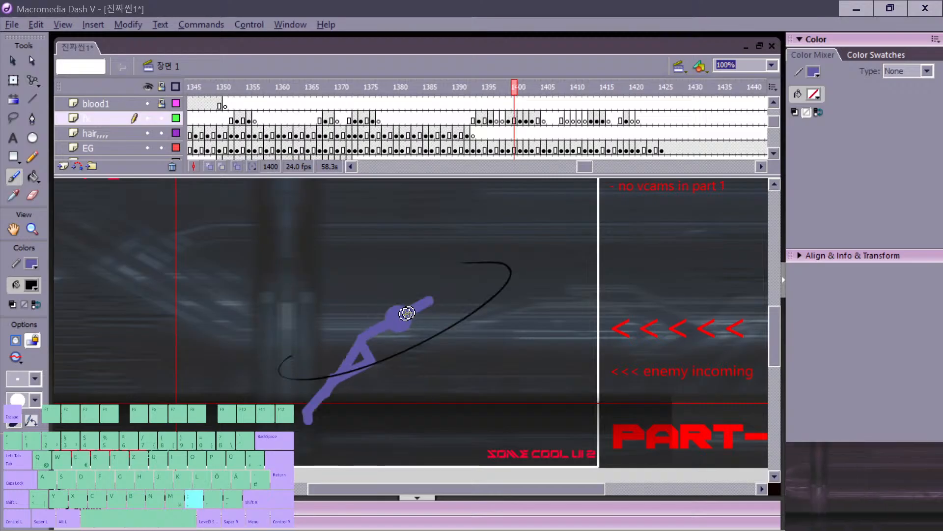
pyautogui.press('.')
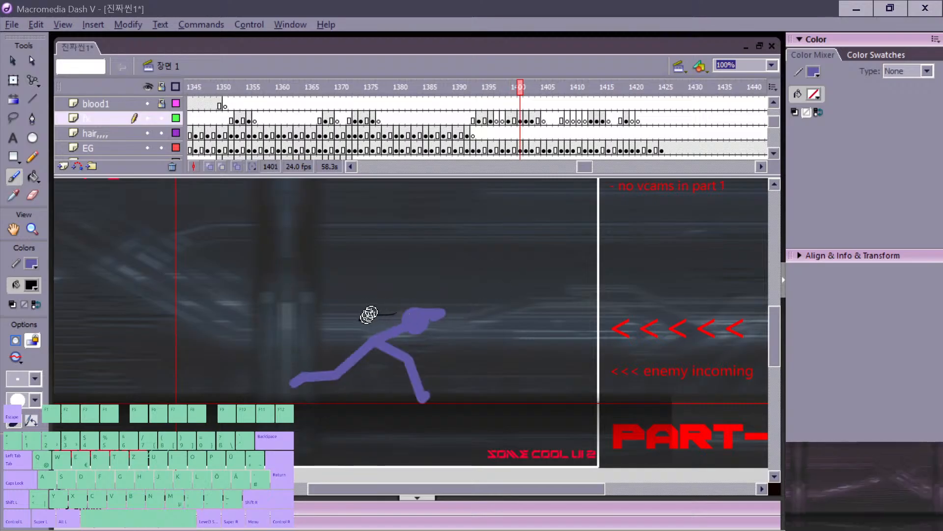
pyautogui.press(',')
pyautogui.press('.')
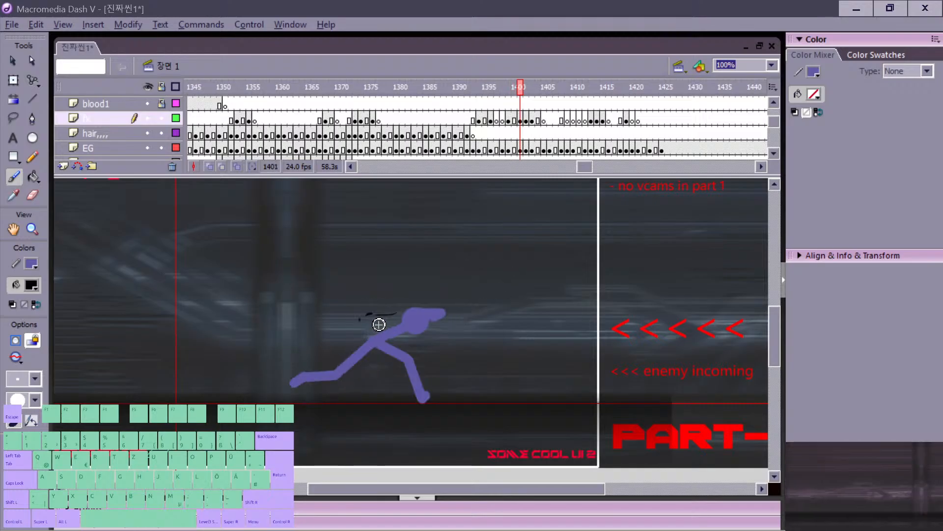
pyautogui.press(',')
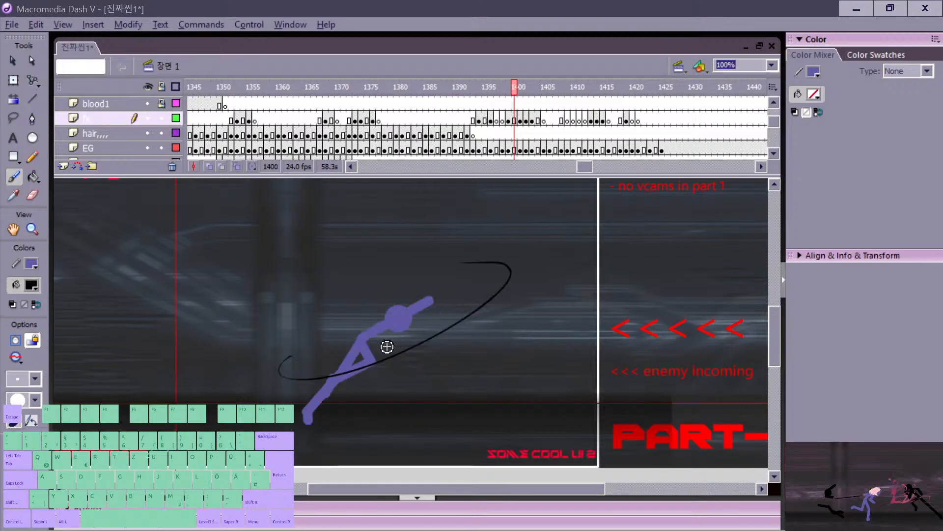
pyautogui.press('.')
pyautogui.press(',')
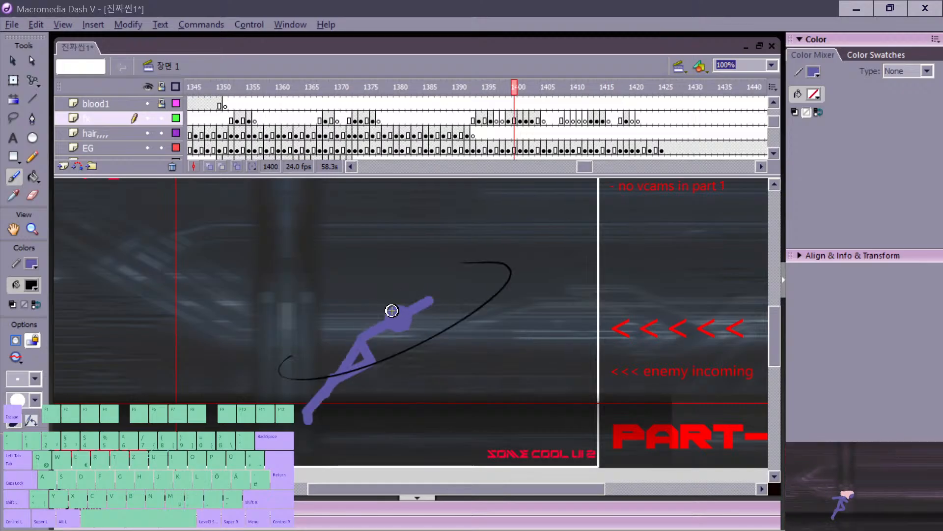
pyautogui.press('.')
pyautogui.press(',')
pyautogui.press('.')
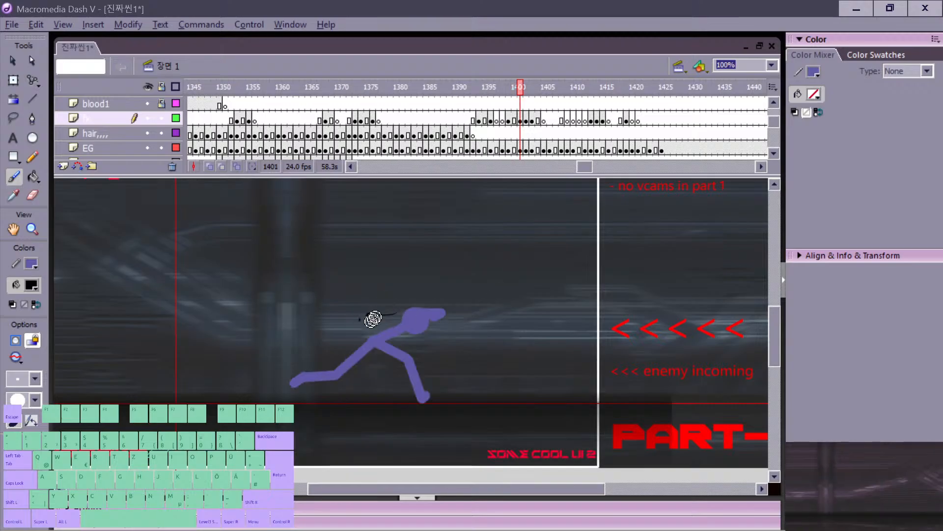
# Step: On the fx layer at frame 1398, brush the numbers 3, 2 and 1 above the figure with three, two and one dots beneath them
pyautogui.press(',')
pyautogui.press(',')
pyautogui.press(',')
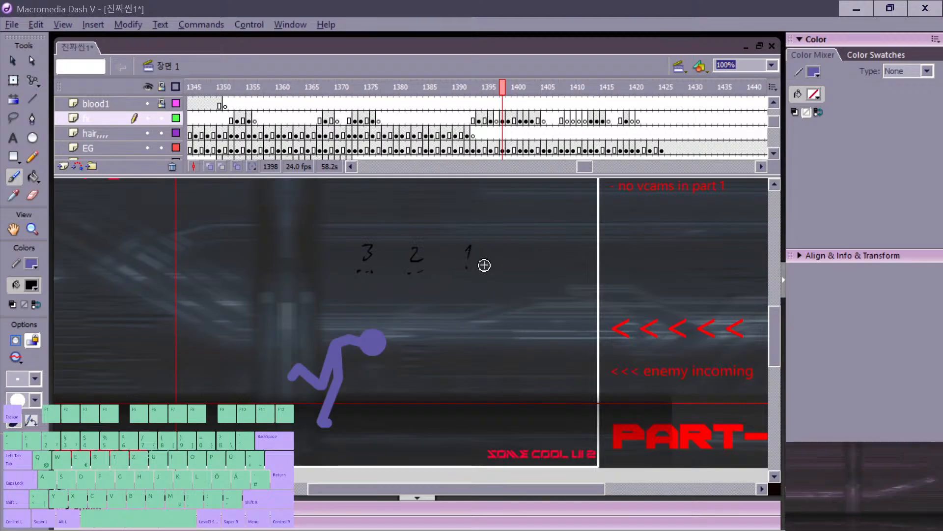
pyautogui.press(',')
pyautogui.press('z')
pyautogui.press('.')
pyautogui.press('.')
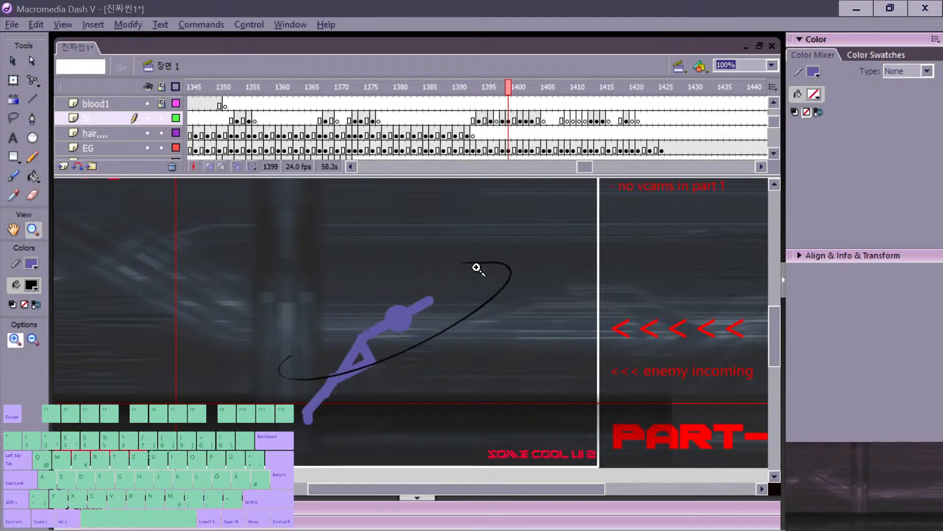
pyautogui.press(',')
pyautogui.press('b')
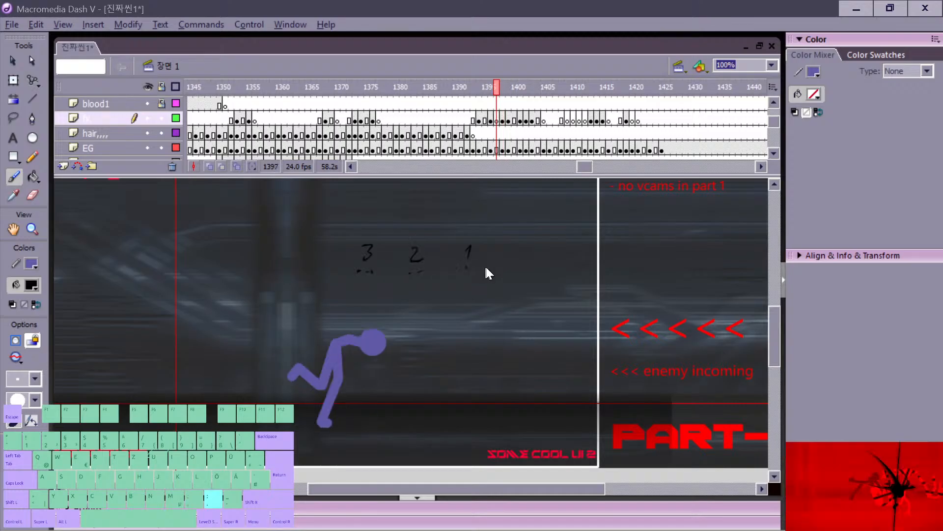
# Step: Brush a number 4 with dots beneath it beside the 3, 2 and 1 on frame 1398 of the fx layer
pyautogui.press('.')
pyautogui.press(',')
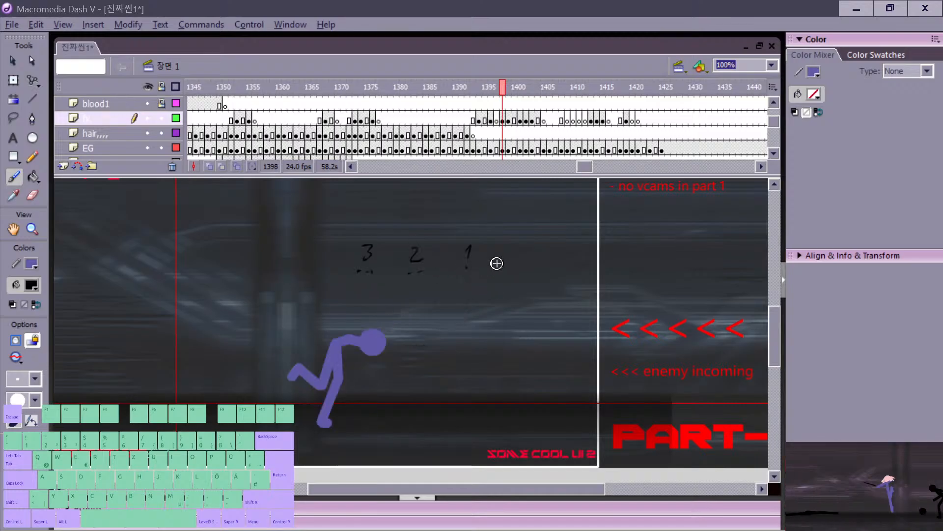
pyautogui.press('.')
pyautogui.press(',')
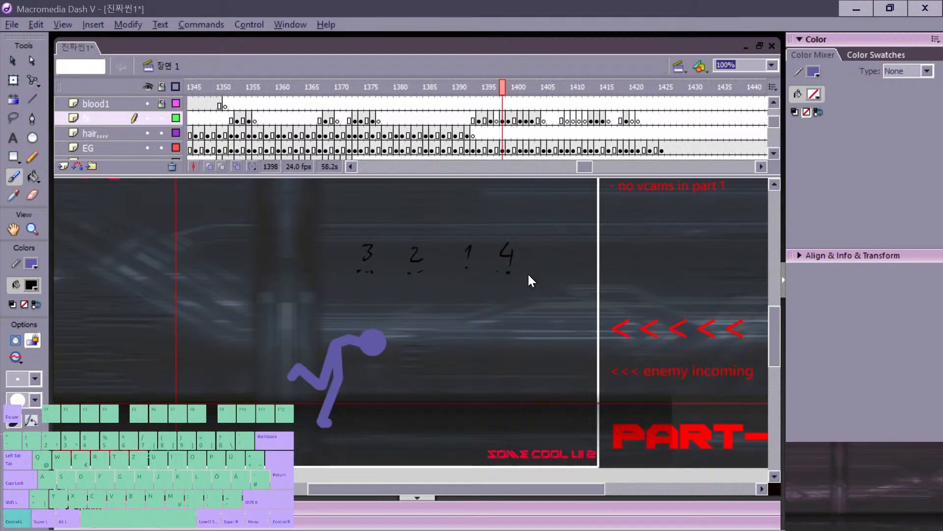
pyautogui.press(',')
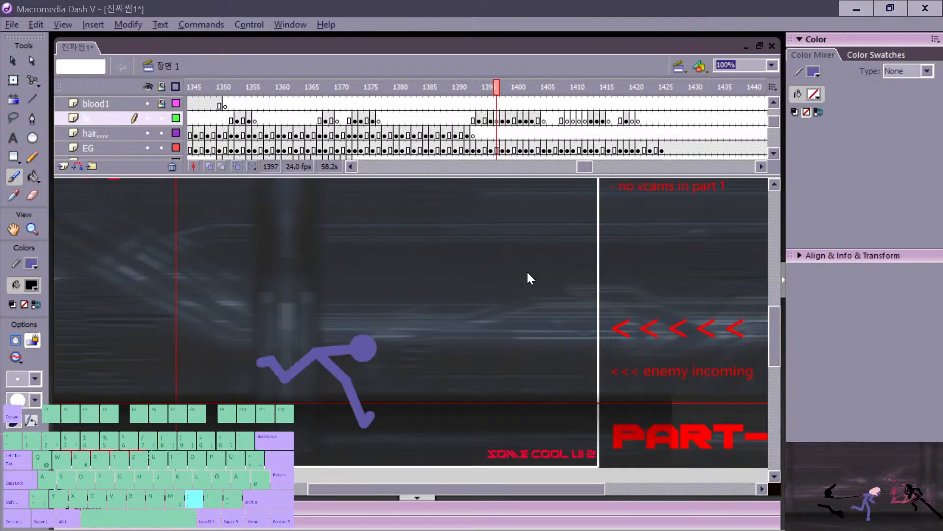
pyautogui.press('.')
# Step: Erase the 4 from frame 1398 and undo the stroke brushed in its place
pyautogui.press('v')
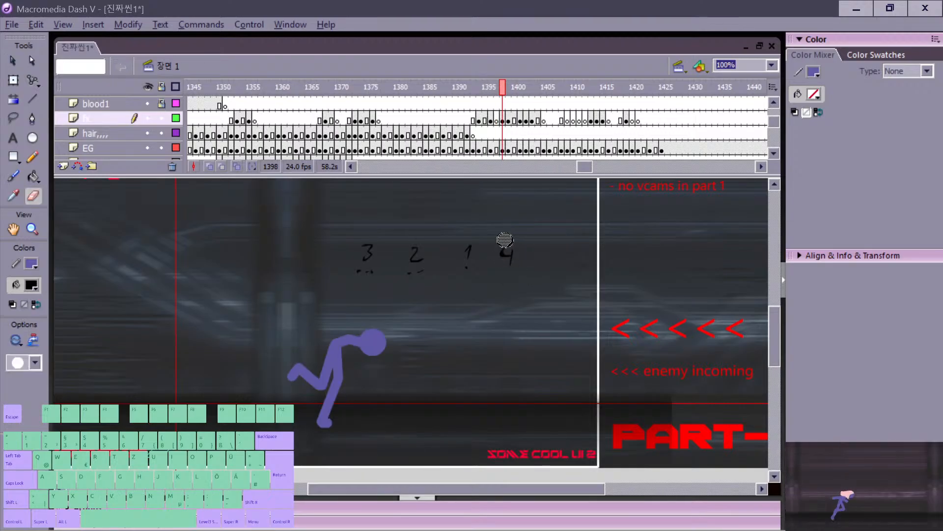
pyautogui.click(506, 251)
pyautogui.press('Delete')
pyautogui.press('b')
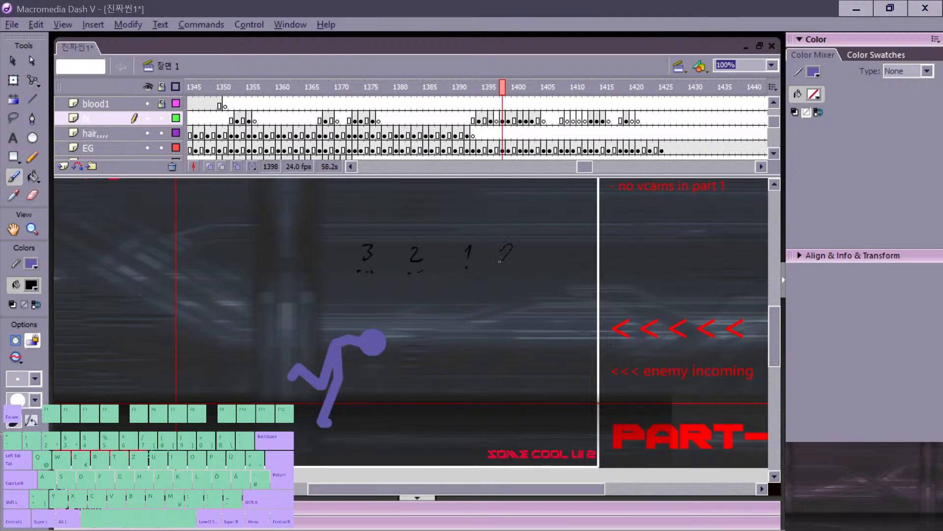
pyautogui.hotkey('ctrl', 'z')
pyautogui.press(',')
pyautogui.press('.')
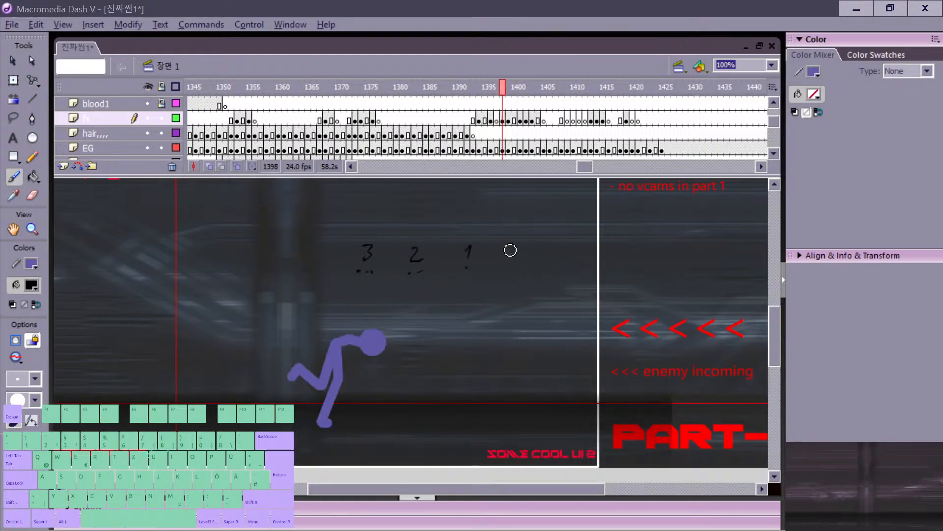
pyautogui.press('b')
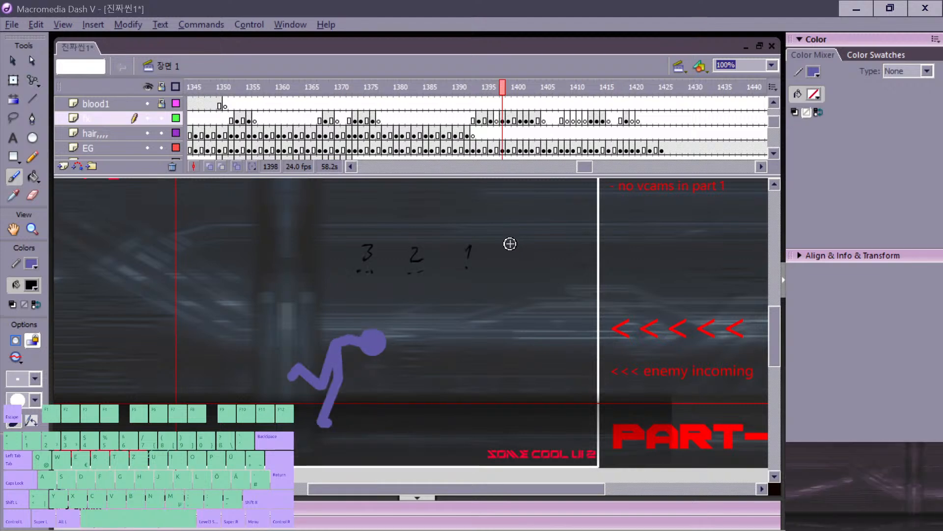
pyautogui.press(',')
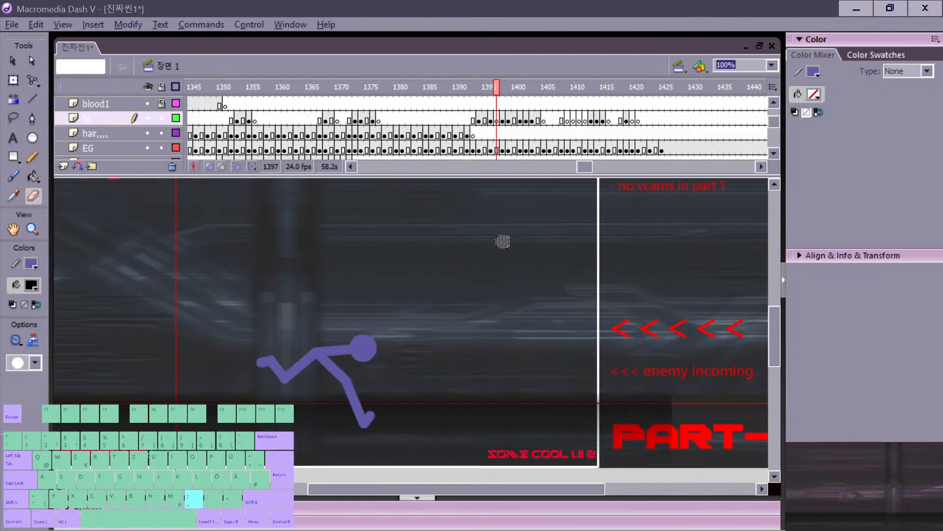
pyautogui.press('.')
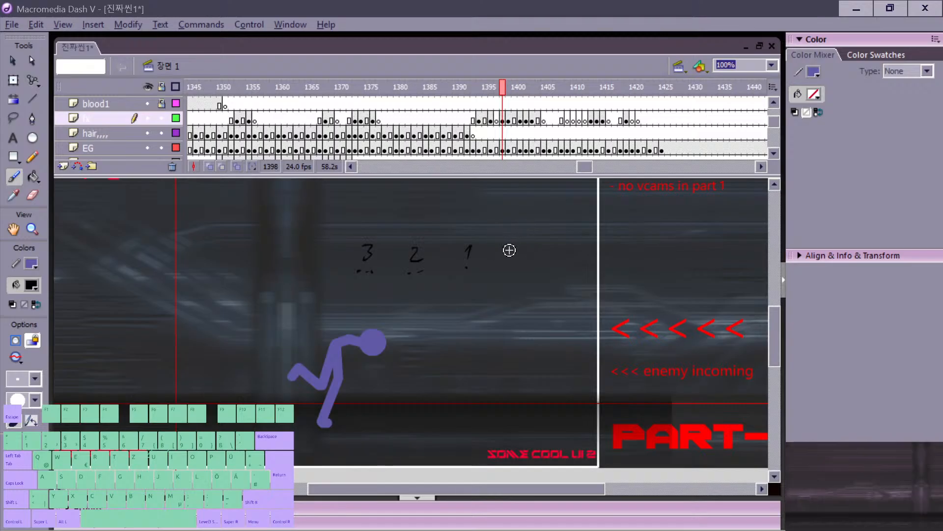
# Step: Flip between frames 1398 and 1399 to compare the crouched pose with the large swing arc
pyautogui.press('.')
pyautogui.press(',')
pyautogui.press('.')
pyautogui.press(',')
pyautogui.press('.')
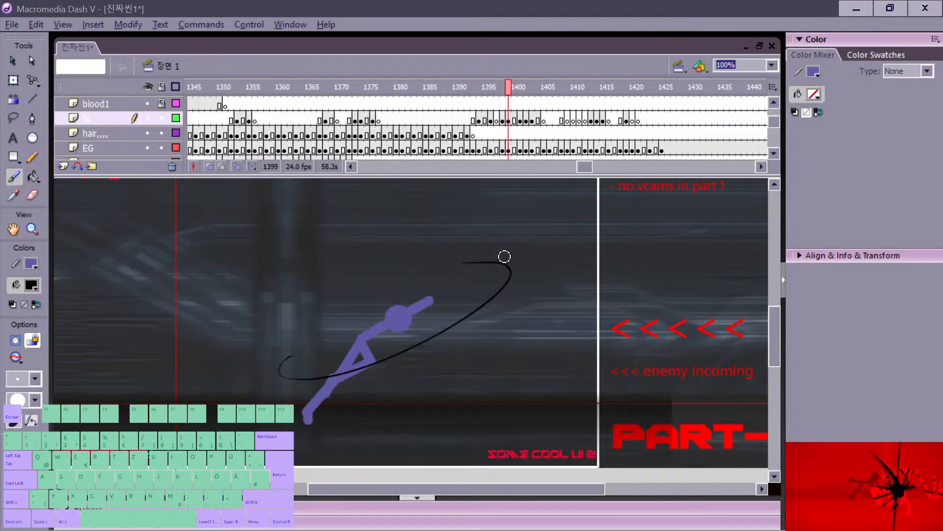
pyautogui.press(',')
pyautogui.press('.')
pyautogui.press(',')
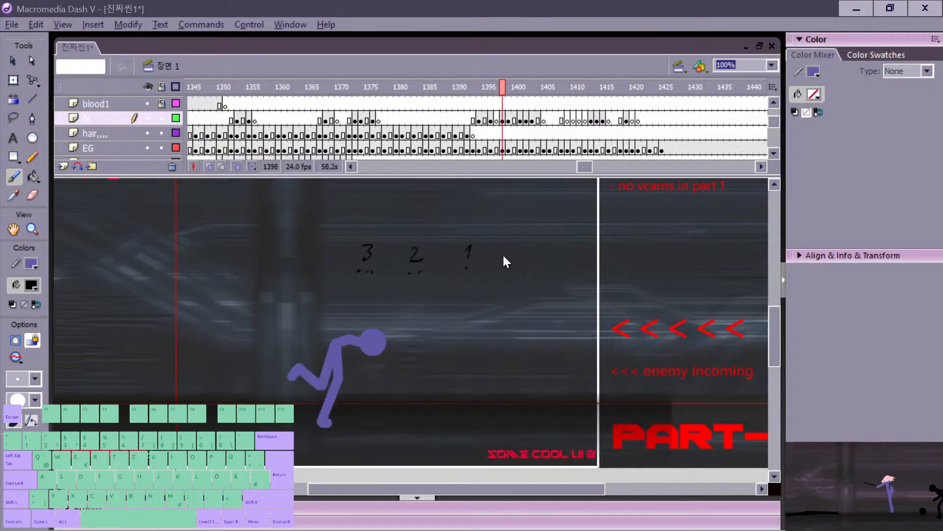
pyautogui.press('.')
pyautogui.press(',')
pyautogui.press('.')
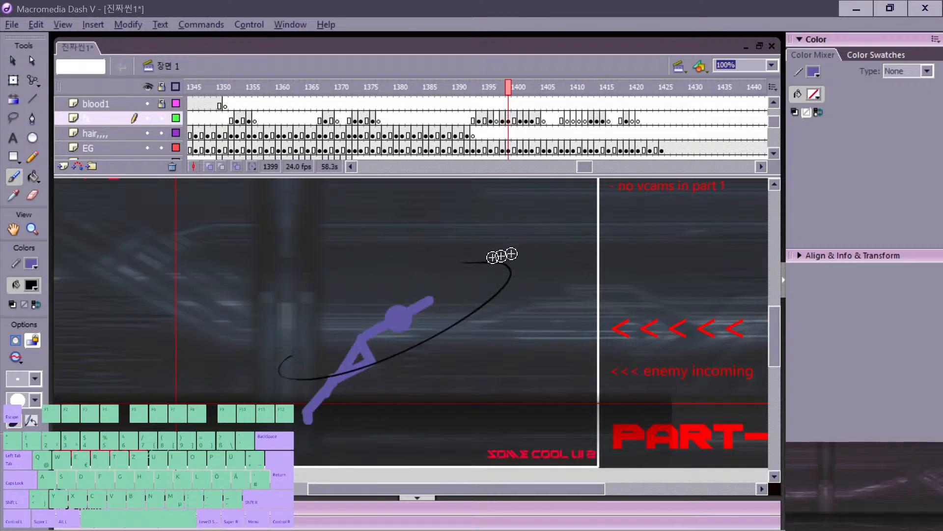
pyautogui.press(',')
pyautogui.press('.')
# Step: Step through frames 1399 to 1401 and back to check the follow-through of the swing
pyautogui.press('.')
pyautogui.press('.')
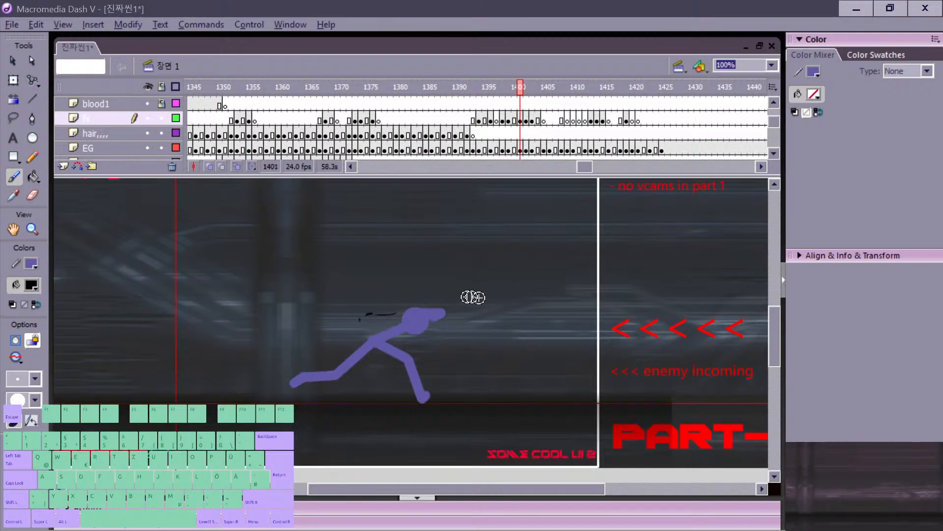
pyautogui.press(',')
pyautogui.press('.')
pyautogui.press(',')
pyautogui.press(',')
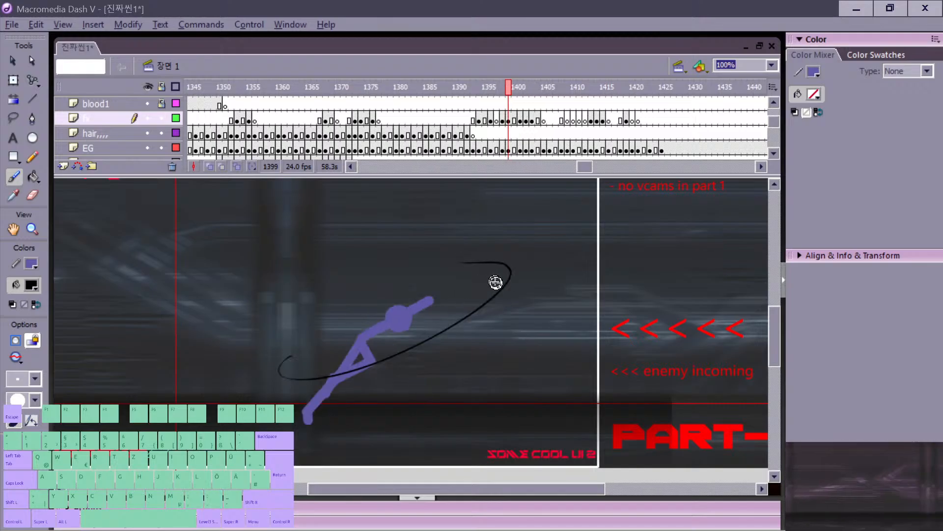
# Step: Recheck how the arms and swing arc on frame 1399 follow from the pose on frame 1398
pyautogui.press(',')
pyautogui.press('.')
pyautogui.press(',')
pyautogui.press('.')
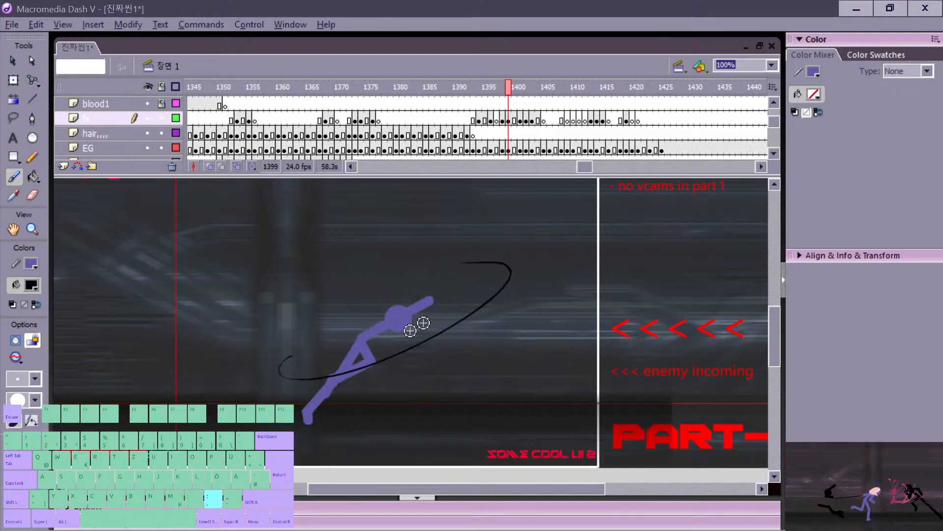
pyautogui.press(',')
pyautogui.press('.')
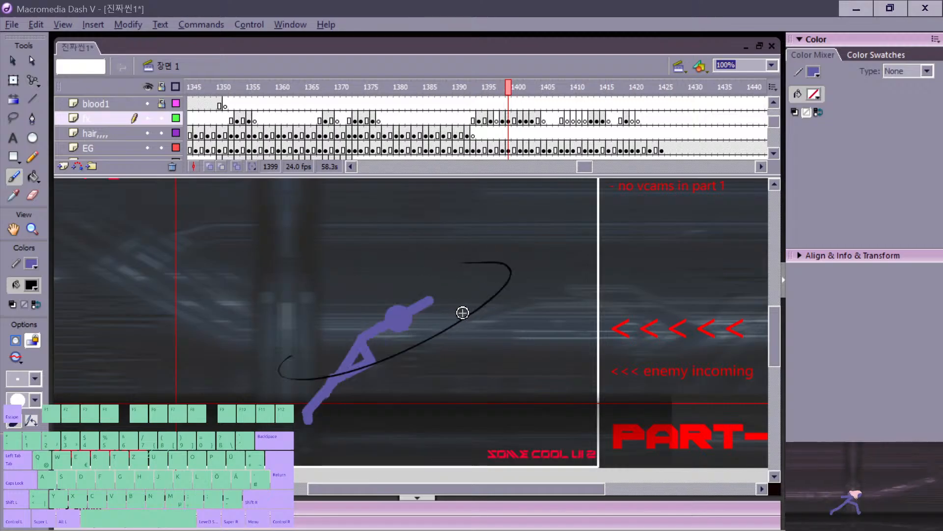
pyautogui.press(',')
pyautogui.press('.')
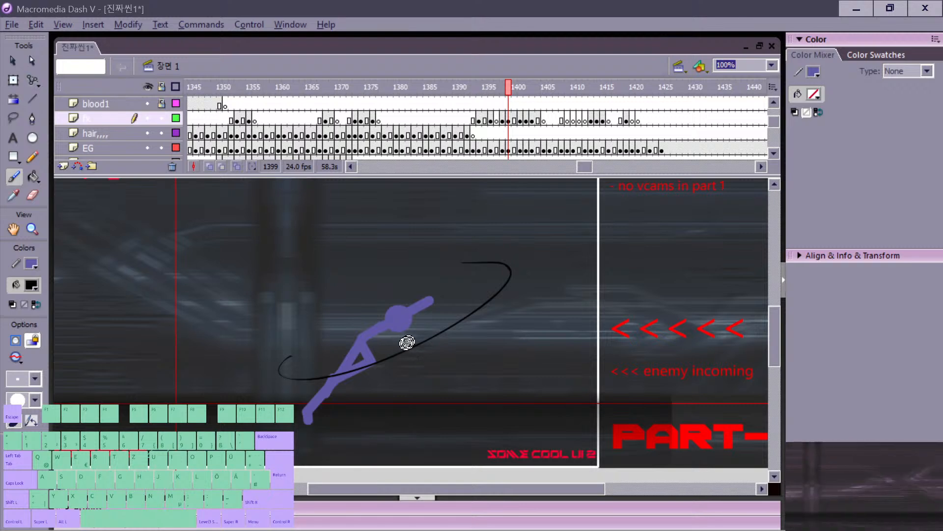
pyautogui.press(',')
pyautogui.press('.')
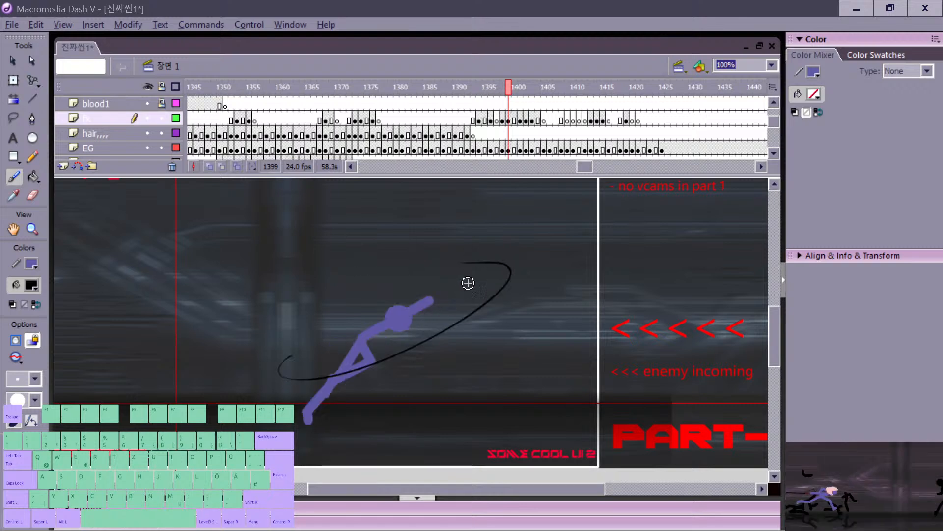
# Step: Erase the numbers 3, 2 and 1 and their dots above the figure on frame 1398
pyautogui.press(',')
pyautogui.press('e')
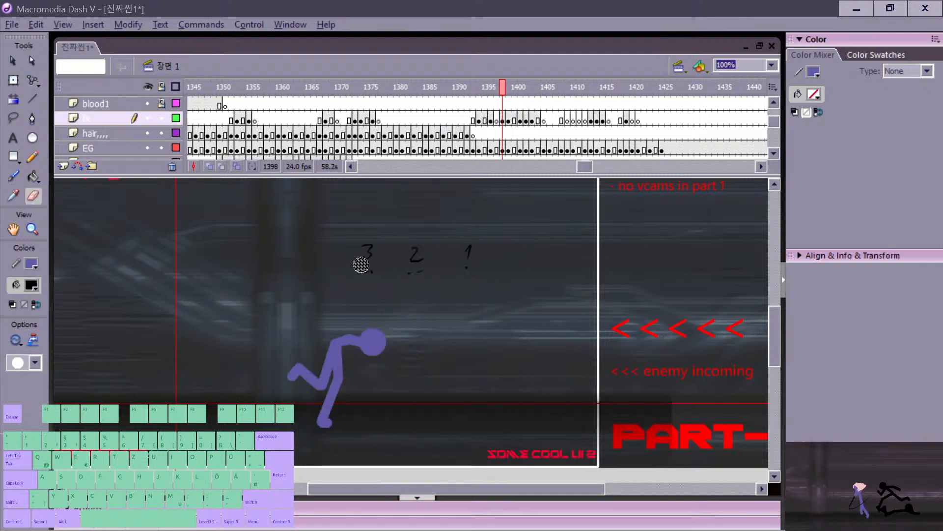
pyautogui.moveTo(359, 265)
pyautogui.mouseDown()
pyautogui.moveTo(484, 263)
pyautogui.moveTo(462, 229)
pyautogui.moveTo(494, 256)
pyautogui.mouseUp()
pyautogui.press('.')
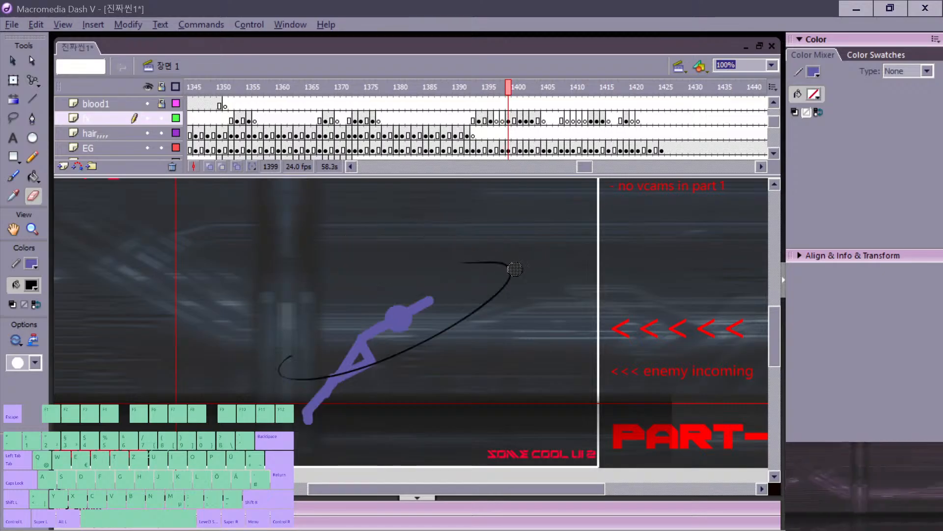
# Step: Review the poses and weapon strokes across frames 1398 to 1402, comparing frames 1401 and 1402
pyautogui.press('.')
pyautogui.press('.')
pyautogui.press(',')
pyautogui.press(',')
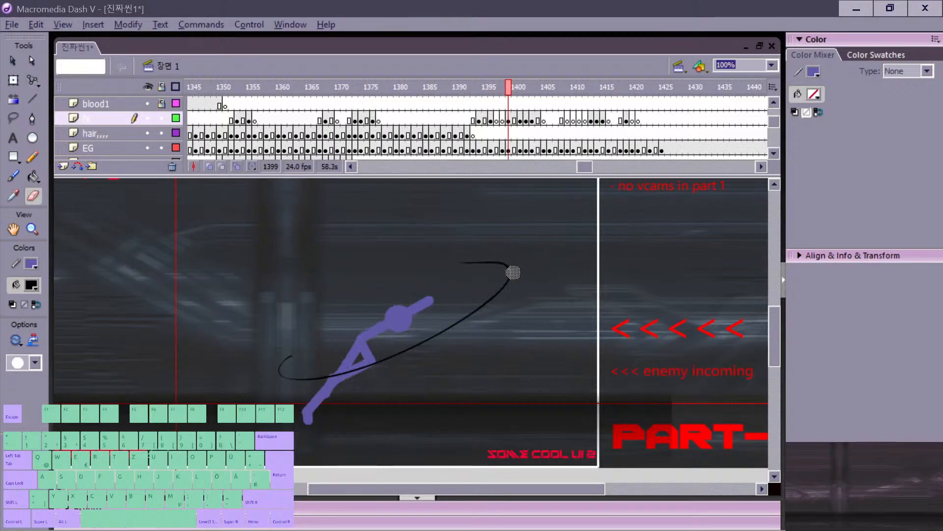
pyautogui.press(',')
pyautogui.press('.')
pyautogui.press('.')
pyautogui.press('.')
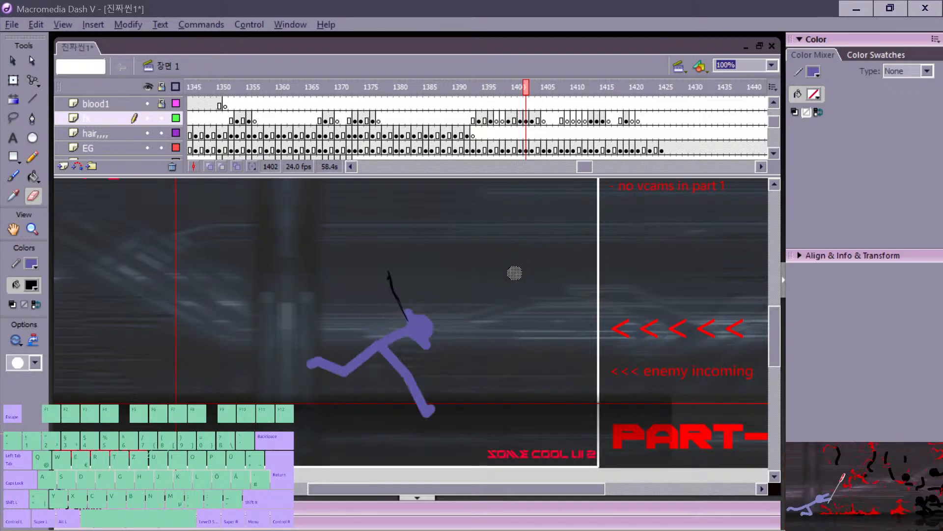
pyautogui.press(',')
pyautogui.press('.')
pyautogui.press(',')
pyautogui.press('.')
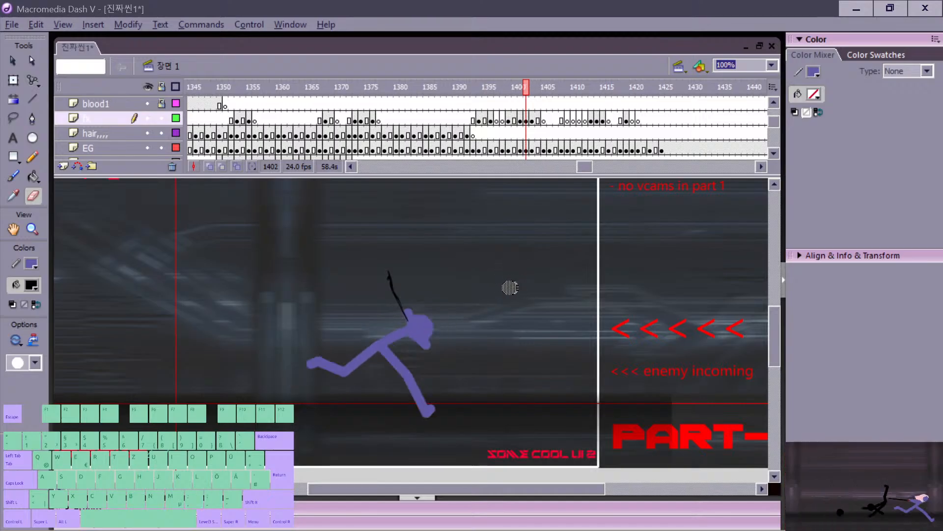
# Step: Compare the short strokes on frames 1401 and 1402 with the diagonal swing on frame 1403
pyautogui.press('n')
pyautogui.press(',')
pyautogui.press('b')
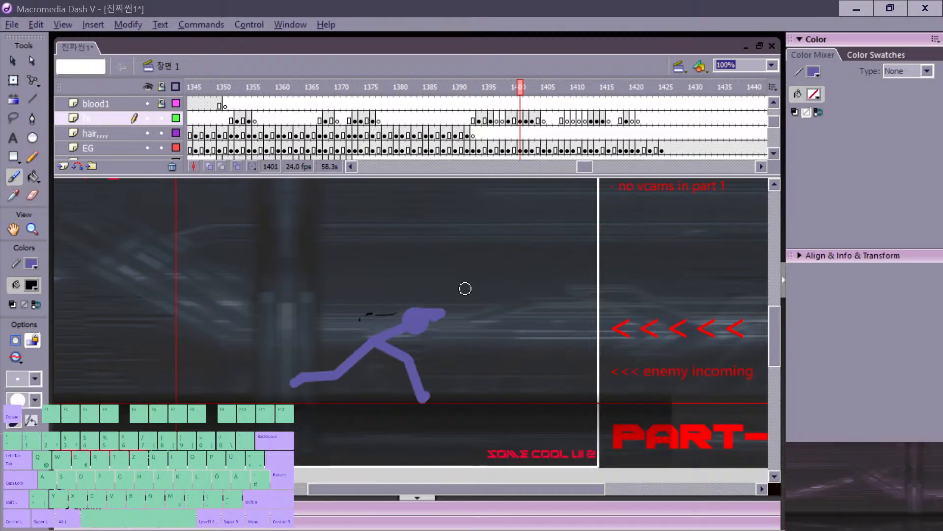
pyautogui.press('.')
pyautogui.press(',')
pyautogui.press('.')
pyautogui.press('.')
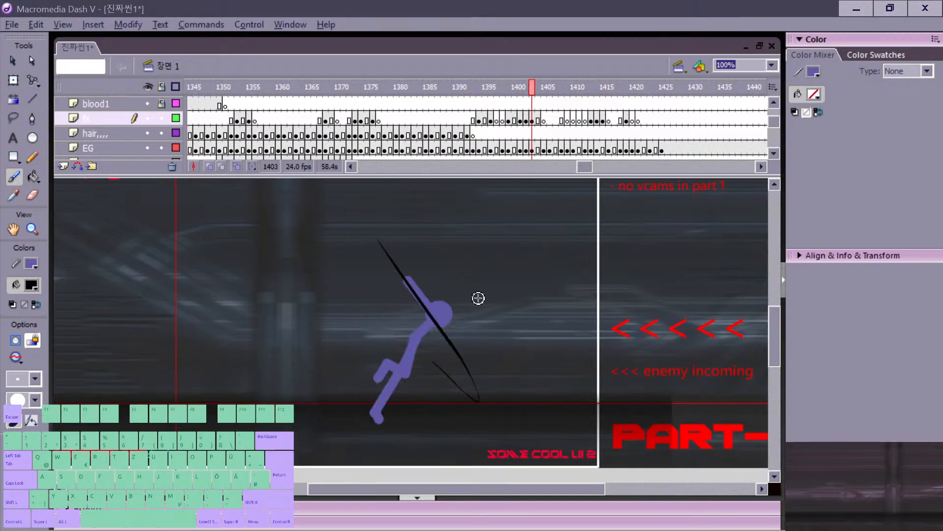
# Step: Examine the frame 1403 swing against the surrounding poses up to frame 1406
pyautogui.press('.')
pyautogui.press('.')
pyautogui.press('.')
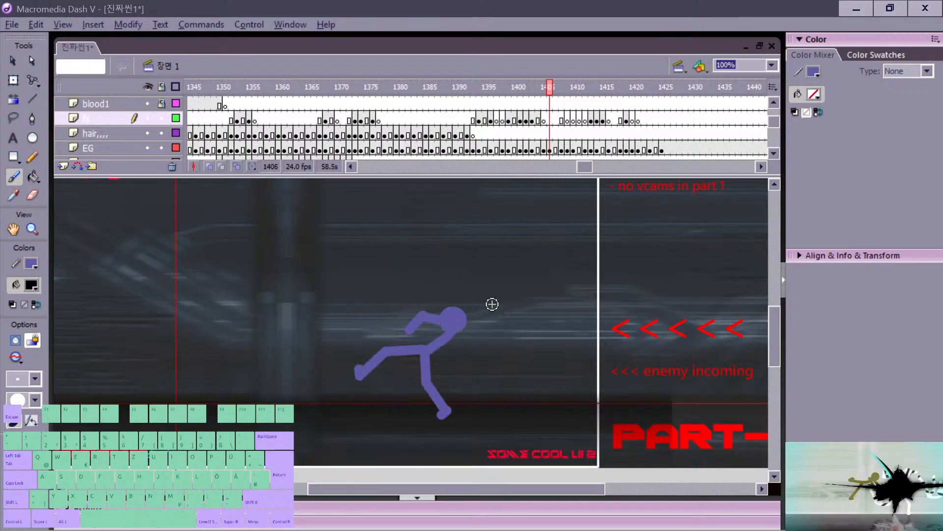
pyautogui.press(',')
pyautogui.press(',')
pyautogui.press(',')
pyautogui.press(',')
pyautogui.press(',')
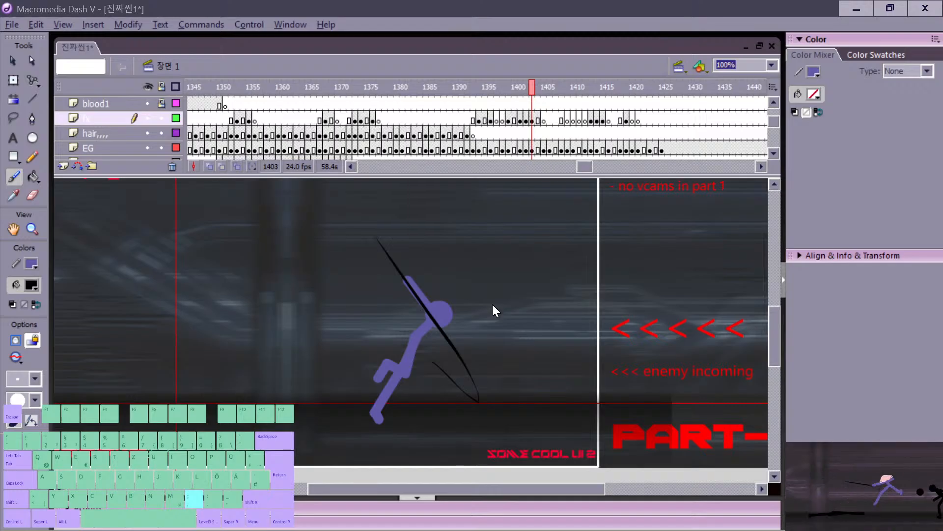
pyautogui.press('.')
pyautogui.press('.')
pyautogui.press('.')
pyautogui.press('.')
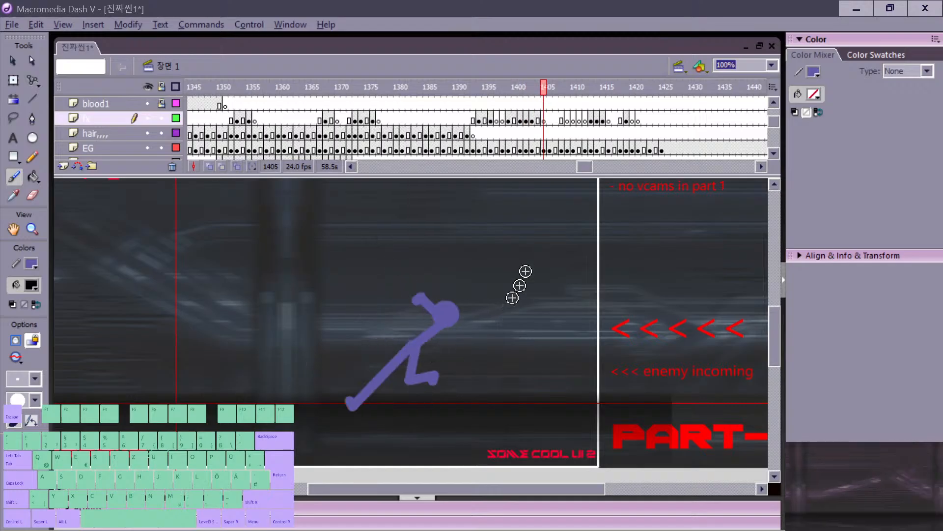
# Step: Replay the run and swing sequence from progressively earlier frames, starting around frames 1391, 1383 and 1376
pyautogui.click(463, 121)
pyautogui.press('Return')
pyautogui.click(417, 133)
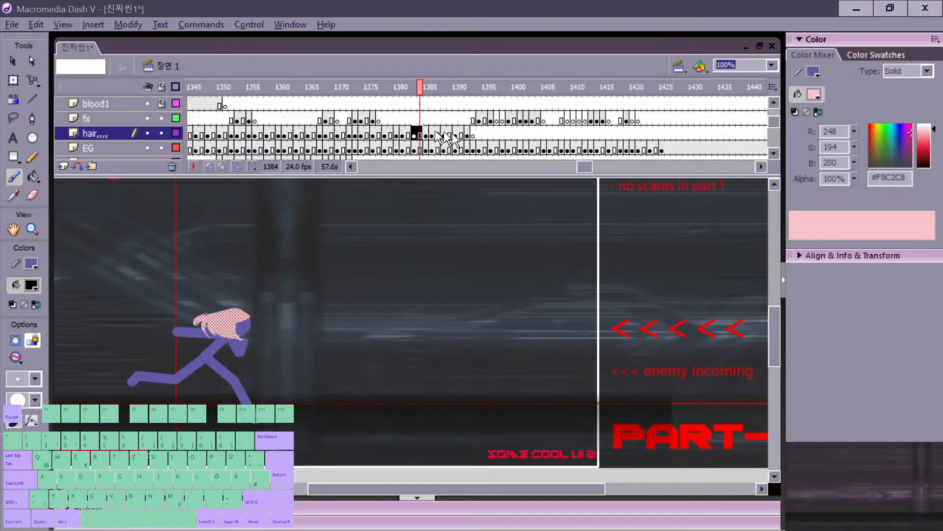
pyautogui.press('Return')
pyautogui.click(377, 133)
pyautogui.press('Return')
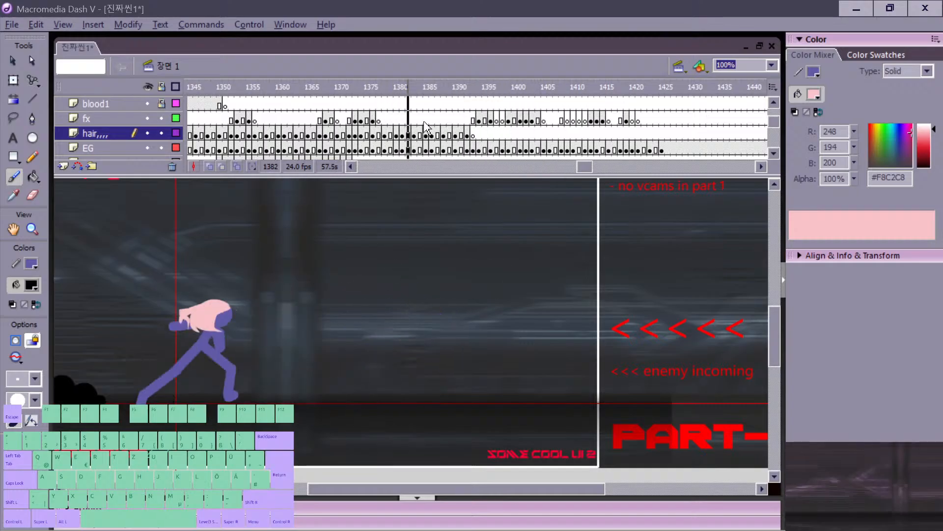
# Step: Play the earlier slash scene from around frame 1326 and stop near frame 1339
pyautogui.moveTo(585, 167); pyautogui.dragTo(574, 169)
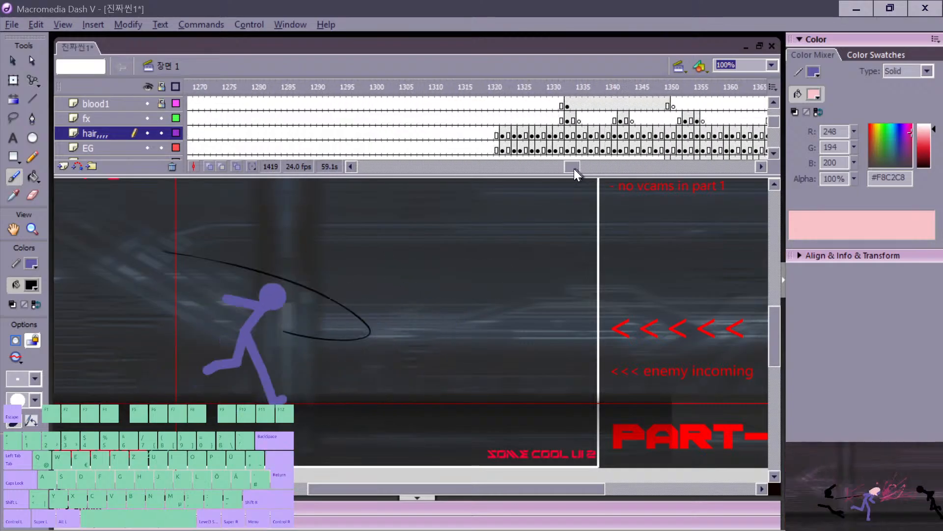
pyautogui.click(528, 133)
pyautogui.press('Return')
pyautogui.press('.')
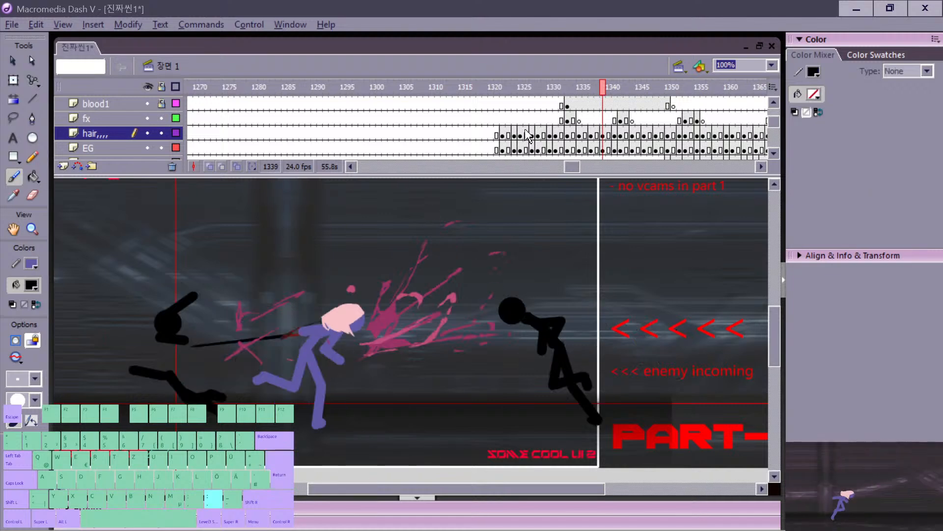
# Step: Step back to the finished red slash at frame 1333 and examine the frames around it
pyautogui.press(',')
pyautogui.press(',')
pyautogui.press(',')
pyautogui.press(',')
pyautogui.press(',')
pyautogui.press(',')
pyautogui.press('.')
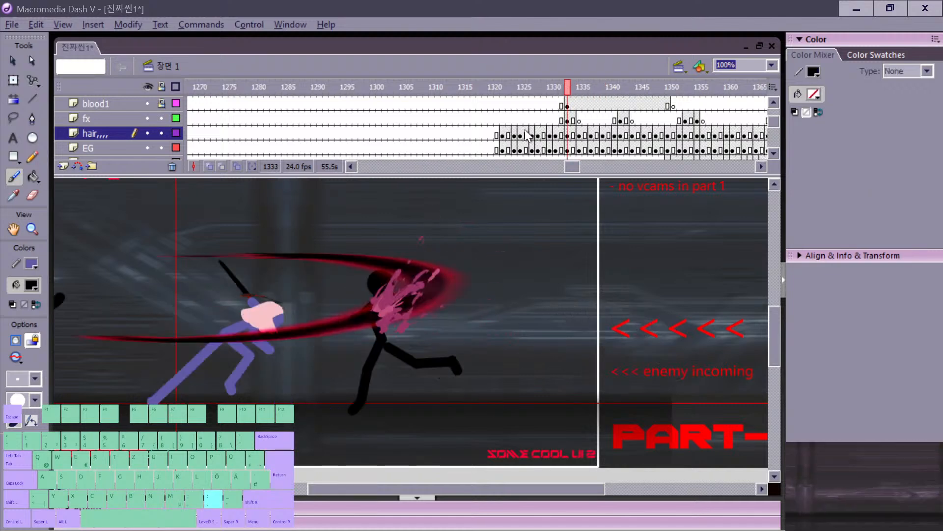
pyautogui.press(',')
pyautogui.press('.')
pyautogui.press('.')
pyautogui.press('.')
pyautogui.press('.')
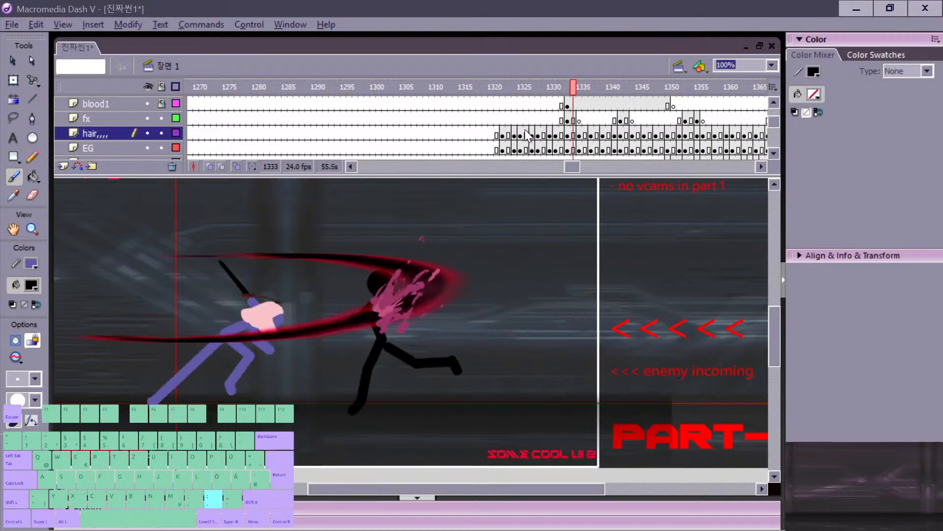
# Step: Step forward to frame 1341 to examine the poses and blood splatter following the slash
pyautogui.press('.')
pyautogui.press('.')
pyautogui.press('.')
pyautogui.press('.')
pyautogui.press('.')
pyautogui.press('.')
pyautogui.press('.')
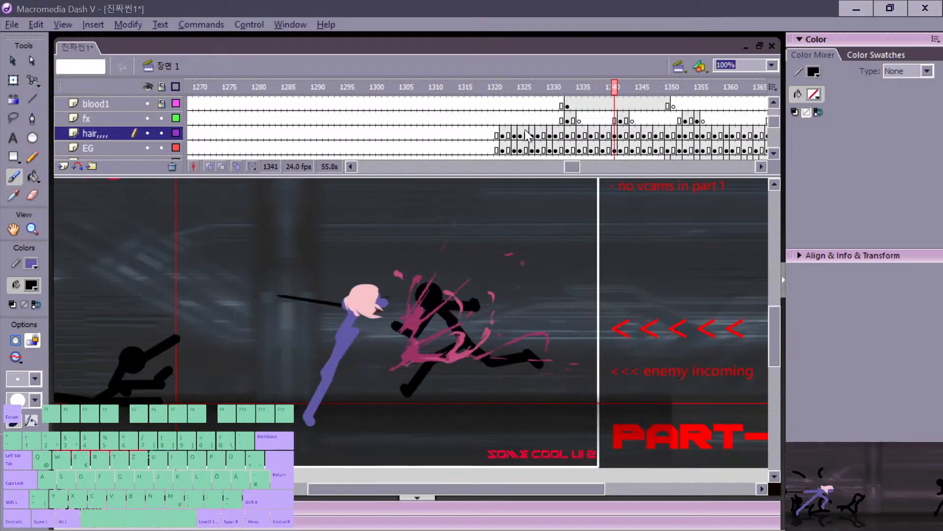
# Step: Step through the slash around frames 1341 to 1343 and on to frame 1350 to examine both figures' poses
pyautogui.press(',')
pyautogui.press(',')
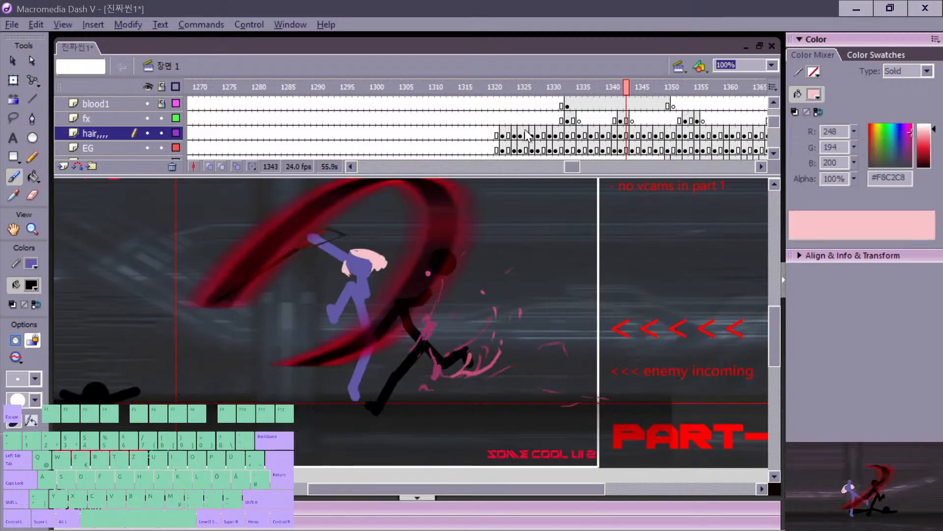
pyautogui.press('.')
pyautogui.press('.')
pyautogui.press('.')
pyautogui.press('.')
pyautogui.press('.')
pyautogui.press('.')
pyautogui.press('.')
pyautogui.press('.')
pyautogui.press('.')
pyautogui.press('.')
pyautogui.press('.')
pyautogui.press('.')
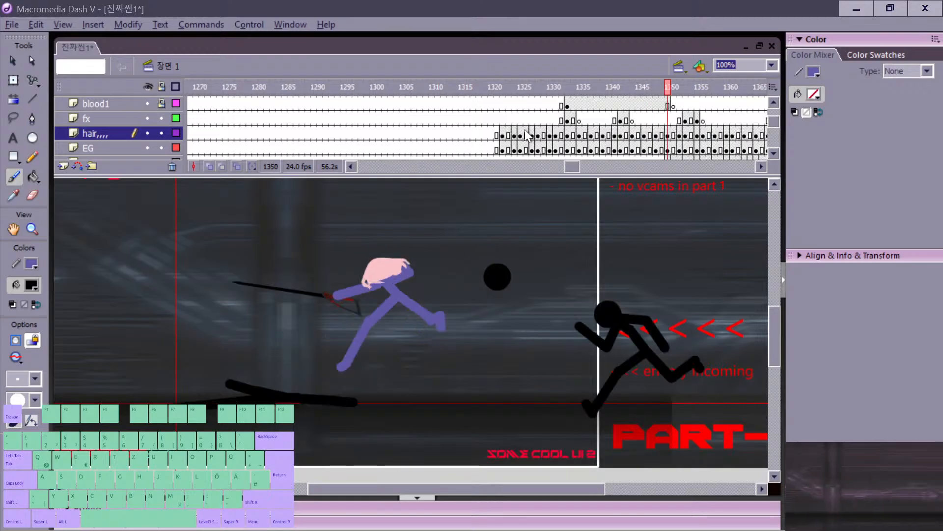
# Step: Compare the wind-up poses at frames 1350 to 1352 with the slash pose at frame 1353
pyautogui.press(',')
pyautogui.press(',')
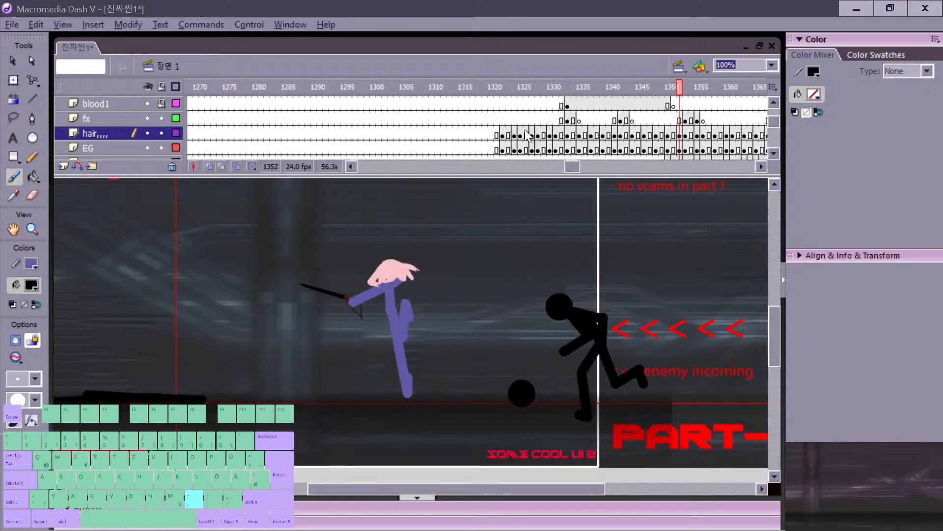
pyautogui.press(',')
pyautogui.press('.')
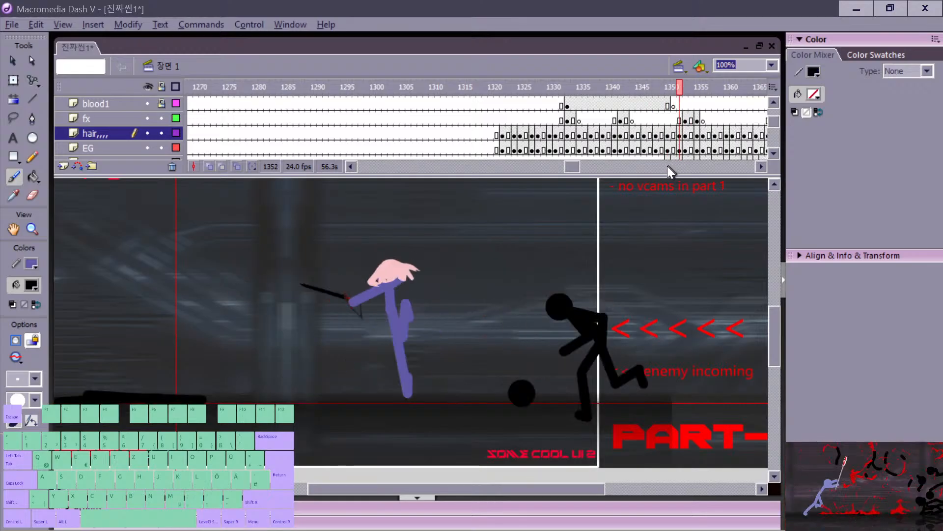
pyautogui.press('.')
pyautogui.press(',')
pyautogui.press(',')
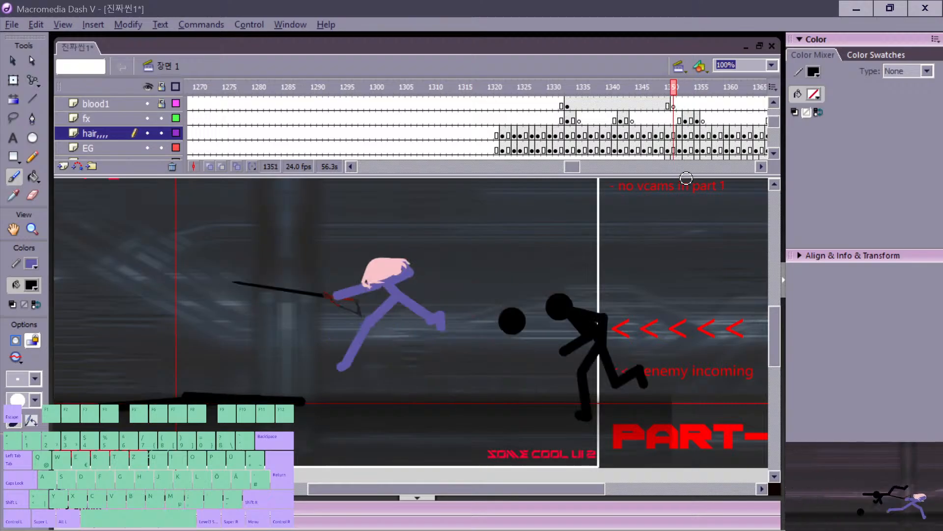
pyautogui.press('.')
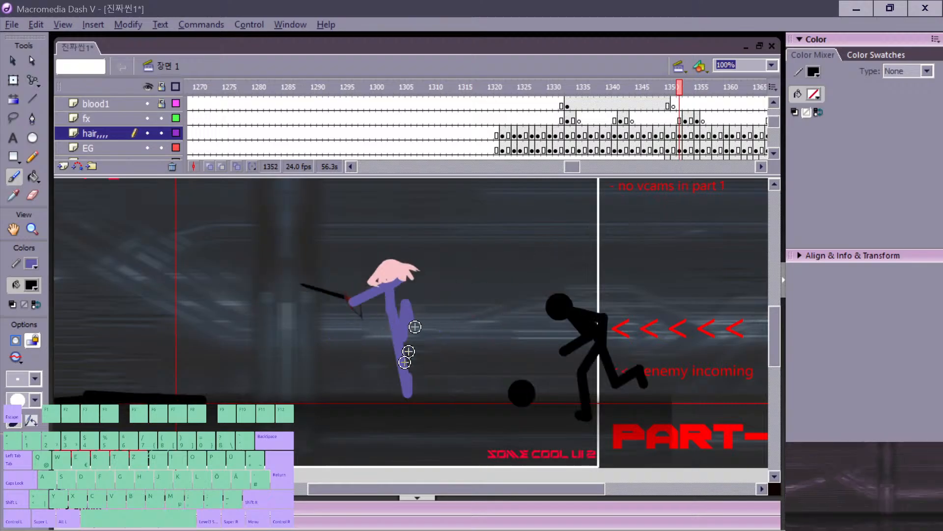
pyautogui.press(',')
pyautogui.press('.')
pyautogui.press('.')
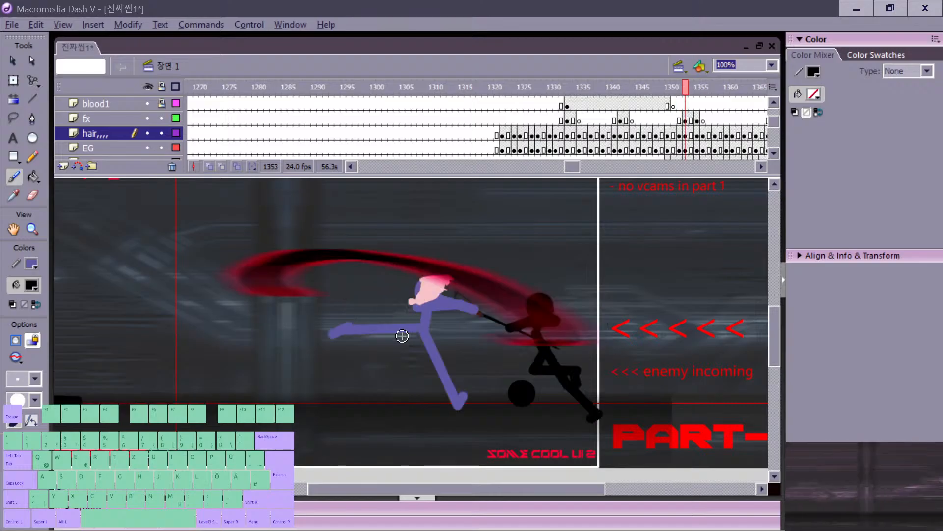
# Step: Step through the slash to frame 1358 to examine the follow-through poses
pyautogui.press(',')
pyautogui.press(',')
pyautogui.press('.')
pyautogui.press('.')
pyautogui.press('.')
pyautogui.press('.')
pyautogui.press('.')
pyautogui.press('.')
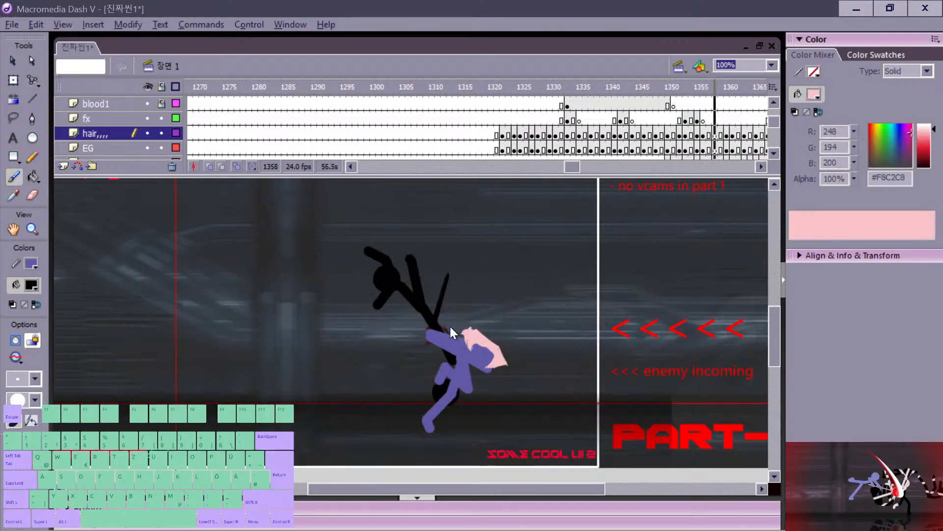
# Step: Rewind ahead of the slash and step through frame 1353 to frame 1357 to review the swing's motion
pyautogui.press(',')
pyautogui.press(',')
pyautogui.press(',')
pyautogui.press(',')
pyautogui.press(',')
pyautogui.press(',')
pyautogui.press(',')
pyautogui.press(',')
pyautogui.press(',')
pyautogui.press(',')
pyautogui.press(',')
pyautogui.press('.')
pyautogui.press('.')
pyautogui.press('.')
pyautogui.press('.')
pyautogui.press('.')
pyautogui.press('.')
pyautogui.press('.')
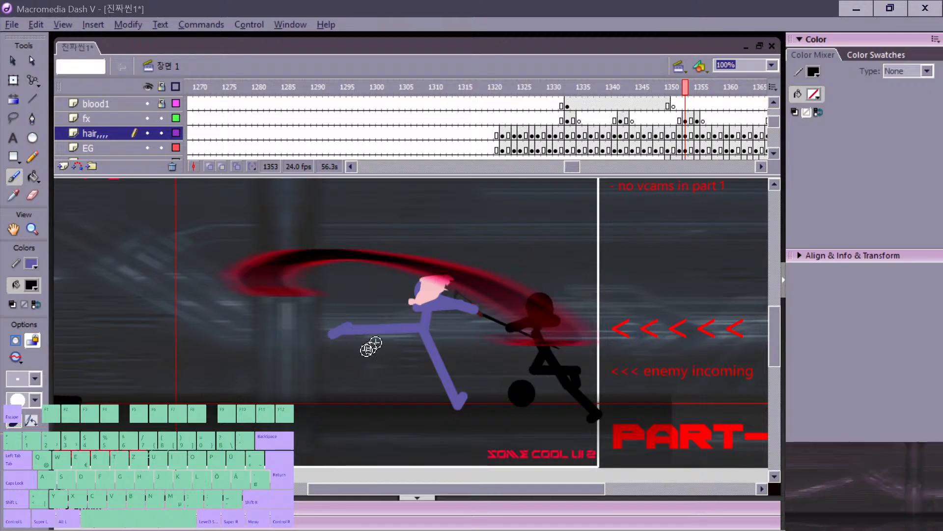
pyautogui.press('.')
pyautogui.press('.')
pyautogui.press('.')
pyautogui.press('.')
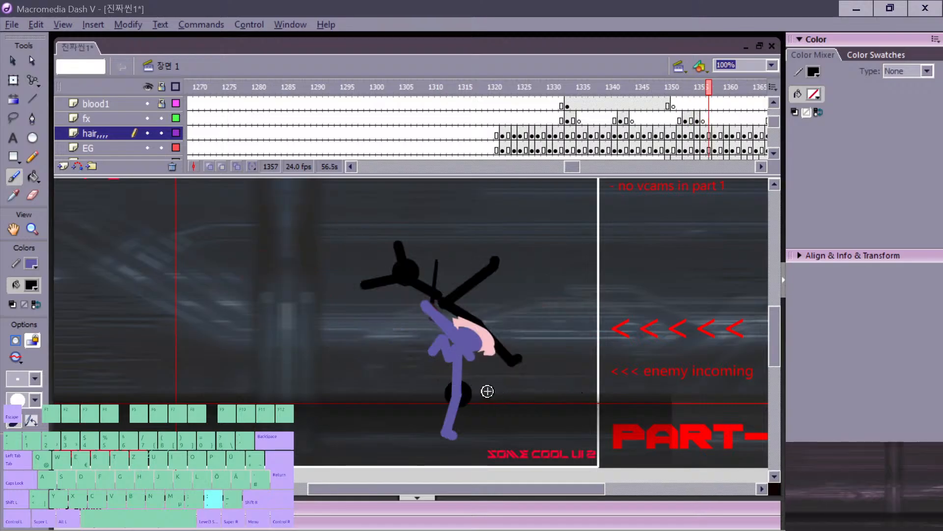
# Step: Rewind well before the swing and step forward to frame 1348 to examine the swordsman's leap
pyautogui.press(',')
pyautogui.press(',')
pyautogui.press(',')
pyautogui.press(',')
pyautogui.press(',')
pyautogui.press(',')
pyautogui.press(',')
pyautogui.press(',')
pyautogui.press(',')
pyautogui.press(',')
pyautogui.press(',')
pyautogui.press(',')
pyautogui.press(',')
pyautogui.press(',')
pyautogui.press('.')
pyautogui.press('.')
pyautogui.press('.')
pyautogui.press('.')
pyautogui.press('.')
pyautogui.press('.')
pyautogui.press('.')
pyautogui.press('.')
pyautogui.press('.')
pyautogui.press('.')
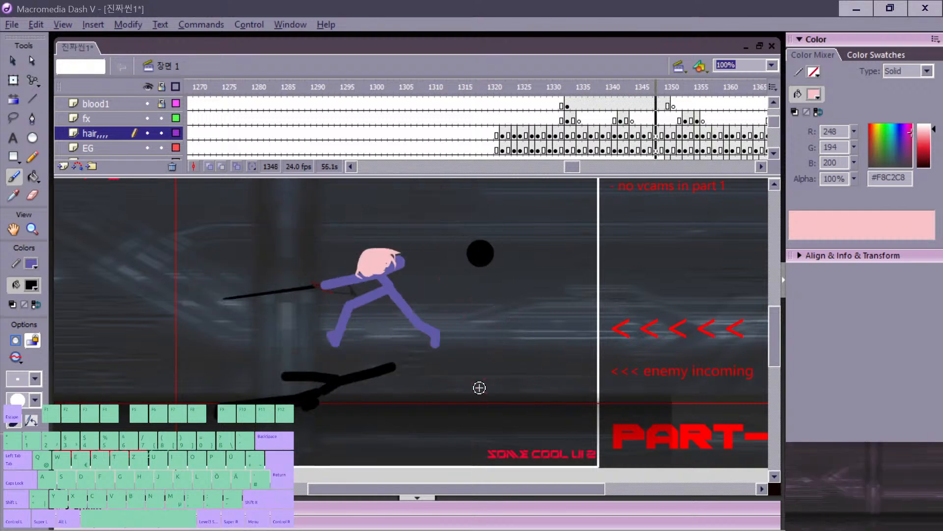
# Step: Review the leap once more frame by frame, stopping at the wind-up pose at frame 1351
pyautogui.press(',')
pyautogui.press(',')
pyautogui.press(',')
pyautogui.press(',')
pyautogui.press(',')
pyautogui.press(',')
pyautogui.press(',')
pyautogui.press(',')
pyautogui.press(',')
pyautogui.press('.')
pyautogui.press('.')
pyautogui.press('.')
pyautogui.press('.')
pyautogui.press('.')
pyautogui.press('.')
pyautogui.press('.')
pyautogui.press('.')
pyautogui.press('.')
pyautogui.press('.')
pyautogui.press('.')
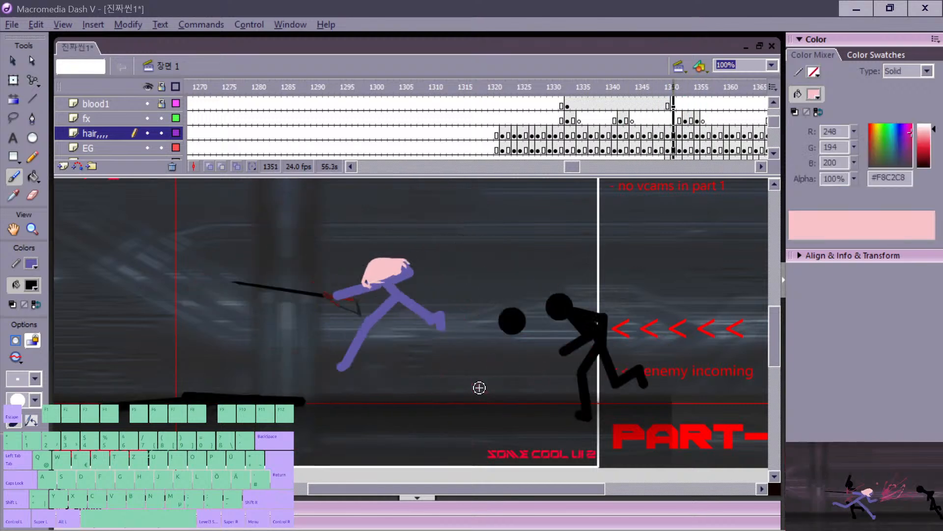
# Step: Flip repeatedly back and forth between the leap and frame 1357 to judge the swing's timing
pyautogui.press(',')
pyautogui.press(',')
pyautogui.press(',')
pyautogui.press(',')
pyautogui.press(',')
pyautogui.press(',')
pyautogui.press(',')
pyautogui.press(',')
pyautogui.press(',')
pyautogui.press('.')
pyautogui.press('.')
pyautogui.press('.')
pyautogui.press('.')
pyautogui.press('.')
pyautogui.press('.')
pyautogui.press('.')
pyautogui.press('.')
pyautogui.press('.')
pyautogui.press('.')
pyautogui.press('.')
pyautogui.press('.')
pyautogui.press(',')
pyautogui.press(',')
pyautogui.press(',')
pyautogui.press(',')
pyautogui.press(',')
pyautogui.press(',')
pyautogui.press(',')
pyautogui.press(',')
pyautogui.press(',')
pyautogui.press(',')
pyautogui.press(',')
pyautogui.press(',')
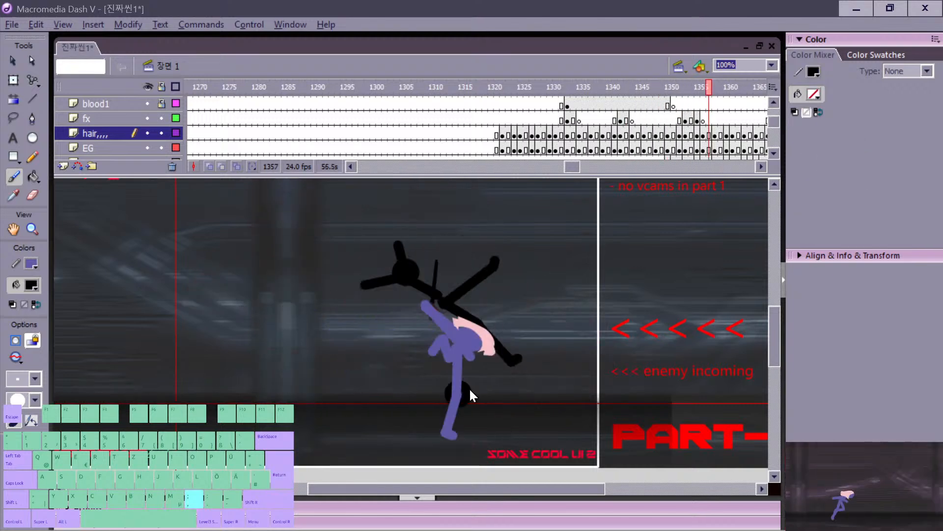
# Step: Examine the transition into the slash by stepping around the wind-up pose at frame 1352
pyautogui.press('.')
pyautogui.press('.')
pyautogui.press('.')
pyautogui.press('.')
pyautogui.press('.')
pyautogui.press('.')
pyautogui.press('.')
pyautogui.press('.')
pyautogui.press('.')
pyautogui.press(',')
pyautogui.press(',')
pyautogui.press(',')
pyautogui.press(',')
pyautogui.press('.')
pyautogui.press('.')
pyautogui.press('.')
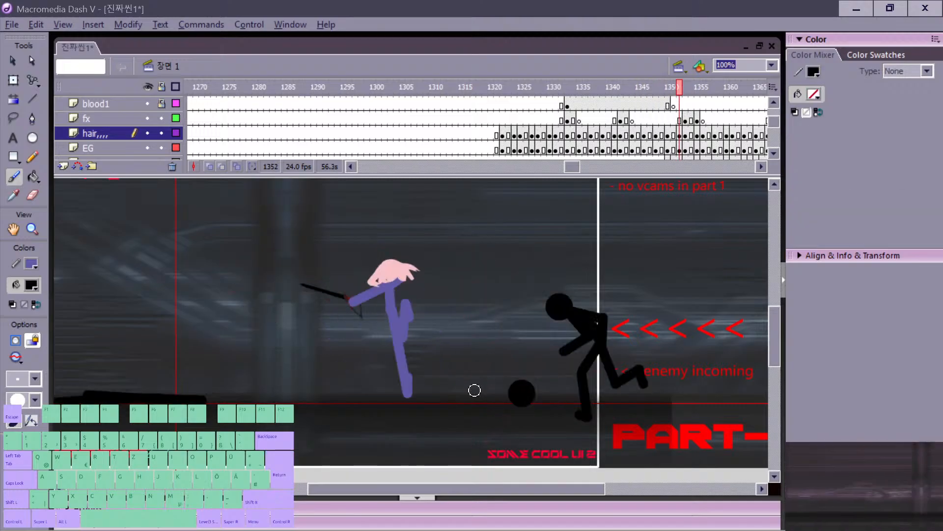
pyautogui.press(',')
pyautogui.press(',')
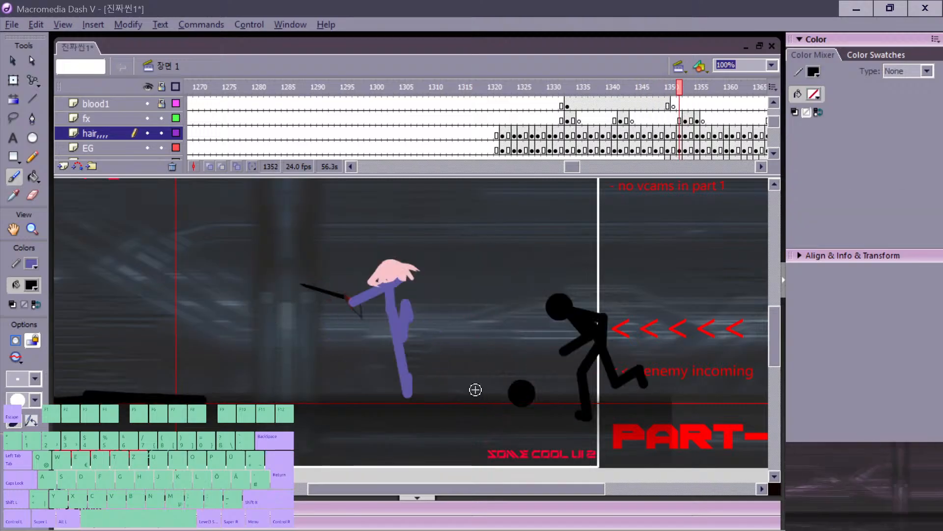
# Step: Try a thin black brush stroke just above the swordsman's extended rear leg at frame 1354
pyautogui.press('.')
pyautogui.press('.')
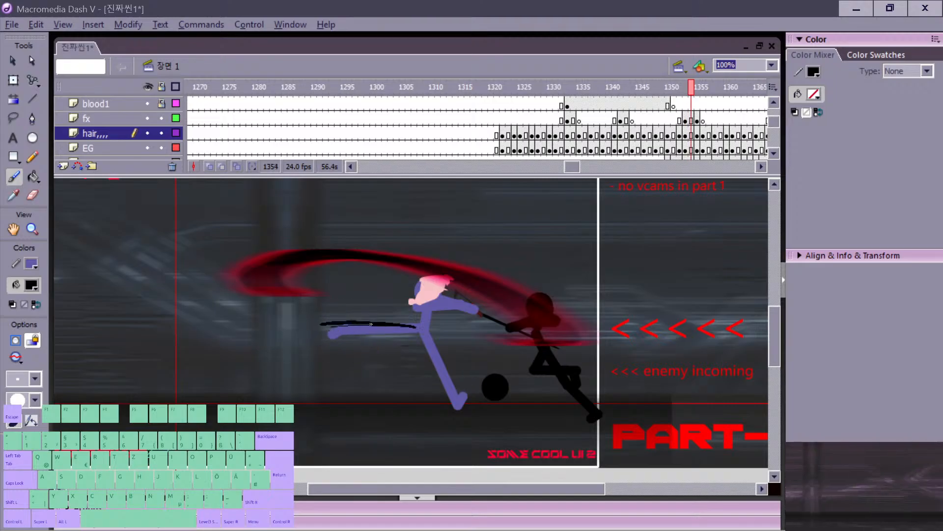
pyautogui.moveTo(371, 324); pyautogui.dragTo(404, 327)
pyautogui.hotkey('ctrl', 'z')
# Step: Compare the follow-through poses at frames 1355 and 1356
pyautogui.press('.')
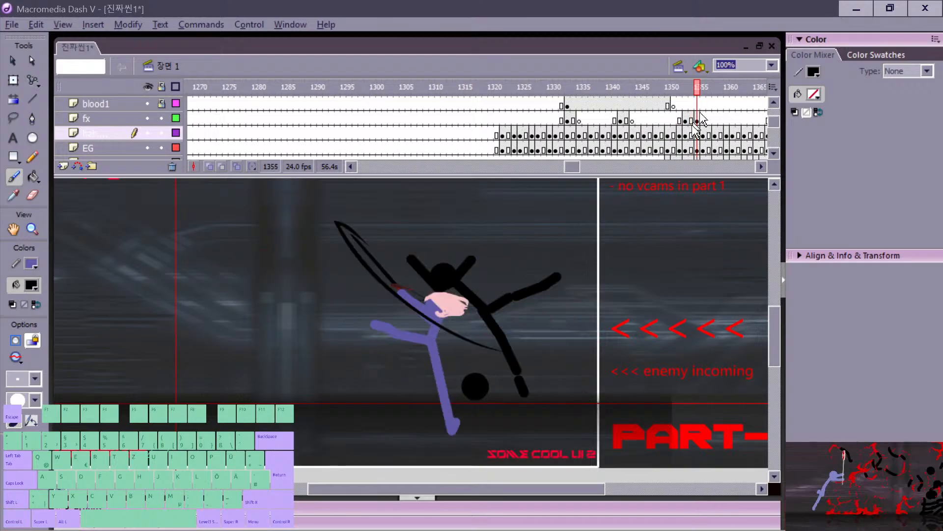
pyautogui.press('.')
pyautogui.press(',')
pyautogui.press('.')
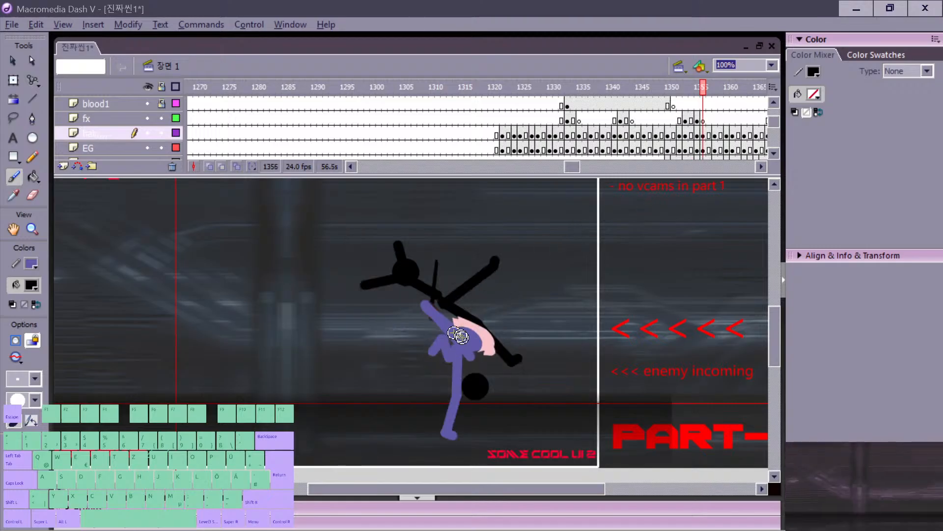
# Step: Check the swordsman's follow-through from frame 1355 to the crouched pose at frame 1358
pyautogui.press('.')
pyautogui.press('.')
pyautogui.press(',')
pyautogui.press('.')
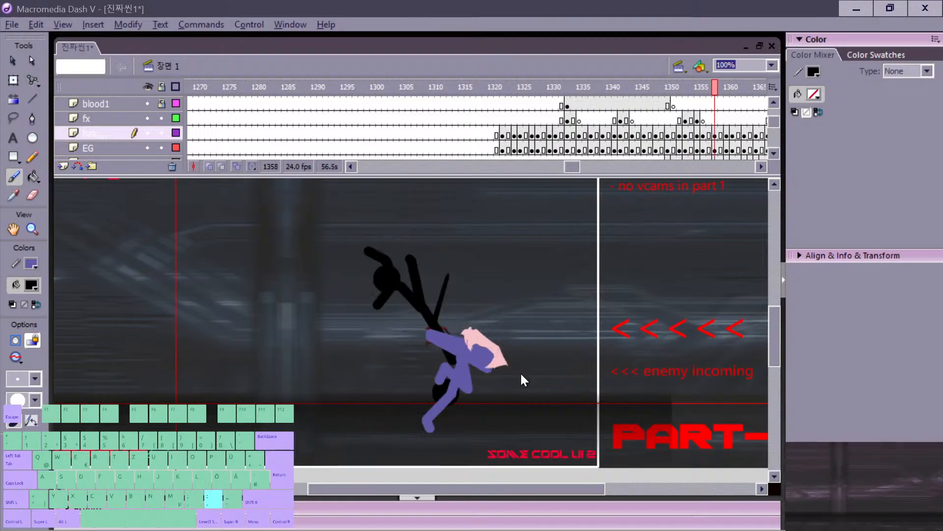
# Step: Step back before the slash and flip around the swordsman's wind-up pose at frame 1352
pyautogui.press(',')
pyautogui.press(',')
pyautogui.press(',')
pyautogui.press(',')
pyautogui.press(',')
pyautogui.press(',')
pyautogui.press(',')
pyautogui.press(',')
pyautogui.press(',')
pyautogui.press(',')
pyautogui.press(',')
pyautogui.press(',')
pyautogui.press('.')
pyautogui.press('.')
pyautogui.press('.')
pyautogui.press('.')
pyautogui.press('.')
pyautogui.press('.')
pyautogui.press('.')
pyautogui.press(',')
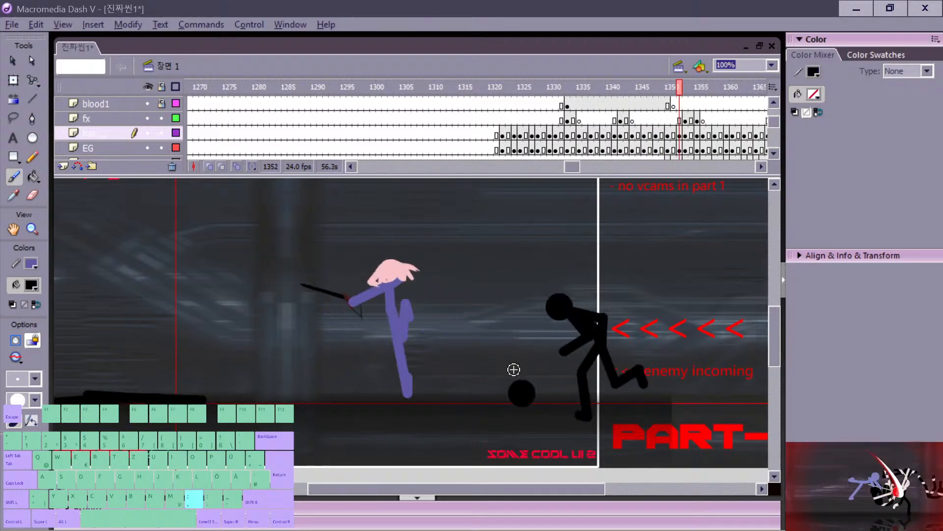
pyautogui.press('.')
pyautogui.press('.')
pyautogui.press(',')
pyautogui.press(',')
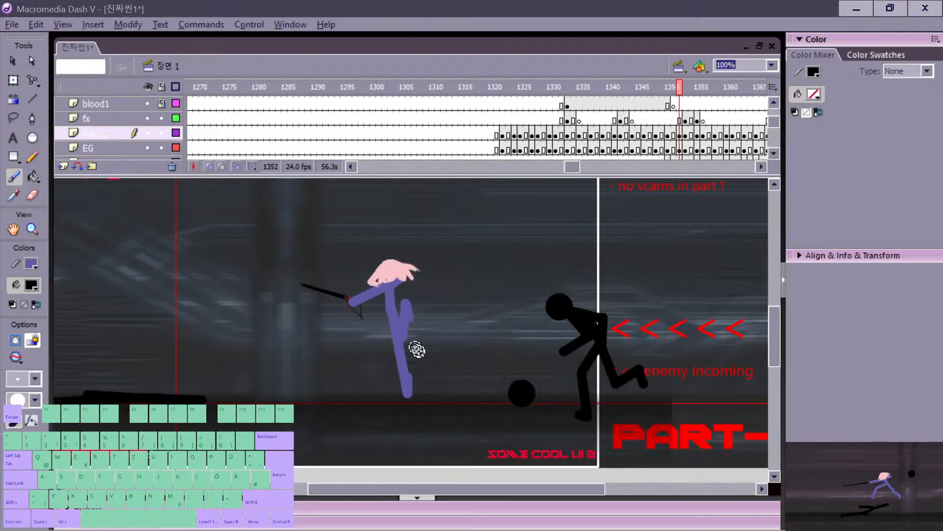
# Step: Review the slash and follow-through frame by frame from the wind-up at frame 1352 to the lunge at frame 1360
pyautogui.press('.')
pyautogui.press('.')
pyautogui.press('.')
pyautogui.press('.')
pyautogui.press('.')
pyautogui.press('.')
pyautogui.press('.')
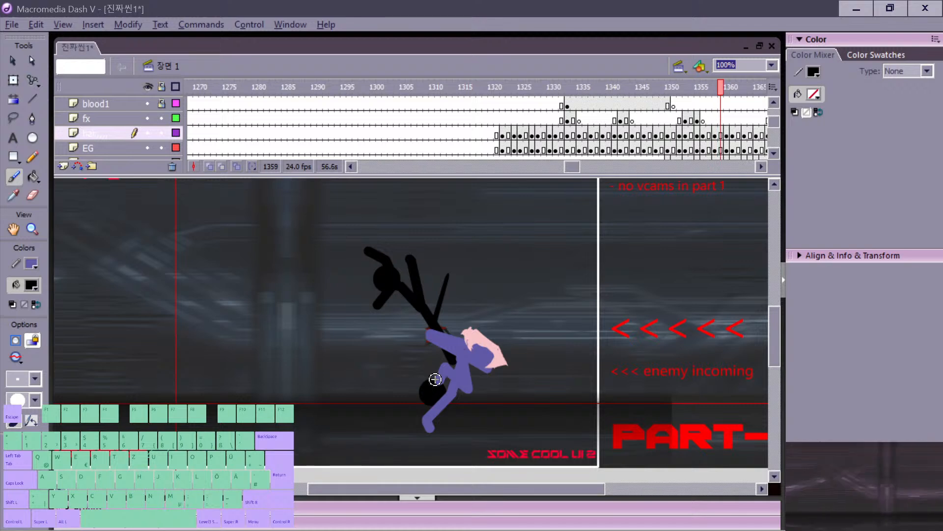
pyautogui.press('.')
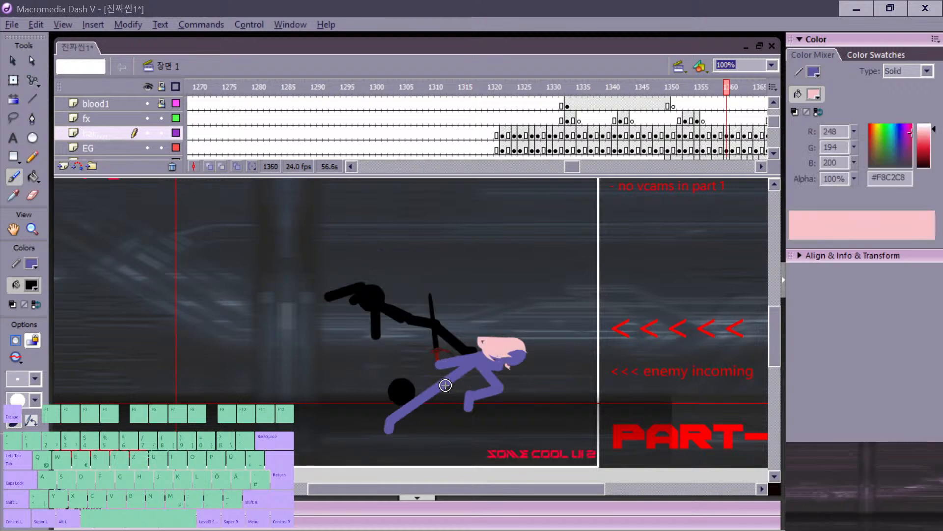
# Step: Review the low run toward the incoming enemies frame by frame up to the wide red slash at frame 1368
pyautogui.press('.')
pyautogui.press('.')
pyautogui.press('.')
pyautogui.press('.')
pyautogui.press('.')
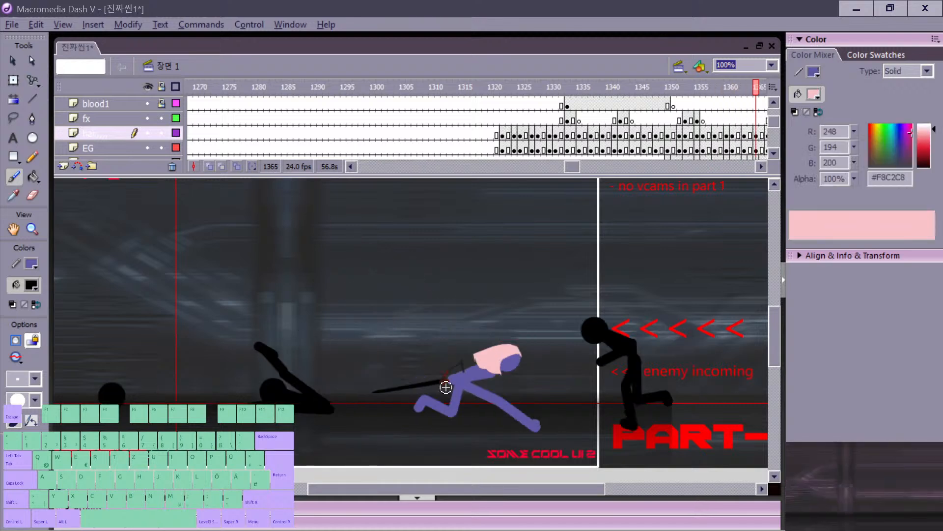
pyautogui.press('.')
pyautogui.press('.')
pyautogui.press('.')
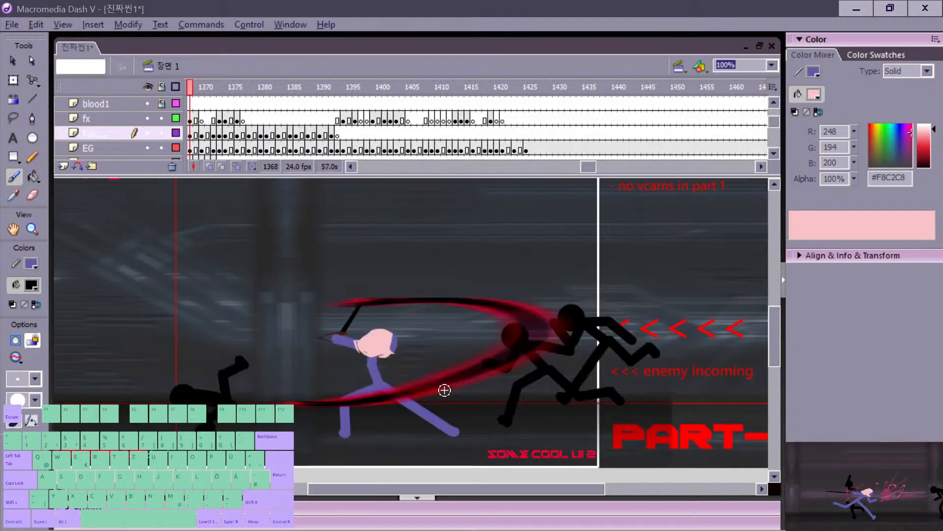
# Step: Compare the low running pose at frame 1367 with the wide red slash at frame 1368
pyautogui.moveTo(592, 165); pyautogui.dragTo(588, 165)
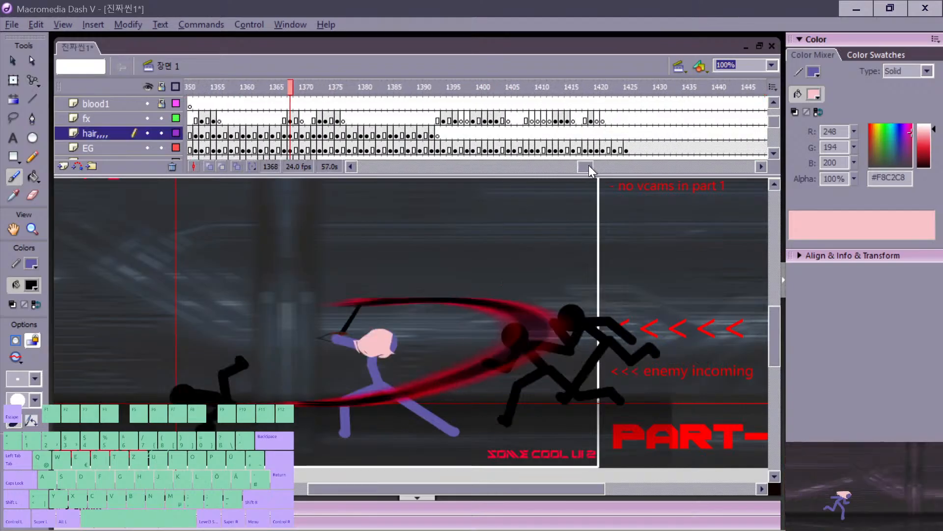
pyautogui.press(',')
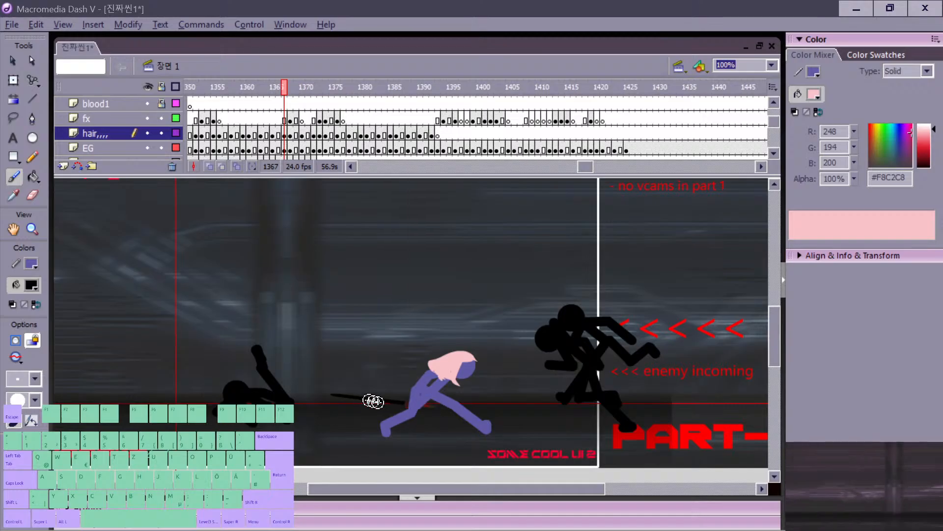
pyautogui.press('.')
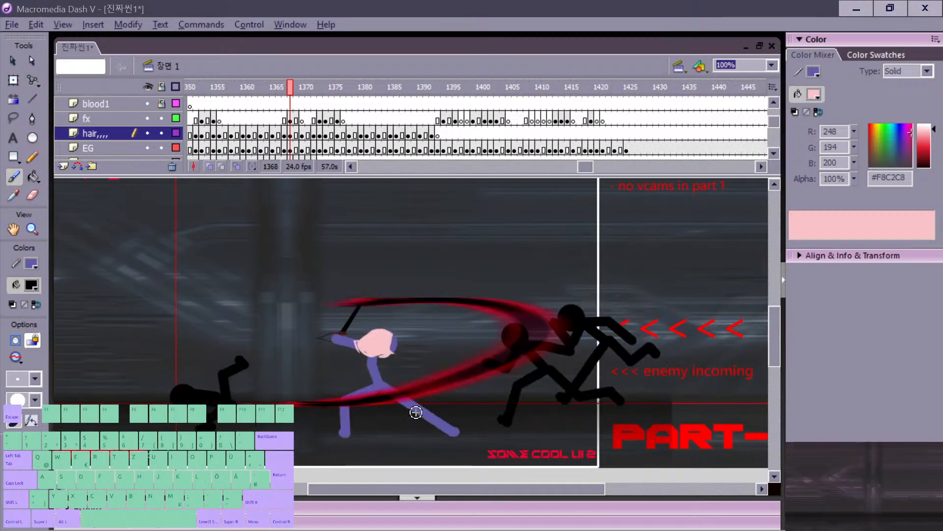
pyautogui.press('.')
pyautogui.press('.')
# Step: Rewind ahead of the wide slash and play back the run-up through frame 1367
pyautogui.press(',')
pyautogui.press(',')
pyautogui.press(',')
pyautogui.press(',')
pyautogui.press(',')
pyautogui.press(',')
pyautogui.press(',')
pyautogui.press(',')
pyautogui.press(',')
pyautogui.press(',')
pyautogui.press(',')
pyautogui.press('Return')
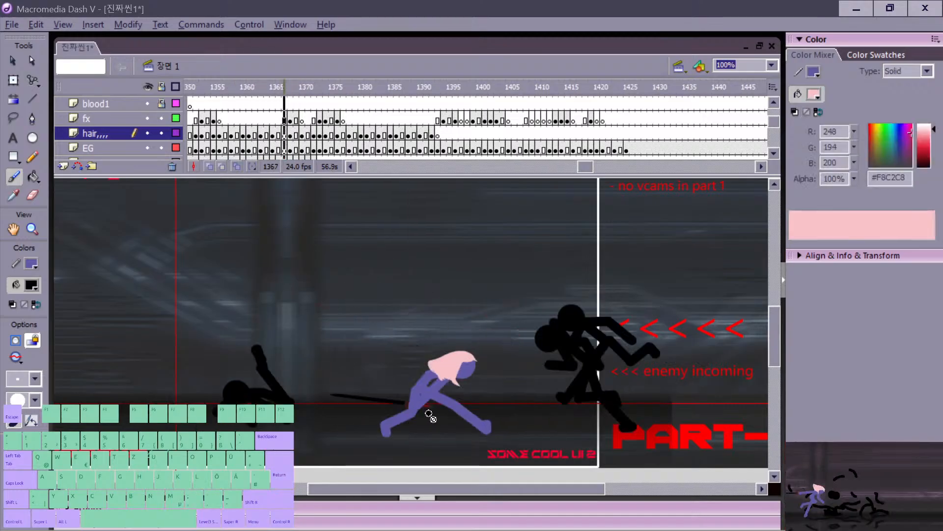
# Step: Examine the swordsman's recovery after the wide slash by stepping around frame 1371
pyautogui.press(',')
pyautogui.press(',')
pyautogui.press(',')
pyautogui.press(',')
pyautogui.press(',')
pyautogui.press(',')
pyautogui.press(',')
pyautogui.press('.')
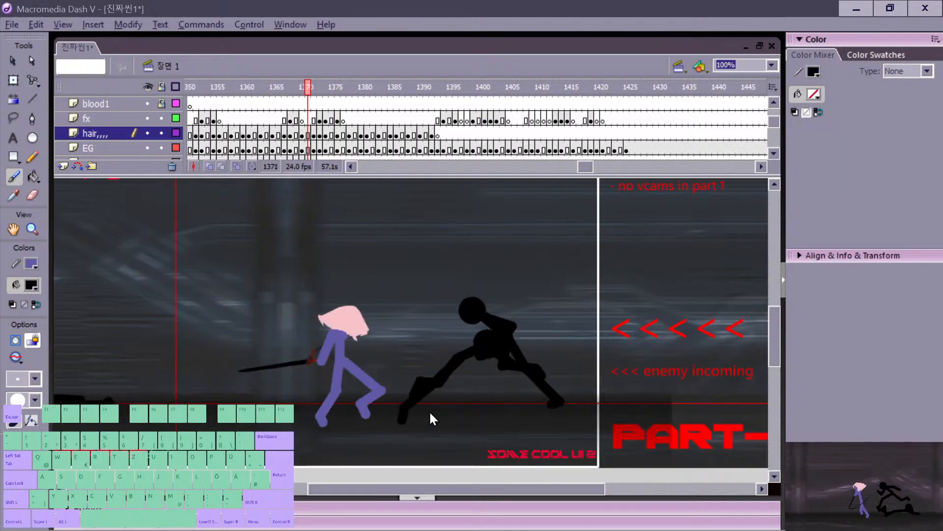
# Step: Trace the recovery poses back to the wide red slash at frame 1368
pyautogui.press('.')
pyautogui.press('.')
pyautogui.press(',')
pyautogui.press(',')
pyautogui.press(',')
pyautogui.press(',')
pyautogui.press(',')
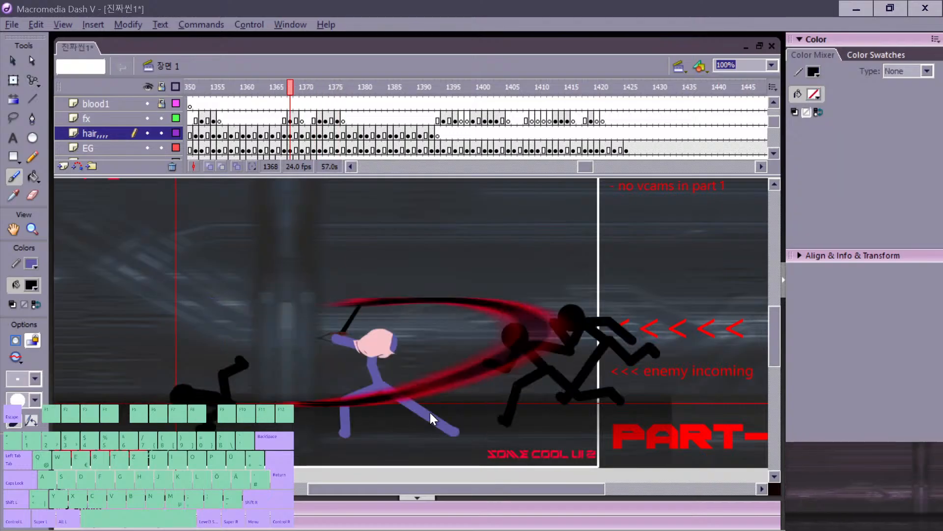
# Step: Review the transition from the wide slash at frame 1368 to the rising slash at frame 1374
pyautogui.press('.')
pyautogui.press('.')
pyautogui.press('.')
pyautogui.press('.')
pyautogui.press('.')
pyautogui.press('.')
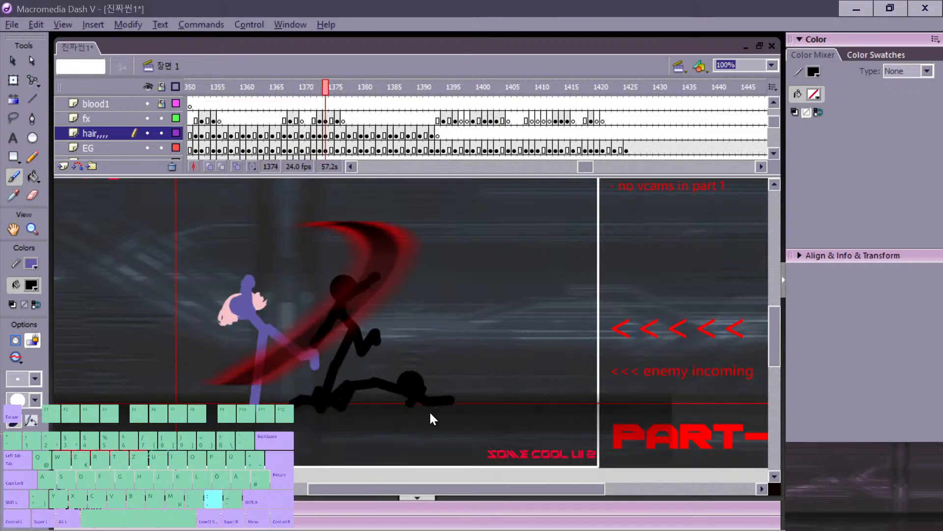
# Step: Flip repeatedly between the wind-up at frame 1373 and the rising red slash at frame 1374
pyautogui.press(',')
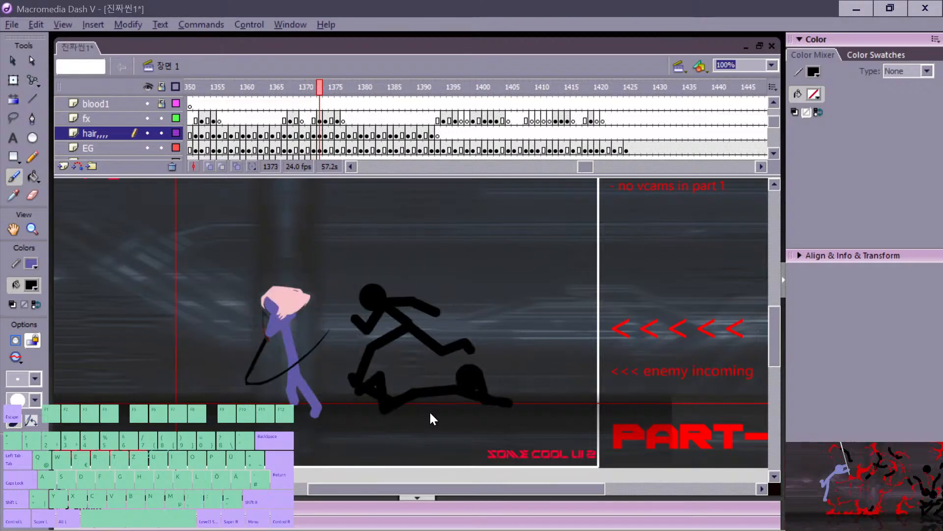
pyautogui.press('.')
pyautogui.press(',')
pyautogui.press('.')
pyautogui.press(',')
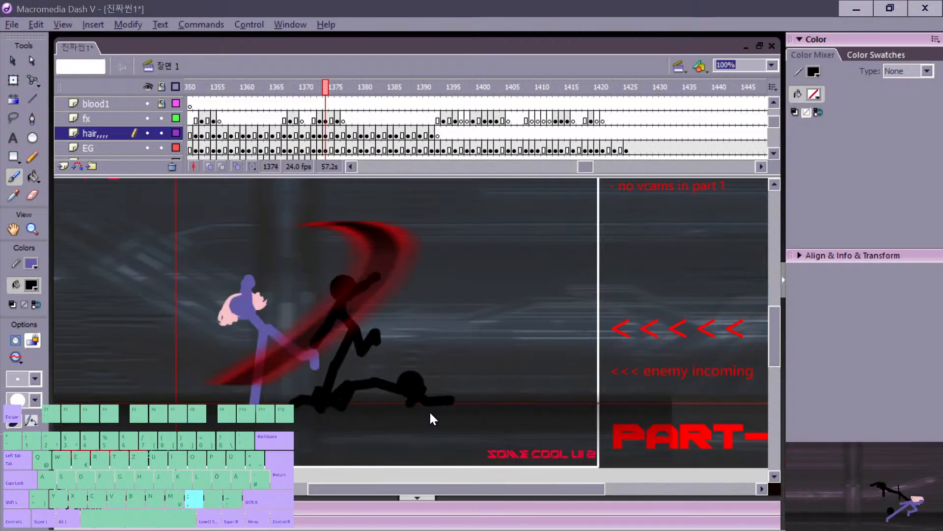
pyautogui.press(',')
pyautogui.press('.')
pyautogui.press('.')
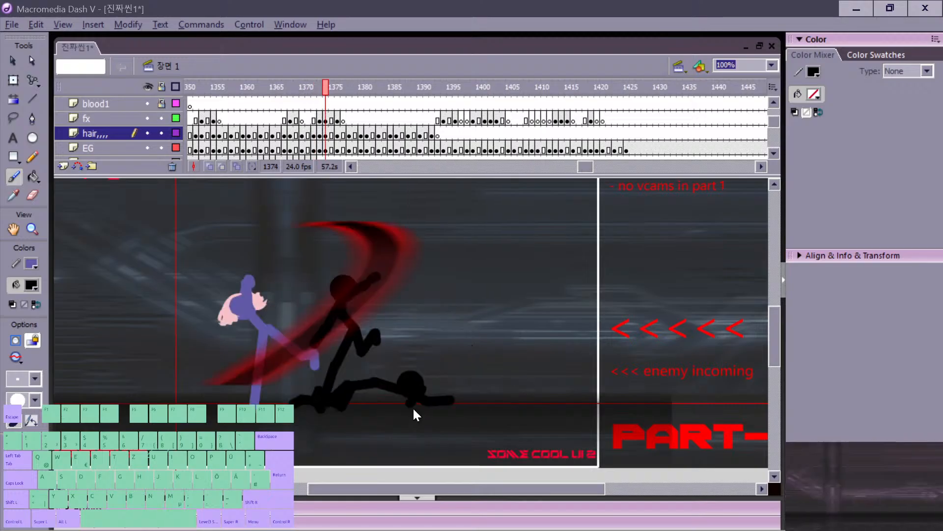
# Step: Review the animation after the rising slash frame by frame, through the run, up to the hairless swing pose at frame 1404
pyautogui.press('.')
pyautogui.press('.')
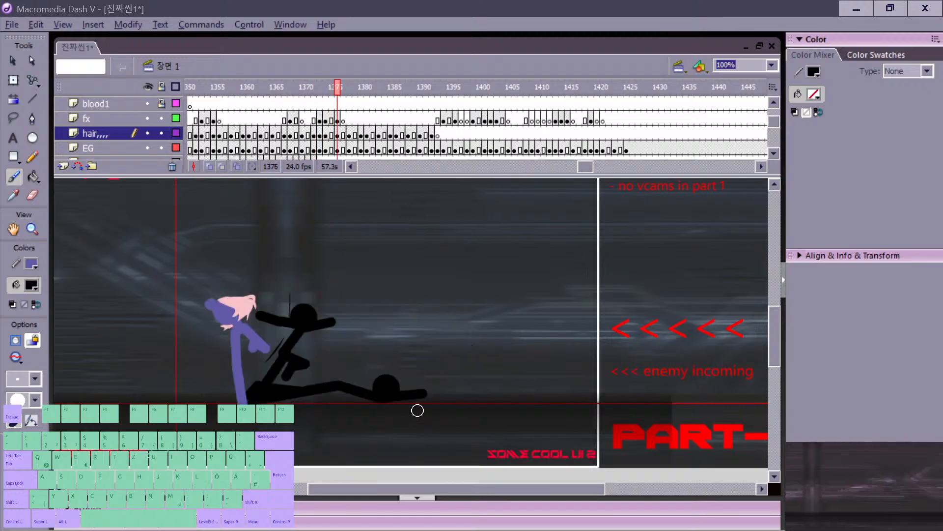
pyautogui.press('.')
pyautogui.press('.')
pyautogui.press('.')
pyautogui.press('.')
pyautogui.press('.')
pyautogui.press('.')
pyautogui.press('.')
pyautogui.press('.')
pyautogui.press('.')
pyautogui.press('.')
pyautogui.press('.')
pyautogui.press('.')
pyautogui.press('.')
pyautogui.press('.')
pyautogui.press('.')
pyautogui.press('.')
pyautogui.press('.')
pyautogui.press('.')
pyautogui.press('.')
pyautogui.press('.')
pyautogui.press('.')
pyautogui.press('.')
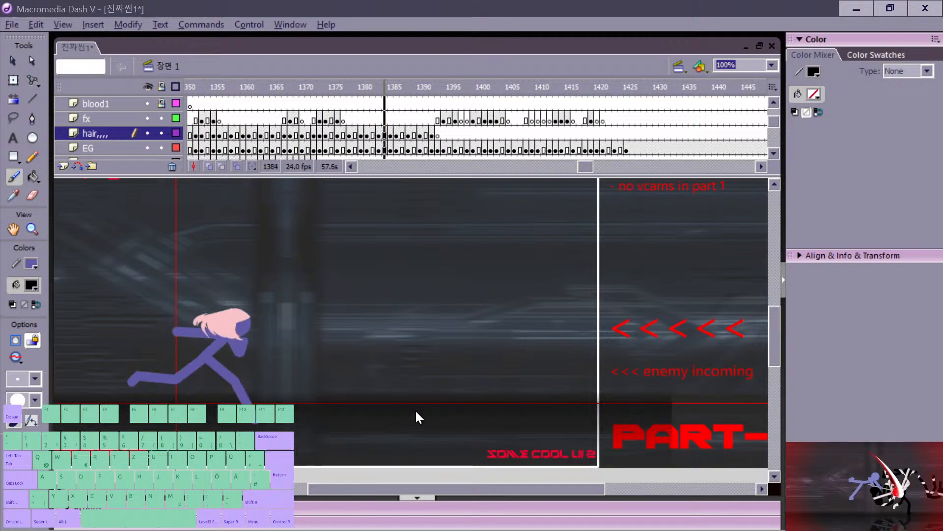
pyautogui.press('.')
pyautogui.press('.')
pyautogui.press('.')
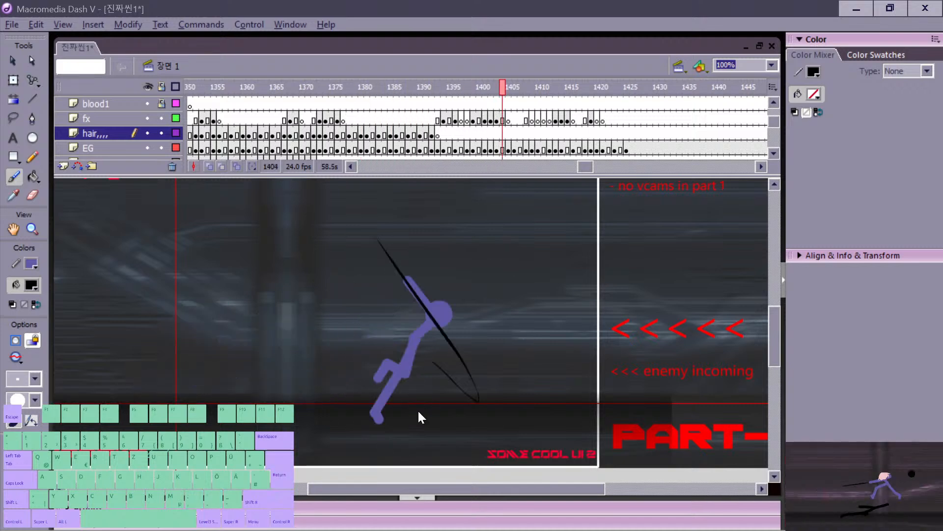
# Step: Rewind from the swing at frame 1404 and play back the run past frame 1393
pyautogui.press(',')
pyautogui.press(',')
pyautogui.press(',')
pyautogui.press(',')
pyautogui.press(',')
pyautogui.press(',')
pyautogui.press(',')
pyautogui.press(',')
pyautogui.press(',')
pyautogui.press(',')
pyautogui.press(',')
pyautogui.press(',')
pyautogui.press(',')
pyautogui.press(',')
pyautogui.press(',')
pyautogui.press('Return')
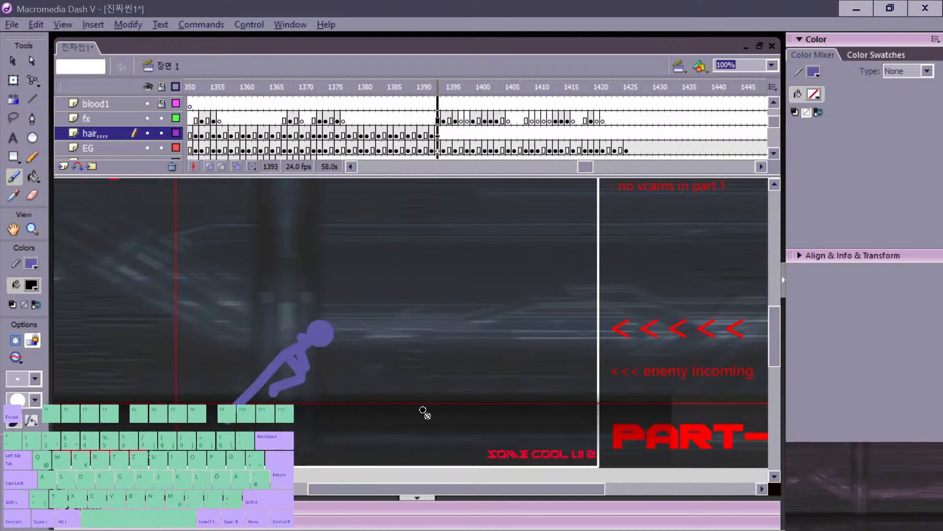
# Step: Step back from the standing pose at frame 1424 to the running pose with finished hair at frame 1392
pyautogui.press(',')
pyautogui.press(',')
pyautogui.press(',')
pyautogui.press(',')
pyautogui.press(',')
pyautogui.press(',')
pyautogui.press(',')
pyautogui.press(',')
pyautogui.press(',')
pyautogui.press(',')
pyautogui.press(',')
pyautogui.press(',')
pyautogui.press(',')
pyautogui.press(',')
pyautogui.press(',')
pyautogui.press(',')
pyautogui.press(',')
pyautogui.press(',')
pyautogui.press(',')
pyautogui.press(',')
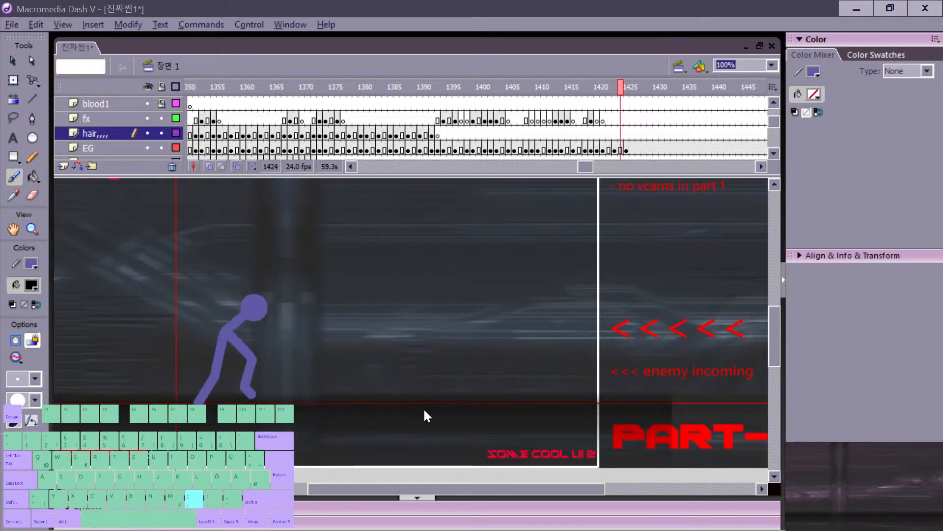
pyautogui.press(',')
pyautogui.press(',')
pyautogui.press(',')
pyautogui.press(',')
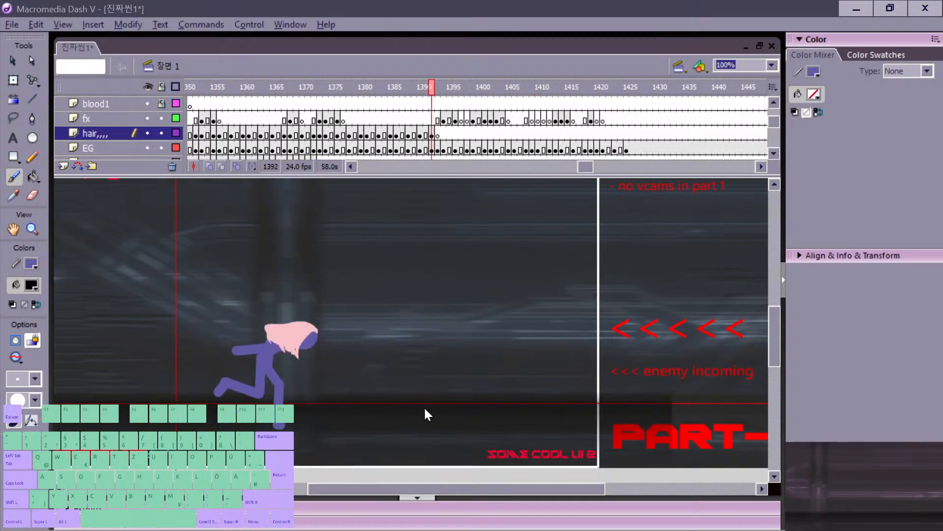
# Step: Review the run and swing frame by frame from the haired pose at frame 1392 to the lunging pose at frame 1411
pyautogui.press('.')
pyautogui.press('.')
pyautogui.press('.')
pyautogui.press('.')
pyautogui.press('.')
pyautogui.press('.')
pyautogui.press('.')
pyautogui.press('.')
pyautogui.press('.')
pyautogui.press('.')
pyautogui.press('.')
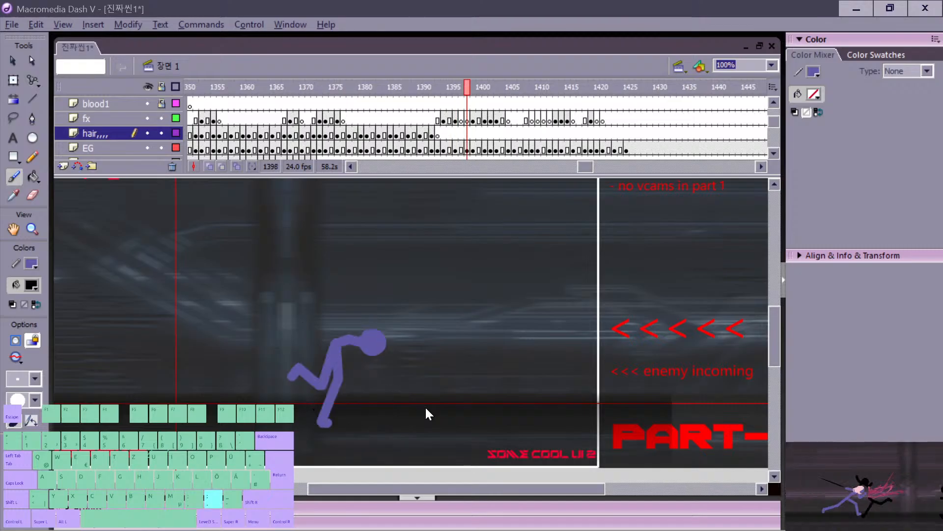
pyautogui.press('.')
pyautogui.press('.')
pyautogui.press('.')
pyautogui.press('.')
pyautogui.press('.')
pyautogui.press('.')
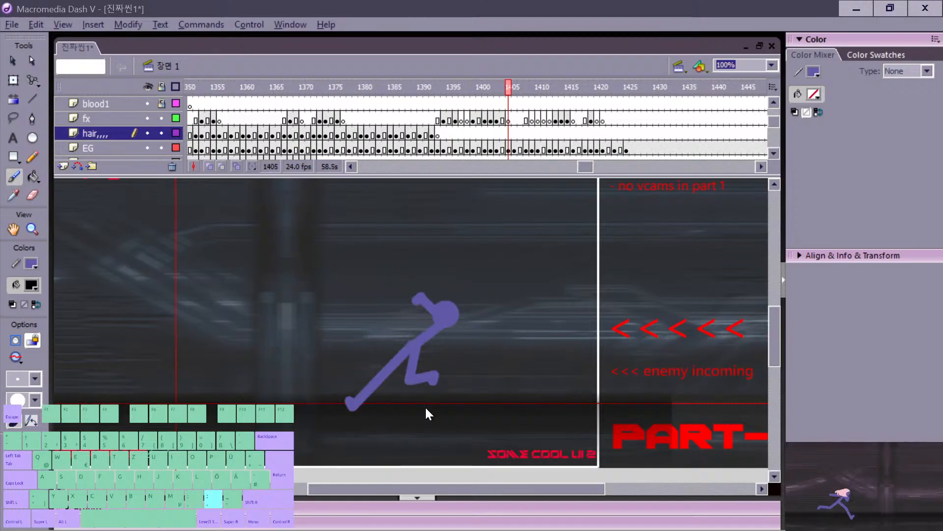
pyautogui.press('.')
pyautogui.press('.')
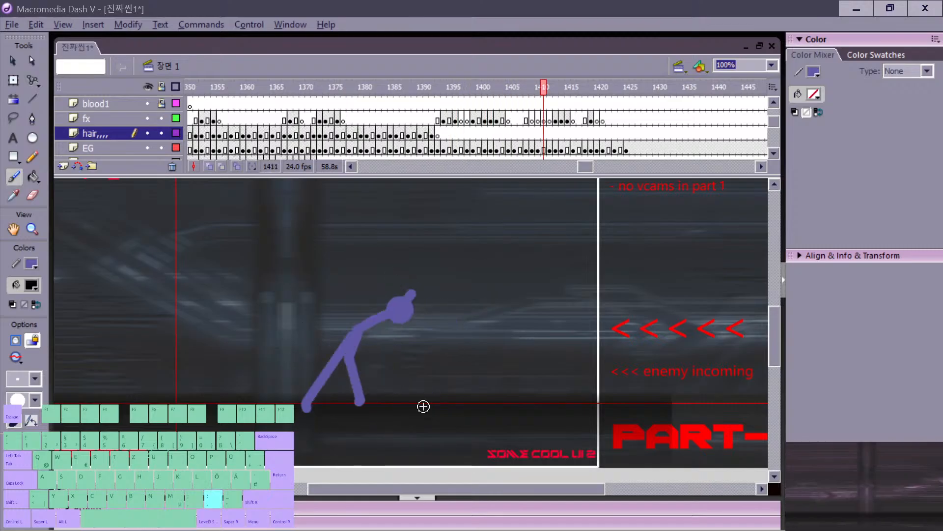
# Step: Flip back and forth between the crouched pose at frame 1408 and the lunging pose at frame 1411 to study the swing
pyautogui.press(',')
pyautogui.press(',')
pyautogui.press(',')
pyautogui.press(',')
pyautogui.press(',')
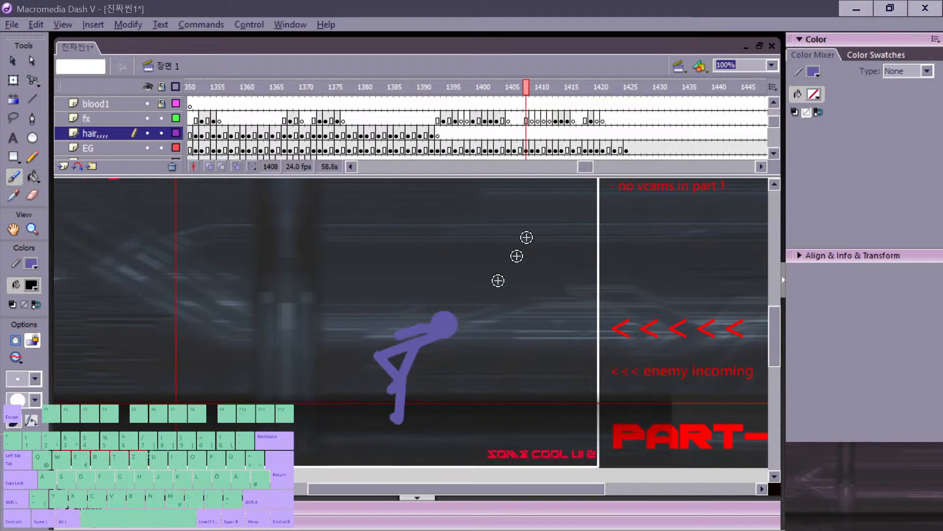
pyautogui.press('.')
pyautogui.press('.')
pyautogui.press('.')
pyautogui.press('.')
pyautogui.press('.')
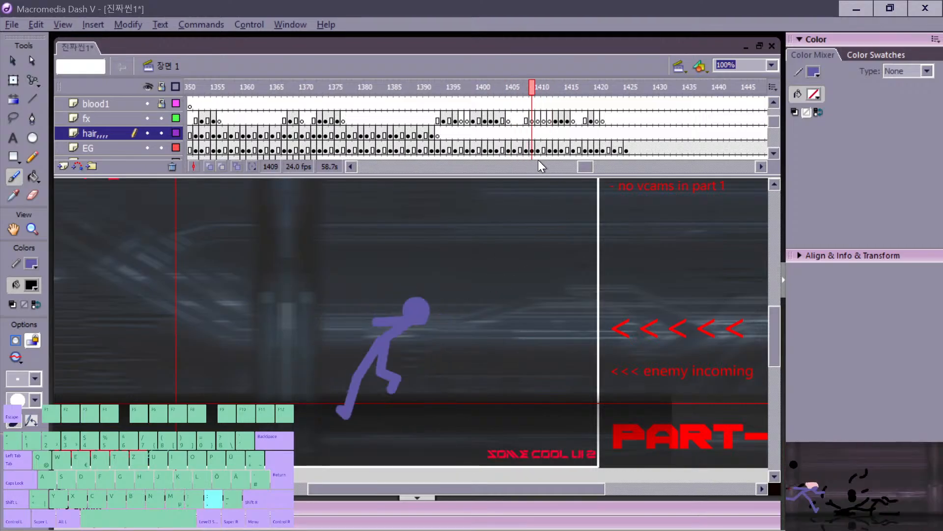
# Step: Draw a thin black curved slash trail sweeping around in front of the figure at frame 1410 on the fx layer
pyautogui.click(538, 121)
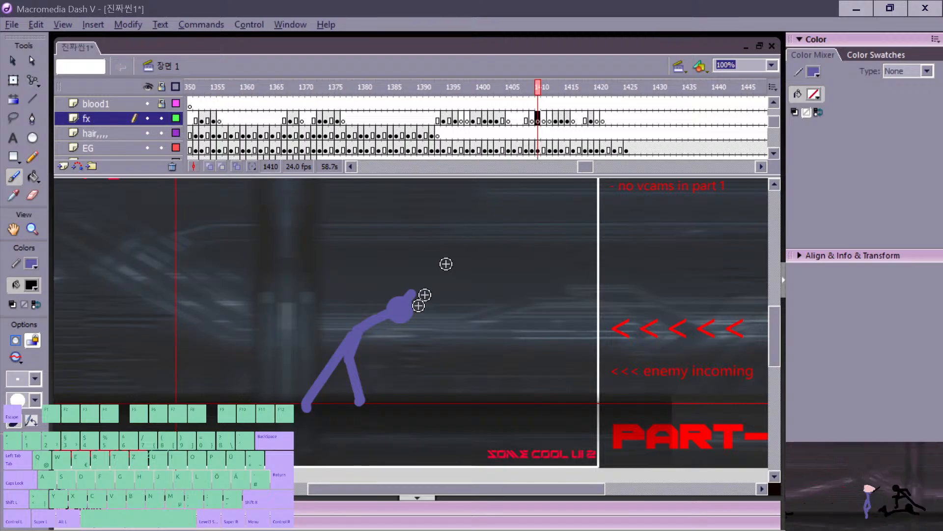
pyautogui.moveTo(321, 352); pyautogui.dragTo(432, 270)
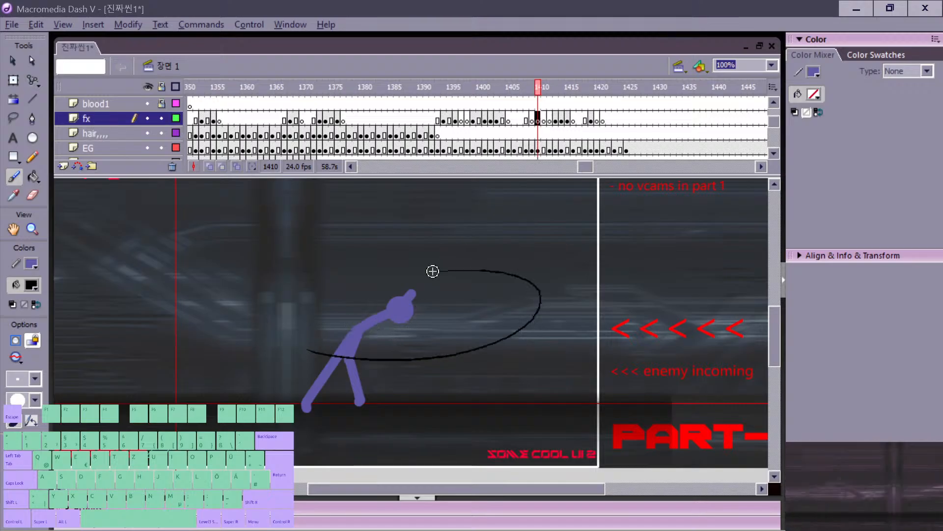
pyautogui.hotkey('ctrl', 'z')
pyautogui.moveTo(294, 350)
pyautogui.mouseDown()
pyautogui.moveTo(470, 279)
pyautogui.moveTo(327, 366)
pyautogui.moveTo(417, 278)
pyautogui.mouseUp()
pyautogui.hotkey('ctrl', 'z')
# Step: Flip between the neighbouring frames around 1409 to 1411 to check how the slash fits the lunging pose
pyautogui.press(',')
pyautogui.press('.')
pyautogui.press(',')
pyautogui.press('.')
pyautogui.press('.')
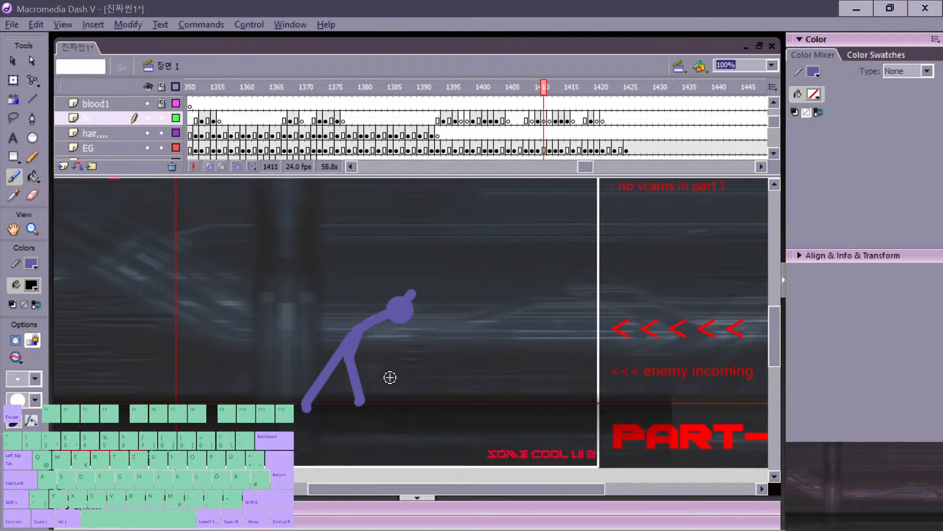
pyautogui.press('.')
pyautogui.press(',')
pyautogui.press(',')
pyautogui.press('.')
pyautogui.press('.')
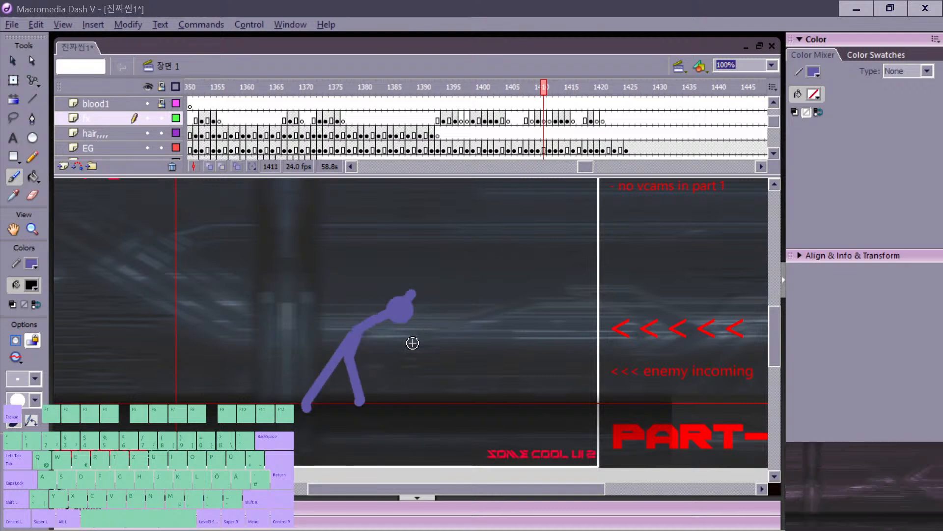
pyautogui.press(',')
pyautogui.press(',')
# Step: Extend the slash drawing through frame 1411 on the fx layer and remove the surplus fx frame at 1412
pyautogui.click(540, 123)
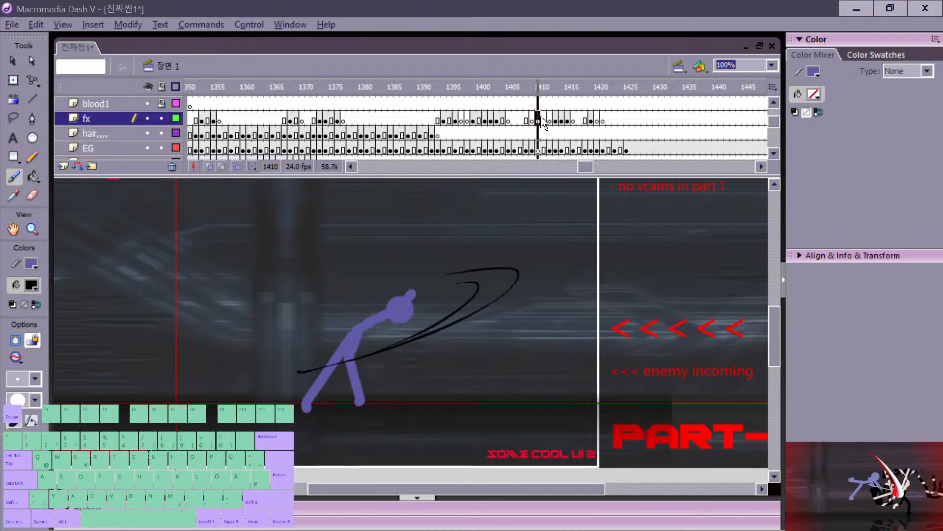
pyautogui.rightClick(551, 120)
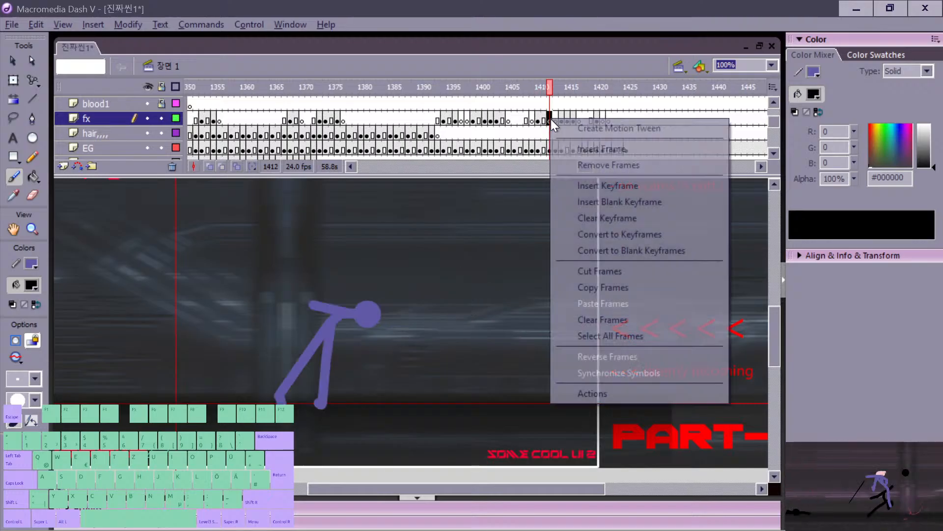
pyautogui.click(611, 164)
pyautogui.press(',')
pyautogui.press(',')
pyautogui.press(',')
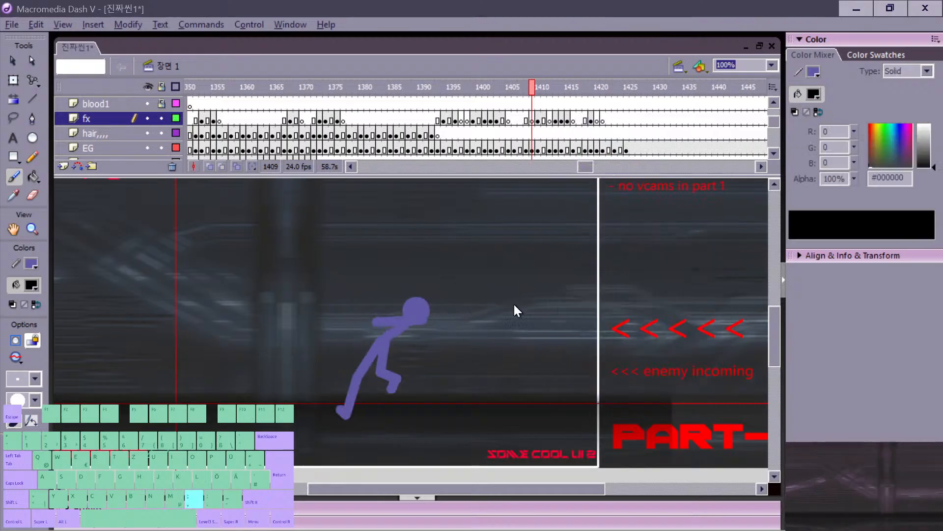
# Step: Flip between frames 1409 and 1412 to check the timing of the held slash against the figure's poses
pyautogui.press('.')
pyautogui.press('.')
pyautogui.press(',')
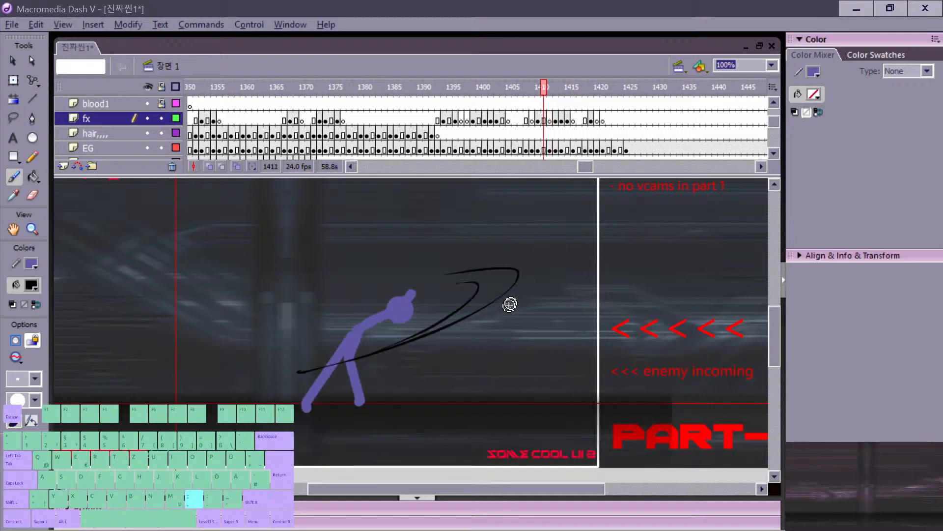
pyautogui.press(',')
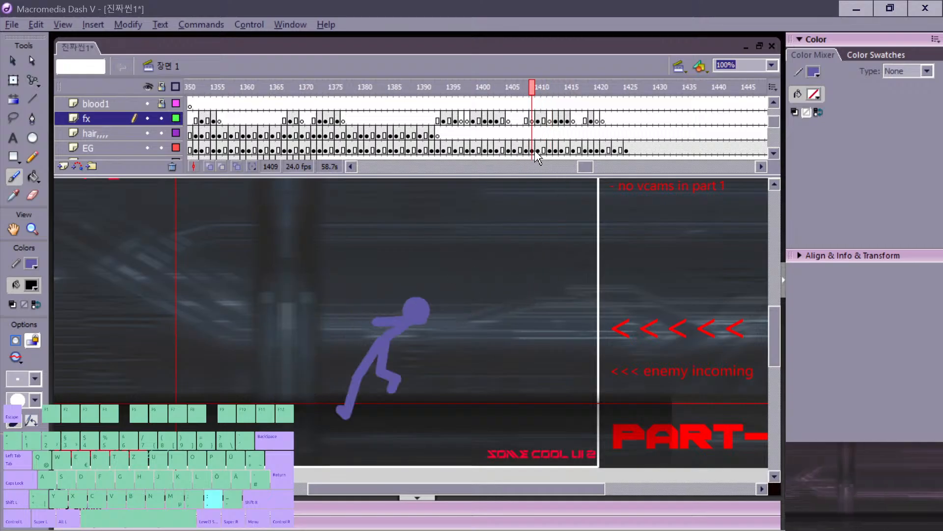
pyautogui.press('.')
pyautogui.press('.')
pyautogui.press('.')
pyautogui.press(',')
pyautogui.press(',')
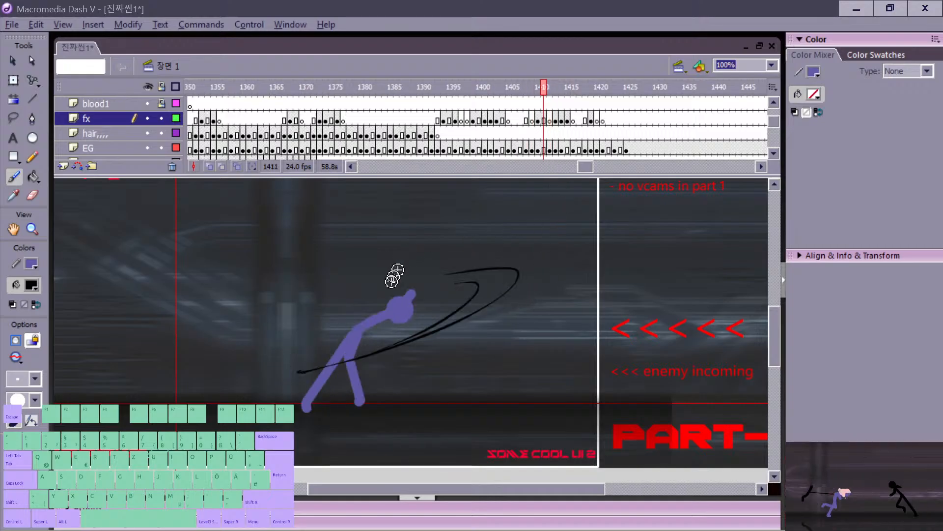
pyautogui.press('.')
pyautogui.press('.')
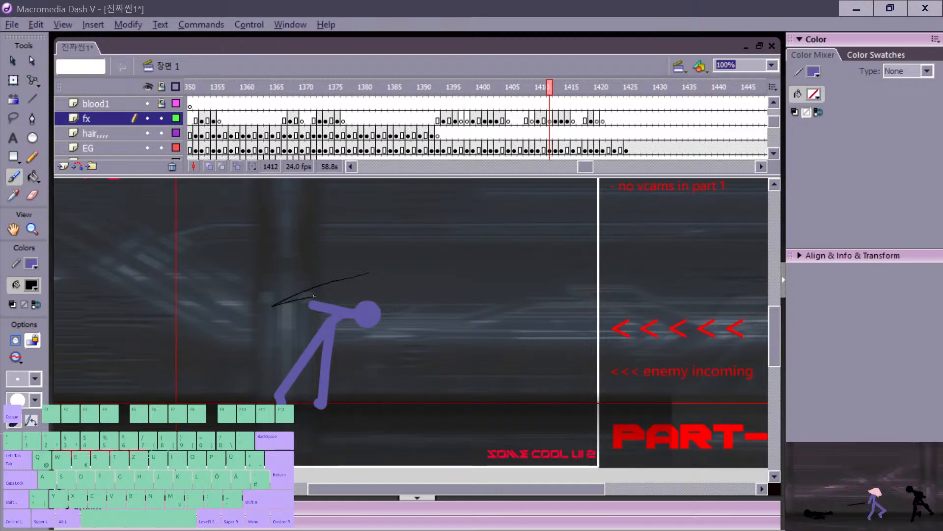
# Step: Try to draw a thin trailing slash stroke above the backward-stretched arm at frame 1412
pyautogui.moveTo(314, 296)
pyautogui.mouseDown()
pyautogui.moveTo(294, 304)
pyautogui.moveTo(300, 294)
pyautogui.mouseUp()
pyautogui.hotkey('ctrl', 'z')
pyautogui.press(',')
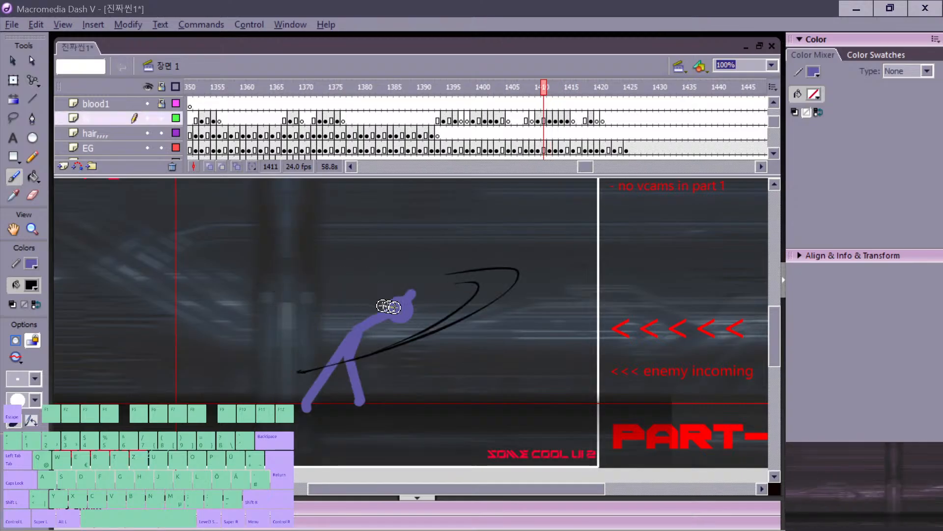
# Step: Step through the frames after the slash at 1411 to examine the large arc around the crouched pose at 1414 and 1415
pyautogui.press('.')
pyautogui.press('.')
pyautogui.press('.')
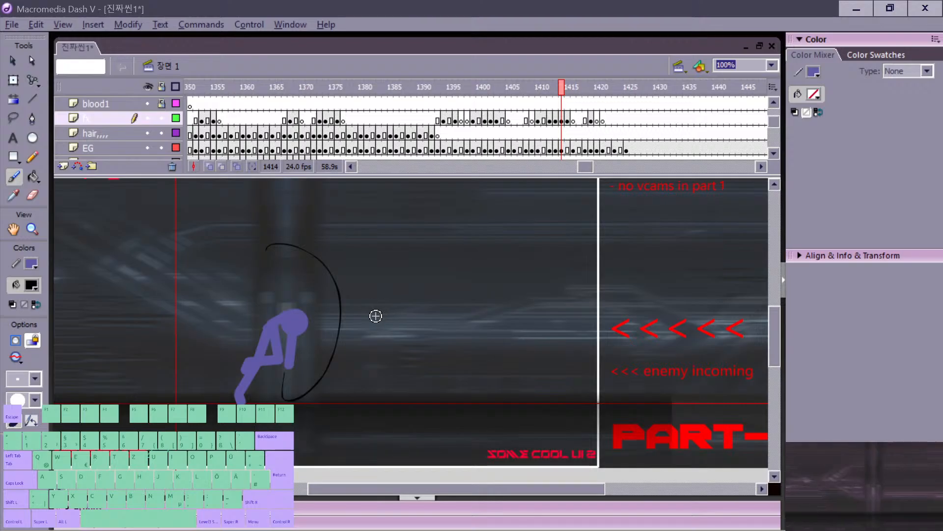
pyautogui.press('.')
pyautogui.press('.')
pyautogui.press(',')
pyautogui.press(',')
pyautogui.press(',')
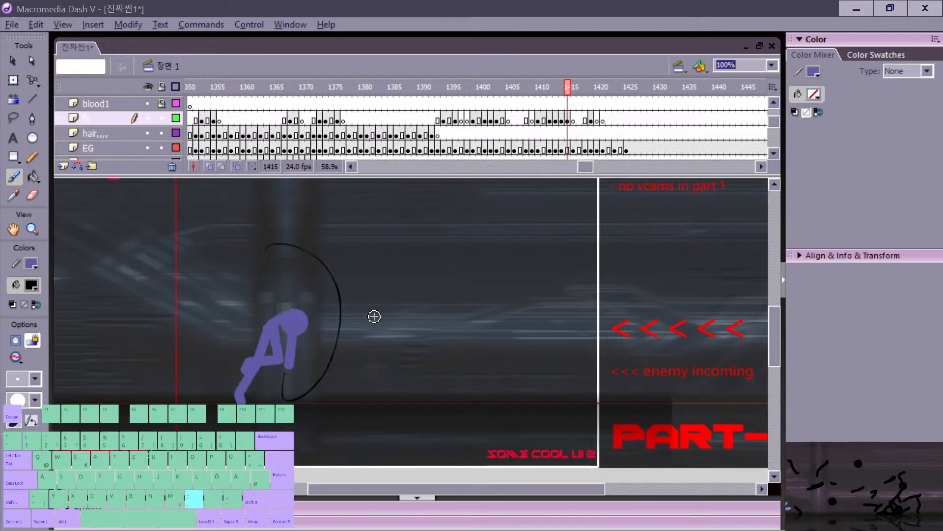
# Step: Select the arc drawing at frame 1415 on the fx layer, and compare with the arm-back pose at frame 1413
pyautogui.press('.')
pyautogui.press('v')
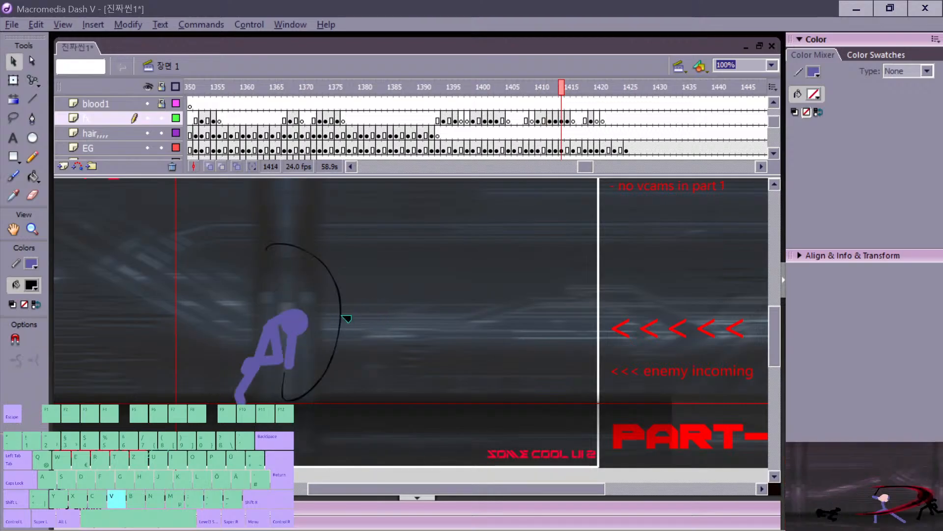
pyautogui.press('.')
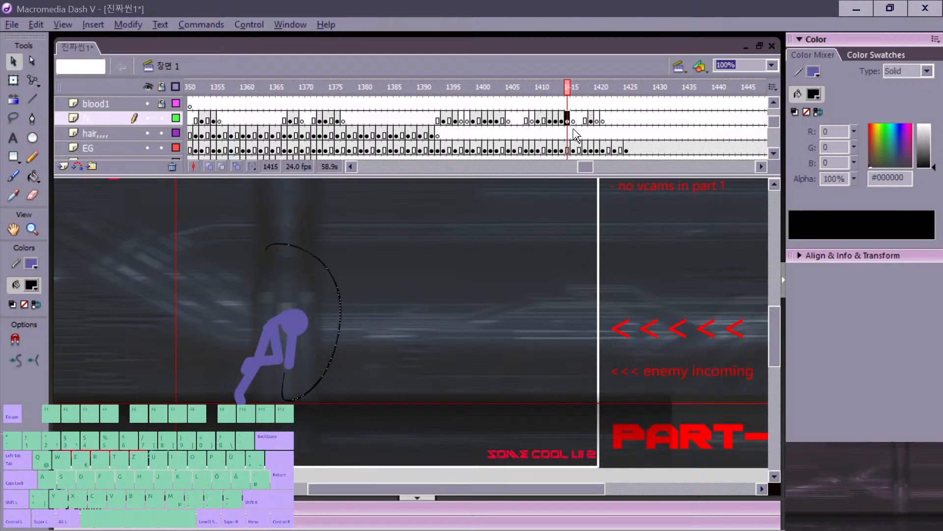
pyautogui.press(',')
pyautogui.press(',')
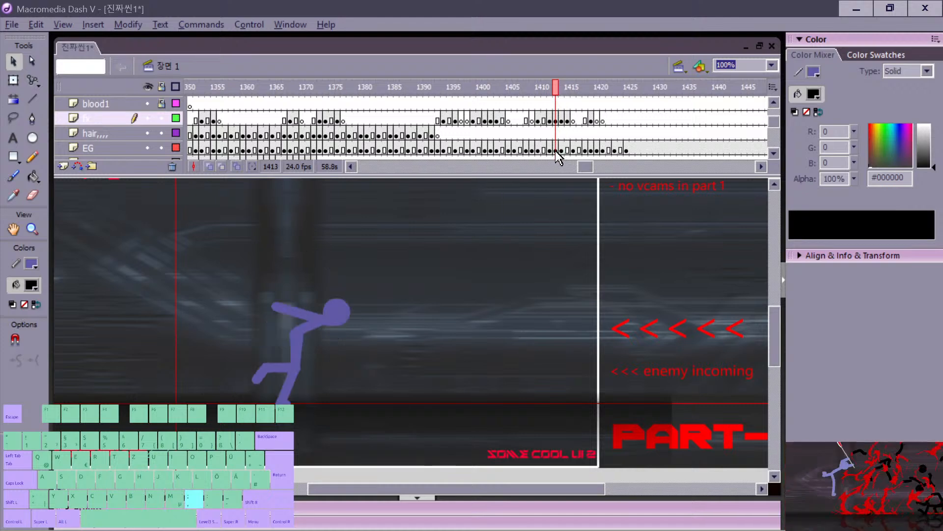
# Step: Examine the stick figure's poses frame by frame up to frame 1421, comparing the figure's movement around frames 1417 to 1421
pyautogui.press(',')
pyautogui.press(',')
pyautogui.press(',')
pyautogui.press(',')
pyautogui.press(',')
pyautogui.press(',')
pyautogui.press(',')
pyautogui.press(',')
pyautogui.press(',')
pyautogui.press(',')
pyautogui.press(',')
pyautogui.press(',')
pyautogui.press(',')
pyautogui.press(',')
pyautogui.press(',')
pyautogui.press(',')
pyautogui.press(',')
pyautogui.press(',')
pyautogui.press(',')
pyautogui.press(',')
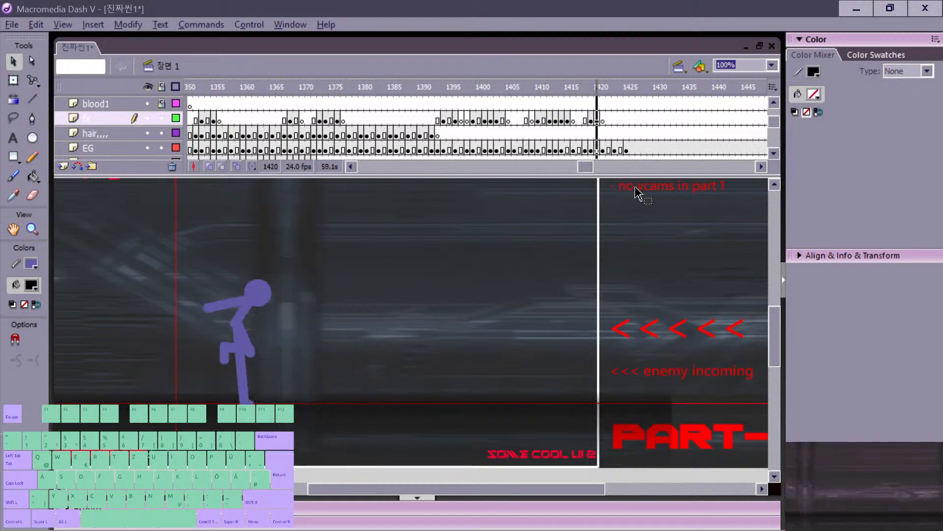
pyautogui.press(',')
pyautogui.press(',')
pyautogui.press(',')
pyautogui.press(',')
pyautogui.press(',')
pyautogui.press(',')
pyautogui.press(',')
pyautogui.press(',')
pyautogui.press(',')
pyautogui.press(',')
pyautogui.press(',')
pyautogui.press('.')
pyautogui.press('.')
pyautogui.press('.')
pyautogui.press('.')
pyautogui.press('.')
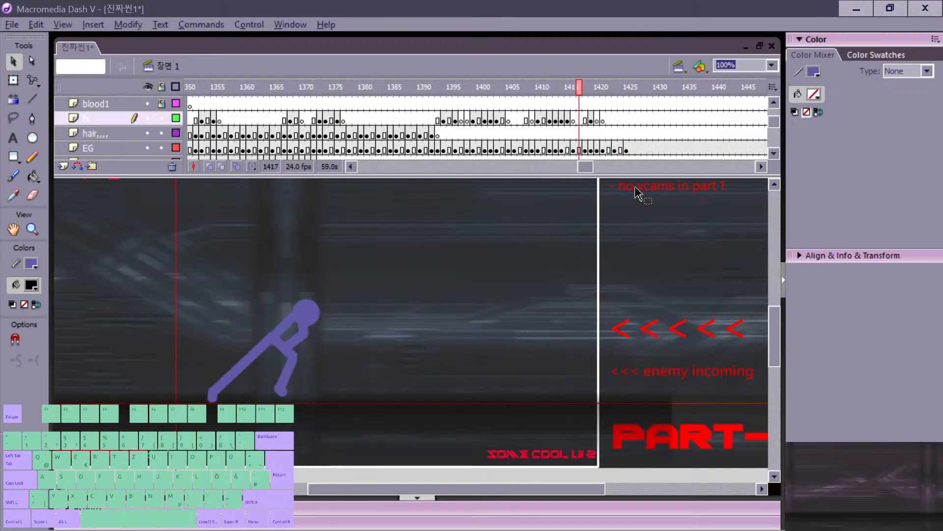
pyautogui.press('.')
pyautogui.press('.')
pyautogui.press(',')
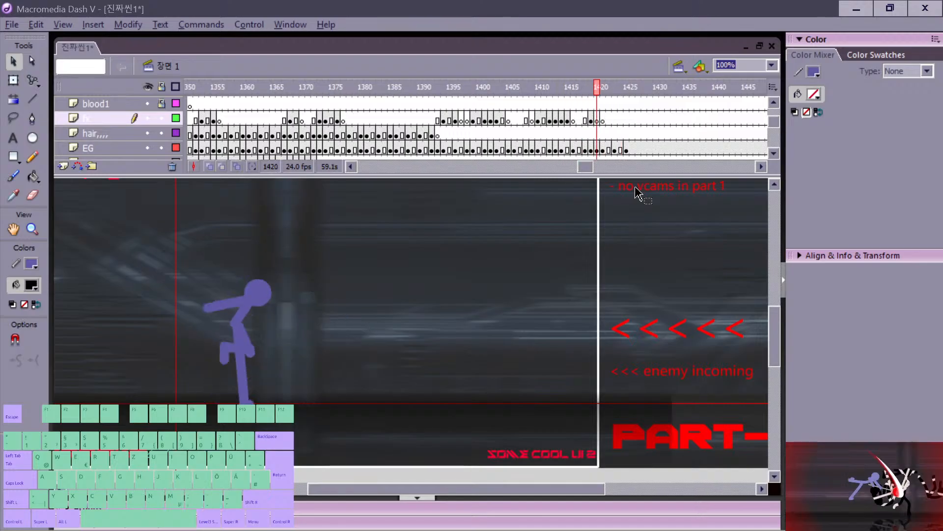
pyautogui.press(',')
pyautogui.press('.')
pyautogui.press('.')
pyautogui.press(',')
pyautogui.press(',')
pyautogui.press(',')
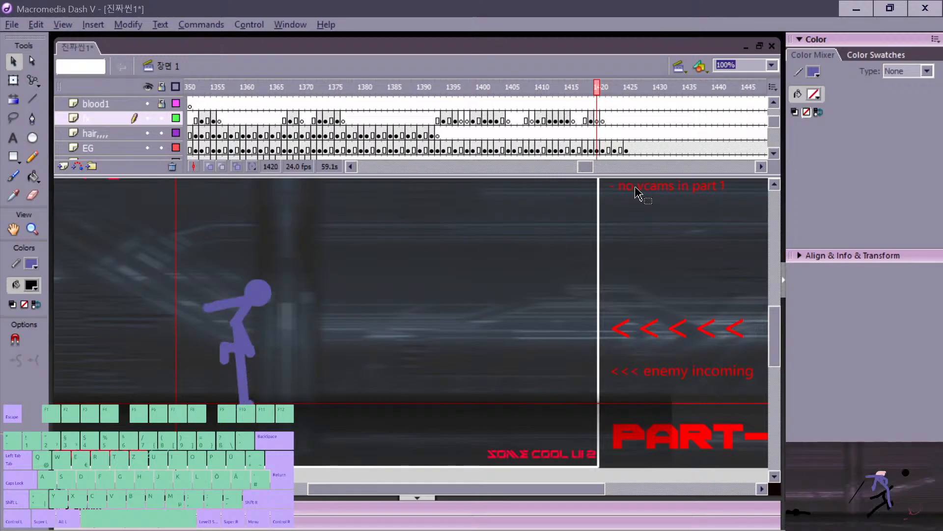
pyautogui.press('.')
pyautogui.press('.')
pyautogui.press('.')
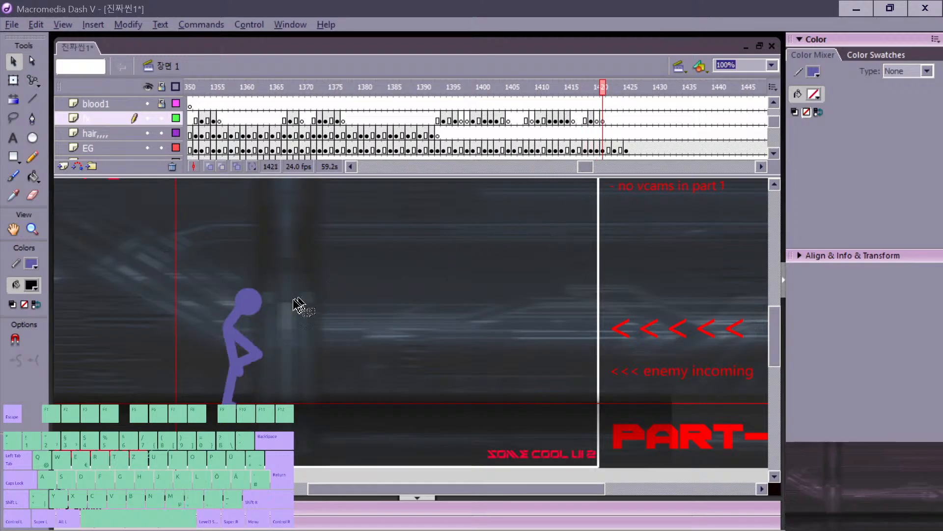
# Step: Draw the missing arm on the EG layer's stick figure at frame 1421, extending nearly horizontally to the left from the shoulder
pyautogui.press(',')
pyautogui.click(229, 303)
pyautogui.press(',')
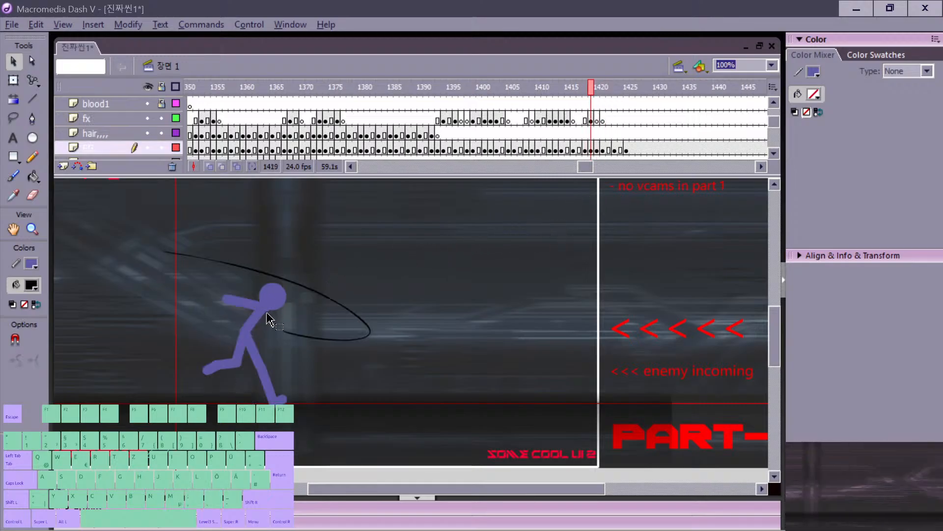
pyautogui.press('.')
pyautogui.press('.')
pyautogui.press('n')
pyautogui.press(',')
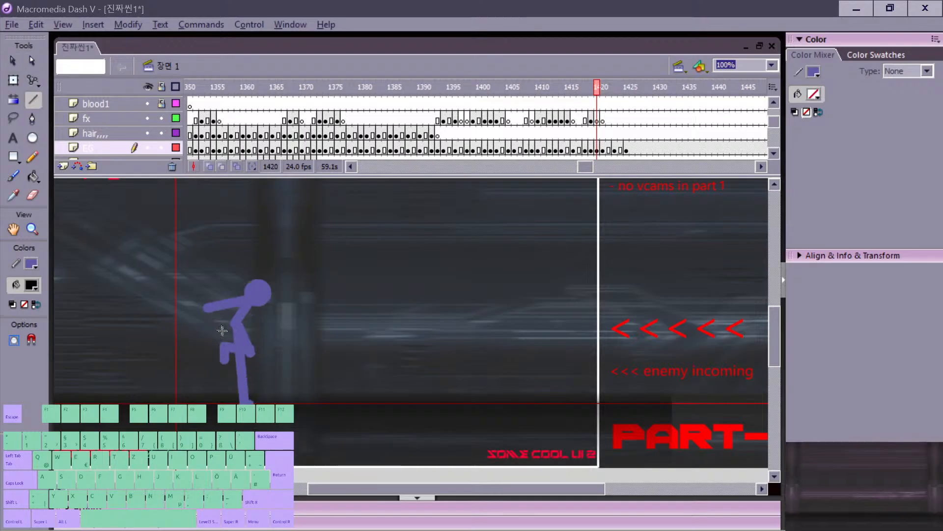
pyautogui.press(',')
pyautogui.press('.')
pyautogui.press('.')
pyautogui.press('.')
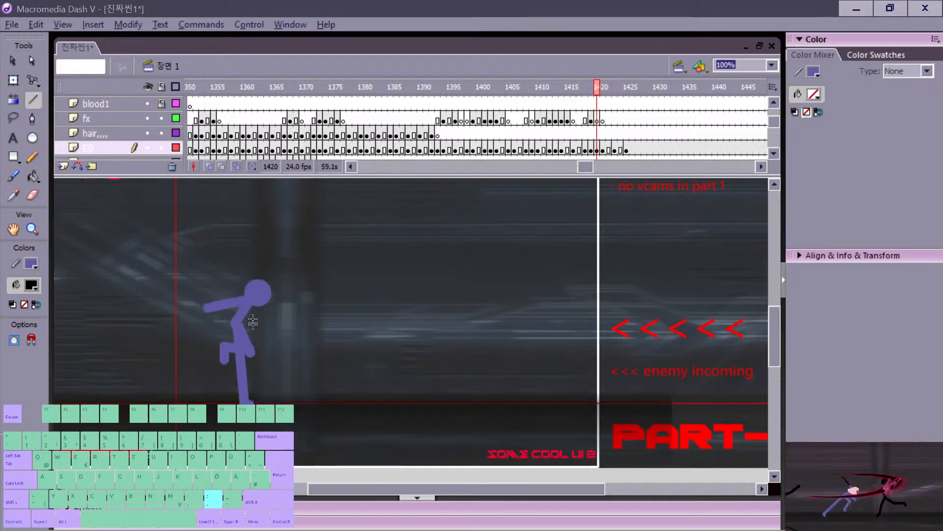
pyautogui.press(',')
pyautogui.press('v')
pyautogui.moveTo(193, 314); pyautogui.dragTo(195, 314)
pyautogui.press(',')
pyautogui.press('.')
pyautogui.press('.')
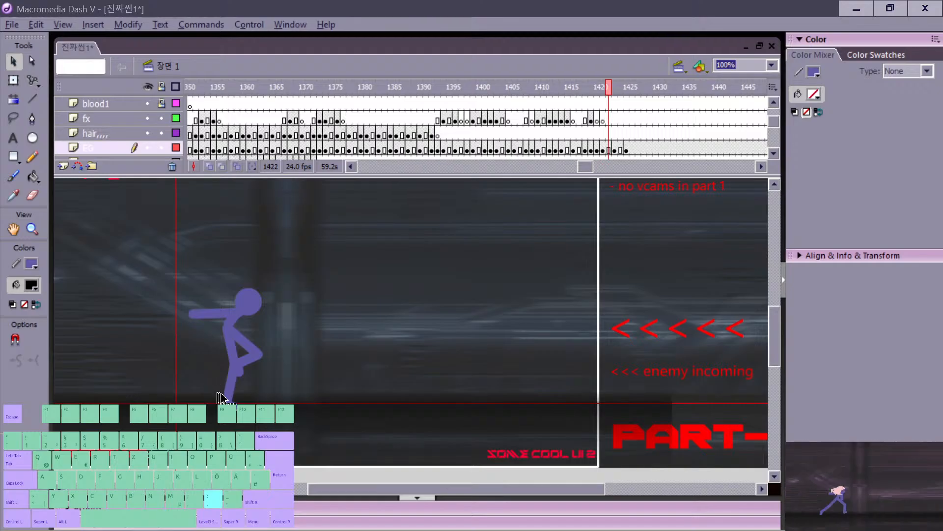
pyautogui.press('.')
# Step: Play back the fight sequence from frame 1393 to check the stick figure's motion
pyautogui.press(',')
pyautogui.press(',')
pyautogui.press(',')
pyautogui.press(',')
pyautogui.press(',')
pyautogui.press(',')
pyautogui.press(',')
pyautogui.press(',')
pyautogui.press(',')
pyautogui.press(',')
pyautogui.press(',')
pyautogui.press(',')
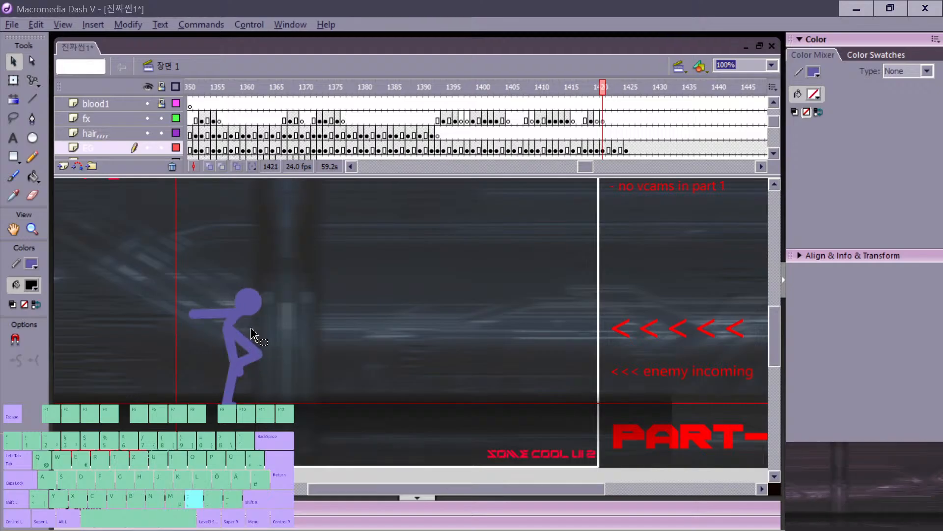
pyautogui.click(439, 121)
pyautogui.press('Return')
pyautogui.press(',')
pyautogui.press(',')
pyautogui.press(',')
pyautogui.press(',')
pyautogui.press(',')
pyautogui.press(',')
pyautogui.press(',')
pyautogui.press(',')
pyautogui.press(',')
pyautogui.press(',')
pyautogui.press(',')
pyautogui.press(',')
pyautogui.press(',')
pyautogui.press(',')
pyautogui.press(',')
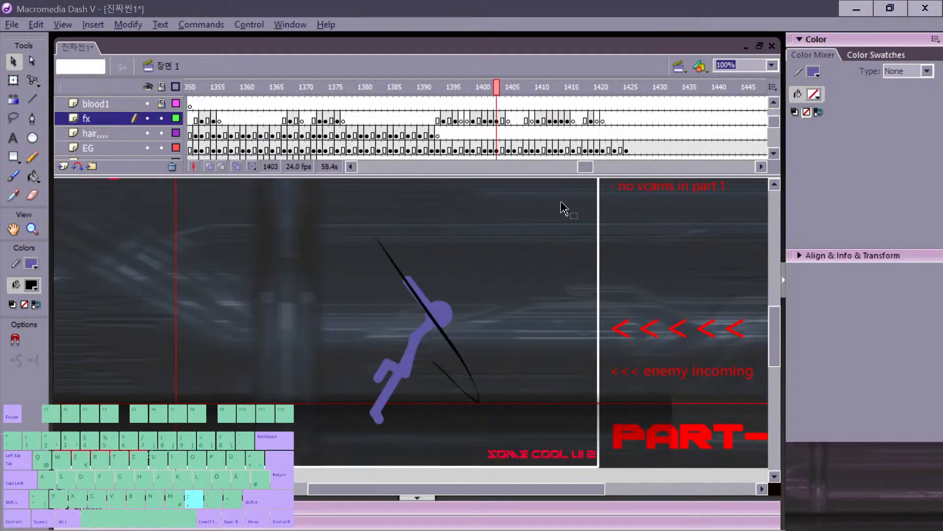
pyautogui.press('Return')
pyautogui.press(',')
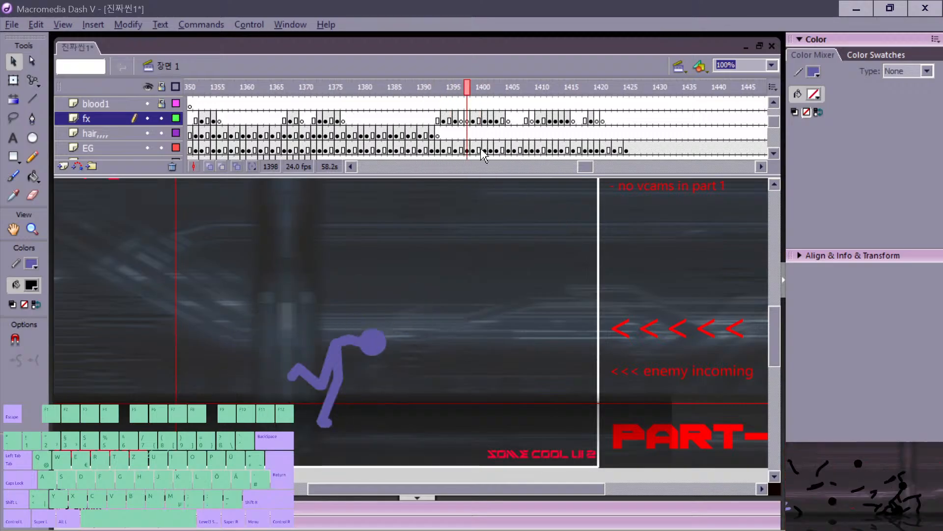
# Step: Examine the stick figure's poses and effect lines frame by frame from frame 1398 to frame 1423
pyautogui.press('.')
pyautogui.press('.')
pyautogui.press('.')
pyautogui.press('.')
pyautogui.press(',')
pyautogui.press('.')
pyautogui.press('.')
pyautogui.press('.')
pyautogui.press('.')
pyautogui.press('.')
pyautogui.press('.')
pyautogui.press('.')
pyautogui.press('.')
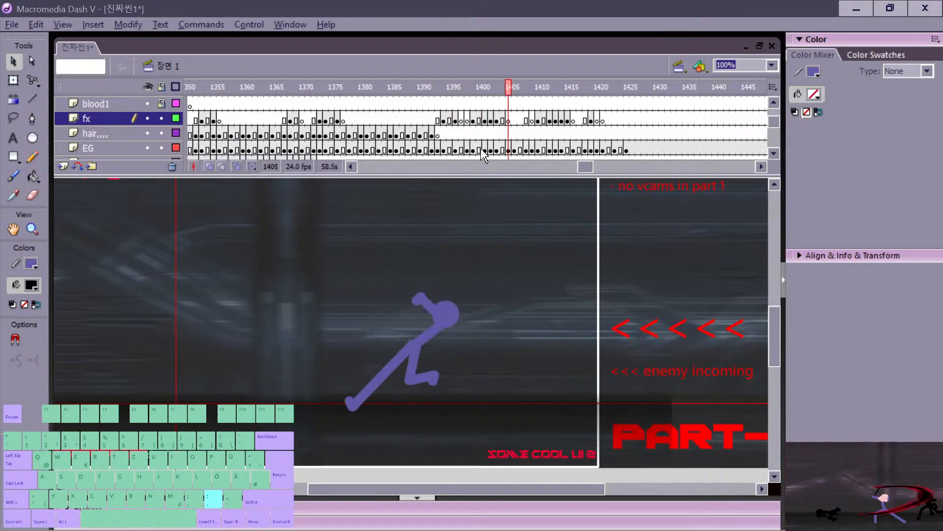
pyautogui.press('.')
pyautogui.press('.')
pyautogui.press('.')
pyautogui.press('.')
pyautogui.press('.')
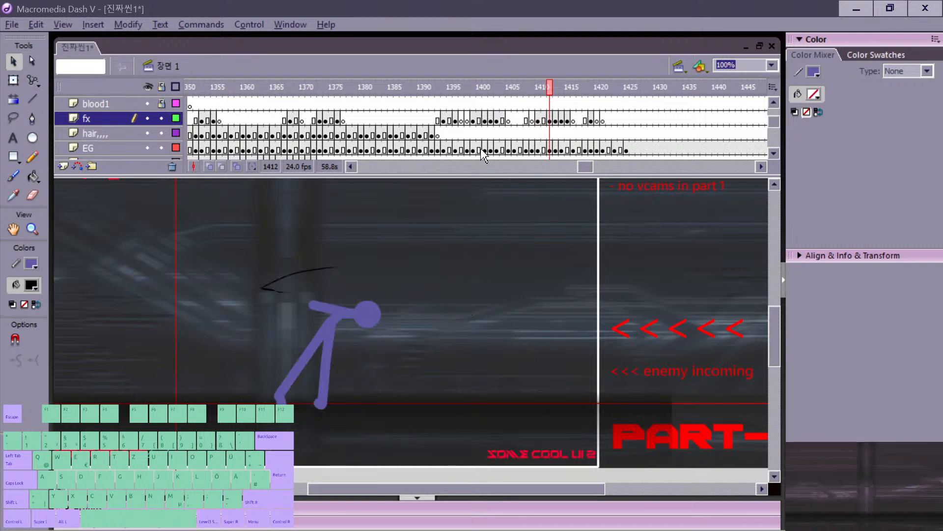
pyautogui.press('.')
pyautogui.press('.')
pyautogui.press('.')
pyautogui.press('.')
pyautogui.press('.')
pyautogui.press('.')
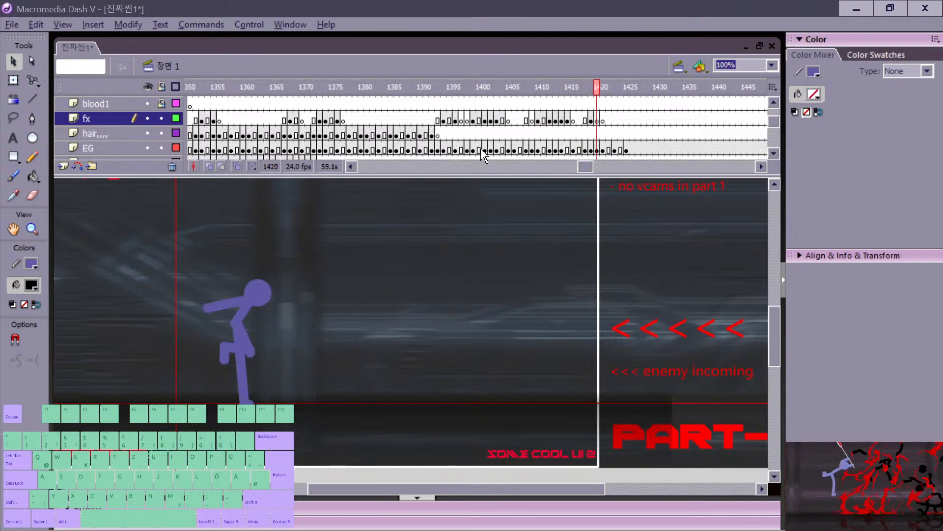
pyautogui.press(',')
pyautogui.press(',')
pyautogui.press('.')
pyautogui.press('.')
pyautogui.press('.')
pyautogui.press('.')
pyautogui.press('.')
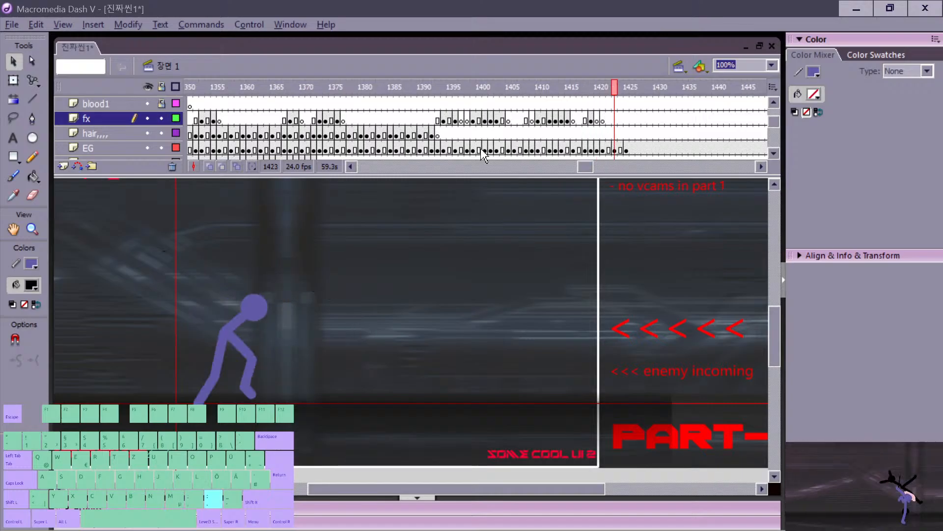
pyautogui.press(',')
pyautogui.press('.')
pyautogui.press(',')
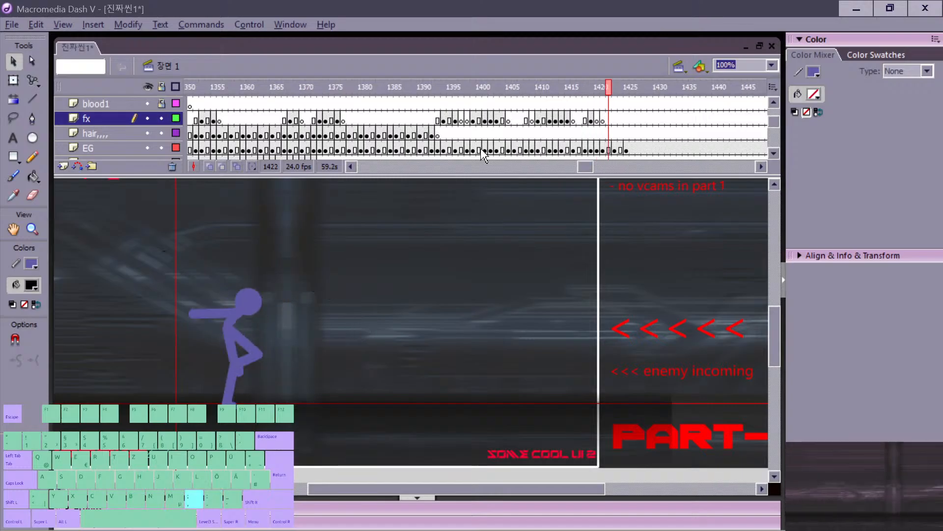
# Step: Draw the missing arm on the EG layer's figure at frame 1423 as a straight line pointing left from the shoulder
pyautogui.press('.')
pyautogui.click(240, 323)
pyautogui.press('m')
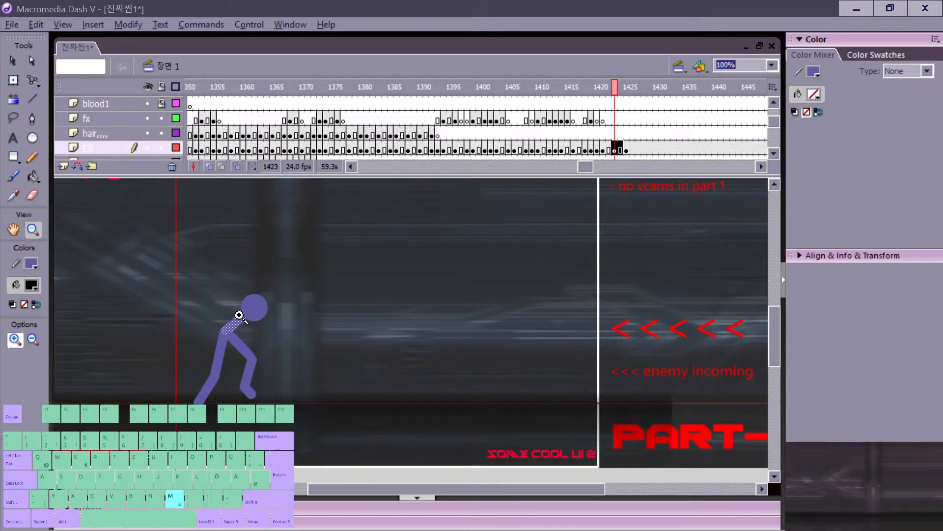
pyautogui.press('n')
pyautogui.press(',')
pyautogui.moveTo(234, 314)
pyautogui.mouseDown()
pyautogui.moveTo(186, 307)
pyautogui.moveTo(201, 317)
pyautogui.mouseUp()
pyautogui.press('.')
pyautogui.press('v')
pyautogui.press(',')
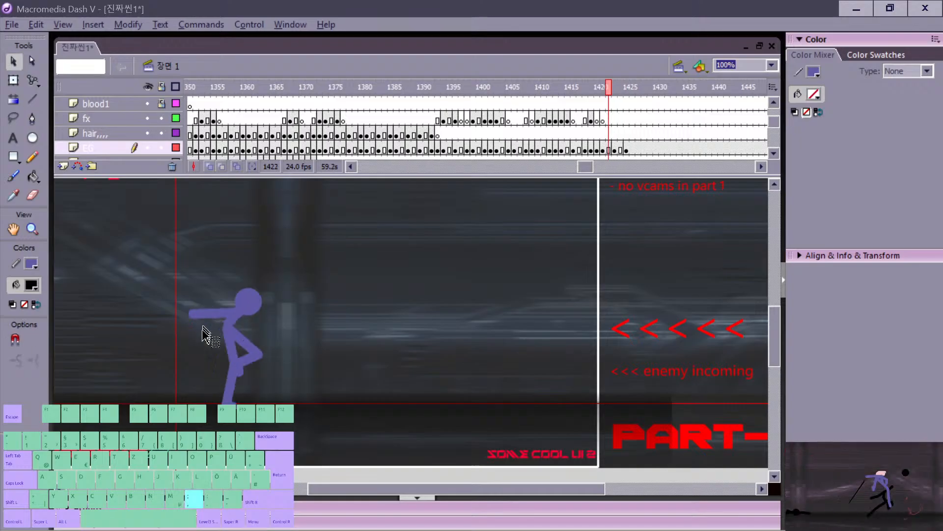
pyautogui.press('.')
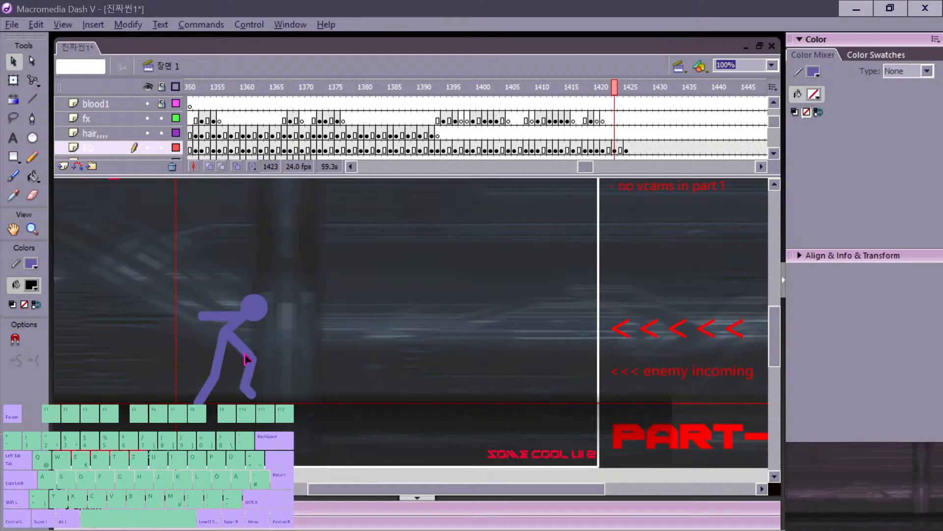
# Step: Draw a short arm pointing left from the shoulder on the EG layer's figure at frame 1425
pyautogui.press('.')
pyautogui.press('.')
pyautogui.press('n')
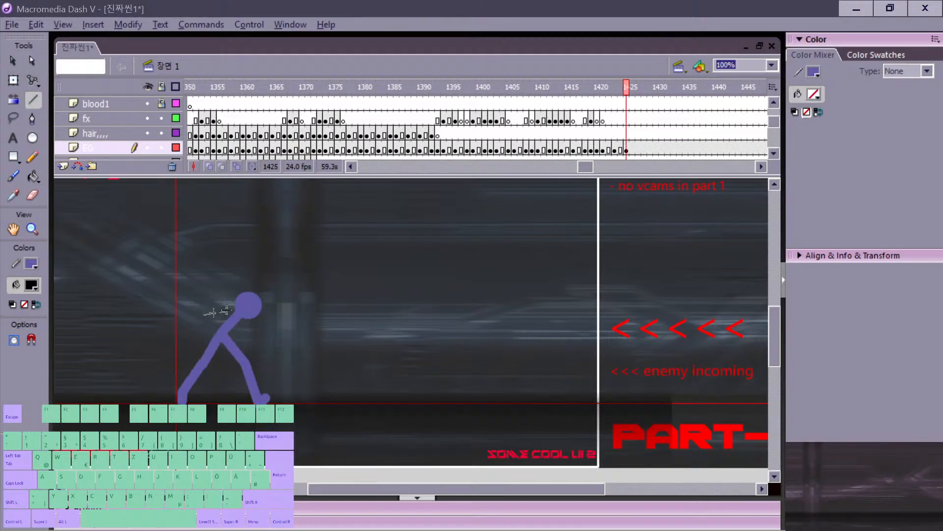
pyautogui.press(',')
pyautogui.press('.')
pyautogui.press('v')
pyautogui.press(',')
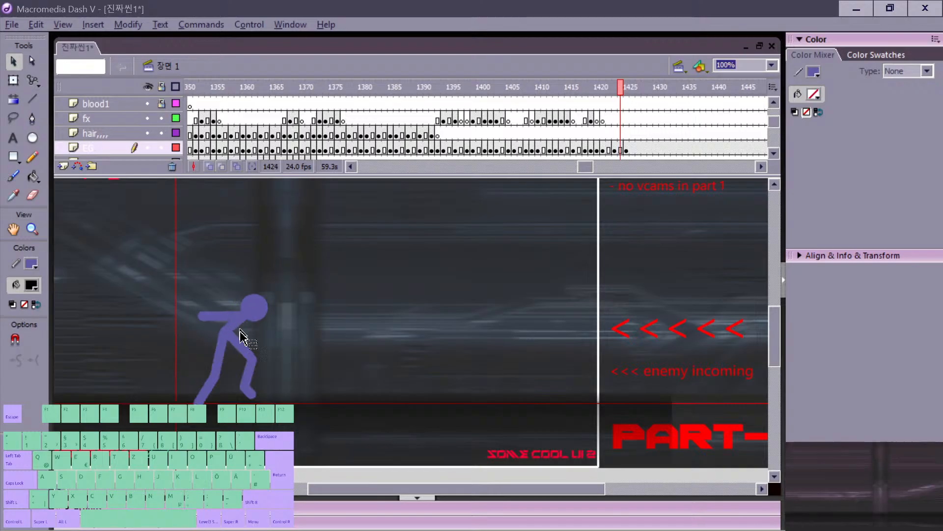
# Step: Insert a blank keyframe at frame 1426 on the EG layer to end the figure's drawing there
pyautogui.press('.')
pyautogui.press('.')
pyautogui.press('.')
pyautogui.press(',')
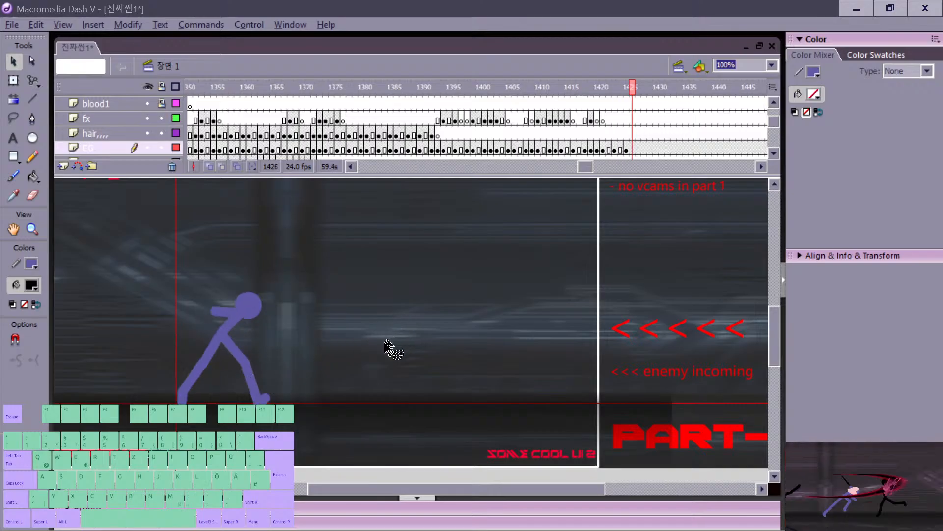
pyautogui.press('F7')
# Step: Play back the animation from frame 1393 and again from frame 1385 to review the whole attack
pyautogui.click(438, 117)
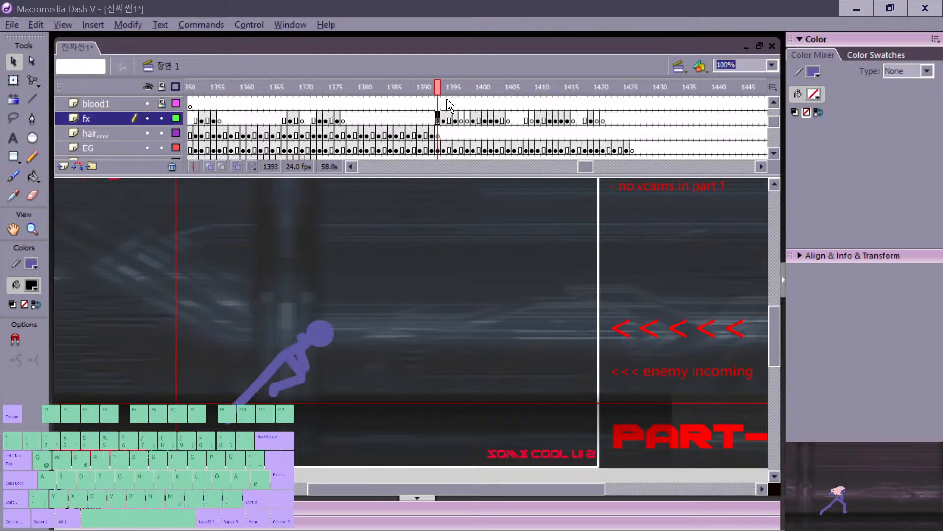
pyautogui.press('Return')
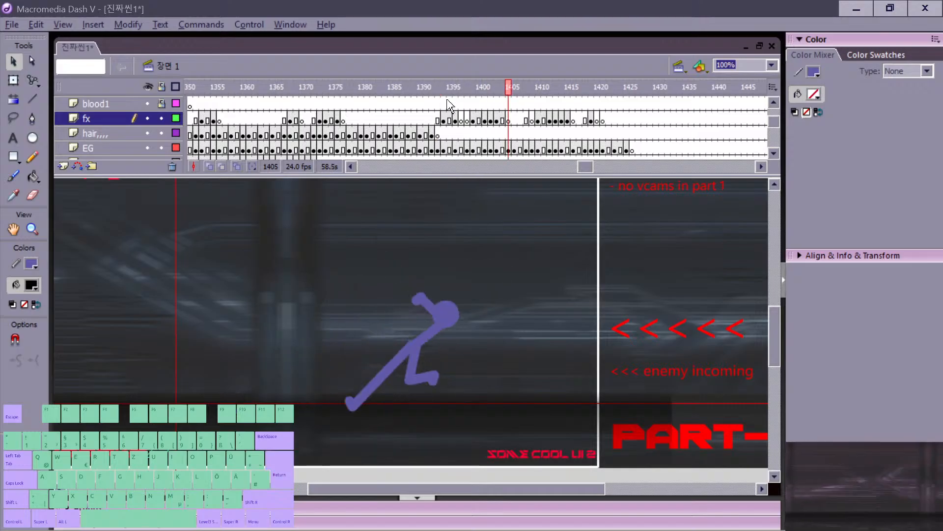
pyautogui.click(379, 123)
pyautogui.press('Return')
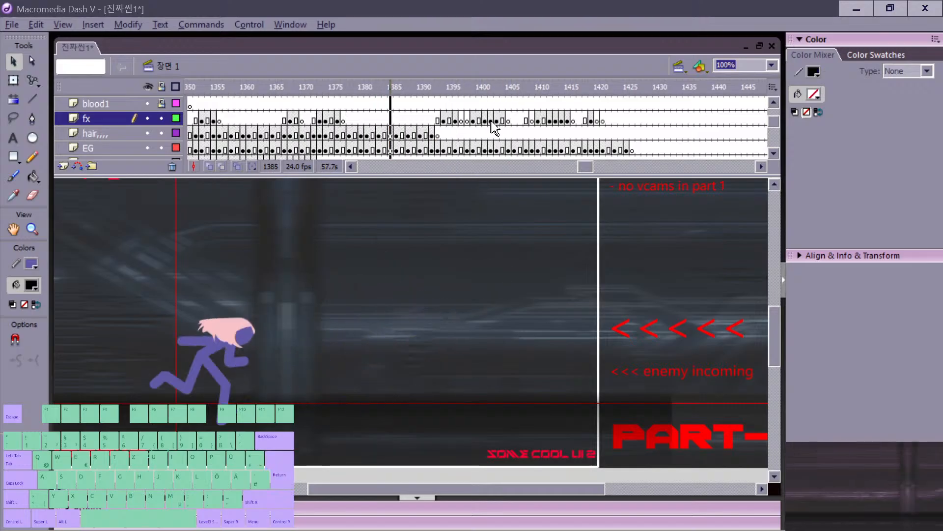
pyautogui.press('Return')
pyautogui.press('Return')
pyautogui.press('Return')
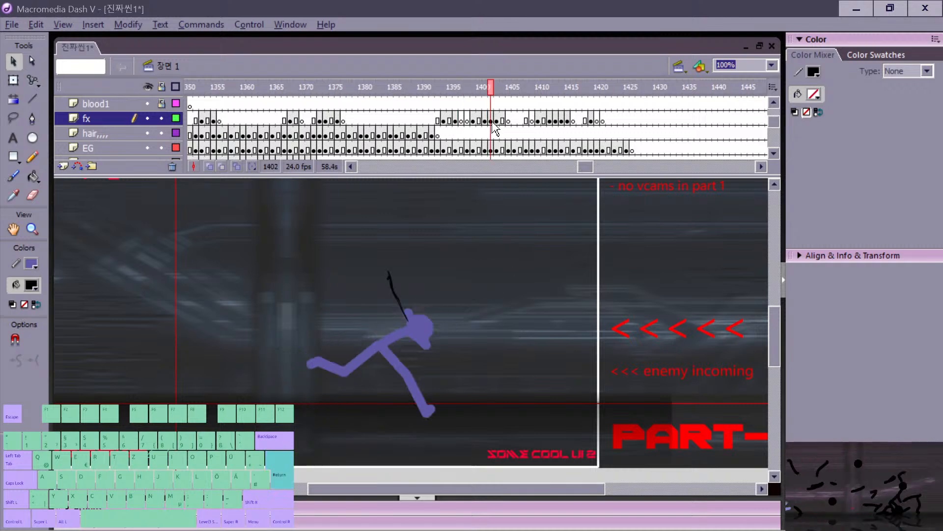
# Step: Play back the animation from frame 1376 and step through frames 1390 to 1395 to examine the figure's attack
pyautogui.click(343, 121)
pyautogui.press('Return')
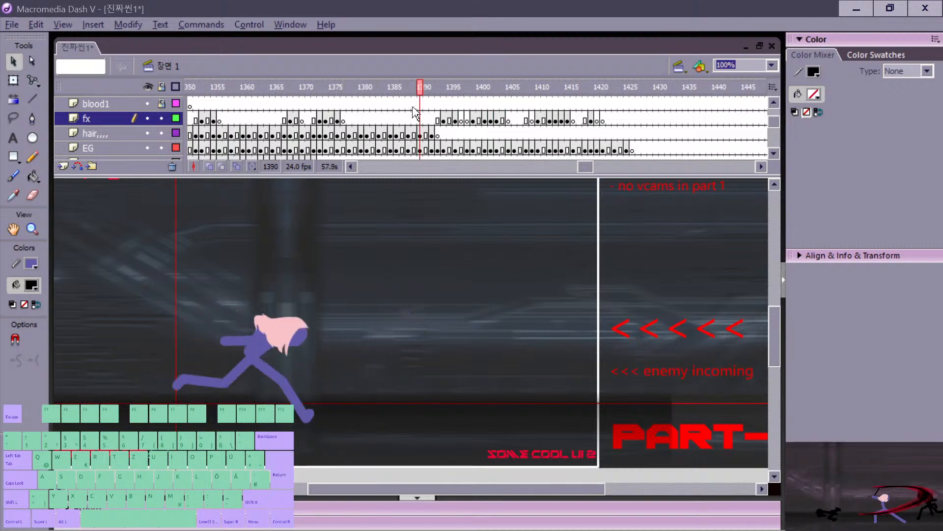
pyautogui.press('.')
pyautogui.press('.')
pyautogui.press('.')
pyautogui.press('.')
pyautogui.press('.')
pyautogui.press(',')
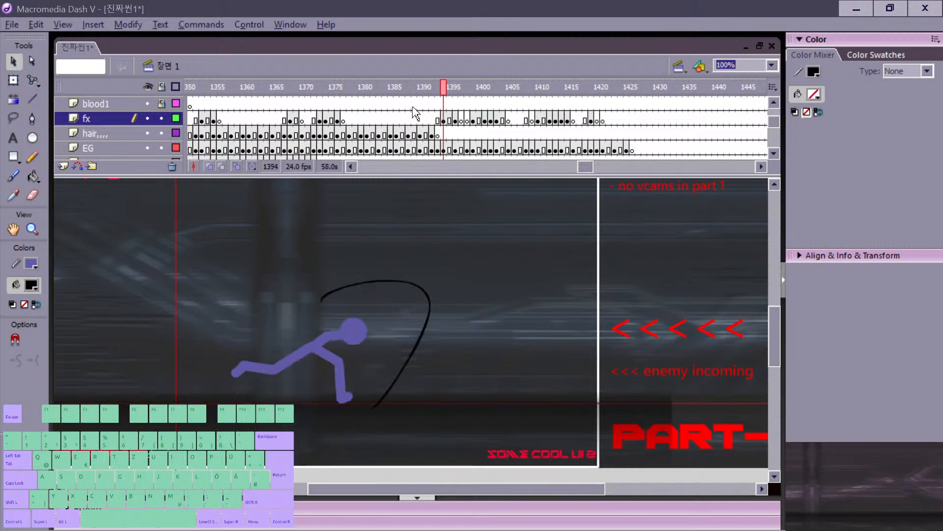
pyautogui.press(',')
pyautogui.press(',')
pyautogui.press('.')
pyautogui.press('.')
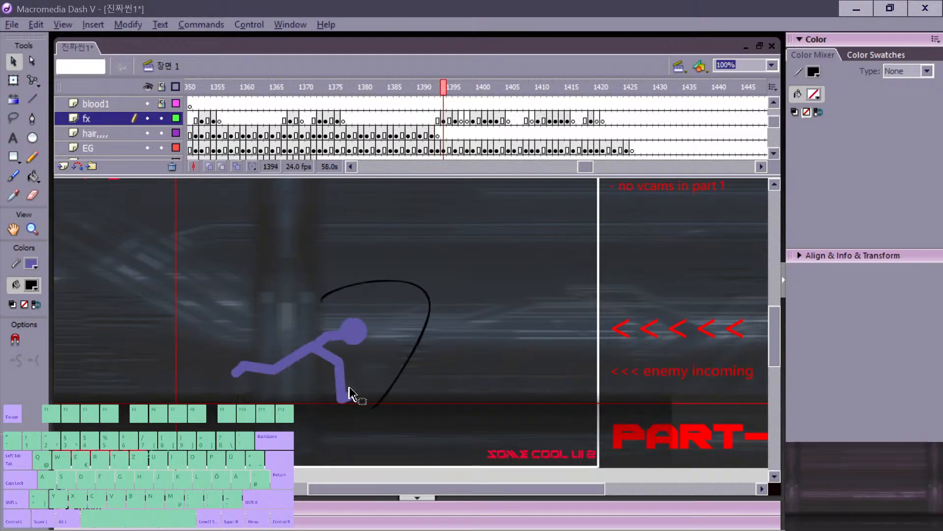
# Step: Go back to frame 1366 and copy the sword held by the running figure on the sword2 layer
pyautogui.press(',')
pyautogui.press(',')
pyautogui.press(',')
pyautogui.press(',')
pyautogui.press(',')
pyautogui.press(',')
pyautogui.press(',')
pyautogui.press(',')
pyautogui.press(',')
pyautogui.press(',')
pyautogui.press(',')
pyautogui.press(',')
pyautogui.press(',')
pyautogui.press(',')
pyautogui.press(',')
pyautogui.press(',')
pyautogui.press(',')
pyautogui.press(',')
pyautogui.press(',')
pyautogui.press(',')
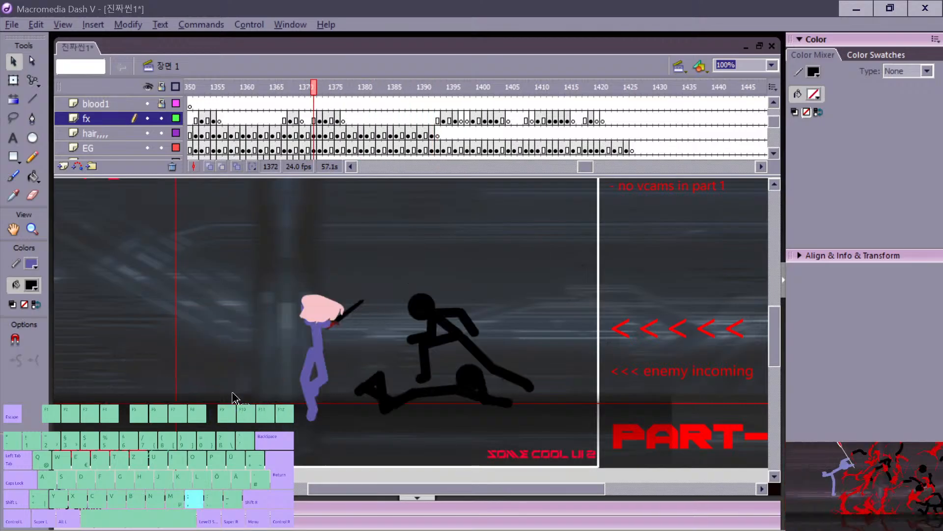
pyautogui.press(',')
pyautogui.press(',')
pyautogui.press(',')
pyautogui.press(',')
pyautogui.press(',')
pyautogui.press(',')
pyautogui.click(428, 392)
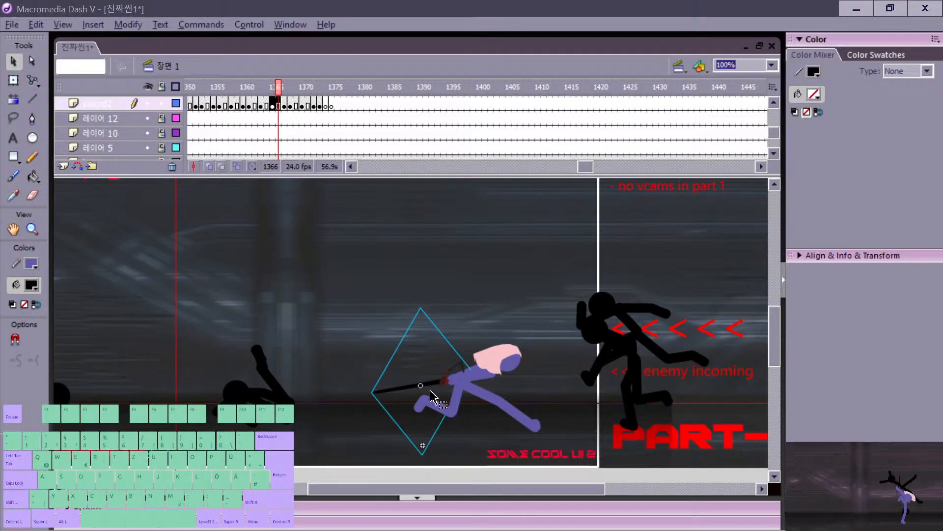
# Step: Paste the sword at frame 1374 on the sword2 layer, rotate it upward and place it at the figure's raised hands
pyautogui.press('.')
pyautogui.press('.')
pyautogui.press('.')
pyautogui.press('.')
pyautogui.press('.')
pyautogui.press('.')
pyautogui.press('.')
pyautogui.press('.')
pyautogui.press('.')
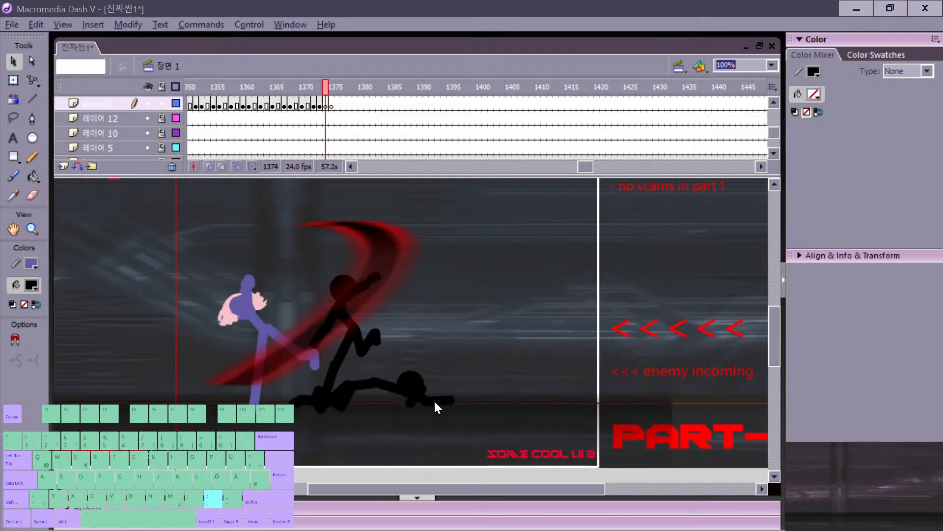
pyautogui.press(',')
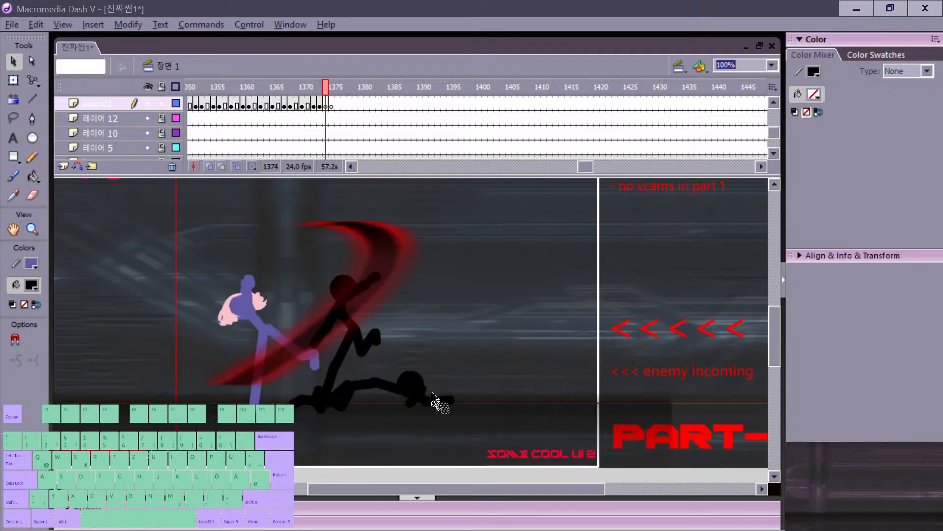
pyautogui.click(432, 393)
pyautogui.press('q')
pyautogui.moveTo(467, 315); pyautogui.dragTo(266, 284)
pyautogui.press('v')
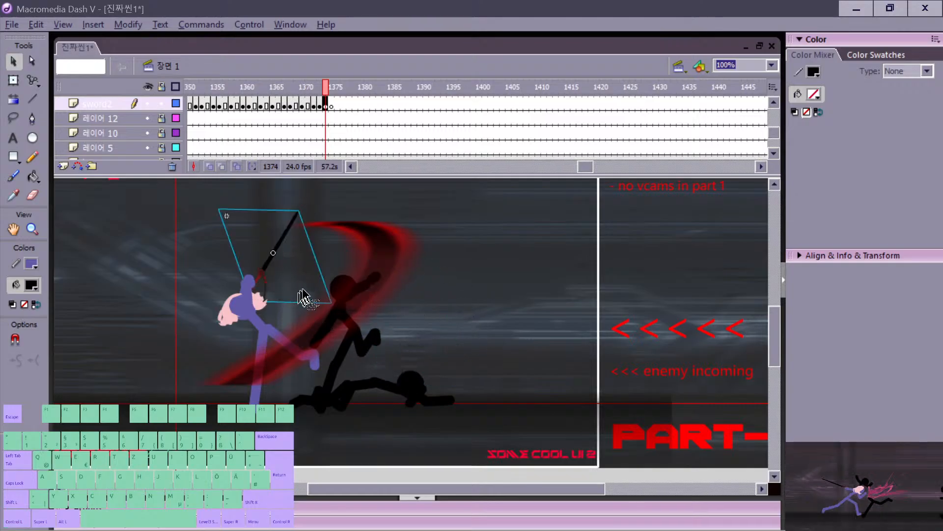
# Step: Refine the sword's rotation, skew and position at frame 1374 so its handle meets the figure's raised hands
pyautogui.press('q')
pyautogui.moveTo(325, 287); pyautogui.dragTo(333, 310)
pyautogui.moveTo(315, 228); pyautogui.dragTo(297, 208)
pyautogui.moveTo(270, 270)
pyautogui.mouseDown()
pyautogui.moveTo(251, 274)
pyautogui.moveTo(287, 282)
pyautogui.moveTo(275, 284)
pyautogui.moveTo(262, 263)
pyautogui.mouseUp()
pyautogui.press(',')
pyautogui.press('.')
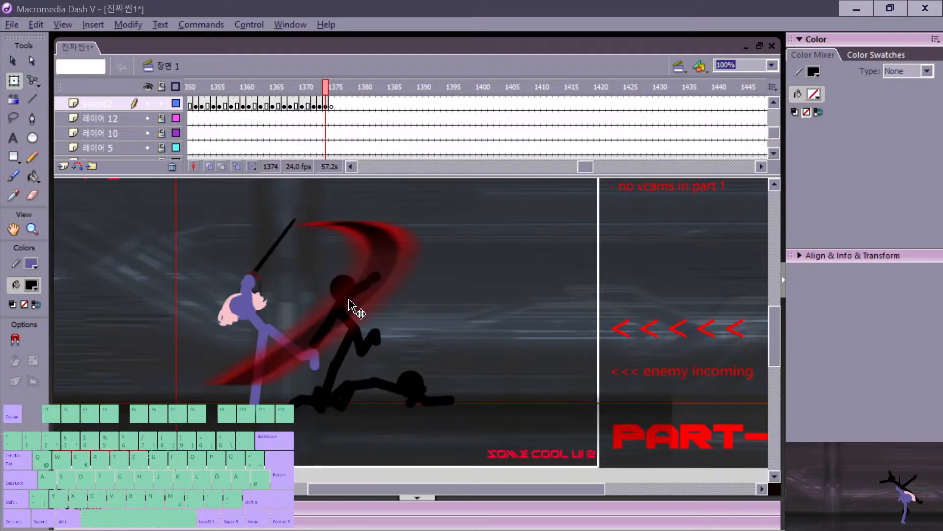
pyautogui.press('.')
pyautogui.press('.')
pyautogui.press(',')
pyautogui.press(',')
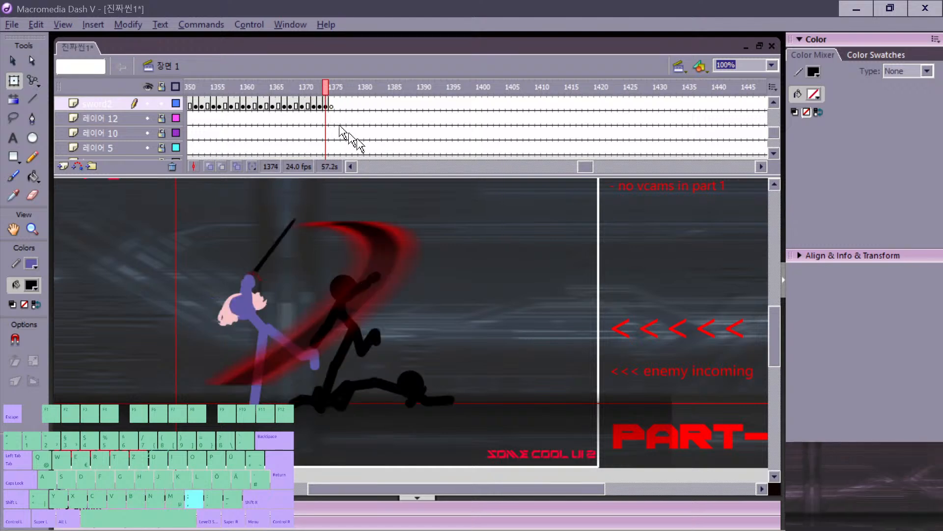
# Step: Extend the sword2 layer's frame 1374 drawing through frame 1375 and insert a keyframe at frame 1376
pyautogui.click(328, 102)
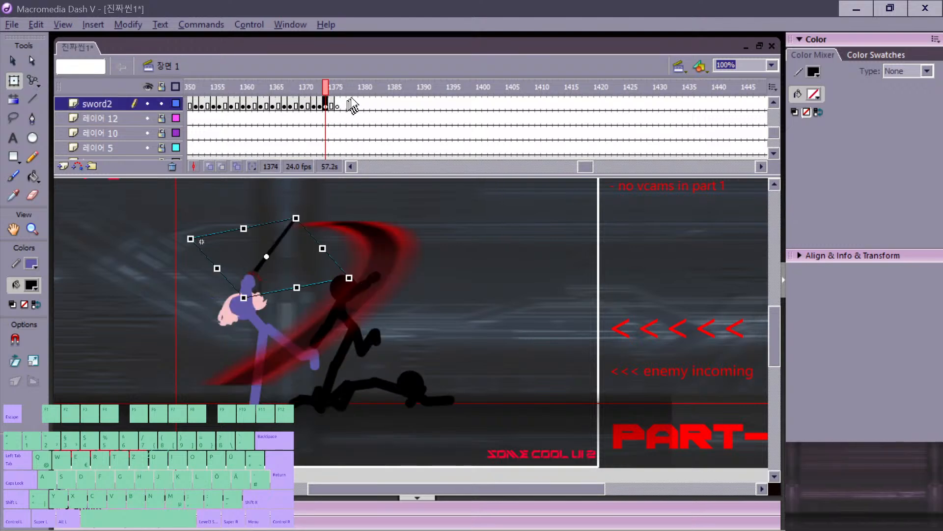
pyautogui.press('.')
pyautogui.press('.')
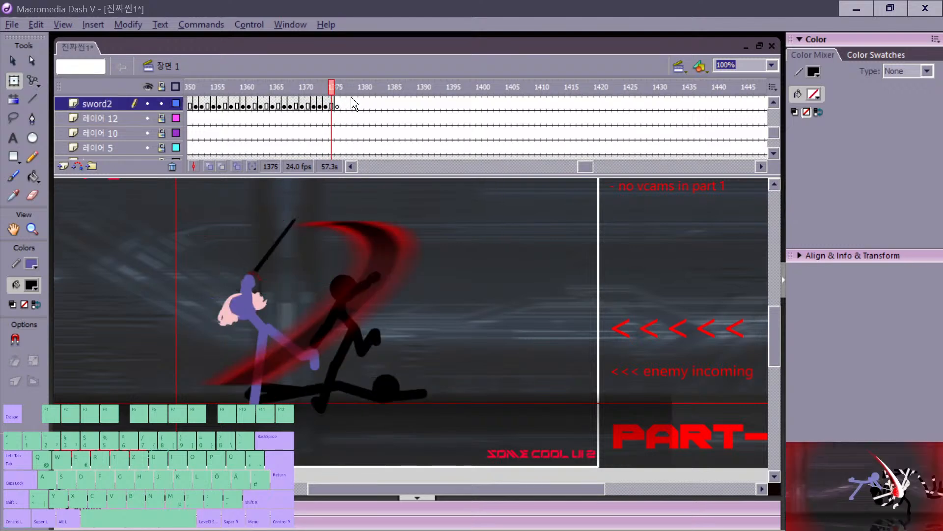
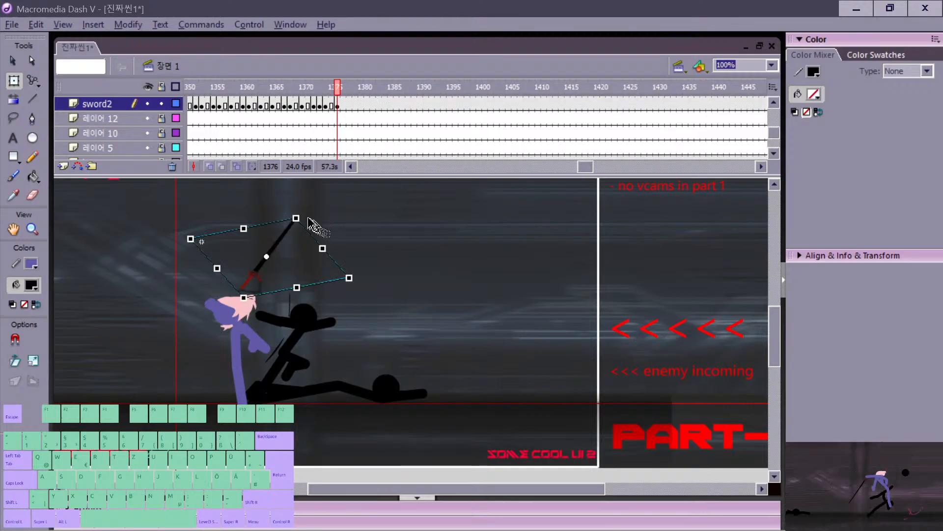
# Step: Rotate, skew and move the sword at frame 1376 so it points left and slightly down from the figure's hands
pyautogui.click(271, 202)
pyautogui.click(292, 224)
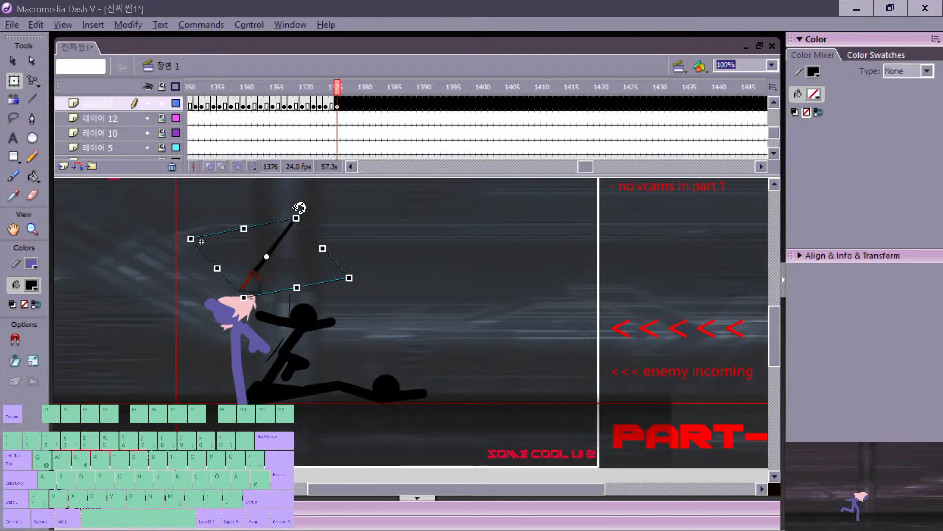
pyautogui.moveTo(299, 209); pyautogui.dragTo(223, 290)
pyautogui.moveTo(246, 217); pyautogui.dragTo(268, 279)
pyautogui.moveTo(328, 272); pyautogui.dragTo(216, 307)
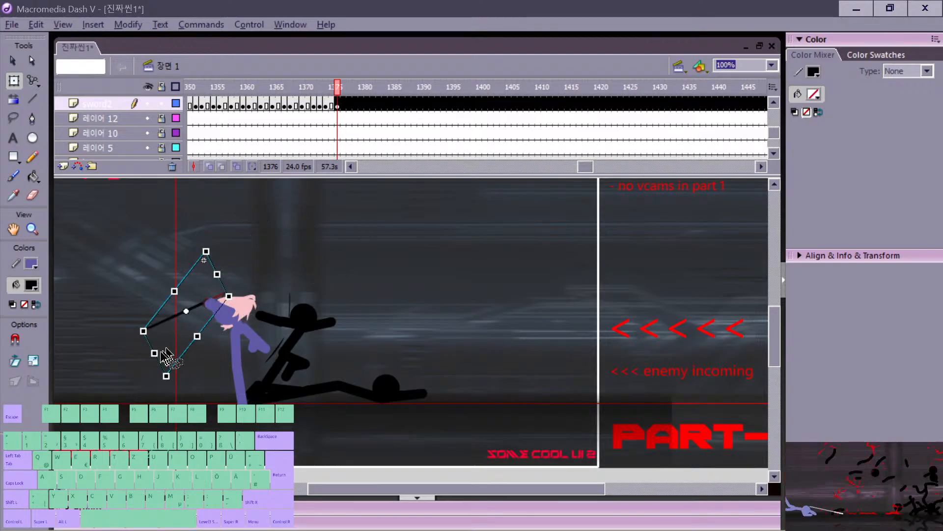
pyautogui.moveTo(152, 353); pyautogui.dragTo(164, 343)
pyautogui.moveTo(195, 270); pyautogui.dragTo(188, 255)
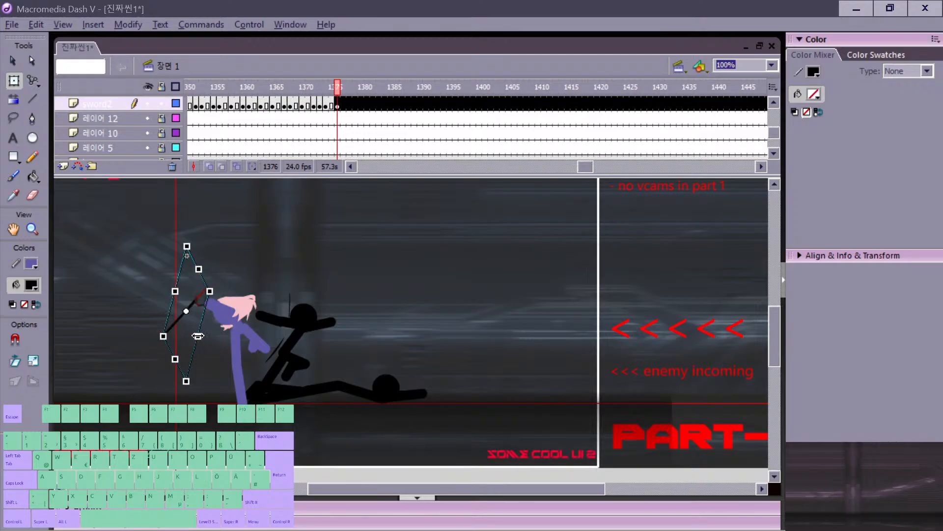
pyautogui.moveTo(198, 336); pyautogui.dragTo(204, 308)
pyautogui.press('.')
pyautogui.press(',')
pyautogui.press(',')
pyautogui.press('.')
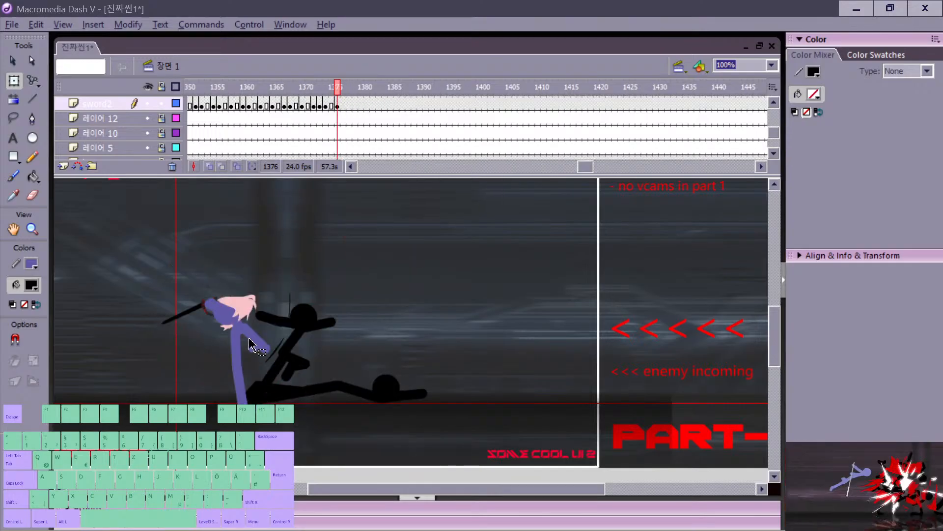
# Step: Rotate the sword at frame 1376 to a nearly horizontal angle and compare it with the neighbouring frames
pyautogui.click(209, 315)
pyautogui.press('q')
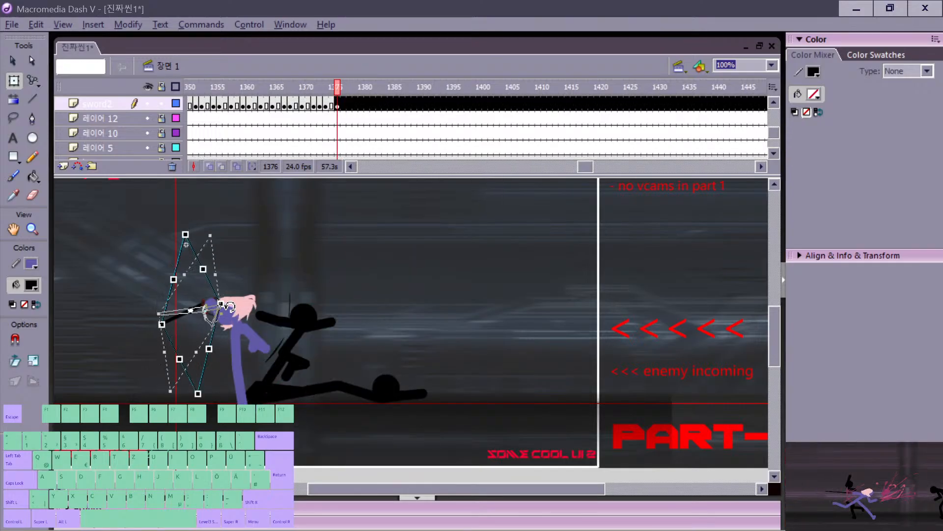
pyautogui.press('v')
pyautogui.press(',')
pyautogui.press('.')
pyautogui.press('.')
pyautogui.press('.')
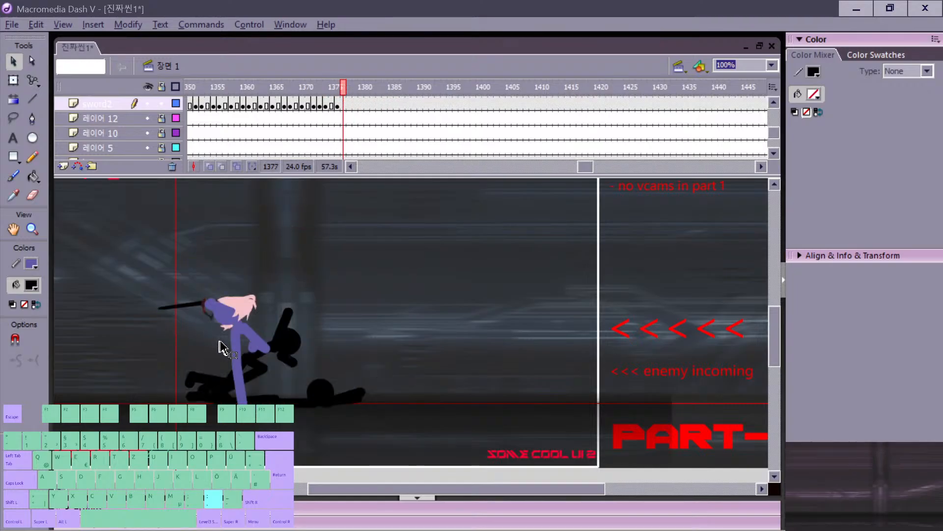
# Step: Insert a keyframe at frame 1378 on the sword2 layer and reposition the sword at the figure's hand, pointing down-left
pyautogui.press('.')
pyautogui.press(',')
pyautogui.press('.')
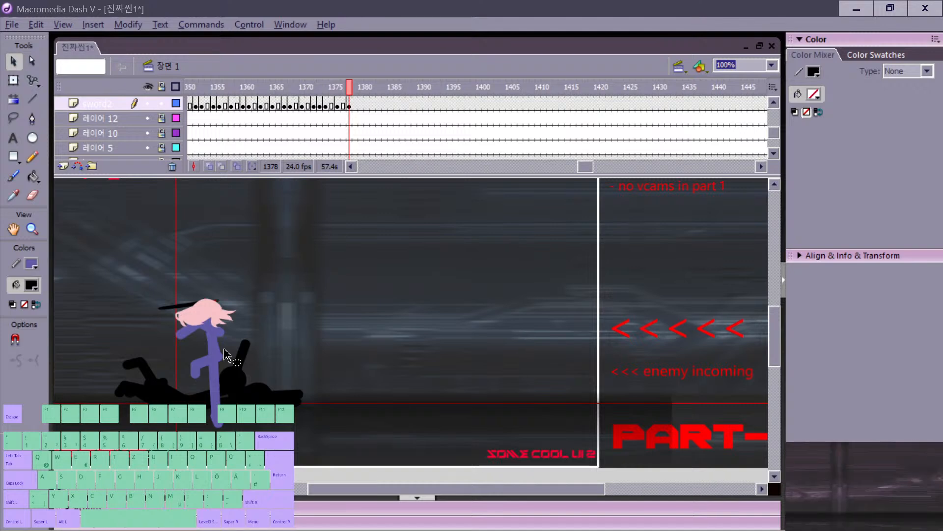
pyautogui.moveTo(170, 313); pyautogui.dragTo(133, 360)
pyautogui.press('q')
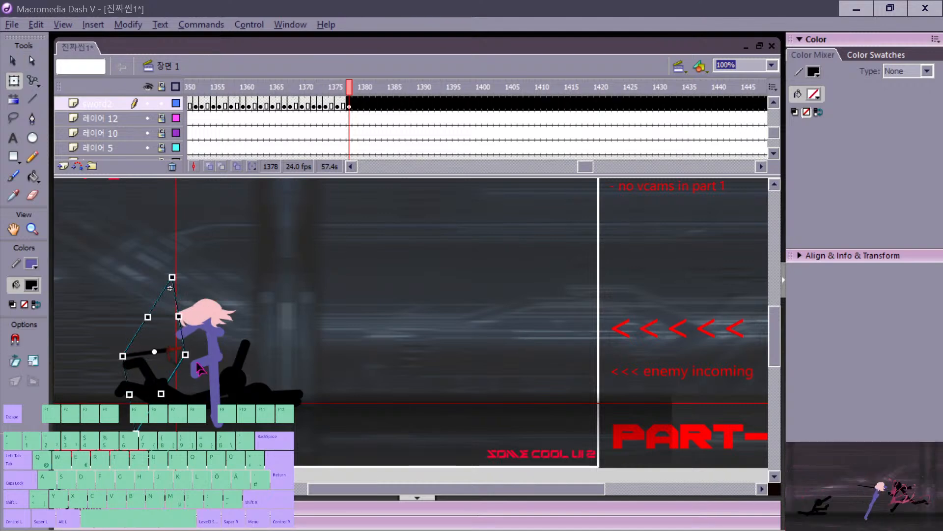
pyautogui.moveTo(193, 347)
pyautogui.mouseDown()
pyautogui.moveTo(199, 334)
pyautogui.moveTo(184, 339)
pyautogui.moveTo(190, 312)
pyautogui.moveTo(198, 344)
pyautogui.mouseUp()
pyautogui.press(',')
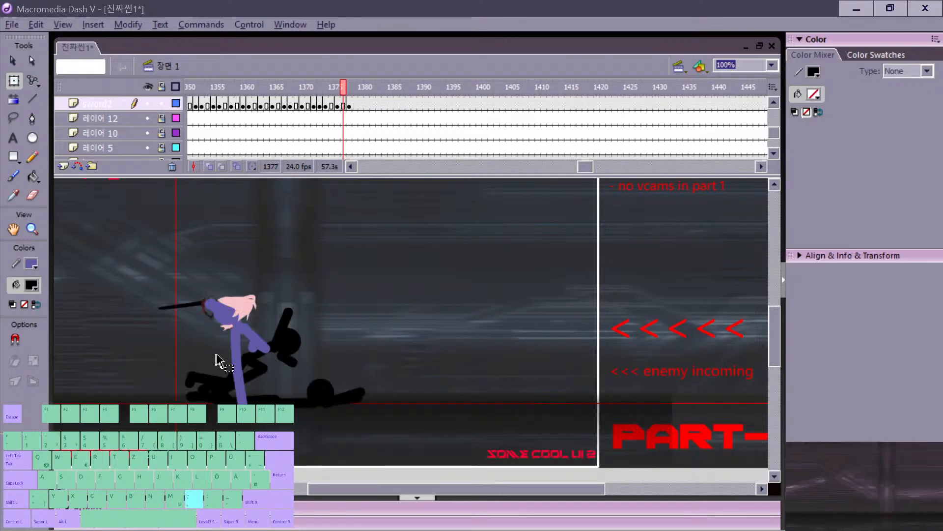
pyautogui.press('.')
pyautogui.press('.')
pyautogui.press('.')
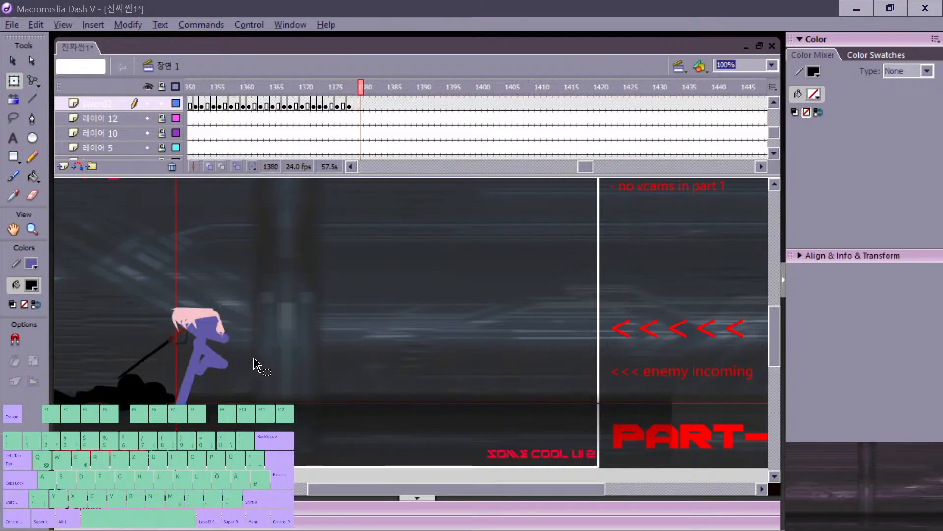
# Step: Insert a keyframe at frame 1380 on the sword2 layer and move the sword over to the figure's raised knee
pyautogui.press(',')
pyautogui.press('.')
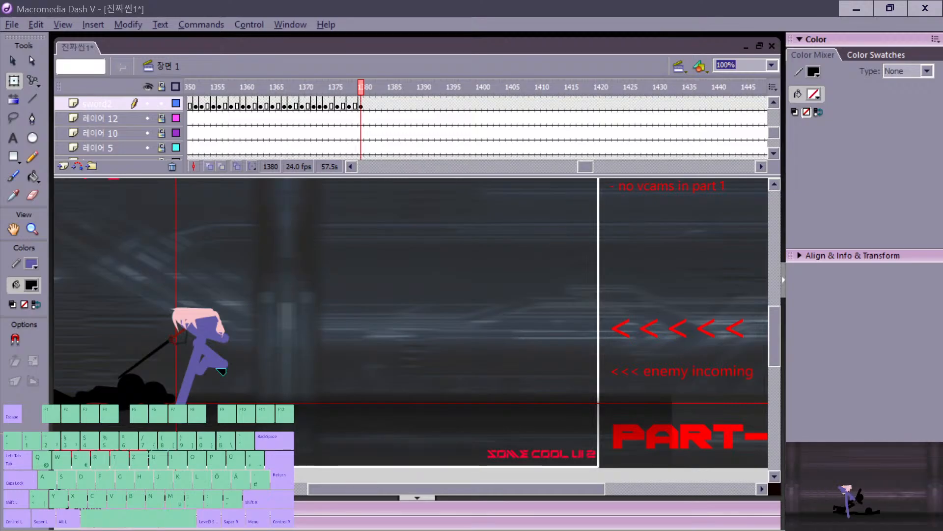
pyautogui.click(180, 366)
pyautogui.press('q')
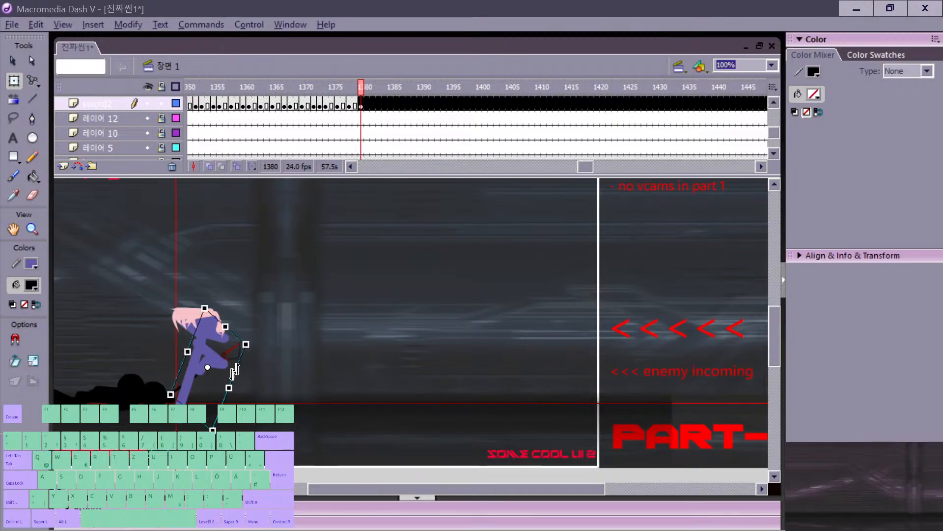
# Step: Cut the sword from the sword2 layer at frame 1380 and paste it in place on the EG layer
pyautogui.hotkey('ctrl', 'x')
pyautogui.click(192, 370)
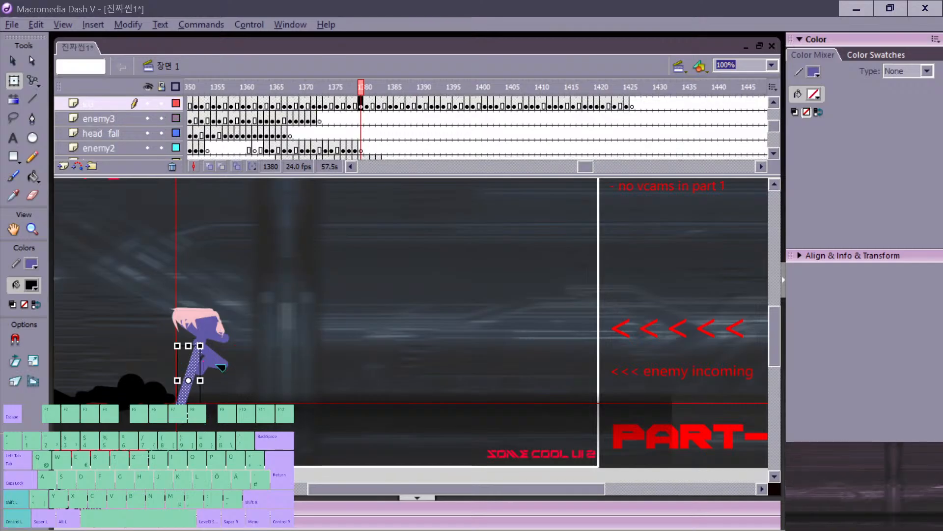
pyautogui.hotkey('ctrl', 'shift', 'v')
# Step: Rotate the EG layer's sword at frame 1380 and move it under the hair beside the figure's shoulder, pointing left
pyautogui.moveTo(226, 329); pyautogui.dragTo(240, 383)
pyautogui.press('v')
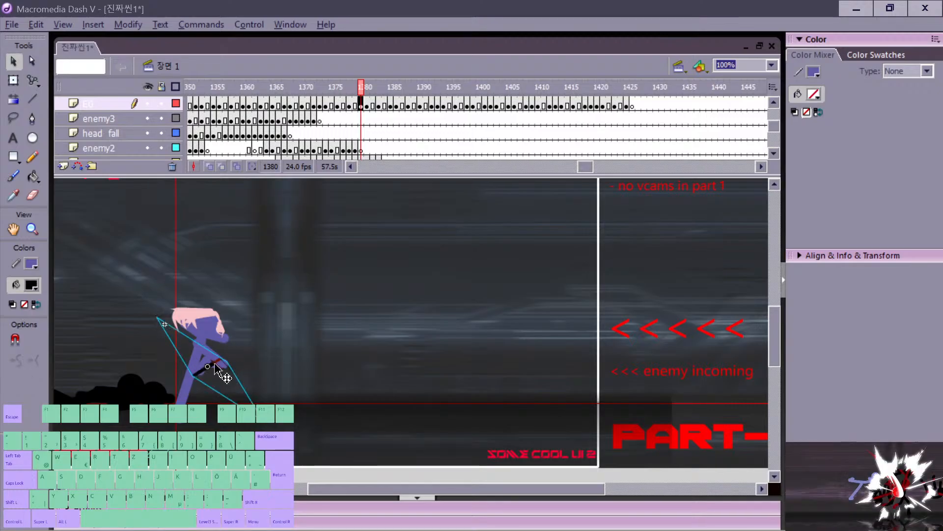
pyautogui.moveTo(192, 336); pyautogui.dragTo(192, 336)
pyautogui.press(',')
pyautogui.press('.')
pyautogui.press('.')
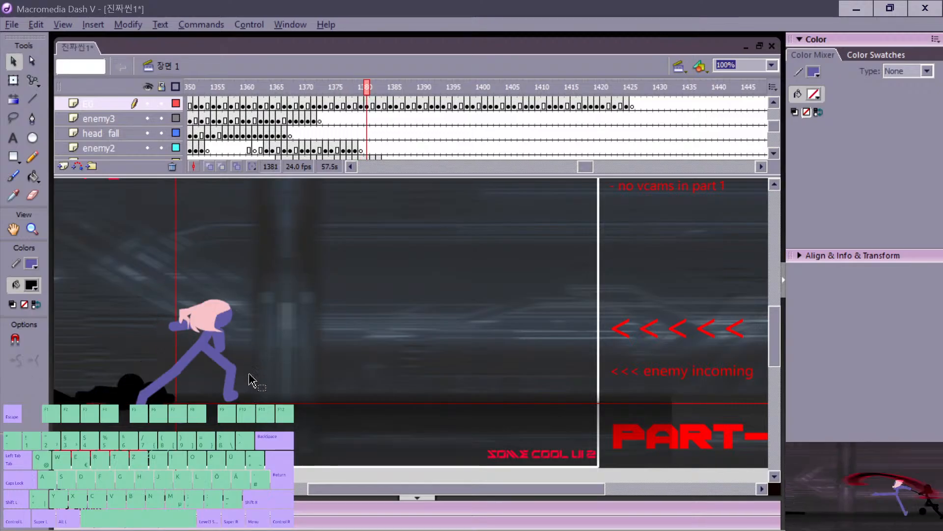
pyautogui.press(',')
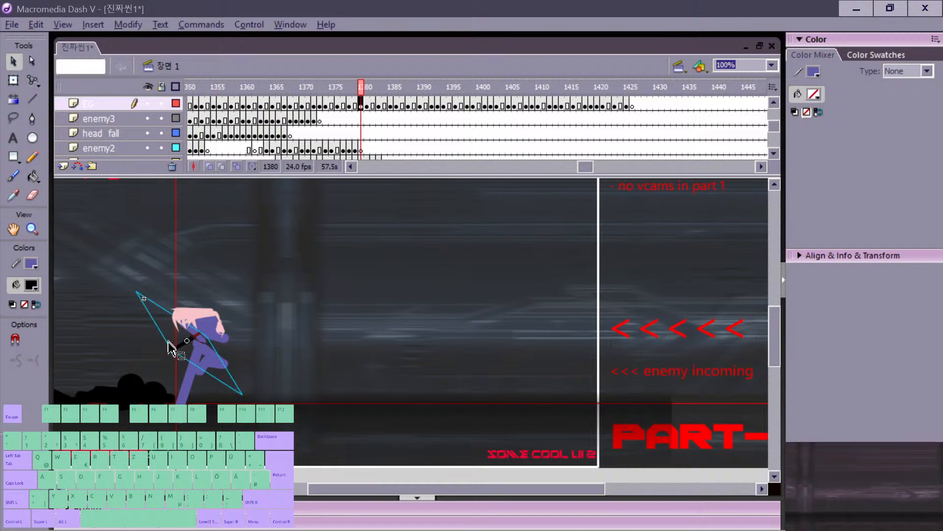
pyautogui.press('q')
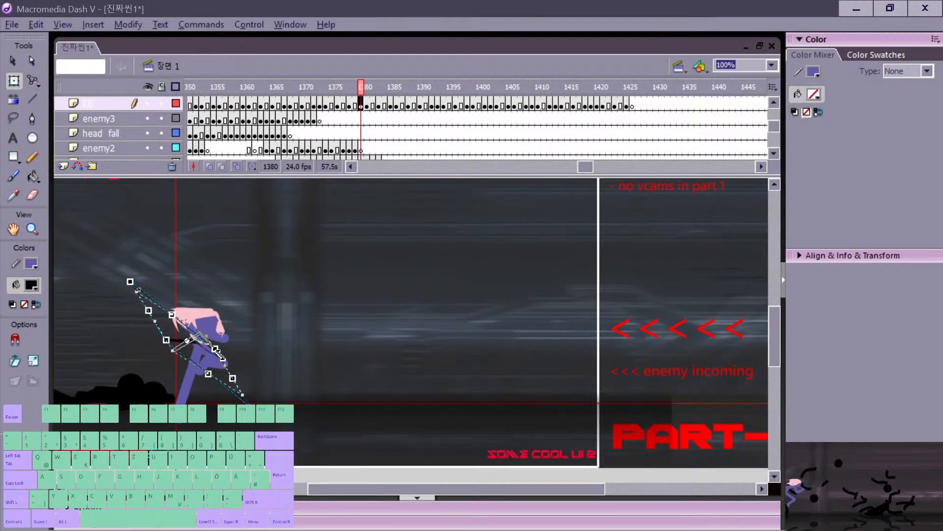
pyautogui.press(',')
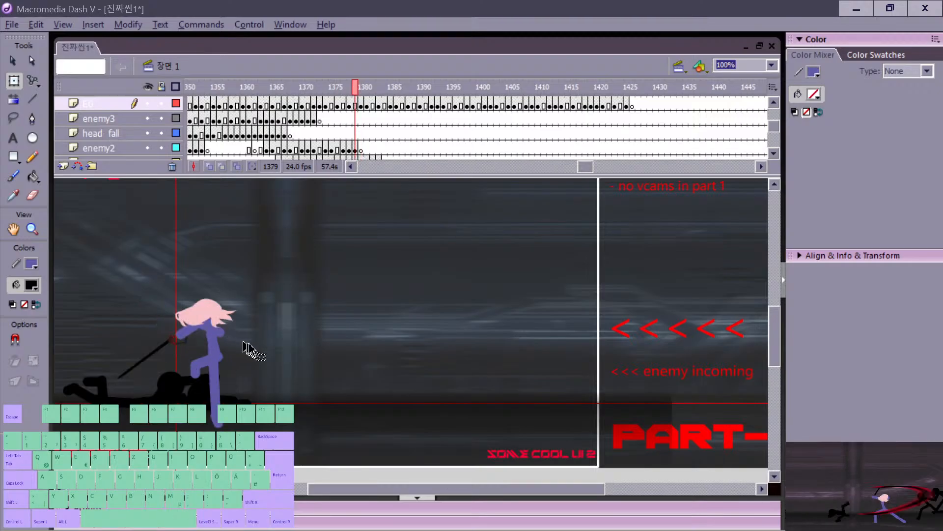
# Step: Paste the sword at frame 1381 on the EG layer, rotate it and move it beside the figure's outstretched hand
pyautogui.press('.')
pyautogui.press('.')
pyautogui.hotkey('ctrl', 'v')
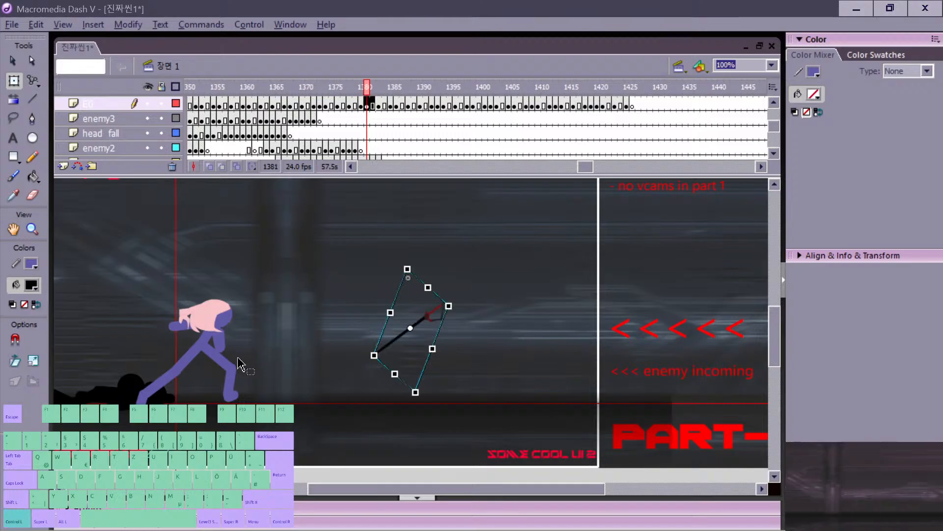
pyautogui.moveTo(456, 299); pyautogui.dragTo(348, 278)
pyautogui.press('v')
pyautogui.moveTo(427, 341); pyautogui.dragTo(136, 340)
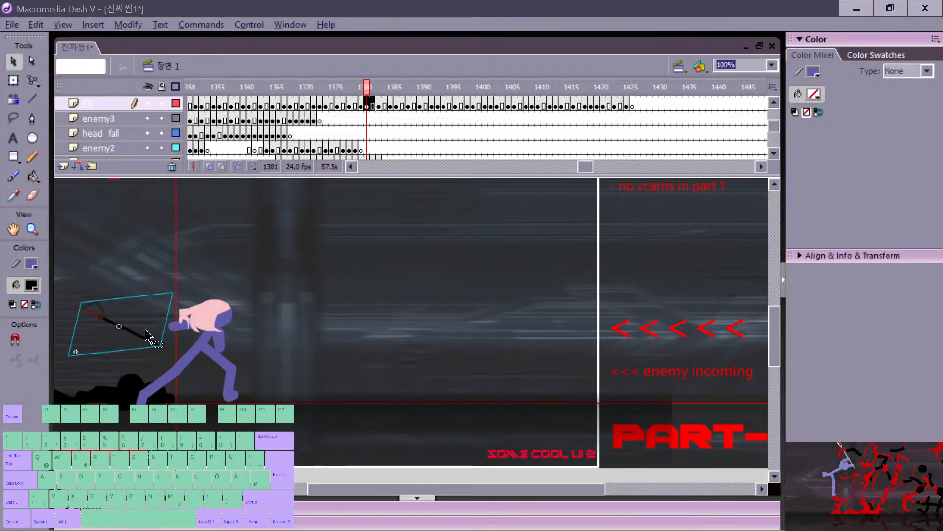
# Step: Rotate and skew the EG layer's sword at frame 1381 to point down-left, and move its hilt onto the figure's hand
pyautogui.press('q')
pyautogui.click(172, 284)
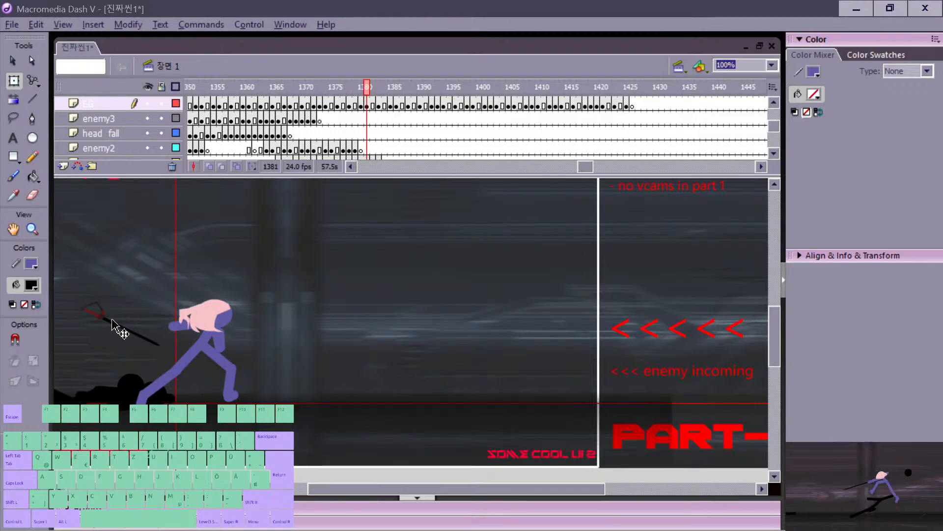
pyautogui.click(111, 322)
pyautogui.moveTo(135, 297); pyautogui.dragTo(205, 304)
pyautogui.press('v')
pyautogui.press('q')
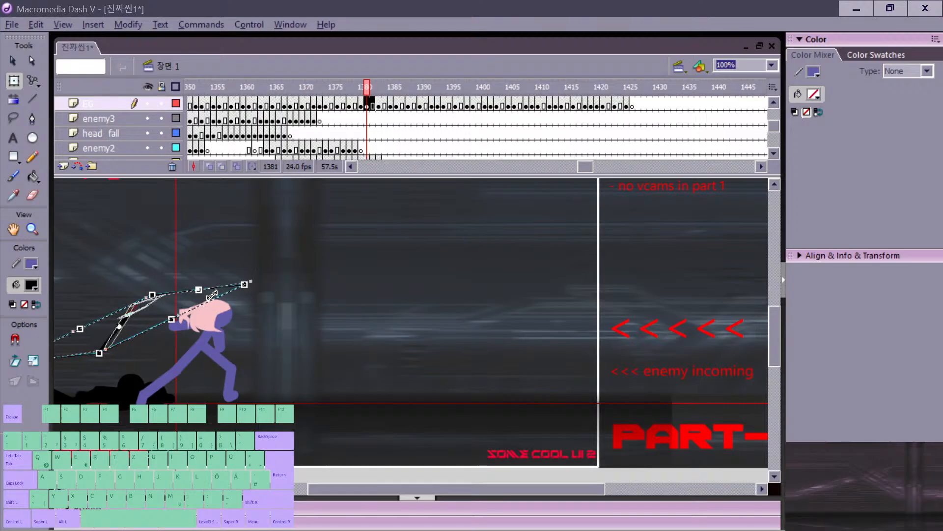
pyautogui.press('v')
pyautogui.moveTo(142, 313); pyautogui.dragTo(183, 332)
pyautogui.press(',')
pyautogui.press('.')
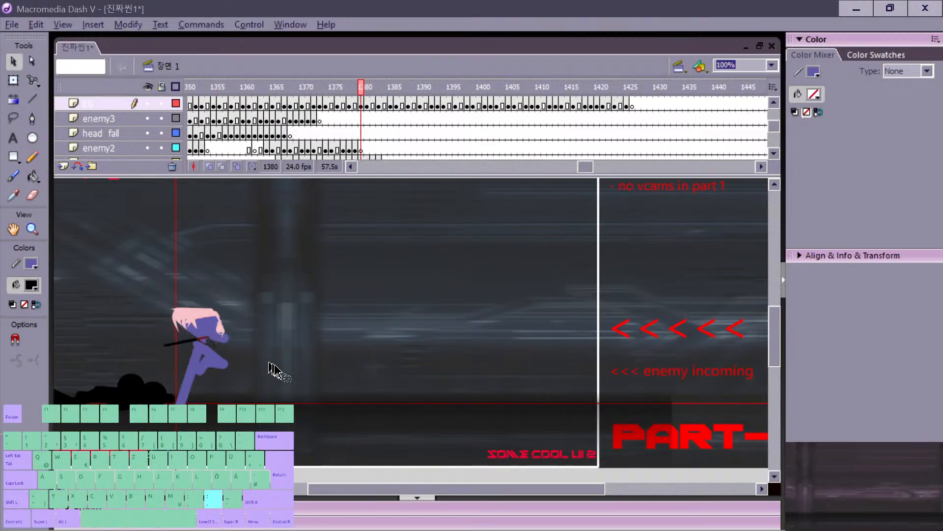
pyautogui.press('.')
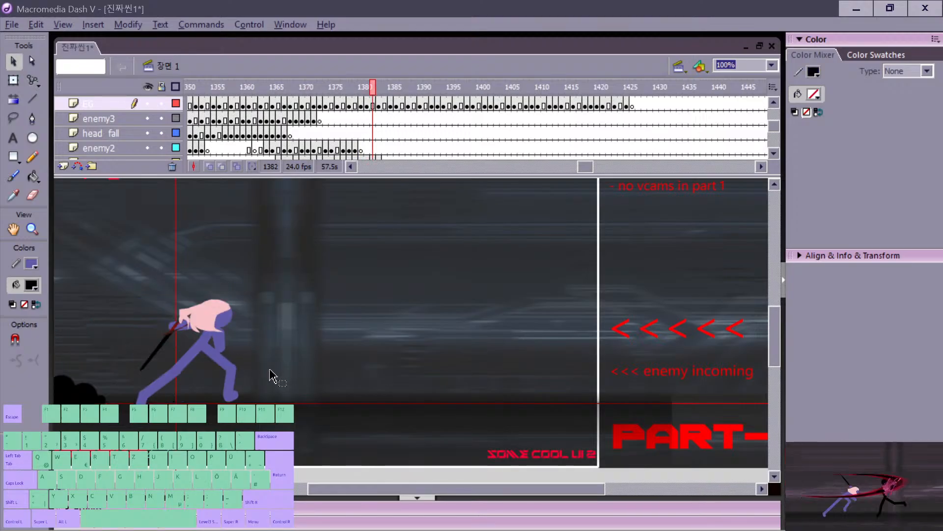
pyautogui.press('.')
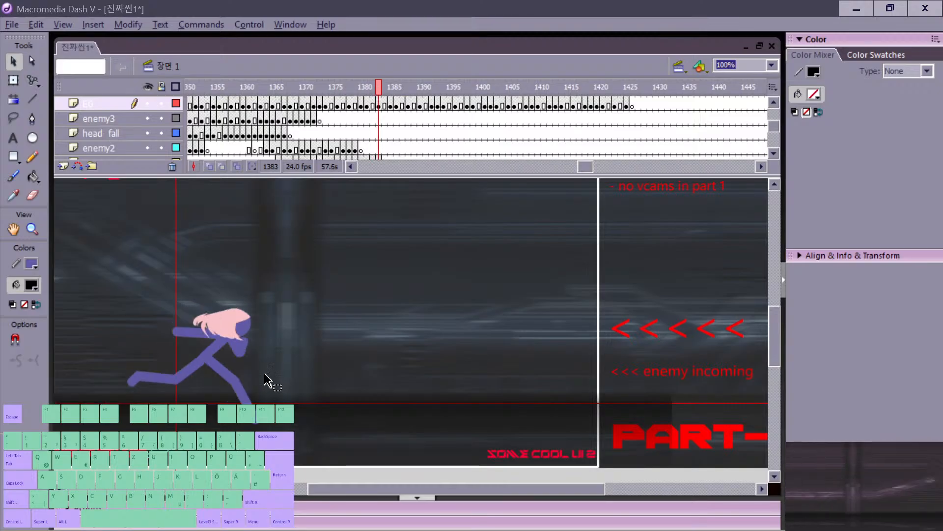
pyautogui.press(',')
pyautogui.click(170, 339)
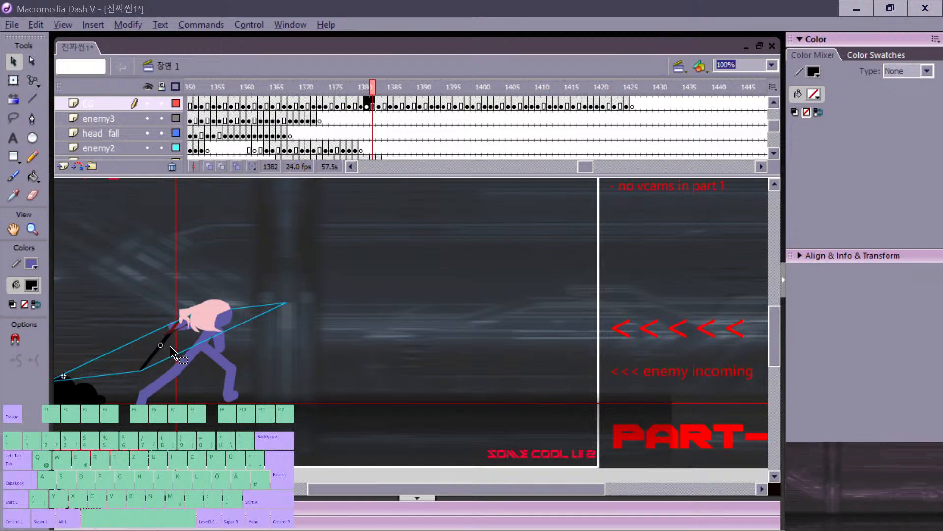
pyautogui.press('.')
pyautogui.hotkey('ctrl', 'v')
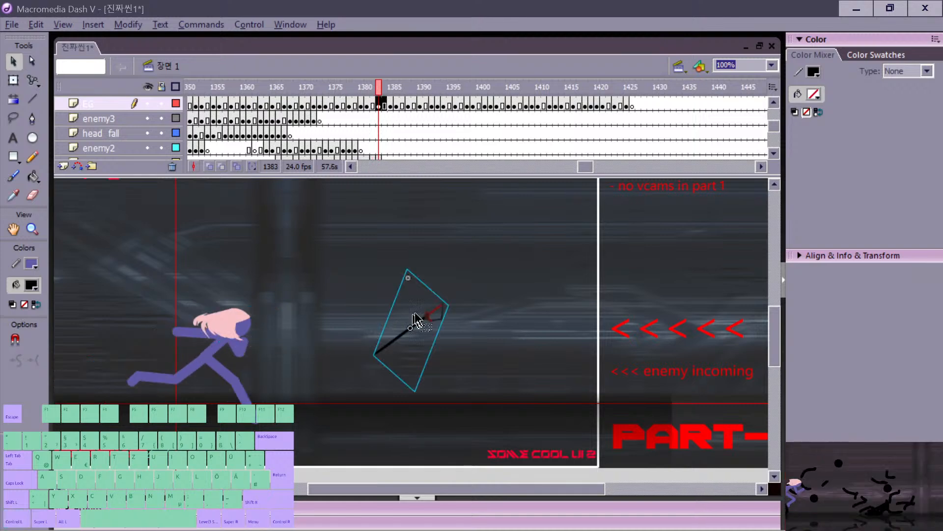
pyautogui.hotkey('ctrl', 'x')
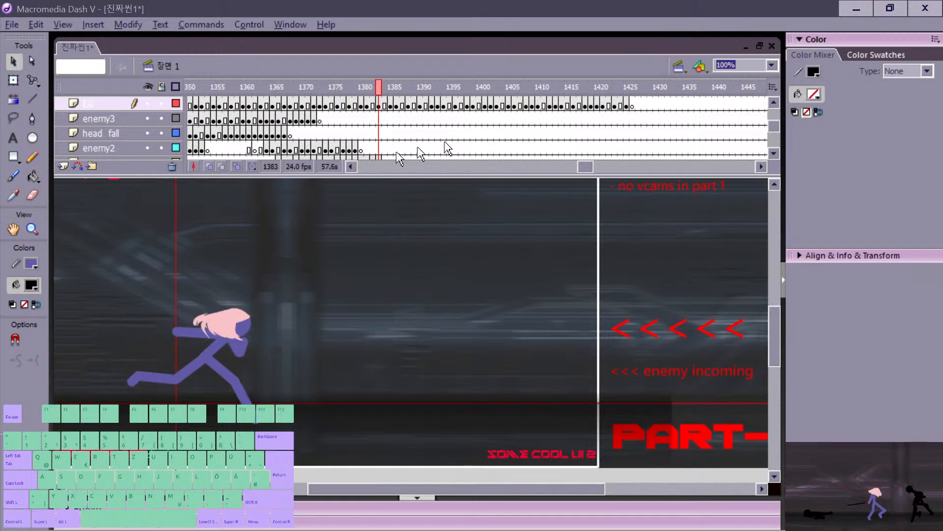
# Step: Insert a keyframe at frame 1383 on the sword2 layer and paste the sword into it
pyautogui.click(773, 153)
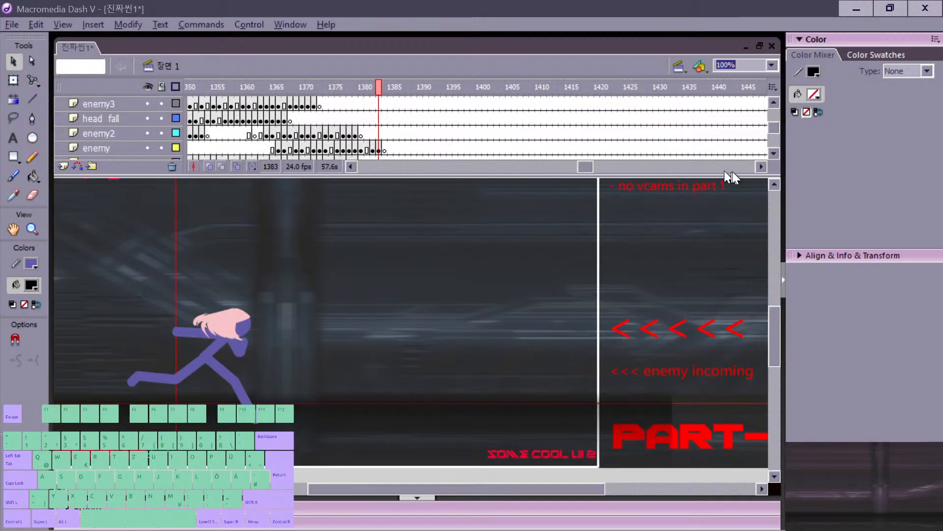
pyautogui.click(772, 153)
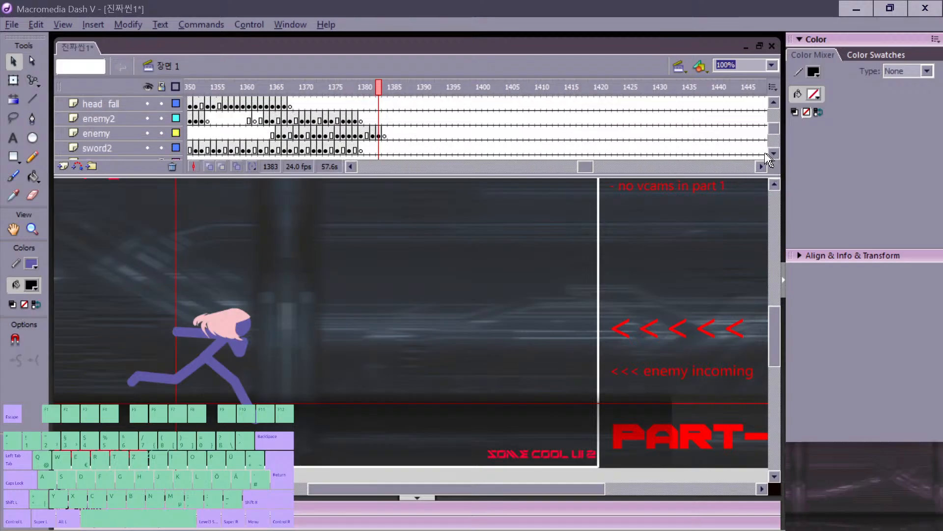
pyautogui.click(379, 148)
pyautogui.moveTo(772, 127); pyautogui.dragTo(769, 127)
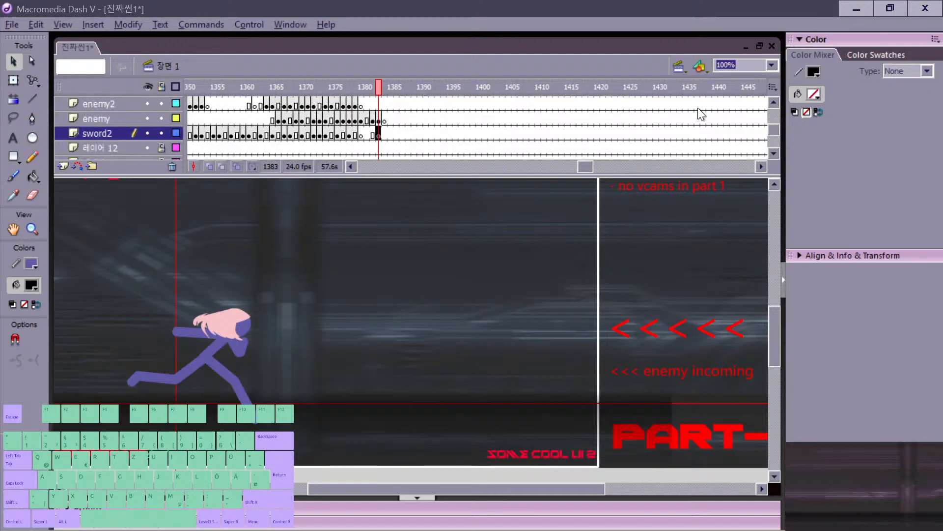
pyautogui.hotkey('ctrl', 'v')
# Step: Move the pasted sword to the running figure's outstretched rear hand and rotate it to point left, nearly level
pyautogui.moveTo(425, 327); pyautogui.dragTo(151, 335)
pyautogui.press('q')
pyautogui.moveTo(165, 301); pyautogui.dragTo(172, 330)
pyautogui.press('space')
pyautogui.moveTo(138, 365); pyautogui.dragTo(245, 375)
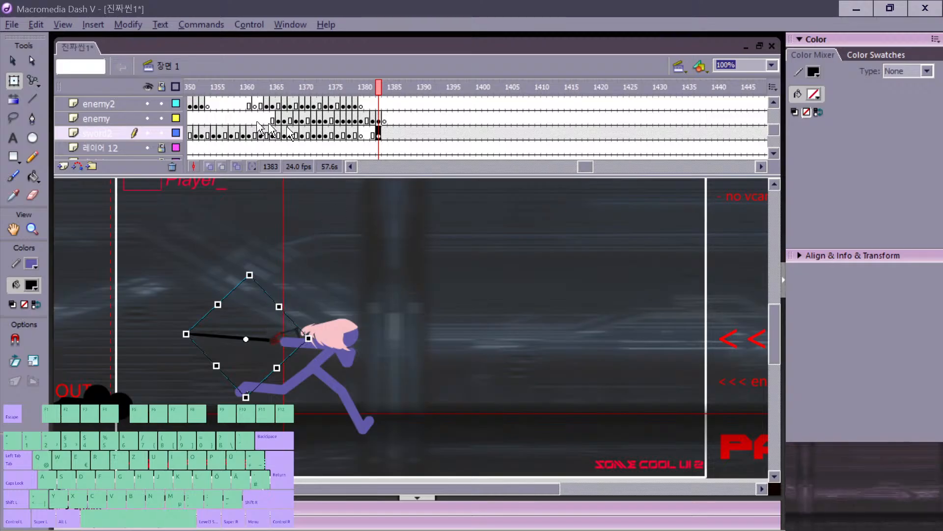
# Step: Go back to frame 1314 and play the fight animation from there
pyautogui.click(208, 118)
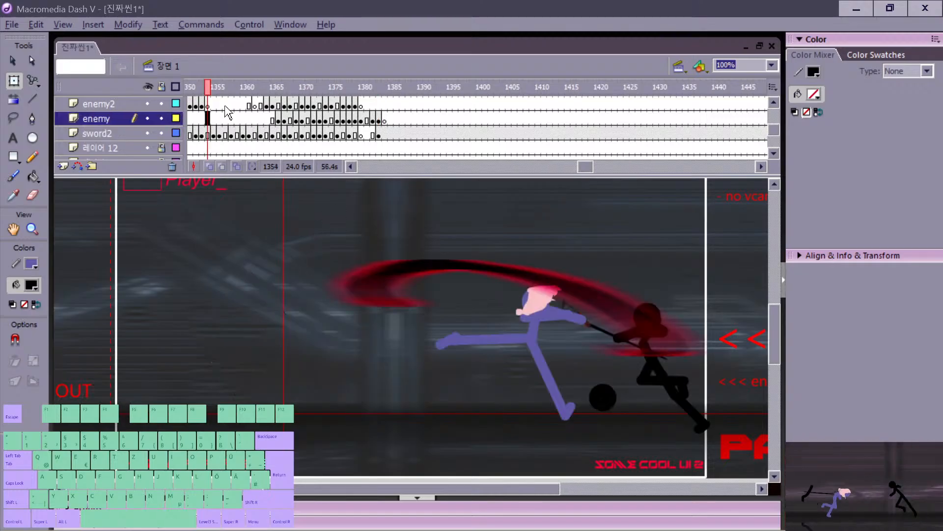
pyautogui.press(',')
pyautogui.press(',')
pyautogui.press(',')
pyautogui.press(',')
pyautogui.press(',')
pyautogui.press(',')
pyautogui.press(',')
pyautogui.press(',')
pyautogui.press(',')
pyautogui.press(',')
pyautogui.press(',')
pyautogui.press(',')
pyautogui.press(',')
pyautogui.press(',')
pyautogui.press(',')
pyautogui.press(',')
pyautogui.press(',')
pyautogui.press(',')
pyautogui.press(',')
pyautogui.press(',')
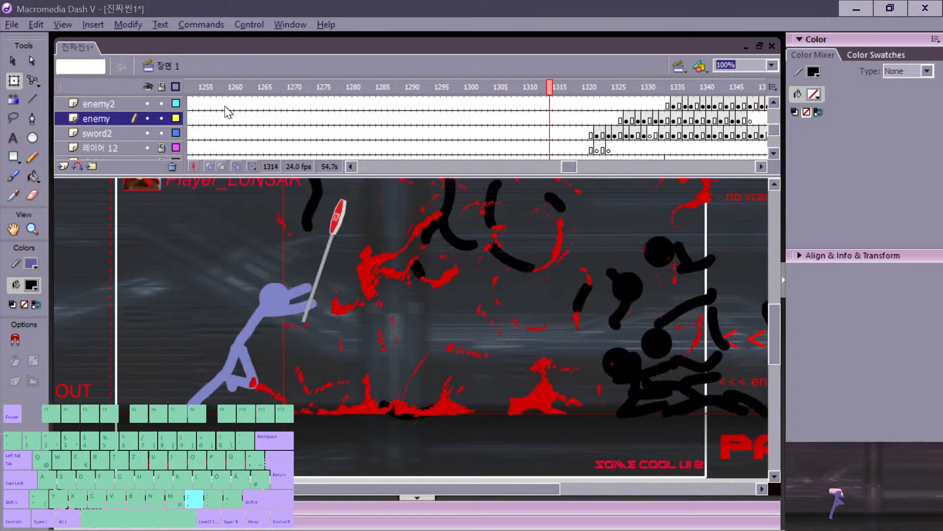
pyautogui.press('Return')
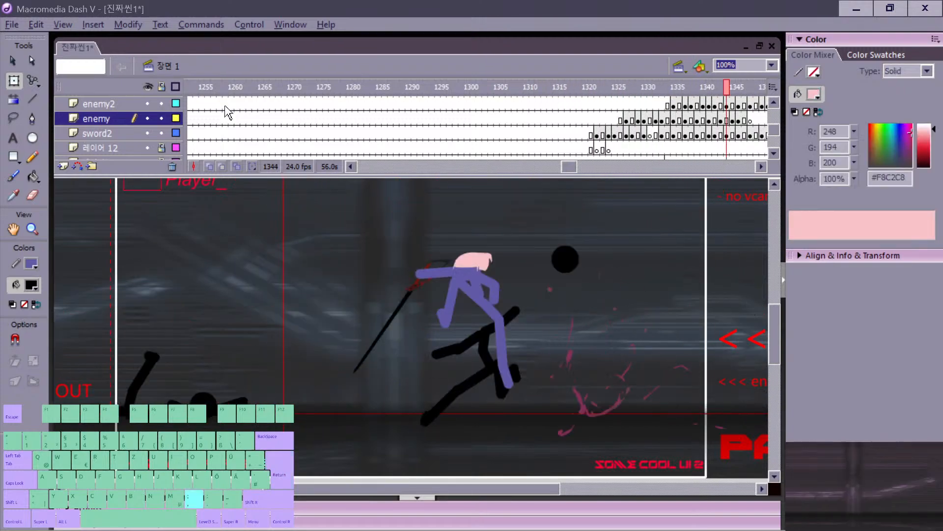
# Step: Review the sword fight frame by frame up to frame 1383
pyautogui.press(',')
pyautogui.press(',')
pyautogui.press(',')
pyautogui.press(',')
pyautogui.press(',')
pyautogui.press(',')
pyautogui.press(',')
pyautogui.press('.')
pyautogui.press('.')
pyautogui.press('.')
pyautogui.press('.')
pyautogui.press('.')
pyautogui.press('.')
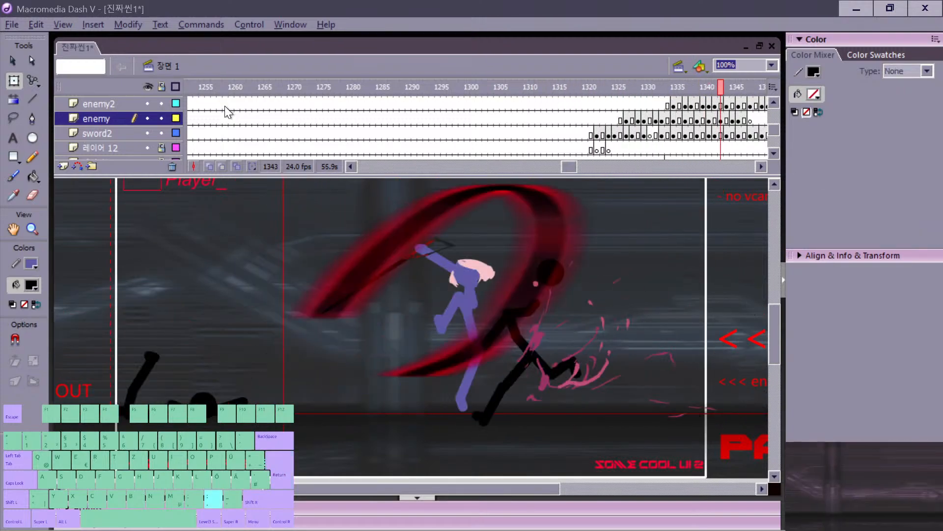
pyautogui.press('.')
pyautogui.press('.')
pyautogui.press('.')
pyautogui.press('.')
pyautogui.press('.')
pyautogui.press('.')
pyautogui.press('.')
pyautogui.press('.')
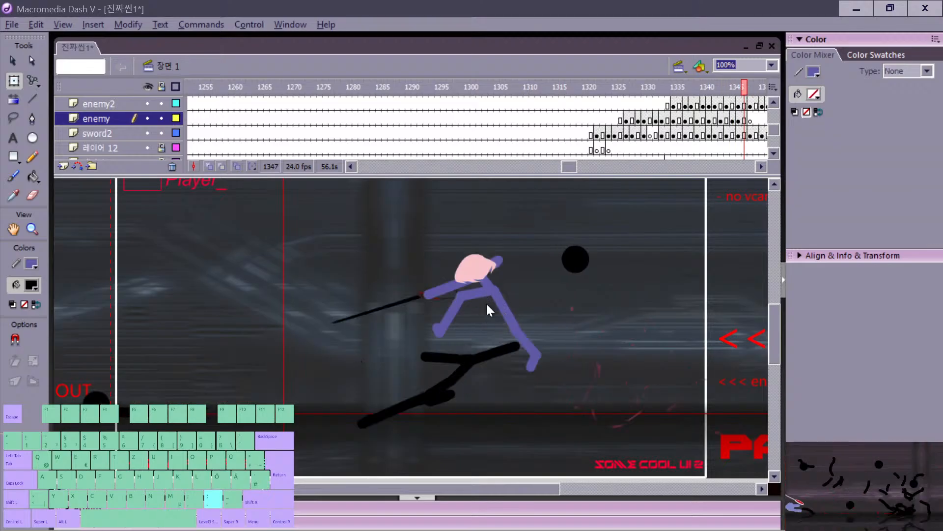
pyautogui.press('.')
pyautogui.press('.')
pyautogui.press('.')
pyautogui.press('.')
pyautogui.press('.')
pyautogui.press('.')
pyautogui.press('.')
pyautogui.press('.')
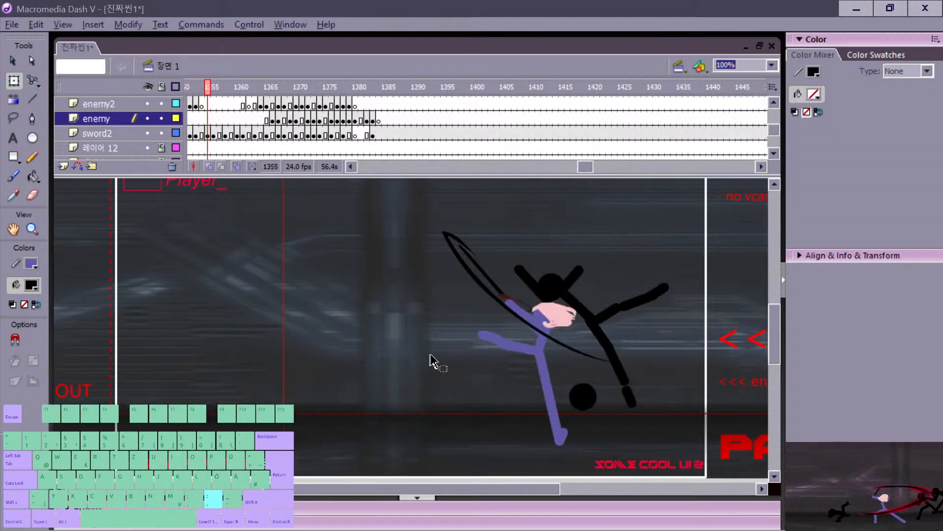
pyautogui.press('.')
pyautogui.press('.')
pyautogui.press('.')
pyautogui.press('.')
pyautogui.press('.')
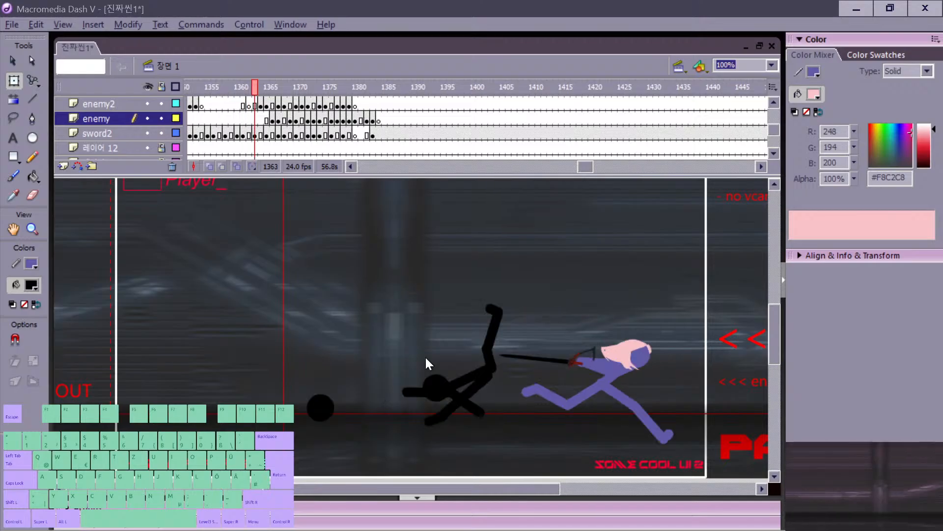
pyautogui.press('.')
pyautogui.press('.')
pyautogui.press('.')
pyautogui.press('.')
pyautogui.press('.')
pyautogui.press('.')
pyautogui.press('.')
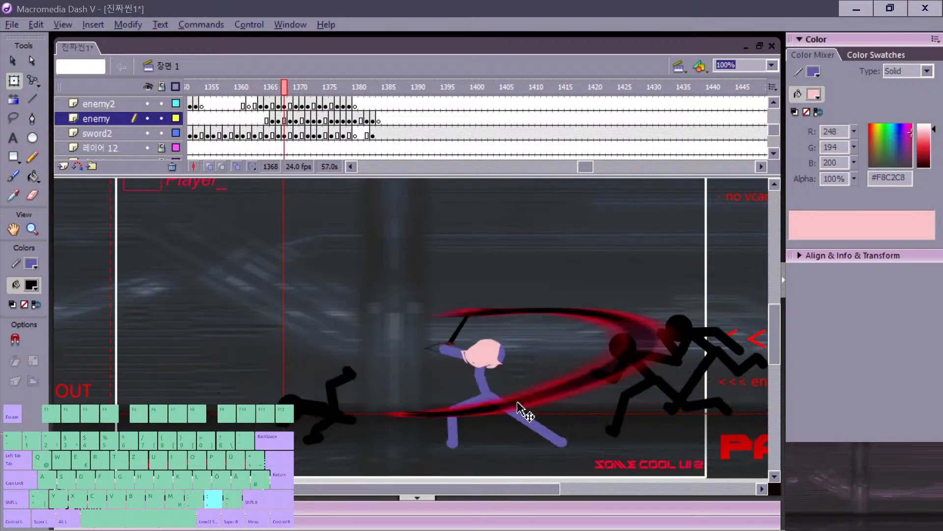
pyautogui.press('.')
pyautogui.press('.')
pyautogui.press('.')
pyautogui.press('.')
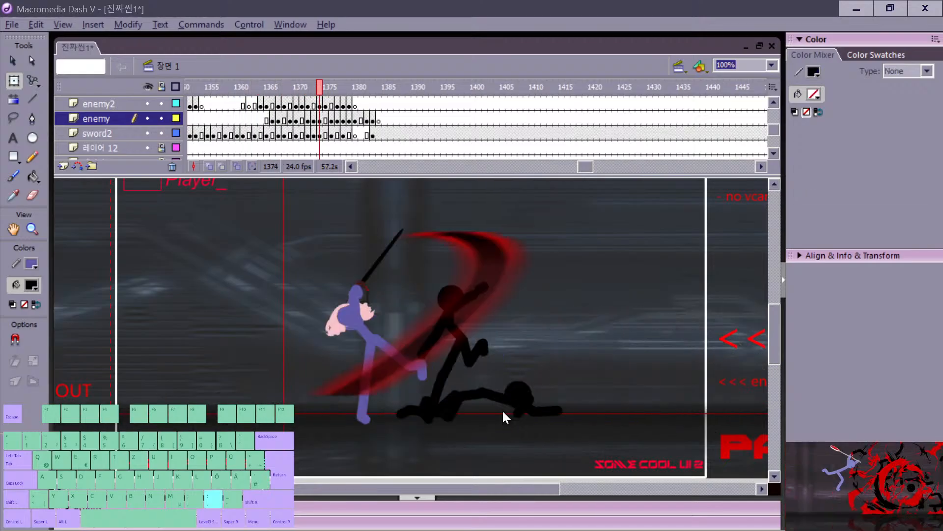
pyautogui.press('.')
pyautogui.press('.')
pyautogui.press('.')
pyautogui.press('.')
pyautogui.press('.')
pyautogui.press('.')
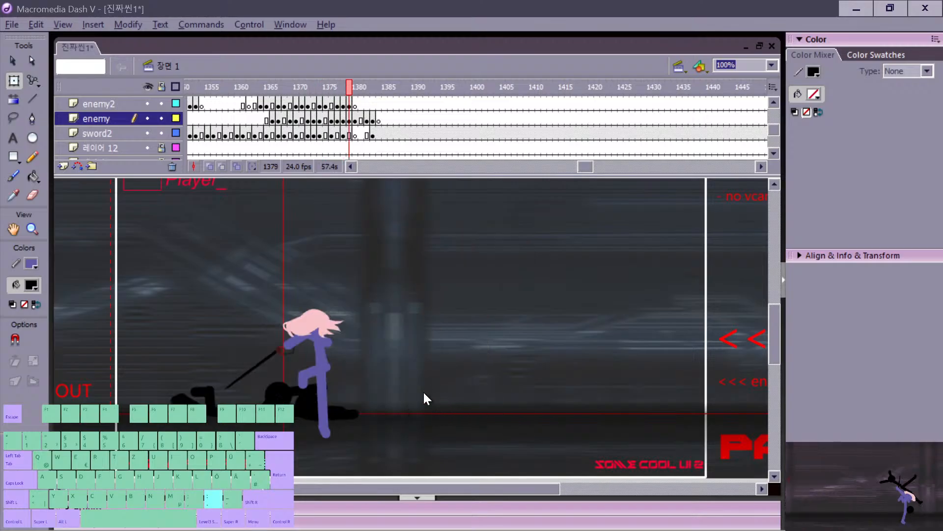
pyautogui.press('.')
pyautogui.press('.')
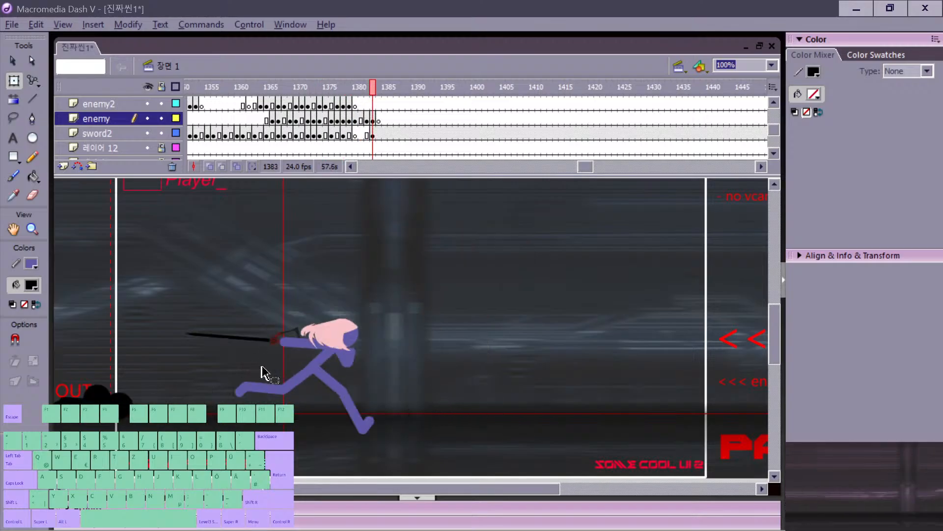
# Step: Skew and rotate the sword2 layer's sword at frame 1383 into a longer, nearly level blade with its hilt at the hand
pyautogui.click(245, 340)
pyautogui.press('q')
pyautogui.moveTo(268, 376)
pyautogui.mouseDown()
pyautogui.moveTo(278, 367)
pyautogui.moveTo(259, 378)
pyautogui.mouseUp()
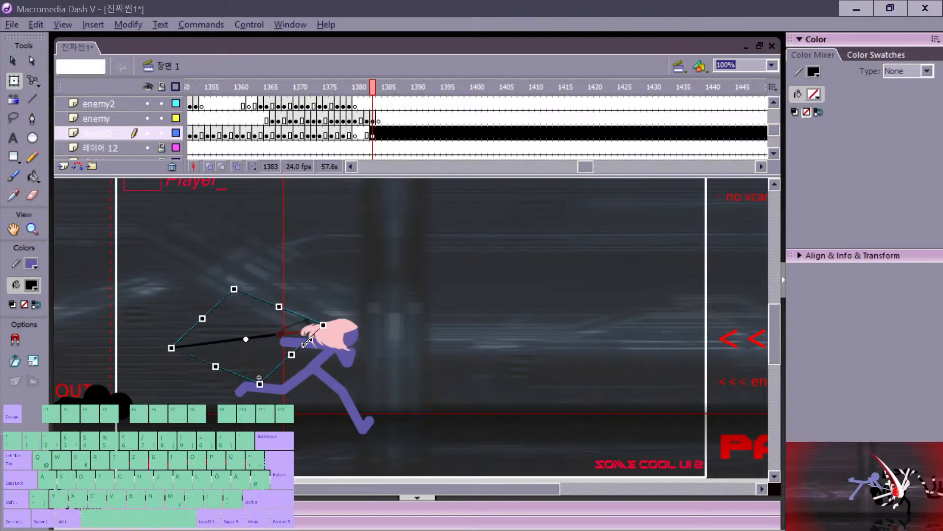
pyautogui.moveTo(284, 307); pyautogui.dragTo(278, 347)
pyautogui.press('v')
pyautogui.press(',')
pyautogui.press('.')
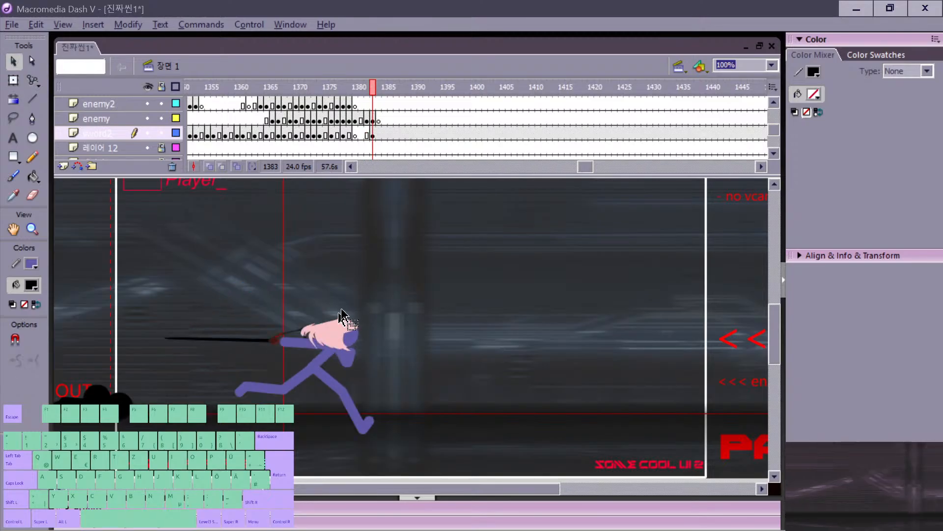
pyautogui.press('v')
pyautogui.press('b')
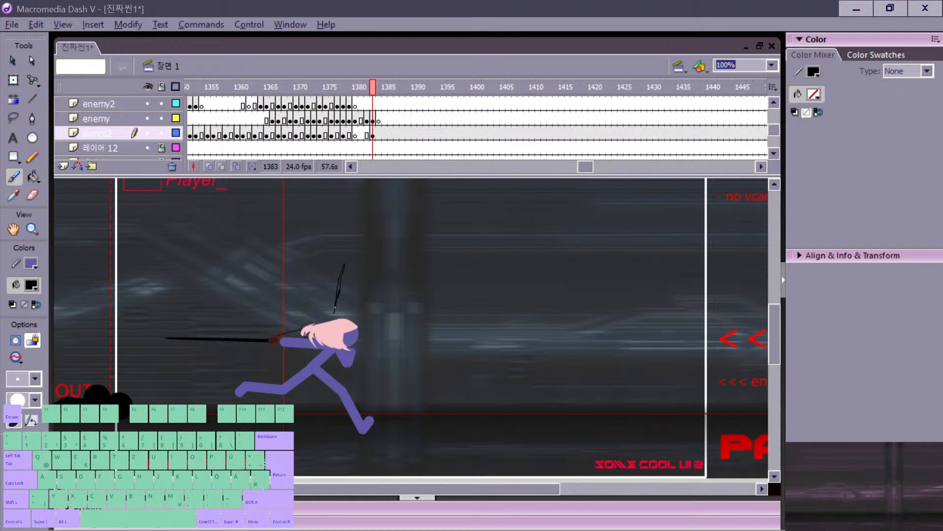
pyautogui.moveTo(335, 307); pyautogui.dragTo(340, 287)
pyautogui.hotkey('ctrl', 'z')
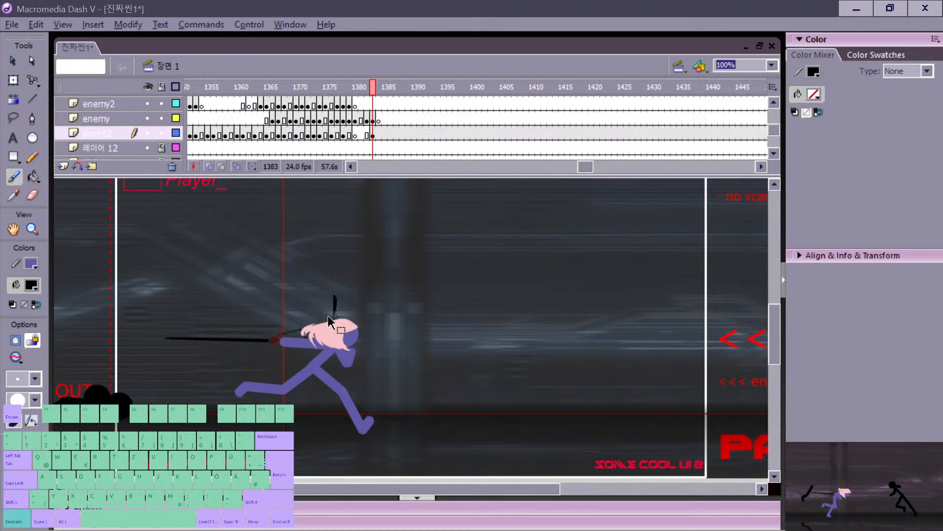
pyautogui.hotkey('ctrl', 'z')
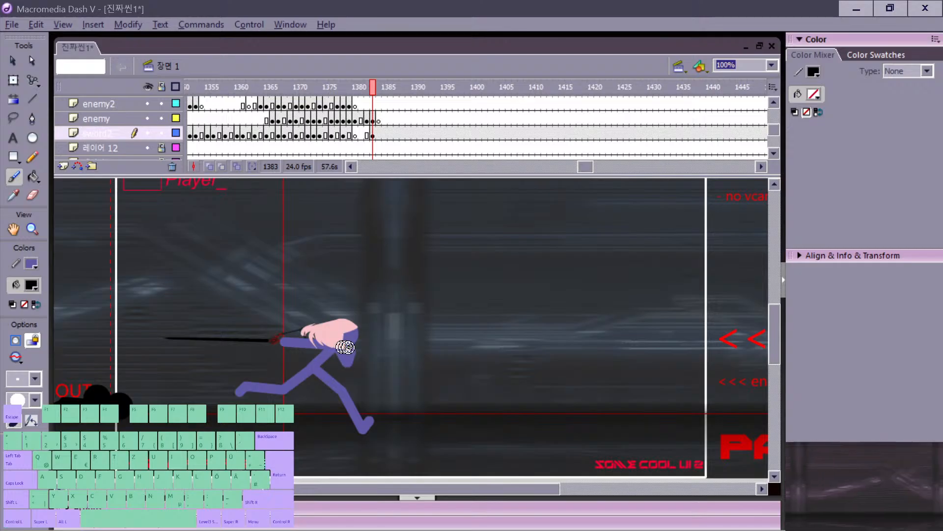
pyautogui.hotkey('ctrl', 'z')
pyautogui.press(',')
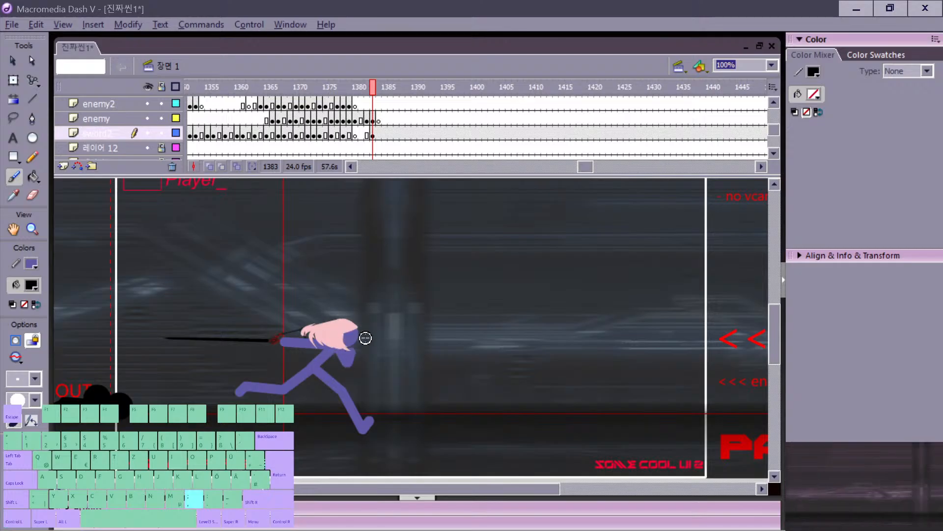
pyautogui.press('.')
pyautogui.press('b')
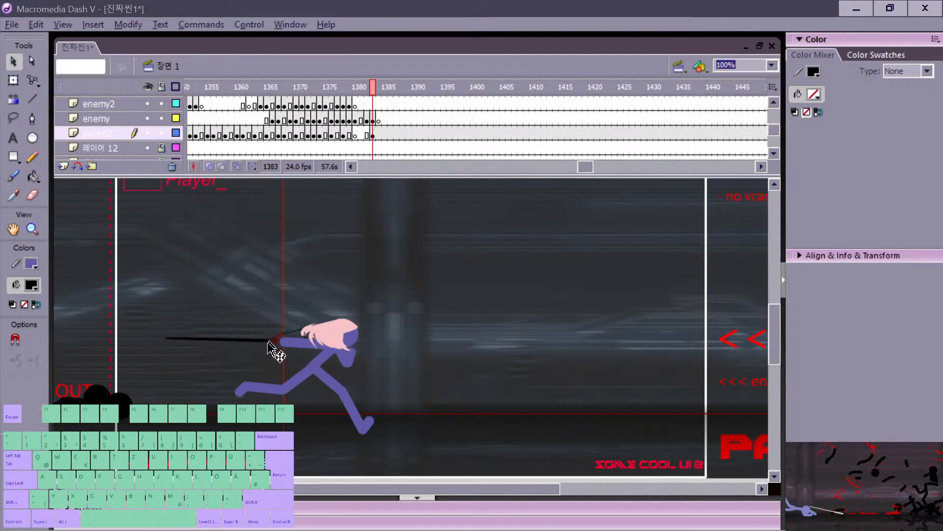
# Step: Rotate the sword at frame 1383 so its tip tilts slightly down, and realign the hilt with the figure's hand
pyautogui.press('q')
pyautogui.click(274, 346)
pyautogui.moveTo(315, 340); pyautogui.dragTo(320, 327)
pyautogui.press('v')
pyautogui.click(273, 343)
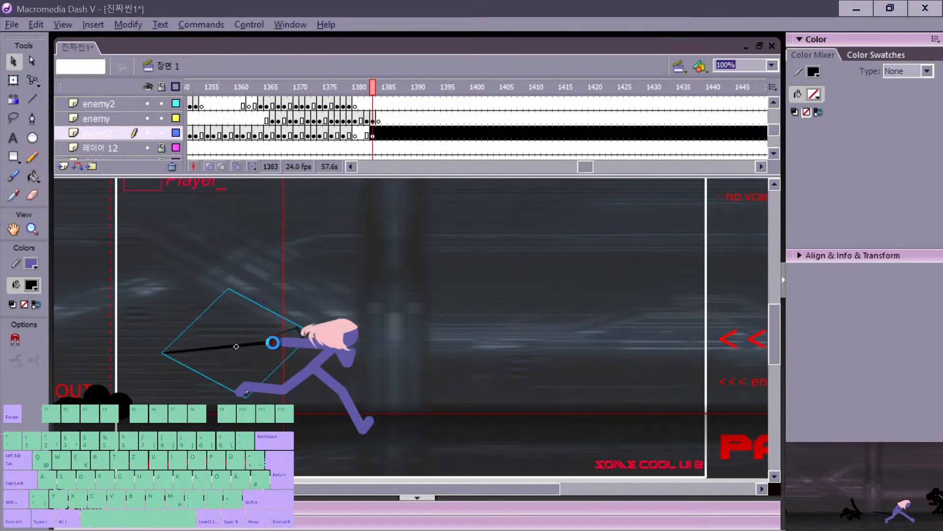
pyautogui.press(',')
pyautogui.press('.')
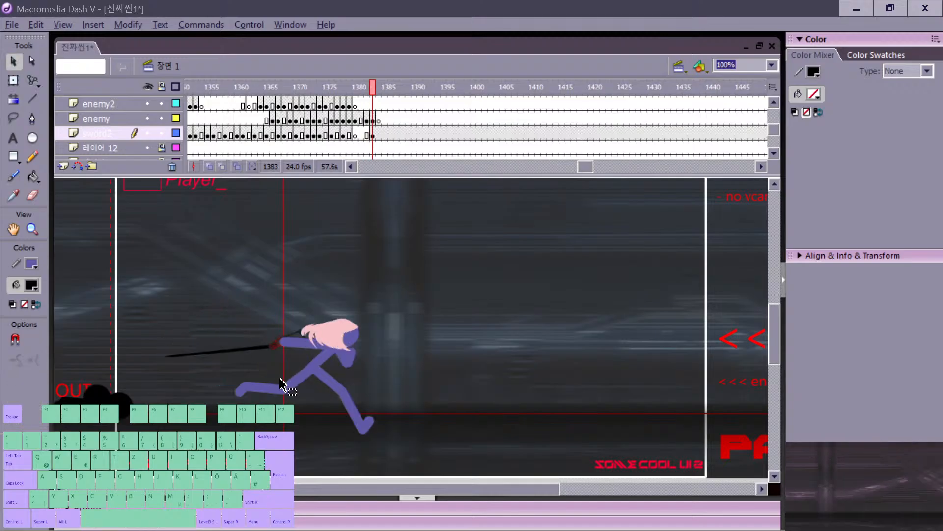
pyautogui.press(',')
pyautogui.press('.')
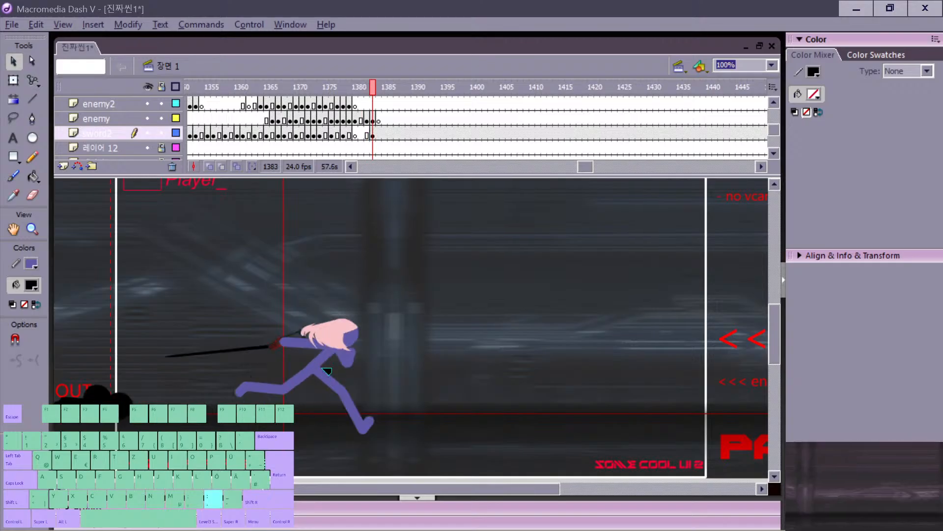
# Step: Lower the sword at frame 1385 to the figure's rear hand and rotate it until the blade is nearly level
pyautogui.press('.')
pyautogui.press('.')
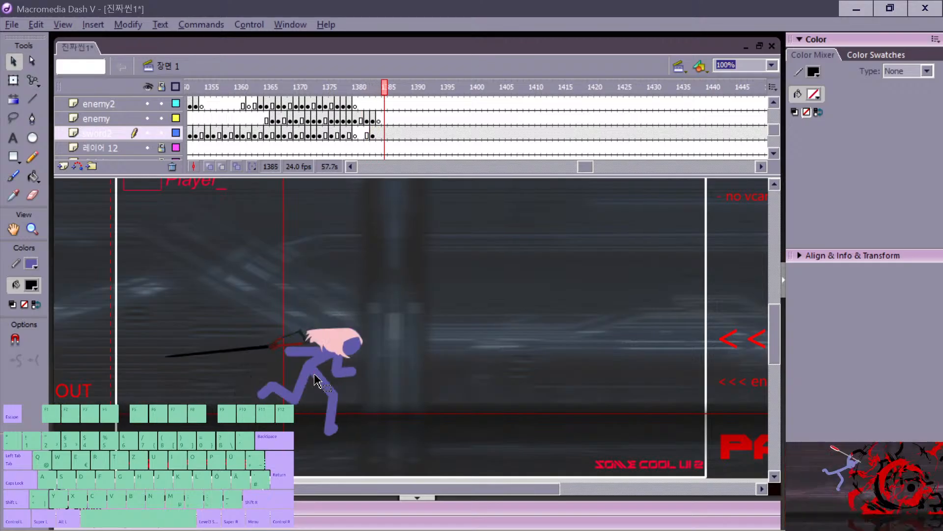
pyautogui.moveTo(273, 348); pyautogui.dragTo(270, 355)
pyautogui.press('q')
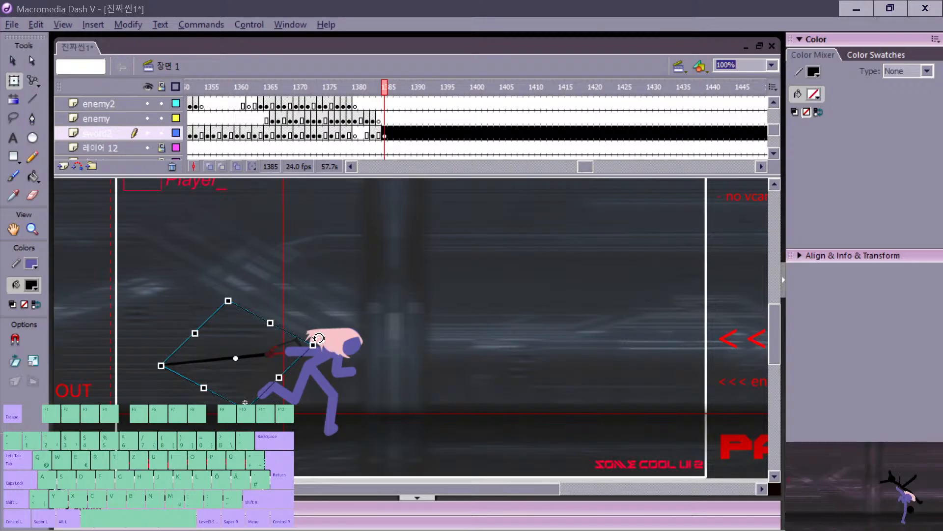
pyautogui.moveTo(318, 337); pyautogui.dragTo(319, 347)
pyautogui.press('v')
pyautogui.press(',')
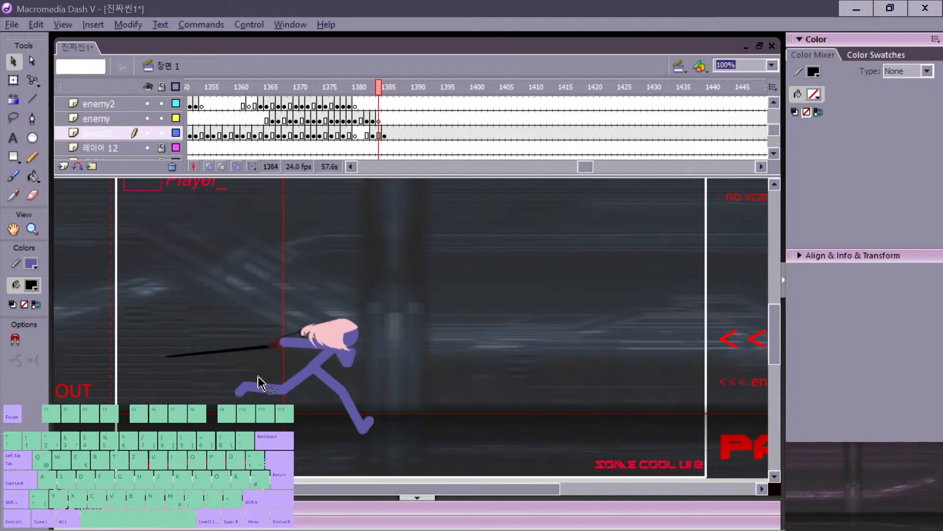
# Step: Rotate the sword at frame 1386 so its tip tilts slightly down, keeping the hilt at the figure's hand
pyautogui.press('.')
pyautogui.press('.')
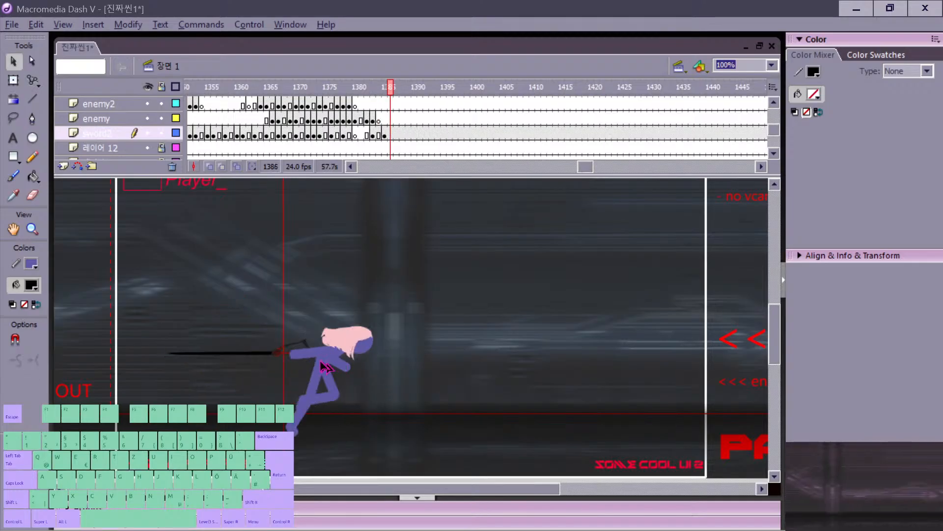
pyautogui.press('q')
pyautogui.moveTo(269, 353); pyautogui.dragTo(321, 345)
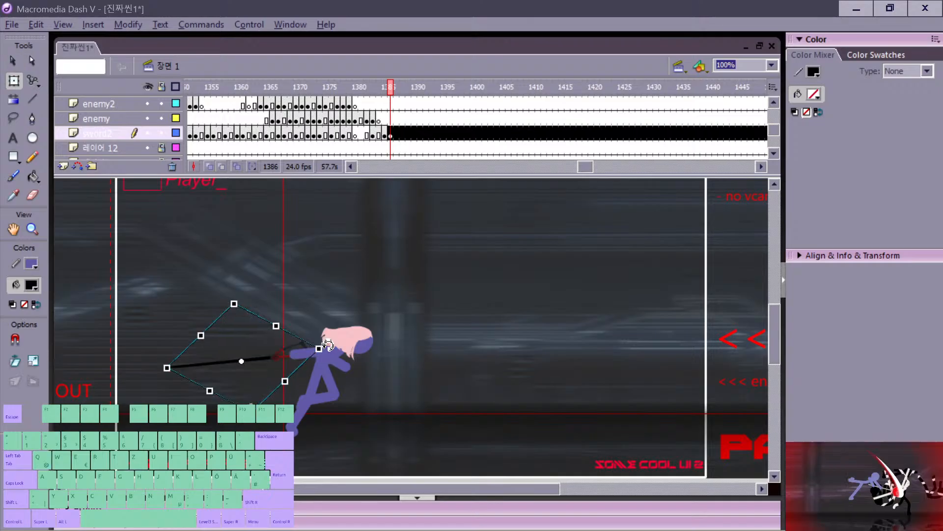
pyautogui.press(',')
pyautogui.press('.')
# Step: Move the sword at frame 1388 forward and slightly up so its hilt meets the figure's trailing hand
pyautogui.press('.')
pyautogui.press('.')
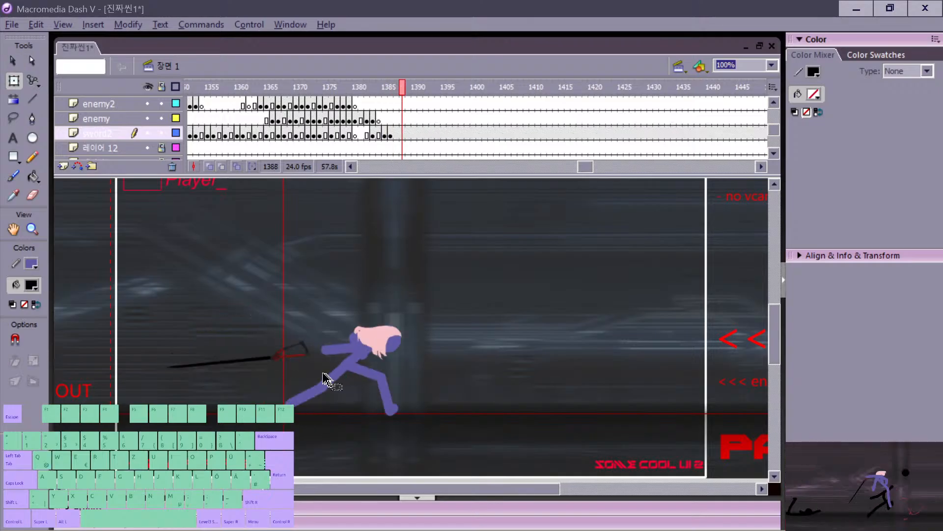
pyautogui.moveTo(269, 359); pyautogui.dragTo(305, 354)
pyautogui.press(',')
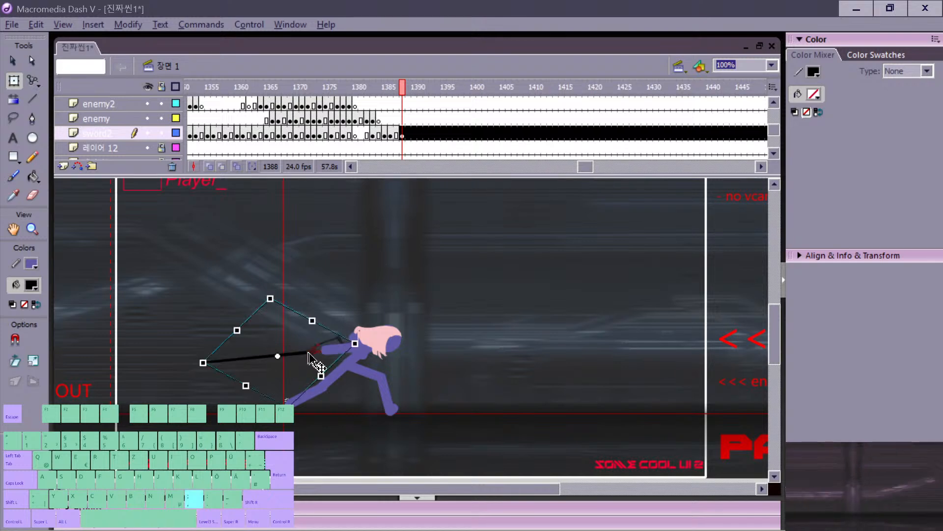
pyautogui.press('.')
pyautogui.press(',')
pyautogui.press('.')
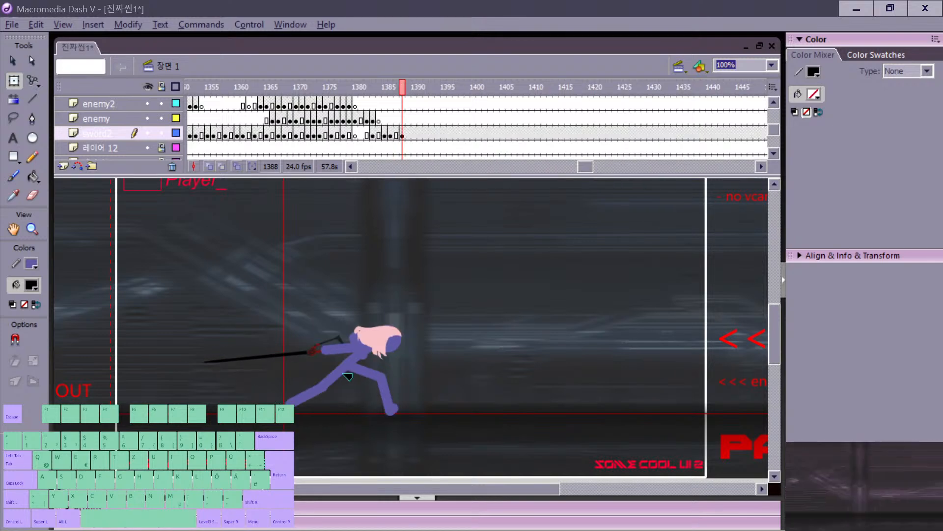
# Step: Shift the sword slightly forward at frame 1390 to follow the figure's hand, and compare it with frame 1389
pyautogui.press('.')
pyautogui.press('.')
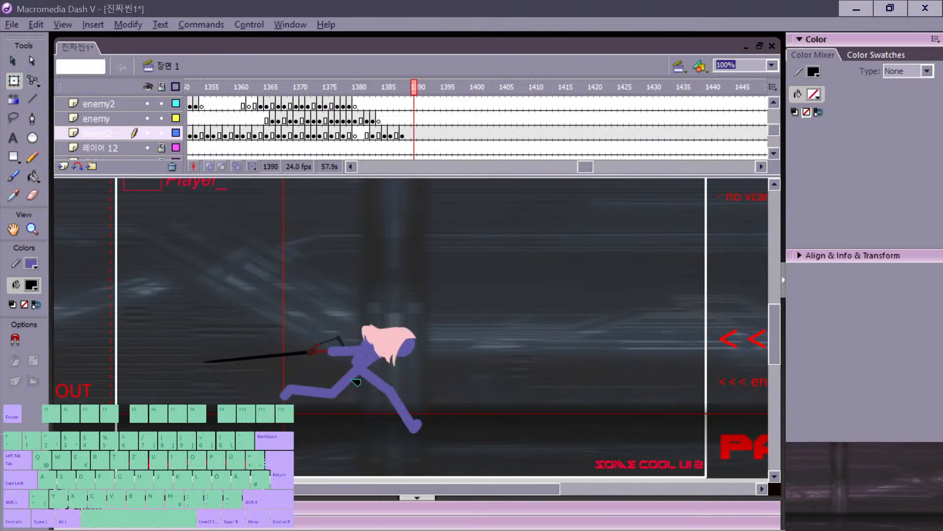
pyautogui.moveTo(303, 354); pyautogui.dragTo(315, 354)
pyautogui.press(',')
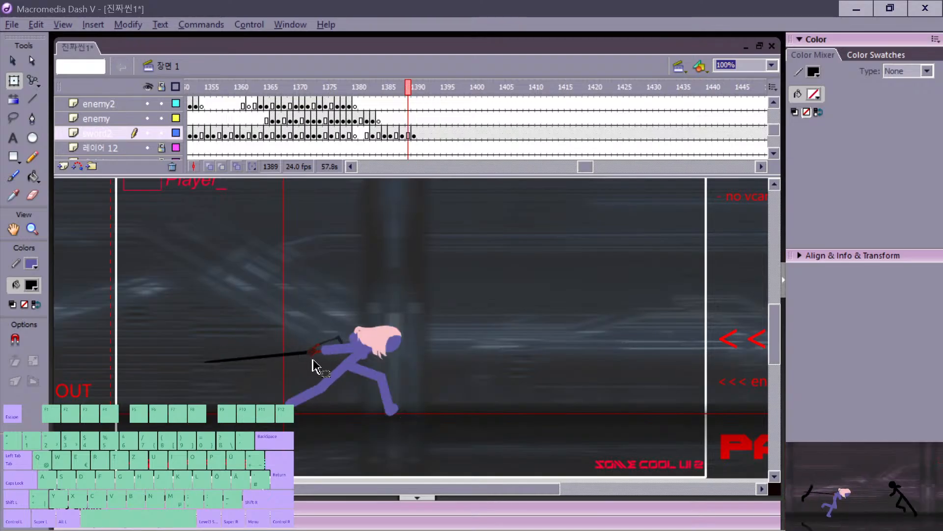
pyautogui.press('.')
pyautogui.press(',')
pyautogui.press('.')
pyautogui.press(',')
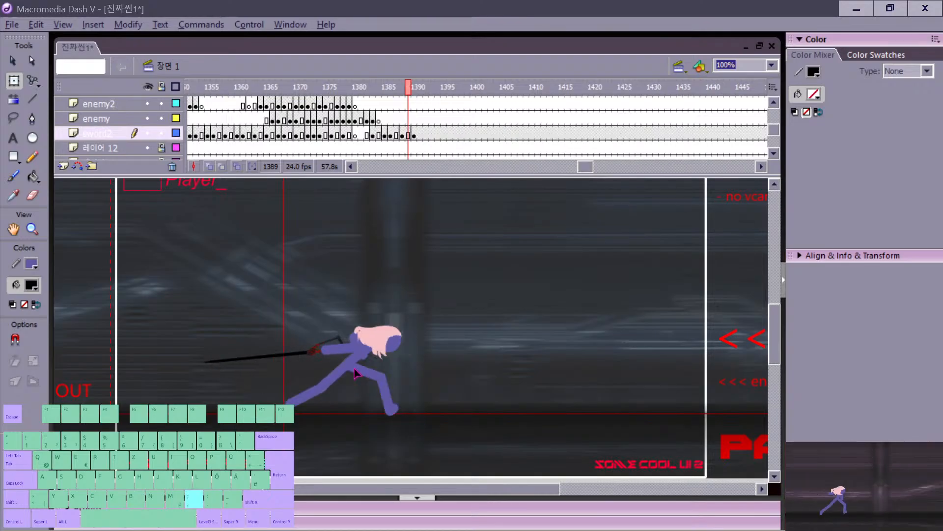
pyautogui.press('.')
pyautogui.press(',')
pyautogui.press('.')
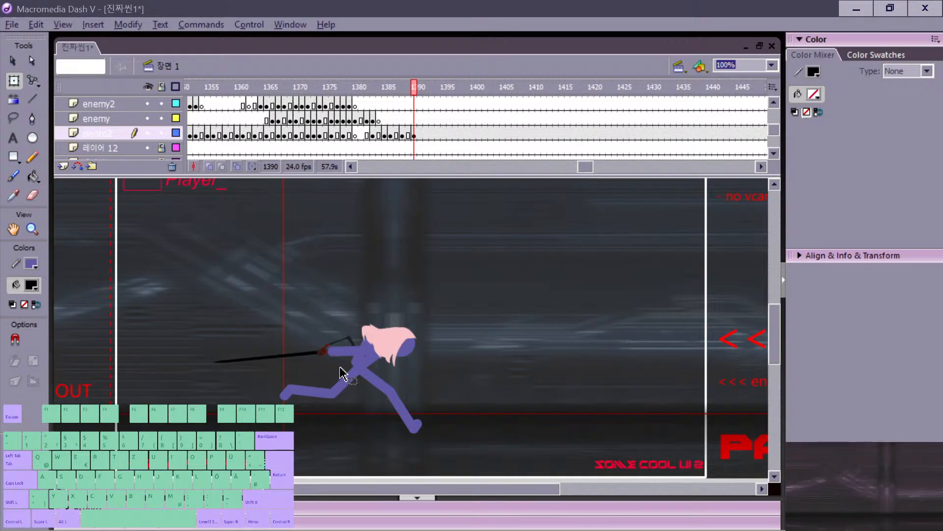
# Step: Play the run repeatedly up to about frame 1390 to check how the sword follows the hand
pyautogui.click(244, 107)
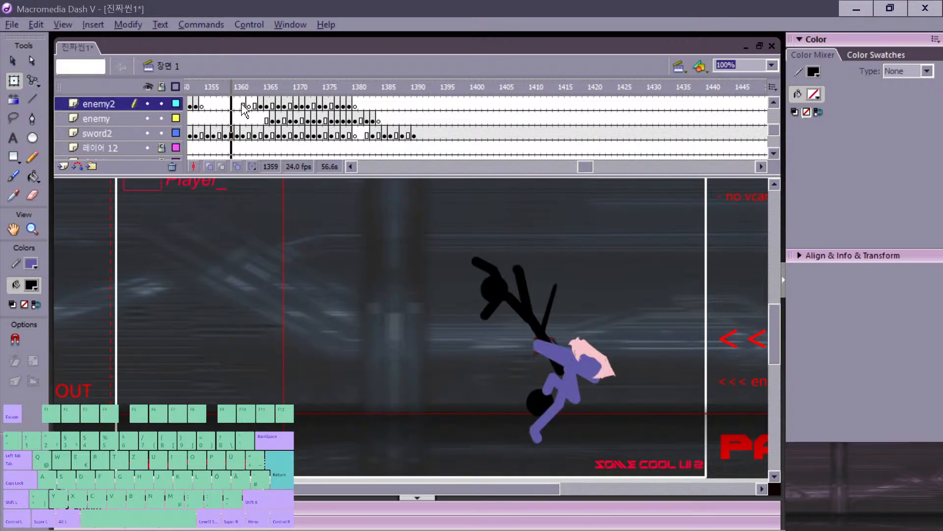
pyautogui.press('Return')
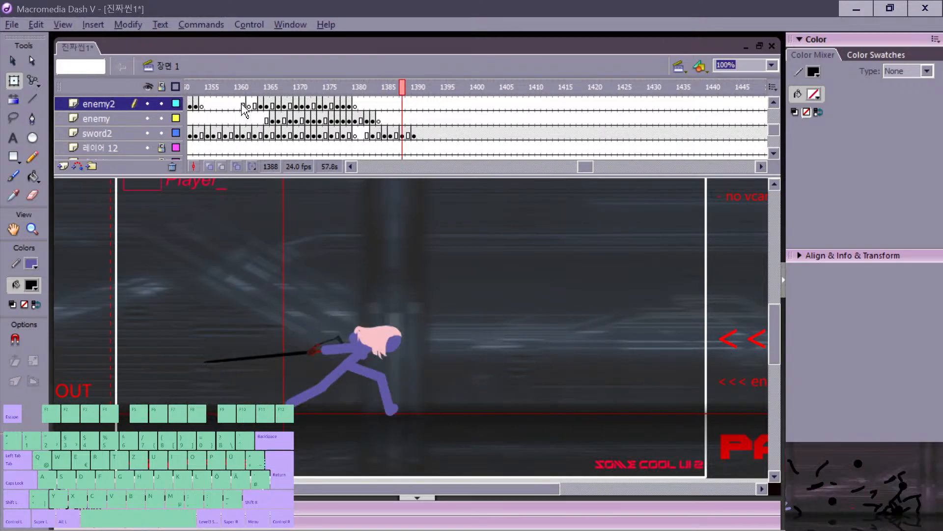
pyautogui.click(250, 117)
pyautogui.press('Return')
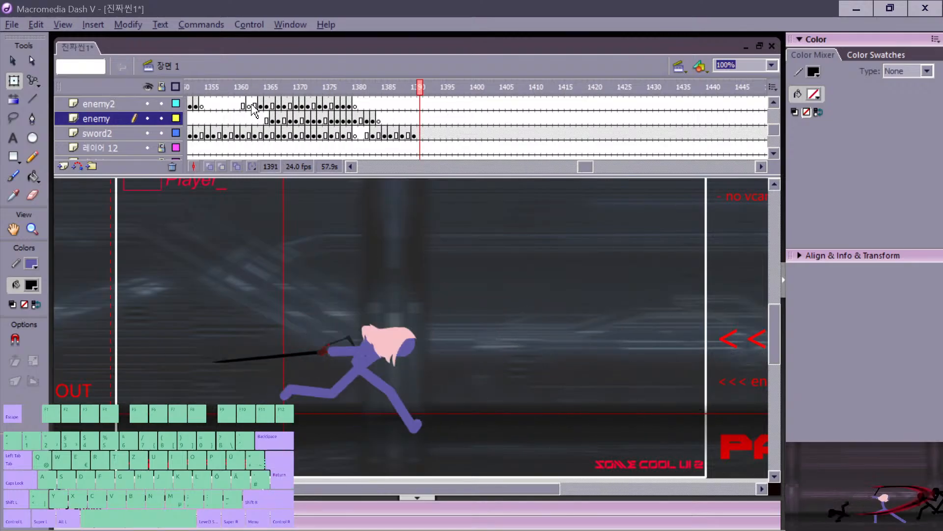
pyautogui.click(284, 106)
pyautogui.press('Return')
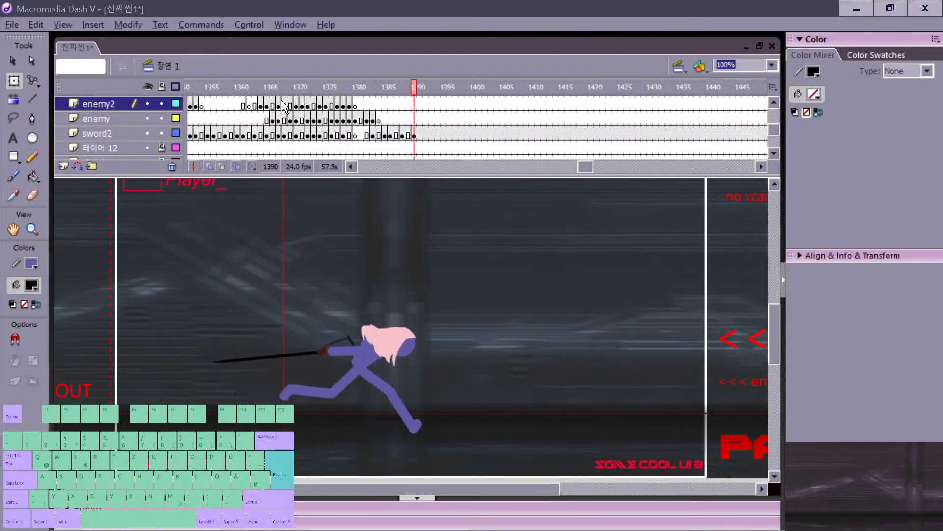
pyautogui.click(284, 105)
pyautogui.press('Return')
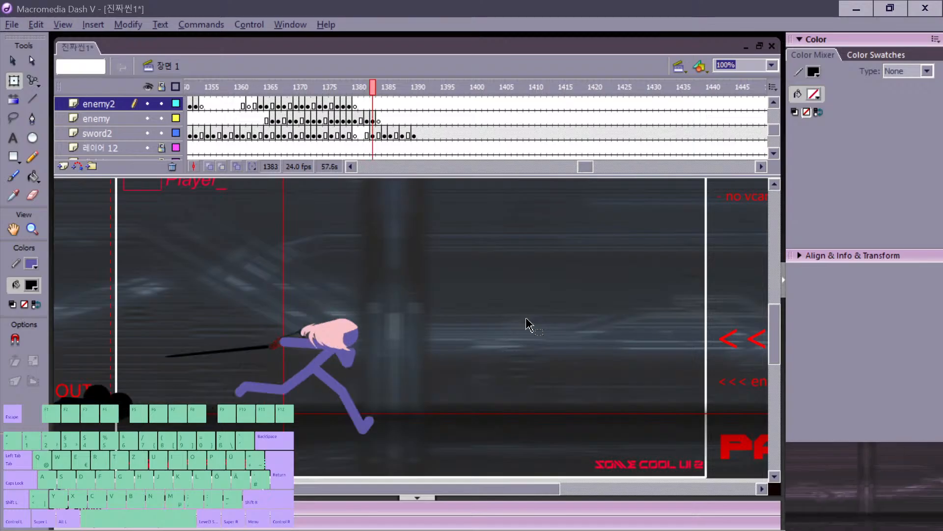
# Step: Skew and rotate the sword at frame 1380 so the blade trails behind the figure with a slight downward tilt
pyautogui.press(',')
pyautogui.press(',')
pyautogui.press(',')
pyautogui.press('.')
pyautogui.press(',')
pyautogui.press(',')
pyautogui.press(',')
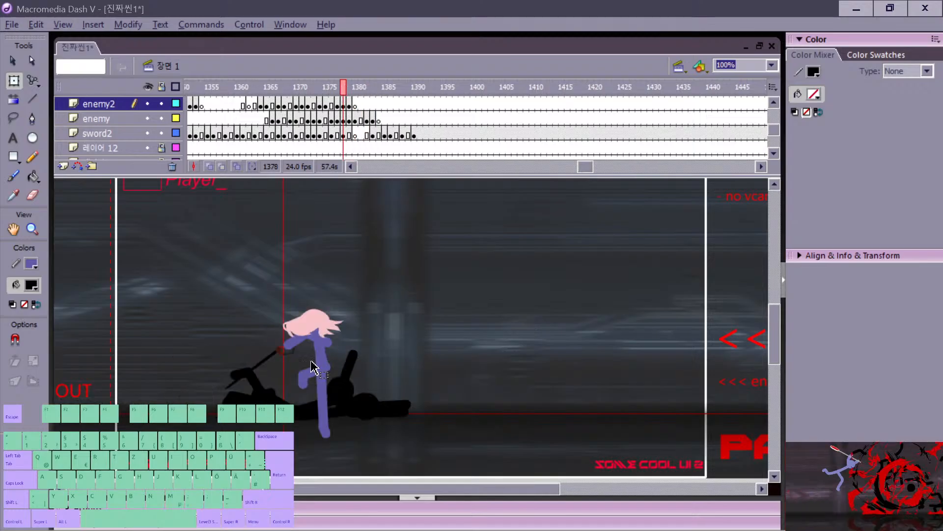
pyautogui.press('.')
pyautogui.press('.')
pyautogui.press('q')
pyautogui.click(297, 367)
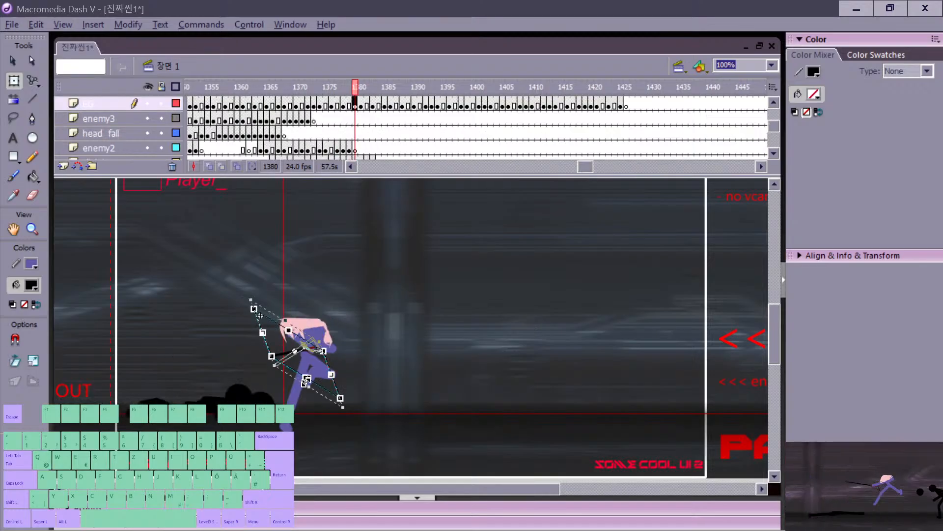
pyautogui.moveTo(306, 380); pyautogui.dragTo(324, 369)
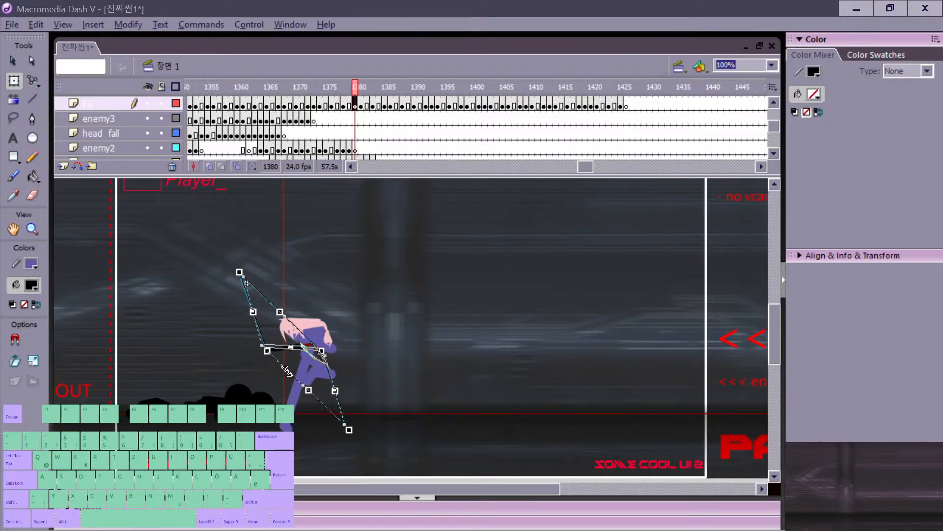
pyautogui.press(',')
pyautogui.press('.')
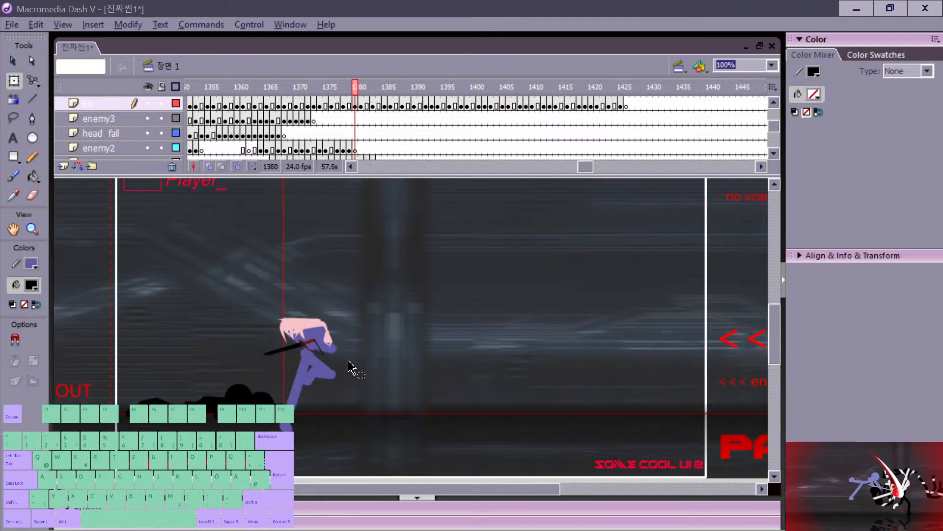
# Step: Reshape the sword at frame 1381 into a shorter blade angled down behind the figure, and compare it with the neighbouring frames
pyautogui.press('.')
pyautogui.click(266, 366)
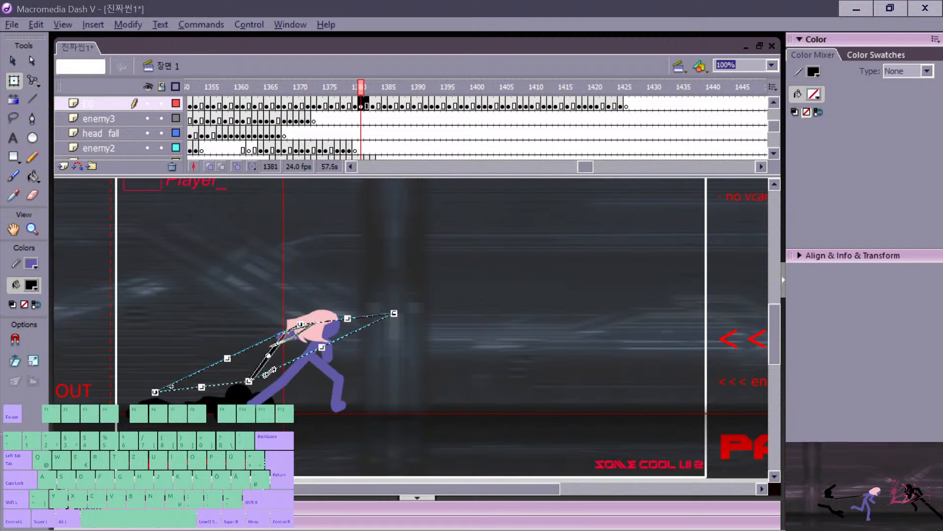
pyautogui.moveTo(297, 362); pyautogui.dragTo(334, 323)
pyautogui.press('.')
pyautogui.press(',')
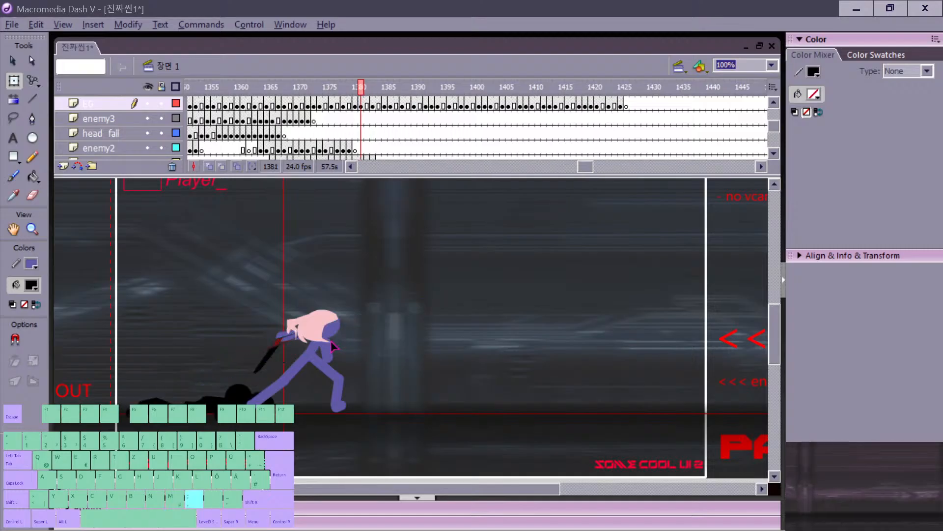
pyautogui.press(',')
pyautogui.press('.')
pyautogui.press('.')
pyautogui.press('.')
pyautogui.press(',')
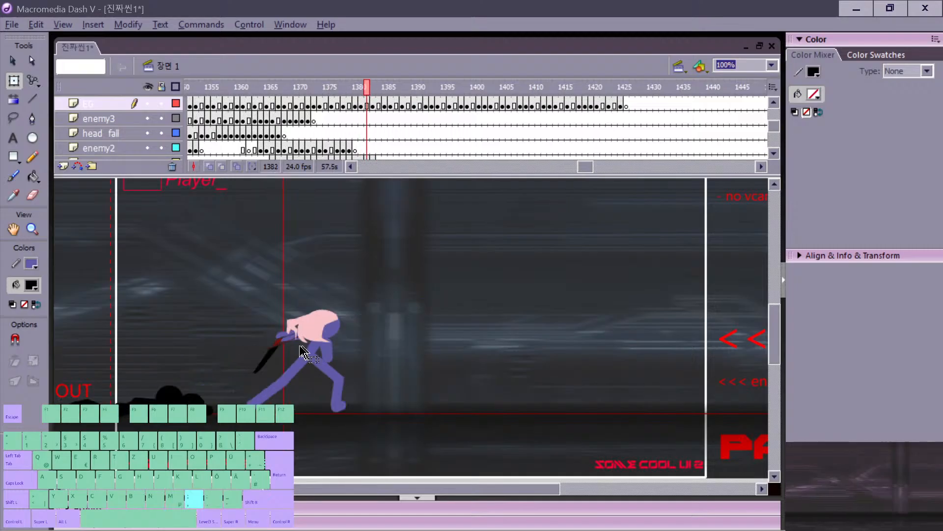
# Step: Skew the sword at frame 1383 into a shorter blade and realign its hilt with the figure's hand
pyautogui.press('.')
pyautogui.click(233, 350)
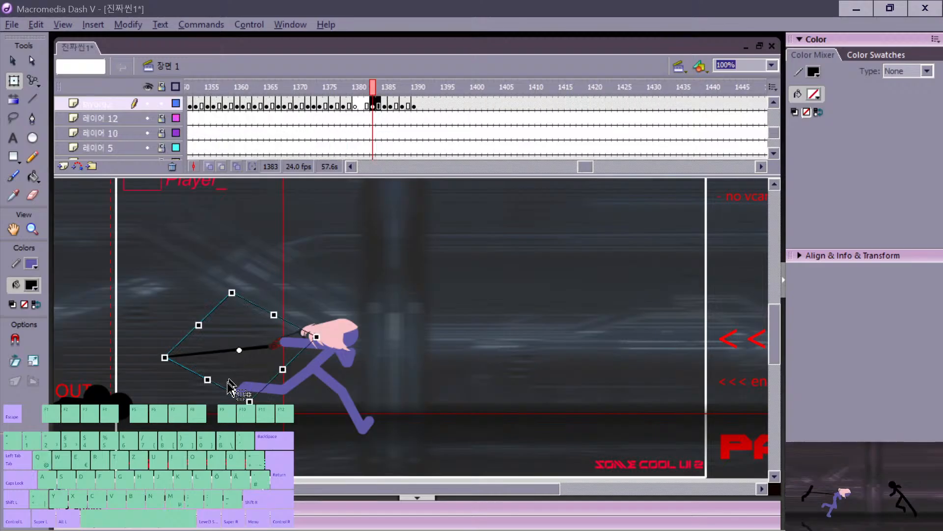
pyautogui.moveTo(222, 390); pyautogui.dragTo(281, 368)
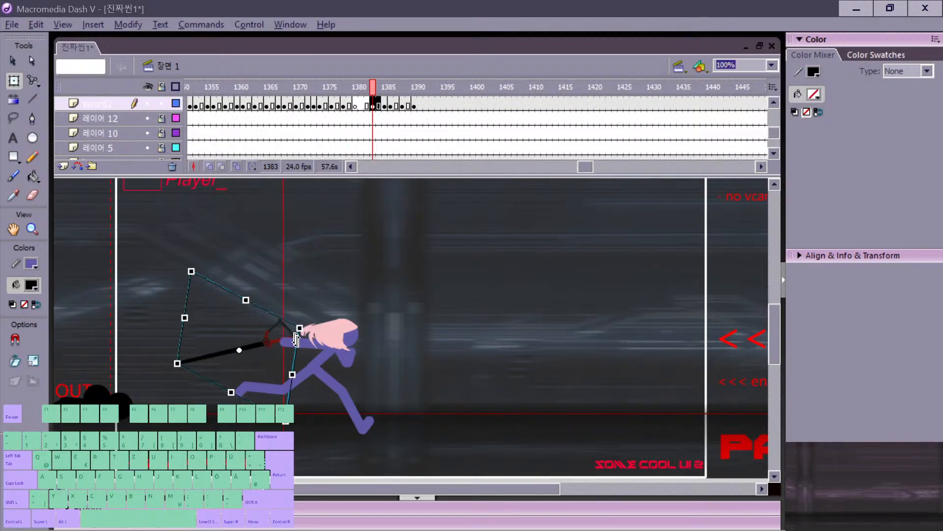
pyautogui.press('v')
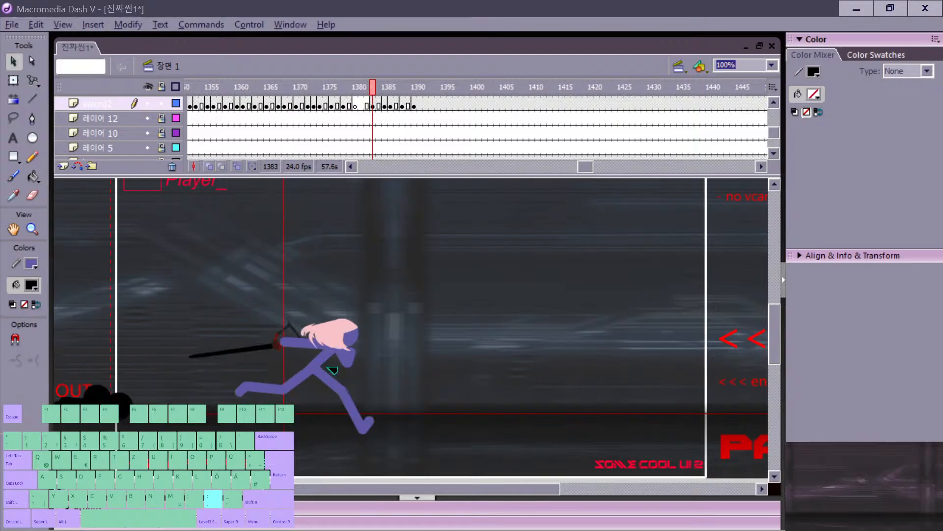
# Step: Compare the sword poses frame by frame between frames 1380 and 1383
pyautogui.press(',')
pyautogui.press('.')
pyautogui.press(',')
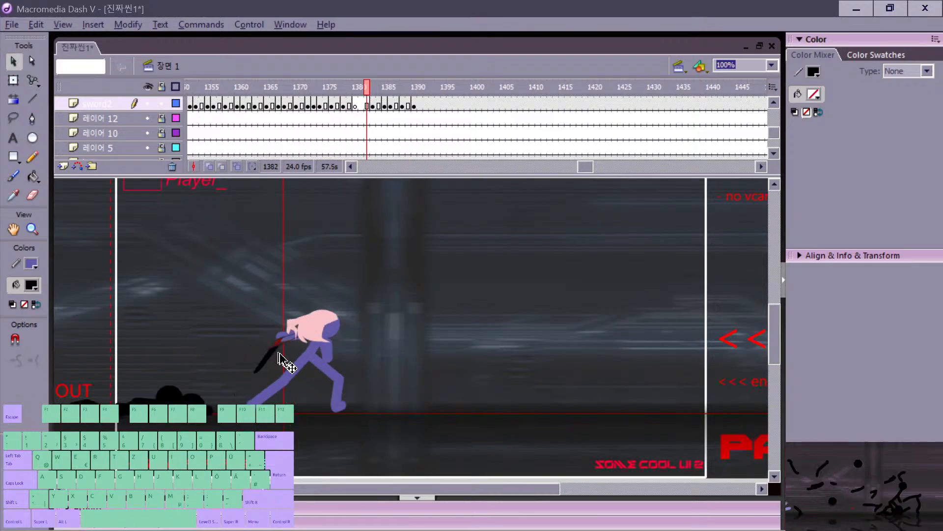
pyautogui.press('.')
pyautogui.press(',')
pyautogui.press('.')
pyautogui.press(',')
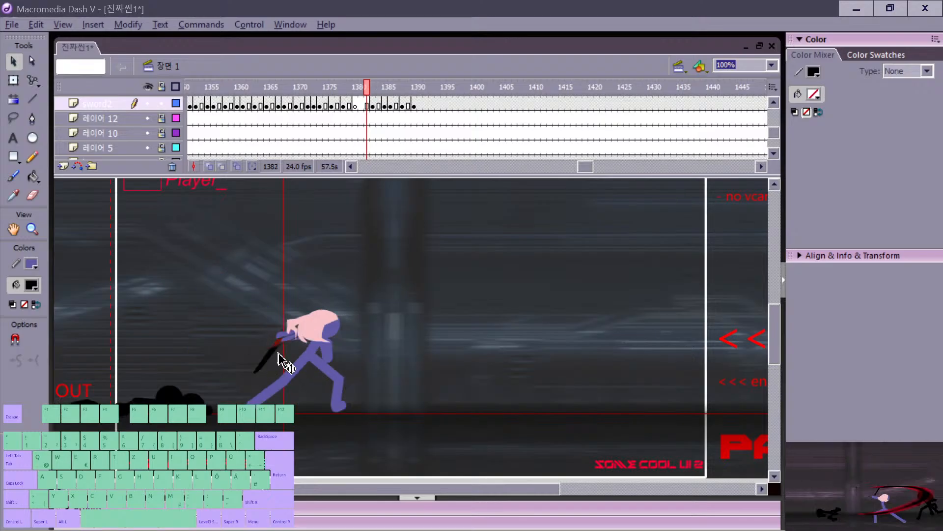
pyautogui.press(',')
pyautogui.press(',')
pyautogui.press('.')
pyautogui.press('.')
pyautogui.press('.')
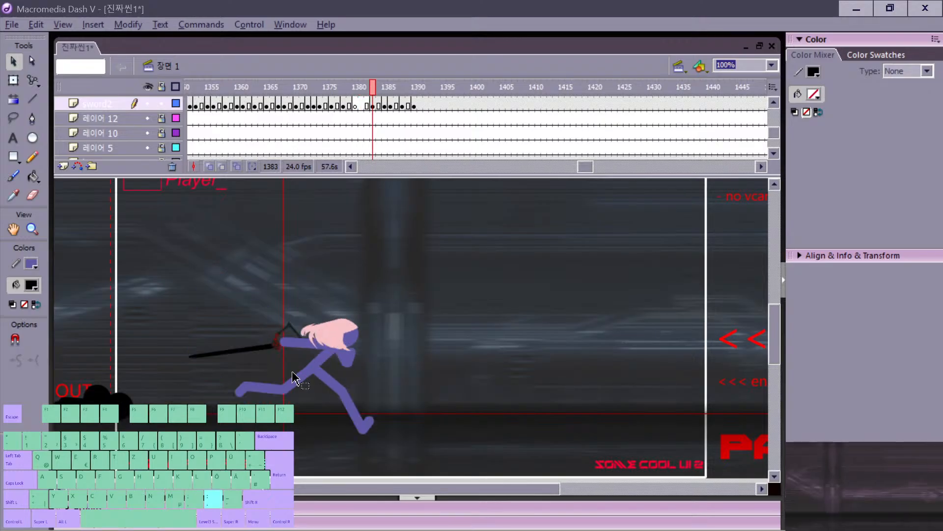
# Step: Step back from frame 1383 and replay the fight several times to examine the sword's motion
pyautogui.press(',')
pyautogui.press(',')
pyautogui.press(',')
pyautogui.press(',')
pyautogui.press(',')
pyautogui.press(',')
pyautogui.press(',')
pyautogui.press(',')
pyautogui.press(',')
pyautogui.press(',')
pyautogui.press(',')
pyautogui.press(',')
pyautogui.press(',')
pyautogui.press(',')
pyautogui.press(',')
pyautogui.press(',')
pyautogui.press(',')
pyautogui.press(',')
pyautogui.press(',')
pyautogui.press(',')
pyautogui.press('Return')
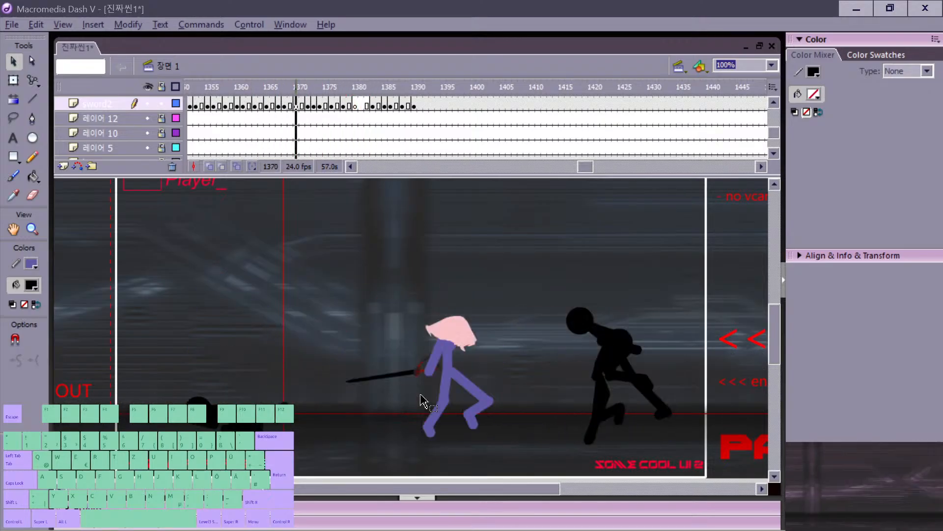
pyautogui.press(',')
pyautogui.press(',')
pyautogui.press(',')
pyautogui.press(',')
pyautogui.press(',')
pyautogui.press(',')
pyautogui.press(',')
pyautogui.press(',')
pyautogui.press(',')
pyautogui.press(',')
pyautogui.press(',')
pyautogui.press(',')
pyautogui.press(',')
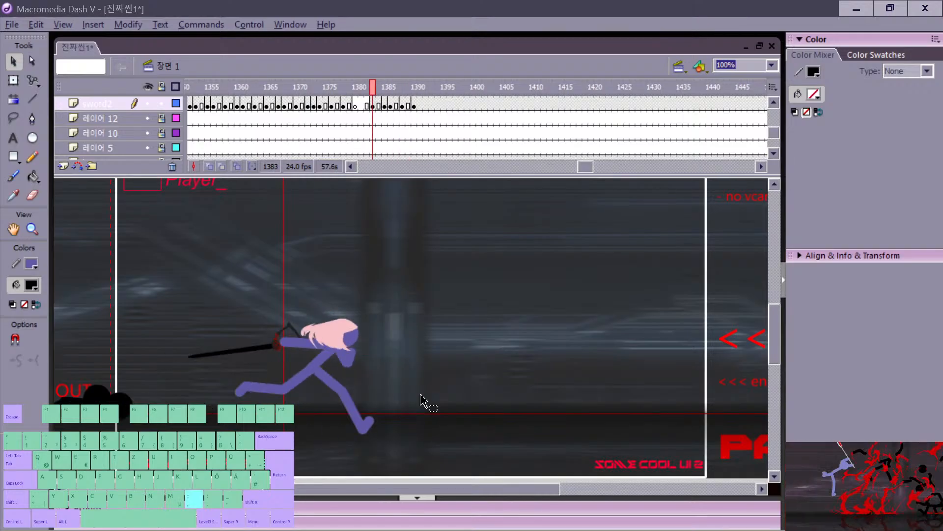
pyautogui.press(',')
pyautogui.press(',')
pyautogui.press(',')
pyautogui.press(',')
pyautogui.press(',')
pyautogui.press(',')
pyautogui.press(',')
pyautogui.press(',')
pyautogui.press(',')
pyautogui.press('Return')
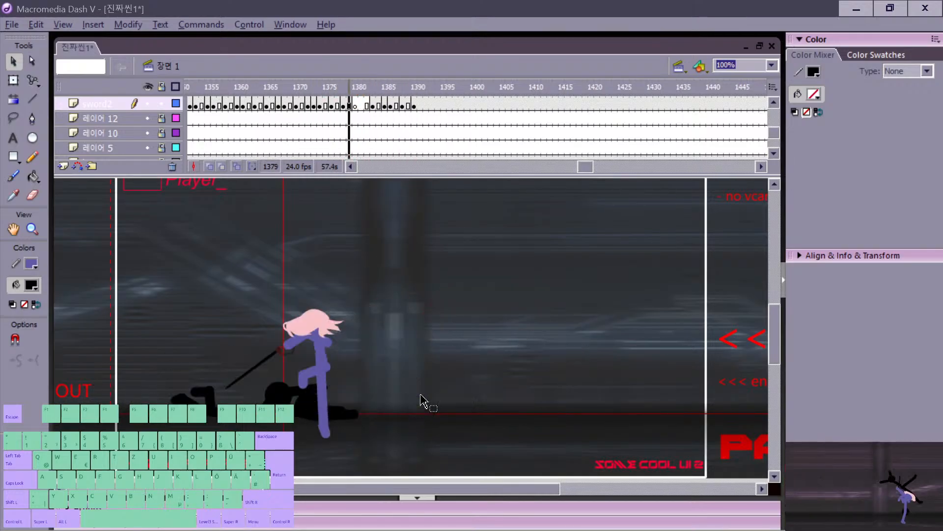
pyautogui.press(',')
pyautogui.press(',')
pyautogui.press(',')
pyautogui.press(',')
pyautogui.press(',')
pyautogui.press(',')
pyautogui.press(',')
pyautogui.press(',')
pyautogui.press(',')
pyautogui.press(',')
pyautogui.press(',')
pyautogui.press(',')
pyautogui.press(',')
pyautogui.press(',')
pyautogui.press(',')
pyautogui.press(',')
pyautogui.press(',')
pyautogui.press(',')
pyautogui.press('Return')
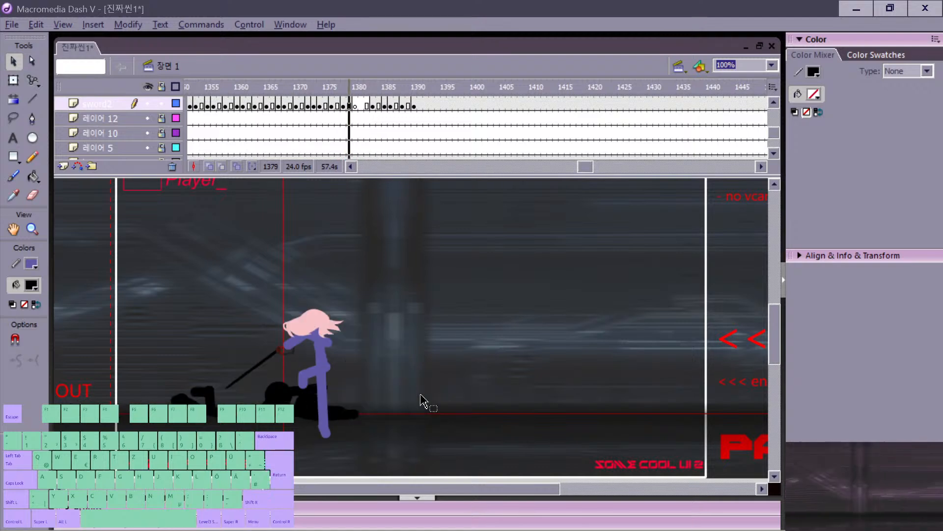
# Step: Step back through the frames to frame 1382 and examine the sword's pose there
pyautogui.press(',')
pyautogui.press(',')
pyautogui.press(',')
pyautogui.press(',')
pyautogui.press(',')
pyautogui.press(',')
pyautogui.press('.')
pyautogui.press('.')
pyautogui.press(',')
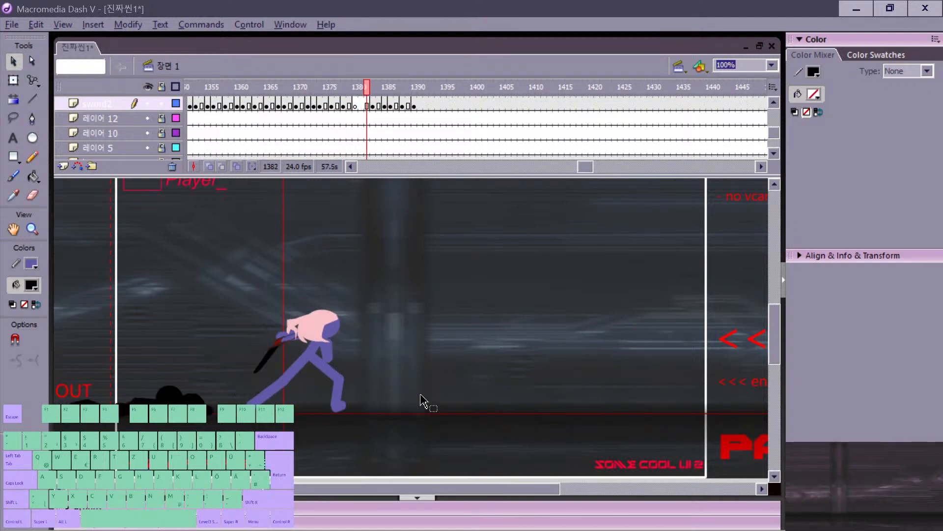
# Step: Step back from frame 1382 to frame 1373 and replay the fight to examine the sword's motion
pyautogui.press('.')
pyautogui.press(',')
pyautogui.press(',')
pyautogui.press(',')
pyautogui.press(',')
pyautogui.press(',')
pyautogui.press(',')
pyautogui.press(',')
pyautogui.press(',')
pyautogui.press(',')
pyautogui.press(',')
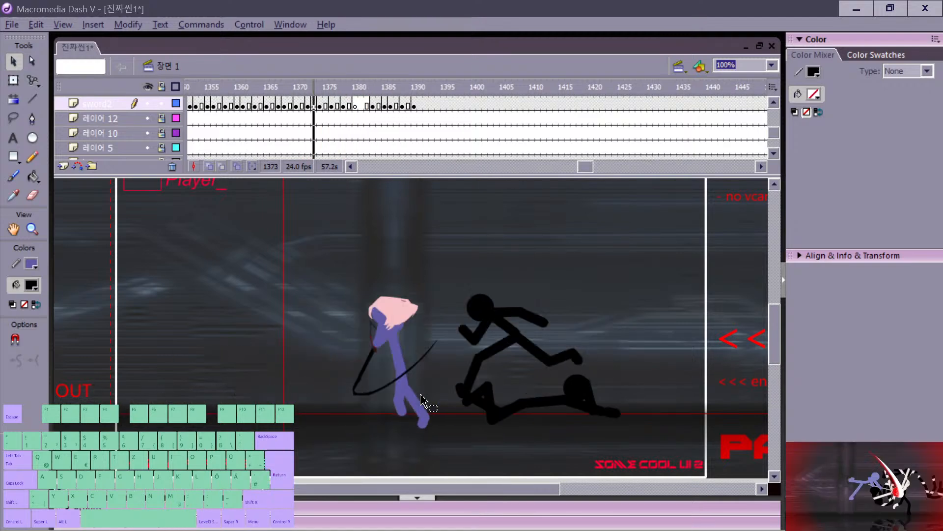
pyautogui.press('Return')
# Step: Compare the sword poses frame by frame around frames 1378 to 1386
pyautogui.press(',')
pyautogui.press(',')
pyautogui.press(',')
pyautogui.press(',')
pyautogui.press(',')
pyautogui.press(',')
pyautogui.press(',')
pyautogui.press(',')
pyautogui.press(',')
pyautogui.press('.')
pyautogui.press('.')
pyautogui.press('.')
pyautogui.press('.')
pyautogui.press('.')
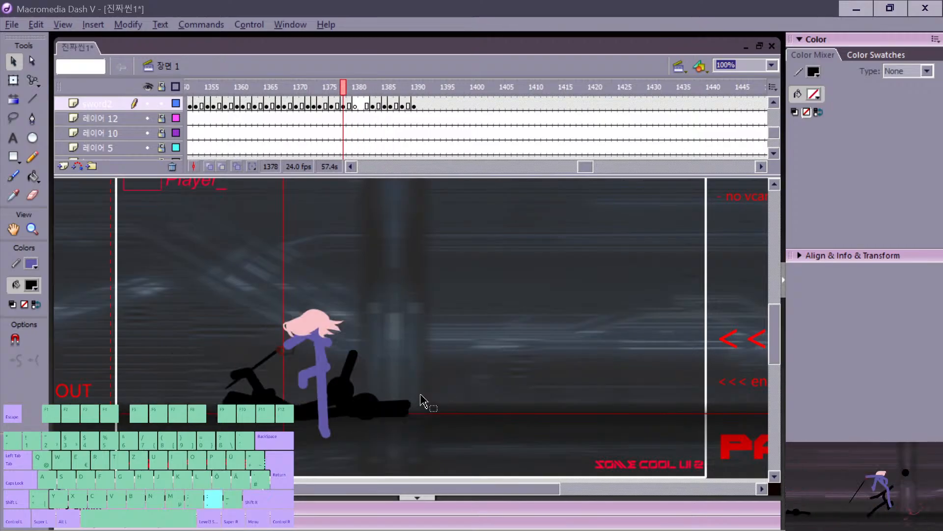
pyautogui.press('.')
pyautogui.press('.')
pyautogui.press(',')
pyautogui.press(',')
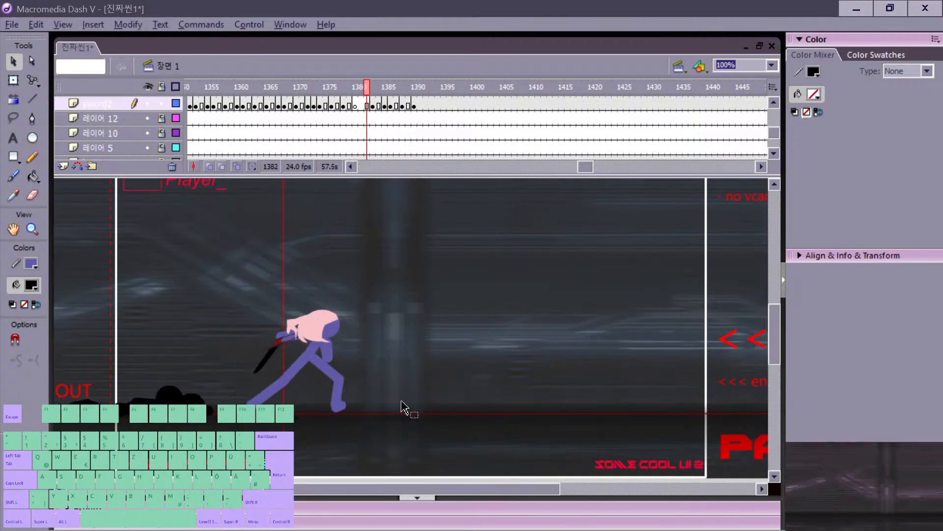
pyautogui.press('.')
pyautogui.press('.')
pyautogui.press('.')
pyautogui.press('.')
pyautogui.press(',')
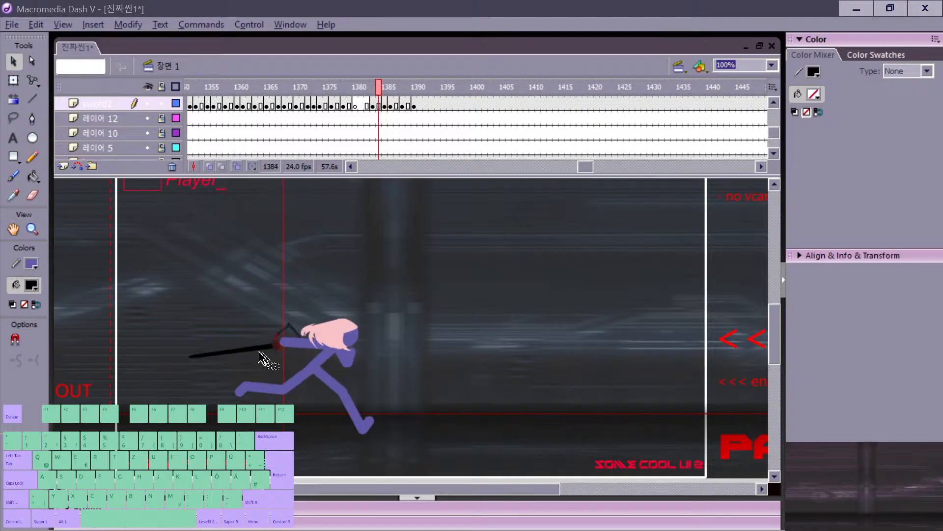
# Step: Nudge the sword at frame 1386 closer to the figure's outstretched hand
pyautogui.press('.')
pyautogui.click(290, 356)
pyautogui.press('.')
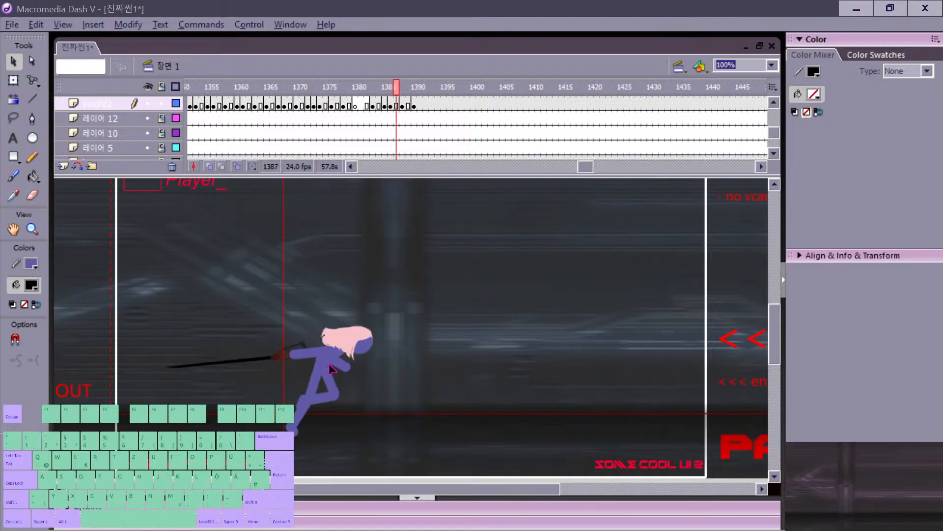
pyautogui.press('.')
pyautogui.press('.')
pyautogui.press('.')
pyautogui.press(',')
pyautogui.press(',')
pyautogui.press(',')
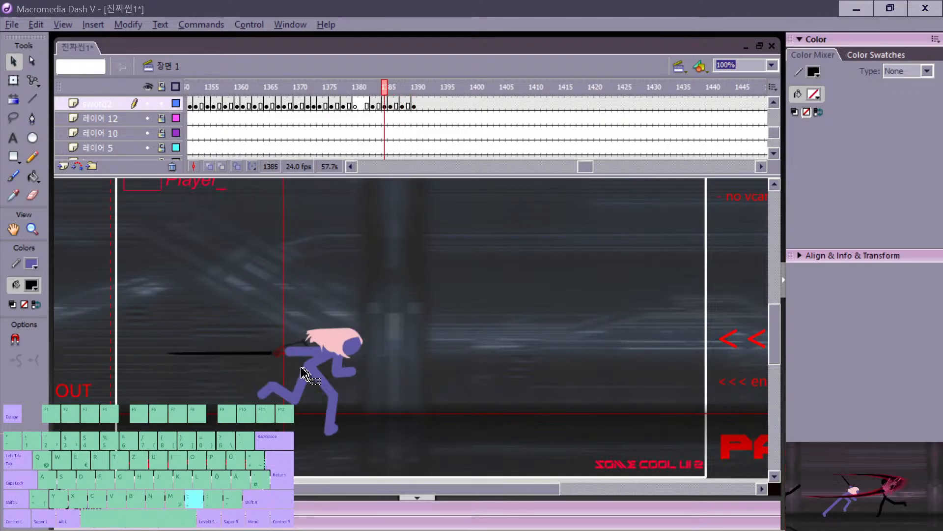
pyautogui.press(',')
pyautogui.press(',')
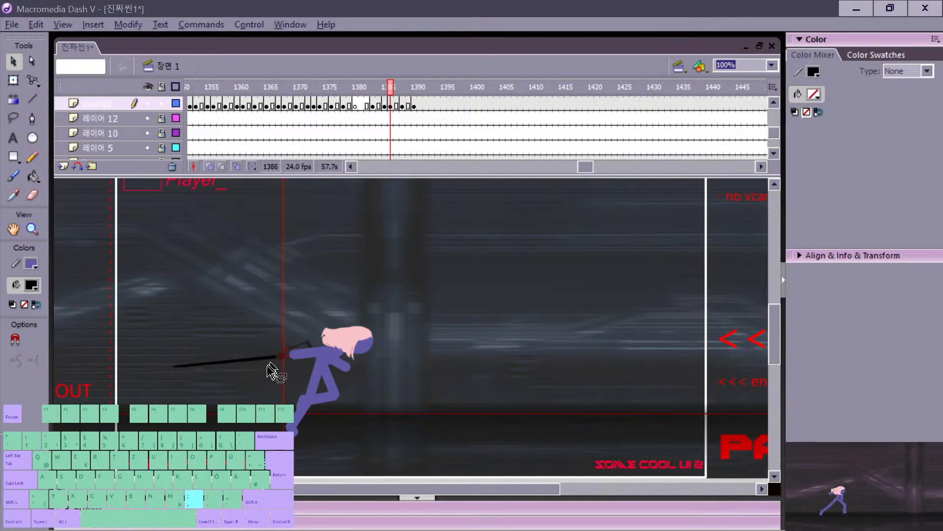
# Step: Rotate the sword at frame 1390 to a nearly horizontal angle and realign its hilt with the figure's hand
pyautogui.press('.')
pyautogui.press('.')
pyautogui.press('.')
pyautogui.press('.')
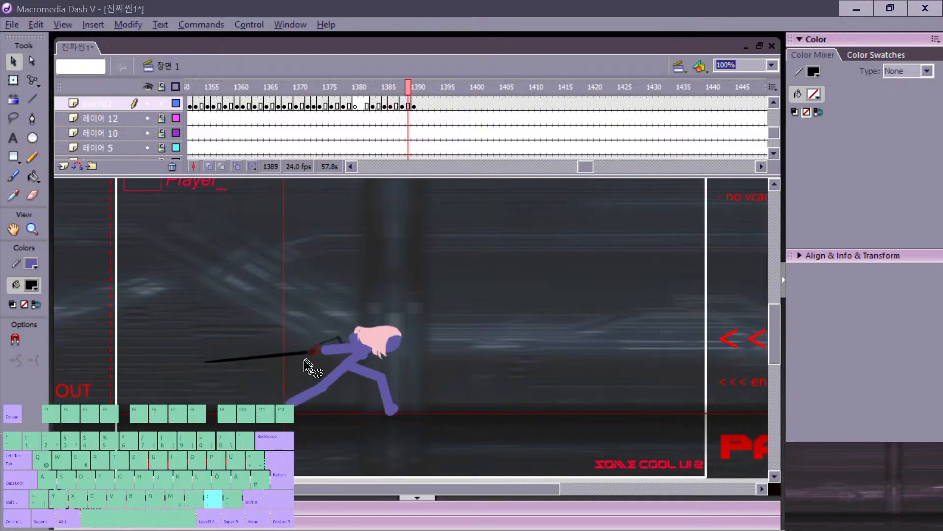
pyautogui.press('.')
pyautogui.click(321, 353)
pyautogui.press('q')
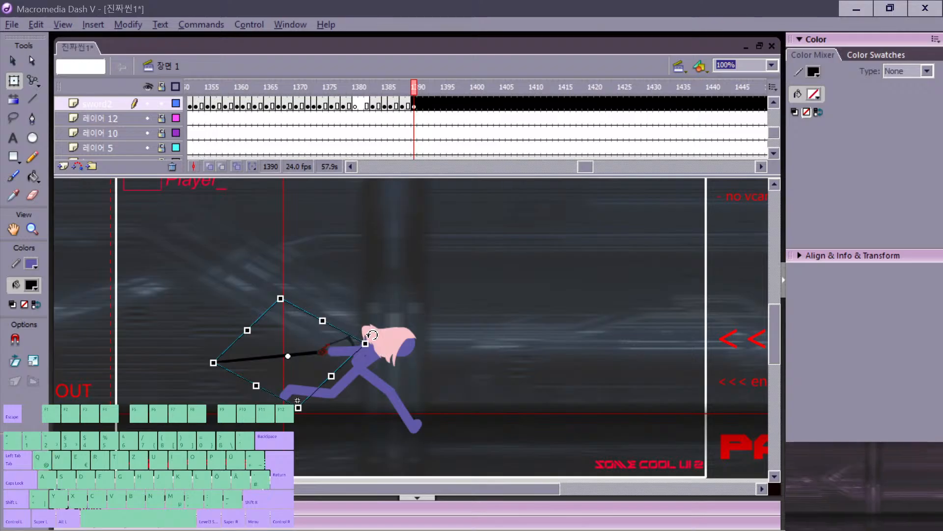
pyautogui.moveTo(373, 336); pyautogui.dragTo(374, 344)
pyautogui.press('v')
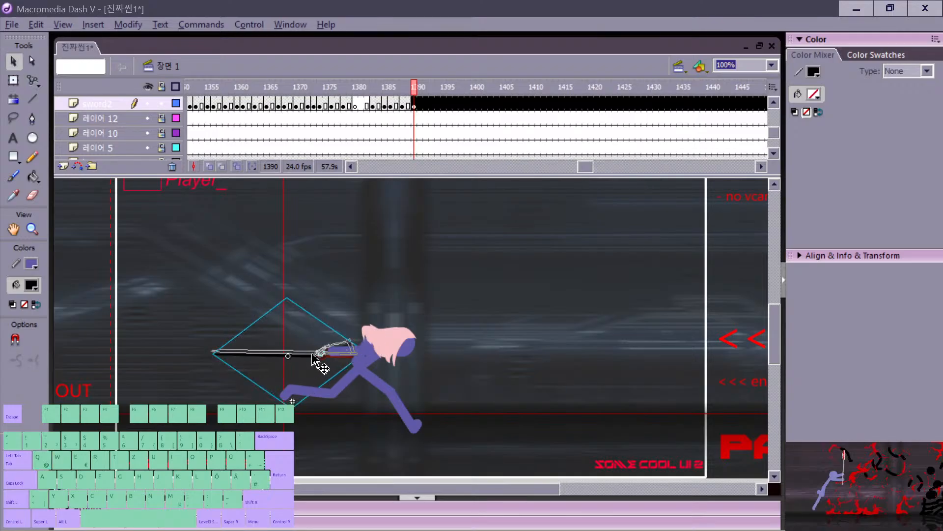
# Step: Add a sword keyframe at frame 1392 and move the sword so its hilt meets the figure's hand
pyautogui.press('.')
pyautogui.press('.')
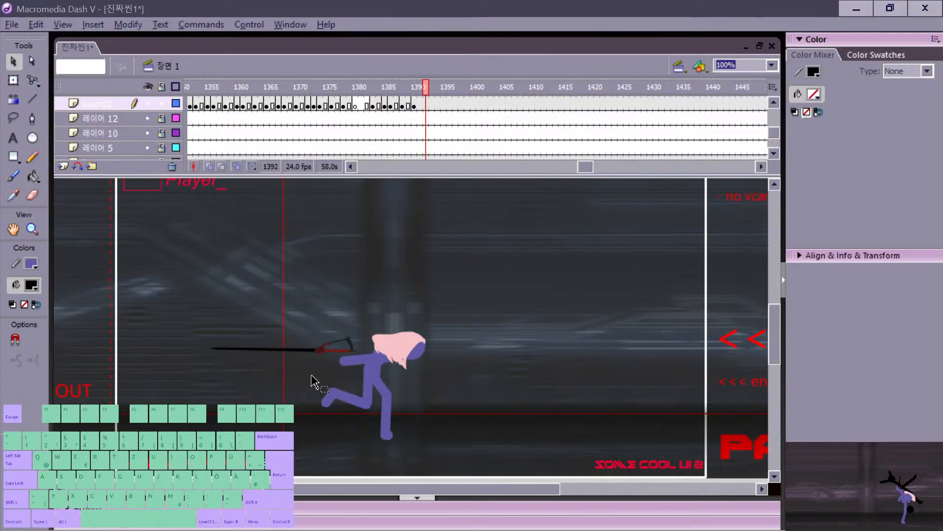
pyautogui.moveTo(313, 349); pyautogui.dragTo(321, 360)
pyautogui.press('.')
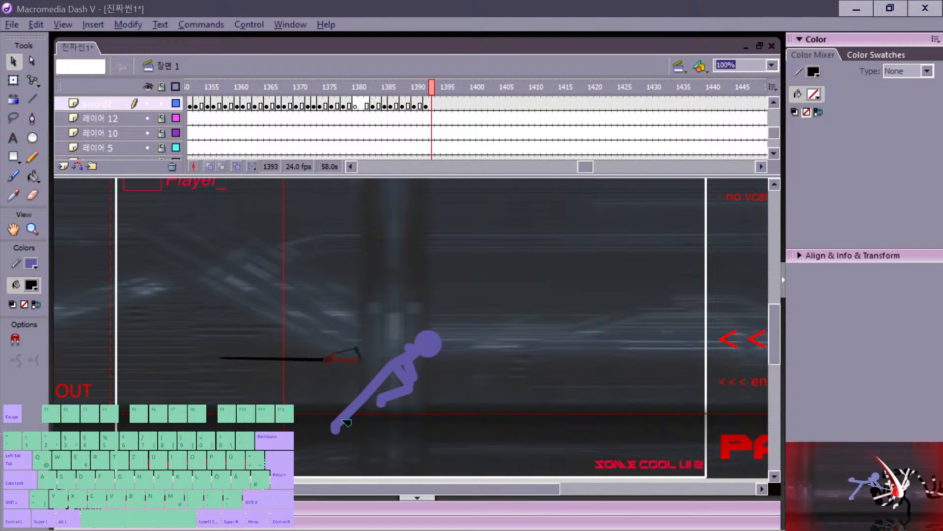
pyautogui.press('.')
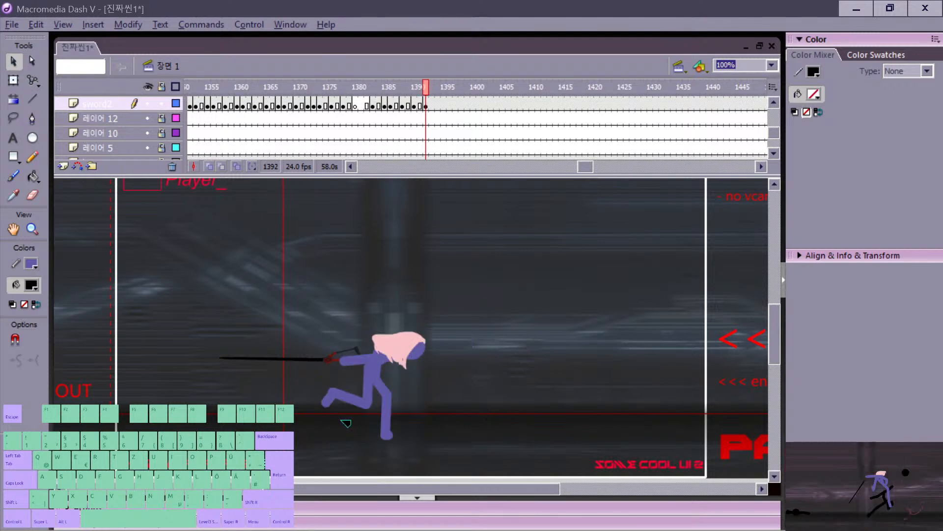
pyautogui.press('.')
# Step: Try to move the sword at frame 1393 toward the figure, undo it, and step back to frame 1387
pyautogui.moveTo(338, 360); pyautogui.dragTo(398, 346)
pyautogui.press('.')
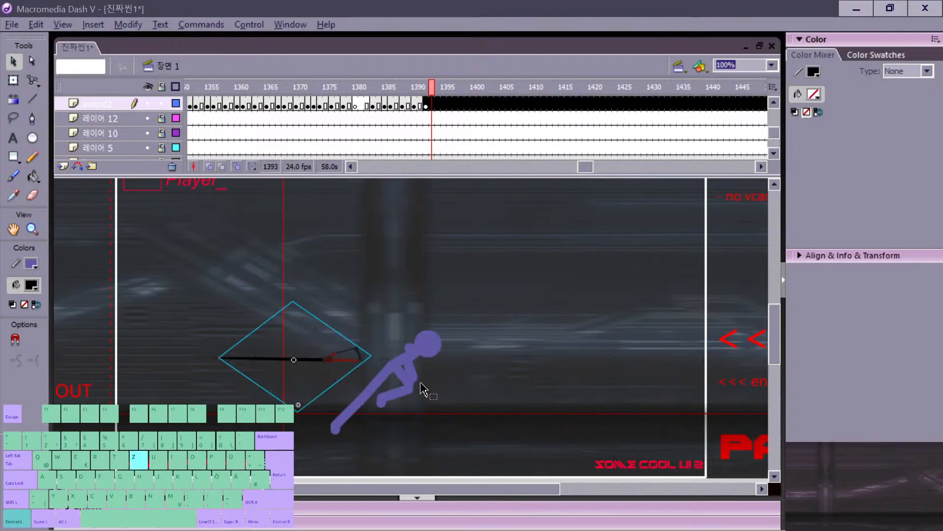
pyautogui.press(',')
pyautogui.press(',')
pyautogui.press('.')
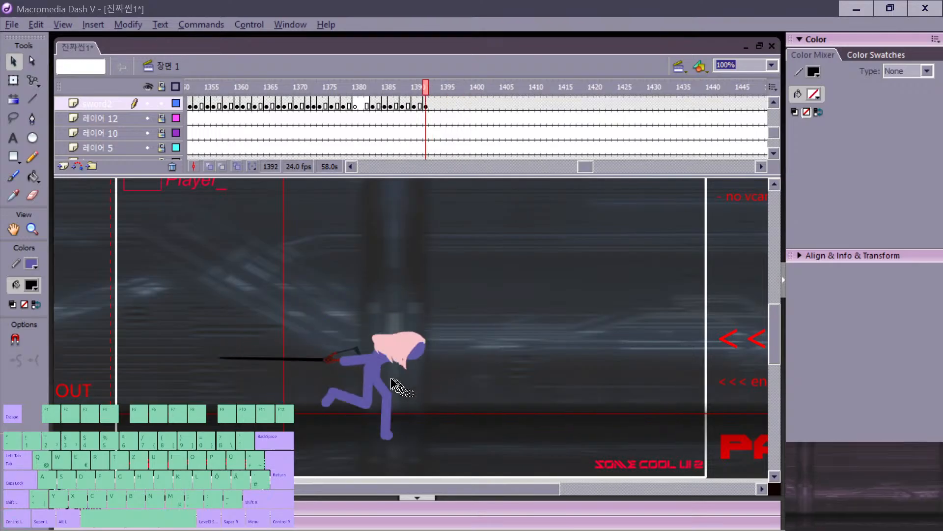
pyautogui.press(',')
pyautogui.press(',')
pyautogui.press(',')
pyautogui.press(',')
pyautogui.press(',')
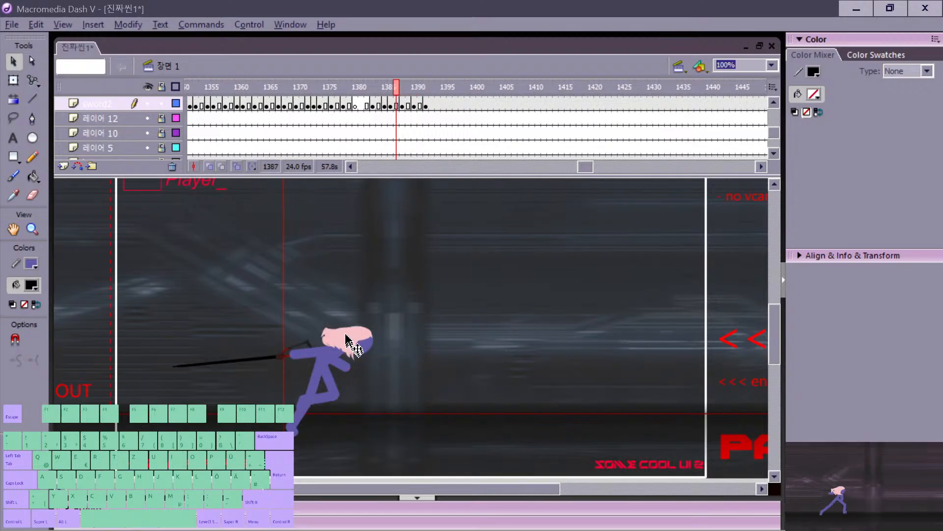
# Step: Try a black brush stroke over the figure's hair and torso at frame 1387, then undo it
pyautogui.press('b')
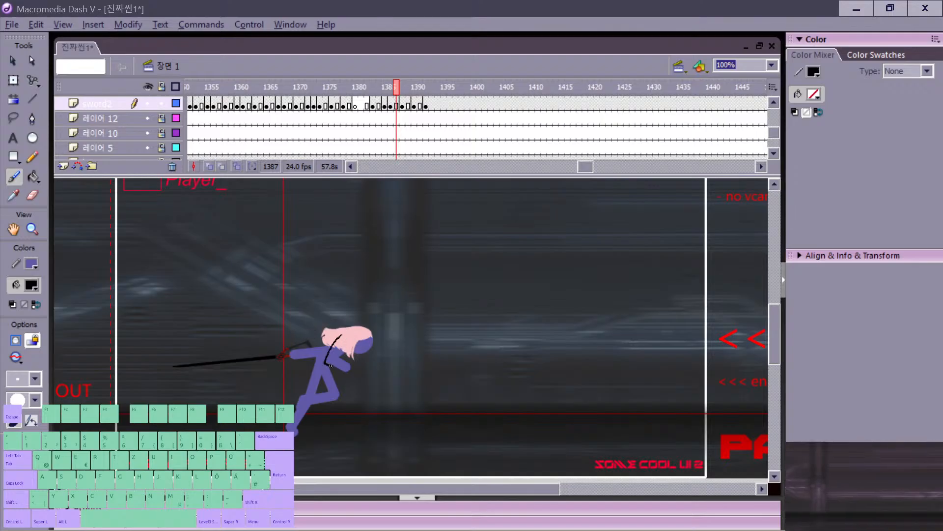
pyautogui.press(',')
pyautogui.press('.')
pyautogui.press('.')
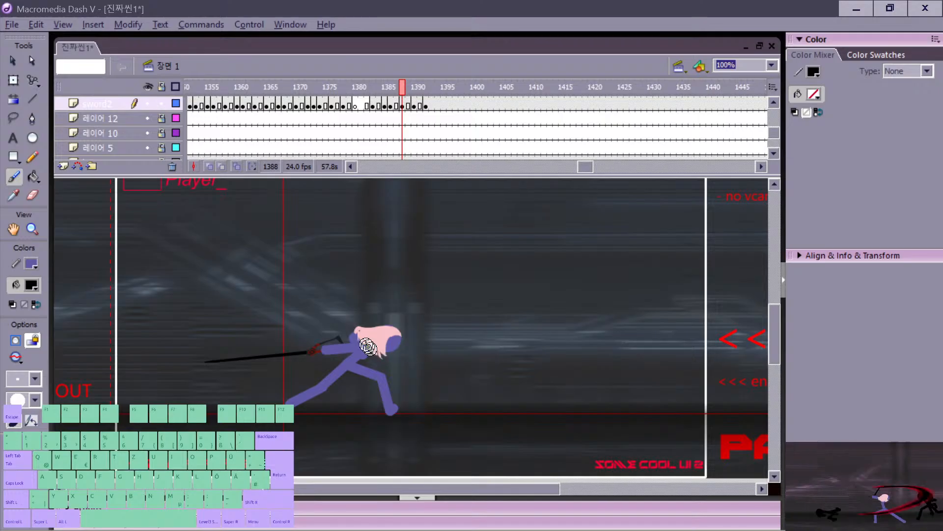
pyautogui.press('.')
pyautogui.press('.')
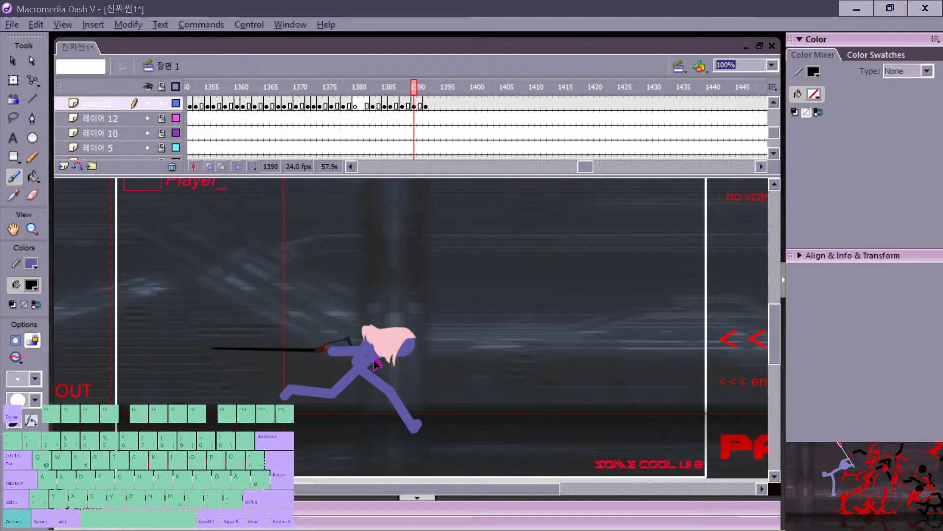
pyautogui.press(',')
pyautogui.hotkey('ctrl', 'z')
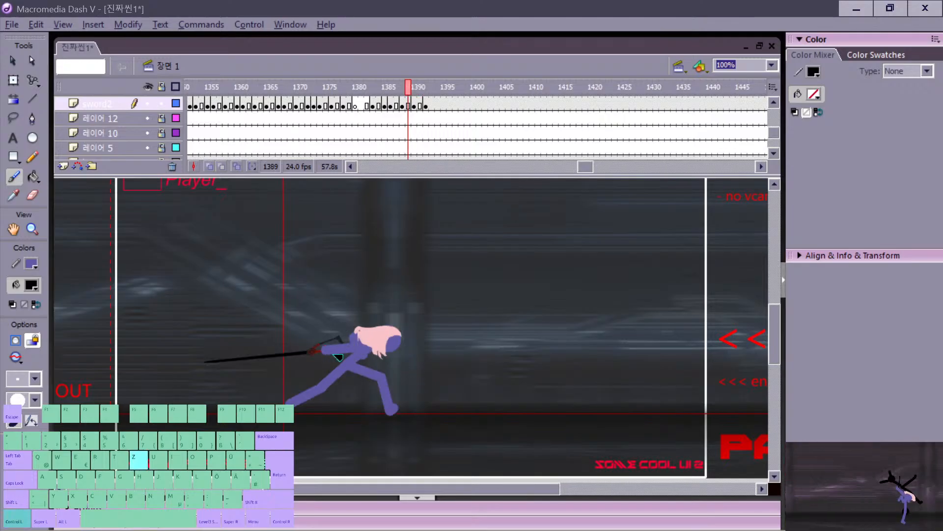
# Step: Add a sword keyframe at frame 1393 and shorten, tilt and move the sword to the figure's shoulder
pyautogui.press('.')
pyautogui.press('.')
pyautogui.press('.')
pyautogui.press('.')
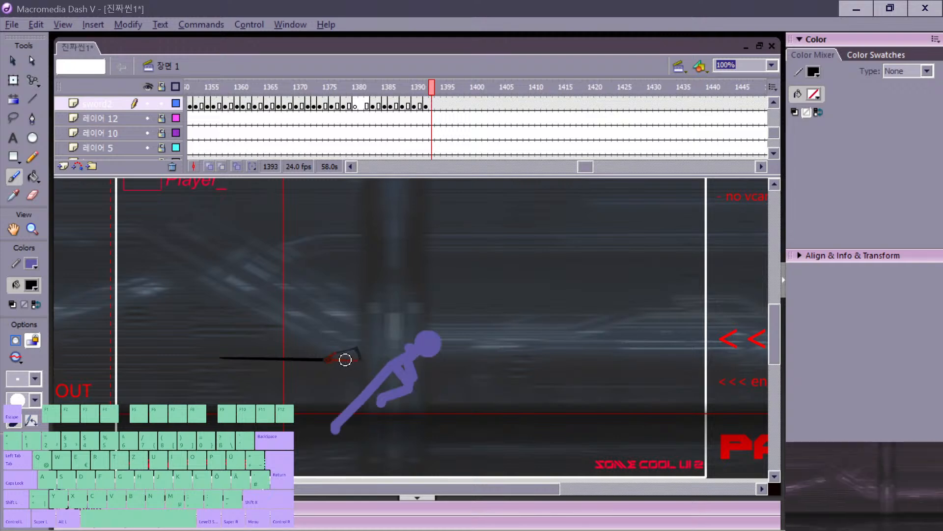
pyautogui.press('v')
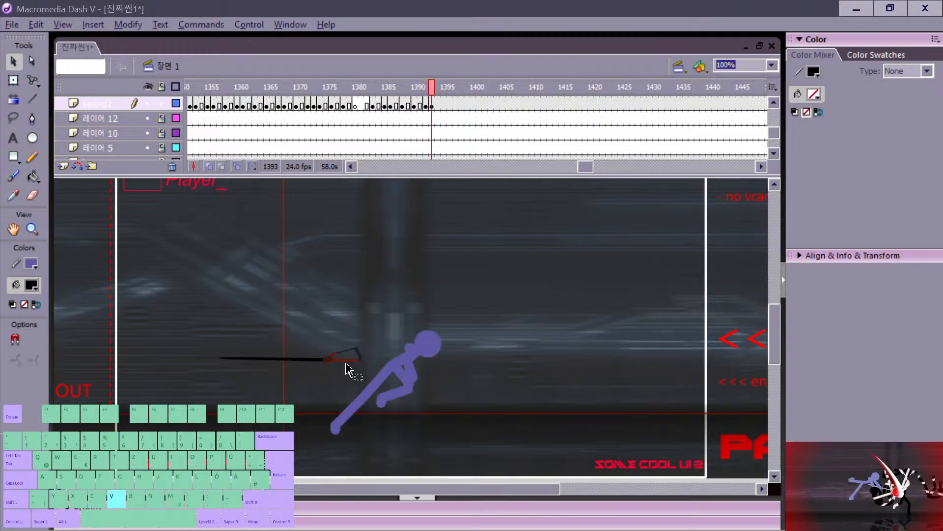
pyautogui.moveTo(343, 369); pyautogui.dragTo(378, 366)
pyautogui.press('q')
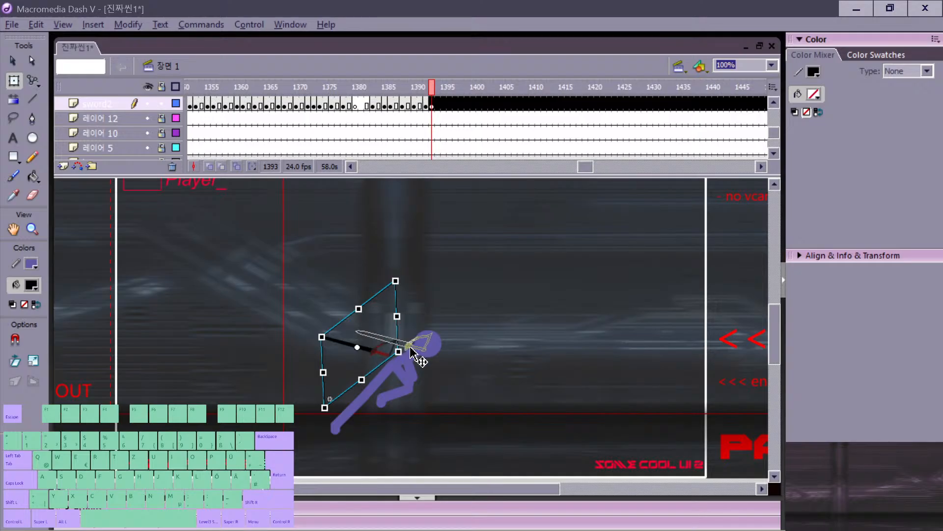
# Step: Pose the sword on a new keyframe at frame 1394, pointing down from below the figure's head toward the slash curve's lower end
pyautogui.press('.')
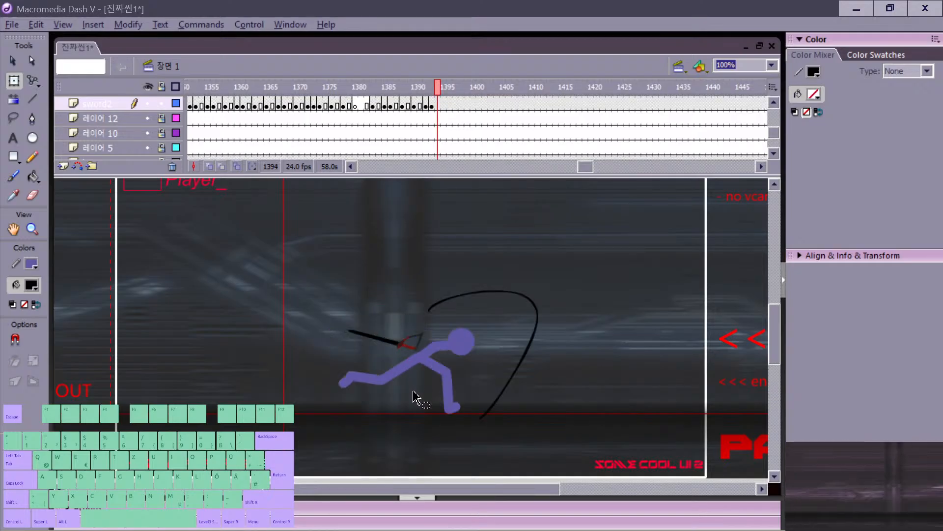
pyautogui.press('F7')
pyautogui.hotkey('ctrl', 'shift', 'v')
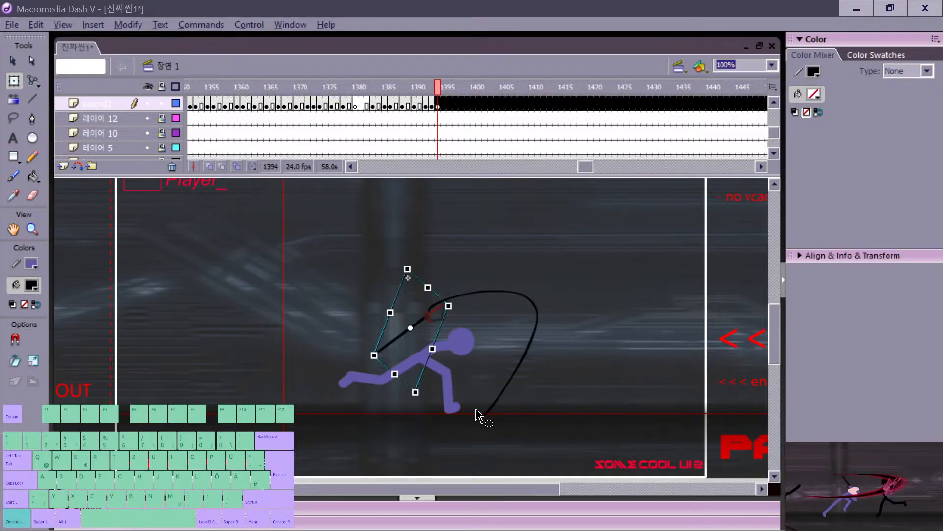
pyautogui.hotkey('ctrl', 'f')
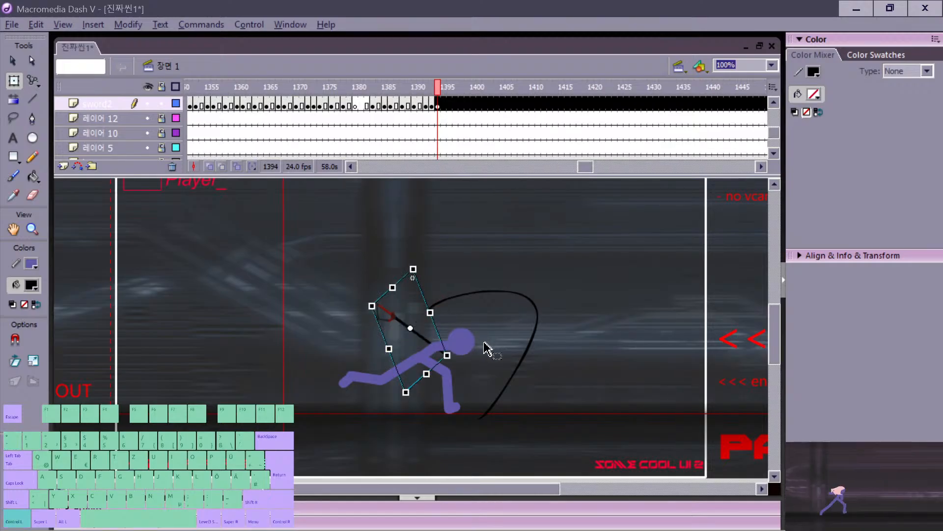
pyautogui.moveTo(416, 339); pyautogui.dragTo(493, 419)
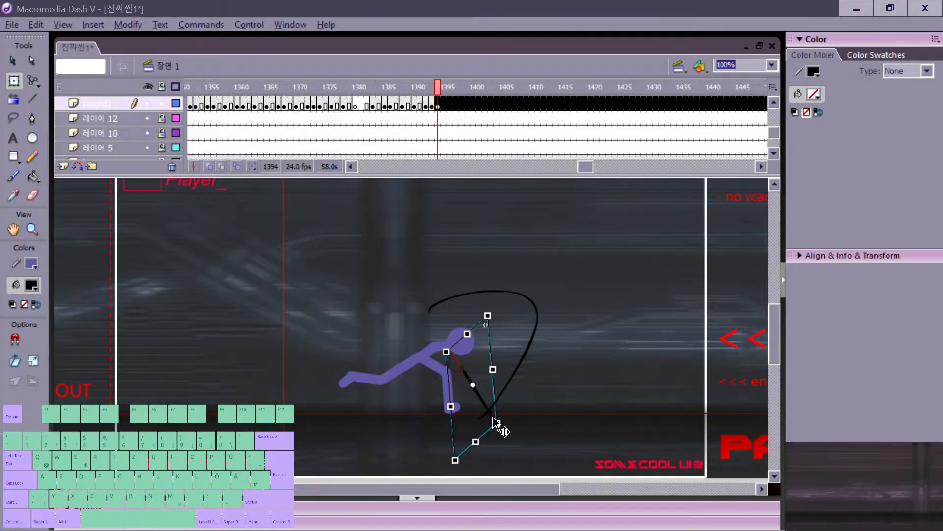
pyautogui.moveTo(489, 368); pyautogui.dragTo(487, 435)
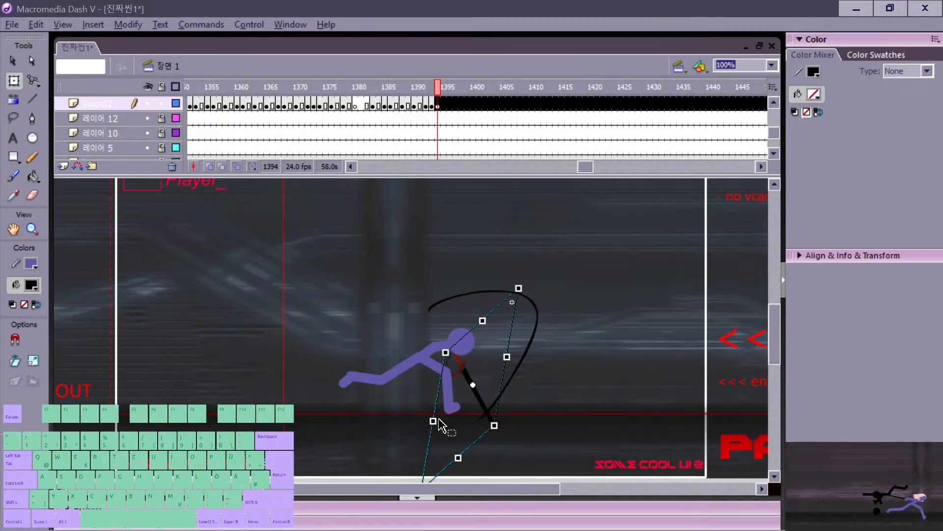
pyautogui.moveTo(433, 421); pyautogui.dragTo(491, 388)
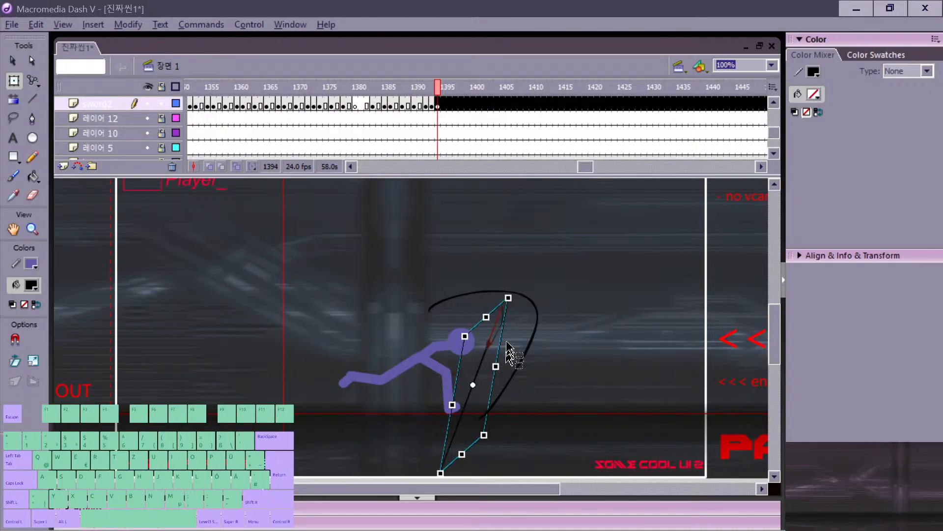
pyautogui.moveTo(507, 344); pyautogui.dragTo(504, 376)
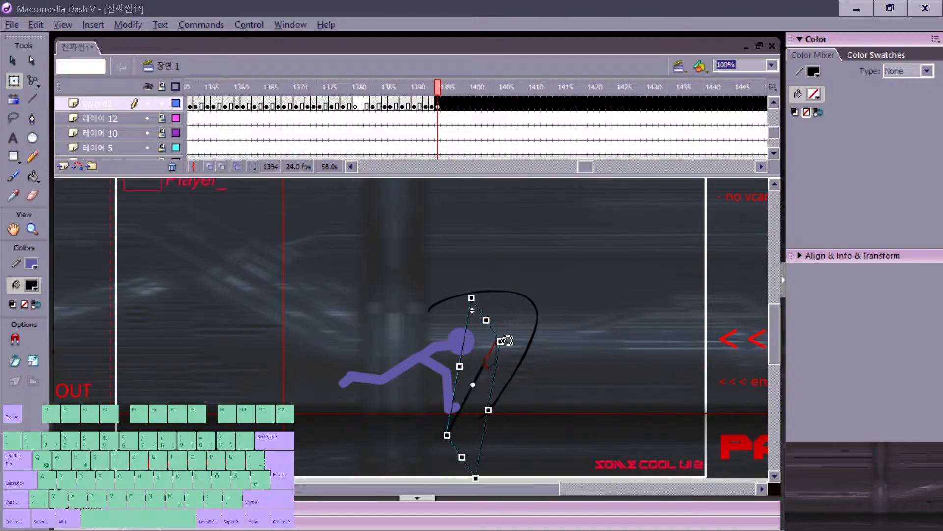
pyautogui.moveTo(508, 340); pyautogui.dragTo(512, 394)
# Step: Reshape the slash curve at frame 1394 so its lower end meets the sword's tip
pyautogui.click(521, 375)
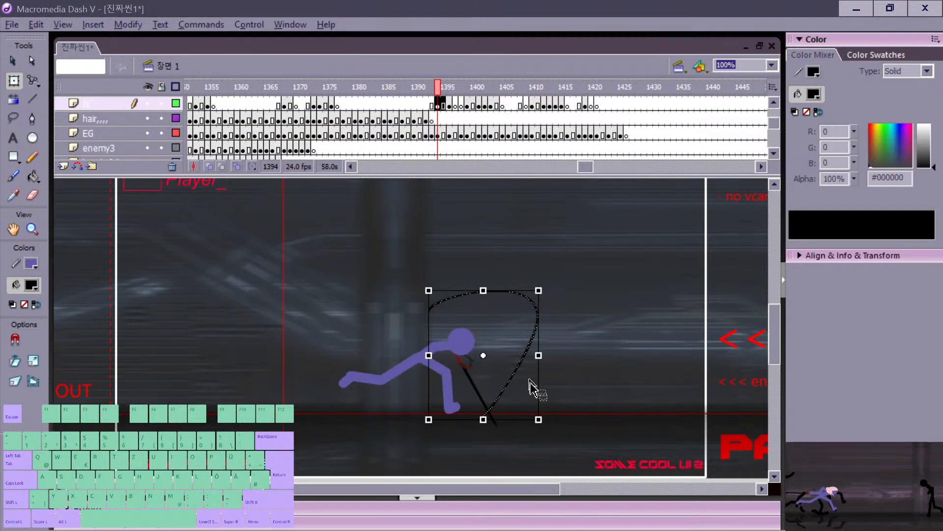
pyautogui.moveTo(471, 418)
pyautogui.mouseDown()
pyautogui.moveTo(484, 420)
pyautogui.moveTo(489, 435)
pyautogui.moveTo(483, 428)
pyautogui.mouseUp()
pyautogui.press('k')
pyautogui.press('l')
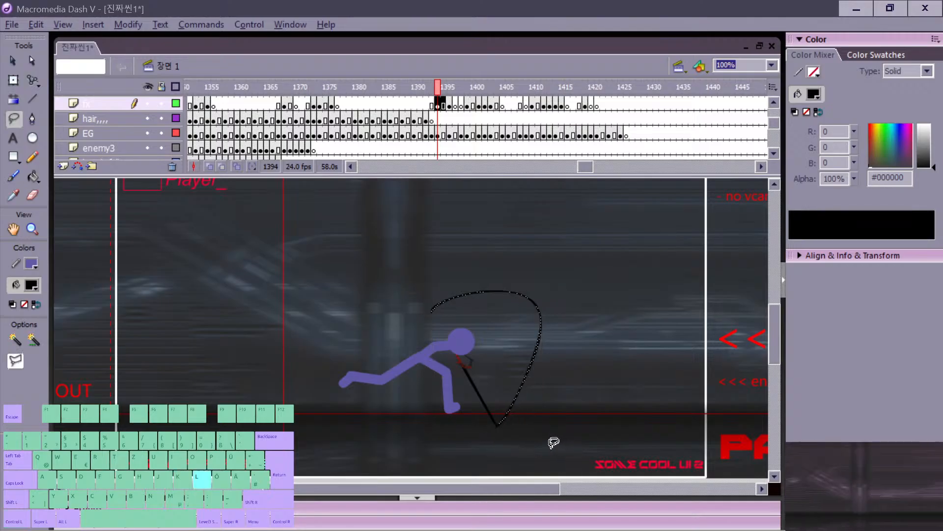
# Step: Step back and forth through the frames around 1394 up to frame 1396 to examine the sword and slash curve
pyautogui.press(',')
pyautogui.press(',')
pyautogui.press('.')
pyautogui.press('.')
pyautogui.press('.')
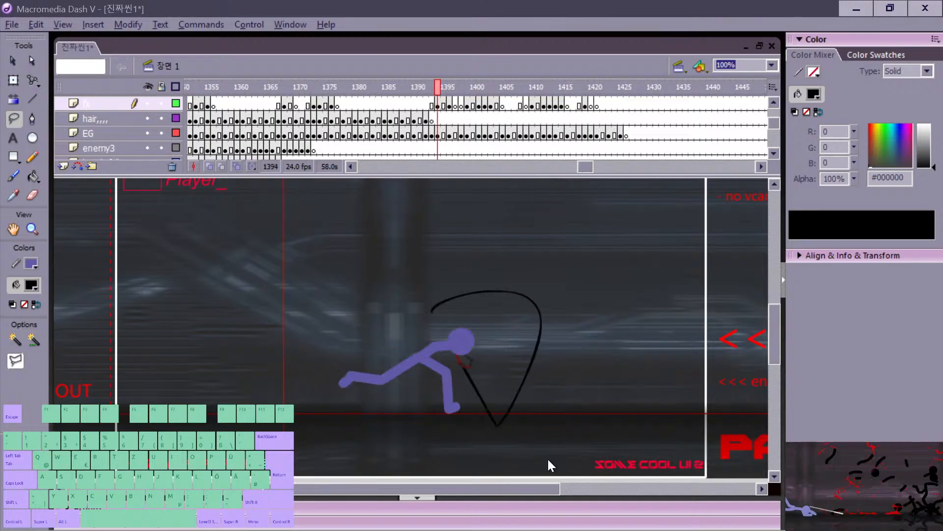
pyautogui.press(',')
pyautogui.press(',')
pyautogui.press('.')
pyautogui.press('.')
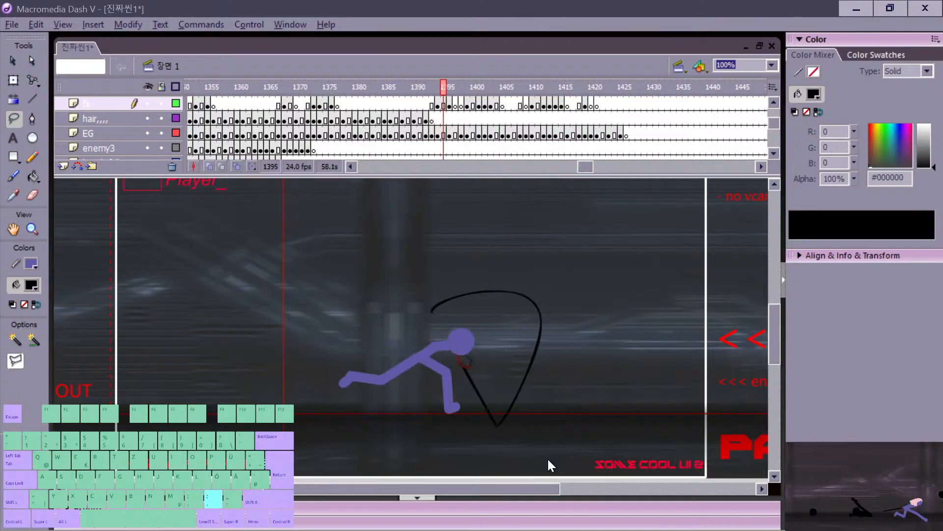
pyautogui.press('.')
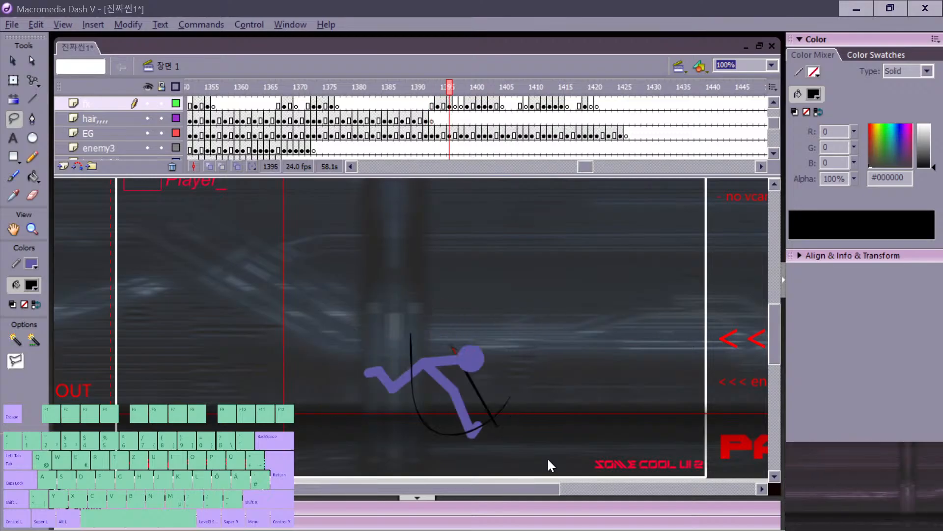
# Step: Insert blank keyframes on the sword2 layer at frames 1396 and 1397
pyautogui.press('v')
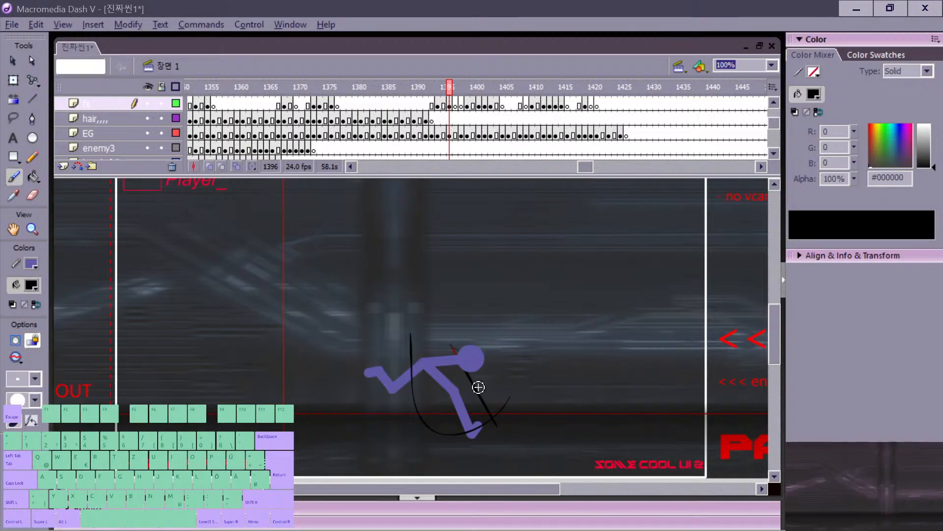
pyautogui.click(478, 389)
pyautogui.click(516, 374)
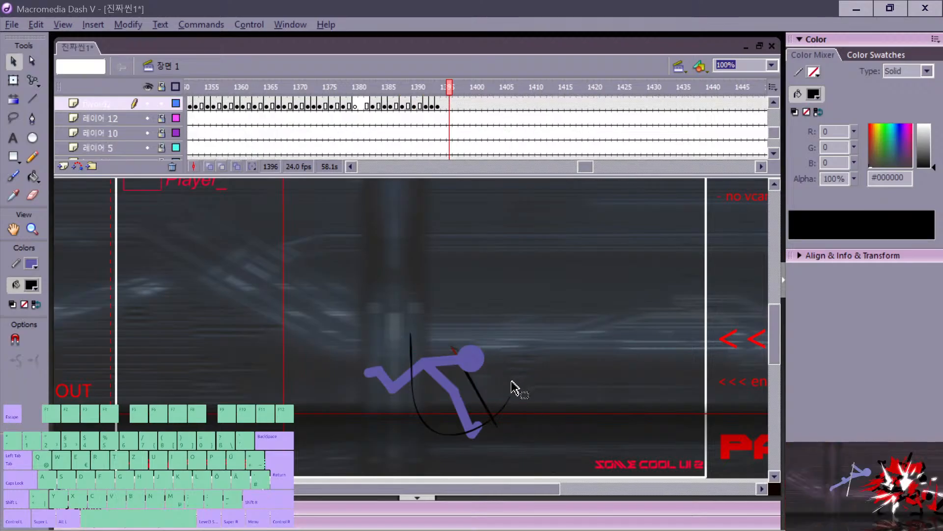
pyautogui.press('F7')
pyautogui.press('F7')
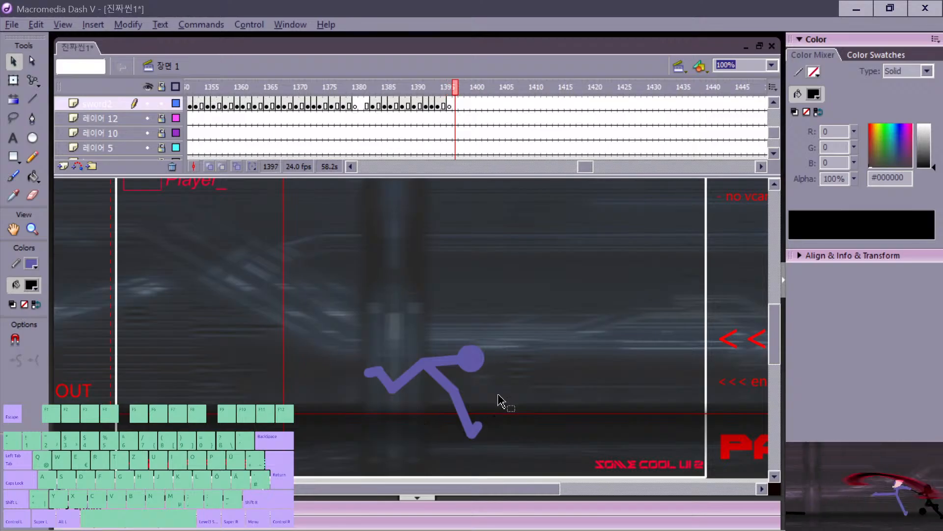
# Step: Step back through the frames before 1397 and play the sword run from there to check its motion
pyautogui.press(',')
pyautogui.press(',')
pyautogui.press(',')
pyautogui.press(',')
pyautogui.press(',')
pyautogui.press(',')
pyautogui.press(',')
pyautogui.press(',')
pyautogui.press(',')
pyautogui.press(',')
pyautogui.press(',')
pyautogui.press(',')
pyautogui.press(',')
pyautogui.press(',')
pyautogui.press(',')
pyautogui.press(',')
pyautogui.press(',')
pyautogui.press(',')
pyautogui.press(',')
pyautogui.press(',')
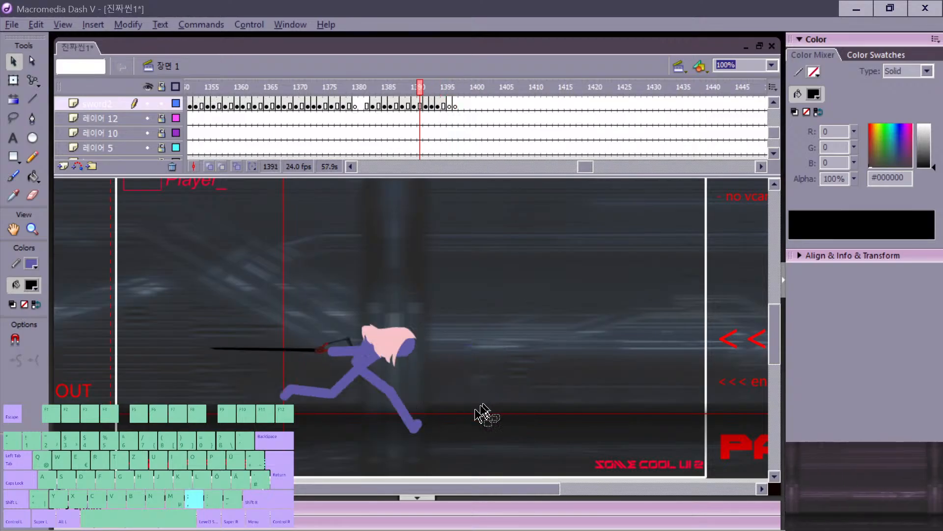
pyautogui.press('Return')
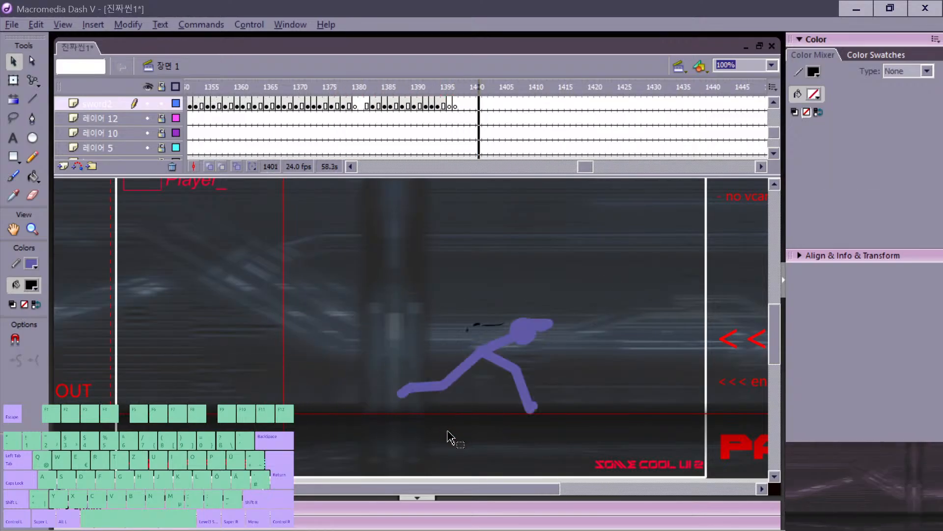
# Step: Step back to frame 1383 and test the movie to review the fight
pyautogui.press(',')
pyautogui.press(',')
pyautogui.press(',')
pyautogui.press(',')
pyautogui.press(',')
pyautogui.press(',')
pyautogui.press(',')
pyautogui.press(',')
pyautogui.press(',')
pyautogui.press(',')
pyautogui.press(',')
pyautogui.press(',')
pyautogui.press(',')
pyautogui.press(',')
pyautogui.press(',')
pyautogui.press(',')
pyautogui.press(',')
pyautogui.press(',')
pyautogui.press(',')
pyautogui.press(',')
pyautogui.press(',')
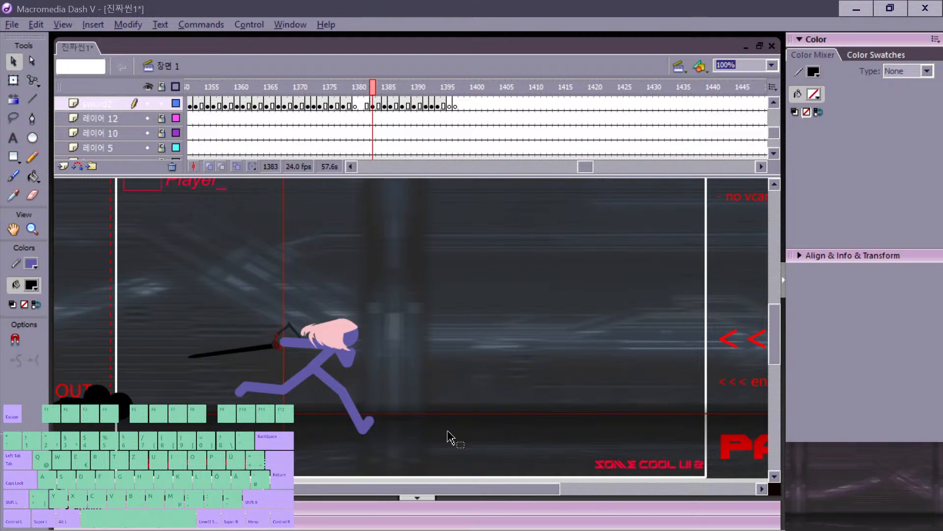
pyautogui.hotkey('ctrl', 'Return')
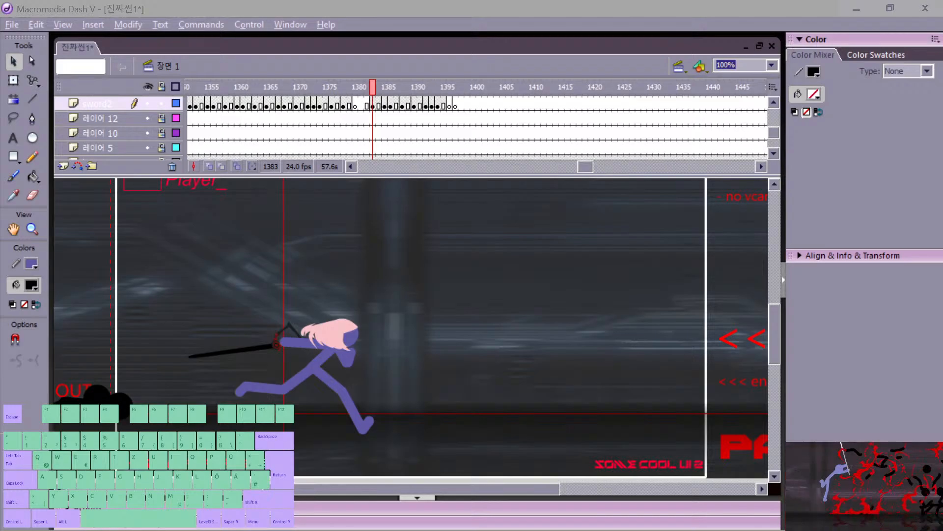
# Step: Replay the fight from several starting frames between 1366 and 1394 to examine the sword's motion into the slashes
pyautogui.click(314, 105)
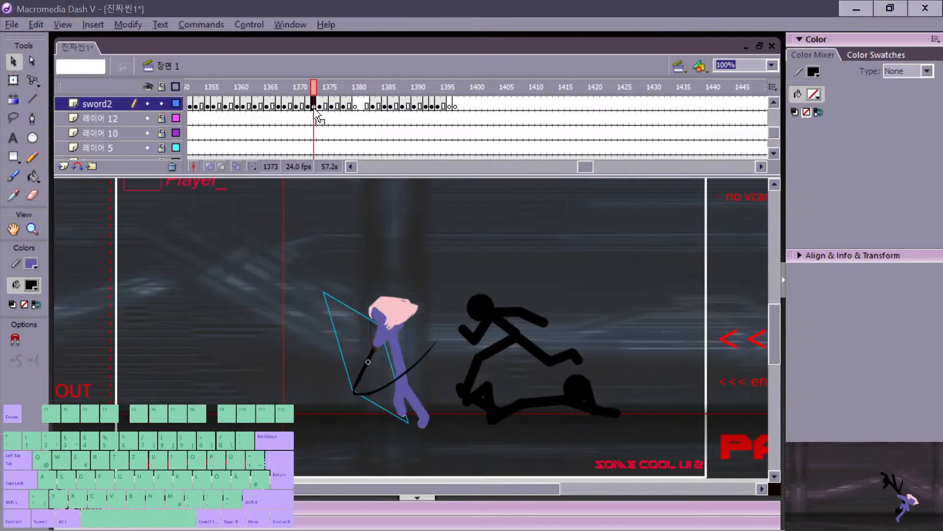
pyautogui.click(273, 133)
pyautogui.press('Return')
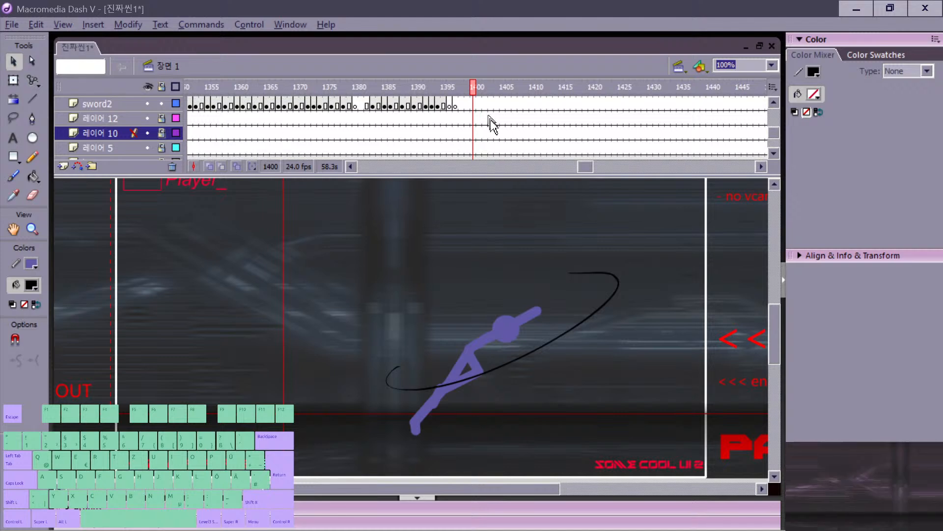
pyautogui.click(437, 118)
pyautogui.press('Return')
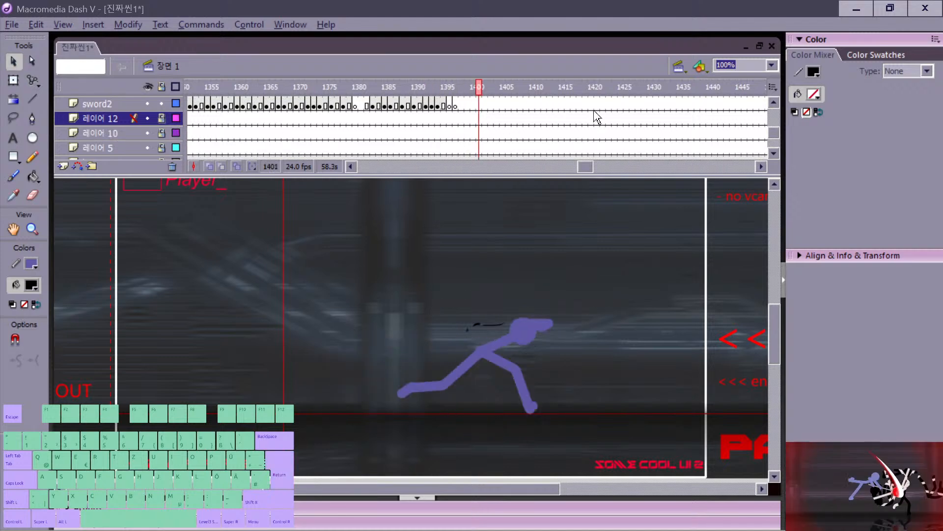
pyautogui.click(337, 104)
pyautogui.press('Return')
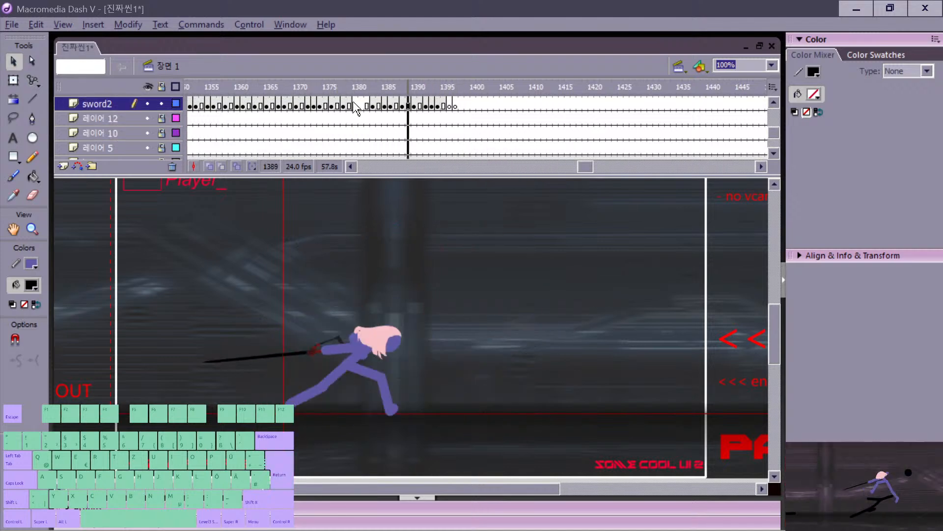
# Step: Find the end of the EG layer's keyframes and play the figure's animation leading up to it
pyautogui.press('space')
pyautogui.moveTo(550, 380); pyautogui.dragTo(474, 402)
pyautogui.moveTo(588, 167); pyautogui.dragTo(544, 169)
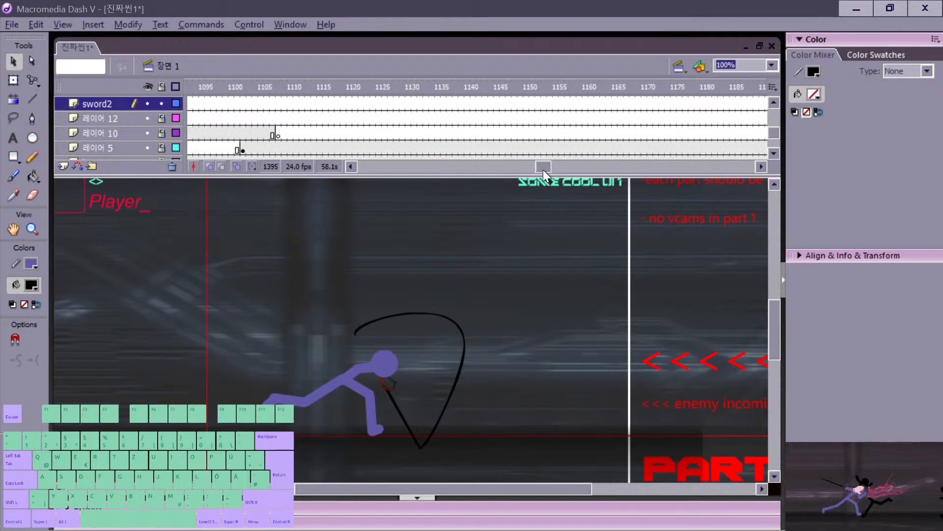
pyautogui.moveTo(774, 133)
pyautogui.mouseDown()
pyautogui.moveTo(774, 114)
pyautogui.moveTo(774, 131)
pyautogui.mouseUp()
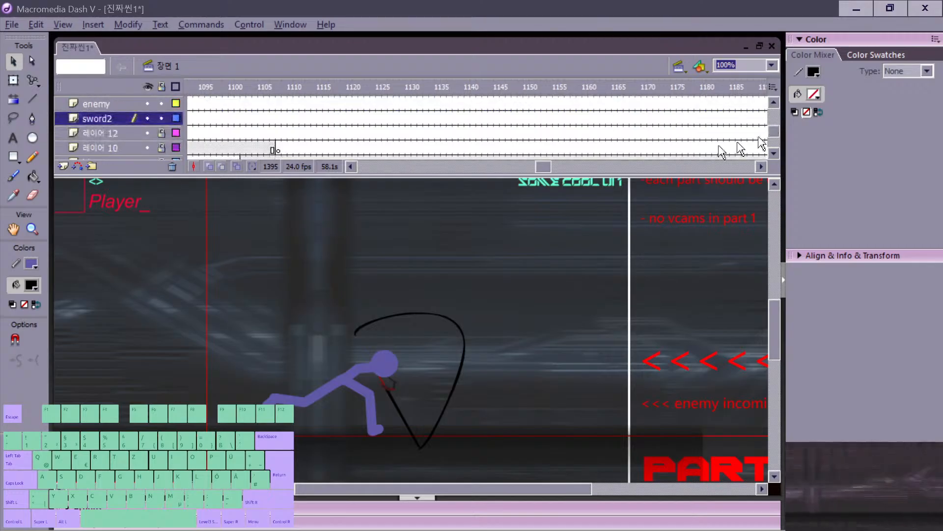
pyautogui.moveTo(539, 164); pyautogui.dragTo(576, 167)
pyautogui.click(388, 366)
pyautogui.click(629, 119)
pyautogui.press('Return')
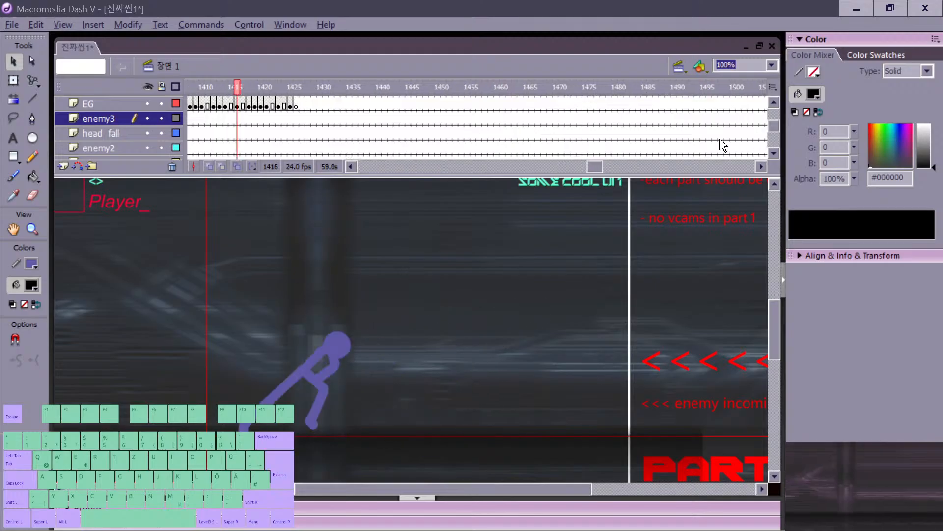
pyautogui.moveTo(591, 168); pyautogui.dragTo(584, 165)
pyautogui.click(355, 104)
pyautogui.press('Return')
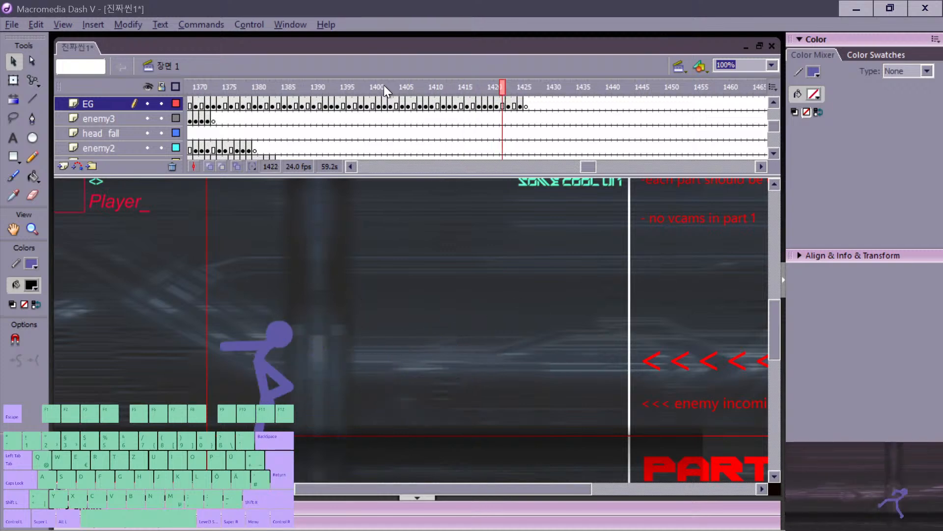
# Step: Step and play through frames 1405 to 1425 to examine the figure's poses and slash curves
pyautogui.press('.')
pyautogui.press('.')
pyautogui.press(',')
pyautogui.press(',')
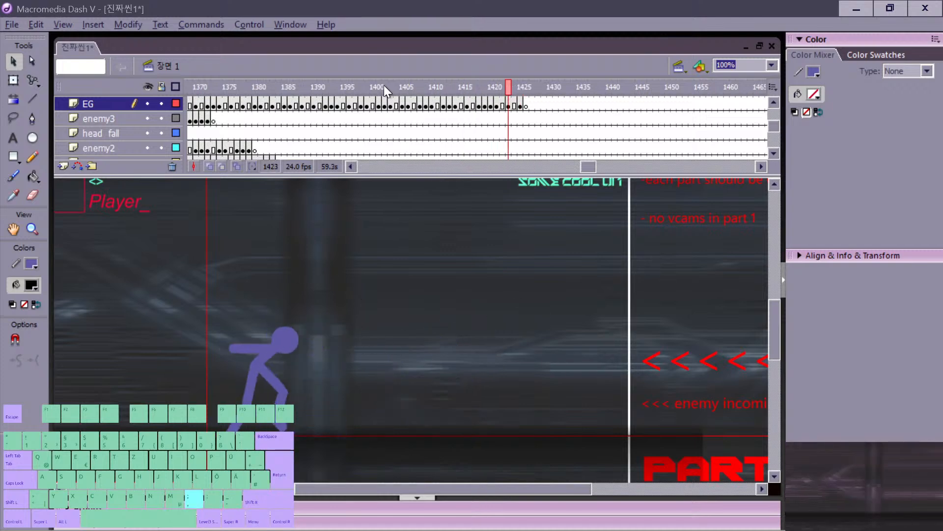
pyautogui.press(',')
pyautogui.press(',')
pyautogui.press(',')
pyautogui.press(',')
pyautogui.click(404, 104)
pyautogui.press('Return')
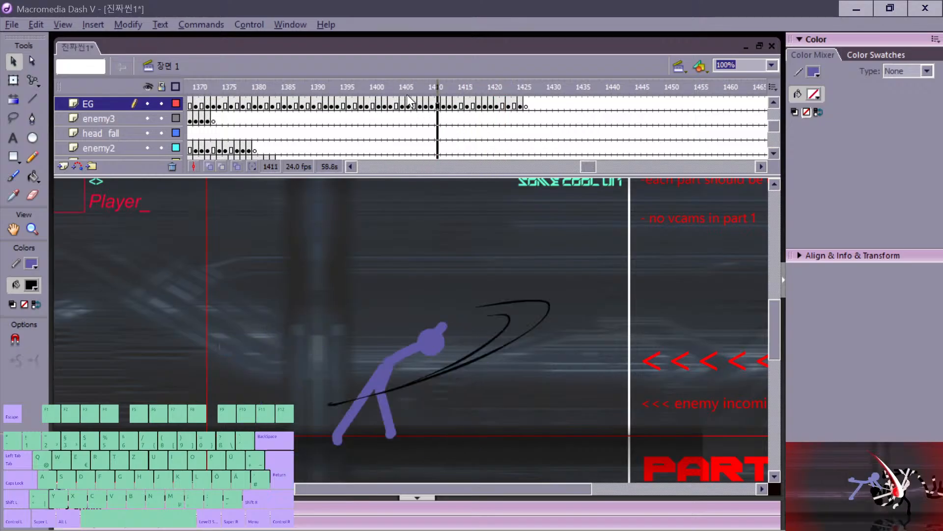
pyautogui.press(',')
pyautogui.press(',')
pyautogui.press(',')
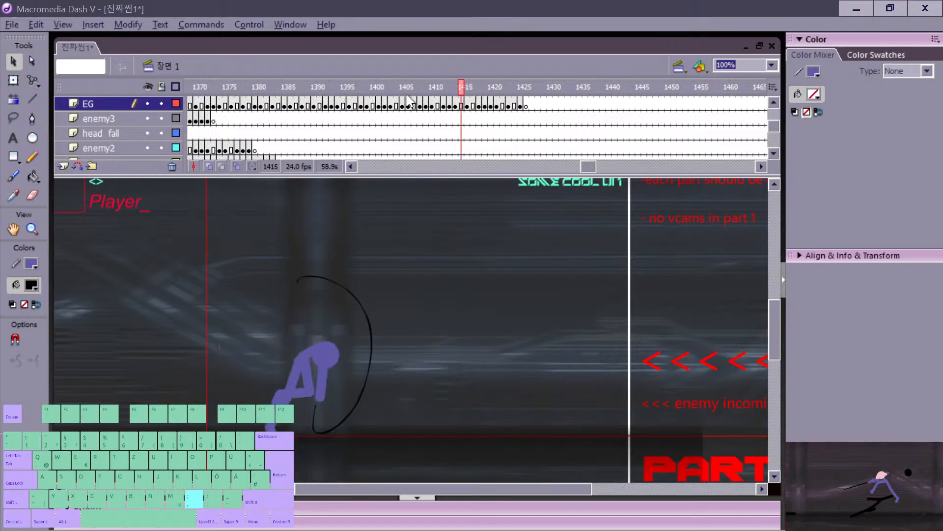
pyautogui.press('.')
pyautogui.press('.')
pyautogui.press('.')
pyautogui.press('.')
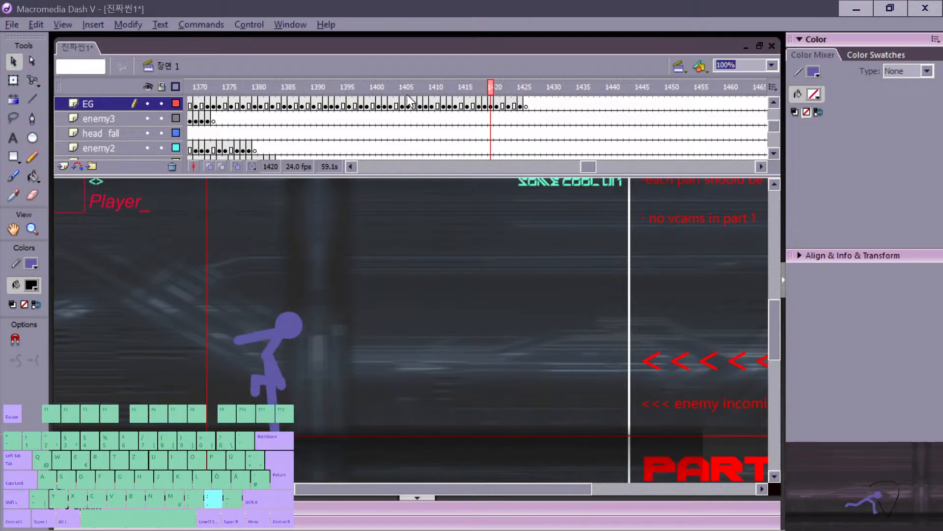
pyautogui.press(',')
pyautogui.press('.')
pyautogui.press('.')
pyautogui.press('.')
pyautogui.press('.')
pyautogui.press('.')
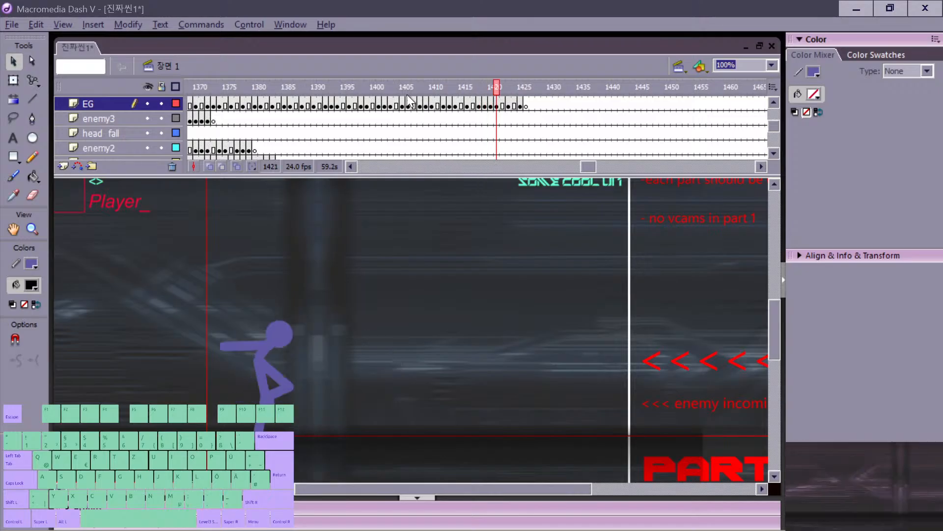
pyautogui.press('.')
pyautogui.press('.')
pyautogui.press('.')
pyautogui.press('.')
pyautogui.press(',')
pyautogui.press(',')
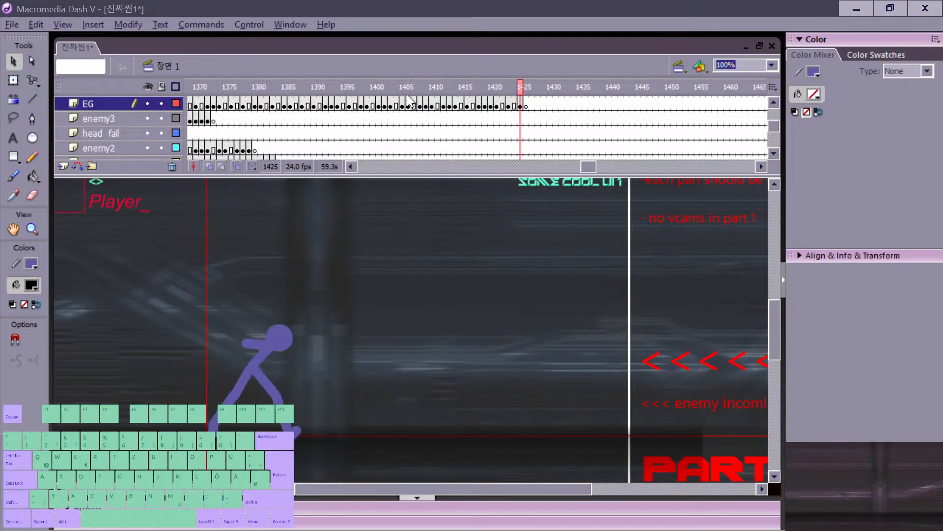
# Step: Step back to around frame 1404 and replay the slash sequence repeatedly to judge its timing
pyautogui.press(',')
pyautogui.press(',')
pyautogui.press(',')
pyautogui.press(',')
pyautogui.press(',')
pyautogui.press(',')
pyautogui.press(',')
pyautogui.press(',')
pyautogui.press(',')
pyautogui.press(',')
pyautogui.press(',')
pyautogui.press(',')
pyautogui.press(',')
pyautogui.press(',')
pyautogui.press(',')
pyautogui.press(',')
pyautogui.press(',')
pyautogui.press(',')
pyautogui.press(',')
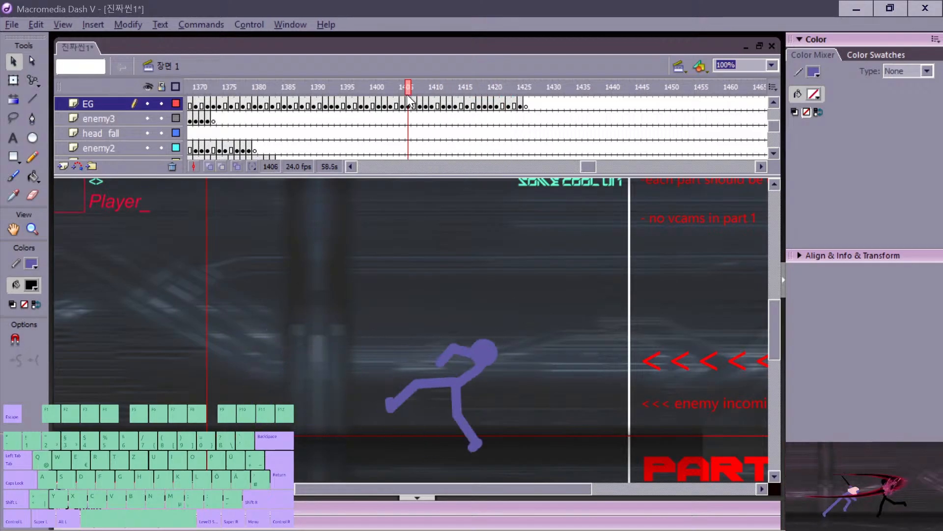
pyautogui.press('Return')
pyautogui.press(',')
pyautogui.press(',')
pyautogui.press(',')
pyautogui.press(',')
pyautogui.press(',')
pyautogui.press(',')
pyautogui.press(',')
pyautogui.press(',')
pyautogui.press(',')
pyautogui.press(',')
pyautogui.press(',')
pyautogui.press(',')
pyautogui.press(',')
pyautogui.press(',')
pyautogui.press(',')
pyautogui.press(',')
pyautogui.press(',')
pyautogui.press(',')
pyautogui.press(',')
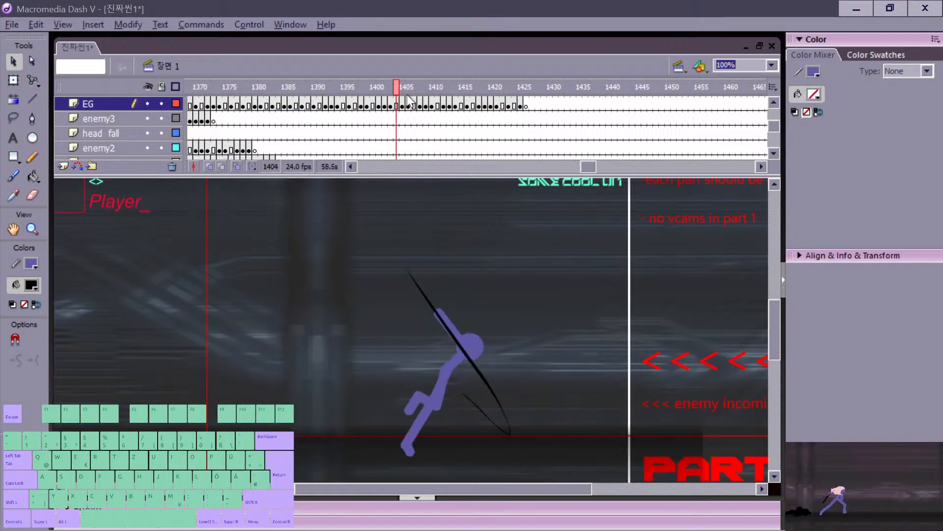
pyautogui.press('Return')
pyautogui.press(',')
pyautogui.press(',')
pyautogui.press(',')
pyautogui.press(',')
pyautogui.press(',')
pyautogui.press(',')
pyautogui.press(',')
pyautogui.press(',')
pyautogui.press(',')
pyautogui.press(',')
pyautogui.press(',')
pyautogui.press(',')
pyautogui.press(',')
pyautogui.press(',')
pyautogui.press(',')
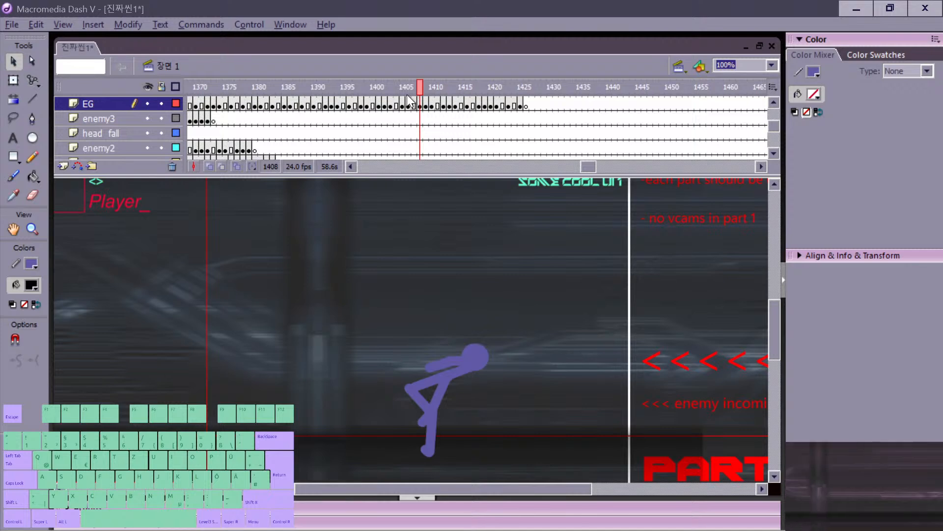
# Step: Scrub and play past frame 1411, and compare the figure's poses on frames 1417 to 1419
pyautogui.moveTo(396, 93); pyautogui.dragTo(541, 93)
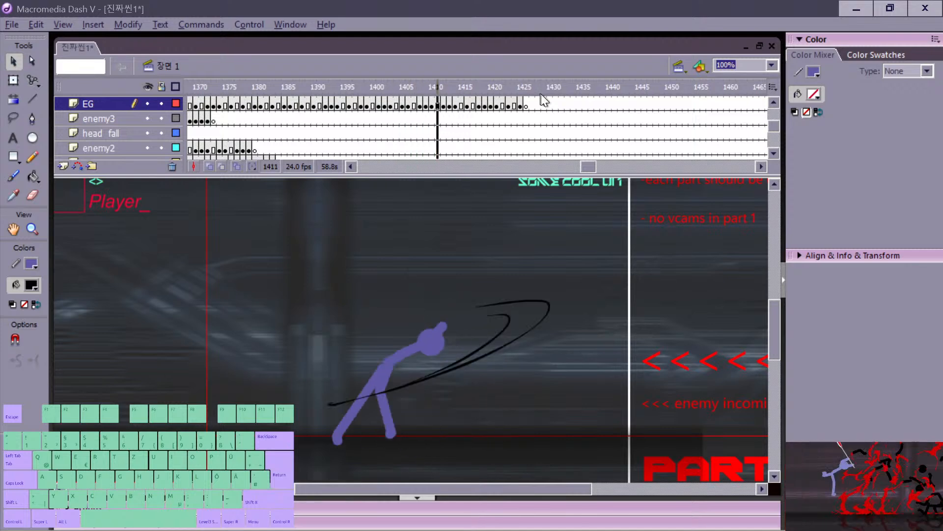
pyautogui.press('Return')
pyautogui.press('.')
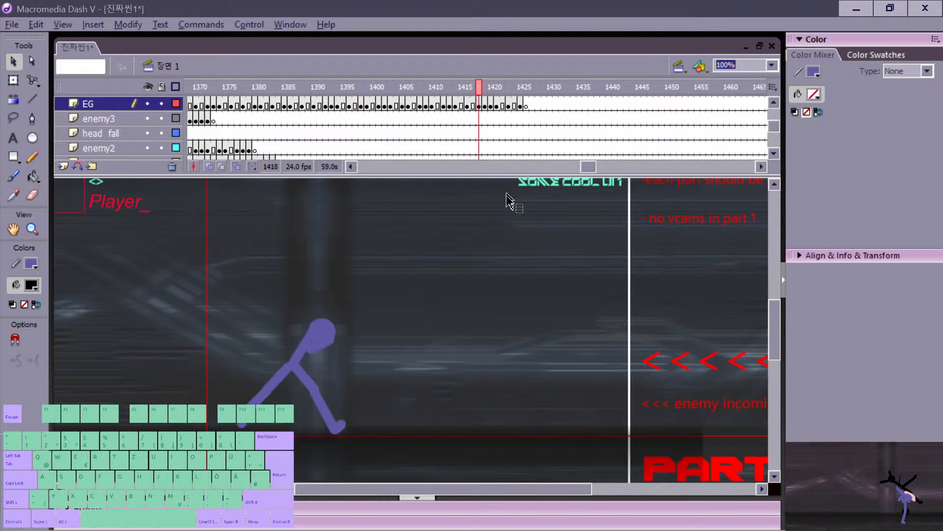
pyautogui.press(',')
pyautogui.press('.')
pyautogui.press(',')
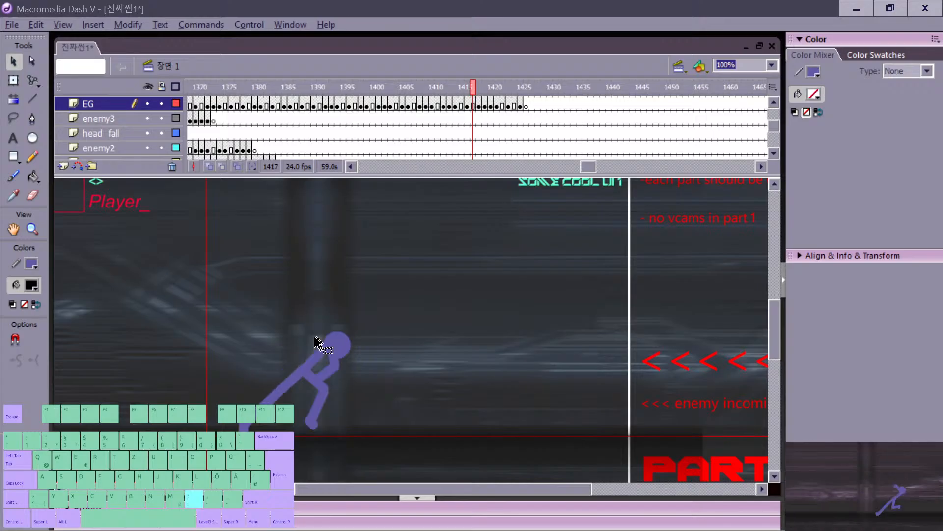
pyautogui.press('.')
pyautogui.press('.')
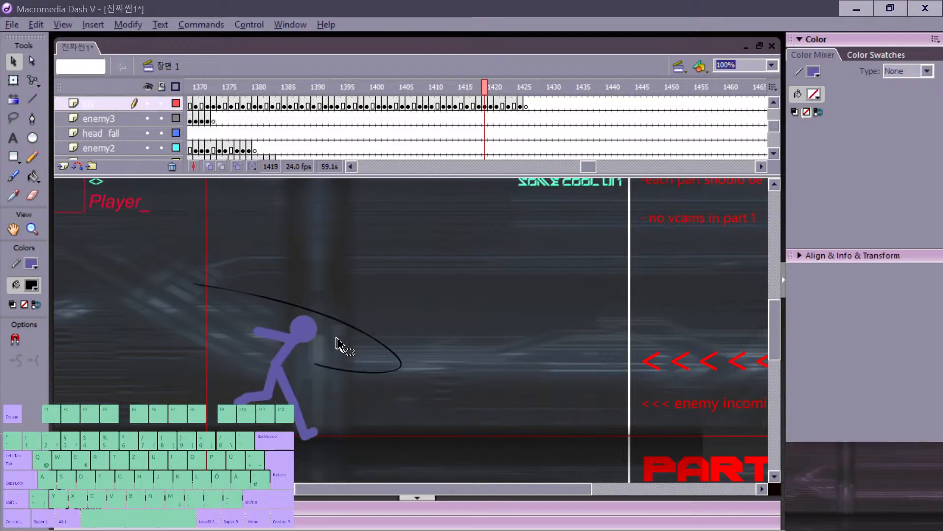
# Step: Flip through frames 1415 to 1421 to compare the figure's body lean before reworking frame 1418
pyautogui.press('.')
pyautogui.press('.')
pyautogui.press(',')
pyautogui.press(',')
pyautogui.press(',')
pyautogui.press(',')
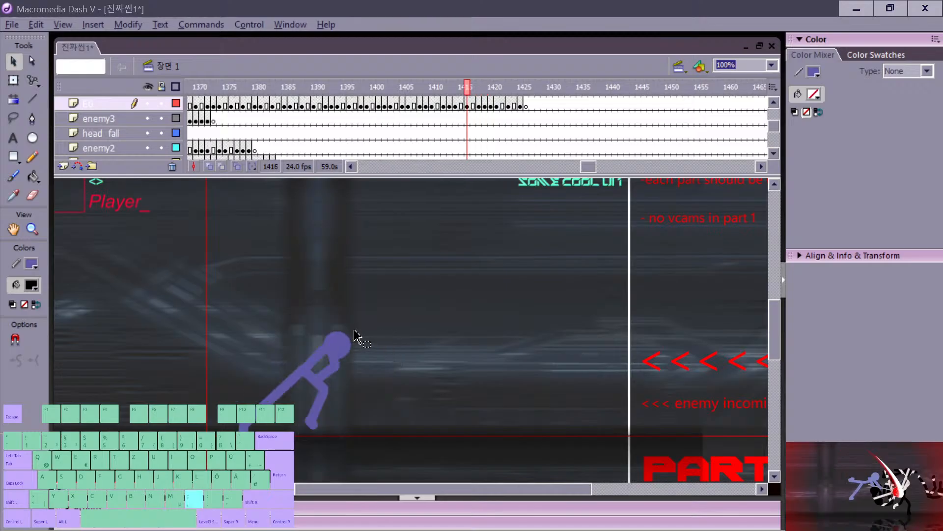
pyautogui.press(',')
pyautogui.press('.')
pyautogui.press('.')
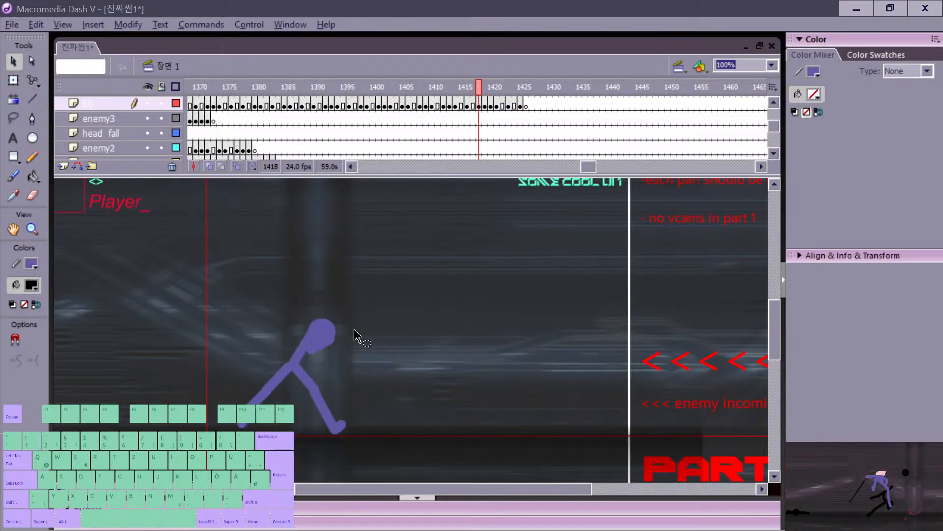
pyautogui.press(',')
pyautogui.press('.')
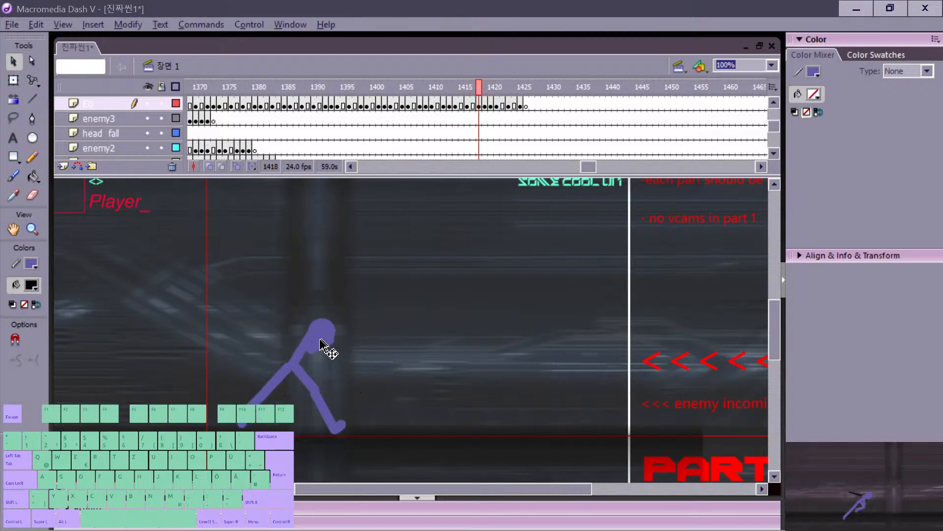
# Step: On frame 1418, move the head forward and down, erase the arms and upper torso, and rejoin the torso to the head in a lower lean
pyautogui.moveTo(326, 339); pyautogui.dragTo(349, 350)
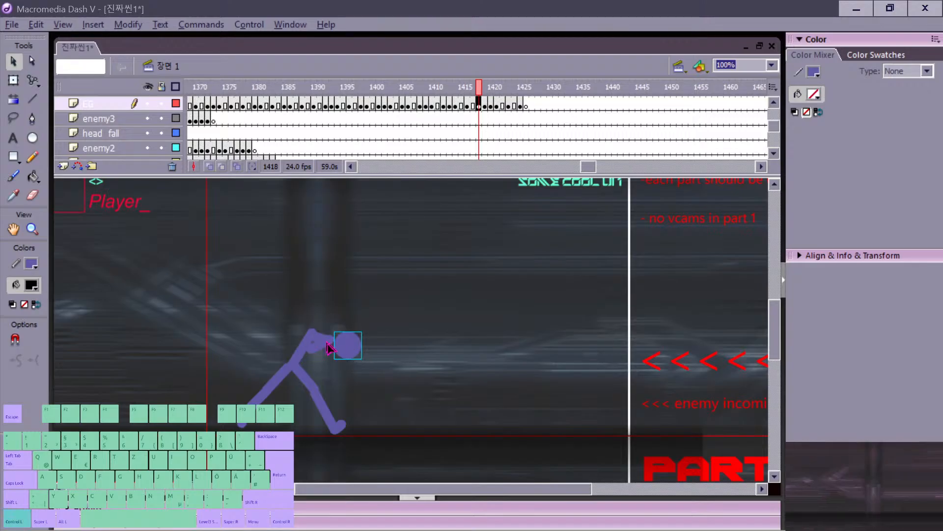
pyautogui.press('e')
pyautogui.press('v')
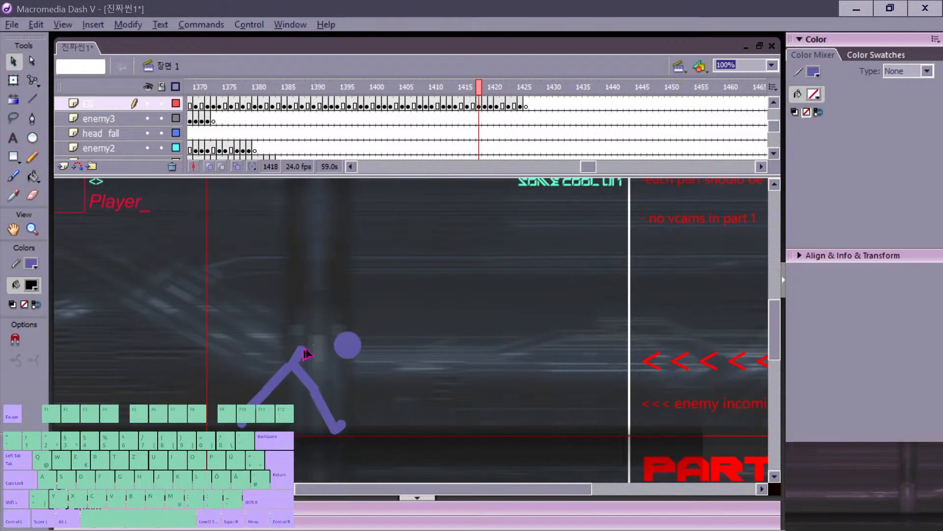
pyautogui.press('.')
pyautogui.press('-')
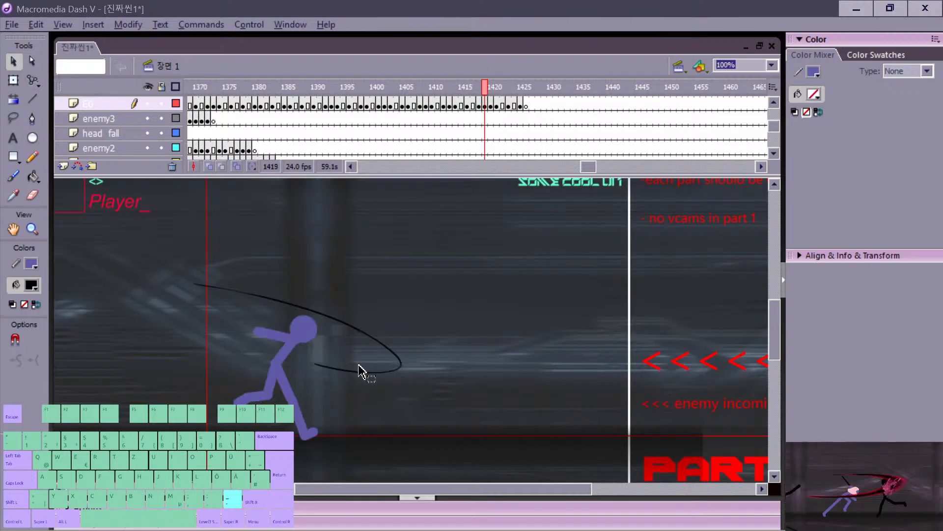
pyautogui.press(',')
pyautogui.press(',')
pyautogui.press('.')
pyautogui.press('.')
pyautogui.press(',')
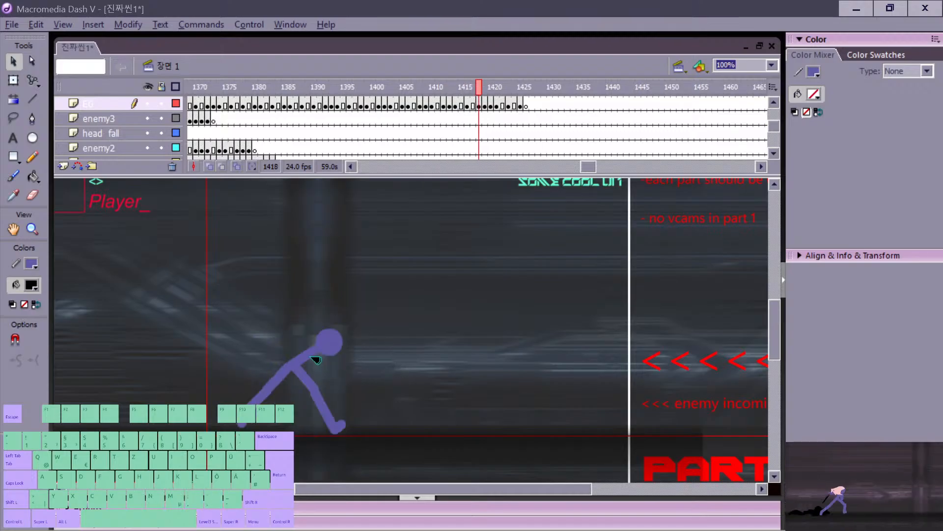
# Step: Erase the torso and arm on frame 1419 and move the head forward to follow the lean of frame 1418
pyautogui.press('.')
pyautogui.press('e')
pyautogui.moveTo(282, 354)
pyautogui.mouseDown()
pyautogui.moveTo(314, 323)
pyautogui.moveTo(280, 356)
pyautogui.moveTo(247, 343)
pyautogui.moveTo(252, 331)
pyautogui.moveTo(303, 345)
pyautogui.moveTo(284, 337)
pyautogui.moveTo(305, 331)
pyautogui.moveTo(330, 345)
pyautogui.mouseUp()
pyautogui.press('v')
pyautogui.press('.')
pyautogui.press('-')
pyautogui.press(',')
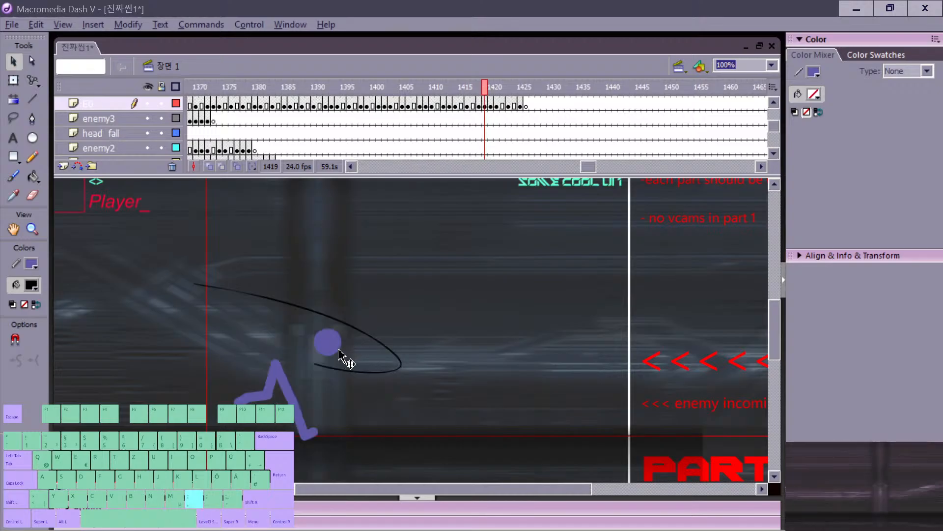
# Step: Compare frames 1418 and 1419, and shift the head on frame 1419 slightly back and down
pyautogui.press(',')
pyautogui.press('.')
pyautogui.press(',')
pyautogui.press('.')
pyautogui.press(',')
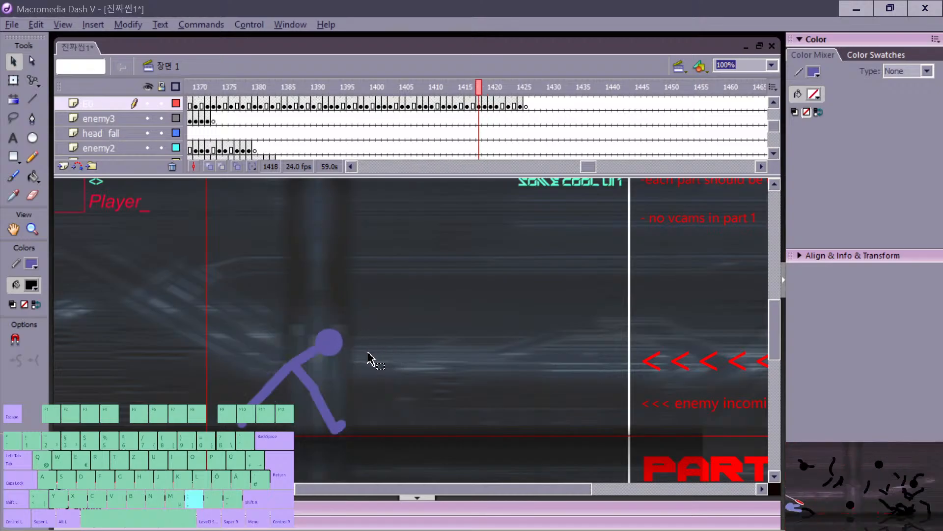
pyautogui.press('.')
pyautogui.press('.')
pyautogui.press(',')
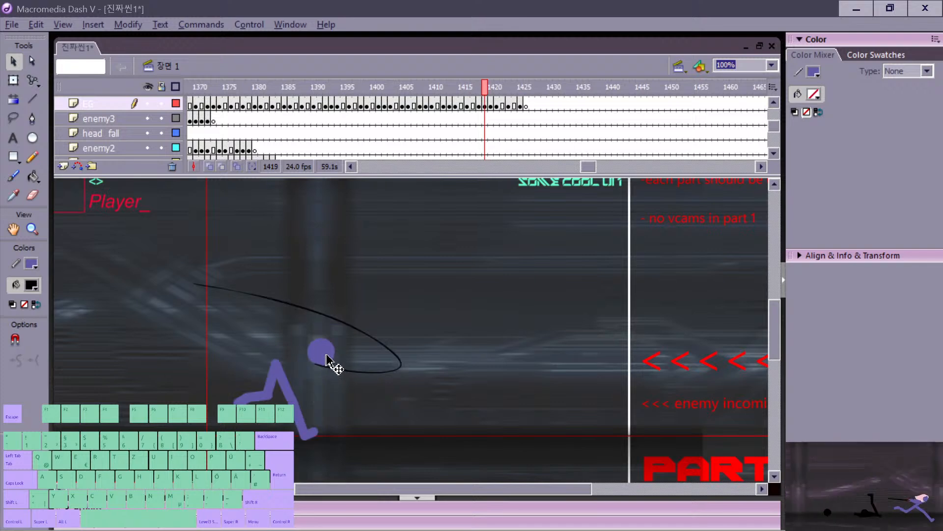
# Step: Erase the torso and arm on frame 1420 and move the head forward and down, matching it against frame 1419
pyautogui.press('.')
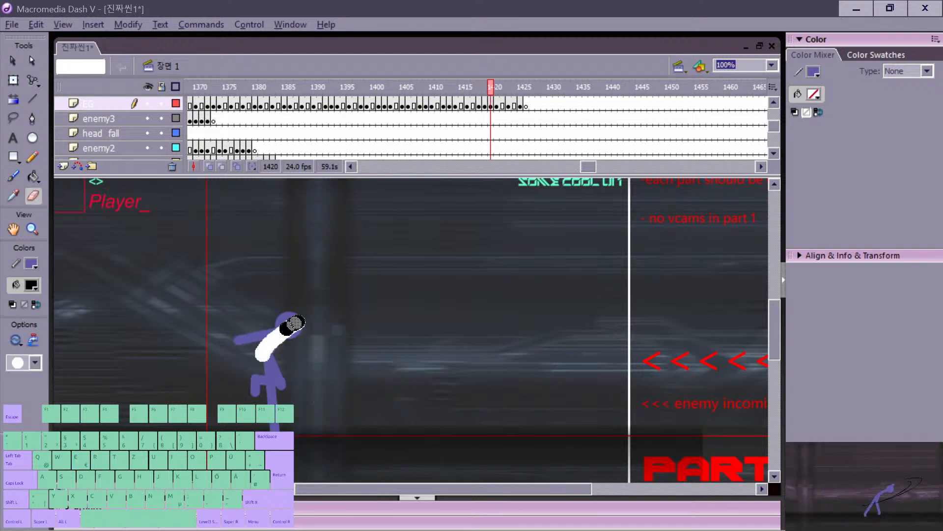
pyautogui.click(273, 346)
pyautogui.press('e')
pyautogui.moveTo(298, 322)
pyautogui.mouseDown()
pyautogui.moveTo(243, 341)
pyautogui.moveTo(300, 322)
pyautogui.moveTo(312, 347)
pyautogui.mouseUp()
pyautogui.press('v')
pyautogui.press(',')
pyautogui.press('.')
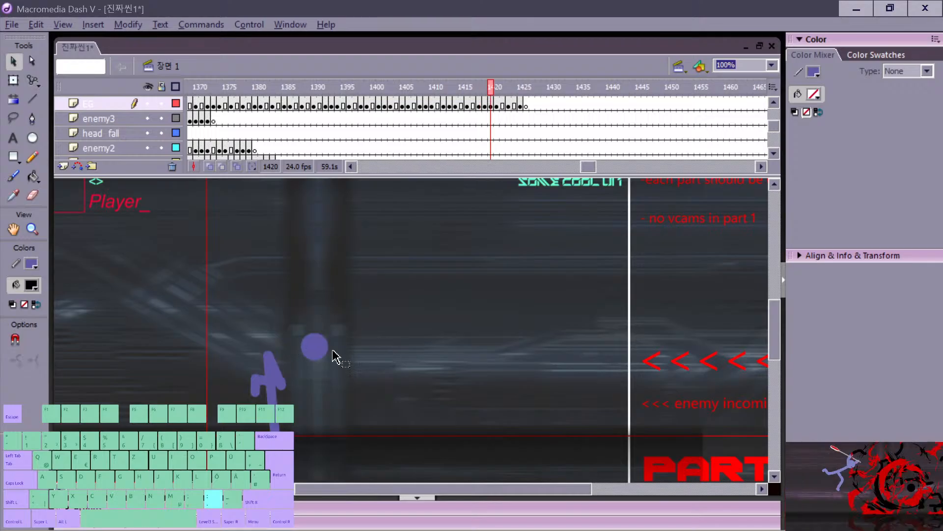
pyautogui.press(',')
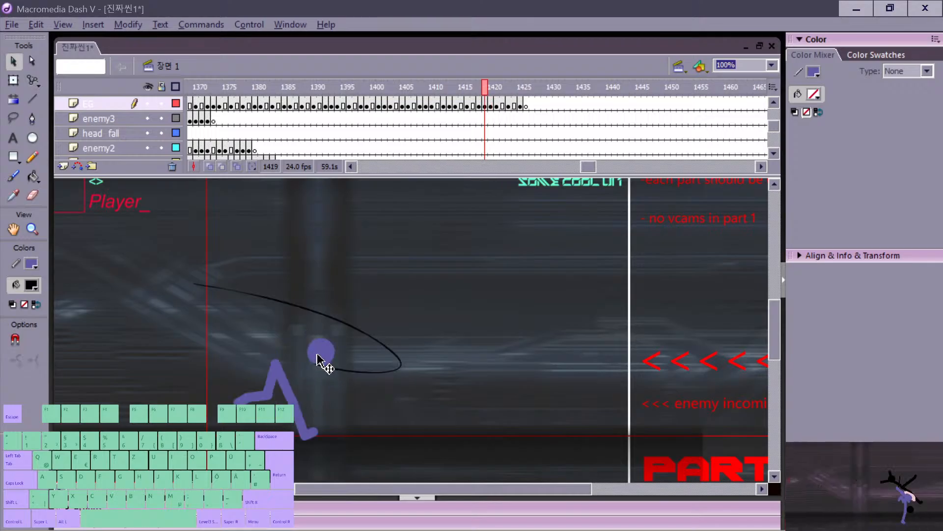
pyautogui.press('.')
# Step: Try repositioning the existing legs on frame 1420 with Free Transform, and compare them with the poses through frame 1424
pyautogui.moveTo(240, 350); pyautogui.dragTo(297, 451)
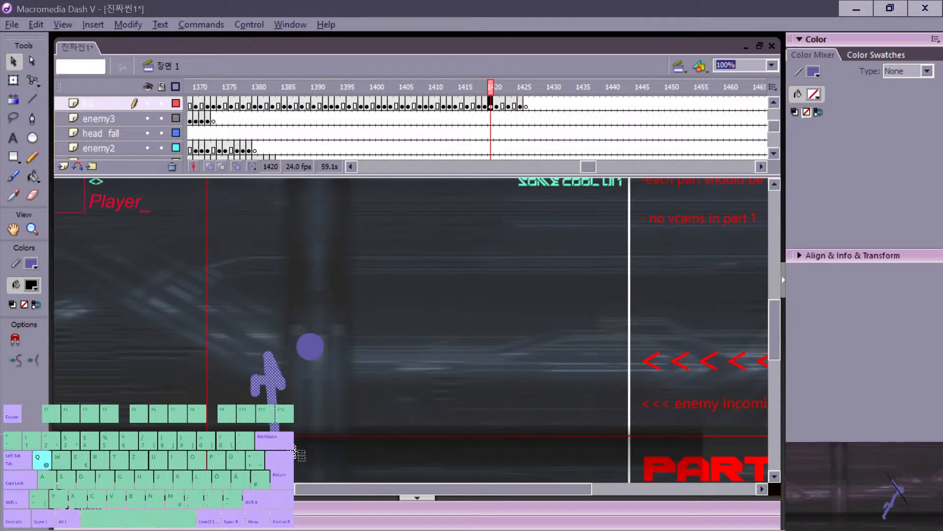
pyautogui.press('q')
pyautogui.moveTo(299, 356); pyautogui.dragTo(297, 357)
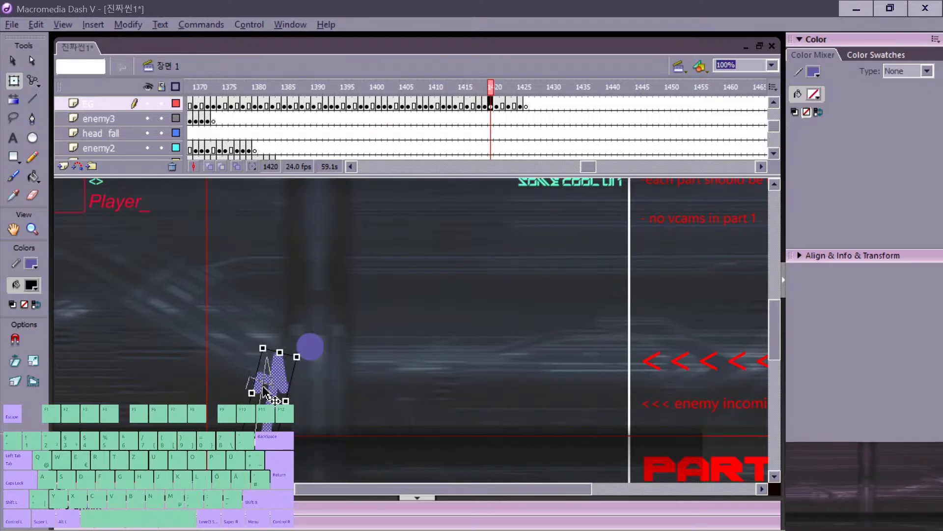
pyautogui.press('.')
pyautogui.press('.')
pyautogui.press('.')
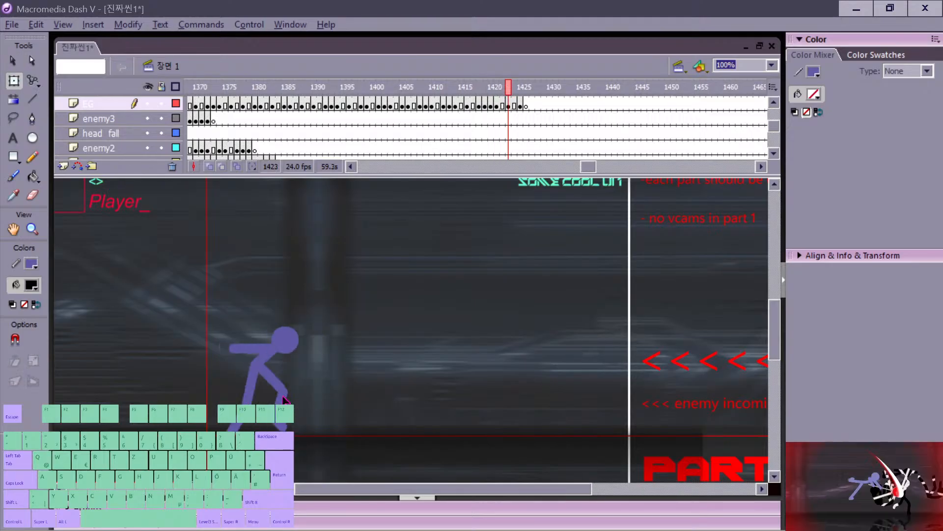
pyautogui.press('.')
pyautogui.press(',')
pyautogui.press(',')
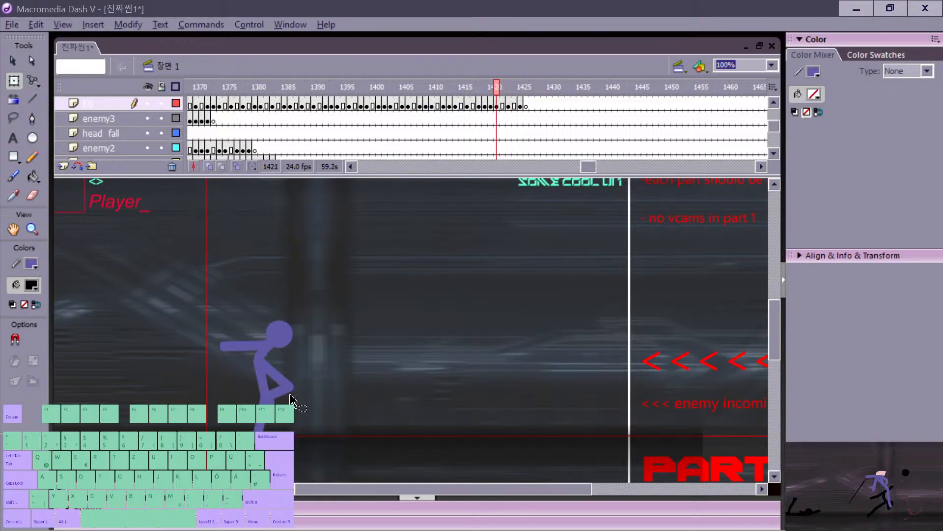
pyautogui.press(',')
pyautogui.press(',')
pyautogui.press('.')
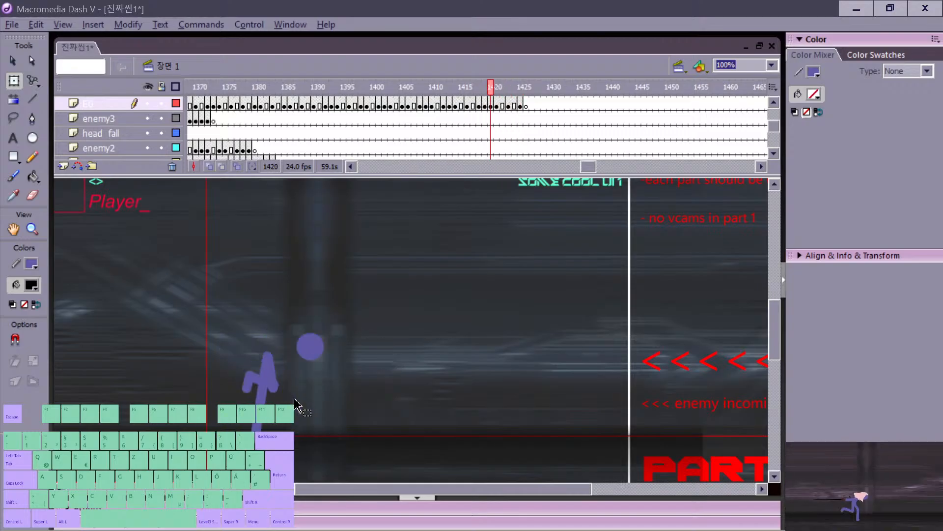
# Step: Erase the legs on frame 1420, leaving only the head
pyautogui.press('e')
pyautogui.moveTo(272, 347)
pyautogui.mouseDown()
pyautogui.moveTo(265, 399)
pyautogui.moveTo(263, 358)
pyautogui.mouseUp()
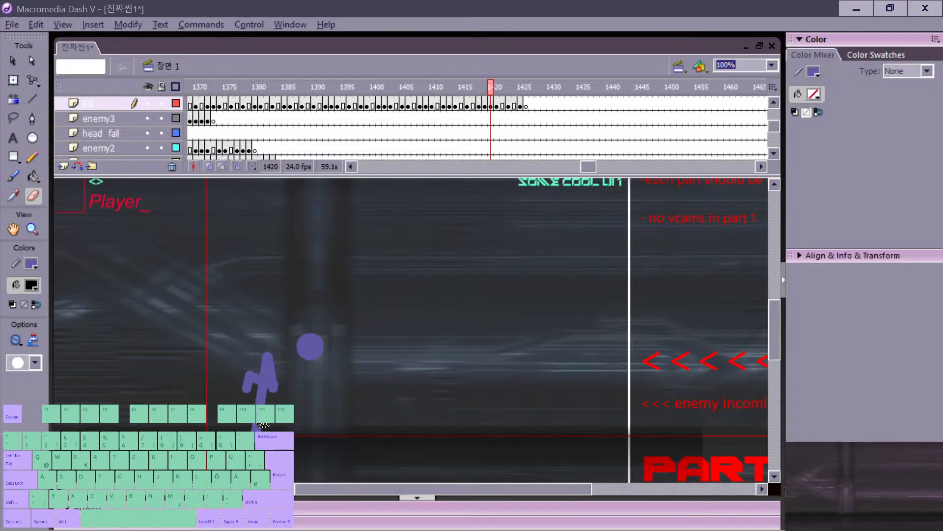
pyautogui.hotkey('ctrl', 'z')
pyautogui.moveTo(259, 442)
pyautogui.mouseDown()
pyautogui.moveTo(263, 342)
pyautogui.moveTo(266, 426)
pyautogui.mouseUp()
pyautogui.press(',')
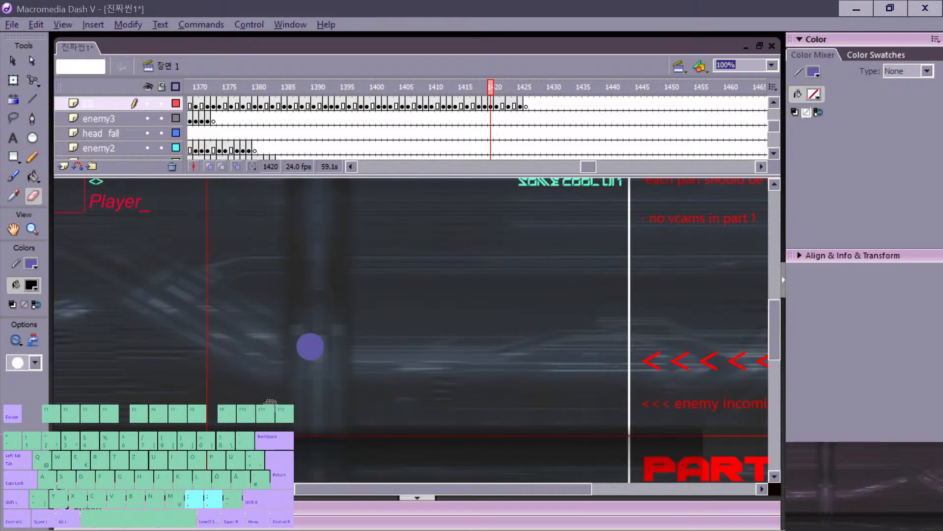
pyautogui.press('.')
# Step: Redraw the body on frame 1420 with the Line tool: an extended rear leg, a raised bent front leg and a torso joined to the head
pyautogui.press('n')
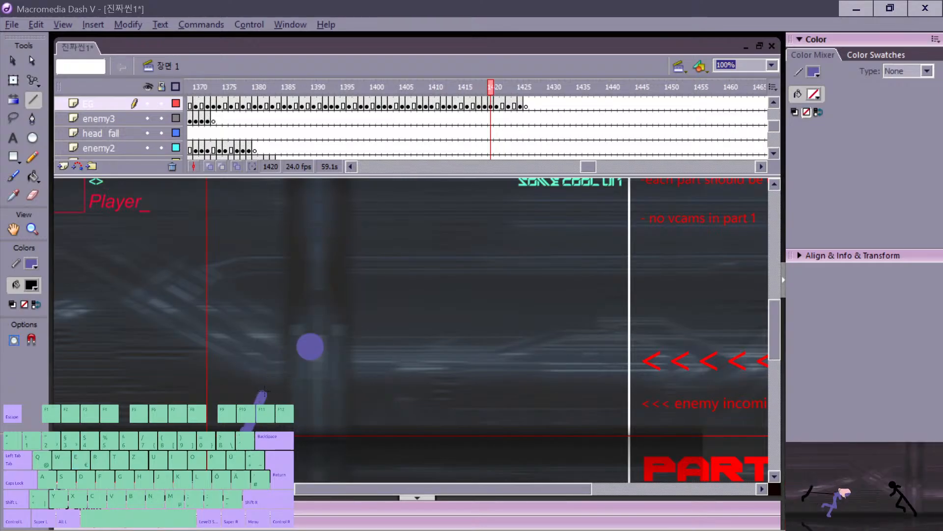
pyautogui.moveTo(265, 392)
pyautogui.mouseDown()
pyautogui.moveTo(299, 357)
pyautogui.moveTo(281, 360)
pyautogui.moveTo(274, 391)
pyautogui.mouseUp()
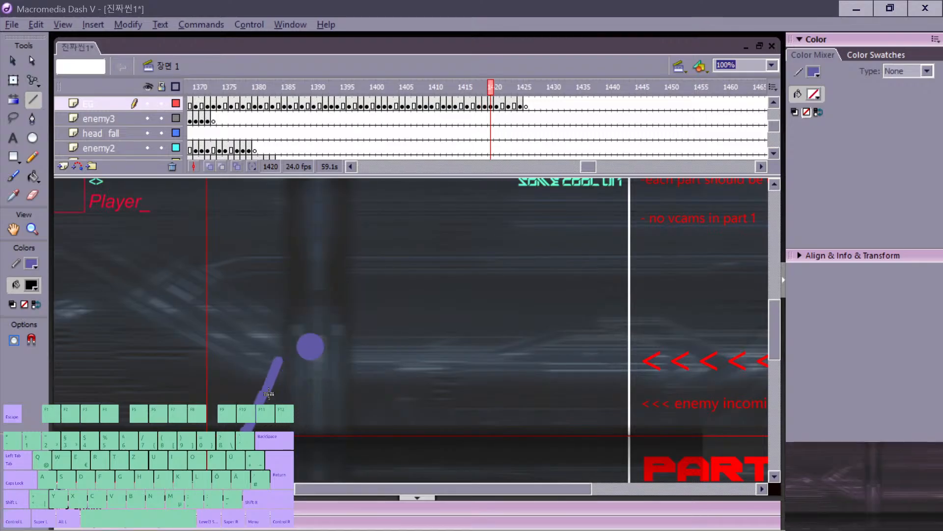
pyautogui.press('v')
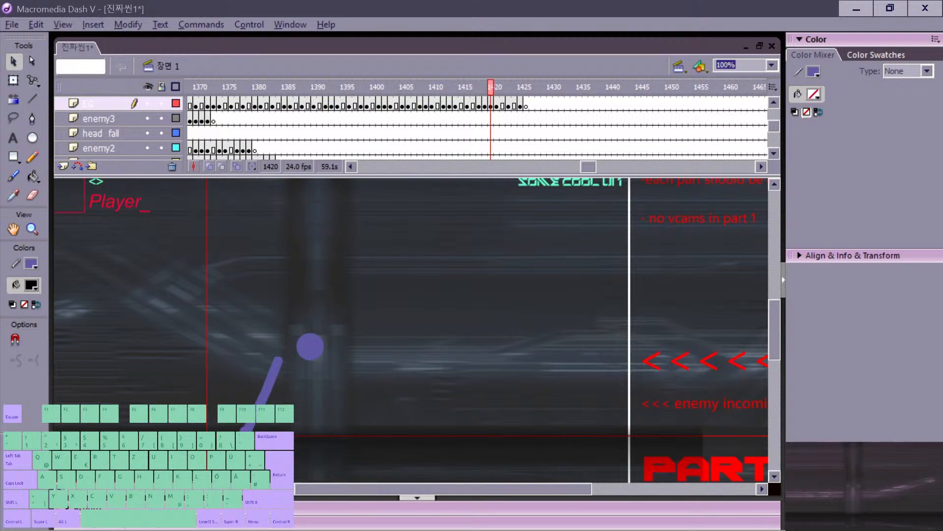
pyautogui.press('n')
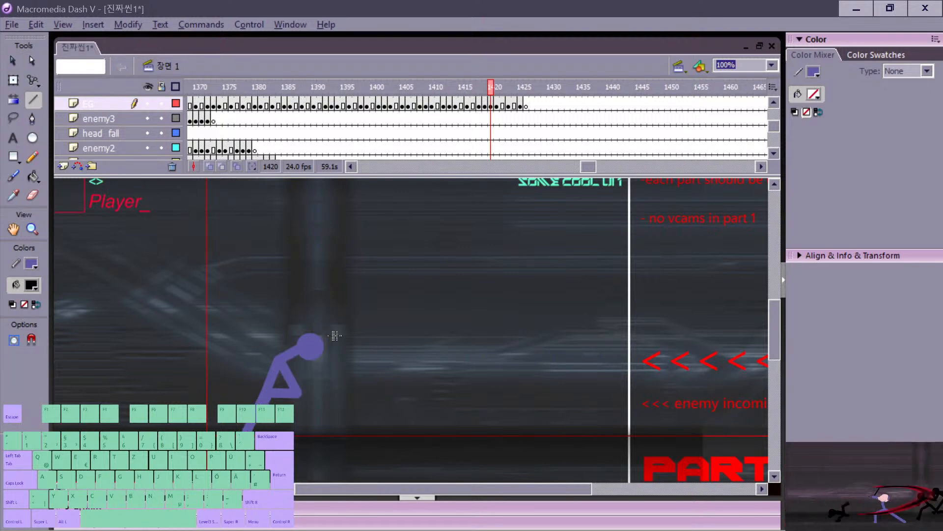
# Step: Step back through frames 1419 to 1415 and forward to 1418 to check how the reworked poses flow
pyautogui.press(',')
pyautogui.press('z')
pyautogui.press(',')
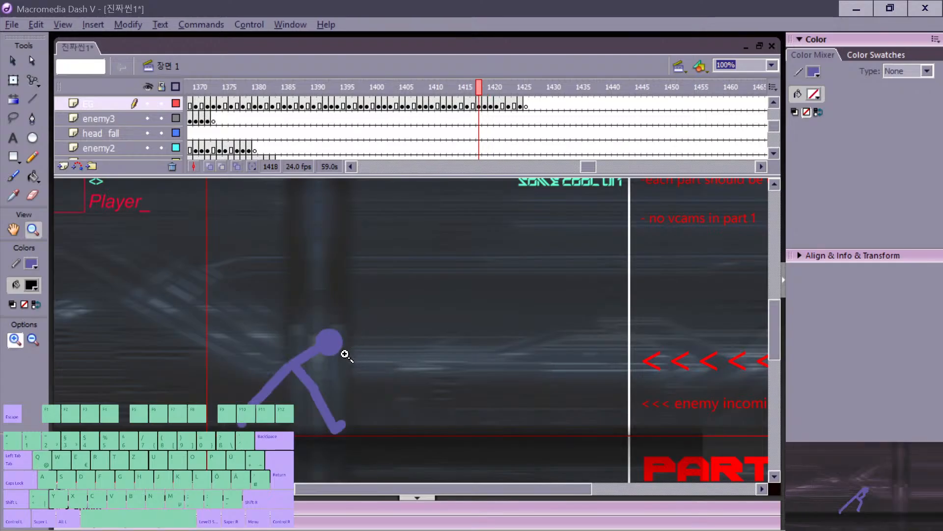
pyautogui.press(',')
pyautogui.press(',')
pyautogui.press(',')
pyautogui.press('.')
pyautogui.press('.')
pyautogui.press('.')
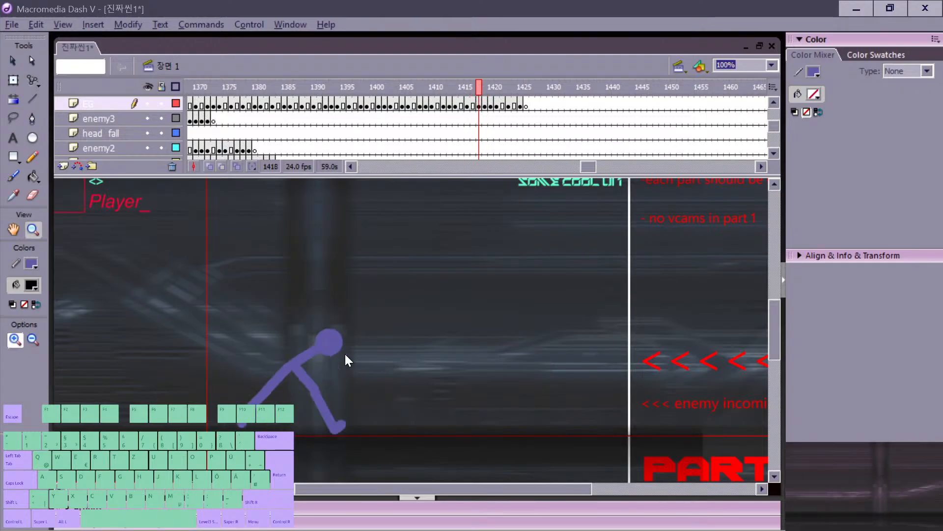
# Step: Move the whole figure on frame 1418 slightly forward
pyautogui.press('v')
pyautogui.moveTo(224, 317); pyautogui.dragTo(354, 430)
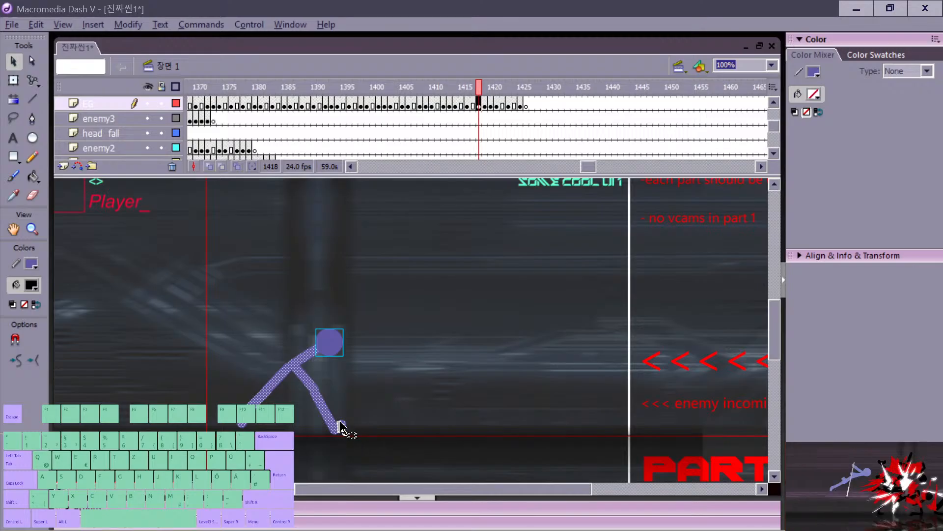
pyautogui.click(346, 425)
pyautogui.moveTo(234, 338); pyautogui.dragTo(340, 418)
pyautogui.press(',')
pyautogui.press('.')
# Step: Clean up the legs on frame 1418, reworking the rear leg and shortening the front foot
pyautogui.press('e')
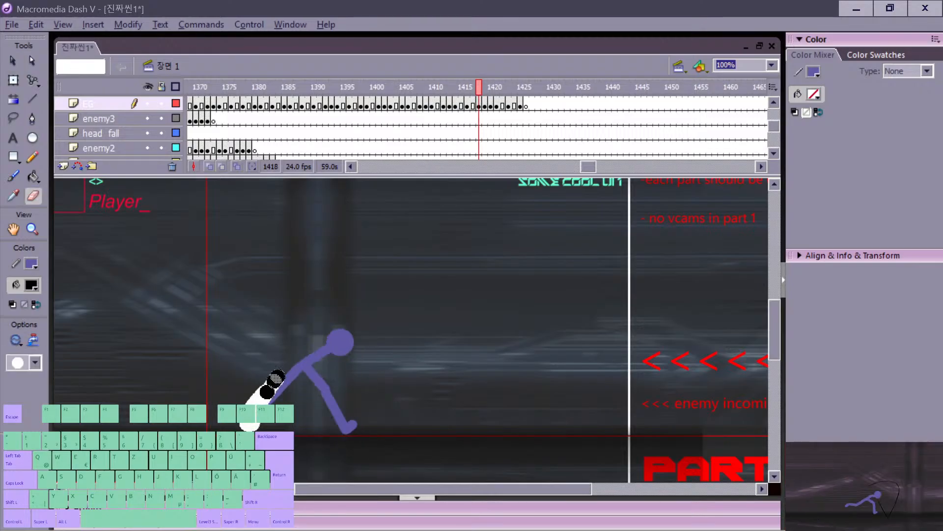
pyautogui.moveTo(277, 378); pyautogui.dragTo(288, 376)
pyautogui.press('v')
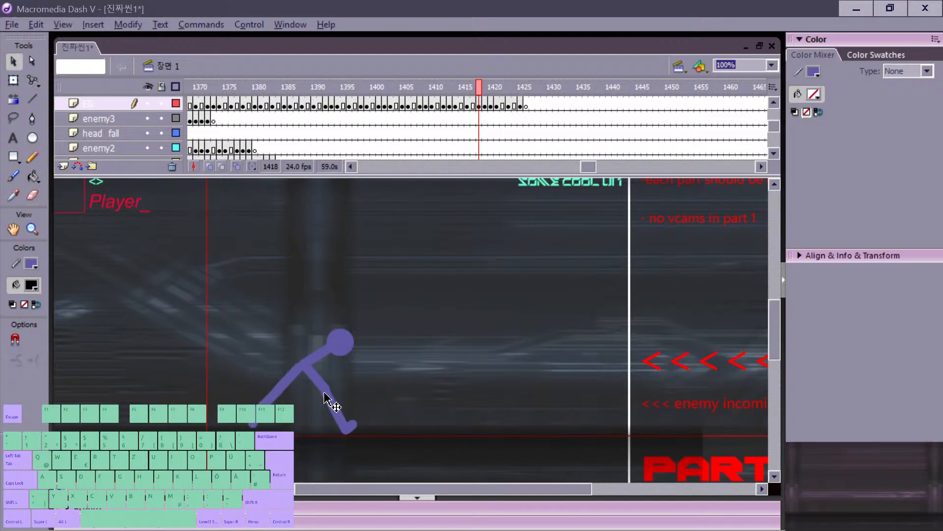
pyautogui.press('e')
pyautogui.press('v')
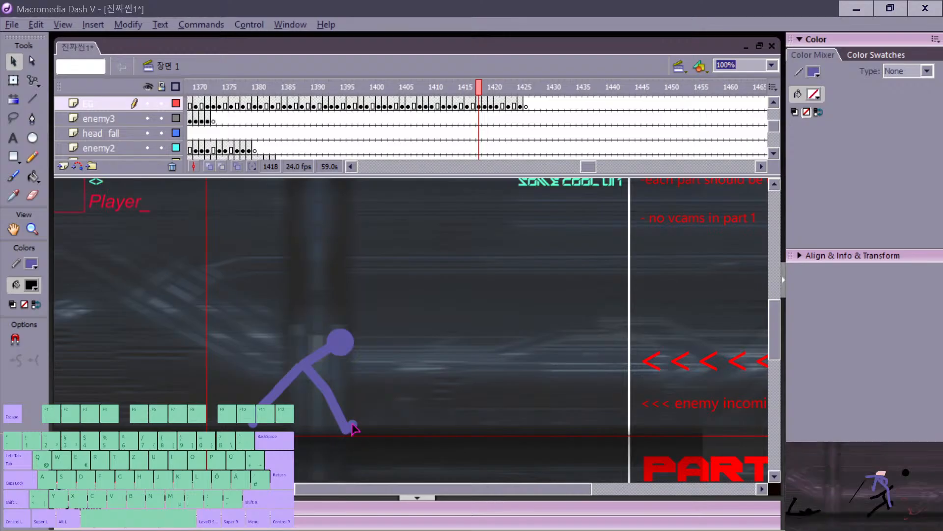
pyautogui.press(',')
pyautogui.press('.')
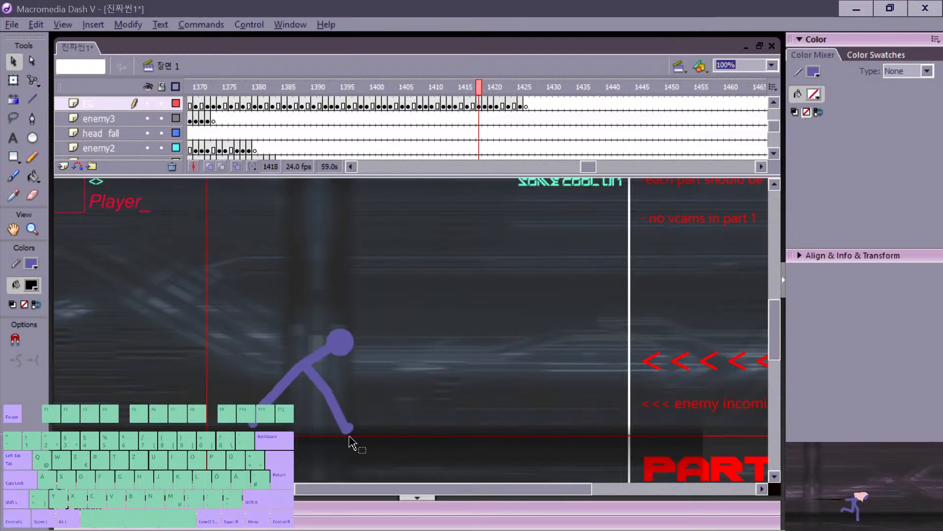
pyautogui.press(',')
pyautogui.press('.')
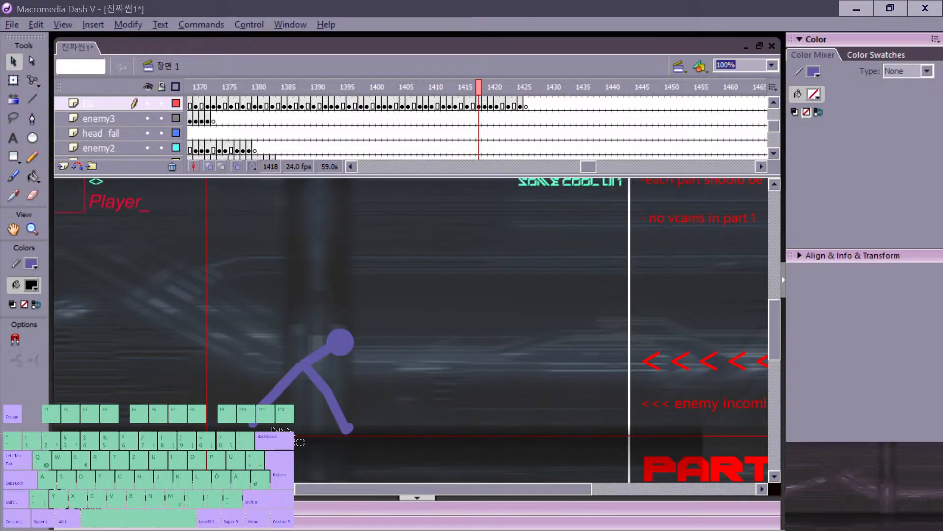
# Step: Rotate the rear leg on frame 1418 with Free Transform so it stretches farther back from the hip
pyautogui.press(',')
pyautogui.press('.')
pyautogui.press('b')
pyautogui.press('v')
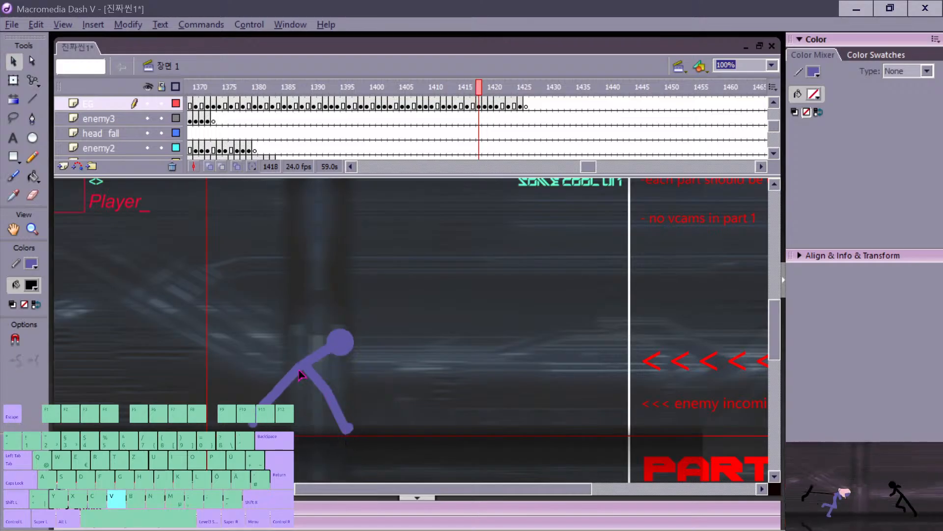
pyautogui.press('q')
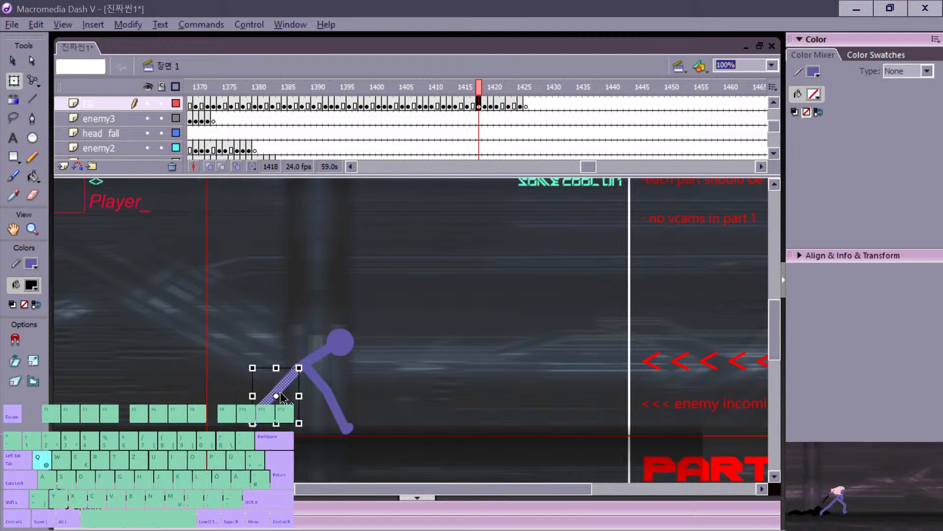
pyautogui.moveTo(305, 360); pyautogui.dragTo(308, 375)
pyautogui.click(338, 381)
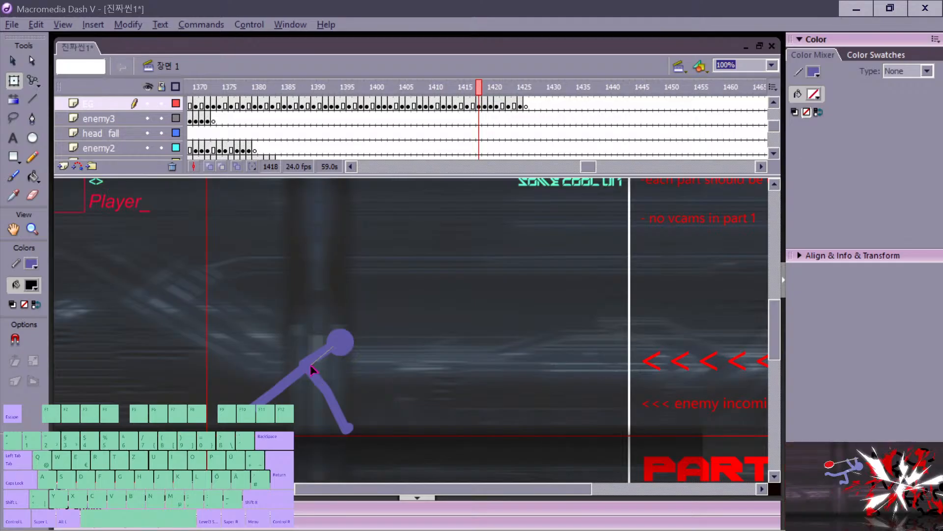
# Step: Rotate the torso and head on frame 1418 farther forward from the hip with Free Transform
pyautogui.moveTo(310, 366); pyautogui.dragTo(352, 355)
pyautogui.press('v')
pyautogui.press(',')
pyautogui.press('.')
pyautogui.press(',')
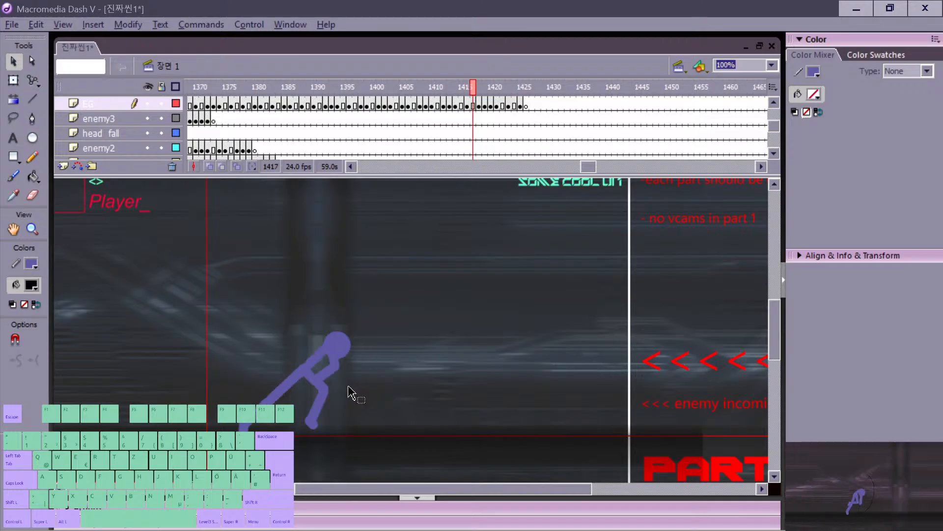
# Step: Redraw the rear leg on frame 1418 with its knee bent and the shin kicked out behind the figure
pyautogui.press('.')
pyautogui.press('e')
pyautogui.press(',')
pyautogui.press(',')
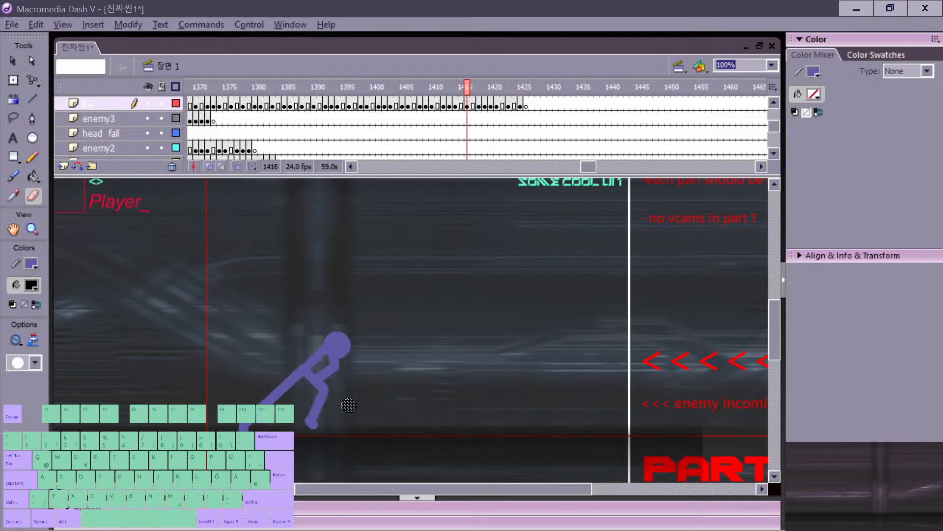
pyautogui.press(',')
pyautogui.press('.')
pyautogui.press('.')
pyautogui.press('.')
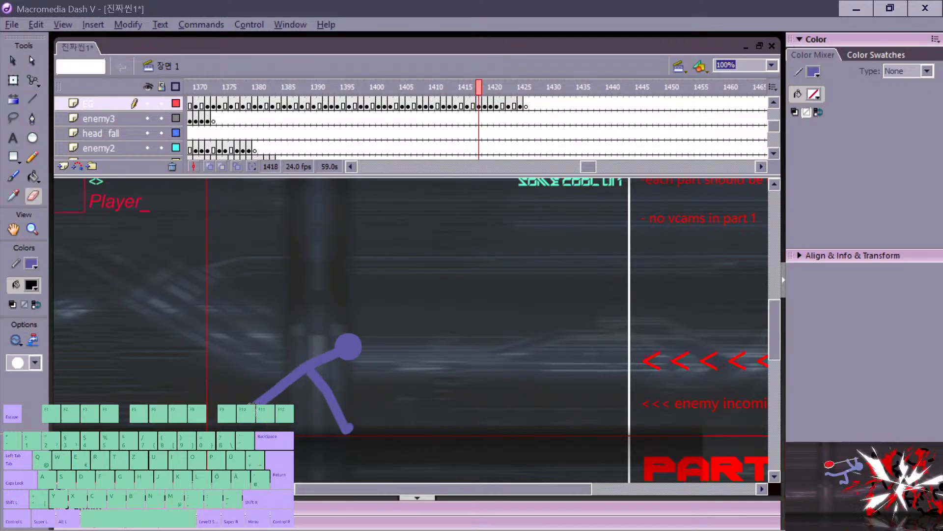
pyautogui.moveTo(244, 414)
pyautogui.mouseDown()
pyautogui.moveTo(300, 375)
pyautogui.moveTo(281, 399)
pyautogui.moveTo(252, 384)
pyautogui.moveTo(289, 397)
pyautogui.moveTo(256, 379)
pyautogui.moveTo(242, 386)
pyautogui.moveTo(278, 397)
pyautogui.mouseUp()
pyautogui.press('v')
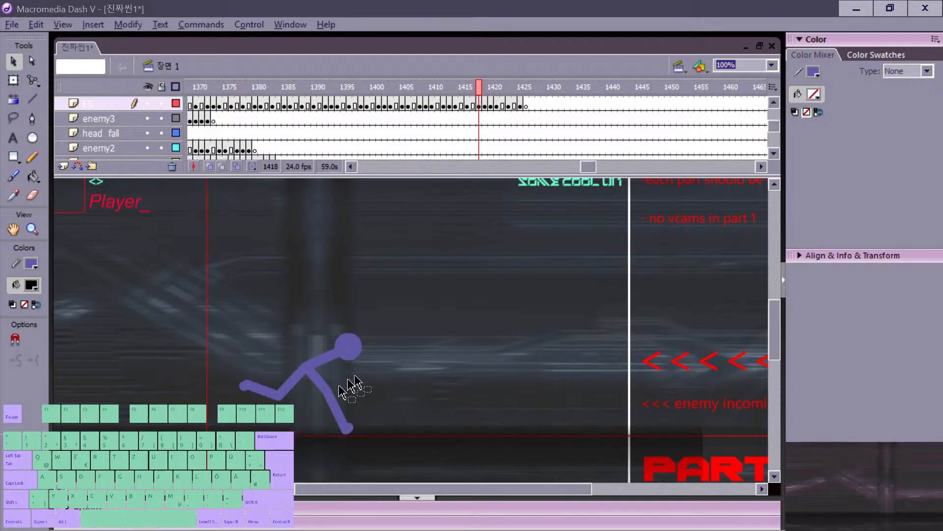
# Step: Step through frames 1415 to 1419 to check how the new kicked-back leg flows with the neighbouring poses
pyautogui.press(',')
pyautogui.press('.')
pyautogui.press(',')
pyautogui.press(',')
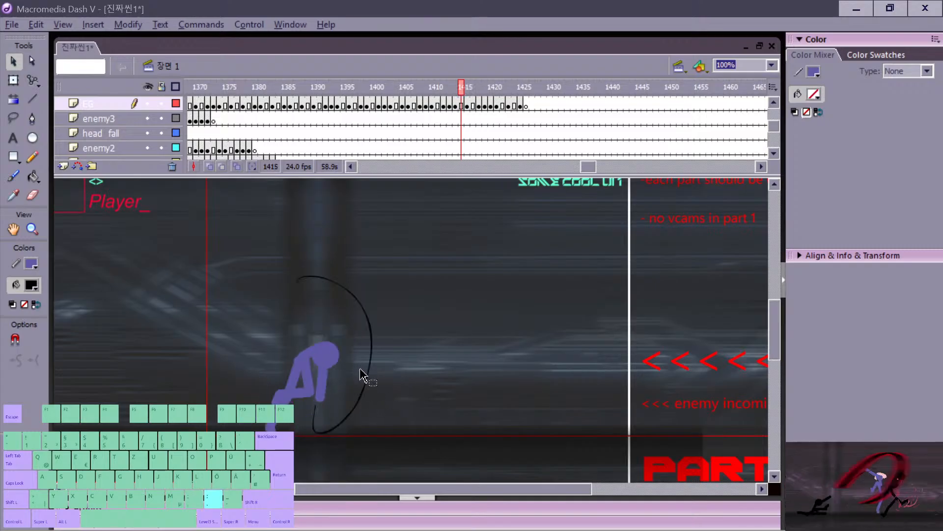
pyautogui.press('.')
pyautogui.press('.')
pyautogui.press('.')
pyautogui.press(',')
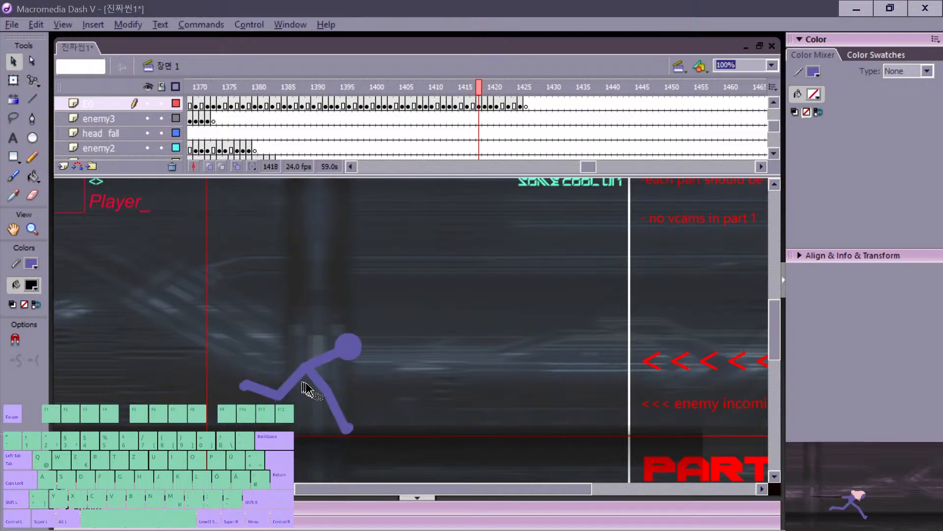
# Step: Clear the old body on frame 1419, keeping the head and a front leg reaching down to the ground
pyautogui.press('.')
pyautogui.press('e')
pyautogui.moveTo(276, 365)
pyautogui.mouseDown()
pyautogui.moveTo(257, 383)
pyautogui.moveTo(322, 439)
pyautogui.mouseUp()
pyautogui.press(',')
pyautogui.press('.')
pyautogui.press('v')
pyautogui.press(',')
pyautogui.press('.')
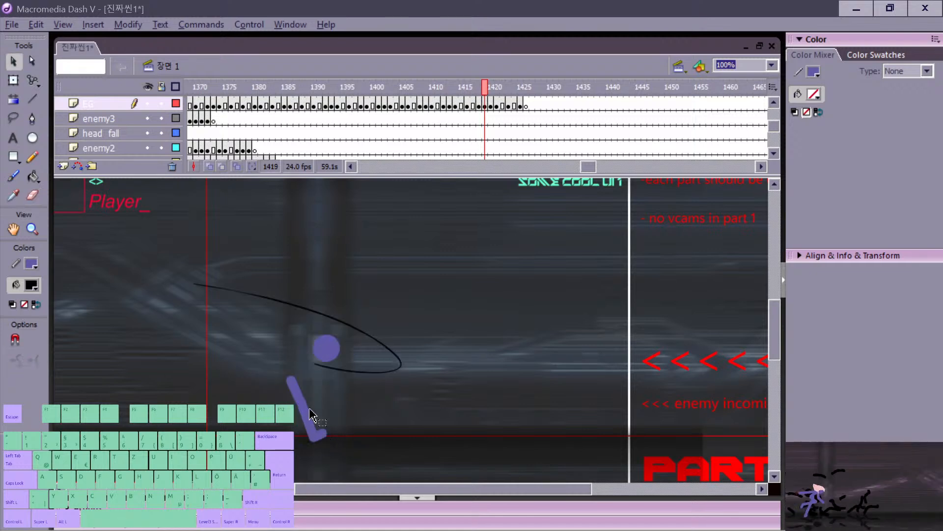
# Step: Draw a bent rear leg kicked back from the hip on frame 1419 and a torso line running to the head
pyautogui.moveTo(292, 379)
pyautogui.mouseDown()
pyautogui.moveTo(278, 366)
pyautogui.moveTo(227, 386)
pyautogui.mouseUp()
pyautogui.click(311, 387)
pyautogui.press(',')
pyautogui.press('.')
pyautogui.press('n')
pyautogui.moveTo(291, 353); pyautogui.dragTo(323, 363)
pyautogui.hotkey('ctrl', 'z')
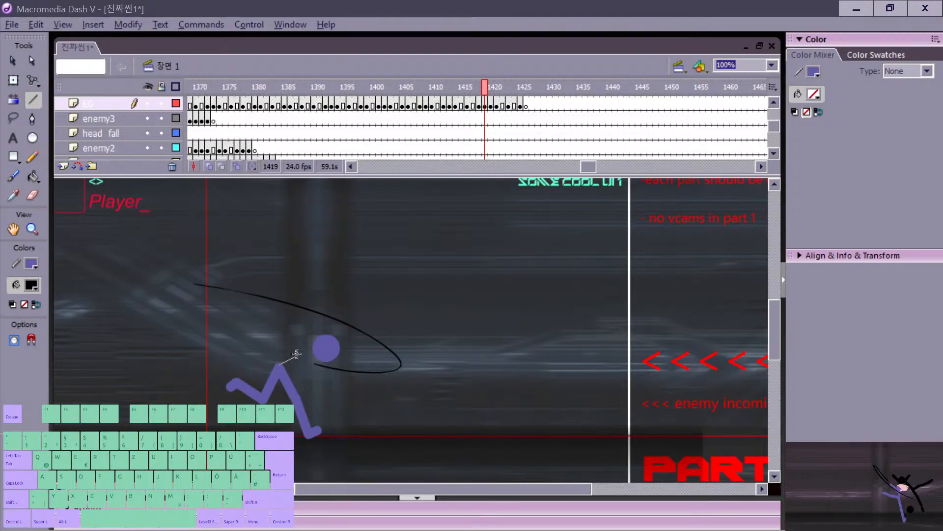
# Step: Curve the torso and bend the front leg on frame 1419, shortening its foot and comparing with frame 1418
pyautogui.press('v')
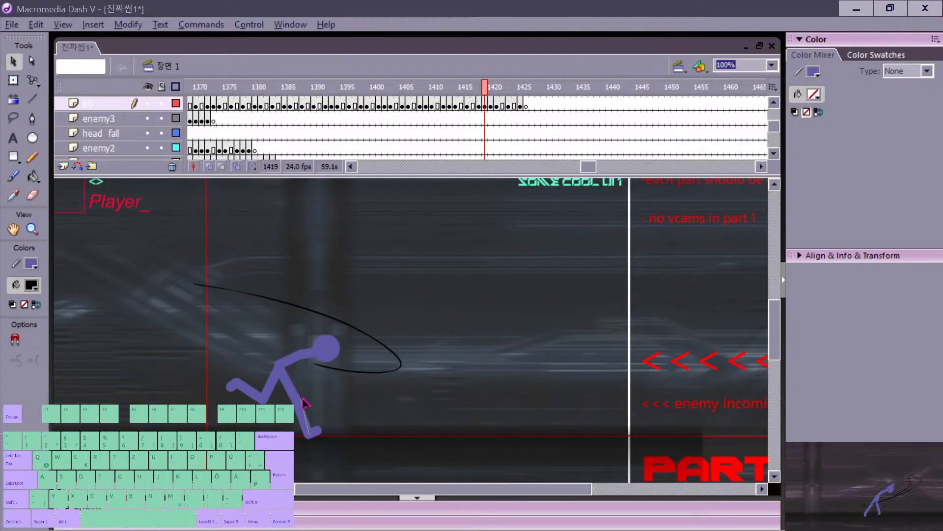
pyautogui.press(',')
pyautogui.press('.')
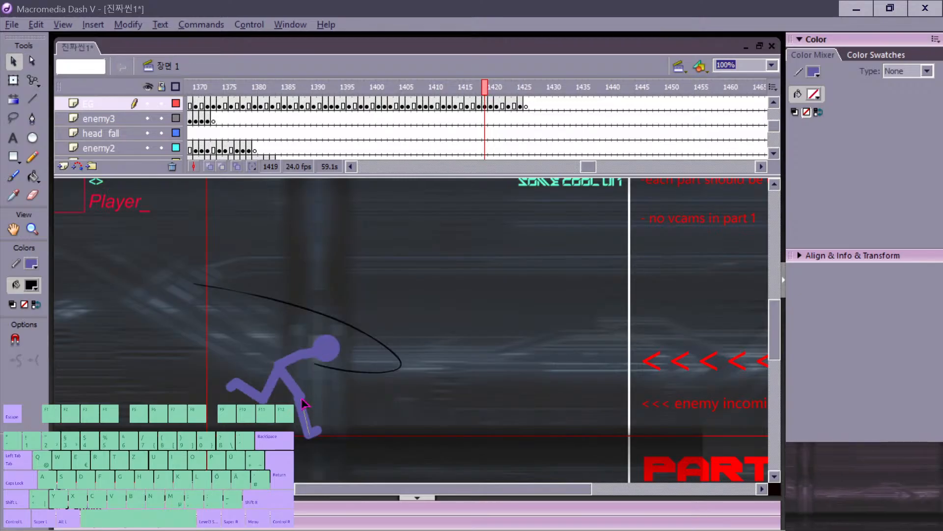
pyautogui.press(',')
pyautogui.press('.')
pyautogui.press(',')
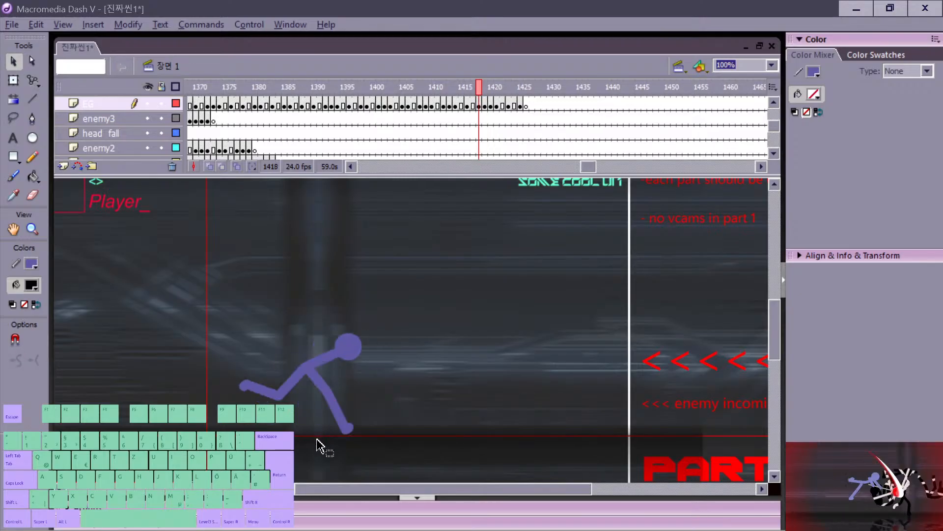
pyautogui.press('.')
pyautogui.press(',')
pyautogui.press('.')
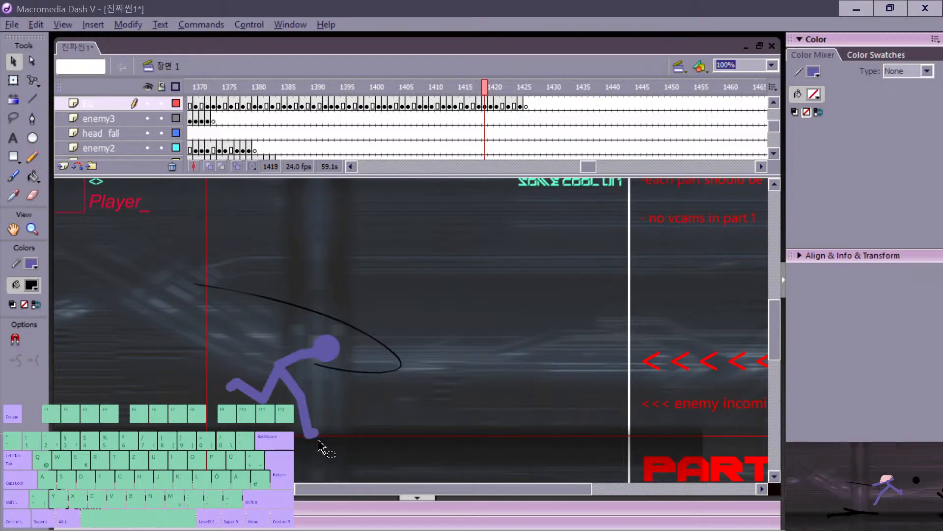
# Step: Erase the old legs on frame 1420, keep the head and torso, and straighten the torso
pyautogui.press('.')
pyautogui.press('e')
pyautogui.moveTo(249, 428)
pyautogui.mouseDown()
pyautogui.moveTo(271, 385)
pyautogui.moveTo(262, 428)
pyautogui.mouseUp()
pyautogui.moveTo(275, 375)
pyautogui.mouseDown()
pyautogui.moveTo(293, 406)
pyautogui.moveTo(274, 375)
pyautogui.moveTo(285, 358)
pyautogui.mouseUp()
pyautogui.press('v')
pyautogui.click(316, 354)
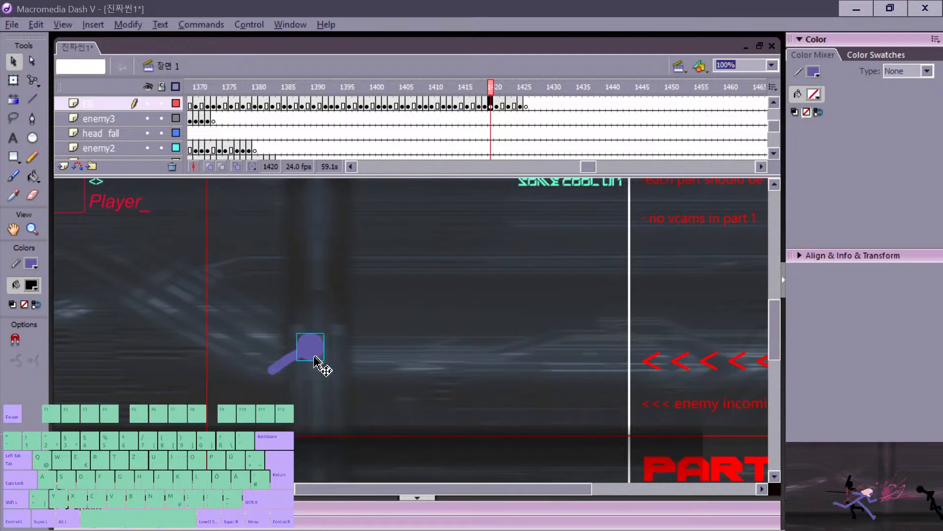
pyautogui.press('.')
pyautogui.press(',')
pyautogui.press(',')
pyautogui.press('.')
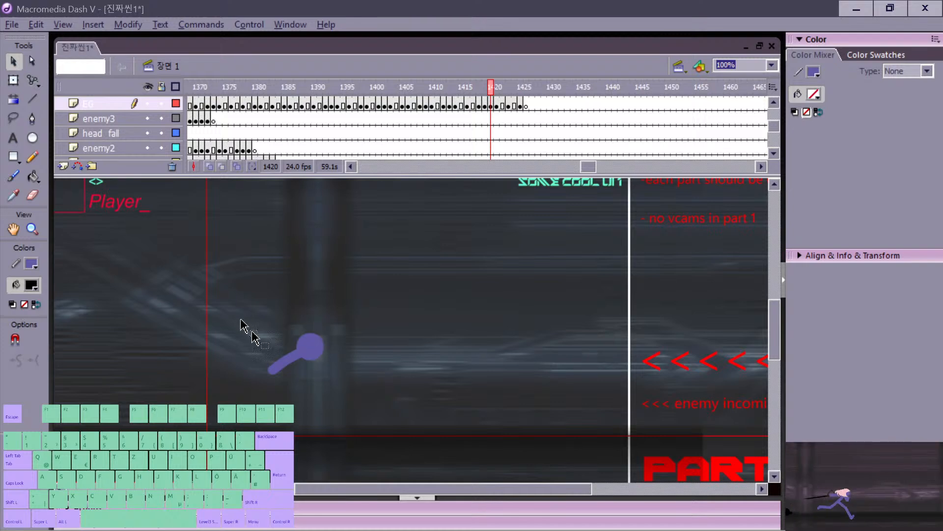
# Step: Delete the old figure drawing on frame 1421
pyautogui.press('.')
pyautogui.moveTo(212, 313)
pyautogui.mouseDown()
pyautogui.moveTo(282, 361)
pyautogui.moveTo(323, 344)
pyautogui.moveTo(260, 358)
pyautogui.mouseUp()
pyautogui.press('e')
pyautogui.press('Delete')
pyautogui.moveTo(291, 392); pyautogui.dragTo(277, 382)
# Step: Step back and forth through frames 1417 to 1420 to examine the leg positions between the poses
pyautogui.press(',')
pyautogui.press(',')
pyautogui.press(',')
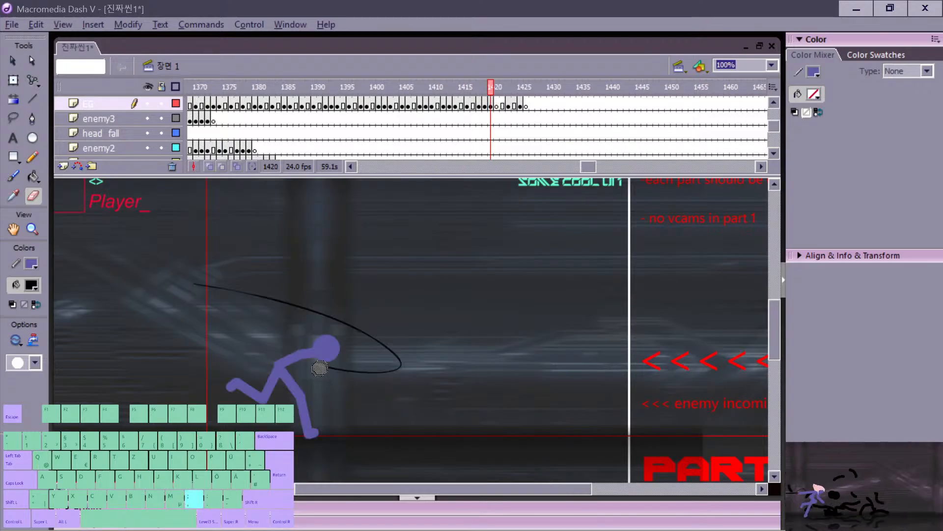
pyautogui.press('.')
pyautogui.press('.')
pyautogui.press('n')
pyautogui.press(',')
pyautogui.press(',')
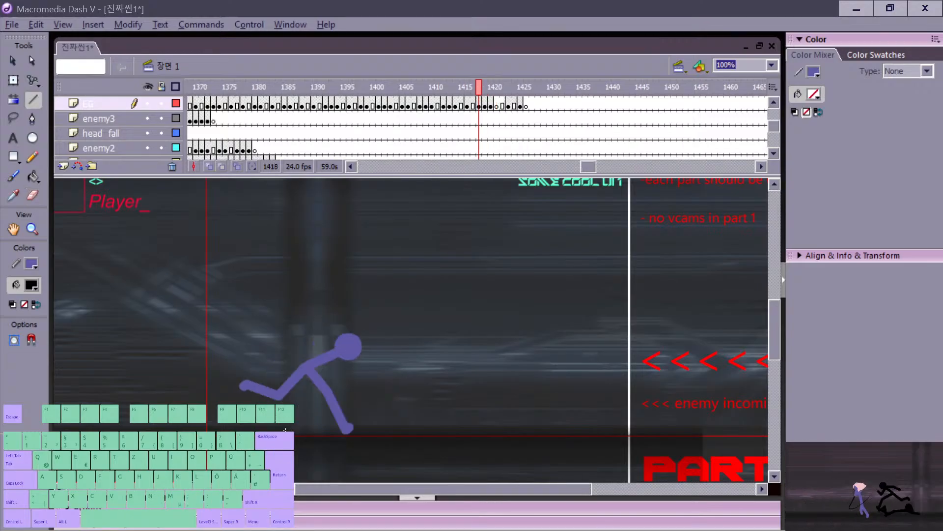
pyautogui.press('.')
pyautogui.press(',')
pyautogui.press('.')
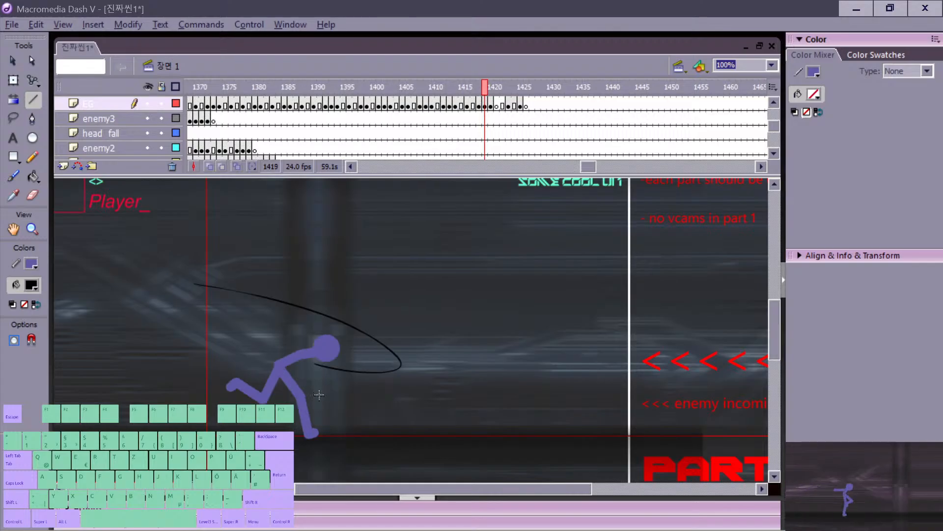
pyautogui.press(',')
pyautogui.press('.')
pyautogui.press('e')
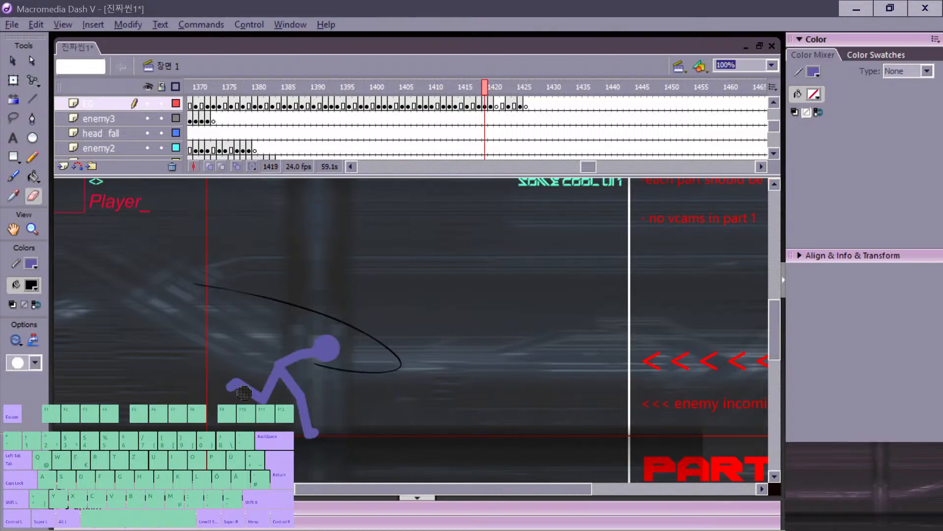
pyautogui.press('.')
pyautogui.press(',')
pyautogui.press(',')
pyautogui.press(',')
pyautogui.press('.')
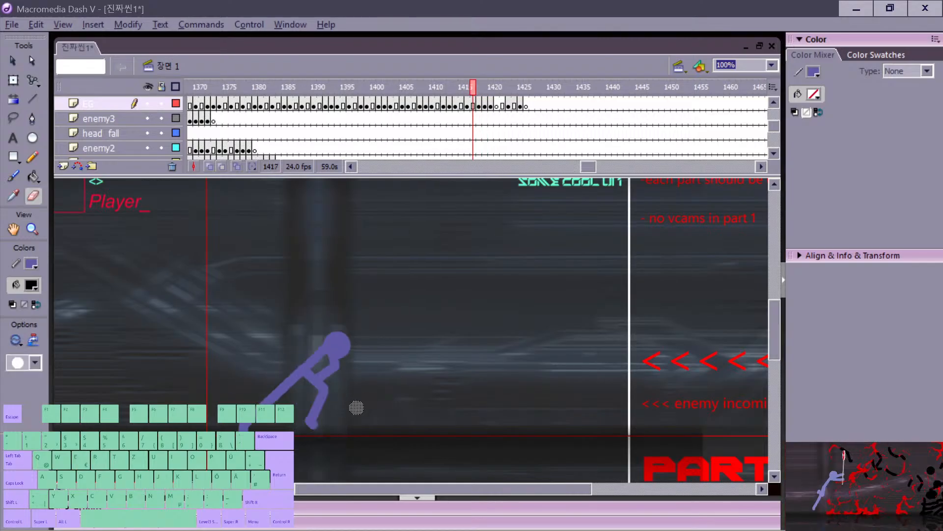
# Step: Redraw the front leg on frame 1419 as a support leg going down beneath the hip
pyautogui.press('.')
pyautogui.moveTo(290, 391)
pyautogui.mouseDown()
pyautogui.moveTo(326, 442)
pyautogui.moveTo(300, 386)
pyautogui.mouseUp()
pyautogui.press('v')
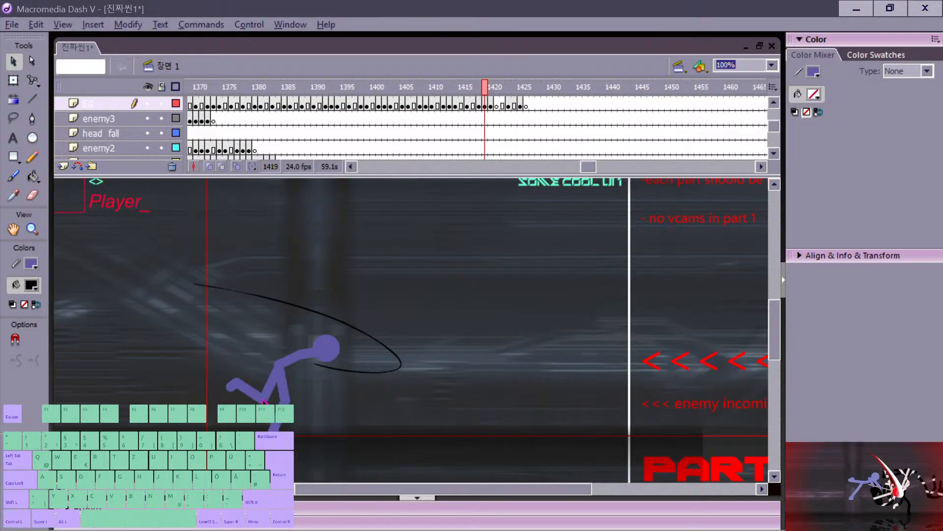
# Step: Erase the kicked-back leg on frame 1419 and redraw it with the knee forward and the shin trailing behind
pyautogui.press('e')
pyautogui.moveTo(248, 402); pyautogui.dragTo(237, 385)
pyautogui.press(',')
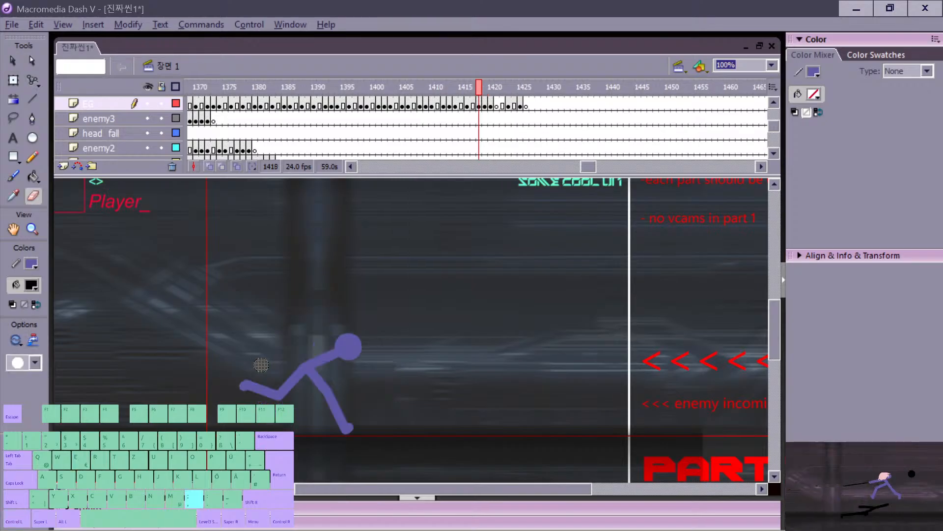
pyautogui.press('.')
pyautogui.press('v')
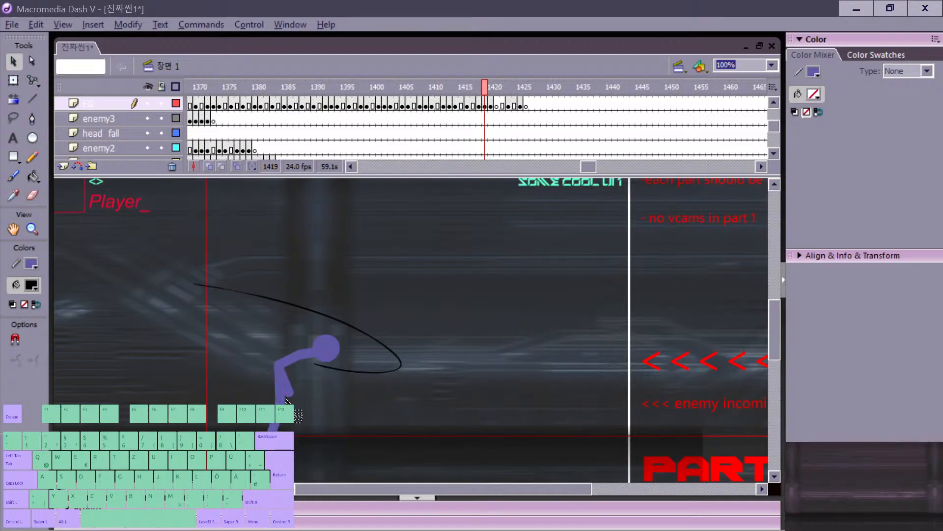
pyautogui.press('n')
pyautogui.press(',')
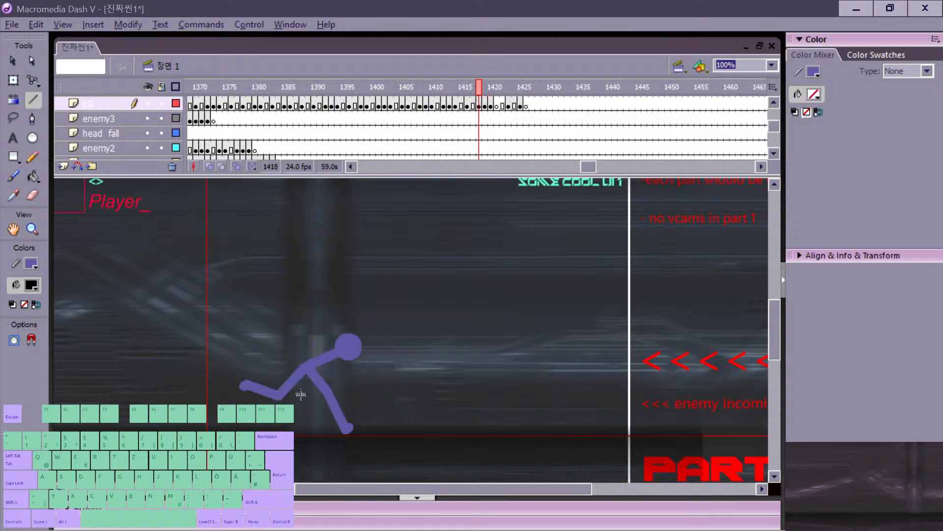
pyautogui.press('.')
# Step: Erase the remaining torso on frame 1420 and move the head forward and slightly up
pyautogui.press('.')
pyautogui.press(',')
pyautogui.press('.')
pyautogui.press('e')
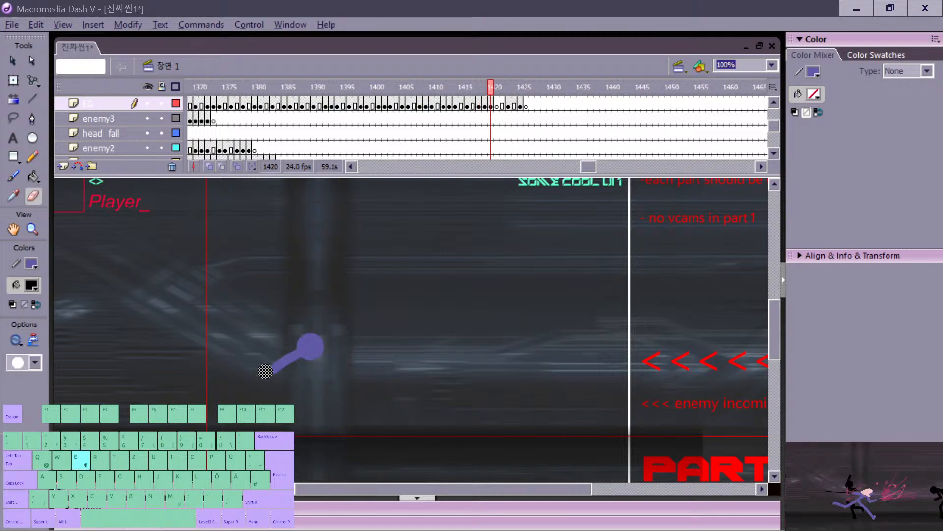
pyautogui.moveTo(266, 371); pyautogui.dragTo(267, 366)
pyautogui.press('v')
pyautogui.press(',')
pyautogui.press('.')
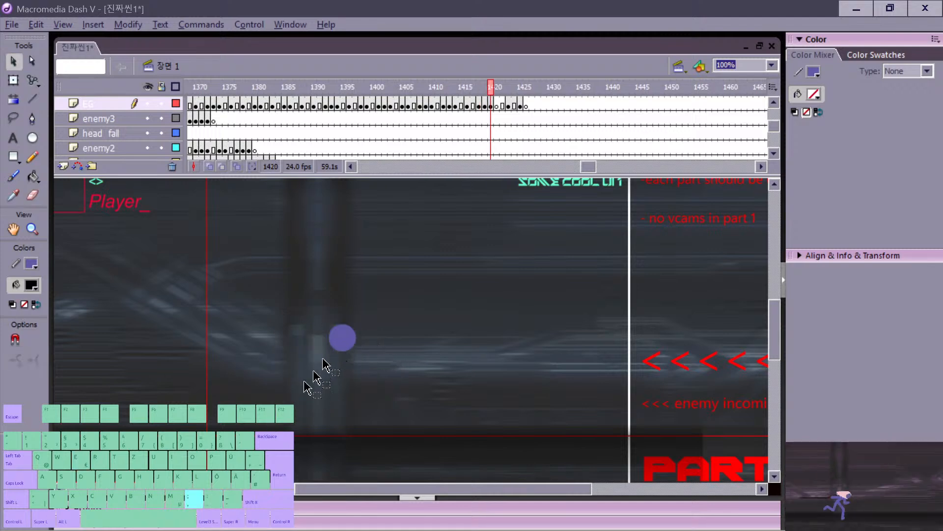
# Step: Draw new legs on frame 1420: a straight rear leg stretched back and a front leg with the knee bent forward
pyautogui.press('n')
pyautogui.moveTo(309, 363); pyautogui.dragTo(314, 366)
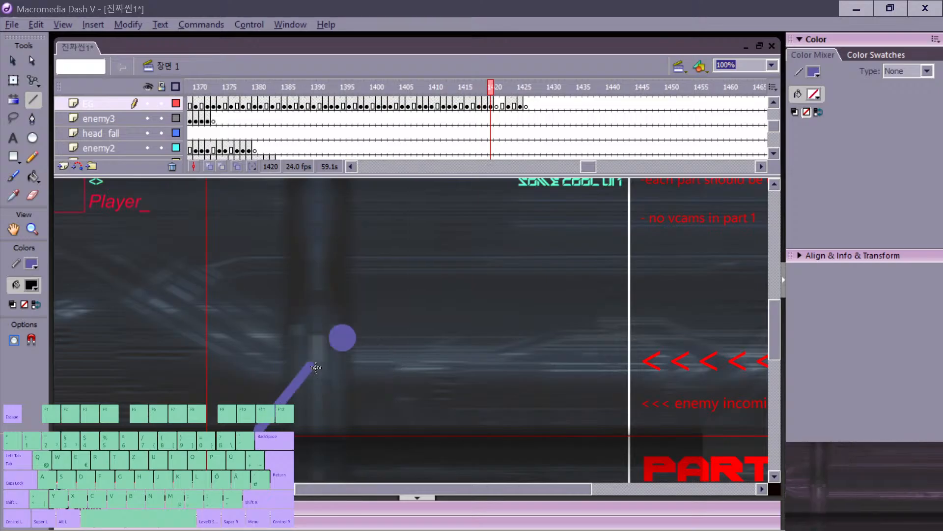
pyautogui.moveTo(321, 416); pyautogui.dragTo(349, 393)
pyautogui.press('v')
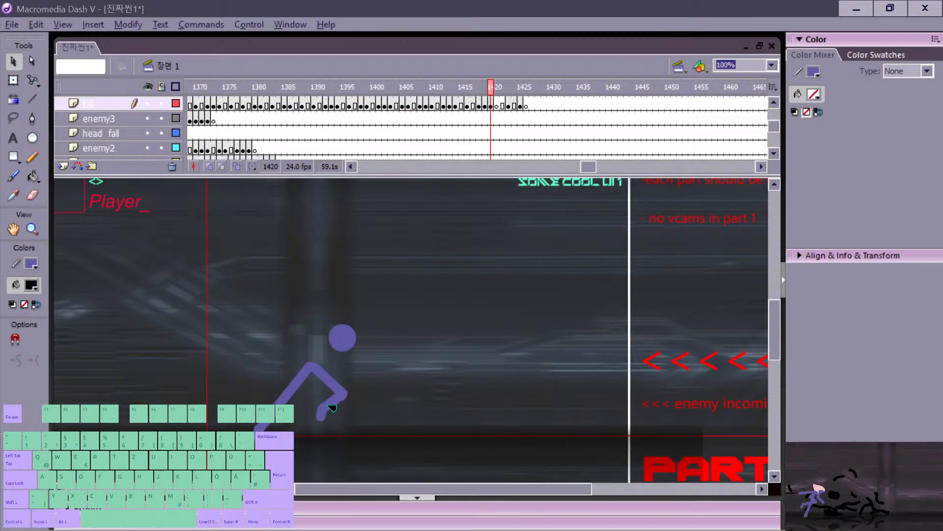
pyautogui.press(',')
pyautogui.press('.')
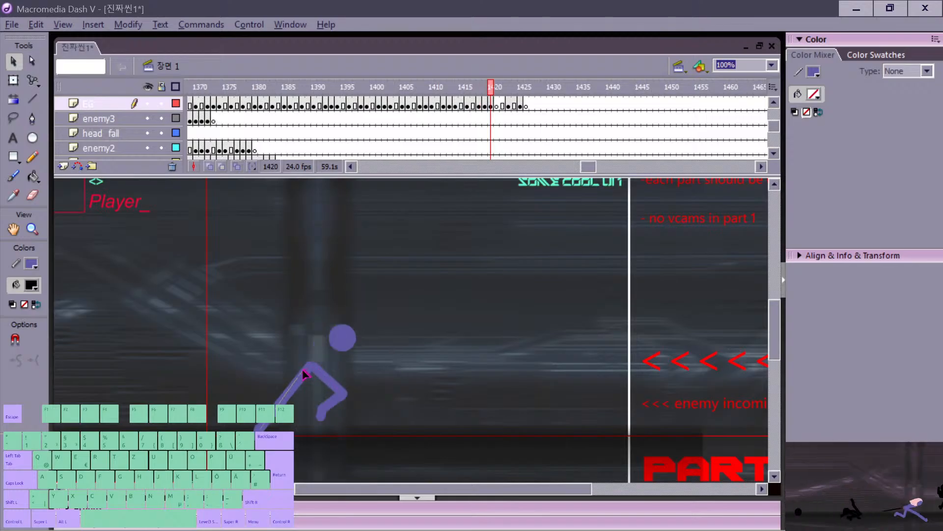
# Step: Shift the hip joint back and lower the head on frame 1420, and add the rear foot, comparing with frame 1419
pyautogui.press(',')
pyautogui.moveTo(304, 375); pyautogui.dragTo(350, 357)
pyautogui.press('.')
pyautogui.press(',')
pyautogui.press('.')
pyautogui.press(',')
pyautogui.press('.')
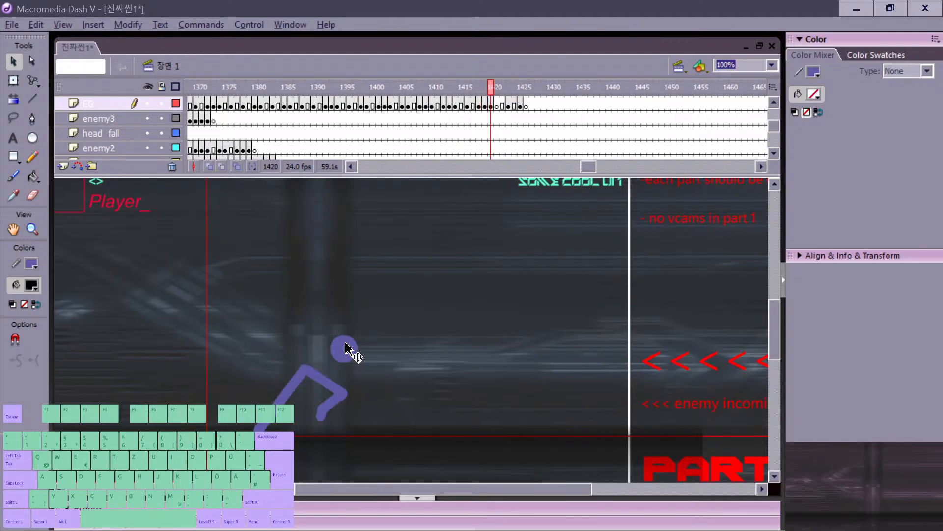
pyautogui.press(',')
pyautogui.press('.')
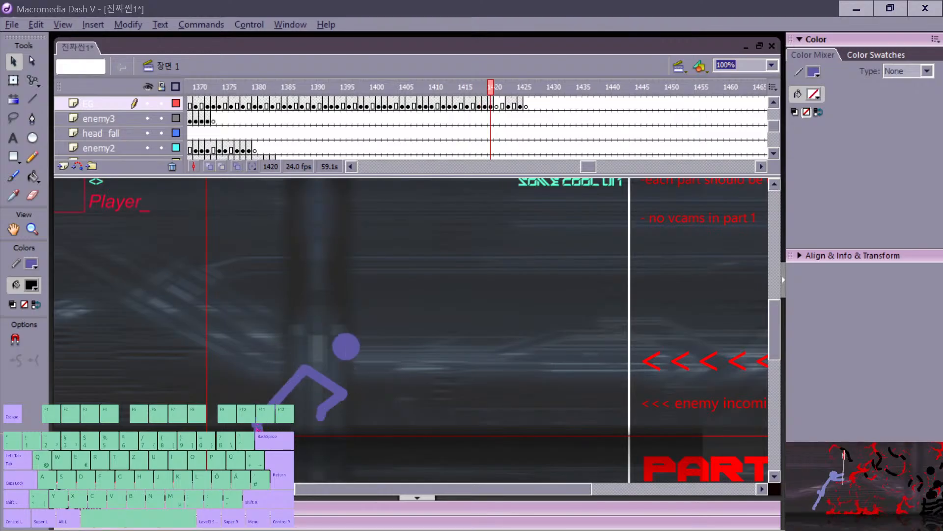
pyautogui.press(',')
pyautogui.press('.')
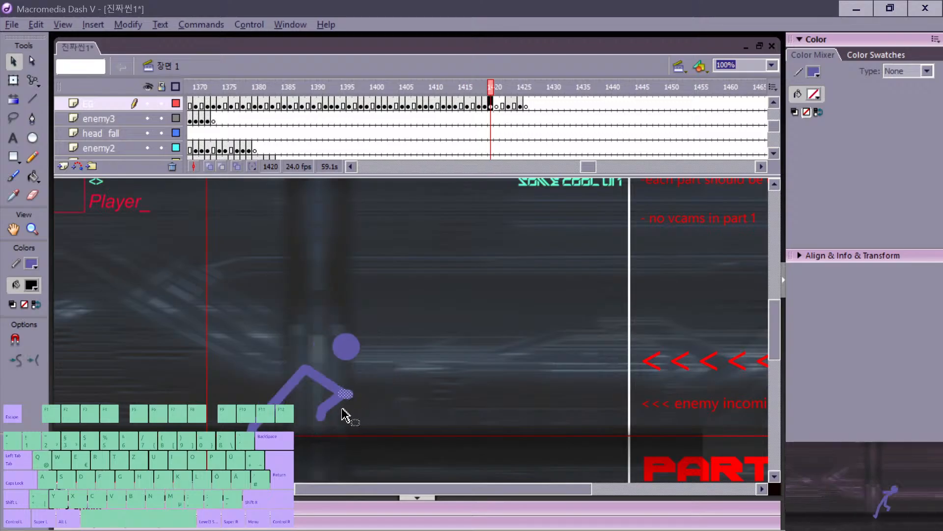
# Step: Trim the front knee on frame 1420 and draw a straight torso line from the hip to the head
pyautogui.press('.')
pyautogui.press(',')
pyautogui.press(',')
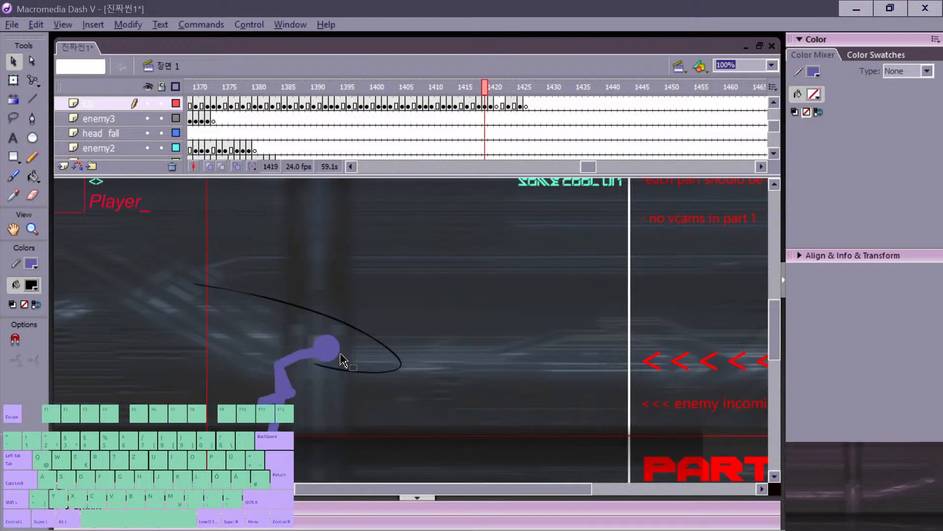
pyautogui.press('.')
pyautogui.press('n')
pyautogui.press(',')
pyautogui.press('.')
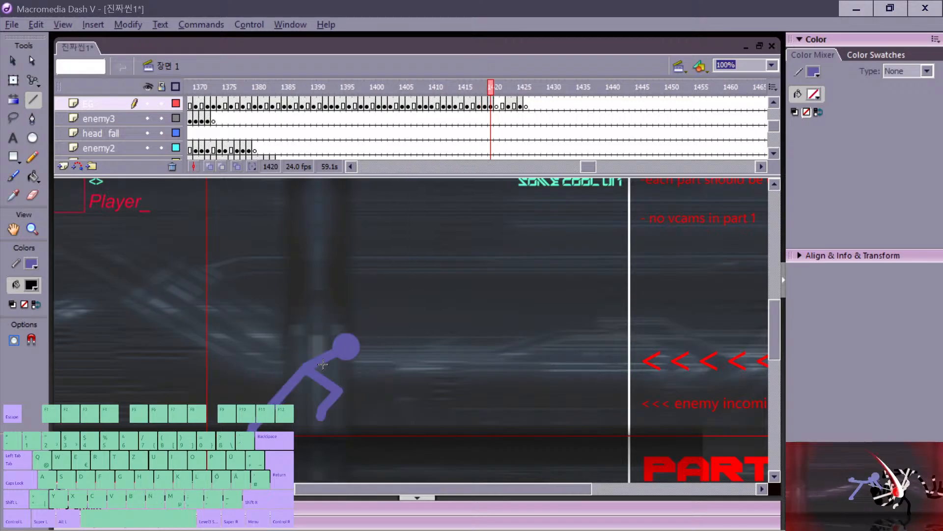
# Step: Bend the torso on frame 1420 into an upward curve and nudge the head to match, checking against frame 1419
pyautogui.press('v')
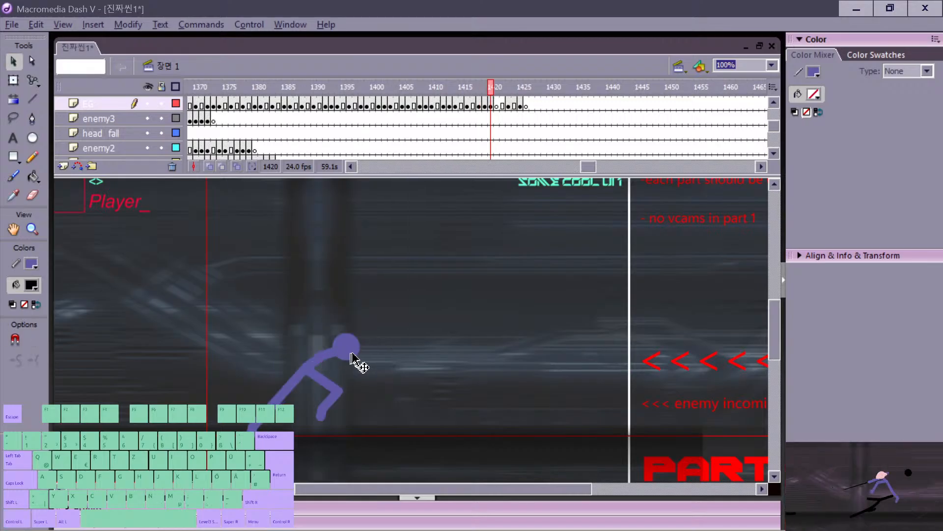
pyautogui.press(',')
pyautogui.press('.')
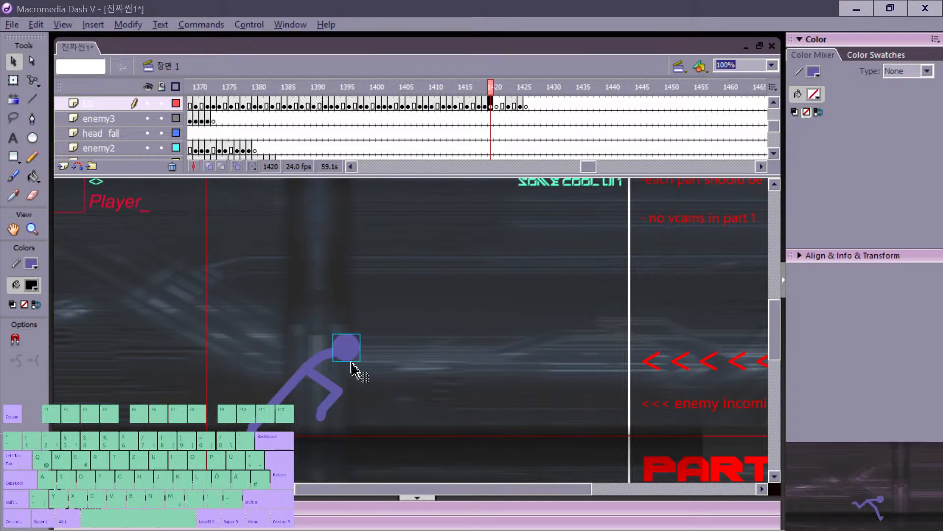
# Step: Step back and forth through frames 1416 to 1421 to examine how the figure's running poses follow each other
pyautogui.press(',')
pyautogui.press('.')
pyautogui.press('.')
pyautogui.press(',')
pyautogui.press(',')
pyautogui.press(',')
pyautogui.press(',')
pyautogui.press('.')
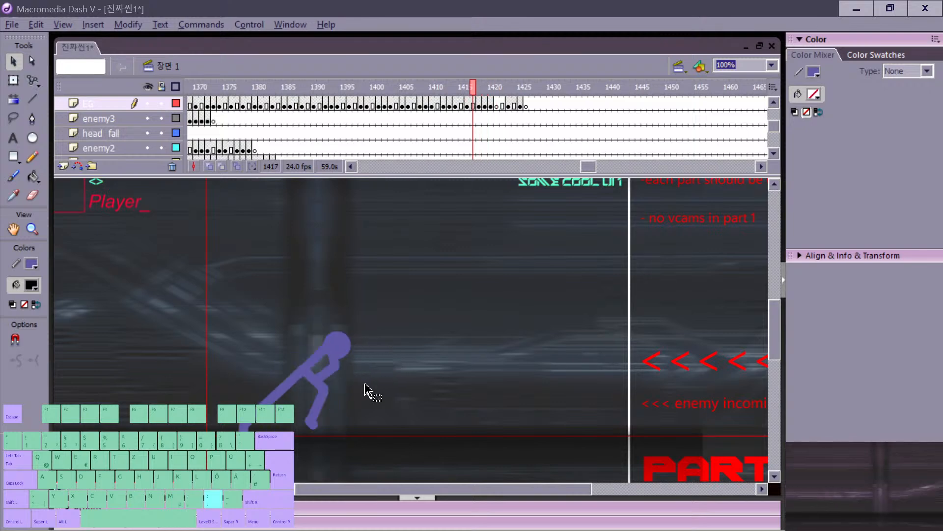
pyautogui.press('.')
pyautogui.press('.')
pyautogui.press('.')
pyautogui.press('.')
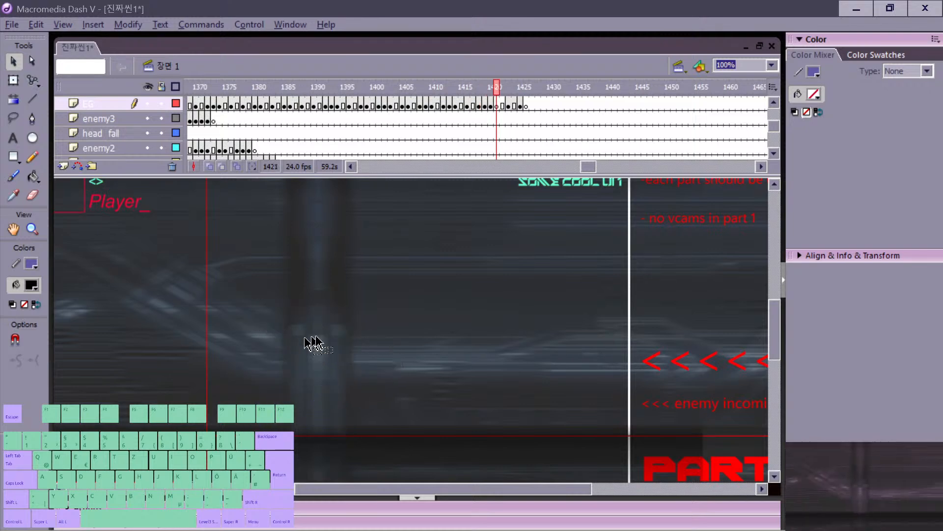
pyautogui.press(',')
pyautogui.press(',')
pyautogui.press(',')
pyautogui.press('.')
pyautogui.press('.')
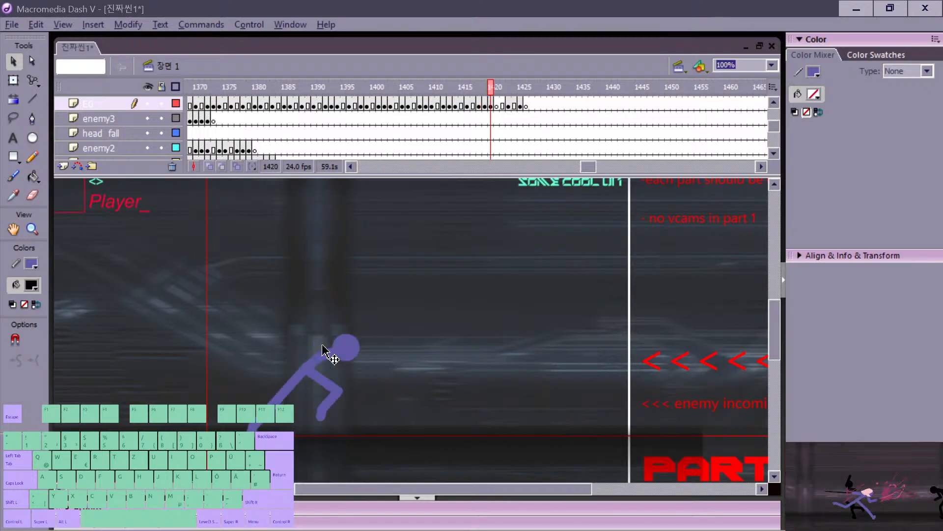
pyautogui.press('.')
pyautogui.press(',')
pyautogui.press('.')
pyautogui.press('n')
pyautogui.press(',')
pyautogui.press(',')
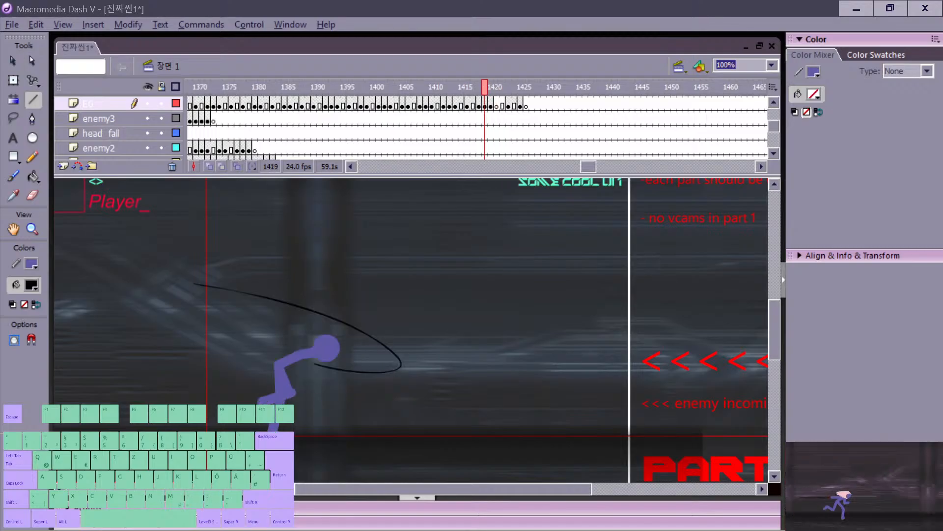
pyautogui.press('.')
pyautogui.press('.')
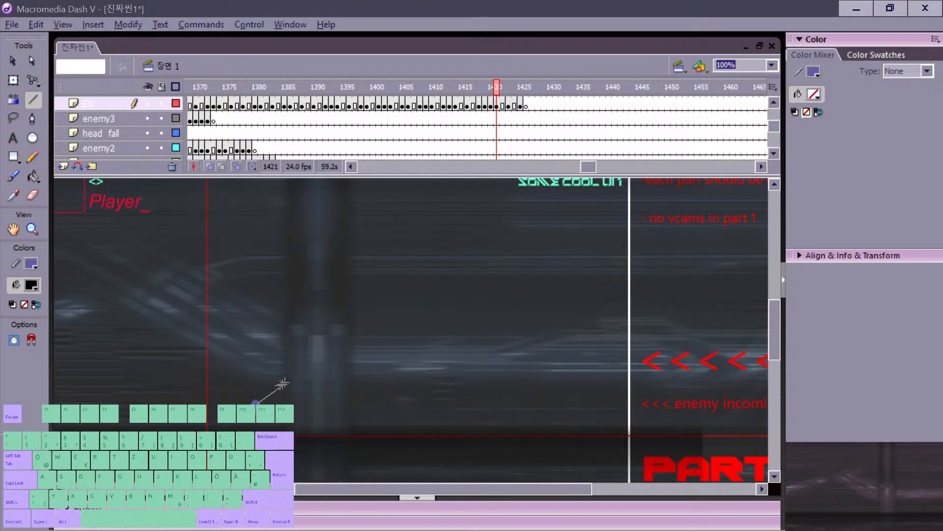
pyautogui.hotkey('ctrl', 'z')
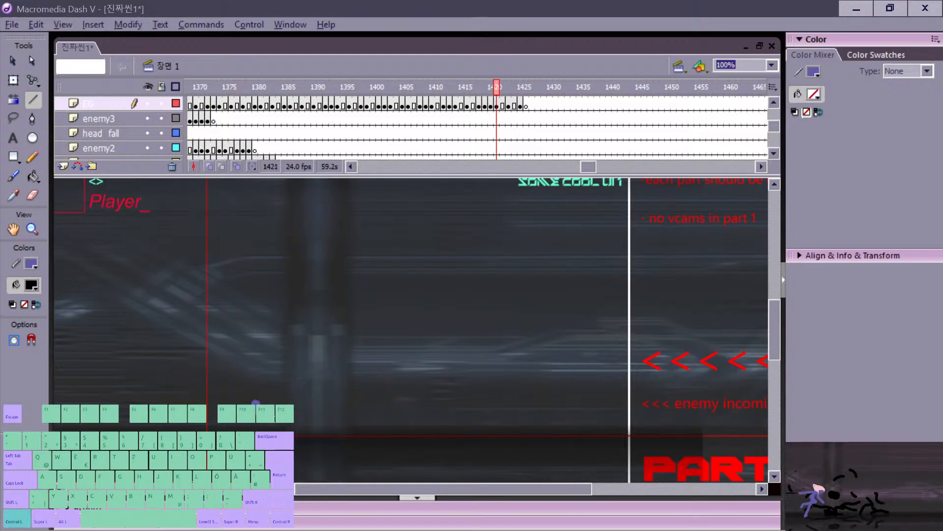
# Step: Play the animation from before frame 1408 and step through frames 1418 and 1419 to examine the figure's motion
pyautogui.press(',')
pyautogui.press(',')
pyautogui.press(',')
pyautogui.press(',')
pyautogui.press(',')
pyautogui.press(',')
pyautogui.press(',')
pyautogui.press(',')
pyautogui.press(',')
pyautogui.press(',')
pyautogui.press(',')
pyautogui.press(',')
pyautogui.press(',')
pyautogui.press(',')
pyautogui.press('Return')
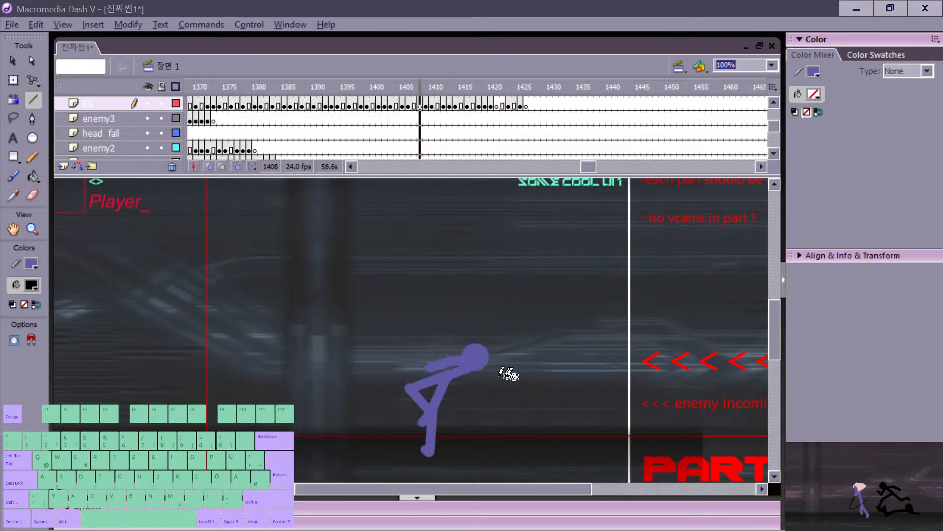
pyautogui.press(',')
pyautogui.press(',')
pyautogui.press(',')
pyautogui.press(',')
pyautogui.press(',')
pyautogui.press('.')
pyautogui.press('.')
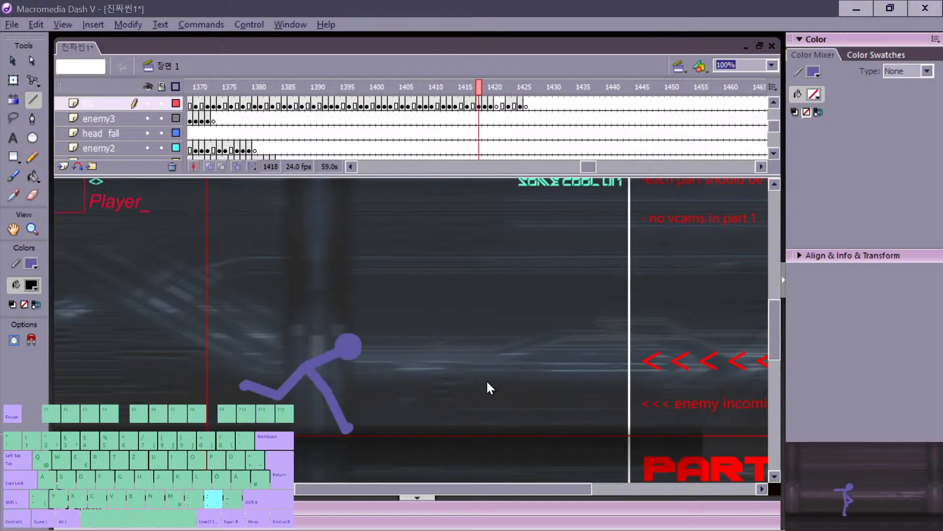
pyautogui.press('.')
pyautogui.press(',')
pyautogui.press('.')
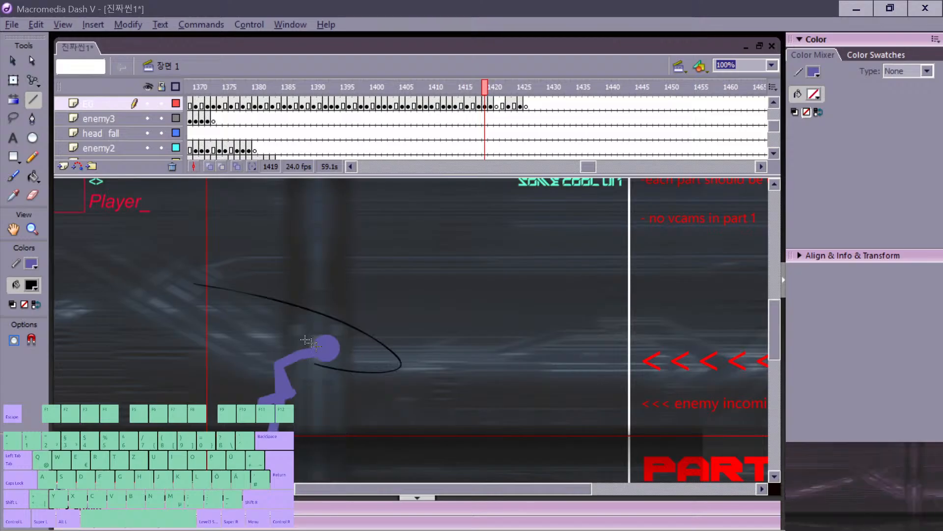
# Step: Move the whole stick figure on frame 1419 slightly forward, leaving the slash arc in place, and compare it with frame 1415
pyautogui.press('v')
pyautogui.moveTo(244, 320); pyautogui.dragTo(349, 454)
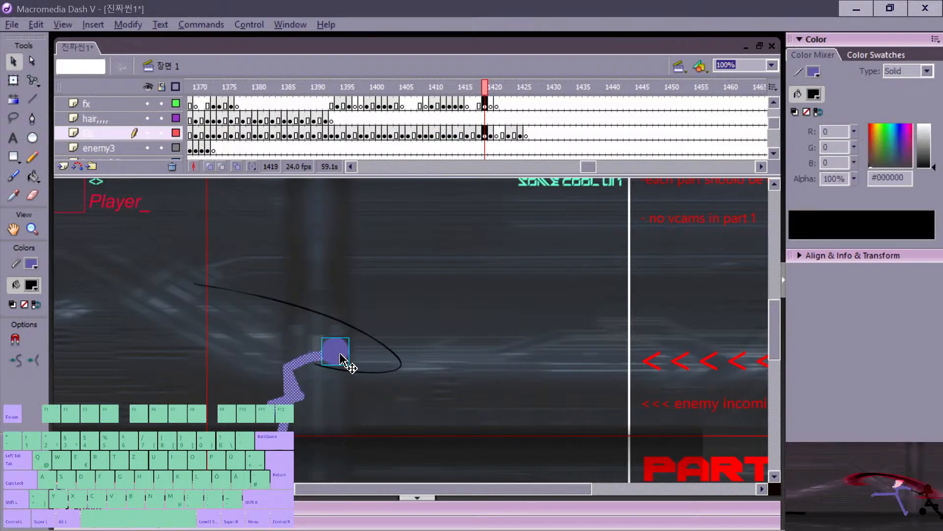
pyautogui.click(360, 334)
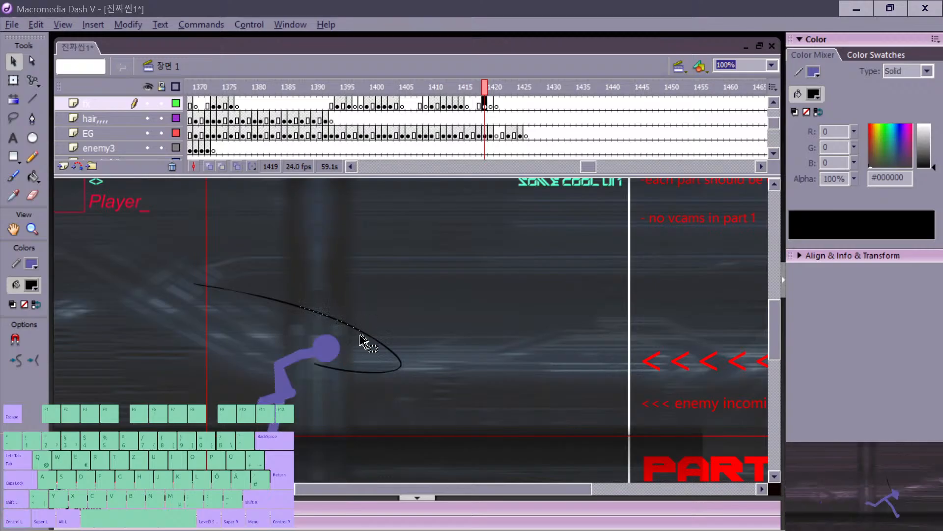
pyautogui.moveTo(233, 334); pyautogui.dragTo(344, 446)
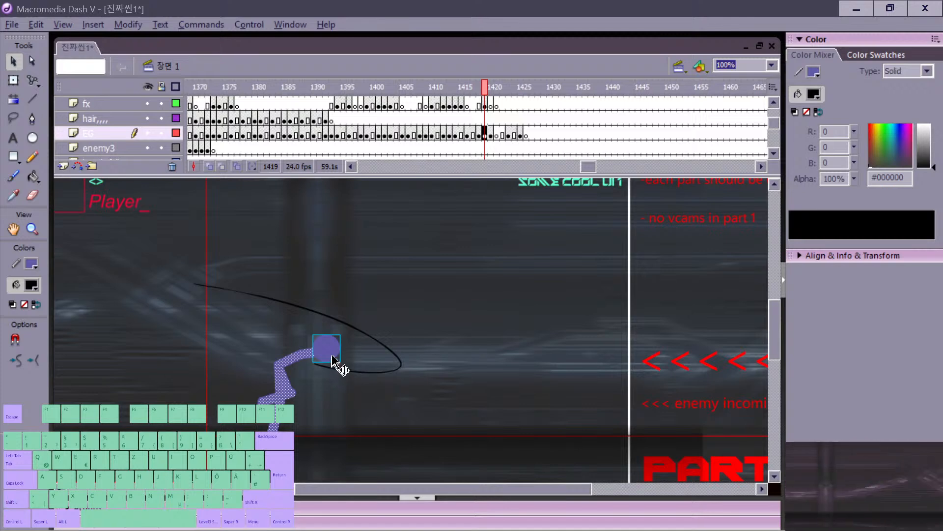
pyautogui.press(',')
pyautogui.press(',')
pyautogui.press(',')
pyautogui.press(',')
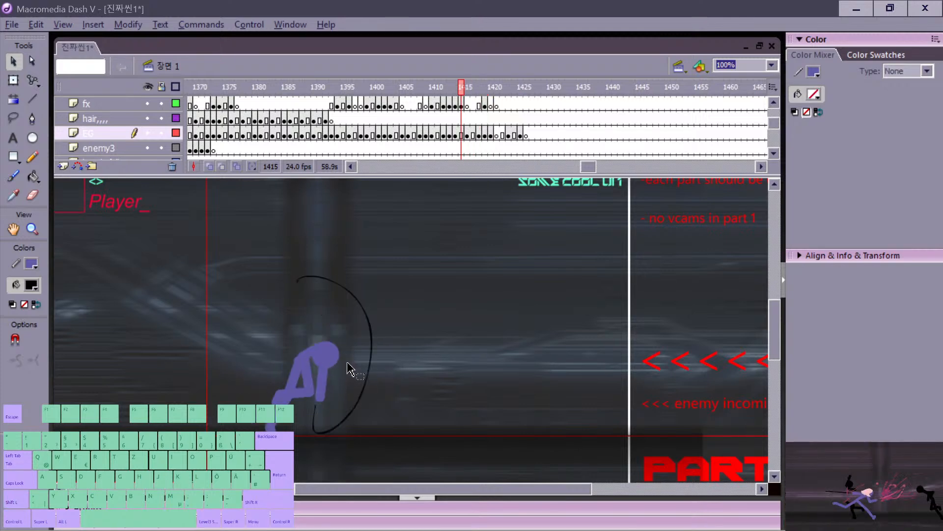
pyautogui.press('.')
pyautogui.press('.')
pyautogui.press('.')
pyautogui.press('.')
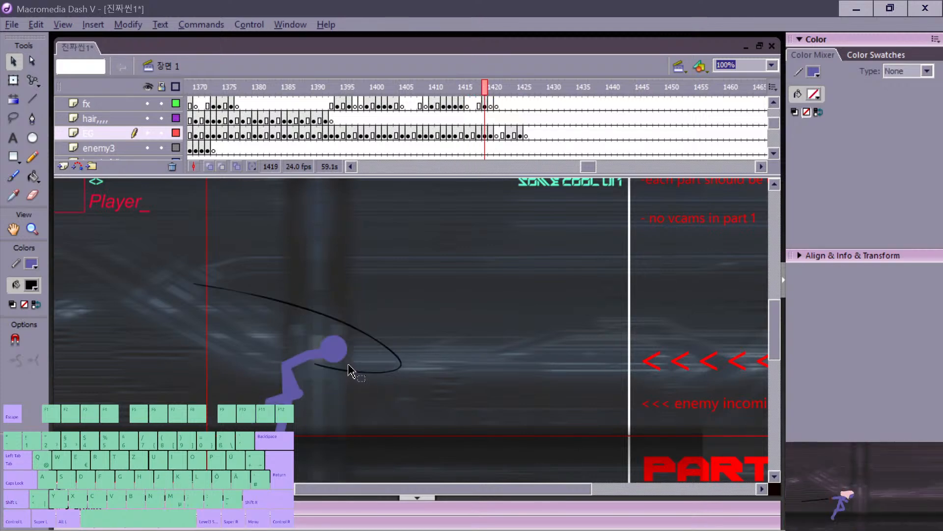
# Step: Flip through frames 1415 to 1421 to examine the spacing between the figure's running poses
pyautogui.press(',')
pyautogui.press(',')
pyautogui.press(',')
pyautogui.press(',')
pyautogui.press('.')
pyautogui.press('.')
pyautogui.press('.')
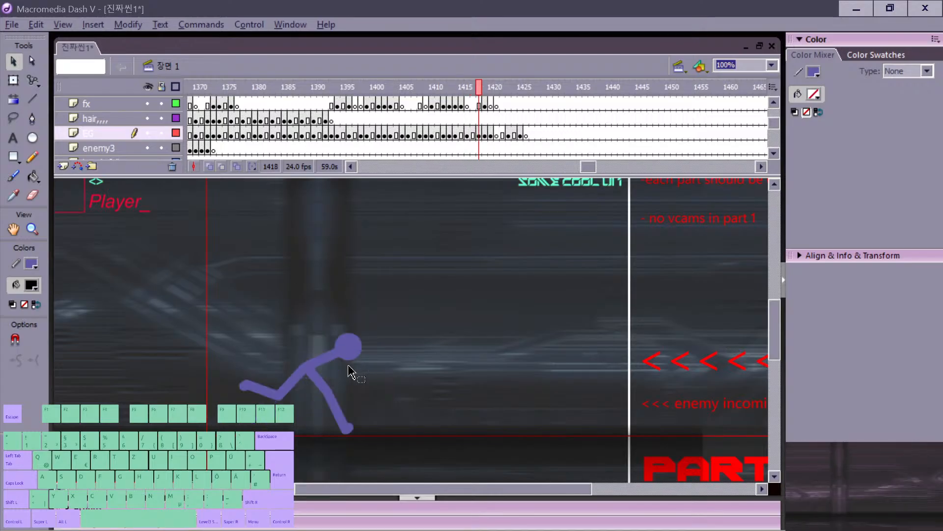
pyautogui.press('.')
pyautogui.press('.')
pyautogui.press('.')
pyautogui.press(',')
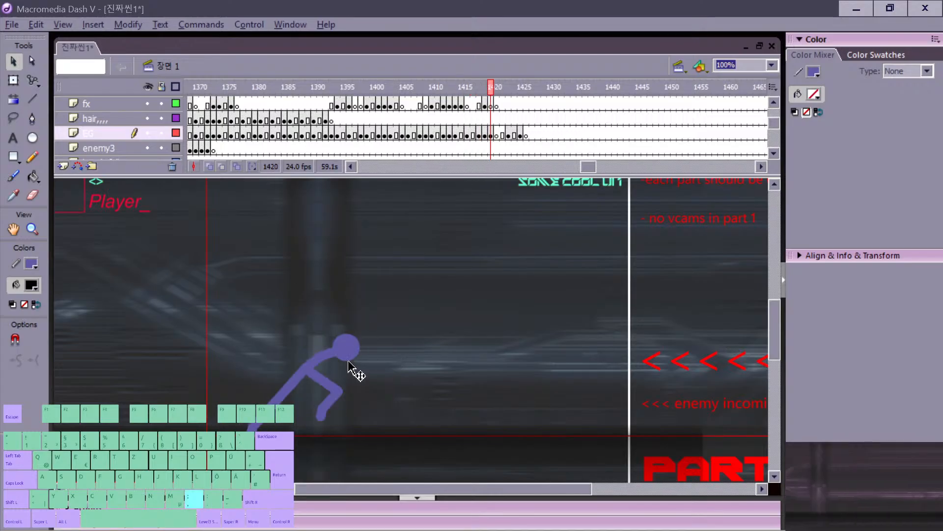
pyautogui.press(',')
pyautogui.press('.')
pyautogui.press('.')
pyautogui.press(',')
pyautogui.press('.')
# Step: Draw new legs on frame 1421, the rear leg stretched far back and the front leg bent with a foot, and shift its ankle forward
pyautogui.press('n')
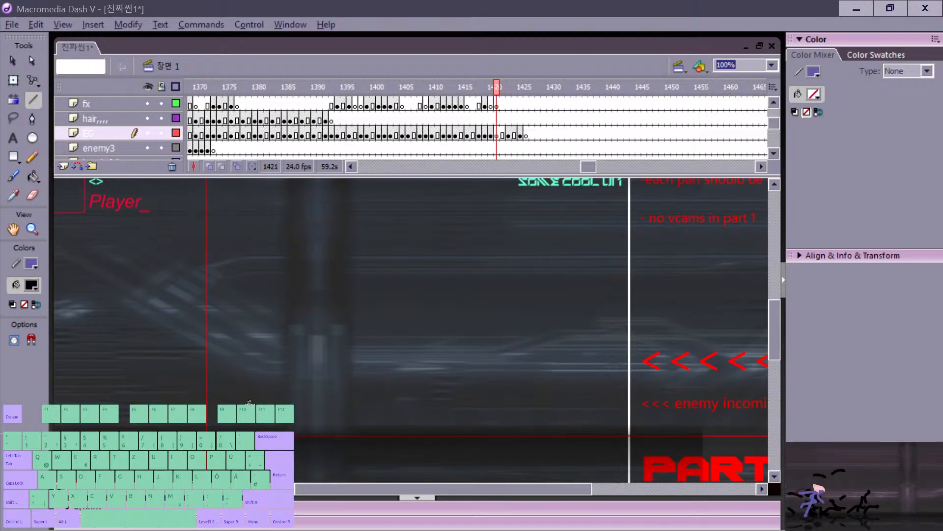
pyautogui.moveTo(288, 383); pyautogui.dragTo(333, 358)
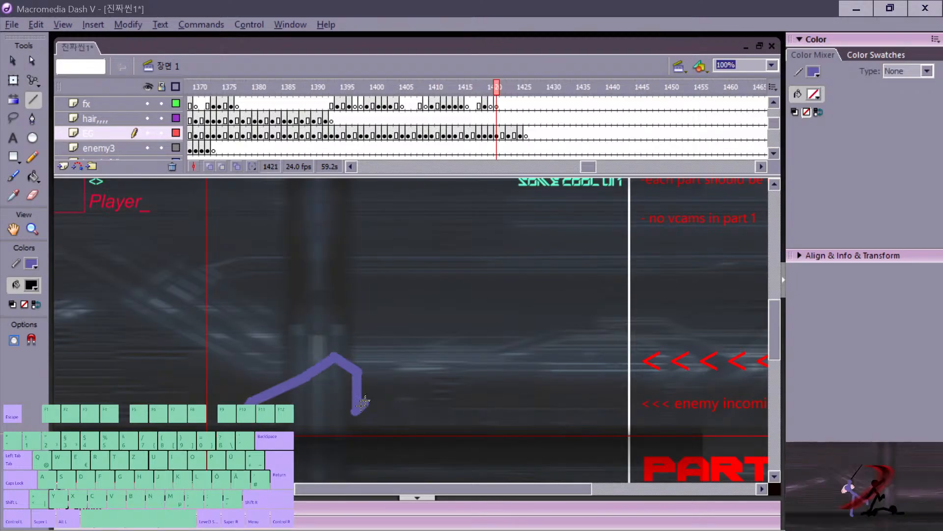
pyautogui.press('v')
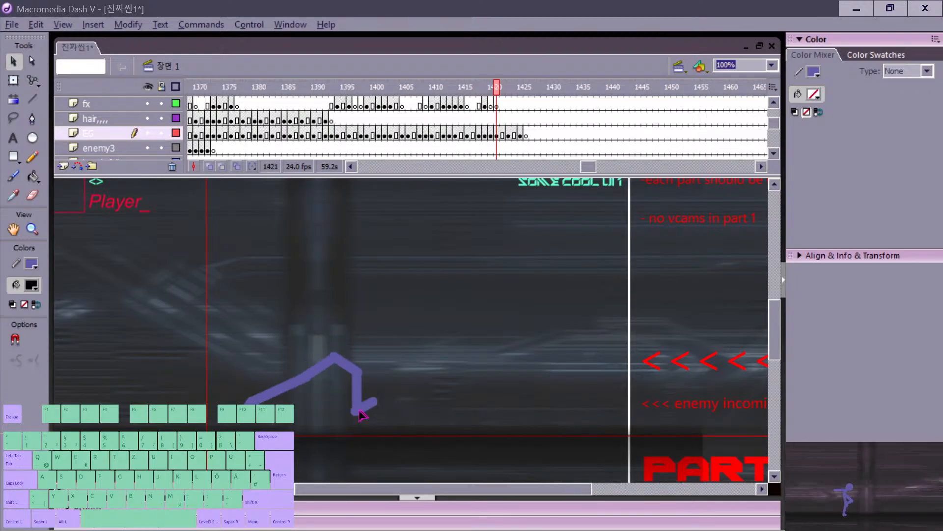
pyautogui.moveTo(357, 410); pyautogui.dragTo(363, 409)
pyautogui.press(',')
pyautogui.press('.')
# Step: Draw a curved torso from the hip on frame 1421 and paste the head in place, moving it onto the torso's upper end
pyautogui.press('n')
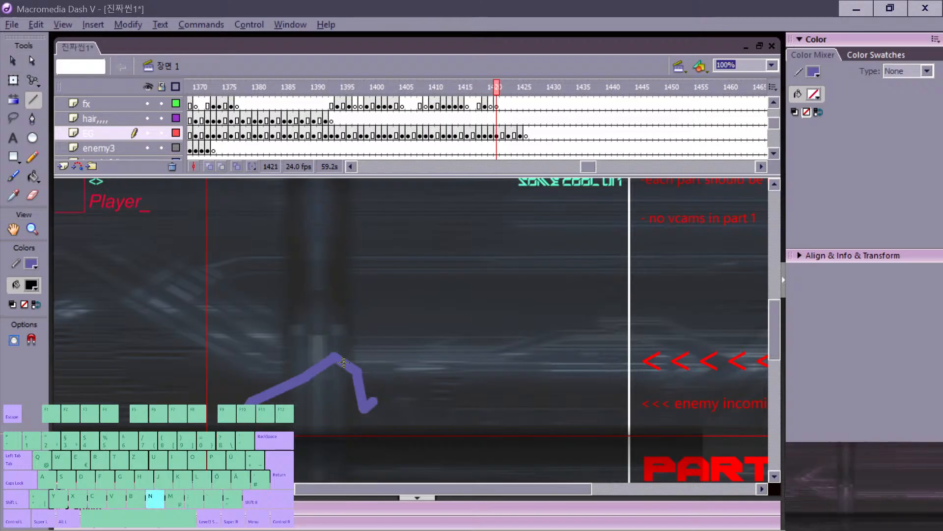
pyautogui.press('v')
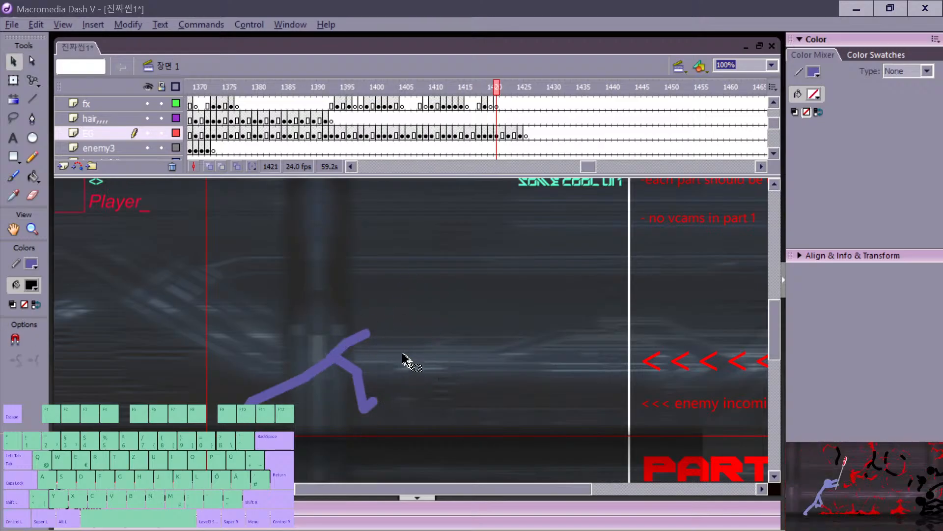
pyautogui.press(',')
pyautogui.press('.')
pyautogui.hotkey('ctrl', 'shift', 'v')
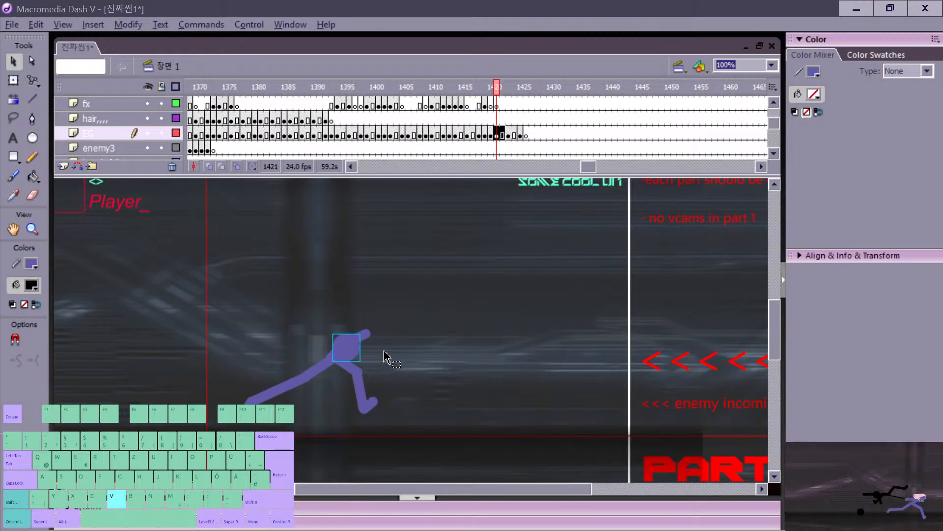
pyautogui.moveTo(349, 349); pyautogui.dragTo(366, 339)
pyautogui.press(',')
pyautogui.press('.')
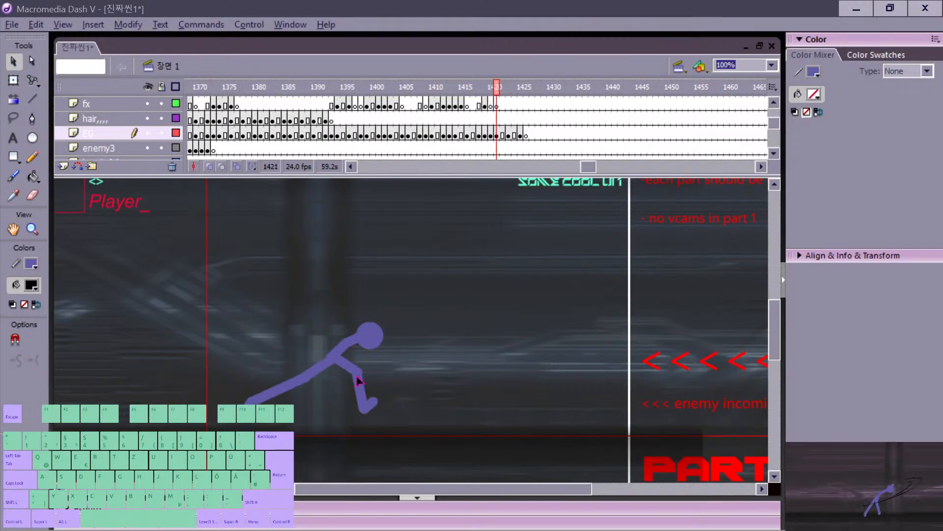
# Step: Move the front knee on frame 1421 slightly forward and adjust the front foot, comparing with the neighbouring frames
pyautogui.press('v')
pyautogui.moveTo(359, 372); pyautogui.dragTo(366, 374)
pyautogui.press(',')
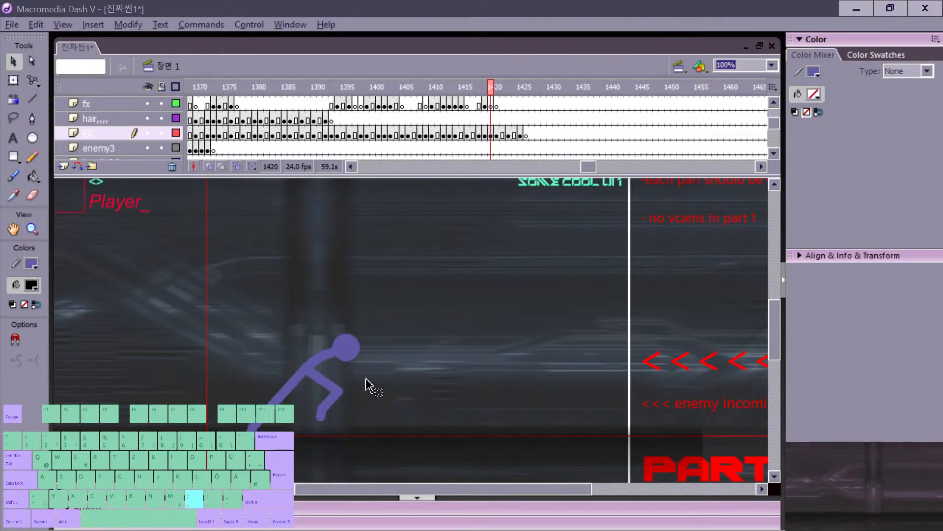
pyautogui.press('.')
pyautogui.moveTo(361, 405); pyautogui.dragTo(364, 408)
pyautogui.press(',')
pyautogui.press('.')
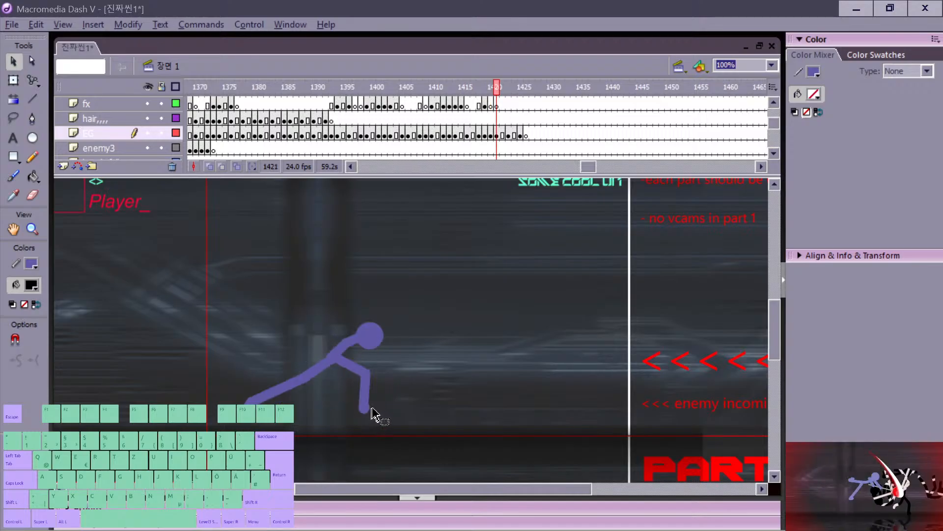
pyautogui.press(',')
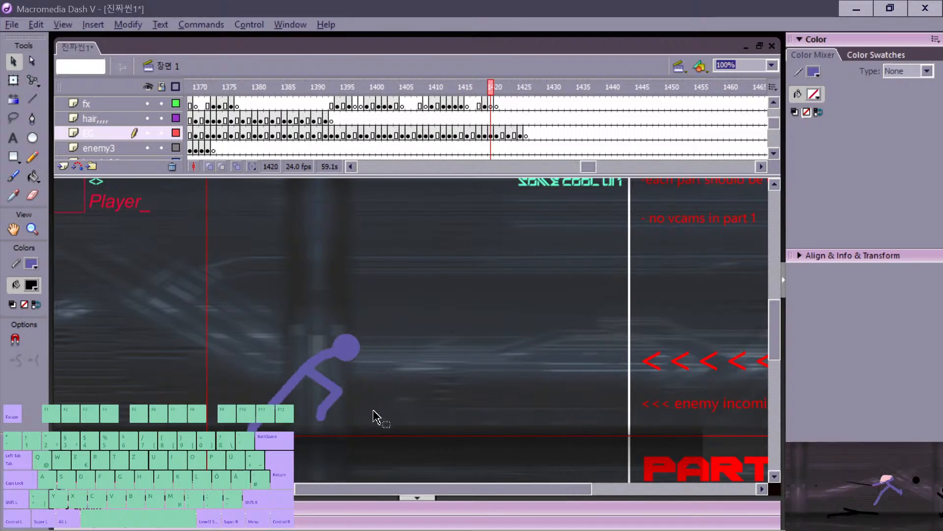
pyautogui.press('.')
pyautogui.press('.')
pyautogui.press('.')
pyautogui.press(',')
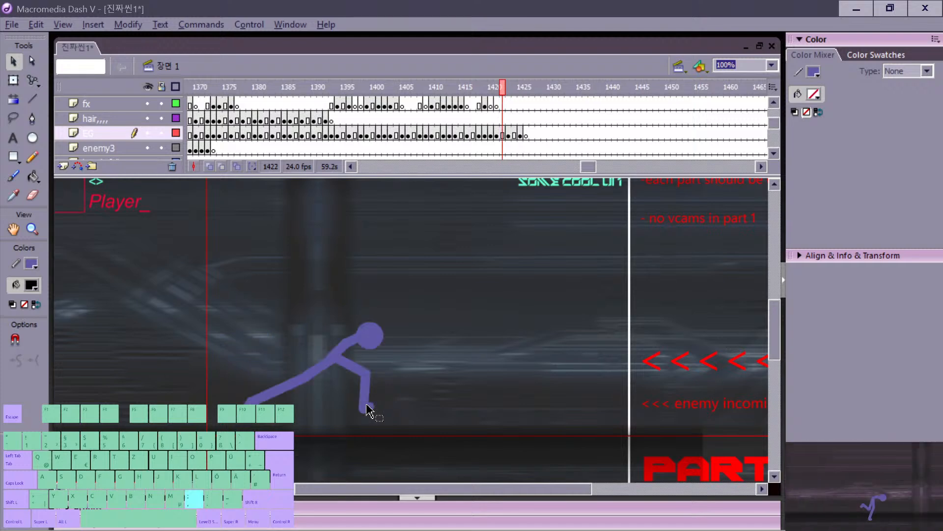
# Step: Erase the old figure's torso and legs on frame 1423, keeping the head
pyautogui.press('.')
pyautogui.press('e')
pyautogui.moveTo(228, 456)
pyautogui.mouseDown()
pyautogui.moveTo(267, 340)
pyautogui.moveTo(236, 362)
pyautogui.mouseUp()
pyautogui.moveTo(274, 362)
pyautogui.mouseDown()
pyautogui.moveTo(285, 394)
pyautogui.moveTo(289, 386)
pyautogui.mouseUp()
pyautogui.press(',')
pyautogui.press('.')
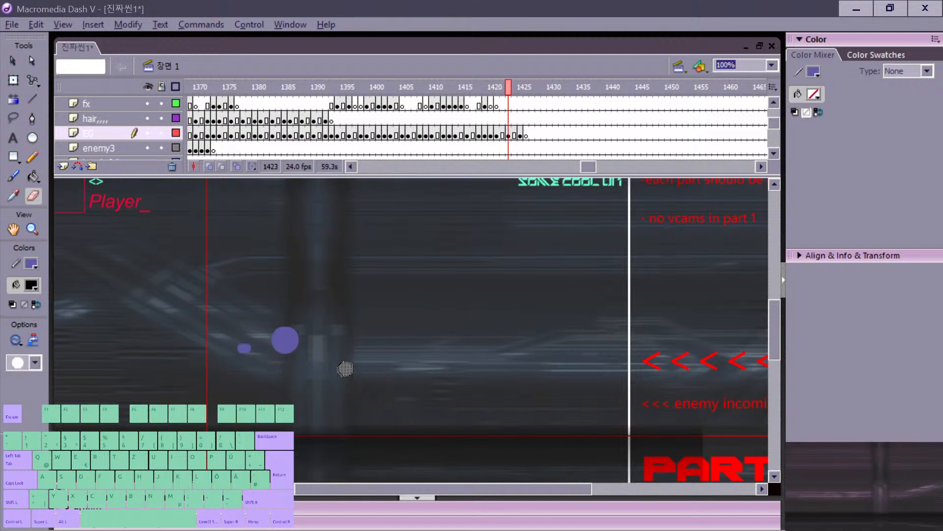
# Step: Play the animation through frames 1404 to 1417 and step around frames 1417 to 1419 to examine the run and slash
pyautogui.press(',')
pyautogui.press('m')
pyautogui.press(',')
pyautogui.press(',')
pyautogui.press(',')
pyautogui.press(',')
pyautogui.press(',')
pyautogui.press(',')
pyautogui.press(',')
pyautogui.press(',')
pyautogui.press(',')
pyautogui.press(',')
pyautogui.press(',')
pyautogui.press(',')
pyautogui.press(',')
pyautogui.press(',')
pyautogui.press(',')
pyautogui.press(',')
pyautogui.press(',')
pyautogui.press(',')
pyautogui.press(',')
pyautogui.press(',')
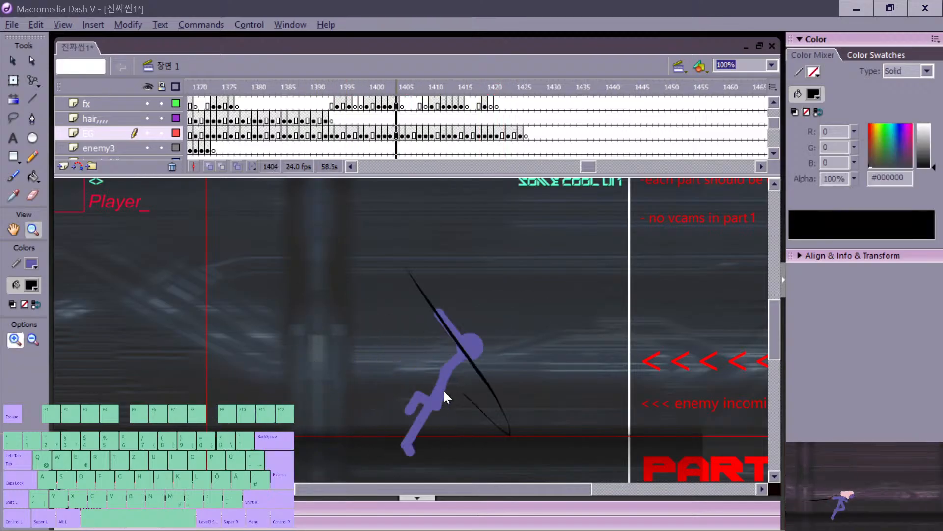
pyautogui.press(',')
pyautogui.press(',')
pyautogui.press(',')
pyautogui.press(',')
pyautogui.press(',')
pyautogui.press(',')
pyautogui.press(',')
pyautogui.press(',')
pyautogui.press(',')
pyautogui.press(',')
pyautogui.press(',')
pyautogui.press(',')
pyautogui.press(',')
pyautogui.press(',')
pyautogui.press(',')
pyautogui.press(',')
pyautogui.press(',')
pyautogui.press(',')
pyautogui.press(',')
pyautogui.press(',')
pyautogui.press(',')
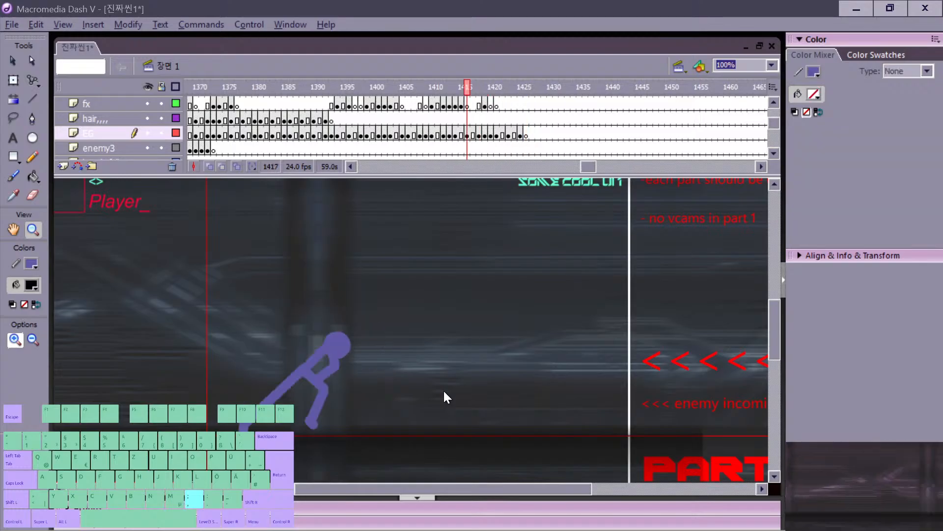
pyautogui.press('Return')
pyautogui.press(',')
pyautogui.press(',')
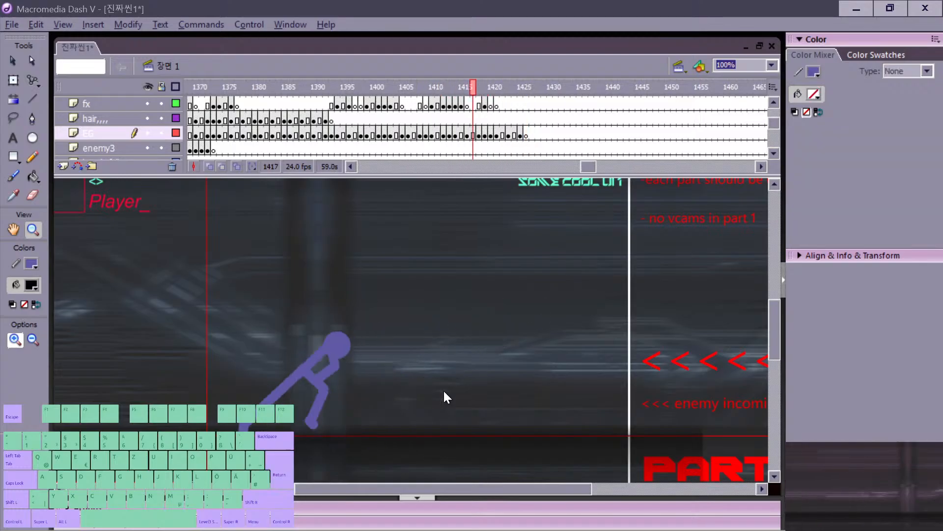
pyautogui.press(',')
pyautogui.press('.')
pyautogui.press('.')
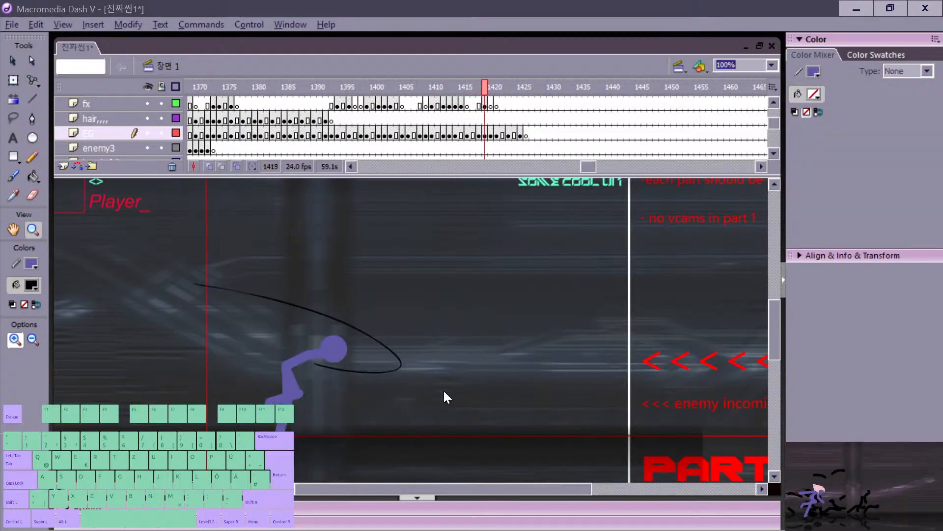
# Step: Extend the pose on frame 1419 by one frame across the fx, hair and EG layers
pyautogui.press(',')
pyautogui.click(485, 134)
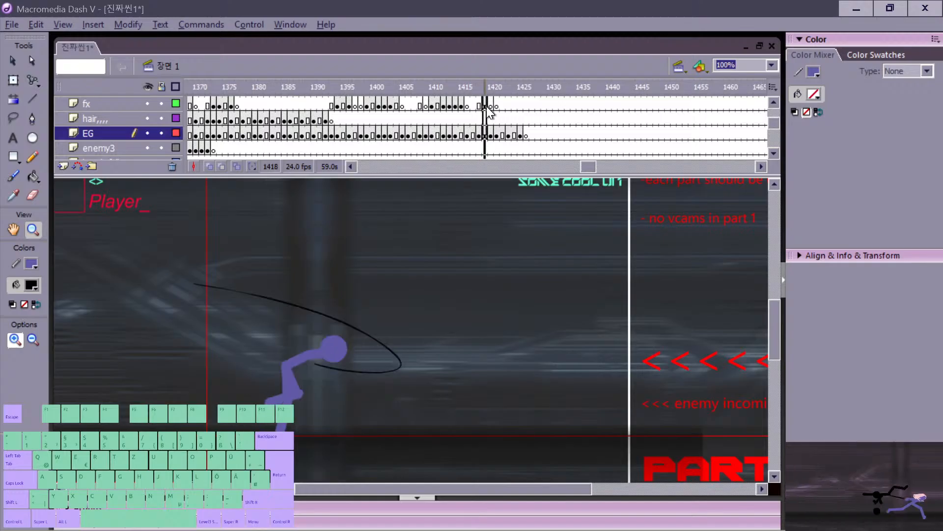
pyautogui.click(482, 133)
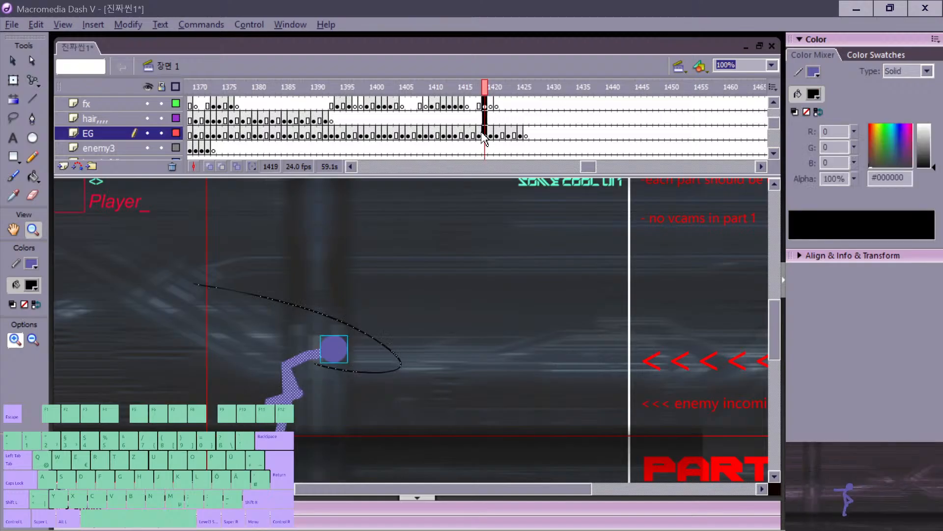
pyautogui.press('F5')
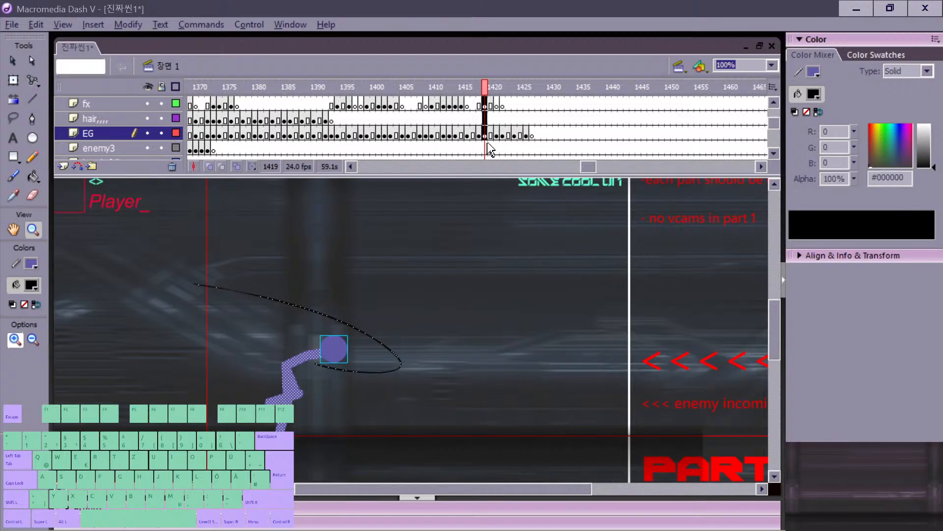
# Step: Step back and forth through the frames around 1413 to 1418 to examine the timing of the run and slash
pyautogui.press('.')
pyautogui.press('.')
pyautogui.press(',')
pyautogui.press(',')
pyautogui.press(',')
pyautogui.press(',')
pyautogui.press(',')
pyautogui.press(',')
pyautogui.press(',')
pyautogui.press(',')
pyautogui.press(',')
pyautogui.press(',')
pyautogui.press(',')
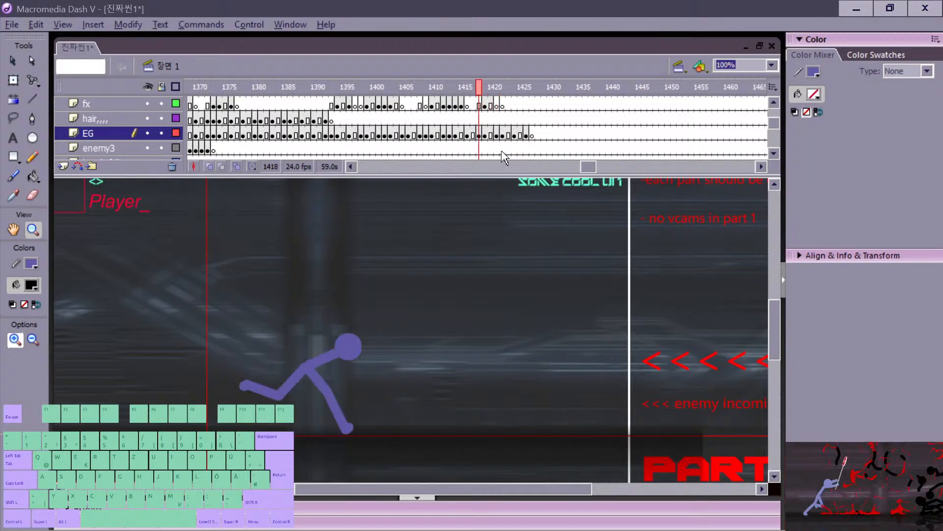
pyautogui.press('.')
pyautogui.press('.')
pyautogui.press('.')
pyautogui.press('.')
pyautogui.press('.')
pyautogui.press('.')
pyautogui.press('.')
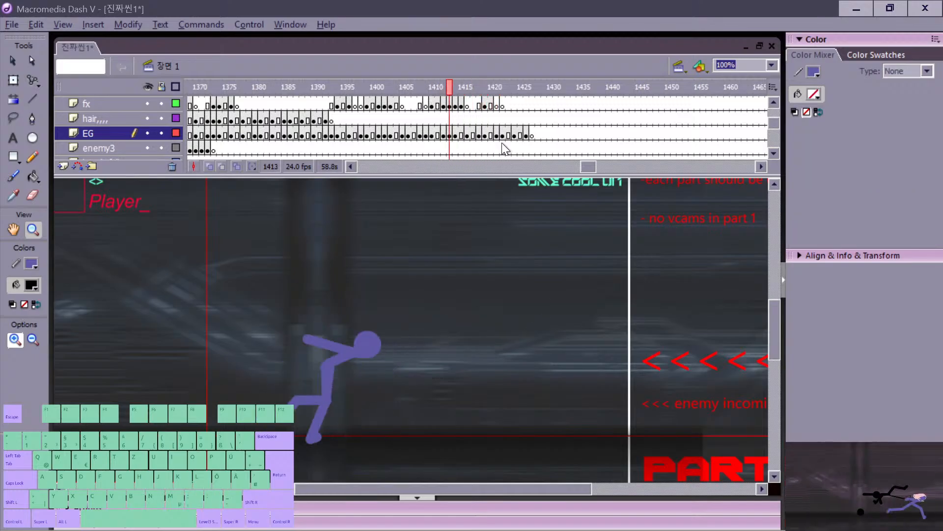
pyautogui.press('.')
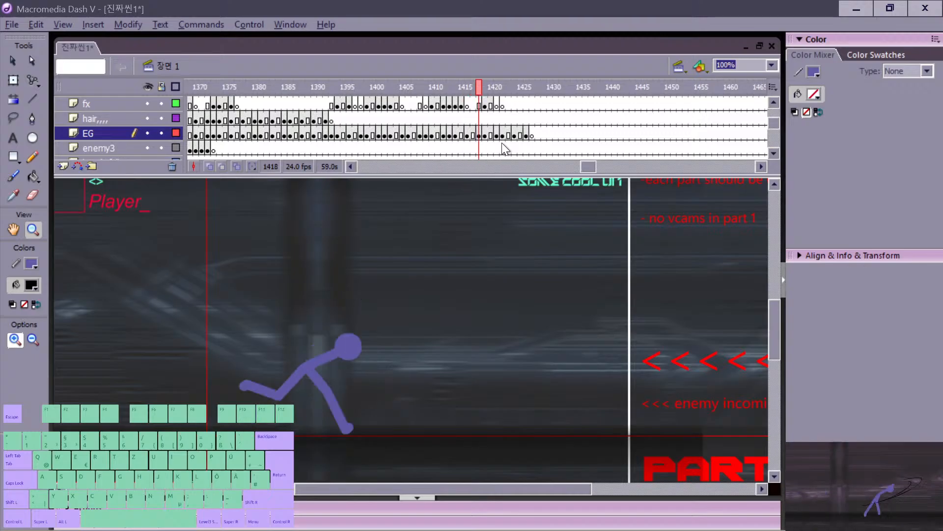
# Step: Draw a short bent arm below the head on frame 1418 with the Line tool and check it against the neighbouring frames
pyautogui.press('n')
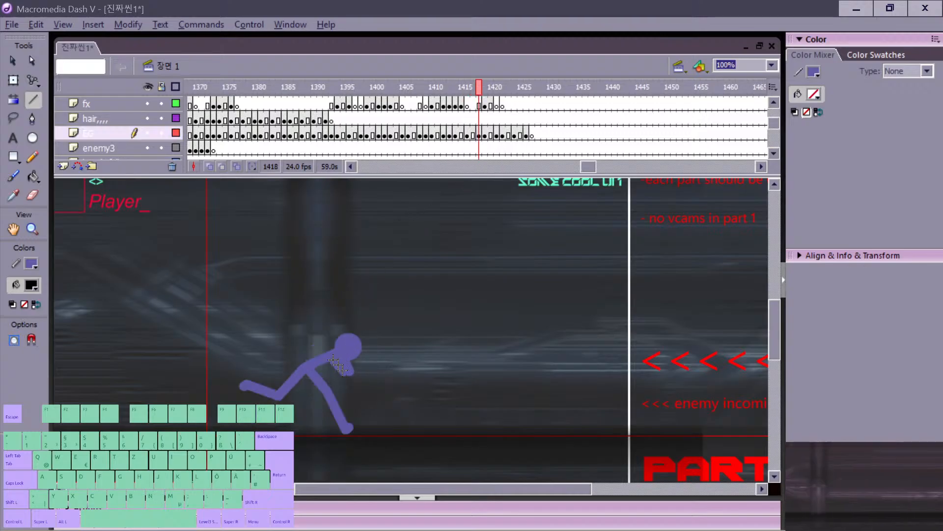
pyautogui.press('.')
pyautogui.press(',')
pyautogui.press(',')
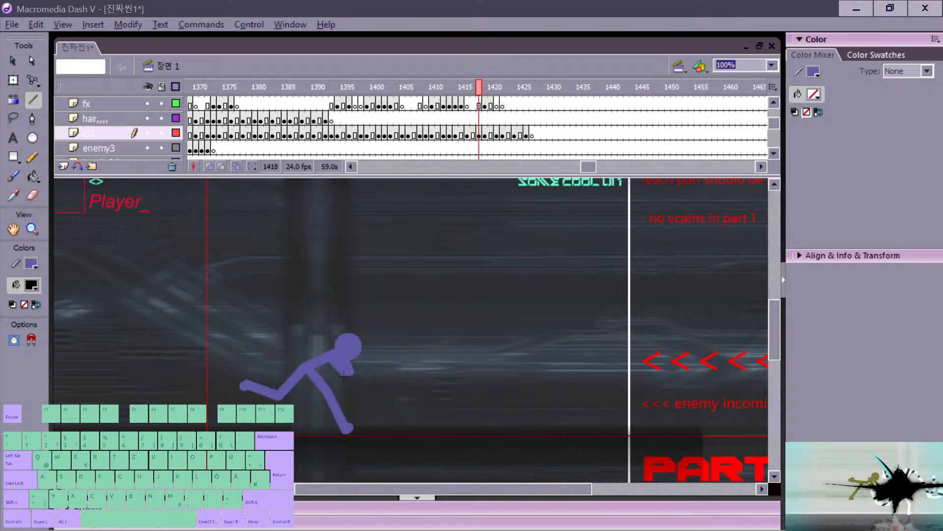
# Step: Draw a short arm reaching backward from the shoulder on frame 1419, undoing the first overlong attempt
pyautogui.press('.')
pyautogui.press('.')
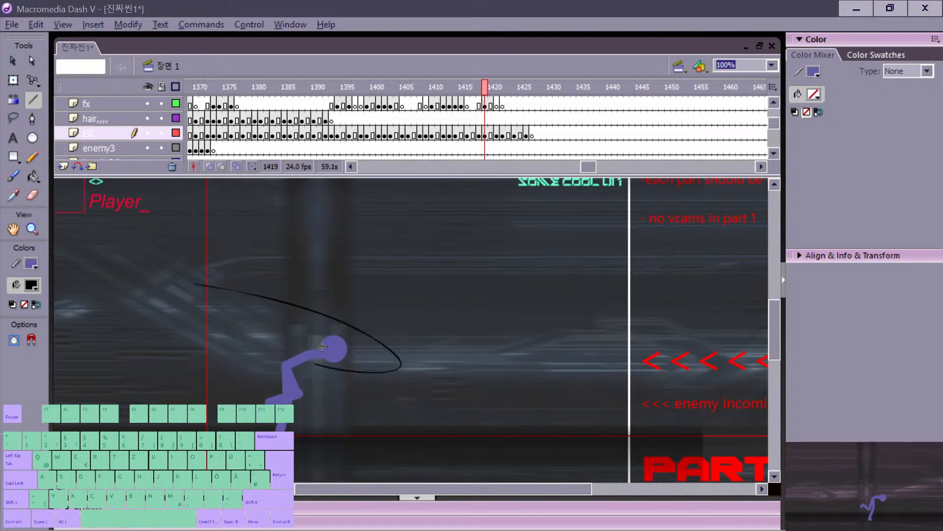
pyautogui.moveTo(322, 347); pyautogui.dragTo(263, 308)
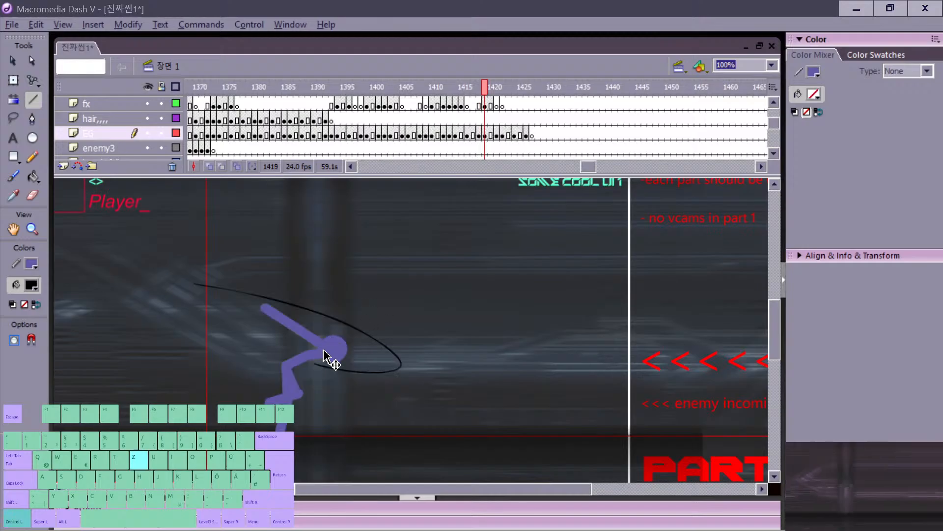
pyautogui.hotkey('ctrl', 'z')
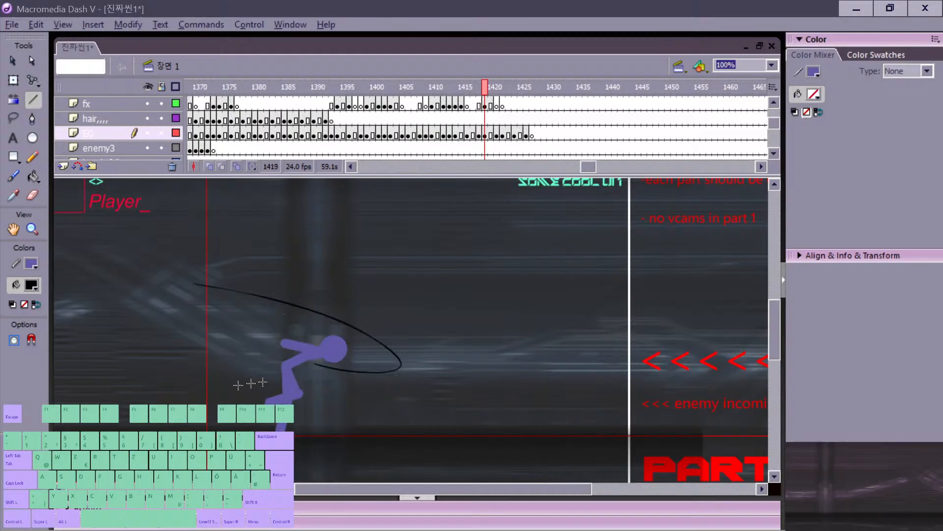
# Step: Play and step through the frames around 1419 to 1425 to examine how the new arms read in the slash
pyautogui.press(',')
pyautogui.press('.')
pyautogui.press('.')
pyautogui.press('.')
pyautogui.press(',')
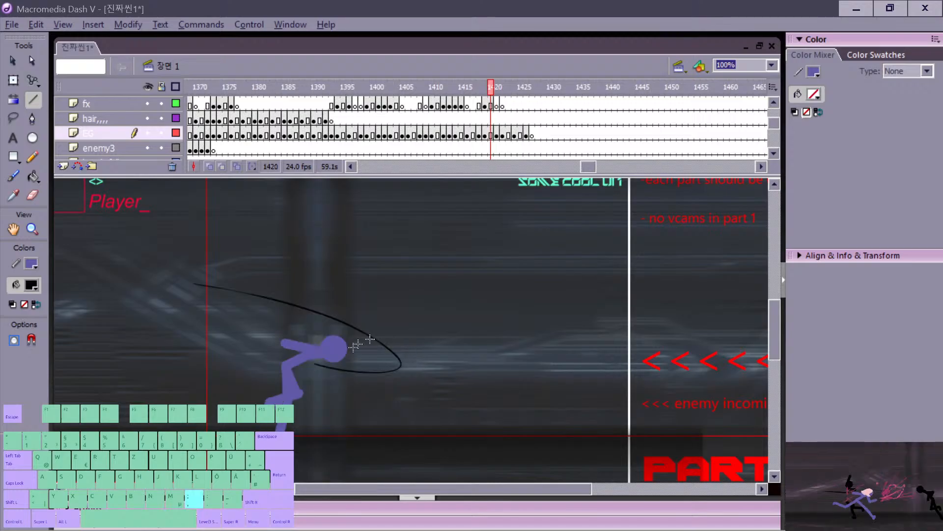
pyautogui.press('.')
pyautogui.press('.')
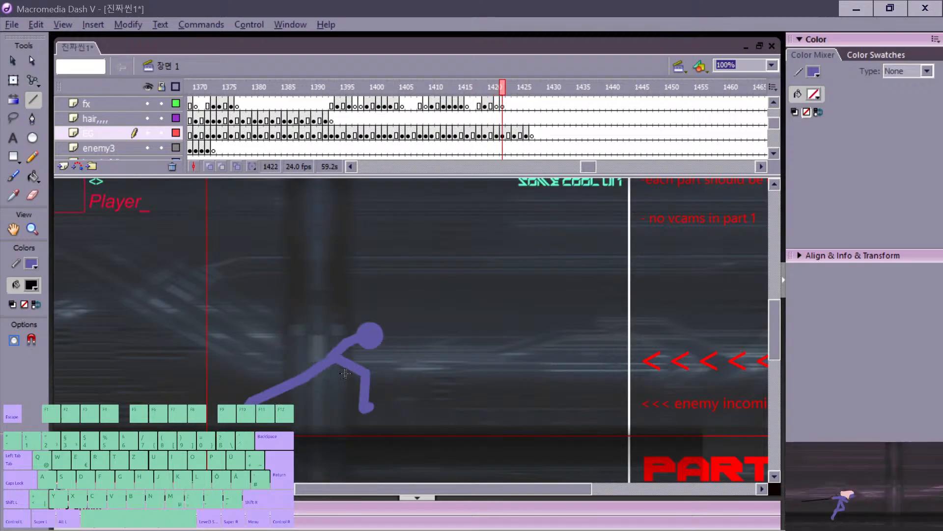
pyautogui.press(',')
pyautogui.press(',')
pyautogui.press(',')
pyautogui.press(',')
pyautogui.press(',')
pyautogui.press(',')
pyautogui.press(',')
pyautogui.press(',')
pyautogui.press(',')
pyautogui.press(',')
pyautogui.press(',')
pyautogui.press(',')
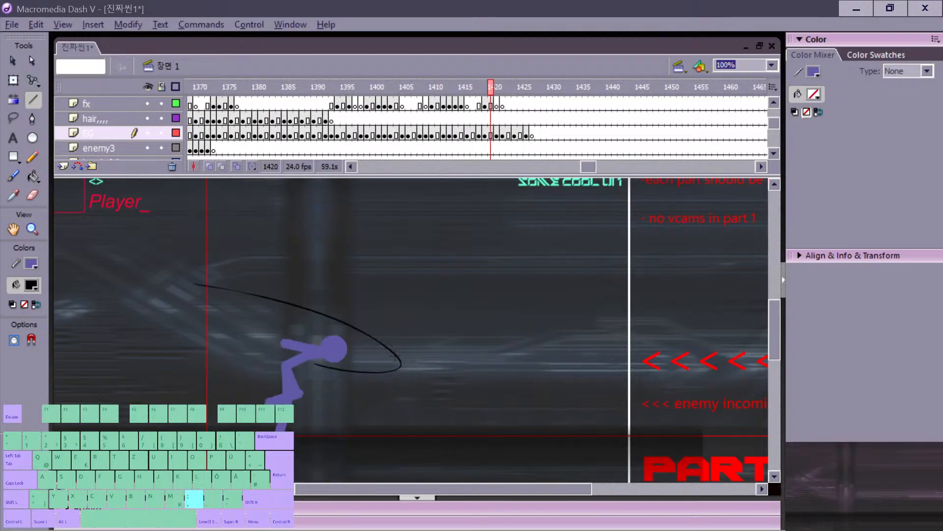
pyautogui.press('Return')
pyautogui.press(',')
pyautogui.press(',')
pyautogui.press(',')
pyautogui.press(',')
pyautogui.press(',')
pyautogui.press(',')
pyautogui.press(',')
pyautogui.press(',')
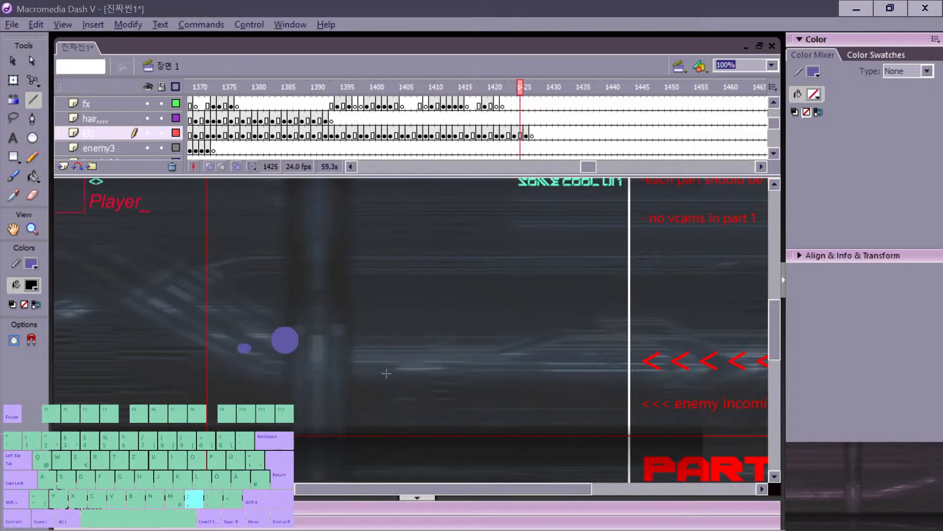
# Step: Erase the leftover blob behind the head on frame 1424
pyautogui.press('.')
pyautogui.press('.')
pyautogui.press('.')
pyautogui.press('v')
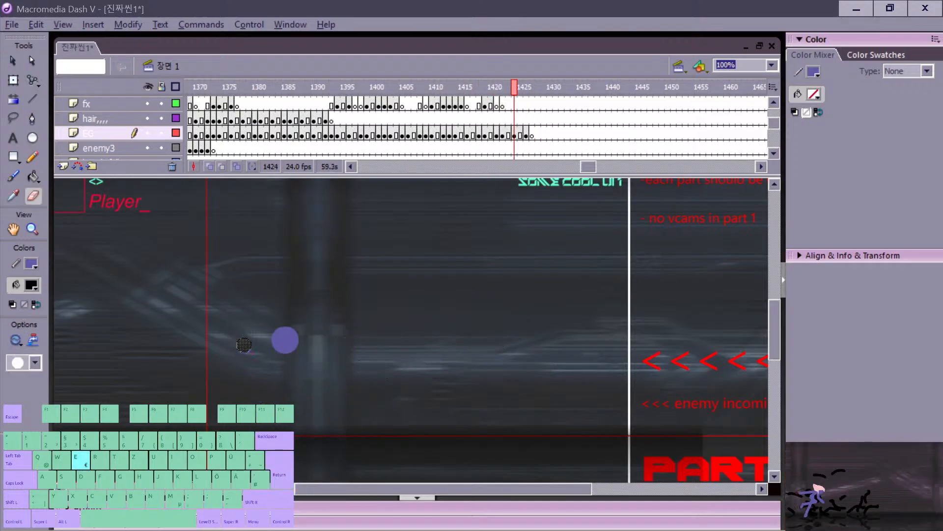
# Step: Turn on onion skin outlines and compare the figure's poses across frames 1415 to 1419
pyautogui.press(',')
pyautogui.press(',')
pyautogui.press(',')
pyautogui.press('.')
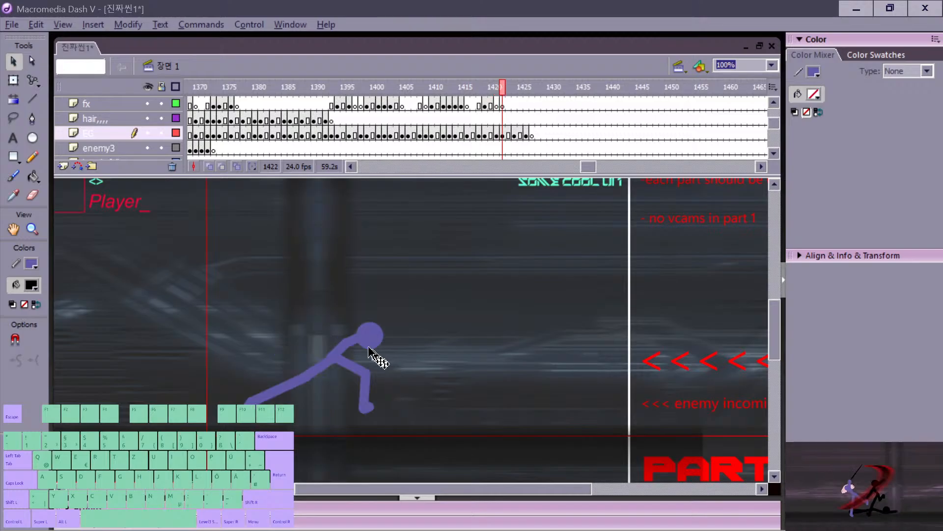
pyautogui.press(',')
pyautogui.press(',')
pyautogui.press(',')
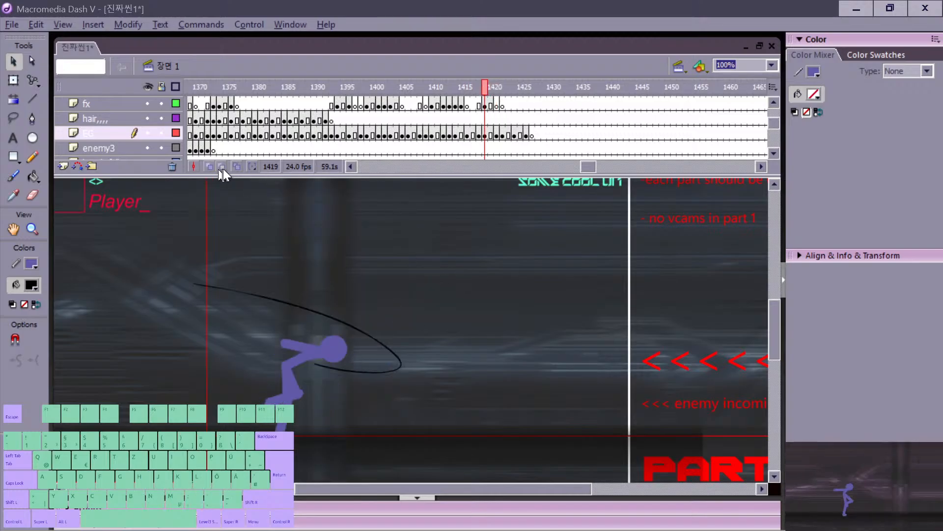
pyautogui.click(222, 166)
pyautogui.press(',')
pyautogui.press(',')
pyautogui.press(',')
pyautogui.press(',')
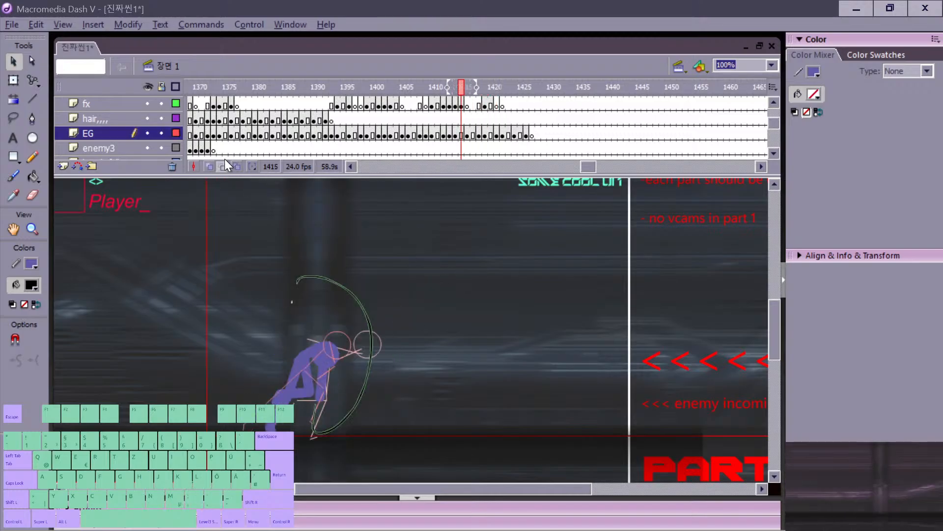
pyautogui.press('.')
pyautogui.press('.')
pyautogui.press('.')
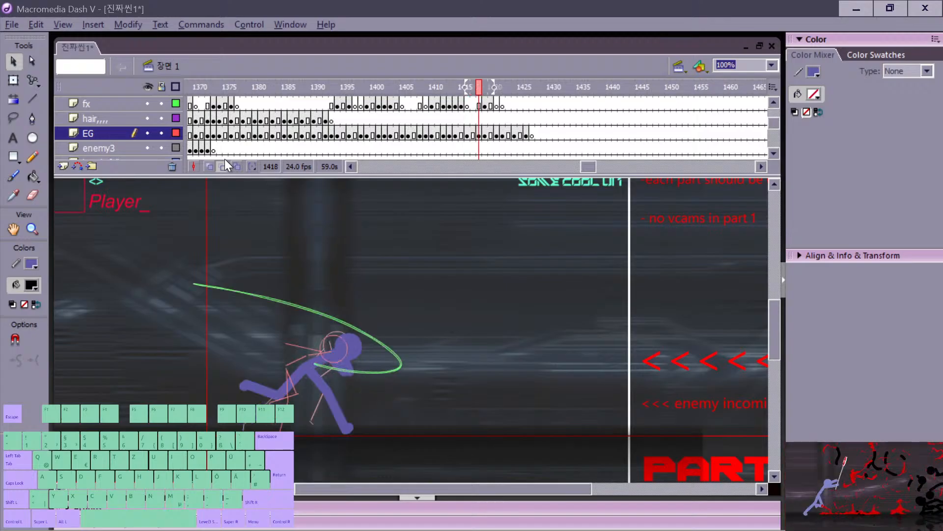
pyautogui.press('.')
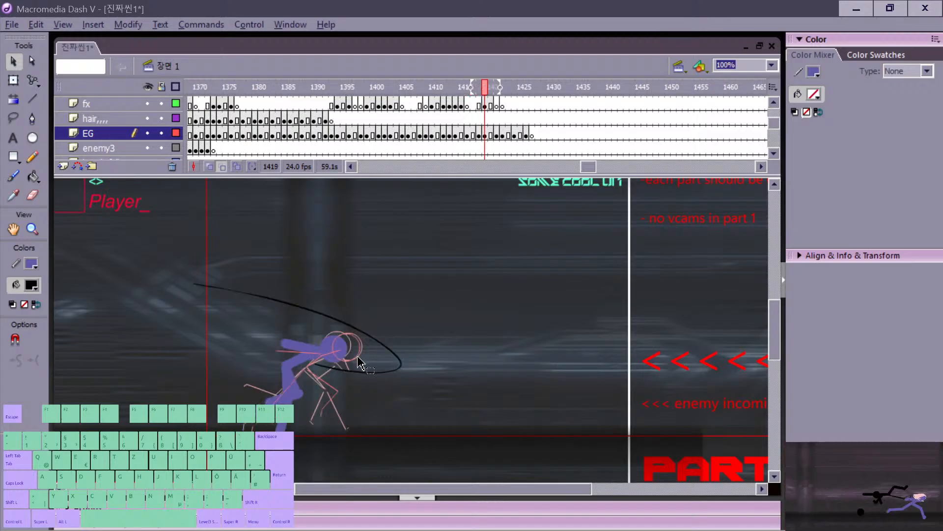
# Step: Move the whole figure on frame 1419 slightly forward and compare it with the onion-skinned neighbouring frames
pyautogui.moveTo(243, 328)
pyautogui.mouseDown()
pyautogui.moveTo(354, 462)
pyautogui.moveTo(347, 470)
pyautogui.mouseUp()
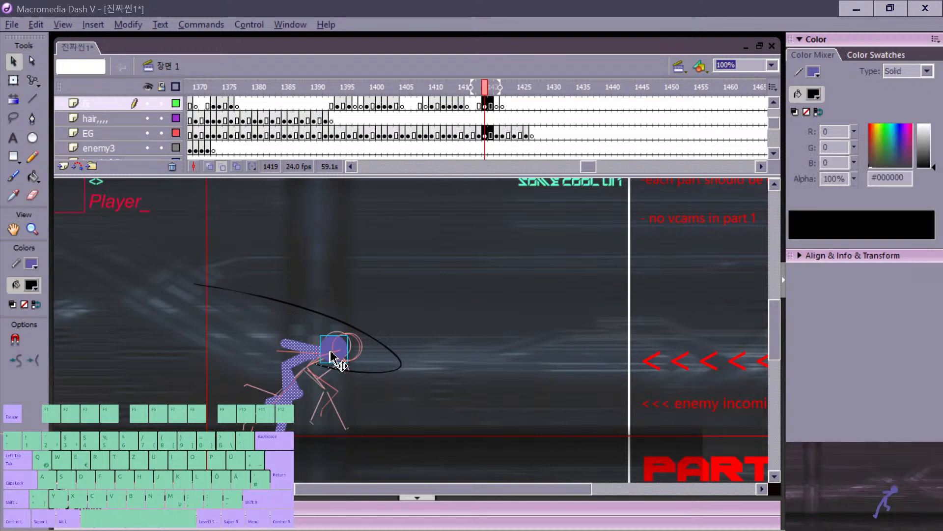
pyautogui.click(335, 402)
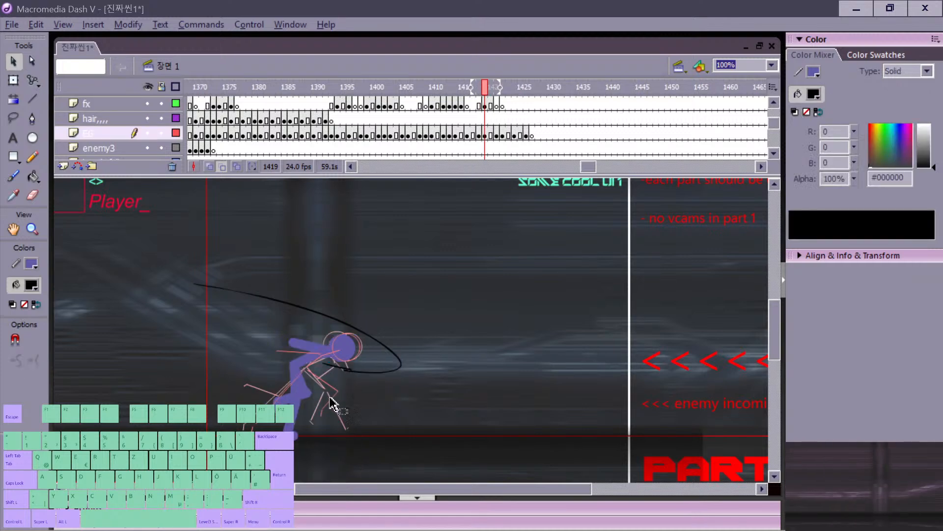
pyautogui.press('.')
pyautogui.press('.')
pyautogui.press(',')
pyautogui.press(',')
pyautogui.press(',')
pyautogui.press(',')
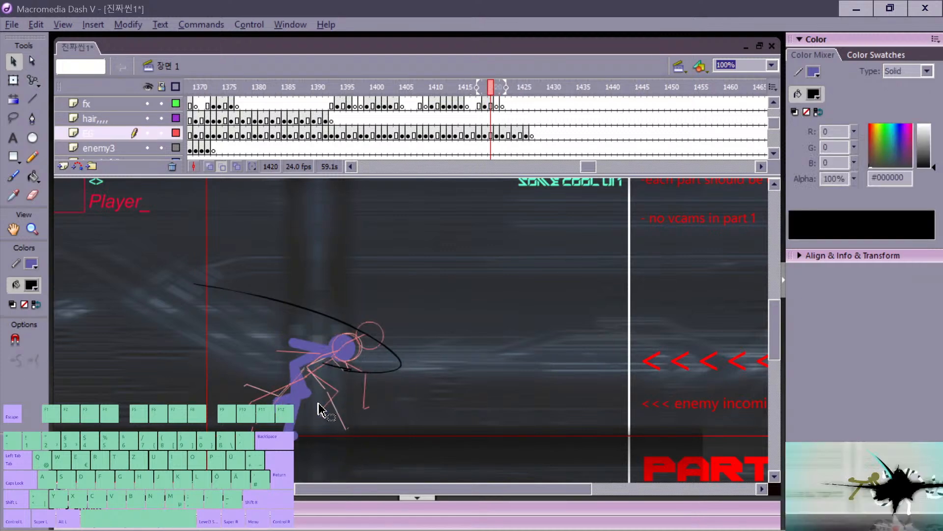
pyautogui.press('.')
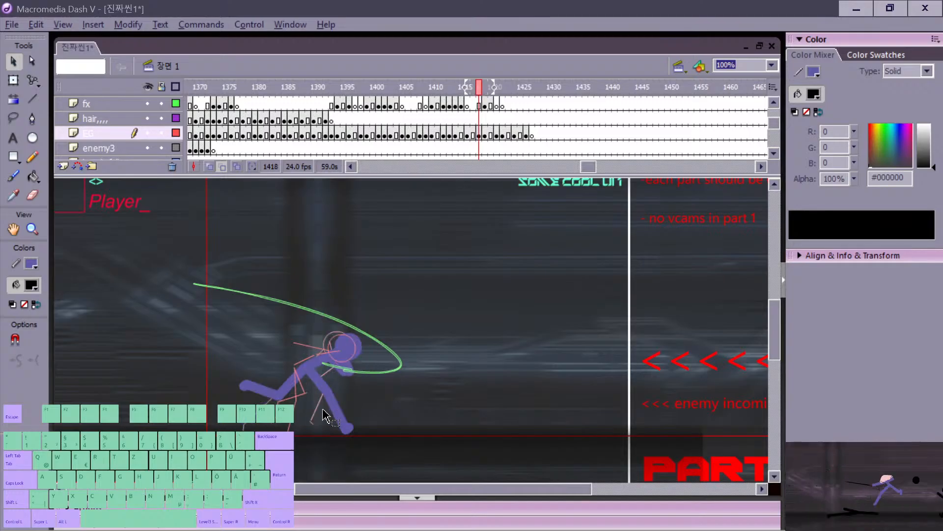
pyautogui.press(',')
pyautogui.press(',')
pyautogui.press(',')
pyautogui.press('.')
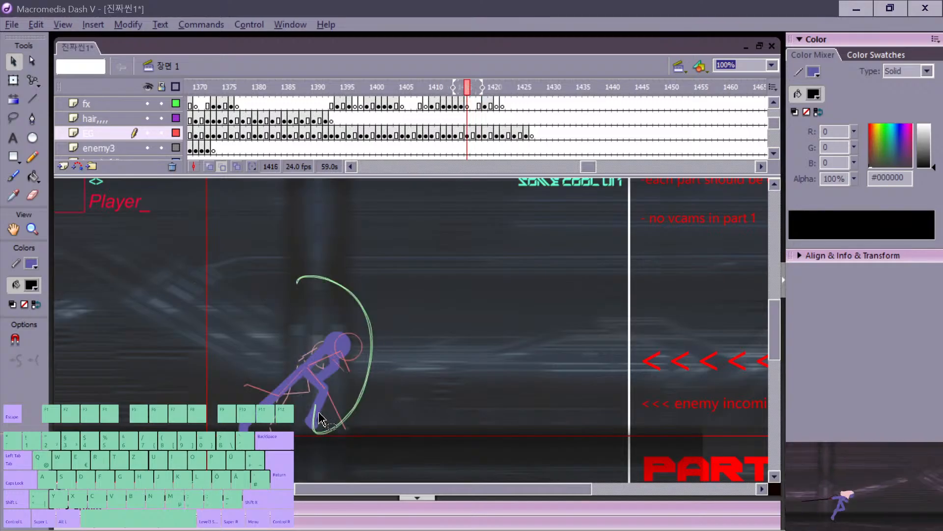
# Step: Turn off the onion skin outlines and step through frames 1414 to 1418 to examine the pose transitions
pyautogui.click(235, 174)
pyautogui.click(226, 165)
pyautogui.press(',')
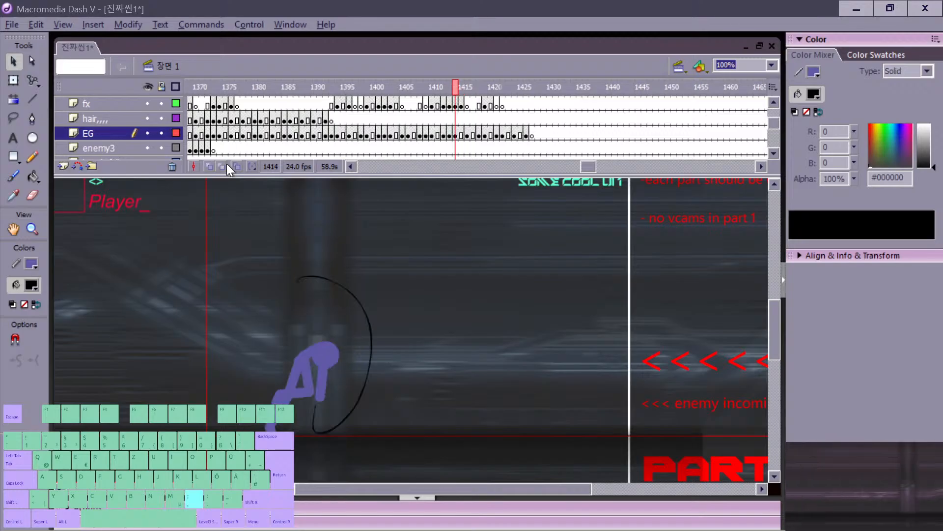
pyautogui.press('.')
pyautogui.press('.')
pyautogui.press('.')
pyautogui.press(',')
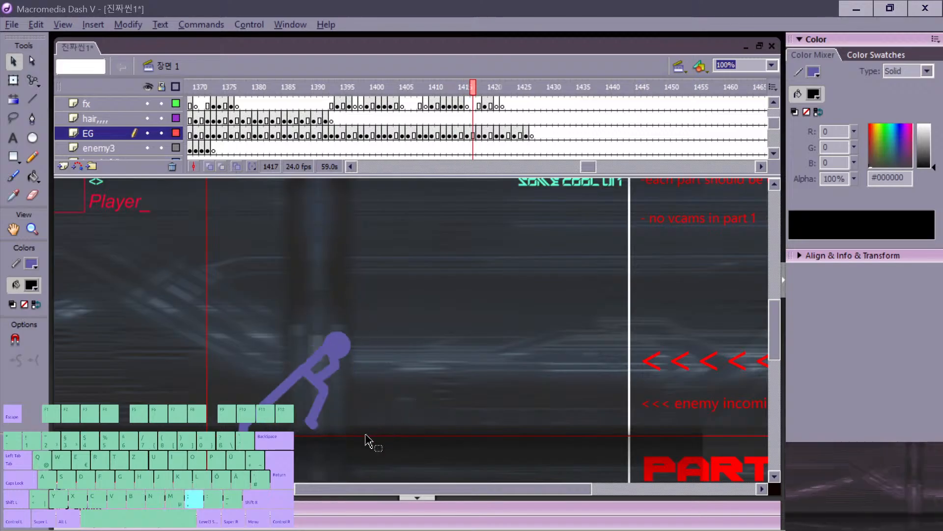
pyautogui.press('.')
pyautogui.press(',')
pyautogui.press(',')
pyautogui.press(',')
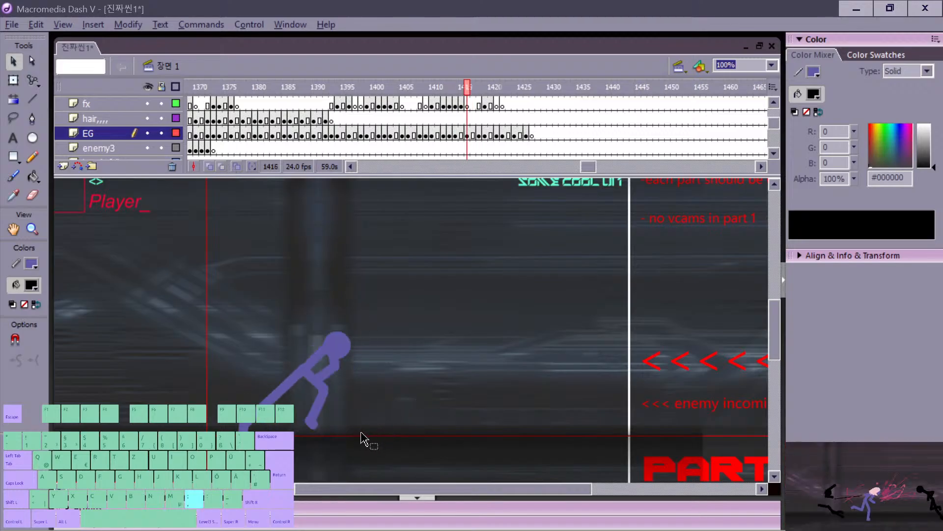
pyautogui.press('.')
pyautogui.press(',')
pyautogui.press('.')
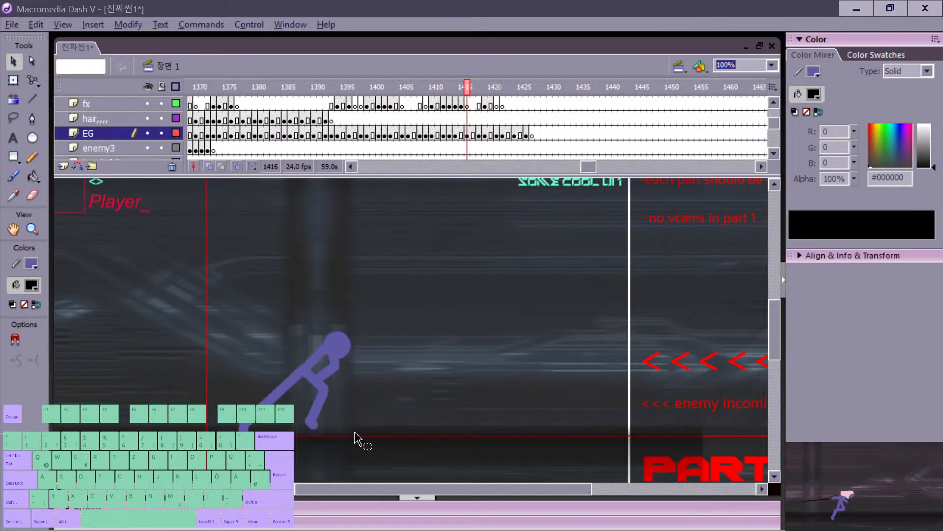
pyautogui.press(',')
pyautogui.press('.')
pyautogui.press('.')
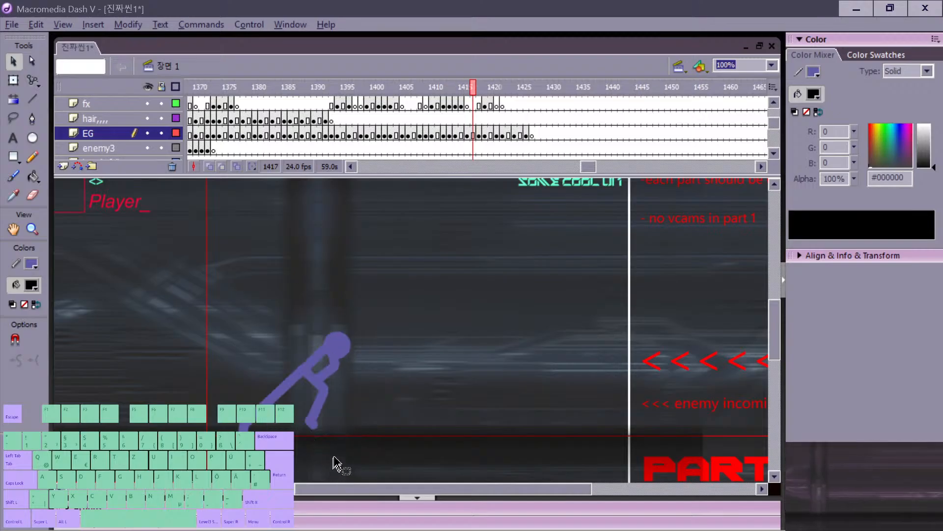
pyautogui.press('.')
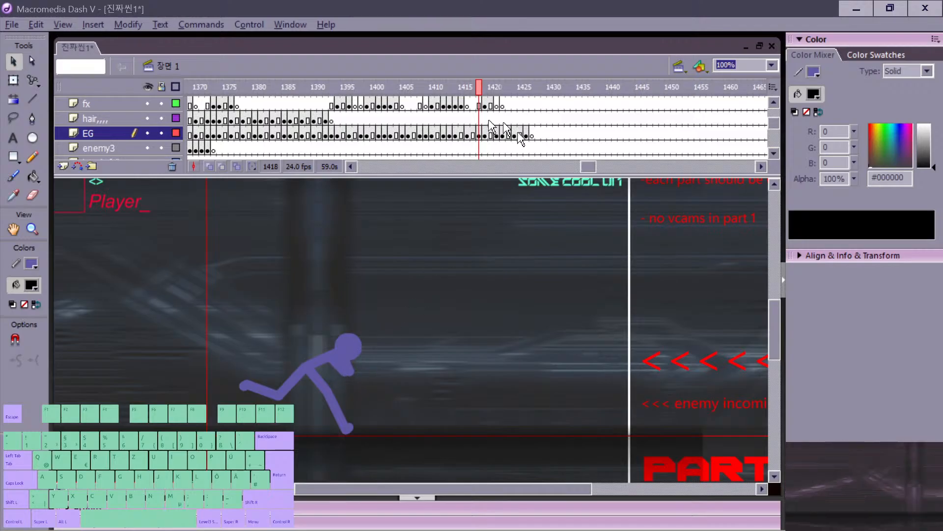
# Step: Hold the leaning pose on frame 1417 one frame longer by inserting a frame across the fx, hair and EG layers
pyautogui.click(474, 135)
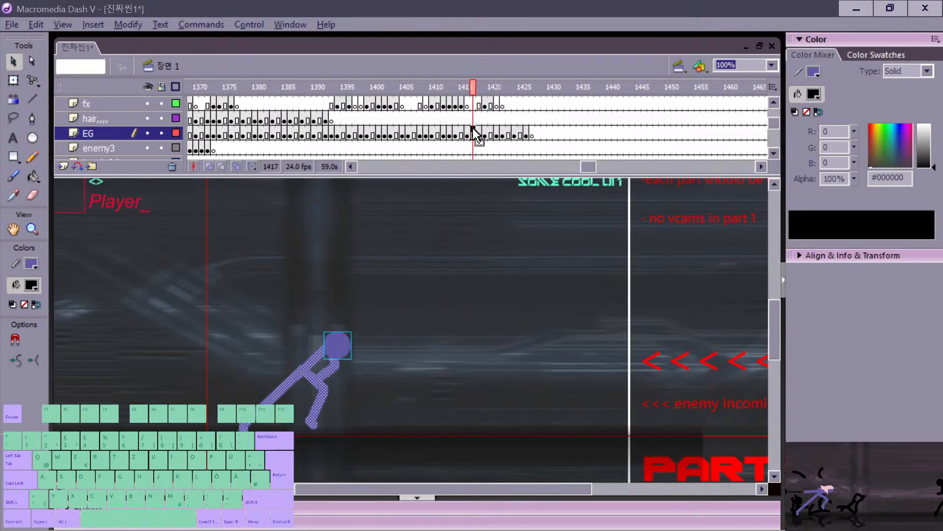
pyautogui.click(437, 206)
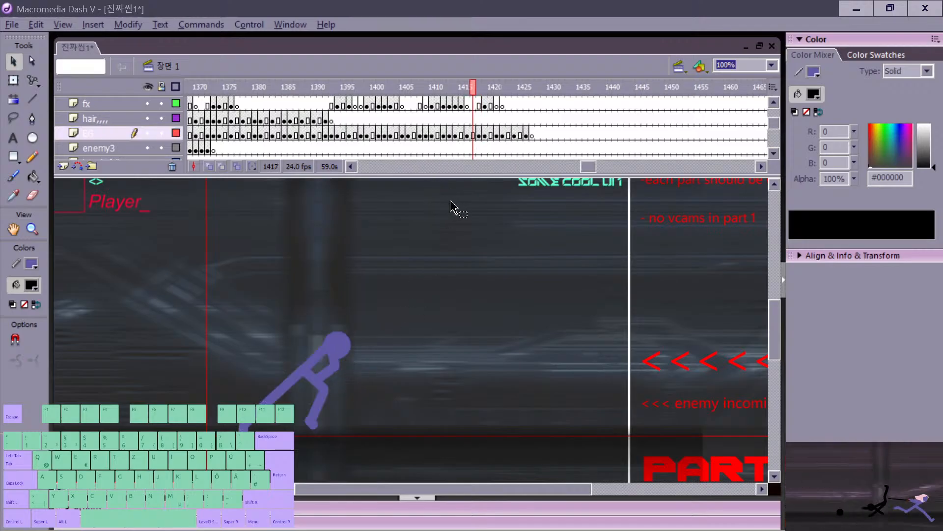
pyautogui.click(474, 134)
pyautogui.moveTo(476, 109); pyautogui.dragTo(476, 107)
pyautogui.press('F5')
pyautogui.click(479, 138)
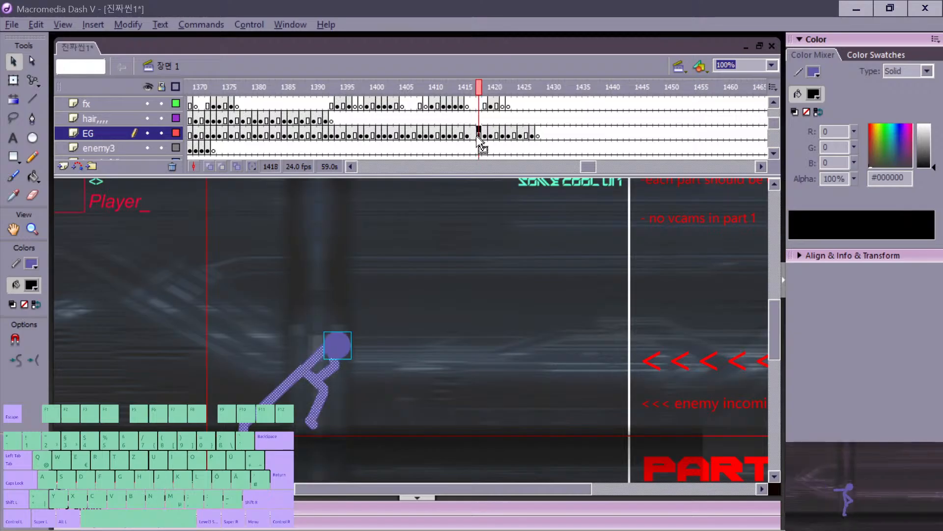
# Step: Insert a blank keyframe at frame 1418 on the EG layer and compare it with the neighbouring poses
pyautogui.press('F7')
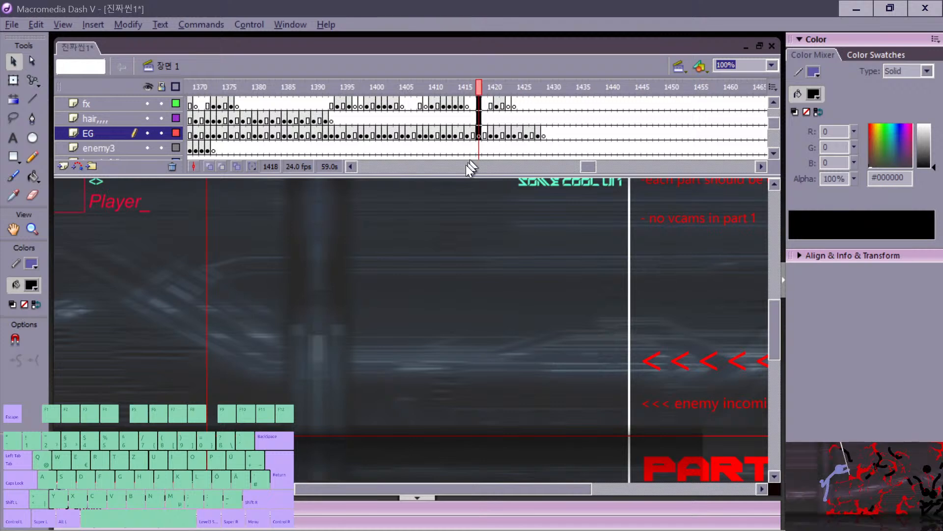
pyautogui.press(',')
pyautogui.press(',')
pyautogui.press(',')
pyautogui.press('.')
pyautogui.press('.')
pyautogui.press('.')
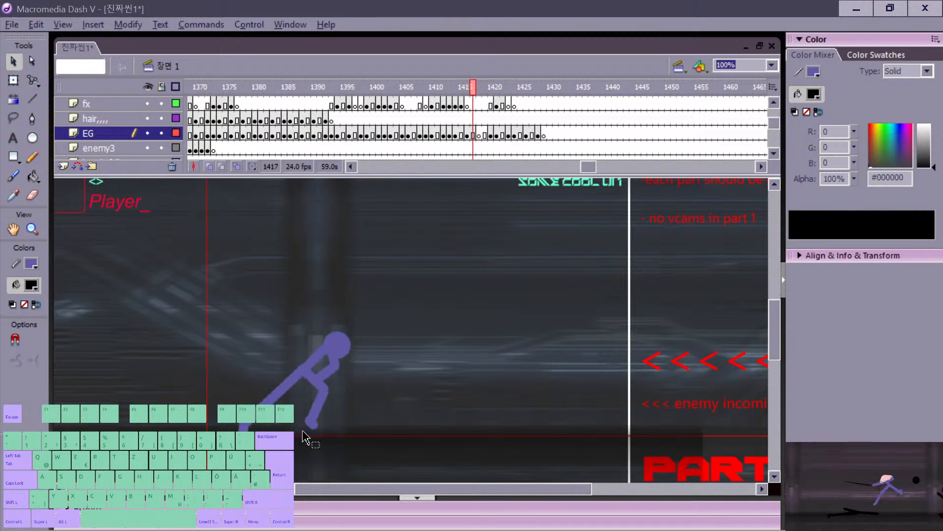
# Step: Draw the figure's back leg on frame 1418 with the Line tool, rising forward to the hip
pyautogui.press('n')
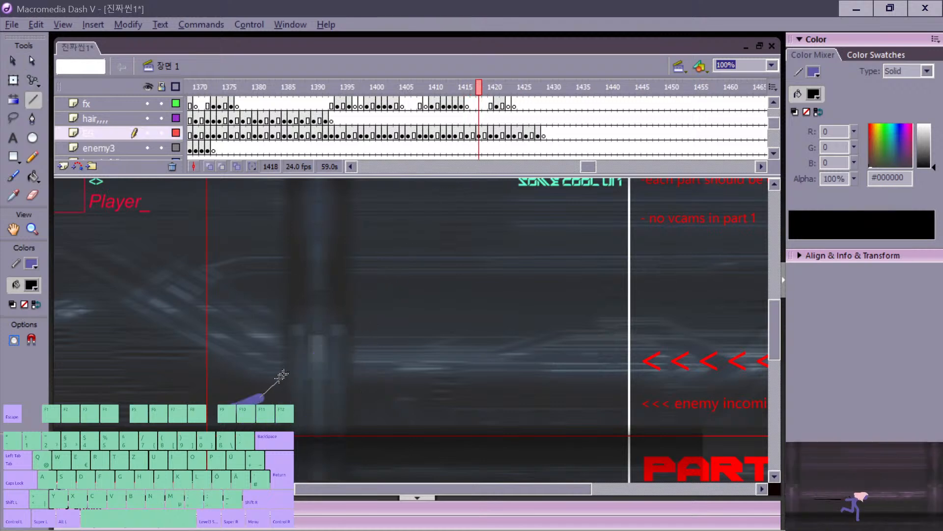
pyautogui.press(',')
pyautogui.moveTo(283, 374); pyautogui.dragTo(298, 367)
pyautogui.press('.')
pyautogui.press('v')
pyautogui.press('.')
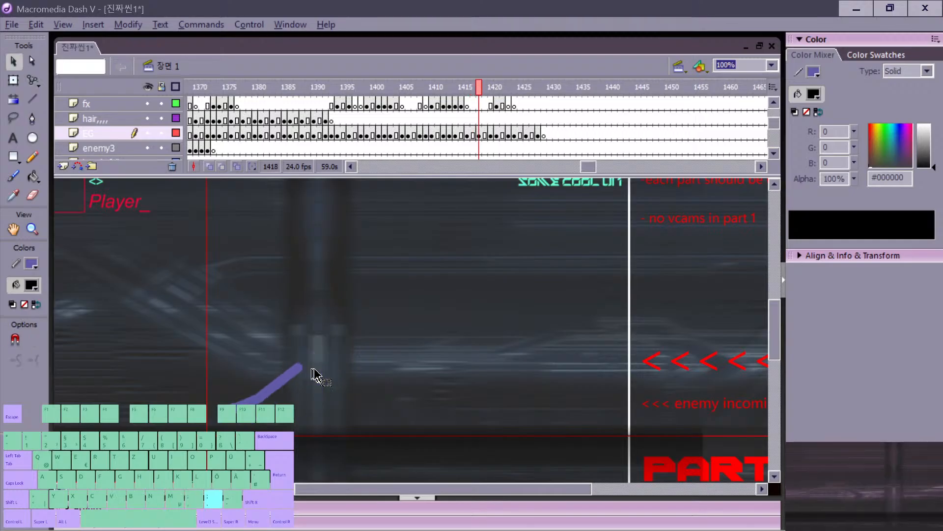
# Step: Draw the bent front leg with its foot from the hip on frame 1418 and check it against adjacent frames
pyautogui.press('n')
pyautogui.press(',')
pyautogui.press('.')
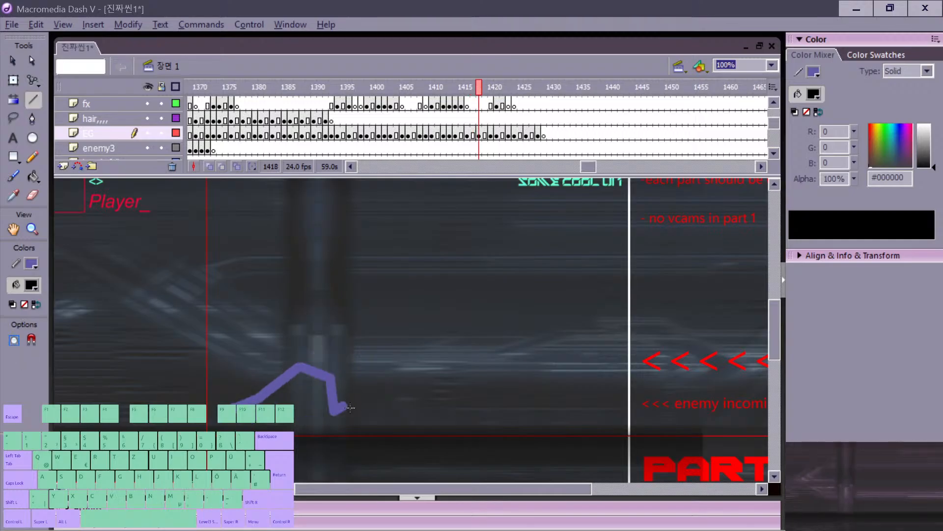
pyautogui.press('.')
pyautogui.press('.')
pyautogui.press(',')
pyautogui.press(',')
pyautogui.press(',')
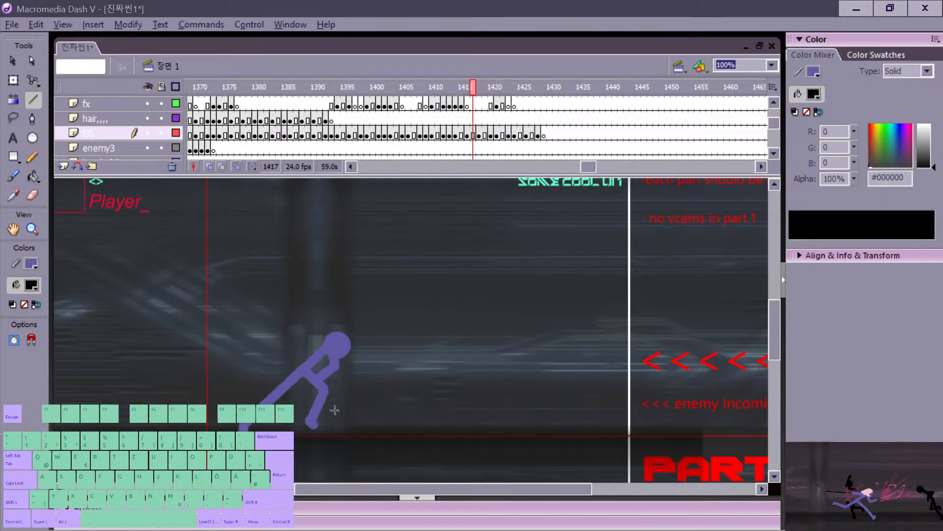
# Step: Add the back foot on frame 1418 and reshape the back leg so it trails raised behind the hip
pyautogui.press('.')
pyautogui.press('.')
pyautogui.press(',')
pyautogui.press('v')
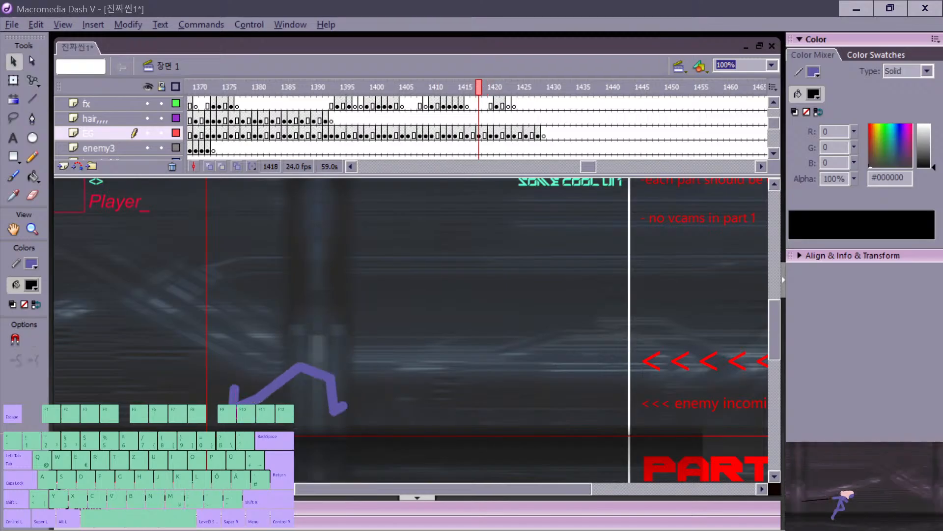
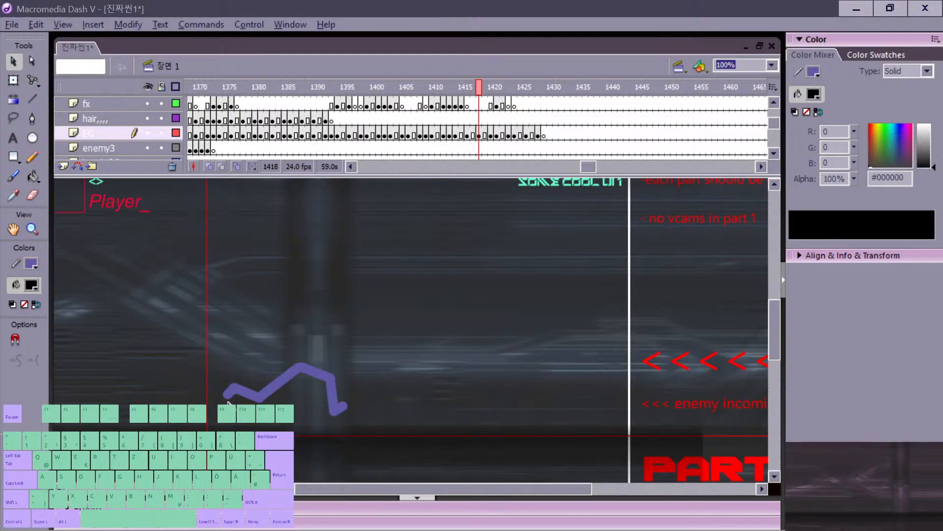
pyautogui.press(',')
pyautogui.press('.')
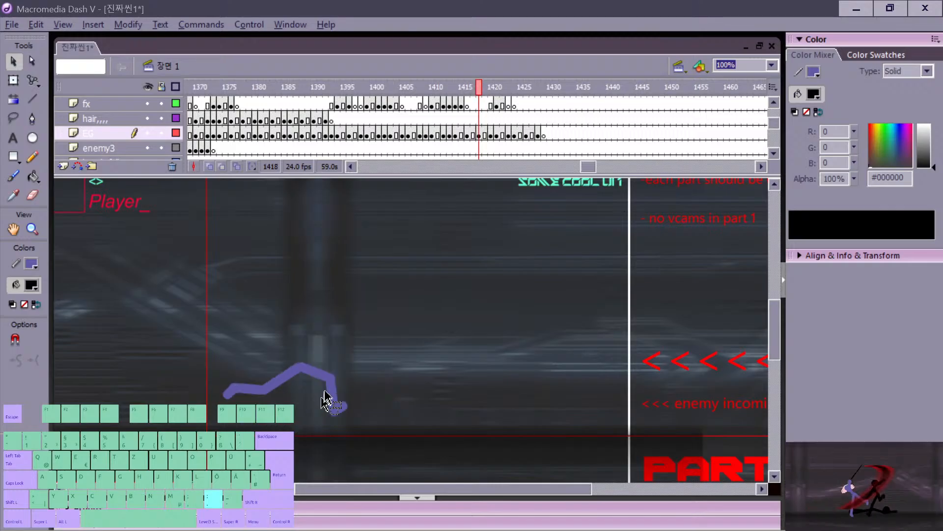
# Step: Step through frames 1413 to 1418 to examine how the new leg pose follows the slash poses
pyautogui.press('n')
pyautogui.press(',')
pyautogui.press(',')
pyautogui.press('.')
pyautogui.press('.')
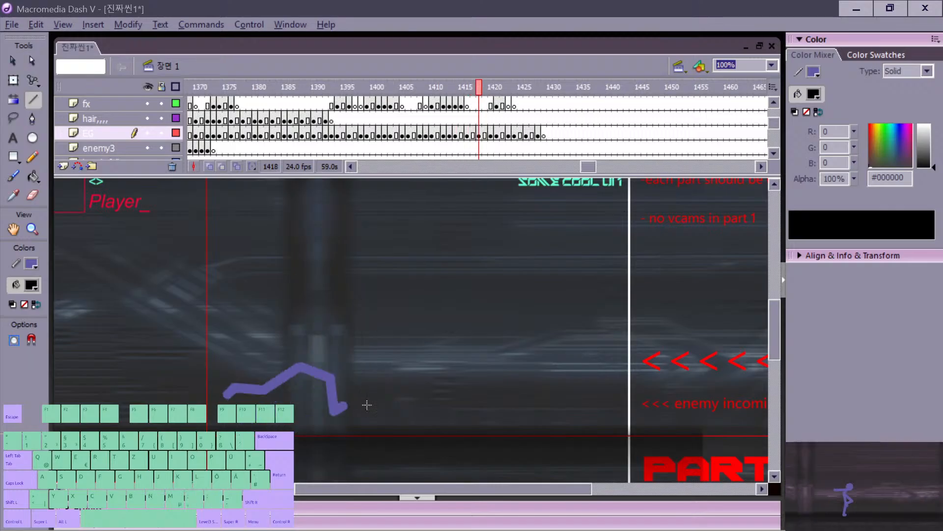
pyautogui.press(',')
pyautogui.press(',')
pyautogui.press(',')
pyautogui.press('.')
pyautogui.press('v')
pyautogui.press(',')
pyautogui.press(',')
pyautogui.press(',')
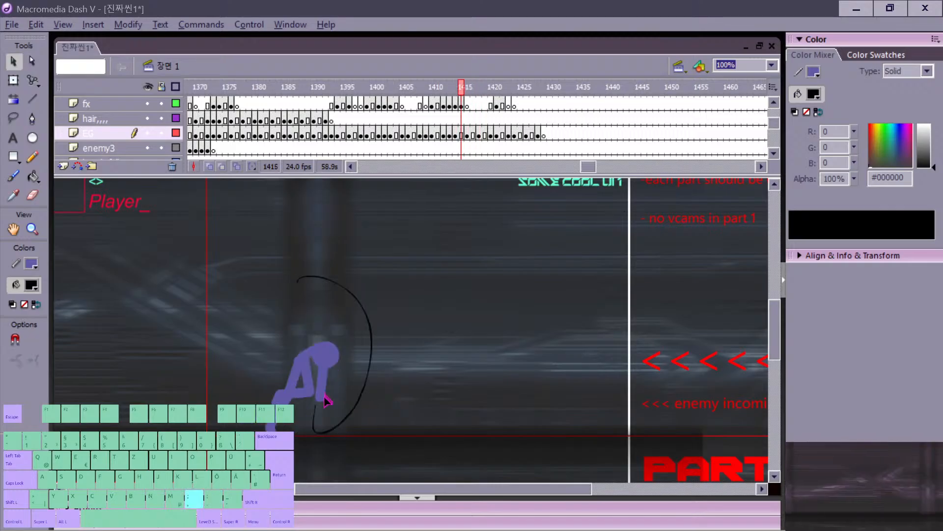
pyautogui.press('.')
pyautogui.press('.')
pyautogui.press(',')
pyautogui.press(',')
pyautogui.press(',')
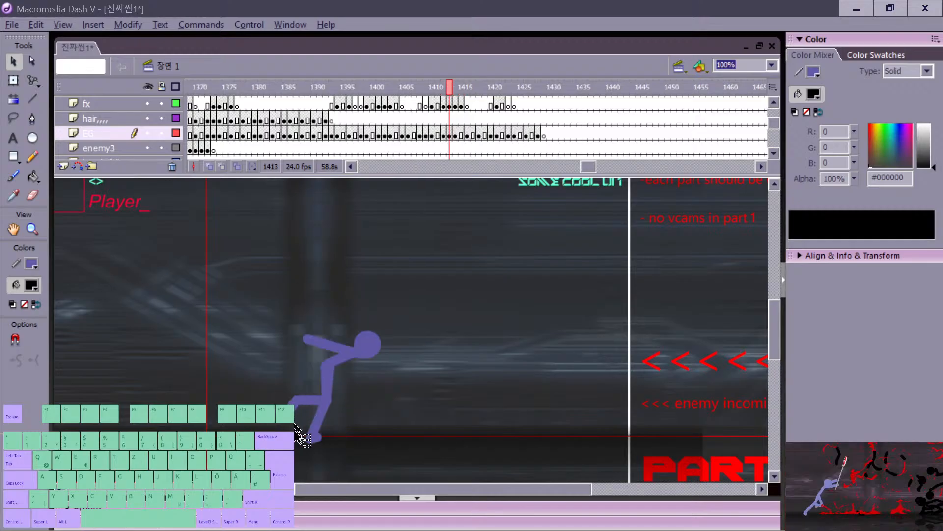
# Step: Move the whole figure and its slash line on frame 1414 slightly forward and check the transition to frame 1416
pyautogui.press('.')
pyautogui.press('.')
pyautogui.moveTo(239, 314); pyautogui.dragTo(369, 455)
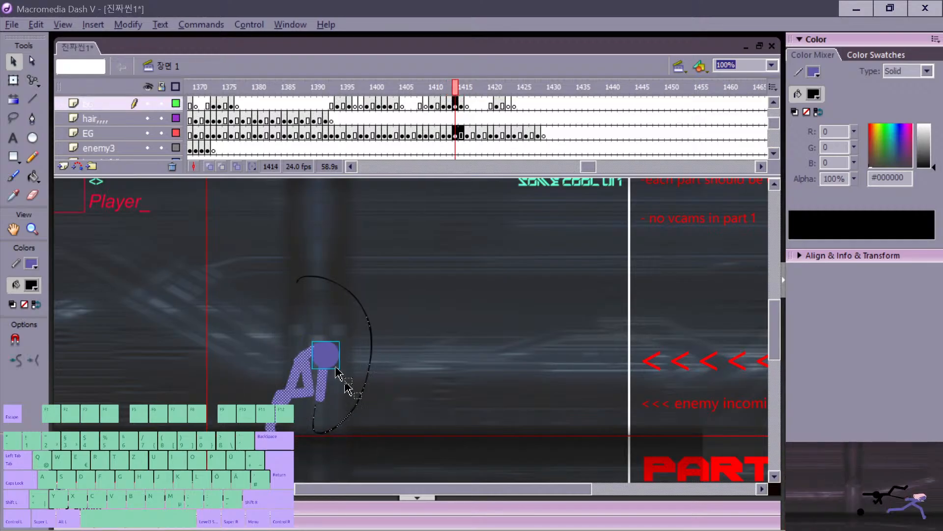
pyautogui.moveTo(226, 241); pyautogui.dragTo(418, 471)
pyautogui.moveTo(330, 352); pyautogui.dragTo(343, 352)
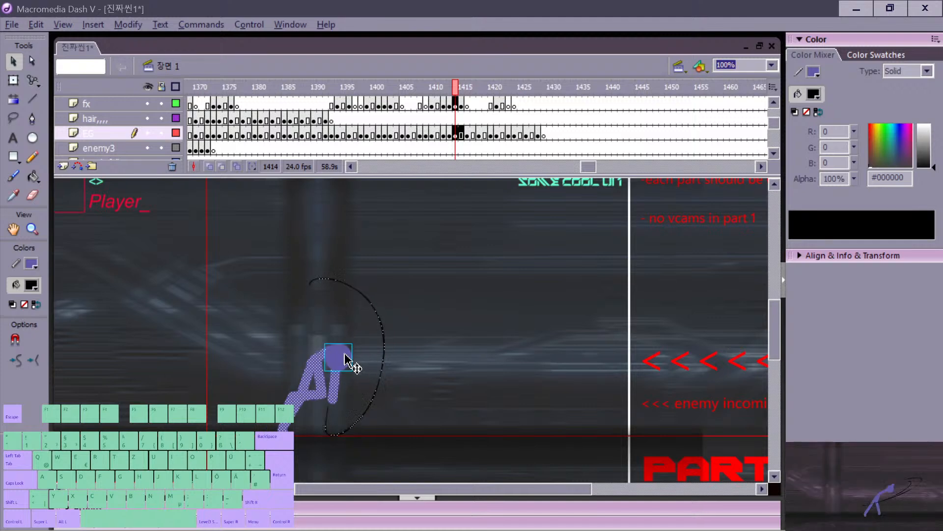
pyautogui.press(',')
pyautogui.press('.')
pyautogui.press('.')
pyautogui.press('.')
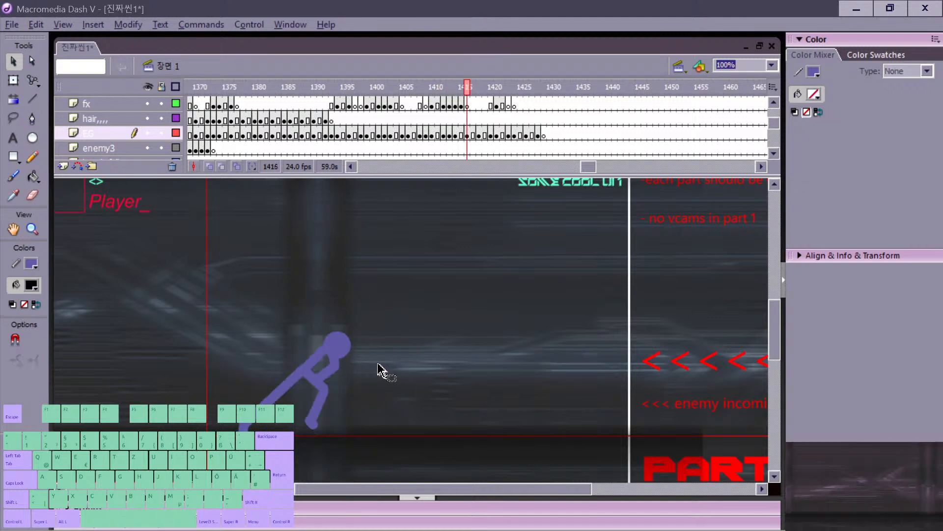
# Step: Erase the front leg on frame 1418 and redraw it reaching farther forward with a bent knee and foot
pyautogui.press('.')
pyautogui.press('.')
pyautogui.press(',')
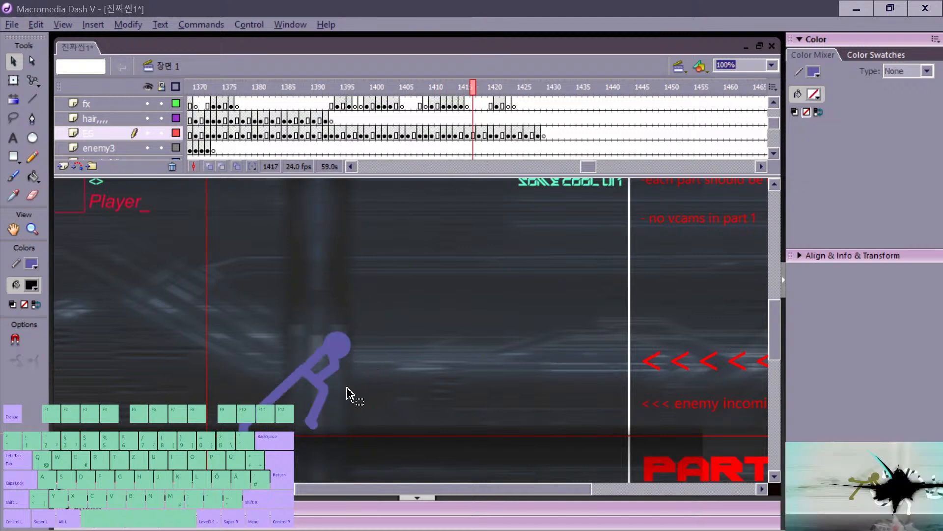
pyautogui.press('.')
pyautogui.press('e')
pyautogui.moveTo(317, 367); pyautogui.dragTo(335, 400)
pyautogui.press('v')
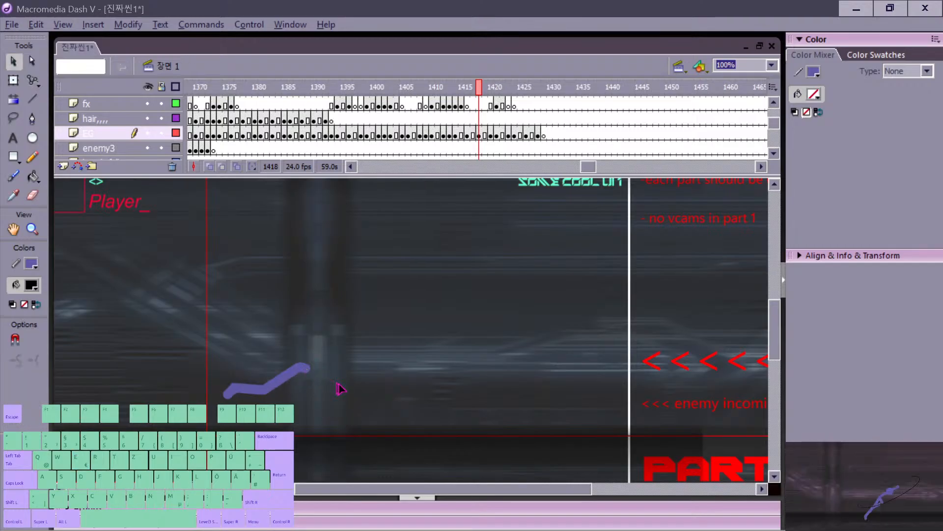
pyautogui.moveTo(336, 397)
pyautogui.mouseDown()
pyautogui.moveTo(348, 397)
pyautogui.moveTo(355, 416)
pyautogui.mouseUp()
# Step: Draw the forward-leaning torso on frame 1418 and paste the head onto its upper end
pyautogui.press('n')
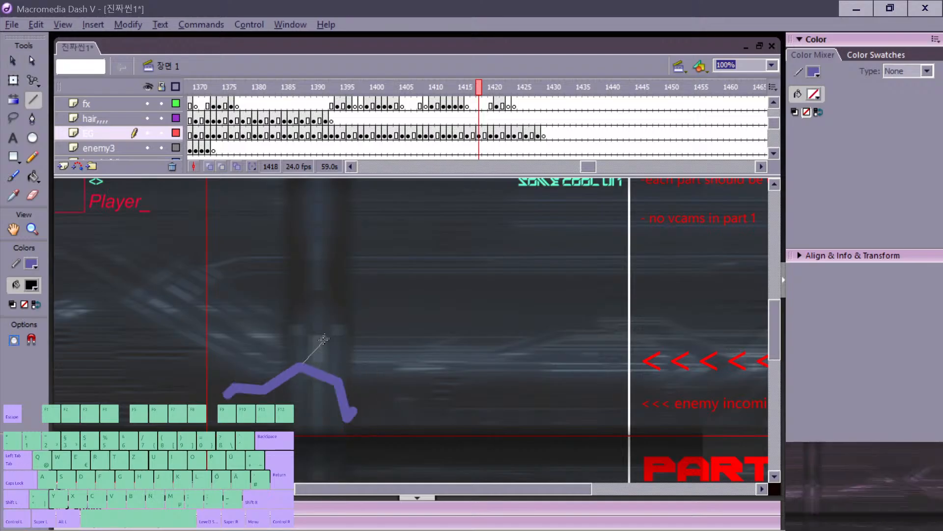
pyautogui.moveTo(324, 339); pyautogui.dragTo(337, 339)
pyautogui.press('v')
pyautogui.hotkey('ctrl', 'v')
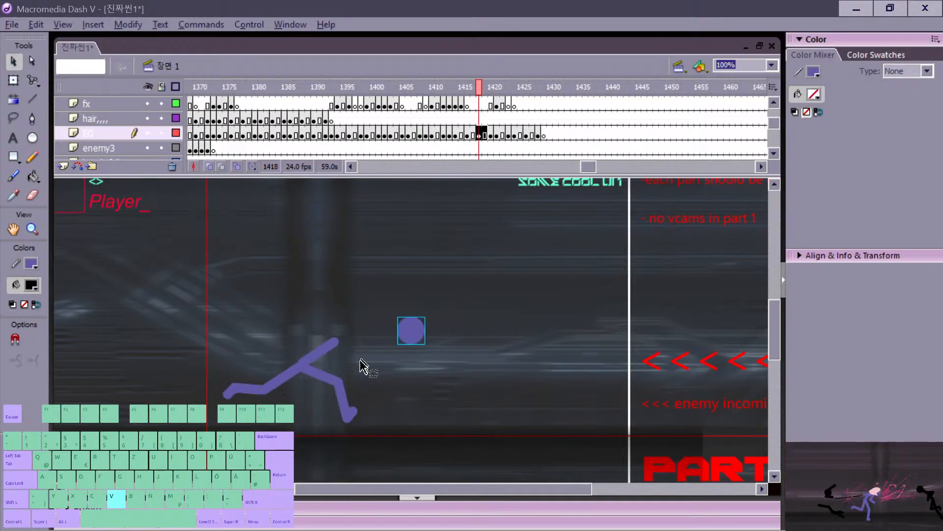
pyautogui.moveTo(409, 339); pyautogui.dragTo(346, 348)
# Step: Draw a short bent arm beneath the head on frame 1418, using frame 1417 as reference
pyautogui.press(',')
pyautogui.press('.')
pyautogui.press(',')
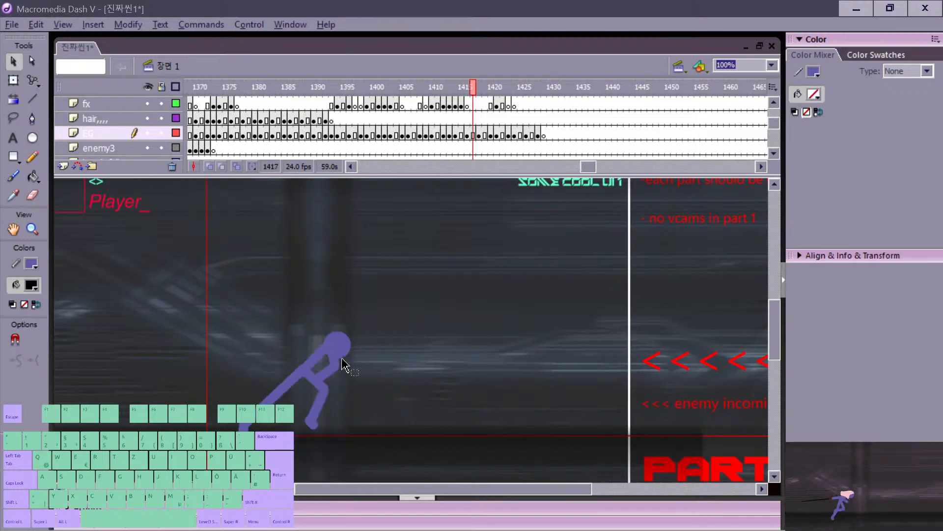
pyautogui.press('.')
pyautogui.press('n')
pyautogui.press(',')
pyautogui.press('.')
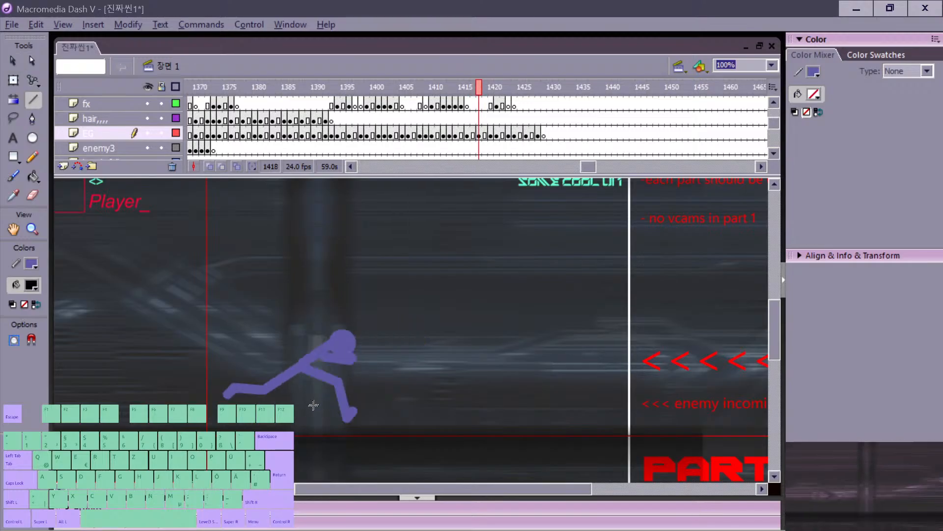
# Step: Step back and forth through frames 1418 to 1421 to examine the flow into the next slash
pyautogui.press('.')
pyautogui.press('.')
pyautogui.press('.')
pyautogui.press(',')
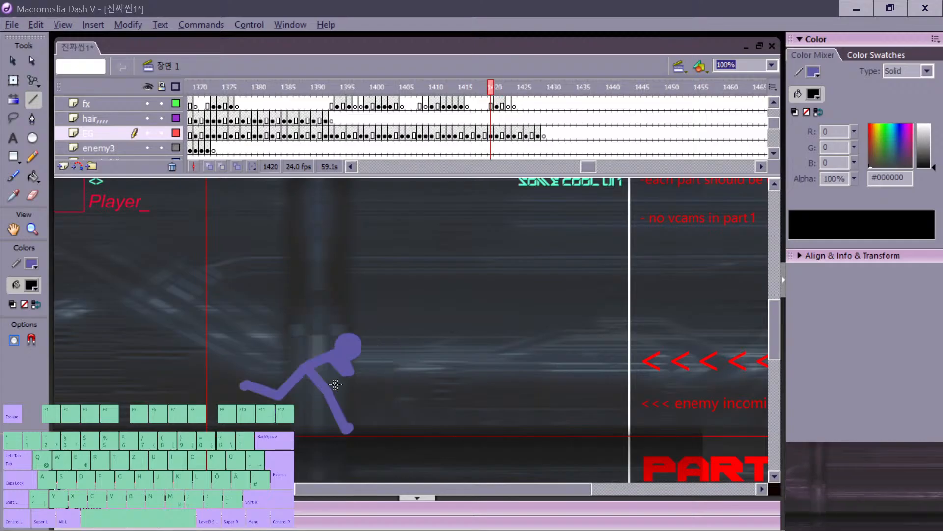
pyautogui.press('.')
pyautogui.press('v')
pyautogui.press(',')
pyautogui.press(',')
pyautogui.press(',')
pyautogui.press('.')
pyautogui.press('.')
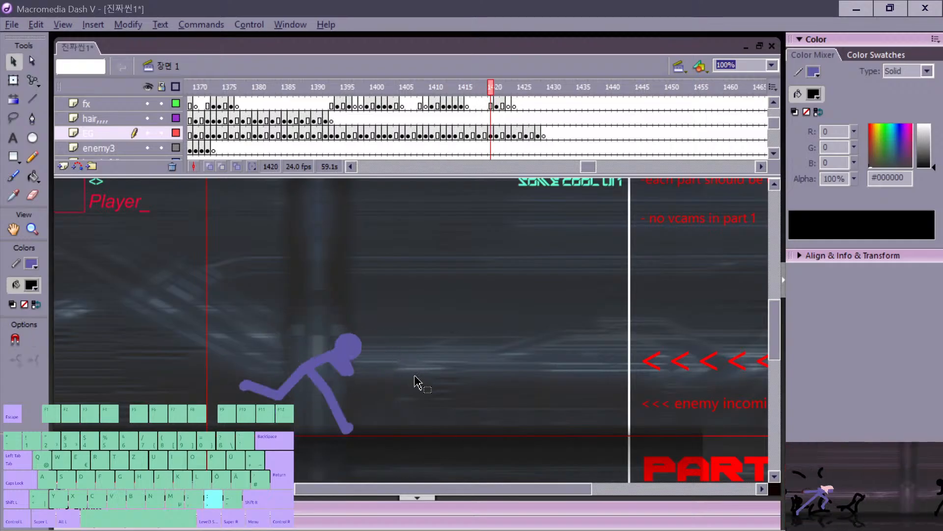
# Step: Move the head on frame 1423 slightly back toward the body and compare it with the preceding frame
pyautogui.press('.')
pyautogui.press('.')
pyautogui.press('.')
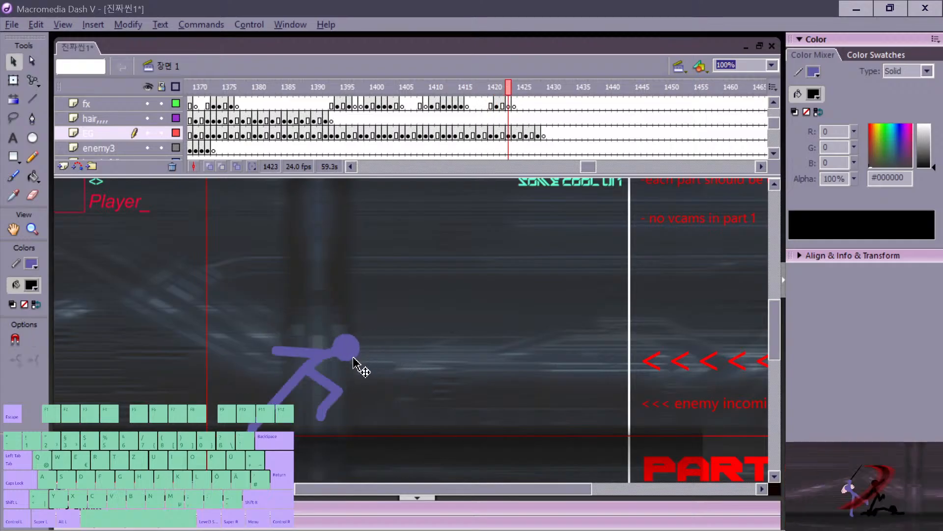
pyautogui.press(',')
pyautogui.press('.')
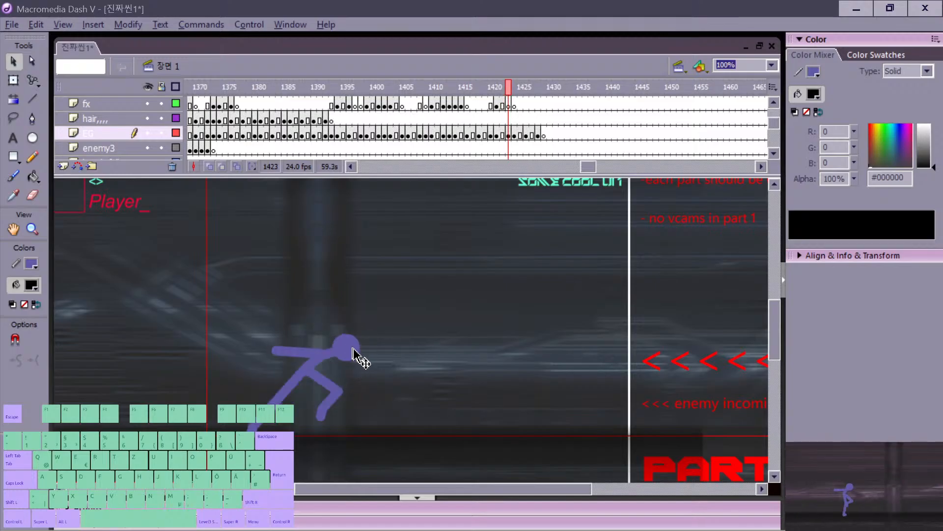
pyautogui.press(',')
pyautogui.press('.')
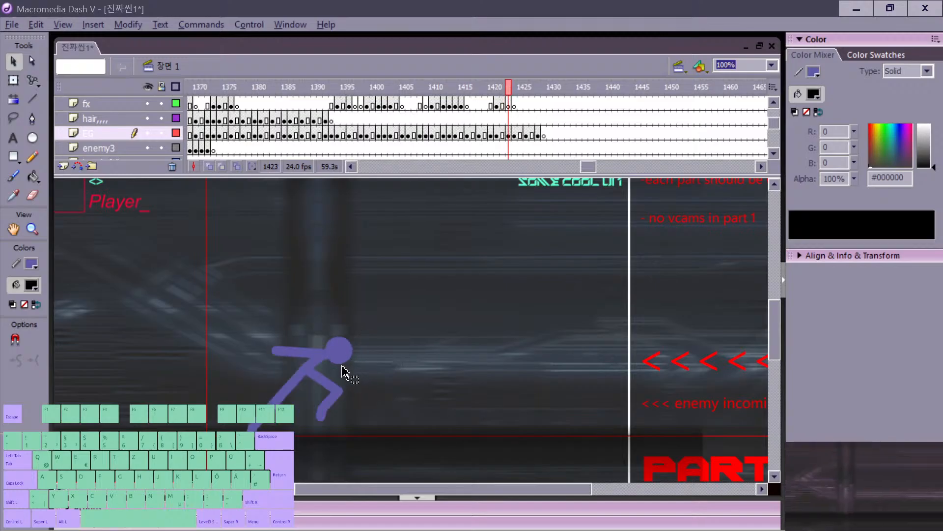
pyautogui.press(',')
pyautogui.press('.')
pyautogui.press(',')
pyautogui.press('.')
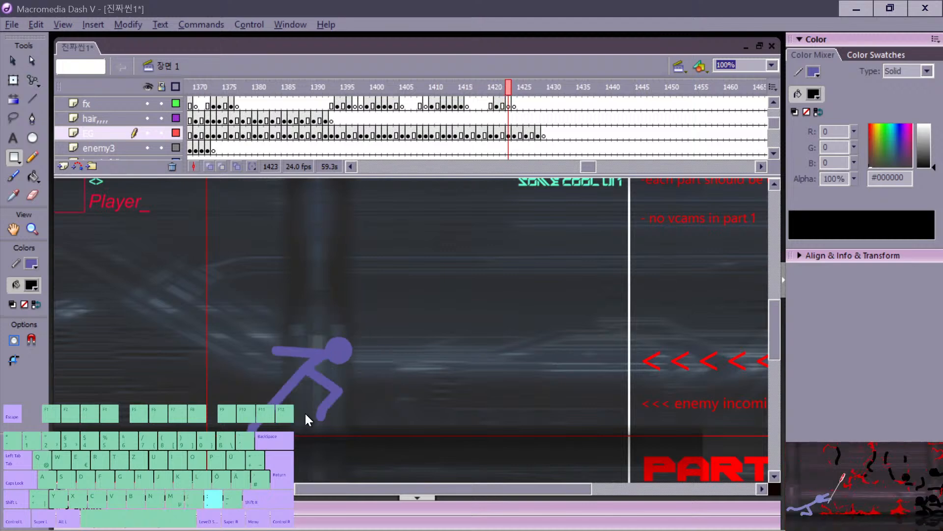
# Step: Erase one leg on frame 1421, leaving only the figure's supporting leg below the hip
pyautogui.press(',')
pyautogui.press(',')
pyautogui.press(',')
pyautogui.press('.')
pyautogui.press('e')
pyautogui.moveTo(319, 402)
pyautogui.mouseDown()
pyautogui.moveTo(305, 376)
pyautogui.moveTo(300, 406)
pyautogui.moveTo(279, 401)
pyautogui.moveTo(309, 395)
pyautogui.moveTo(279, 398)
pyautogui.mouseUp()
pyautogui.press('v')
pyautogui.click(297, 399)
pyautogui.press('e')
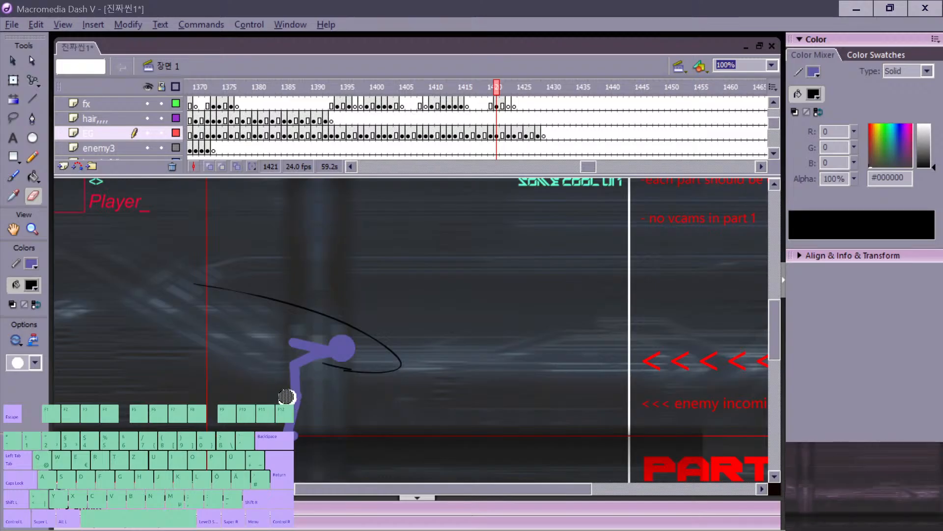
# Step: Bend the supporting leg's knee on frame 1421 and draw the other leg raised behind the figure
pyautogui.press('v')
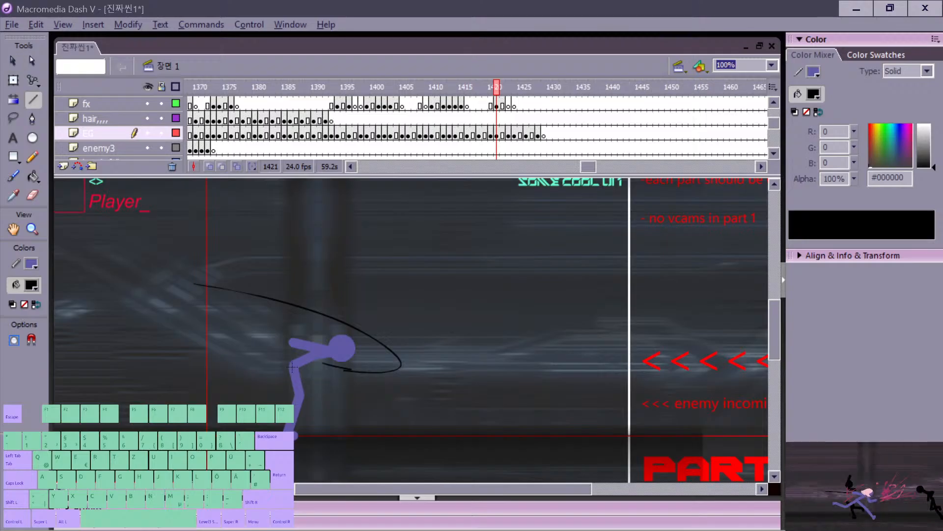
pyautogui.press(',')
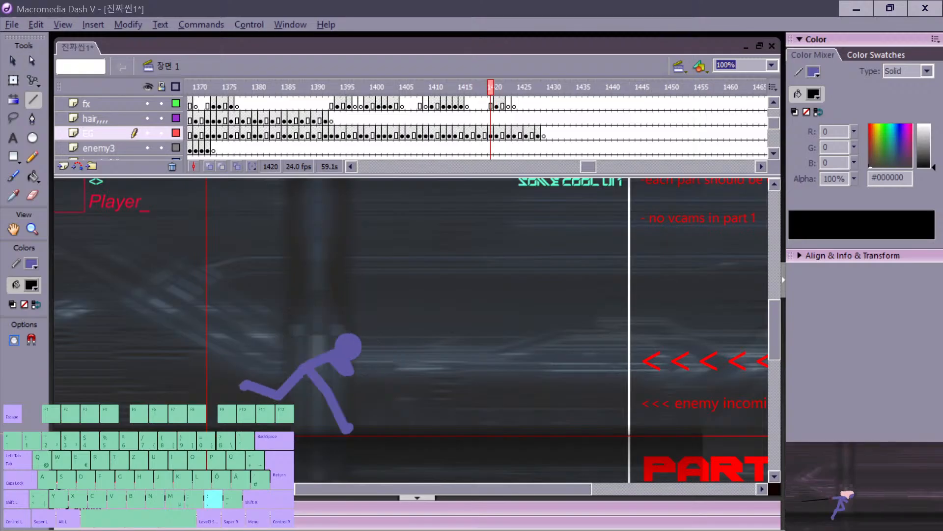
pyautogui.press('.')
pyautogui.press(',')
pyautogui.press('.')
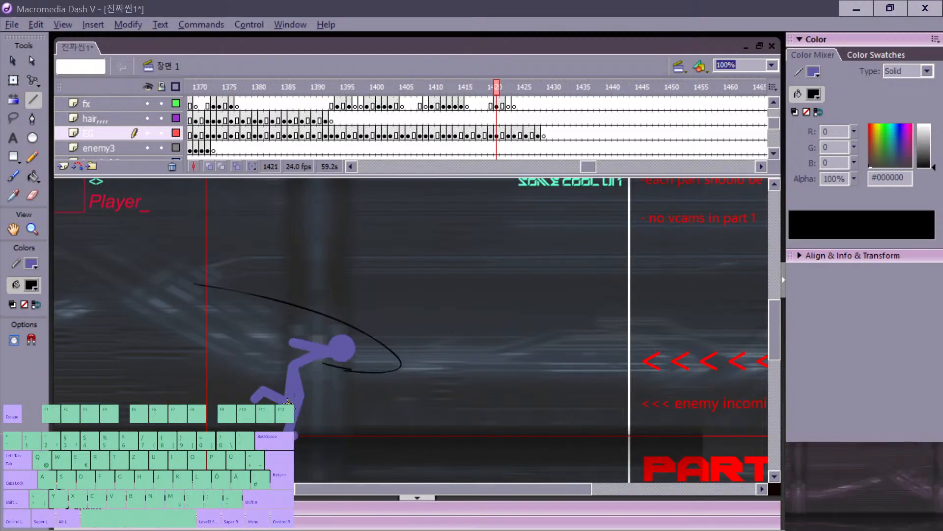
# Step: Erase the forward-reaching front leg on frame 1423 and compare the pose with the previous frame
pyautogui.press('.')
pyautogui.press('e')
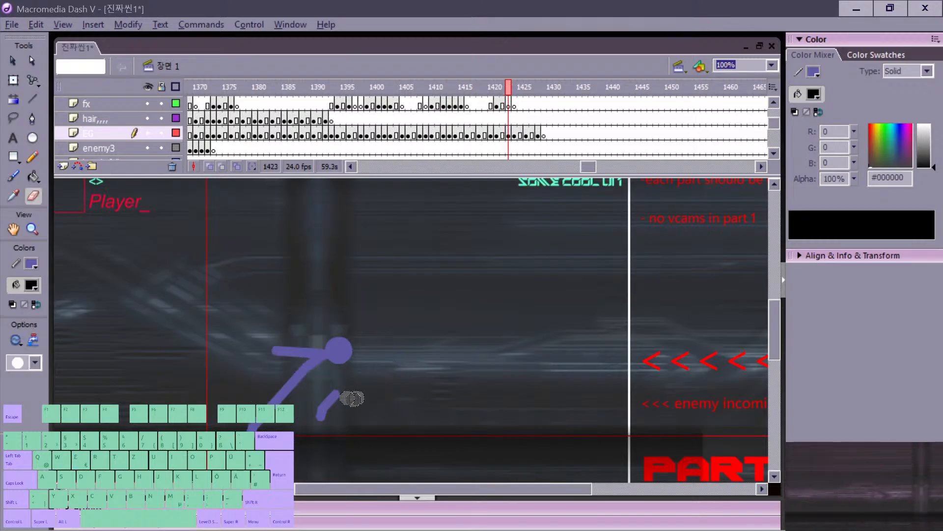
pyautogui.moveTo(352, 398)
pyautogui.mouseDown()
pyautogui.moveTo(251, 423)
pyautogui.moveTo(279, 403)
pyautogui.moveTo(295, 371)
pyautogui.mouseUp()
pyautogui.press(',')
pyautogui.press('.')
# Step: Redraw the legs on frame 1423 with the free leg's knee under the hip and its shin folded backward
pyautogui.press('n')
pyautogui.press(',')
pyautogui.press('.')
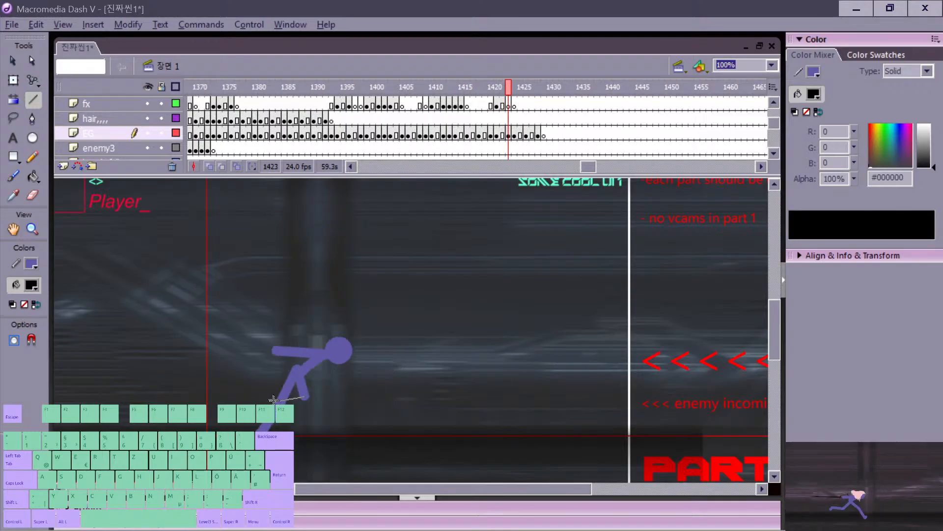
pyautogui.press(',')
pyautogui.press('.')
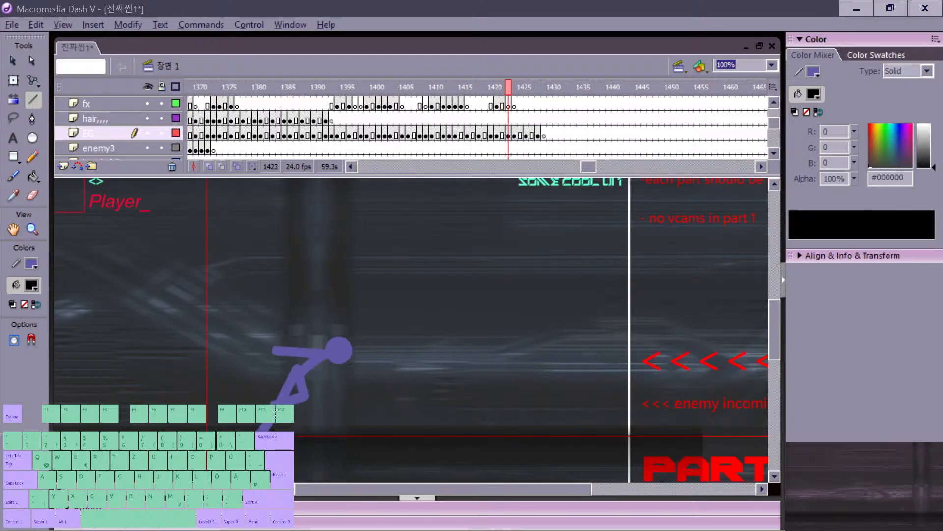
pyautogui.press(',')
pyautogui.press('.')
pyautogui.press('r')
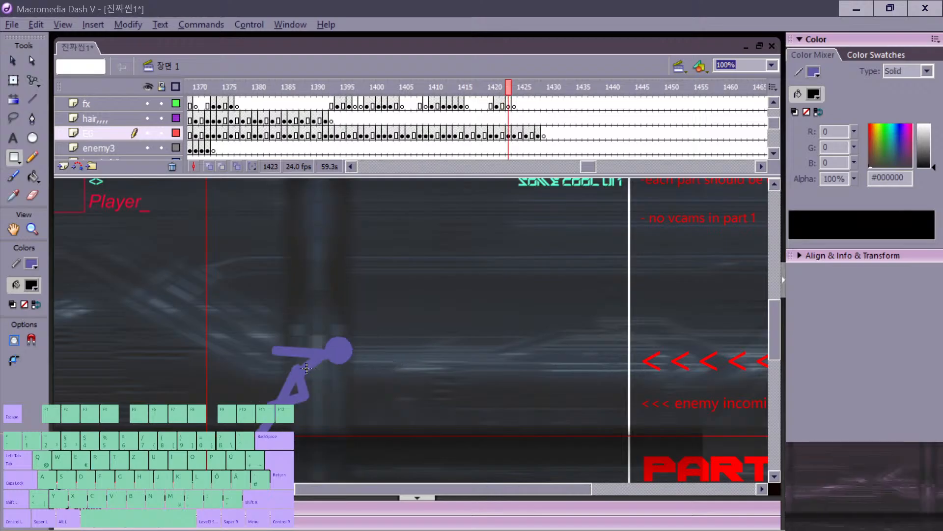
pyautogui.press('e')
pyautogui.moveTo(322, 361)
pyautogui.mouseDown()
pyautogui.moveTo(328, 374)
pyautogui.moveTo(325, 351)
pyautogui.mouseUp()
pyautogui.hotkey('ctrl', 'z')
# Step: Compare the figure's pose on frame 1423 with the poses on frames 1421 and 1422
pyautogui.press('b')
pyautogui.press('n')
pyautogui.press('v')
pyautogui.press(',')
pyautogui.press(',')
pyautogui.press(',')
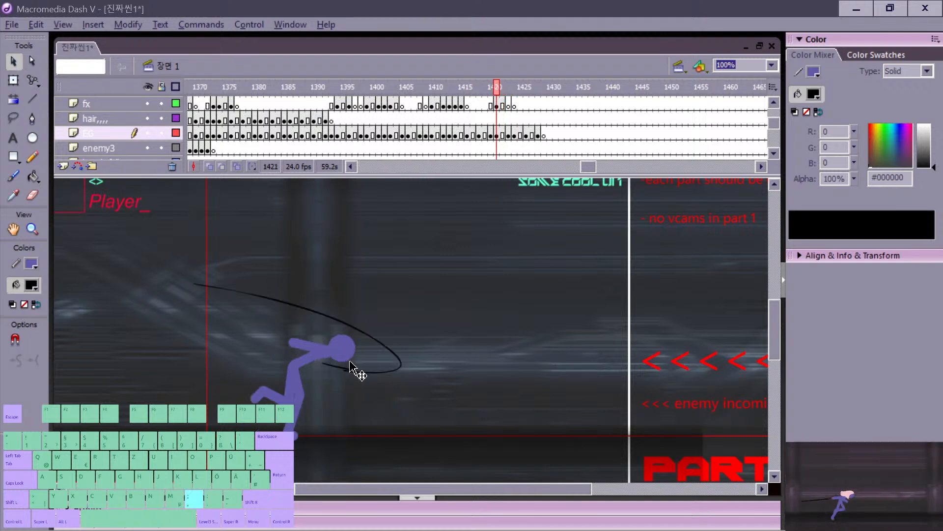
pyautogui.press('.')
pyautogui.press('.')
pyautogui.press('.')
pyautogui.press('.')
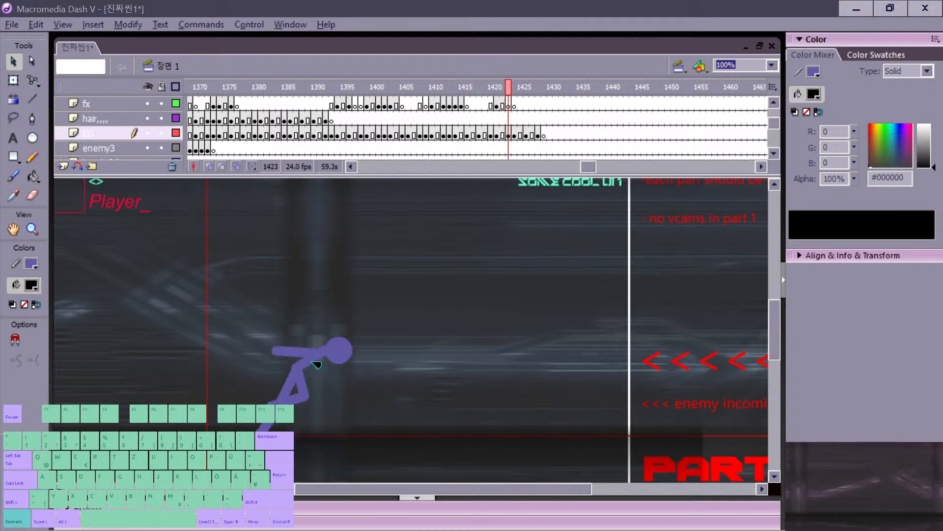
pyautogui.press(',')
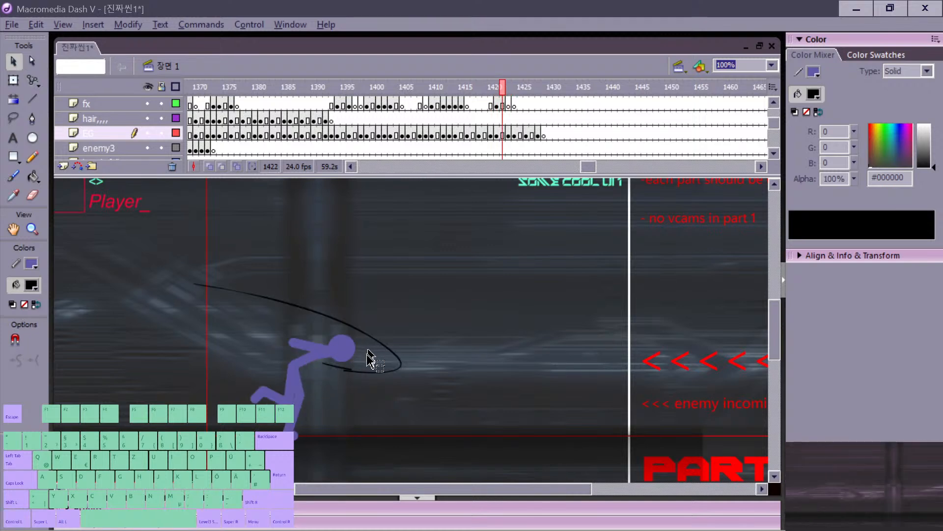
pyautogui.press('.')
pyautogui.press(',')
pyautogui.press('.')
# Step: Bend the torso on frame 1423 into a curve up to the shoulders and adjust the head's position on the neck
pyautogui.click(309, 365)
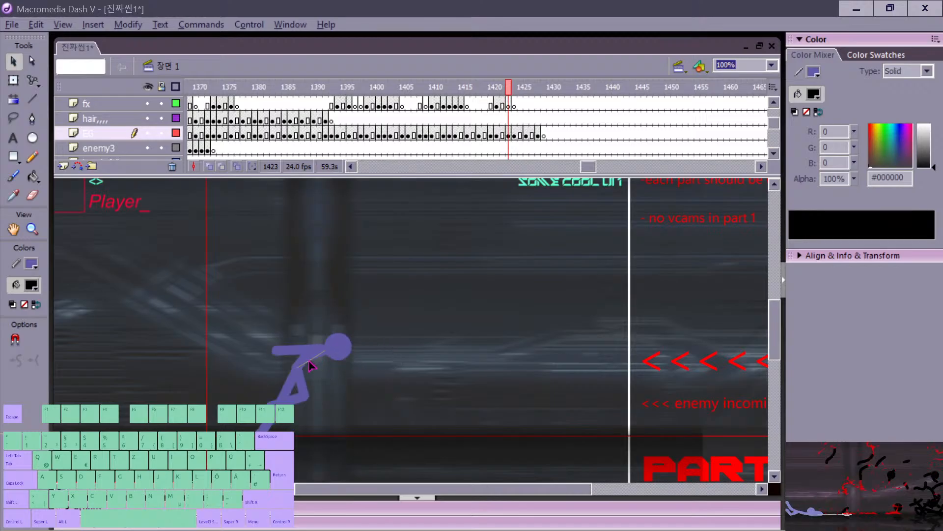
pyautogui.moveTo(327, 355)
pyautogui.mouseDown()
pyautogui.moveTo(352, 361)
pyautogui.moveTo(316, 361)
pyautogui.mouseUp()
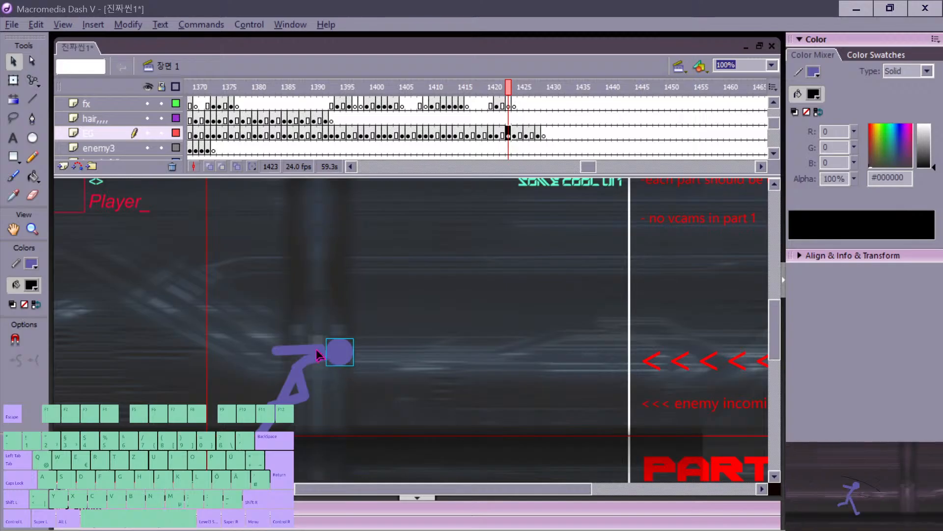
pyautogui.press(',')
pyautogui.press('.')
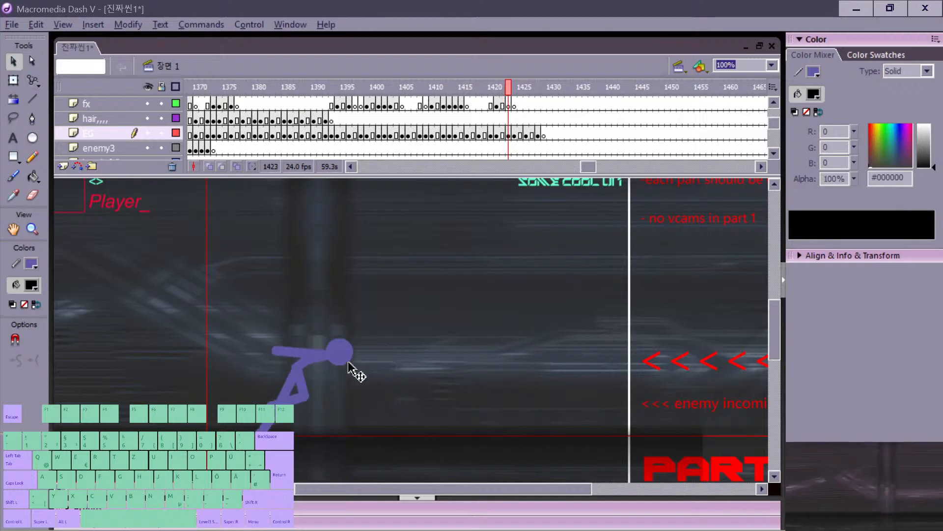
# Step: Shift the whole figure on frame 1423 slightly left and check the motion against the neighbouring frames
pyautogui.moveTo(227, 309)
pyautogui.mouseDown()
pyautogui.moveTo(268, 378)
pyautogui.moveTo(384, 467)
pyautogui.mouseUp()
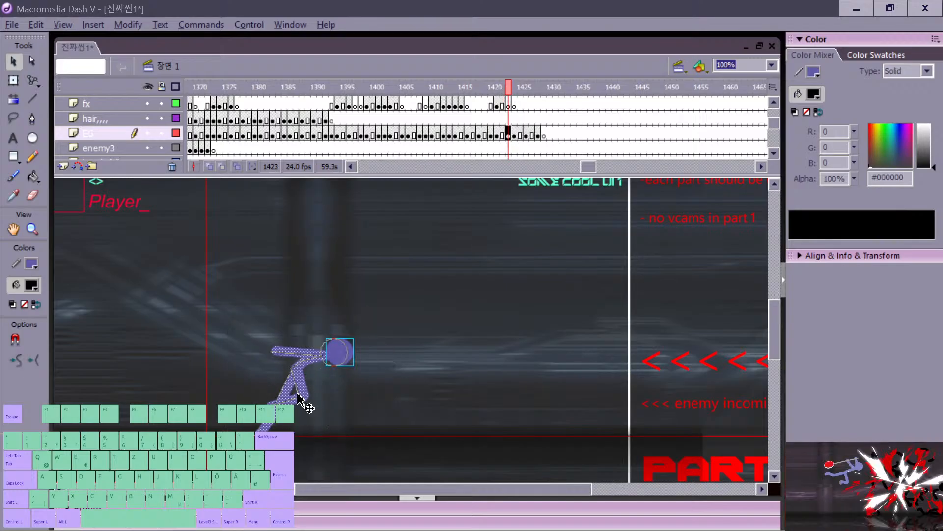
pyautogui.click(311, 395)
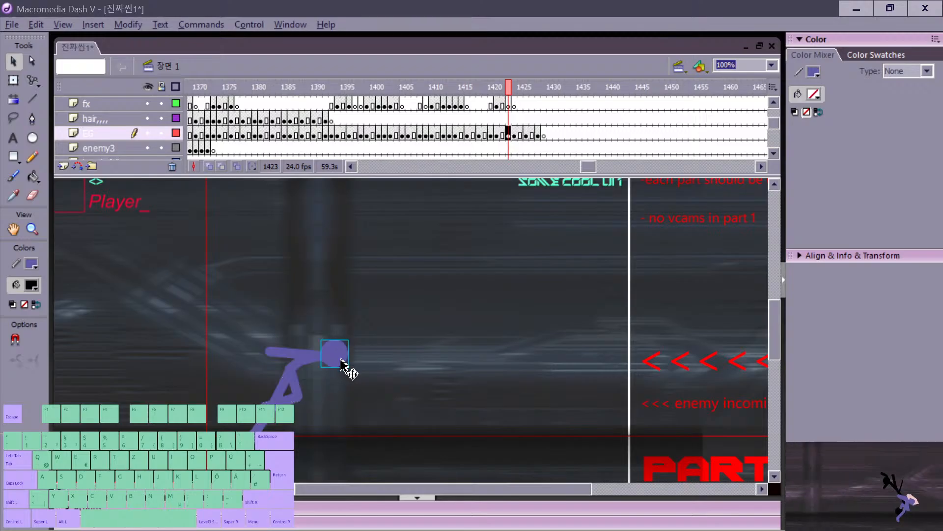
pyautogui.press('.')
pyautogui.press(',')
pyautogui.press(',')
pyautogui.press(',')
pyautogui.press('.')
pyautogui.press('.')
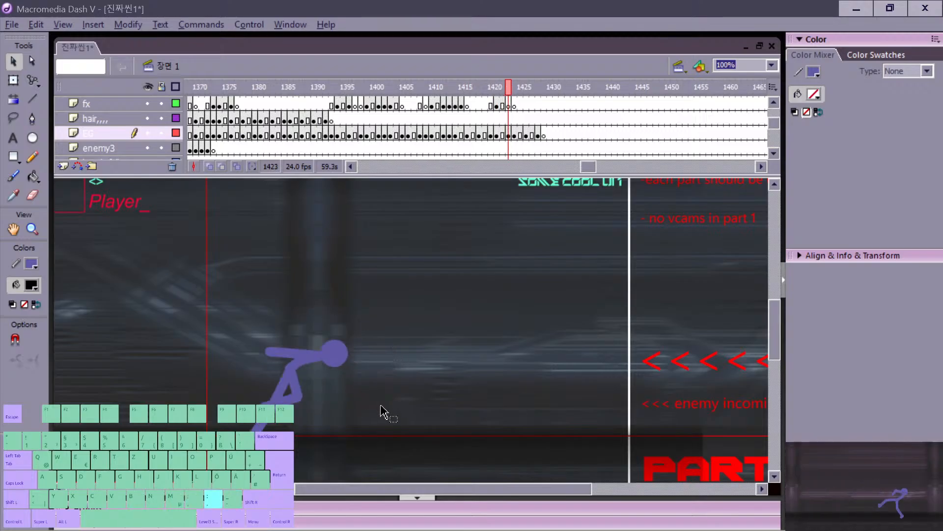
# Step: Rotate the whole figure on frame 1424 slightly, shift it left and slightly down, and compare it with the frame 1423 pose
pyautogui.press('.')
pyautogui.moveTo(240, 297)
pyautogui.mouseDown()
pyautogui.moveTo(354, 432)
pyautogui.moveTo(390, 427)
pyautogui.mouseUp()
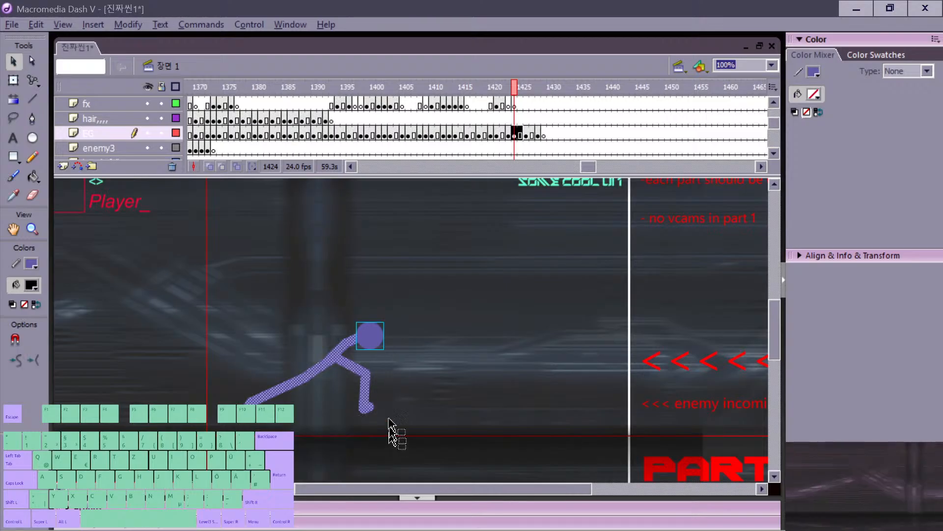
pyautogui.press('q')
pyautogui.press('v')
pyautogui.moveTo(392, 317); pyautogui.dragTo(391, 310)
pyautogui.click(386, 318)
pyautogui.hotkey('ctrl', 'a')
pyautogui.press('q')
pyautogui.press('v')
pyautogui.moveTo(372, 337); pyautogui.dragTo(349, 342)
pyautogui.press('.')
pyautogui.press(',')
pyautogui.press(',')
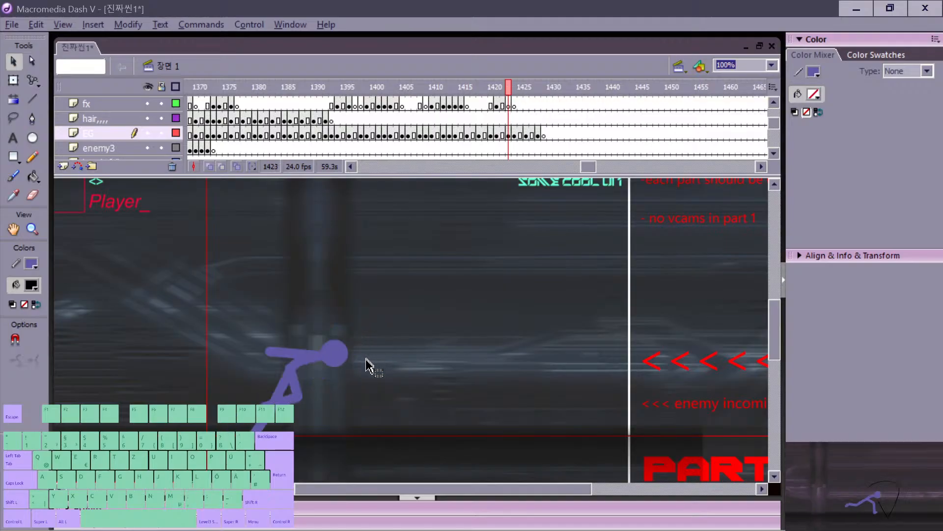
# Step: Erase part of the bent front leg on frame 1425
pyautogui.press('.')
pyautogui.press('e')
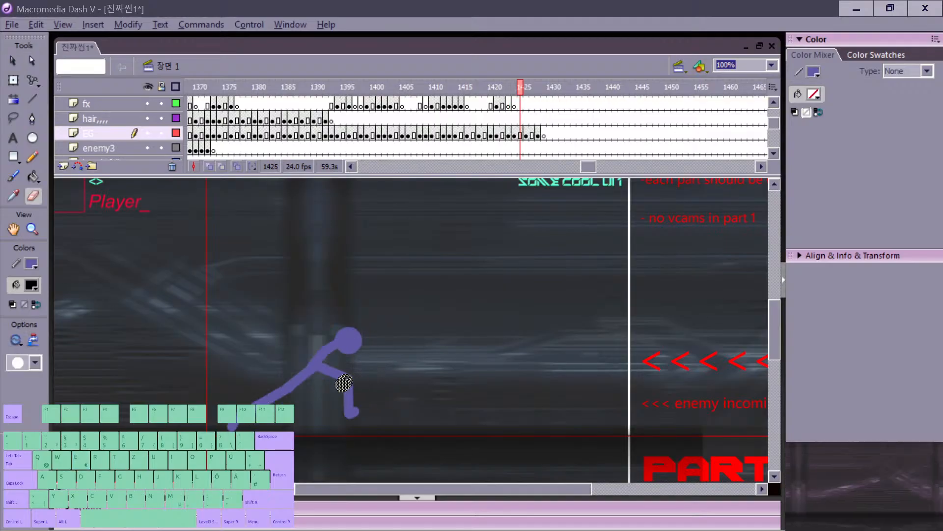
# Step: Reshape and tilt the purple figure's body in the pose held at frame 1425, then shift its body and head slightly left
pyautogui.press('v')
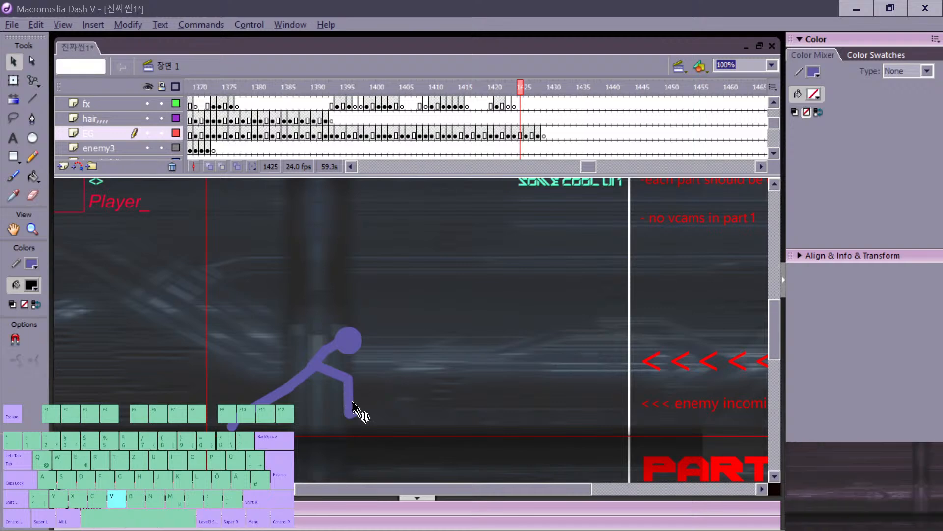
pyautogui.click(353, 408)
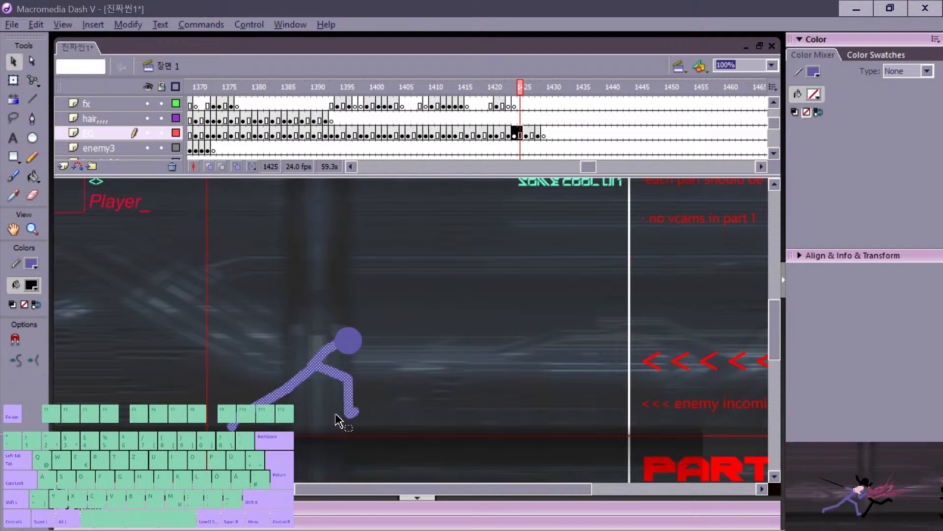
pyautogui.press('q')
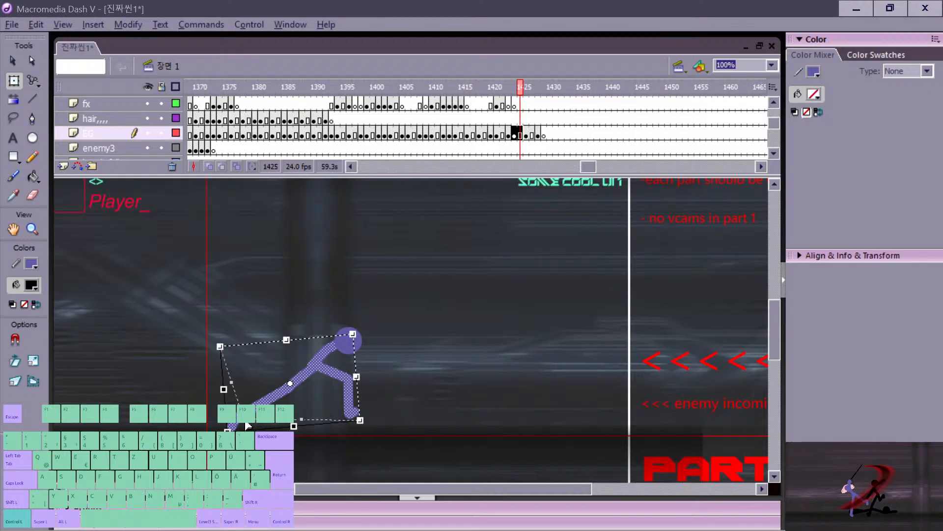
pyautogui.moveTo(247, 426); pyautogui.dragTo(268, 425)
pyautogui.moveTo(243, 387); pyautogui.dragTo(235, 388)
pyautogui.press('v')
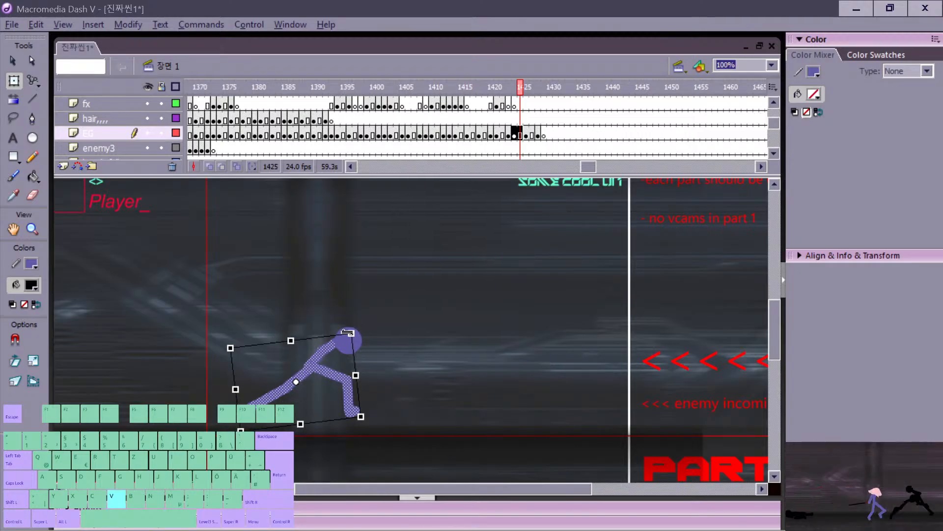
pyautogui.moveTo(310, 367); pyautogui.dragTo(302, 373)
pyautogui.click(352, 367)
pyautogui.moveTo(350, 347); pyautogui.dragTo(345, 348)
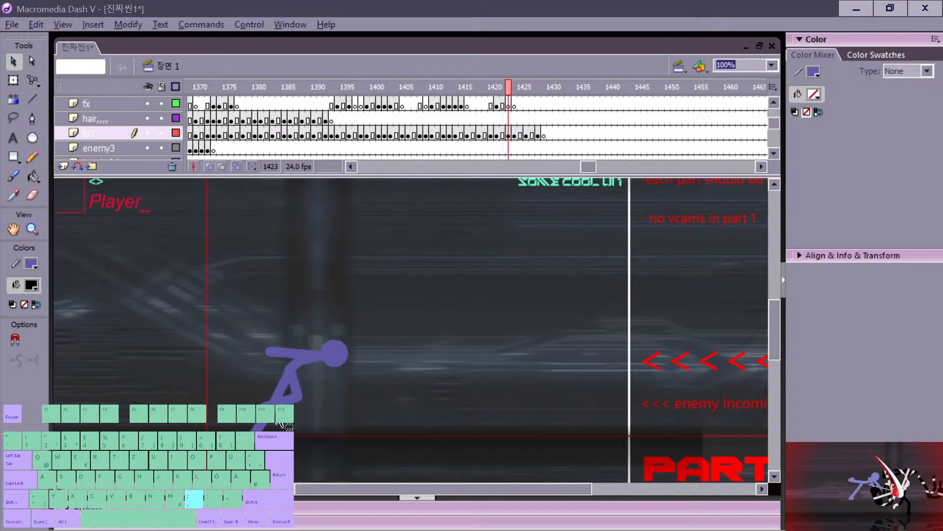
# Step: Replace the figure's bent torso on frame 1424 with a straighter one
pyautogui.press('.')
pyautogui.press('.')
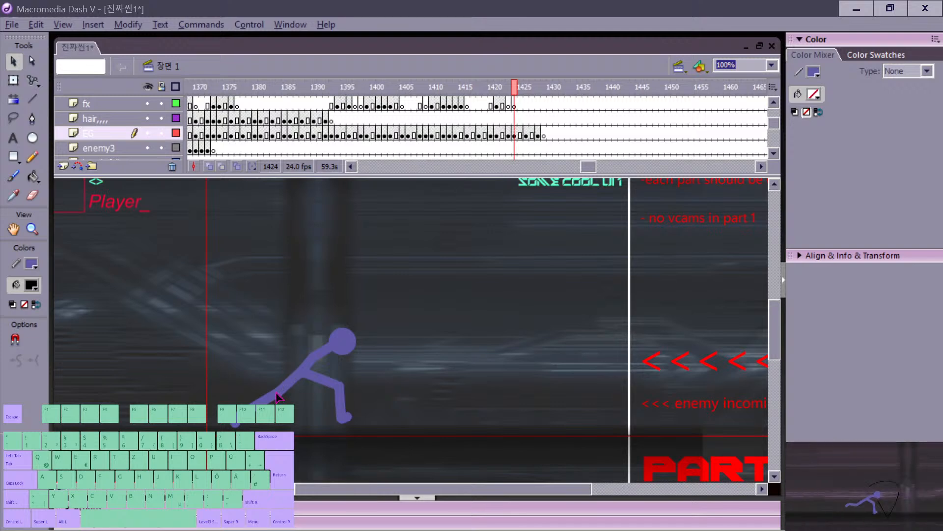
pyautogui.click(314, 358)
pyautogui.press('BackSpace')
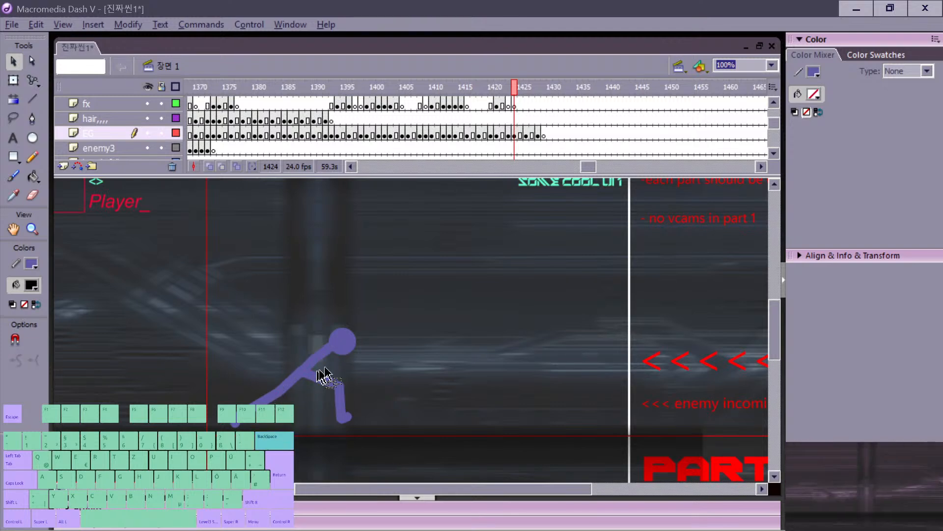
pyautogui.press('k')
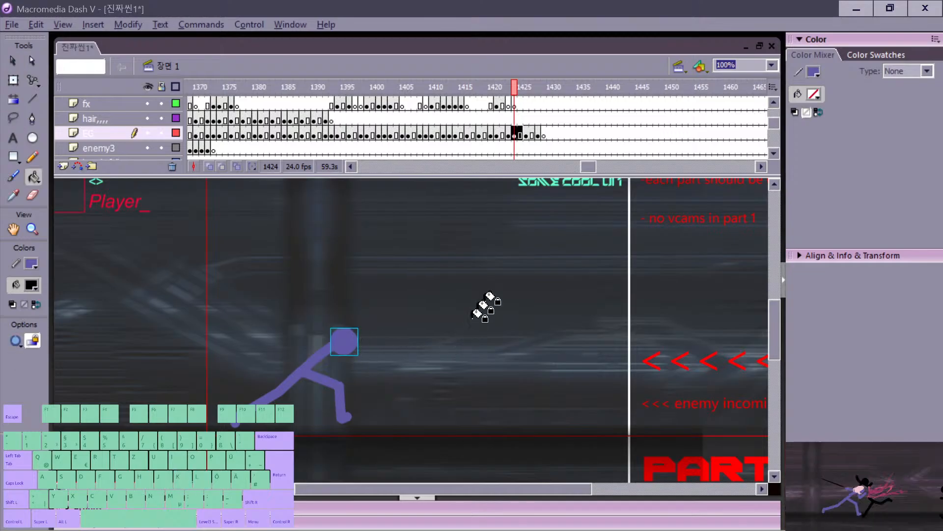
# Step: Play back the run leading up to frame 1424 twice and flip through the neighbouring frames to check the motion
pyautogui.click(426, 119)
pyautogui.press('Return')
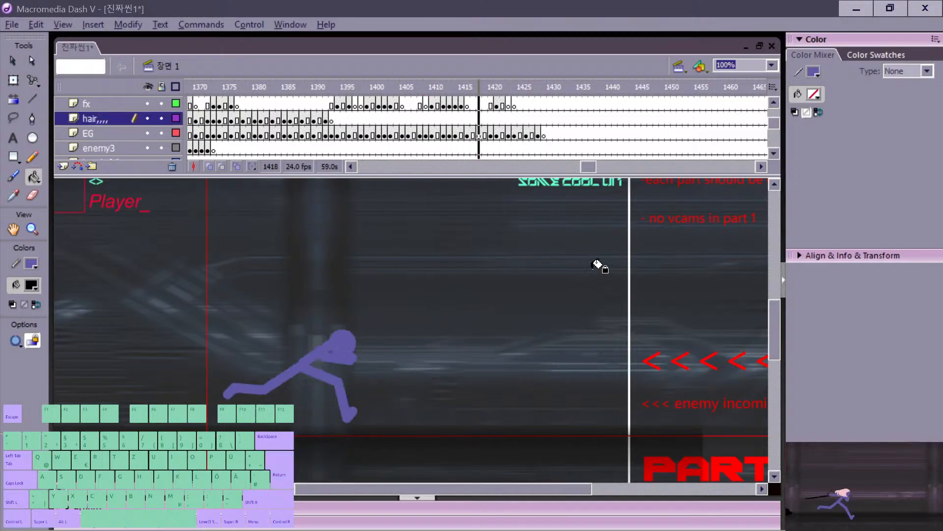
pyautogui.click(420, 149)
pyautogui.press('Return')
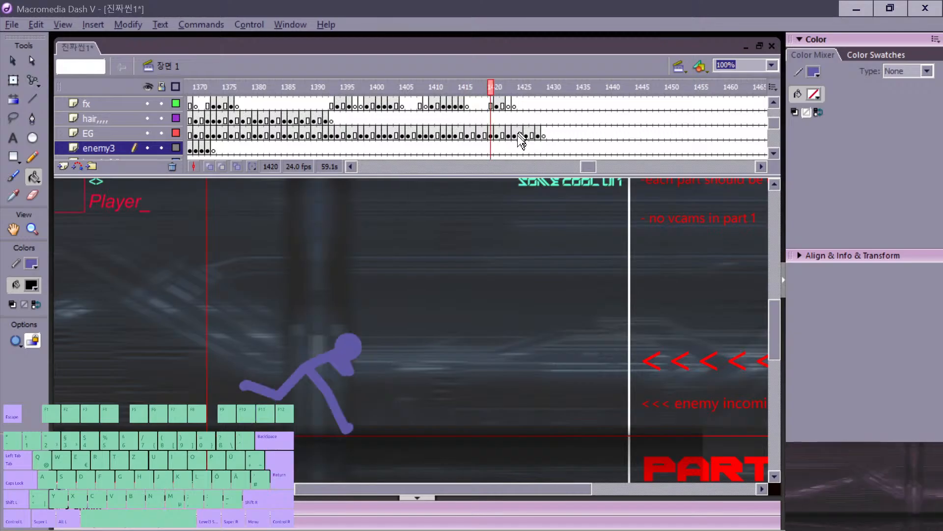
pyautogui.press('v')
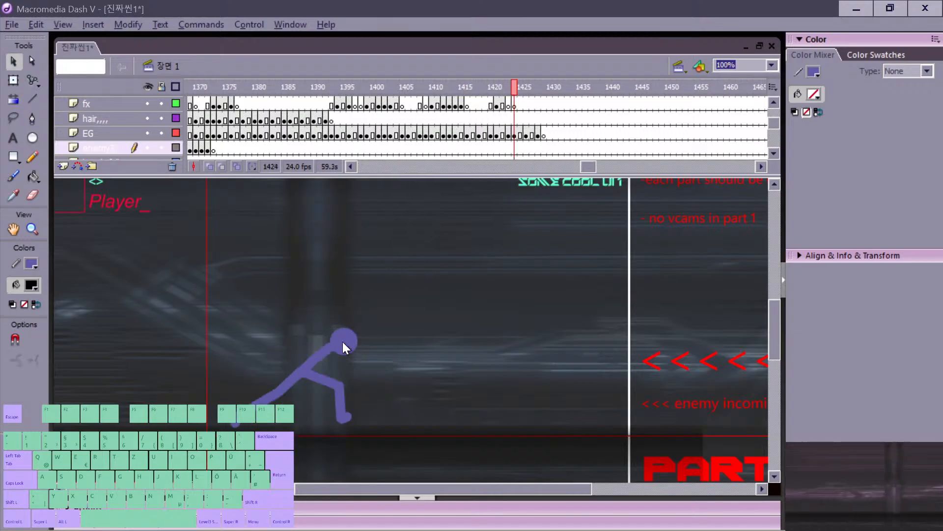
pyautogui.press(',')
pyautogui.press(',')
pyautogui.press('.')
pyautogui.press('.')
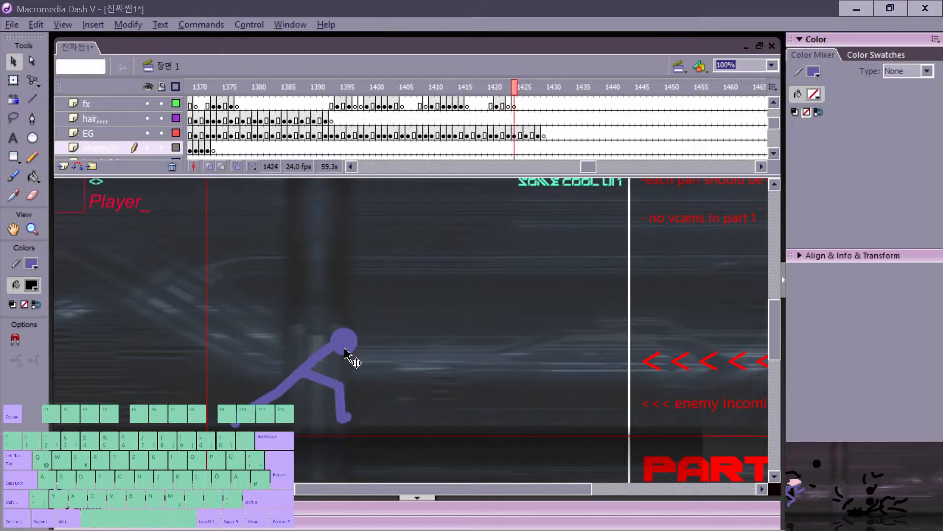
pyautogui.press(',')
pyautogui.press('.')
# Step: On frame 1424, lower the head and redraw the torso and the trailing leg bent backward
pyautogui.press('e')
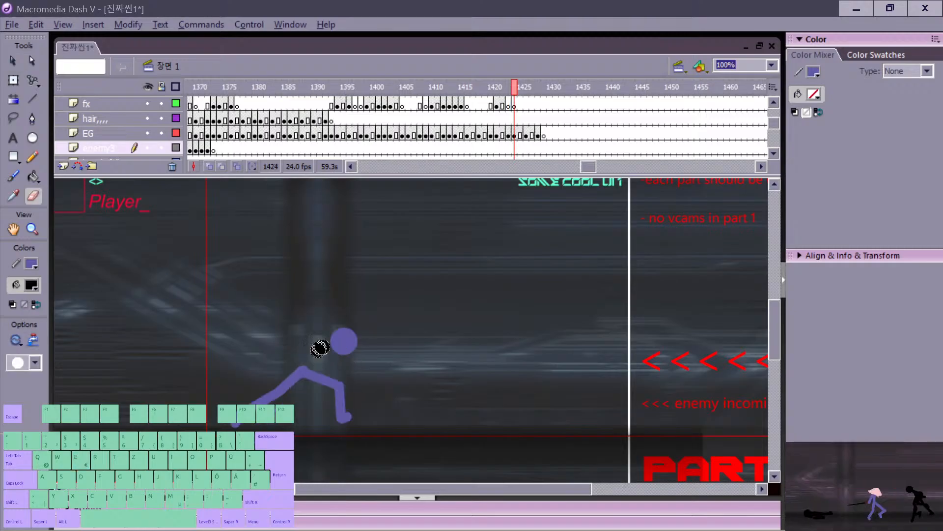
pyautogui.press('v')
pyautogui.moveTo(342, 343)
pyautogui.mouseDown()
pyautogui.moveTo(351, 350)
pyautogui.moveTo(343, 352)
pyautogui.mouseUp()
pyautogui.press('b')
pyautogui.press('n')
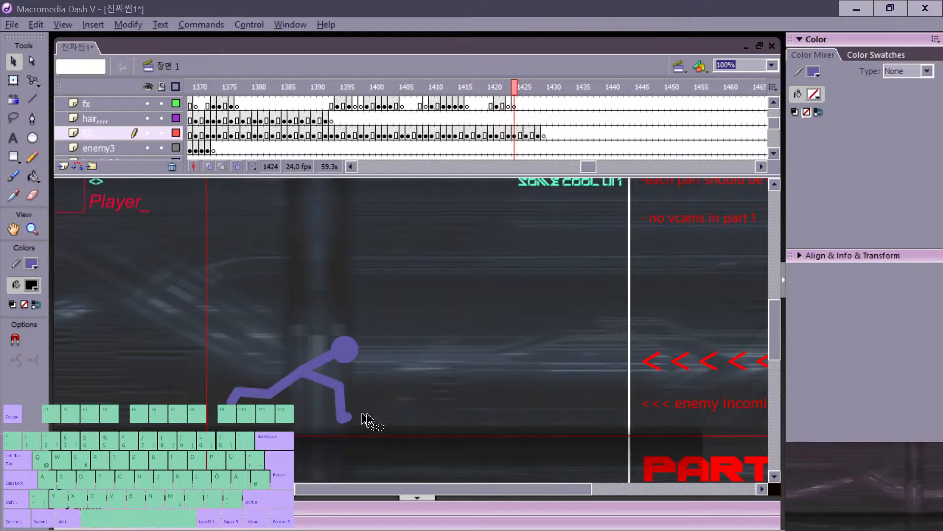
# Step: Flip between frames 1424, 1425 and 1426 to compare the runner's pose with the next head position
pyautogui.press(',')
pyautogui.press('.')
pyautogui.press('.')
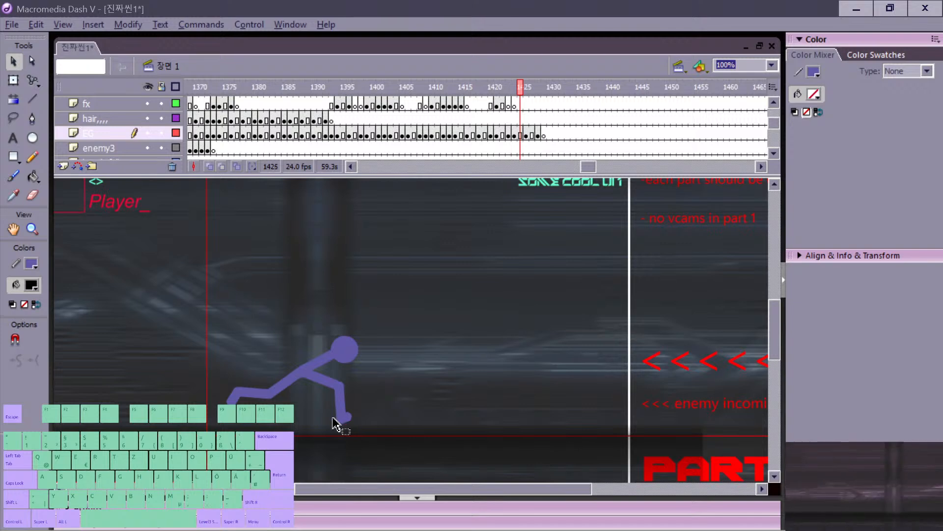
pyautogui.press('.')
pyautogui.press(',')
pyautogui.press('.')
pyautogui.press('v')
pyautogui.press(',')
pyautogui.press('.')
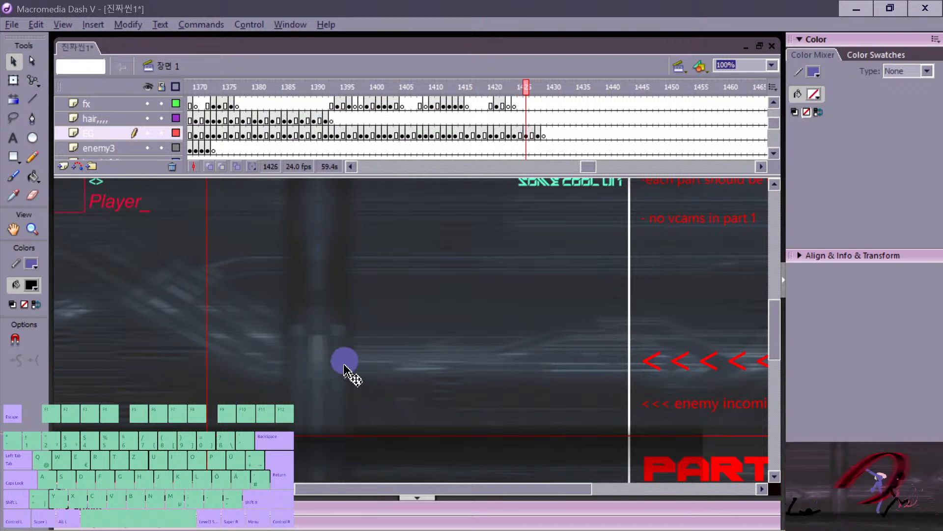
pyautogui.press(',')
pyautogui.press('.')
# Step: Draw both legs on frame 1426 with the Line tool, the front leg reaching down to the ground line and the rear leg bent back
pyautogui.press('n')
pyautogui.press(',')
pyautogui.press('.')
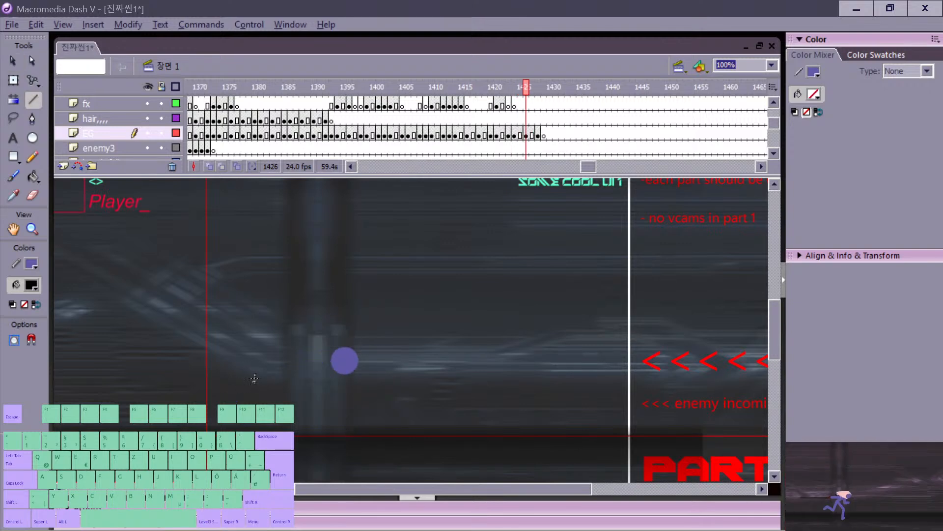
pyautogui.press(',')
pyautogui.press('.')
pyautogui.press(',')
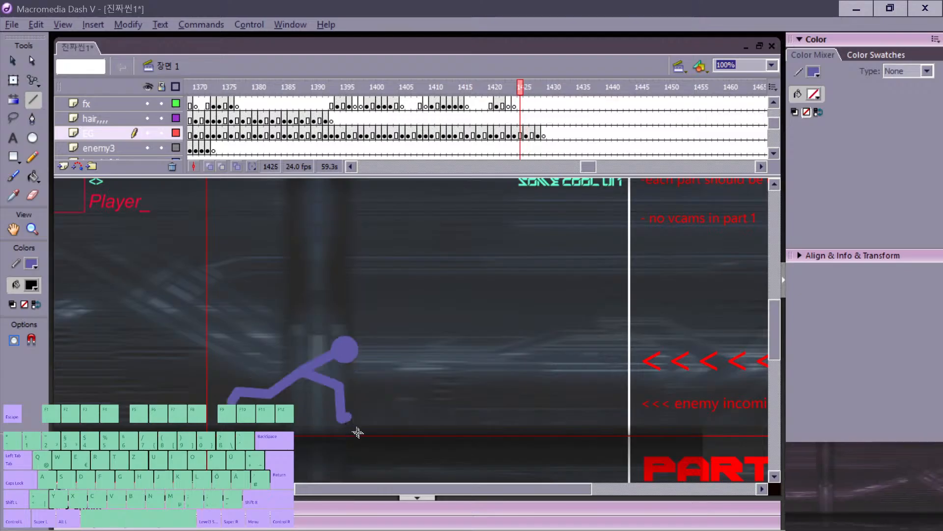
pyautogui.press('.')
pyautogui.moveTo(338, 398); pyautogui.dragTo(317, 376)
pyautogui.press(',')
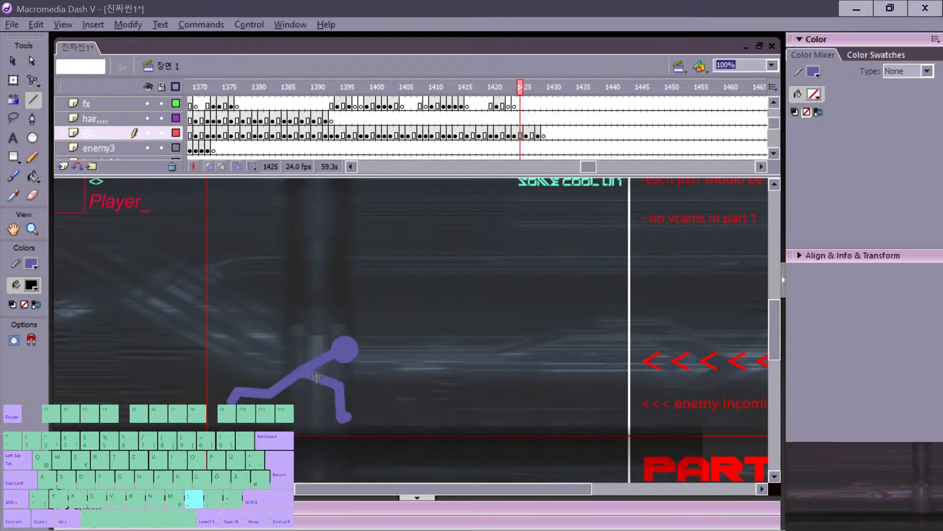
pyautogui.press('.')
pyautogui.press(',')
pyautogui.press('.')
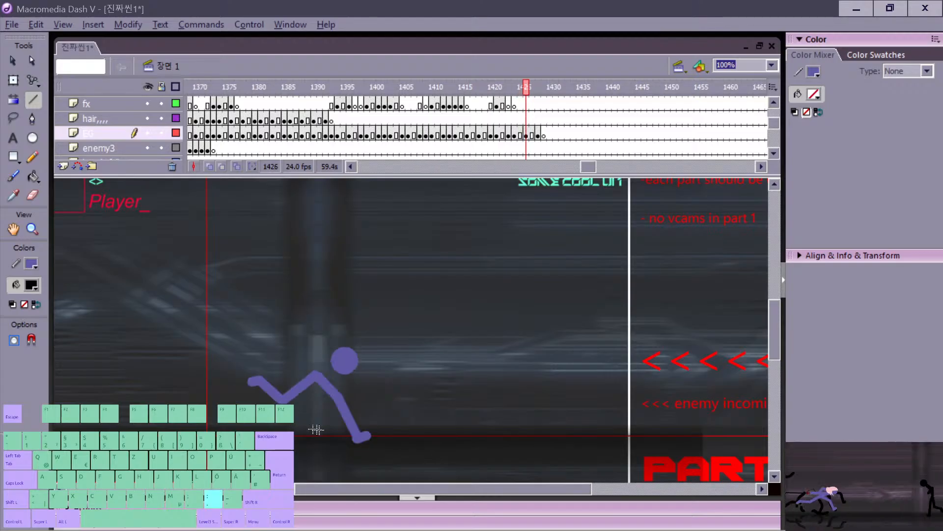
# Step: Adjust the front foot on frame 1426 so its toe tilts upward and its heel joins the shin
pyautogui.press('v')
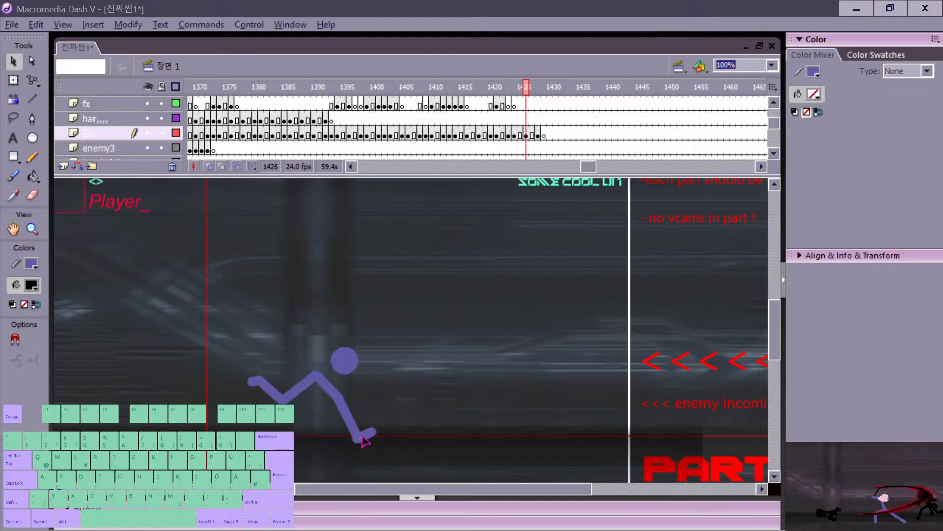
pyautogui.click(382, 436)
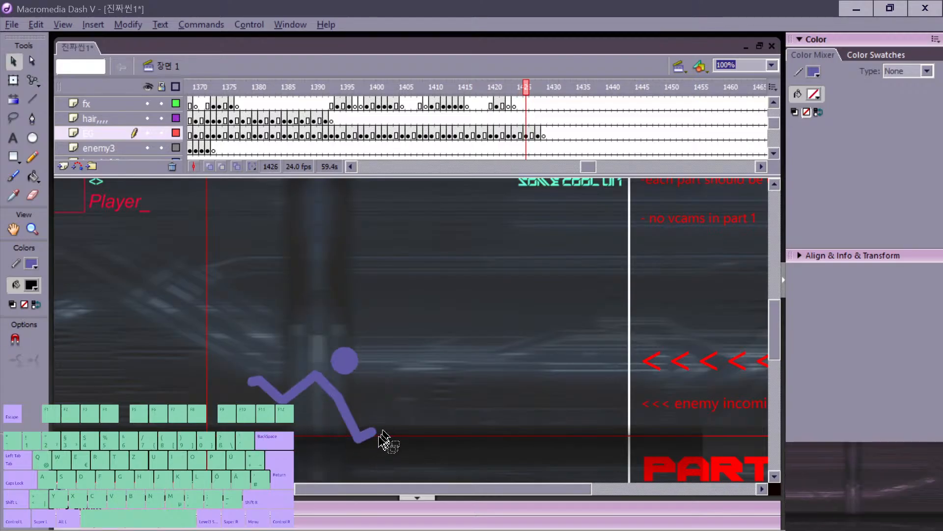
pyautogui.click(364, 446)
pyautogui.press('Delete')
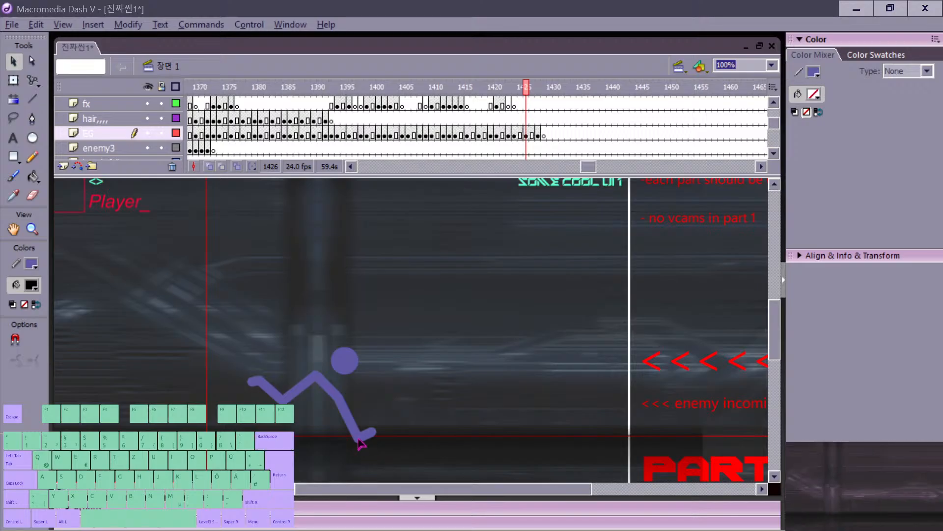
pyautogui.moveTo(359, 438); pyautogui.dragTo(363, 436)
# Step: Step back and forth through frames 1421 to 1426 to examine how the run poses flow together
pyautogui.press('z')
pyautogui.press(',')
pyautogui.press(',')
pyautogui.press(',')
pyautogui.press(',')
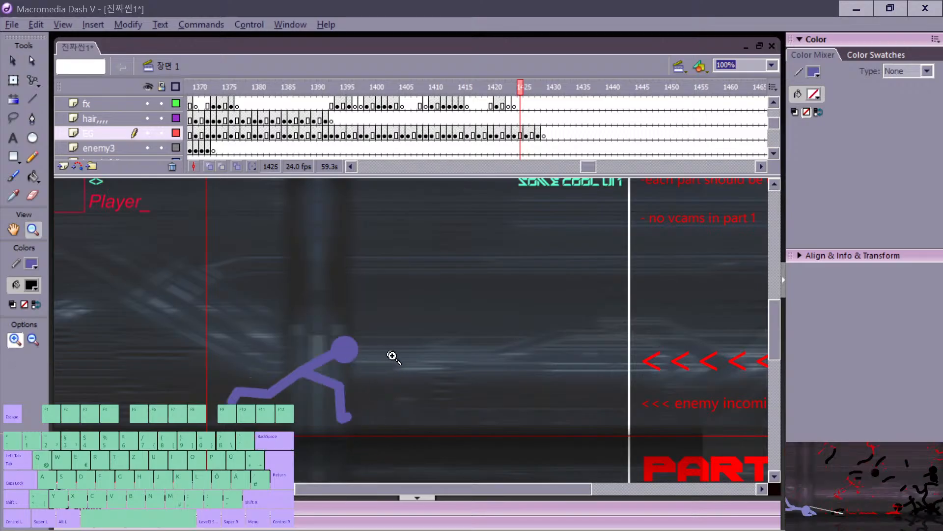
pyautogui.press('.')
pyautogui.press('.')
pyautogui.press('.')
pyautogui.press('.')
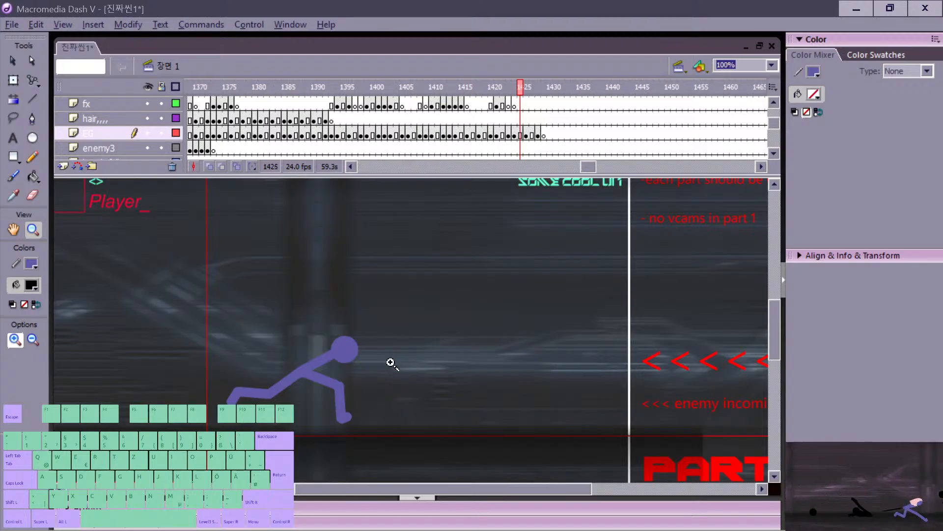
pyautogui.press(',')
pyautogui.press(',')
pyautogui.press(',')
pyautogui.press(',')
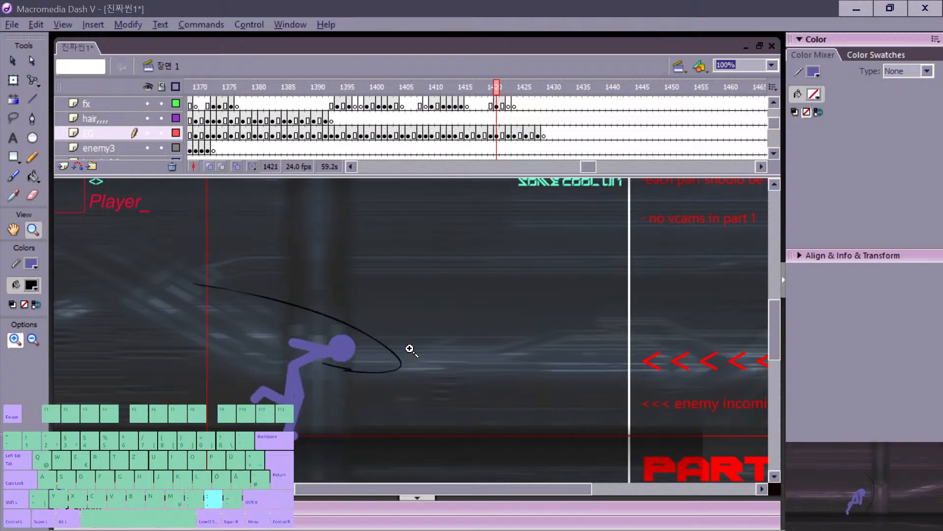
pyautogui.press('.')
pyautogui.press(',')
pyautogui.press('.')
# Step: Select the whole figure on frame 1423 and shift it slightly to the right
pyautogui.press('v')
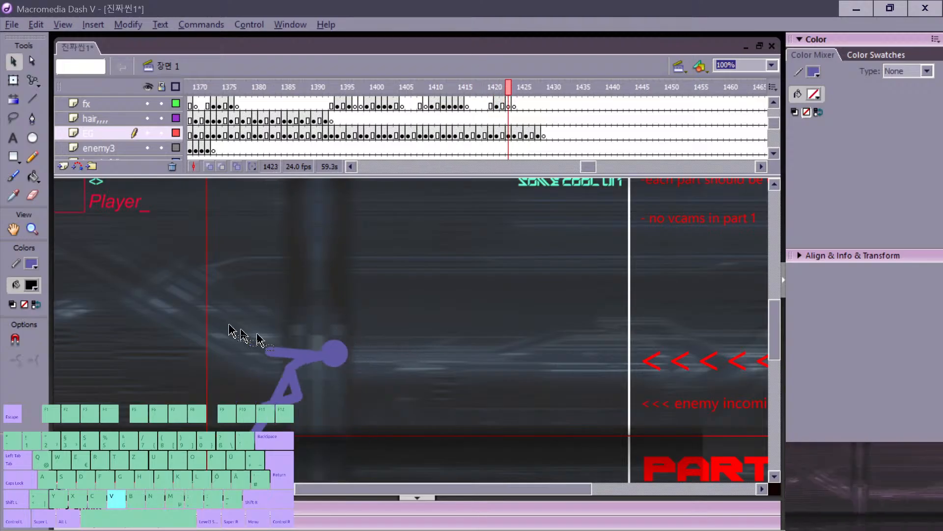
pyautogui.moveTo(228, 316); pyautogui.dragTo(358, 455)
pyautogui.press(',')
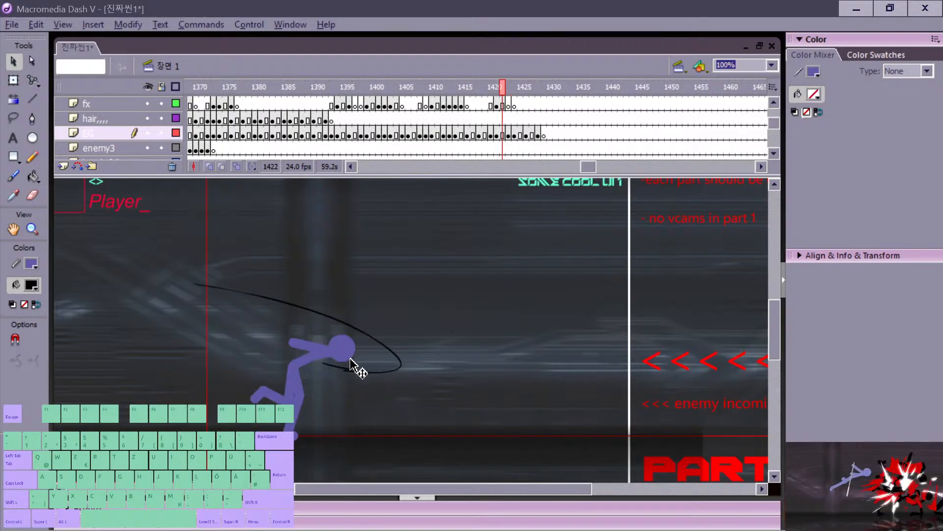
# Step: Flip between frames 1422, 1423 and 1424 to check the spacing of the figure's poses
pyautogui.press('.')
pyautogui.press('.')
pyautogui.press(',')
pyautogui.press('.')
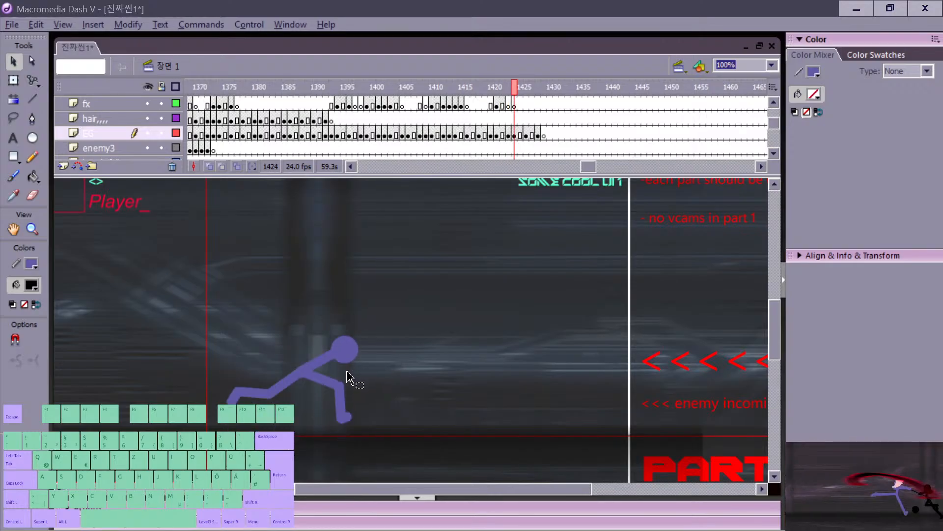
pyautogui.press(',')
pyautogui.press('.')
pyautogui.press(',')
pyautogui.press(',')
pyautogui.press('.')
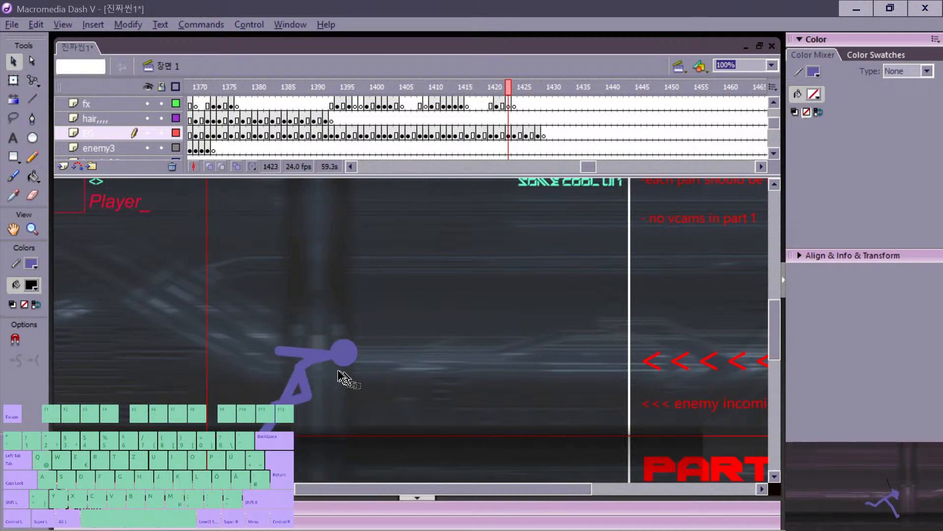
pyautogui.press(',')
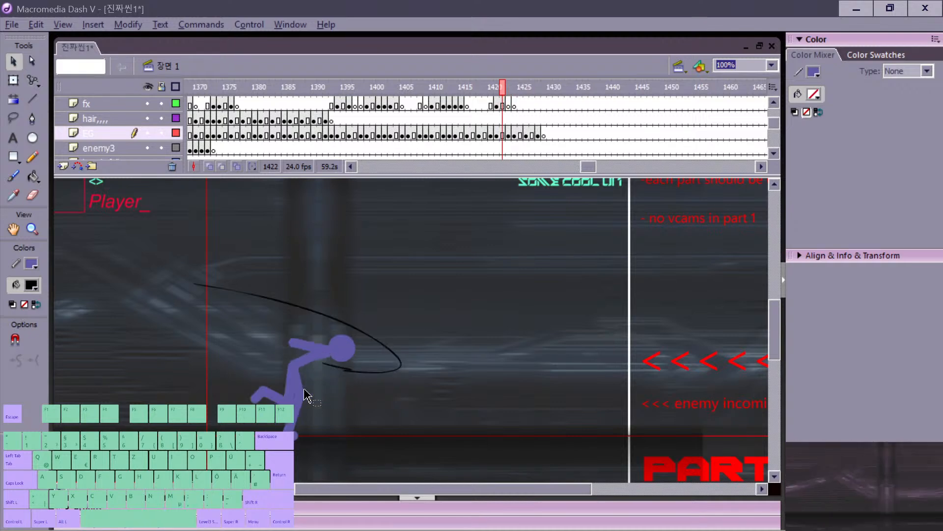
pyautogui.press('.')
pyautogui.press('.')
# Step: Erase the figure's torso and legs on frame 1424, keeping only the head
pyautogui.press('e')
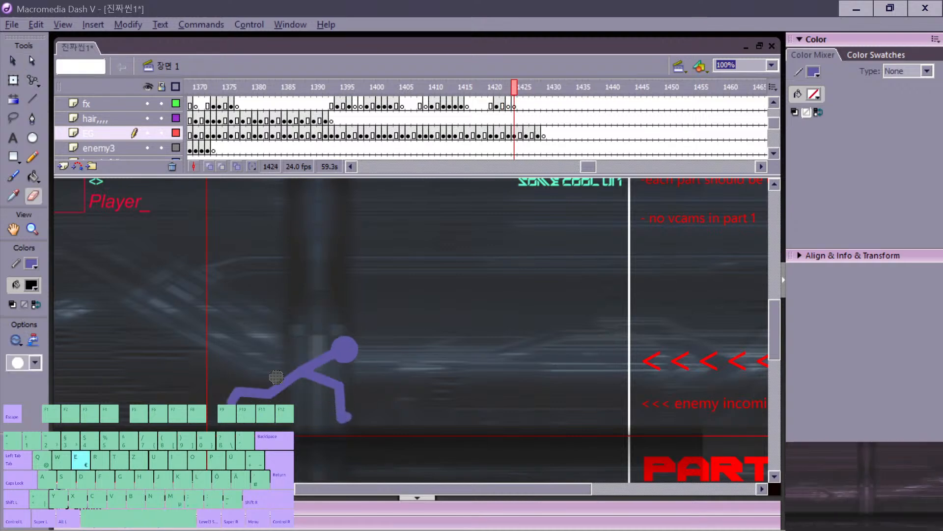
pyautogui.moveTo(273, 381)
pyautogui.mouseDown()
pyautogui.moveTo(230, 393)
pyautogui.moveTo(259, 401)
pyautogui.moveTo(278, 391)
pyautogui.mouseUp()
pyautogui.moveTo(329, 376)
pyautogui.mouseDown()
pyautogui.moveTo(355, 393)
pyautogui.moveTo(352, 415)
pyautogui.moveTo(317, 362)
pyautogui.mouseUp()
pyautogui.press(',')
pyautogui.press('.')
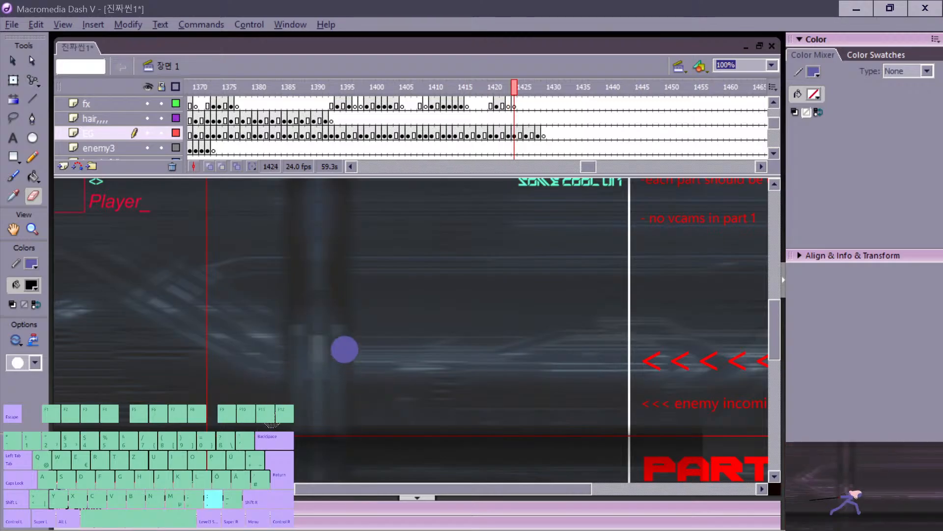
# Step: Draw the trailing leg and a bent front leg below the head on frame 1424 with the Line tool
pyautogui.press(',')
pyautogui.press('n')
pyautogui.press('.')
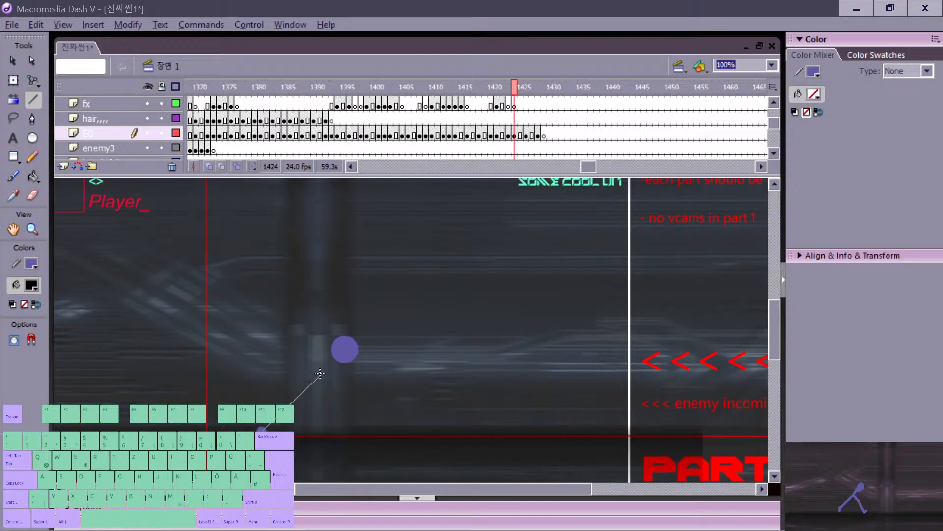
pyautogui.moveTo(320, 373)
pyautogui.mouseDown()
pyautogui.moveTo(327, 368)
pyautogui.moveTo(363, 390)
pyautogui.mouseUp()
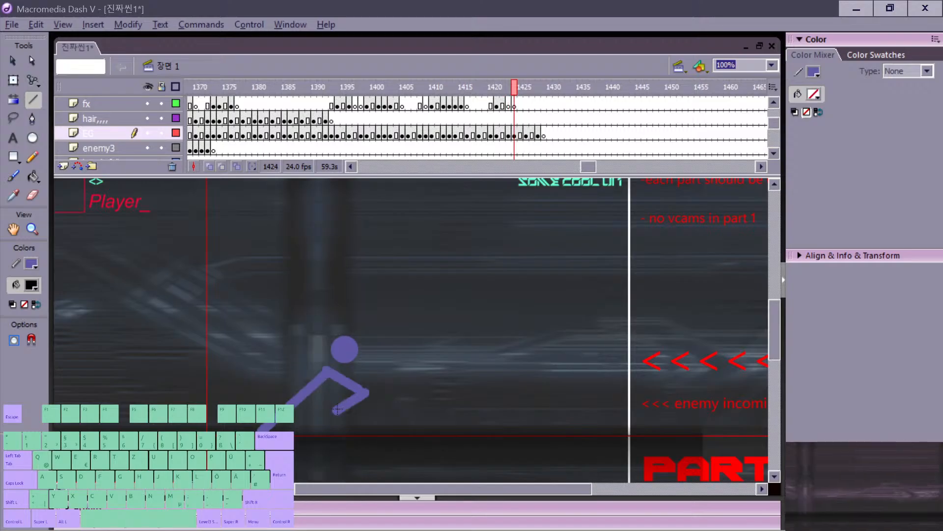
pyautogui.press(',')
pyautogui.press('.')
# Step: Erase the front leg on frame 1424 and redraw it bent from a hip placed slightly further back
pyautogui.press('e')
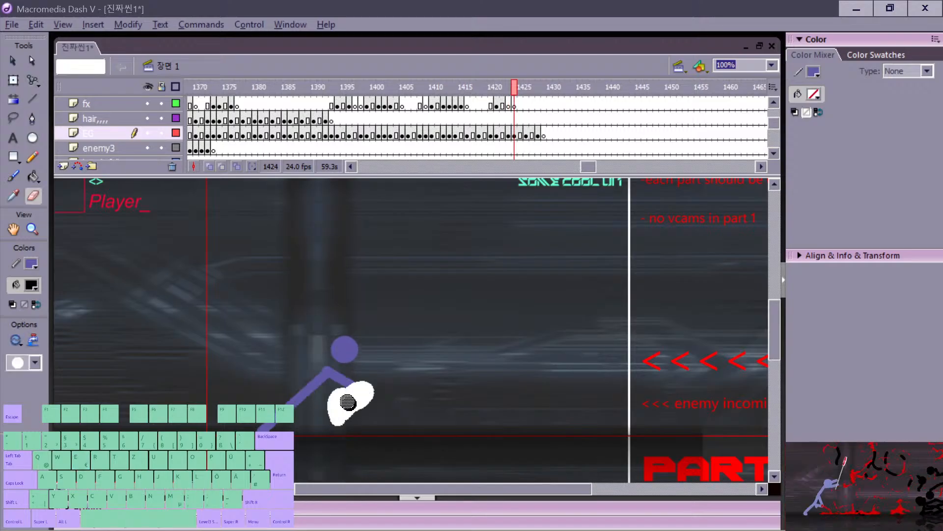
pyautogui.moveTo(348, 402); pyautogui.dragTo(318, 369)
pyautogui.press('v')
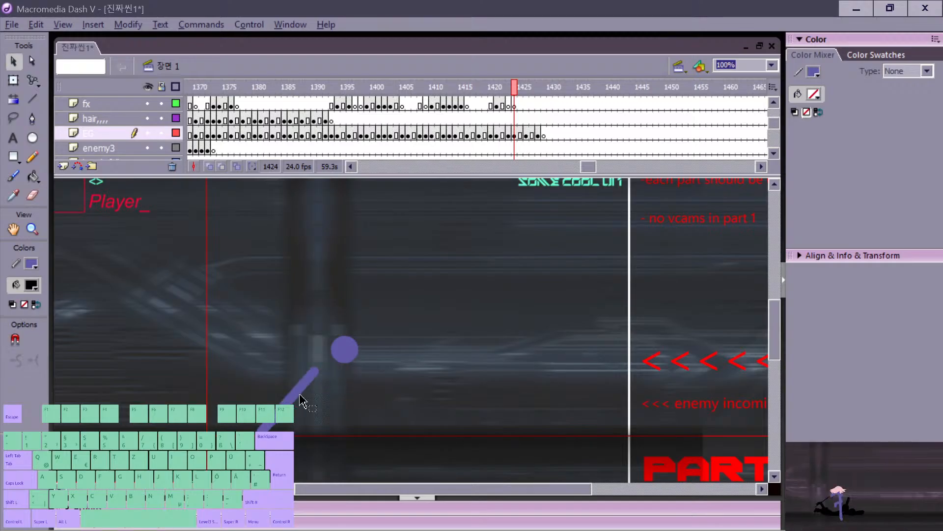
pyautogui.press('n')
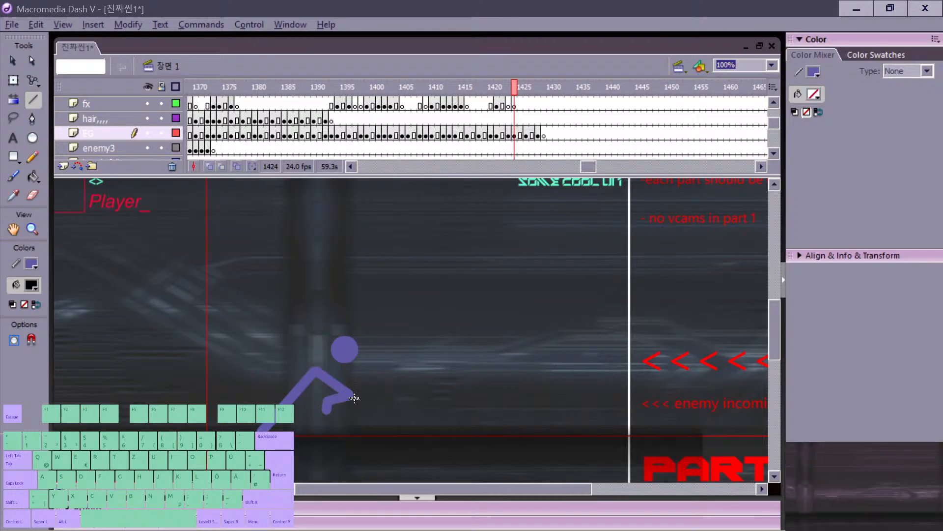
pyautogui.press('v')
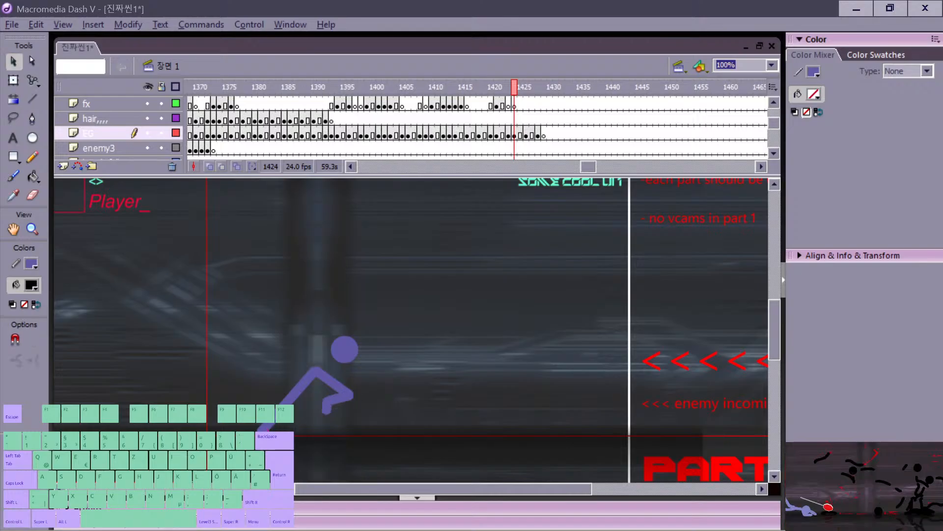
# Step: Delete the straight trailing leg and its foot from the figure on frame 1423
pyautogui.press(',')
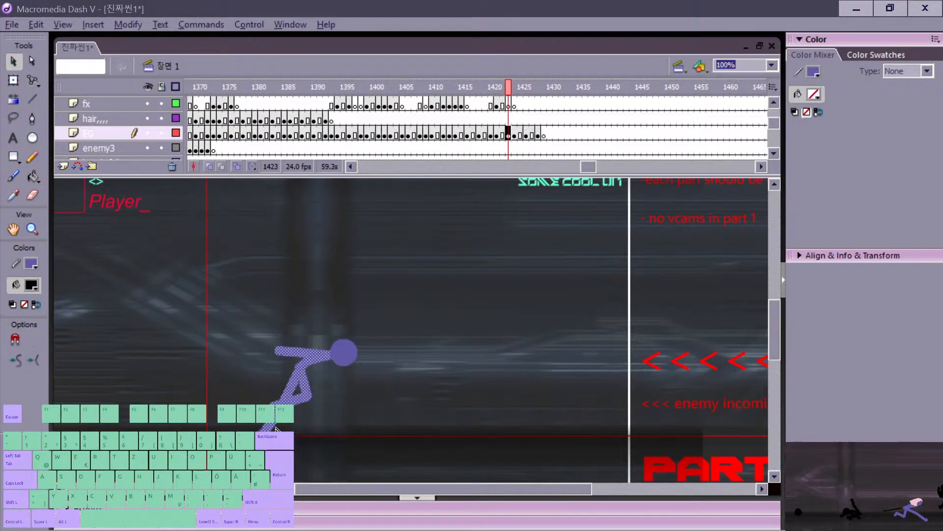
pyautogui.click(270, 428)
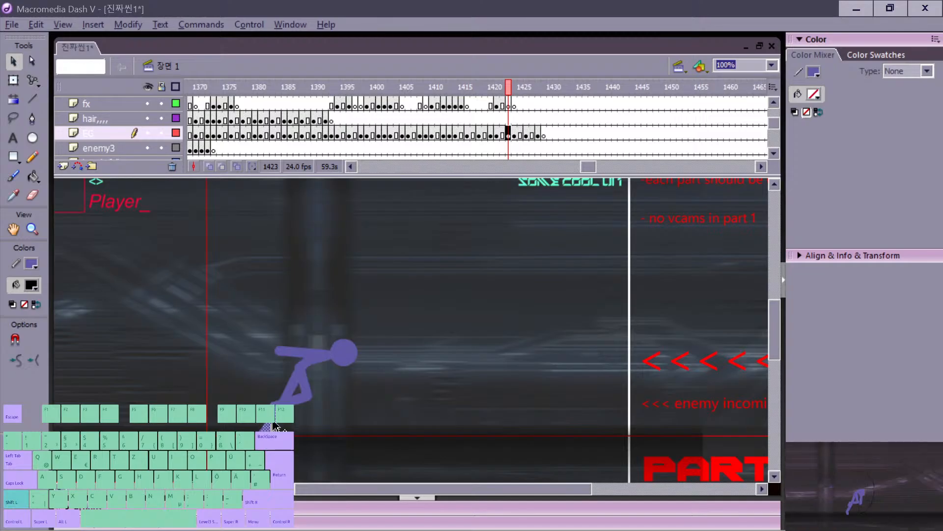
pyautogui.keyDown('shift'); pyautogui.click(290, 387); pyautogui.keyUp('shift')
pyautogui.press('Delete')
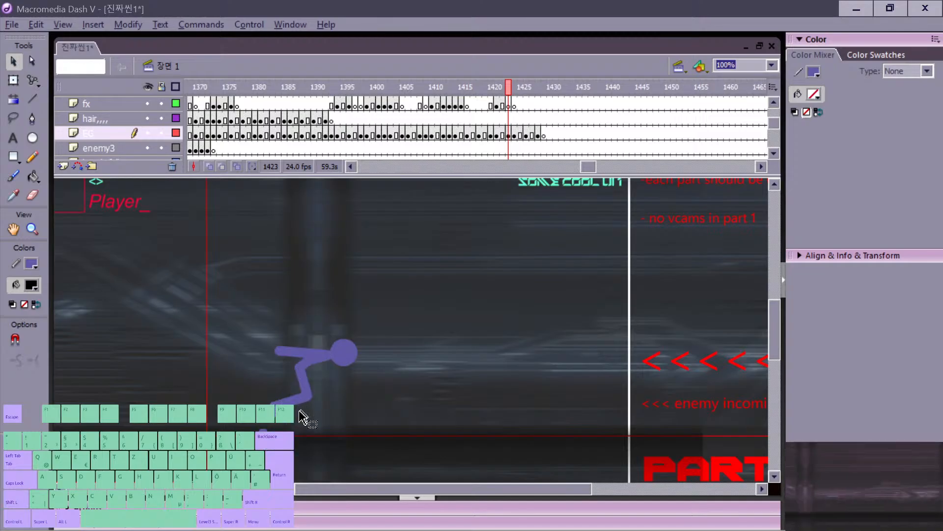
pyautogui.press('BackSpace')
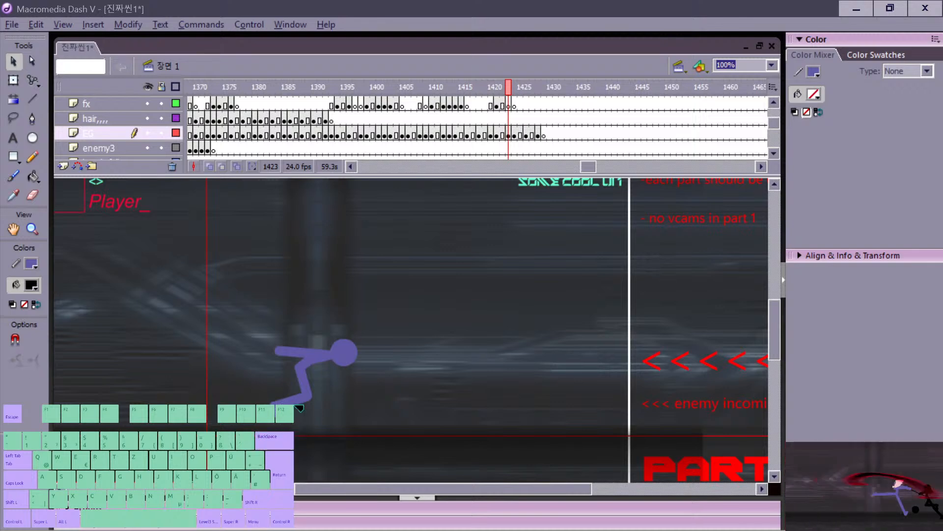
# Step: Redraw the trailing leg on frame 1423 as lines running from the hip down to the foot
pyautogui.press('n')
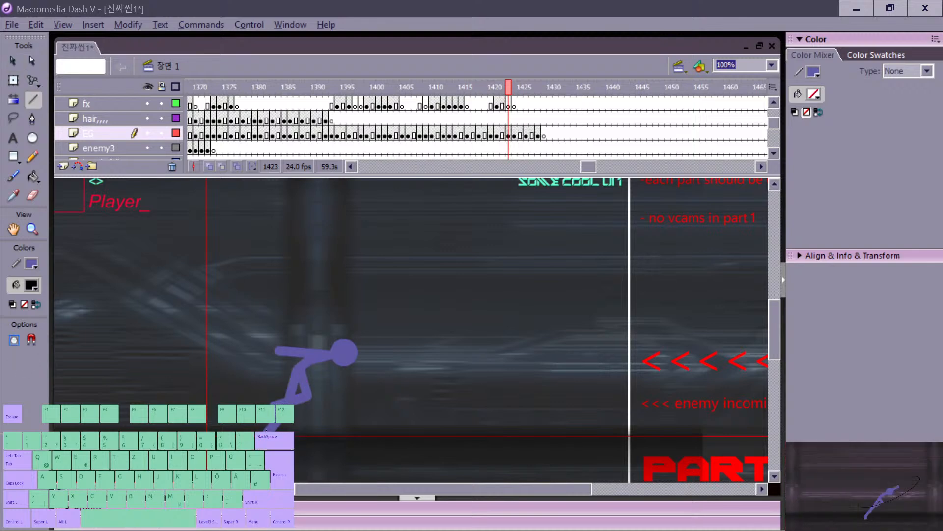
pyautogui.press(',')
pyautogui.press('.')
# Step: Flip between frames 1422, 1423 and 1424 to examine how the legs and head move between poses
pyautogui.press('v')
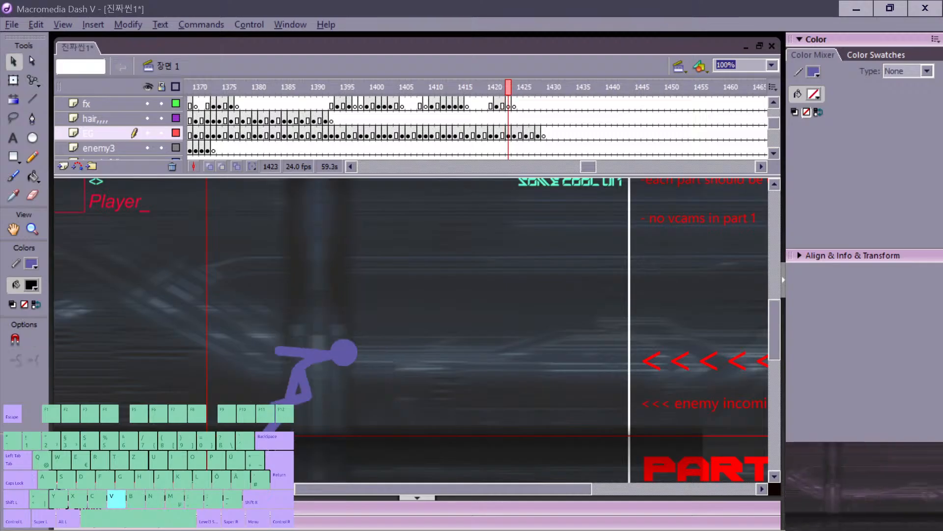
pyautogui.press(',')
pyautogui.press('.')
pyautogui.press(',')
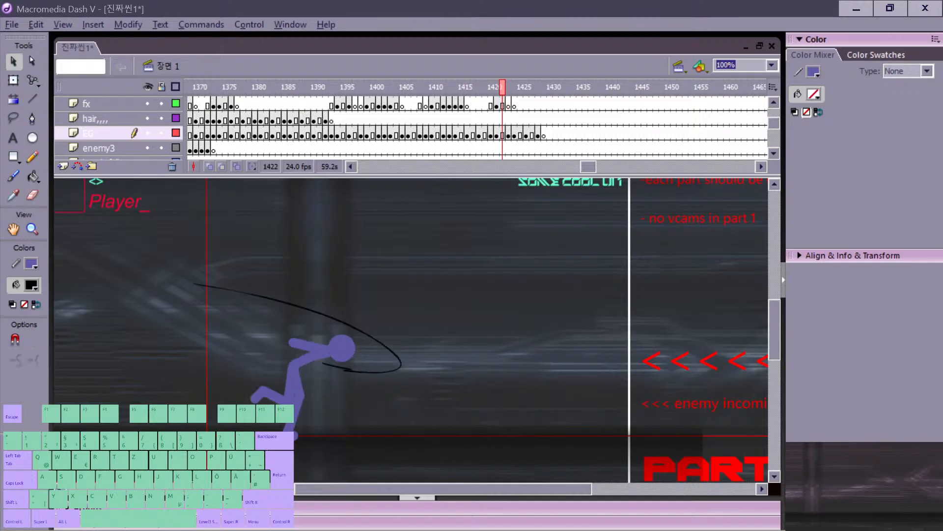
pyautogui.press('.')
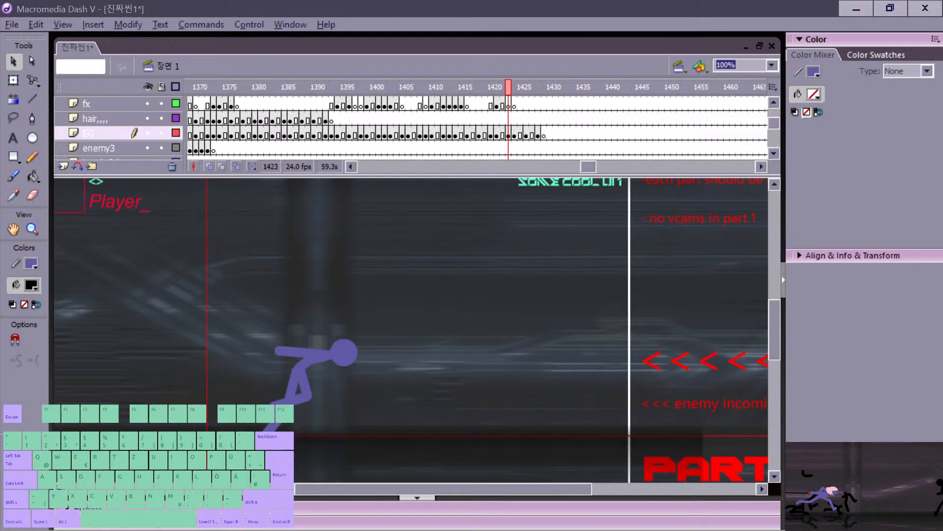
pyautogui.press(',')
pyautogui.press('.')
pyautogui.press(',')
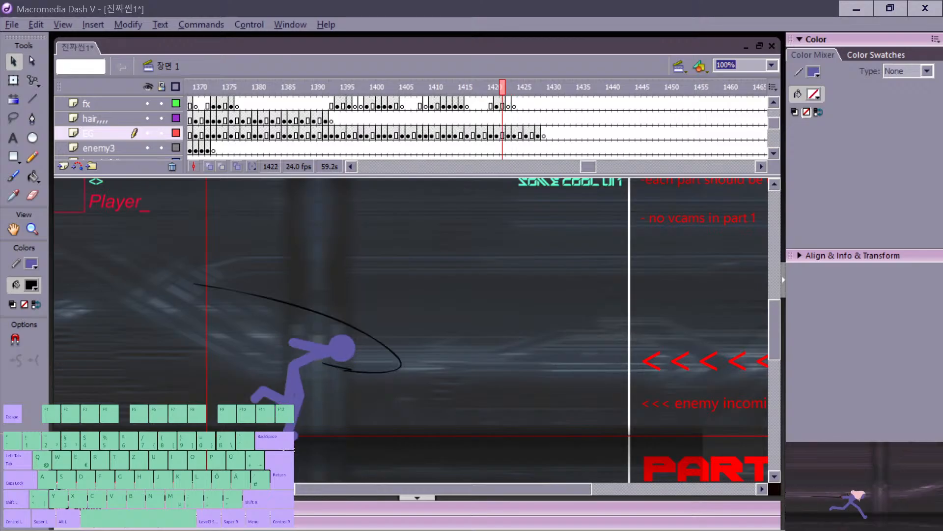
pyautogui.press('.')
pyautogui.press('.')
pyautogui.press(',')
pyautogui.press(',')
pyautogui.press('.')
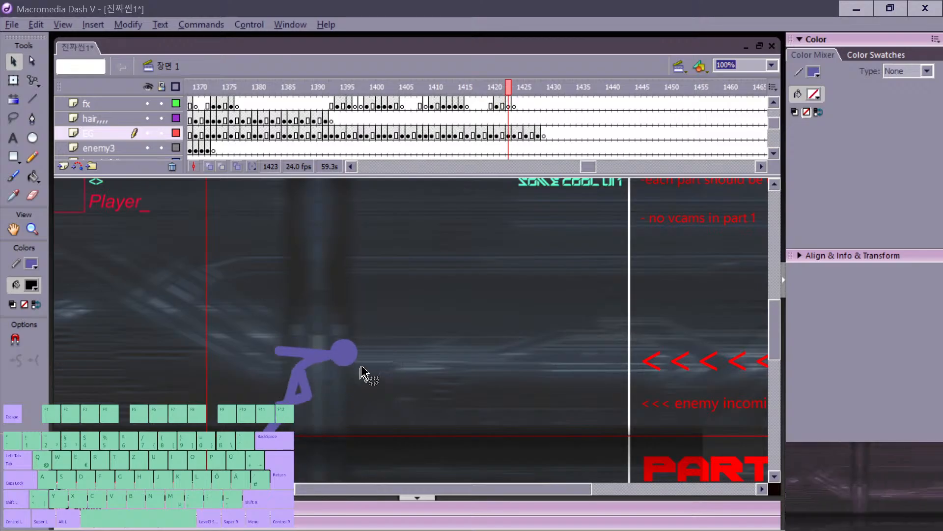
pyautogui.press(',')
pyautogui.press('.')
# Step: Move the figure's head on frame 1424 slightly up and to the right
pyautogui.press('.')
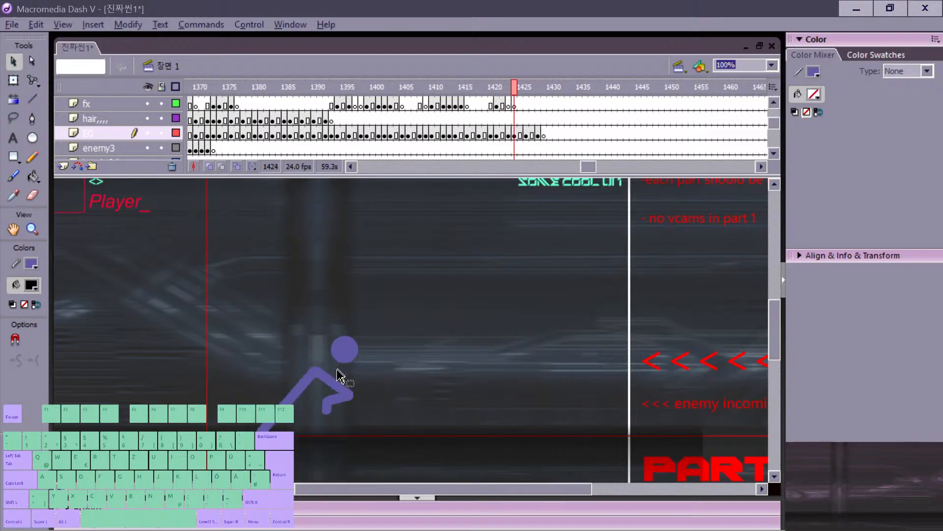
pyautogui.press(',')
pyautogui.press('.')
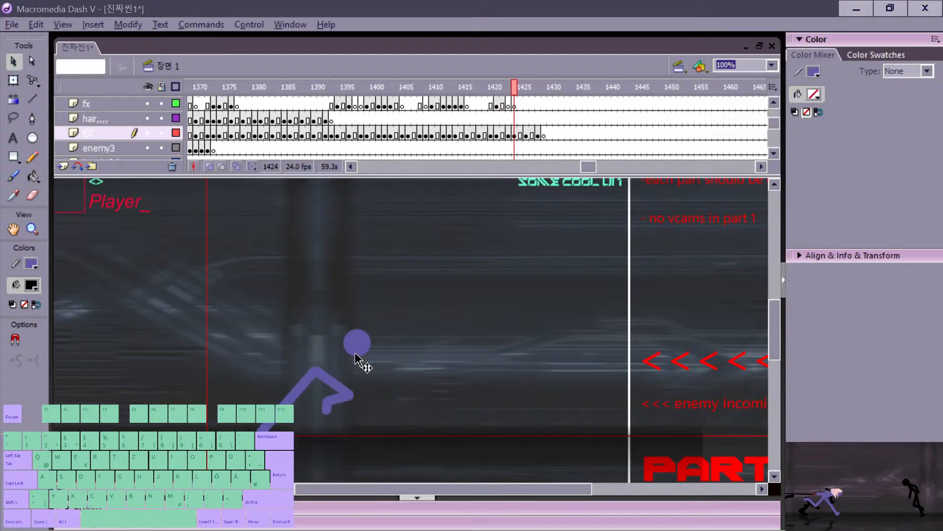
pyautogui.press(',')
pyautogui.press('.')
# Step: Draw the torso line joining the hips to the head on frame 1424
pyautogui.press('n')
pyautogui.moveTo(345, 349); pyautogui.dragTo(349, 347)
pyautogui.press(',')
pyautogui.press('.')
# Step: Clear the figure from frame 1425 of the EG layer, leaving that keyframe blank
pyautogui.press('.')
pyautogui.press('.')
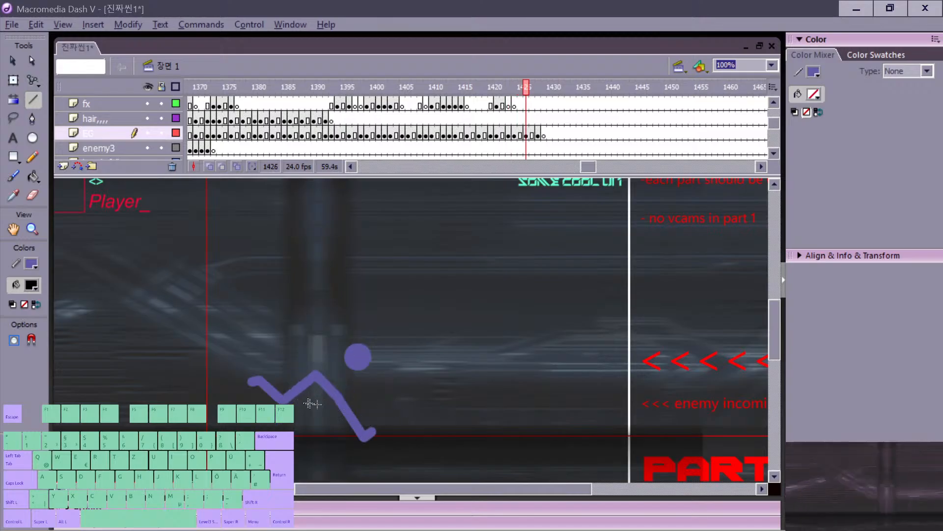
pyautogui.click(521, 135)
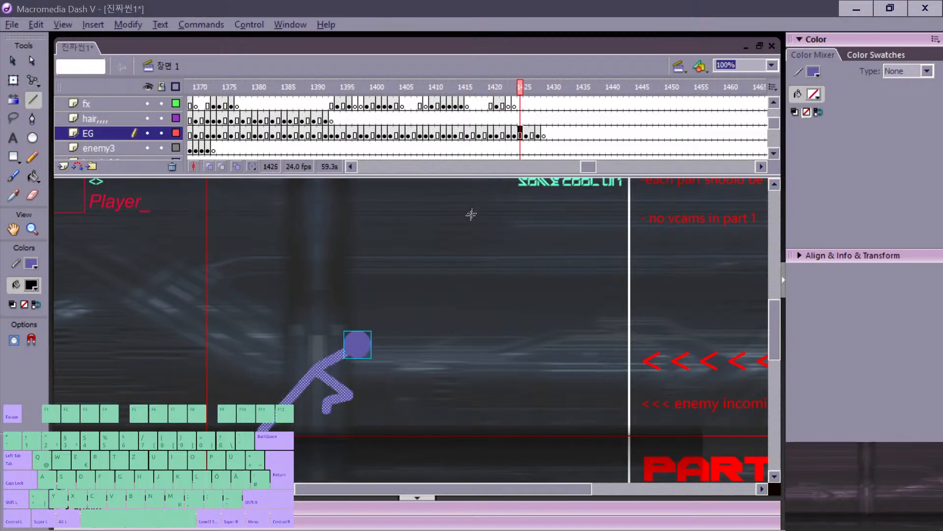
pyautogui.press('Delete')
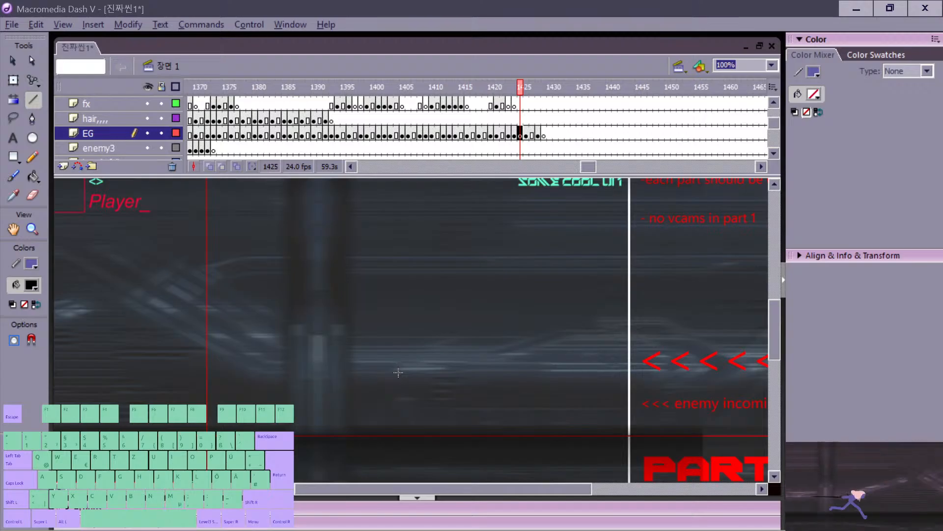
# Step: Go back along the timeline and select a range of EG layer frames ending at frame 1411
pyautogui.click(261, 134)
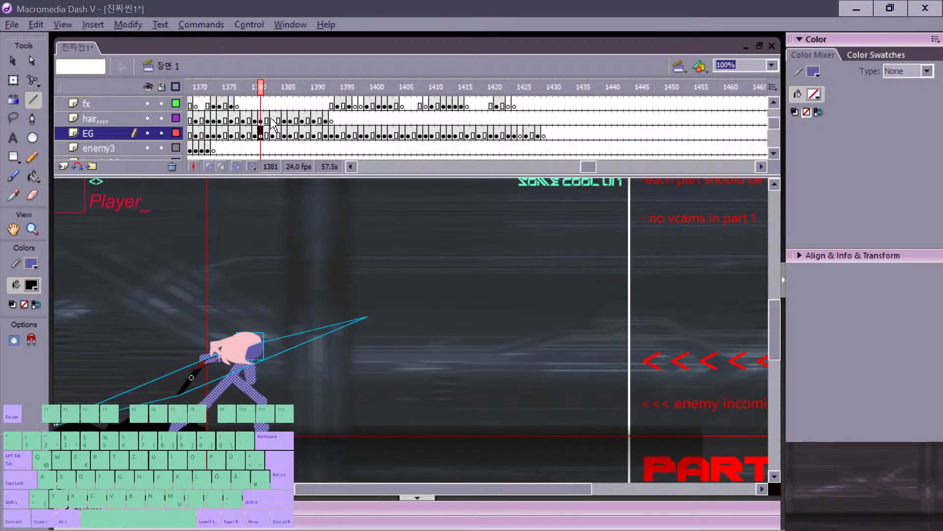
pyautogui.moveTo(588, 166); pyautogui.dragTo(584, 166)
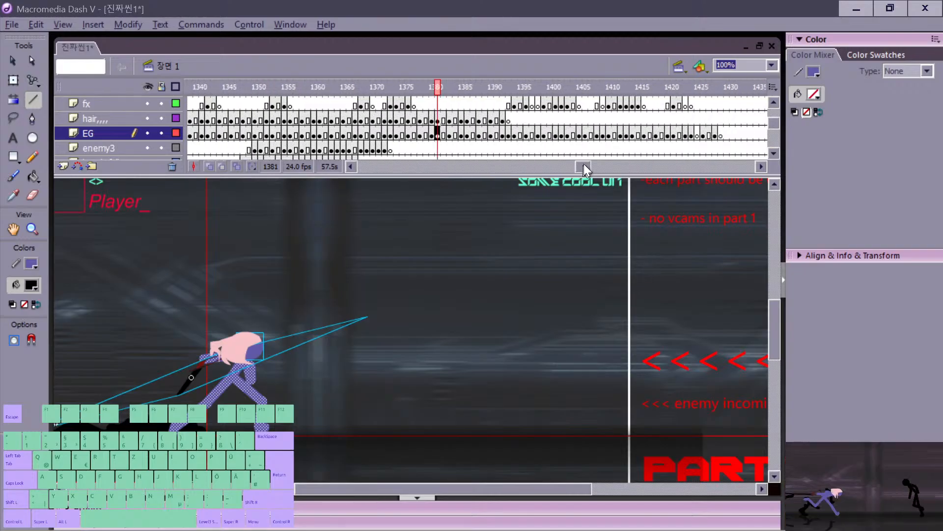
pyautogui.moveTo(524, 135); pyautogui.dragTo(618, 143)
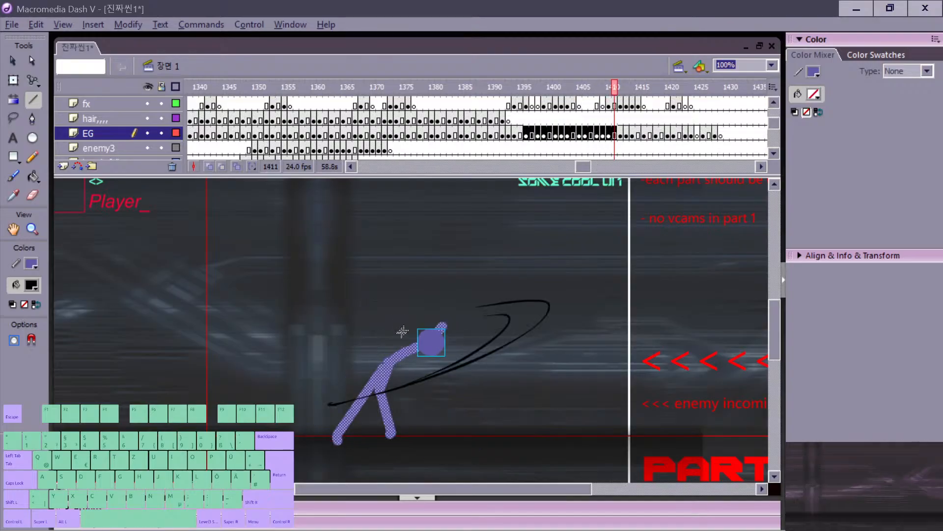
# Step: Try brushing curved black motion arcs above and behind the figure on frame 1411
pyautogui.press('b')
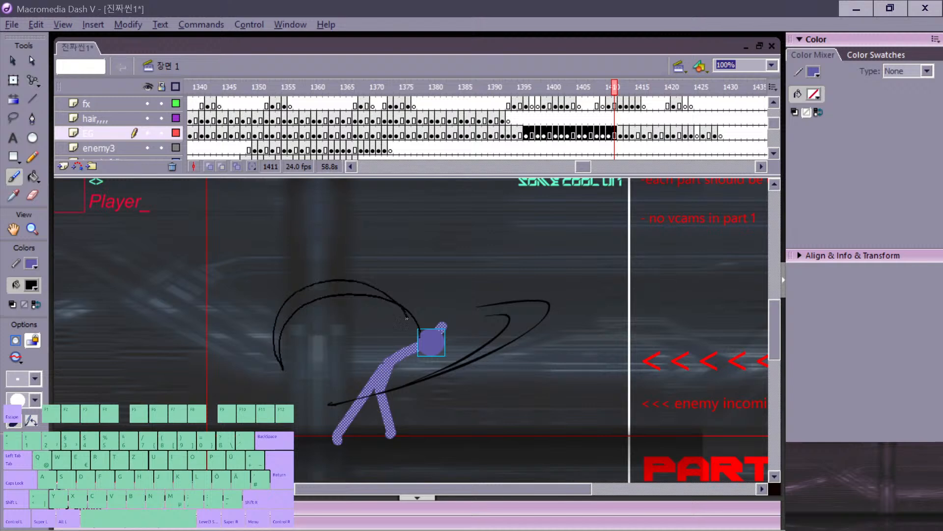
pyautogui.hotkey('ctrl', 'z')
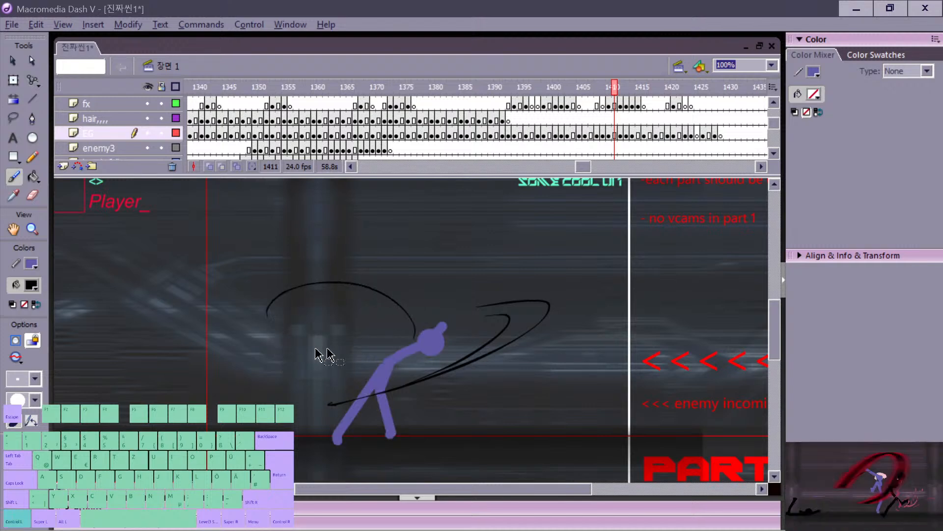
pyautogui.hotkey('ctrl', 'z')
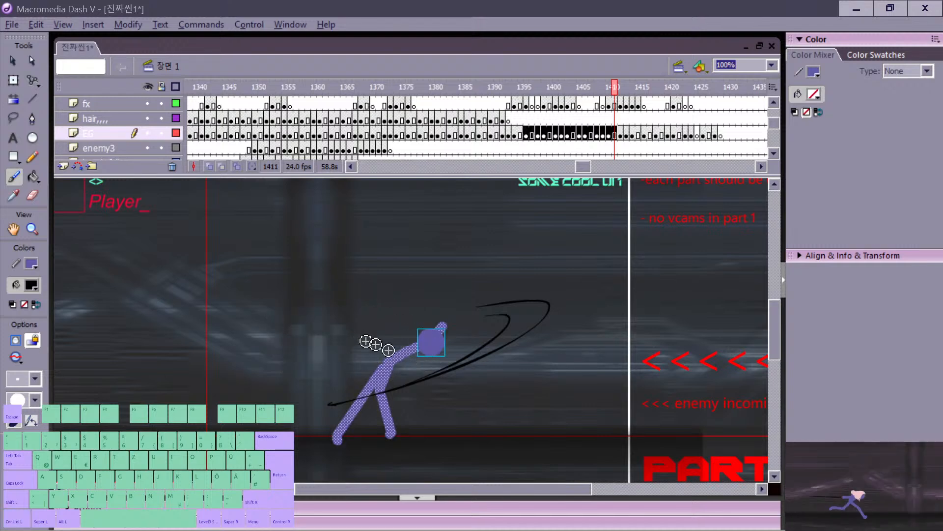
pyautogui.moveTo(380, 349)
pyautogui.mouseDown()
pyautogui.moveTo(295, 281)
pyautogui.moveTo(244, 324)
pyautogui.mouseUp()
pyautogui.hotkey('ctrl', 'z')
# Step: Step back and forth through frames 1404 to 1414 to examine the figure's earlier run and swing poses
pyautogui.press(',')
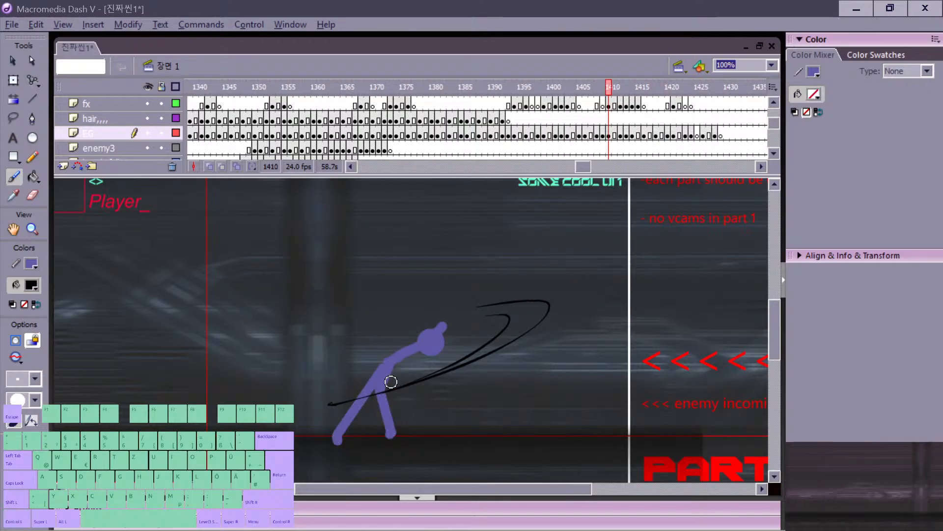
pyautogui.press('.')
pyautogui.press('.')
pyautogui.press(',')
pyautogui.press(',')
pyautogui.press(',')
pyautogui.press(',')
pyautogui.press(',')
pyautogui.press(',')
pyautogui.press(',')
pyautogui.press(',')
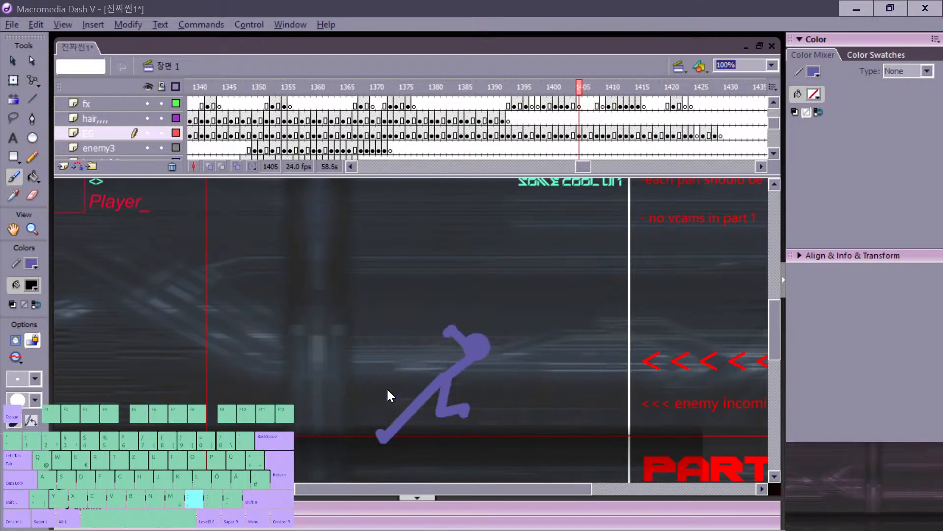
pyautogui.press('.')
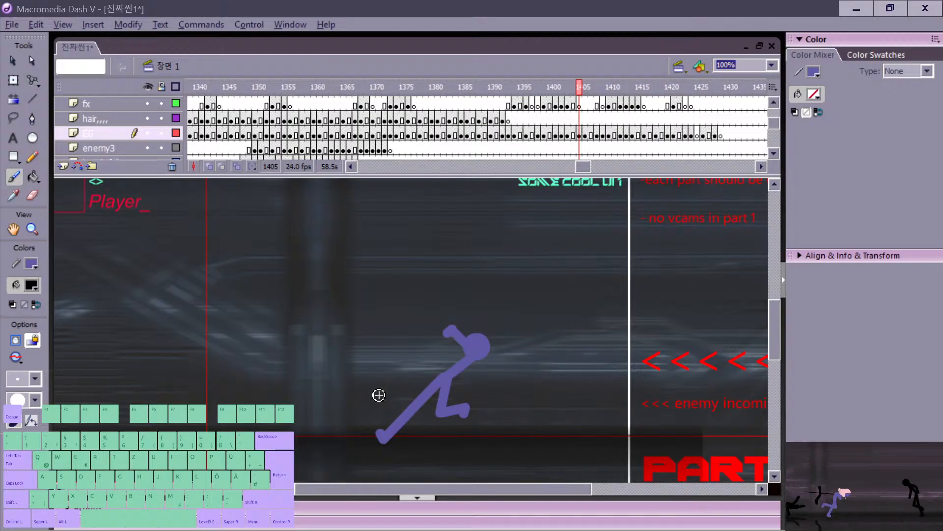
pyautogui.press('.')
pyautogui.press('.')
pyautogui.press('.')
pyautogui.press('.')
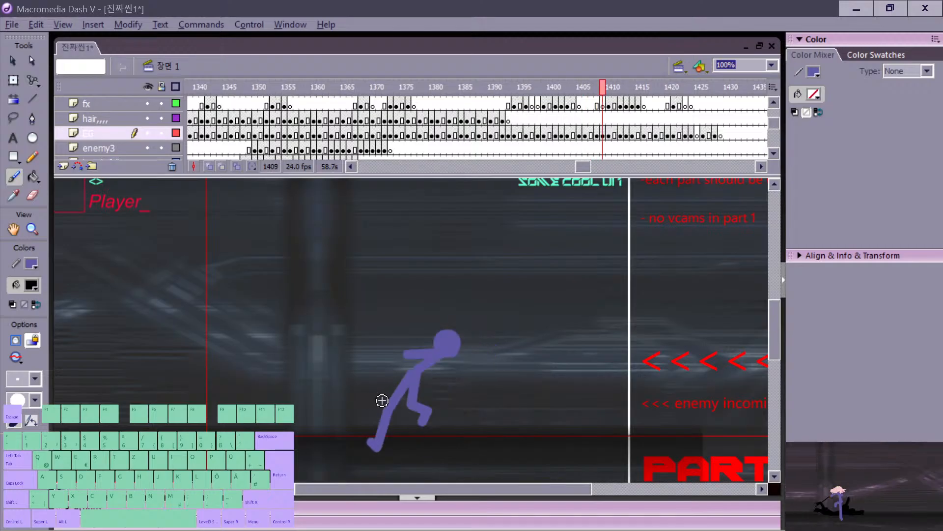
pyautogui.press('.')
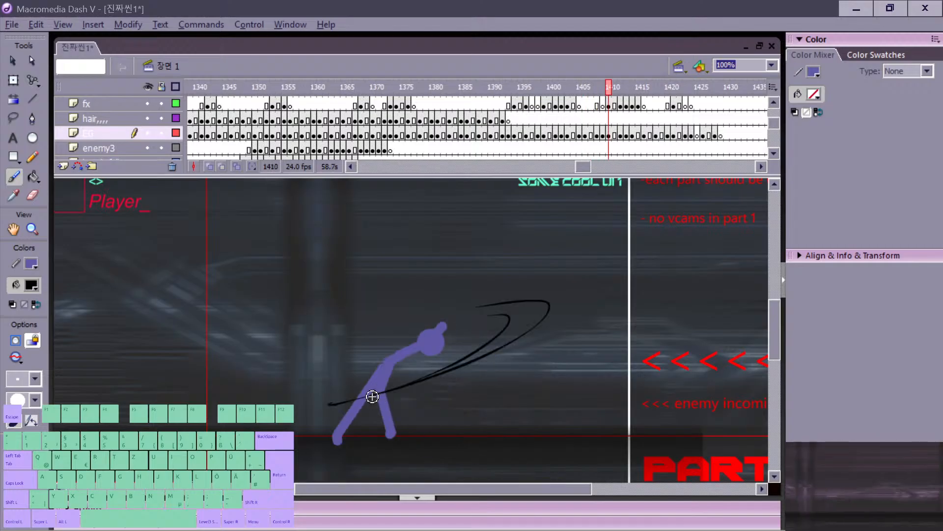
pyautogui.press('.')
pyautogui.press('.')
pyautogui.press('.')
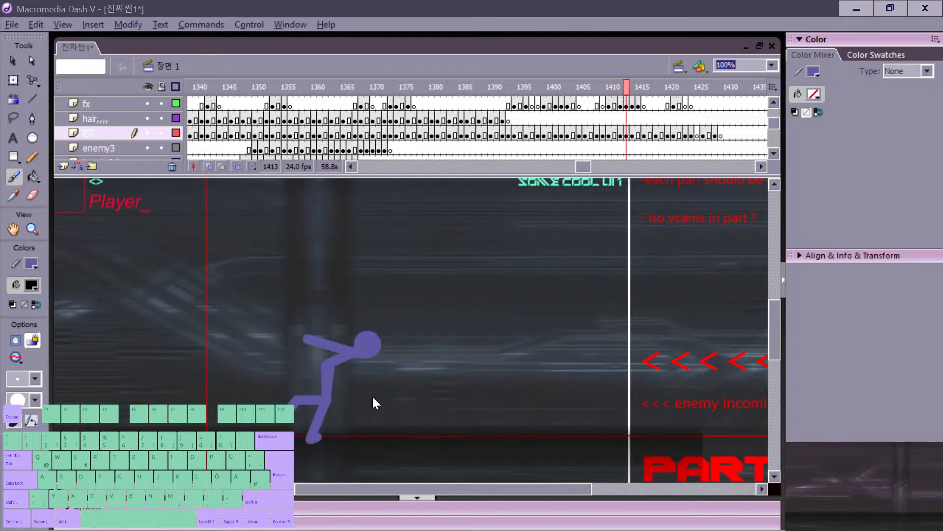
pyautogui.press('.')
pyautogui.press(',')
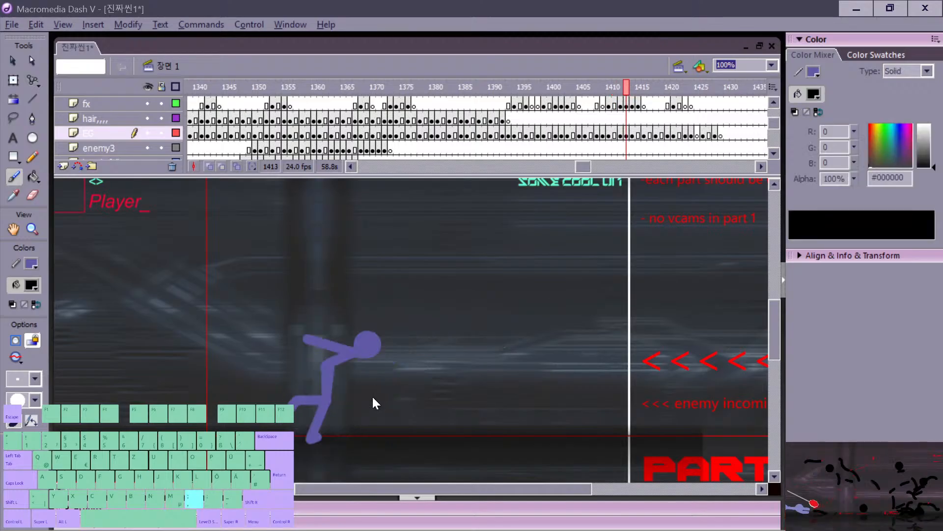
pyautogui.press(',')
pyautogui.press(',')
pyautogui.press(',')
pyautogui.press(',')
pyautogui.press(',')
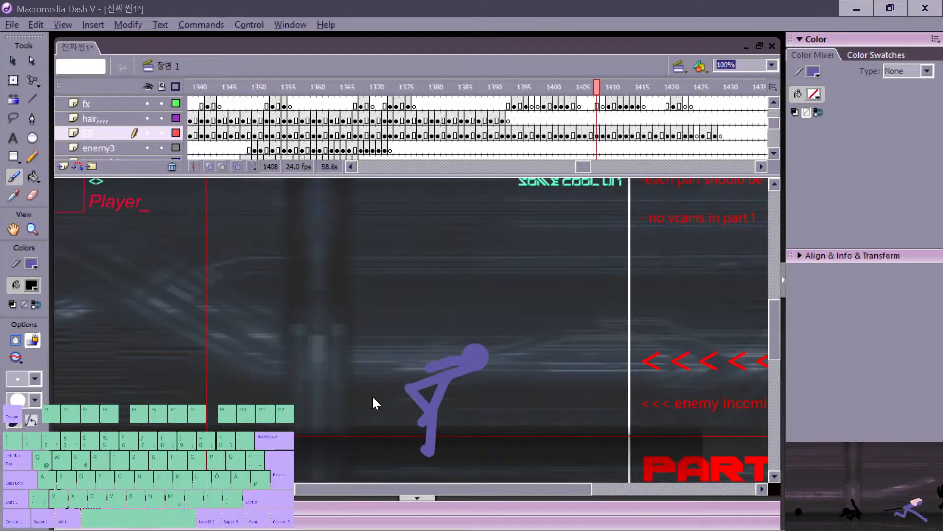
# Step: Step back and forth between frames 1408 and 1412 to examine the figure's lunge and swing poses with their black arcs
pyautogui.press('.')
pyautogui.press('.')
pyautogui.press('.')
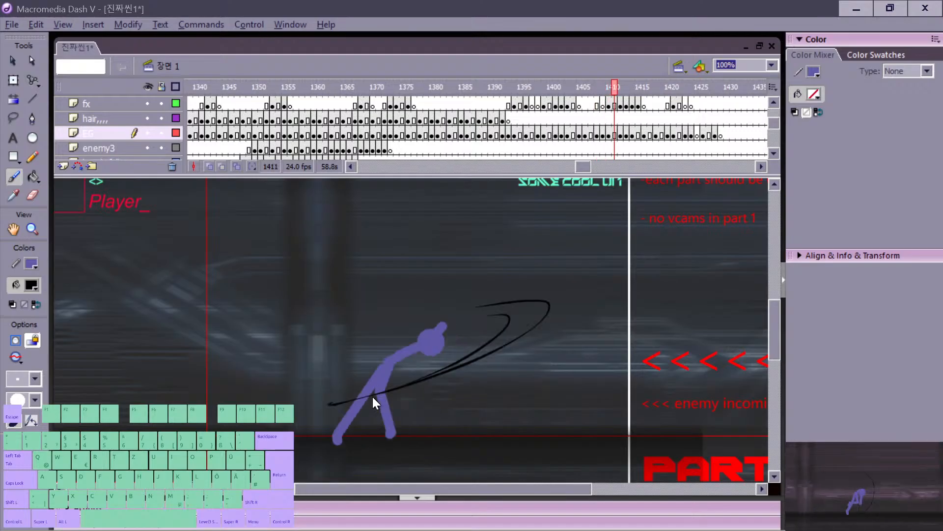
pyautogui.press('.')
pyautogui.press(',')
pyautogui.press('.')
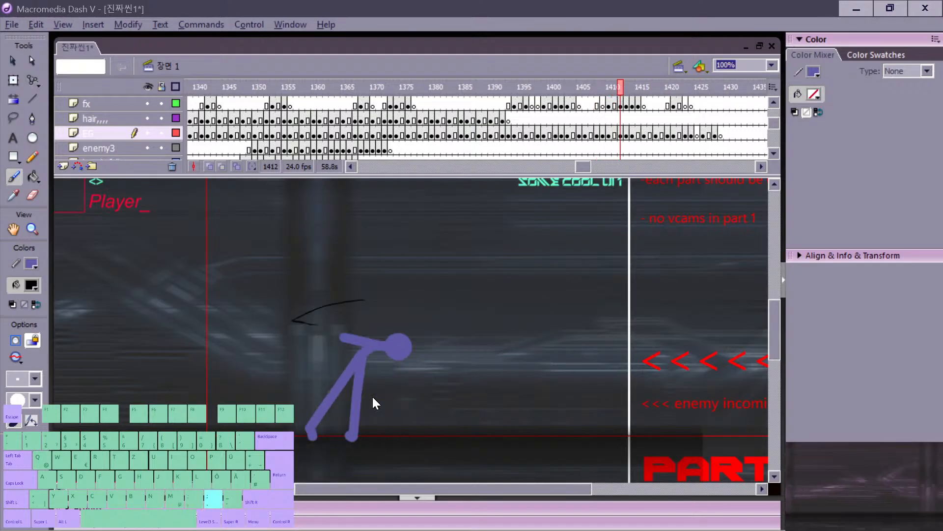
pyautogui.press(',')
pyautogui.press('.')
pyautogui.press(',')
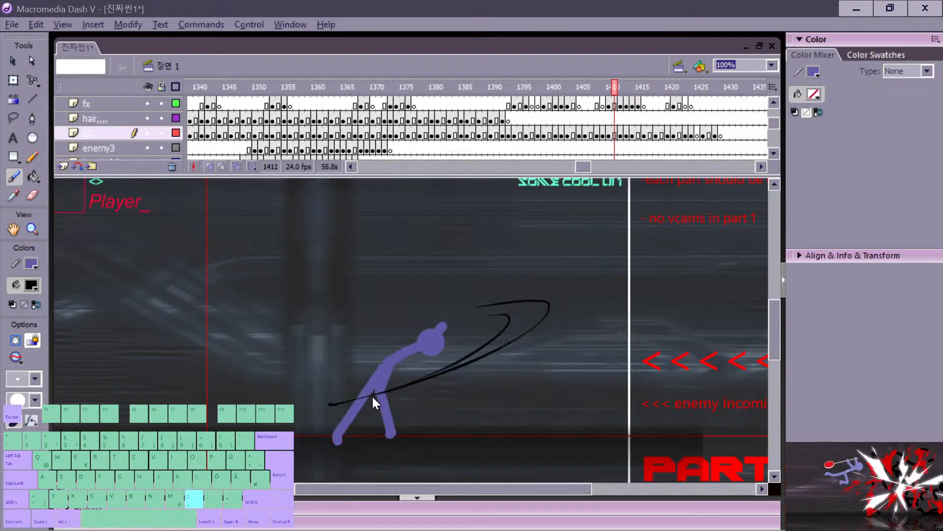
pyautogui.press('.')
pyautogui.press(',')
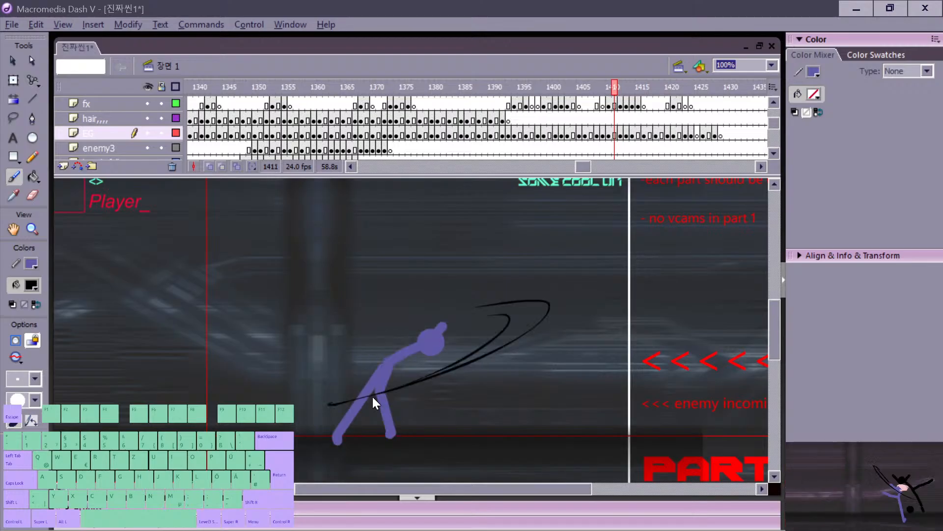
pyautogui.press(',')
pyautogui.press(',')
pyautogui.press(',')
pyautogui.press('.')
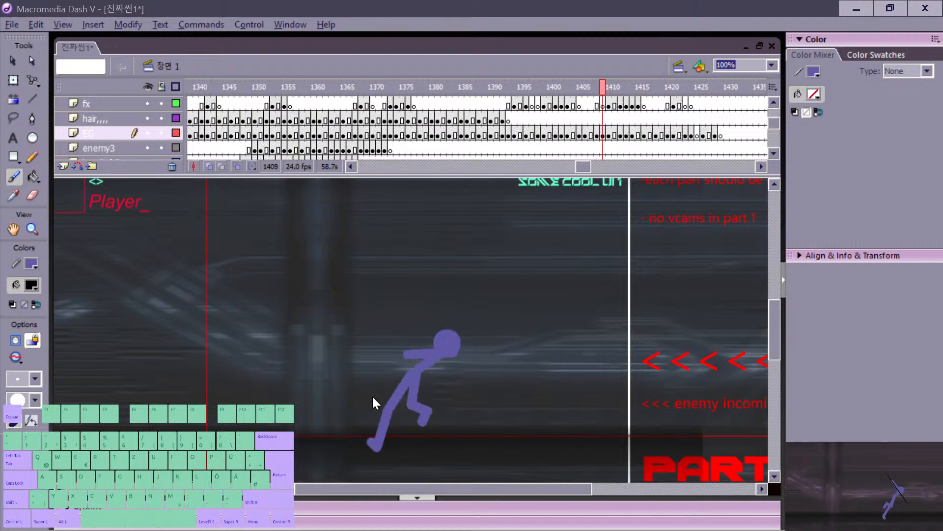
pyautogui.press('.')
pyautogui.press('.')
pyautogui.press('.')
# Step: Go back to the earlier swing around frames 1399 and 1400 and examine its pose and sweeping motion arc
pyautogui.press(',')
pyautogui.press(',')
pyautogui.press(',')
pyautogui.press(',')
pyautogui.press(',')
pyautogui.press(',')
pyautogui.press(',')
pyautogui.press(',')
pyautogui.press(',')
pyautogui.press(',')
pyautogui.press(',')
pyautogui.press(',')
pyautogui.press(',')
pyautogui.press(',')
pyautogui.press(',')
pyautogui.press(',')
pyautogui.press(',')
pyautogui.press(',')
pyautogui.press(',')
pyautogui.press(',')
pyautogui.press(',')
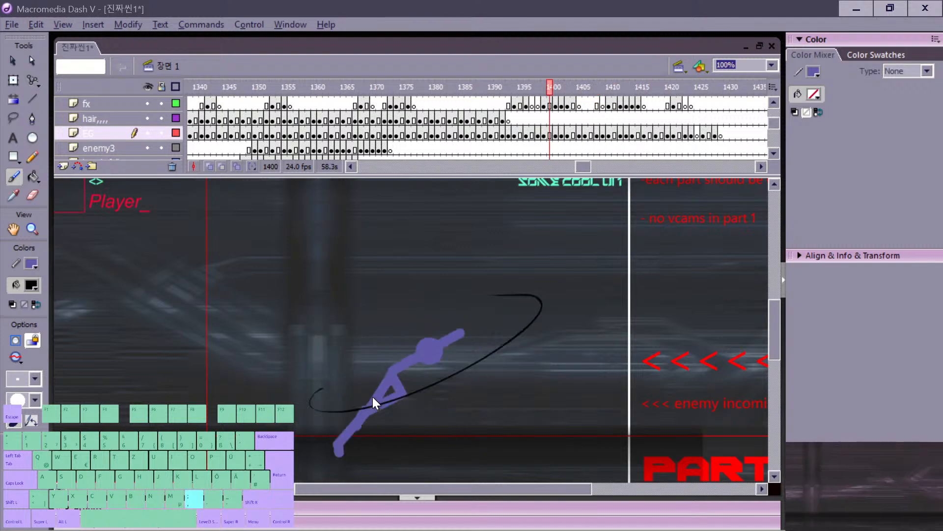
pyautogui.press('.')
pyautogui.press('.')
pyautogui.press('.')
pyautogui.press('.')
pyautogui.press('.')
pyautogui.press('.')
pyautogui.press('.')
pyautogui.press('.')
pyautogui.press('.')
pyautogui.press('.')
pyautogui.press('.')
pyautogui.press('.')
pyautogui.press('.')
pyautogui.press('.')
pyautogui.press('.')
pyautogui.press(',')
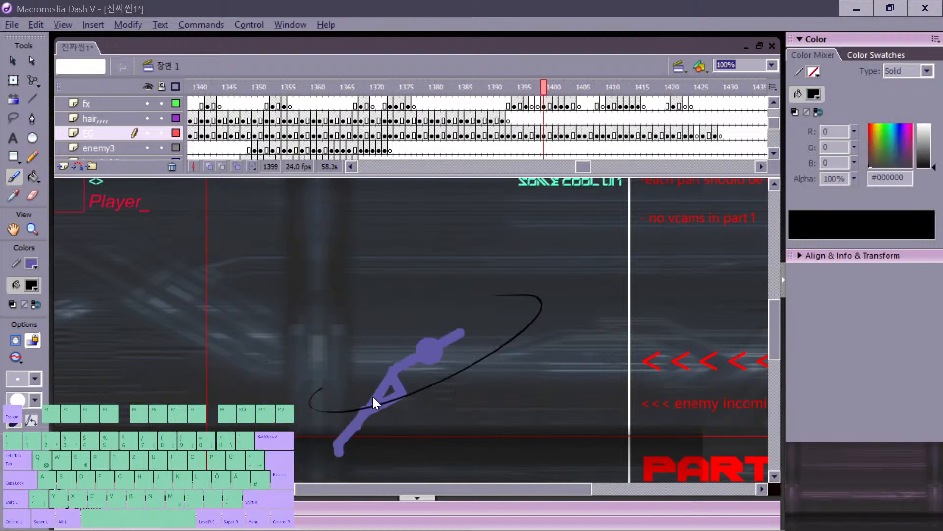
# Step: Advance from frame 1399 through frame 1413, examining how the run carries into the second swing
pyautogui.press('.')
pyautogui.press('.')
pyautogui.press('.')
pyautogui.press('.')
pyautogui.press('.')
pyautogui.press('.')
pyautogui.press('.')
pyautogui.press('.')
pyautogui.press('.')
pyautogui.press('.')
pyautogui.press('.')
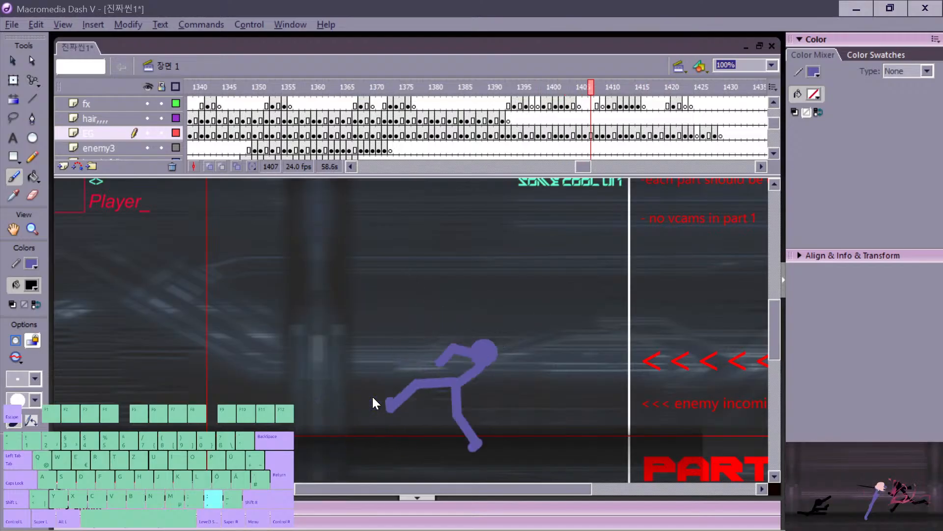
pyautogui.press(',')
pyautogui.press(',')
pyautogui.press(',')
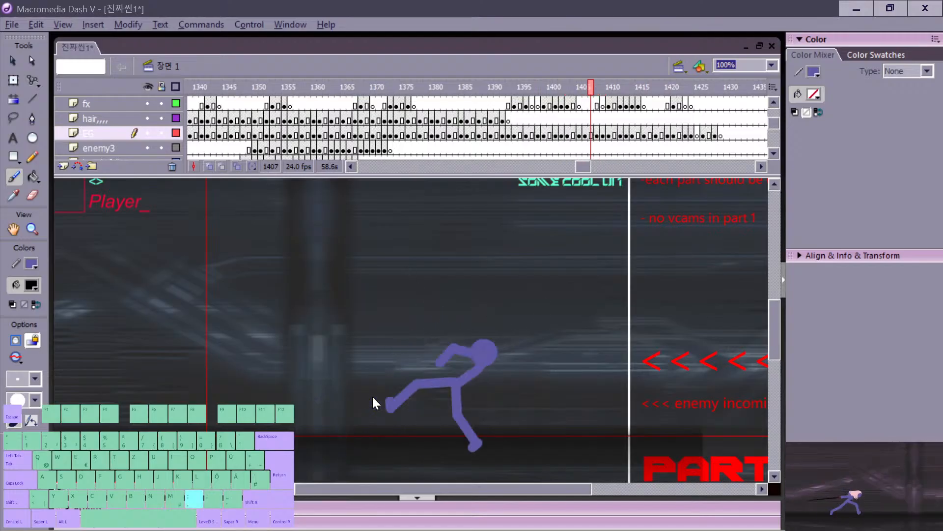
pyautogui.press(',')
pyautogui.press('.')
pyautogui.press('.')
pyautogui.press('.')
pyautogui.press('.')
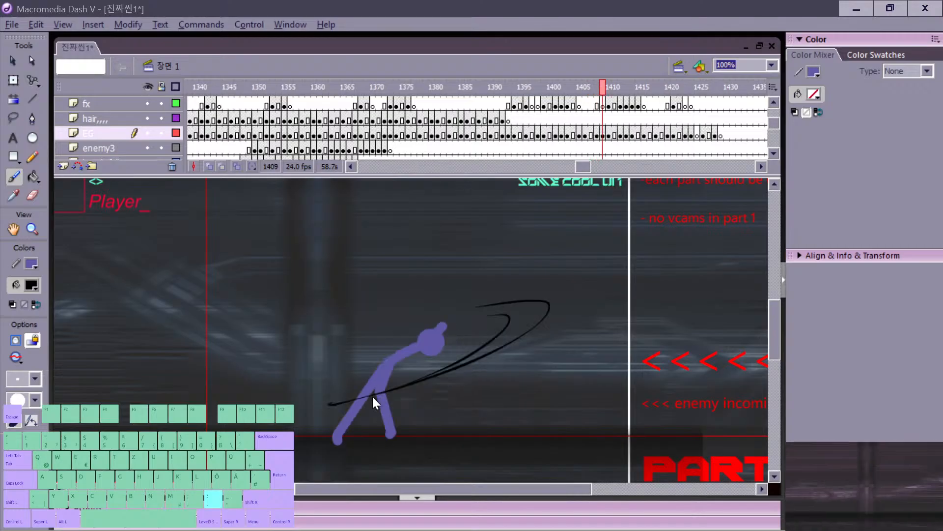
pyautogui.press(',')
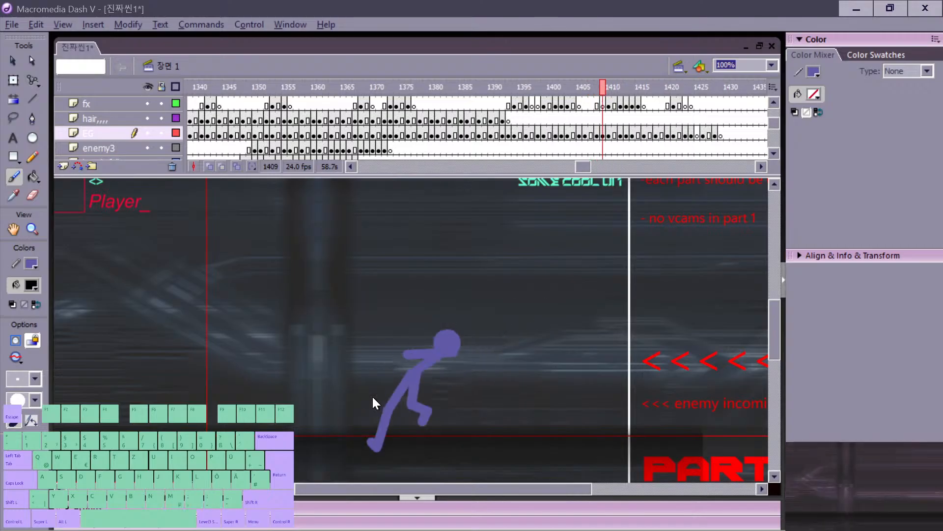
pyautogui.press('.')
pyautogui.press(',')
pyautogui.press('.')
pyautogui.press('.')
pyautogui.press('.')
pyautogui.press('.')
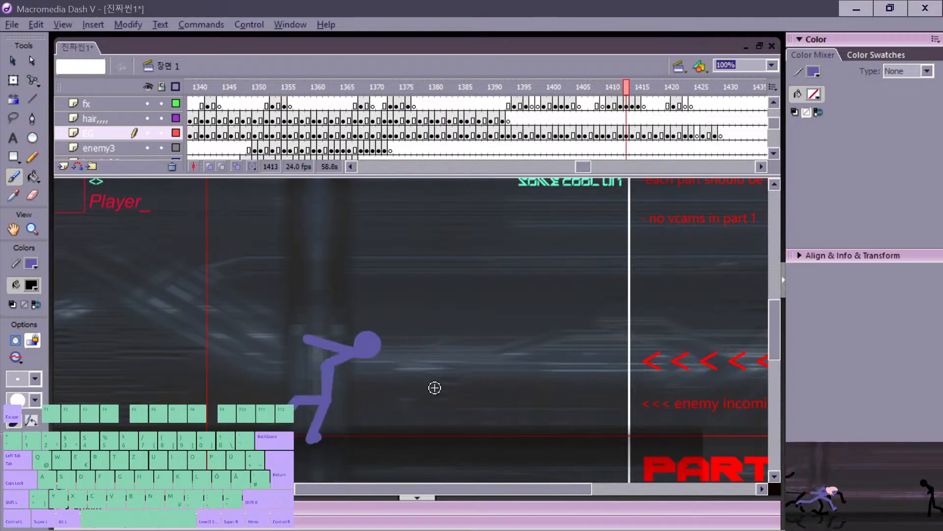
pyautogui.press('.')
# Step: Return to frames 1403 and 1404 to examine the overhead swing pose and its black arc
pyautogui.press(',')
pyautogui.press(',')
pyautogui.press(',')
pyautogui.press(',')
pyautogui.press(',')
pyautogui.press(',')
pyautogui.press(',')
pyautogui.press(',')
pyautogui.press(',')
pyautogui.press(',')
pyautogui.press(',')
pyautogui.press(',')
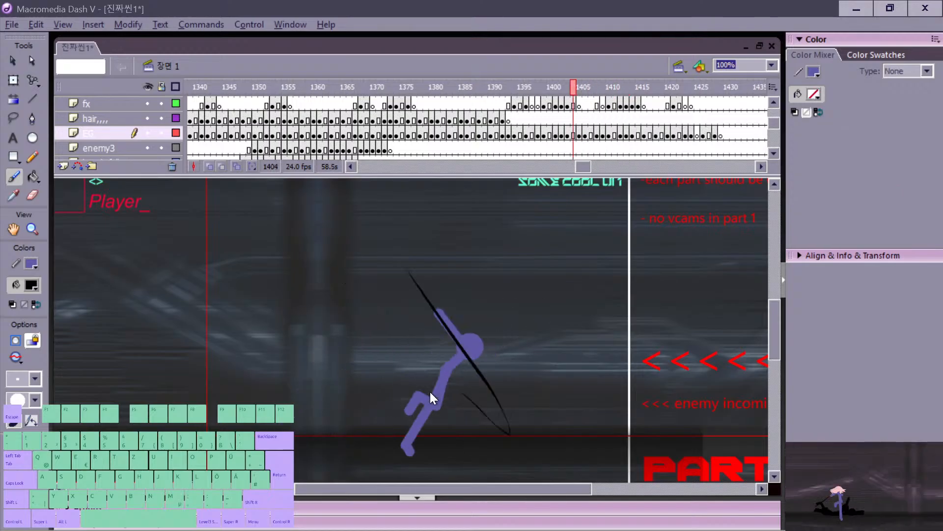
pyautogui.press('.')
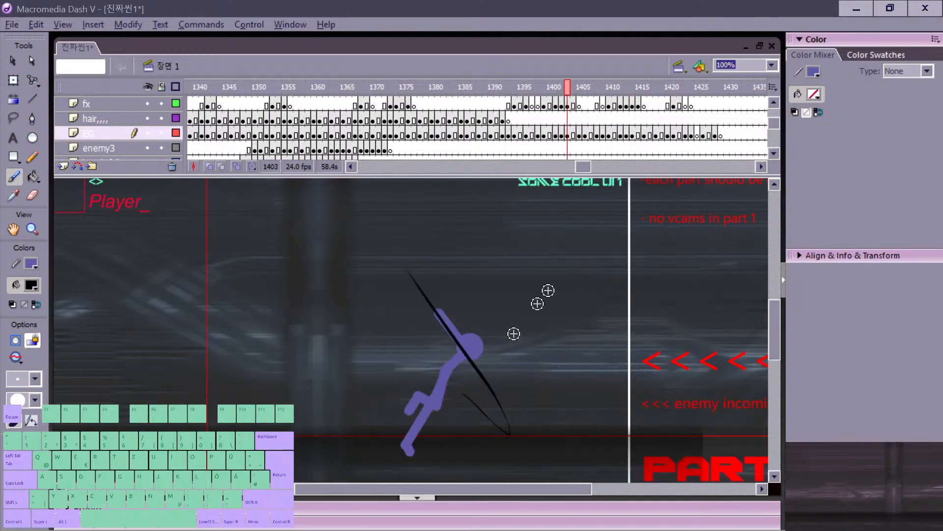
# Step: Make the fx layer active and move to frame 1409
pyautogui.click(632, 118)
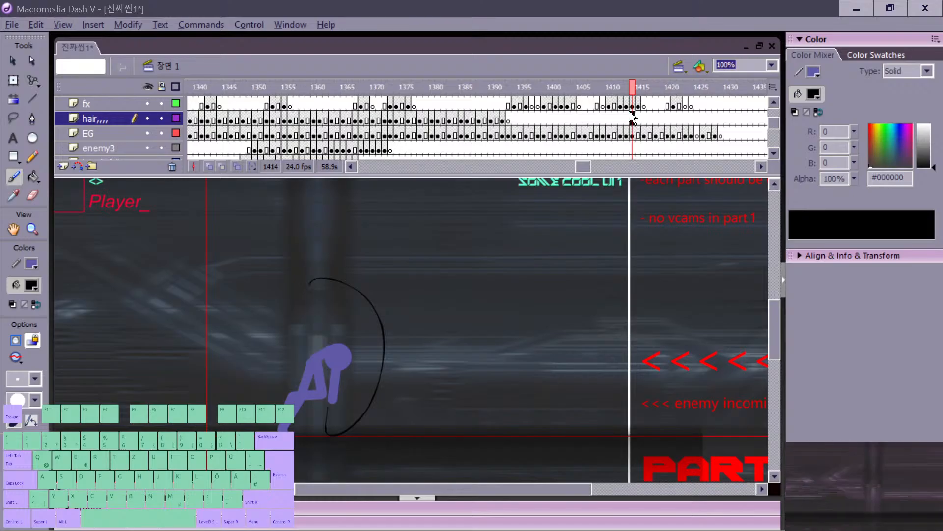
pyautogui.click(551, 107)
pyautogui.moveTo(580, 107); pyautogui.dragTo(599, 110)
pyautogui.press('.')
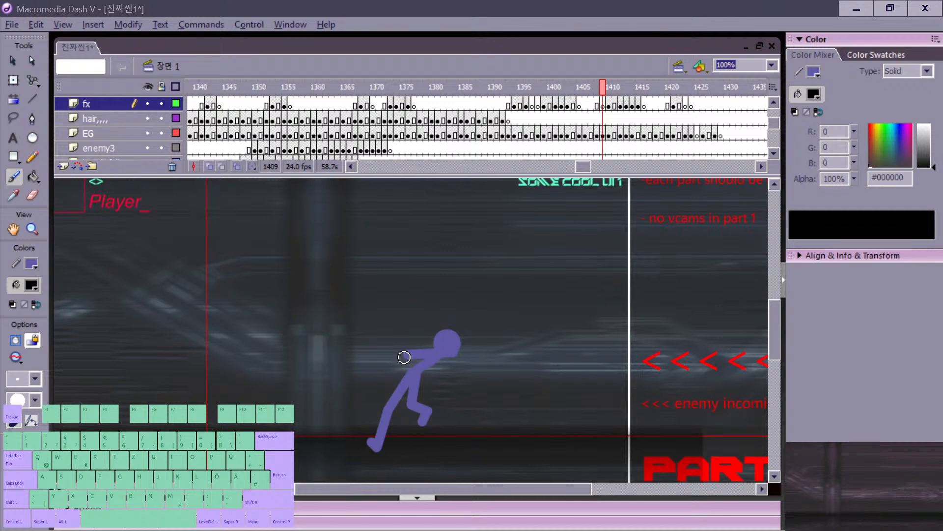
# Step: Flip between frames 1409 and 1410 to compare the figure's pose before and during the swing
pyautogui.press('.')
pyautogui.press(',')
pyautogui.press('.')
pyautogui.press(',')
pyautogui.press('.')
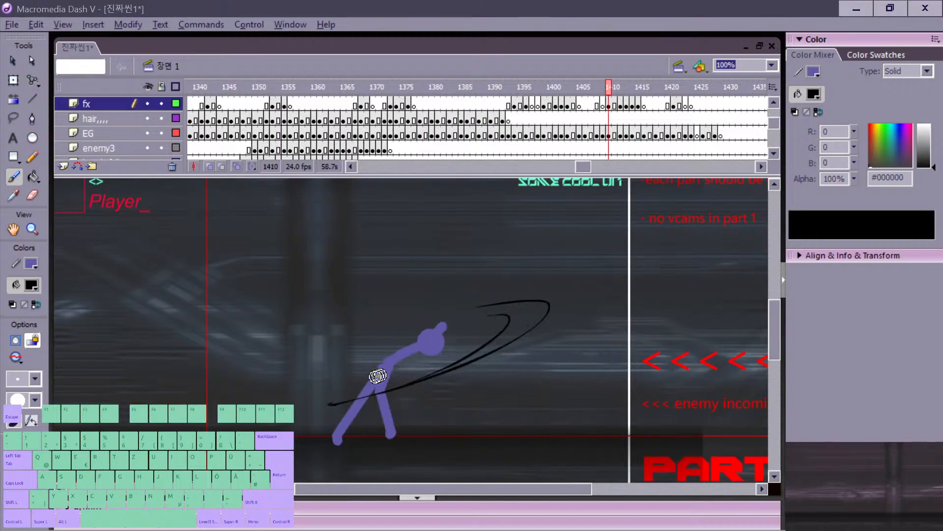
pyautogui.press(',')
pyautogui.press('.')
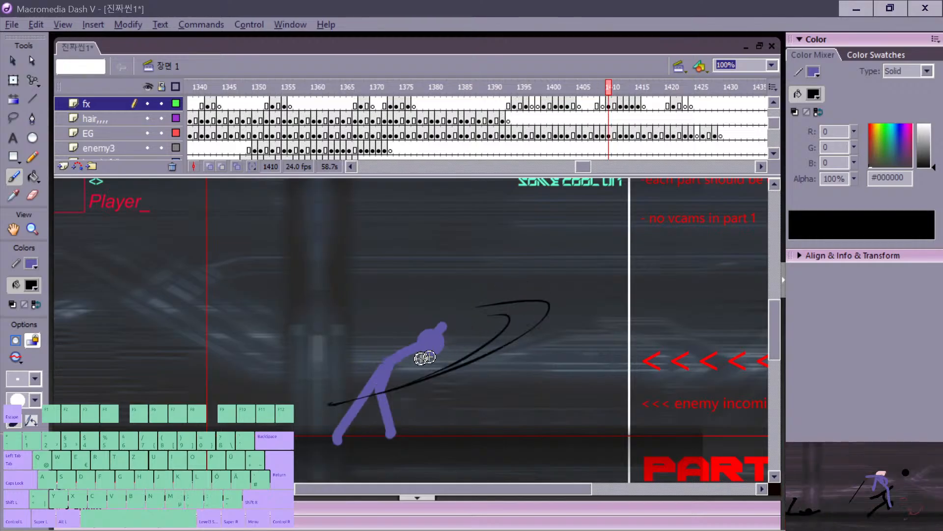
pyautogui.press(',')
pyautogui.press('.')
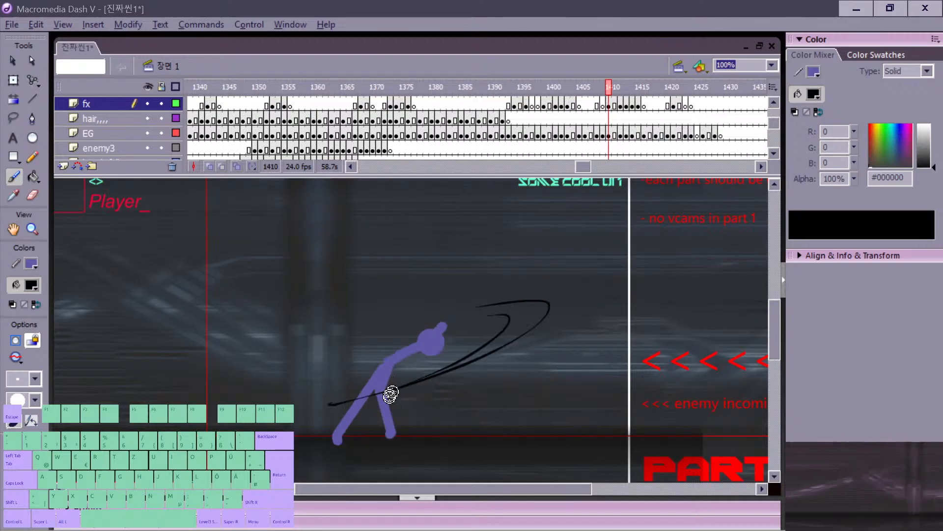
# Step: Flip through frames 1410 to 1413 to examine how the swing arc and the figure's follow-through connect
pyautogui.press('.')
pyautogui.press('.')
pyautogui.press(',')
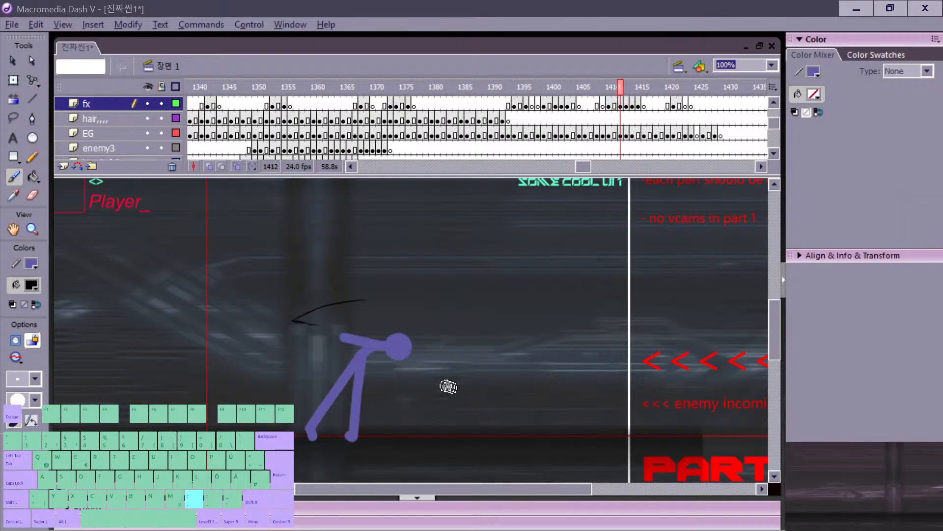
pyautogui.press('.')
pyautogui.press(',')
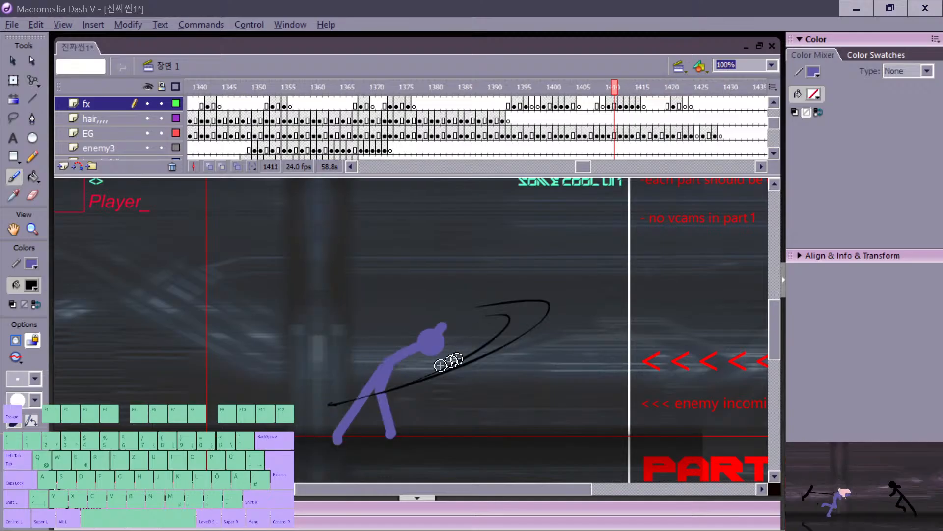
pyautogui.press('.')
pyautogui.press('.')
pyautogui.press(',')
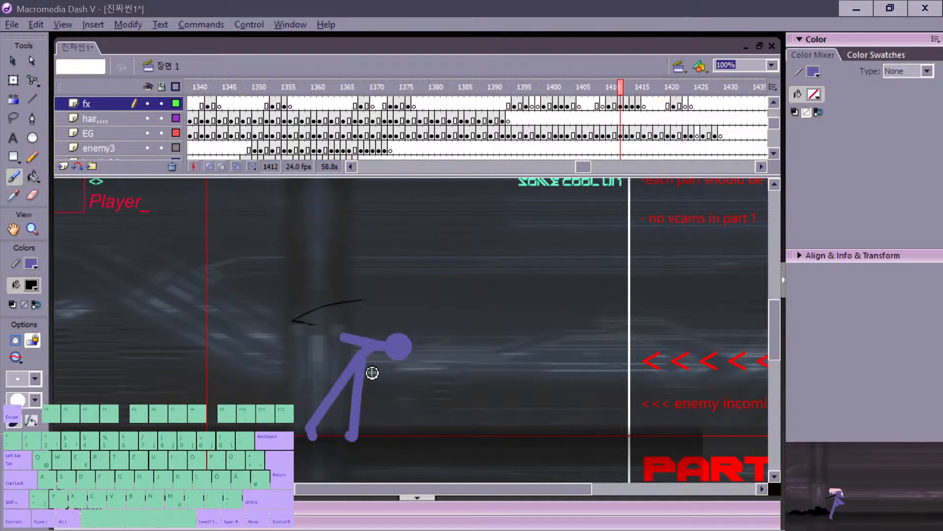
pyautogui.press('.')
pyautogui.press(',')
pyautogui.press(',')
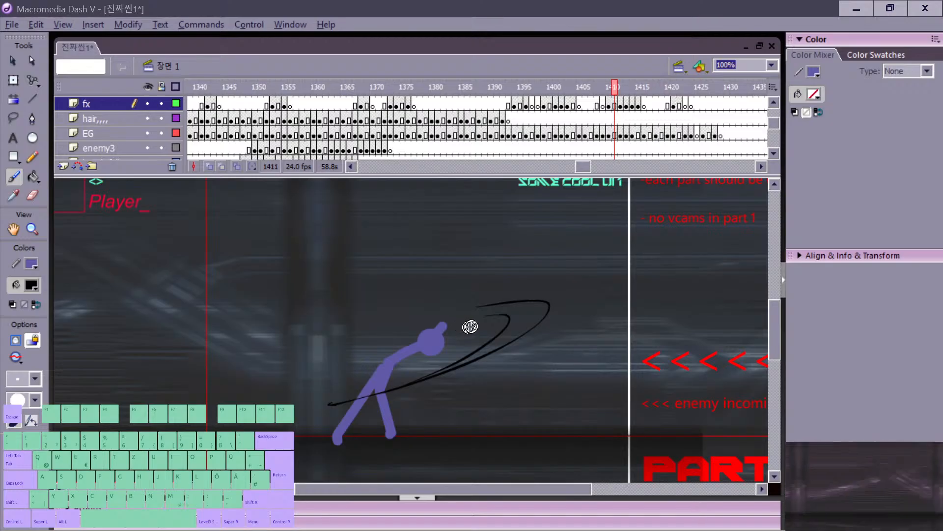
pyautogui.press('.')
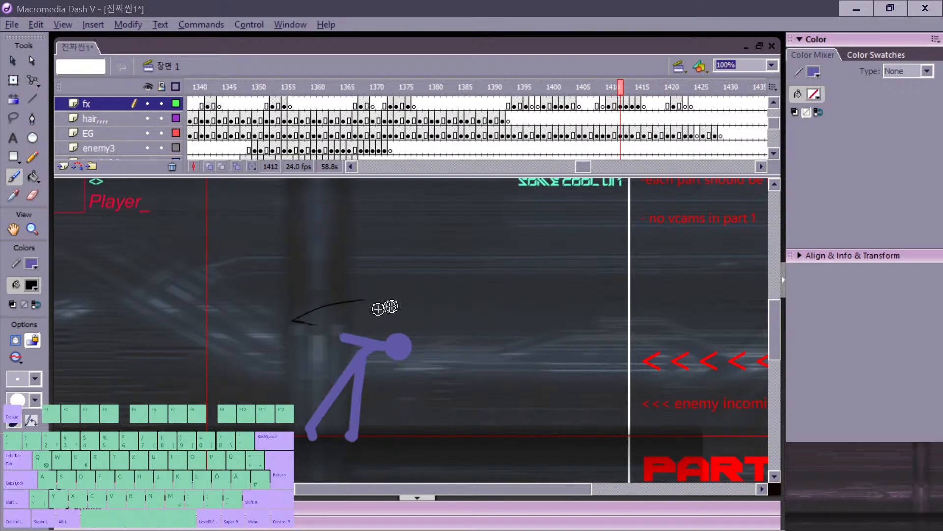
pyautogui.press(',')
pyautogui.press('.')
pyautogui.press(',')
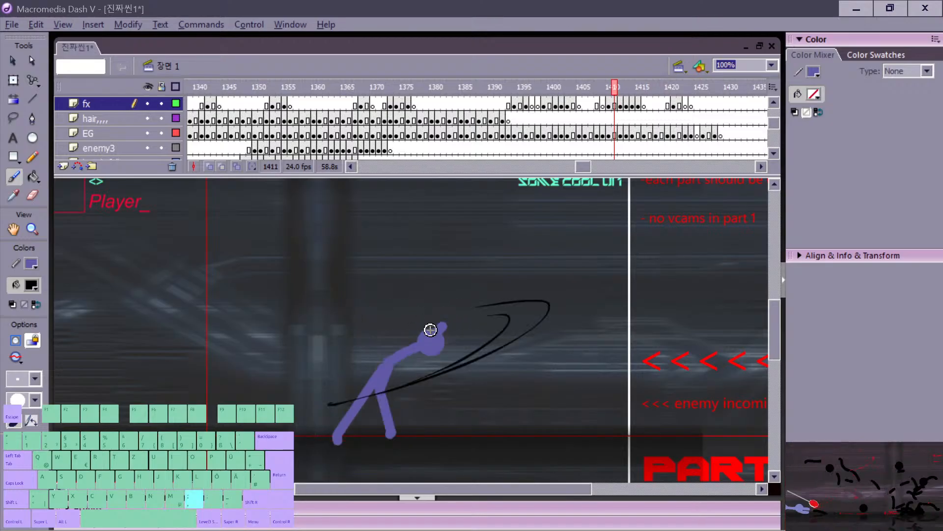
pyautogui.press('.')
pyautogui.press('.')
pyautogui.press('.')
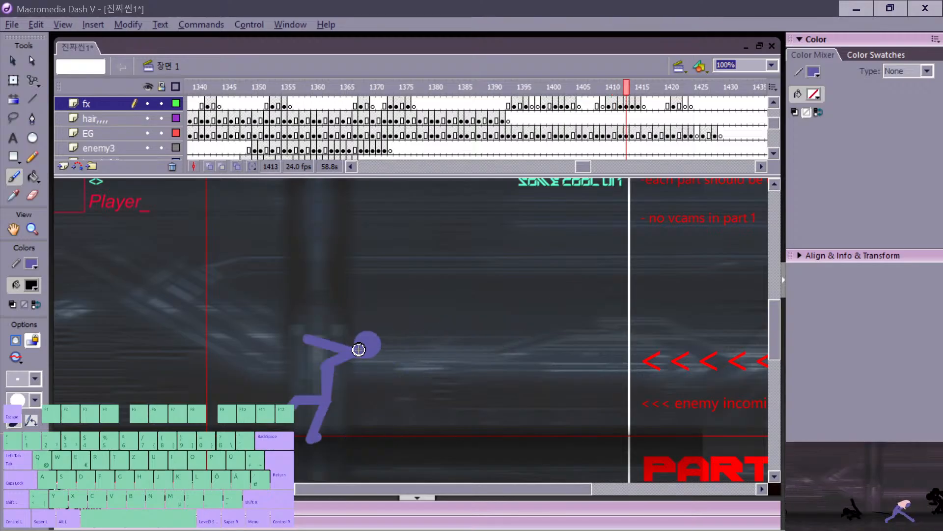
# Step: Compare the arcs on frames 1414 and 1415, remove the fx frame at 1415, and extend the frame 1414 arc by one frame
pyautogui.press('.')
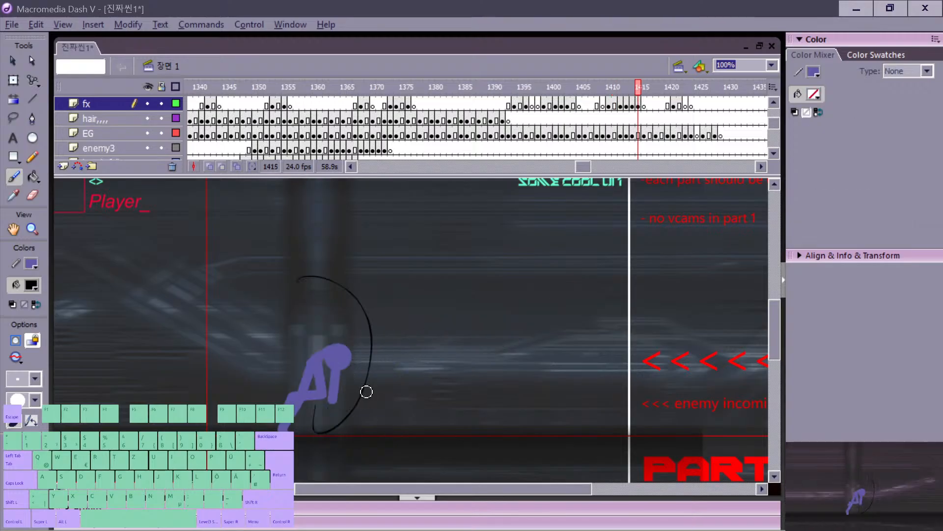
pyautogui.press(',')
pyautogui.press('.')
pyautogui.press(',')
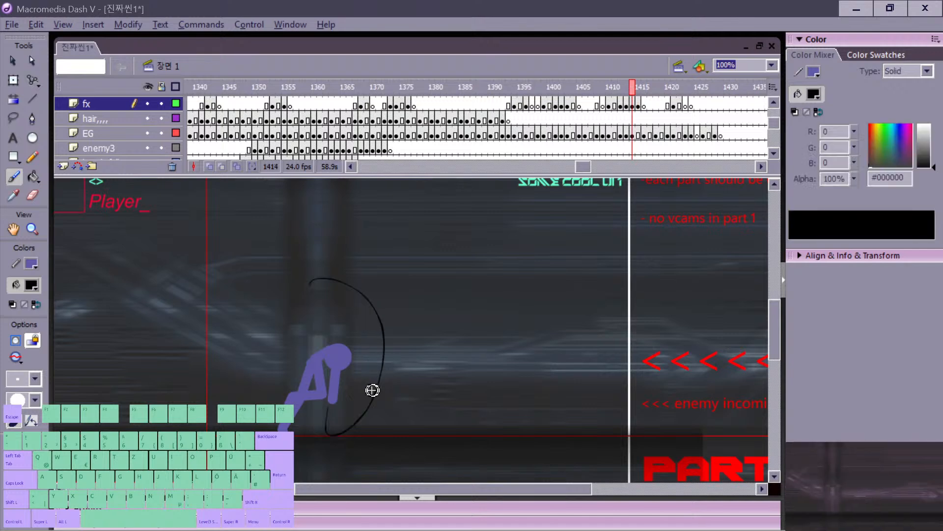
pyautogui.click(639, 104)
pyautogui.rightClick(639, 104)
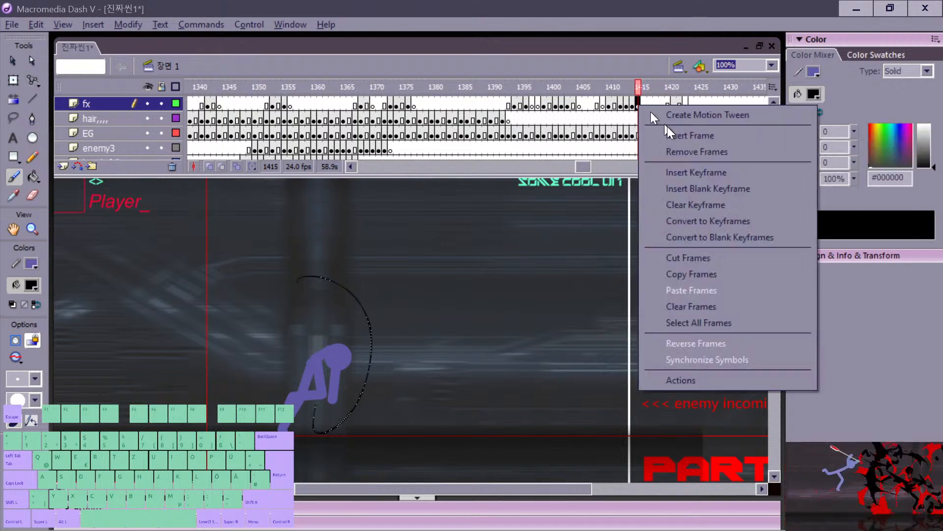
pyautogui.click(694, 153)
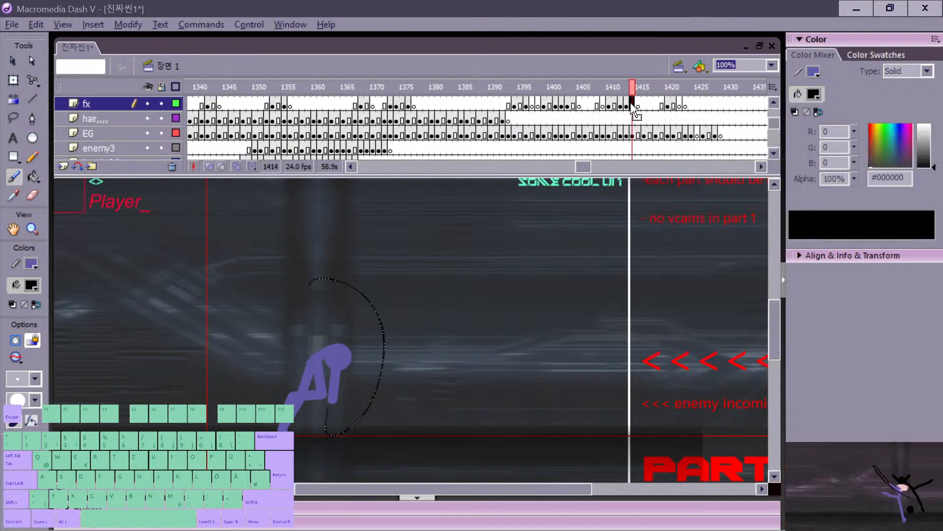
pyautogui.press('F5')
# Step: Play the animation from frame 1409, and recheck the swing frame by frame around frames 1409 to 1412
pyautogui.click(604, 105)
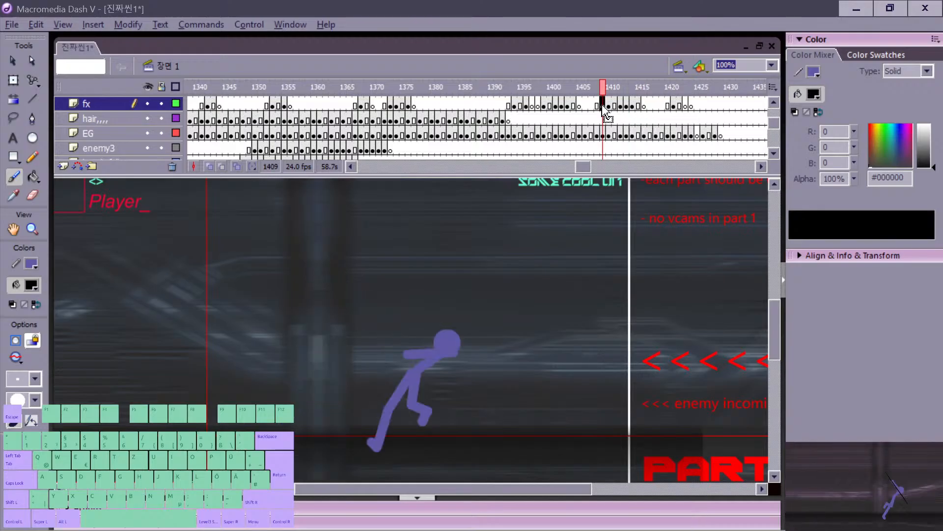
pyautogui.press('Return')
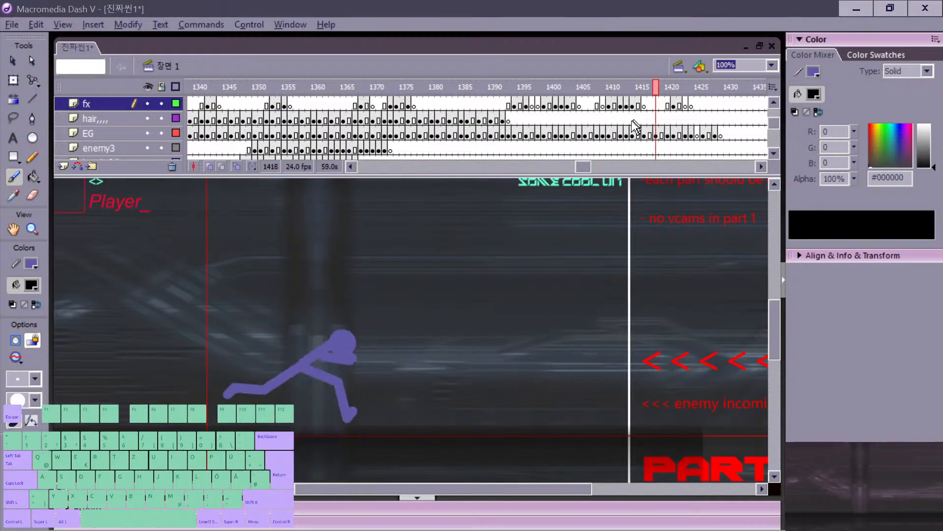
pyautogui.press(',')
pyautogui.press(',')
pyautogui.press(',')
pyautogui.press(',')
pyautogui.press(',')
pyautogui.press(',')
pyautogui.press(',')
pyautogui.press(',')
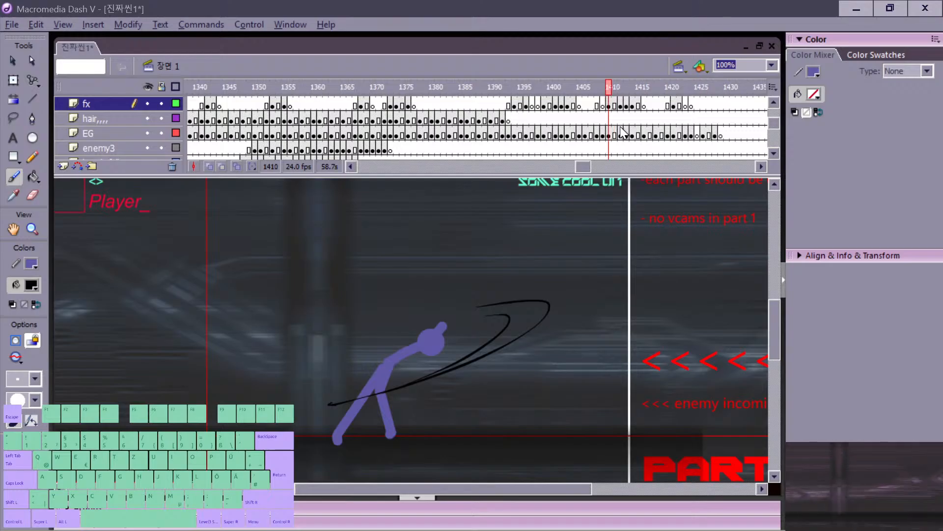
pyautogui.press(',')
pyautogui.press('.')
pyautogui.press('.')
pyautogui.press('.')
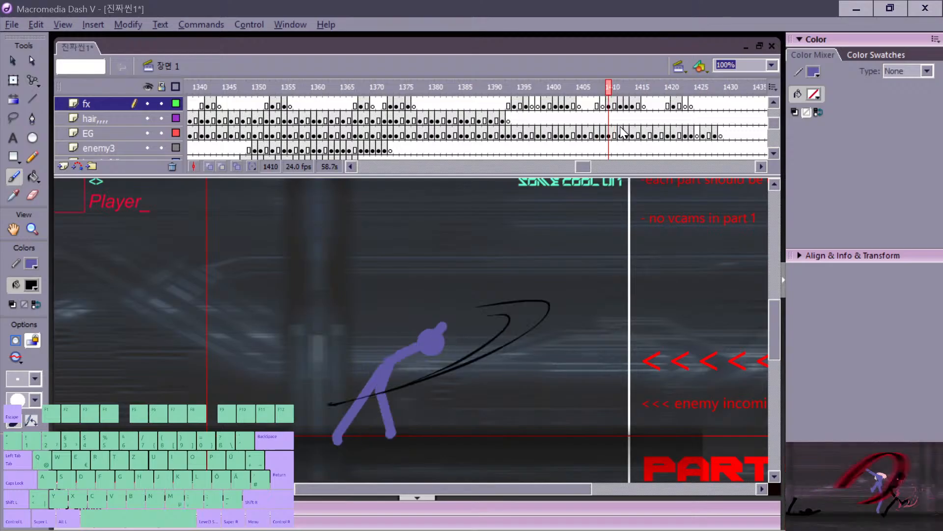
pyautogui.press(',')
pyautogui.press(',')
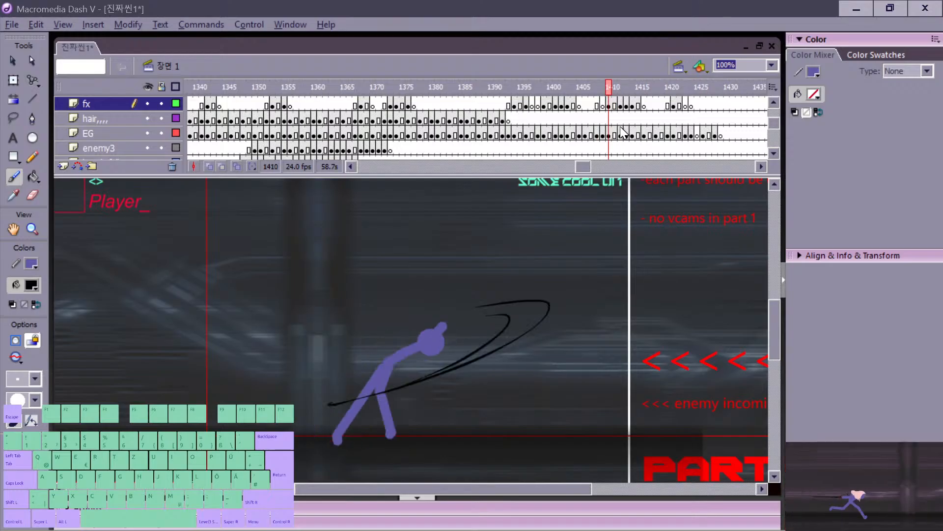
# Step: Sketch rough black stick-figure poses for a crouch, a lunge and a follow-through above the purple figure on frame 1410, undoing stray strokes
pyautogui.press(',')
pyautogui.press('.')
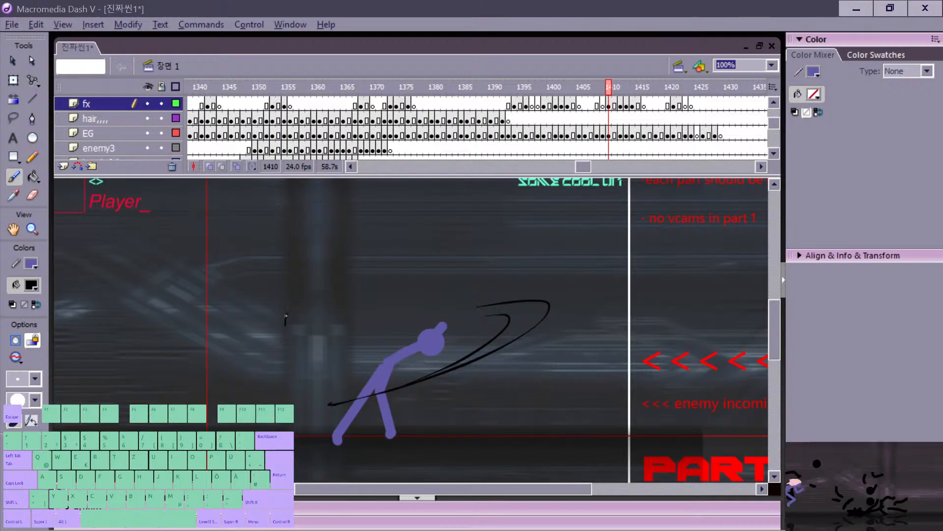
pyautogui.moveTo(286, 316); pyautogui.dragTo(288, 313)
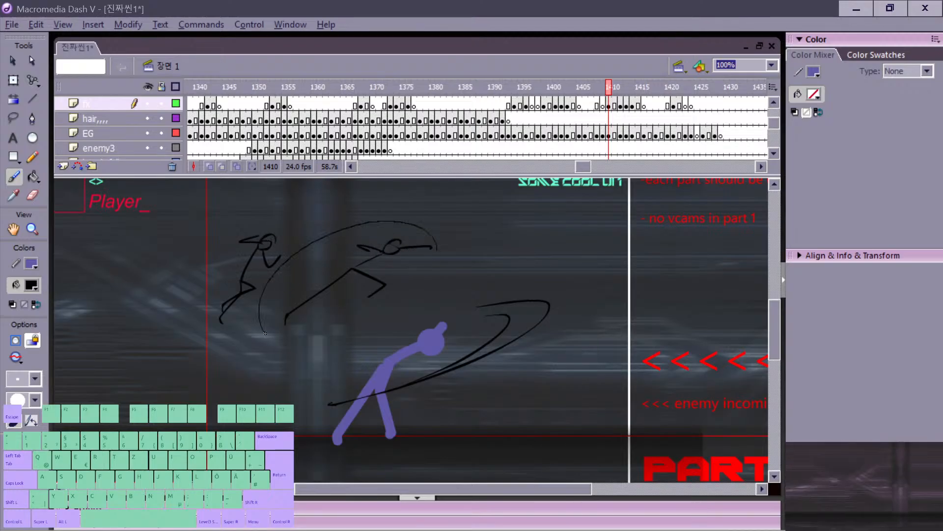
pyautogui.hotkey('ctrl', 'z')
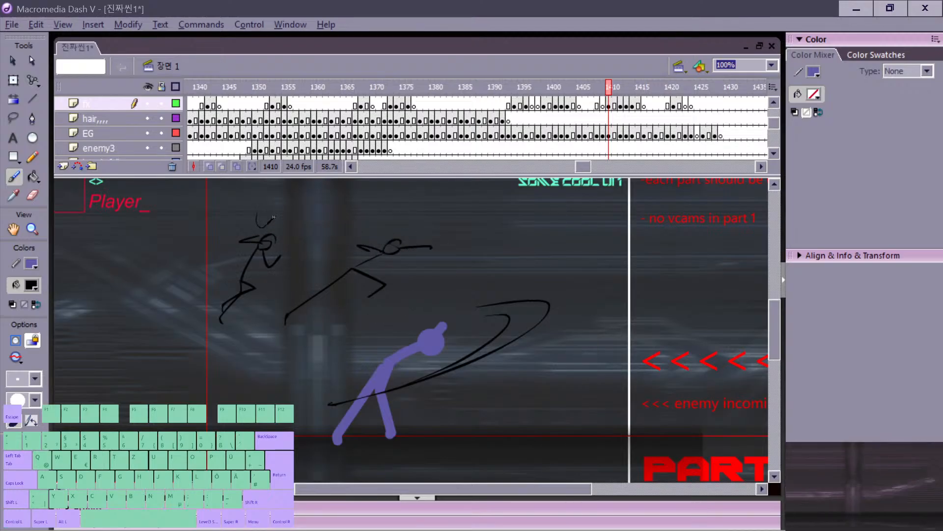
pyautogui.hotkey('ctrl', 'z')
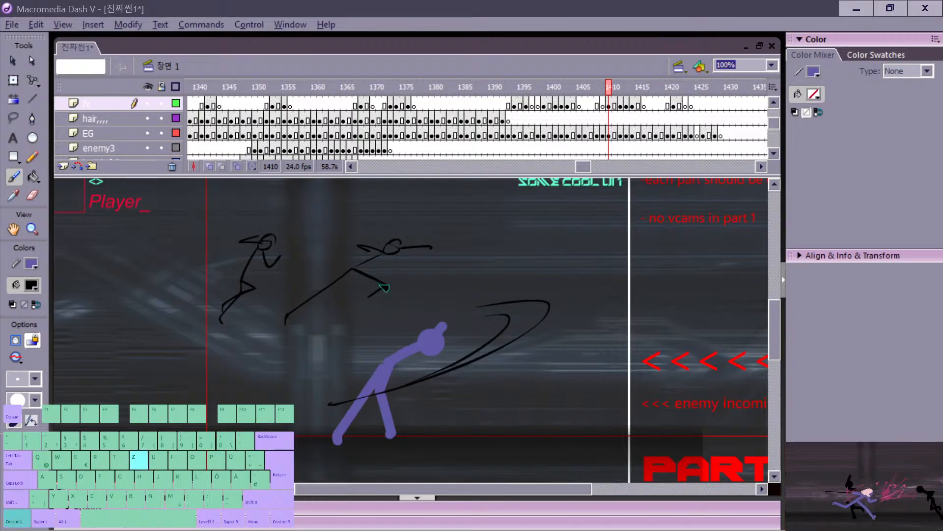
pyautogui.moveTo(415, 248); pyautogui.dragTo(432, 247)
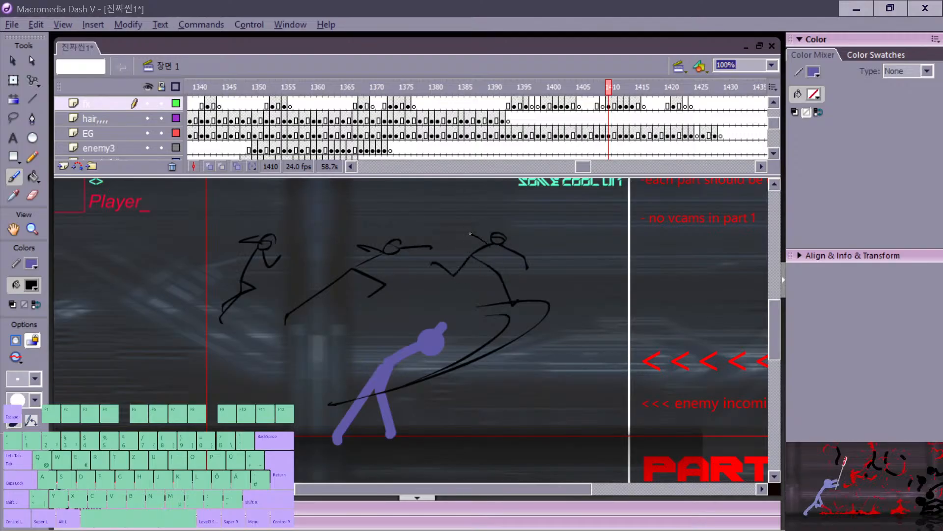
pyautogui.hotkey('ctrl', 'z')
pyautogui.hotkey('ctrl', 'z')
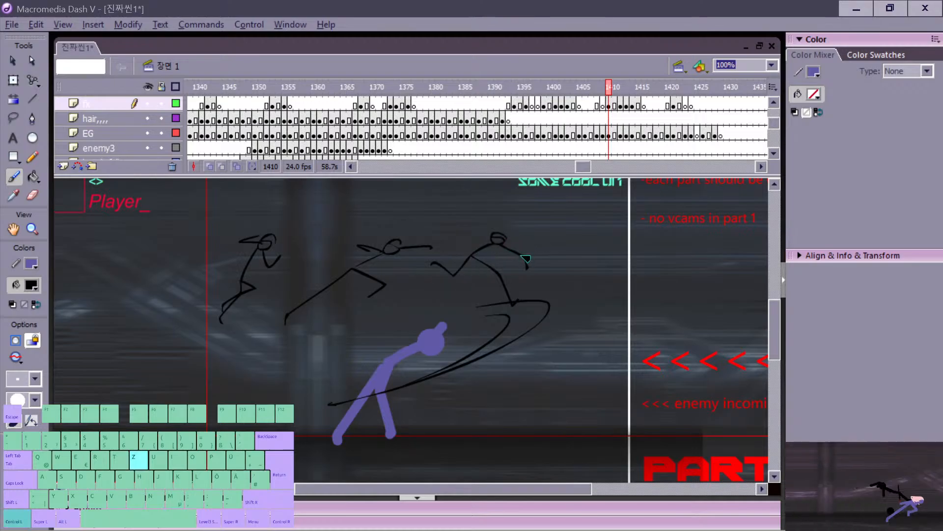
# Step: Undo the latest sketch strokes and erase the rough lunging pose from frame 1410
pyautogui.hotkey('ctrl', 'z')
pyautogui.hotkey('ctrl', 'z')
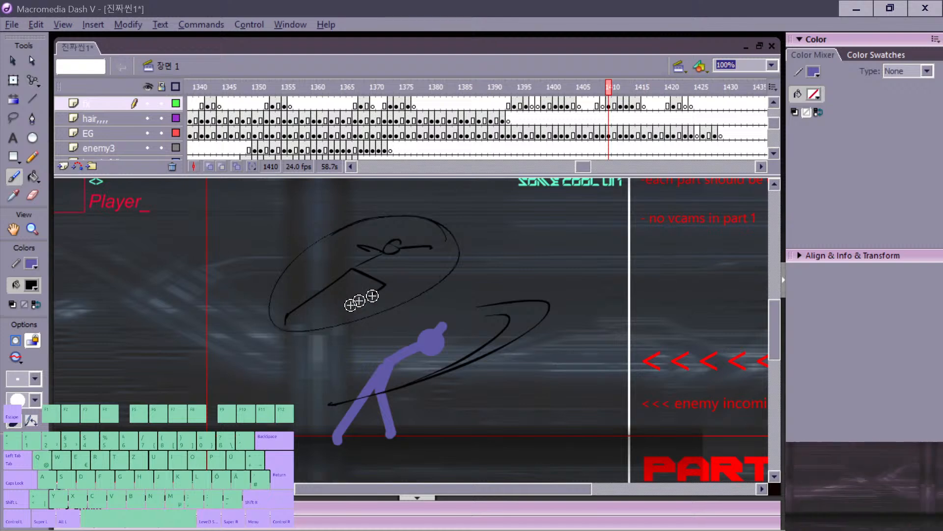
pyautogui.hotkey('ctrl', 'z')
pyautogui.press('e')
pyautogui.moveTo(287, 324)
pyautogui.mouseDown()
pyautogui.moveTo(366, 260)
pyautogui.moveTo(374, 293)
pyautogui.moveTo(435, 232)
pyautogui.moveTo(385, 267)
pyautogui.mouseUp()
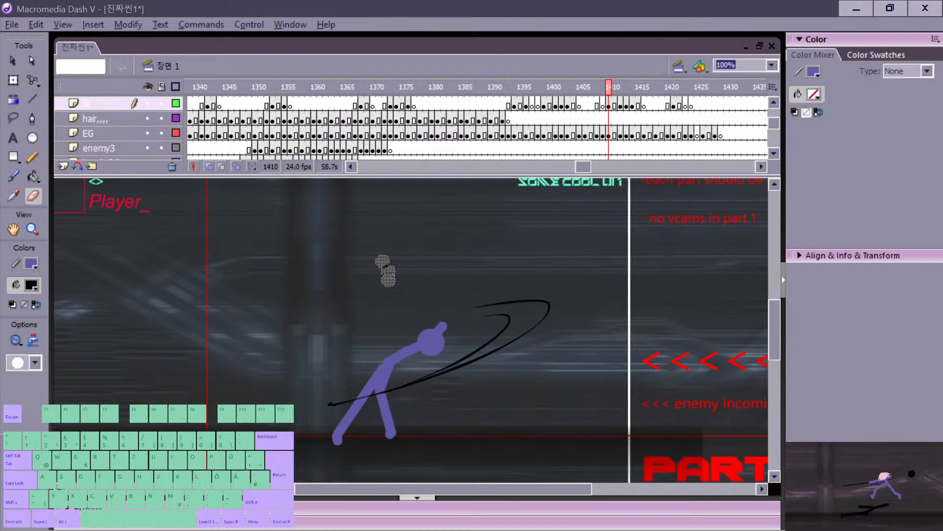
# Step: Sketch a small running stick figure above the purple figure on frame 1410, and erase it
pyautogui.press('b')
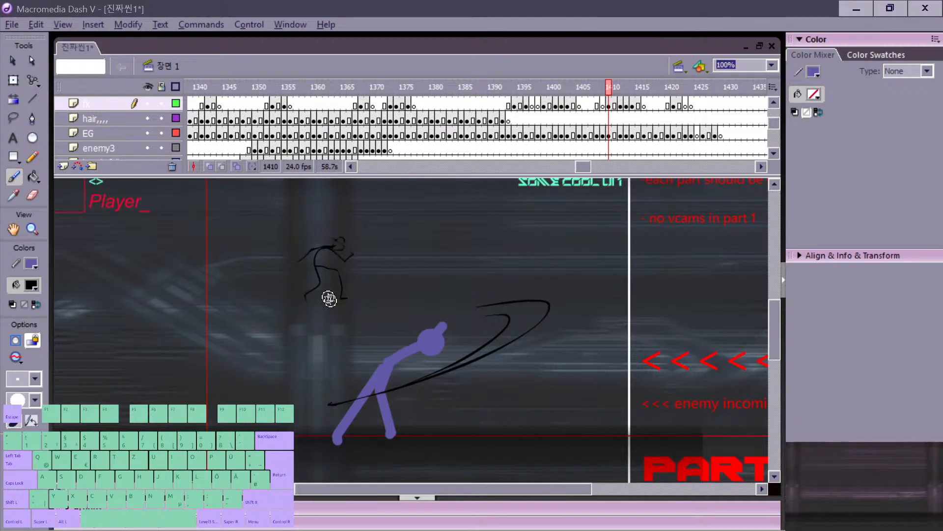
pyautogui.press('e')
pyautogui.moveTo(327, 263)
pyautogui.mouseDown()
pyautogui.moveTo(378, 258)
pyautogui.moveTo(367, 271)
pyautogui.moveTo(351, 241)
pyautogui.moveTo(290, 277)
pyautogui.moveTo(351, 256)
pyautogui.mouseUp()
pyautogui.press('b')
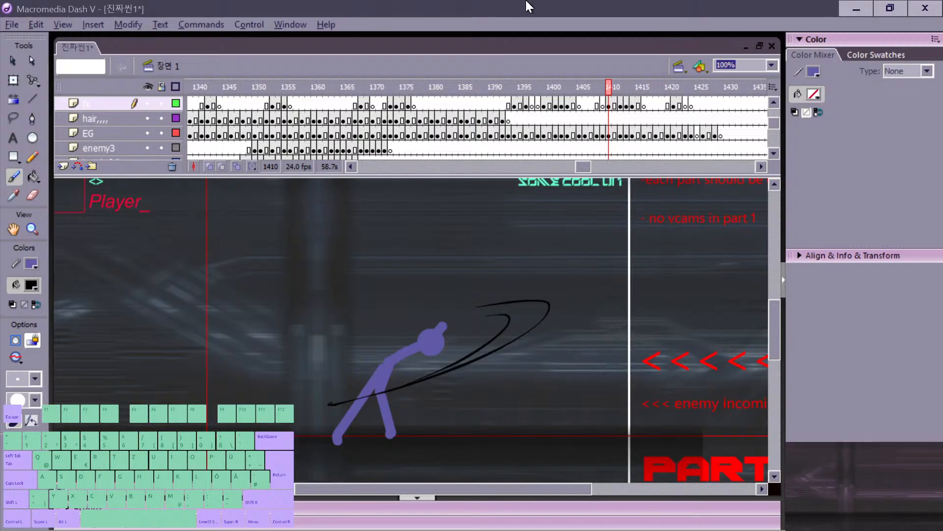
# Step: Go to frame 1396 on the hair layer and step forward to frame 1402 to examine the run leading into the swing
pyautogui.click(529, 119)
pyautogui.press('.')
pyautogui.press('.')
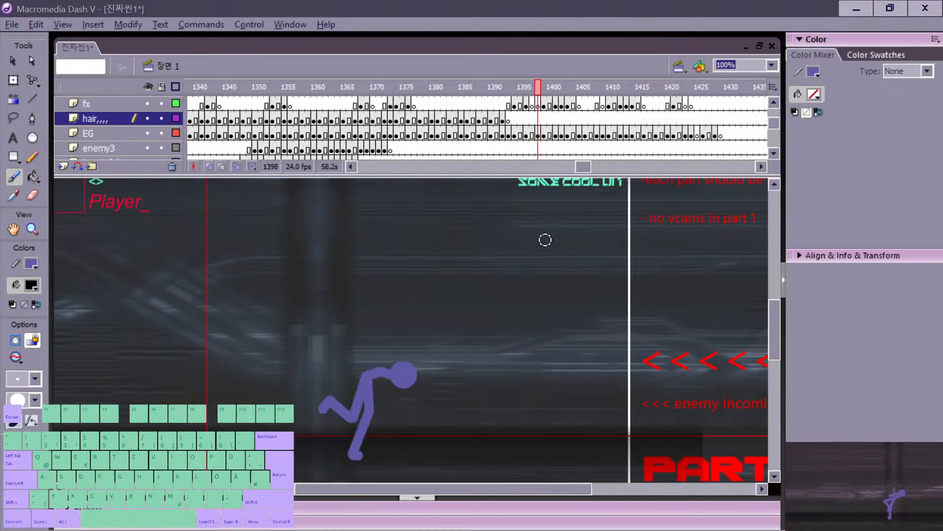
pyautogui.press(',')
pyautogui.press('.')
pyautogui.press('.')
pyautogui.press('.')
pyautogui.press('.')
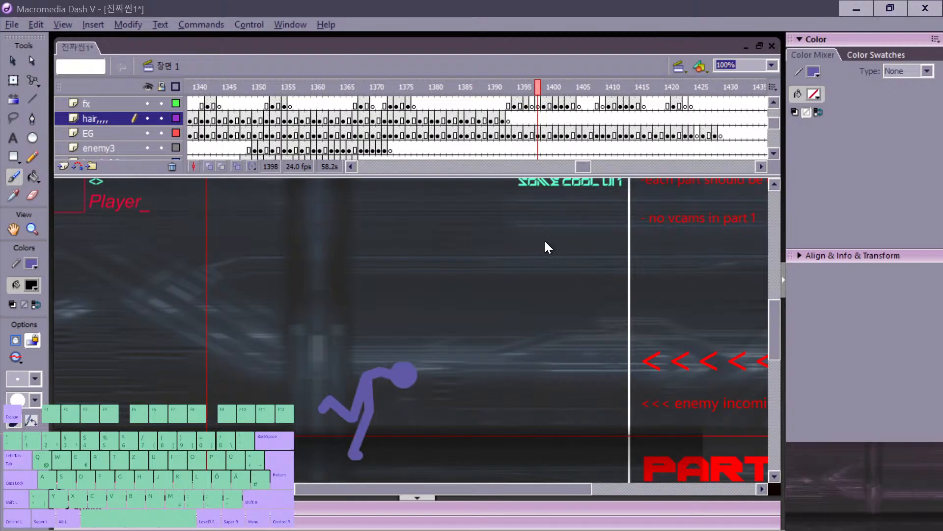
pyautogui.press('.')
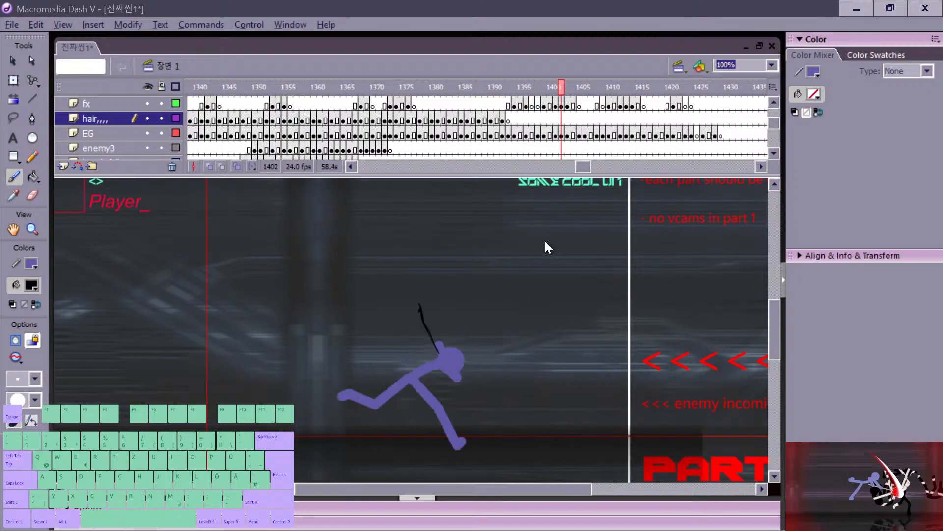
# Step: Flip between frames 1400 and 1401 to compare the swing arc pose with the extended stride that follows it
pyautogui.press('b')
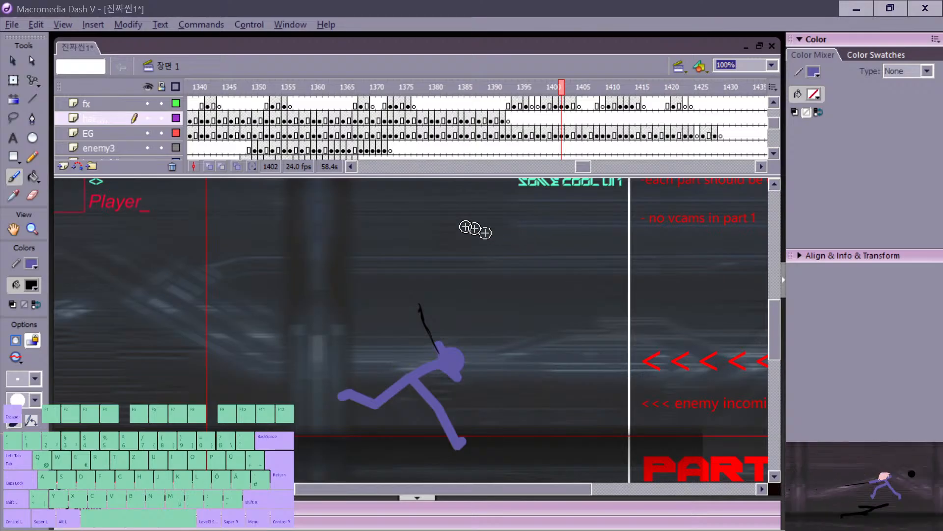
pyautogui.press(',')
pyautogui.press(',')
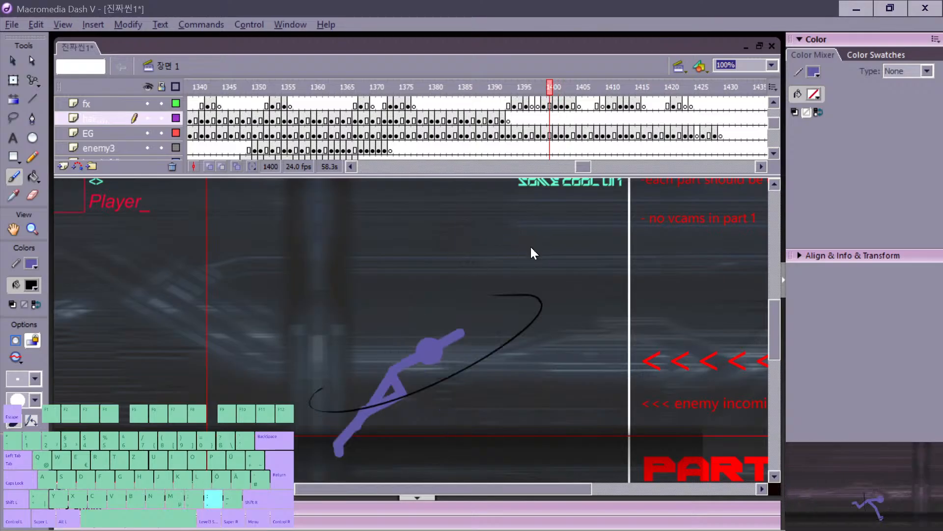
pyautogui.press('.')
pyautogui.press(',')
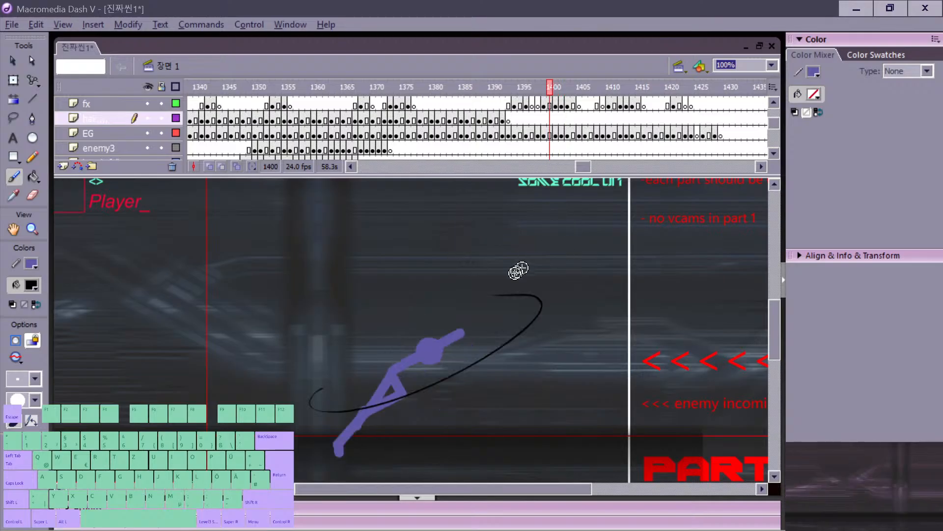
pyautogui.press('.')
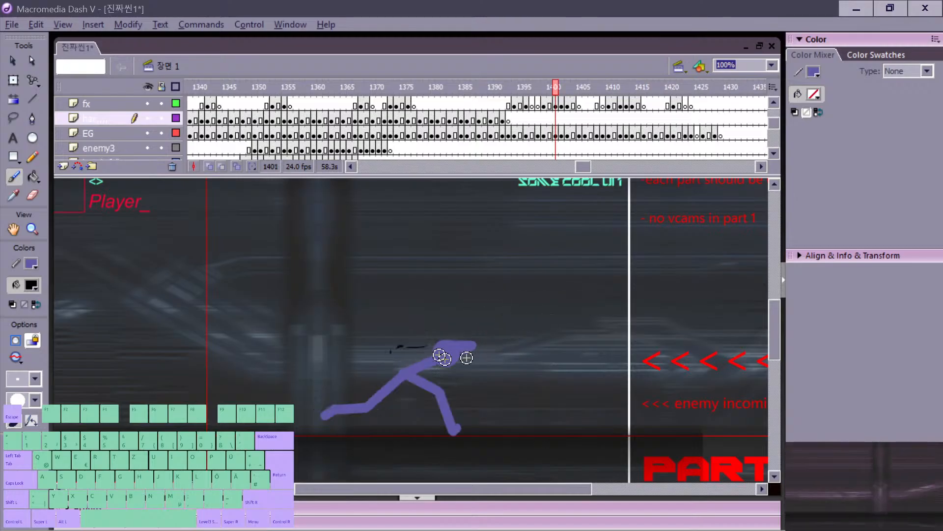
pyautogui.press(',')
pyautogui.press('.')
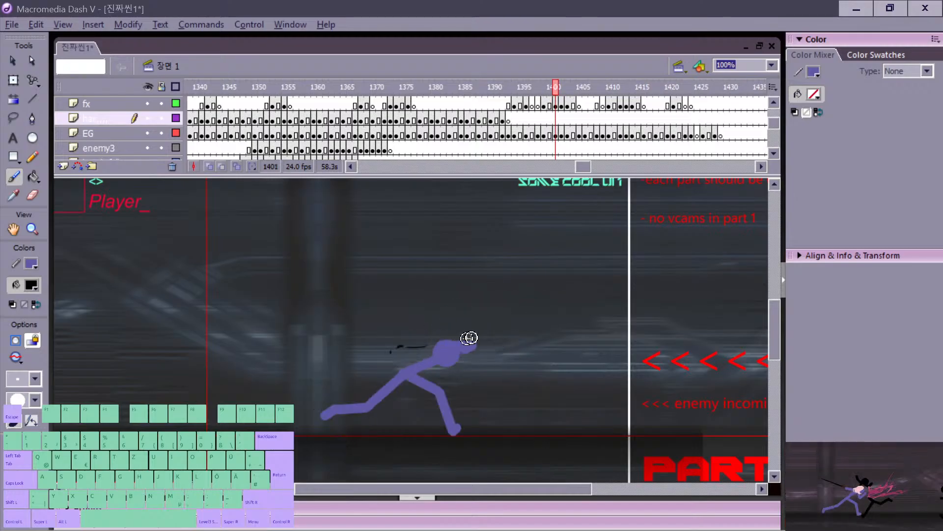
# Step: Flip between frames 1401 and 1402 to compare the figure's head, arm and weapon positions after the swing
pyautogui.press('.')
pyautogui.press('.')
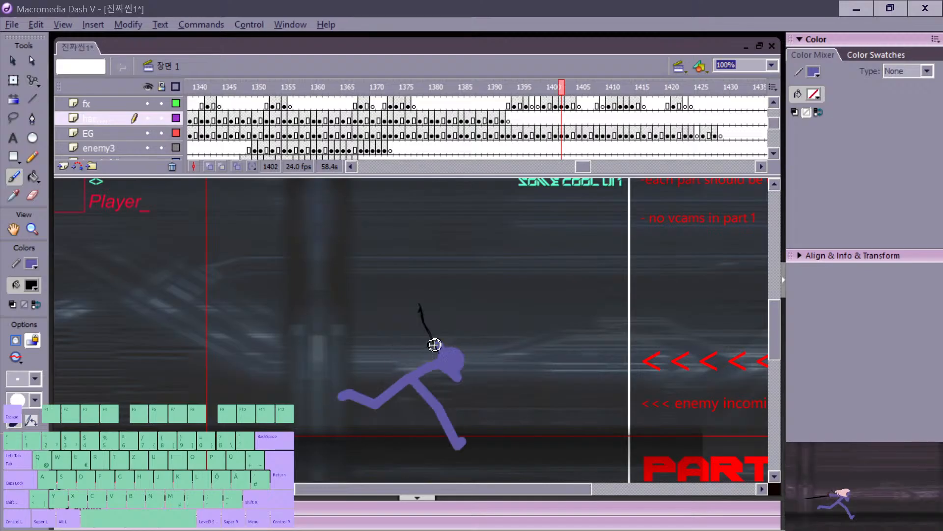
pyautogui.press(',')
pyautogui.press(',')
pyautogui.press('.')
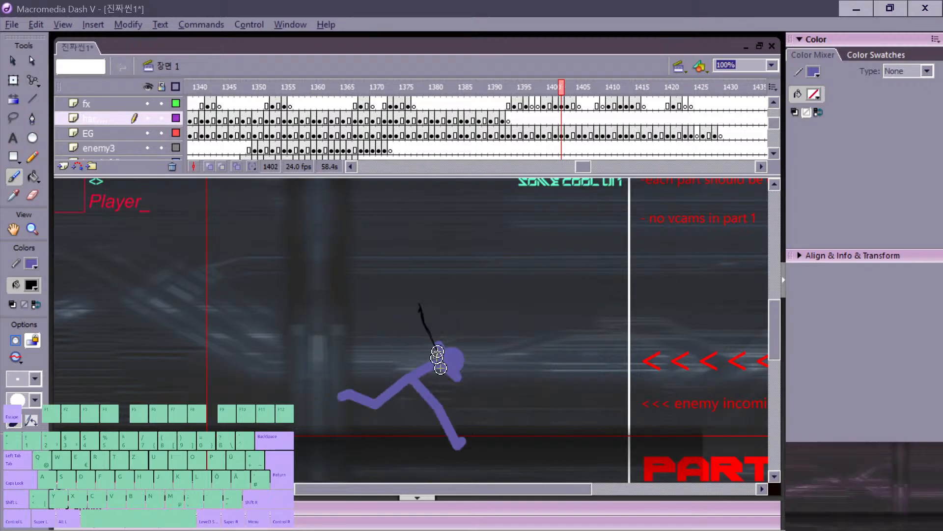
pyautogui.press(',')
pyautogui.press('.')
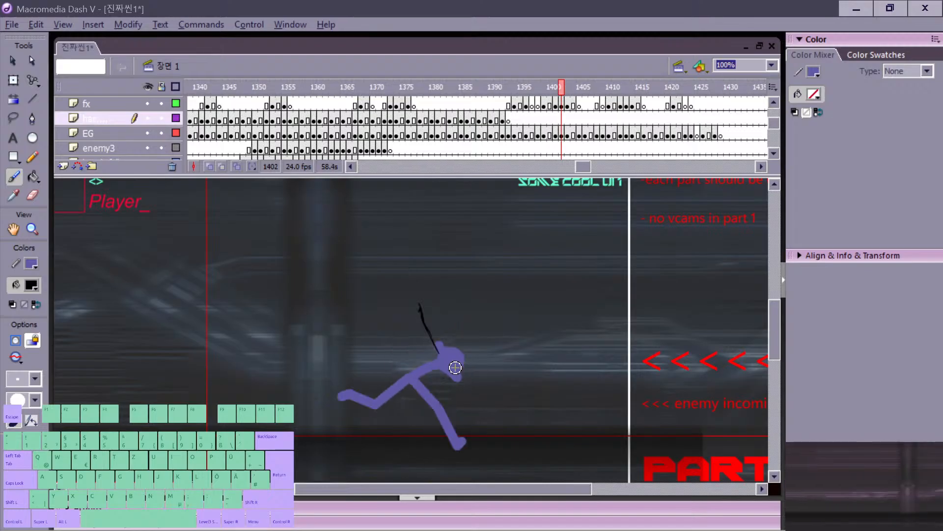
pyautogui.press(',')
pyautogui.press('.')
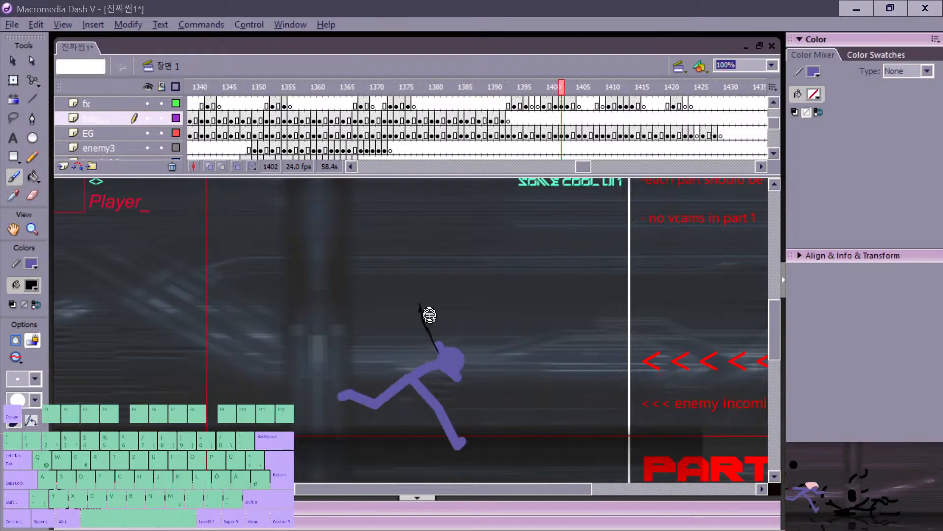
pyautogui.press(',')
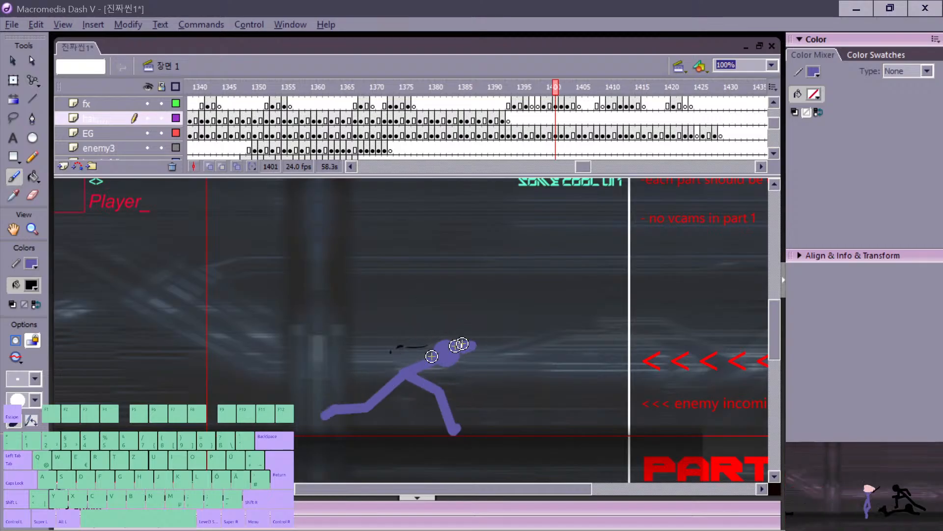
pyautogui.press('.')
pyautogui.press(',')
pyautogui.press('.')
# Step: Step back and forth across frames 1400 to 1403 to examine how the first swing leads into the overhead swing
pyautogui.press(',')
pyautogui.press(',')
pyautogui.press('.')
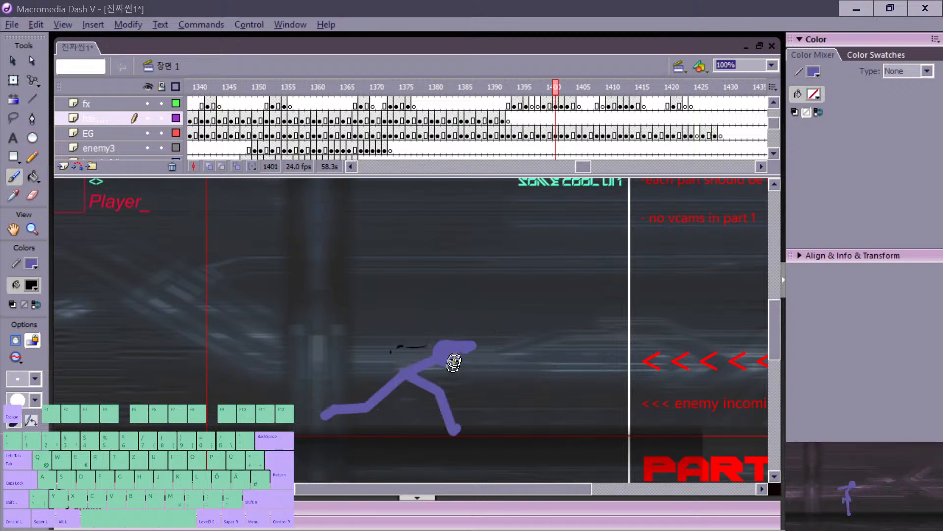
pyautogui.press('.')
pyautogui.press(',')
pyautogui.press(',')
pyautogui.press('.')
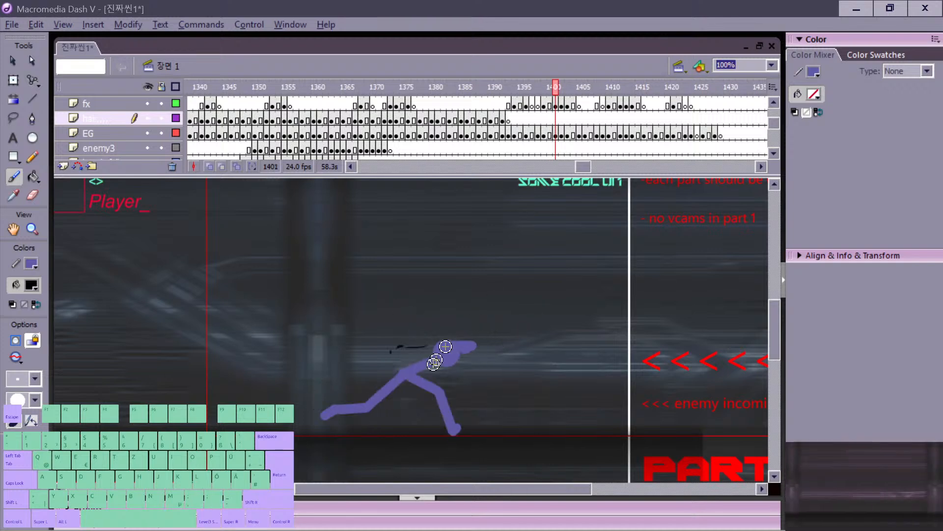
pyautogui.press('.')
pyautogui.press('.')
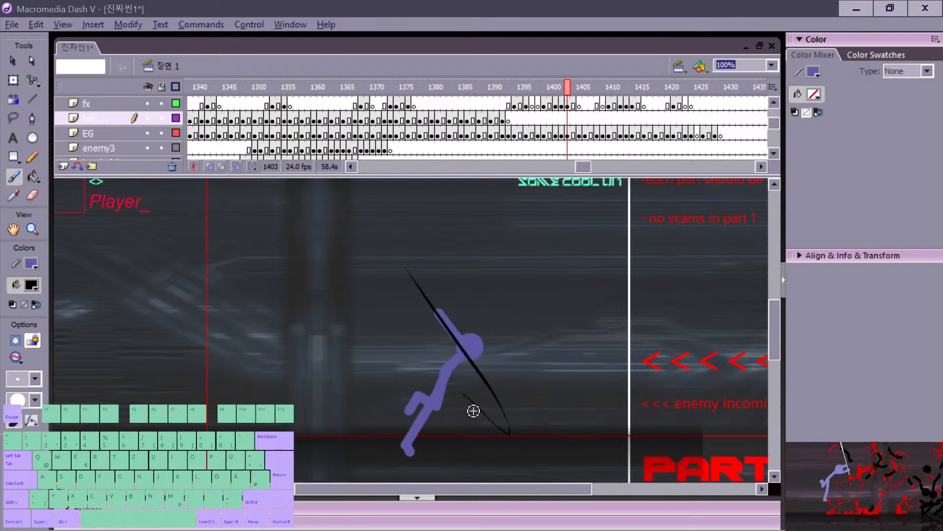
pyautogui.press(',')
pyautogui.press(',')
pyautogui.press('.')
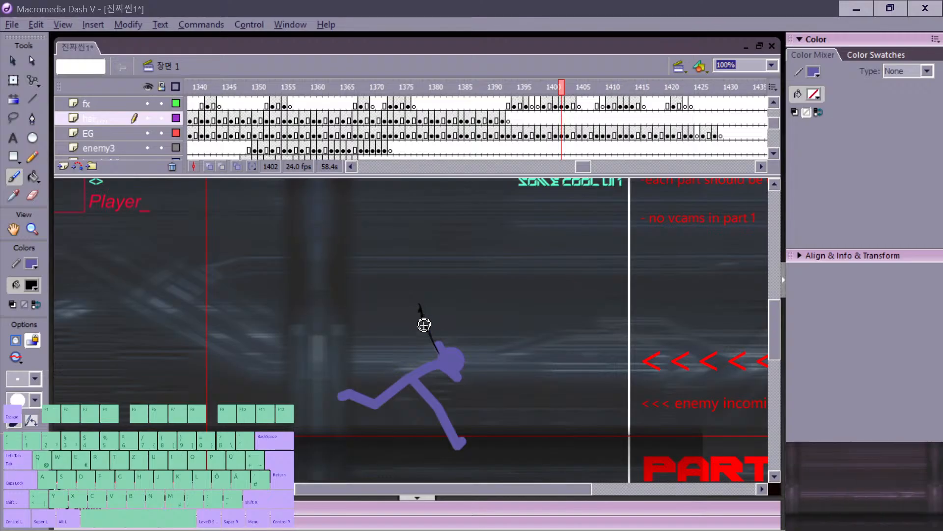
# Step: Recheck the poses from frame 1400 through frame 1404, comparing the stride with the diagonal swing arc
pyautogui.press(',')
pyautogui.press(',')
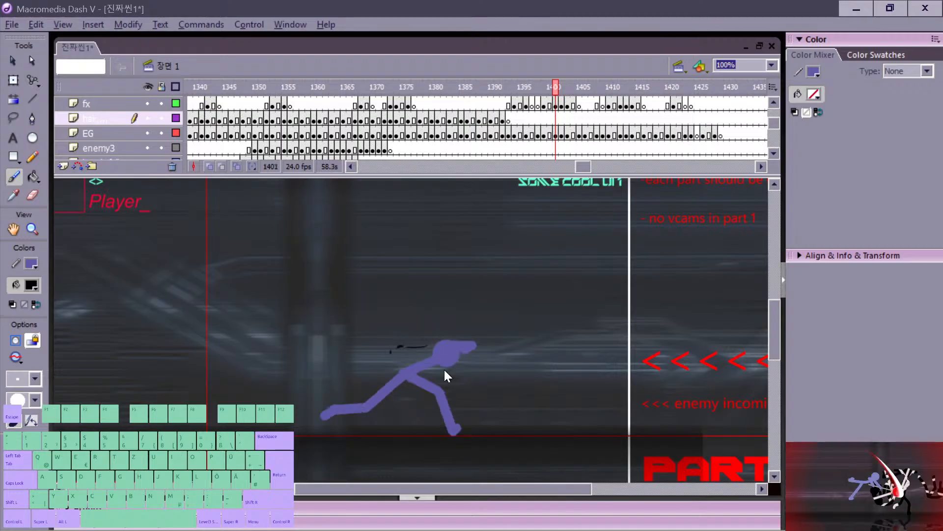
pyautogui.press('.')
pyautogui.press('.')
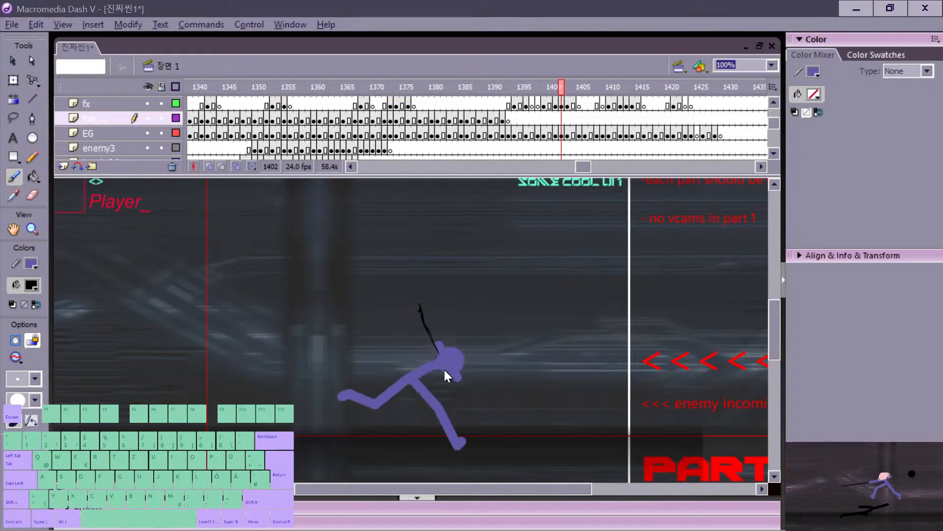
pyautogui.press(',')
pyautogui.press('.')
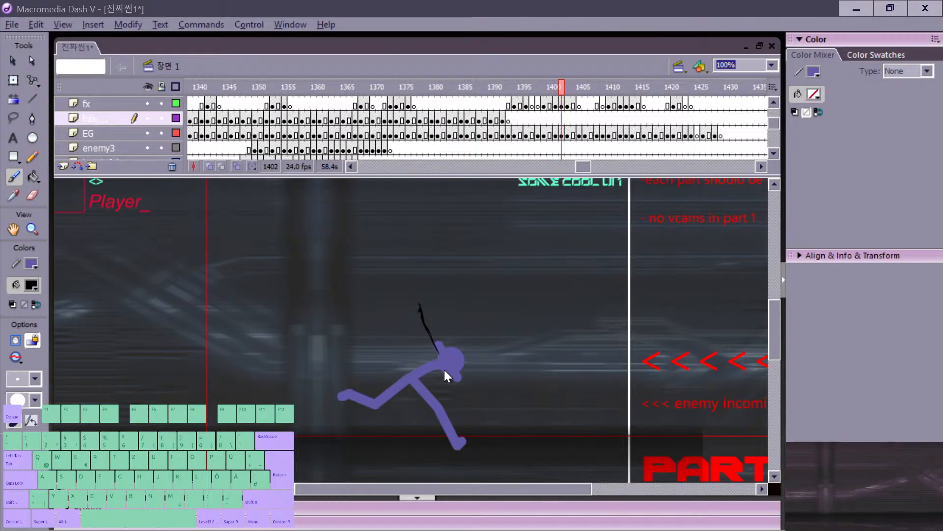
pyautogui.press(',')
pyautogui.press(',')
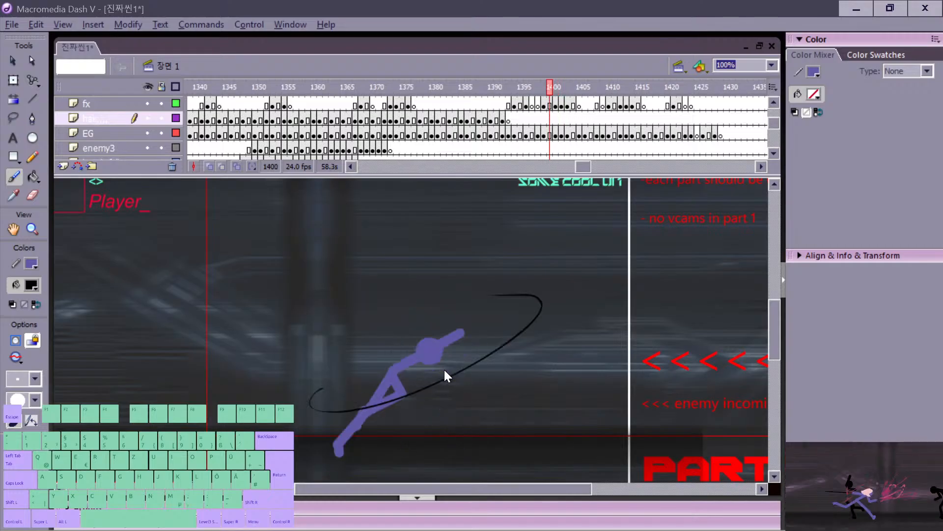
pyautogui.press('.')
pyautogui.press('.')
pyautogui.press('.')
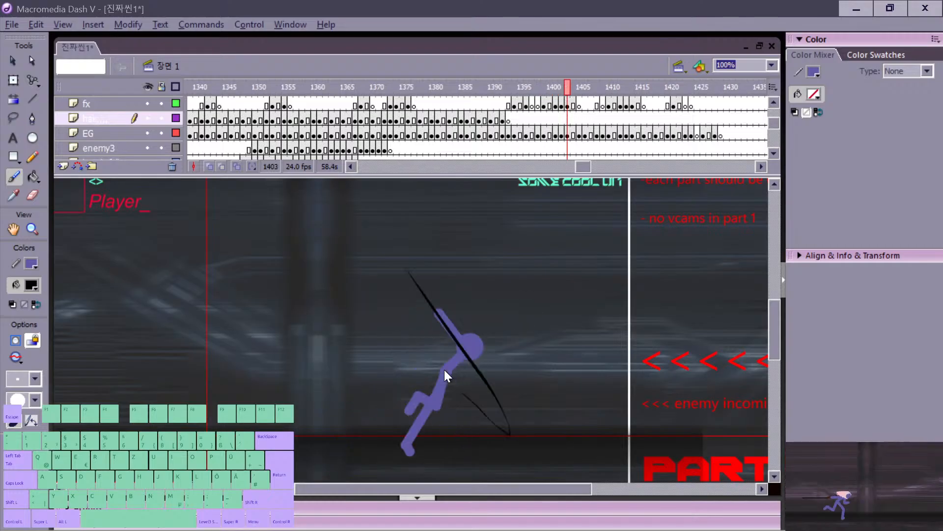
pyautogui.press(',')
pyautogui.press('.')
pyautogui.press('.')
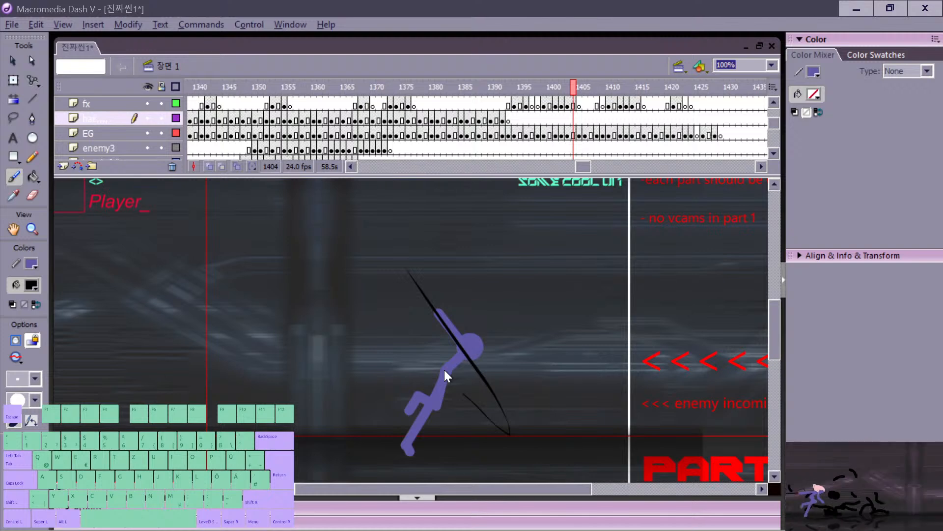
# Step: Step forward to the swing on frame 1410 and back to frame 1404 to compare the two swing poses and arcs
pyautogui.press('.')
pyautogui.press('.')
pyautogui.press('.')
pyautogui.press('.')
pyautogui.press('.')
pyautogui.press('.')
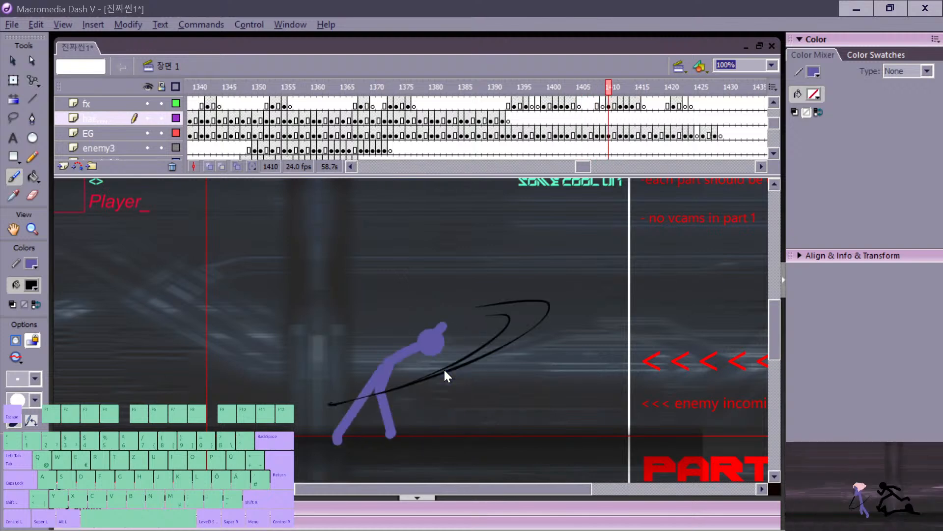
pyautogui.press(',')
pyautogui.press(',')
pyautogui.press(',')
pyautogui.press(',')
pyautogui.press(',')
pyautogui.press('.')
pyautogui.press('.')
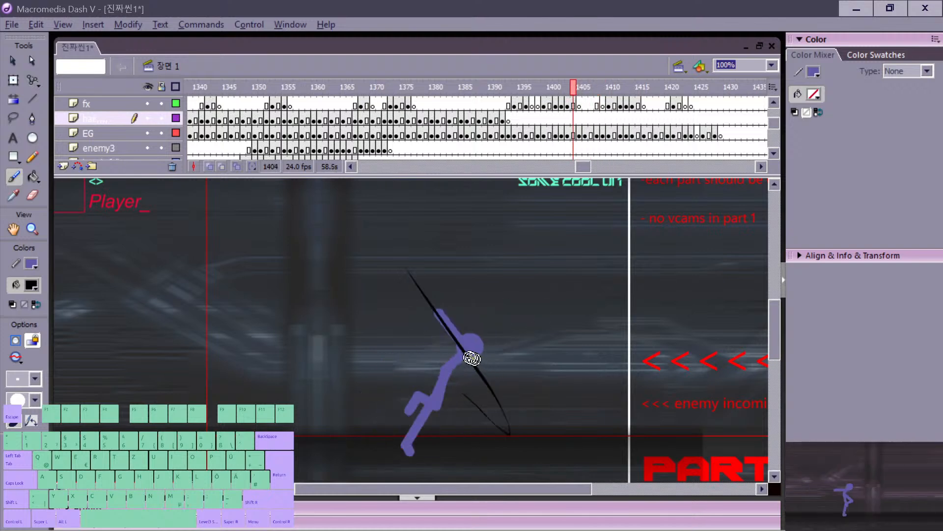
# Step: Step from frame 1404 to frame 1410 to examine how the run poses lead into the second swing
pyautogui.press(',')
pyautogui.press(',')
pyautogui.press('.')
pyautogui.press('.')
pyautogui.press('.')
pyautogui.press('.')
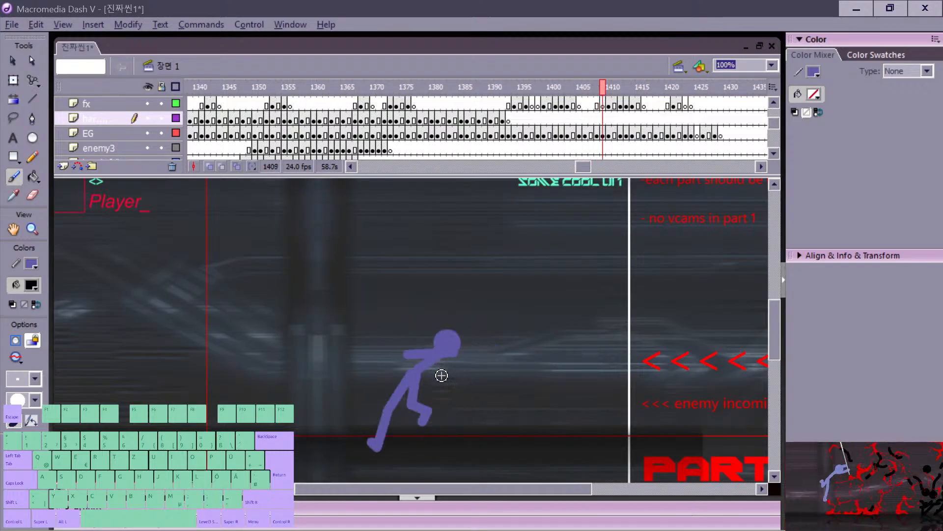
pyautogui.press(',')
pyautogui.press('.')
pyautogui.press(',')
pyautogui.press('.')
pyautogui.press('.')
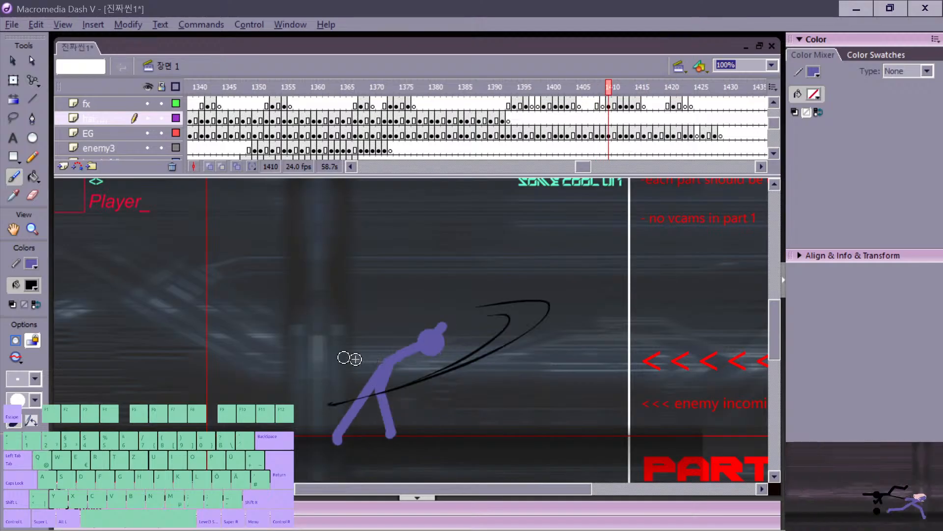
# Step: Step back from the swing on frame 1410 and compare the run poses on frames 1405 to 1407
pyautogui.press(',')
pyautogui.press(',')
pyautogui.press(',')
pyautogui.press(',')
pyautogui.press(',')
pyautogui.press(',')
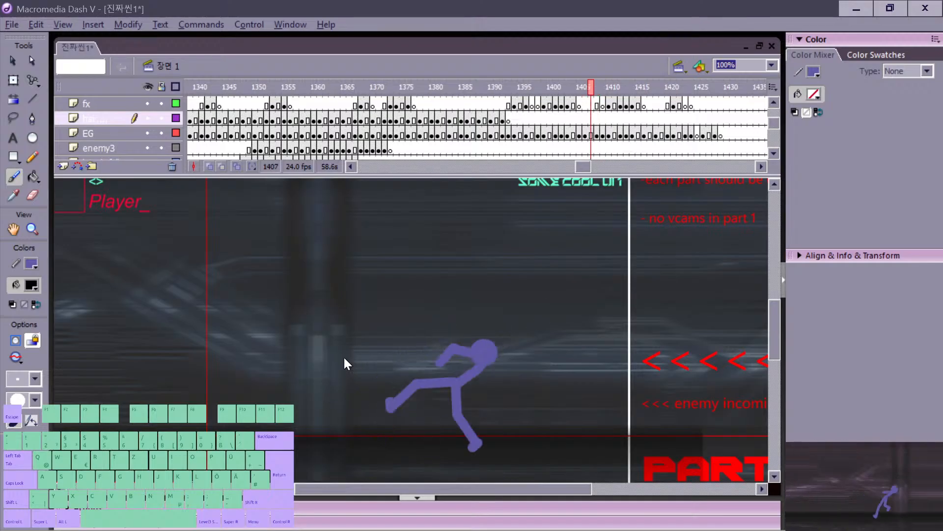
pyautogui.press('.')
pyautogui.press('.')
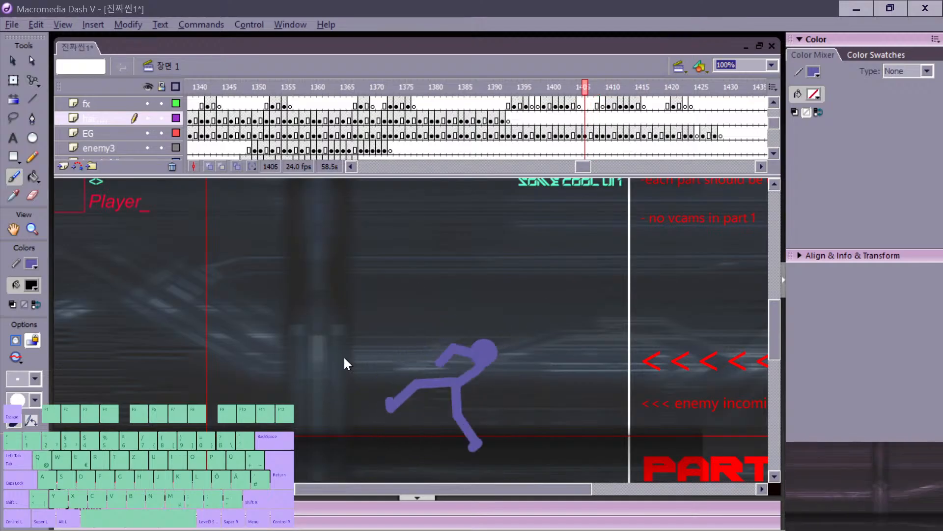
pyautogui.press(',')
pyautogui.press(',')
pyautogui.press('.')
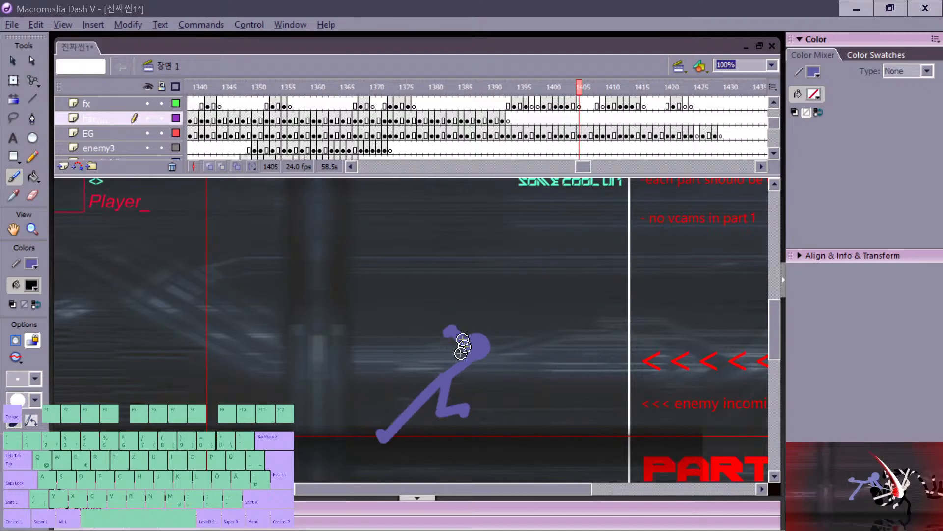
# Step: Try a thin black sketch stroke behind the figure's raised hand on frame 1405 and undo it
pyautogui.moveTo(428, 284); pyautogui.dragTo(408, 323)
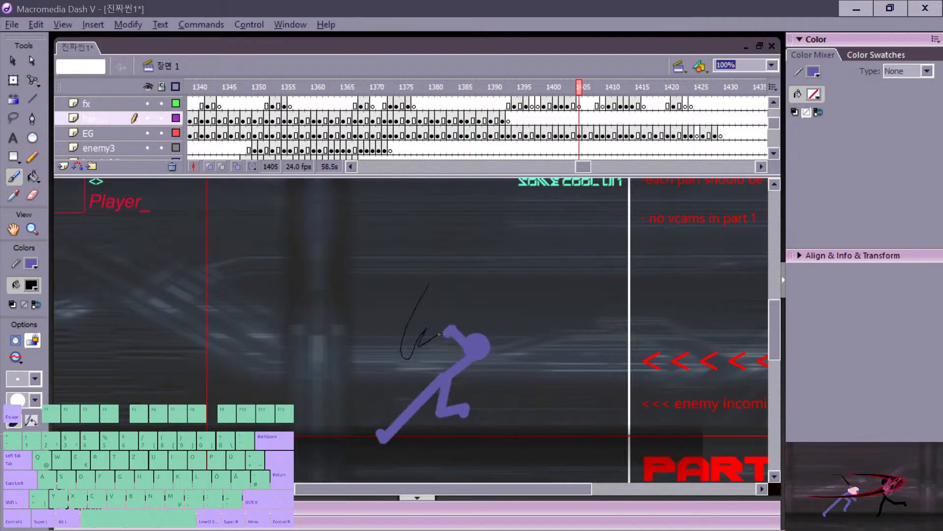
pyautogui.press('.')
pyautogui.hotkey('ctrl', 'z')
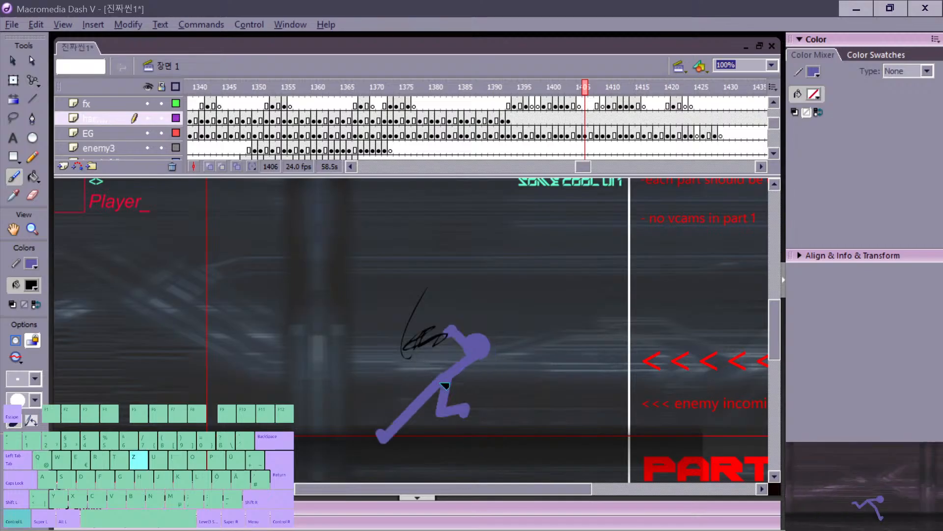
pyautogui.hotkey('ctrl', 'z')
# Step: Step through frames 1406 to 1410 to check the stride and crouch poses before the swing
pyautogui.press('.')
pyautogui.press('.')
pyautogui.press('.')
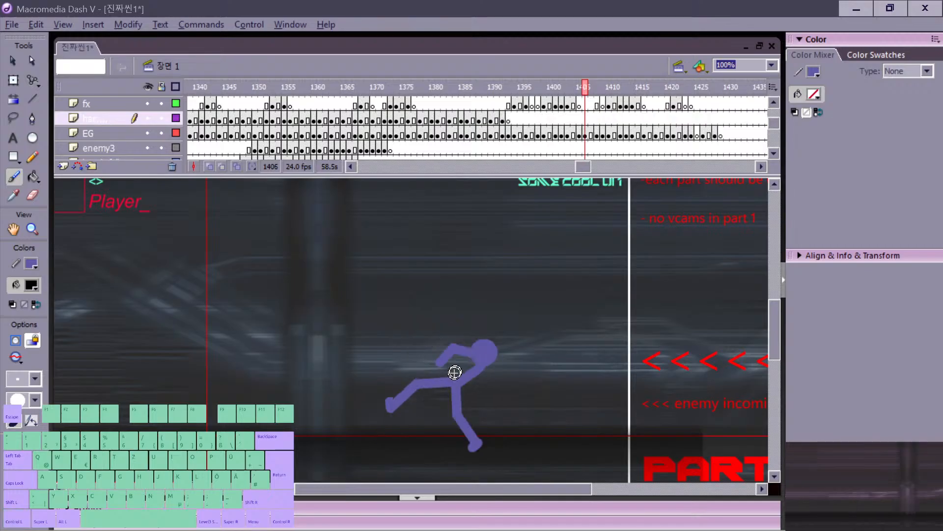
pyautogui.press(',')
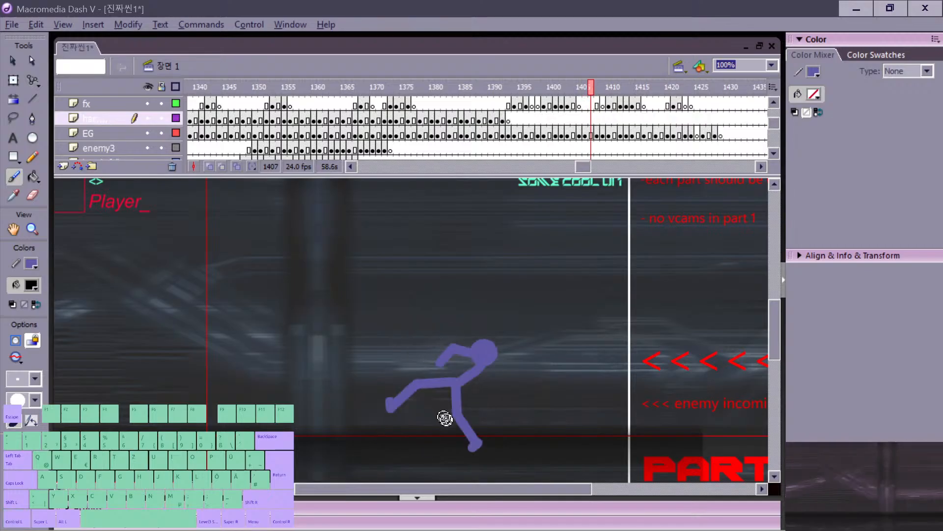
pyautogui.press('.')
pyautogui.press(',')
pyautogui.press('.')
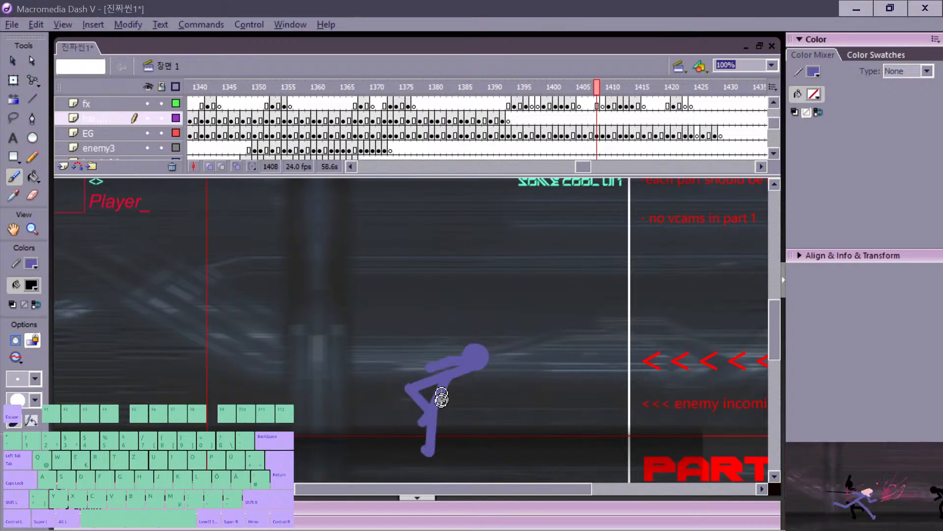
pyautogui.press('.')
pyautogui.press('.')
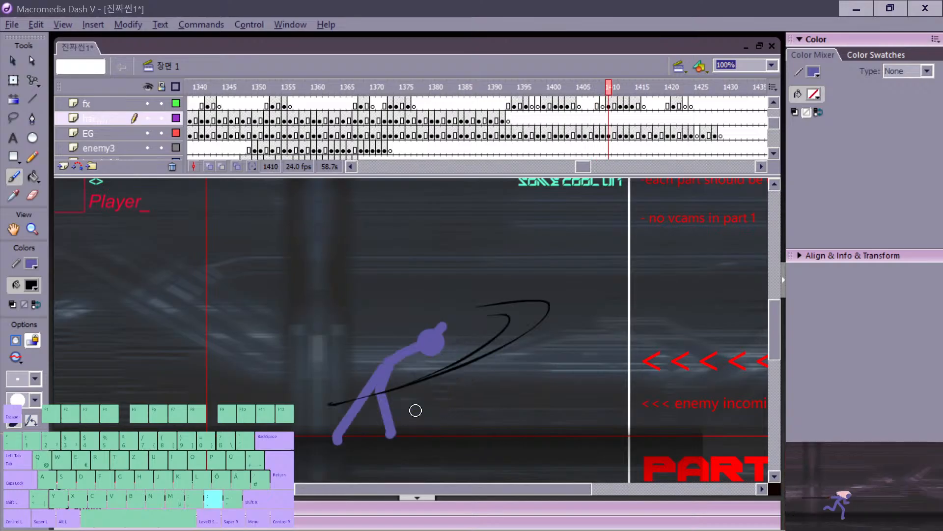
# Step: Step back and forth across frames 1409 to 1417 to review the second swing, the follow-through and the landing pose
pyautogui.press(',')
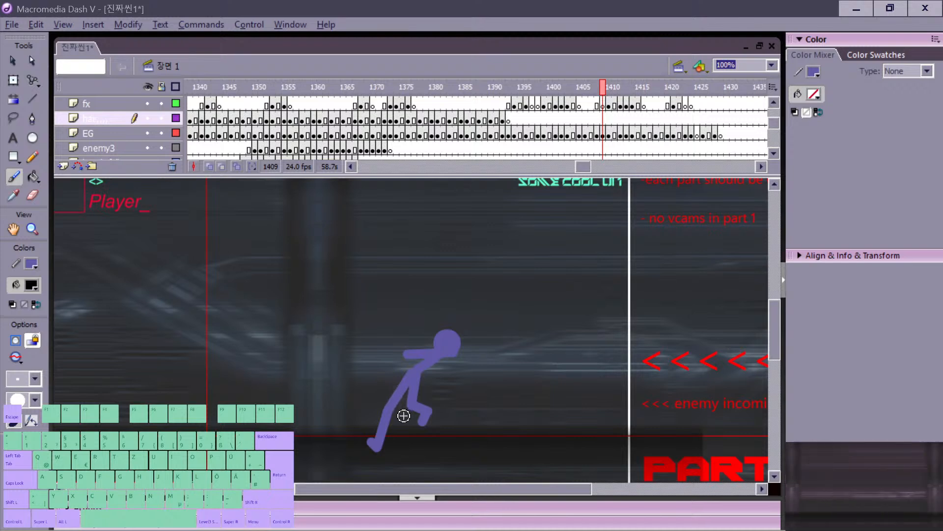
pyautogui.press('.')
pyautogui.press('.')
pyautogui.press('.')
pyautogui.press('.')
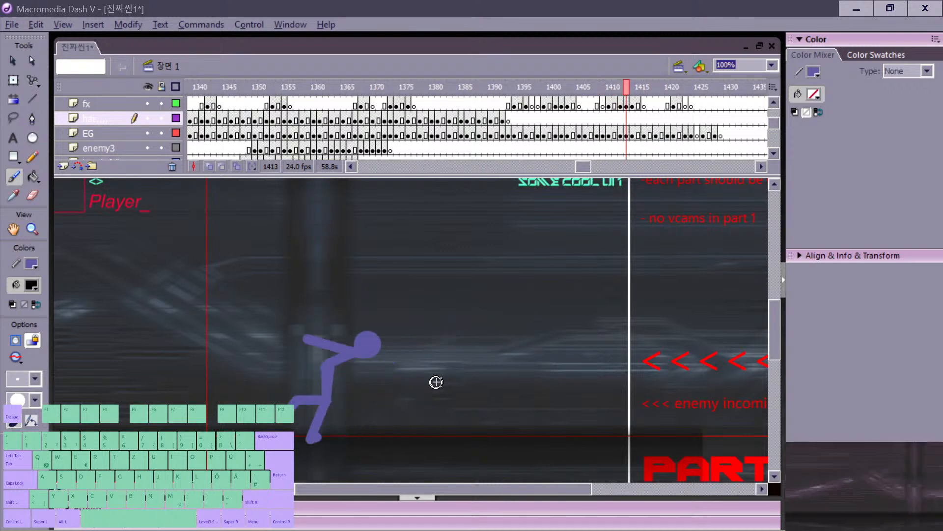
pyautogui.press('.')
pyautogui.press(',')
pyautogui.press(',')
pyautogui.press(',')
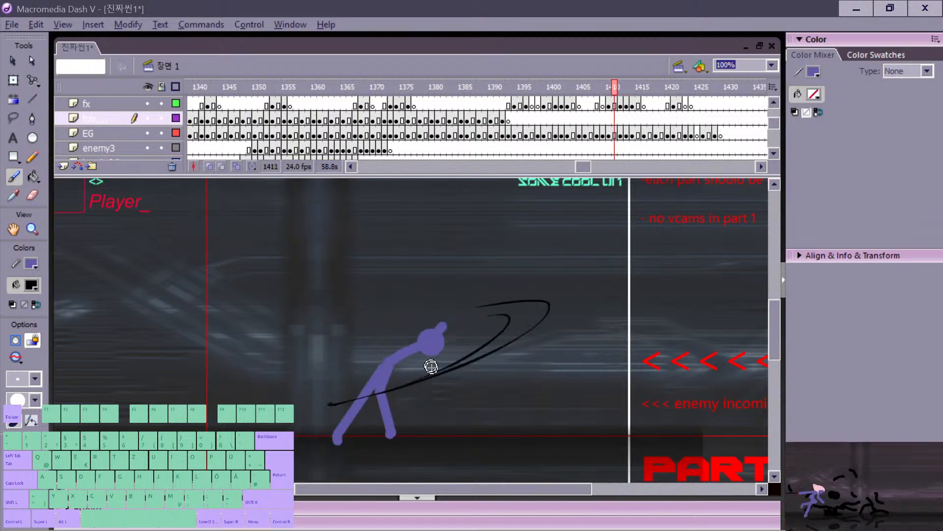
pyautogui.press('.')
pyautogui.press('.')
pyautogui.press('.')
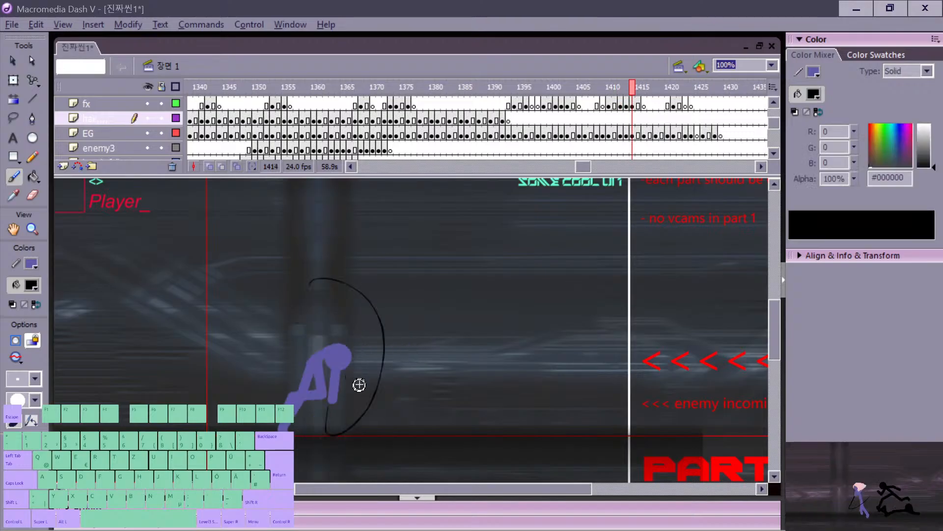
pyautogui.press('.')
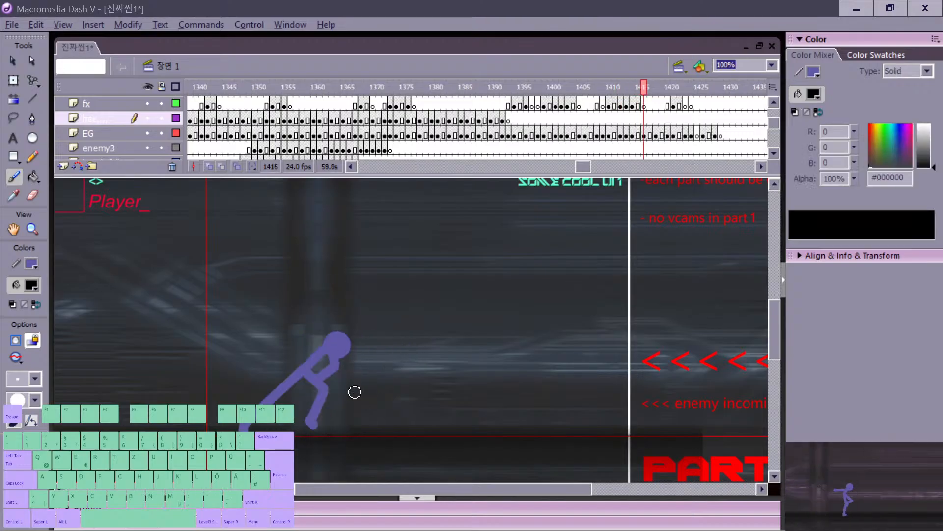
pyautogui.press('.')
pyautogui.press('.')
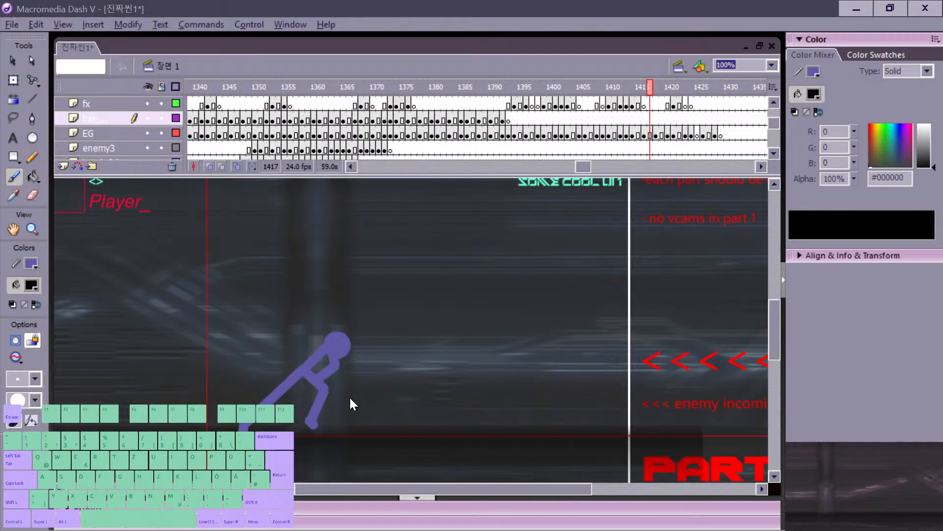
# Step: Run backward from frame 1417 past the swing on frame 1410 to review the motion in reverse
pyautogui.press(',')
pyautogui.press(',')
pyautogui.press(',')
pyautogui.press(',')
pyautogui.press(',')
pyautogui.press(',')
pyautogui.press(',')
pyautogui.press(',')
pyautogui.press(',')
pyautogui.press(',')
pyautogui.press(',')
pyautogui.press(',')
pyautogui.press(',')
pyautogui.press(',')
pyautogui.press(',')
pyautogui.press(',')
pyautogui.press(',')
pyautogui.press(',')
pyautogui.press(',')
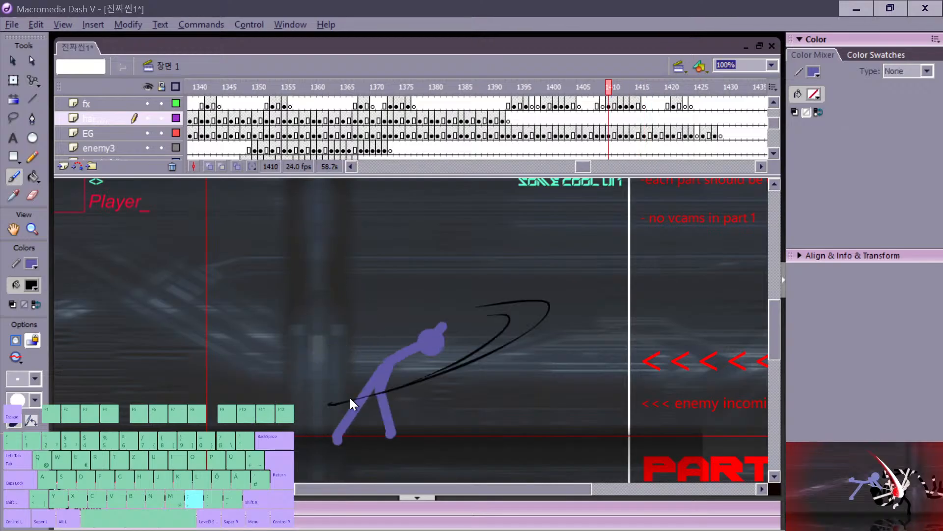
# Step: Run forward through both swings up to frame 1424 to judge the flow of the whole sequence
pyautogui.press('.')
pyautogui.press('.')
pyautogui.press('.')
pyautogui.press('.')
pyautogui.press('.')
pyautogui.press('.')
pyautogui.press('.')
pyautogui.press('.')
pyautogui.press('.')
pyautogui.press('.')
pyautogui.press('.')
pyautogui.press('.')
pyautogui.press('.')
pyautogui.press('.')
pyautogui.press('.')
pyautogui.press('.')
pyautogui.press('.')
pyautogui.press('.')
pyautogui.press('.')
pyautogui.press('.')
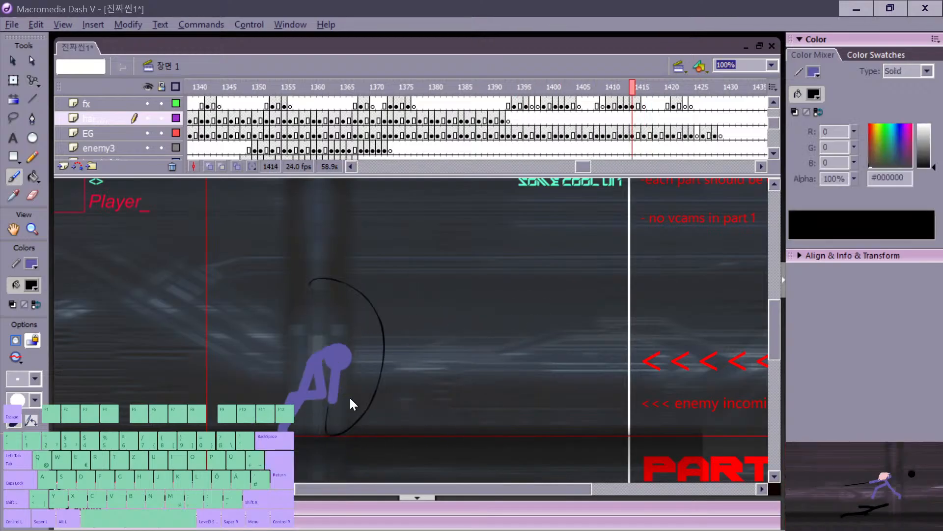
pyautogui.press('.')
pyautogui.press('.')
pyautogui.press('.')
pyautogui.press('.')
pyautogui.press('.')
pyautogui.press('.')
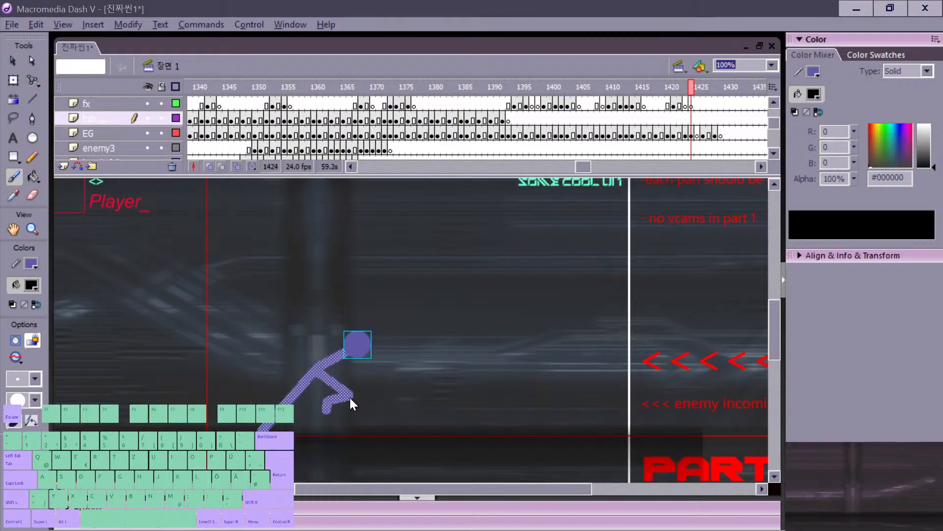
# Step: Flip between frames 1422 and 1425 to compare the last swing arc with the poses that follow it
pyautogui.press(',')
pyautogui.press(',')
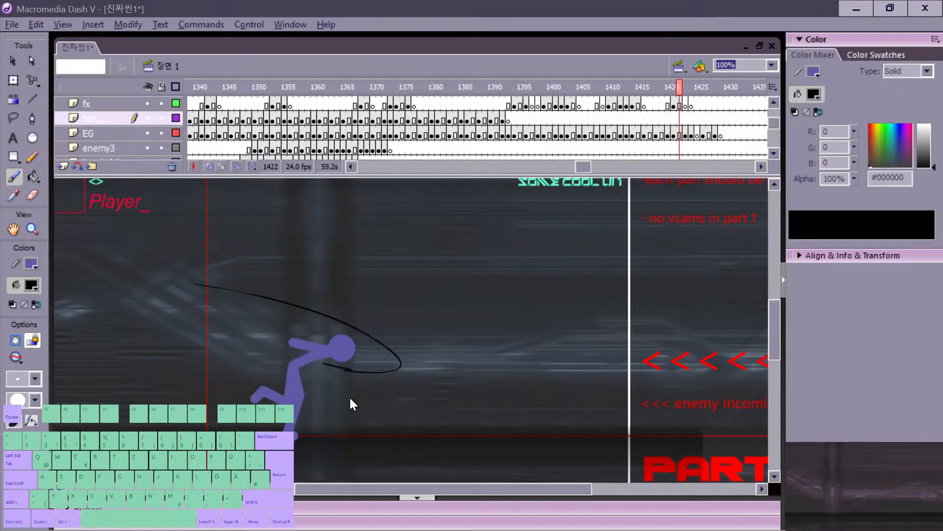
pyautogui.press('.')
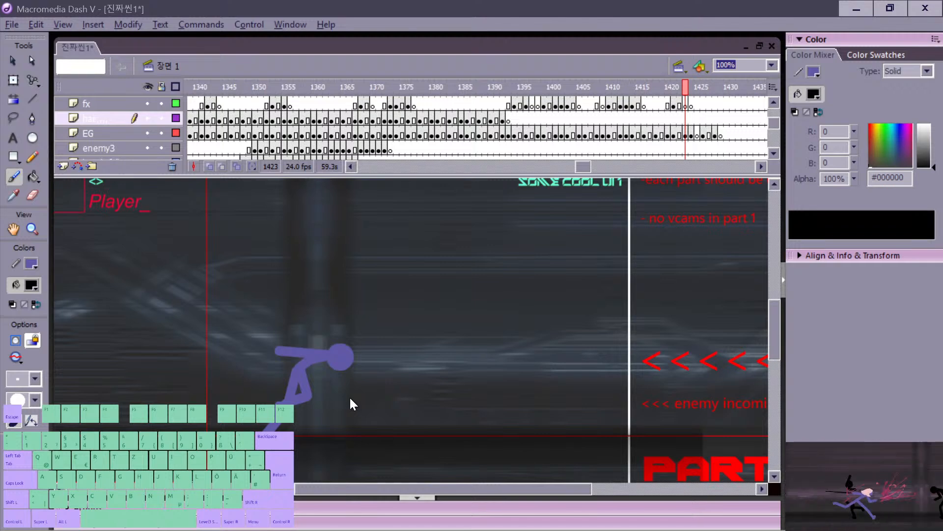
pyautogui.press('.')
pyautogui.press('.')
pyautogui.press('.')
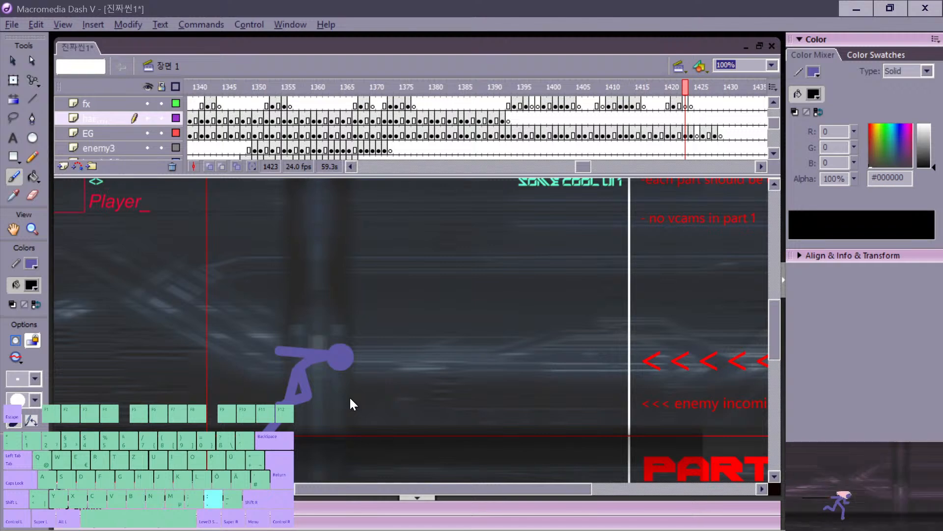
pyautogui.press(',')
pyautogui.press(',')
pyautogui.press(',')
pyautogui.press('.')
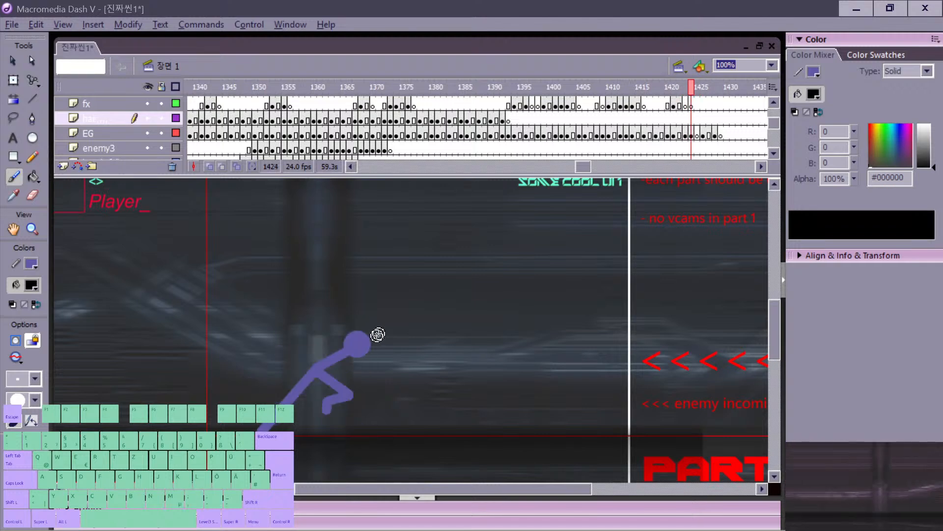
pyautogui.press('.')
pyautogui.press(',')
pyautogui.press(',')
pyautogui.press('.')
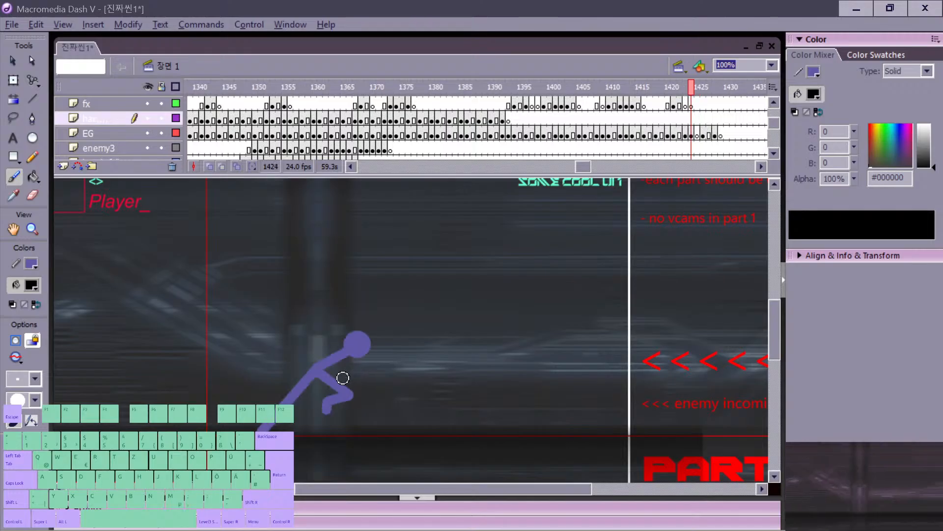
# Step: Move the head slightly forward and down on frame 1424, bending the upper body to follow it
pyautogui.press('n')
pyautogui.press(',')
pyautogui.press('.')
pyautogui.press('e')
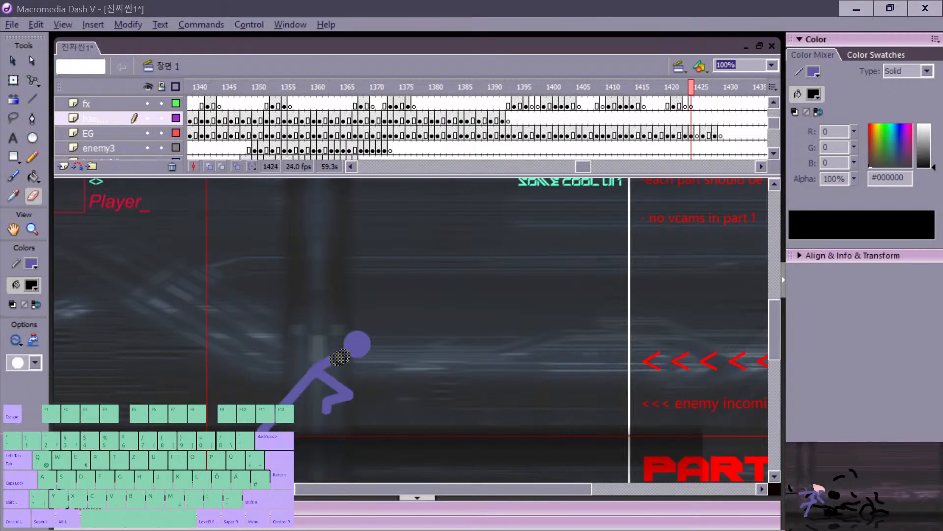
pyautogui.press('v')
pyautogui.moveTo(362, 350)
pyautogui.mouseDown()
pyautogui.moveTo(399, 354)
pyautogui.moveTo(355, 361)
pyautogui.moveTo(369, 363)
pyautogui.mouseUp()
# Step: Flip between frame 1424 and its neighbours to check the lowered head against the previous pose
pyautogui.press('.')
pyautogui.press(',')
pyautogui.press(',')
pyautogui.press('.')
pyautogui.press(',')
pyautogui.press('.')
pyautogui.press(',')
pyautogui.press('.')
pyautogui.press(',')
pyautogui.press('.')
# Step: Draw the figure's arm stretched straight back on frame 1424 of the EG layer, matching the pose on frame 1423
pyautogui.press('n')
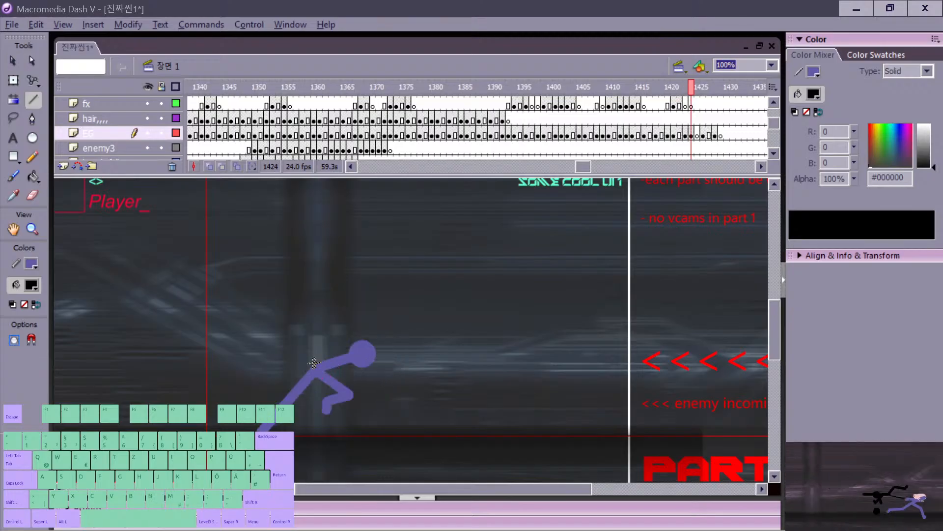
pyautogui.press(',')
pyautogui.press('.')
pyautogui.press(',')
pyautogui.press('.')
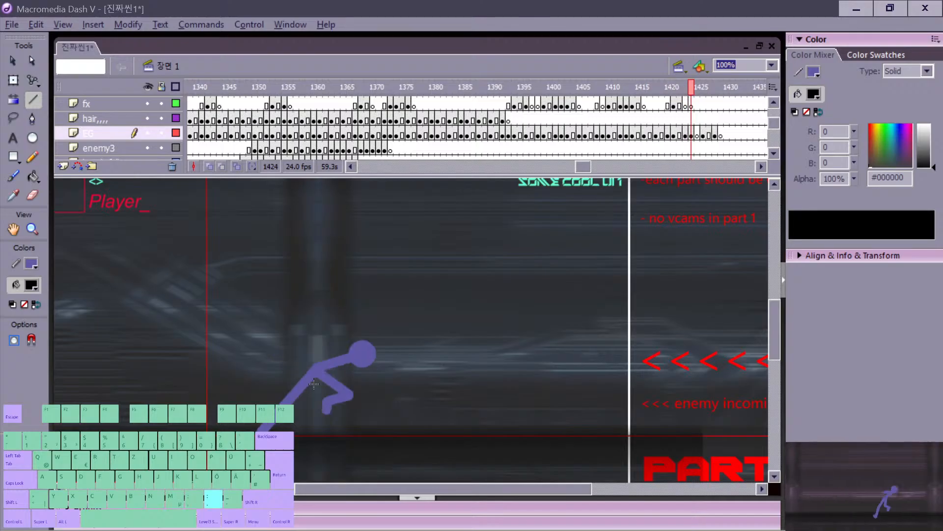
pyautogui.press(',')
pyautogui.press('.')
pyautogui.press('.')
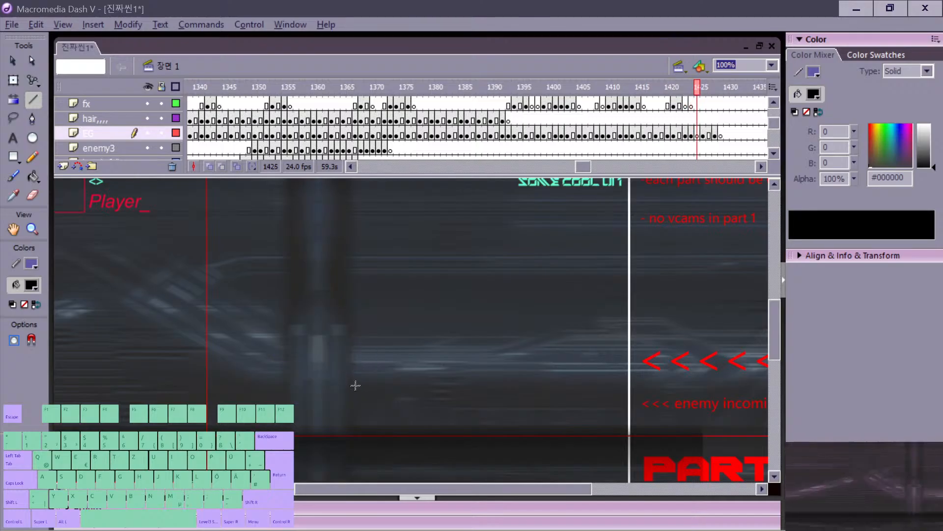
pyautogui.press(',')
pyautogui.press(',')
pyautogui.press('.')
pyautogui.press(',')
pyautogui.press(',')
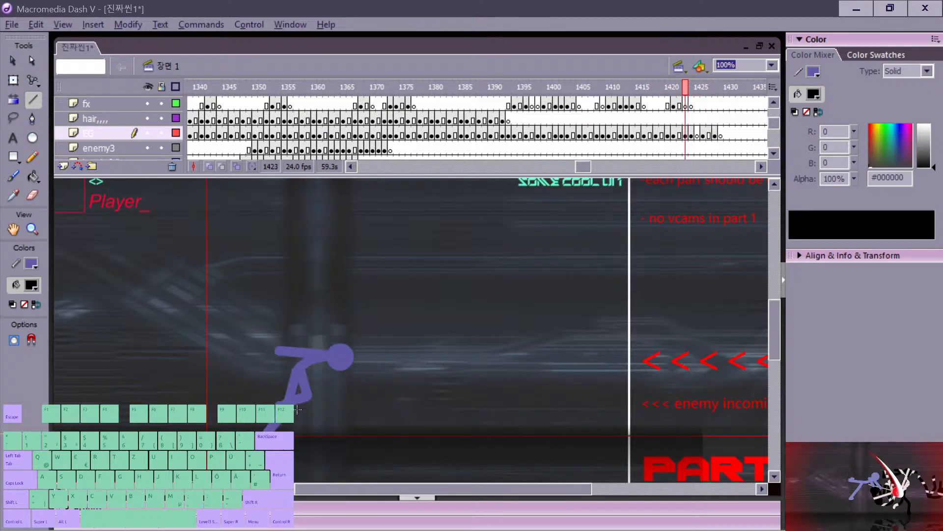
pyautogui.press('.')
pyautogui.press('.')
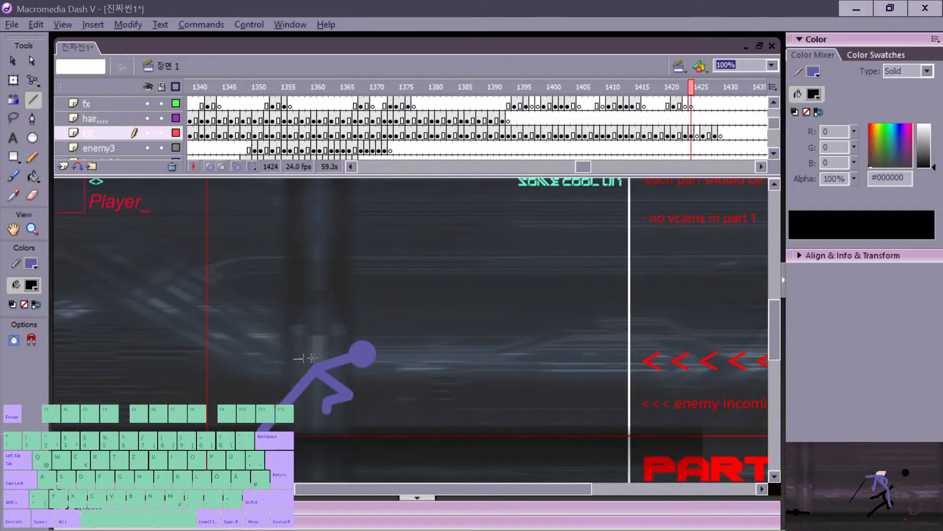
pyautogui.press(',')
pyautogui.press('.')
# Step: Draw the legs of the next running pose on empty frame 1425, with one trailing back and the other bent forward, and adjust the front shin
pyautogui.press('.')
pyautogui.press(',')
pyautogui.press('.')
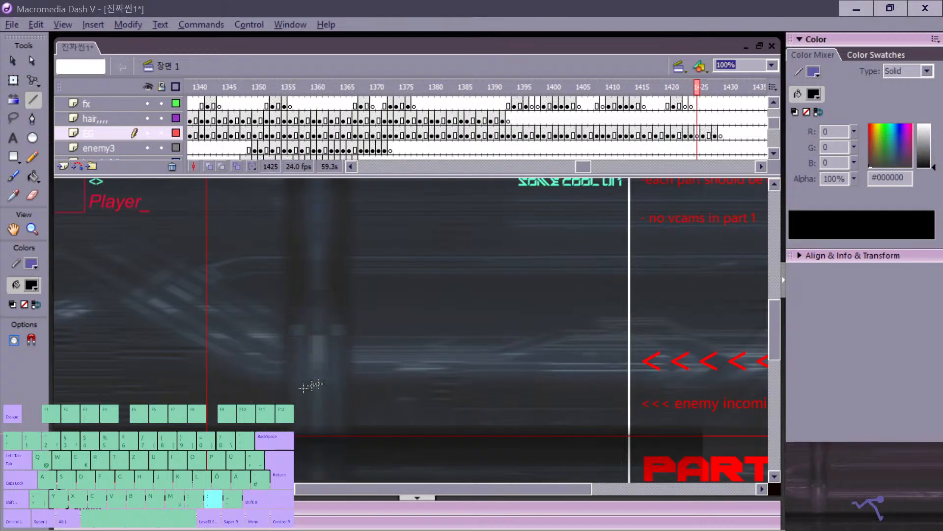
pyautogui.moveTo(271, 398)
pyautogui.mouseDown()
pyautogui.moveTo(322, 377)
pyautogui.moveTo(345, 383)
pyautogui.moveTo(328, 376)
pyautogui.moveTo(363, 421)
pyautogui.mouseUp()
pyautogui.press(',')
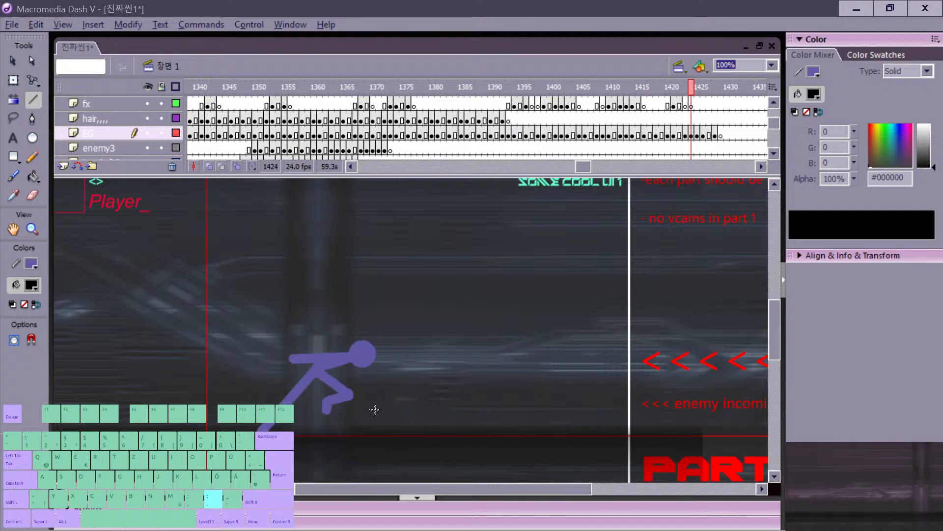
pyautogui.press('.')
pyautogui.press('b')
pyautogui.press('v')
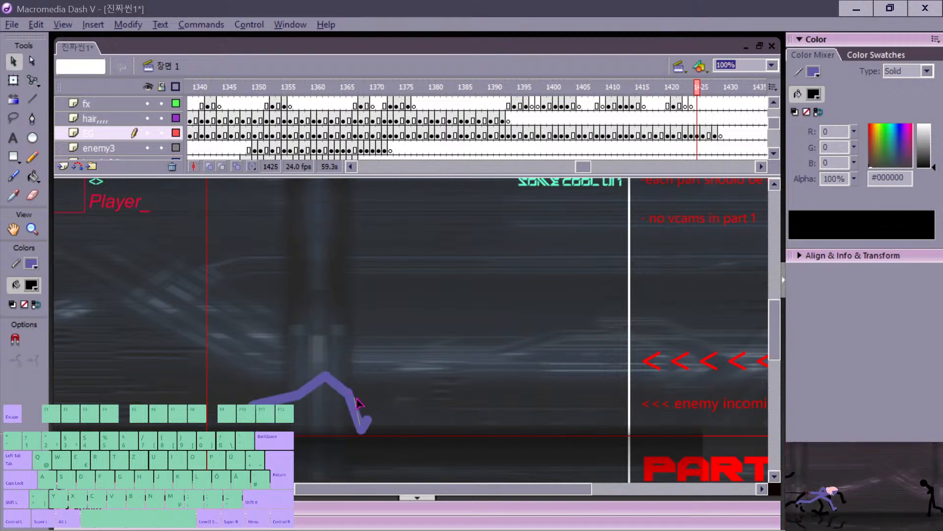
pyautogui.press('.')
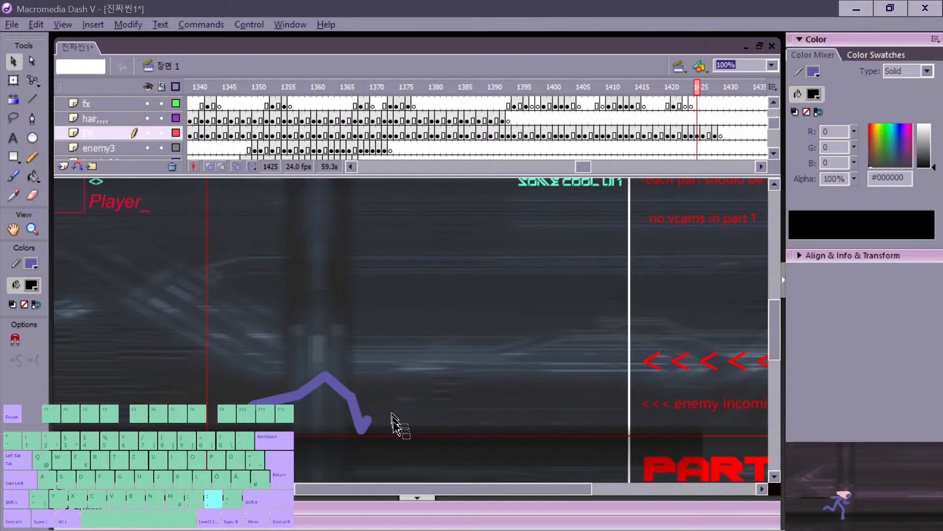
# Step: Flip repeatedly between frames 1424 and 1425 to compare the new leg drawing with the previous running pose
pyautogui.press(',')
pyautogui.press(',')
pyautogui.press('.')
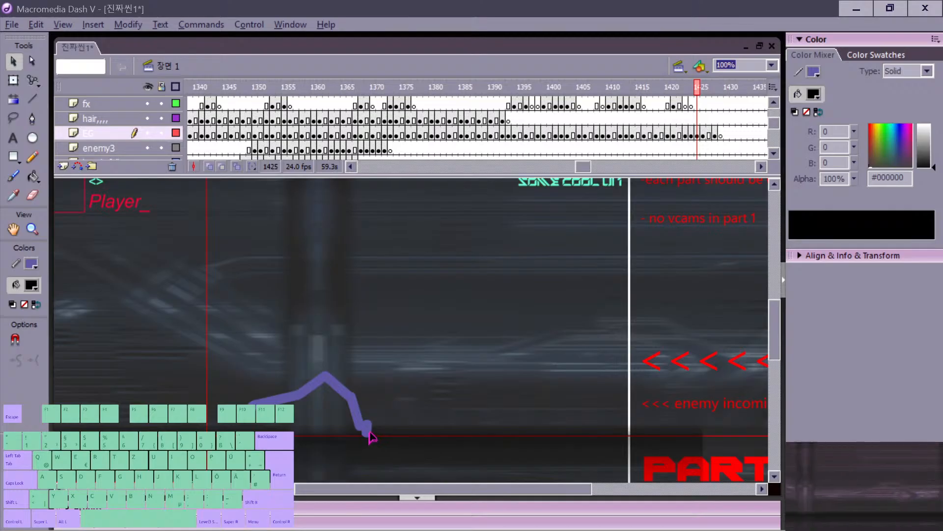
pyautogui.press('.')
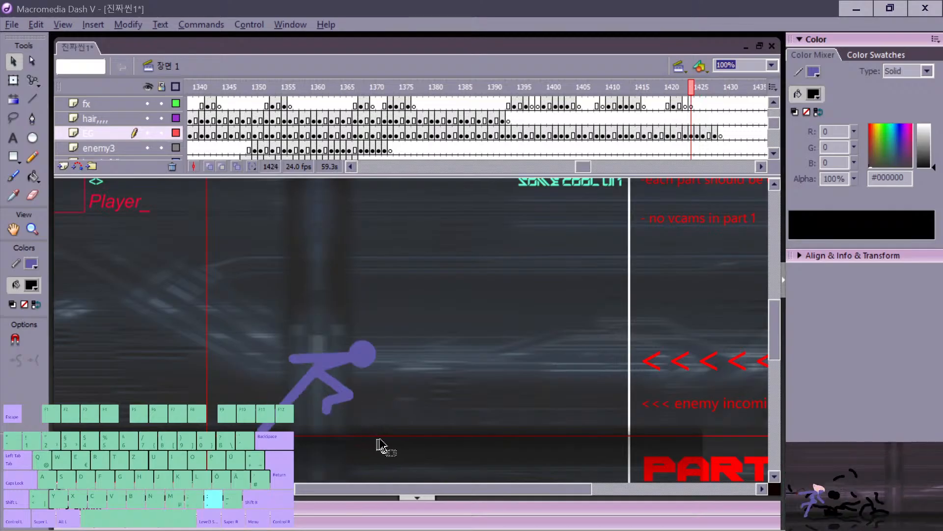
pyautogui.press(',')
pyautogui.press('.')
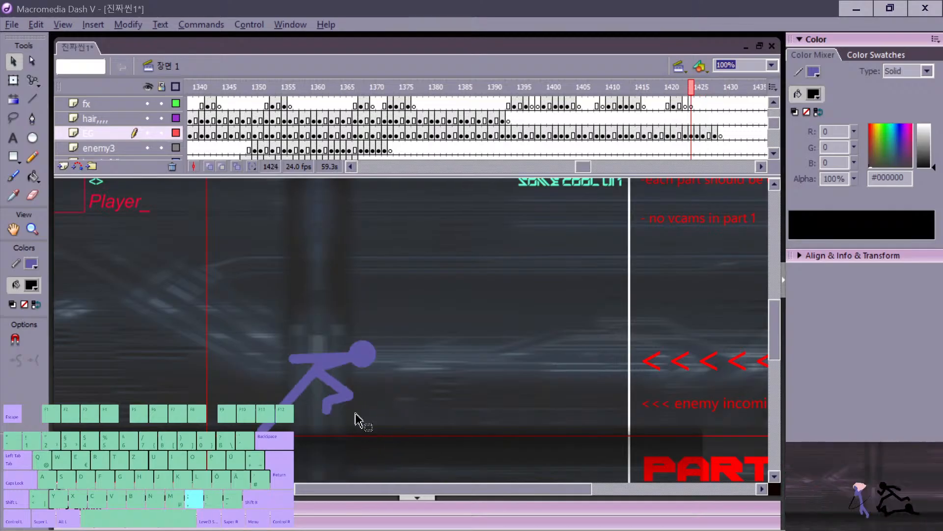
pyautogui.press(',')
pyautogui.press('.')
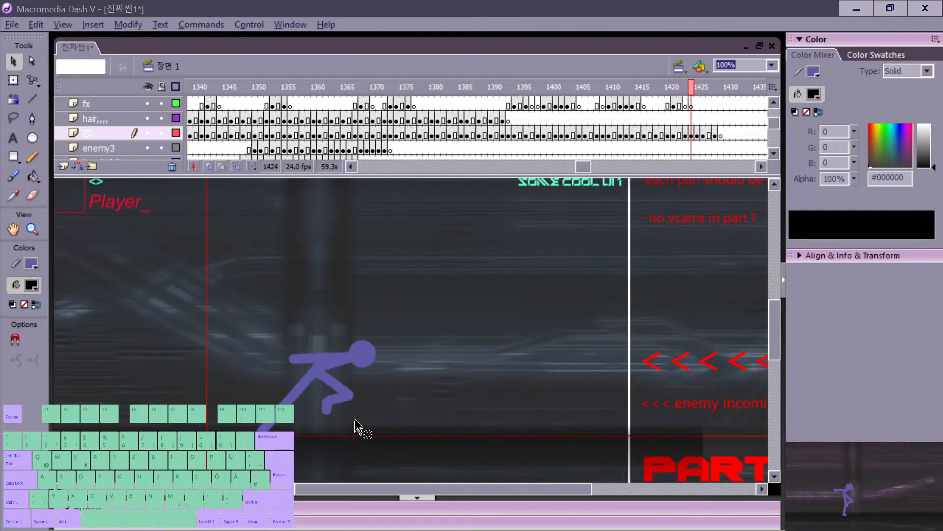
pyautogui.press(',')
pyautogui.press('.')
pyautogui.press(',')
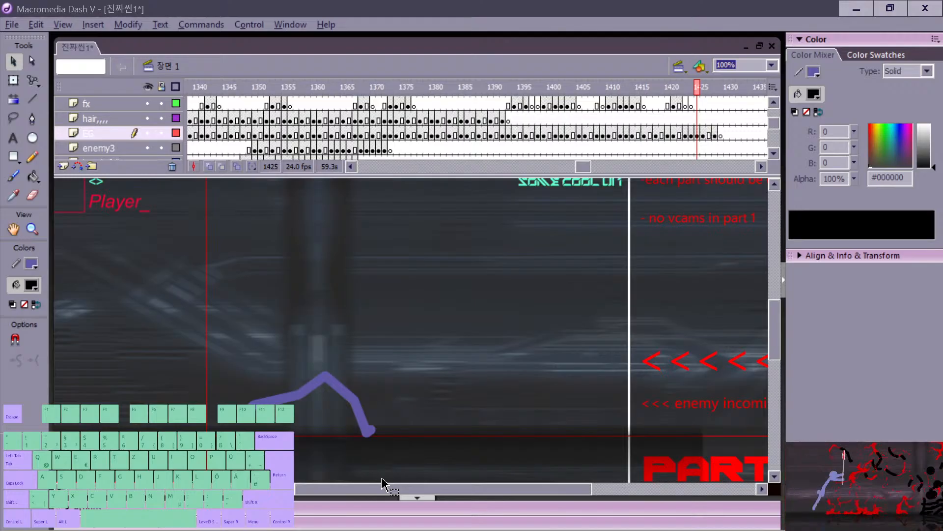
pyautogui.press(',')
pyautogui.press(',')
pyautogui.press('.')
pyautogui.press('.')
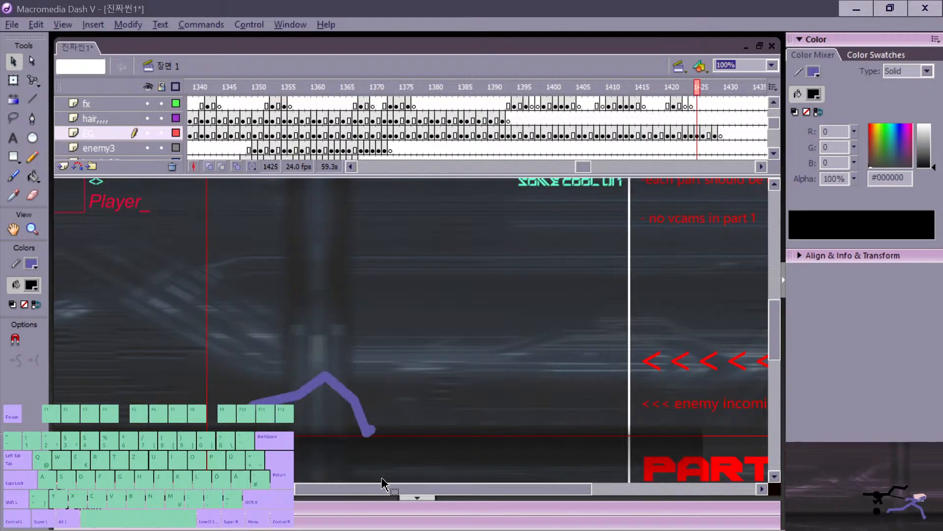
pyautogui.press('.')
pyautogui.press(',')
# Step: Erase the leg drawing from frame 1425 of the EG layer
pyautogui.press('e')
pyautogui.moveTo(253, 399)
pyautogui.mouseDown()
pyautogui.moveTo(329, 366)
pyautogui.moveTo(376, 371)
pyautogui.moveTo(386, 394)
pyautogui.moveTo(344, 437)
pyautogui.moveTo(327, 401)
pyautogui.moveTo(362, 406)
pyautogui.moveTo(405, 385)
pyautogui.mouseUp()
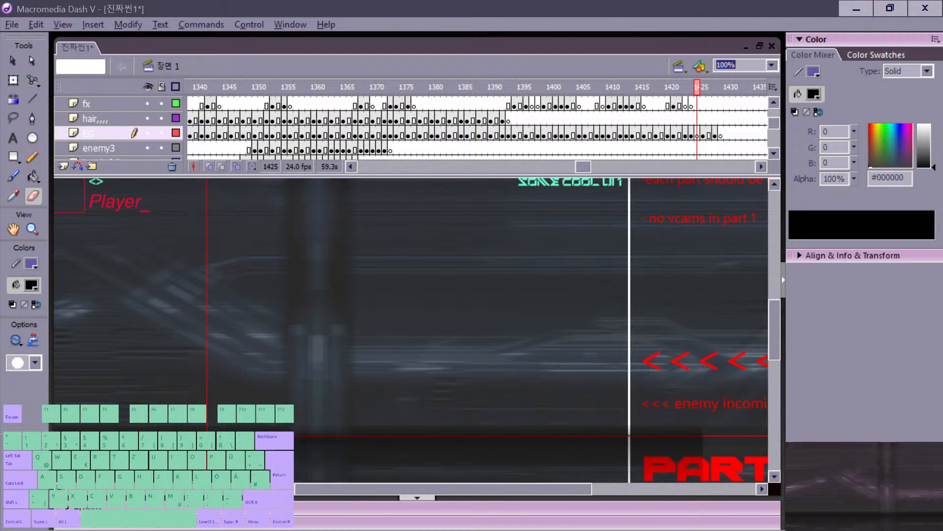
pyautogui.hotkey('alt', 'Tab')
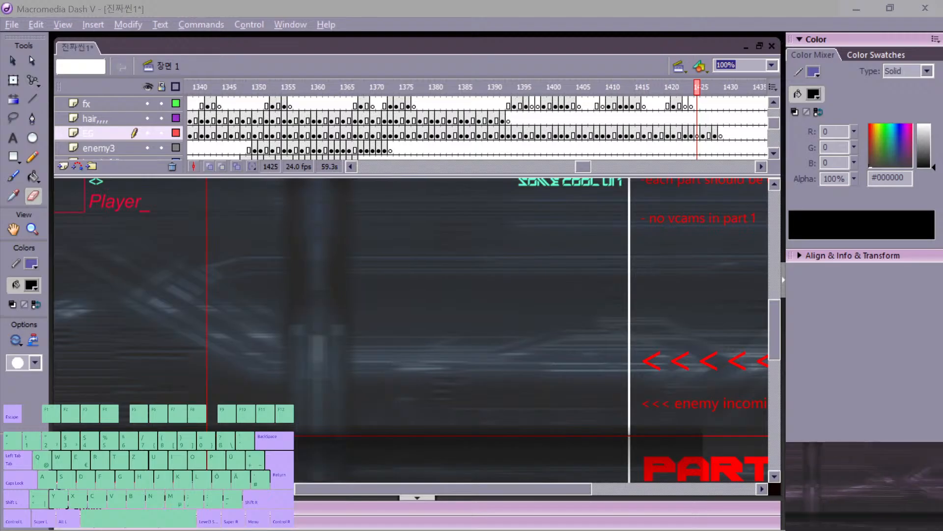
# Step: Play the animation from frame 1367 and review the run again from frame 1384 up to the empty frame 1425
pyautogui.click(360, 118)
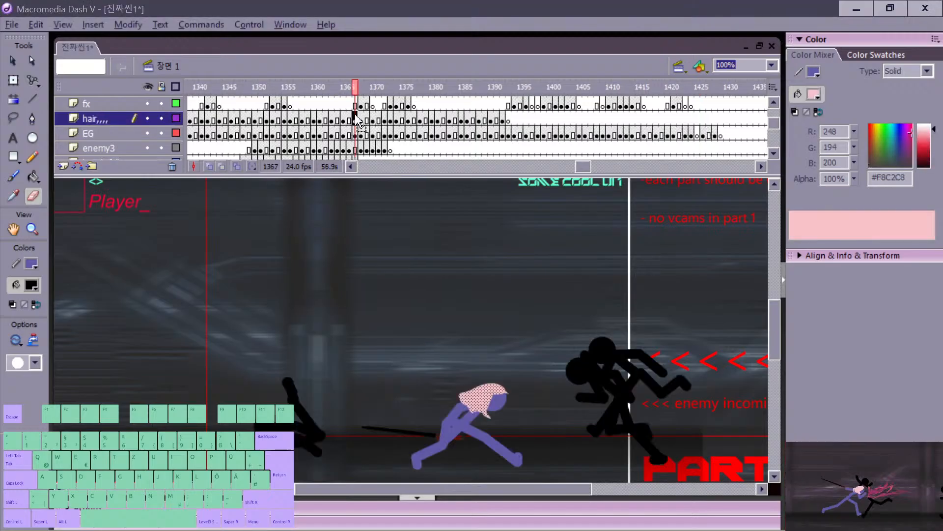
pyautogui.press('Return')
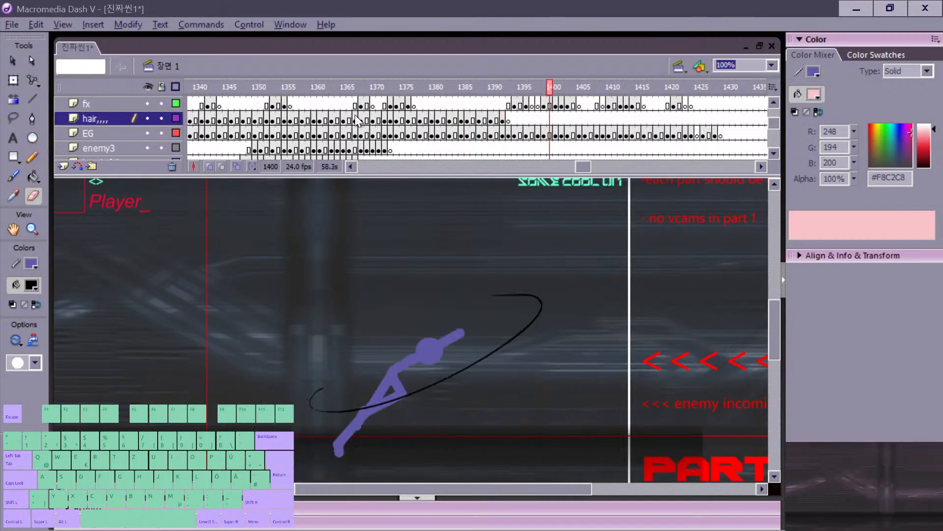
pyautogui.press(',')
pyautogui.press(',')
pyautogui.press(',')
pyautogui.press(',')
pyautogui.press(',')
pyautogui.press(',')
pyautogui.press(',')
pyautogui.press(',')
pyautogui.press(',')
pyautogui.press(',')
pyautogui.press(',')
pyautogui.press(',')
pyautogui.press(',')
pyautogui.press(',')
pyautogui.press(',')
pyautogui.press(',')
pyautogui.press('Return')
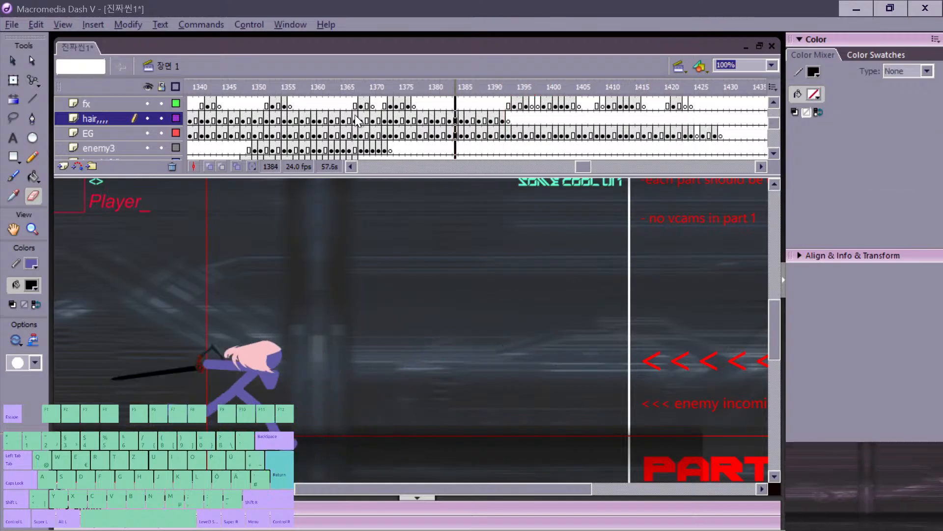
pyautogui.press(',')
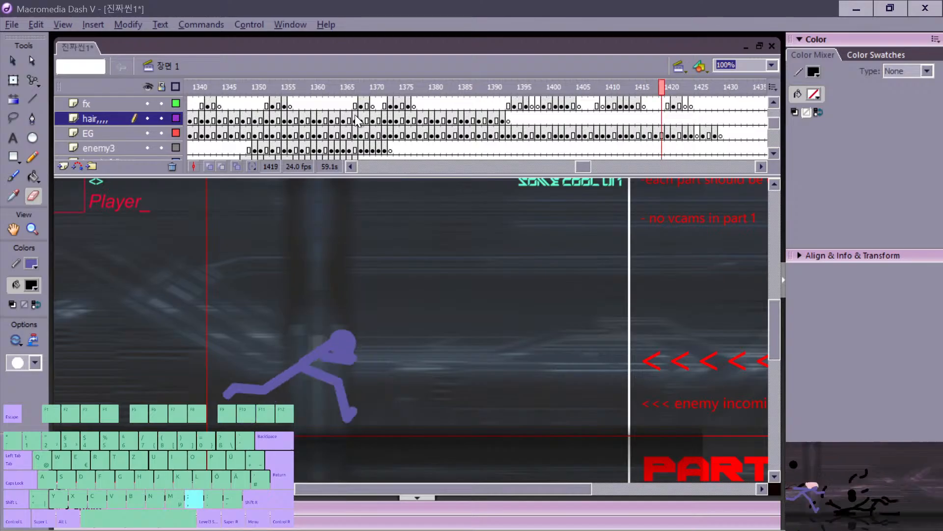
pyautogui.press('.')
pyautogui.press('.')
pyautogui.press('.')
pyautogui.press('.')
pyautogui.press('.')
pyautogui.press('.')
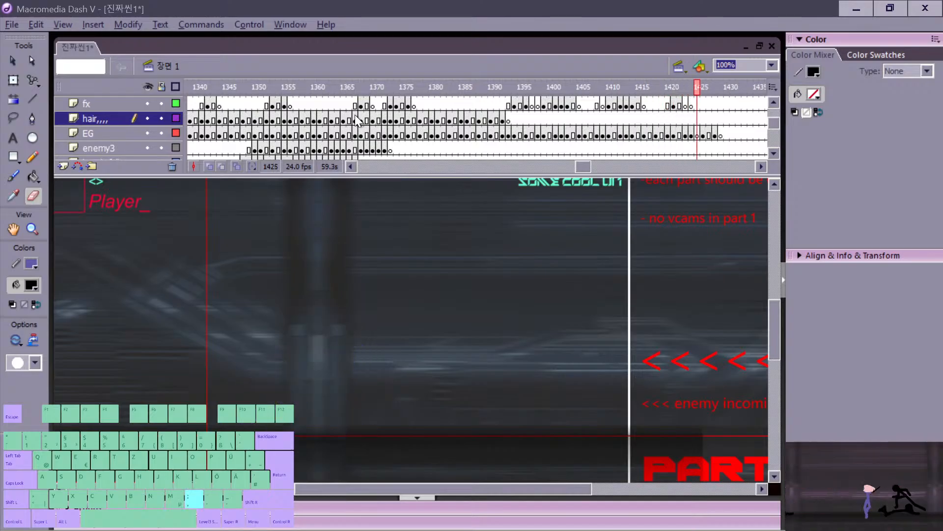
# Step: Go back to frame 1379 and examine the running and sword-swing poses frame by frame up to frame 1414
pyautogui.press(',')
pyautogui.press(',')
pyautogui.press(',')
pyautogui.press(',')
pyautogui.press(',')
pyautogui.press(',')
pyautogui.press(',')
pyautogui.press(',')
pyautogui.press(',')
pyautogui.press(',')
pyautogui.press(',')
pyautogui.press(',')
pyautogui.press(',')
pyautogui.press(',')
pyautogui.press(',')
pyautogui.press(',')
pyautogui.press(',')
pyautogui.press(',')
pyautogui.press(',')
pyautogui.press(',')
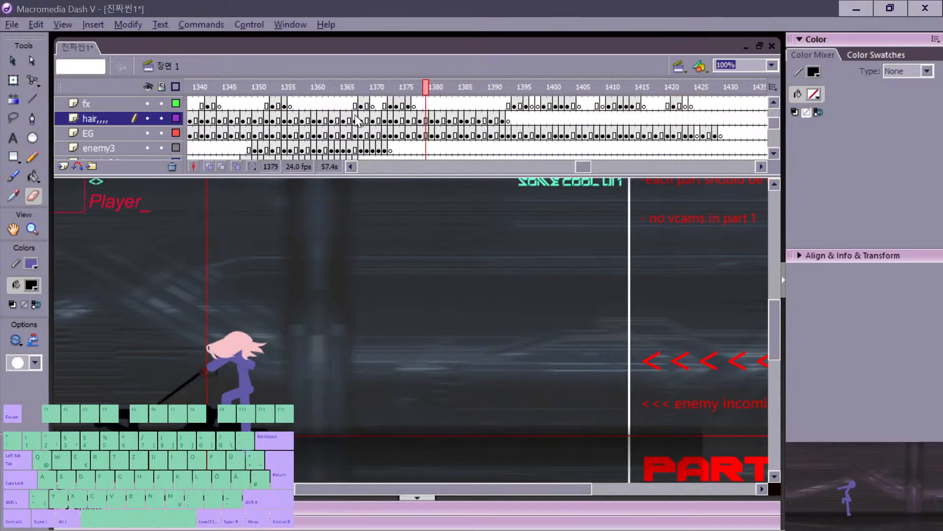
pyautogui.press('.')
pyautogui.press('.')
pyautogui.press('.')
pyautogui.press('.')
pyautogui.press('.')
pyautogui.press('.')
pyautogui.press('.')
pyautogui.press('.')
pyautogui.press('.')
pyautogui.press('.')
pyautogui.press('.')
pyautogui.press('.')
pyautogui.press('.')
pyautogui.press('.')
pyautogui.press('.')
pyautogui.press('.')
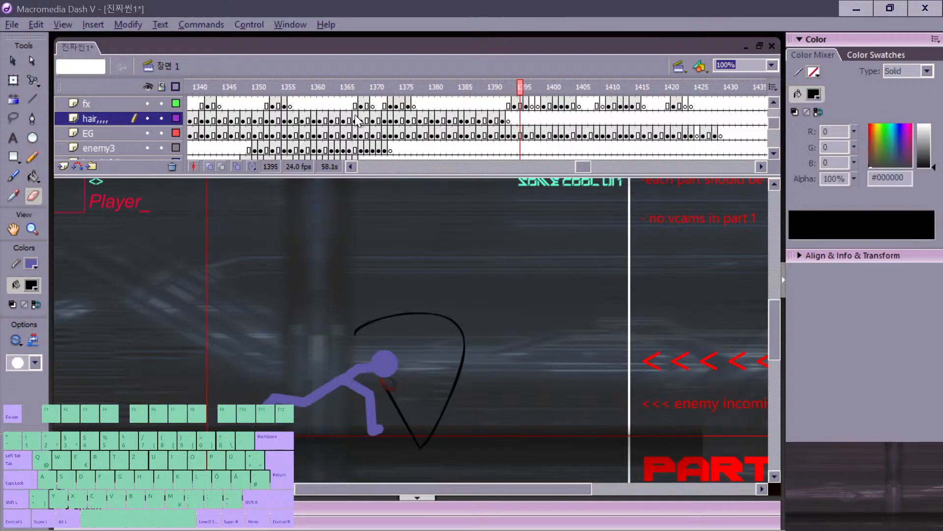
pyautogui.press('.')
pyautogui.press('.')
pyautogui.press('.')
pyautogui.press('.')
pyautogui.press('.')
pyautogui.press('.')
pyautogui.press('.')
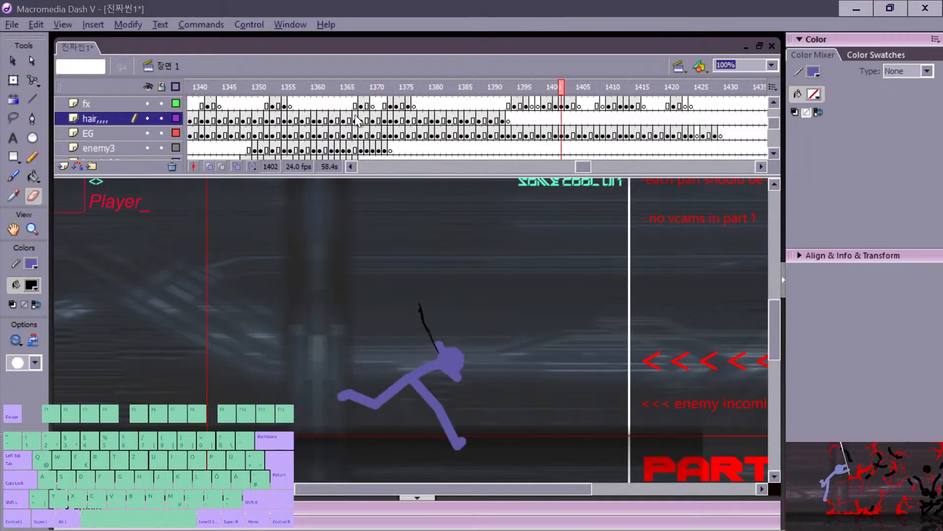
pyautogui.press('.')
pyautogui.press('.')
pyautogui.press('.')
pyautogui.press('.')
pyautogui.press('.')
pyautogui.press('.')
pyautogui.press('.')
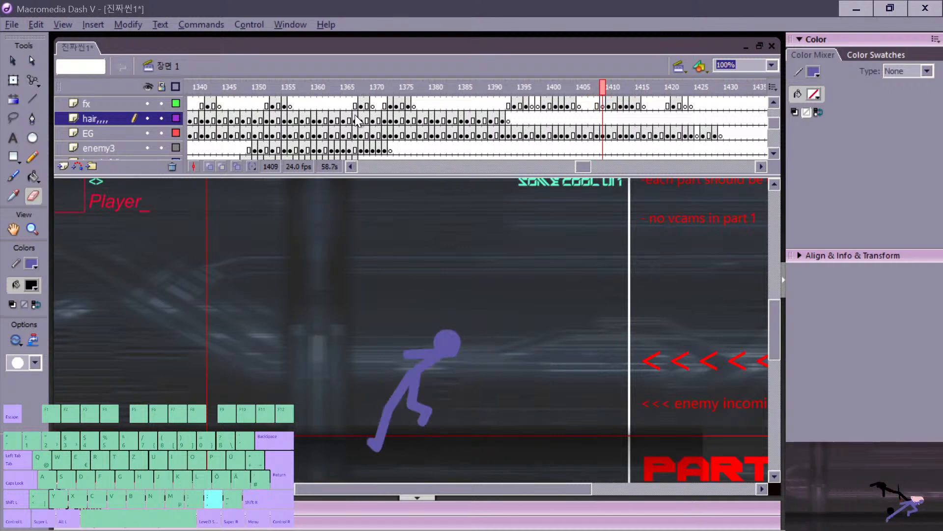
pyautogui.press('.')
pyautogui.press('.')
pyautogui.press('.')
pyautogui.press('.')
pyautogui.press('.')
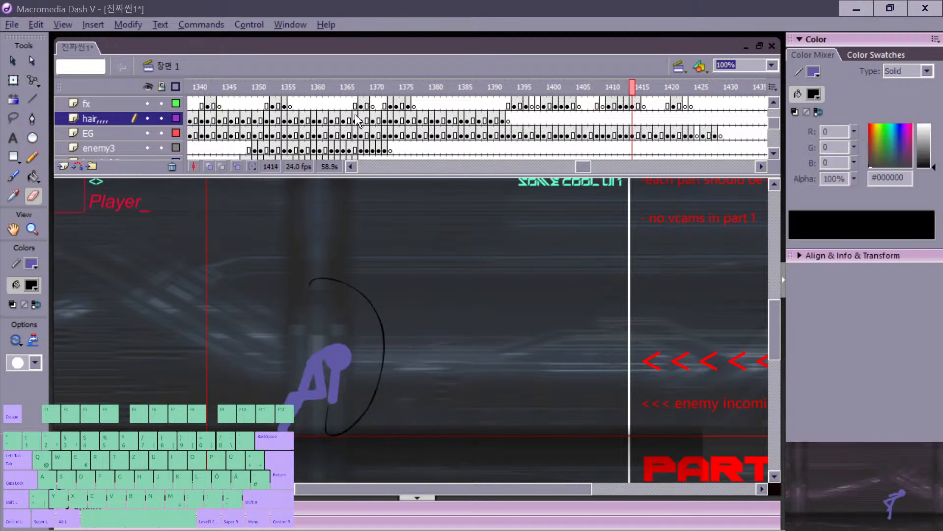
# Step: Compare the poses on frames 1413 and 1414, and examine the following poses up to frame 1421
pyautogui.press(',')
pyautogui.press('.')
pyautogui.press(',')
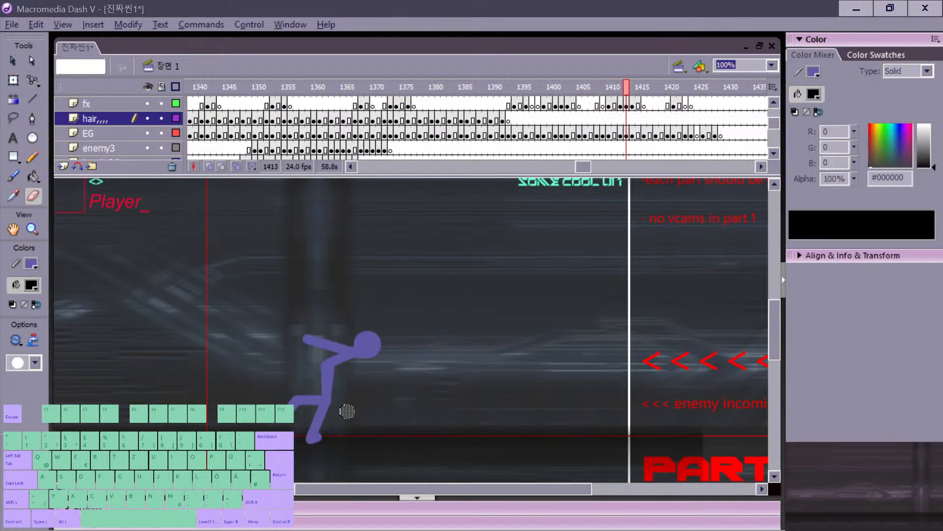
pyautogui.press('.')
pyautogui.press('.')
pyautogui.press('.')
pyautogui.press('.')
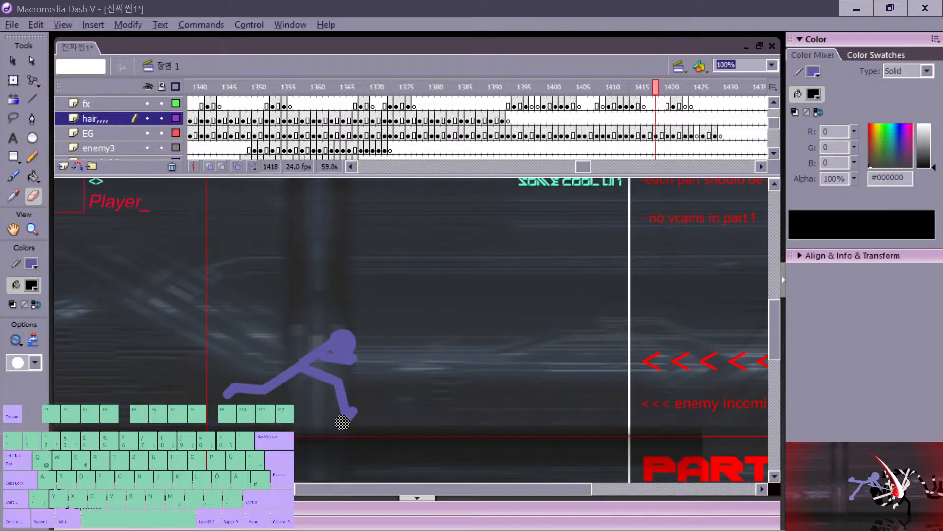
pyautogui.press('.')
pyautogui.press('.')
pyautogui.press('.')
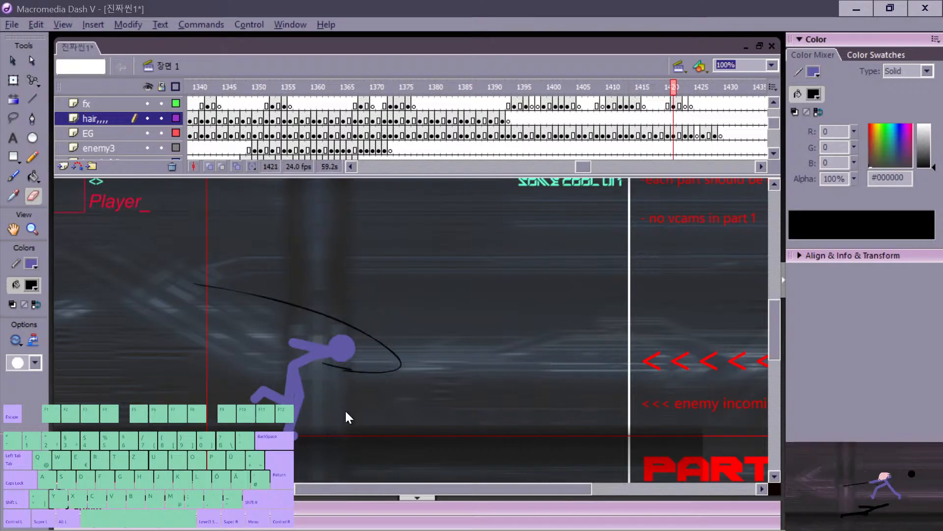
# Step: Examine the stick figure's poses from frame 1421 to the empty frame 1425, flipping back to compare them
pyautogui.press('space')
pyautogui.moveTo(451, 392); pyautogui.dragTo(321, 386)
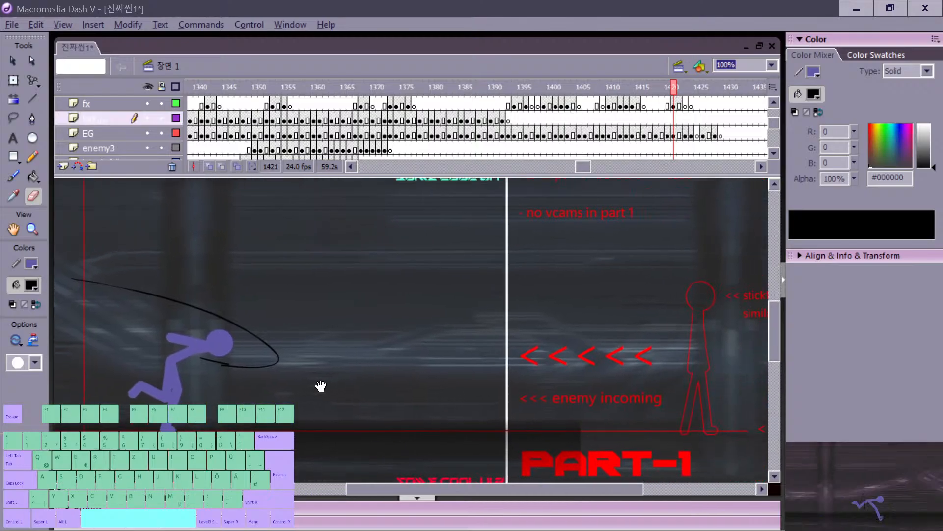
pyautogui.press('.')
pyautogui.press('.')
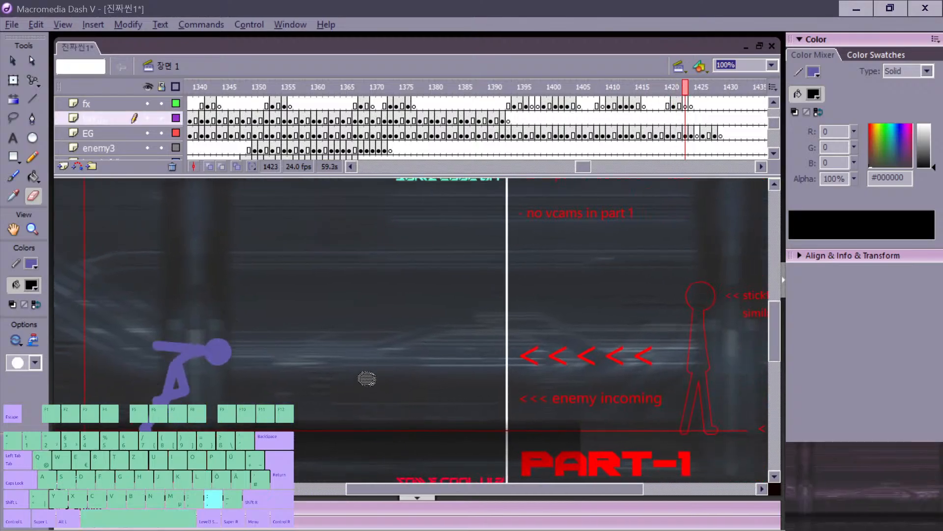
pyautogui.press('.')
pyautogui.press('.')
pyautogui.press(',')
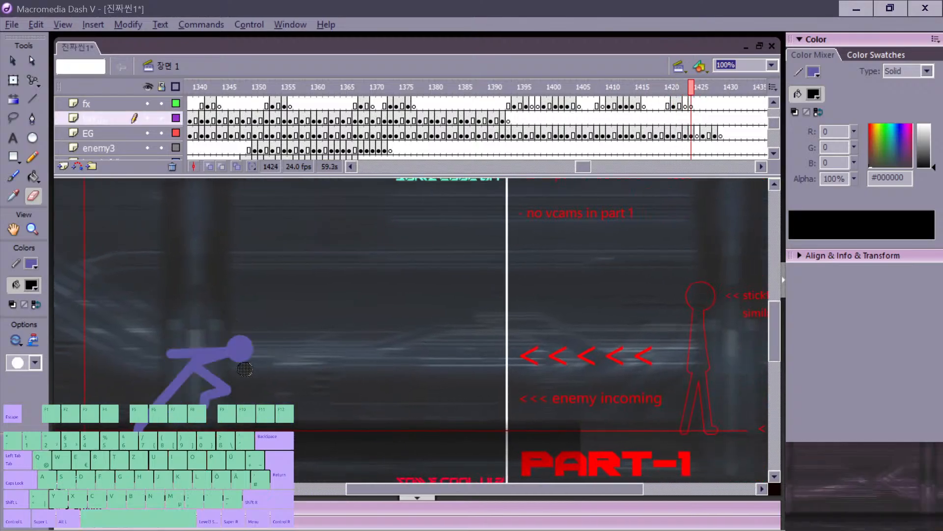
pyautogui.press(',')
pyautogui.press(',')
pyautogui.press('.')
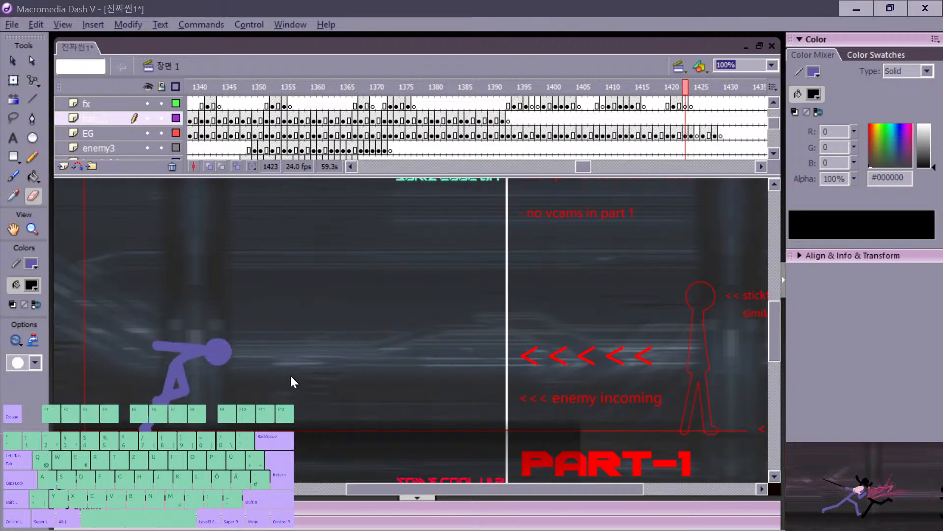
# Step: Play the swings from around frame 1391 and step back through the poses before frame 1422 to check their flow
pyautogui.click(497, 105)
pyautogui.press('Return')
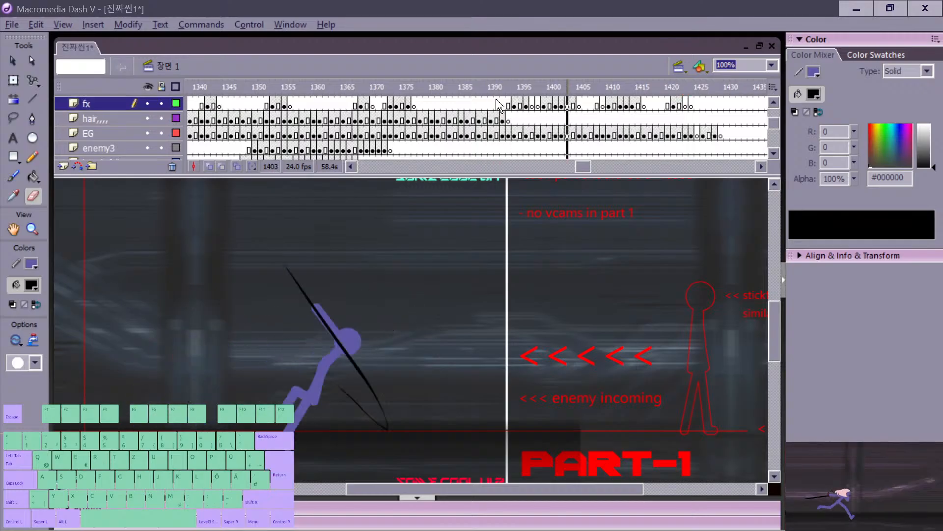
pyautogui.press(',')
pyautogui.press(',')
pyautogui.press(',')
pyautogui.press(',')
pyautogui.press(',')
pyautogui.press(',')
pyautogui.press(',')
pyautogui.press(',')
pyautogui.press(',')
pyautogui.press(',')
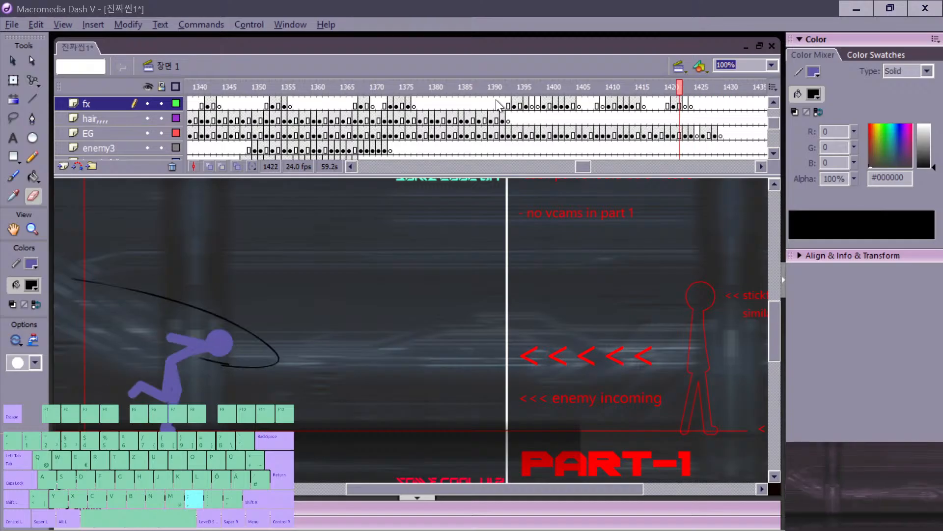
pyautogui.press(',')
pyautogui.press(',')
pyautogui.press(',')
pyautogui.press(',')
pyautogui.press(',')
pyautogui.press(',')
pyautogui.press(',')
pyautogui.press(',')
pyautogui.press(',')
pyautogui.press('.')
pyautogui.press('.')
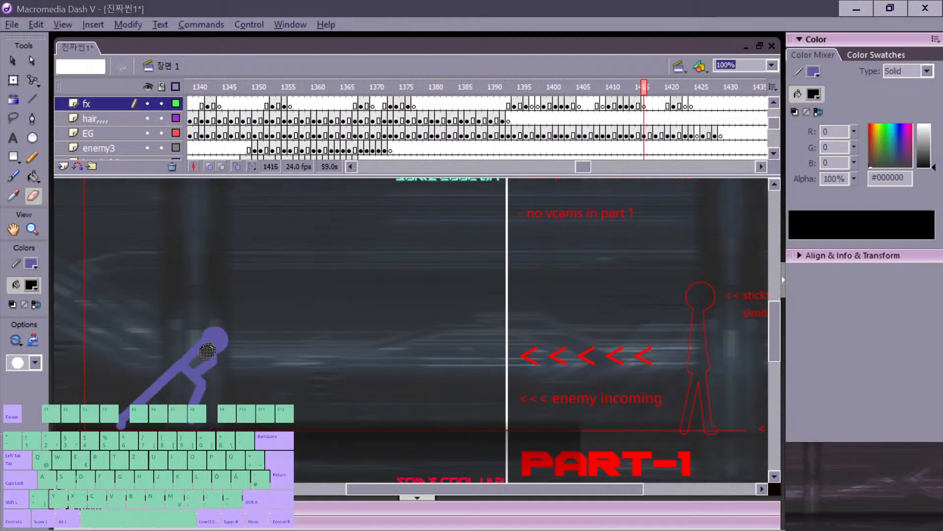
# Step: Examine the poses from frame 1416 to frame 1420 and play the animation from around frame 1411
pyautogui.press('.')
pyautogui.moveTo(207, 351); pyautogui.dragTo(373, 364)
pyautogui.press('.')
pyautogui.press('.')
pyautogui.press('.')
pyautogui.press('.')
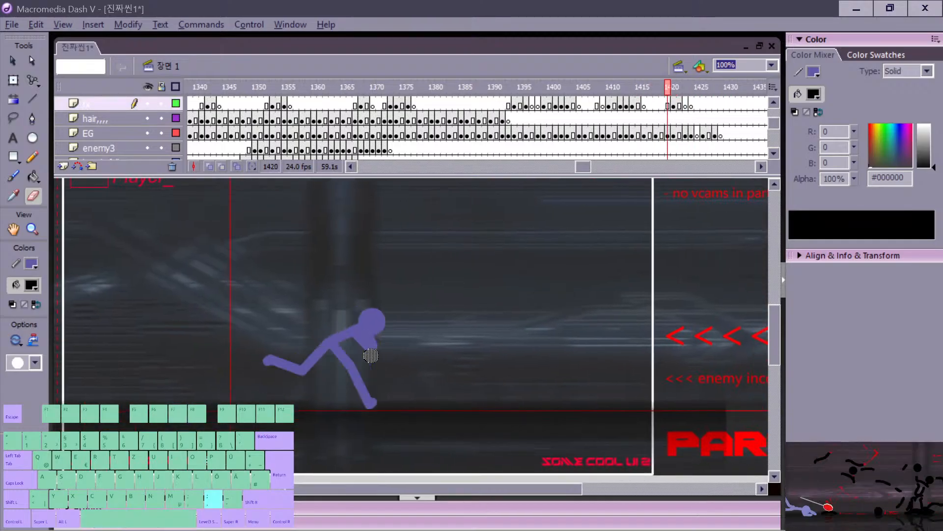
pyautogui.press(',')
pyautogui.press('.')
pyautogui.click(615, 119)
pyautogui.press('Return')
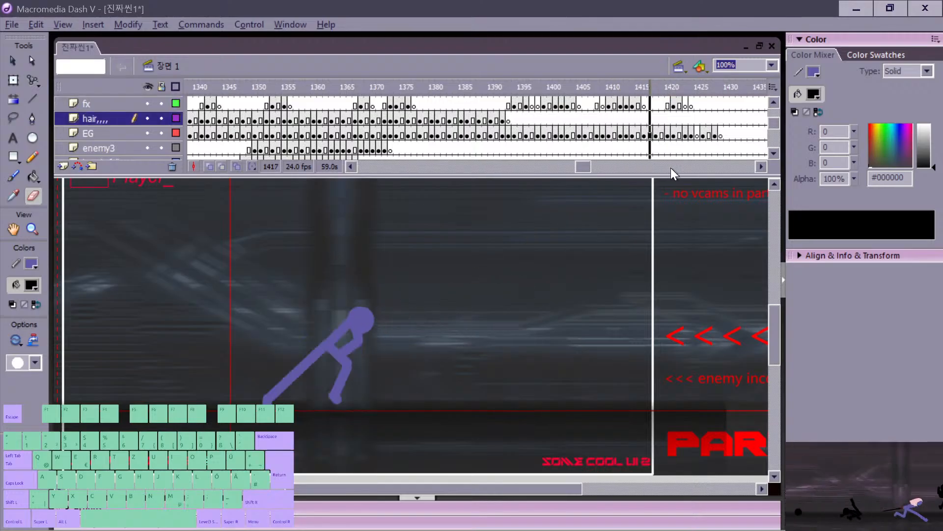
# Step: Delete the leftover drawings on frames 1427 and 1428 of the EG layer and replay the ending from around frame 1420
pyautogui.click(710, 133)
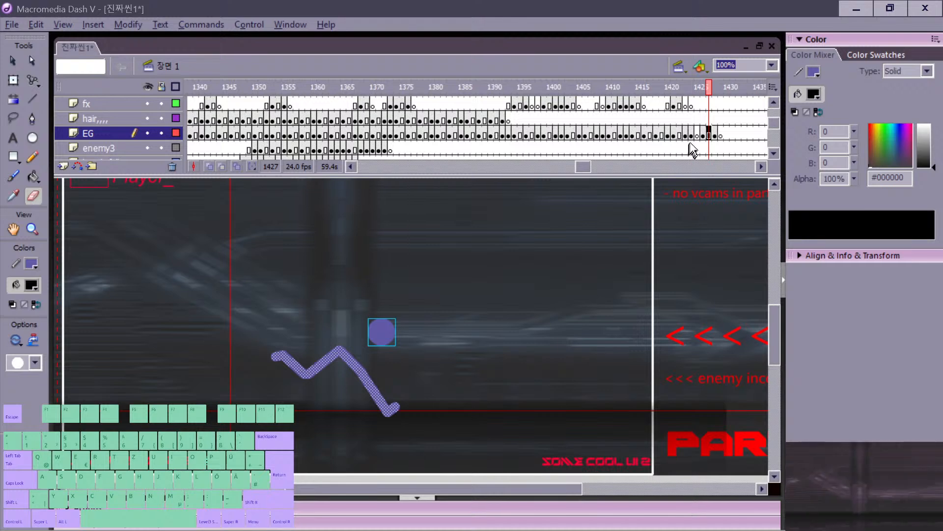
pyautogui.press('Delete')
pyautogui.click(715, 133)
pyautogui.press('Delete')
pyautogui.click(666, 120)
pyautogui.press('Return')
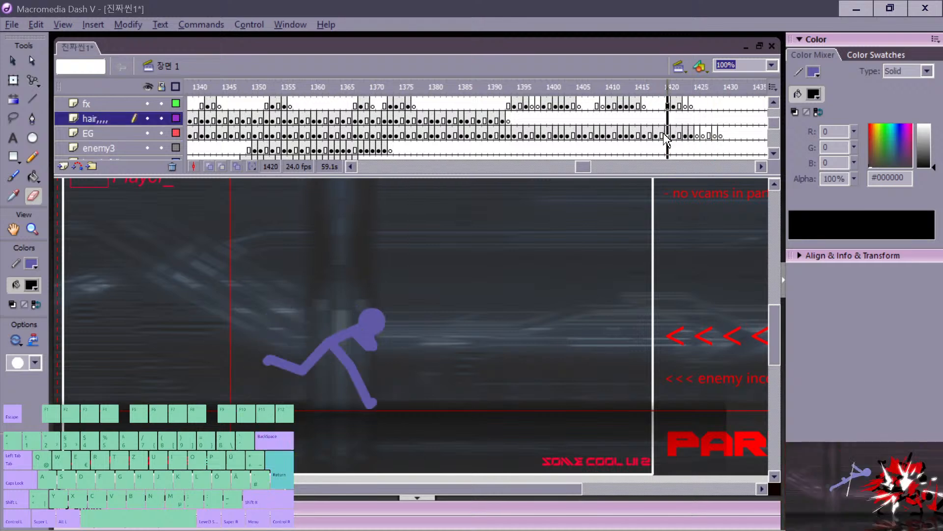
# Step: Step back through the stick figure's swing poses from frame 1420 to check the motion
pyautogui.press(',')
pyautogui.press(',')
pyautogui.press(',')
pyautogui.press(',')
pyautogui.press(',')
pyautogui.press(',')
pyautogui.press(',')
pyautogui.press(',')
pyautogui.press(',')
pyautogui.press(',')
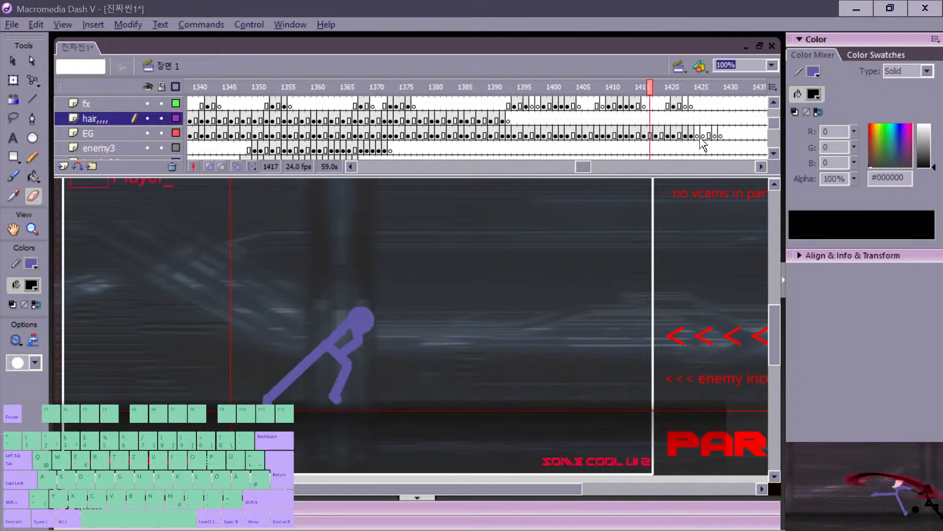
# Step: Examine the poses from frame 1417 forward to frame 1424, flipping between neighbouring frames
pyautogui.press('.')
pyautogui.press('.')
pyautogui.press('.')
pyautogui.press('.')
pyautogui.press('.')
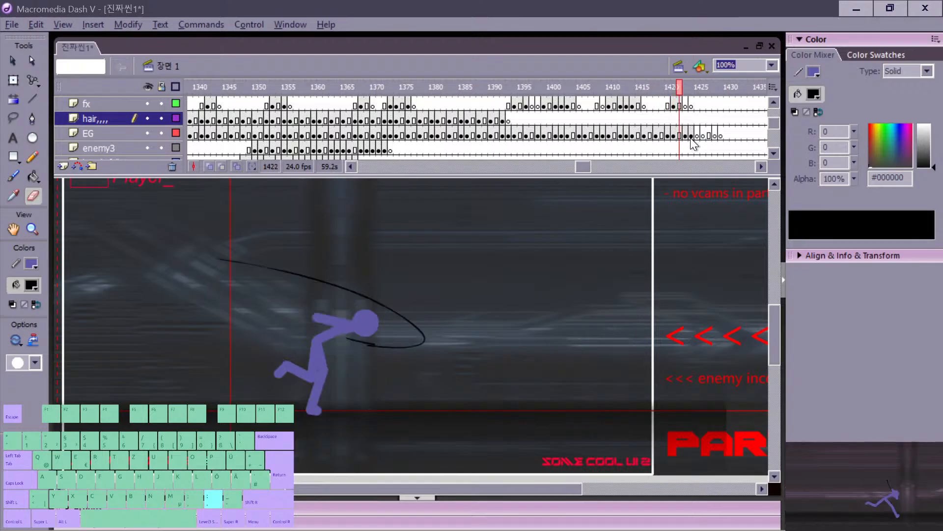
pyautogui.press('.')
pyautogui.press(',')
pyautogui.press('.')
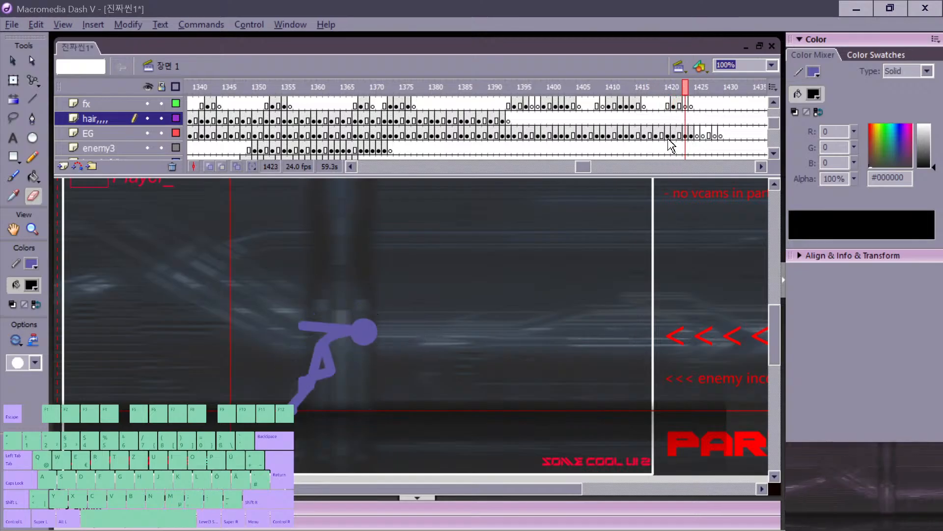
pyautogui.press('.')
pyautogui.press(',')
pyautogui.press('.')
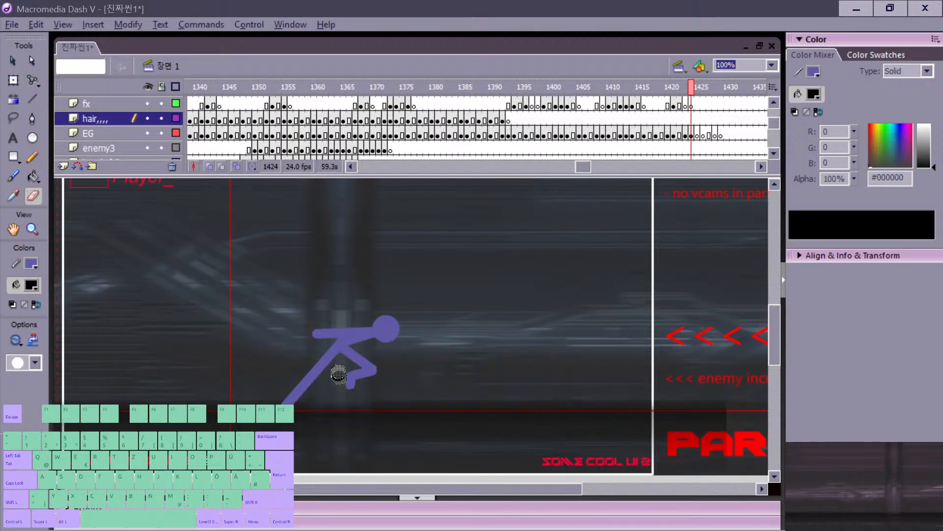
# Step: On frame 1424, erase the front leg, arm and torso, lower the head, and bend the remaining rear leg at the knee
pyautogui.moveTo(339, 374)
pyautogui.mouseDown()
pyautogui.moveTo(356, 367)
pyautogui.moveTo(349, 387)
pyautogui.moveTo(350, 354)
pyautogui.moveTo(352, 378)
pyautogui.mouseUp()
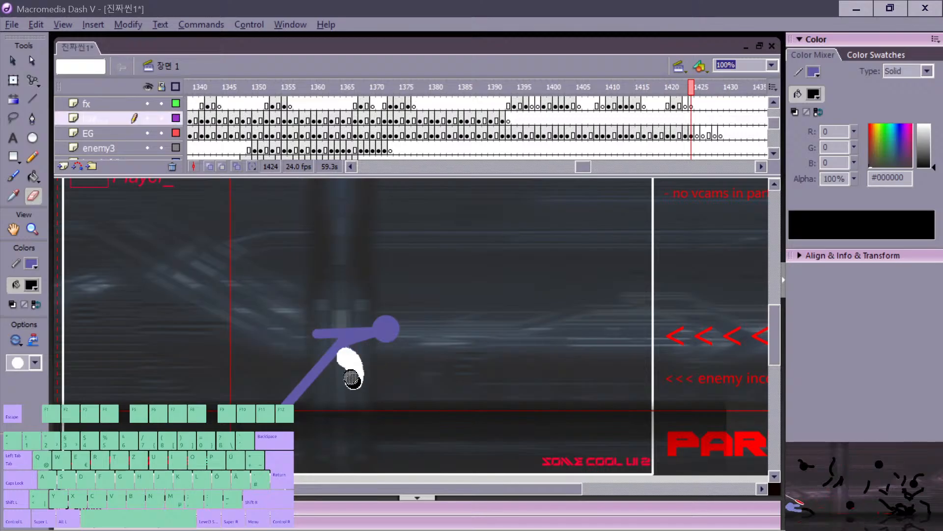
pyautogui.moveTo(309, 332)
pyautogui.mouseDown()
pyautogui.moveTo(381, 330)
pyautogui.moveTo(376, 357)
pyautogui.moveTo(326, 378)
pyautogui.moveTo(317, 400)
pyautogui.mouseUp()
pyautogui.press('v')
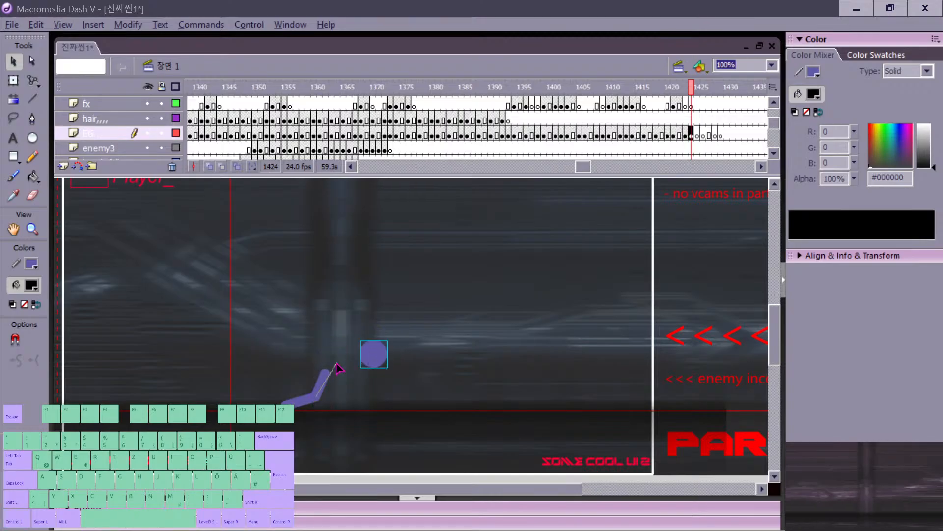
pyautogui.moveTo(337, 365); pyautogui.dragTo(335, 365)
pyautogui.press('.')
pyautogui.press(',')
pyautogui.press(',')
pyautogui.press('.')
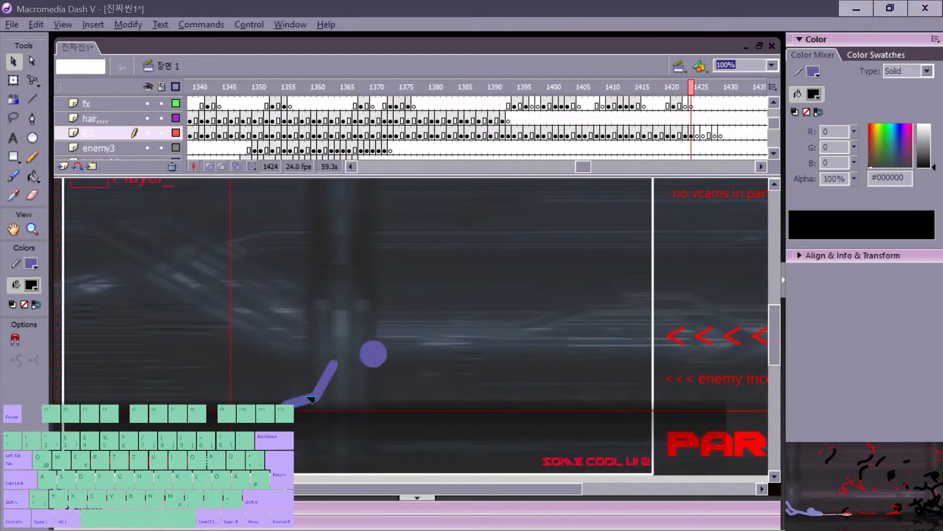
# Step: Try pulling the upper end of the rear leg toward the head on frame 1424, comparing it with frame 1423
pyautogui.press(',')
pyautogui.press('.')
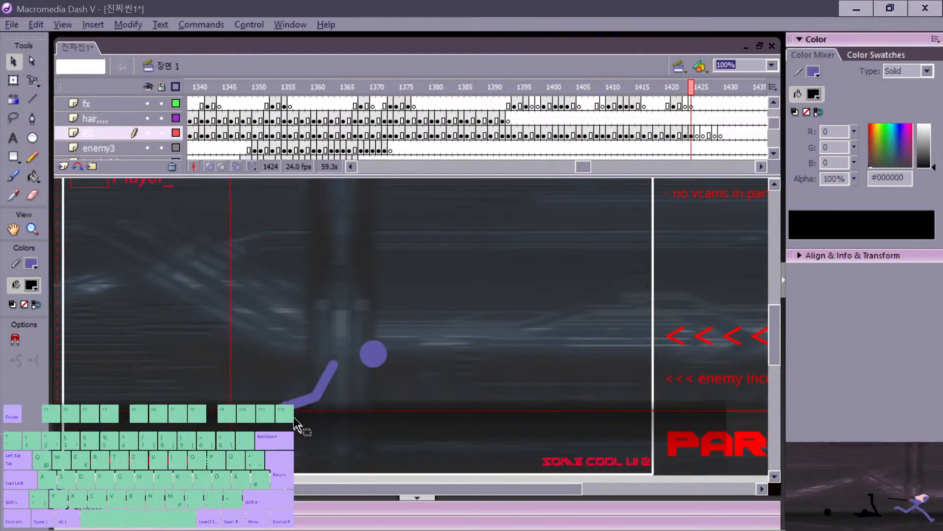
pyautogui.press(',')
pyautogui.press('.')
pyautogui.moveTo(336, 364); pyautogui.dragTo(351, 369)
pyautogui.press(',')
pyautogui.press('.')
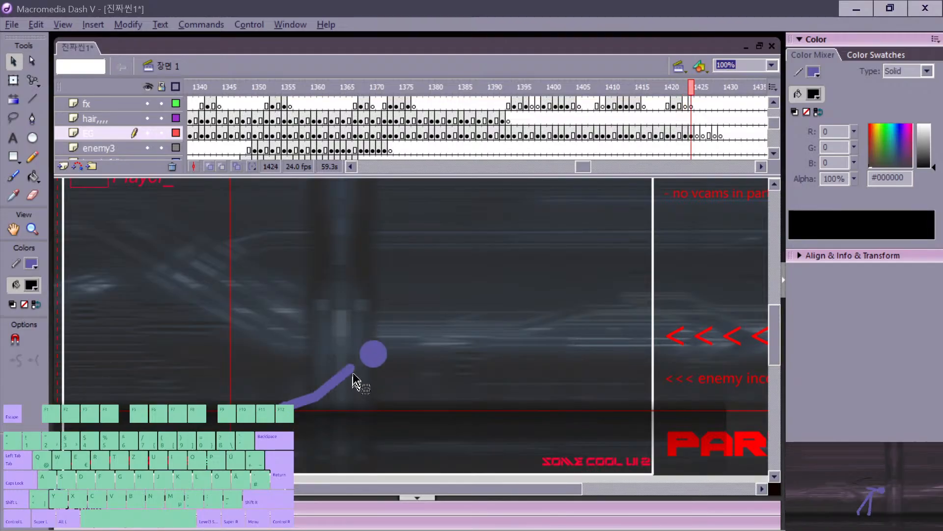
pyautogui.press(',')
pyautogui.press('.')
pyautogui.press(',')
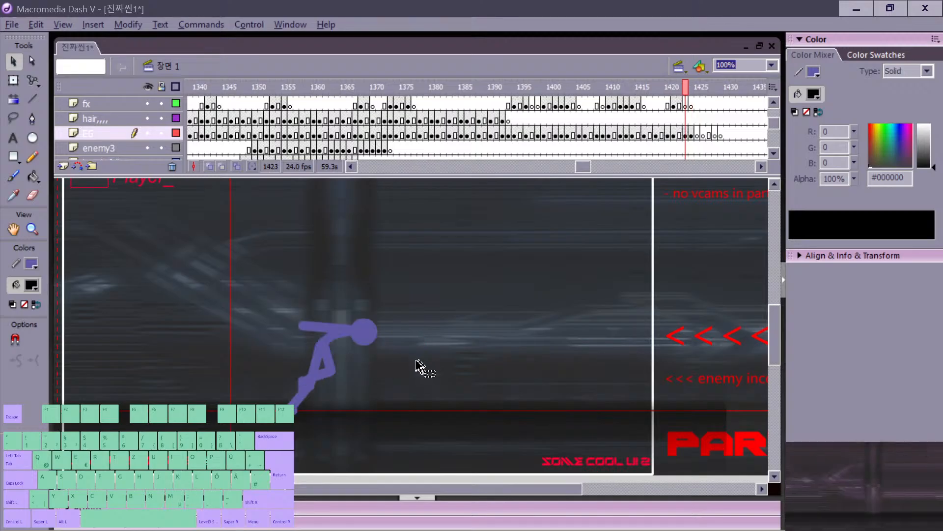
pyautogui.press('.')
# Step: Draw a sharply bent front leg below the head on frame 1424, erase the old rear leg, and trim the front foot
pyautogui.press('n')
pyautogui.moveTo(363, 369)
pyautogui.mouseDown()
pyautogui.moveTo(407, 387)
pyautogui.moveTo(366, 392)
pyautogui.moveTo(366, 402)
pyautogui.mouseUp()
pyautogui.press(',')
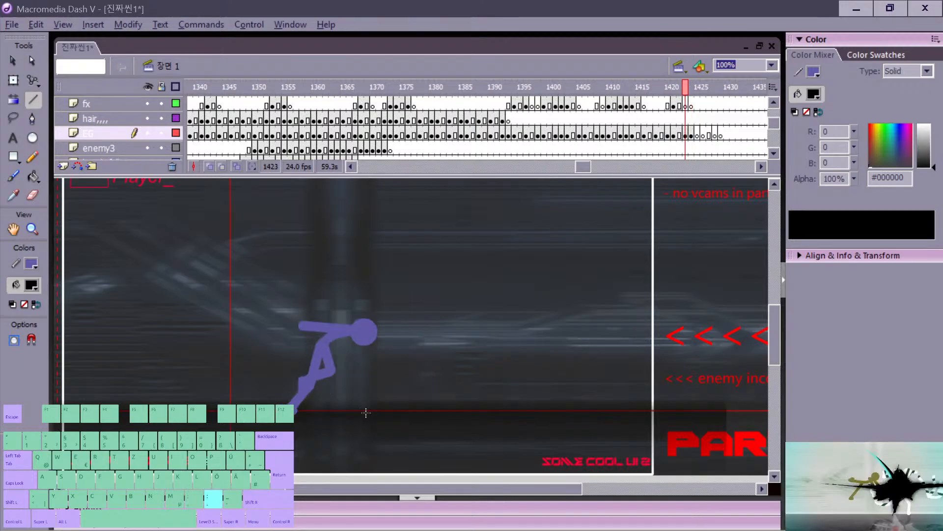
pyautogui.press('.')
pyautogui.press('e')
pyautogui.moveTo(284, 402); pyautogui.dragTo(361, 371)
pyautogui.press(',')
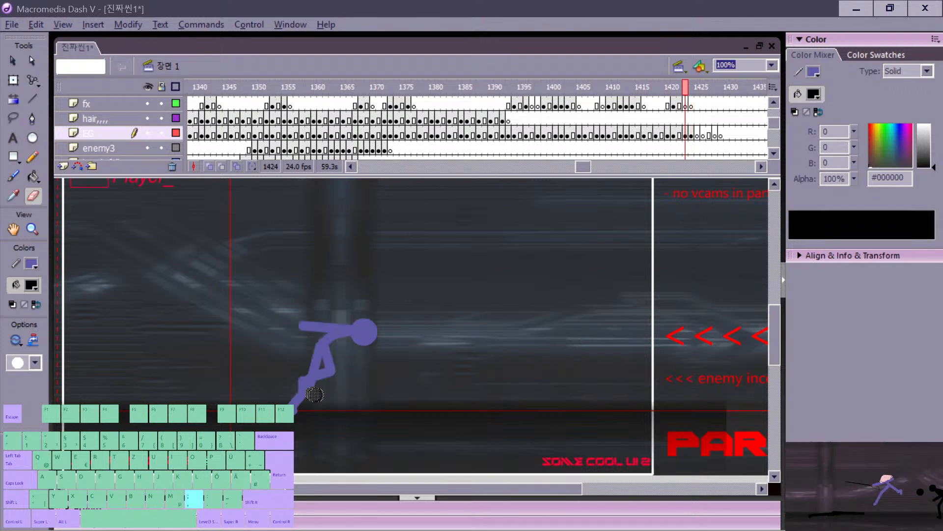
pyautogui.press('.')
pyautogui.moveTo(384, 403); pyautogui.dragTo(365, 396)
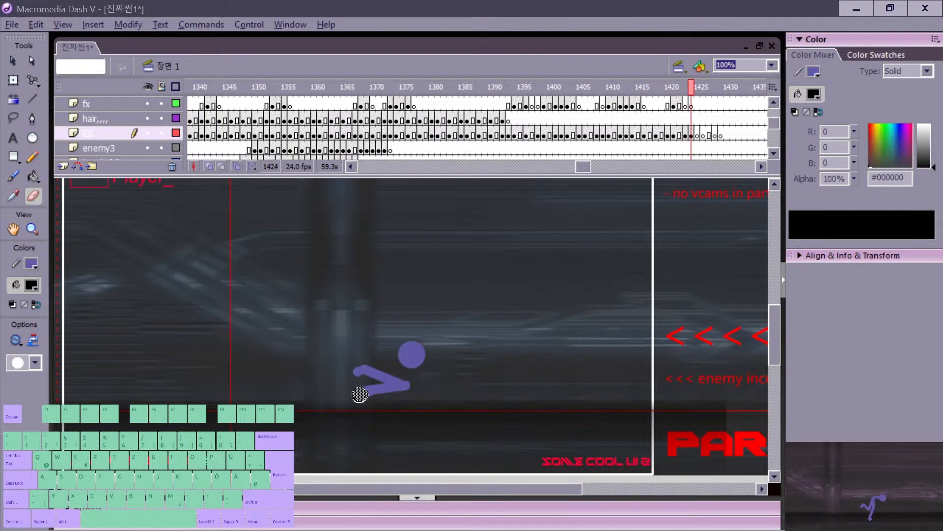
# Step: Draw a long rear leg stretching back from the hip to the floor on frame 1424, checking it against frame 1423
pyautogui.press('v')
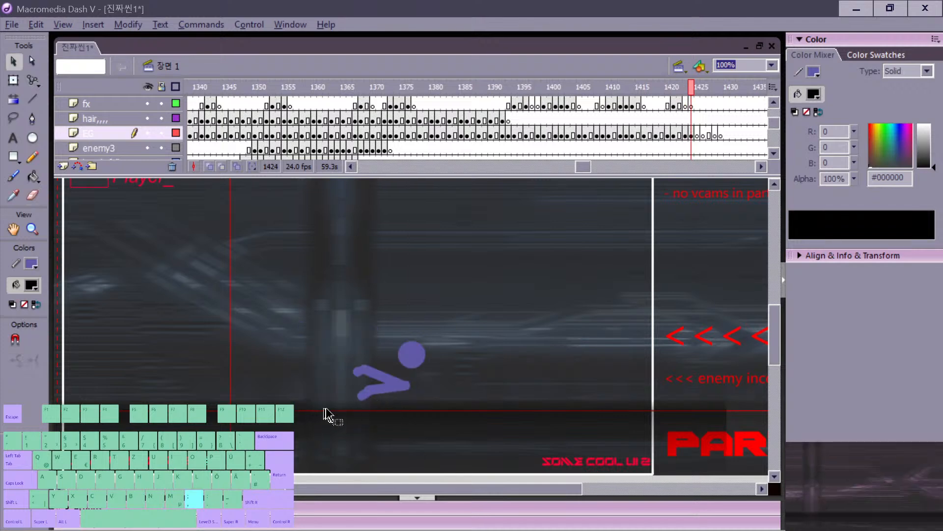
pyautogui.press(',')
pyautogui.press('.')
pyautogui.press('n')
pyautogui.moveTo(336, 388); pyautogui.dragTo(364, 366)
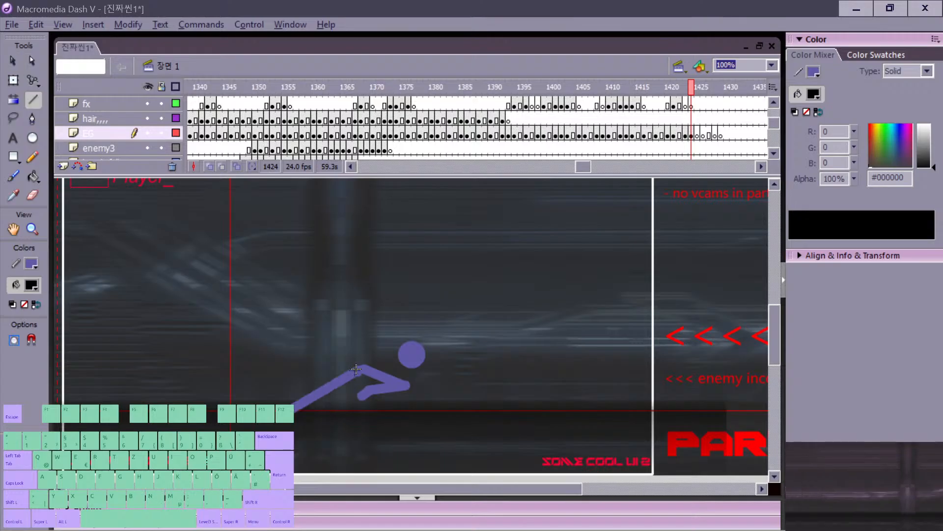
pyautogui.press('v')
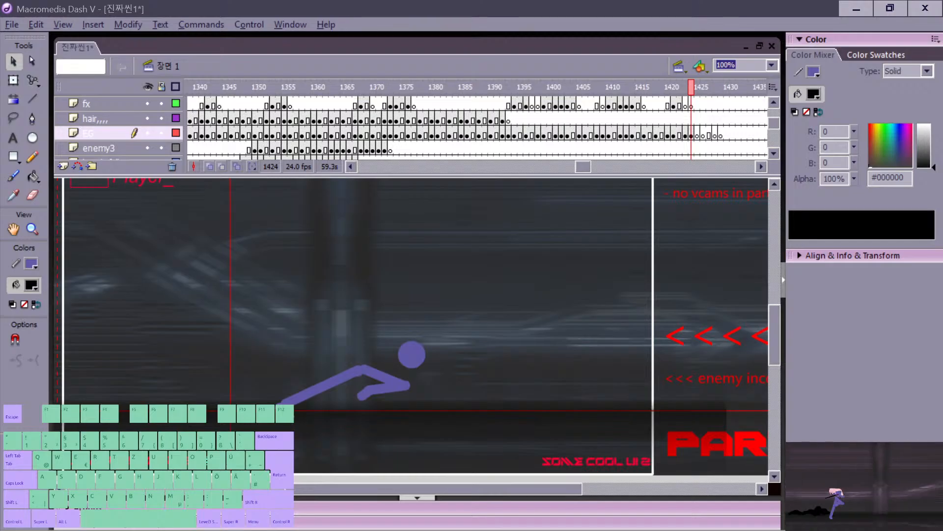
pyautogui.press(',')
pyautogui.press('.')
# Step: Clean up the hip joint on frame 1424 and draw the torso from the hip to the head
pyautogui.press('n')
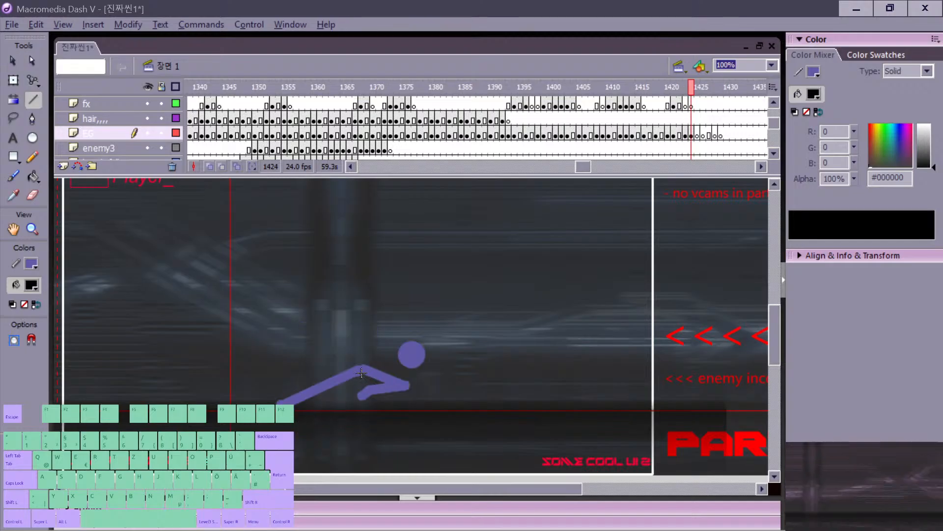
pyautogui.press('r')
pyautogui.press('e')
pyautogui.press('v')
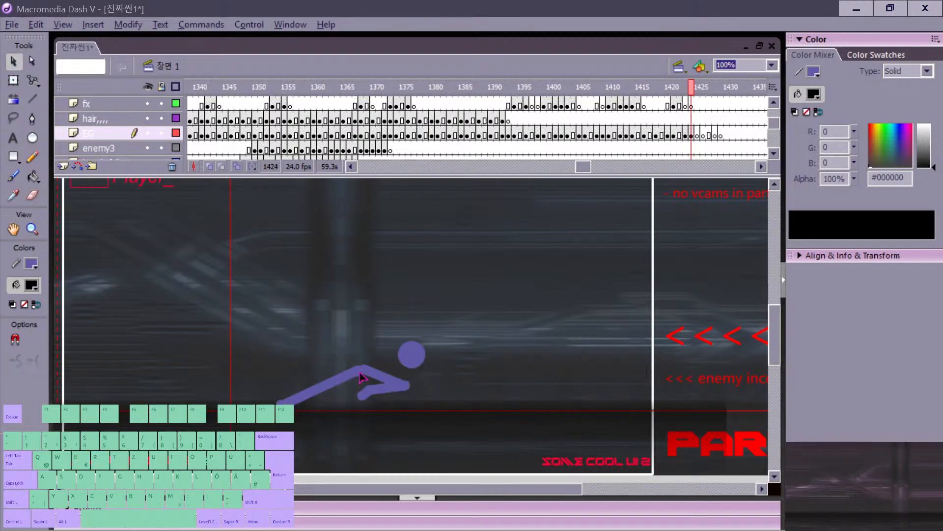
pyautogui.click(357, 379)
pyautogui.press('BackSpace')
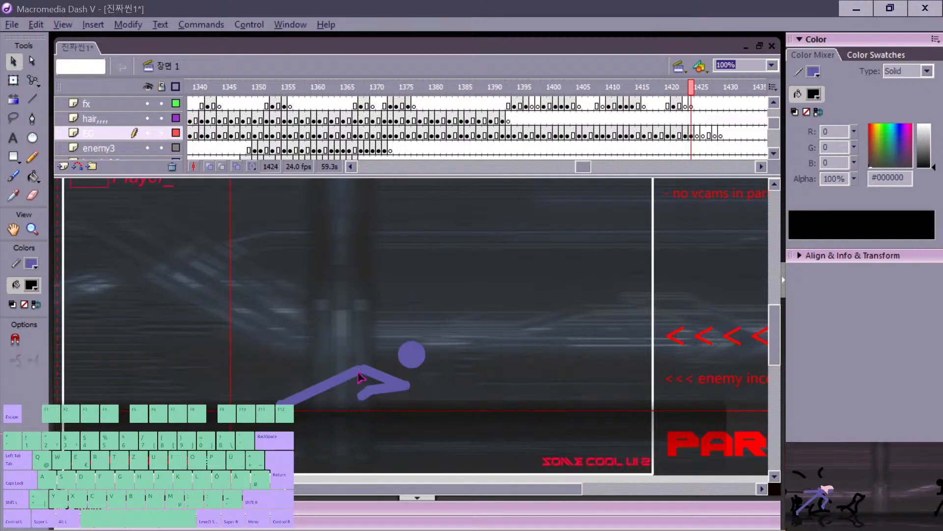
pyautogui.press('n')
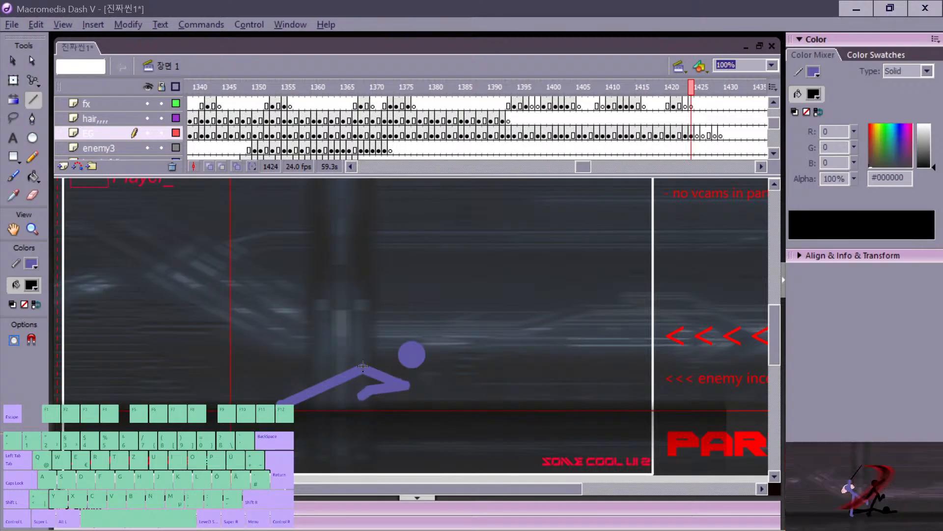
pyautogui.moveTo(397, 356); pyautogui.dragTo(398, 356)
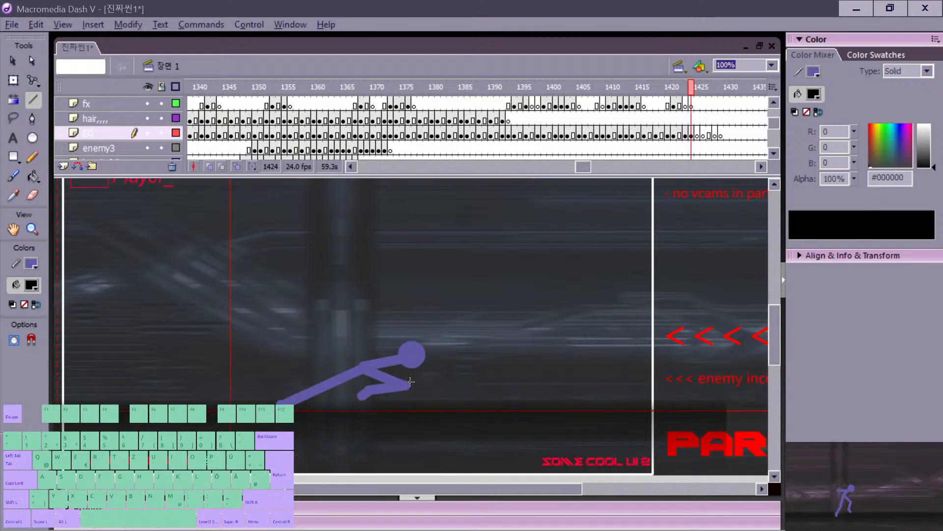
# Step: Trim the front leg's knee and reshape its foot on frame 1424
pyautogui.press('e')
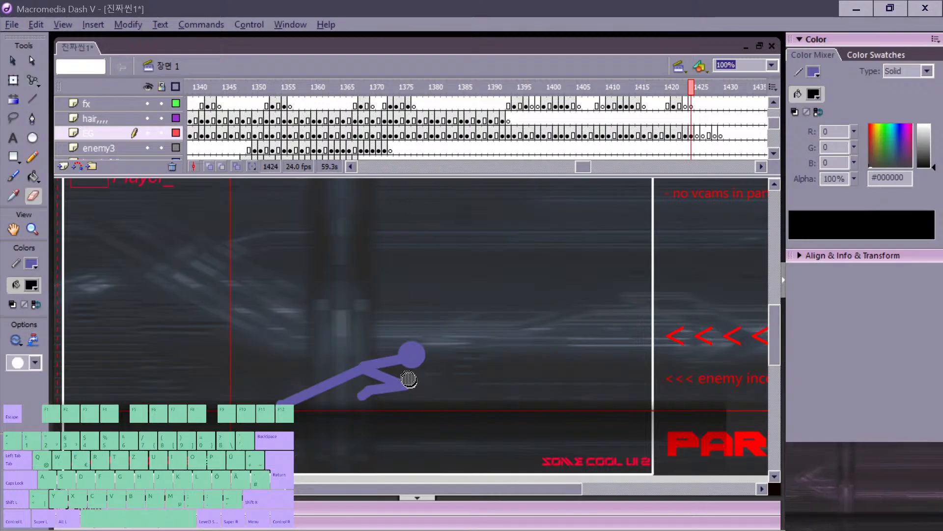
pyautogui.press('v')
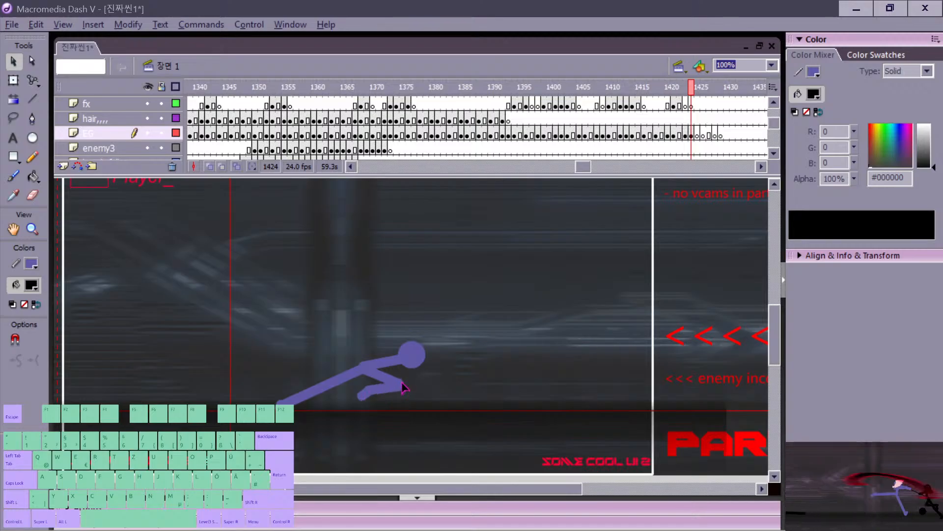
pyautogui.click(367, 396)
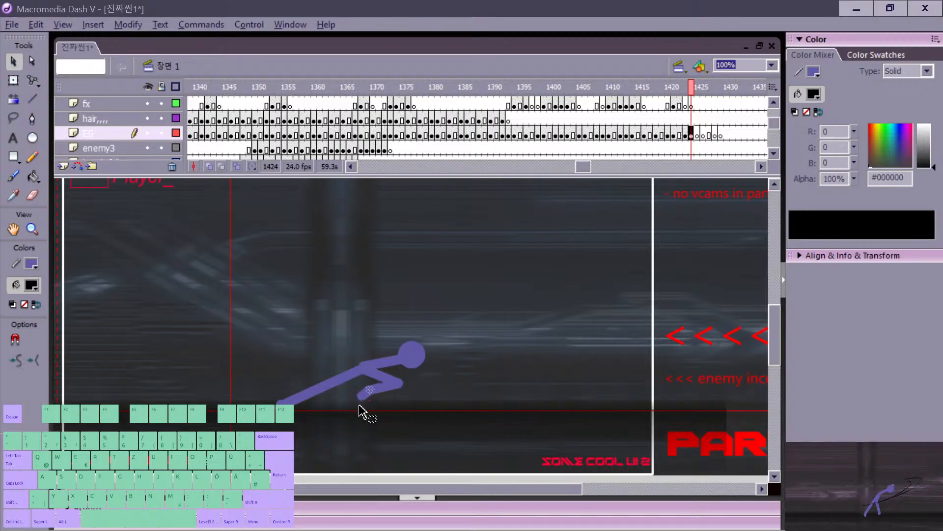
pyautogui.click(360, 406)
pyautogui.click(366, 394)
pyautogui.press('Delete')
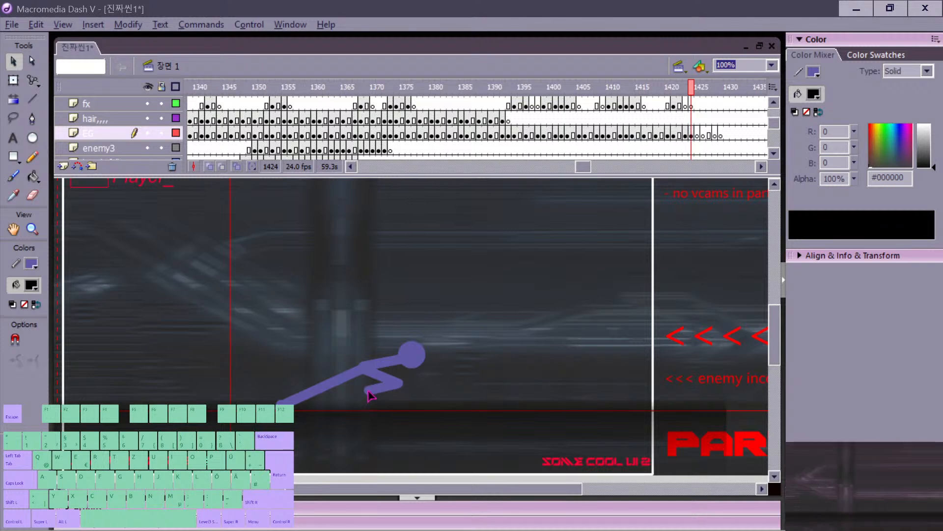
pyautogui.press('.')
pyautogui.press(',')
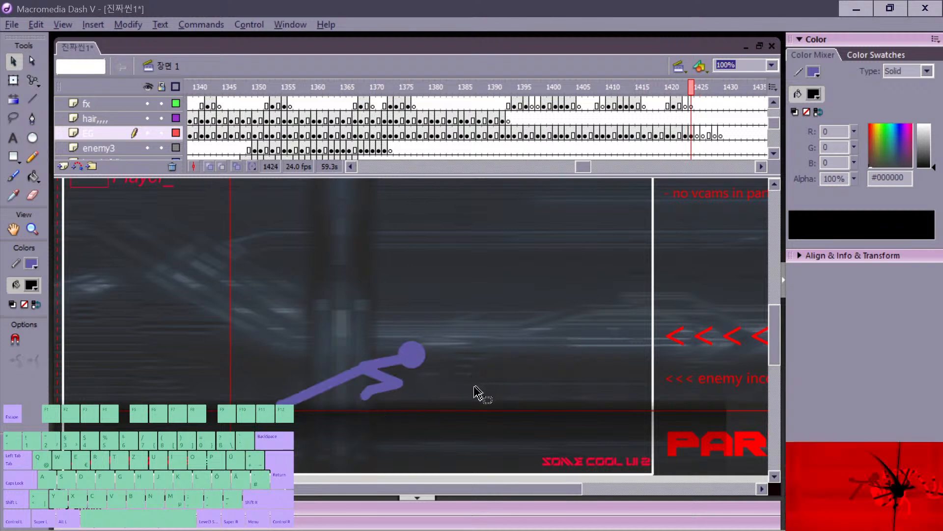
# Step: Raise the head slightly and curve the torso on frame 1424, comparing the pose with frame 1423
pyautogui.press(',')
pyautogui.press('.')
pyautogui.press(',')
pyautogui.press('.')
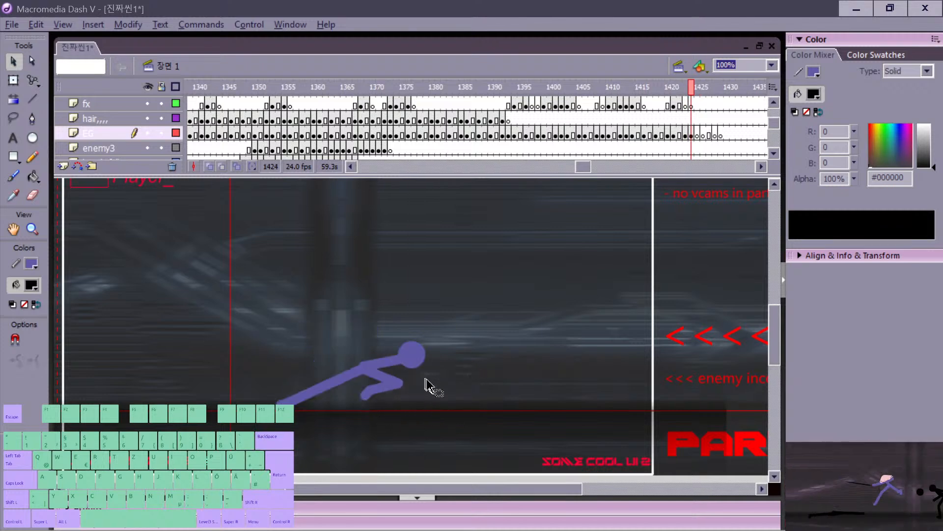
pyautogui.moveTo(412, 357); pyautogui.dragTo(412, 353)
pyautogui.press(',')
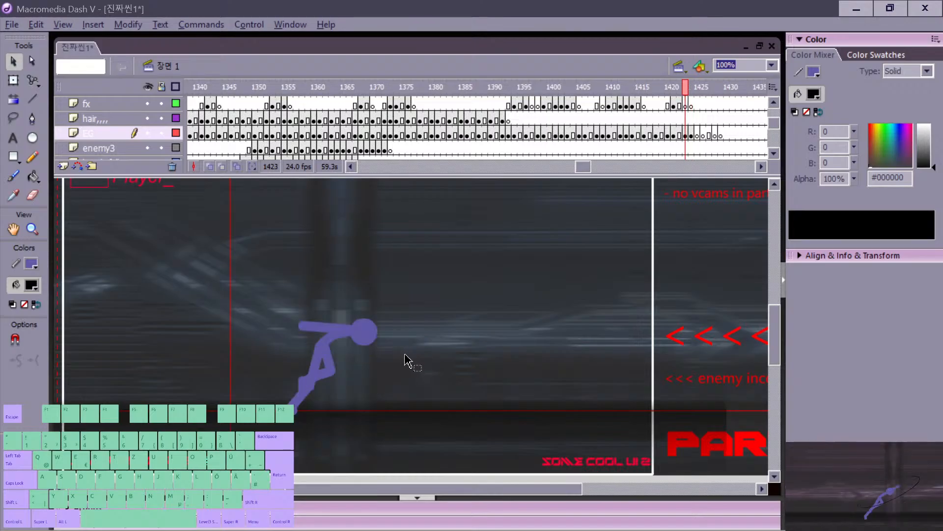
pyautogui.press('.')
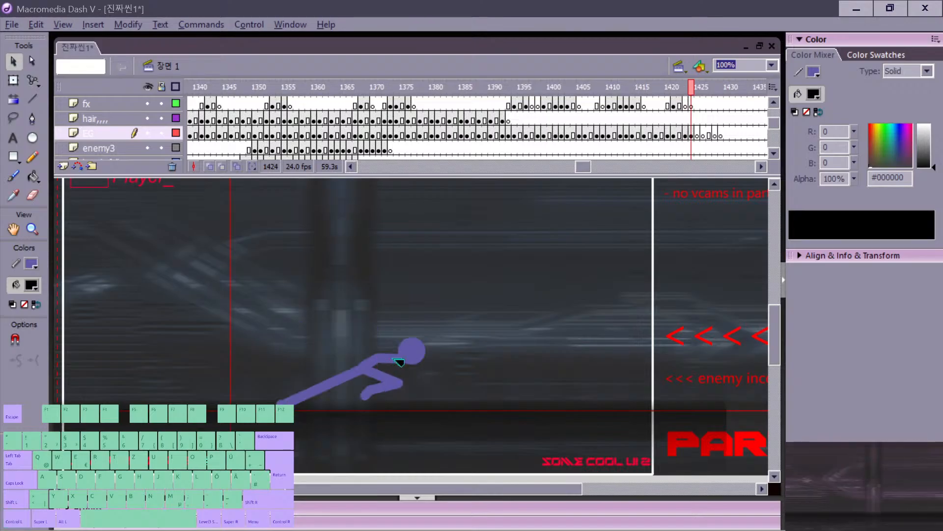
pyautogui.press(',')
pyautogui.press('.')
pyautogui.press(',')
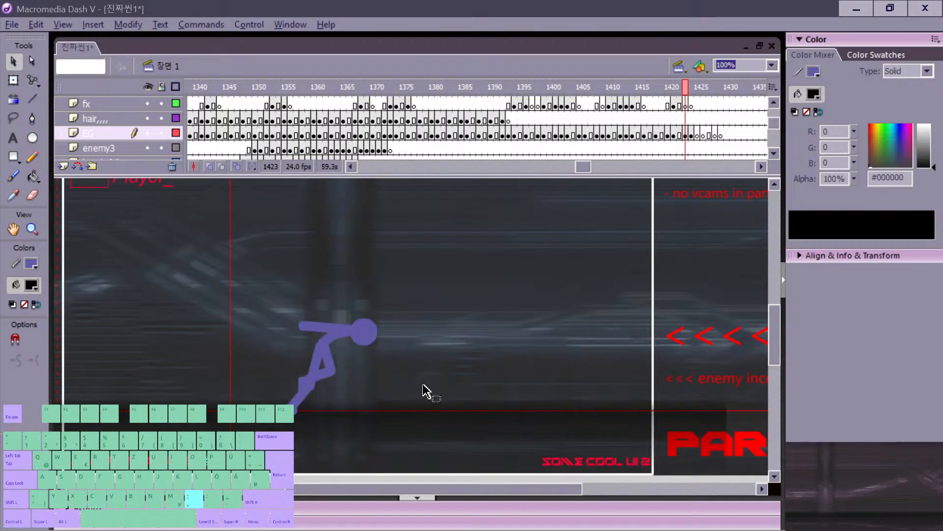
pyautogui.press('.')
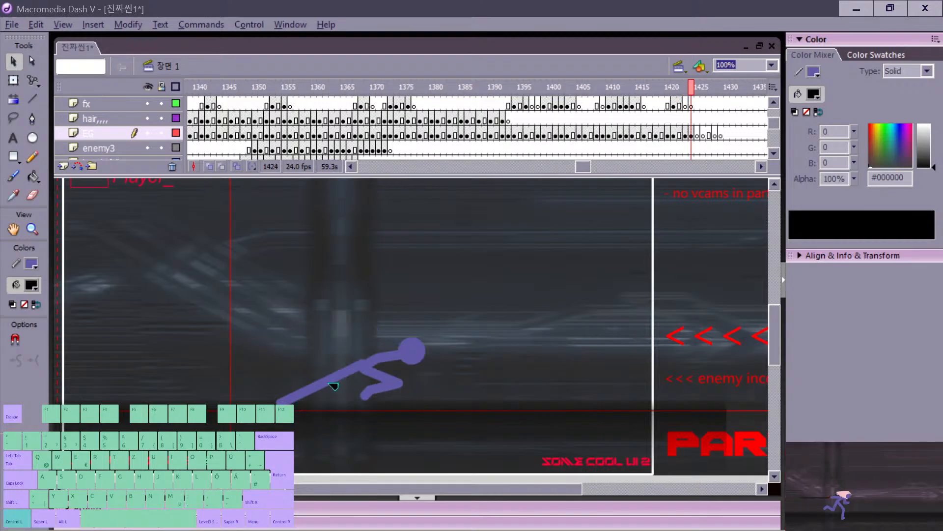
# Step: Compare the lunging pose on frame 1424 with the two preceding frames, ending with the EG drawing on frame 1423 selected
pyautogui.press('.')
pyautogui.press(',')
pyautogui.press(',')
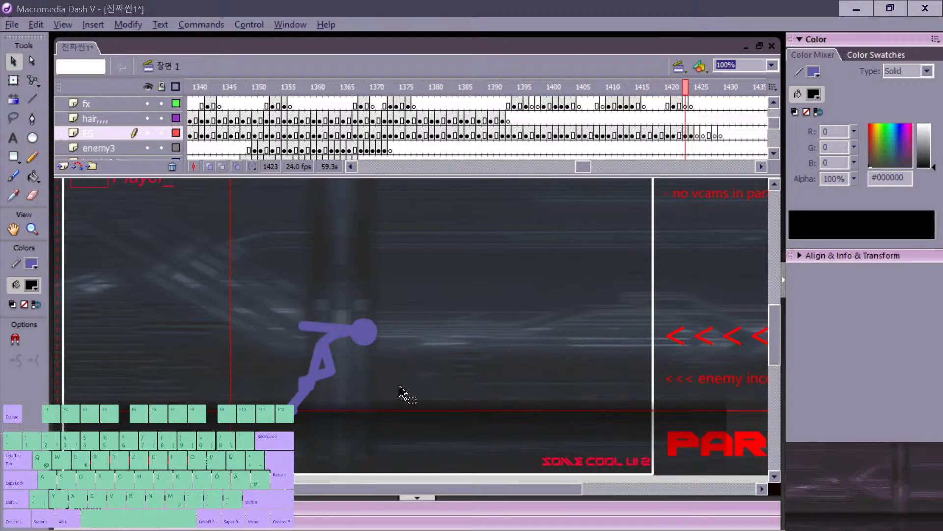
pyautogui.press('.')
pyautogui.press(',')
pyautogui.press(',')
pyautogui.press('.')
pyautogui.press('.')
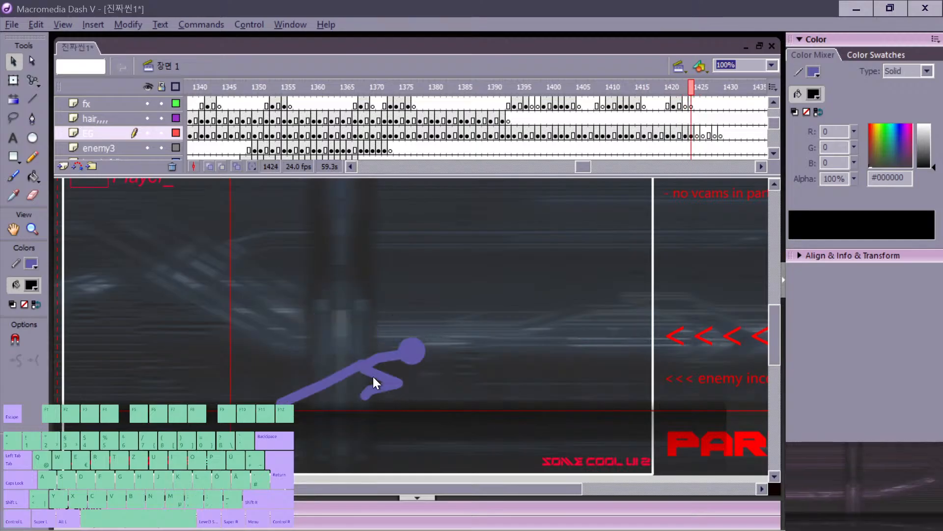
pyautogui.press(',')
pyautogui.press('.')
pyautogui.press(',')
pyautogui.press(',')
pyautogui.press('.')
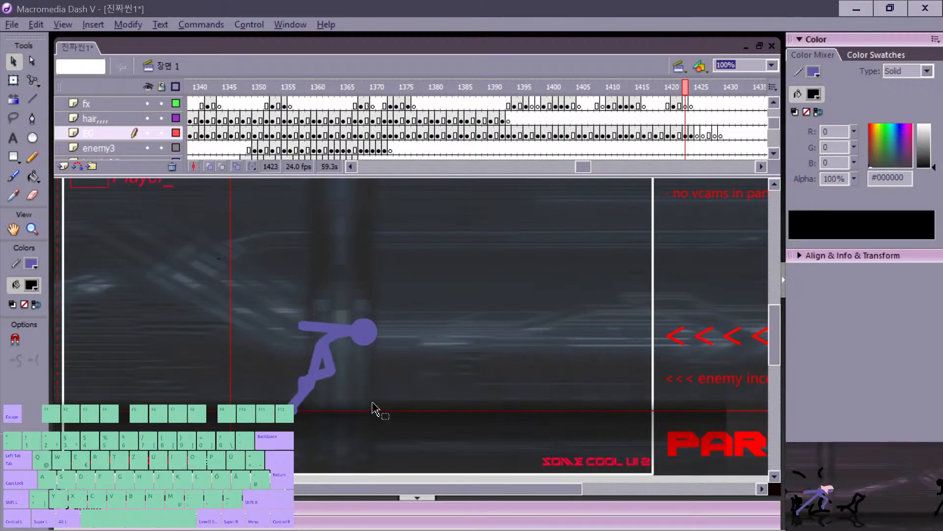
pyautogui.press('.')
pyautogui.click(686, 135)
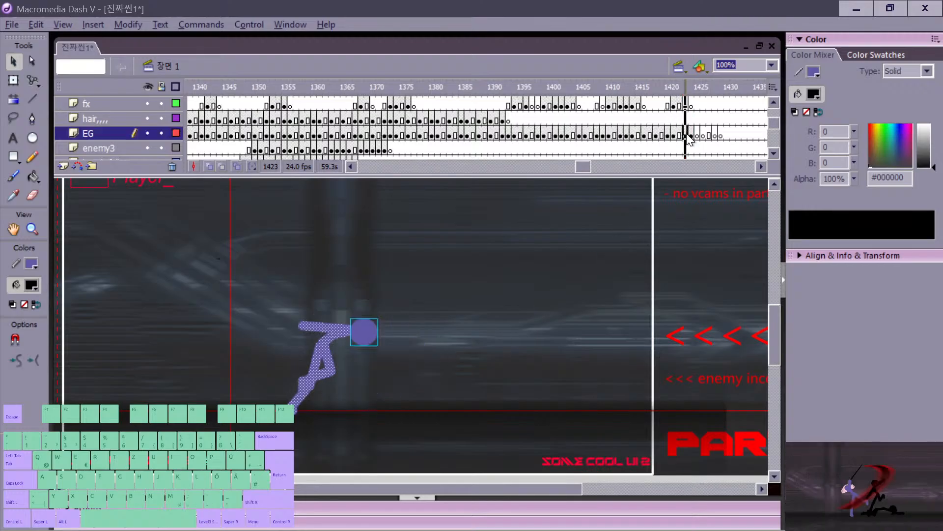
# Step: Insert a frame before the lunge pose on the EG layer so it sits on 1425, and clear frame 1424's drawing
pyautogui.press('.')
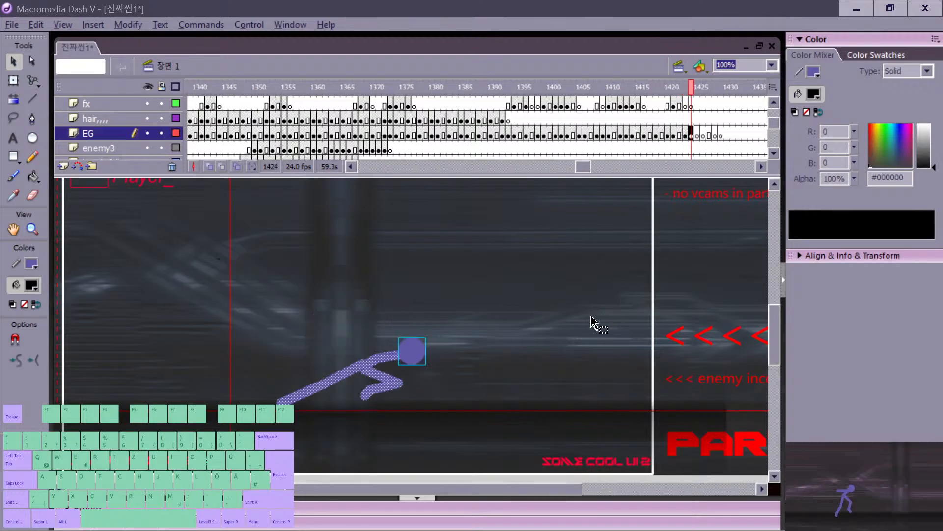
pyautogui.click(686, 132)
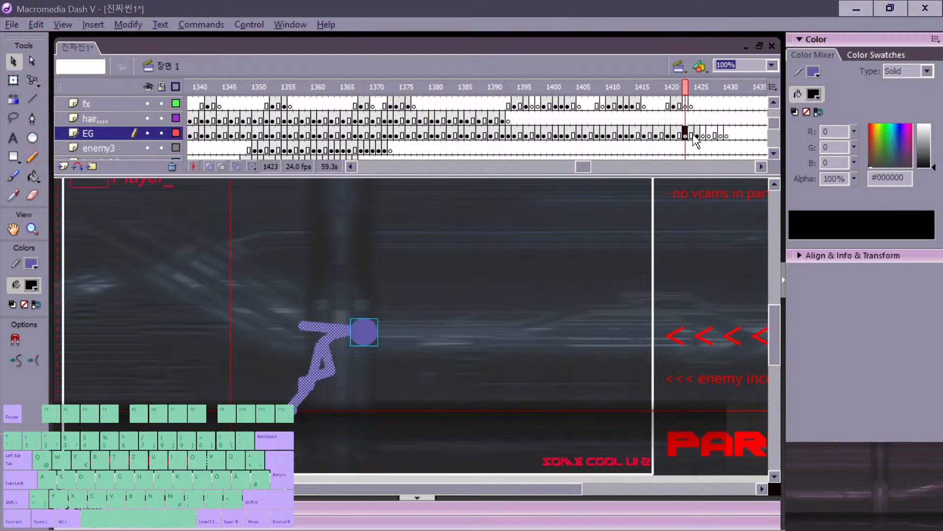
pyautogui.click(695, 132)
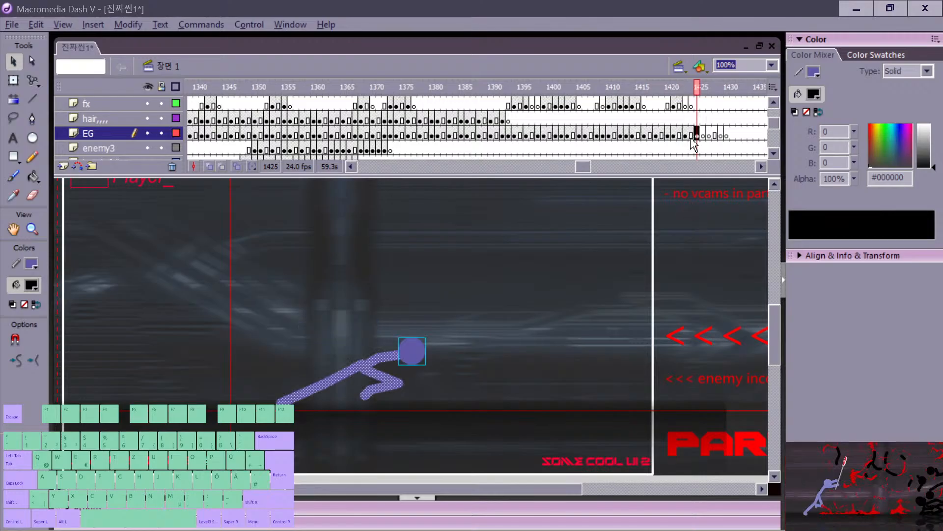
pyautogui.press('.')
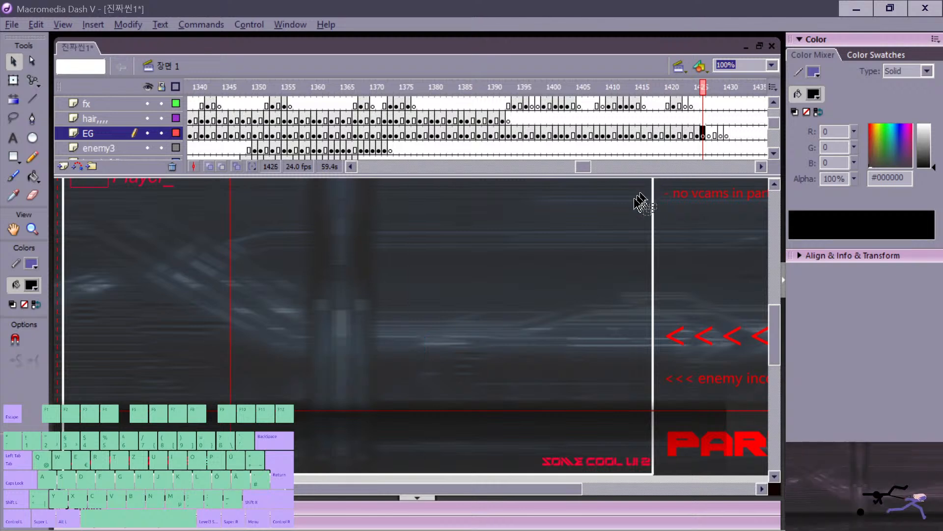
pyautogui.press(',')
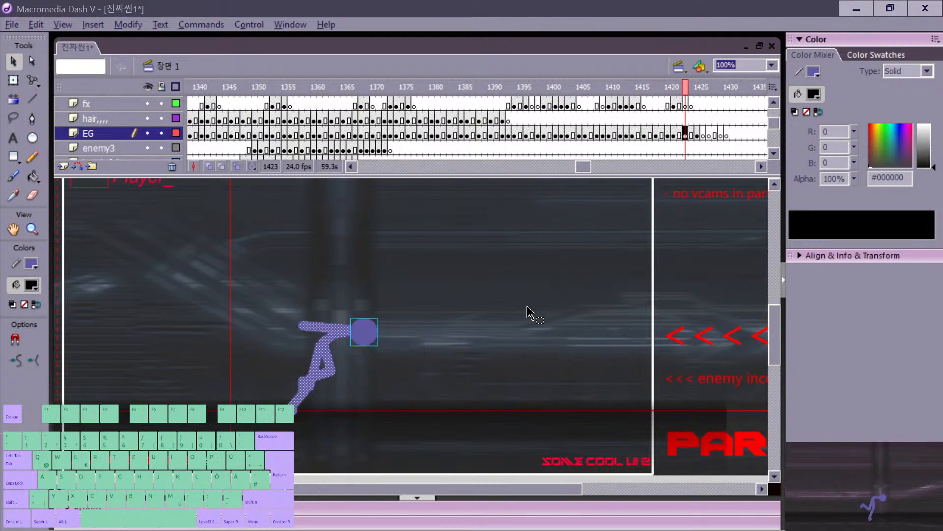
pyautogui.click(697, 133)
pyautogui.click(690, 138)
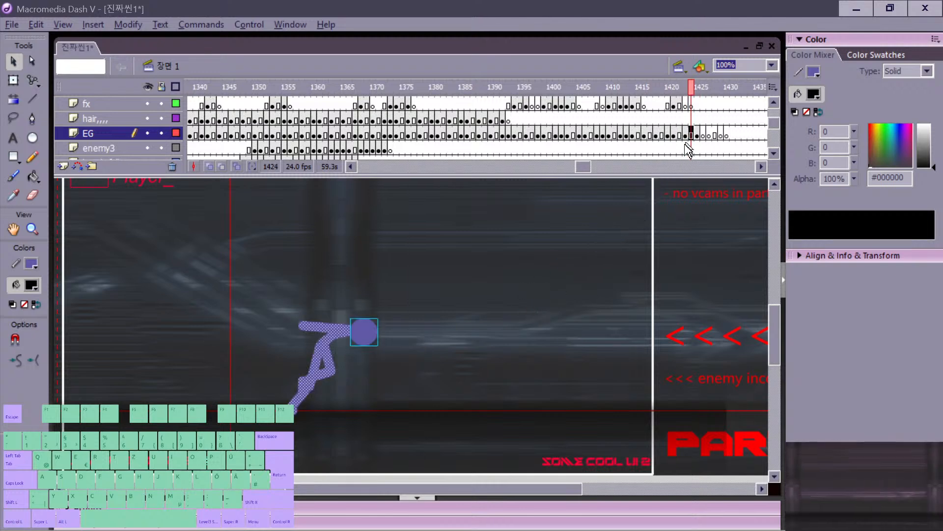
pyautogui.press('Delete')
# Step: Compare the stick figure's legs and planted foot on frames 1422 and 1423 with the empty frame 1424
pyautogui.press(',')
pyautogui.press(',')
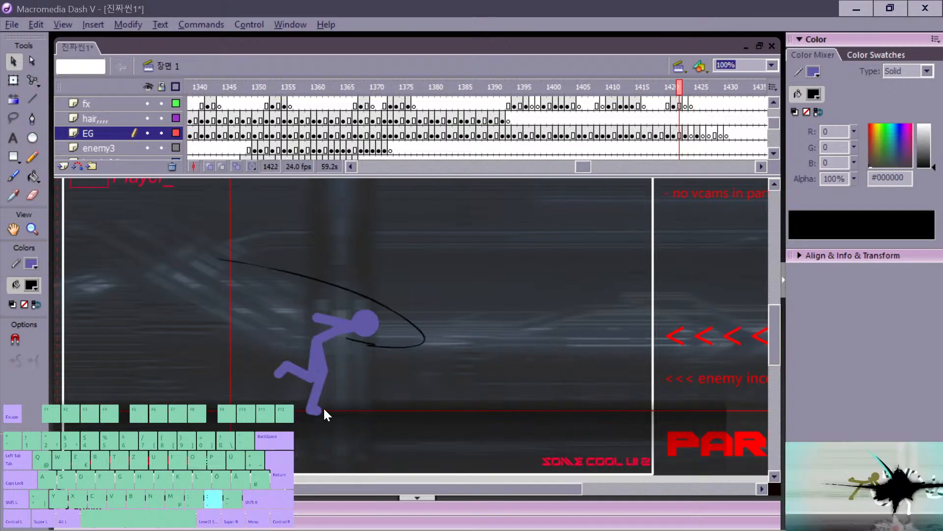
pyautogui.press('.')
pyautogui.press('.')
pyautogui.press(',')
pyautogui.press(',')
pyautogui.press('.')
pyautogui.click(300, 406)
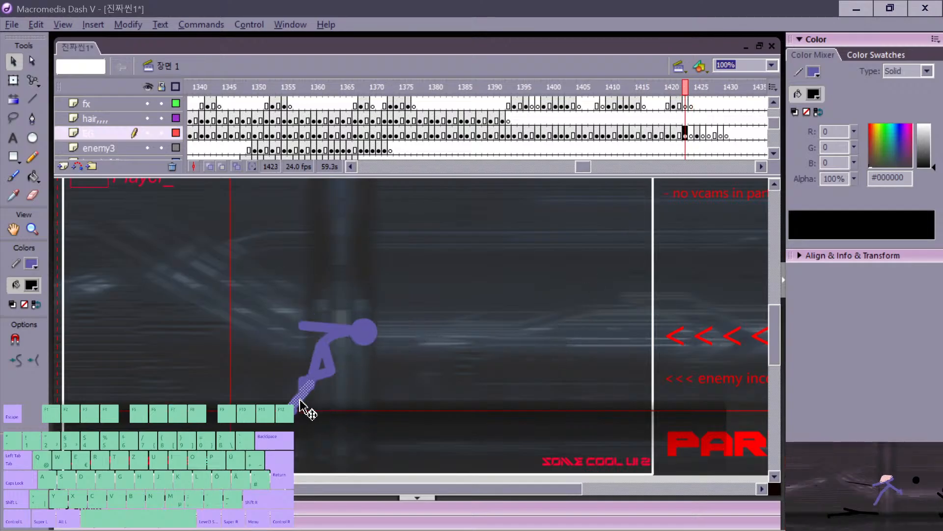
pyautogui.press('.')
pyautogui.press(',')
pyautogui.press('n')
pyautogui.press('.')
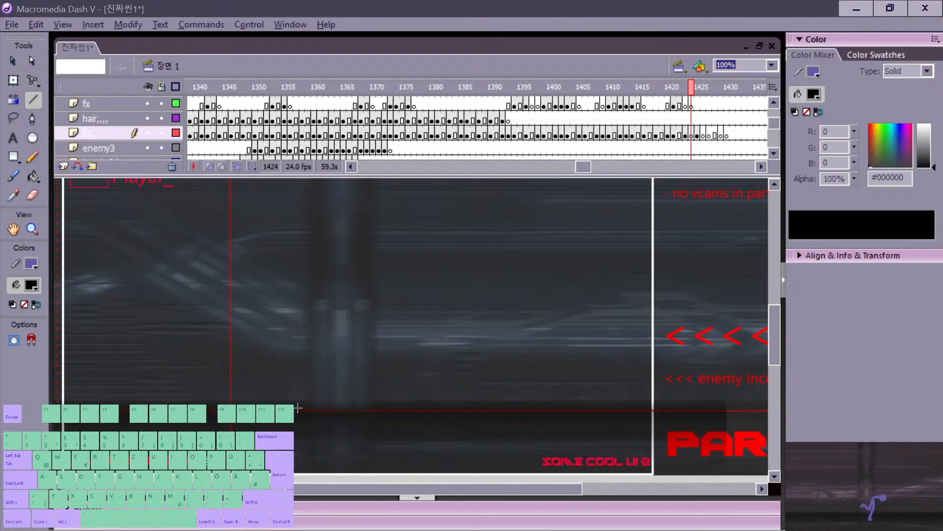
pyautogui.press('.')
pyautogui.press(',')
pyautogui.press('.')
pyautogui.press(',')
pyautogui.press(',')
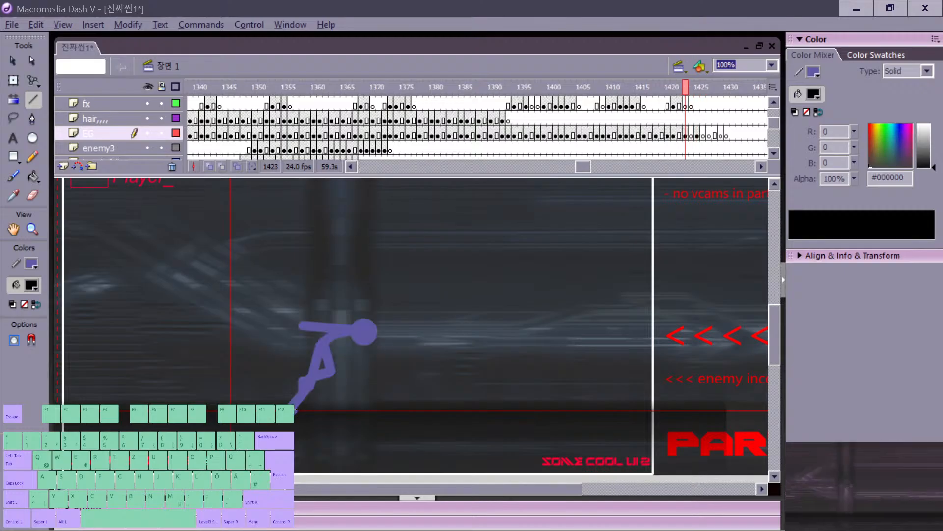
# Step: Mark the back foot on frame 1424 with a small brush dot, aligning it with the foot on frame 1423
pyautogui.press('.')
pyautogui.press(',')
pyautogui.press('.')
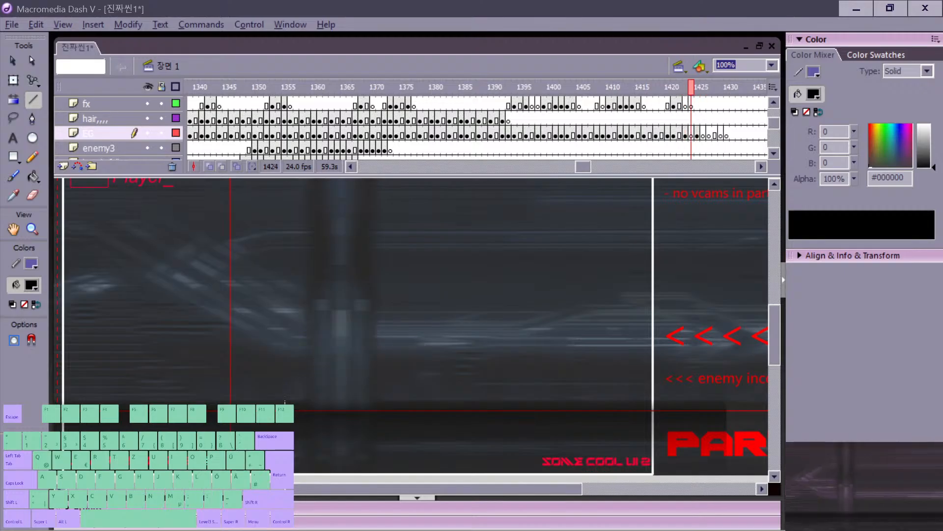
pyautogui.press(',')
pyautogui.press('.')
pyautogui.press('b')
pyautogui.press('v')
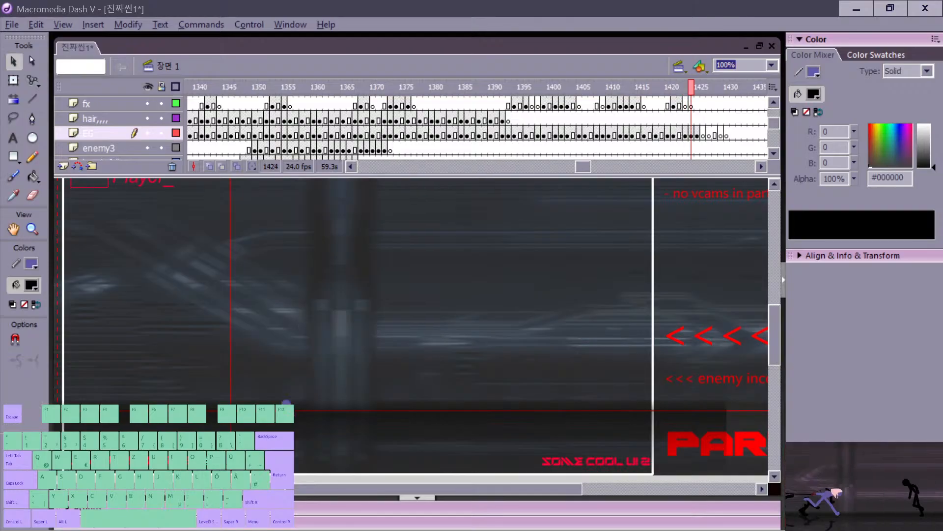
pyautogui.press(',')
pyautogui.press('.')
pyautogui.press(',')
pyautogui.press(',')
pyautogui.press('.')
pyautogui.press('.')
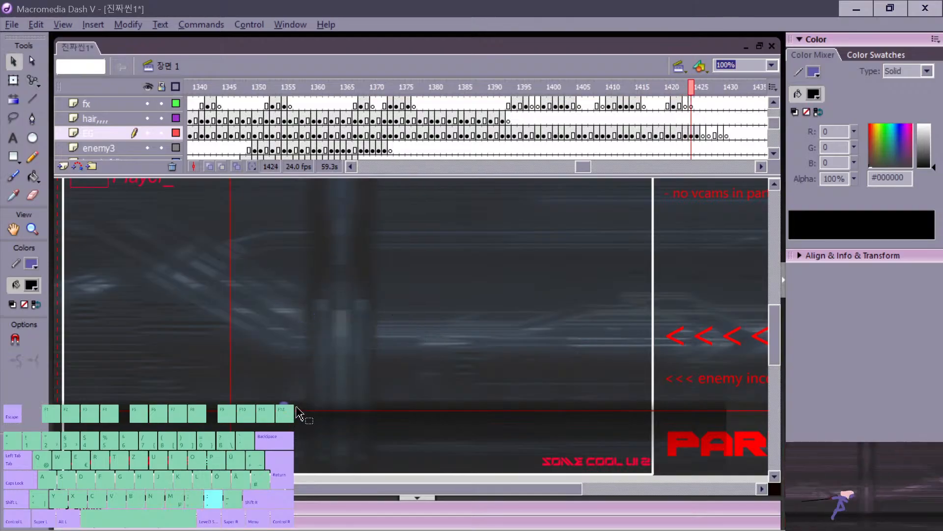
pyautogui.press(',')
pyautogui.press('.')
# Step: Draw the back leg on frame 1424 from the foot mark up to the hip and straighten its knee slightly
pyautogui.press('n')
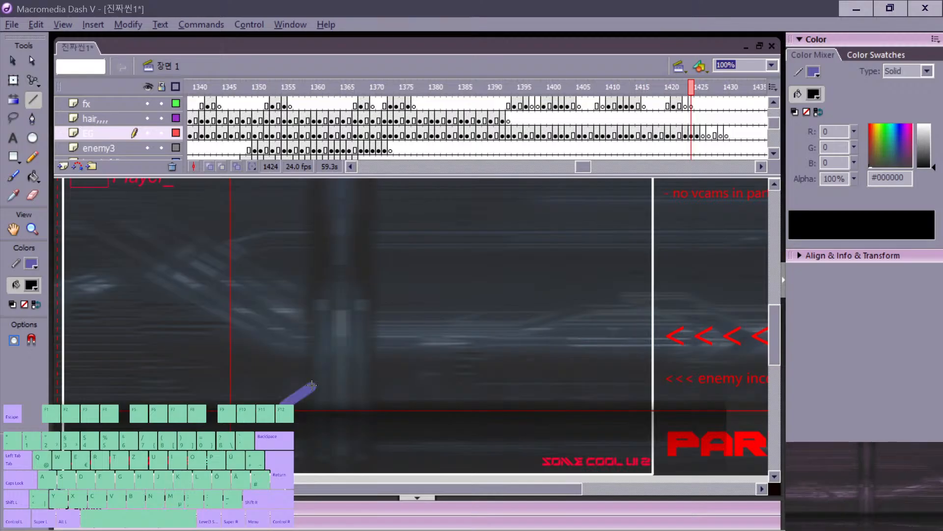
pyautogui.moveTo(350, 354); pyautogui.dragTo(351, 352)
pyautogui.press('v')
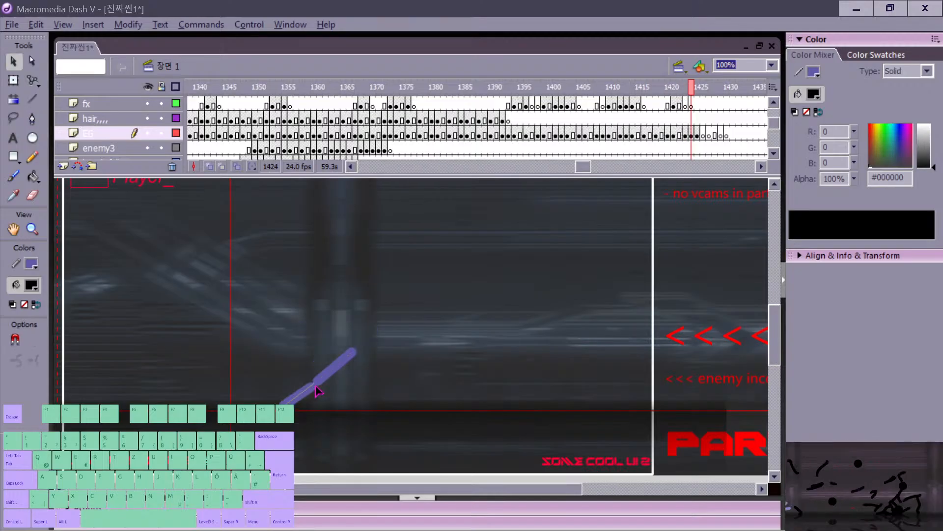
pyautogui.moveTo(315, 386); pyautogui.dragTo(317, 383)
pyautogui.press(',')
pyautogui.press('.')
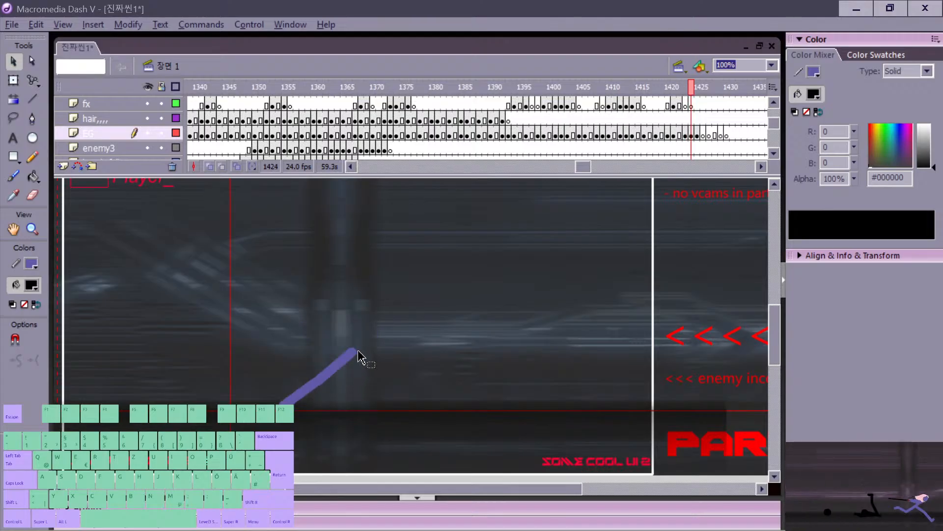
pyautogui.press(',')
pyautogui.press('.')
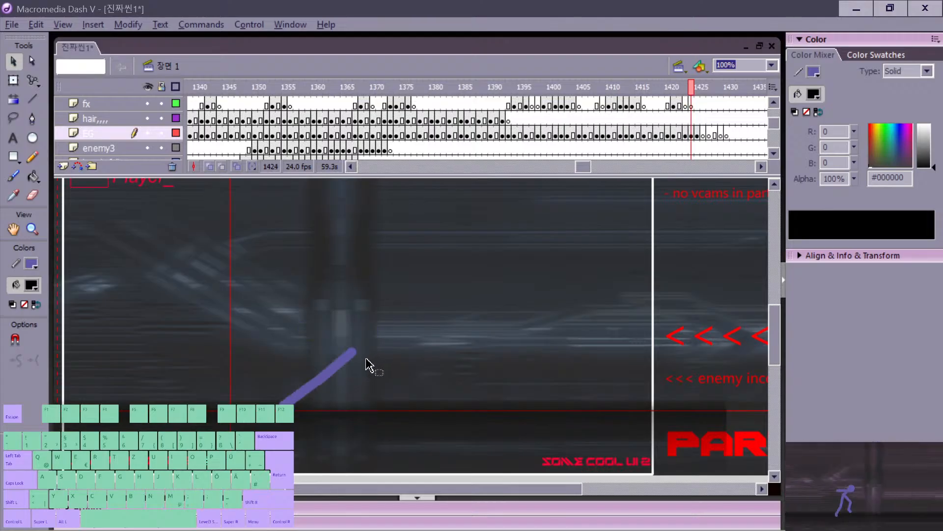
# Step: Compare the back leg on frame 1424 with the running poses on frames 1422 and 1423
pyautogui.press(',')
pyautogui.press('.')
pyautogui.press(',')
pyautogui.press('.')
pyautogui.press(',')
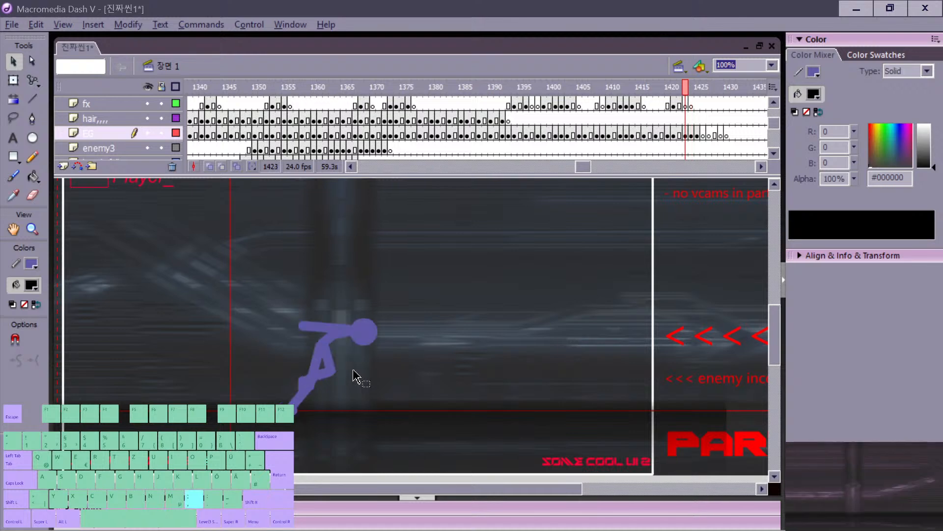
pyautogui.press('.')
pyautogui.press(',')
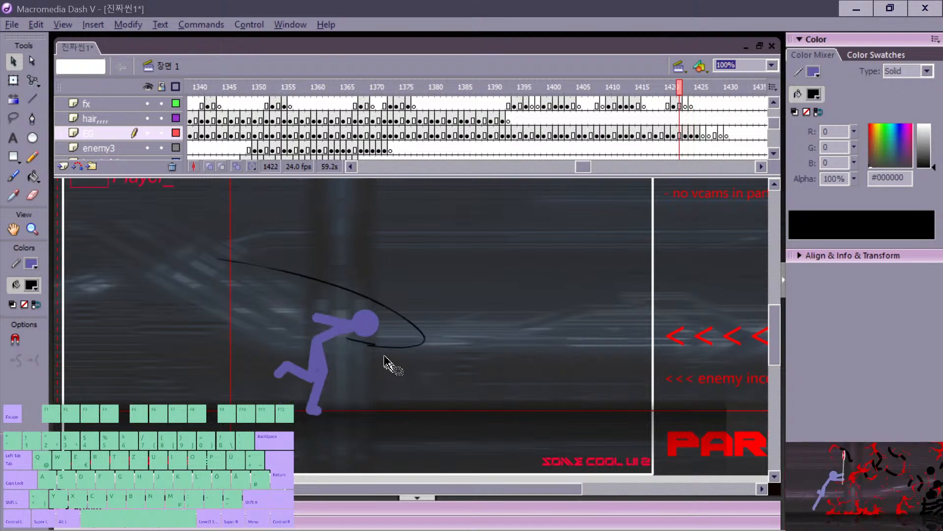
pyautogui.press('.')
pyautogui.press(',')
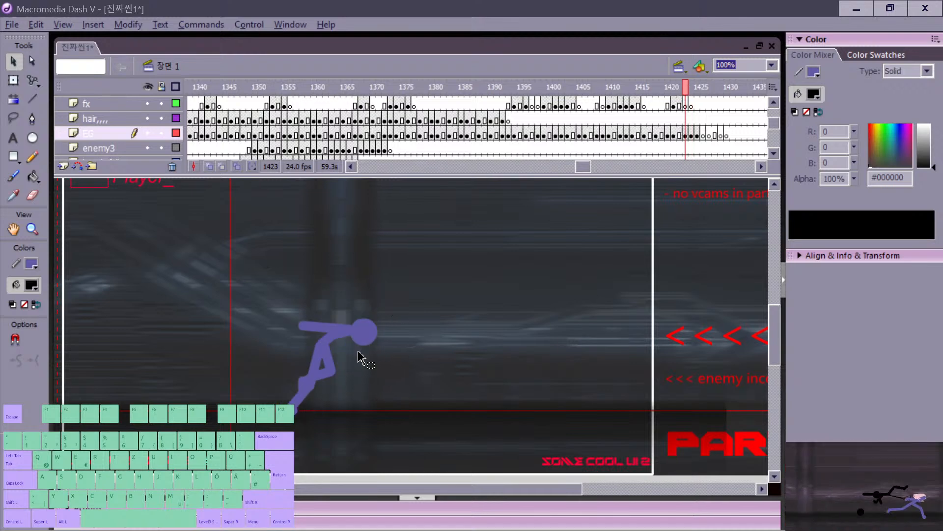
pyautogui.press('.')
pyautogui.press(',')
pyautogui.press('.')
# Step: Draw the front leg on frame 1424 from the hip, with a bent knee, a shin folded back and a short foot
pyautogui.press('n')
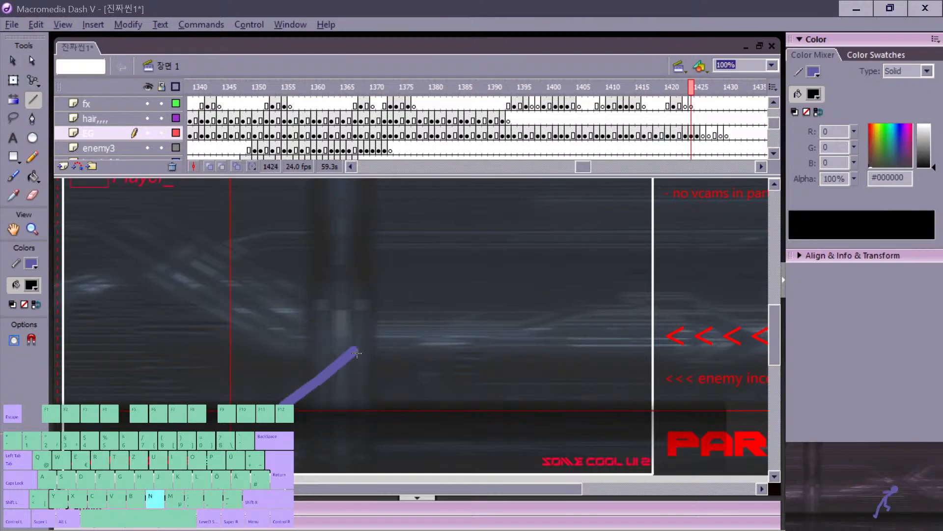
pyautogui.moveTo(362, 377); pyautogui.dragTo(345, 390)
pyautogui.press(',')
pyautogui.press('.')
pyautogui.press('.')
pyautogui.press(',')
pyautogui.press(',')
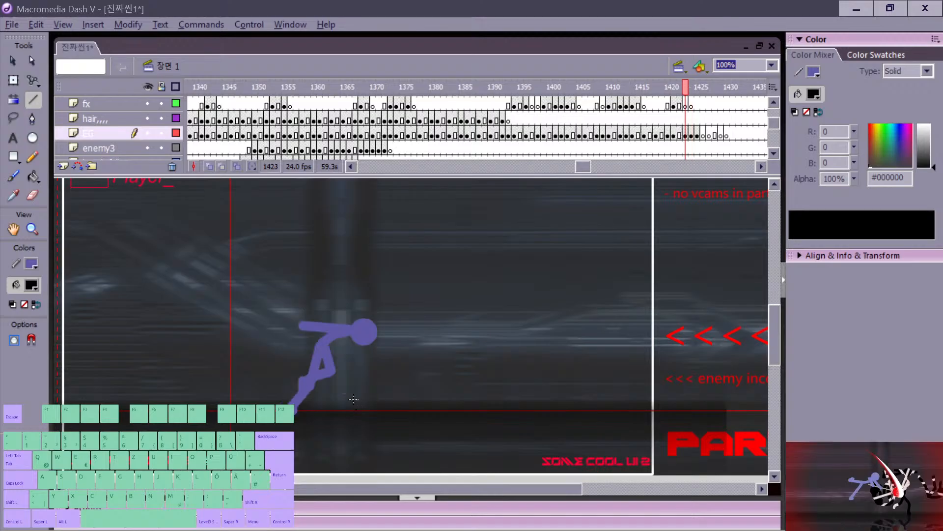
pyautogui.press('.')
pyautogui.press('.')
# Step: Unfold the front leg's shin on frame 1425 so the foot reaches down toward the ground beneath the knee
pyautogui.press('v')
pyautogui.moveTo(368, 399); pyautogui.dragTo(413, 393)
pyautogui.press(',')
pyautogui.press('.')
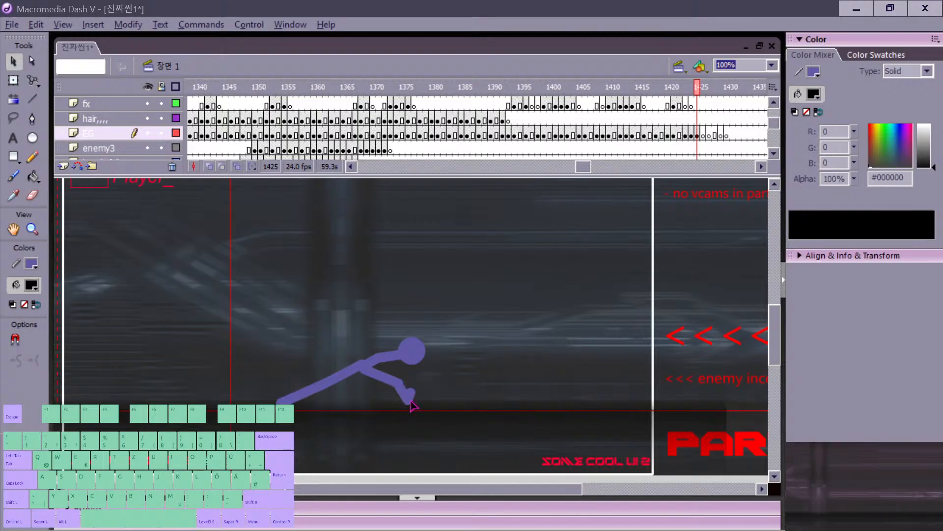
pyautogui.moveTo(411, 403); pyautogui.dragTo(393, 404)
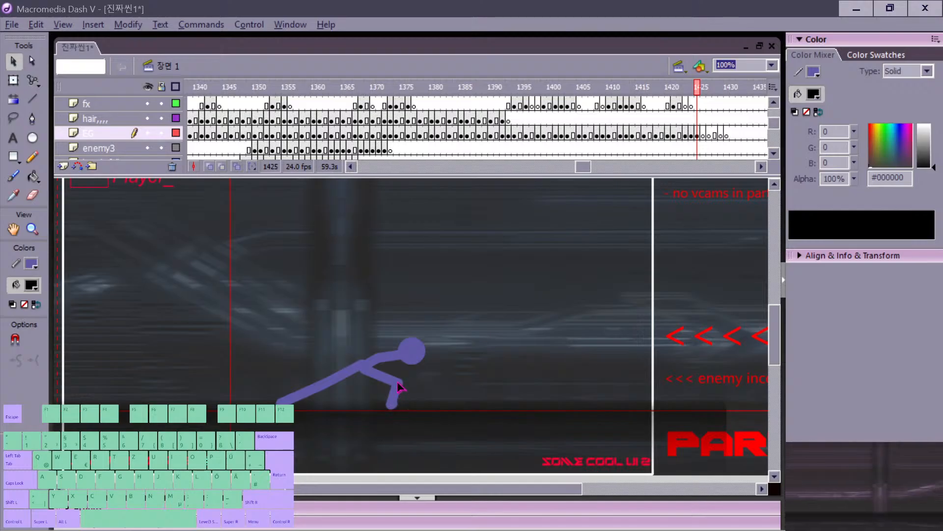
pyautogui.press(',')
pyautogui.press('.')
pyautogui.press(',')
pyautogui.press(',')
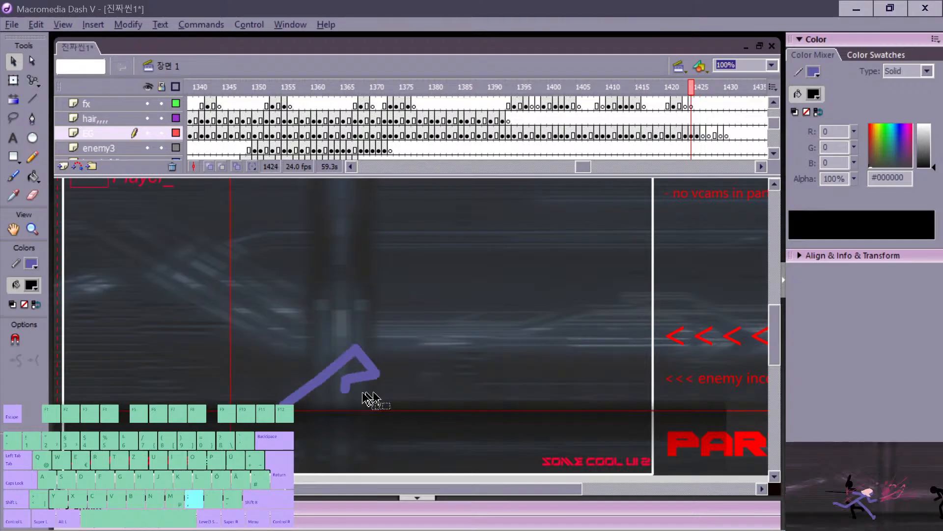
# Step: Raise the back leg's shin and foot on frame 1425 so the leg bends at the knee and trails behind
pyautogui.press('.')
pyautogui.press('.')
pyautogui.moveTo(278, 400)
pyautogui.mouseDown()
pyautogui.moveTo(313, 388)
pyautogui.moveTo(279, 379)
pyautogui.moveTo(323, 382)
pyautogui.mouseUp()
pyautogui.press('.')
pyautogui.press(',')
pyautogui.press(',')
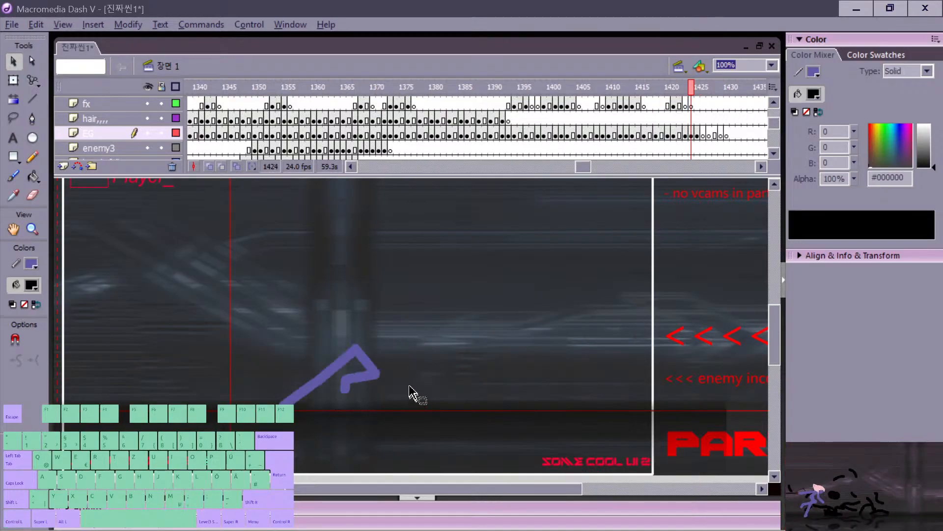
pyautogui.press('.')
# Step: Clean up the hip joint on frame 1425 and reconnect the torso to the hip with a smooth curve
pyautogui.press('e')
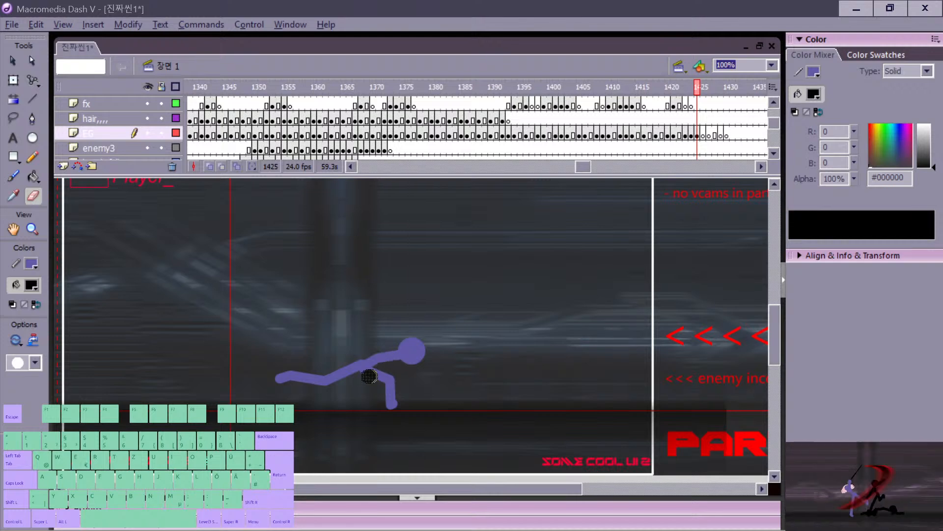
pyautogui.press('v')
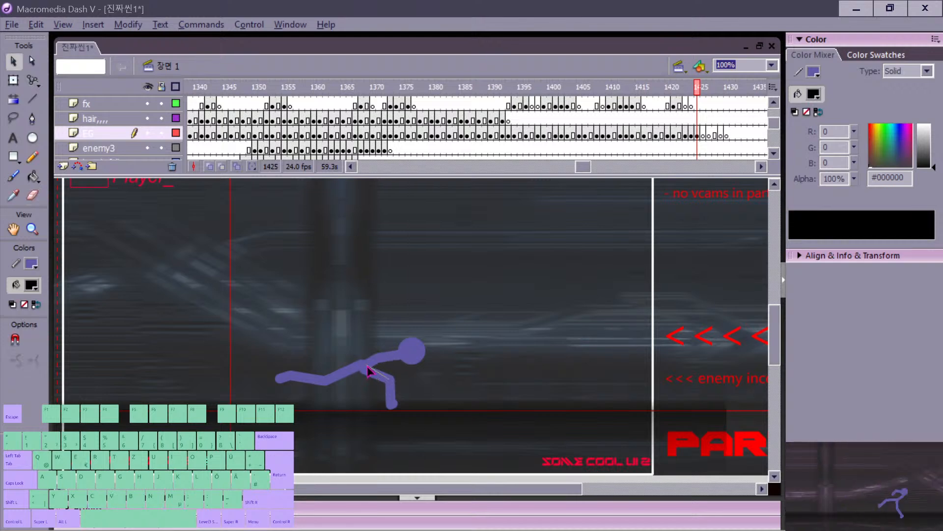
pyautogui.press('e')
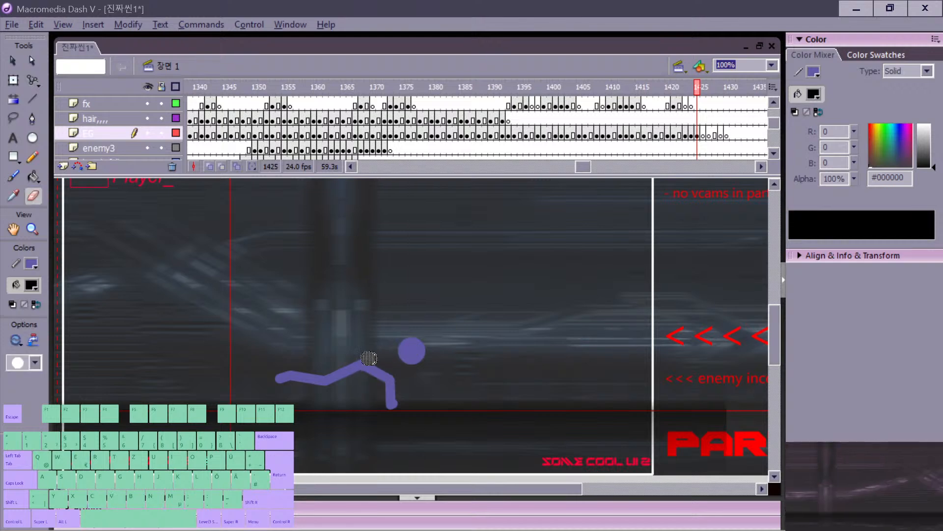
pyautogui.press('v')
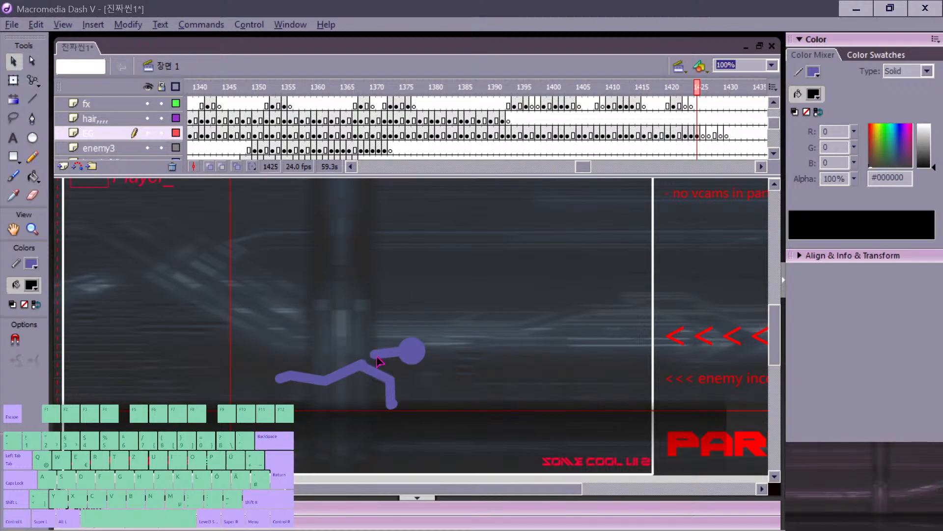
pyautogui.moveTo(377, 354); pyautogui.dragTo(378, 353)
# Step: Compare frame 1425 with its neighbours, angle the front shin forward and add a short upturned foot
pyautogui.press(',')
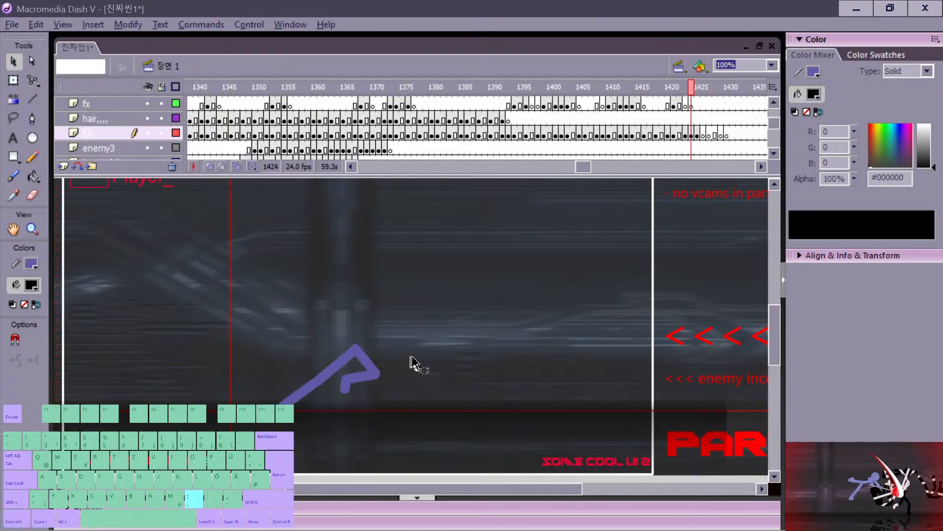
pyautogui.press('.')
pyautogui.press('.')
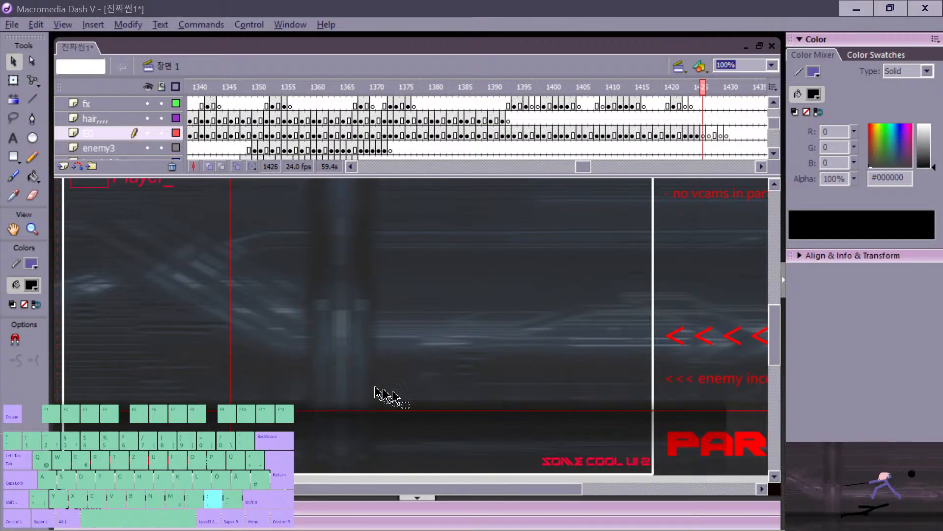
pyautogui.press(',')
pyautogui.press(',')
pyautogui.press('.')
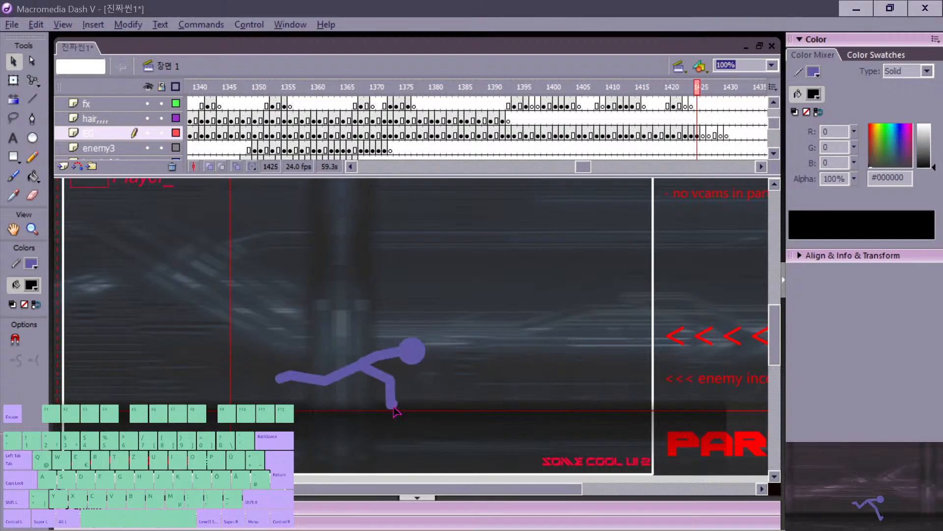
pyautogui.moveTo(406, 399); pyautogui.dragTo(402, 397)
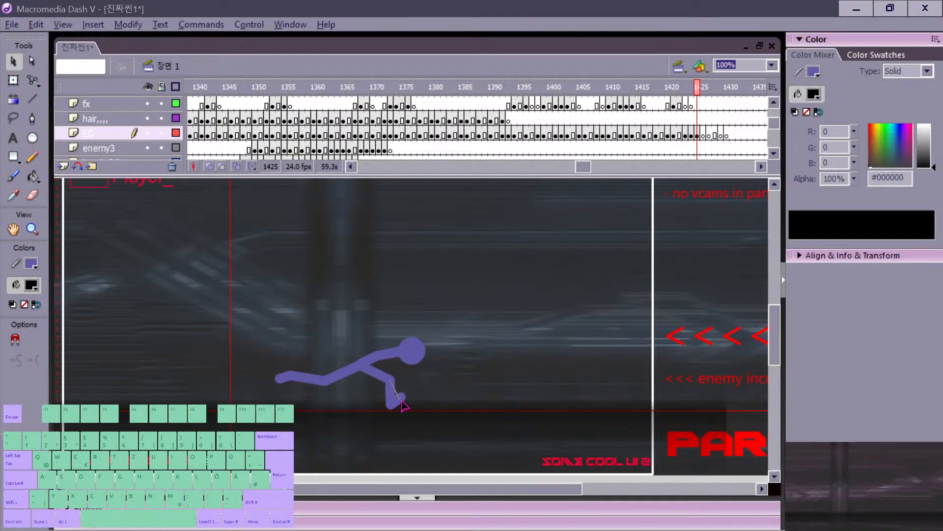
pyautogui.press(',')
pyautogui.press('.')
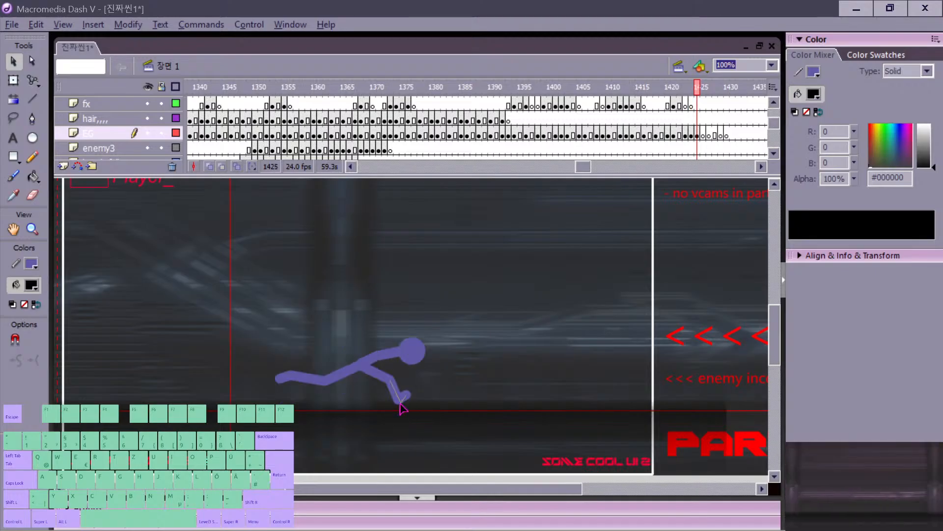
# Step: Extend the front shin further forward on frame 1425 and give it a short foot, comparing the pose with frame 1424
pyautogui.press(',')
pyautogui.press('.')
pyautogui.press(',')
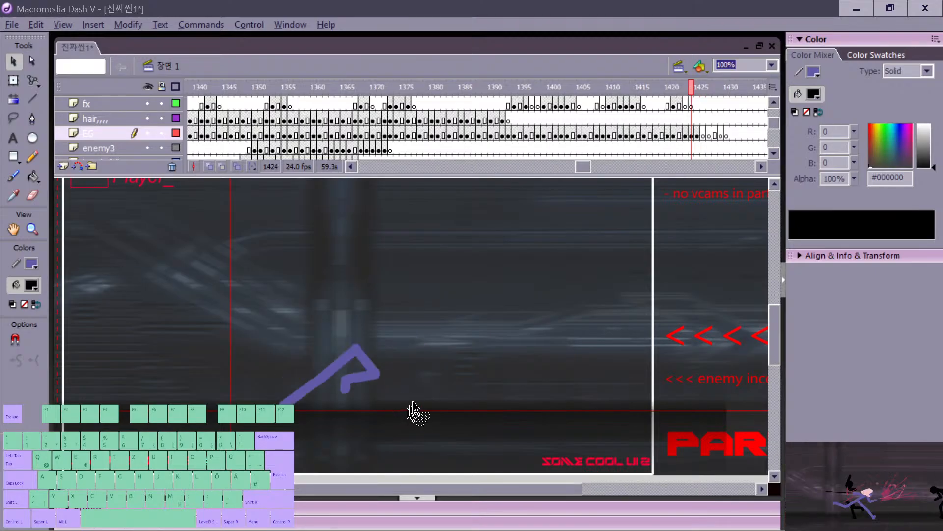
pyautogui.press('.')
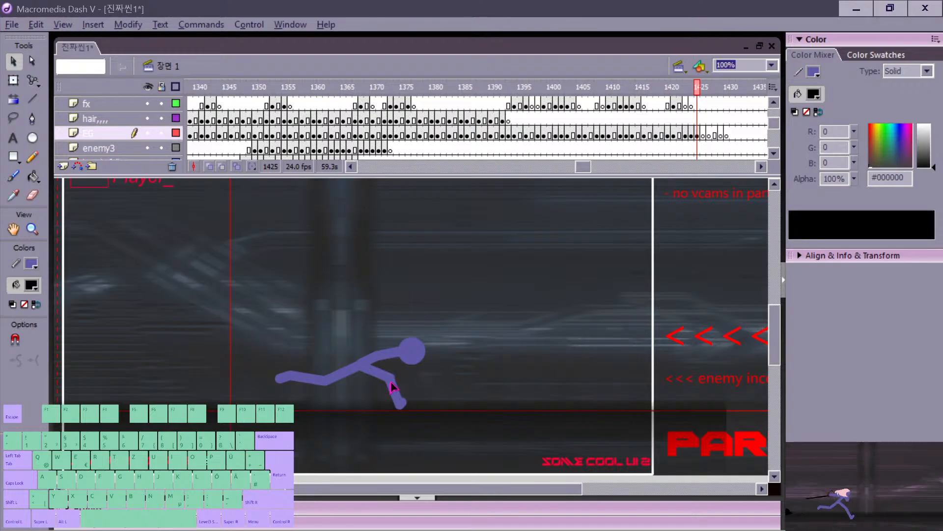
pyautogui.press(',')
pyautogui.moveTo(392, 380); pyautogui.dragTo(406, 403)
pyautogui.press('.')
pyautogui.press(',')
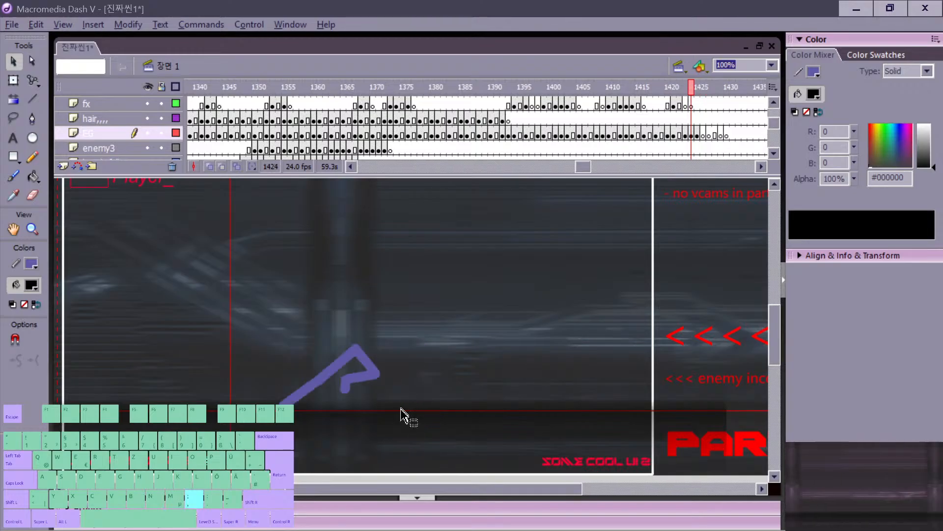
pyautogui.press('.')
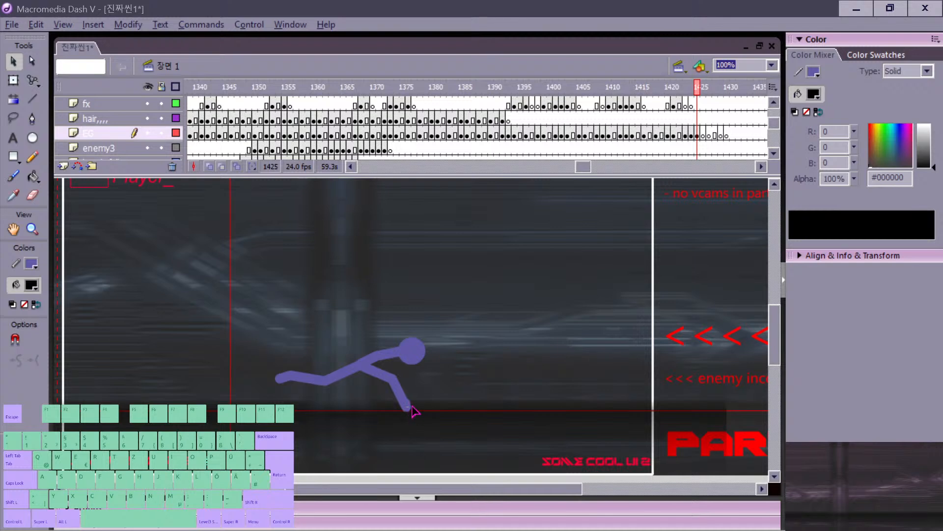
pyautogui.press(',')
pyautogui.press('.')
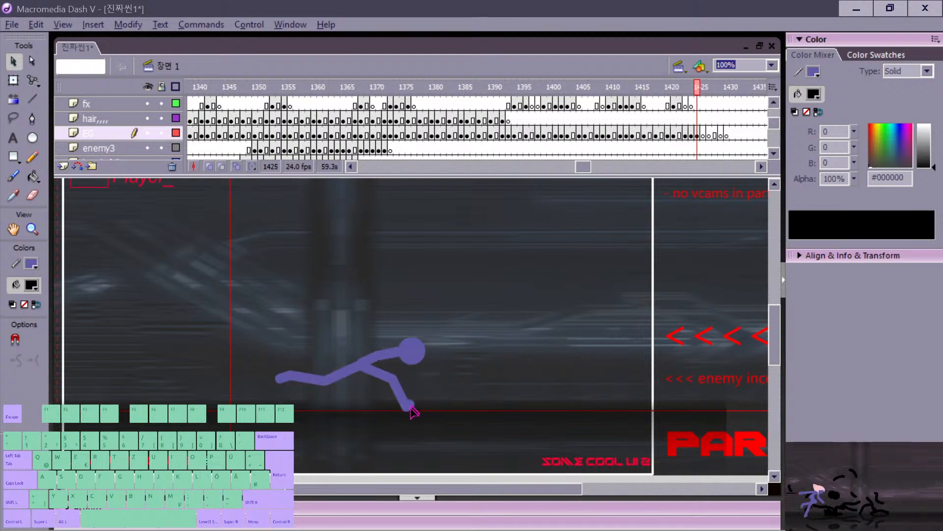
pyautogui.press(',')
pyautogui.press('.')
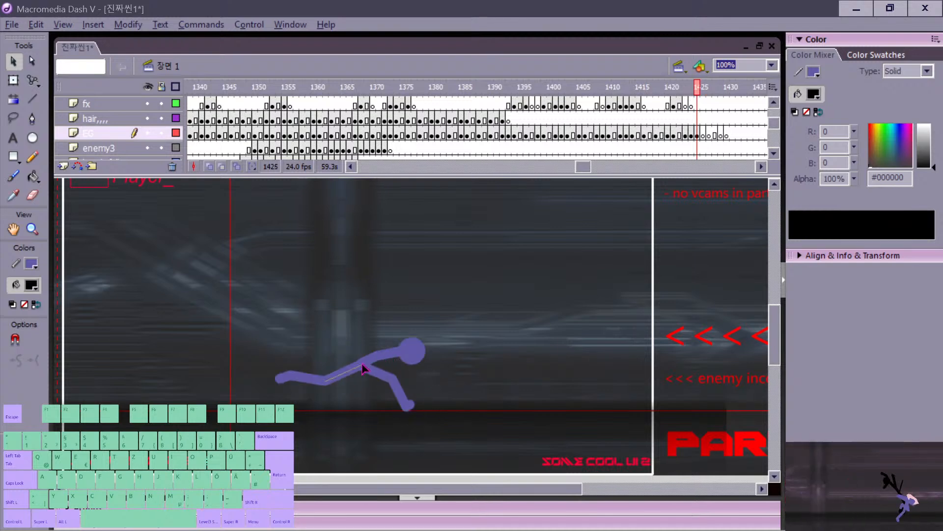
pyautogui.press(',')
pyautogui.press('.')
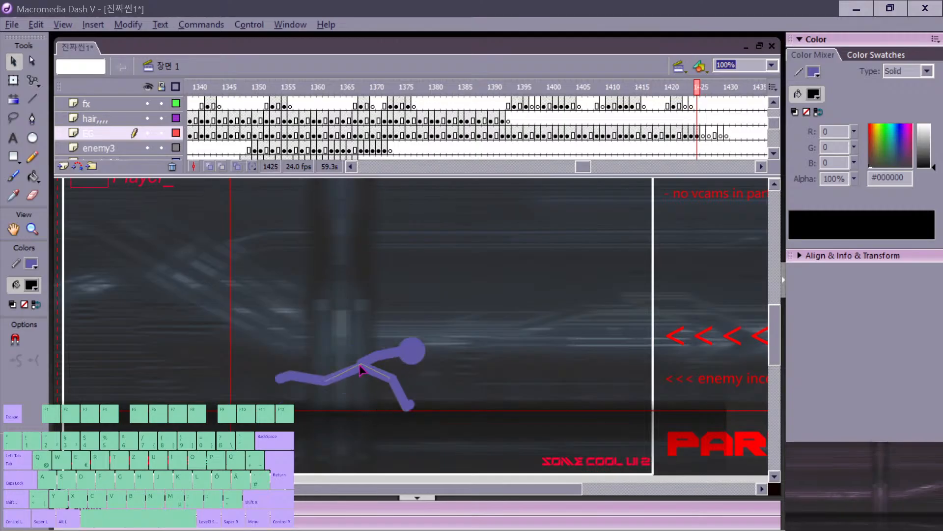
pyautogui.press(',')
pyautogui.press('.')
pyautogui.hotkey('ctrl', 'z')
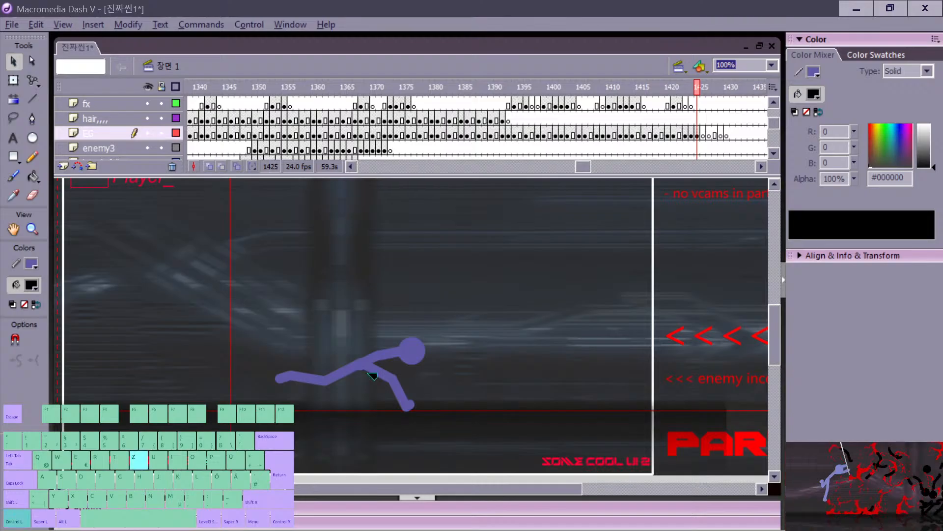
# Step: Erase part of the torso on frame 1425 and redraw it as a straighter line from the hip to the head
pyautogui.press('e')
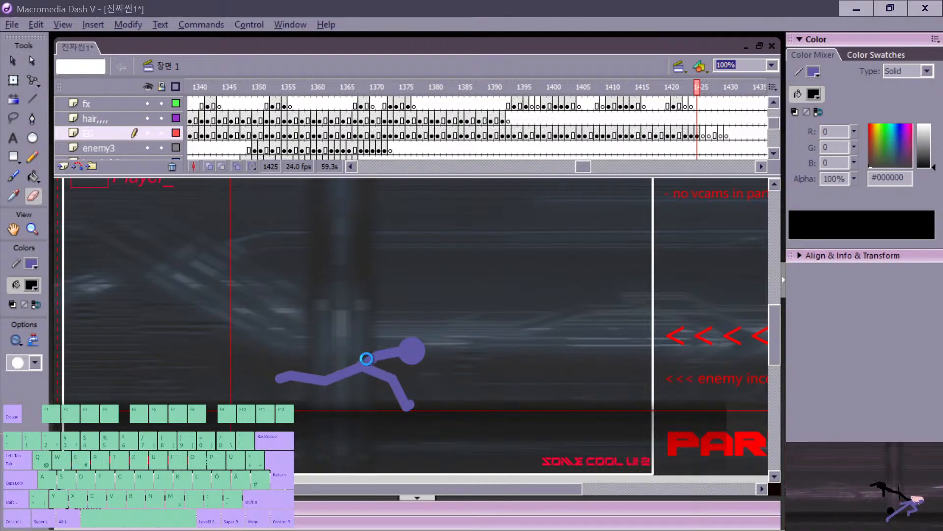
pyautogui.moveTo(365, 358)
pyautogui.mouseDown()
pyautogui.moveTo(391, 341)
pyautogui.moveTo(399, 355)
pyautogui.mouseUp()
pyautogui.press('v')
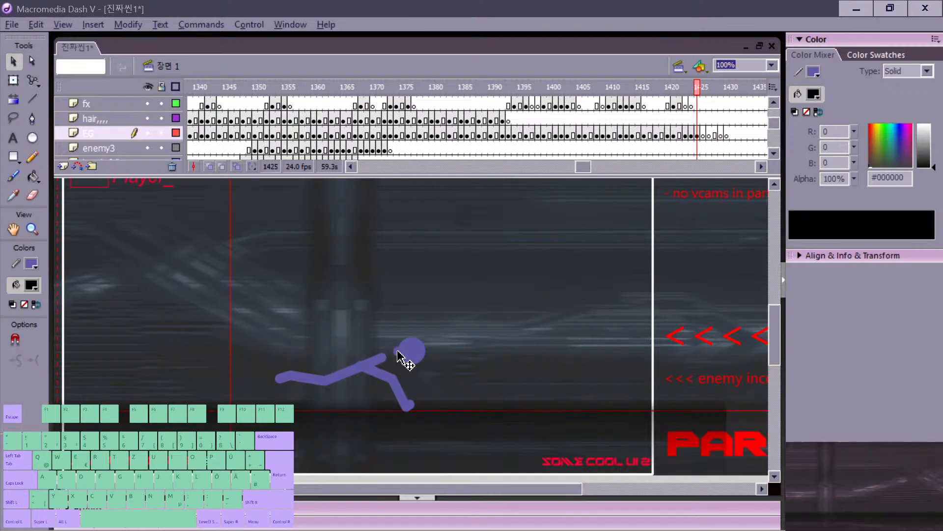
pyautogui.press(',')
pyautogui.press('.')
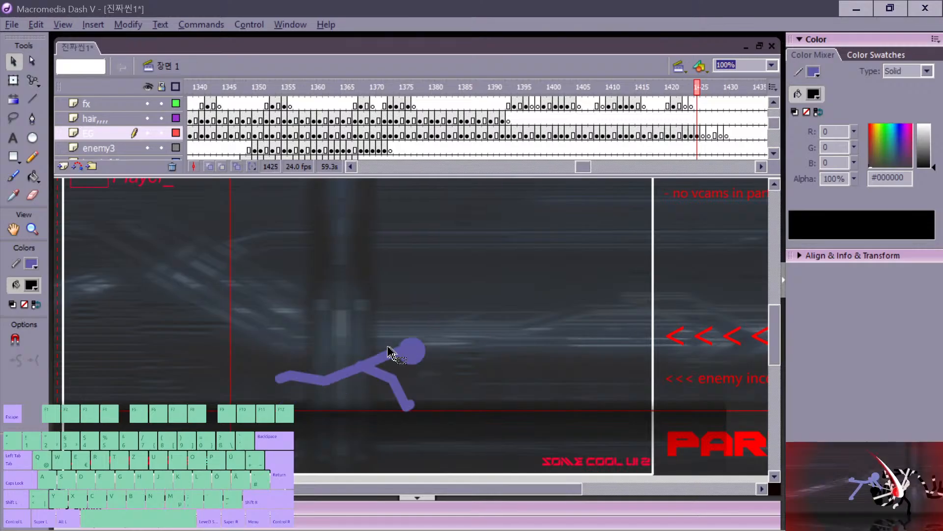
# Step: Paste the round head into frame 1424 and place it just ahead of and above the hip
pyautogui.press(',')
pyautogui.press(',')
pyautogui.press('.')
pyautogui.hotkey('ctrl', 'v')
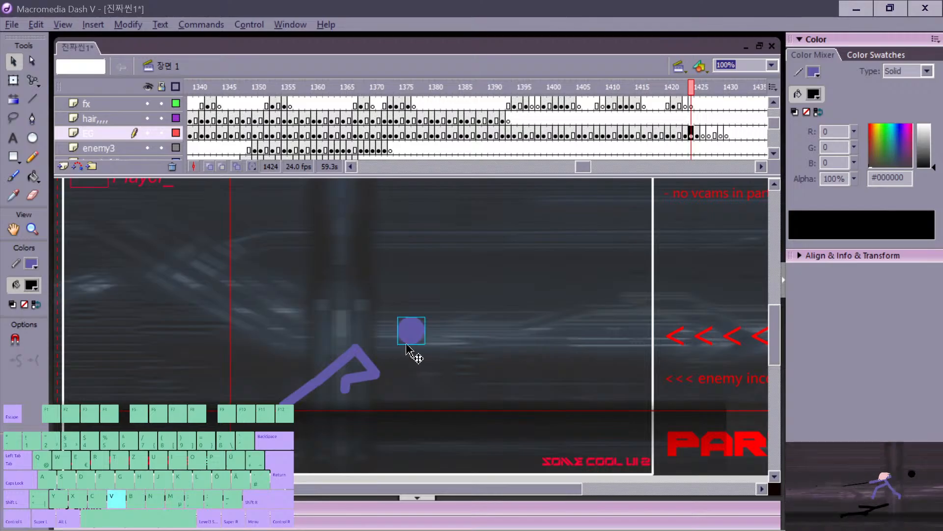
pyautogui.press(',')
pyautogui.moveTo(418, 335); pyautogui.dragTo(396, 338)
pyautogui.press('.')
pyautogui.press(',')
pyautogui.press('.')
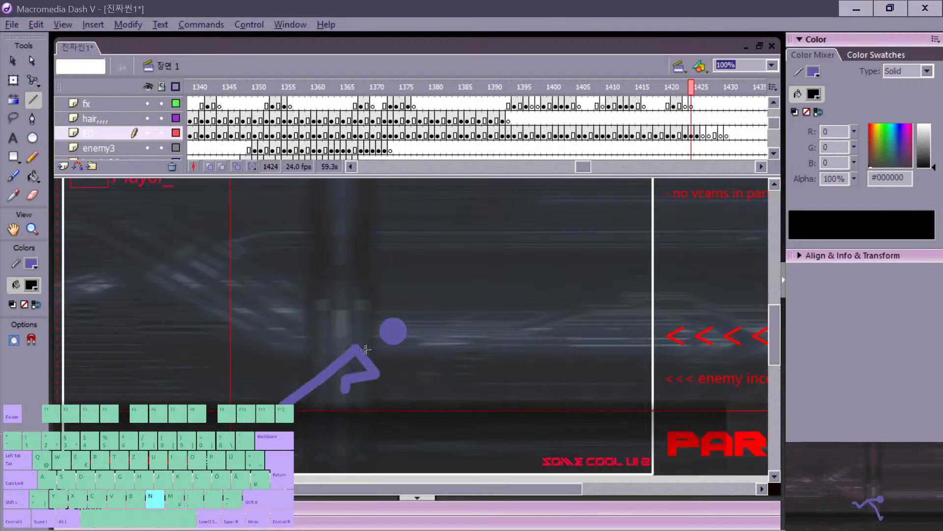
# Step: Draw a torso from the hip to the head on frame 1424 and bend it into a slight curve
pyautogui.press('n')
pyautogui.press('v')
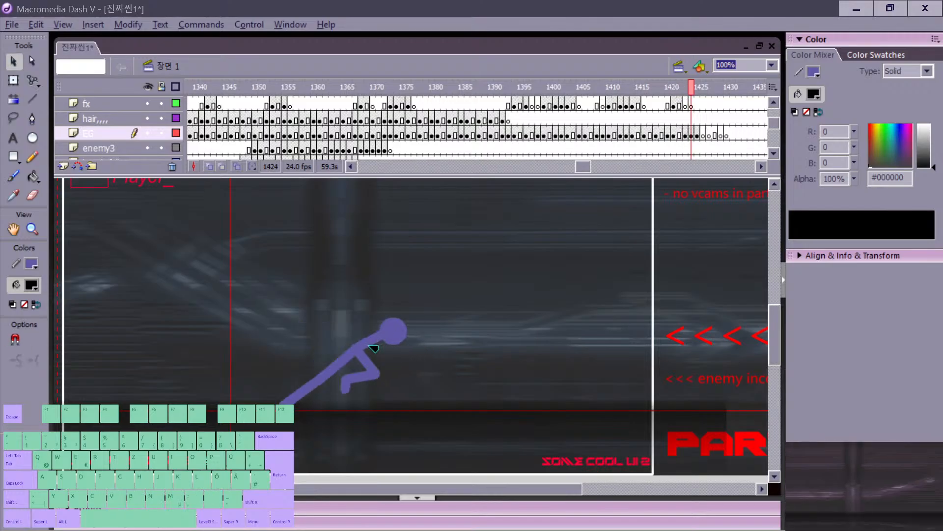
pyautogui.moveTo(368, 344); pyautogui.dragTo(367, 344)
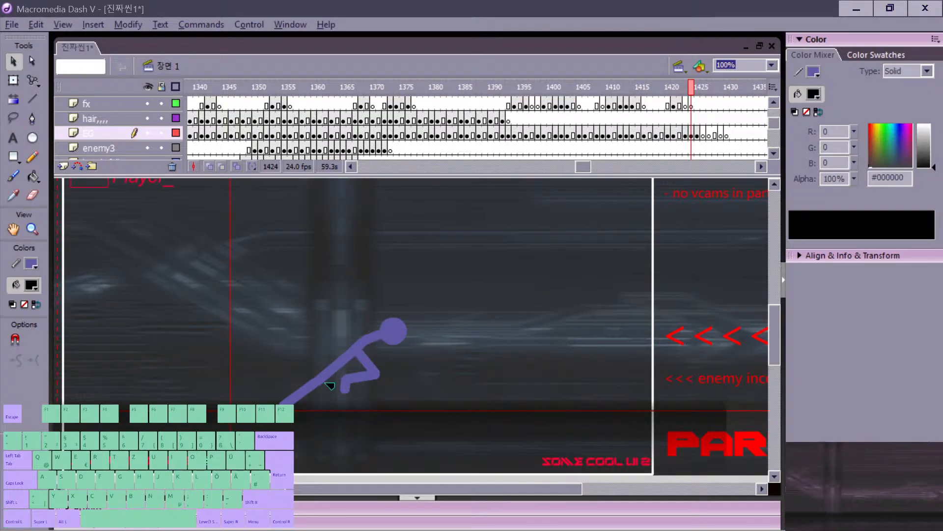
# Step: Adjust the back shin and the front leg's shin and foot on frame 1424 to fit the neighbouring poses
pyautogui.click(314, 386)
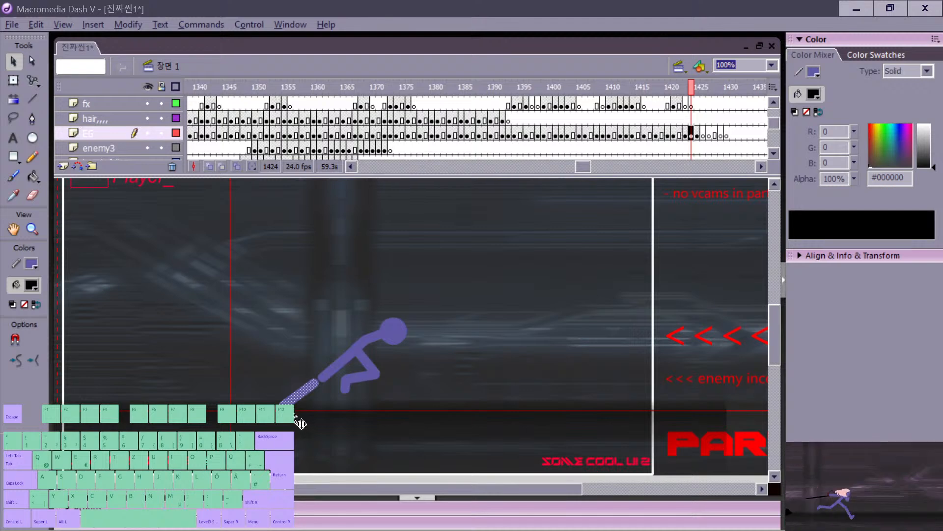
pyautogui.click(321, 394)
pyautogui.press(',')
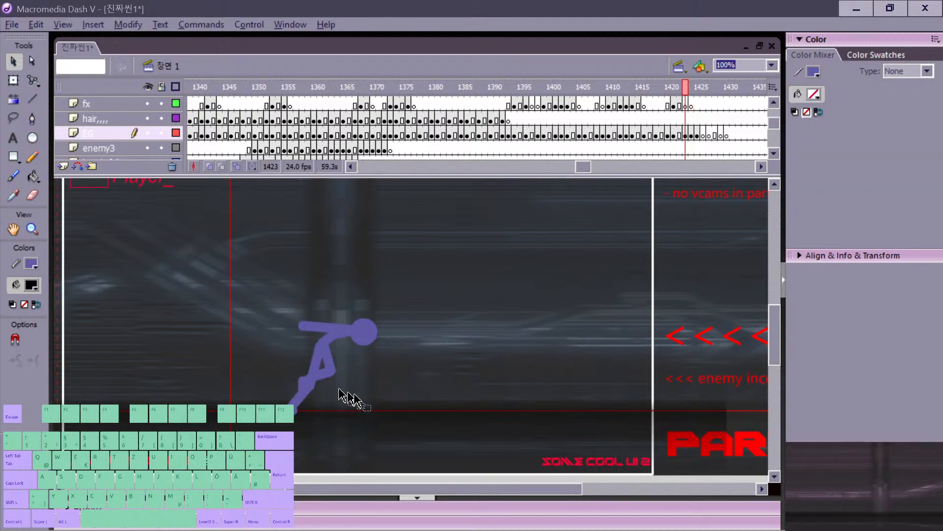
pyautogui.press('.')
pyautogui.press('.')
pyautogui.press(',')
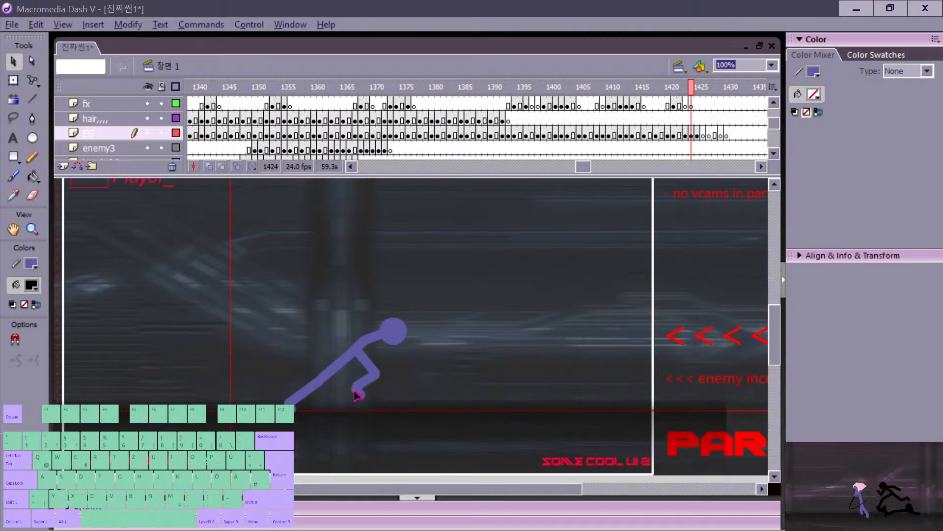
# Step: Flip between frames 1423 and 1426 to examine how the legs and torso move through the lunge
pyautogui.press(',')
pyautogui.press('.')
pyautogui.press('.')
pyautogui.press('.')
pyautogui.press(',')
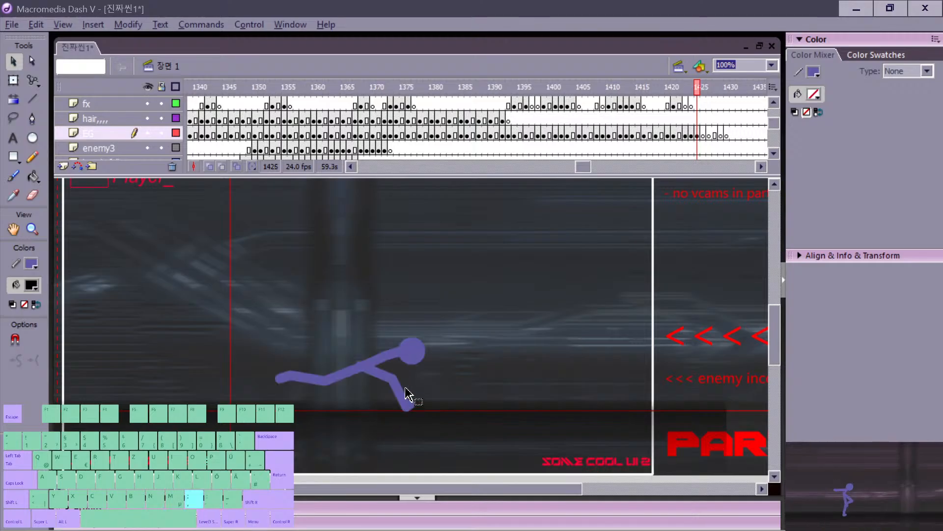
pyautogui.press(',')
pyautogui.press('.')
pyautogui.press(',')
pyautogui.press('.')
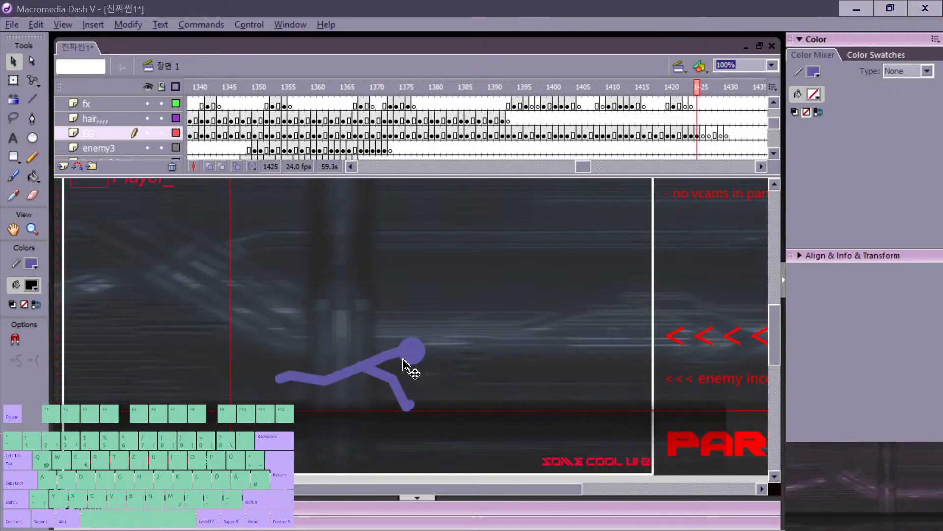
# Step: Rework the upper body on frame 1425 with a raised, shorter torso and the head moved back and up
pyautogui.click(378, 366)
pyautogui.press('q')
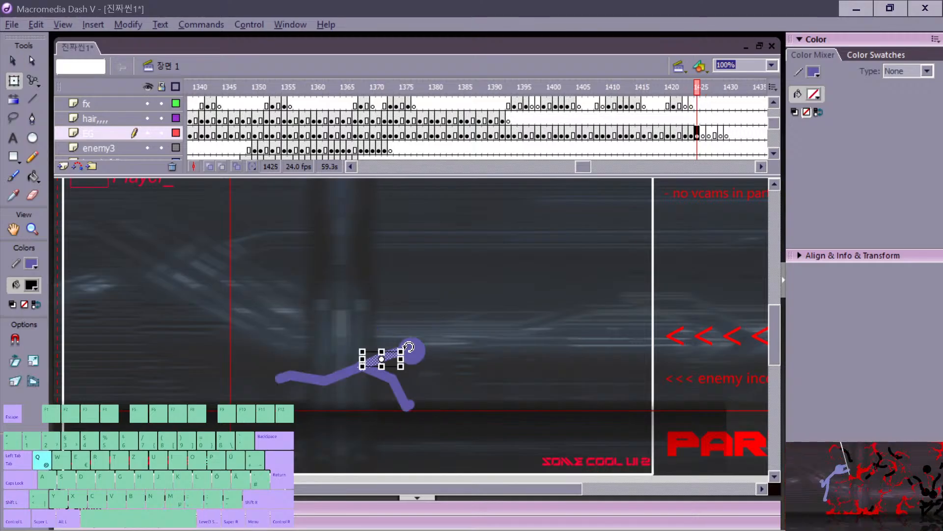
pyautogui.hotkey('ctrl', 'g')
pyautogui.moveTo(399, 347)
pyautogui.mouseDown()
pyautogui.moveTo(387, 347)
pyautogui.moveTo(406, 353)
pyautogui.mouseUp()
pyautogui.click(421, 354)
pyautogui.click(413, 364)
pyautogui.click(418, 373)
pyautogui.press('v')
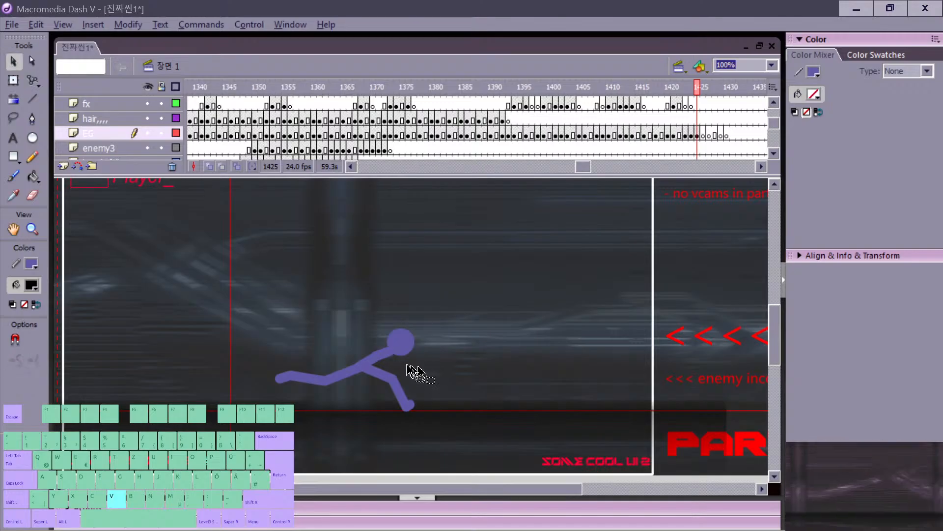
# Step: Check the preceding frames and move the head on frame 1425 slightly forward and down
pyautogui.press(',')
pyautogui.press(',')
pyautogui.press(',')
pyautogui.press('.')
pyautogui.press('.')
pyautogui.press('.')
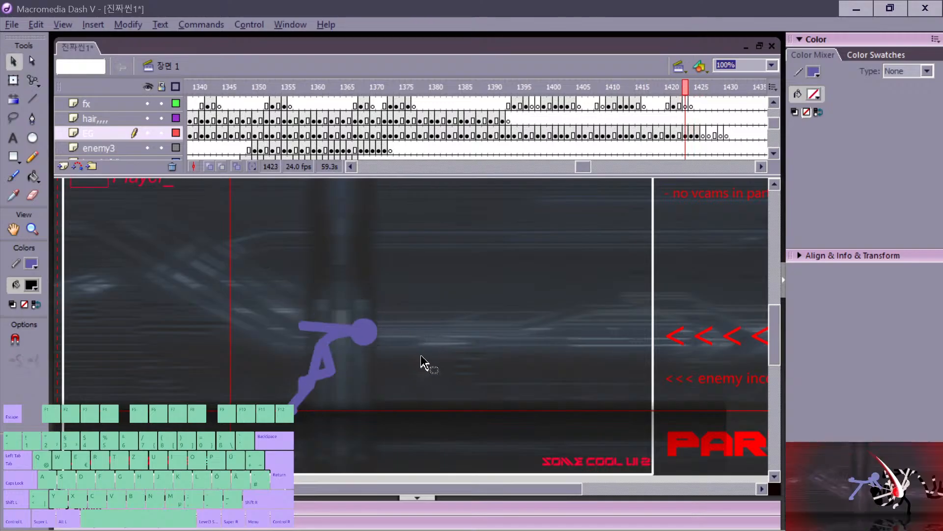
pyautogui.press(',')
pyautogui.press('.')
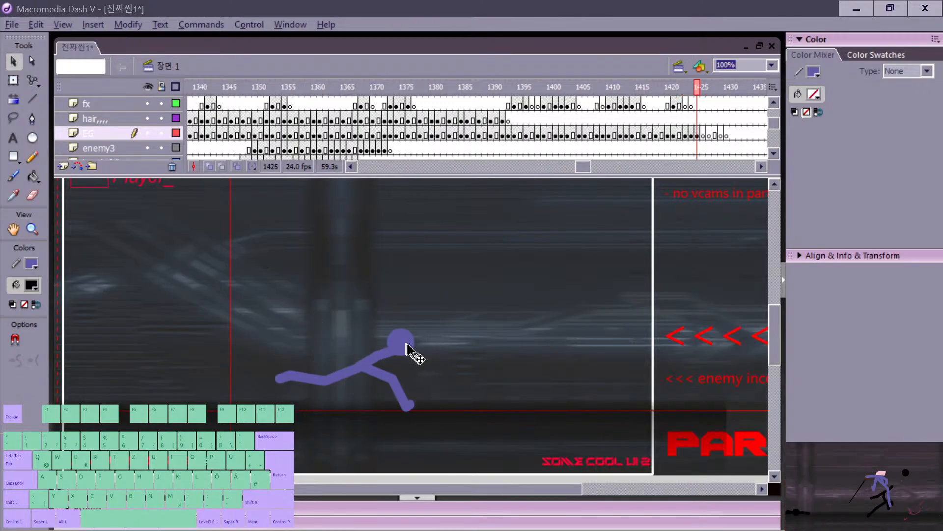
pyautogui.moveTo(406, 346); pyautogui.dragTo(413, 349)
pyautogui.press(',')
pyautogui.press('.')
# Step: Draw both legs on frame 1426, with the front foot planted under a bent knee and the back leg trailing
pyautogui.press('.')
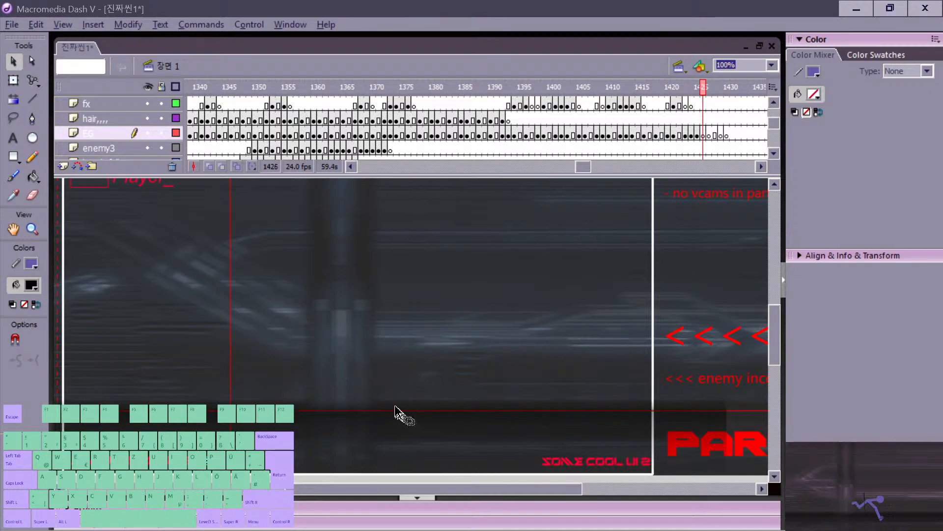
pyautogui.press('n')
pyautogui.moveTo(393, 385); pyautogui.dragTo(395, 382)
pyautogui.moveTo(395, 381)
pyautogui.mouseDown()
pyautogui.moveTo(372, 364)
pyautogui.moveTo(349, 393)
pyautogui.mouseUp()
pyautogui.moveTo(350, 393); pyautogui.dragTo(313, 383)
pyautogui.press(',')
pyautogui.press('.')
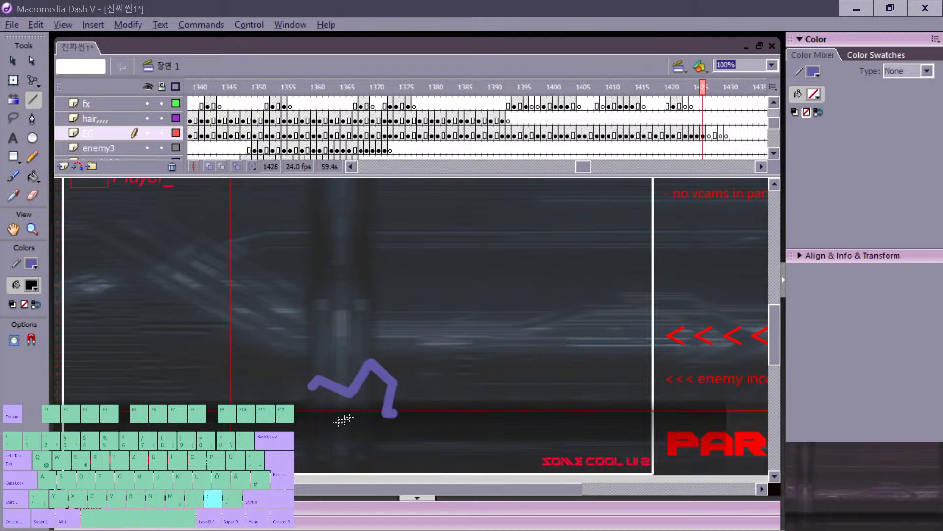
# Step: Add a curved, forward-leaning torso and paste the head at its end on frame 1426
pyautogui.moveTo(385, 355); pyautogui.dragTo(424, 353)
pyautogui.hotkey('ctrl', 'v')
pyautogui.press('m')
pyautogui.press(',')
pyautogui.press('.')
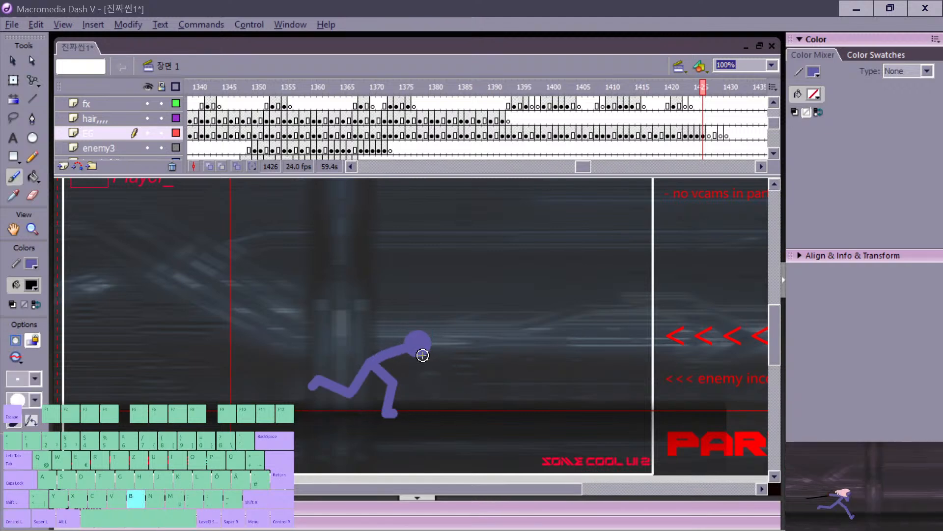
# Step: Select the whole figure on frame 1426 and shift it backward, away from the running direction
pyautogui.press(',')
pyautogui.press('.')
pyautogui.press('v')
pyautogui.moveTo(270, 295); pyautogui.dragTo(460, 457)
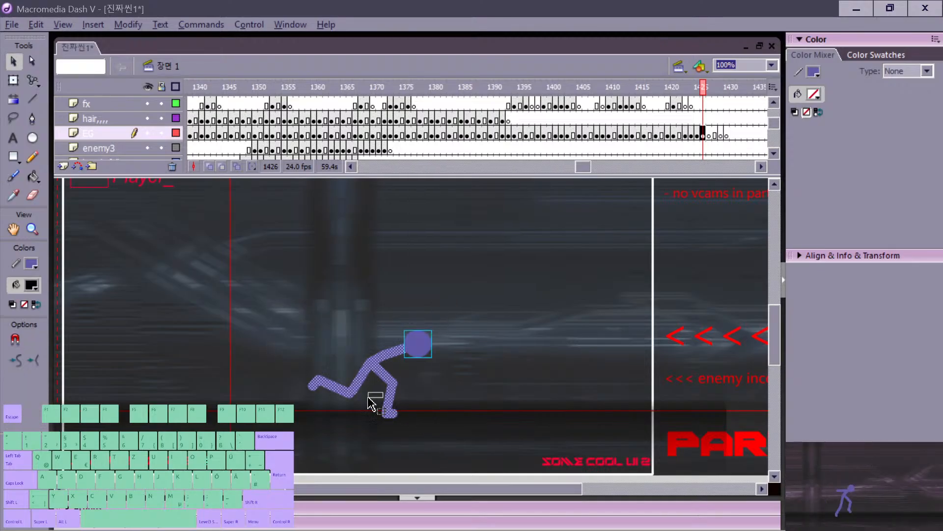
pyautogui.press(',')
pyautogui.press('.')
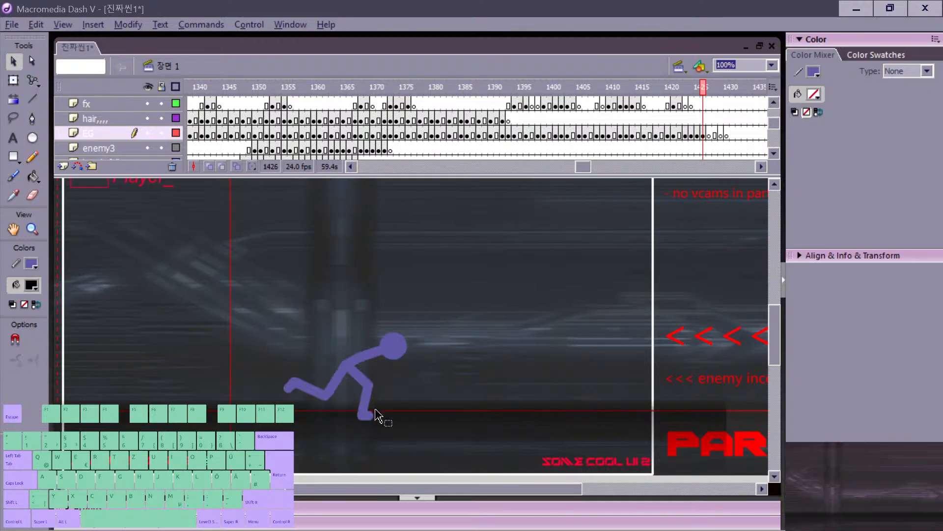
# Step: Draw the legs on frame 1427 tucked together at the knees, with both shins folded behind
pyautogui.press('.')
pyautogui.press('n')
pyautogui.moveTo(329, 415)
pyautogui.mouseDown()
pyautogui.moveTo(353, 379)
pyautogui.moveTo(323, 383)
pyautogui.mouseUp()
pyautogui.moveTo(324, 383); pyautogui.dragTo(318, 390)
pyautogui.press(',')
pyautogui.press('.')
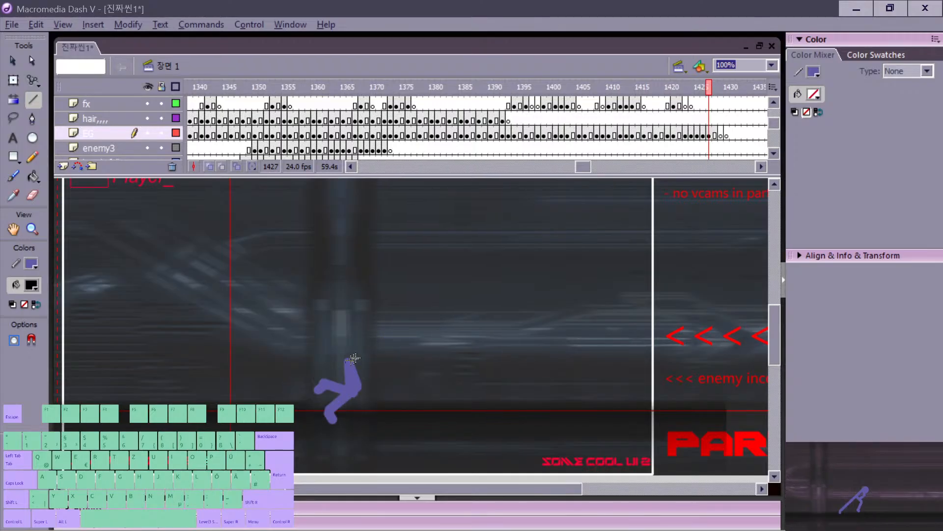
# Step: Paste the head into frame 1427 and connect it to the hip with a forward-leaning torso
pyautogui.hotkey('ctrl', 'v')
pyautogui.moveTo(396, 344); pyautogui.dragTo(401, 342)
pyautogui.press(',')
pyautogui.press('.')
pyautogui.press(',')
pyautogui.press('.')
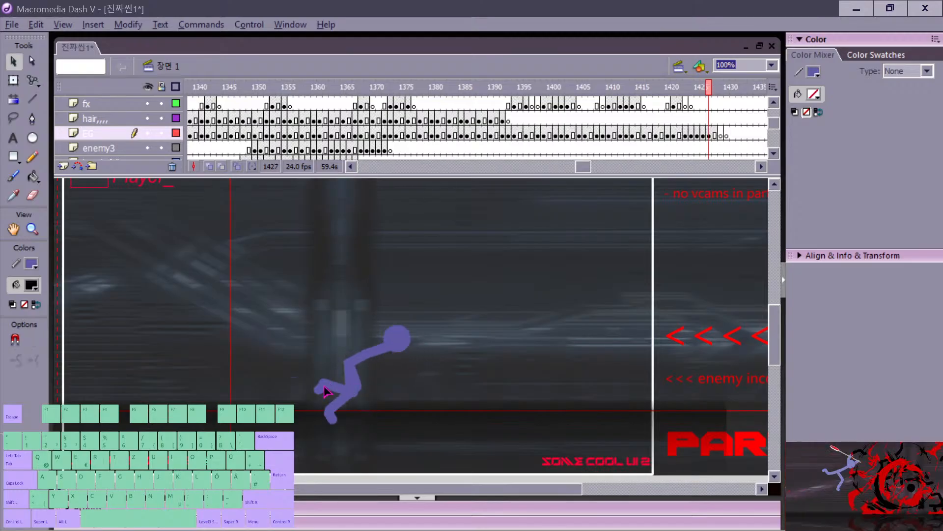
# Step: Refine the raised back foot on frame 1427 and compare the pose with frame 1426
pyautogui.moveTo(323, 384); pyautogui.dragTo(321, 384)
pyautogui.press(',')
pyautogui.press('.')
pyautogui.press(',')
pyautogui.press('.')
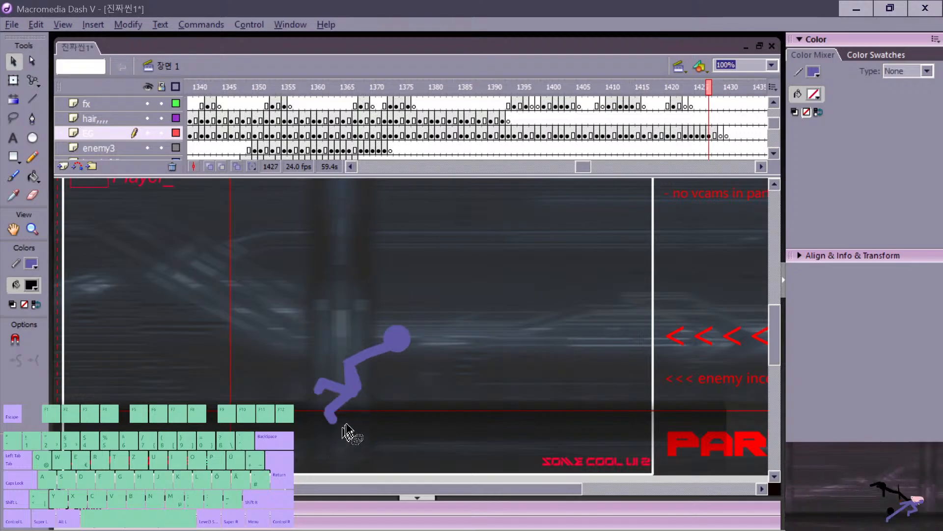
# Step: Carry the tucked pose on to frame 1428 with the lower foot raised and the head lowered slightly
pyautogui.press('b')
pyautogui.press('v')
pyautogui.press('z')
pyautogui.press('v')
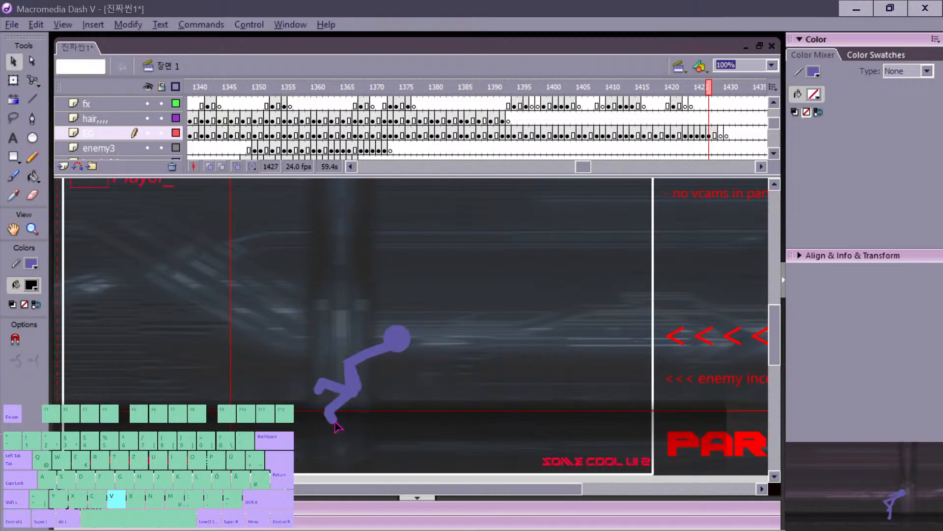
pyautogui.press('.')
pyautogui.press('.')
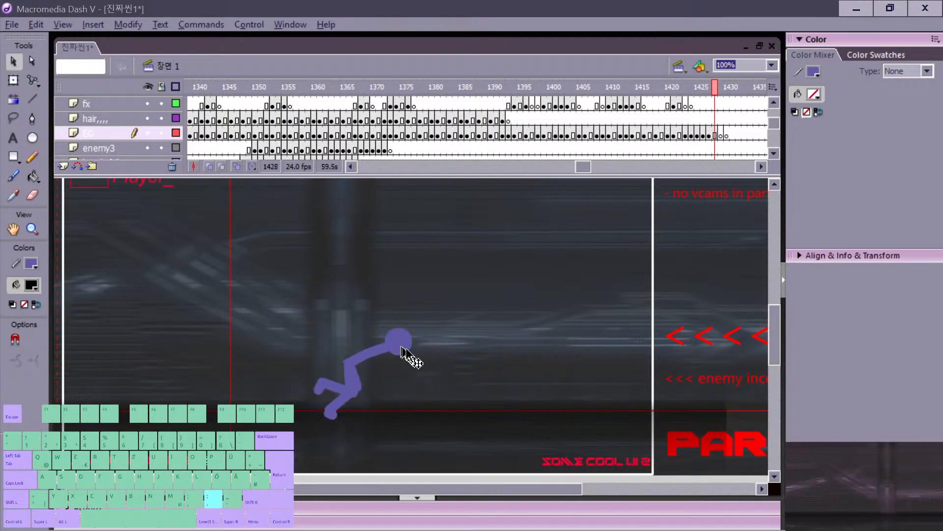
# Step: Step back through the earlier frames and play the run and swing sequence to review its motion
pyautogui.press(',')
pyautogui.press(',')
pyautogui.press(',')
pyautogui.press(',')
pyautogui.press(',')
pyautogui.press(',')
pyautogui.press(',')
pyautogui.press(',')
pyautogui.press(',')
pyautogui.press(',')
pyautogui.press(',')
pyautogui.press(',')
pyautogui.press(',')
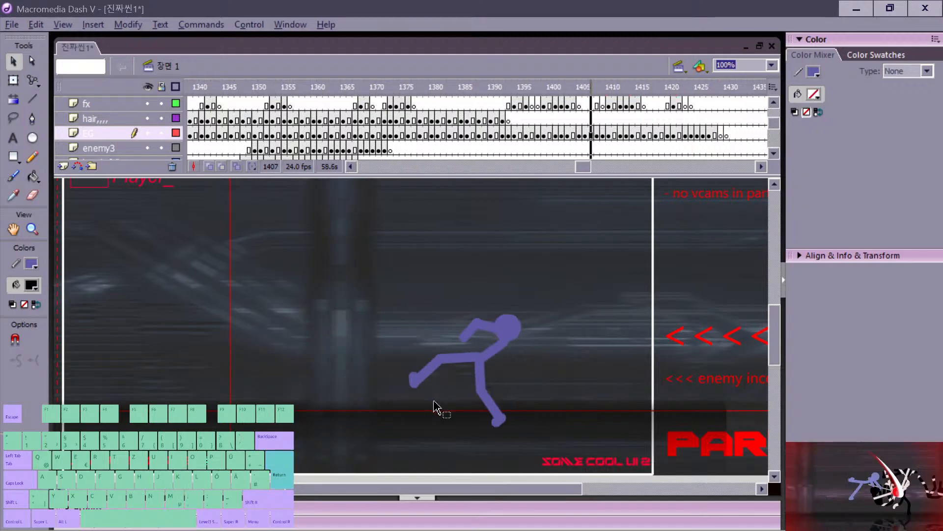
# Step: Step forward through frames 1407 to 1427 to review the purple figure's poses one by one
pyautogui.press('.')
pyautogui.press('.')
pyautogui.press('.')
pyautogui.press('.')
pyautogui.press('.')
pyautogui.press('.')
pyautogui.press('.')
pyautogui.press('.')
pyautogui.press('.')
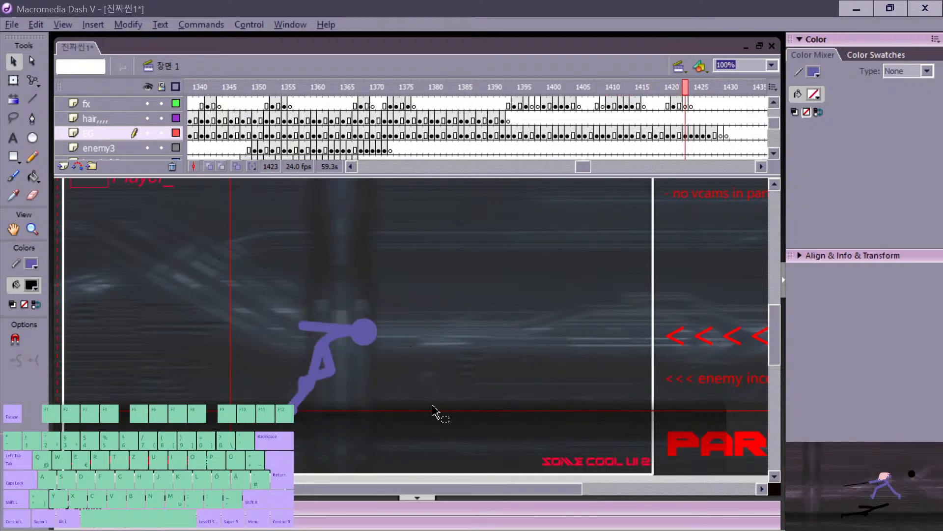
pyautogui.press('.')
pyautogui.press('.')
pyautogui.press('.')
pyautogui.press('.')
# Step: Replay the run and swing sequence several times from around frame 1407 to check its timing
pyautogui.moveTo(597, 104); pyautogui.dragTo(551, 131)
pyautogui.press('Return')
pyautogui.moveTo(599, 166); pyautogui.dragTo(588, 163)
pyautogui.click(427, 110)
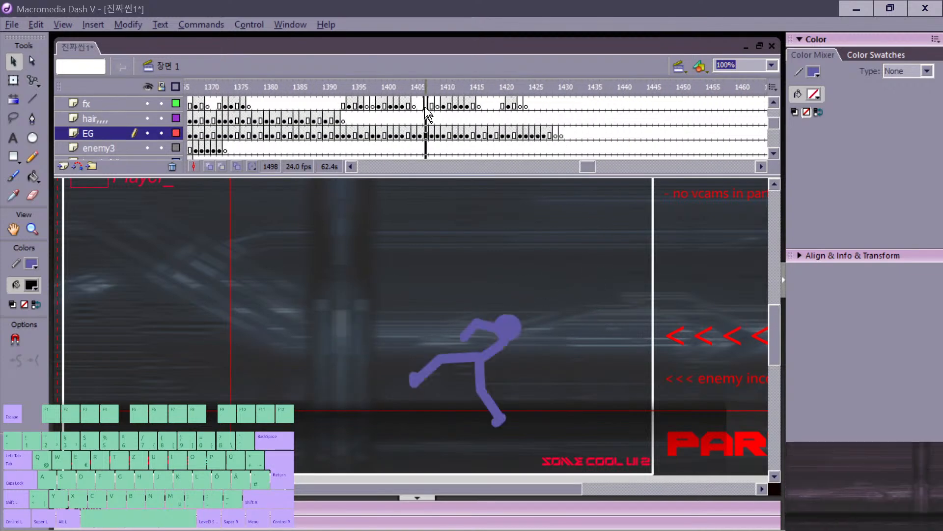
pyautogui.press('Return')
pyautogui.click(448, 115)
pyautogui.press('Return')
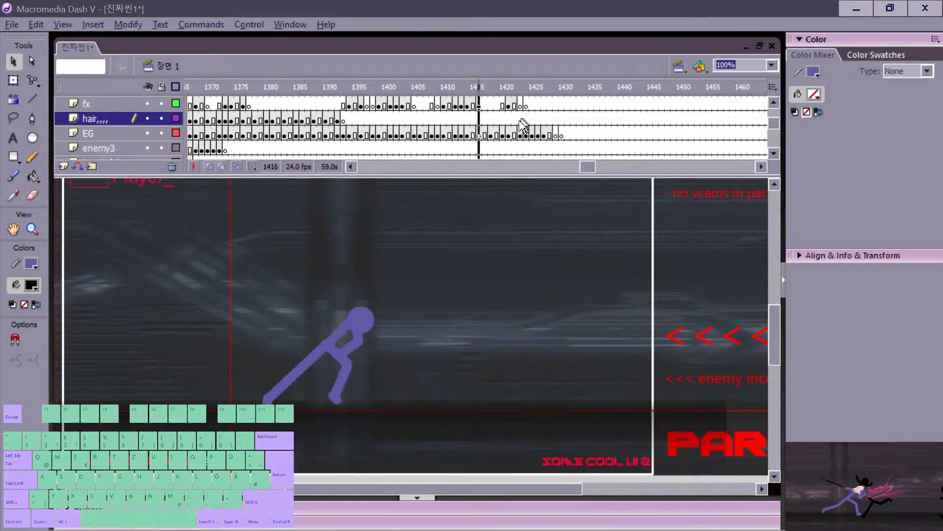
pyautogui.press('Return')
# Step: Compare the poses on frames 1420 to 1423 by stepping back and forth between them
pyautogui.press('z')
pyautogui.press(',')
pyautogui.press(',')
pyautogui.press(',')
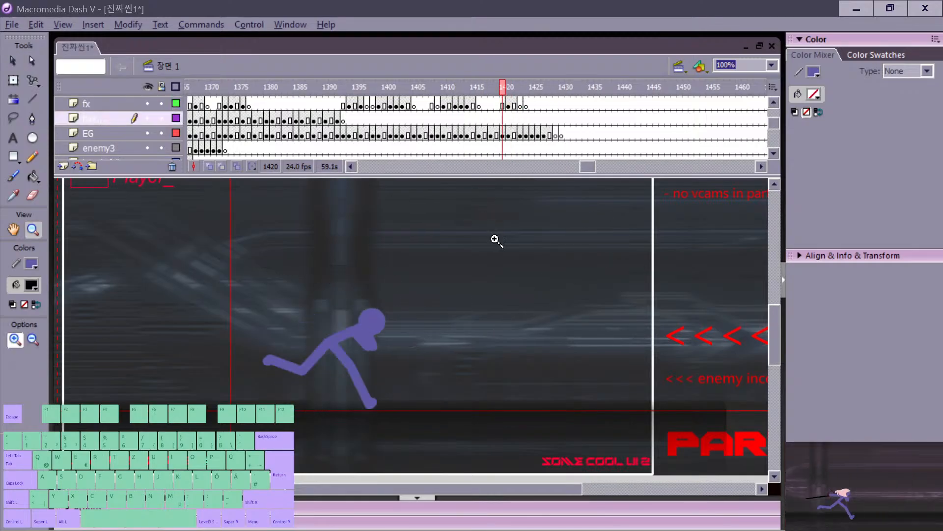
pyautogui.press('.')
pyautogui.press('.')
pyautogui.press('.')
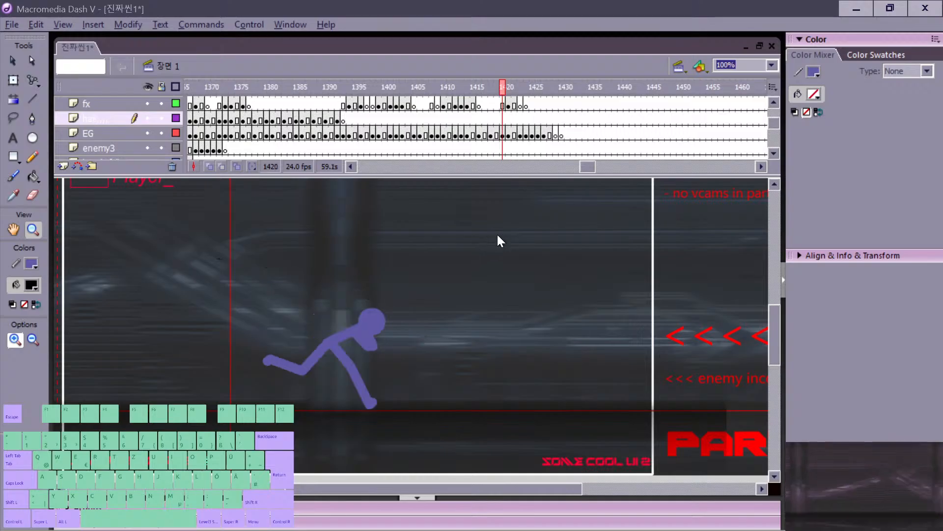
pyautogui.press(',')
pyautogui.press('.')
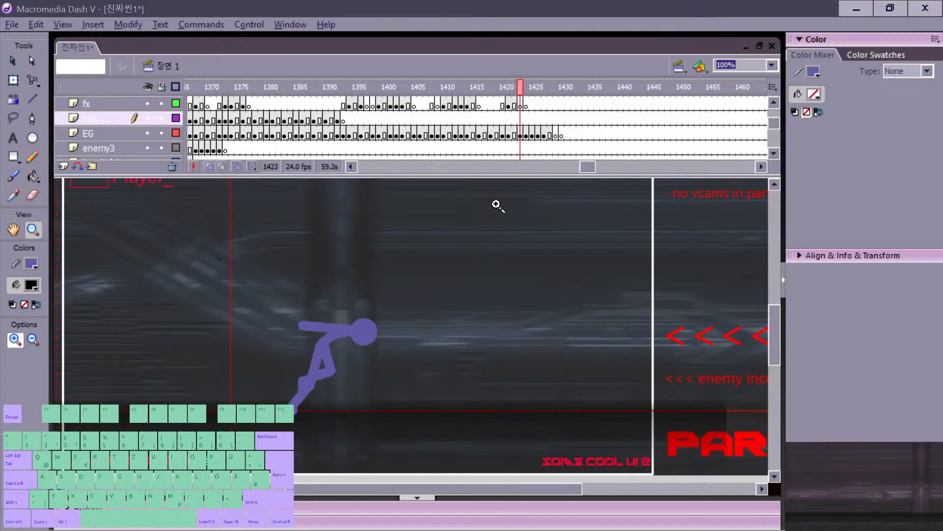
pyautogui.press(',')
pyautogui.press('.')
# Step: Try to bend the figure's trailing arm on frame 1423 and check it against the previous frame
pyautogui.press('v')
pyautogui.press('e')
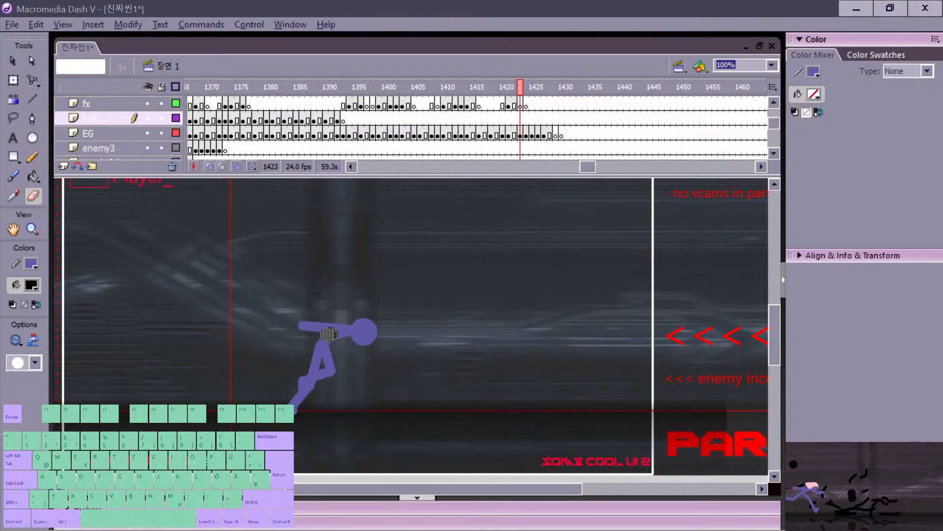
pyautogui.press('v')
pyautogui.moveTo(331, 333)
pyautogui.mouseDown()
pyautogui.moveTo(367, 328)
pyautogui.moveTo(314, 336)
pyautogui.mouseUp()
pyautogui.press('b')
pyautogui.press('n')
pyautogui.hotkey('ctrl', 'z')
pyautogui.press('v')
pyautogui.press(',')
pyautogui.press('.')
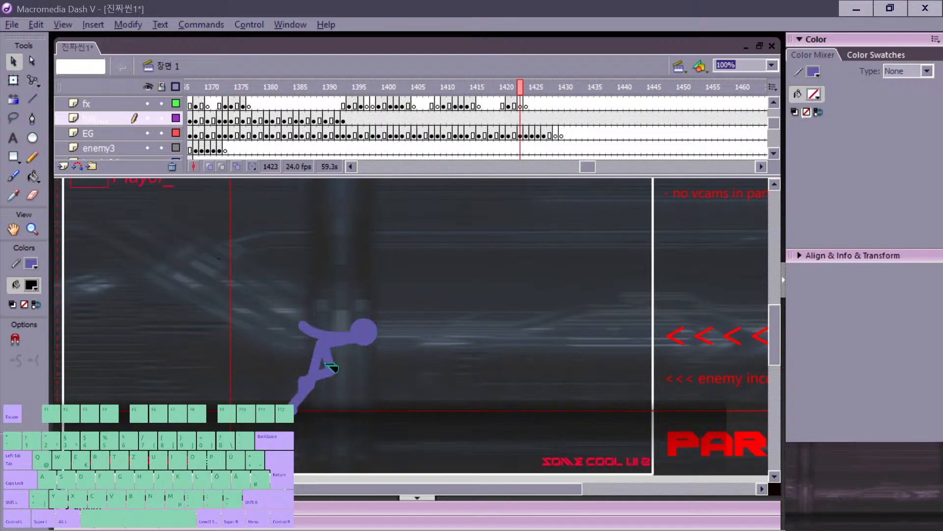
# Step: Reshape the trailing arm on frame 1423 so it bends down into the shoulder, comparing it with the neighbouring frames
pyautogui.click(317, 335)
pyautogui.press('r')
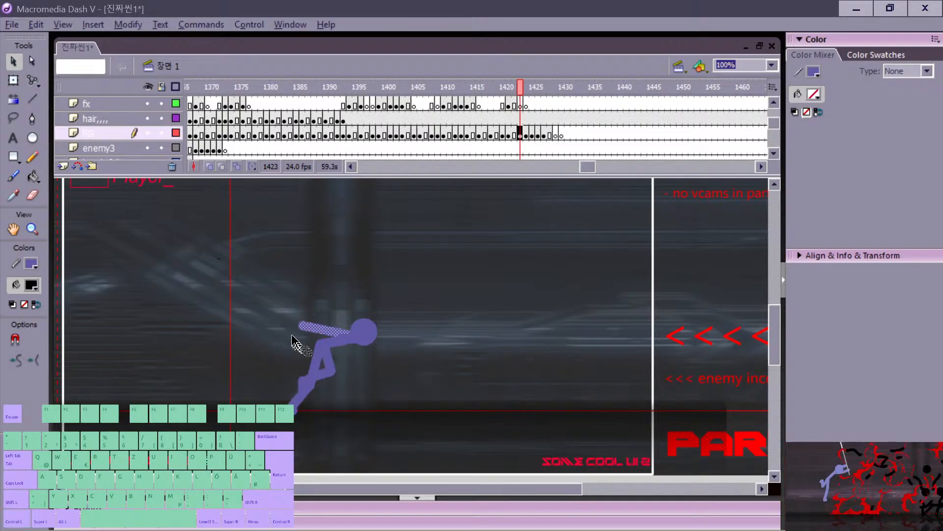
pyautogui.click(293, 338)
pyautogui.moveTo(326, 334)
pyautogui.mouseDown()
pyautogui.moveTo(295, 333)
pyautogui.moveTo(309, 326)
pyautogui.moveTo(324, 339)
pyautogui.mouseUp()
pyautogui.press(',')
pyautogui.press('.')
pyautogui.press('.')
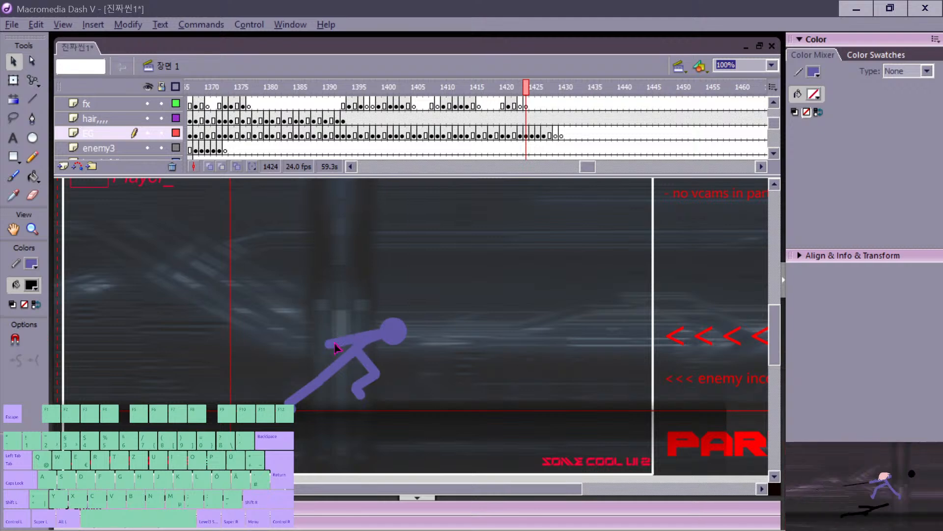
# Step: Compare frames 1422 to 1424 and try to remove the stray arm stroke from the hair layer
pyautogui.press(',')
pyautogui.press('.')
pyautogui.press(',')
pyautogui.press(',')
pyautogui.press('.')
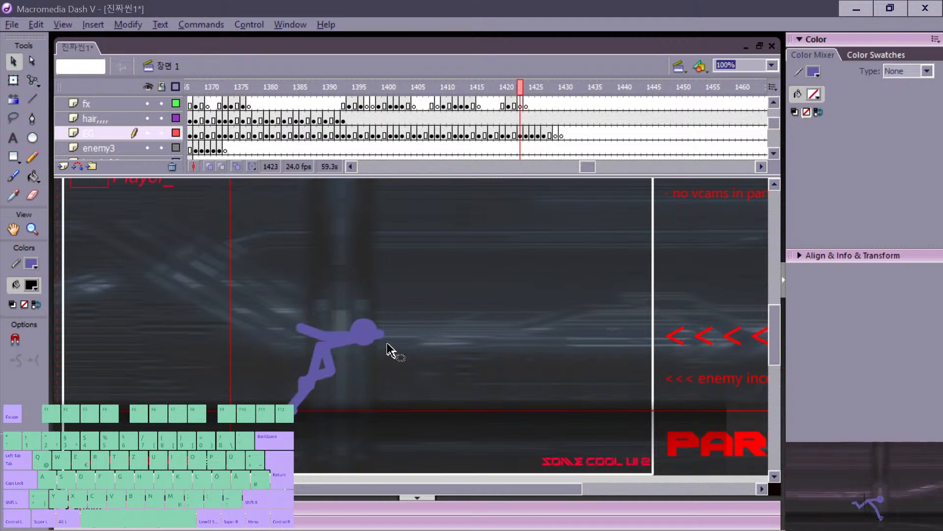
pyautogui.press(',')
pyautogui.click(345, 341)
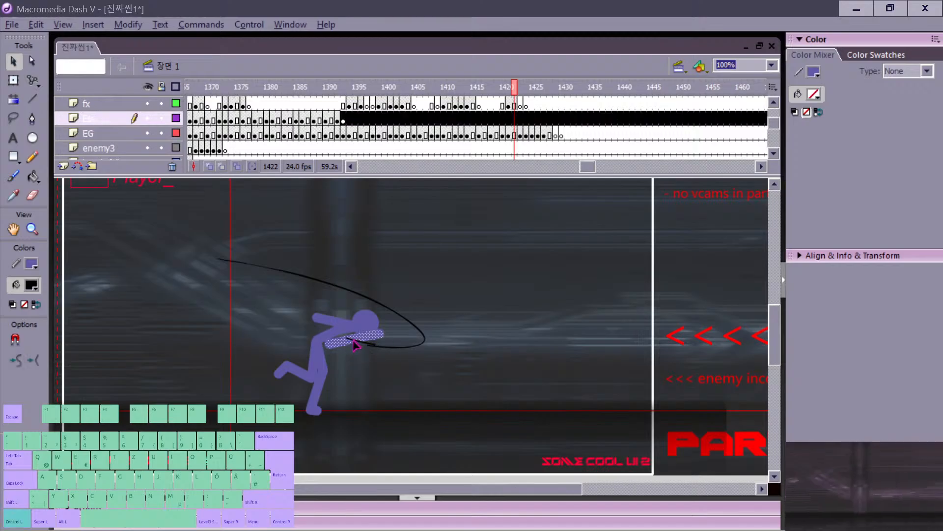
pyautogui.press('Escape')
pyautogui.press('.')
pyautogui.press('.')
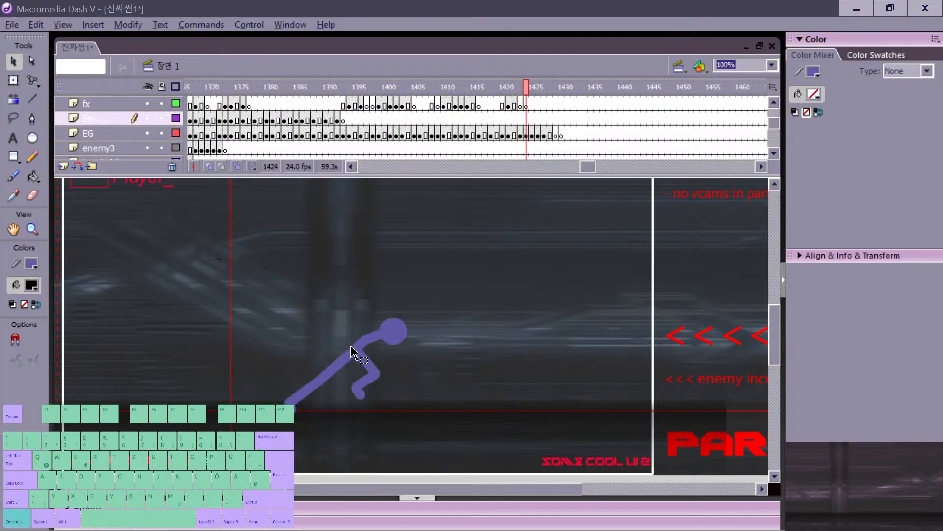
# Step: Refine the torso and trailing arm on frame 1423 and delete the stray hair-layer stroke sticking out past the head
pyautogui.press(',')
pyautogui.press(',')
pyautogui.click(350, 348)
pyautogui.press('.')
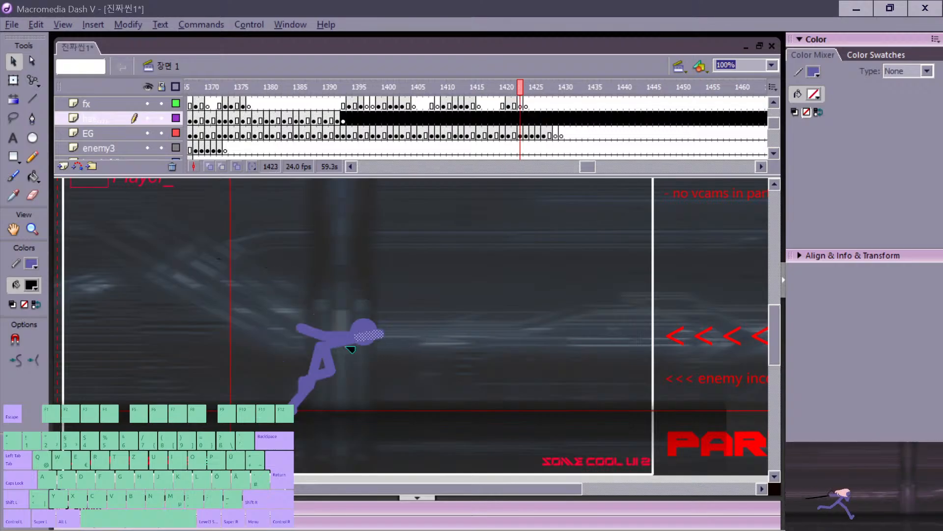
pyautogui.click(348, 344)
pyautogui.press('v')
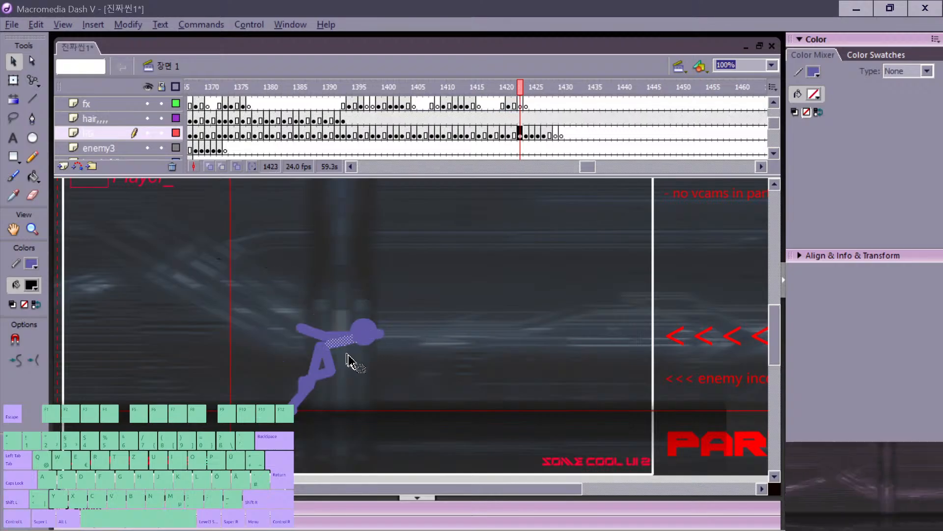
pyautogui.click(347, 358)
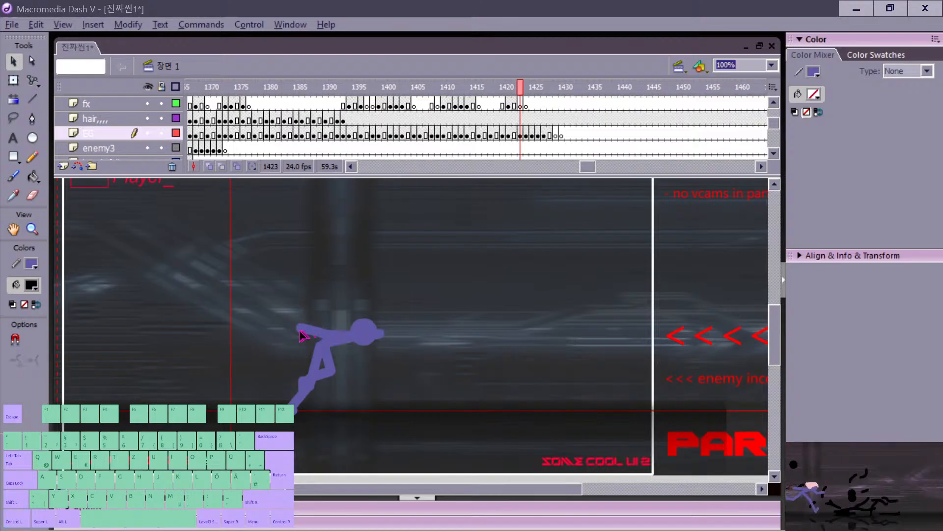
pyautogui.click(381, 338)
pyautogui.press('Delete')
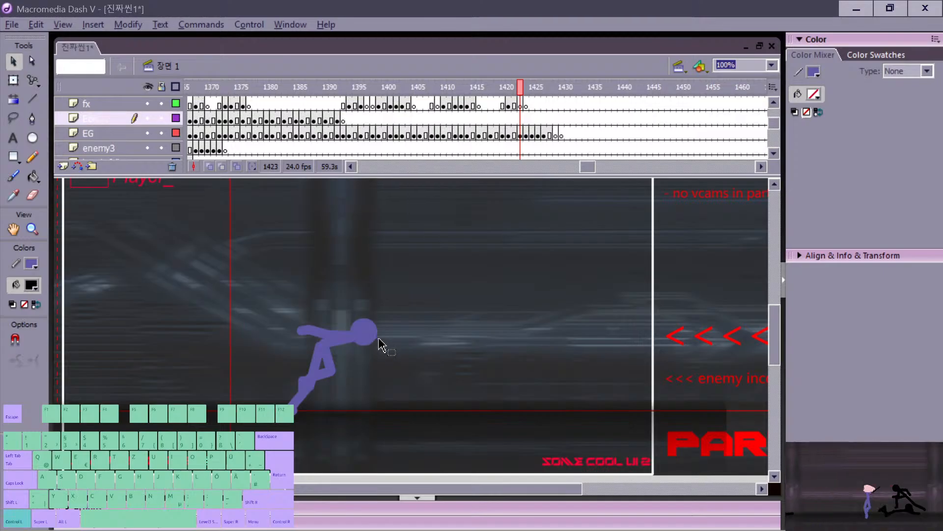
# Step: Rework the upper torso below the head on frame 1424 and compare it with the adjacent frames
pyautogui.press('.')
pyautogui.click(367, 343)
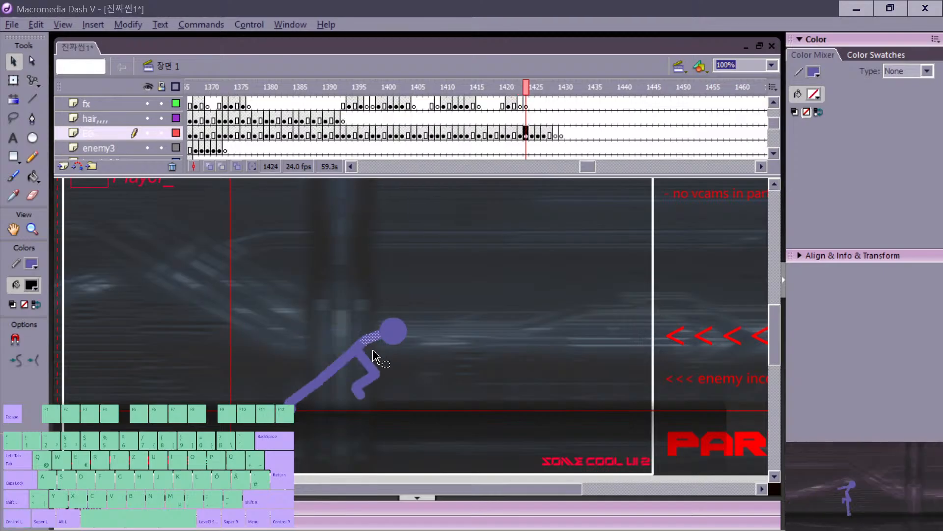
pyautogui.press('Delete')
pyautogui.moveTo(367, 341); pyautogui.dragTo(386, 339)
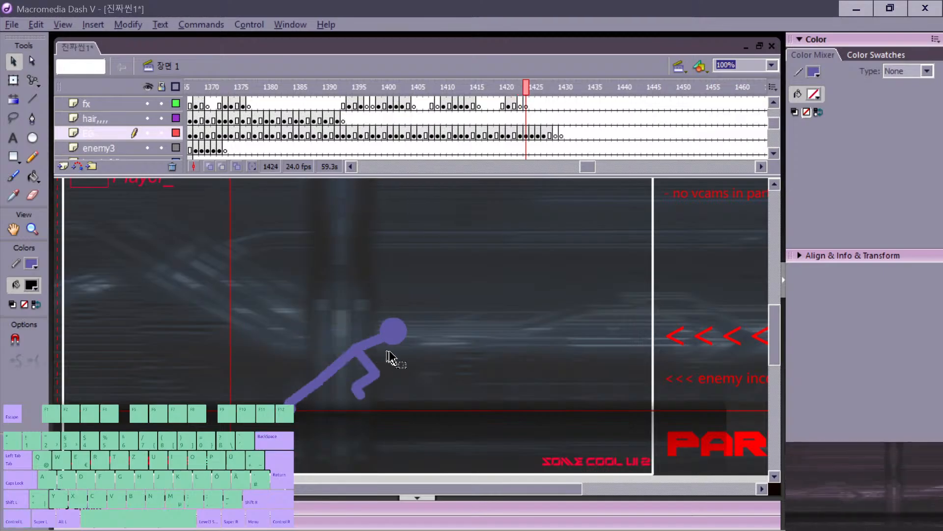
pyautogui.press(',')
pyautogui.press('.')
pyautogui.press('.')
pyautogui.press(',')
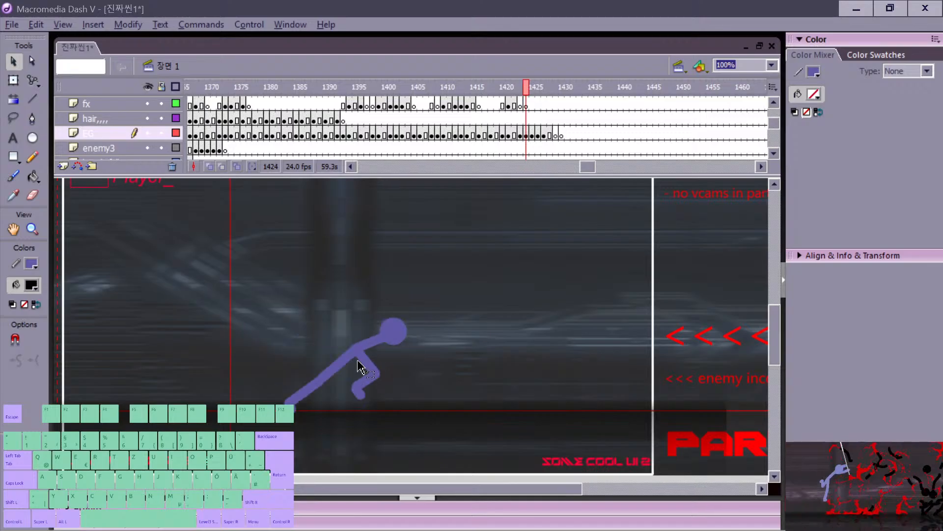
# Step: Draw an arm trailing back from the head on frame 1424 with the Line tool and bend its end upward
pyautogui.press('n')
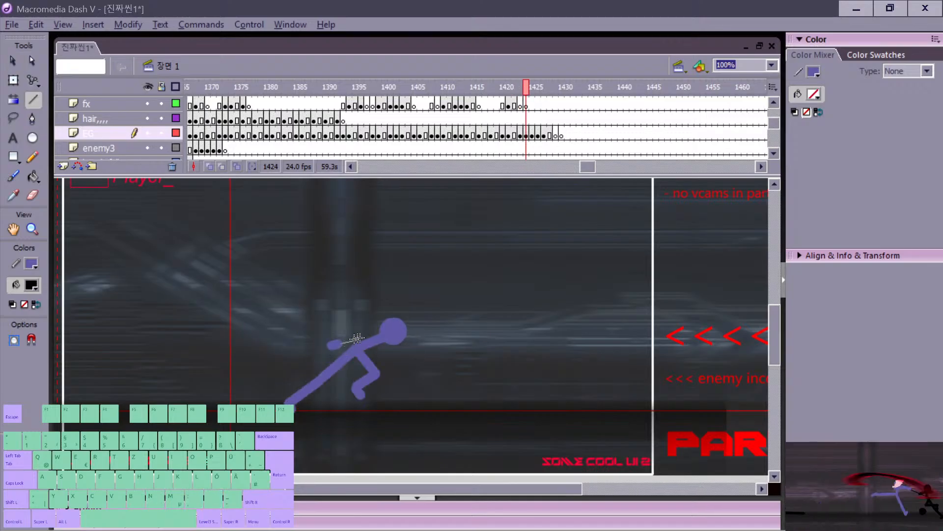
pyautogui.press(',')
pyautogui.press('.')
pyautogui.moveTo(387, 332); pyautogui.dragTo(330, 346)
pyautogui.press('v')
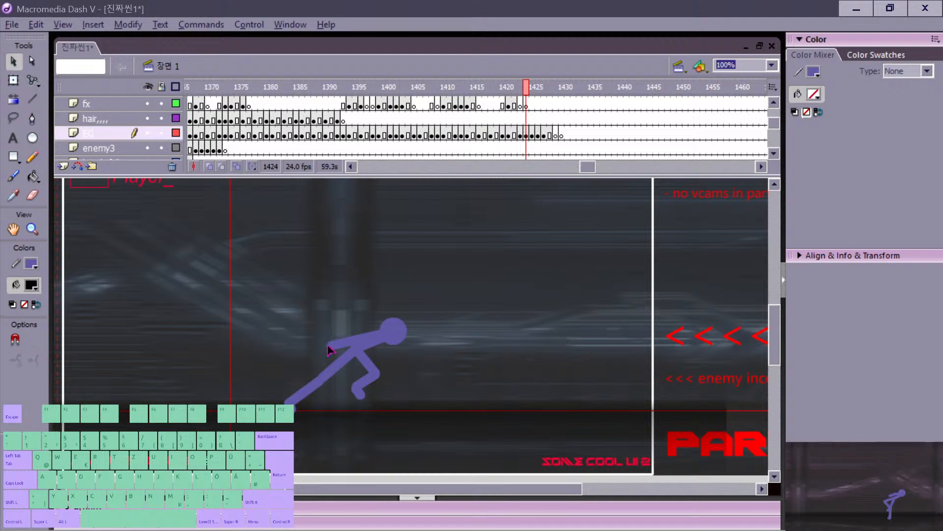
pyautogui.press(',')
pyautogui.press('.')
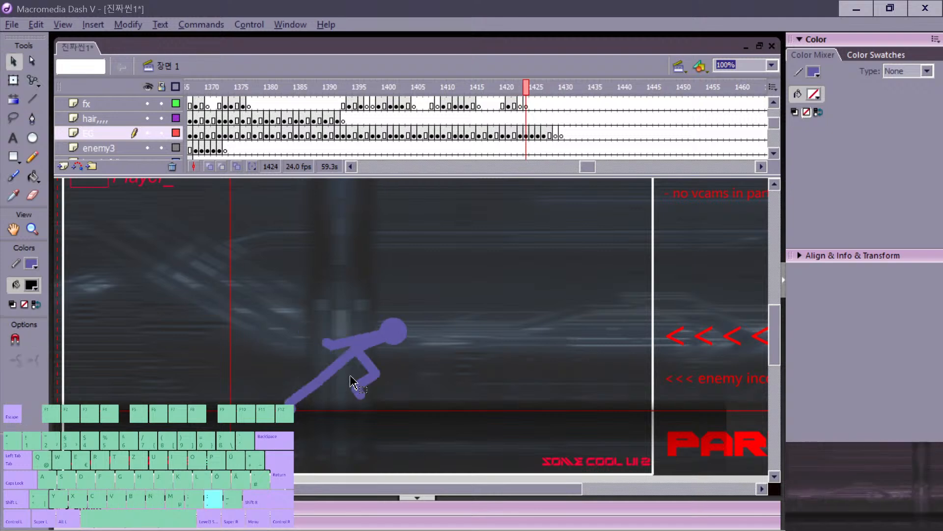
# Step: Draw a short arm tucked behind the head on frame 1425, checking it against frames 1424 and 1426
pyautogui.press('.')
pyautogui.press(',')
pyautogui.press('.')
pyautogui.press('n')
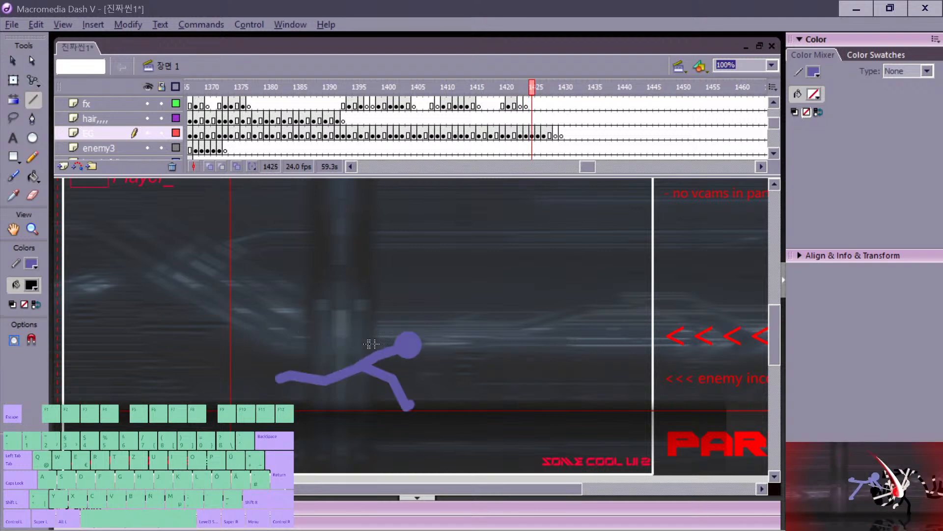
pyautogui.press(',')
pyautogui.press('.')
pyautogui.press('.')
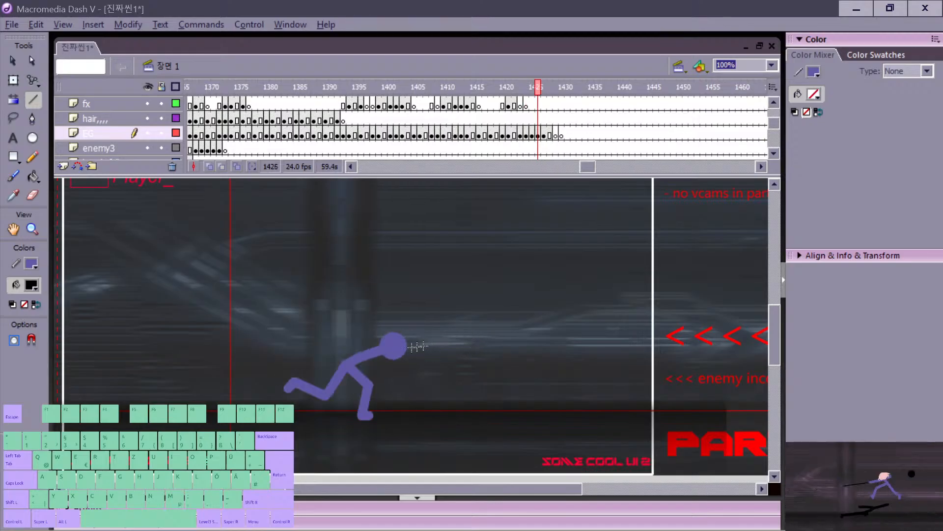
pyautogui.press(',')
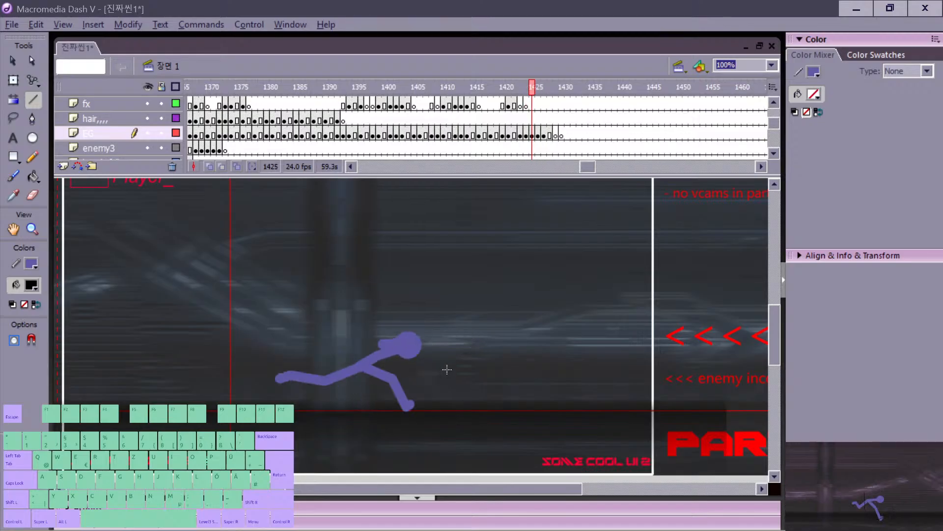
# Step: Add an arm reaching forward and down from the head on frame 1426 and adjust its end
pyautogui.press('.')
pyautogui.press('v')
pyautogui.press('.')
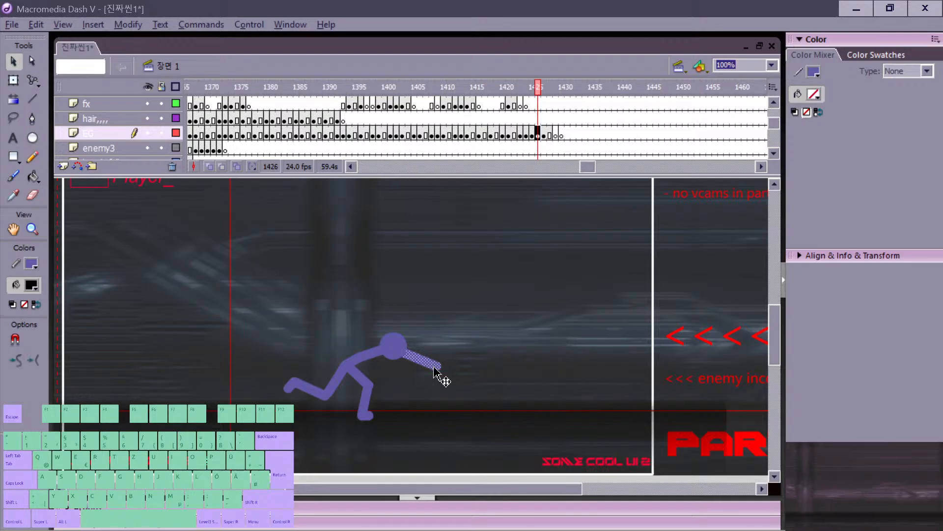
pyautogui.moveTo(430, 372); pyautogui.dragTo(433, 370)
pyautogui.press(',')
pyautogui.press('.')
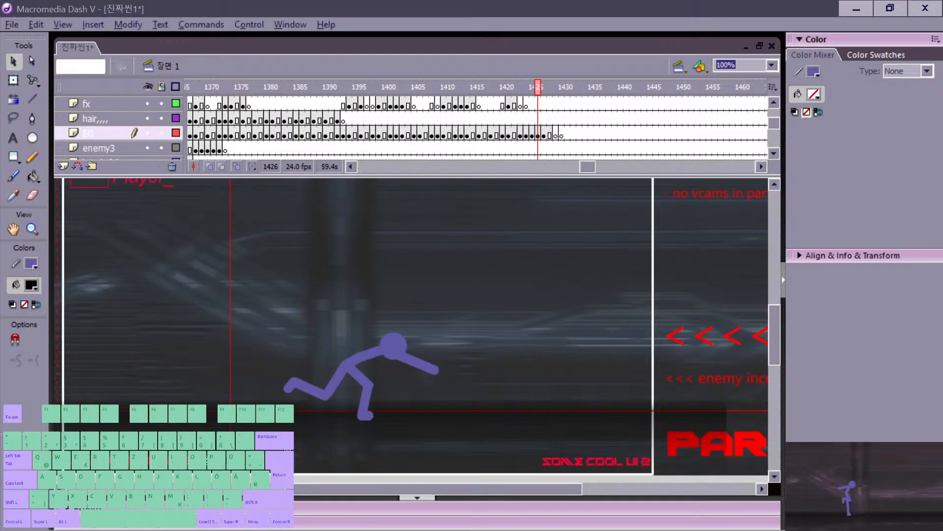
# Step: Brush a black squiggle above the figure on frame 1426, group it and place a duplicate beside it
pyautogui.press('b')
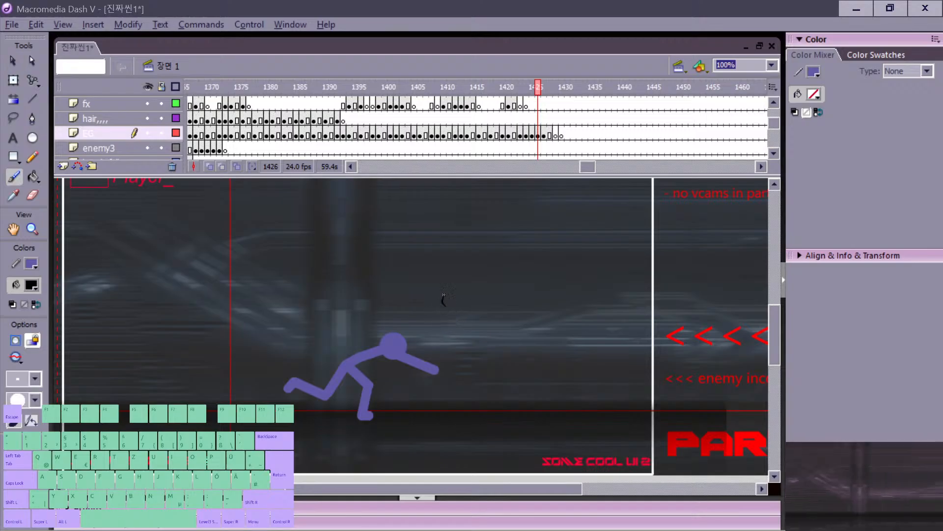
pyautogui.press('v')
pyautogui.click(470, 310)
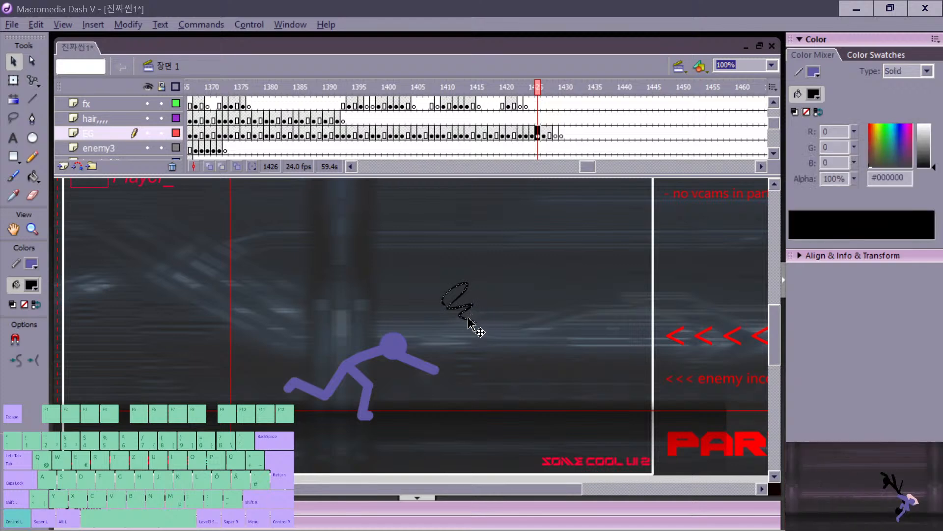
pyautogui.hotkey('ctrl', 'g')
pyautogui.moveTo(465, 312)
pyautogui.mouseDown()
pyautogui.moveTo(487, 315)
pyautogui.moveTo(485, 306)
pyautogui.moveTo(530, 290)
pyautogui.mouseUp()
pyautogui.hotkey('ctrl', 'd')
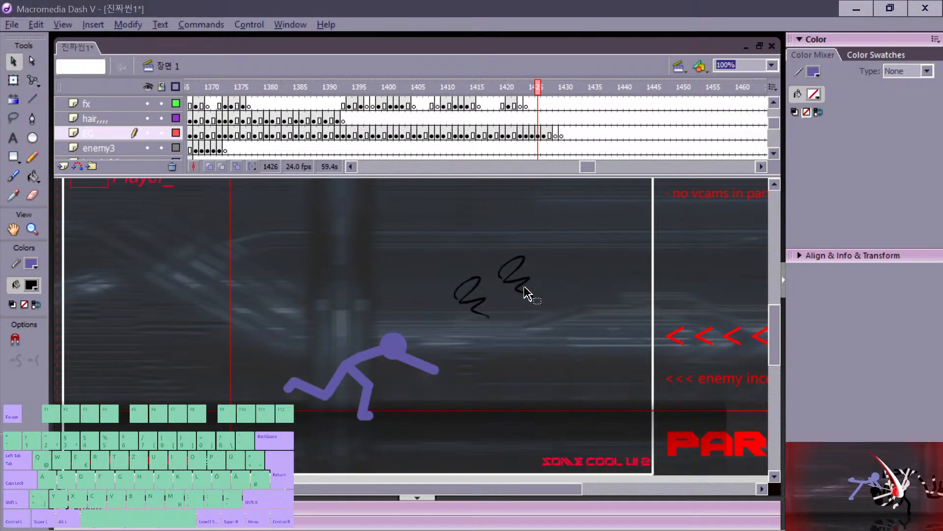
# Step: Recolour the duplicate squiggle's fill to pink #D7429C and move it over the black squiggle with a slight offset
pyautogui.doubleClick(526, 287)
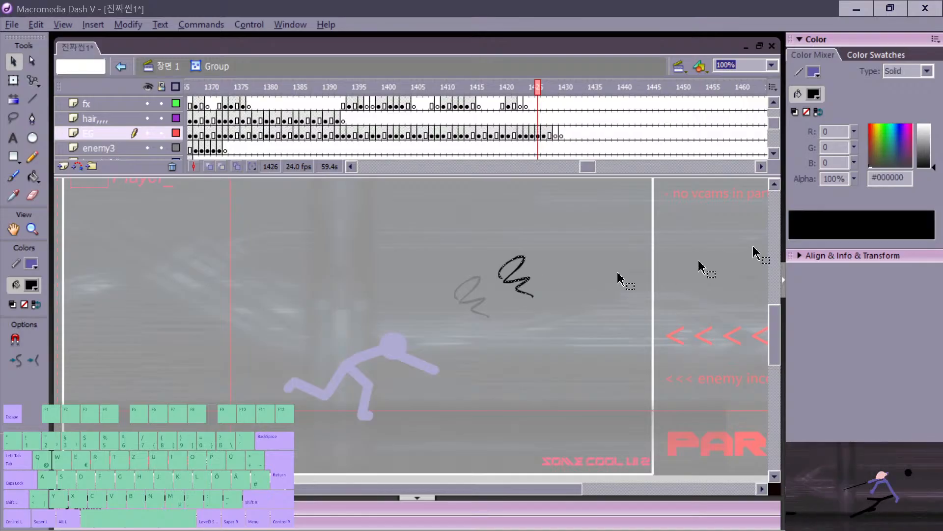
pyautogui.click(922, 142)
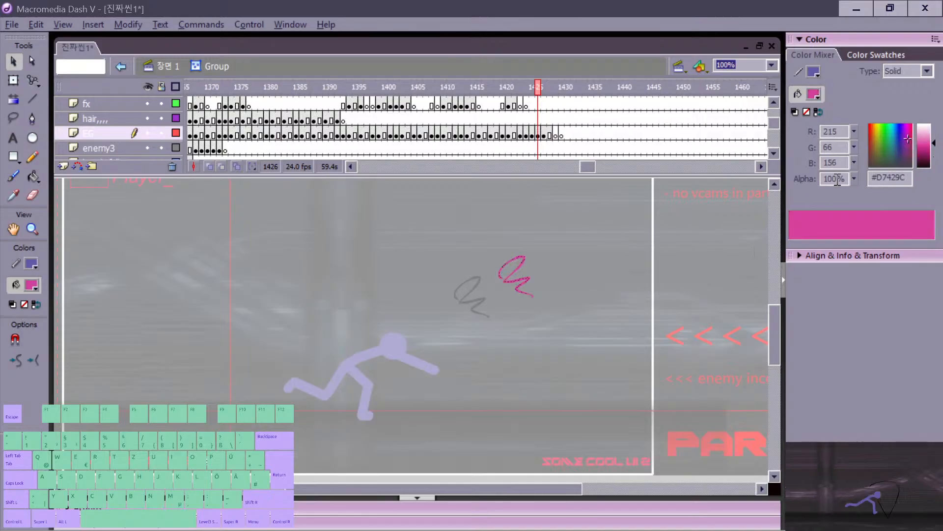
pyautogui.doubleClick(562, 287)
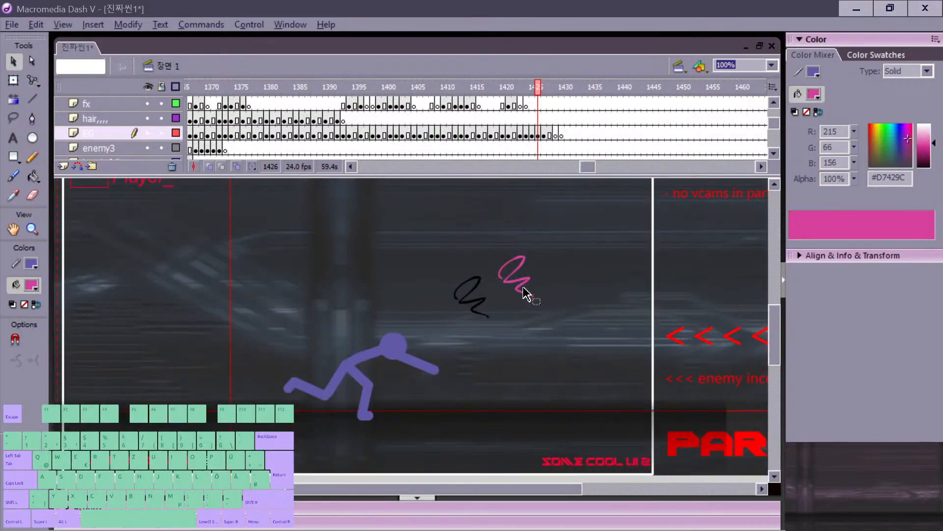
pyautogui.moveTo(521, 294)
pyautogui.mouseDown()
pyautogui.moveTo(509, 316)
pyautogui.moveTo(479, 324)
pyautogui.mouseUp()
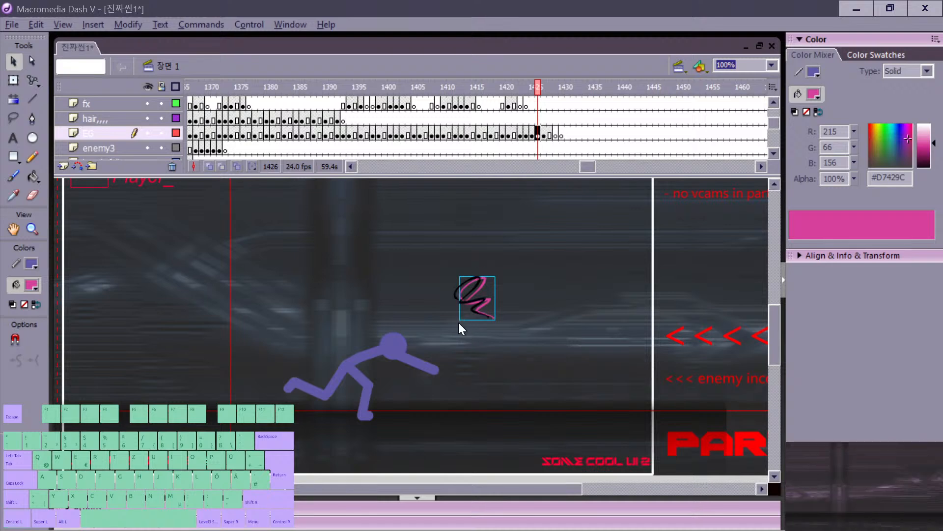
# Step: Duplicate the pink squiggle and recolour the copy's fill to green #28F08C
pyautogui.hotkey('ctrl', 'd')
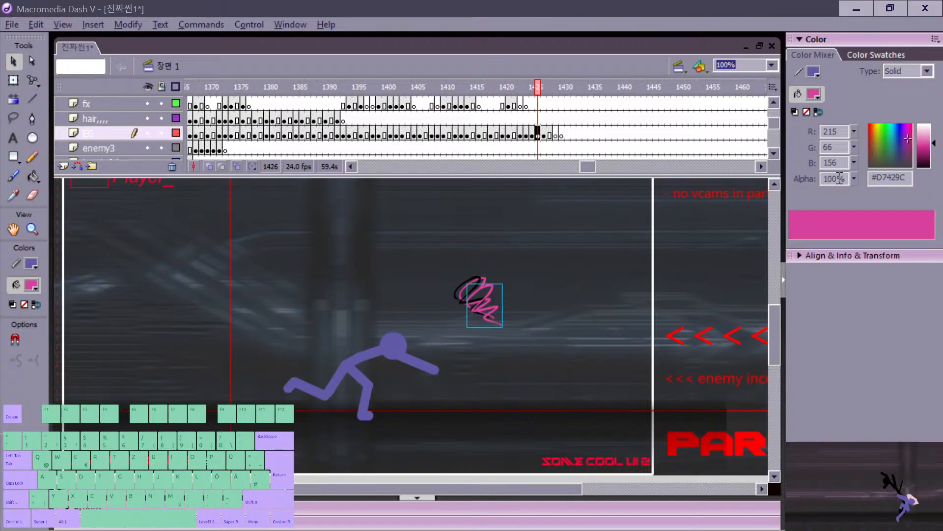
pyautogui.doubleClick(494, 317)
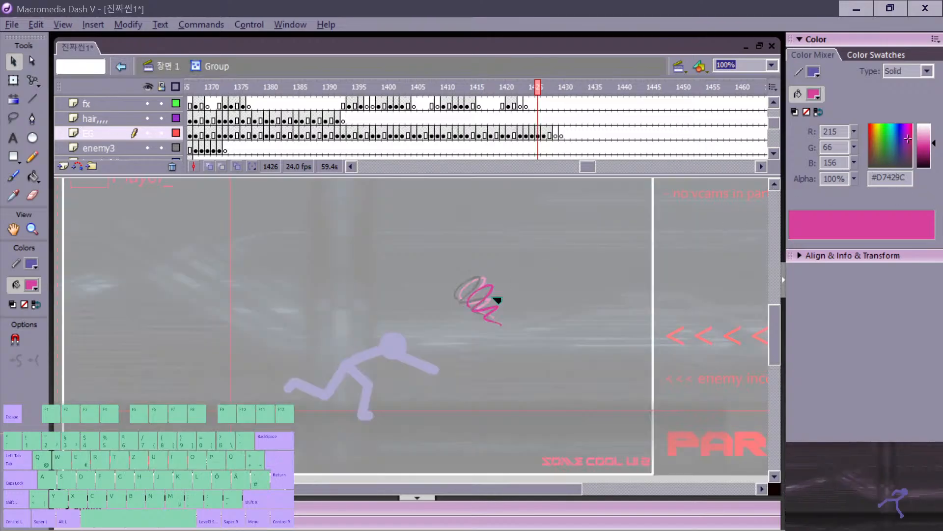
pyautogui.click(887, 129)
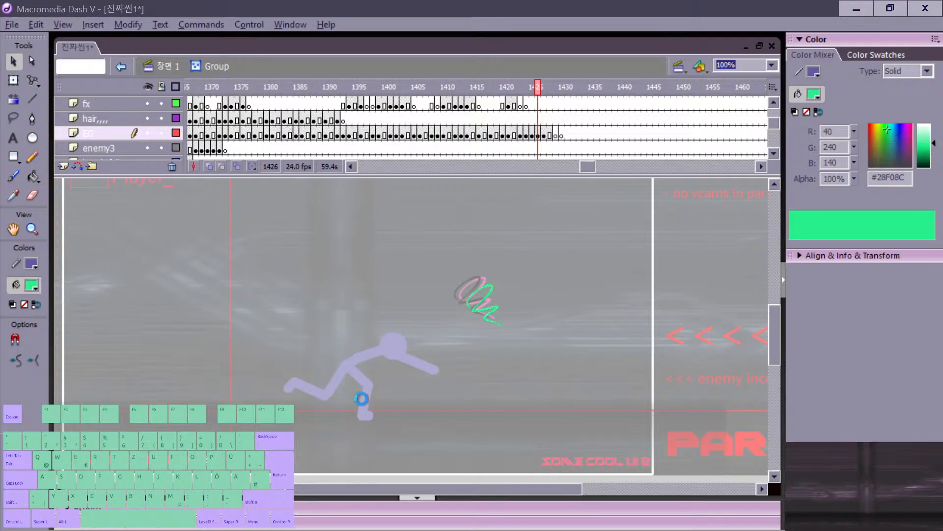
pyautogui.click(443, 382)
pyautogui.doubleClick(443, 382)
pyautogui.click(500, 317)
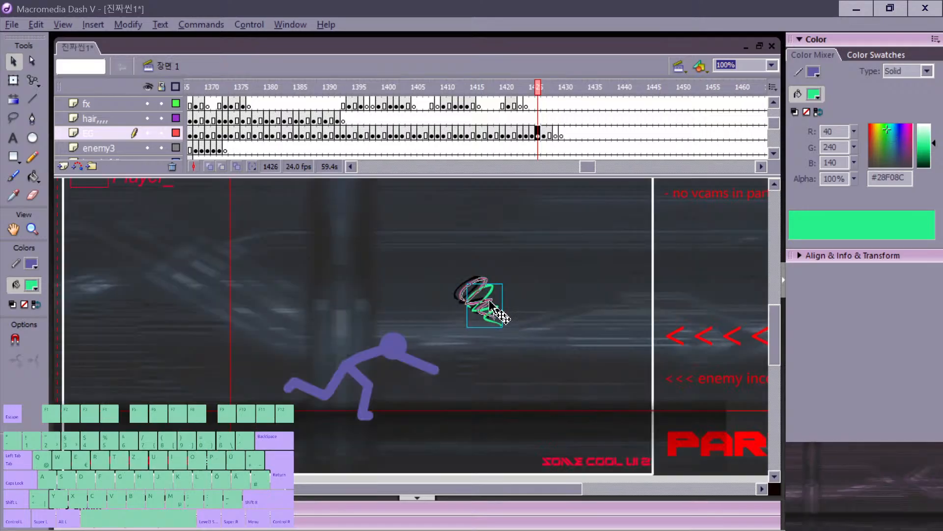
# Step: Move the green squiggle over the black and pink ones and nudge it to a slight offset
pyautogui.moveTo(485, 300); pyautogui.dragTo(486, 301)
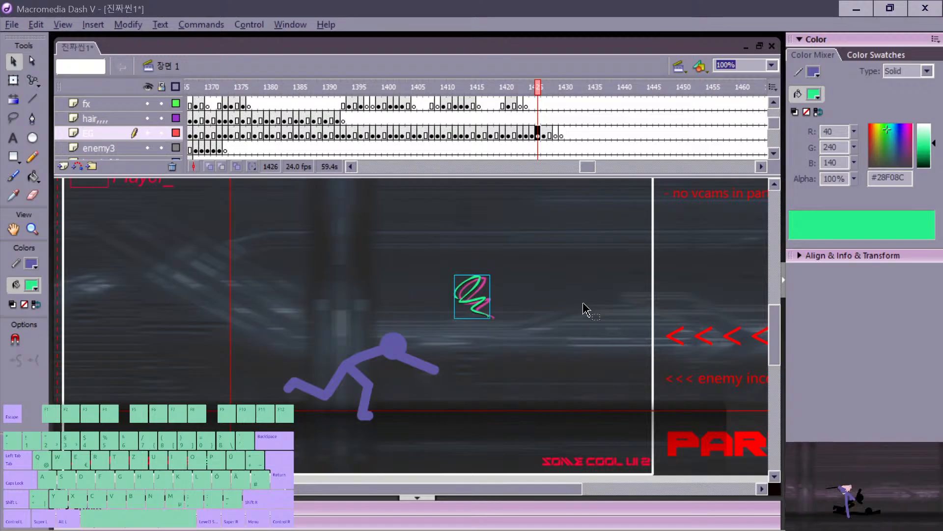
pyautogui.press('Right')
pyautogui.press('Right')
pyautogui.press('Right')
pyautogui.press('Right')
pyautogui.press('Right')
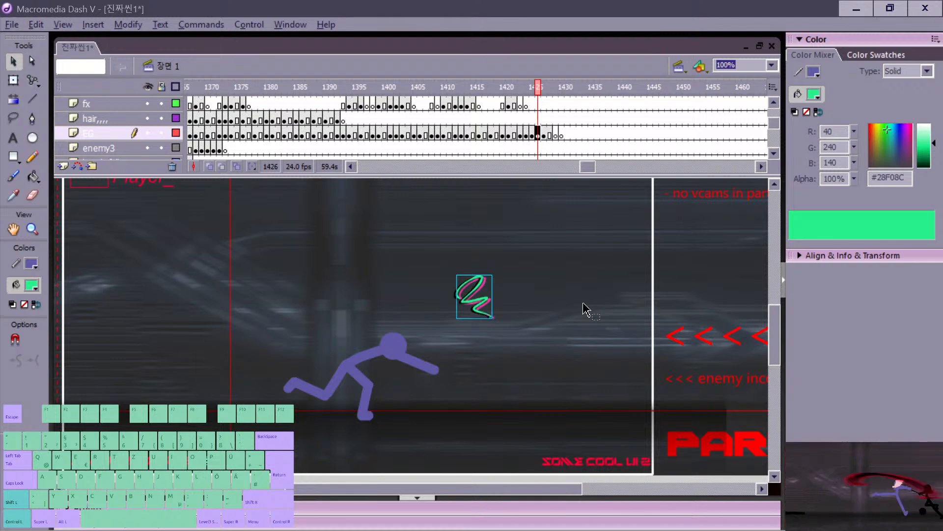
# Step: Delete the three overlapping squiggles above the figure on frame 1426, keeping the stick figure
pyautogui.hotkey('ctrl', 'a')
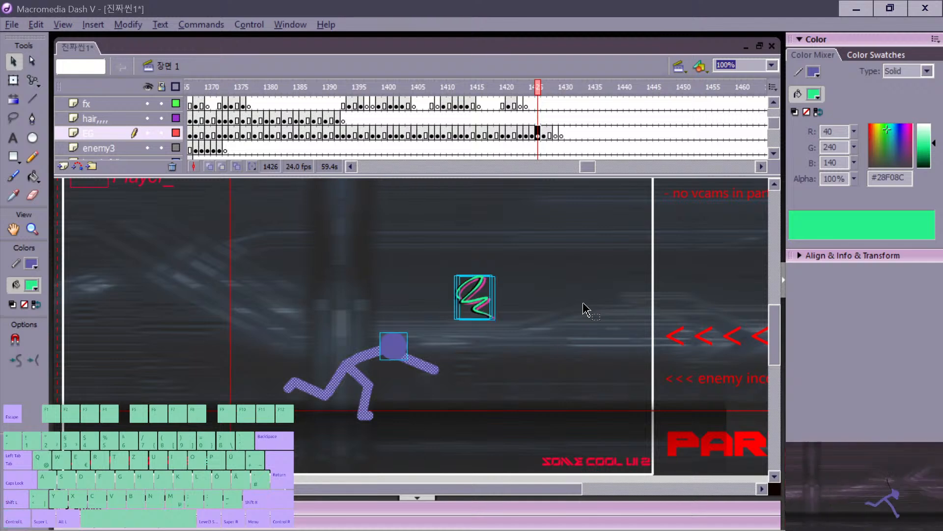
pyautogui.click(441, 257)
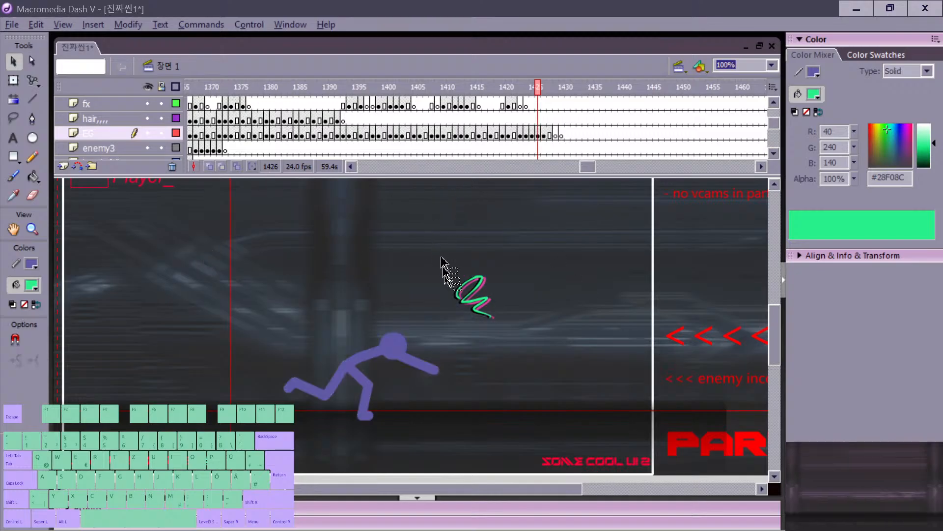
pyautogui.moveTo(441, 257); pyautogui.dragTo(548, 344)
pyautogui.click(485, 355)
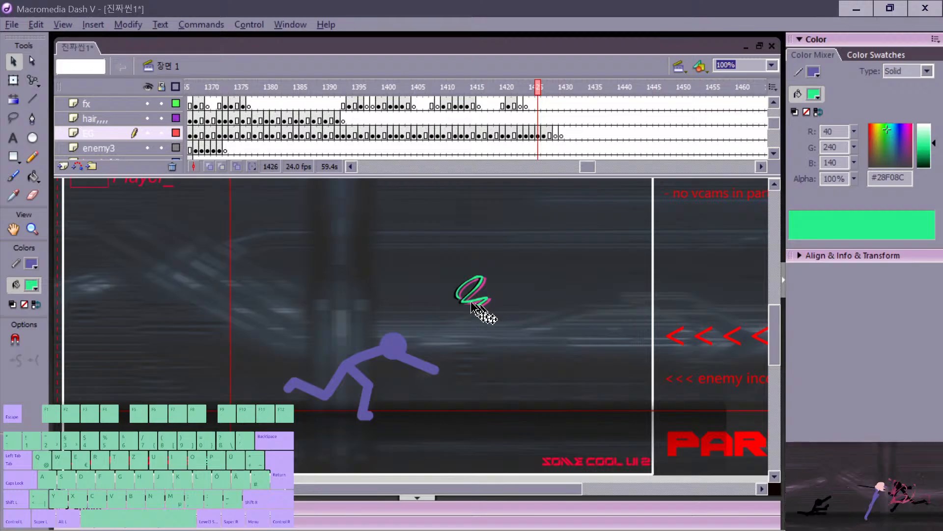
pyautogui.moveTo(451, 266)
pyautogui.mouseDown()
pyautogui.moveTo(550, 370)
pyautogui.moveTo(540, 364)
pyautogui.mouseUp()
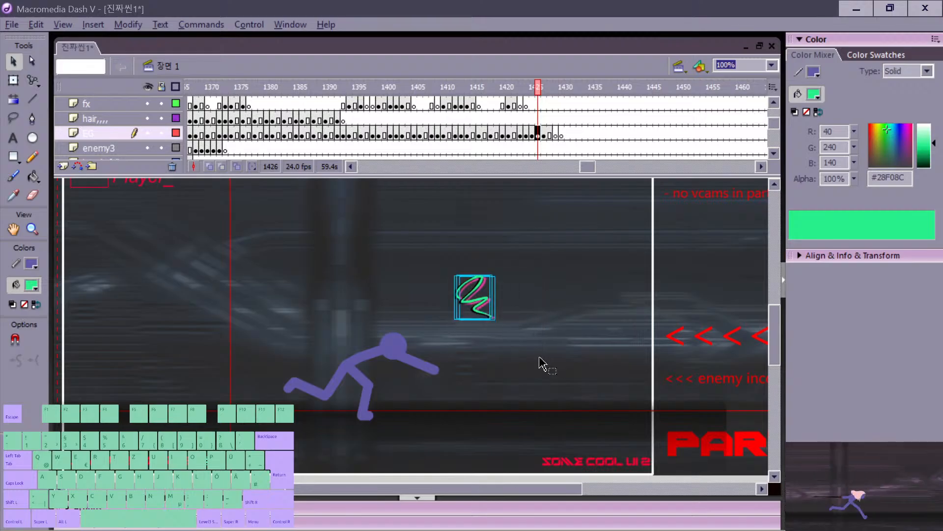
pyautogui.press('Delete')
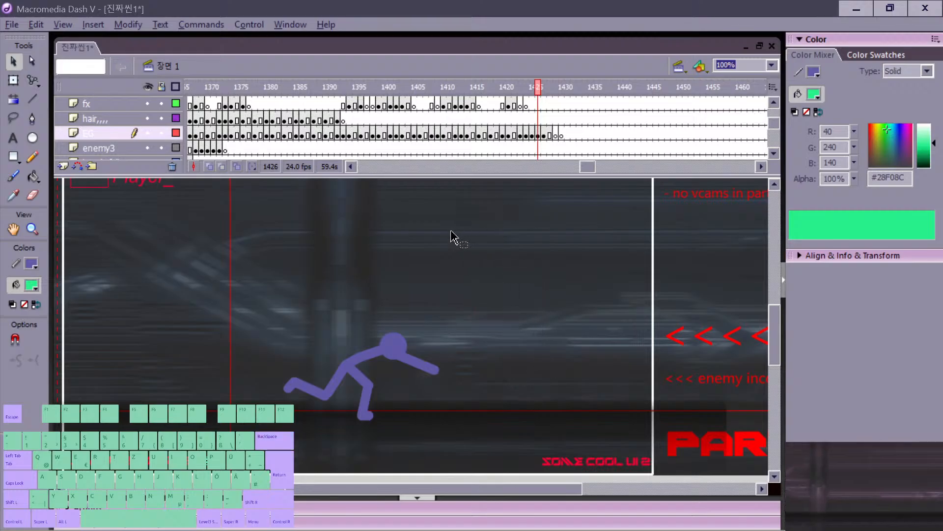
# Step: Play the end of the run animation and step backwards to frame 1414 to review the figure's poses
pyautogui.press(',')
pyautogui.press(',')
pyautogui.press(',')
pyautogui.press(',')
pyautogui.press(',')
pyautogui.press(',')
pyautogui.press(',')
pyautogui.press(',')
pyautogui.press(',')
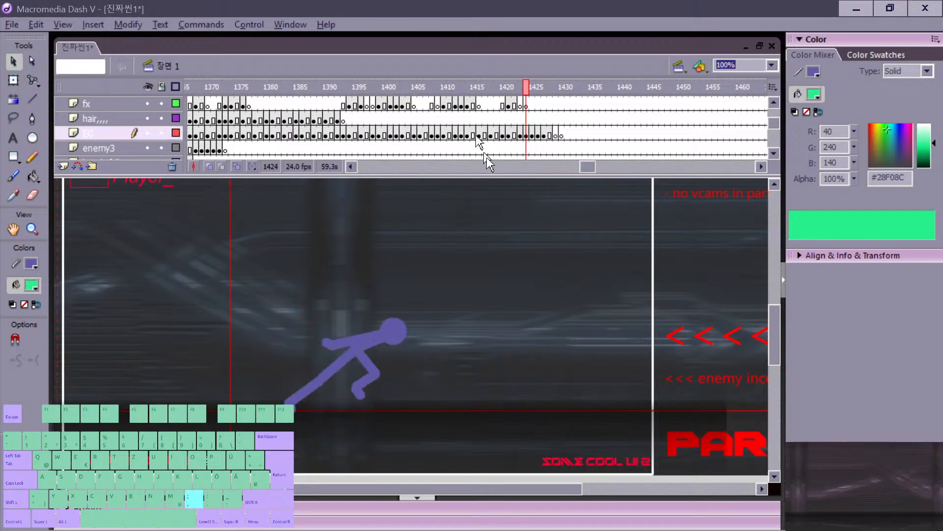
pyautogui.press('Return')
pyautogui.press(',')
pyautogui.press(',')
pyautogui.press(',')
pyautogui.press(',')
pyautogui.press(',')
pyautogui.press(',')
pyautogui.press(',')
pyautogui.press(',')
pyautogui.press(',')
pyautogui.press(',')
pyautogui.press(',')
pyautogui.press(',')
pyautogui.press(',')
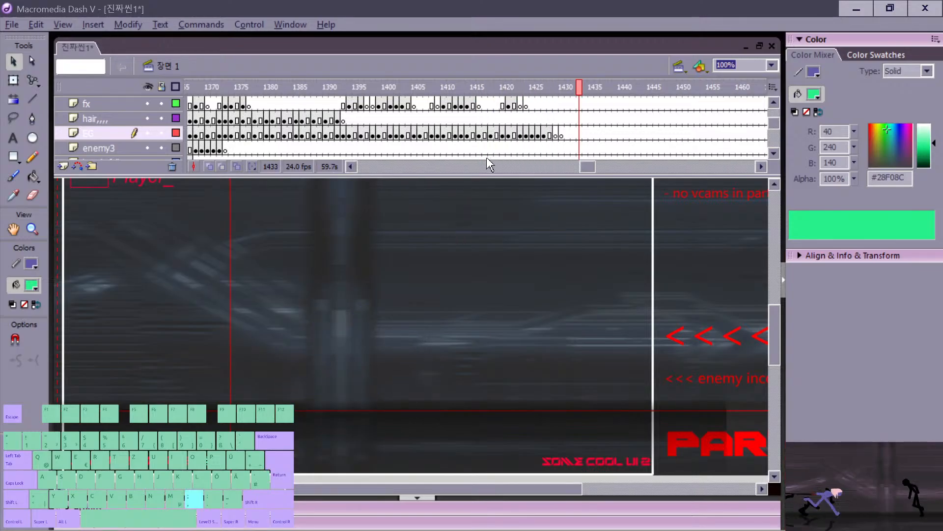
pyautogui.press(',')
pyautogui.press(',')
pyautogui.press(',')
pyautogui.press(',')
pyautogui.press(',')
pyautogui.press(',')
pyautogui.press(',')
pyautogui.press(',')
pyautogui.press(',')
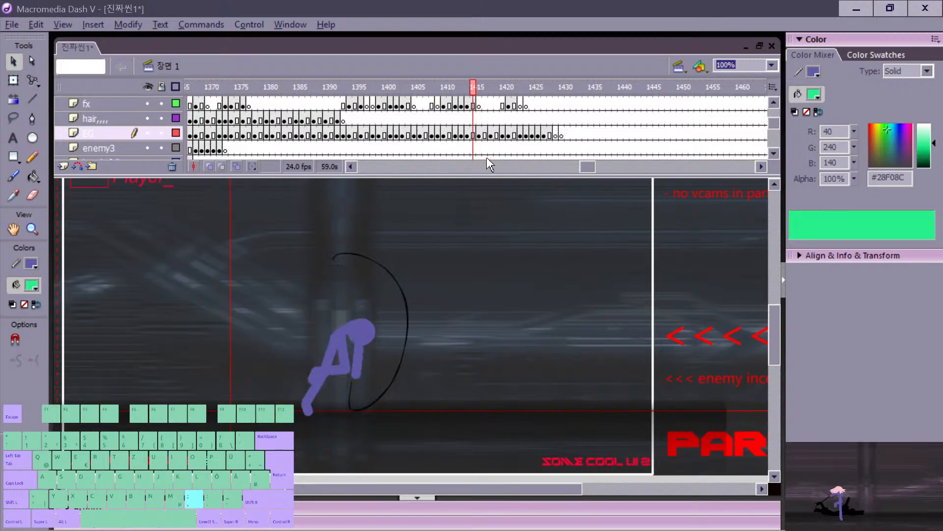
# Step: Step forward from frame 1414 to frame 1427 to examine the swing arcs and arm poses
pyautogui.press('.')
pyautogui.press('.')
pyautogui.press('.')
pyautogui.press('.')
pyautogui.press('.')
pyautogui.press('.')
pyautogui.press('.')
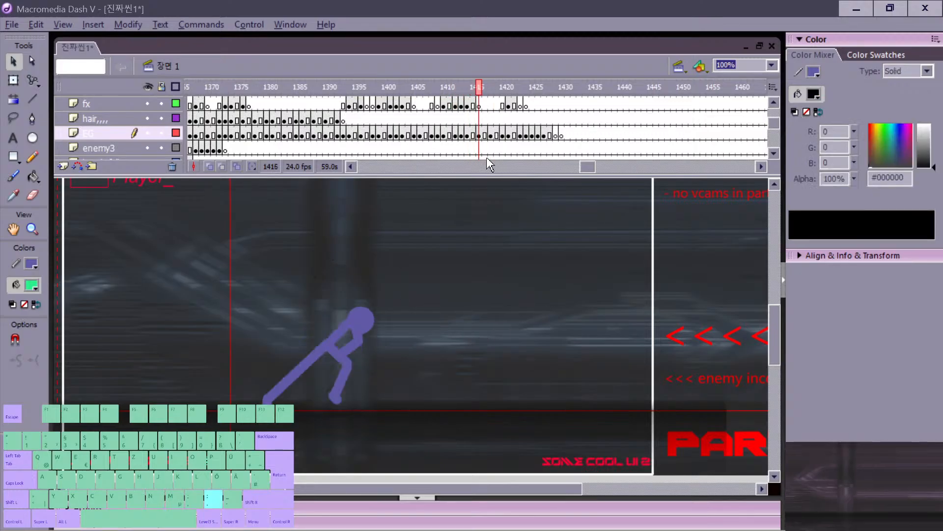
pyautogui.press('.')
pyautogui.press('.')
pyautogui.press('.')
pyautogui.press('.')
pyautogui.press('.')
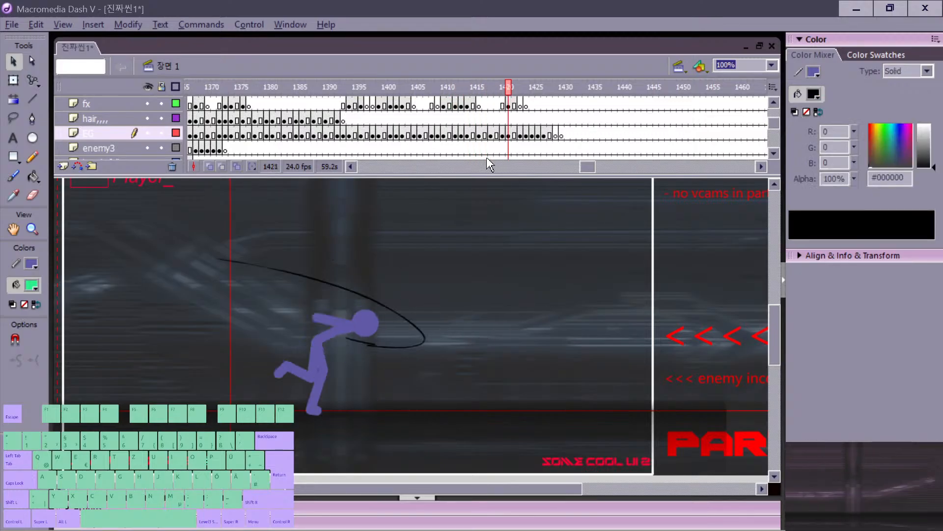
pyautogui.press('.')
pyautogui.press('.')
pyautogui.press('.')
pyautogui.press('.')
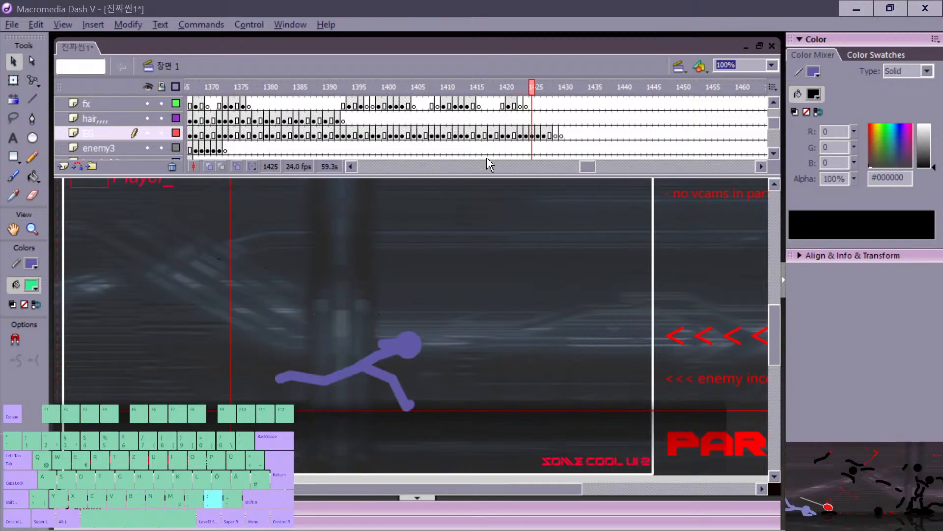
pyautogui.press('.')
pyautogui.press('.')
pyautogui.press(',')
pyautogui.press(',')
pyautogui.press(',')
pyautogui.press(',')
pyautogui.press(',')
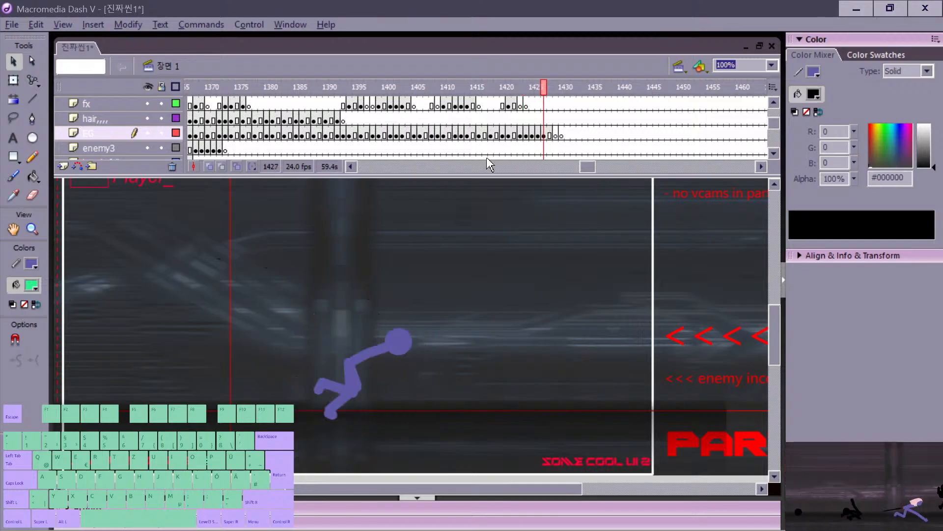
# Step: Draw a short bent arm folded beneath the head on frame 1427, comparing it with frame 1426
pyautogui.press('.')
pyautogui.press('.')
pyautogui.press('.')
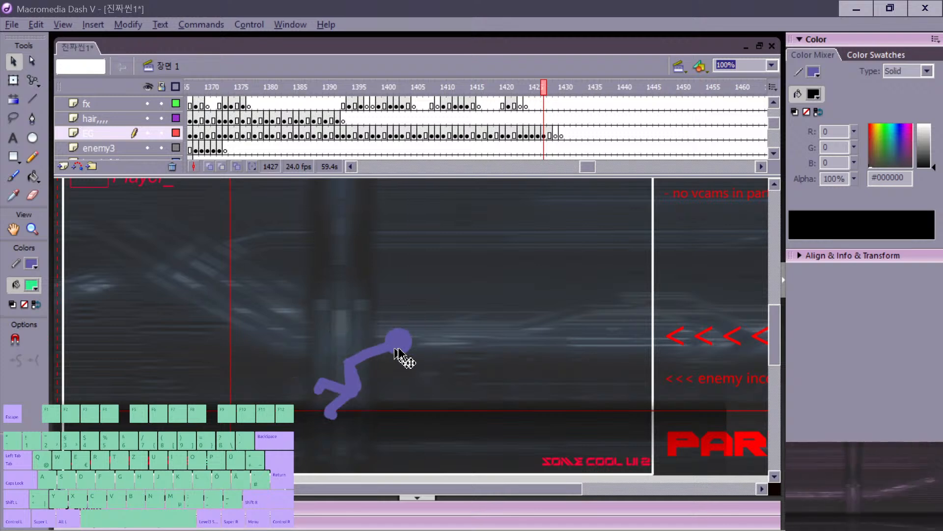
pyautogui.press(',')
pyautogui.press('.')
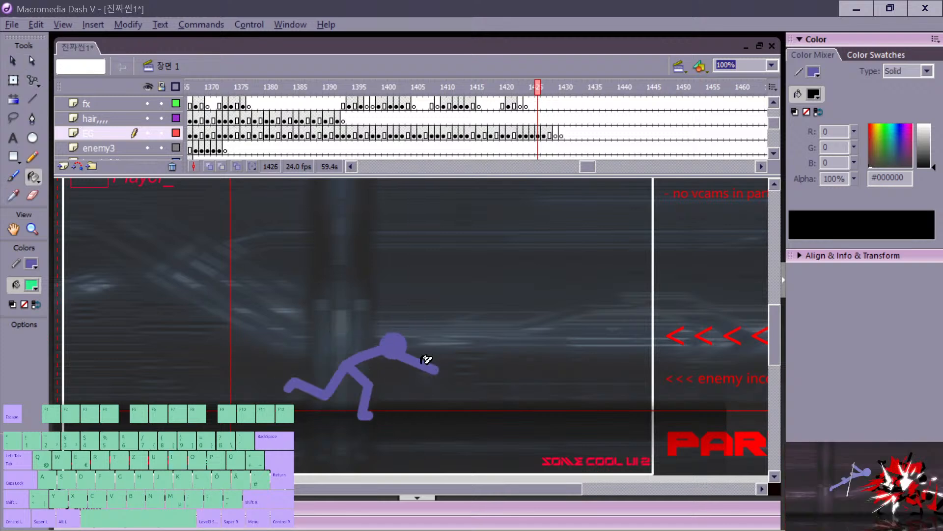
pyautogui.press('n')
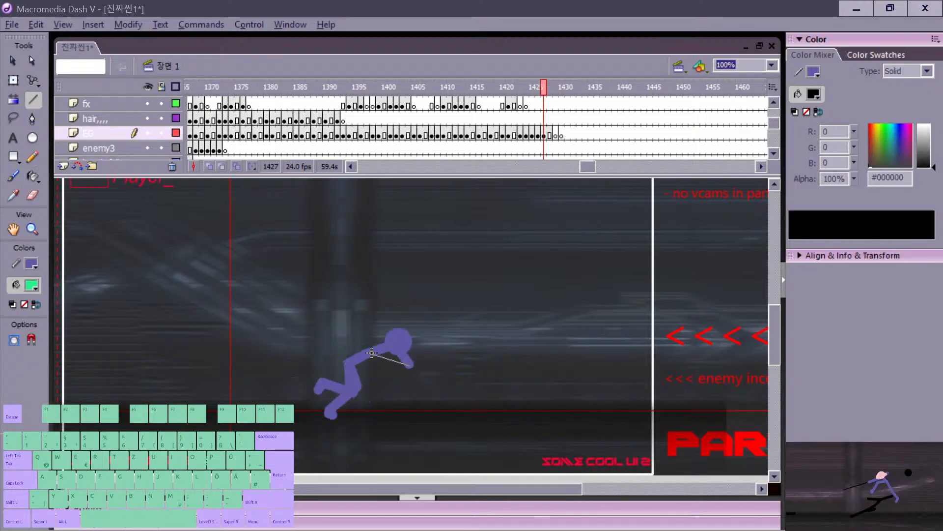
pyautogui.moveTo(372, 352); pyautogui.dragTo(371, 355)
pyautogui.hotkey('ctrl', 'z')
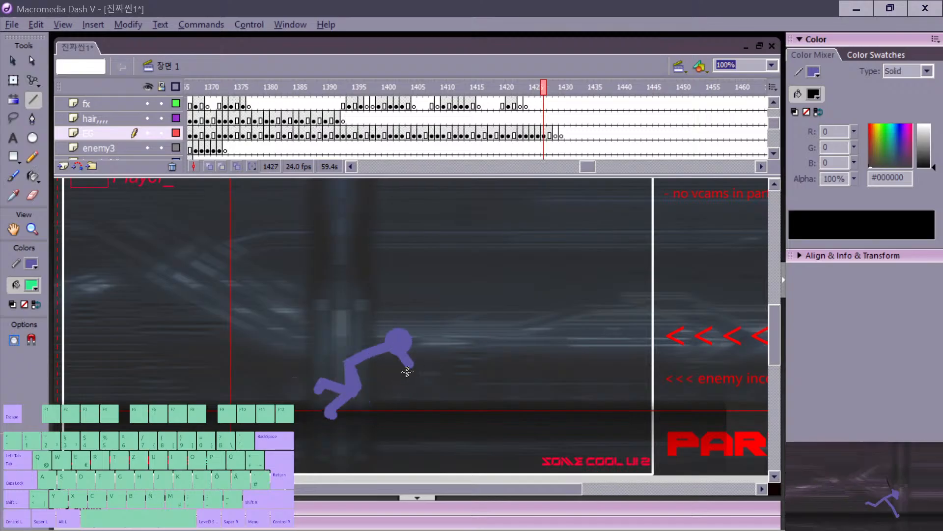
pyautogui.press('v')
pyautogui.click(405, 362)
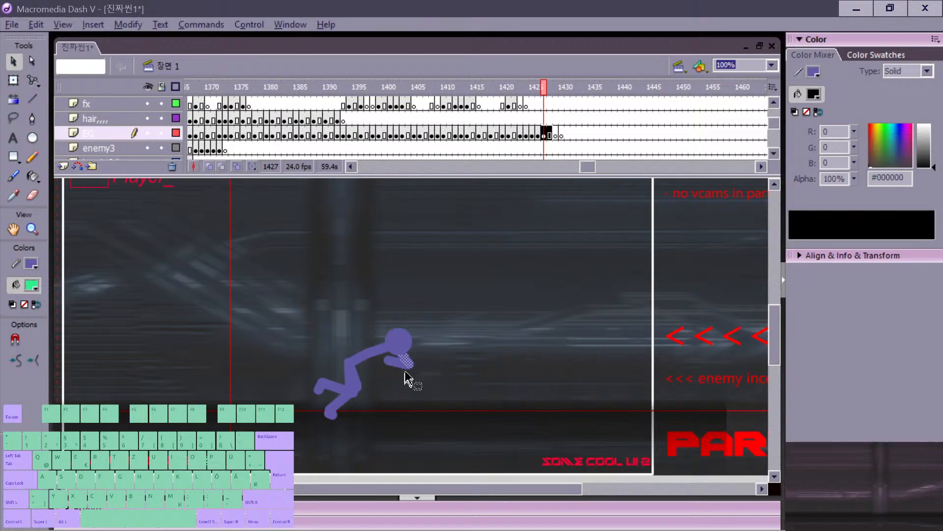
# Step: Step back from frame 1427 to frame 1409 and forward to frame 1412 to check the arm motion
pyautogui.press(',')
pyautogui.press(',')
pyautogui.press(',')
pyautogui.press(',')
pyautogui.press(',')
pyautogui.press(',')
pyautogui.press(',')
pyautogui.press(',')
pyautogui.press(',')
pyautogui.press(',')
pyautogui.press(',')
pyautogui.press(',')
pyautogui.press(',')
pyautogui.press(',')
pyautogui.press(',')
pyautogui.press(',')
pyautogui.press(',')
pyautogui.press(',')
pyautogui.press(',')
pyautogui.press(',')
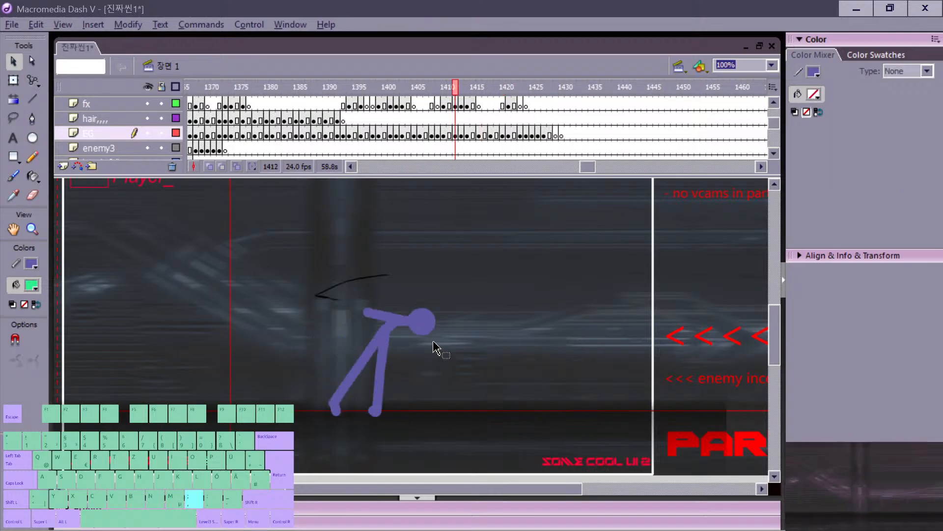
pyautogui.press('.')
pyautogui.press('.')
pyautogui.press('.')
pyautogui.press('.')
pyautogui.press('.')
pyautogui.press('.')
pyautogui.press('.')
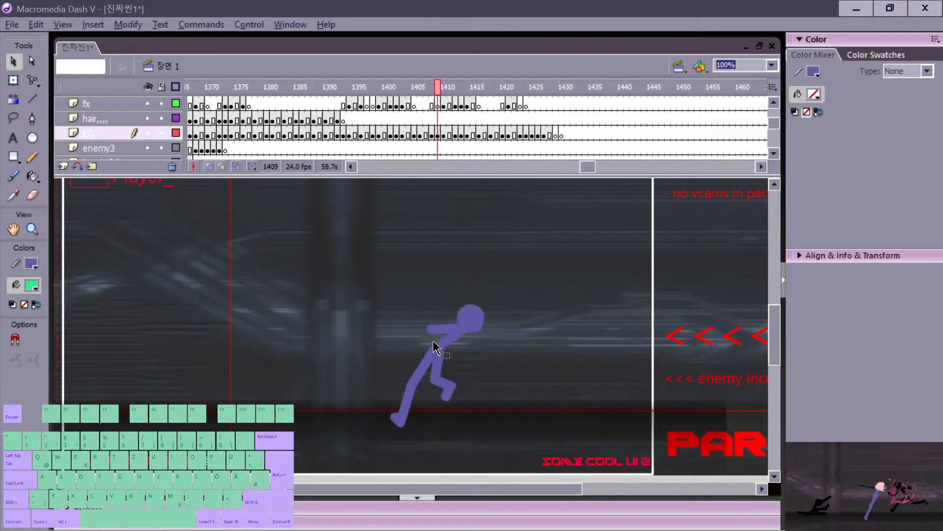
pyautogui.press('.')
pyautogui.press('.')
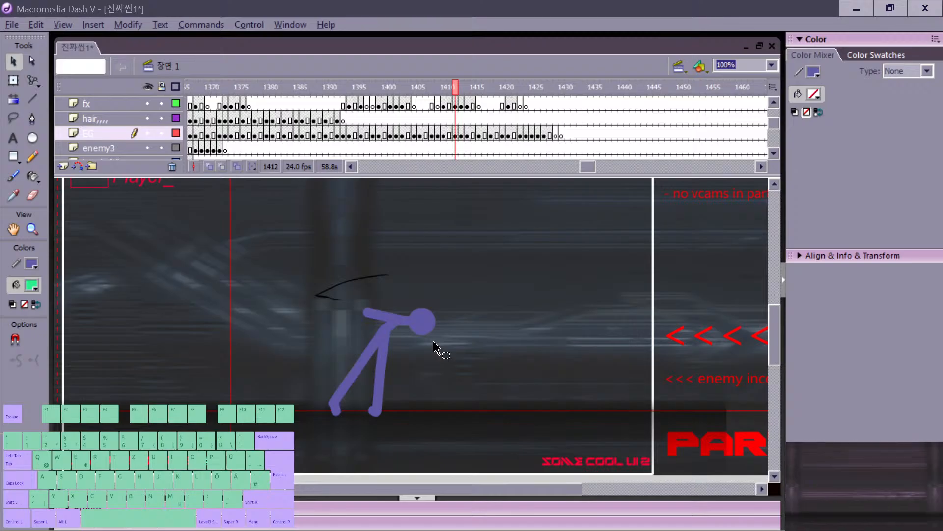
# Step: Compare the figure's poses on frames 1412 and 1413 and select the raised lower leg on frame 1413
pyautogui.press(',')
pyautogui.press('.')
pyautogui.press('.')
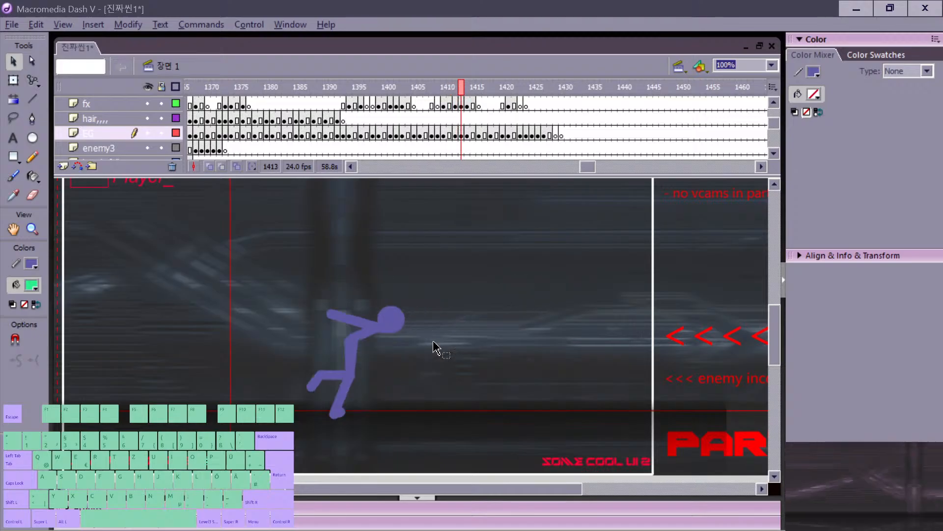
pyautogui.press(',')
pyautogui.press('.')
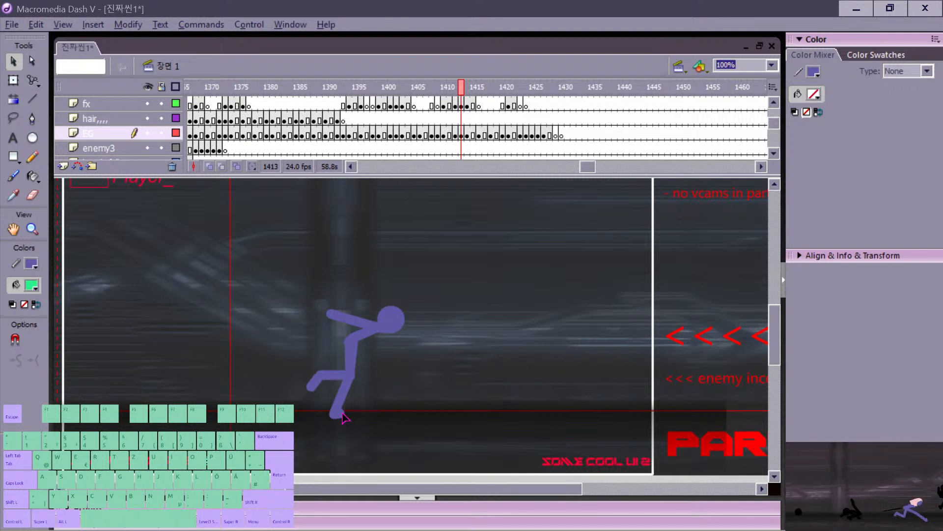
pyautogui.press(',')
pyautogui.press('.')
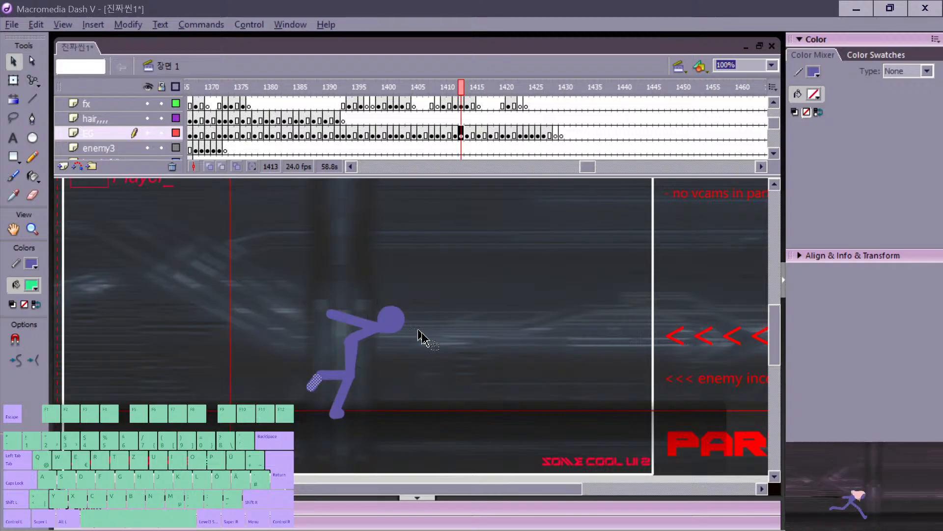
pyautogui.press('space')
pyautogui.moveTo(404, 372); pyautogui.dragTo(398, 410)
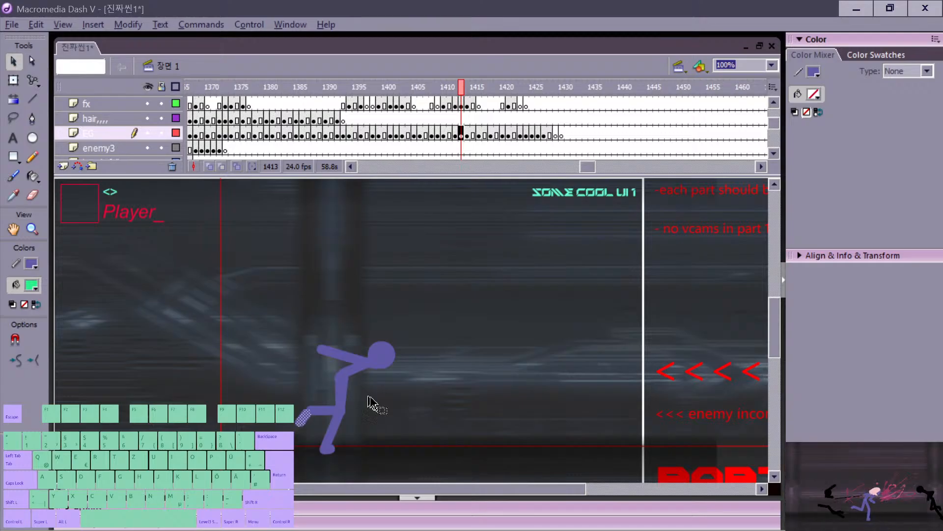
# Step: Nudge the running figure's raised rear foot into place at the end of its shin in frame 1413 and deselect it
pyautogui.click(313, 446)
pyautogui.click(310, 422)
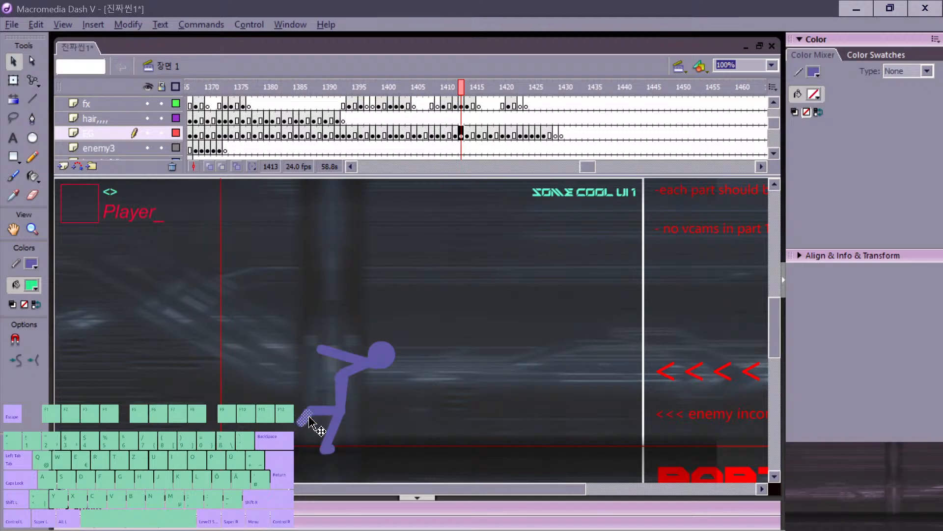
pyautogui.hotkey('shift', 'Left')
pyautogui.hotkey('shift', 'Left')
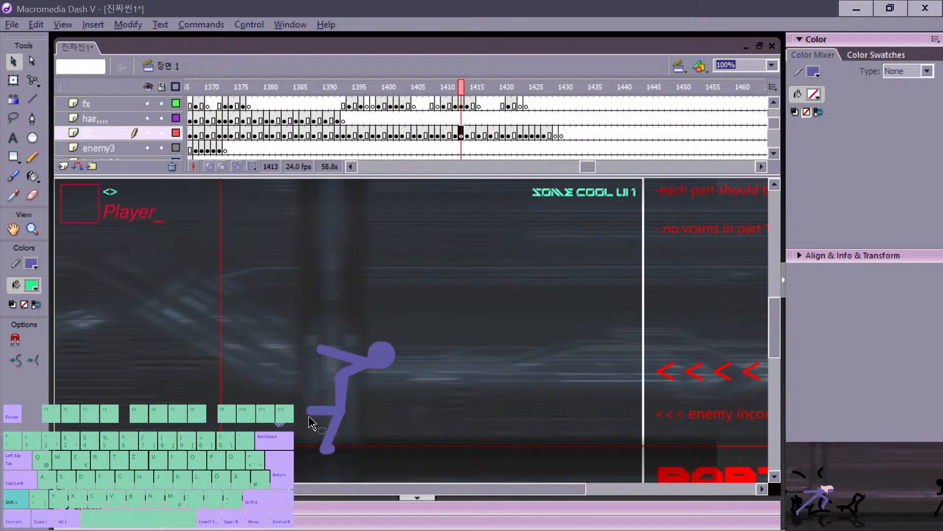
pyautogui.hotkey('shift', 'Right')
pyautogui.hotkey('shift', 'Right')
pyautogui.hotkey('shift', 'Right')
pyautogui.hotkey('shift', 'Left')
pyautogui.hotkey('shift', 'Right')
pyautogui.hotkey('shift', 'Up')
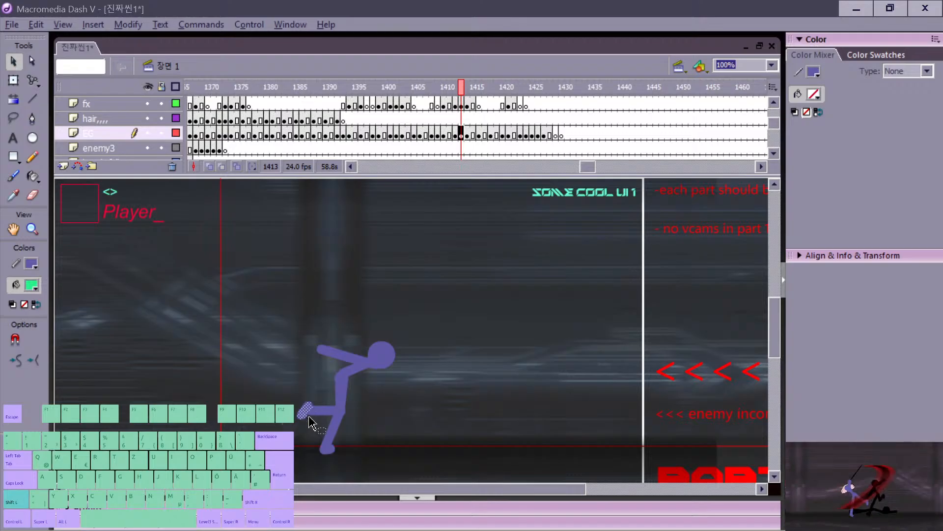
pyautogui.hotkey('shift', 'Down')
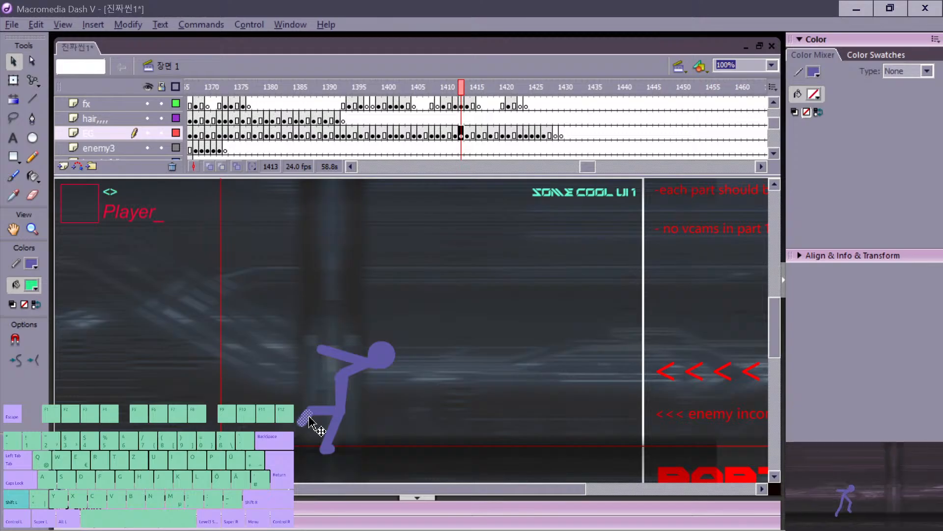
pyautogui.hotkey('shift', 'Up')
pyautogui.hotkey('shift', 'Right')
pyautogui.hotkey('shift', 'Right')
pyautogui.hotkey('shift', 'Right')
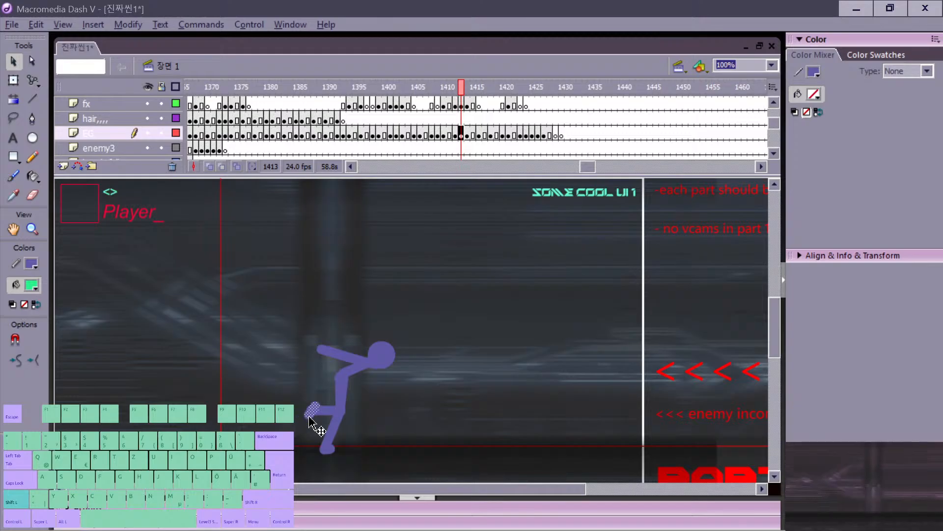
pyautogui.hotkey('shift', 'Down')
pyautogui.hotkey('shift', 'Left')
pyautogui.hotkey('shift', 'Down')
pyautogui.hotkey('shift', 'Left')
pyautogui.hotkey('shift', 'Left')
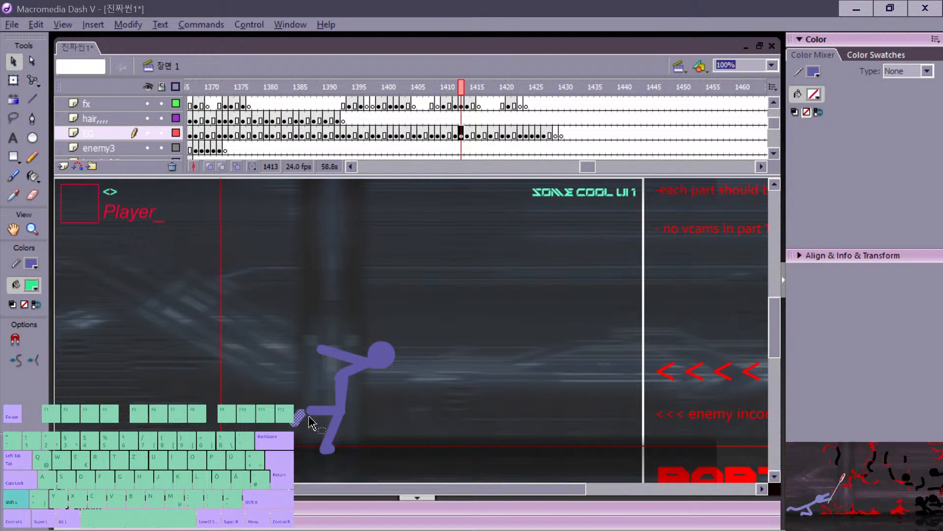
pyautogui.hotkey('shift', 'Up')
pyautogui.hotkey('shift', 'Up')
pyautogui.hotkey('shift', 'Right')
pyautogui.hotkey('shift', 'Right')
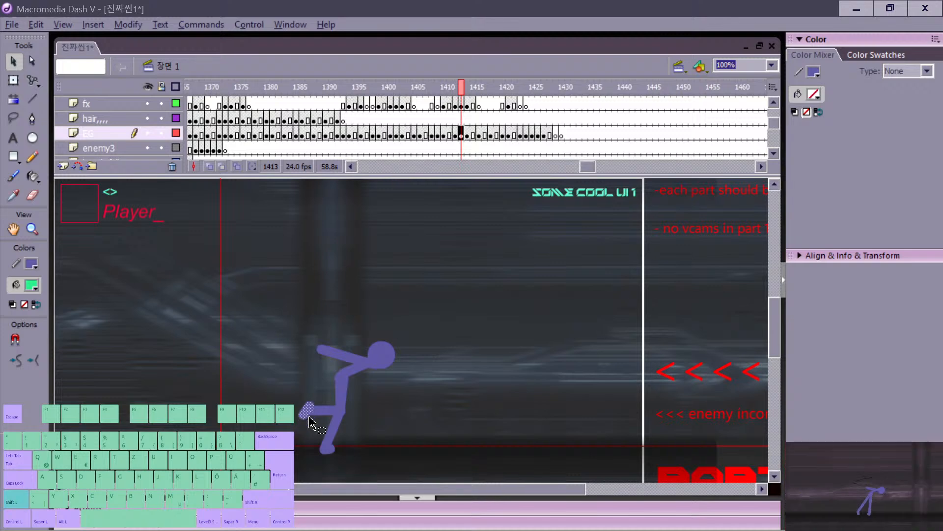
pyautogui.hotkey('shift', 'Up')
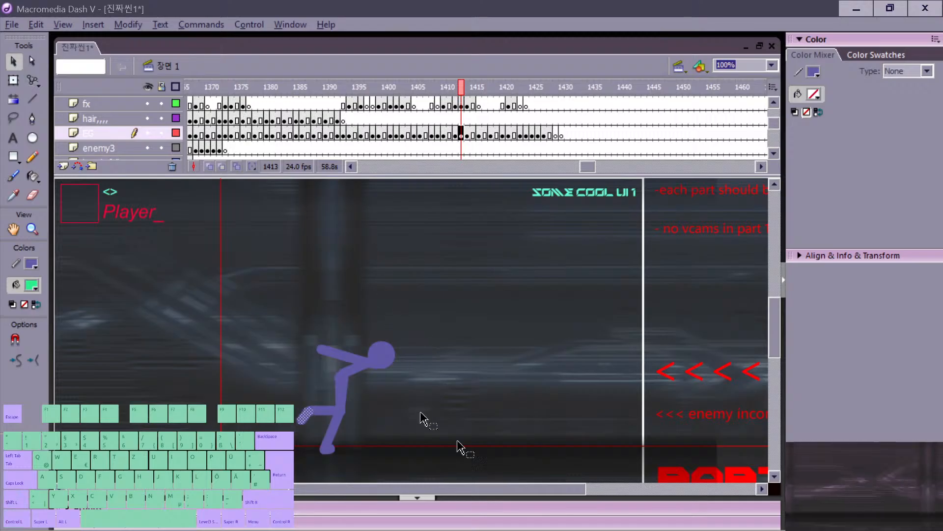
pyautogui.moveTo(399, 387); pyautogui.dragTo(441, 388)
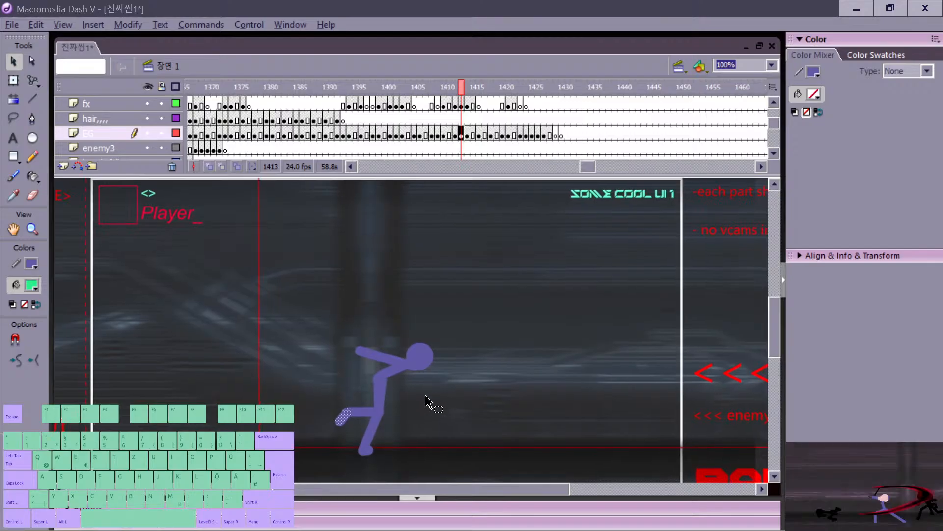
pyautogui.click(370, 421)
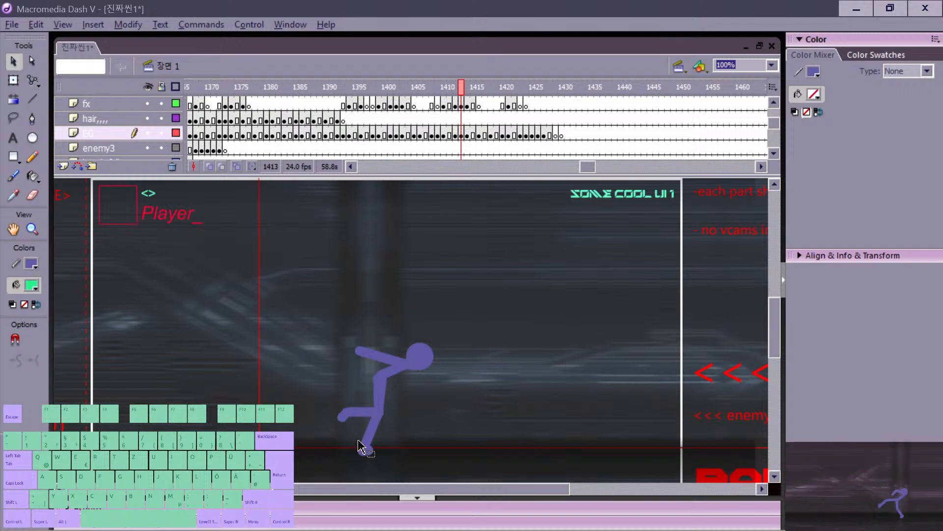
# Step: Flip back and forth through the frames around 1413 to check how the leg poses flow
pyautogui.press(',')
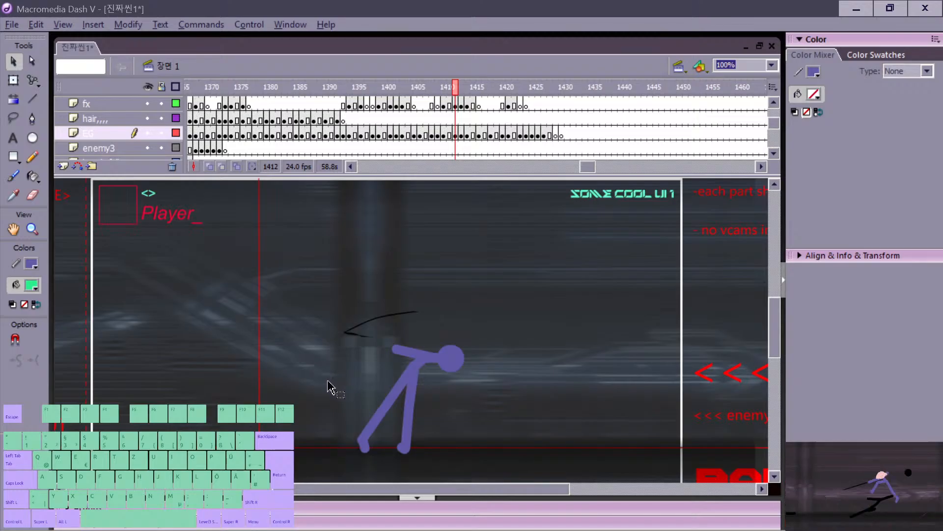
pyautogui.press(',')
pyautogui.press('.')
pyautogui.press('.')
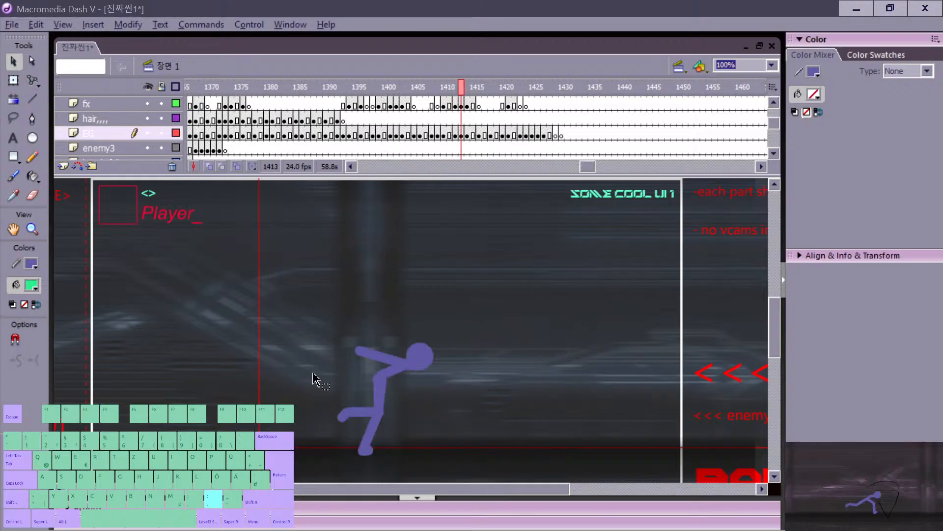
pyautogui.press('.')
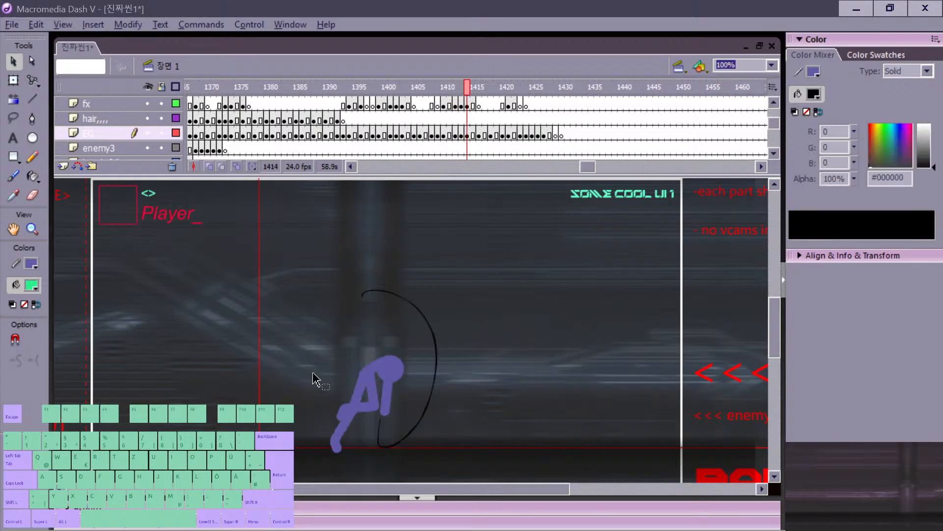
pyautogui.press(',')
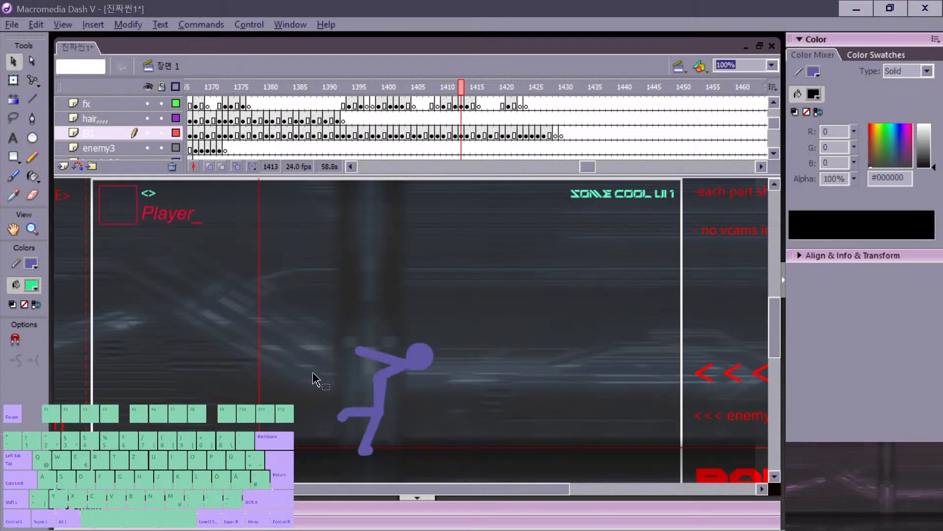
pyautogui.press('.')
pyautogui.press('.')
pyautogui.press('.')
pyautogui.press(',')
pyautogui.press(',')
pyautogui.press(',')
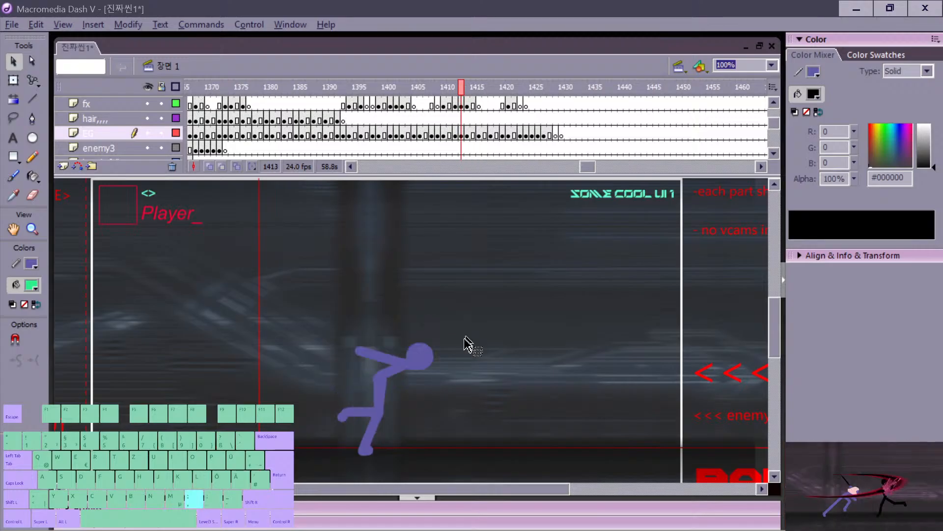
# Step: Shift the figure's head slightly up and forward in frame 1414, comparing it with the pose in frame 1413
pyautogui.press('.')
pyautogui.moveTo(395, 375)
pyautogui.mouseDown()
pyautogui.moveTo(406, 371)
pyautogui.moveTo(380, 363)
pyautogui.mouseUp()
pyautogui.click(393, 388)
pyautogui.press(',')
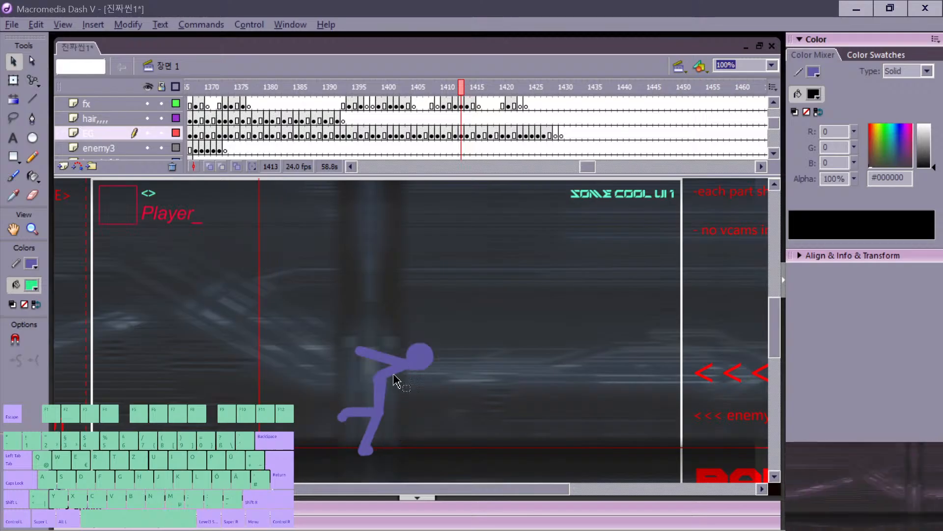
pyautogui.press('.')
pyautogui.click(402, 366)
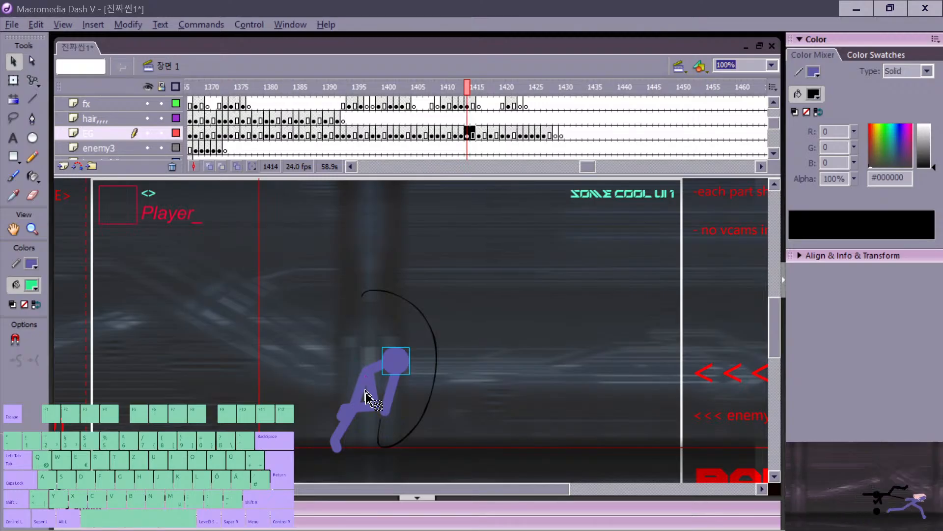
# Step: Step forward through the run poses from frame 1413 to frame 1421 to check the motion
pyautogui.press(',')
pyautogui.press('.')
pyautogui.press('.')
pyautogui.press('.')
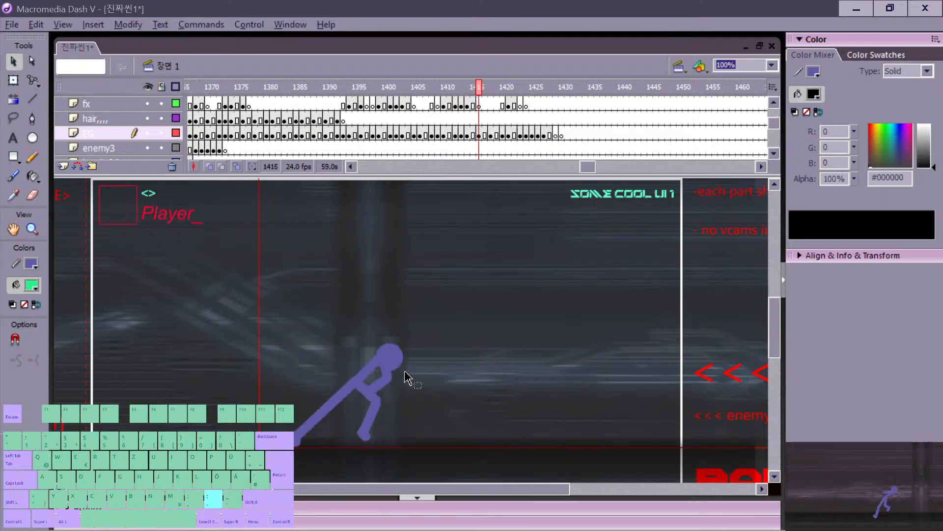
pyautogui.press('.')
pyautogui.press('.')
pyautogui.press('.')
pyautogui.press('.')
pyautogui.press('.')
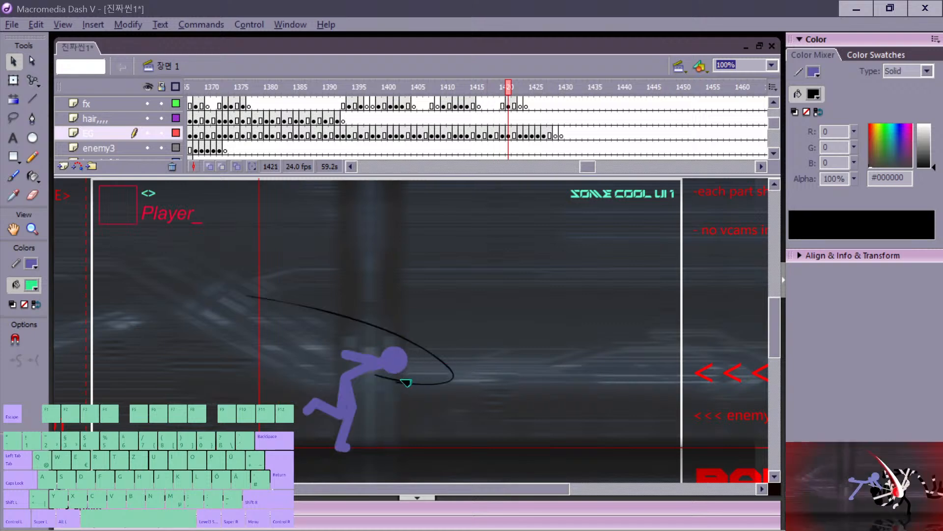
# Step: Shift the black slash arc on the fx layer slightly upward in frame 1421, keeping it joined to its tail
pyautogui.click(406, 383)
pyautogui.press(',')
pyautogui.press('.')
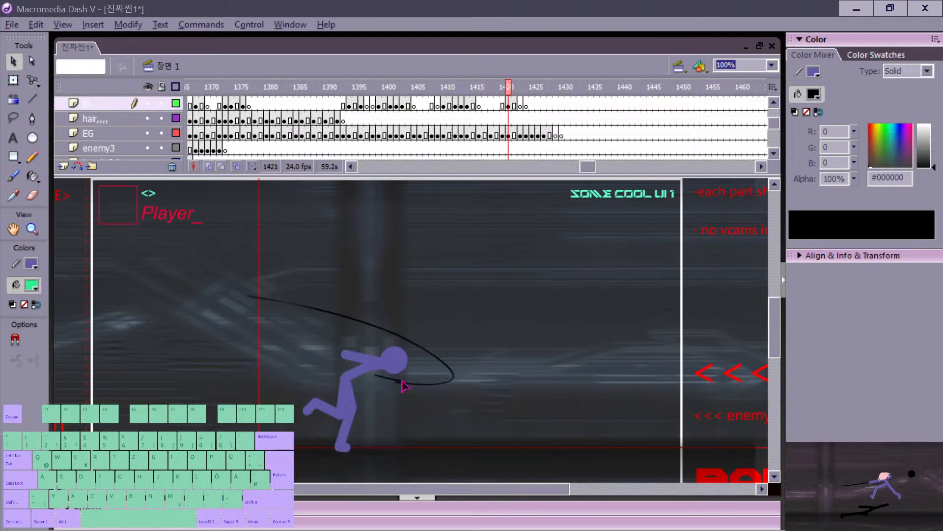
pyautogui.click(403, 384)
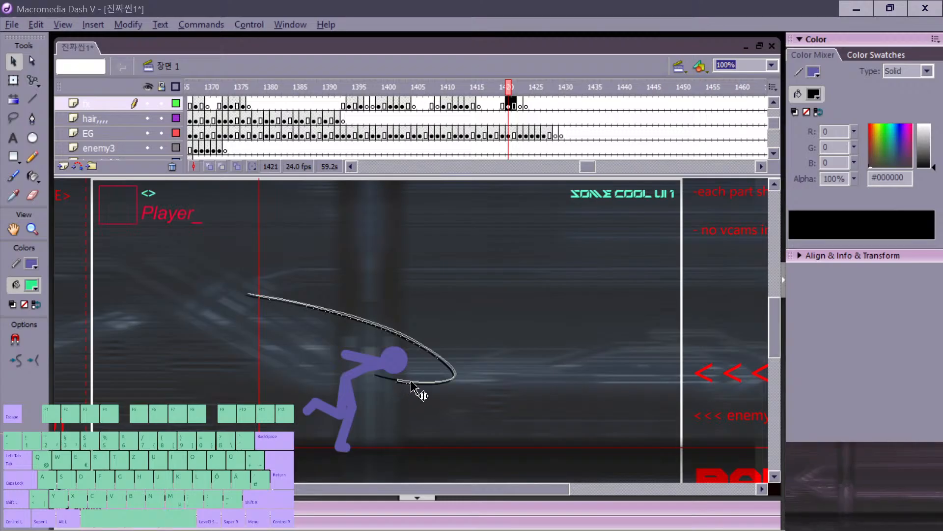
pyautogui.click(412, 393)
pyautogui.press(',')
pyautogui.press('.')
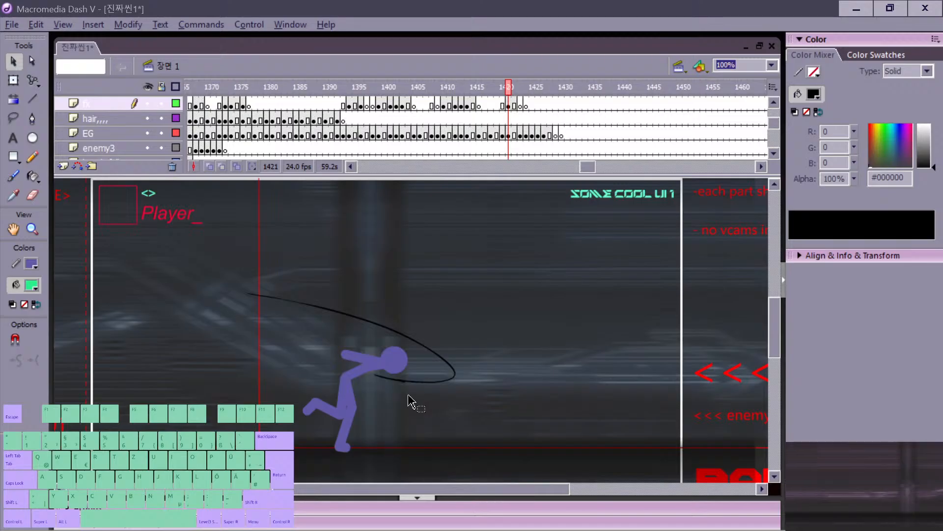
pyautogui.hotkey('ctrl', 'z')
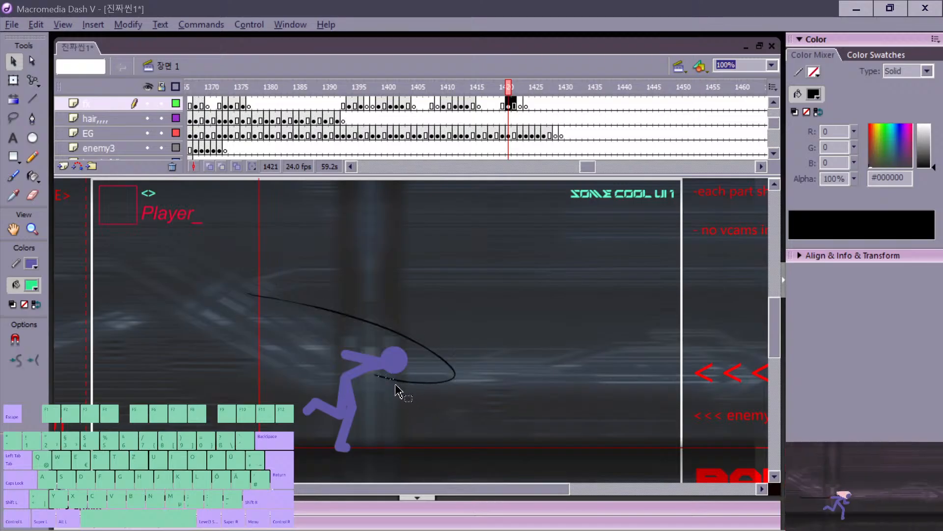
pyautogui.click(401, 383)
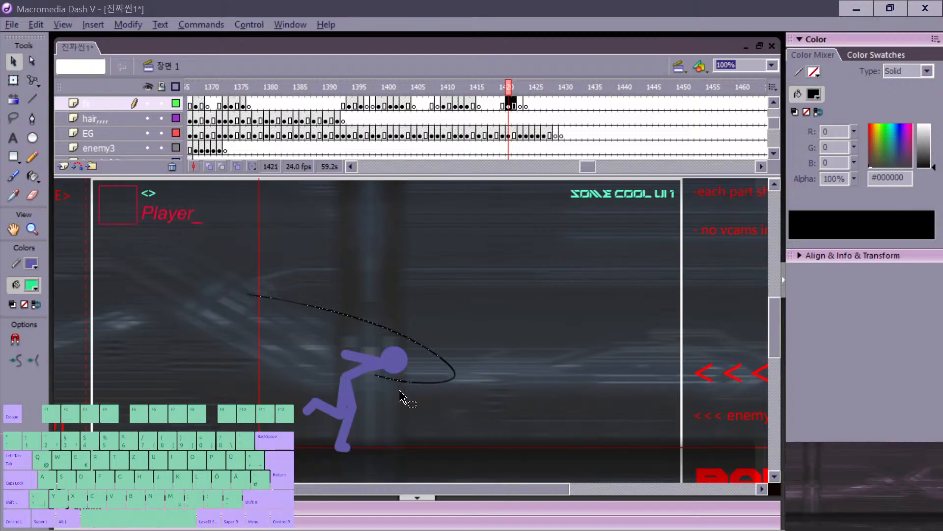
pyautogui.click(402, 391)
# Step: Rewind from frame 1421 to earlier run frames and play the animation back
pyautogui.press(',')
pyautogui.press(',')
pyautogui.press(',')
pyautogui.press(',')
pyautogui.press(',')
pyautogui.press(',')
pyautogui.press(',')
pyautogui.press(',')
pyautogui.press(',')
pyautogui.press(',')
pyautogui.press(',')
pyautogui.press(',')
pyautogui.press(',')
pyautogui.press(',')
pyautogui.press(',')
pyautogui.press(',')
pyautogui.press(',')
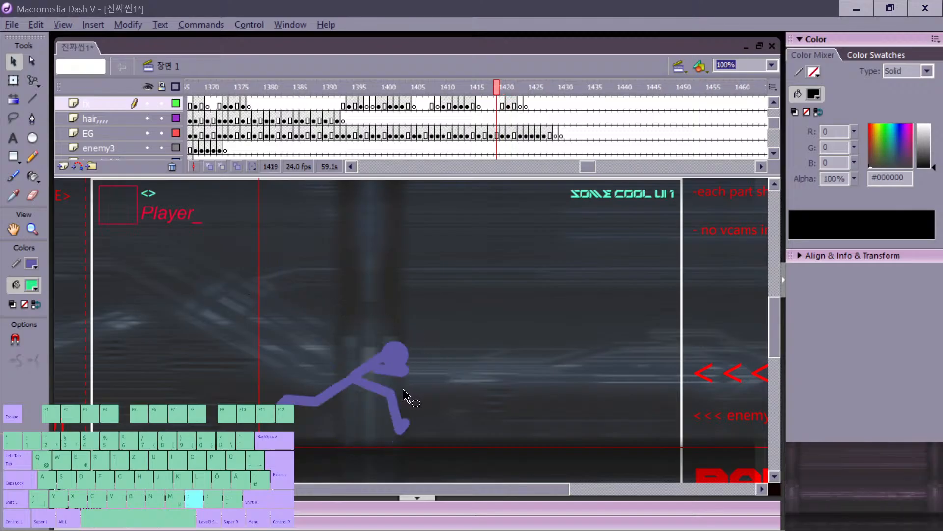
pyautogui.press('Return')
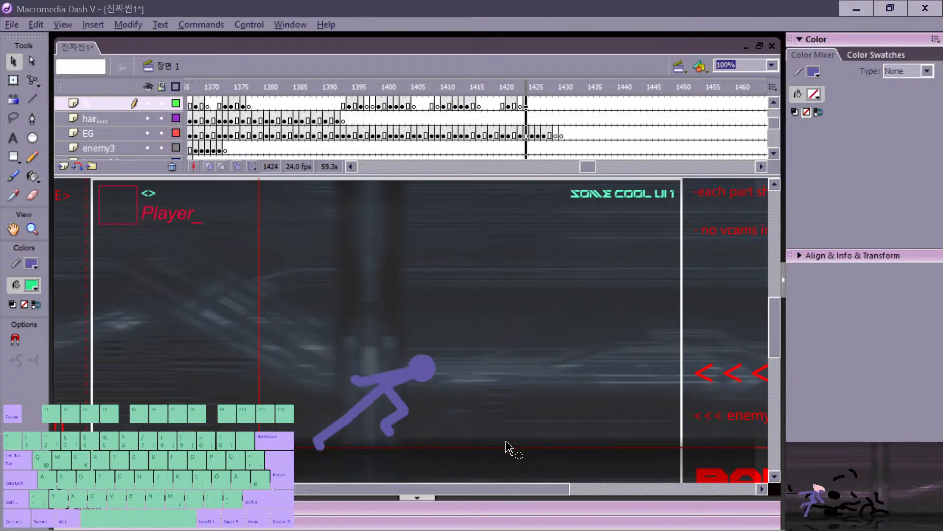
# Step: Raise the figure's forward hand slightly in frame 1426, comparing the pose with the neighbouring frames
pyautogui.press(',')
pyautogui.press('.')
pyautogui.press('.')
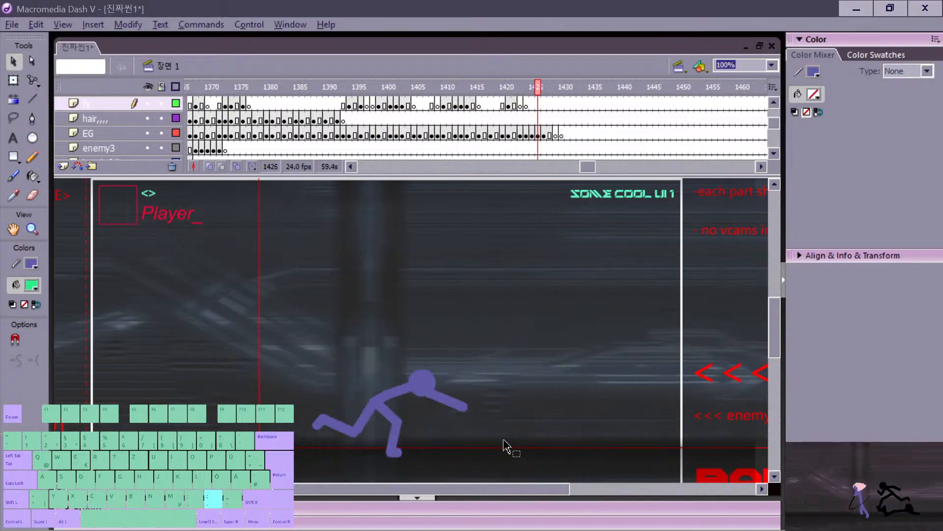
pyautogui.press(',')
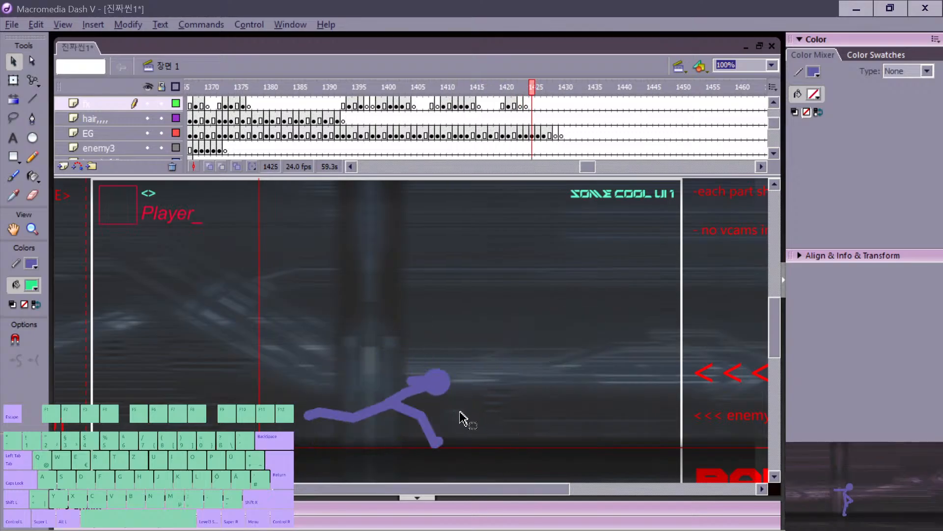
pyautogui.press('.')
pyautogui.press(',')
pyautogui.press(',')
pyautogui.press('.')
pyautogui.press('.')
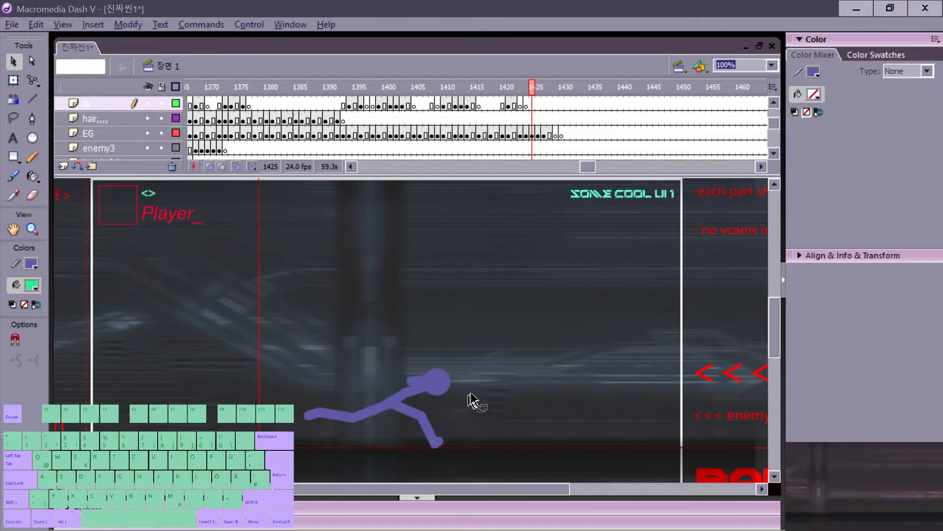
# Step: Try a Brush stroke in front of the figure's head and undo it
pyautogui.press('n')
pyautogui.press(',')
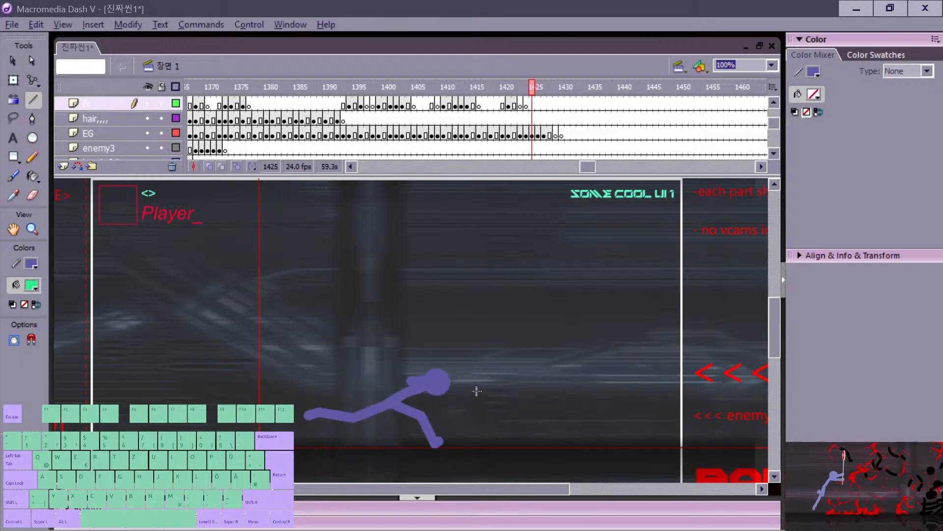
pyautogui.press('n')
pyautogui.press('.')
pyautogui.press('b')
pyautogui.moveTo(462, 385)
pyautogui.mouseDown()
pyautogui.moveTo(524, 373)
pyautogui.moveTo(554, 380)
pyautogui.moveTo(467, 369)
pyautogui.moveTo(566, 360)
pyautogui.moveTo(498, 399)
pyautogui.mouseUp()
pyautogui.hotkey('ctrl', 'z')
pyautogui.press(',')
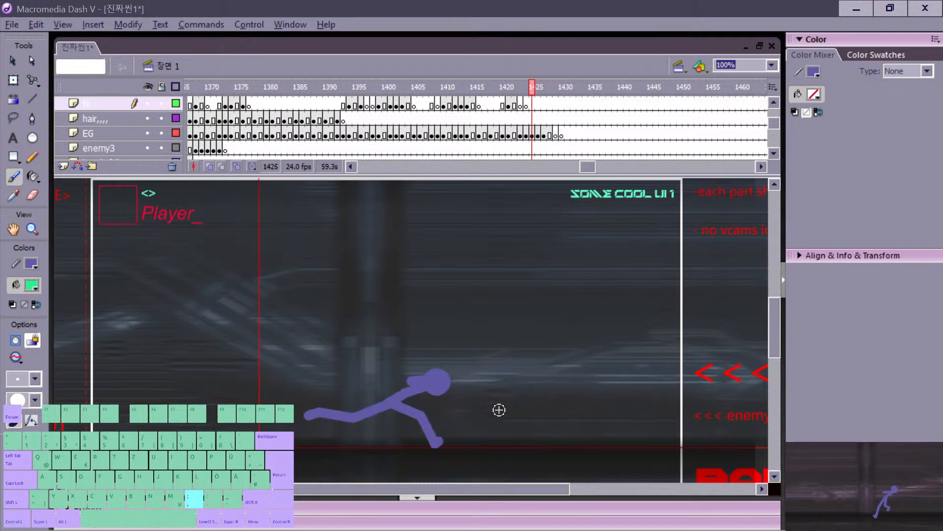
# Step: Compare the figure's pose in frame 1426 with the frames just before it
pyautogui.press('.')
pyautogui.press(',')
pyautogui.press('.')
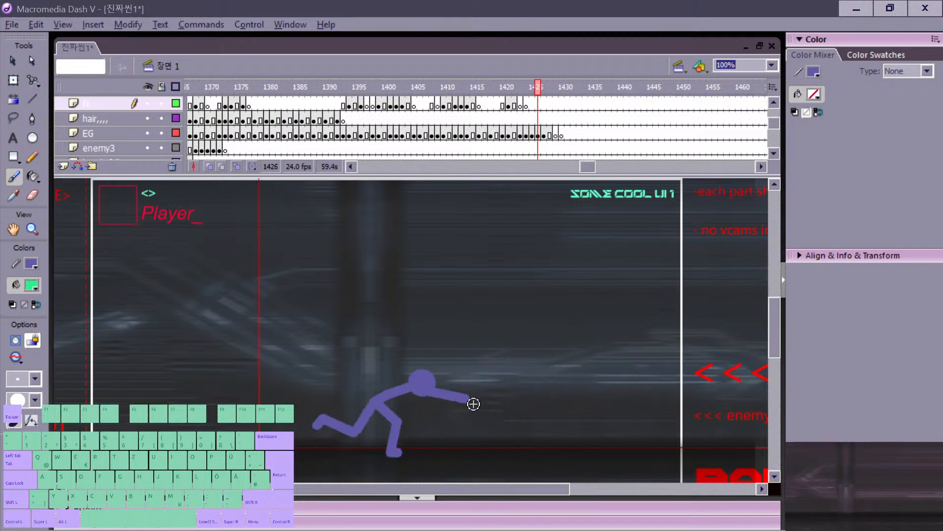
pyautogui.press(',')
pyautogui.press(',')
pyautogui.press(',')
pyautogui.press('.')
pyautogui.press('.')
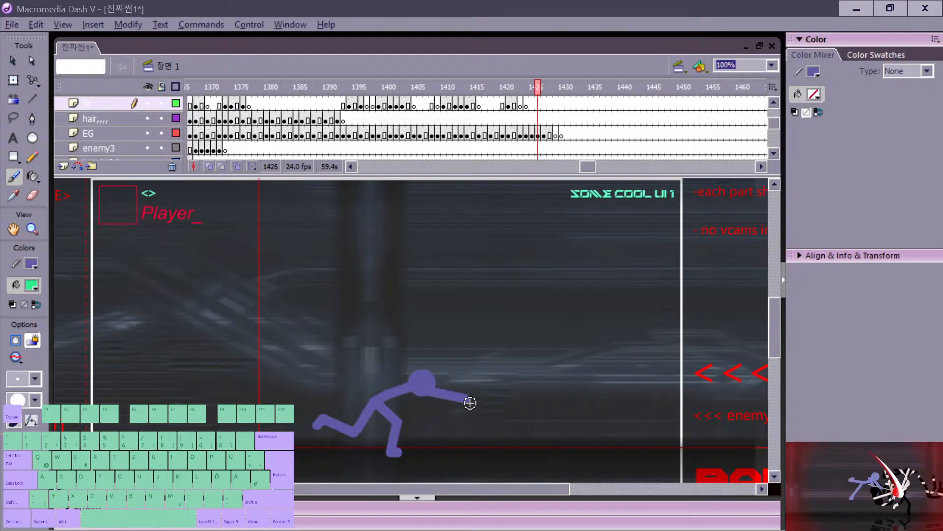
# Step: Insert a blank keyframe on the fx layer at frame 1426
pyautogui.click(544, 104)
pyautogui.press(',')
pyautogui.press('F7')
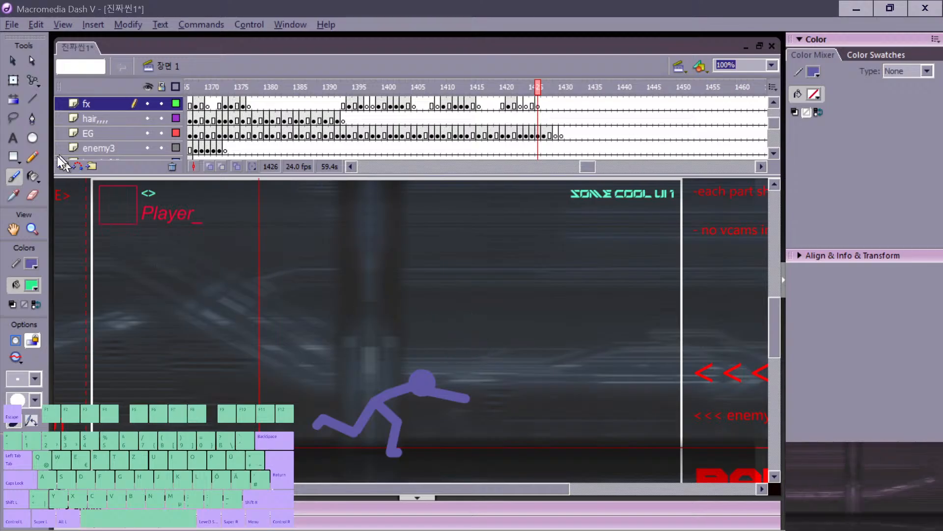
# Step: Add a layer named GUIDE above the fx layer and insert a blank keyframe on it at frame 1426
pyautogui.click(63, 166)
pyautogui.doubleClick(98, 105)
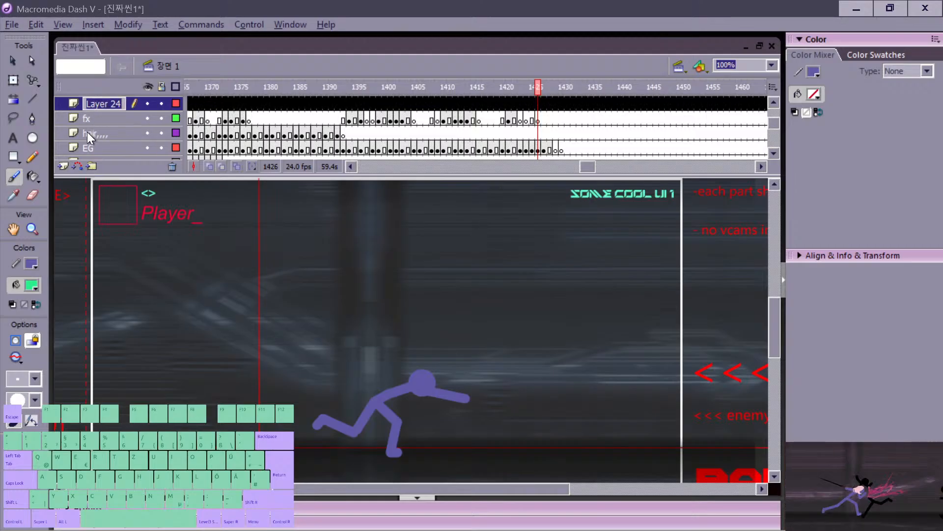
pyautogui.write('GUIDE')
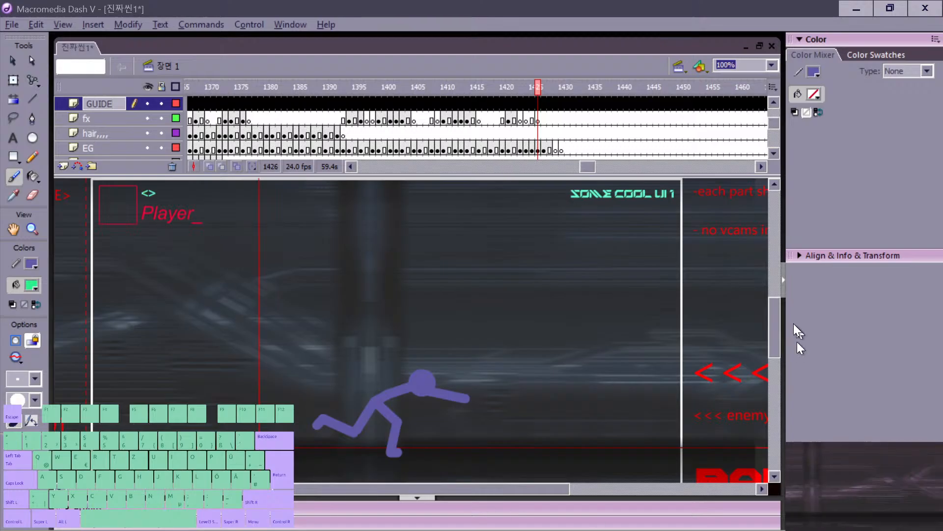
pyautogui.click(537, 102)
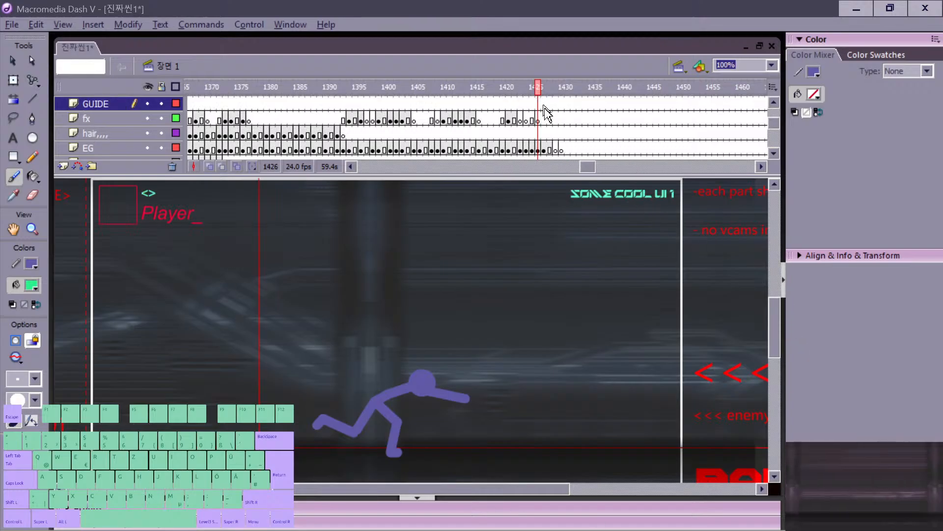
pyautogui.press('F7')
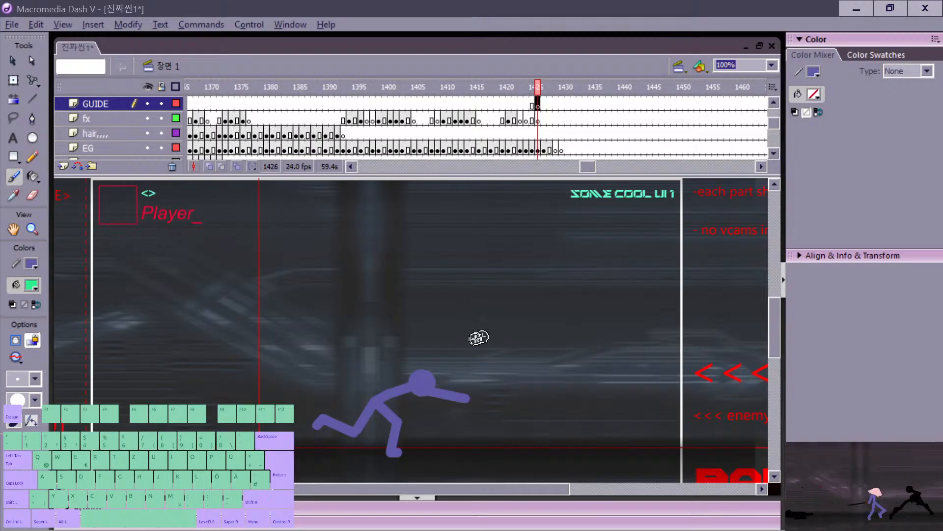
# Step: Sketch a green "Multi Stab" note with three forward-pointing arrows ahead of the figure in frame 1426 of the GUIDE layer
pyautogui.moveTo(476, 369)
pyautogui.mouseDown()
pyautogui.moveTo(617, 366)
pyautogui.moveTo(505, 369)
pyautogui.moveTo(609, 361)
pyautogui.moveTo(507, 344)
pyautogui.moveTo(509, 327)
pyautogui.moveTo(529, 341)
pyautogui.moveTo(534, 331)
pyautogui.moveTo(540, 341)
pyautogui.moveTo(556, 333)
pyautogui.moveTo(533, 356)
pyautogui.moveTo(571, 357)
pyautogui.mouseUp()
pyautogui.hotkey('ctrl', 'z')
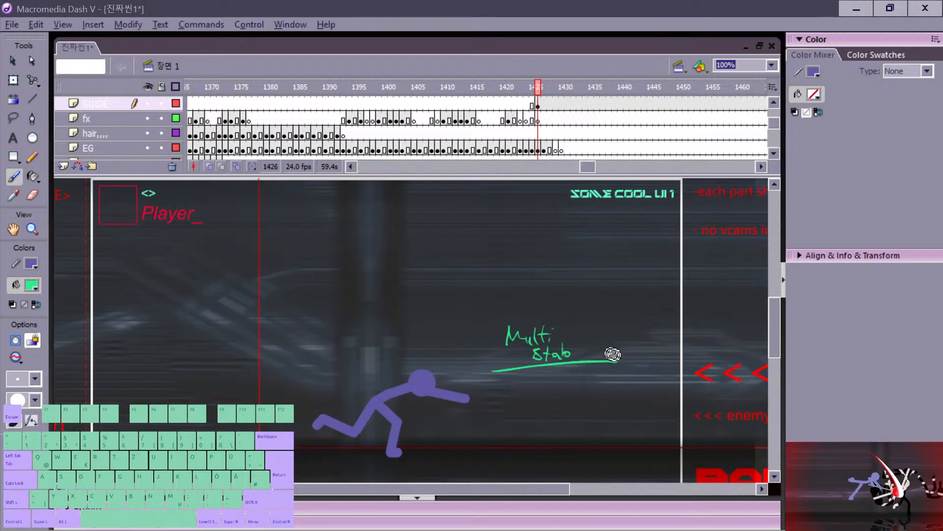
pyautogui.moveTo(599, 355); pyautogui.dragTo(628, 364)
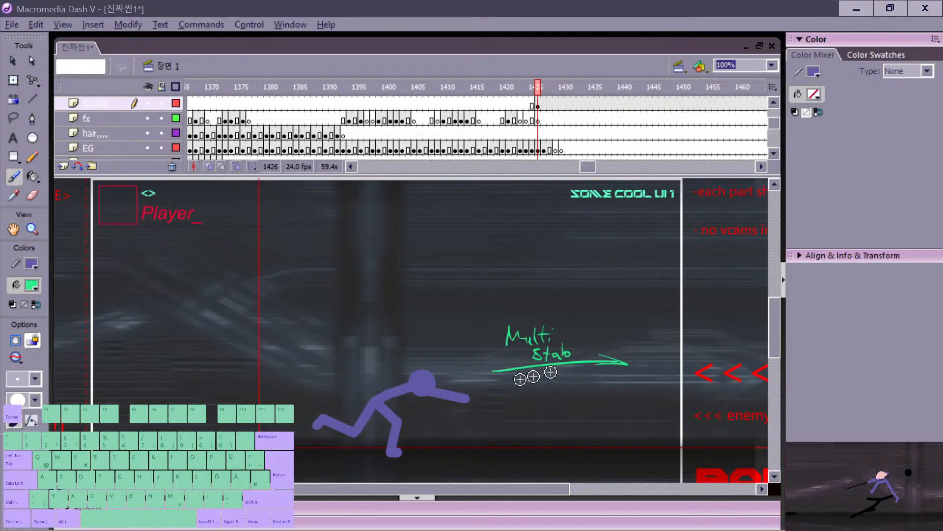
pyautogui.moveTo(494, 390)
pyautogui.mouseDown()
pyautogui.moveTo(562, 390)
pyautogui.moveTo(543, 389)
pyautogui.moveTo(603, 381)
pyautogui.mouseUp()
pyautogui.moveTo(593, 378); pyautogui.dragTo(607, 380)
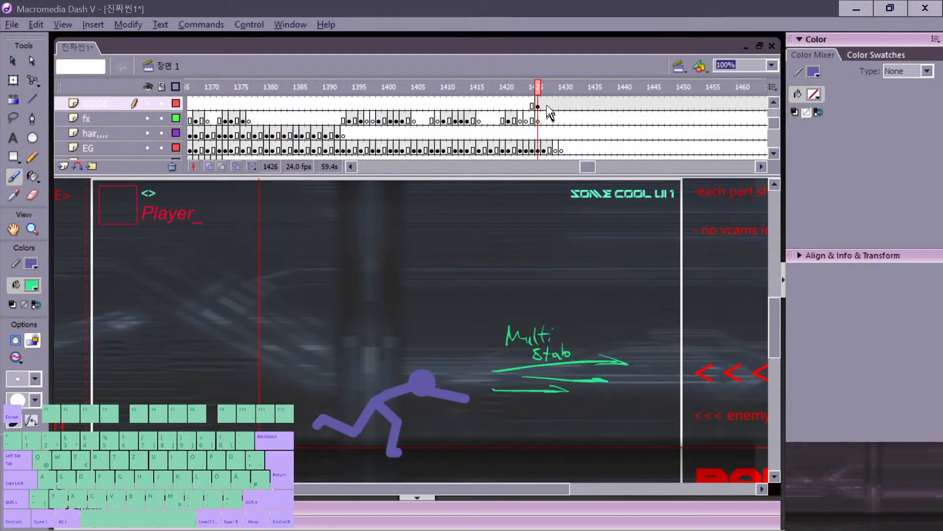
# Step: Insert a blank keyframe on the GUIDE layer at frame 1427 and lock the layer
pyautogui.press('F7')
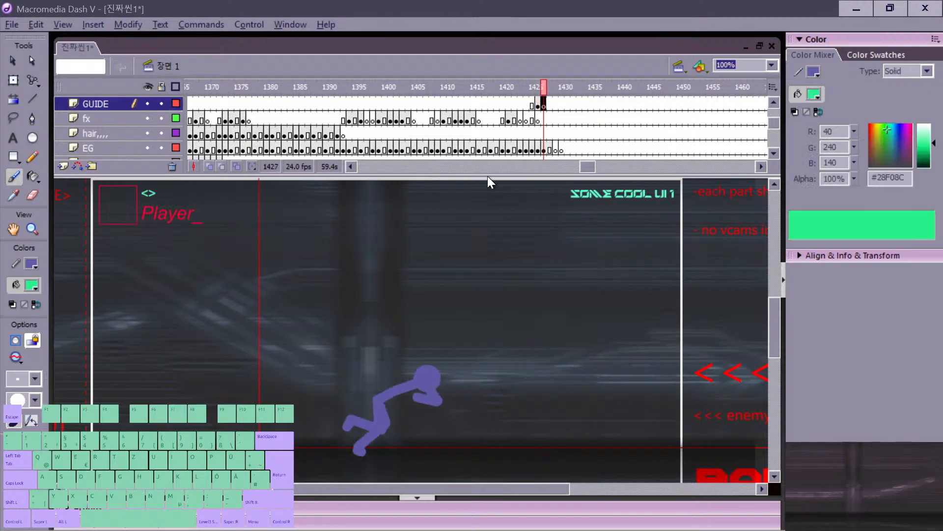
pyautogui.click(157, 103)
# Step: Play back the run from frame 1413 and from about frame 1388 to review the motion and slash effects
pyautogui.click(456, 118)
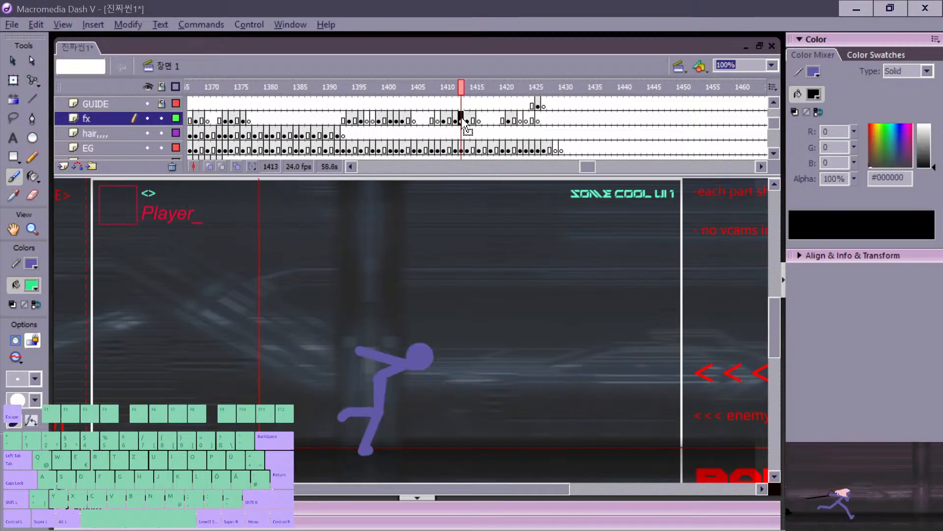
pyautogui.press('Return')
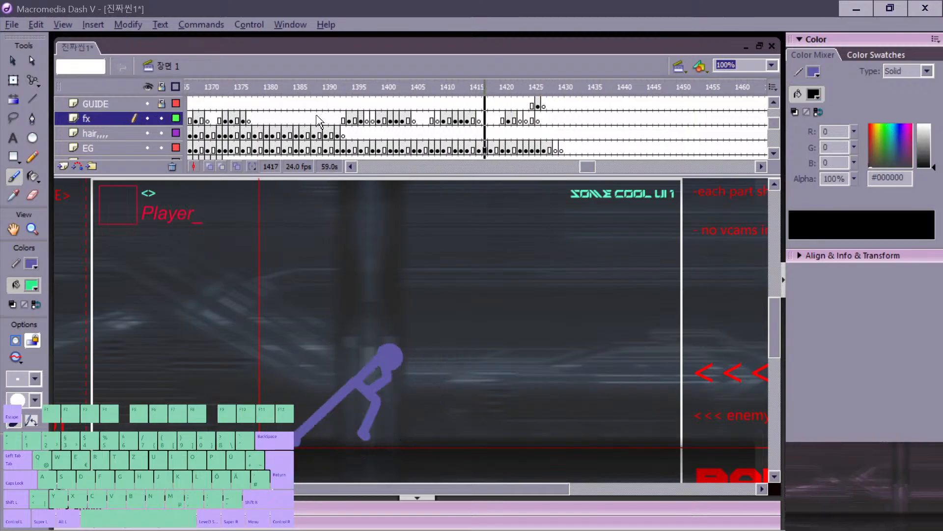
pyautogui.click(315, 115)
pyautogui.press('Return')
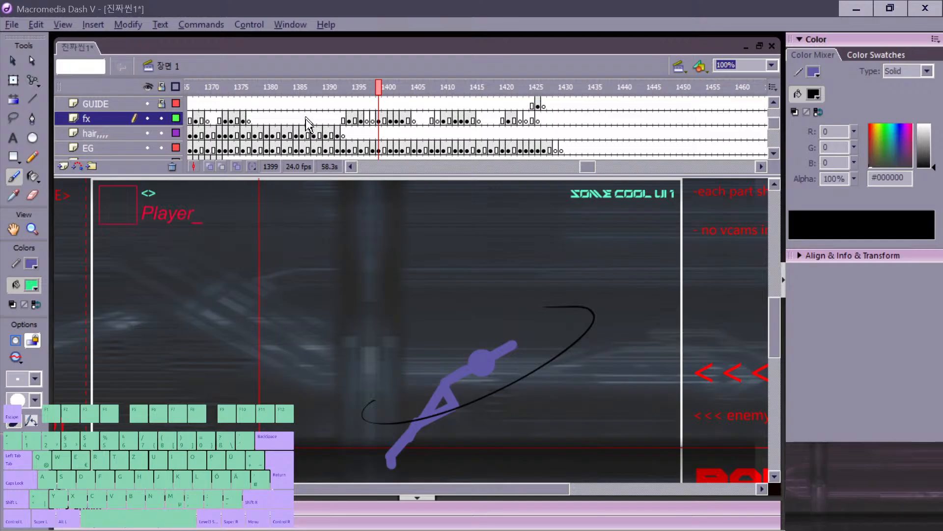
pyautogui.click(315, 119)
pyautogui.press('Return')
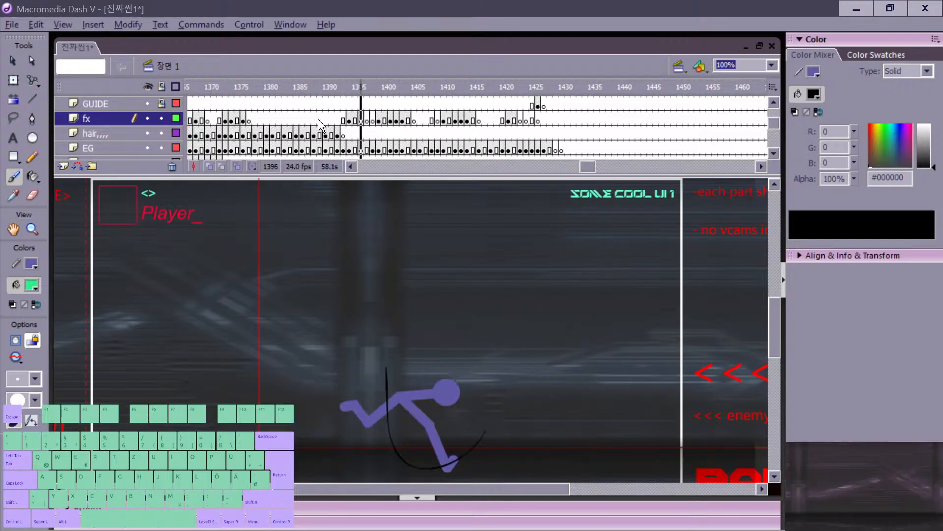
pyautogui.press('.')
pyautogui.press('.')
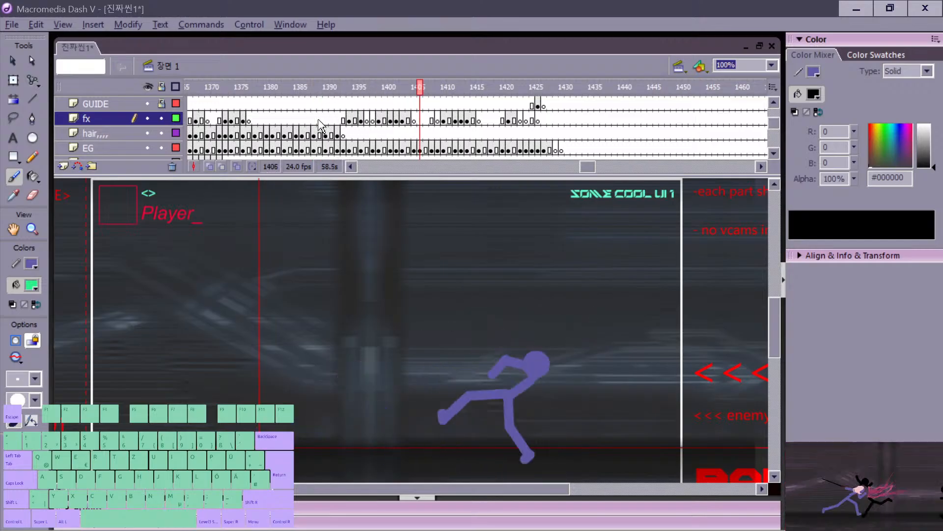
pyautogui.press('.')
pyautogui.press('.')
pyautogui.press('.')
pyautogui.press('.')
pyautogui.press('.')
pyautogui.press('.')
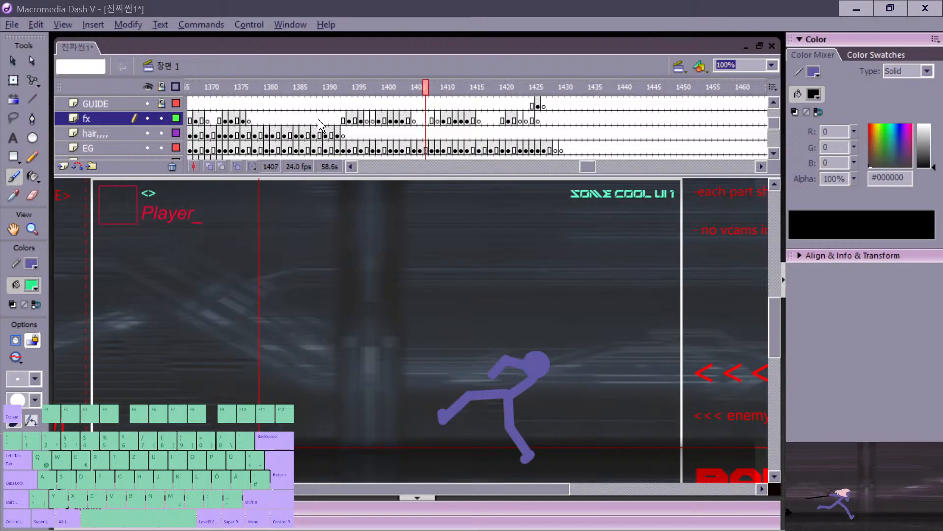
# Step: Examine the figure's poses and slash arcs frame by frame between frames 1407 and 1416
pyautogui.press(',')
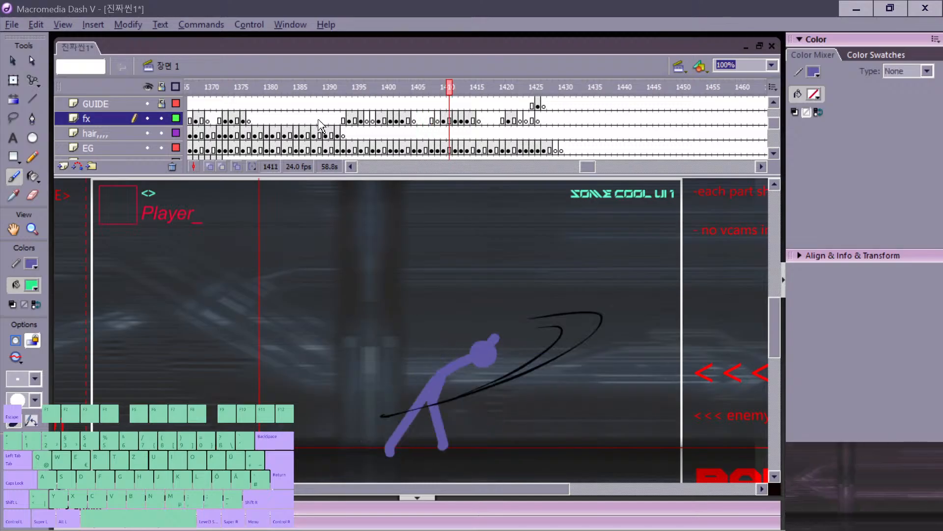
pyautogui.press('.')
pyautogui.press('.')
pyautogui.press('.')
pyautogui.press('.')
pyautogui.press(',')
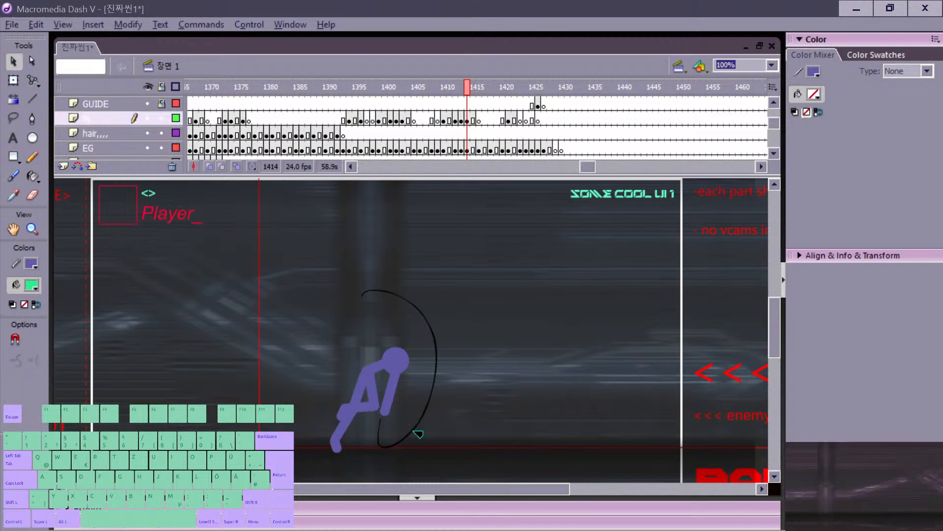
pyautogui.press('v')
pyautogui.press('.')
pyautogui.press('.')
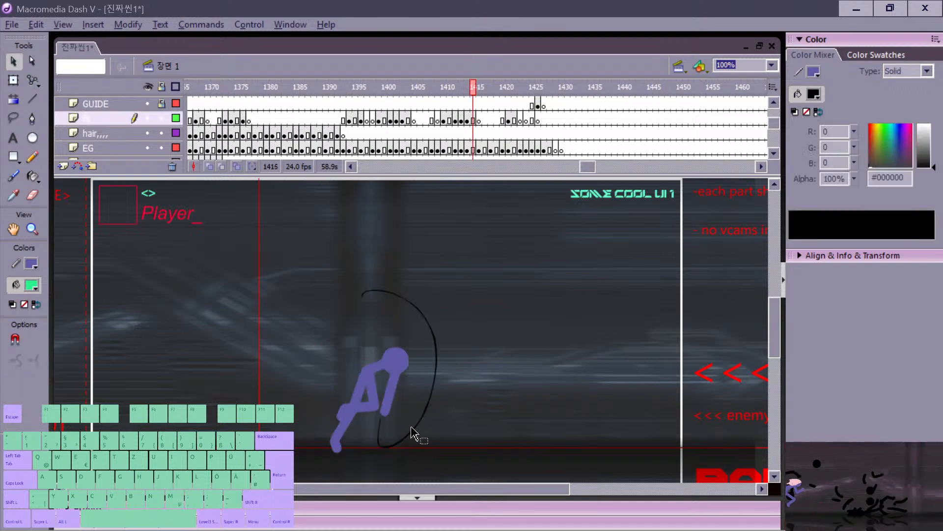
pyautogui.press('b')
pyautogui.press(',')
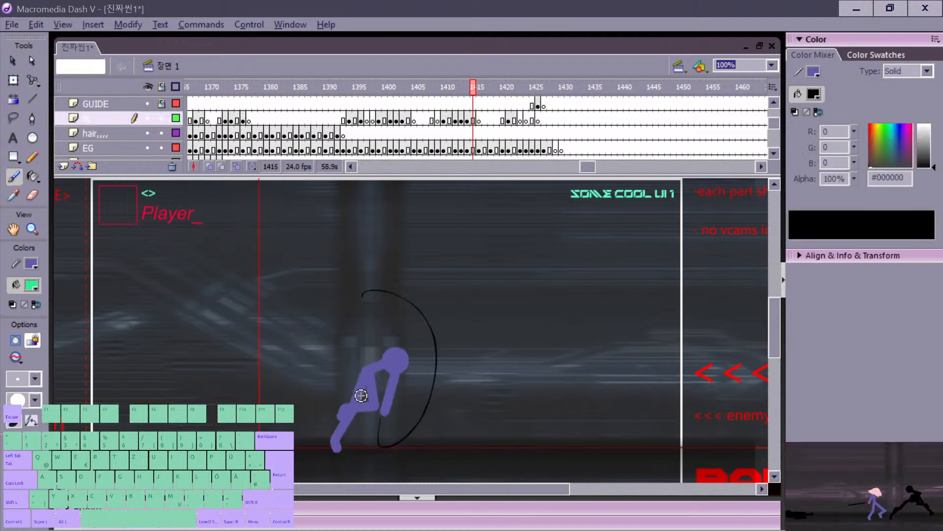
pyautogui.press('.')
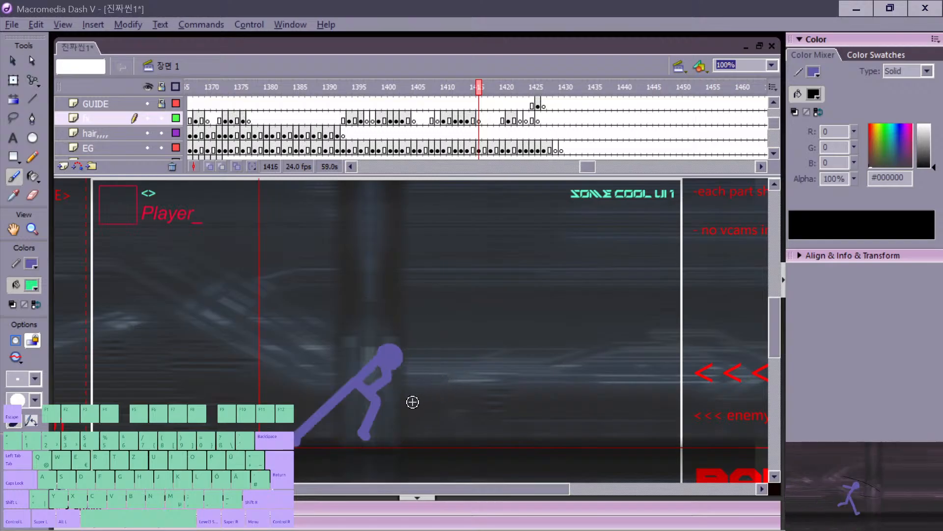
pyautogui.press(',')
# Step: Check the slash on the enemy in frames 1375 to 1377 and select the sword to find its layer
pyautogui.click(238, 104)
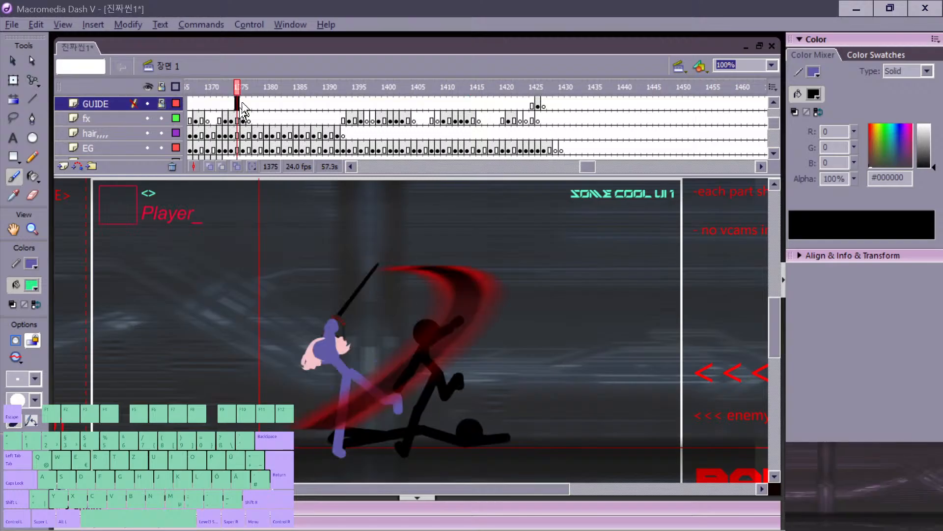
pyautogui.press('.')
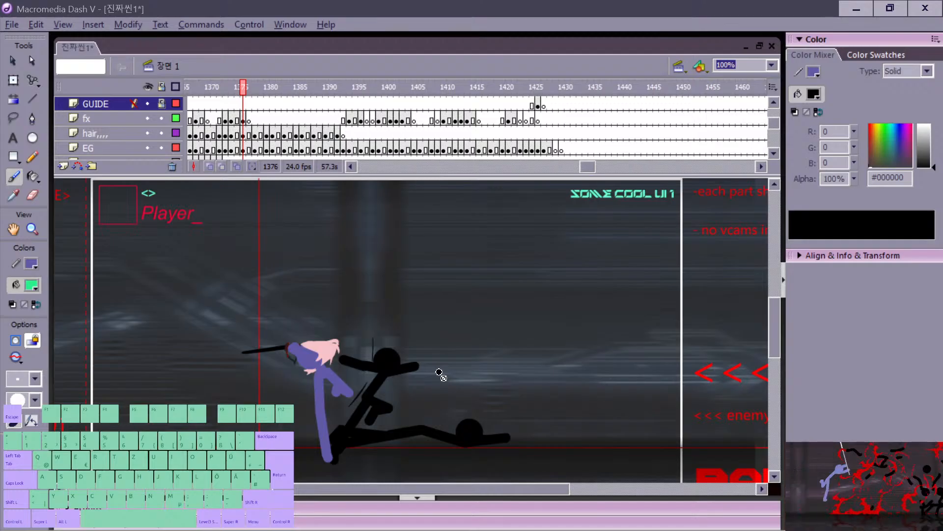
pyautogui.press(',')
pyautogui.press('.')
pyautogui.press('.')
pyautogui.press('v')
pyautogui.click(278, 349)
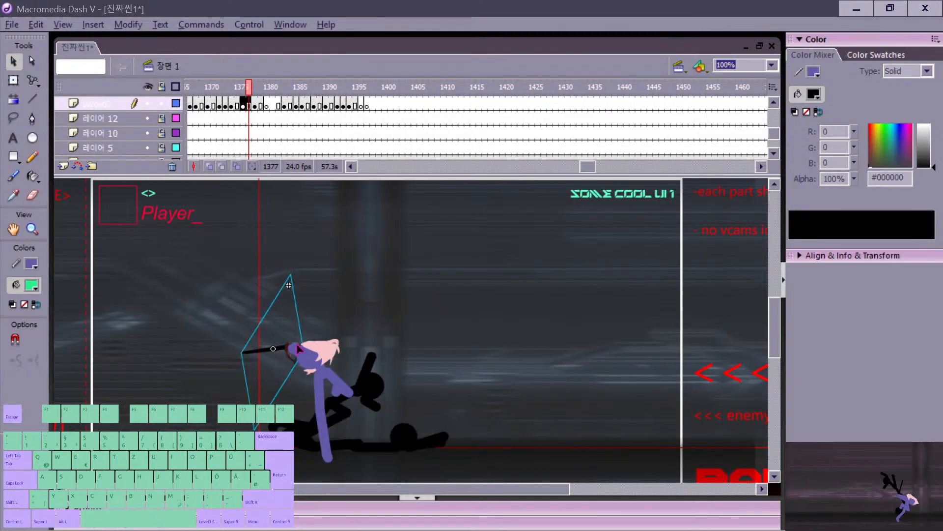
# Step: Step through the sword2 layer up to frame 1395 to review how the sword follows the figure
pyautogui.click(261, 107)
pyautogui.press('.')
pyautogui.press('.')
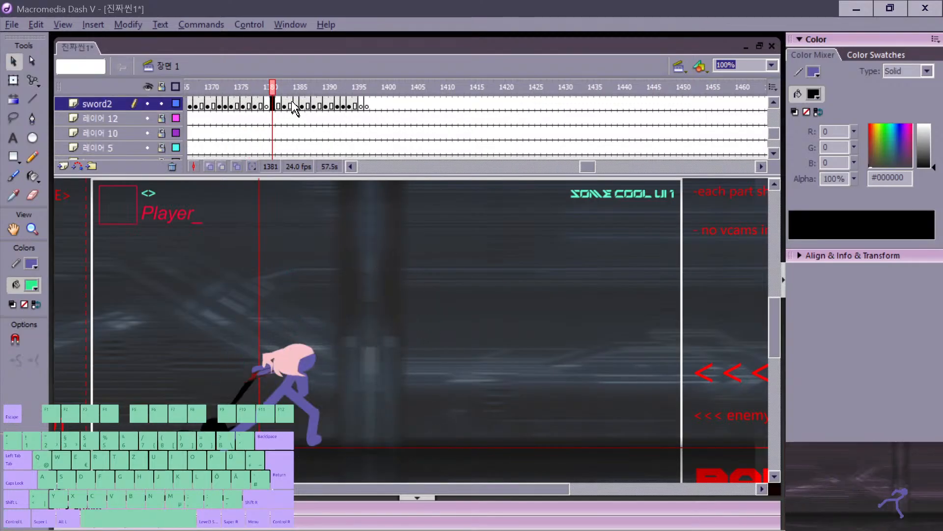
pyautogui.press('.')
pyautogui.press('.')
pyautogui.press('.')
pyautogui.press('.')
pyautogui.press('.')
pyautogui.press('.')
pyautogui.press('.')
pyautogui.press('.')
pyautogui.press('.')
pyautogui.press('.')
pyautogui.press('.')
pyautogui.press('.')
pyautogui.press('.')
pyautogui.press('.')
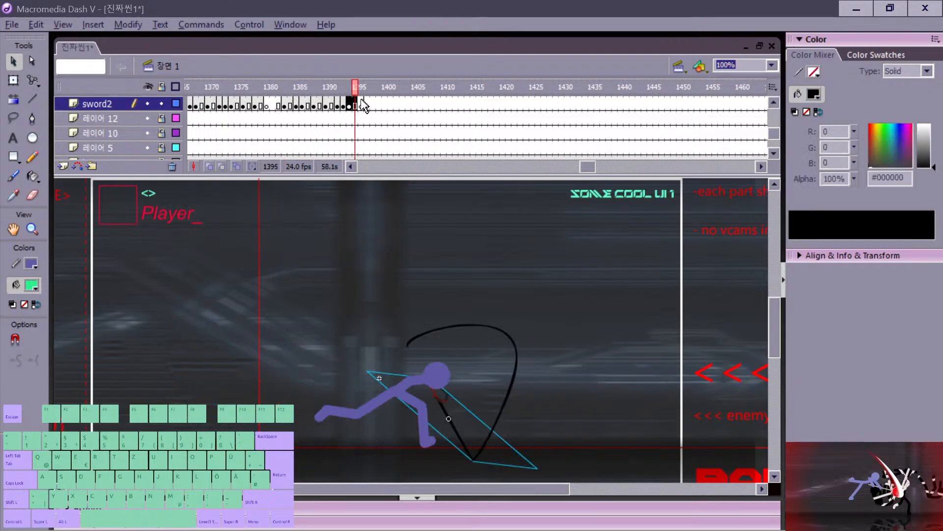
# Step: Compare the running poses around frames 1391 and 1392 and select the figure's hair in frame 1392
pyautogui.press(',')
pyautogui.press(',')
pyautogui.press(',')
pyautogui.press(',')
pyautogui.press(',')
pyautogui.press('.')
pyautogui.press('.')
pyautogui.press('.')
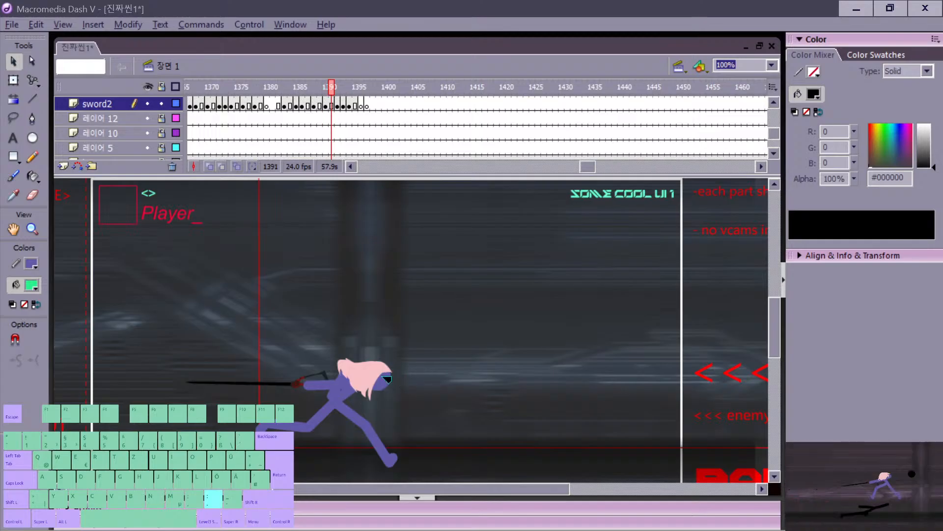
pyautogui.press(',')
pyautogui.click(384, 387)
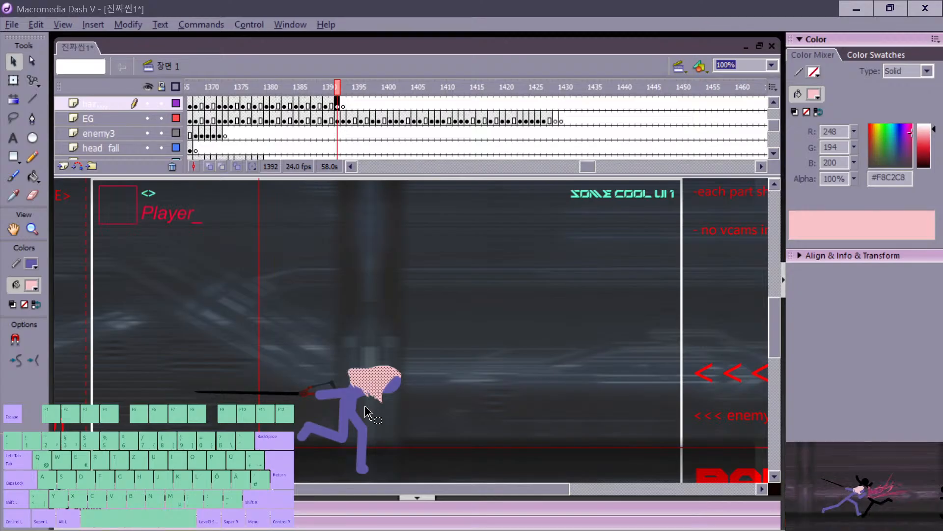
# Step: Copy the fallen enemy's head from the enemy2 layer in frame 1377
pyautogui.scroll(2, 772, 126)
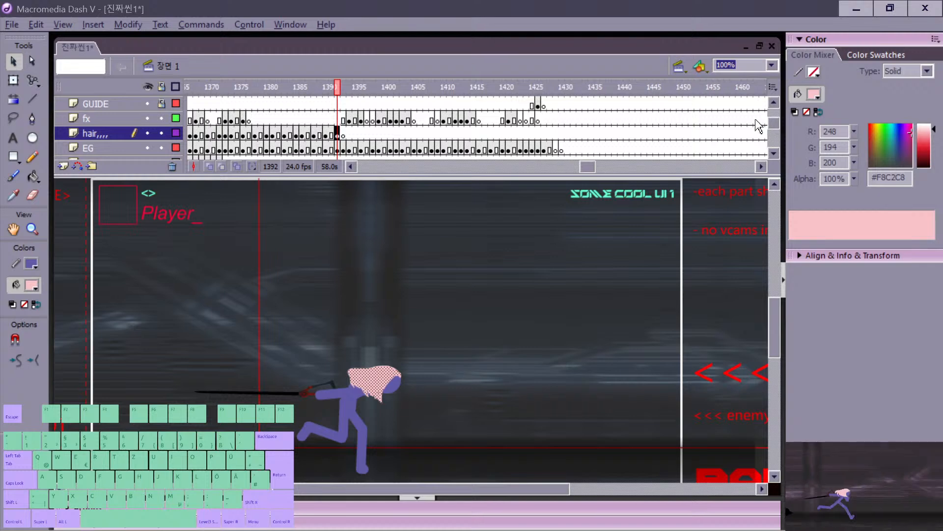
pyautogui.scroll(-1, 773, 125)
pyautogui.moveTo(773, 125); pyautogui.dragTo(773, 128)
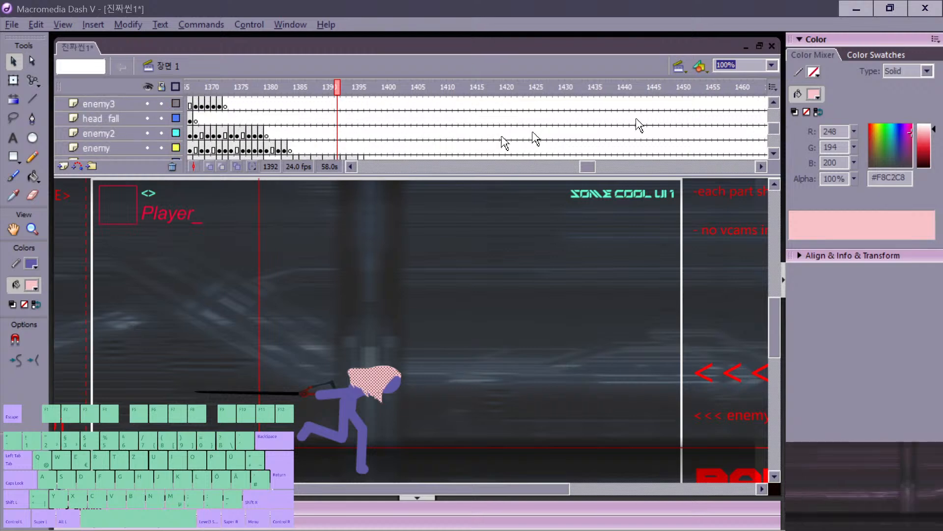
pyautogui.click(226, 132)
pyautogui.press('.')
pyautogui.press('.')
pyautogui.press('.')
pyautogui.press('.')
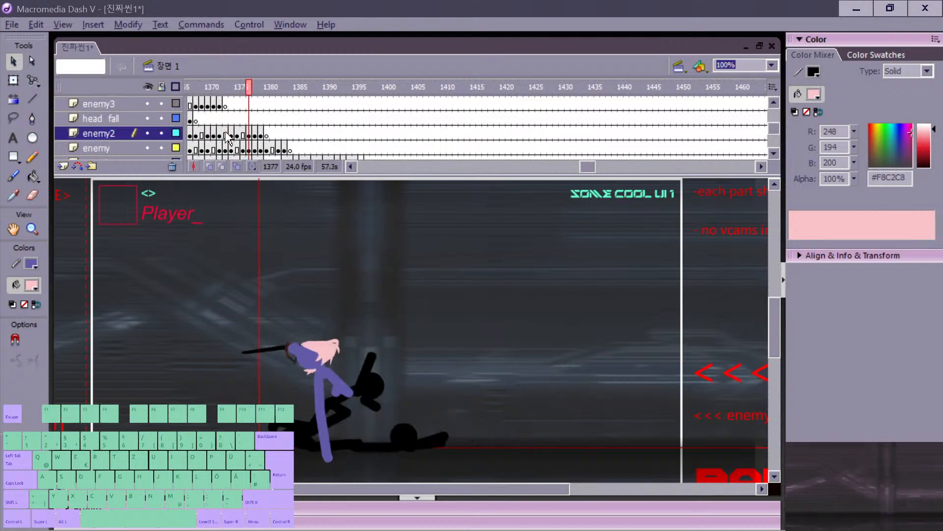
pyautogui.click(411, 438)
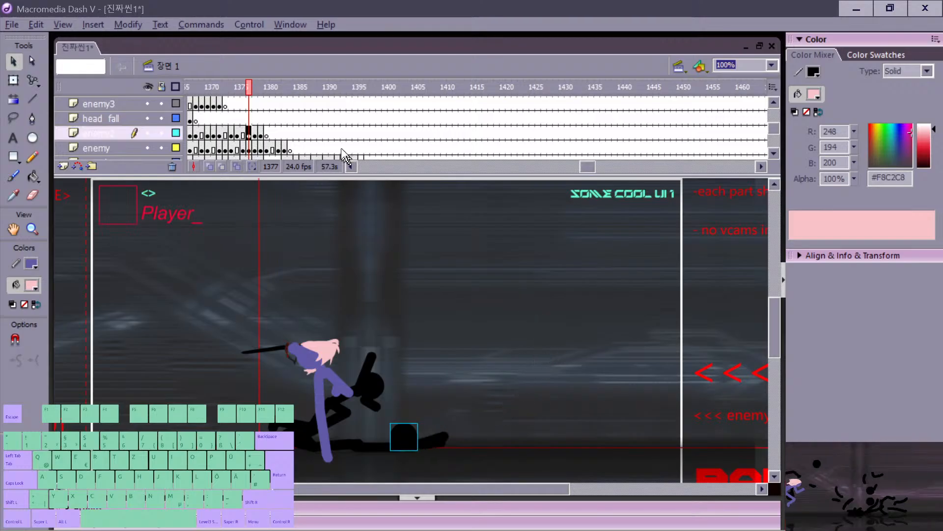
# Step: Insert a blank keyframe on the enemy2 layer at frame 1388 and draw a black running enemy body with the Line tool at the stage's right edge
pyautogui.click(320, 132)
pyautogui.press('.')
pyautogui.press('.')
pyautogui.press('.')
pyautogui.press('.')
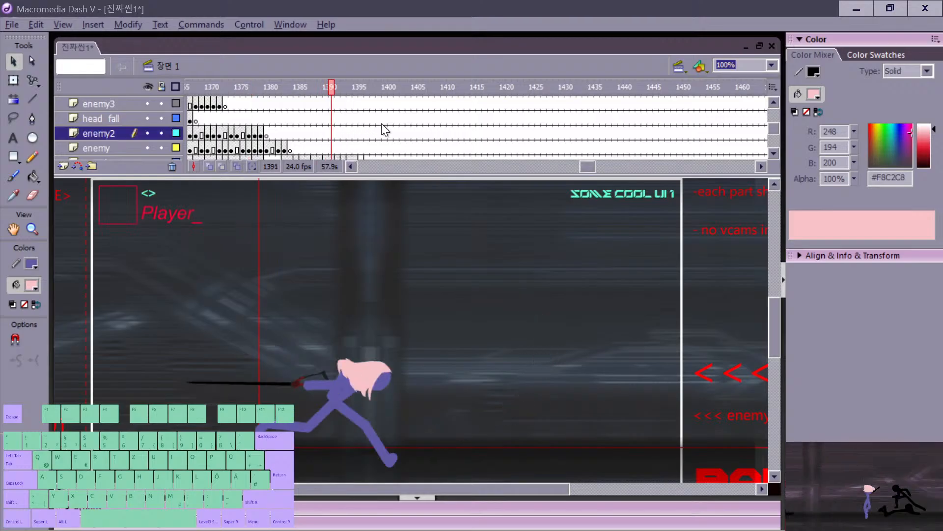
pyautogui.press('.')
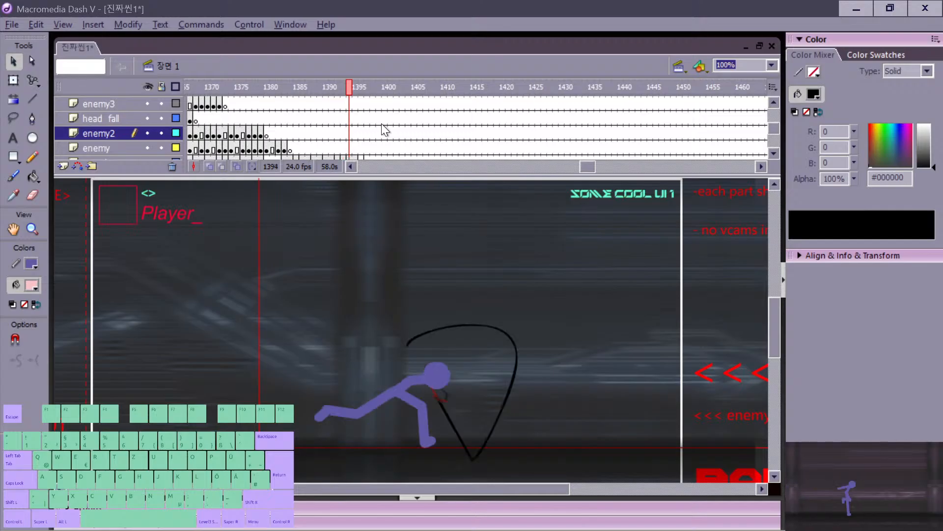
pyautogui.click(313, 133)
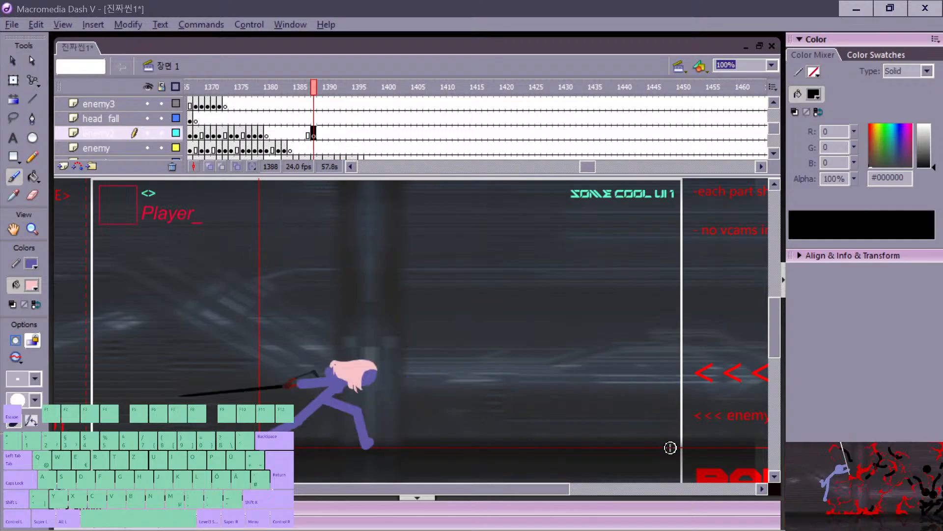
pyautogui.press('n')
pyautogui.click(31, 263)
pyautogui.click(57, 326)
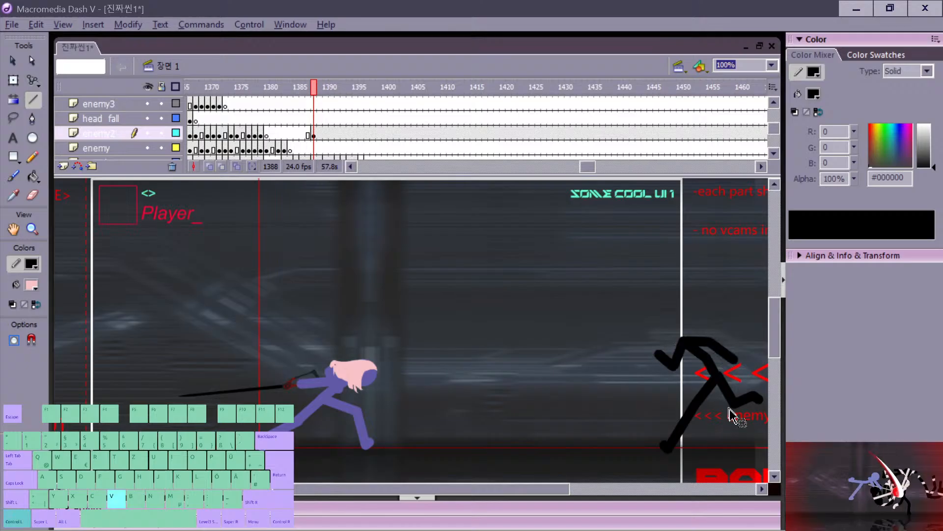
# Step: Paste the copied head and place it on top of the new running enemy's body in frame 1388
pyautogui.hotkey('ctrl', 'v')
pyautogui.press('v')
pyautogui.moveTo(415, 339); pyautogui.dragTo(677, 346)
pyautogui.press('space')
pyautogui.moveTo(687, 412); pyautogui.dragTo(580, 387)
pyautogui.press('.')
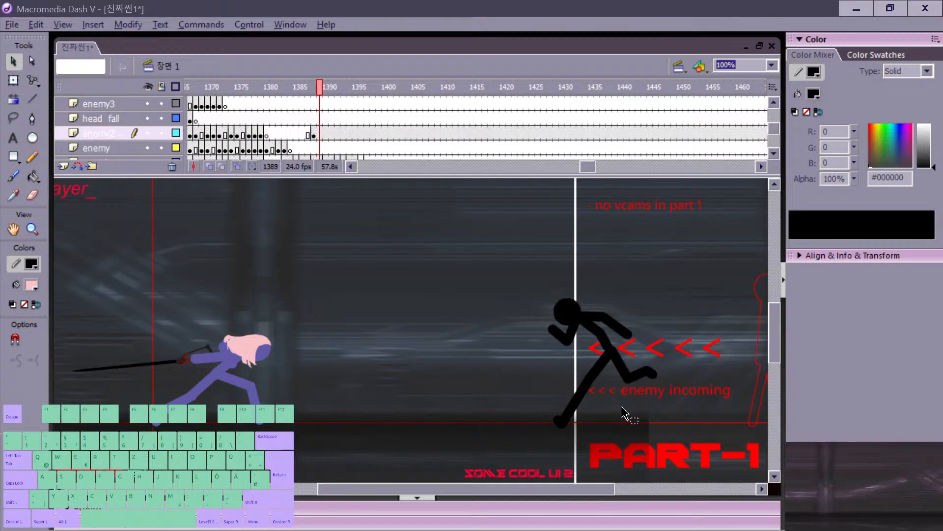
# Step: Insert a blank keyframe on the enemy2 layer at frame 1389 and draw the enemy's advancing legs and torso with the Line tool
pyautogui.press(',')
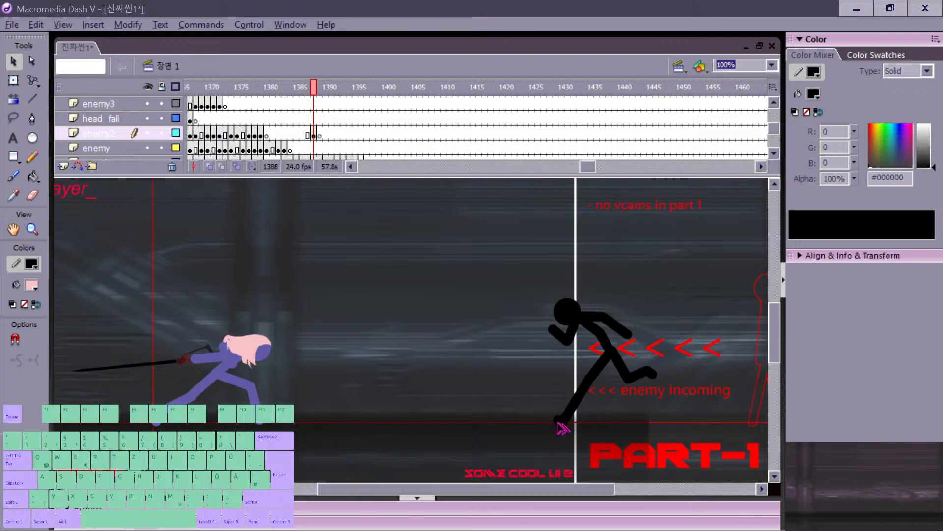
pyautogui.press('.')
pyautogui.press('n')
pyautogui.press(',')
pyautogui.press('.')
pyautogui.moveTo(553, 426); pyautogui.dragTo(556, 424)
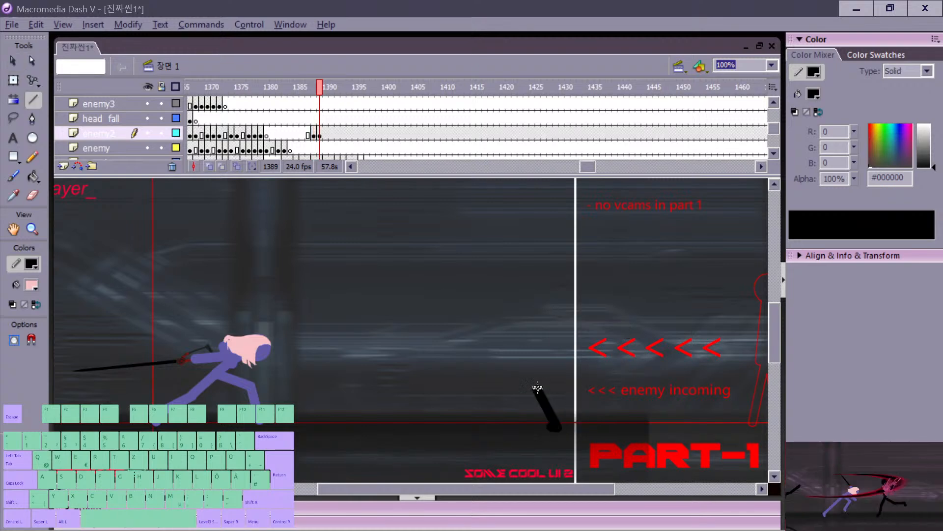
pyautogui.moveTo(579, 385); pyautogui.dragTo(582, 392)
pyautogui.press(',')
pyautogui.press('.')
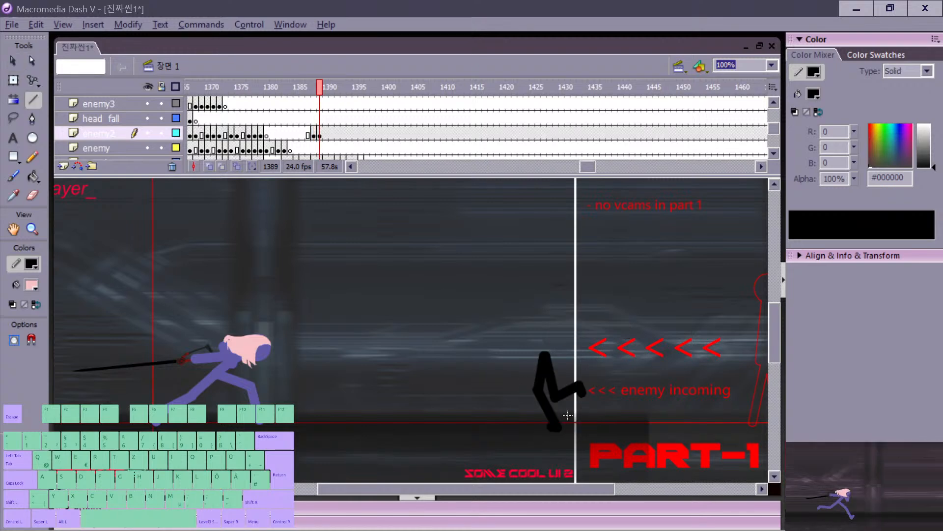
pyautogui.moveTo(533, 331); pyautogui.dragTo(514, 313)
# Step: Paste the copied head onto the enemy's shoulders in frame 1389 and draw a bent arm with the Line tool
pyautogui.hotkey('ctrl', 'v')
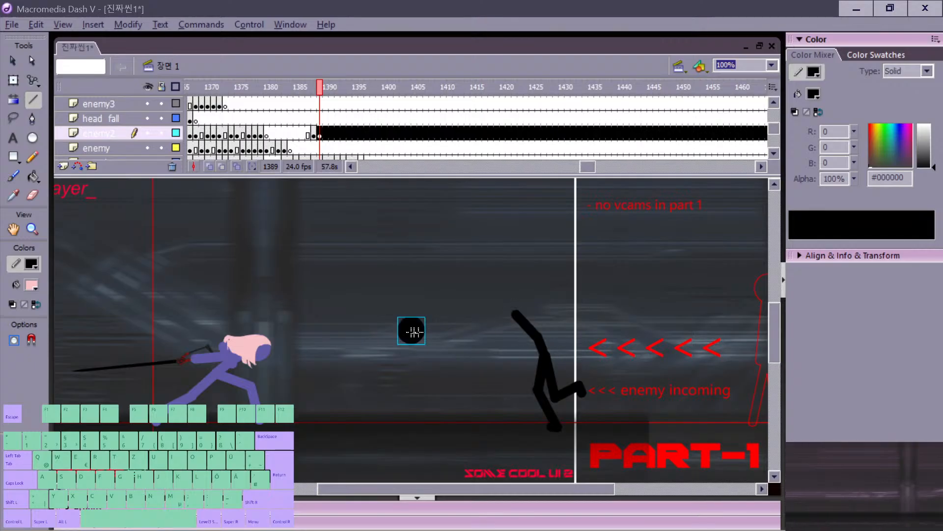
pyautogui.moveTo(415, 332); pyautogui.dragTo(497, 320)
pyautogui.hotkey('ctrl', 'z')
pyautogui.press('v')
pyautogui.moveTo(419, 334); pyautogui.dragTo(519, 316)
pyautogui.press(',')
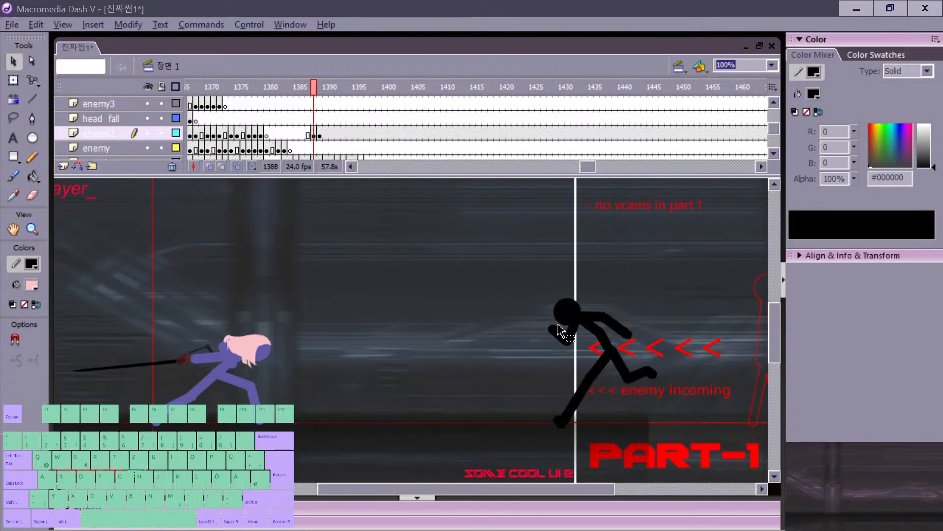
pyautogui.press('.')
pyautogui.press('n')
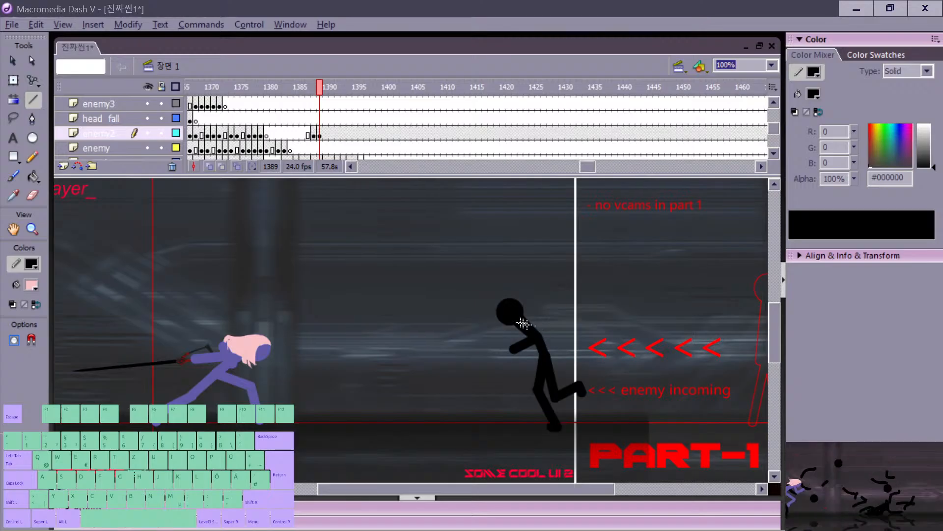
# Step: Insert a blank keyframe on the enemy2 layer at frame 1390 and draw the enemy's legs, leaning torso and short arm
pyautogui.press('.')
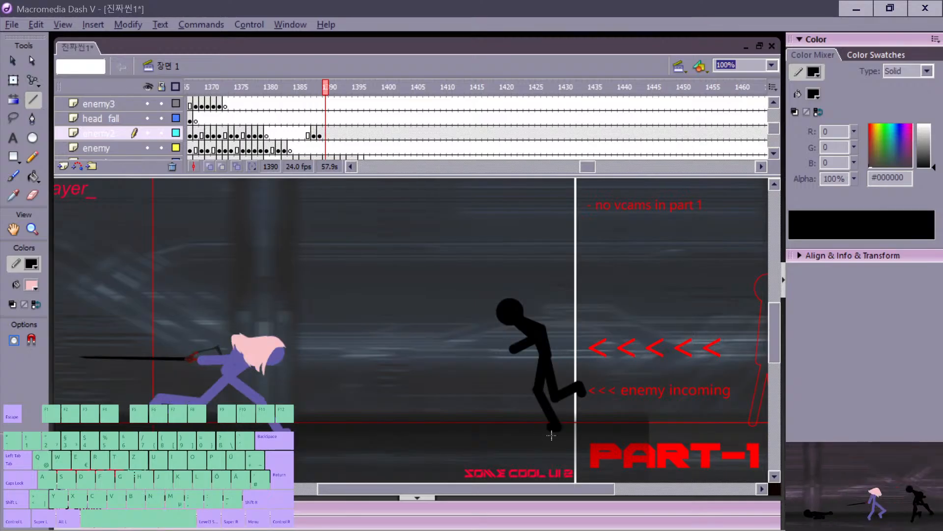
pyautogui.press('F7')
pyautogui.press(',')
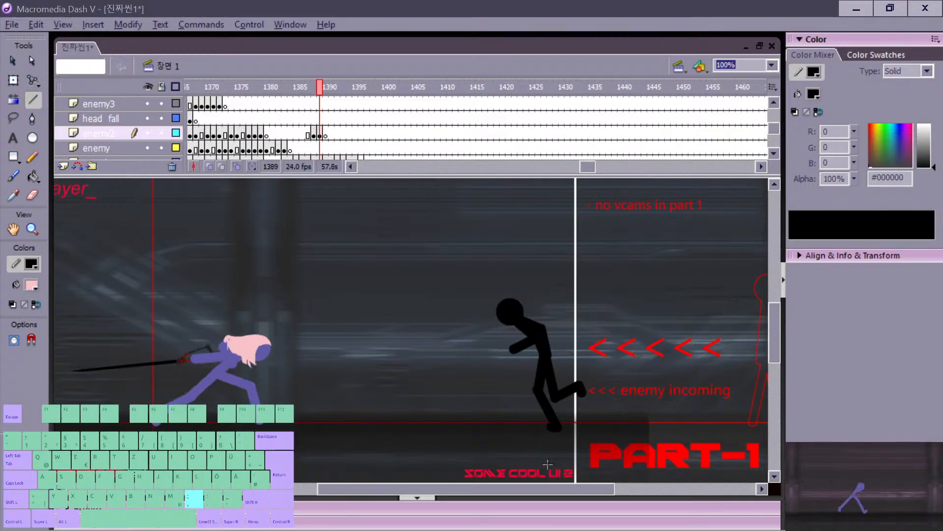
pyautogui.press(',')
pyautogui.press('.')
pyautogui.press('.')
pyautogui.press(',')
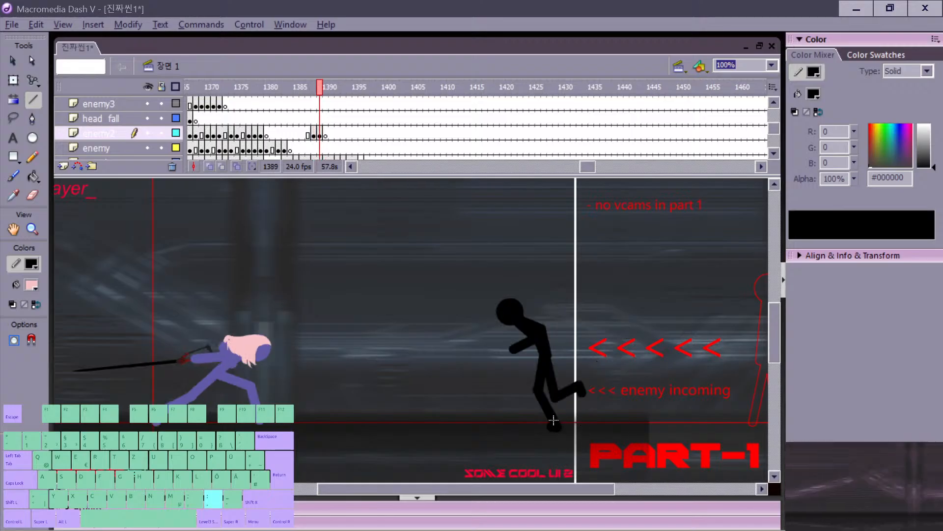
pyautogui.press('.')
pyautogui.moveTo(554, 426); pyautogui.dragTo(543, 394)
pyautogui.press(',')
pyautogui.press('.')
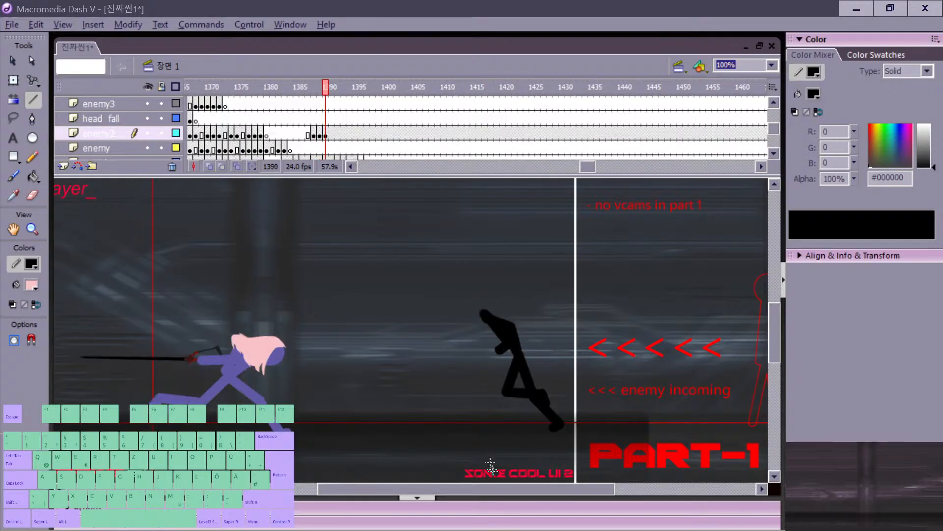
# Step: Draw the enemy's arm hanging down along the torso in frame 1390 and compare the pose with frame 1389
pyautogui.press('z')
pyautogui.press(',')
pyautogui.press('.')
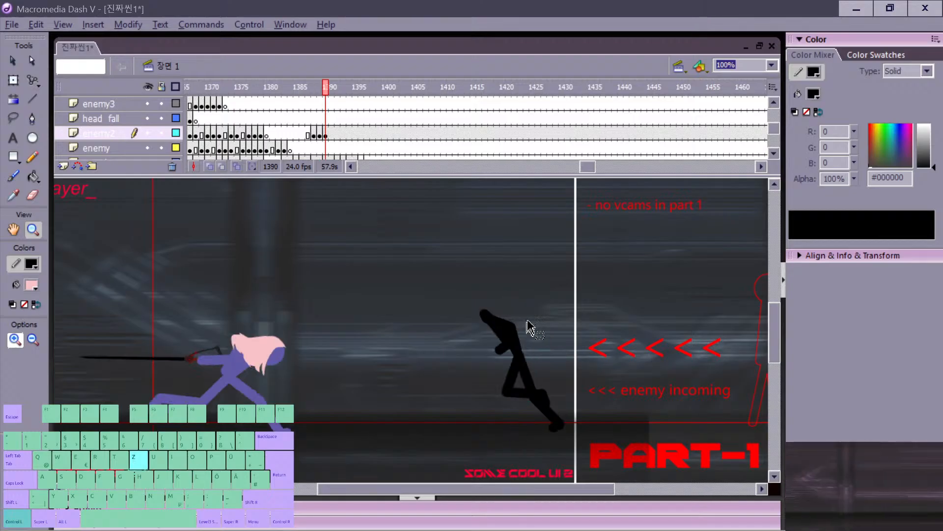
pyautogui.press('n')
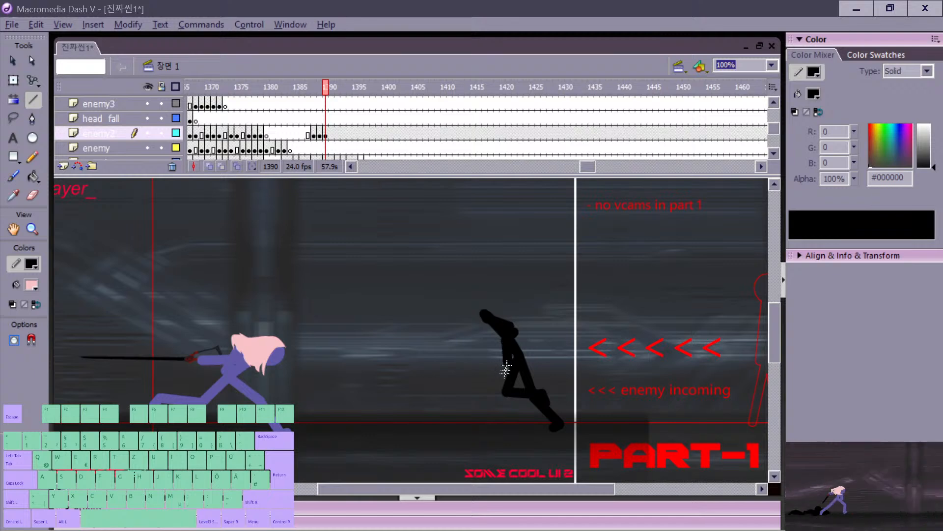
pyautogui.press(',')
pyautogui.press('.')
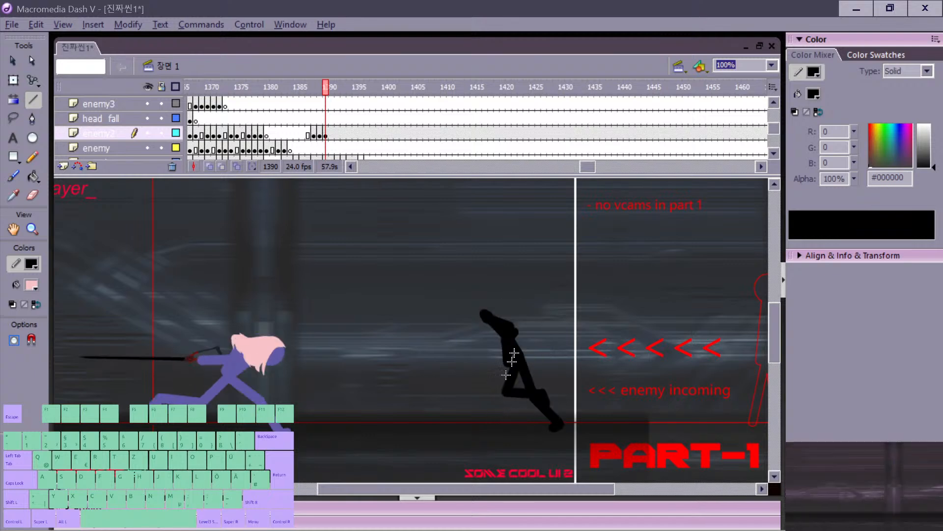
pyautogui.press('v')
pyautogui.press(',')
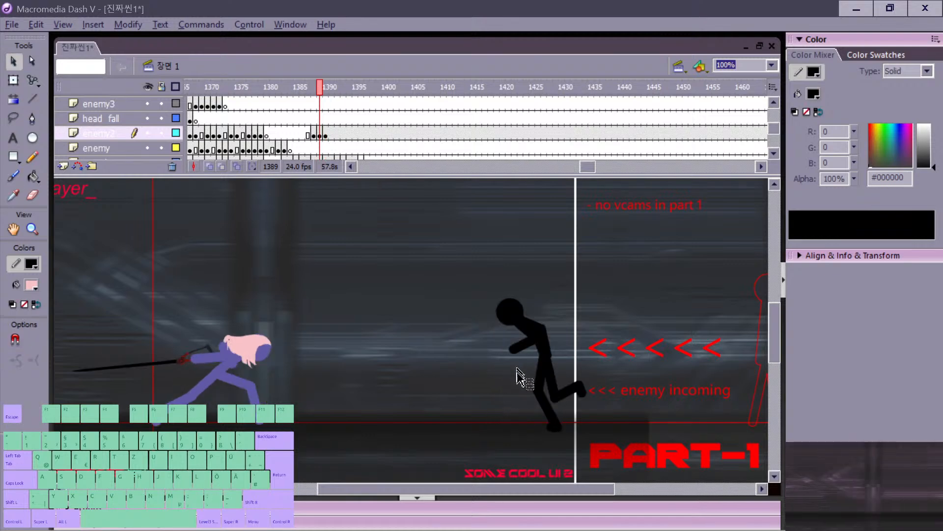
pyautogui.press('.')
pyautogui.press(',')
pyautogui.press('.')
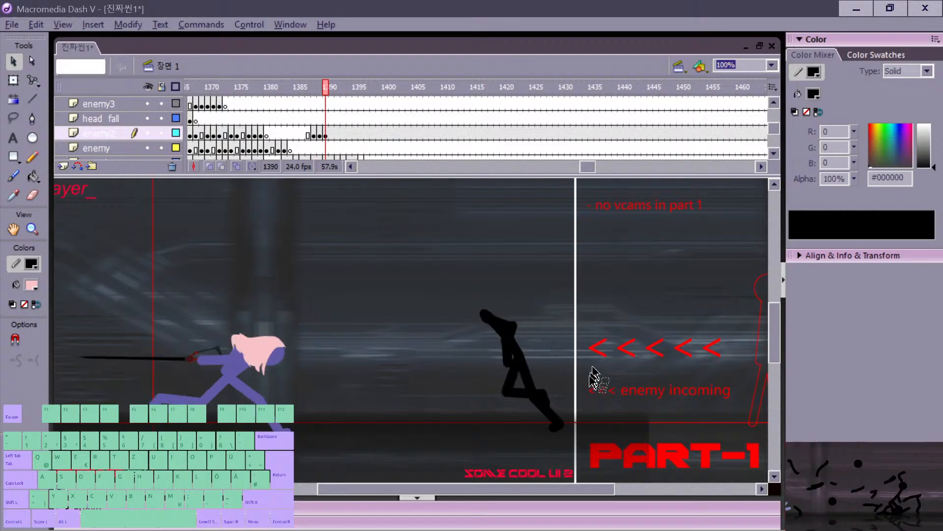
# Step: Erase the enemy's legs in frame 1390 and redraw them with a bent front knee and a straight back leg
pyautogui.press('e')
pyautogui.moveTo(555, 413); pyautogui.dragTo(520, 372)
pyautogui.moveTo(524, 401)
pyautogui.mouseDown()
pyautogui.moveTo(504, 391)
pyautogui.moveTo(520, 375)
pyautogui.mouseUp()
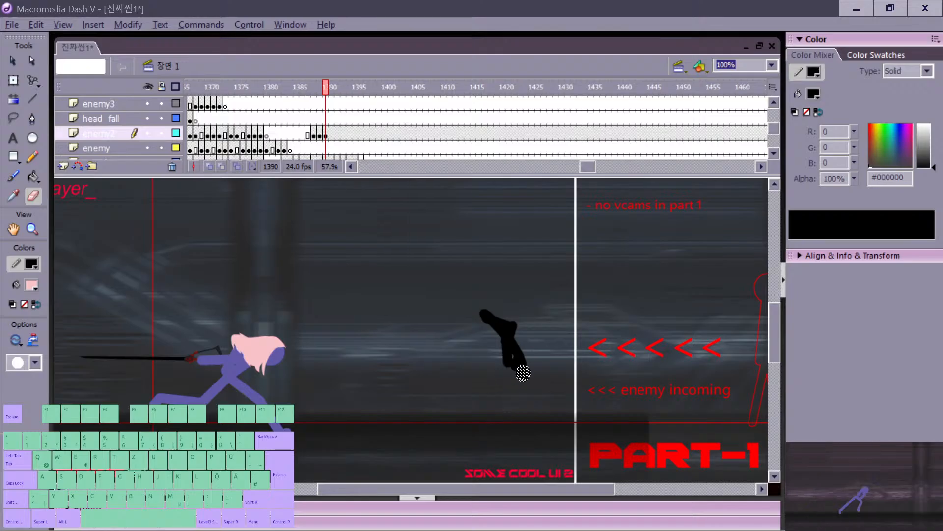
pyautogui.press('v')
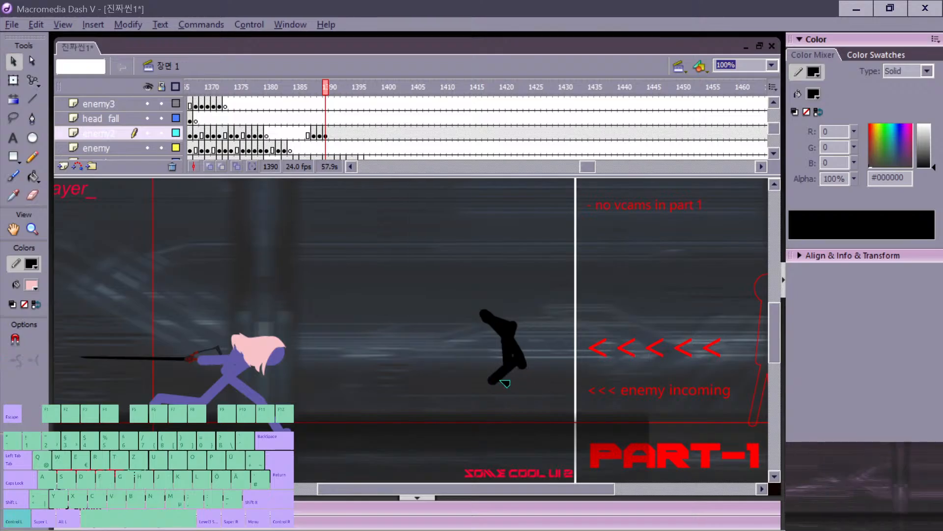
pyautogui.moveTo(517, 401); pyautogui.dragTo(519, 399)
pyautogui.moveTo(520, 379); pyautogui.dragTo(487, 376)
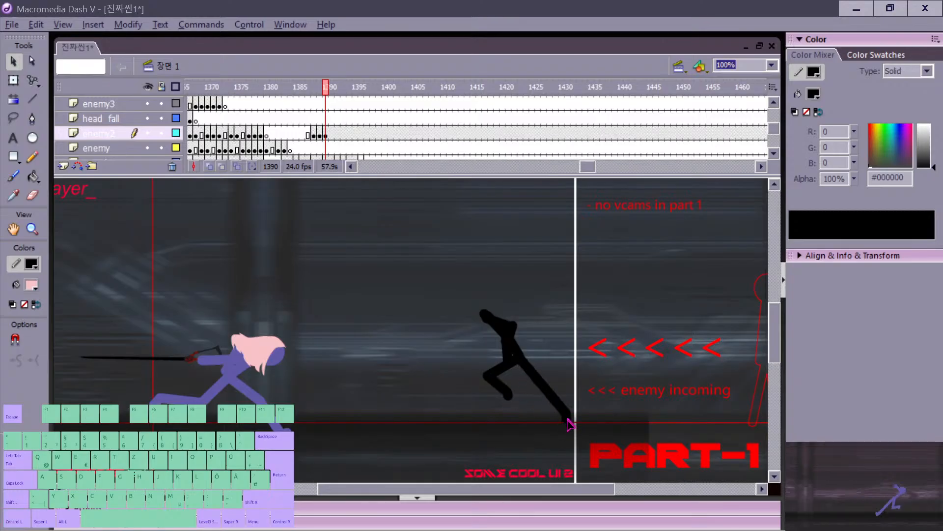
# Step: Paste the copied head and place it on the enemy's neck in frame 1390
pyautogui.press(',')
pyautogui.press('.')
pyautogui.hotkey('ctrl', 'v')
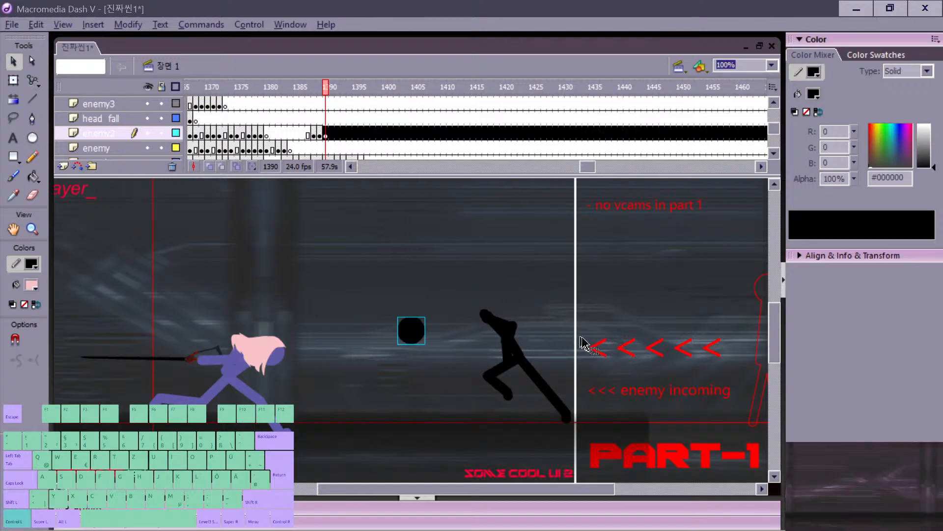
pyautogui.press('v')
pyautogui.moveTo(408, 336); pyautogui.dragTo(484, 332)
# Step: Select the whole enemy in frame 1388 and shift it slightly to the right, away from the swordswoman
pyautogui.press(',')
pyautogui.press(',')
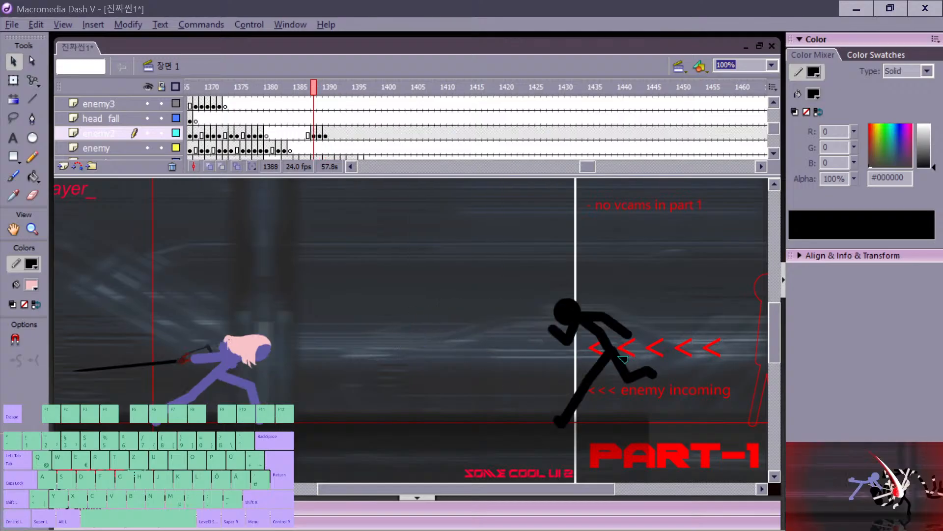
pyautogui.moveTo(511, 282); pyautogui.dragTo(674, 427)
pyautogui.moveTo(630, 375); pyautogui.dragTo(643, 374)
pyautogui.press(',')
pyautogui.press('.')
pyautogui.press('.')
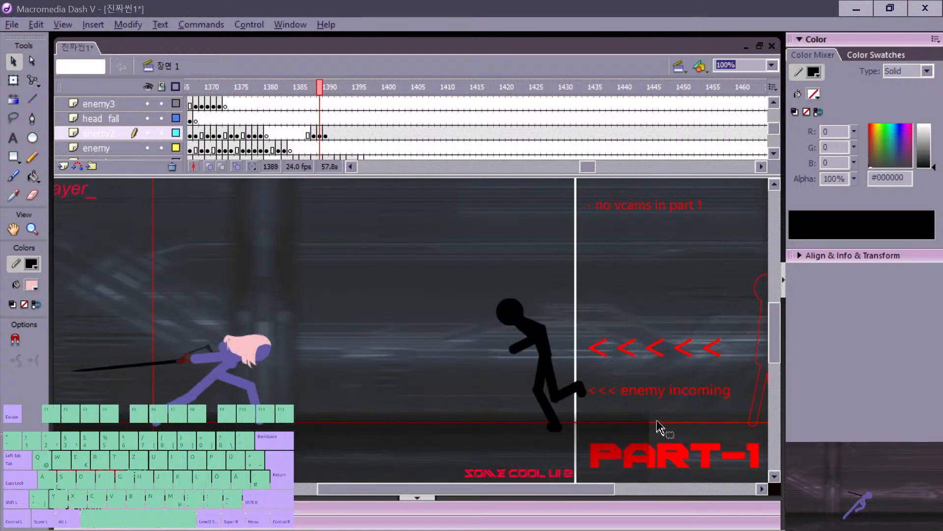
# Step: Shift the whole enemy in frame 1390 toward the swordswoman and lower it so its back foot meets the ground line
pyautogui.press('.')
pyautogui.moveTo(423, 286); pyautogui.dragTo(551, 404)
pyautogui.press(',')
pyautogui.press('.')
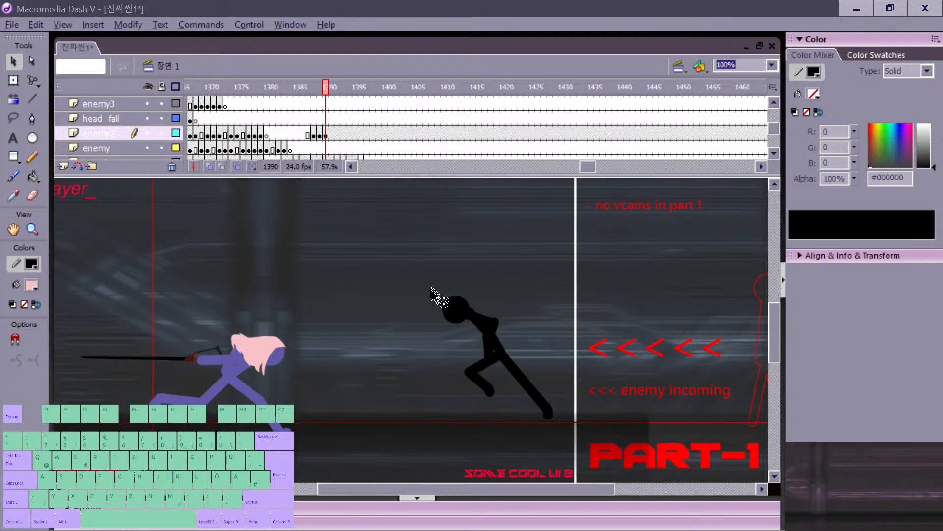
pyautogui.moveTo(431, 288); pyautogui.dragTo(549, 421)
pyautogui.press(',')
pyautogui.press('.')
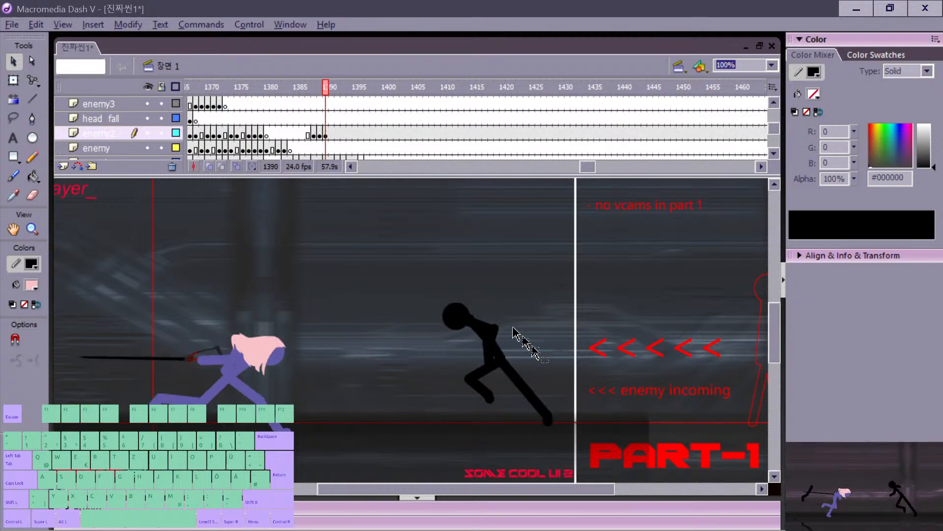
# Step: Nudge the enemy's head slightly up and toward the neck in frame 1390
pyautogui.moveTo(457, 315); pyautogui.dragTo(460, 311)
pyautogui.press(',')
pyautogui.press('.')
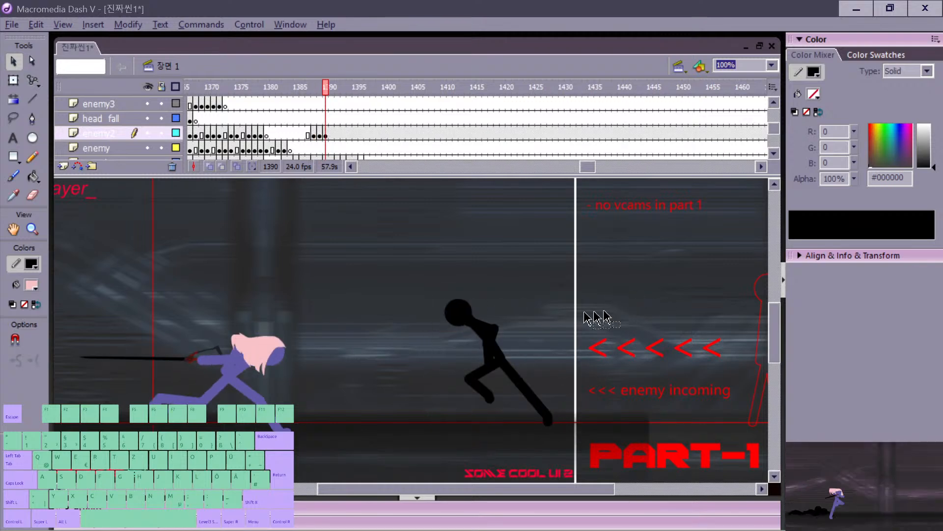
# Step: Select all segments of the enemy's bent front leg in frame 1390 and move them slightly up and forward
pyautogui.doubleClick(485, 372)
pyautogui.click(497, 380)
pyautogui.click(483, 374)
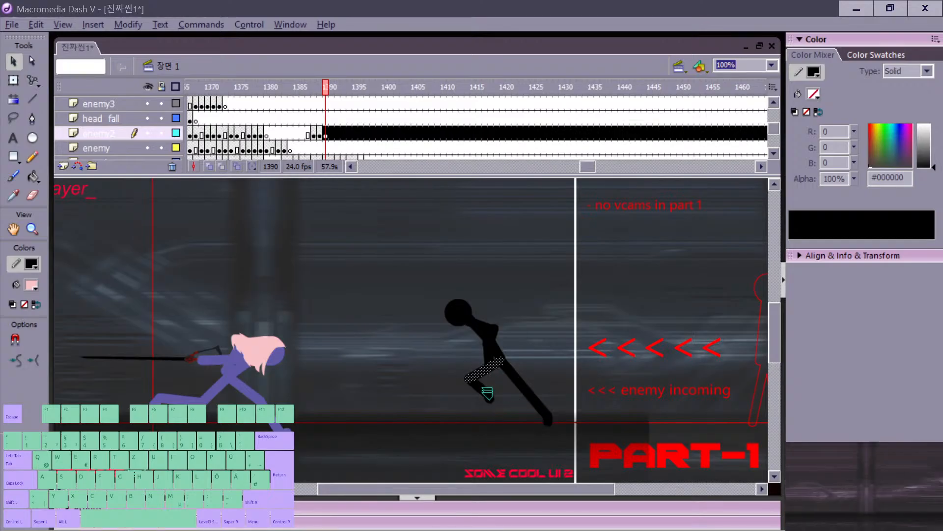
pyautogui.click(484, 390)
pyautogui.click(490, 397)
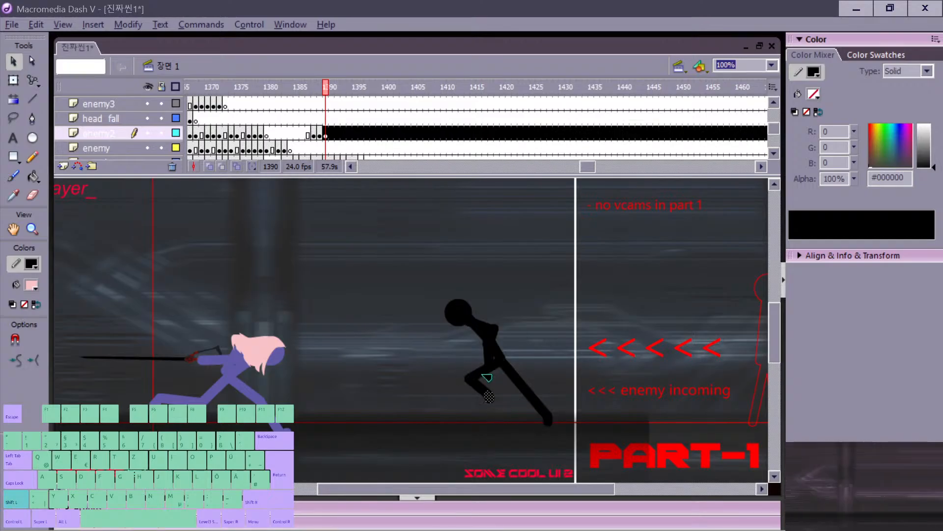
pyautogui.keyDown('shift'); pyautogui.click(480, 372); pyautogui.keyUp('shift')
pyautogui.keyDown('shift'); pyautogui.click(481, 390); pyautogui.keyUp('shift')
pyautogui.moveTo(482, 391); pyautogui.dragTo(484, 381)
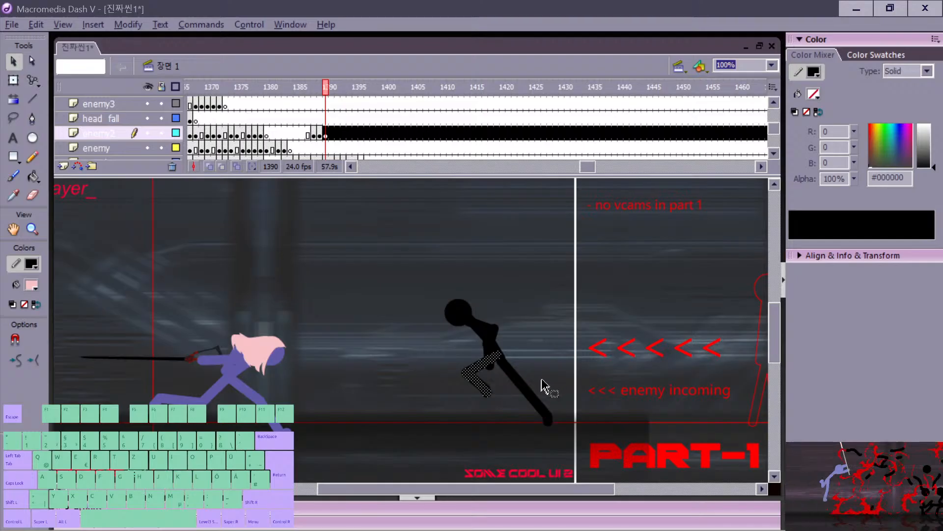
pyautogui.press(',')
pyautogui.press('.')
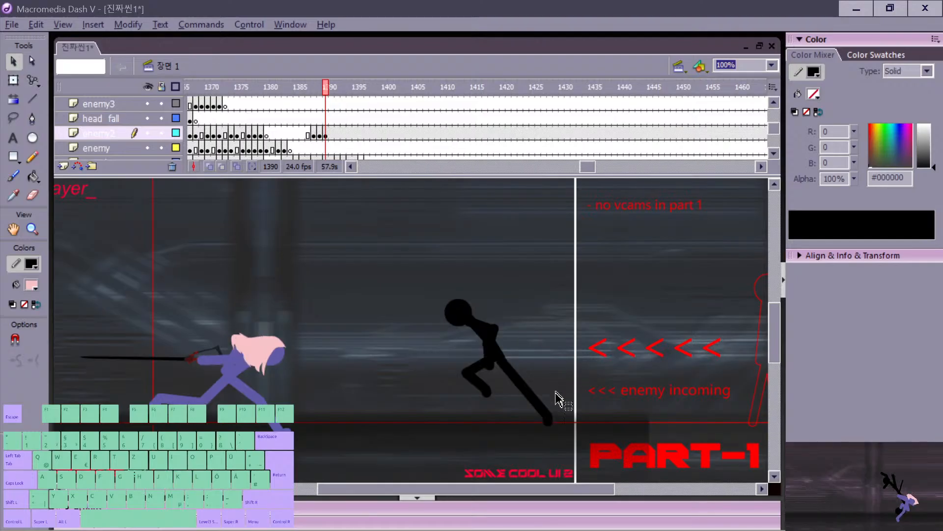
# Step: Lower the enemy's head slightly in frame 1389 and fine-tune its head position in frame 1390 to match
pyautogui.moveTo(460, 321); pyautogui.dragTo(460, 327)
pyautogui.press(',')
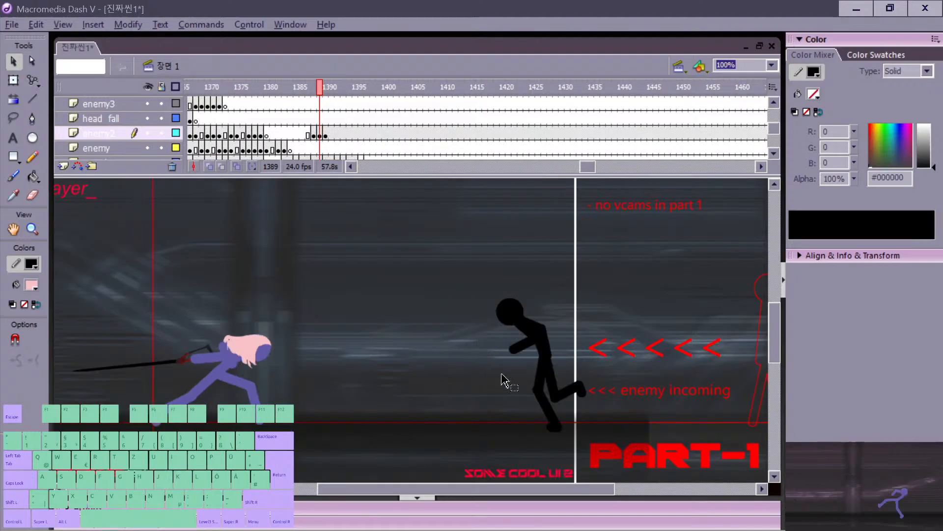
pyautogui.press('.')
pyautogui.press(',')
pyautogui.moveTo(516, 318); pyautogui.dragTo(515, 324)
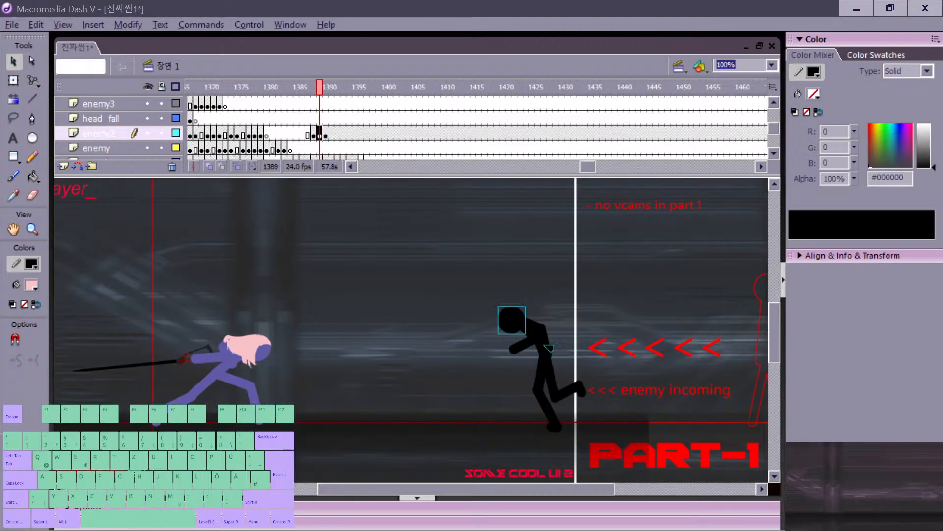
pyautogui.press(',')
pyautogui.press('.')
pyautogui.press('.')
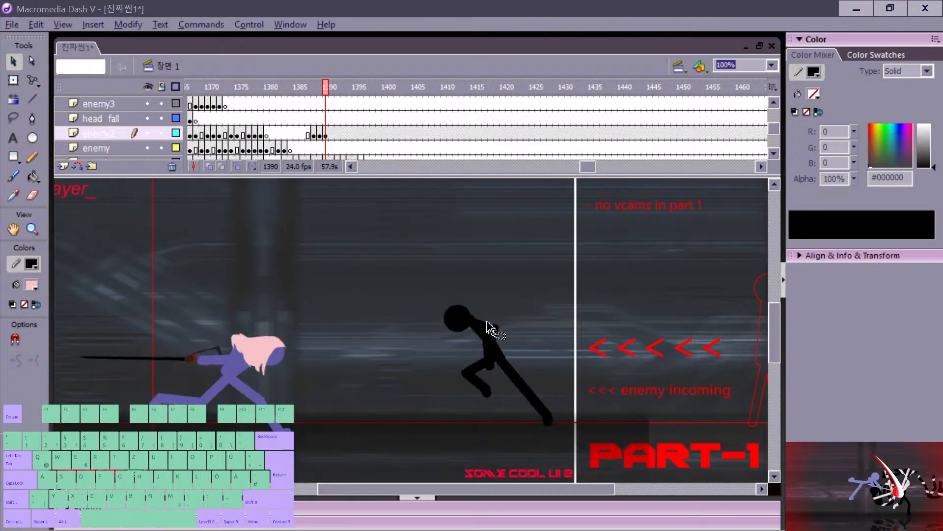
pyautogui.click(470, 317)
pyautogui.moveTo(468, 315); pyautogui.dragTo(467, 317)
pyautogui.press(',')
pyautogui.press('.')
# Step: Insert a blank keyframe on the enemy2 layer at frame 1391 and extend the frame 1389 pose by one frame
pyautogui.press('.')
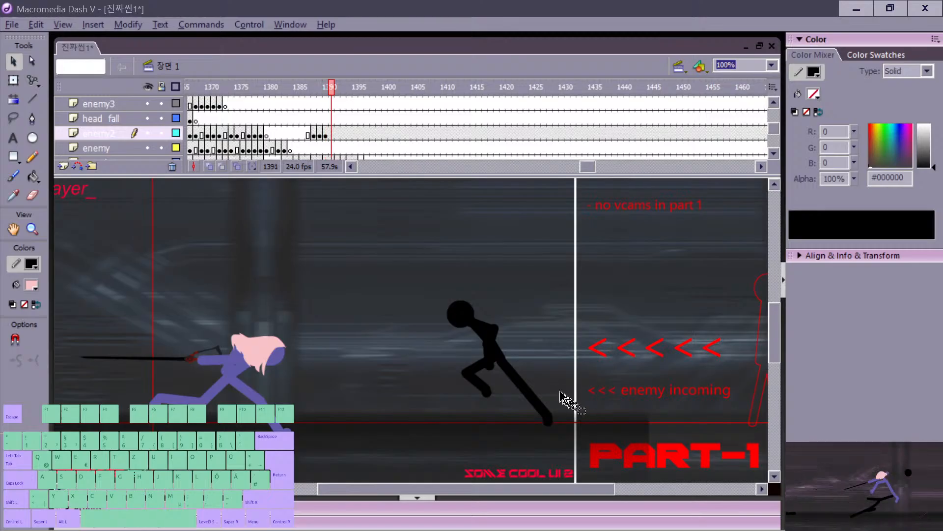
pyautogui.press(',')
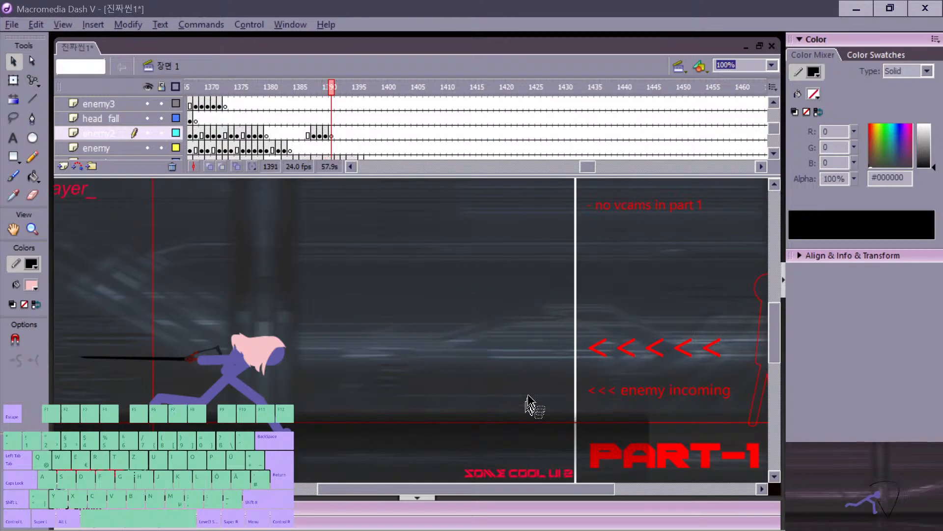
pyautogui.press(',')
pyautogui.click(319, 133)
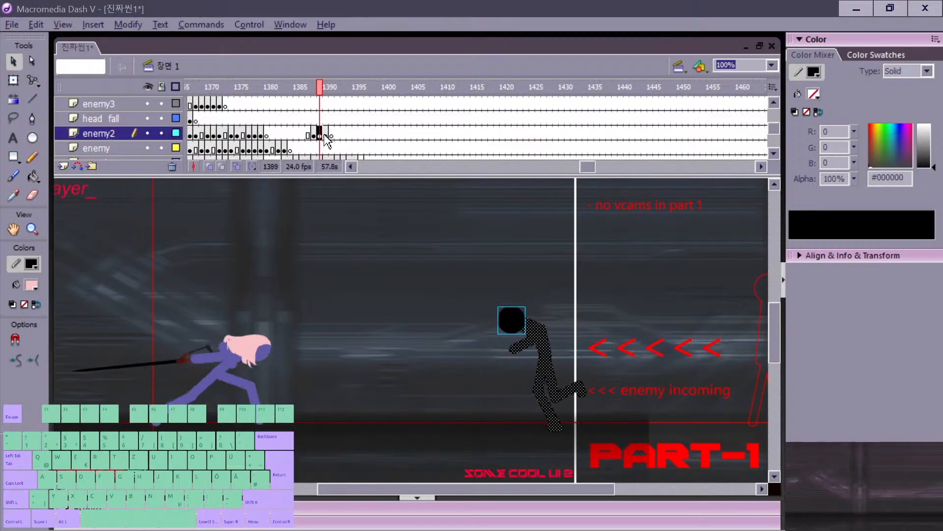
pyautogui.press('F5')
pyautogui.press('.')
pyautogui.press('.')
pyautogui.press('.')
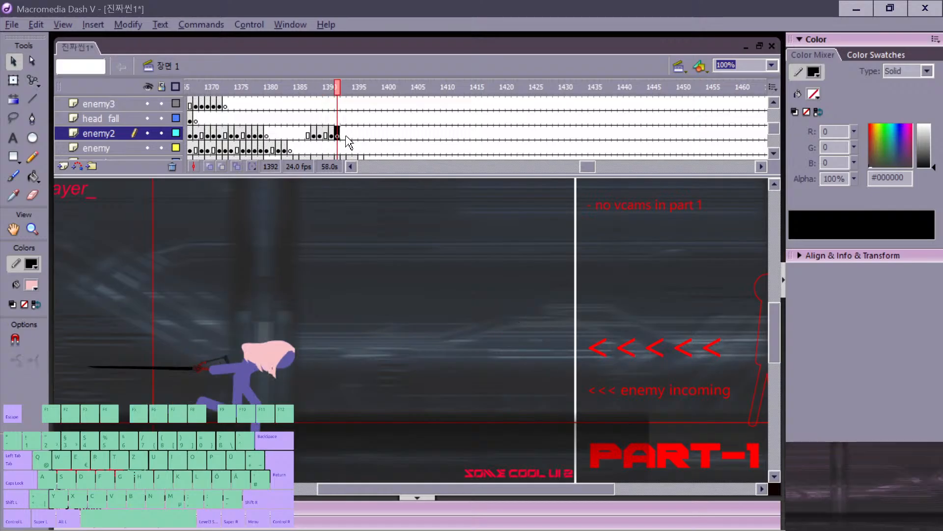
# Step: Paste the enemy's head into frame 1392 on the enemy2 layer and move it slightly up and back
pyautogui.hotkey('ctrl', 'v')
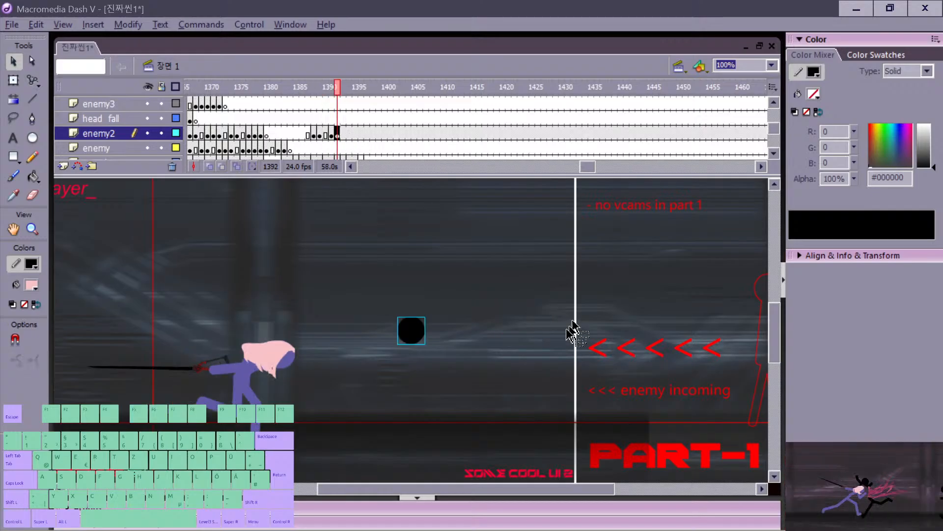
pyautogui.moveTo(409, 342); pyautogui.dragTo(426, 317)
pyautogui.press(',')
pyautogui.press(',')
pyautogui.press('.')
pyautogui.press('.')
# Step: Draw the enemy's legs in frame 1392 with the Line tool: a bent front leg and a trailing rear leg with its foot
pyautogui.press('n')
pyautogui.moveTo(402, 369); pyautogui.dragTo(399, 403)
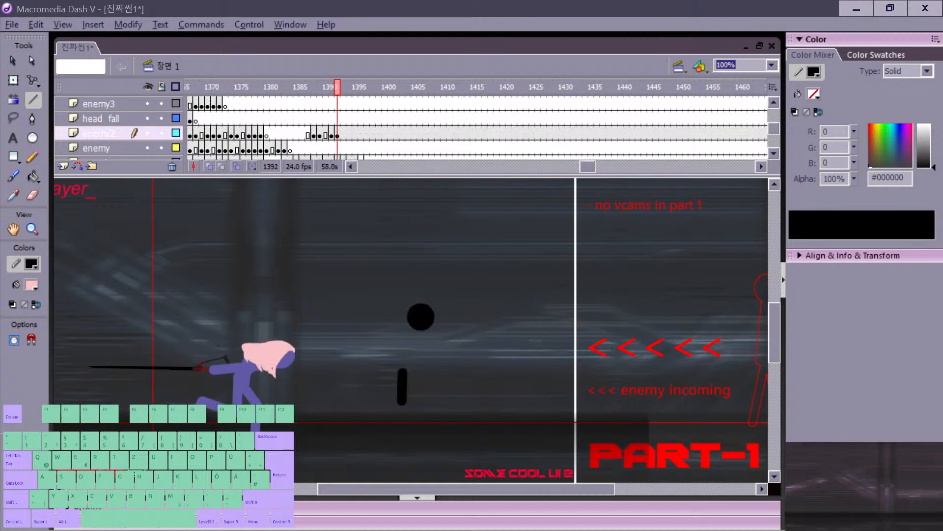
pyautogui.moveTo(403, 369); pyautogui.dragTo(441, 357)
pyautogui.moveTo(441, 357); pyautogui.dragTo(465, 388)
pyautogui.moveTo(465, 387); pyautogui.dragTo(494, 381)
pyautogui.moveTo(494, 382); pyautogui.dragTo(492, 395)
# Step: Select the enemy's rear leg in frame 1392 and extend it farther back behind the hips
pyautogui.press('v')
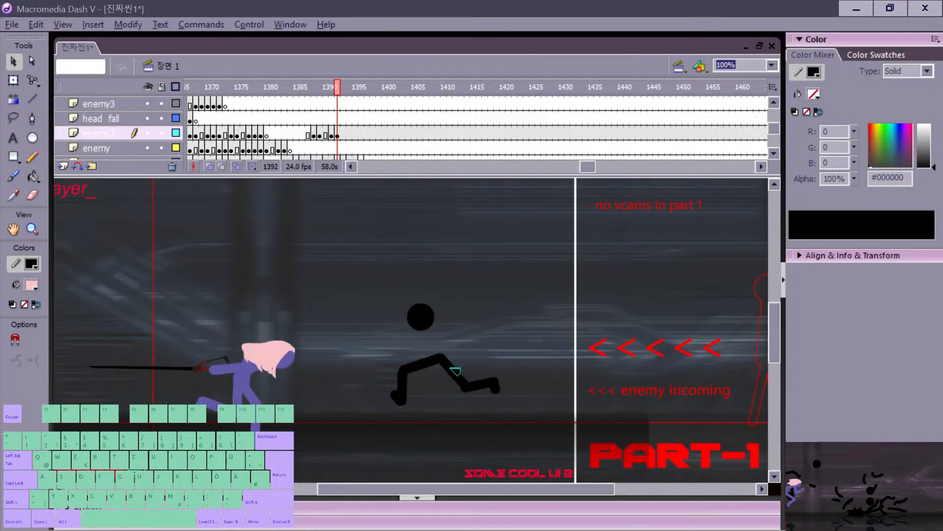
pyautogui.click(474, 391)
pyautogui.press('q')
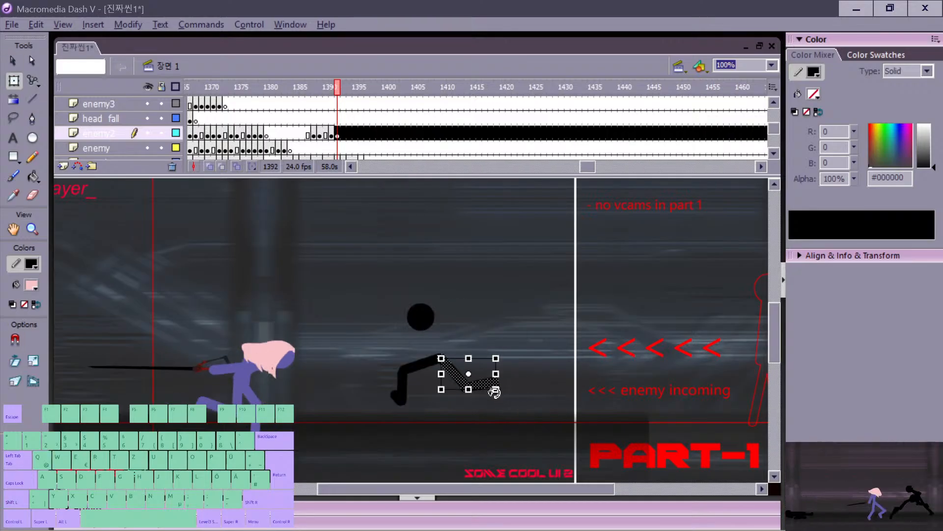
pyautogui.moveTo(481, 387); pyautogui.dragTo(498, 388)
pyautogui.click(537, 384)
# Step: Move the enemy's head down and forward in frame 1392 and draw the leaning torso between head and hips
pyautogui.press(',')
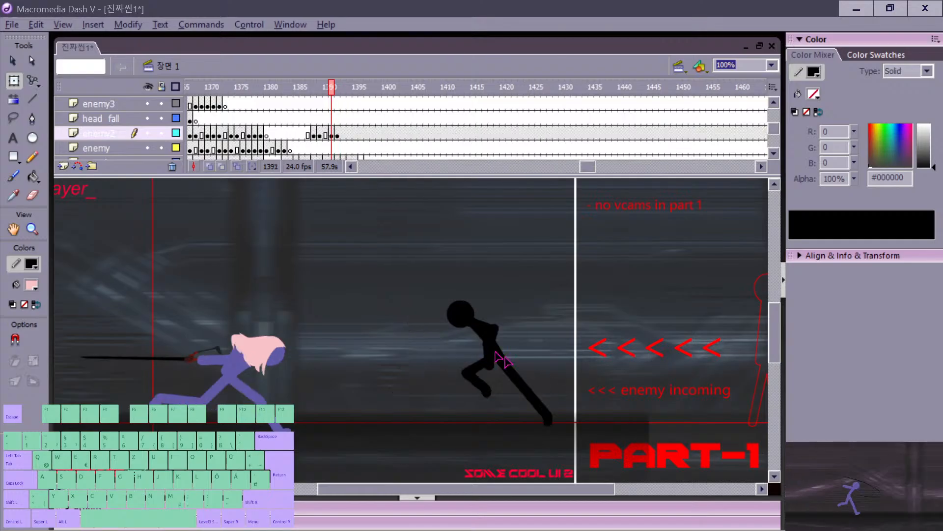
pyautogui.press('.')
pyautogui.press(',')
pyautogui.moveTo(423, 320); pyautogui.dragTo(412, 328)
pyautogui.press('.')
pyautogui.press('n')
pyautogui.press(',')
pyautogui.press('.')
pyautogui.press('v')
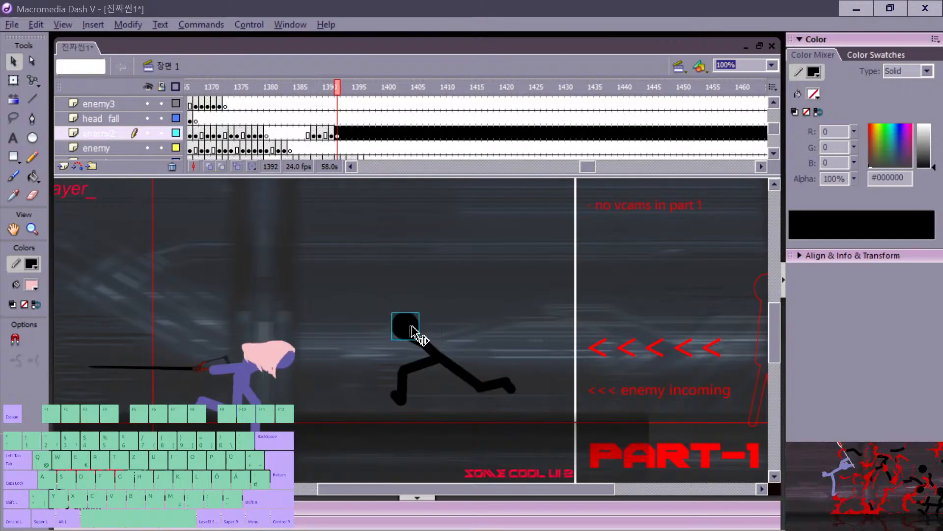
# Step: Draw the enemy's bent front arm and trailing rear arm in frame 1392, using the pose in frame 1391 as reference
pyautogui.press(',')
pyautogui.press('.')
pyautogui.press('n')
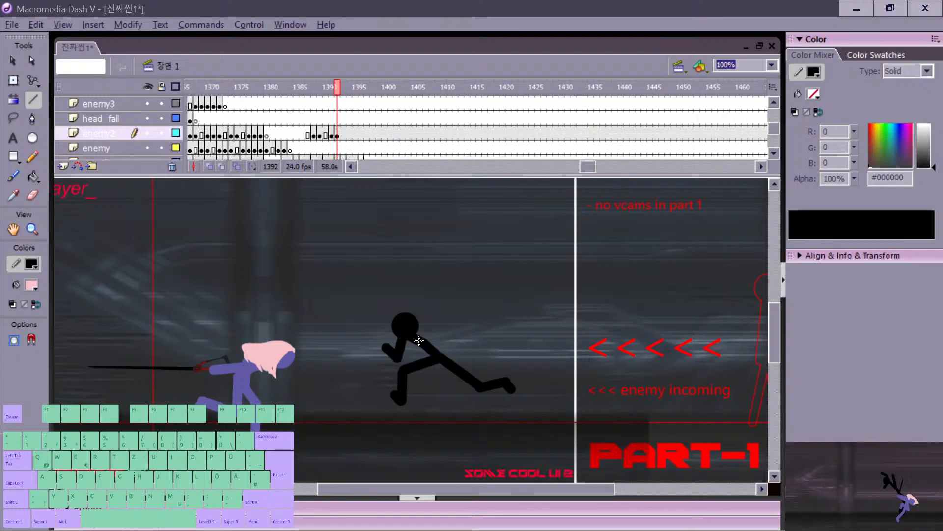
pyautogui.press(',')
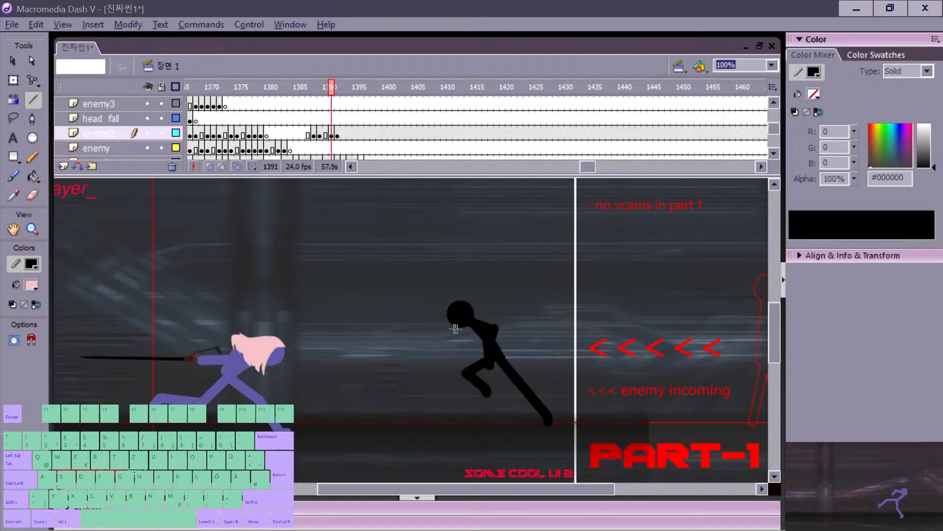
pyautogui.press('.')
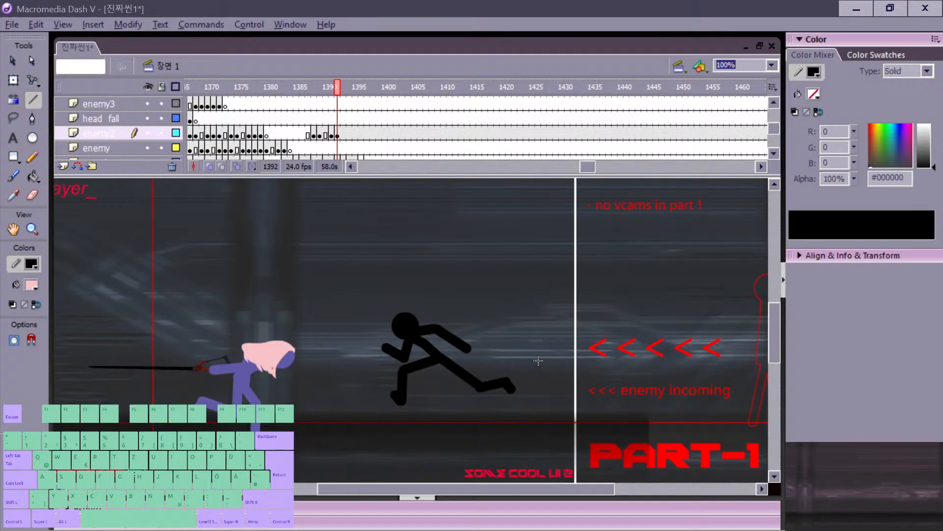
# Step: Nudge the enemy's head slightly down and forward in frame 1392 and tuck its front forearm closer to the body
pyautogui.press('v')
pyautogui.click(416, 332)
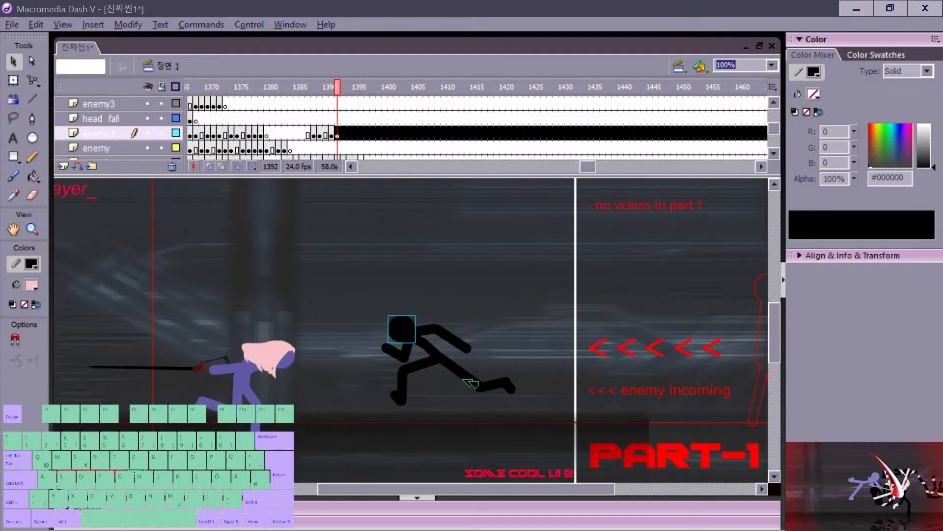
pyautogui.click(510, 362)
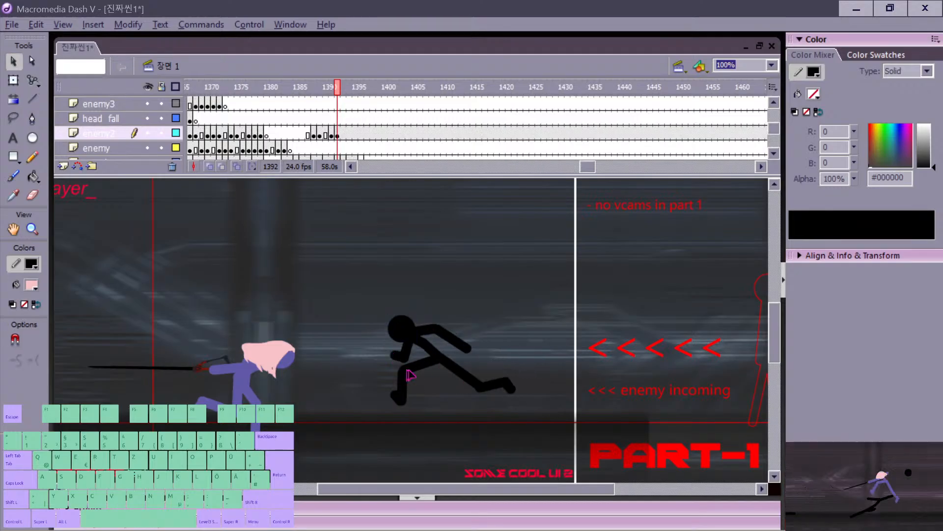
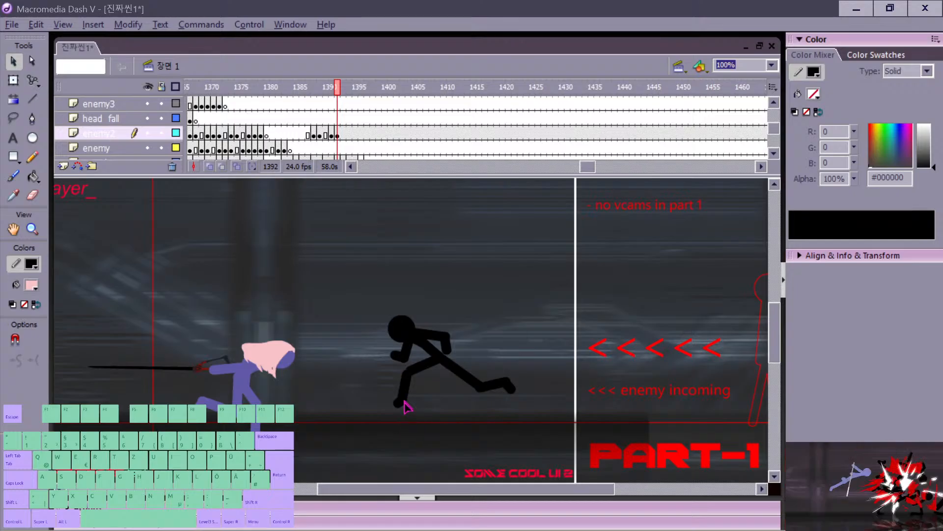
# Step: Compare the enemy's pose in frame 1392 with frame 1391 and with the player's movement in frames 1393 and 1394
pyautogui.press('m')
pyautogui.press(',')
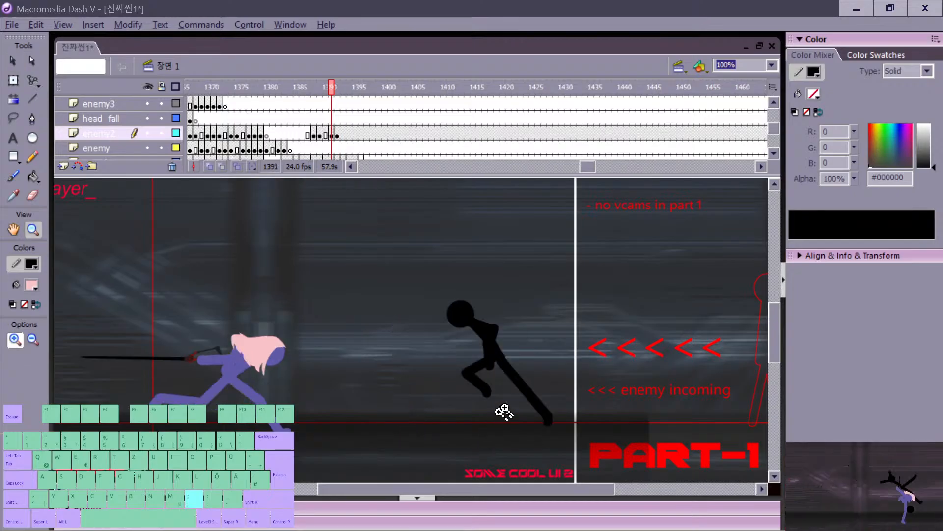
pyautogui.press('.')
pyautogui.press('.')
pyautogui.press('.')
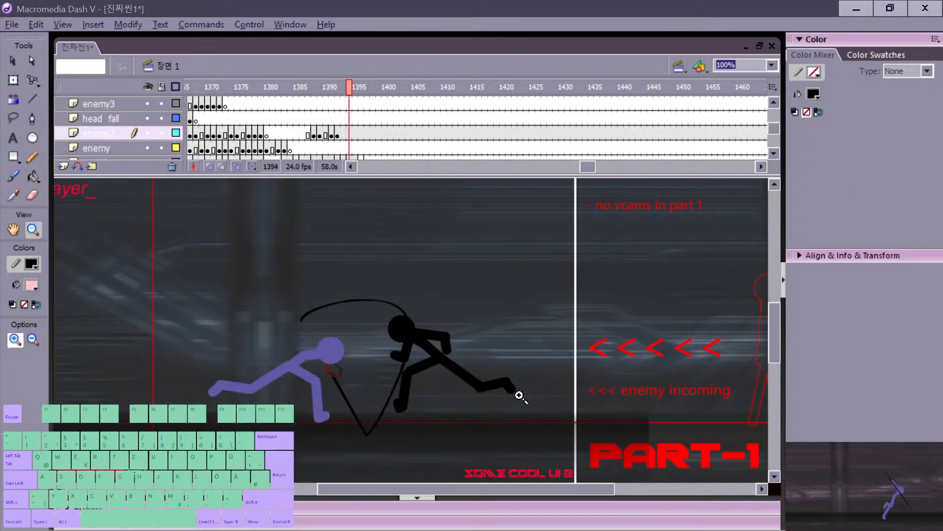
pyautogui.press(',')
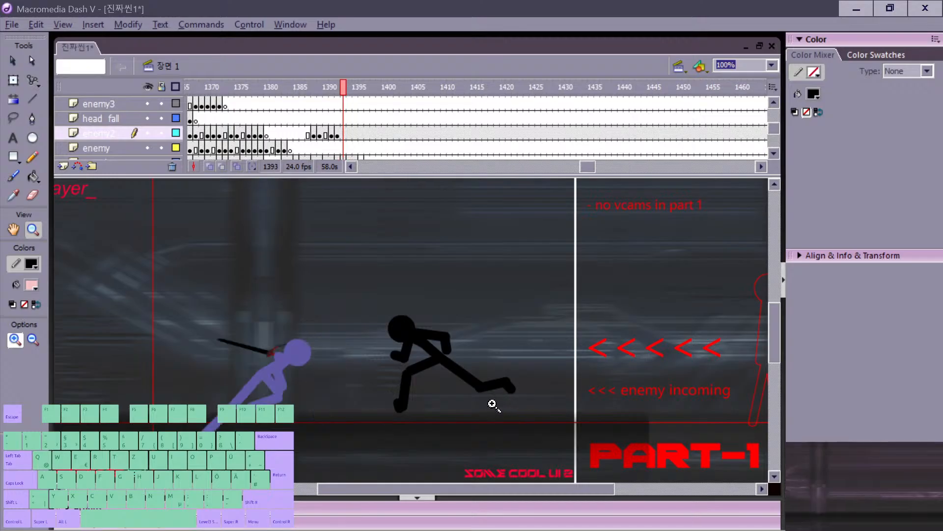
pyautogui.press(',')
# Step: Nudge the enemy's head slightly up and forward in frame 1392 and adjust the line at its shoulder
pyautogui.press('v')
pyautogui.click(403, 329)
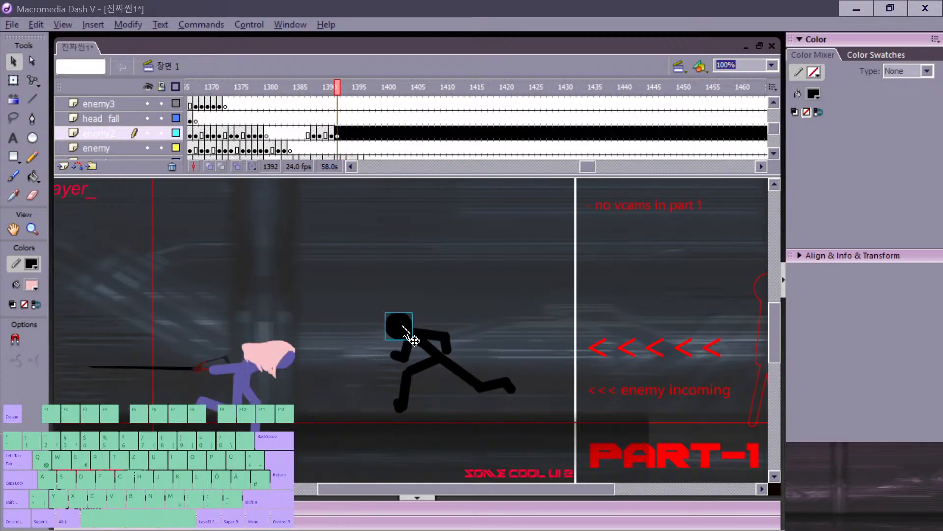
pyautogui.click(460, 328)
pyautogui.click(417, 335)
pyautogui.moveTo(417, 334); pyautogui.dragTo(425, 334)
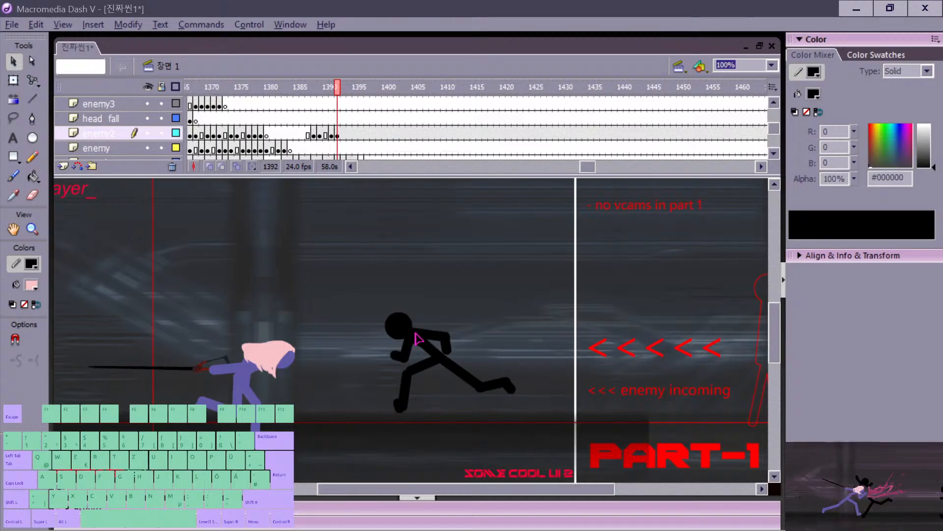
# Step: Reshape the enemy's rear arm in frame 1392 by shifting its elbow and angling the forearm farther back
pyautogui.press(',')
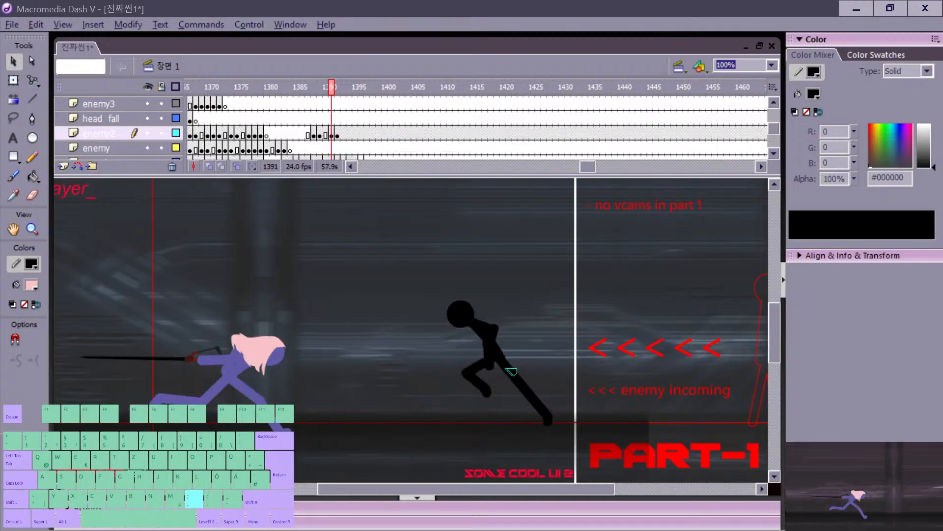
pyautogui.press('.')
pyautogui.click(443, 334)
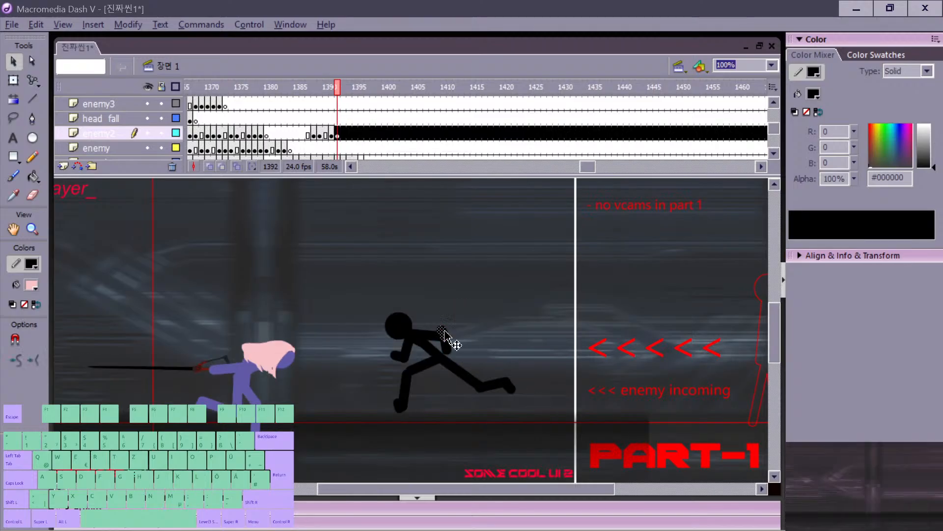
pyautogui.click(453, 344)
pyautogui.moveTo(445, 339); pyautogui.dragTo(455, 359)
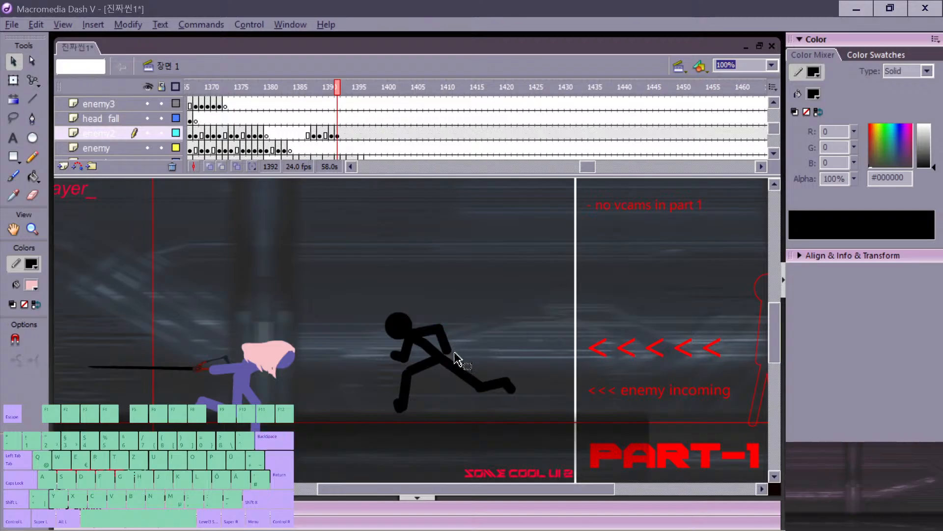
# Step: Step back and forth through frames 1388 to 1392 to check the flow of the enemy's run
pyautogui.press(',')
pyautogui.press('.')
pyautogui.press('.')
pyautogui.press(',')
pyautogui.press(',')
pyautogui.press(',')
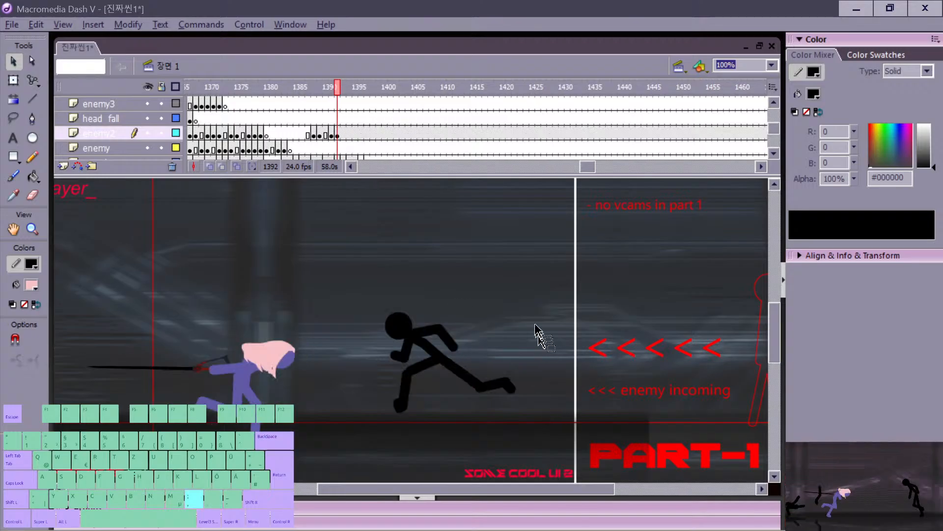
pyautogui.press('.')
pyautogui.press('.')
pyautogui.moveTo(359, 296); pyautogui.dragTo(493, 382)
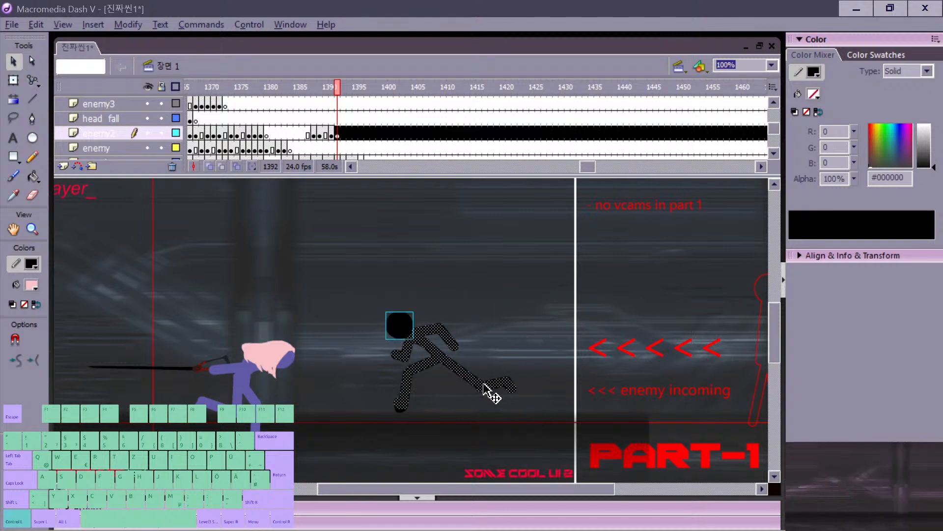
pyautogui.press(',')
pyautogui.press(',')
pyautogui.press('.')
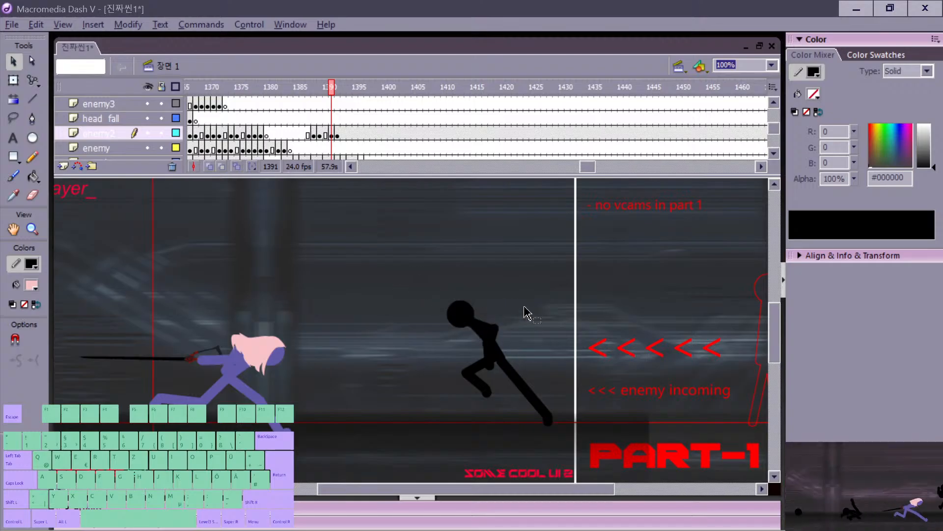
pyautogui.press(',')
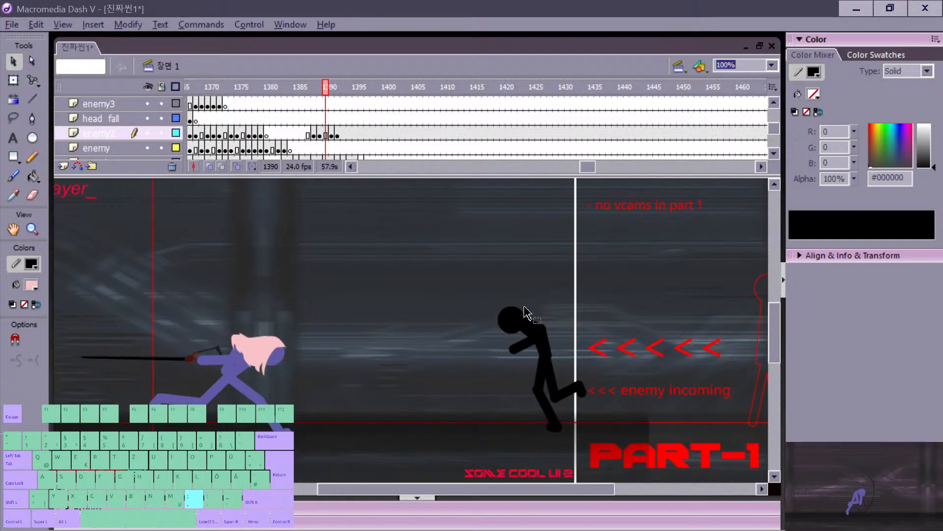
pyautogui.press(',')
pyautogui.press(',')
pyautogui.press('.')
pyautogui.press(',')
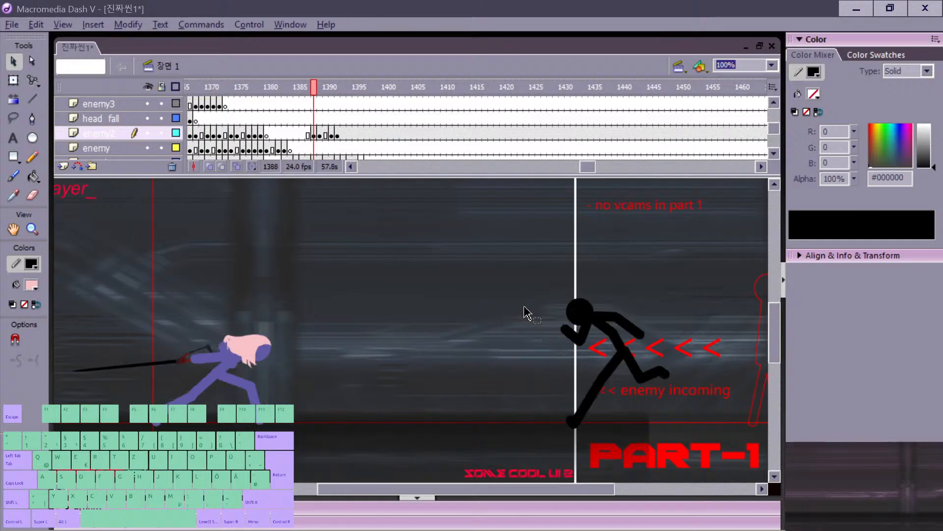
# Step: Skew the enemy's body in frame 1388 to lean further forward and lower the figure slightly together with its head
pyautogui.click(580, 421)
pyautogui.press('q')
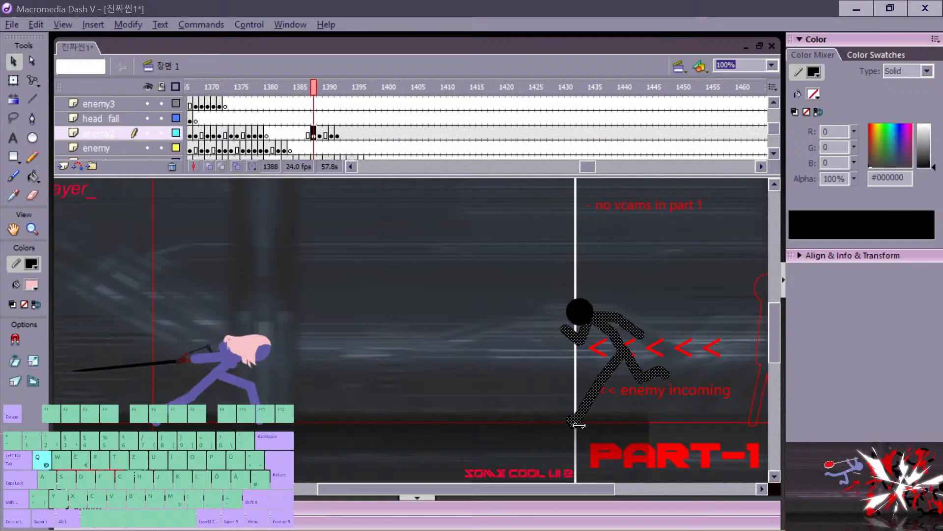
pyautogui.moveTo(616, 431); pyautogui.dragTo(602, 418)
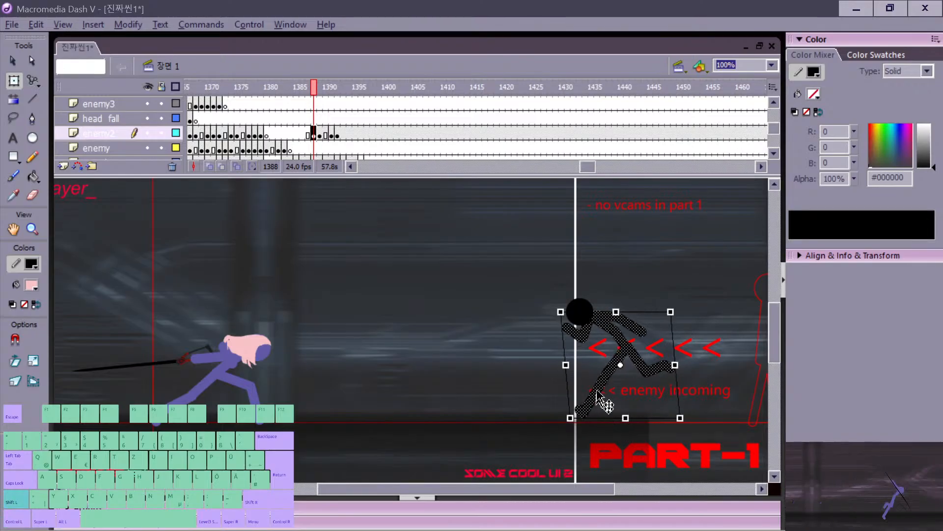
pyautogui.keyDown('shift'); pyautogui.click(583, 308); pyautogui.keyUp('shift')
pyautogui.moveTo(584, 309); pyautogui.dragTo(578, 327)
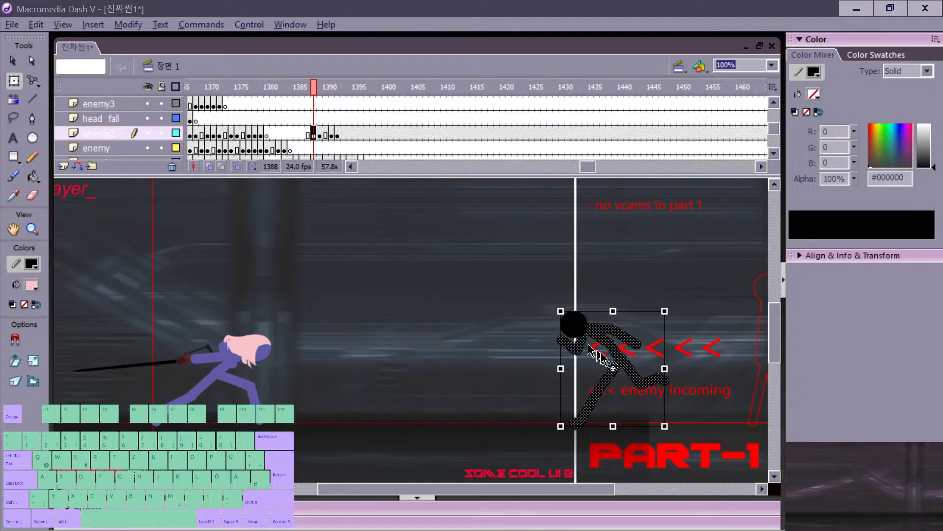
pyautogui.click(617, 393)
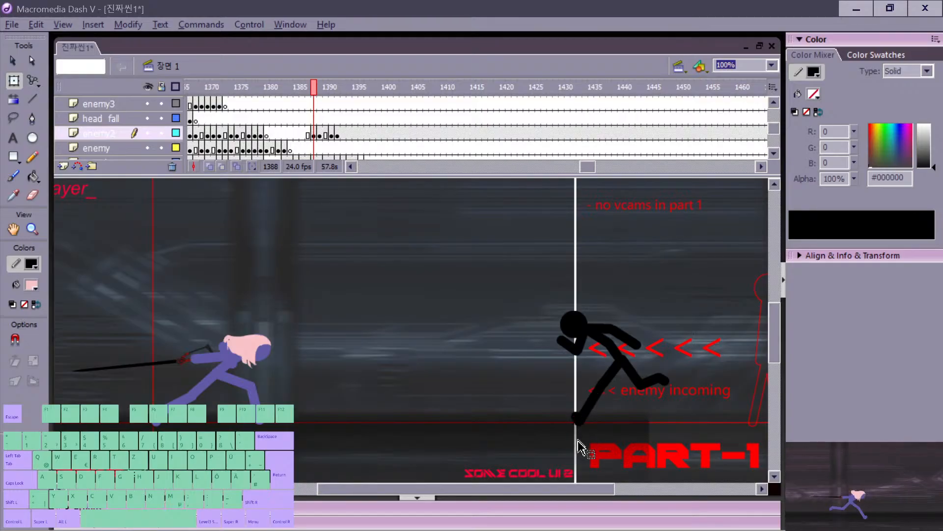
# Step: Select the whole enemy in frame 1389 and lower its pose slightly to follow frame 1388
pyautogui.press(',')
pyautogui.press('.')
pyautogui.press('.')
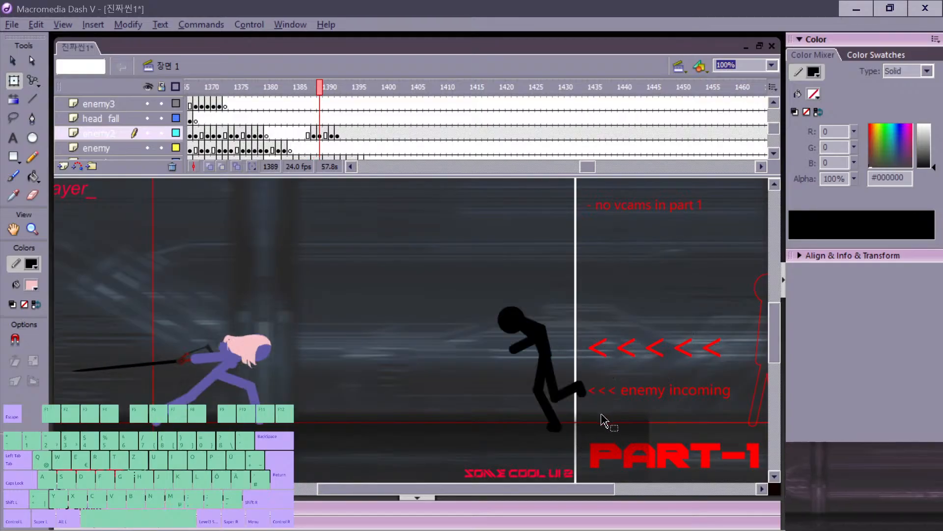
pyautogui.moveTo(472, 289); pyautogui.dragTo(617, 445)
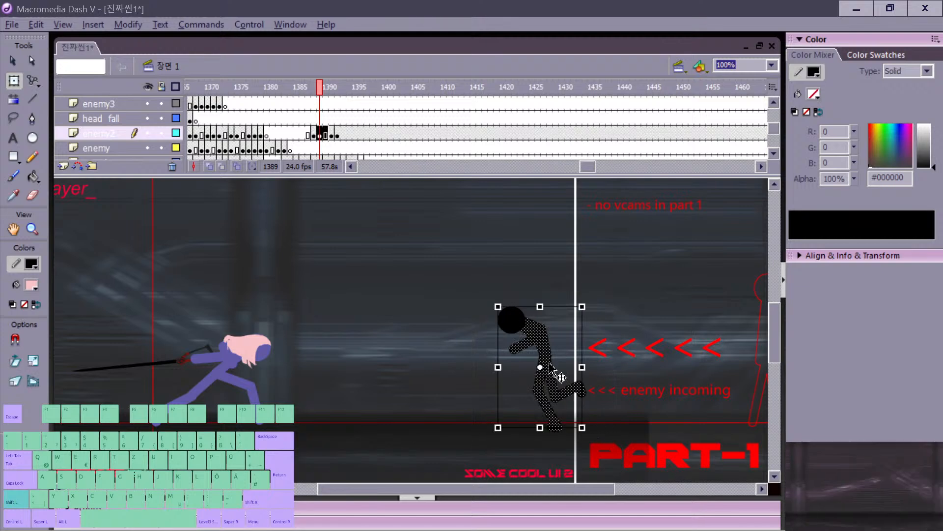
pyautogui.moveTo(549, 314)
pyautogui.mouseDown()
pyautogui.moveTo(548, 325)
pyautogui.moveTo(559, 321)
pyautogui.moveTo(547, 319)
pyautogui.mouseUp()
pyautogui.moveTo(554, 321); pyautogui.dragTo(555, 326)
pyautogui.click(526, 304)
# Step: Nudge the enemy's head slightly down and forward in frame 1389, checking it against frame 1388
pyautogui.press(',')
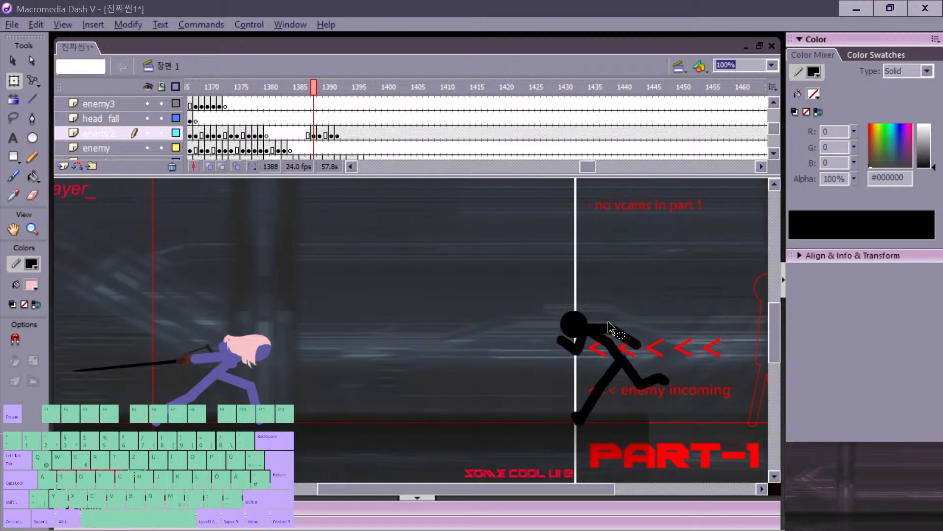
pyautogui.press('.')
pyautogui.moveTo(514, 324); pyautogui.dragTo(509, 328)
pyautogui.press(',')
pyautogui.press('.')
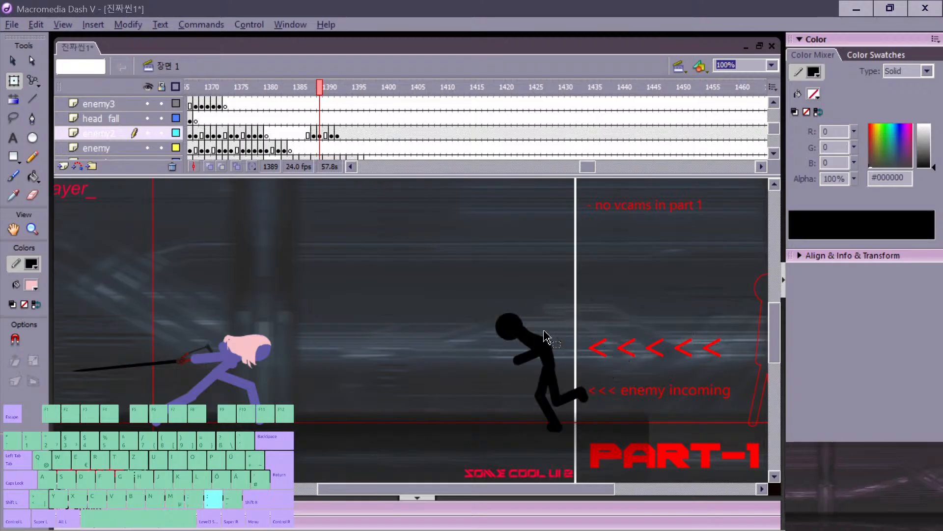
# Step: Skew the enemy's upper body in frame 1391 to lean further forward and shift the head down and forward to match
pyautogui.press('.')
pyautogui.press('.')
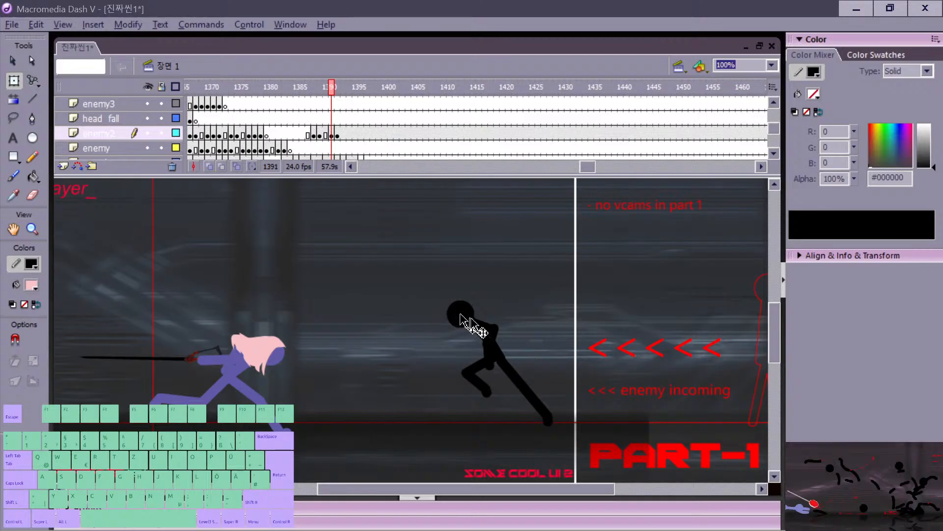
pyautogui.moveTo(442, 355); pyautogui.dragTo(550, 399)
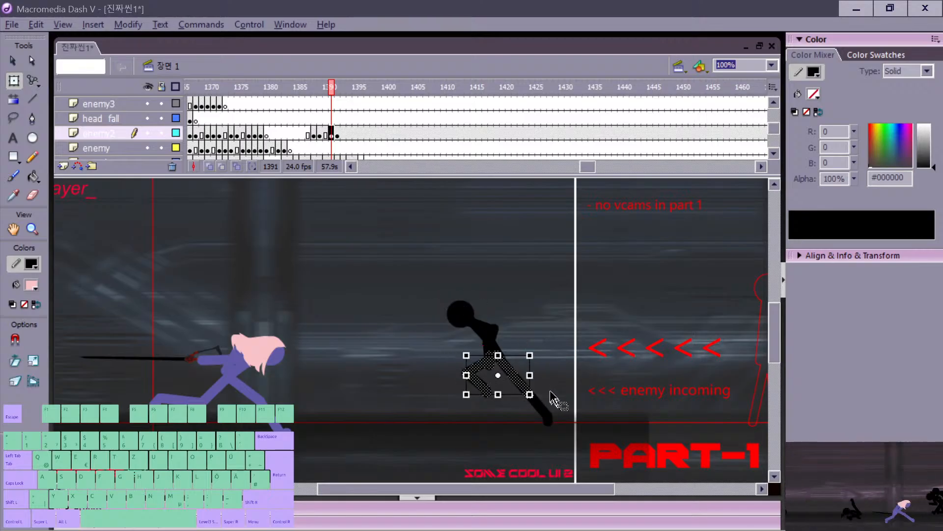
pyautogui.moveTo(412, 295); pyautogui.dragTo(533, 363)
pyautogui.press('v')
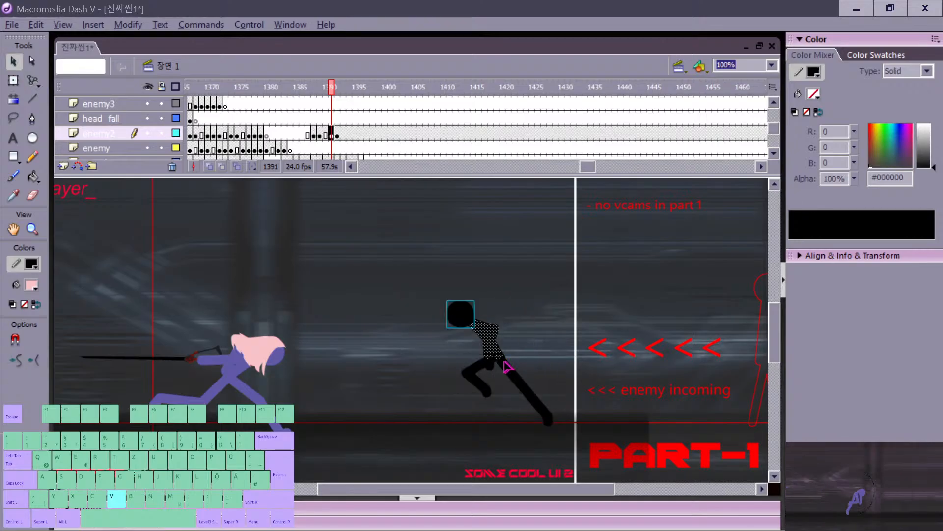
pyautogui.press('q')
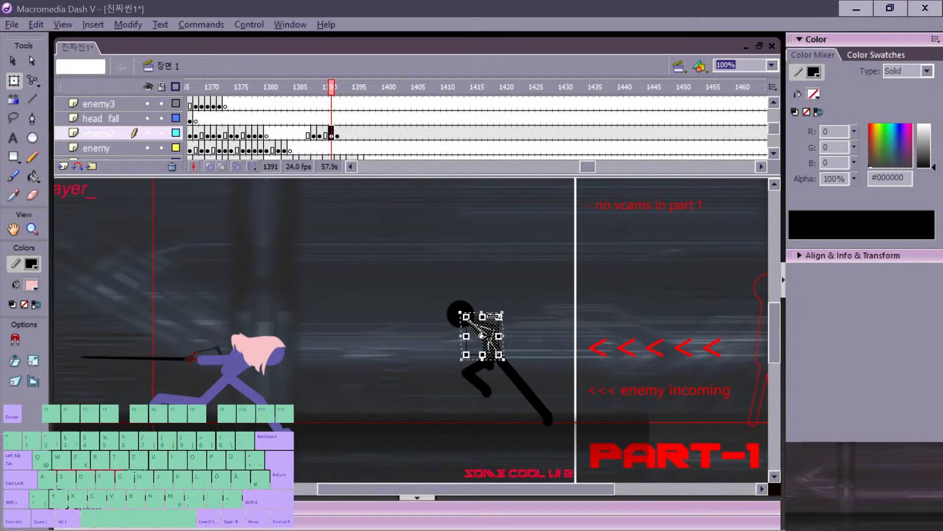
pyautogui.moveTo(470, 311); pyautogui.dragTo(471, 322)
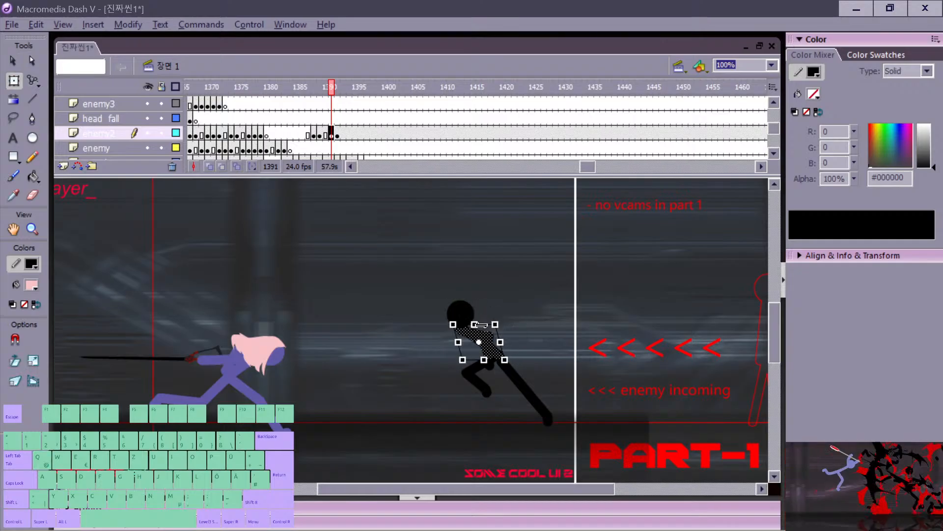
pyautogui.press(',')
pyautogui.press('.')
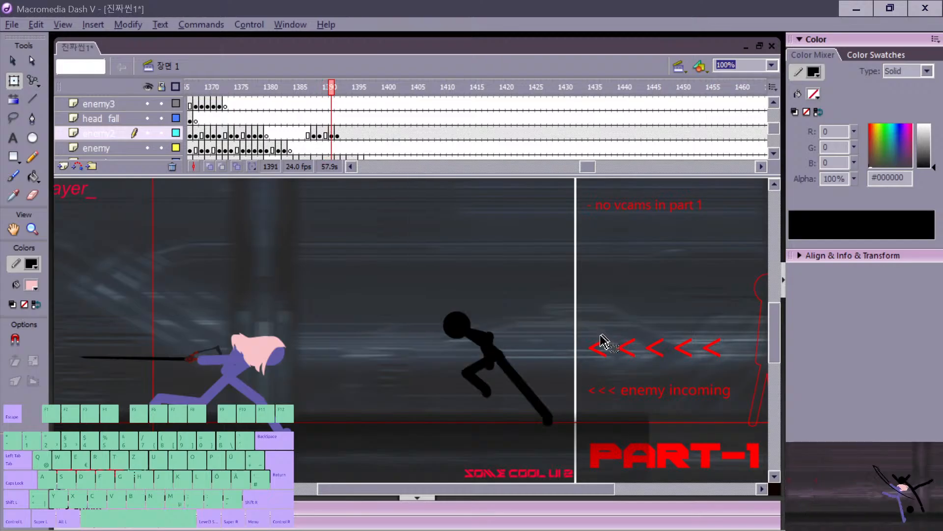
# Step: Insert a blank keyframe at frame 1394 on the enemy2 layer, paste the enemy's head in place and move it close to the player's head
pyautogui.press('.')
pyautogui.press('.')
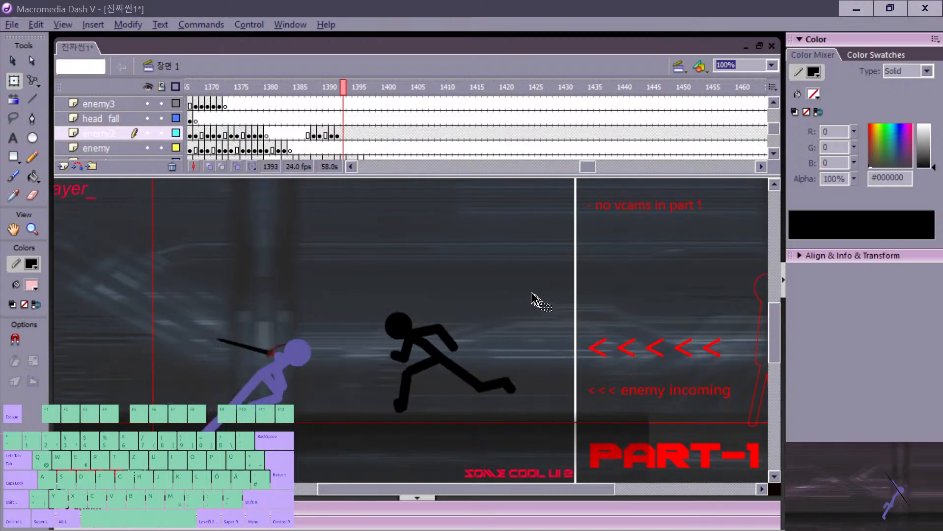
pyautogui.press('.')
pyautogui.press('F7')
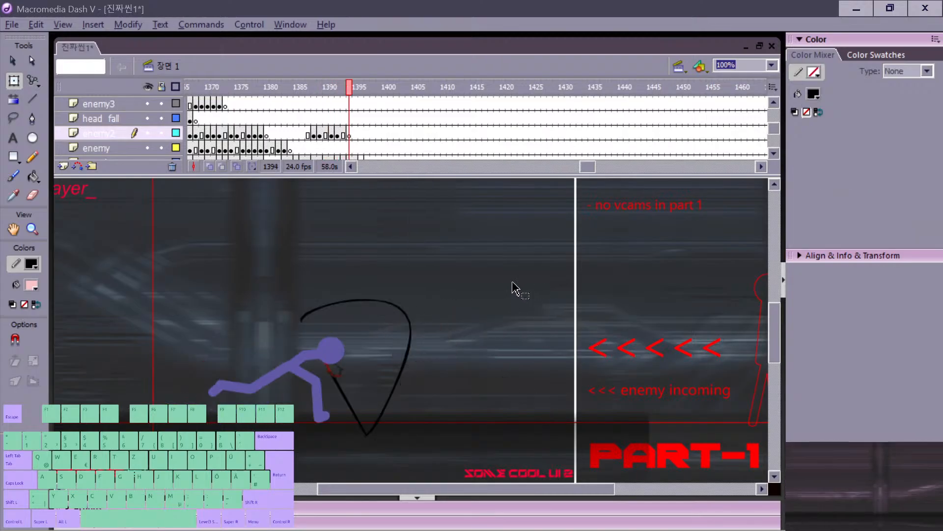
pyautogui.hotkey('ctrl', 'shift', 'v')
pyautogui.press('v')
pyautogui.moveTo(416, 340); pyautogui.dragTo(371, 346)
pyautogui.press(',')
pyautogui.press('.')
pyautogui.press(',')
pyautogui.press('.')
# Step: Draw the enemy's short upper torso and its raised rear arm in frame 1394, comparing them with frame 1393
pyautogui.press('n')
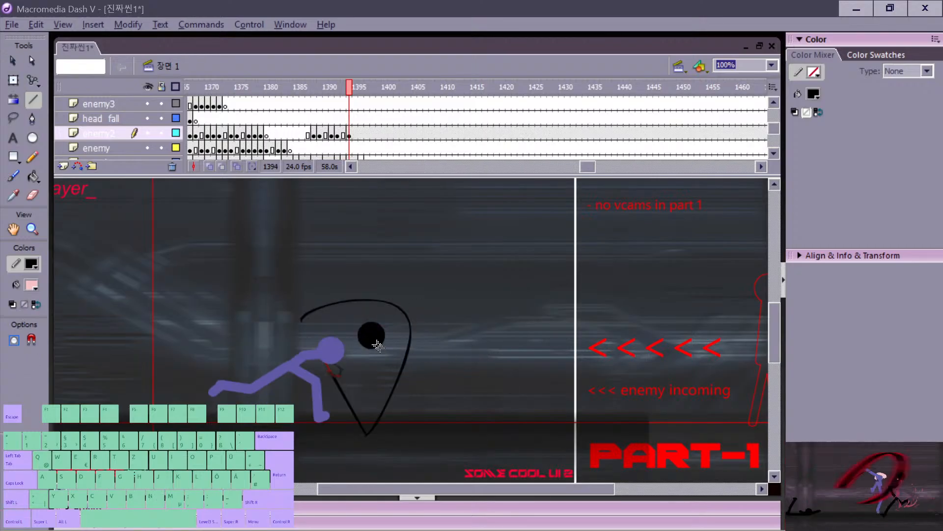
pyautogui.press(',')
pyautogui.press('.')
pyautogui.press(',')
pyautogui.press('.')
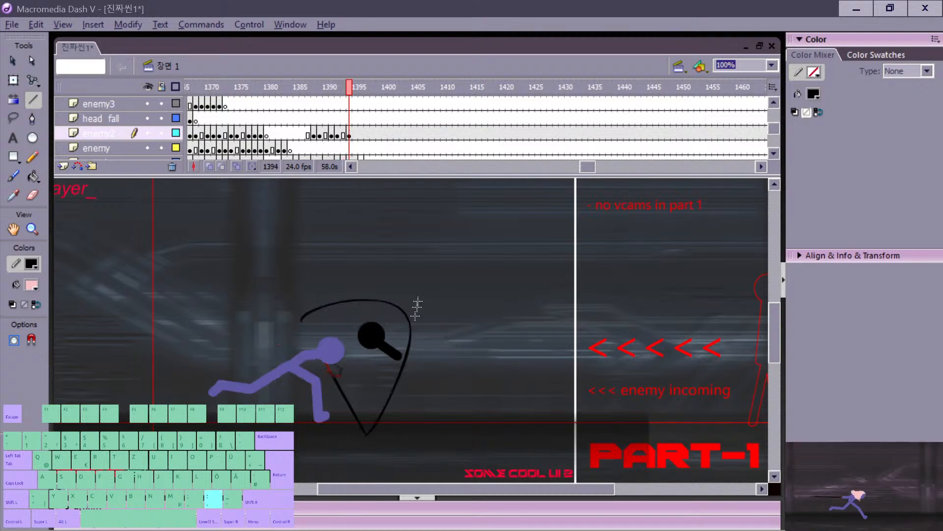
pyautogui.moveTo(402, 329); pyautogui.dragTo(412, 314)
pyautogui.press(',')
pyautogui.press('.')
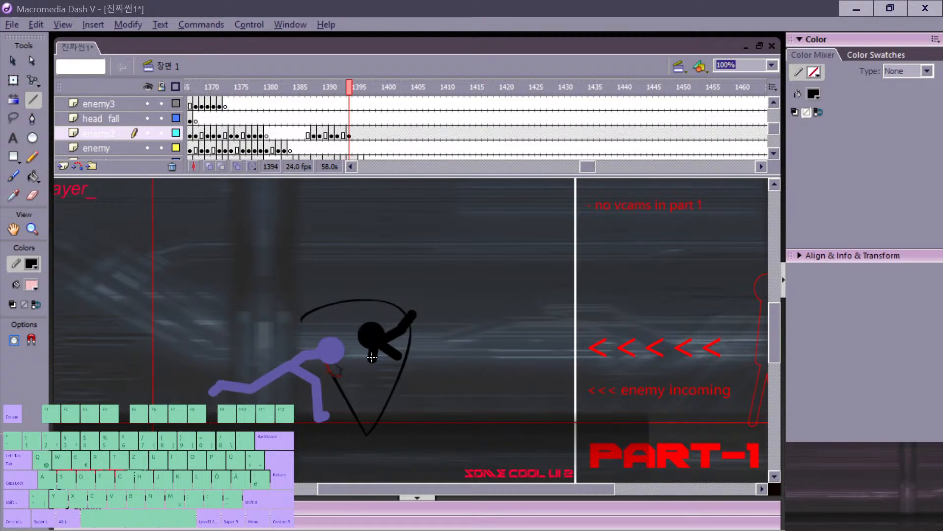
# Step: Draw the enemy's front arm in frame 1394, replacing the long forearm with a shorter one bent towards the player
pyautogui.moveTo(372, 358); pyautogui.dragTo(335, 370)
pyautogui.press(',')
pyautogui.press('.')
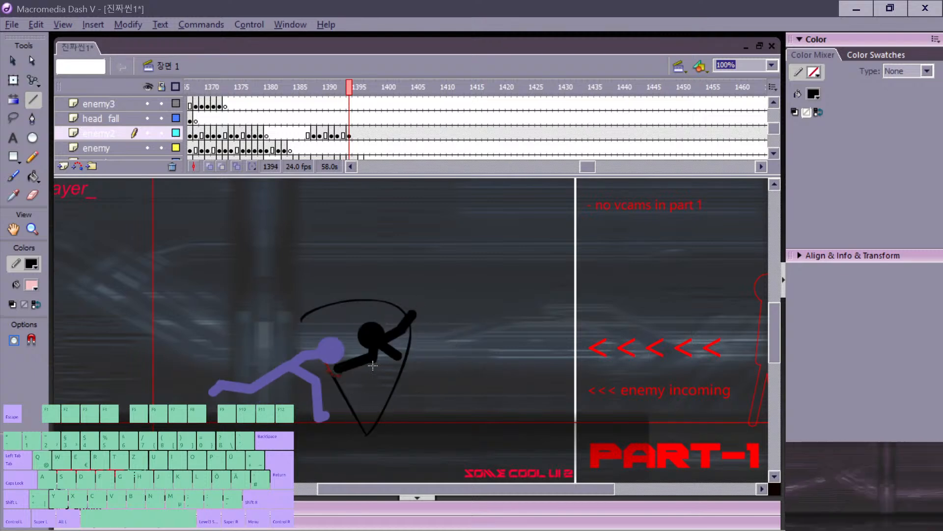
pyautogui.hotkey('ctrl', 'z')
pyautogui.moveTo(369, 360); pyautogui.dragTo(353, 366)
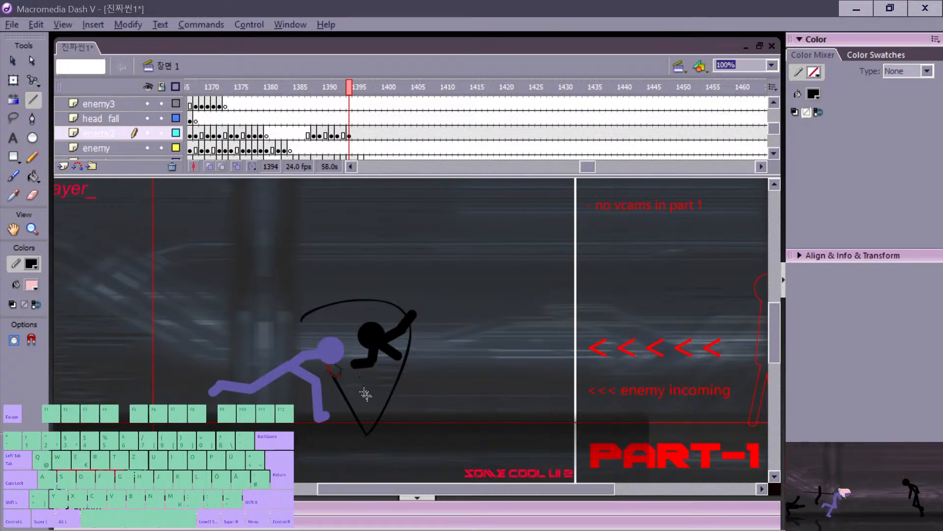
pyautogui.press(',')
pyautogui.press('.')
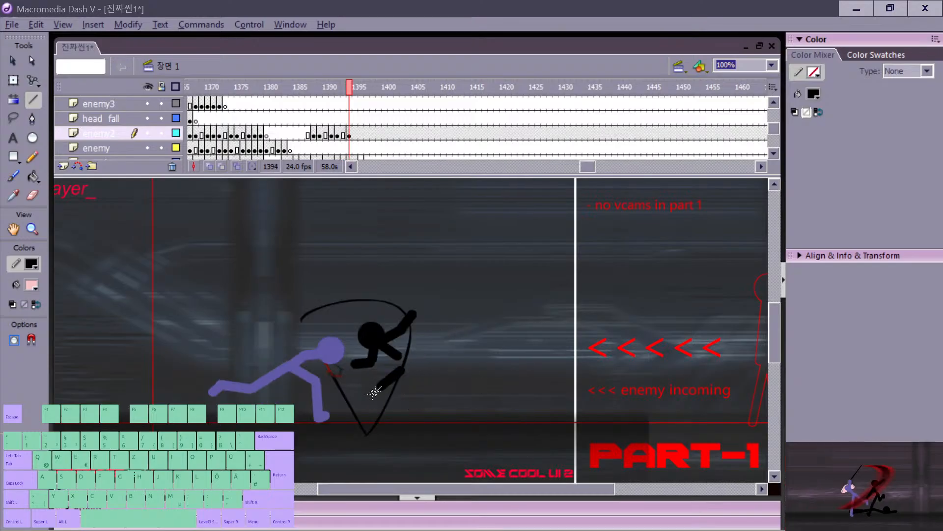
# Step: Draw the enemy's separated lower body in frame 1394 with legs in a running stride, and remove the small foot strokes
pyautogui.moveTo(350, 412); pyautogui.dragTo(348, 416)
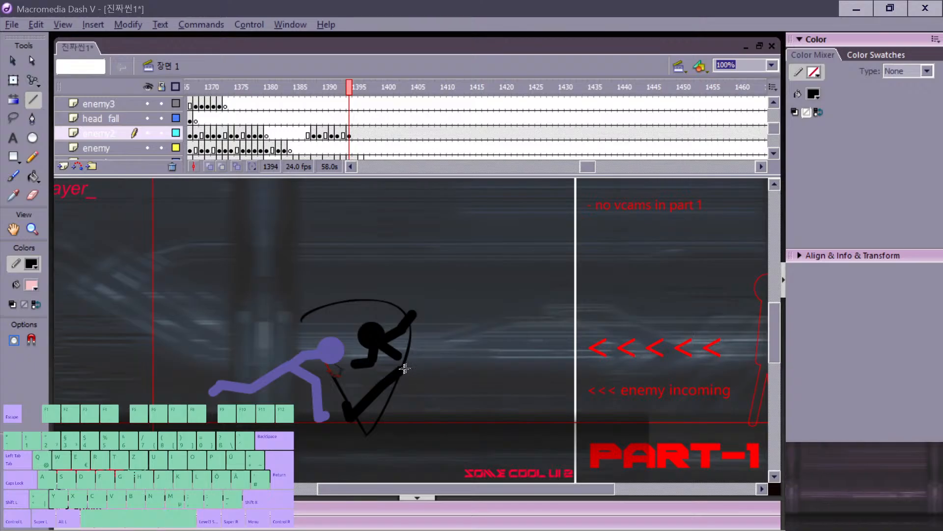
pyautogui.moveTo(421, 391); pyautogui.dragTo(448, 375)
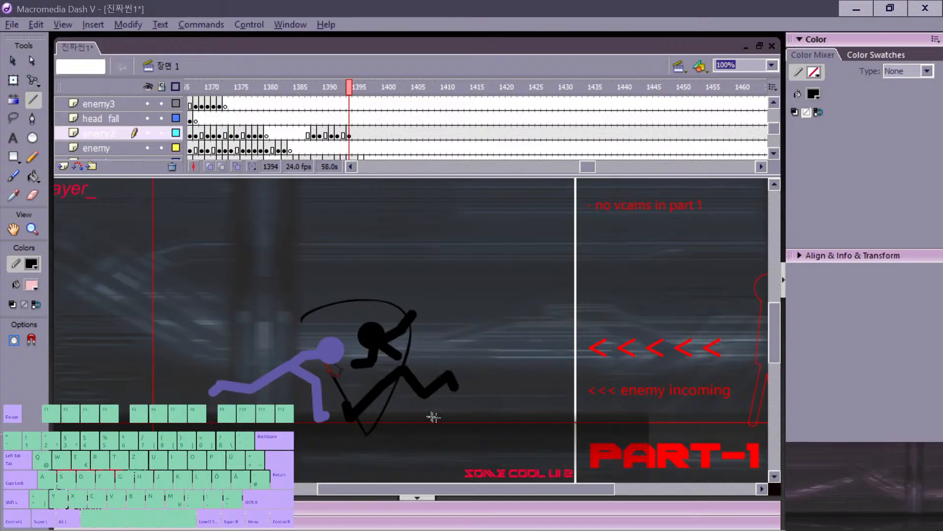
pyautogui.press('v')
pyautogui.press(',')
pyautogui.press('.')
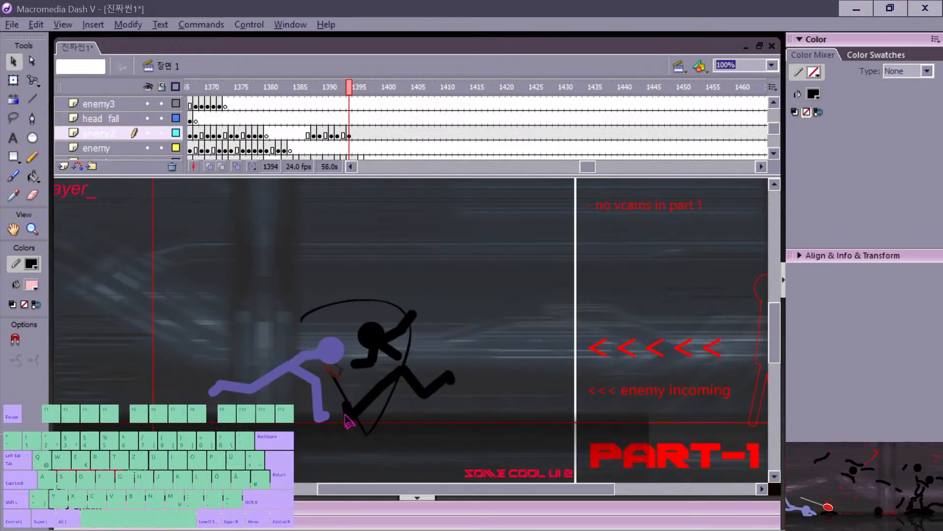
pyautogui.press(',')
pyautogui.press('.')
# Step: Check the enemy's sliced pose against the neighbouring frames and insert a blank keyframe at frame 1396
pyautogui.press('.')
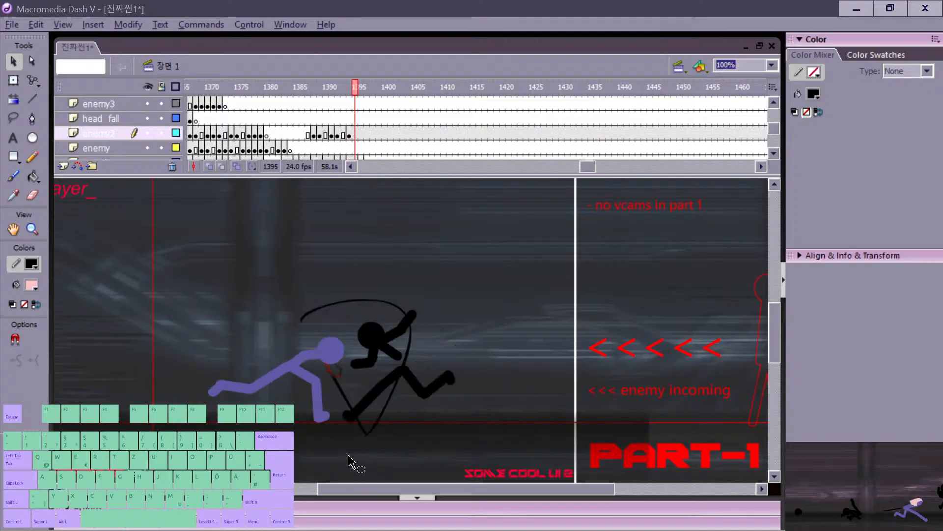
pyautogui.press('.')
pyautogui.press(',')
pyautogui.press(',')
pyautogui.press(',')
pyautogui.press('.')
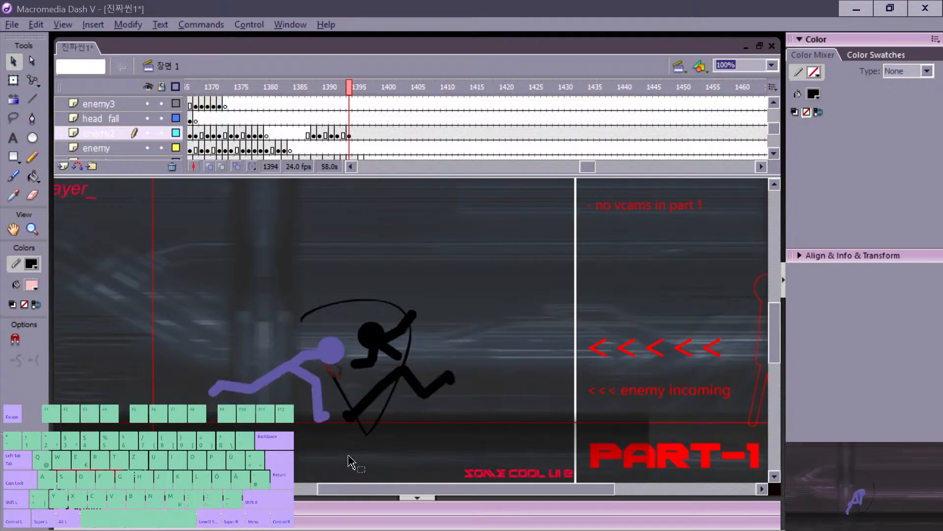
pyautogui.press('.')
pyautogui.press('.')
pyautogui.press('F7')
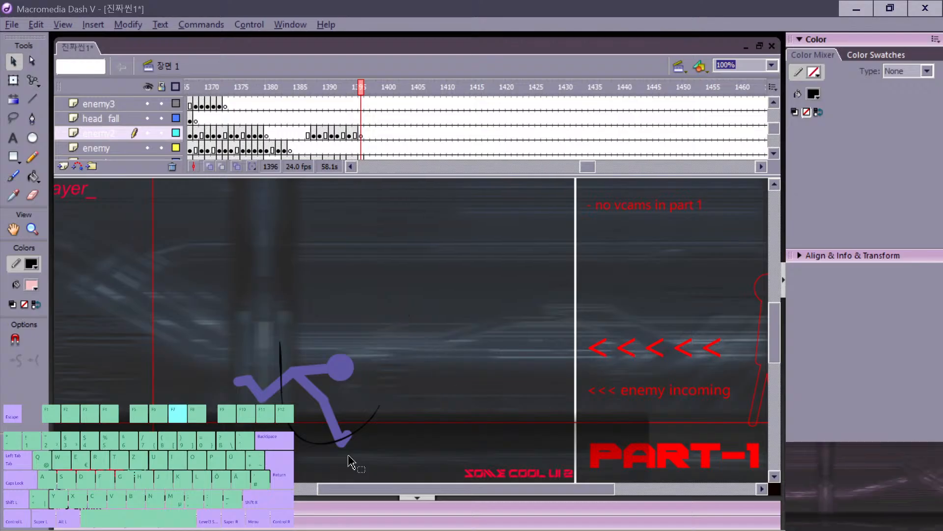
# Step: Draw the enemy's severed legs in frame 1396, shifted towards the player from their place in frame 1395
pyautogui.press(',')
pyautogui.press('.')
pyautogui.press(',')
pyautogui.press('.')
pyautogui.press('n')
pyautogui.press(',')
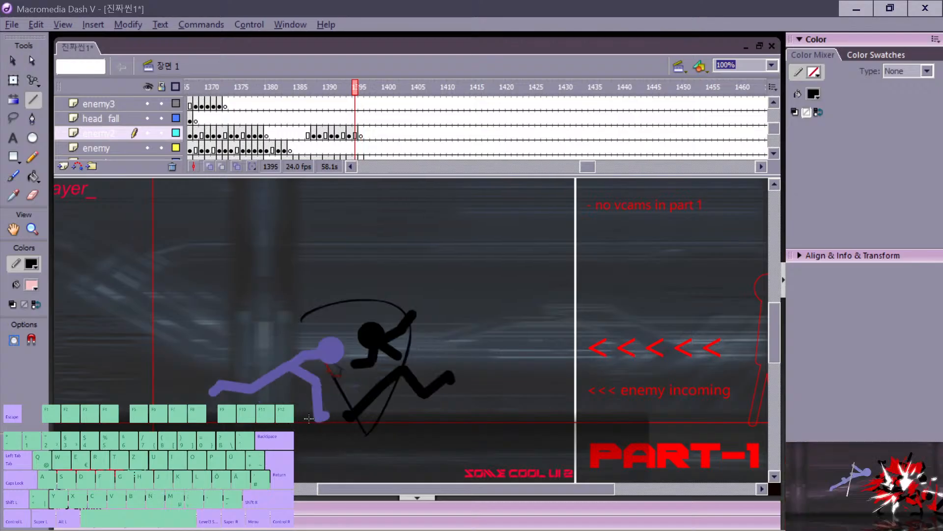
pyautogui.press('.')
pyautogui.moveTo(305, 419)
pyautogui.mouseDown()
pyautogui.moveTo(369, 392)
pyautogui.moveTo(364, 400)
pyautogui.mouseUp()
pyautogui.press(',')
pyautogui.press('.')
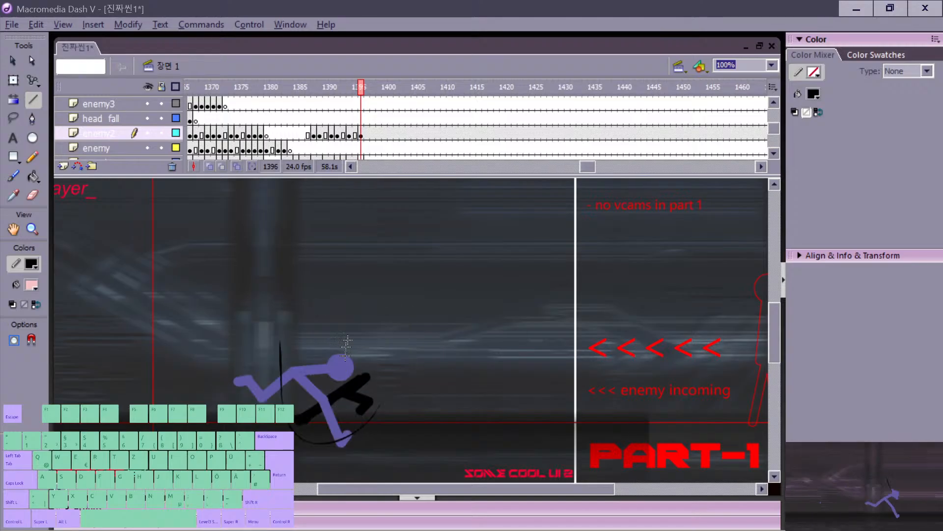
# Step: Copy the enemy's head from frame 1395 into frame 1396 and place it higher, above the player's head
pyautogui.press(',')
pyautogui.press(',')
pyautogui.press(',')
pyautogui.press('.')
pyautogui.press('.')
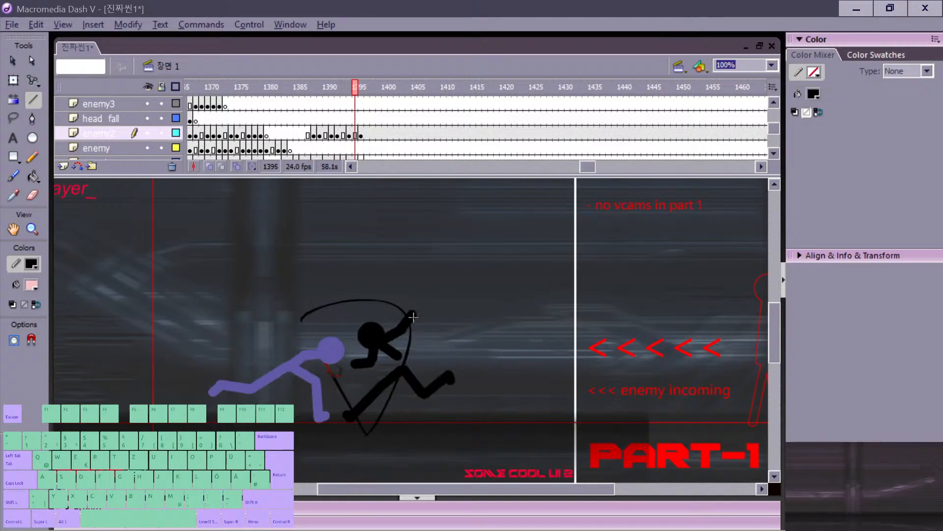
pyautogui.press('.')
pyautogui.press(',')
pyautogui.press('v')
pyautogui.click(372, 337)
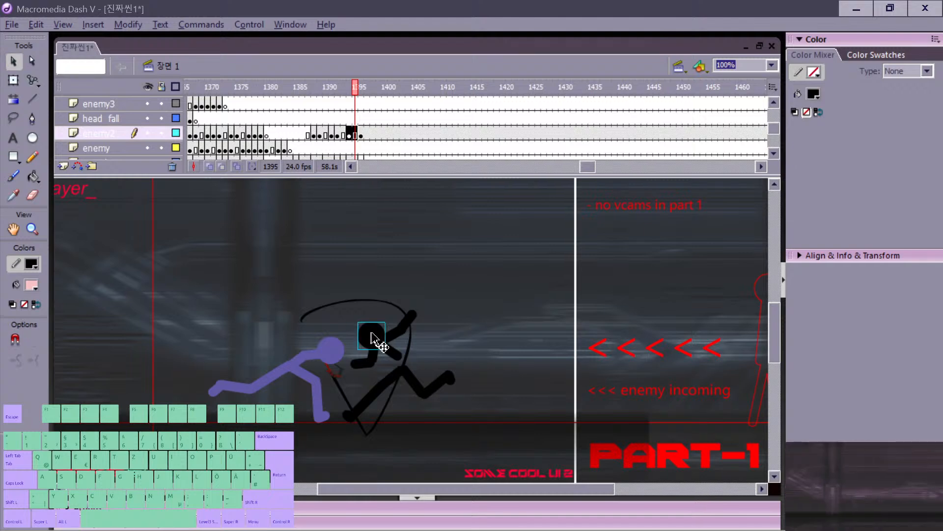
pyautogui.press('.')
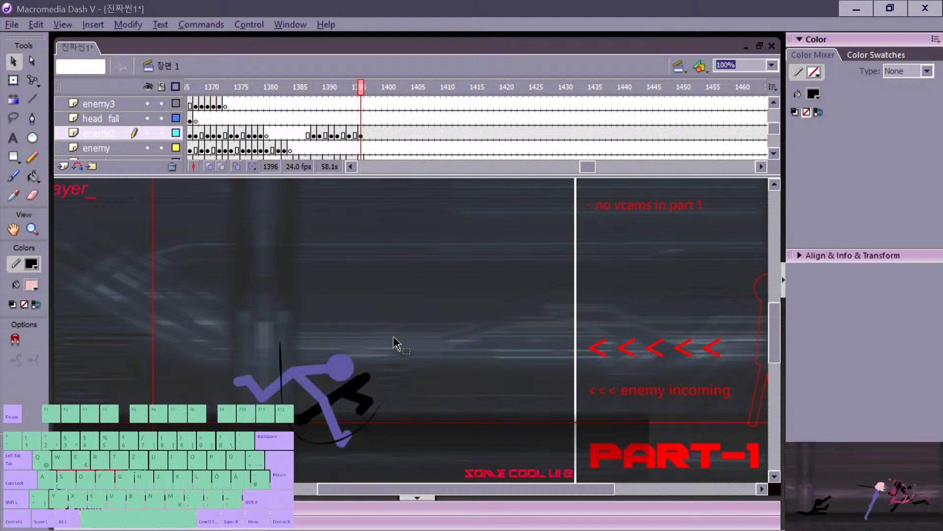
pyautogui.hotkey('ctrl', 'shift', 'v')
pyautogui.moveTo(365, 333)
pyautogui.mouseDown()
pyautogui.moveTo(341, 306)
pyautogui.moveTo(379, 312)
pyautogui.moveTo(380, 339)
pyautogui.mouseUp()
# Step: Draw the enemy's arms and severed upper torso in frame 1396, flipping against frame 1395 for placement
pyautogui.press(',')
pyautogui.press('n')
pyautogui.press('.')
pyautogui.press(',')
pyautogui.press('.')
pyautogui.press(',')
pyautogui.press('.')
pyautogui.press(',')
pyautogui.press('.')
pyautogui.press(',')
pyautogui.press('.')
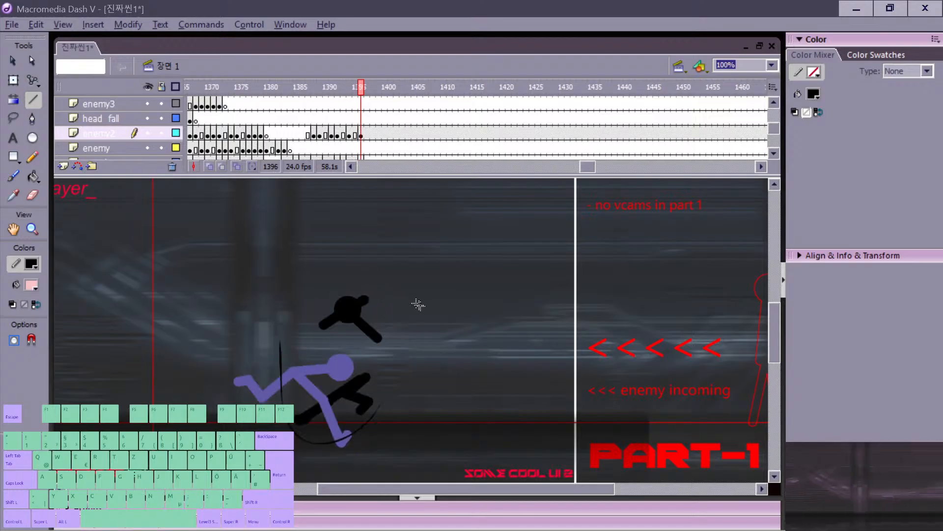
# Step: Undo and redraw the enemy's rear arm and severed torso in frame 1396, with the torso hanging more steeply below the head
pyautogui.hotkey('ctrl', 'z')
pyautogui.press(',')
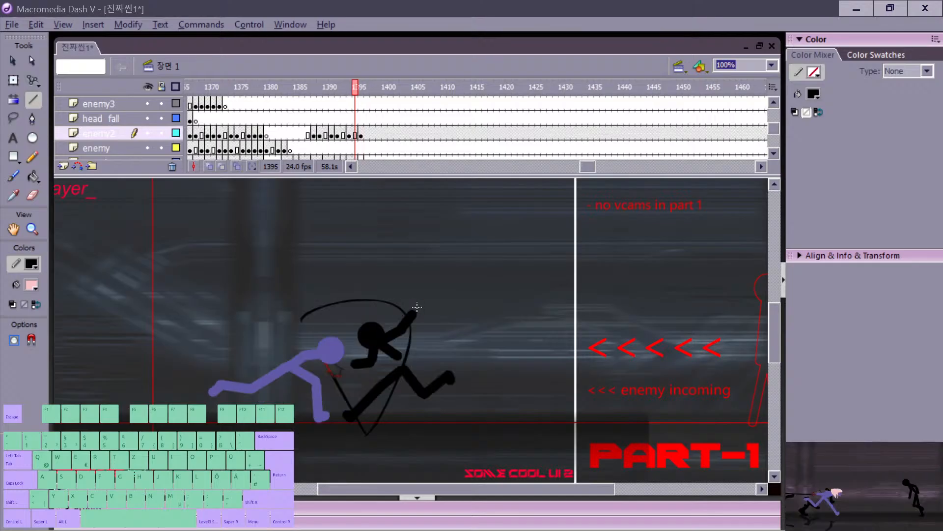
pyautogui.press('.')
pyautogui.press(',')
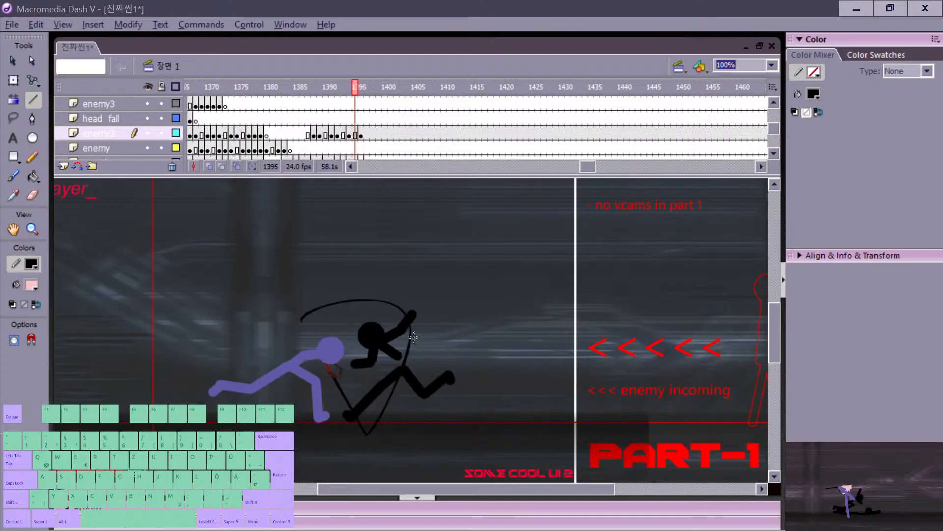
pyautogui.press('.')
pyautogui.moveTo(364, 324); pyautogui.dragTo(373, 350)
pyautogui.press(',')
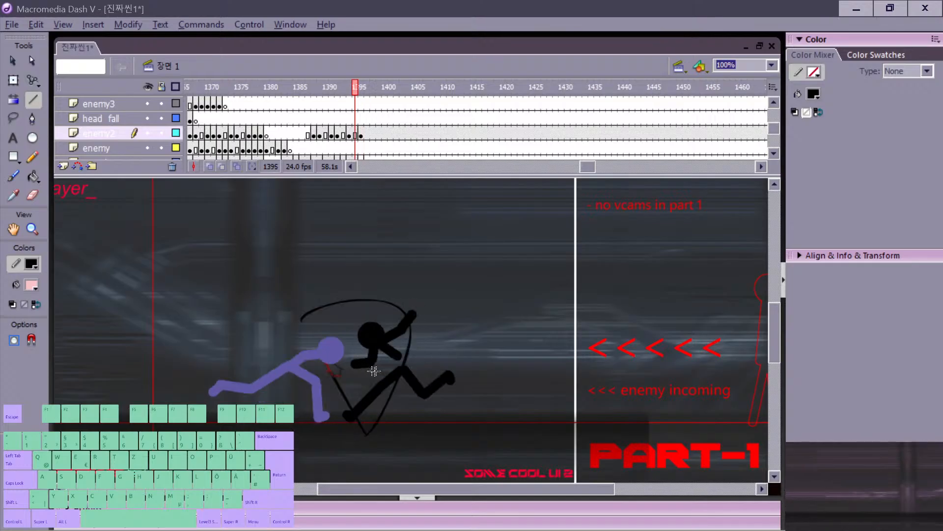
pyautogui.press('.')
pyautogui.hotkey('ctrl', 'z')
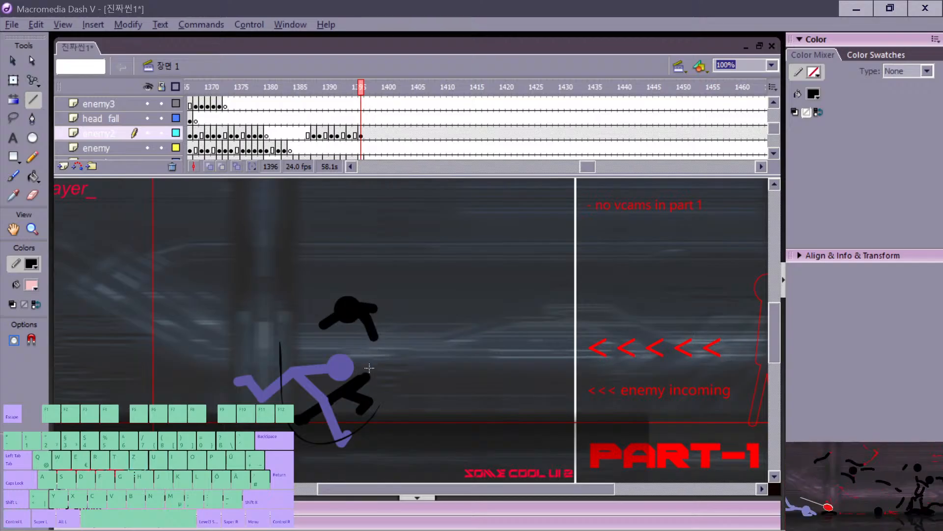
pyautogui.hotkey('ctrl', 'z')
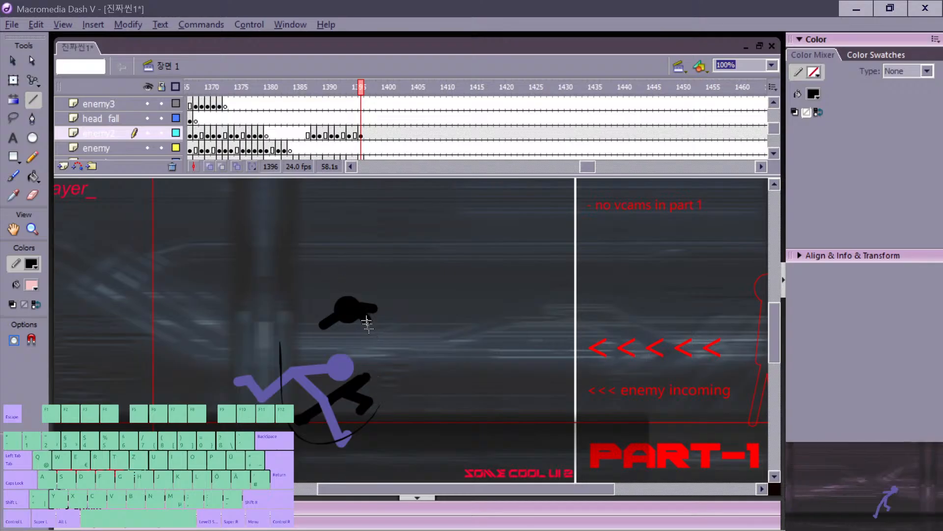
pyautogui.press('v')
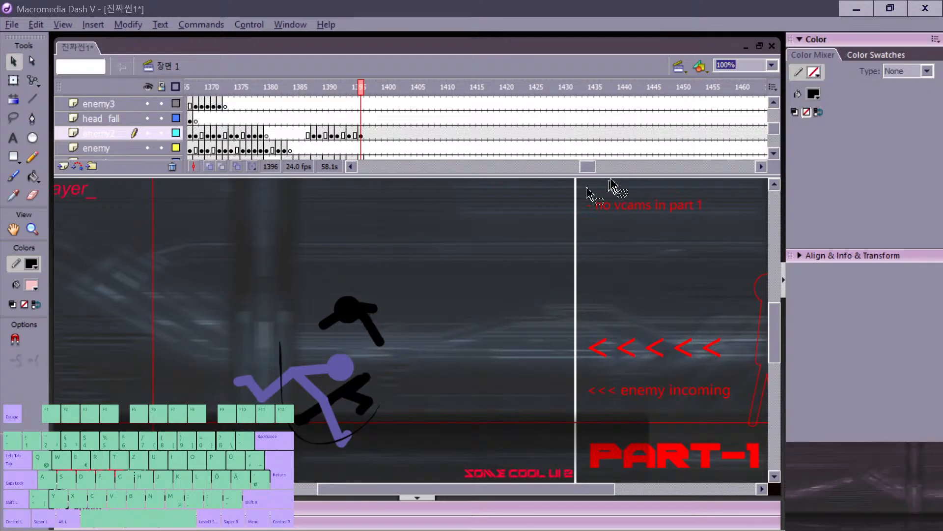
# Step: Review the fight animation from frame 1331 through frame 1404 by playing it and stepping through it frame by frame
pyautogui.moveTo(590, 167); pyautogui.dragTo(565, 166)
pyautogui.click(273, 130)
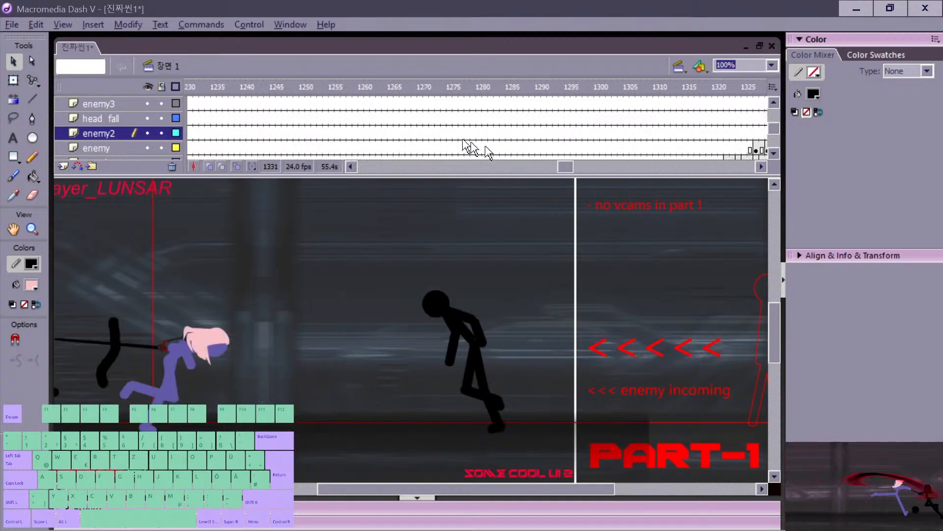
pyautogui.click(530, 117)
pyautogui.press('Return')
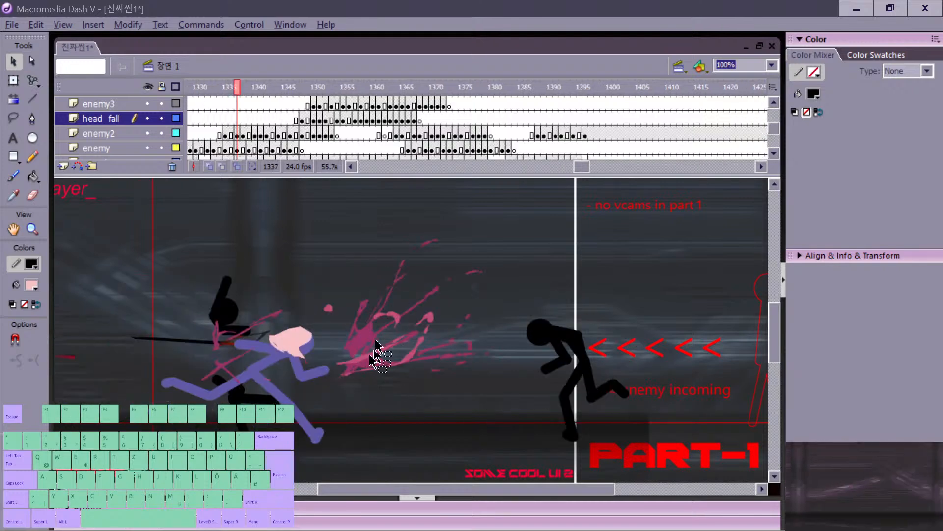
pyautogui.press('.')
pyautogui.press('.')
pyautogui.press('.')
pyautogui.press('.')
pyautogui.press('.')
pyautogui.press('.')
pyautogui.press('.')
pyautogui.press('.')
pyautogui.press('.')
pyautogui.press('.')
pyautogui.press('.')
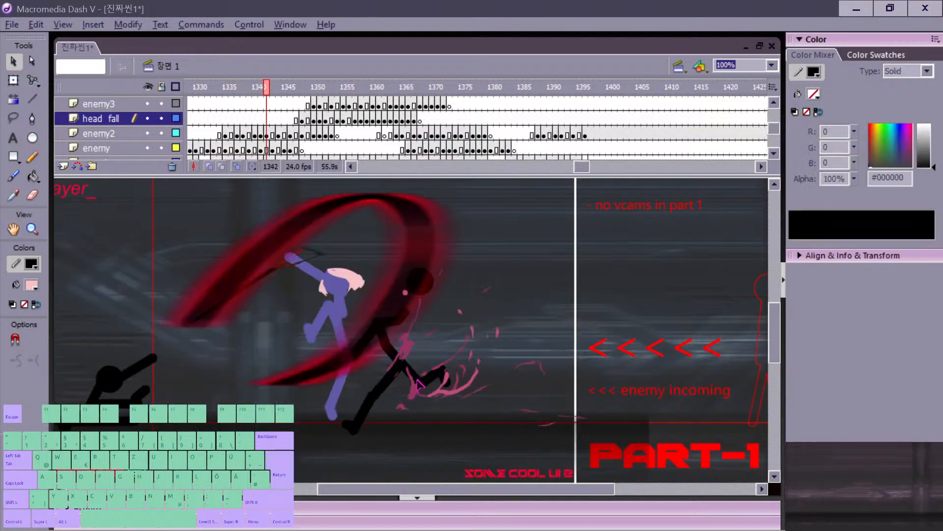
pyautogui.press('.')
pyautogui.press('.')
pyautogui.press('.')
pyautogui.press('.')
pyautogui.press('.')
pyautogui.press('.')
pyautogui.press('.')
pyautogui.press('.')
pyautogui.press('.')
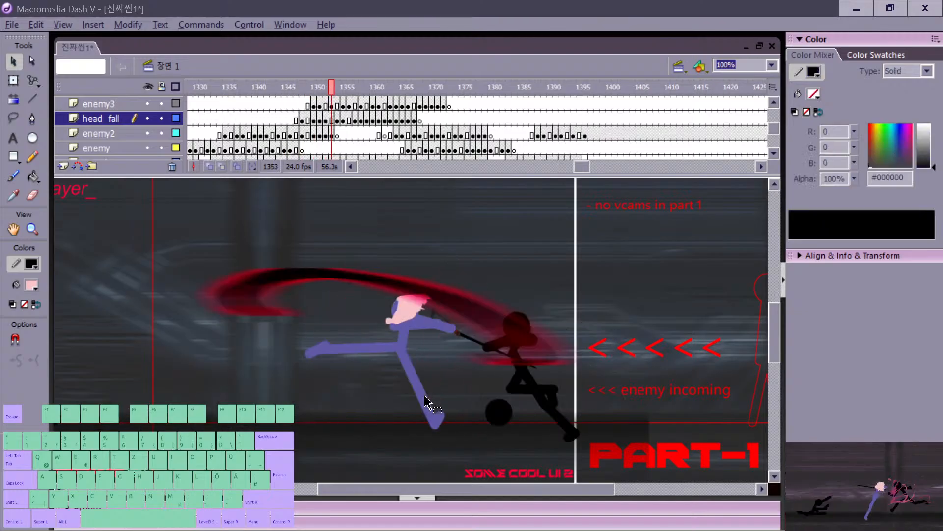
pyautogui.press('.')
pyautogui.press('.')
pyautogui.press('.')
pyautogui.press('.')
pyautogui.press('.')
pyautogui.press('.')
pyautogui.press('.')
pyautogui.press('.')
pyautogui.press('.')
pyautogui.press('.')
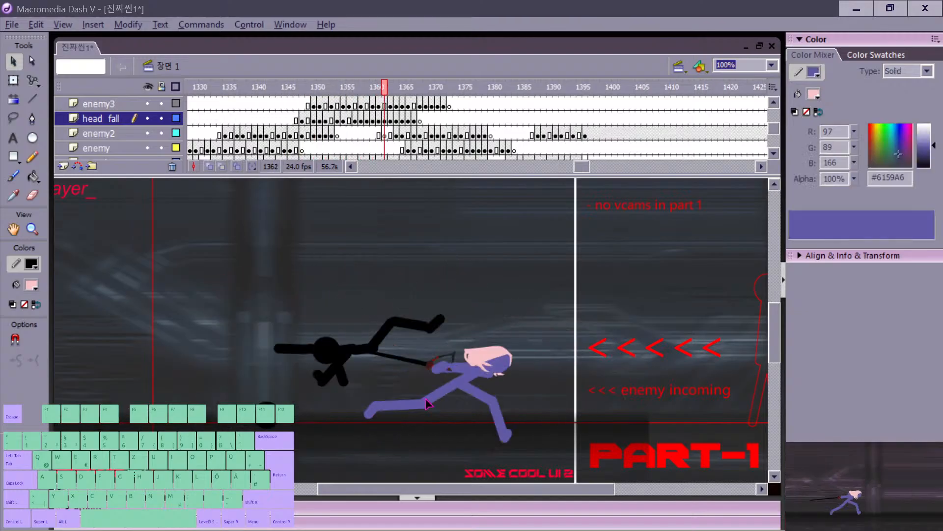
pyautogui.press('.')
pyautogui.press('.')
pyautogui.press('.')
pyautogui.press('.')
pyautogui.press('.')
pyautogui.press('.')
pyautogui.press('.')
pyautogui.press('.')
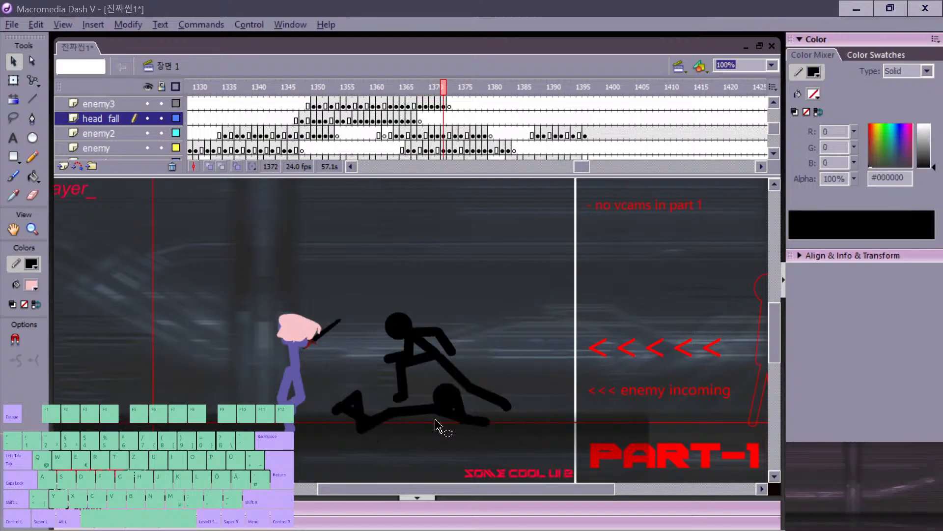
pyautogui.press('.')
pyautogui.press('.')
pyautogui.press('.')
pyautogui.press('.')
pyautogui.press('.')
pyautogui.press('.')
pyautogui.press('.')
pyautogui.press('.')
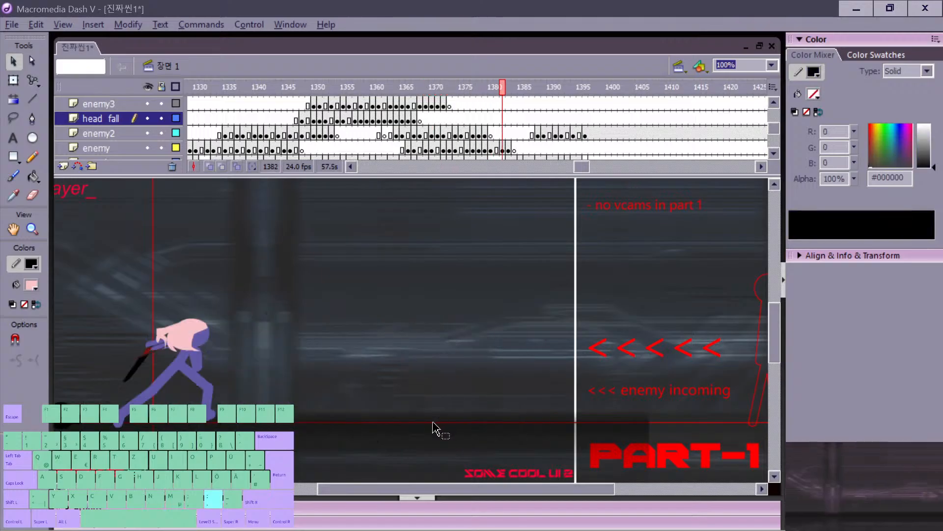
pyautogui.press('Return')
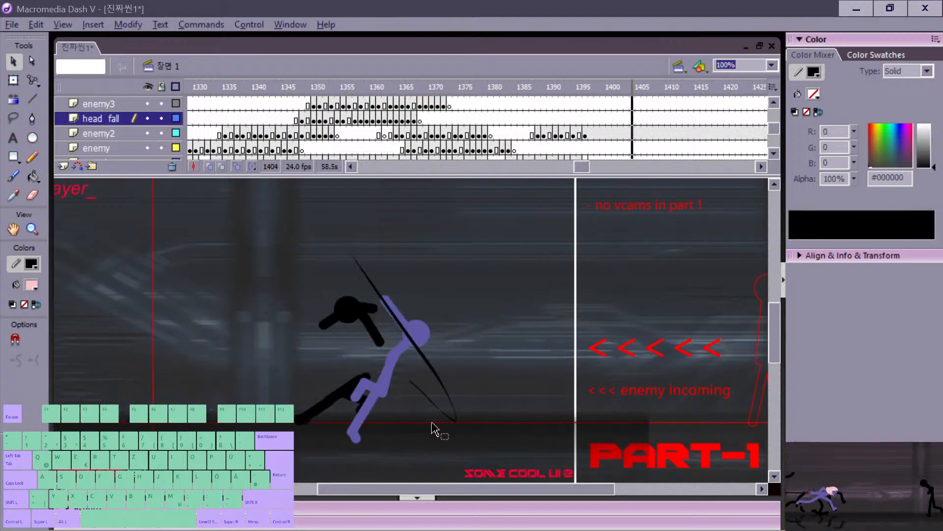
# Step: Add a blank keyframe at frame 1397 on enemy2 and copy the enemy's head into it from frame 1396, placed slightly higher and further left
pyautogui.click(381, 356)
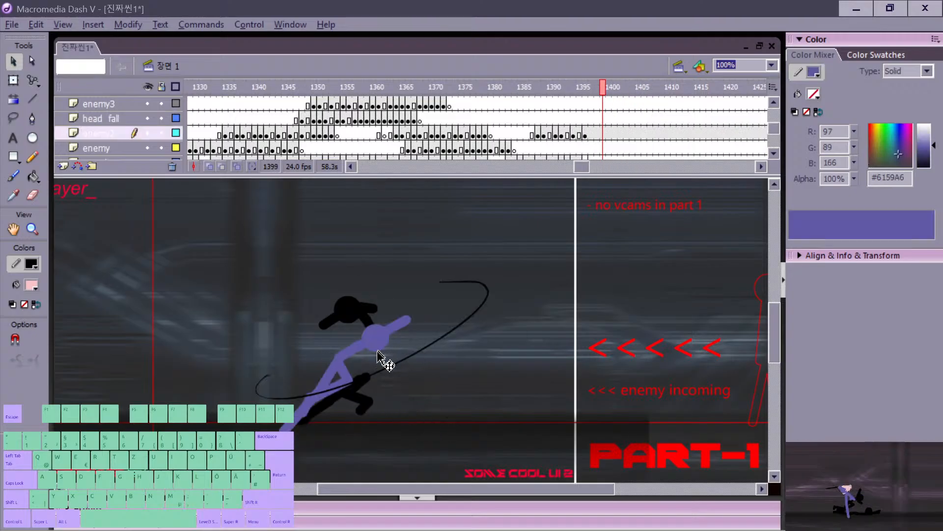
pyautogui.press(',')
pyautogui.press(',')
pyautogui.press(',')
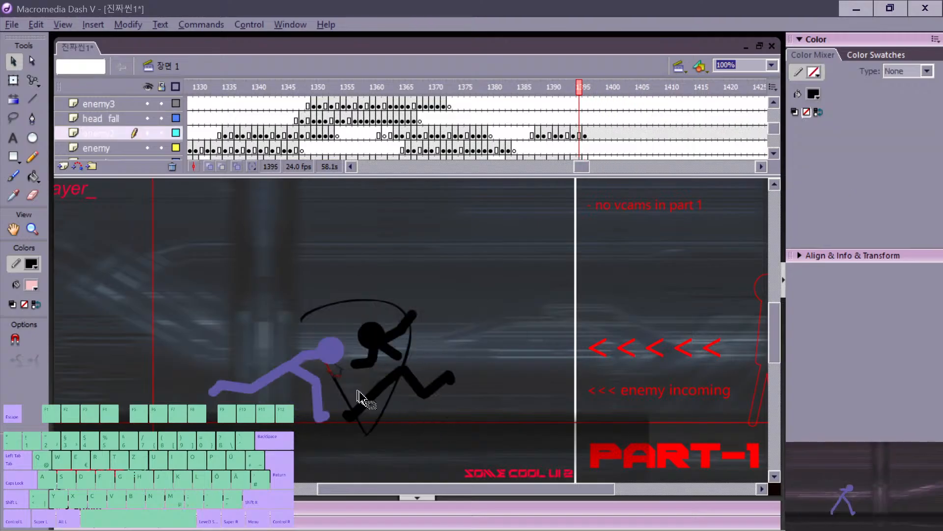
pyautogui.press('.')
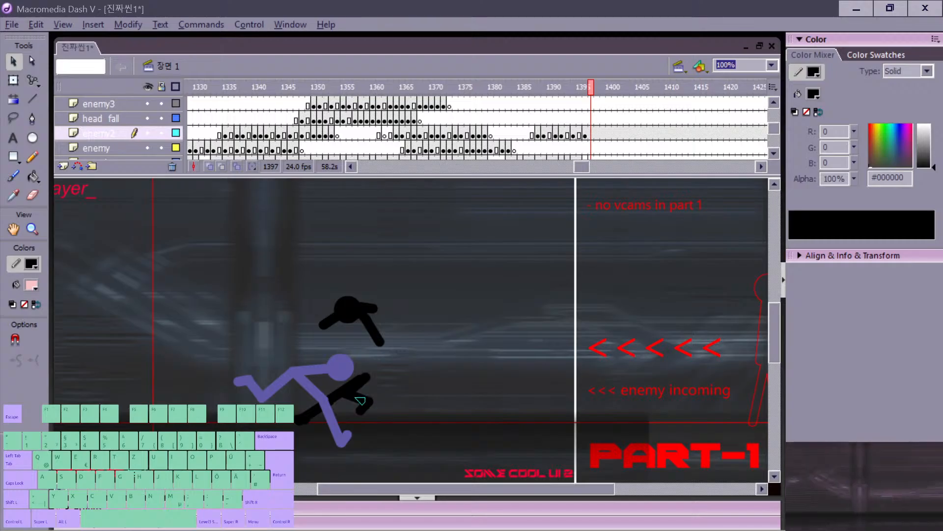
pyautogui.press('F7')
pyautogui.press(',')
pyautogui.click(352, 309)
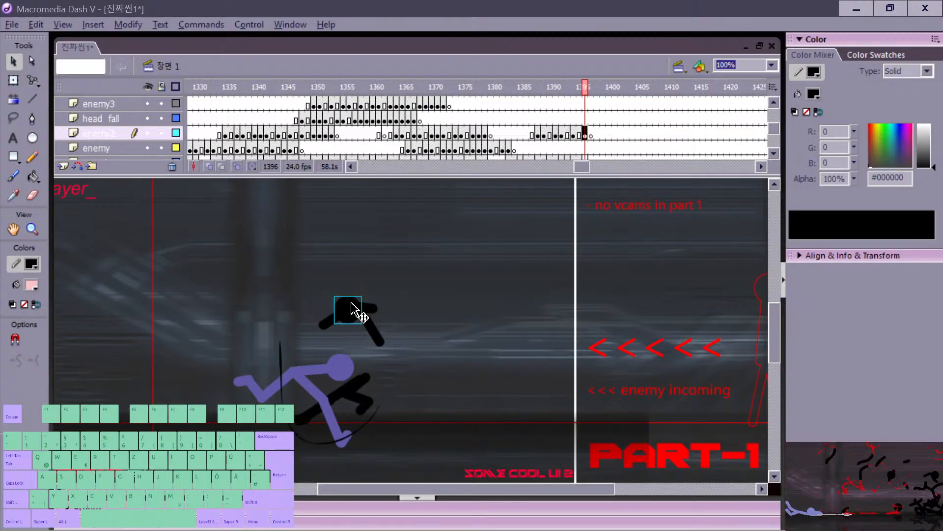
pyautogui.press('.')
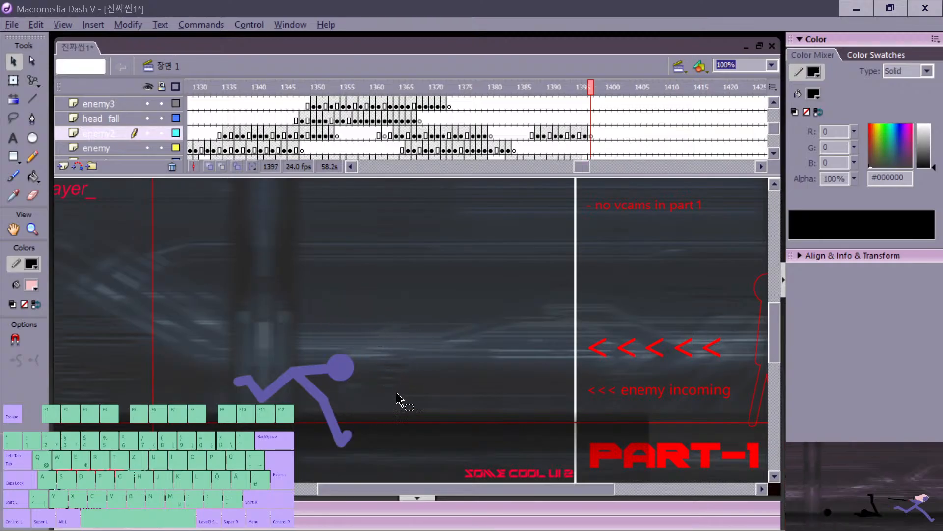
pyautogui.hotkey('ctrl', 'shift', 'v')
pyautogui.moveTo(358, 305); pyautogui.dragTo(370, 289)
# Step: Draw the enemy's arms and severed upper torso around the head in frame 1397, flipping against frame 1396 for placement
pyautogui.press(',')
pyautogui.press('.')
pyautogui.press('n')
pyautogui.press(',')
pyautogui.press('.')
pyautogui.press(',')
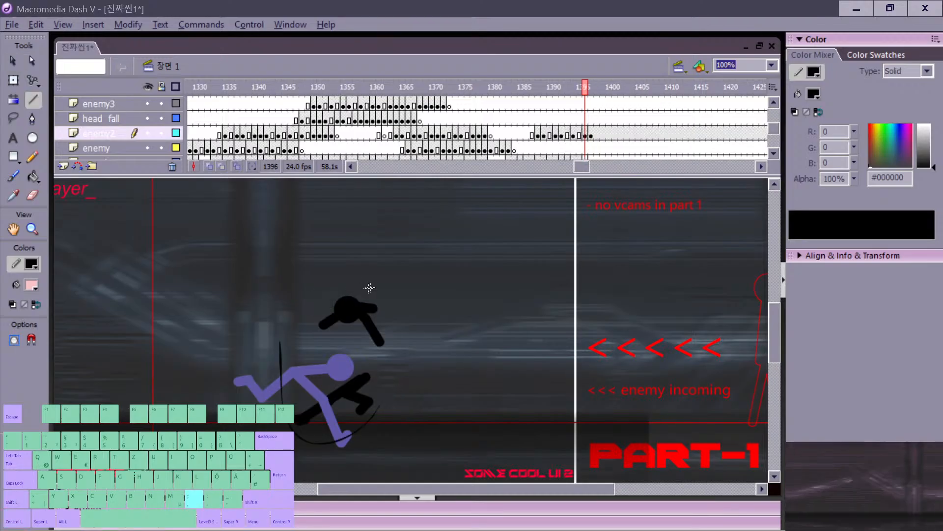
pyautogui.press('.')
pyautogui.press(',')
pyautogui.press('.')
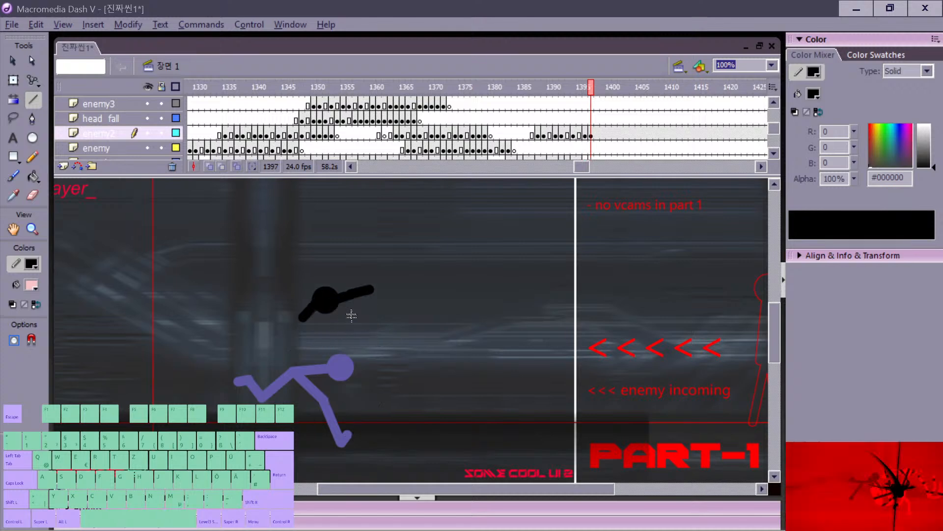
pyautogui.press(',')
pyautogui.press('.')
pyautogui.press(',')
pyautogui.press('.')
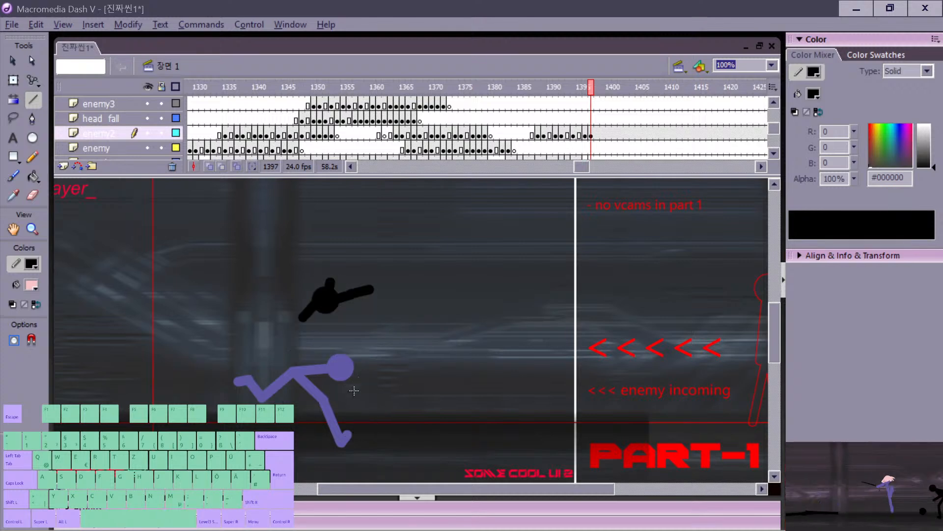
# Step: Draw the enemy's severed legs in frame 1397, lower and flatter behind the player than in frame 1396
pyautogui.press(',')
pyautogui.press('.')
pyautogui.press(',')
pyautogui.press('.')
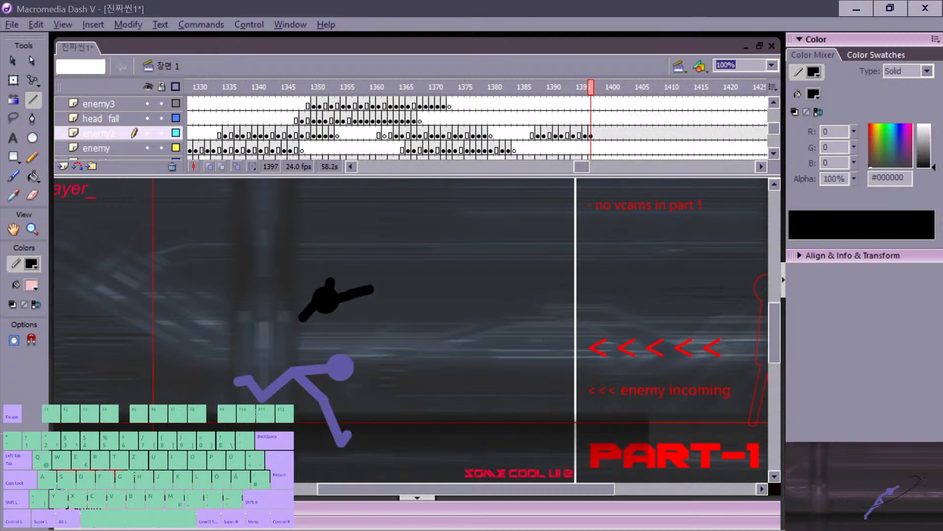
pyautogui.moveTo(276, 415); pyautogui.dragTo(329, 403)
pyautogui.press(',')
pyautogui.press('.')
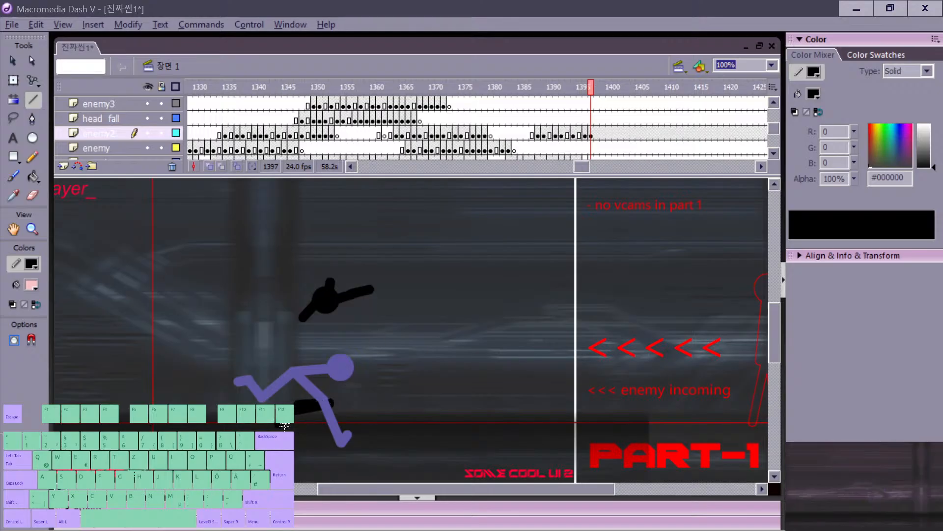
pyautogui.press(',')
pyautogui.press('.')
pyautogui.press(',')
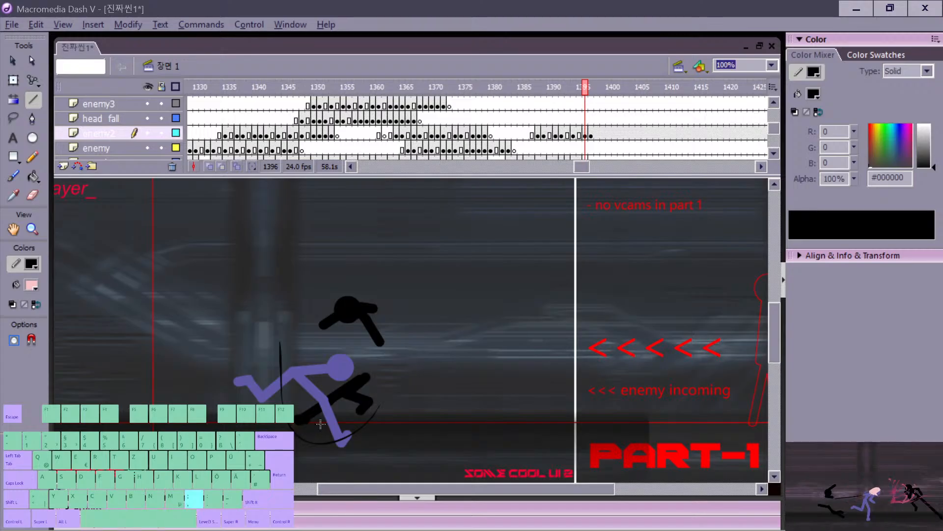
# Step: Insert a blank keyframe at frame 1398 on enemy2 and draw the enemy's severed legs near the ground, behind the player
pyautogui.press('.')
pyautogui.press('.')
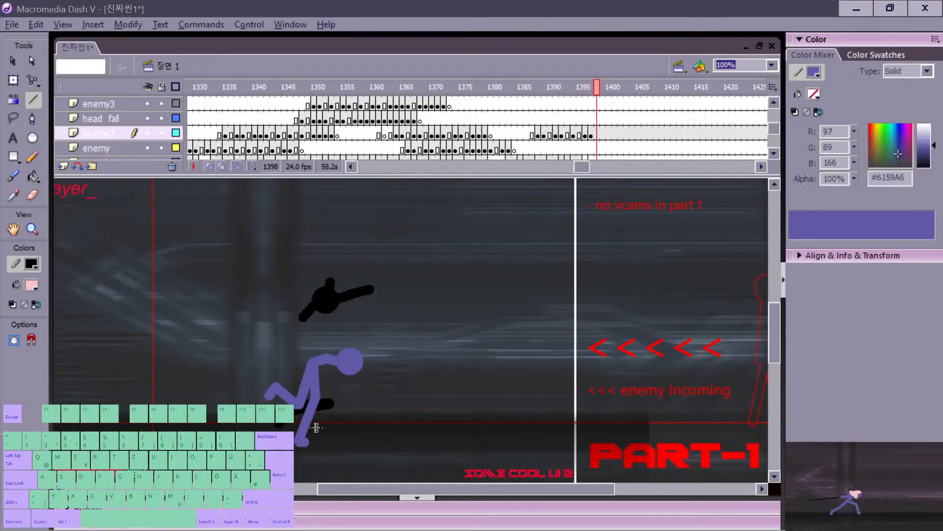
pyautogui.press('F7')
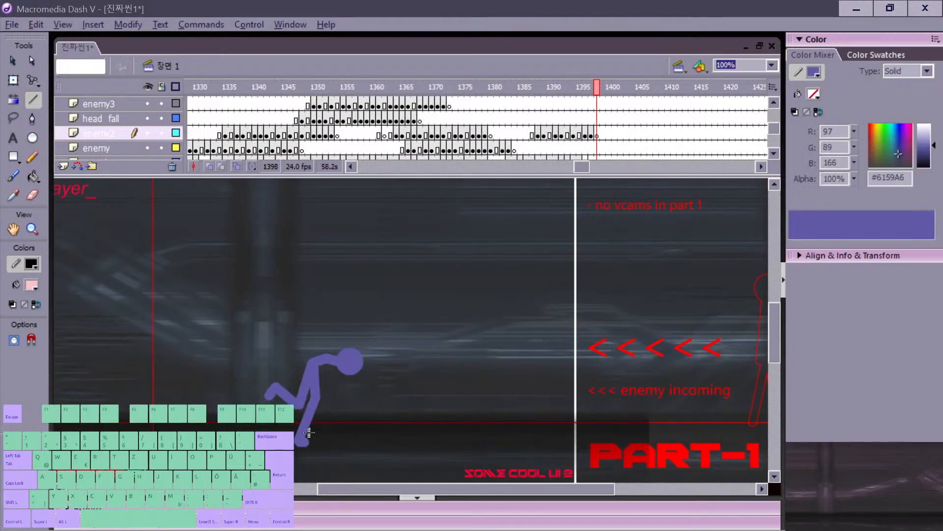
pyautogui.press('.')
pyautogui.press(',')
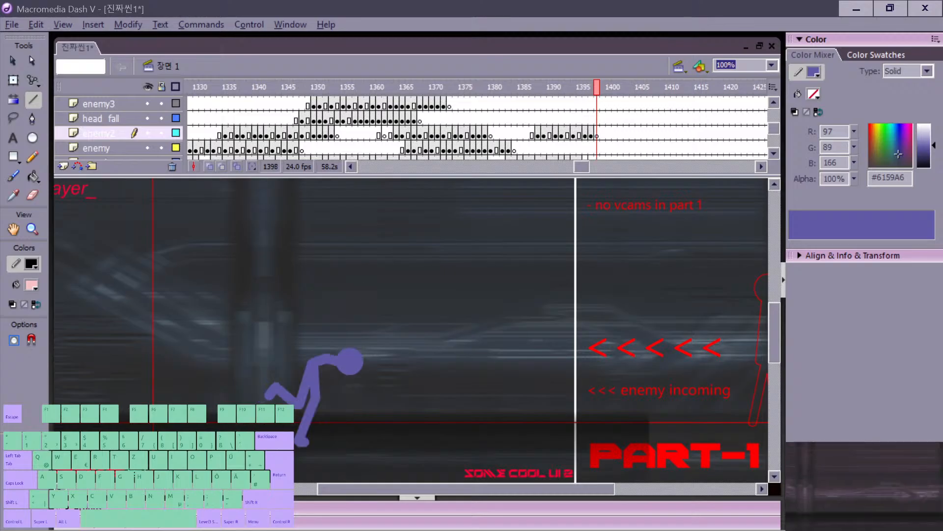
pyautogui.moveTo(237, 416); pyautogui.dragTo(255, 418)
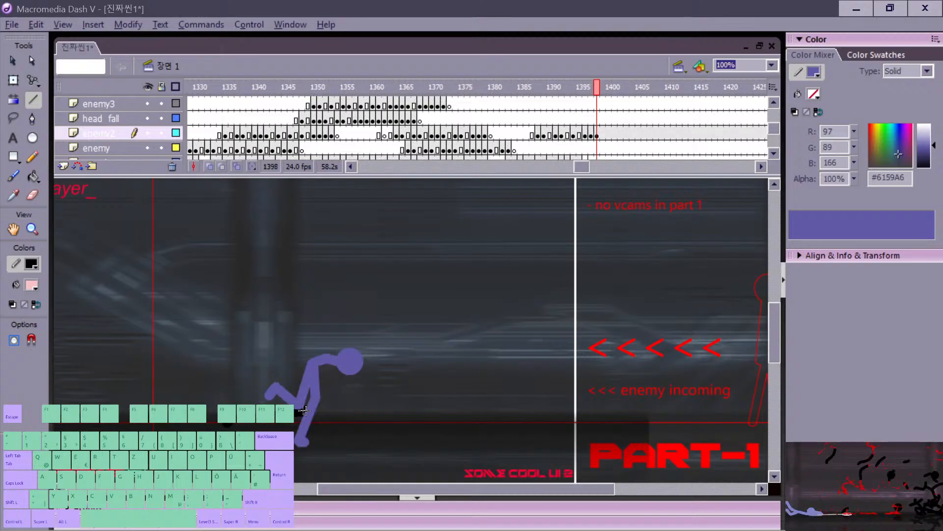
pyautogui.press(',')
pyautogui.press('.')
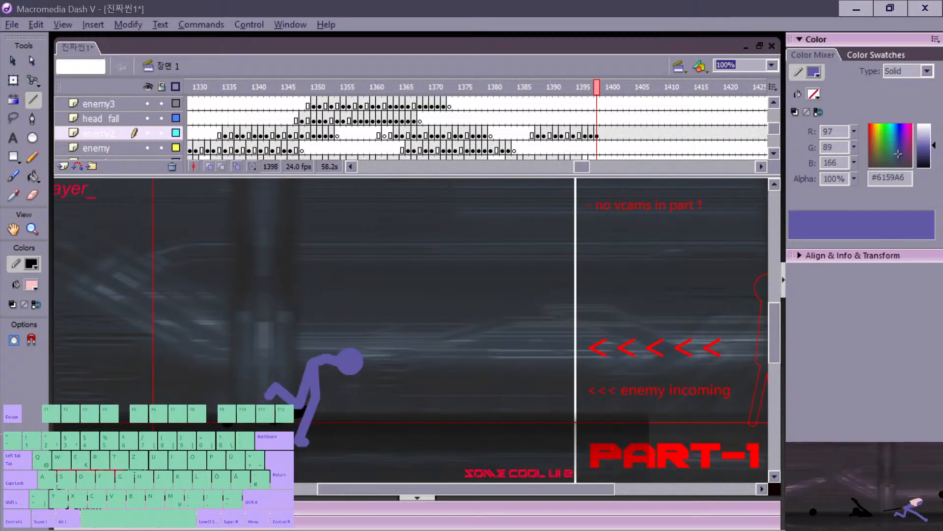
# Step: Compare the enemy's severed body parts between frames 1397 and 1398 by flipping back and forth
pyautogui.press('v')
pyautogui.press(',')
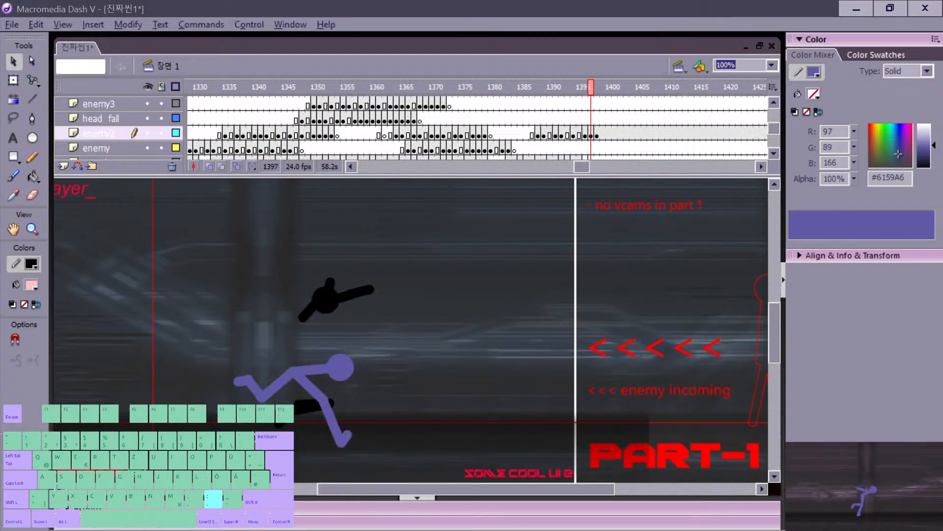
pyautogui.press('.')
pyautogui.press(',')
pyautogui.press('.')
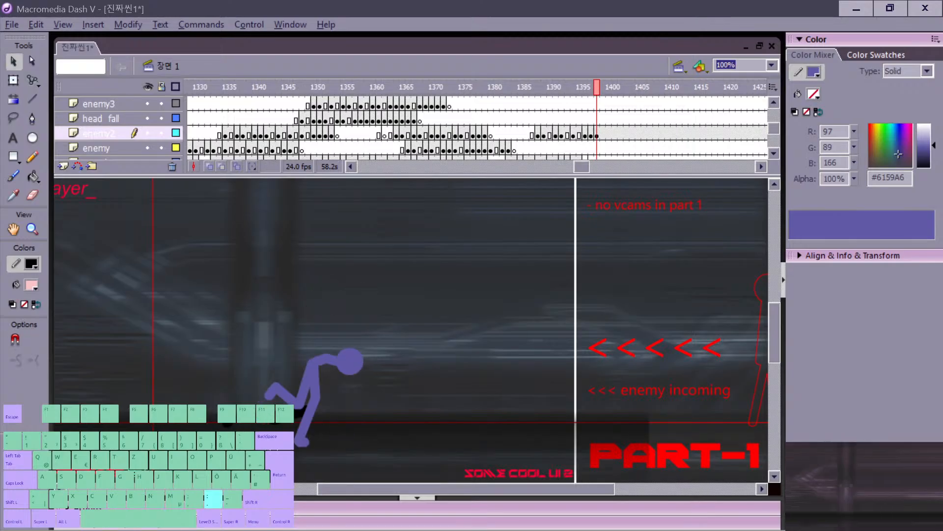
pyautogui.press(',')
pyautogui.press('.')
pyautogui.press(',')
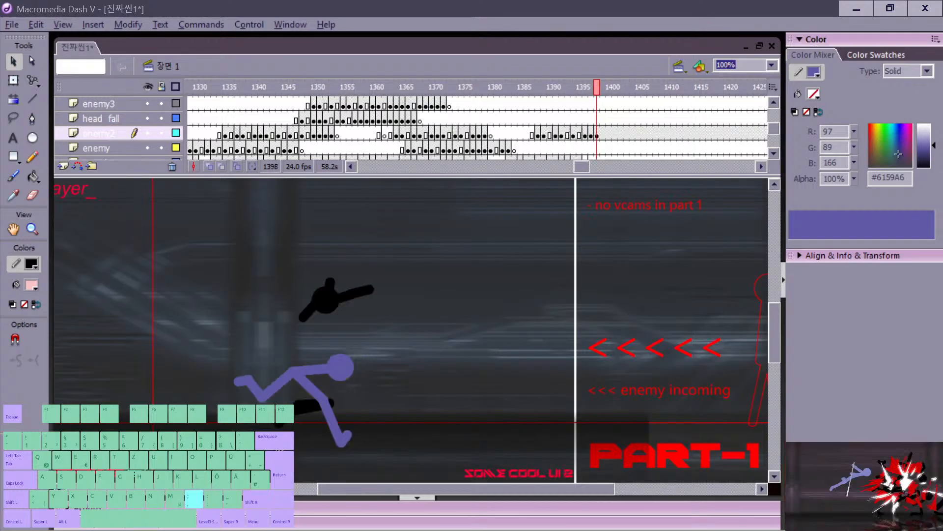
pyautogui.press('.')
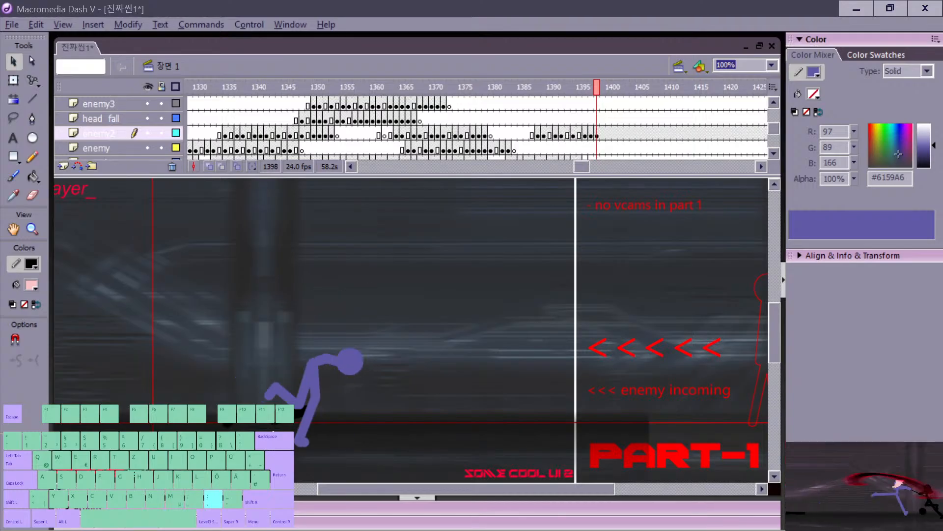
# Step: Insert a blank keyframe at frame 1399 on enemy2 and check it against frames 1397 and 1398
pyautogui.press('.')
pyautogui.press('F7')
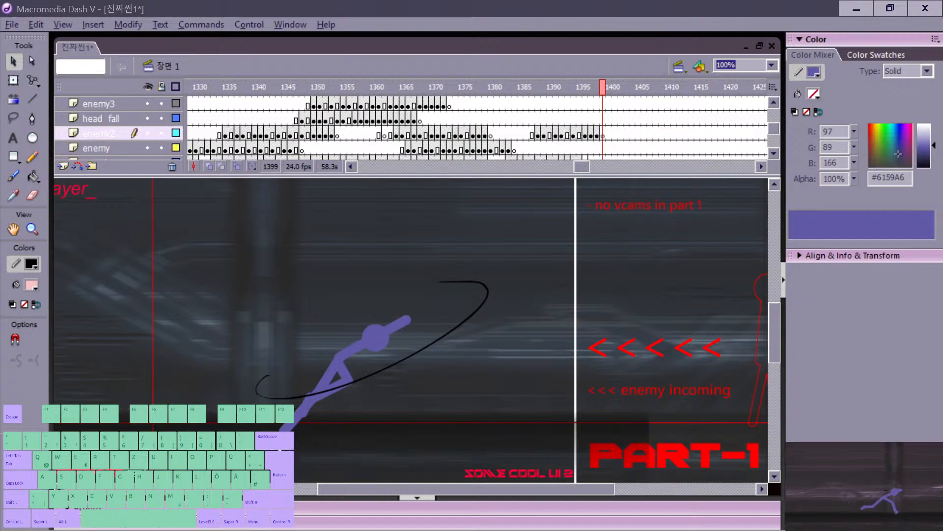
pyautogui.press(',')
pyautogui.press(',')
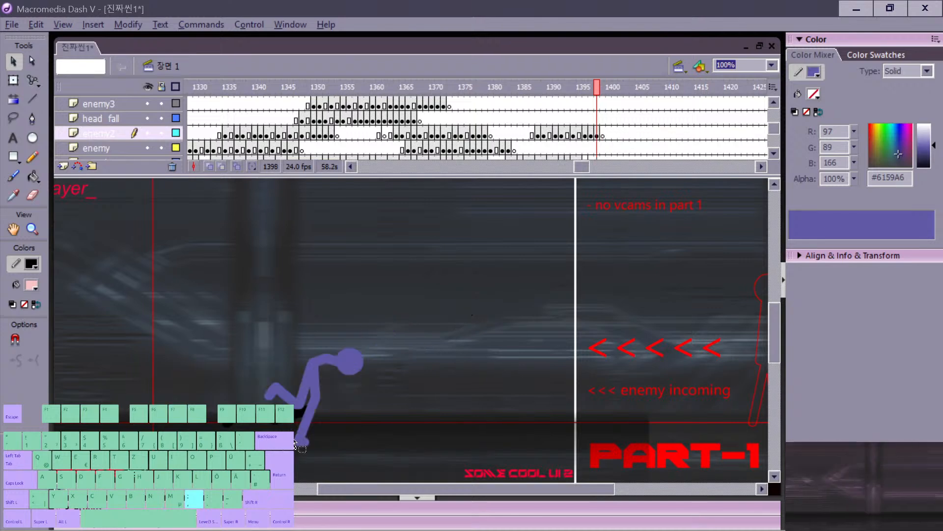
pyautogui.press('.')
pyautogui.press('.')
pyautogui.press(',')
pyautogui.press(',')
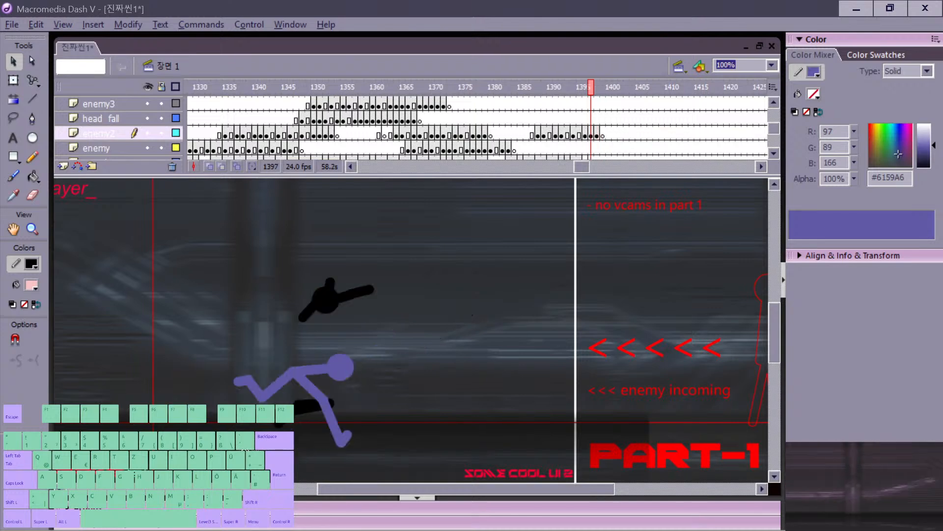
# Step: Bring the enemy's severed legs fully into view and examine their motion across frames 1396 to 1398
pyautogui.press('.')
pyautogui.press('space')
pyautogui.moveTo(239, 437); pyautogui.dragTo(428, 443)
pyautogui.press(',')
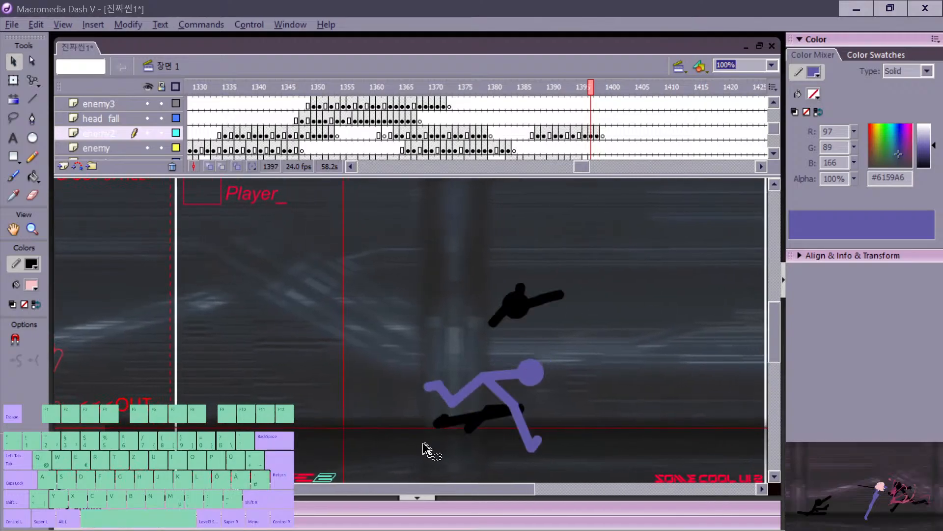
pyautogui.press('.')
pyautogui.press(',')
pyautogui.press(',')
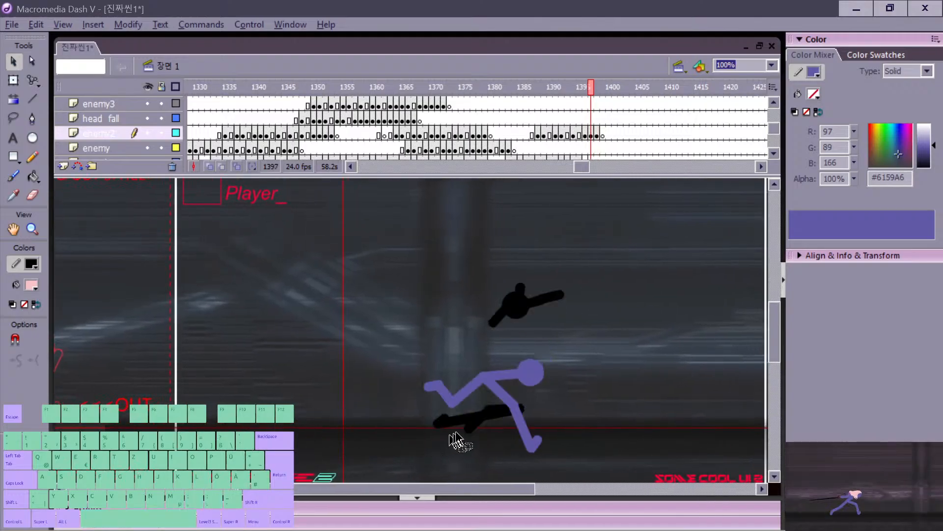
pyautogui.press('.')
pyautogui.press('.')
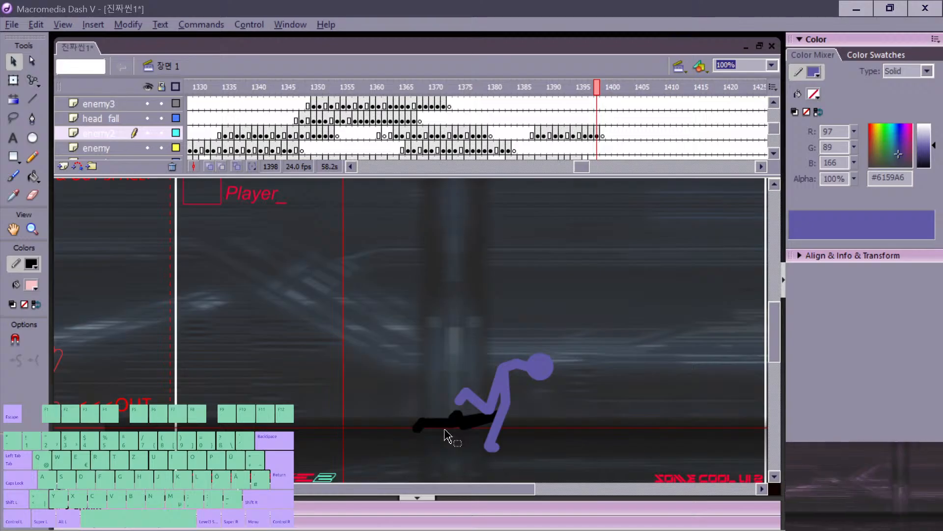
# Step: Draw the enemy's severed legs lying along the ground line in frame 1399, further left than in frame 1398, and select that frame
pyautogui.press('n')
pyautogui.press('.')
pyautogui.moveTo(371, 427); pyautogui.dragTo(475, 424)
pyautogui.press(',')
pyautogui.press('.')
pyautogui.moveTo(398, 415)
pyautogui.mouseDown()
pyautogui.moveTo(463, 423)
pyautogui.moveTo(444, 422)
pyautogui.mouseUp()
pyautogui.press('v')
pyautogui.click(602, 134)
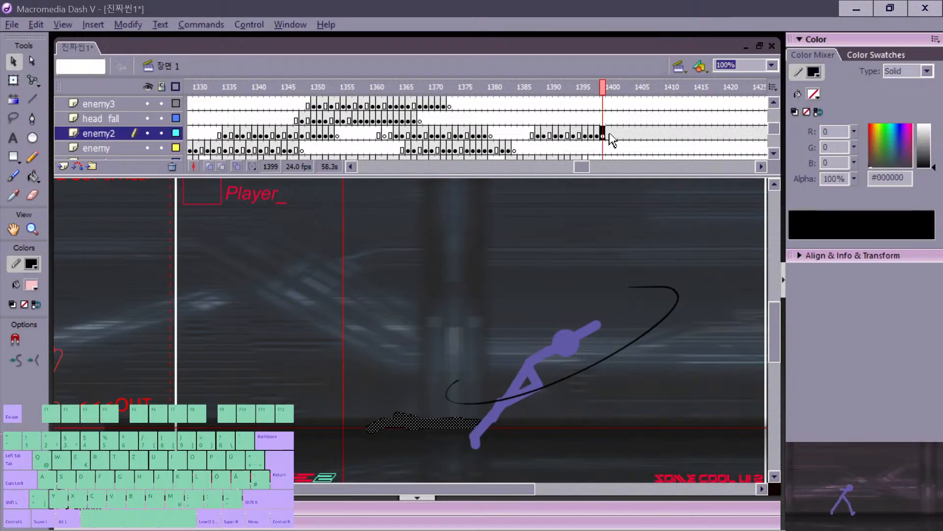
# Step: Insert a keyframe at frame 1401 on enemy2 and shift the severed legs further left along the ground line
pyautogui.moveTo(610, 134); pyautogui.dragTo(613, 136)
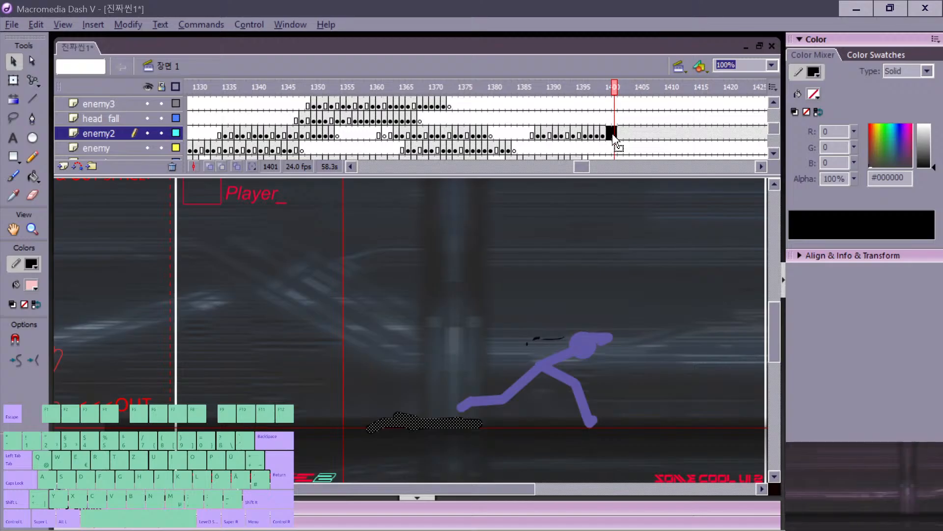
pyautogui.click(613, 135)
pyautogui.press('F6')
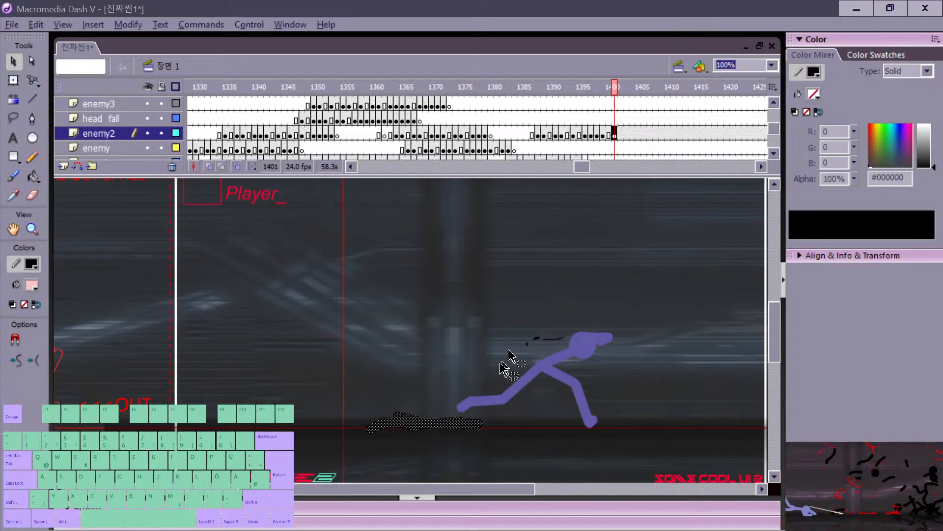
pyautogui.moveTo(438, 428)
pyautogui.mouseDown()
pyautogui.moveTo(354, 436)
pyautogui.moveTo(396, 426)
pyautogui.moveTo(334, 427)
pyautogui.mouseUp()
# Step: Try reshaping the severed legs in frame 1401 by deleting part of them and stretching the limb flat along the ground line
pyautogui.press('e')
pyautogui.press('b')
pyautogui.press('e')
pyautogui.press('v')
pyautogui.press('q')
pyautogui.click(344, 417)
pyautogui.moveTo(298, 402); pyautogui.dragTo(339, 422)
pyautogui.press('Delete')
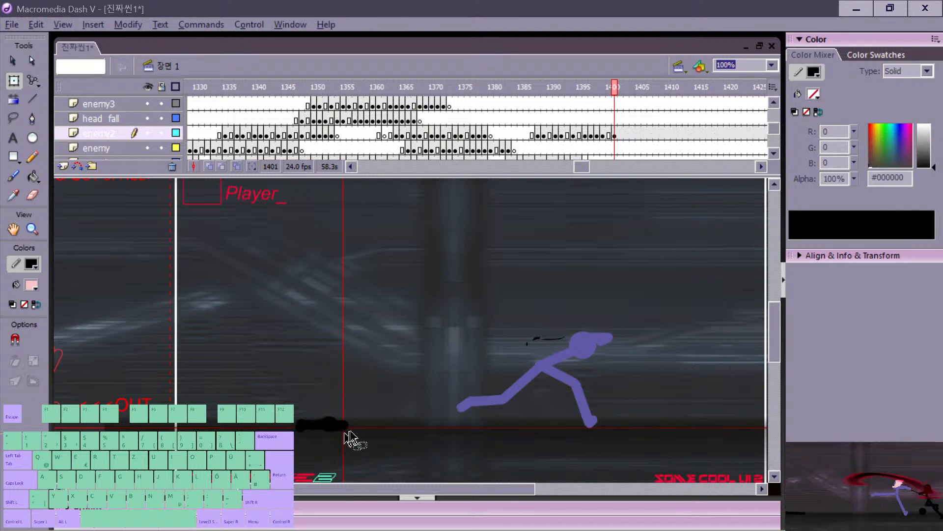
pyautogui.press('b')
pyautogui.press('v')
pyautogui.moveTo(345, 426)
pyautogui.mouseDown()
pyautogui.moveTo(400, 426)
pyautogui.moveTo(376, 426)
pyautogui.mouseUp()
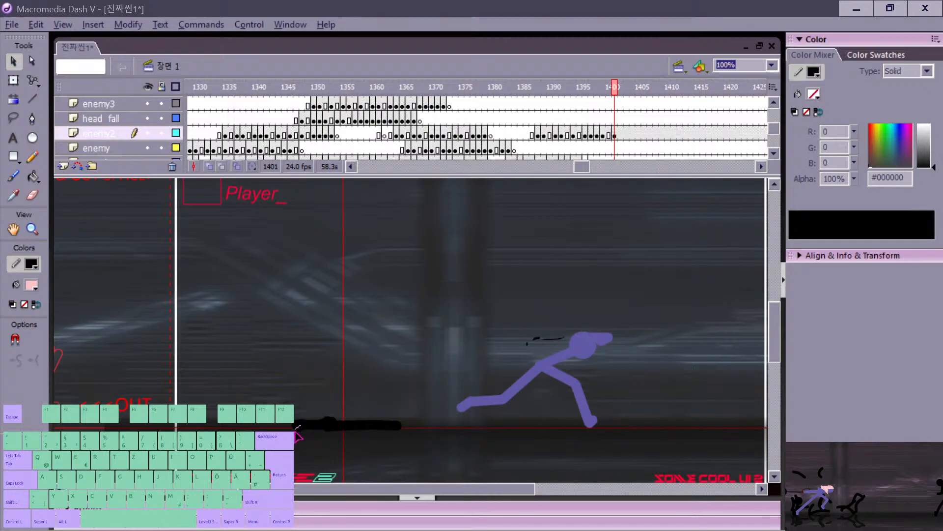
# Step: Compare the severed legs' position between frames 1400 and 1401 by flipping back and forth
pyautogui.press(',')
pyautogui.press('.')
pyautogui.press(',')
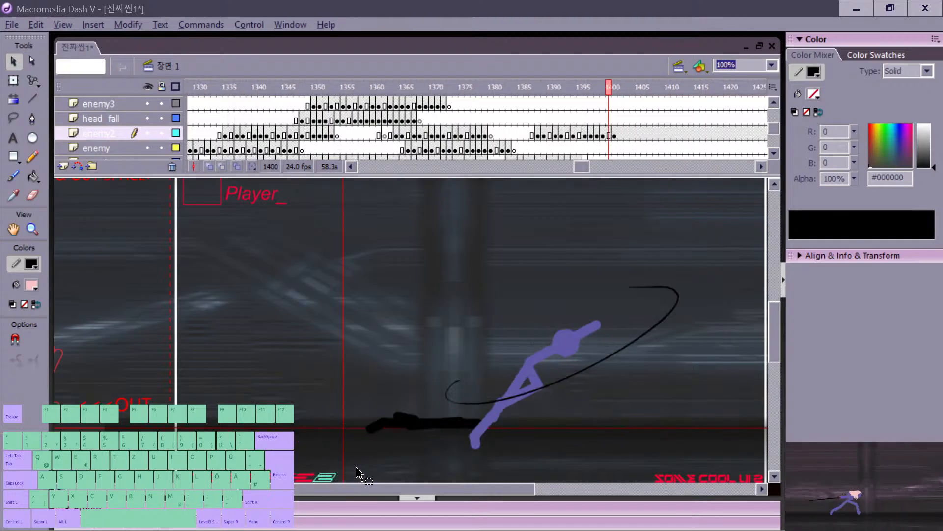
pyautogui.press('.')
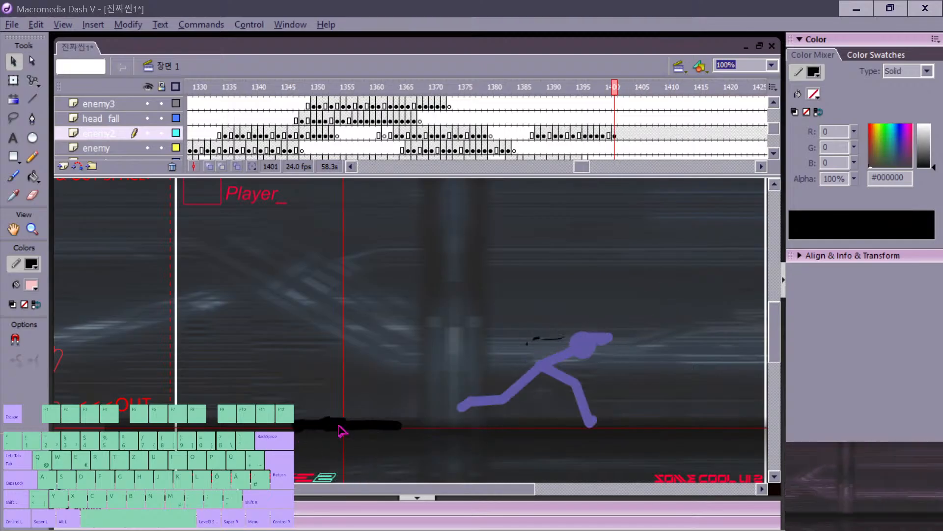
pyautogui.press(',')
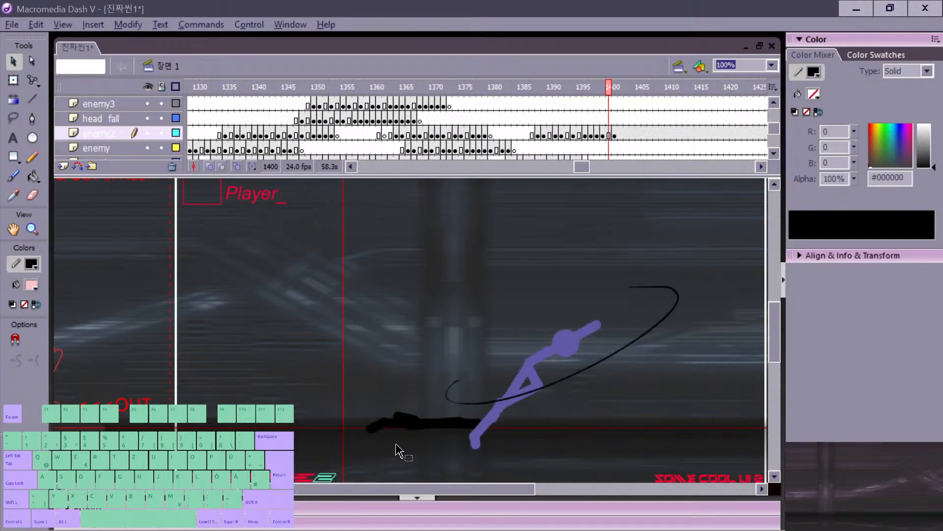
pyautogui.press('.')
# Step: Add enemy2 keyframes at frames 1402 and 1403 with the legs sliding further left, and end them with a blank keyframe at 1404
pyautogui.click(621, 134)
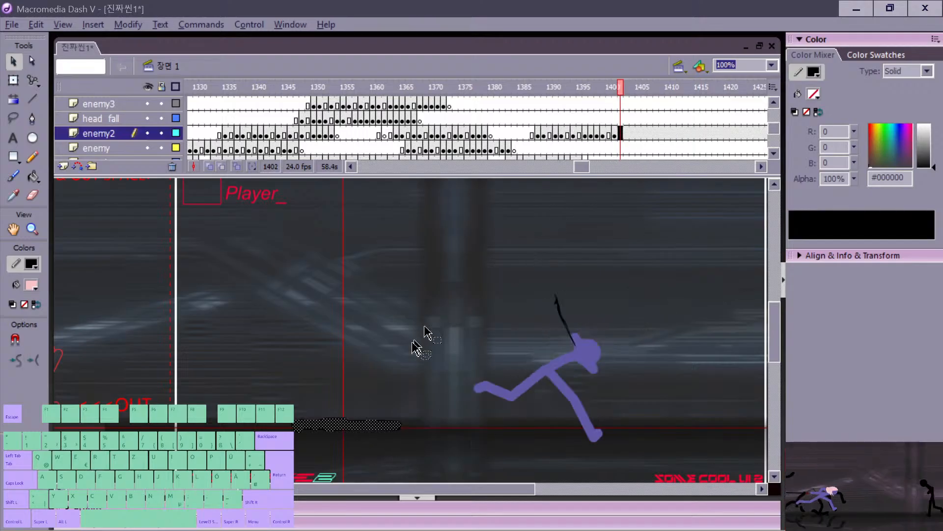
pyautogui.press('F6')
pyautogui.moveTo(338, 427); pyautogui.dragTo(238, 429)
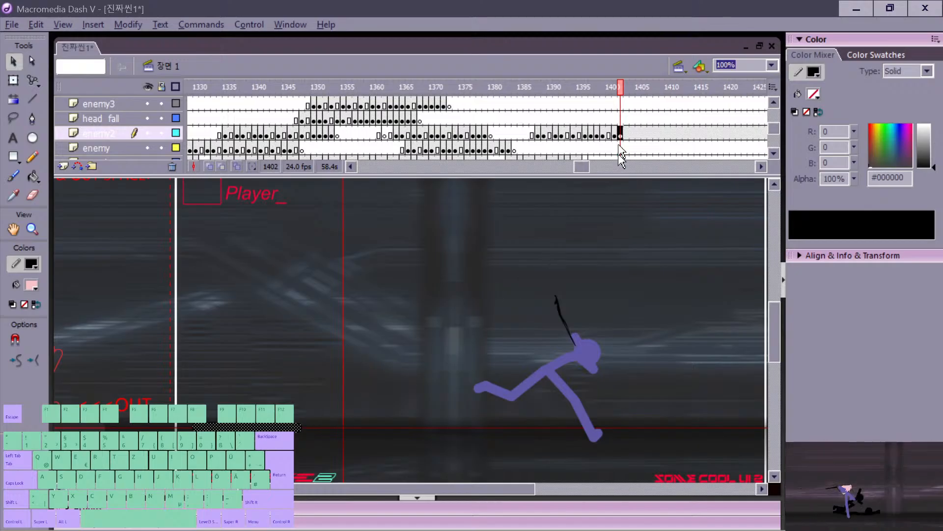
pyautogui.press('F6')
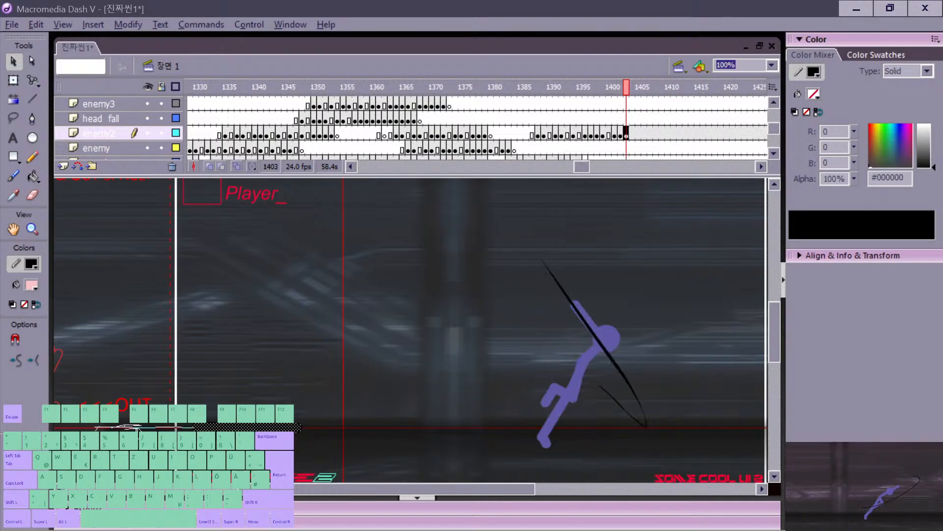
pyautogui.press('F6')
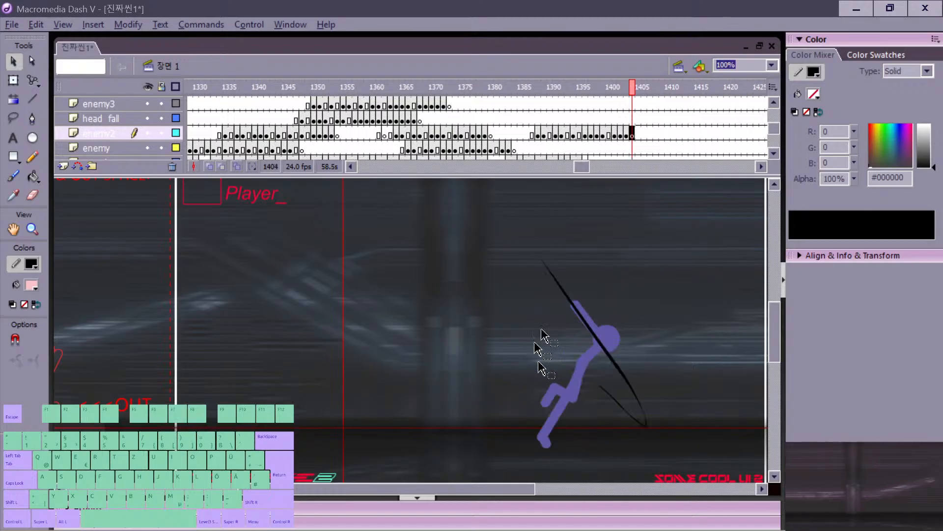
# Step: Play the animation from around frame 1380 to review the slicing, then step through frames 1398 to 1400
pyautogui.click(486, 133)
pyautogui.click(492, 99)
pyautogui.press('Return')
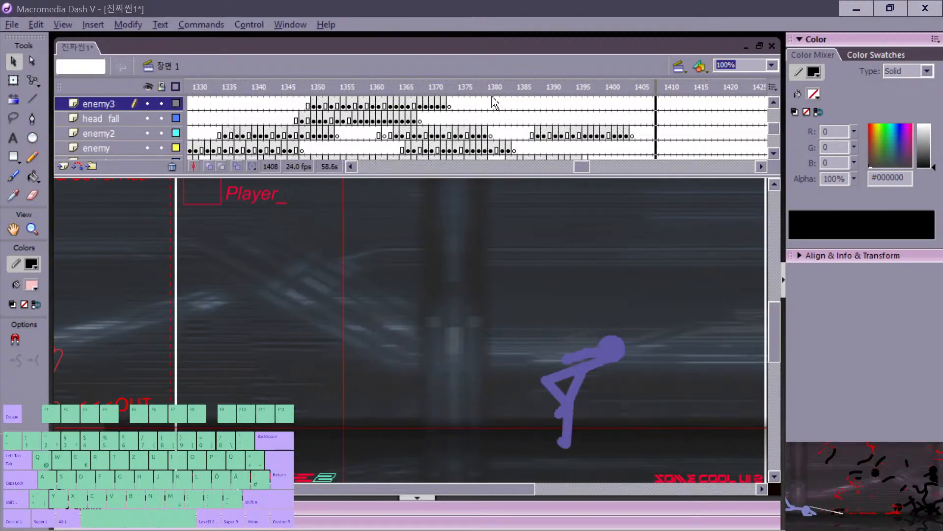
pyautogui.click(484, 120)
pyautogui.press('Return')
pyautogui.press('Return')
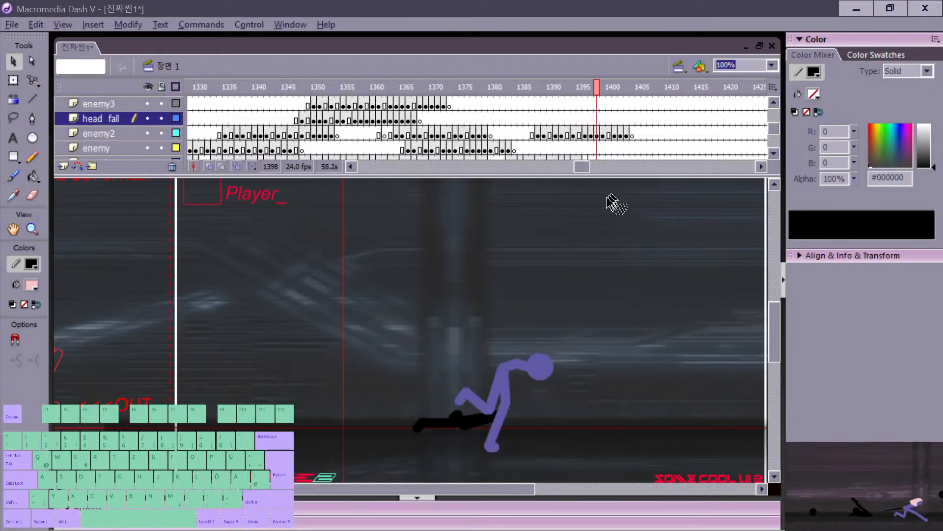
pyautogui.press('.')
pyautogui.press('.')
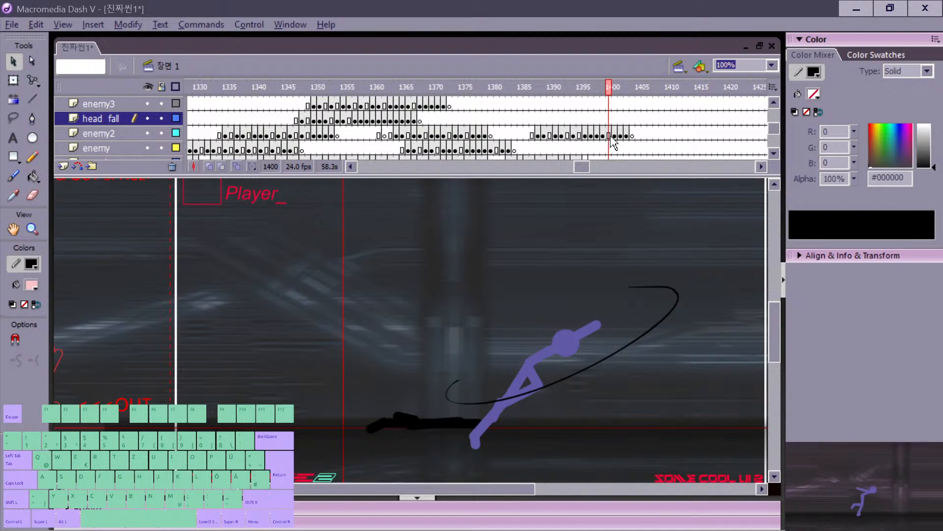
# Step: Erase the flat legs in frame 1401 and redraw them with bent knees along the ground, checking against frame 1400
pyautogui.press('.')
pyautogui.press('e')
pyautogui.moveTo(296, 426); pyautogui.dragTo(393, 426)
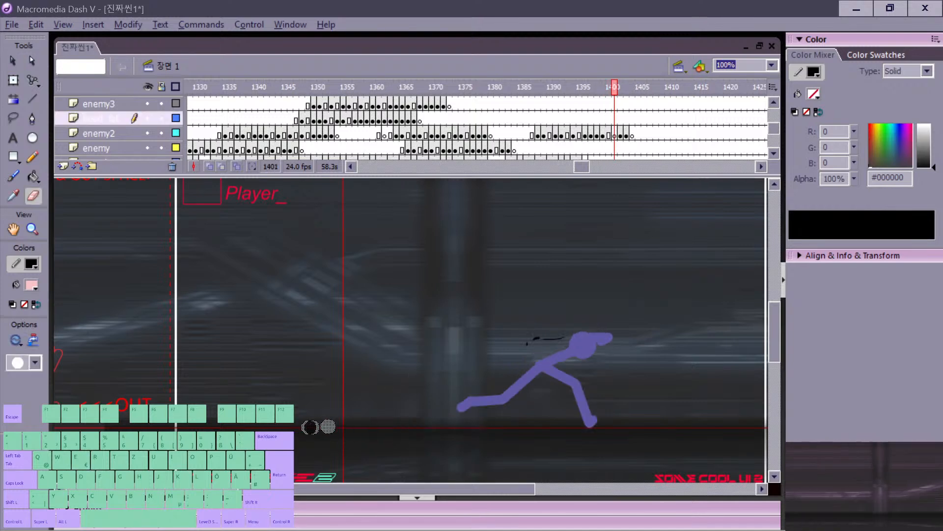
pyautogui.press('b')
pyautogui.press('n')
pyautogui.moveTo(293, 426); pyautogui.dragTo(296, 422)
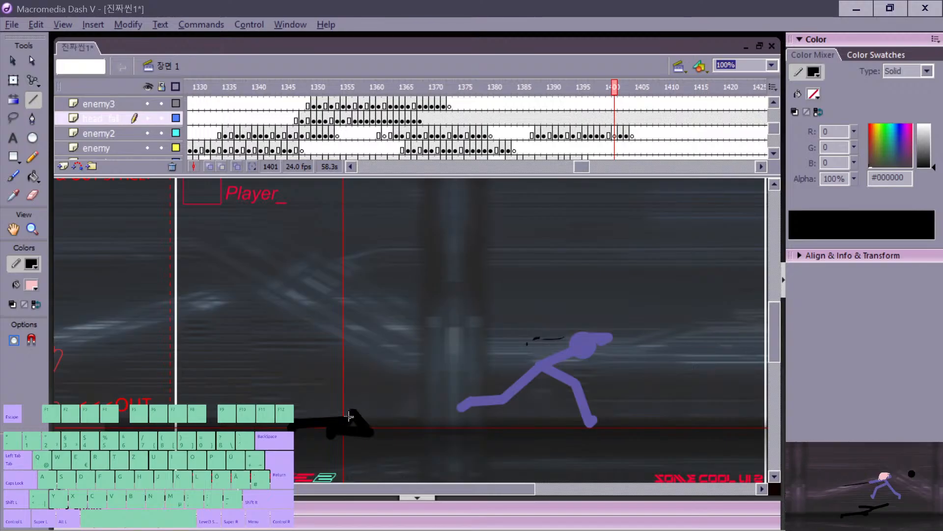
pyautogui.press('m')
pyautogui.press(',')
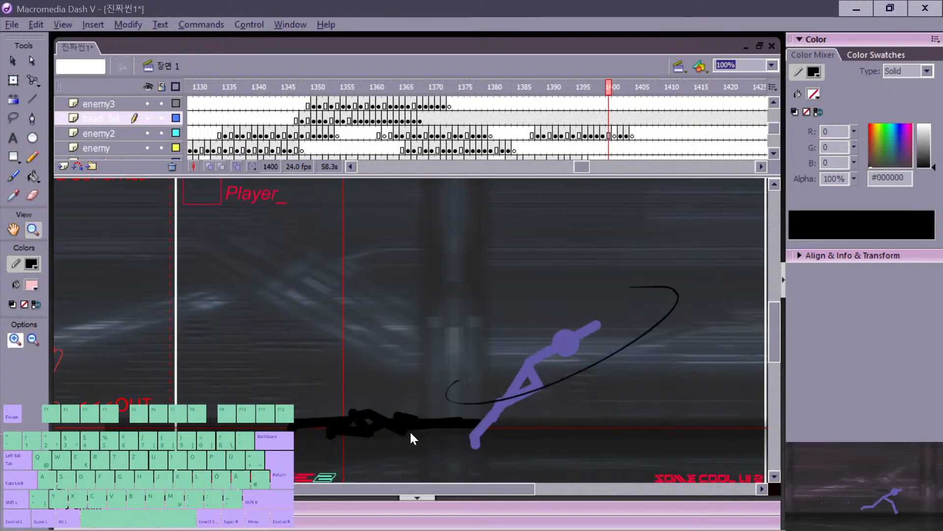
# Step: Move the redrawn legs from the head fall layer to the same position in frame 1401 of the enemy2 layer
pyautogui.press('v')
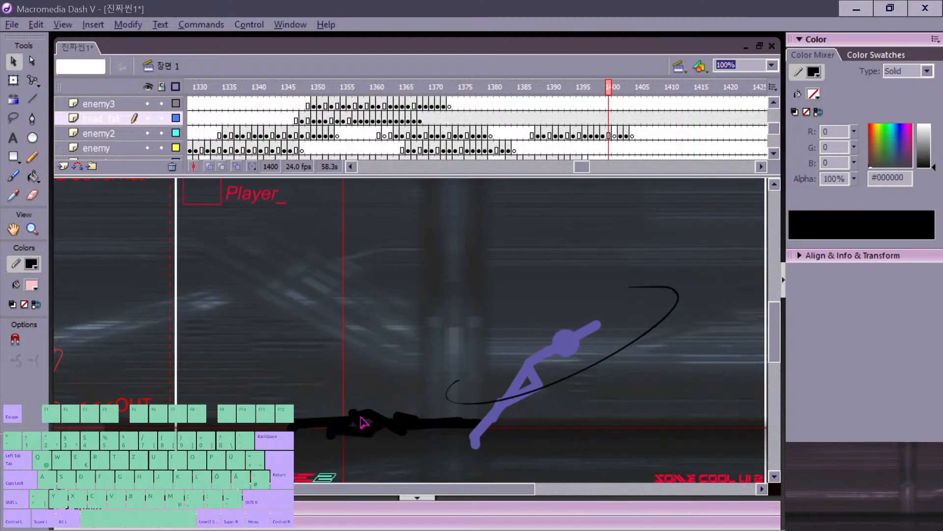
pyautogui.click(362, 422)
pyautogui.click(618, 116)
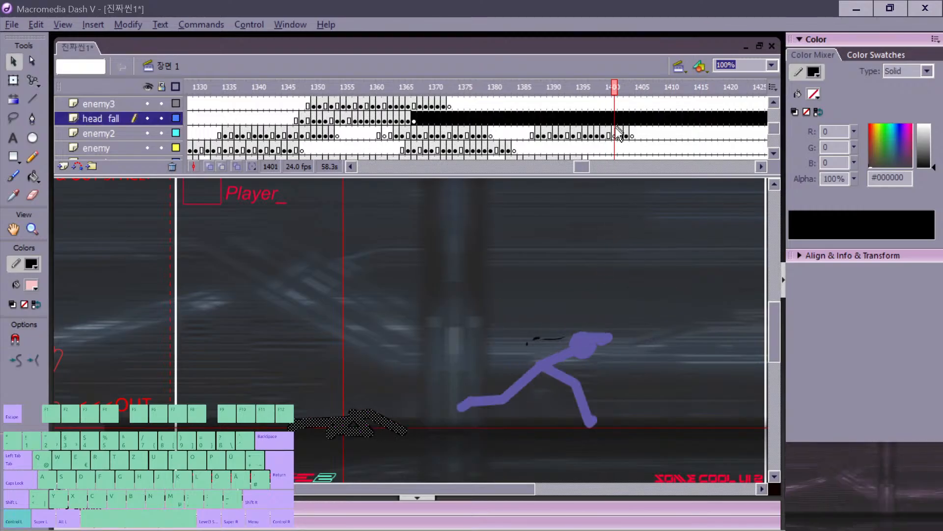
pyautogui.hotkey('ctrl', 'x')
pyautogui.click(615, 134)
pyautogui.hotkey('ctrl', 'shift', 'v')
pyautogui.press(',')
pyautogui.press('.')
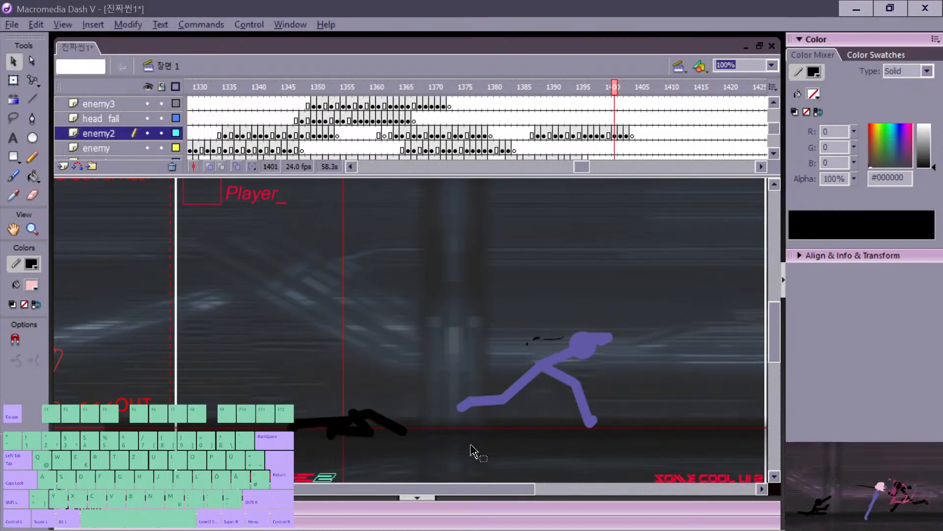
# Step: Reshape the long leg in frame 1401 so that its inner end rises to meet the other leg's top joint
pyautogui.click(356, 426)
pyautogui.click(357, 412)
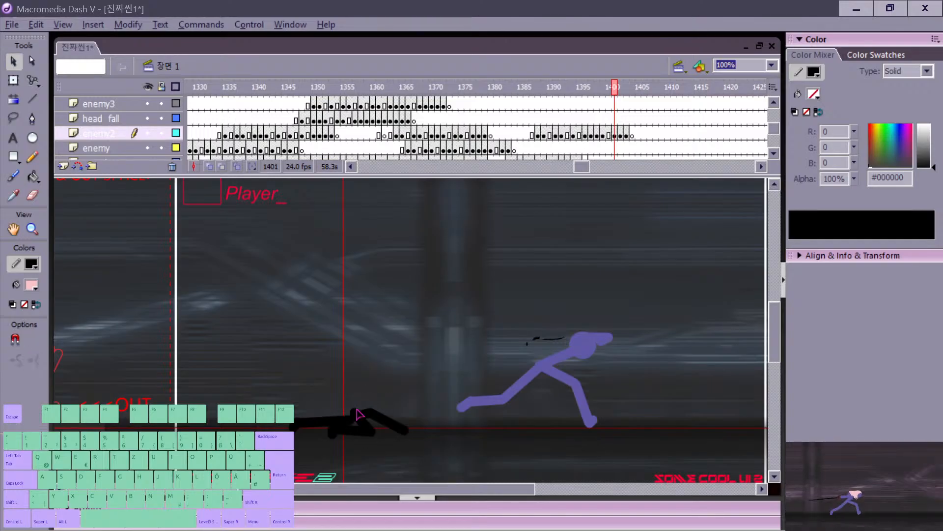
pyautogui.moveTo(355, 415); pyautogui.dragTo(355, 415)
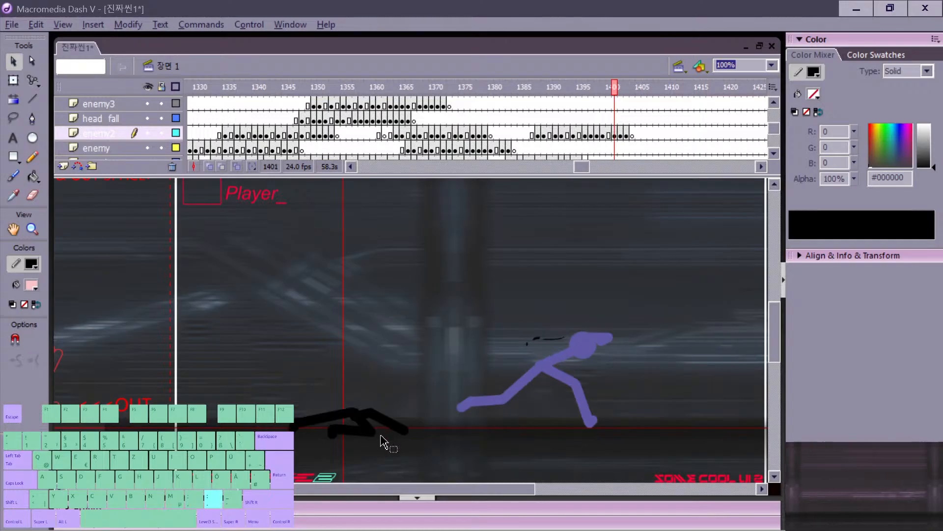
# Step: Erase the flat legs in frame 1402 and redraw them tumbling with bent knees, matched against frame 1401
pyautogui.press('.')
pyautogui.press('n')
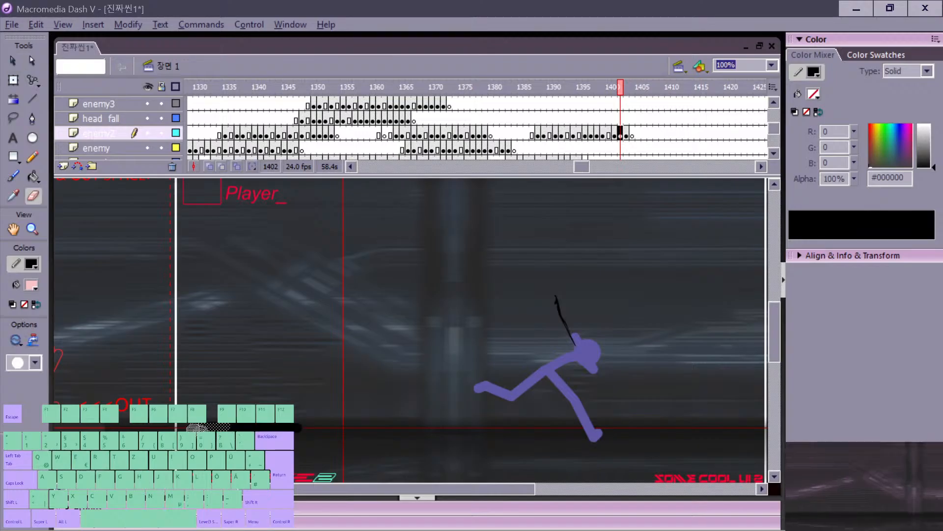
pyautogui.press(',')
pyautogui.press('.')
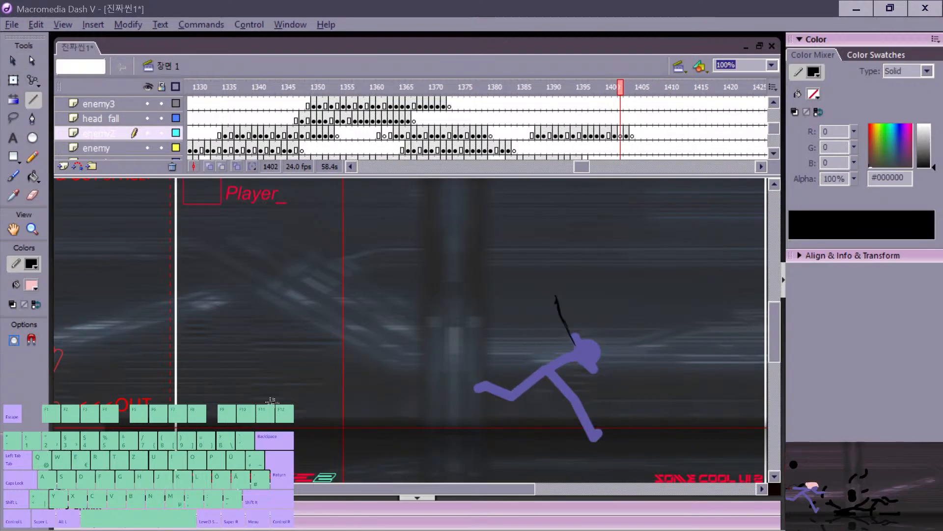
pyautogui.press(',')
pyautogui.press('.')
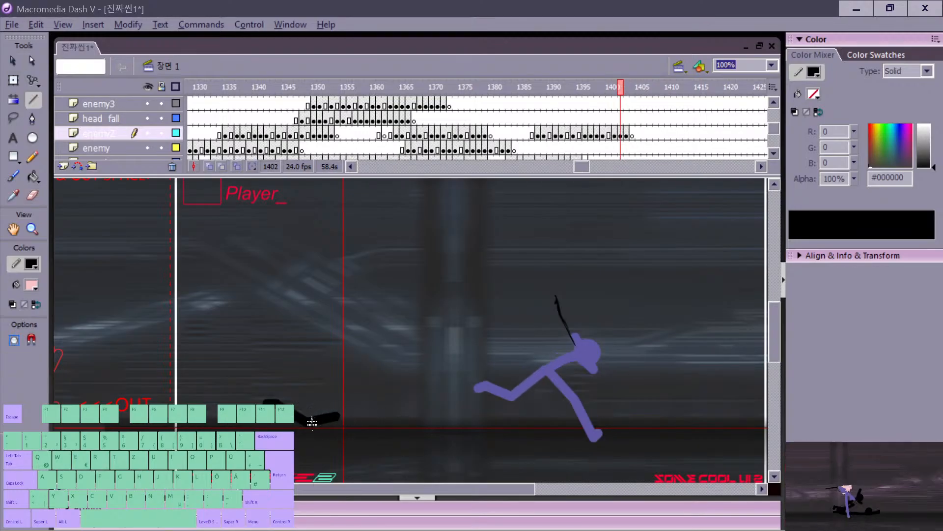
pyautogui.press(',')
pyautogui.press('.')
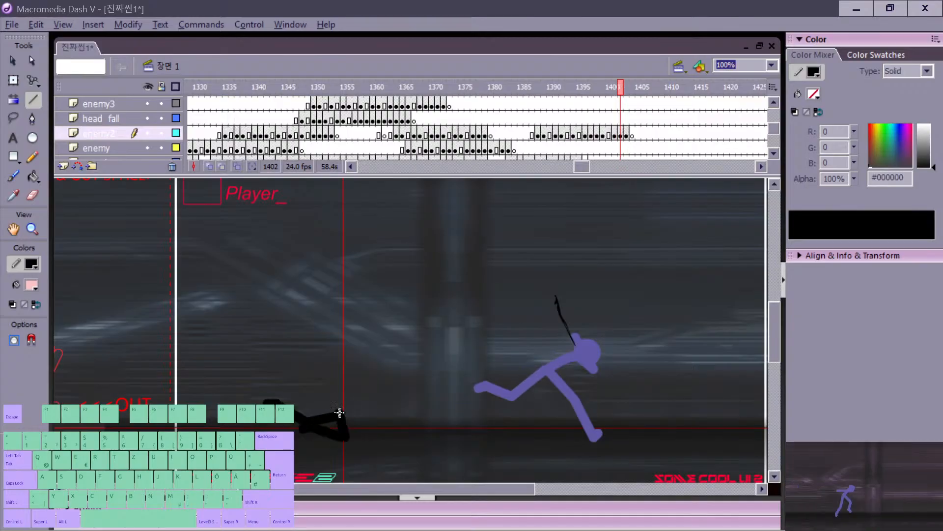
pyautogui.press('.')
pyautogui.press(',')
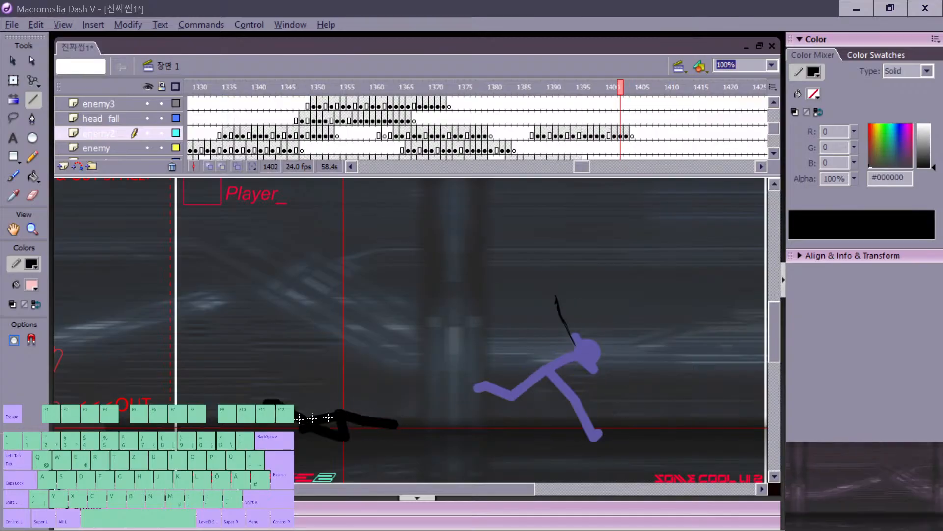
# Step: Redraw the severed legs in frame 1403 further left with a raised bent knee, and compare them with frame 1402
pyautogui.press('.')
pyautogui.press('v')
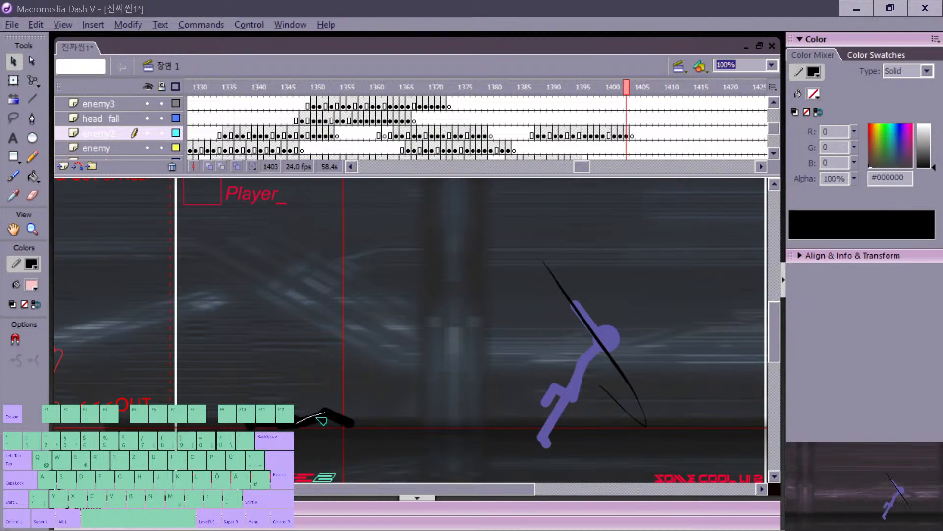
pyautogui.press(',')
pyautogui.press('.')
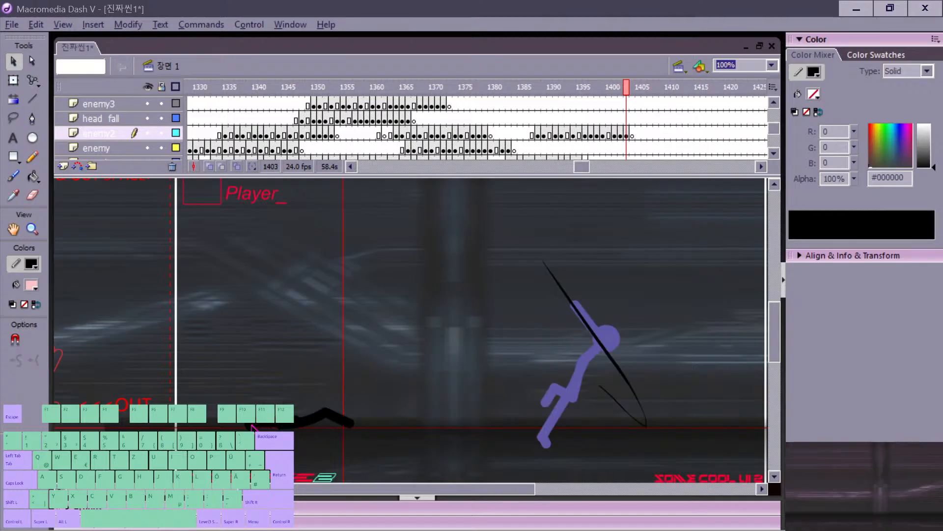
pyautogui.press(',')
pyautogui.press('.')
pyautogui.press('.')
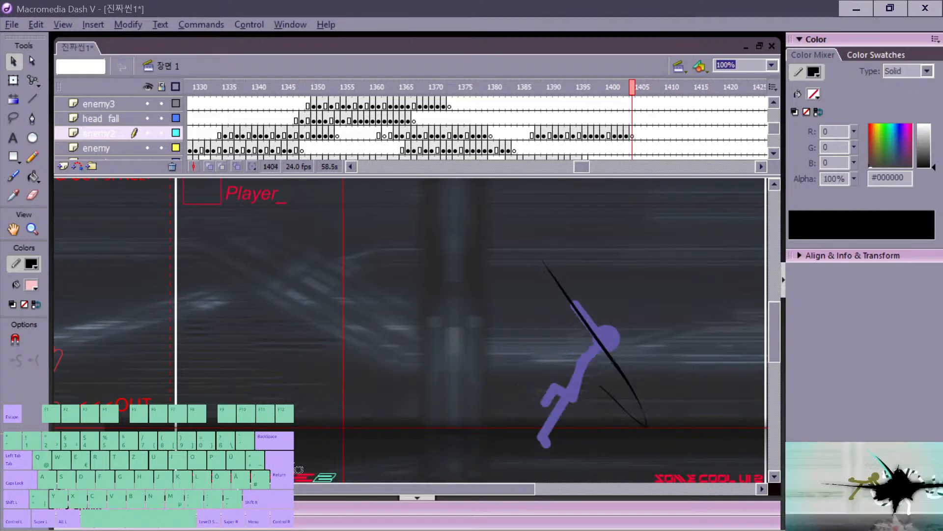
pyautogui.hotkey('ctrl', 'v')
pyautogui.hotkey('ctrl', 'z')
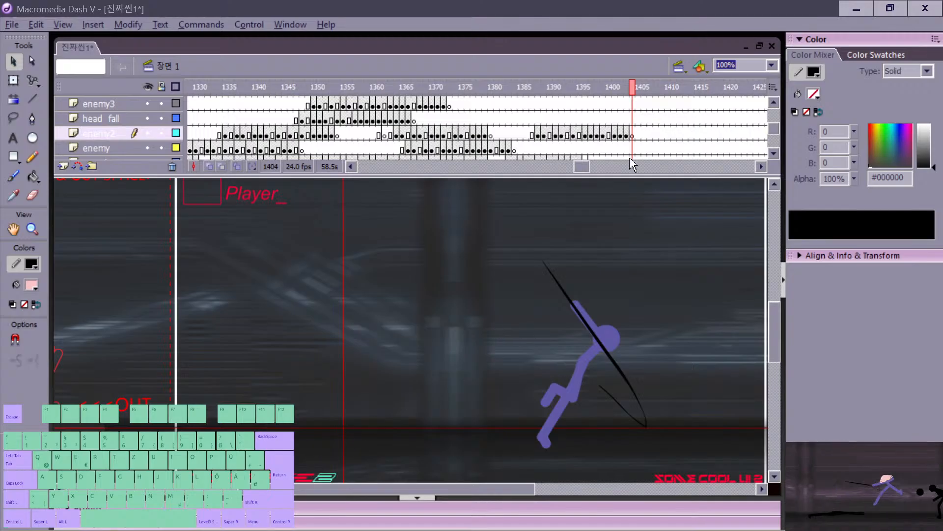
# Step: Draw the severed legs as a flat black line along the ground in frame 1404 of the enemy2 layer
pyautogui.click(632, 134)
pyautogui.click(623, 133)
pyautogui.click(630, 133)
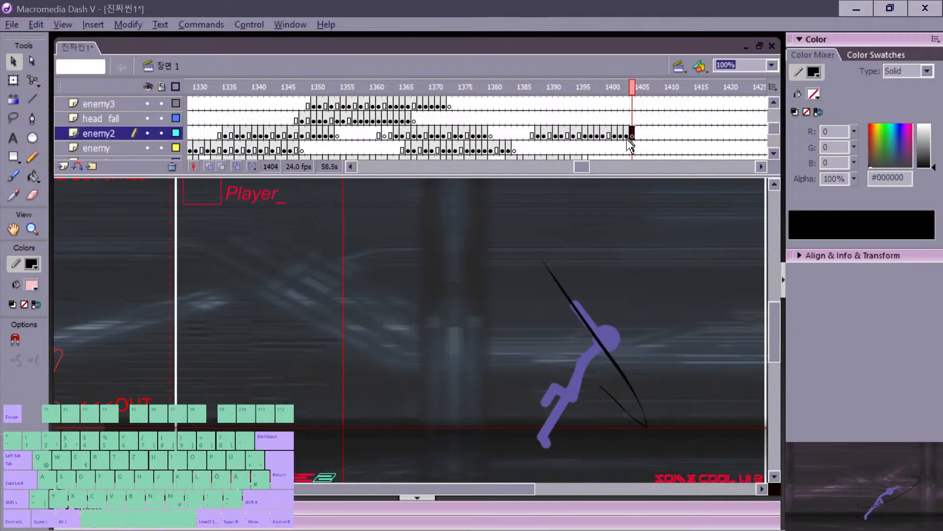
pyautogui.press('n')
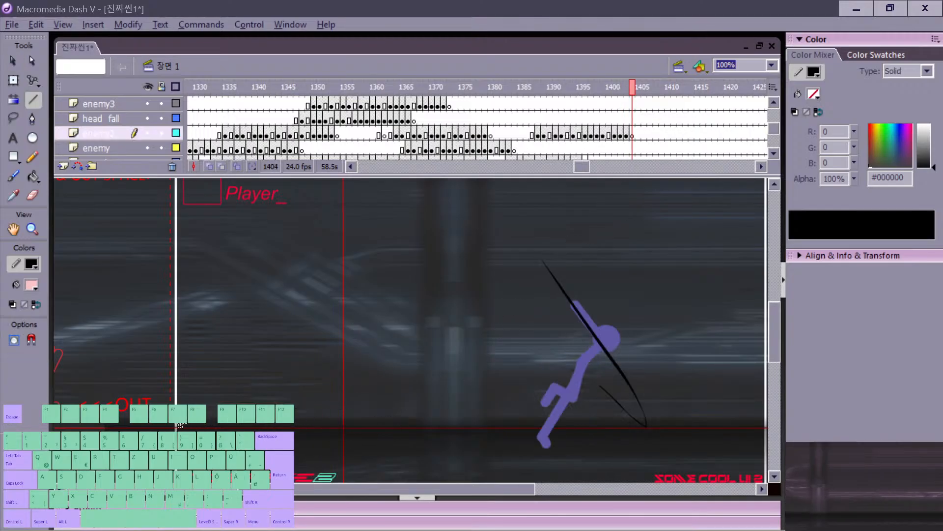
pyautogui.moveTo(175, 424); pyautogui.dragTo(227, 425)
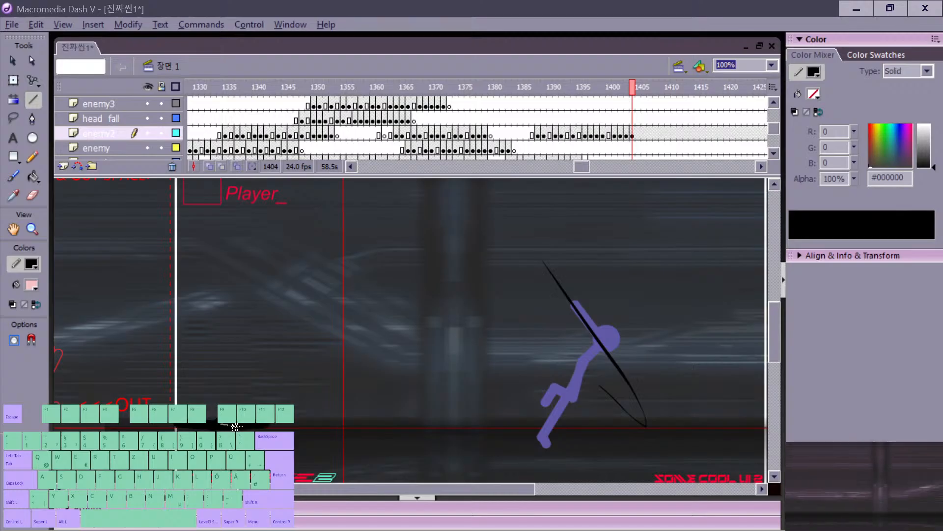
pyautogui.press('z')
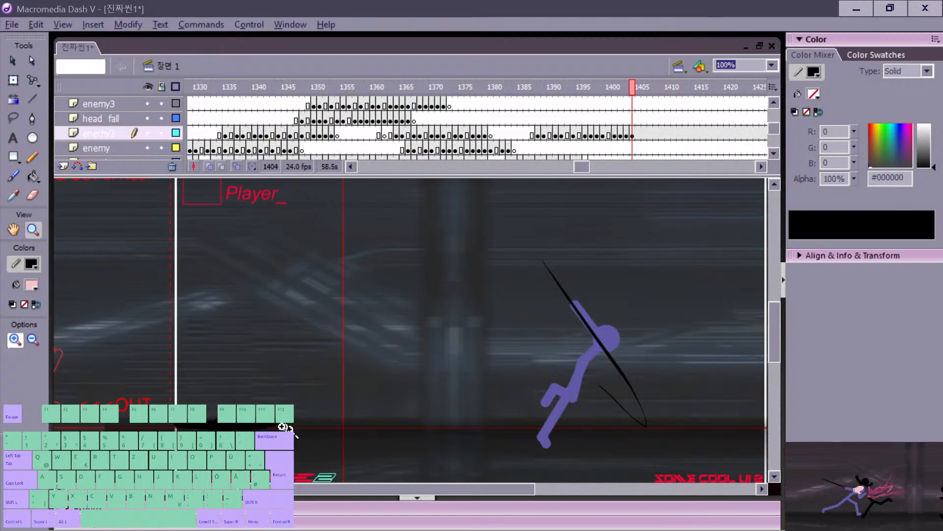
pyautogui.press('n')
pyautogui.press('v')
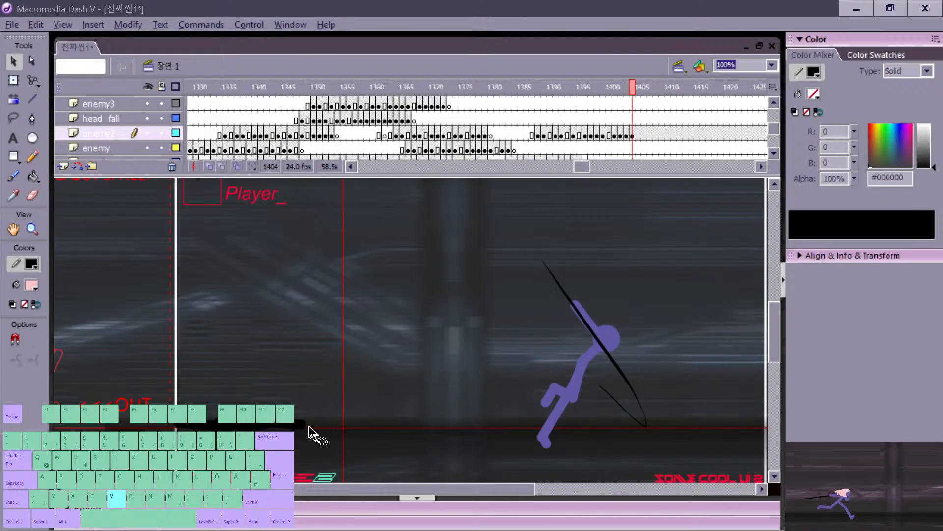
# Step: Add a keyframe at 1405 on enemy2 with the flat legs shifted further left, and end them with a blank keyframe at 1406
pyautogui.click(638, 133)
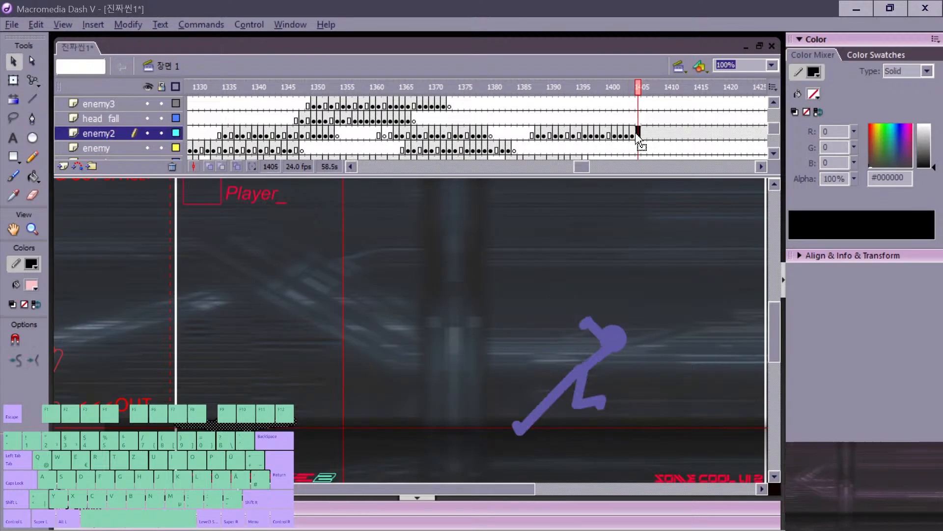
pyautogui.press('F6')
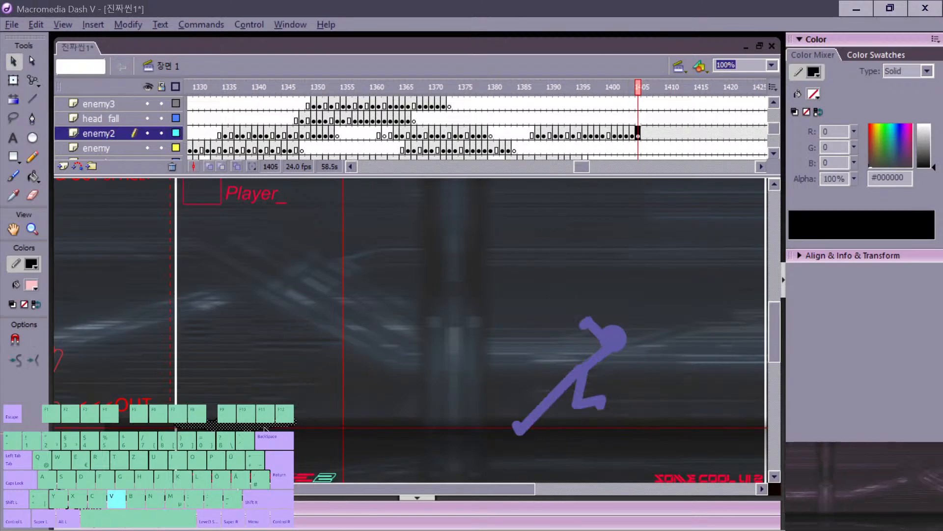
pyautogui.moveTo(264, 427); pyautogui.dragTo(196, 428)
pyautogui.click(210, 430)
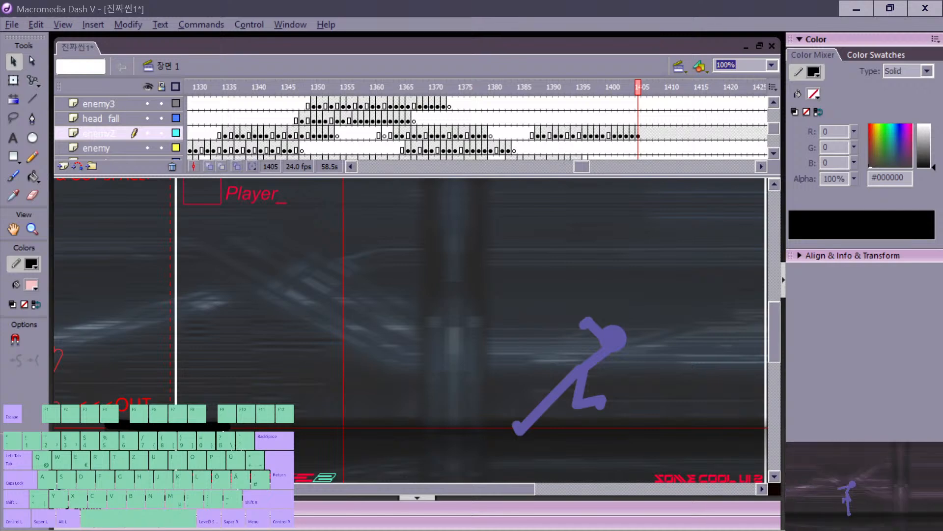
pyautogui.press(',')
pyautogui.press('.')
pyautogui.press('.')
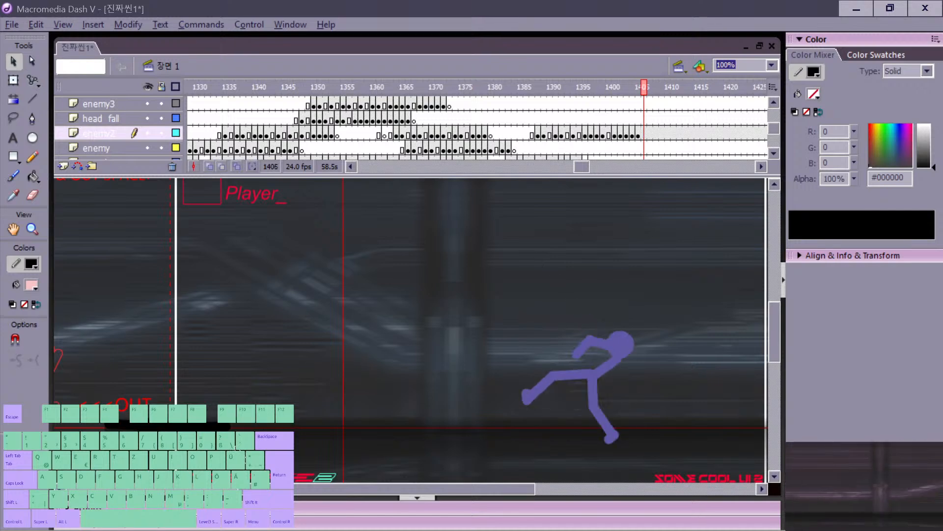
pyautogui.press('F7')
# Step: Play back the slice sequence from about frame 1384, and extend the tumbling legs at frame 1402 of enemy2 by one frame
pyautogui.click(519, 109)
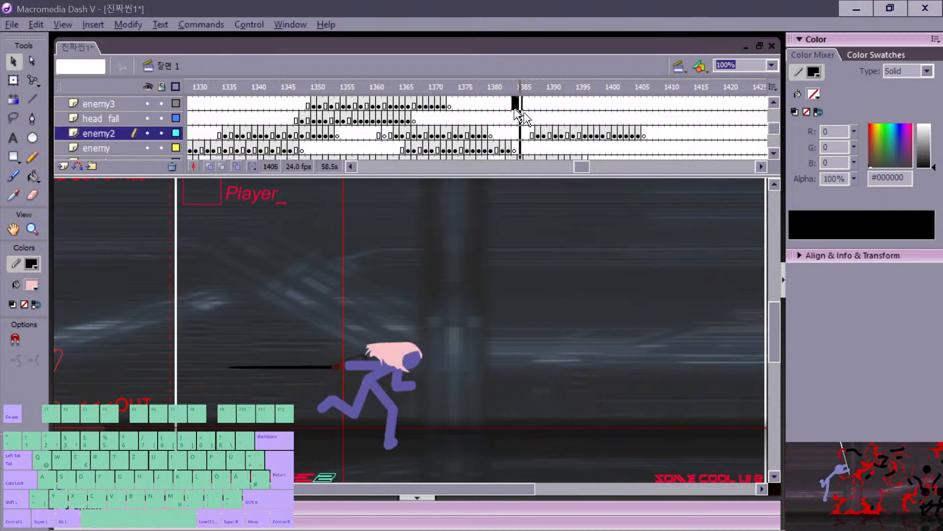
pyautogui.press('Return')
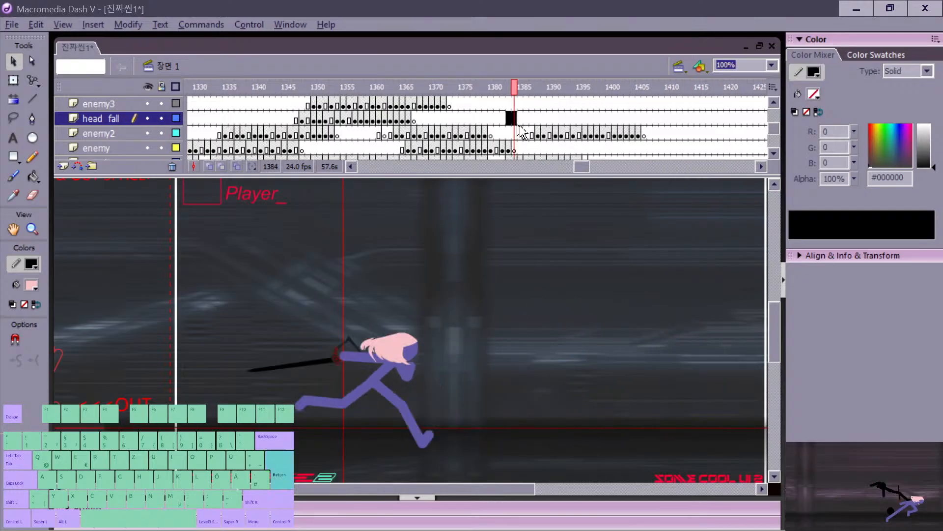
pyautogui.press('Return')
pyautogui.press('.')
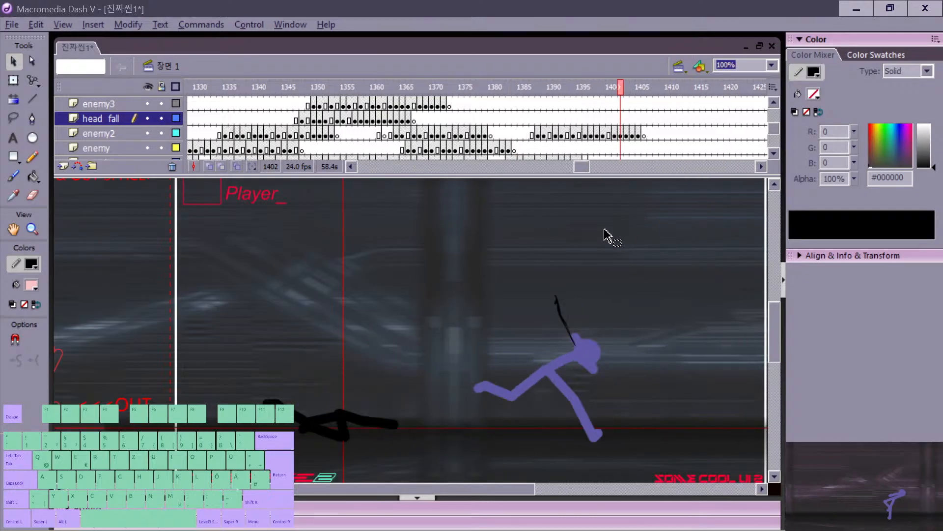
pyautogui.press('v')
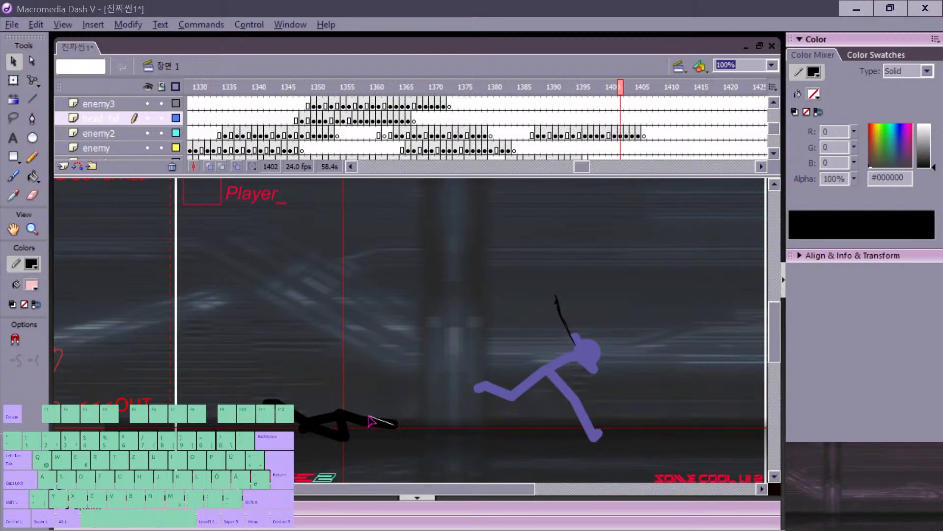
pyautogui.click(371, 421)
pyautogui.press('F5')
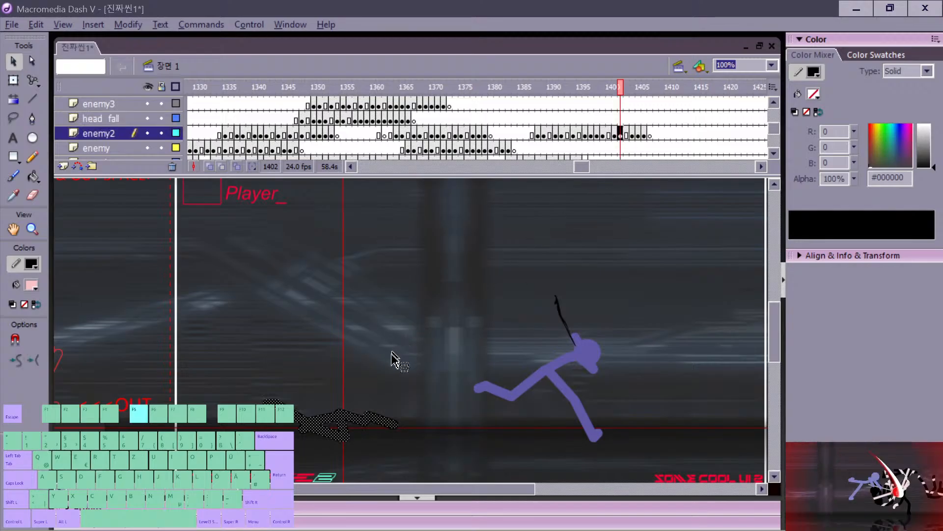
# Step: Step back and forth through frames 1401 to 1405 to examine the timing of the tumbling and sliding legs
pyautogui.click(614, 137)
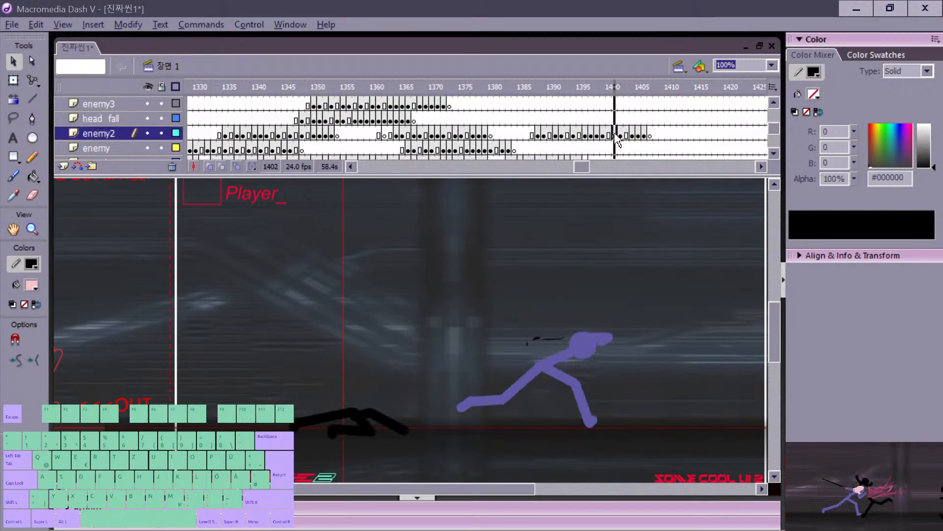
pyautogui.click(398, 385)
pyautogui.press(',')
pyautogui.press('.')
pyautogui.press('.')
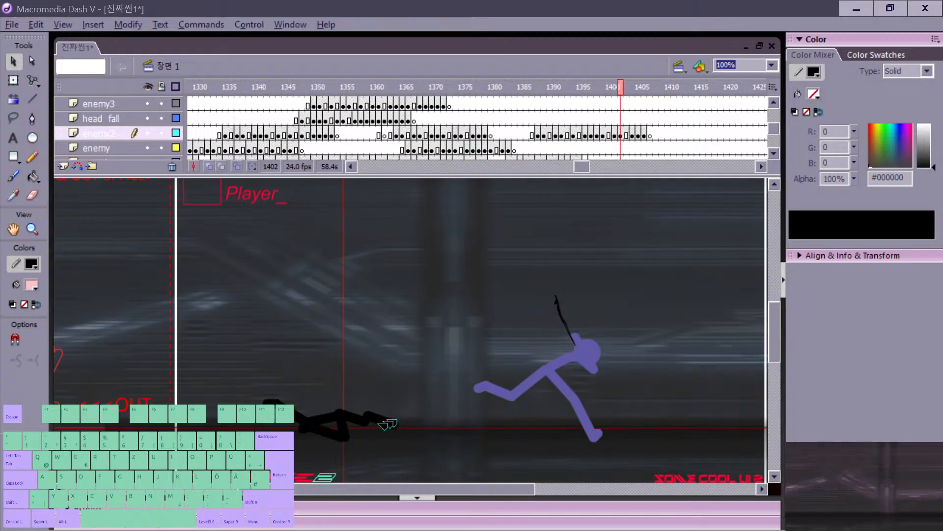
pyautogui.press(',')
pyautogui.press('.')
pyautogui.press('.')
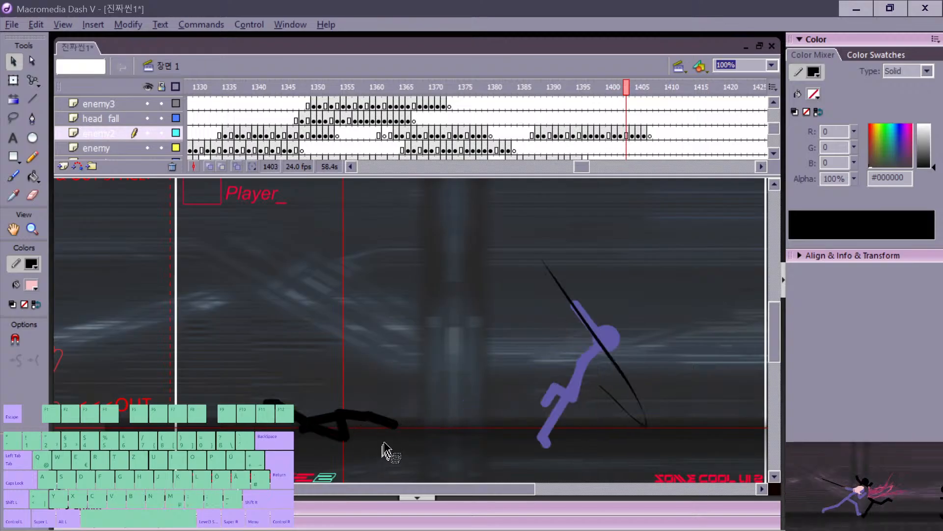
pyautogui.press('.')
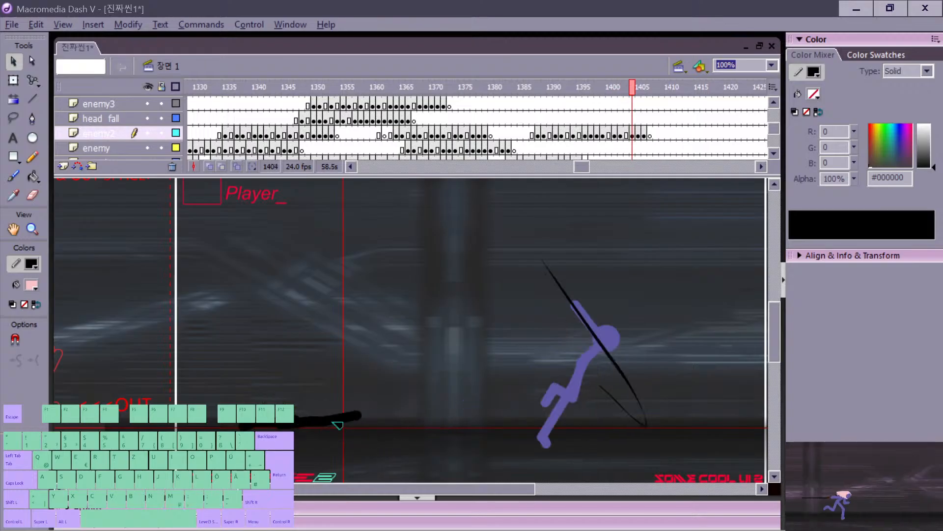
pyautogui.press(',')
pyautogui.press('.')
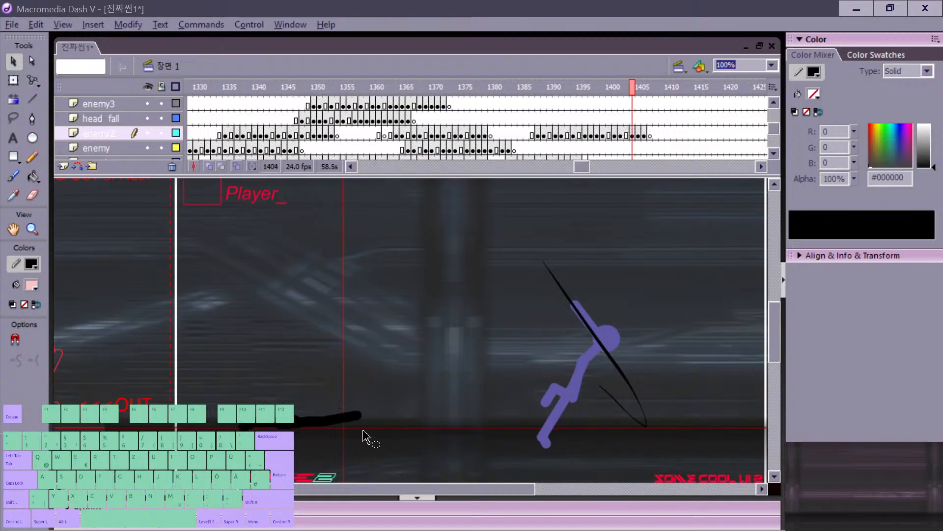
pyautogui.press('.')
# Step: Extend the flat legs drawing at frame 1405 of enemy2 by one frame, and play the sequence from about frame 1387
pyautogui.click(644, 134)
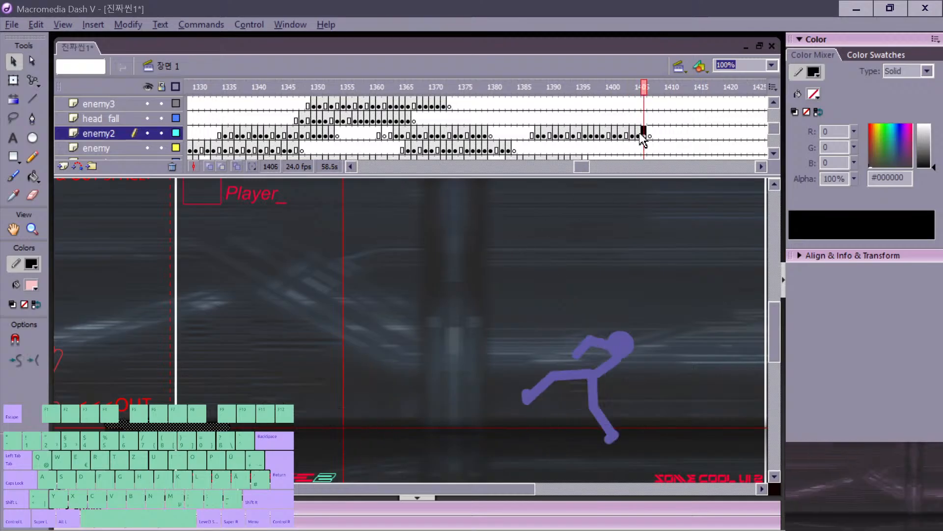
pyautogui.click(637, 137)
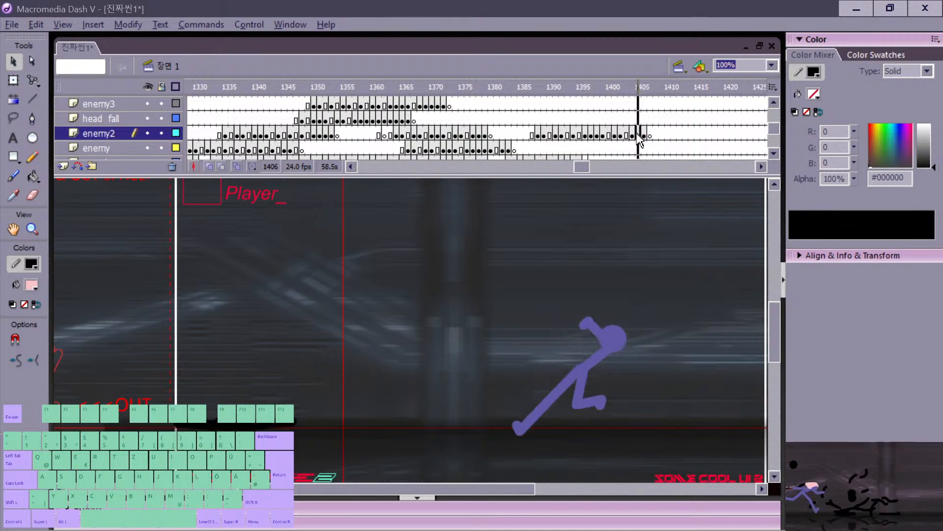
pyautogui.press('F5')
pyautogui.click(533, 130)
pyautogui.press('Return')
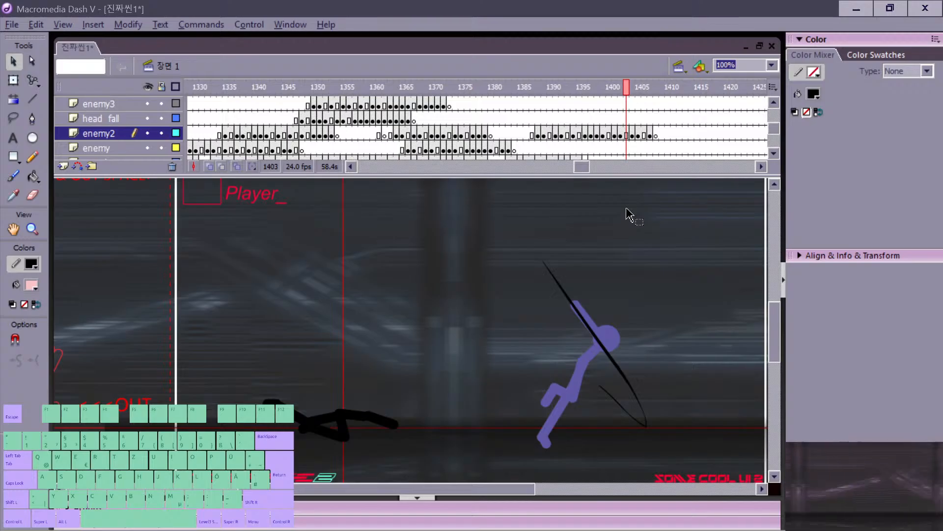
# Step: Step back and forth between frames 1397 and 1404 to examine how the severed legs fall and slide
pyautogui.press(',')
pyautogui.press(',')
pyautogui.press(',')
pyautogui.press(',')
pyautogui.press(',')
pyautogui.press(',')
pyautogui.press('.')
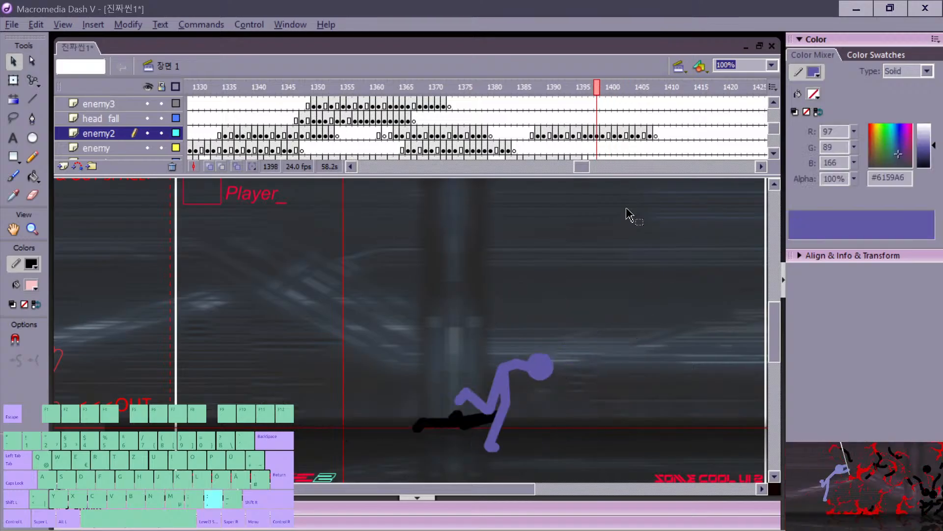
pyautogui.press('.')
pyautogui.press('.')
pyautogui.press('.')
pyautogui.press('.')
pyautogui.press('.')
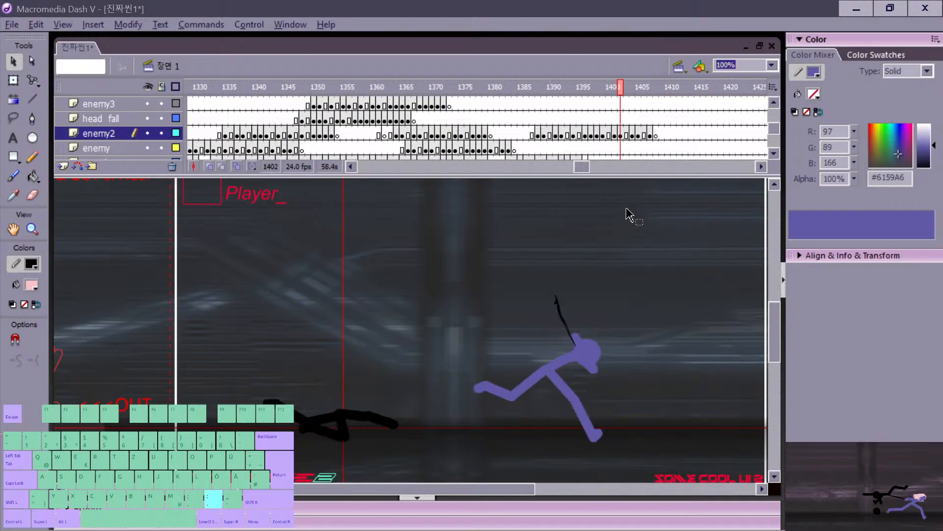
pyautogui.press('.')
pyautogui.press(',')
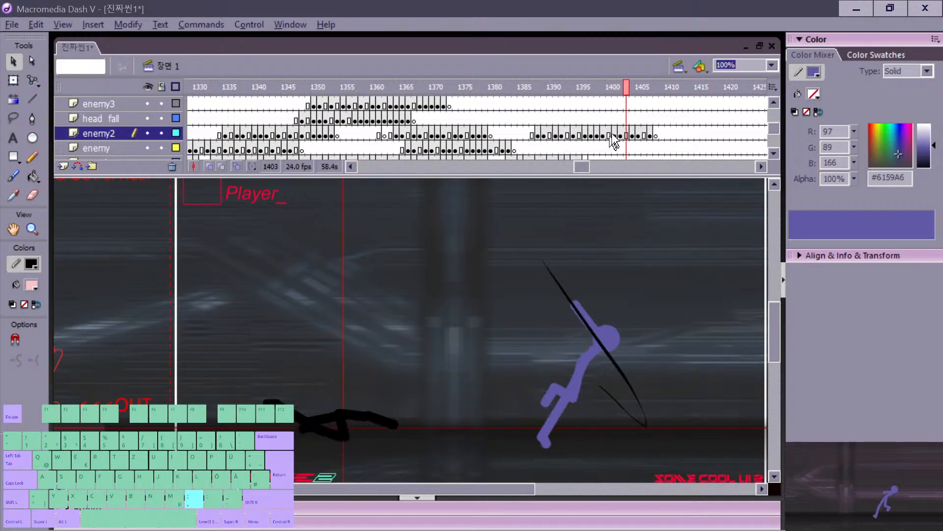
pyautogui.press('.')
pyautogui.press(',')
pyautogui.press(',')
pyautogui.press(',')
pyautogui.press(',')
pyautogui.press(',')
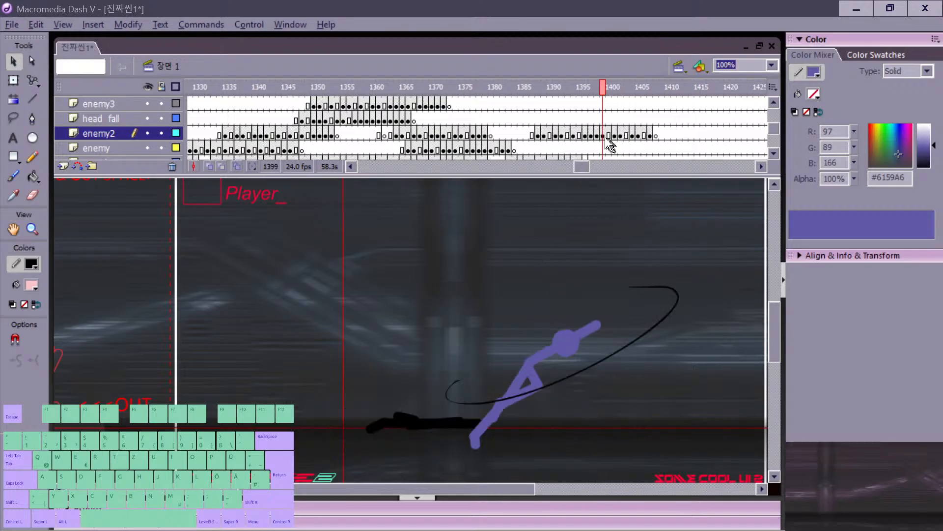
# Step: Step forward from frame 1395 to frame 1407 to examine the whole motion of the sliced enemy
pyautogui.click(577, 135)
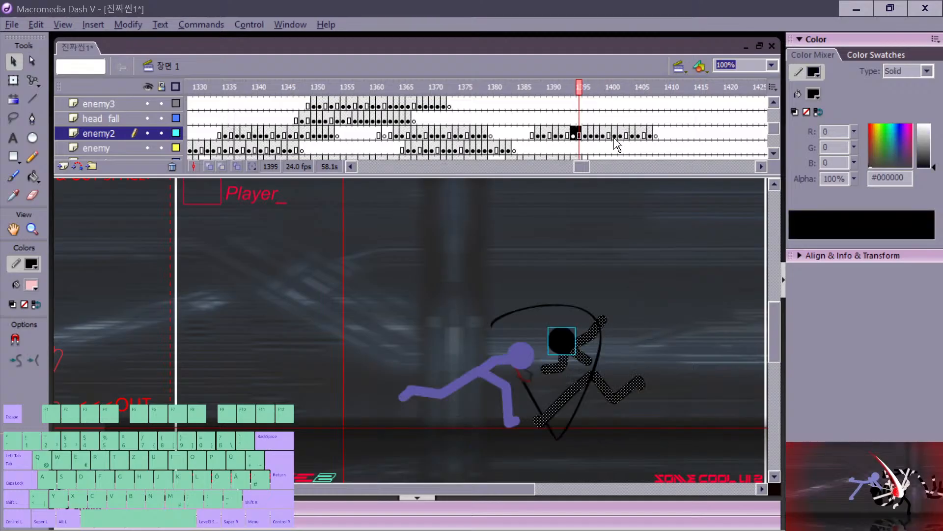
pyautogui.press('.')
pyautogui.press('.')
pyautogui.press('.')
pyautogui.press('.')
pyautogui.press('.')
pyautogui.press('.')
pyautogui.press('.')
pyautogui.press('.')
pyautogui.press('.')
pyautogui.press('.')
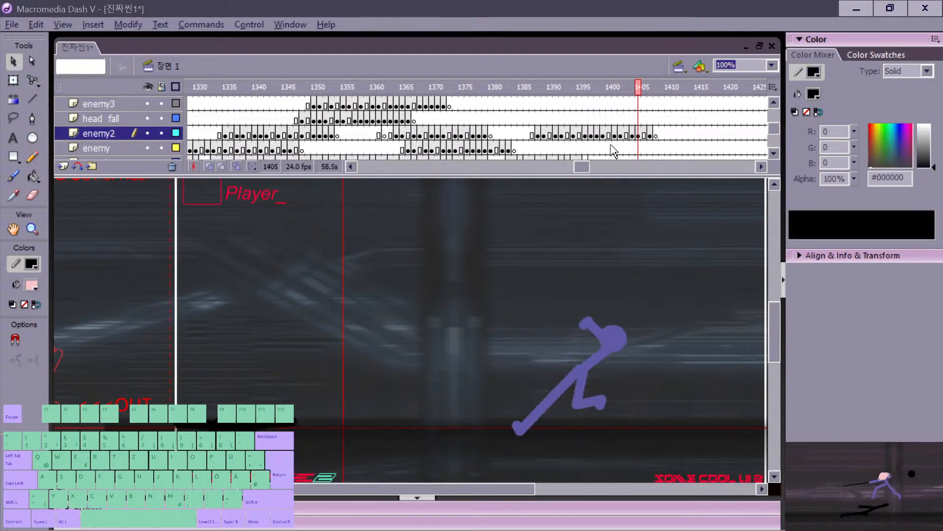
pyautogui.press('.')
pyautogui.press('.')
# Step: Replay the slice from around frame 1395 to examine the movement of the severed upper body and legs
pyautogui.click(585, 134)
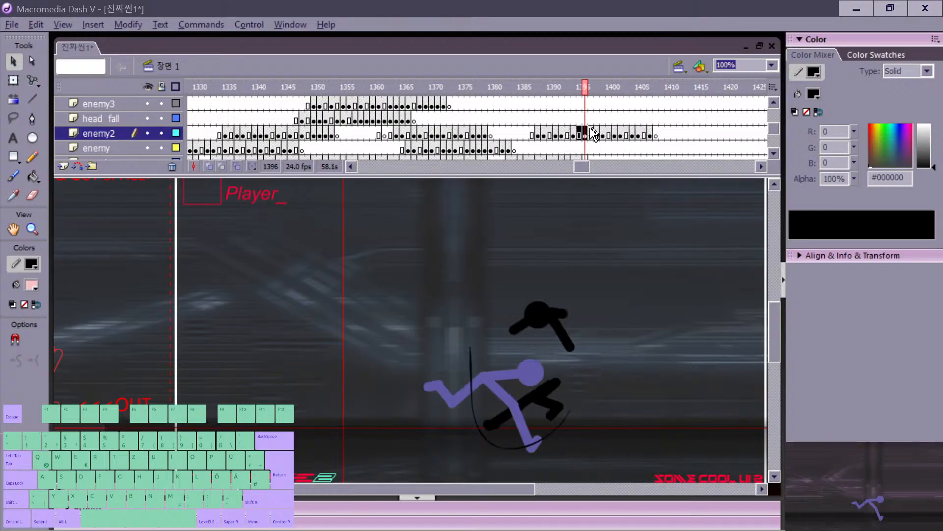
pyautogui.press('Return')
pyautogui.press(',')
pyautogui.press(',')
pyautogui.press(',')
pyautogui.press(',')
pyautogui.press(',')
pyautogui.press(',')
pyautogui.press(',')
pyautogui.click(582, 133)
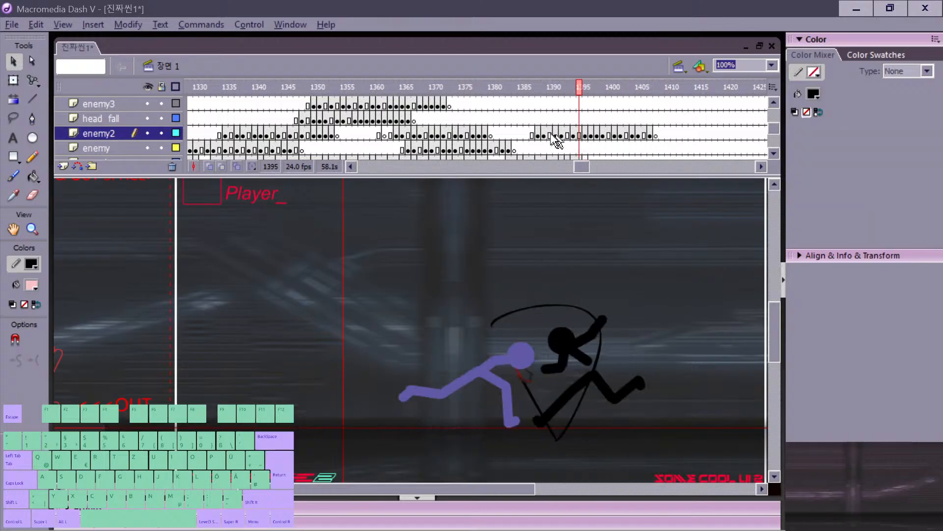
pyautogui.press('Return')
pyautogui.click(581, 133)
# Step: Copy the enemy's head from frame 1397 in place into frame 1398 of enemy2, shift it left, and compare the neighbouring frames
pyautogui.press('.')
pyautogui.press('.')
pyautogui.press('.')
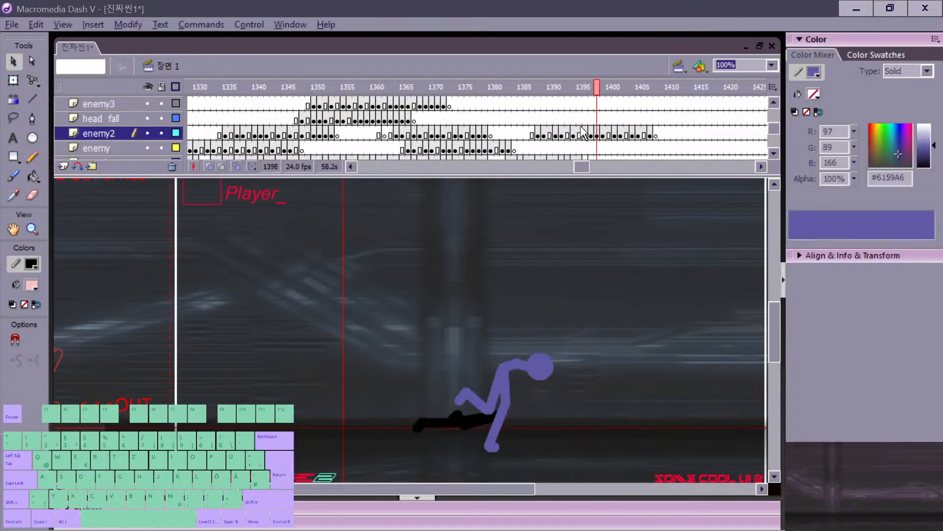
pyautogui.press(',')
pyautogui.click(522, 306)
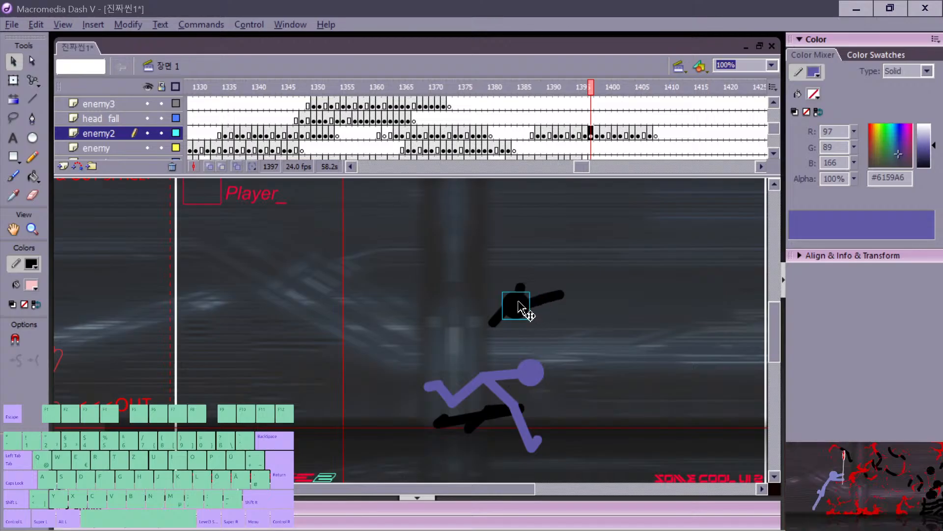
pyautogui.click(598, 138)
pyautogui.hotkey('ctrl', 'shift', 'v')
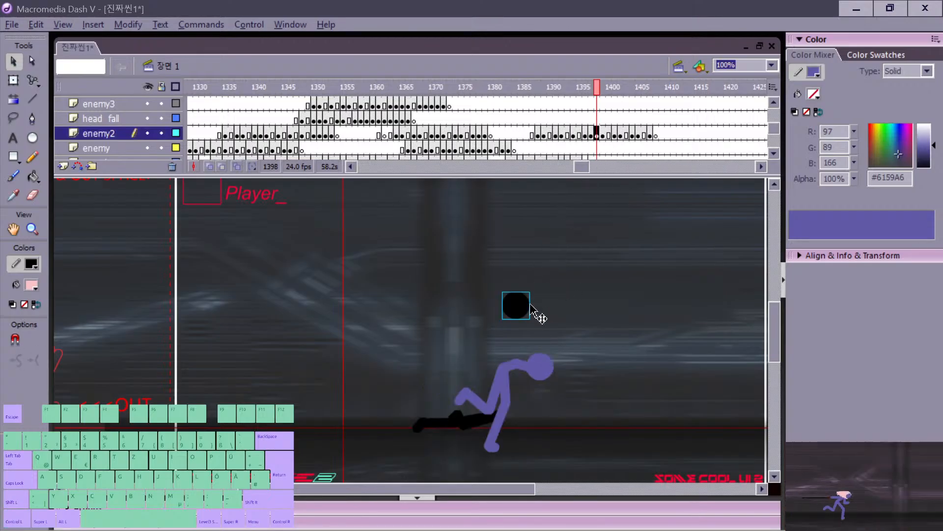
pyautogui.moveTo(516, 306); pyautogui.dragTo(491, 306)
pyautogui.press(',')
pyautogui.press(',')
pyautogui.press('.')
pyautogui.press('.')
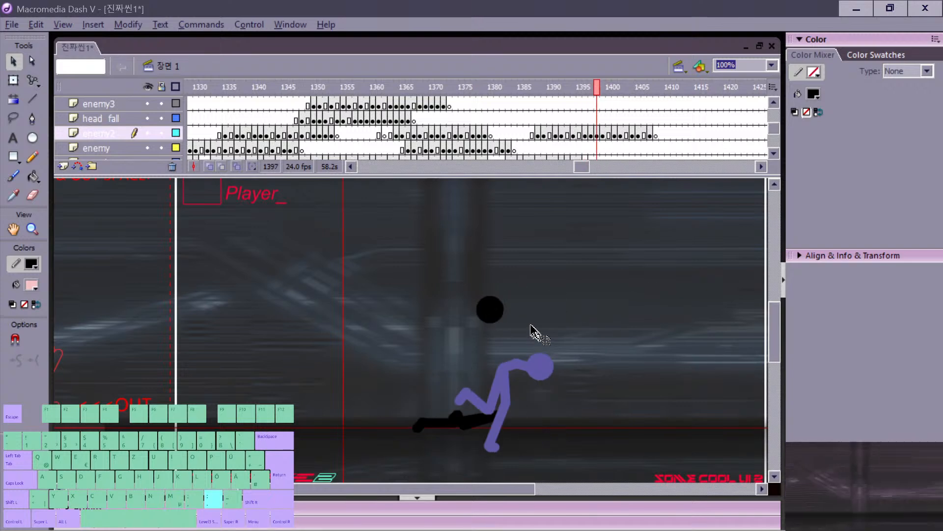
# Step: Draw two straight black limbs from the enemy's head in frame 1398 of enemy2, one up to the right and one down to the left
pyautogui.press('n')
pyautogui.moveTo(502, 287); pyautogui.dragTo(509, 279)
pyautogui.press(',')
pyautogui.press('.')
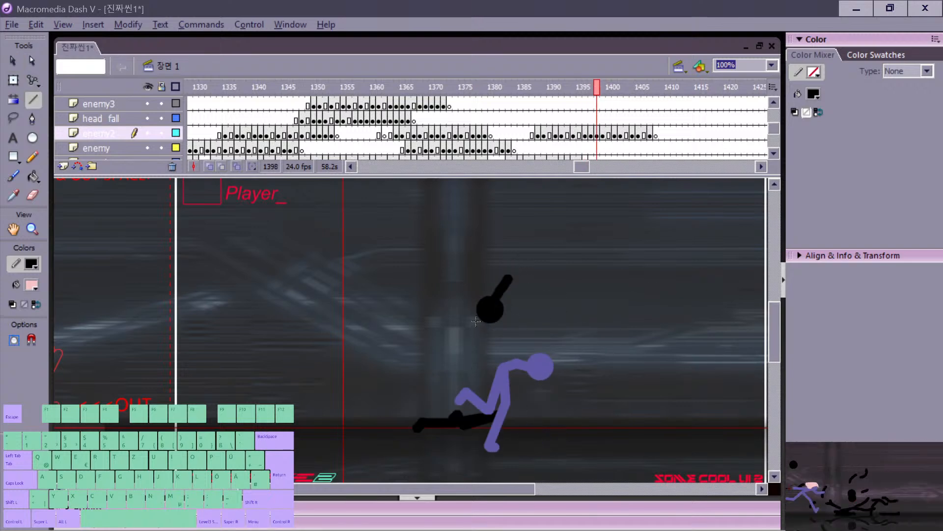
pyautogui.press(',')
pyautogui.press('.')
pyautogui.moveTo(472, 336); pyautogui.dragTo(481, 316)
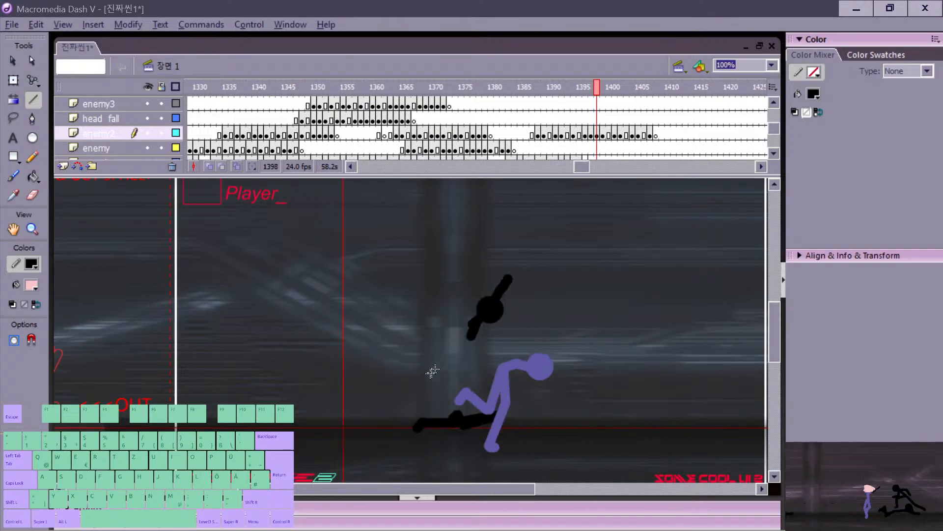
# Step: Compare with frame 1397 and draw a short torso stub from the head up to the left in frame 1398
pyautogui.press('z')
pyautogui.press(',')
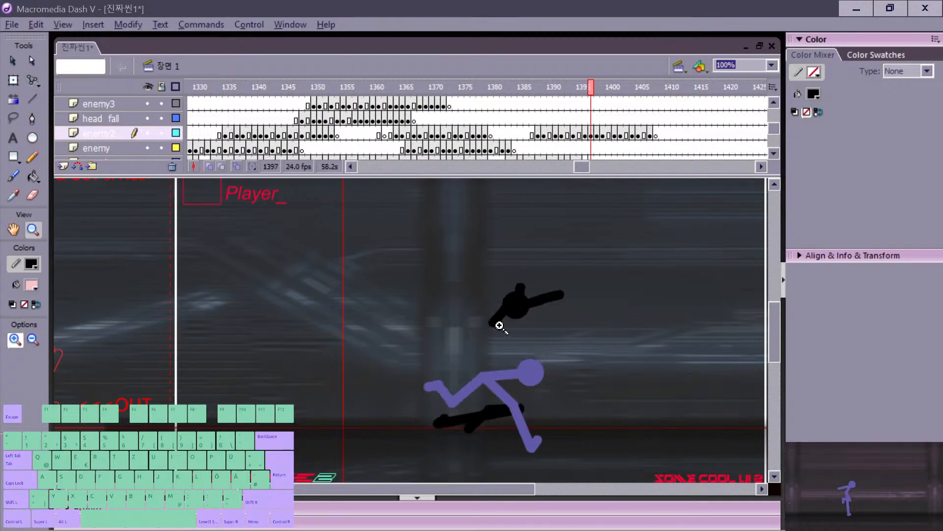
pyautogui.press('.')
pyautogui.press('n')
pyautogui.moveTo(473, 297); pyautogui.dragTo(484, 305)
pyautogui.press(',')
pyautogui.press('.')
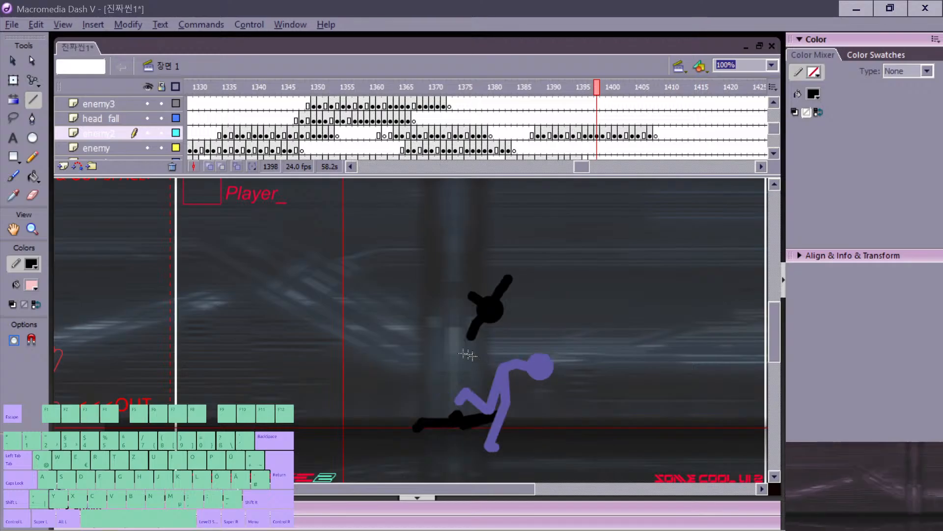
# Step: Replay the animation from around frames 1361 and 1374 to examine the motion leading to the severed upper body
pyautogui.hotkey('alt', 'Tab')
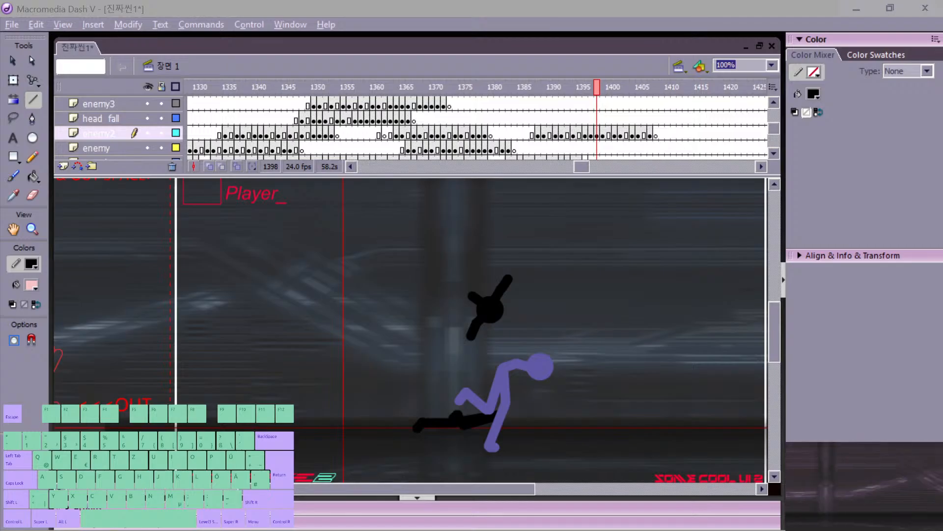
pyautogui.click(386, 120)
pyautogui.press('Return')
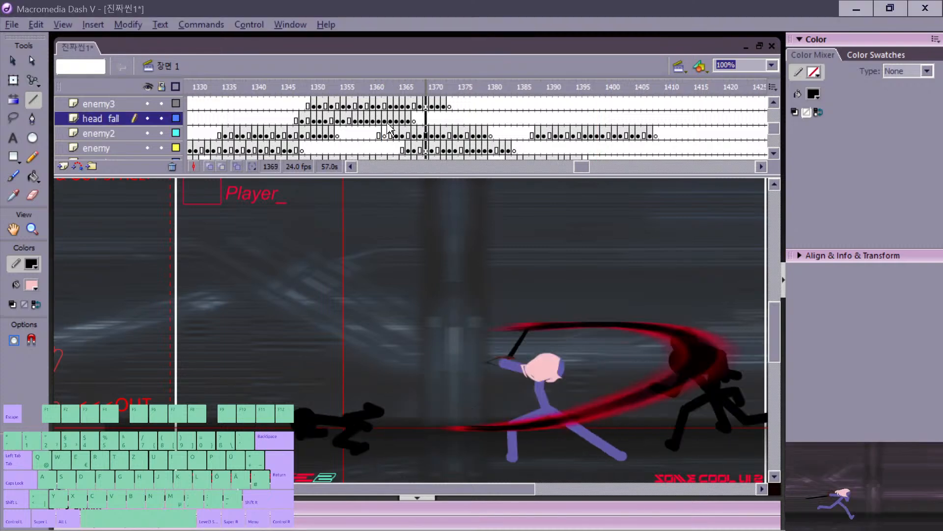
pyautogui.press('Return')
pyautogui.click(461, 134)
pyautogui.press('Return')
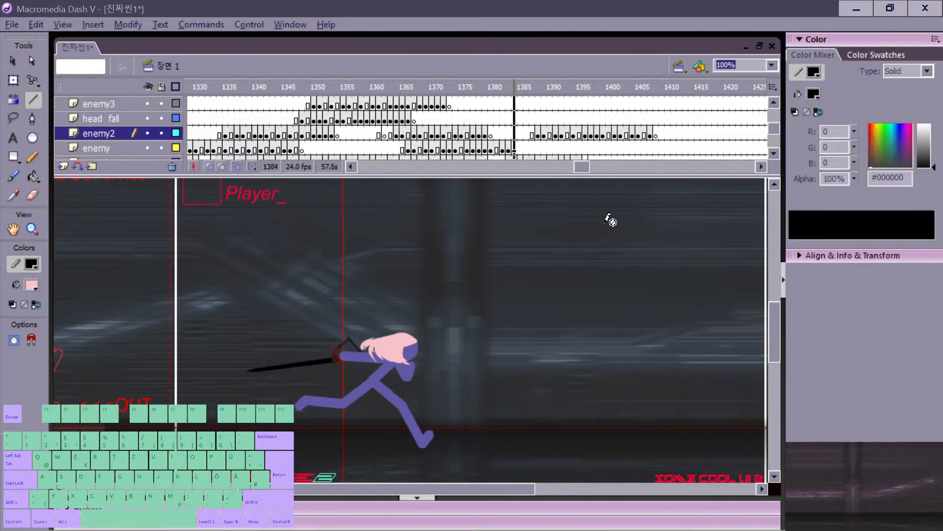
pyautogui.press(',')
pyautogui.press(',')
pyautogui.press(',')
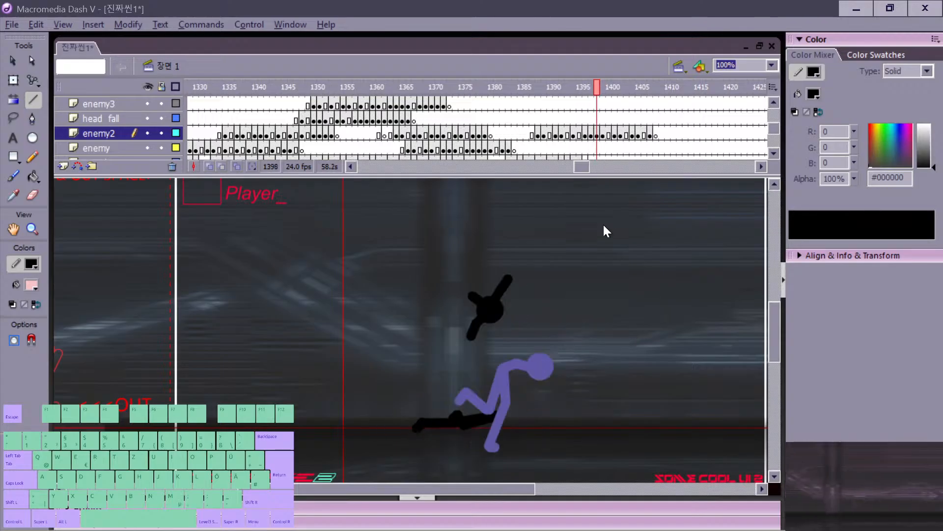
# Step: Move the severed upper body from enemy2 in place into a blank keyframe at frame 1397 of head_fall and compare the neighbouring frames
pyautogui.press('.')
pyautogui.press('v')
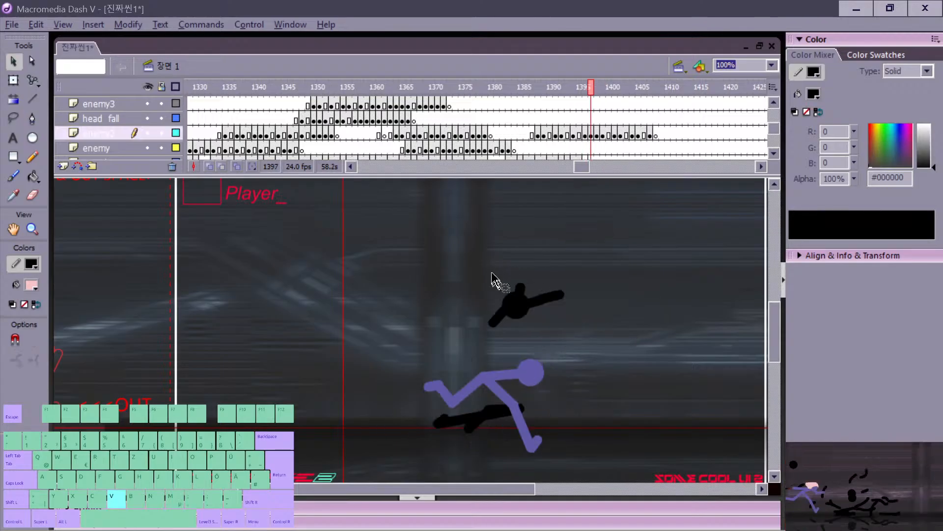
pyautogui.moveTo(467, 259); pyautogui.dragTo(590, 350)
pyautogui.hotkey('ctrl', 'x')
pyautogui.click(591, 118)
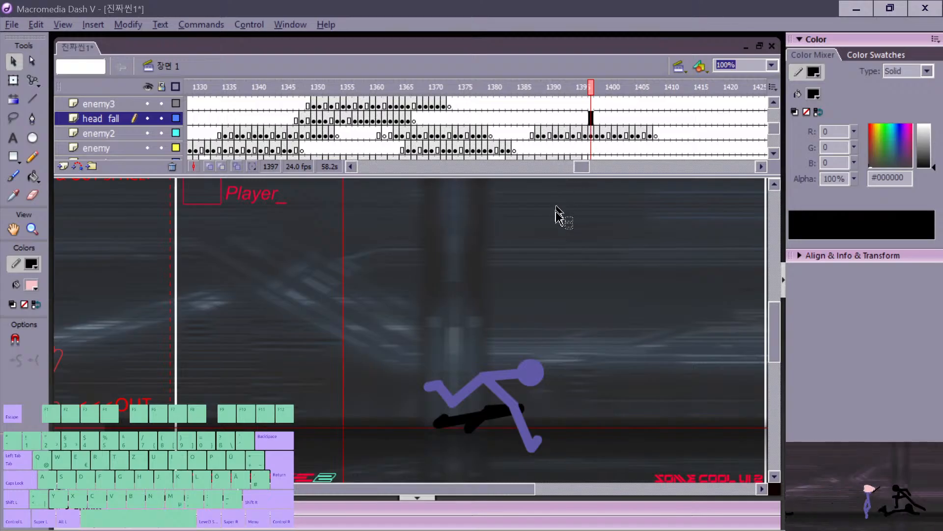
pyautogui.press('F7')
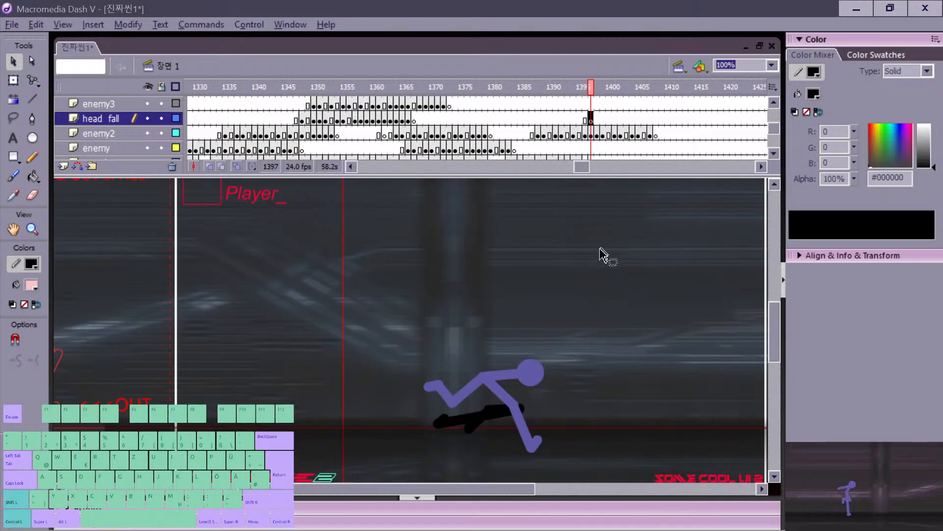
pyautogui.hotkey('ctrl', 'shift', 'v')
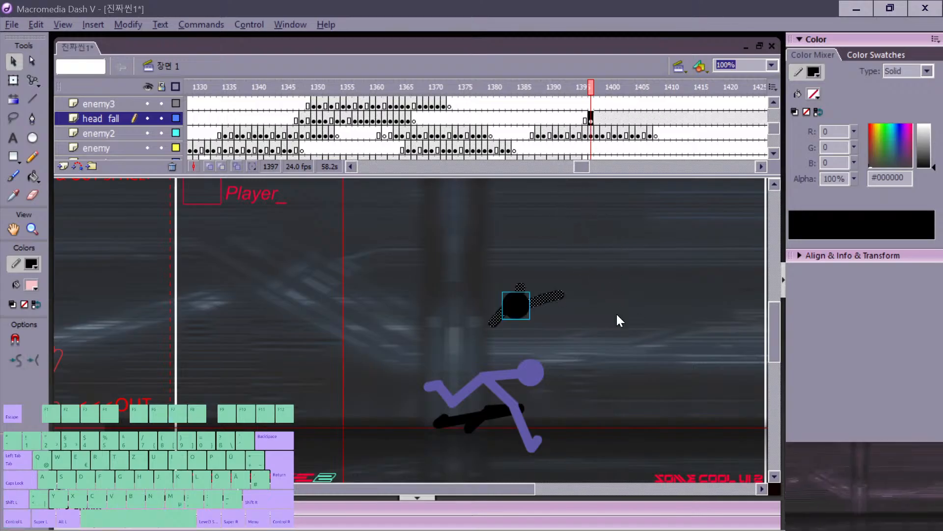
pyautogui.press(',')
pyautogui.press(',')
pyautogui.press('.')
pyautogui.press('.')
pyautogui.press('.')
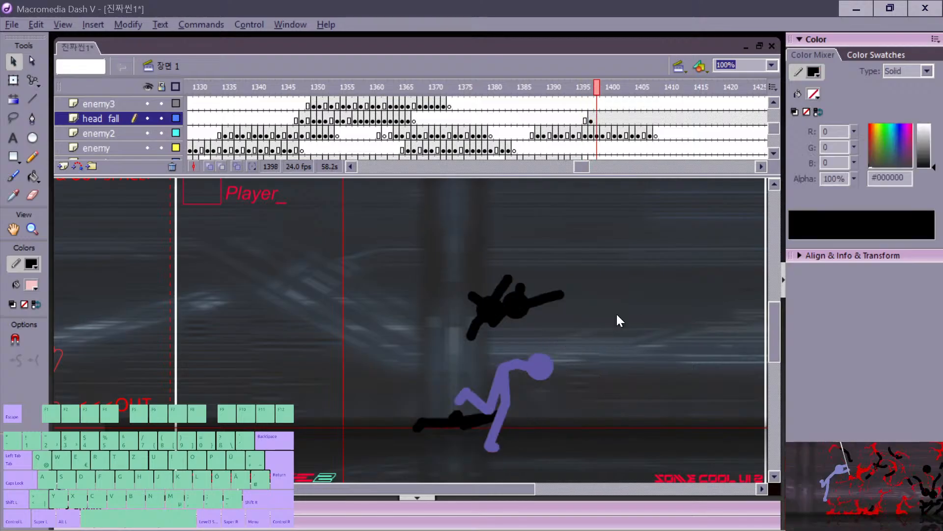
# Step: Cut the upper body from frame 1398 of enemy2 and paste it in place into a blank keyframe at frame 1399 of head_fall
pyautogui.click(597, 134)
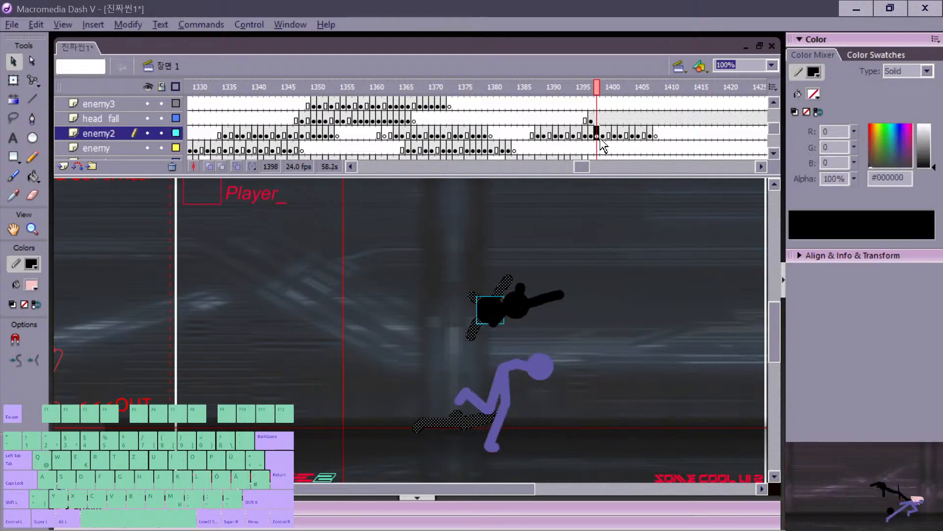
pyautogui.moveTo(422, 237); pyautogui.dragTo(546, 353)
pyautogui.click(161, 118)
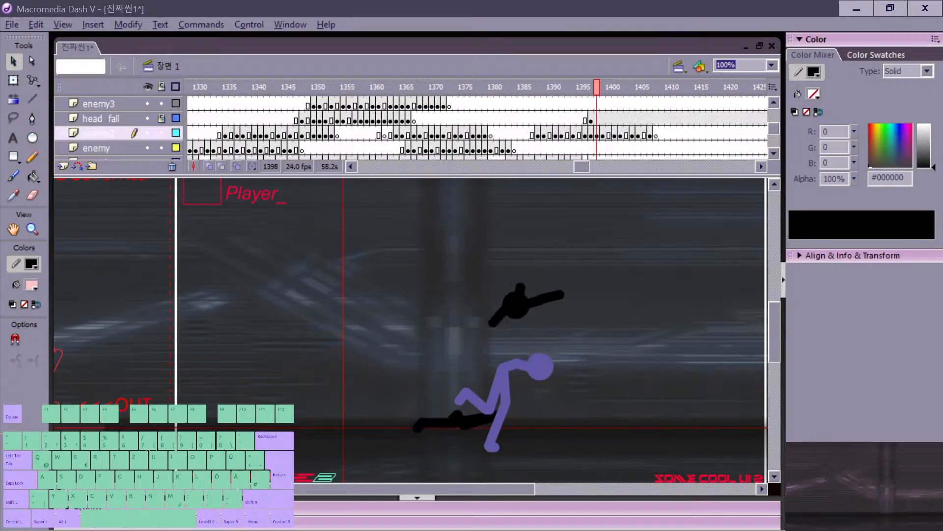
pyautogui.click(166, 129)
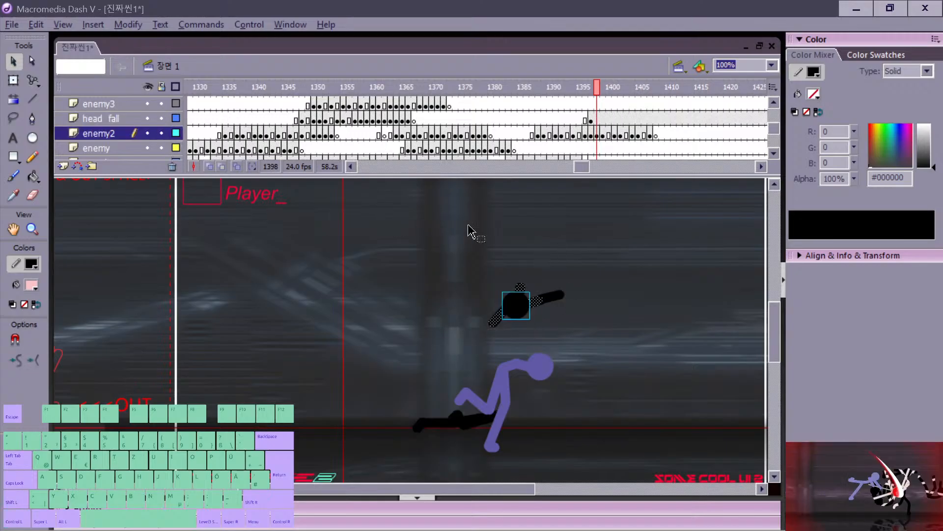
pyautogui.click(597, 118)
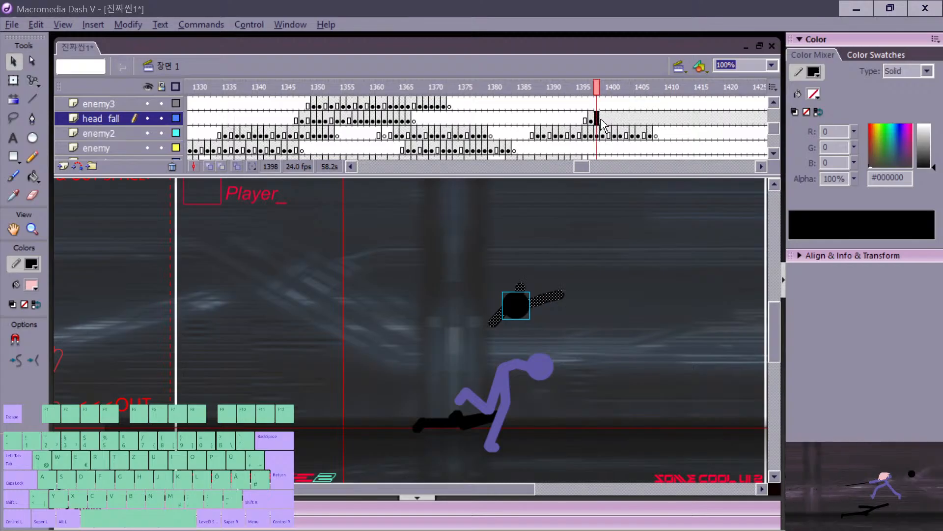
pyautogui.click(601, 119)
pyautogui.press('F7')
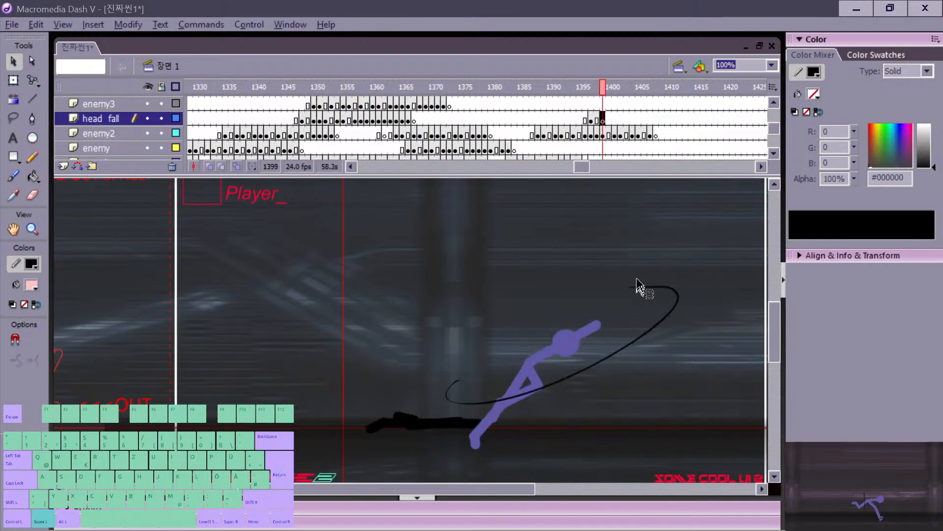
pyautogui.hotkey('ctrl', 'shift', 'v')
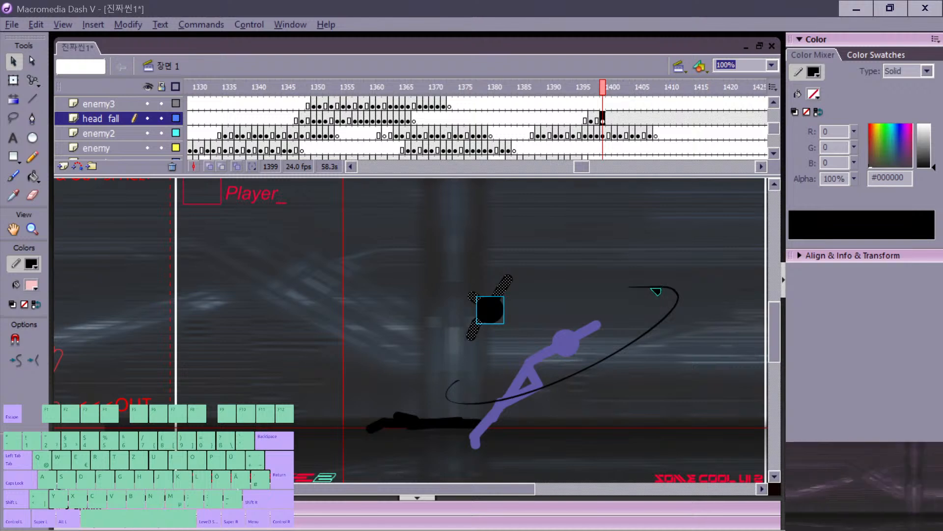
# Step: Compare frames 1397 to 1399 and rotate the upper body slightly clockwise in frame 1399 of head_fall
pyautogui.press(',')
pyautogui.press(',')
pyautogui.press(',')
pyautogui.press('.')
pyautogui.press('.')
pyautogui.press('.')
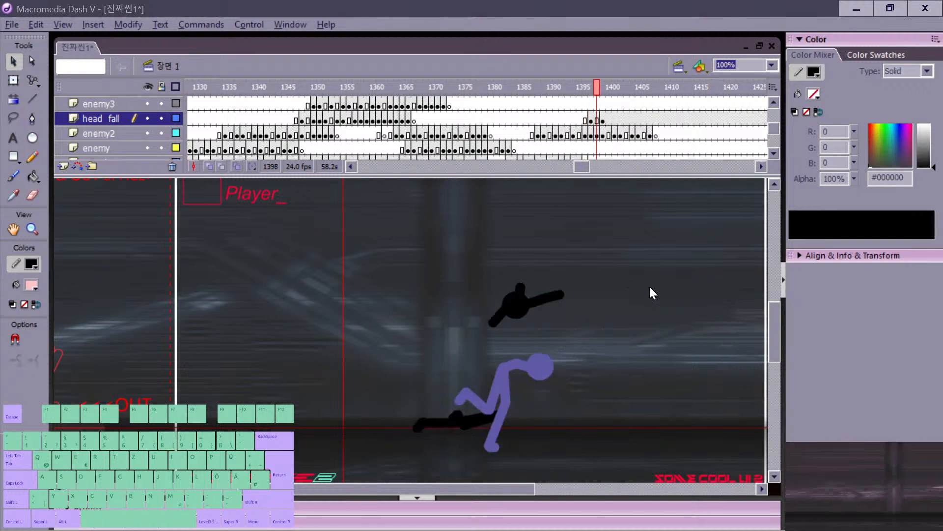
pyautogui.moveTo(443, 265); pyautogui.dragTo(516, 348)
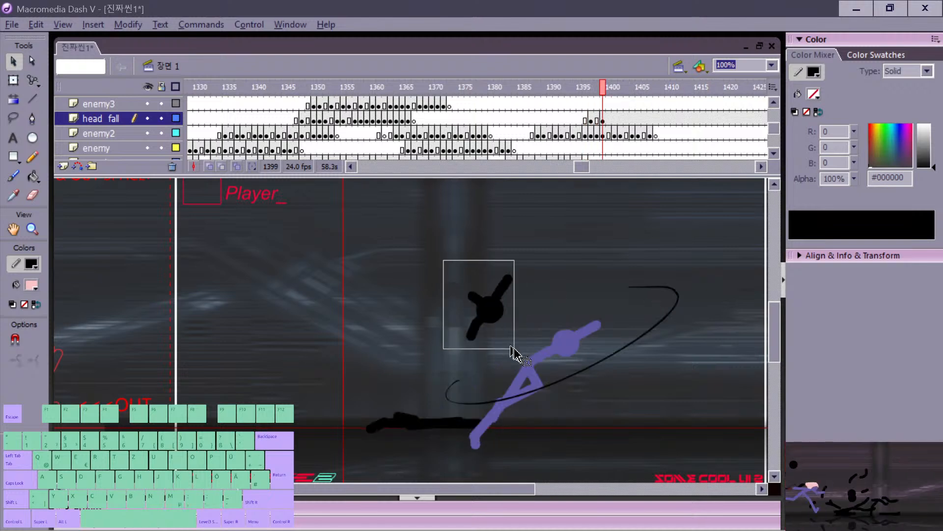
pyautogui.press('q')
pyautogui.moveTo(513, 273); pyautogui.dragTo(511, 295)
# Step: Insert a blank keyframe at frame 1401 of head_fall, paste the upper body, and place it down and left of its previous position
pyautogui.press('.')
pyautogui.press('.')
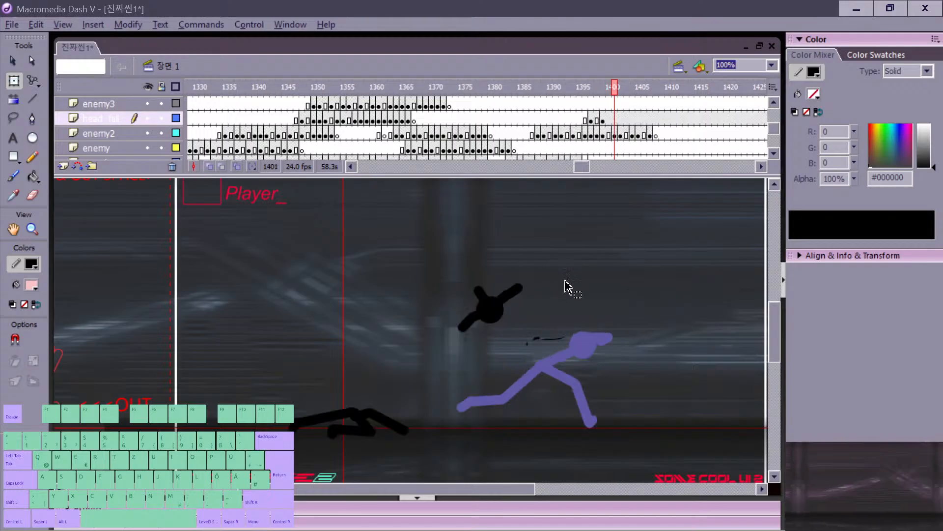
pyautogui.press('F7')
pyautogui.press(',')
pyautogui.press('.')
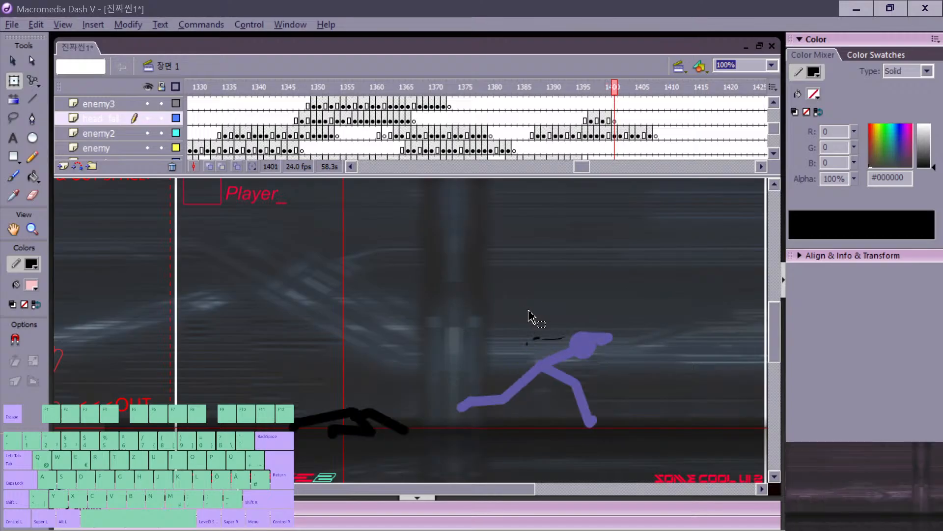
pyautogui.hotkey('ctrl', 'v')
pyautogui.press('v')
pyautogui.moveTo(414, 334); pyautogui.dragTo(467, 331)
pyautogui.press(',')
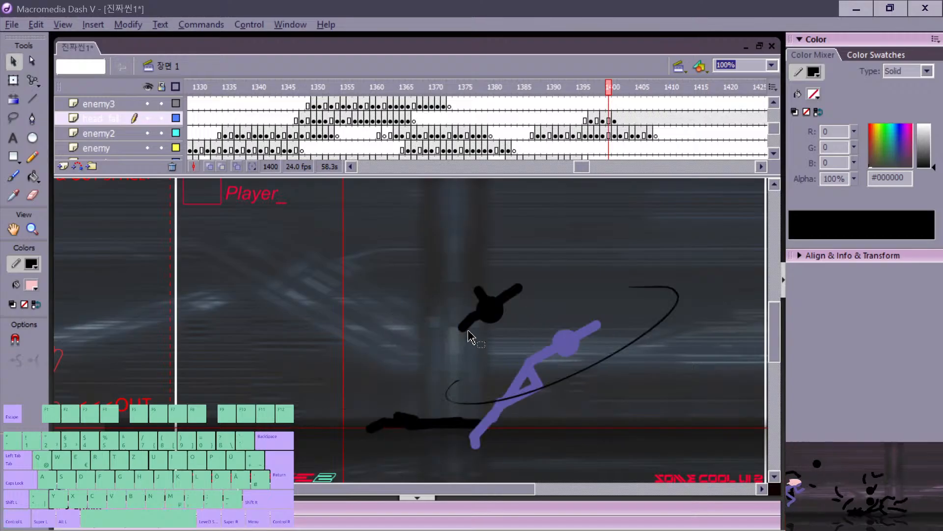
pyautogui.press('.')
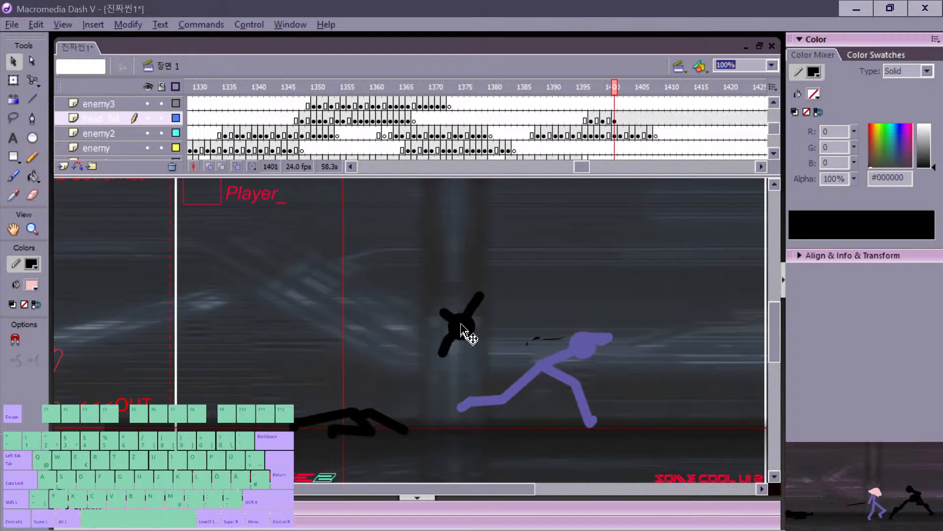
# Step: Repose the upper body in frame 1401: rotate the upper arm counterclockwise, shorten the torso stub, and point the lower arm straight down
pyautogui.hotkey('ctrl', 'a')
pyautogui.hotkey('ctrl', 'z')
pyautogui.moveTo(404, 269); pyautogui.dragTo(496, 358)
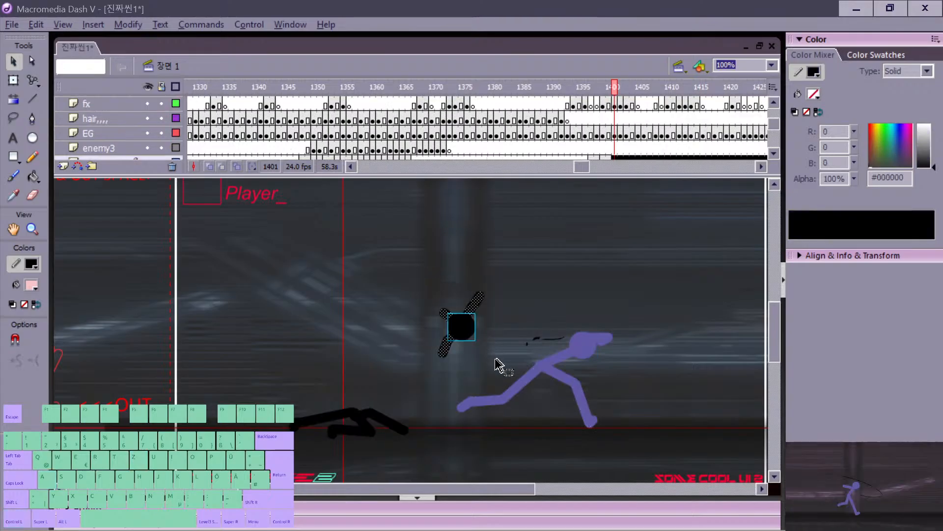
pyautogui.keyDown('shift'); pyautogui.click(461, 328); pyautogui.keyUp('shift')
pyautogui.keyDown('shift'); pyautogui.click(445, 341); pyautogui.keyUp('shift')
pyautogui.keyDown('shift'); pyautogui.click(445, 313); pyautogui.keyUp('shift')
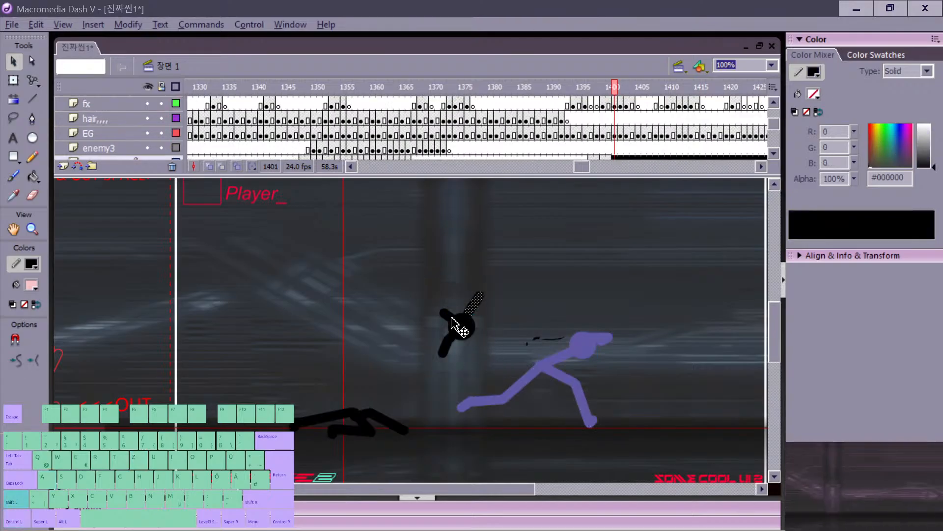
pyautogui.press('q')
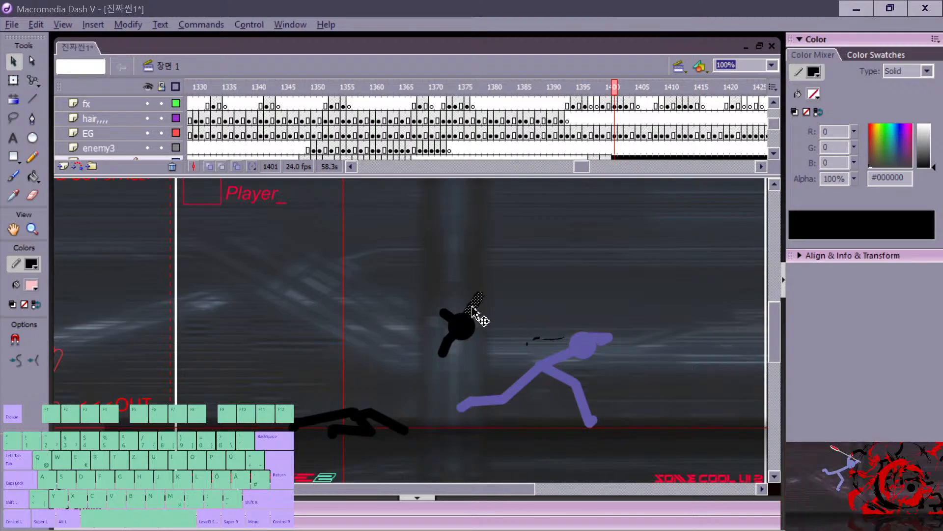
pyautogui.moveTo(479, 291); pyautogui.dragTo(482, 276)
pyautogui.press('v')
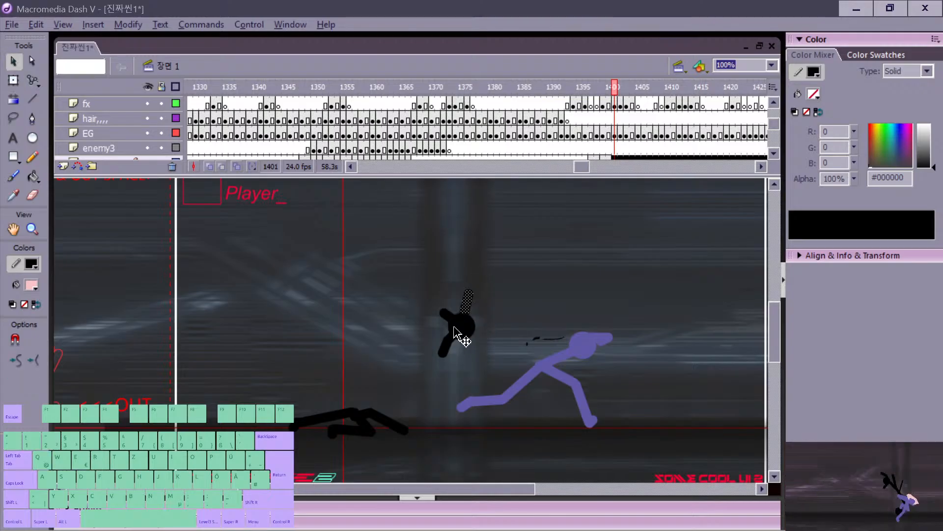
pyautogui.click(480, 320)
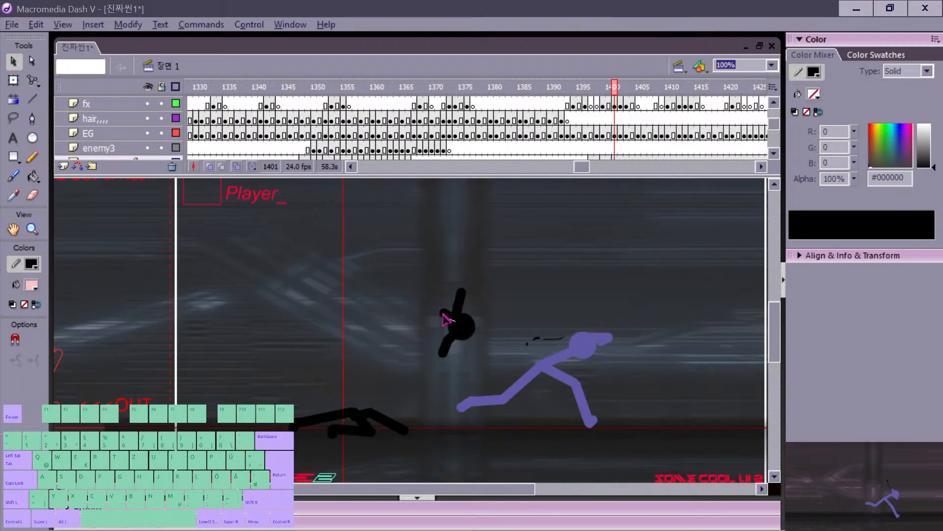
pyautogui.moveTo(443, 354); pyautogui.dragTo(447, 358)
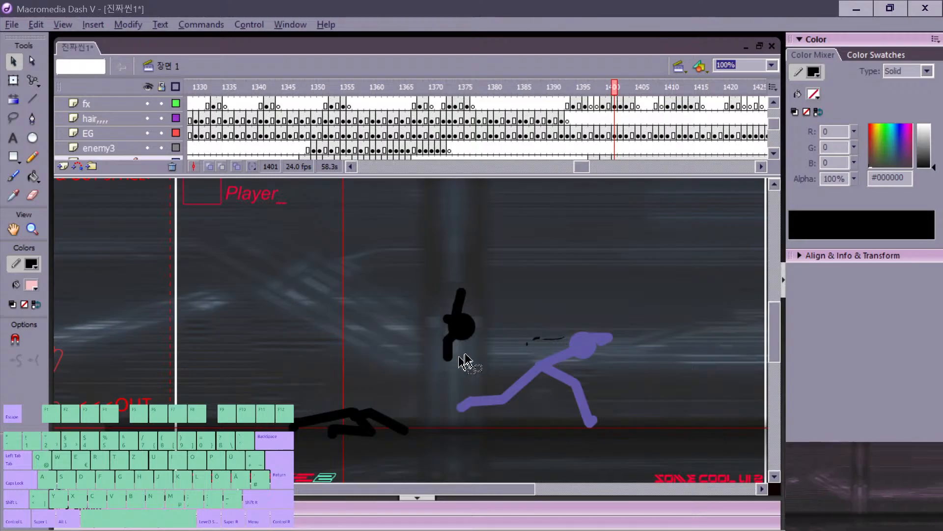
# Step: Insert a blank keyframe at frame 1402 of head_fall, paste the upper body, and place it down and left of its frame 1401 position
pyautogui.press('.')
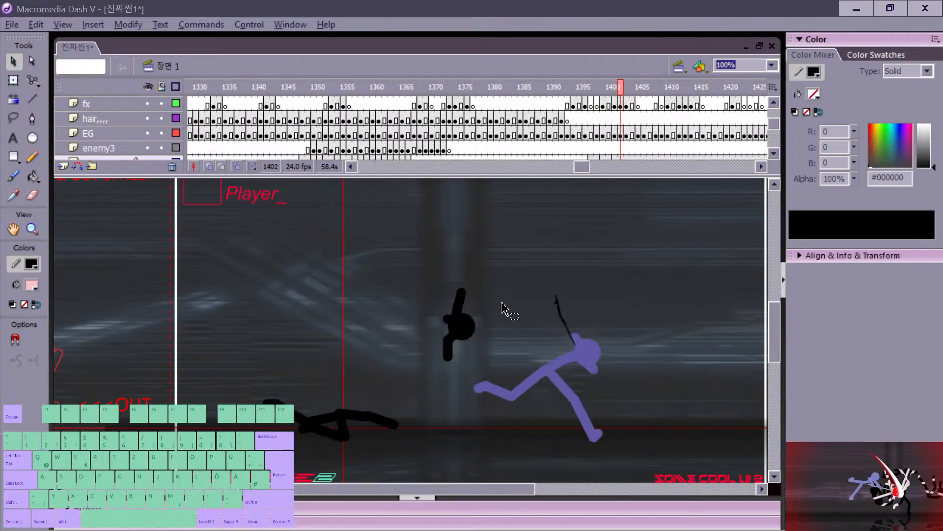
pyautogui.press('F7')
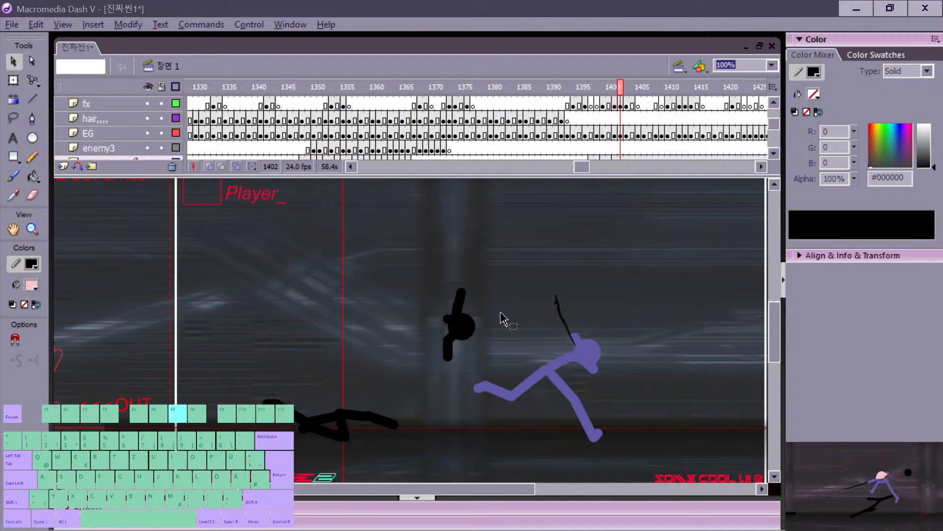
pyautogui.hotkey('ctrl', 'v')
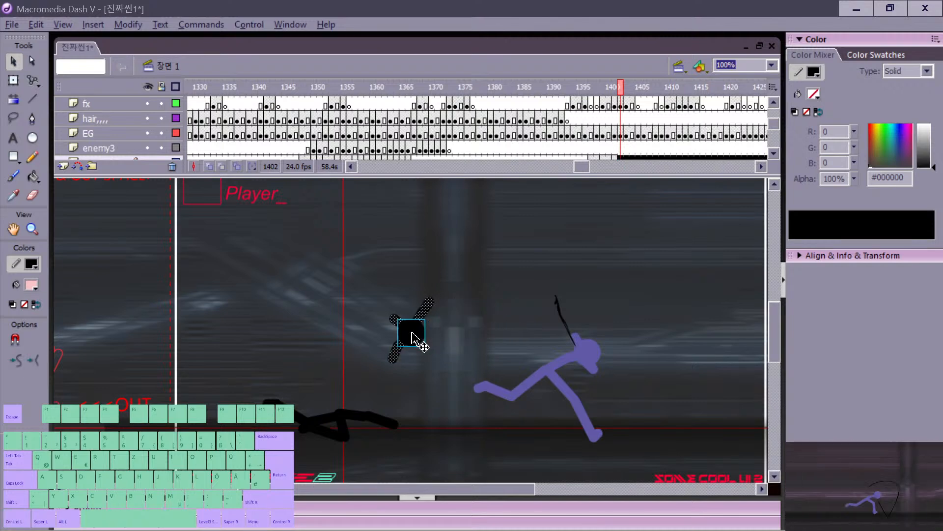
pyautogui.moveTo(427, 344); pyautogui.dragTo(434, 351)
# Step: Erase the pasted arms from the upper body in frame 1402 and shift the body slightly up and right
pyautogui.press('e')
pyautogui.moveTo(415, 382); pyautogui.dragTo(422, 375)
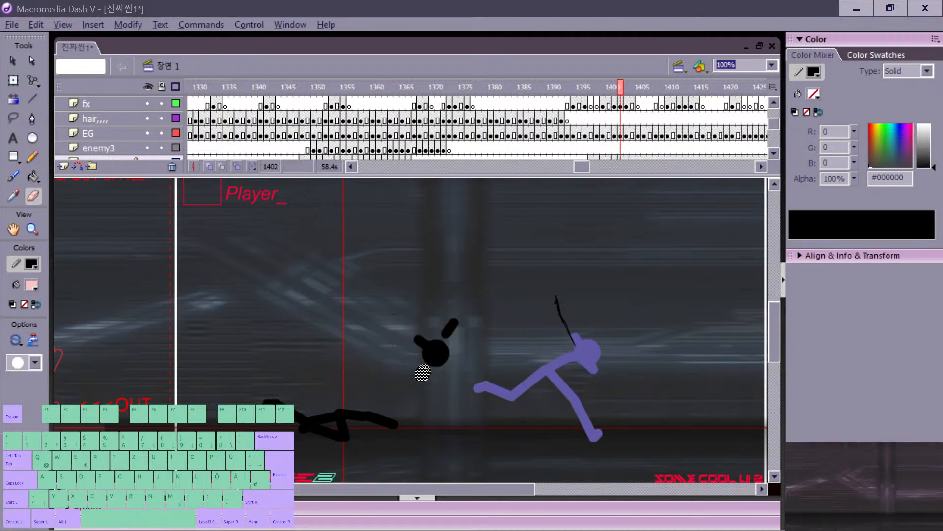
pyautogui.moveTo(435, 330)
pyautogui.mouseDown()
pyautogui.moveTo(410, 359)
pyautogui.moveTo(423, 326)
pyautogui.moveTo(473, 334)
pyautogui.moveTo(481, 344)
pyautogui.moveTo(426, 354)
pyautogui.moveTo(435, 352)
pyautogui.moveTo(451, 377)
pyautogui.mouseUp()
pyautogui.press(',')
pyautogui.press('.')
pyautogui.press('v')
pyautogui.click(440, 352)
pyautogui.press(',')
pyautogui.press('.')
# Step: Redraw the arms in frame 1402 with the Line tool, one reaching up behind the head and one angled down to the right
pyautogui.press('n')
pyautogui.press(',')
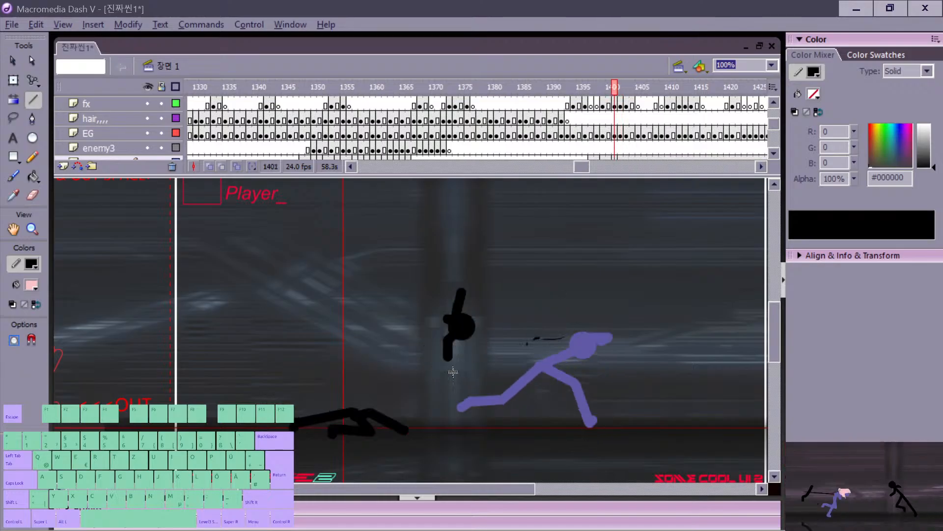
pyautogui.press('.')
pyautogui.moveTo(433, 343); pyautogui.dragTo(424, 330)
pyautogui.moveTo(423, 330); pyautogui.dragTo(430, 314)
pyautogui.press(',')
pyautogui.press('.')
pyautogui.press(',')
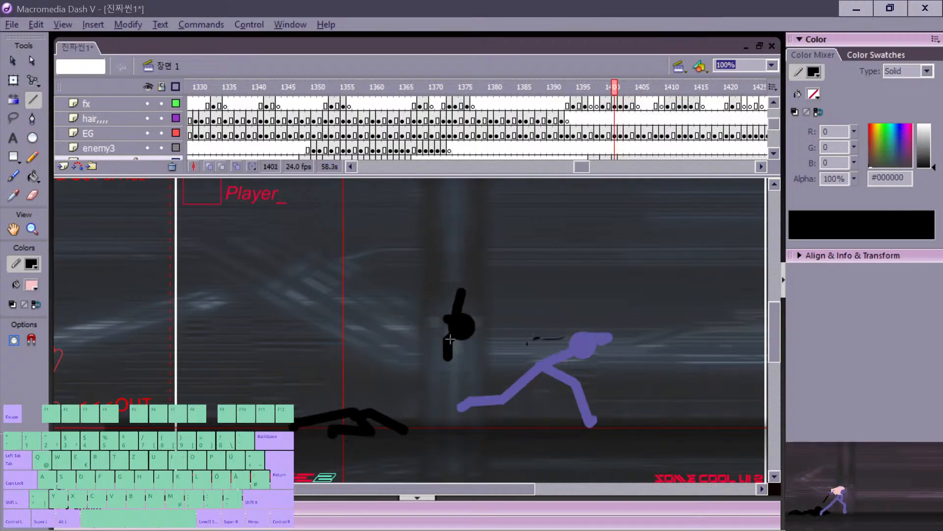
# Step: Swing the raised arm in frame 1402 to the left so it leans away from the head
pyautogui.press('.')
pyautogui.press('v')
pyautogui.moveTo(424, 331); pyautogui.dragTo(425, 335)
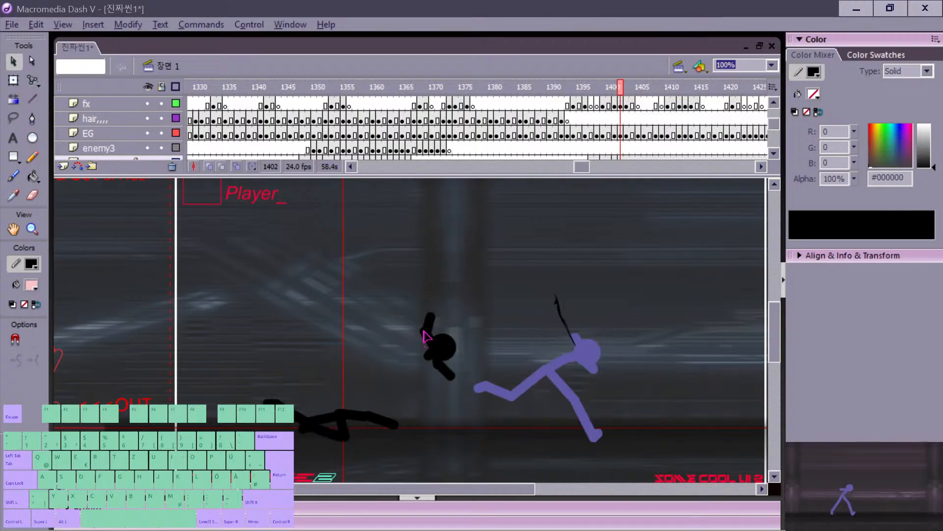
pyautogui.press(',')
pyautogui.press('.')
pyautogui.press(',')
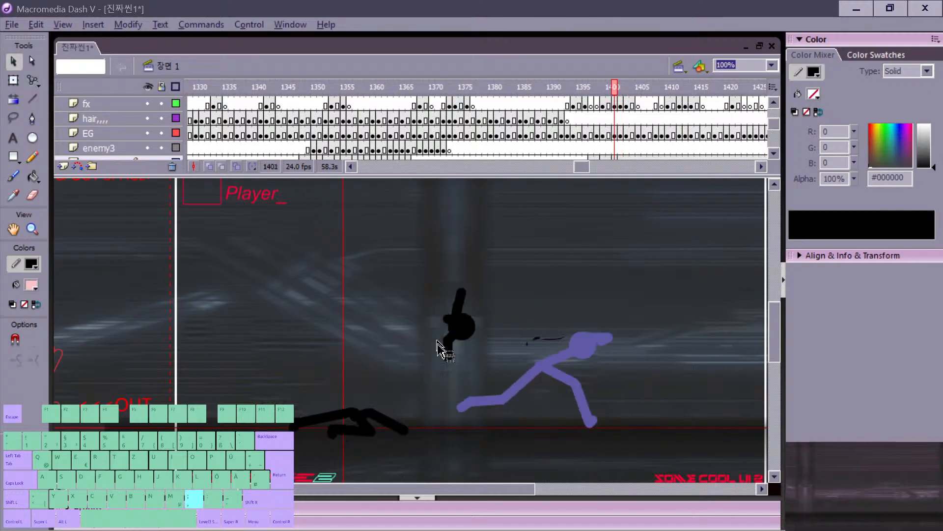
pyautogui.press('.')
pyautogui.press('.')
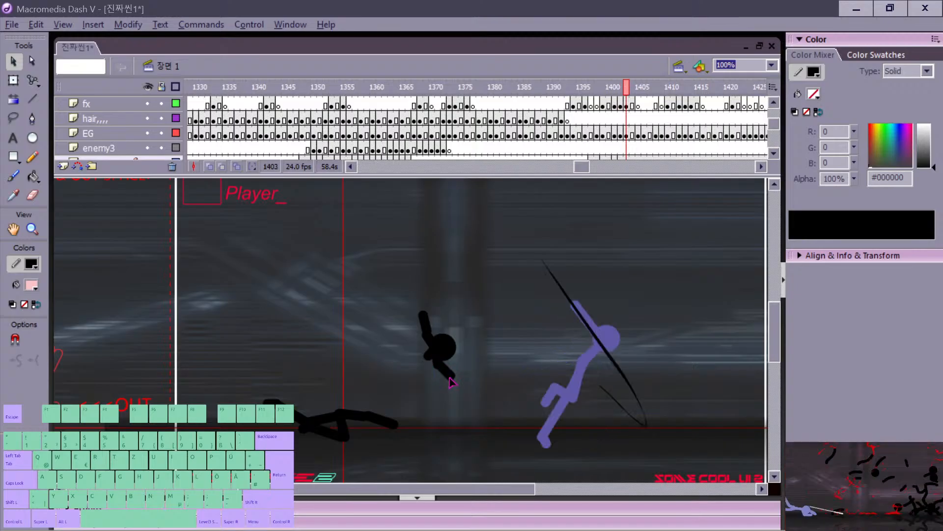
# Step: Swing the lower arm in frame 1402 to point more steeply down, and shorten both arms slightly
pyautogui.moveTo(449, 376); pyautogui.dragTo(439, 369)
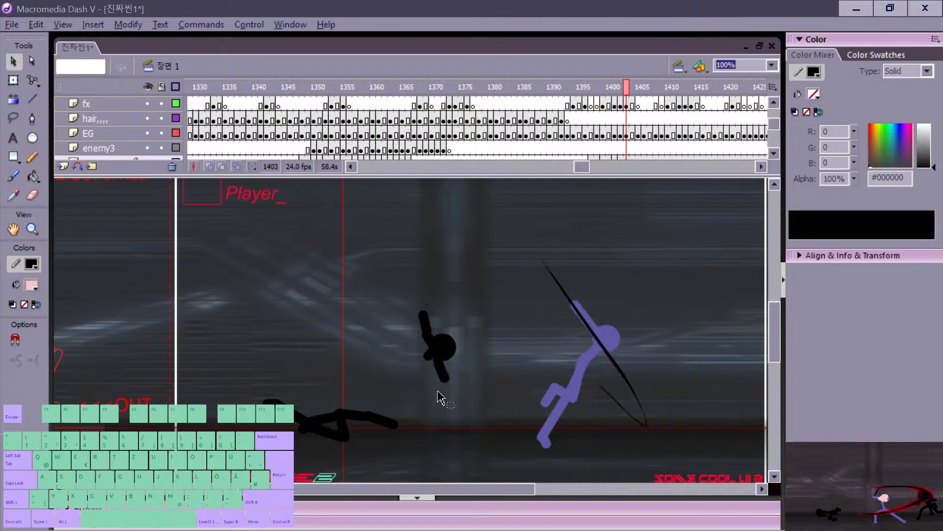
pyautogui.press(',')
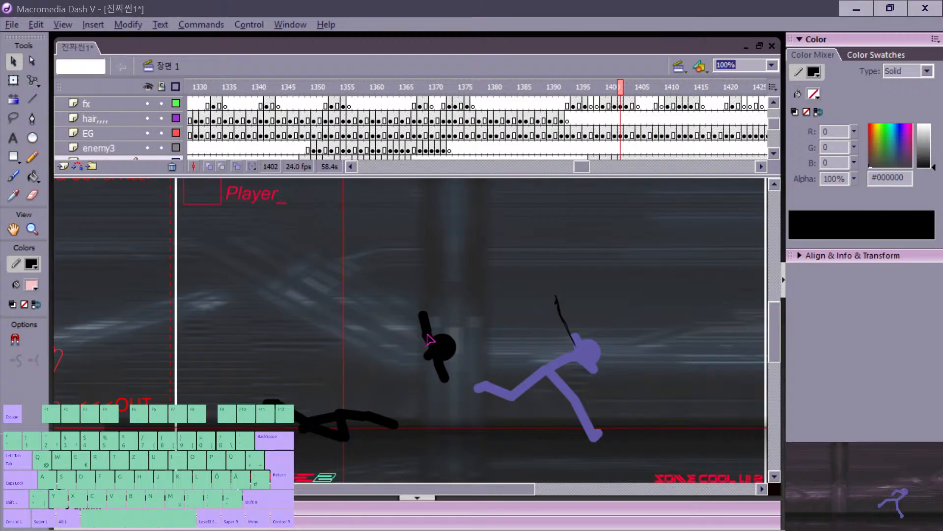
pyautogui.moveTo(425, 316); pyautogui.dragTo(427, 321)
pyautogui.press(',')
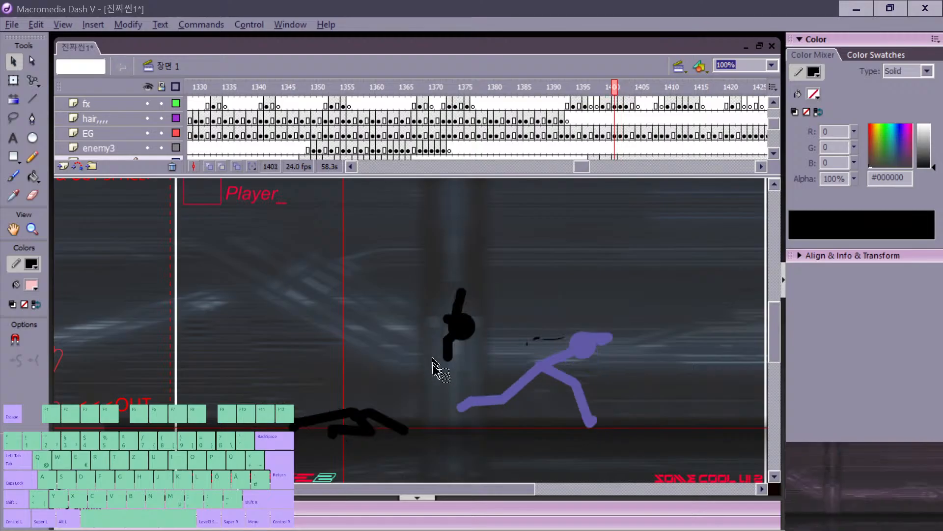
pyautogui.press('.')
pyautogui.press('.')
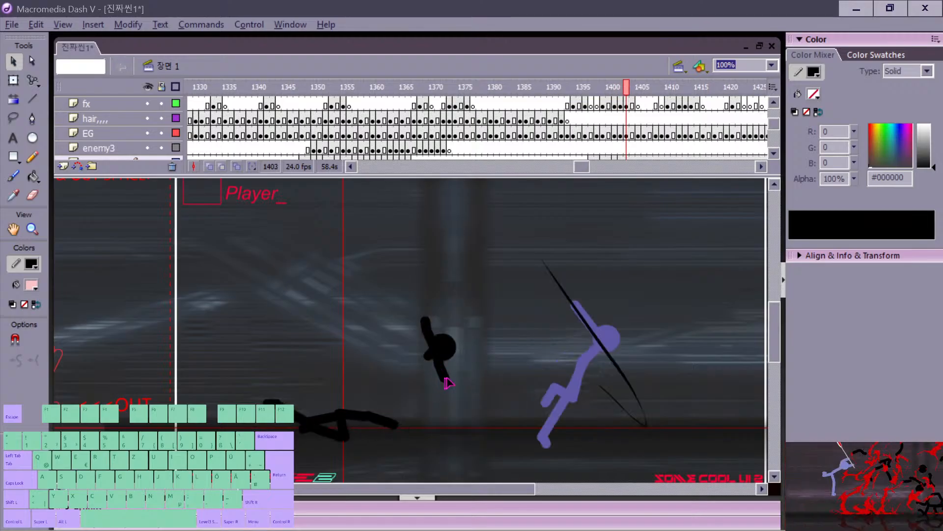
pyautogui.moveTo(444, 378); pyautogui.dragTo(442, 368)
pyautogui.press(',')
pyautogui.press(',')
pyautogui.press('.')
pyautogui.press('.')
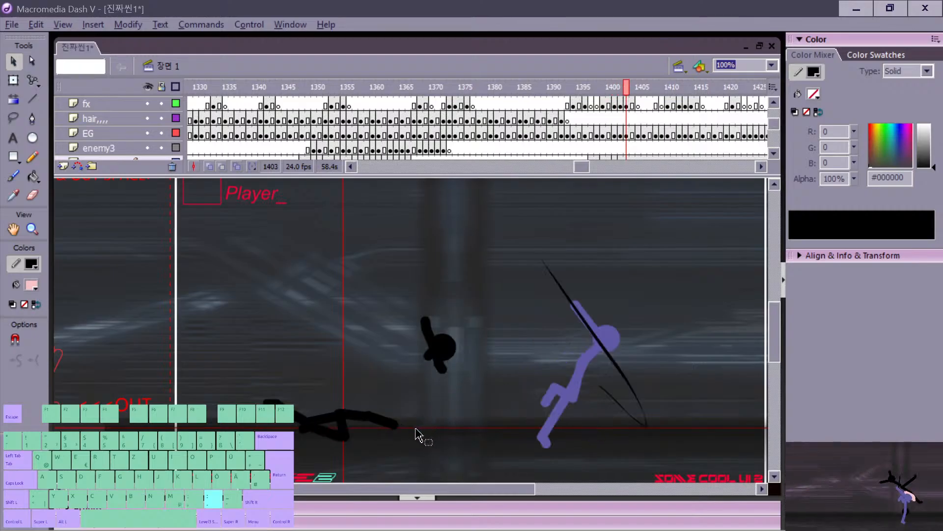
# Step: Insert a blank keyframe at frame 1403 of head_fall, paste the upper body, and place it down and left, just above the ground
pyautogui.click(446, 341)
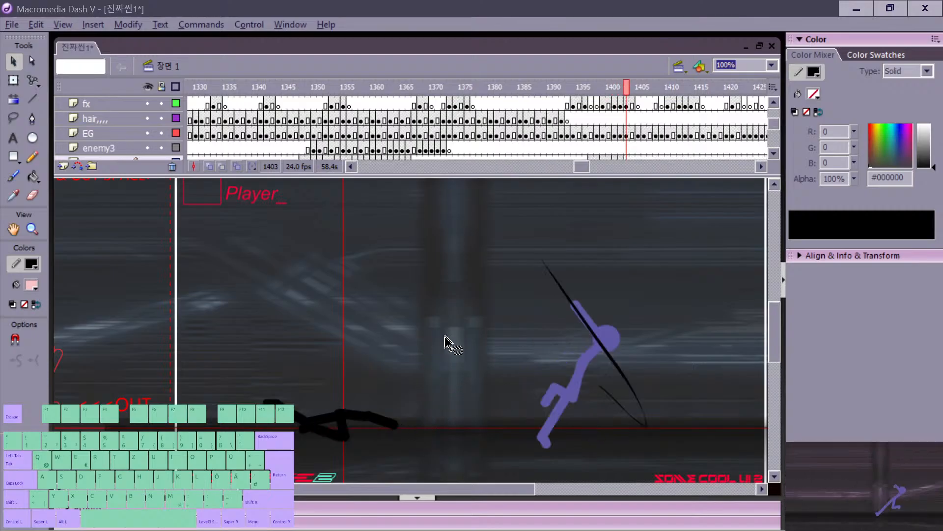
pyautogui.press('Delete')
pyautogui.hotkey('ctrl', 'v')
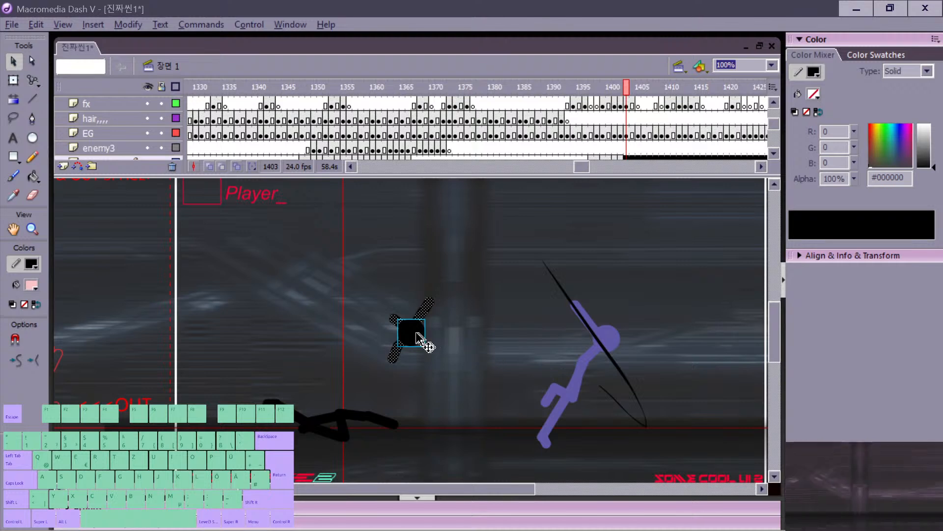
pyautogui.moveTo(420, 339)
pyautogui.mouseDown()
pyautogui.moveTo(427, 397)
pyautogui.moveTo(444, 350)
pyautogui.mouseUp()
pyautogui.press('q')
# Step: Erase the old lower arm in frame 1403 and begin a new short arm to the left of the head with the Line tool
pyautogui.press('e')
pyautogui.moveTo(406, 375)
pyautogui.mouseDown()
pyautogui.moveTo(398, 368)
pyautogui.moveTo(408, 380)
pyautogui.moveTo(397, 399)
pyautogui.moveTo(436, 403)
pyautogui.mouseUp()
pyautogui.press('z')
pyautogui.press(',')
pyautogui.press('.')
pyautogui.press('v')
pyautogui.press(',')
pyautogui.press('.')
pyautogui.press('n')
pyautogui.press(',')
pyautogui.press('.')
pyautogui.press('v')
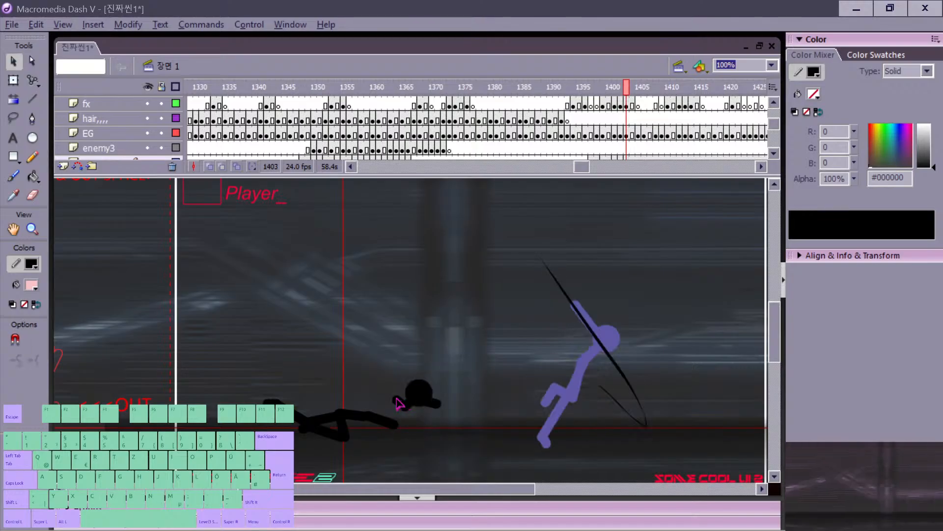
# Step: Extend the left arm in frame 1403 up and outward, and draw a short stub rising beside the head
pyautogui.press(',')
pyautogui.press('.')
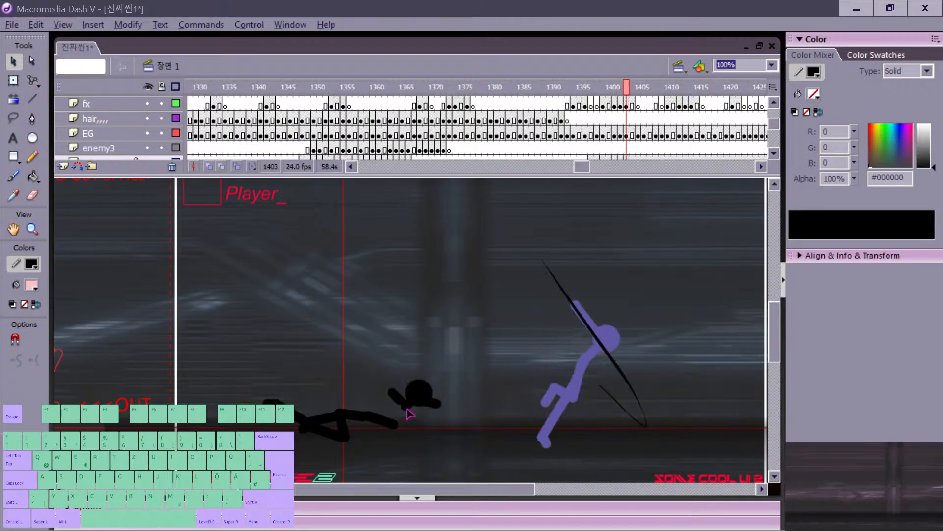
pyautogui.press(',')
pyautogui.press('.')
pyautogui.press('n')
pyautogui.press(',')
pyautogui.press('.')
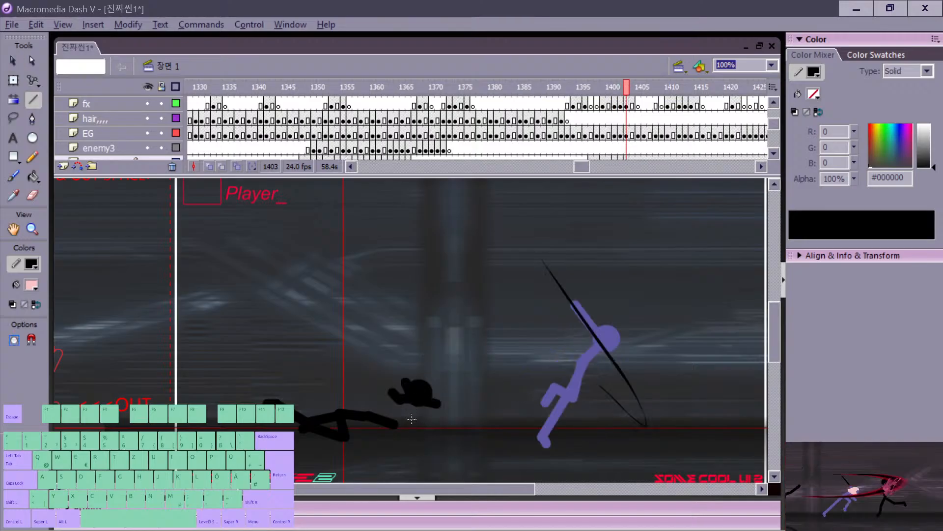
# Step: Paste the upper body into a blank keyframe at frame 1404, place it on the ground left of its frame 1403 position, and erase the lower arm
pyautogui.press('.')
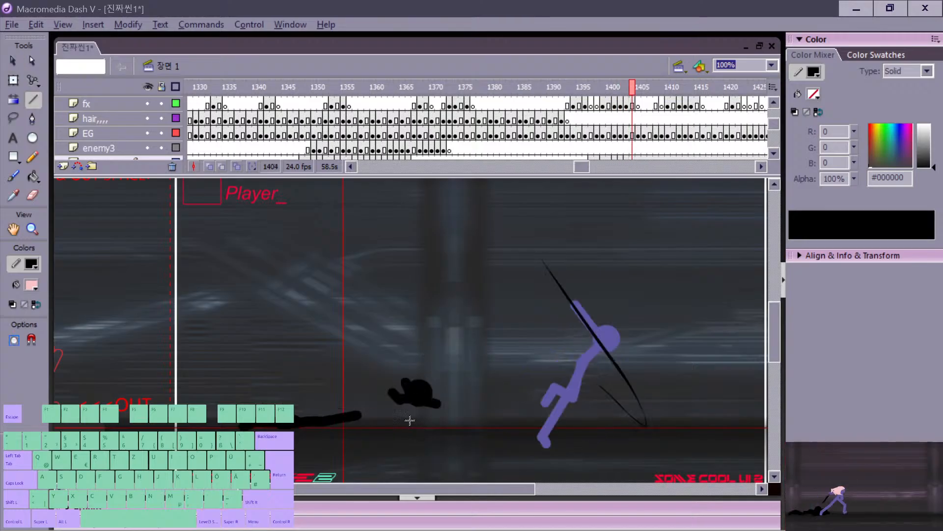
pyautogui.hotkey('ctrl', 'v')
pyautogui.press('v')
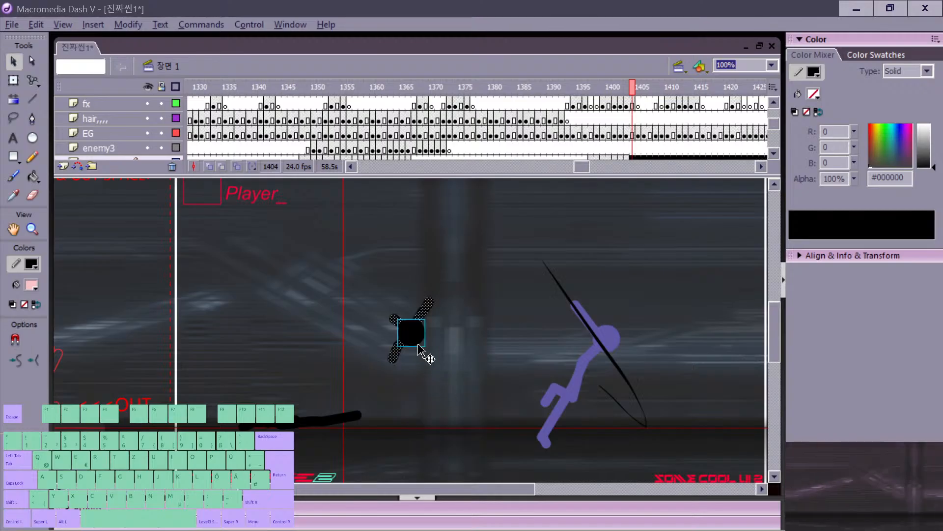
pyautogui.moveTo(407, 409); pyautogui.dragTo(406, 414)
pyautogui.click(426, 411)
pyautogui.press('e')
pyautogui.moveTo(381, 443); pyautogui.dragTo(390, 426)
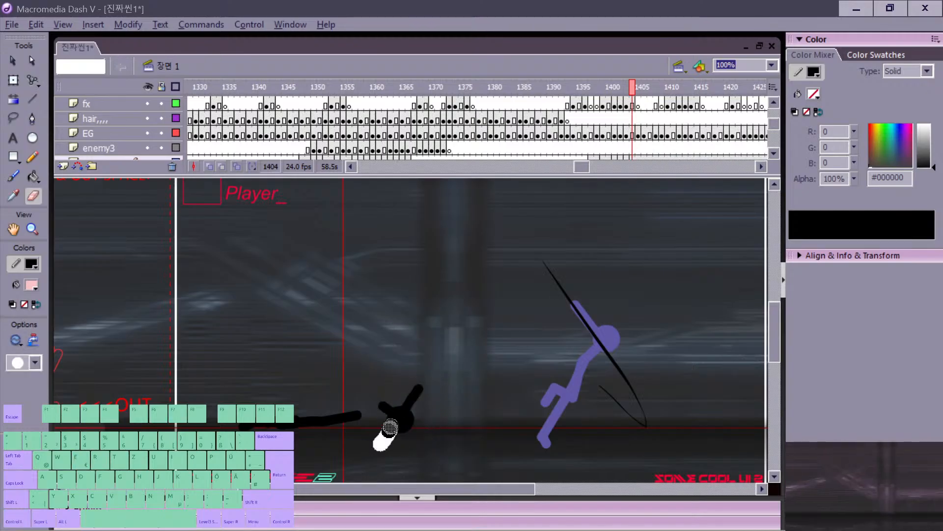
# Step: Rotate the right arm in frame 1404 to point straight up and join it to the side of the head
pyautogui.press('v')
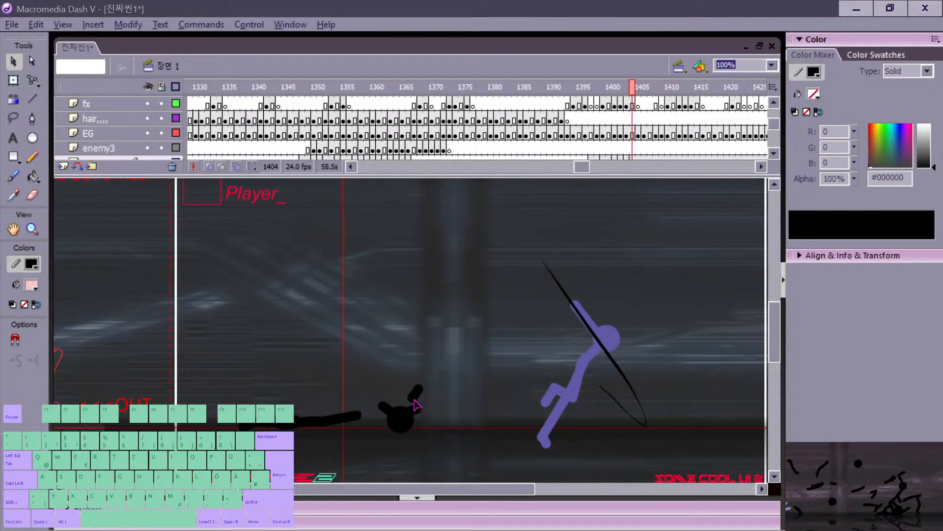
pyautogui.click(415, 411)
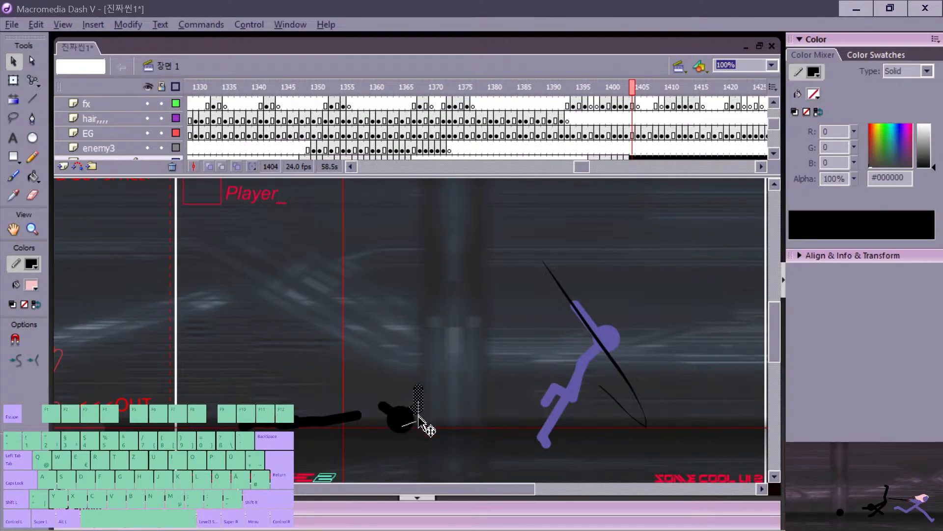
pyautogui.press('q')
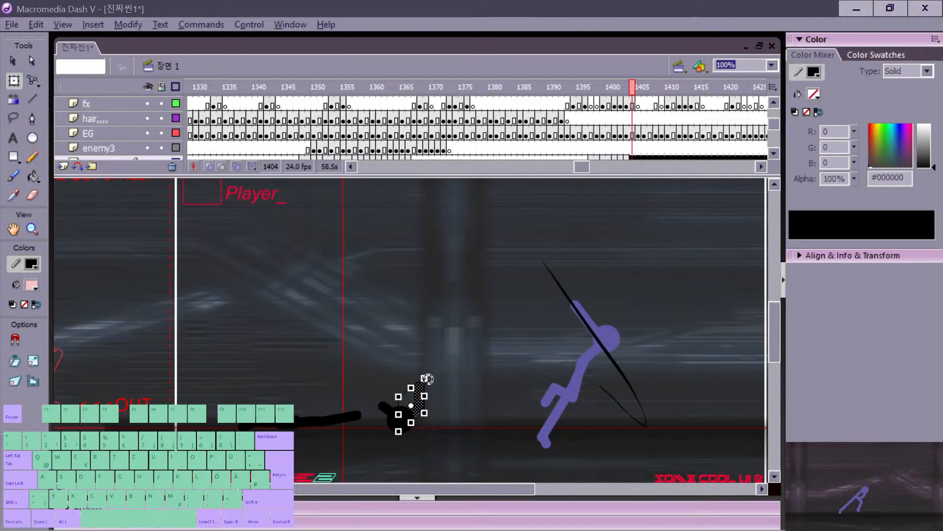
pyautogui.click(432, 400)
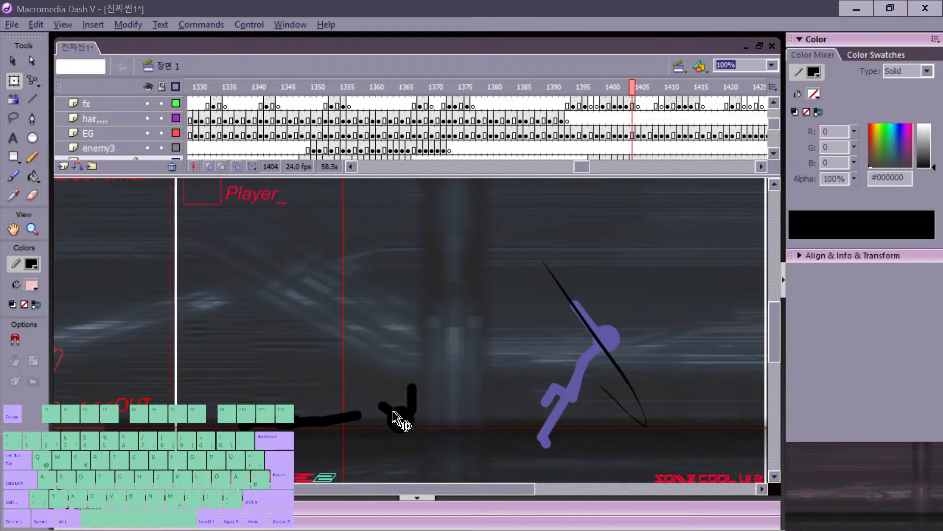
# Step: Rotate the torso stub upright in frame 1404 and draw a short arm to its left with the Line tool
pyautogui.click(387, 409)
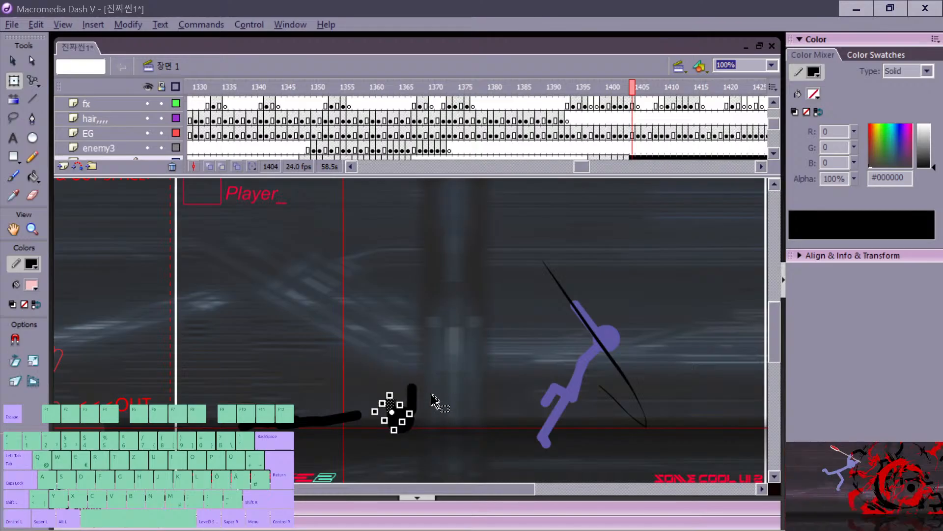
pyautogui.press('v')
pyautogui.press('n')
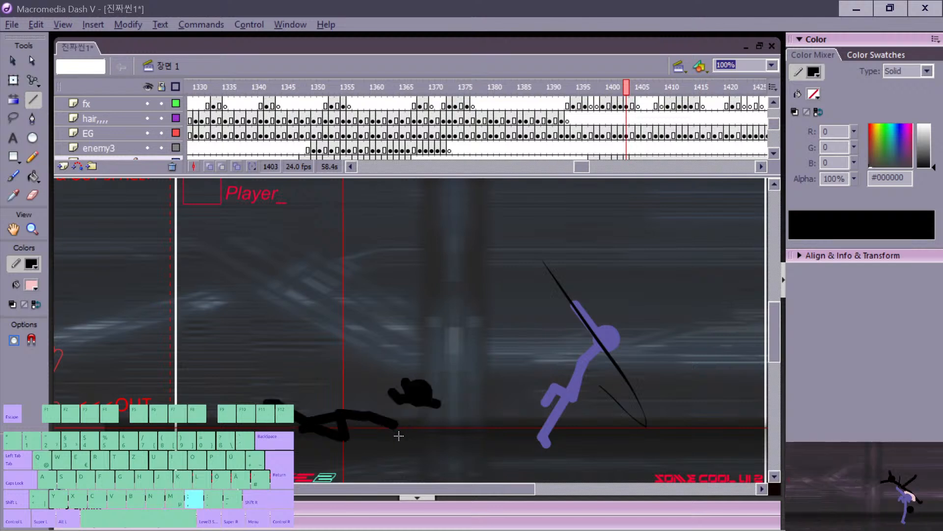
# Step: Insert a blank keyframe at frame 1405 of head_fall, paste the upper body, and place it further left on the ground
pyautogui.press('.')
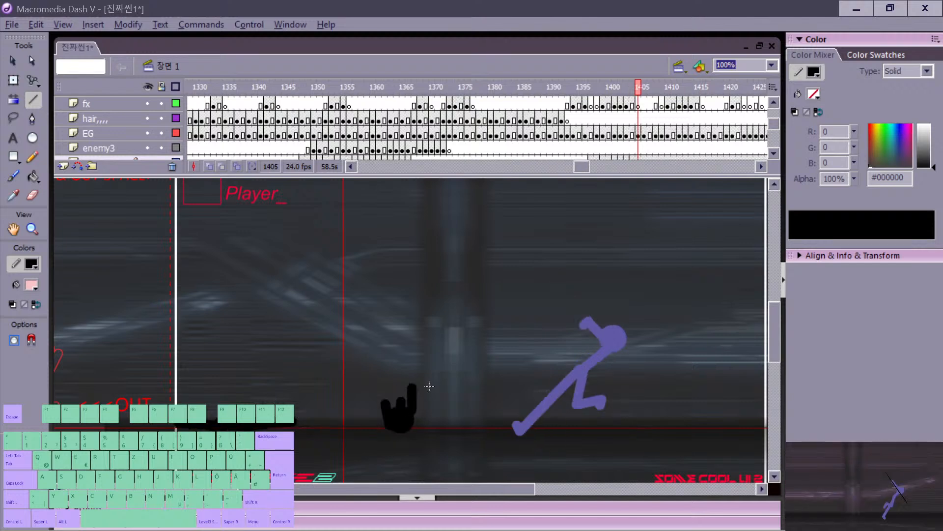
pyautogui.press('F7')
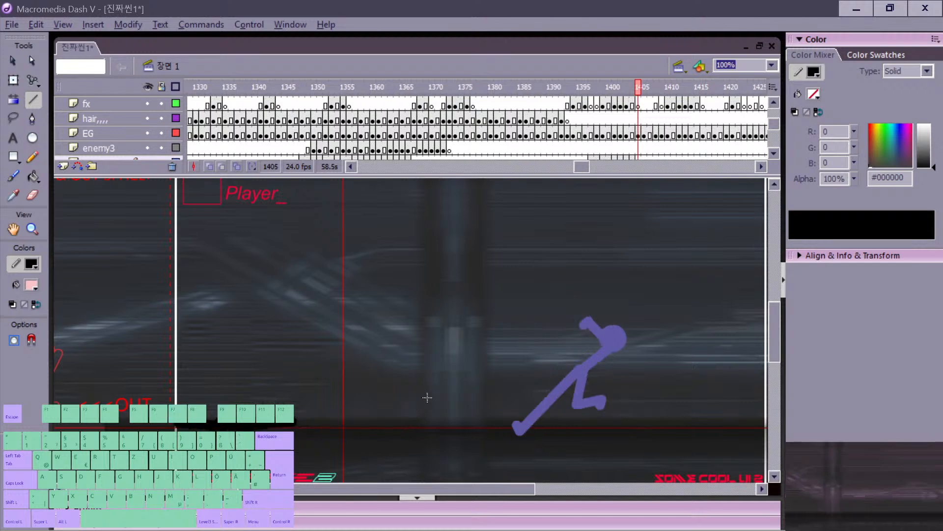
pyautogui.hotkey('ctrl', 'v')
pyautogui.press('v')
pyautogui.moveTo(411, 332)
pyautogui.mouseDown()
pyautogui.moveTo(370, 447)
pyautogui.moveTo(401, 414)
pyautogui.moveTo(387, 401)
pyautogui.moveTo(402, 398)
pyautogui.moveTo(367, 406)
pyautogui.mouseUp()
# Step: Erase the pasted arms in frame 1405 and redraw them with the Line tool: a short one and a bent one curving left over the head
pyautogui.press('e')
pyautogui.press(',')
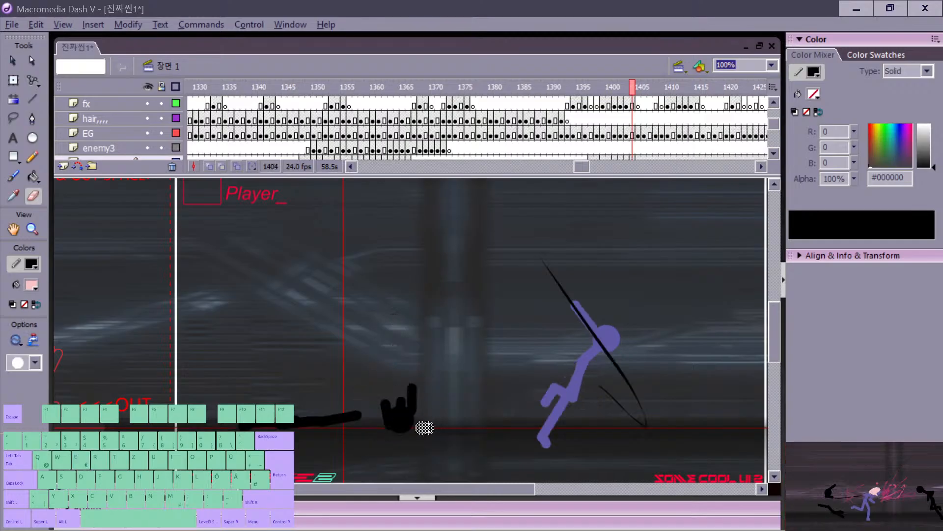
pyautogui.press('.')
pyautogui.press('n')
pyautogui.press(',')
pyautogui.press('.')
pyautogui.press(',')
pyautogui.press('.')
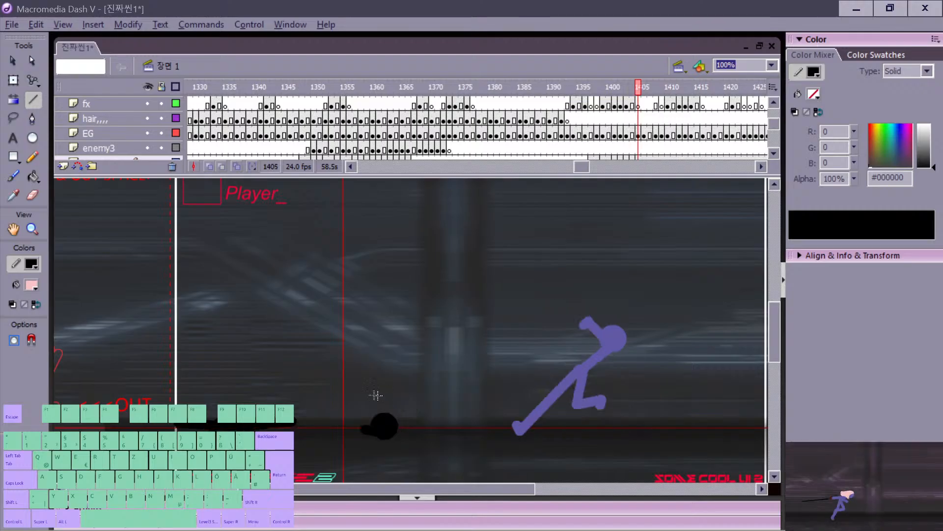
pyautogui.moveTo(385, 401); pyautogui.dragTo(391, 427)
pyautogui.press(',')
pyautogui.press('.')
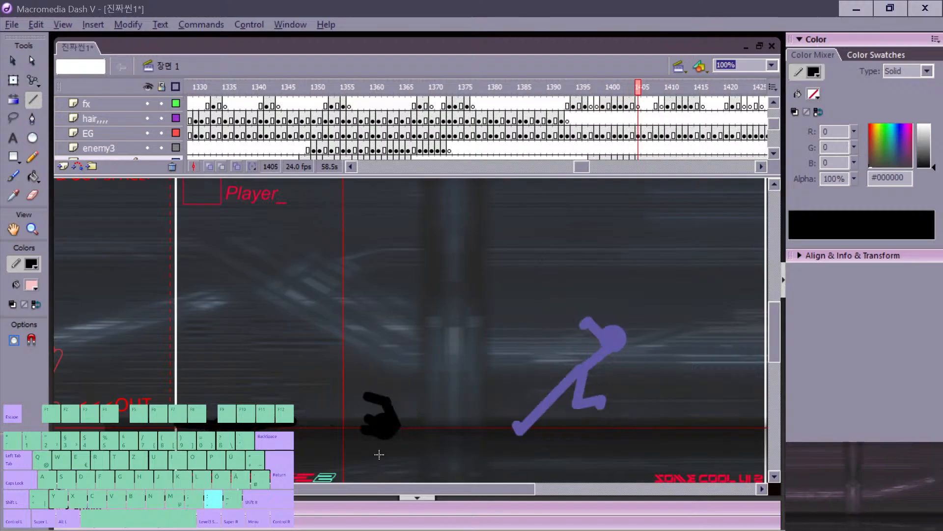
# Step: Insert a keyframe at frame 1406 of head_fall and move the upper body left along the ground
pyautogui.press('.')
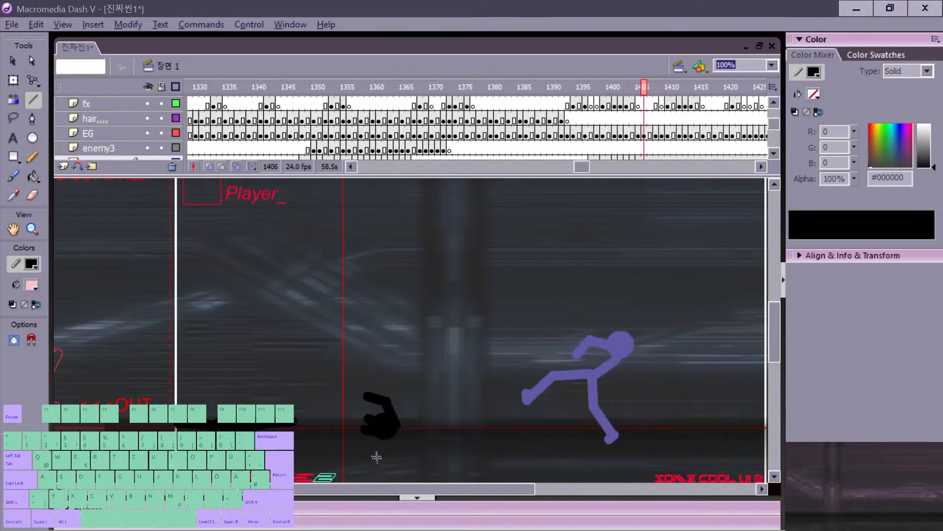
pyautogui.press('v')
pyautogui.moveTo(341, 381); pyautogui.dragTo(342, 428)
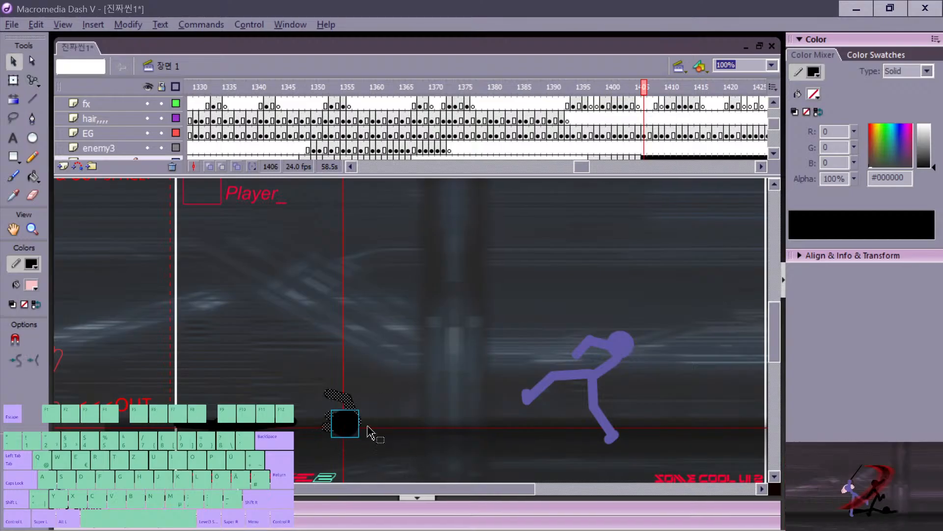
# Step: Rotate the upper body counter-clockwise in frame 1406 and shift it slightly left so it keeps tumbling along the ground
pyautogui.press('m')
pyautogui.press(',')
pyautogui.press('.')
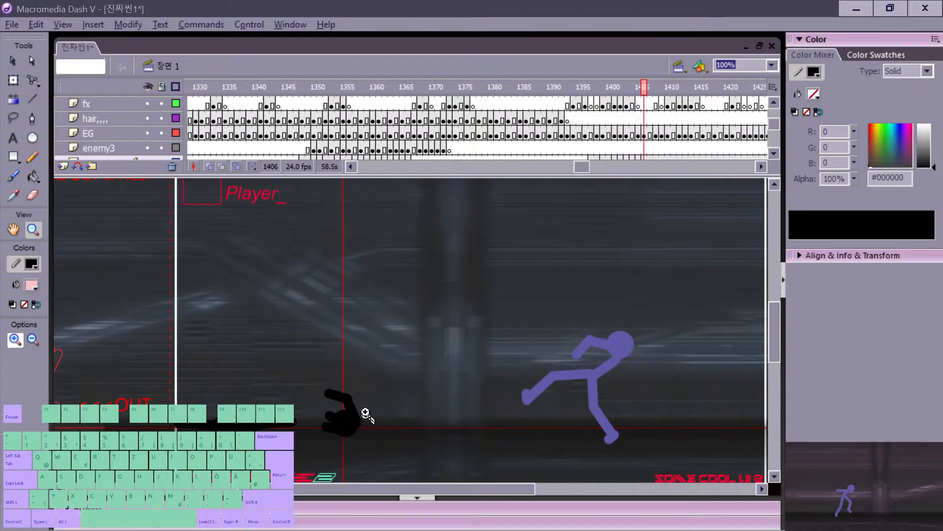
pyautogui.press('v')
pyautogui.press('q')
pyautogui.moveTo(366, 448); pyautogui.dragTo(344, 383)
pyautogui.moveTo(345, 421); pyautogui.dragTo(334, 423)
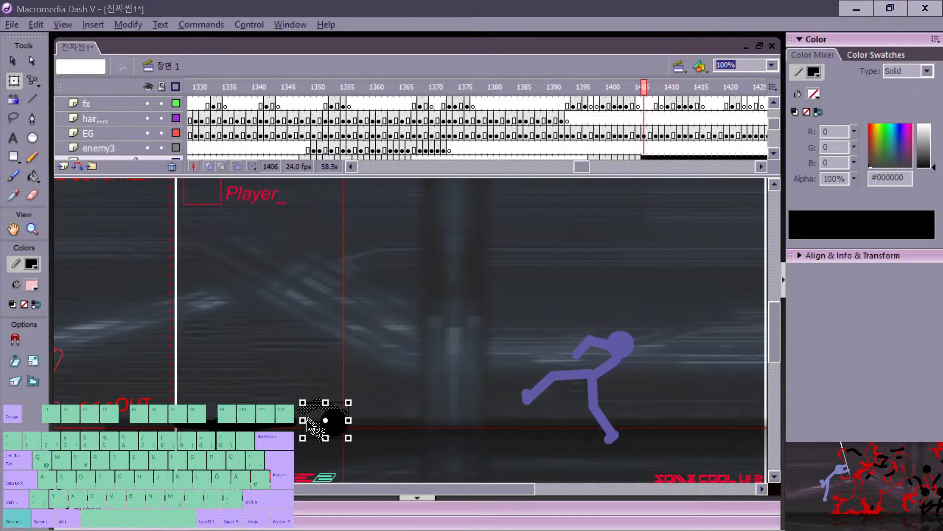
pyautogui.press('c')
pyautogui.press('v')
pyautogui.press('q')
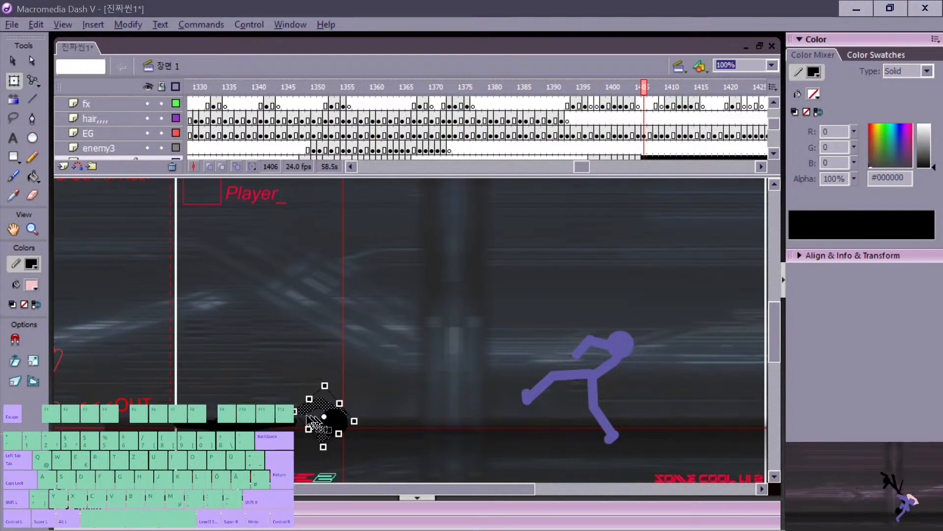
pyautogui.moveTo(305, 427); pyautogui.dragTo(359, 411)
pyautogui.press('v')
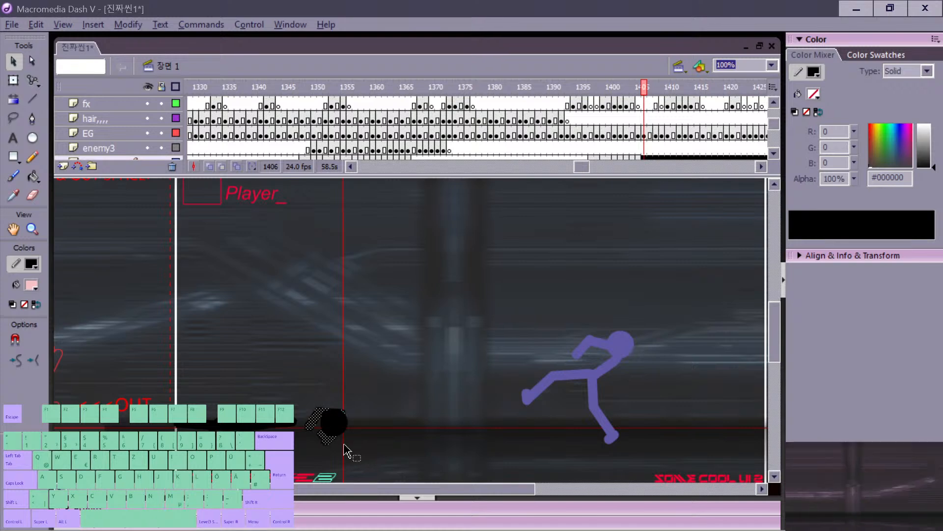
# Step: Step back and forth through frames 1404 to 1407 to examine how the upper body tumbles
pyautogui.press('m')
pyautogui.press(',')
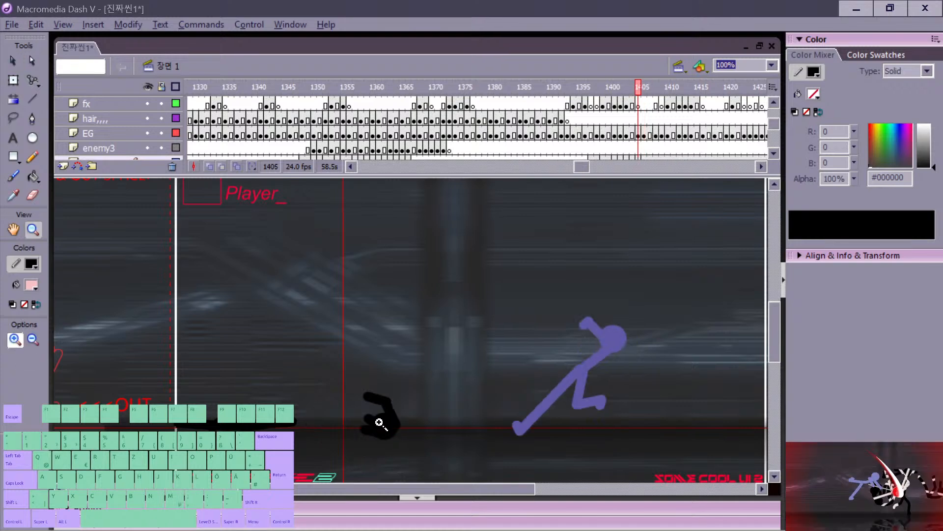
pyautogui.press('.')
pyautogui.press('.')
pyautogui.press(',')
pyautogui.press(',')
pyautogui.press(',')
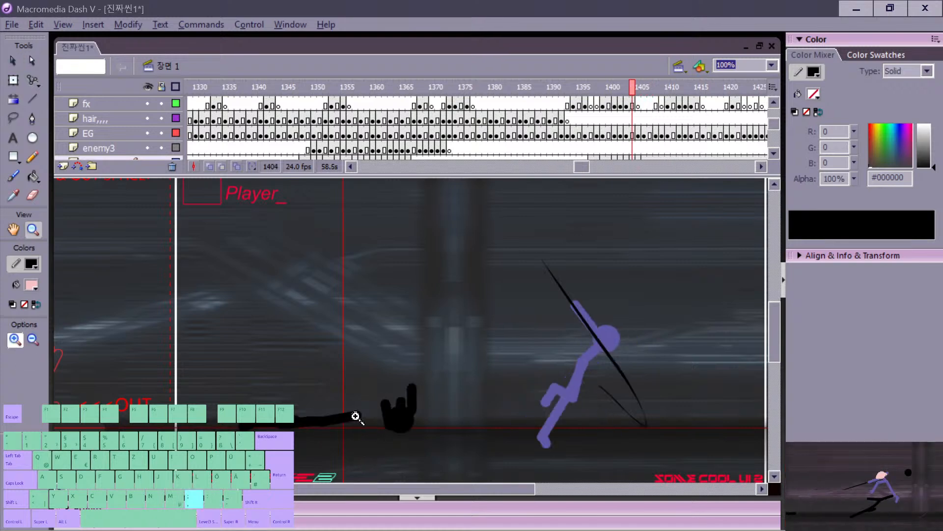
pyautogui.press('.')
pyautogui.press('.')
pyautogui.press('.')
# Step: Select the upper body in frame 1407 and move it further left along the ground
pyautogui.press('.')
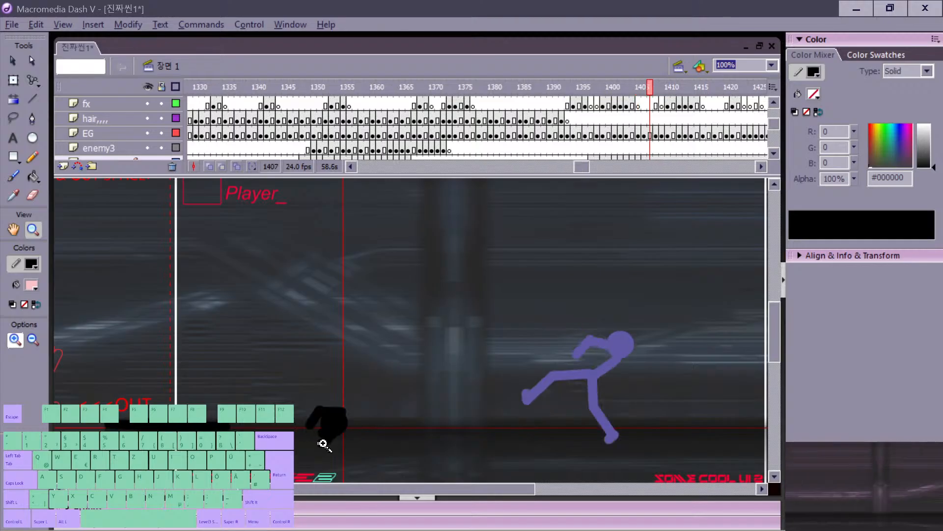
pyautogui.press('v')
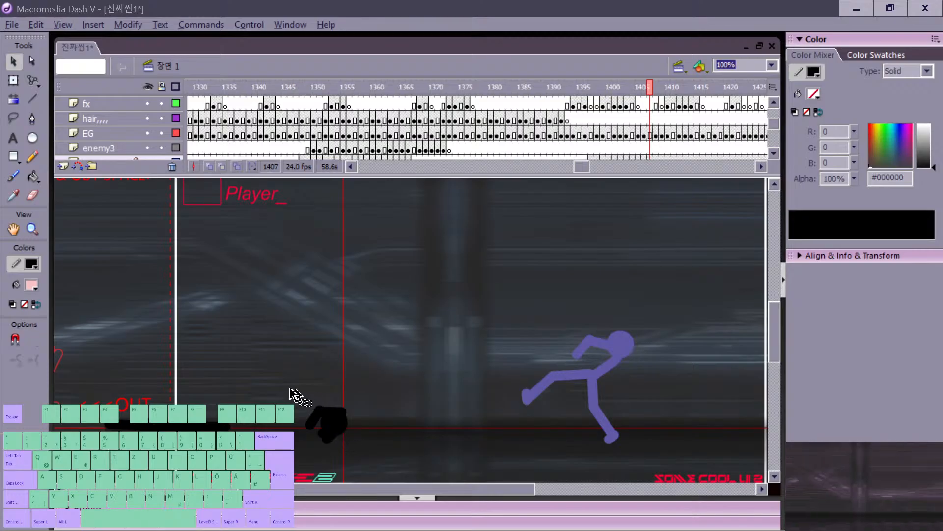
pyautogui.moveTo(293, 394); pyautogui.dragTo(365, 446)
pyautogui.press('q')
pyautogui.moveTo(354, 400); pyautogui.dragTo(315, 401)
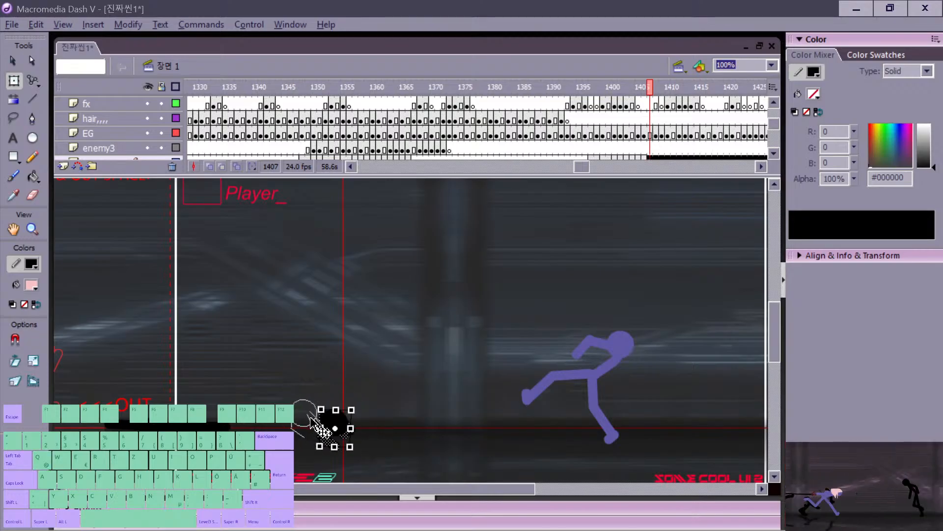
# Step: Remove the upper body's old arm in frame 1407, compare with frame 1406, and redraw the arm with the Line tool
pyautogui.press('Delete')
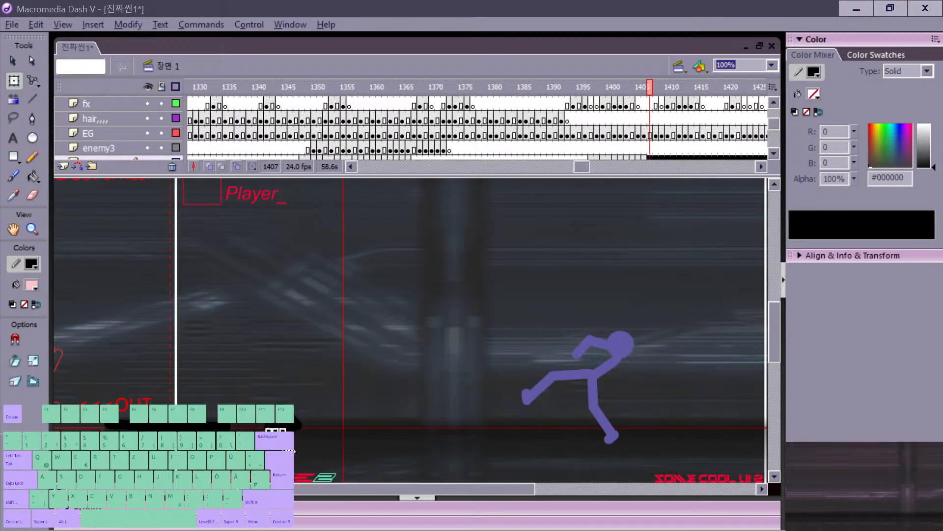
pyautogui.press('BackSpace')
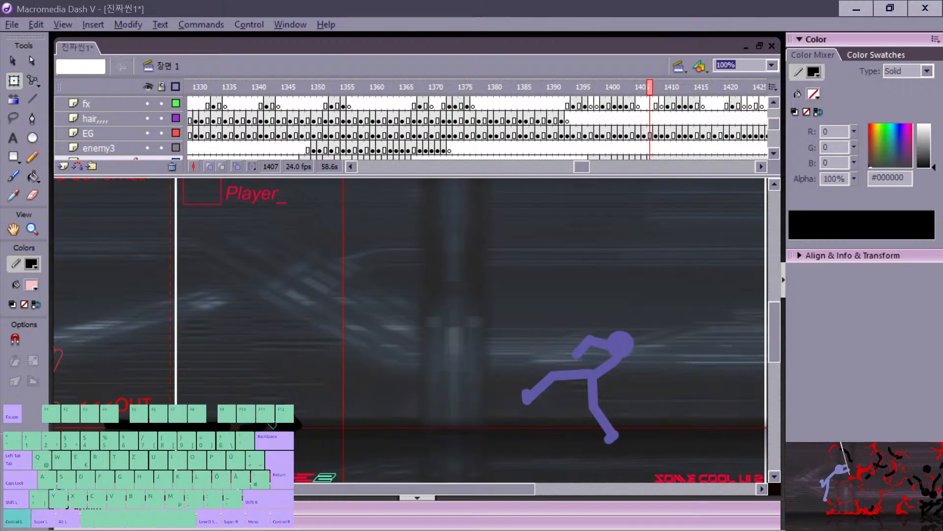
pyautogui.click(272, 425)
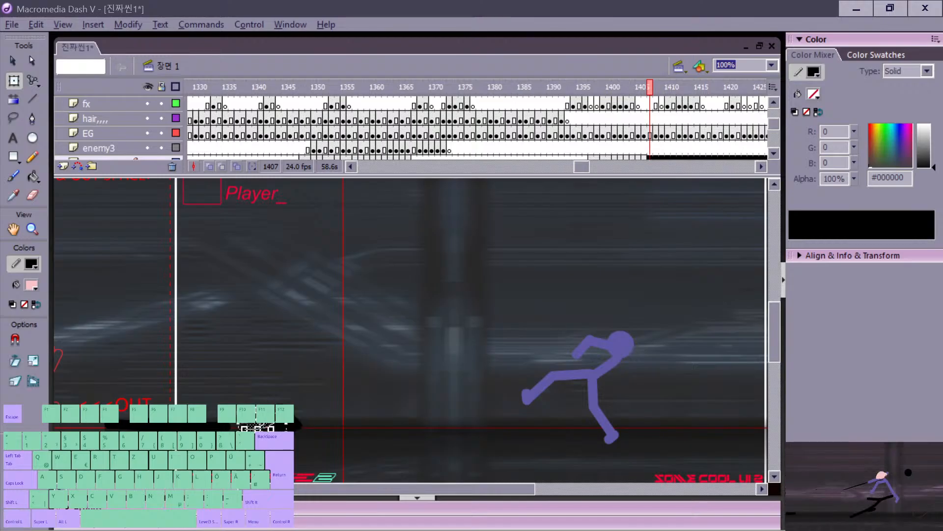
pyautogui.hotkey('ctrl', 'f')
pyautogui.click(333, 415)
pyautogui.press(',')
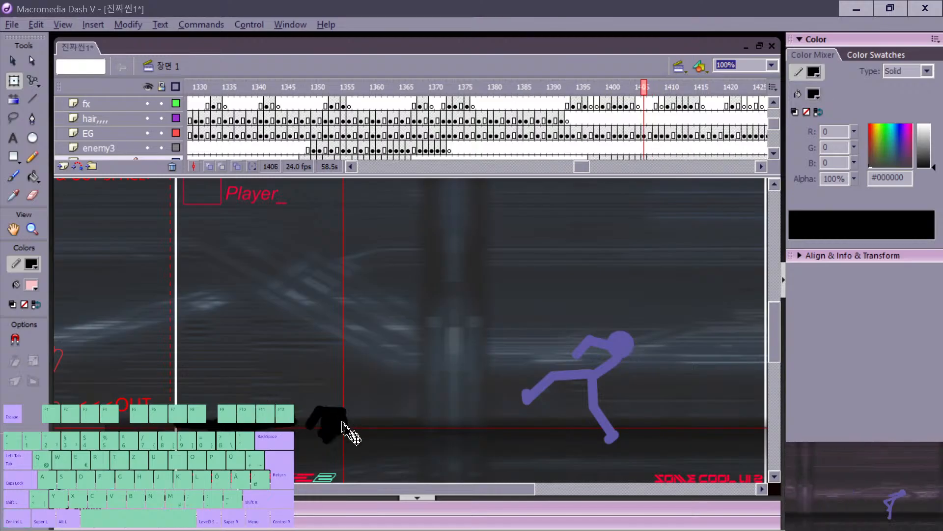
pyautogui.press('.')
pyautogui.press('v')
pyautogui.click(293, 445)
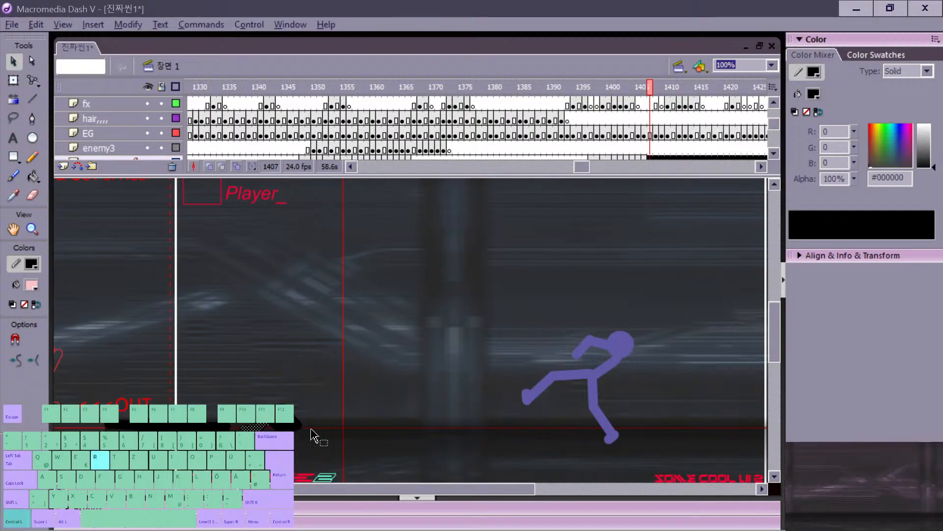
pyautogui.click(311, 435)
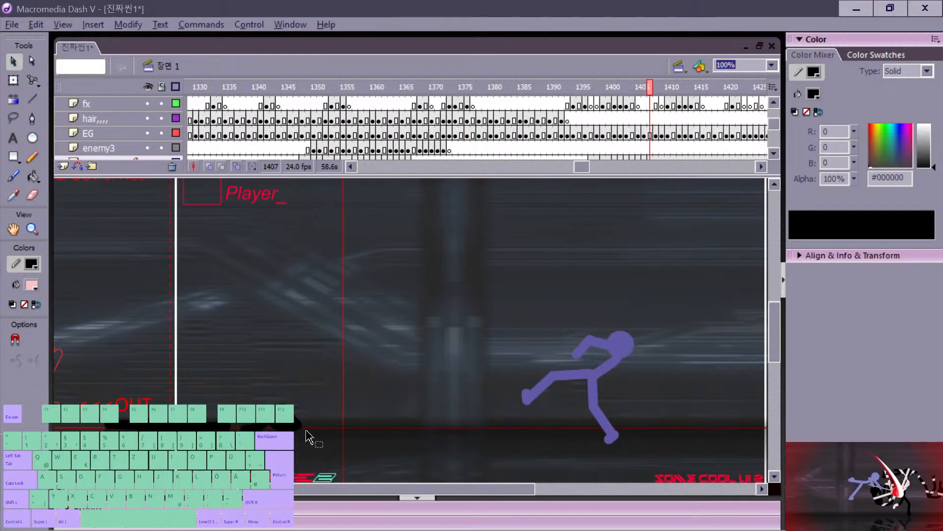
pyautogui.click(257, 428)
pyautogui.moveTo(272, 426)
pyautogui.mouseDown()
pyautogui.moveTo(335, 348)
pyautogui.moveTo(321, 348)
pyautogui.mouseUp()
pyautogui.press('Delete')
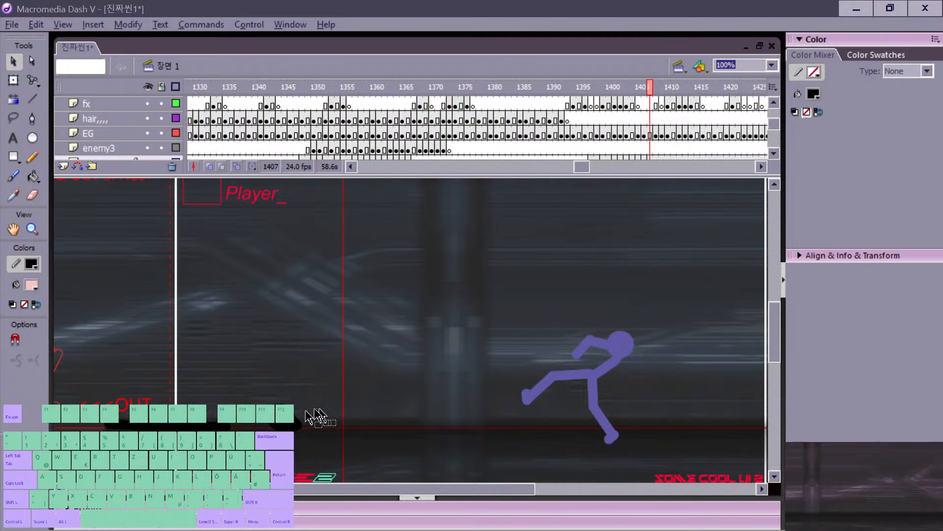
pyautogui.press('n')
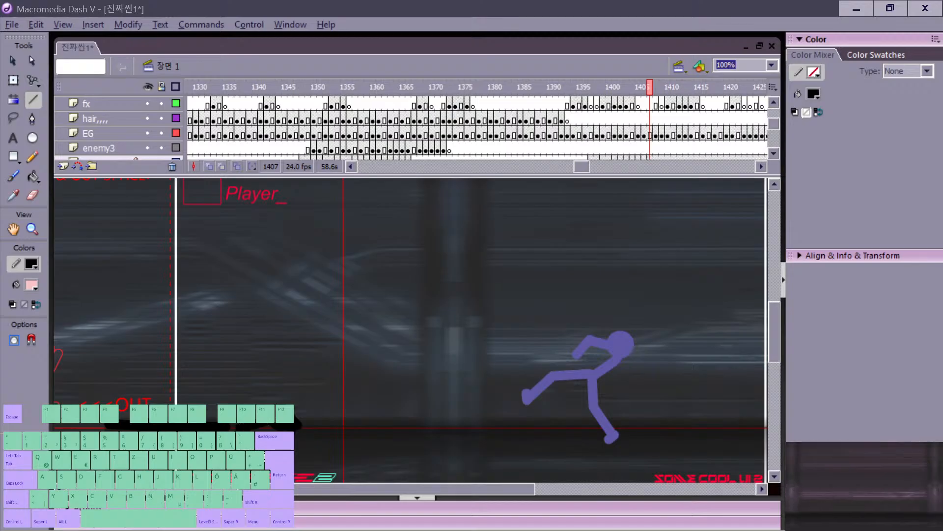
pyautogui.press('v')
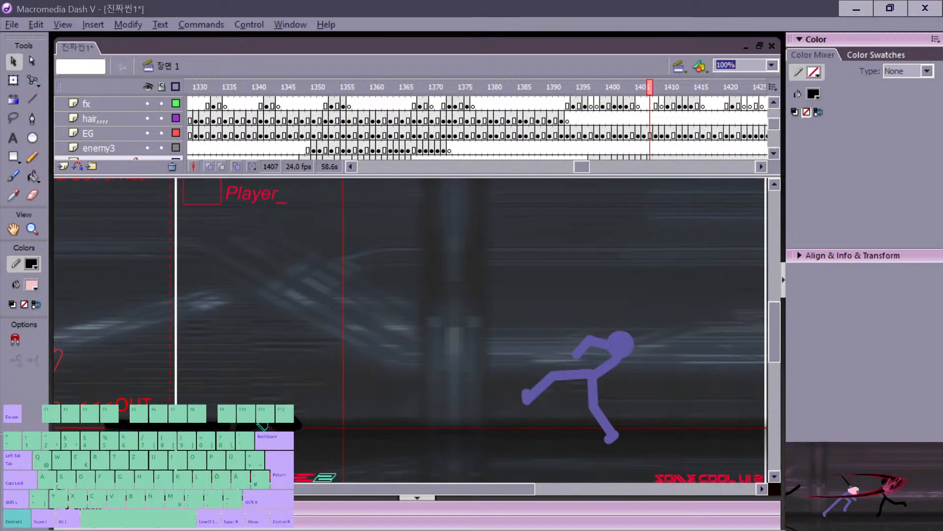
# Step: Move the upper body further left in frame 1408 and clear it from frame 1409
pyautogui.press('.')
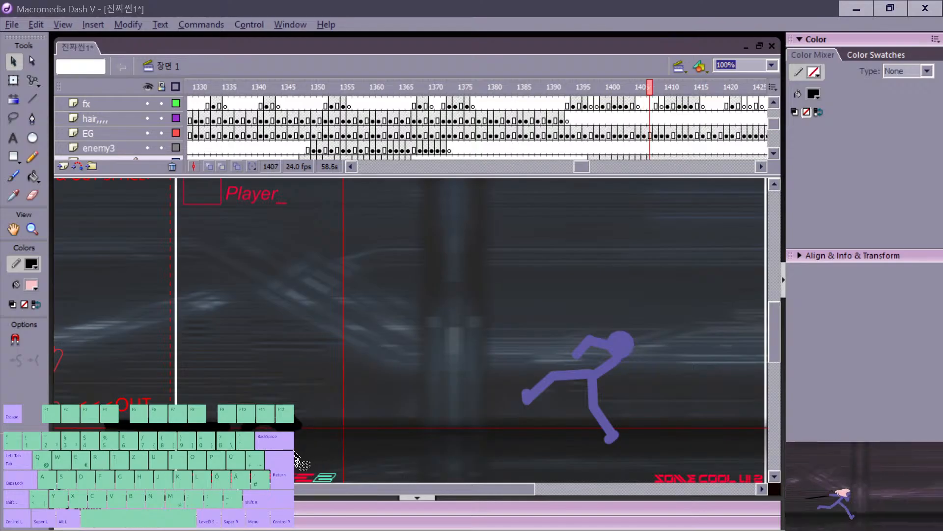
pyautogui.press('.')
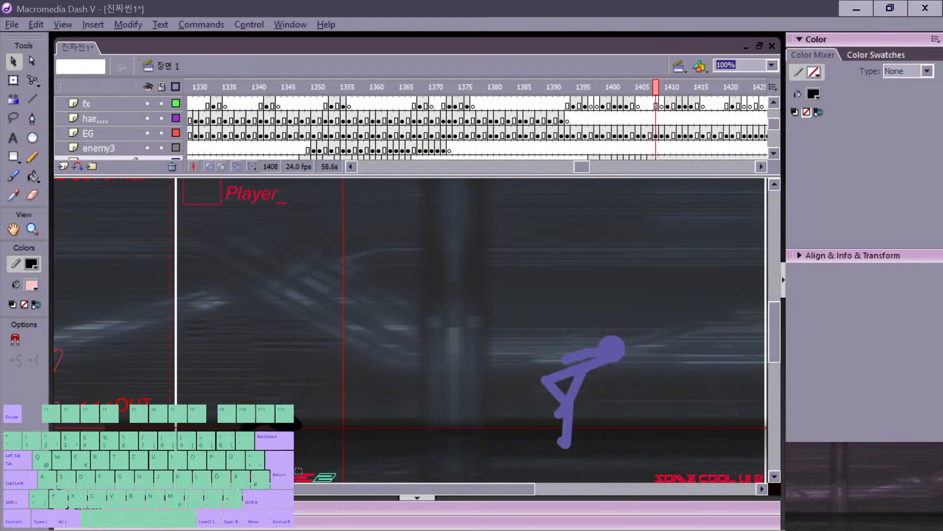
pyautogui.moveTo(221, 392); pyautogui.dragTo(323, 460)
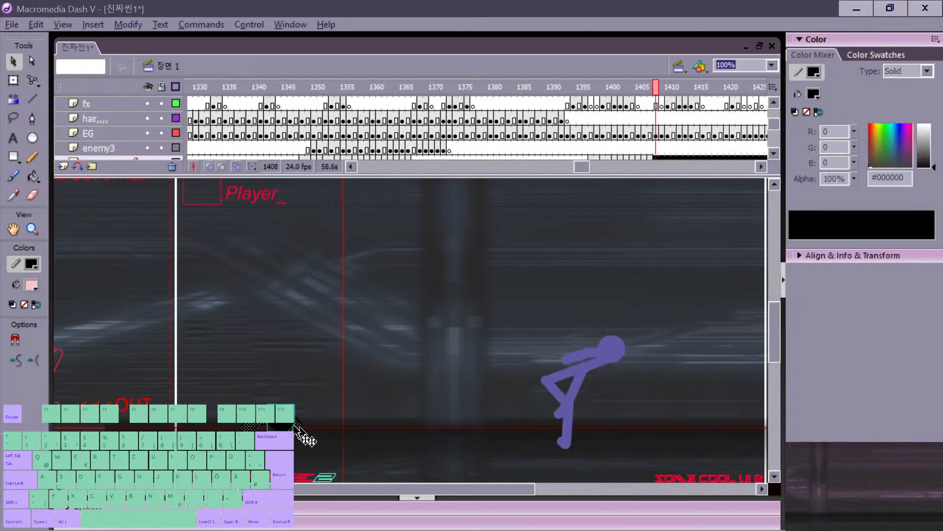
pyautogui.moveTo(292, 425)
pyautogui.mouseDown()
pyautogui.moveTo(201, 418)
pyautogui.moveTo(214, 418)
pyautogui.mouseUp()
pyautogui.press('.')
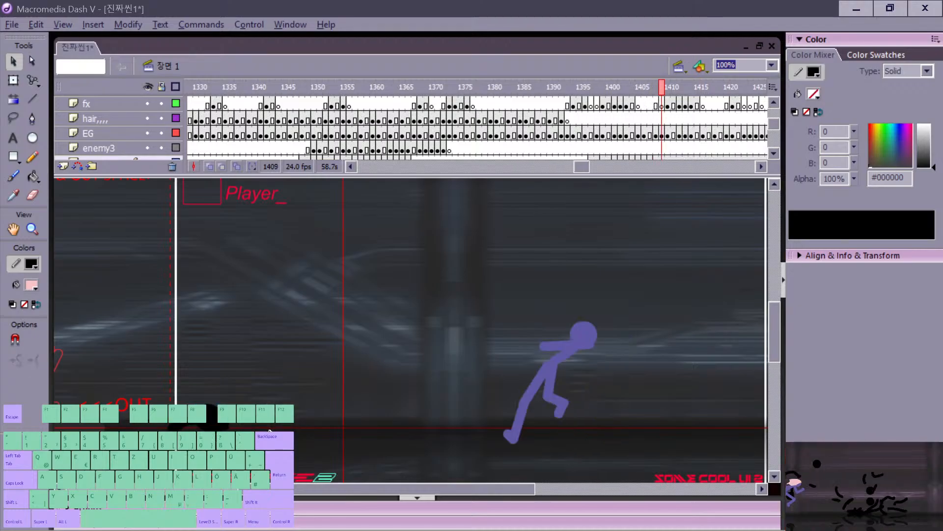
pyautogui.press('Delete')
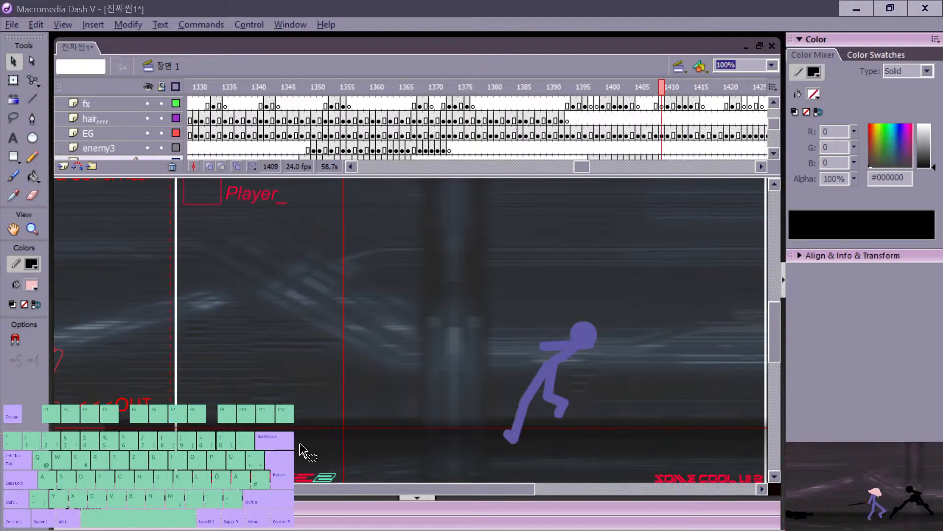
# Step: Play back the fight from several earlier frames to review how the sliced enemy falls
pyautogui.click(562, 138)
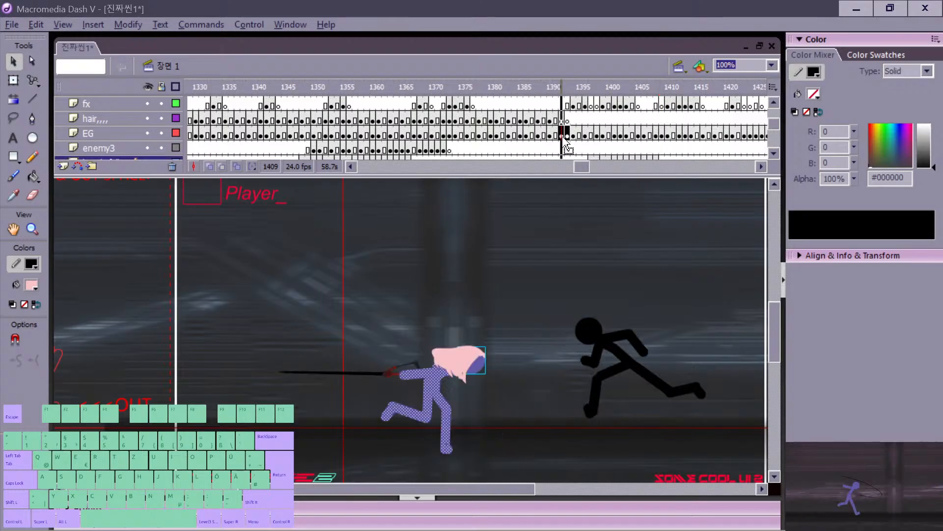
pyautogui.press('Return')
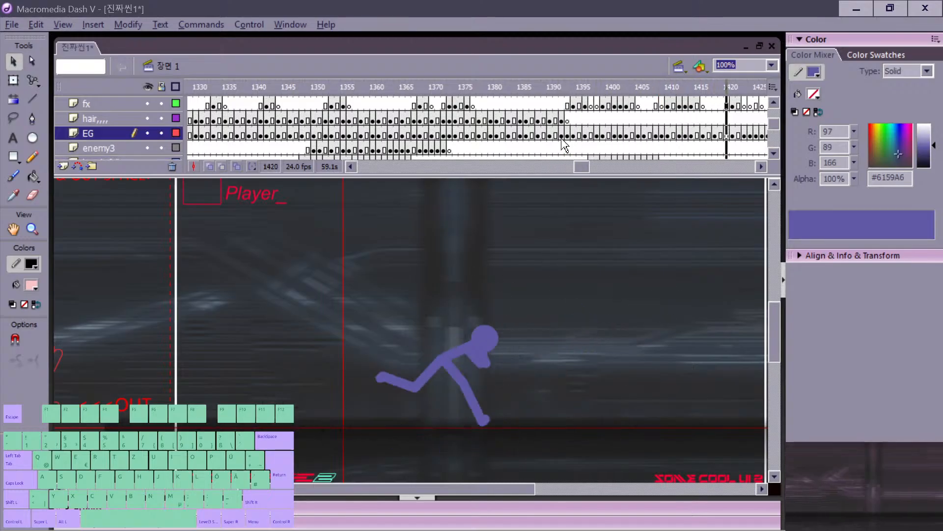
pyautogui.click(586, 119)
pyautogui.moveTo(592, 167); pyautogui.dragTo(582, 167)
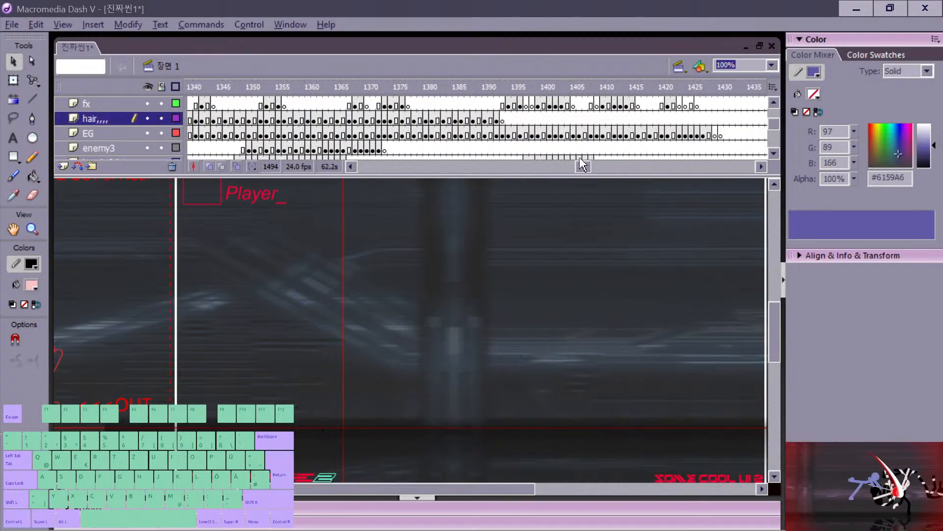
pyautogui.click(341, 136)
pyautogui.press('Return')
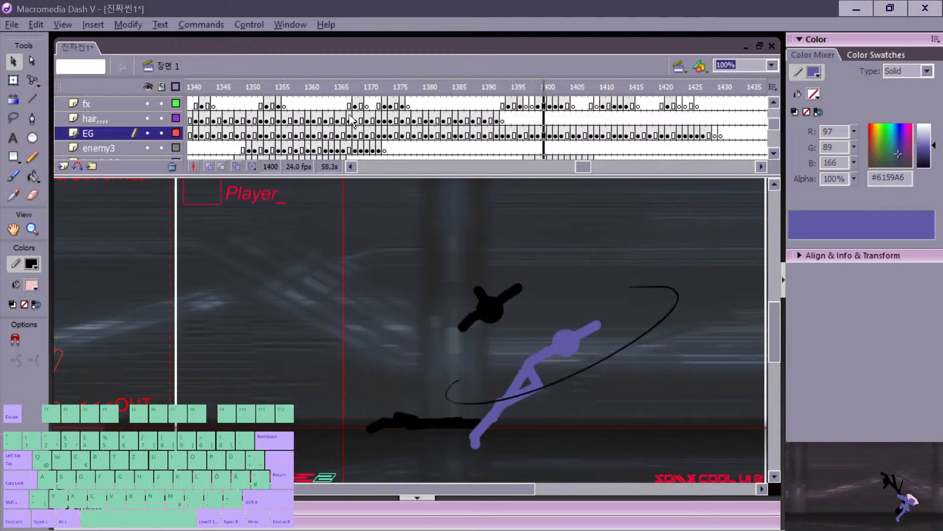
pyautogui.press('Return')
pyautogui.click(455, 121)
pyautogui.press('Return')
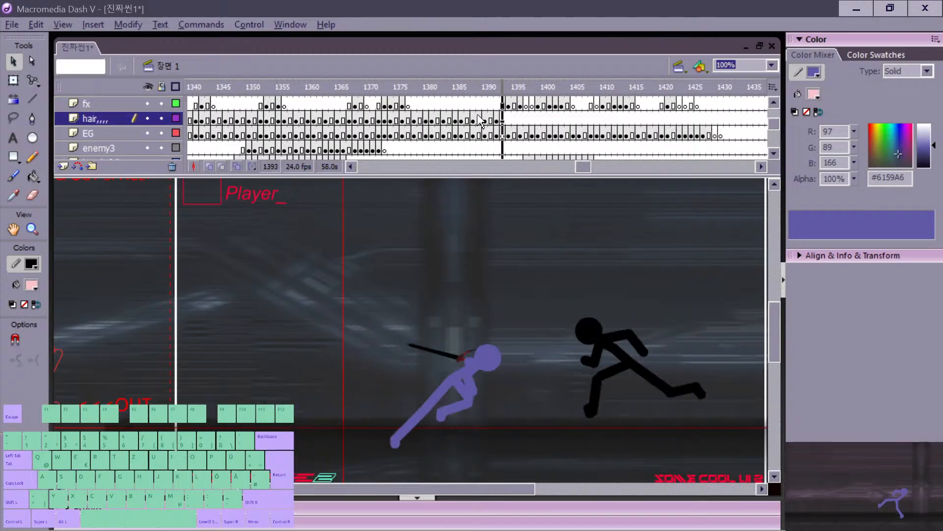
pyautogui.click(473, 135)
pyautogui.press('Return')
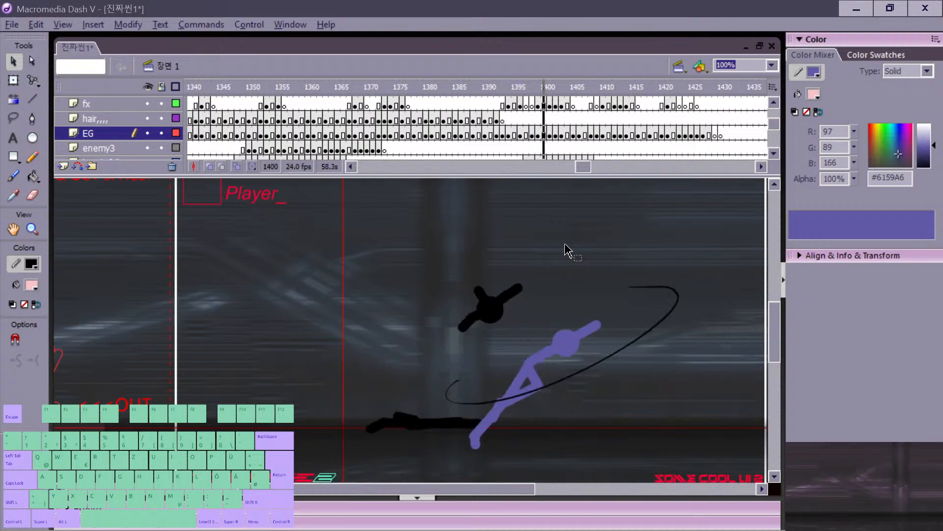
pyautogui.press('Return')
# Step: Step through the frames around 1397 to examine the start of the upper body's fall
pyautogui.press('.')
pyautogui.press(',')
pyautogui.press(',')
pyautogui.press(',')
pyautogui.press(',')
pyautogui.press(',')
pyautogui.press(',')
pyautogui.press(',')
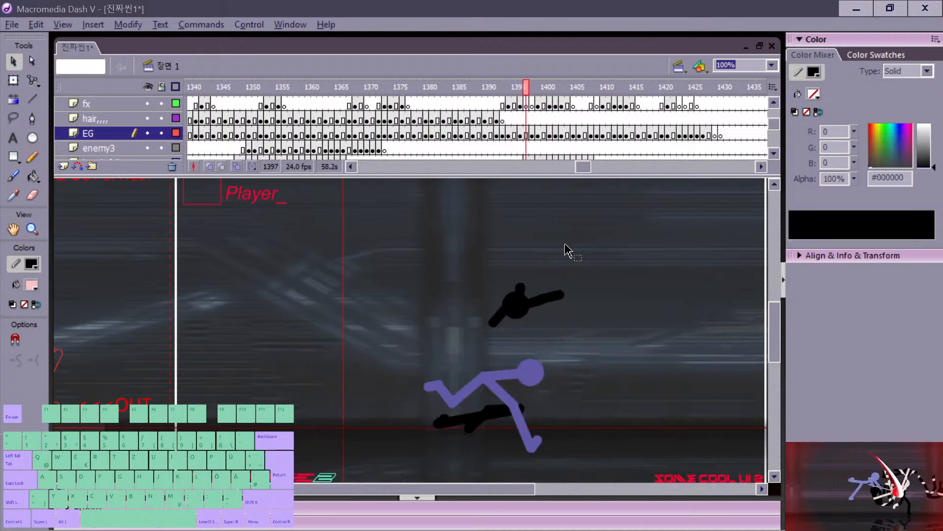
pyautogui.press('.')
pyautogui.press('.')
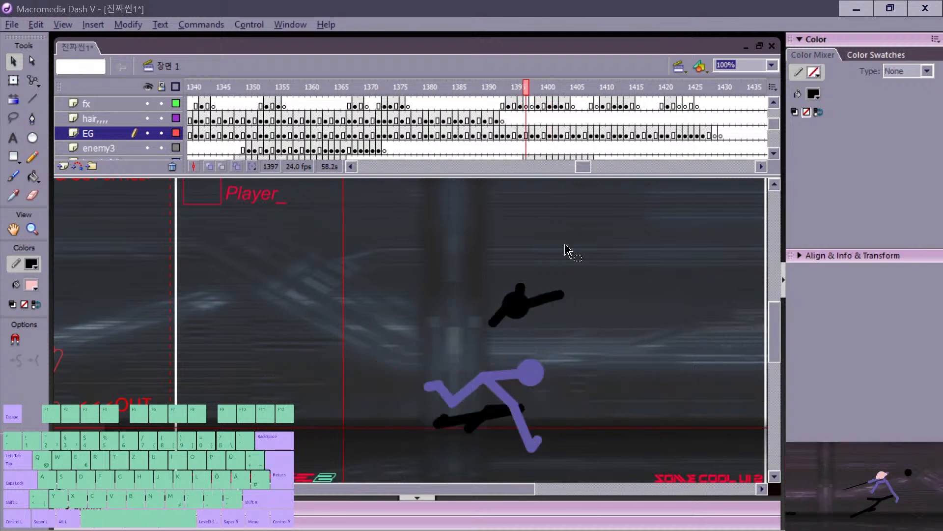
# Step: Turn on onion skin outlines and step through the frames around 1397 to examine the upper body's arc
pyautogui.click(222, 167)
pyautogui.press('.')
pyautogui.press('.')
pyautogui.press('.')
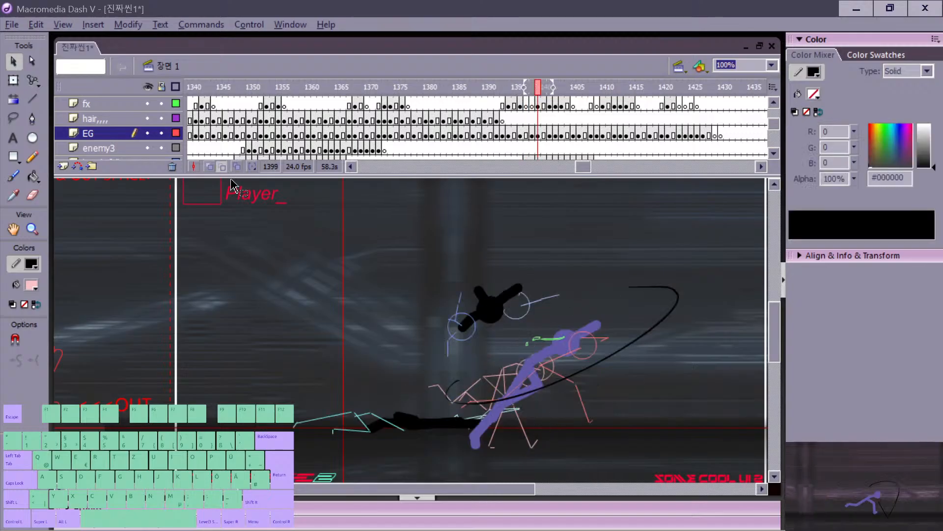
pyautogui.press(',')
pyautogui.press(',')
pyautogui.press(',')
pyautogui.press(',')
pyautogui.press(',')
pyautogui.press('.')
pyautogui.press('.')
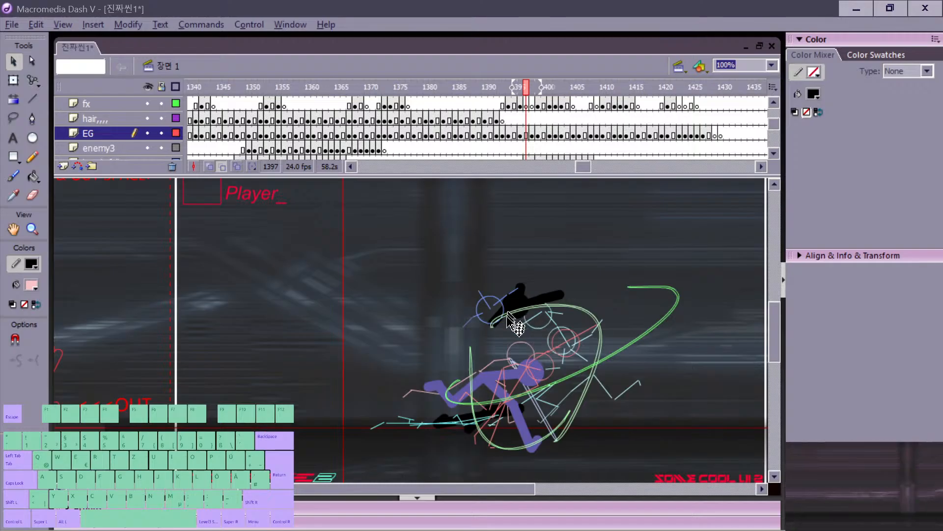
pyautogui.press(',')
pyautogui.press('.')
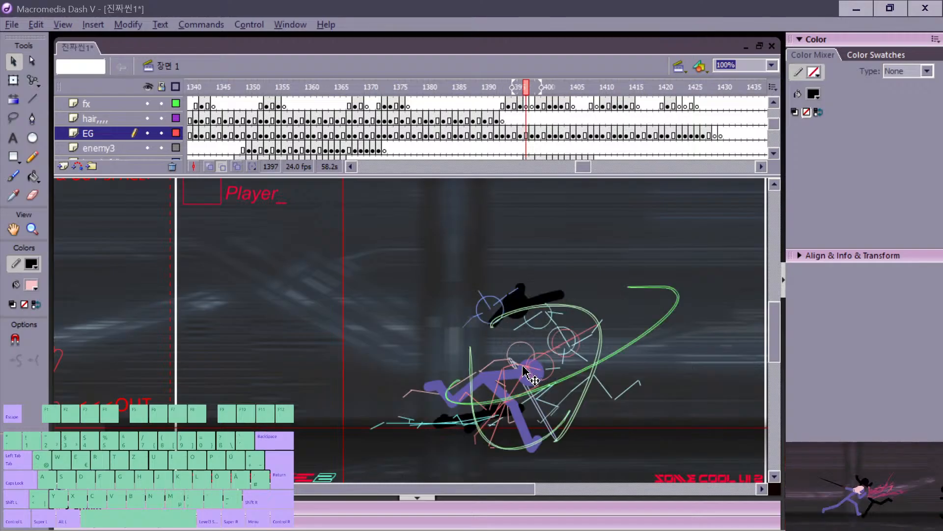
pyautogui.press(',')
pyautogui.press('.')
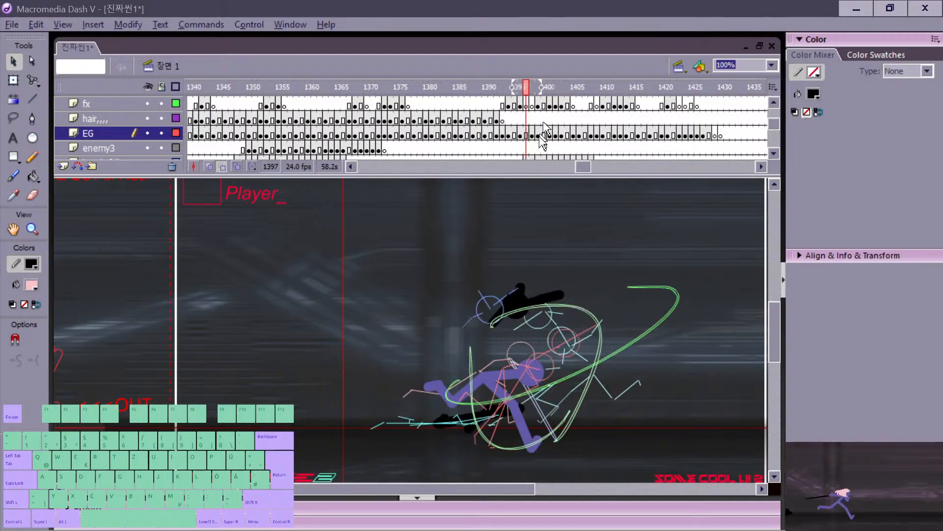
# Step: Shift the upper body left in successive head_fall frames from 1397 to 1403, following the onion skin outlines
pyautogui.click(513, 302)
pyautogui.click(526, 157)
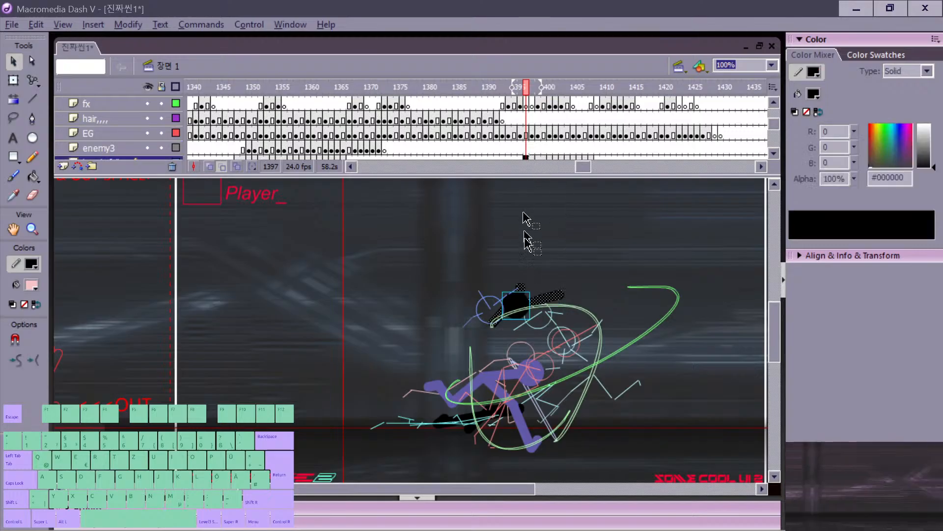
pyautogui.moveTo(497, 297); pyautogui.dragTo(384, 363)
pyautogui.click(544, 158)
pyautogui.click(549, 157)
pyautogui.click(555, 158)
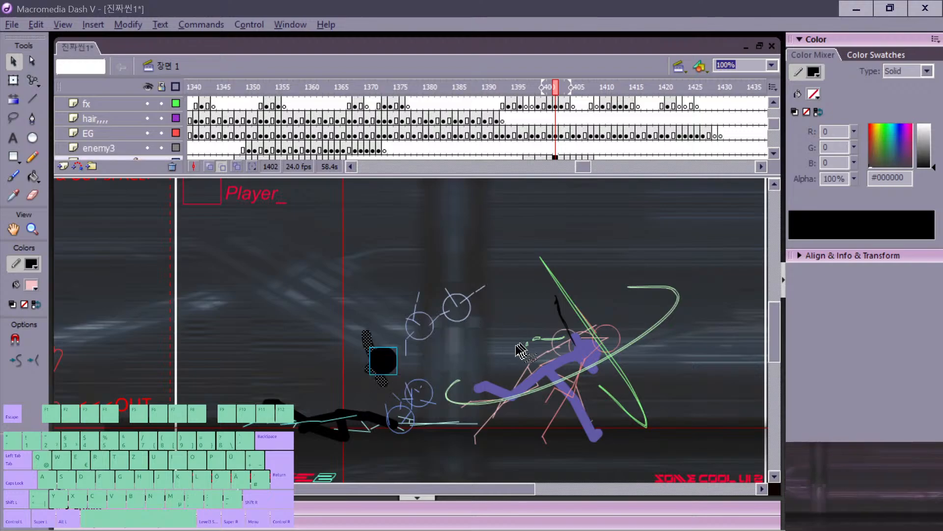
pyautogui.click(561, 157)
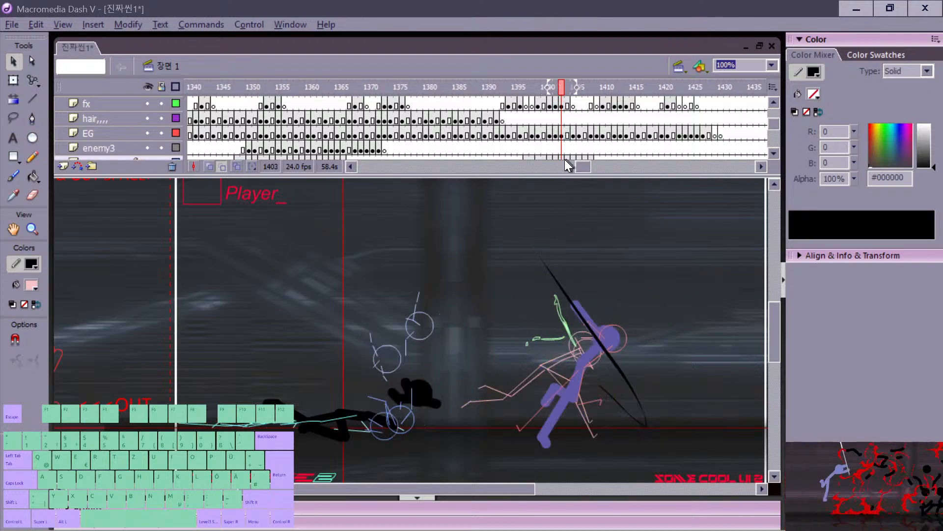
pyautogui.moveTo(405, 396); pyautogui.dragTo(360, 396)
# Step: Step back through the frames from 1403 to 1399 to check the spacing of the shifted upper body
pyautogui.press(',')
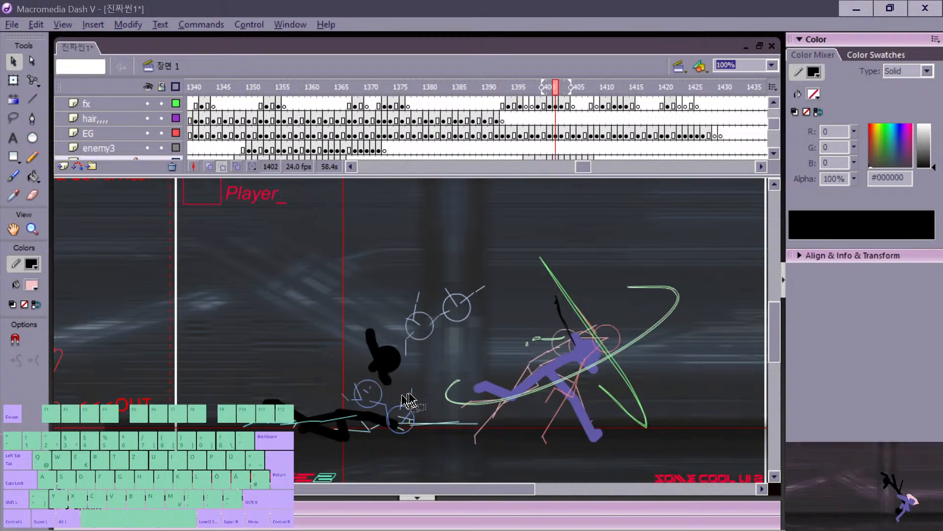
pyautogui.press('.')
pyautogui.press(',')
pyautogui.press(',')
pyautogui.press(',')
pyautogui.press(',')
pyautogui.press(',')
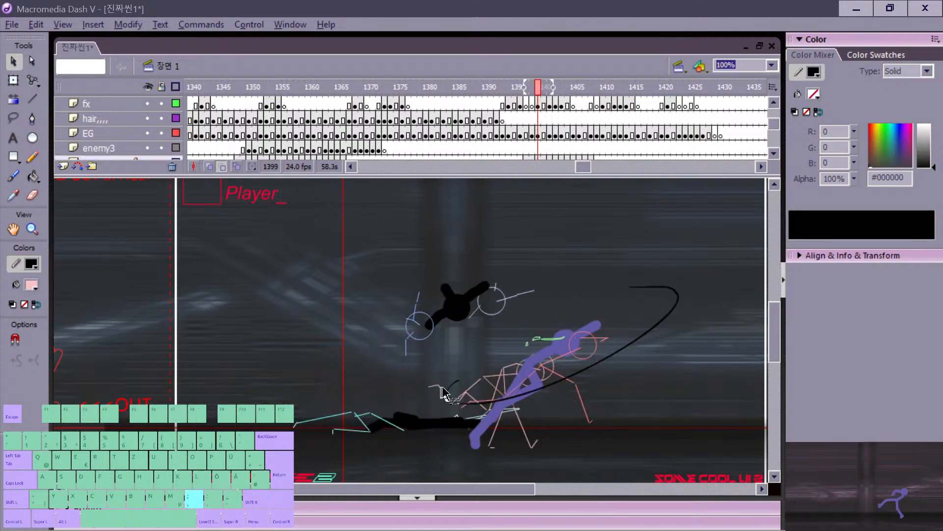
# Step: Review the surrounding falling-head poses and move the severed head slightly upward in frame 1399
pyautogui.press('.')
pyautogui.press(',')
pyautogui.press(',')
pyautogui.press(',')
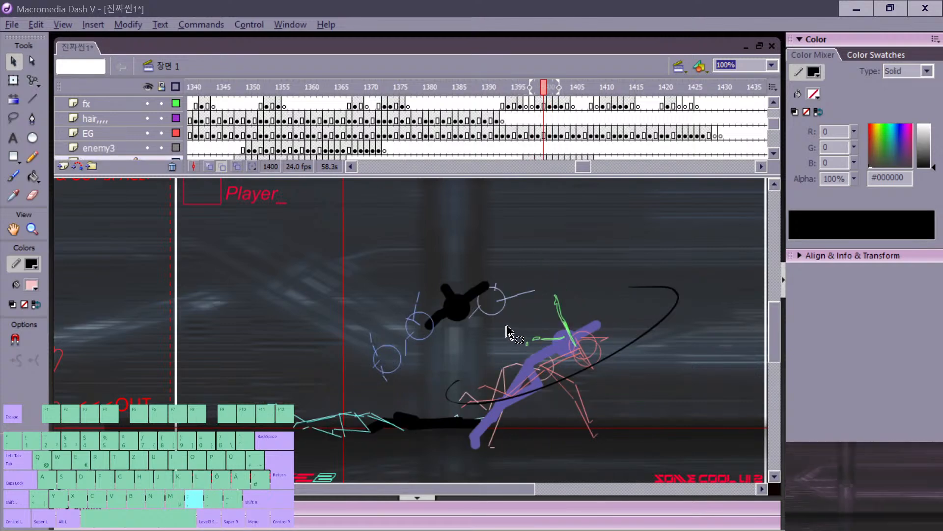
pyautogui.press(',')
pyautogui.press('.')
pyautogui.press('.')
pyautogui.press('.')
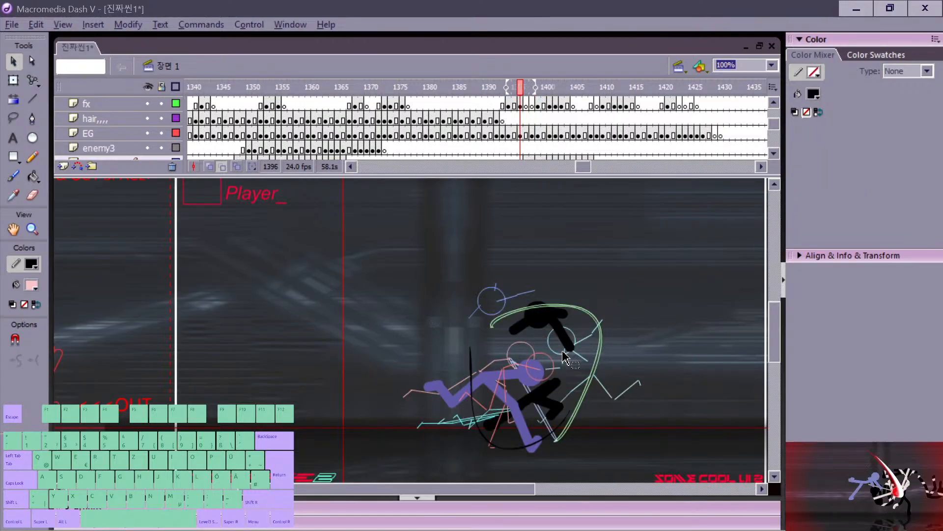
pyautogui.press('.')
pyautogui.moveTo(402, 262); pyautogui.dragTo(515, 351)
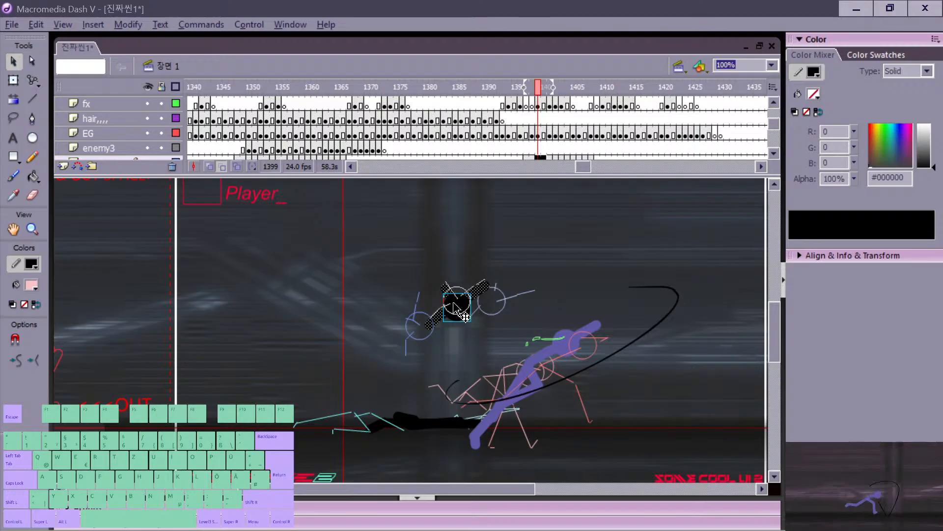
# Step: Raise the falling head in frame 1401 and nudge it against the neighbouring onion-skinned poses to smooth its arc
pyautogui.press('.')
pyautogui.press('.')
pyautogui.moveTo(371, 272); pyautogui.dragTo(436, 341)
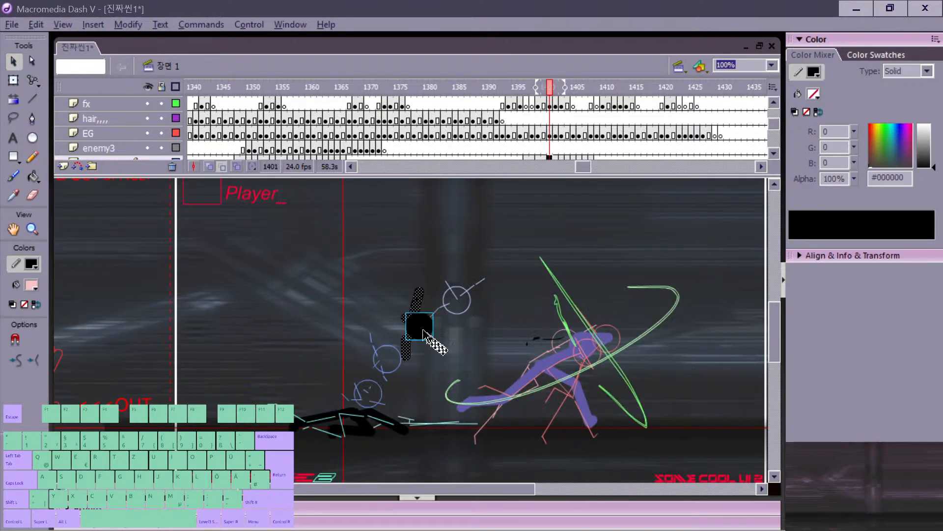
pyautogui.moveTo(421, 305); pyautogui.dragTo(423, 303)
pyautogui.press(',')
pyautogui.press('.')
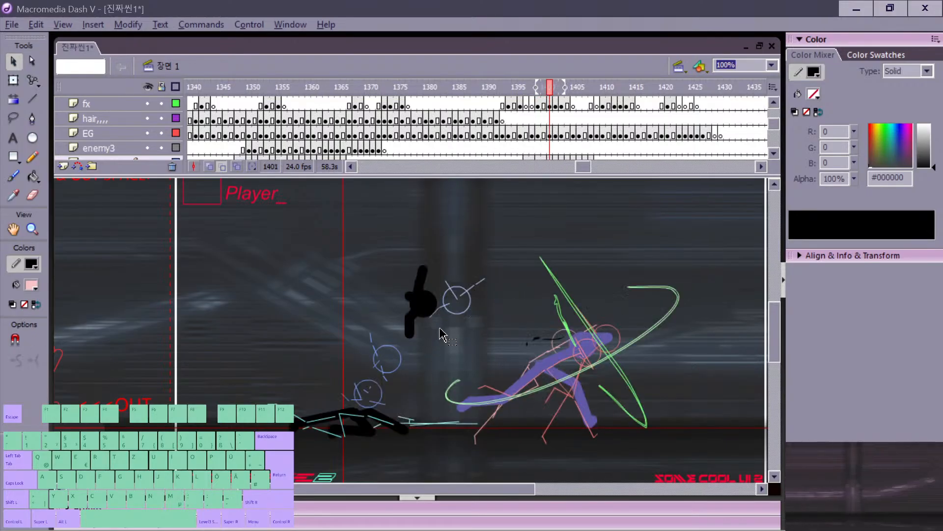
pyautogui.moveTo(377, 256); pyautogui.dragTo(448, 342)
pyautogui.moveTo(424, 303); pyautogui.dragTo(428, 305)
pyautogui.press(',')
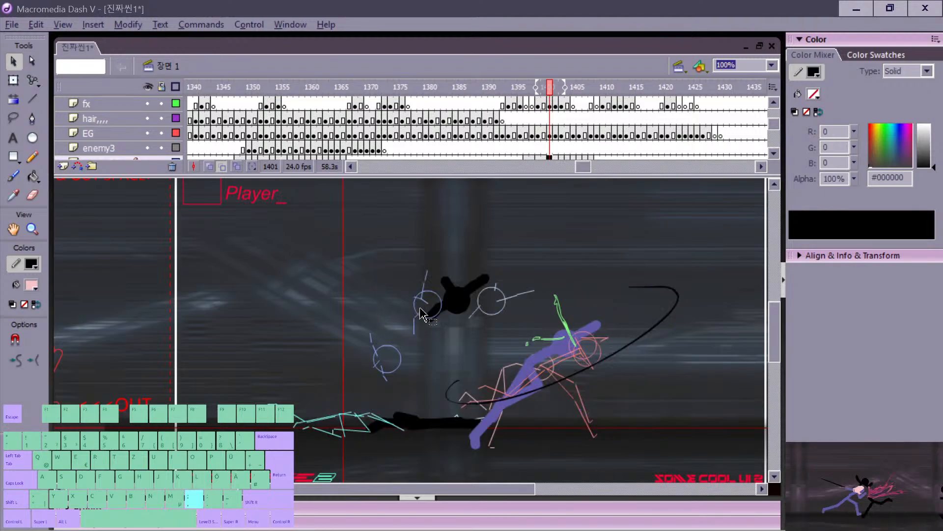
# Step: Raise the falling head in frame 1402 so it continues the arc of the preceding pose
pyautogui.press('.')
pyautogui.press('.')
pyautogui.moveTo(336, 314); pyautogui.dragTo(431, 402)
pyautogui.moveTo(384, 355); pyautogui.dragTo(384, 322)
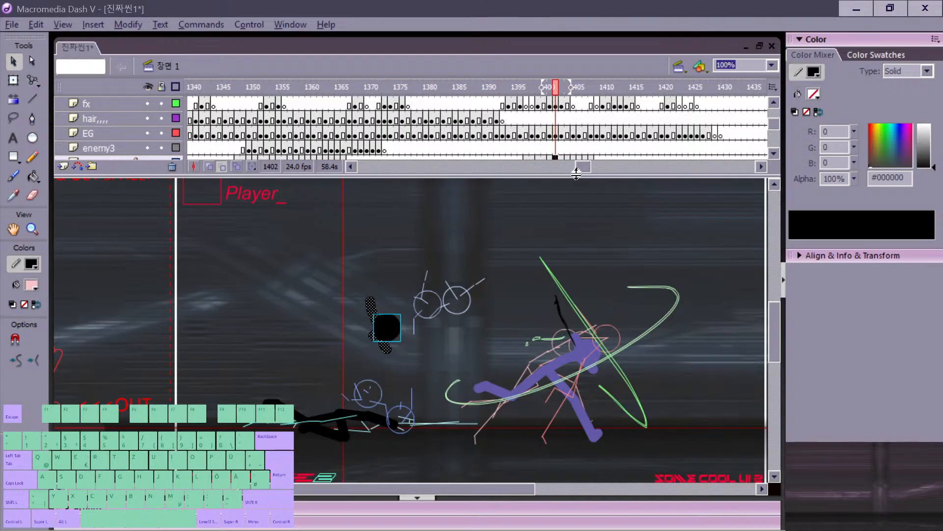
# Step: Enlarge the timeline area and extend the head fall layer's poses at frames 1401 and 1403 by one frame each
pyautogui.moveTo(576, 175); pyautogui.dragTo(576, 194)
pyautogui.click(549, 168)
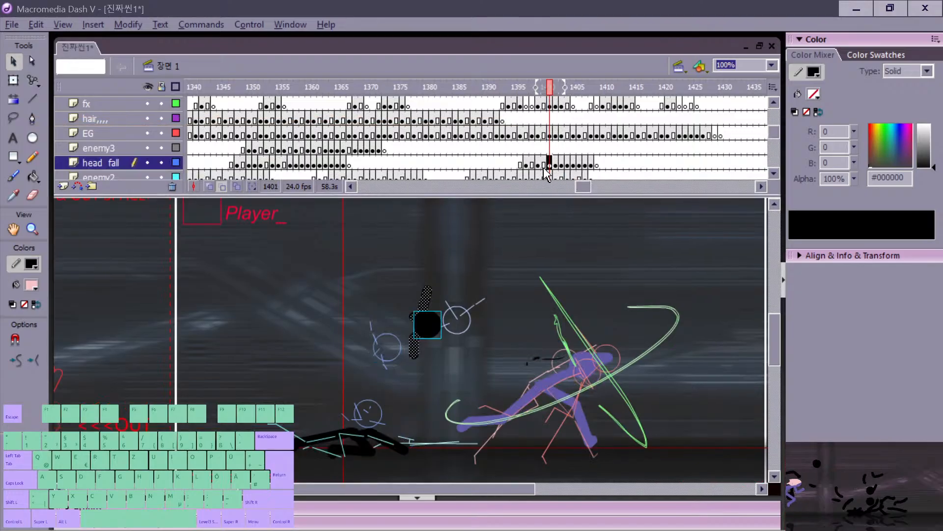
pyautogui.press('F5')
pyautogui.click(561, 164)
pyautogui.press('F5')
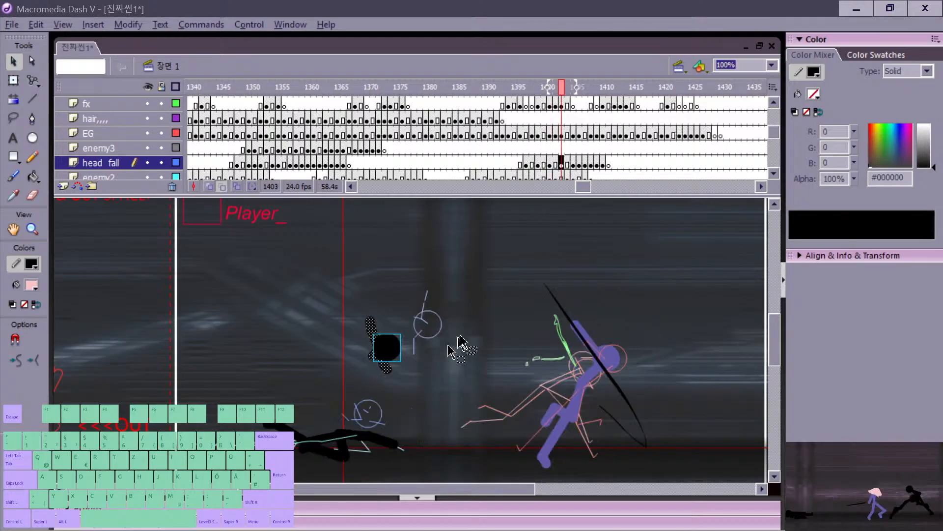
# Step: Shift the falling head farther left in frames 1405 and 1406 of the head fall layer
pyautogui.click(574, 164)
pyautogui.moveTo(373, 421); pyautogui.dragTo(348, 403)
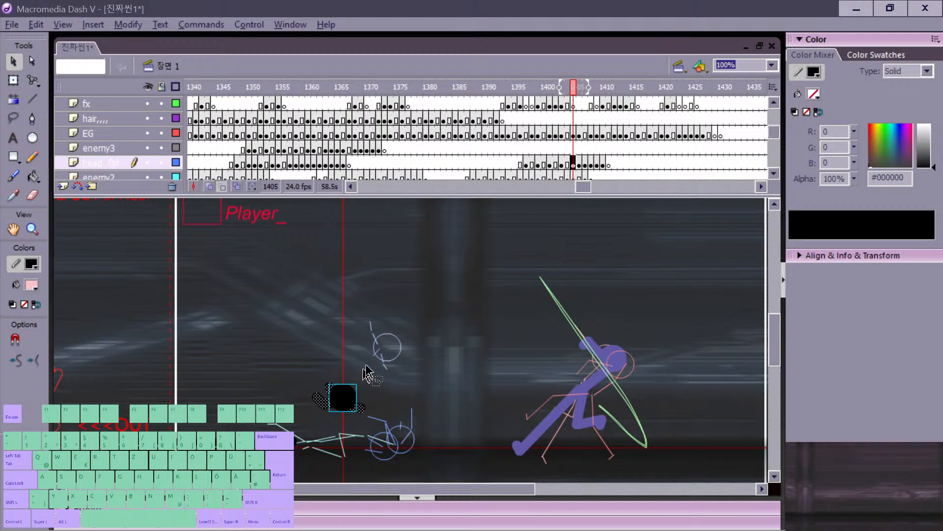
pyautogui.click(579, 163)
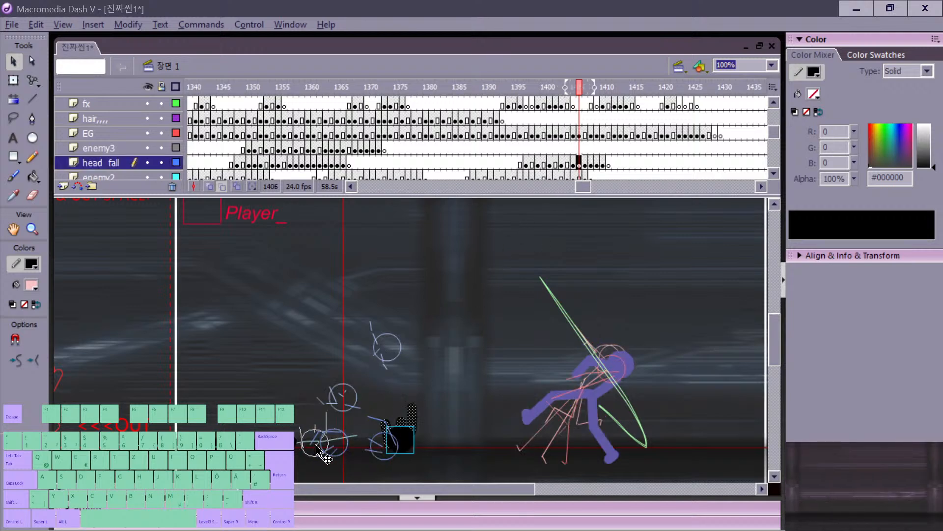
pyautogui.moveTo(316, 445); pyautogui.dragTo(322, 444)
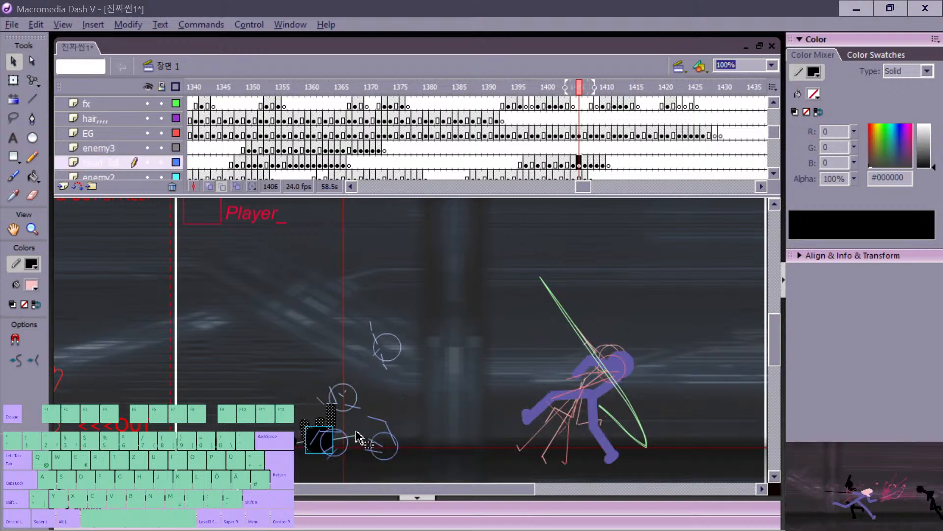
pyautogui.click(357, 436)
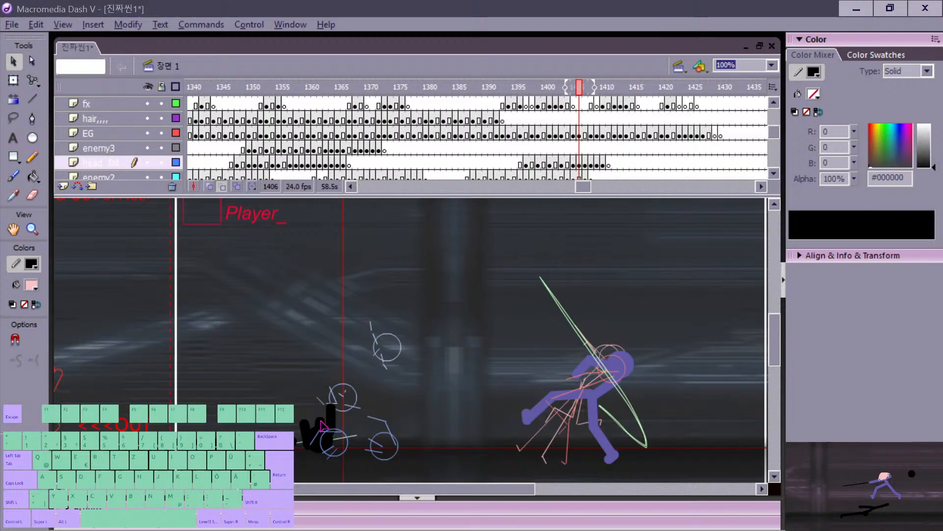
# Step: Move the head farther left in frames 1407 and 1409, holding the frame 1407 pose for one extra frame
pyautogui.click(584, 163)
pyautogui.moveTo(387, 448); pyautogui.dragTo(309, 434)
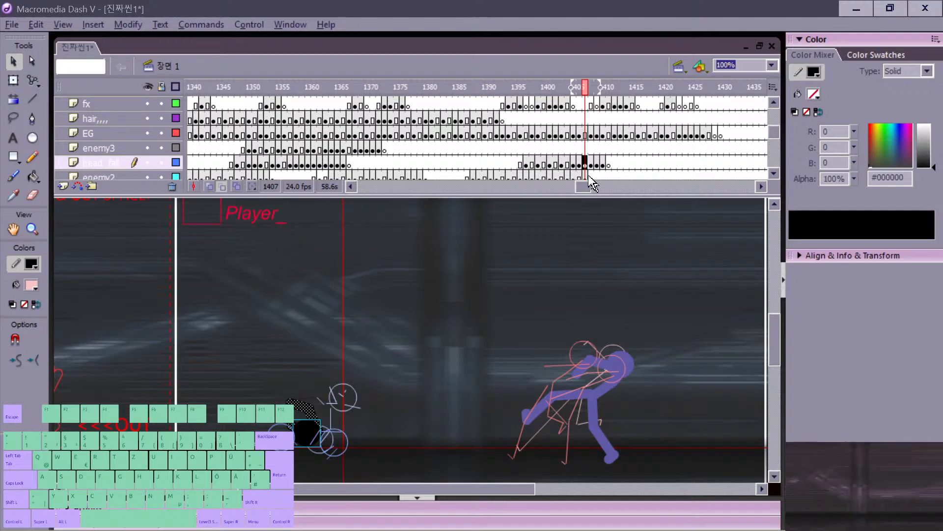
pyautogui.click(597, 163)
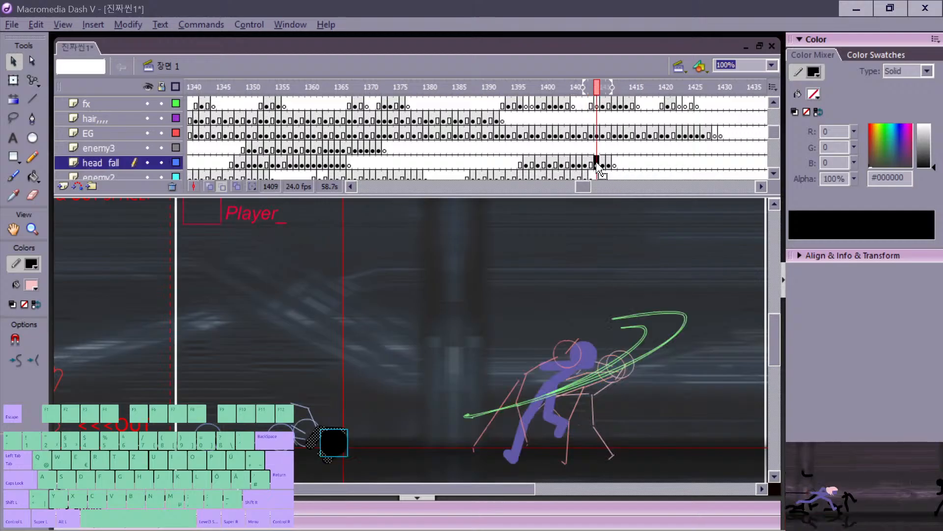
pyautogui.moveTo(306, 426); pyautogui.dragTo(293, 446)
# Step: Fine-tune the rolling head's position in frames 1409 and 1411 of the head fall layer
pyautogui.click(602, 164)
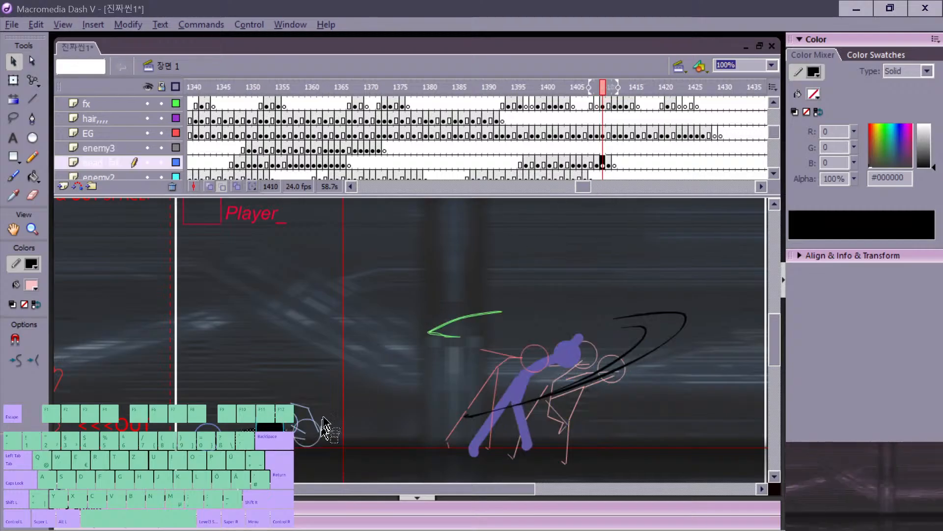
pyautogui.press(',')
pyautogui.moveTo(283, 426); pyautogui.dragTo(285, 430)
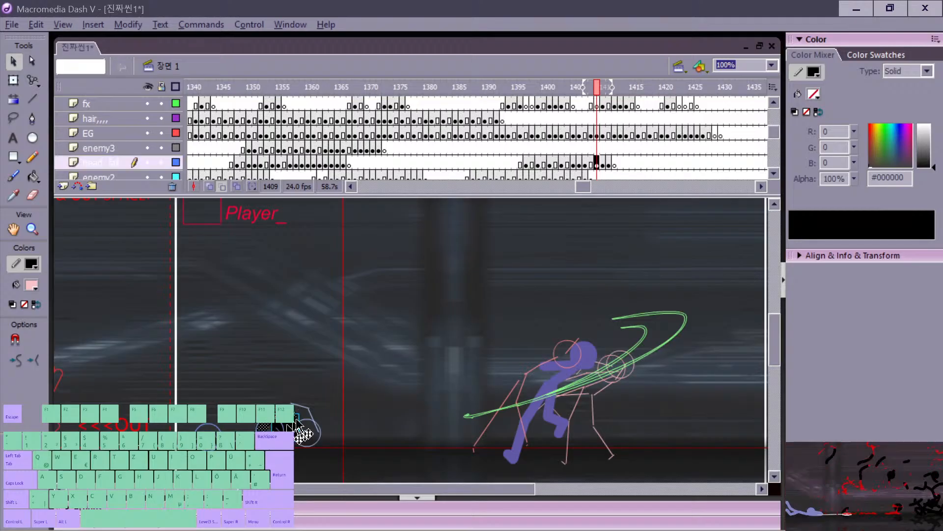
pyautogui.click(608, 165)
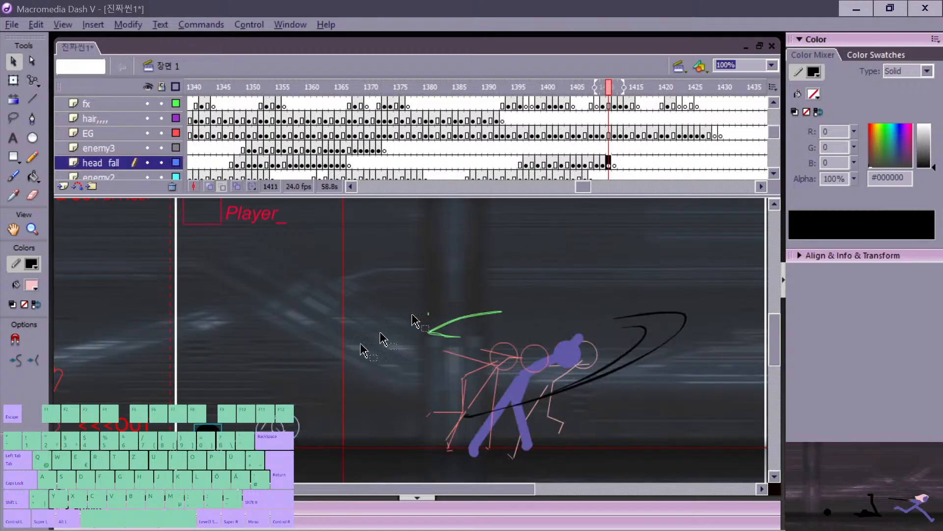
pyautogui.moveTo(244, 468); pyautogui.dragTo(247, 470)
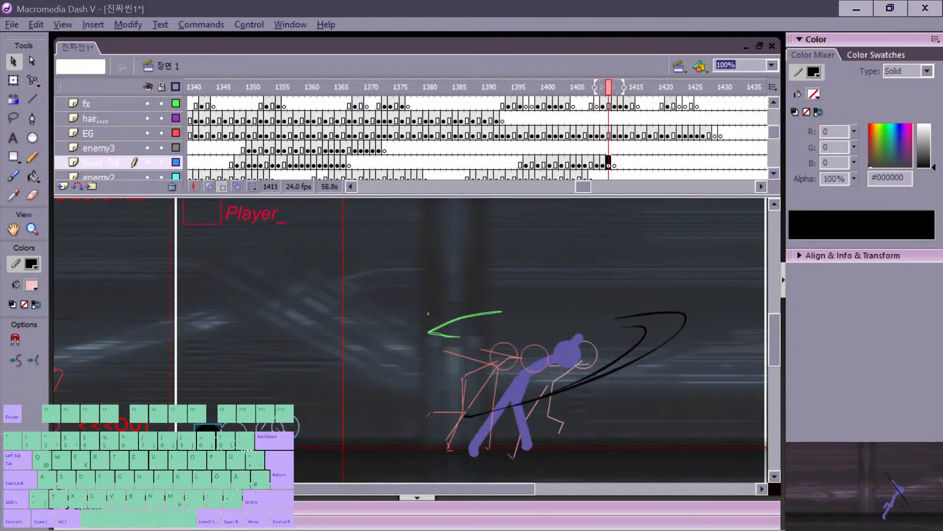
# Step: Play back the slash and head-fall sequence several times from different starting frames to check its timing
pyautogui.press('l')
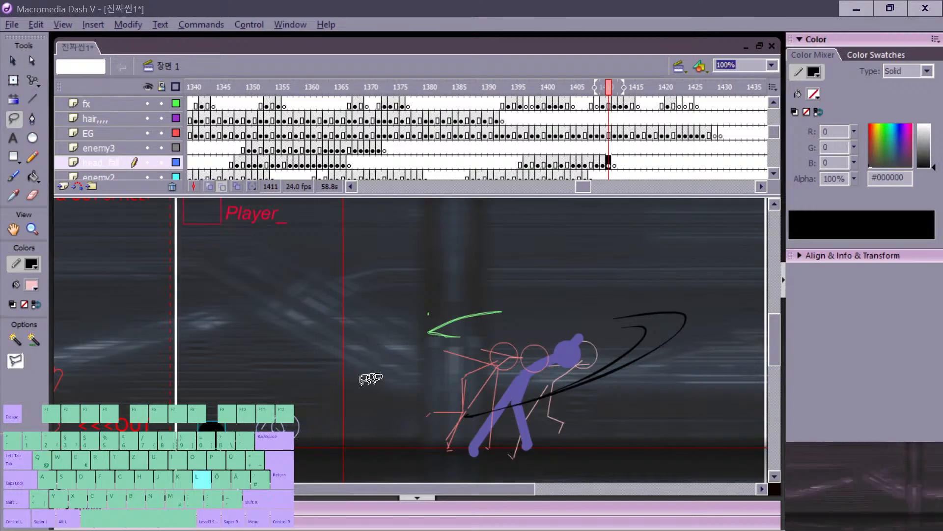
pyautogui.click(511, 133)
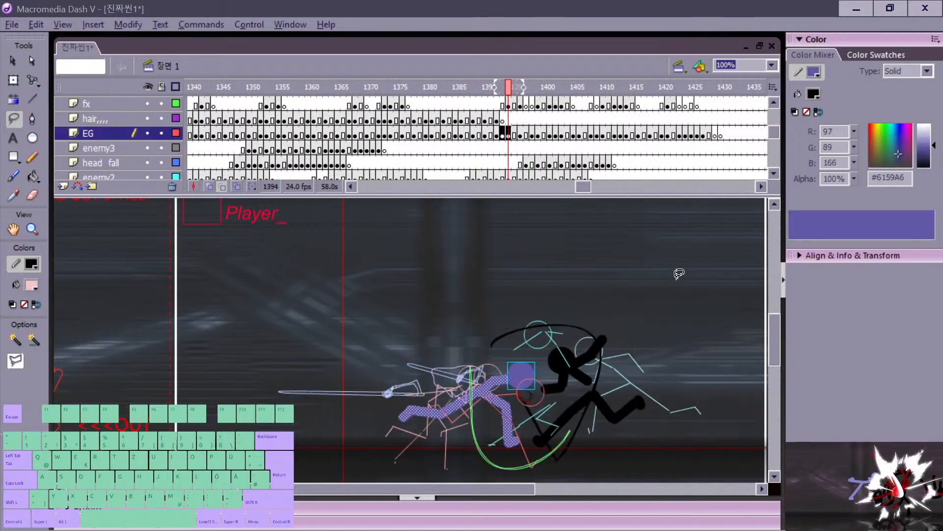
pyautogui.press('Return')
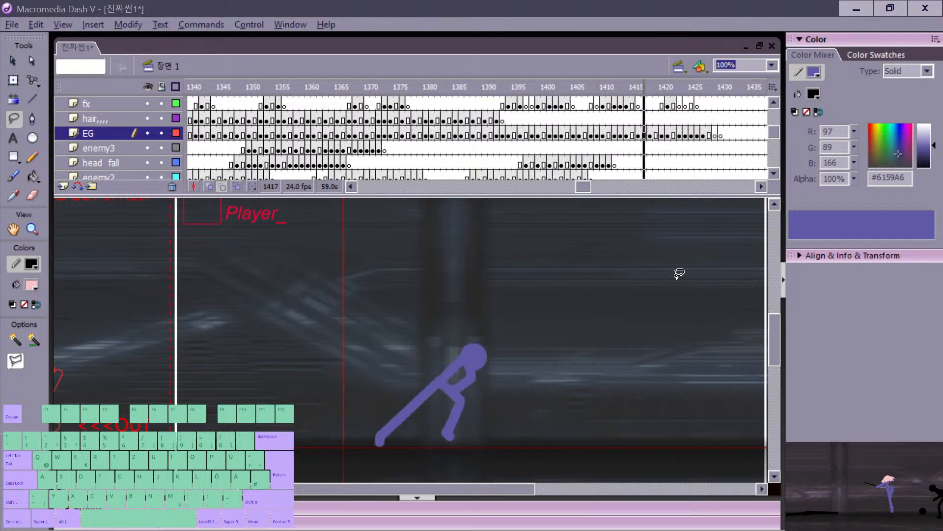
pyautogui.click(477, 131)
pyautogui.press('Return')
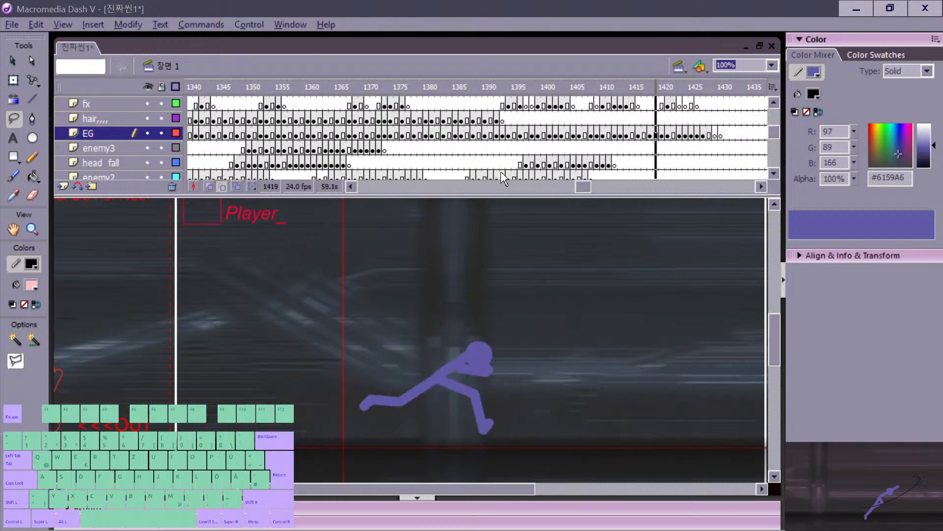
pyautogui.click(473, 147)
pyautogui.press('Return')
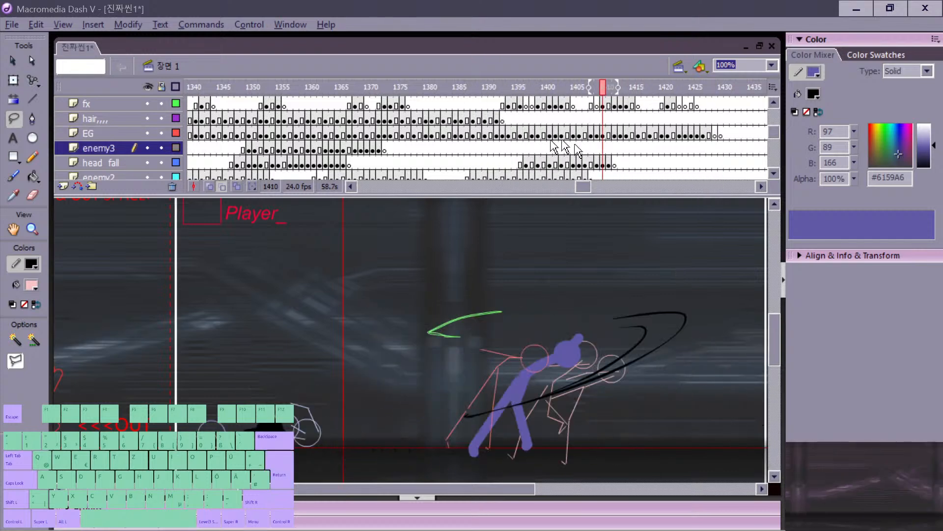
pyautogui.click(512, 147)
pyautogui.press('Return')
pyautogui.click(344, 134)
pyautogui.press('Return')
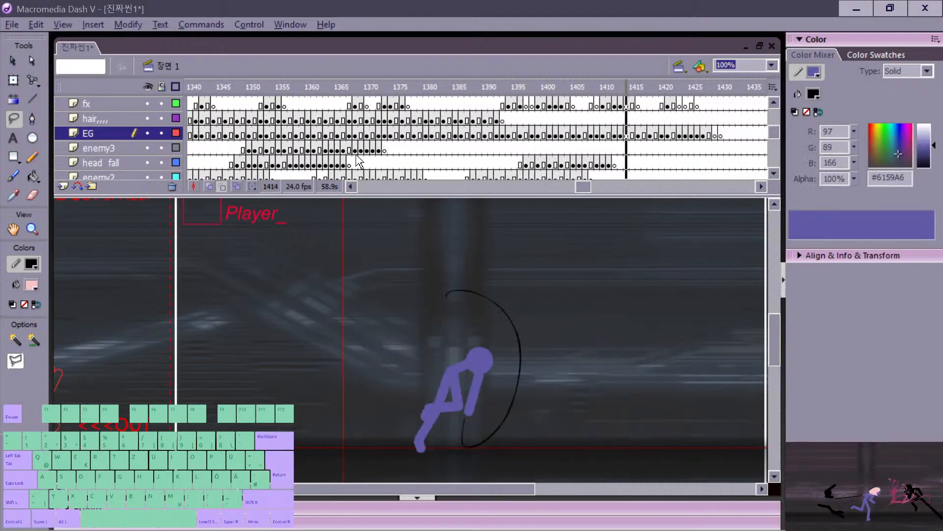
pyautogui.press('Return')
pyautogui.click(511, 148)
pyautogui.press('Return')
pyautogui.press('Return')
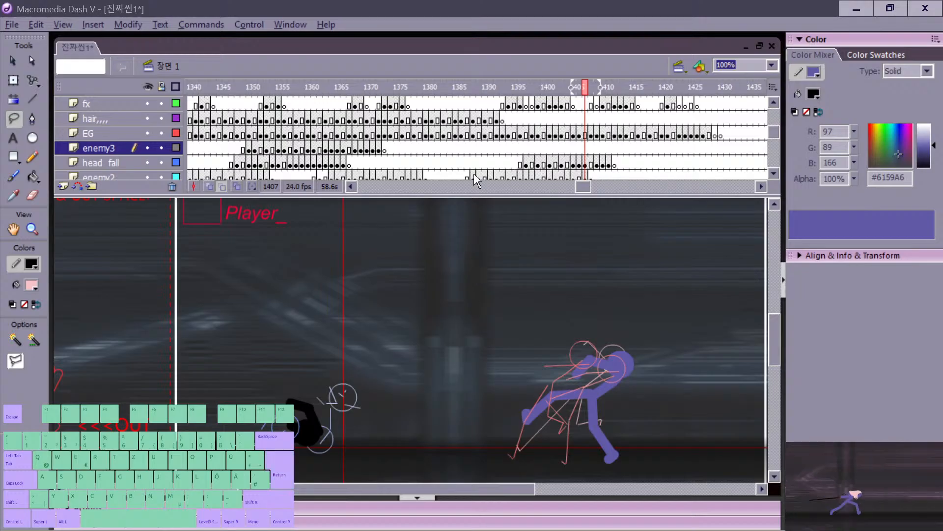
pyautogui.click(476, 135)
pyautogui.press('Return')
pyautogui.press('Return')
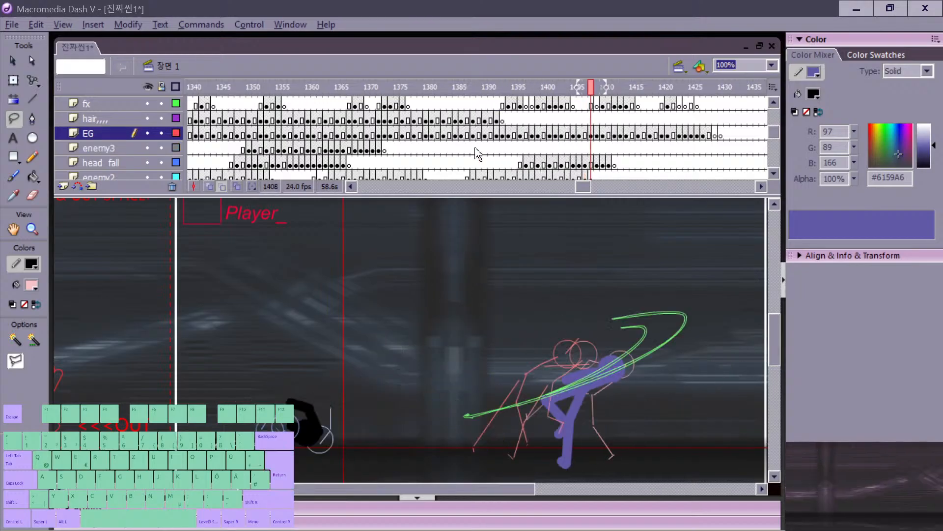
# Step: Turn off onion skinning for a clean replay of the head fall and save the document
pyautogui.click(222, 187)
pyautogui.click(508, 137)
pyautogui.press('Return')
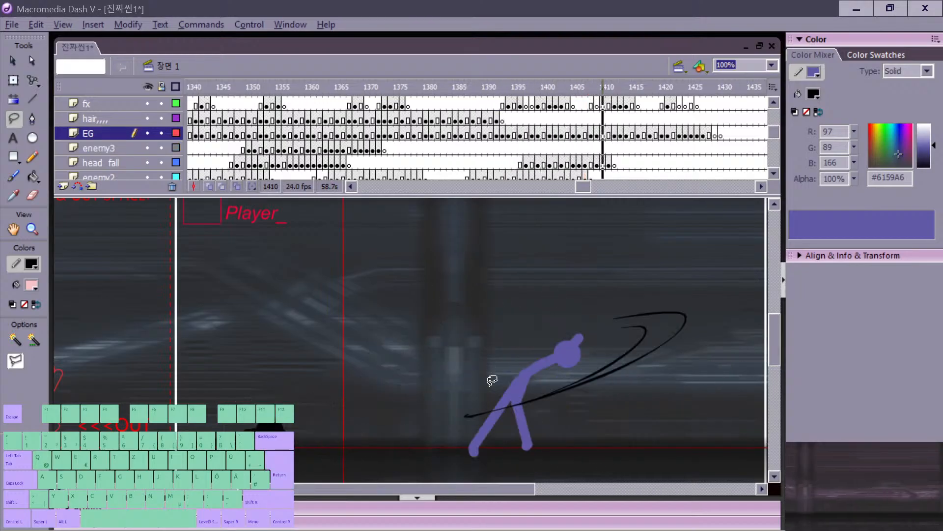
pyautogui.click(536, 136)
pyautogui.press('Return')
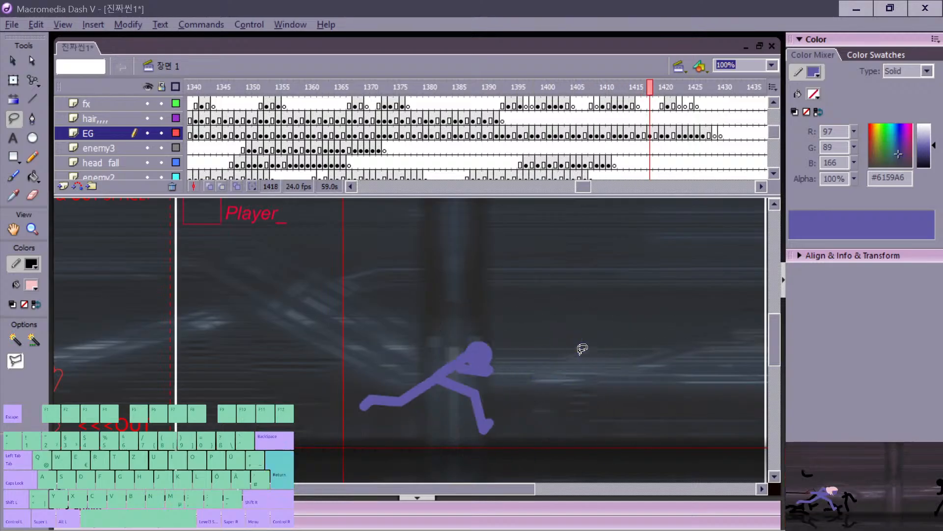
pyautogui.hotkey('ctrl', 's')
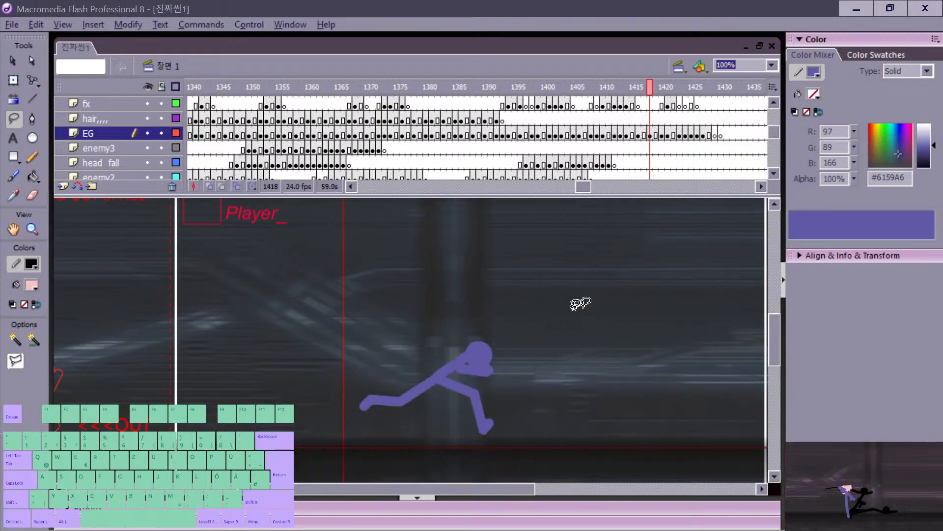
pyautogui.press('space')
pyautogui.moveTo(553, 376); pyautogui.dragTo(358, 401)
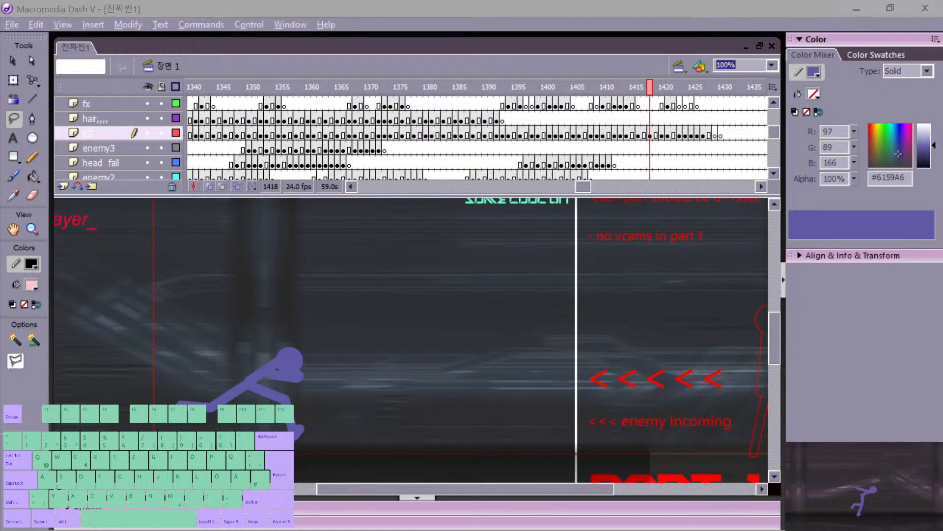
pyautogui.press('5')
pyautogui.hotkey('shift', 'm')
pyautogui.hotkey('shift', 't')
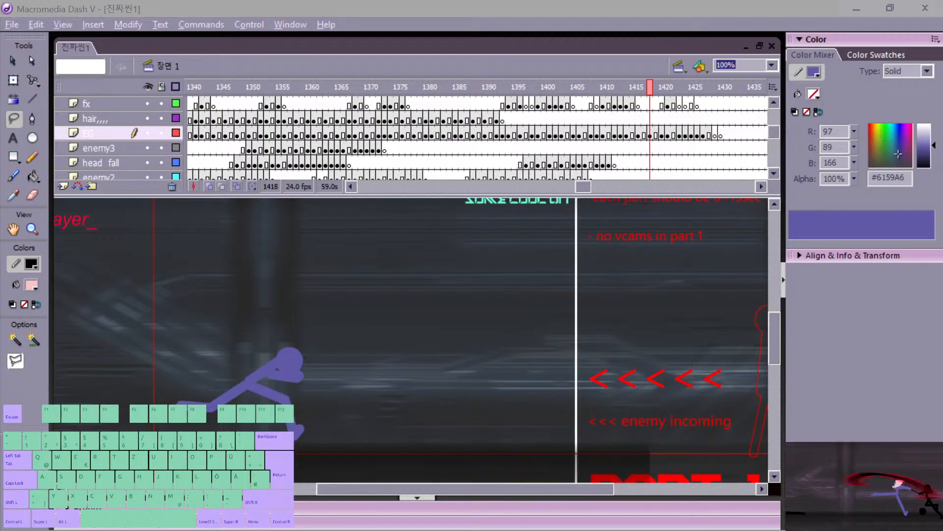
pyautogui.press('1')
pyautogui.press('5')
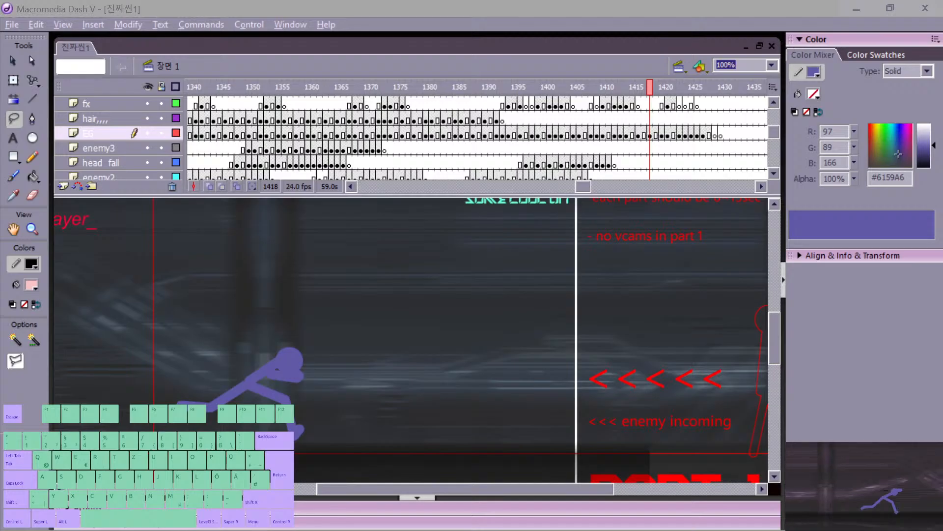
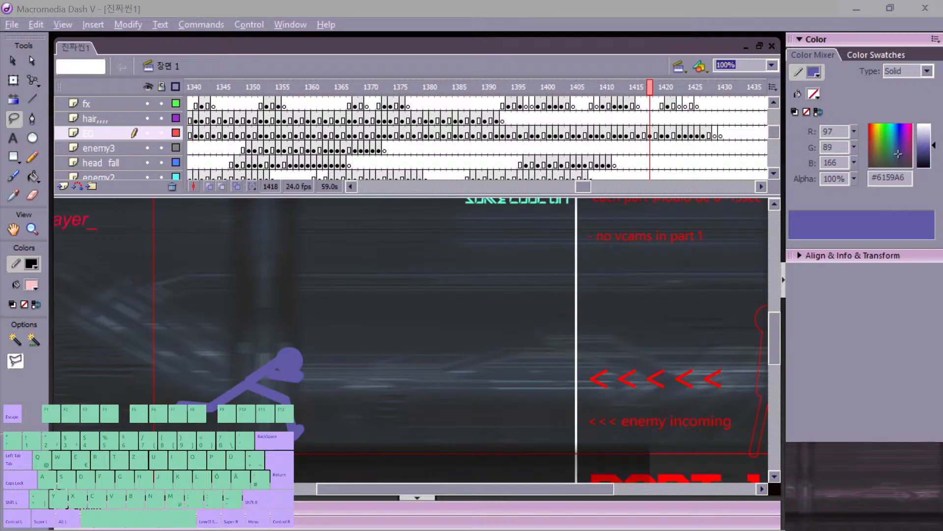
# Step: Play back the fight from different frames of the hair layer to review the existing hair motion
pyautogui.click(526, 120)
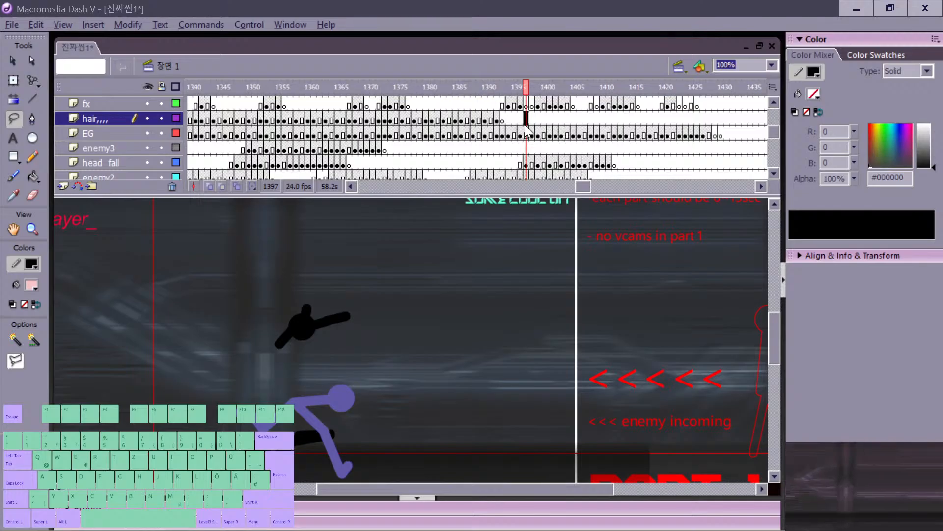
pyautogui.click(446, 118)
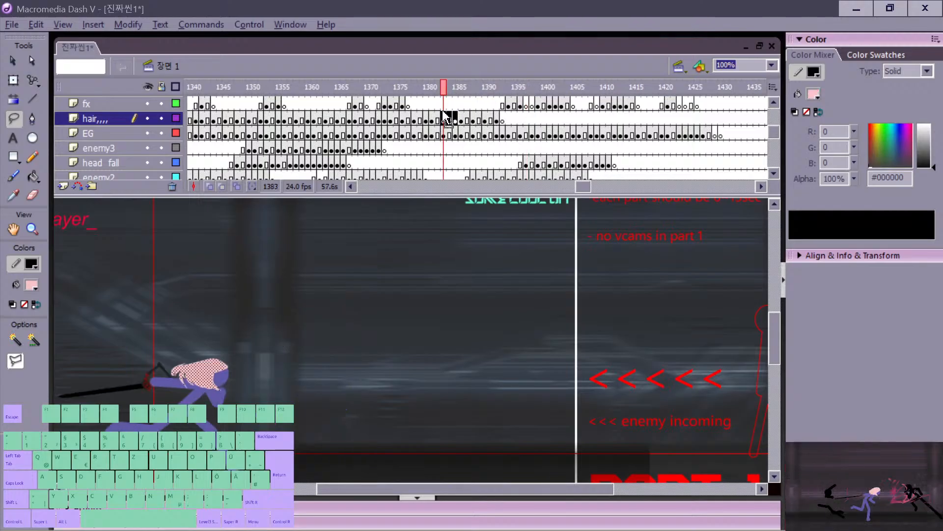
pyautogui.press('Return')
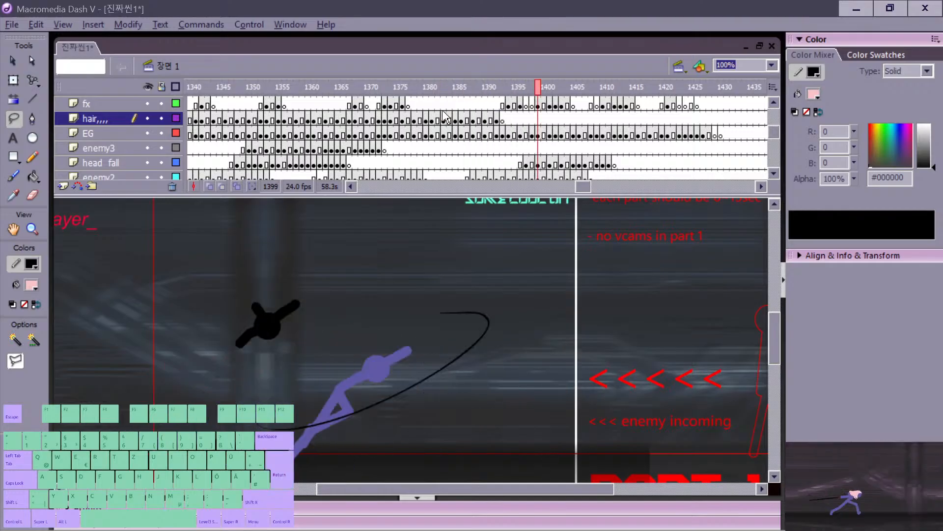
pyautogui.click(414, 120)
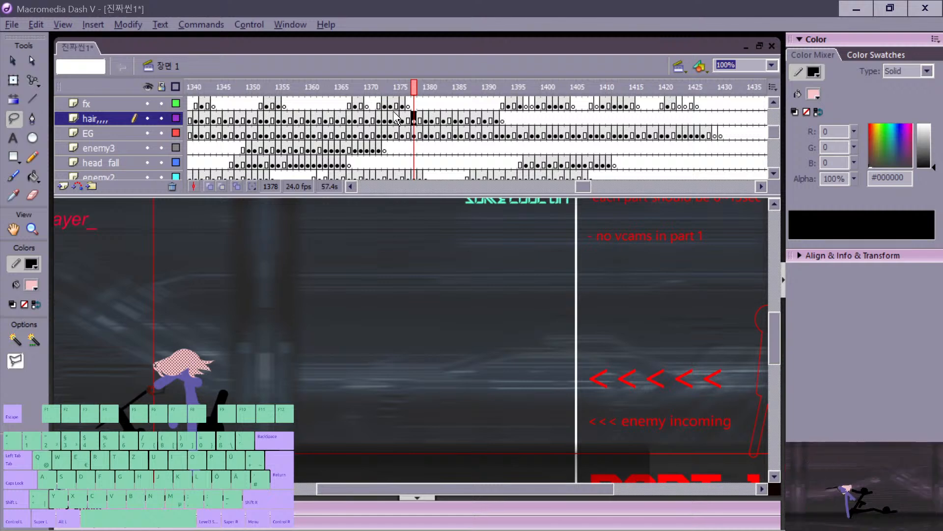
pyautogui.click(311, 122)
pyautogui.press('Return')
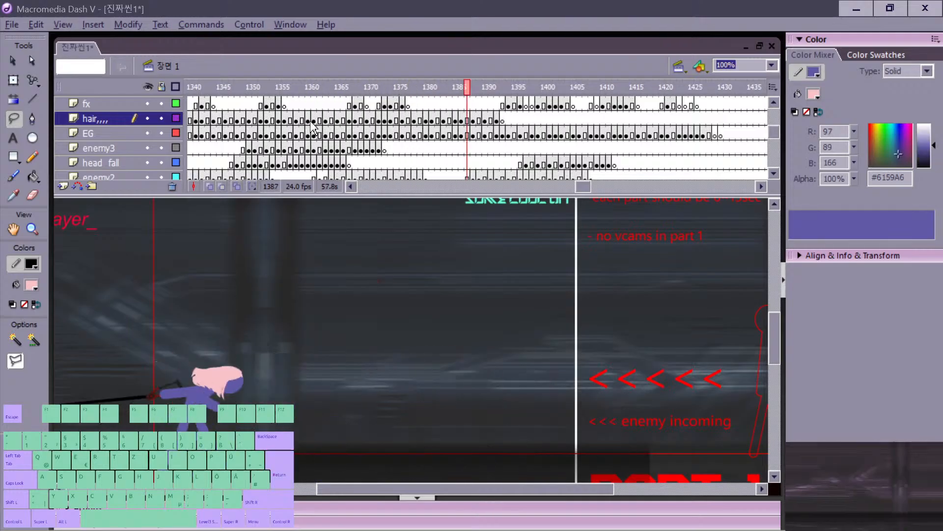
# Step: Flip between frames 1392 and 1393 to compare the last drawn hair with the next head pose
pyautogui.press(',')
pyautogui.press(',')
pyautogui.press(',')
pyautogui.press(',')
pyautogui.press(',')
pyautogui.press(',')
pyautogui.press(',')
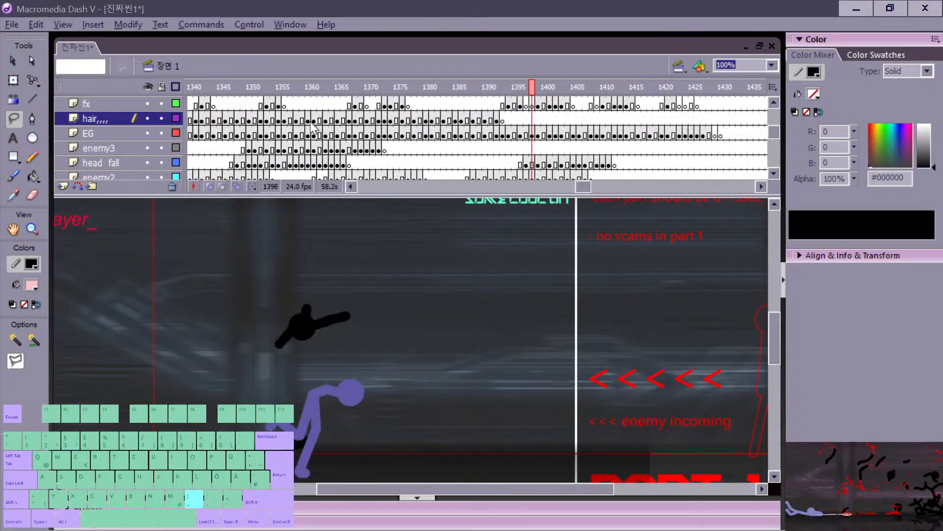
pyautogui.press('.')
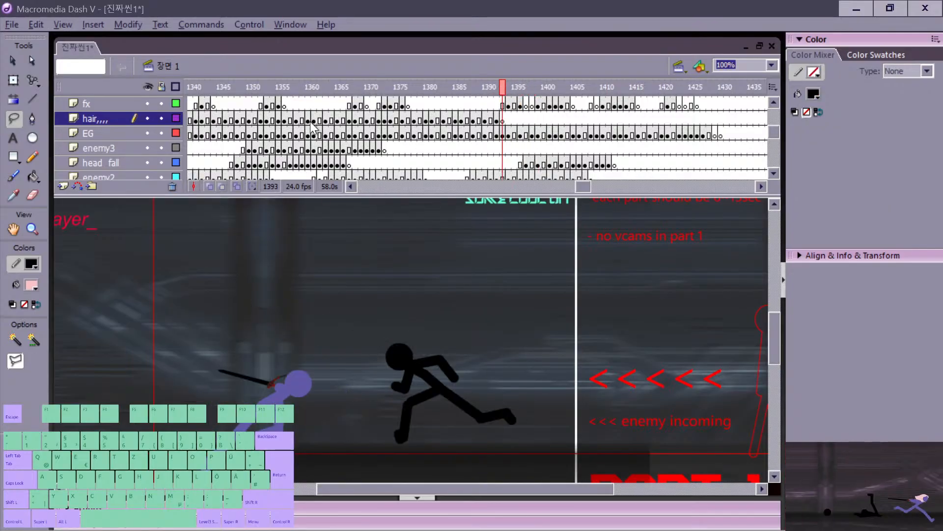
pyautogui.press(',')
pyautogui.press(',')
pyautogui.press('.')
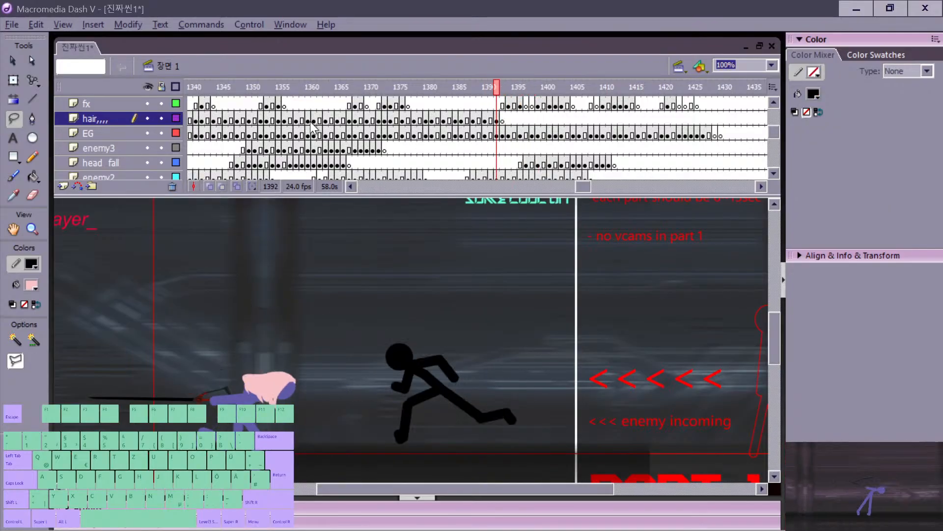
pyautogui.press('.')
pyautogui.press(',')
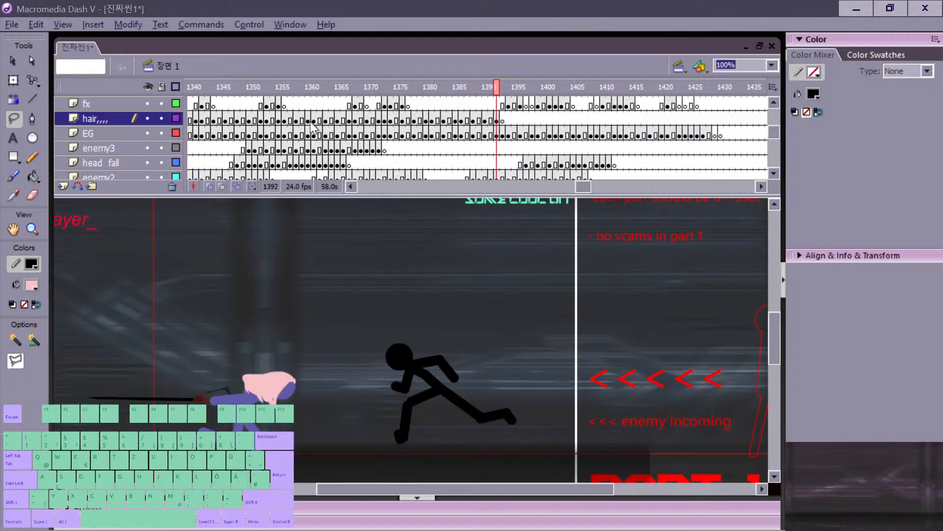
# Step: Sample the pink hair colour in frame 1392 and ready the Brush tool for frame 1393
pyautogui.press('i')
pyautogui.click(272, 390)
pyautogui.press('b')
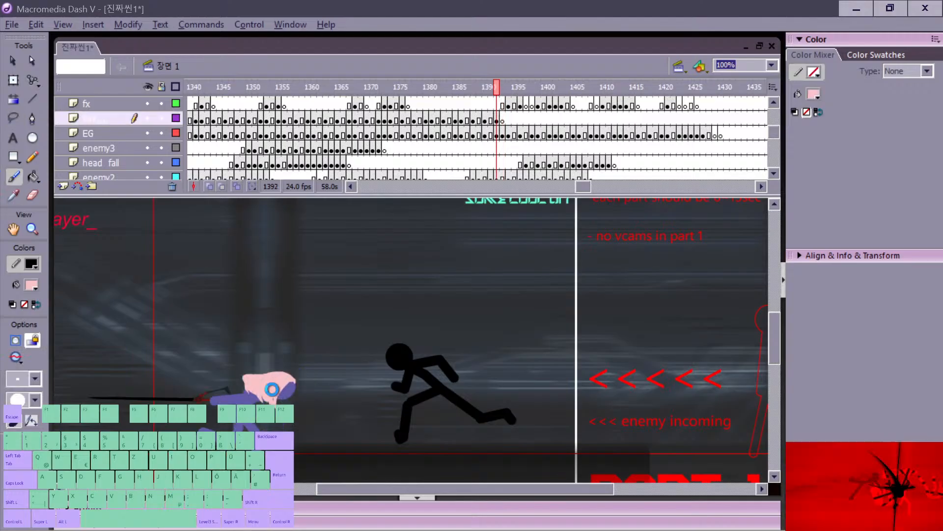
pyautogui.press('v')
pyautogui.click(272, 393)
pyautogui.press('.')
pyautogui.press(',')
pyautogui.press('b')
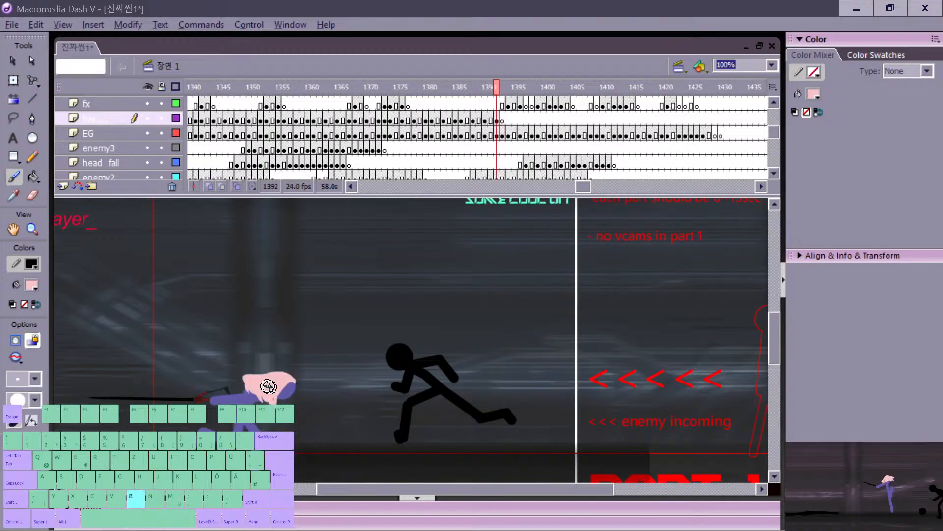
# Step: Draw a thin guide strand across the head in frame 1393, then choose a larger brush size
pyautogui.press('.')
pyautogui.press(',')
pyautogui.moveTo(282, 390)
pyautogui.mouseDown()
pyautogui.moveTo(293, 382)
pyautogui.moveTo(298, 406)
pyautogui.moveTo(278, 404)
pyautogui.mouseUp()
pyautogui.press('.')
pyautogui.press(',')
pyautogui.press('.')
pyautogui.hotkey('ctrl', 'z')
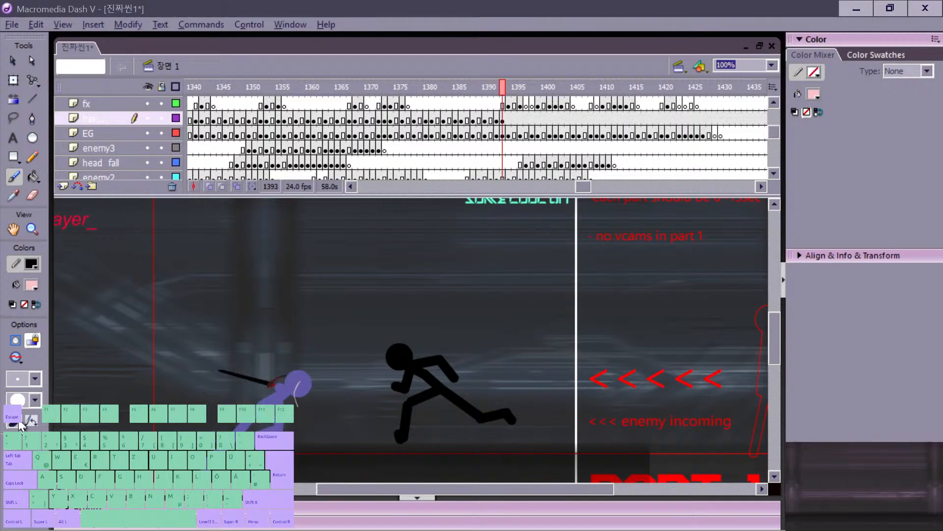
pyautogui.click(20, 378)
pyautogui.click(26, 299)
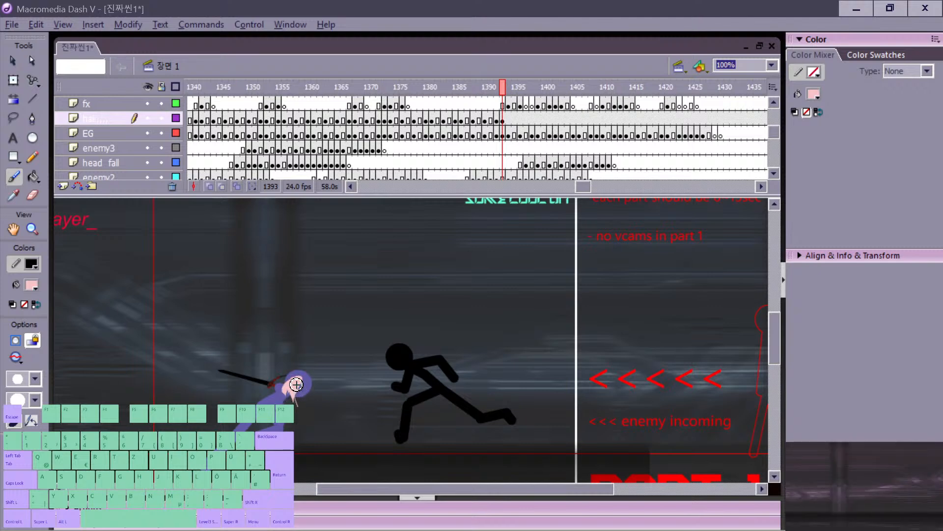
# Step: Paint the first pink hair mass over the back of the head in frame 1393, comparing with frame 1392
pyautogui.press('v')
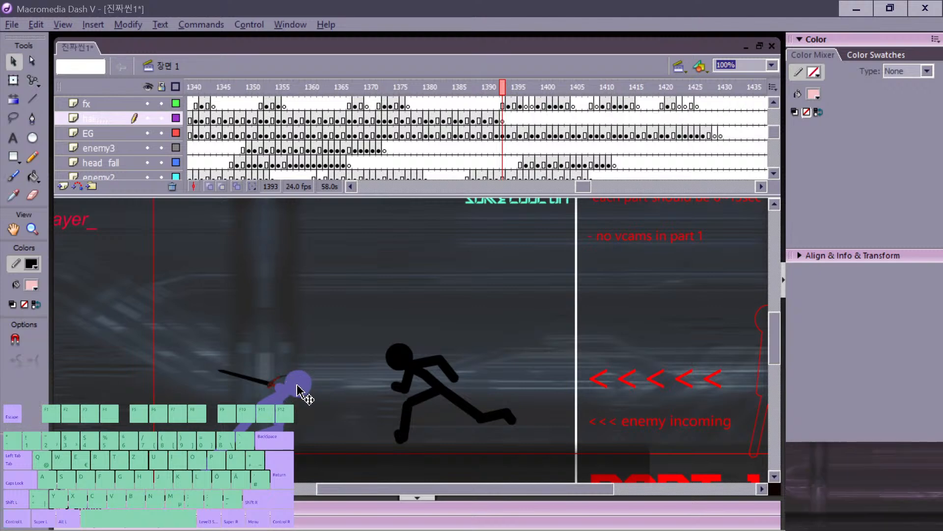
pyautogui.press(',')
pyautogui.press('.')
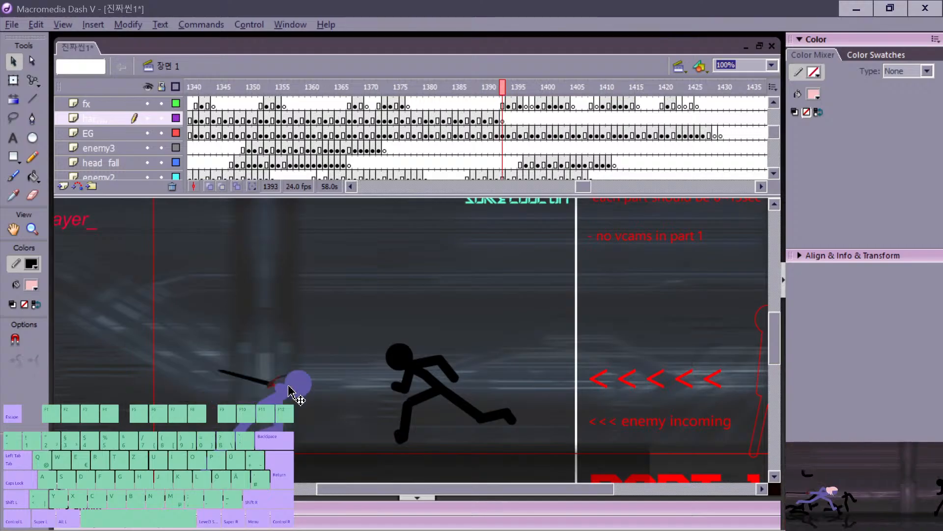
pyautogui.hotkey('ctrl', 'shift', 'v')
pyautogui.press(',')
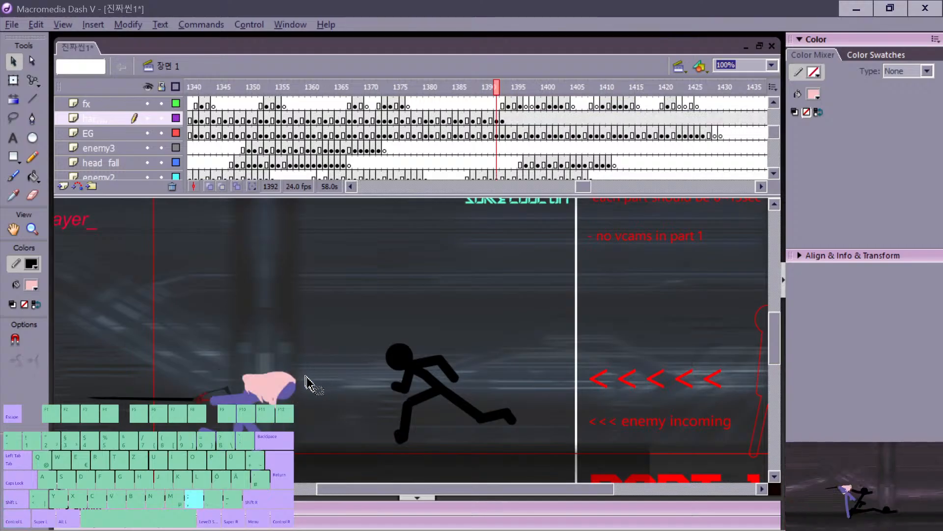
pyautogui.press('.')
pyautogui.press('n')
pyautogui.press('b')
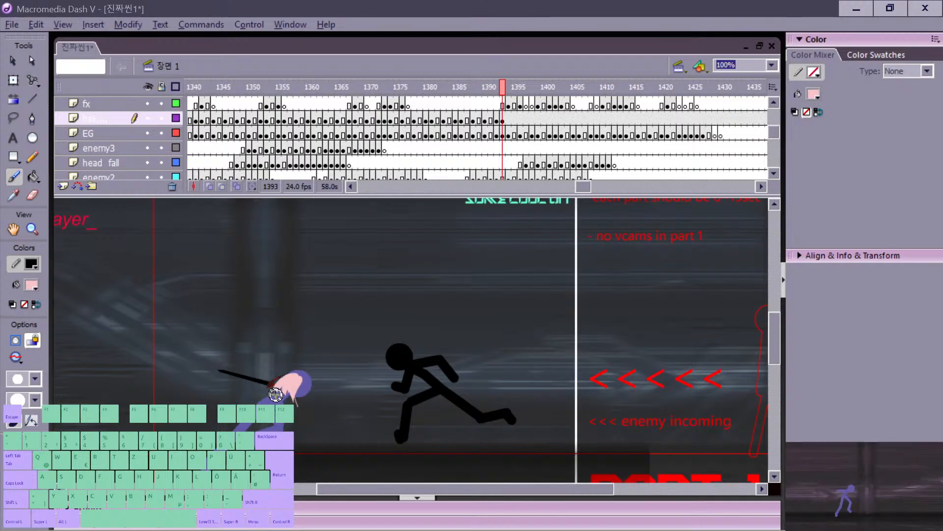
pyautogui.press(',')
pyautogui.press('.')
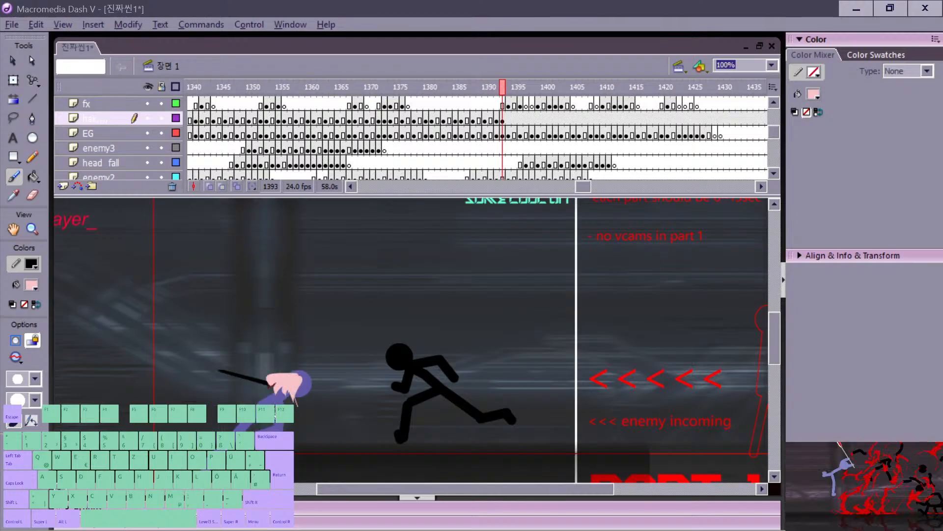
# Step: Extend the hair over the top of the head in frame 1393, using frame 1392 as reference
pyautogui.press('.')
pyautogui.press(',')
pyautogui.press(',')
pyautogui.press('.')
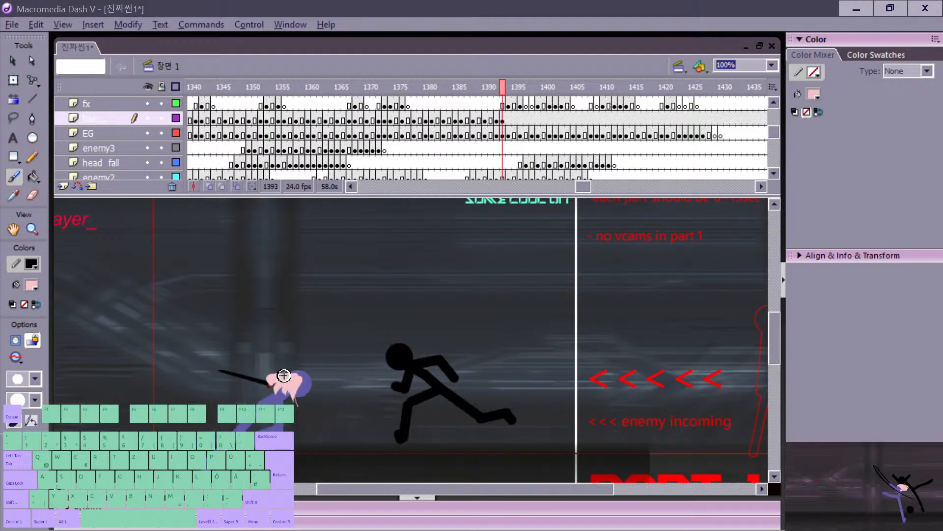
pyautogui.moveTo(284, 375)
pyautogui.mouseDown()
pyautogui.moveTo(282, 405)
pyautogui.moveTo(305, 373)
pyautogui.mouseUp()
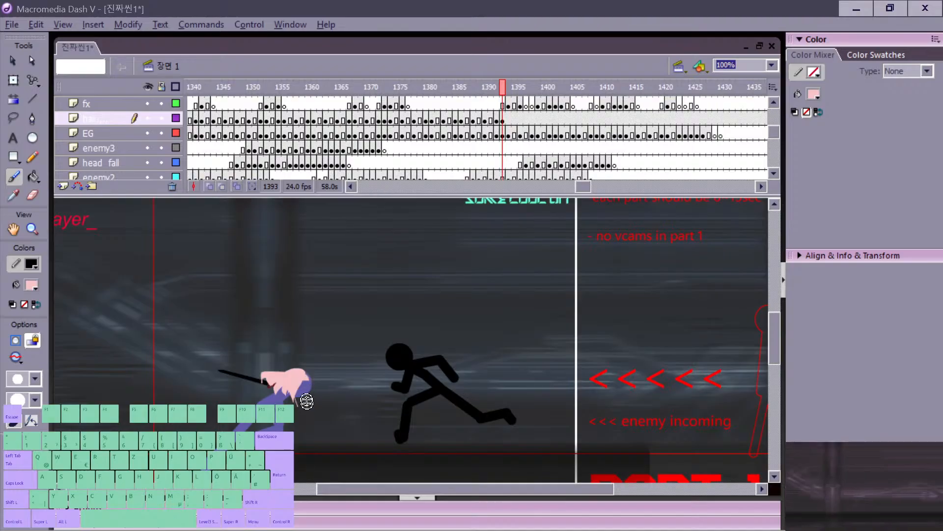
# Step: Repaint the front edge of the hair around the face in frame 1393, undoing unwanted strokes
pyautogui.press('z')
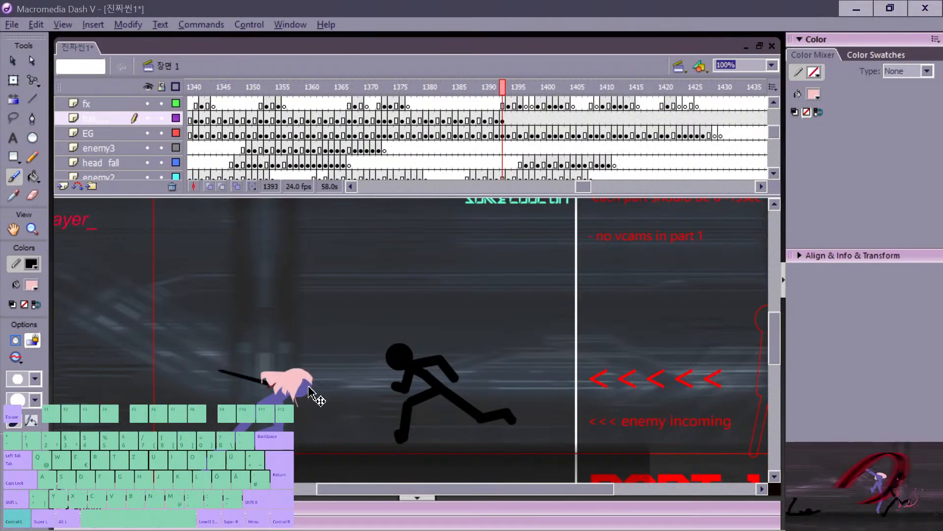
pyautogui.hotkey('ctrl', 'z')
pyautogui.moveTo(301, 377); pyautogui.dragTo(313, 386)
pyautogui.hotkey('ctrl', 'z')
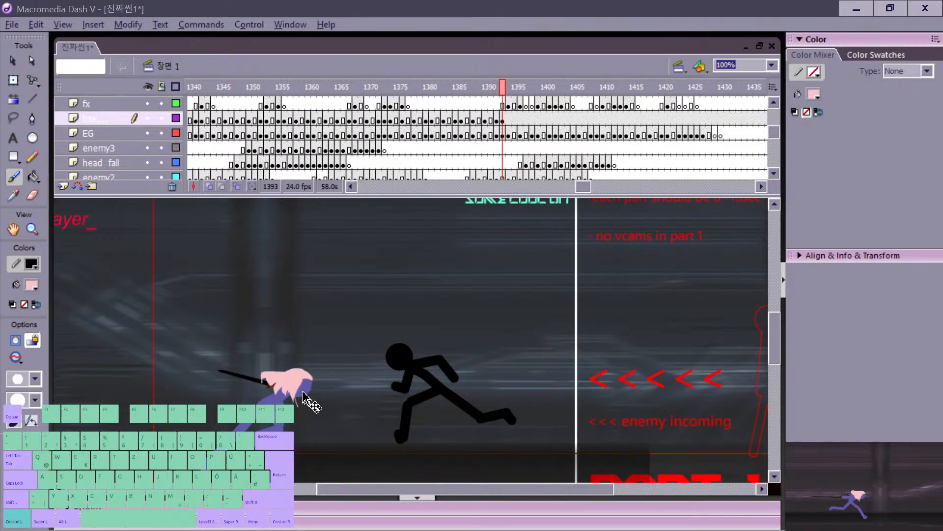
pyautogui.hotkey('ctrl', 'y')
pyautogui.press(',')
pyautogui.press('.')
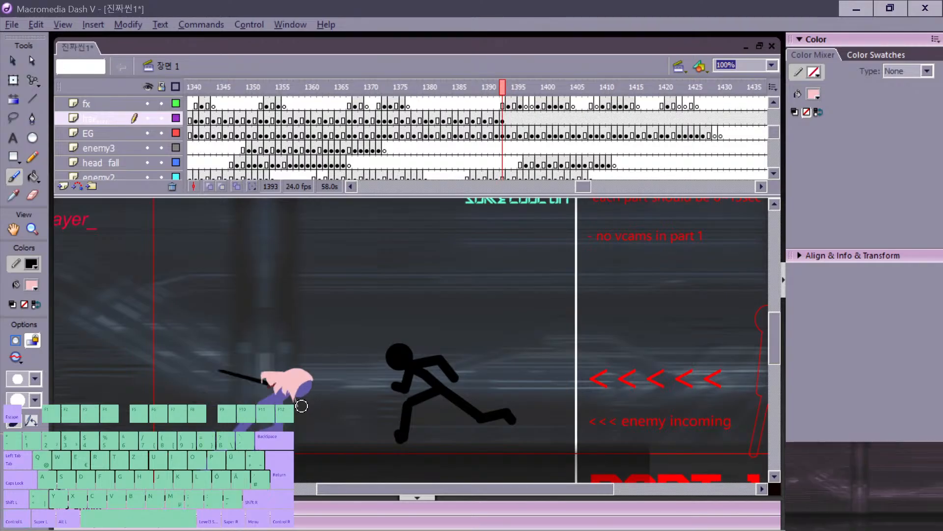
# Step: Clean up the loose strand tip hanging beside the face in frame 1393 with the eraser
pyautogui.press('v')
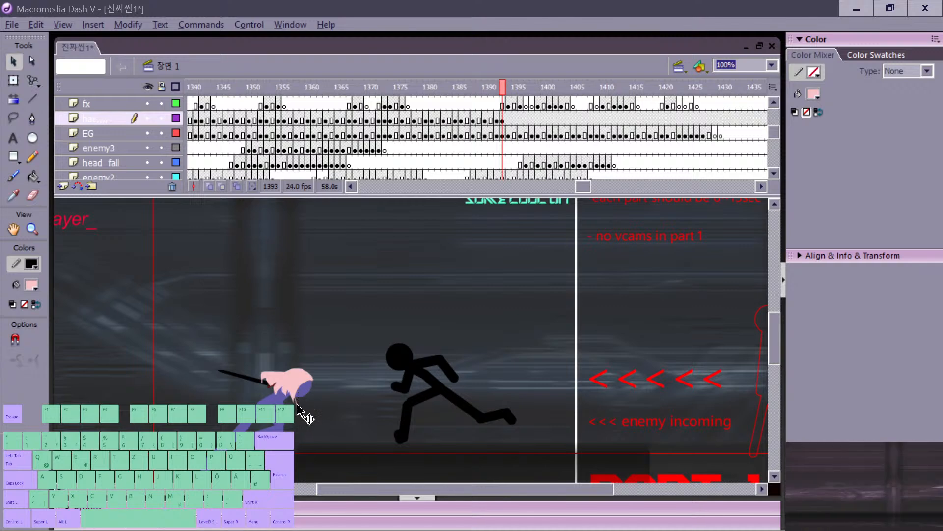
pyautogui.click(297, 404)
pyautogui.press('e')
pyautogui.moveTo(296, 406); pyautogui.dragTo(303, 398)
pyautogui.press('v')
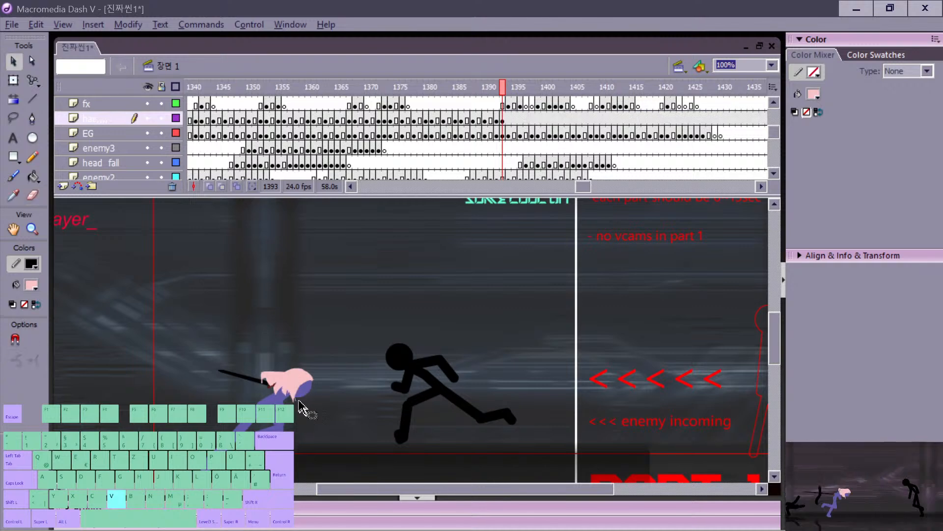
pyautogui.click(298, 401)
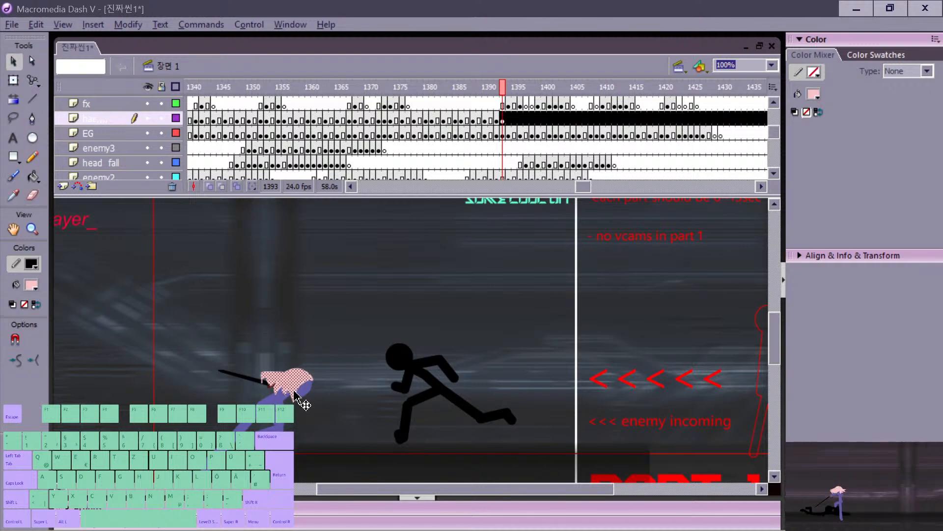
pyautogui.click(301, 410)
pyautogui.click(293, 397)
pyautogui.click(301, 416)
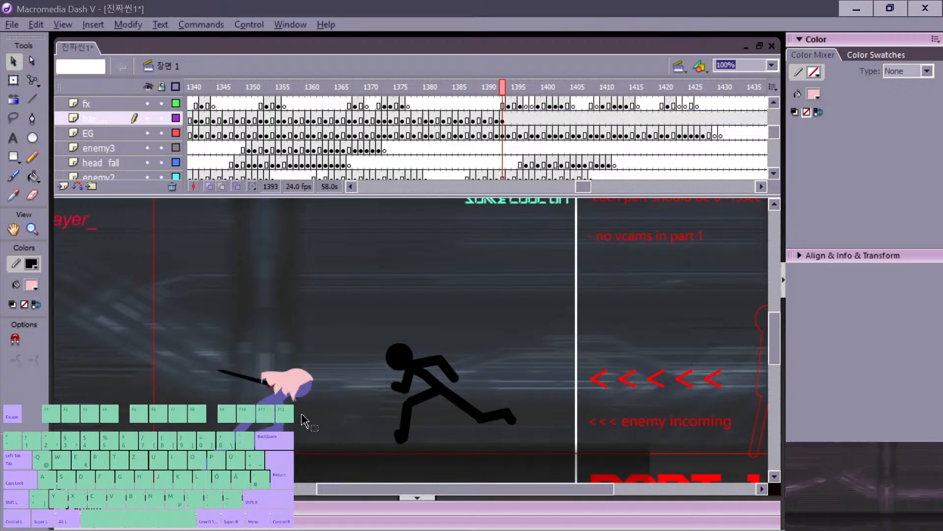
# Step: Adjust the hair's lower edge in frame 1393 while flipping against the hair shape in frame 1392
pyautogui.press('m')
pyautogui.press(',')
pyautogui.press('.')
pyautogui.press('v')
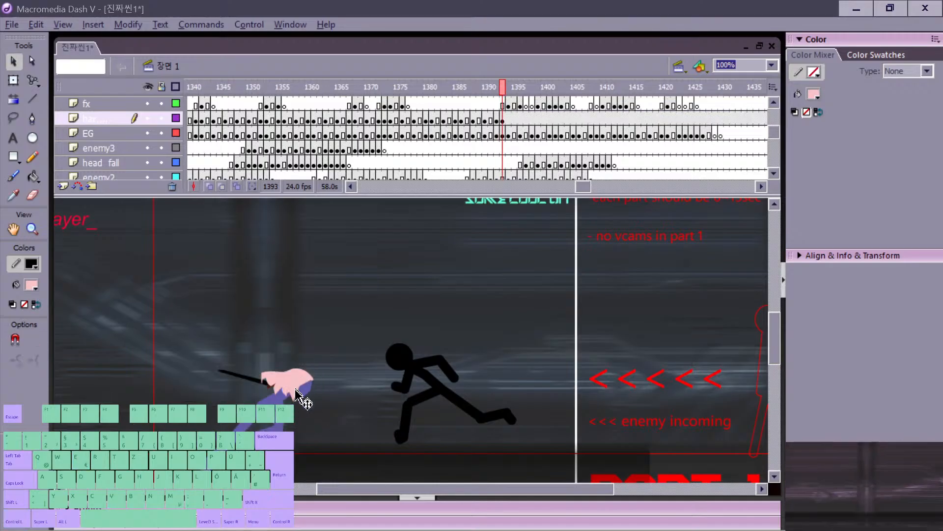
pyautogui.click(296, 392)
pyautogui.press('b')
pyautogui.press(',')
pyautogui.press('.')
pyautogui.press(',')
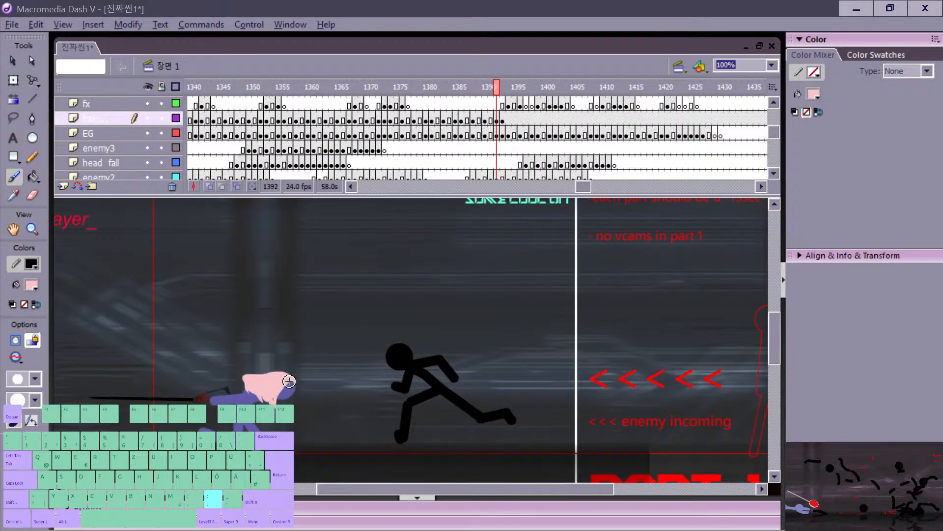
pyautogui.press('.')
pyautogui.press(',')
pyautogui.press('.')
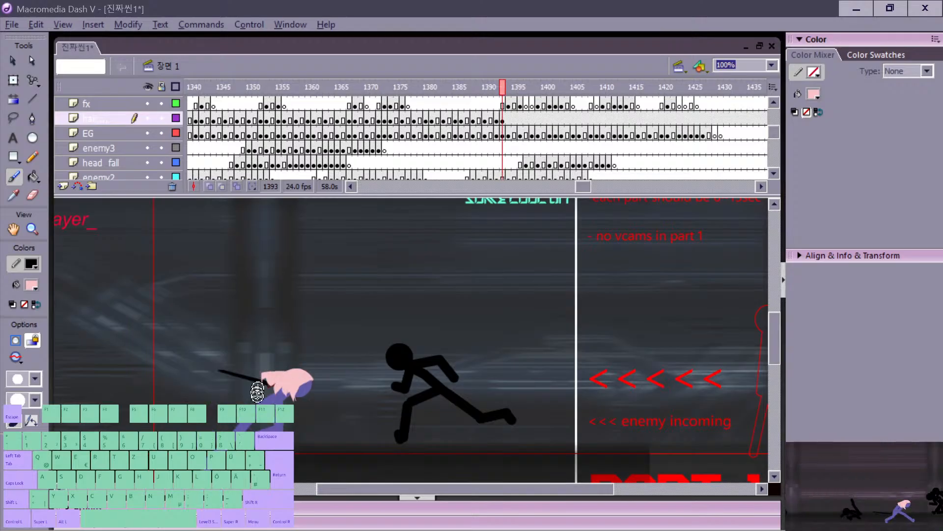
# Step: Fill out the lower hair strands in frame 1393 with the brush and check them against the neighbouring frames
pyautogui.press('v')
pyautogui.click(289, 387)
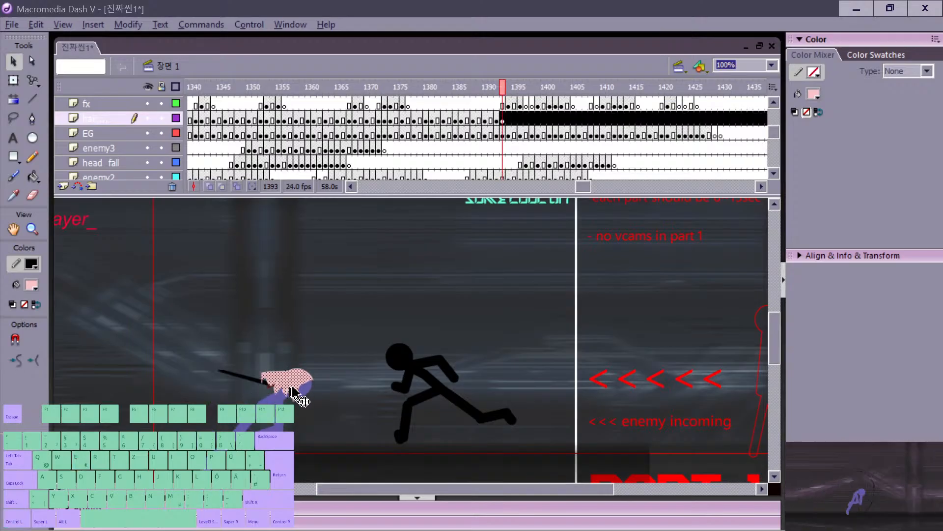
pyautogui.press(',')
pyautogui.press('.')
pyautogui.press('b')
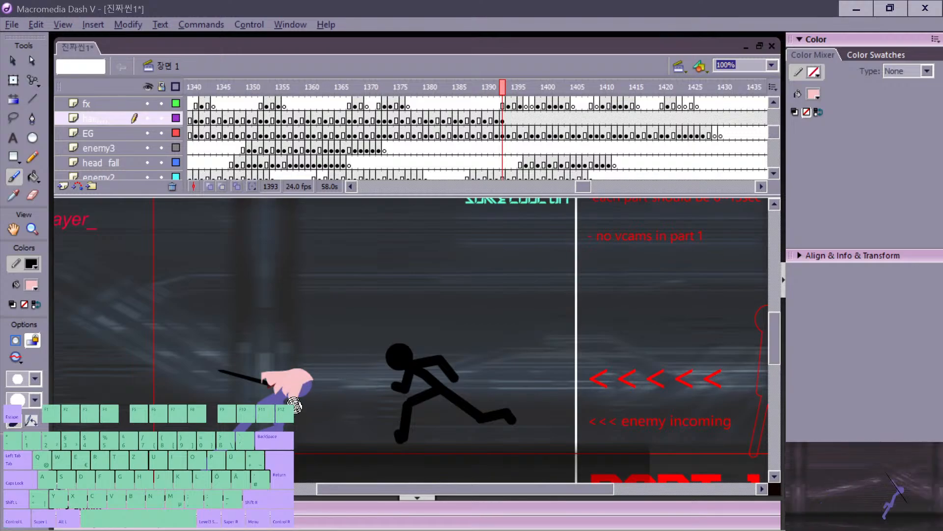
pyautogui.moveTo(288, 385)
pyautogui.mouseDown()
pyautogui.moveTo(290, 398)
pyautogui.moveTo(280, 395)
pyautogui.mouseUp()
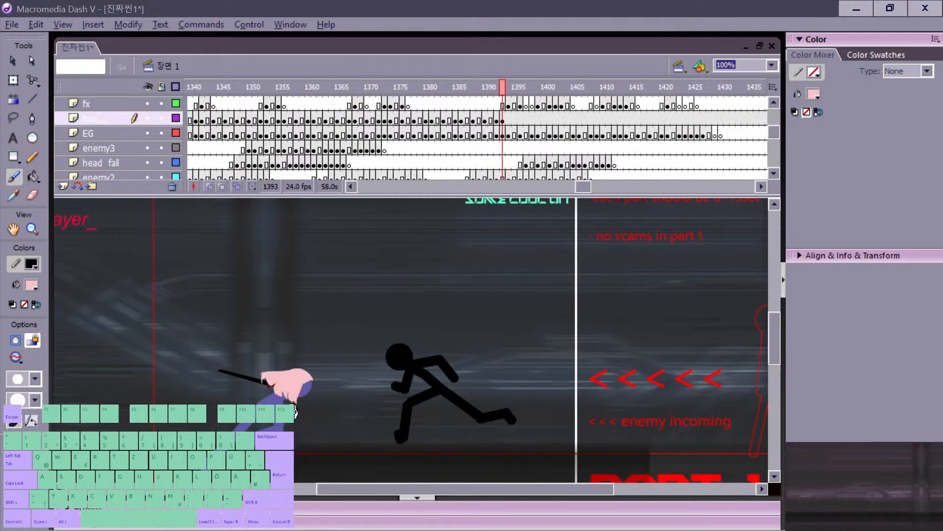
pyautogui.press(',')
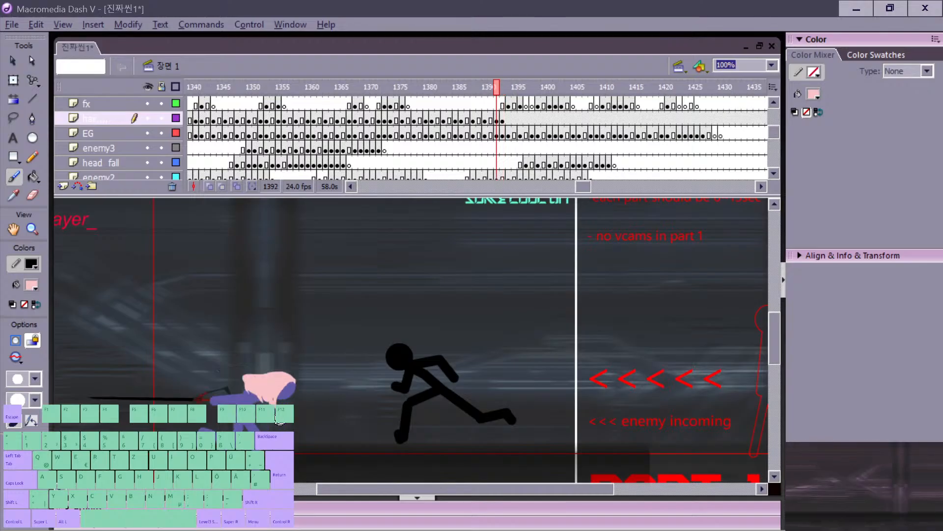
pyautogui.press('.')
pyautogui.press('.')
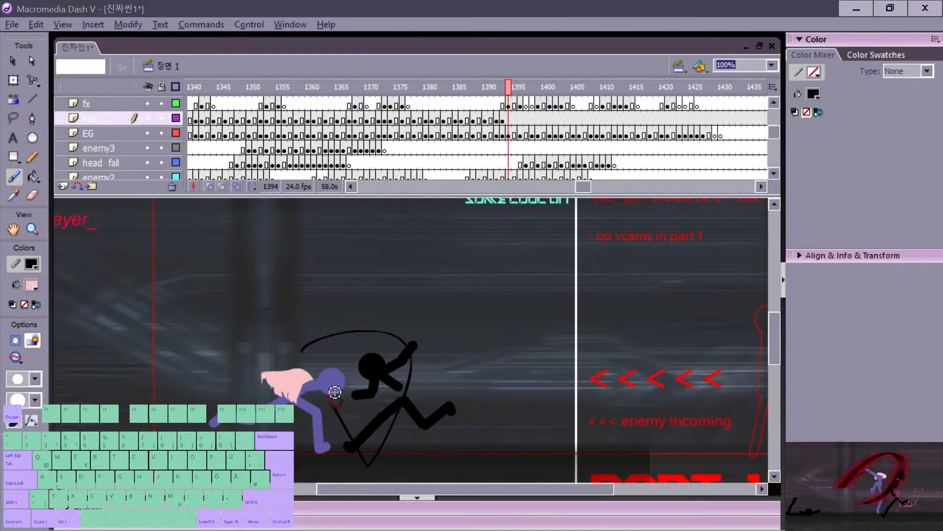
# Step: Insert a blank hair keyframe at frame 1394 and paint the first pink patch on the head, comparing with frame 1393
pyautogui.press(',')
pyautogui.press('.')
pyautogui.press(',')
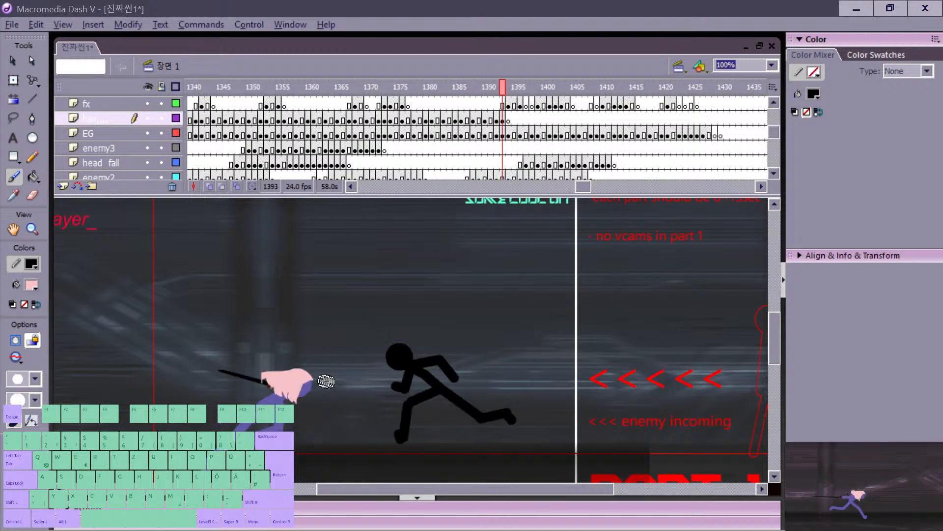
pyautogui.press('.')
pyautogui.press(',')
pyautogui.press('.')
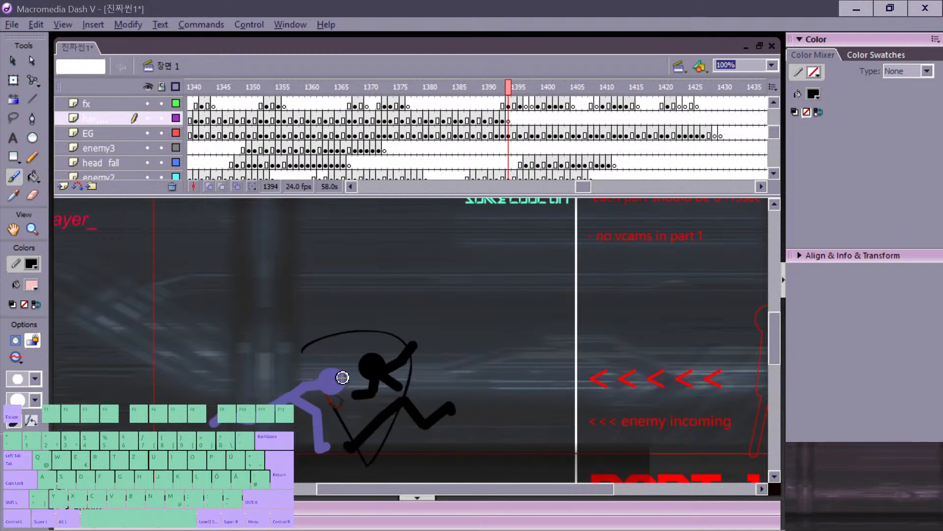
pyautogui.moveTo(343, 377); pyautogui.dragTo(328, 388)
pyautogui.press(',')
pyautogui.press('.')
pyautogui.press(',')
pyautogui.press('.')
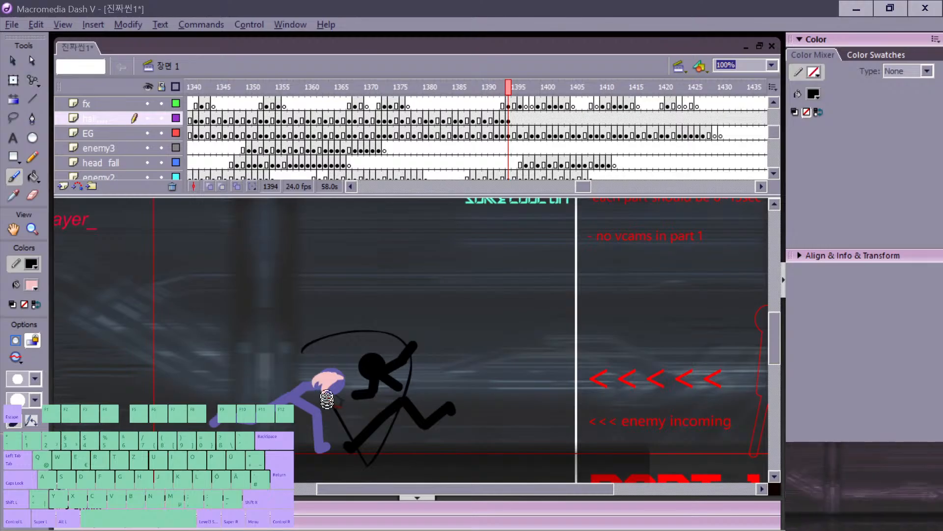
# Step: Paint the hair strands trailing behind the head in frame 1394, flipping against frame 1393 to match the shape
pyautogui.moveTo(326, 372)
pyautogui.mouseDown()
pyautogui.moveTo(305, 394)
pyautogui.moveTo(315, 398)
pyautogui.moveTo(314, 371)
pyautogui.moveTo(299, 388)
pyautogui.moveTo(307, 402)
pyautogui.moveTo(321, 378)
pyautogui.mouseUp()
pyautogui.press(',')
pyautogui.press('.')
pyautogui.press(',')
pyautogui.press('.')
pyautogui.press(',')
pyautogui.press('.')
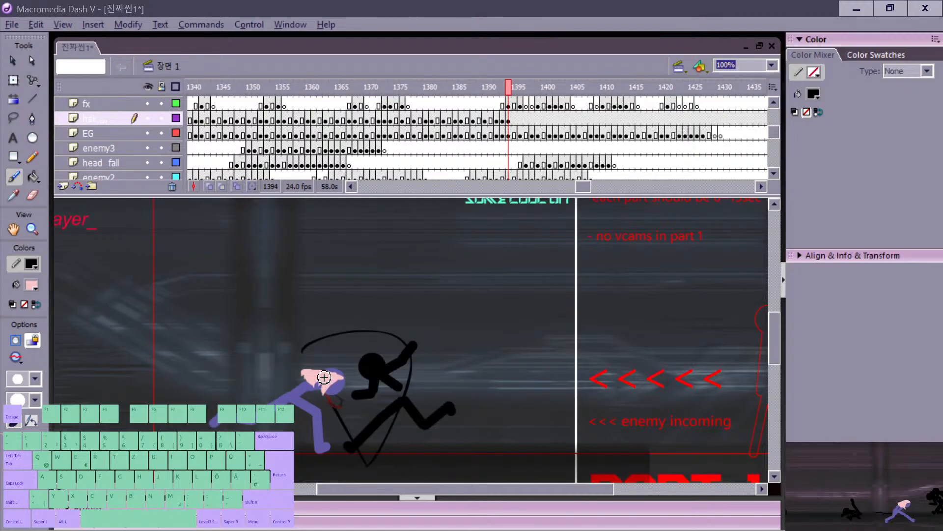
pyautogui.press(',')
pyautogui.press('.')
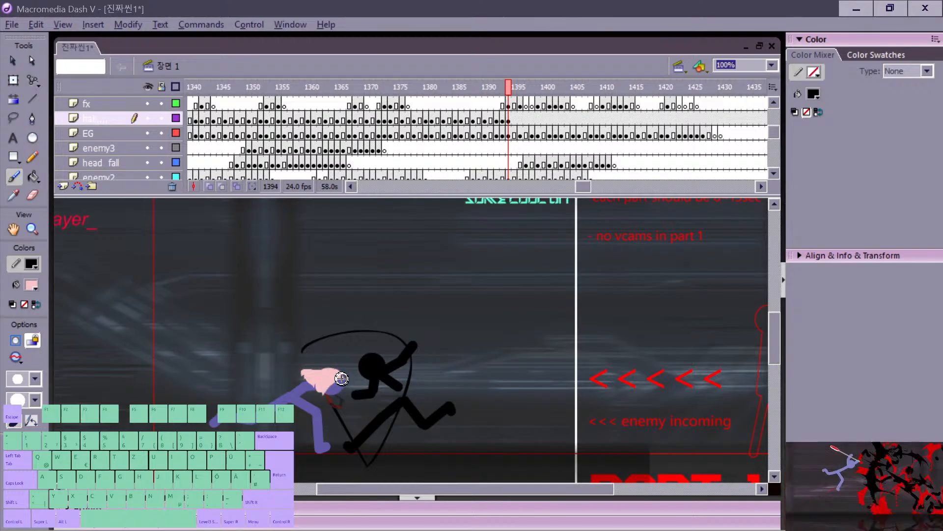
# Step: Extend the hair over the front of the head in frame 1394 and smooth its outline with the Selection tool
pyautogui.moveTo(342, 379); pyautogui.dragTo(341, 375)
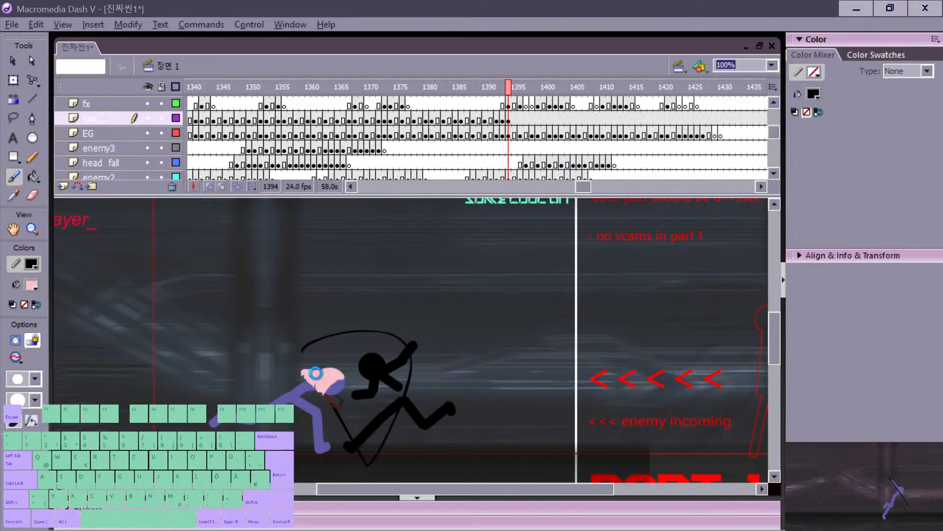
pyautogui.press('v')
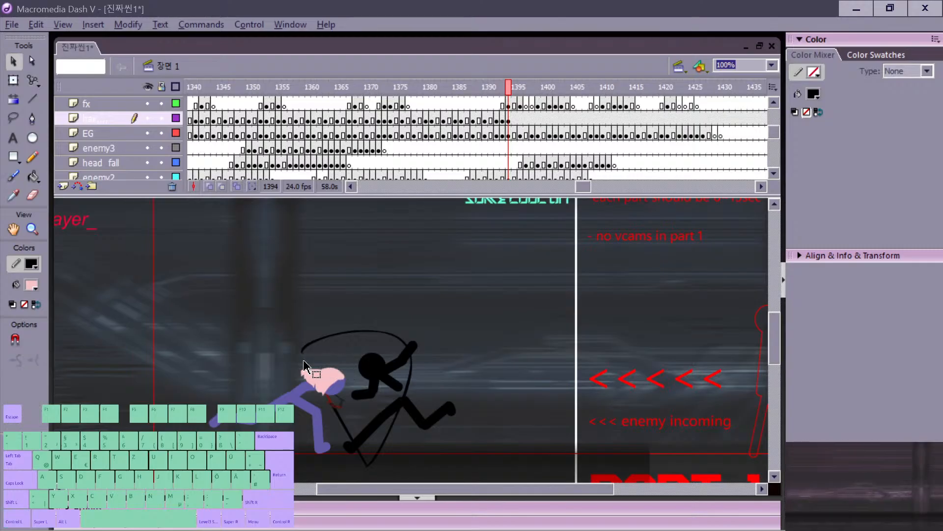
pyautogui.click(344, 381)
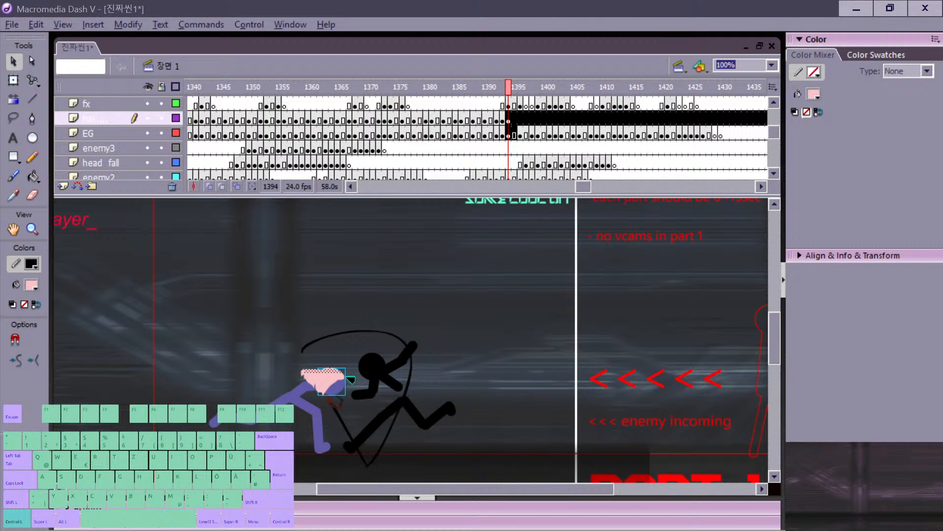
pyautogui.hotkey('ctrl', 'e')
pyautogui.click(344, 365)
pyautogui.press('z')
# Step: Flip between frames 1393 and 1394 to compare the hair shapes
pyautogui.press(',')
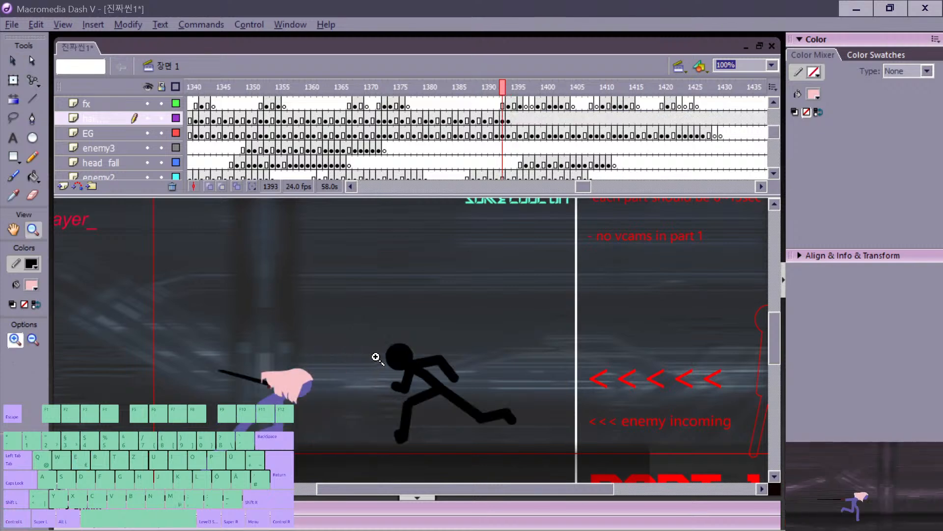
pyautogui.press('.')
pyautogui.press(',')
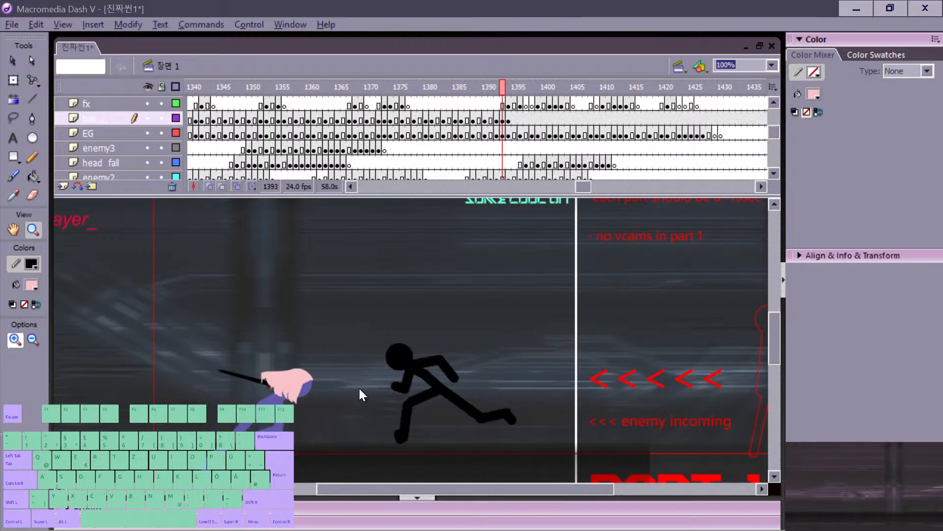
pyautogui.press('.')
pyautogui.press(',')
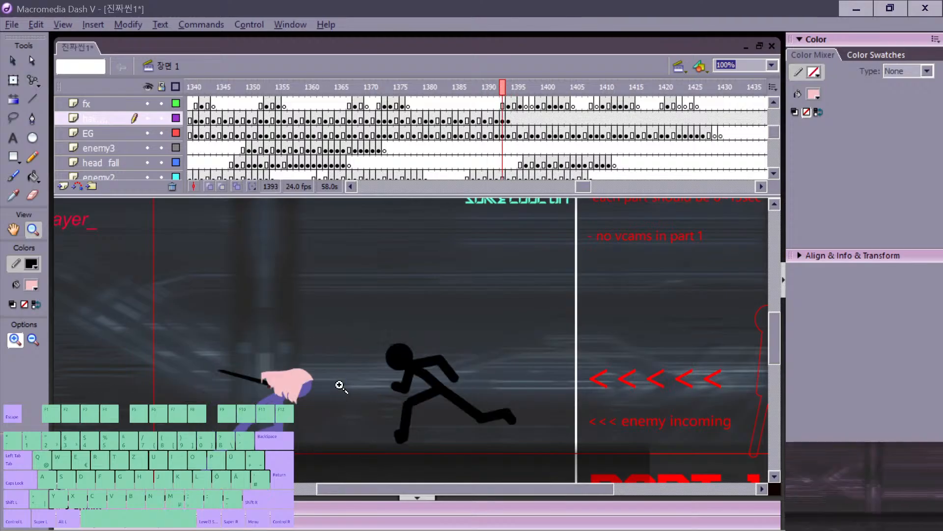
pyautogui.press('.')
pyautogui.press(',')
pyautogui.press('.')
# Step: Rework the lower hair edge beside the face in frame 1394 with the brush, undoing unwanted strokes
pyautogui.press('v')
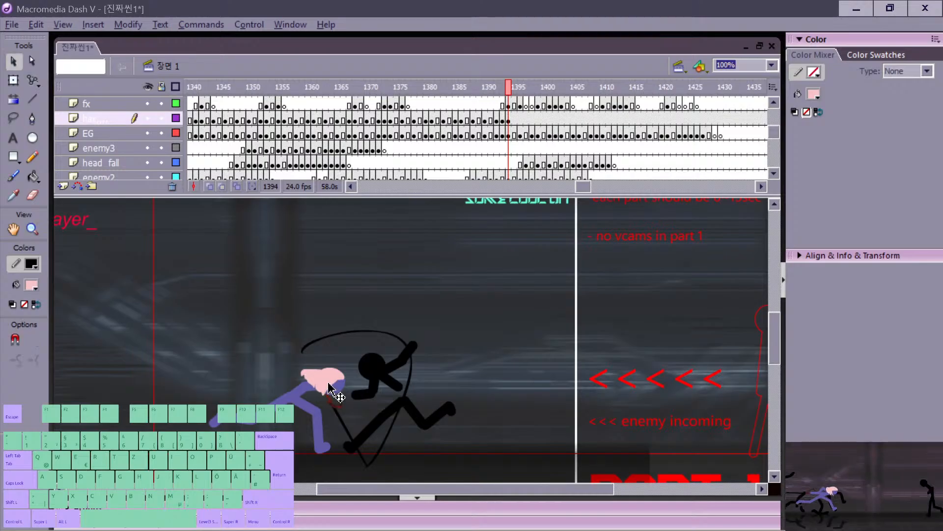
pyautogui.click(337, 382)
pyautogui.press('b')
pyautogui.moveTo(333, 378); pyautogui.dragTo(325, 399)
pyautogui.hotkey('ctrl', 'z')
pyautogui.hotkey('ctrl', 'z')
pyautogui.hotkey('ctrl', 'z')
pyautogui.hotkey('ctrl', 'z')
pyautogui.press(',')
pyautogui.press('.')
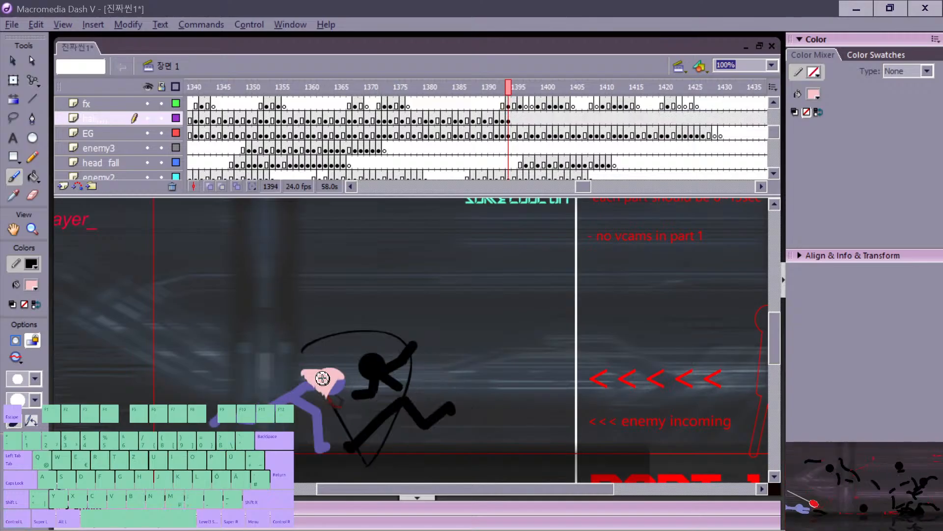
pyautogui.press(',')
pyautogui.press('.')
# Step: Lengthen the rear hair tips and refine the top and front outline in frame 1394, undoing stray strokes
pyautogui.moveTo(302, 374)
pyautogui.mouseDown()
pyautogui.moveTo(328, 369)
pyautogui.moveTo(305, 371)
pyautogui.moveTo(291, 387)
pyautogui.moveTo(301, 417)
pyautogui.moveTo(320, 371)
pyautogui.mouseUp()
pyautogui.hotkey('ctrl', 'z')
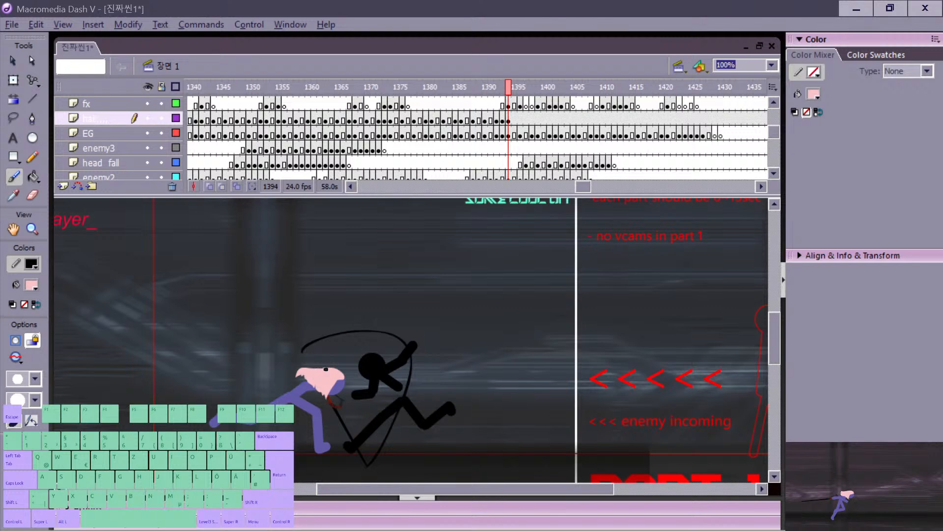
pyautogui.moveTo(326, 369); pyautogui.dragTo(343, 377)
pyautogui.hotkey('ctrl', 'z')
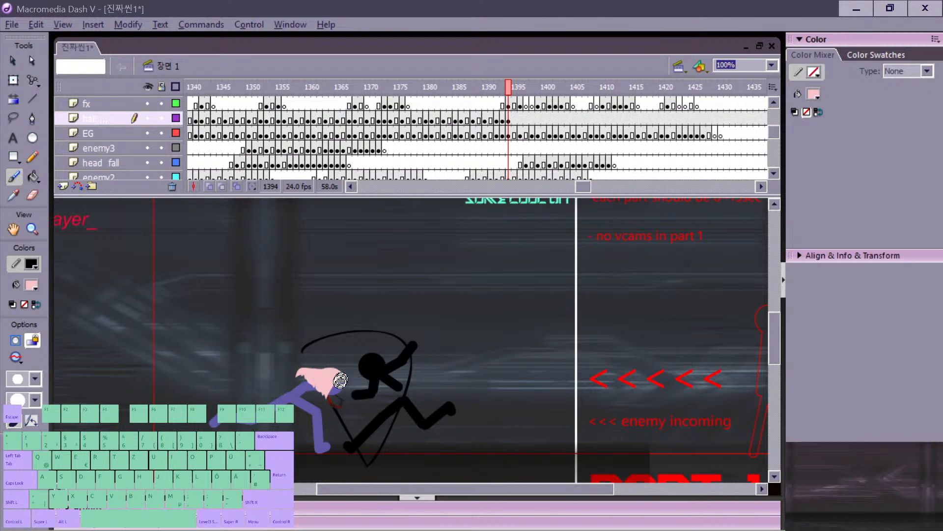
pyautogui.press('v')
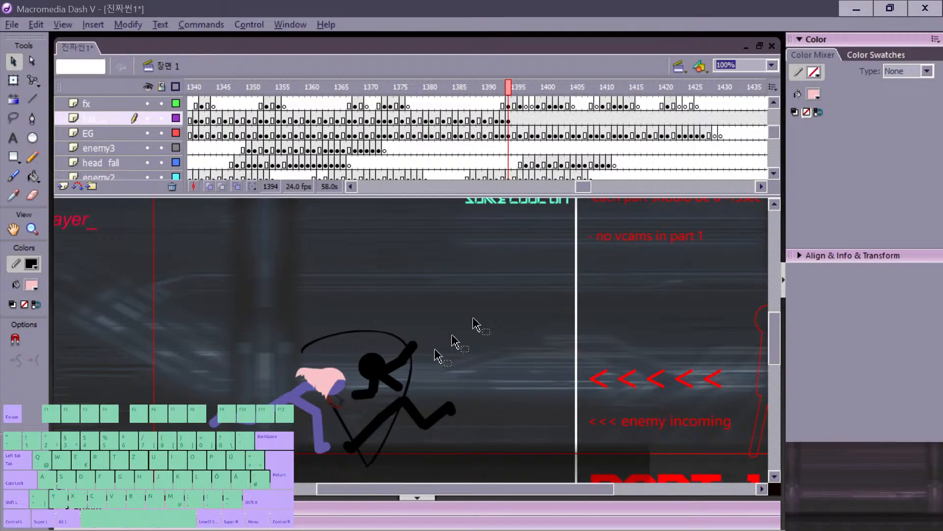
# Step: Insert a blank keyframe at frame 1396 on the hair layer and flip against frame 1395
pyautogui.click(520, 120)
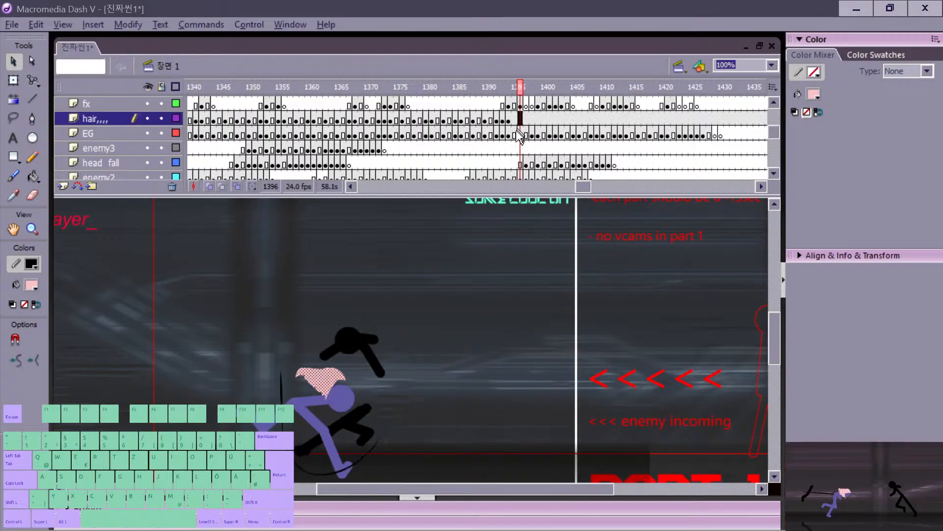
pyautogui.press('F7')
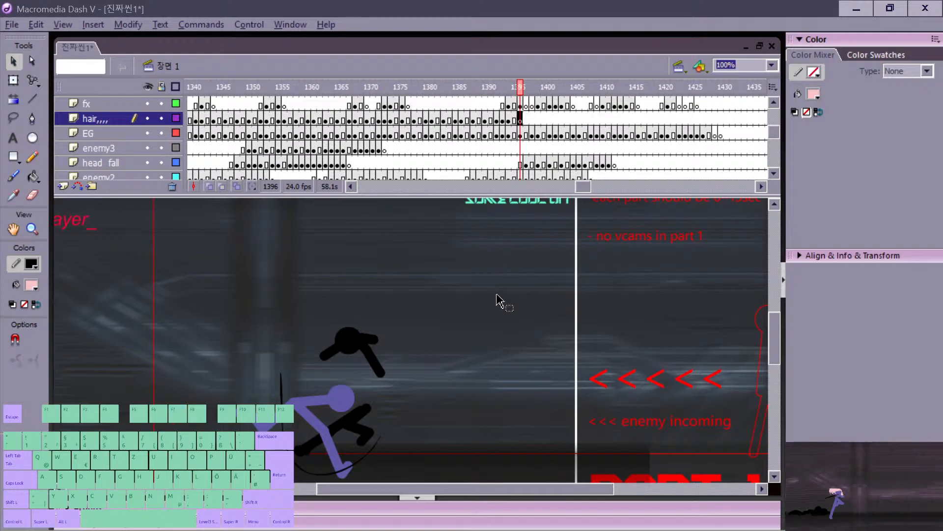
pyautogui.press(',')
pyautogui.press('.')
# Step: Step back and play through the preceding frames to review the hair motion, ending at frame 1396
pyautogui.press(',')
pyautogui.press(',')
pyautogui.press(',')
pyautogui.press(',')
pyautogui.press(',')
pyautogui.press(',')
pyautogui.press(',')
pyautogui.press(',')
pyautogui.press(',')
pyautogui.press(',')
pyautogui.press(',')
pyautogui.press(',')
pyautogui.press(',')
pyautogui.press(',')
pyautogui.press(',')
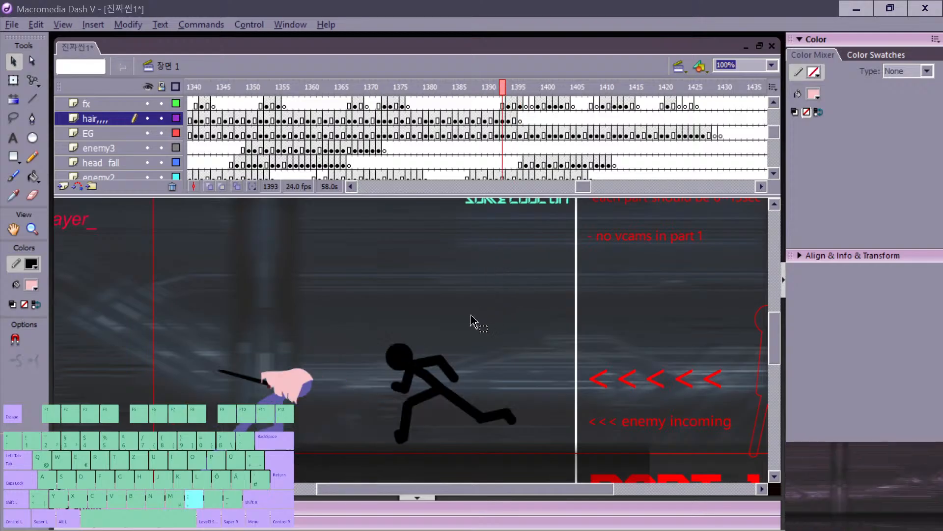
pyautogui.press('Return')
pyautogui.press(',')
pyautogui.press(',')
pyautogui.press(',')
pyautogui.press(',')
pyautogui.press(',')
pyautogui.press(',')
pyautogui.press(',')
pyautogui.press(',')
pyautogui.press(',')
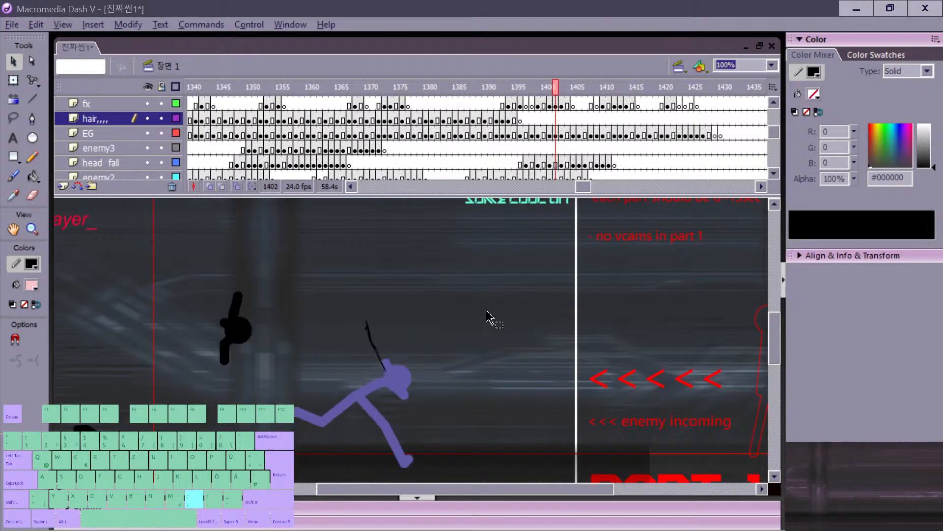
pyautogui.press('.')
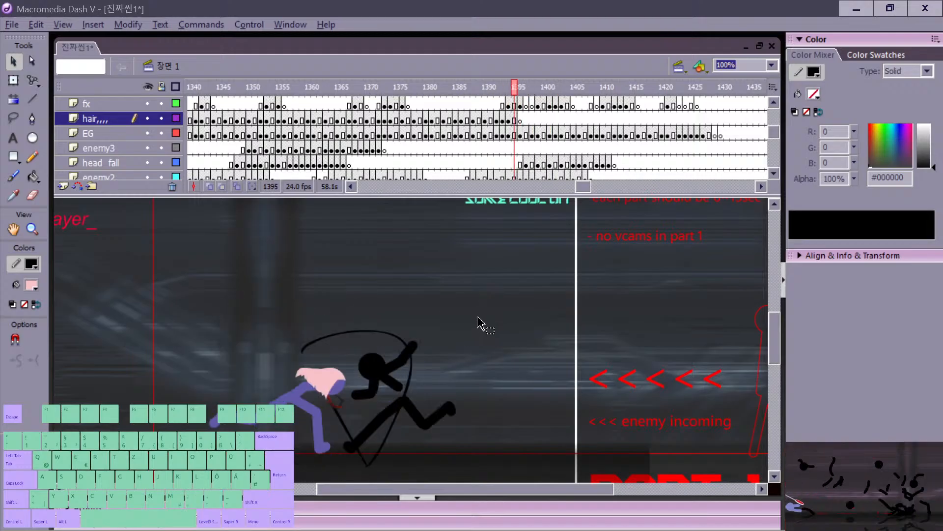
pyautogui.press('.')
# Step: Paint the pink hair over the head with upswept rear strands in frame 1396, using the earlier frames as reference
pyautogui.press('n')
pyautogui.press('b')
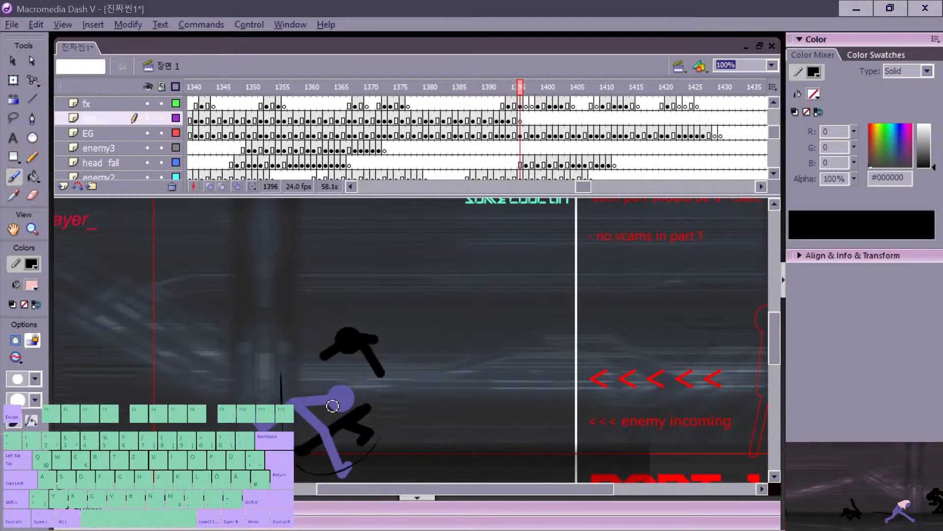
pyautogui.press(',')
pyautogui.press(',')
pyautogui.press(',')
pyautogui.press('.')
pyautogui.press('.')
pyautogui.press('.')
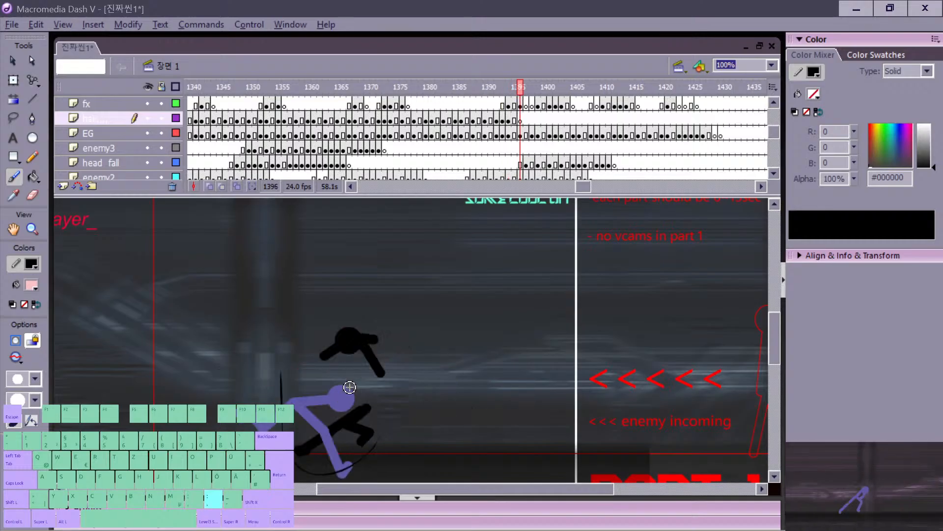
pyautogui.moveTo(318, 403)
pyautogui.mouseDown()
pyautogui.moveTo(358, 394)
pyautogui.moveTo(341, 404)
pyautogui.moveTo(353, 401)
pyautogui.moveTo(350, 391)
pyautogui.moveTo(319, 377)
pyautogui.moveTo(339, 394)
pyautogui.mouseUp()
pyautogui.hotkey('ctrl', 'z')
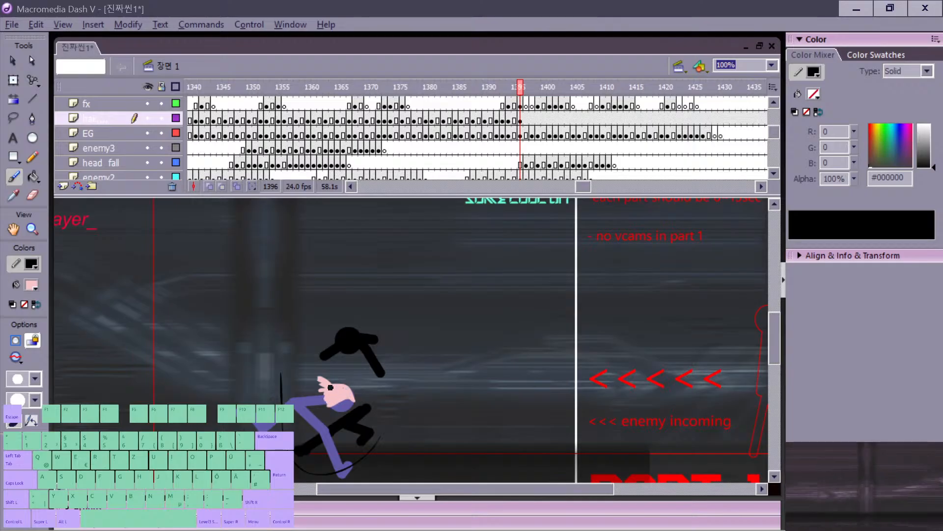
# Step: Reshape the hair's lower and top edges and fill out the rear strands in frame 1396, undoing unwanted strokes
pyautogui.press('v')
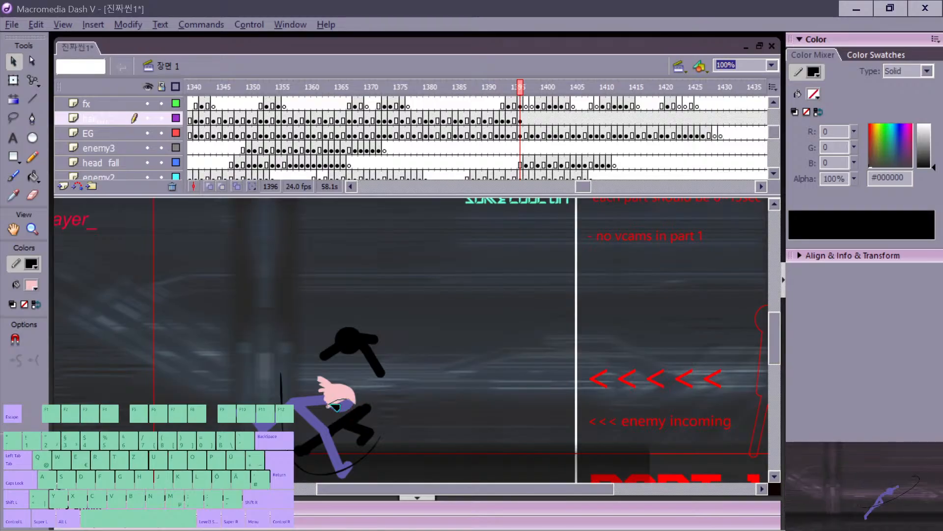
pyautogui.press('b')
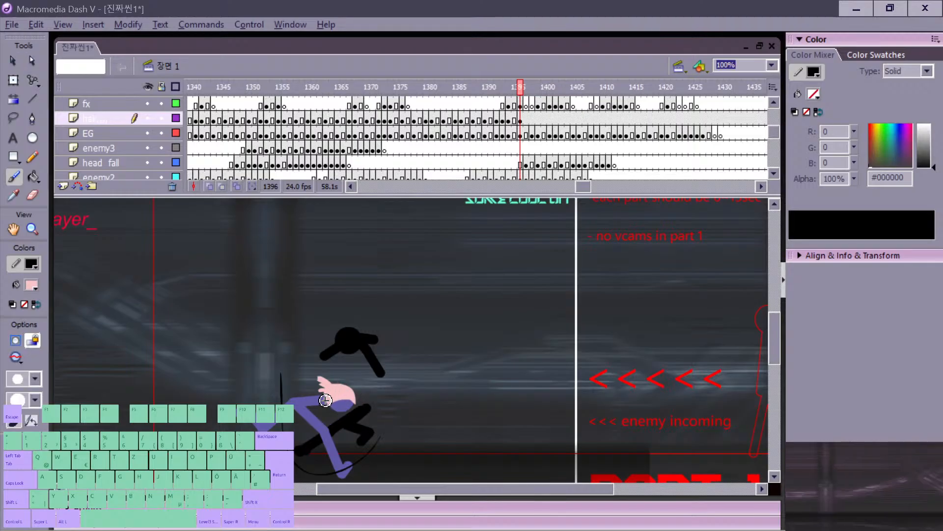
pyautogui.hotkey('ctrl', 'z')
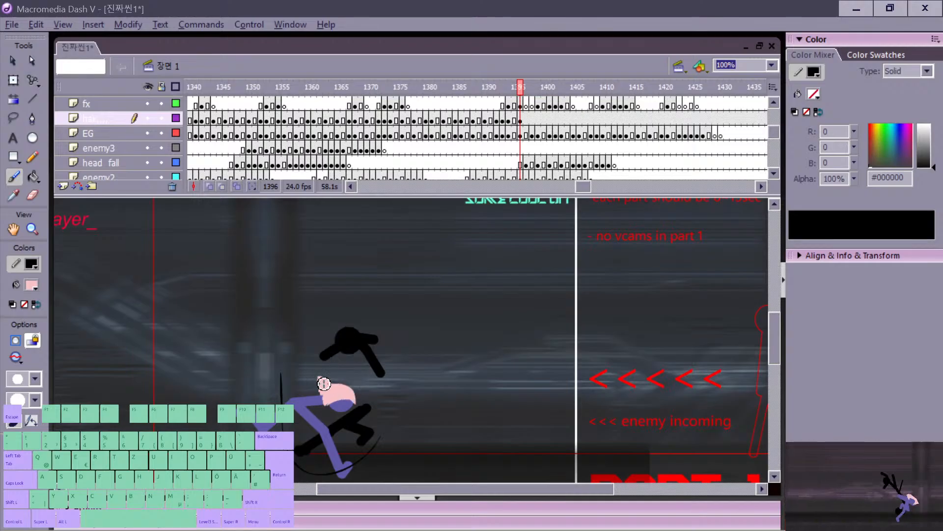
pyautogui.press('z')
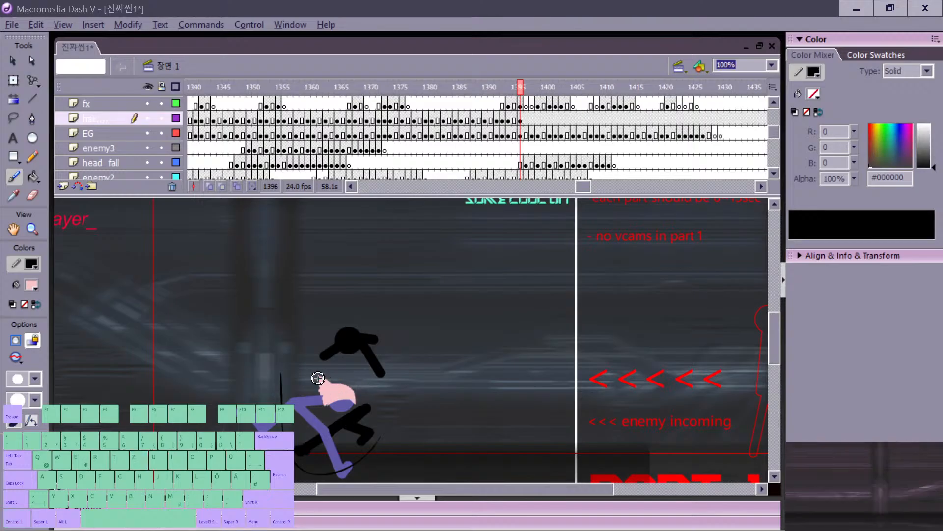
pyautogui.hotkey('ctrl', 'z')
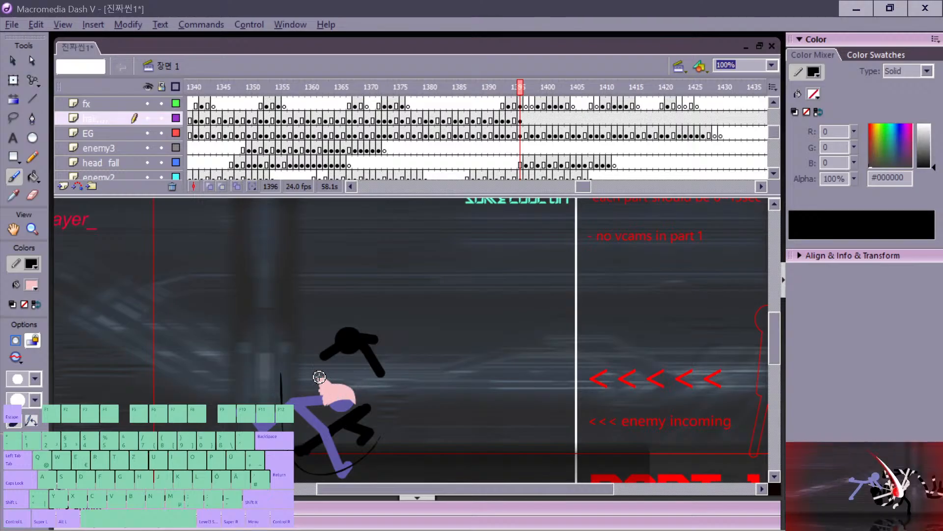
pyautogui.press('v')
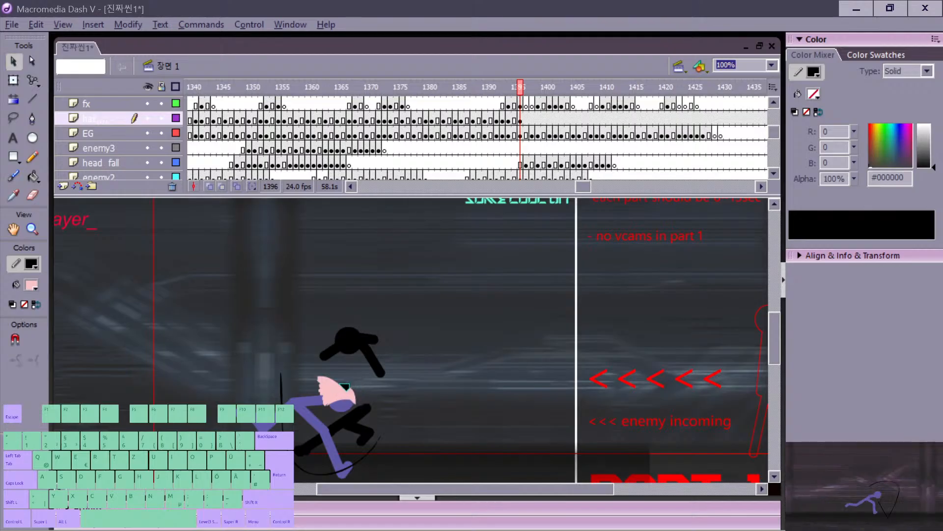
# Step: Insert a blank keyframe for the hair at frame 1398 after checking the neighbouring frames
pyautogui.press(',')
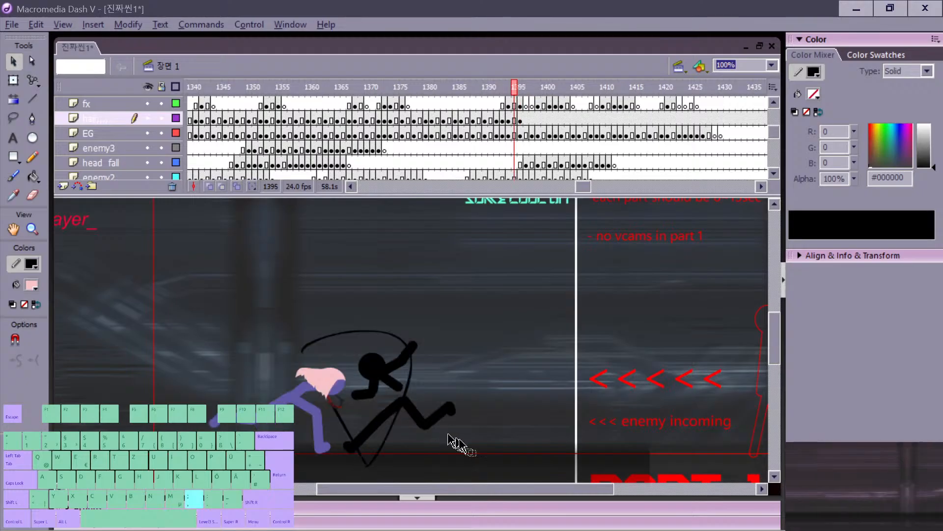
pyautogui.press('.')
pyautogui.press('.')
pyautogui.press('.')
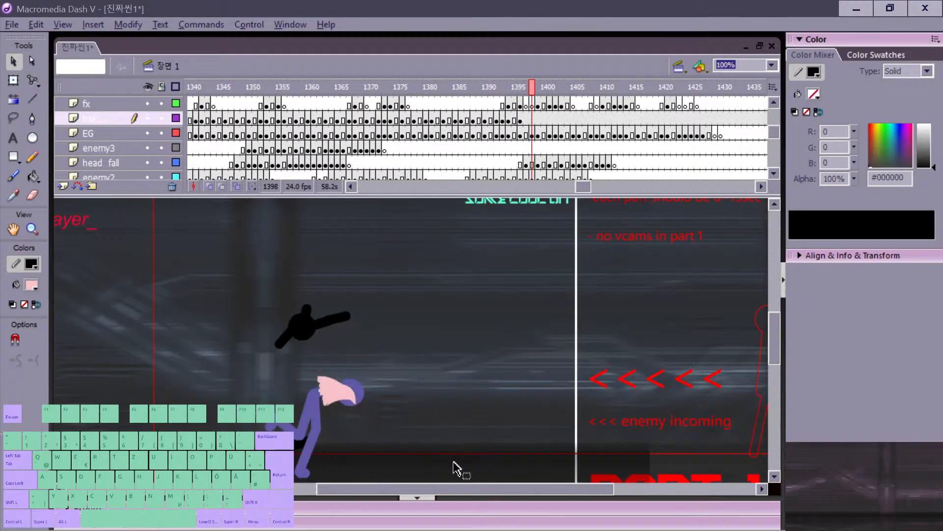
pyautogui.press('F7')
pyautogui.press(',')
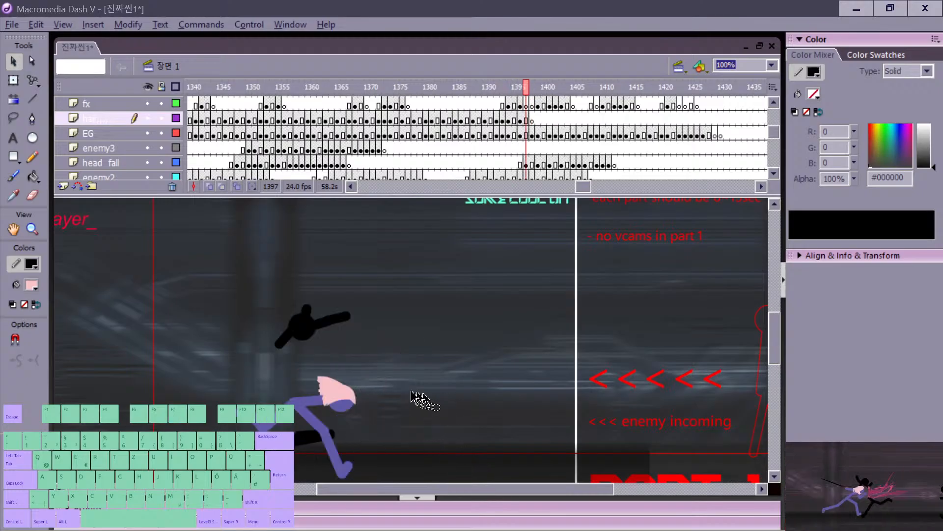
# Step: Rough in the first pink hair strokes across the head in frame 1398, checking against the preceding frame and undoing unwanted strokes
pyautogui.press('.')
pyautogui.press(',')
pyautogui.press('.')
pyautogui.press('b')
pyautogui.press(',')
pyautogui.press('.')
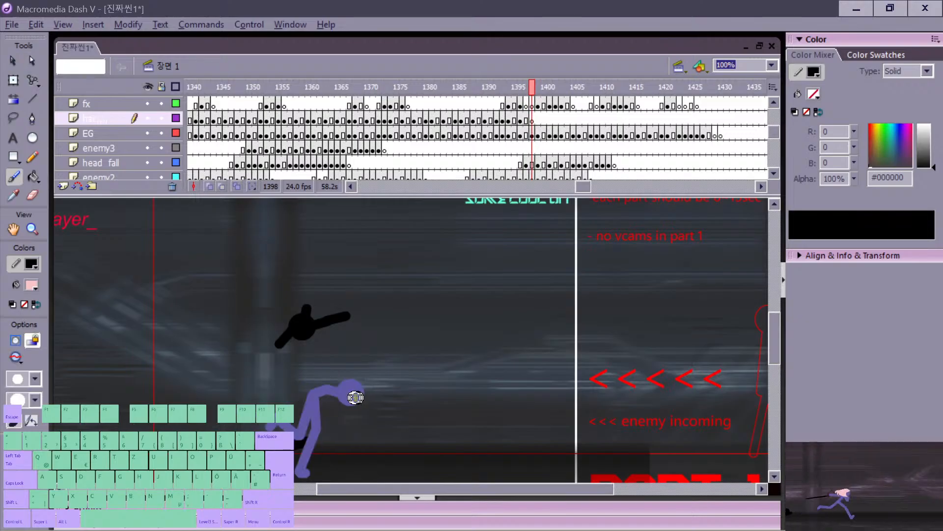
pyautogui.press(',')
pyautogui.press('.')
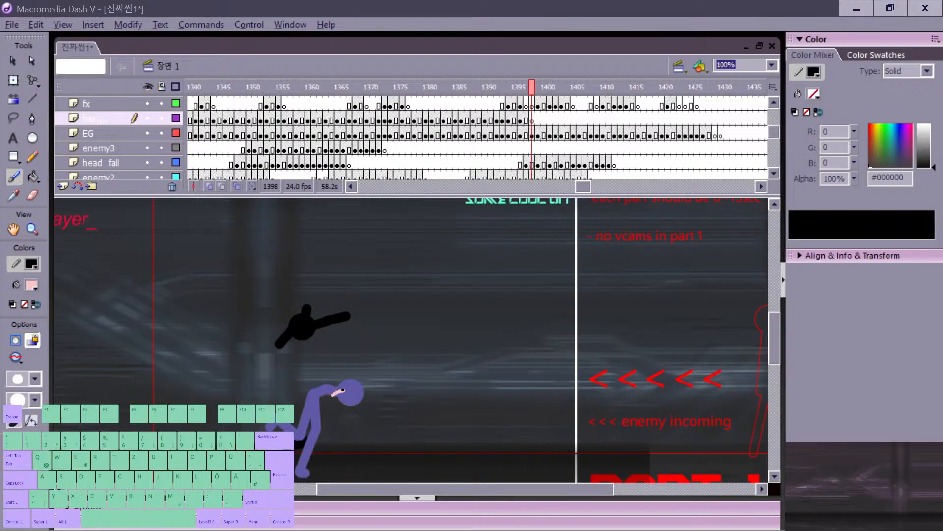
pyautogui.press(',')
pyautogui.moveTo(333, 395); pyautogui.dragTo(362, 391)
pyautogui.press('.')
pyautogui.hotkey('ctrl', 'z')
pyautogui.hotkey('ctrl', 'z')
# Step: Clean up the front stroke and fill the pink hair over the upper half of the head in frame 1398
pyautogui.press('e')
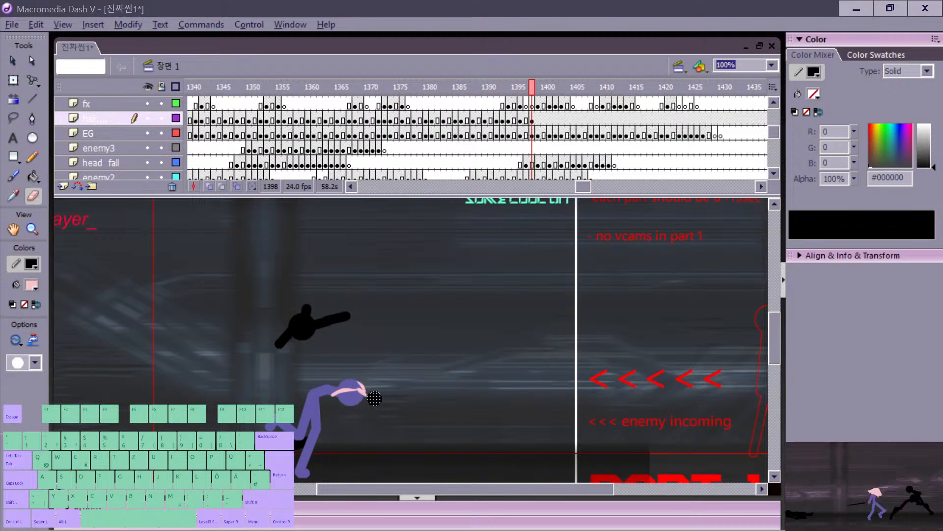
pyautogui.press('v')
pyautogui.click(362, 391)
pyautogui.press('b')
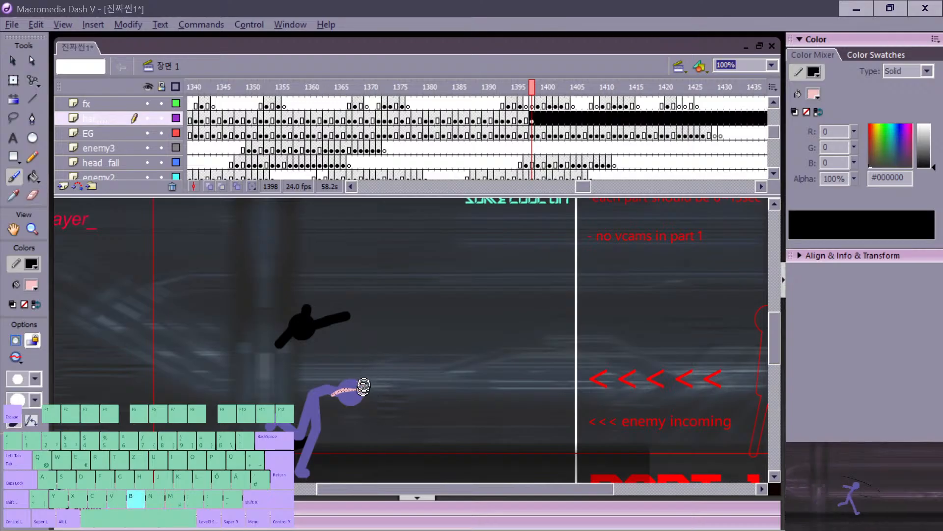
pyautogui.moveTo(329, 380)
pyautogui.mouseDown()
pyautogui.moveTo(359, 374)
pyautogui.moveTo(330, 383)
pyautogui.moveTo(356, 377)
pyautogui.moveTo(335, 383)
pyautogui.moveTo(358, 384)
pyautogui.moveTo(359, 397)
pyautogui.moveTo(360, 388)
pyautogui.moveTo(328, 383)
pyautogui.mouseUp()
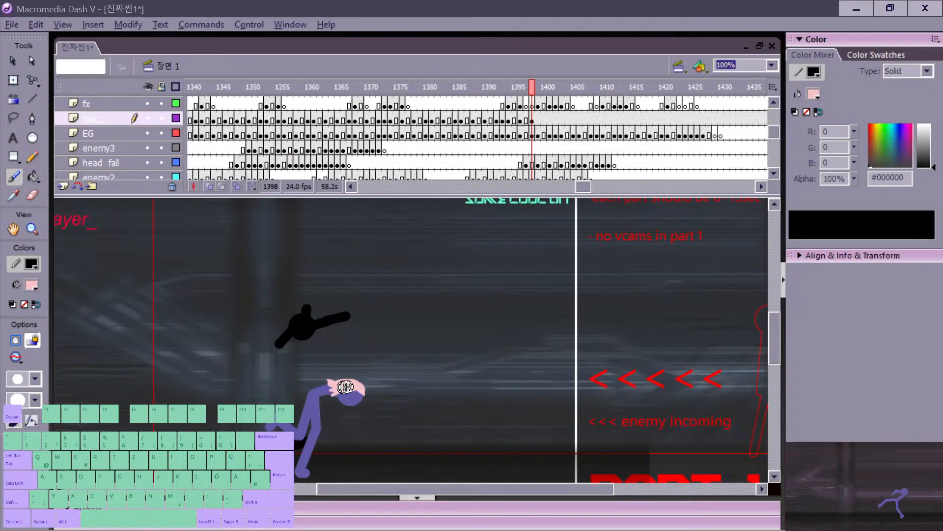
# Step: Extend the hair up behind the head and add jagged strands along its lower edge in frame 1398
pyautogui.press('v')
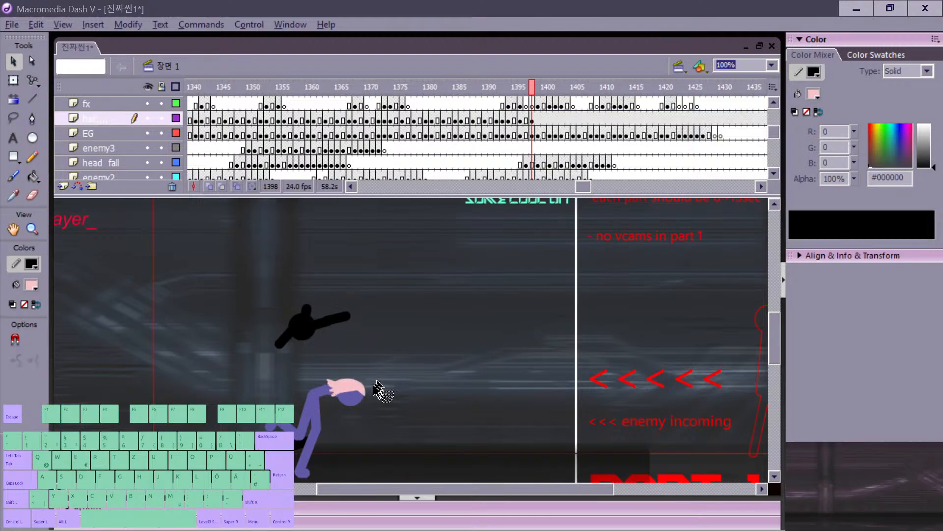
pyautogui.press('b')
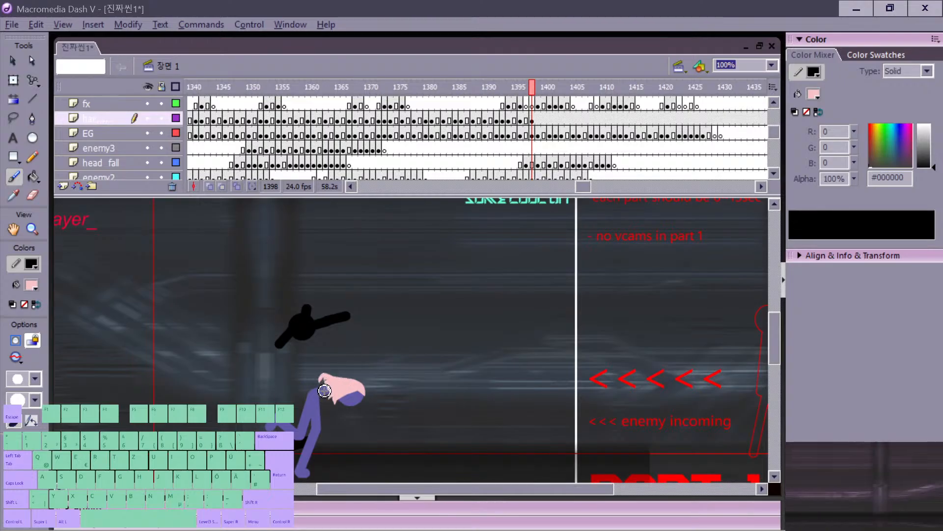
pyautogui.moveTo(324, 380); pyautogui.dragTo(335, 403)
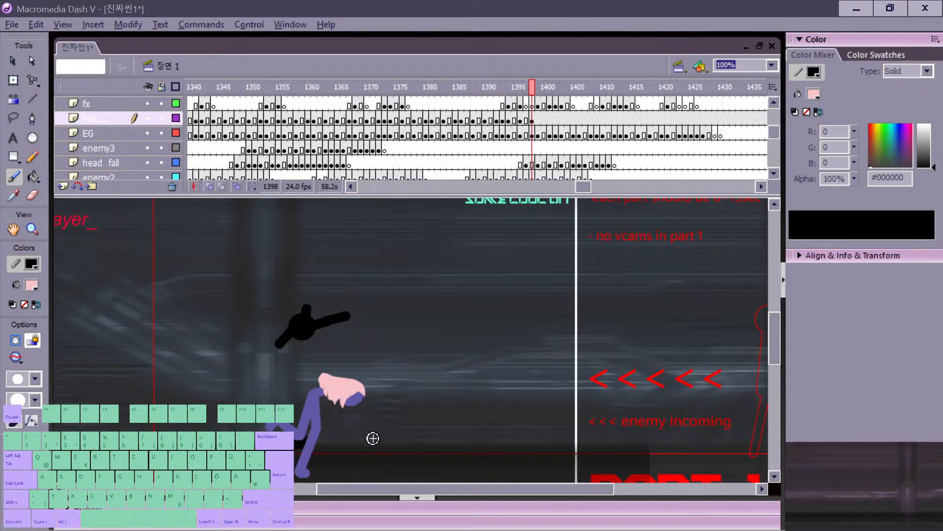
# Step: Insert a blank keyframe for the hair at frame 1399 and paint the pink hair over the head, undoing unwanted strokes
pyautogui.press('.')
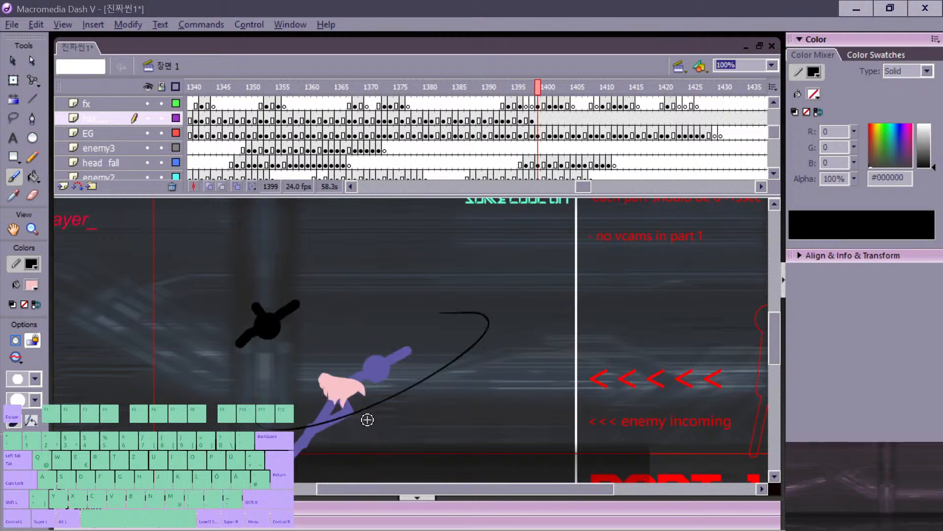
pyautogui.press('.')
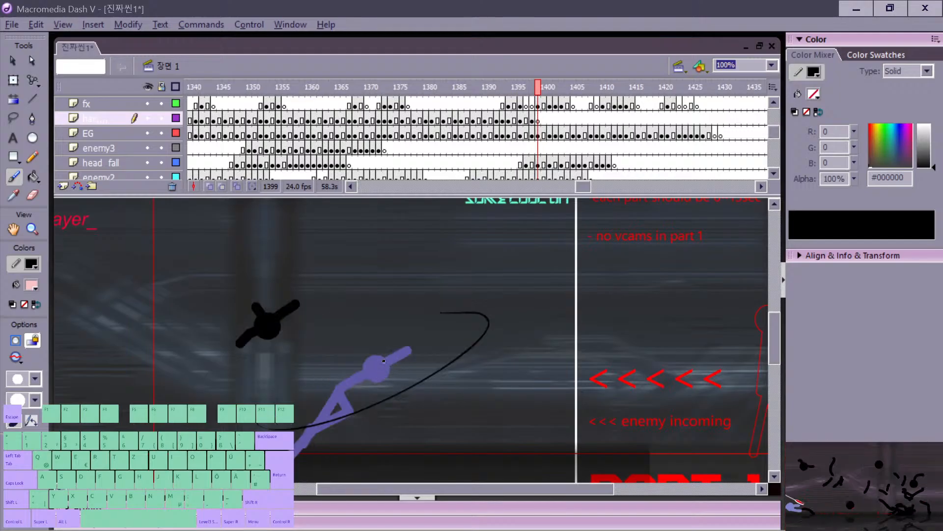
pyautogui.press('.')
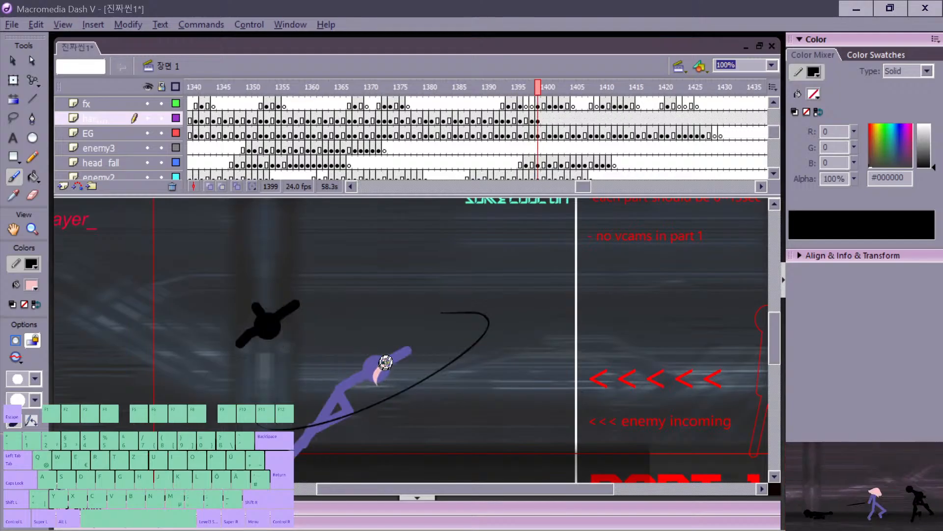
pyautogui.moveTo(381, 367)
pyautogui.mouseDown()
pyautogui.moveTo(388, 389)
pyautogui.moveTo(360, 361)
pyautogui.moveTo(375, 385)
pyautogui.moveTo(372, 375)
pyautogui.mouseUp()
pyautogui.hotkey('ctrl', 'z')
pyautogui.hotkey('ctrl', 'z')
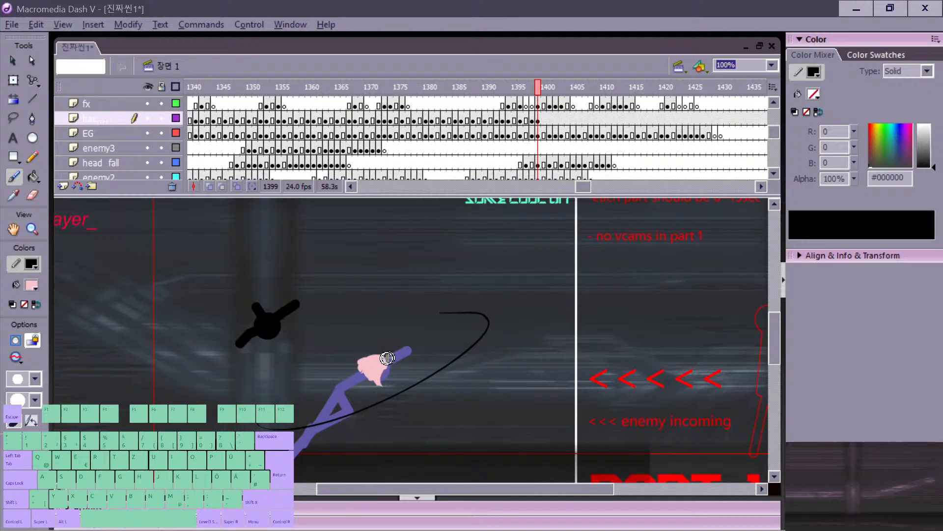
pyautogui.hotkey('ctrl', 'z')
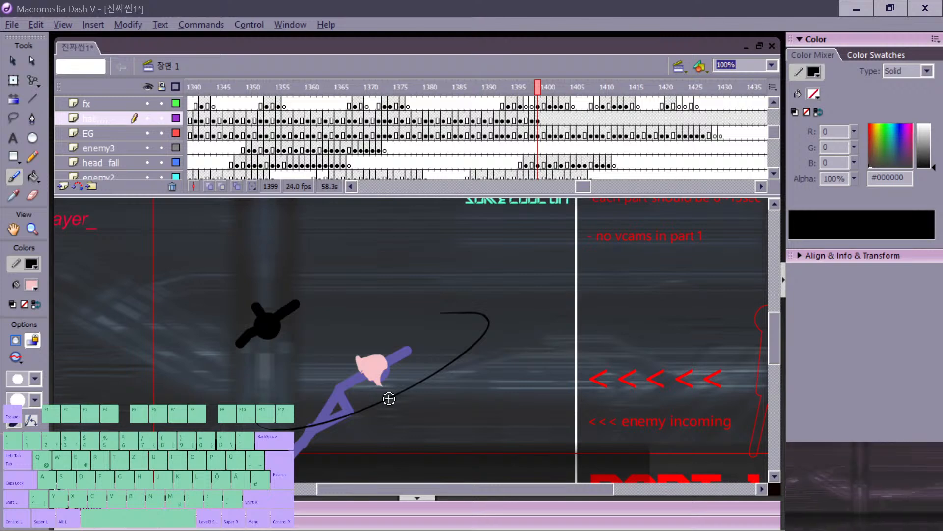
# Step: Smooth the hair's top edge and reshape the rear strands in frame 1399, comparing with the preceding frame
pyautogui.press('z')
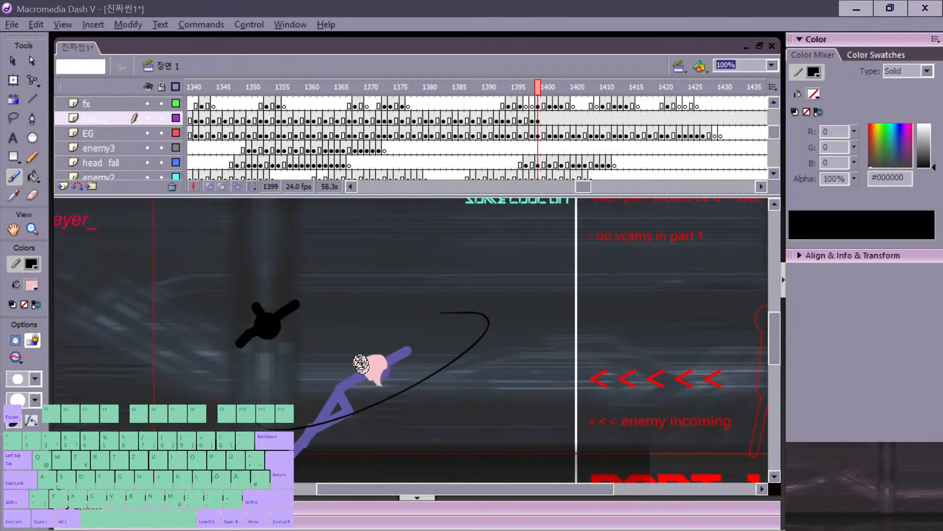
pyautogui.moveTo(382, 356)
pyautogui.mouseDown()
pyautogui.moveTo(381, 375)
pyautogui.moveTo(354, 368)
pyautogui.mouseUp()
pyautogui.hotkey('ctrl', 'z')
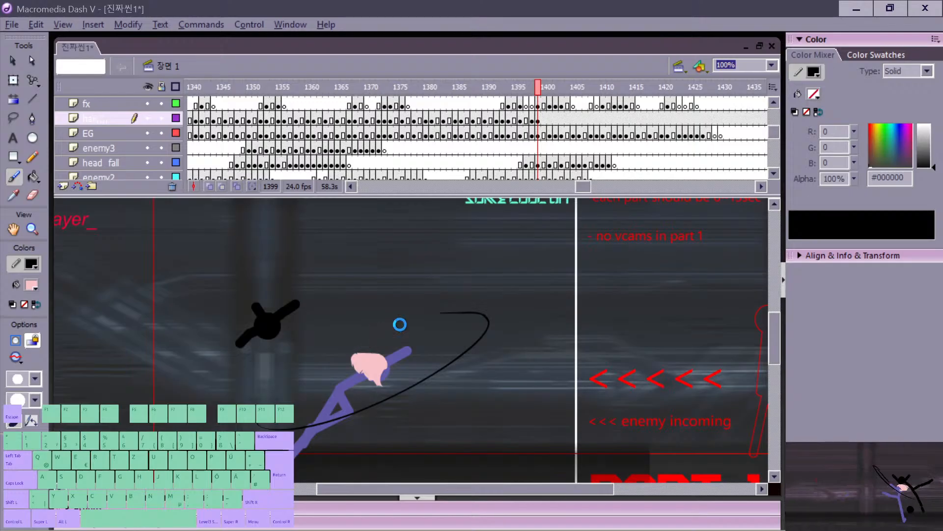
pyautogui.press(',')
pyautogui.press('.')
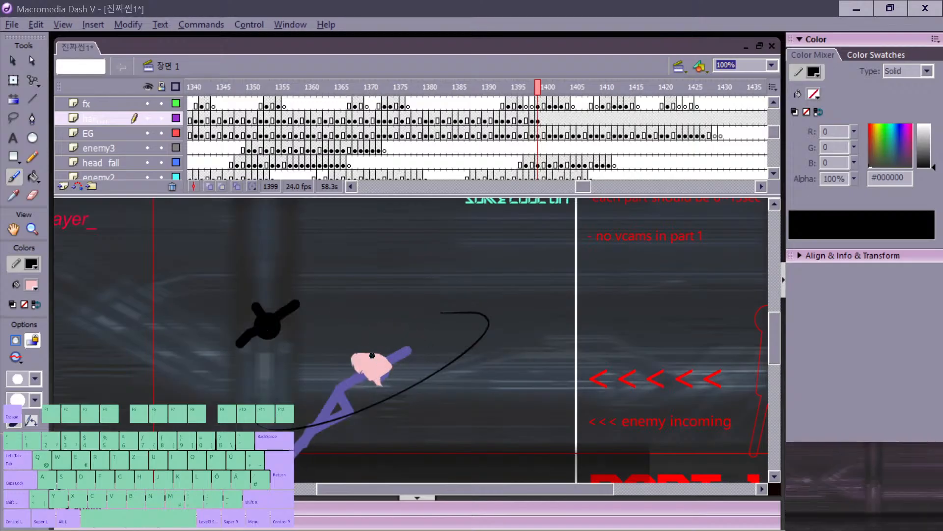
pyautogui.press(',')
pyautogui.press('.')
# Step: Insert a blank keyframe for the hair at frame 1401 and compare the head pose with the neighbouring frames
pyautogui.press('.')
pyautogui.press('.')
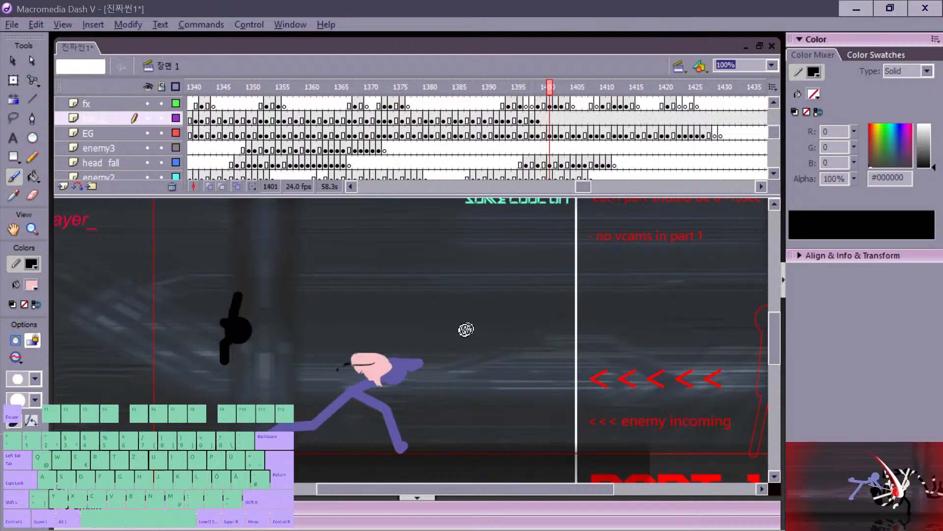
pyautogui.press('F7')
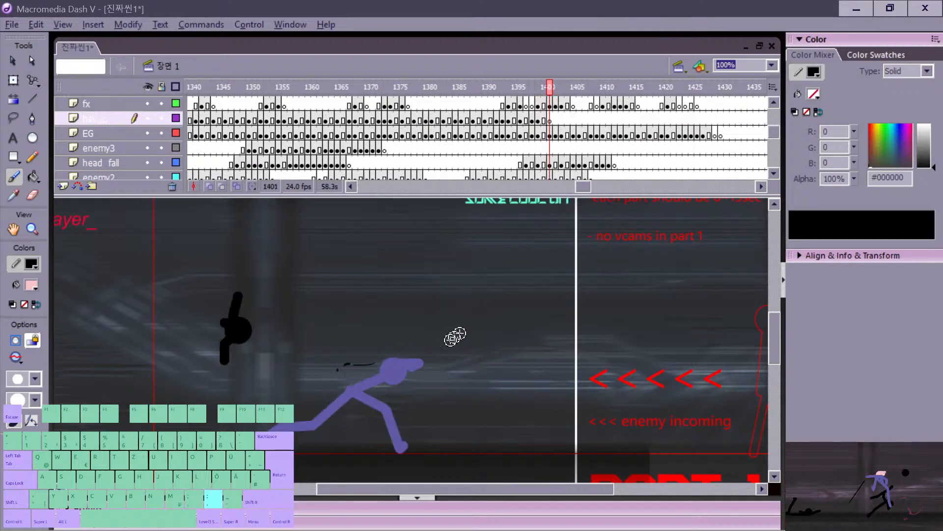
pyautogui.press('.')
pyautogui.press(',')
pyautogui.press(',')
pyautogui.press('.')
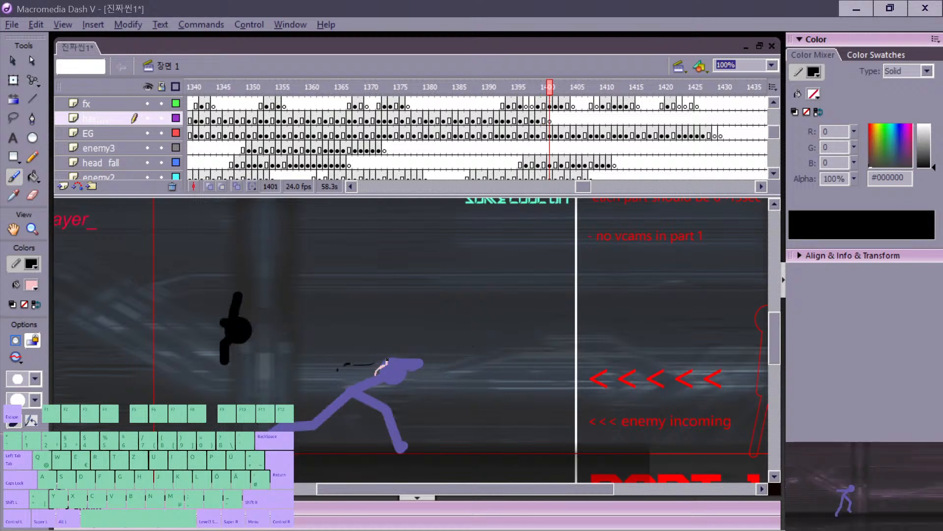
# Step: Paint the pink hair over the head with swept-back rear strands and a jagged lower edge in frame 1401
pyautogui.moveTo(368, 362); pyautogui.dragTo(379, 372)
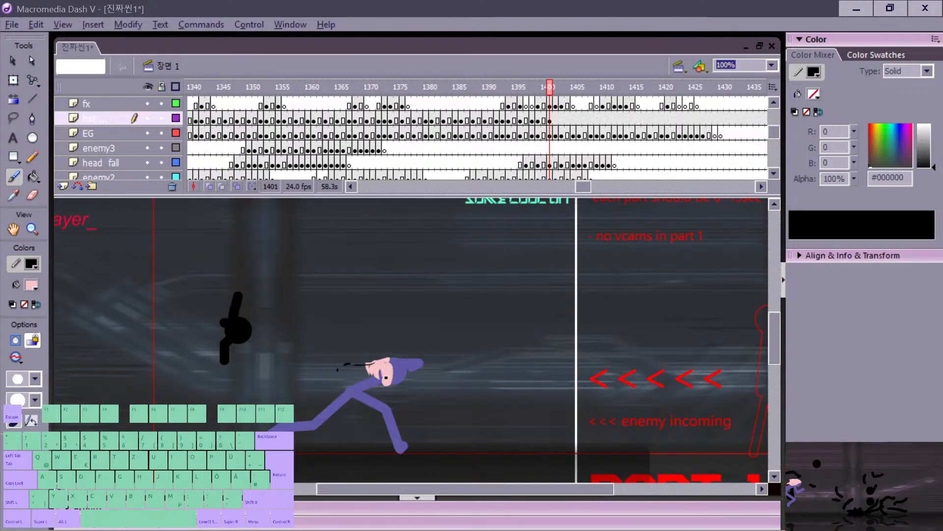
pyautogui.moveTo(384, 377); pyautogui.dragTo(404, 376)
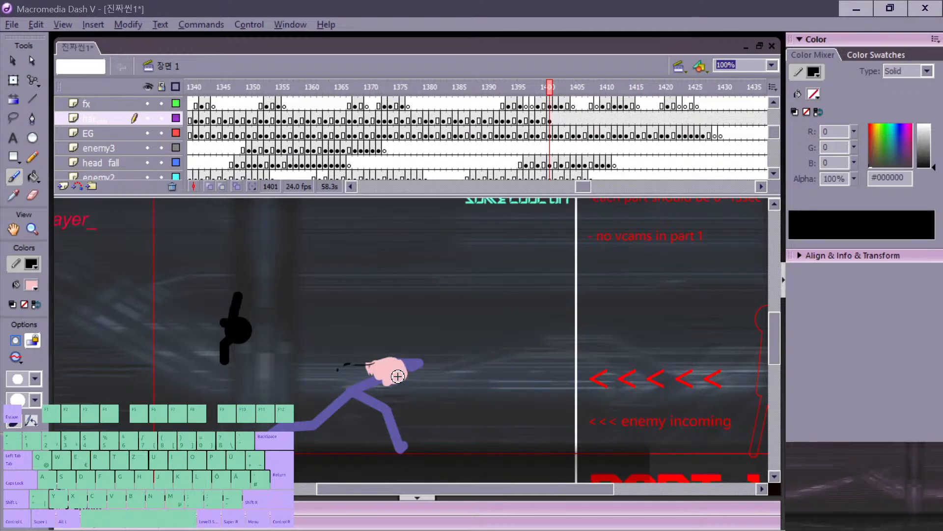
pyautogui.press('v')
pyautogui.click(395, 378)
pyautogui.press('b')
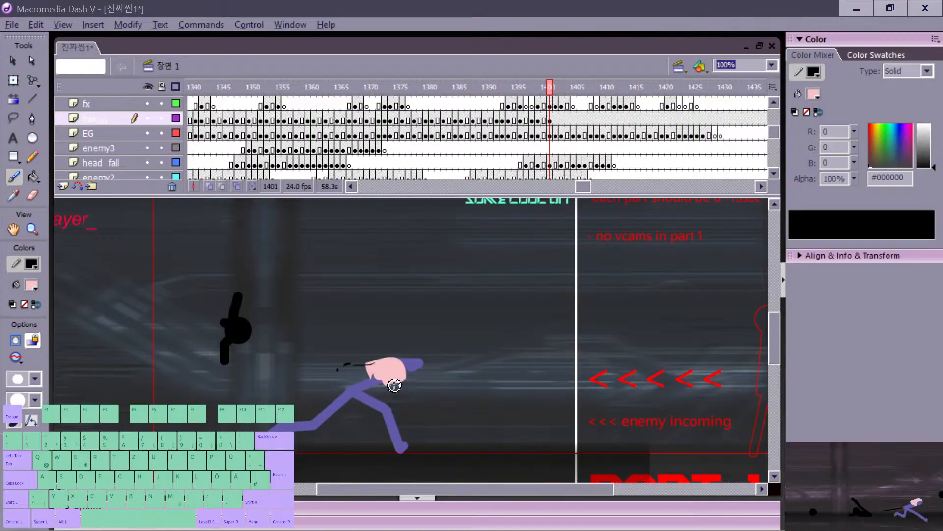
pyautogui.hotkey('ctrl', 'z')
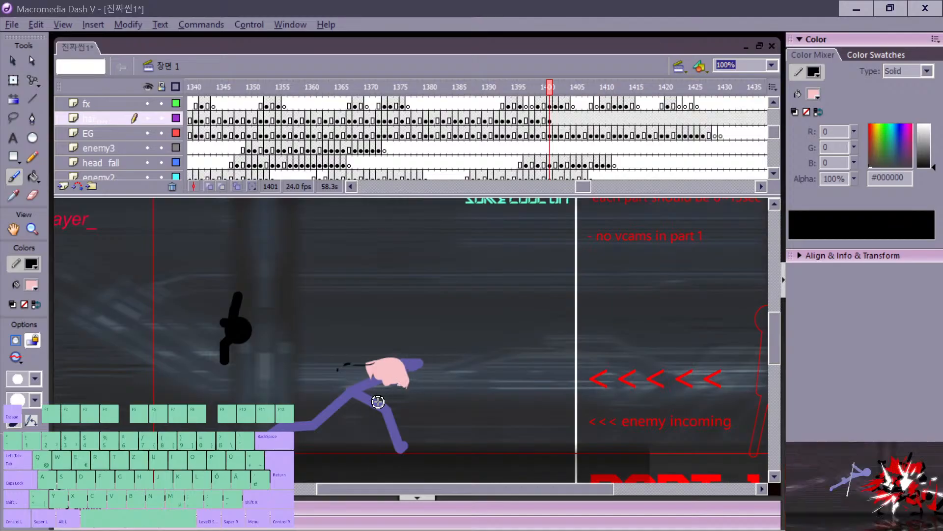
# Step: Insert a blank keyframe for the hair at frame 1402 and flip through the neighbouring frames to check the motion
pyautogui.press(',')
pyautogui.press('.')
pyautogui.press('.')
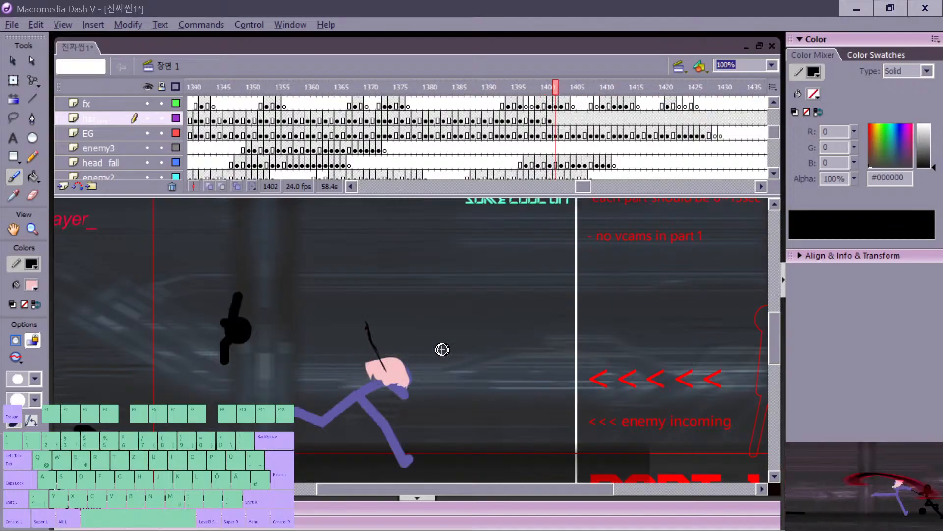
pyautogui.press(',')
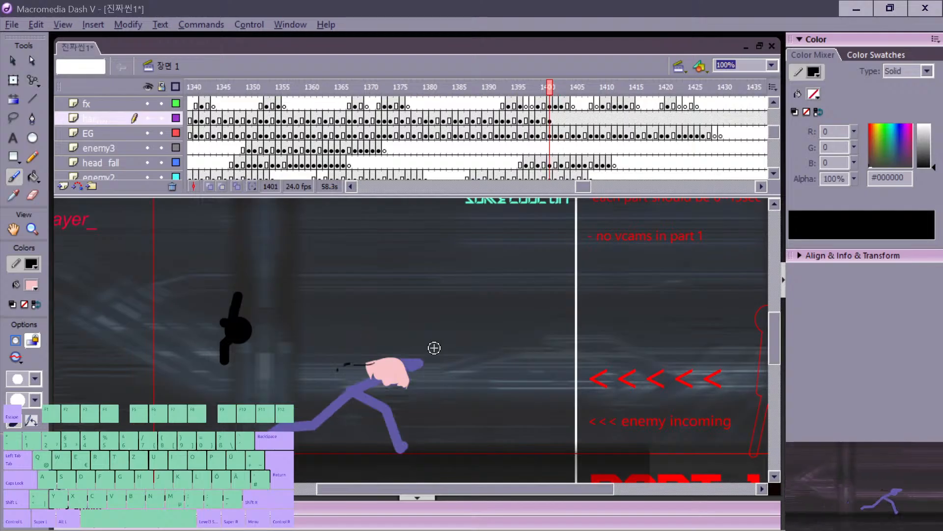
pyautogui.press('.')
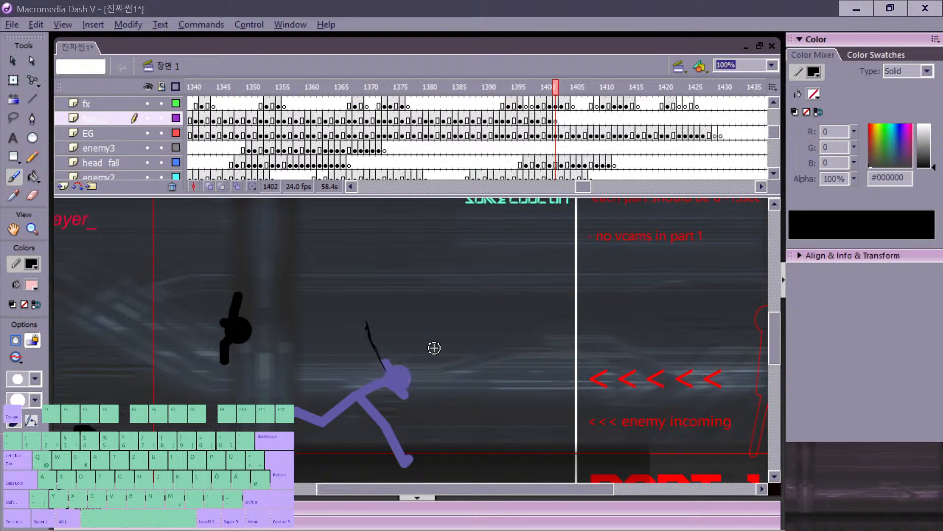
pyautogui.press(',')
pyautogui.press(',')
pyautogui.press('.')
pyautogui.press('.')
pyautogui.press(',')
pyautogui.press(',')
pyautogui.press('.')
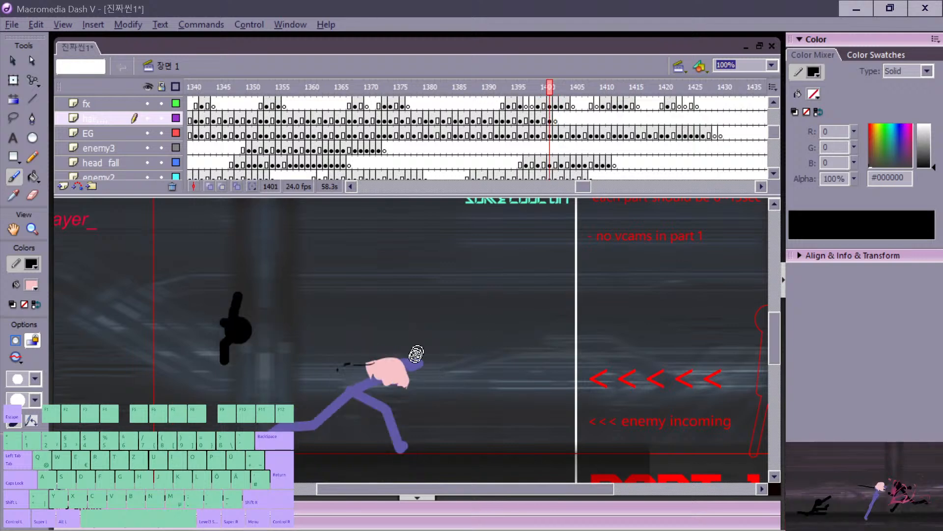
# Step: Reshape the hair's front edge and lower strands in frame 1401, checking against the preceding frame
pyautogui.press('v')
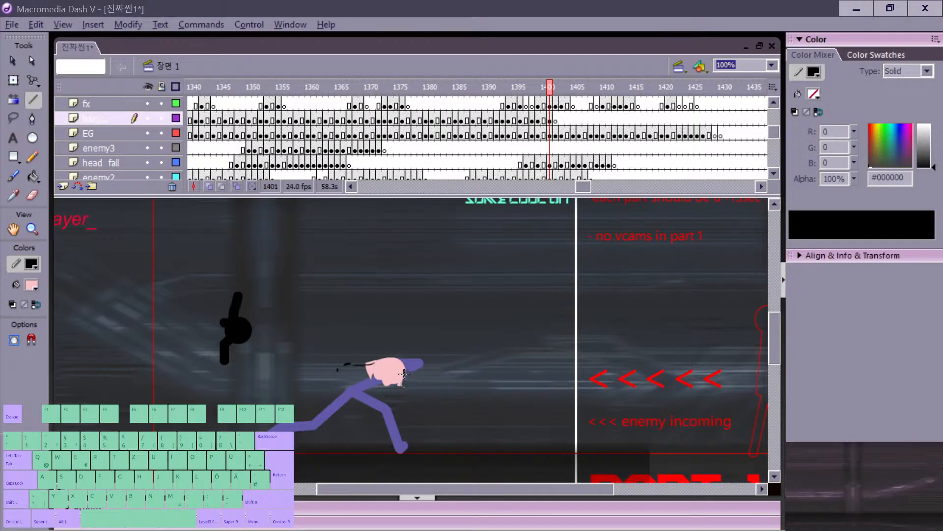
pyautogui.press('b')
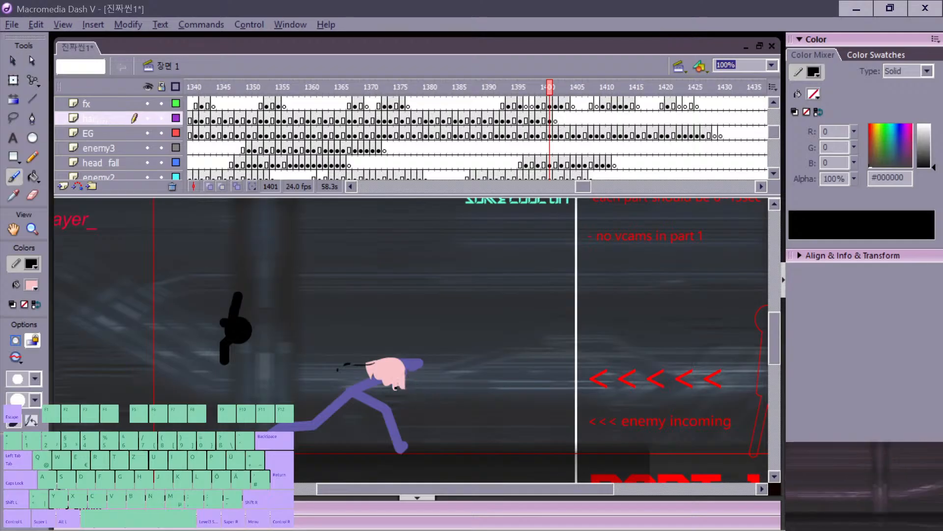
pyautogui.press(',')
pyautogui.press('.')
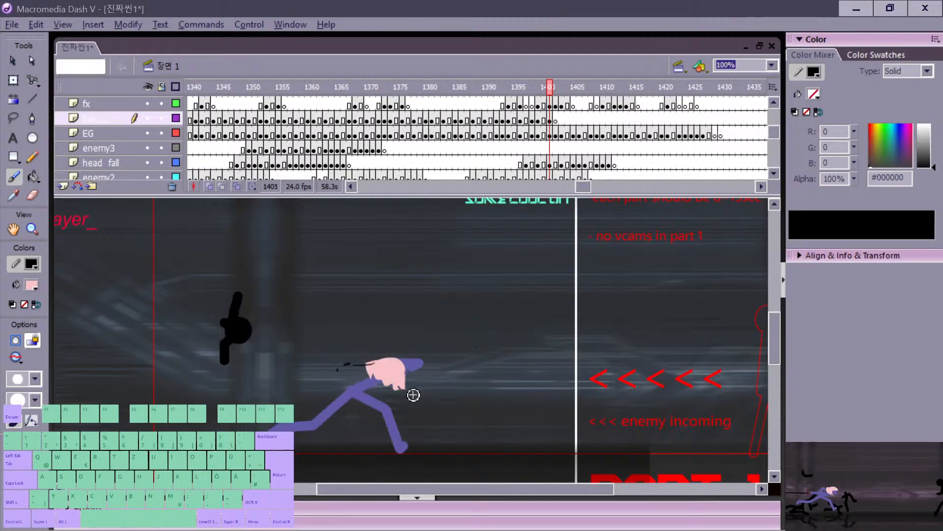
# Step: Paint the pink hair over the head in frame 1402 and trim its front edge to the head's outline
pyautogui.press('.')
pyautogui.moveTo(387, 372); pyautogui.dragTo(386, 384)
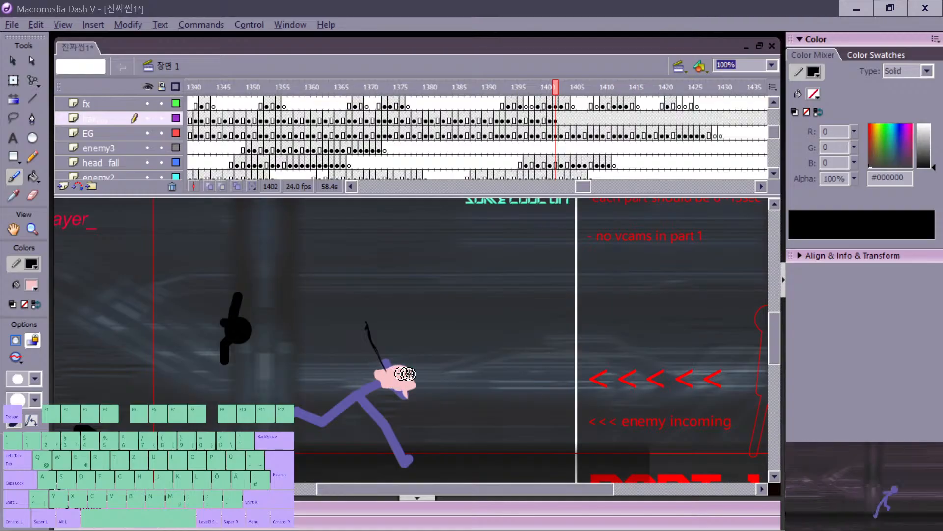
pyautogui.press('v')
pyautogui.click(415, 391)
pyautogui.press('e')
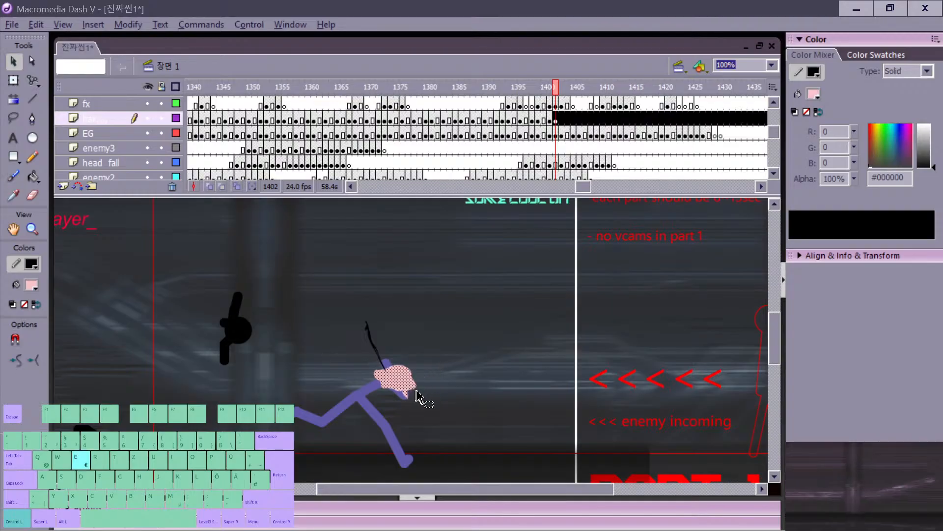
pyautogui.click(423, 391)
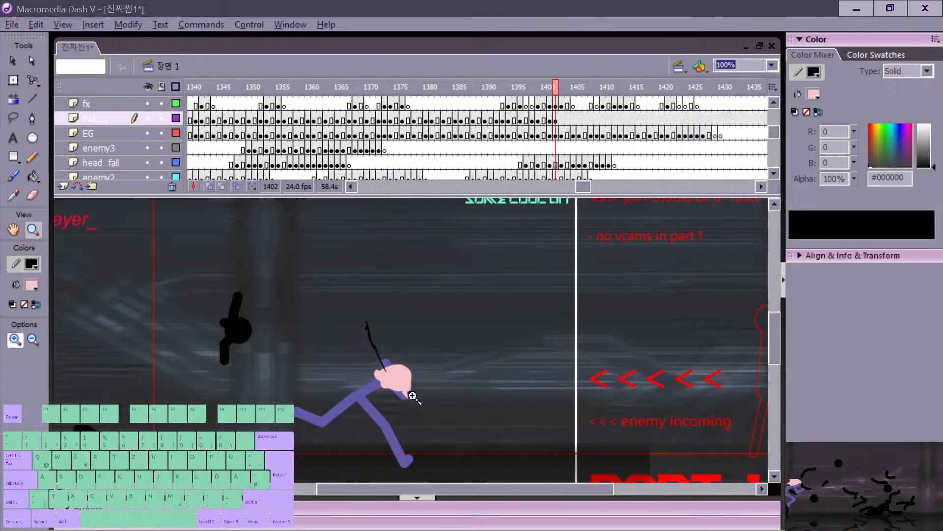
# Step: Paint a jagged lower edge on the pink hair in frame 1402, checking against the preceding frame
pyautogui.press('b')
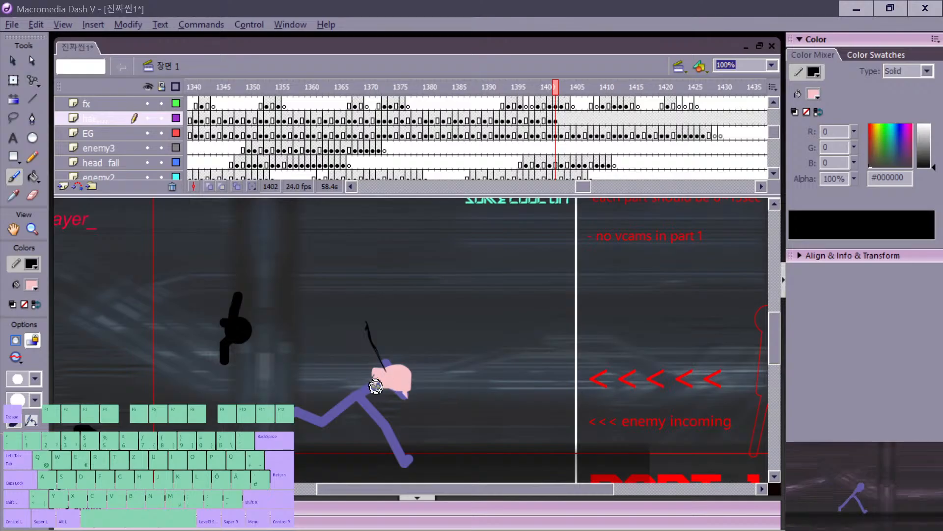
pyautogui.press(',')
pyautogui.press('.')
pyautogui.moveTo(376, 376)
pyautogui.mouseDown()
pyautogui.moveTo(396, 395)
pyautogui.moveTo(386, 389)
pyautogui.mouseUp()
pyautogui.hotkey('ctrl', 'z')
pyautogui.hotkey('ctrl', 'z')
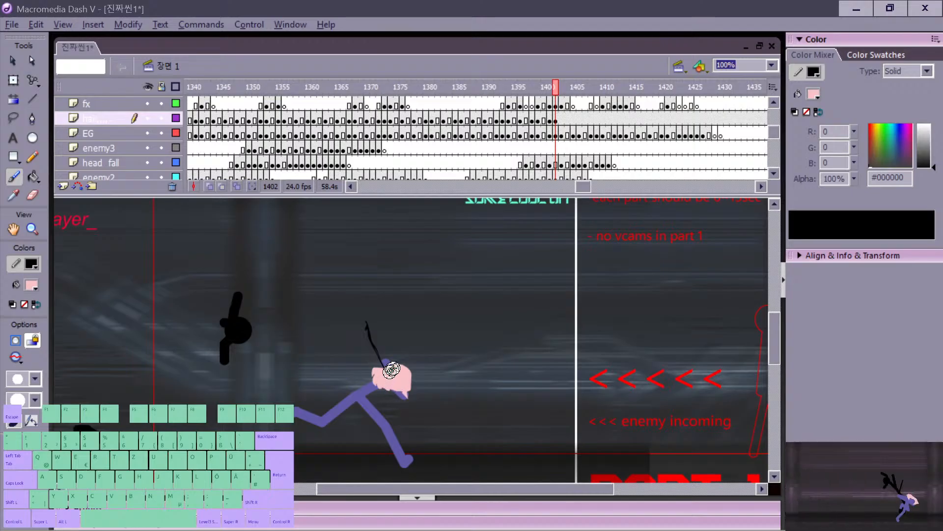
pyautogui.press(',')
pyautogui.press('.')
pyautogui.moveTo(395, 387); pyautogui.dragTo(405, 391)
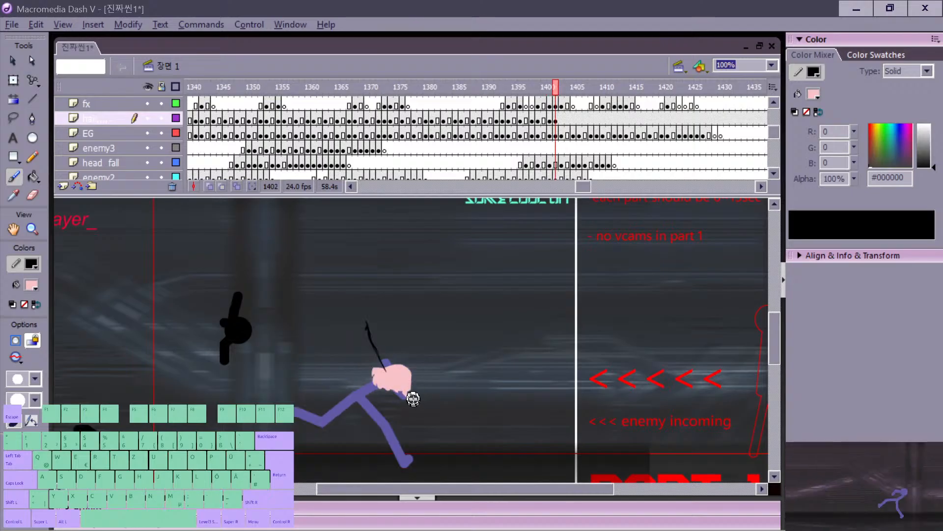
# Step: Trim the hair's front edge and remove its lower tip in frame 1402, comparing with the preceding frames
pyautogui.press('v')
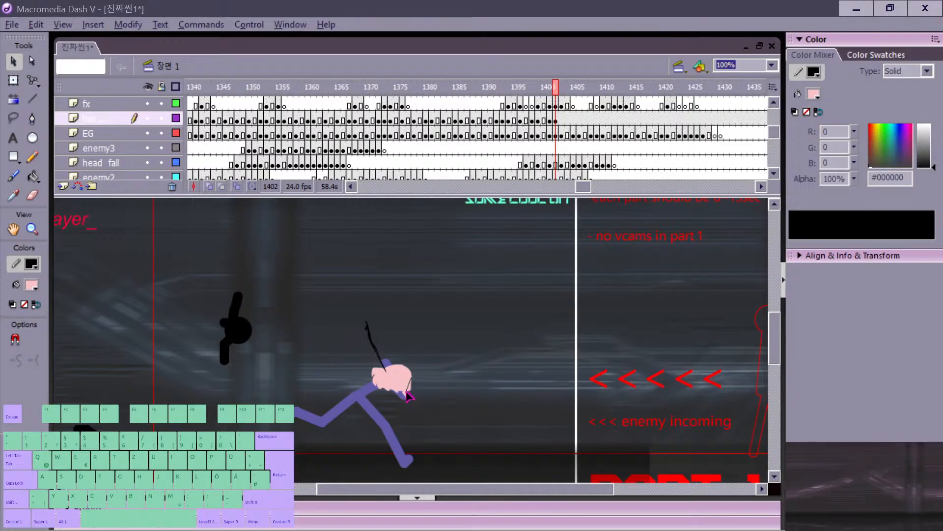
pyautogui.click(407, 396)
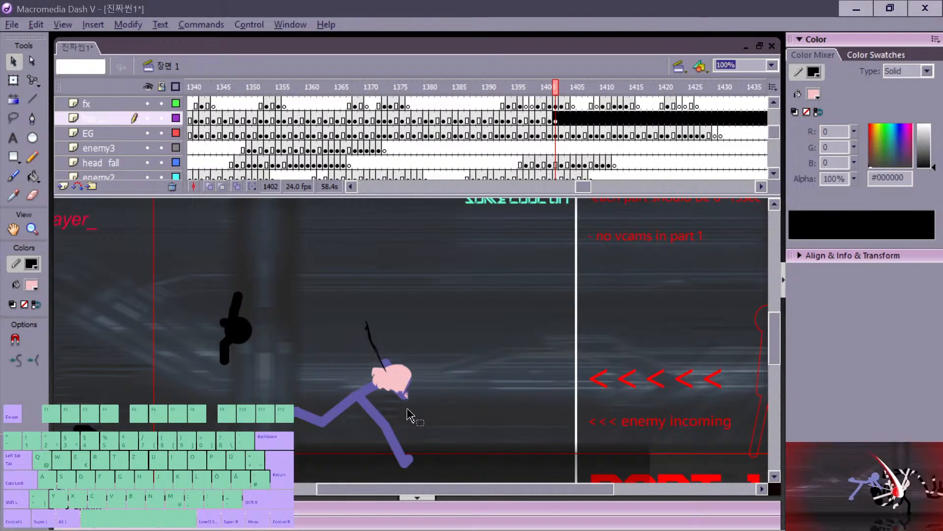
pyautogui.click(412, 416)
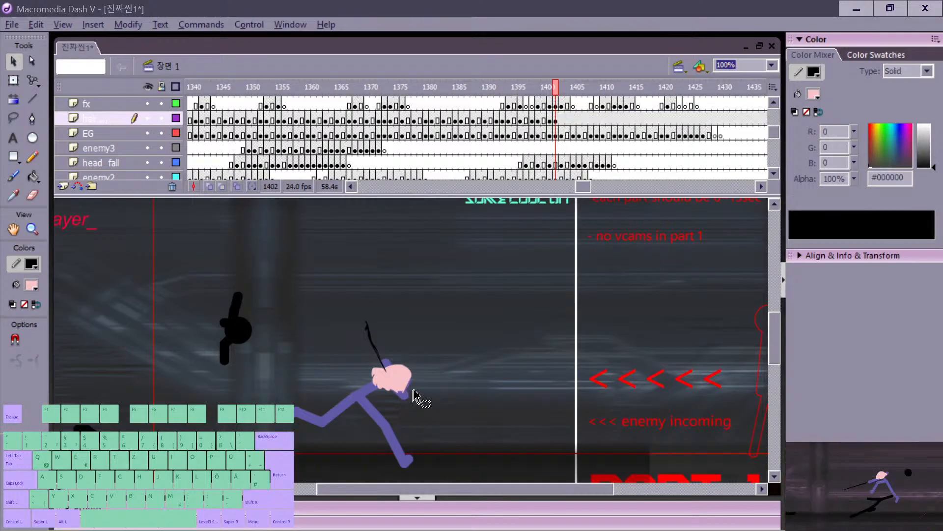
pyautogui.press(',')
pyautogui.press(',')
pyautogui.press('.')
pyautogui.press('.')
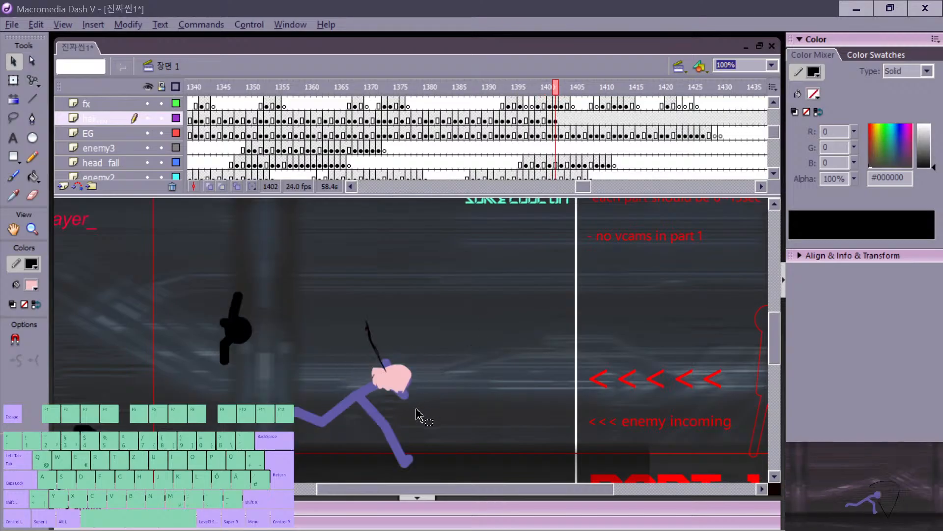
# Step: Insert a blank keyframe for the hair at frame 1403 and flip through the preceding frames to check the motion
pyautogui.press('.')
pyautogui.press('F7')
pyautogui.press(',')
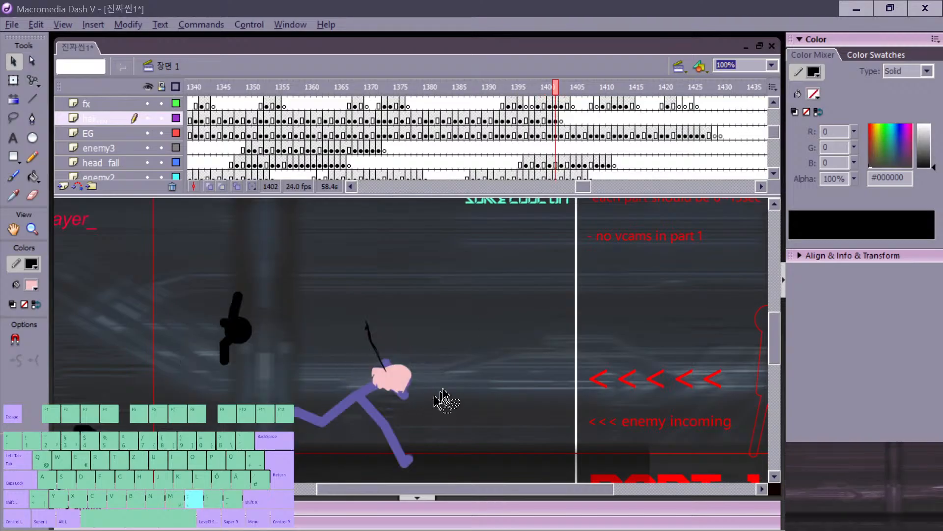
pyautogui.press('.')
pyautogui.press('b')
pyautogui.press(',')
pyautogui.press(',')
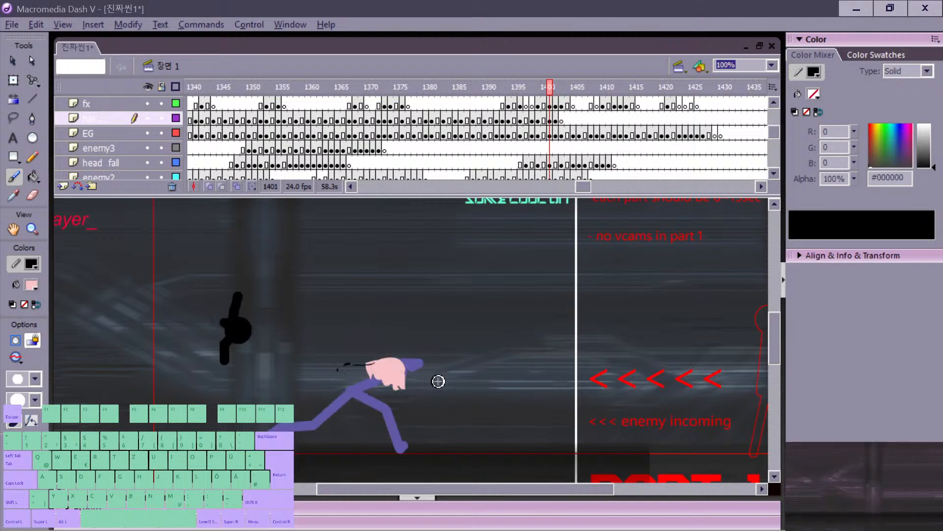
pyautogui.press('.')
pyautogui.press('.')
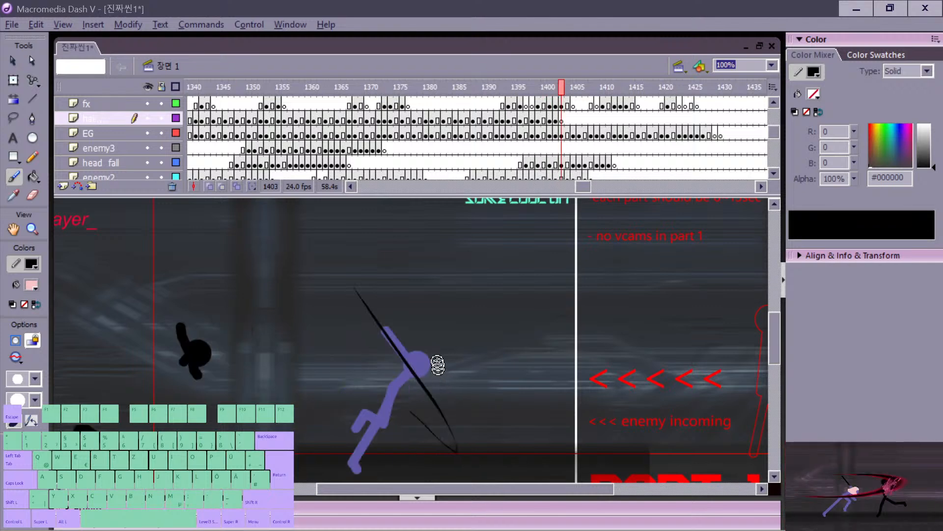
pyautogui.moveTo(422, 354)
pyautogui.mouseDown()
pyautogui.moveTo(447, 375)
pyautogui.moveTo(435, 365)
pyautogui.mouseUp()
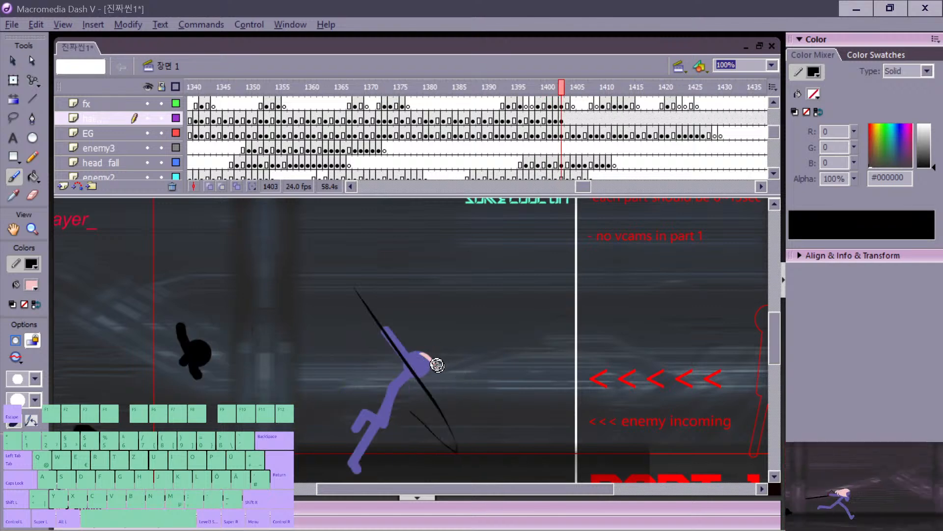
pyautogui.hotkey('ctrl', 'z')
pyautogui.hotkey('ctrl', 'z')
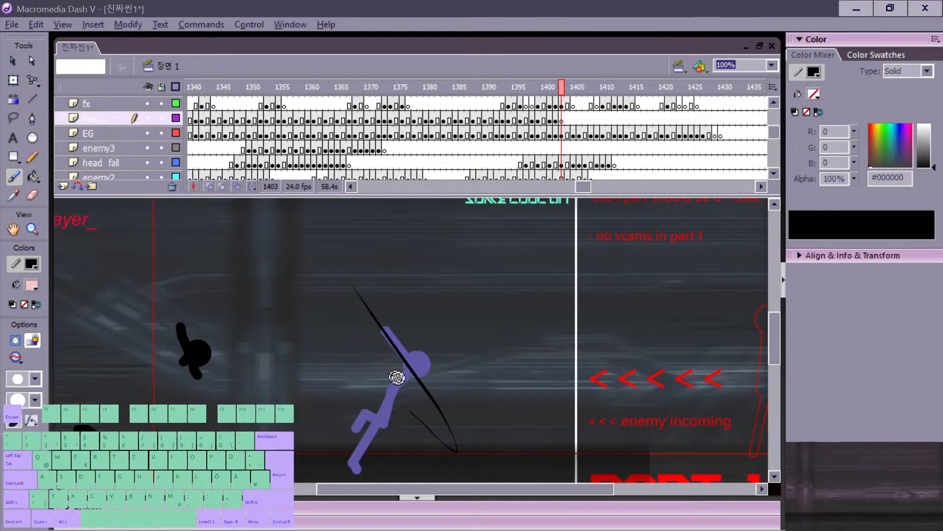
pyautogui.moveTo(400, 397)
pyautogui.mouseDown()
pyautogui.moveTo(456, 451)
pyautogui.moveTo(369, 280)
pyautogui.mouseUp()
pyautogui.hotkey('ctrl', 'z')
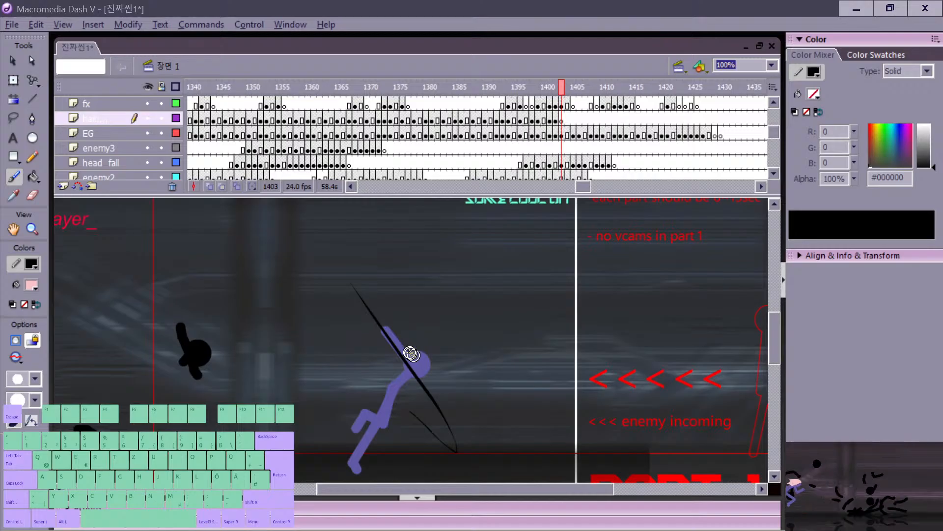
pyautogui.moveTo(417, 350); pyautogui.dragTo(435, 382)
pyautogui.hotkey('ctrl', 'z')
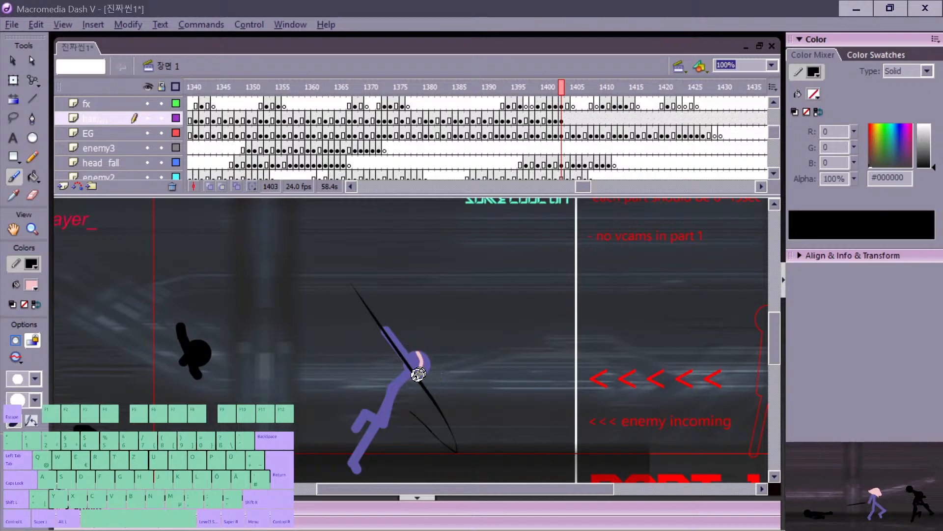
pyautogui.hotkey('ctrl', 'z')
pyautogui.moveTo(418, 350); pyautogui.dragTo(431, 378)
pyautogui.hotkey('ctrl', 'z')
pyautogui.hotkey('ctrl', 'z')
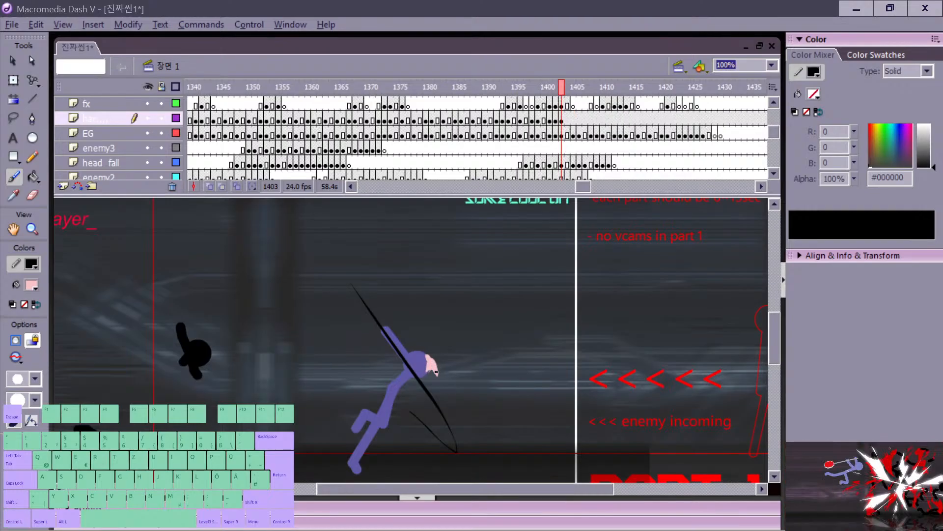
# Step: Paint the pink hair over the front and top of the head in frame 1403 and smooth its upper edge
pyautogui.moveTo(431, 369); pyautogui.dragTo(436, 384)
pyautogui.hotkey('ctrl', 'z')
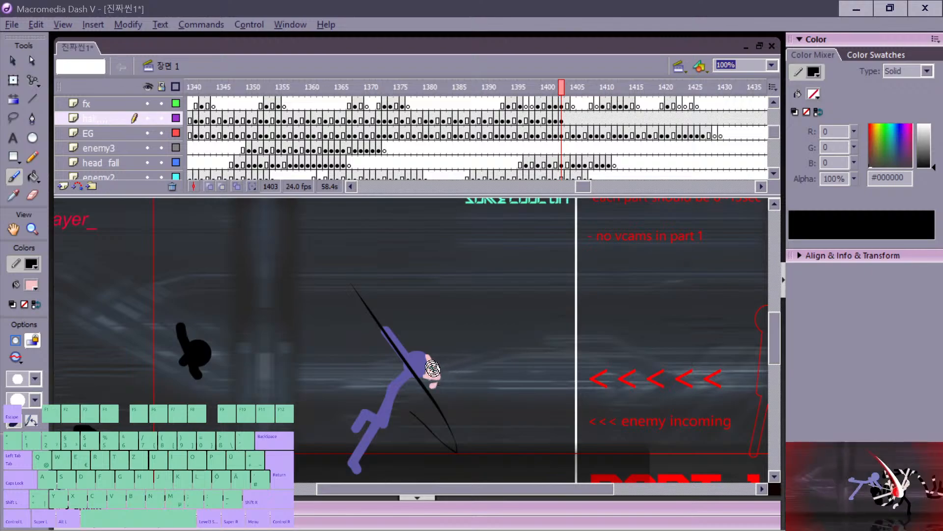
pyautogui.hotkey('ctrl', 'z')
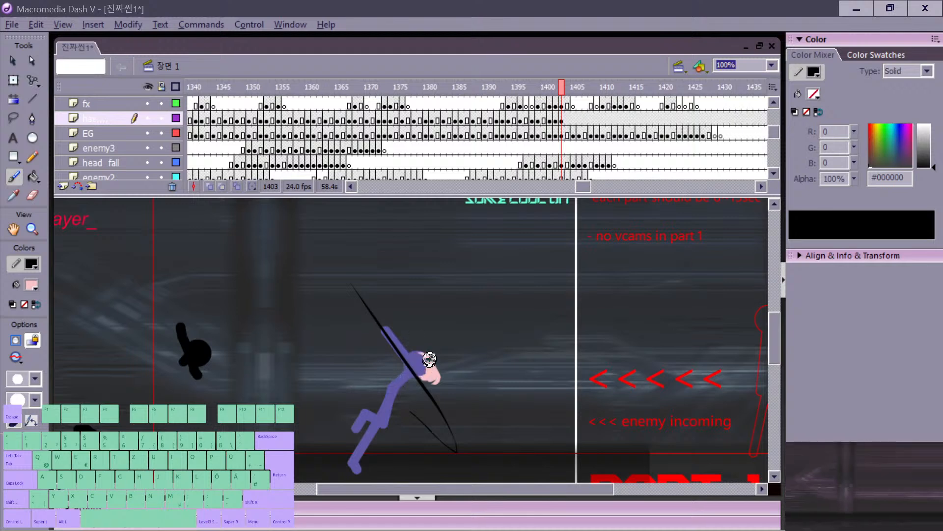
pyautogui.hotkey('ctrl', 'z')
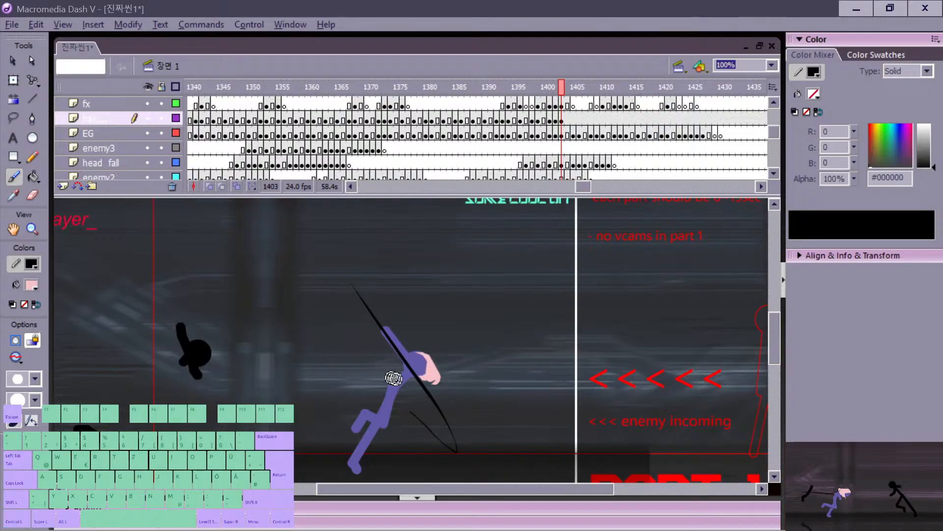
pyautogui.hotkey('ctrl', 'z')
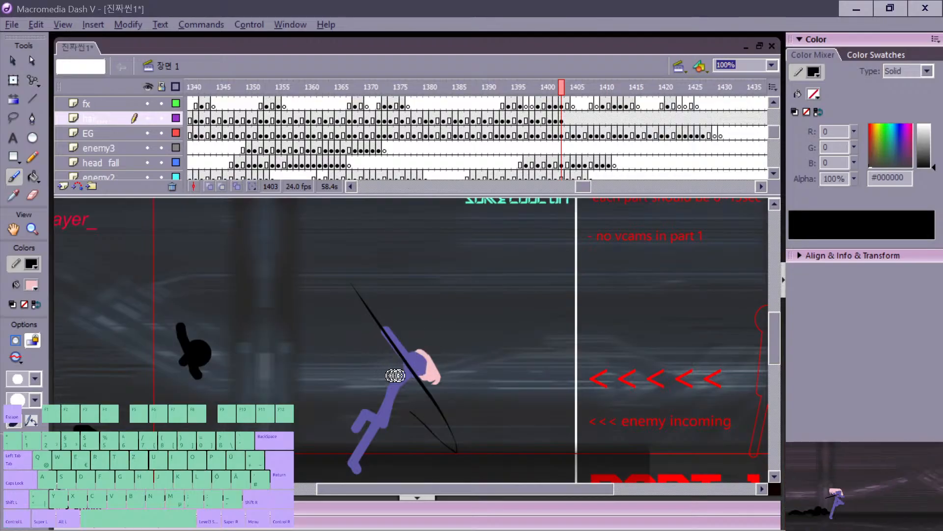
pyautogui.press('e')
pyautogui.press('v')
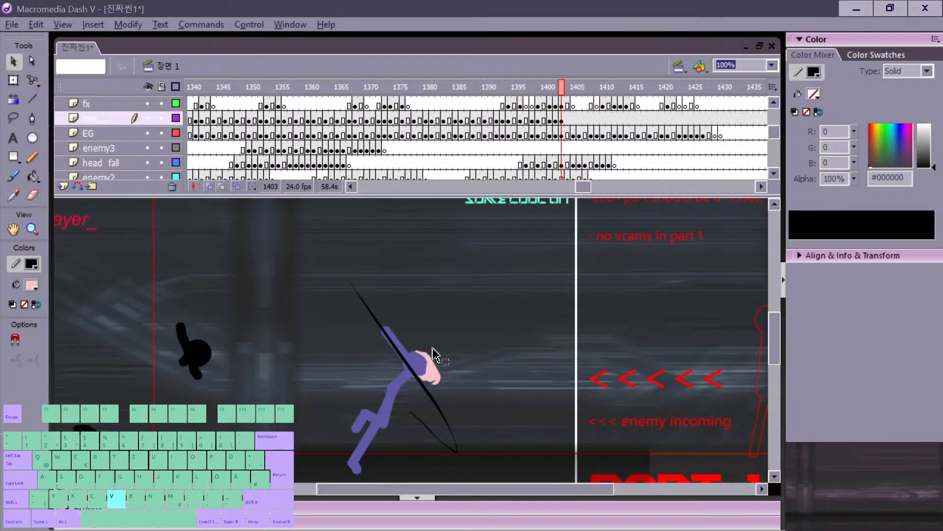
pyautogui.click(432, 363)
pyautogui.press('Escape')
pyautogui.press('b')
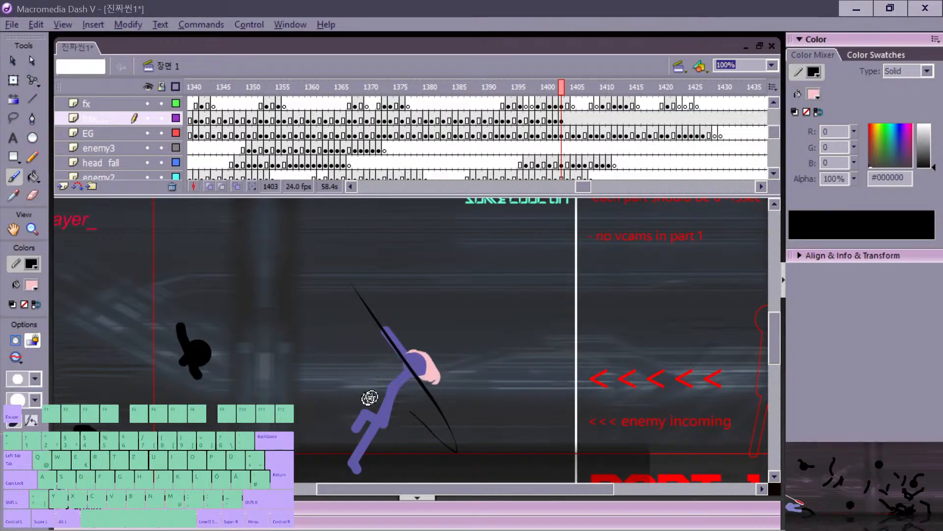
# Step: Paint a short swept-back strand behind the head in frame 1403 and adjust the hair's outer edge
pyautogui.moveTo(399, 358)
pyautogui.mouseDown()
pyautogui.moveTo(381, 363)
pyautogui.moveTo(385, 381)
pyautogui.moveTo(399, 360)
pyautogui.moveTo(391, 369)
pyautogui.moveTo(406, 367)
pyautogui.moveTo(401, 360)
pyautogui.moveTo(403, 375)
pyautogui.moveTo(387, 360)
pyautogui.mouseUp()
pyautogui.hotkey('ctrl', 'z')
pyautogui.hotkey('ctrl', 'z')
pyautogui.hotkey('ctrl', 'z')
pyautogui.hotkey('ctrl', 'z')
pyautogui.hotkey('ctrl', 'z')
pyautogui.press('v')
pyautogui.click(402, 366)
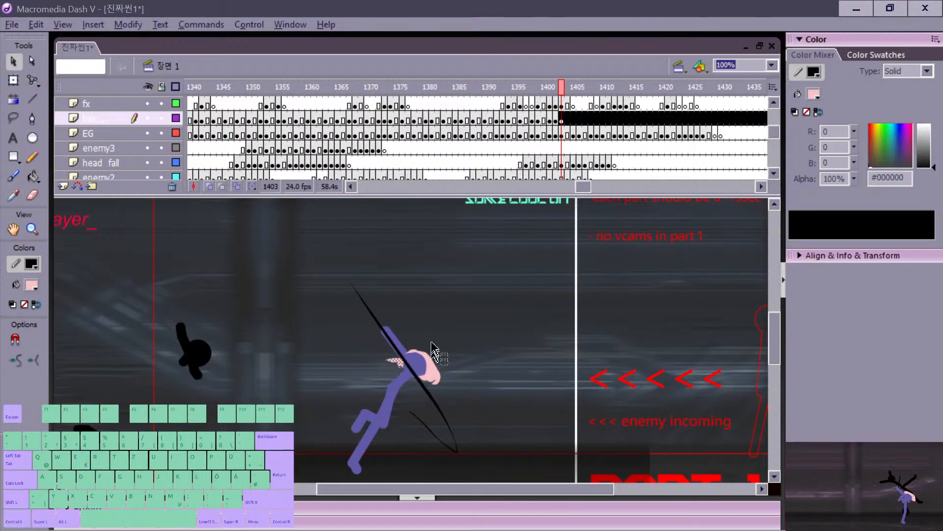
pyautogui.click(429, 342)
pyautogui.click(416, 353)
pyautogui.click(432, 353)
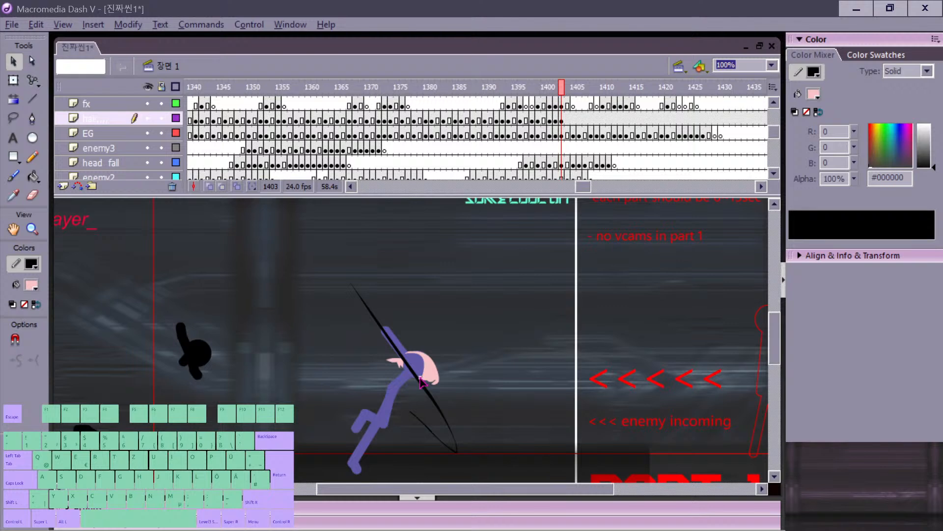
# Step: Reshape the hair's front edge and lower strands in frame 1403, checking against the preceding frame
pyautogui.press('b')
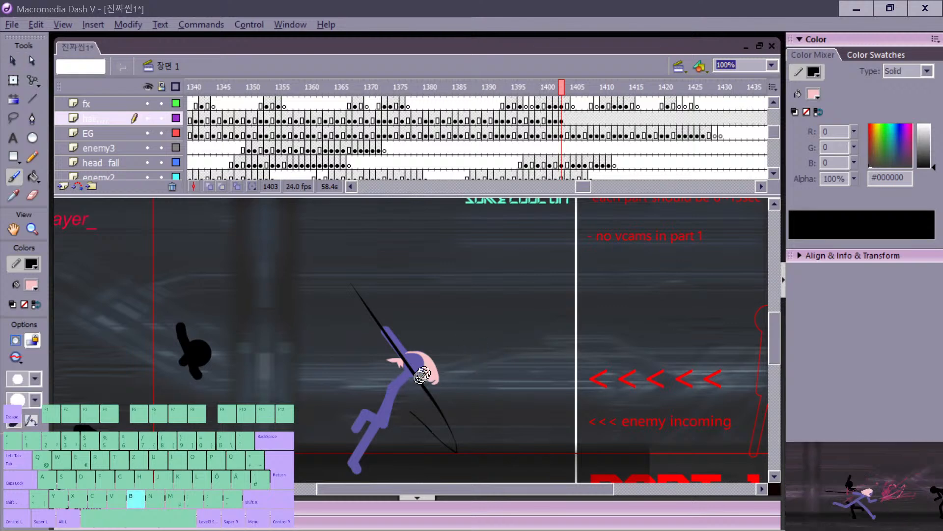
pyautogui.press('v')
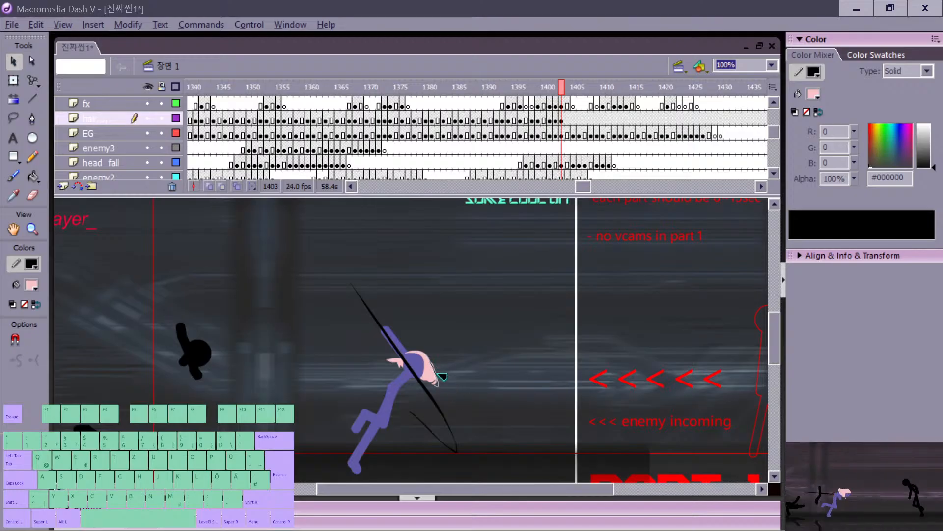
pyautogui.press('b')
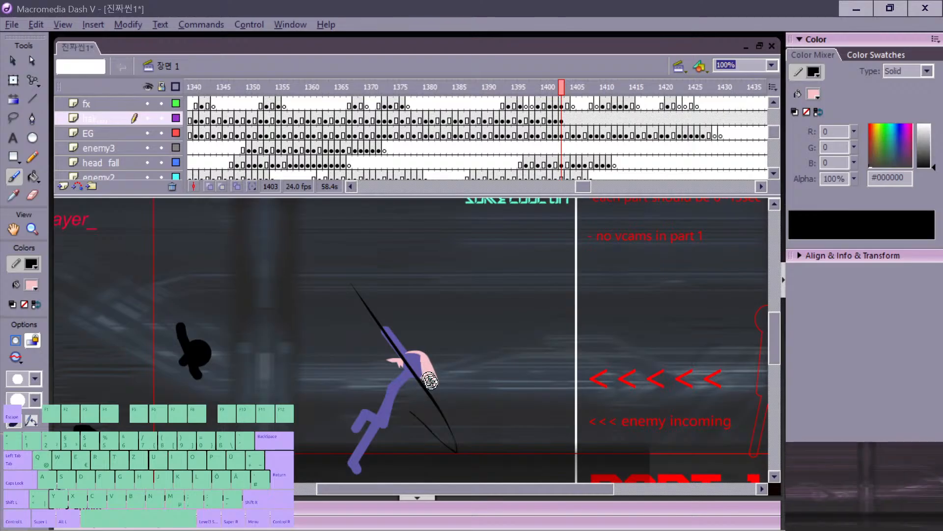
pyautogui.moveTo(430, 381); pyautogui.dragTo(430, 385)
pyautogui.press(',')
pyautogui.press('.')
# Step: Insert a blank keyframe for the hair at frame 1405 and flip between it and the preceding frame
pyautogui.press('.')
pyautogui.press('.')
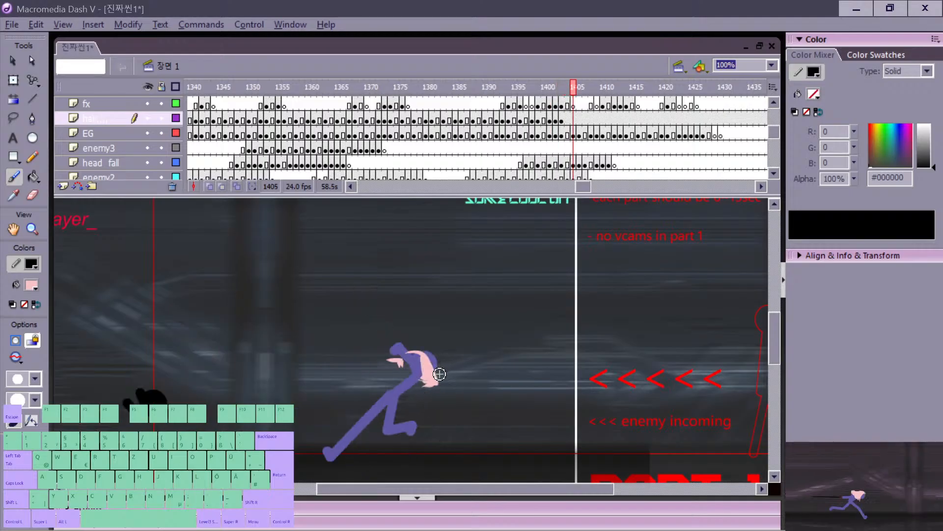
pyautogui.press('F7')
pyautogui.press(',')
pyautogui.press('.')
pyautogui.press(',')
pyautogui.press('.')
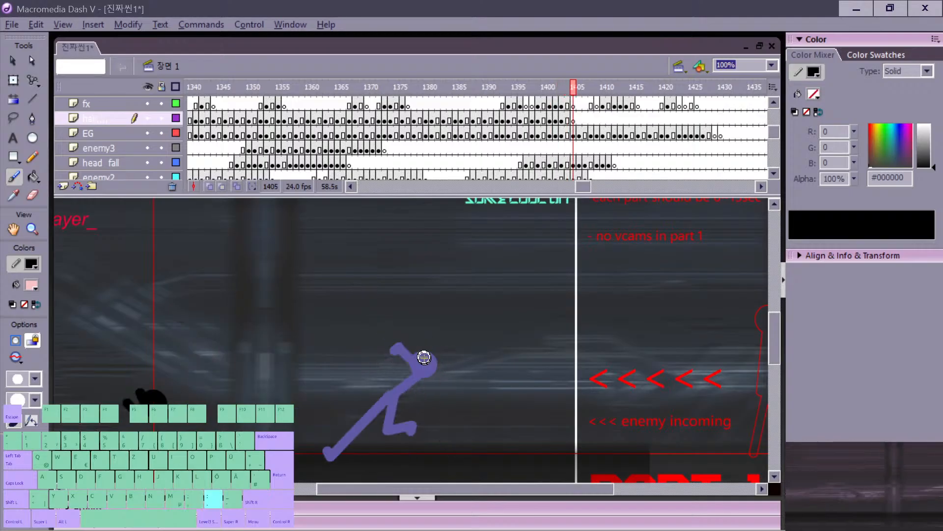
pyautogui.press(',')
pyautogui.press('.')
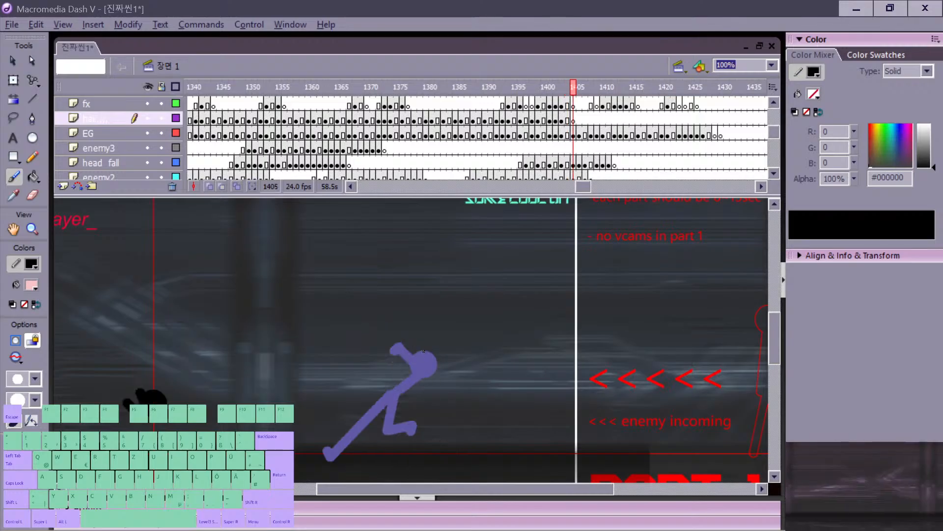
# Step: Paint a short pink strand at the top of the head in frame 1405, comparing with frame 1404
pyautogui.moveTo(423, 350); pyautogui.dragTo(422, 357)
pyautogui.press(',')
pyautogui.press('.')
pyautogui.press(',')
pyautogui.press('.')
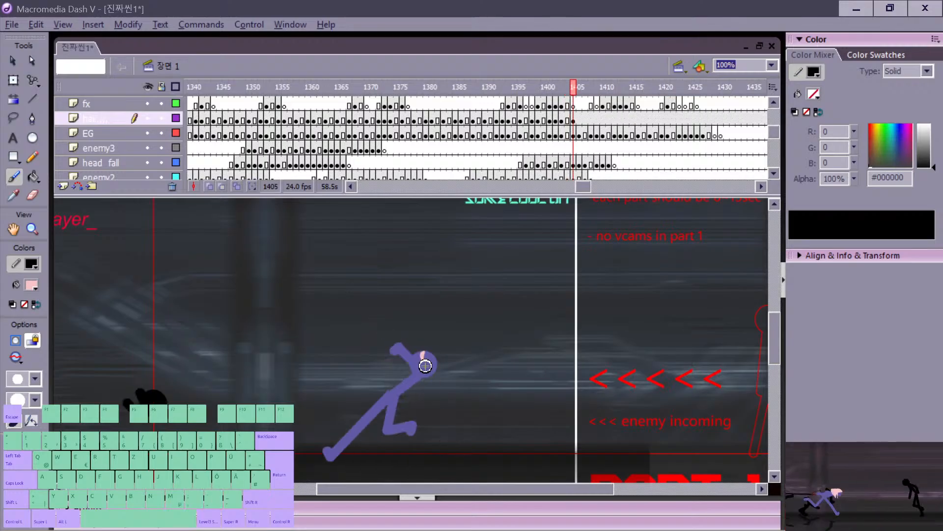
pyautogui.press(',')
pyautogui.press('.')
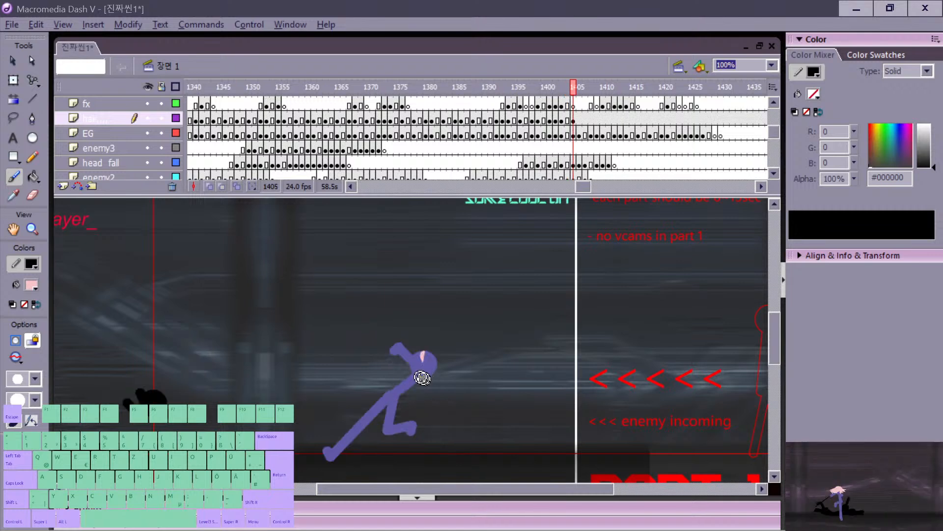
# Step: Paint a small pink tuft behind the head in frame 1405, undo the stray long stroke and compare with frame 1404
pyautogui.moveTo(408, 373)
pyautogui.mouseDown()
pyautogui.moveTo(421, 345)
pyautogui.moveTo(401, 325)
pyautogui.mouseUp()
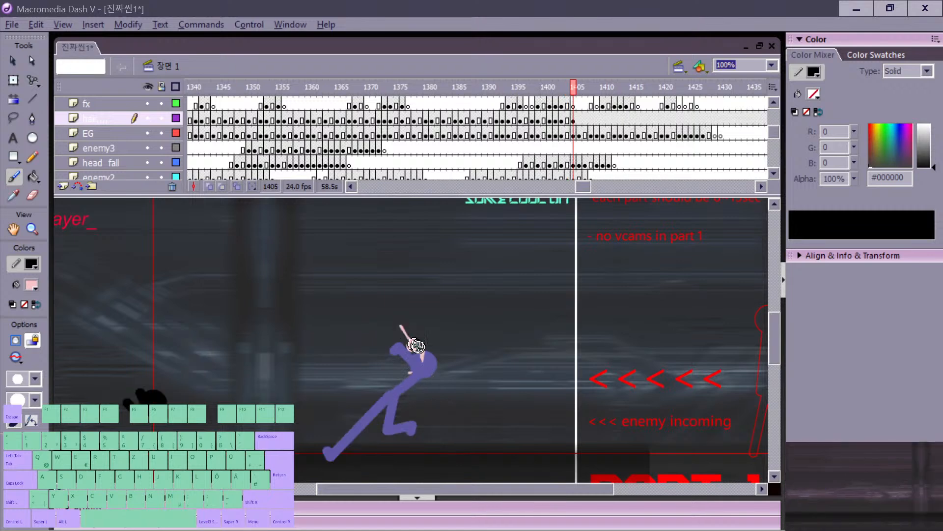
pyautogui.hotkey('ctrl', 'z')
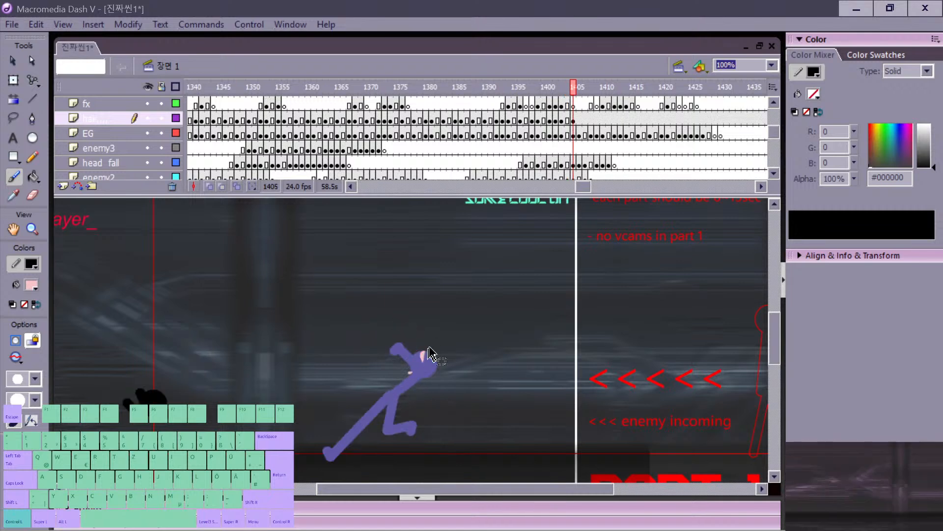
pyautogui.press(',')
pyautogui.press('.')
pyautogui.press(',')
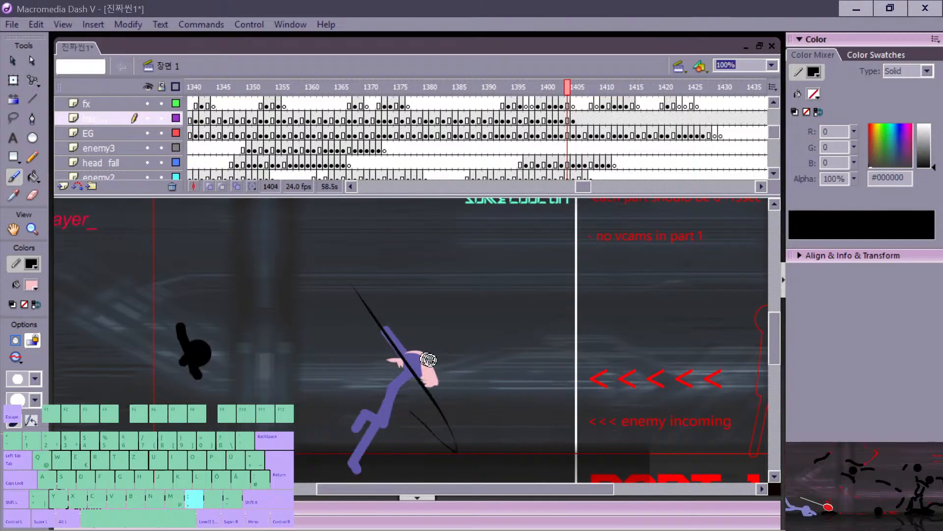
pyautogui.press('.')
# Step: Paint the lower pink strands across the head to the front in frame 1405, checking against frame 1404
pyautogui.moveTo(425, 370); pyautogui.dragTo(439, 379)
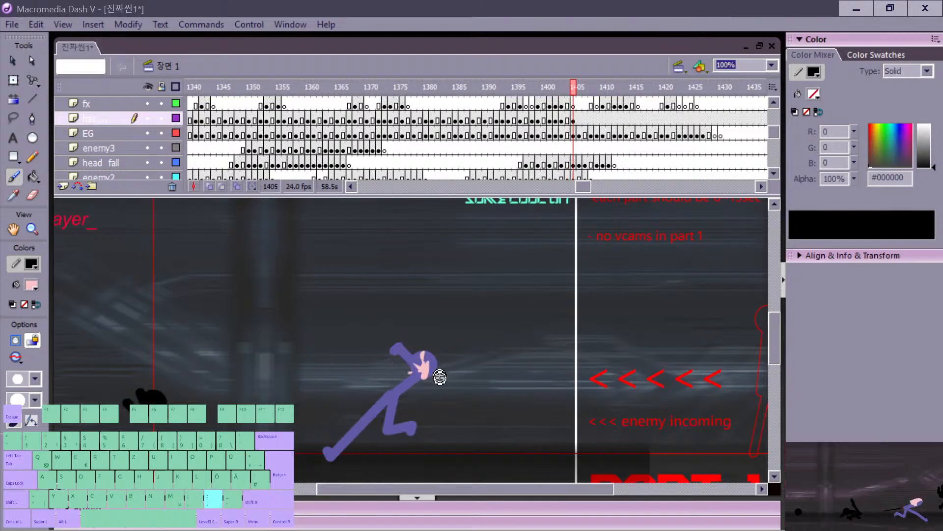
pyautogui.press(',')
pyautogui.press('.')
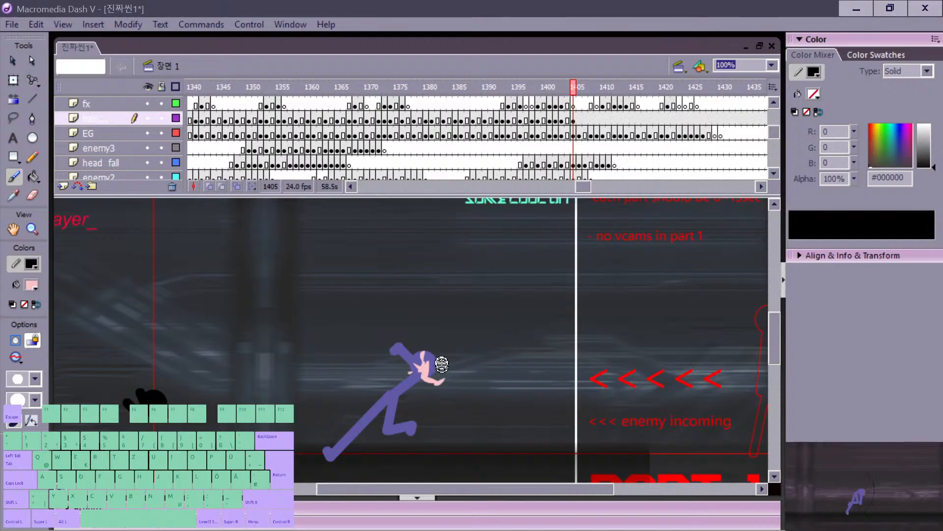
pyautogui.press(',')
pyautogui.press('.')
# Step: Outline the hair's outer edge in frame 1405, undo the unwanted strokes and fill the shape with pink
pyautogui.moveTo(438, 364)
pyautogui.mouseDown()
pyautogui.moveTo(422, 351)
pyautogui.moveTo(443, 361)
pyautogui.moveTo(441, 344)
pyautogui.moveTo(427, 351)
pyautogui.moveTo(438, 364)
pyautogui.moveTo(424, 351)
pyautogui.moveTo(439, 375)
pyautogui.mouseUp()
pyautogui.hotkey('ctrl', 'z')
pyautogui.hotkey('ctrl', 'z')
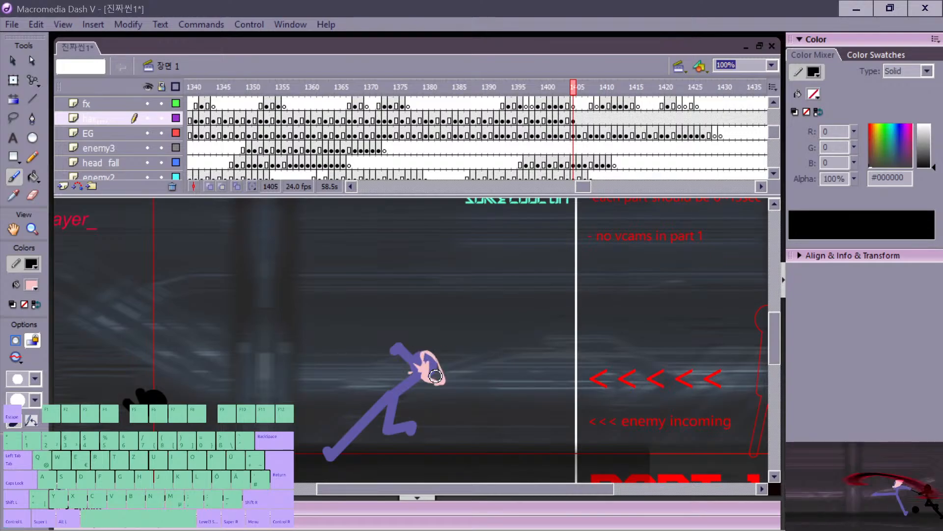
pyautogui.press('k')
# Step: Insert a blank keyframe for the hair at frame 1406 and paint the pink hair over the head, comparing with frame 1405
pyautogui.press('.')
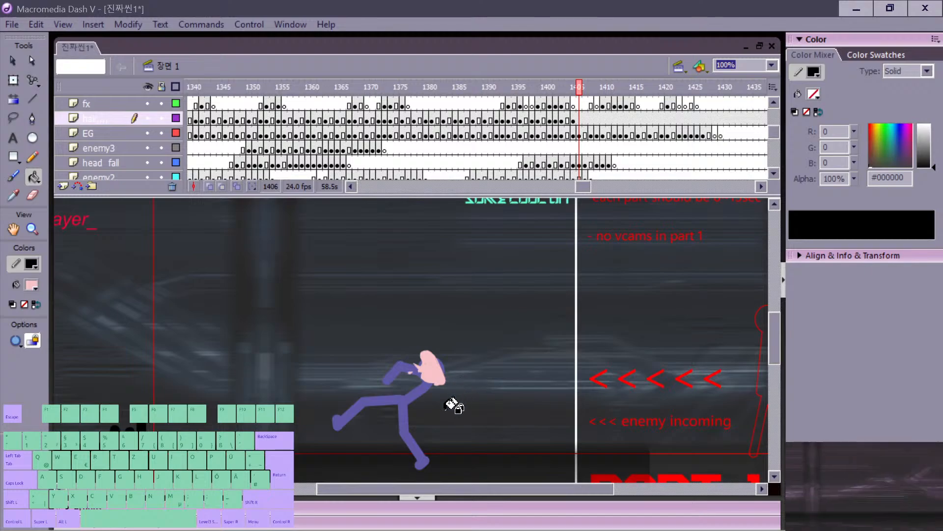
pyautogui.press('F7')
pyautogui.press('n')
pyautogui.press('b')
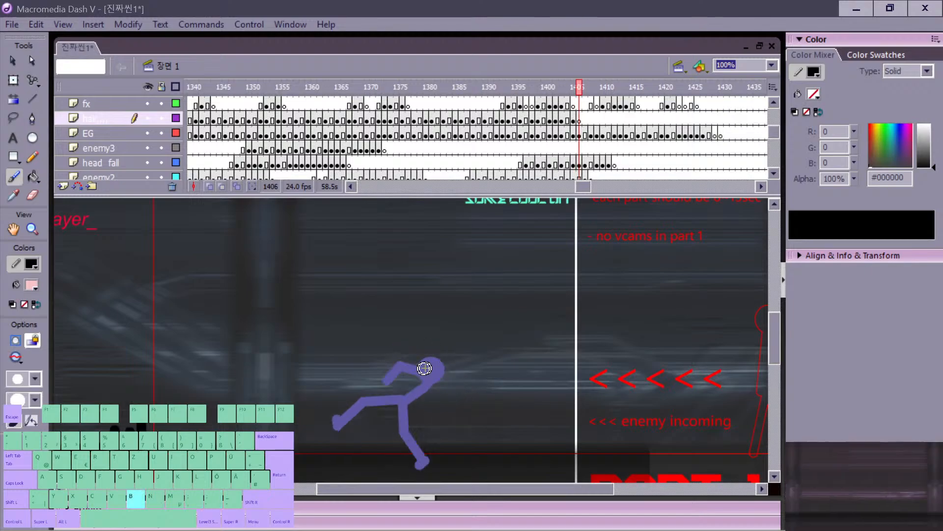
pyautogui.moveTo(417, 363)
pyautogui.mouseDown()
pyautogui.moveTo(411, 369)
pyautogui.moveTo(442, 378)
pyautogui.mouseUp()
pyautogui.press(',')
pyautogui.press('.')
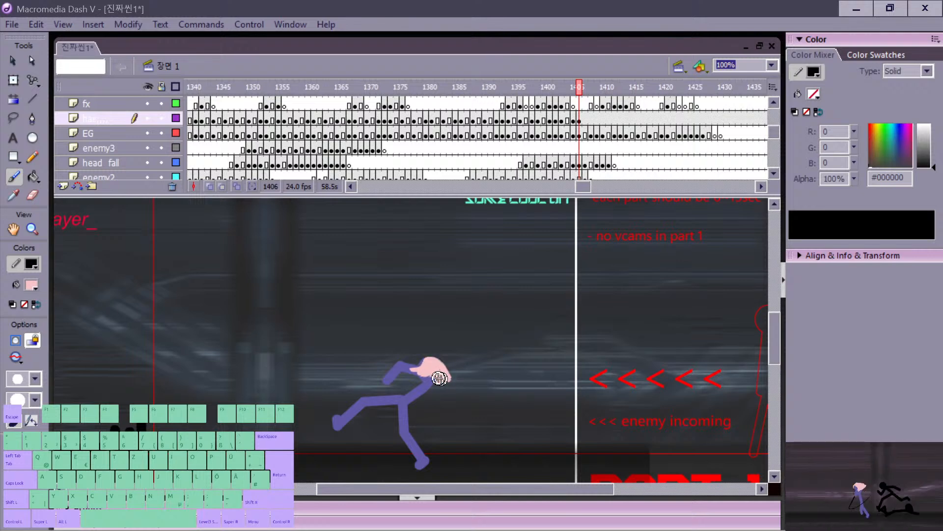
# Step: Refine the hair's front tip and extend its rear tip in the drawing held over frames 1406 and 1407
pyautogui.press(',')
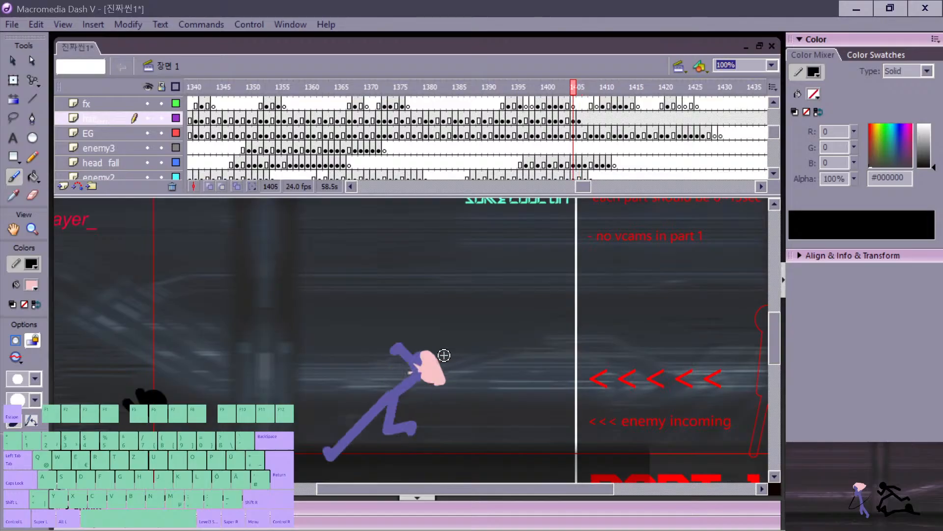
pyautogui.press('.')
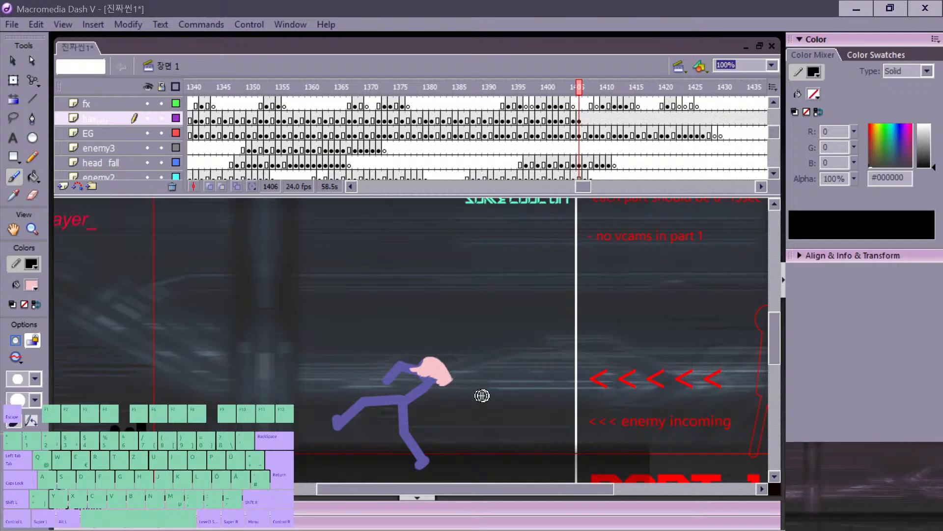
pyautogui.press('.')
pyautogui.moveTo(409, 369)
pyautogui.mouseDown()
pyautogui.moveTo(442, 347)
pyautogui.moveTo(412, 370)
pyautogui.mouseUp()
pyautogui.press('z')
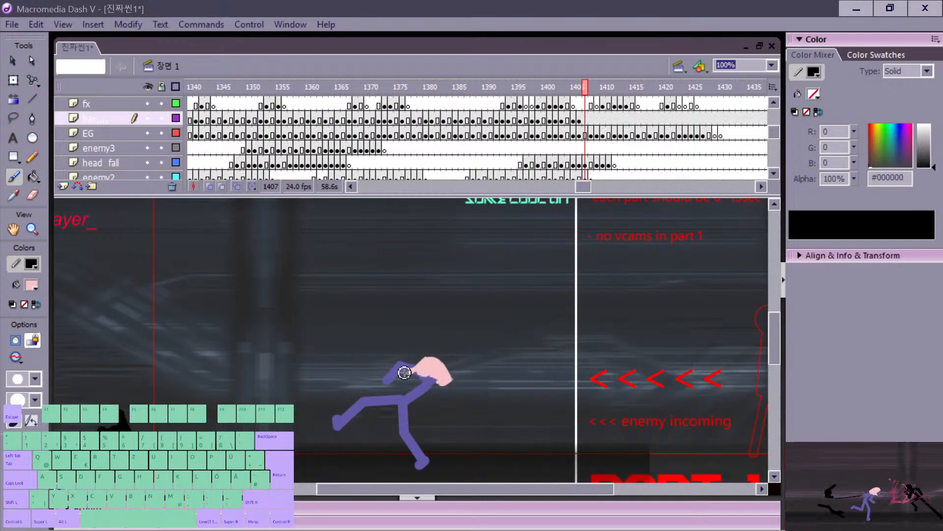
pyautogui.press('z')
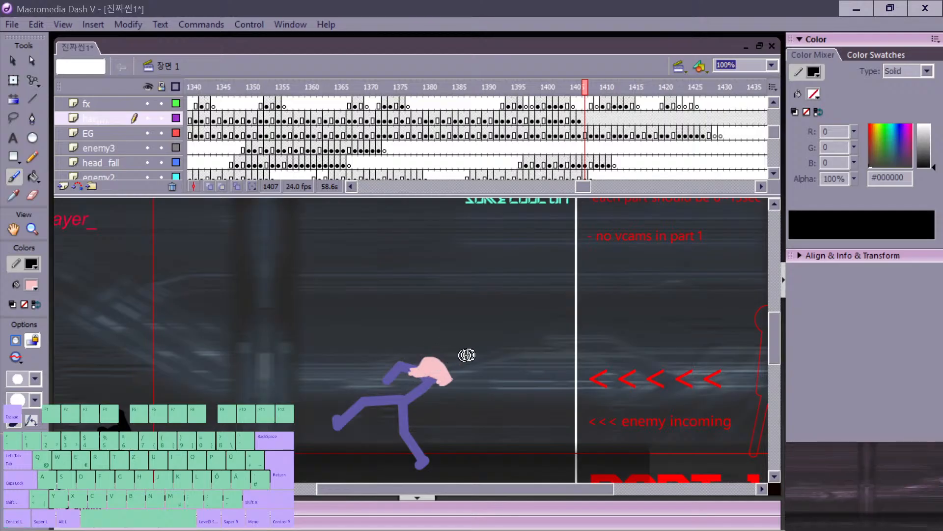
# Step: Insert a blank keyframe for the hair at frame 1408
pyautogui.press('.')
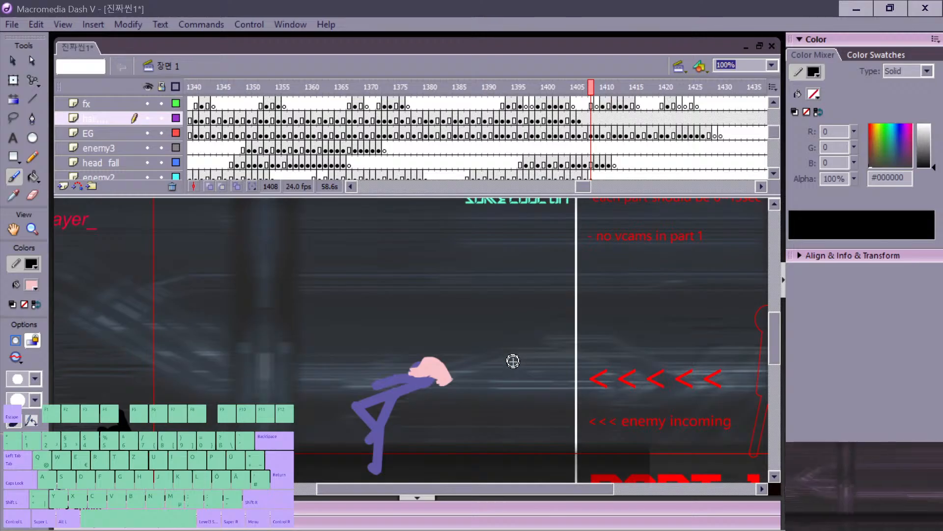
pyautogui.press('F7')
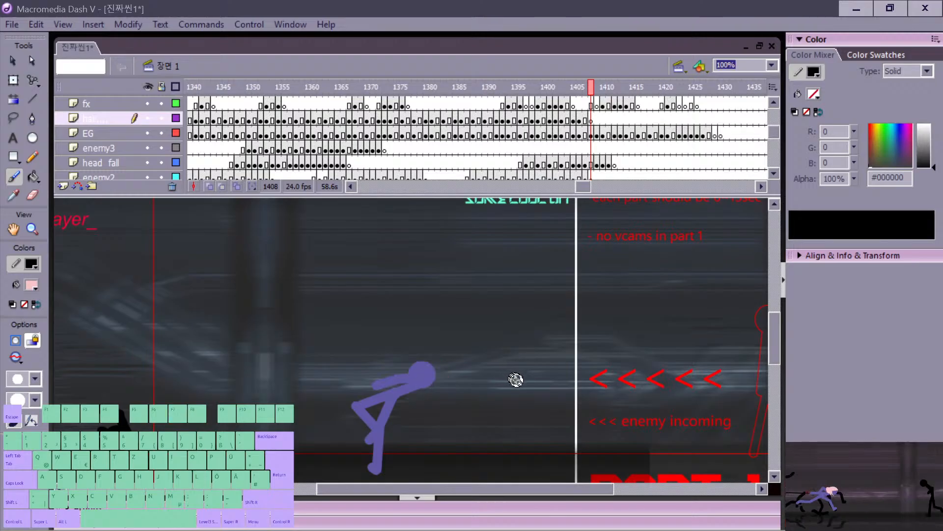
pyautogui.press('z')
# Step: Rewind to frame 1389 and replay the sequence repeatedly to check the hair's motion
pyautogui.press(',')
pyautogui.press(',')
pyautogui.press(',')
pyautogui.press(',')
pyautogui.press(',')
pyautogui.press(',')
pyautogui.press(',')
pyautogui.press(',')
pyautogui.press(',')
pyautogui.press(',')
pyautogui.press(',')
pyautogui.press(',')
pyautogui.press(',')
pyautogui.press(',')
pyautogui.press(',')
pyautogui.press(',')
pyautogui.press(',')
pyautogui.press(',')
pyautogui.press(',')
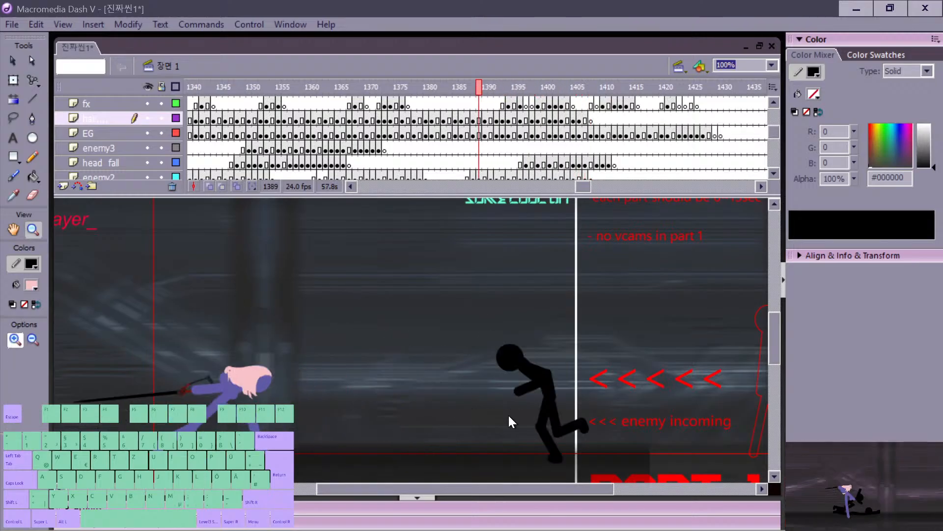
pyautogui.press('Return')
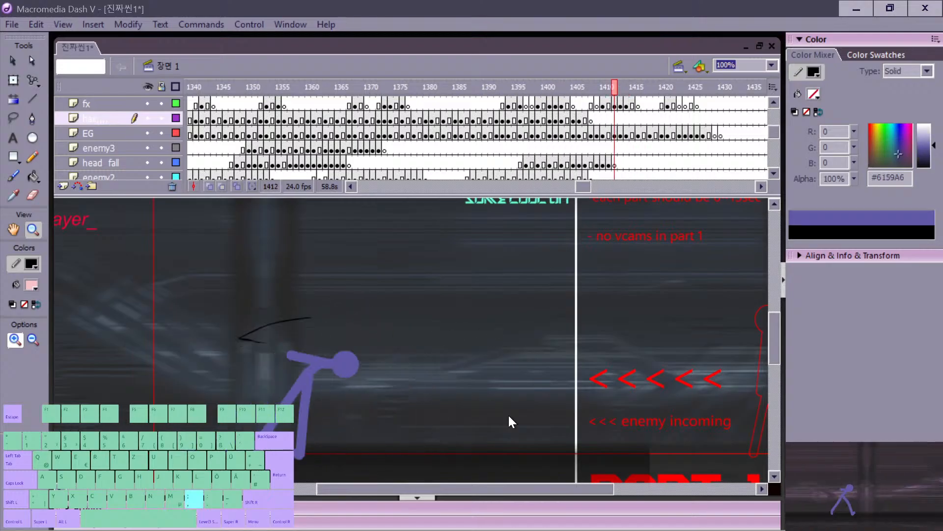
pyautogui.press(',')
pyautogui.press(',')
pyautogui.press(',')
pyautogui.press(',')
pyautogui.press(',')
pyautogui.press(',')
pyautogui.press(',')
pyautogui.press(',')
pyautogui.press(',')
pyautogui.press(',')
pyautogui.press(',')
pyautogui.press(',')
pyautogui.press(',')
pyautogui.press(',')
pyautogui.press(',')
pyautogui.press(',')
pyautogui.press(',')
pyautogui.press(',')
pyautogui.press(',')
pyautogui.press(',')
pyautogui.press('Return')
# Step: Step through frames 1396 to 1405 and replay the surrounding frames to examine how the hair flows between poses
pyautogui.press(',')
pyautogui.press(',')
pyautogui.press(',')
pyautogui.press(',')
pyautogui.press(',')
pyautogui.press(',')
pyautogui.press(',')
pyautogui.press(',')
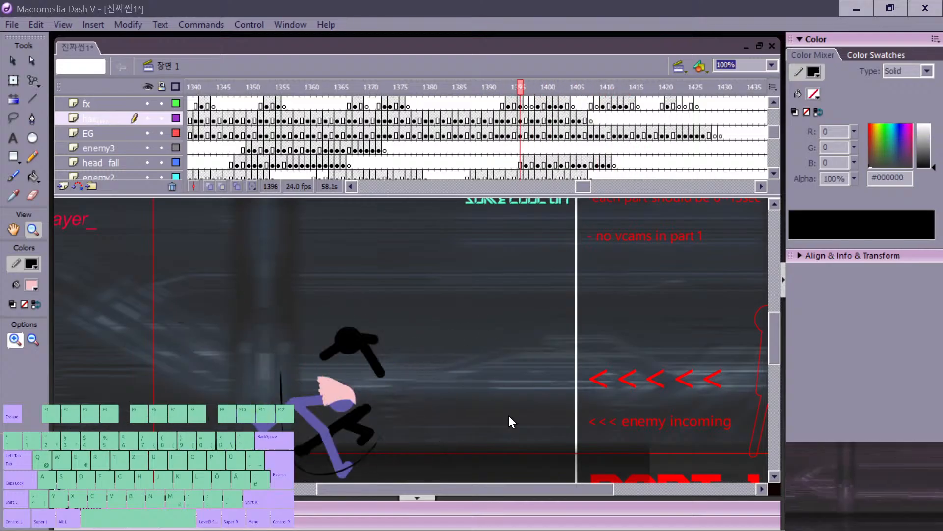
pyautogui.press('.')
pyautogui.press('.')
pyautogui.press('.')
pyautogui.press('.')
pyautogui.press('.')
pyautogui.press('.')
pyautogui.press('.')
pyautogui.press('.')
pyautogui.press('.')
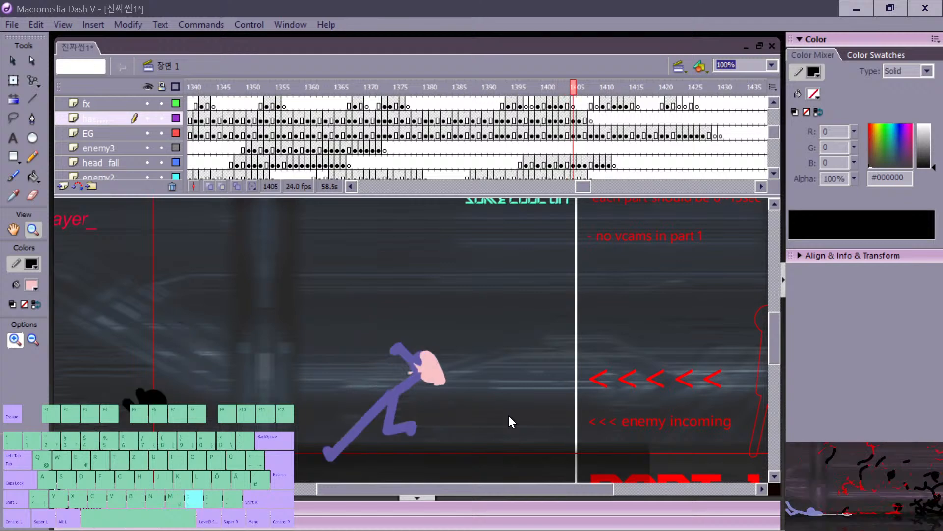
pyautogui.press(',')
pyautogui.press(',')
pyautogui.press(',')
pyautogui.press(',')
pyautogui.press(',')
pyautogui.press(',')
pyautogui.press(',')
pyautogui.press(',')
pyautogui.press(',')
pyautogui.press(',')
pyautogui.press(',')
pyautogui.press(',')
pyautogui.press(',')
pyautogui.press(',')
pyautogui.press(',')
pyautogui.press('Return')
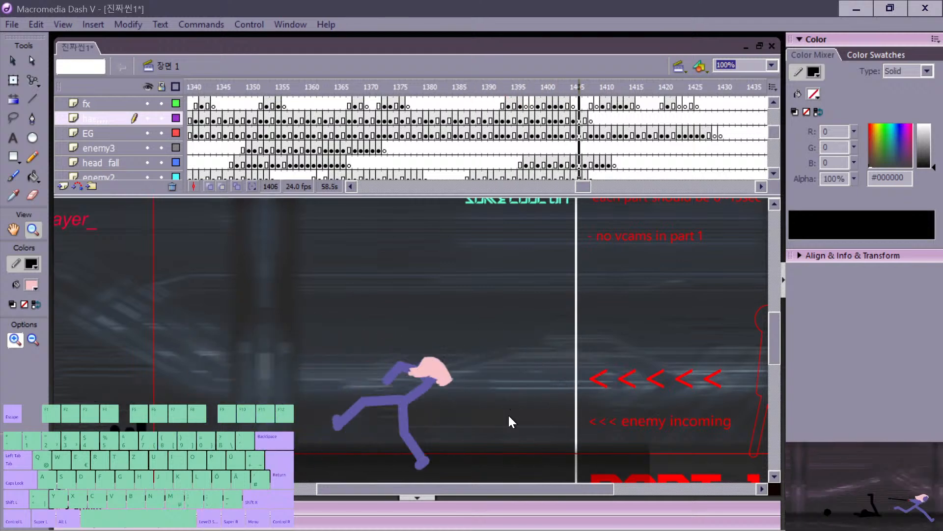
pyautogui.press('Return')
# Step: Flip between frames 1407 and 1408 with the frame 1407 hair selected to compare the head positions
pyautogui.press('.')
pyautogui.press('.')
pyautogui.press('.')
pyautogui.press(',')
pyautogui.press(',')
pyautogui.press('.')
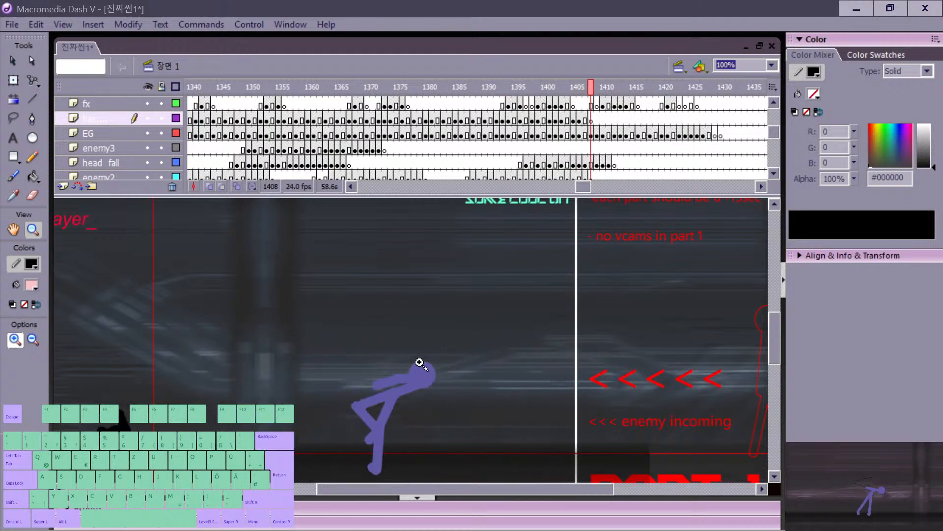
pyautogui.press(',')
pyautogui.press('v')
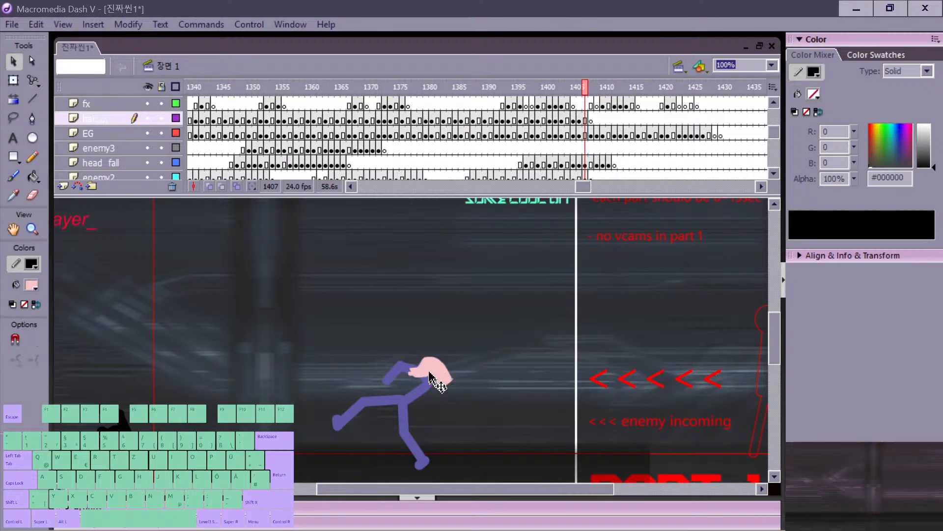
pyautogui.click(429, 374)
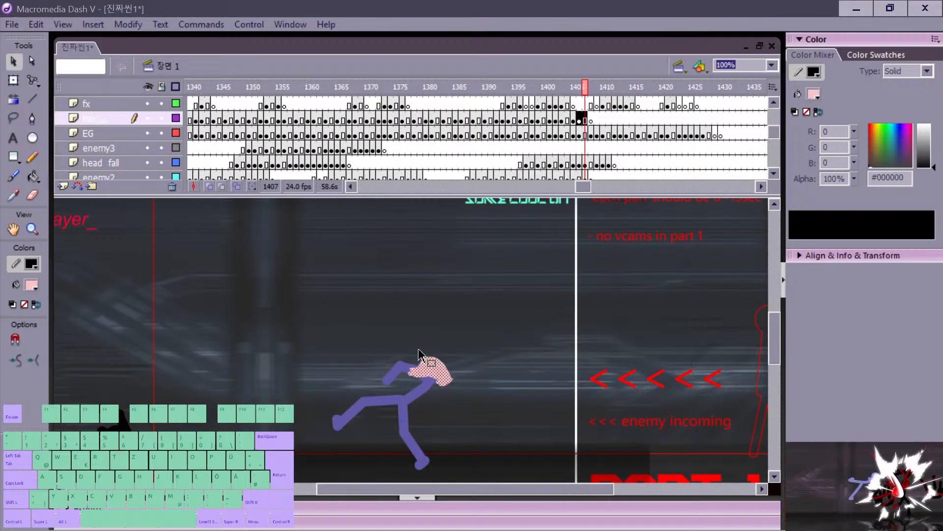
pyautogui.press('.')
pyautogui.press(',')
pyautogui.press('.')
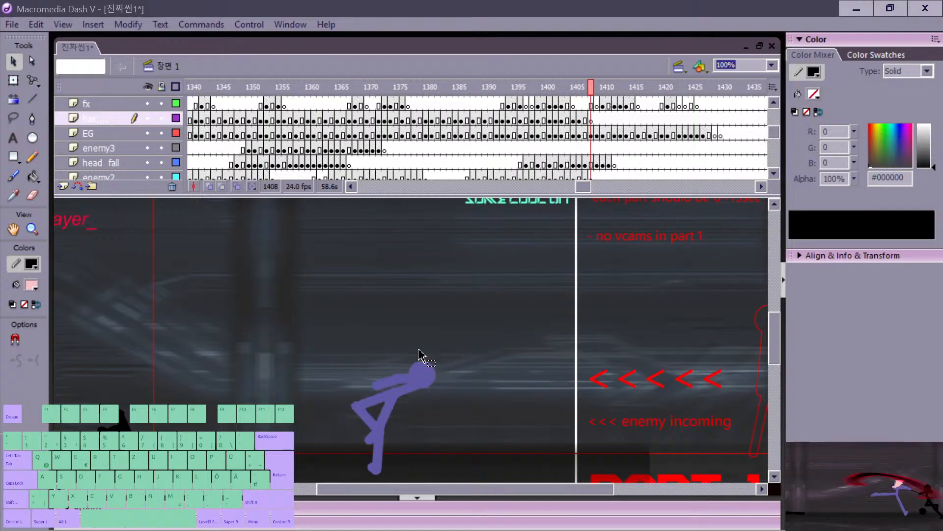
# Step: Paint the first pink strands from behind the head across its middle in frame 1408, comparing with frame 1407
pyautogui.press('b')
pyautogui.press(',')
pyautogui.press('.')
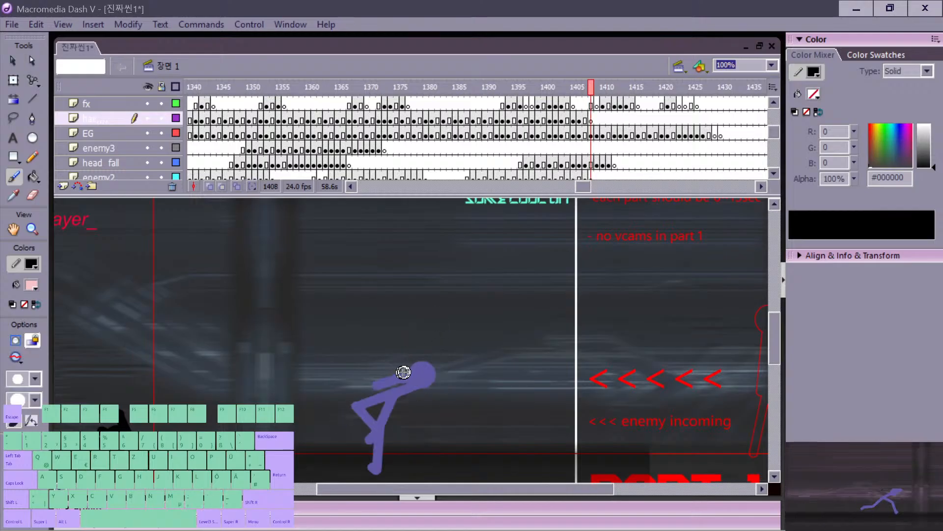
pyautogui.moveTo(403, 372)
pyautogui.mouseDown()
pyautogui.moveTo(396, 379)
pyautogui.moveTo(425, 374)
pyautogui.mouseUp()
pyautogui.press(',')
pyautogui.press('.')
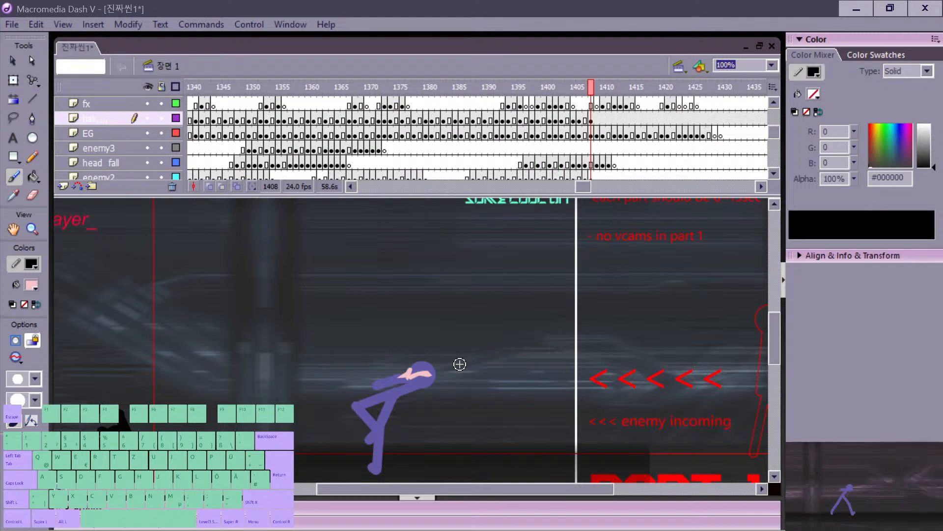
# Step: Test the movie and replay the timeline from frame 1364 and from a later frame to review the hair
pyautogui.hotkey('ctrl', 'Return')
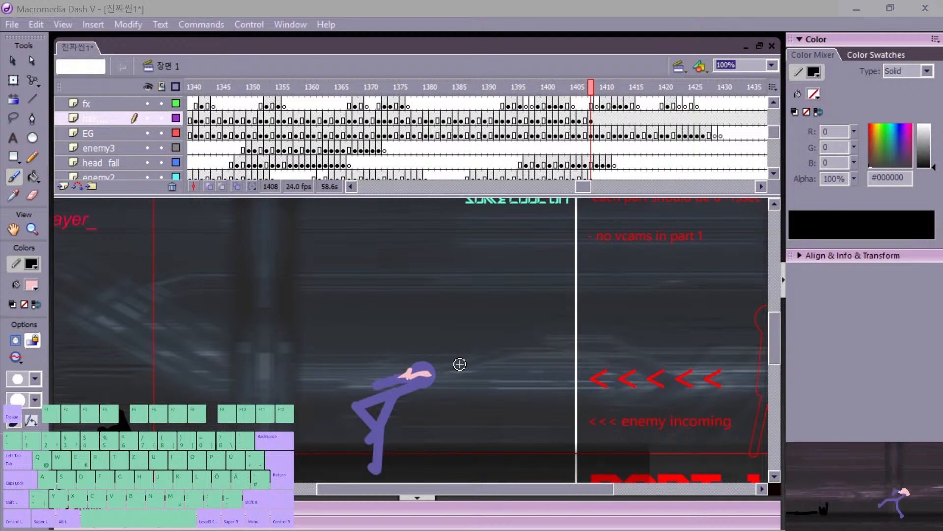
pyautogui.click(334, 133)
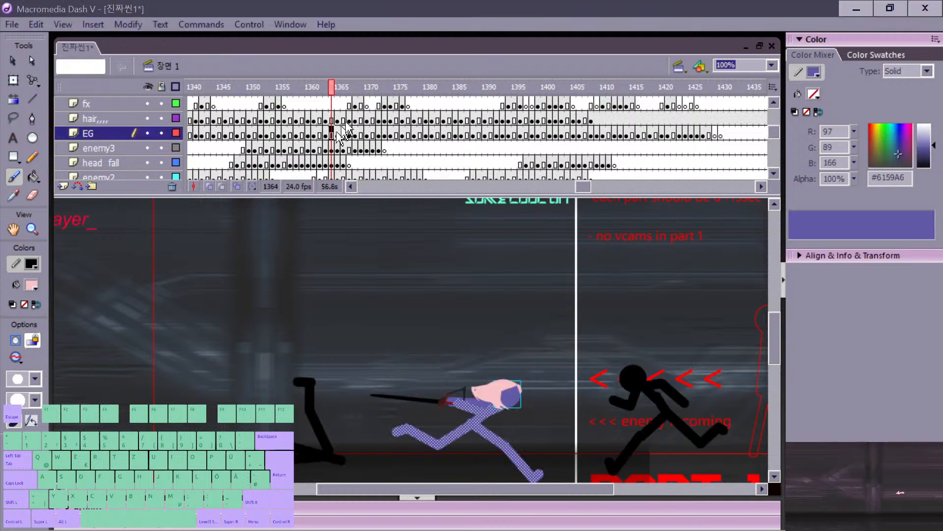
pyautogui.press('Return')
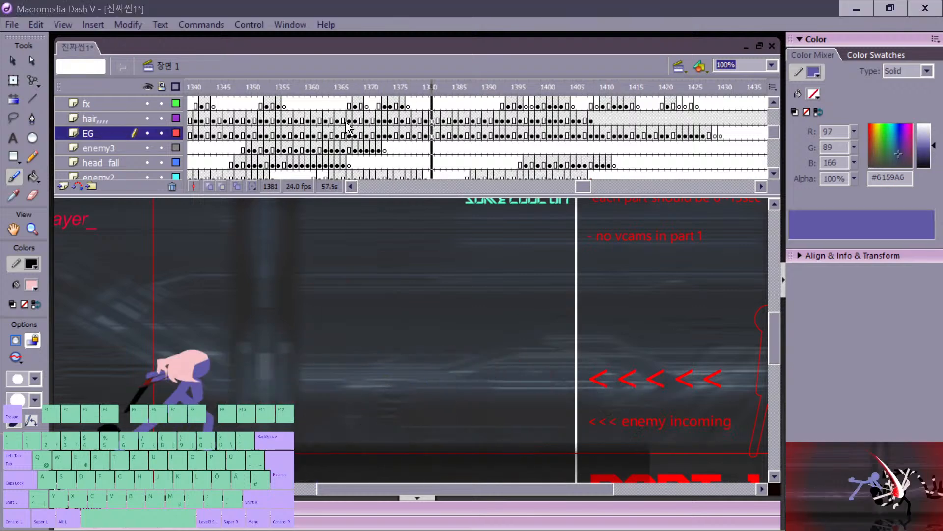
pyautogui.press('Return')
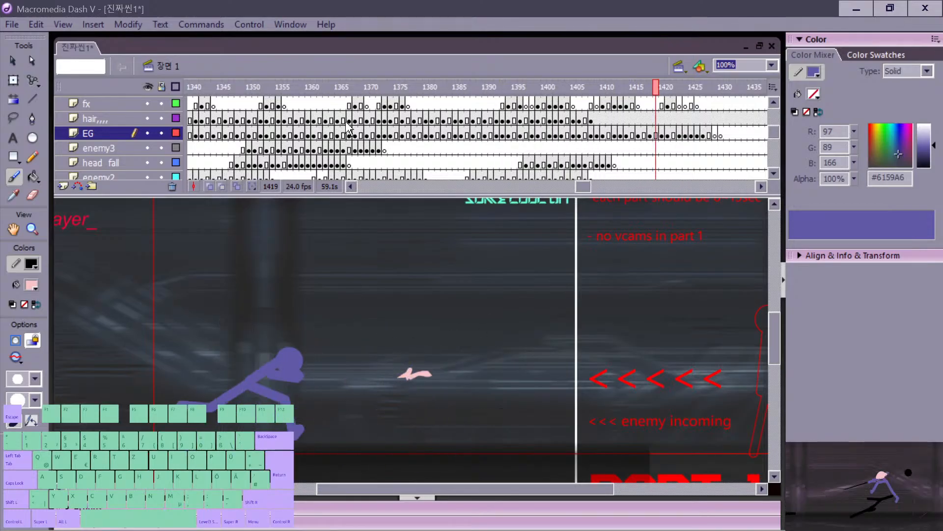
pyautogui.click(514, 132)
pyautogui.press('Return')
pyautogui.press('Return')
# Step: Return to the hair layer at frame 1408, compare its neighbouring frames and insert a blank keyframe at frame 1409
pyautogui.click(597, 120)
pyautogui.click(590, 120)
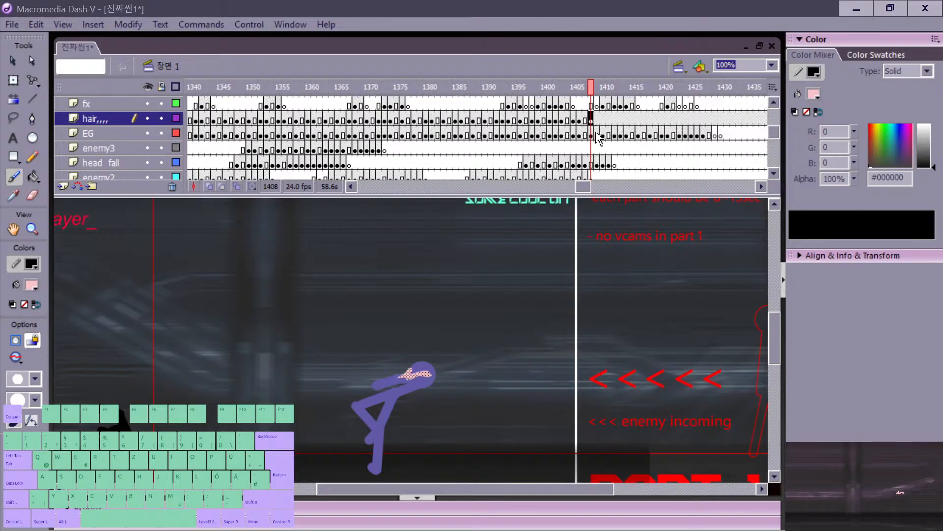
pyautogui.press(',')
pyautogui.press('.')
pyautogui.press('.')
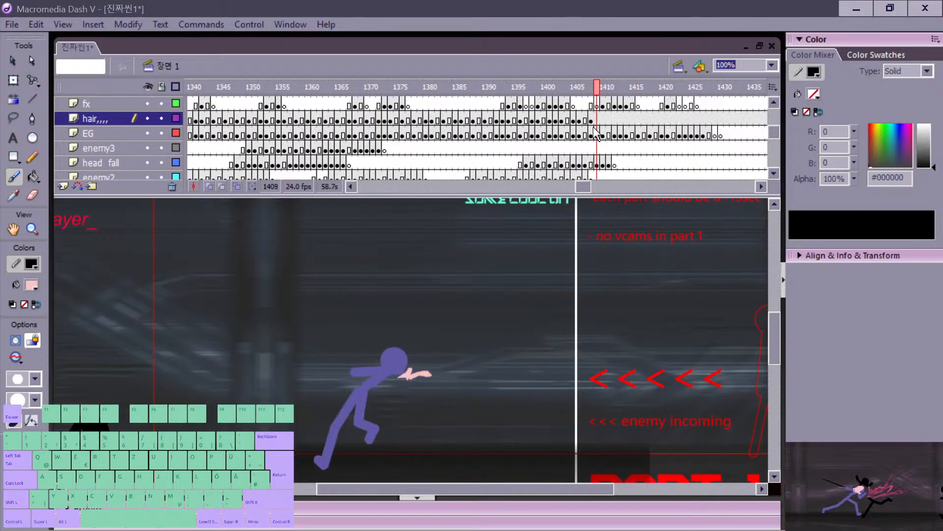
pyautogui.press('F7')
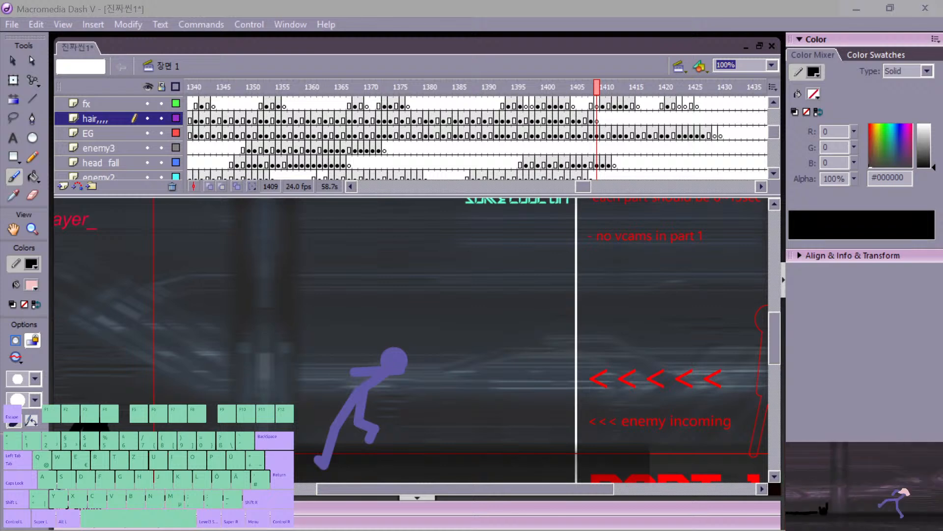
# Step: Replay the animation from frame 1393 and select the hair layer's drawing at frame 1388
pyautogui.click(500, 134)
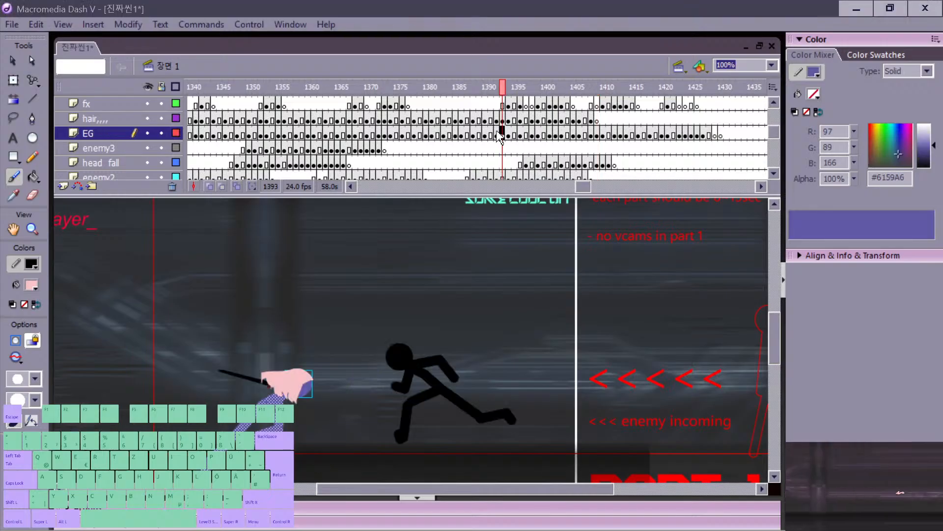
pyautogui.press('Return')
pyautogui.click(515, 120)
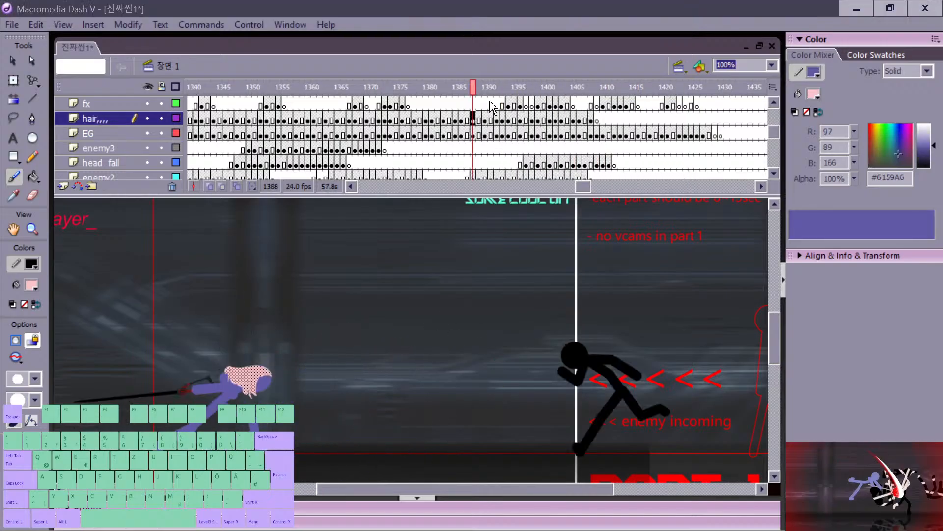
# Step: Test the movie, replay the timeline from frame 1387 and check the hair in the frames around 1407
pyautogui.hotkey('ctrl', 'Return')
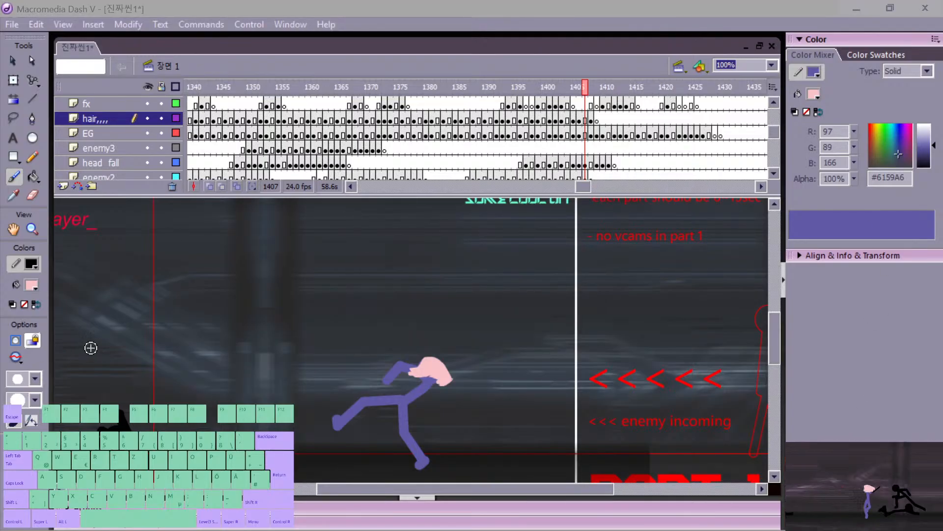
pyautogui.click(467, 120)
pyautogui.press('Return')
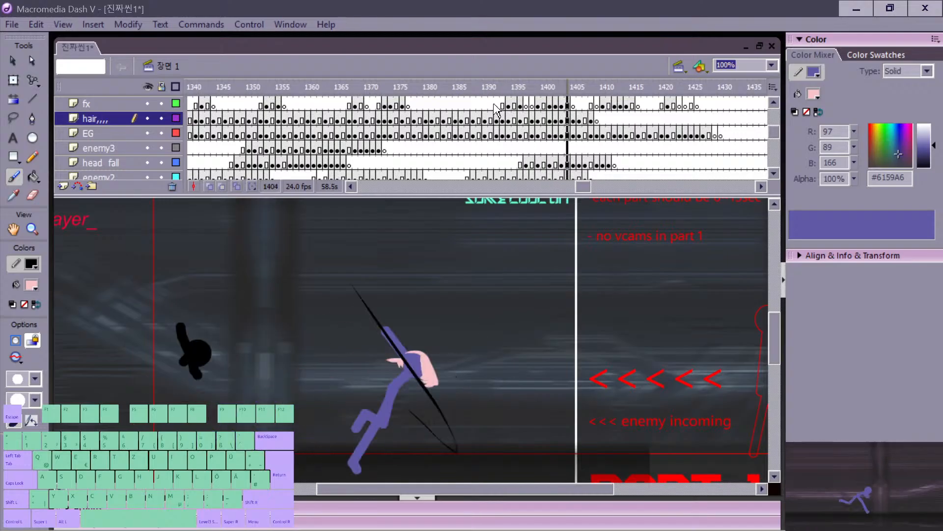
pyautogui.press('.')
pyautogui.press(',')
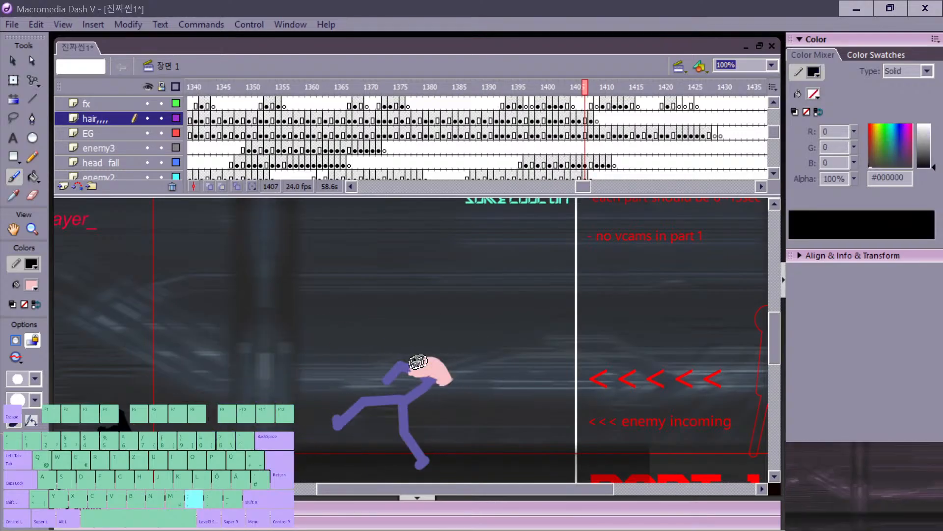
# Step: Close the hair outline over the head in frame 1408, fill it with pink and adjust its edge
pyautogui.press('v')
pyautogui.press('.')
pyautogui.press('b')
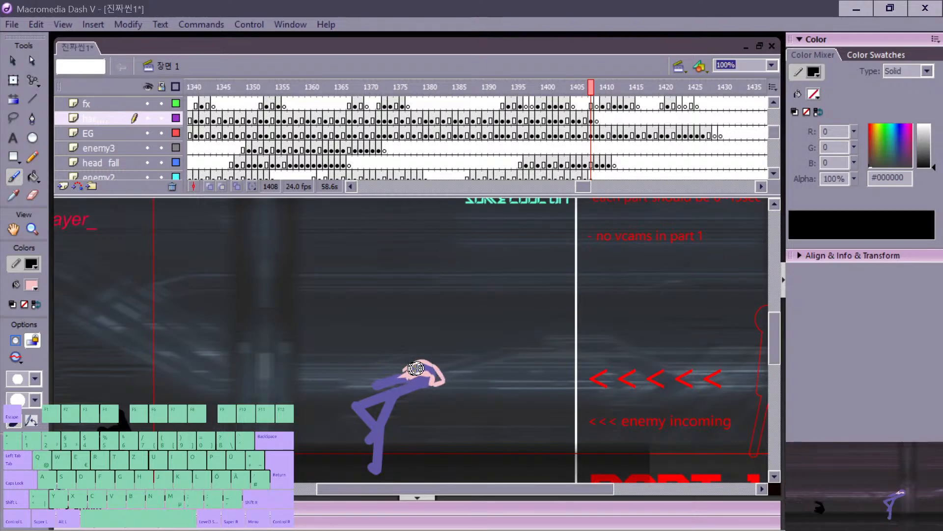
pyautogui.press('k')
pyautogui.click(424, 369)
pyautogui.press('v')
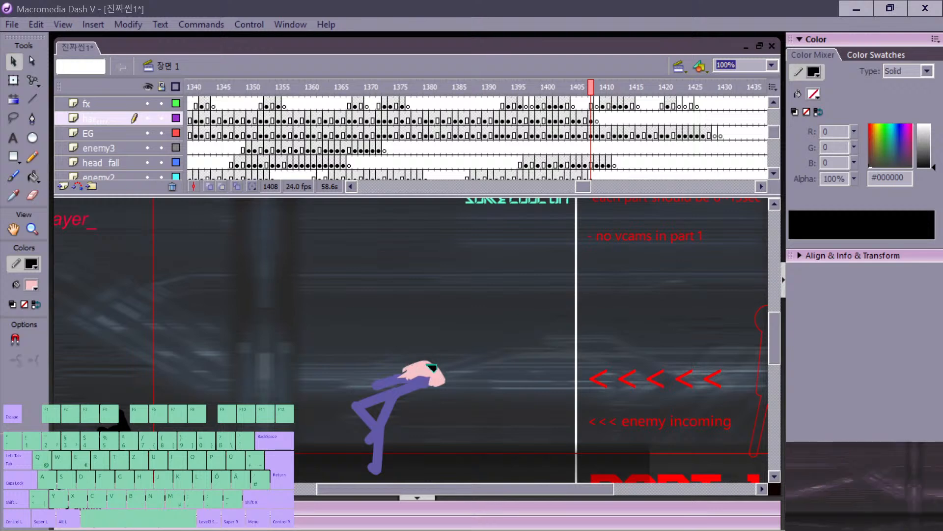
# Step: Paint the pink hair over the running figure's head in frame 1409, comparing it with frame 1408
pyautogui.press('.')
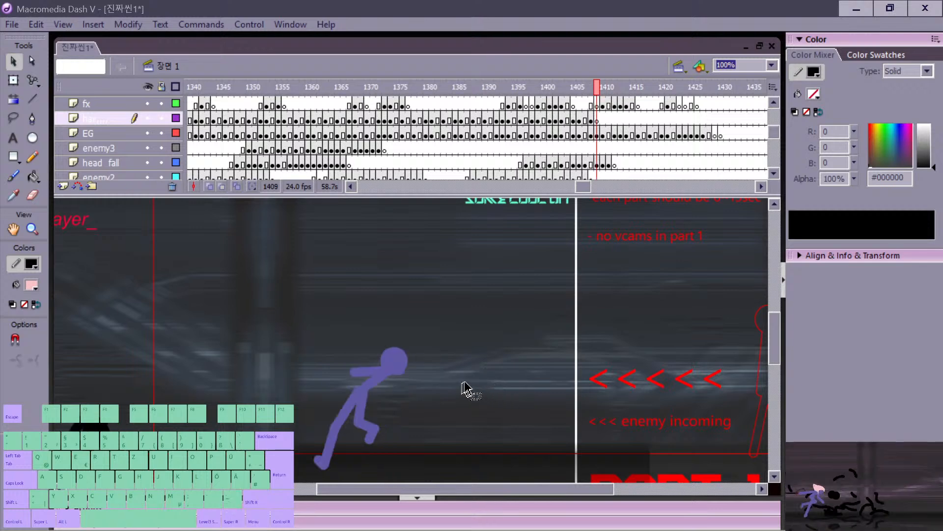
pyautogui.press(',')
pyautogui.press('.')
pyautogui.press('n')
pyautogui.press('b')
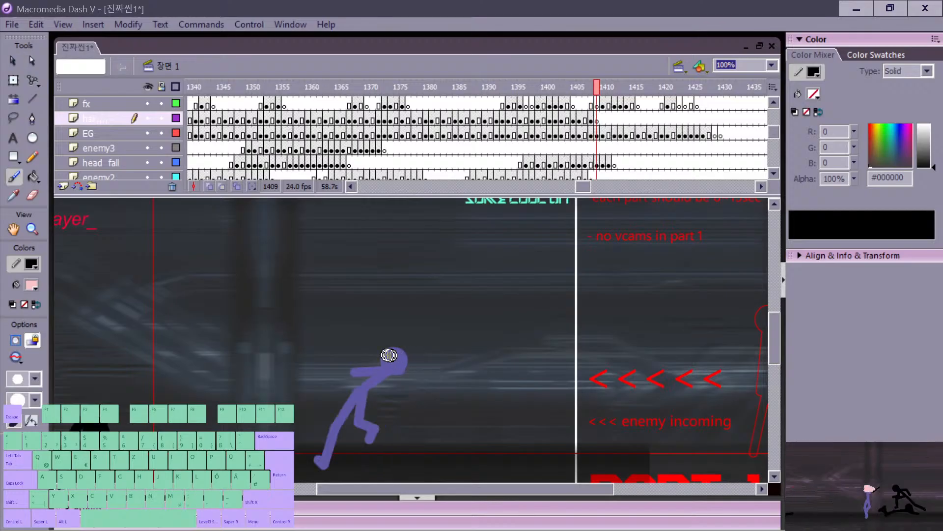
pyautogui.press(',')
pyautogui.press('.')
pyautogui.moveTo(393, 359); pyautogui.dragTo(394, 364)
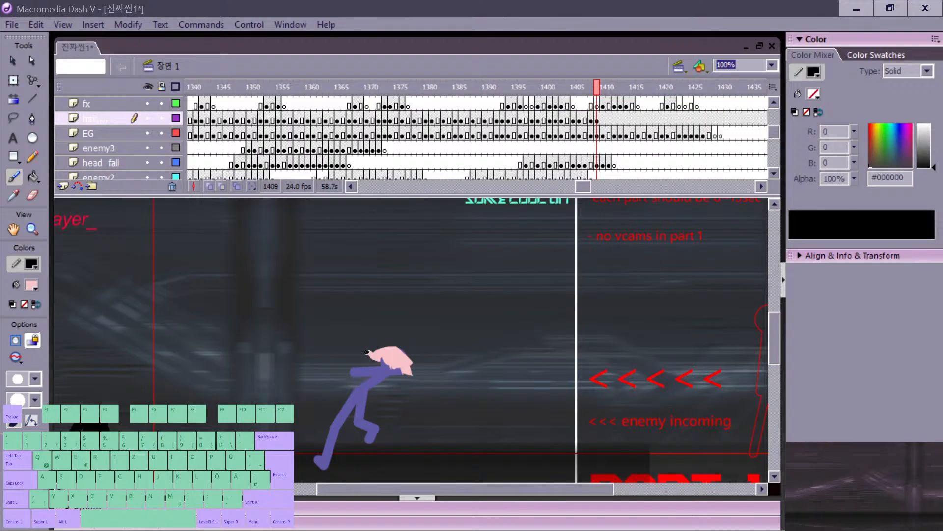
# Step: Check frame 1409's hair against frame 1408 and insert a blank keyframe on the hair layer at frame 1410
pyautogui.press(',')
pyautogui.press('.')
pyautogui.press('.')
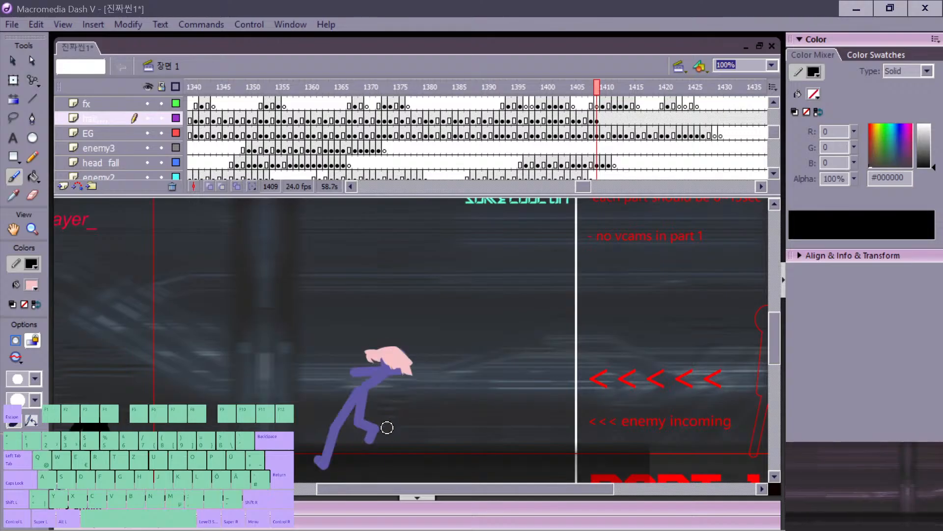
pyautogui.press('F7')
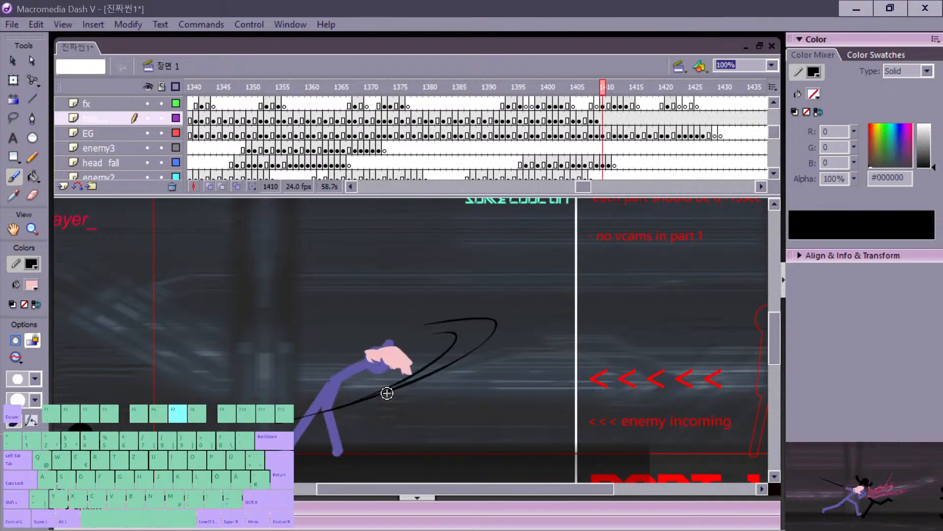
# Step: Paint the main pink hair mass over the lowered head in frame 1410, with strands at the neck and back
pyautogui.press(',')
pyautogui.press('.')
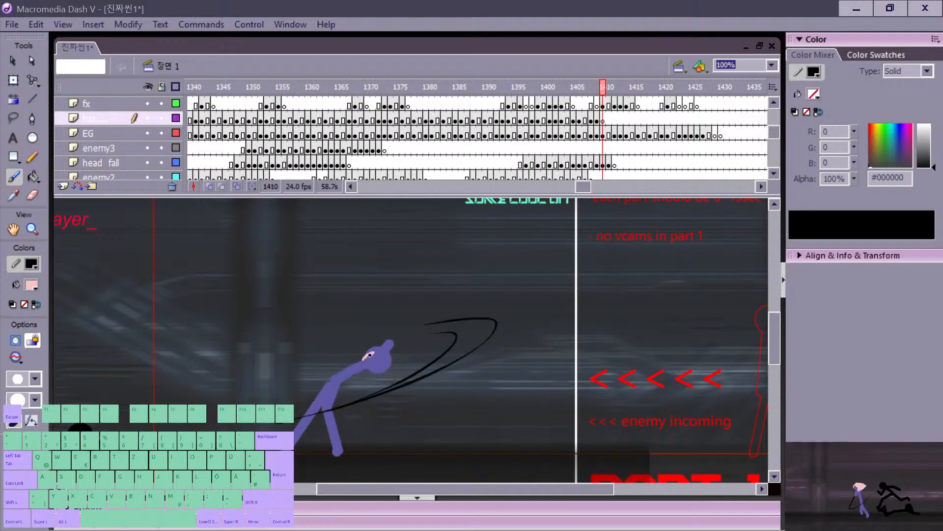
pyautogui.moveTo(367, 361)
pyautogui.mouseDown()
pyautogui.moveTo(390, 359)
pyautogui.moveTo(368, 372)
pyautogui.mouseUp()
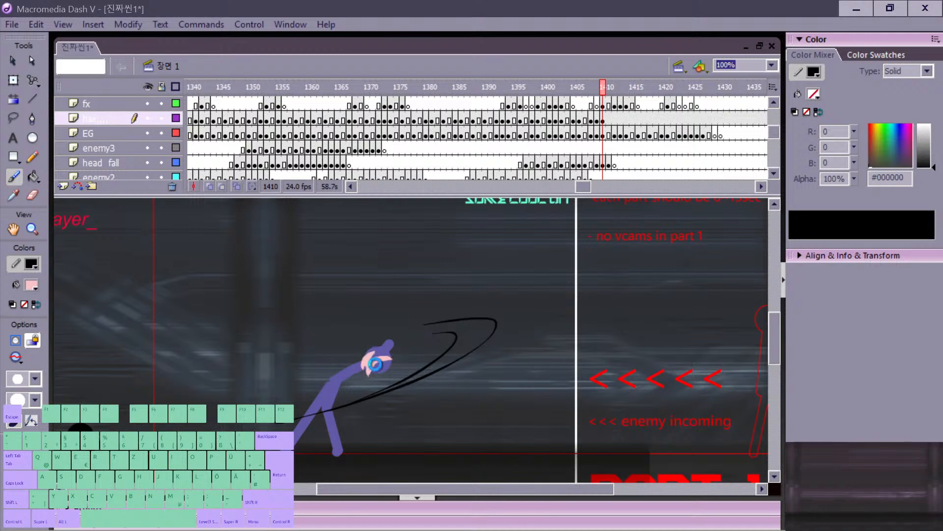
pyautogui.moveTo(366, 368)
pyautogui.mouseDown()
pyautogui.moveTo(369, 354)
pyautogui.moveTo(355, 357)
pyautogui.moveTo(354, 346)
pyautogui.moveTo(360, 355)
pyautogui.moveTo(361, 345)
pyautogui.moveTo(377, 347)
pyautogui.moveTo(367, 352)
pyautogui.mouseUp()
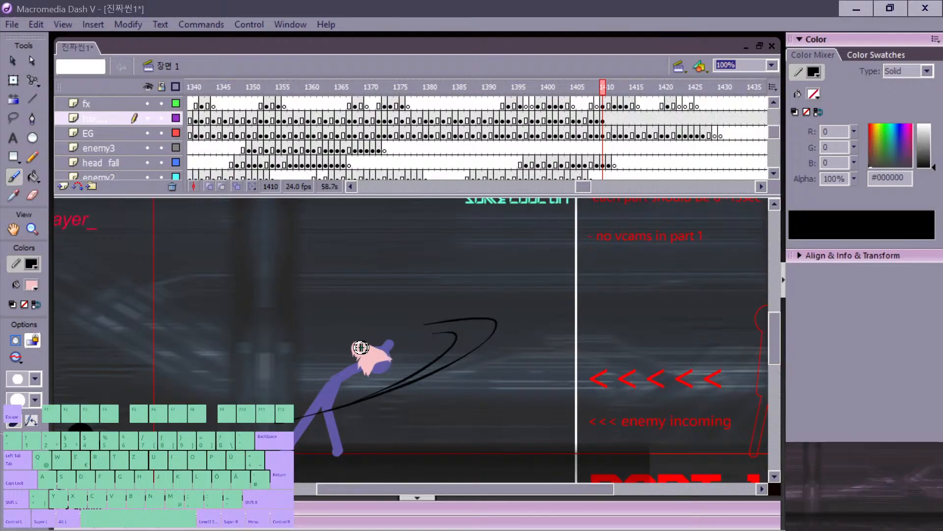
pyautogui.press('e')
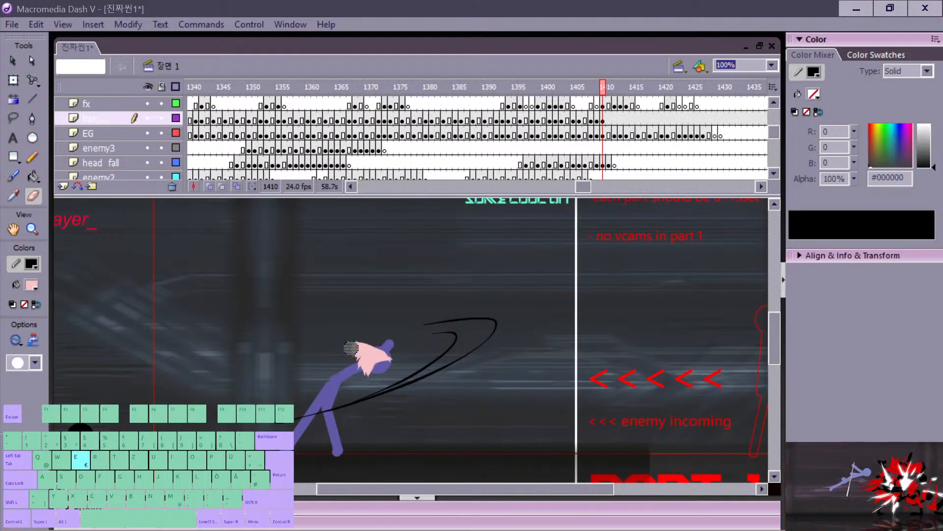
pyautogui.press('b')
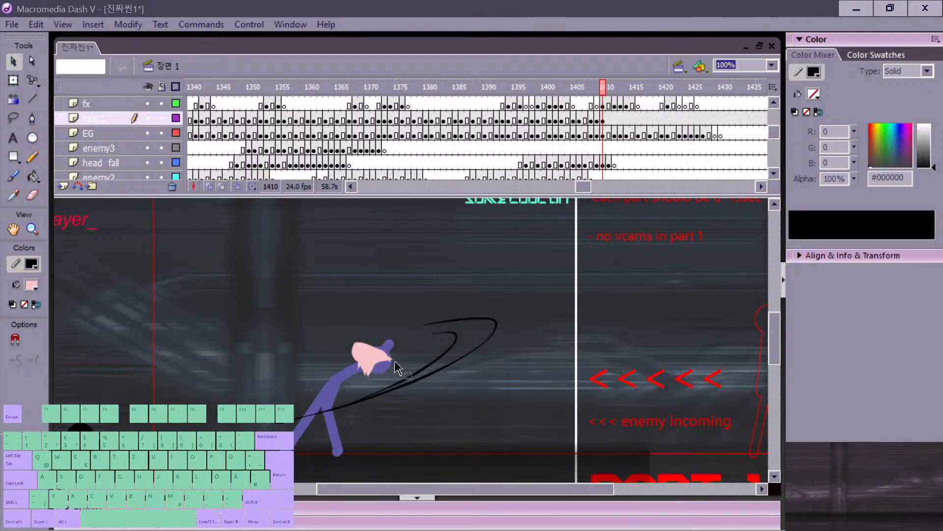
# Step: Rework the top and front edges of frame 1410's hair so they curve around the head
pyautogui.press('z')
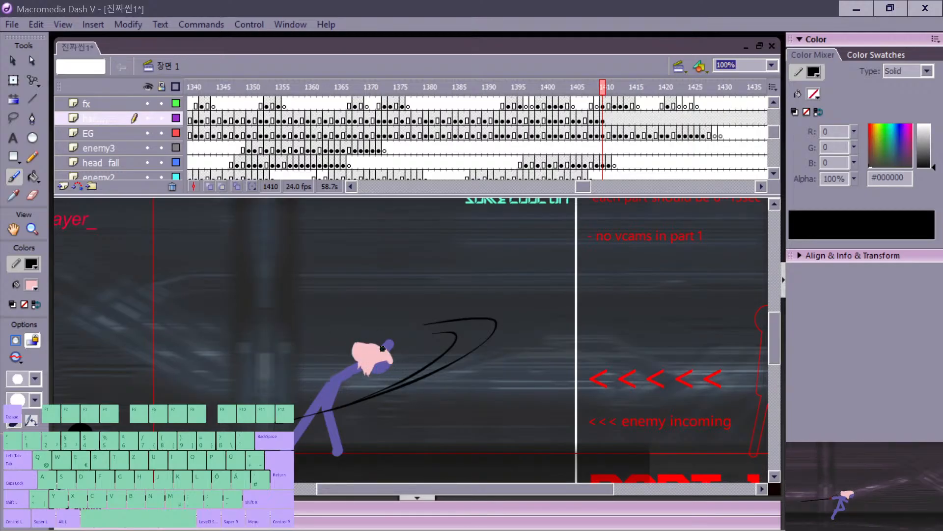
pyautogui.press('z')
pyautogui.moveTo(364, 343)
pyautogui.mouseDown()
pyautogui.moveTo(355, 355)
pyautogui.moveTo(384, 350)
pyautogui.mouseUp()
pyautogui.press('z')
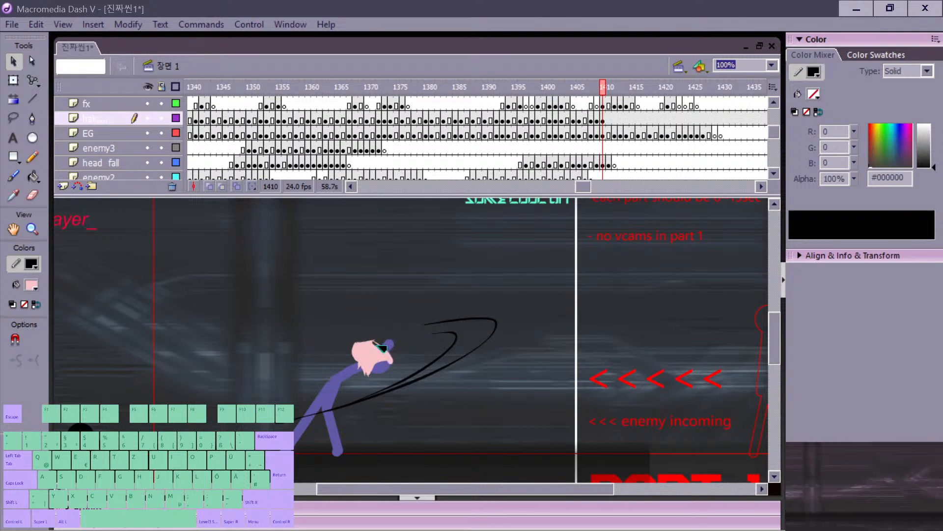
pyautogui.press('e')
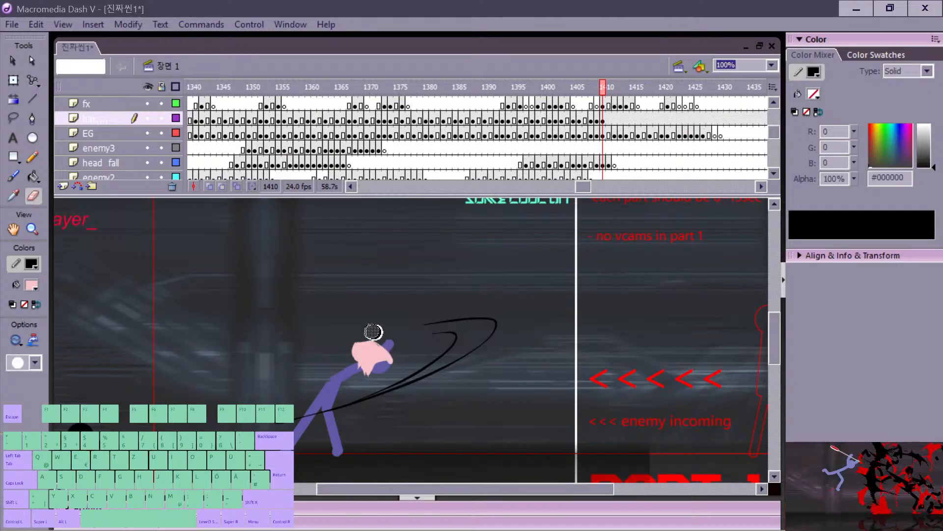
pyautogui.press('v')
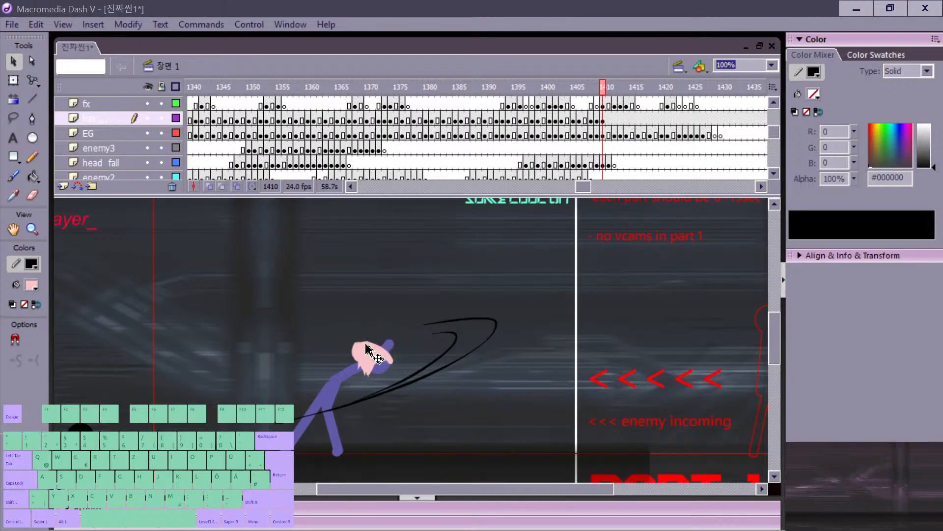
pyautogui.press('e')
pyautogui.press('b')
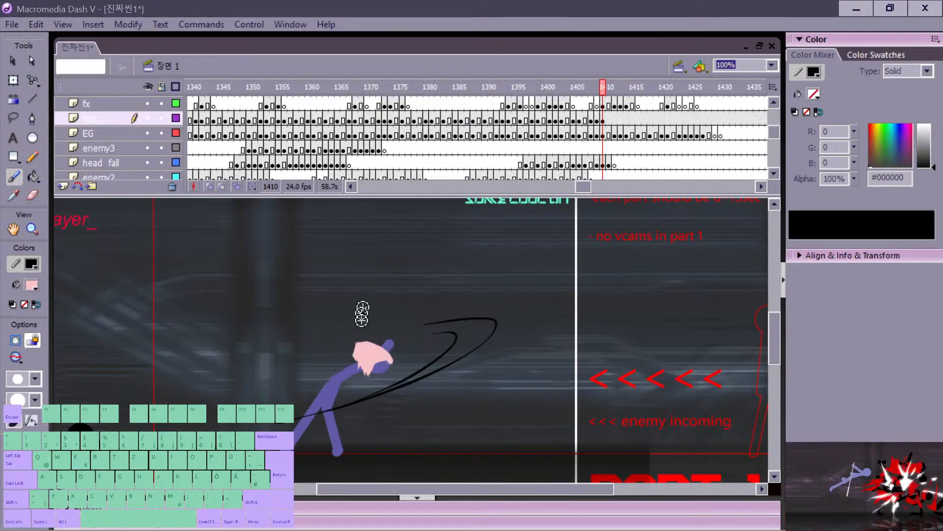
# Step: Redo the back strand of frame 1410's hair, extending it to a tip behind the head and reshaping its edge
pyautogui.hotkey('ctrl', 'z')
pyautogui.moveTo(355, 346); pyautogui.dragTo(353, 362)
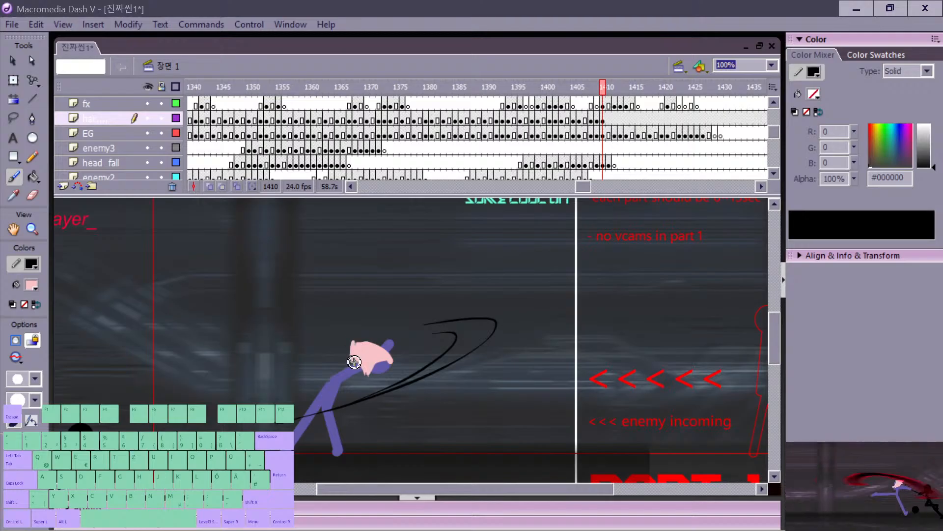
pyautogui.hotkey('ctrl', 'z')
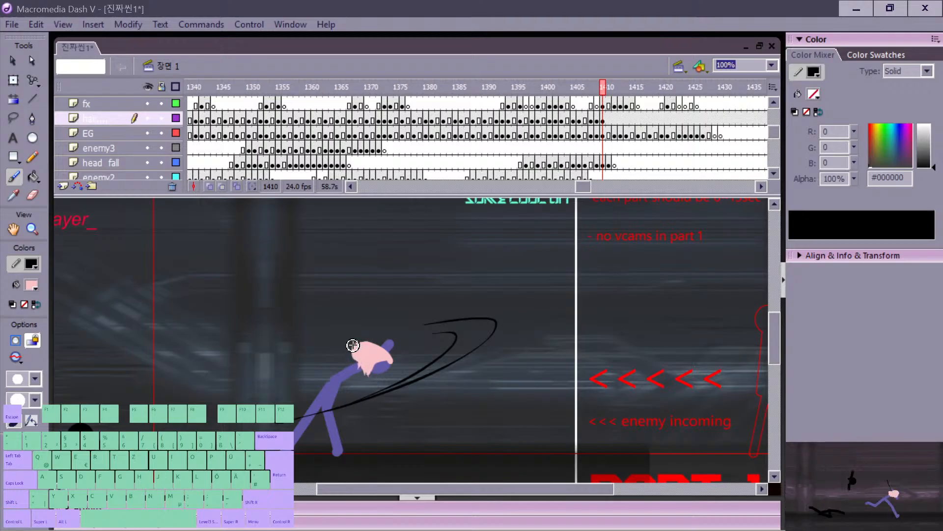
pyautogui.hotkey('ctrl', 'z')
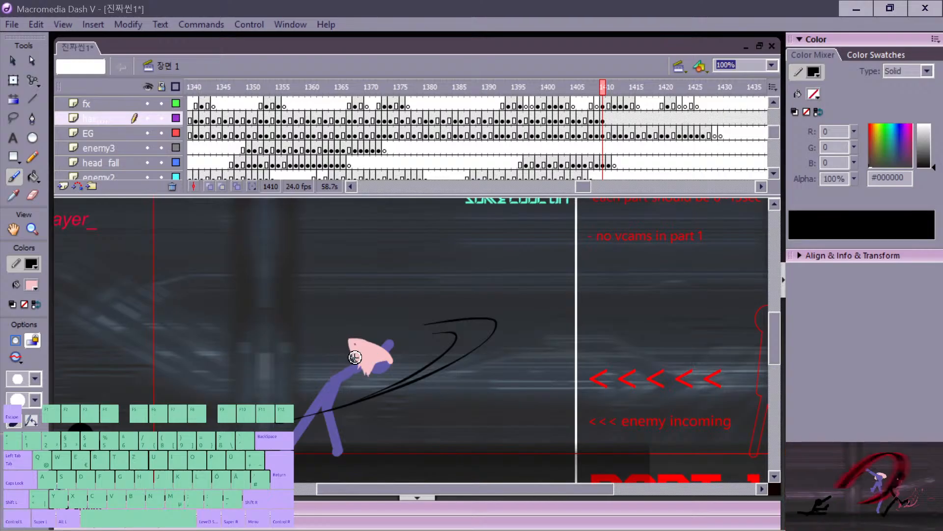
pyautogui.press('v')
pyautogui.click(358, 339)
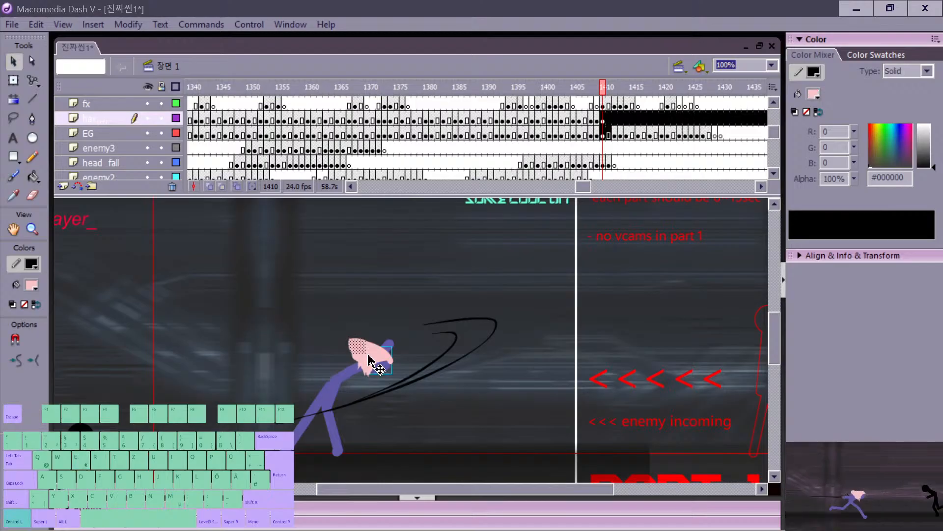
pyautogui.click(365, 333)
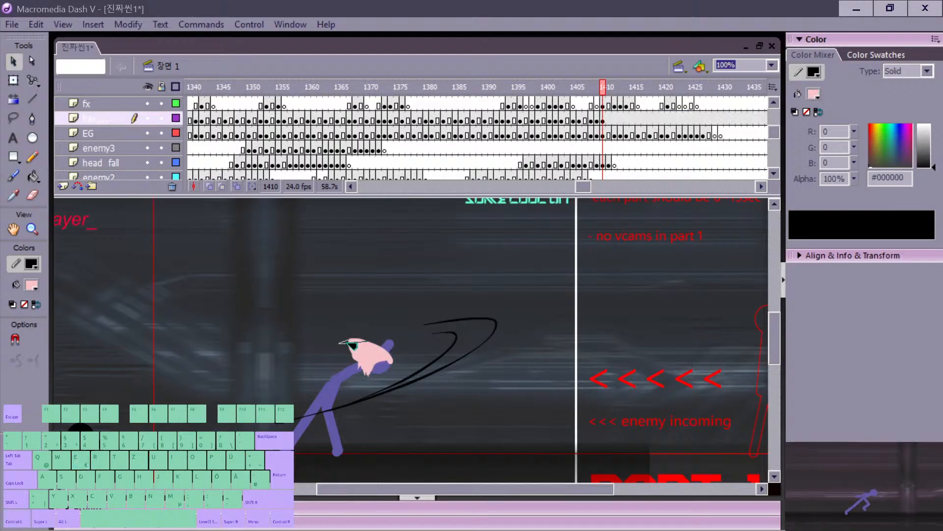
# Step: Refine the jagged strands along the lower edge of frame 1410's hair, comparing it with frame 1409
pyautogui.press('b')
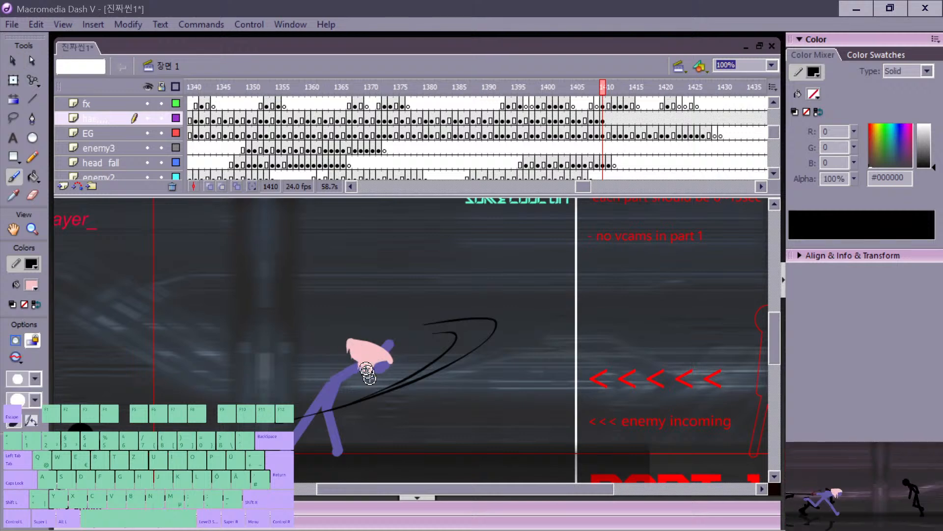
pyautogui.press('v')
pyautogui.moveTo(364, 358); pyautogui.dragTo(376, 365)
pyautogui.press('e')
pyautogui.click(376, 324)
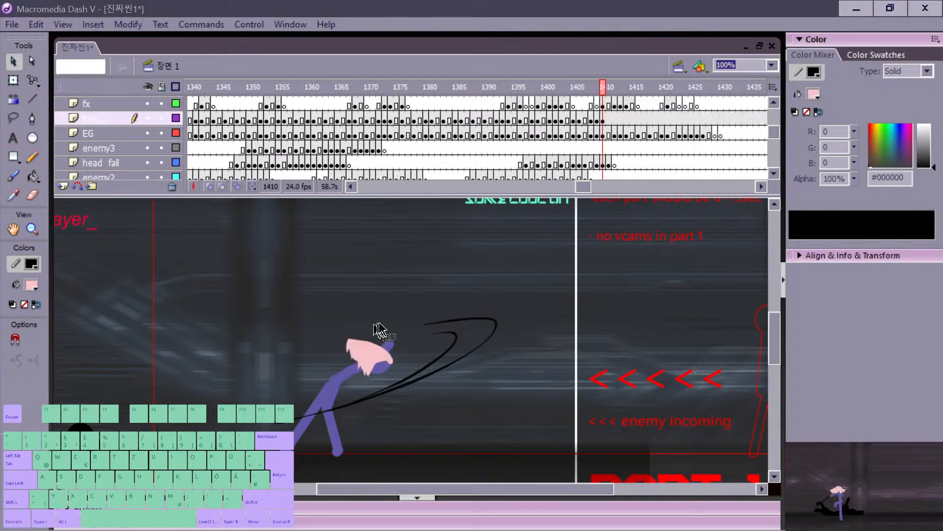
pyautogui.press(',')
pyautogui.press('.')
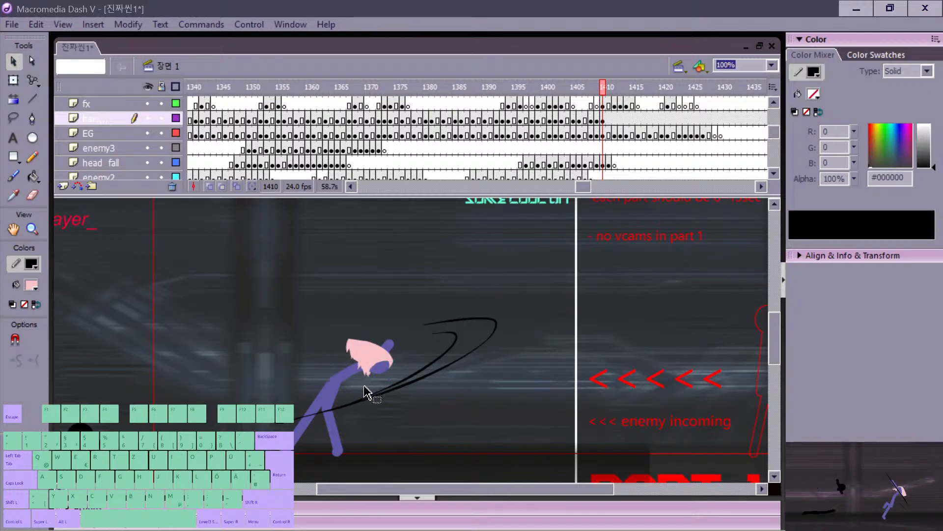
pyautogui.click(382, 363)
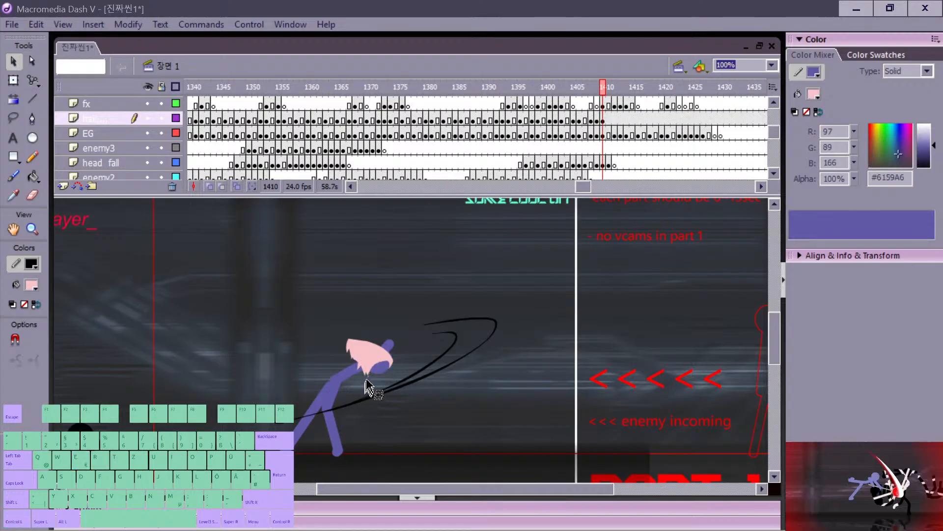
pyautogui.click(368, 386)
pyautogui.click(369, 388)
# Step: Insert a blank keyframe on the hair layer at frame 1412 and go back to frame 1411
pyautogui.press('.')
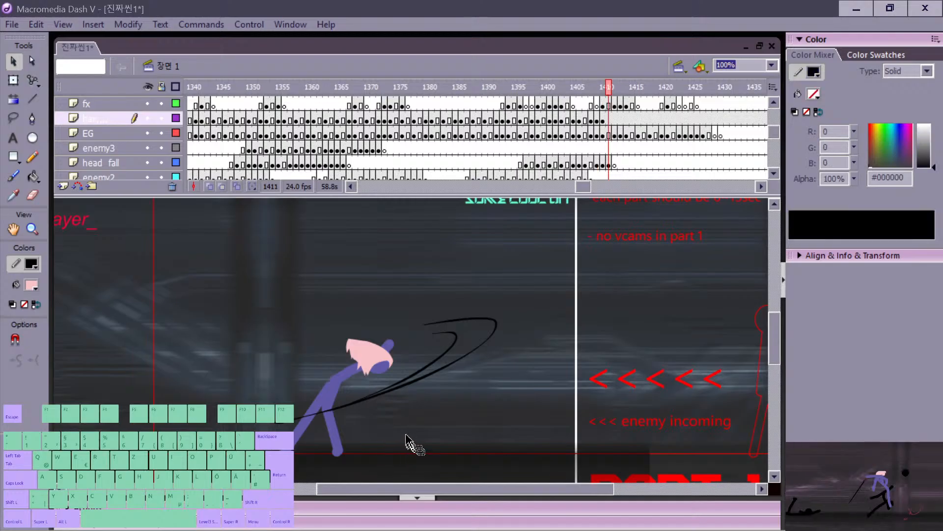
pyautogui.press('.')
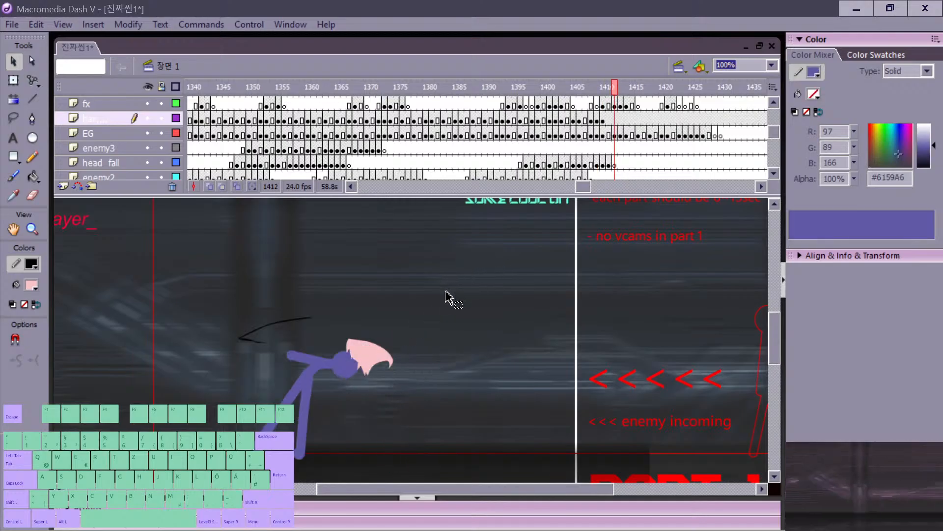
pyautogui.press('F7')
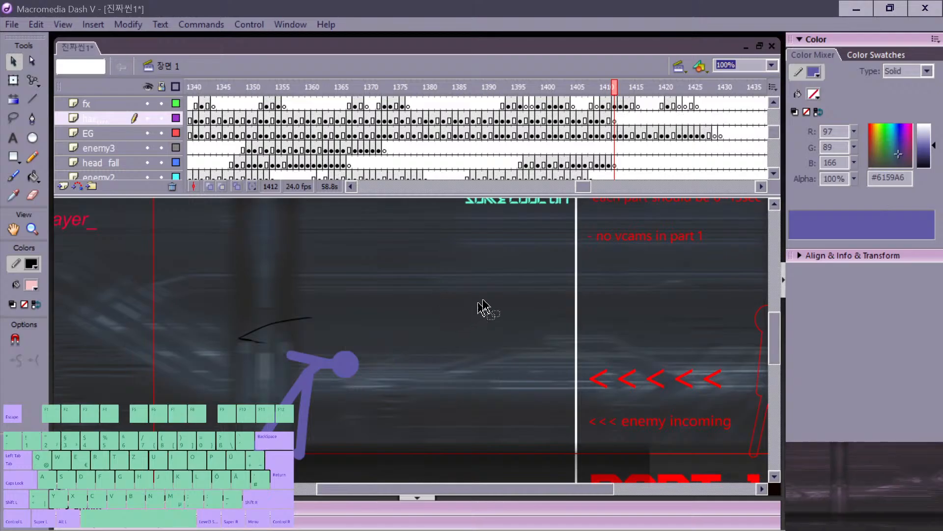
pyautogui.press('.')
pyautogui.press('.')
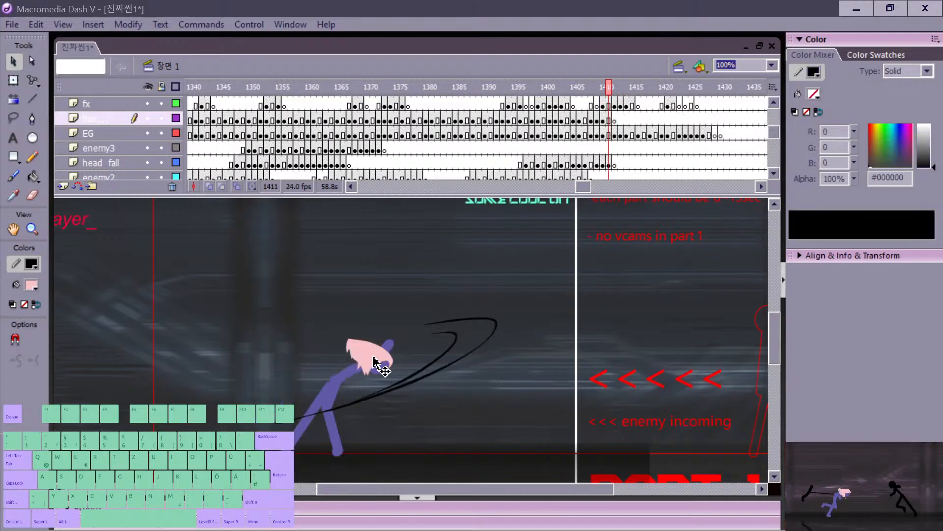
# Step: Reshape the hair drawing held over frames 1410 and 1411 with Free Transform, lowering its back tip, and compare it with the neighbouring frame
pyautogui.press('.')
pyautogui.click(359, 354)
pyautogui.press('q')
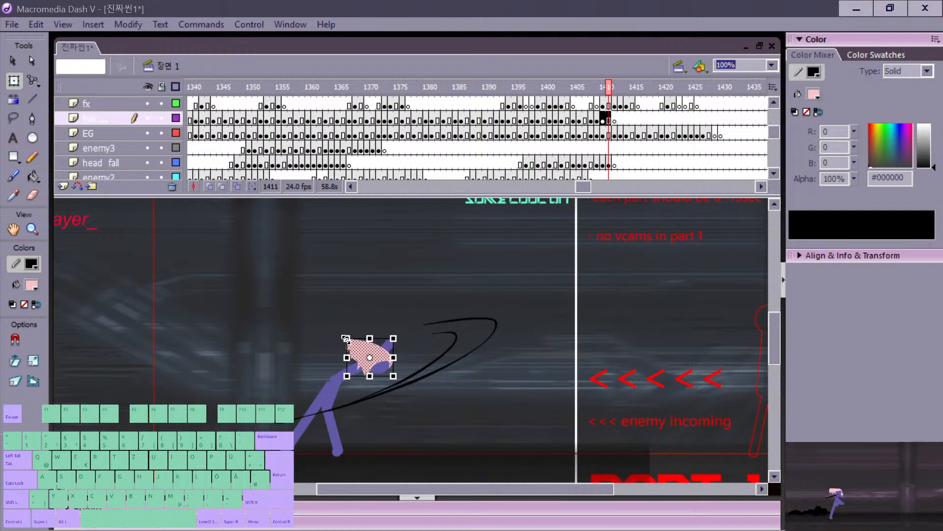
pyautogui.click(380, 361)
pyautogui.moveTo(346, 361); pyautogui.dragTo(395, 365)
pyautogui.click(408, 355)
pyautogui.click(388, 358)
pyautogui.click(403, 356)
pyautogui.click(389, 357)
pyautogui.click(405, 356)
pyautogui.press(',')
pyautogui.press('.')
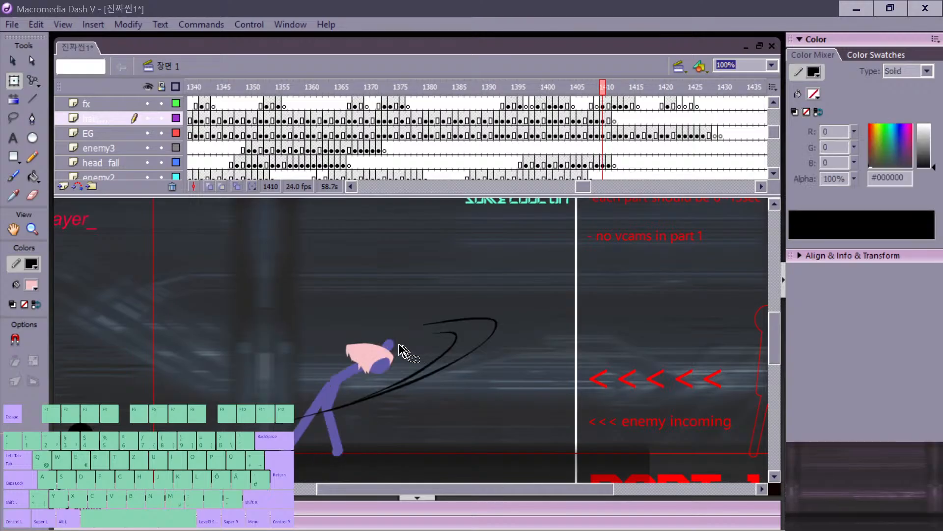
# Step: Touch up the front edge of the hair in frame 1410 beside the face with the Brush and reshape its tip, checking against frame 1409
pyautogui.click(359, 357)
pyautogui.press(',')
pyautogui.press('.')
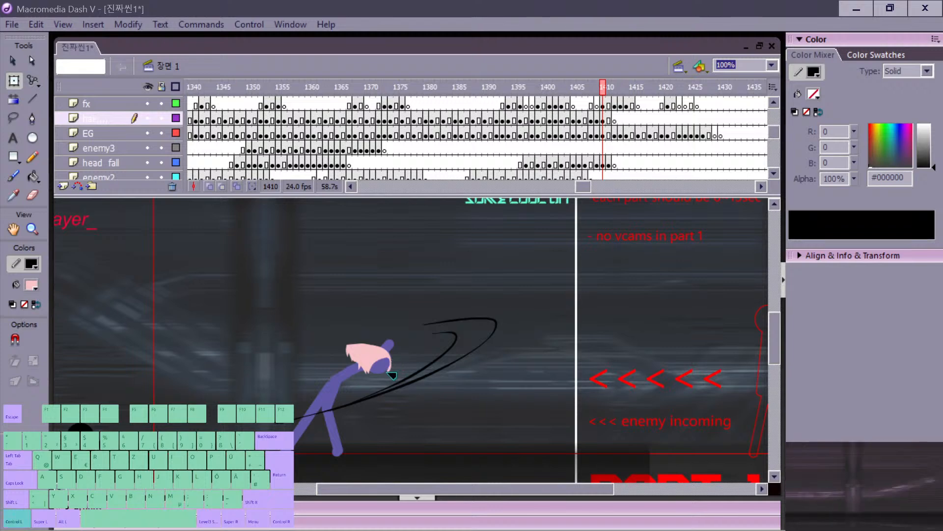
pyautogui.press('b')
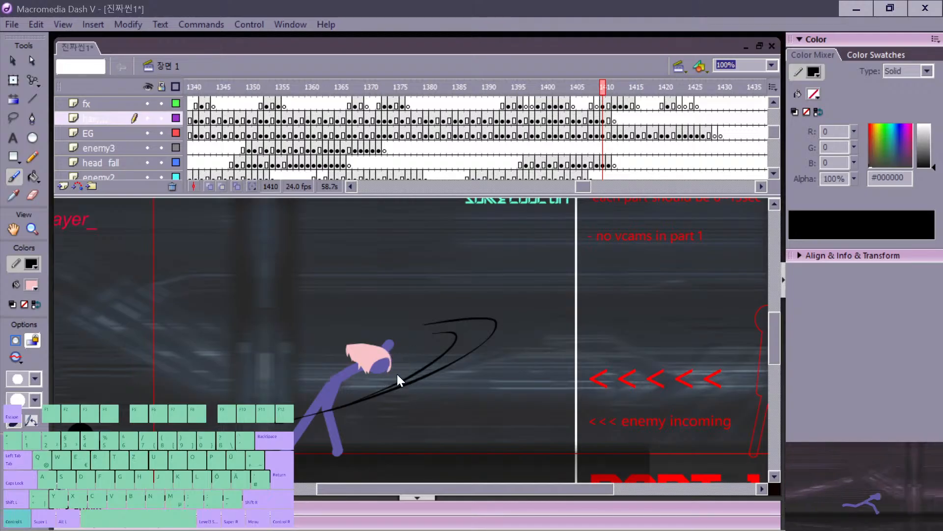
pyautogui.press('v')
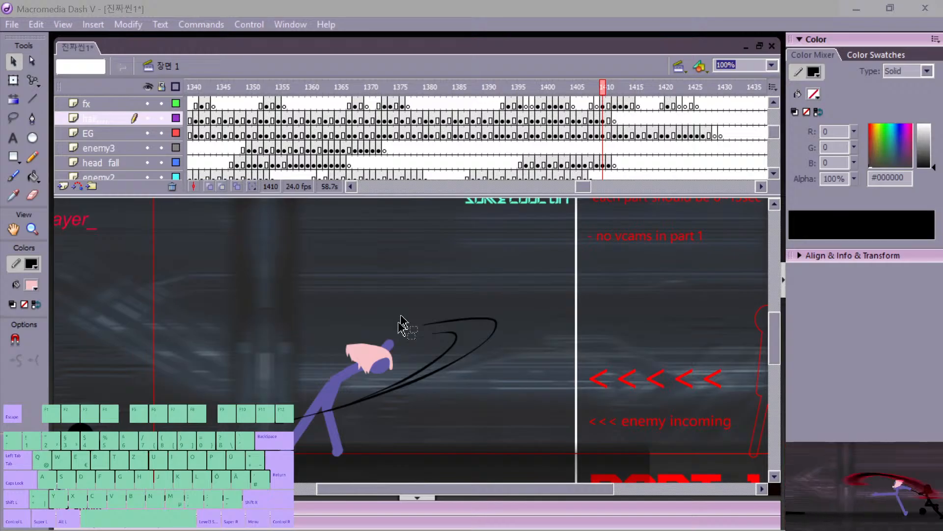
pyautogui.click(392, 370)
pyautogui.click(393, 370)
pyautogui.click(393, 371)
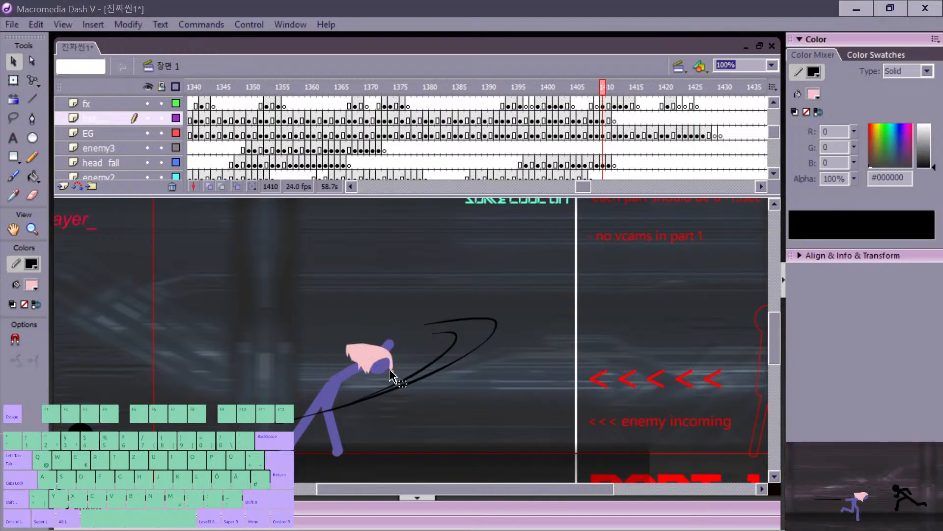
# Step: Switch the Eraser to a smaller size, trim the front edge of frame 1410's hair and adjust its outline near the face
pyautogui.press('b')
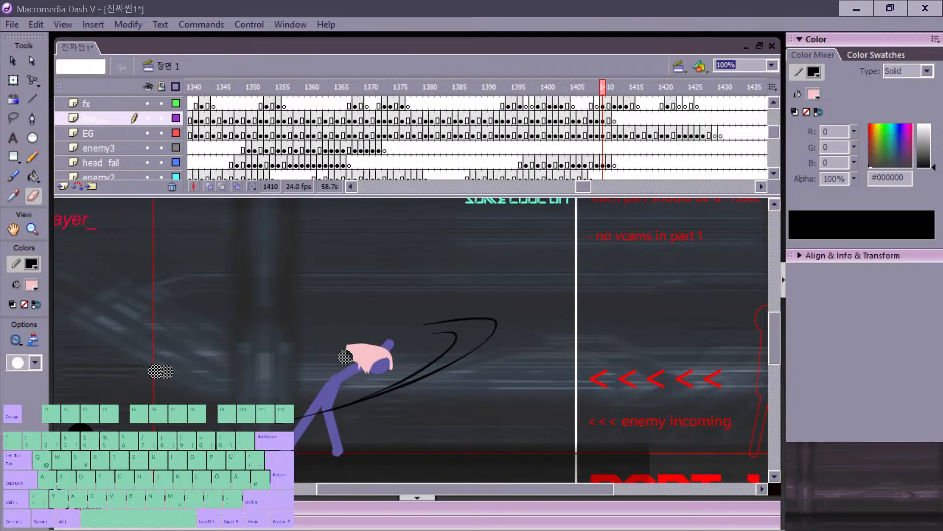
pyautogui.click(22, 362)
pyautogui.click(30, 187)
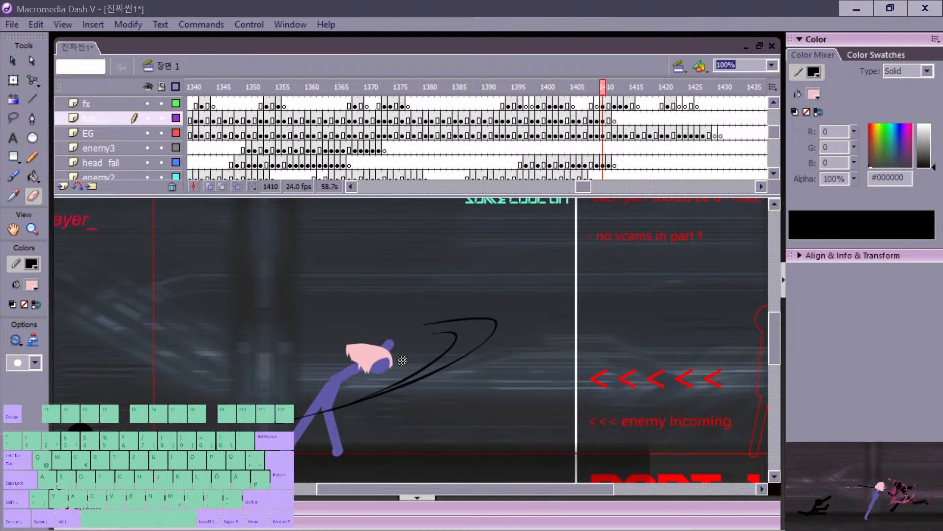
pyautogui.press('v')
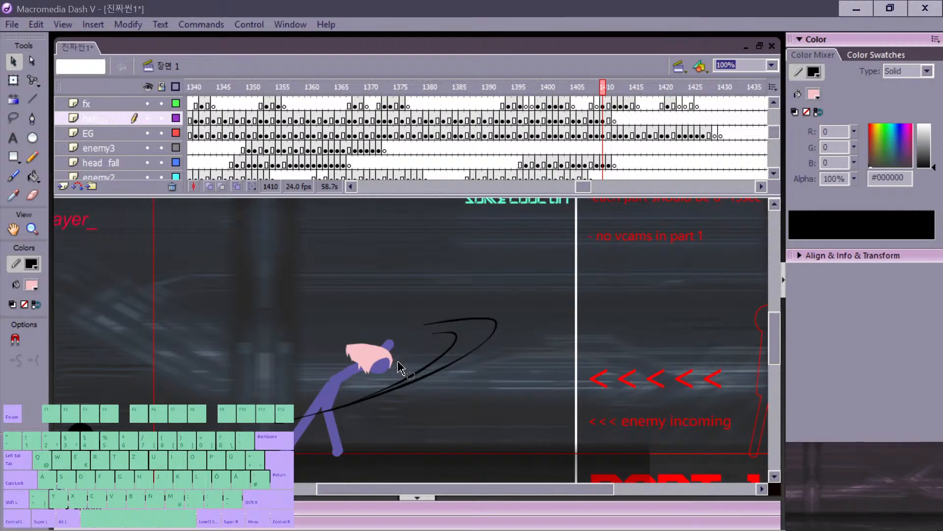
pyautogui.press('e')
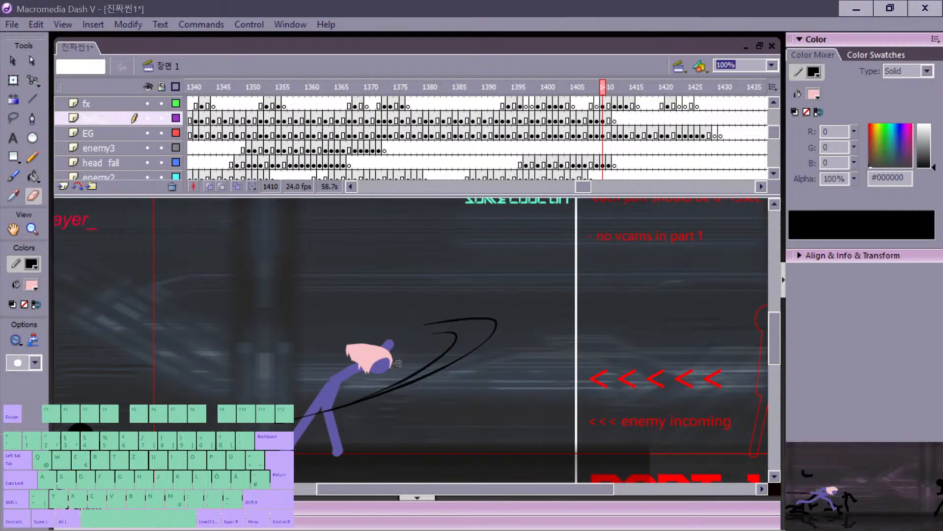
pyautogui.press('v')
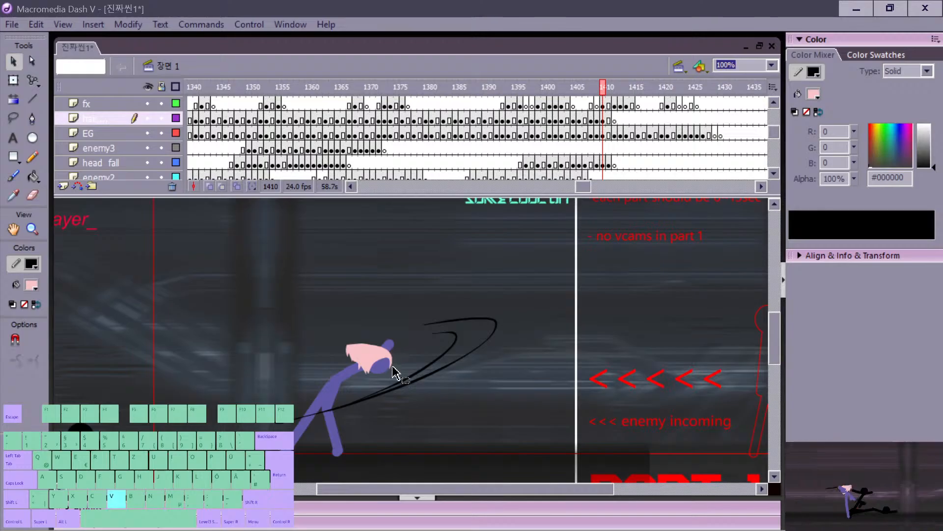
pyautogui.click(390, 361)
pyautogui.click(397, 366)
pyautogui.click(391, 364)
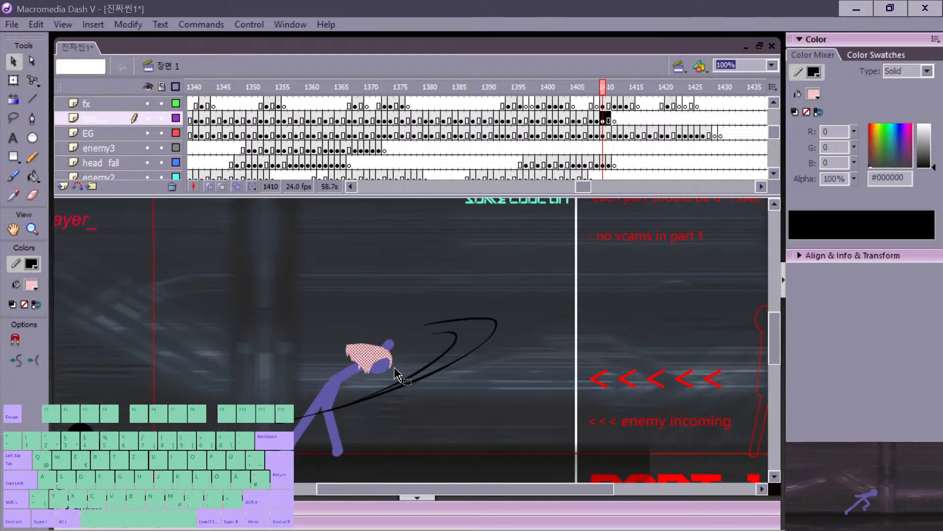
# Step: Paint a pink strand hanging down in front of the face in frame 1410 and compare it with frame 1409
pyautogui.press('b')
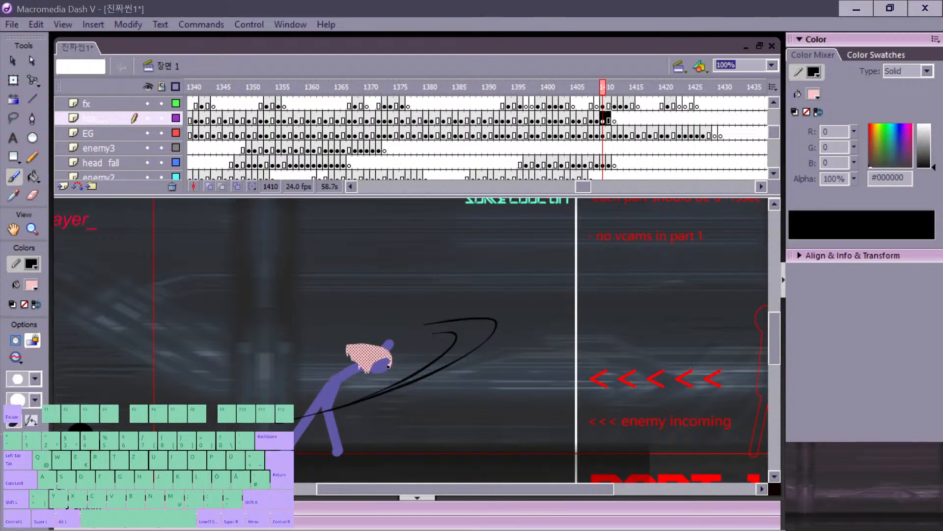
pyautogui.press('z')
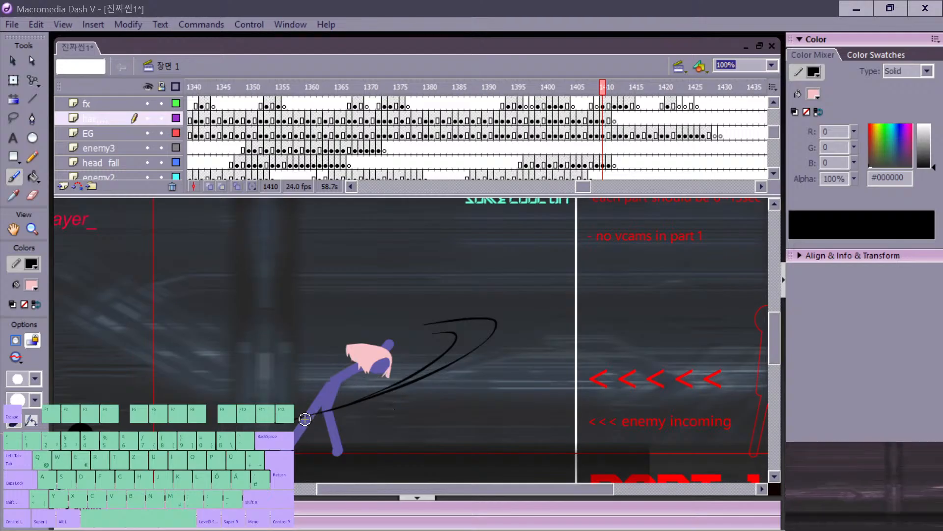
pyautogui.press(',')
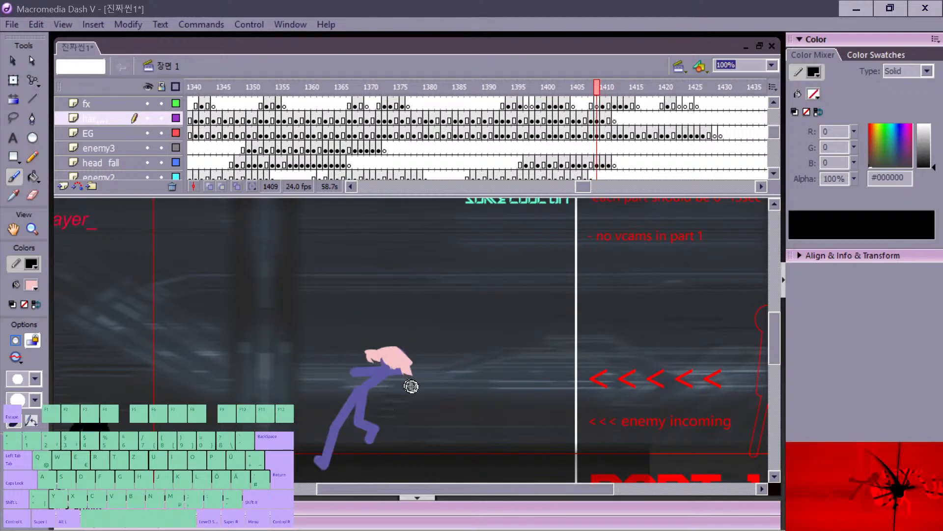
pyautogui.press('.')
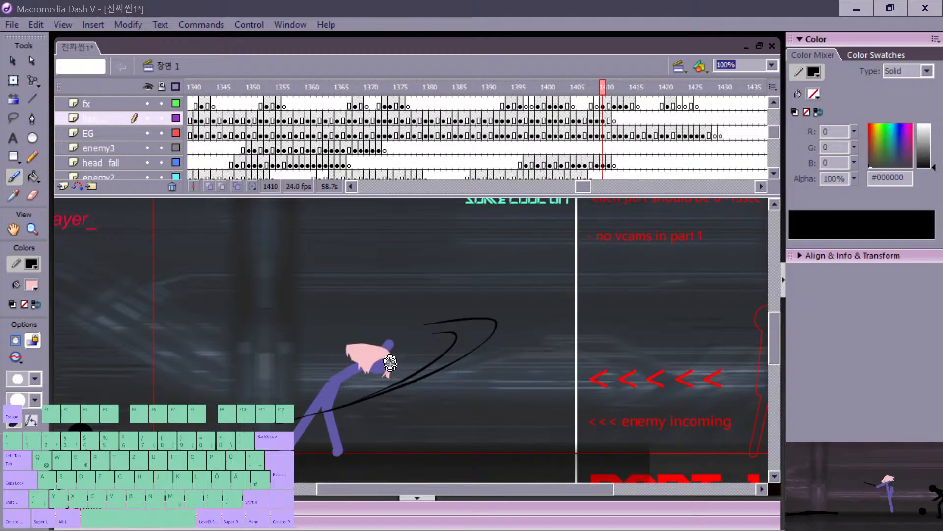
# Step: Reshape the outline of frame 1410's front strand and flatten the top edge of the hair
pyautogui.press('v')
pyautogui.click(392, 366)
pyautogui.click(397, 358)
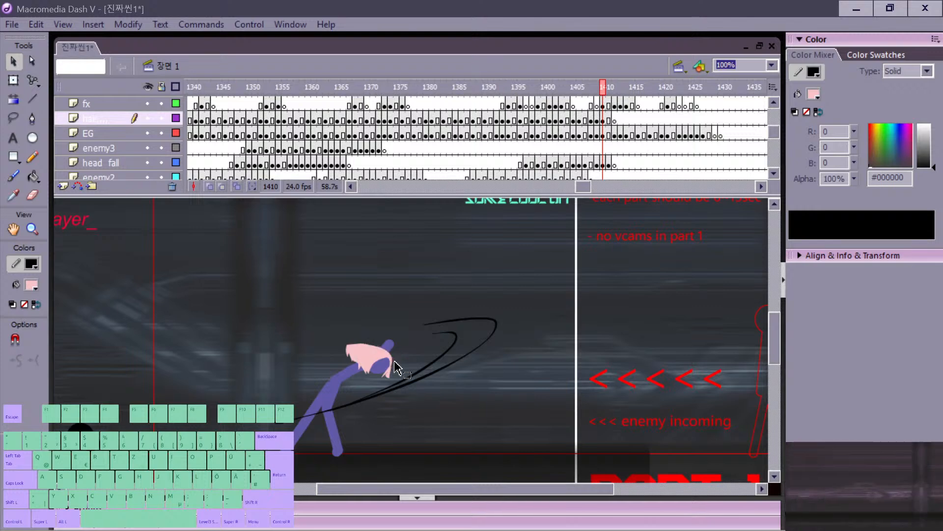
pyautogui.moveTo(361, 340); pyautogui.dragTo(337, 322)
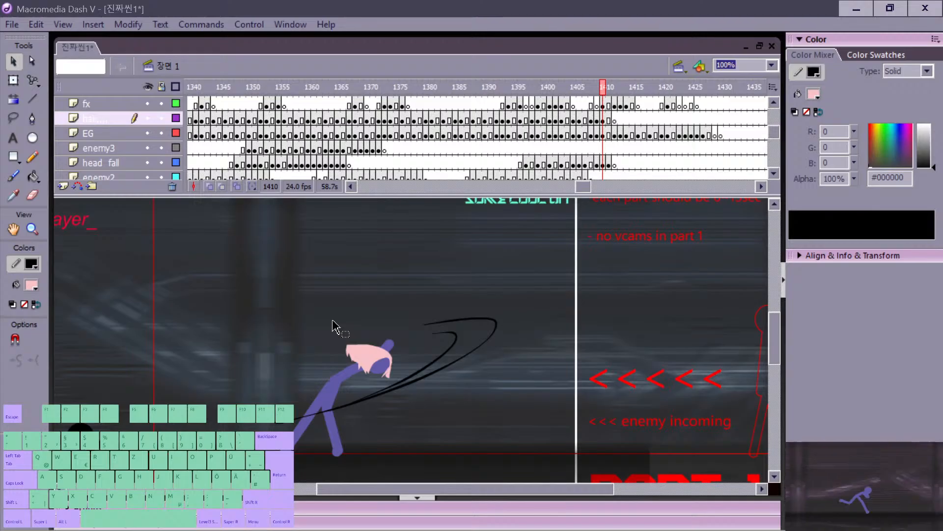
# Step: Flip back and forth through frames 1409 to 1412 to examine how the hair and head pose move between them
pyautogui.press(',')
pyautogui.press('.')
pyautogui.press('.')
pyautogui.press('.')
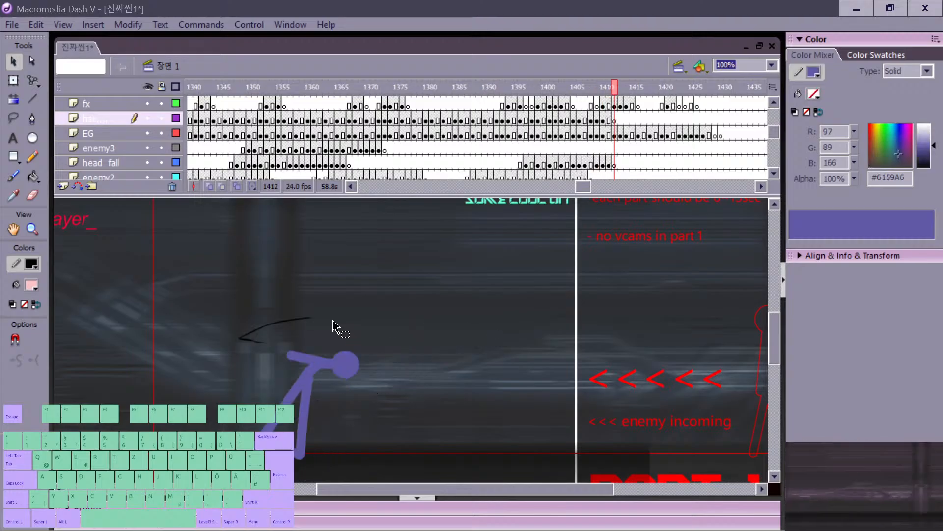
pyautogui.press(',')
pyautogui.press('.')
pyautogui.press(',')
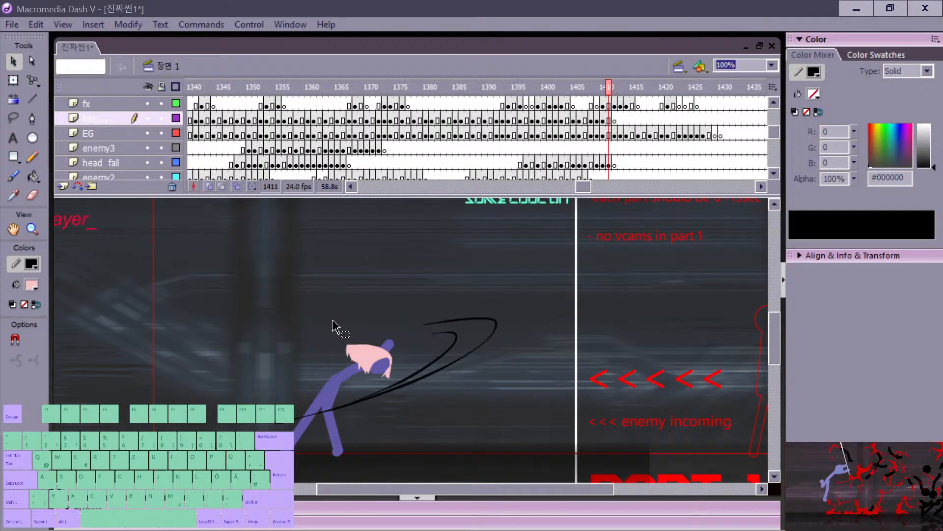
pyautogui.press('.')
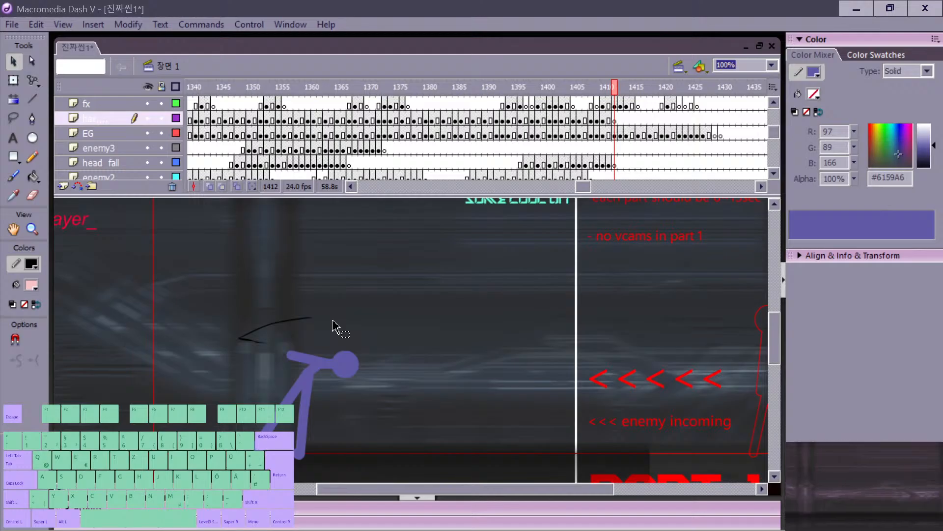
pyautogui.press(',')
pyautogui.press('.')
pyautogui.press(',')
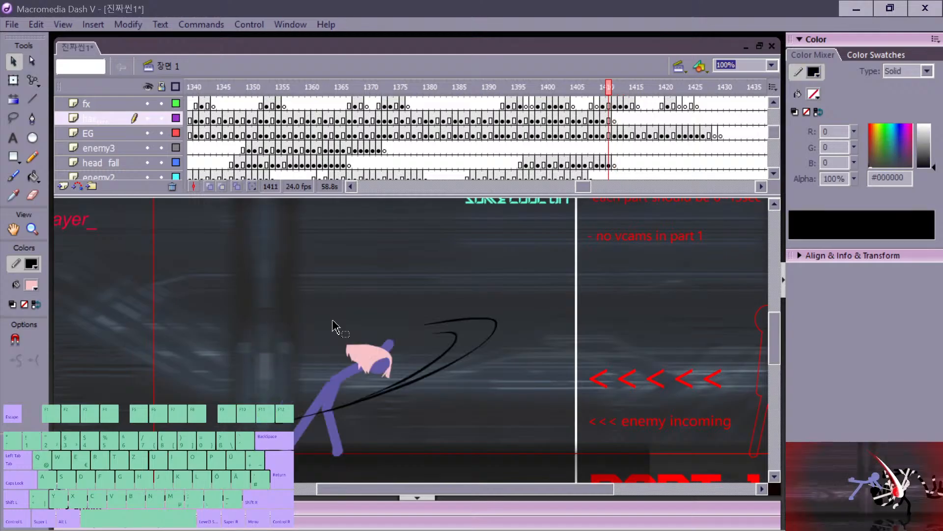
pyautogui.press('.')
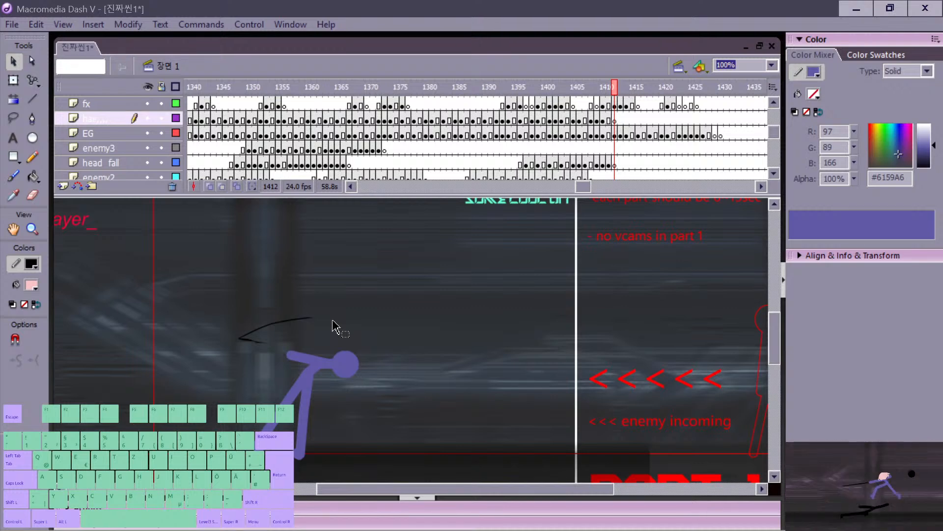
pyautogui.press(',')
pyautogui.press('.')
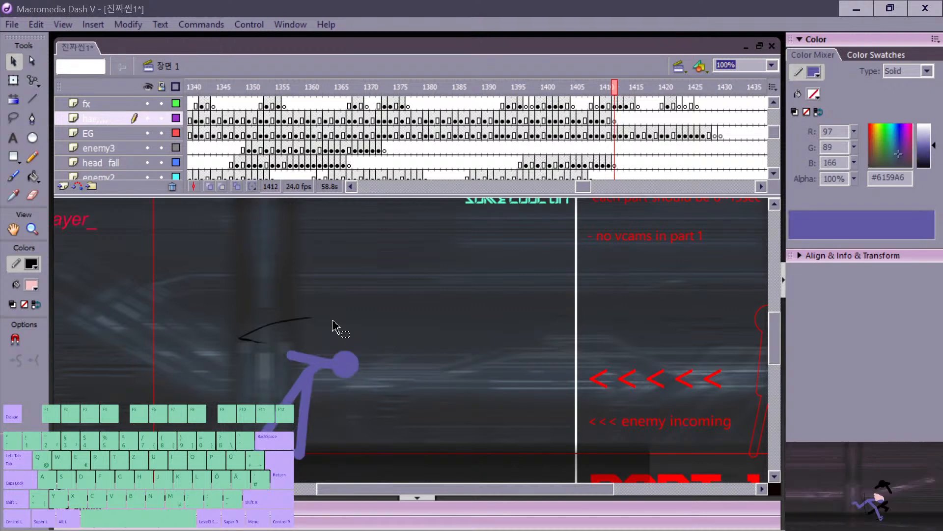
pyautogui.press(',')
pyautogui.press('.')
pyautogui.press(',')
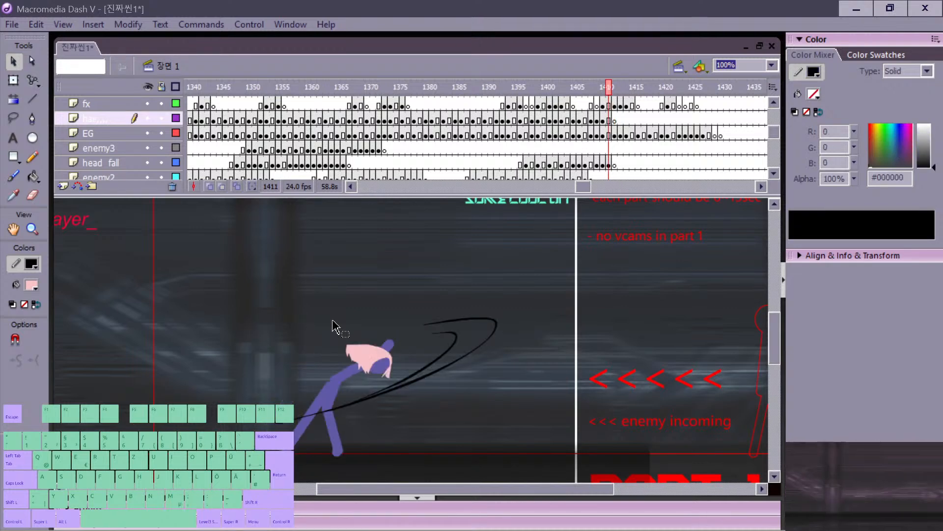
pyautogui.press('.')
pyautogui.press('.')
pyautogui.press(',')
pyautogui.press(',')
pyautogui.press('.')
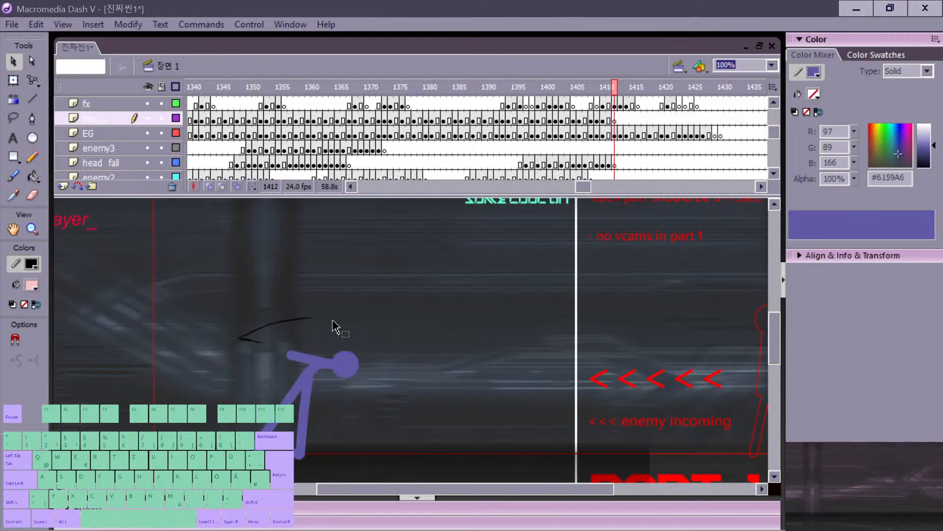
pyautogui.press(',')
pyautogui.press(',')
pyautogui.press(',')
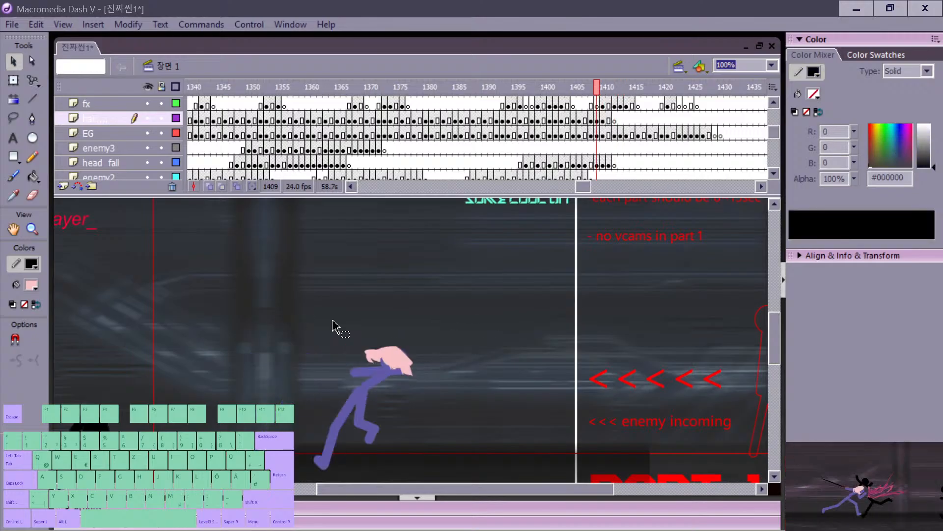
pyautogui.press('.')
pyautogui.press('space')
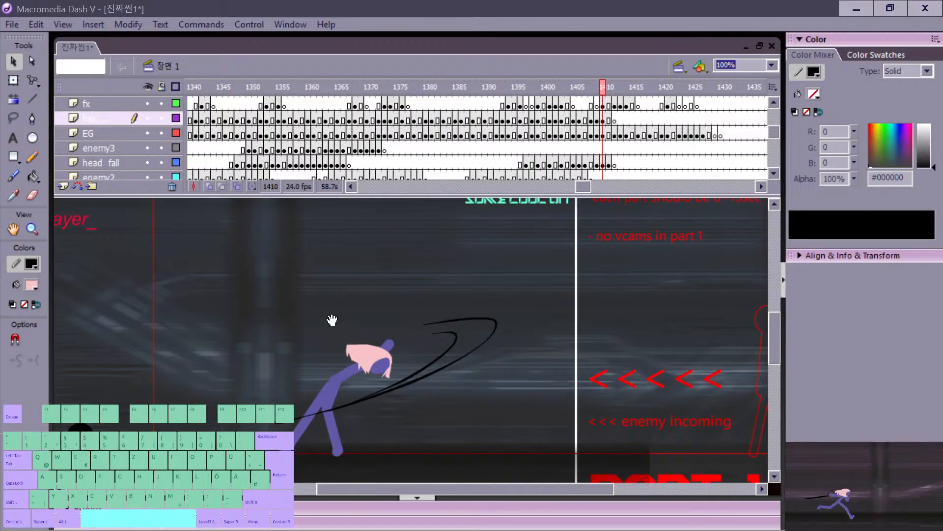
pyautogui.moveTo(332, 320); pyautogui.dragTo(388, 341)
pyautogui.press('.')
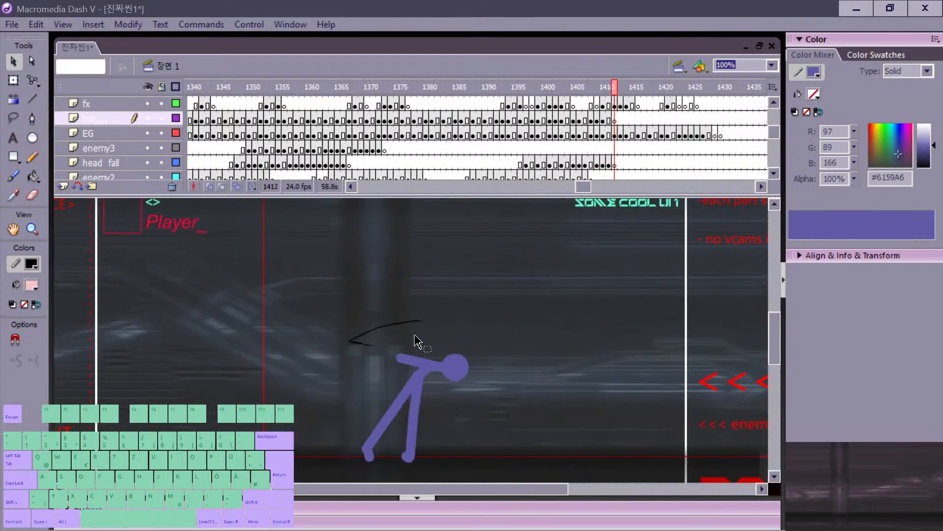
pyautogui.press('.')
pyautogui.press(',')
pyautogui.press('.')
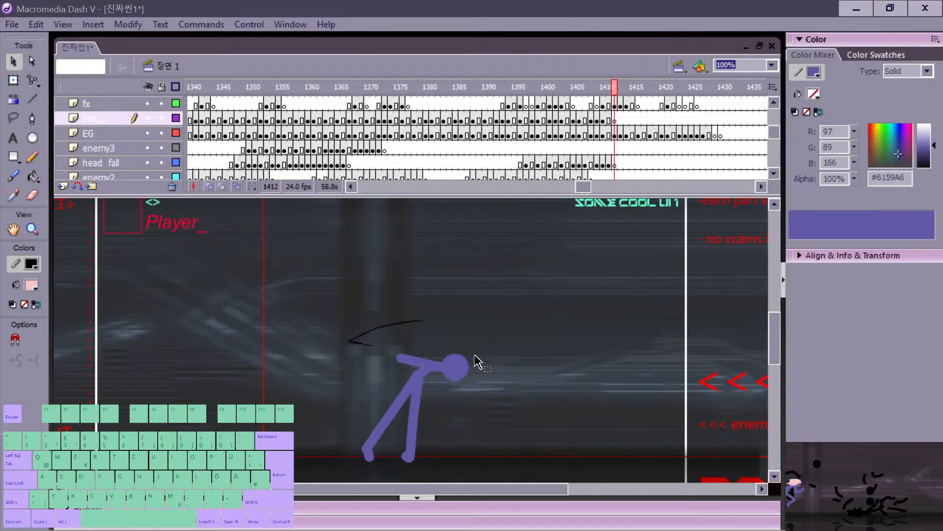
pyautogui.press(',')
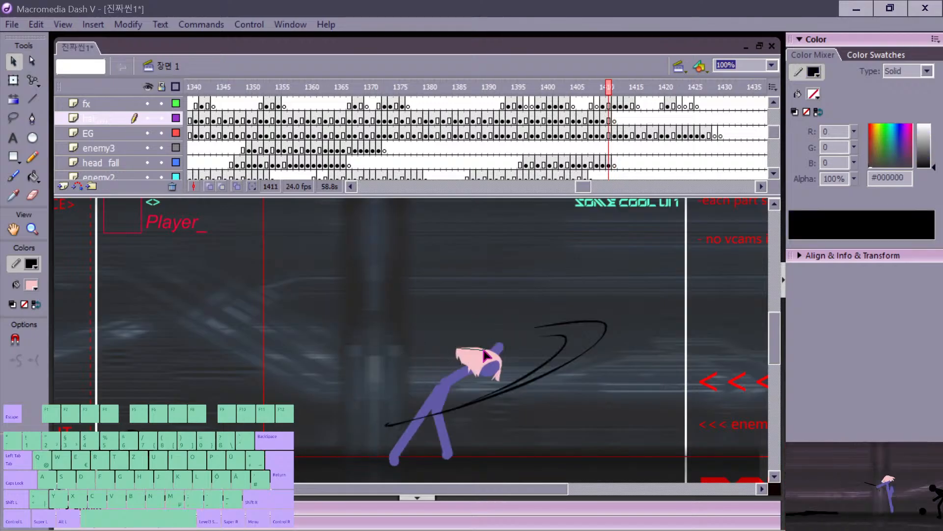
# Step: Adjust the top edge and front strand of the hair held over frames 1410 and 1411, checking it against frame 1409
pyautogui.moveTo(484, 350); pyautogui.dragTo(484, 351)
pyautogui.press(',')
pyautogui.press(',')
pyautogui.press('.')
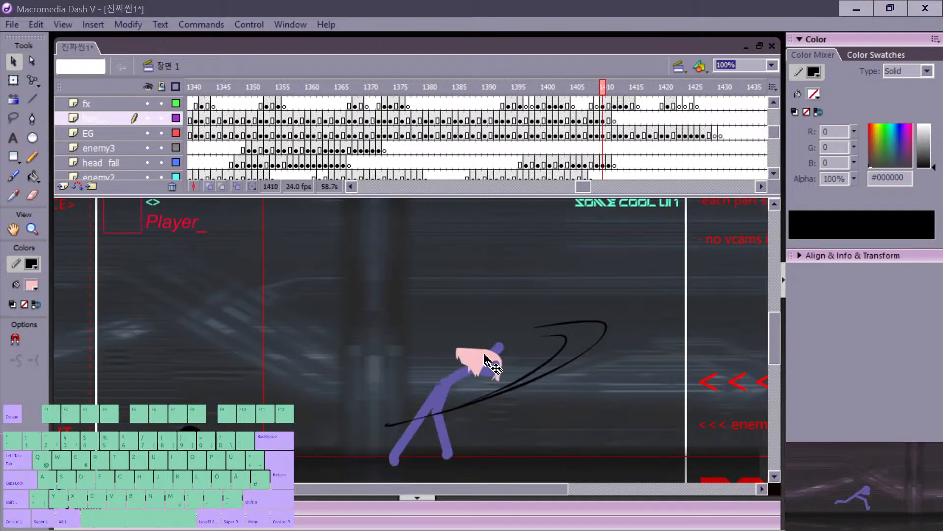
pyautogui.moveTo(483, 348); pyautogui.dragTo(482, 350)
pyautogui.press(',')
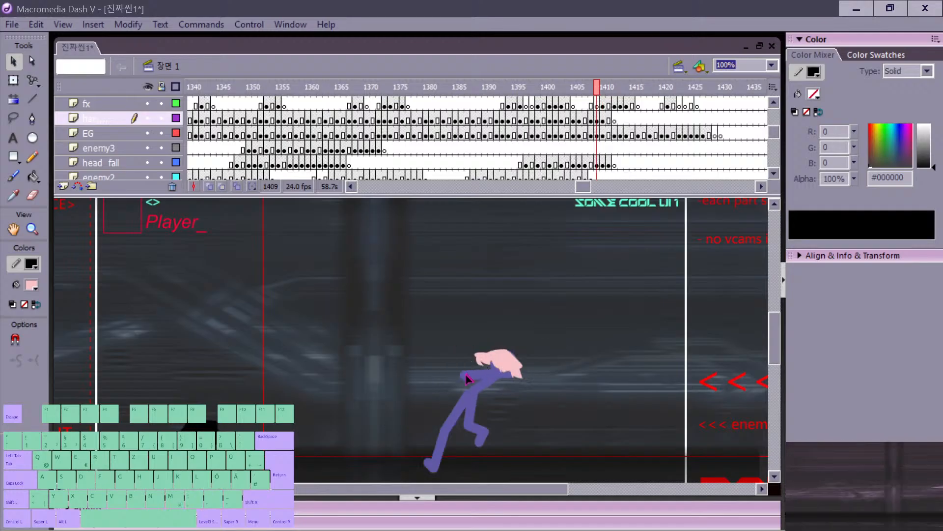
pyautogui.press('.')
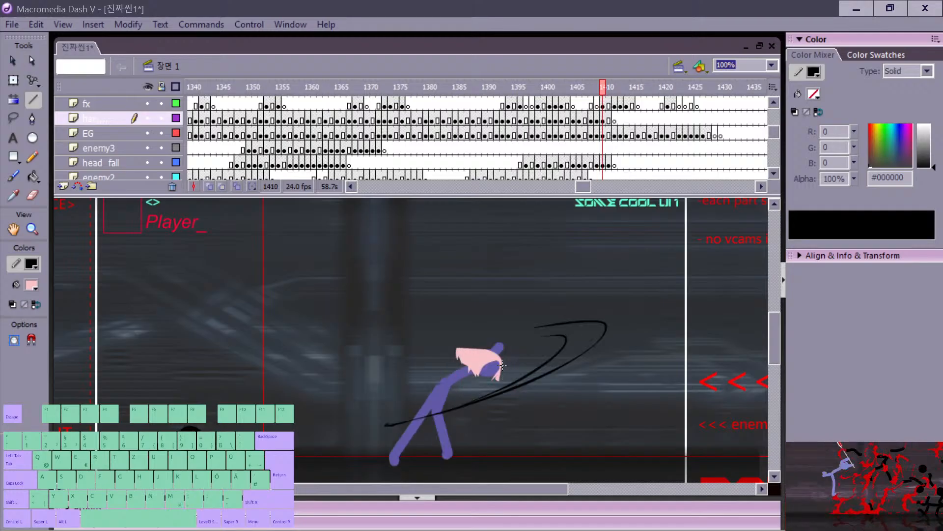
pyautogui.click(501, 376)
# Step: Paint the main mass of pink hair over the back and top of the head in frame 1412
pyautogui.press('.')
pyautogui.press('.')
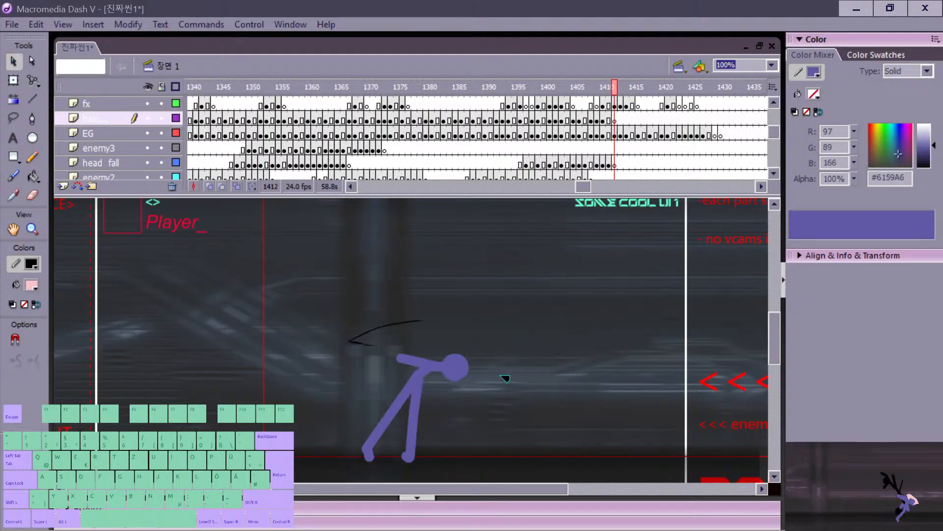
pyautogui.press(',')
pyautogui.click(478, 364)
pyautogui.press('.')
pyautogui.press('b')
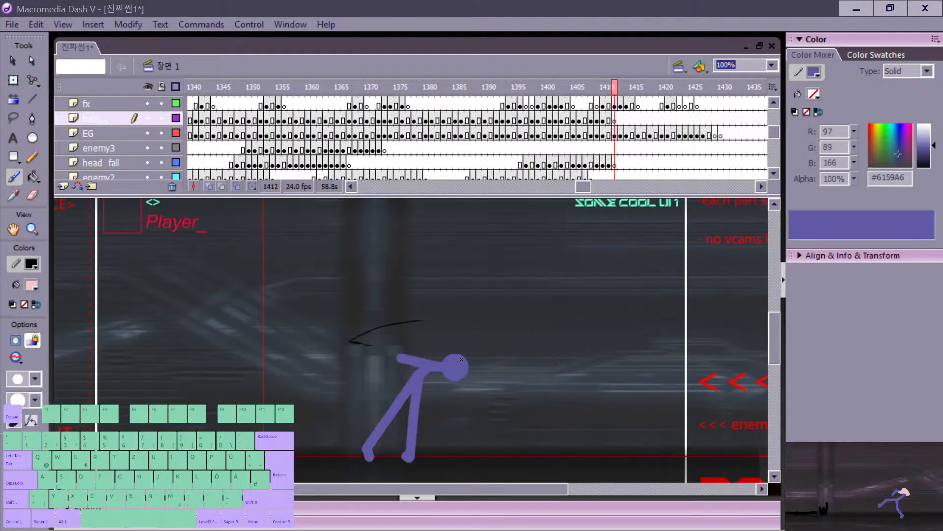
pyautogui.moveTo(462, 361)
pyautogui.mouseDown()
pyautogui.moveTo(448, 388)
pyautogui.moveTo(457, 360)
pyautogui.moveTo(444, 379)
pyautogui.moveTo(456, 362)
pyautogui.moveTo(446, 369)
pyautogui.moveTo(458, 359)
pyautogui.moveTo(443, 371)
pyautogui.moveTo(451, 357)
pyautogui.moveTo(431, 358)
pyautogui.moveTo(447, 373)
pyautogui.moveTo(452, 355)
pyautogui.moveTo(428, 353)
pyautogui.moveTo(429, 372)
pyautogui.moveTo(459, 364)
pyautogui.moveTo(446, 354)
pyautogui.moveTo(465, 357)
pyautogui.moveTo(444, 354)
pyautogui.mouseUp()
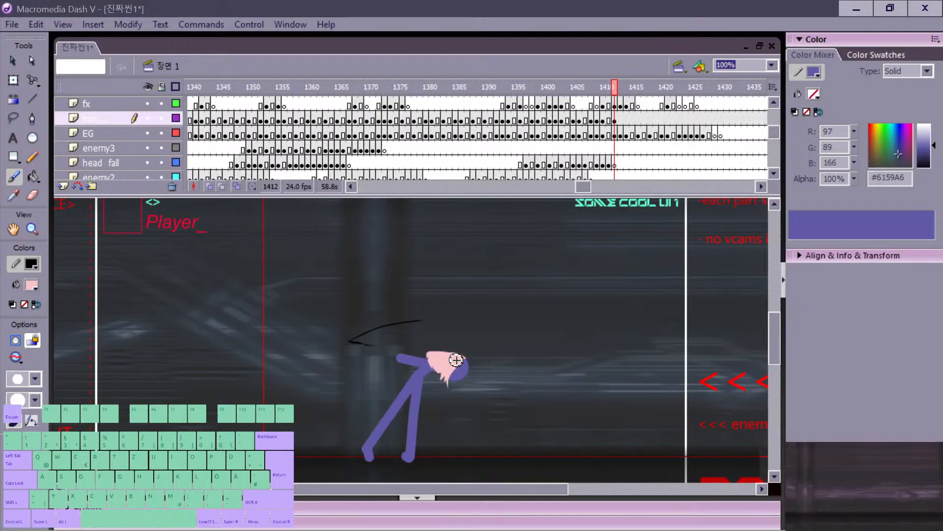
# Step: Reshape the lower tips and front edge of frame 1412's hair
pyautogui.press('v')
pyautogui.click(452, 374)
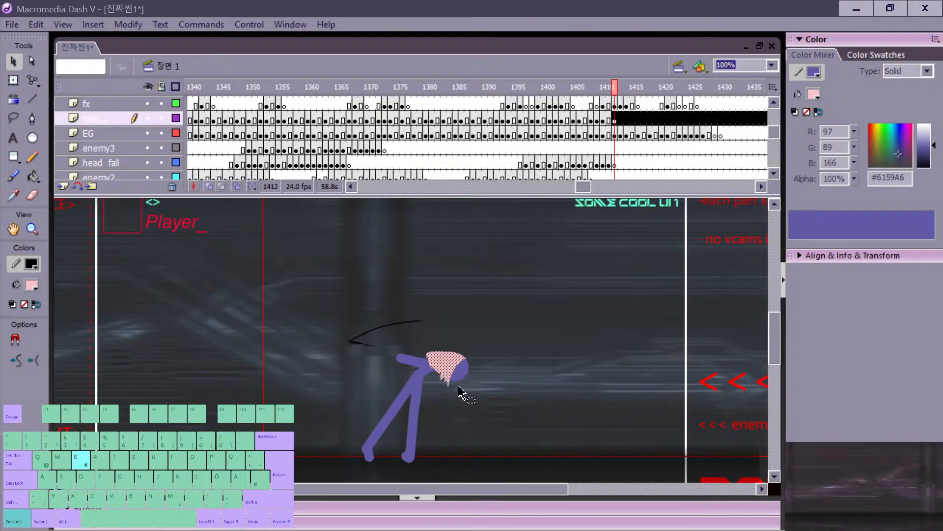
pyautogui.click(454, 387)
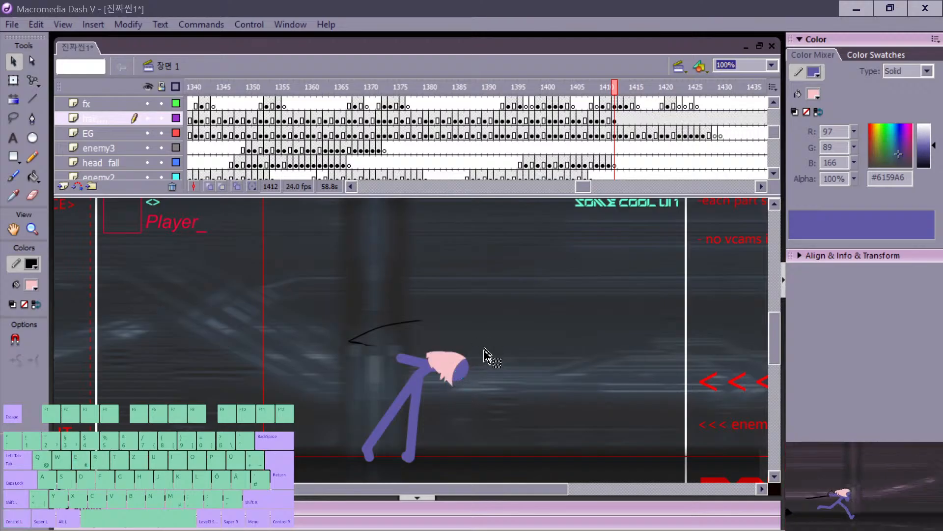
pyautogui.click(459, 370)
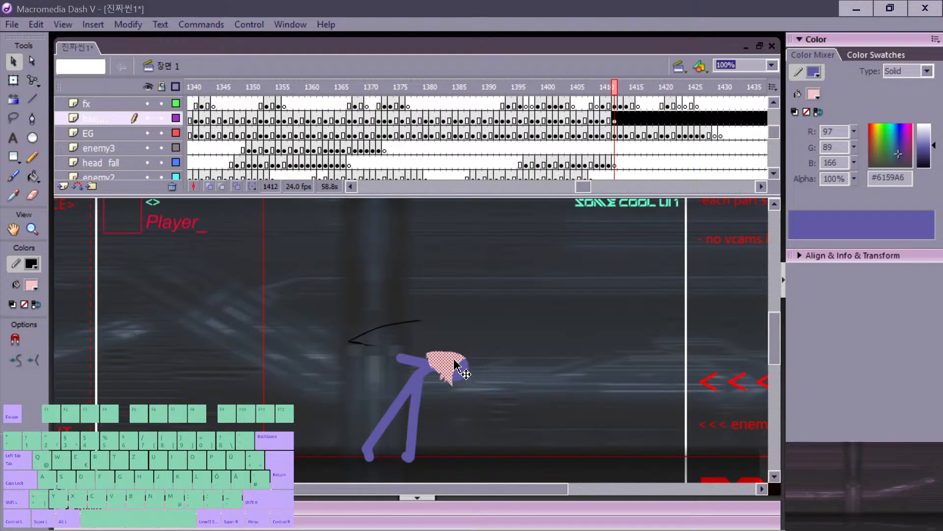
pyautogui.hotkey('ctrl', 'z')
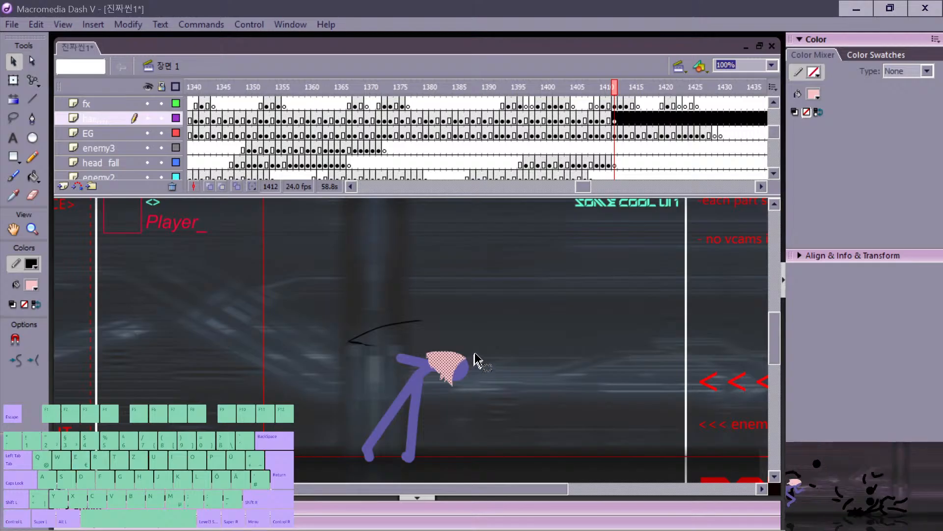
# Step: Paint a short pink tip over the forehead in frame 1412, undoing the unwanted strokes
pyautogui.click(484, 358)
pyautogui.press('b')
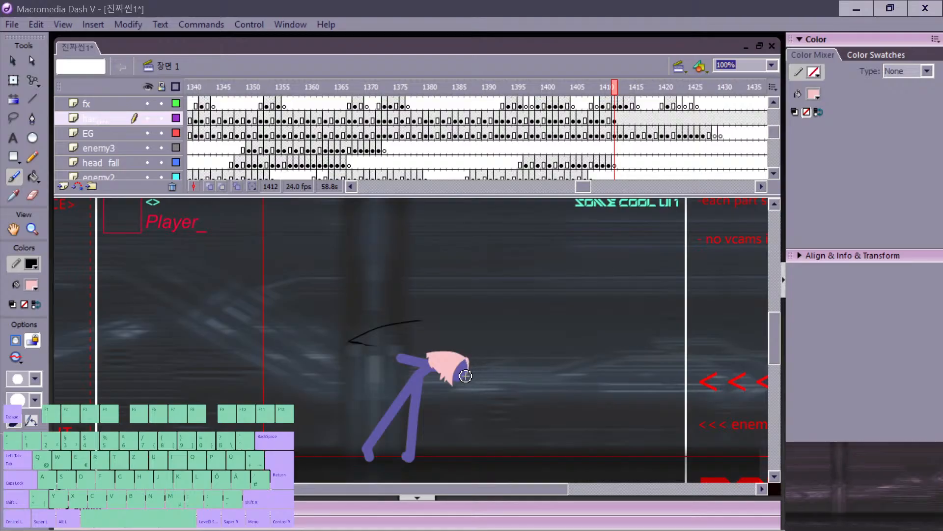
pyautogui.hotkey('ctrl', 'z')
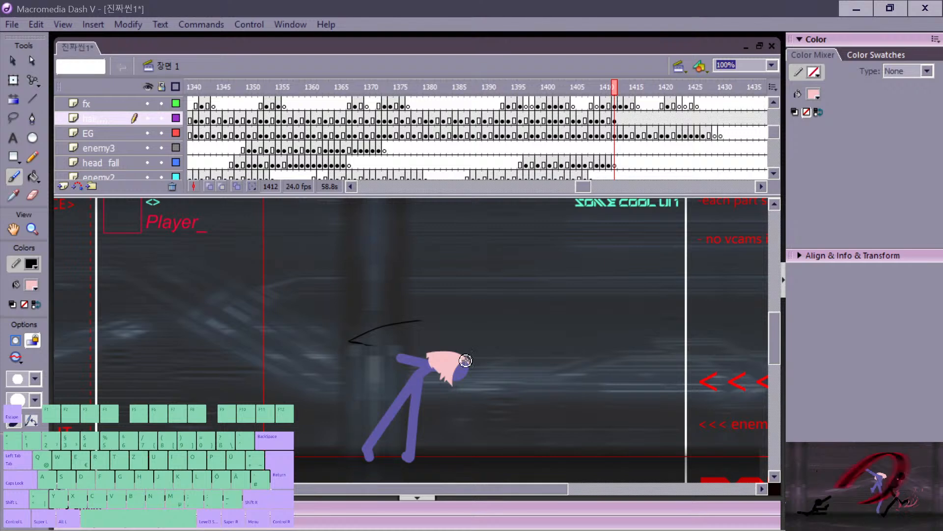
pyautogui.moveTo(469, 361); pyautogui.dragTo(461, 386)
pyautogui.hotkey('ctrl', 'z')
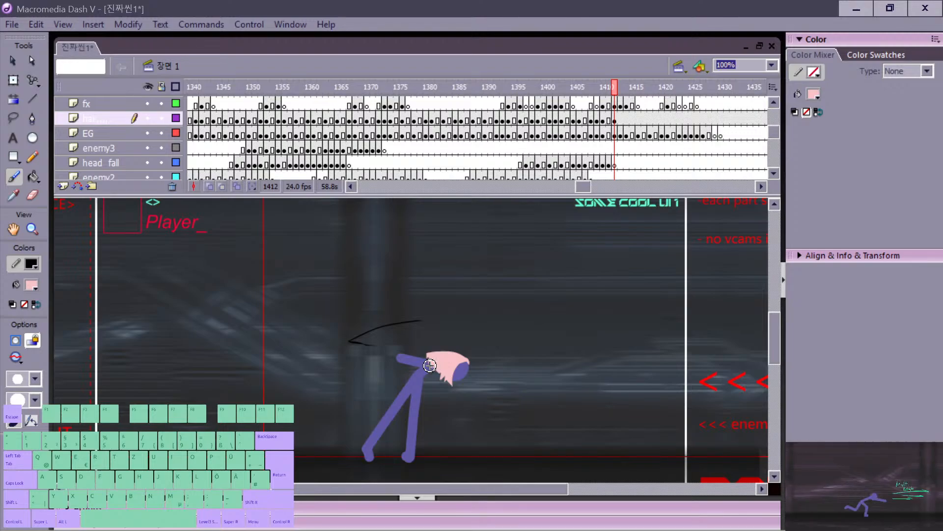
# Step: Compare frame 1412's hair with frame 1411 and adjust its top and front outline around the forehead
pyautogui.press(',')
pyautogui.press('.')
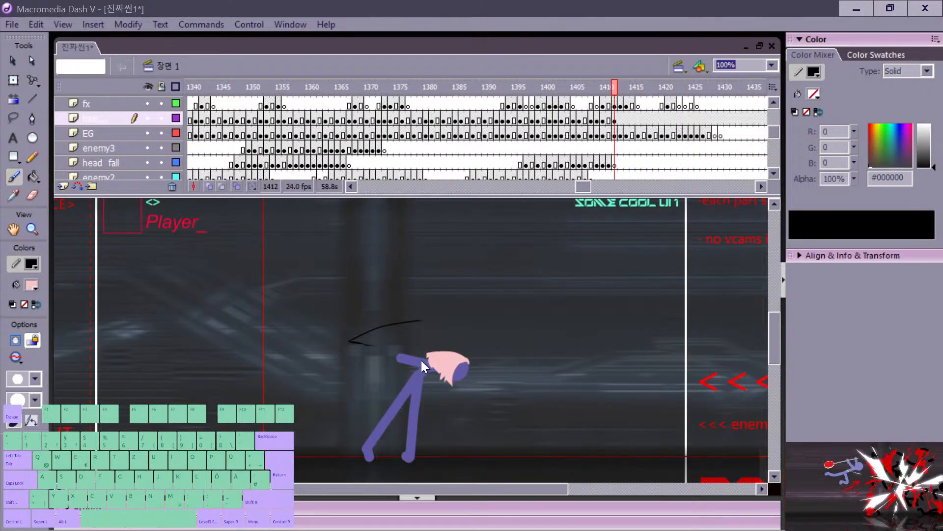
pyautogui.press(',')
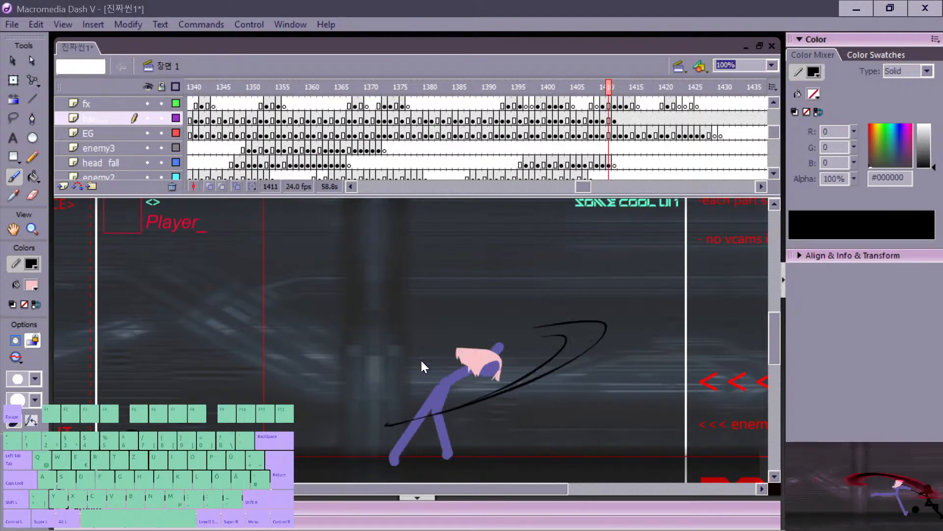
pyautogui.press('.')
pyautogui.press(',')
pyautogui.press('.')
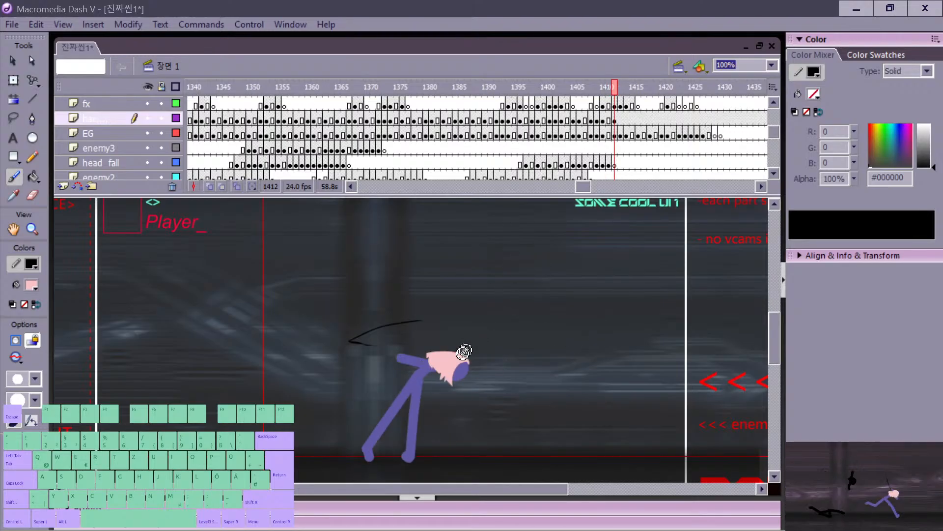
pyautogui.press('v')
pyautogui.click(467, 362)
pyautogui.moveTo(462, 343); pyautogui.dragTo(481, 379)
pyautogui.click(479, 369)
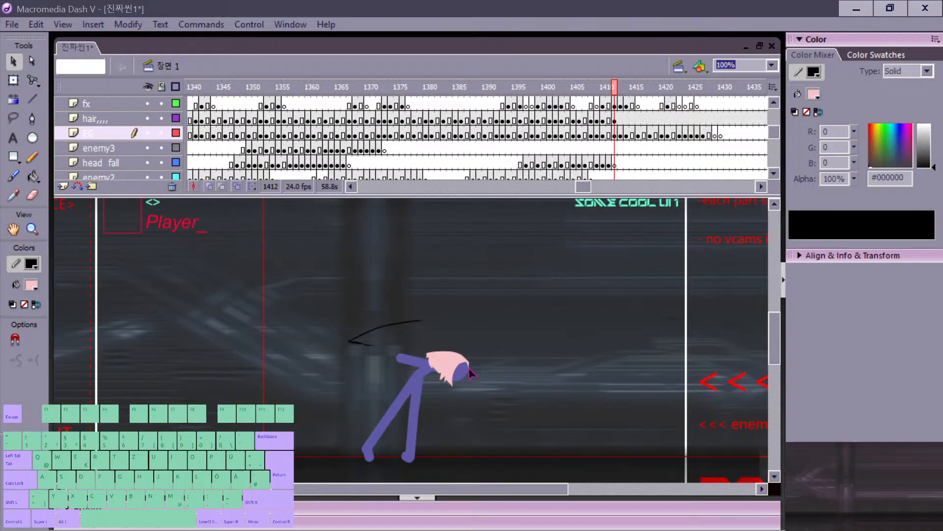
# Step: Check the head poses from frame 1411 to 1414 and insert a blank keyframe on the hair layer at frame 1413
pyautogui.press(',')
pyautogui.press('.')
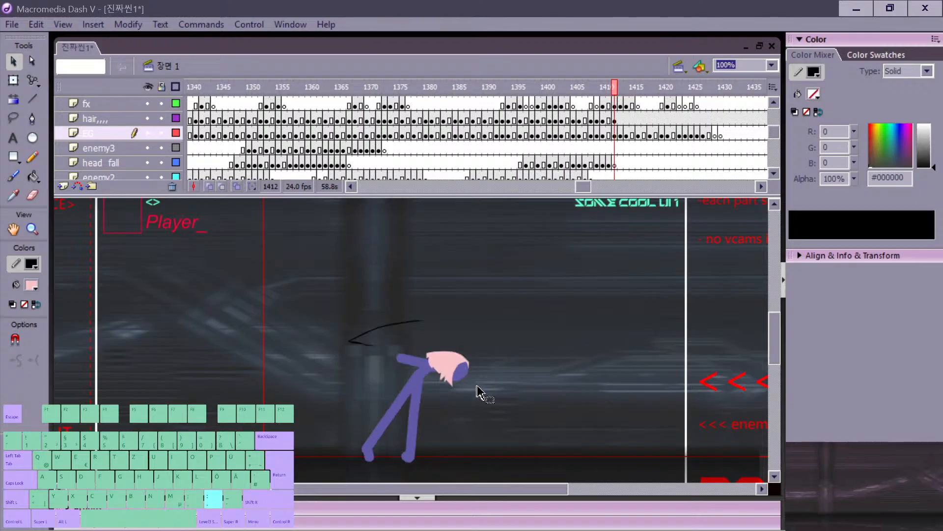
pyautogui.press('.')
pyautogui.press('.')
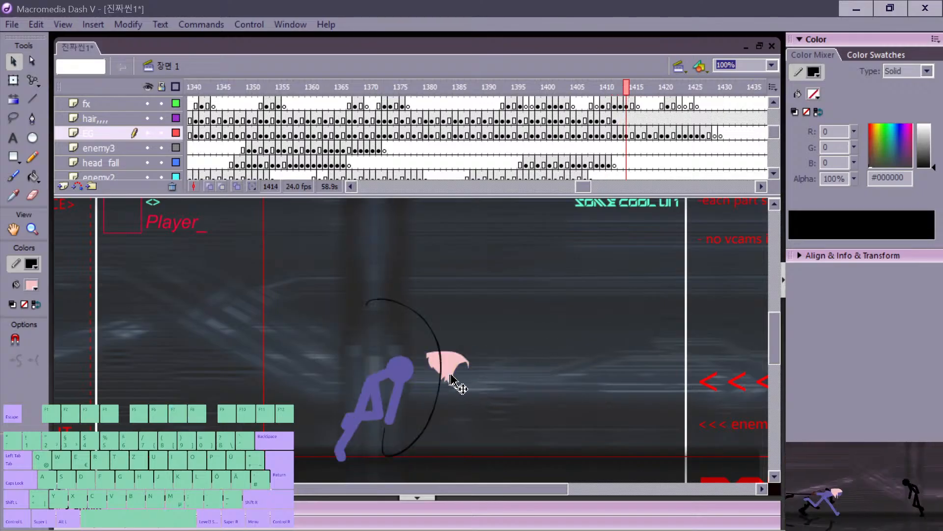
pyautogui.press(',')
pyautogui.press(',')
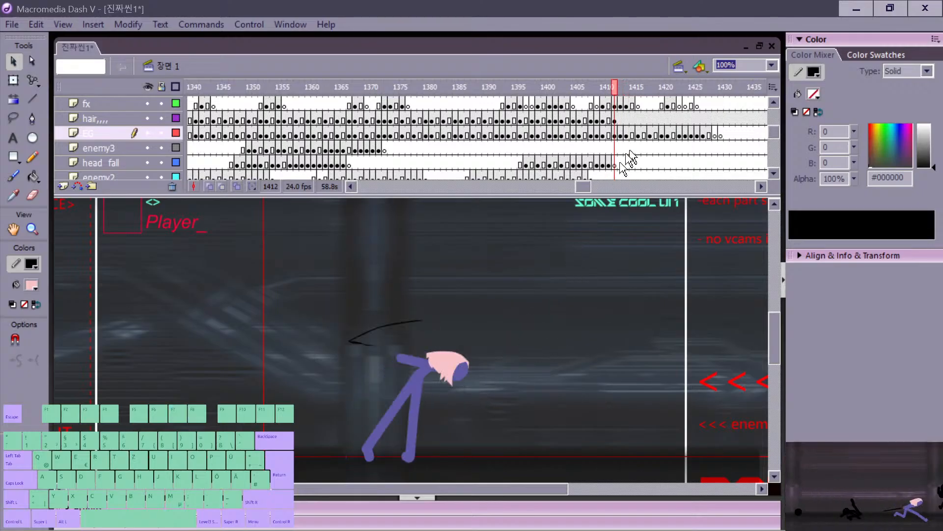
pyautogui.click(440, 369)
pyautogui.click(519, 338)
pyautogui.press('.')
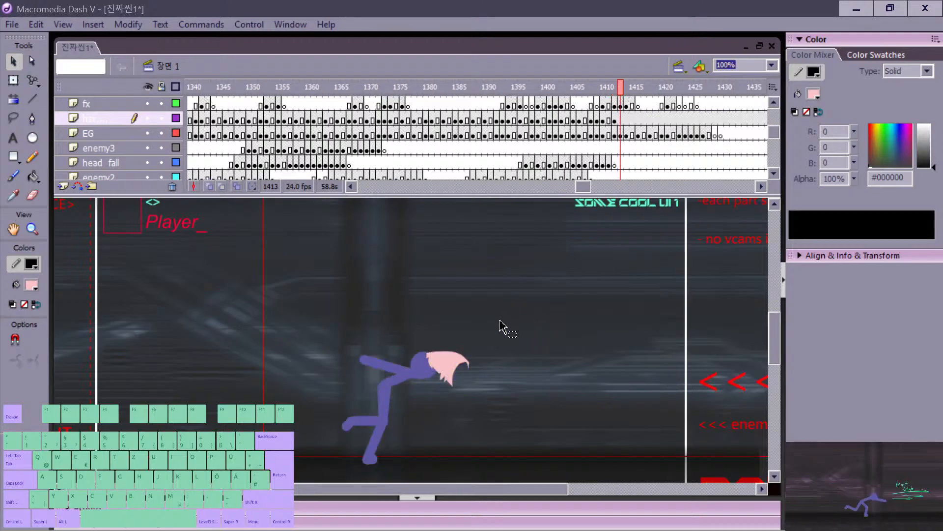
pyautogui.press(',')
pyautogui.press('.')
pyautogui.press('F7')
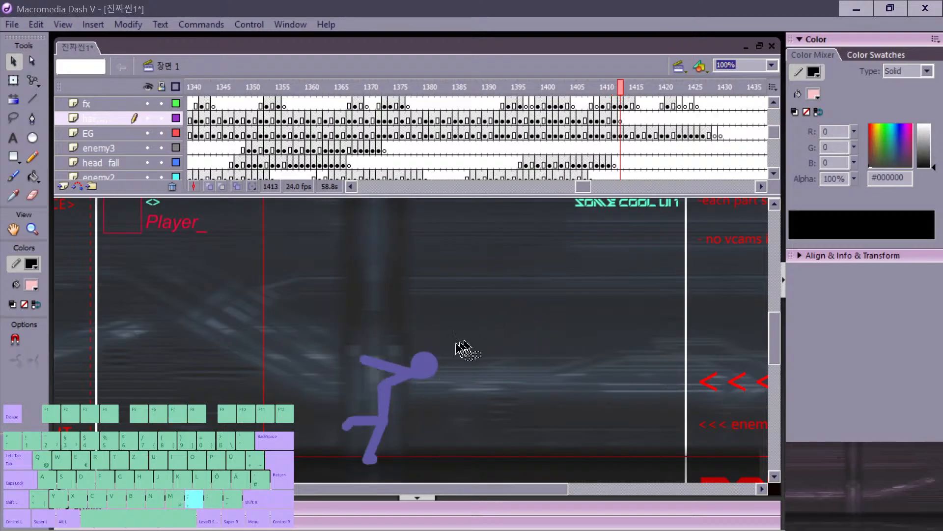
# Step: Paint the pink hair mass trailing back from the head in frame 1413, redoing the first strokes
pyautogui.press('.')
pyautogui.press('b')
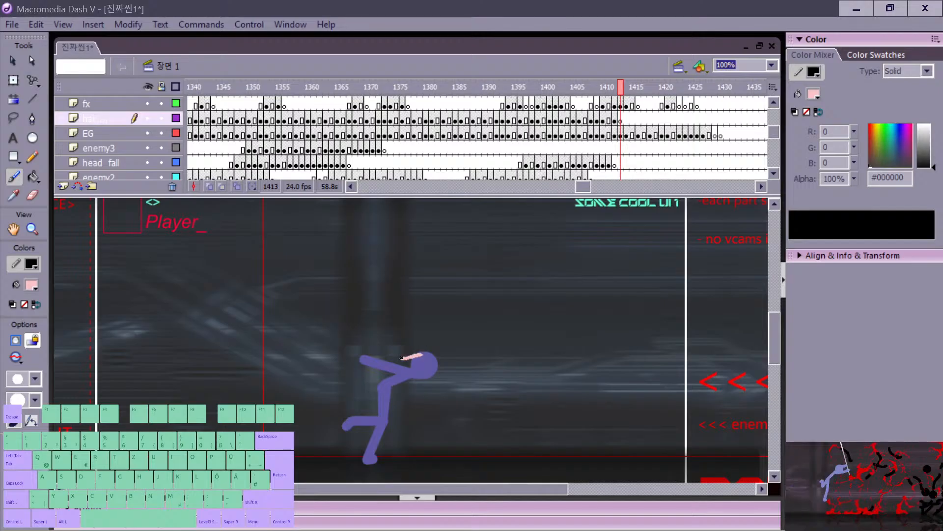
pyautogui.moveTo(402, 357); pyautogui.dragTo(400, 358)
pyautogui.hotkey('ctrl', 'z')
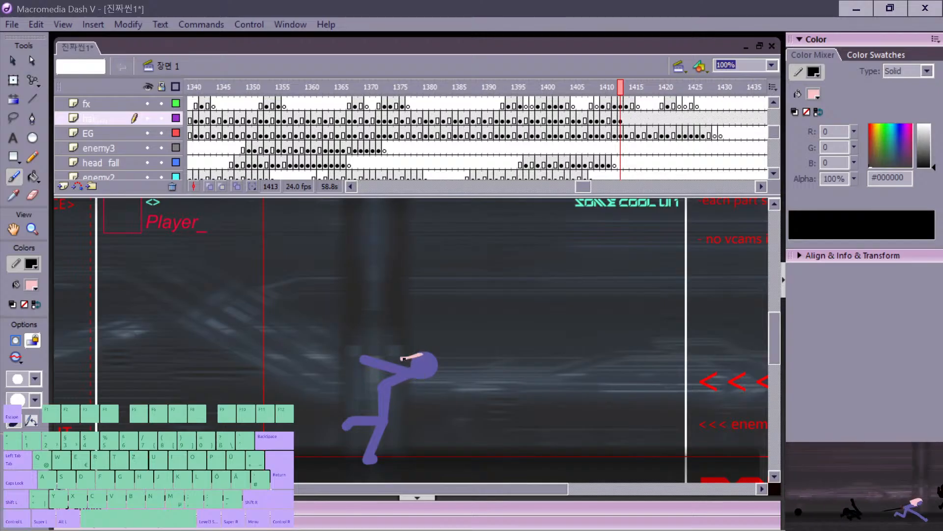
pyautogui.hotkey('ctrl', 'z')
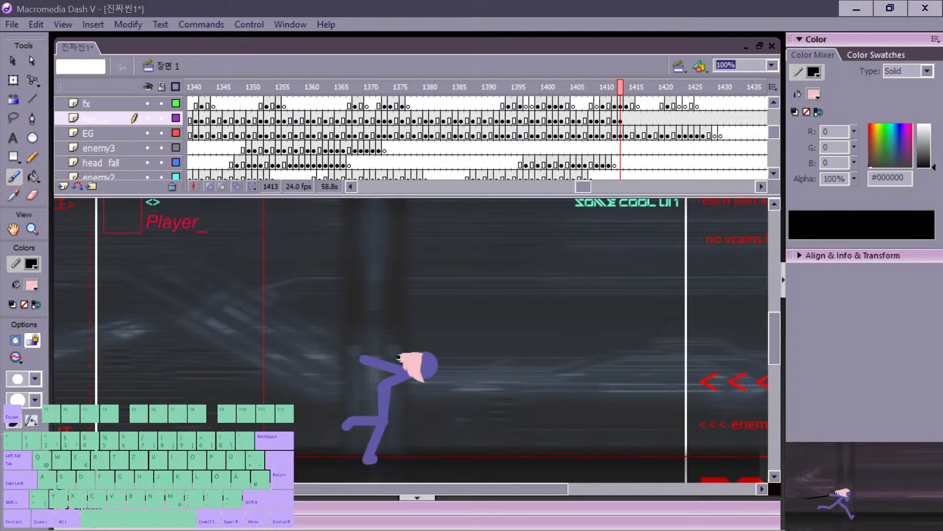
pyautogui.moveTo(398, 356); pyautogui.dragTo(402, 363)
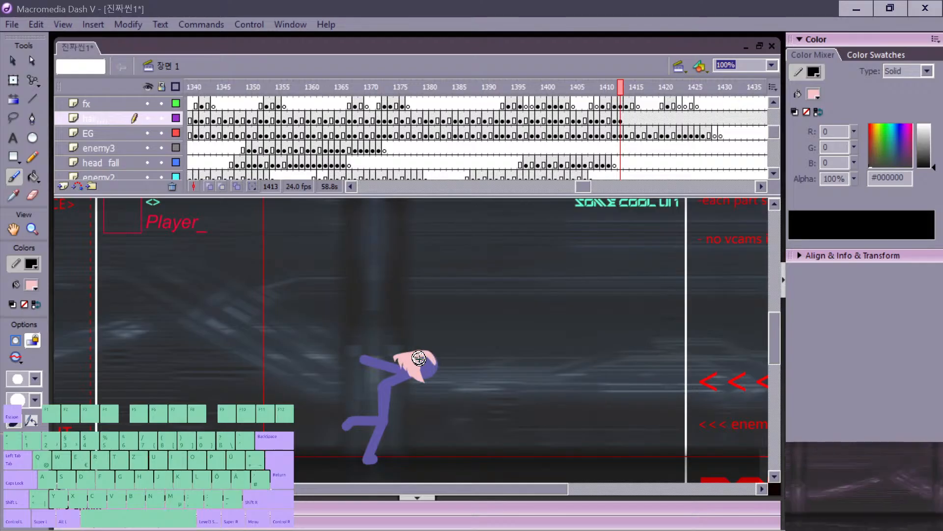
# Step: Smooth the top outline of frame 1413's hair and refine its front edge over the forehead
pyautogui.press('v')
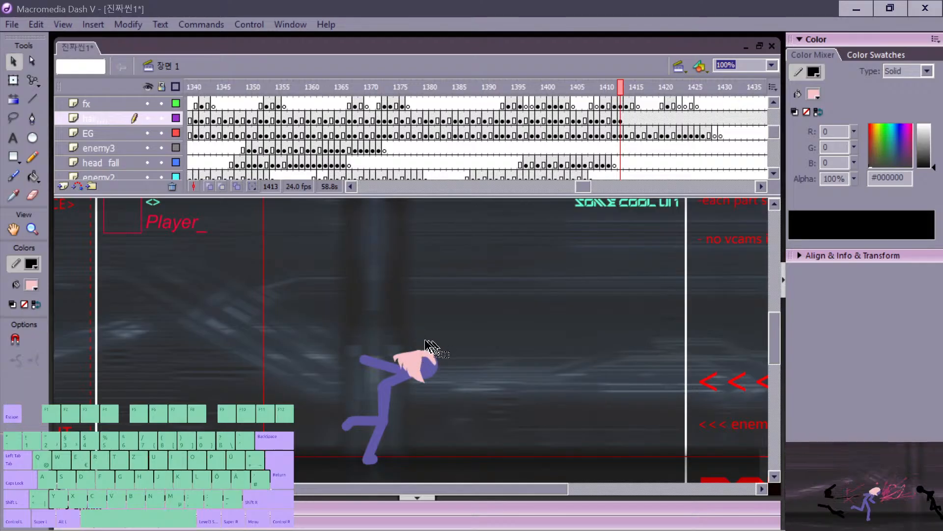
pyautogui.moveTo(408, 334)
pyautogui.mouseDown()
pyautogui.moveTo(442, 373)
pyautogui.moveTo(444, 366)
pyautogui.mouseUp()
pyautogui.click(440, 355)
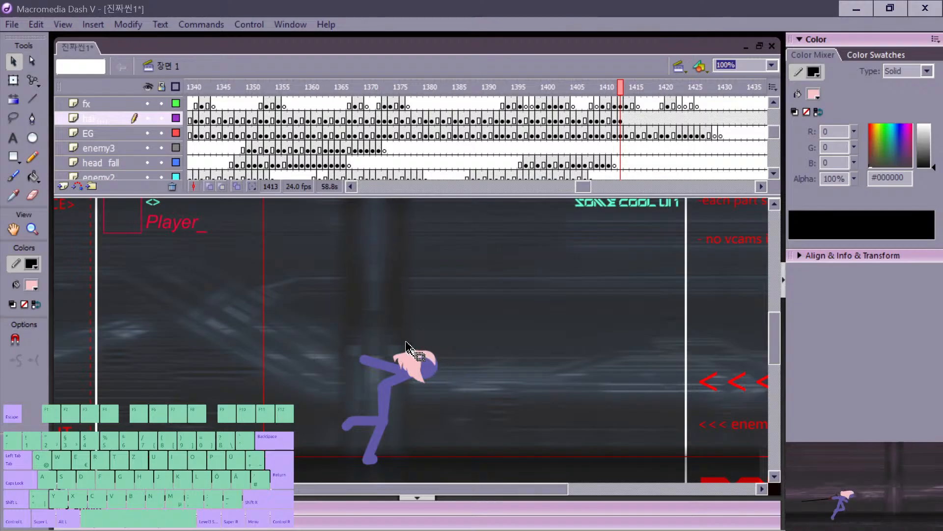
pyautogui.moveTo(405, 342); pyautogui.dragTo(426, 361)
pyautogui.press('e')
pyautogui.click(433, 345)
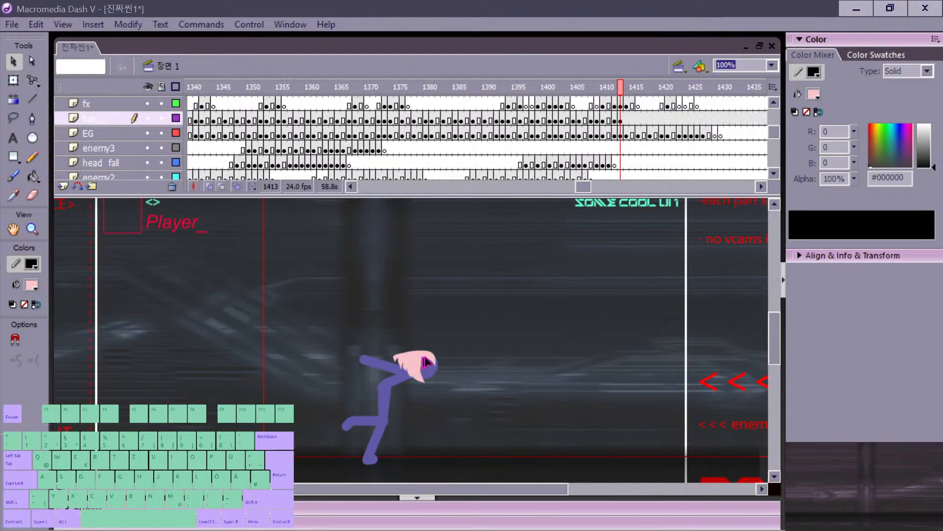
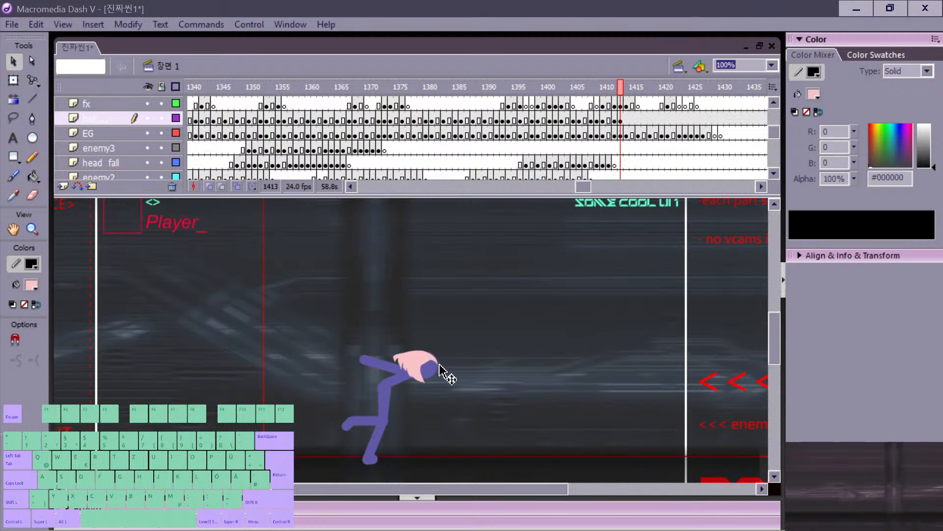
# Step: Paint a small pink strand below the face in frame 1413 and adjust its tip
pyautogui.click(439, 361)
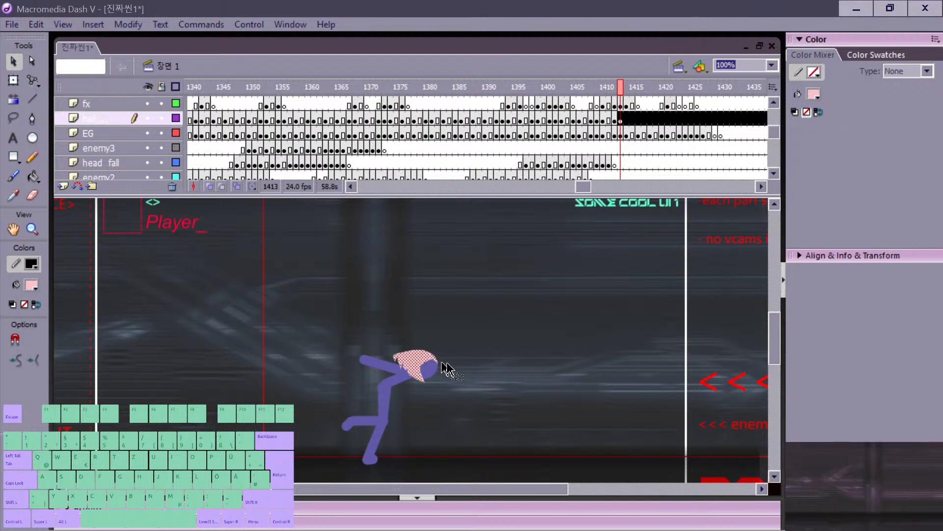
pyautogui.click(452, 365)
pyautogui.press('b')
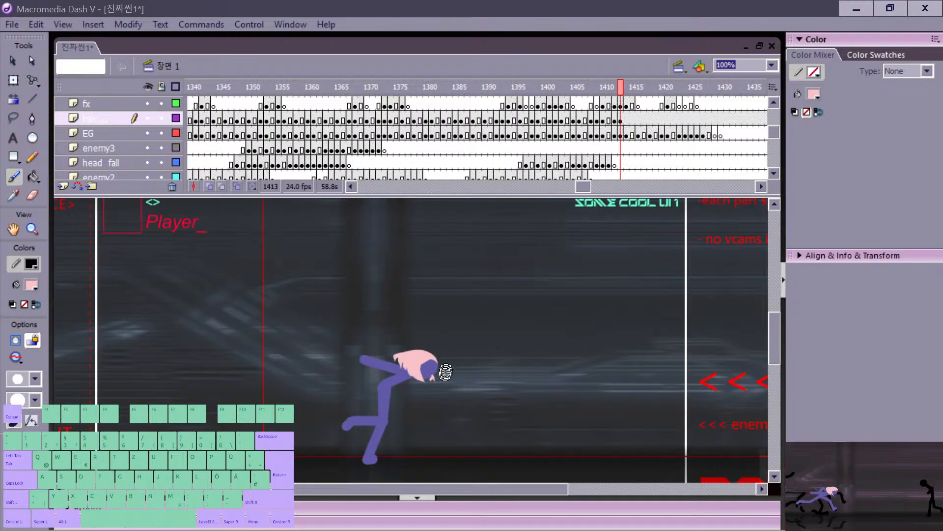
pyautogui.press('v')
pyautogui.click(432, 379)
pyautogui.click(433, 377)
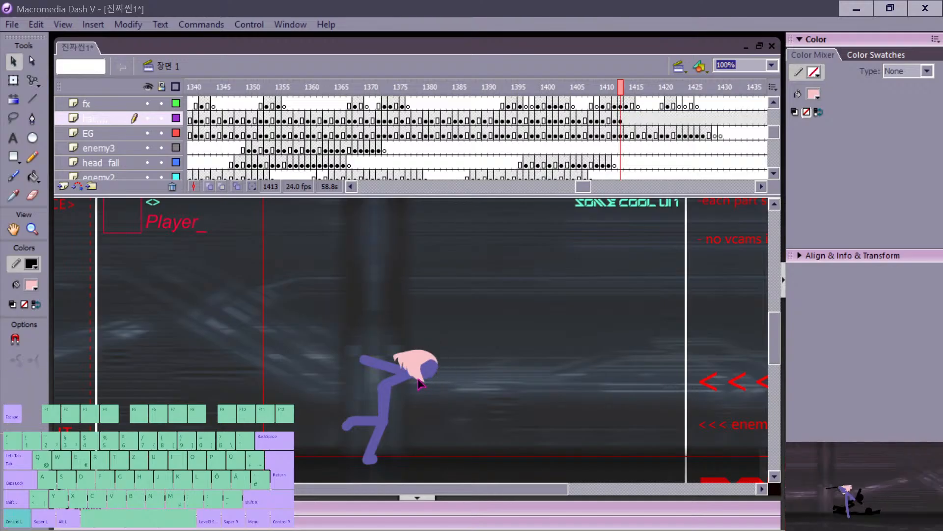
# Step: Rework the short strand tip below the face in frame 1413 and compare the hair with frame 1412
pyautogui.press('b')
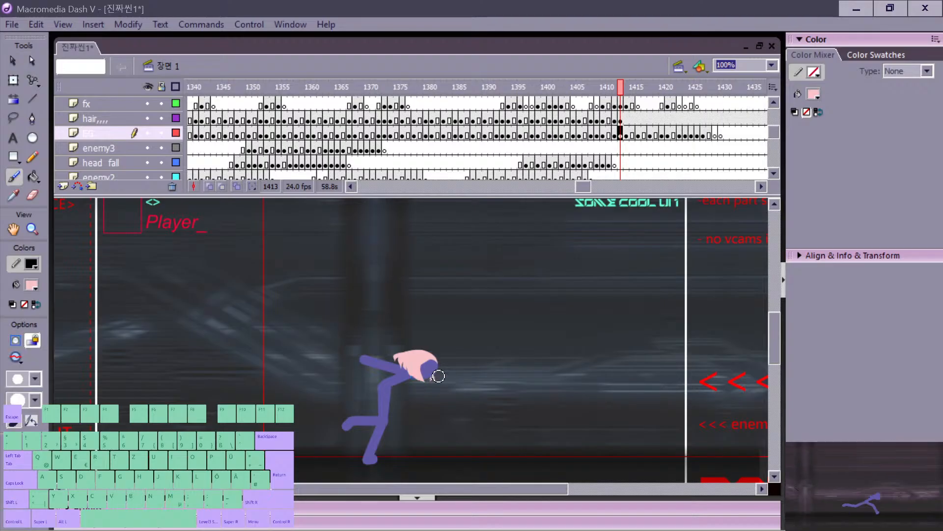
pyautogui.moveTo(431, 376); pyautogui.dragTo(433, 386)
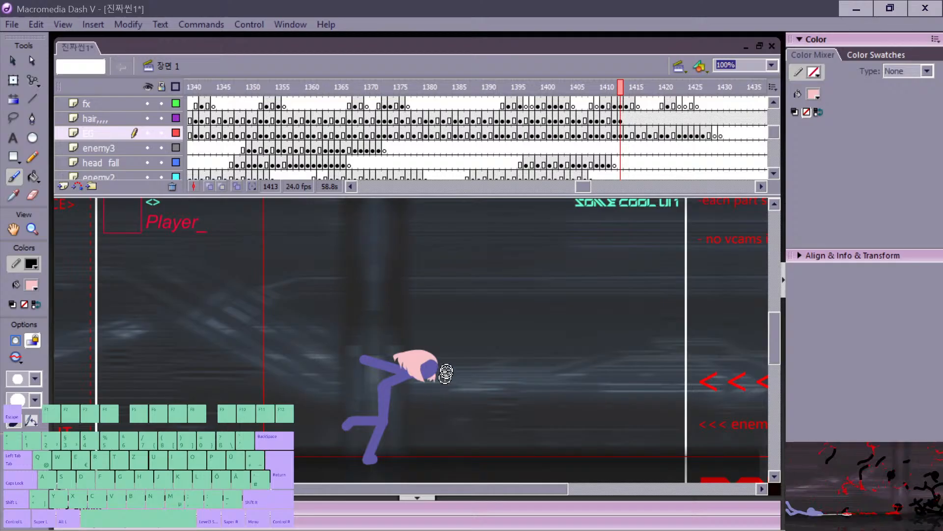
pyautogui.hotkey('ctrl', 'z')
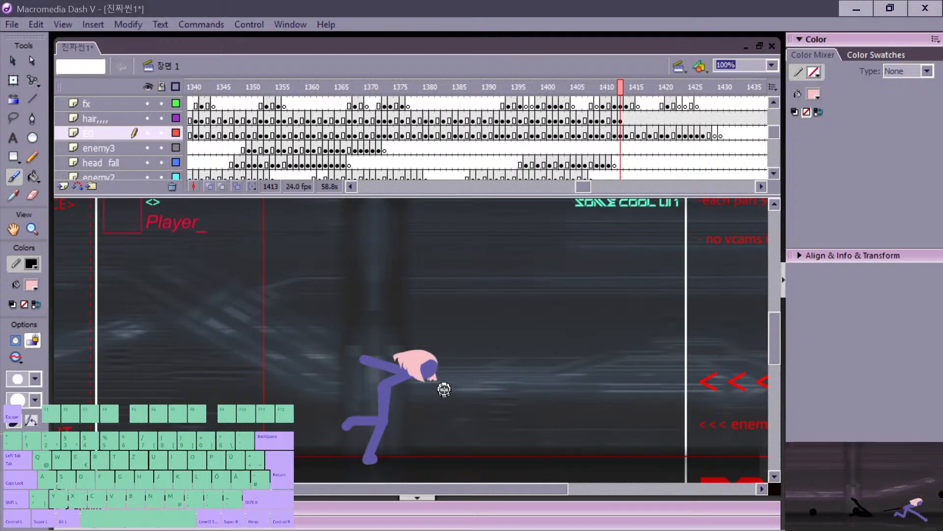
pyautogui.press('v')
pyautogui.click(432, 378)
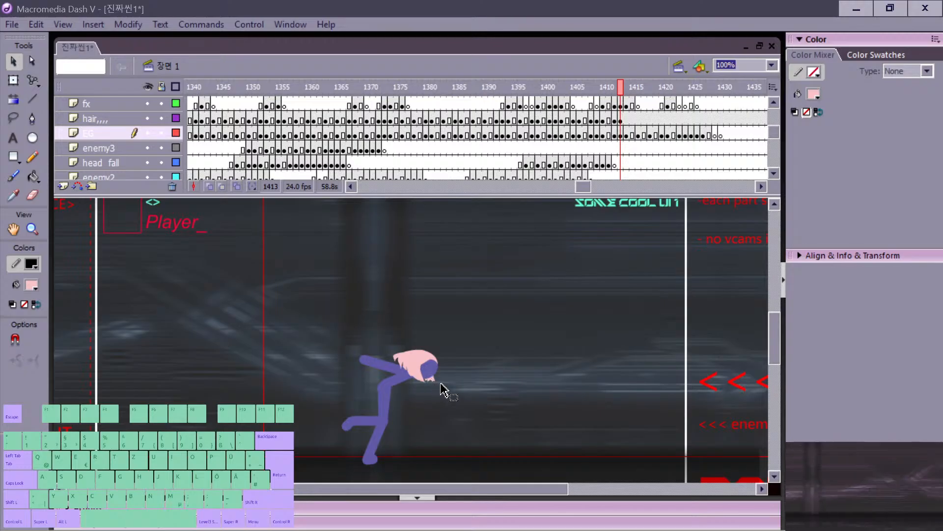
pyautogui.press(',')
pyautogui.press('.')
pyautogui.press(',')
pyautogui.press('.')
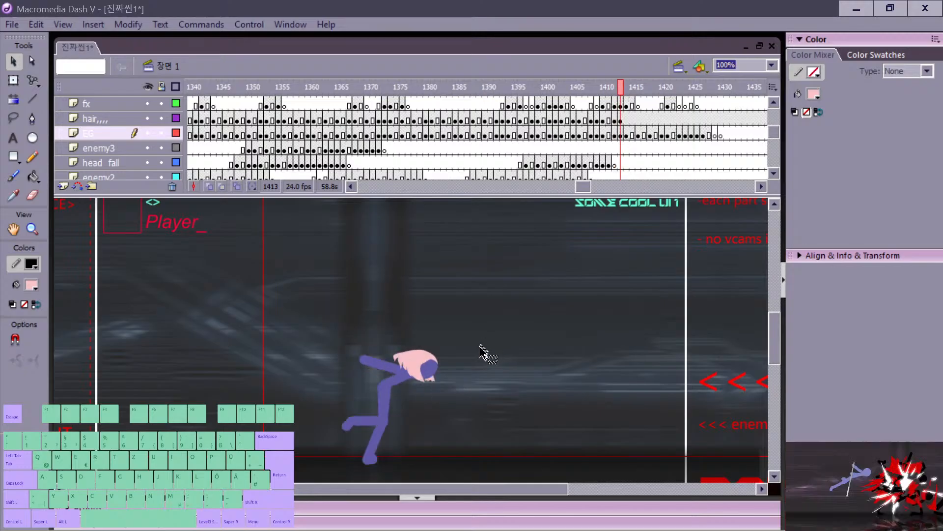
# Step: Insert a blank keyframe at frame 1414 on the hair layer
pyautogui.press('.')
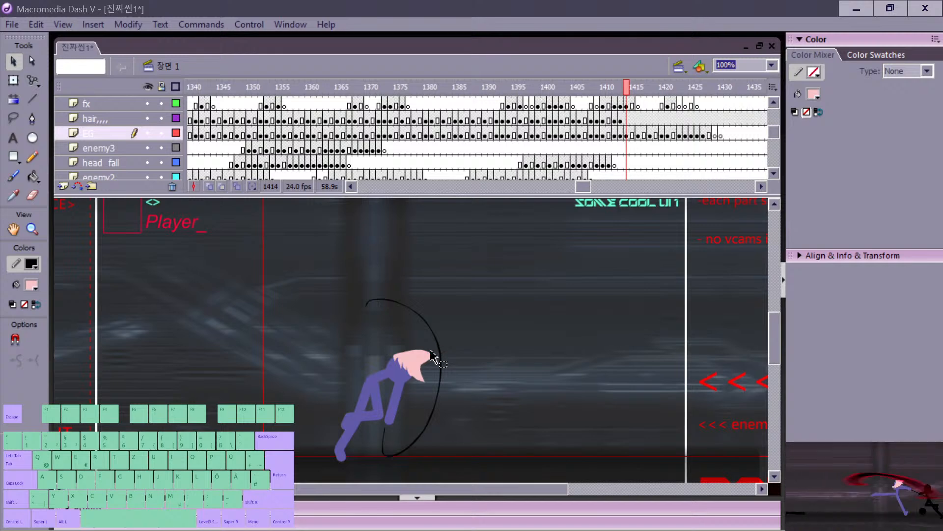
pyautogui.press('.')
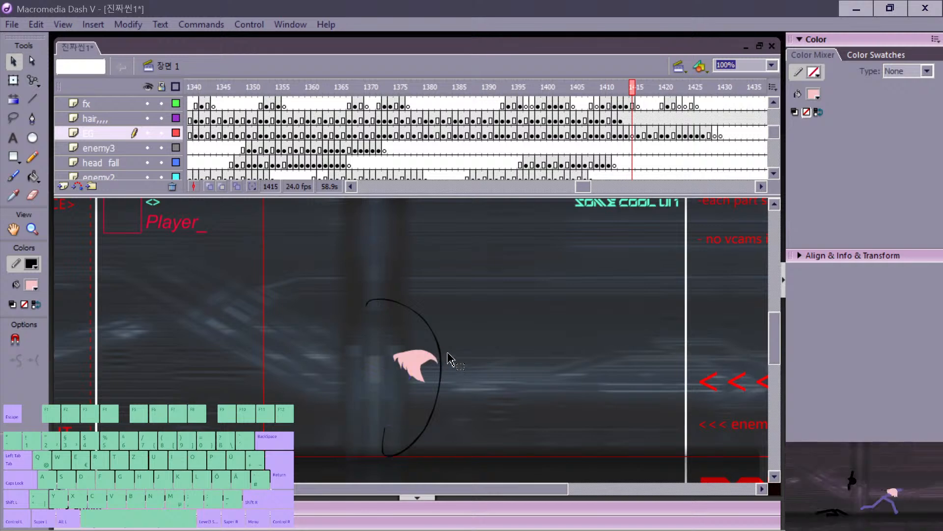
pyautogui.press(',')
pyautogui.click(627, 120)
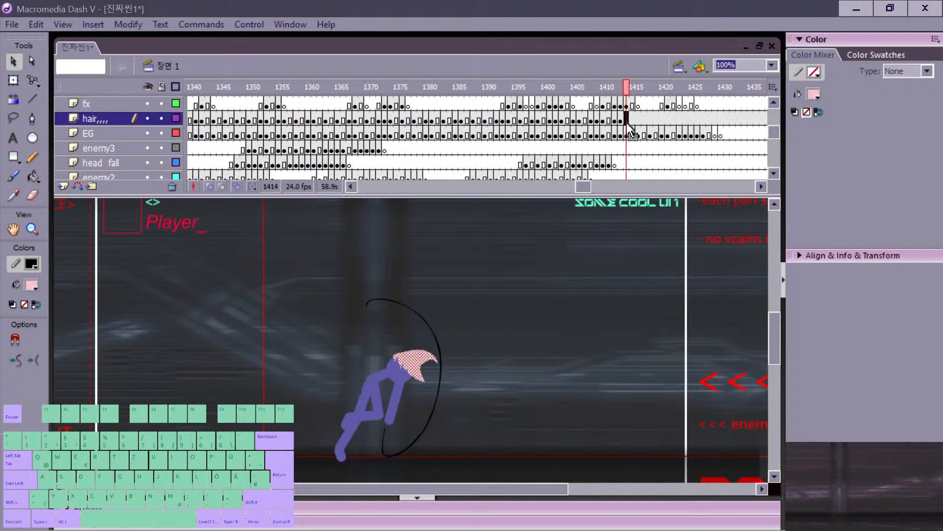
pyautogui.press(',')
pyautogui.press('.')
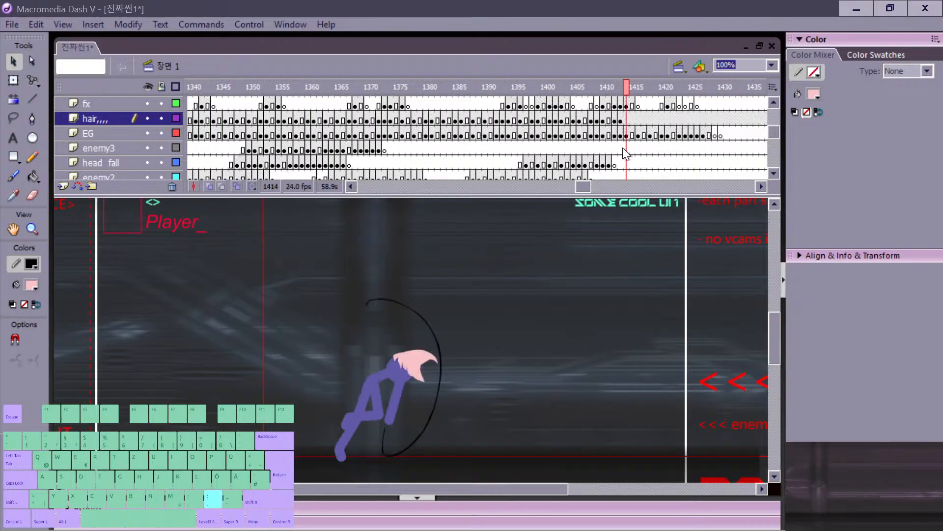
pyautogui.press('F7')
# Step: Compare the hair and head poses across frames 1412 to 1414
pyautogui.press(',')
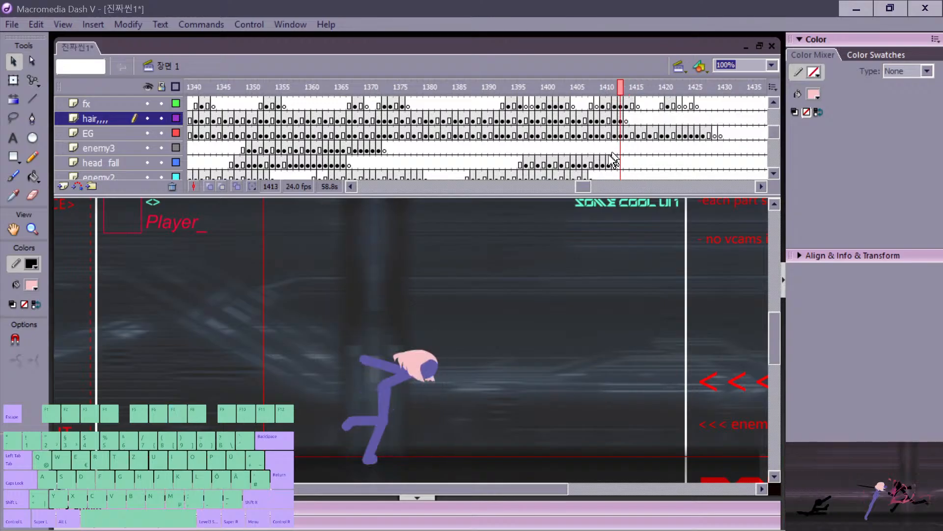
pyautogui.press('.')
pyautogui.press('b')
pyautogui.press(',')
pyautogui.press(',')
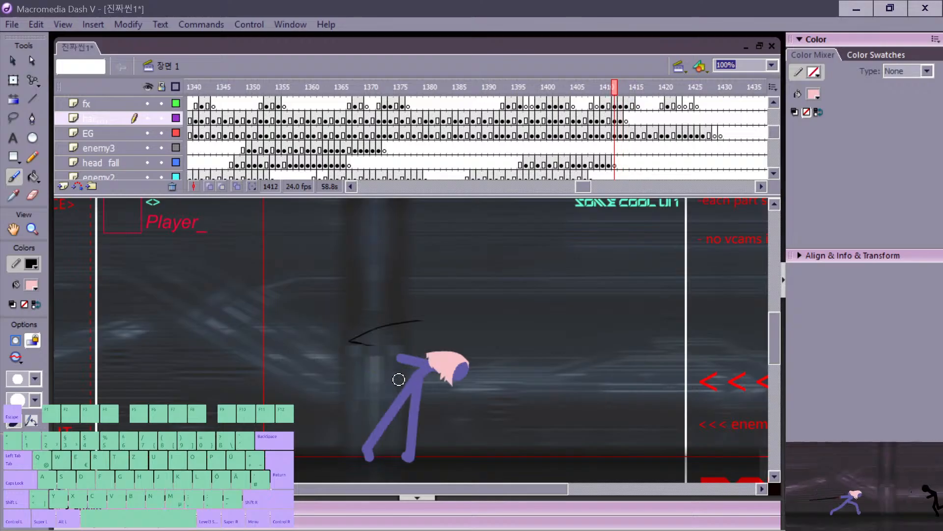
pyautogui.press('.')
pyautogui.press(',')
pyautogui.press('.')
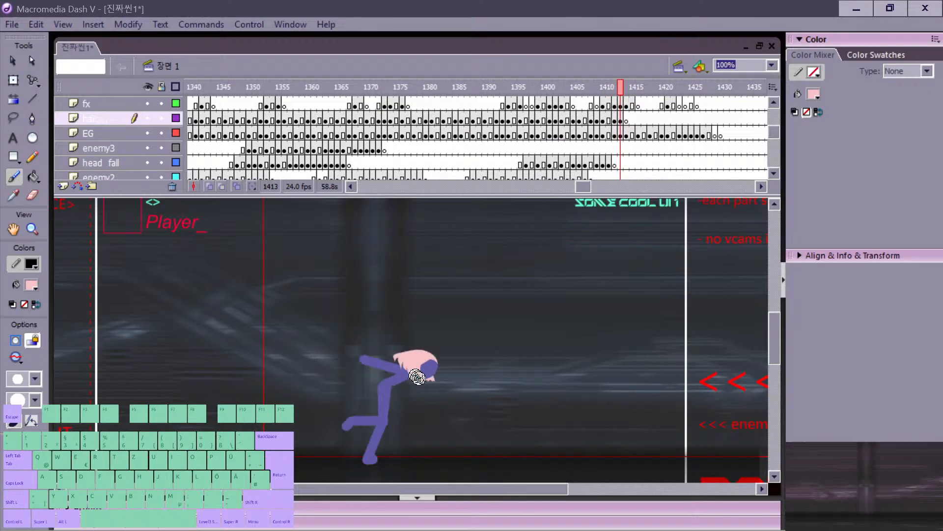
pyautogui.press('.')
pyautogui.press(',')
# Step: Rotate the head and hair together slightly clockwise in frame 1413 and nudge them upward
pyautogui.press('v')
pyautogui.click(434, 382)
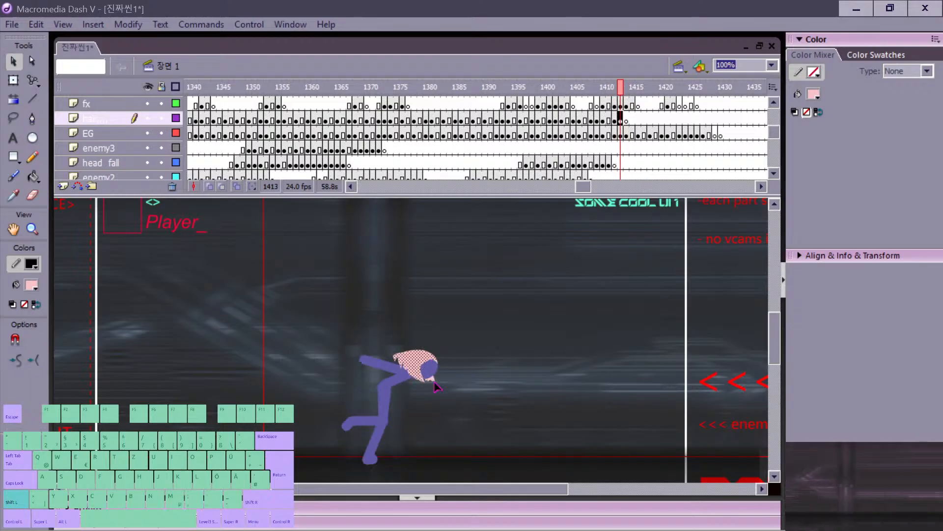
pyautogui.keyDown('shift'); pyautogui.click(431, 372); pyautogui.keyUp('shift')
pyautogui.press('q')
pyautogui.moveTo(444, 340); pyautogui.dragTo(449, 347)
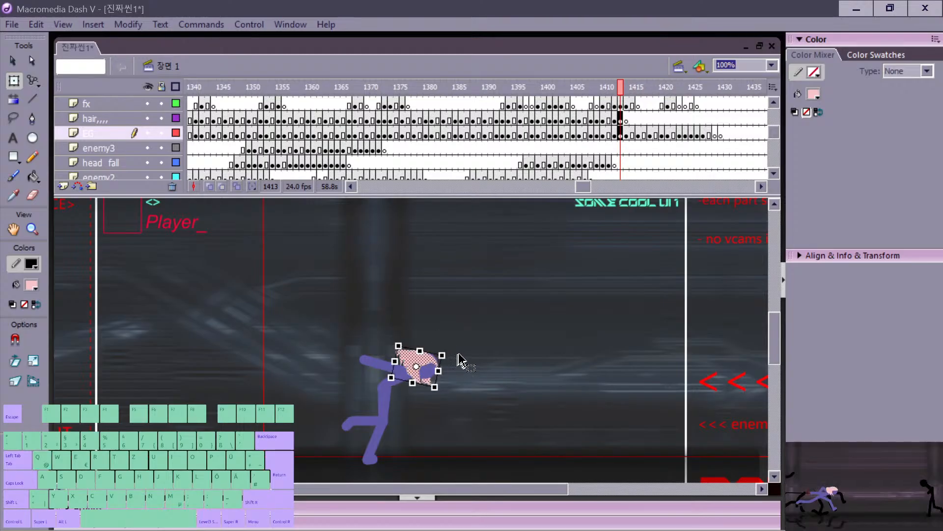
pyautogui.press('Up')
pyautogui.press('Up')
pyautogui.press('Up')
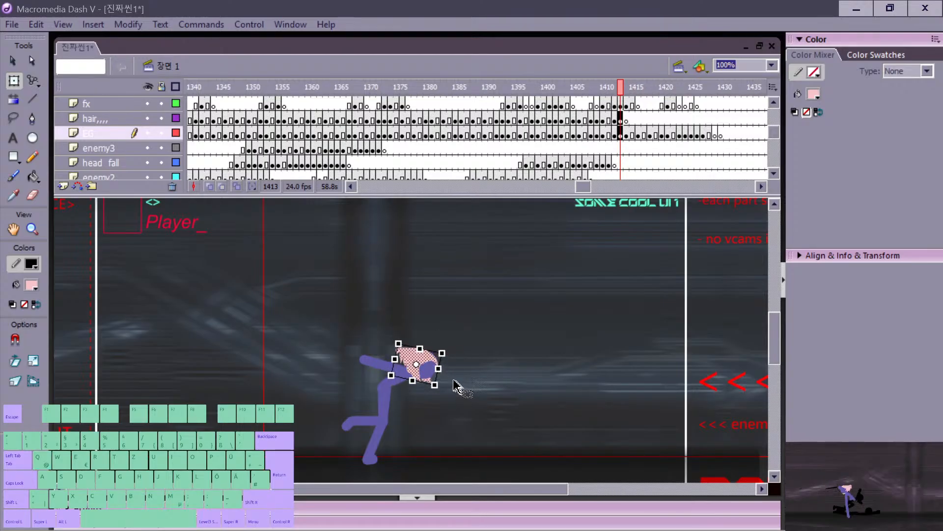
# Step: Resize the hair alone in frame 1413, stretching it slightly toward the back and lowering its top
pyautogui.click(447, 375)
pyautogui.click(412, 356)
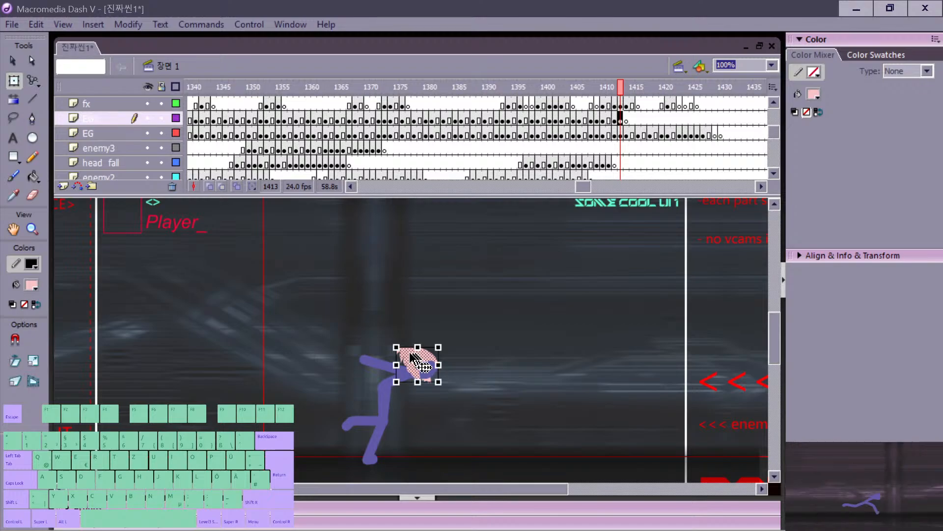
pyautogui.moveTo(396, 348); pyautogui.dragTo(393, 351)
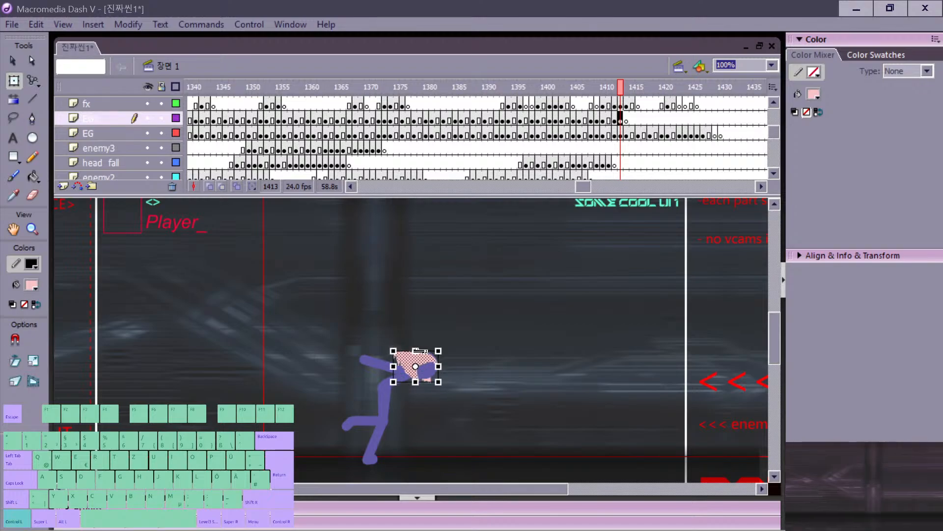
# Step: Paint the pink hair mass over and behind the head in frame 1414, redoing the faulty strokes
pyautogui.press('.')
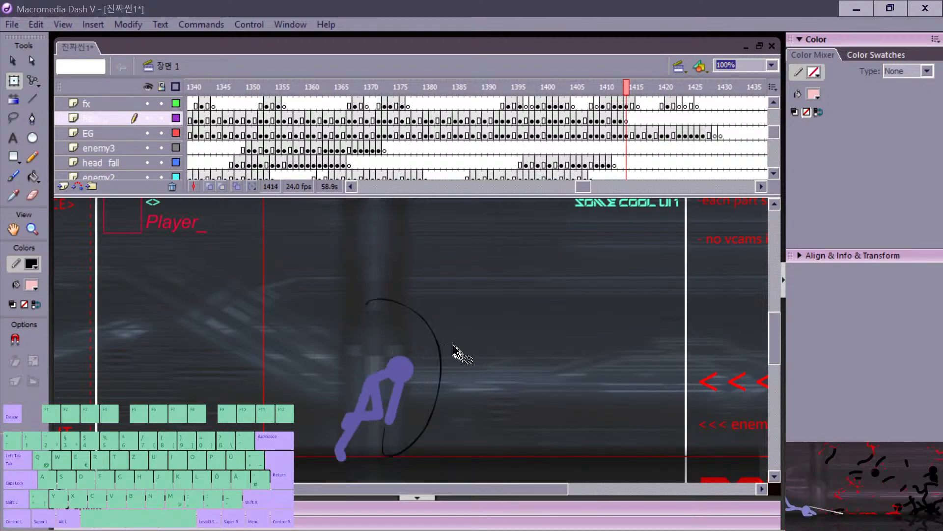
pyautogui.press(',')
pyautogui.press('.')
pyautogui.press('b')
pyautogui.moveTo(372, 360)
pyautogui.mouseDown()
pyautogui.moveTo(385, 376)
pyautogui.moveTo(407, 366)
pyautogui.moveTo(410, 382)
pyautogui.moveTo(414, 367)
pyautogui.moveTo(390, 381)
pyautogui.moveTo(390, 371)
pyautogui.moveTo(390, 385)
pyautogui.moveTo(399, 373)
pyautogui.moveTo(391, 370)
pyautogui.moveTo(386, 385)
pyautogui.moveTo(389, 368)
pyautogui.moveTo(384, 380)
pyautogui.moveTo(388, 368)
pyautogui.moveTo(382, 359)
pyautogui.moveTo(377, 369)
pyautogui.moveTo(375, 359)
pyautogui.moveTo(395, 356)
pyautogui.mouseUp()
pyautogui.hotkey('ctrl', 'z')
pyautogui.hotkey('ctrl', 'z')
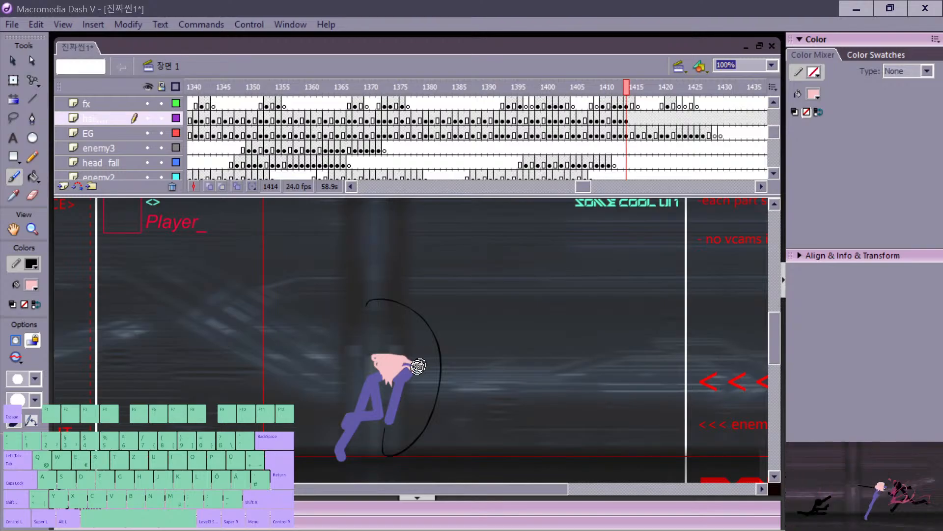
# Step: Rework the front of frame 1414's hair over the forehead and round its outline
pyautogui.hotkey('ctrl', 'z')
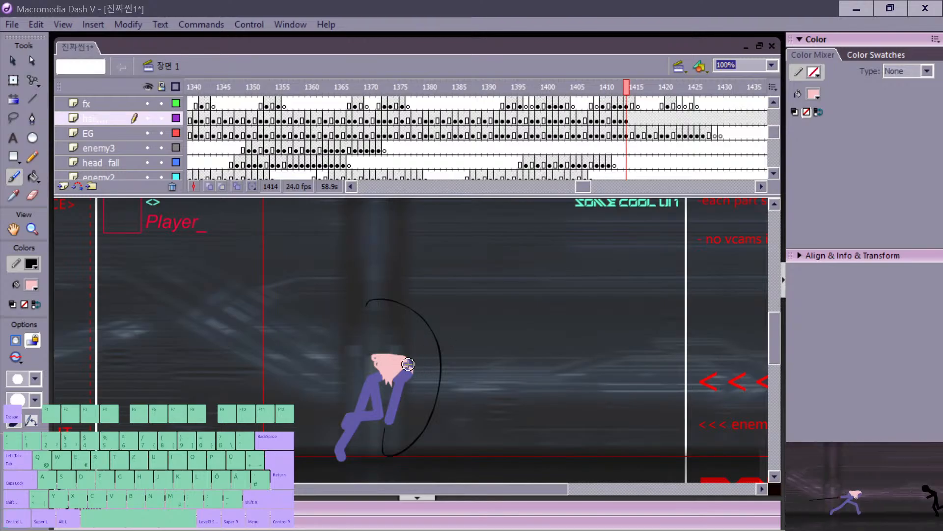
pyautogui.hotkey('ctrl', 'z')
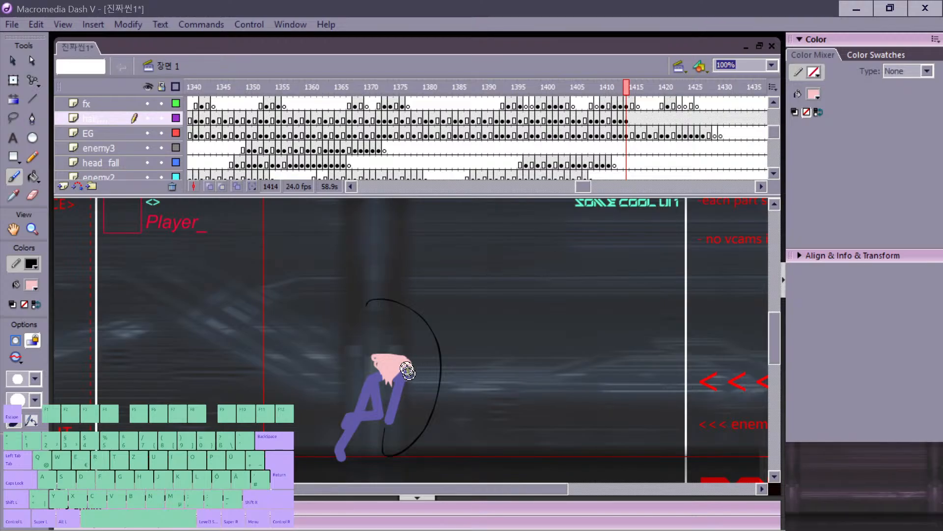
pyautogui.hotkey('ctrl', 'z')
pyautogui.press('v')
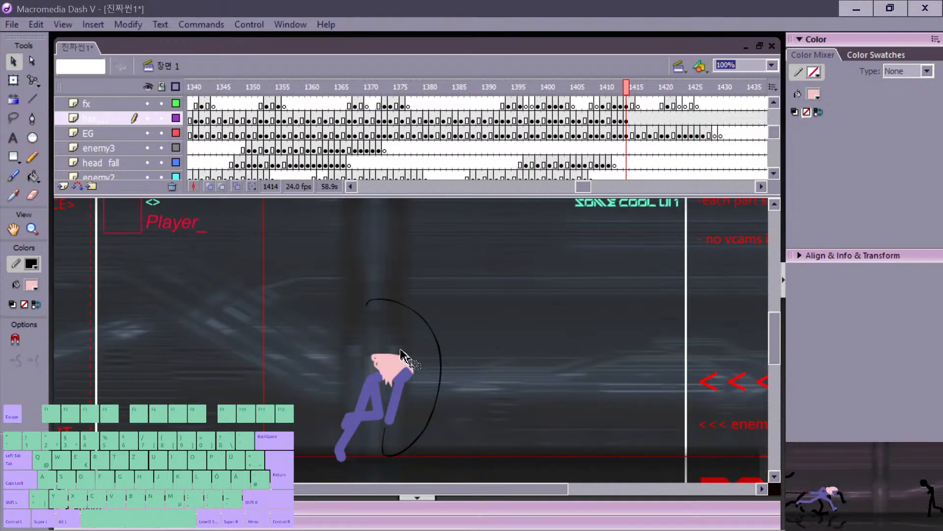
pyautogui.moveTo(387, 340)
pyautogui.mouseDown()
pyautogui.moveTo(415, 366)
pyautogui.moveTo(418, 382)
pyautogui.mouseUp()
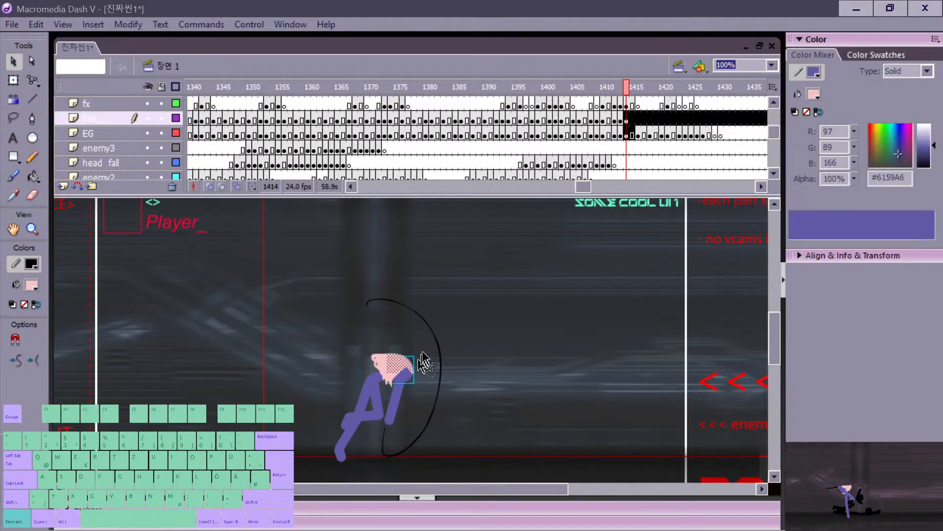
pyautogui.click(419, 368)
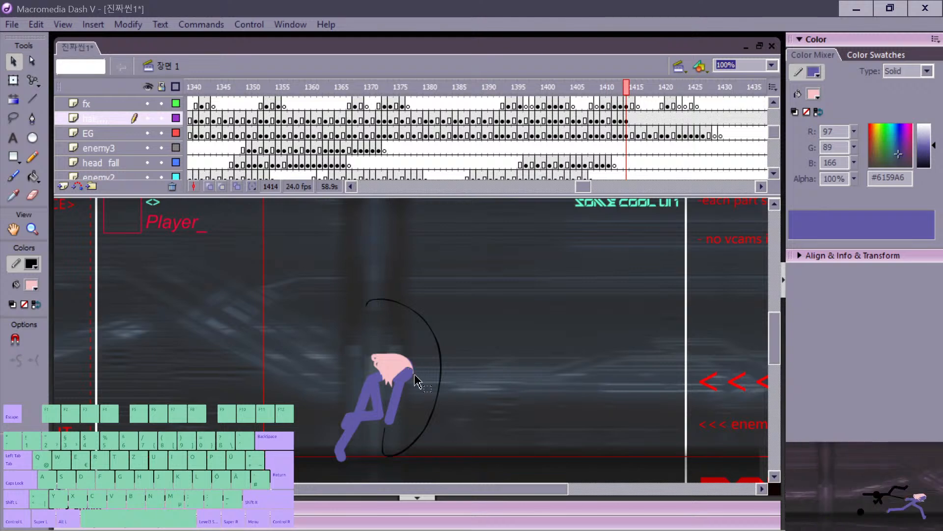
# Step: Paint a short pink strand down the front of the face in frame 1414, undoing the stray stroke
pyautogui.press('b')
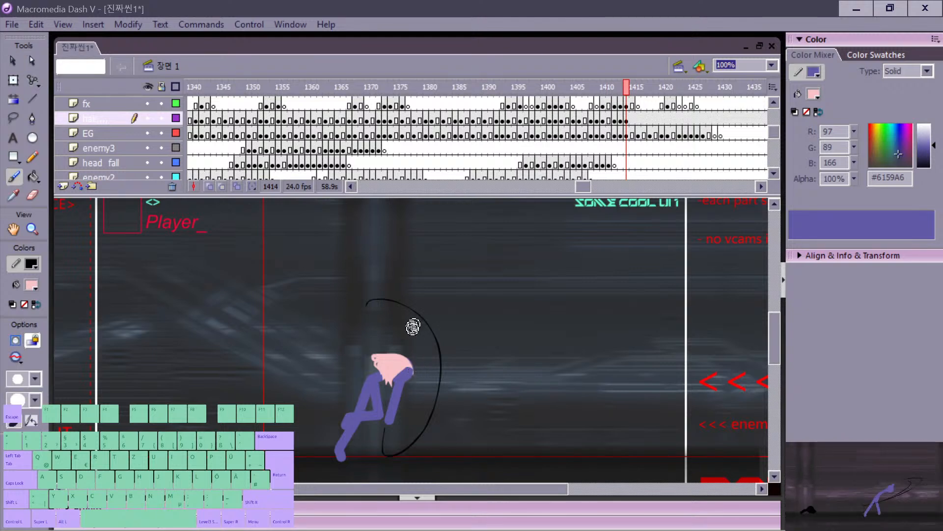
pyautogui.press(',')
pyautogui.press('.')
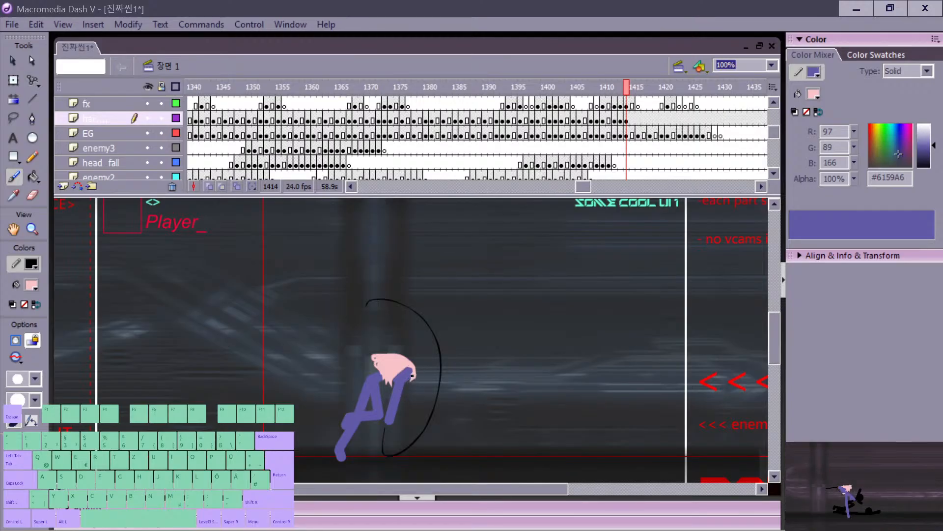
pyautogui.hotkey('ctrl', 'z')
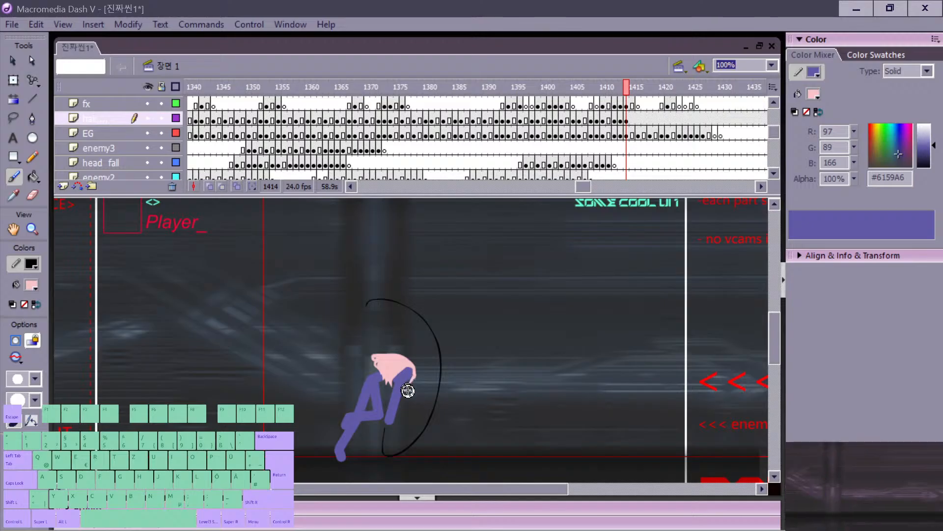
# Step: Refine the front strand tip and smooth the upper outline of the hair in frame 1414
pyautogui.press('v')
pyautogui.click(411, 376)
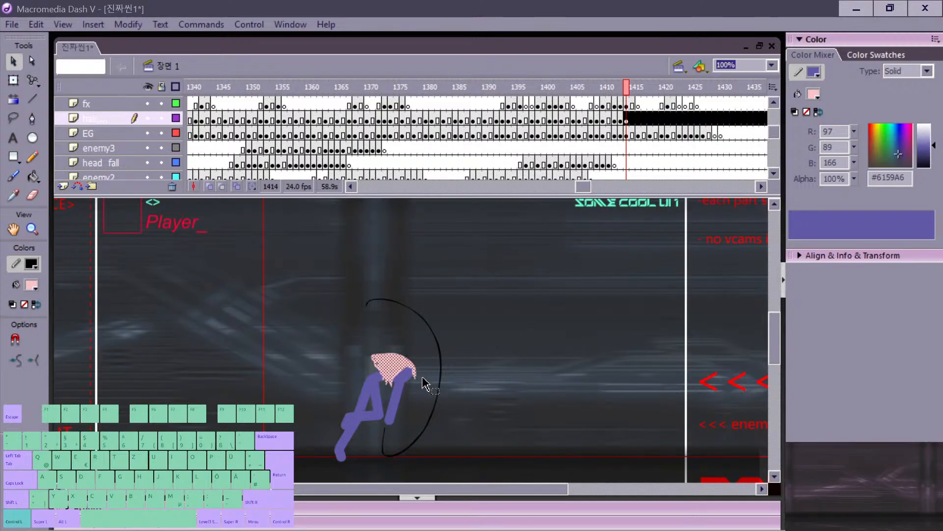
pyautogui.hotkey('ctrl', 'z')
pyautogui.click(412, 371)
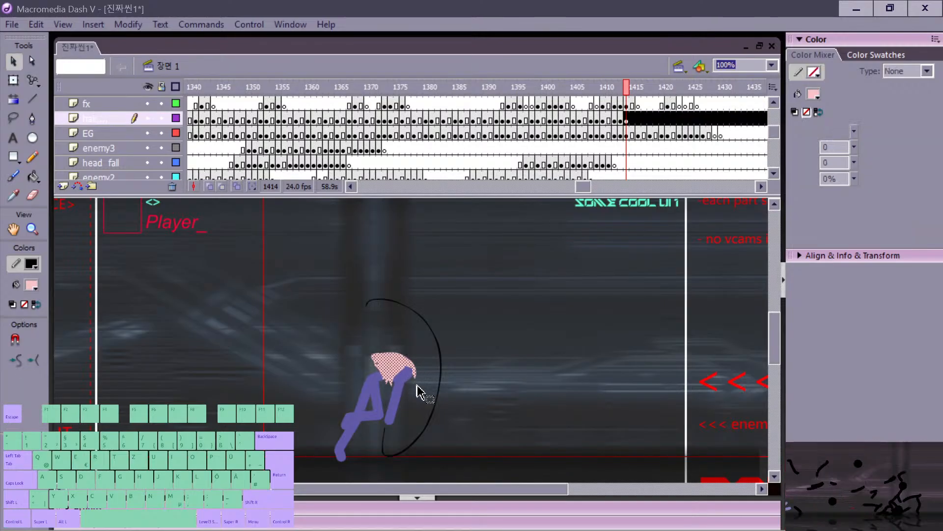
pyautogui.click(428, 351)
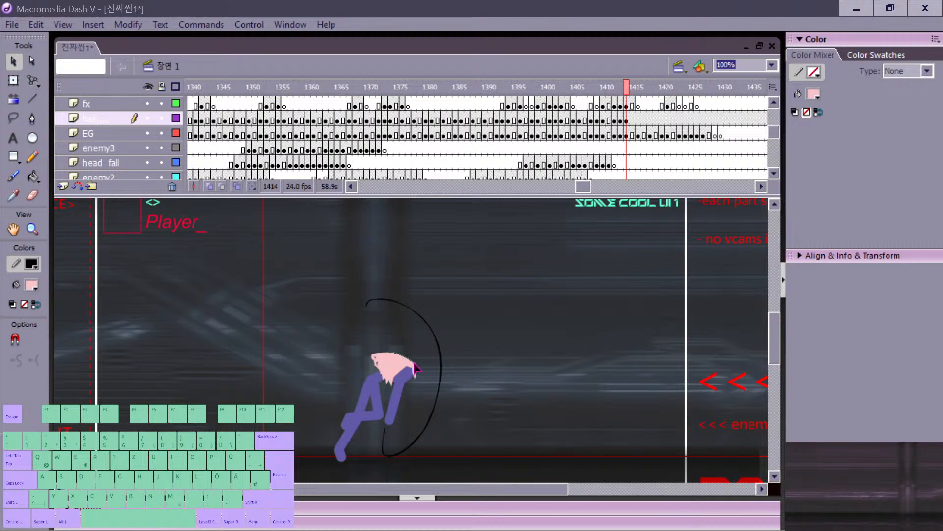
pyautogui.moveTo(365, 341); pyautogui.dragTo(392, 364)
pyautogui.click(406, 344)
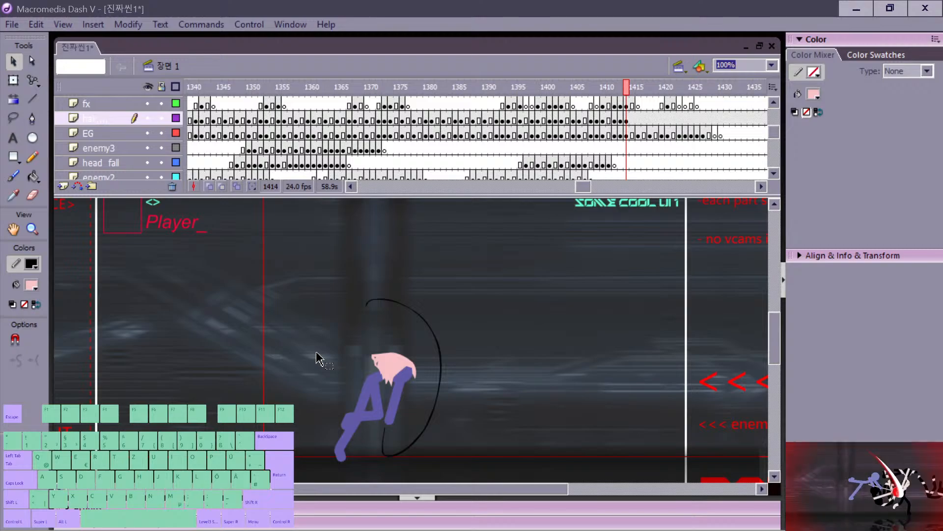
# Step: Insert a blank keyframe at frame 1416 on the hair layer and check it against the preceding frame
pyautogui.press(',')
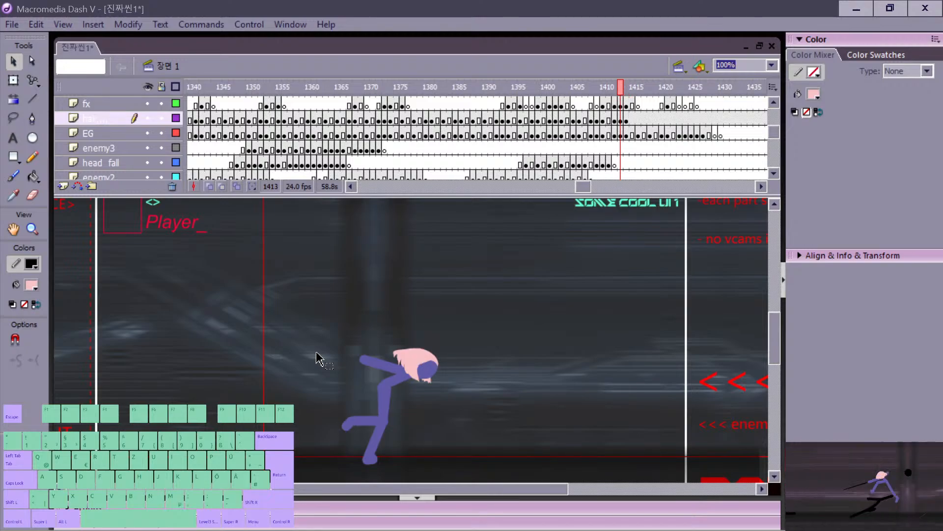
pyautogui.press('.')
pyautogui.press('.')
pyautogui.press('.')
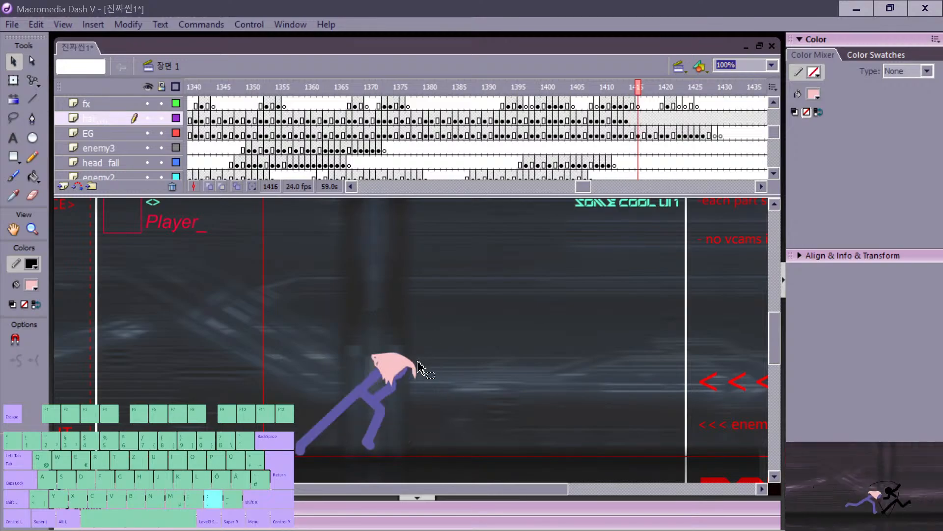
pyautogui.press('F7')
pyautogui.press(',')
pyautogui.press('.')
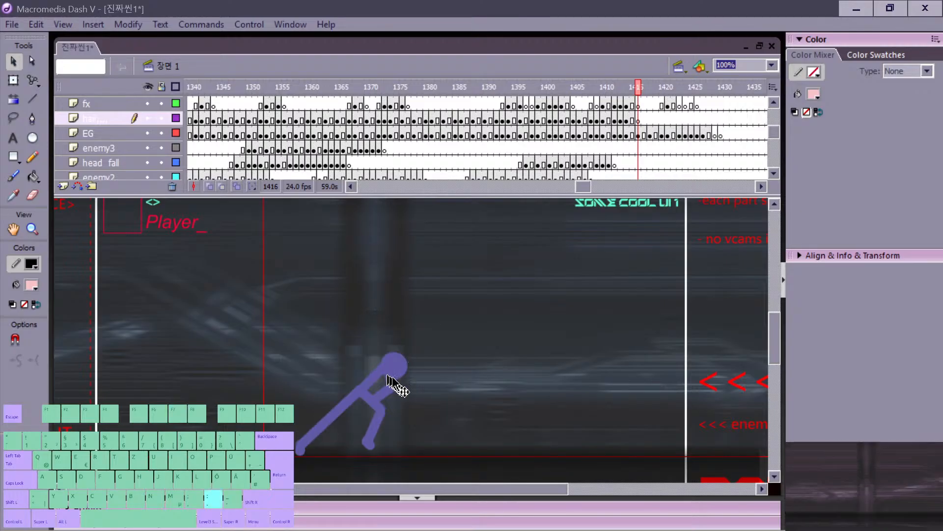
# Step: Paint the first pink hair strands at the back of the head in frame 1416, redoing strokes
pyautogui.press('b')
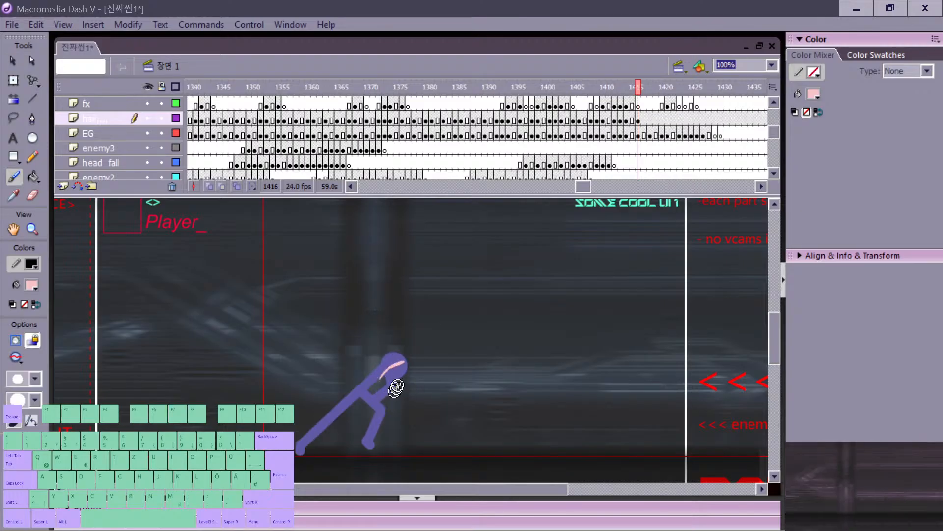
pyautogui.moveTo(402, 362)
pyautogui.mouseDown()
pyautogui.moveTo(389, 379)
pyautogui.moveTo(401, 364)
pyautogui.moveTo(386, 389)
pyautogui.moveTo(387, 365)
pyautogui.mouseUp()
pyautogui.hotkey('ctrl', 'z')
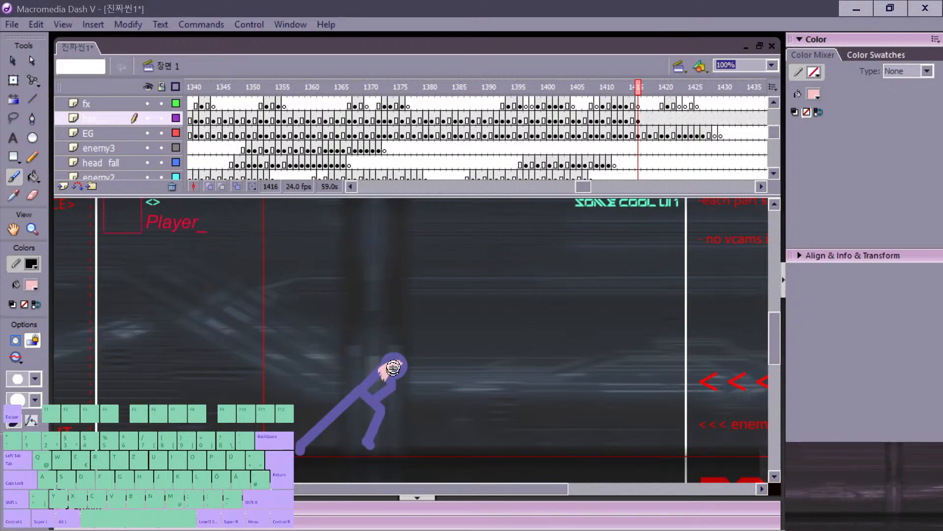
pyautogui.hotkey('ctrl', 'z')
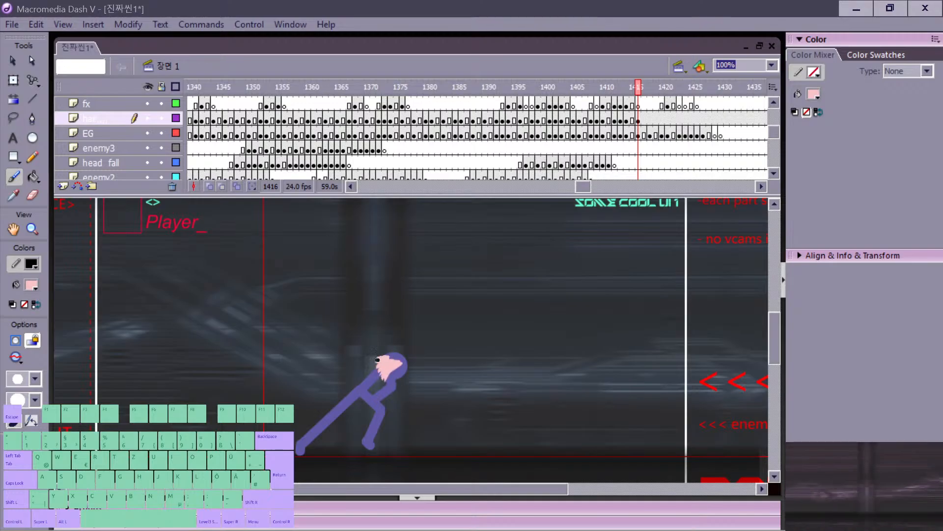
pyautogui.hotkey('ctrl', 'z')
# Step: Extend the pink hair backward from the head in frame 1416, retrying the strokes until the shape fits
pyautogui.moveTo(386, 358)
pyautogui.mouseDown()
pyautogui.moveTo(371, 370)
pyautogui.moveTo(379, 374)
pyautogui.moveTo(369, 362)
pyautogui.moveTo(380, 356)
pyautogui.mouseUp()
pyautogui.hotkey('ctrl', 'z')
pyautogui.hotkey('ctrl', 'z')
pyautogui.hotkey('ctrl', 'z')
pyautogui.hotkey('ctrl', 'z')
pyautogui.hotkey('ctrl', 'z')
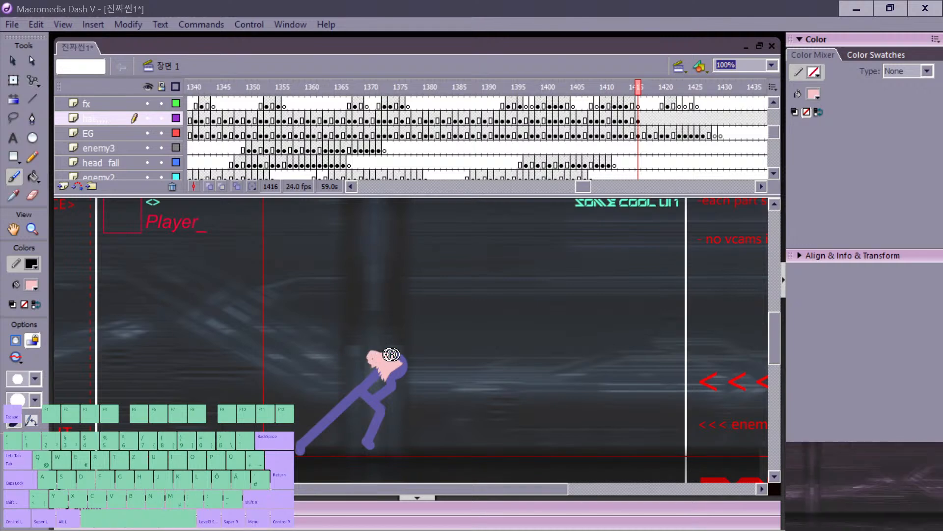
# Step: Paint the pink hair over the top and front of the head in frame 1416, redoing strokes that do not fit
pyautogui.hotkey('ctrl', 'z')
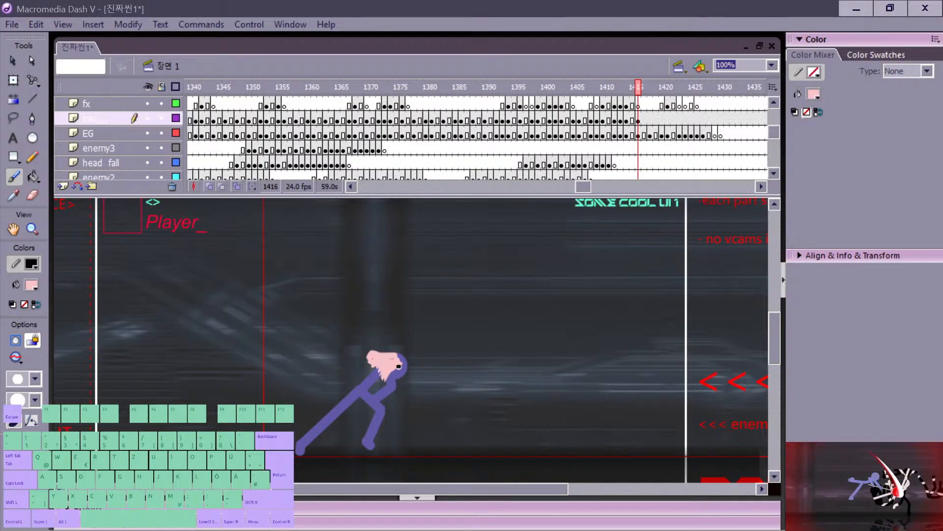
pyautogui.moveTo(398, 366); pyautogui.dragTo(403, 372)
pyautogui.hotkey('ctrl', 'z')
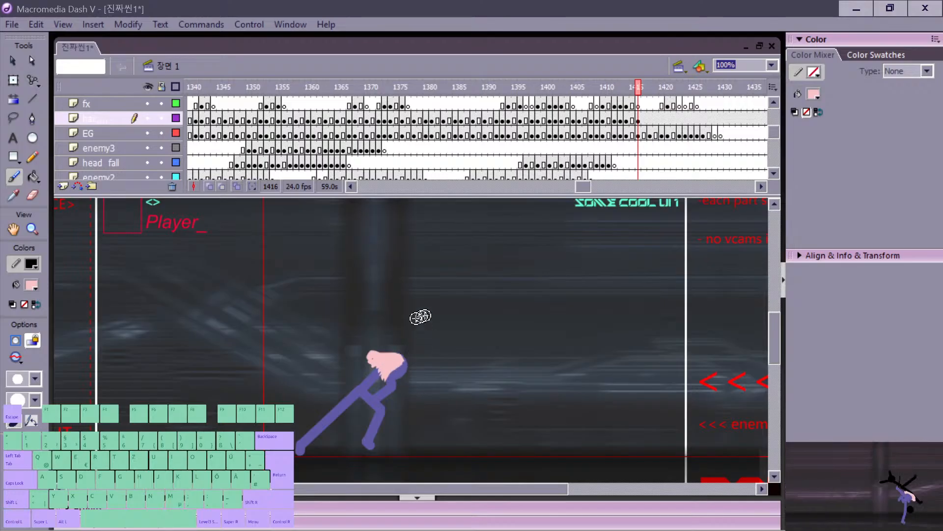
pyautogui.hotkey('ctrl', 'z')
pyautogui.moveTo(396, 357); pyautogui.dragTo(400, 359)
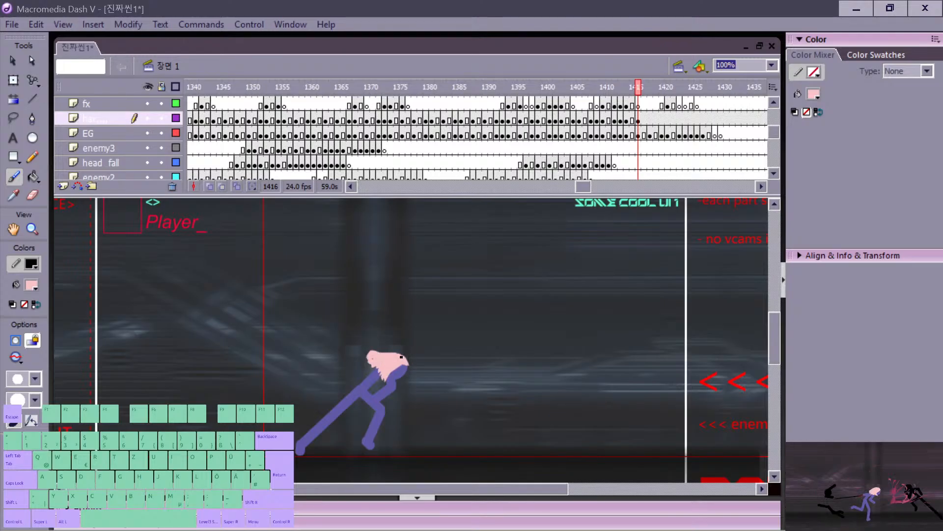
pyautogui.moveTo(370, 358); pyautogui.dragTo(403, 359)
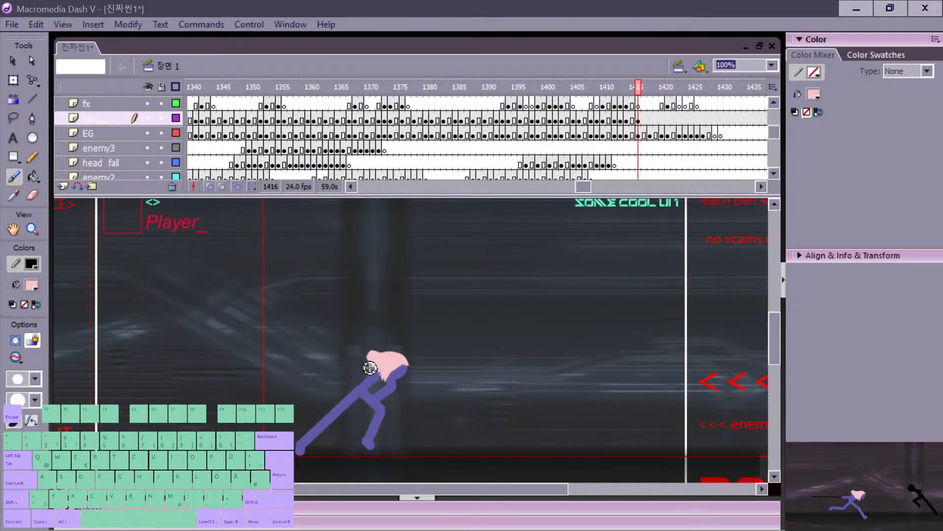
# Step: Undo the stray change made while selecting the hair in frame 1416 and save the file
pyautogui.press('v')
pyautogui.moveTo(358, 344); pyautogui.dragTo(402, 370)
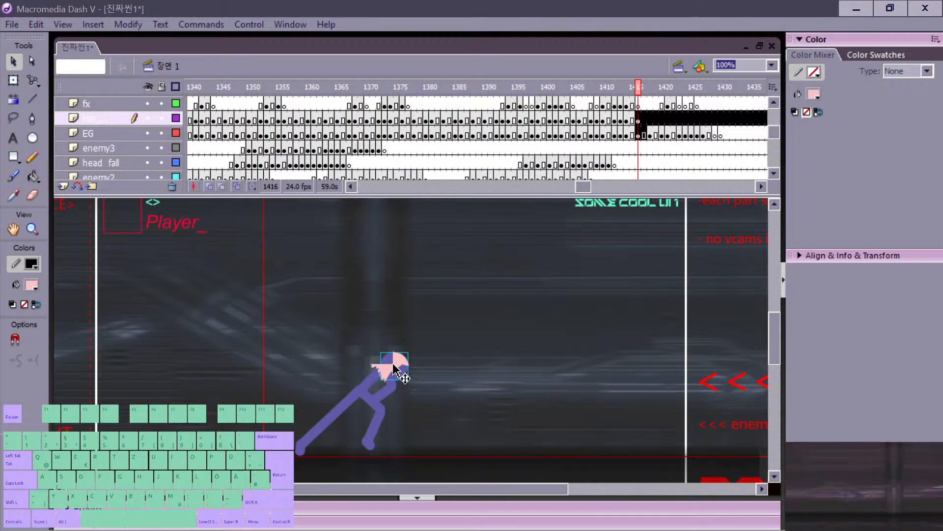
pyautogui.hotkey('ctrl', 'z')
pyautogui.hotkey('ctrl', 's')
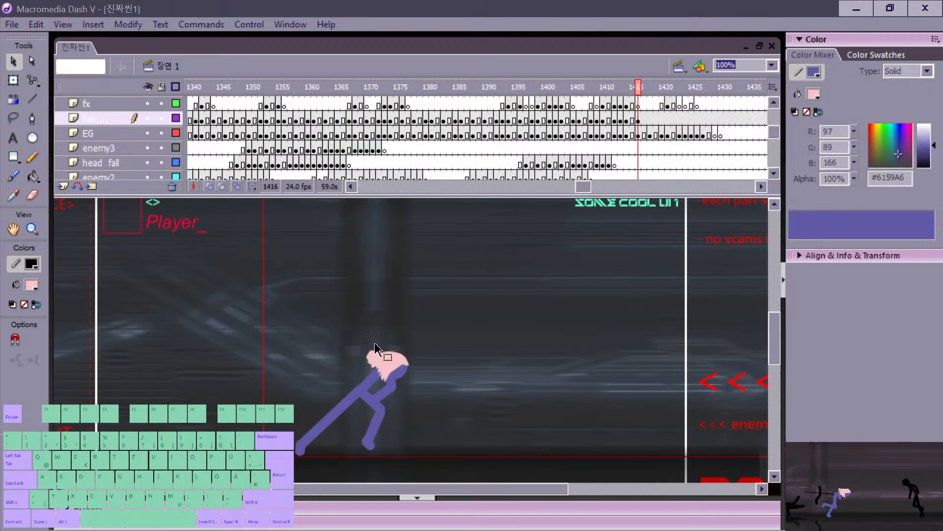
# Step: Adjust the lower edge of the hair shape near the neck in frame 1416
pyautogui.click(386, 362)
pyautogui.press('v')
pyautogui.click(415, 363)
pyautogui.click(395, 367)
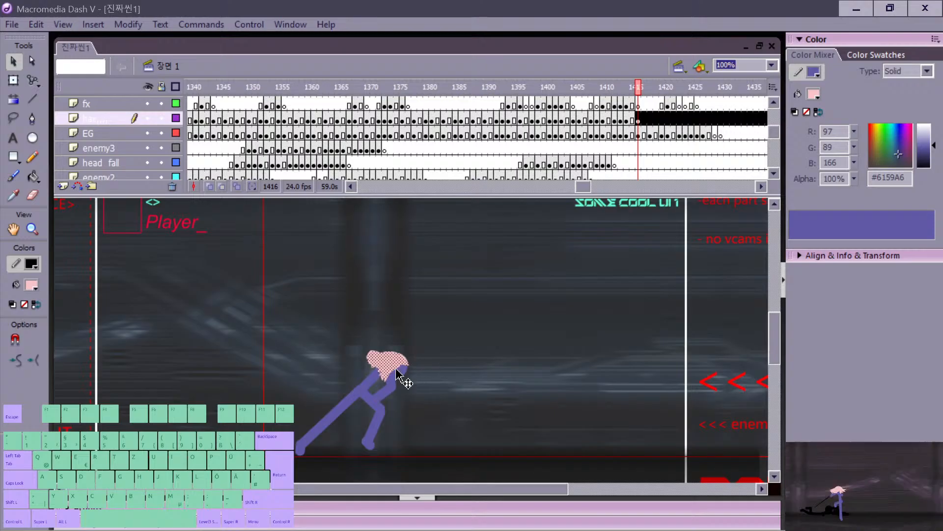
pyautogui.click(420, 367)
pyautogui.moveTo(395, 369); pyautogui.dragTo(395, 368)
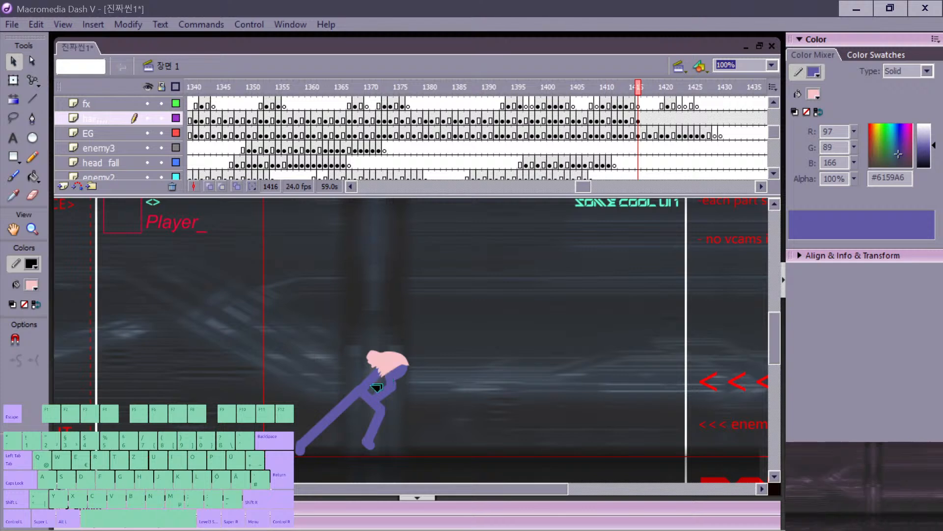
# Step: Rework the lower strands and back edge of the hair in frame 1416, undoing unwanted strokes and comparing with the preceding frame
pyautogui.press('b')
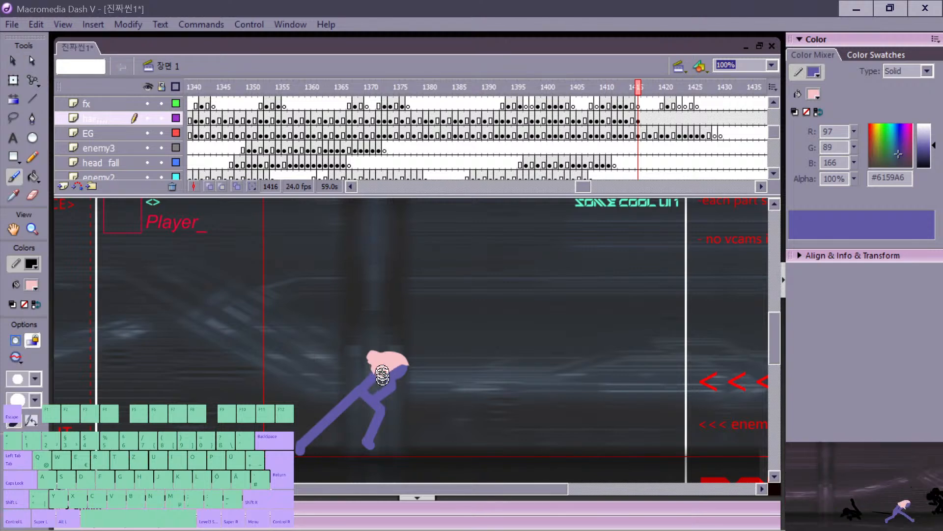
pyautogui.press('v')
pyautogui.click(389, 371)
pyautogui.press('e')
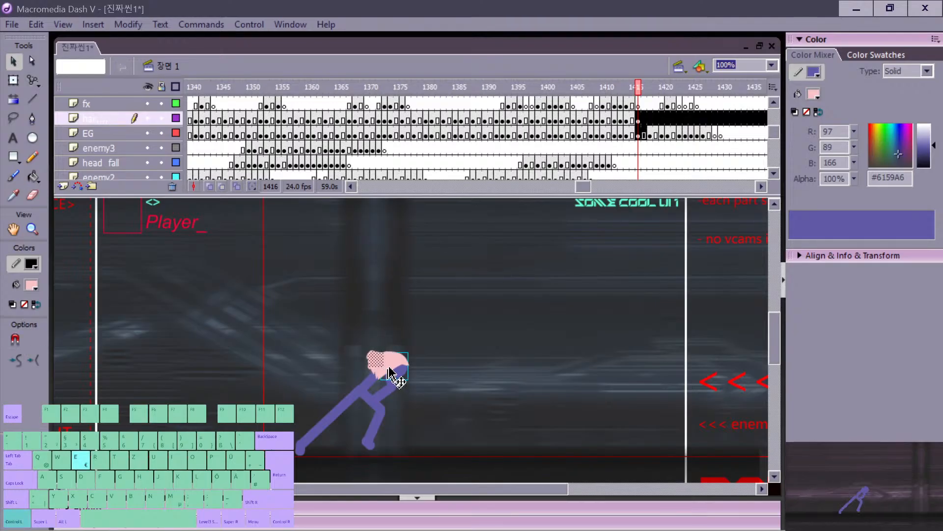
pyautogui.click(392, 346)
pyautogui.press('b')
pyautogui.moveTo(387, 354)
pyautogui.mouseDown()
pyautogui.moveTo(362, 365)
pyautogui.moveTo(369, 352)
pyautogui.moveTo(396, 366)
pyautogui.moveTo(384, 379)
pyautogui.moveTo(404, 362)
pyautogui.moveTo(382, 380)
pyautogui.moveTo(395, 384)
pyautogui.mouseUp()
pyautogui.hotkey('ctrl', 'z')
pyautogui.press(',')
pyautogui.press('.')
pyautogui.hotkey('ctrl', 'z')
pyautogui.hotkey('ctrl', 'z')
pyautogui.hotkey('ctrl', 'z')
pyautogui.hotkey('ctrl', 'z')
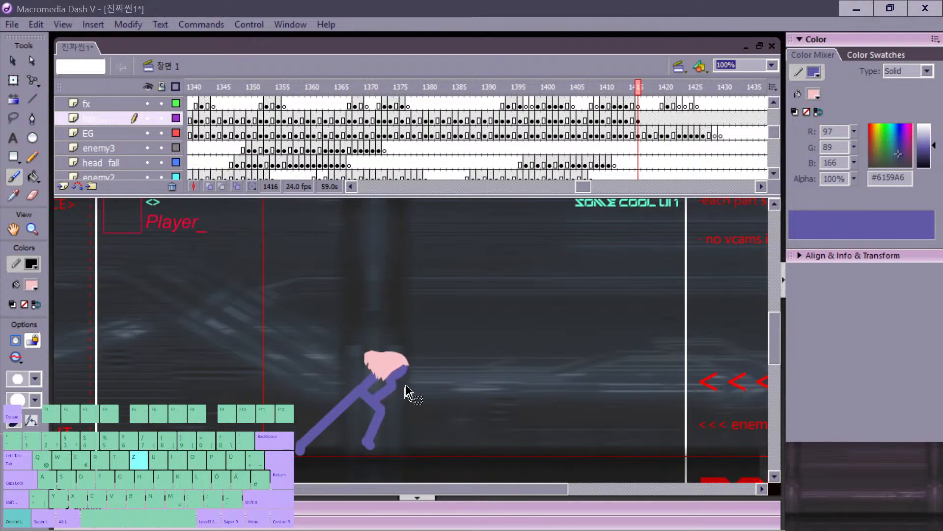
# Step: Insert blank keyframes at frames 1418 and 1420 on the hair layer
pyautogui.press(',')
pyautogui.press('.')
pyautogui.press('.')
pyautogui.press('.')
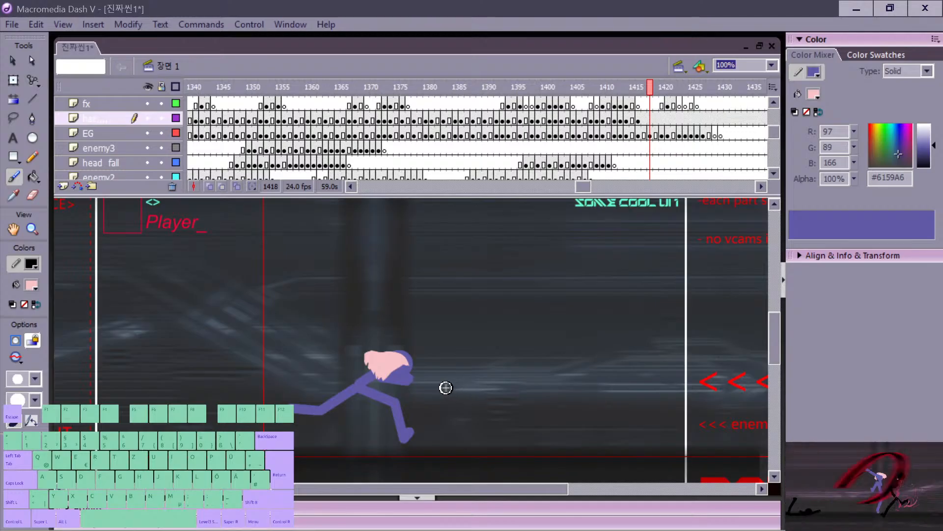
pyautogui.press('F7')
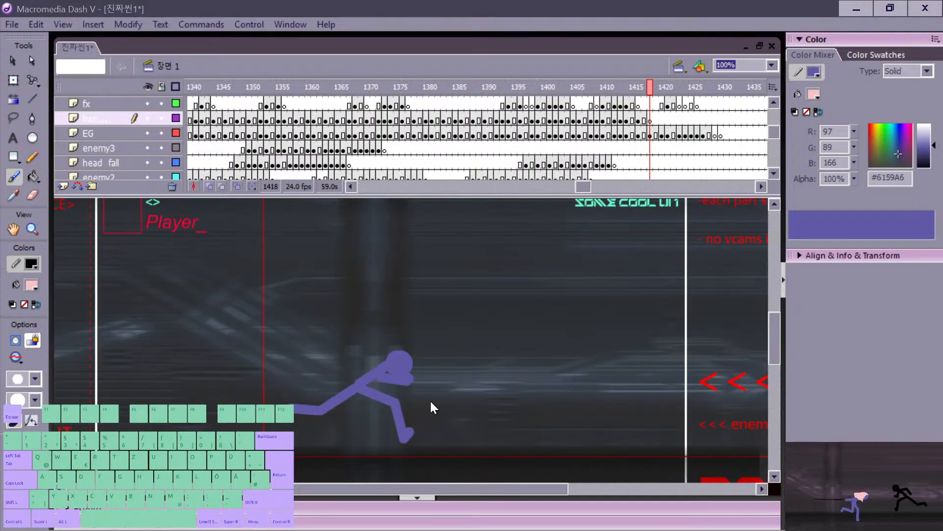
pyautogui.press('.')
pyautogui.press('.')
pyautogui.press('F7')
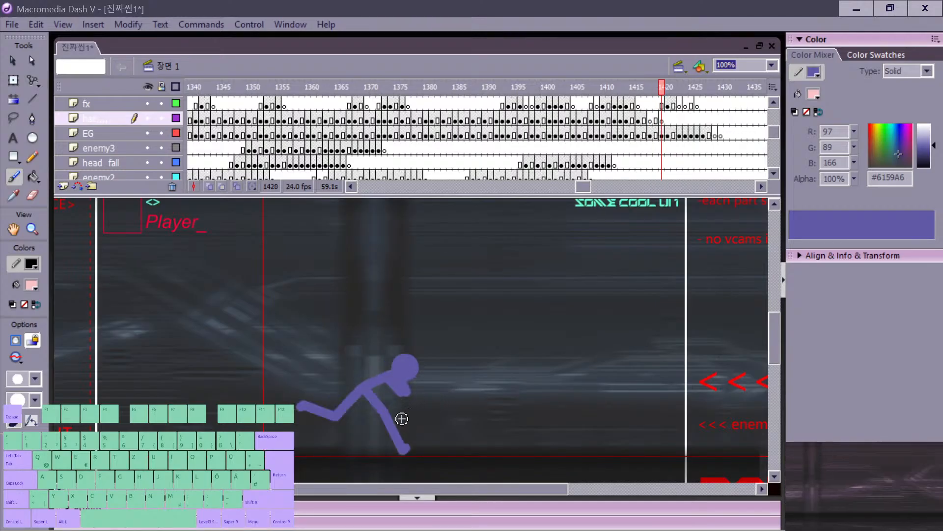
pyautogui.press('F7')
# Step: Continue inserting blank keyframes on the hair layer up to frame 1429, including frames 1424 and 1427
pyautogui.press('.')
pyautogui.press('.')
pyautogui.press('F7')
pyautogui.press('F7')
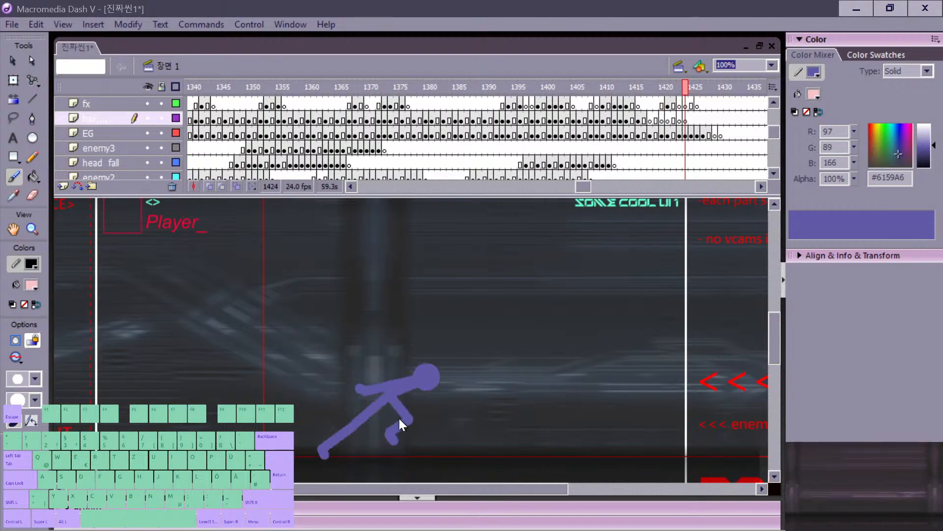
pyautogui.press('.')
pyautogui.press('.')
pyautogui.press('.')
pyautogui.press('F7')
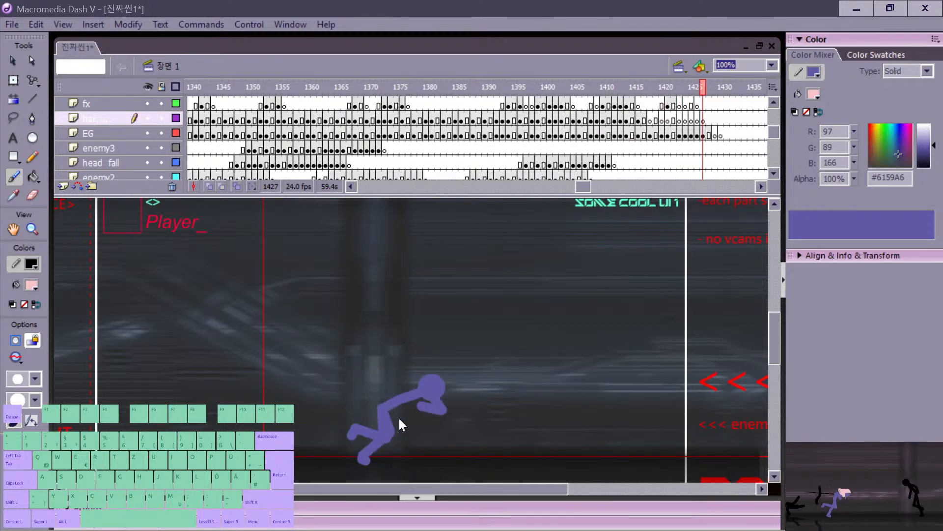
pyautogui.press('.')
pyautogui.press('.')
# Step: Test the movie and play the timeline back from frame 1394 and again from about frame 1410
pyautogui.hotkey('ctrl', 'Return')
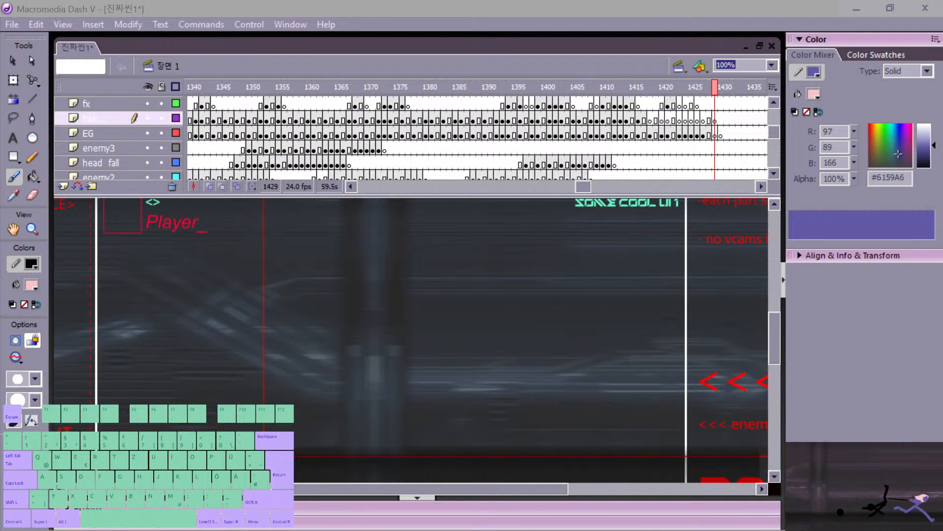
pyautogui.click(511, 121)
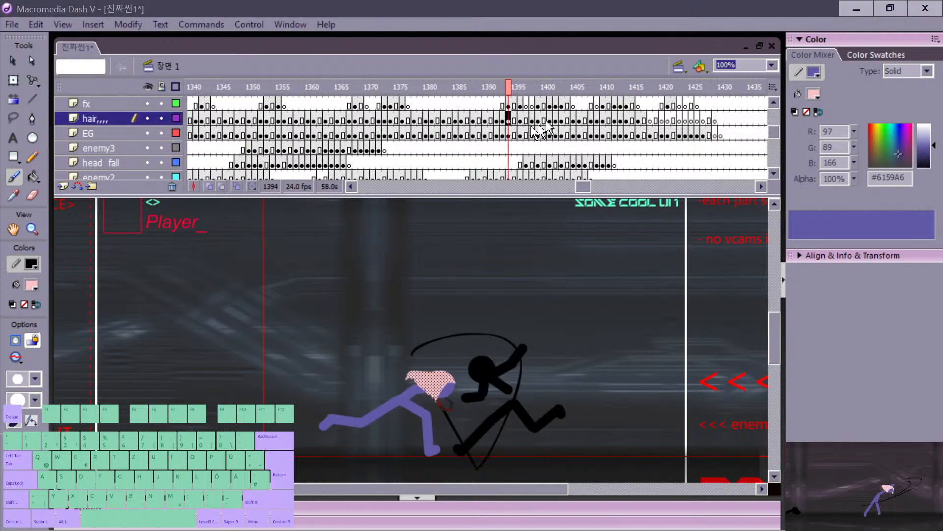
pyautogui.press('Return')
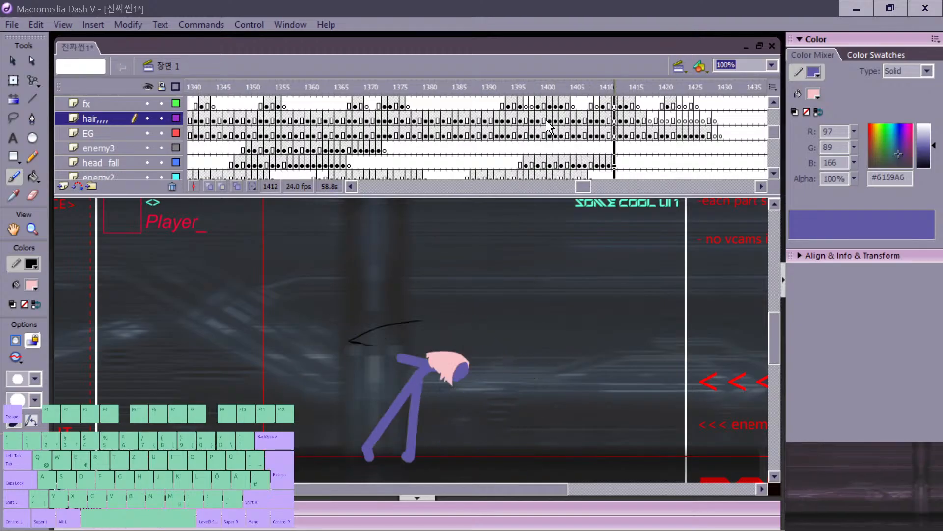
pyautogui.click(605, 136)
pyautogui.press('Return')
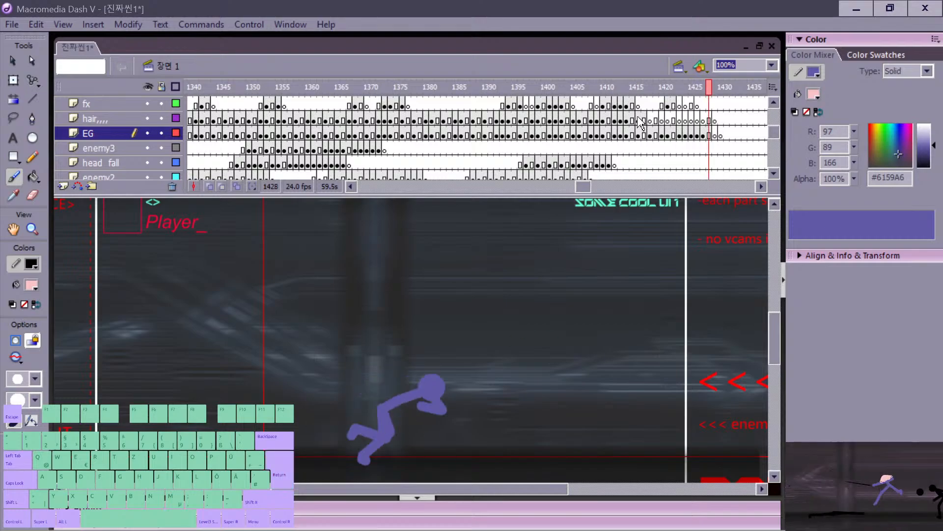
# Step: Examine the final body poses and the multi-stab note frame by frame between frames 1426 and 1429
pyautogui.press(',')
pyautogui.press(',')
pyautogui.press(',')
pyautogui.press('.')
pyautogui.press('.')
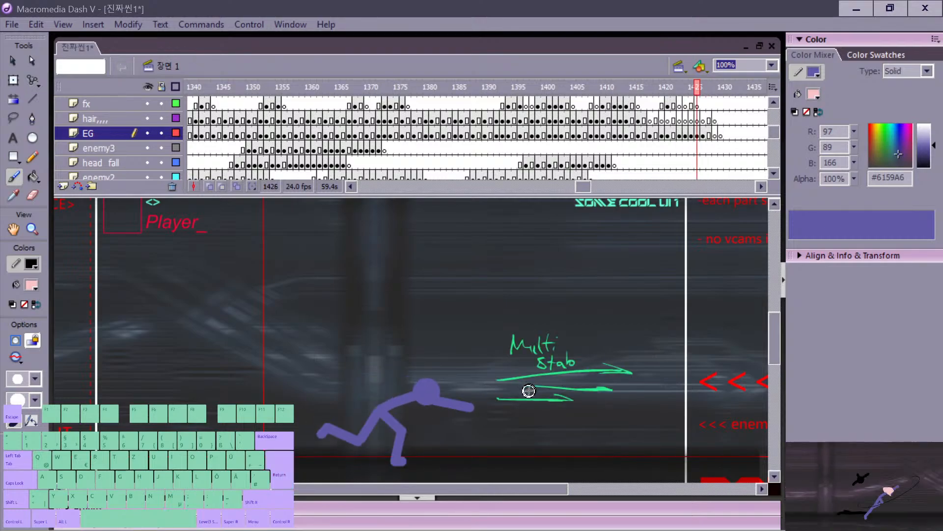
pyautogui.press('.')
pyautogui.press('.')
pyautogui.press(',')
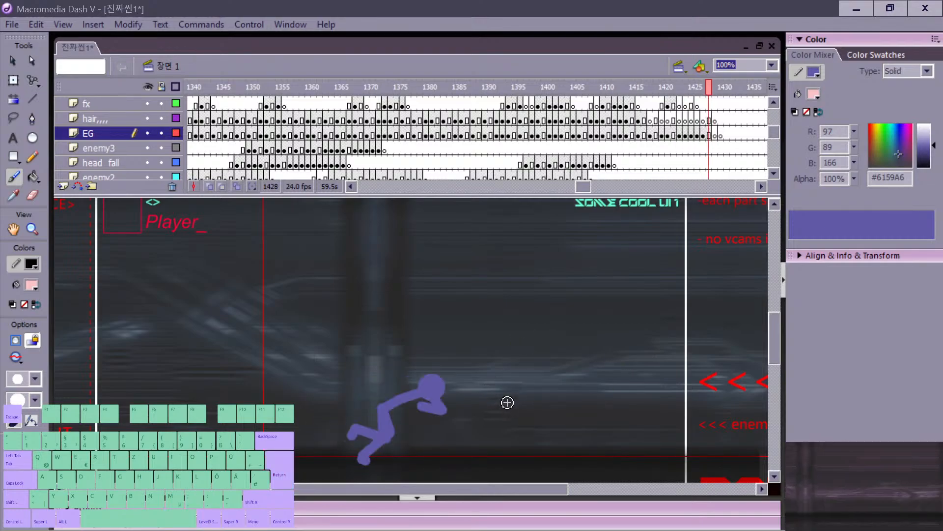
pyautogui.press('.')
pyautogui.press(',')
pyautogui.press('.')
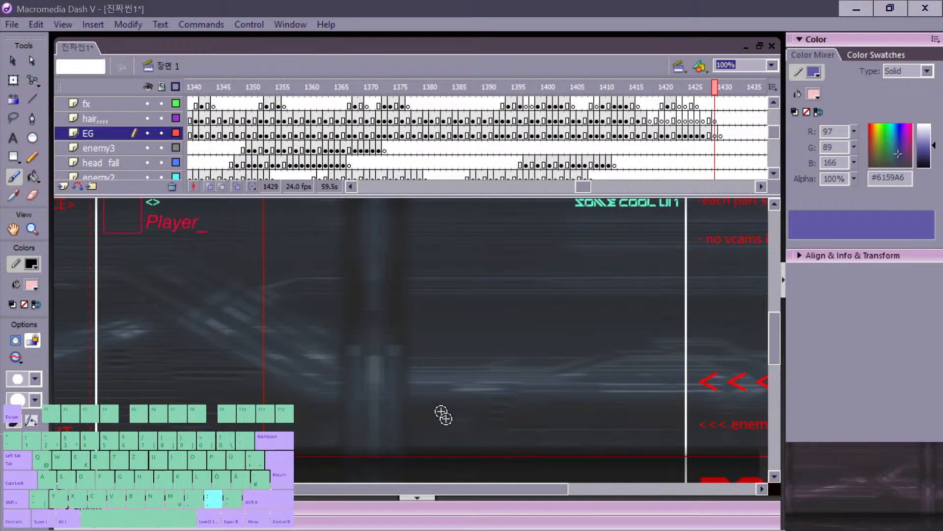
# Step: Sketch a rough pink stick figure in a wide lunge on the EG layer in frame 1429
pyautogui.moveTo(332, 447)
pyautogui.mouseDown()
pyautogui.moveTo(329, 407)
pyautogui.moveTo(375, 406)
pyautogui.moveTo(483, 445)
pyautogui.mouseUp()
pyautogui.moveTo(376, 408)
pyautogui.mouseDown()
pyautogui.moveTo(353, 373)
pyautogui.moveTo(423, 381)
pyautogui.mouseUp()
pyautogui.moveTo(356, 372); pyautogui.dragTo(322, 379)
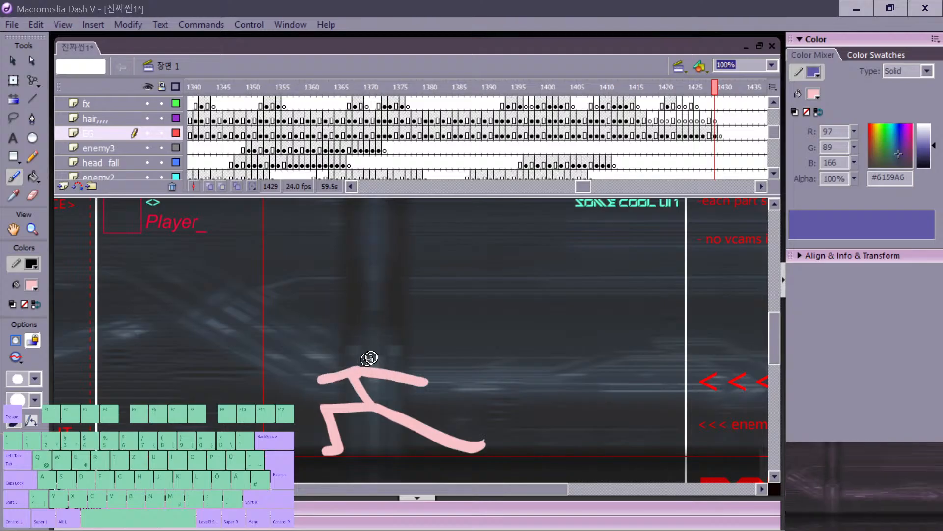
pyautogui.moveTo(368, 354); pyautogui.dragTo(363, 350)
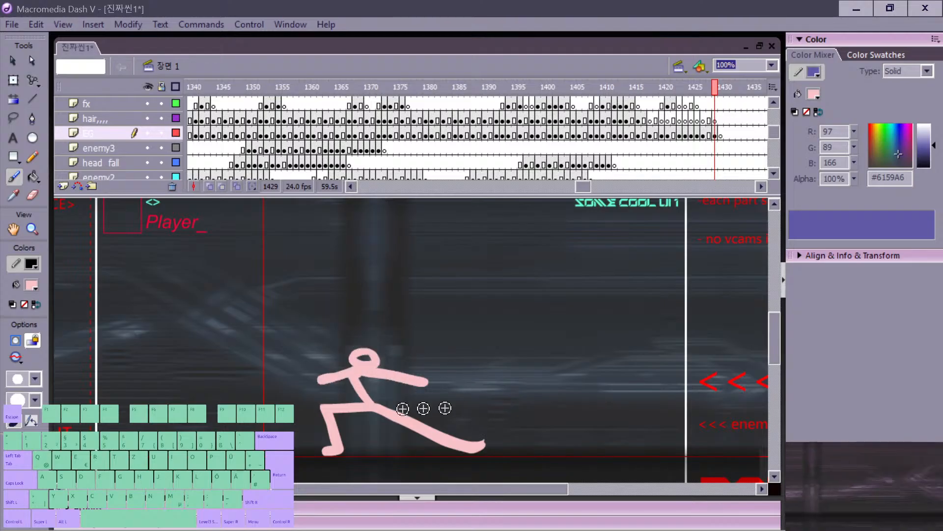
# Step: Sketch several long pink motion lines above the lunging figure in frame 1429
pyautogui.moveTo(304, 335); pyautogui.dragTo(566, 328)
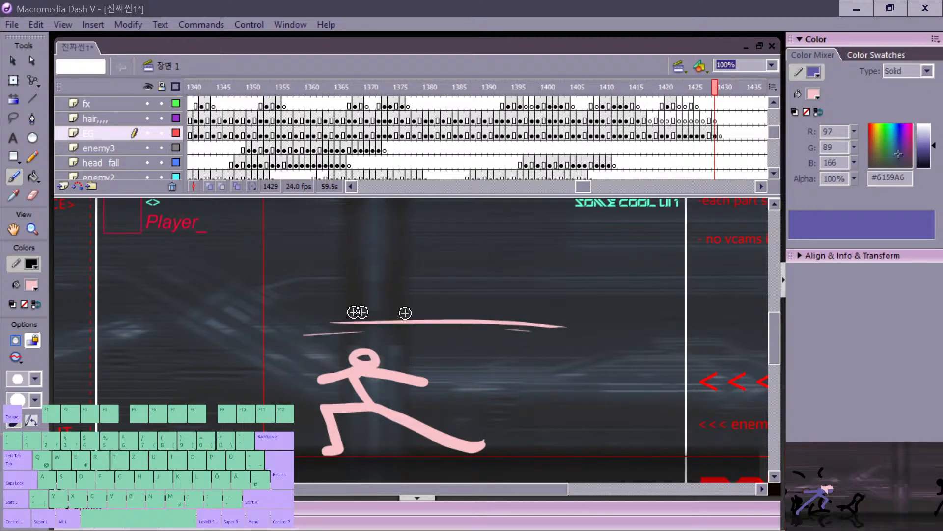
pyautogui.moveTo(345, 311); pyautogui.dragTo(569, 335)
pyautogui.moveTo(485, 319); pyautogui.dragTo(594, 336)
pyautogui.moveTo(477, 314); pyautogui.dragTo(585, 330)
pyautogui.moveTo(454, 316); pyautogui.dragTo(541, 326)
# Step: Undo all the pink sketch strokes in frame 1429
pyautogui.hotkey('ctrl', 'z')
pyautogui.hotkey('ctrl', 'z')
pyautogui.hotkey('ctrl', 'z')
pyautogui.hotkey('ctrl', 'z')
pyautogui.hotkey('ctrl', 'z')
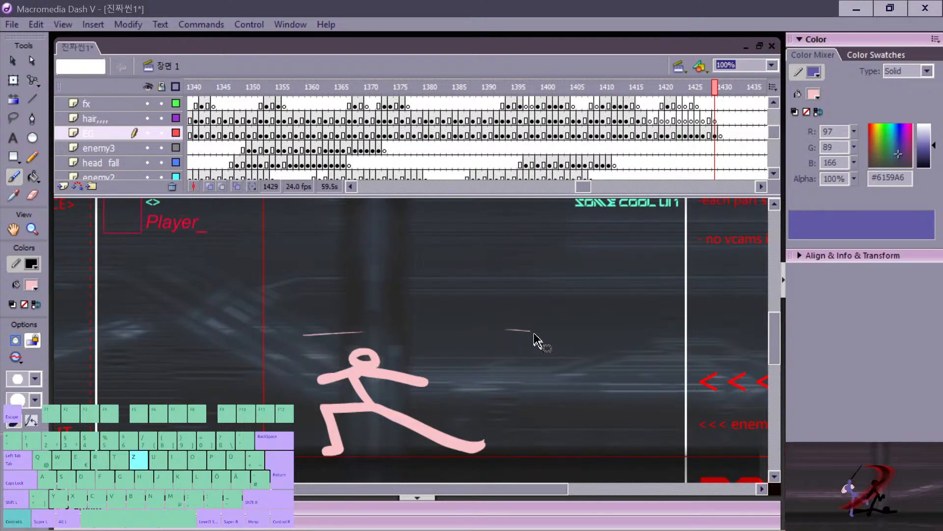
pyautogui.hotkey('ctrl', 'z')
pyautogui.hotkey('ctrl', 'z')
pyautogui.hotkey('ctrl', 'z')
pyautogui.hotkey('ctrl', 'z')
pyautogui.hotkey('ctrl', 'z')
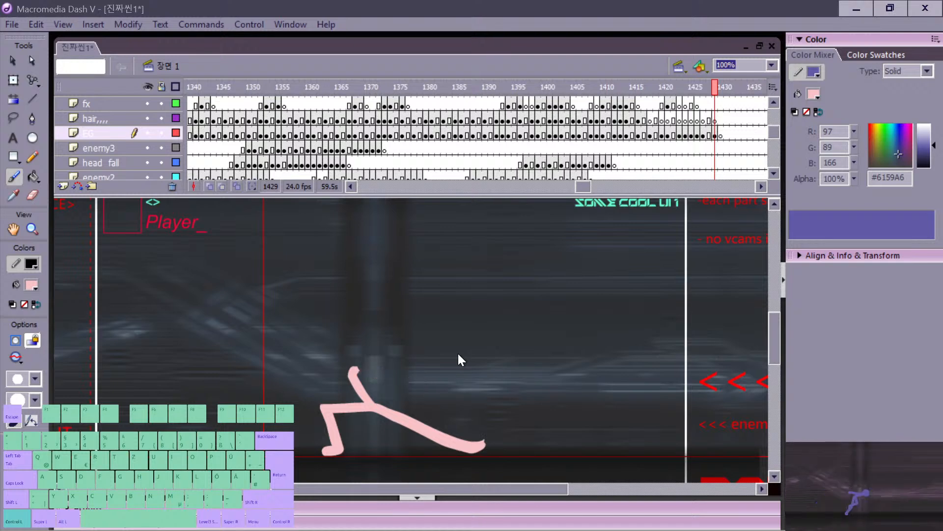
pyautogui.hotkey('ctrl', 'z')
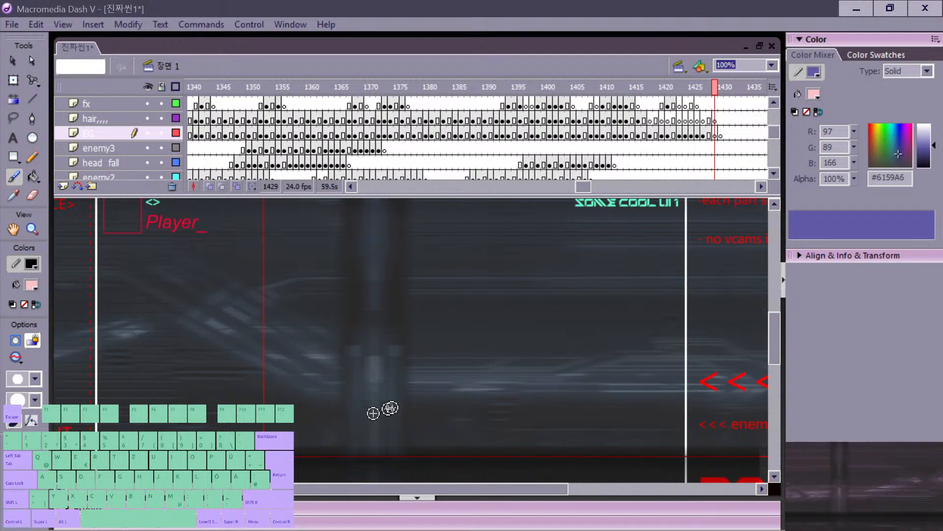
# Step: Review the hair and body poses frame by frame on the hair layer from about frame 1373 through frame 1426
pyautogui.click(385, 121)
pyautogui.press('.')
pyautogui.press('.')
pyautogui.press('.')
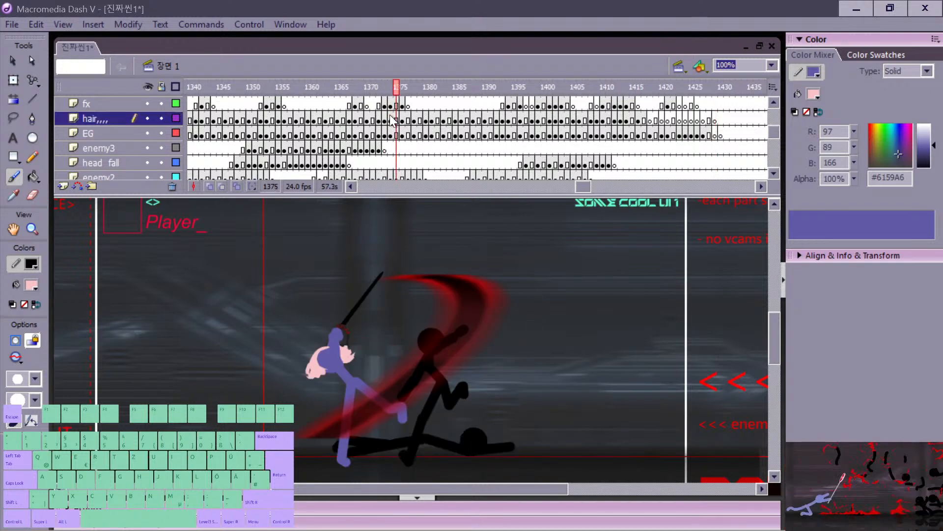
pyautogui.press(',')
pyautogui.press('.')
pyautogui.press('.')
pyautogui.press('.')
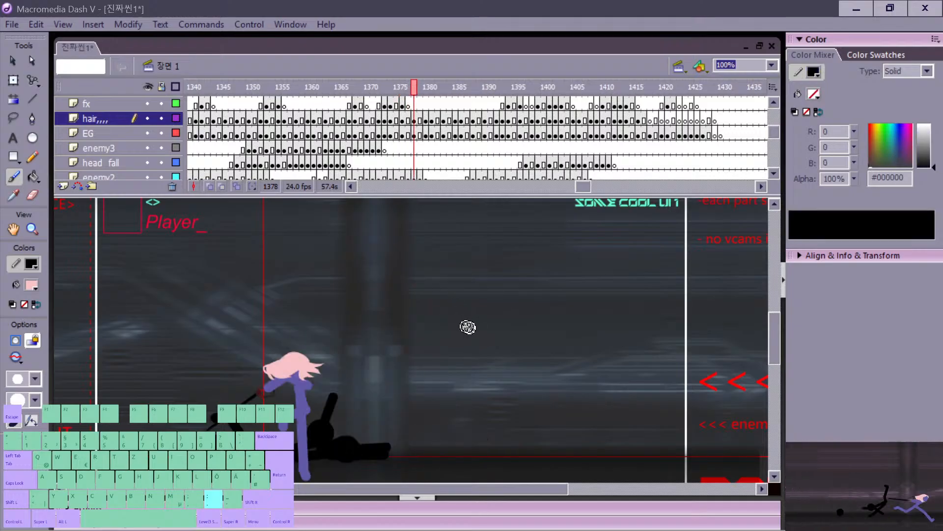
pyautogui.press('.')
pyautogui.press('.')
pyautogui.press('.')
pyautogui.press('.')
pyautogui.press('.')
pyautogui.press('.')
pyautogui.press('.')
pyautogui.press('.')
pyautogui.press('.')
pyautogui.press('.')
pyautogui.press('.')
pyautogui.press('.')
pyautogui.press('.')
pyautogui.press('.')
pyautogui.press('.')
pyautogui.press('.')
pyautogui.press('.')
pyautogui.press('.')
pyautogui.press('.')
pyautogui.press('.')
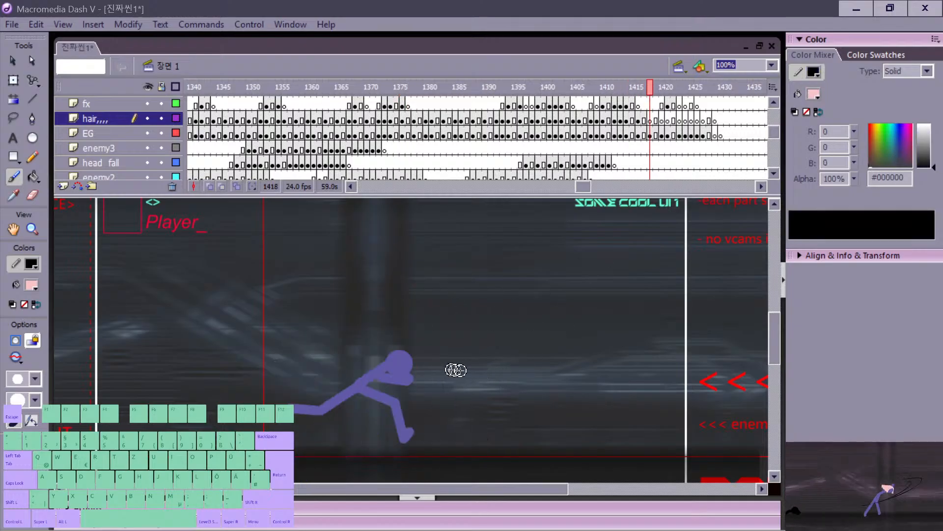
pyautogui.press('.')
pyautogui.press('.')
pyautogui.press('.')
pyautogui.press('.')
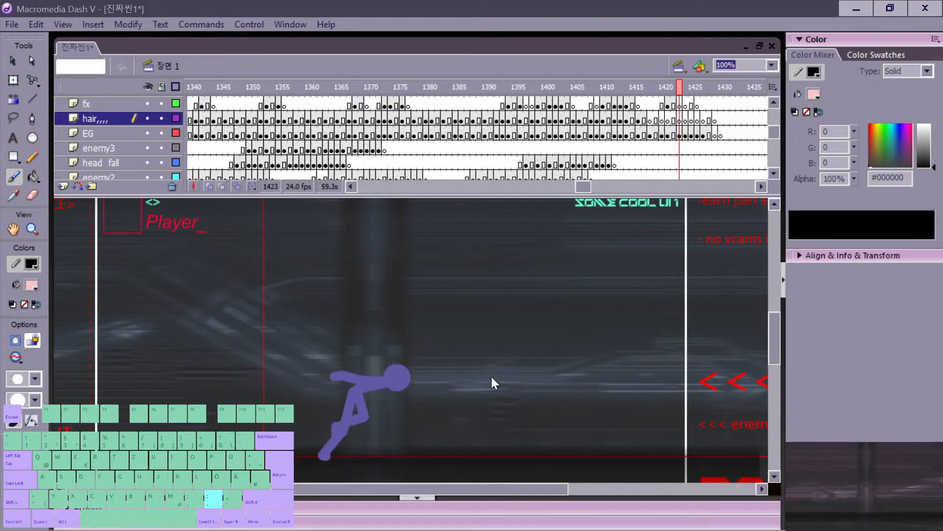
pyautogui.press('.')
pyautogui.press('.')
pyautogui.press('.')
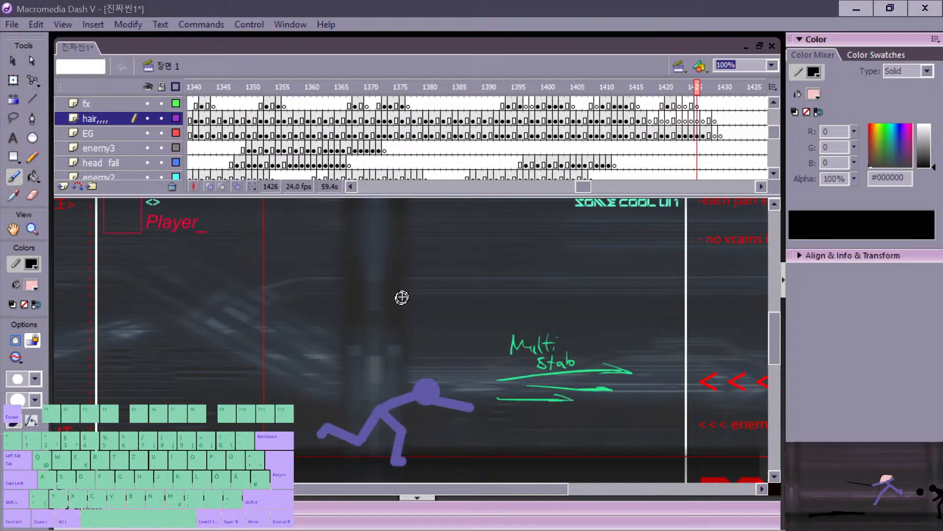
# Step: Undo a trial hair stroke in frame 1426 and examine the character's running poses between frames 1418 and 1427
pyautogui.moveTo(402, 316); pyautogui.dragTo(406, 297)
pyautogui.hotkey('ctrl', 'z')
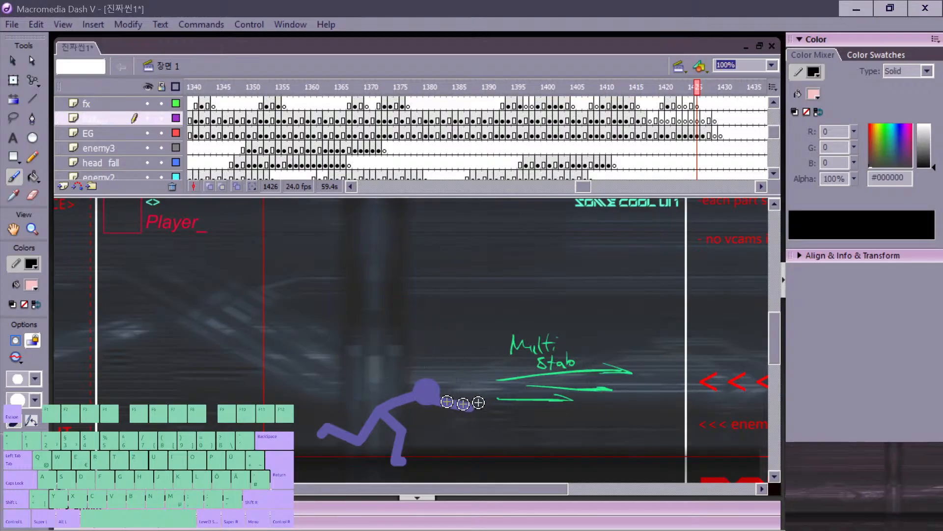
pyautogui.press(',')
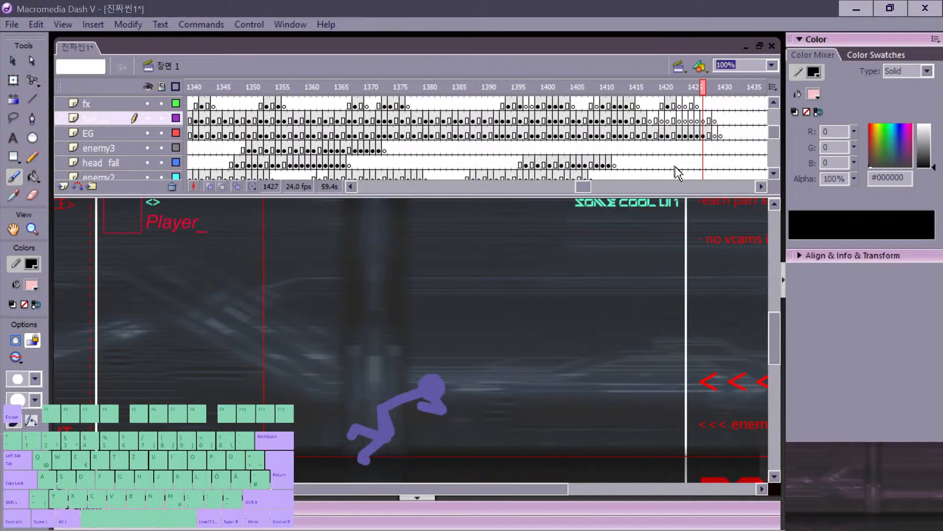
pyautogui.press(',')
pyautogui.press(',')
pyautogui.press(',')
pyautogui.press(',')
pyautogui.press(',')
pyautogui.press(',')
pyautogui.press(',')
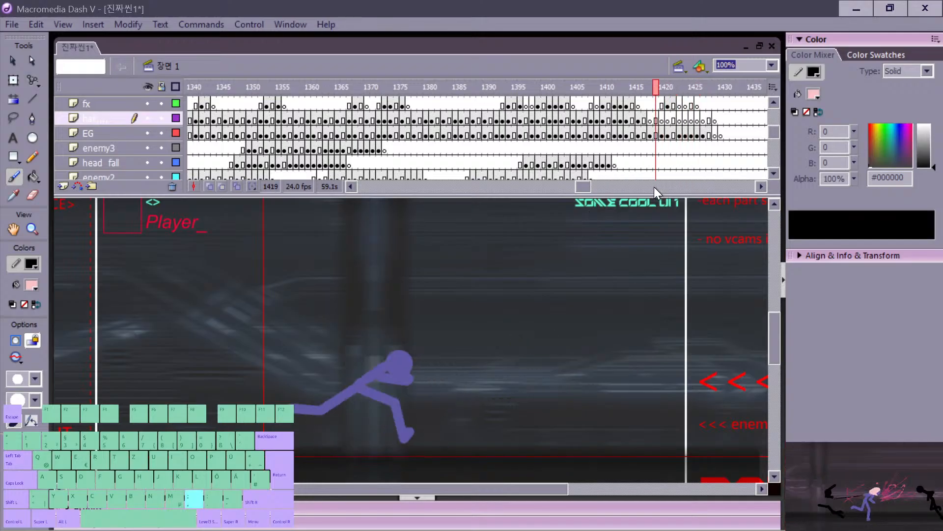
pyautogui.press('.')
pyautogui.press('.')
pyautogui.press('.')
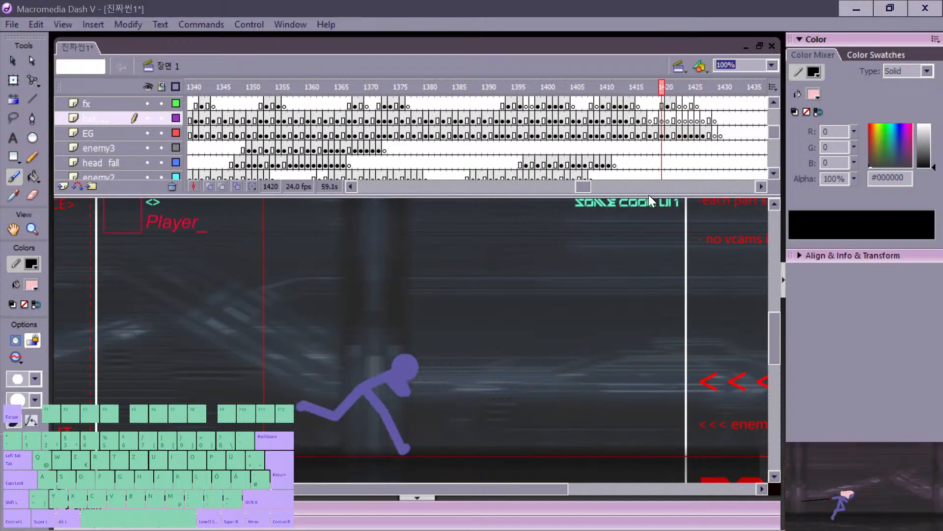
pyautogui.press('.')
pyautogui.press('.')
pyautogui.press('.')
pyautogui.press('.')
pyautogui.press('.')
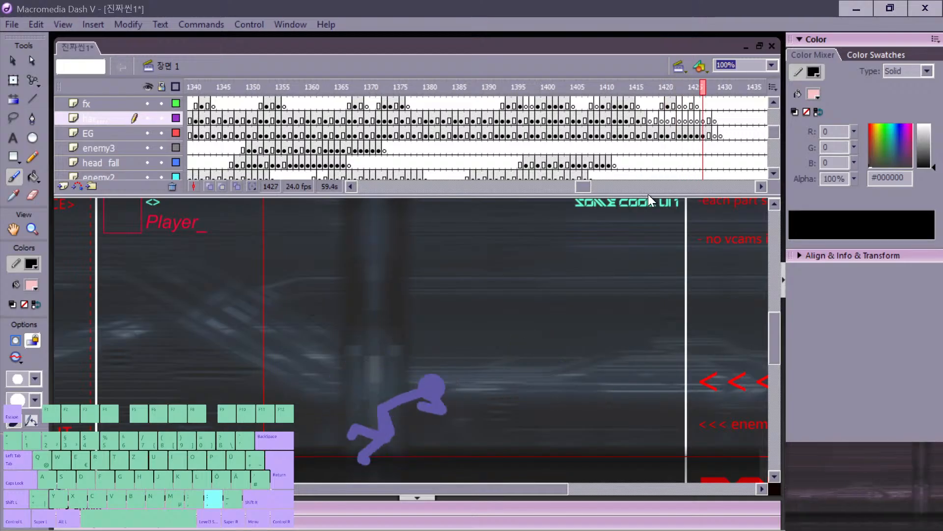
pyautogui.press(',')
pyautogui.moveTo(416, 314)
pyautogui.mouseDown()
pyautogui.moveTo(453, 204)
pyautogui.moveTo(475, 237)
pyautogui.moveTo(414, 316)
pyautogui.mouseUp()
pyautogui.hotkey('ctrl', 'z')
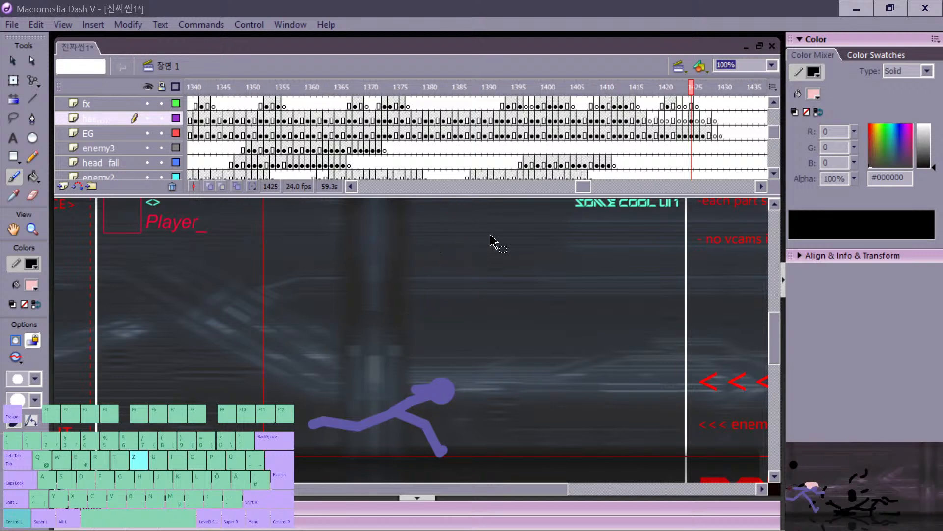
# Step: Flip back and forth through the frames between 1412 and 1425 to examine the stick figure's run and its hair
pyautogui.press(',')
pyautogui.press('.')
pyautogui.press('.')
pyautogui.press(',')
pyautogui.press(',')
pyautogui.press(',')
pyautogui.press(',')
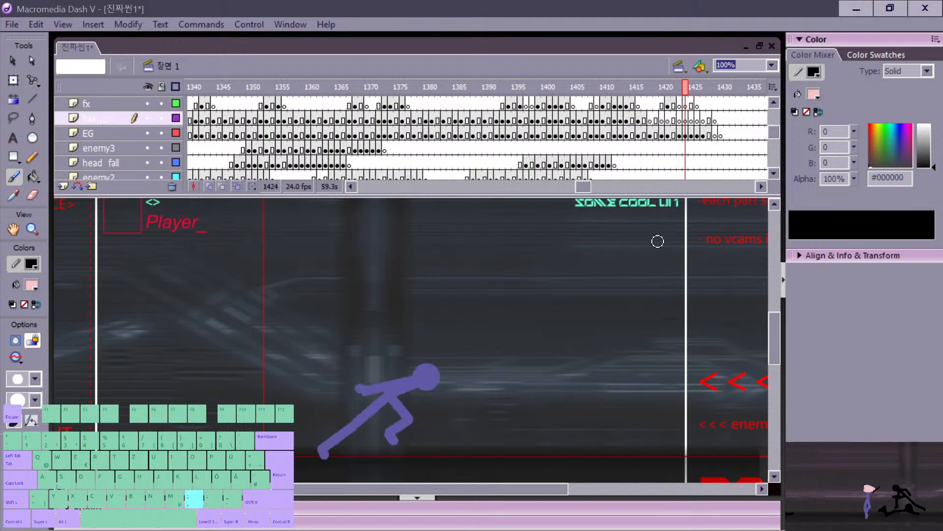
pyautogui.press(',')
pyautogui.press(',')
pyautogui.press(',')
pyautogui.press(',')
pyautogui.press(',')
pyautogui.press(',')
pyautogui.press(',')
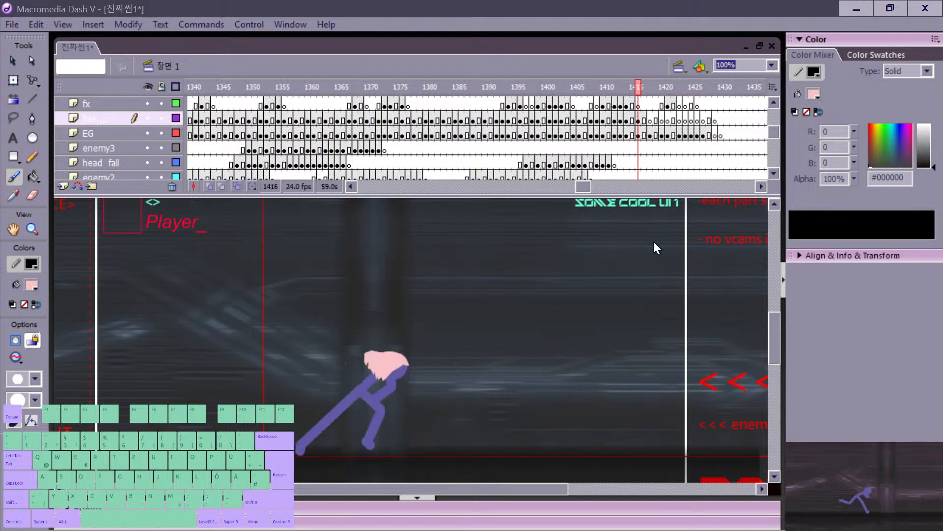
pyautogui.press('.')
pyautogui.press('.')
pyautogui.press('.')
pyautogui.press('.')
pyautogui.press('.')
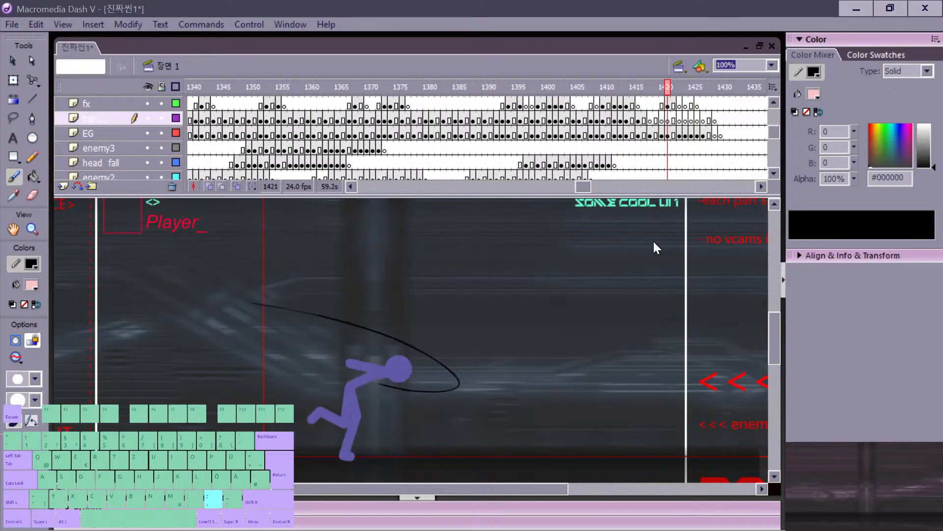
pyautogui.press('.')
pyautogui.press('.')
pyautogui.press(',')
pyautogui.press(',')
pyautogui.press(',')
pyautogui.press(',')
pyautogui.press(',')
pyautogui.press(',')
pyautogui.press(',')
pyautogui.press(',')
pyautogui.press(',')
pyautogui.press(',')
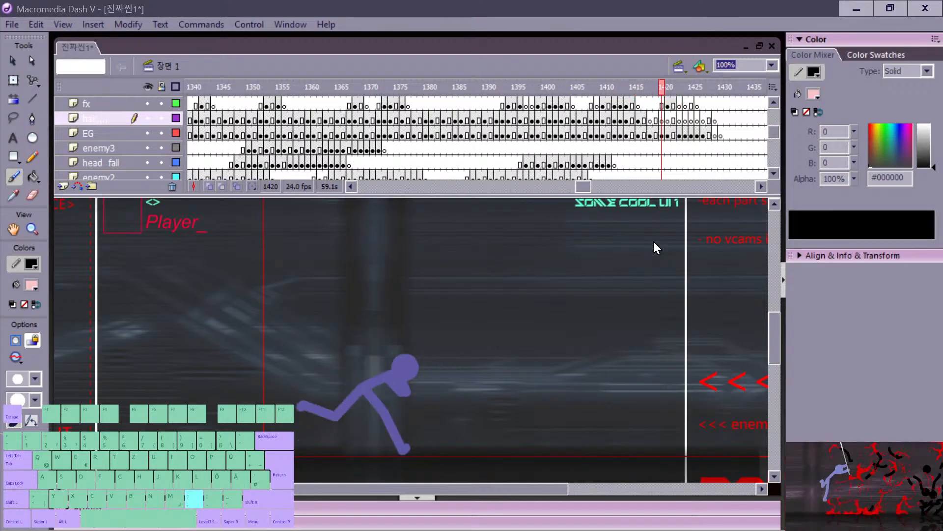
pyautogui.press(',')
pyautogui.press(',')
pyautogui.press(',')
pyautogui.press(',')
pyautogui.press(',')
pyautogui.press(',')
pyautogui.press('.')
pyautogui.press('.')
pyautogui.press('.')
pyautogui.press('.')
pyautogui.press('.')
pyautogui.press('.')
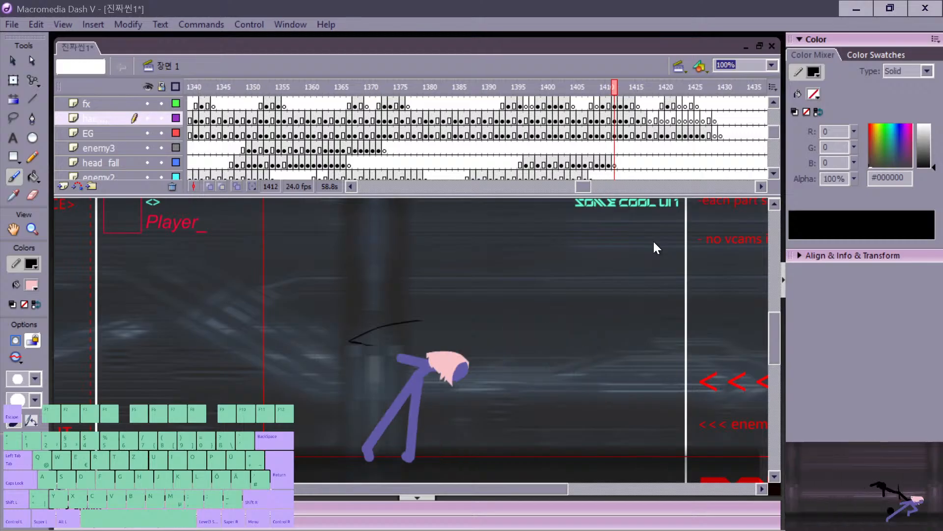
pyautogui.moveTo(391, 227)
pyautogui.mouseDown()
pyautogui.moveTo(442, 238)
pyautogui.moveTo(424, 350)
pyautogui.moveTo(403, 353)
pyautogui.mouseUp()
pyautogui.hotkey('ctrl', 'z')
pyautogui.moveTo(414, 230)
pyautogui.mouseDown()
pyautogui.moveTo(448, 325)
pyautogui.moveTo(470, 279)
pyautogui.moveTo(378, 243)
pyautogui.mouseUp()
pyautogui.hotkey('ctrl', 'z')
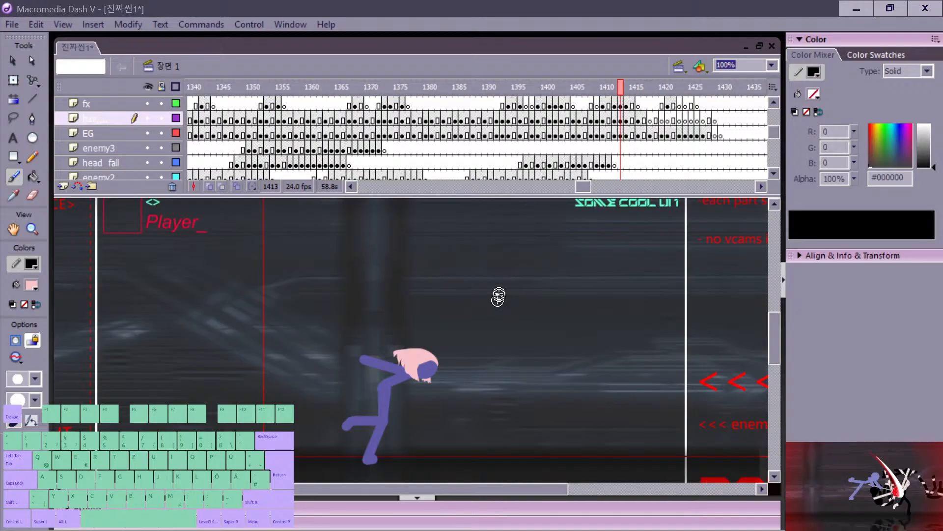
pyautogui.moveTo(448, 306)
pyautogui.mouseDown()
pyautogui.moveTo(467, 290)
pyautogui.moveTo(481, 325)
pyautogui.moveTo(441, 324)
pyautogui.moveTo(448, 290)
pyautogui.mouseUp()
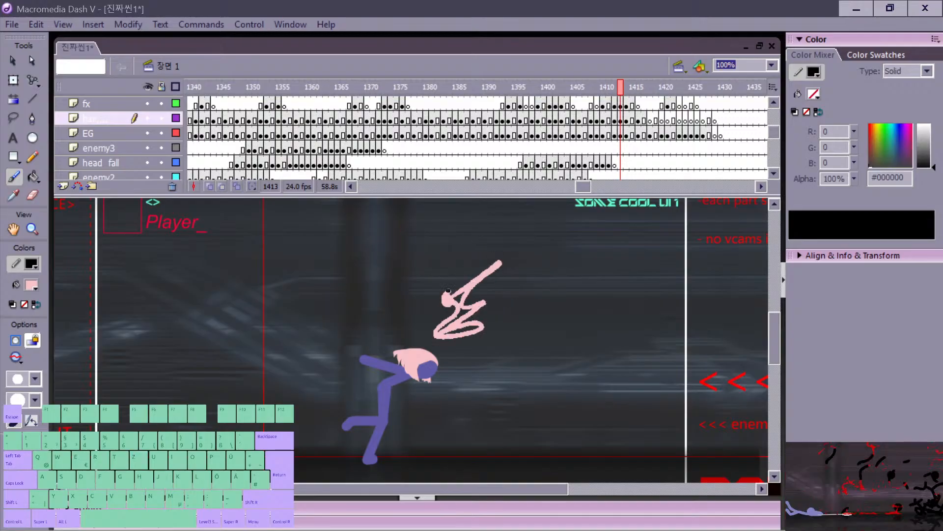
pyautogui.hotkey('ctrl', 'z')
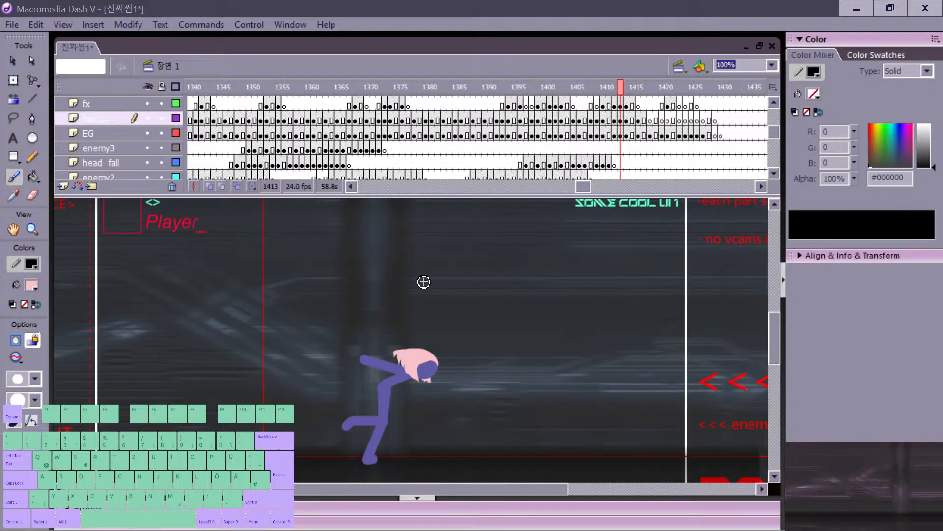
pyautogui.moveTo(425, 288)
pyautogui.mouseDown()
pyautogui.moveTo(433, 261)
pyautogui.moveTo(432, 293)
pyautogui.moveTo(495, 286)
pyautogui.moveTo(441, 298)
pyautogui.mouseUp()
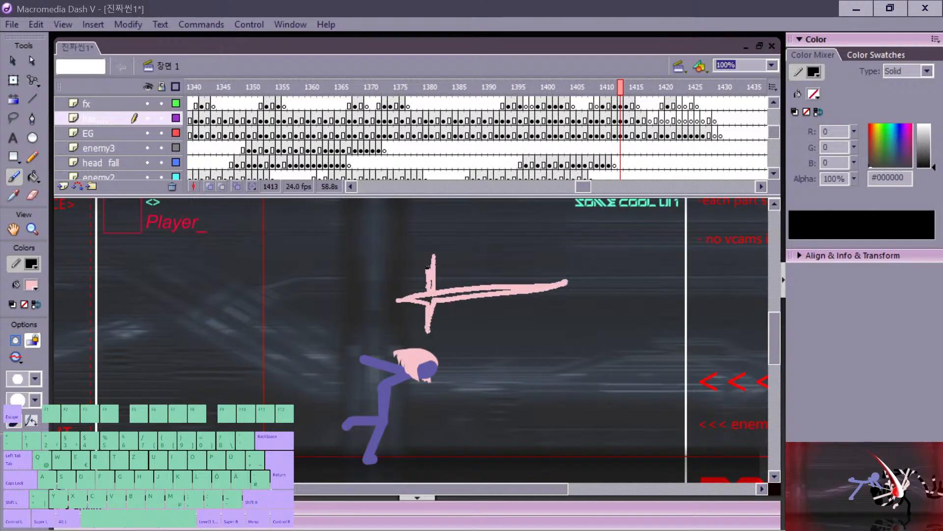
pyautogui.hotkey('ctrl', 'z')
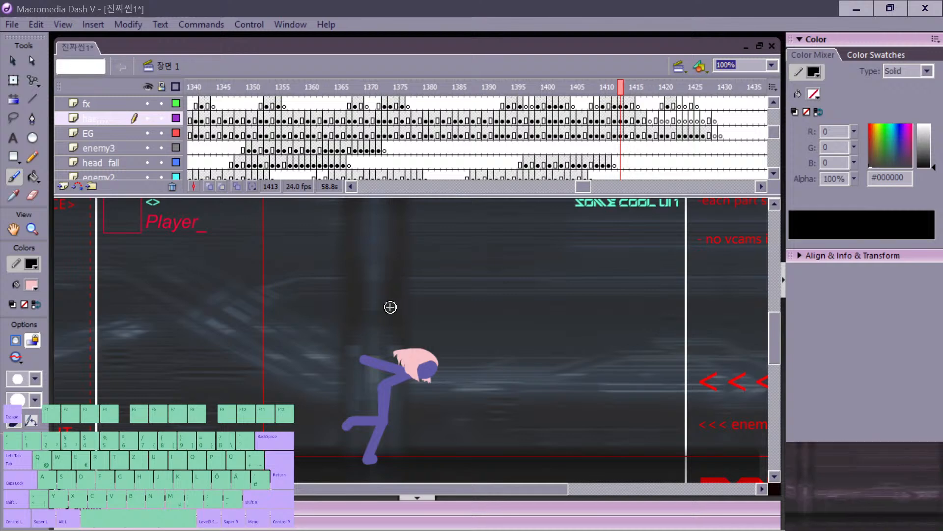
pyautogui.moveTo(439, 253)
pyautogui.mouseDown()
pyautogui.moveTo(435, 284)
pyautogui.moveTo(564, 280)
pyautogui.moveTo(434, 309)
pyautogui.mouseUp()
pyautogui.hotkey('ctrl', 'z')
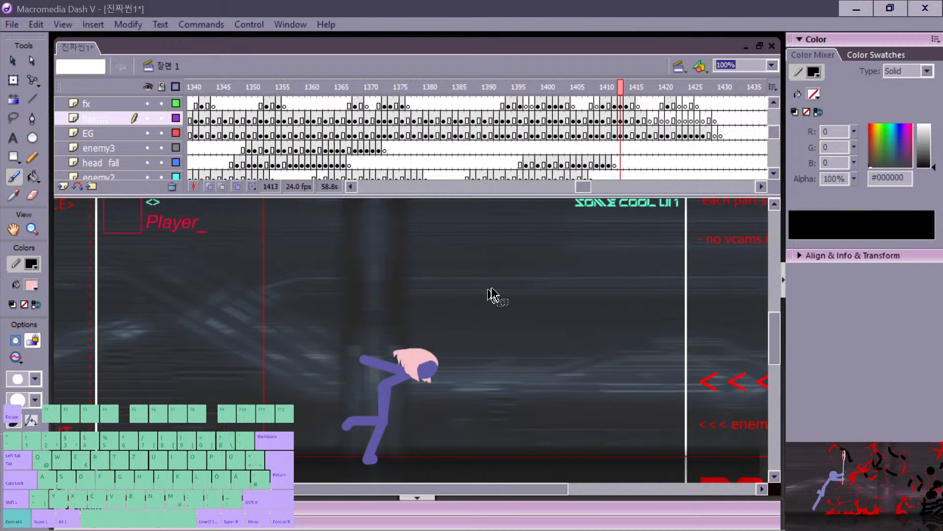
# Step: Compare the pink hair drawings against the figure's motion across frames 1412 to 1417
pyautogui.press(',')
pyautogui.press(',')
pyautogui.press('.')
pyautogui.press('.')
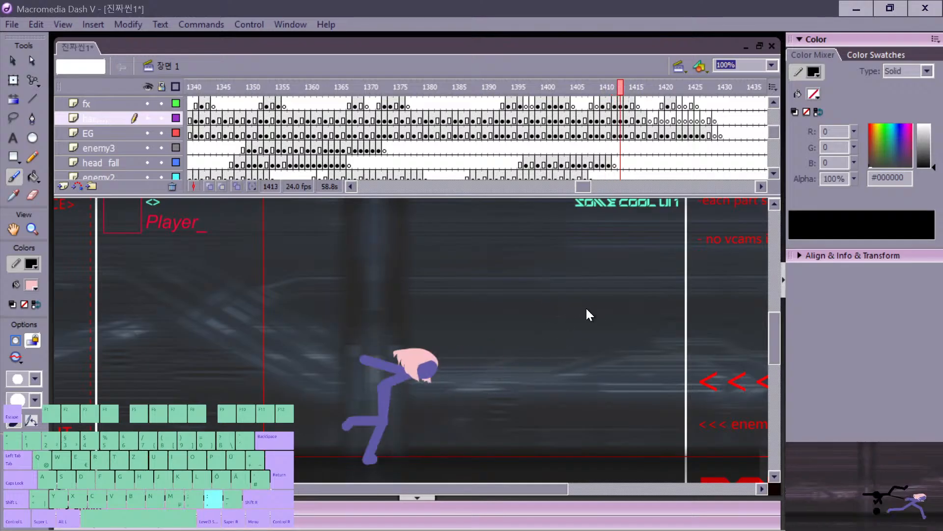
pyautogui.press(',')
pyautogui.press('.')
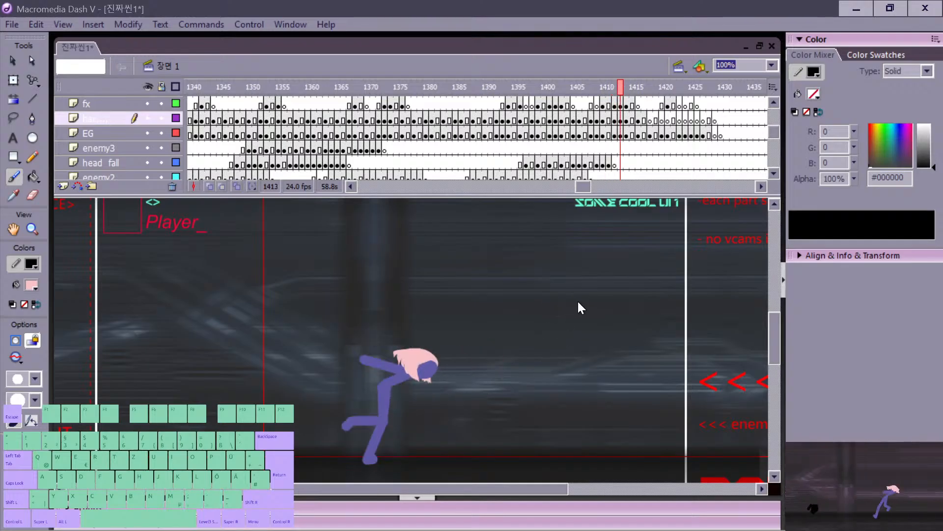
pyautogui.press('.')
pyautogui.press('.')
pyautogui.press('.')
pyautogui.press('.')
pyautogui.press('.')
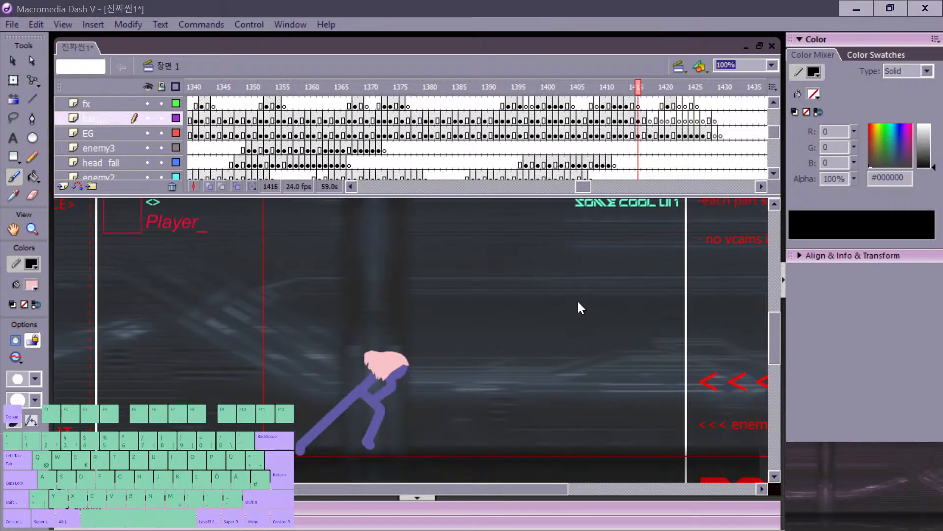
pyautogui.press(',')
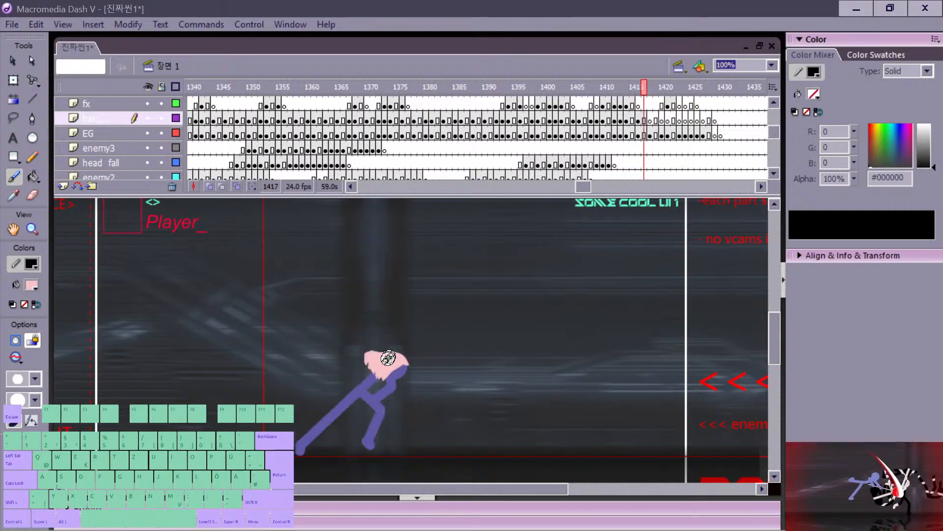
pyautogui.press('.')
pyautogui.press(',')
# Step: Paint the pink hair with trailing strands over the figure's head on frame 1418, matching the previous drawing
pyautogui.press('n')
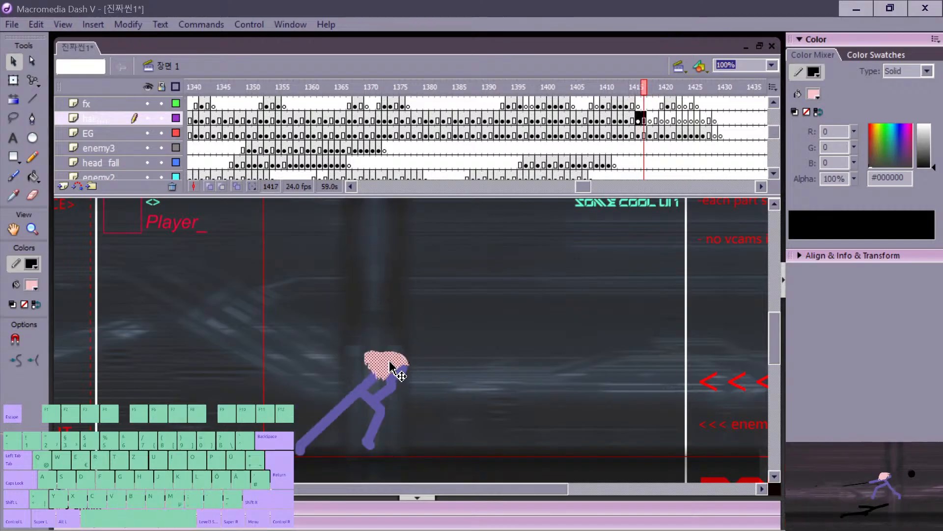
pyautogui.press('.')
pyautogui.press('b')
pyautogui.moveTo(368, 354); pyautogui.dragTo(366, 359)
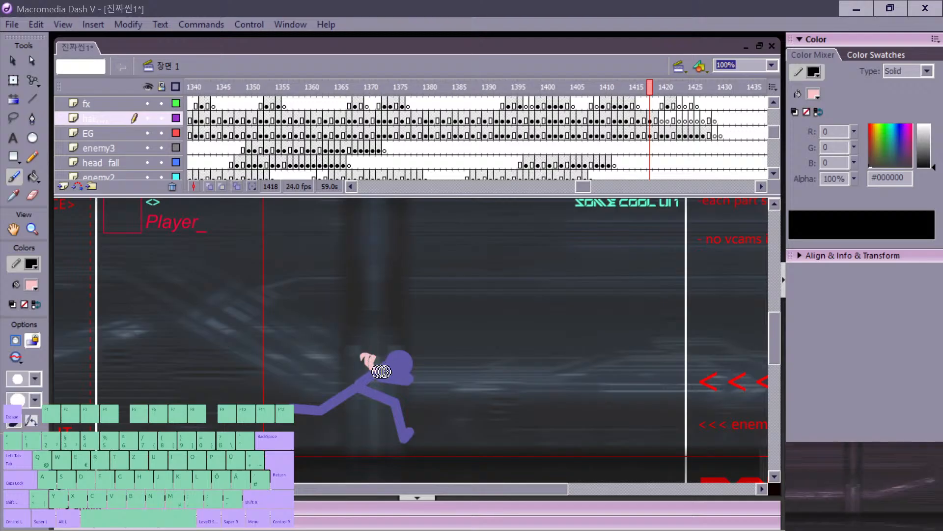
pyautogui.press(',')
pyautogui.press('.')
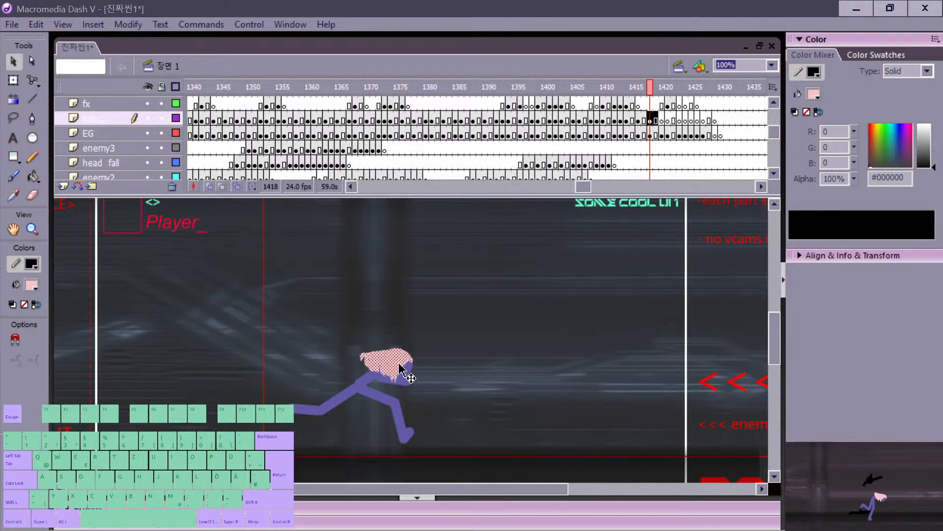
pyautogui.press('v')
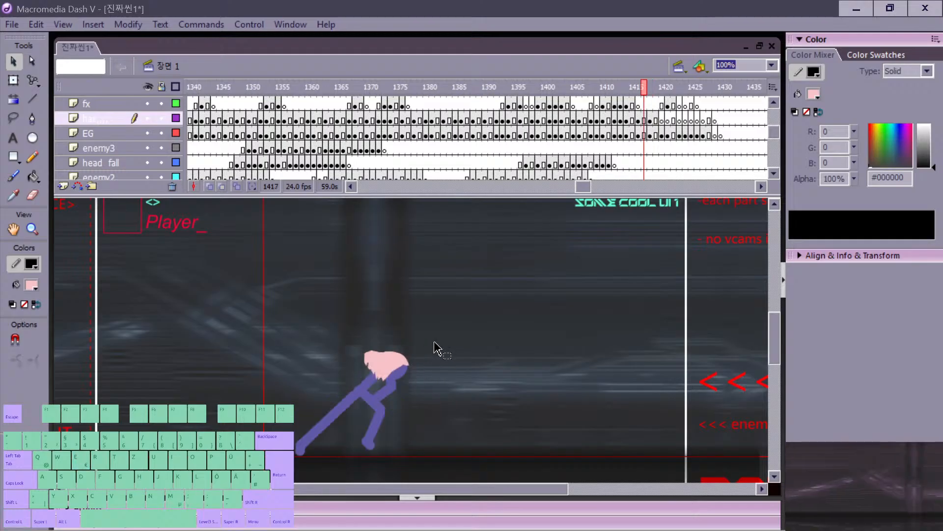
# Step: Paint the main mass of pink hair with back tufts on the figure's head on frame 1420
pyautogui.press('.')
pyautogui.press('.')
pyautogui.press('b')
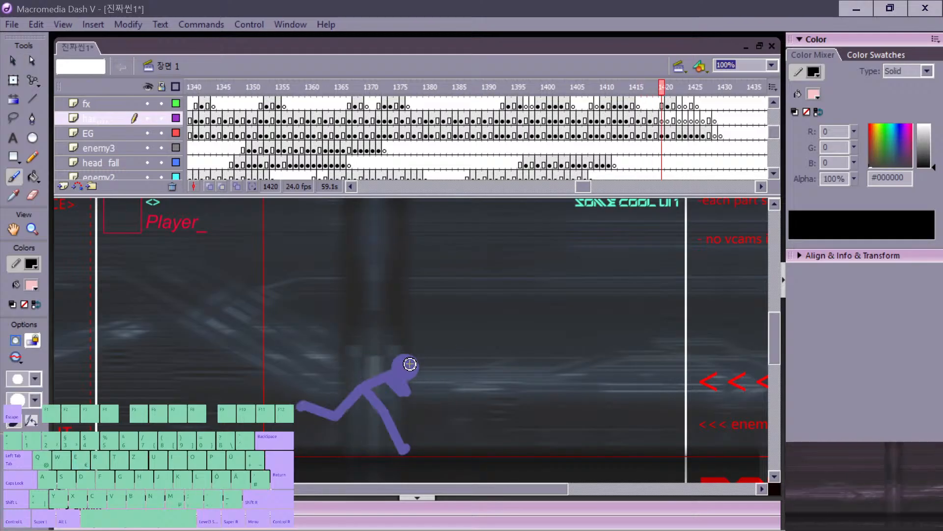
pyautogui.press(',')
pyautogui.press('.')
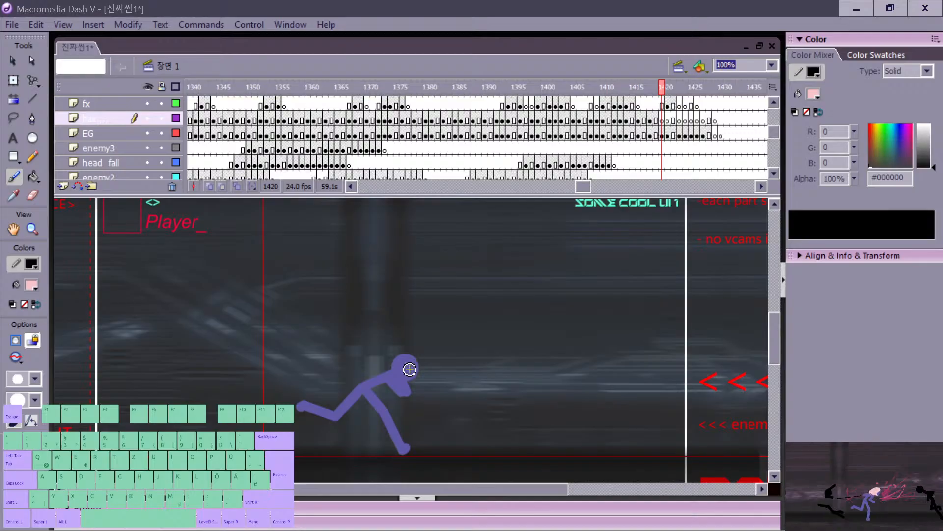
pyautogui.moveTo(406, 367); pyautogui.dragTo(397, 386)
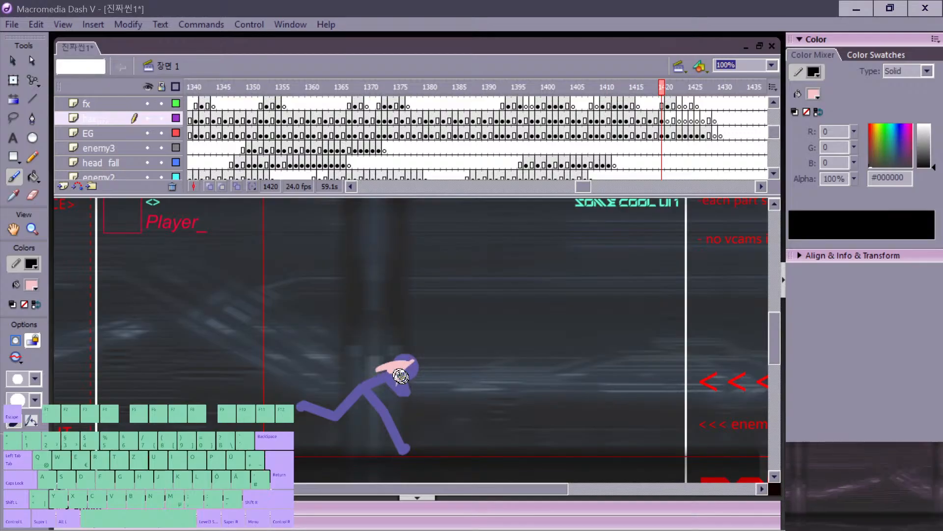
pyautogui.hotkey('ctrl', 'z')
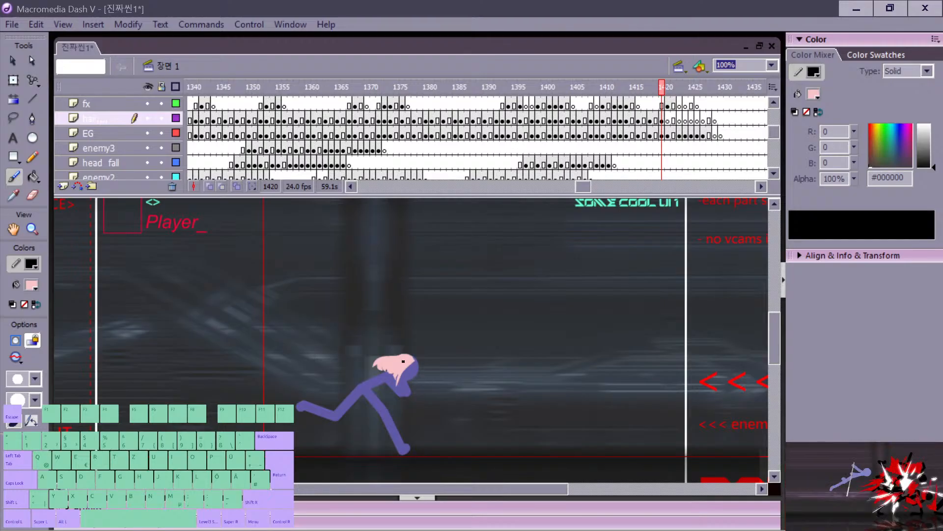
# Step: Extend the pink hair over the top and front of the head on frame 1420, undoing stray strokes
pyautogui.hotkey('ctrl', 'z')
pyautogui.press('v')
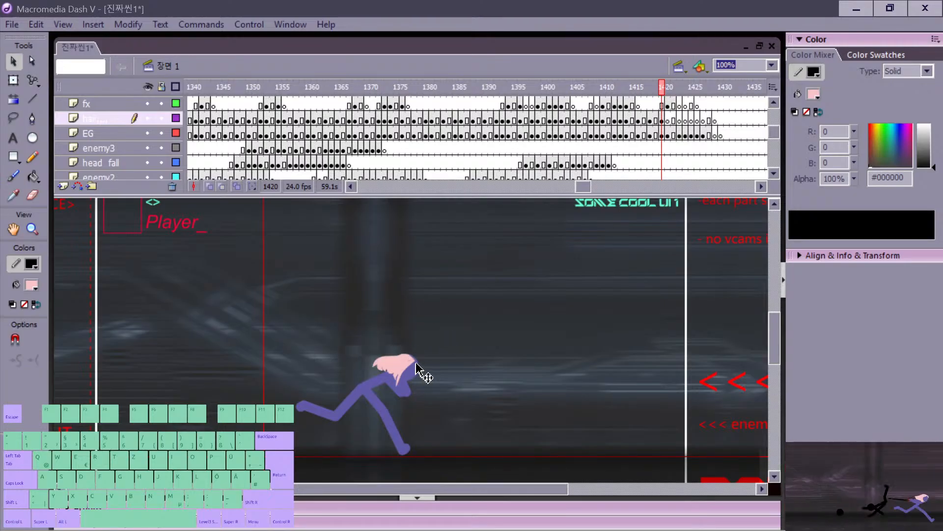
pyautogui.press('b')
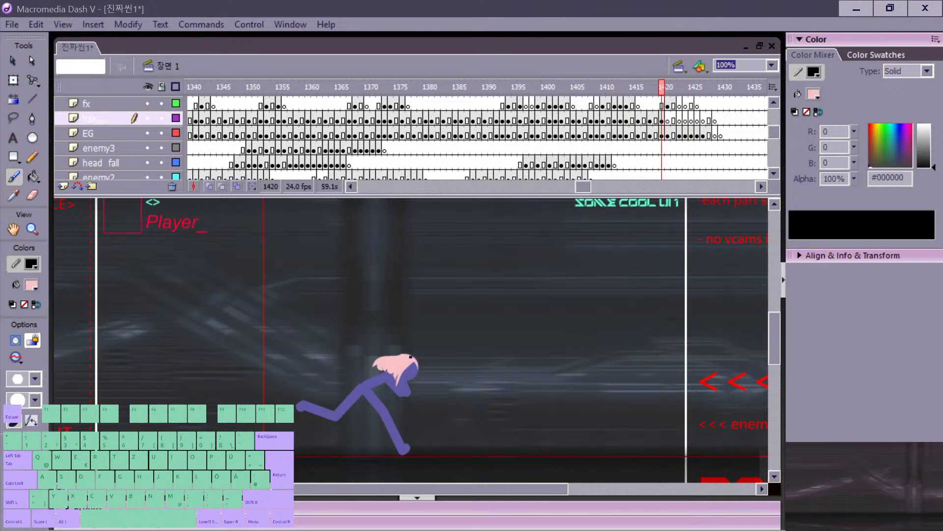
pyautogui.hotkey('ctrl', 'z')
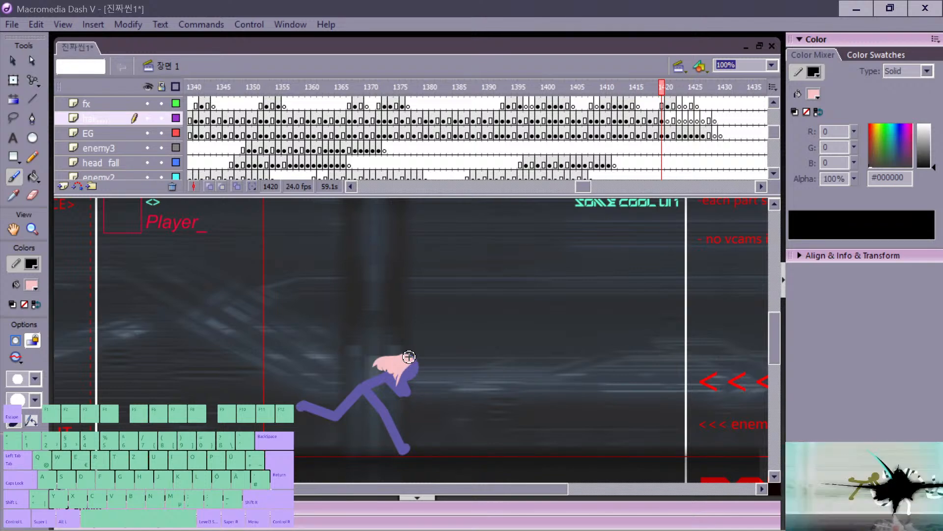
pyautogui.hotkey('ctrl', 'z')
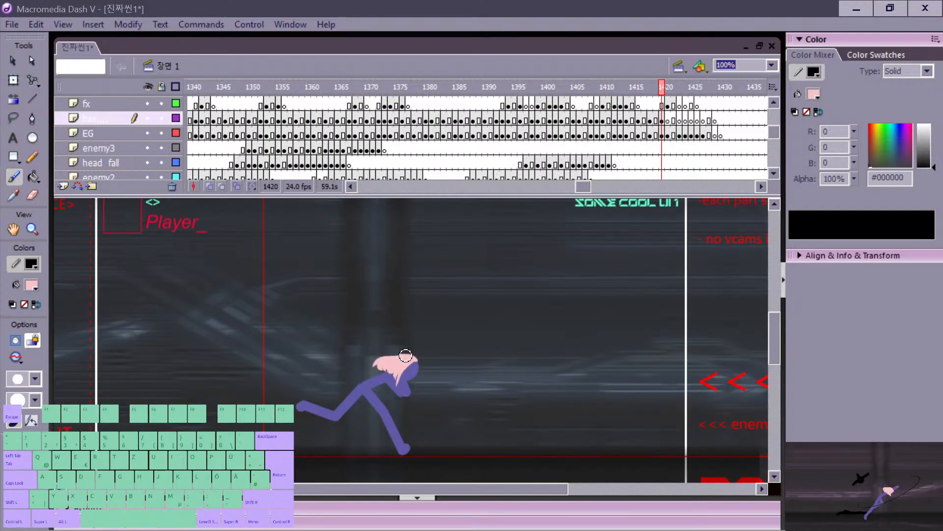
pyautogui.moveTo(403, 353)
pyautogui.mouseDown()
pyautogui.moveTo(363, 356)
pyautogui.moveTo(403, 354)
pyautogui.mouseUp()
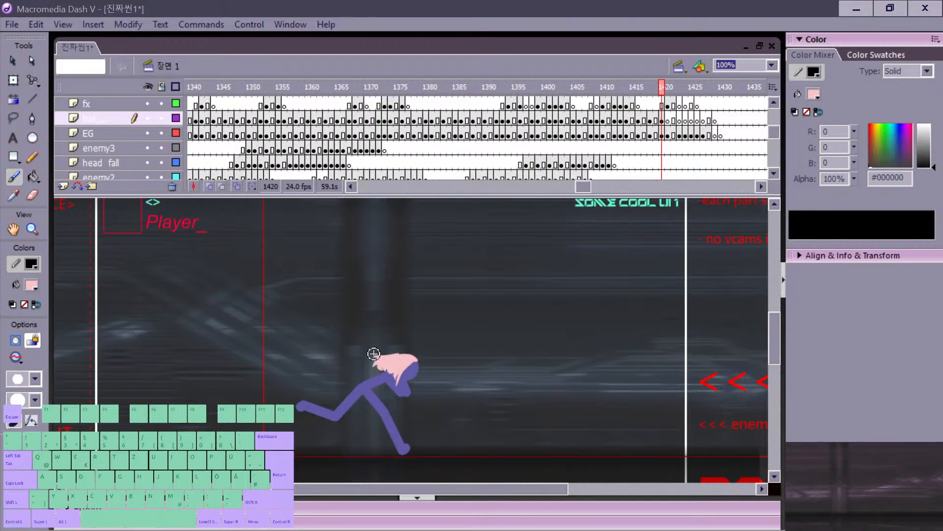
pyautogui.hotkey('ctrl', 'z')
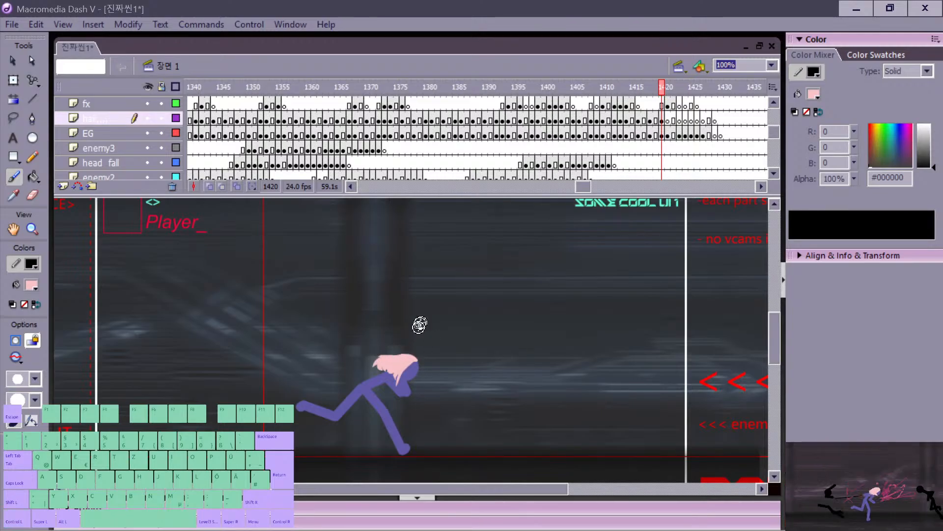
# Step: Reshape the back edge of the hair on frame 1420 into a longer tip with pointed strands
pyautogui.press('v')
pyautogui.moveTo(383, 345)
pyautogui.mouseDown()
pyautogui.moveTo(420, 377)
pyautogui.moveTo(371, 358)
pyautogui.mouseUp()
pyautogui.press('b')
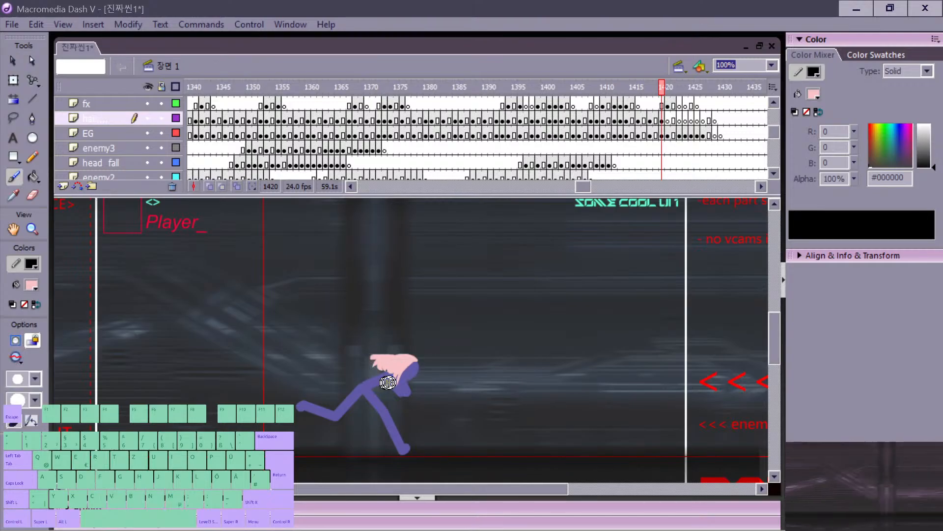
pyautogui.press('v')
pyautogui.click(387, 367)
pyautogui.click(425, 338)
pyautogui.hotkey('ctrl', 'z')
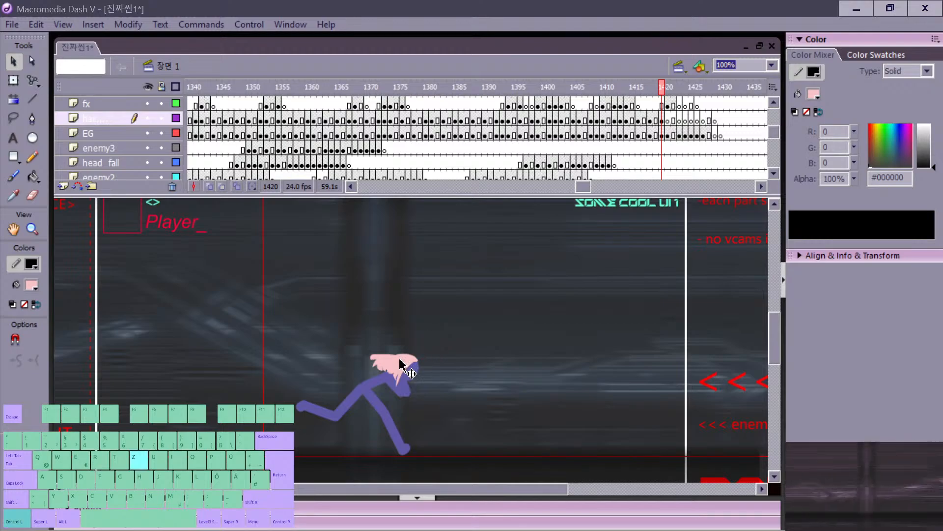
# Step: Fill out the top, back tufts and lower strands of the pink hair on frame 1420
pyautogui.press('b')
pyautogui.moveTo(381, 354)
pyautogui.mouseDown()
pyautogui.moveTo(363, 373)
pyautogui.moveTo(406, 387)
pyautogui.mouseUp()
pyautogui.press('v')
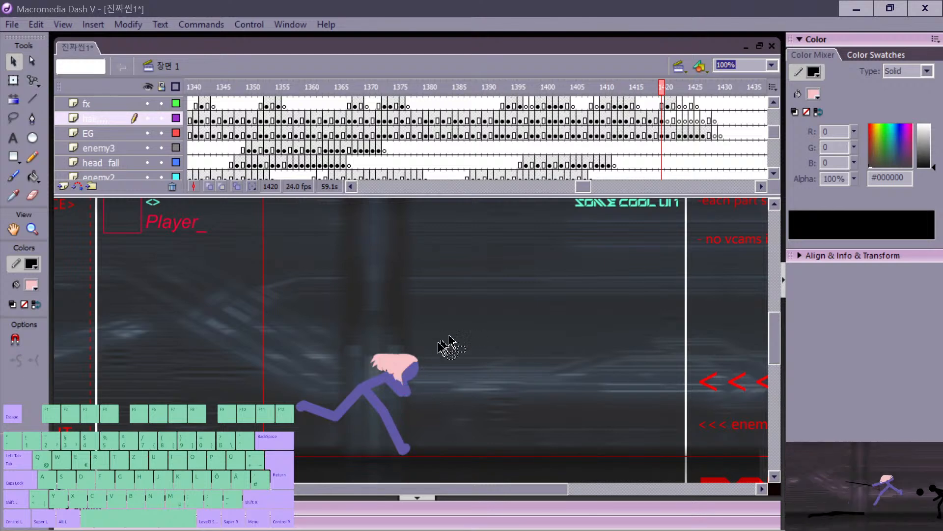
pyautogui.click(416, 362)
pyautogui.press('e')
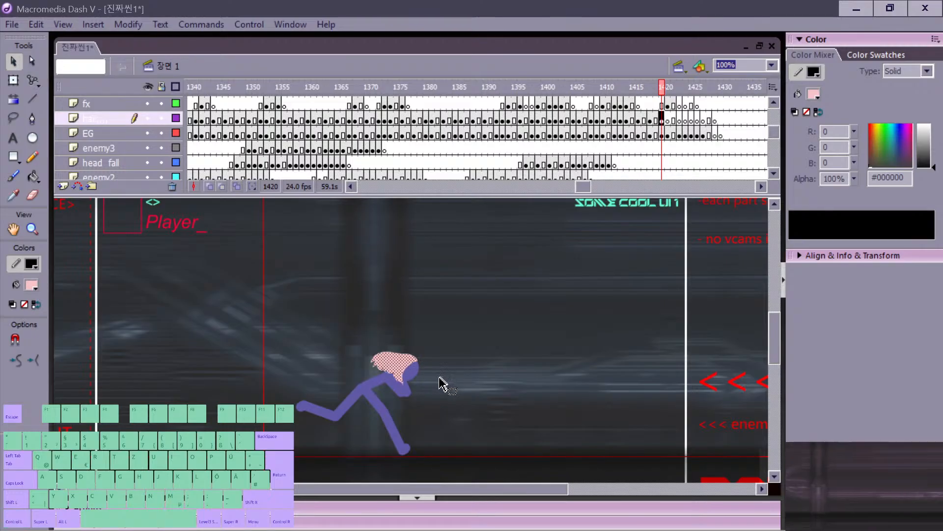
pyautogui.click(440, 378)
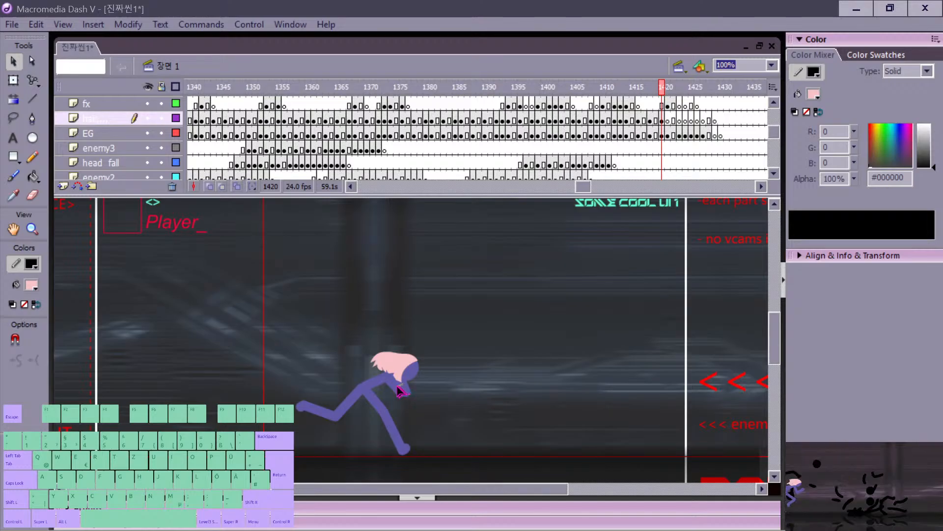
# Step: Repaint the back tufts of the pink hair on frame 1420, flipping to frame 1419 to compare the shape
pyautogui.press(',')
pyautogui.press('.')
pyautogui.press(',')
pyautogui.press(',')
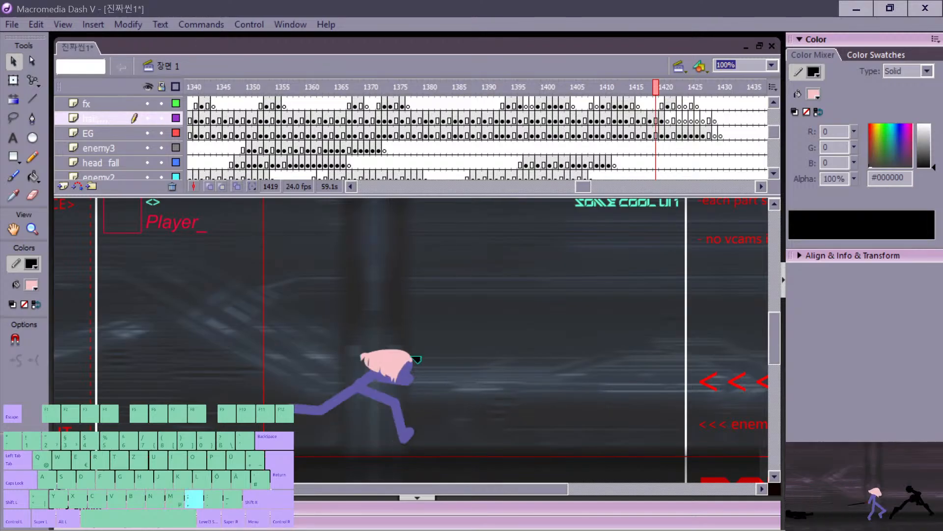
pyautogui.press('.')
pyautogui.press('.')
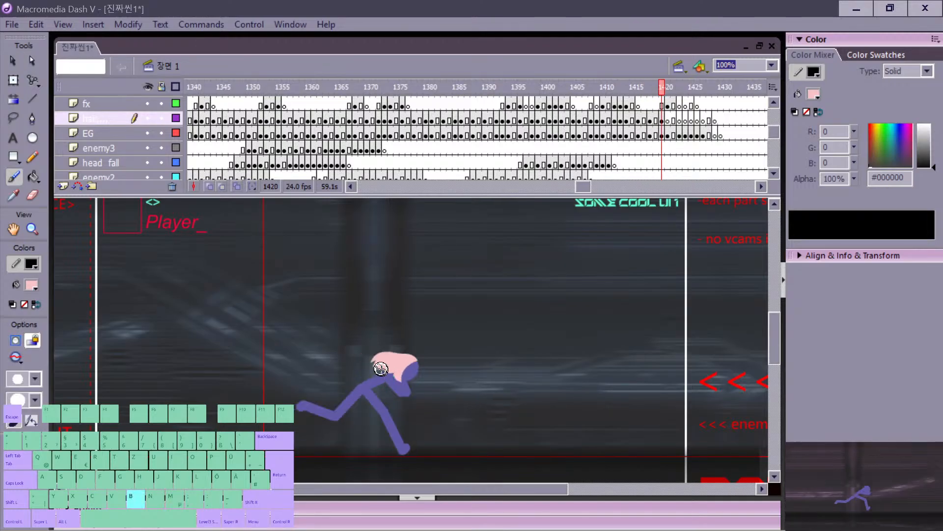
pyautogui.press('b')
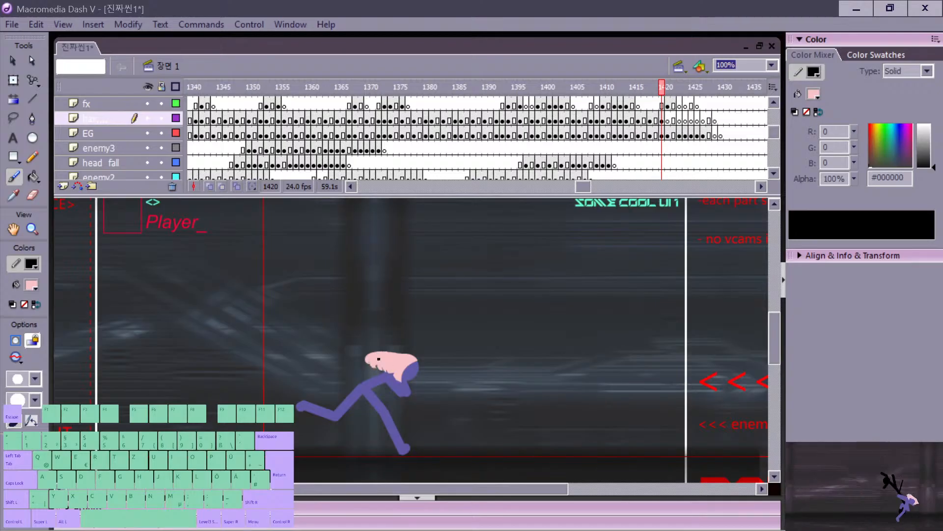
pyautogui.press(',')
pyautogui.press('.')
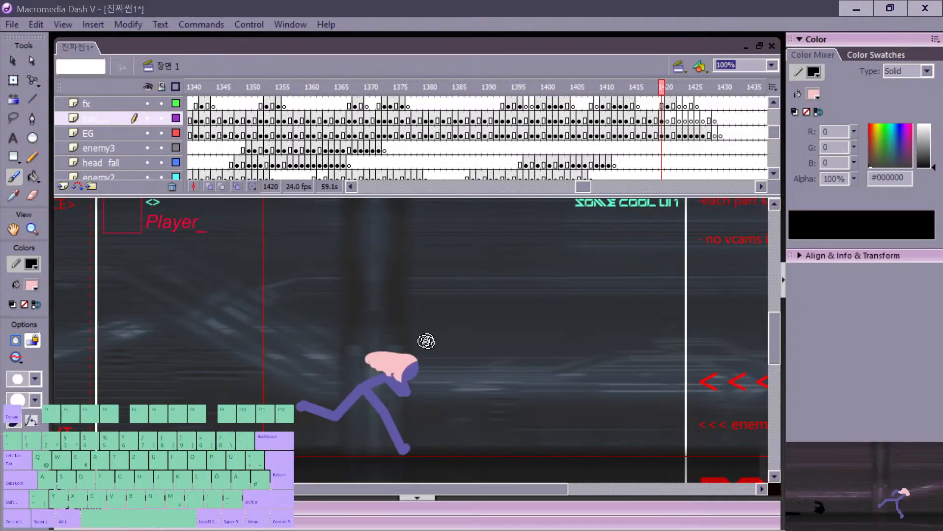
pyautogui.press(',')
pyautogui.press('.')
# Step: Paint the first pink strands on frame 1421, one across the head and one sweeping up behind it
pyautogui.press('.')
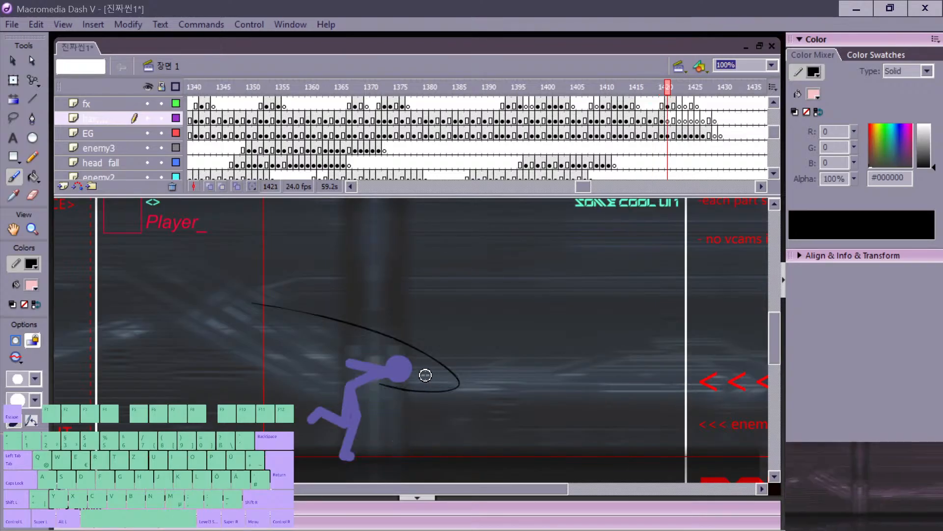
pyautogui.press(',')
pyautogui.press('.')
pyautogui.press(',')
pyautogui.press('.')
pyautogui.moveTo(405, 364)
pyautogui.mouseDown()
pyautogui.moveTo(408, 337)
pyautogui.moveTo(374, 323)
pyautogui.moveTo(384, 363)
pyautogui.moveTo(373, 338)
pyautogui.mouseUp()
pyautogui.press(',')
pyautogui.press('.')
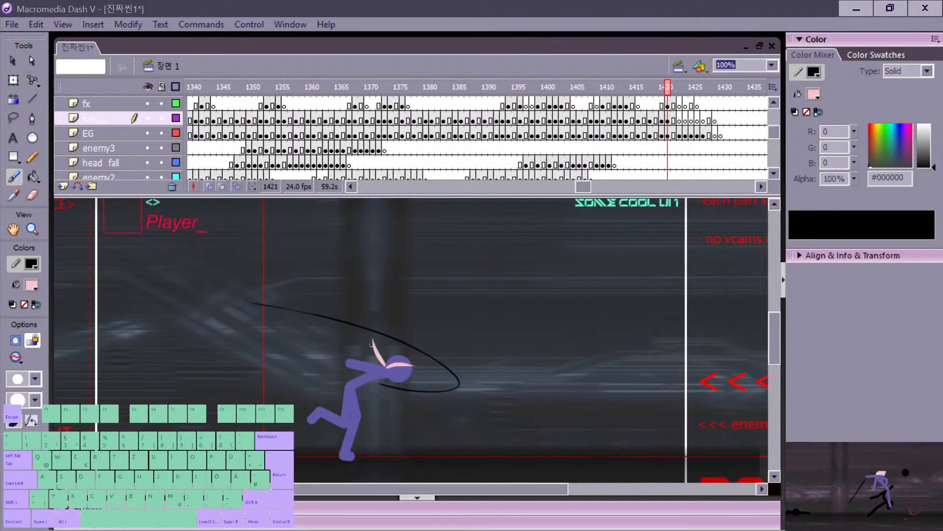
# Step: Add back tufts and fill the main mass of pink hair on frame 1421, undoing the stray front stroke
pyautogui.press(',')
pyautogui.press('.')
pyautogui.press(',')
pyautogui.press('.')
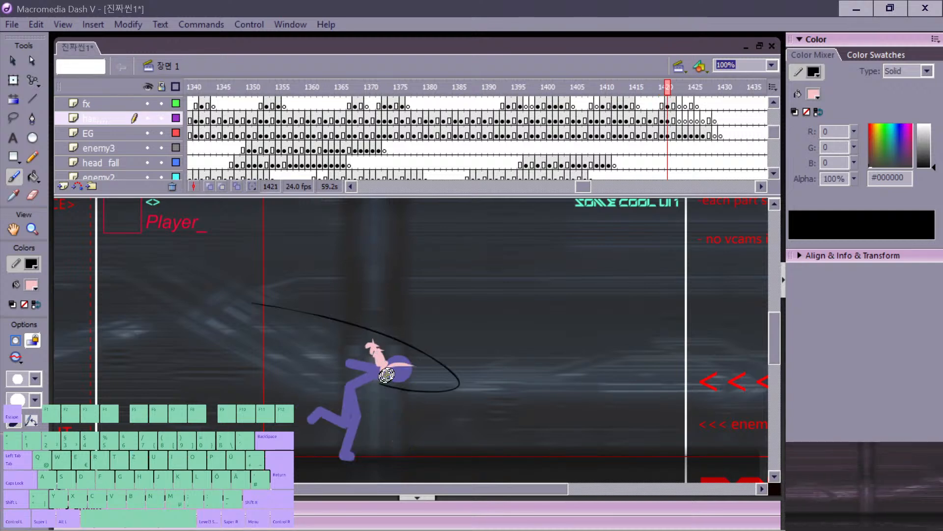
pyautogui.moveTo(384, 376); pyautogui.dragTo(387, 365)
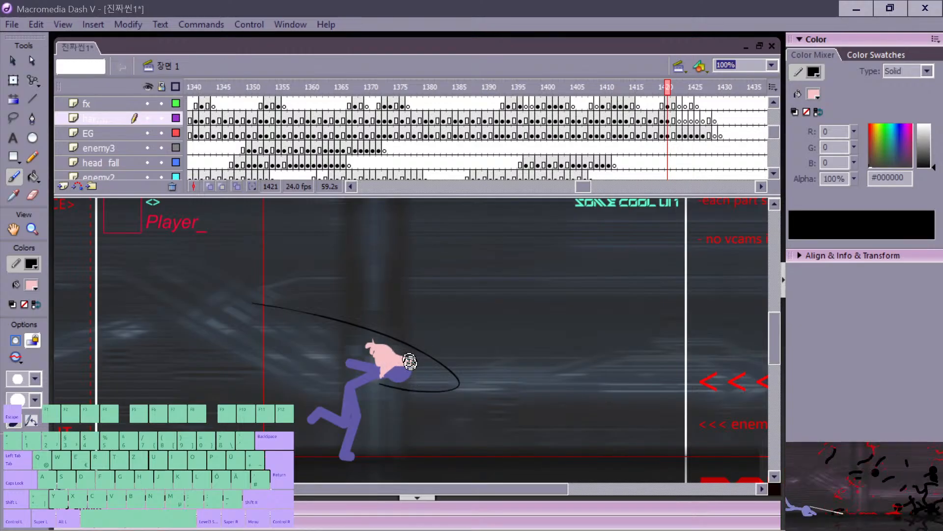
pyautogui.hotkey('ctrl', 'z')
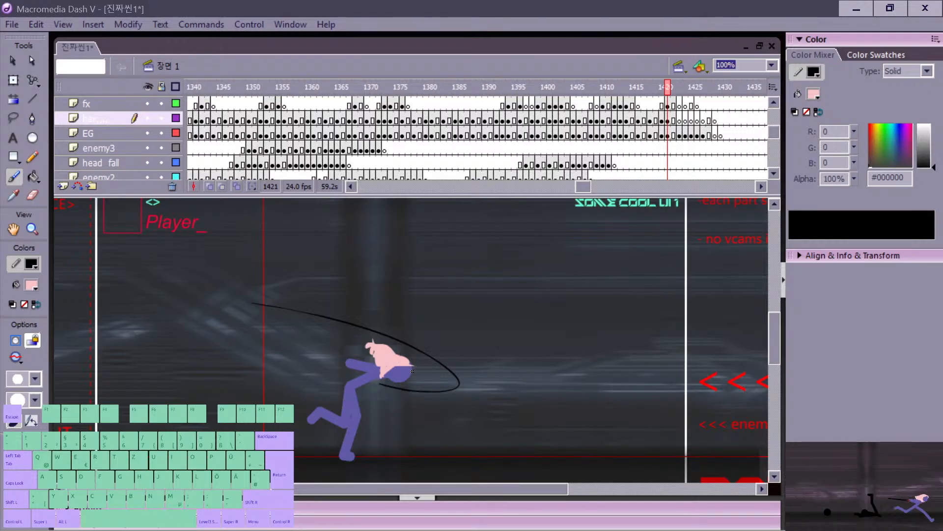
# Step: Reshape the front edge of the hair on frame 1421 so it curves over the forehead, undoing unwanted bends
pyautogui.press('e')
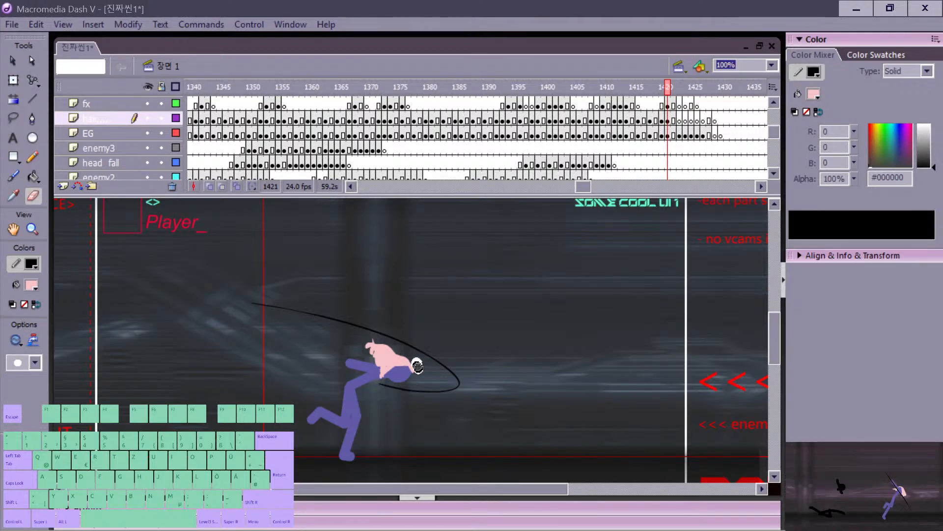
pyautogui.press('v')
pyautogui.click(410, 364)
pyautogui.click(416, 371)
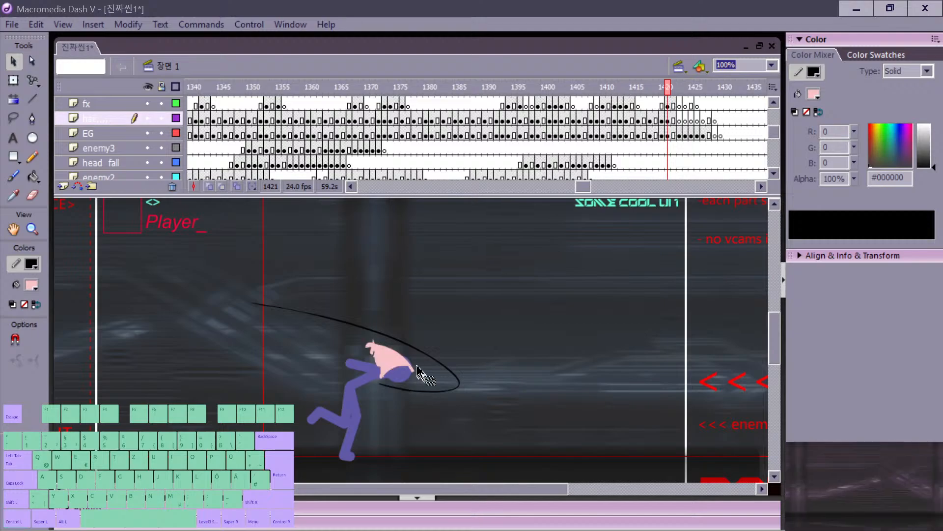
pyautogui.hotkey('ctrl', 'z')
pyautogui.click(414, 366)
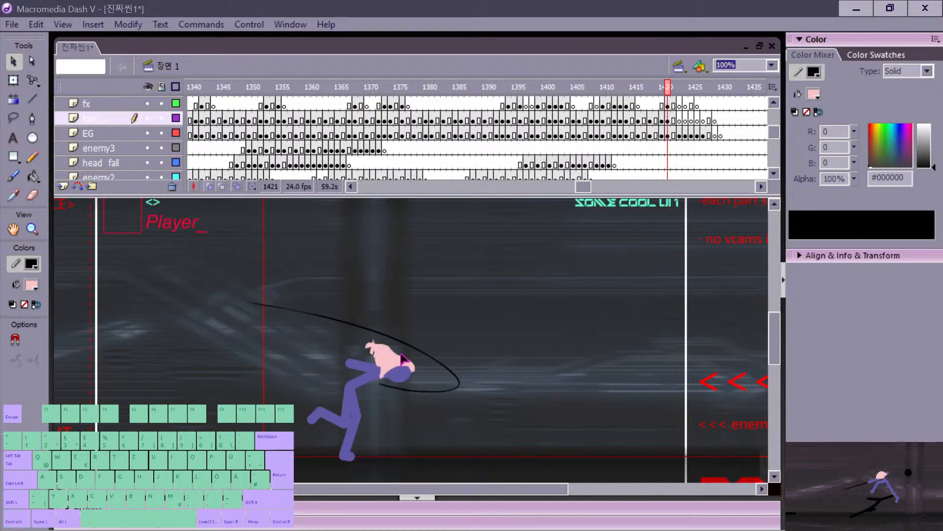
pyautogui.hotkey('ctrl', 'z')
pyautogui.click(418, 373)
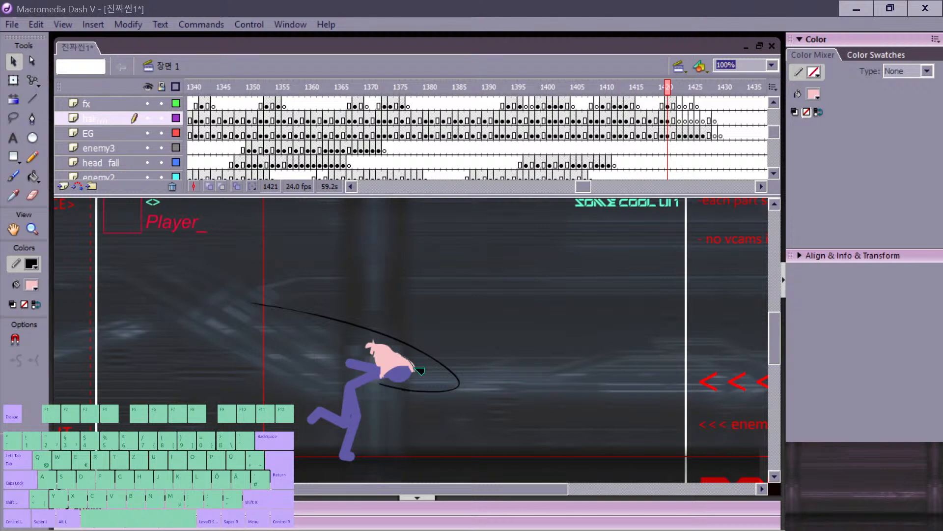
pyautogui.click(416, 369)
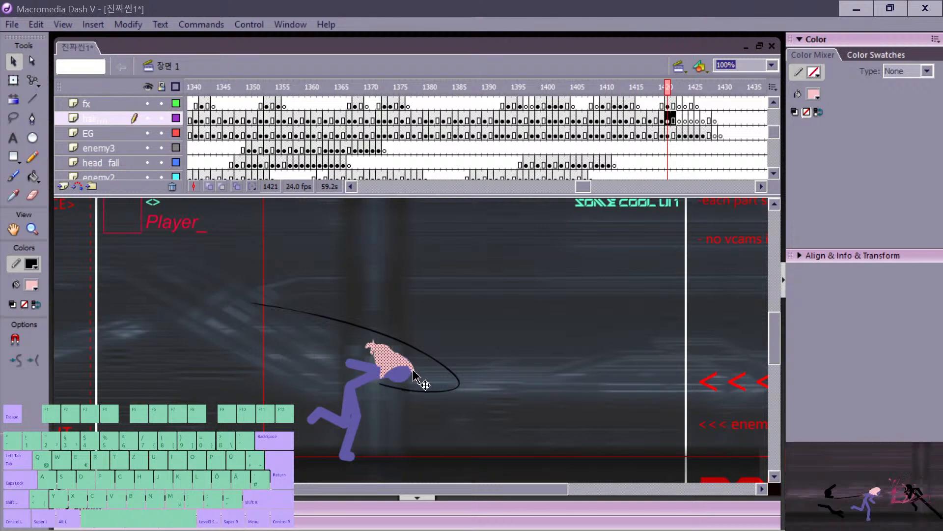
pyautogui.click(421, 378)
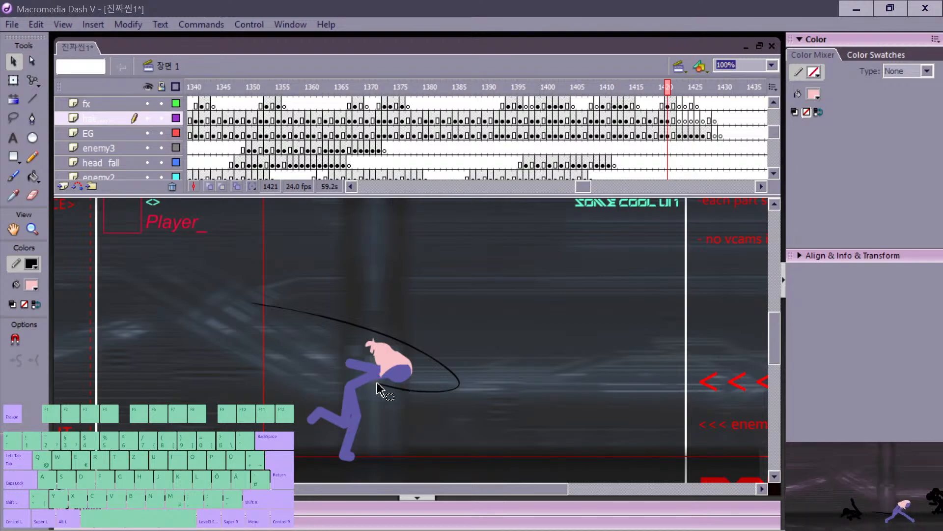
# Step: Touch up the lower strands of the hair on frame 1421 with the brush, undoing the stray stroke
pyautogui.press('b')
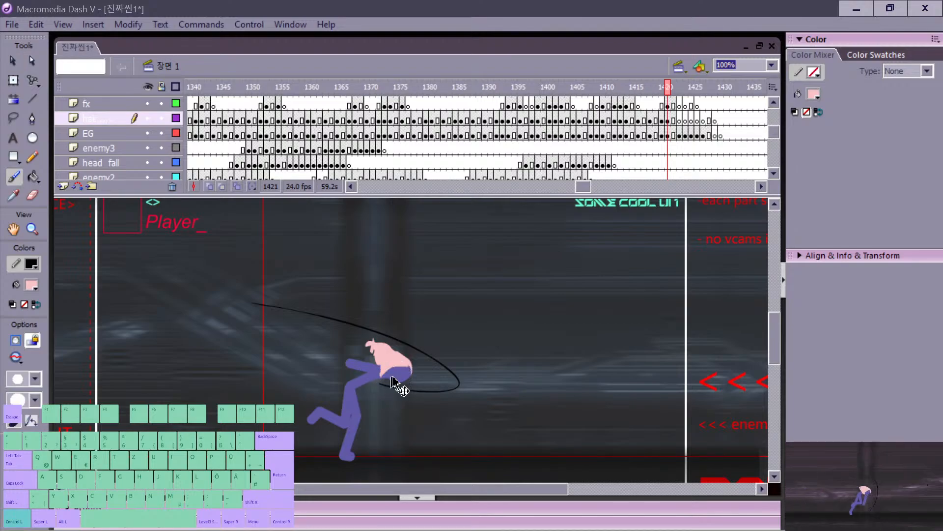
pyautogui.press('z')
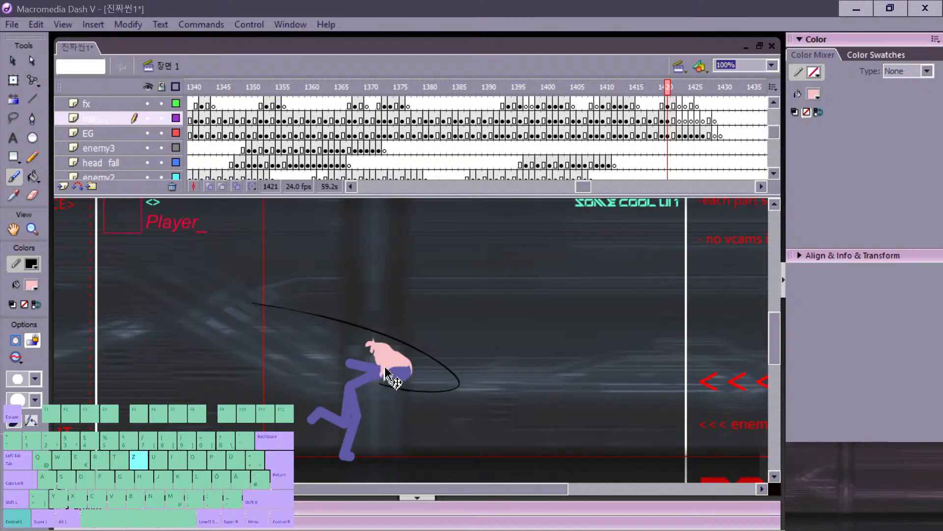
pyautogui.press(',')
pyautogui.press('.')
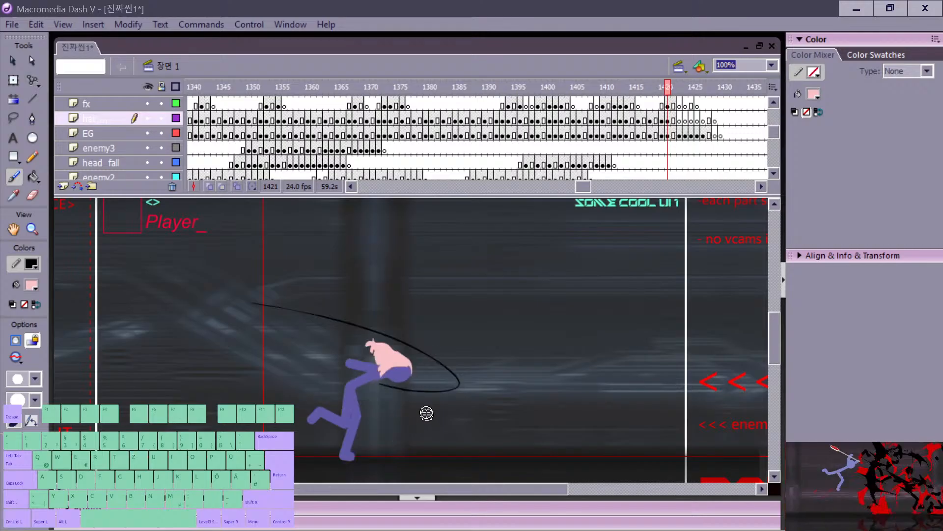
pyautogui.press('v')
pyautogui.moveTo(358, 336); pyautogui.dragTo(402, 364)
pyautogui.keyDown('shift'); pyautogui.click(397, 342); pyautogui.keyUp('shift')
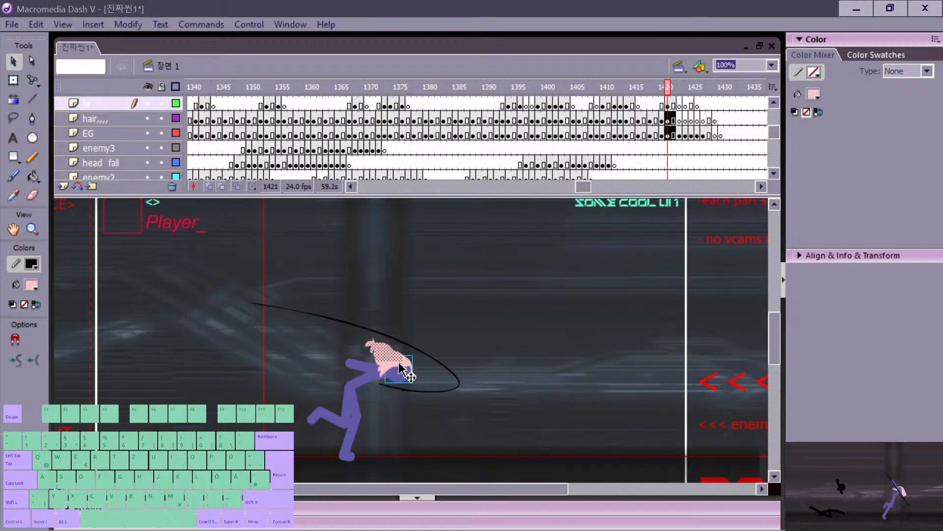
pyautogui.hotkey('ctrl', 'e')
pyautogui.hotkey('ctrl', 'z')
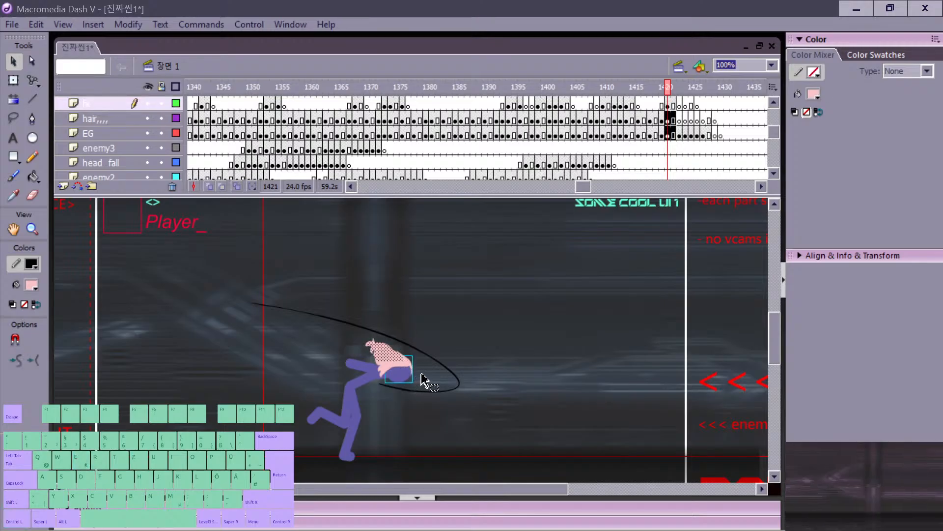
pyautogui.click(376, 366)
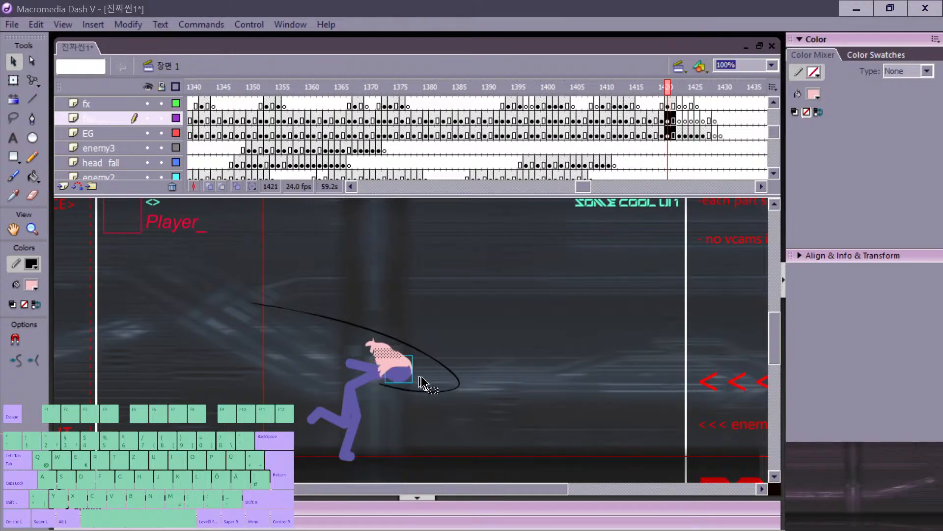
pyautogui.click(420, 377)
# Step: Smooth and fill out the top of the hair on frame 1421, comparing it with the previous frame
pyautogui.press(',')
pyautogui.press('.')
pyautogui.press('b')
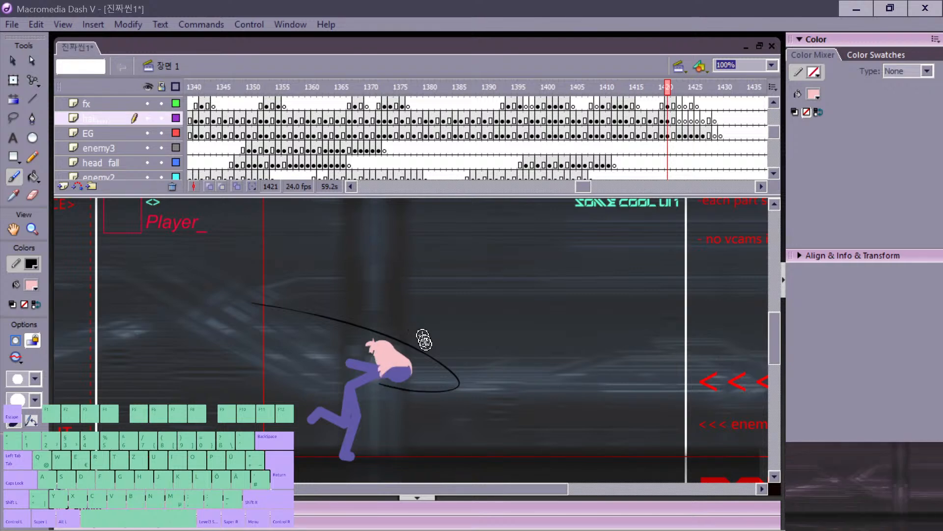
pyautogui.press('v')
pyautogui.click(393, 357)
pyautogui.press('e')
pyautogui.press('z')
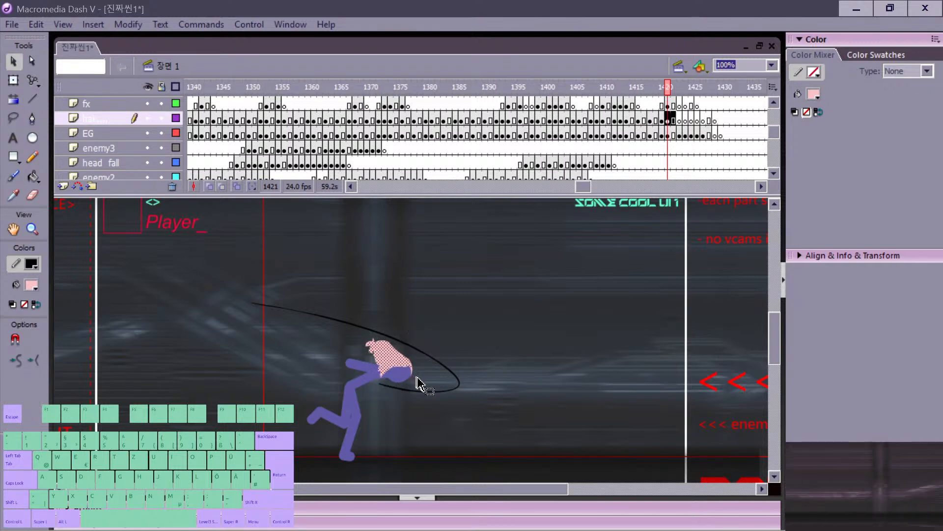
pyautogui.press(',')
pyautogui.press('.')
# Step: Paint the first pink strands behind the head on frame 1423 with the brush
pyautogui.press('.')
pyautogui.press('.')
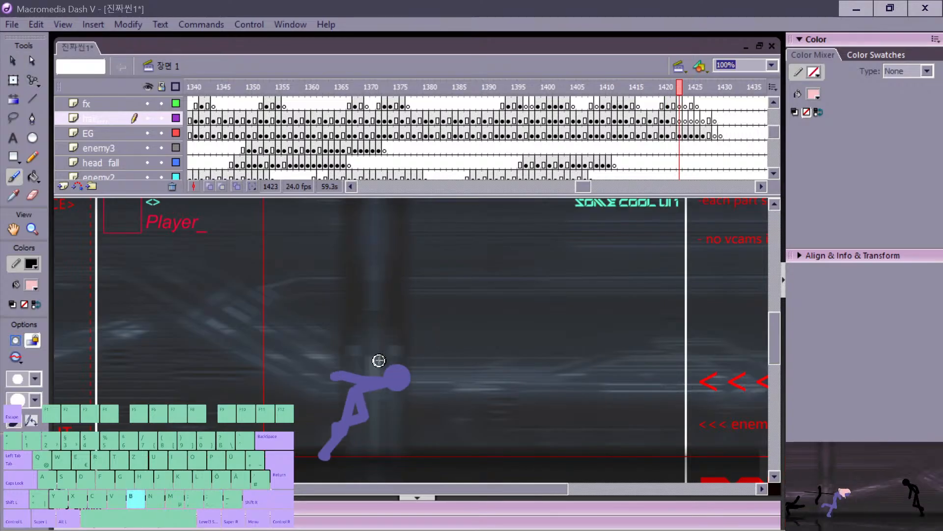
pyautogui.press('b')
pyautogui.moveTo(376, 365); pyautogui.dragTo(383, 382)
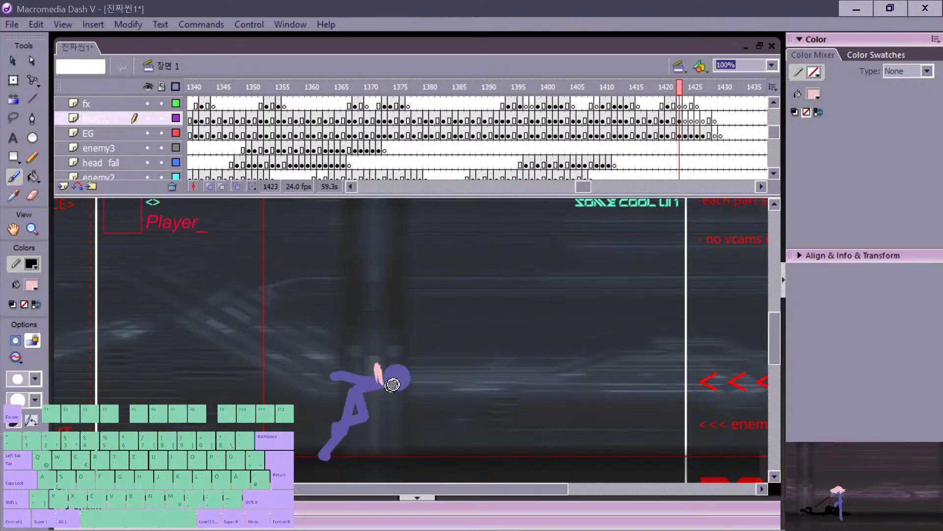
pyautogui.press(',')
pyautogui.press('.')
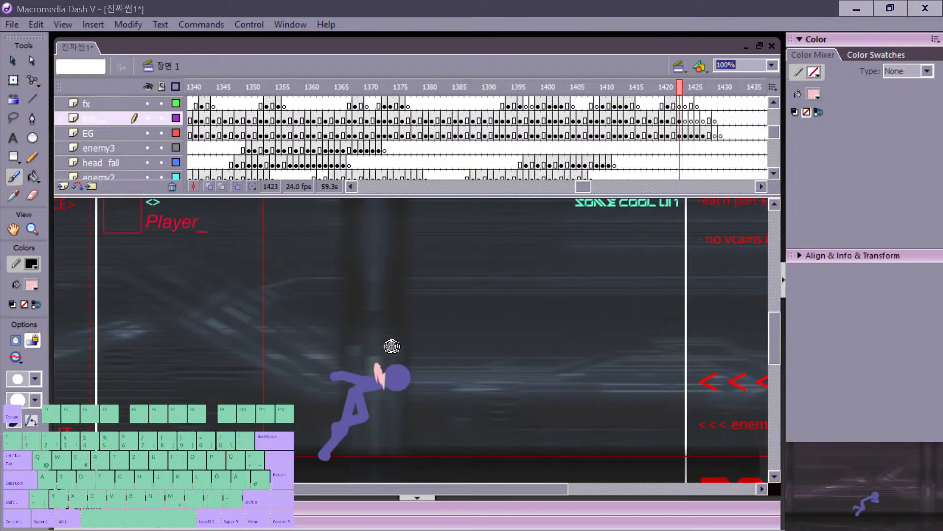
# Step: Extend the hair on frame 1423 backward with a rounded upper tuft, comparing it with the previous frame
pyautogui.moveTo(376, 367)
pyautogui.mouseDown()
pyautogui.moveTo(375, 395)
pyautogui.moveTo(369, 362)
pyautogui.mouseUp()
pyautogui.press(',')
pyautogui.press('.')
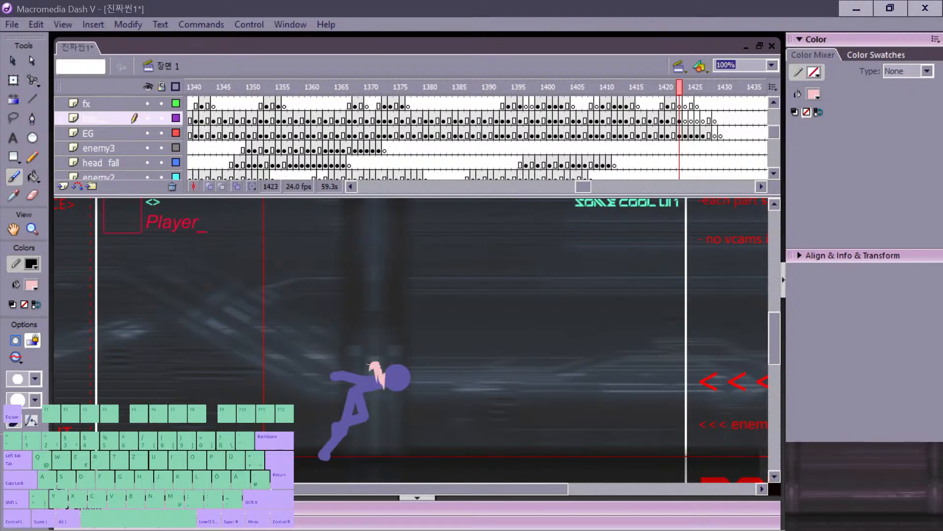
pyautogui.press(',')
pyautogui.press('.')
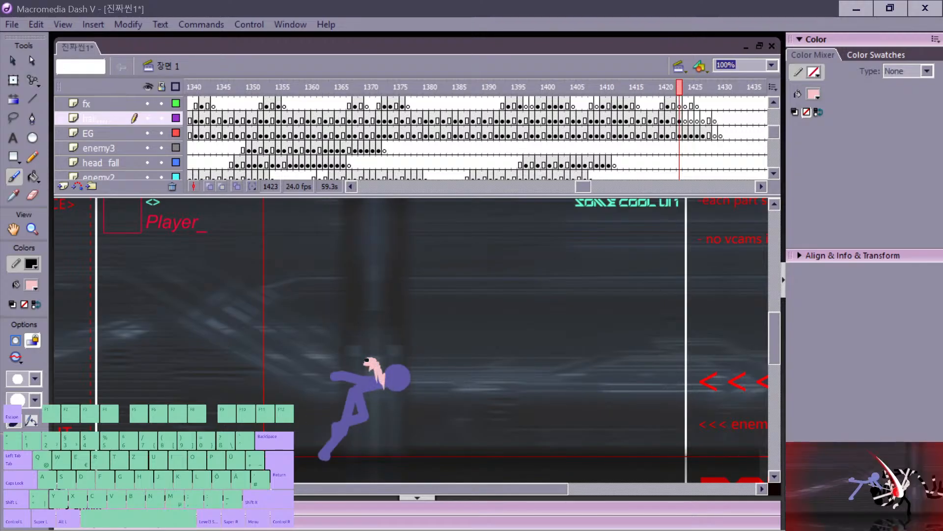
pyautogui.press(',')
pyautogui.press('.')
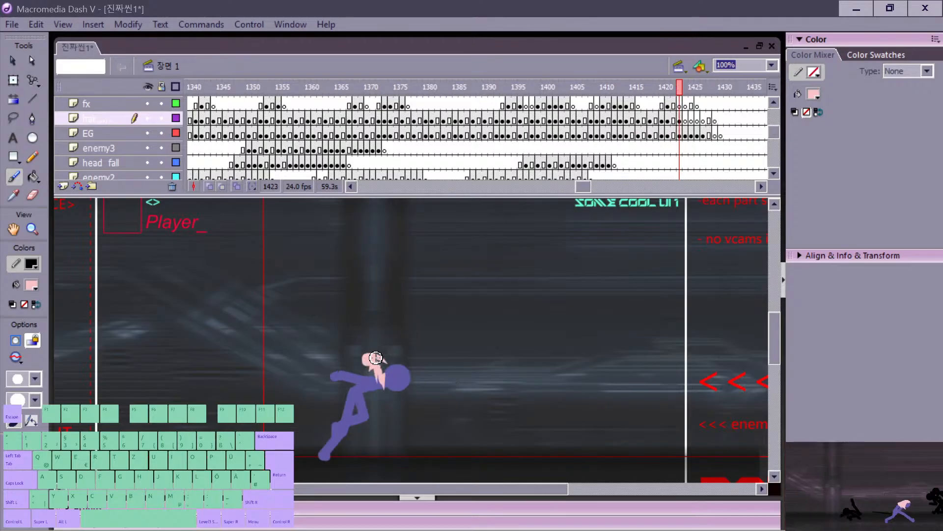
# Step: Fill the main mass of hair on frame 1423 and extend it forward into a strand over the forehead
pyautogui.press(',')
pyautogui.press('.')
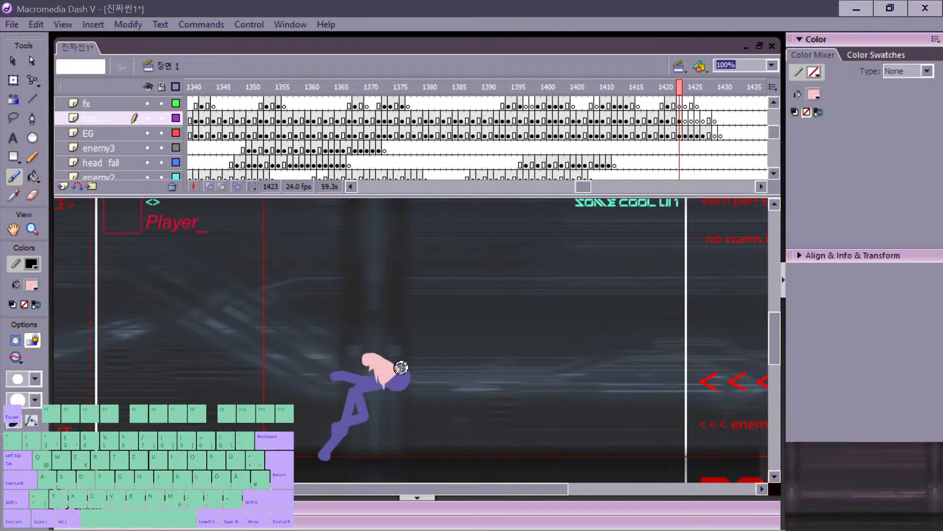
pyautogui.press(',')
pyautogui.press('.')
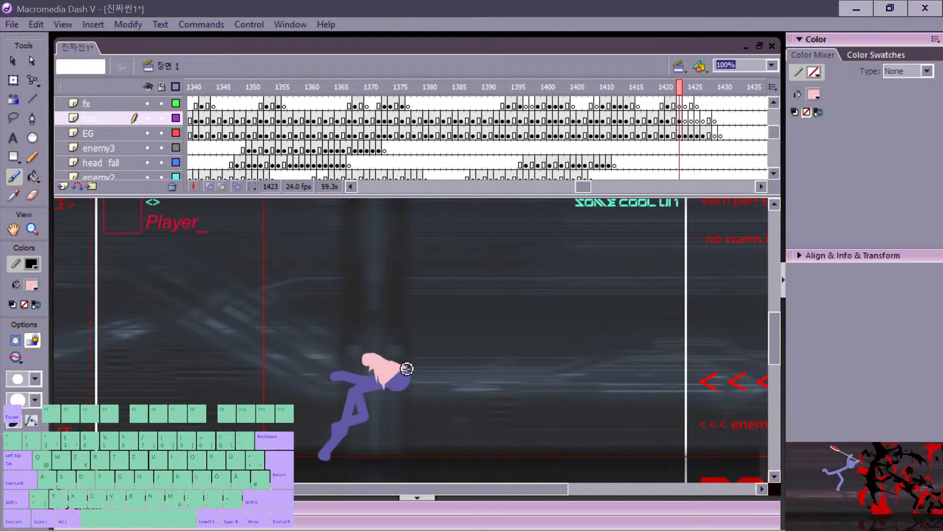
pyautogui.press(',')
pyautogui.press('.')
pyautogui.press(',')
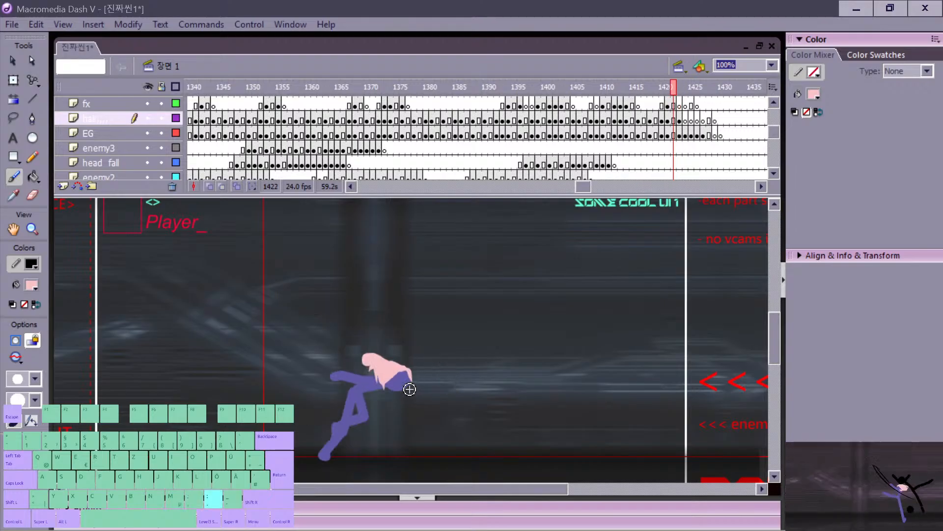
pyautogui.press('.')
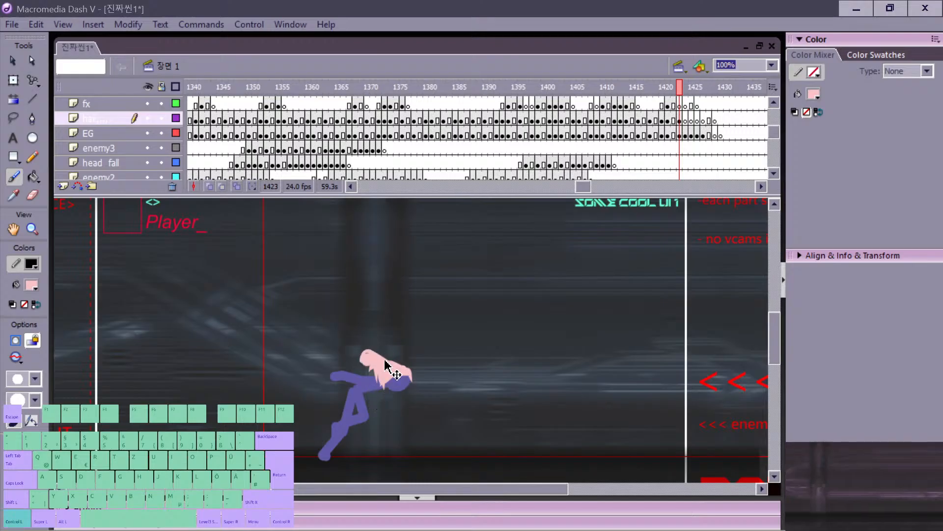
# Step: Smooth the top edge of the hair on frame 1423, checking it against frame 1422
pyautogui.press('v')
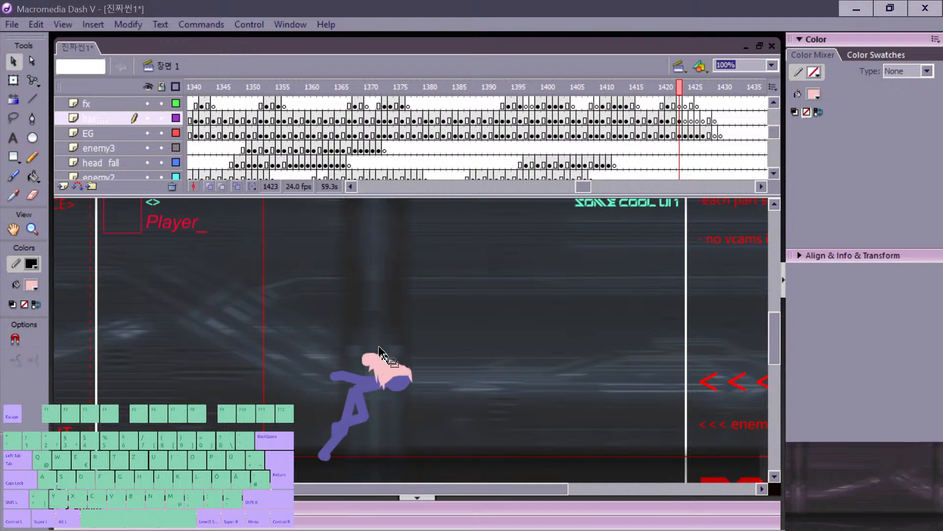
pyautogui.moveTo(375, 343); pyautogui.dragTo(414, 377)
pyautogui.press(',')
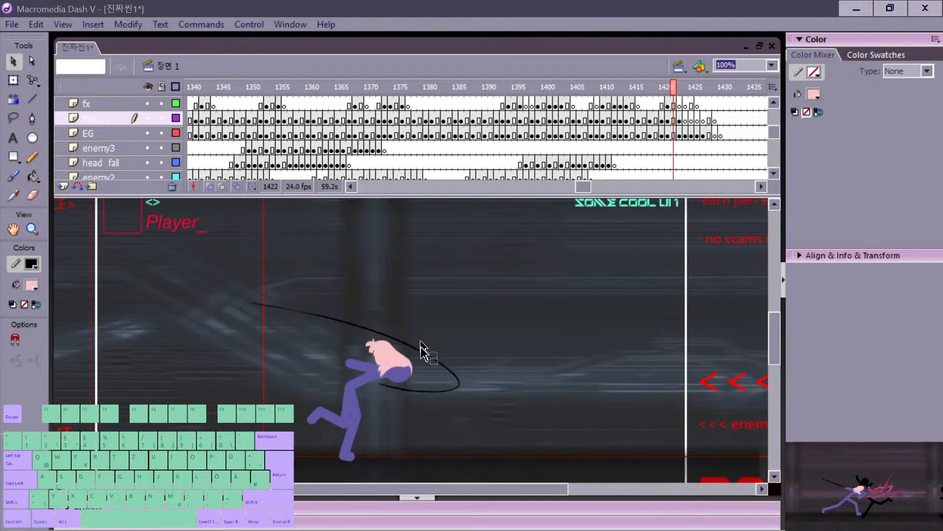
pyautogui.press('.')
pyautogui.press('e')
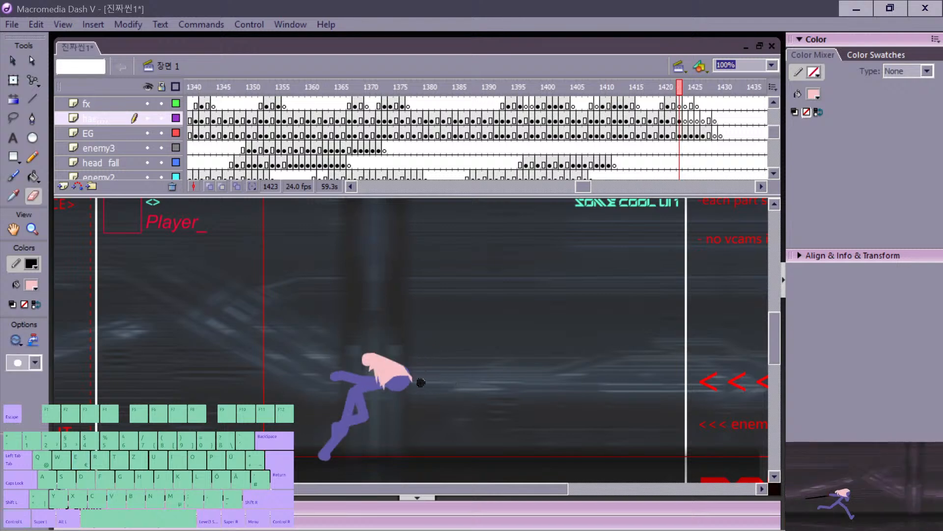
# Step: Trim the back of the hair on frame 1423 with the eraser and rework its ragged lower strands
pyautogui.press('v')
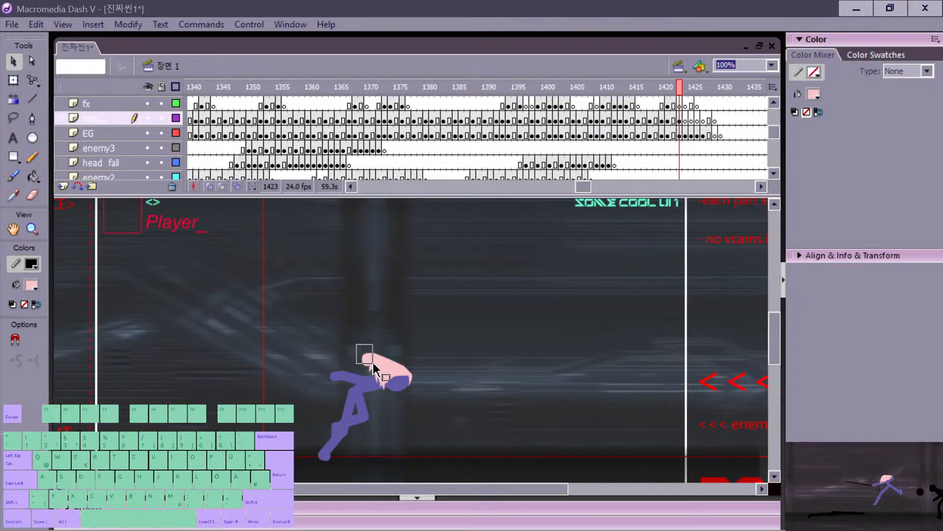
pyautogui.press('e')
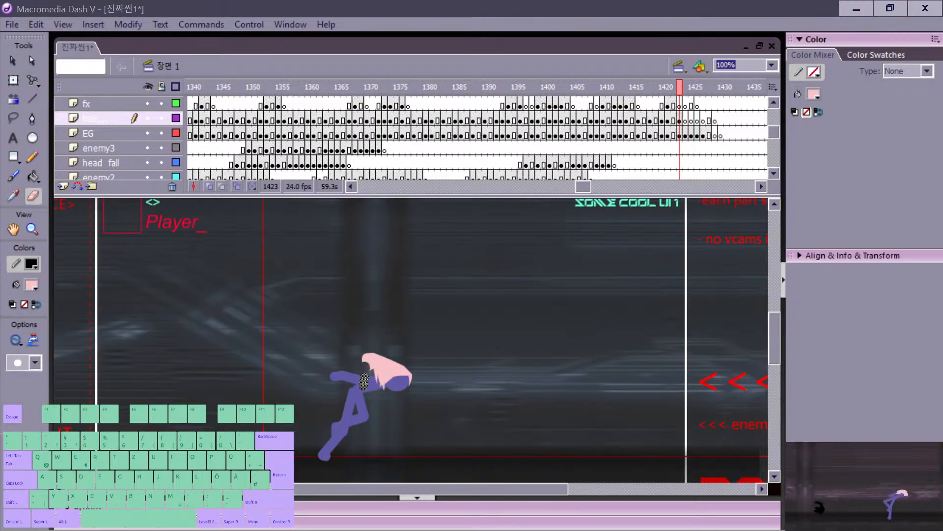
pyautogui.press('b')
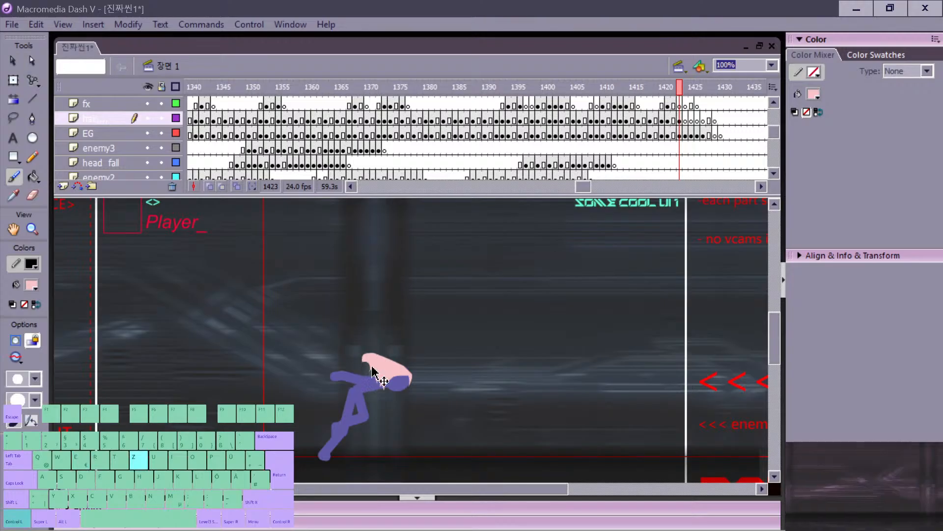
pyautogui.moveTo(369, 362); pyautogui.dragTo(373, 390)
pyautogui.hotkey('ctrl', 'z')
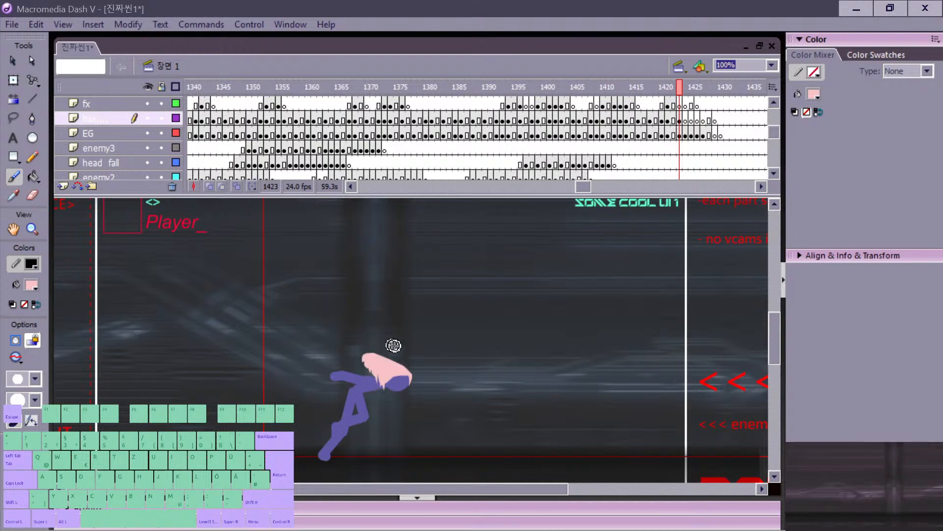
pyautogui.press('v')
pyautogui.press('e')
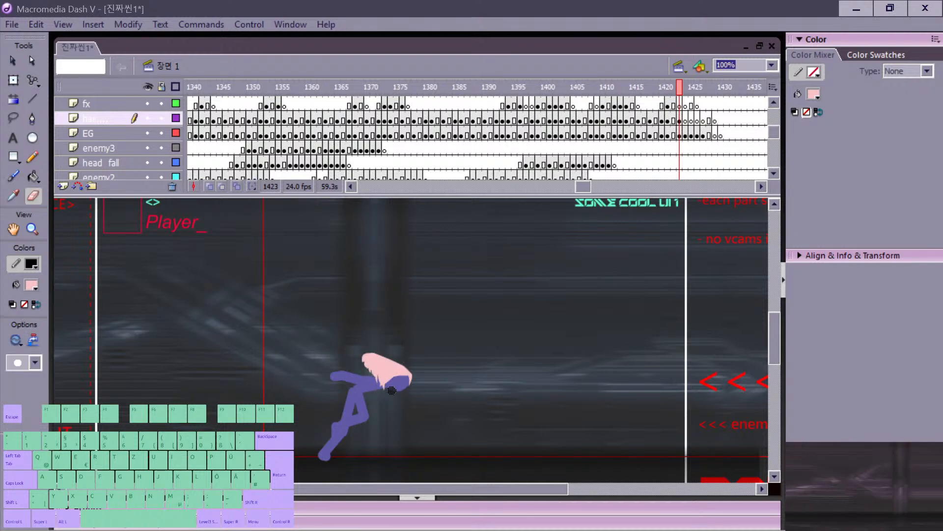
# Step: Clean up the lower strand tip on frame 1423 and refine the front and top edges of the hair
pyautogui.press('v')
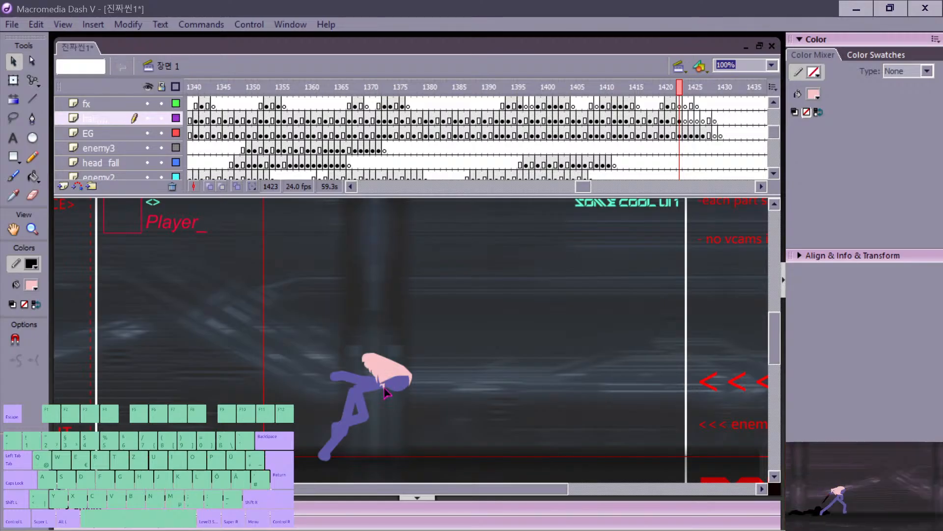
pyautogui.click(385, 391)
pyautogui.press('Delete')
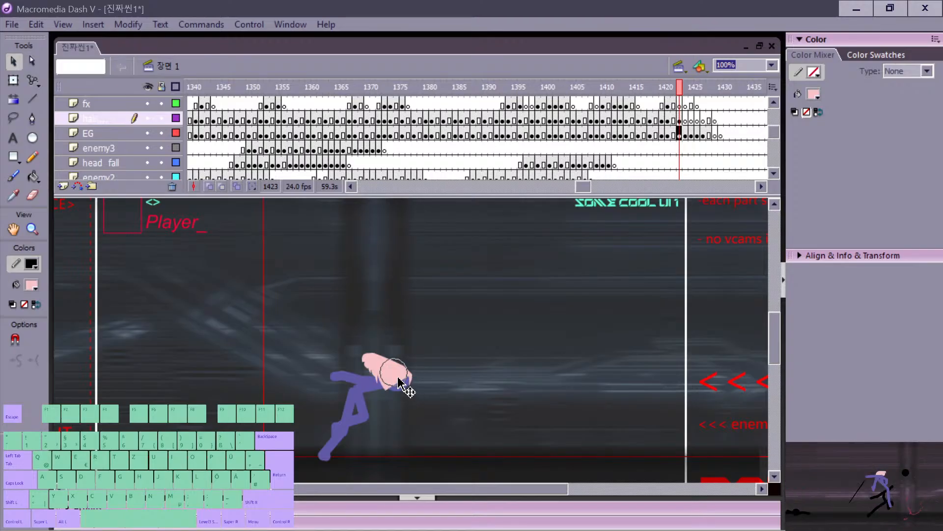
pyautogui.click(402, 384)
pyautogui.click(403, 387)
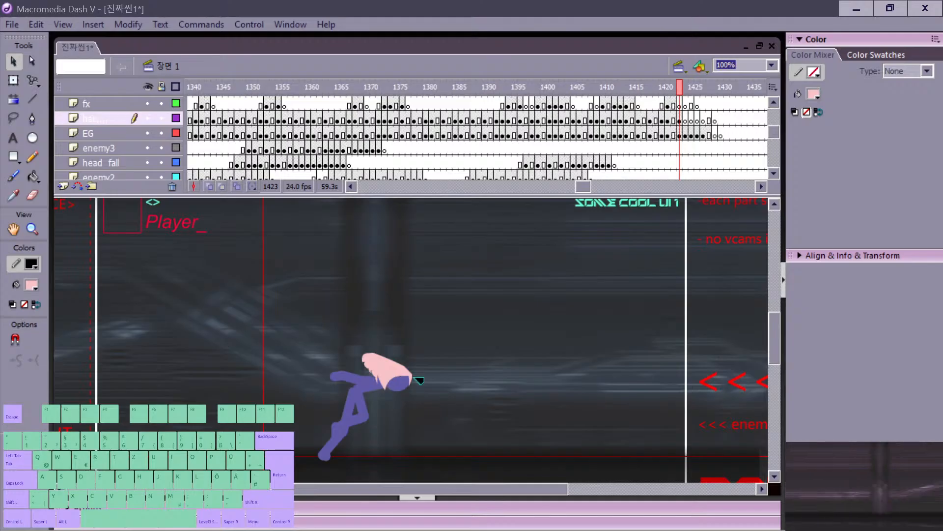
pyautogui.press('b')
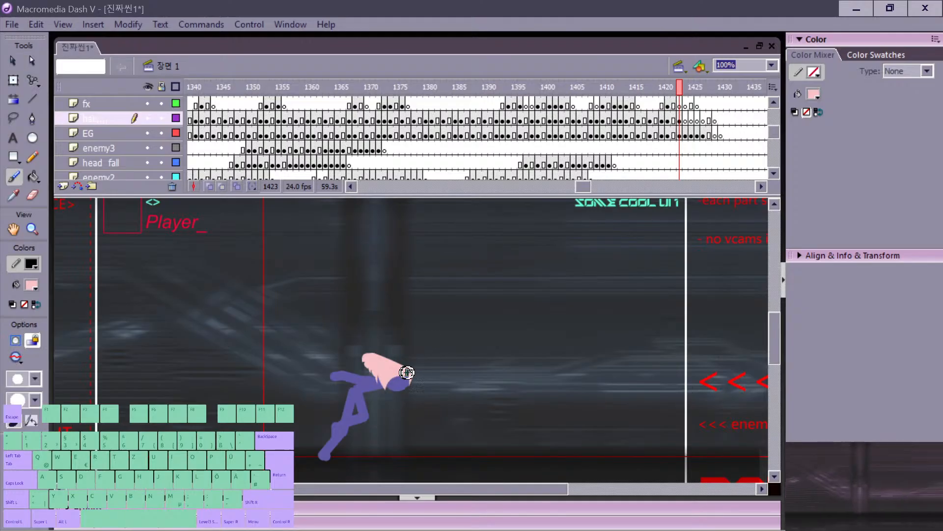
pyautogui.press('v')
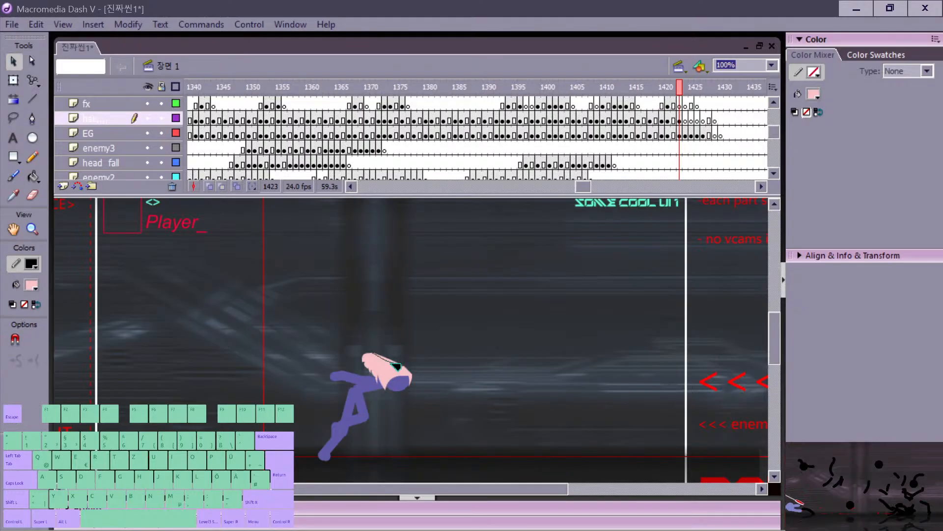
pyautogui.press('m')
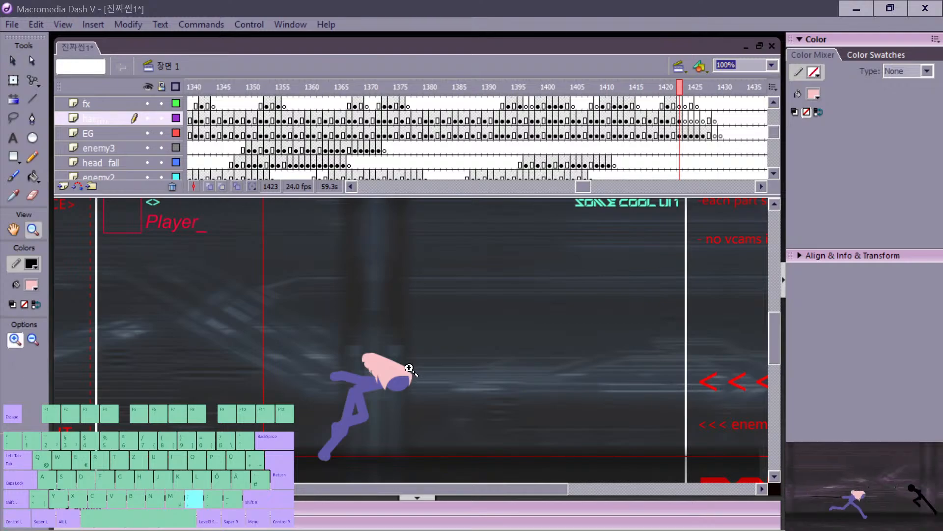
# Step: Start the hair on frame 1424 with a small pink brush stroke behind the neck, using frame 1423 as reference
pyautogui.press('.')
pyautogui.press(',')
pyautogui.press('.')
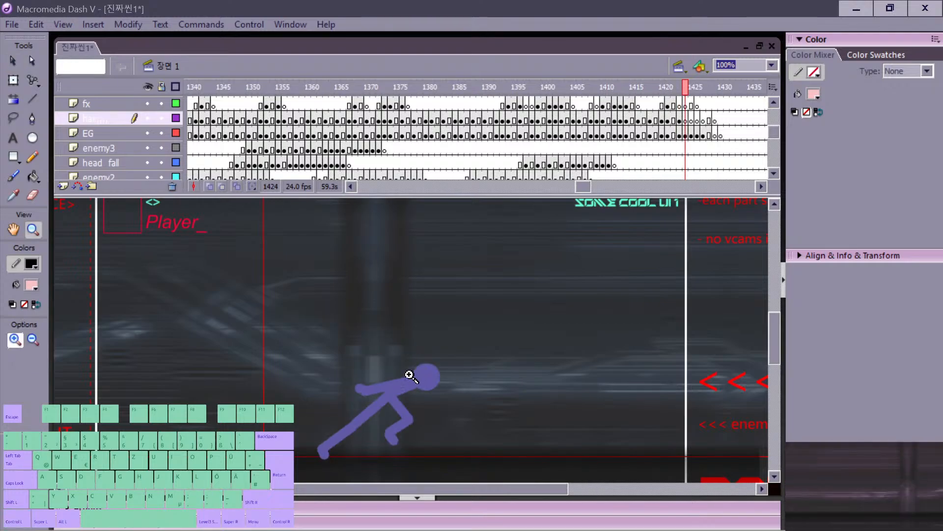
pyautogui.press('v')
pyautogui.press('b')
pyautogui.press(',')
pyautogui.press('.')
pyautogui.press(',')
pyautogui.press('.')
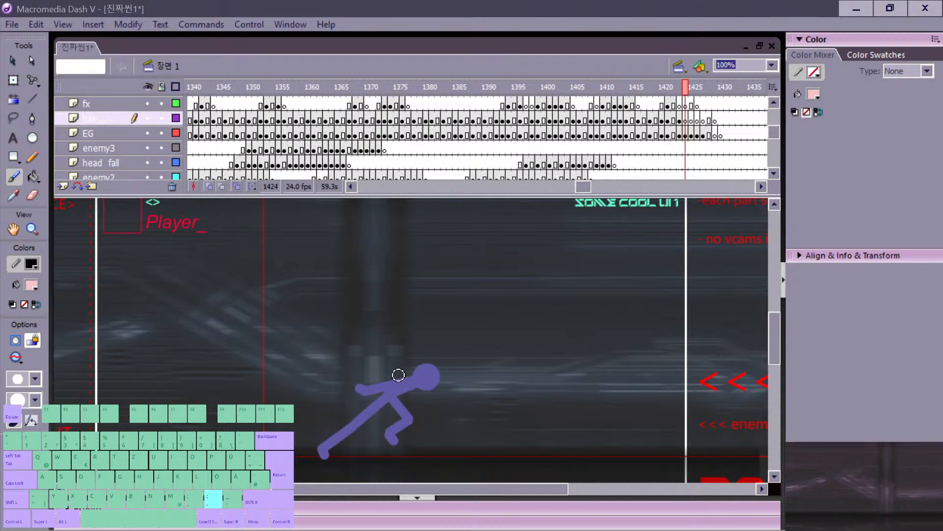
pyautogui.press(',')
pyautogui.press('.')
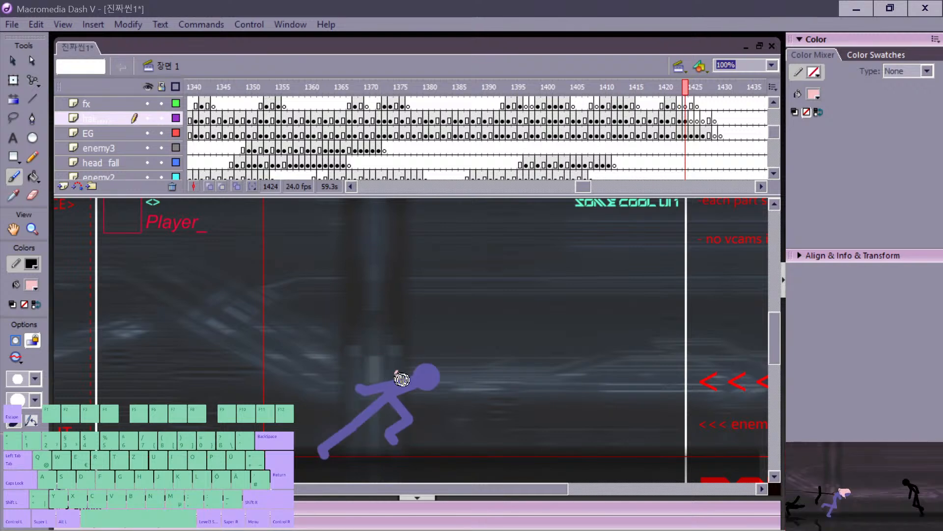
# Step: Build the stroke on frame 1424 into a jagged lock behind the neck, comparing with frame 1423 and trimming it with the eraser
pyautogui.press(',')
pyautogui.press('.')
pyautogui.press(',')
pyautogui.press('.')
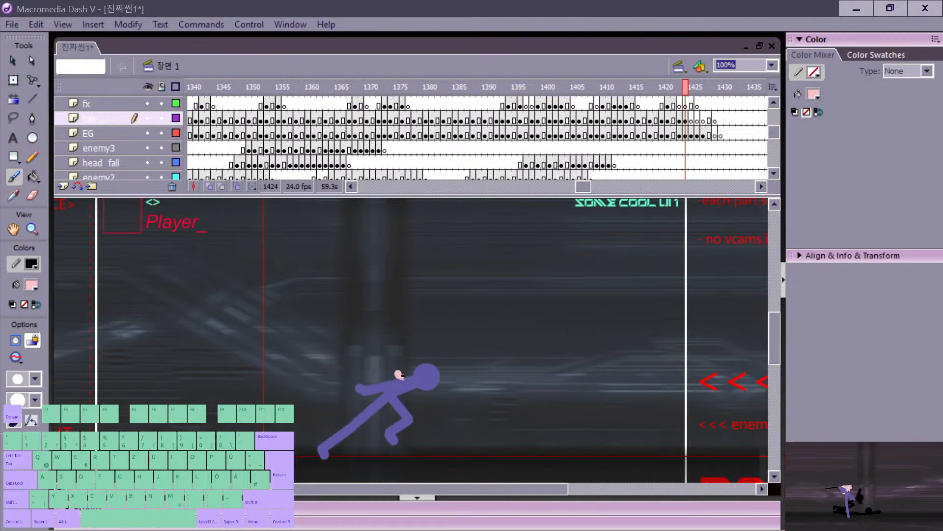
pyautogui.press(',')
pyautogui.press('.')
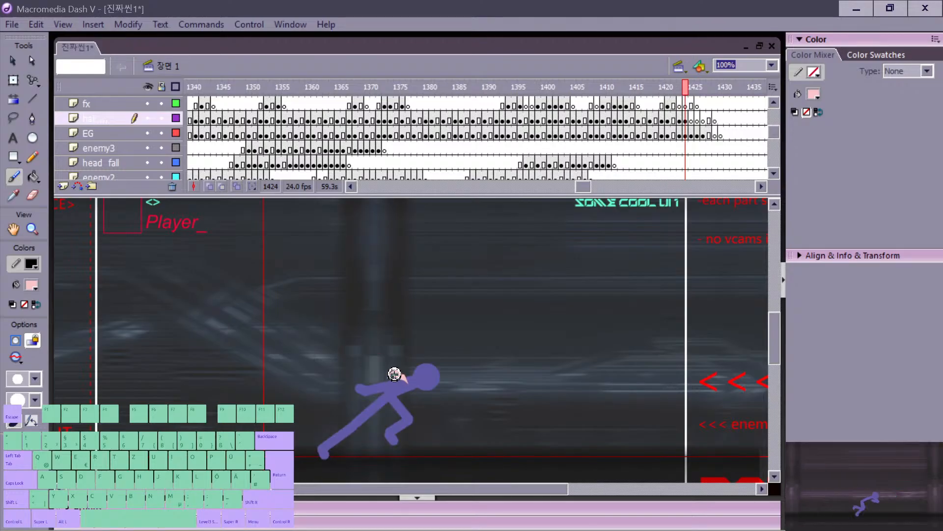
pyautogui.press(',')
pyautogui.press('.')
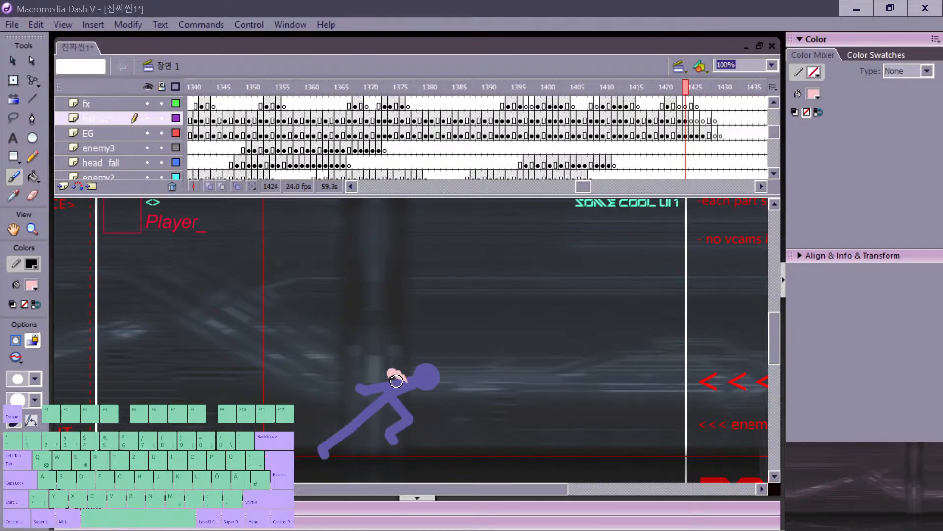
pyautogui.press('e')
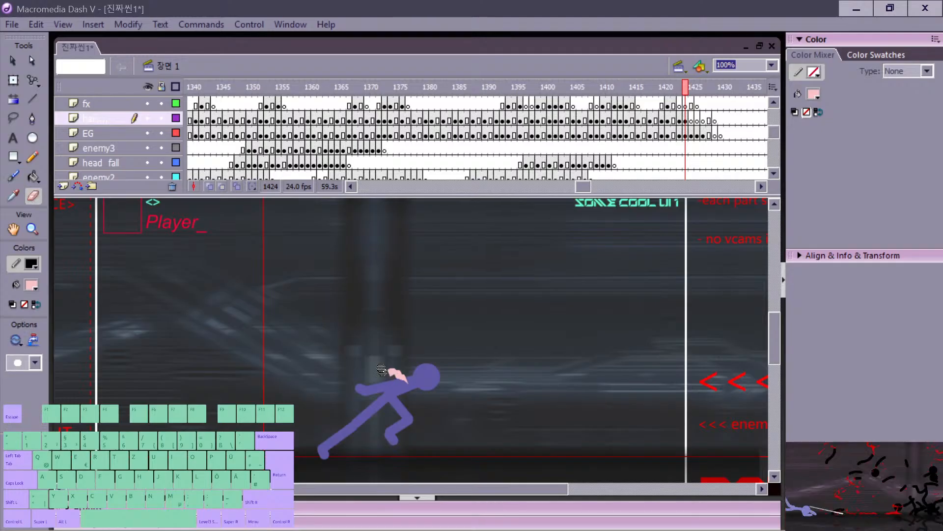
# Step: Outline the hair over the top and side of the head on frame 1424 and fill the enclosed area with pink
pyautogui.press('b')
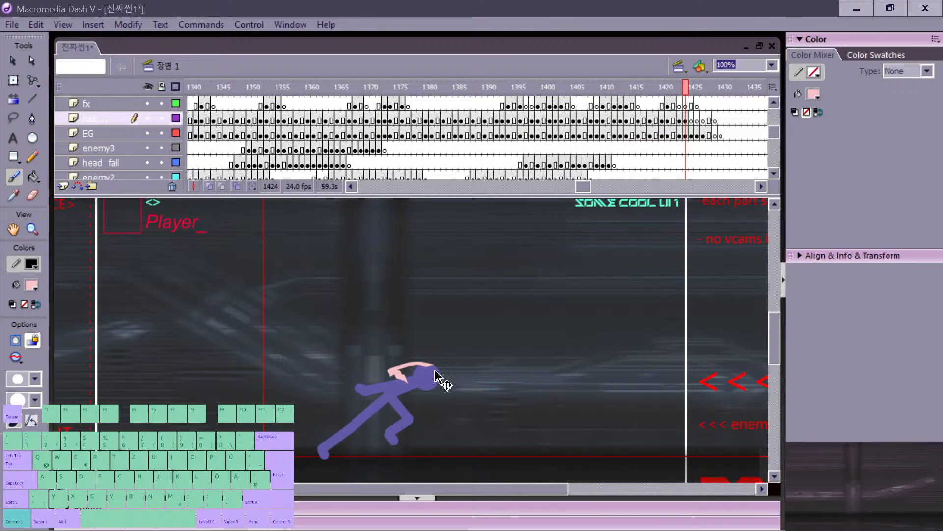
pyautogui.hotkey('ctrl', 'z')
pyautogui.moveTo(432, 367)
pyautogui.mouseDown()
pyautogui.moveTo(437, 382)
pyautogui.moveTo(414, 385)
pyautogui.moveTo(420, 394)
pyautogui.mouseUp()
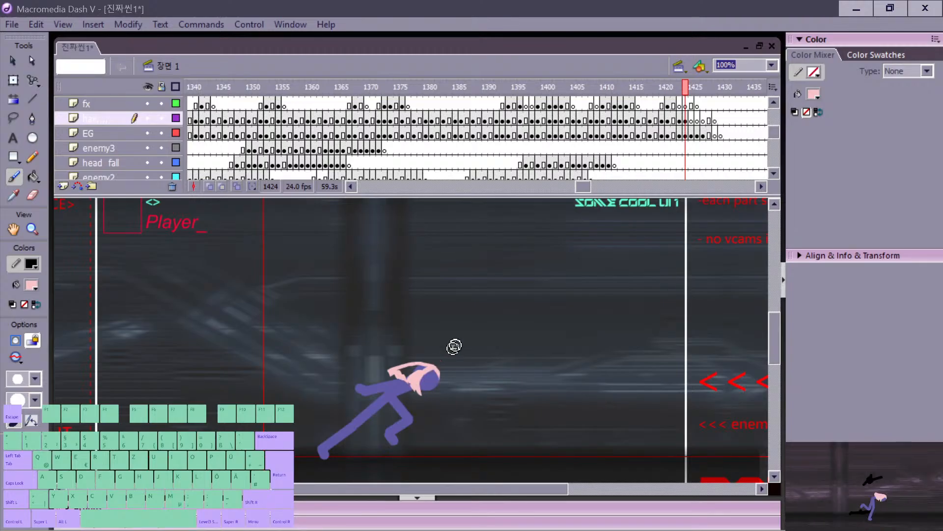
pyautogui.press('m')
pyautogui.press('k')
pyautogui.click(416, 369)
# Step: Reshape the lower and rear edges of the hair on frame 1424, comparing it with frame 1423
pyautogui.press(',')
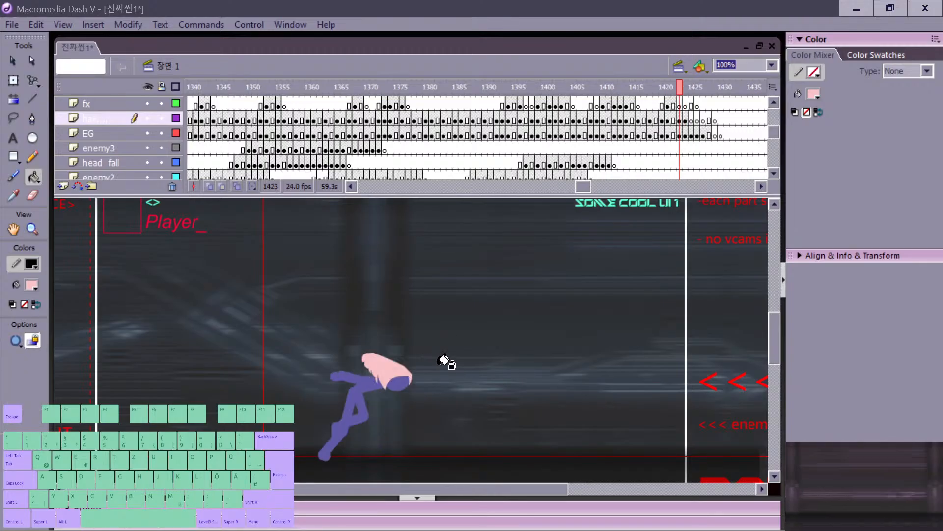
pyautogui.press('.')
pyautogui.press('b')
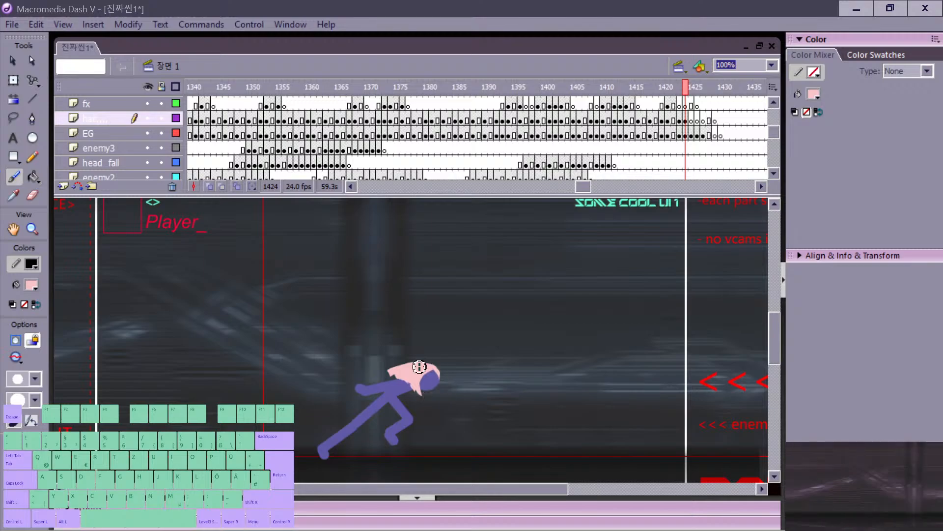
pyautogui.press('v')
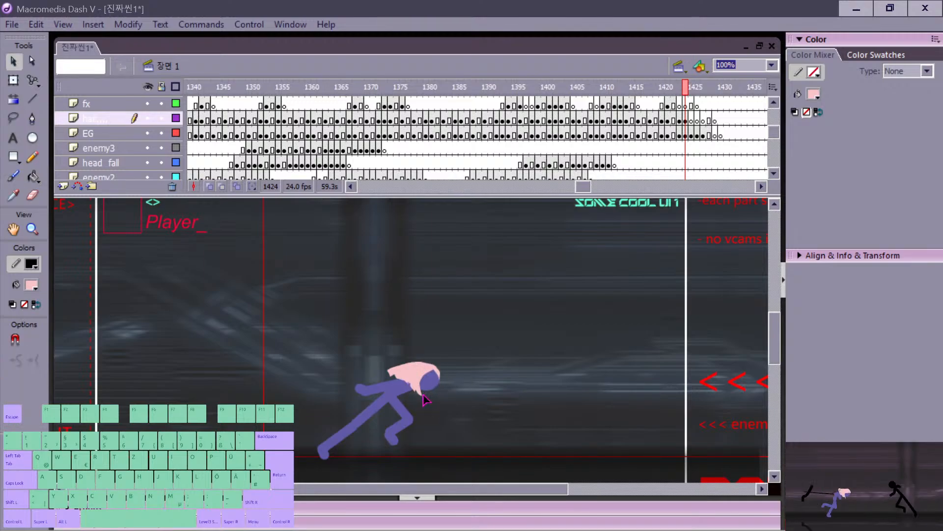
pyautogui.press(',')
pyautogui.press('.')
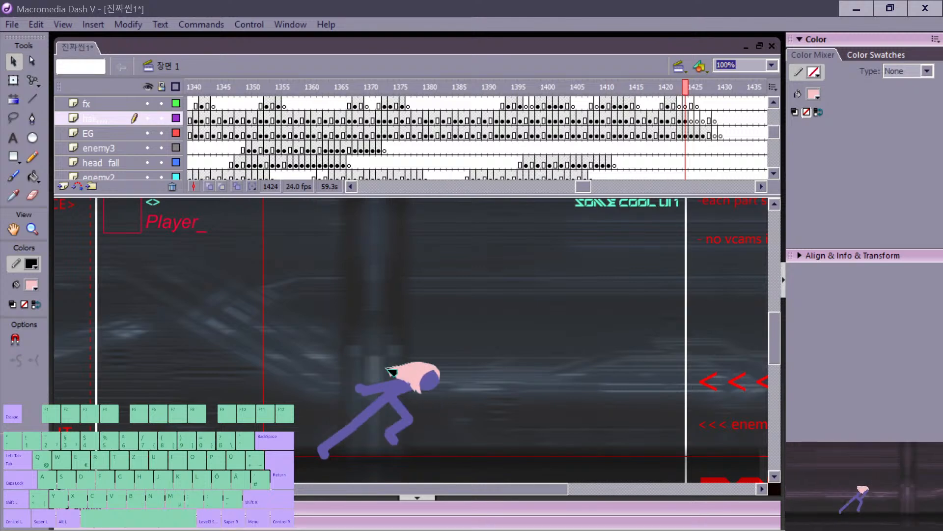
pyautogui.press(',')
pyautogui.press('.')
# Step: Extend the rear tuft on frame 1424 backward and add ragged strands along the underside of the hair with the brush
pyautogui.press('b')
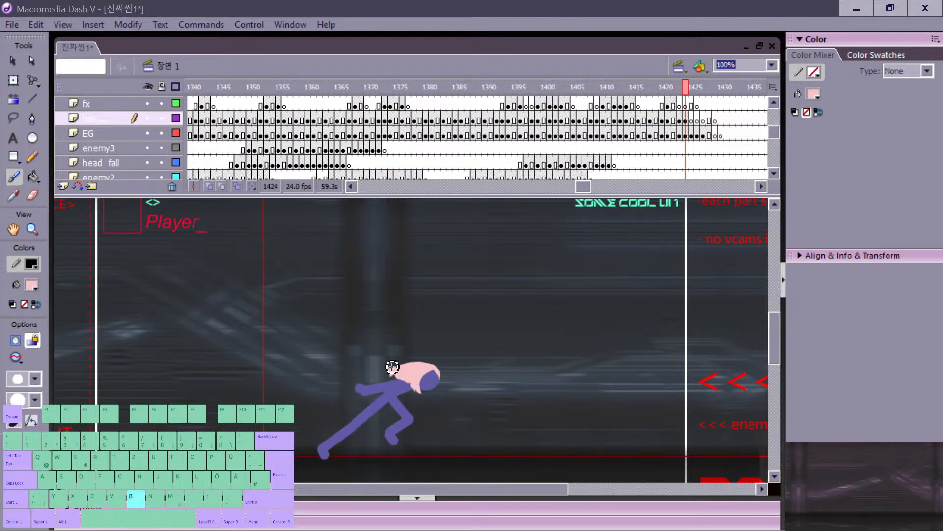
pyautogui.press(',')
pyautogui.press('.')
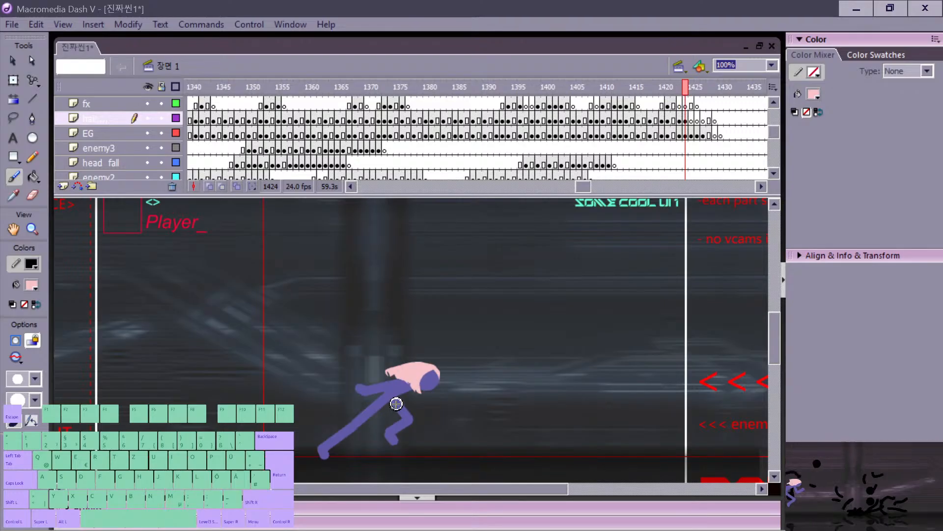
pyautogui.press(',')
pyautogui.press('.')
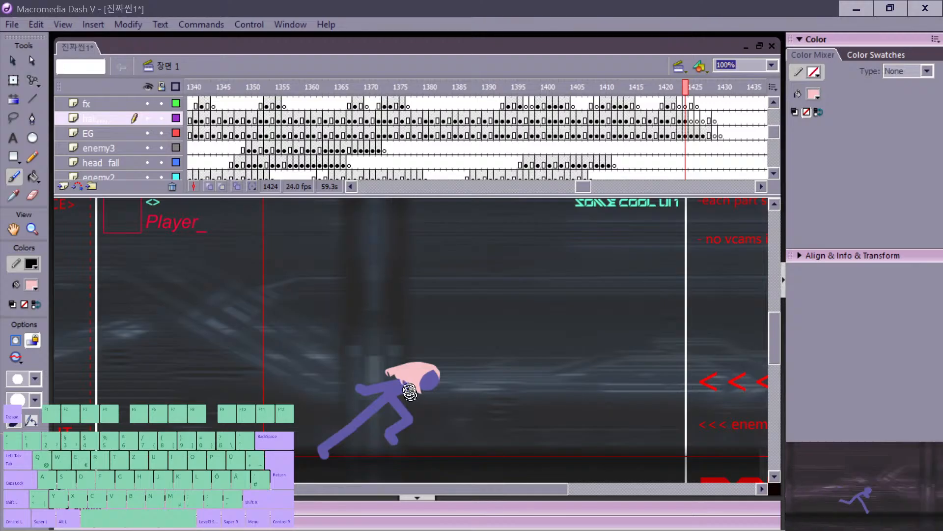
pyautogui.press('z')
pyautogui.moveTo(413, 389); pyautogui.dragTo(417, 396)
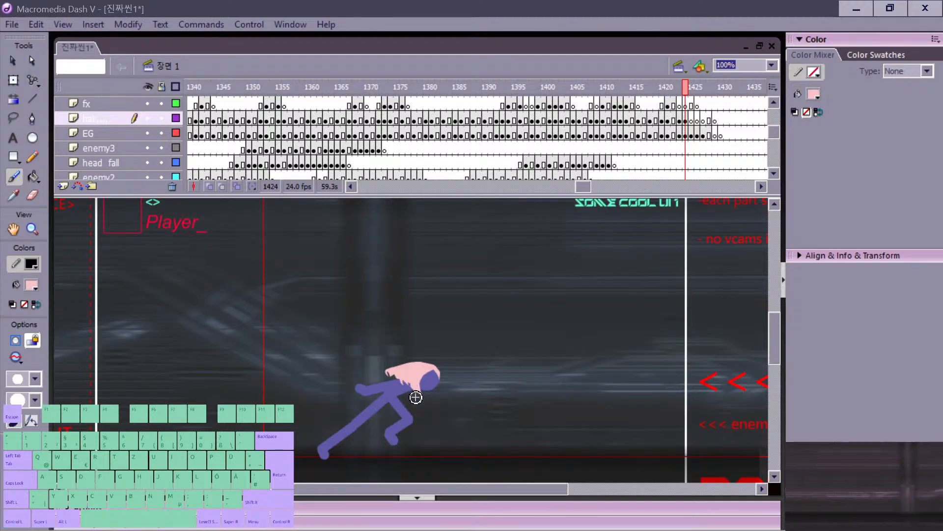
# Step: Compare the hair on frame 1424 with the neighbouring frames and try adjusting its front edge
pyautogui.press(',')
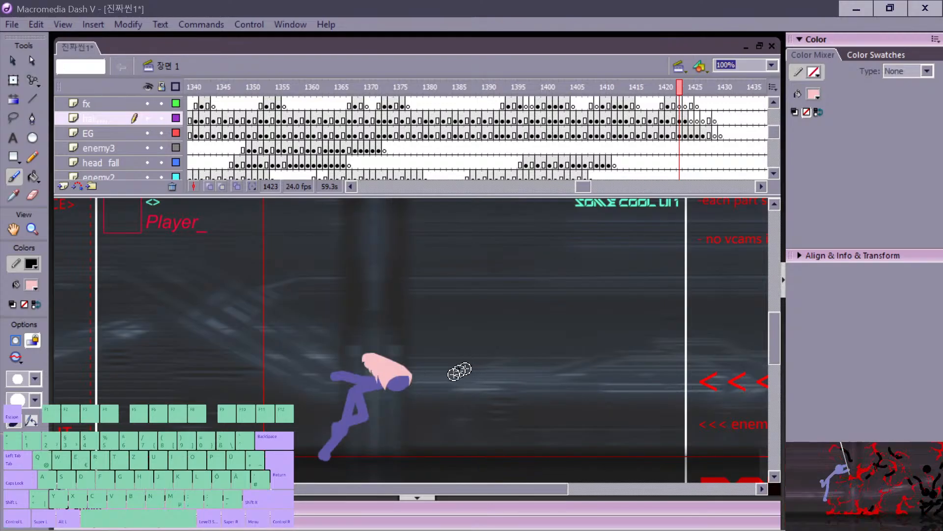
pyautogui.press('.')
pyautogui.press('v')
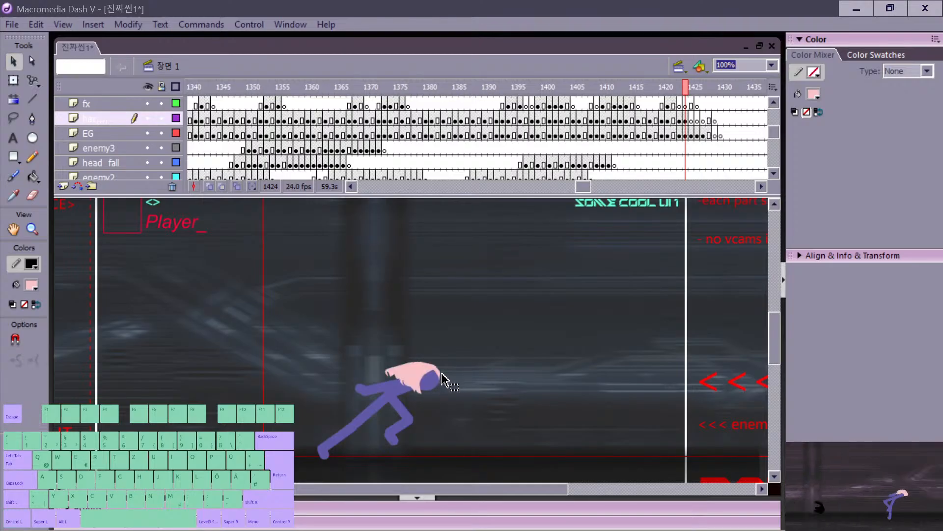
pyautogui.click(440, 375)
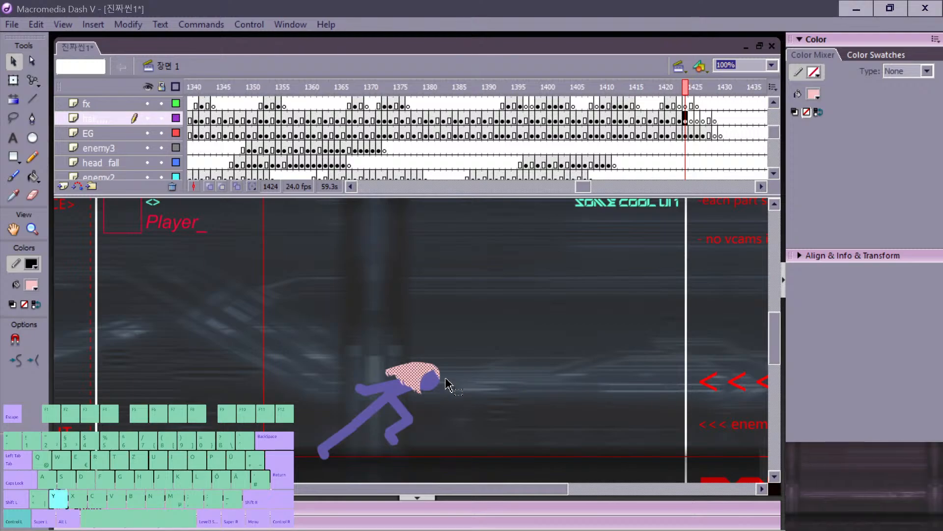
pyautogui.click(446, 380)
pyautogui.press('.')
pyautogui.press(',')
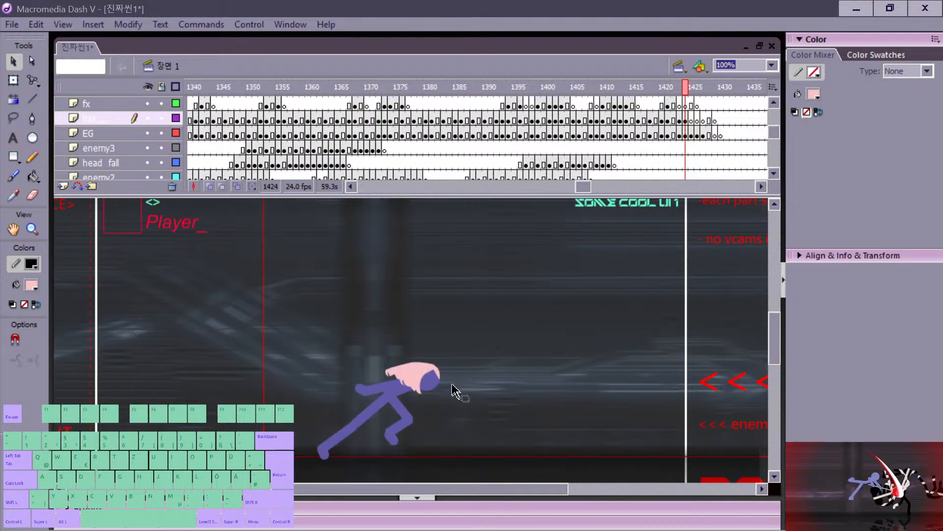
# Step: Paint the pink hair over the top and side of the head on frame 1425 with the brush, using frame 1424 as reference
pyautogui.press('.')
pyautogui.press(',')
pyautogui.click(421, 373)
pyautogui.press('.')
pyautogui.press('b')
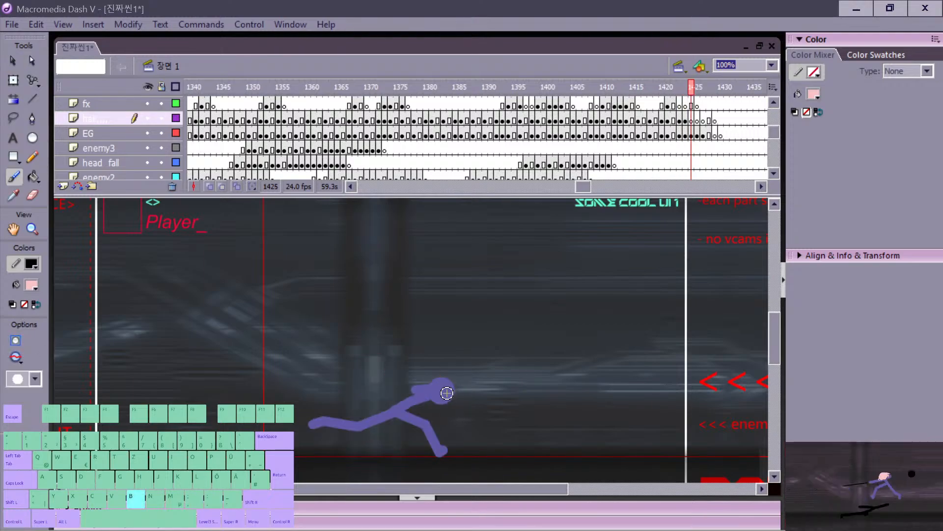
pyautogui.press(',')
pyautogui.press('.')
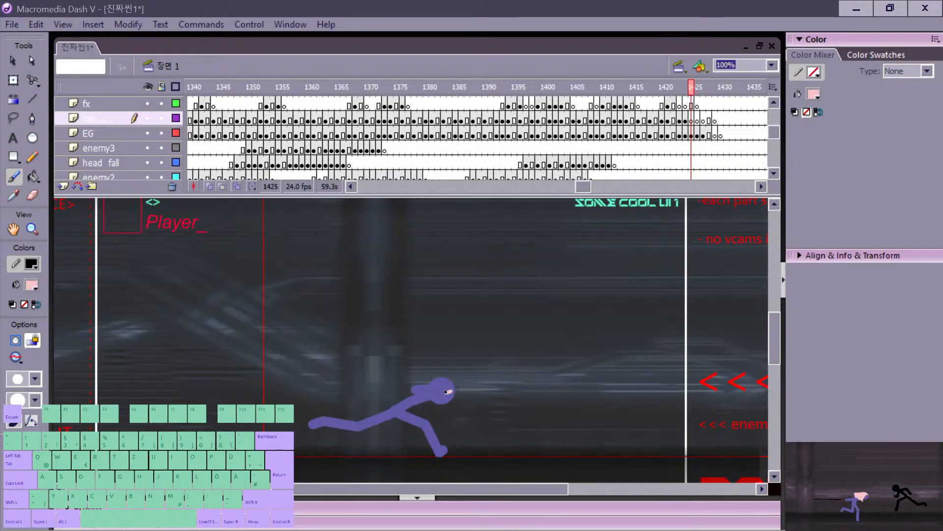
pyautogui.press(',')
pyautogui.press('.')
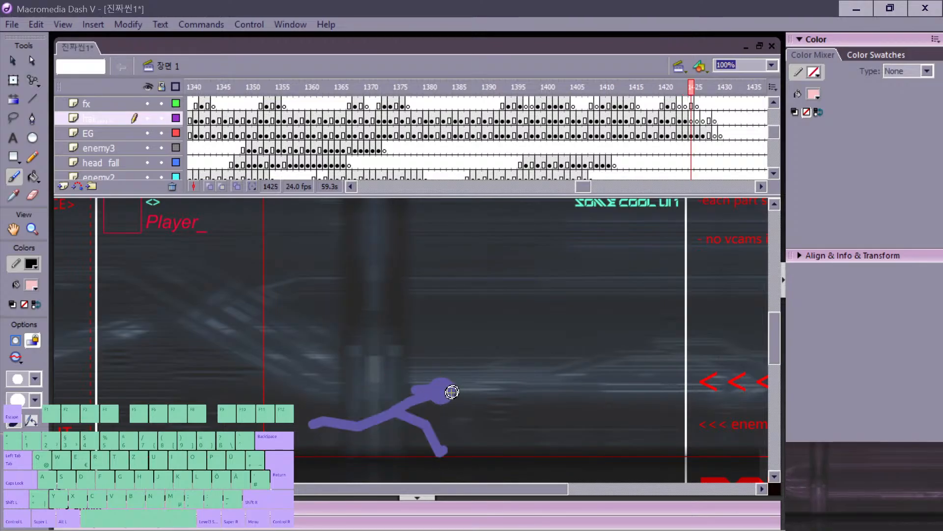
pyautogui.moveTo(452, 391); pyautogui.dragTo(446, 389)
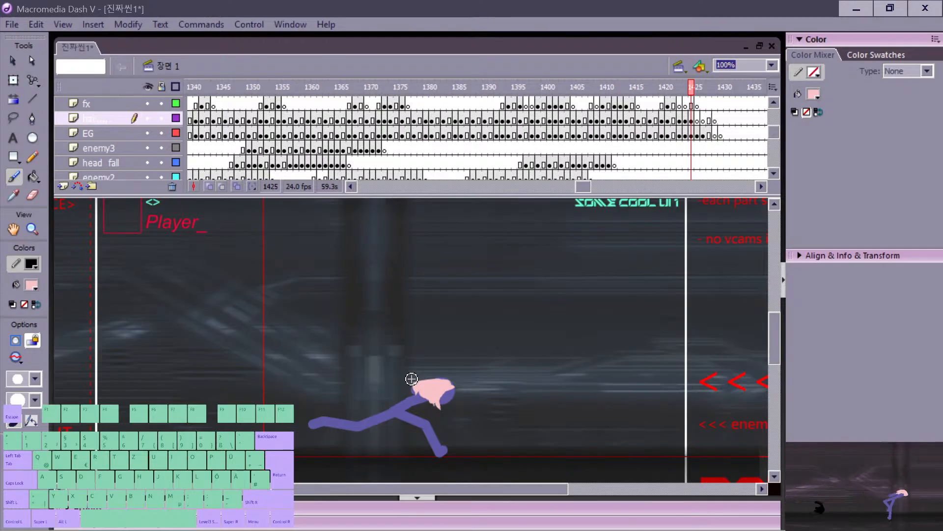
# Step: Adjust the top and front edges of the hair on frame 1425 with the Selection tool
pyautogui.press('v')
pyautogui.click(443, 394)
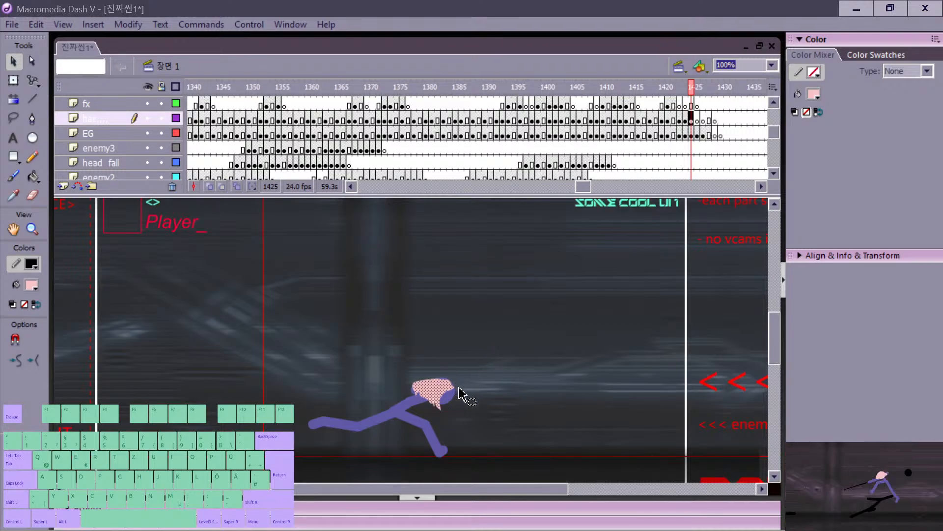
pyautogui.click(459, 393)
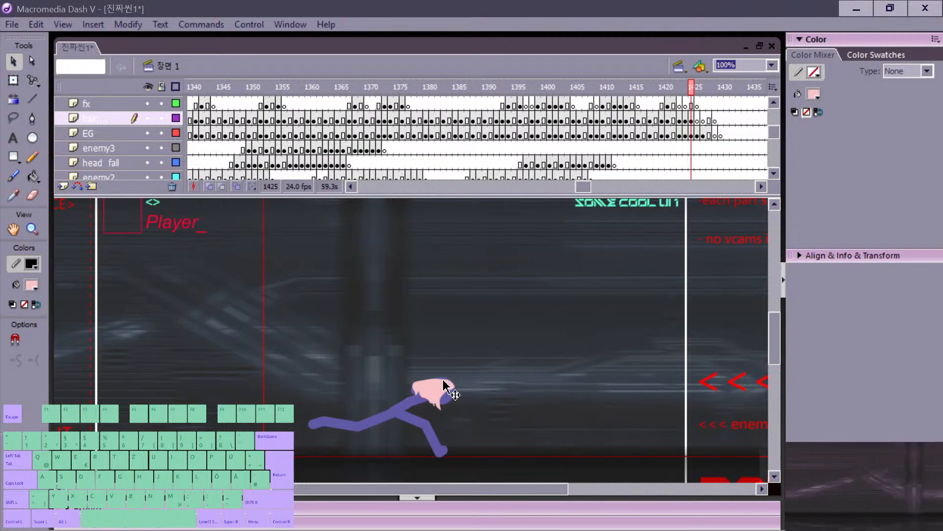
pyautogui.moveTo(446, 383); pyautogui.dragTo(444, 381)
pyautogui.hotkey('ctrl', 'z')
pyautogui.click(462, 383)
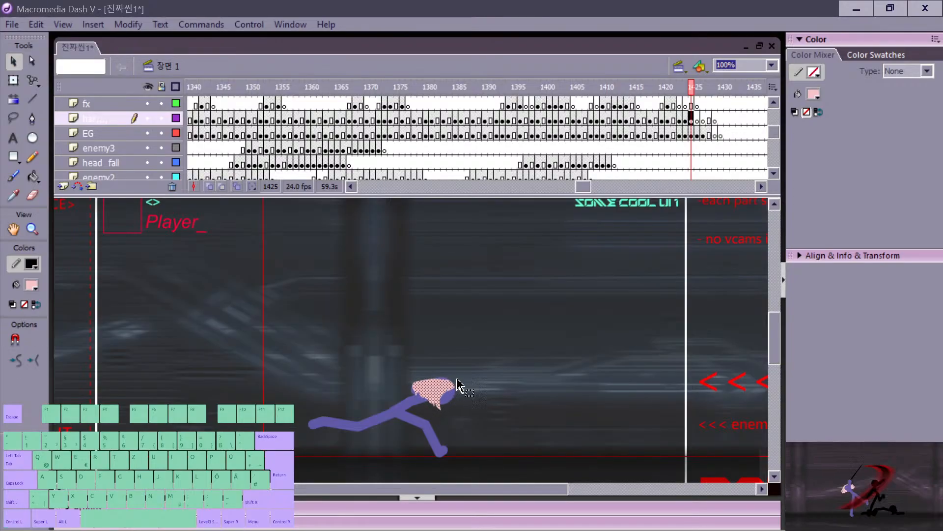
pyautogui.click(456, 377)
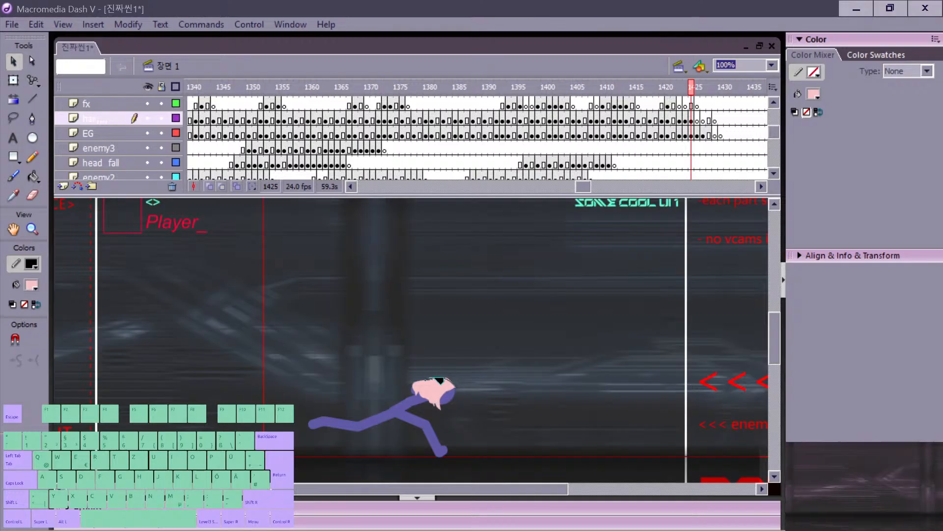
pyautogui.moveTo(423, 362); pyautogui.dragTo(459, 387)
pyautogui.click(462, 378)
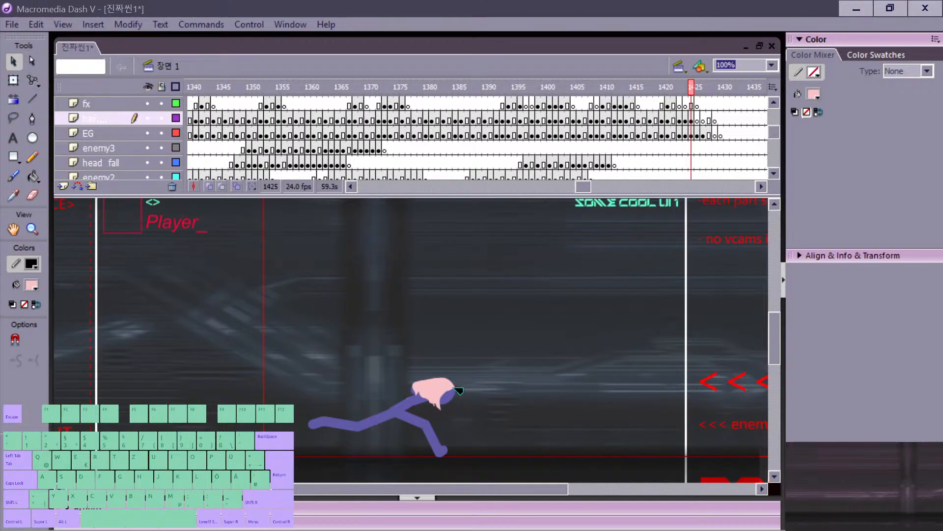
# Step: Extend the hair's rear tuft backward on frame 1425, trim its ragged strands with the eraser, and compare it with frame 1424
pyautogui.press('b')
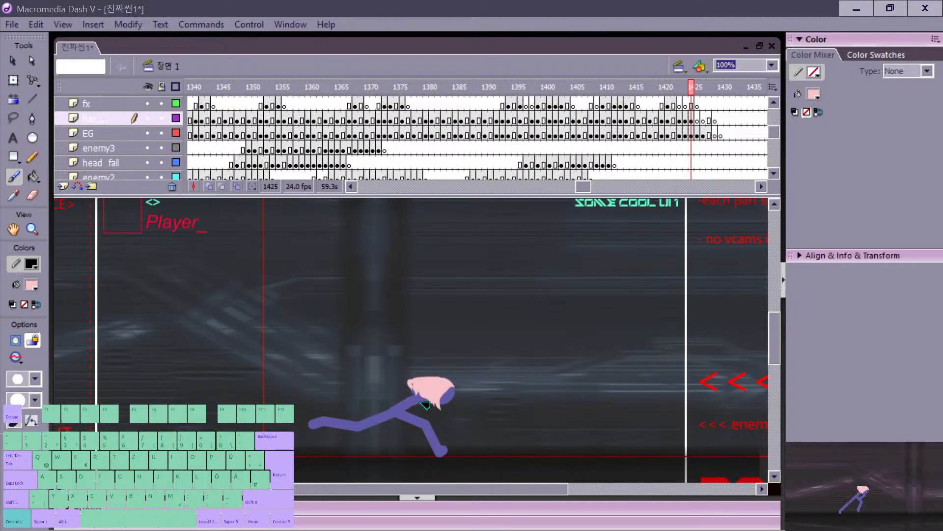
pyautogui.hotkey('ctrl', 'z')
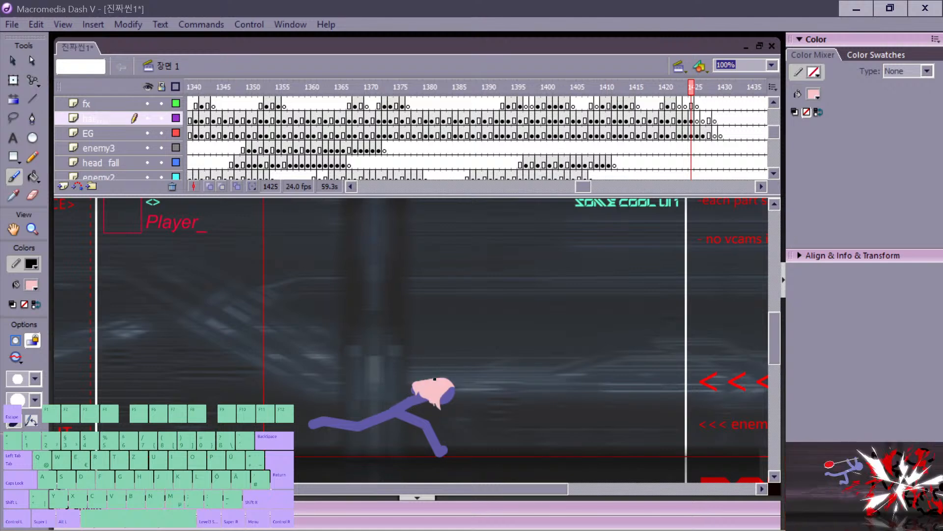
pyautogui.press('e')
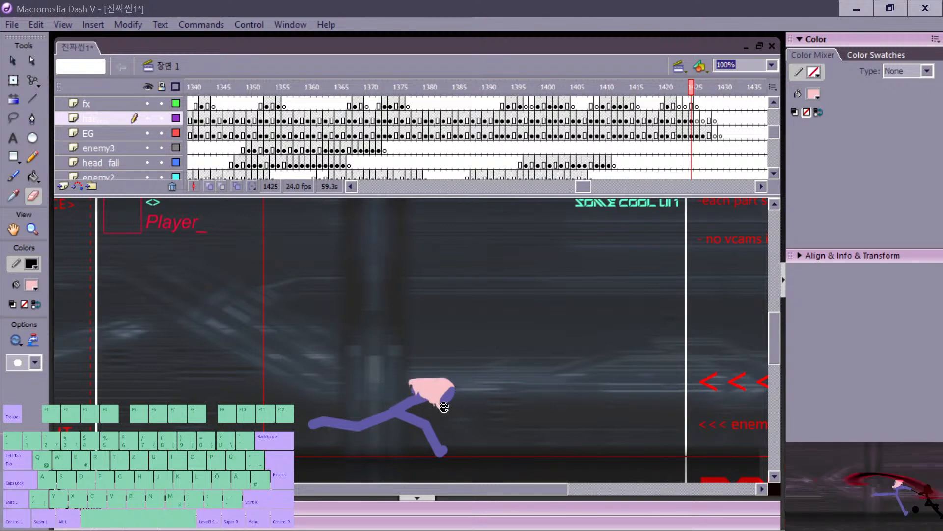
pyautogui.press('v')
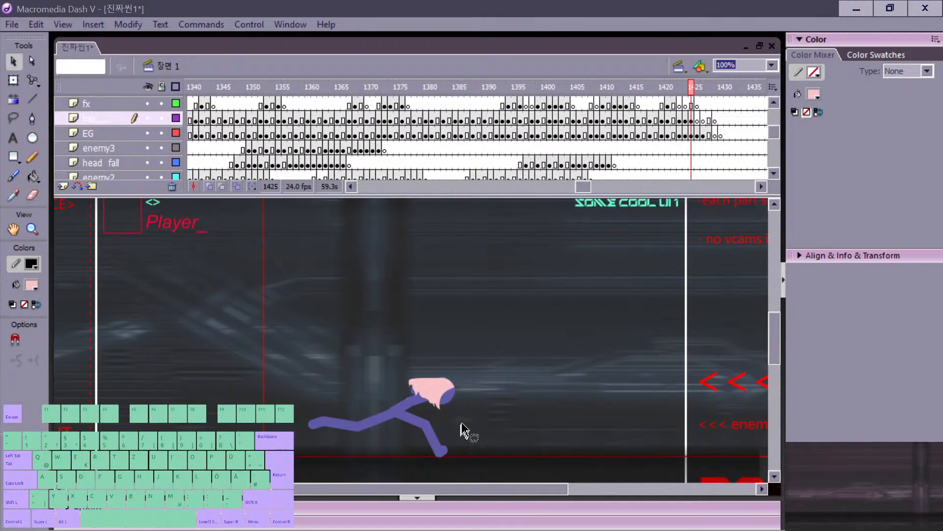
pyautogui.press(',')
pyautogui.press('.')
pyautogui.press(',')
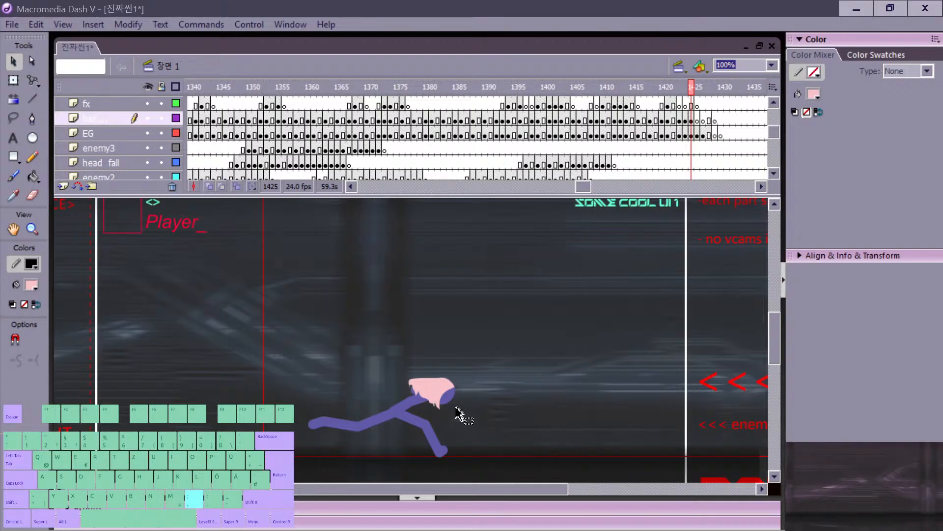
pyautogui.press('.')
# Step: Look through earlier parts of the timeline around frame 1163 and go to frame 1329, with the fight area centred
pyautogui.press('space')
pyautogui.moveTo(449, 419); pyautogui.dragTo(241, 398)
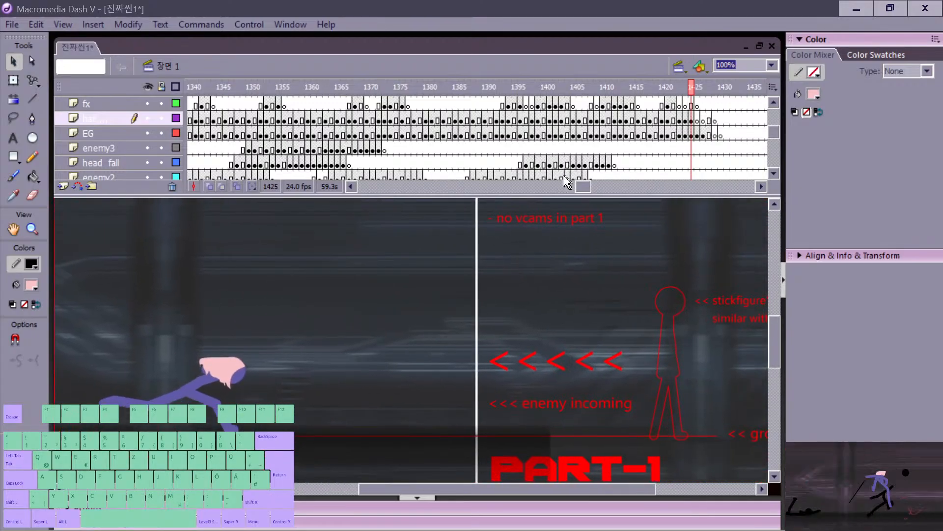
pyautogui.moveTo(581, 185)
pyautogui.mouseDown()
pyautogui.moveTo(655, 181)
pyautogui.moveTo(600, 187)
pyautogui.mouseUp()
pyautogui.click(497, 148)
pyautogui.press('space')
pyautogui.moveTo(344, 328); pyautogui.dragTo(618, 325)
pyautogui.moveTo(600, 186); pyautogui.dragTo(549, 186)
pyautogui.click(412, 147)
pyautogui.click(582, 147)
pyautogui.click(597, 132)
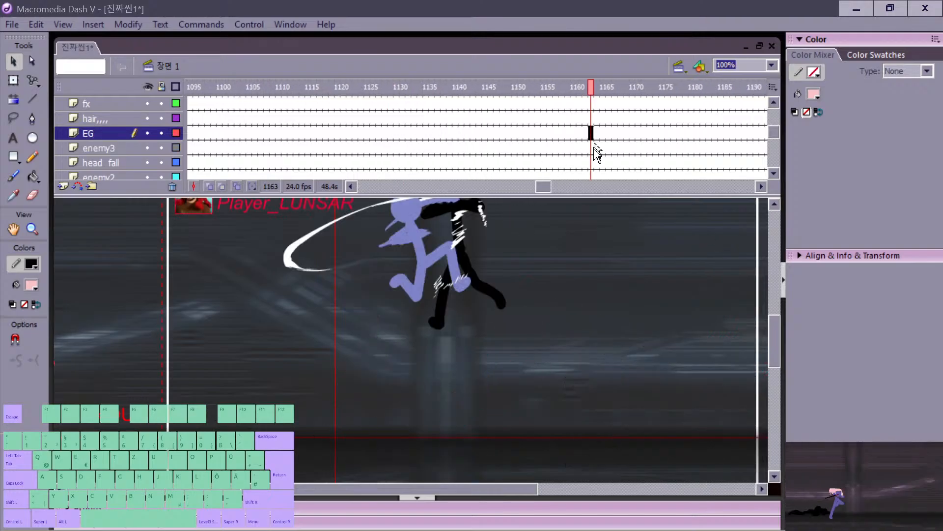
pyautogui.click(529, 202)
pyautogui.press('.')
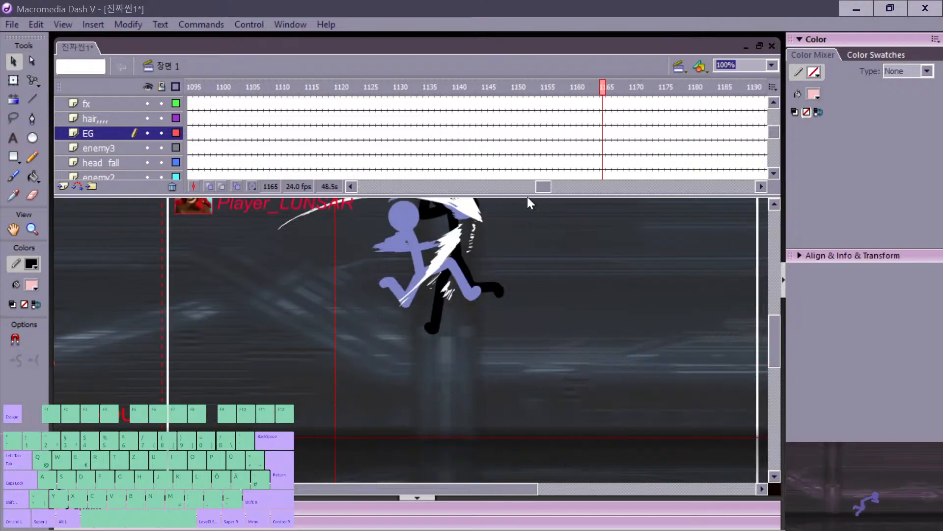
pyautogui.moveTo(542, 186); pyautogui.dragTo(575, 184)
pyautogui.click(474, 147)
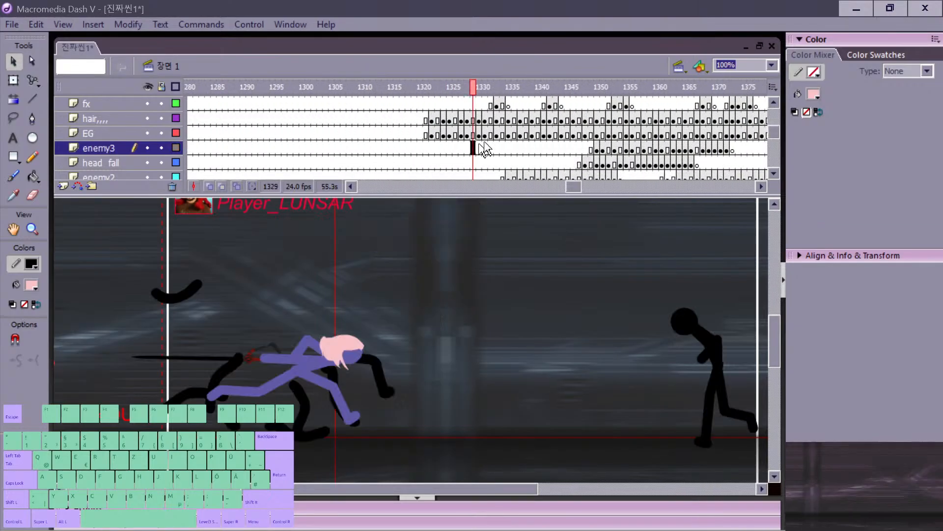
# Step: Review the character's hair motion frame by frame from frame 1329 to frame 1424
pyautogui.press('.')
pyautogui.press('.')
pyautogui.press('.')
pyautogui.press('.')
pyautogui.press('.')
pyautogui.press('.')
pyautogui.press('.')
pyautogui.press('.')
pyautogui.press('.')
pyautogui.press('.')
pyautogui.press('.')
pyautogui.press('.')
pyautogui.press('.')
pyautogui.press('.')
pyautogui.press('.')
pyautogui.press('.')
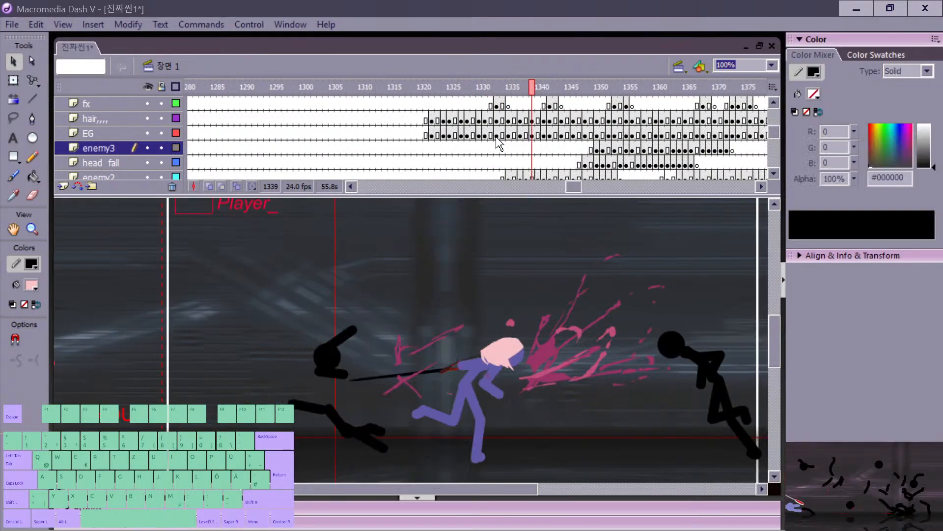
pyautogui.press('.')
pyautogui.press('.')
pyautogui.press('.')
pyautogui.press('.')
pyautogui.press('.')
pyautogui.press('.')
pyautogui.press('.')
pyautogui.press('.')
pyautogui.press('.')
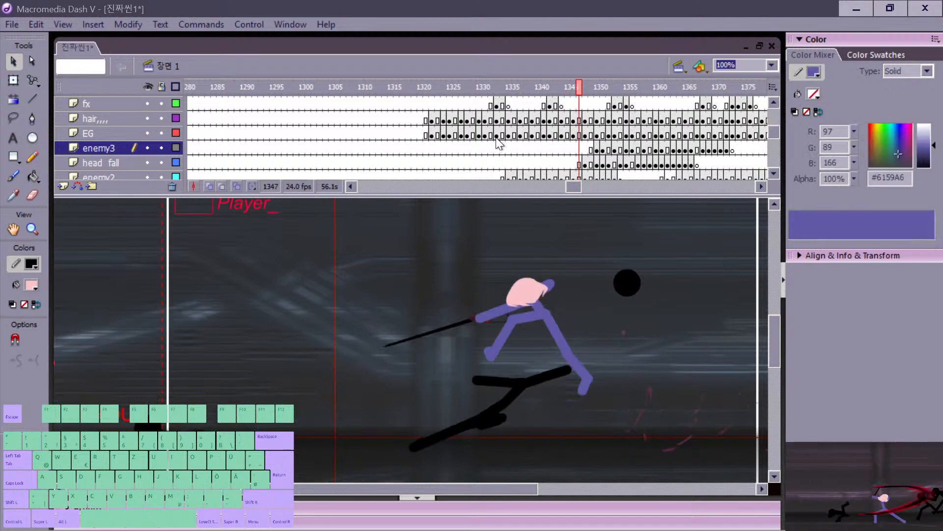
pyautogui.press('.')
pyautogui.press('.')
pyautogui.press('.')
pyautogui.press('.')
pyautogui.press('.')
pyautogui.press('.')
pyautogui.press('.')
pyautogui.press('.')
pyautogui.press('.')
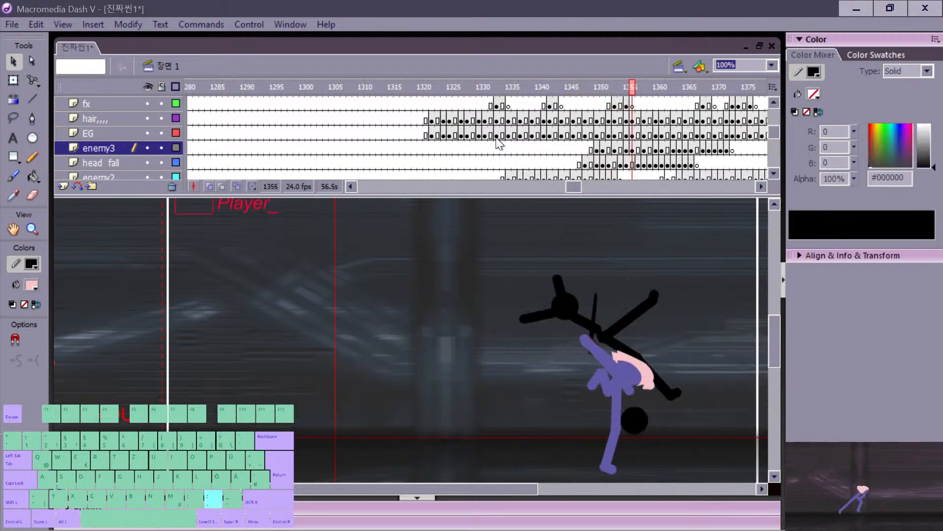
pyautogui.press('.')
pyautogui.press('.')
pyautogui.press('.')
pyautogui.press('.')
pyautogui.press('.')
pyautogui.press('.')
pyautogui.press('.')
pyautogui.press('.')
pyautogui.press('.')
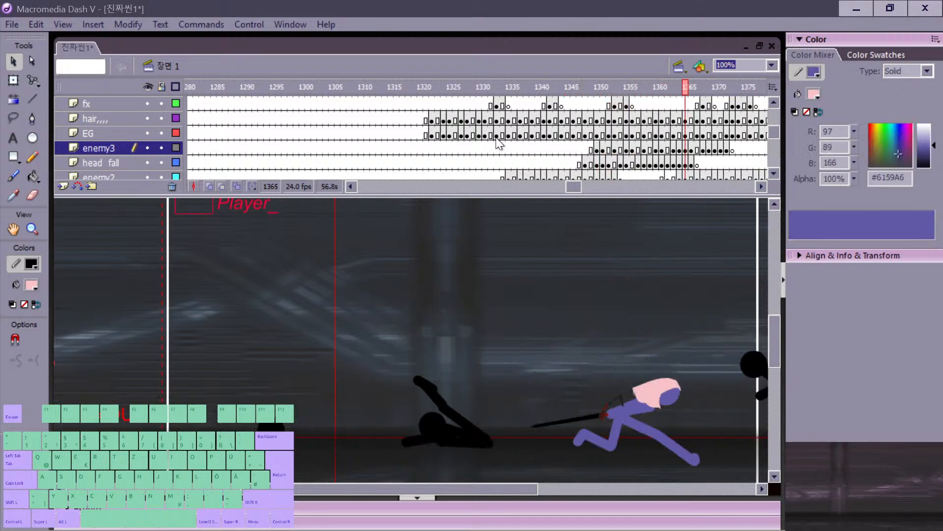
pyautogui.press('.')
pyautogui.press('.')
pyautogui.press('.')
pyautogui.press('.')
pyautogui.press('.')
pyautogui.press('.')
pyautogui.press('.')
pyautogui.press('.')
pyautogui.press('.')
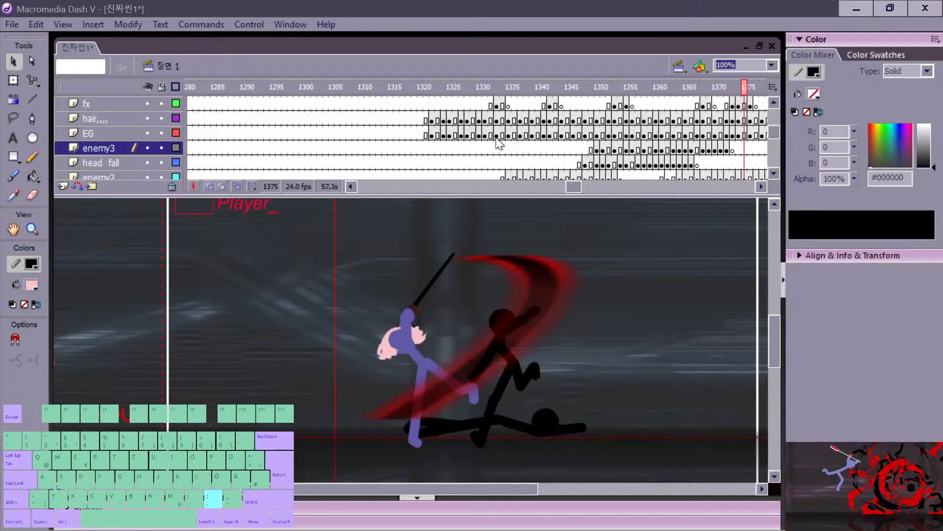
pyautogui.press('.')
pyautogui.press('.')
pyautogui.press('.')
pyautogui.press('.')
pyautogui.press('.')
pyautogui.press('.')
pyautogui.press('.')
pyautogui.press('.')
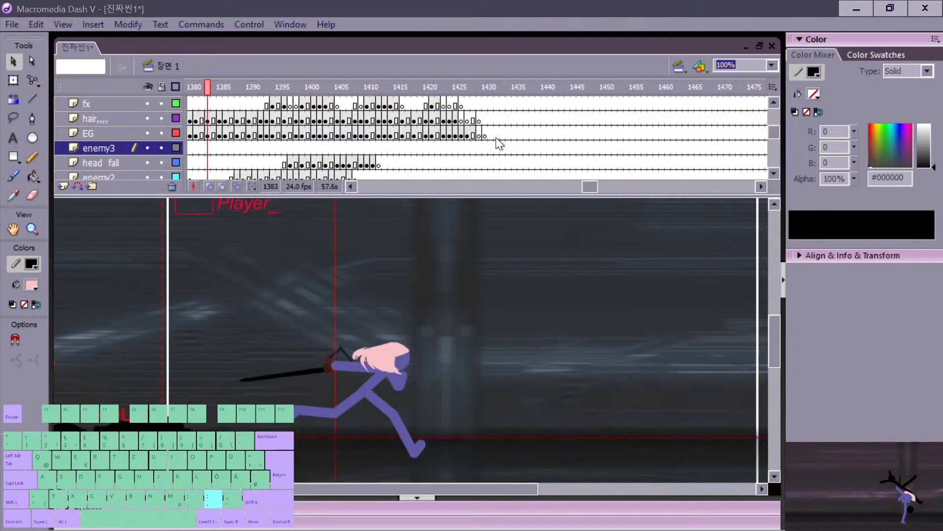
pyautogui.press('.')
pyautogui.press('.')
pyautogui.press('.')
pyautogui.press('.')
pyautogui.press('.')
pyautogui.press('.')
pyautogui.press('.')
pyautogui.press('.')
pyautogui.press('.')
pyautogui.press('.')
pyautogui.press('.')
pyautogui.press('.')
pyautogui.press('.')
pyautogui.press('.')
pyautogui.press('.')
pyautogui.press('.')
pyautogui.press('.')
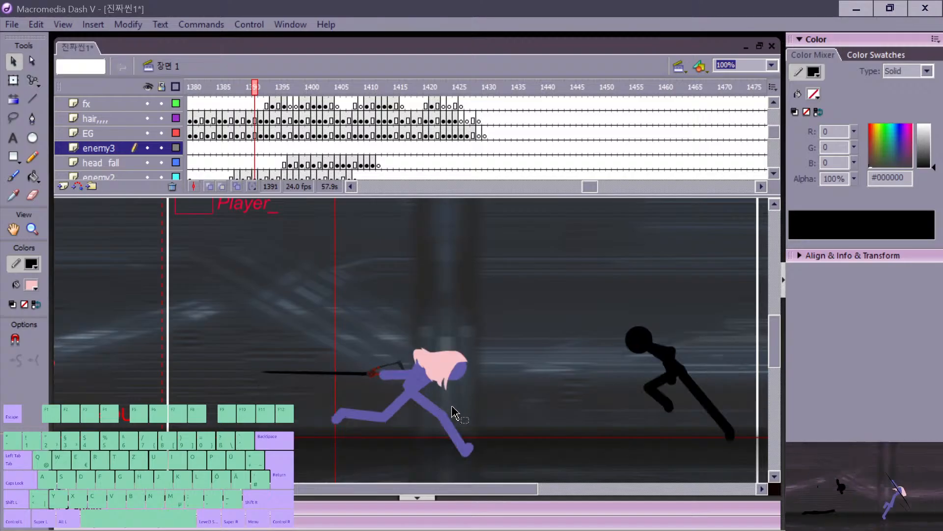
pyautogui.press('.')
pyautogui.press('.')
pyautogui.press('.')
pyautogui.press('.')
pyautogui.press('.')
pyautogui.press('.')
pyautogui.press('.')
pyautogui.press('.')
pyautogui.press('.')
pyautogui.press('.')
pyautogui.press('.')
pyautogui.press('.')
pyautogui.press('.')
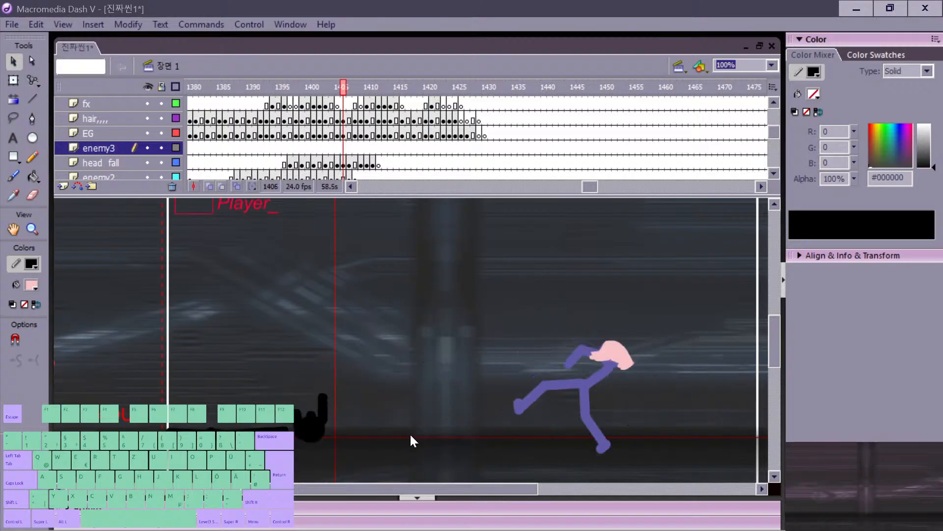
pyautogui.press('.')
pyautogui.press('.')
pyautogui.press('.')
pyautogui.press('.')
pyautogui.press('.')
pyautogui.press('.')
pyautogui.press('.')
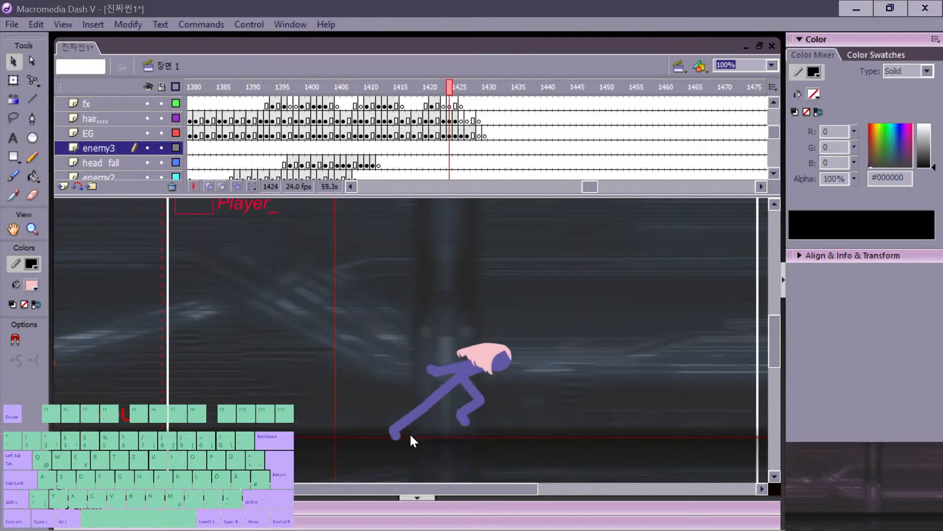
# Step: Rotate the hair on frame 1421 counterclockwise so its rear tuft lies flatter behind the head, and nudge it upward
pyautogui.press(',')
pyautogui.press(',')
pyautogui.press(',')
pyautogui.press(',')
pyautogui.press(',')
pyautogui.press(',')
pyautogui.press(',')
pyautogui.press(',')
pyautogui.press(',')
pyautogui.press('.')
pyautogui.press('.')
pyautogui.press('.')
pyautogui.press('.')
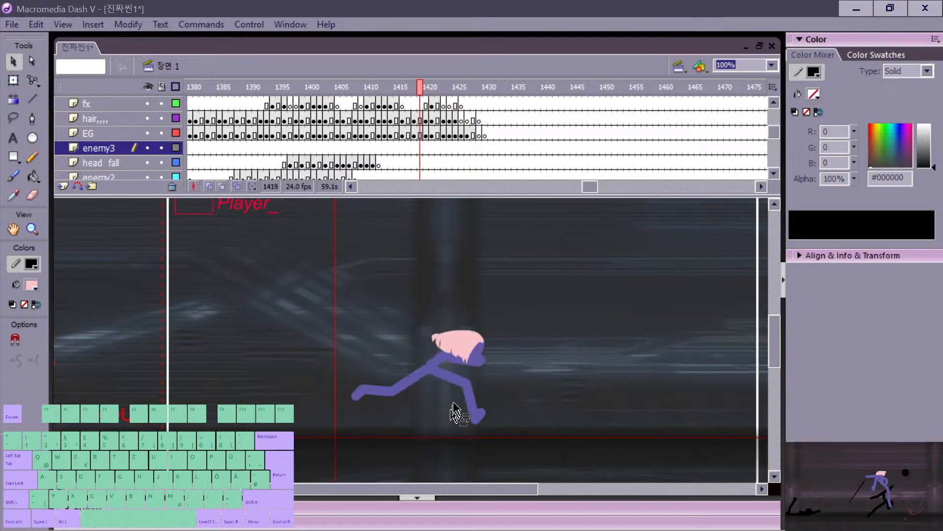
pyautogui.click(480, 338)
pyautogui.press('q')
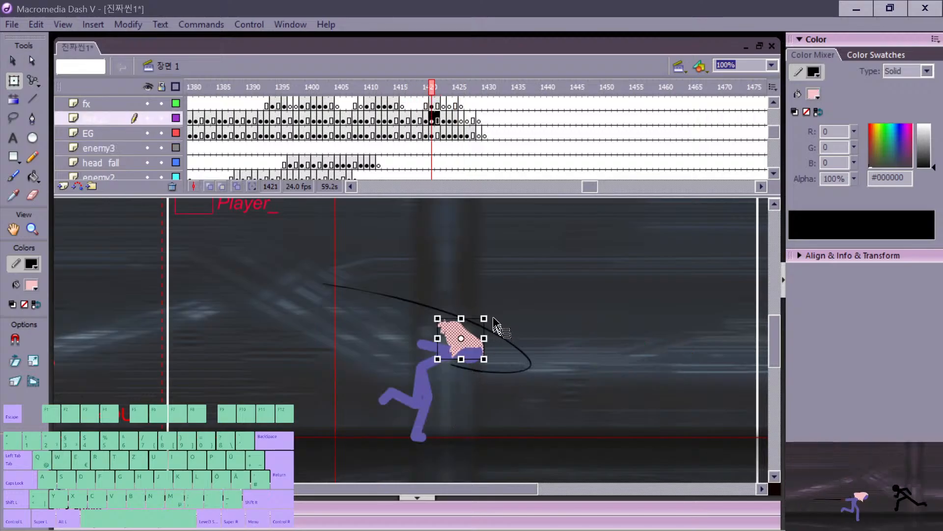
pyautogui.moveTo(490, 314); pyautogui.dragTo(471, 343)
pyautogui.press('v')
pyautogui.press('Up')
pyautogui.press('Up')
pyautogui.press('Up')
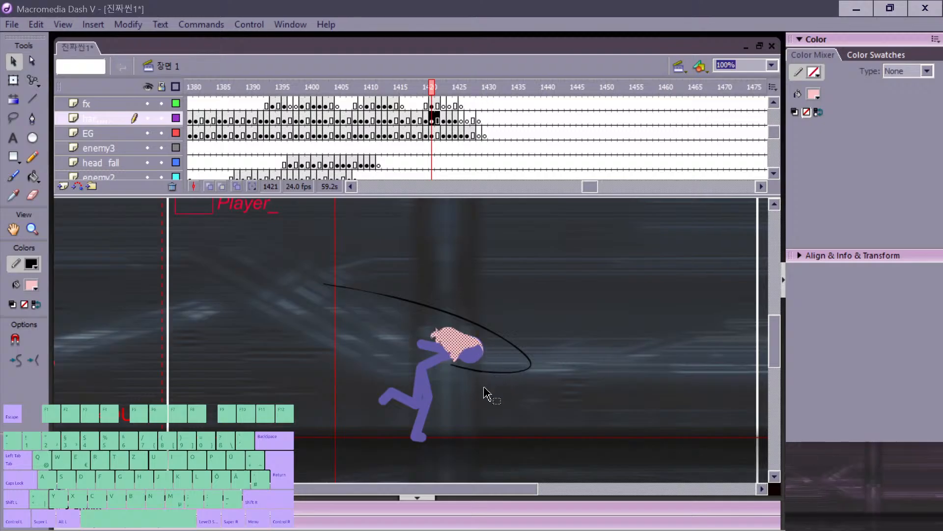
# Step: Nudge the hair on frame 1421 slightly to the right and compare it with the neighbouring frame
pyautogui.press('Right')
pyautogui.press('Right')
pyautogui.press(',')
pyautogui.press('.')
pyautogui.press('m')
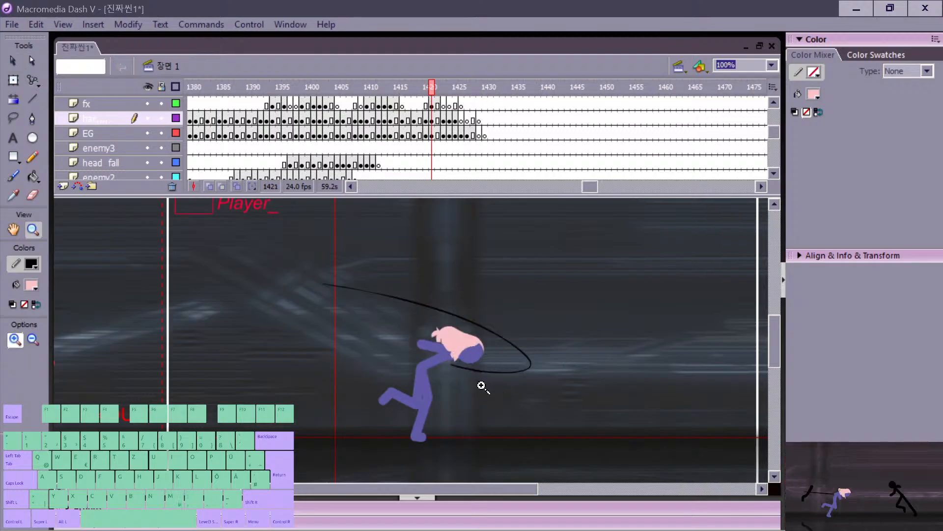
# Step: Review the running figure's pose and hair frame by frame between frames 1417 and 1424
pyautogui.press(',')
pyautogui.press(',')
pyautogui.press(',')
pyautogui.press(',')
pyautogui.press('.')
pyautogui.press('.')
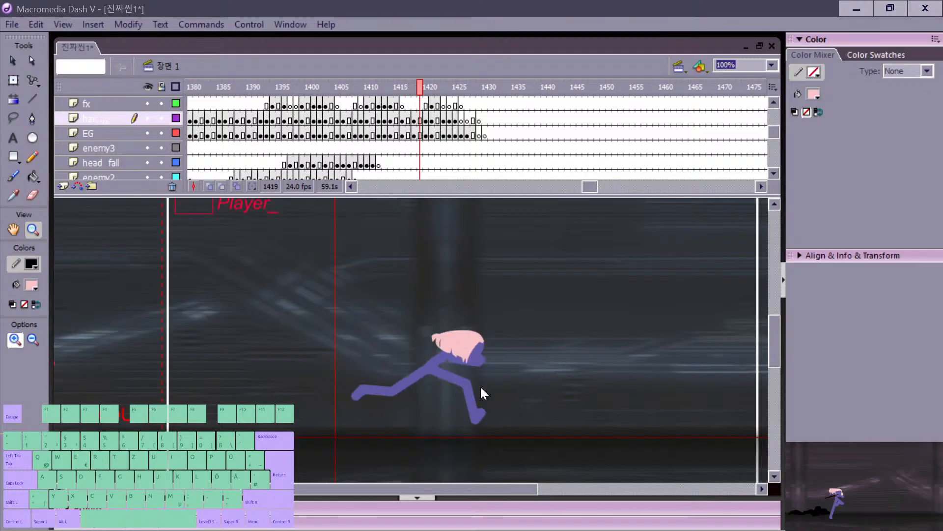
pyautogui.press('.')
pyautogui.press('.')
pyautogui.press(',')
pyautogui.press('.')
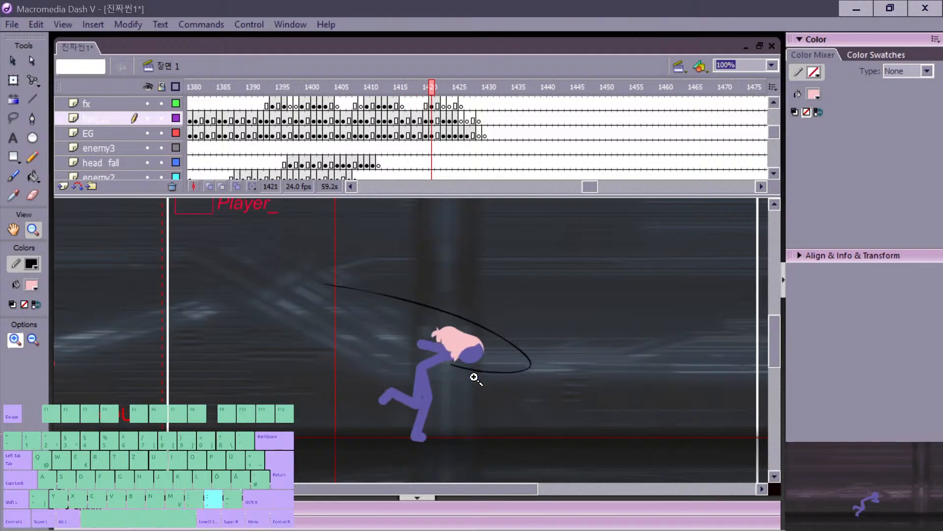
pyautogui.click(434, 135)
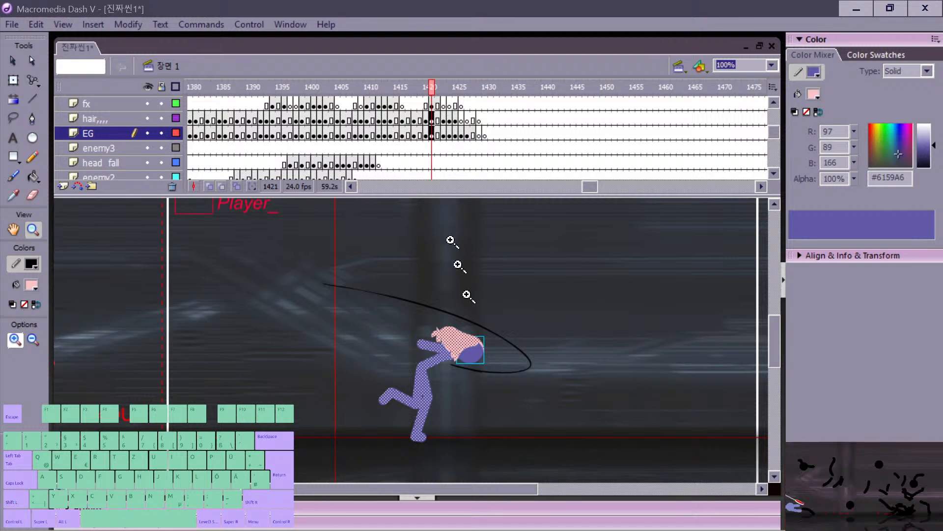
pyautogui.press('v')
pyautogui.press(',')
pyautogui.press('.')
pyautogui.press('.')
pyautogui.press('.')
pyautogui.press('.')
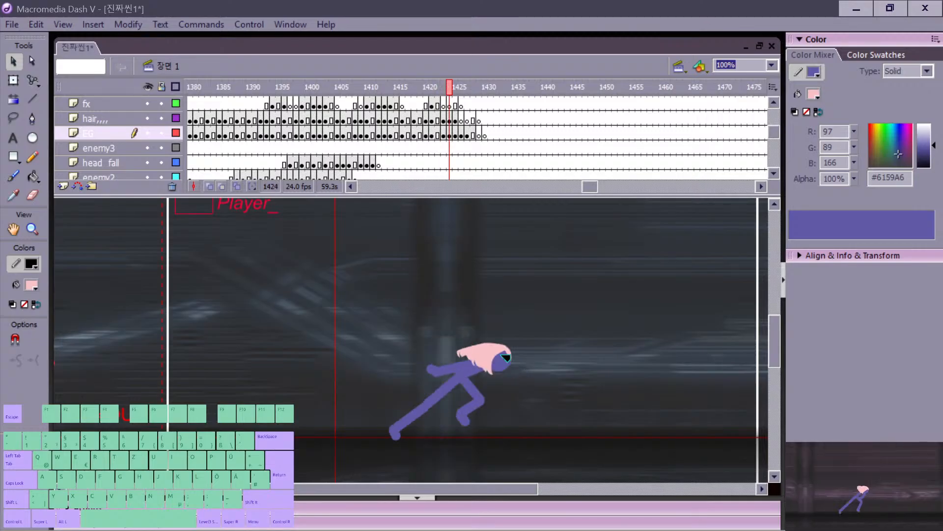
pyautogui.press(',')
pyautogui.press('.')
# Step: Rotate the hair on frame 1424 clockwise so its rear tuft lifts, and fill in the rear strands with the brush
pyautogui.click(491, 353)
pyautogui.press('q')
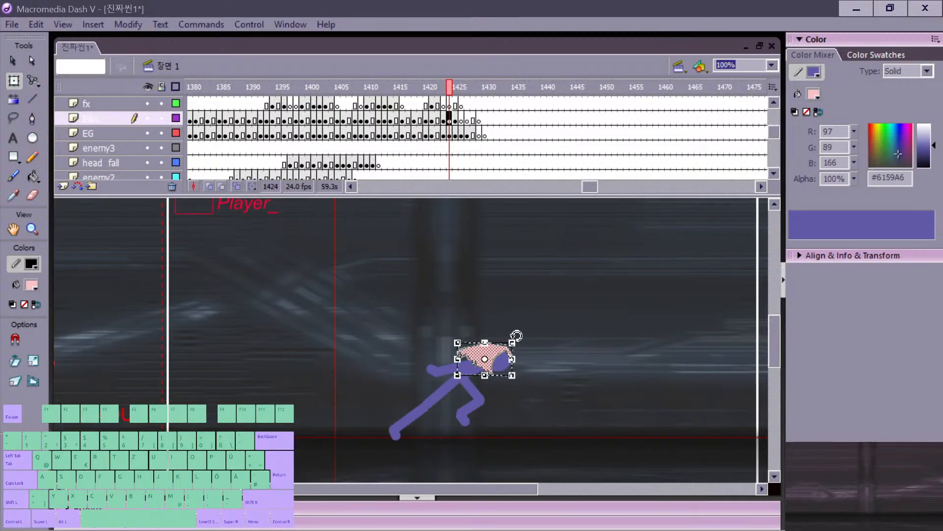
pyautogui.moveTo(515, 336); pyautogui.dragTo(511, 361)
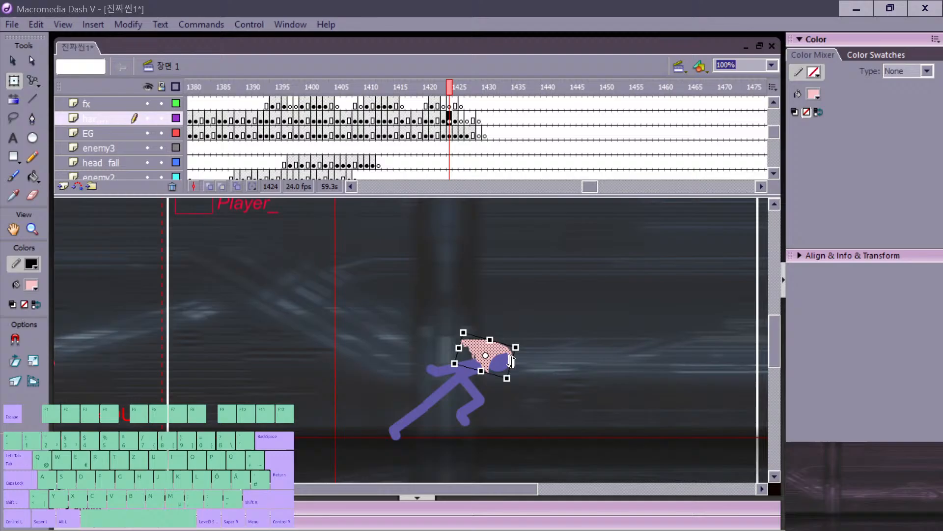
pyautogui.click(533, 344)
pyautogui.press('e')
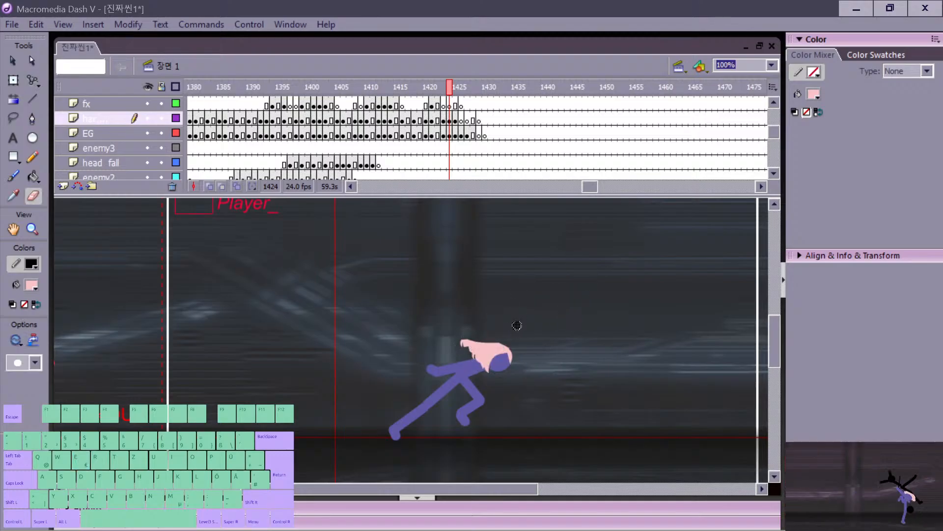
pyautogui.press('b')
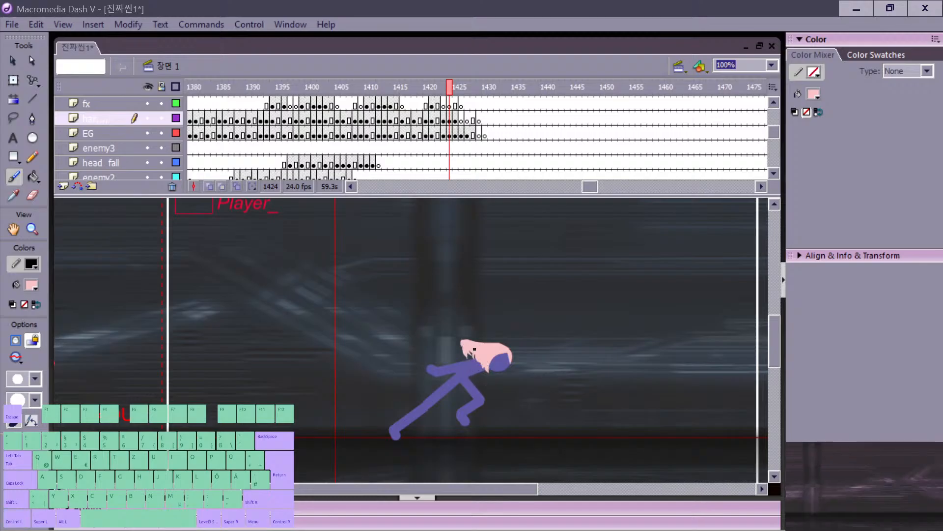
# Step: Play back the run from around frame 1409 and check the hair motion leading into frame 1424
pyautogui.click(431, 133)
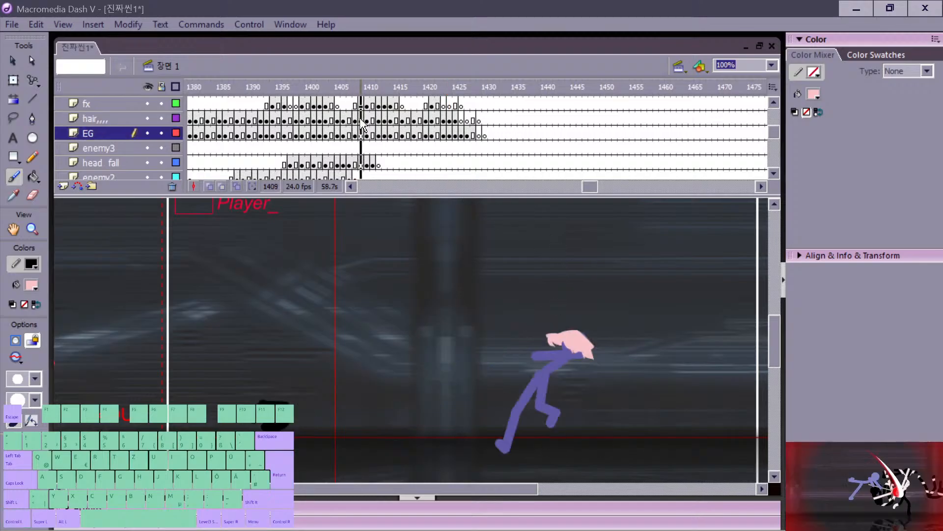
pyautogui.click(397, 89)
pyautogui.press('Return')
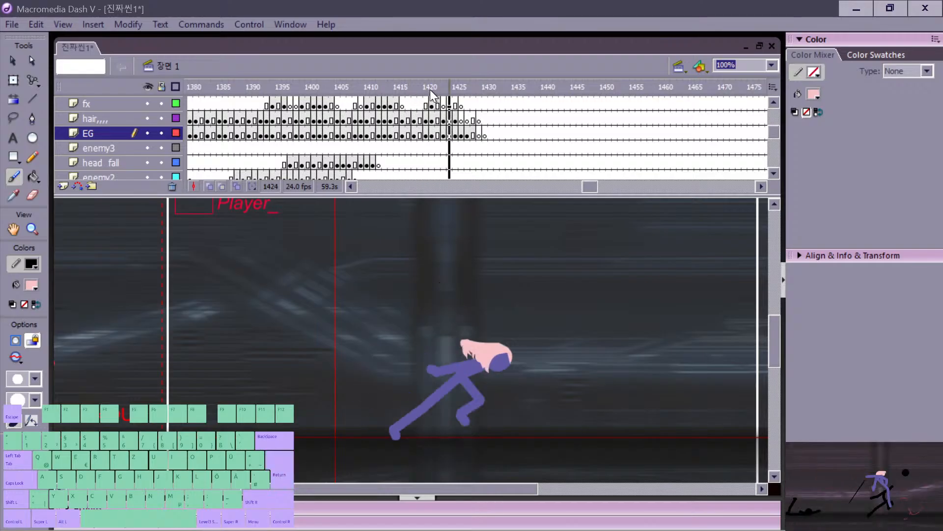
pyautogui.click(367, 119)
pyautogui.press('Return')
pyautogui.click(362, 120)
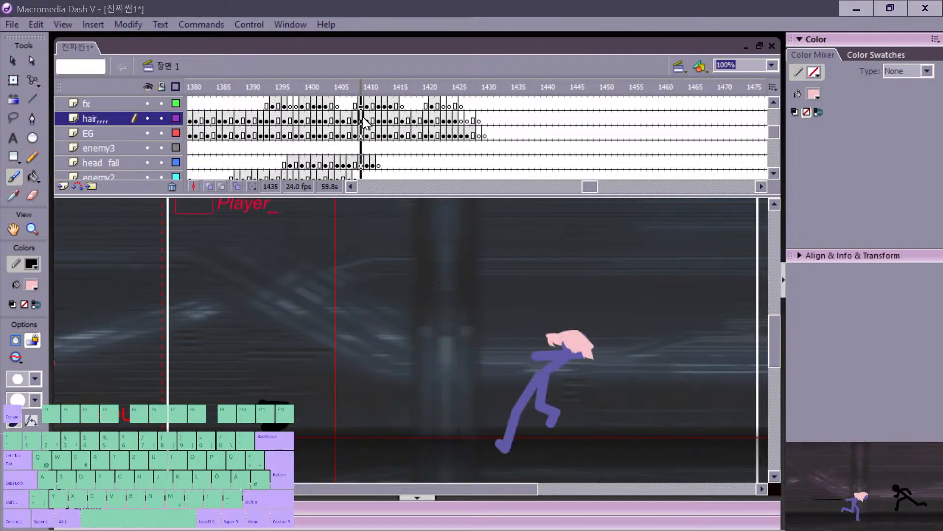
pyautogui.press('Return')
pyautogui.press('Return')
pyautogui.press('.')
pyautogui.press('.')
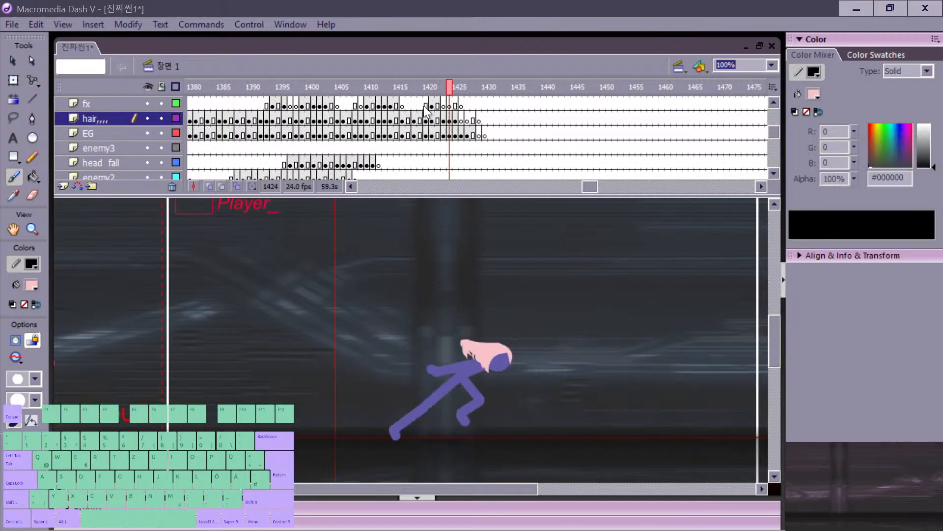
pyautogui.press(',')
pyautogui.press(',')
pyautogui.press('.')
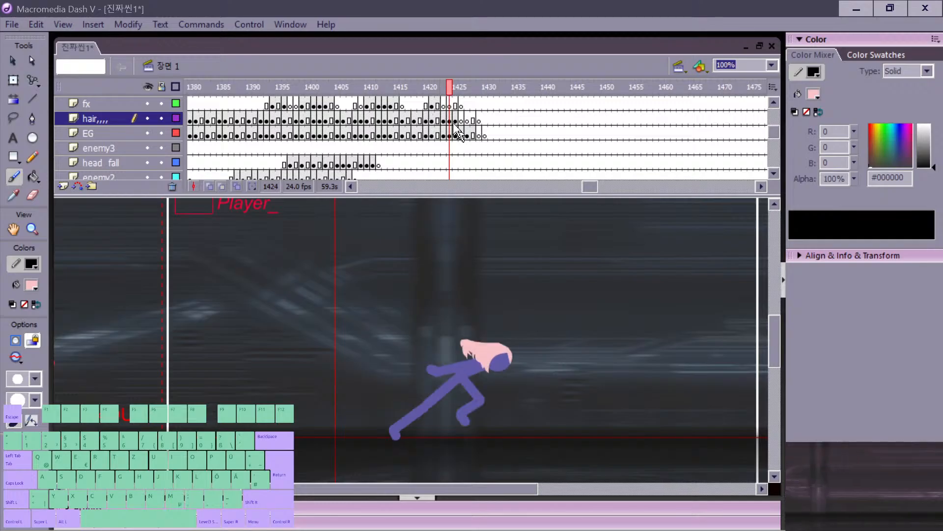
# Step: Hold frame 1424 one frame longer on the hair and EG layers, and replay the run from about frame 1415
pyautogui.moveTo(450, 131); pyautogui.dragTo(450, 122)
pyautogui.press('F5')
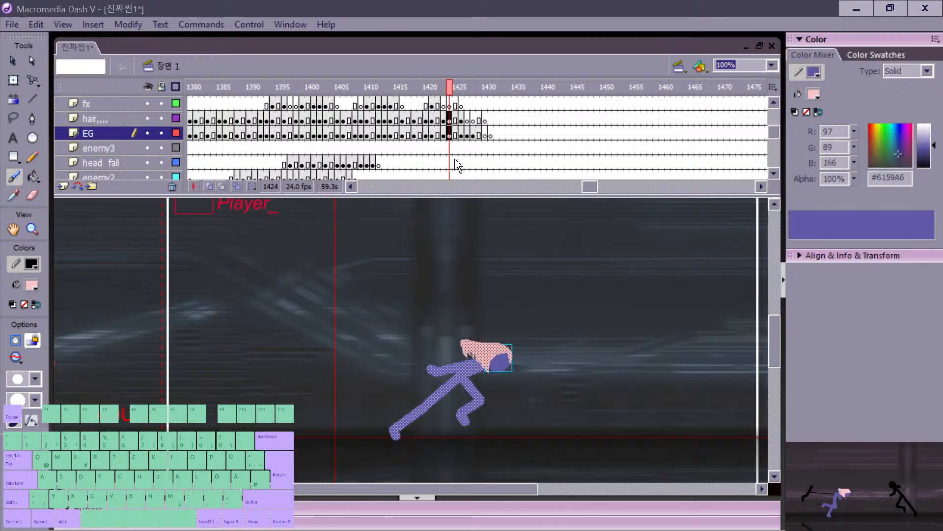
pyautogui.click(462, 135)
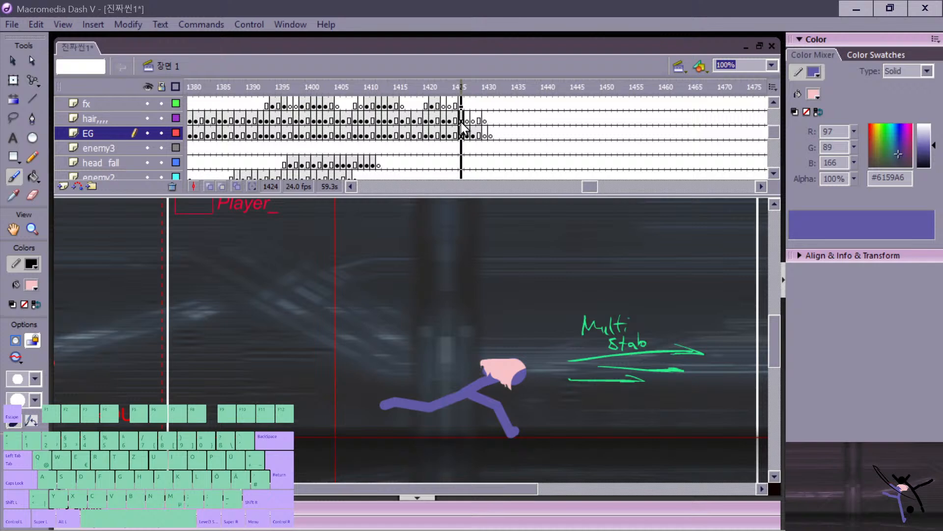
pyautogui.click(397, 121)
pyautogui.press('Return')
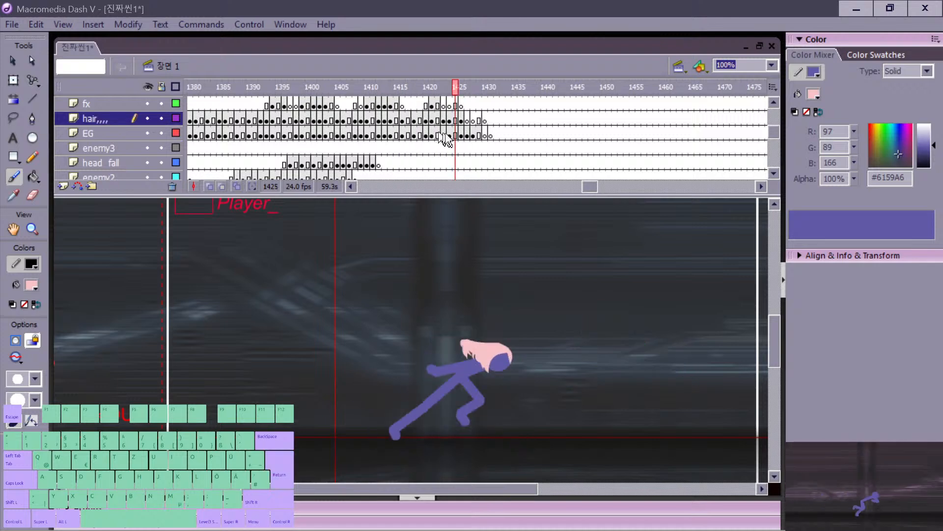
# Step: Hold frame 1423 one frame longer on the hair and EG layers, and replay the run to check the timing
pyautogui.moveTo(442, 133)
pyautogui.mouseDown()
pyautogui.moveTo(443, 122)
pyautogui.moveTo(438, 143)
pyautogui.mouseUp()
pyautogui.press('F5')
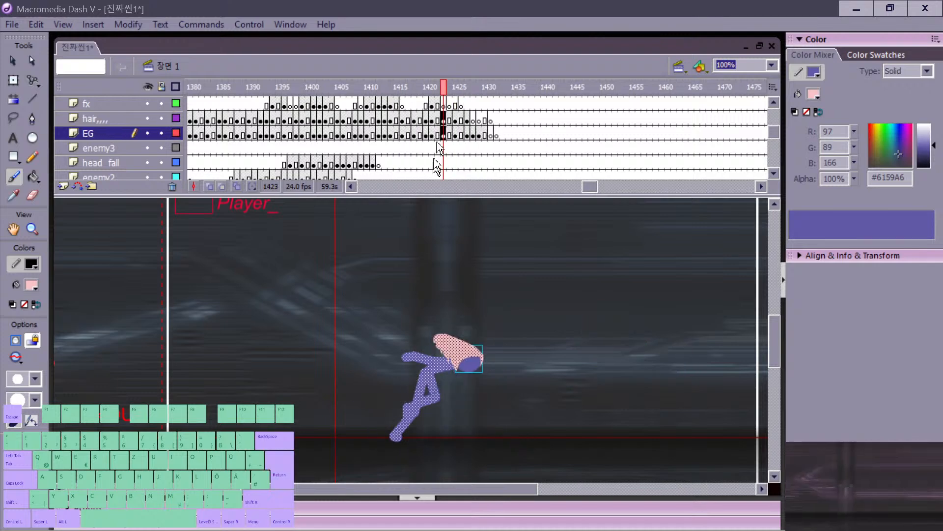
pyautogui.click(399, 121)
pyautogui.press('Return')
pyautogui.click(401, 120)
pyautogui.press('Return')
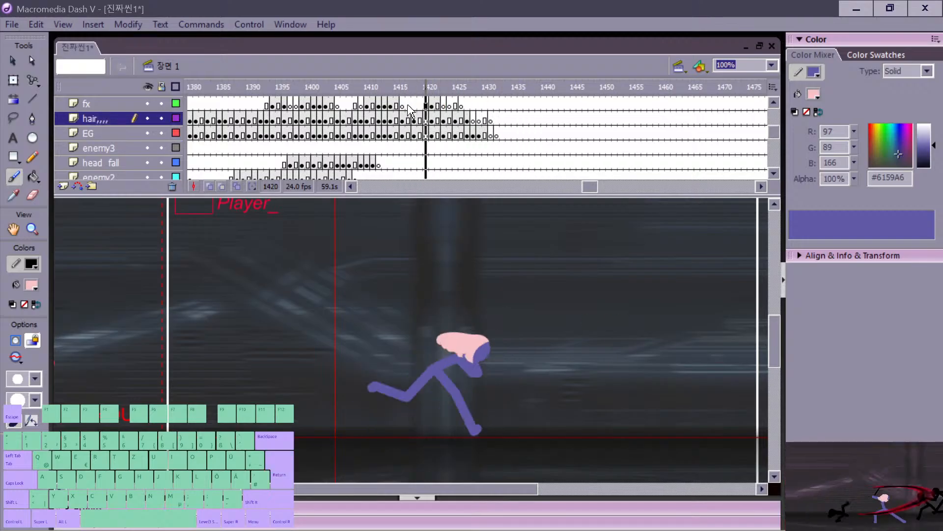
# Step: Play the sequence from frame 1412 and compare the poses around frame 1423
pyautogui.click(380, 119)
pyautogui.press('Return')
pyautogui.click(381, 120)
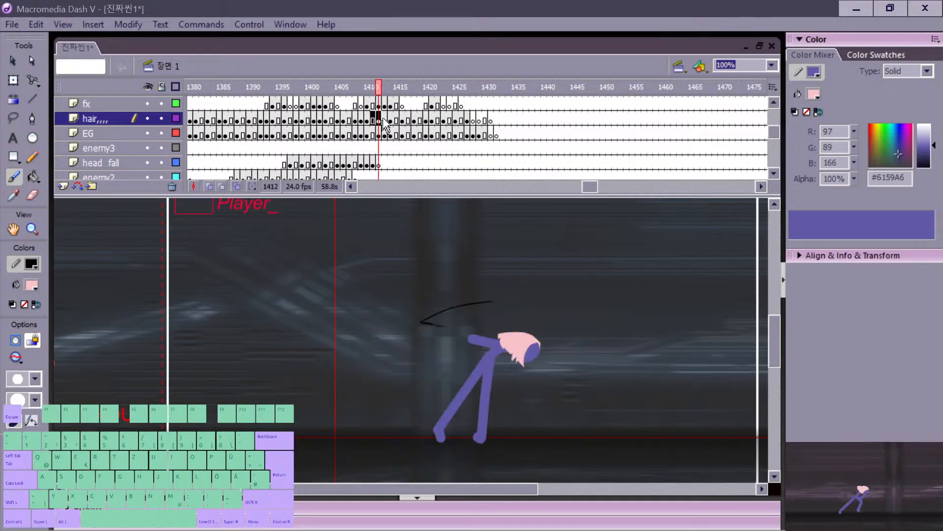
pyautogui.press('Return')
pyautogui.press('Return')
pyautogui.press(',')
pyautogui.press(',')
pyautogui.press('.')
pyautogui.press('.')
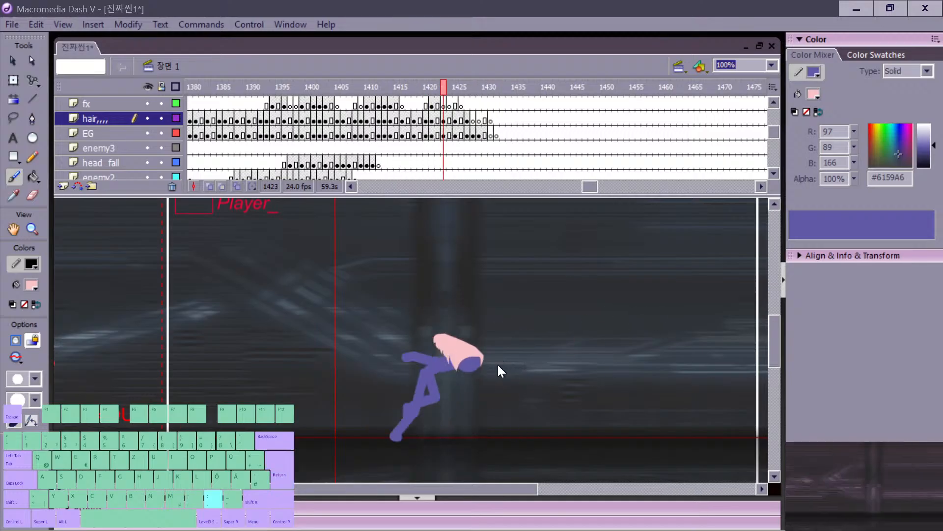
# Step: Advance to frame 1428 and compare the bare-headed pose with the frames just before it
pyautogui.press('.')
pyautogui.press('.')
pyautogui.press('.')
pyautogui.press('.')
pyautogui.press('.')
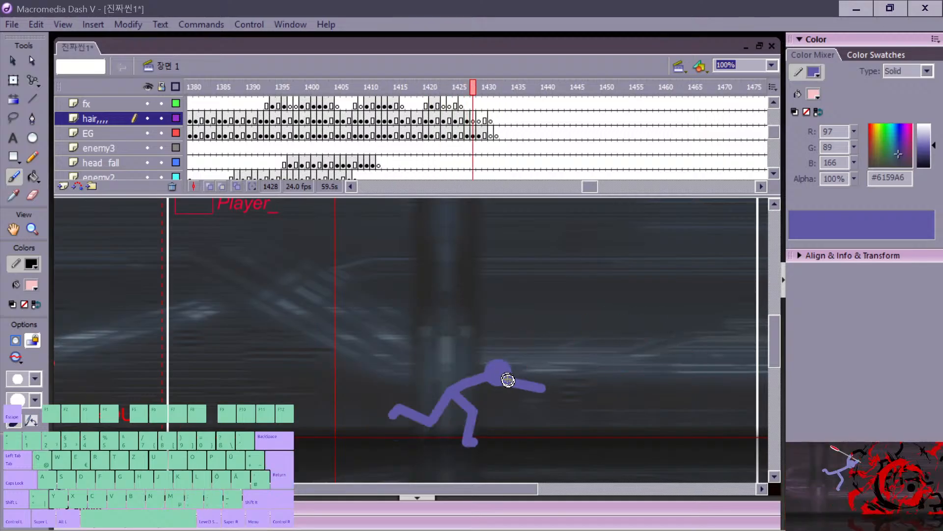
pyautogui.press(',')
pyautogui.press(',')
pyautogui.press('.')
pyautogui.press('.')
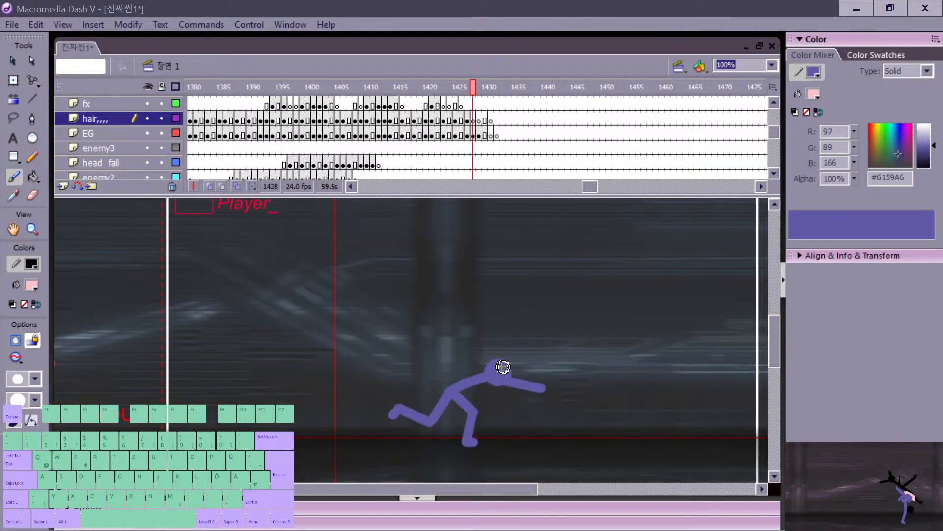
pyautogui.moveTo(482, 378); pyautogui.dragTo(489, 391)
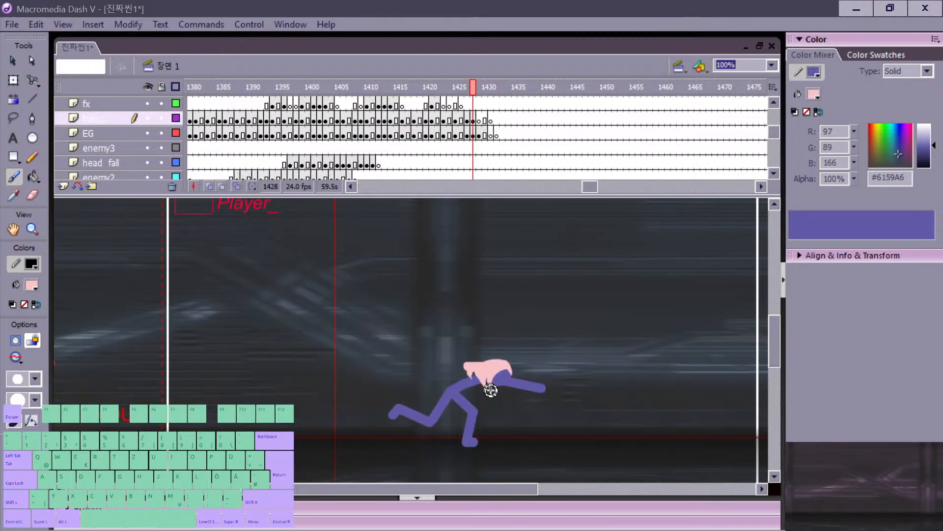
pyautogui.press('e')
pyautogui.click(496, 382)
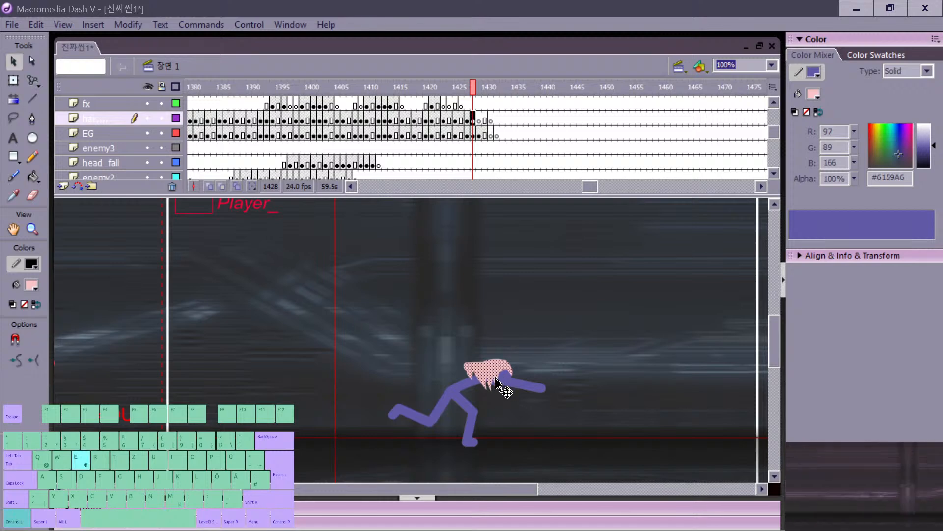
pyautogui.moveTo(488, 382); pyautogui.dragTo(531, 326)
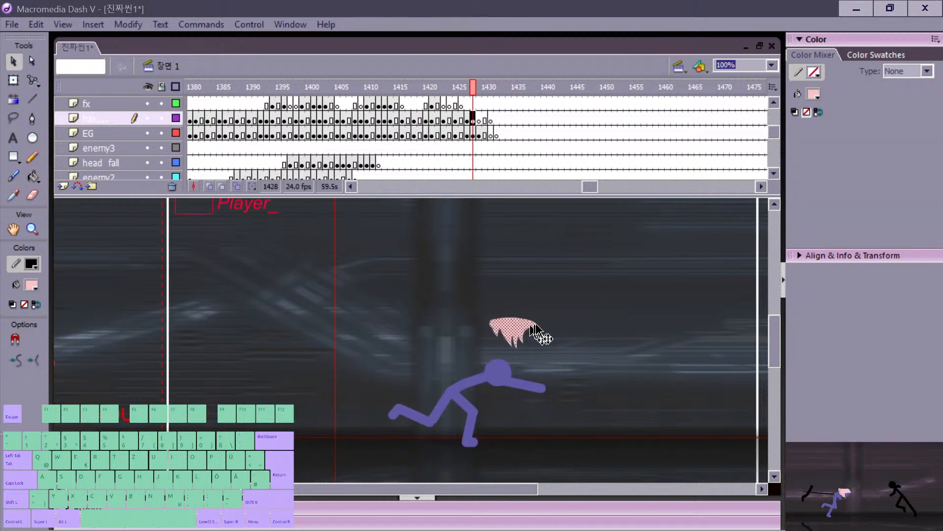
pyautogui.press('Delete')
# Step: Paint pink hair over the back and crown of the head on frame 1428, undoing stray strokes
pyautogui.press('b')
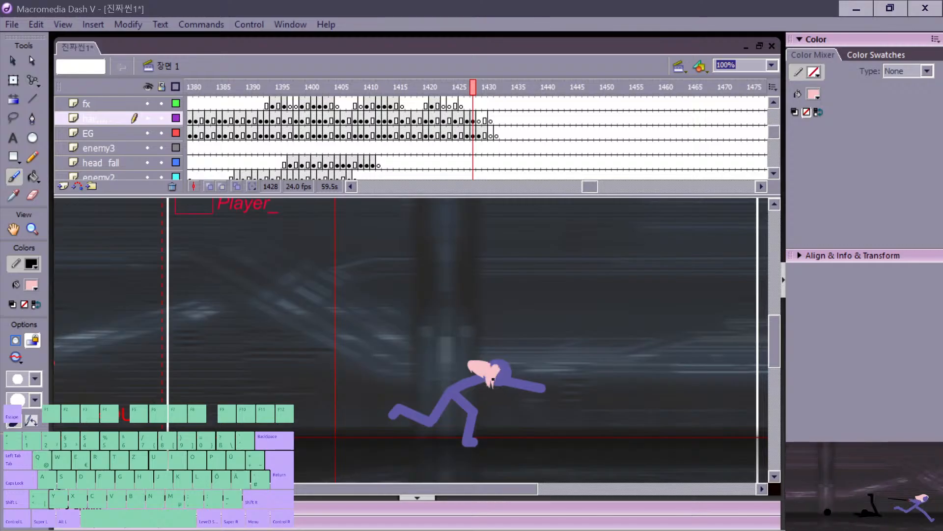
pyautogui.press('z')
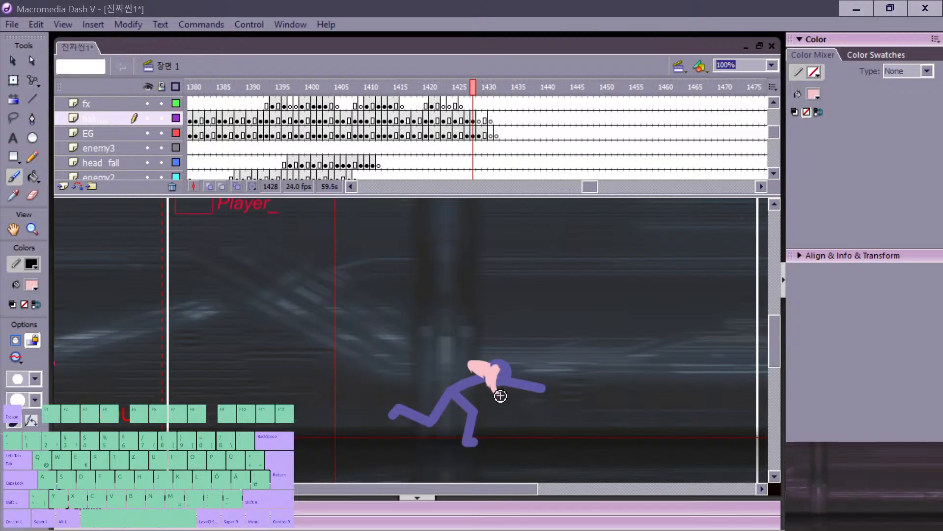
pyautogui.press('z')
pyautogui.moveTo(493, 369)
pyautogui.mouseDown()
pyautogui.moveTo(496, 390)
pyautogui.moveTo(508, 364)
pyautogui.moveTo(489, 365)
pyautogui.mouseUp()
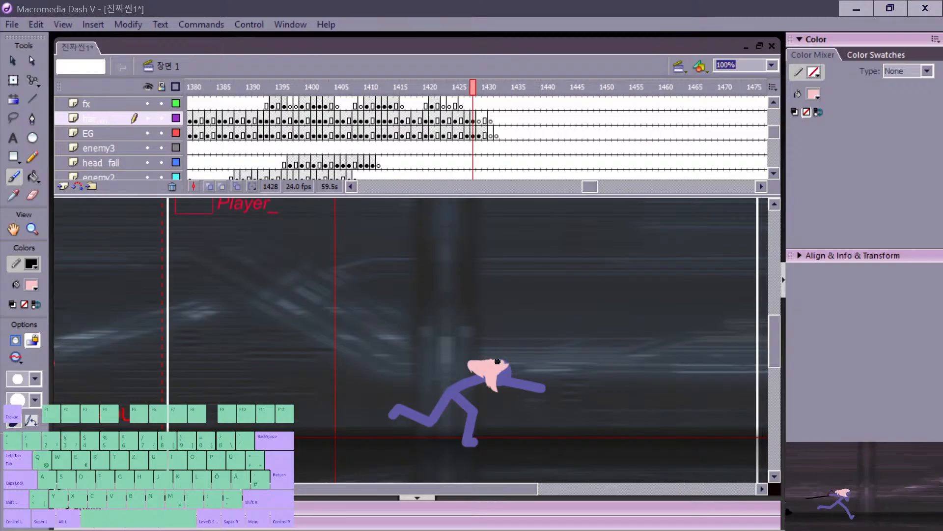
# Step: Shape the pink hair on frame 1428 by painting a jagged lock onto its back edge
pyautogui.press('v')
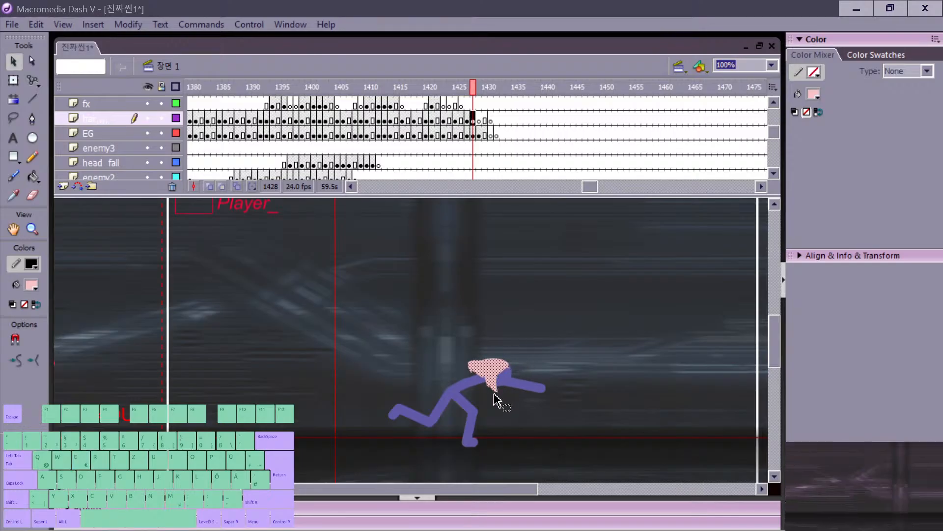
pyautogui.click(493, 395)
pyautogui.press('q')
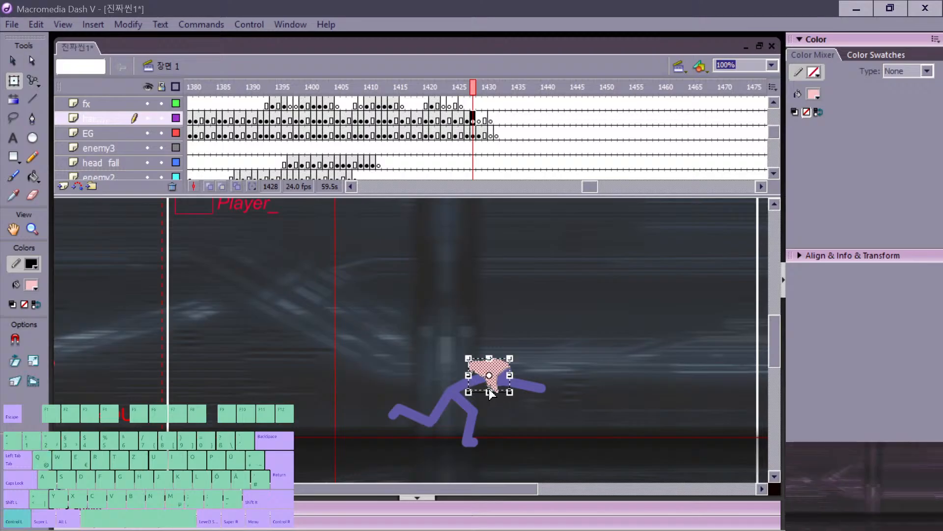
pyautogui.press('b')
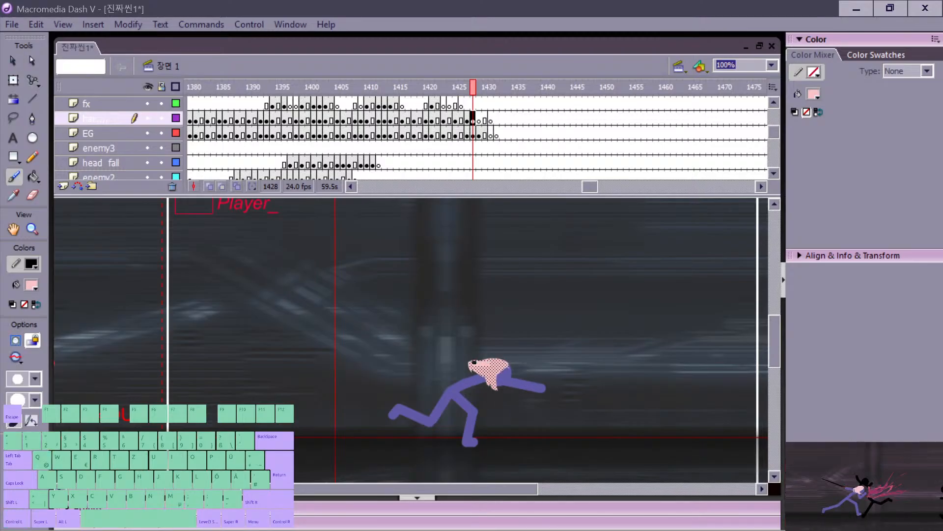
pyautogui.moveTo(466, 362); pyautogui.dragTo(485, 376)
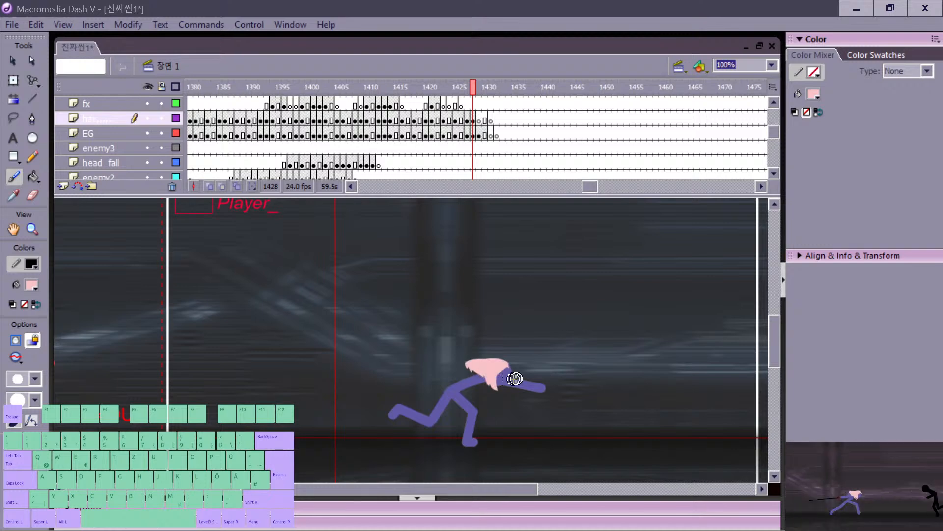
# Step: Shorten the strand hanging beside the face on frame 1428 and extend the hair's front edge over the forehead
pyautogui.press('v')
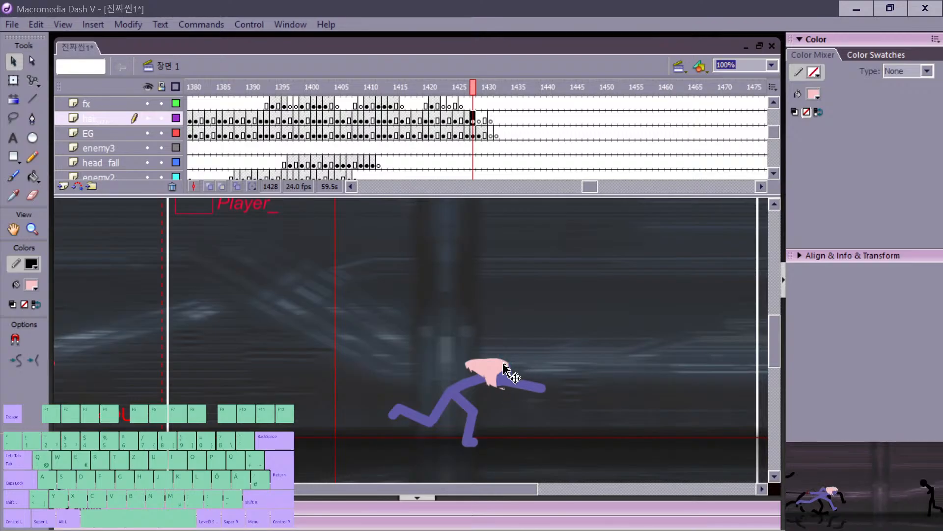
pyautogui.press('b')
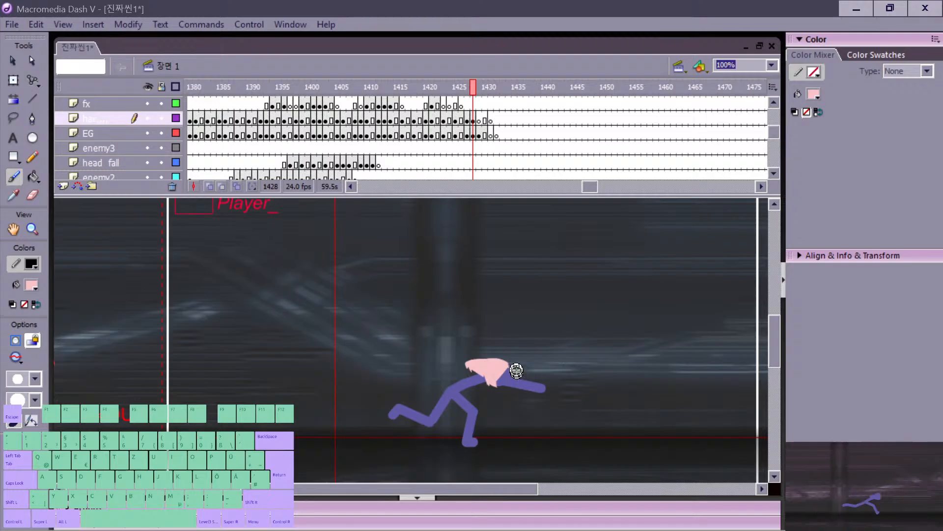
pyautogui.press('v')
pyautogui.moveTo(469, 339); pyautogui.dragTo(521, 391)
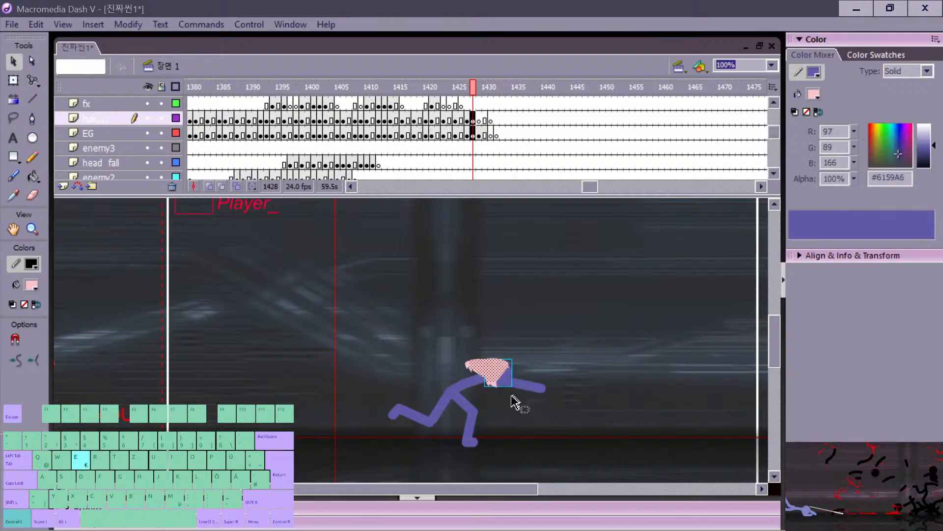
pyautogui.click(506, 399)
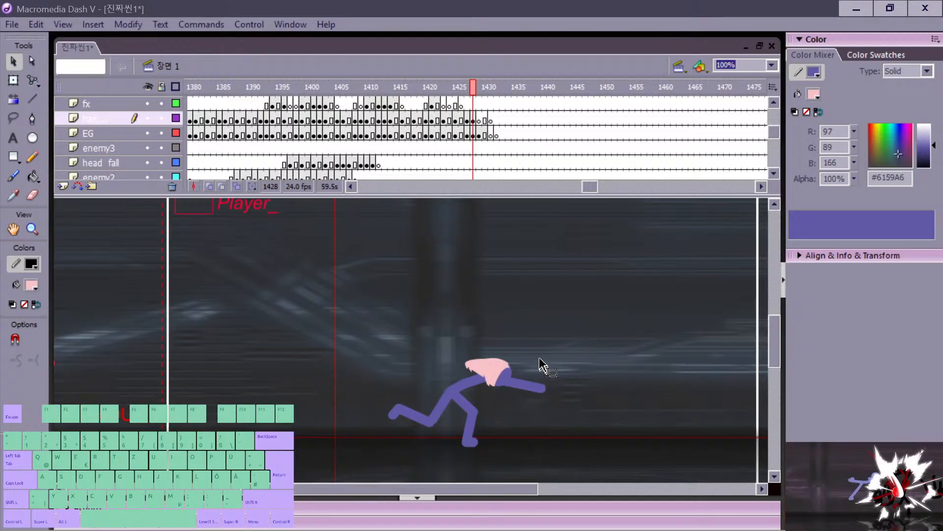
pyautogui.press('b')
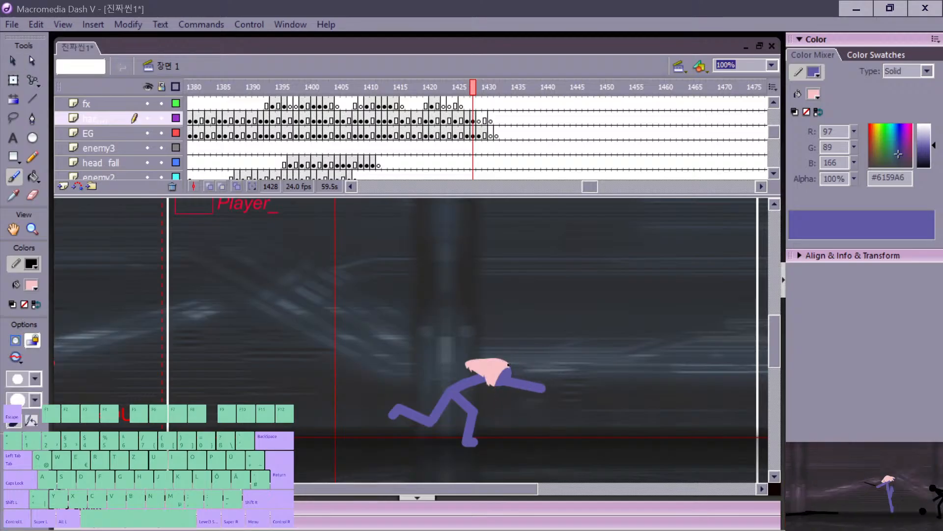
pyautogui.press('v')
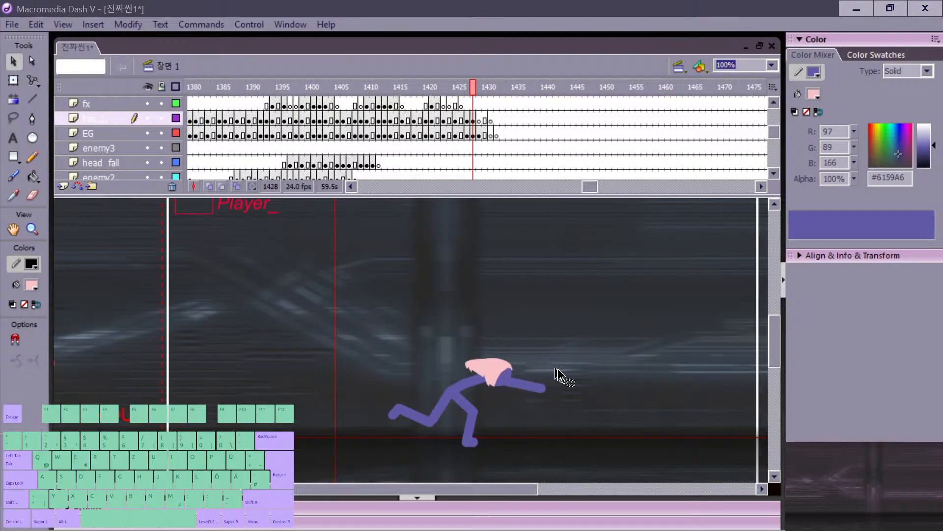
# Step: Step back to frame 1424 and forward to frame 1429 to compare the hair and poses
pyautogui.press(',')
pyautogui.press('z')
pyautogui.press(',')
pyautogui.press(',')
pyautogui.press(',')
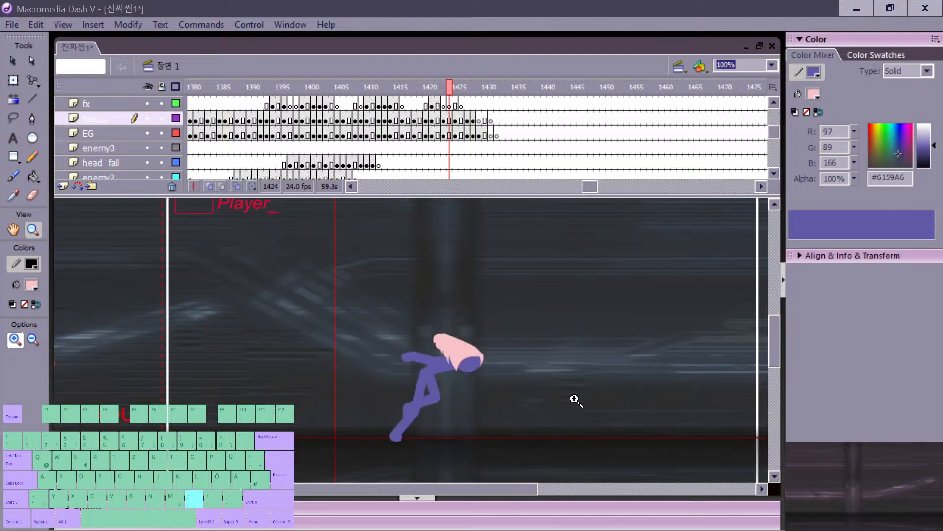
pyautogui.press('.')
pyautogui.press('.')
pyautogui.press('.')
pyautogui.press('.')
pyautogui.press('.')
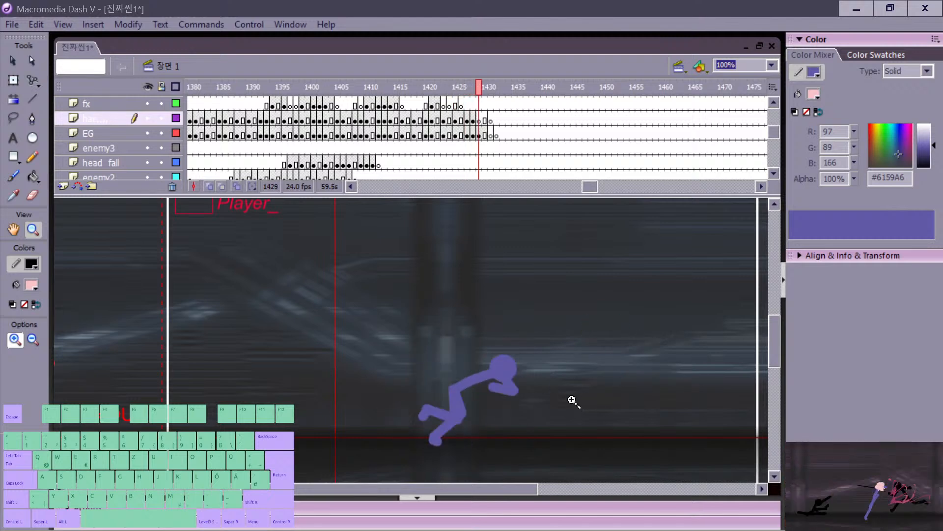
# Step: Paint pink hair over the back and crown of the head on frame 1429, with jagged tips along its lower edge
pyautogui.press('b')
pyautogui.moveTo(481, 370)
pyautogui.mouseDown()
pyautogui.moveTo(501, 382)
pyautogui.moveTo(475, 363)
pyautogui.moveTo(507, 352)
pyautogui.mouseUp()
pyautogui.hotkey('ctrl', 'z')
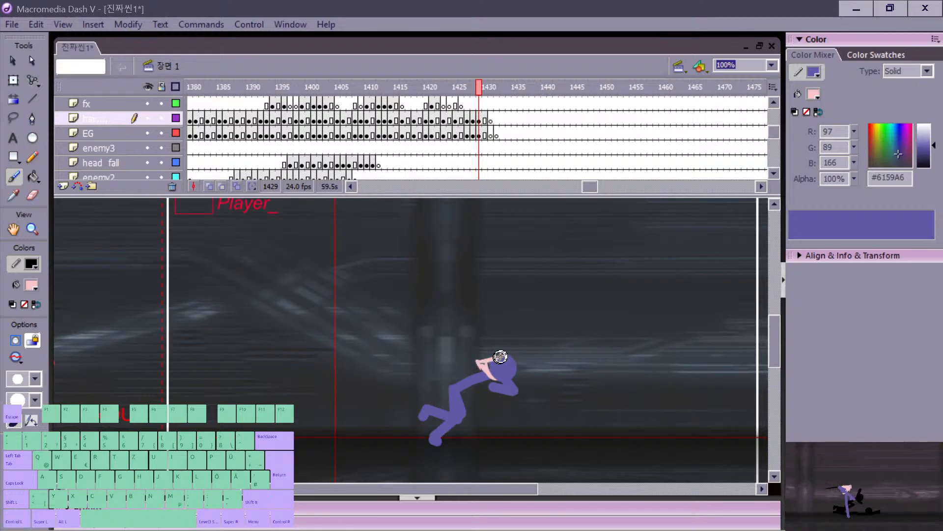
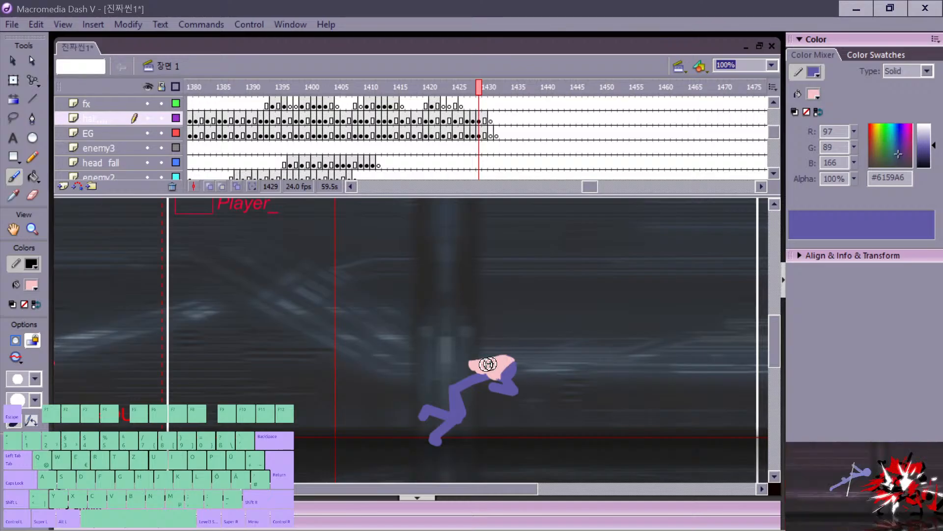
pyautogui.press('v')
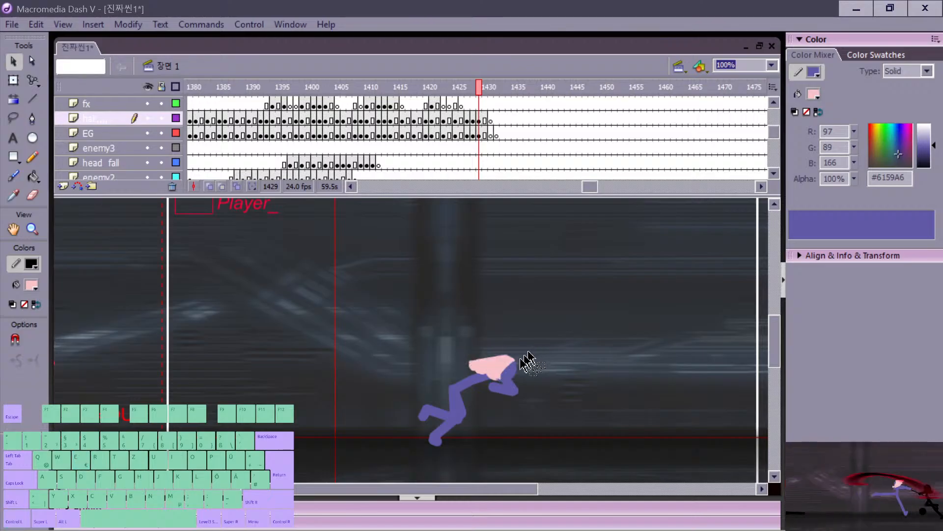
pyautogui.press('b')
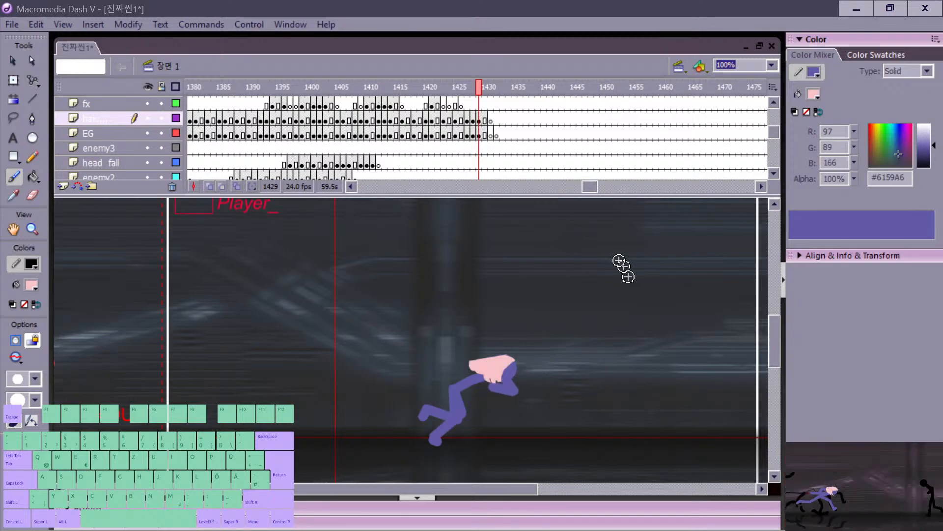
# Step: Examine the opening of the figure's run on frames 1320 to 1322
pyautogui.moveTo(590, 187); pyautogui.dragTo(578, 189)
pyautogui.click(213, 147)
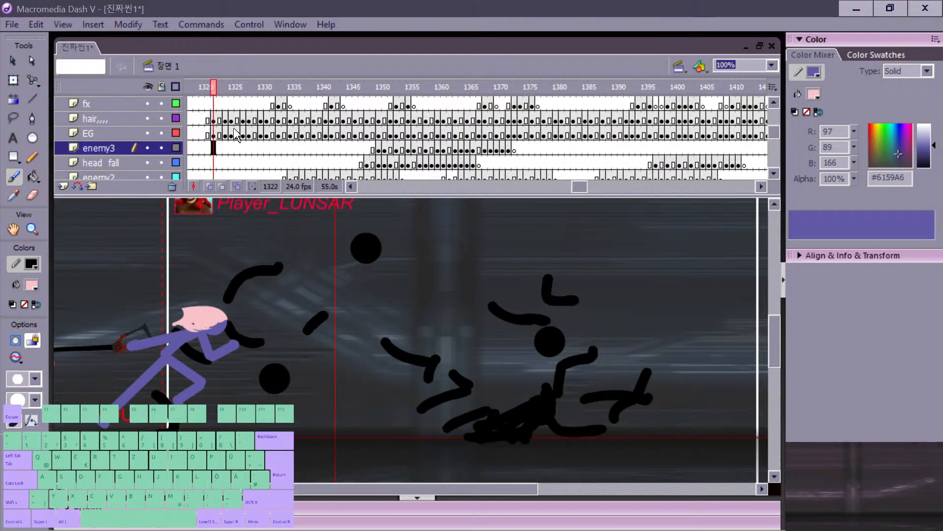
pyautogui.moveTo(578, 186); pyautogui.dragTo(573, 187)
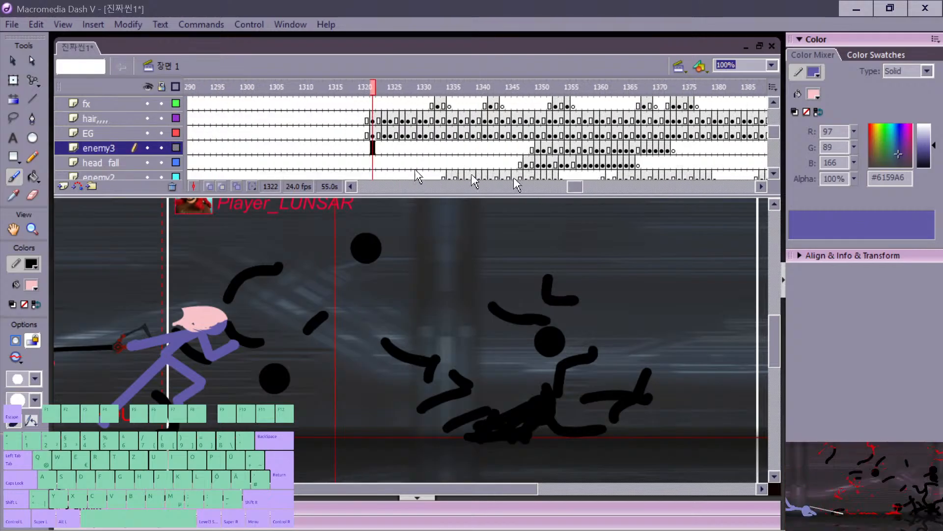
pyautogui.moveTo(290, 148); pyautogui.dragTo(297, 148)
pyautogui.click(361, 148)
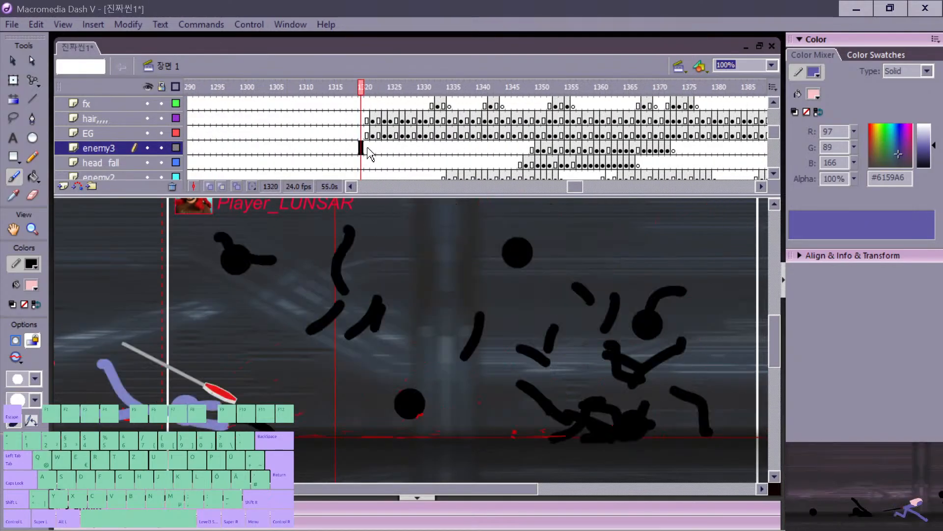
pyautogui.click(367, 148)
pyautogui.click(372, 148)
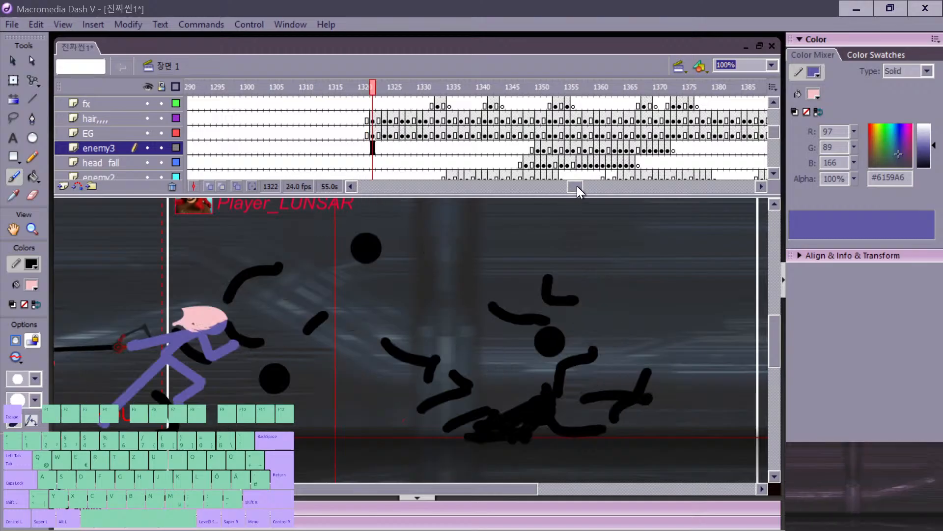
# Step: Return to the latest drawn frames and step between frames 1426 and 1430 to compare the poses
pyautogui.moveTo(577, 186); pyautogui.dragTo(590, 182)
pyautogui.click(627, 150)
pyautogui.click(637, 160)
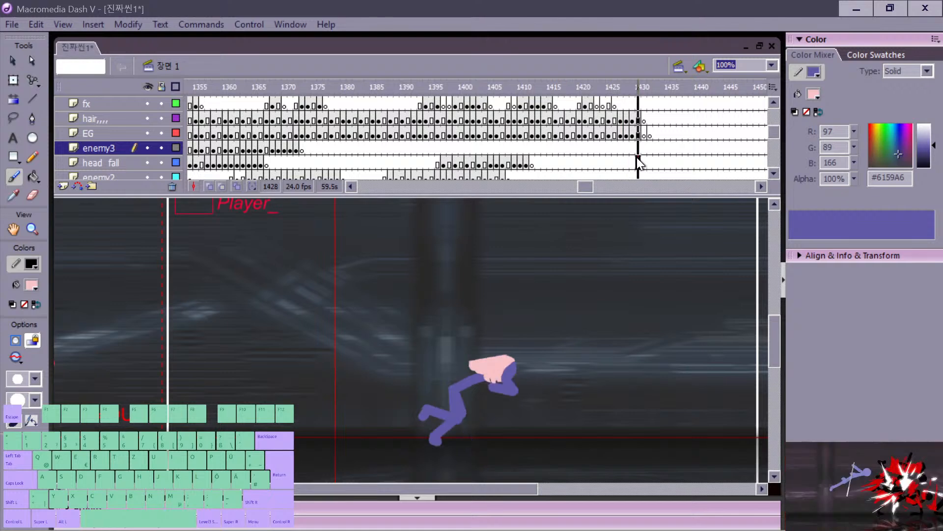
pyautogui.press(',')
pyautogui.press(',')
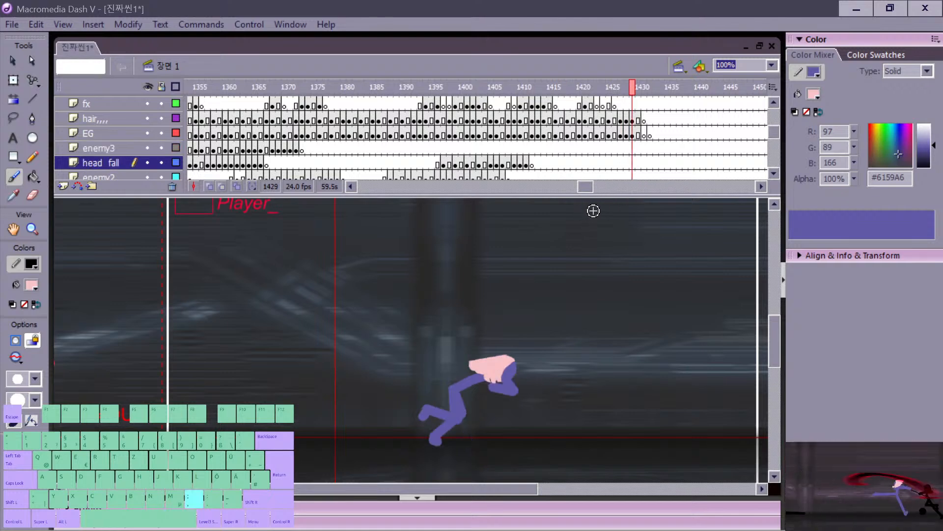
pyautogui.press('.')
pyautogui.press('.')
pyautogui.click(603, 187)
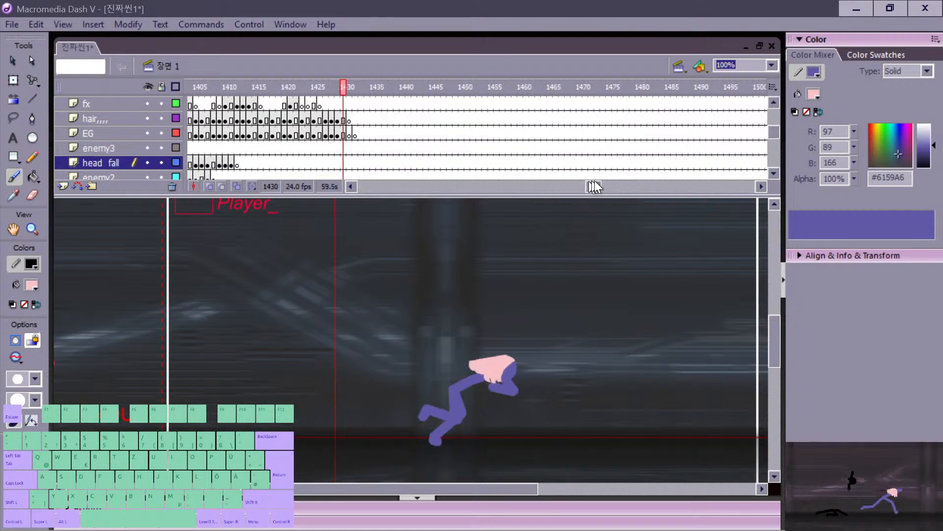
pyautogui.press(',')
pyautogui.press(',')
pyautogui.press(',')
pyautogui.press(',')
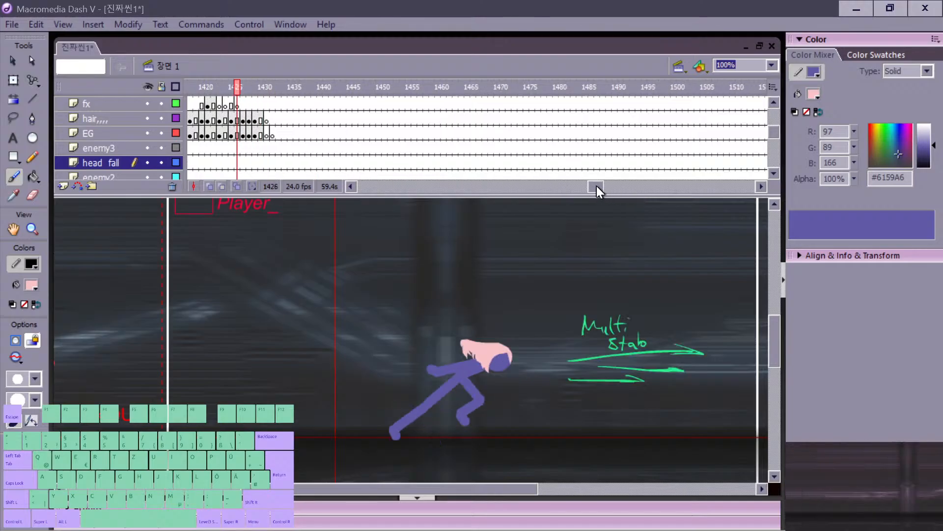
# Step: Play the sequence from frame 1412 to the latest drawn poses and step through the final frames
pyautogui.moveTo(596, 186); pyautogui.dragTo(585, 186)
pyautogui.click(481, 147)
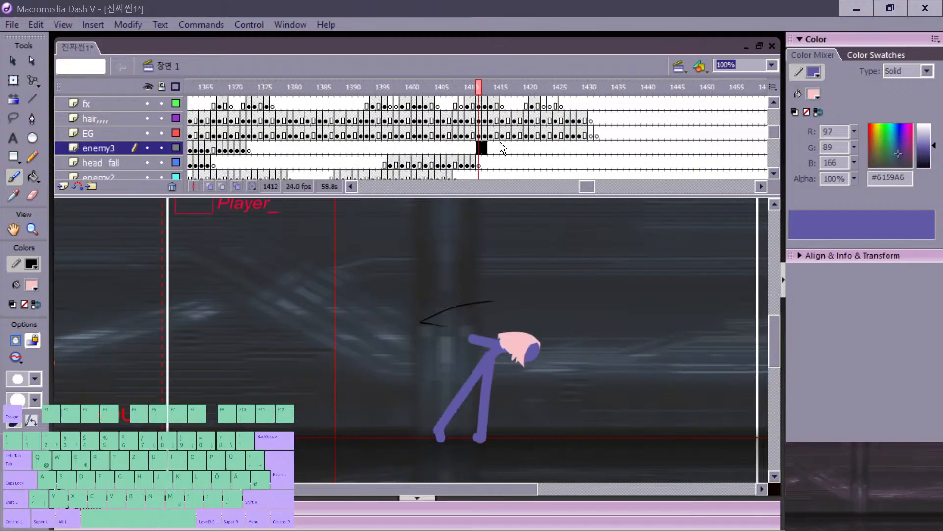
pyautogui.press('Return')
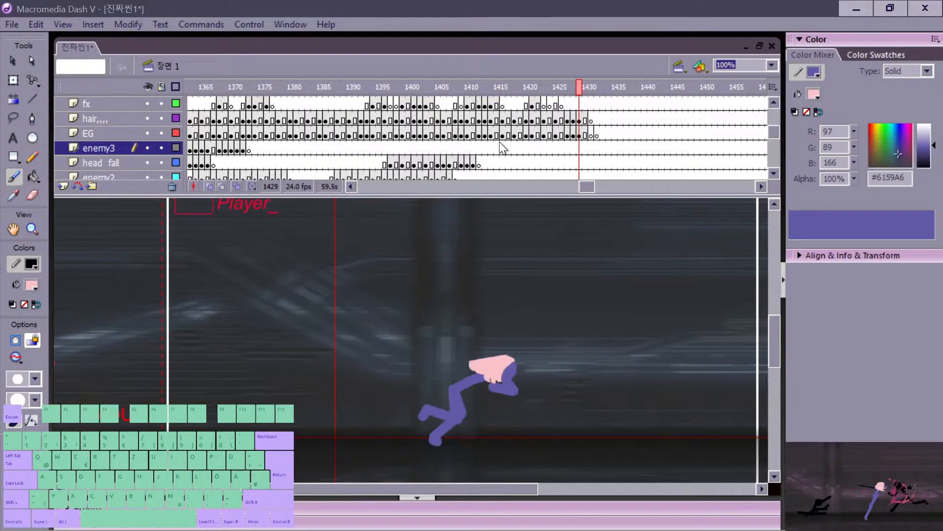
pyautogui.press('.')
pyautogui.press('.')
pyautogui.press(',')
# Step: Play the run from an earlier frame, stop near frame 1426, and step back to frame 1421
pyautogui.moveTo(582, 183); pyautogui.dragTo(570, 187)
pyautogui.click(554, 148)
pyautogui.press('Return')
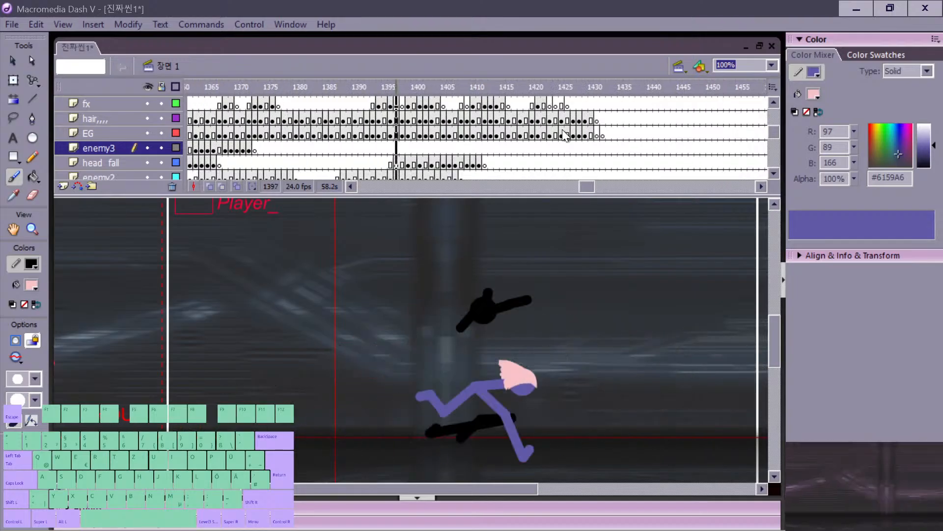
pyautogui.press('Return')
pyautogui.press(',')
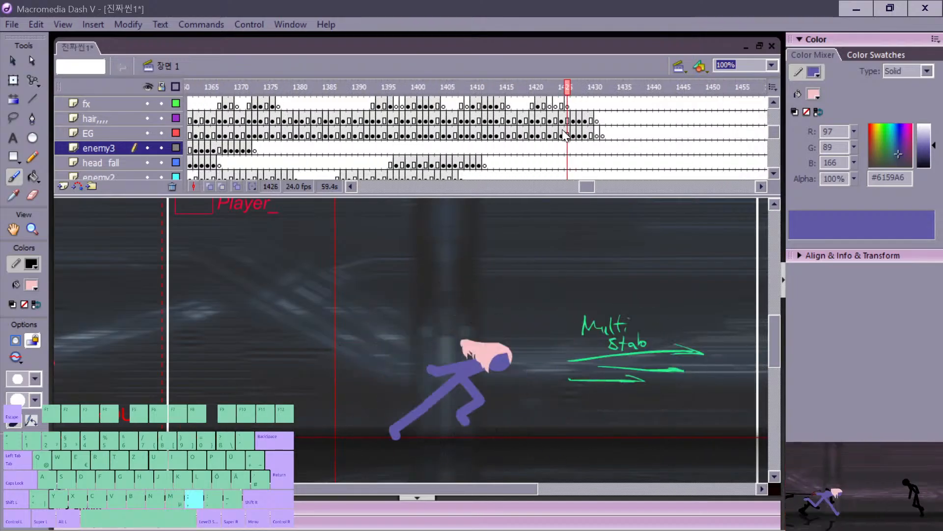
pyautogui.press(',')
pyautogui.press(',')
pyautogui.press(',')
pyautogui.press(',')
pyautogui.press(',')
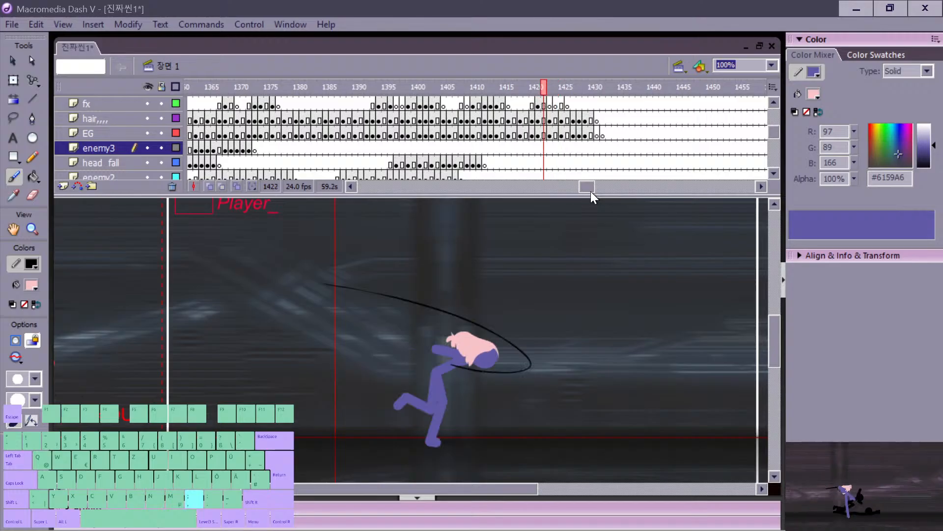
# Step: Replay the run from around frame 1409 and check the poses on frames 1423 and 1424
pyautogui.moveTo(585, 192); pyautogui.dragTo(583, 188)
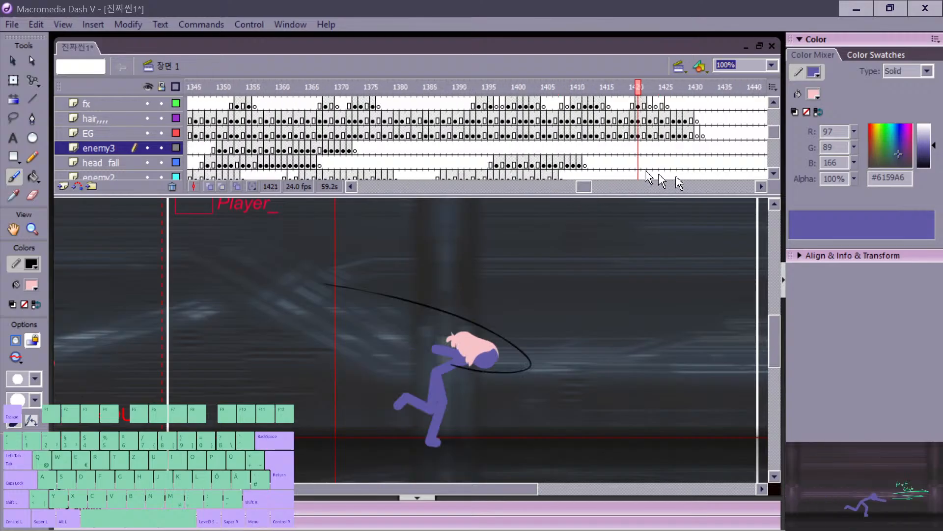
pyautogui.click(568, 136)
pyautogui.press('Return')
pyautogui.press(',')
pyautogui.press('.')
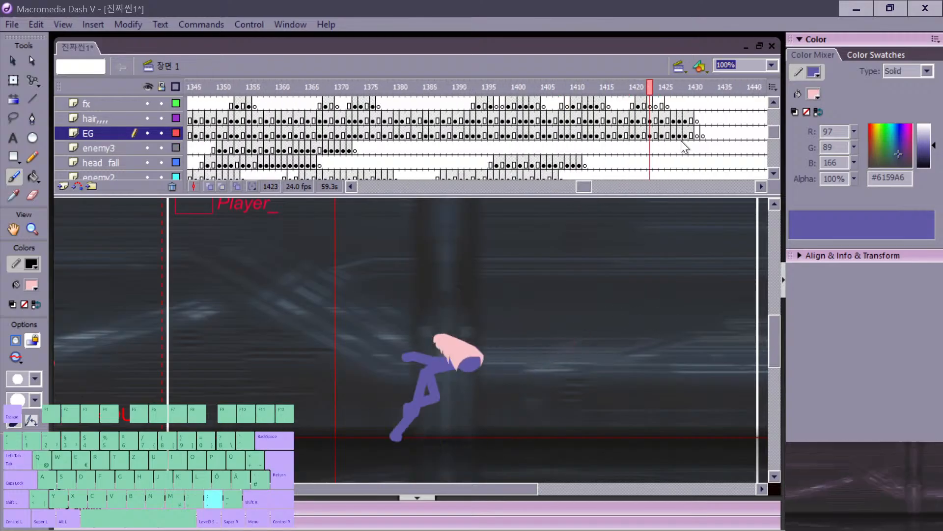
pyautogui.press('.')
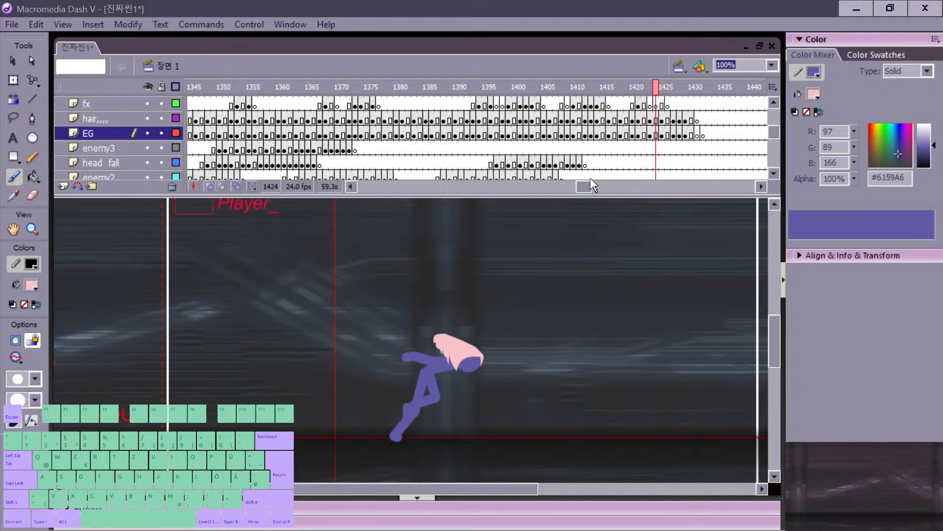
# Step: Zoom the stage out to 50% and play the timeline from frame 1424 on past the last drawn frames
pyautogui.hotkey('ctrl', '-')
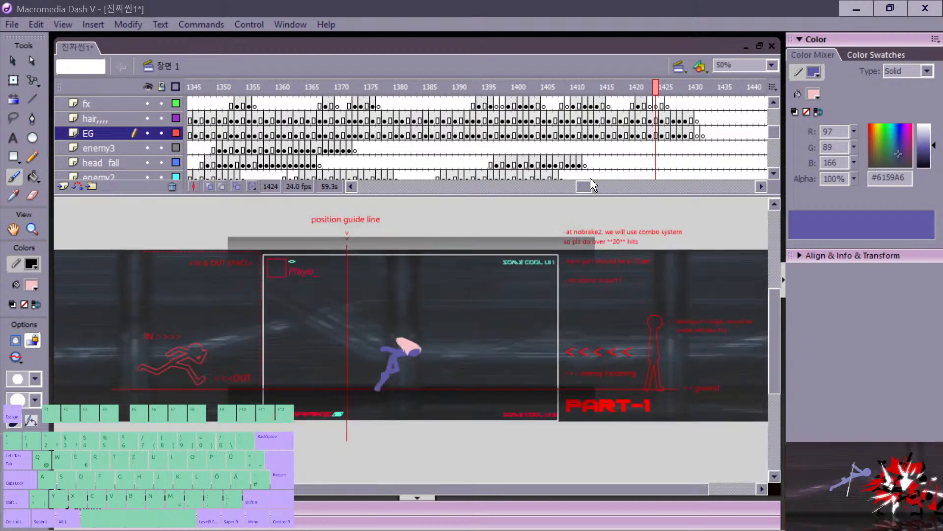
pyautogui.press('Return')
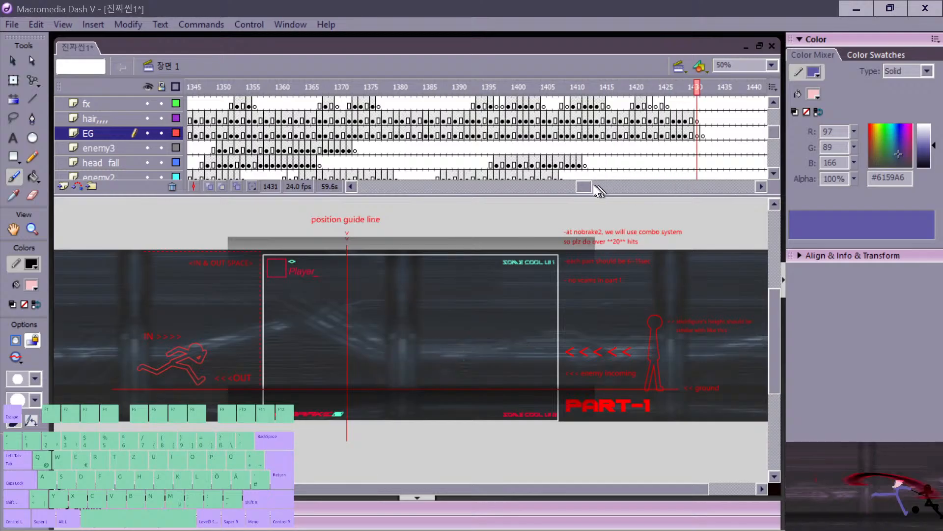
pyautogui.moveTo(591, 186)
pyautogui.mouseDown()
pyautogui.moveTo(627, 185)
pyautogui.moveTo(605, 187)
pyautogui.mouseUp()
pyautogui.click(678, 151)
pyautogui.click(668, 157)
pyautogui.click(592, 162)
pyautogui.moveTo(591, 149); pyautogui.dragTo(596, 187)
pyautogui.moveTo(574, 149); pyautogui.dragTo(581, 156)
pyautogui.press('Return')
pyautogui.press('Return')
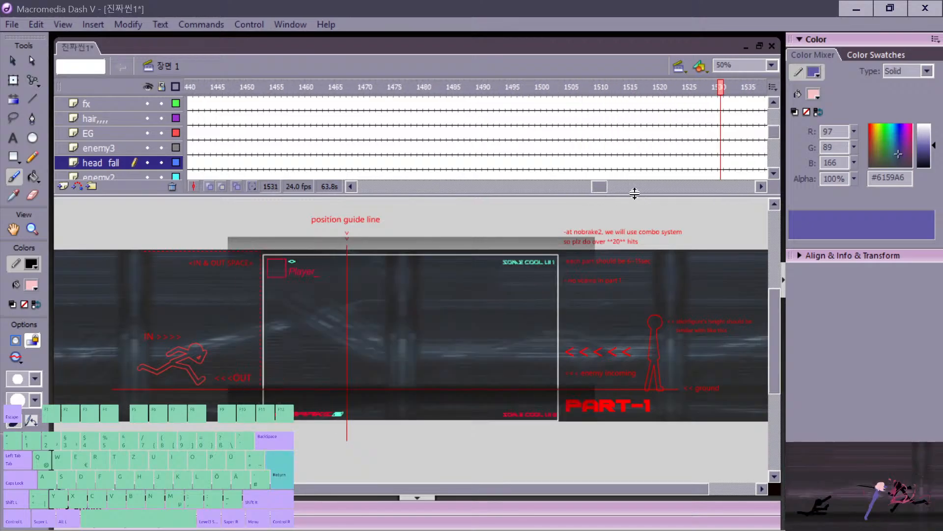
# Step: Play the stretch past the last drawn frames from around frame 1513 and stop at frame 1604
pyautogui.click(644, 151)
pyautogui.press('Return')
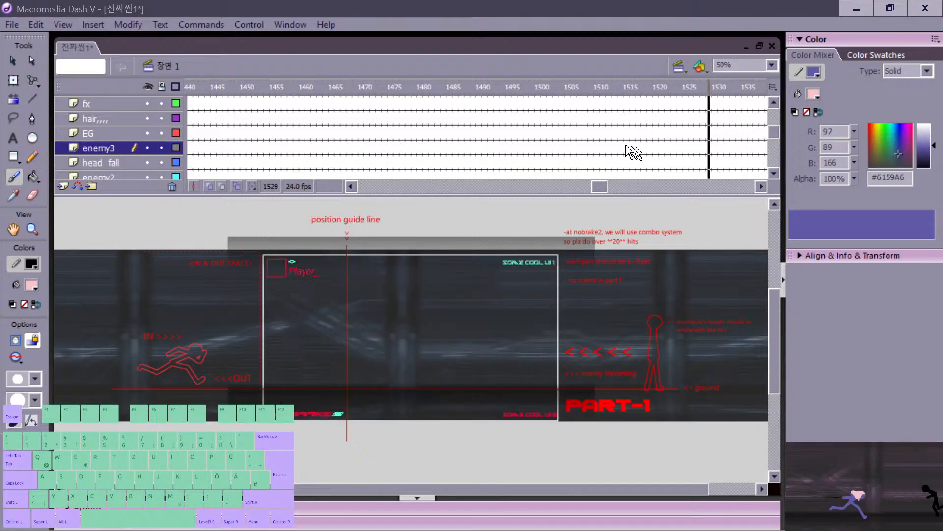
pyautogui.click(621, 153)
pyautogui.press('Return')
pyautogui.press('Return')
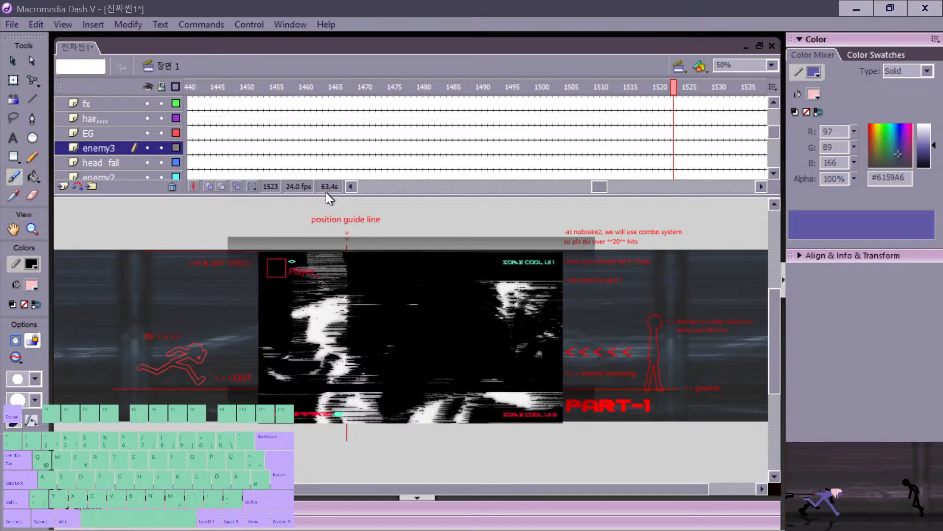
pyautogui.moveTo(596, 188); pyautogui.dragTo(598, 188)
pyautogui.press('Return')
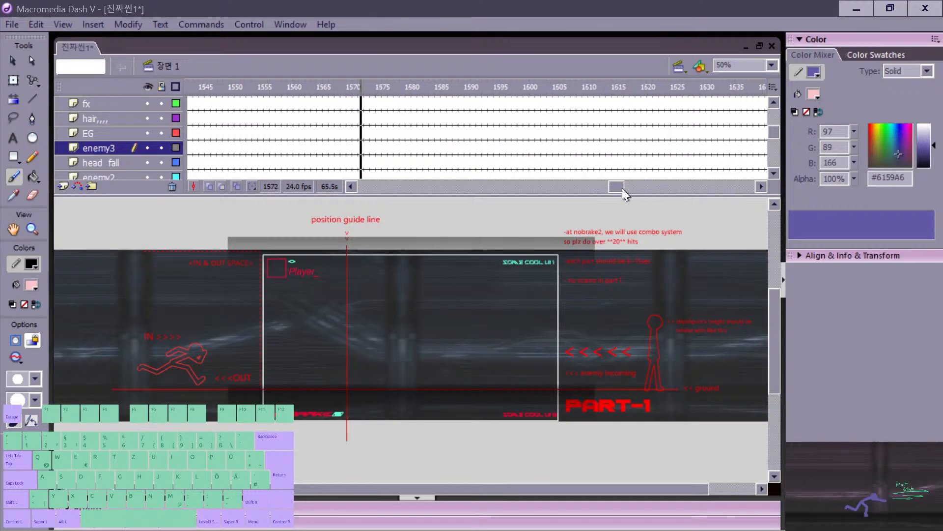
pyautogui.press('Return')
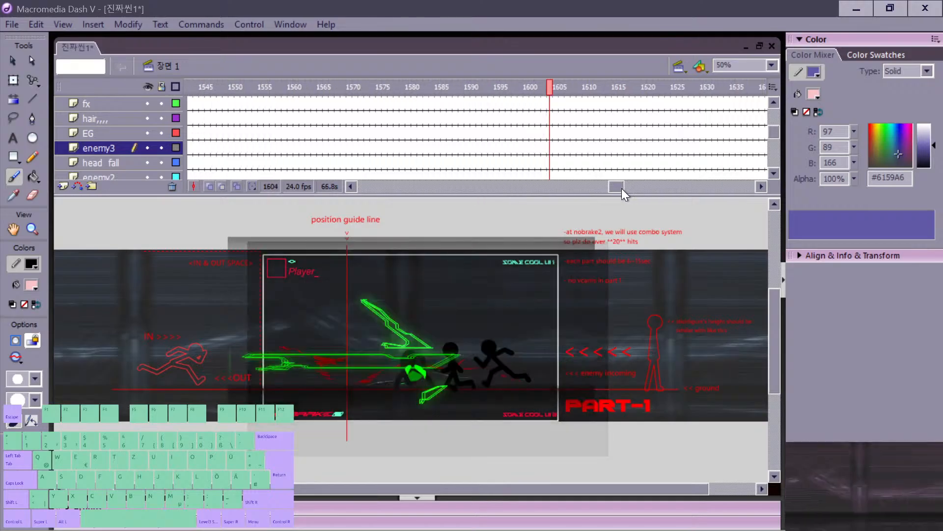
# Step: Step back from frame 1604 through the green glitch-effect frames and settle on frame 1598
pyautogui.press(',')
pyautogui.press(',')
pyautogui.press(',')
pyautogui.press(',')
pyautogui.press(',')
pyautogui.press(',')
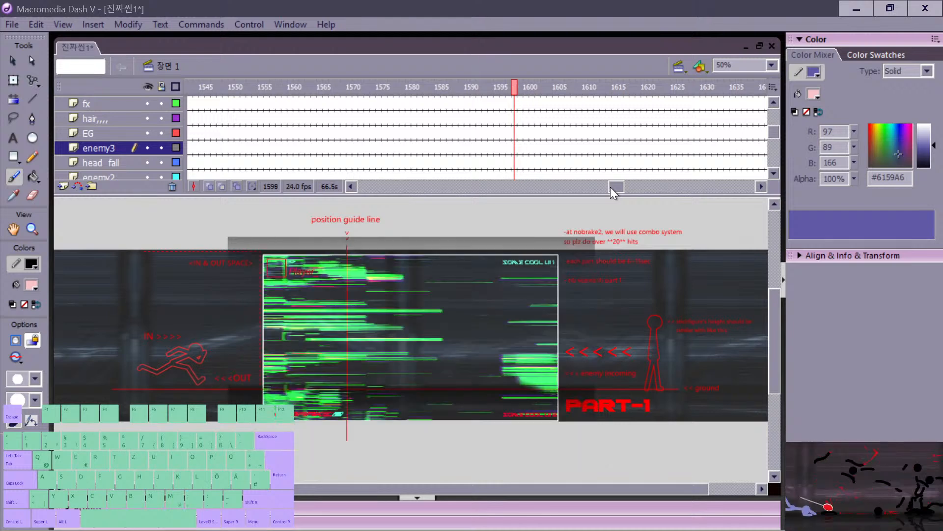
pyautogui.press(',')
pyautogui.press(',')
pyautogui.press('.')
pyautogui.press('.')
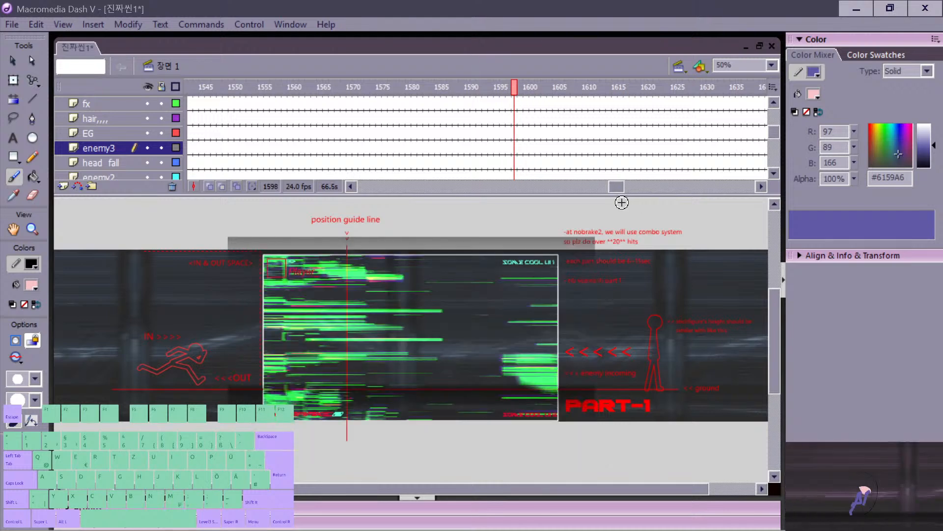
# Step: Go back to the fight around frame 1324 and step forward frame by frame past frame 1339
pyautogui.moveTo(615, 189); pyautogui.dragTo(574, 190)
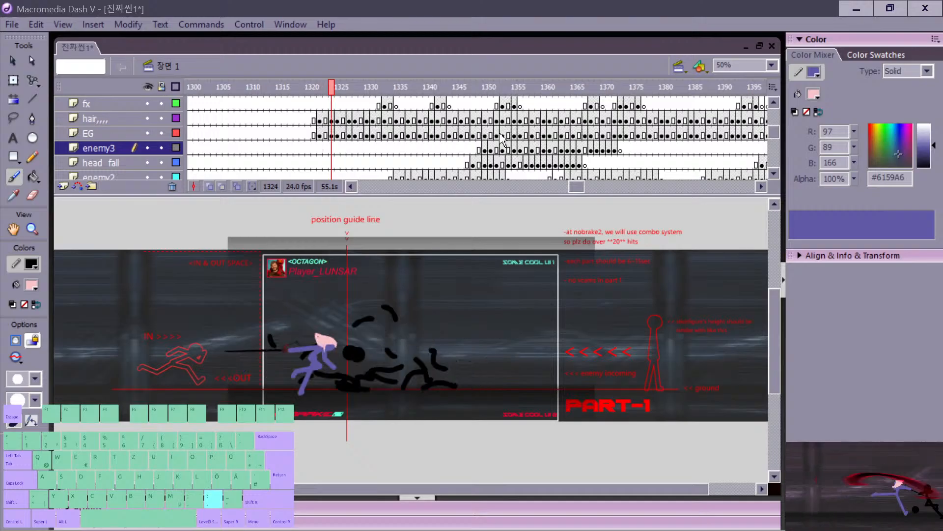
pyautogui.moveTo(576, 186); pyautogui.dragTo(582, 190)
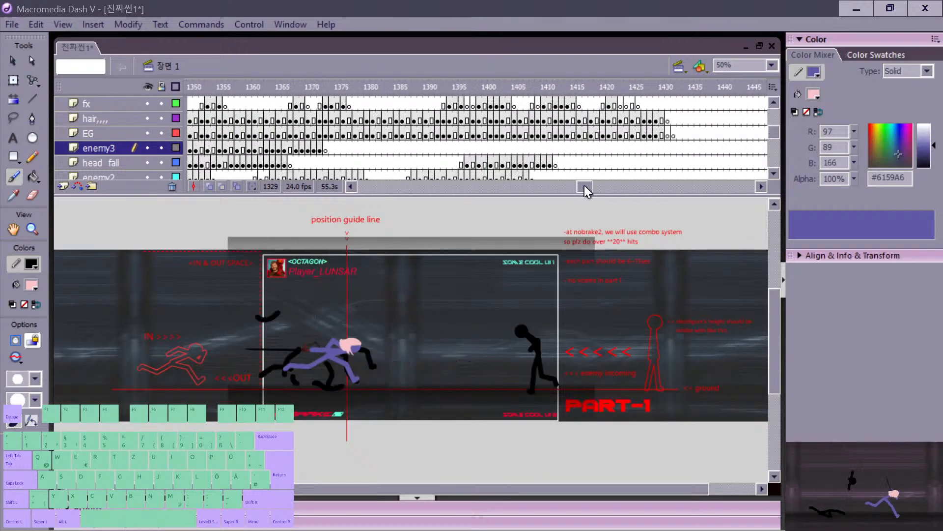
pyautogui.press('.')
pyautogui.press('.')
pyautogui.press('.')
pyautogui.press('.')
pyautogui.press('.')
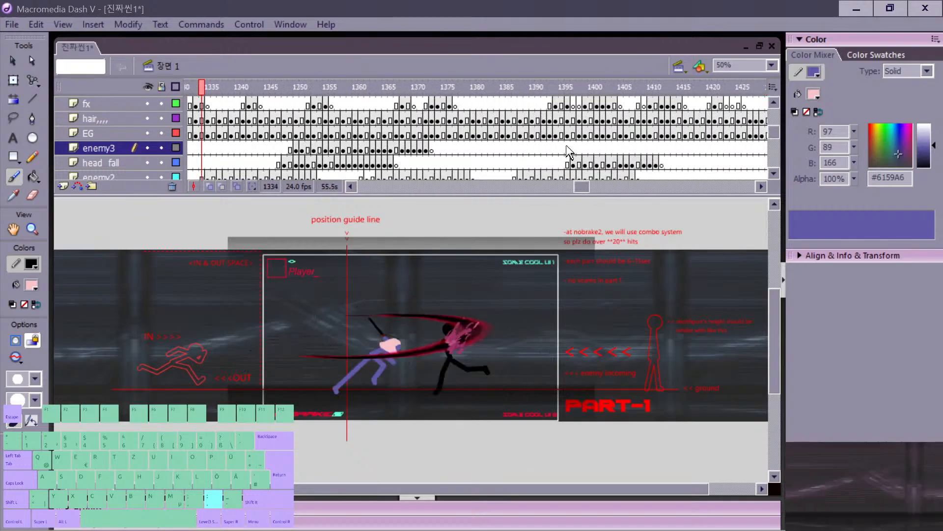
pyautogui.press('.')
pyautogui.press('.')
pyautogui.press('.')
pyautogui.press('.')
pyautogui.press('.')
pyautogui.press('.')
pyautogui.press('.')
pyautogui.press('.')
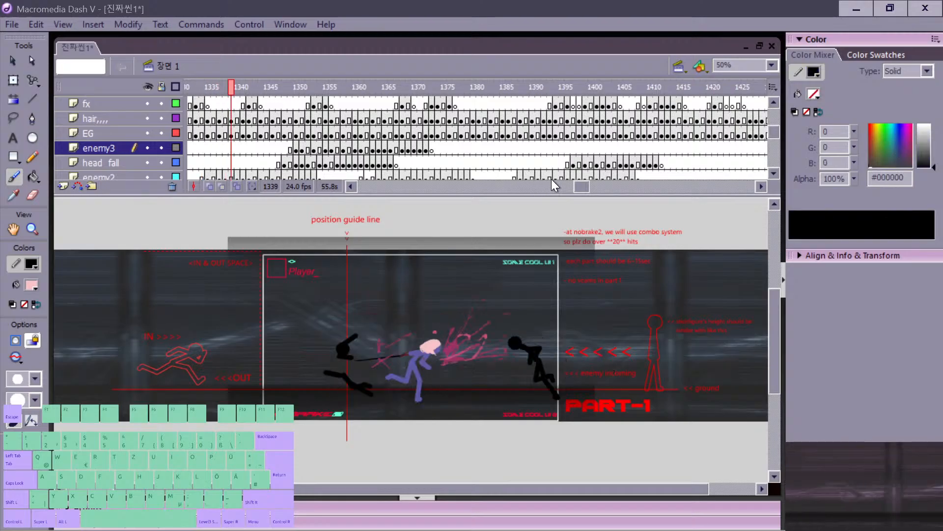
pyautogui.press('.')
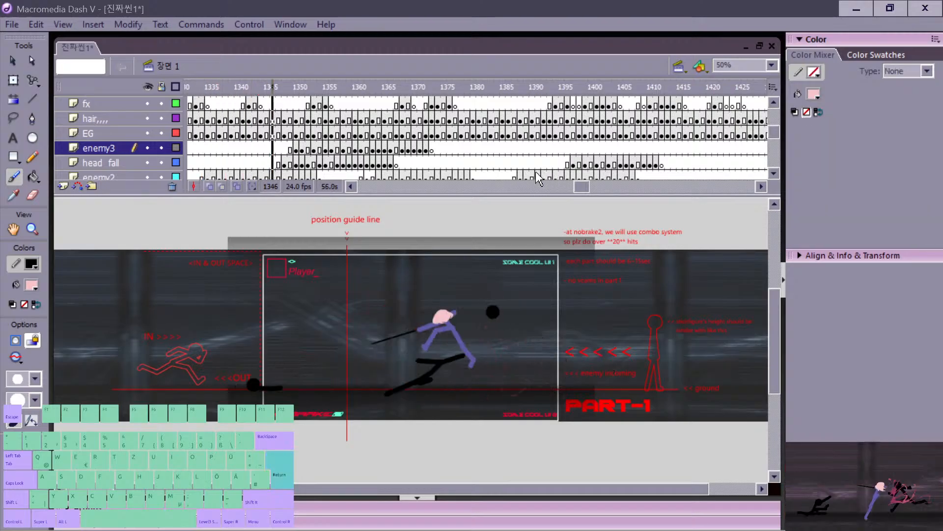
# Step: Play the fight from around frame 1340 and stop at frame 1409
pyautogui.press('Return')
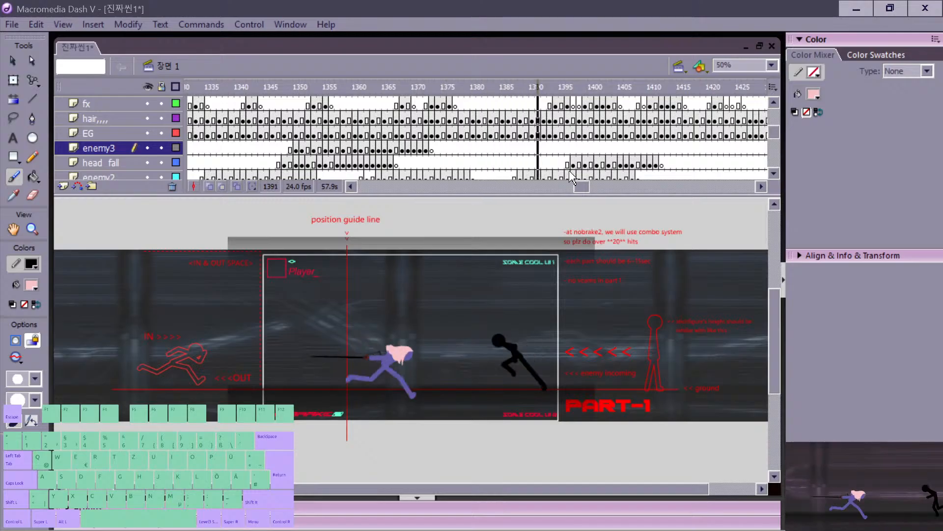
pyautogui.press('Return')
pyautogui.moveTo(579, 189); pyautogui.dragTo(590, 189)
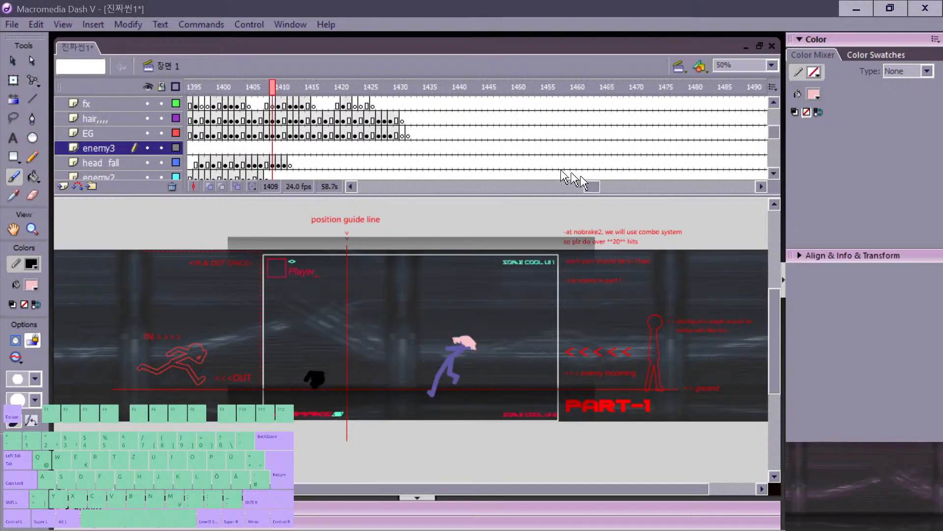
# Step: Replay the EG layer's run from around frame 1421 and again from around frame 1412, stopping at frame 1419
pyautogui.click(343, 136)
pyautogui.press('Return')
pyautogui.press('Return')
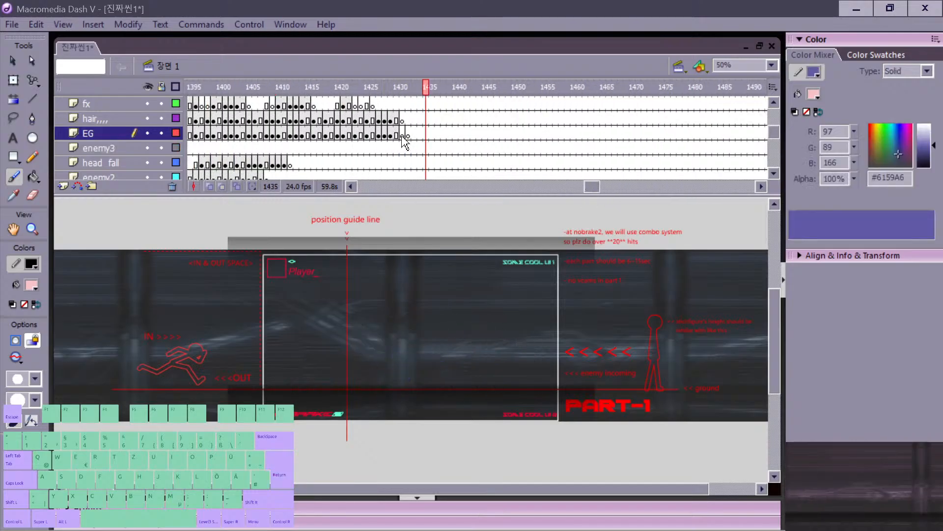
pyautogui.click(290, 135)
pyautogui.press('Return')
pyautogui.press('Return')
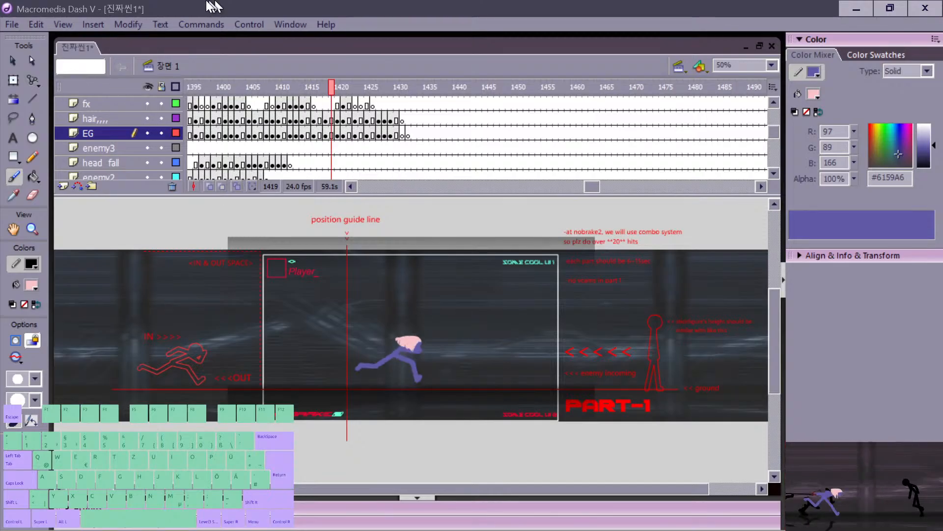
# Step: Create a new blank document and place a text box in the upper-left part of the stage
pyautogui.rightClick(138, 39)
pyautogui.click(160, 45)
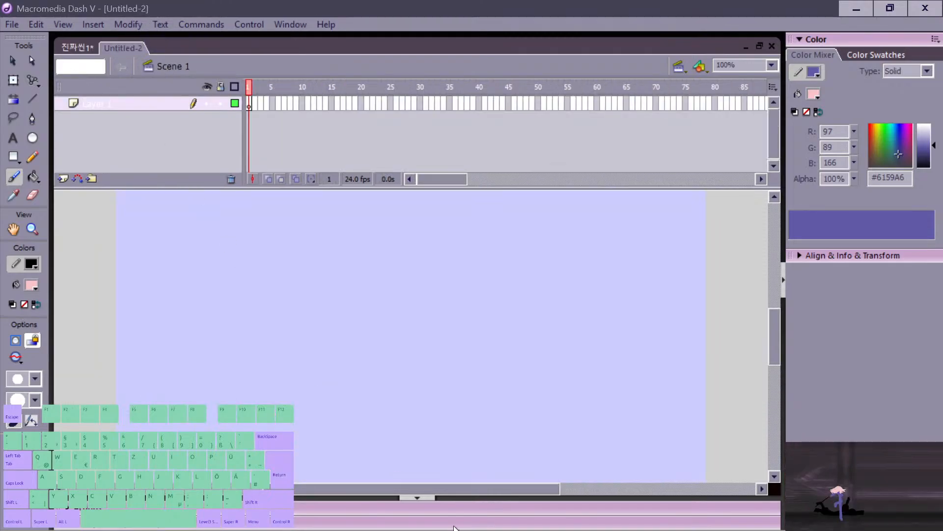
pyautogui.press('t')
pyautogui.click(291, 273)
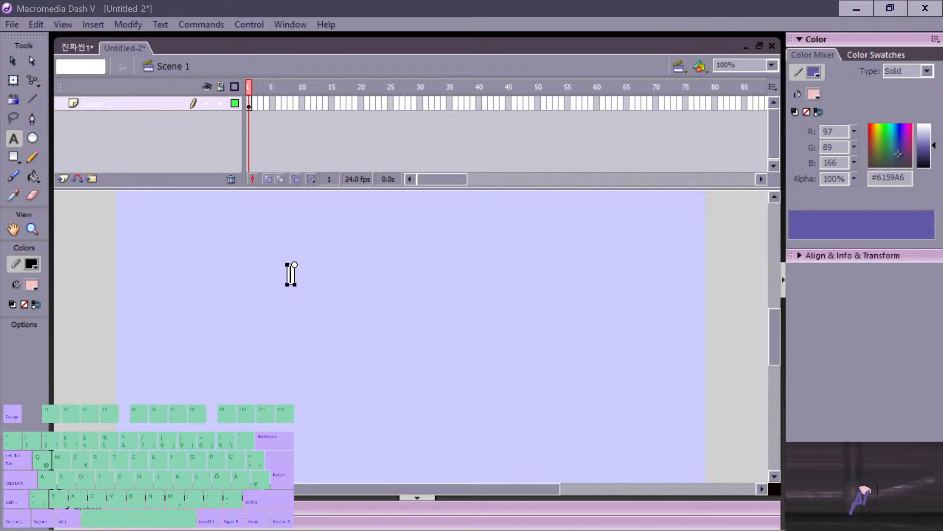
# Step: Paint a large pink zigzag brush stroke across the stage and select it
pyautogui.press('b')
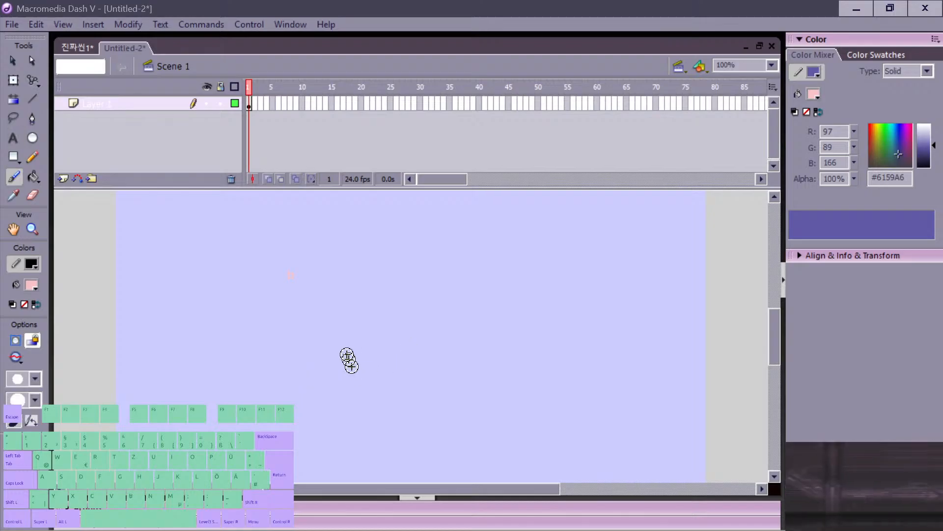
pyautogui.moveTo(562, 327); pyautogui.dragTo(632, 334)
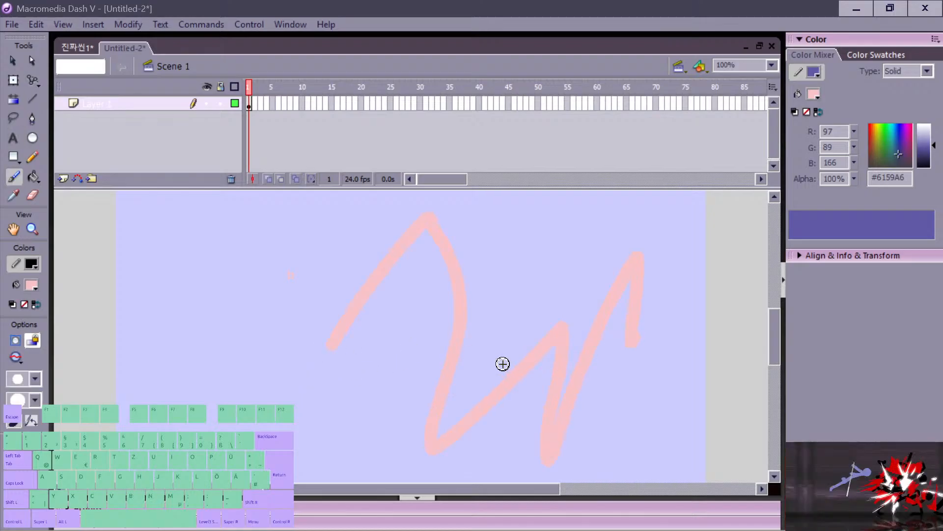
pyautogui.press('v')
pyautogui.click(461, 347)
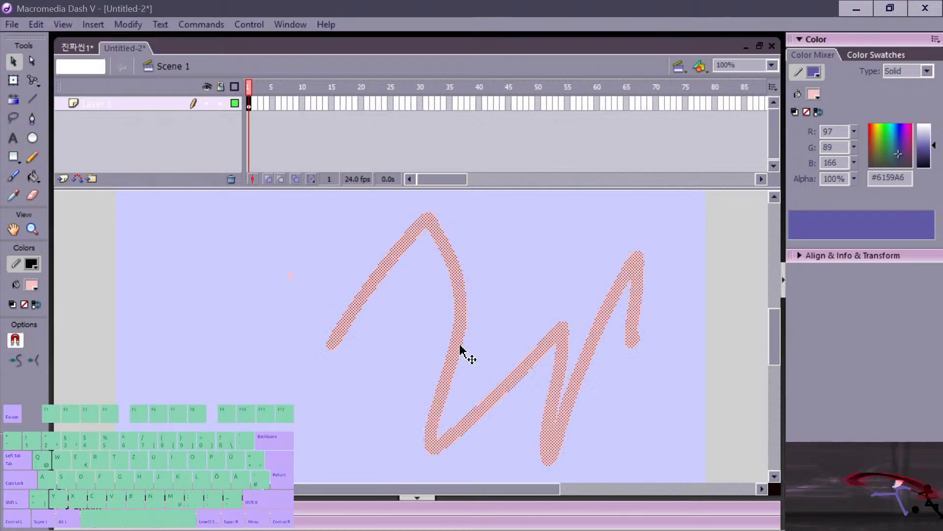
# Step: Smooth the zigzag stroke three times, and straighten it repeatedly into sharp angular segments
pyautogui.hotkey('ctrl', 'e')
pyautogui.hotkey('ctrl', 'e')
pyautogui.hotkey('ctrl', 'e')
pyautogui.hotkey('ctrl', 'r')
pyautogui.hotkey('ctrl', 'r')
pyautogui.hotkey('ctrl', 'r')
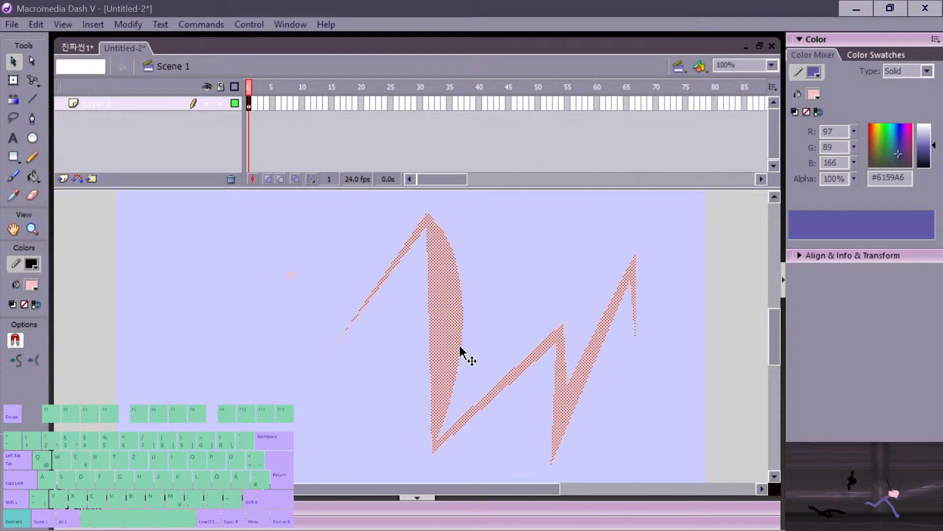
pyautogui.hotkey('ctrl', 'r')
pyautogui.click(470, 331)
pyautogui.click(459, 332)
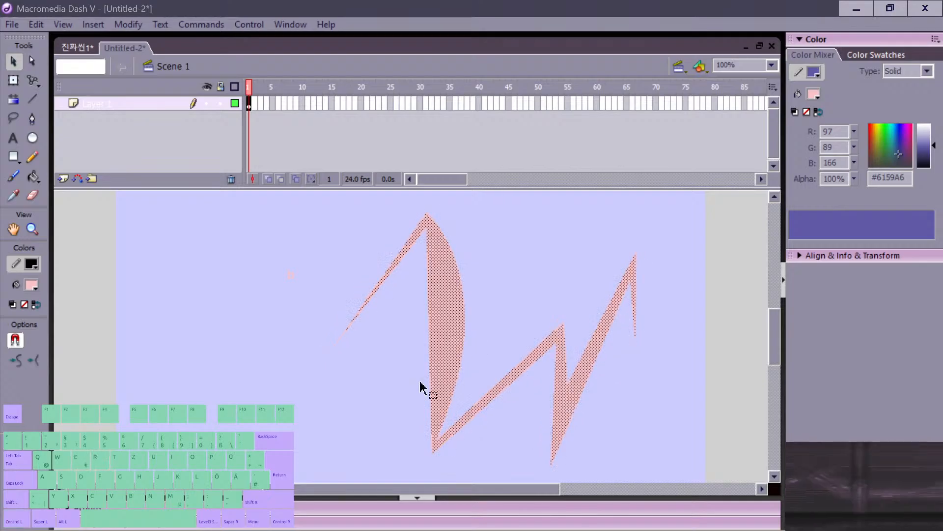
# Step: Paint a wavy pink brush stroke in the lower left of the stage and smooth it four times
pyautogui.press('b')
pyautogui.moveTo(180, 399)
pyautogui.mouseDown()
pyautogui.moveTo(205, 341)
pyautogui.moveTo(336, 409)
pyautogui.mouseUp()
pyautogui.press('v')
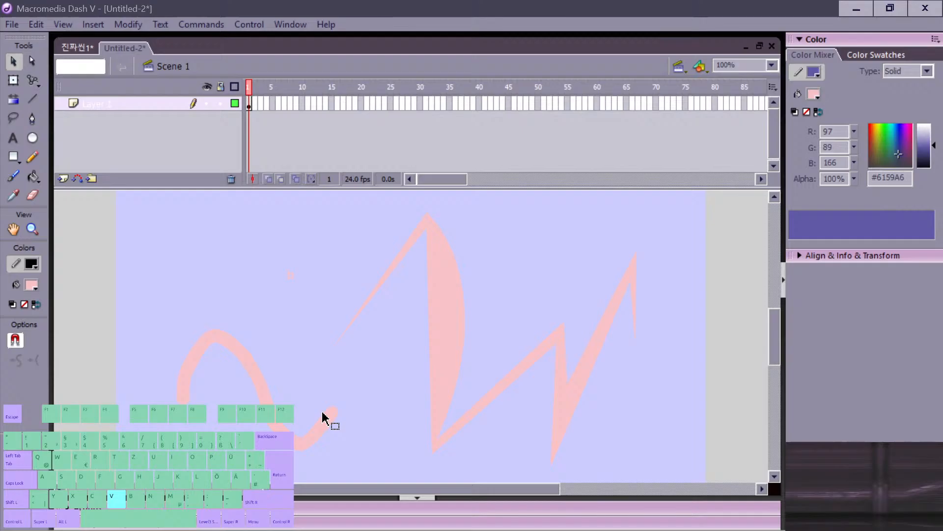
pyautogui.click(275, 423)
pyautogui.hotkey('ctrl', 'e')
pyautogui.hotkey('ctrl', 'e')
pyautogui.hotkey('ctrl', 'e')
pyautogui.hotkey('ctrl', 'e')
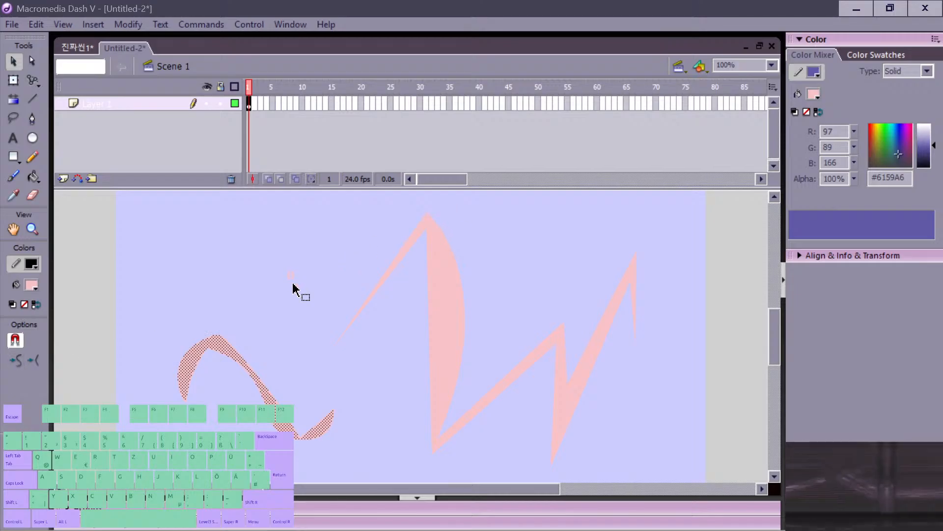
# Step: Straighten the wavy stroke repeatedly, and delete it together with the zigzag stroke
pyautogui.click(361, 310)
pyautogui.click(364, 308)
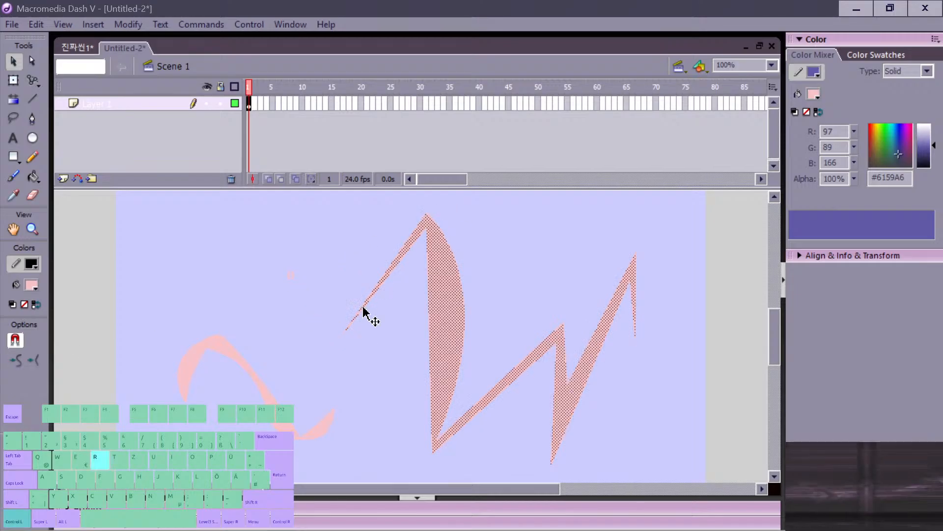
pyautogui.click(245, 366)
pyautogui.hotkey('ctrl', 'r')
pyautogui.hotkey('ctrl', 'r')
pyautogui.hotkey('ctrl', 'r')
pyautogui.hotkey('ctrl', 'r')
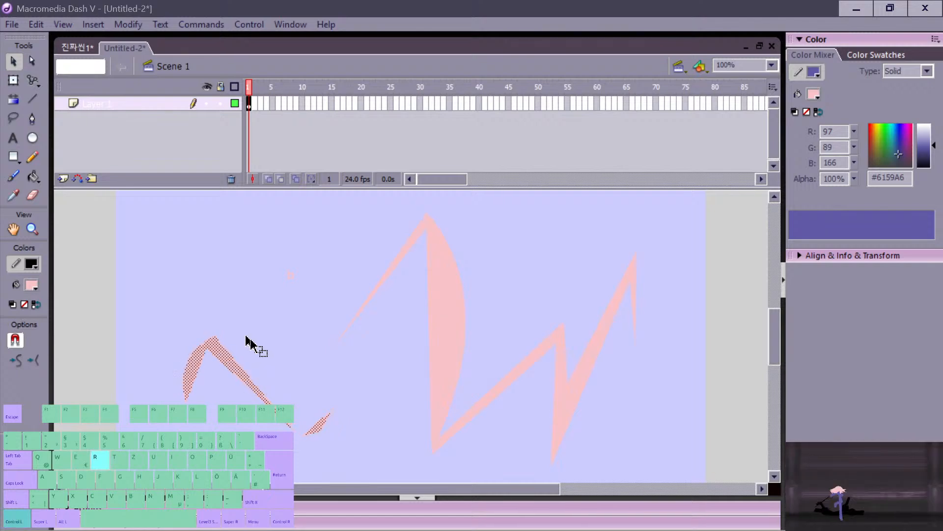
pyautogui.hotkey('ctrl', 'r')
pyautogui.keyDown('shift'); pyautogui.click(445, 327); pyautogui.keyUp('shift')
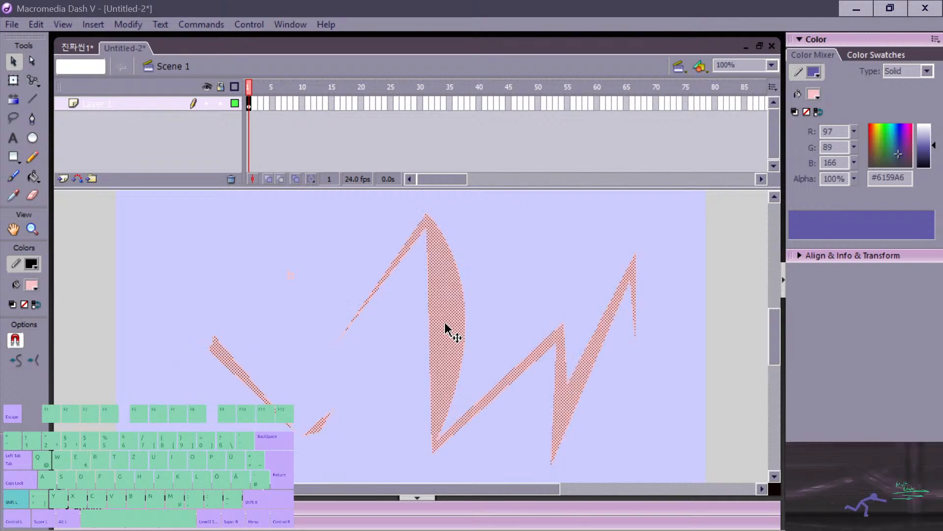
pyautogui.press('BackSpace')
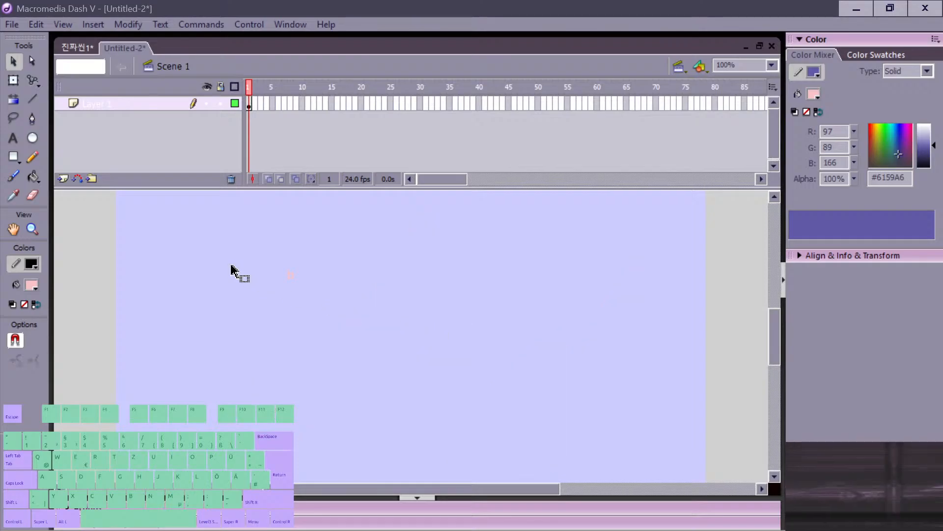
# Step: Set the existing text box's fill colour to black #000000 and enter the text "smooth = ctrl+e"
pyautogui.press('t')
pyautogui.click(291, 274)
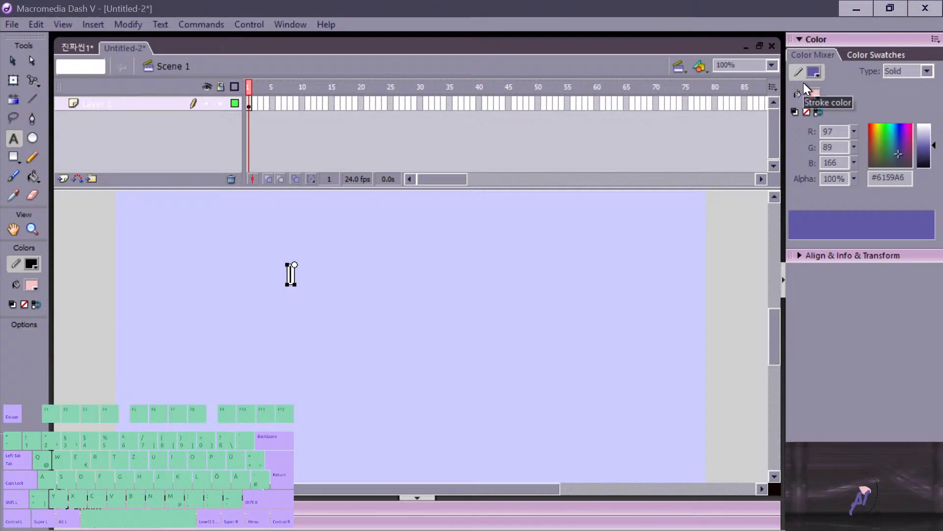
pyautogui.click(813, 95)
pyautogui.click(754, 148)
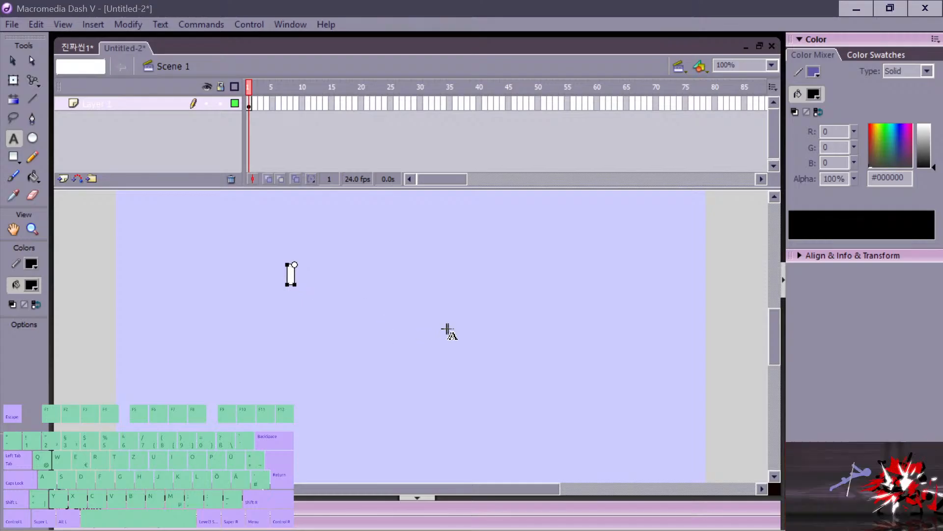
pyautogui.write('mooth')
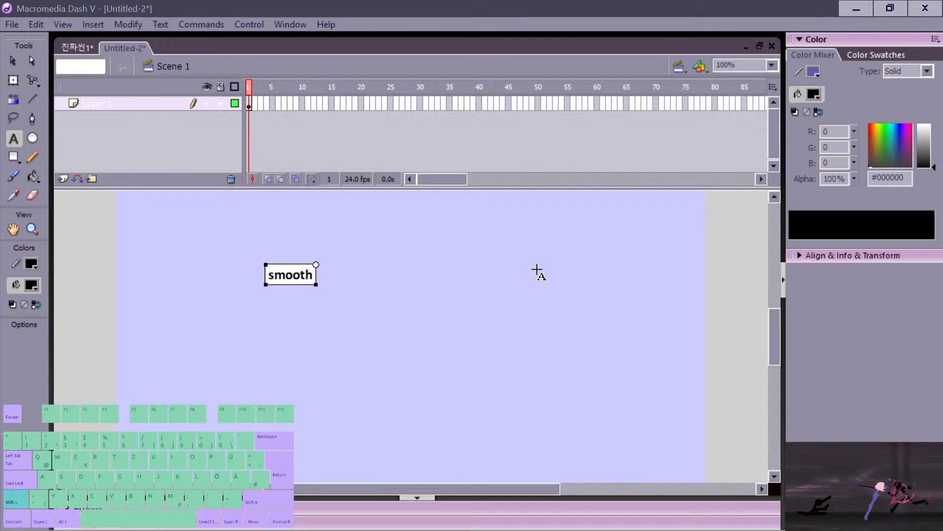
pyautogui.write('= c')
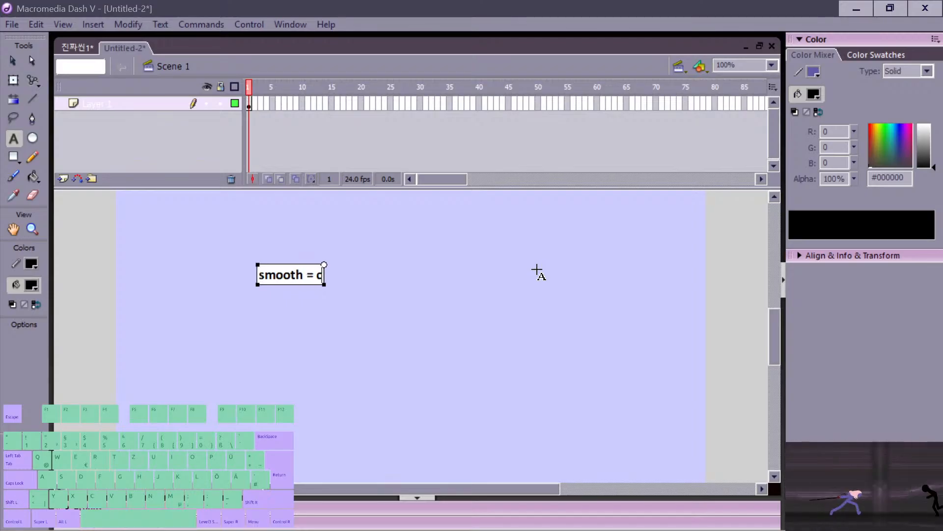
pyautogui.write('trl e')
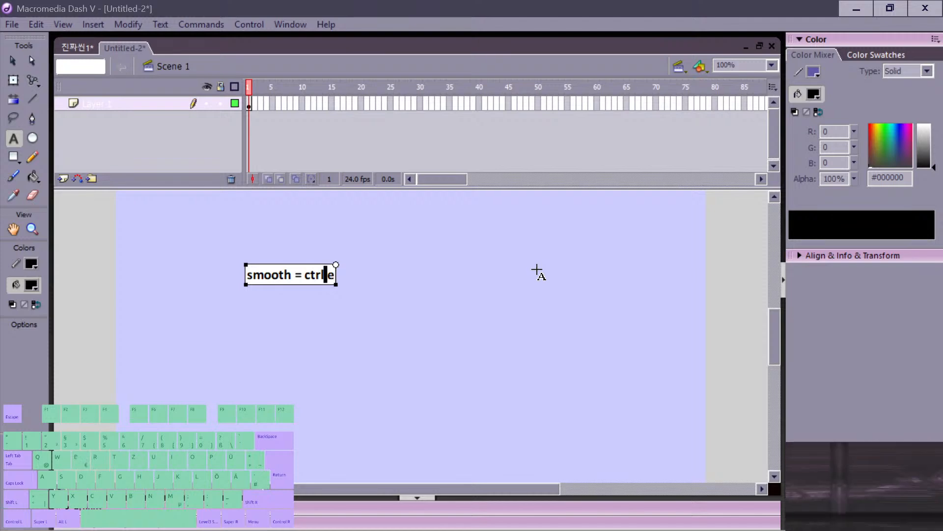
pyautogui.write('+')
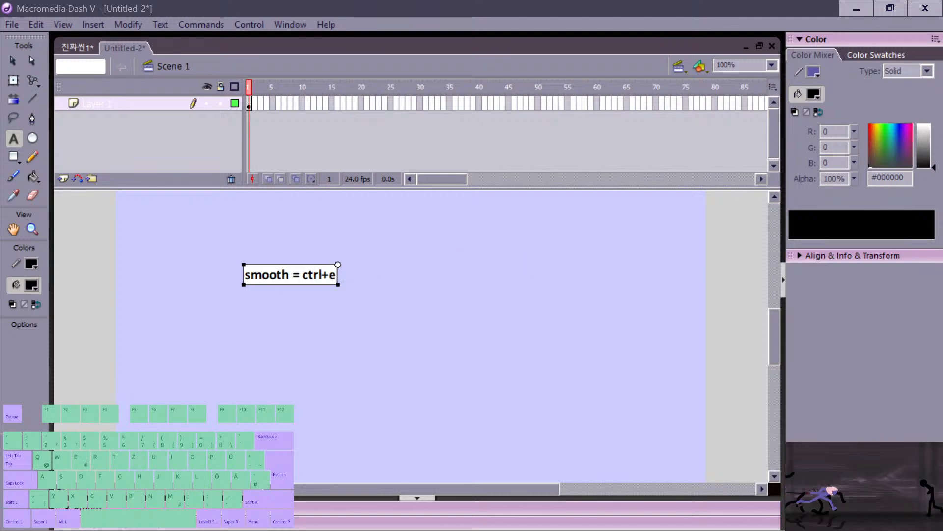
# Step: Look up the key combination assigned to the Smooth shape command in the Sharkcapp keyboard shortcut set
pyautogui.click(36, 24)
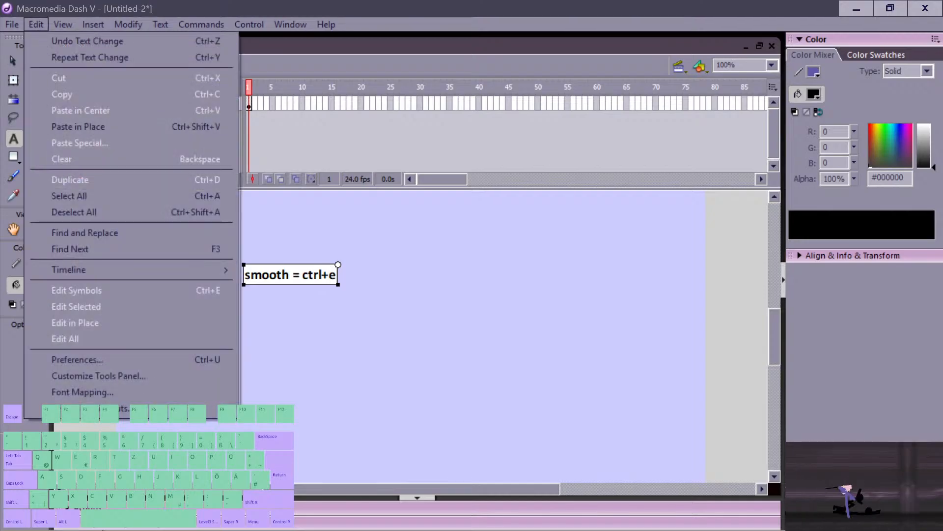
pyautogui.click(68, 359)
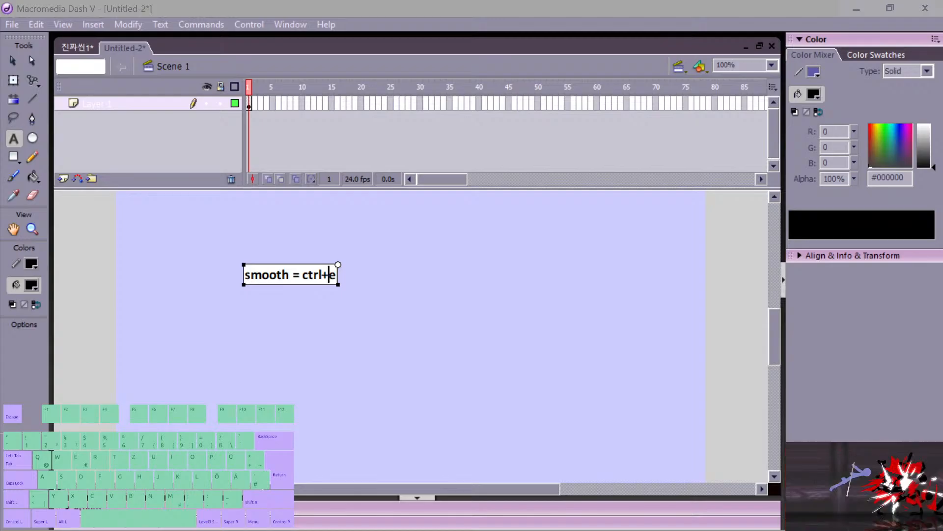
pyautogui.press('Escape')
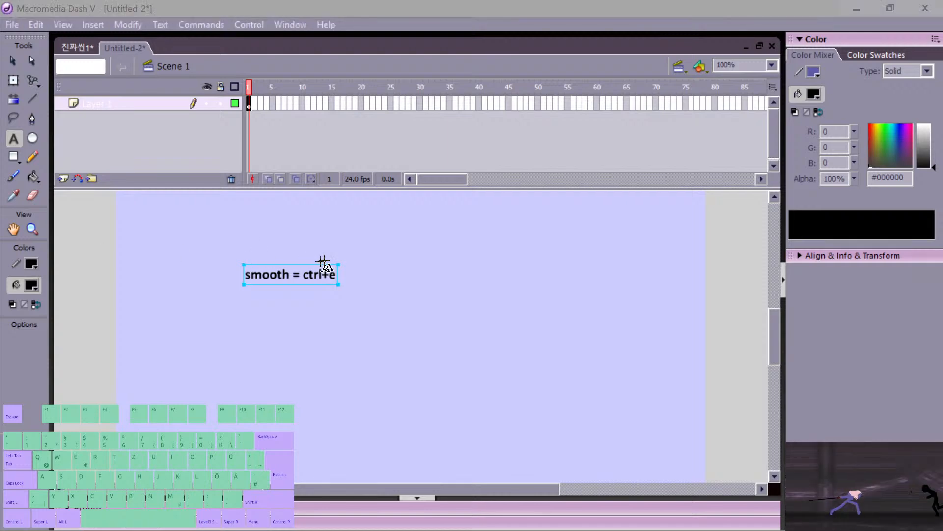
pyautogui.click(36, 24)
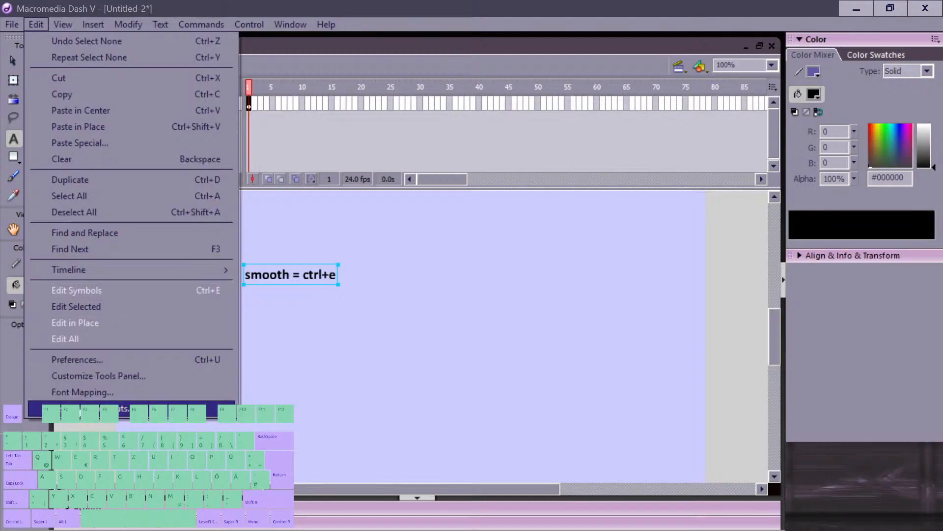
pyautogui.click(123, 409)
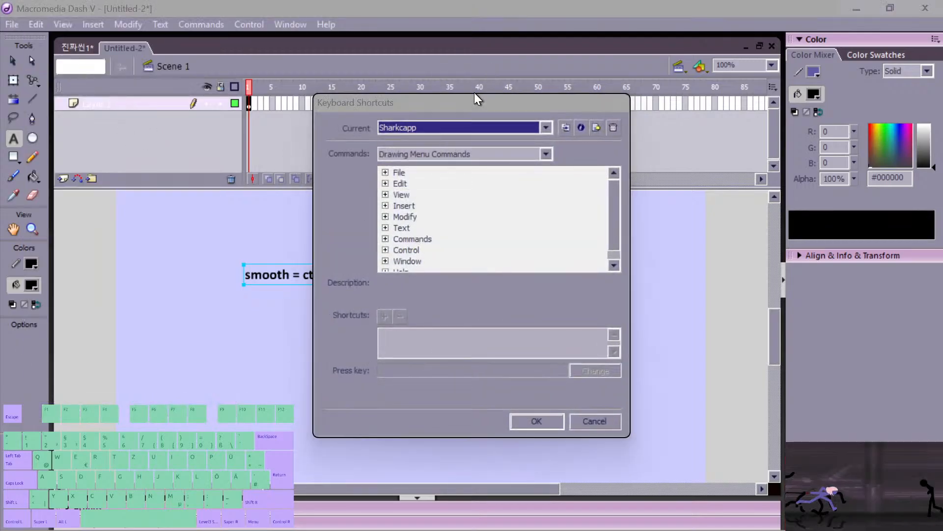
pyautogui.moveTo(497, 103); pyautogui.dragTo(598, 88)
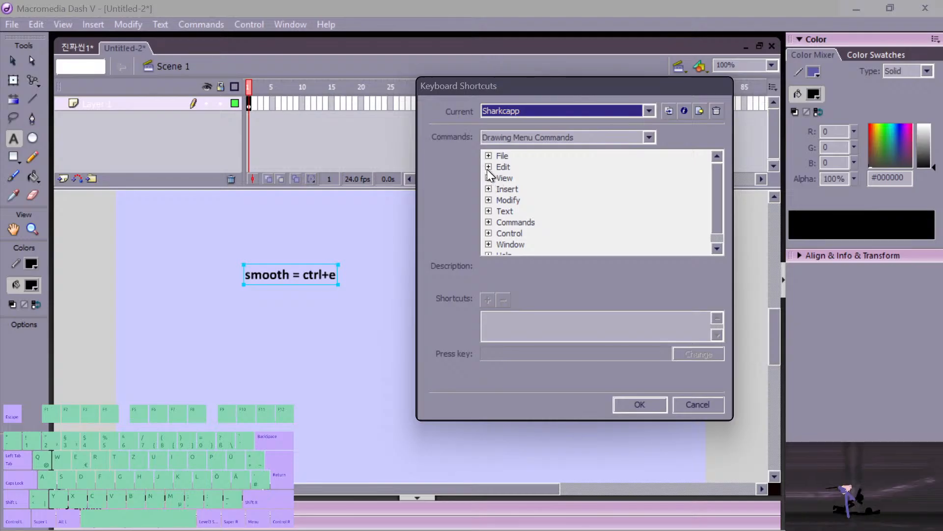
pyautogui.click(489, 200)
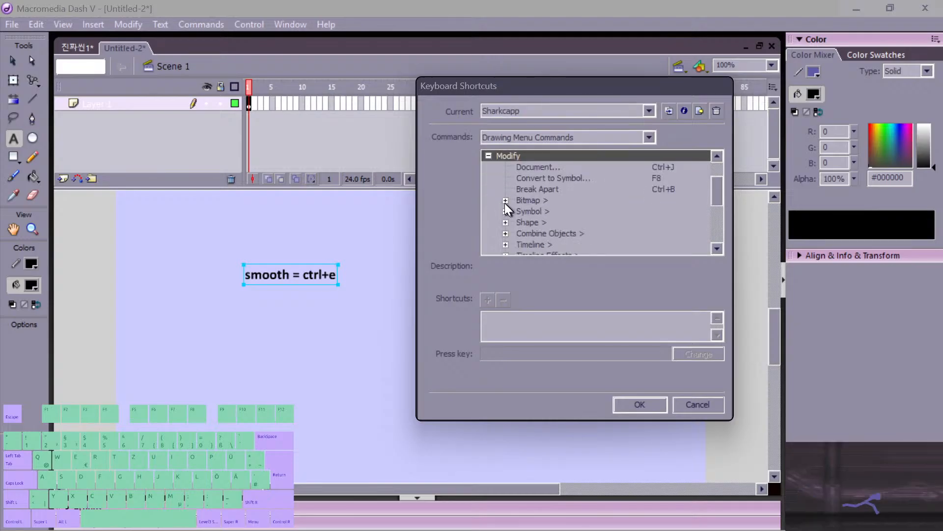
pyautogui.click(506, 223)
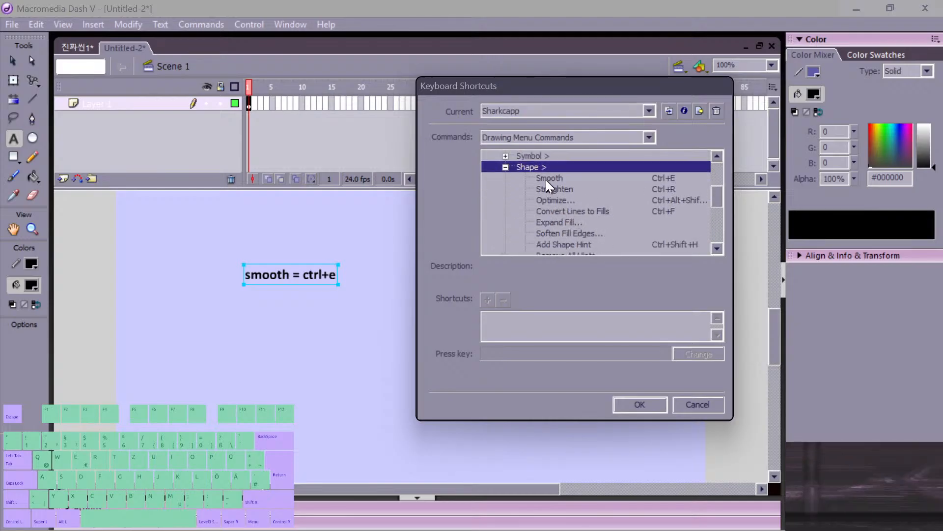
pyautogui.click(547, 179)
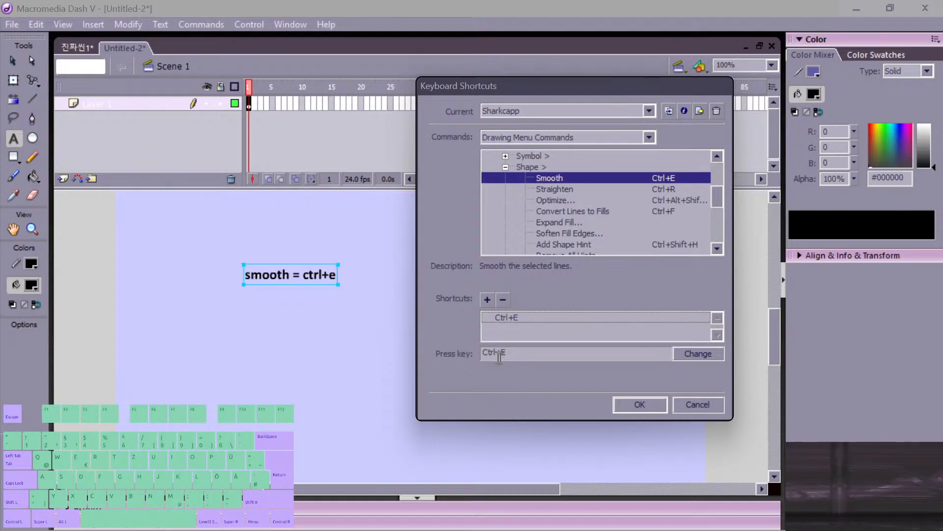
pyautogui.click(632, 404)
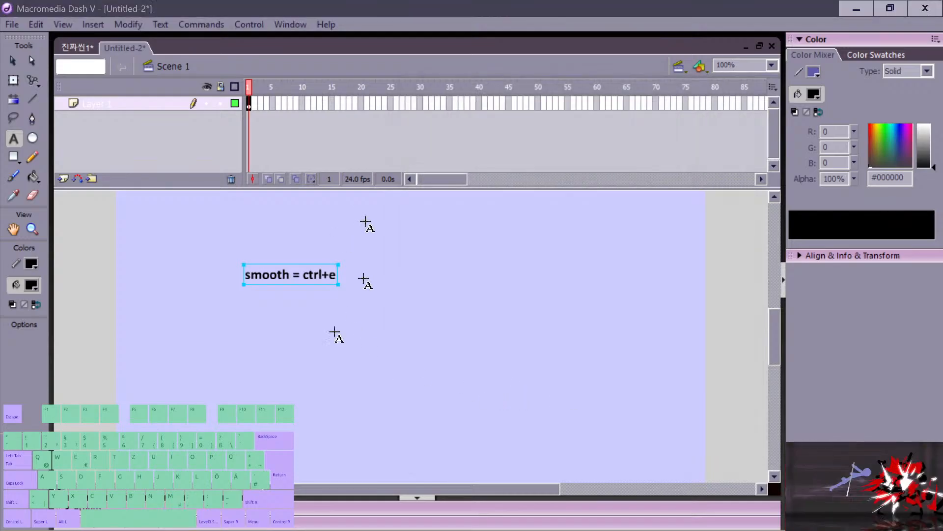
# Step: Add the line "straighten = ctrl+R" below the smooth text and capitalise its shortcut letter so that it reads "smooth = ctrl+E"
pyautogui.click(328, 274)
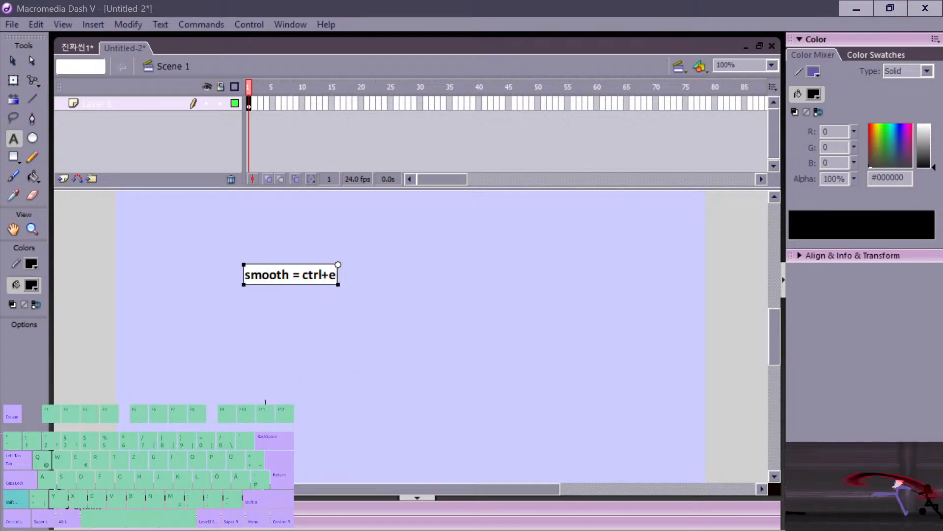
pyautogui.press('Return')
pyautogui.write('straog')
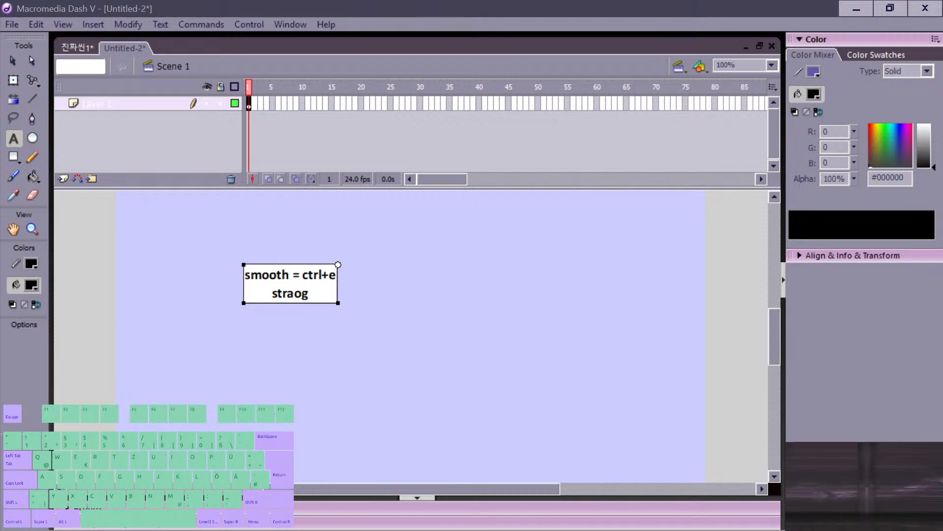
pyautogui.press('BackSpace')
pyautogui.press('BackSpace')
pyautogui.write('ighten')
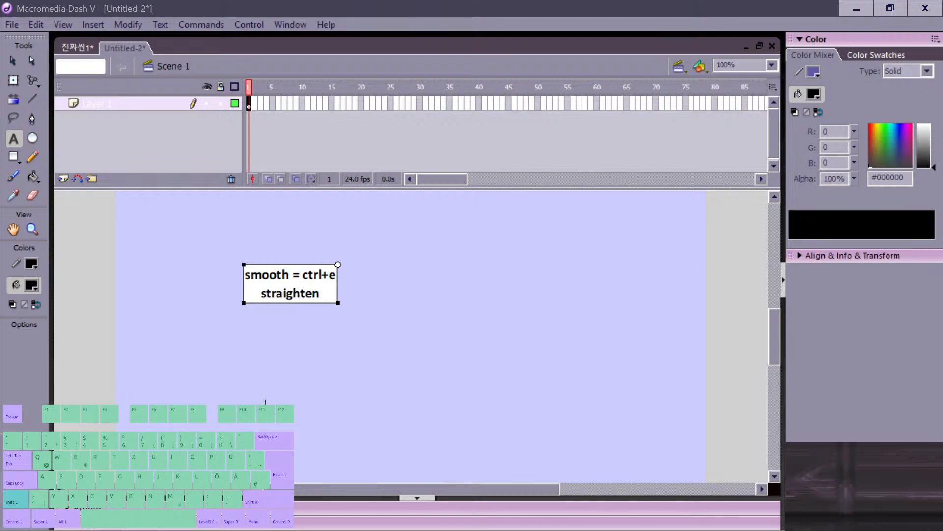
pyautogui.write(' = ')
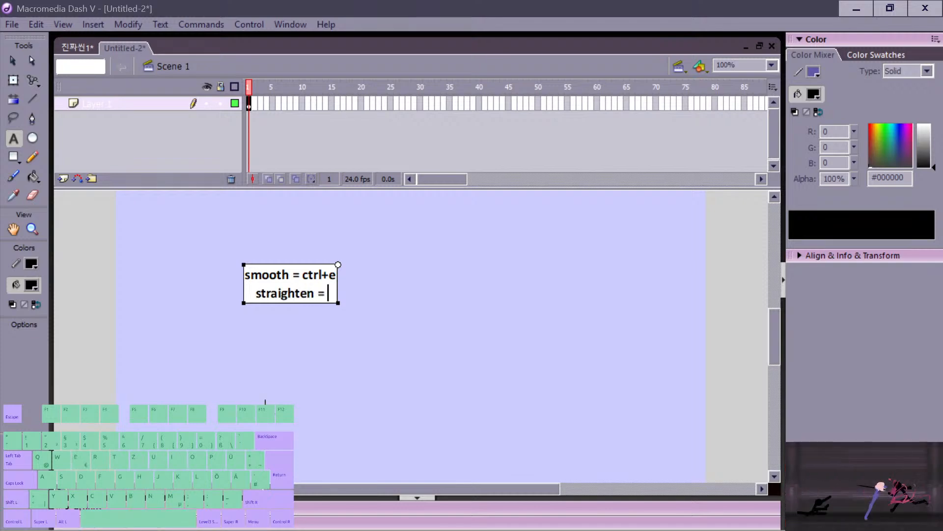
pyautogui.write('ctrl')
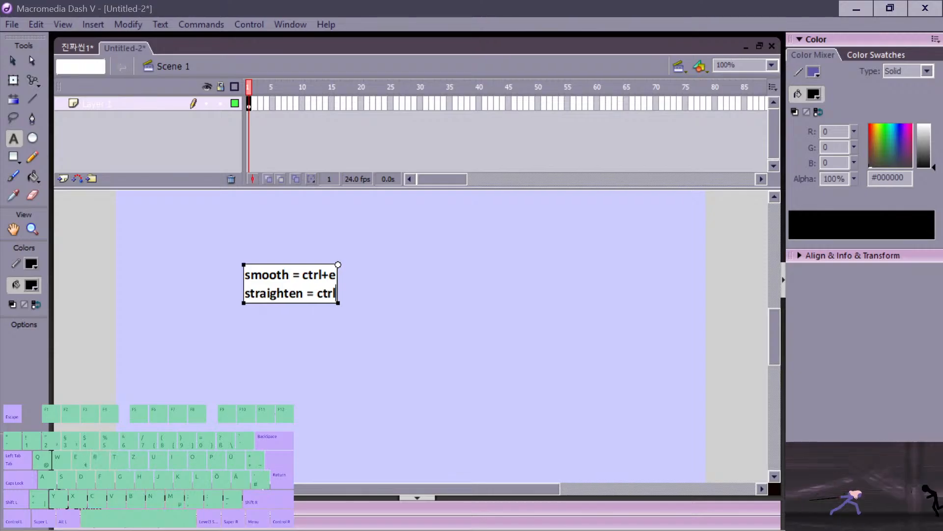
pyautogui.write('+R')
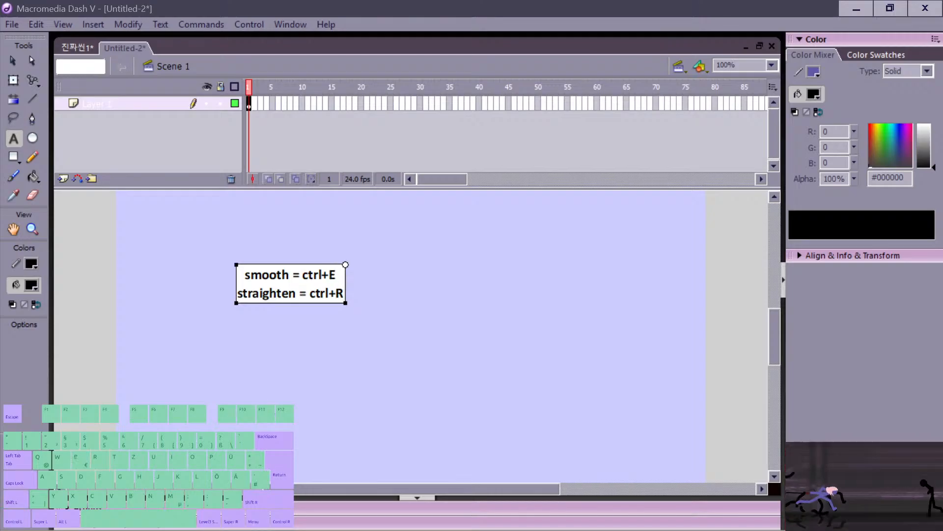
pyautogui.press('Return')
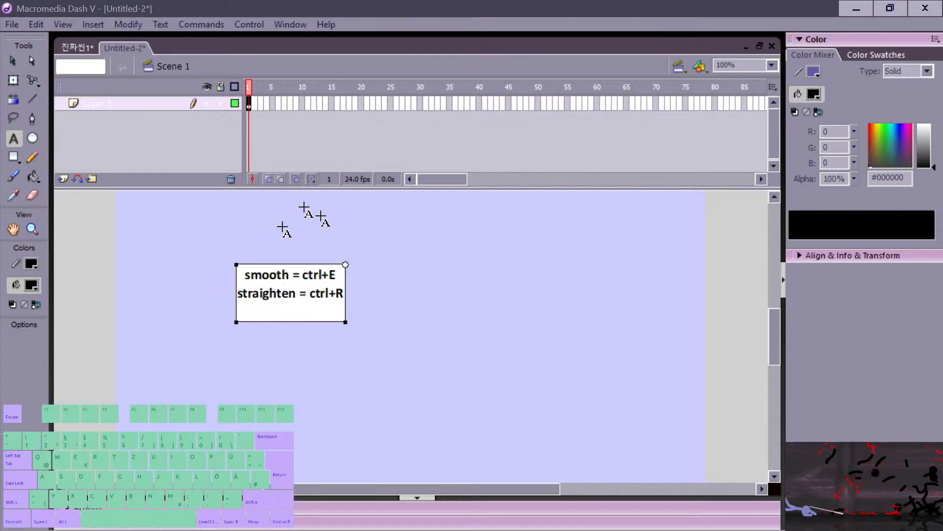
pyautogui.press('Escape')
# Step: Paint a bent black brush stroke beside the shortcut text and flip it horizontally several times
pyautogui.press('b')
pyautogui.moveTo(446, 298)
pyautogui.mouseDown()
pyautogui.moveTo(442, 237)
pyautogui.moveTo(568, 272)
pyautogui.mouseUp()
pyautogui.press('v')
pyautogui.click(507, 255)
pyautogui.hotkey('ctrl', '`')
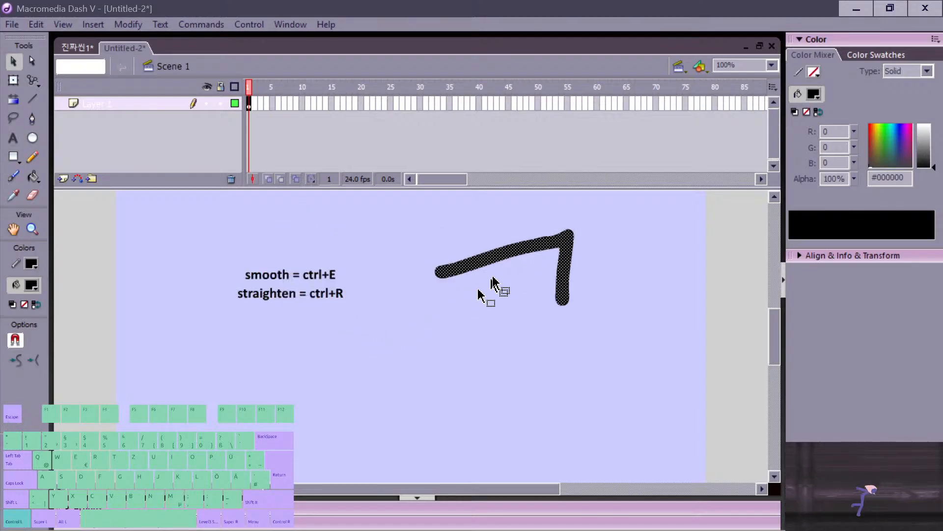
pyautogui.hotkey('ctrl', '`')
pyautogui.hotkey('ctrl', '`')
pyautogui.hotkey('ctrl', '`')
pyautogui.hotkey('ctrl', '`')
pyautogui.hotkey('ctrl', '`')
pyautogui.hotkey('ctrl', '`')
pyautogui.hotkey('ctrl', '`')
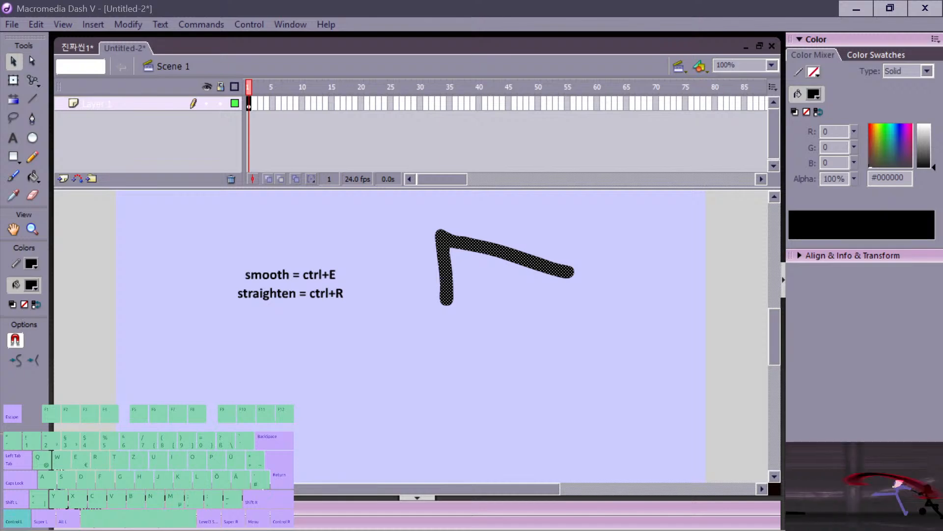
# Step: Enter "^^" in a new text box below the bent stroke, and delete that text box
pyautogui.press('b')
pyautogui.press('r')
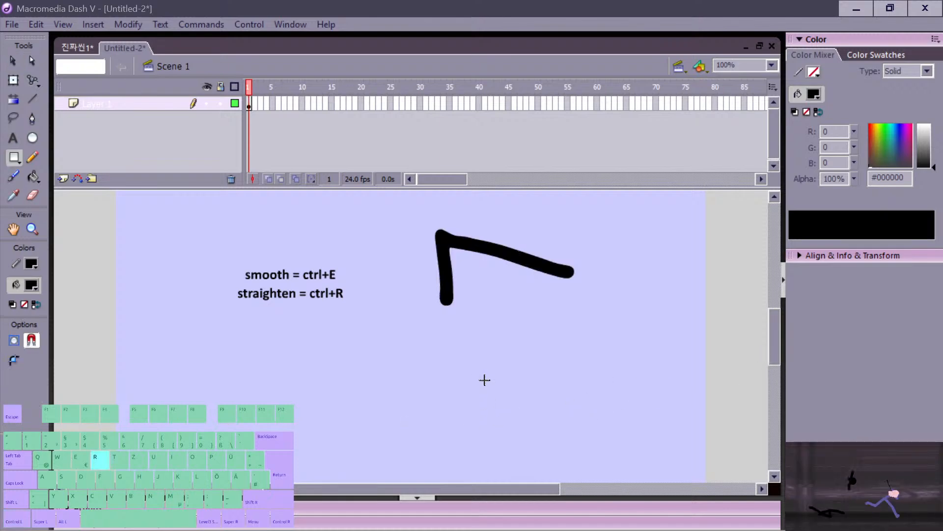
pyautogui.press('t')
pyautogui.press('r')
pyautogui.press('t')
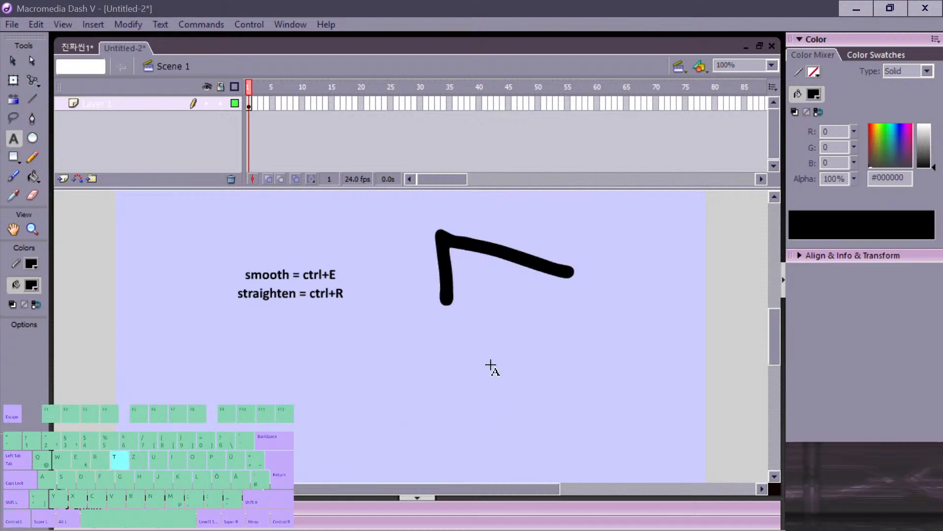
pyautogui.click(491, 363)
pyautogui.write('^^')
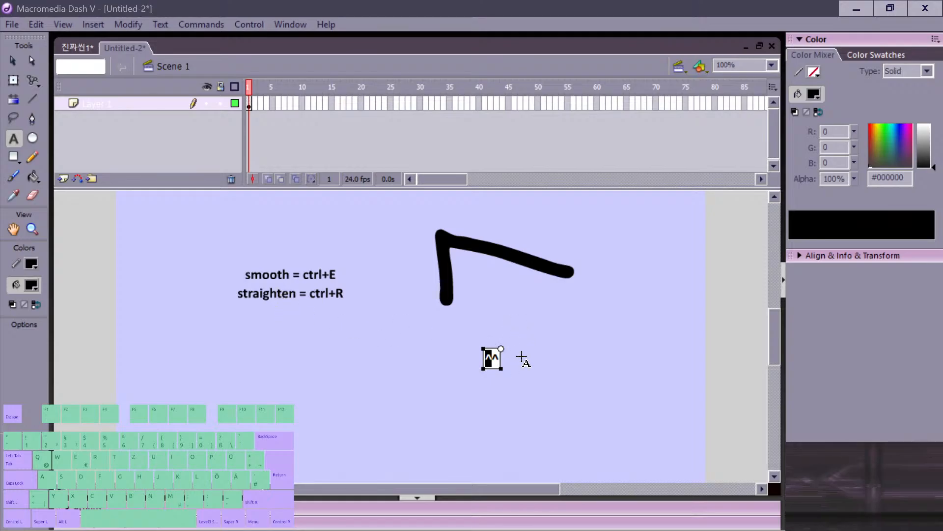
pyautogui.click(520, 355)
pyautogui.press('v')
pyautogui.click(493, 359)
pyautogui.press('Delete')
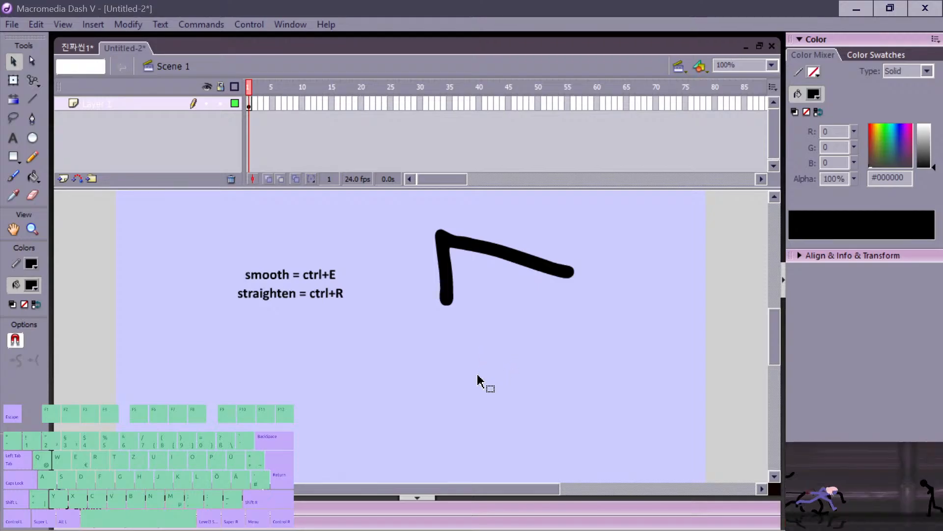
# Step: Select the bent stroke again and mirror it horizontally back and forth
pyautogui.click(475, 250)
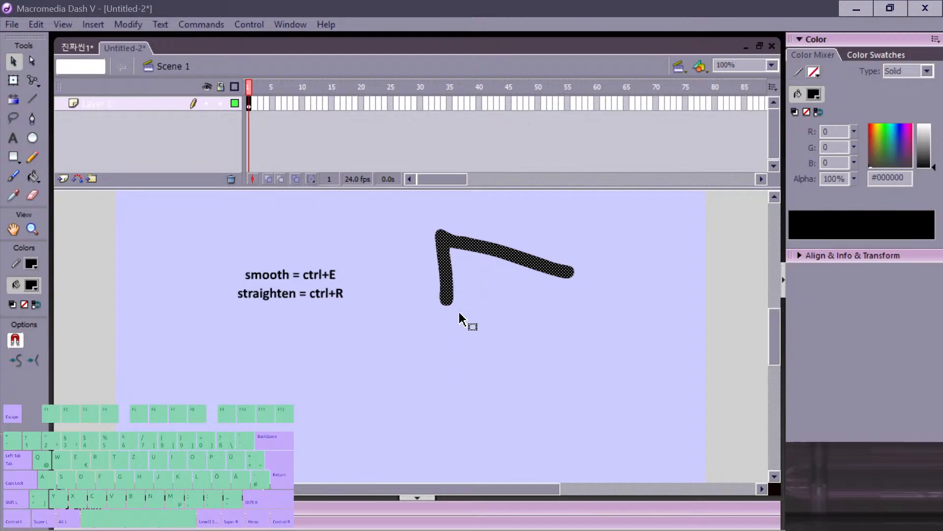
pyautogui.hotkey('ctrl', '^')
pyautogui.hotkey('ctrl', '^')
pyautogui.hotkey('ctrl', '^')
pyautogui.hotkey('ctrl', '^')
pyautogui.hotkey('ctrl', '^')
pyautogui.hotkey('ctrl', '^')
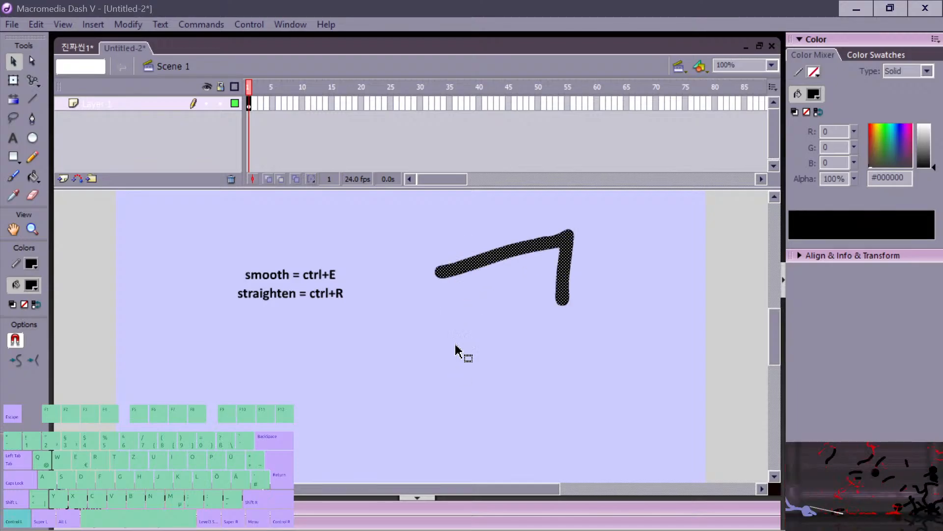
pyautogui.press('b')
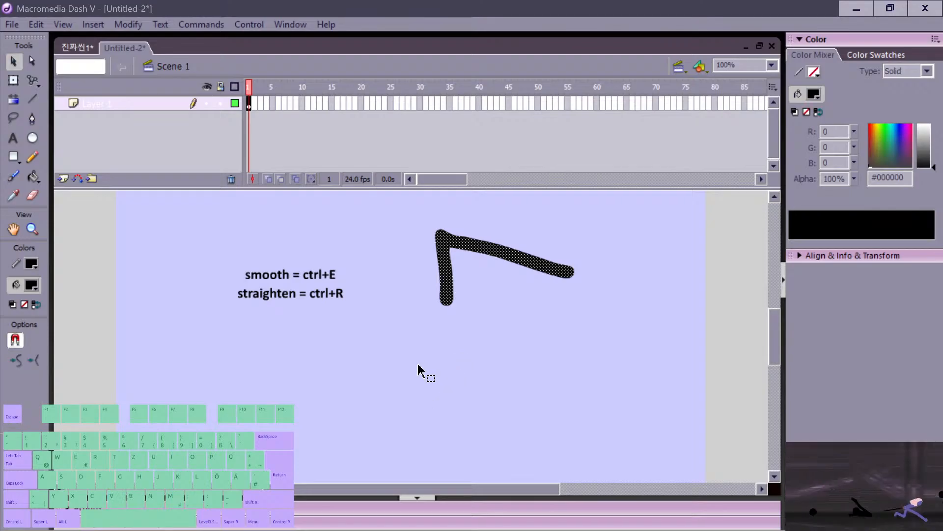
pyautogui.moveTo(408, 439)
pyautogui.mouseDown()
pyautogui.moveTo(411, 346)
pyautogui.moveTo(366, 373)
pyautogui.mouseUp()
pyautogui.hotkey('ctrl', 'z')
pyautogui.hotkey('ctrl', 'z')
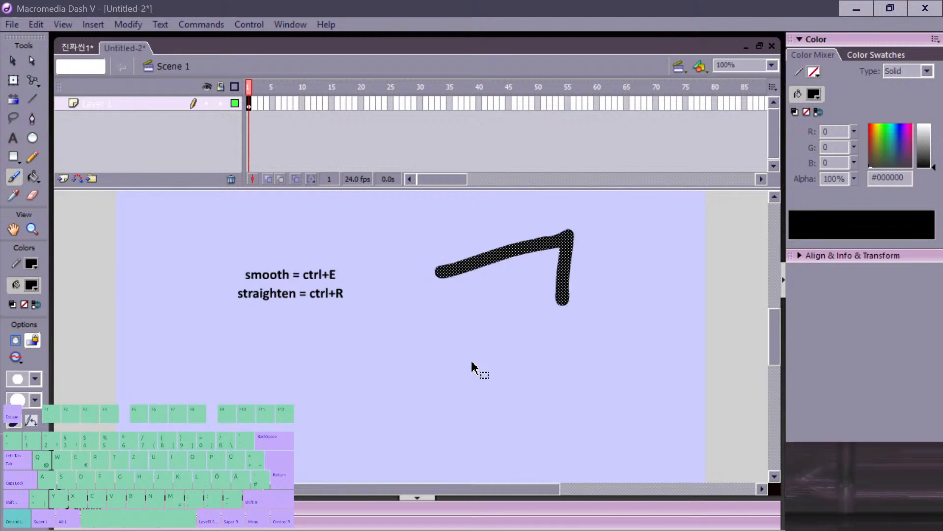
# Step: Move the bent stroke slightly downwards and delete it from the stage
pyautogui.press('v')
pyautogui.moveTo(496, 258)
pyautogui.mouseDown()
pyautogui.moveTo(634, 462)
pyautogui.moveTo(537, 337)
pyautogui.moveTo(515, 325)
pyautogui.mouseUp()
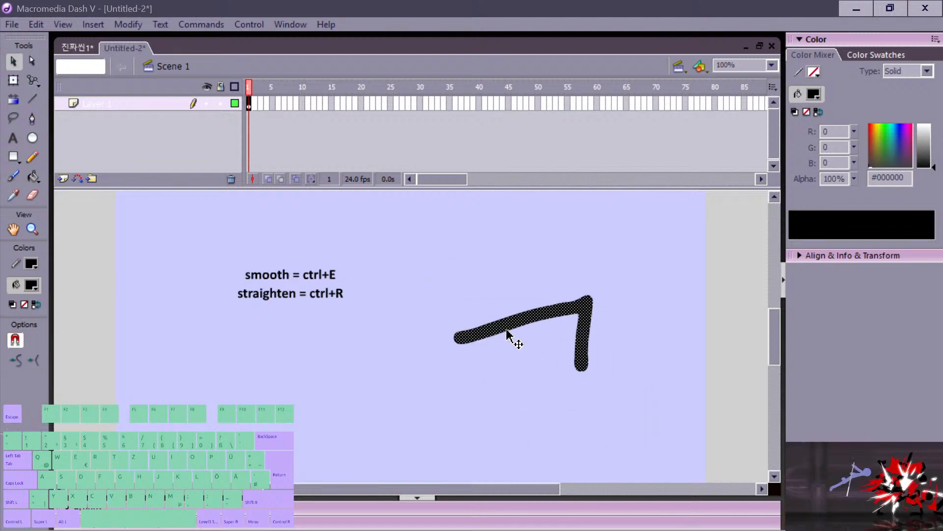
pyautogui.press('Delete')
# Step: Paint a tall, stepped black brush stroke beside the shortcut text as one half of a figure outline, and select it
pyautogui.press('b')
pyautogui.moveTo(503, 397)
pyautogui.mouseDown()
pyautogui.moveTo(510, 334)
pyautogui.moveTo(487, 316)
pyautogui.moveTo(498, 249)
pyautogui.mouseUp()
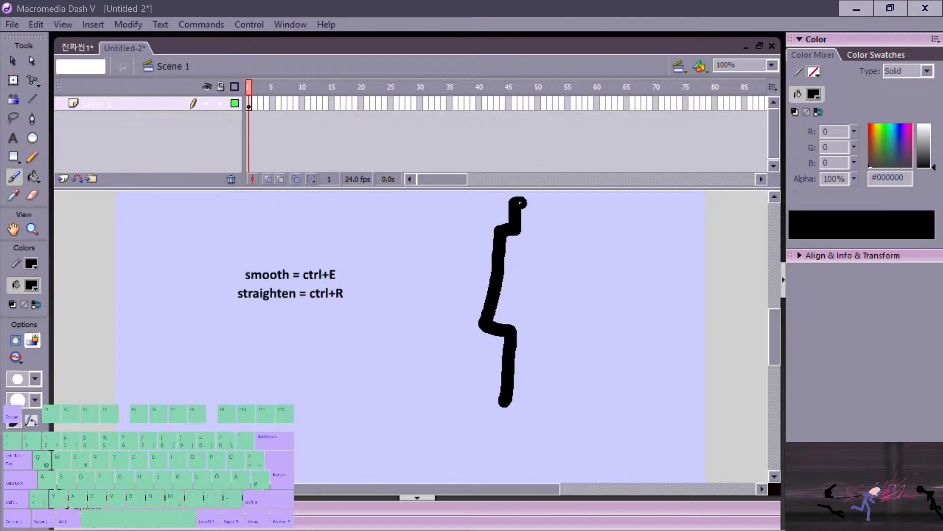
pyautogui.press('v')
pyautogui.click(518, 218)
pyautogui.press('b')
pyautogui.moveTo(560, 394); pyautogui.dragTo(554, 337)
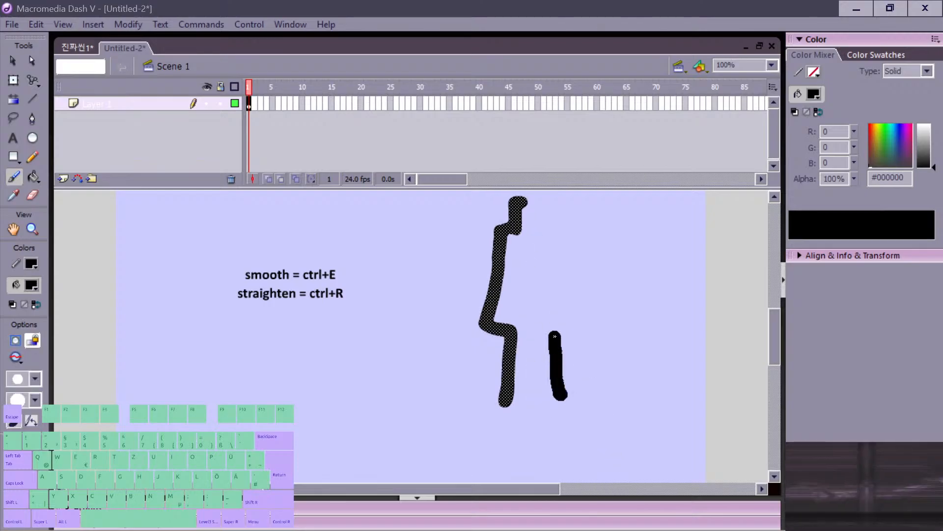
pyautogui.hotkey('ctrl', 'z')
# Step: Duplicate the stepped stroke, flip the copy horizontally and place it against the original to form a symmetrical figure outline
pyautogui.press('v')
pyautogui.hotkey('ctrl', 'd')
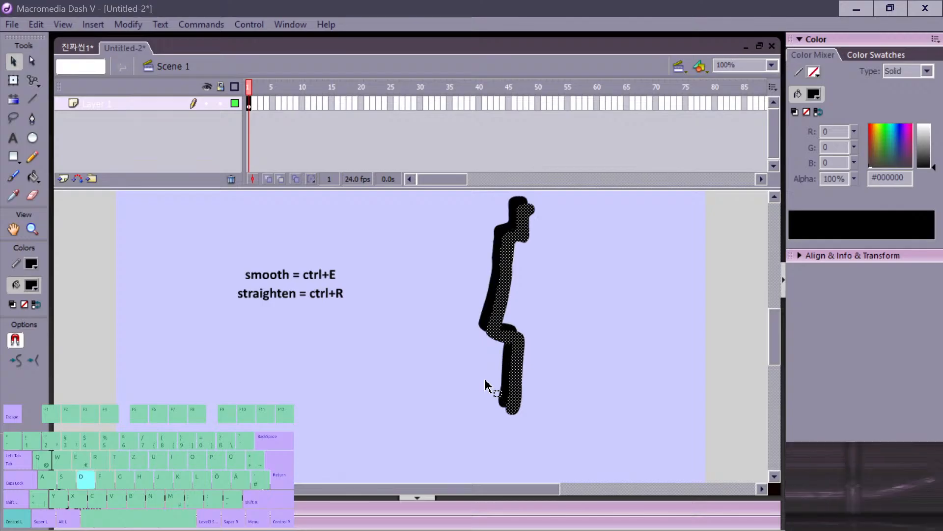
pyautogui.hotkey('ctrl', 'f')
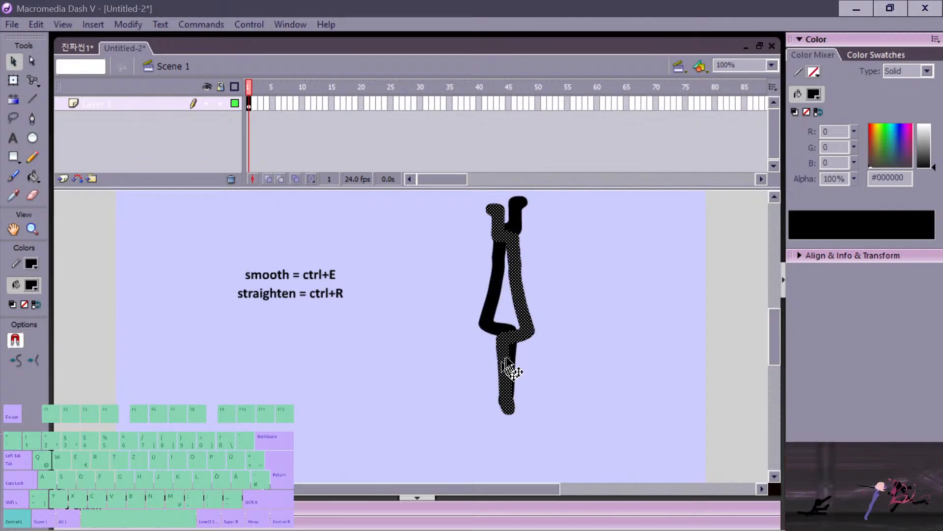
pyautogui.click(530, 341)
pyautogui.hotkey('ctrl', 'z')
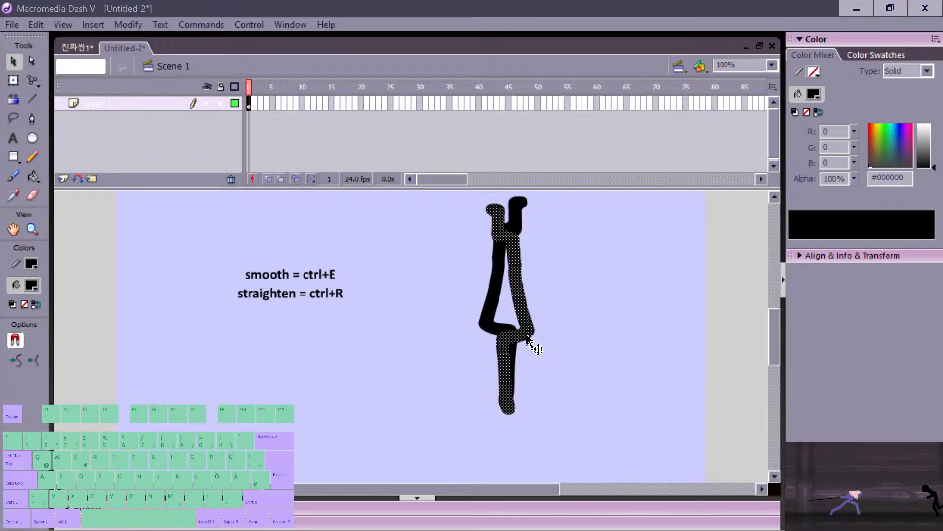
pyautogui.moveTo(526, 339); pyautogui.dragTo(562, 337)
pyautogui.click(562, 337)
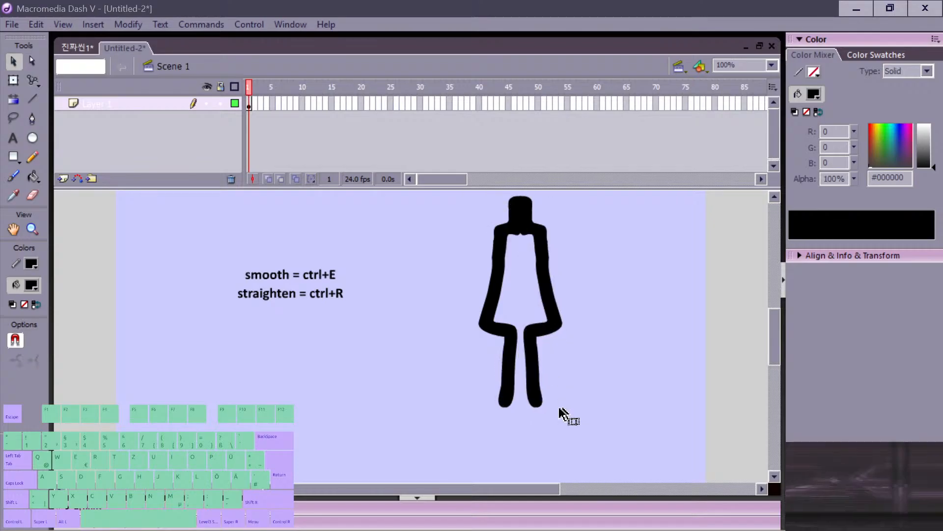
# Step: Close the bottom of the figure outline with a black brush stroke joining both legs, and select the whole outline
pyautogui.press('space')
pyautogui.moveTo(521, 227); pyautogui.dragTo(506, 248)
pyautogui.click(509, 251)
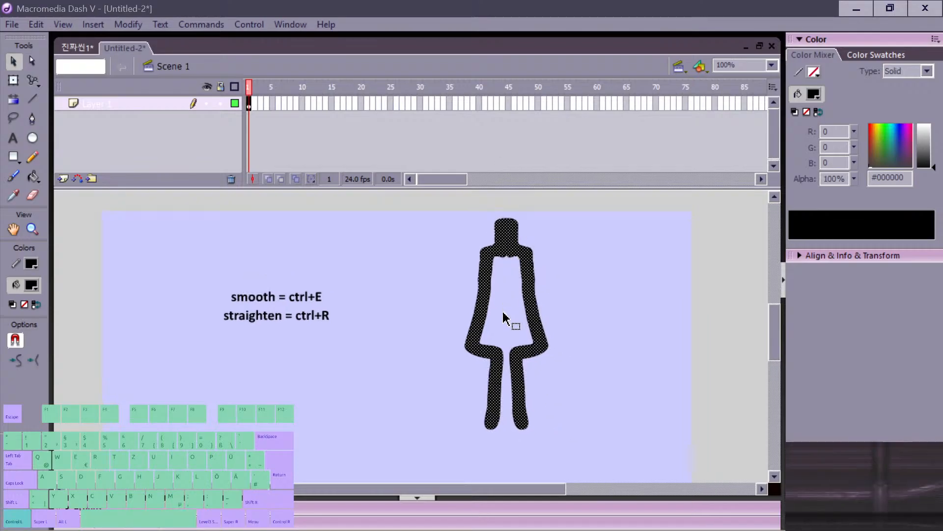
pyautogui.press('b')
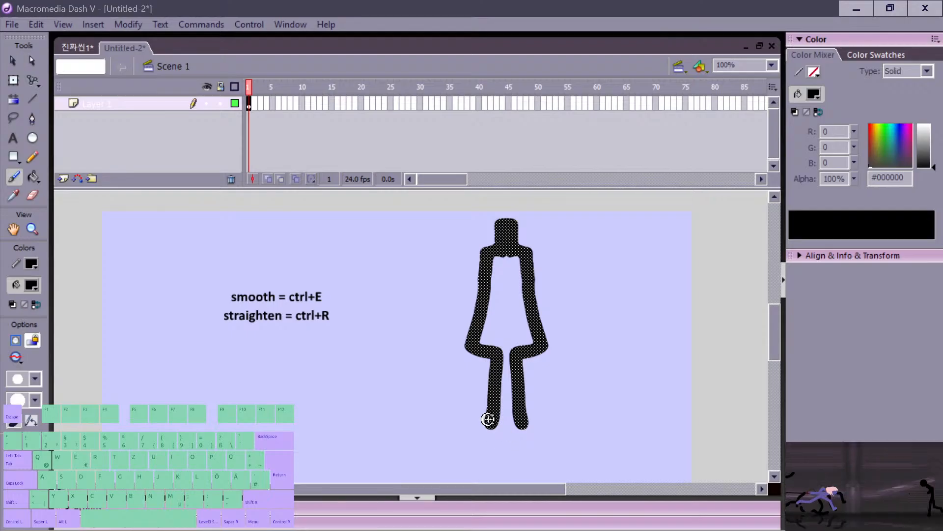
pyautogui.moveTo(488, 419); pyautogui.dragTo(522, 424)
pyautogui.press('v')
pyautogui.click(519, 426)
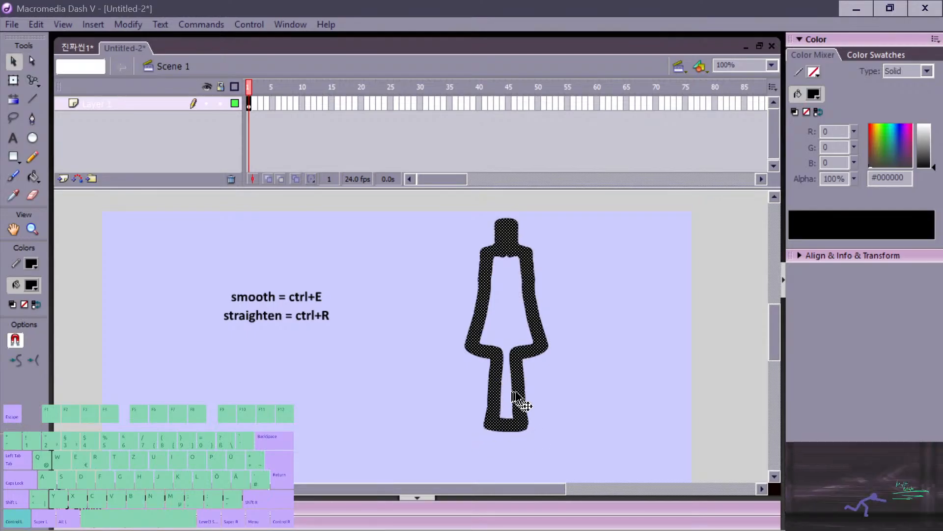
pyautogui.click(552, 393)
pyautogui.click(521, 369)
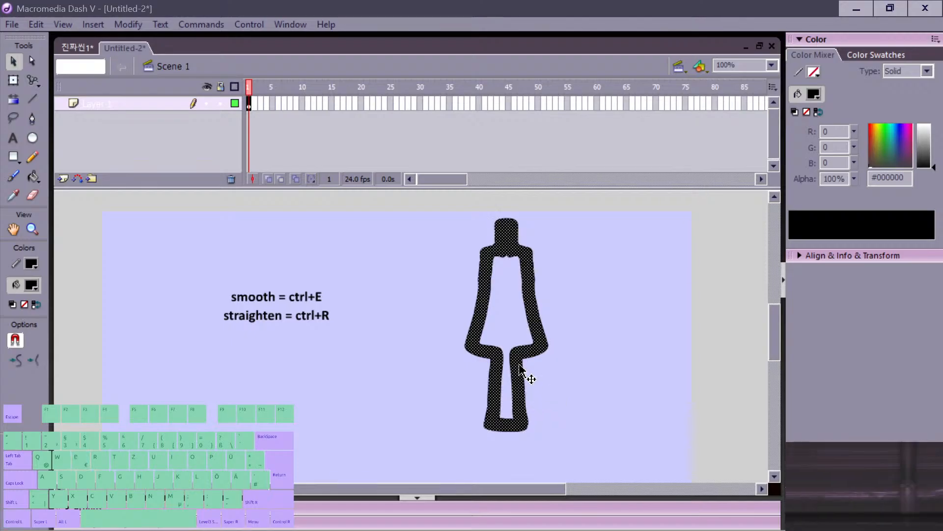
# Step: Try straightening the selected figure outline, and undo the straightening
pyautogui.click(34, 361)
pyautogui.click(34, 360)
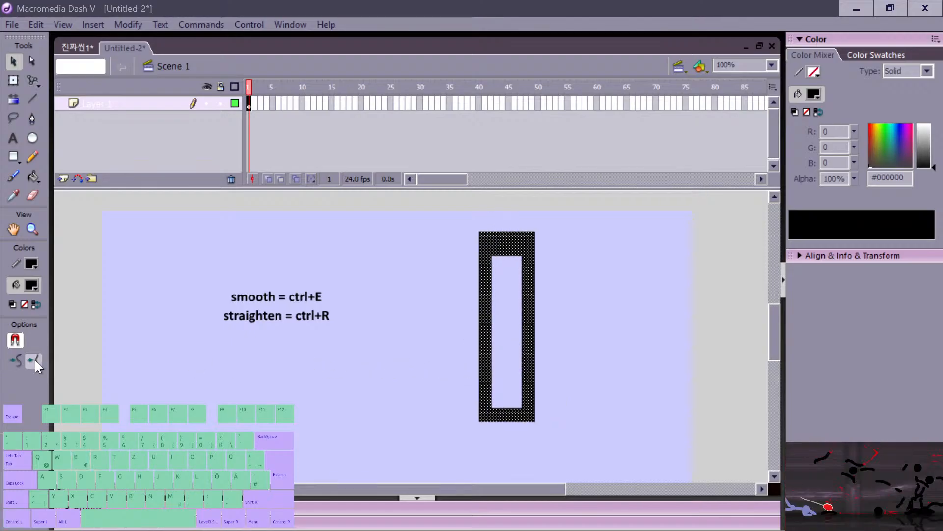
pyautogui.hotkey('ctrl', 'z')
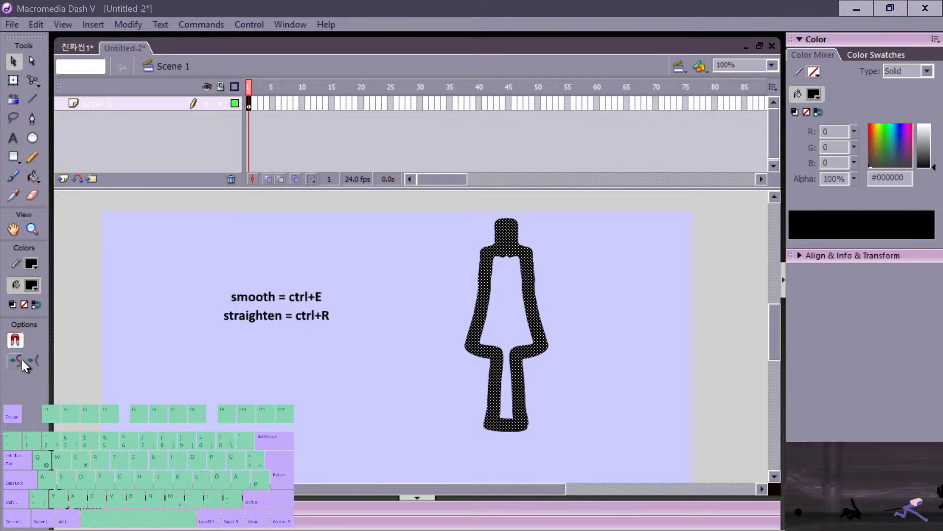
# Step: Try smoothing the selected figure outline several times in a row, and undo the smoothing
pyautogui.click(21, 360)
pyautogui.click(22, 360)
pyautogui.click(21, 360)
pyautogui.click(21, 360)
pyautogui.hotkey('ctrl', 'z')
pyautogui.hotkey('ctrl', 'z')
pyautogui.hotkey('ctrl', 'z')
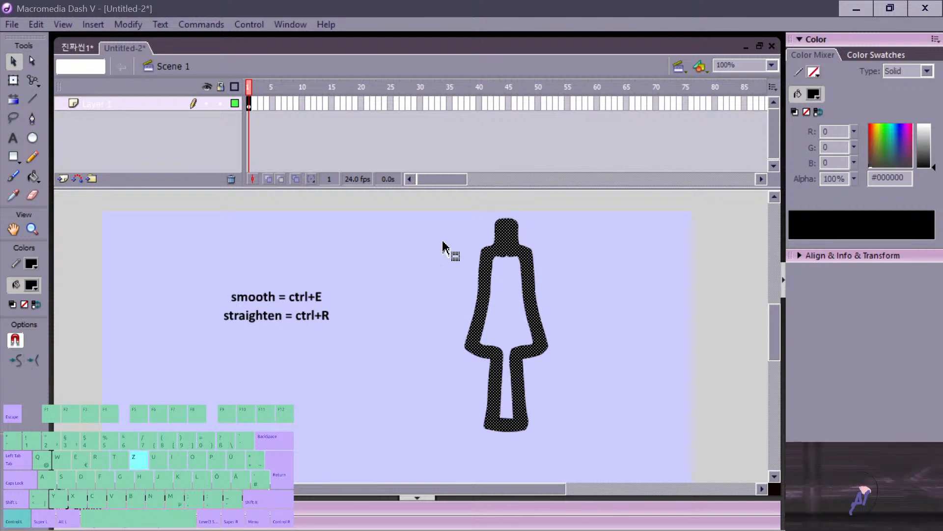
# Step: Delete the selected figure outline from the stage
pyautogui.press('Delete')
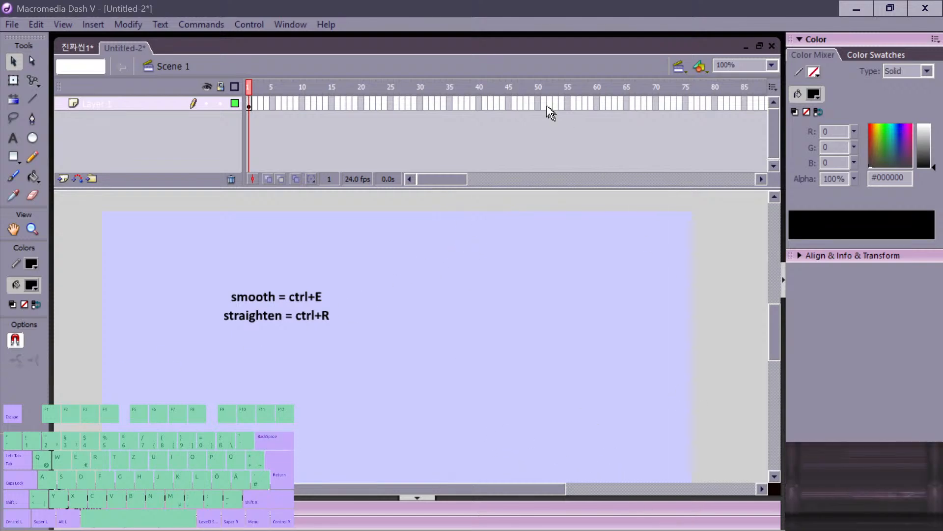
# Step: Add a third line reading "flip horizontal = ctrl+^" to the shortcut text block and finish editing it
pyautogui.click(274, 326)
pyautogui.doubleClick(287, 320)
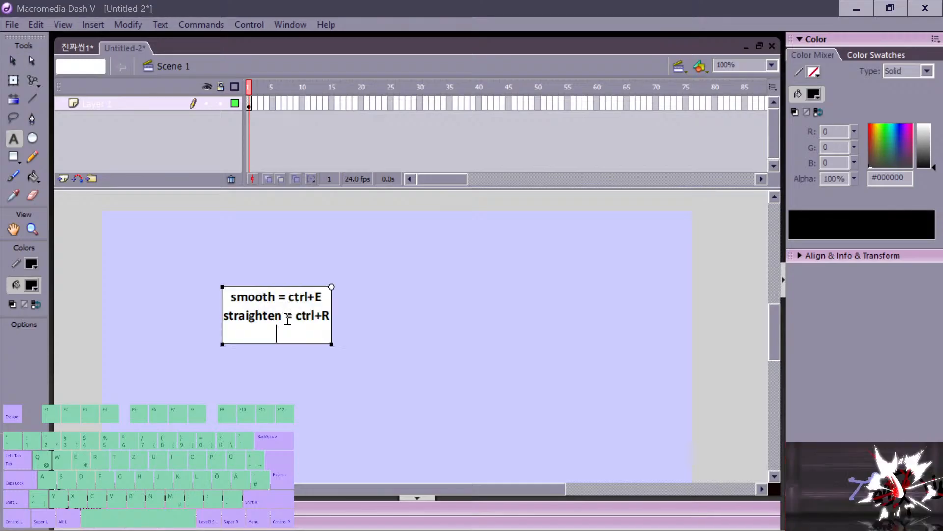
pyautogui.write('flip hho')
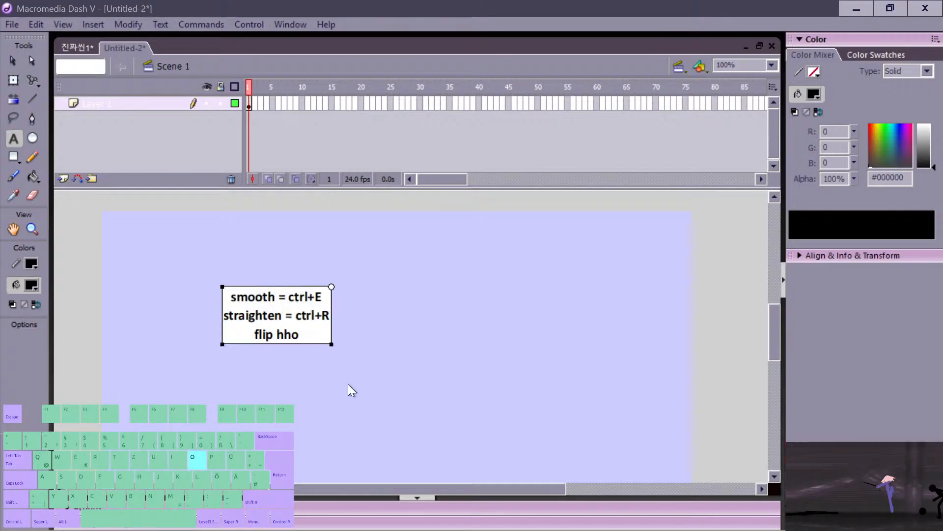
pyautogui.press('BackSpace')
pyautogui.press('BackSpace')
pyautogui.write('oriz')
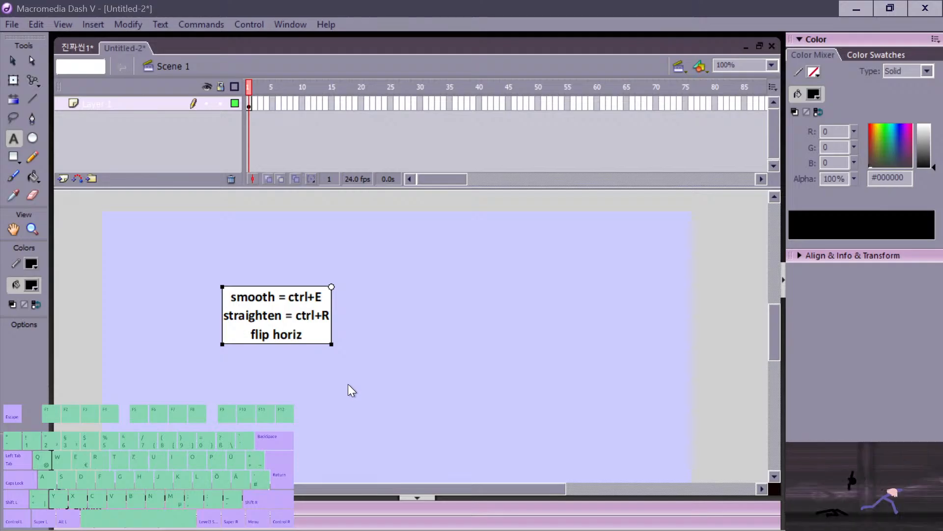
pyautogui.write('ontaly')
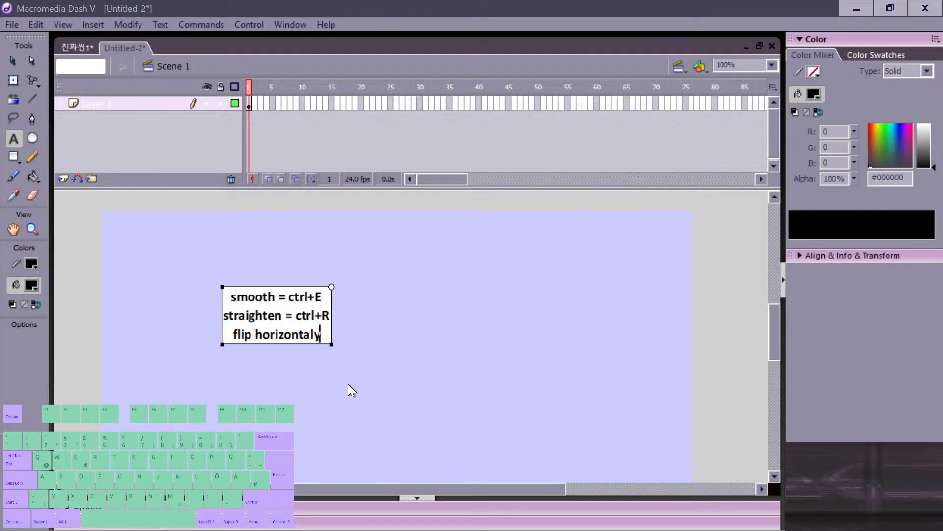
pyautogui.press('BackSpace')
pyautogui.write('ly')
pyautogui.press('BackSpace')
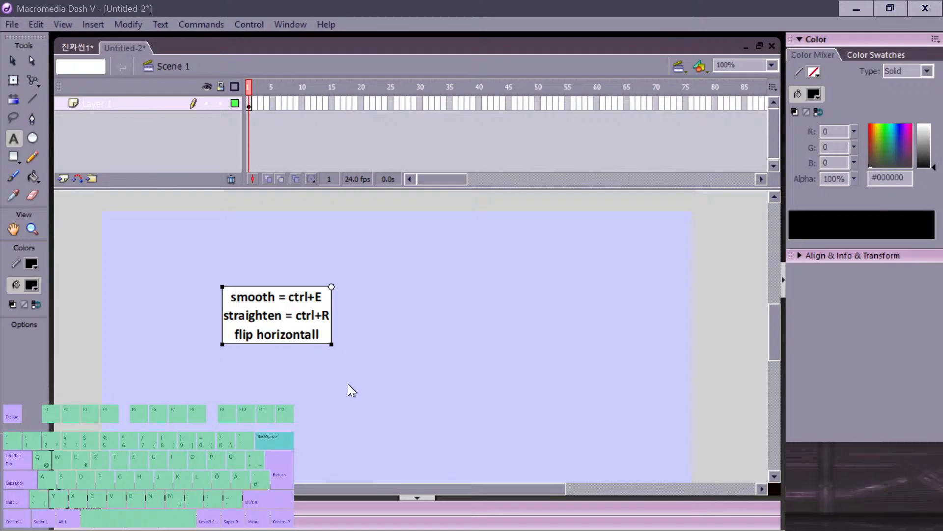
pyautogui.press('BackSpace')
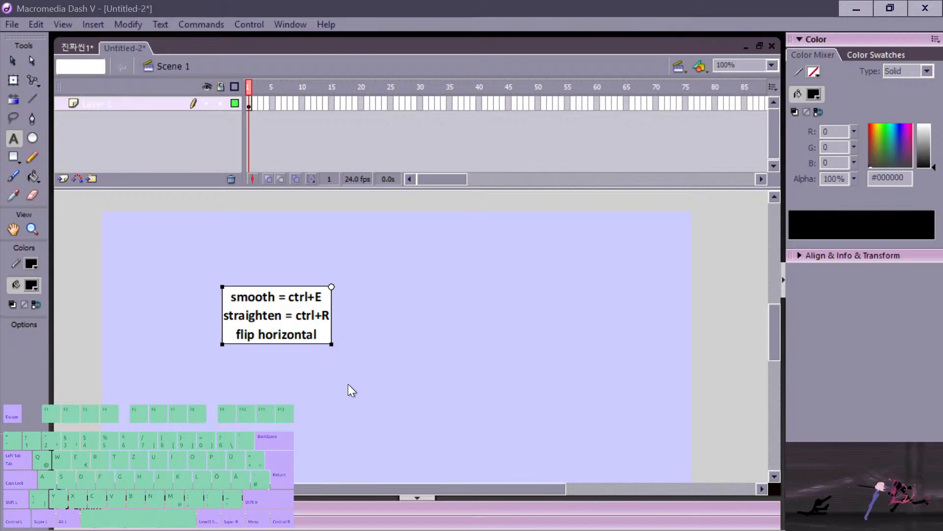
pyautogui.write('=')
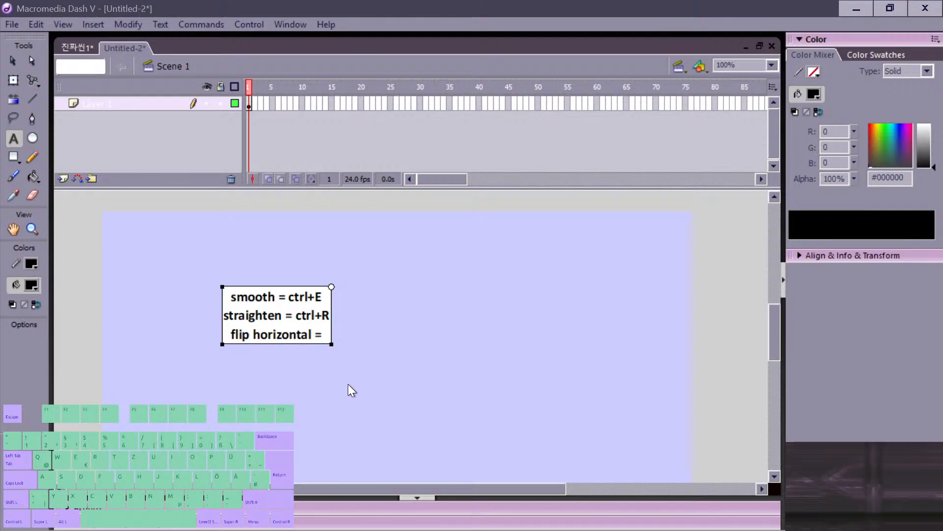
pyautogui.write(' ctrl')
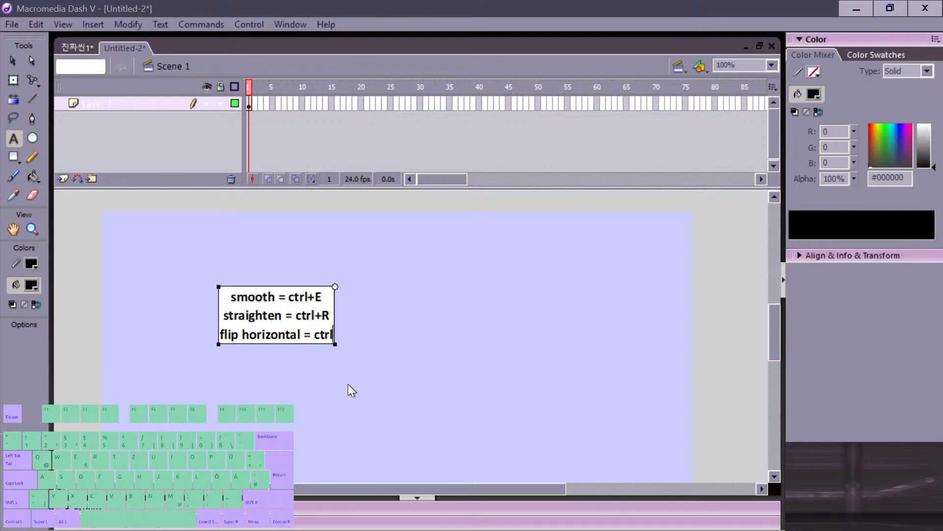
pyautogui.write('+^')
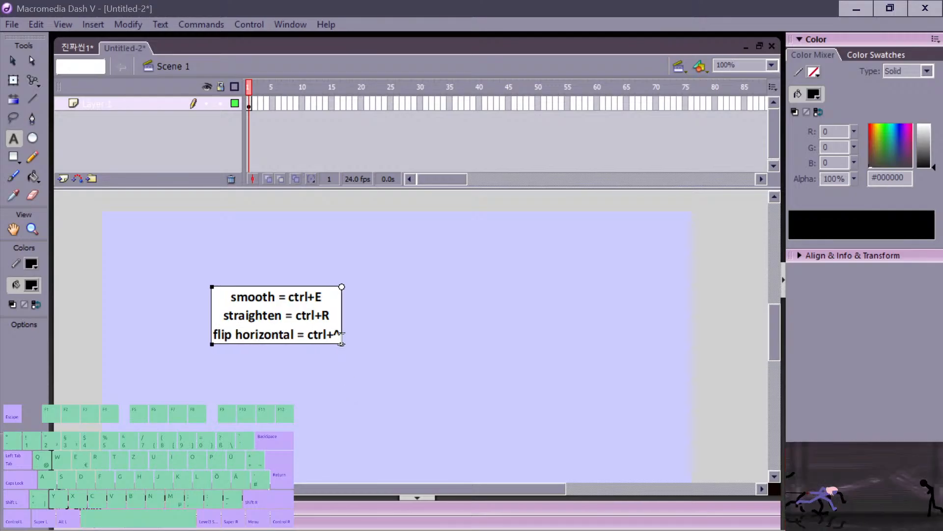
pyautogui.click(373, 362)
pyautogui.press('v')
pyautogui.click(333, 336)
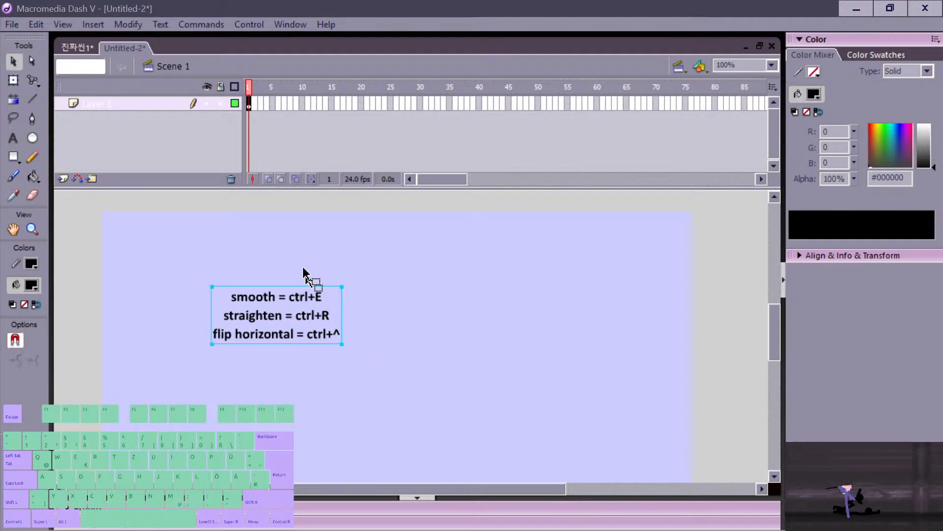
# Step: Hand-paint the black heading "Custom" above the shortcut text and a matching heading "standard" beside it
pyautogui.press('t')
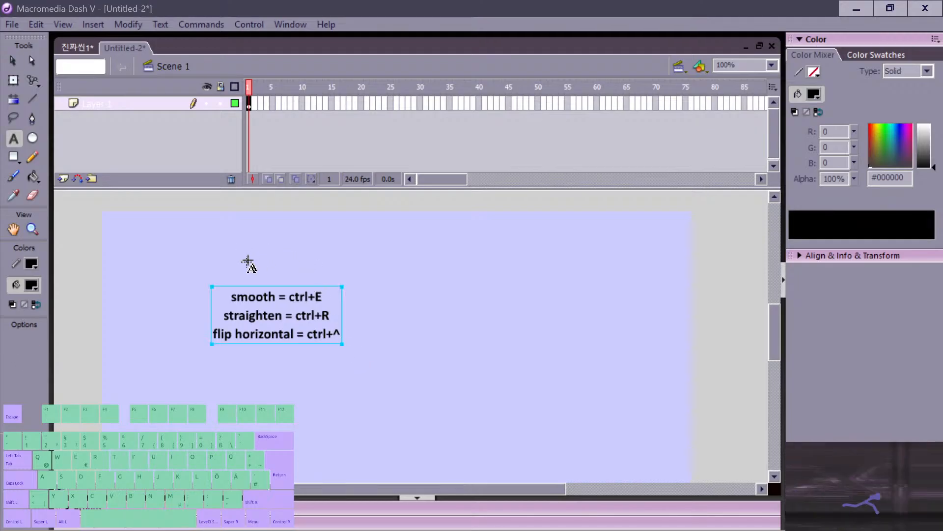
pyautogui.press('b')
pyautogui.moveTo(231, 265); pyautogui.dragTo(245, 271)
pyautogui.moveTo(259, 249); pyautogui.dragTo(264, 268)
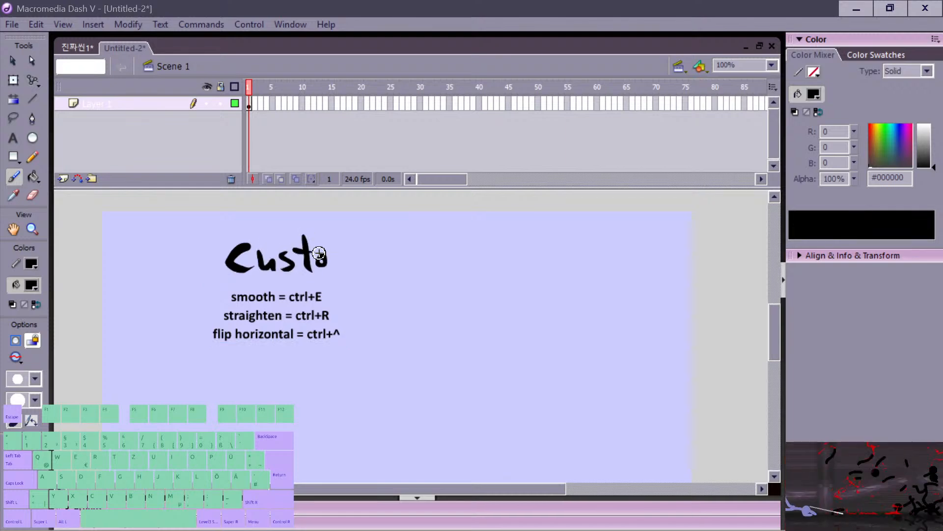
pyautogui.press('v')
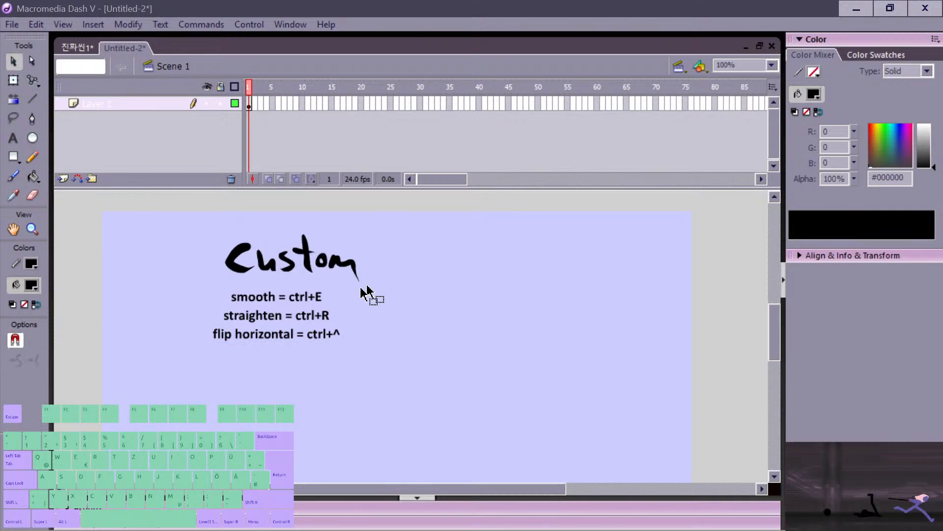
pyautogui.press('b')
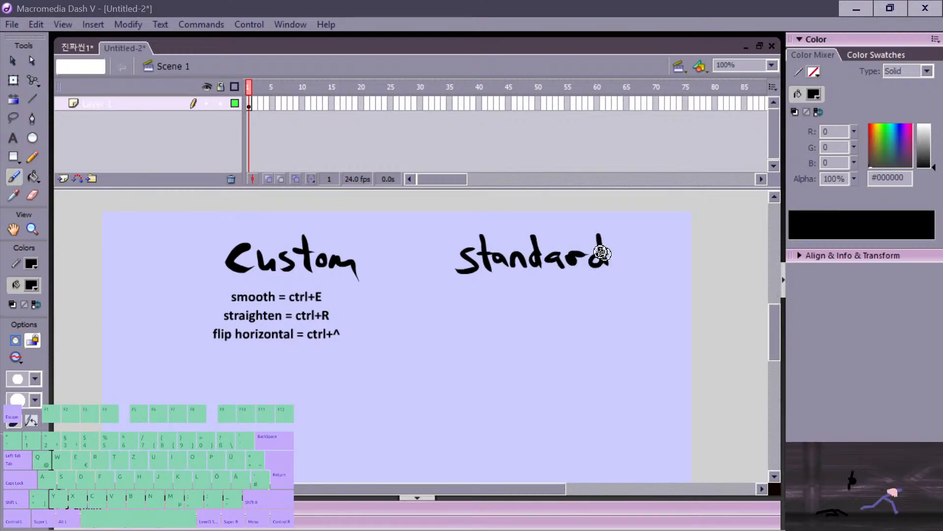
# Step: Start a new text block below the "standard" heading reading "hold shift+"
pyautogui.press('t')
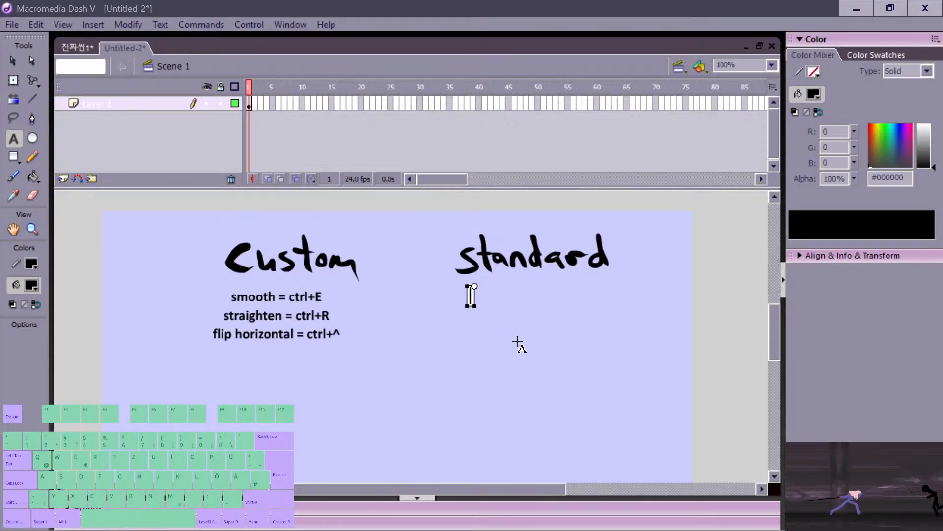
pyautogui.write('hold s')
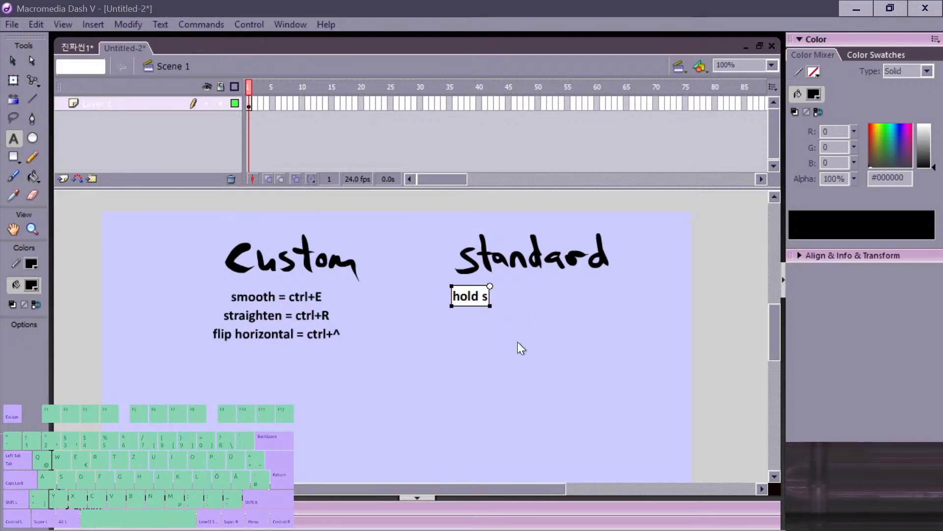
pyautogui.write('hift+')
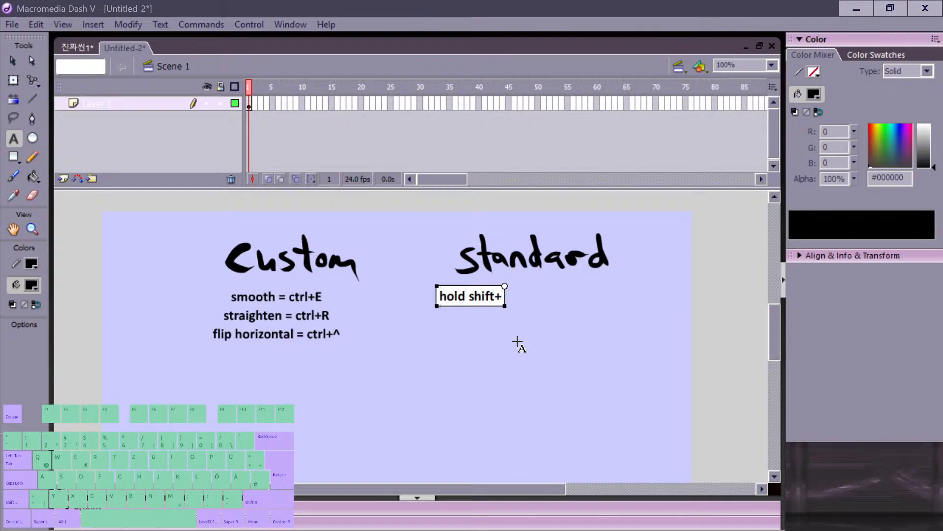
pyautogui.write(' c')
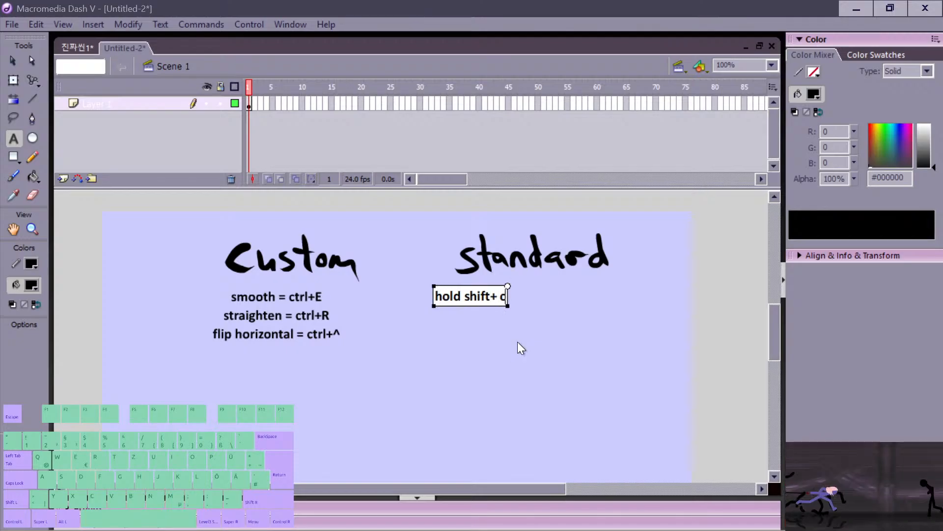
pyautogui.write('lick arro')
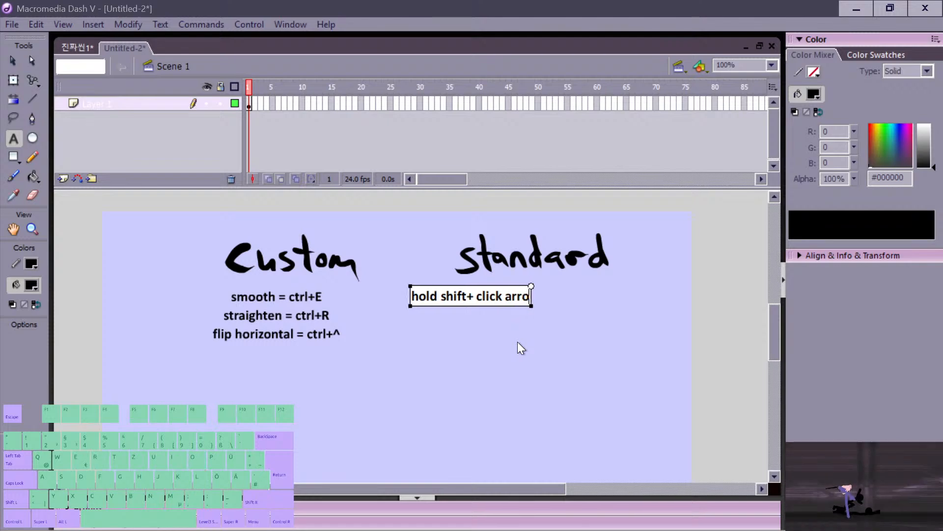
pyautogui.press('BackSpace')
pyautogui.press('BackSpace')
pyautogui.press('BackSpace')
pyautogui.press('BackSpace')
pyautogui.press('BackSpace')
pyautogui.press('BackSpace')
pyautogui.press('BackSpace')
pyautogui.press('BackSpace')
pyautogui.press('BackSpace')
pyautogui.press('BackSpace')
pyautogui.write('arr')
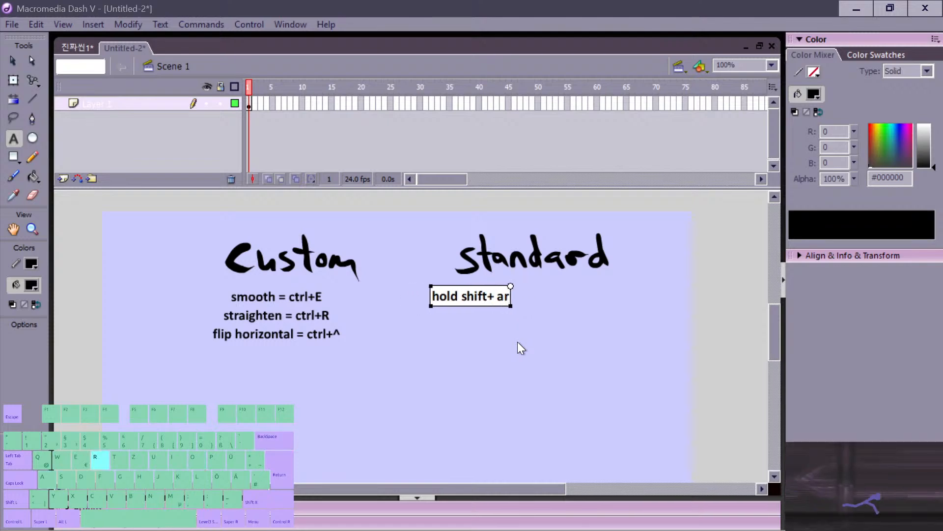
pyautogui.press('BackSpace')
pyautogui.press('BackSpace')
pyautogui.press('BackSpace')
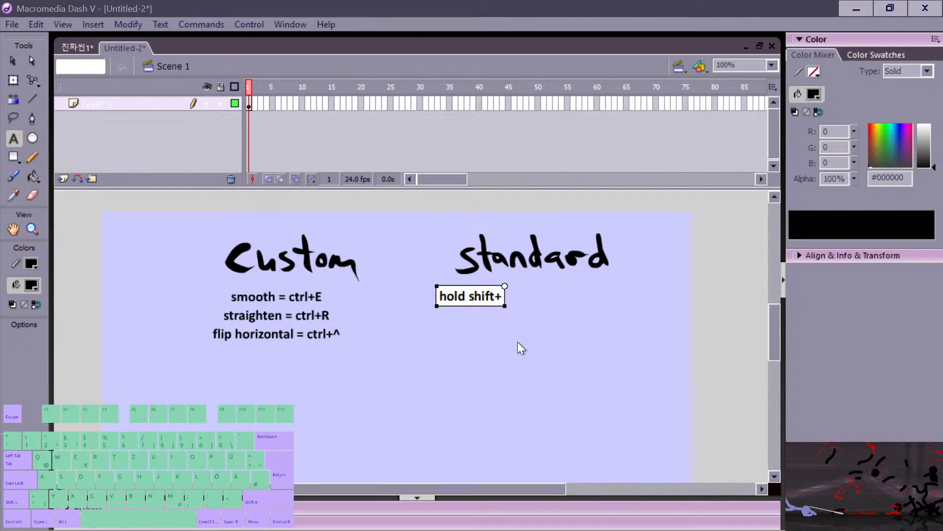
pyautogui.write('ar')
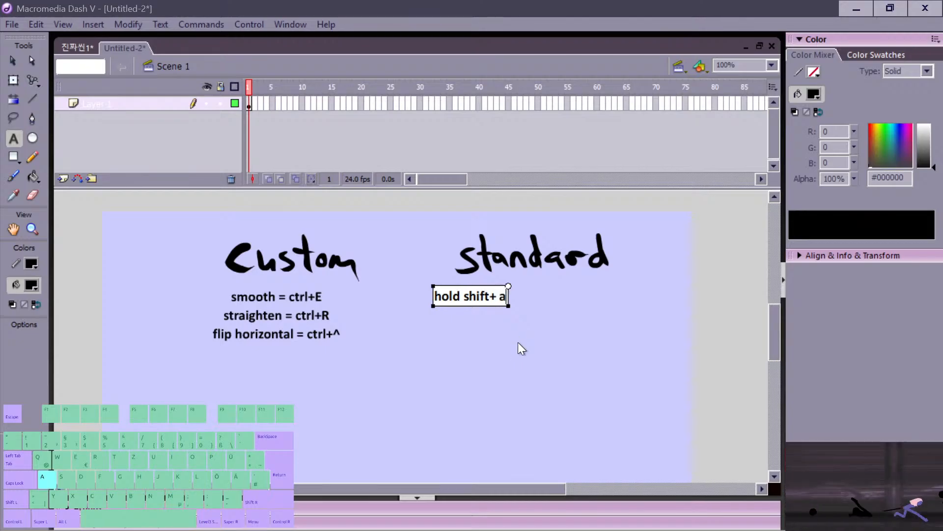
pyautogui.press('BackSpace')
pyautogui.press('BackSpace')
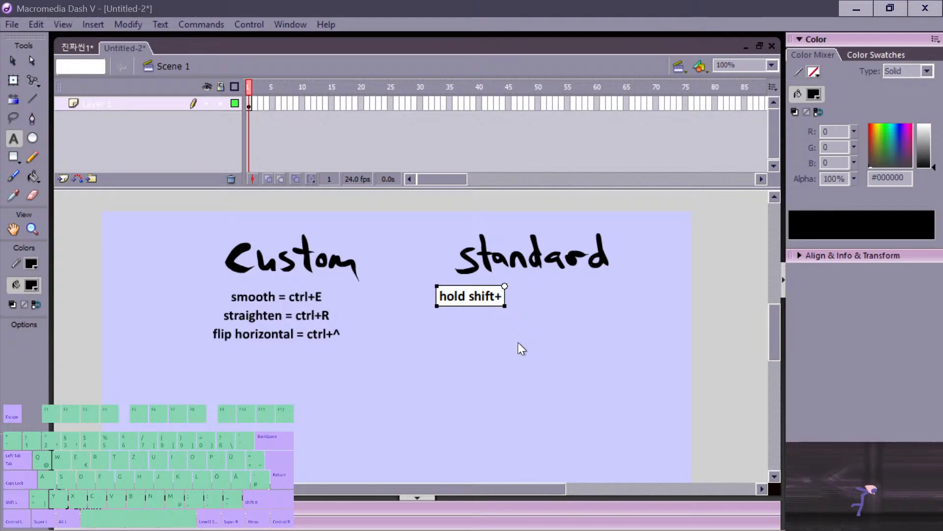
# Step: Finish editing the "hold shift+" text block and expand the text properties below the stage
pyautogui.click(596, 326)
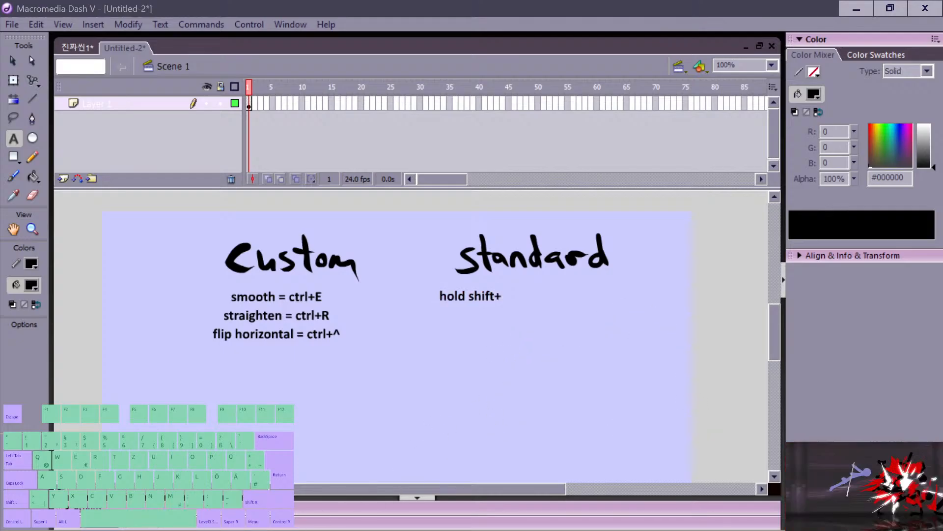
pyautogui.click(113, 508)
pyautogui.click(130, 325)
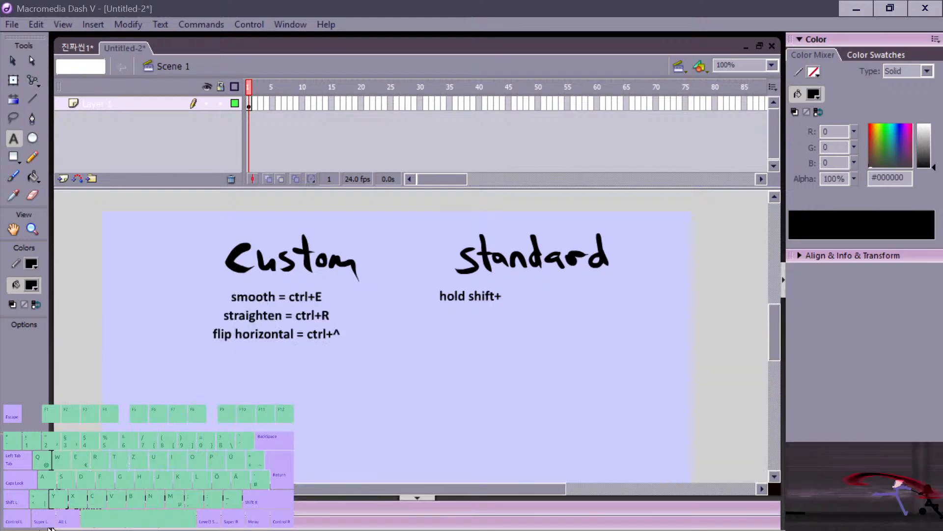
pyautogui.click(86, 528)
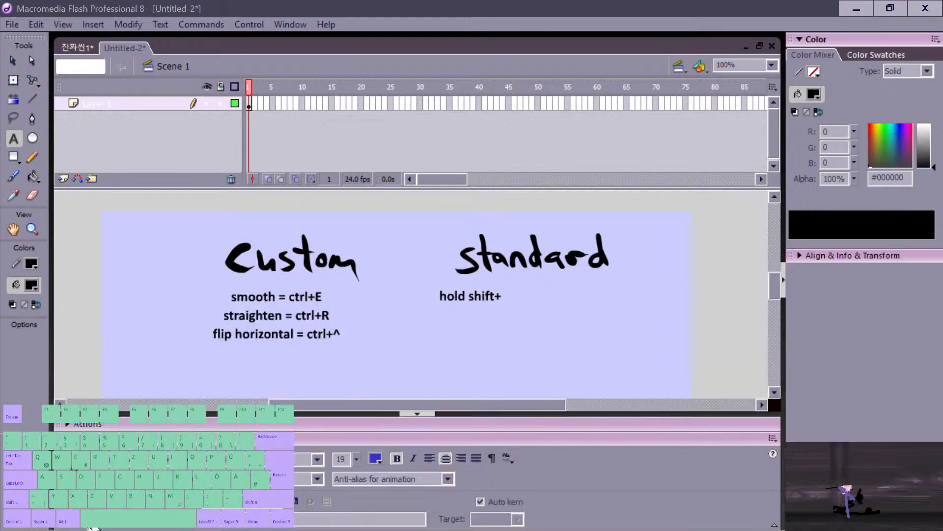
# Step: Browse the list of installed fonts for a symbol font and close it without choosing one
pyautogui.click(320, 458)
pyautogui.scroll(-4, 283, 385)
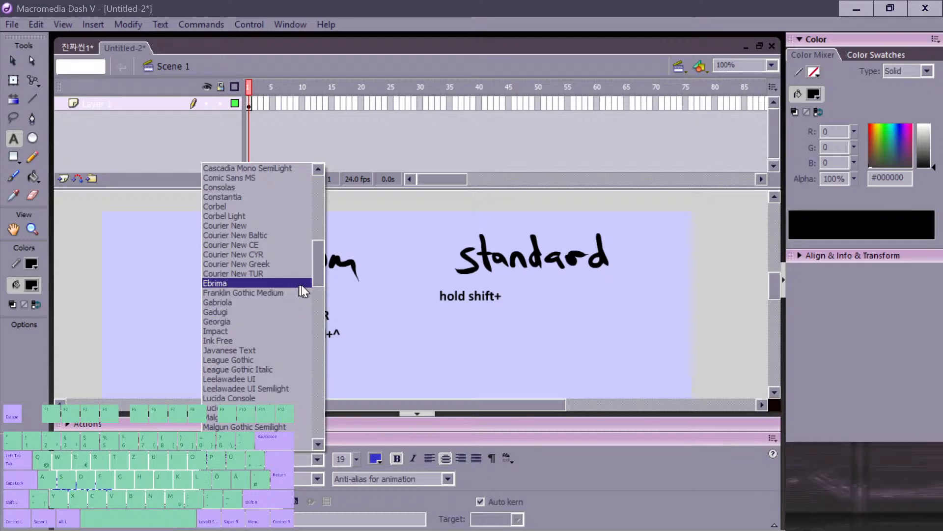
pyautogui.moveTo(316, 279); pyautogui.dragTo(313, 458)
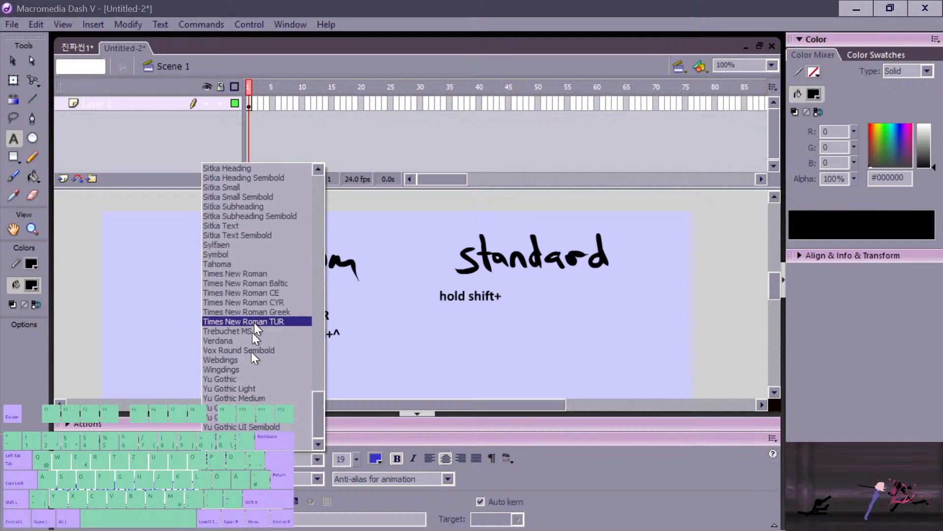
pyautogui.scroll(7, 255, 227)
pyautogui.scroll(5, 290, 297)
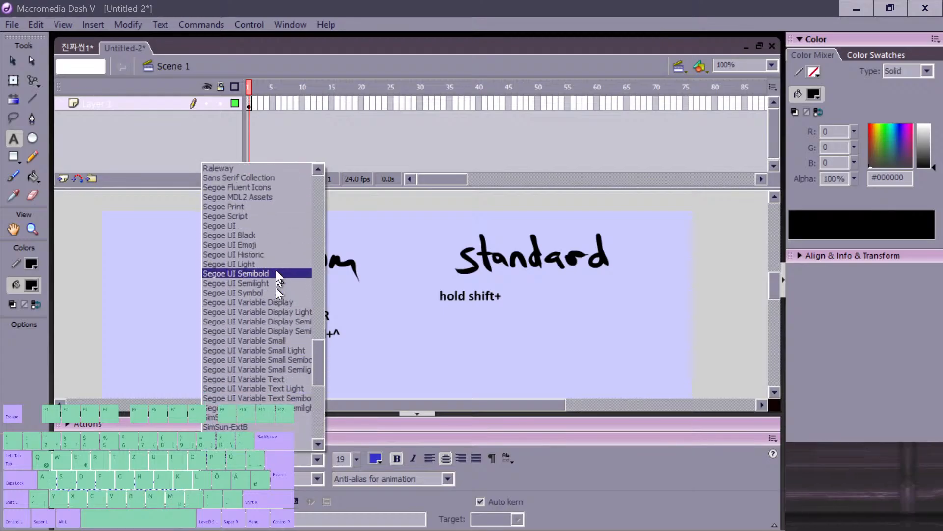
pyautogui.moveTo(321, 350); pyautogui.dragTo(320, 282)
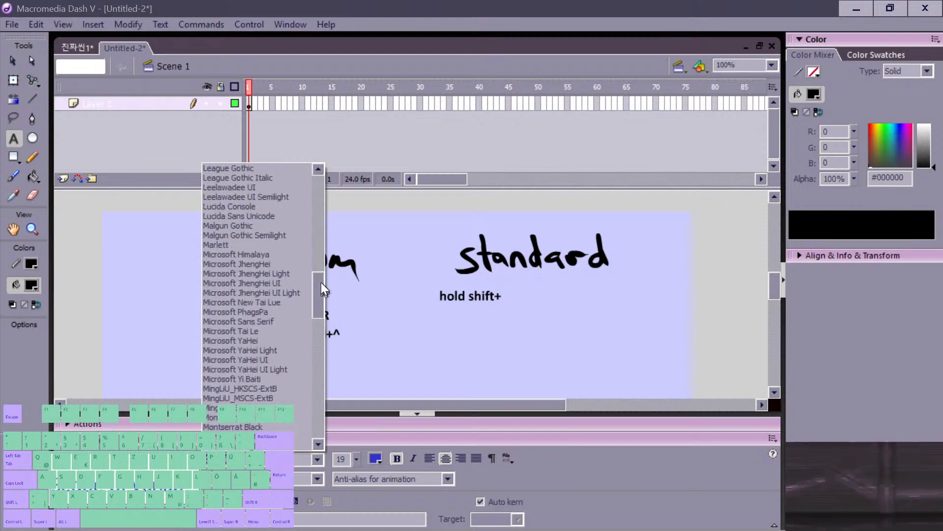
pyautogui.scroll(2, 273, 317)
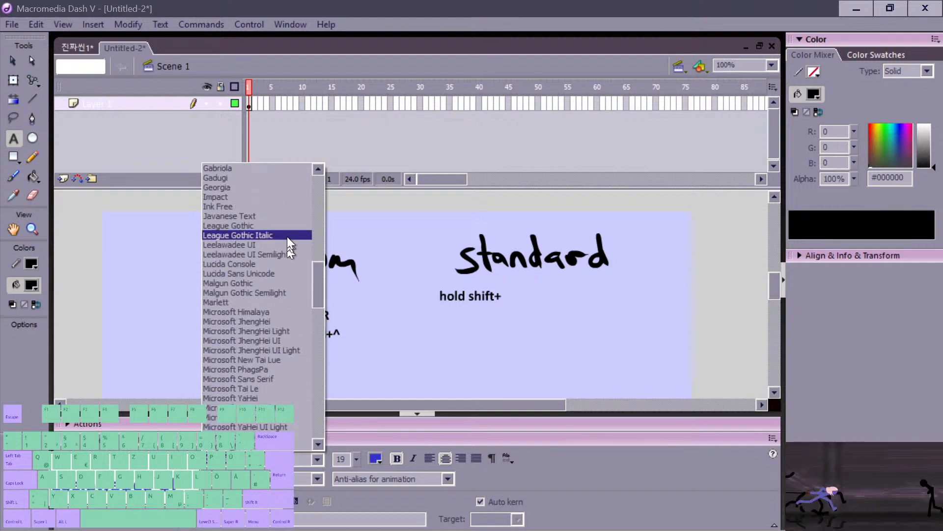
pyautogui.click(327, 294)
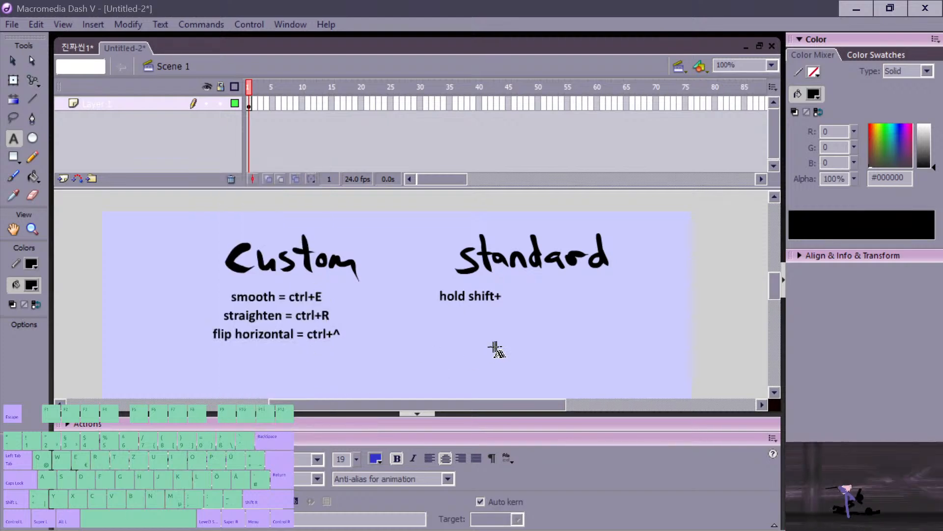
# Step: Create a test text block reading "asdas" below "hold shift+" and cycle its font to one with symbol glyphs
pyautogui.click(480, 328)
pyautogui.write('asdas')
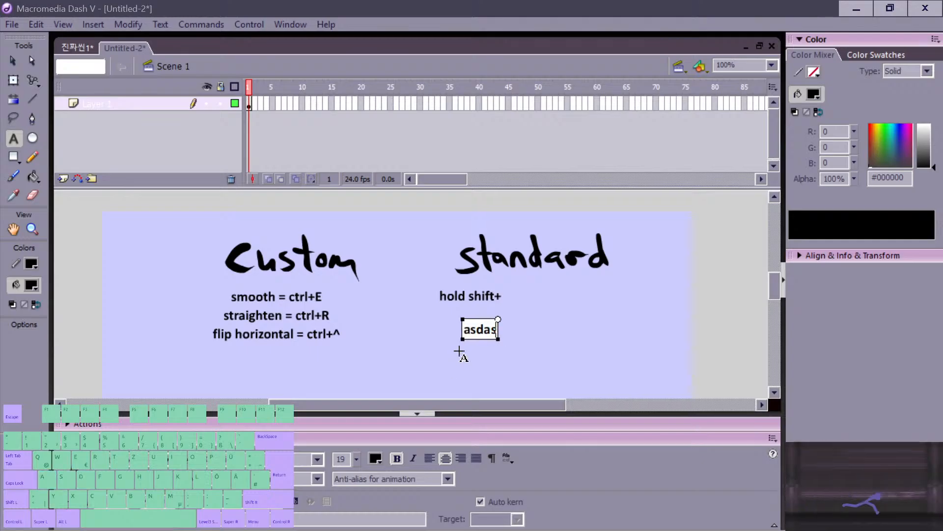
pyautogui.hotkey('ctrl', 'a')
pyautogui.scroll(-6, 317, 456)
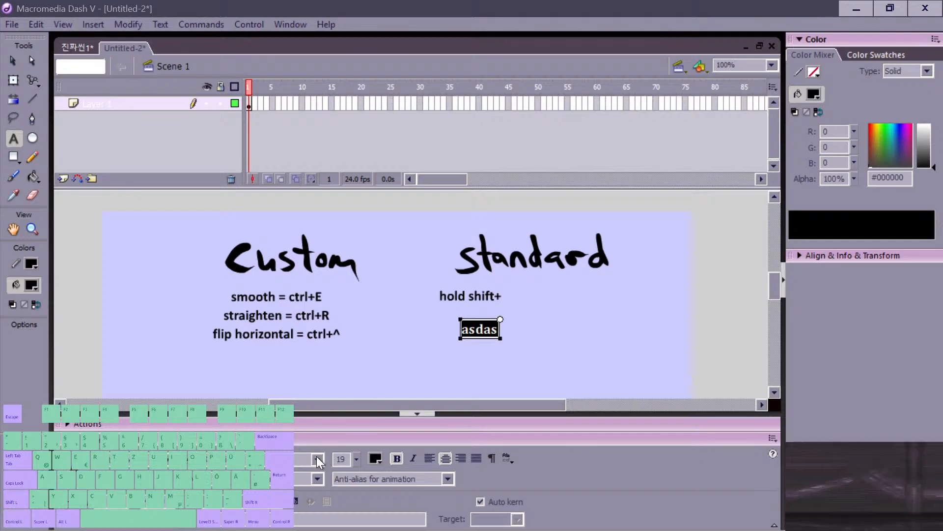
pyautogui.scroll(-4, 316, 452)
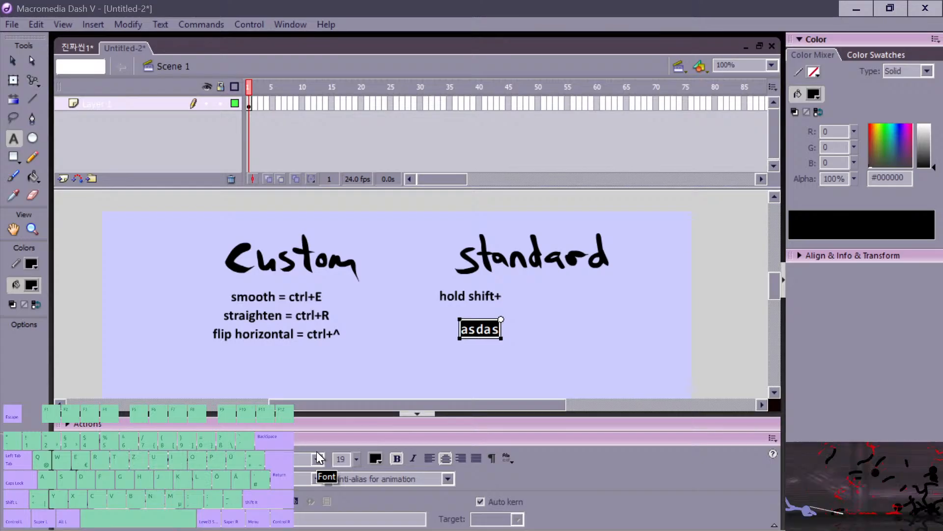
pyautogui.scroll(-2, 316, 451)
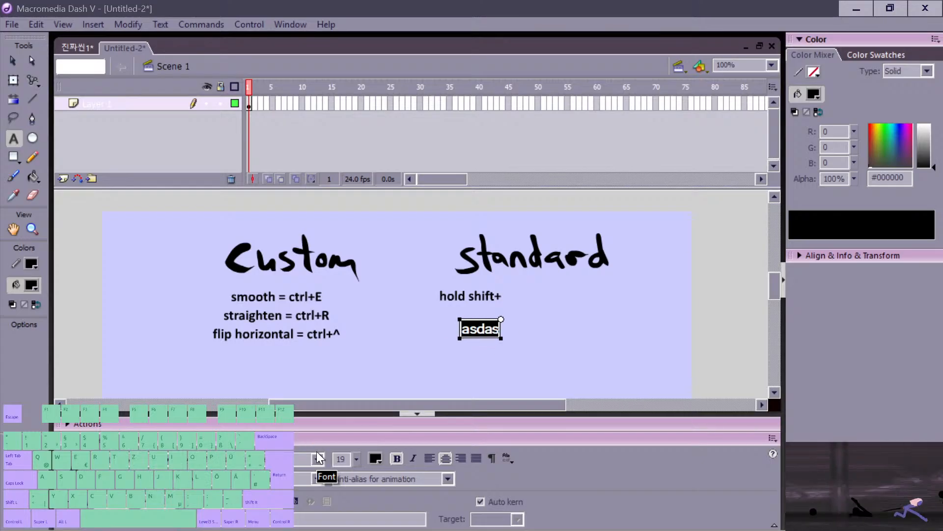
pyautogui.scroll(-5, 316, 451)
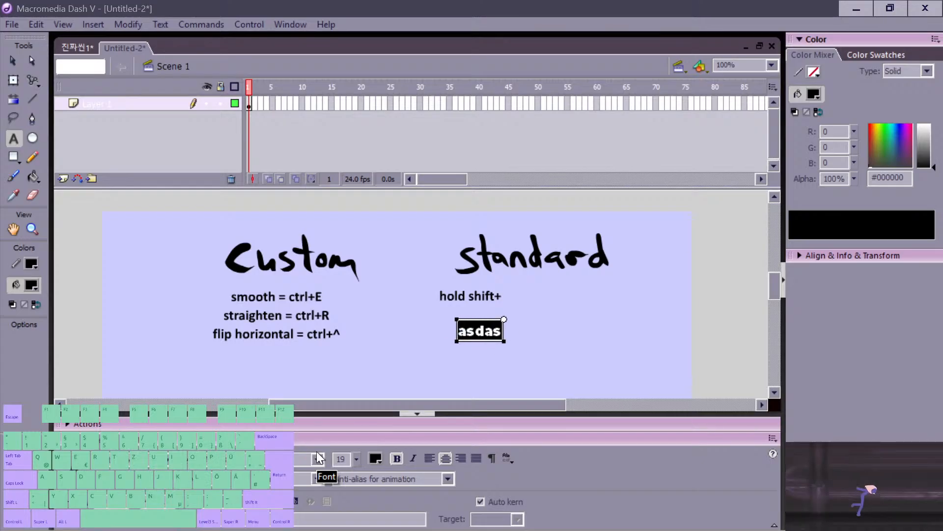
pyautogui.scroll(-4, 316, 451)
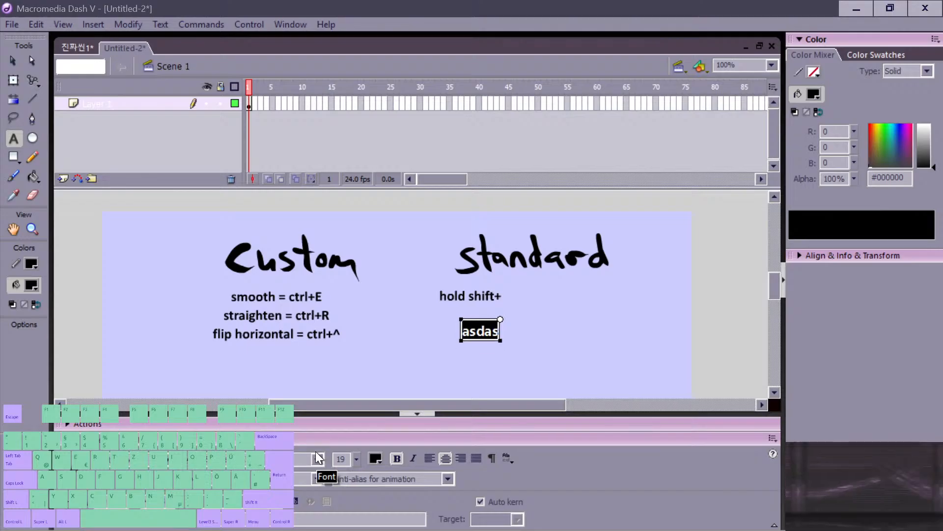
pyautogui.scroll(-8, 314, 452)
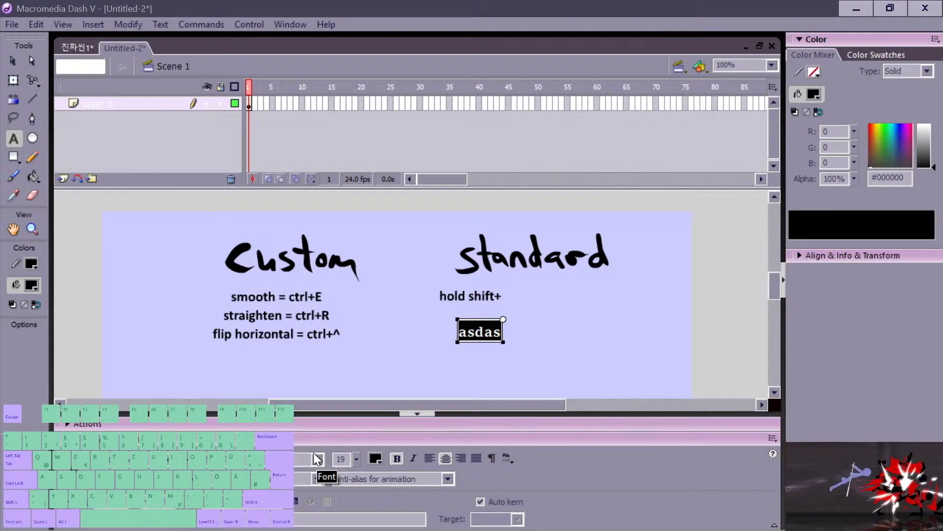
pyautogui.scroll(-5, 313, 452)
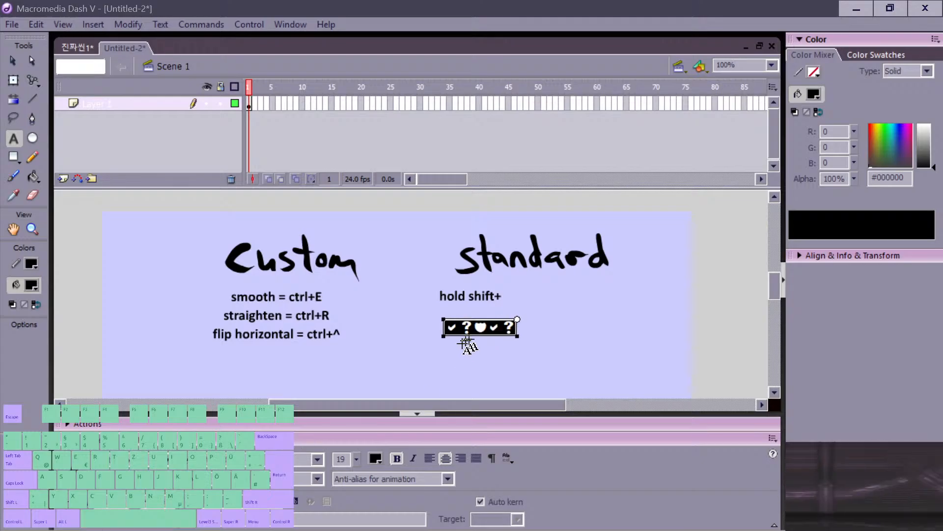
# Step: Replace the test text with assorted letters and digits, ending in "1243547", to preview the symbol font's glyphs
pyautogui.write('asdafsgfd')
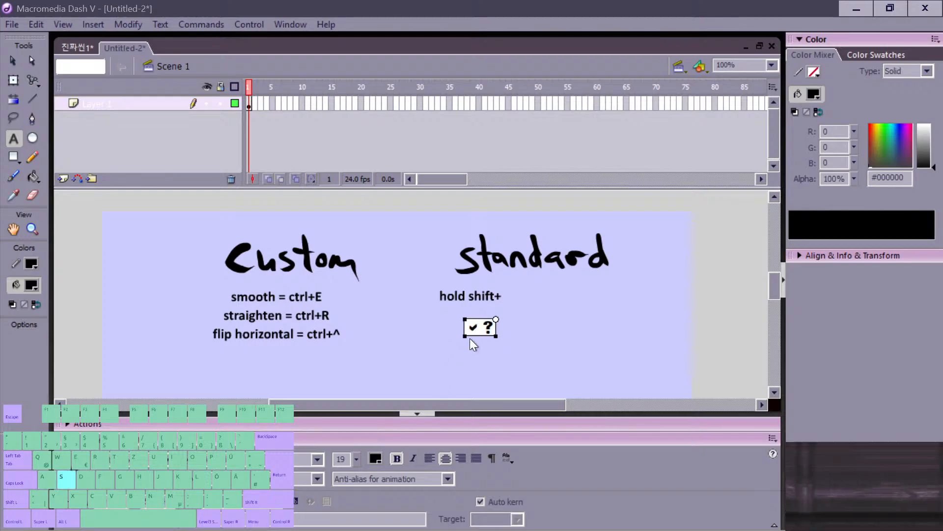
pyautogui.write('hhjghkjhlklö')
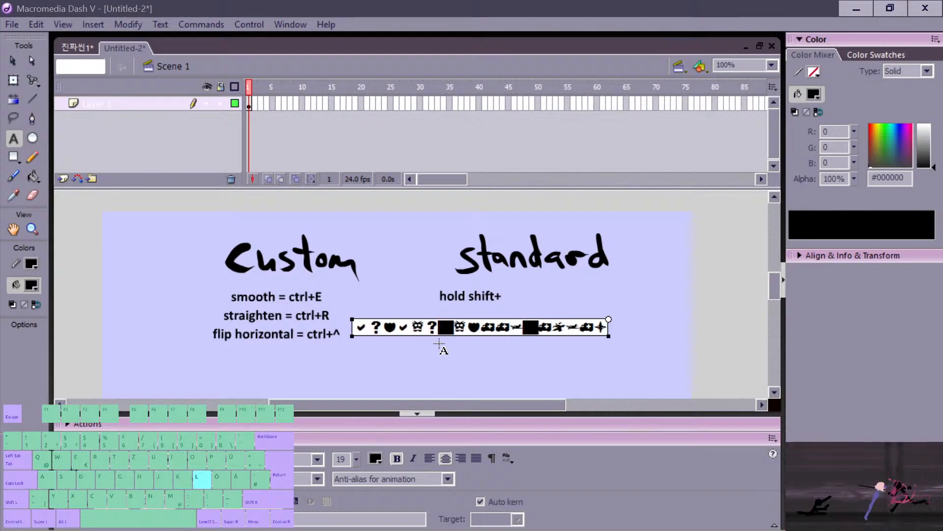
pyautogui.write('1243547')
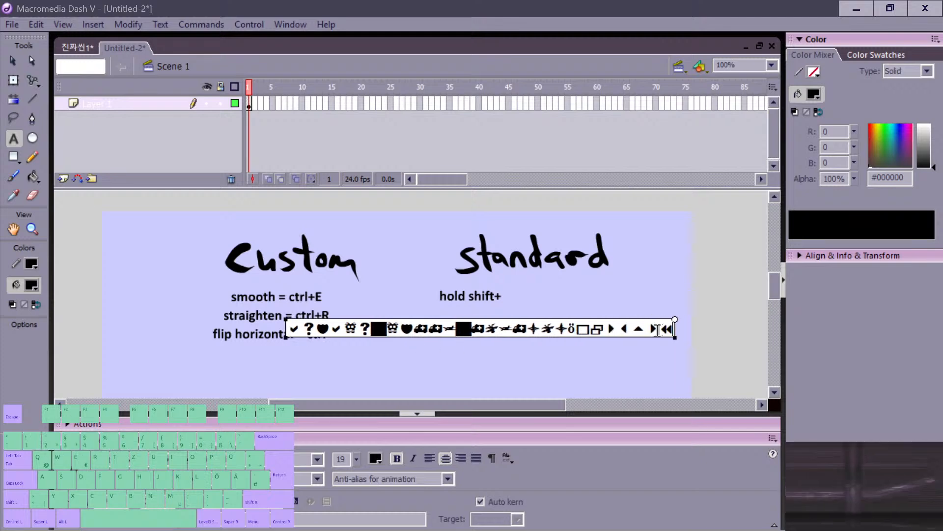
# Step: Cut the arrow glyphs out of the symbol test text and delete the rest of the test block
pyautogui.moveTo(659, 328); pyautogui.dragTo(646, 329)
pyautogui.press('BackSpace')
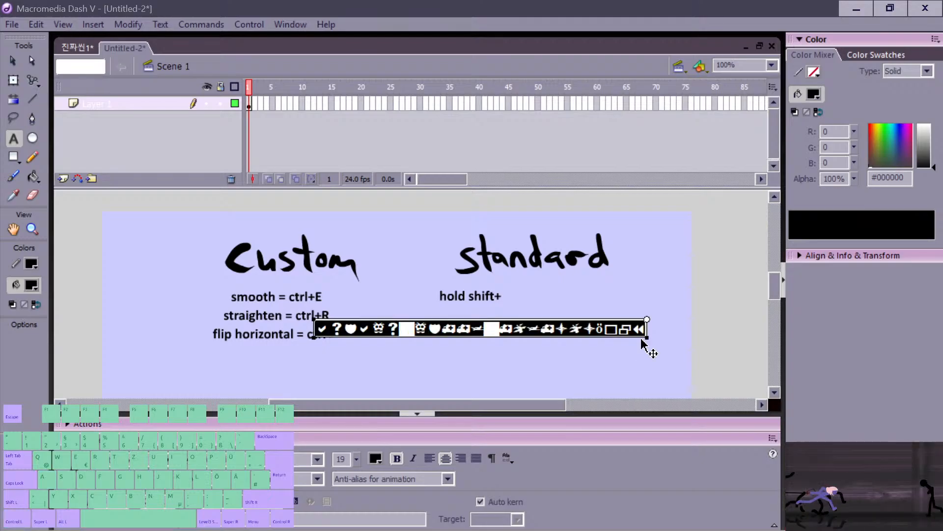
pyautogui.press('BackSpace')
pyautogui.click(494, 340)
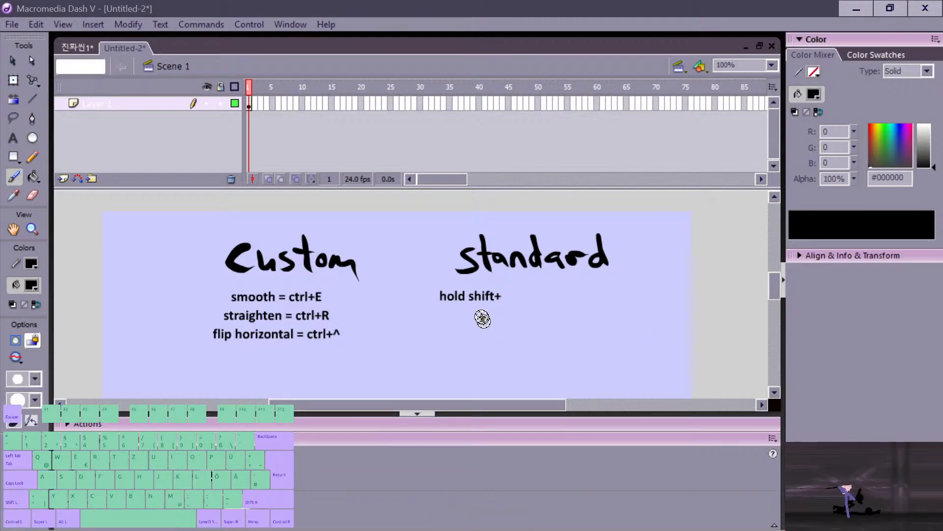
# Step: Append the arrow glyphs "▶◀▲▶" to the "hold shift+" text and remove the first arrow
pyautogui.press('v')
pyautogui.doubleClick(501, 298)
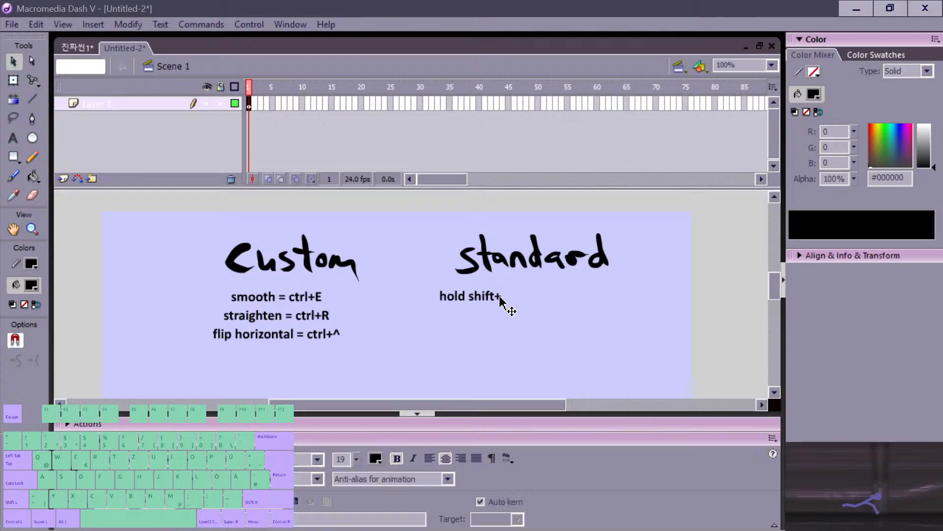
pyautogui.write('▶◀▲▶')
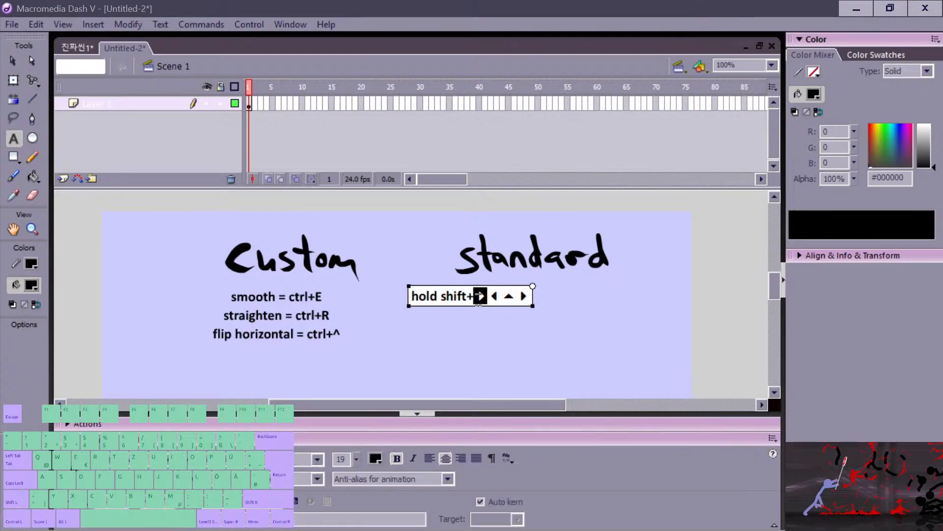
pyautogui.press('Delete')
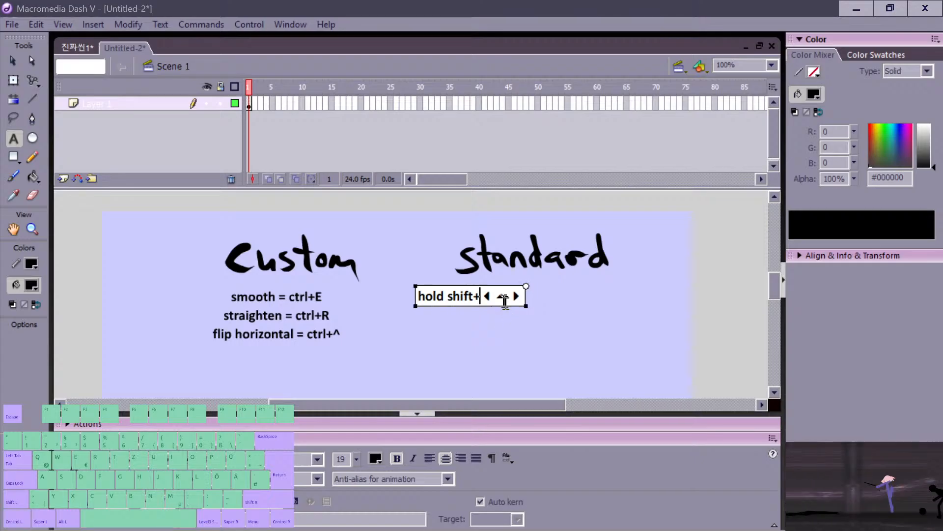
# Step: Replace the arrow glyphs after "hold shift+" with "arrow keys", add a space after the plus sign and finish editing
pyautogui.moveTo(481, 297); pyautogui.dragTo(535, 304)
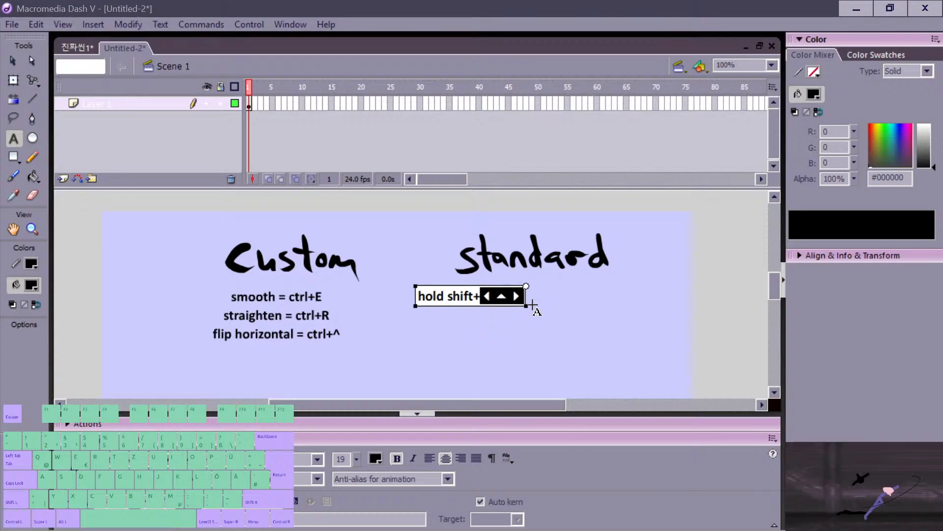
pyautogui.write('arrow keys')
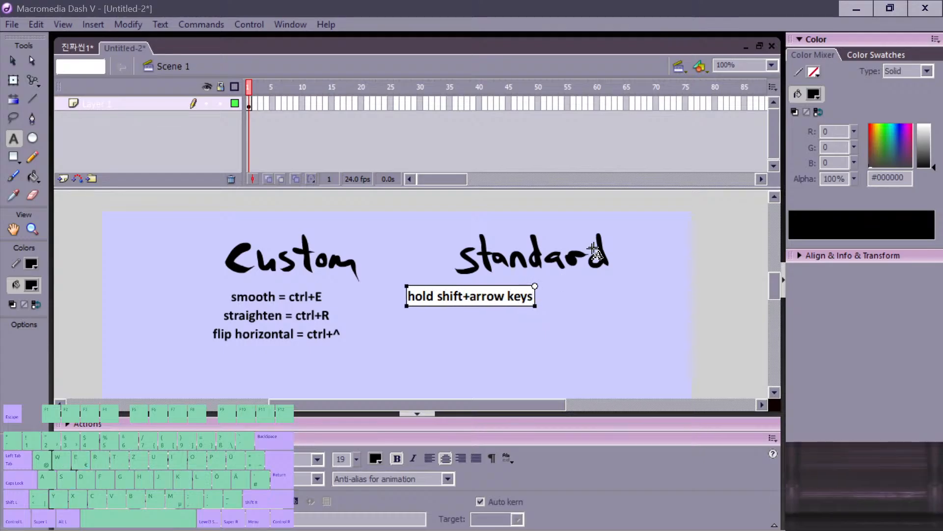
pyautogui.click(464, 297)
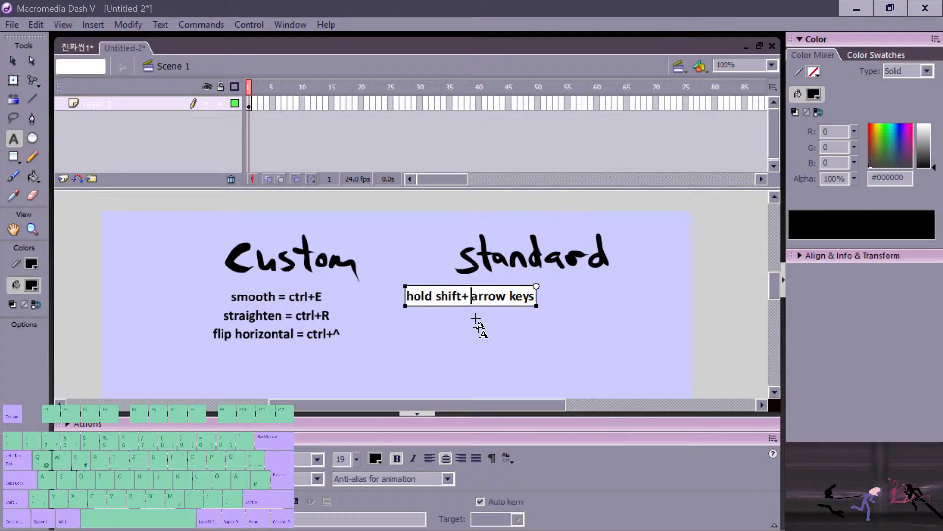
pyautogui.press('Escape')
# Step: Center the "hold shift+ arrow keys" block under the "standard" heading and add "move" at the start of its line
pyautogui.moveTo(466, 306); pyautogui.dragTo(533, 301)
pyautogui.doubleClick(531, 294)
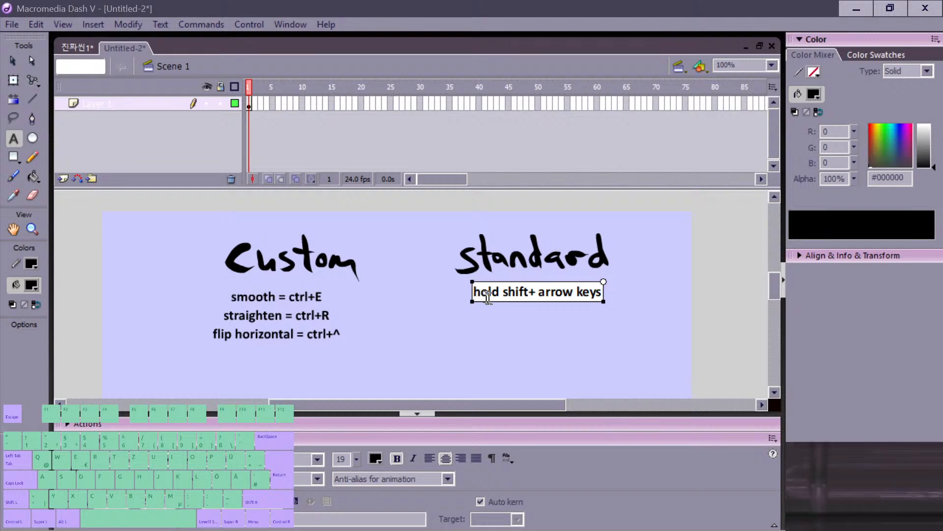
pyautogui.write('move')
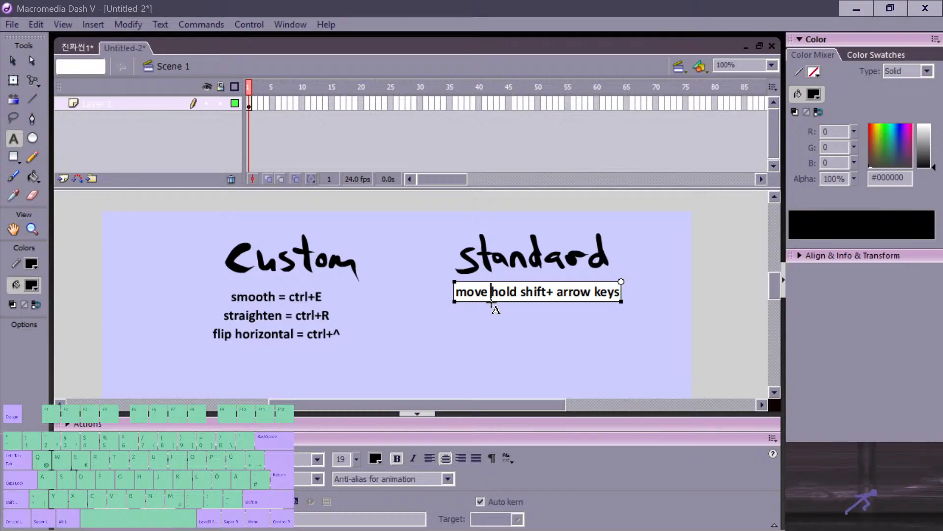
pyautogui.click(543, 373)
pyautogui.press('v')
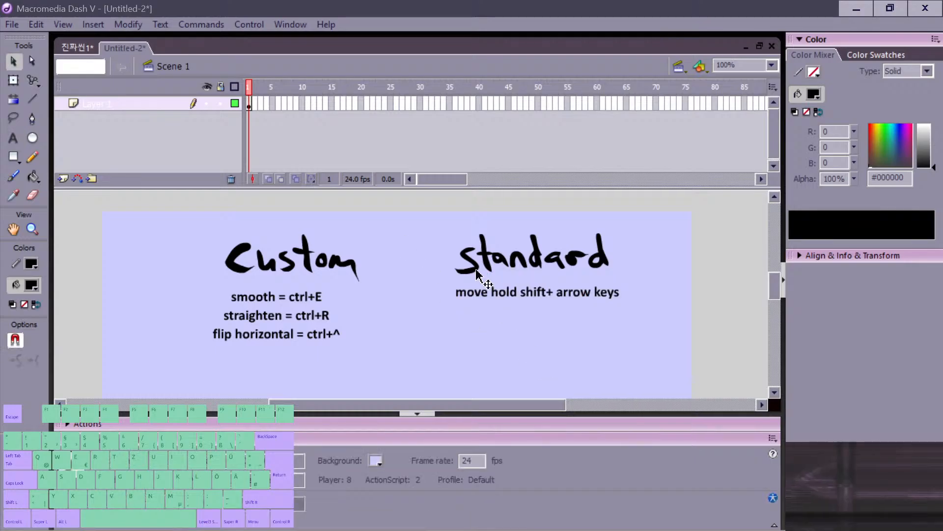
# Step: Reopen the "move hold shift+ arrow keys" line and insert "in big steps" after "move"
pyautogui.click(471, 270)
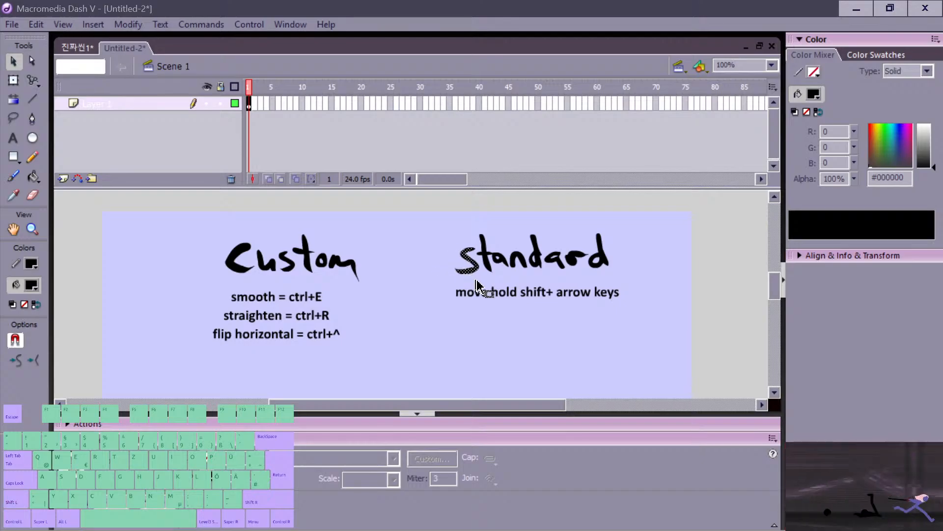
pyautogui.doubleClick(489, 291)
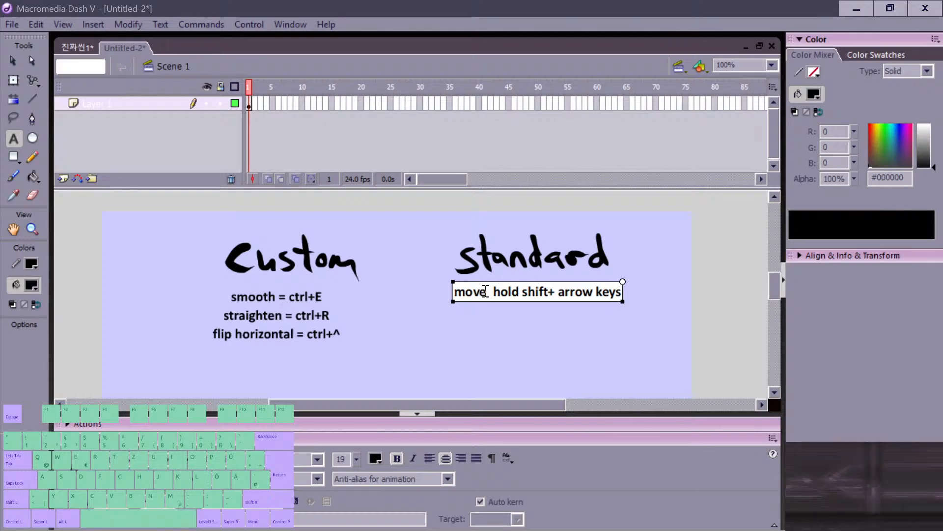
pyautogui.write('f')
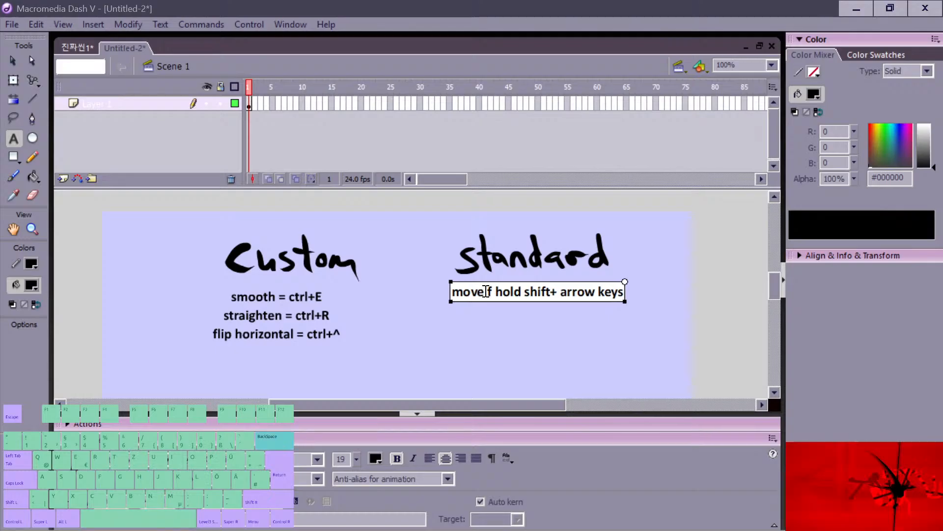
pyautogui.press('BackSpace')
pyautogui.write('to')
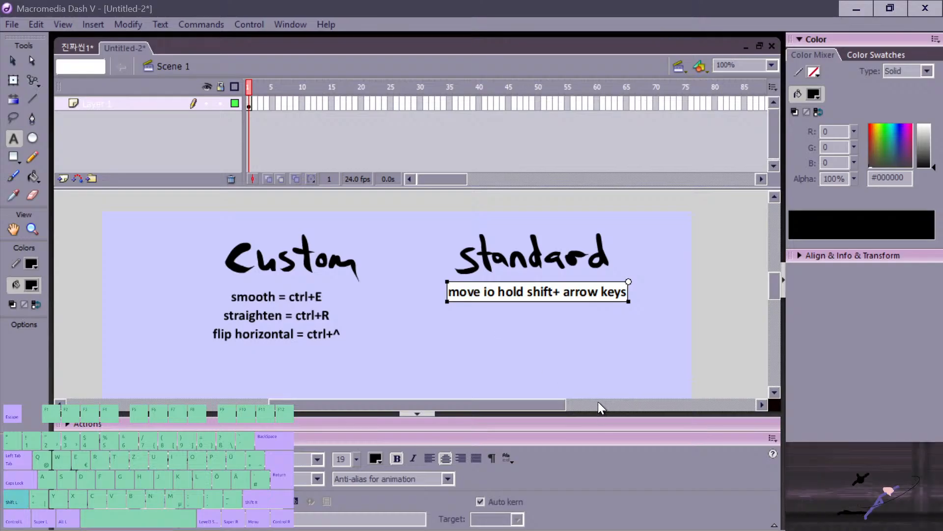
pyautogui.write('in big ste')
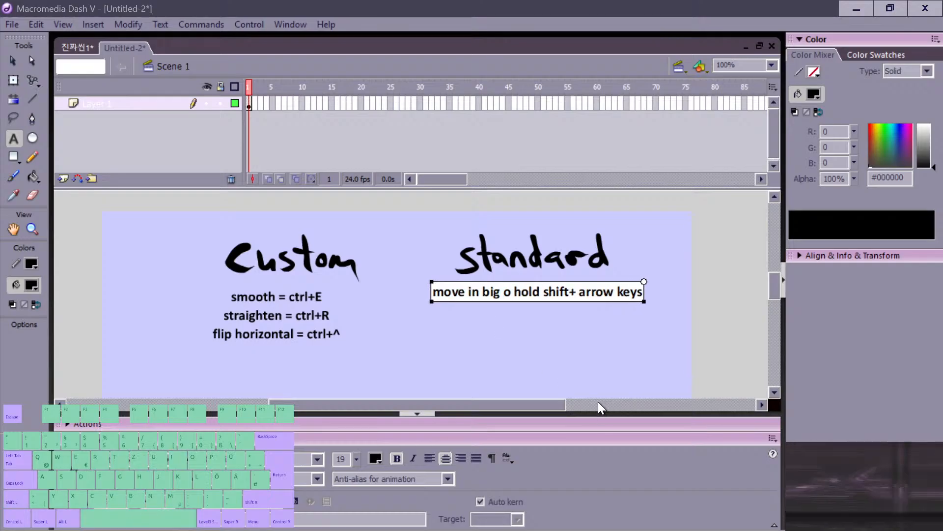
pyautogui.write('ps ')
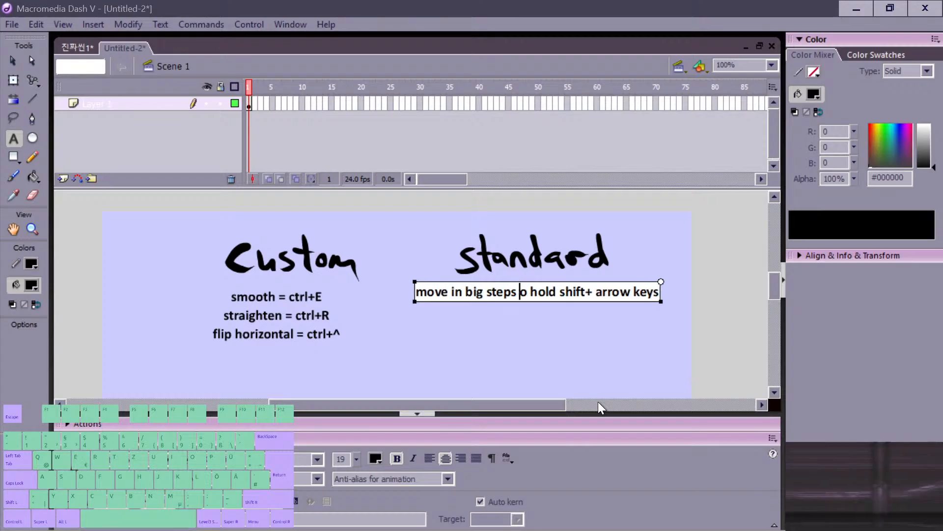
# Step: Insert "= select+" before "hold shift+" in place of the stray "o" and finish editing the line
pyautogui.write('sele')
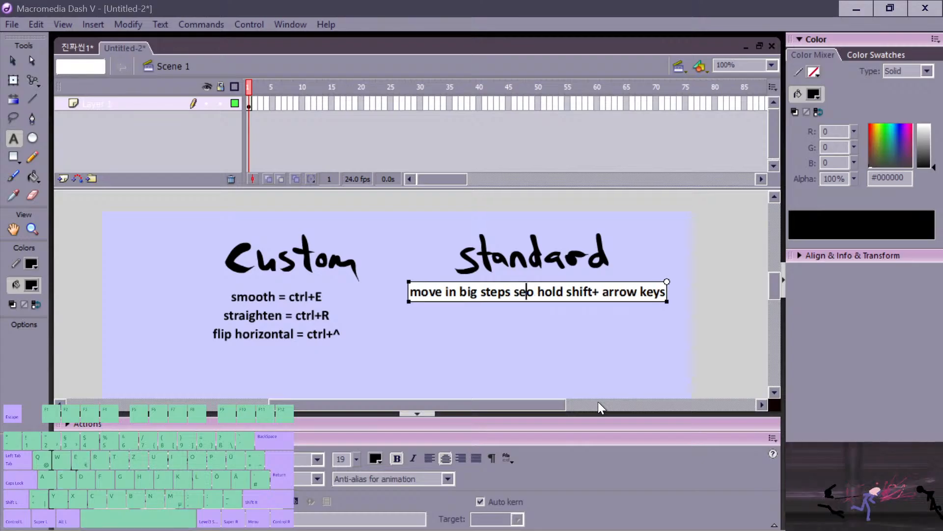
pyautogui.write('ct')
pyautogui.hotkey('shift', 'Right')
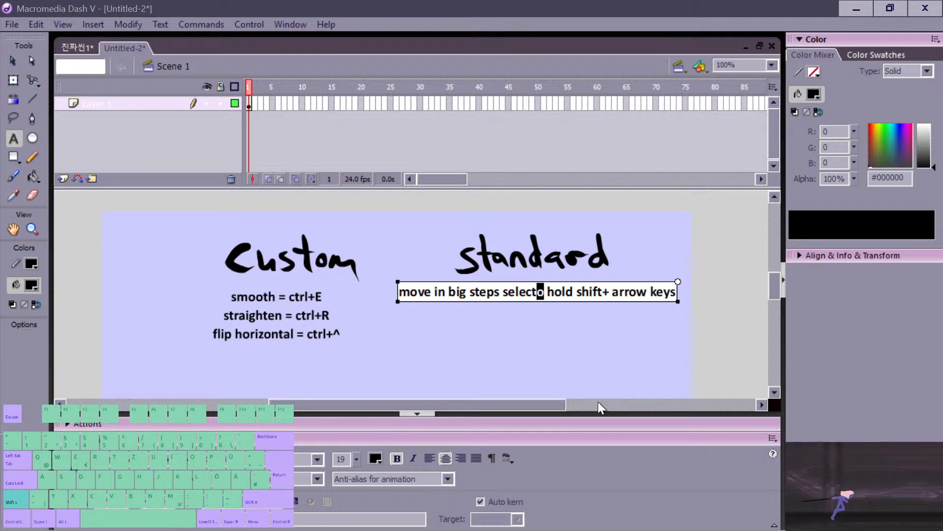
pyautogui.write('+')
pyautogui.press('Right')
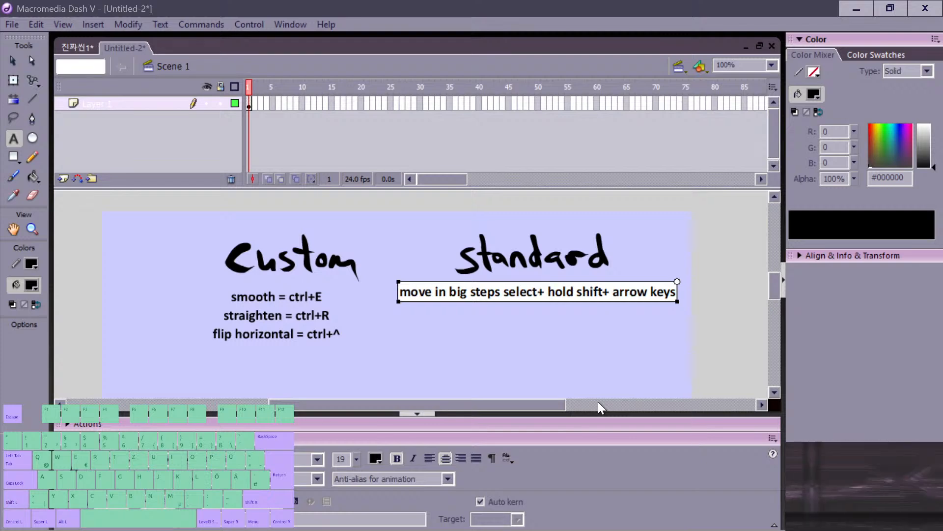
pyautogui.press('BackSpace')
pyautogui.press('Left')
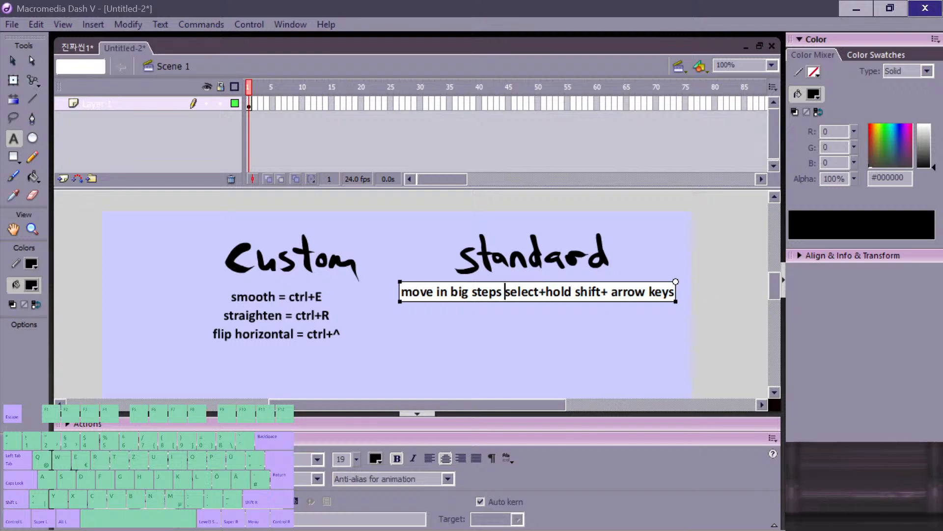
pyautogui.write('=')
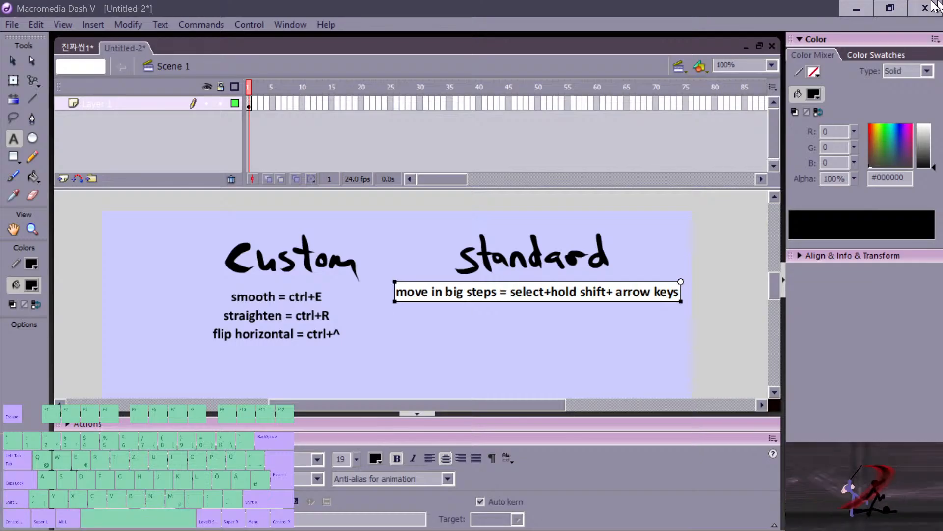
pyautogui.click(628, 333)
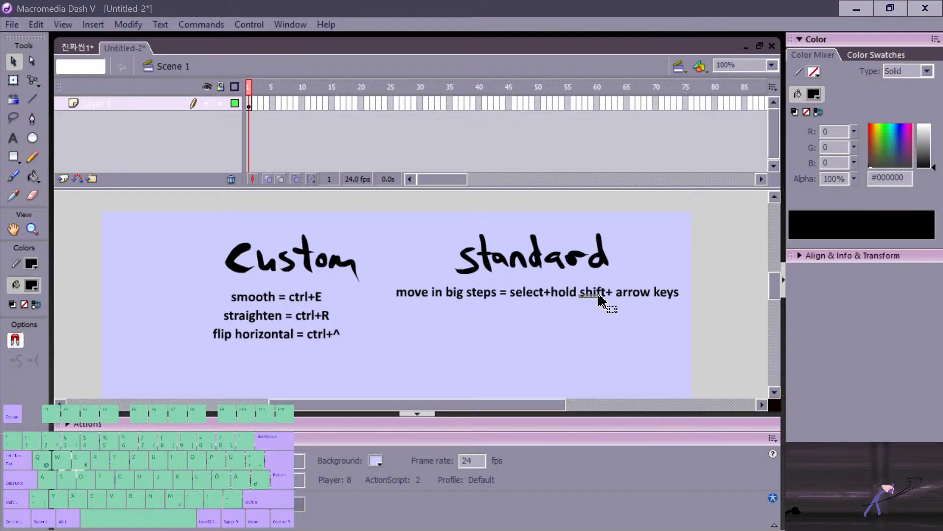
# Step: Shift the shortcut line slightly right and up, and add spaces around the plus sign after "select"
pyautogui.moveTo(600, 296); pyautogui.dragTo(617, 296)
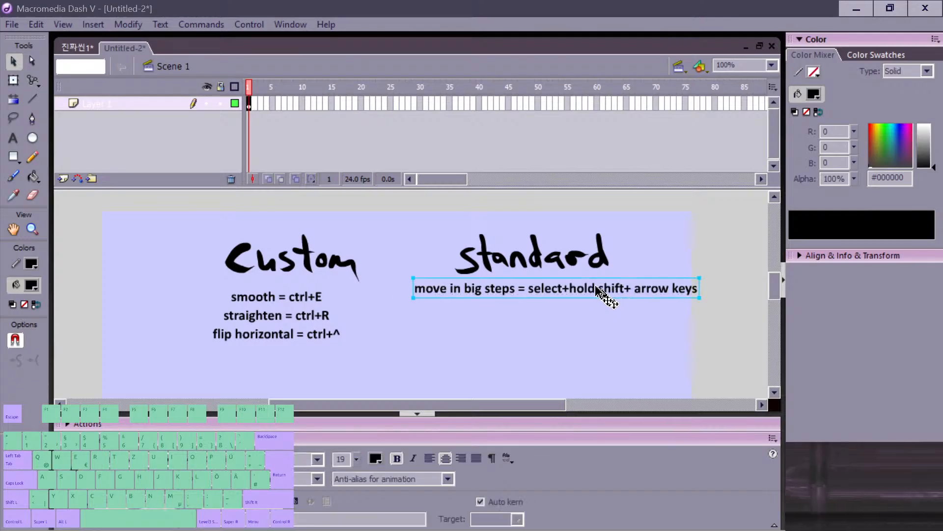
pyautogui.doubleClick(579, 294)
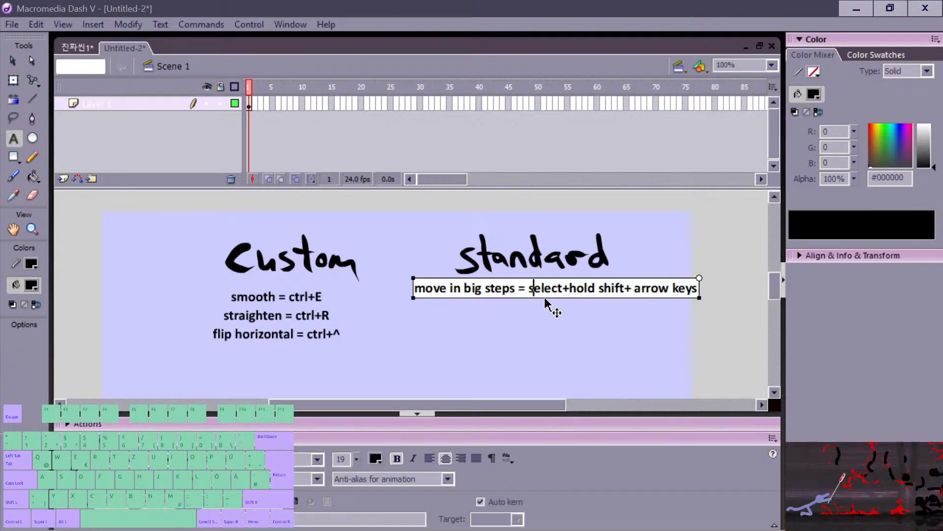
pyautogui.click(563, 289)
pyautogui.click(572, 288)
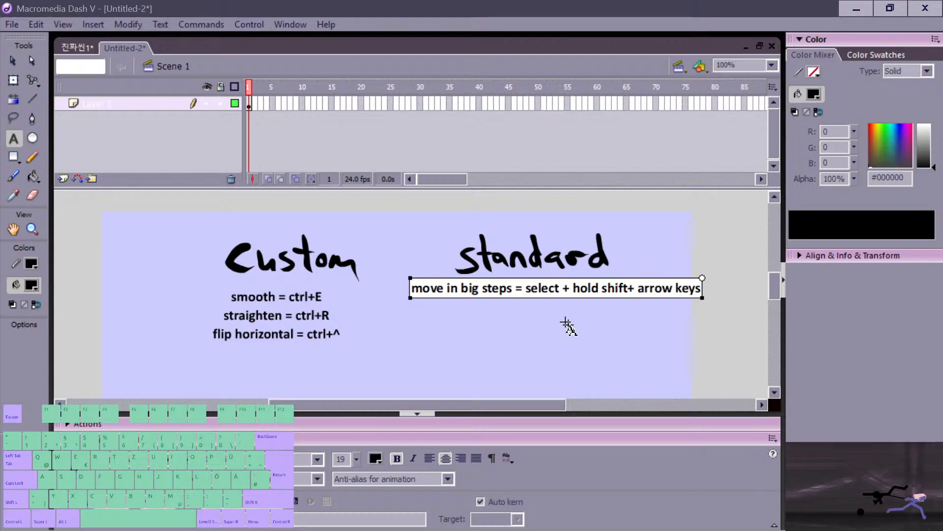
pyautogui.click(566, 324)
pyautogui.press('v')
pyautogui.click(466, 290)
pyautogui.click(471, 308)
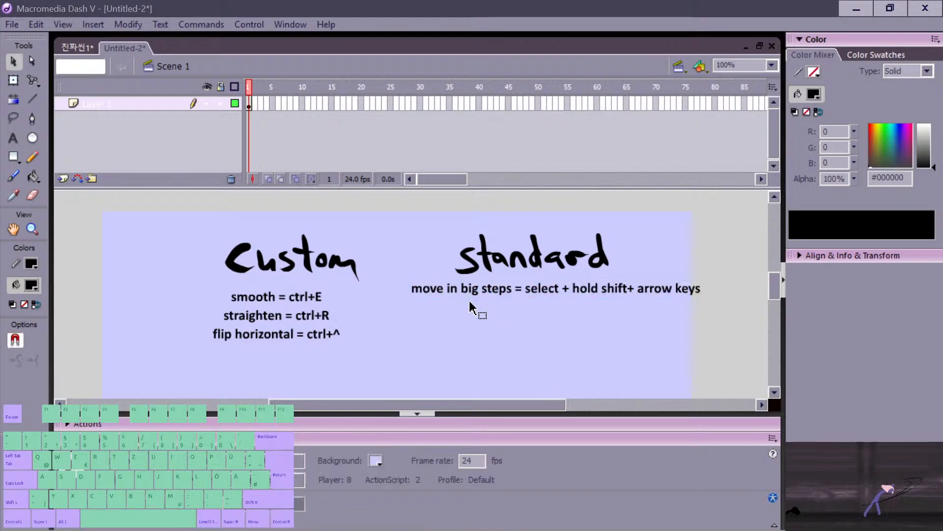
# Step: Add an empty line below "move in big steps = select + hold shift+ arrow keys" and leave text editing
pyautogui.doubleClick(470, 289)
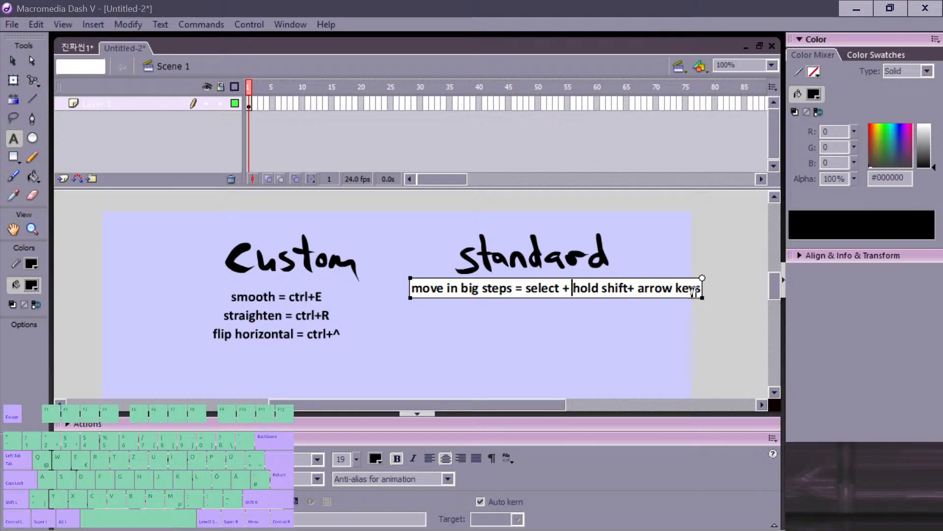
pyautogui.press('Return')
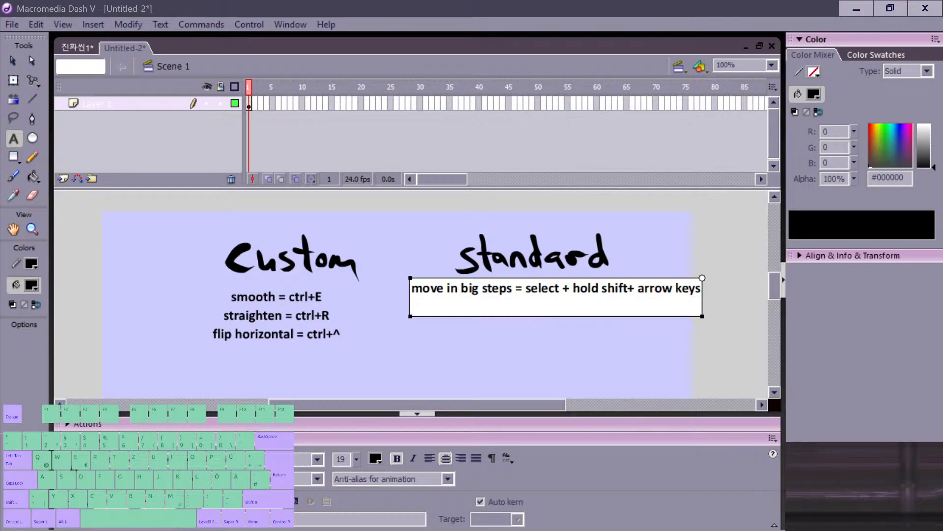
pyautogui.click(556, 323)
pyautogui.press('v')
# Step: Move the "s" of the "standard" heading up and left, away from the word, and put it in Free Transform
pyautogui.click(478, 280)
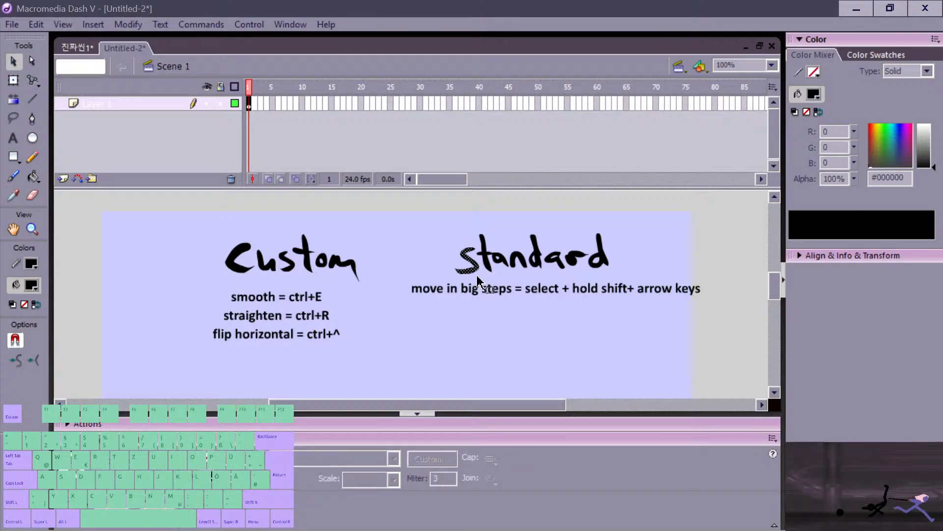
pyautogui.press('q')
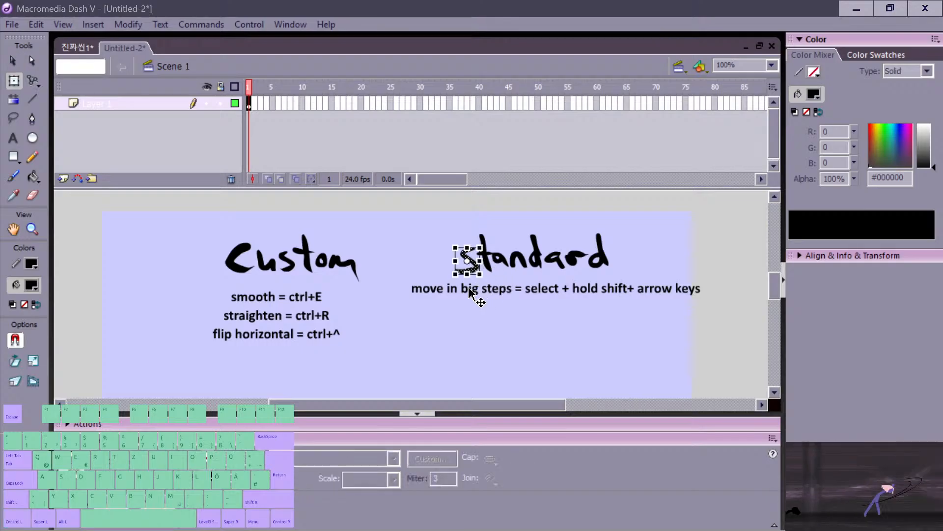
pyautogui.press('v')
pyautogui.moveTo(472, 259); pyautogui.dragTo(438, 232)
pyautogui.press('q')
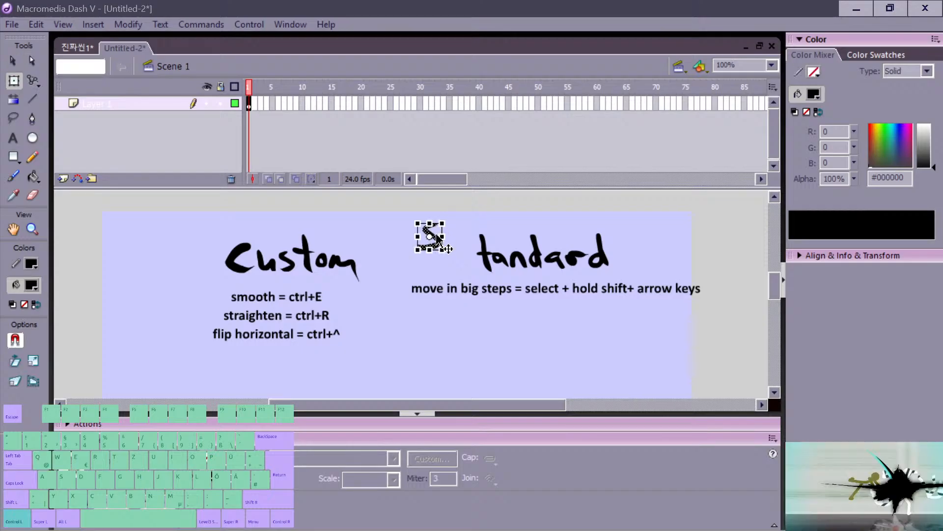
# Step: Try distorting and tapering the detached "s" from its corner and edge handles, undoing each trial
pyautogui.moveTo(420, 252); pyautogui.dragTo(377, 278)
pyautogui.hotkey('ctrl', 'z')
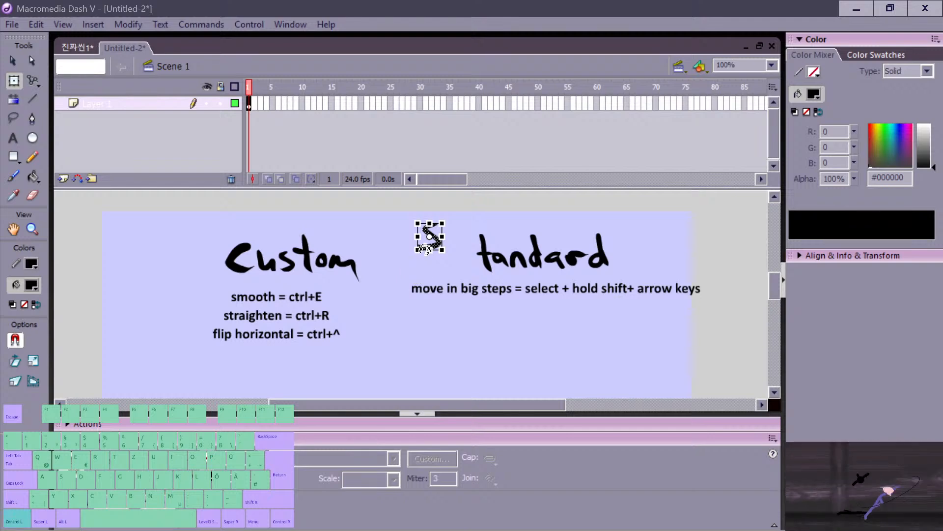
pyautogui.moveTo(420, 251); pyautogui.dragTo(379, 301)
pyautogui.hotkey('ctrl', 'z')
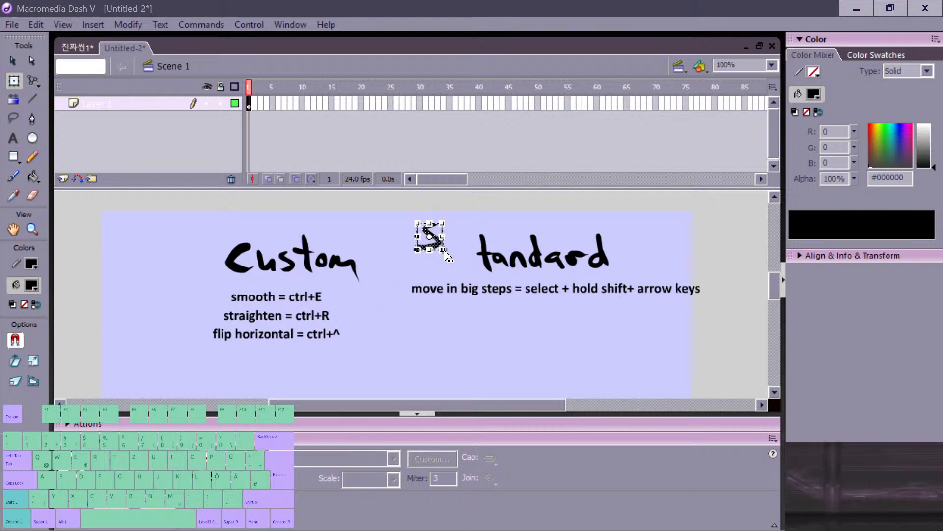
pyautogui.moveTo(447, 255); pyautogui.dragTo(561, 175)
pyautogui.hotkey('ctrl', 'z')
pyautogui.hotkey('ctrl', 'z')
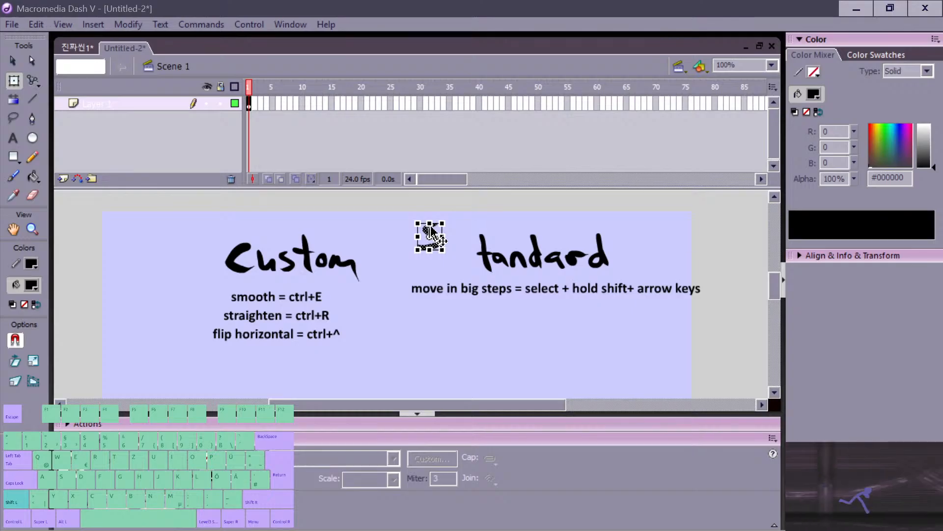
pyautogui.moveTo(431, 224); pyautogui.dragTo(385, 238)
pyautogui.hotkey('ctrl', 'z')
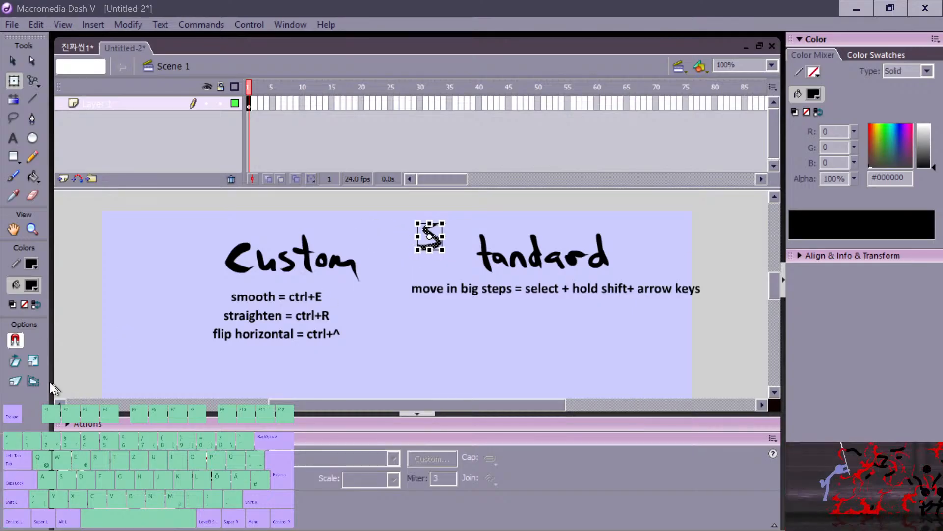
# Step: Try stretching a small piece of the detached "s" sideways with Free Transform, and undo it
pyautogui.click(453, 242)
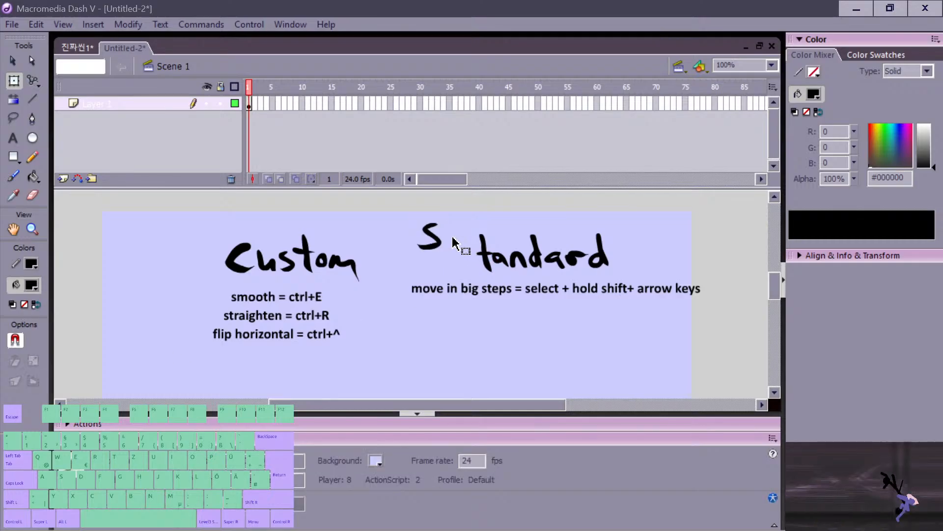
pyautogui.click(434, 241)
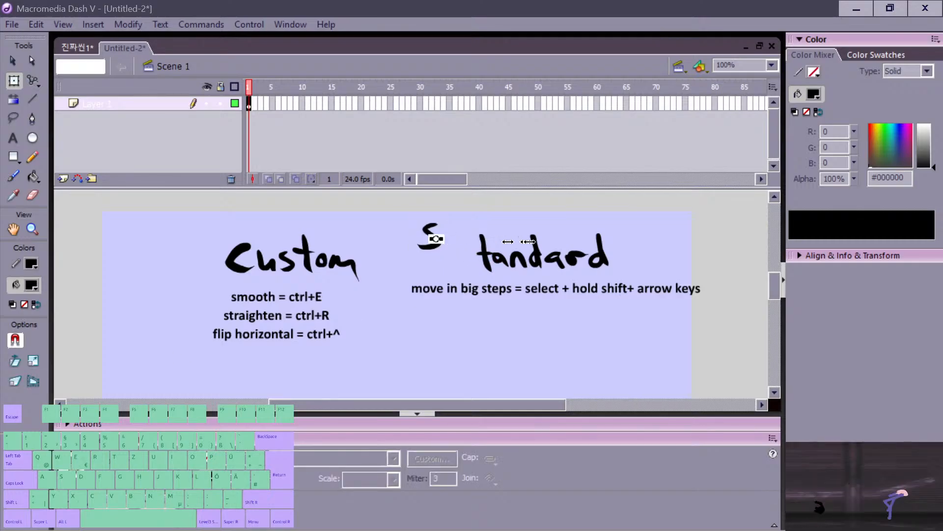
pyautogui.moveTo(528, 242); pyautogui.dragTo(527, 242)
pyautogui.press('v')
pyautogui.moveTo(394, 216); pyautogui.dragTo(431, 269)
pyautogui.click(388, 222)
pyautogui.press('q')
pyautogui.click(431, 264)
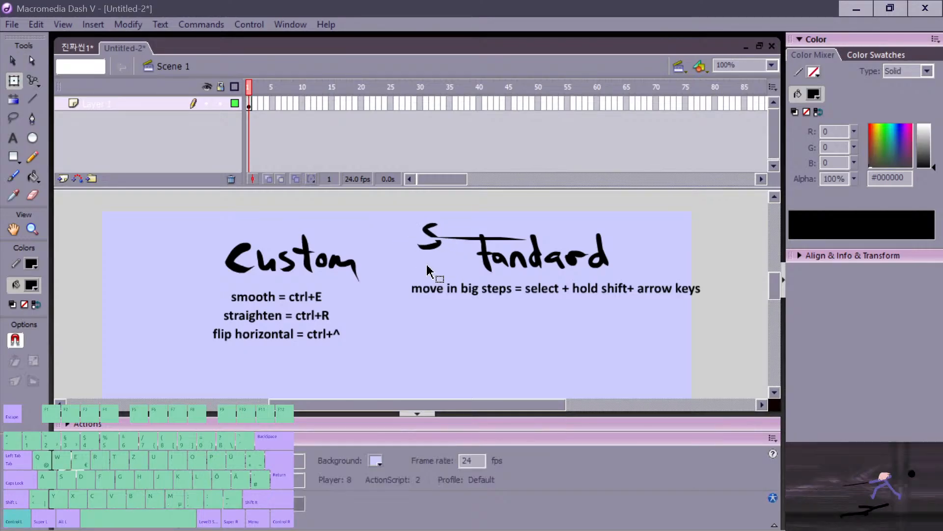
pyautogui.hotkey('ctrl', 'z')
pyautogui.hotkey('ctrl', 'z')
pyautogui.hotkey('ctrl', 'z')
# Step: Select the whole detached "s" and warp it with the Free Transform envelope, pulling its left and right side points outward
pyautogui.press('v')
pyautogui.click(425, 259)
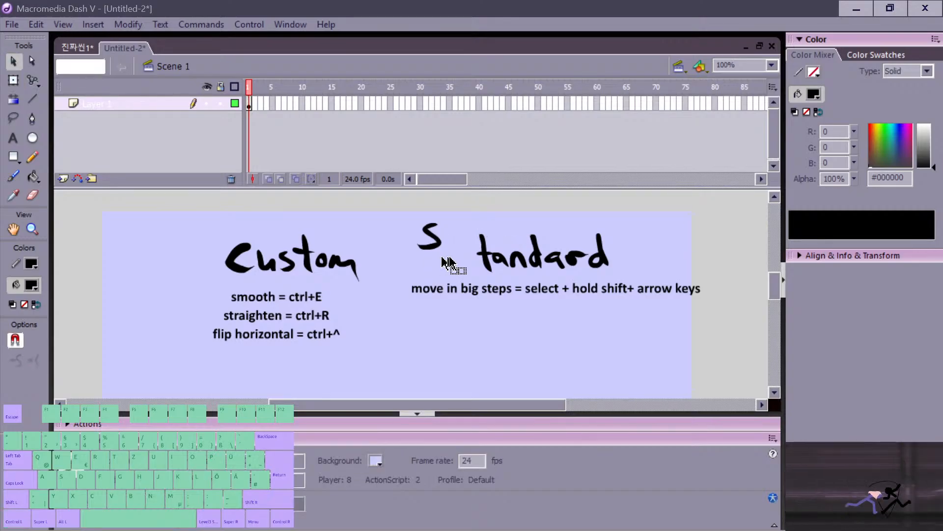
pyautogui.moveTo(447, 261); pyautogui.dragTo(402, 223)
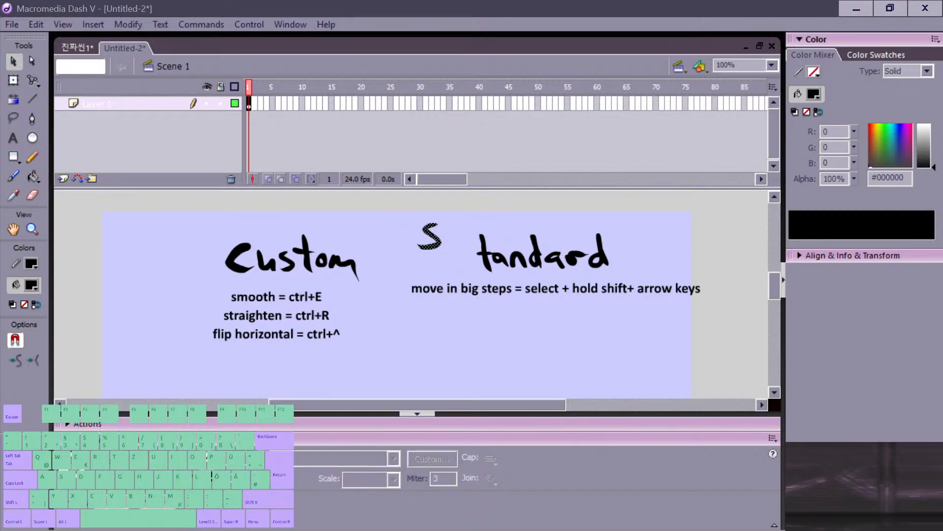
pyautogui.press('q')
pyautogui.click(32, 378)
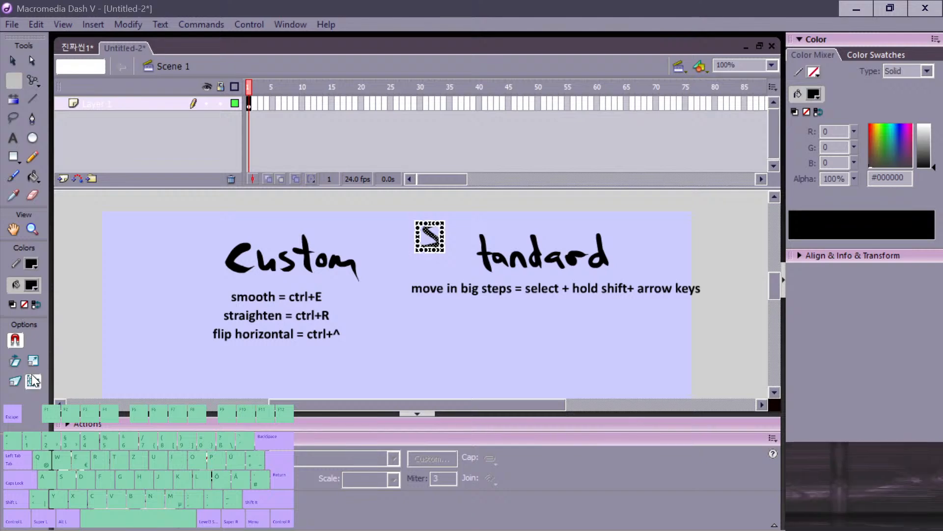
pyautogui.moveTo(418, 235); pyautogui.dragTo(369, 237)
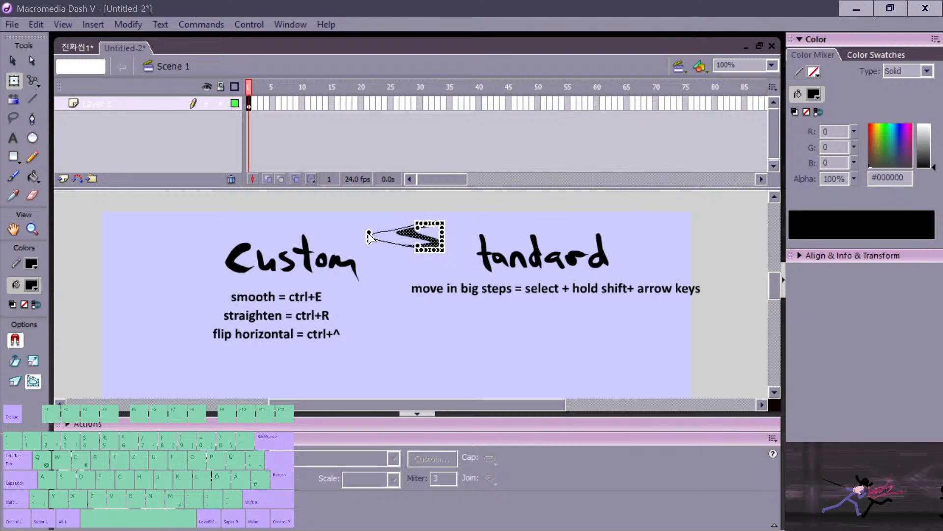
pyautogui.moveTo(442, 237); pyautogui.dragTo(474, 248)
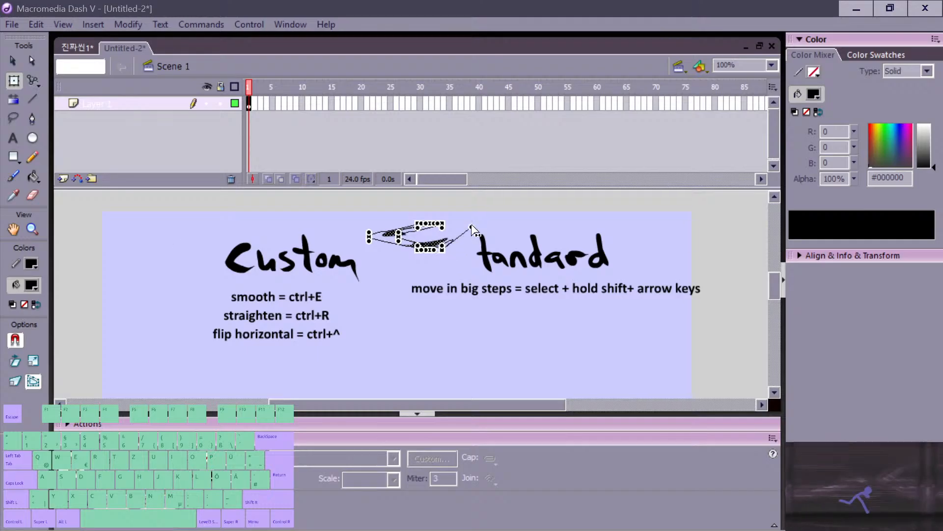
pyautogui.click(469, 260)
# Step: Select a piece of the warped "s" and move it right in four big steps, then return to the Selection tool
pyautogui.moveTo(375, 230); pyautogui.dragTo(406, 234)
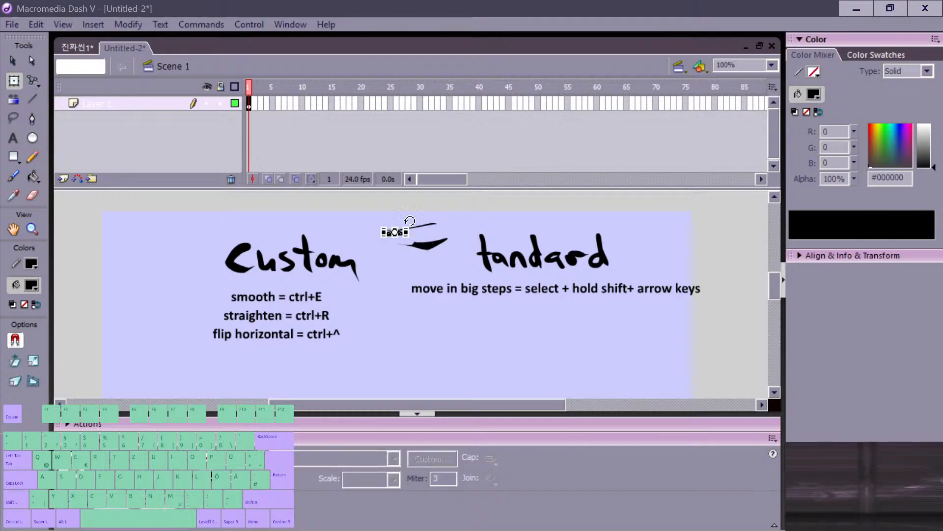
pyautogui.hotkey('shift', 'Right')
pyautogui.hotkey('shift', 'Right')
pyautogui.hotkey('shift', 'Right')
pyautogui.hotkey('shift', 'Right')
pyautogui.press('v')
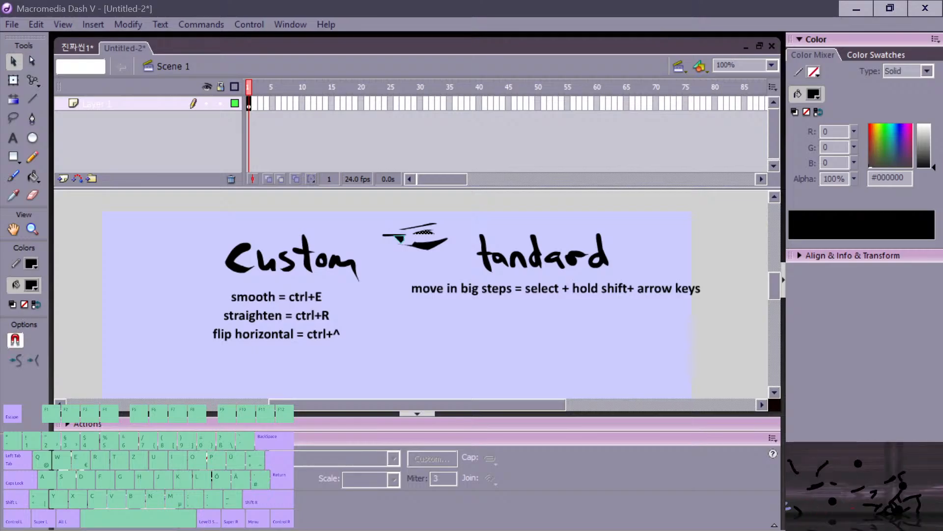
pyautogui.moveTo(364, 215)
pyautogui.mouseDown()
pyautogui.moveTo(467, 278)
pyautogui.moveTo(460, 275)
pyautogui.mouseUp()
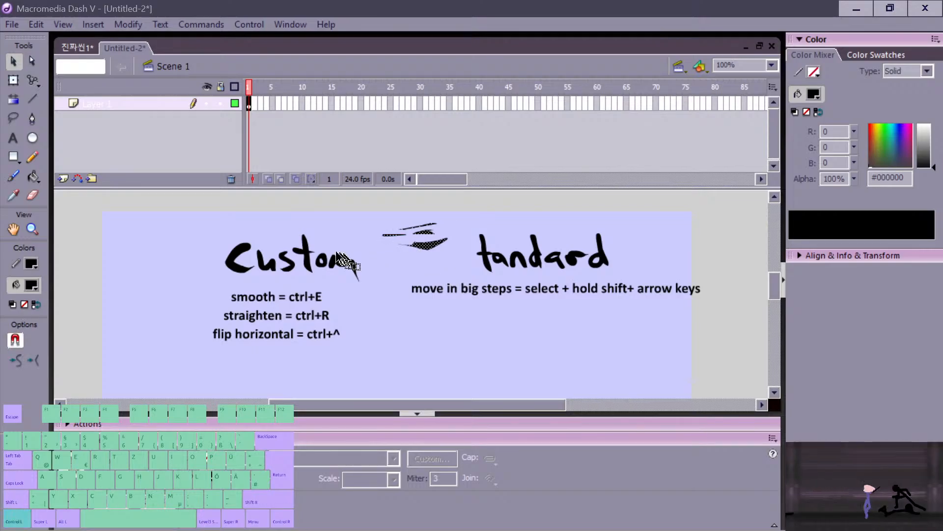
pyautogui.hotkey('ctrl', 'a')
pyautogui.click(380, 336)
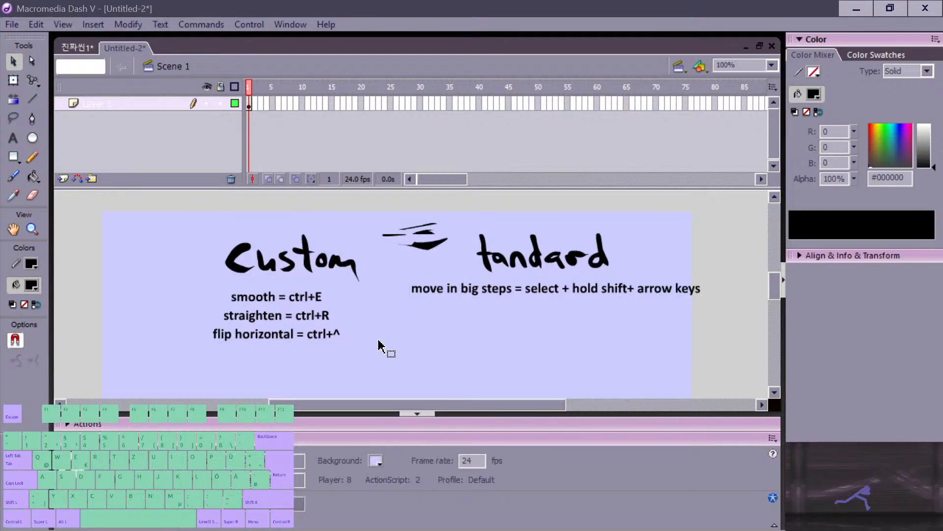
# Step: Delete the warped "s", and clear the remaining handwritten headings and both shortcut text blocks from the stage
pyautogui.press('v')
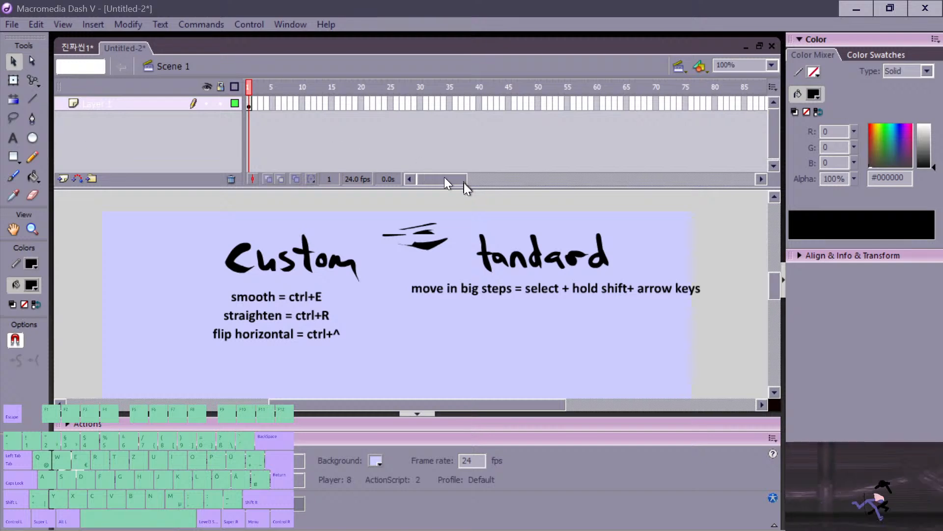
pyautogui.moveTo(375, 209); pyautogui.dragTo(455, 264)
pyautogui.press('Delete')
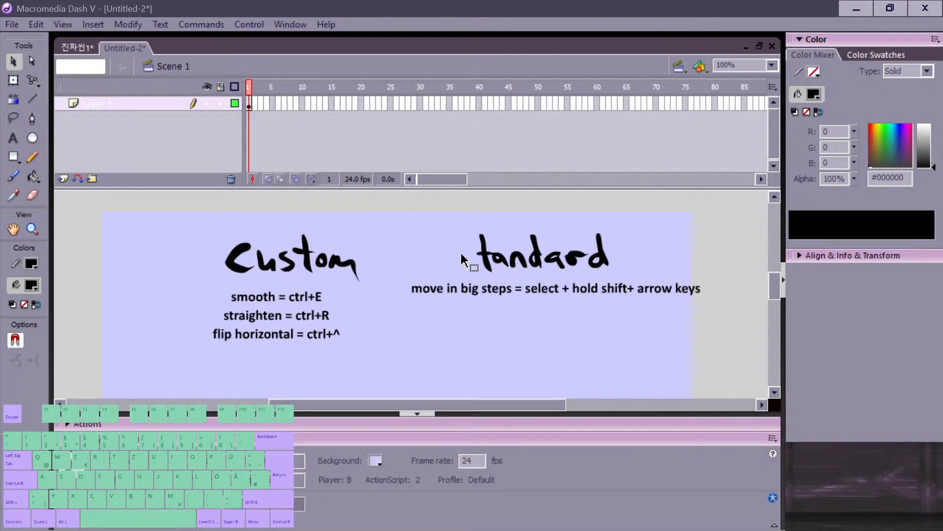
pyautogui.moveTo(194, 220); pyautogui.dragTo(704, 372)
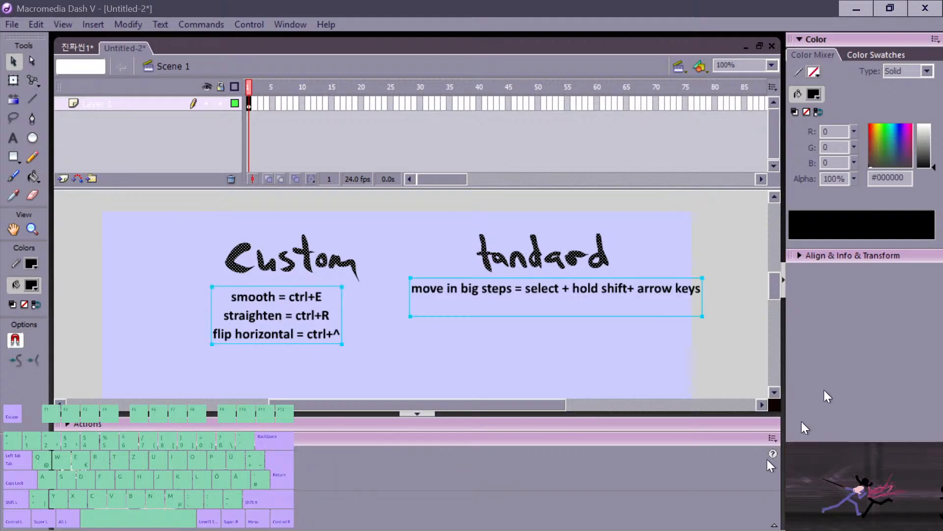
pyautogui.press('Delete')
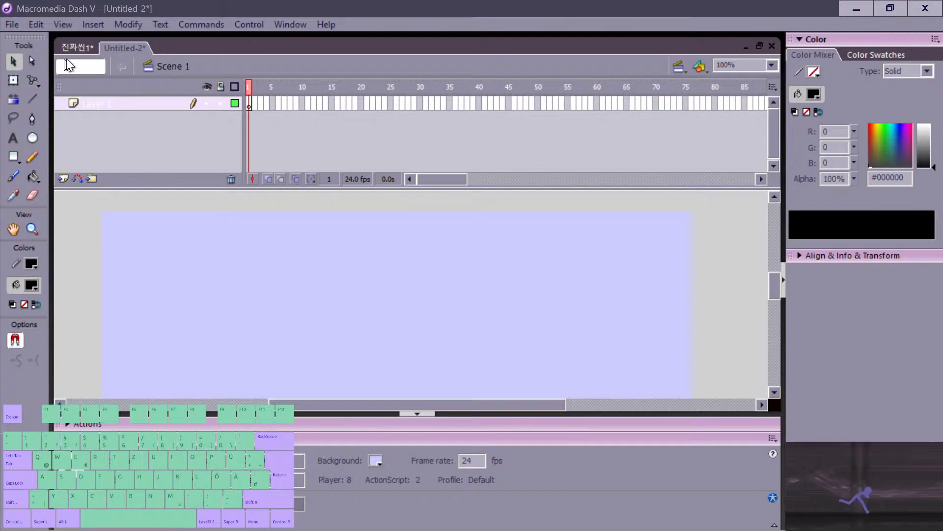
# Step: Switch to the 진짜씬1 document and play the stick-figure animation from about frame 1404, replaying part of it
pyautogui.click(76, 48)
pyautogui.click(244, 116)
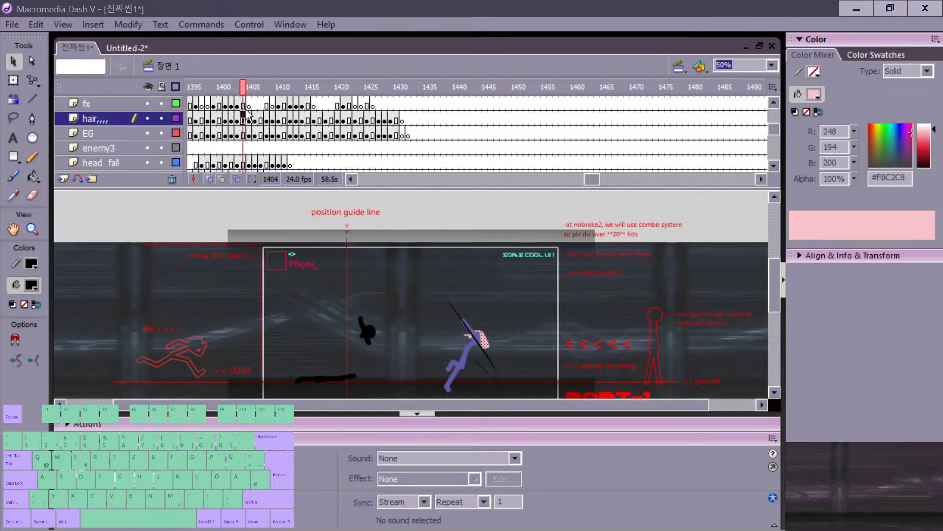
pyautogui.press('Return')
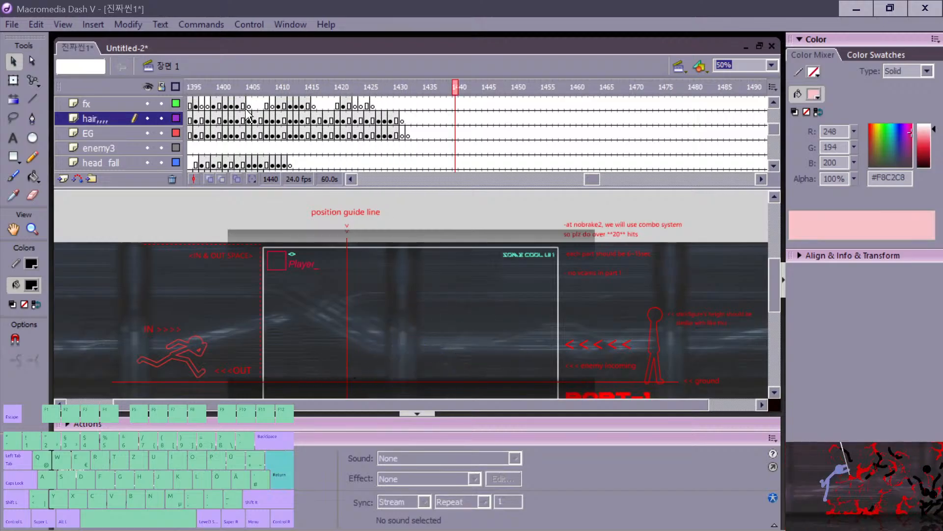
pyautogui.click(251, 107)
pyautogui.press('Return')
pyautogui.press('Return')
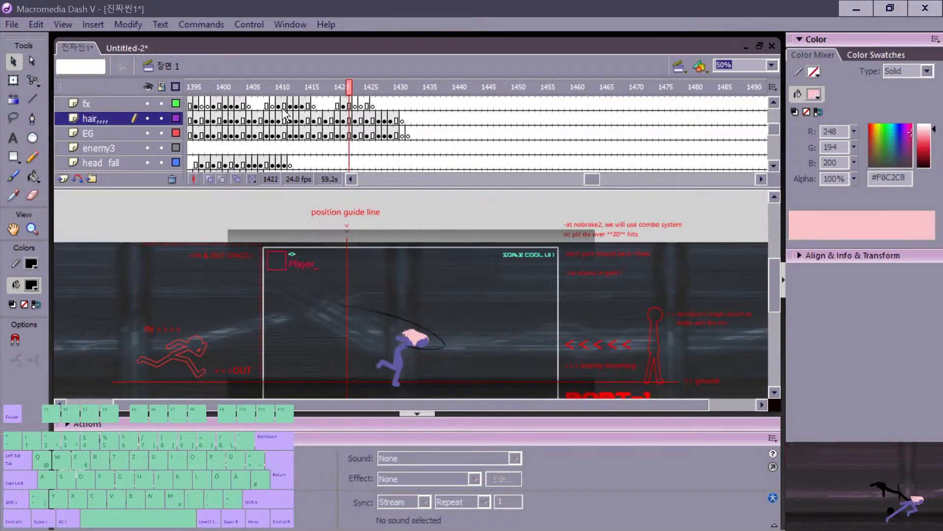
# Step: Return to Untitled-2 and paint a black zigzag scribble with the Brush tool, adding a short thin stroke at its lower end
pyautogui.click(126, 47)
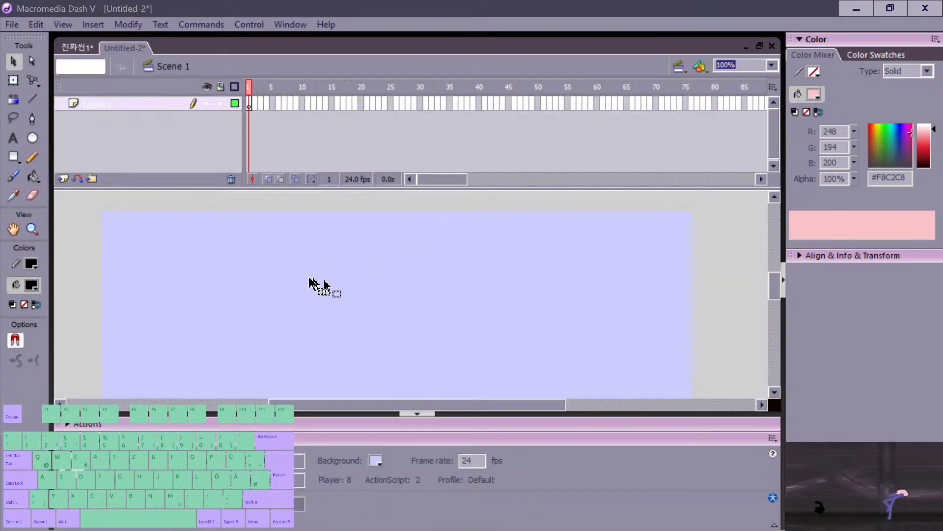
pyautogui.press('b')
pyautogui.moveTo(304, 252)
pyautogui.mouseDown()
pyautogui.moveTo(366, 253)
pyautogui.moveTo(369, 283)
pyautogui.moveTo(349, 308)
pyautogui.moveTo(391, 322)
pyautogui.moveTo(412, 310)
pyautogui.mouseUp()
pyautogui.rightClick(414, 308)
pyautogui.moveTo(416, 306); pyautogui.dragTo(438, 292)
# Step: Try more loose brush strokes over and beside the zigzag scribble, and undo them
pyautogui.moveTo(452, 287); pyautogui.dragTo(464, 279)
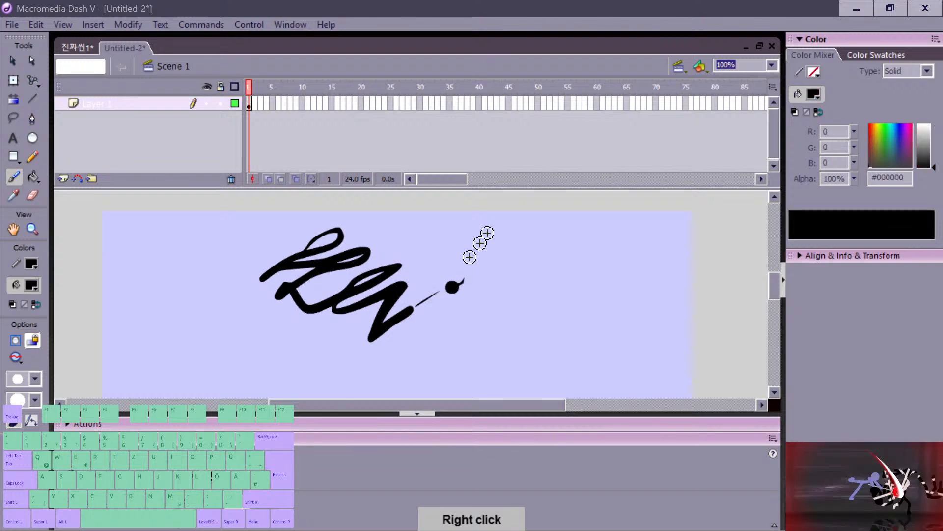
pyautogui.moveTo(414, 233)
pyautogui.mouseDown()
pyautogui.moveTo(347, 198)
pyautogui.moveTo(363, 257)
pyautogui.moveTo(400, 286)
pyautogui.moveTo(510, 212)
pyautogui.moveTo(525, 258)
pyautogui.moveTo(473, 261)
pyautogui.moveTo(587, 241)
pyautogui.moveTo(442, 253)
pyautogui.moveTo(445, 330)
pyautogui.moveTo(519, 289)
pyautogui.moveTo(506, 316)
pyautogui.moveTo(516, 337)
pyautogui.mouseUp()
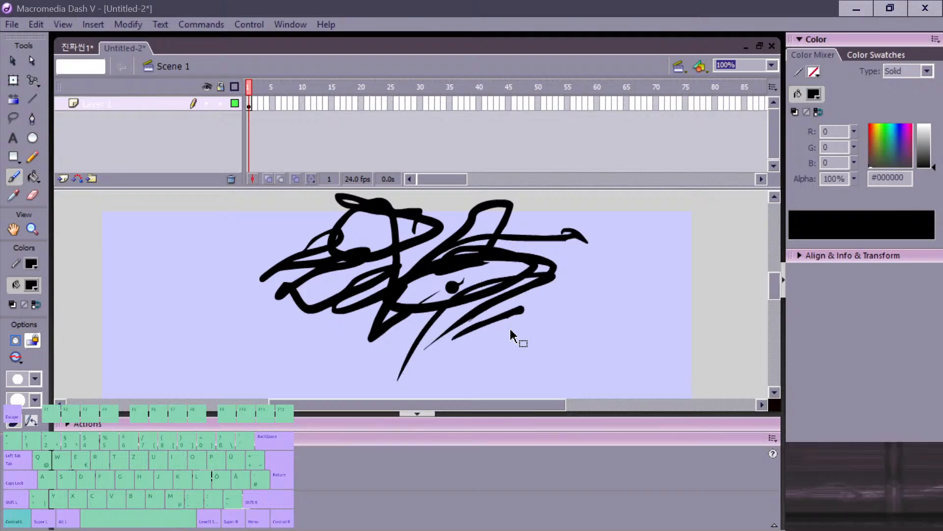
pyautogui.hotkey('ctrl', 'z')
pyautogui.hotkey('ctrl', 'z')
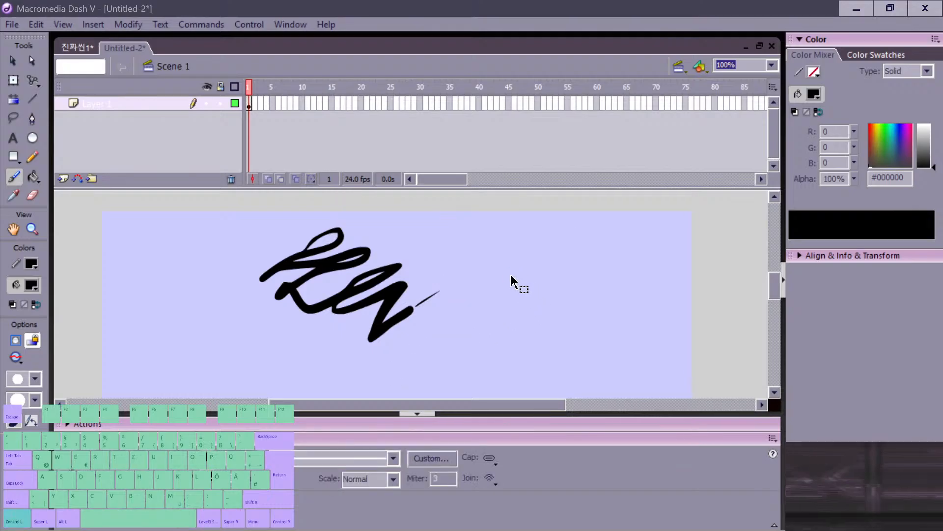